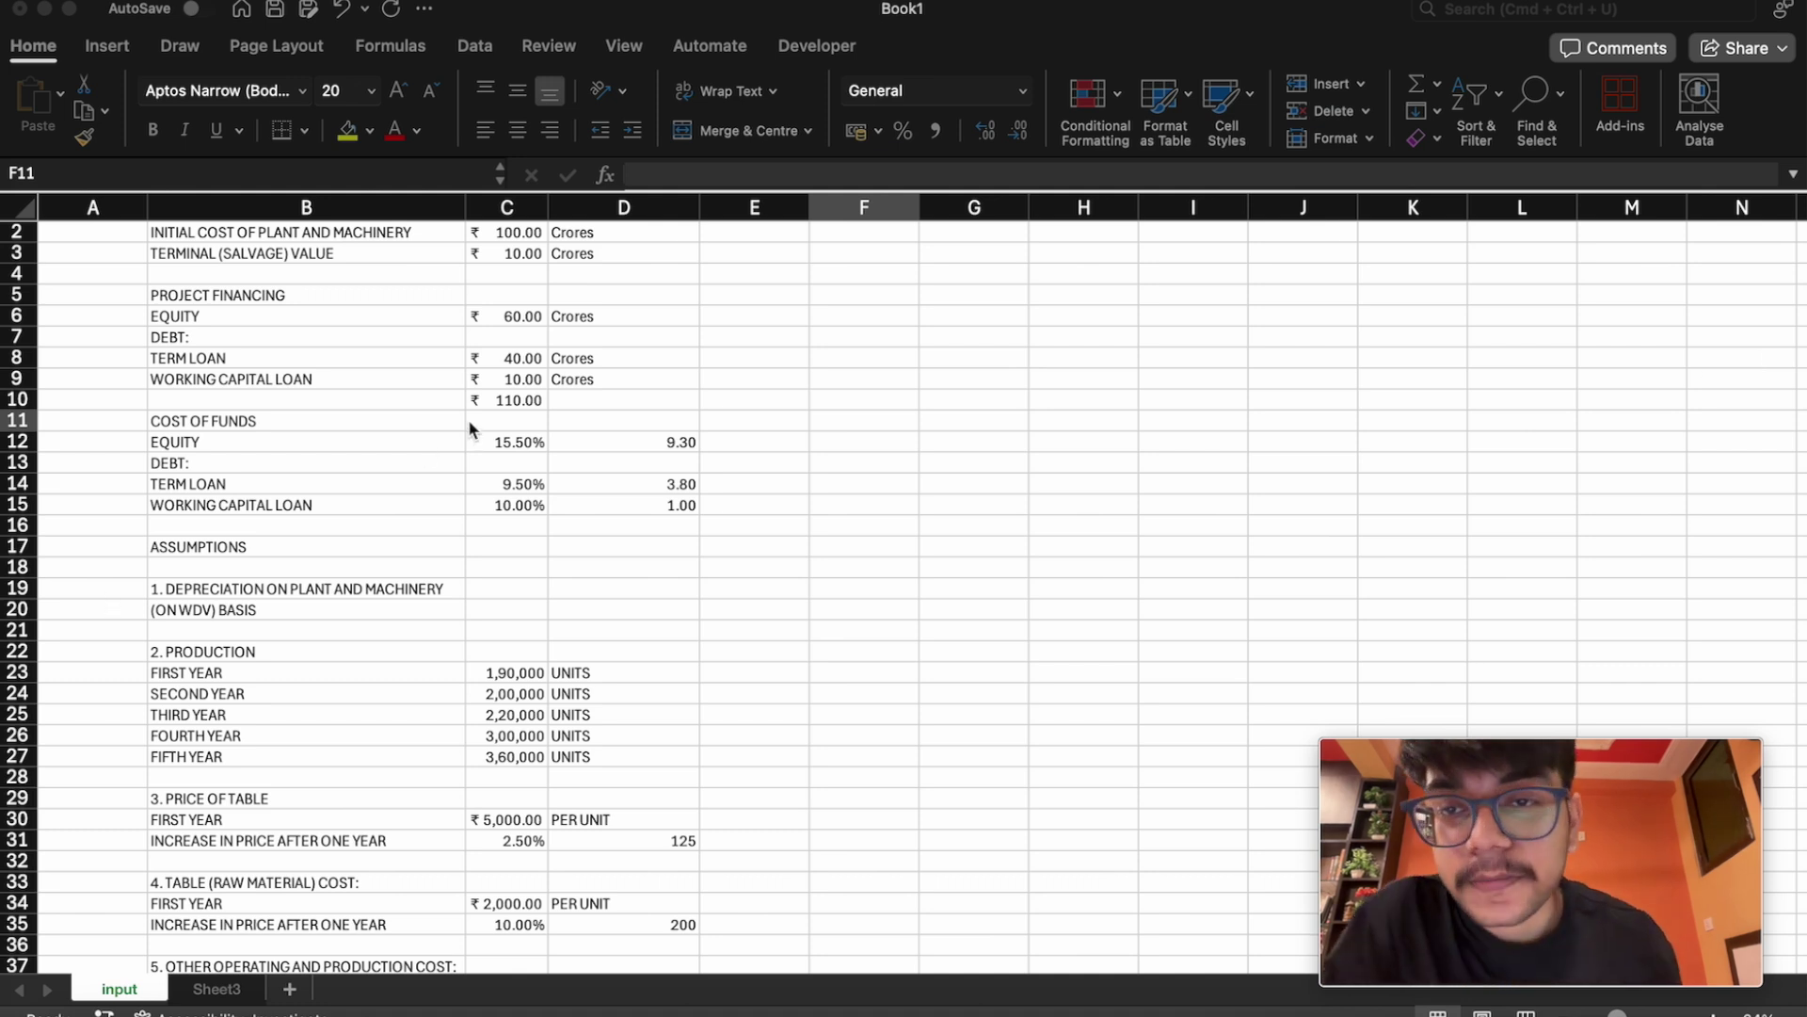
Define the name cost_plant_mach for cell C2, the initial cost of plant and machinery
left_click(503, 230)
left_click(517, 233)
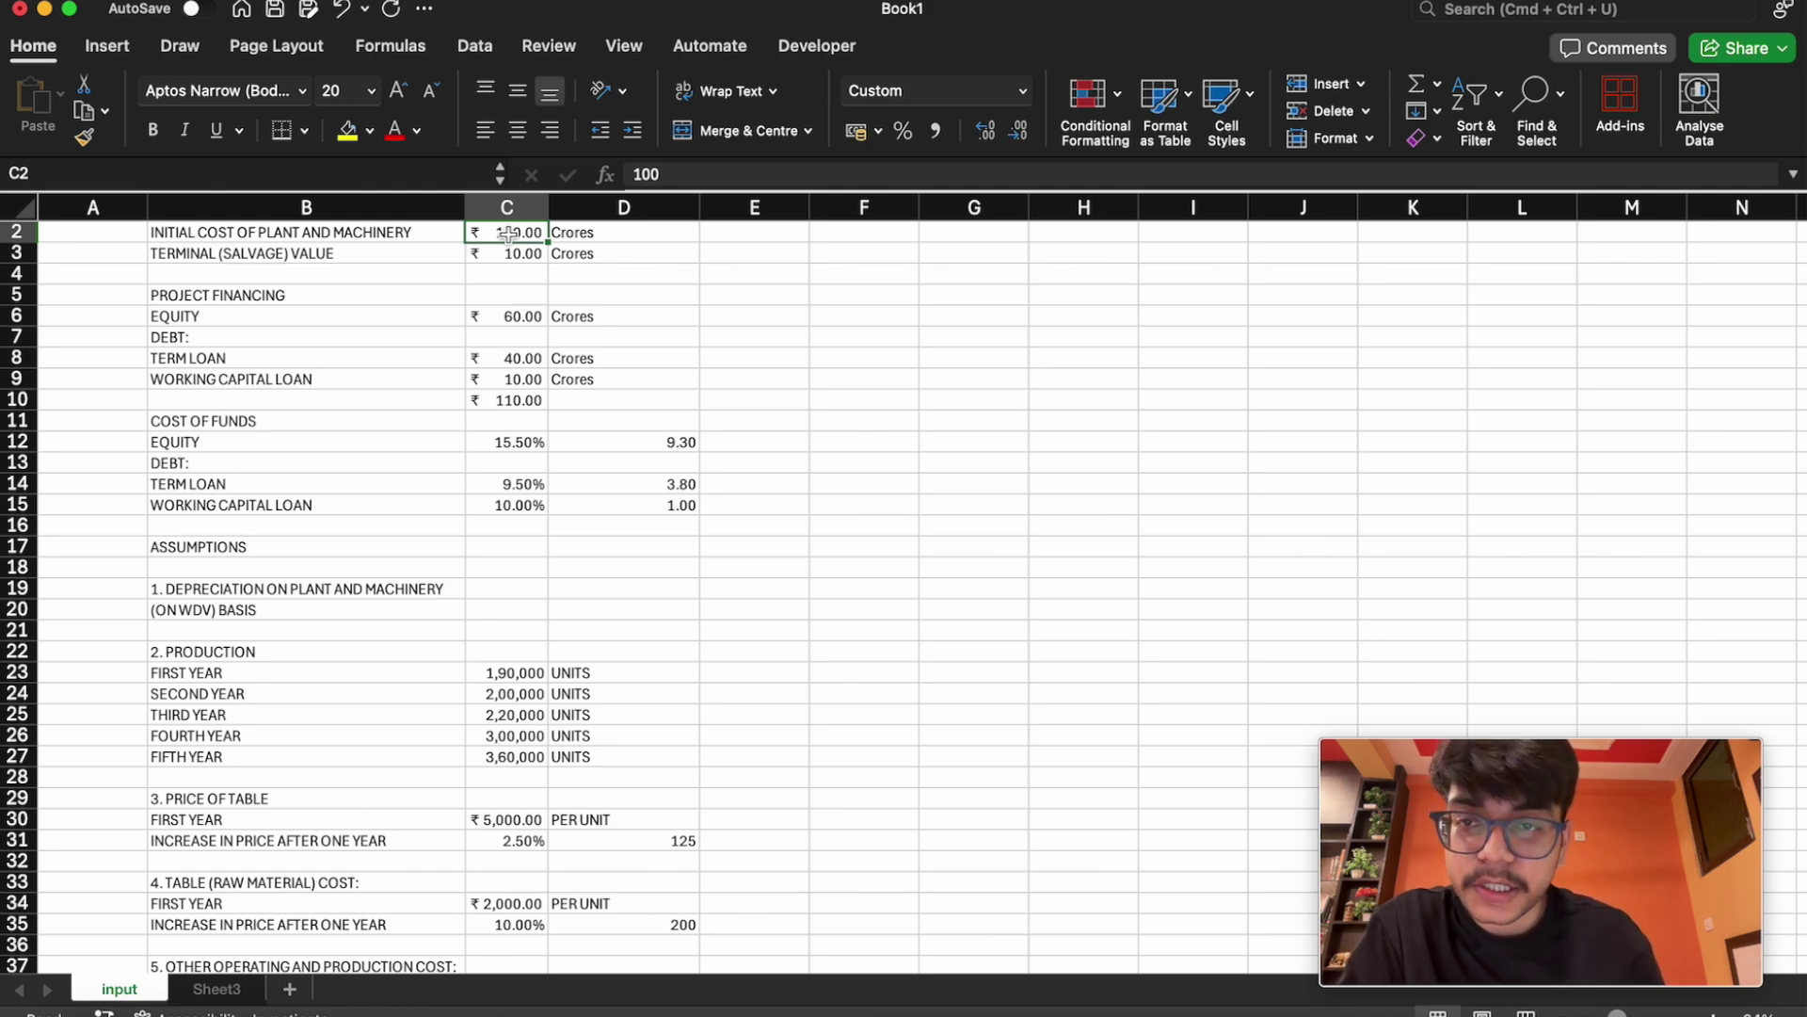
left_click(47, 172)
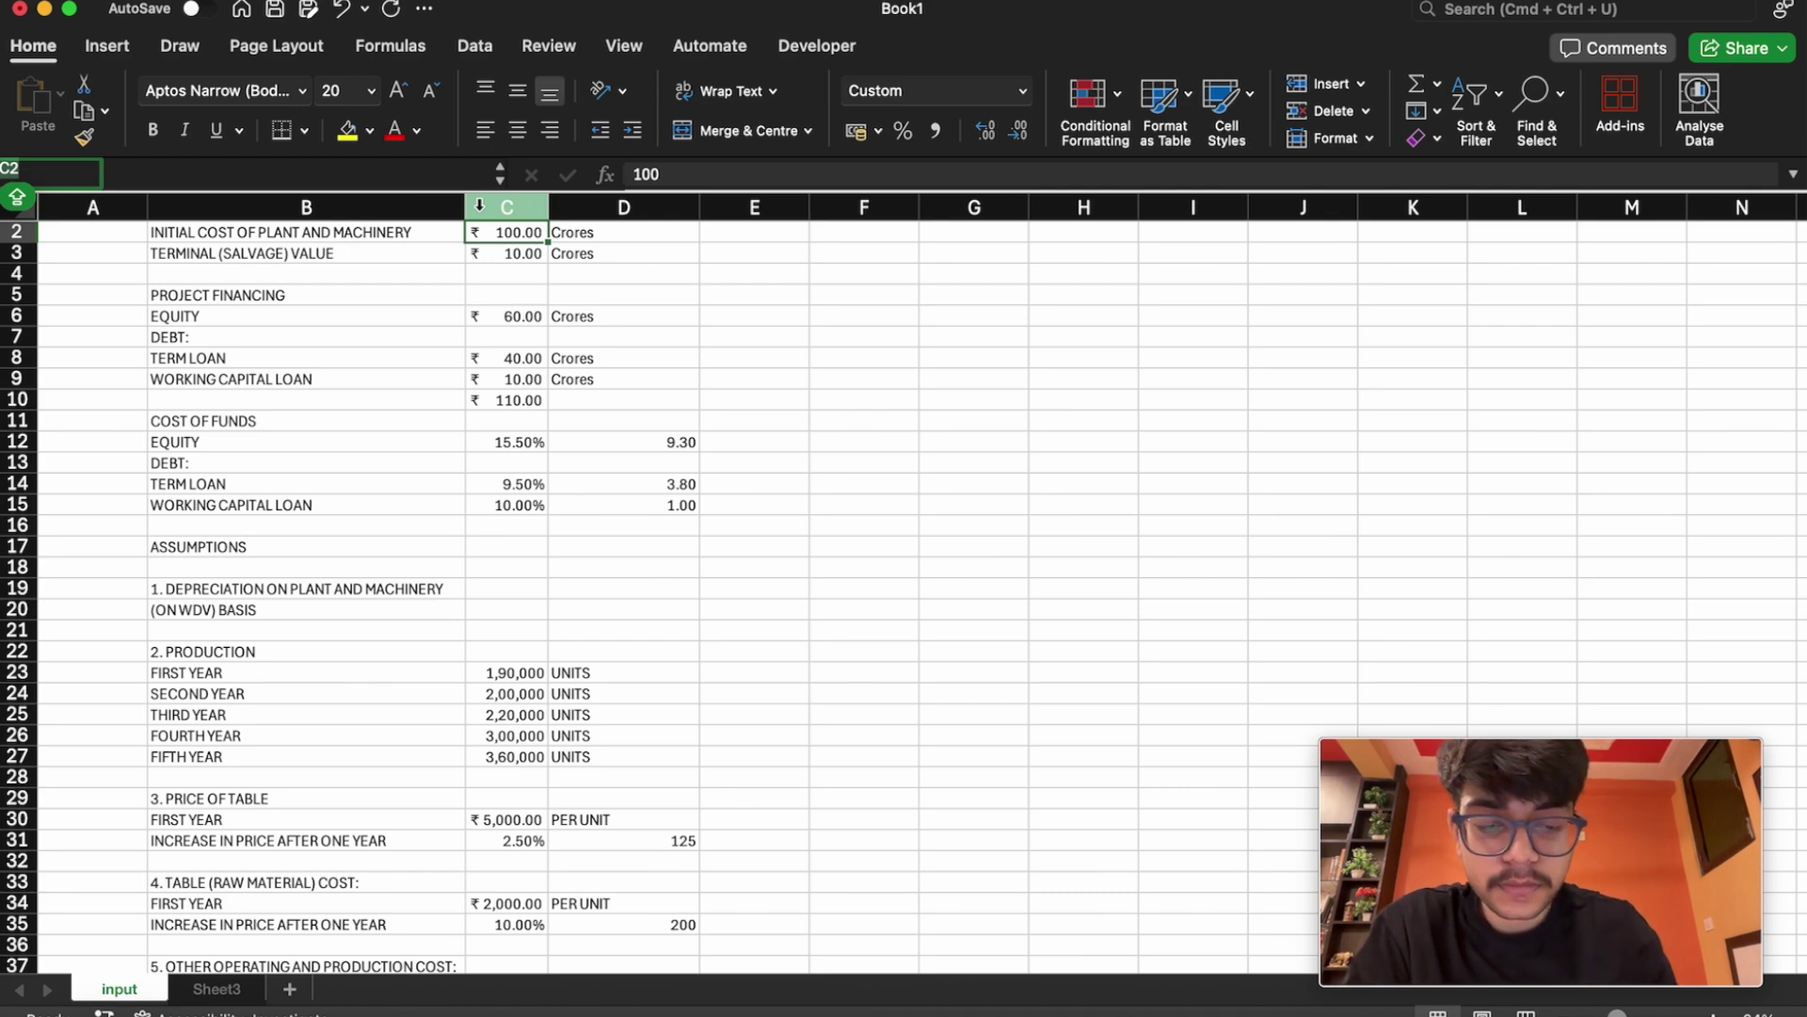
type("COST")
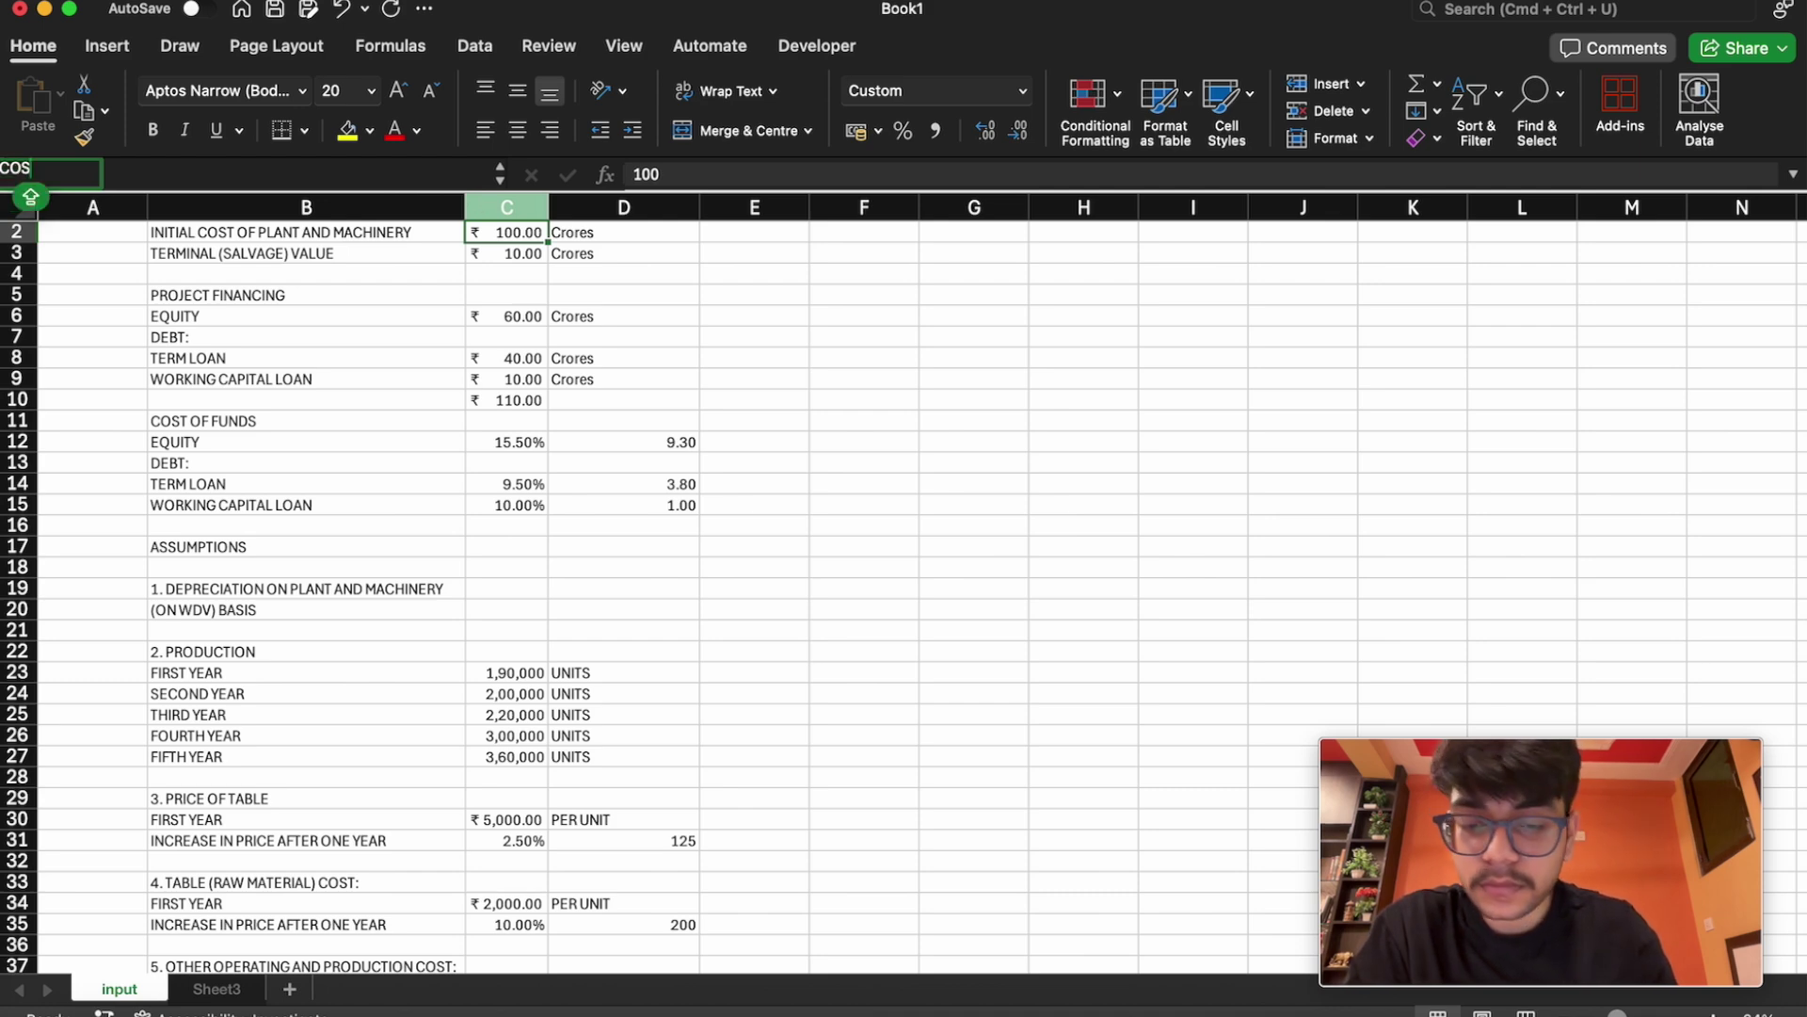
key("BackSpace")
key("BackSpace")
key("BackSpace")
key("BackSpace")
type("cost")
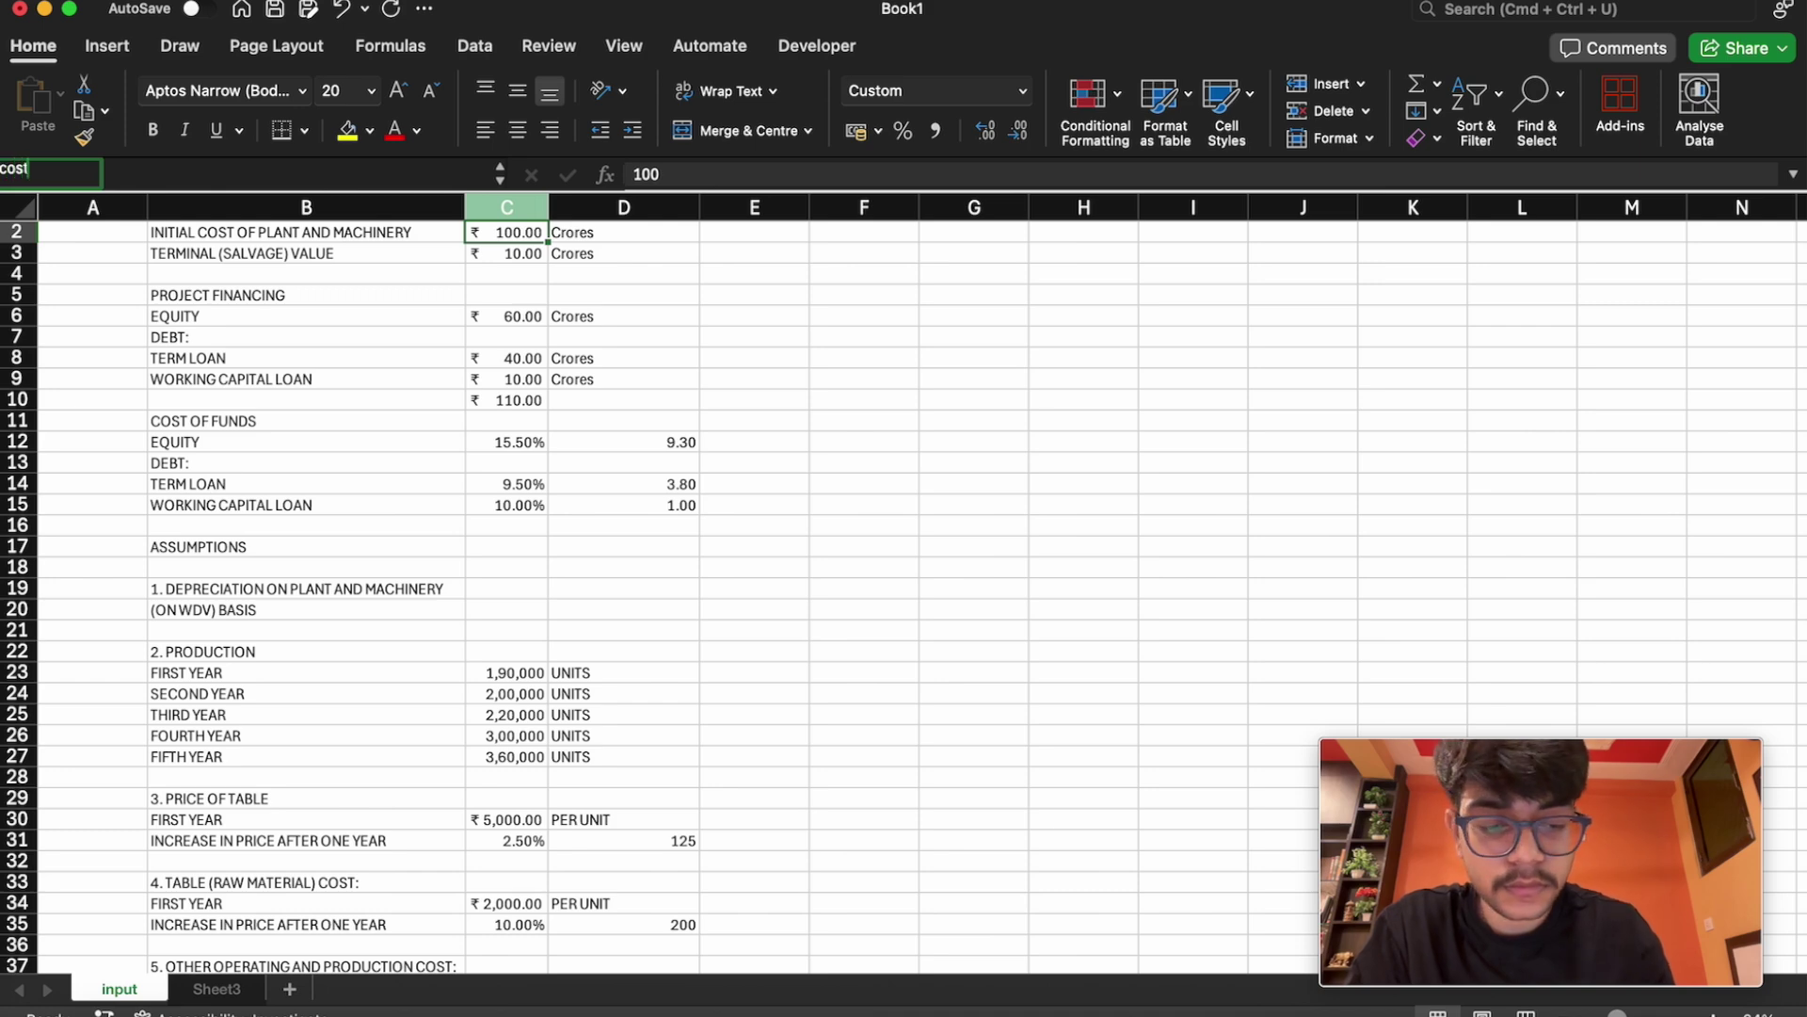
type("_plant")
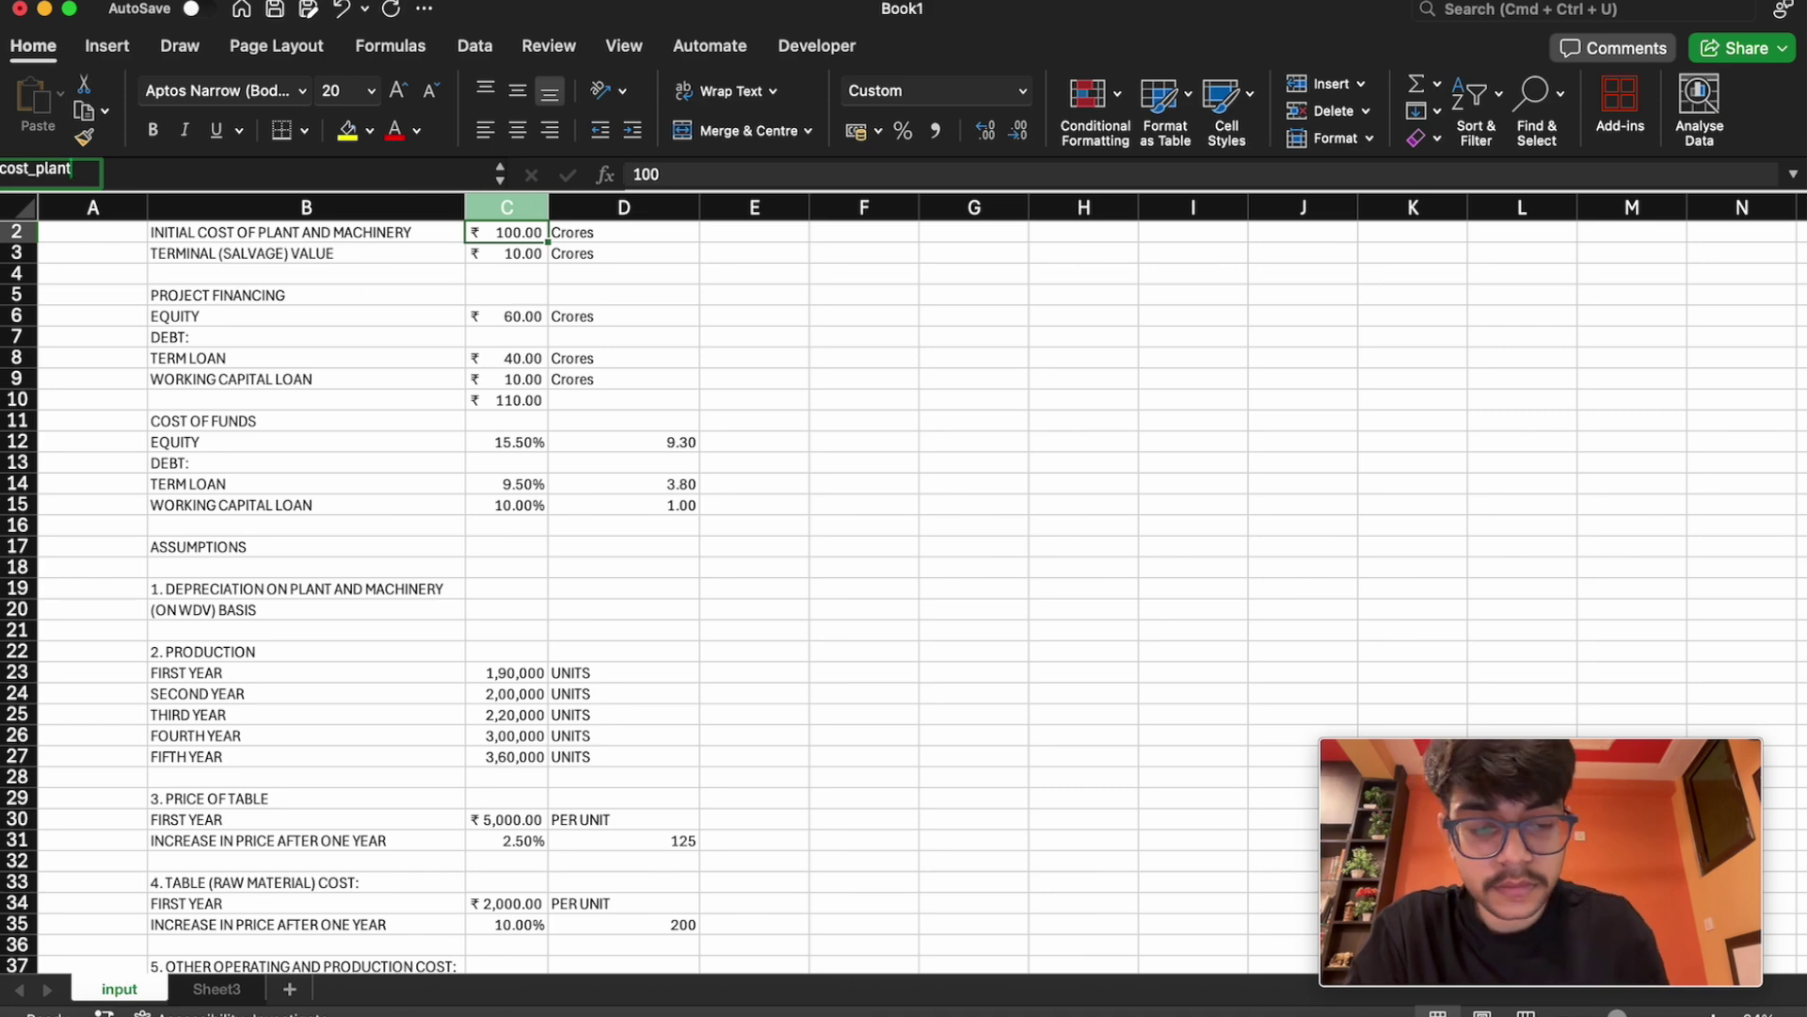
type("_mach")
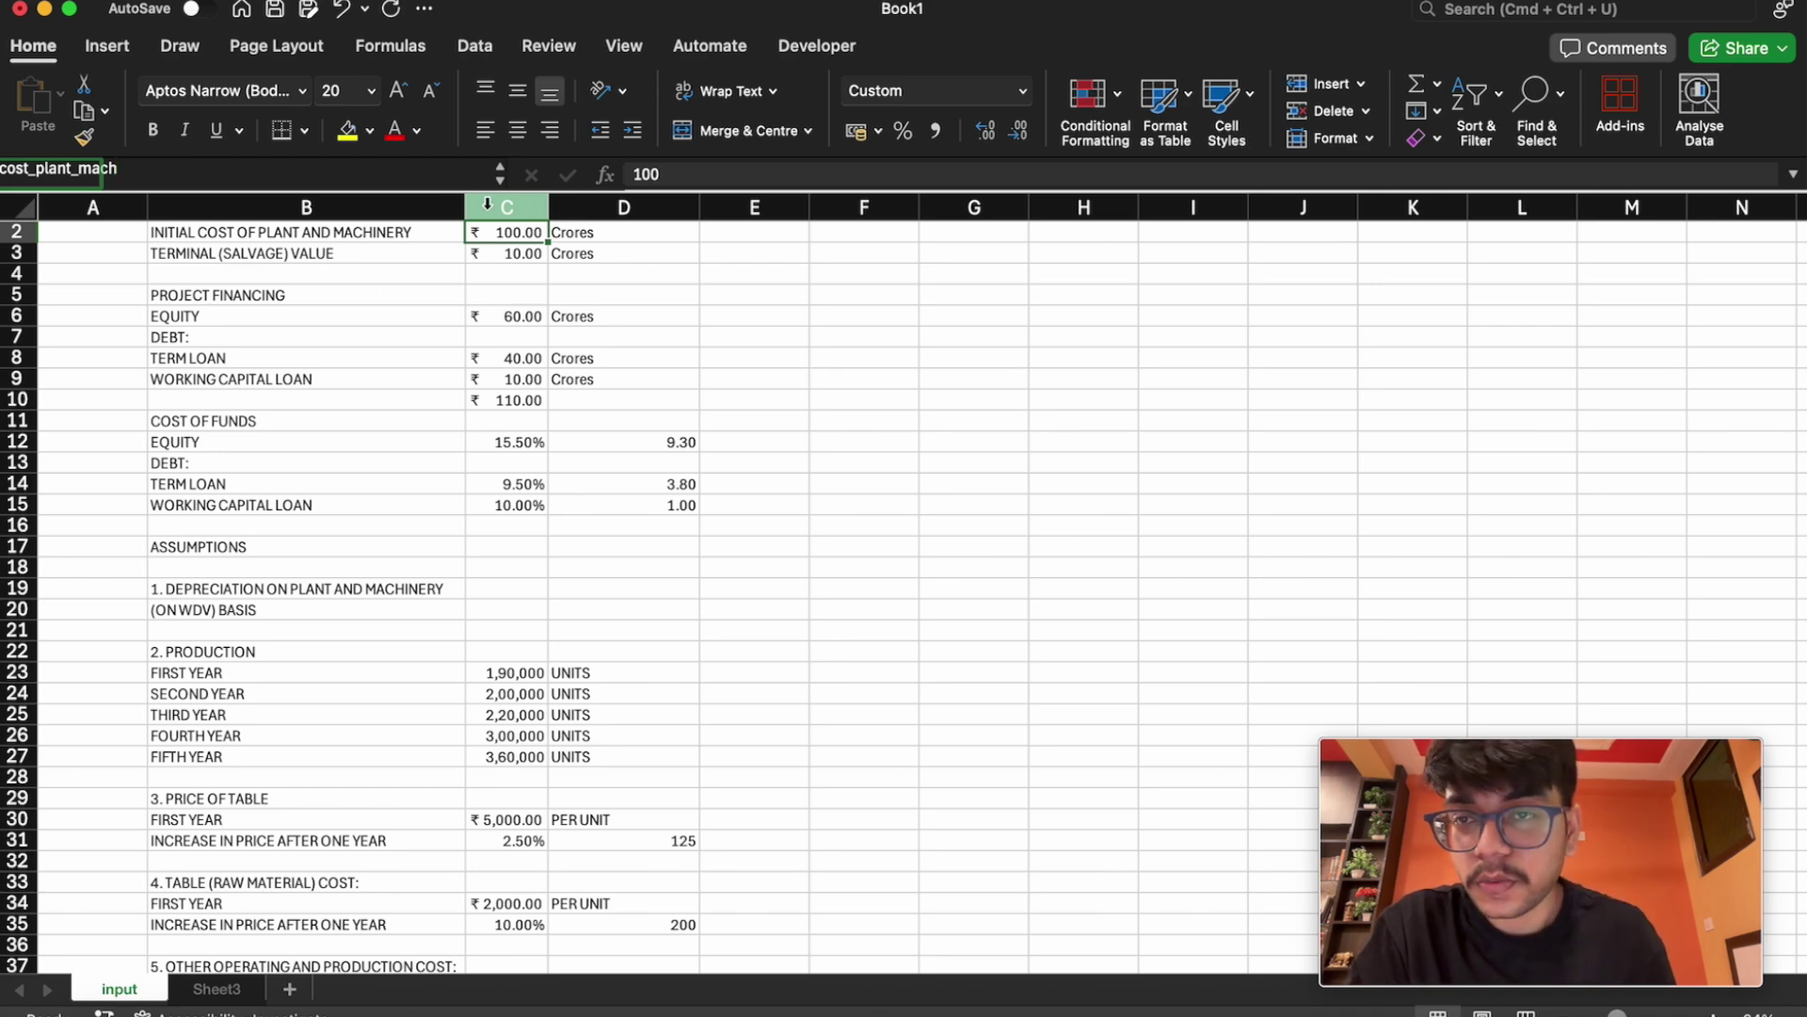
key("Return")
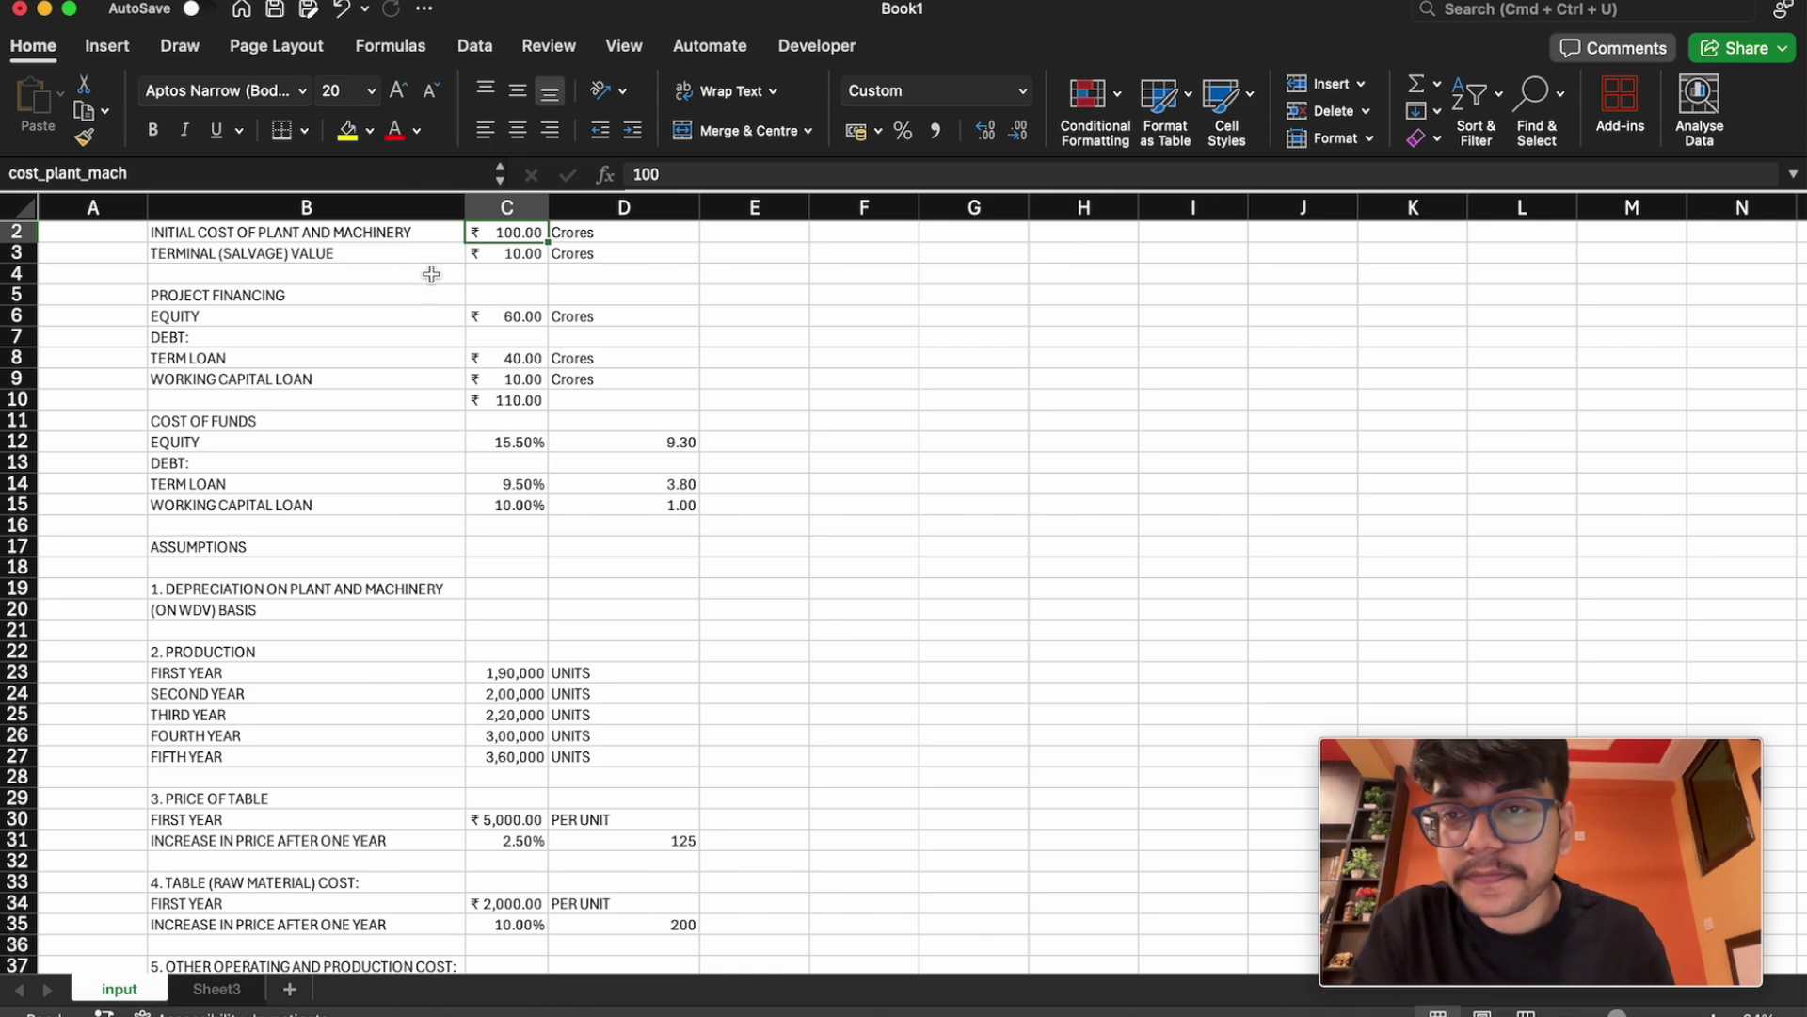
Enter salvage_value as the name for cell C3, the terminal (salvage) value
left_click(484, 256)
left_click(9, 172)
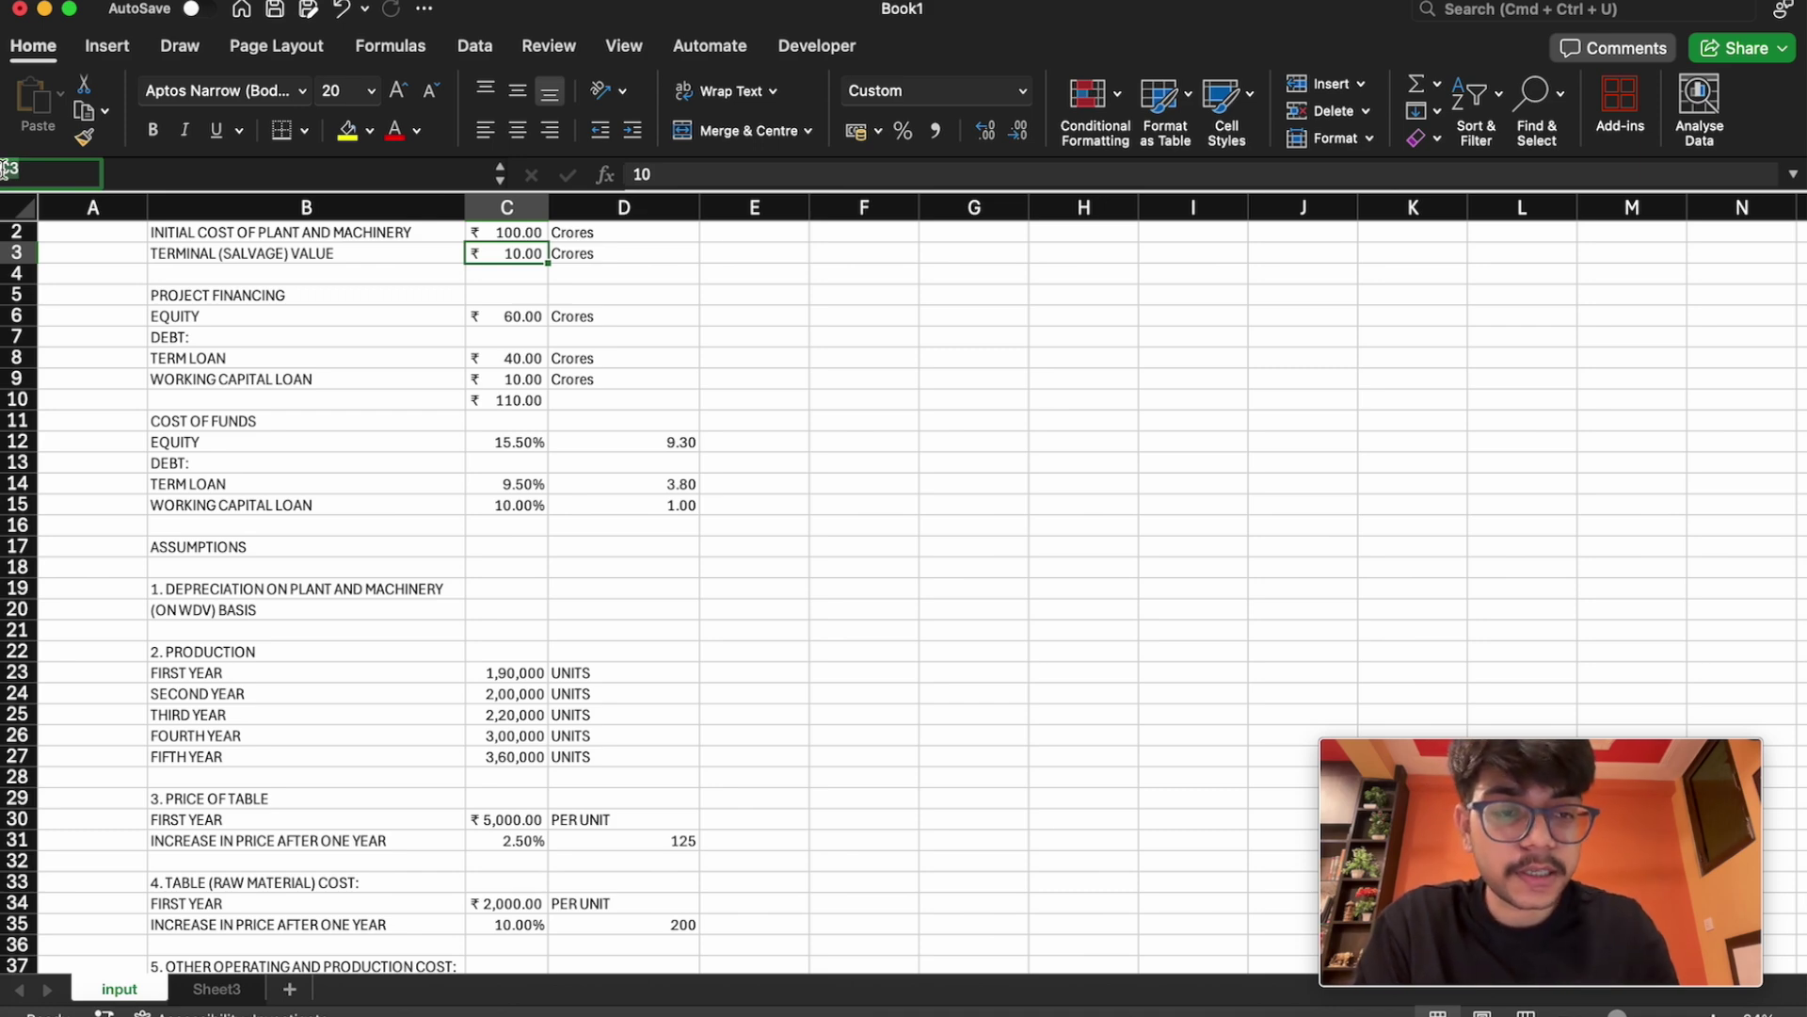
key("BackSpace")
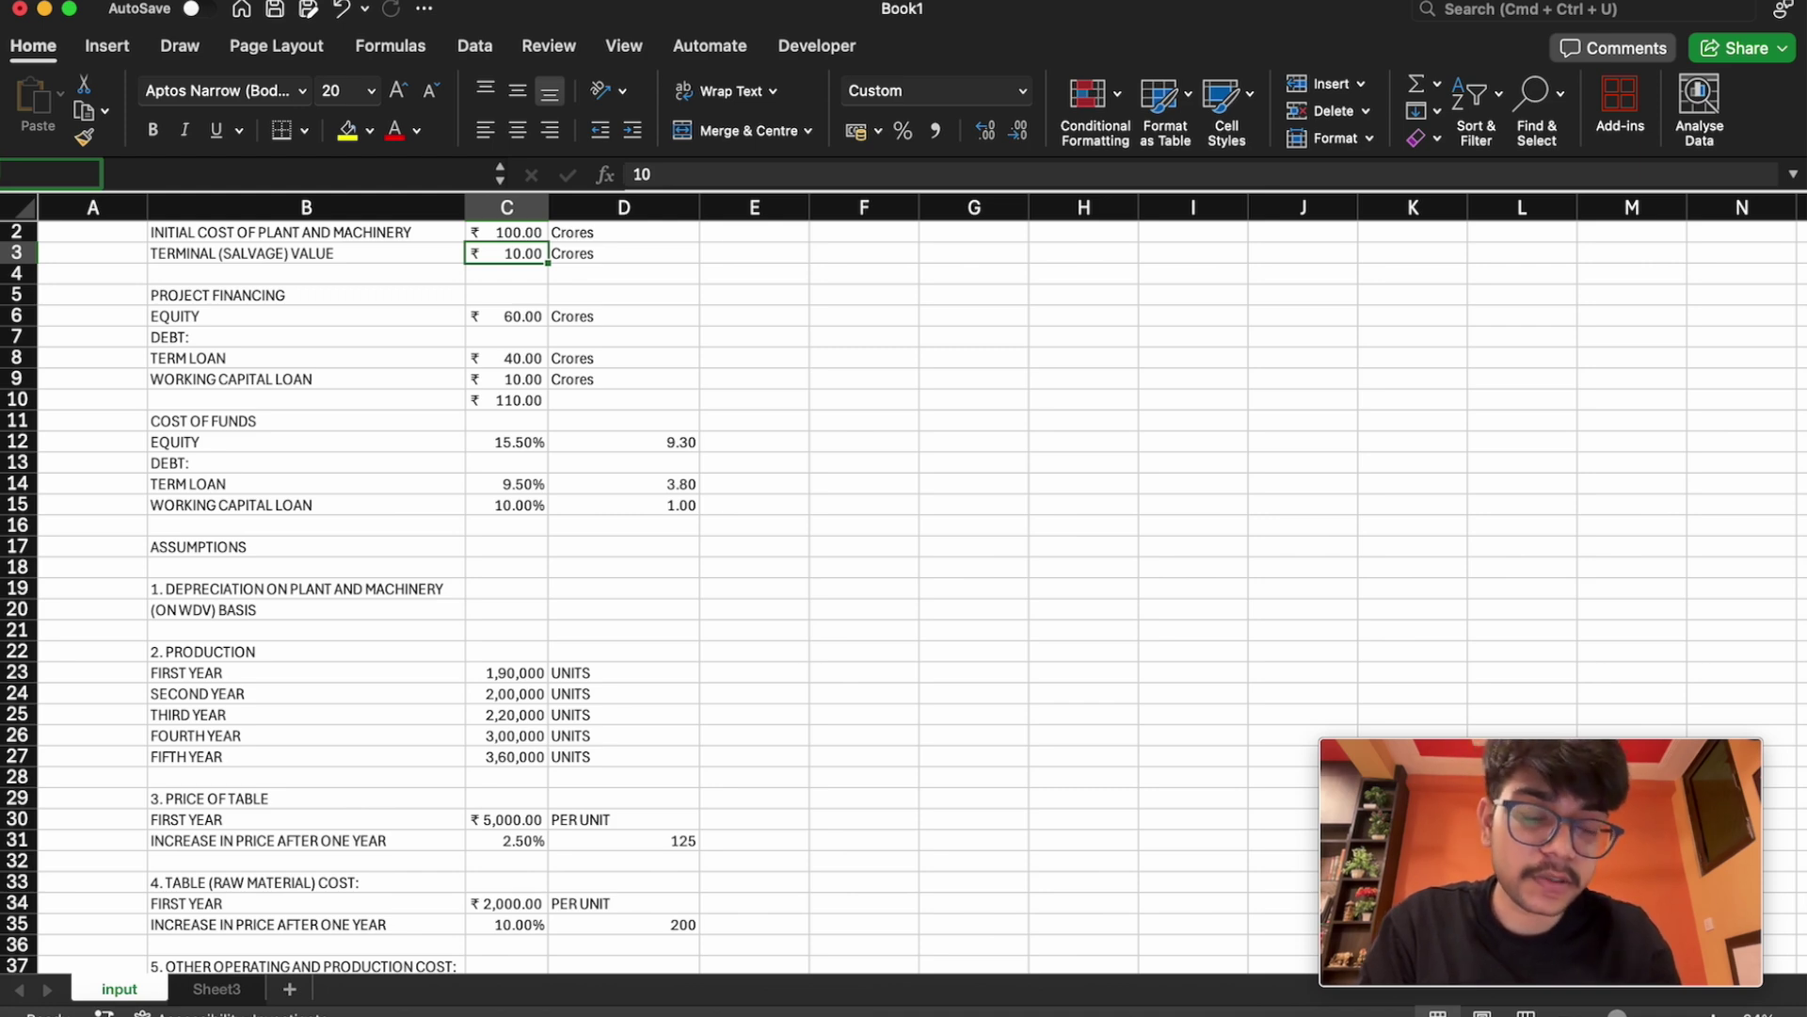
type("salvage")
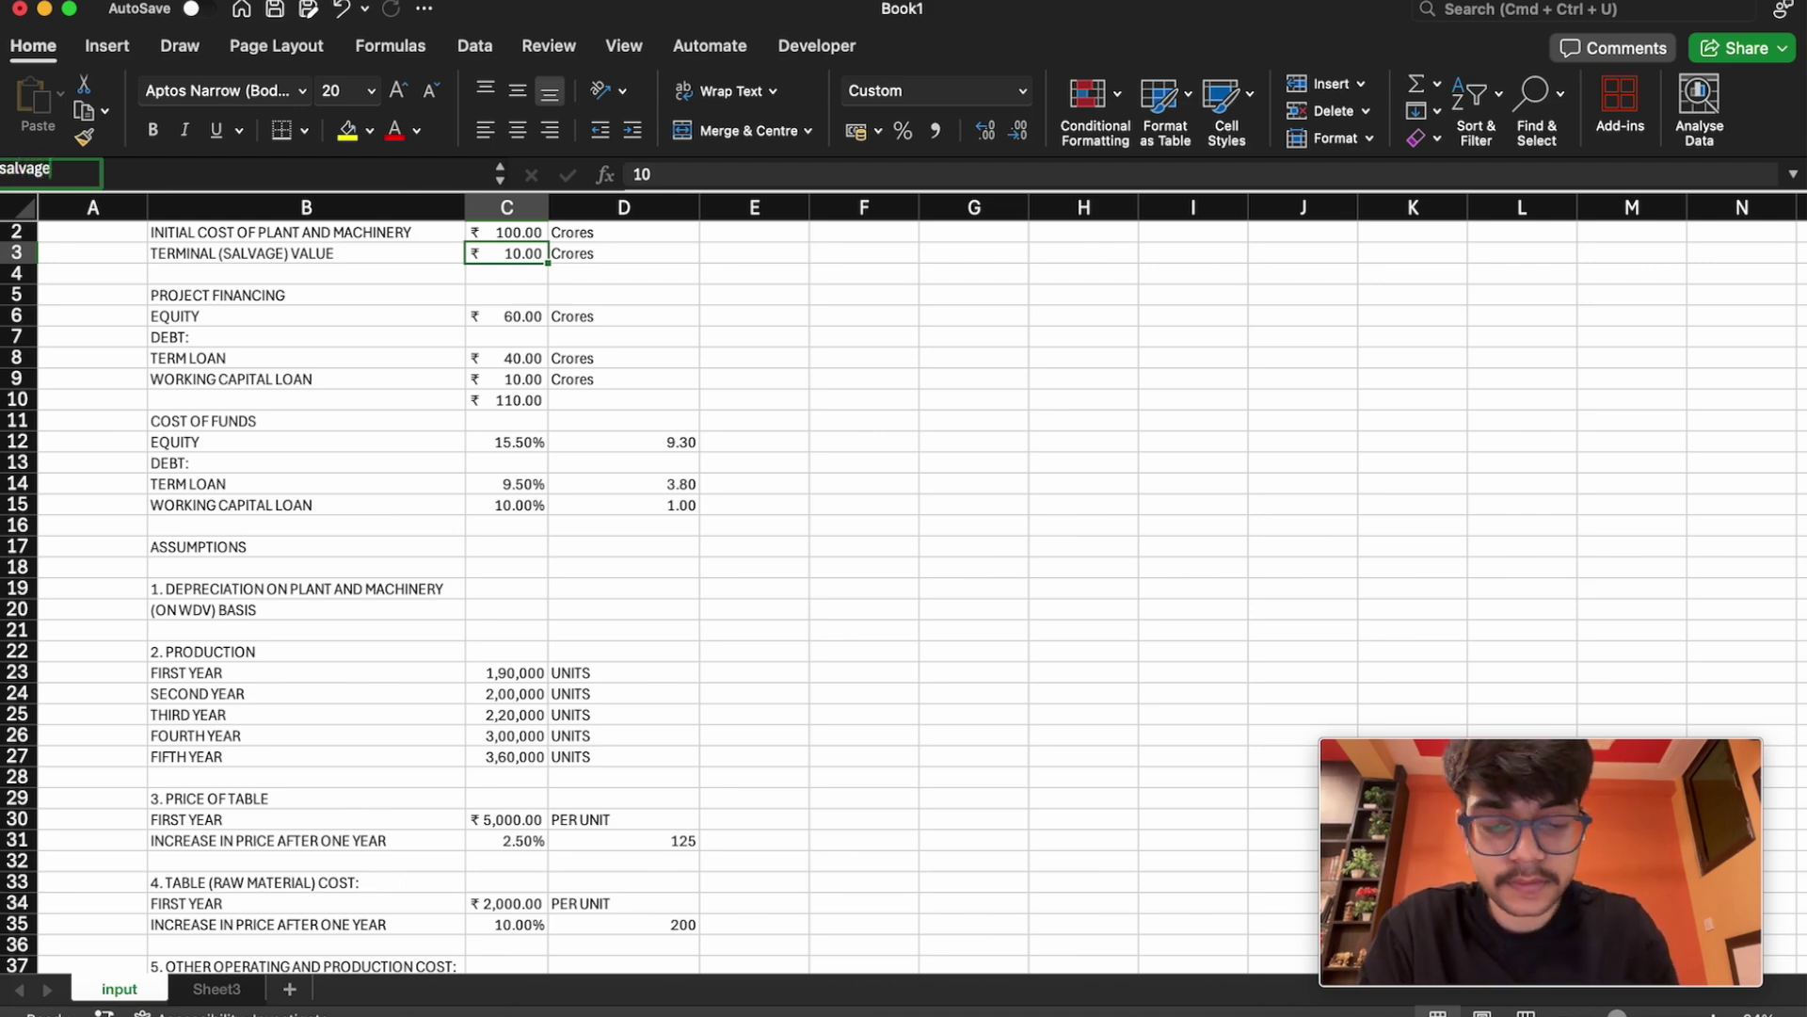
type("value")
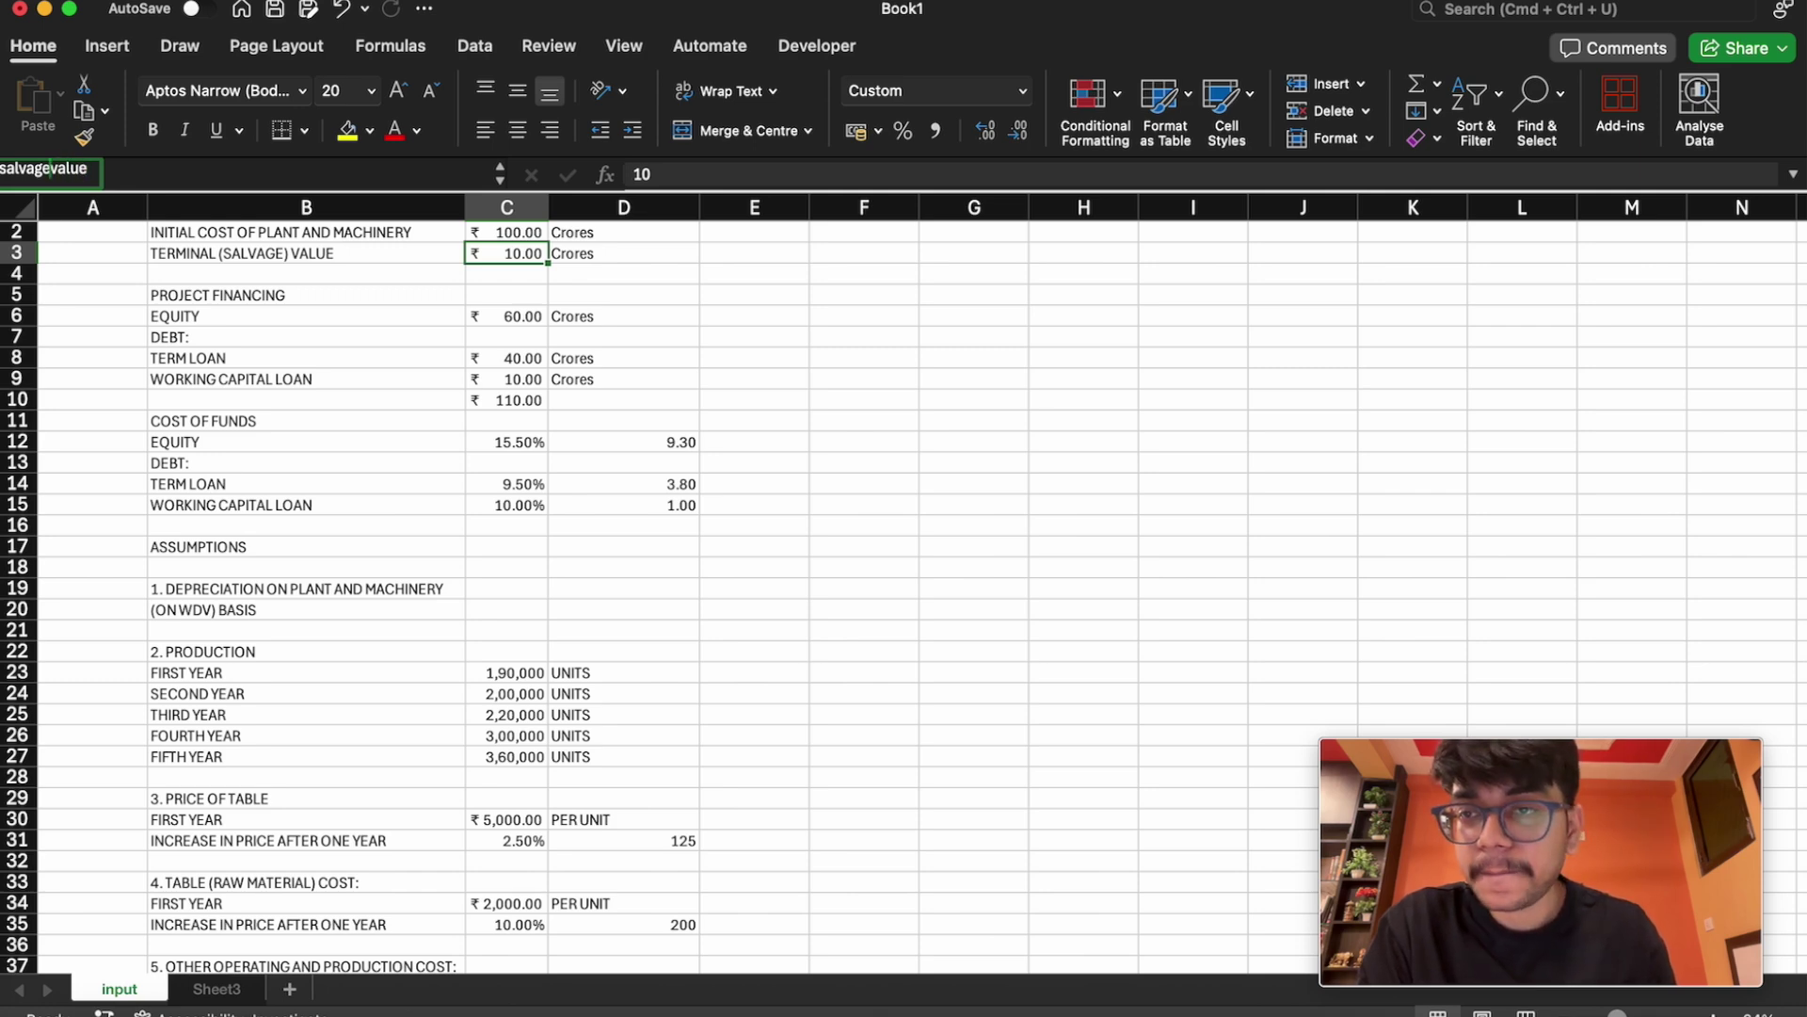
type("_")
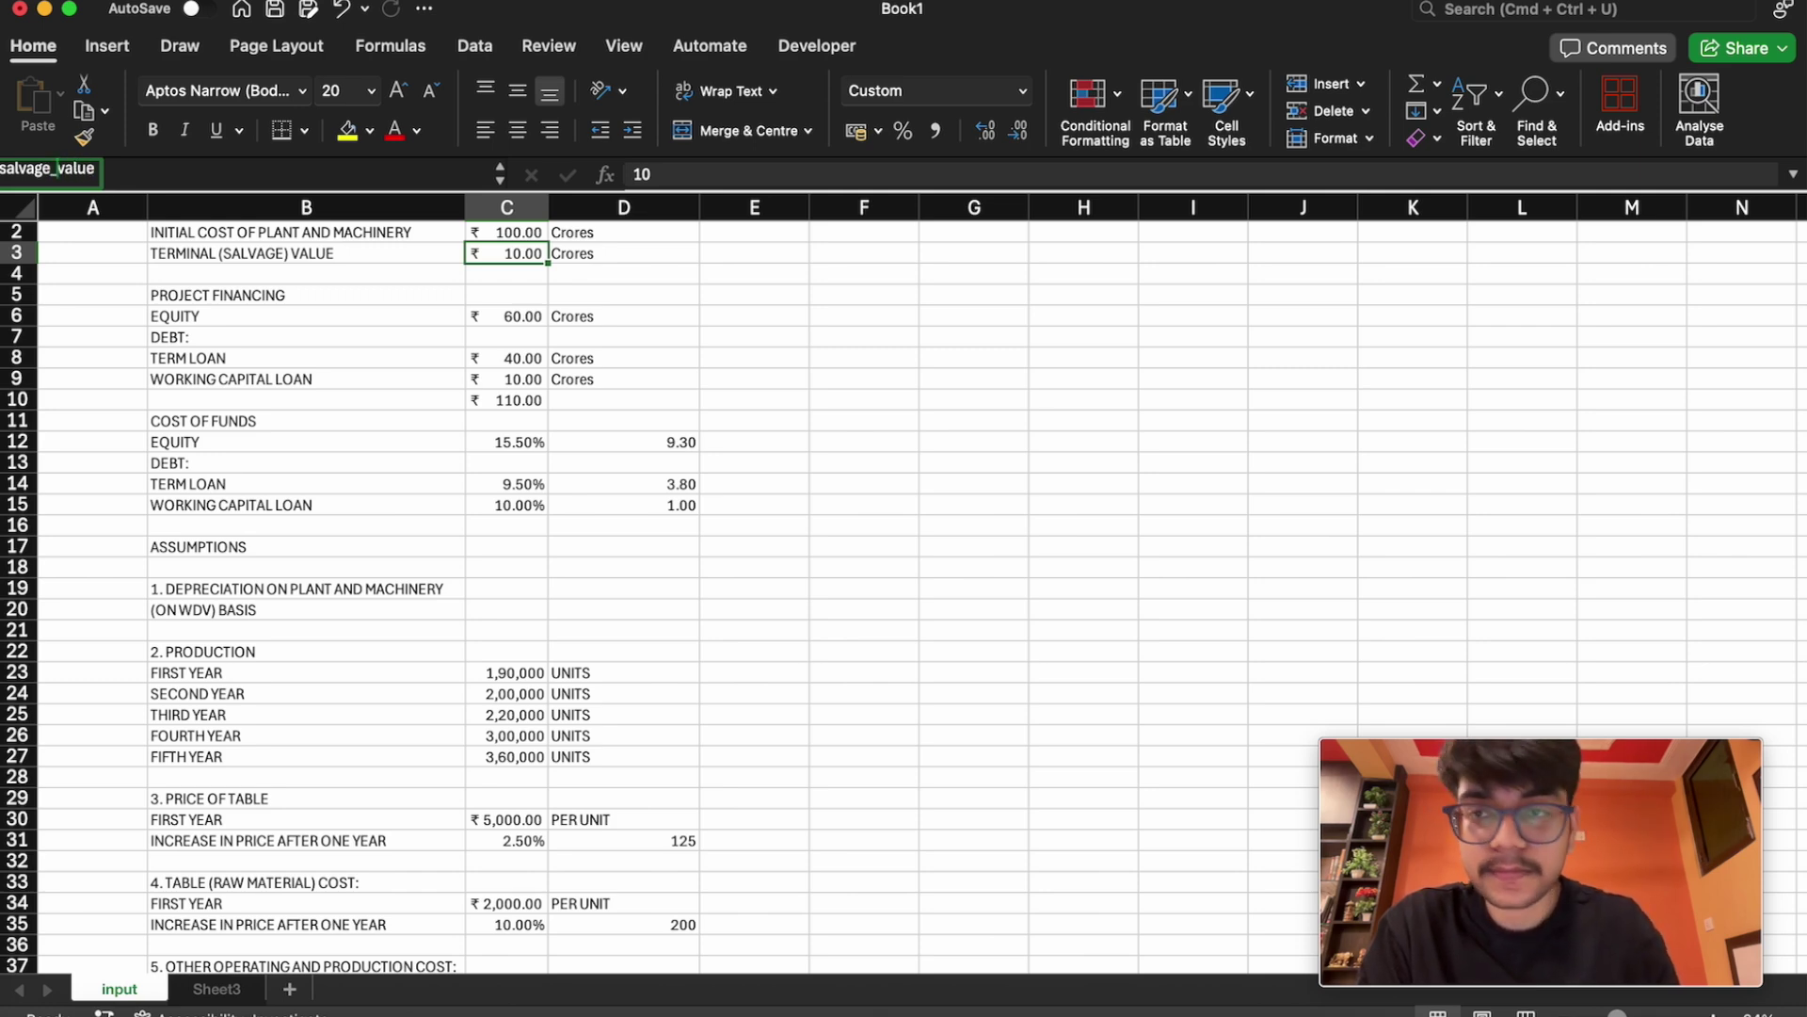
Define the name equity for cell C6, the equity amount under project financing
left_click(523, 314)
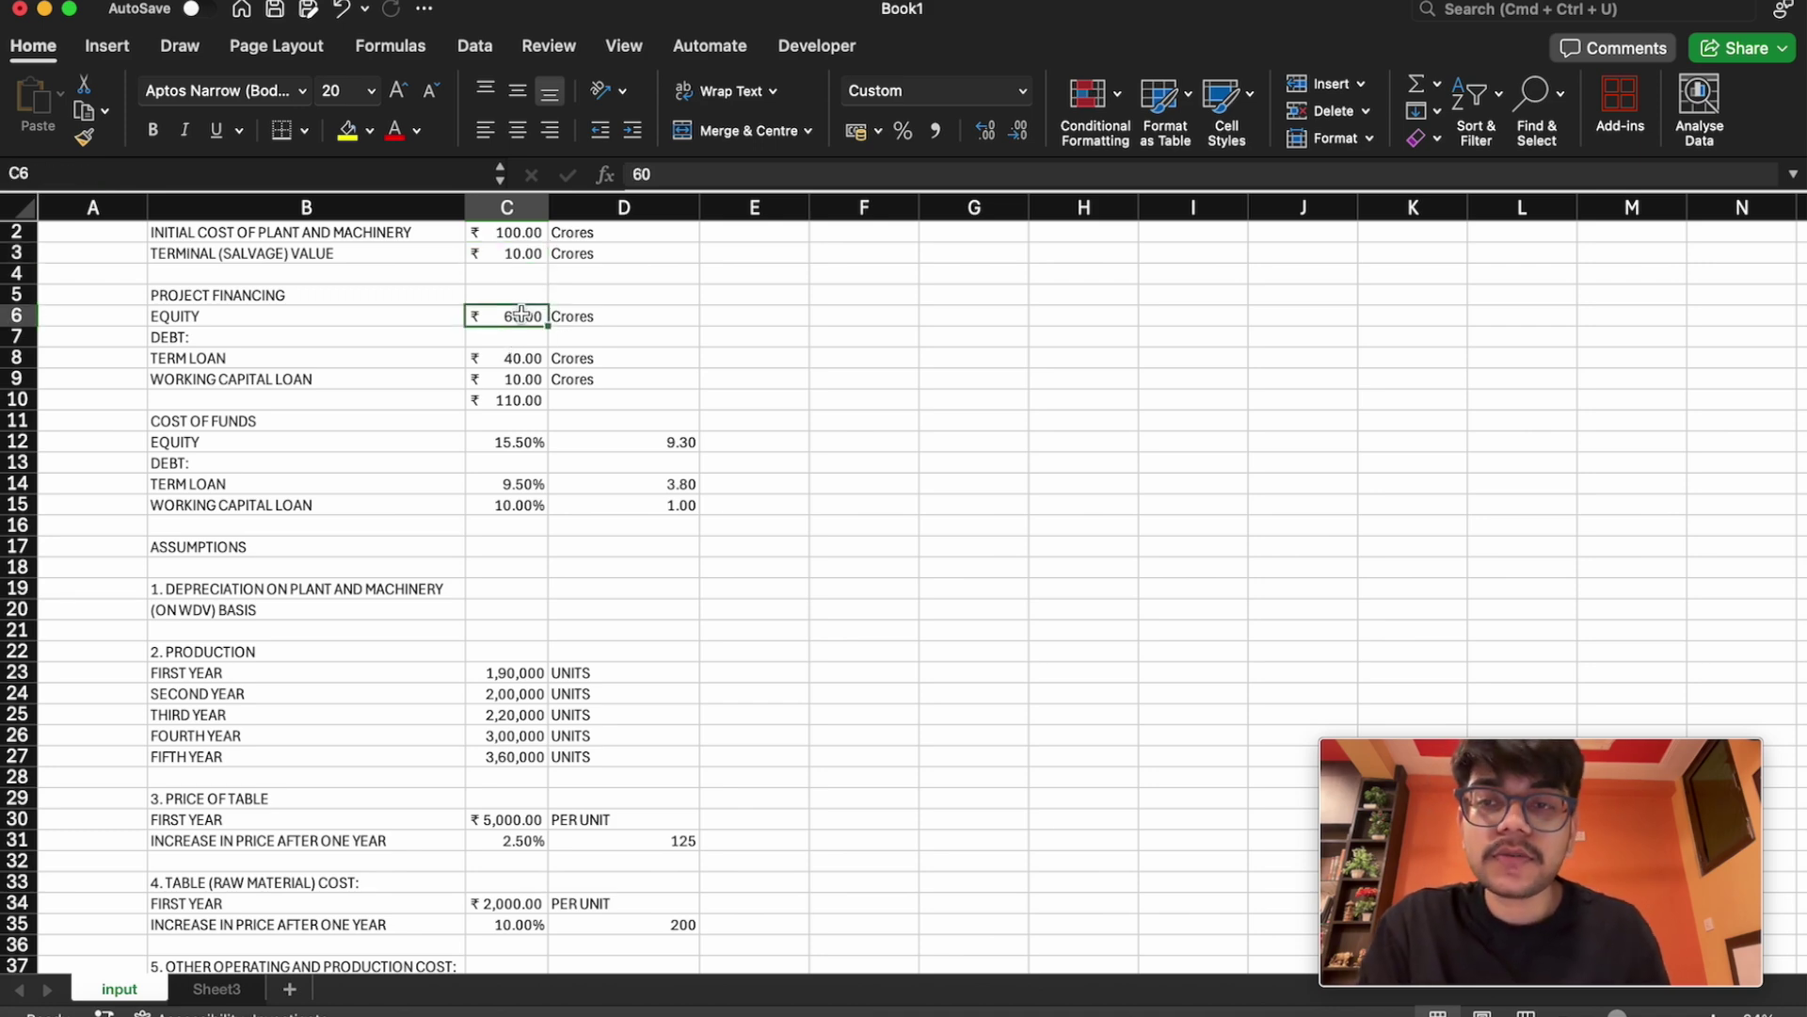
left_click(8, 174)
type("equ")
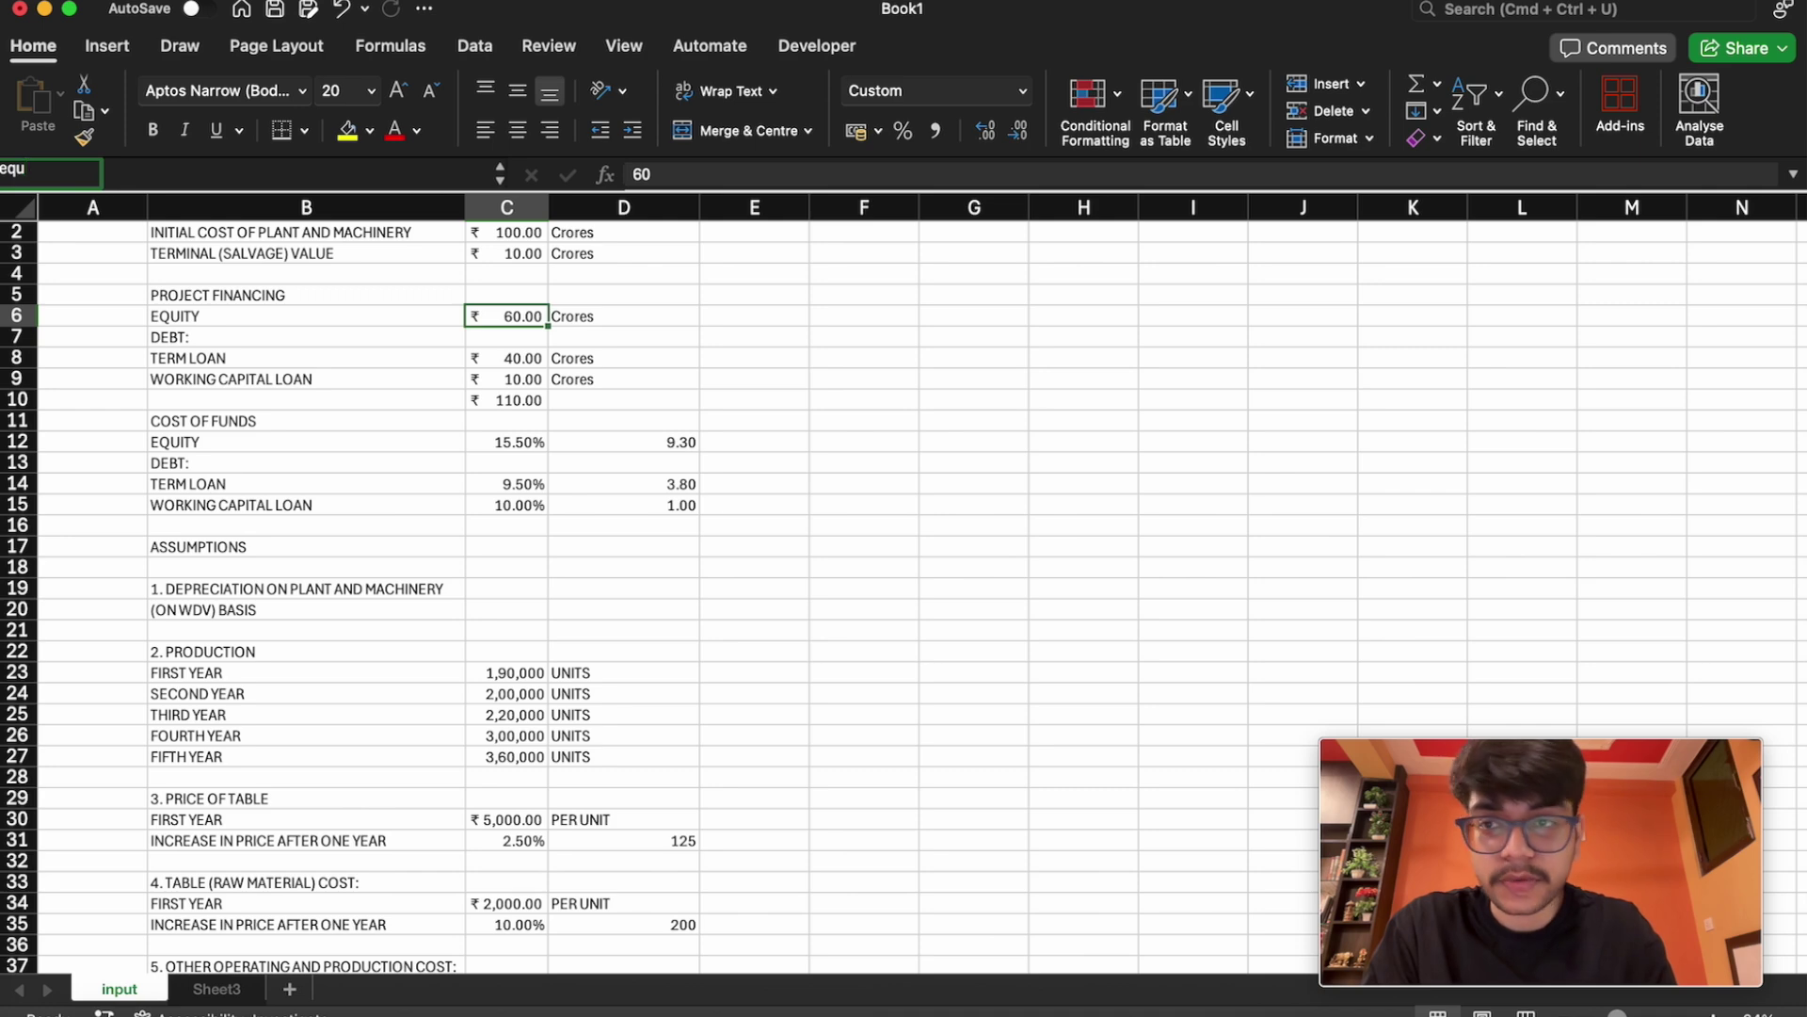
type("ity")
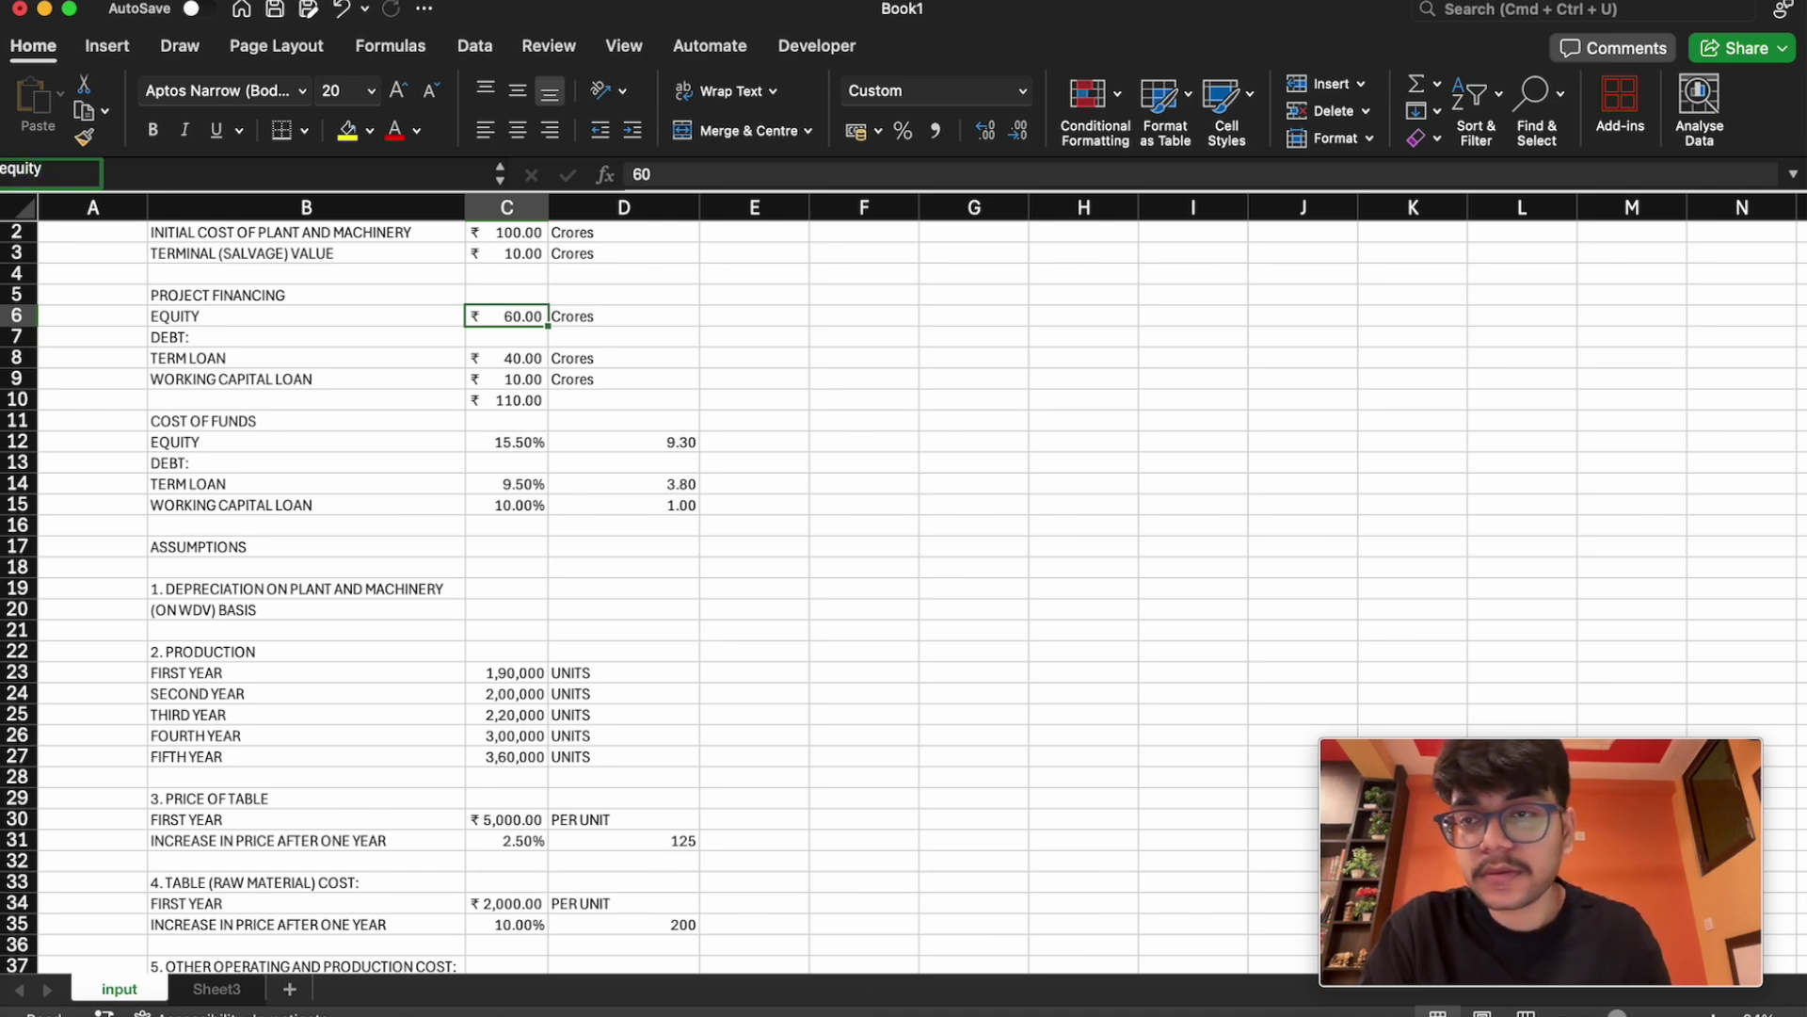
key("Return")
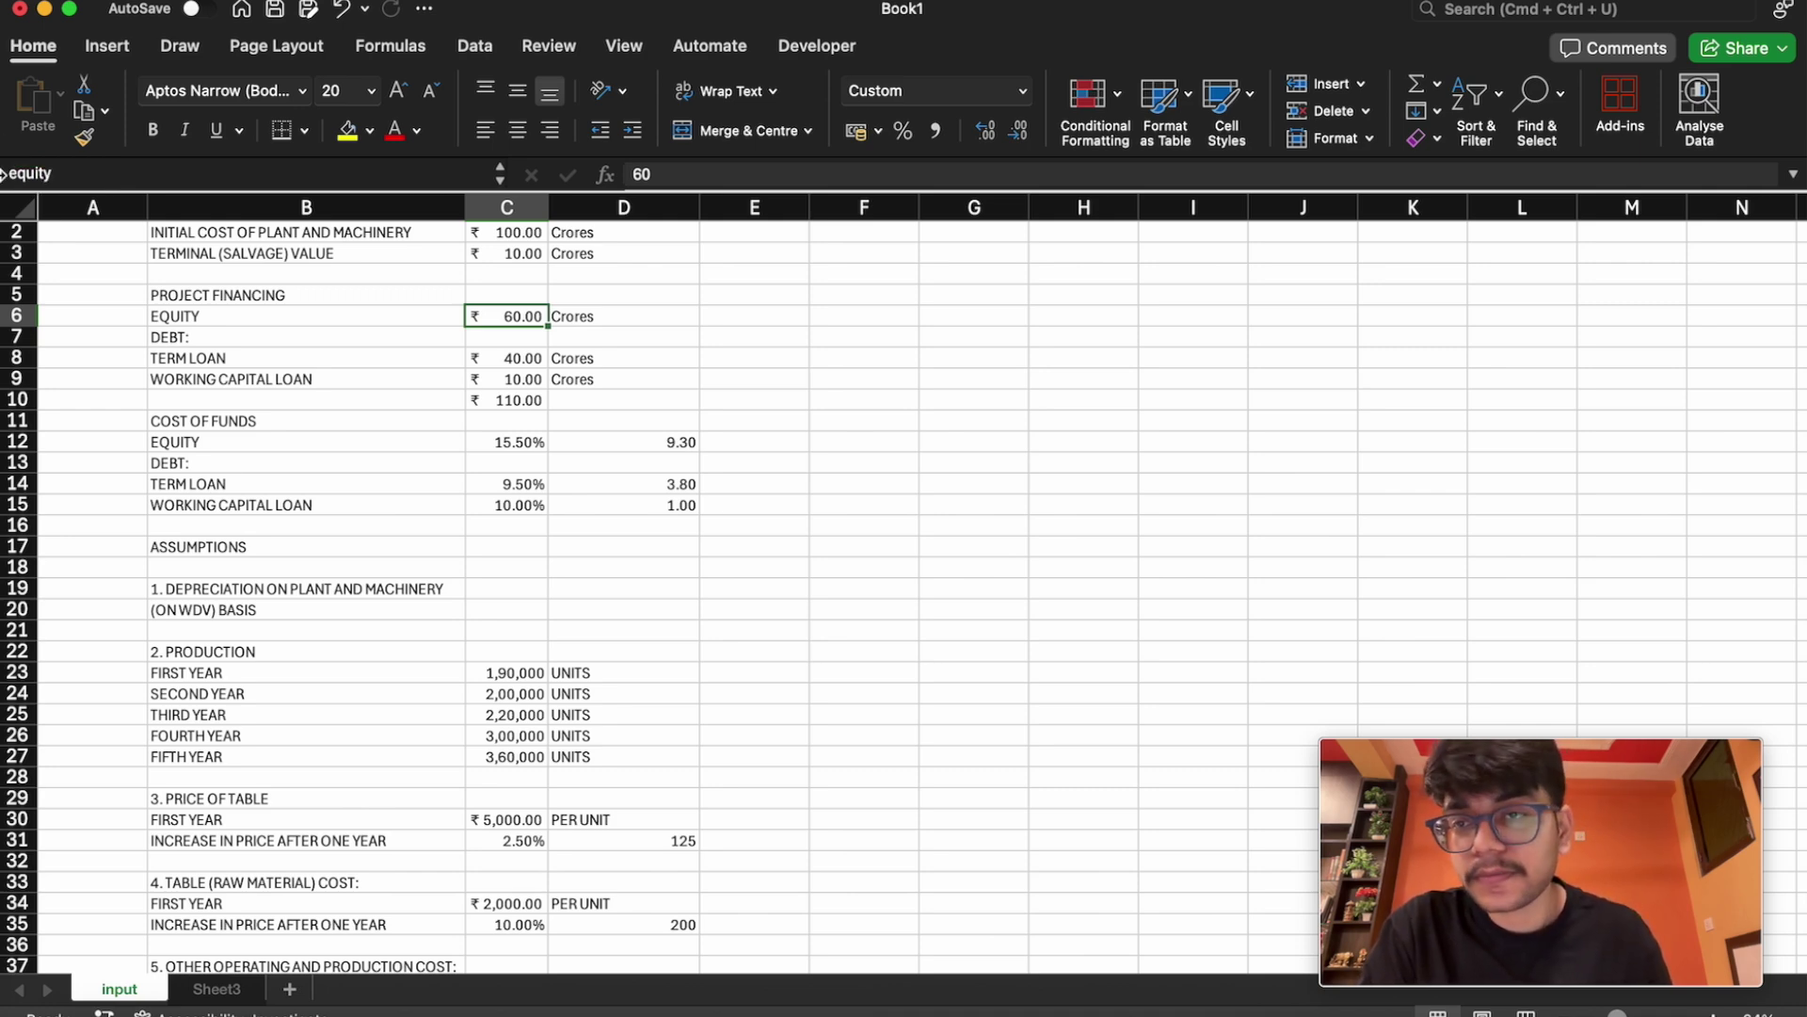
Enter debt as the name for cell C8, the term loan amount under project financing
left_click(509, 358)
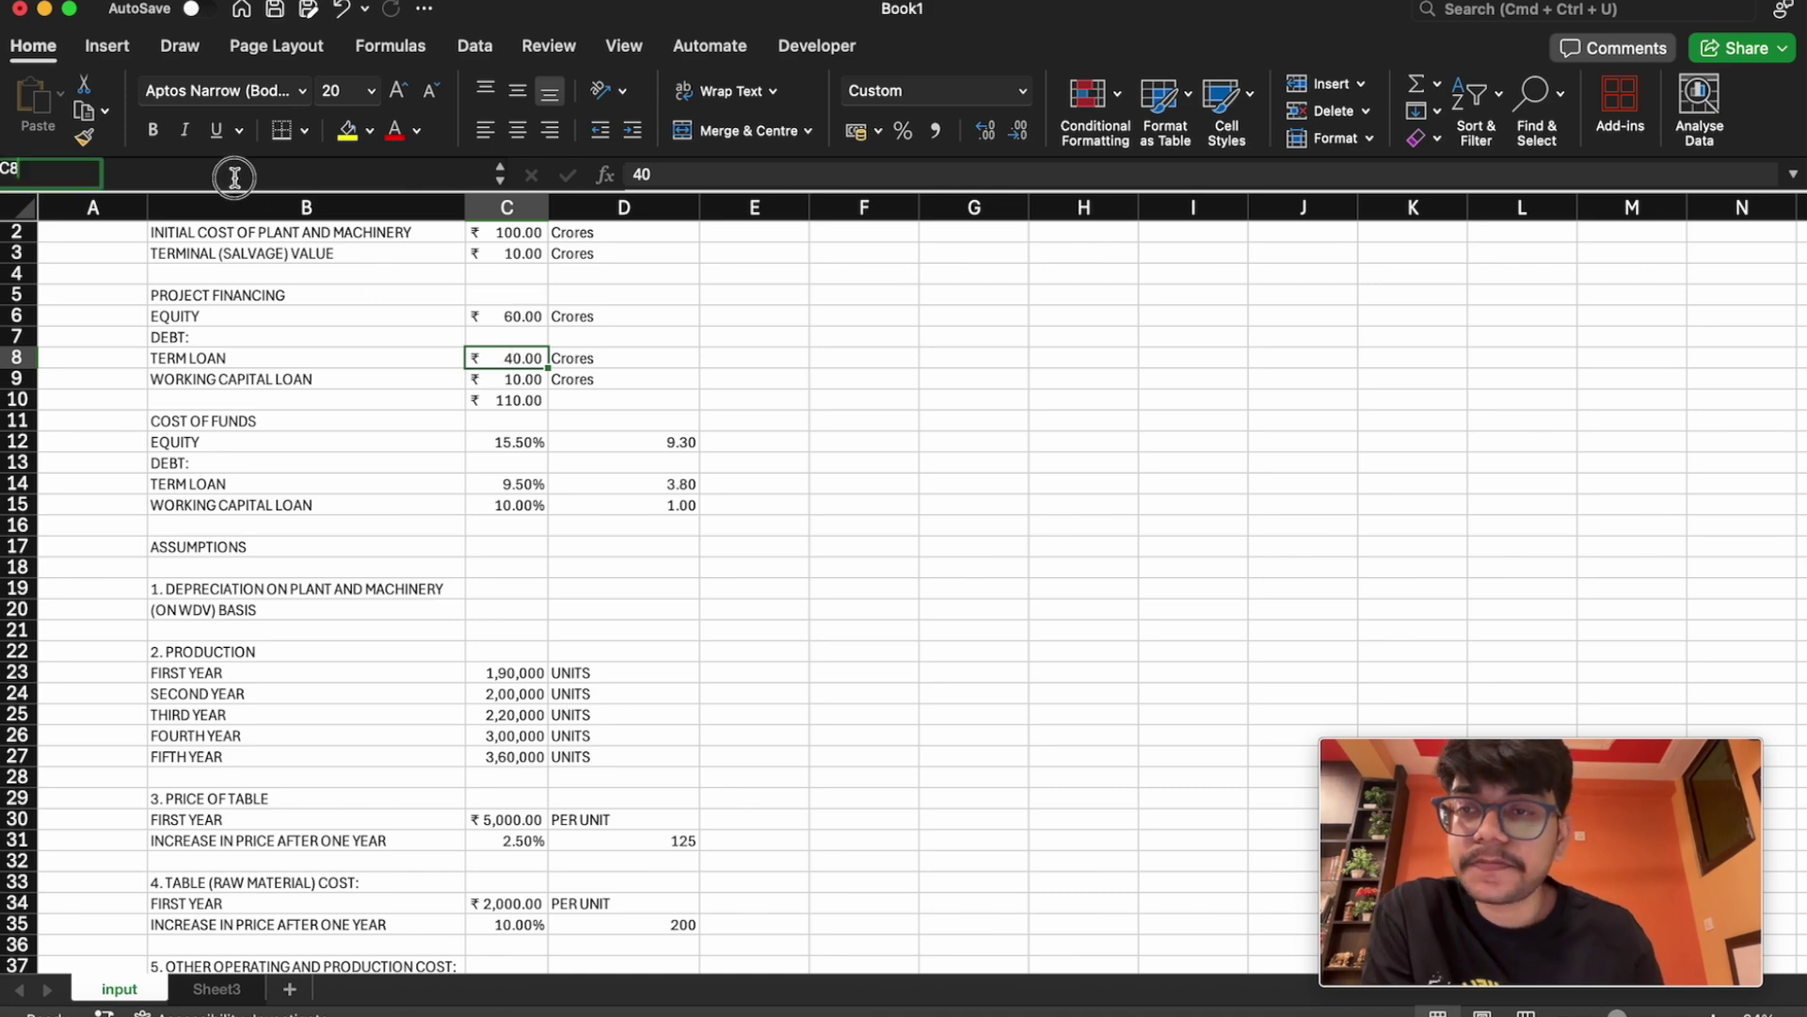
left_click(21, 166)
type("debt")
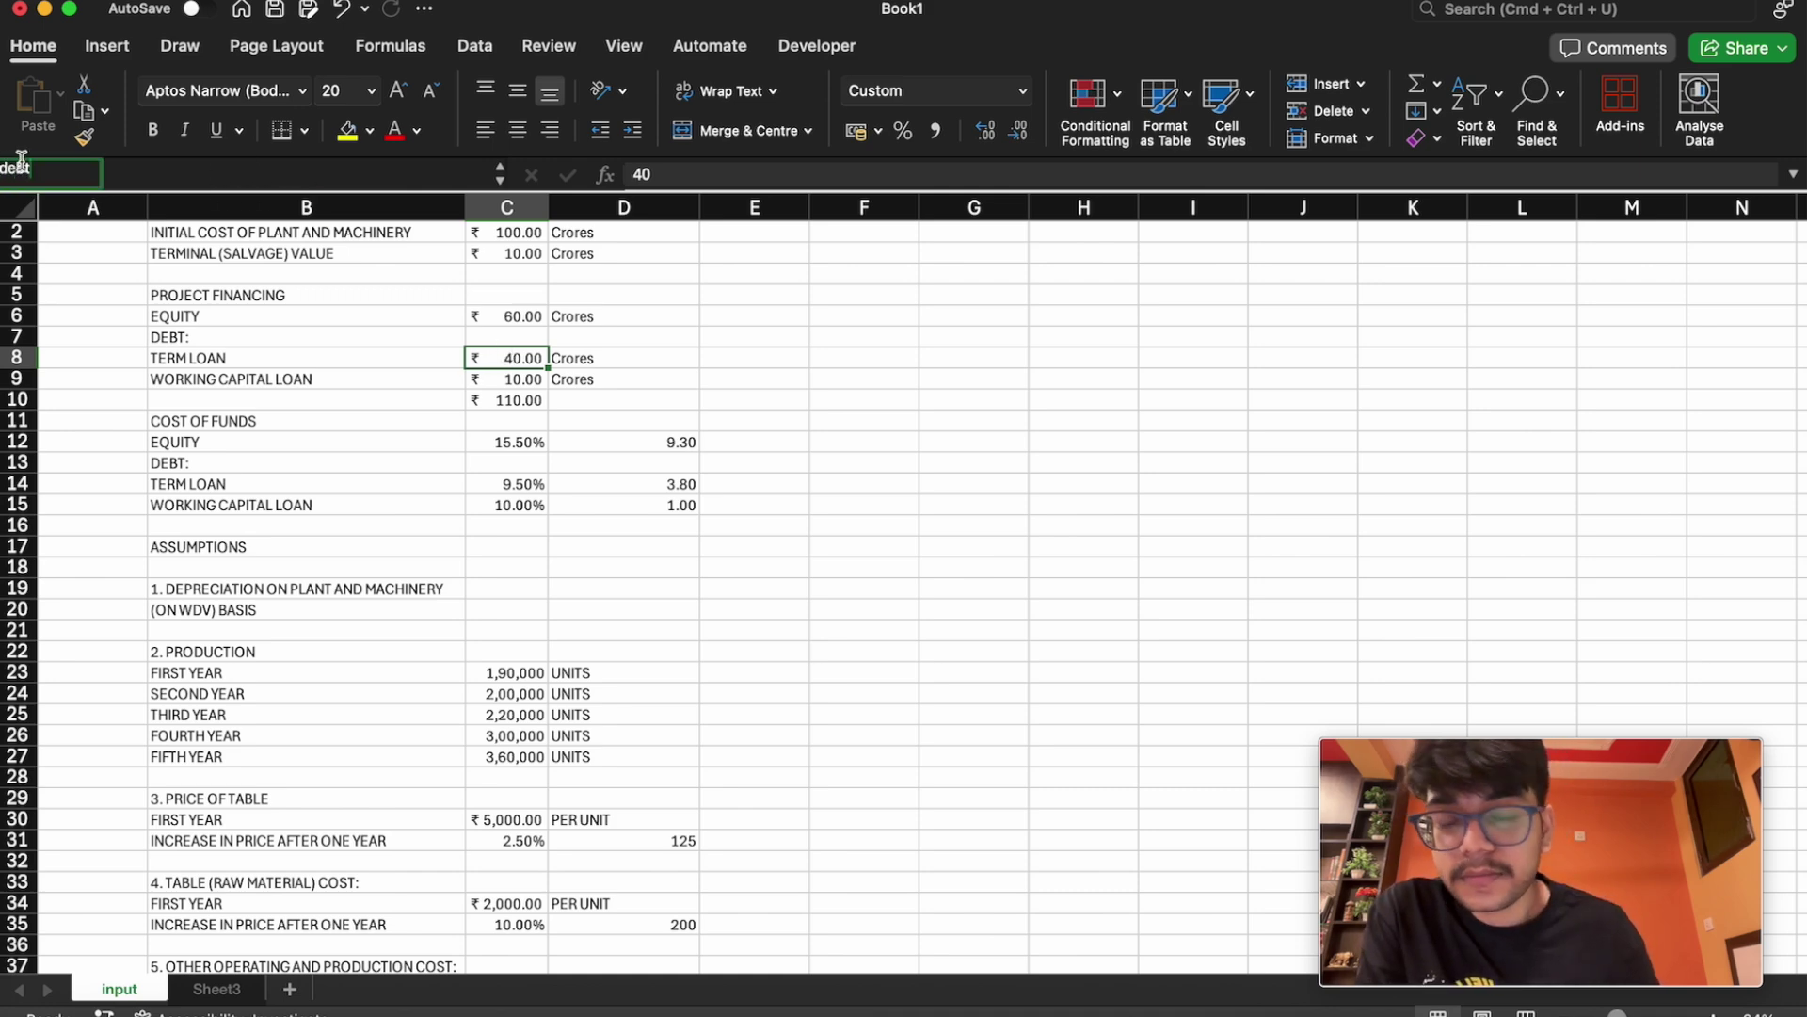
key("Return")
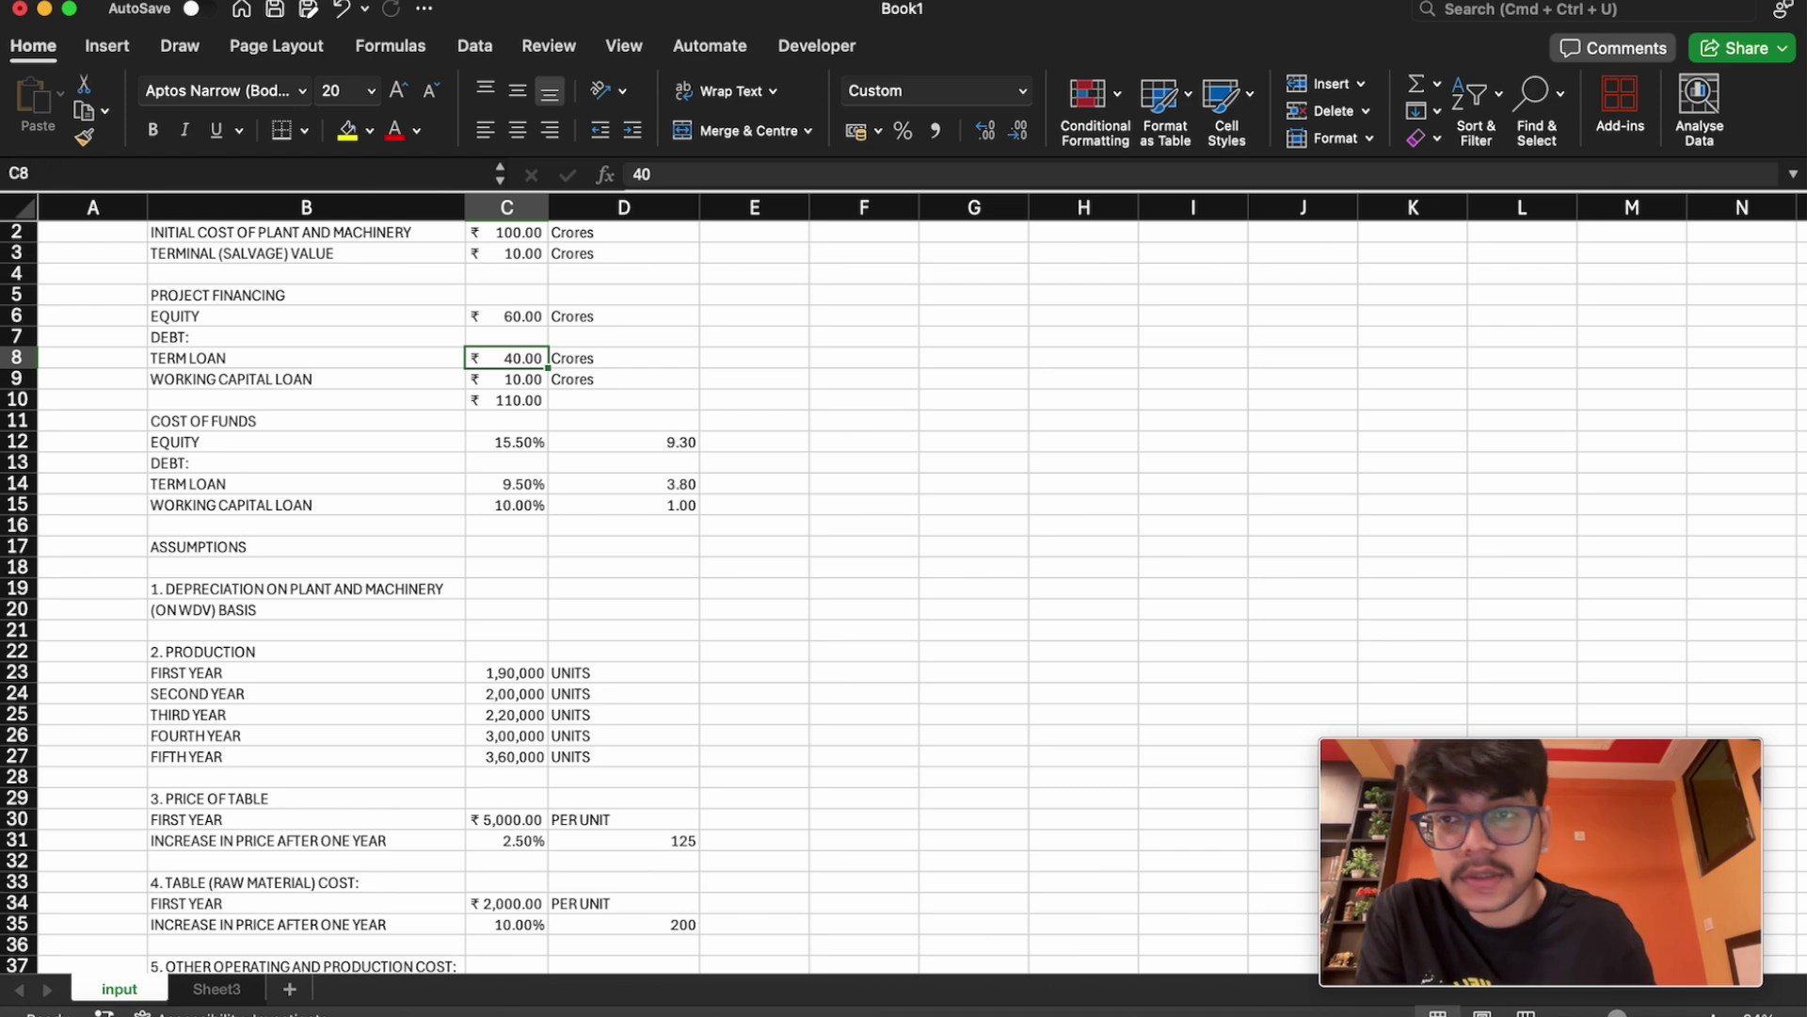
Define the name work_capt_loan for cell C9, the working capital loan amount under project financing
left_click(504, 381)
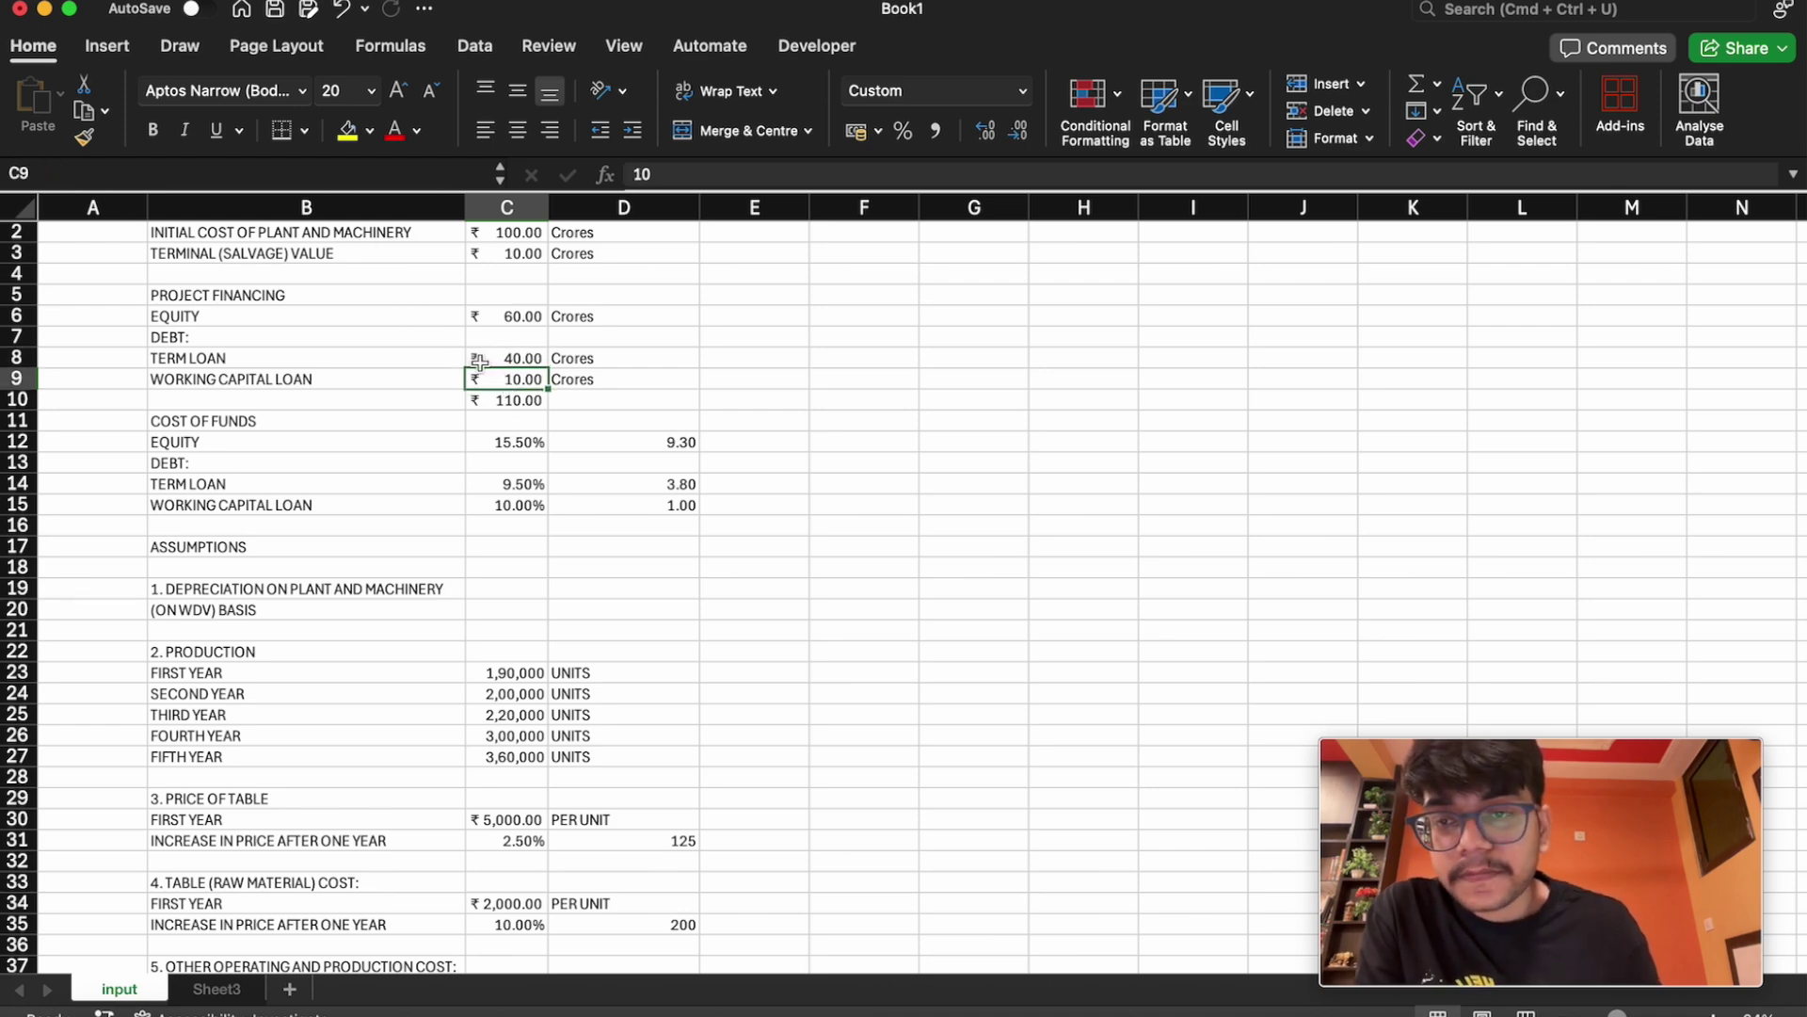
left_click(38, 173)
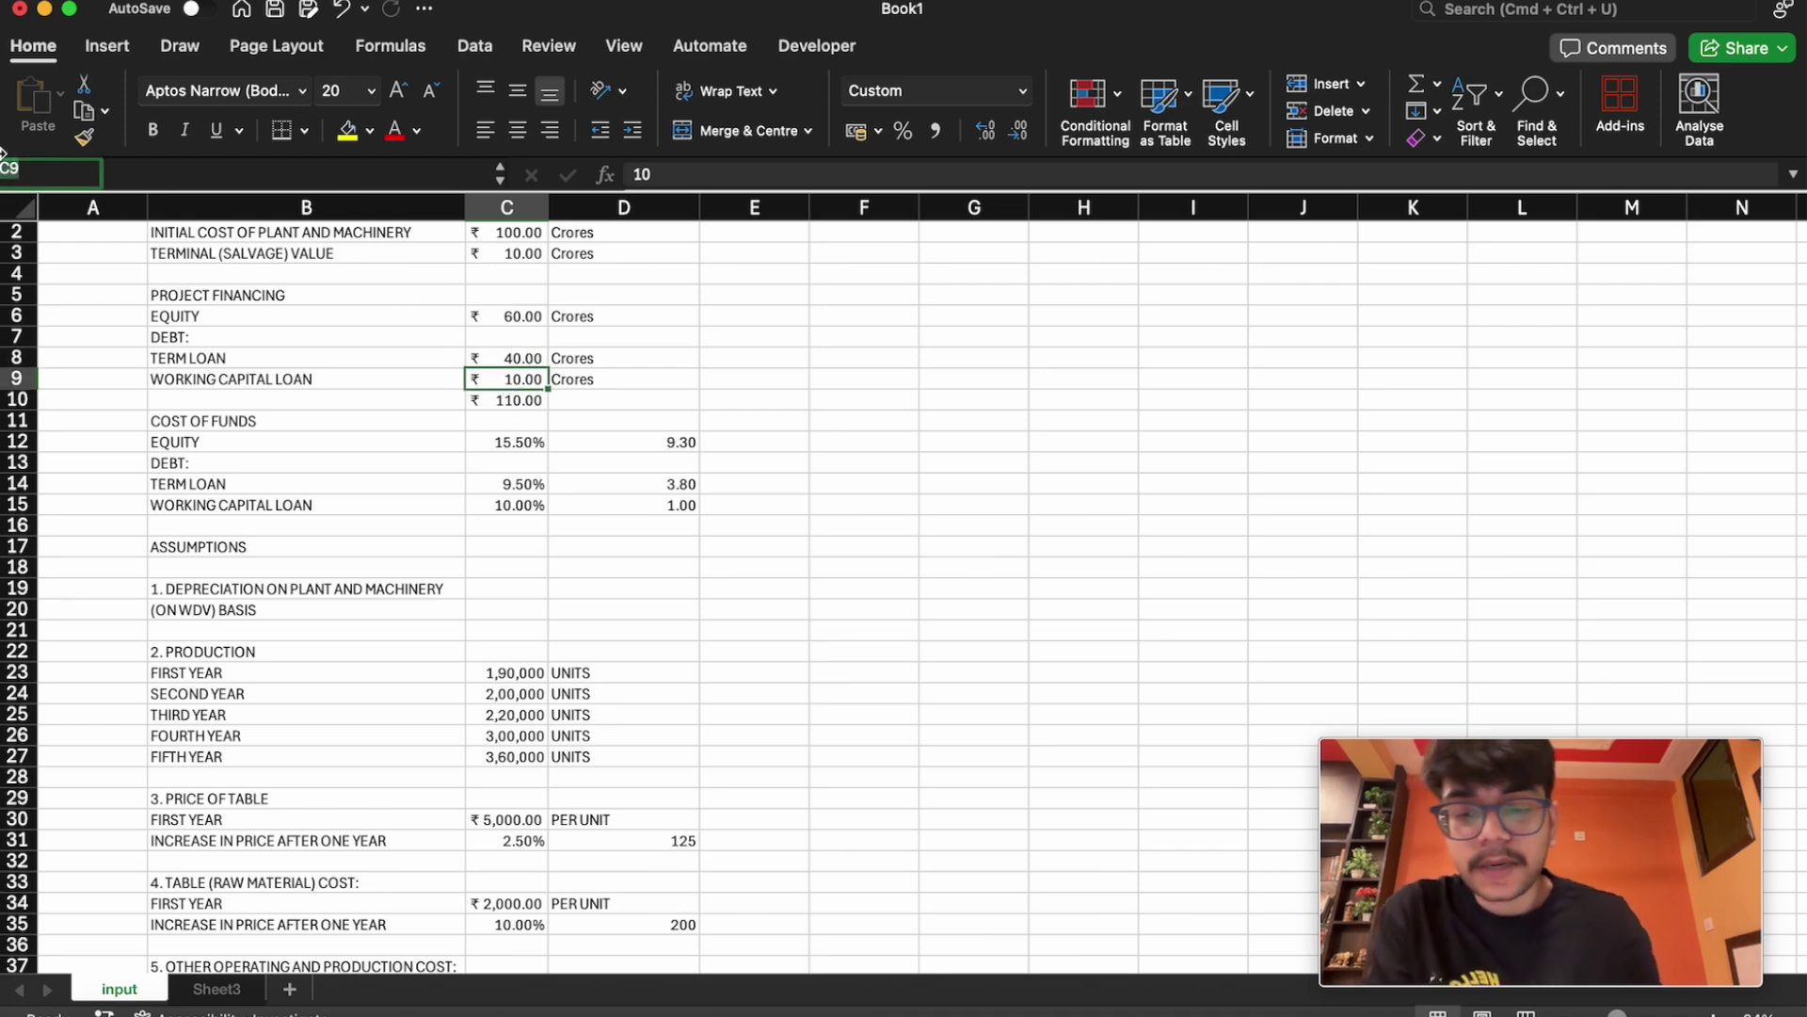
type("wrok")
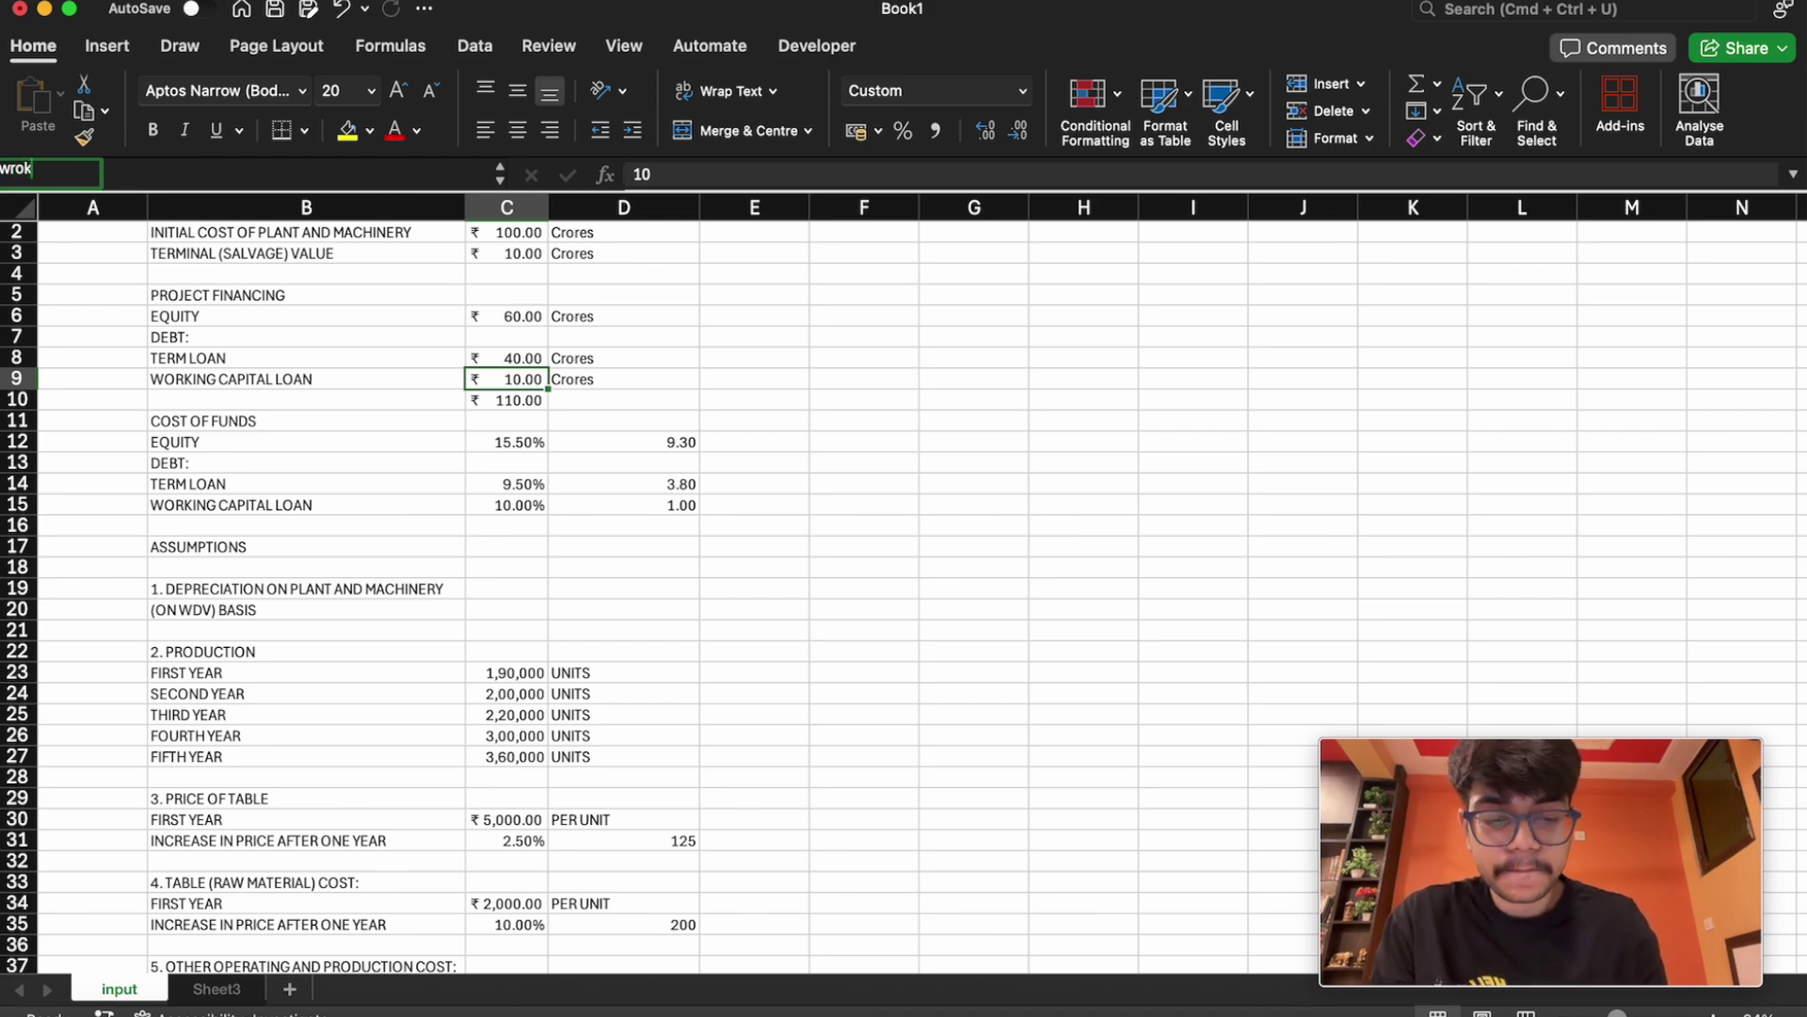
type("_")
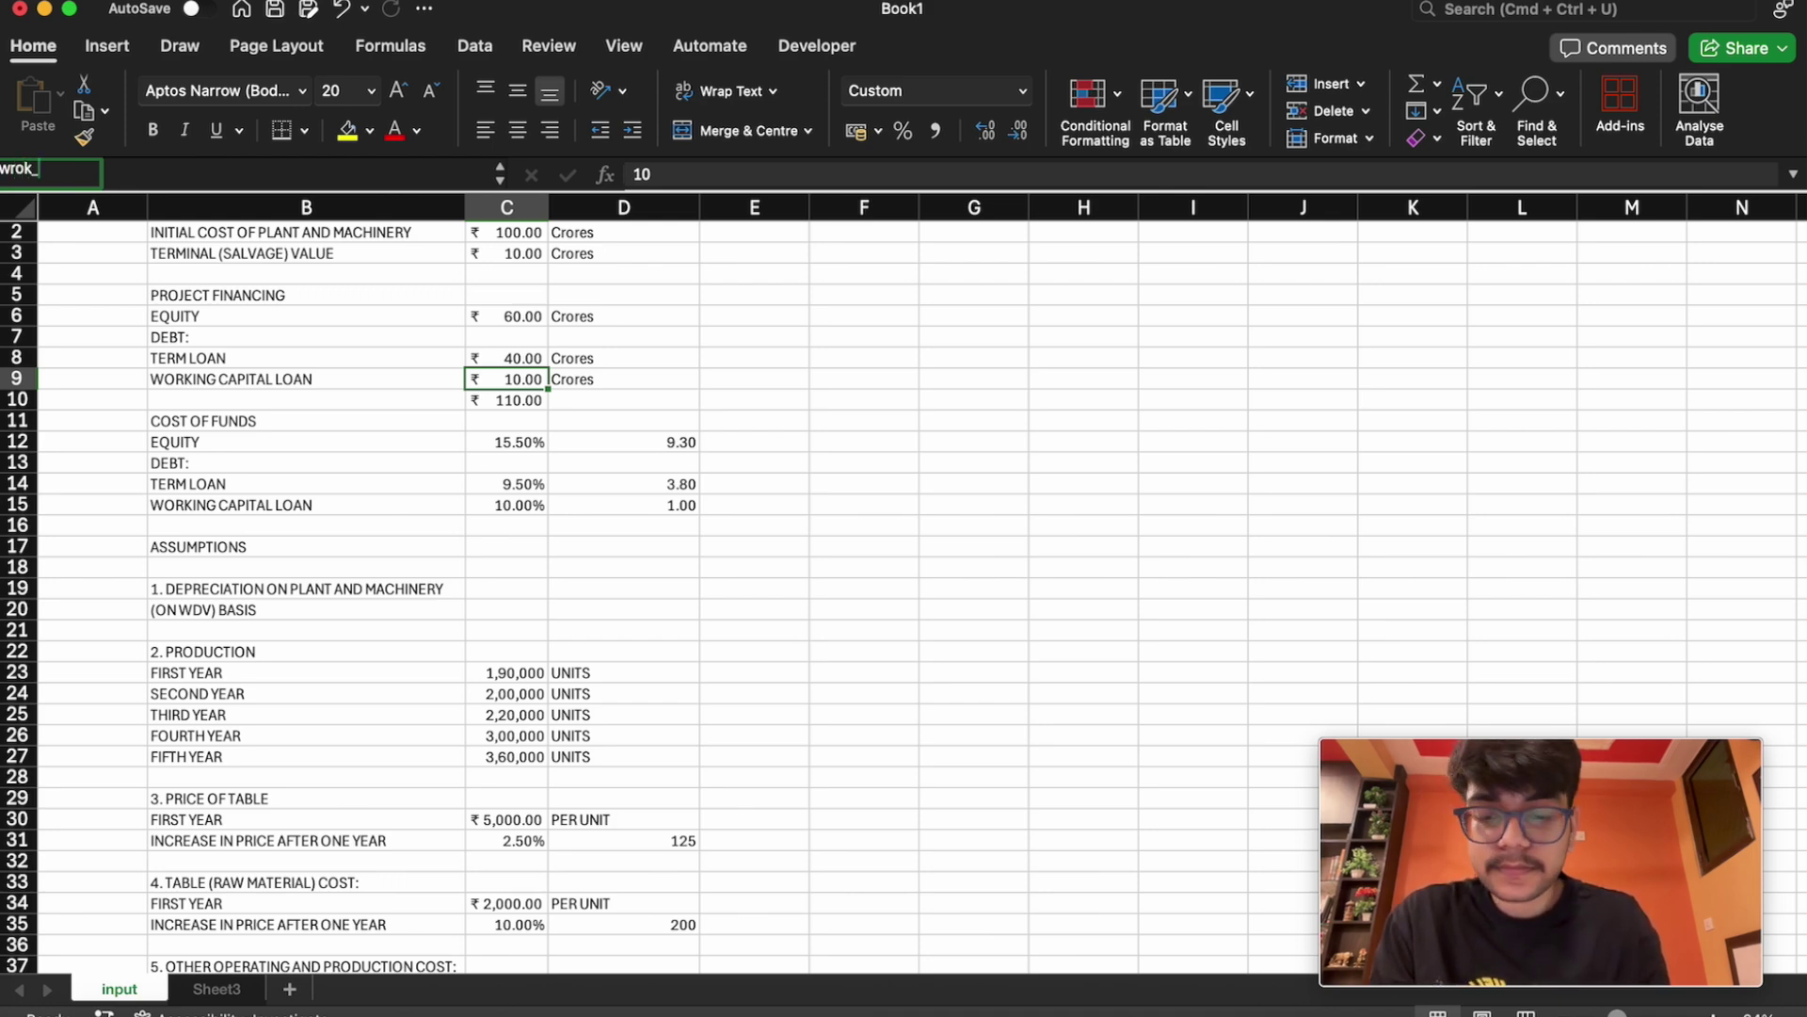
key("BackSpace")
key("BackSpace")
key("BackSpace")
key("BackSpace")
type("or")
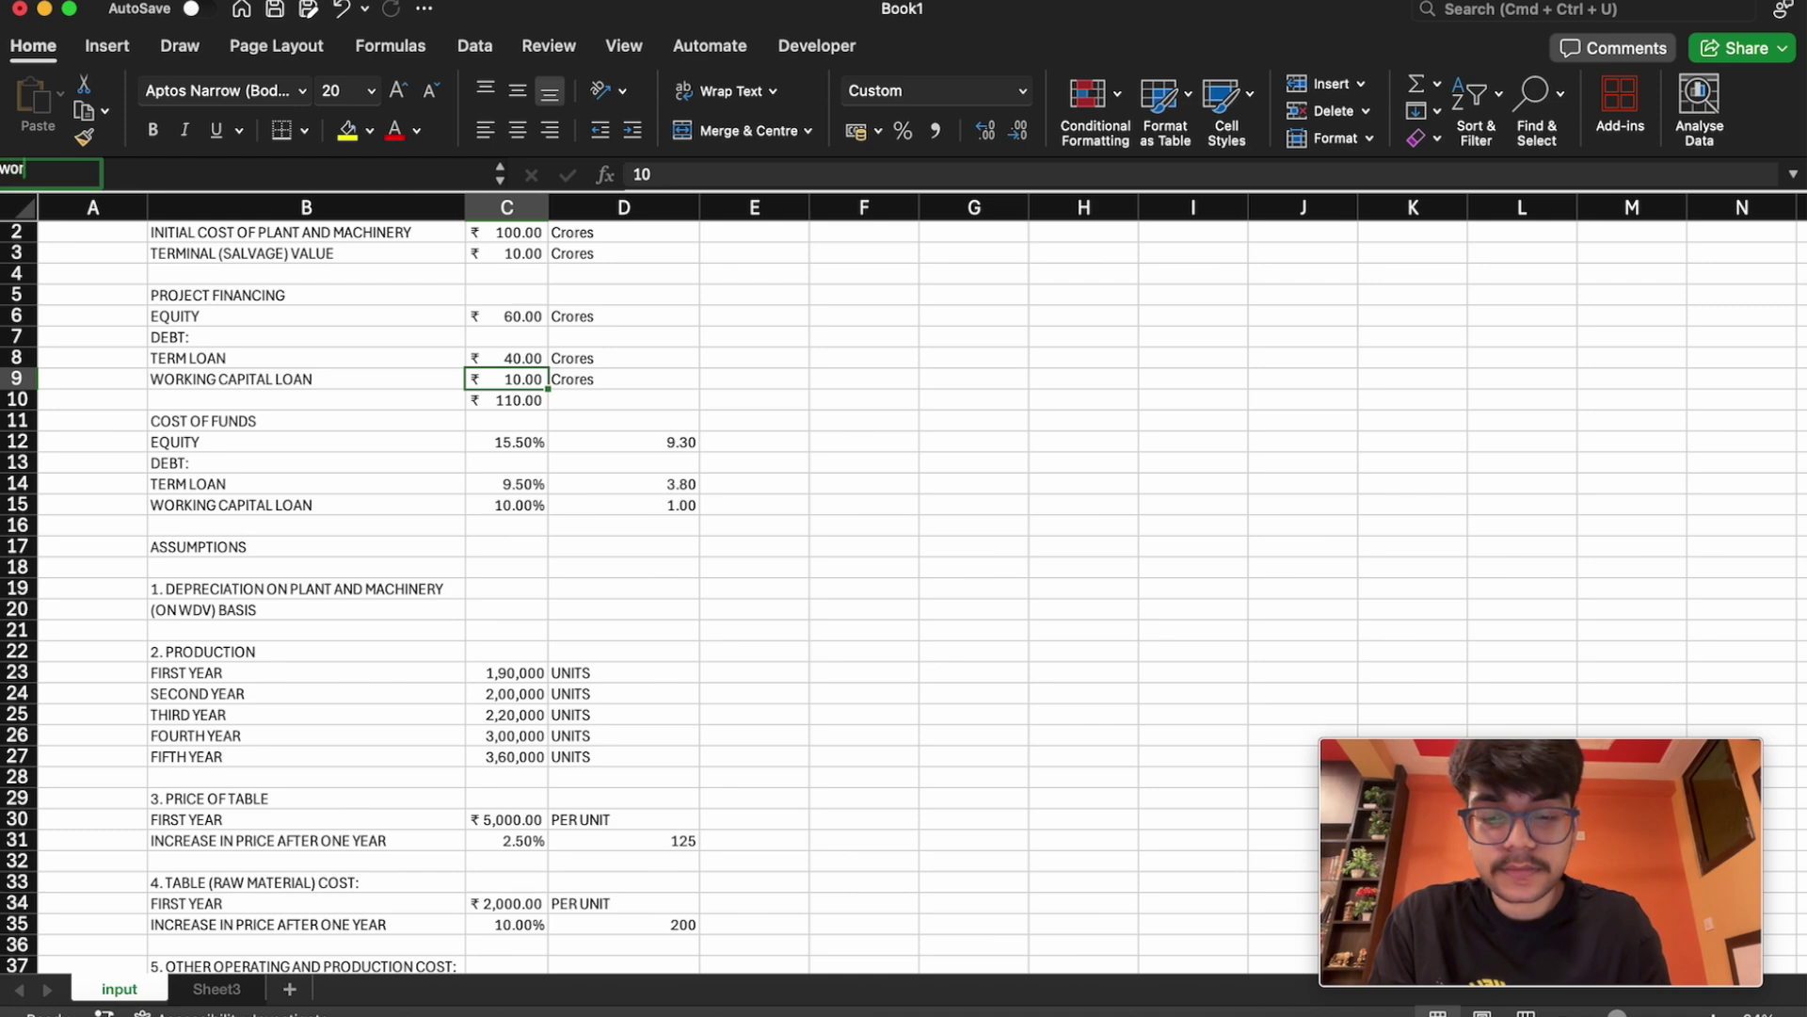
type("k_")
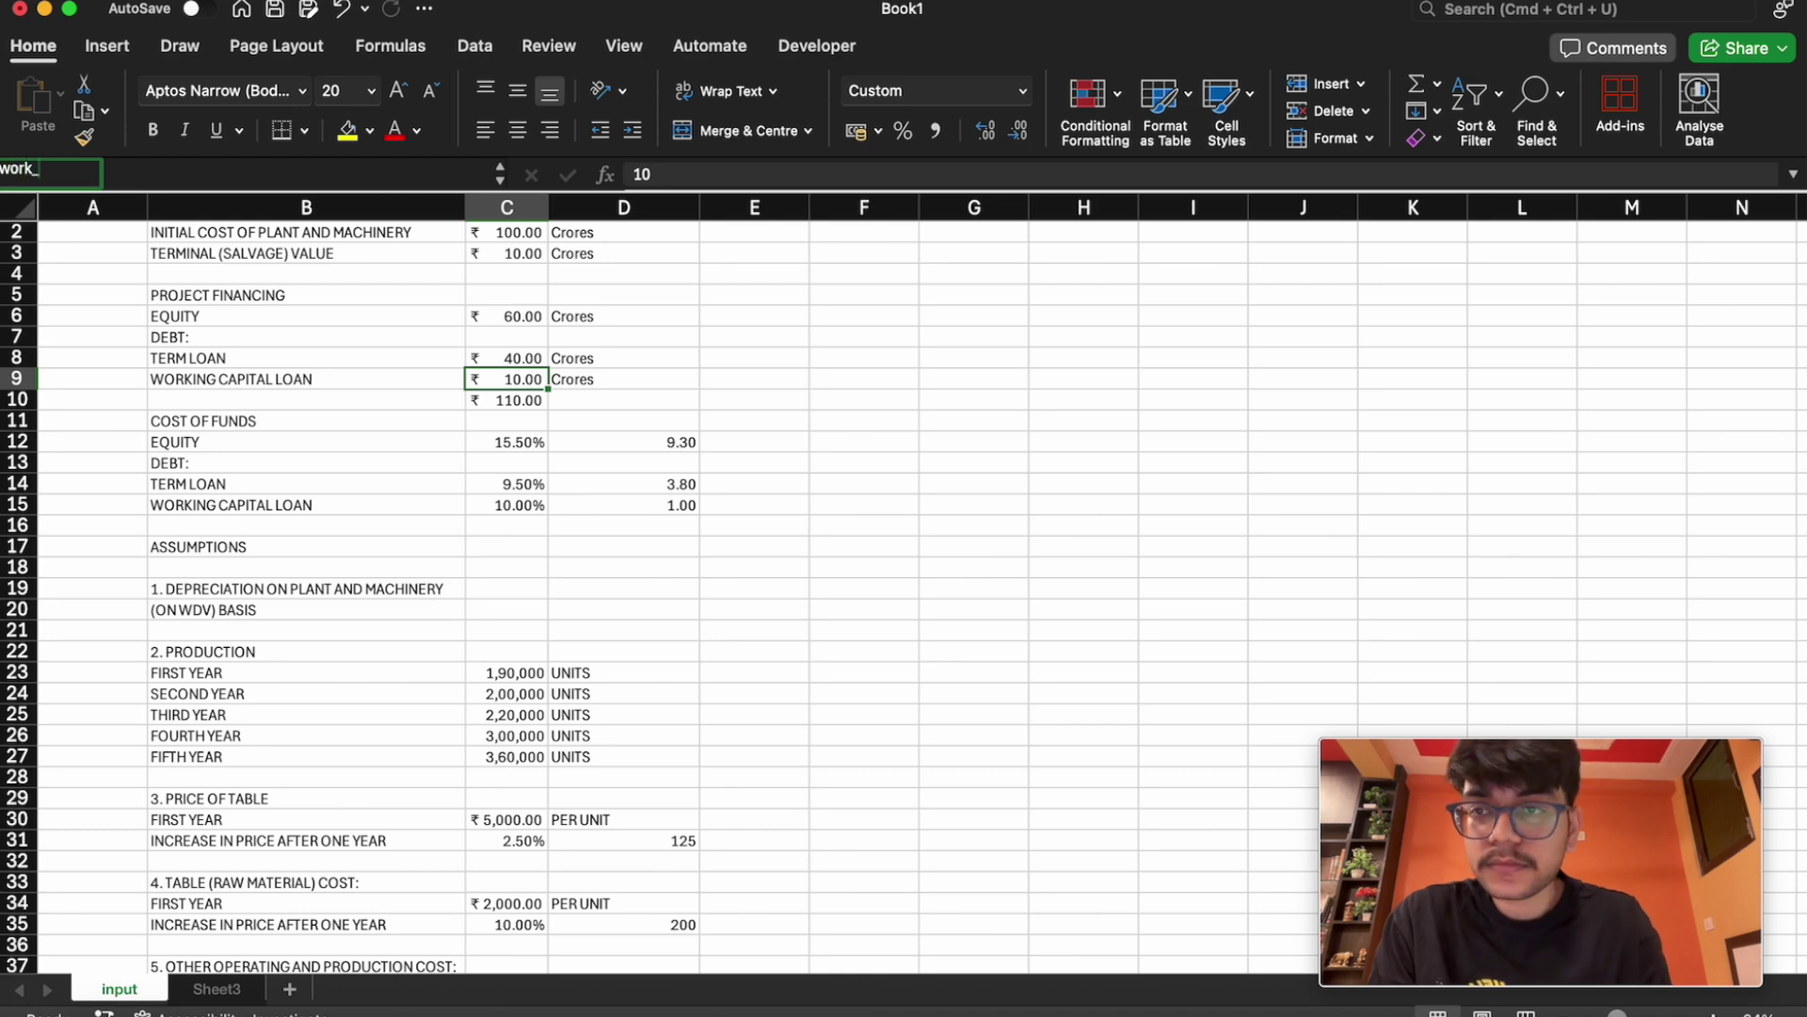
type("capt_loan")
key("Return")
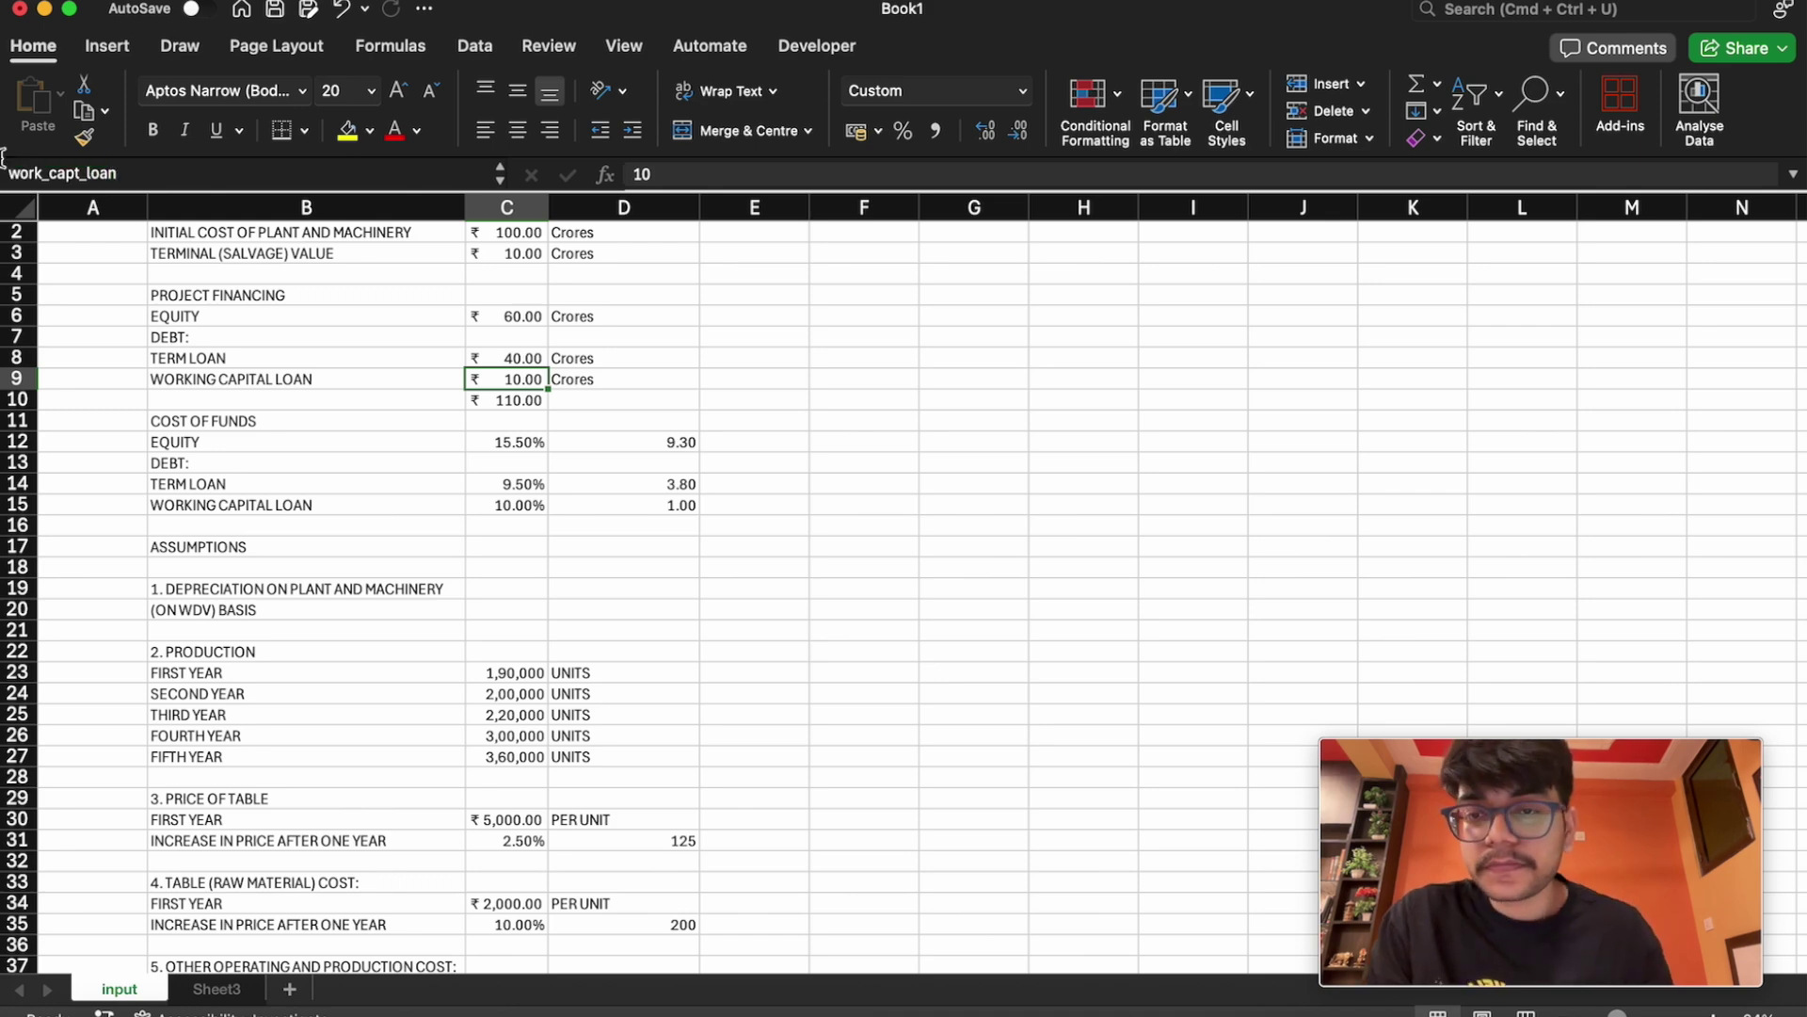
Define the name cost_equity for cell C12, the equity rate under cost of funds
left_click(511, 397)
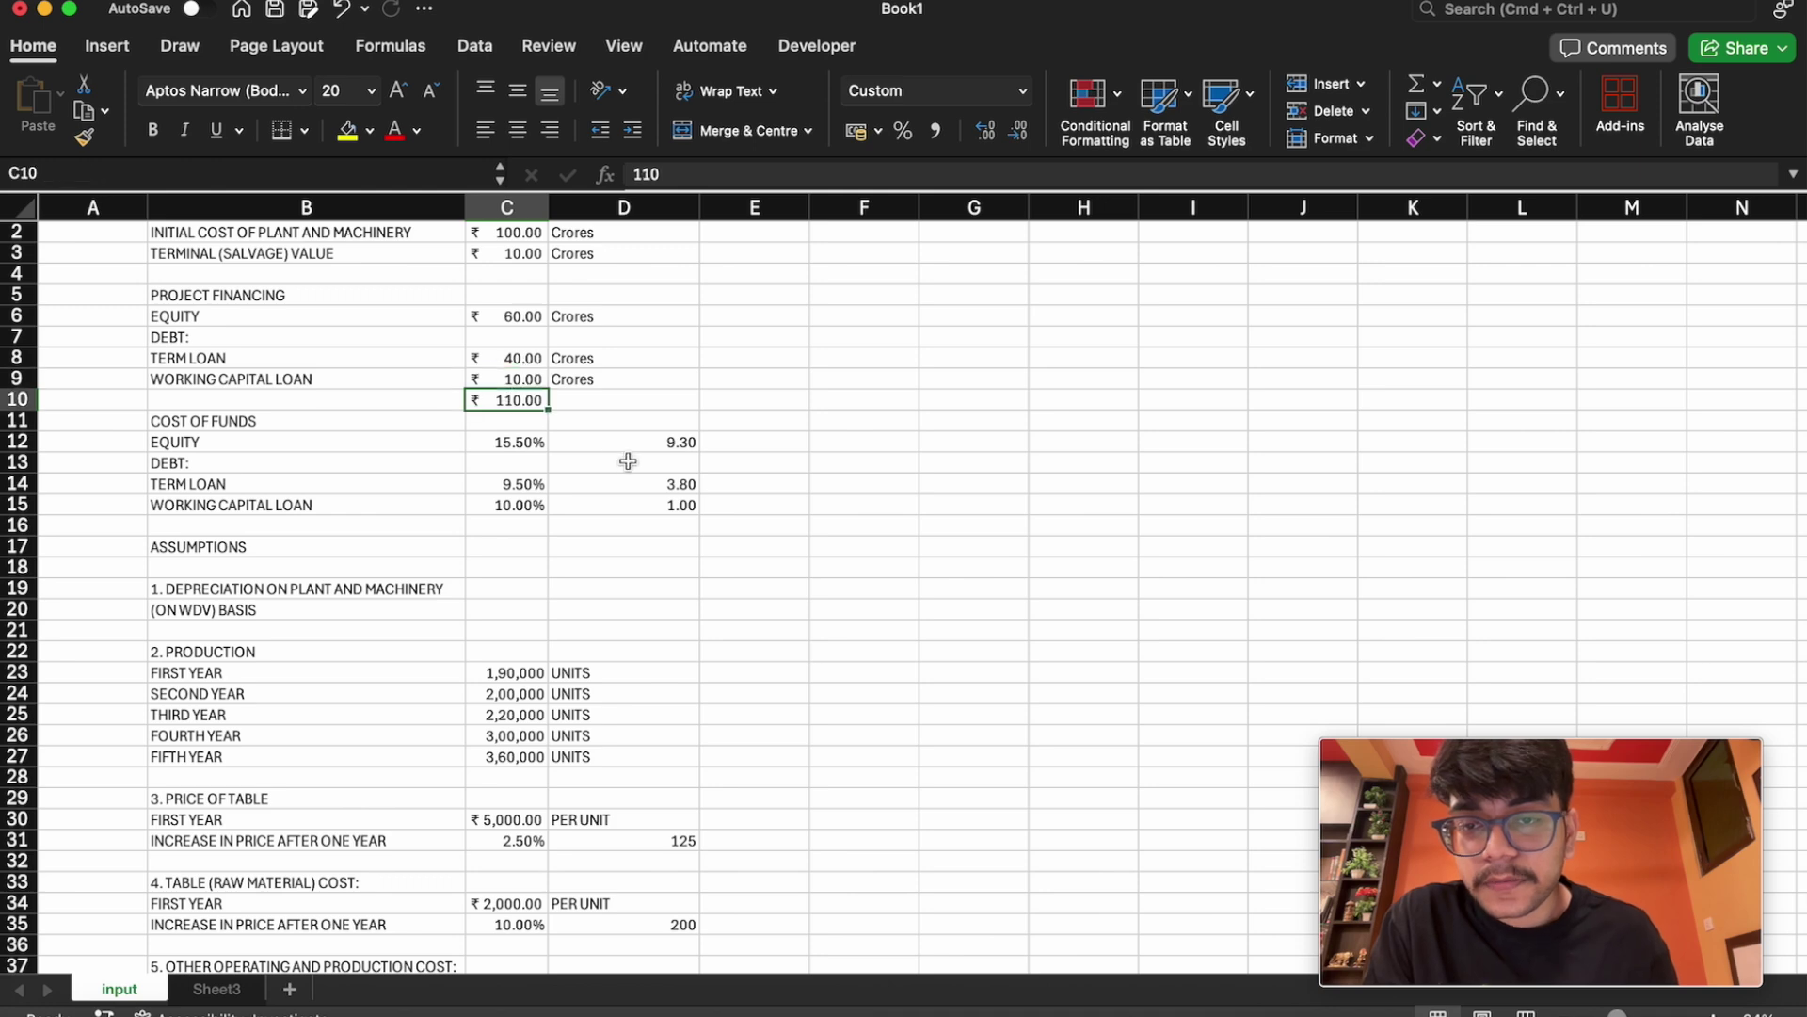
left_click(521, 443)
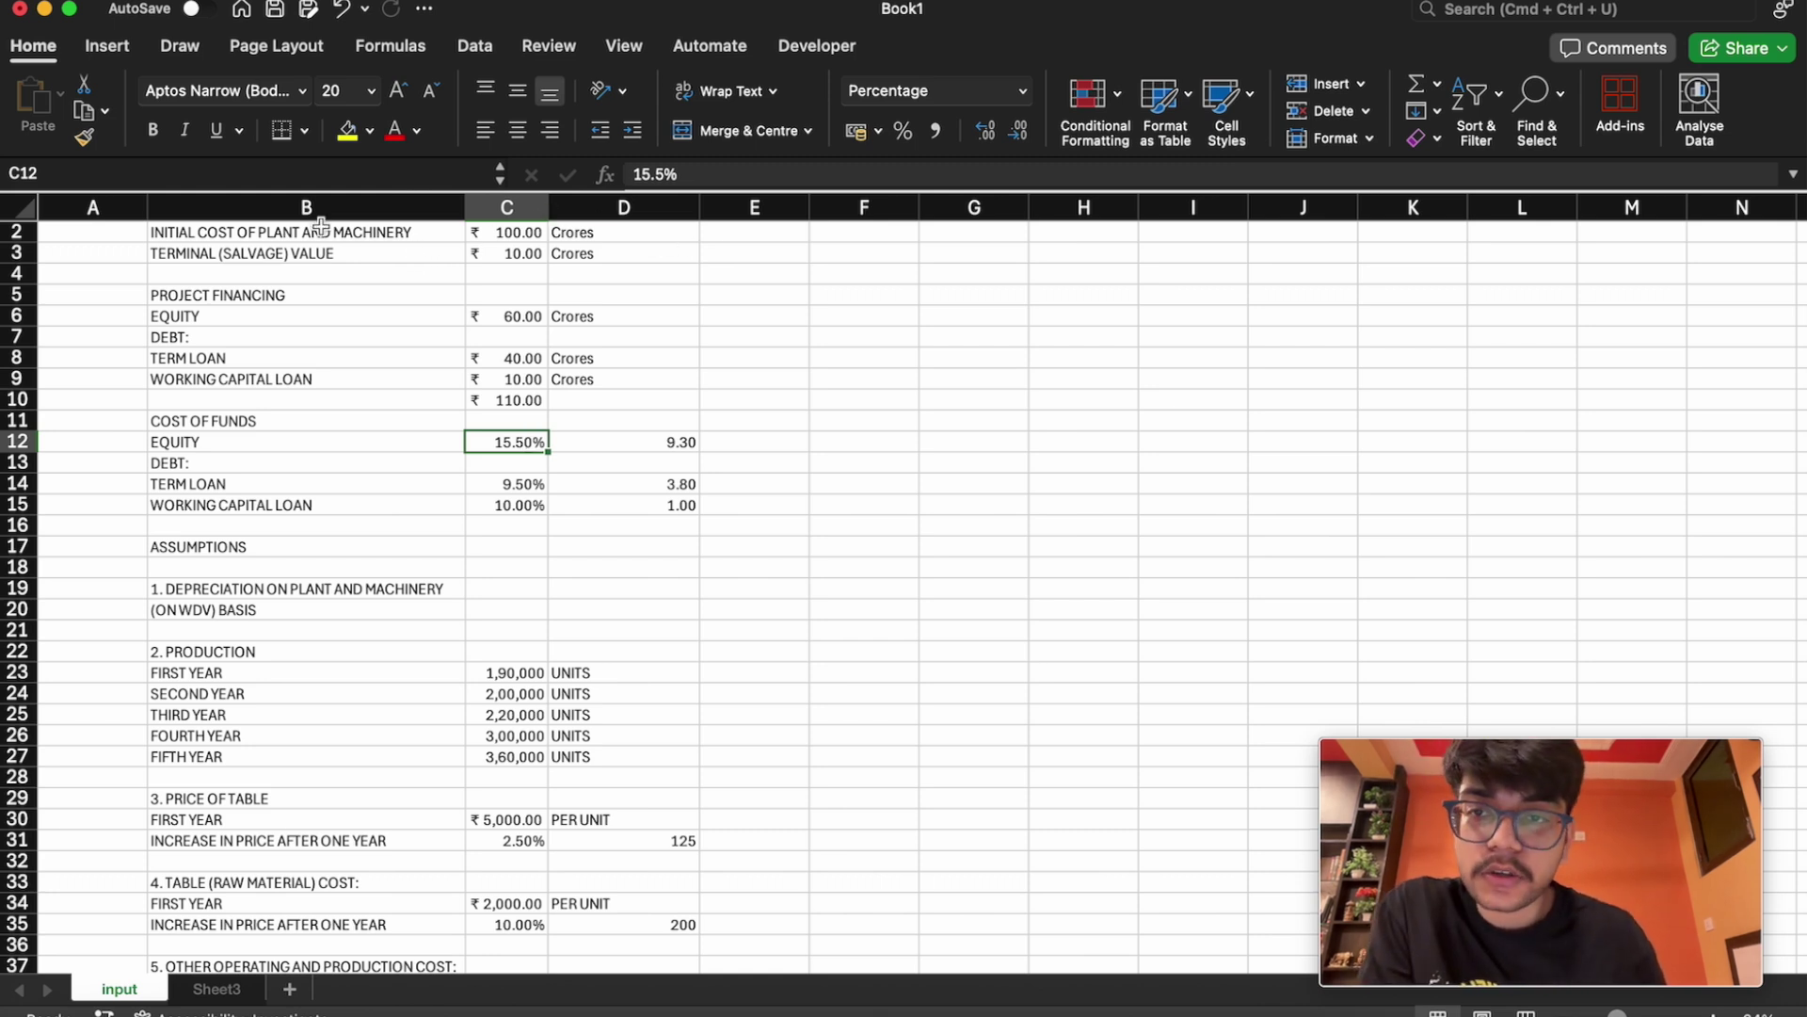
left_click(53, 177)
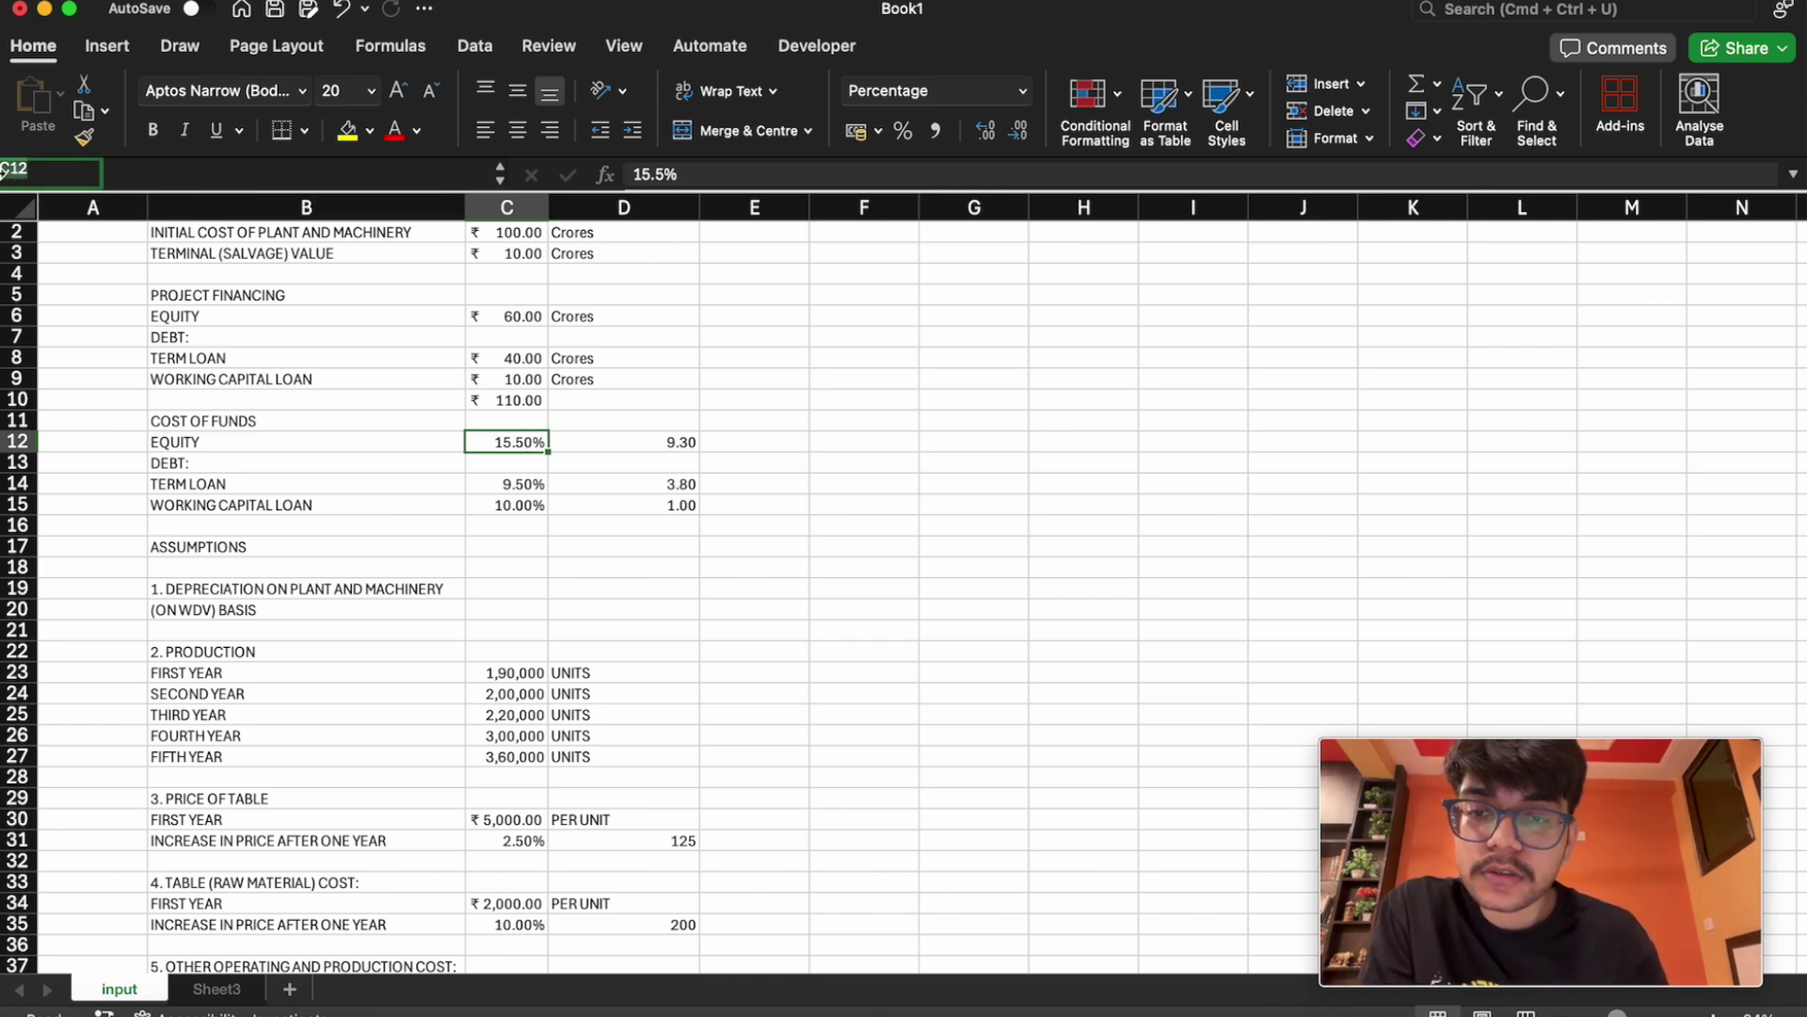
type("cost_plant_mach")
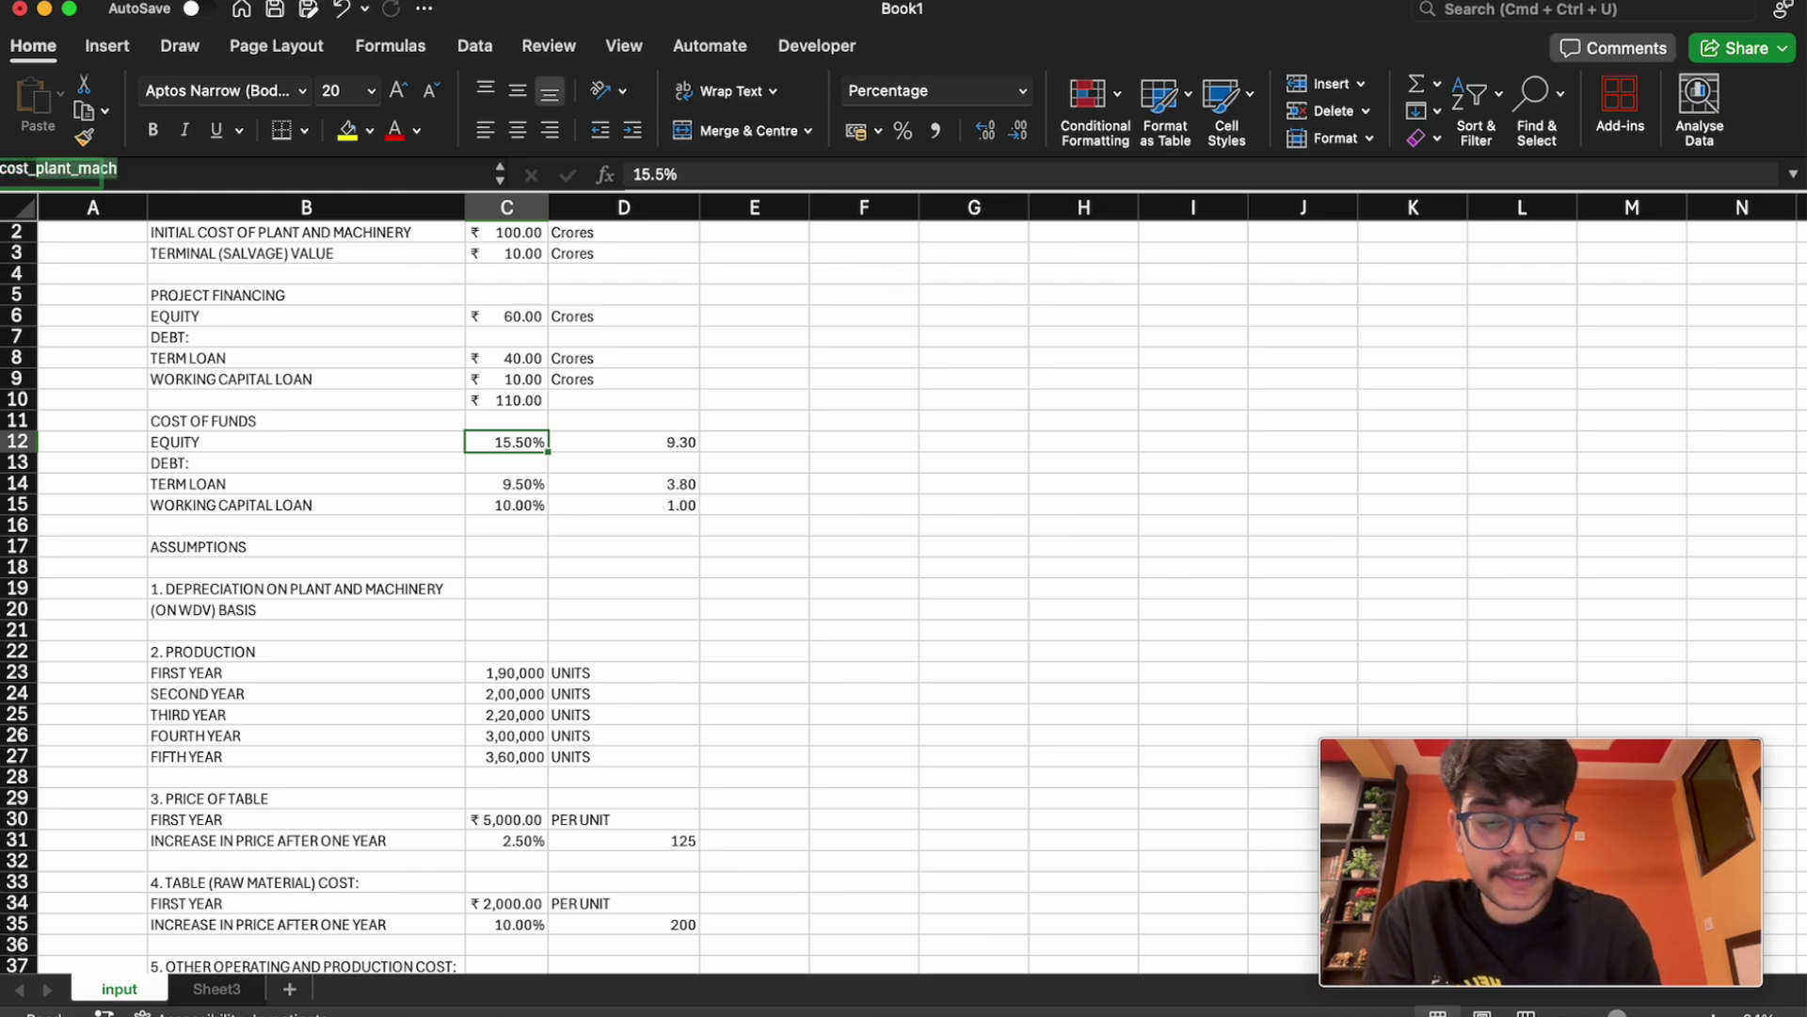
type("cost_eq")
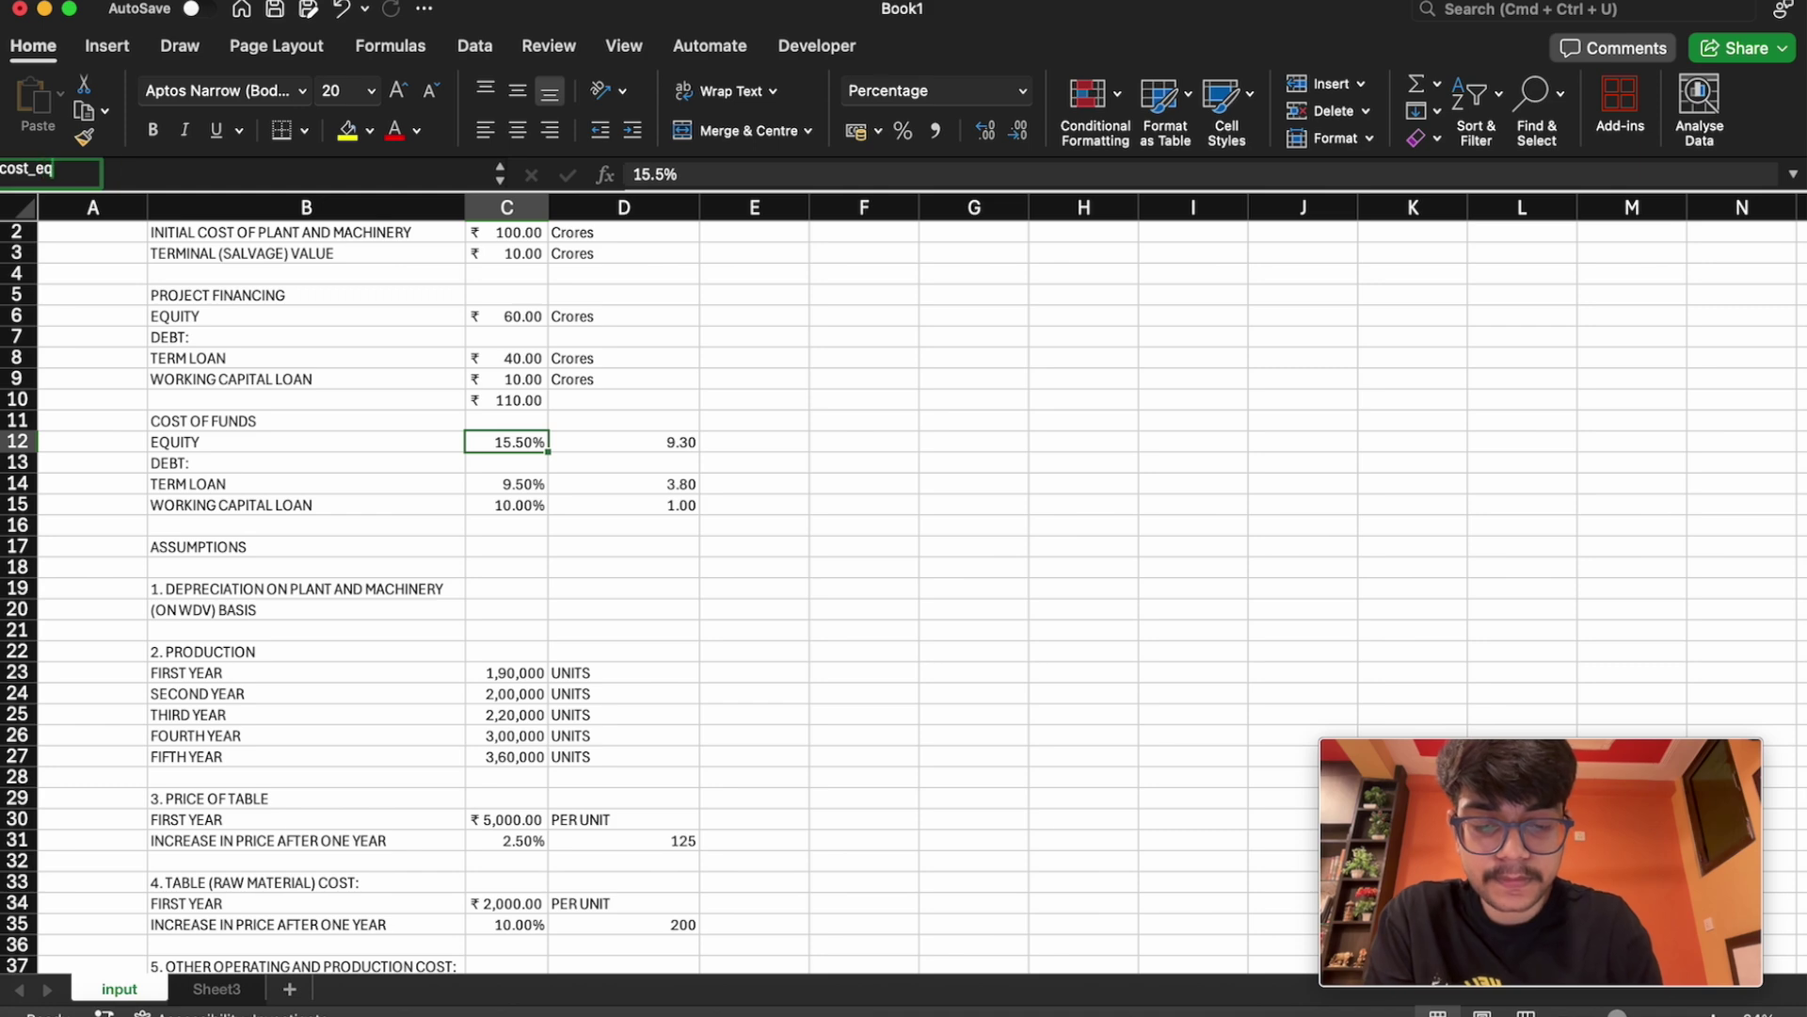
type("uity")
key("Return")
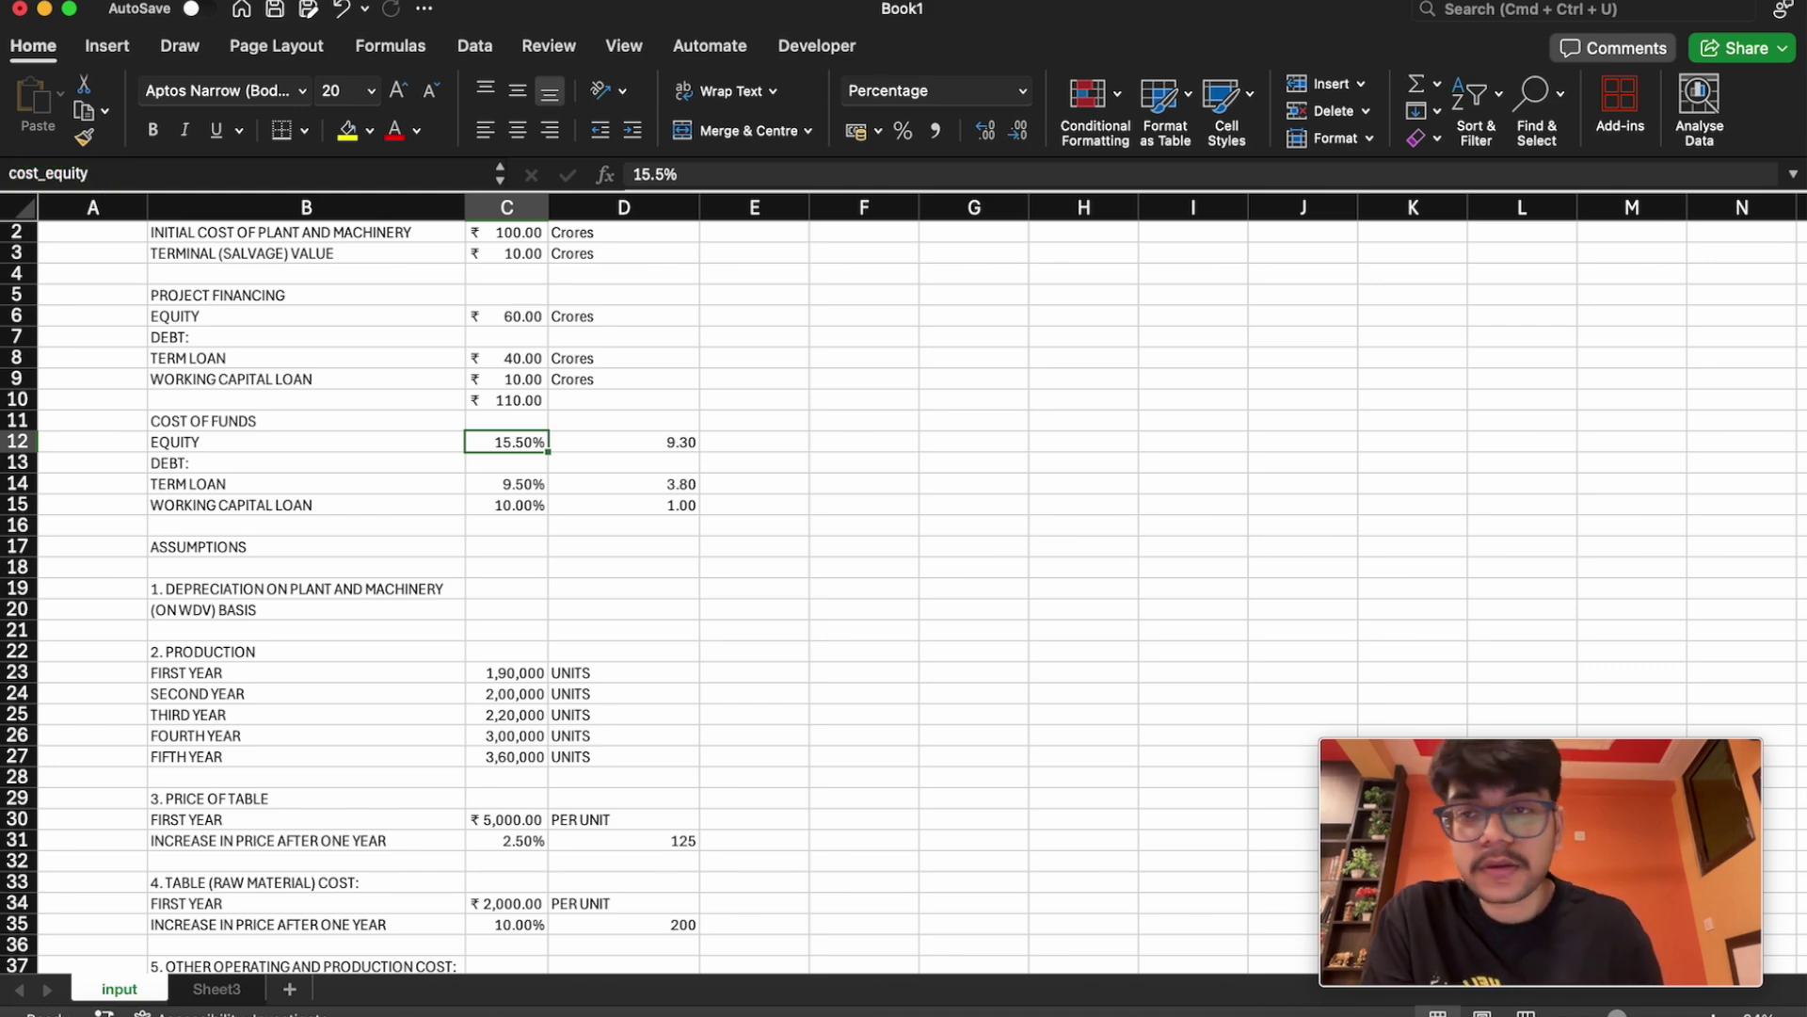
Define the name cost_debt for cell C14, the term loan rate under cost of funds
left_click(525, 483)
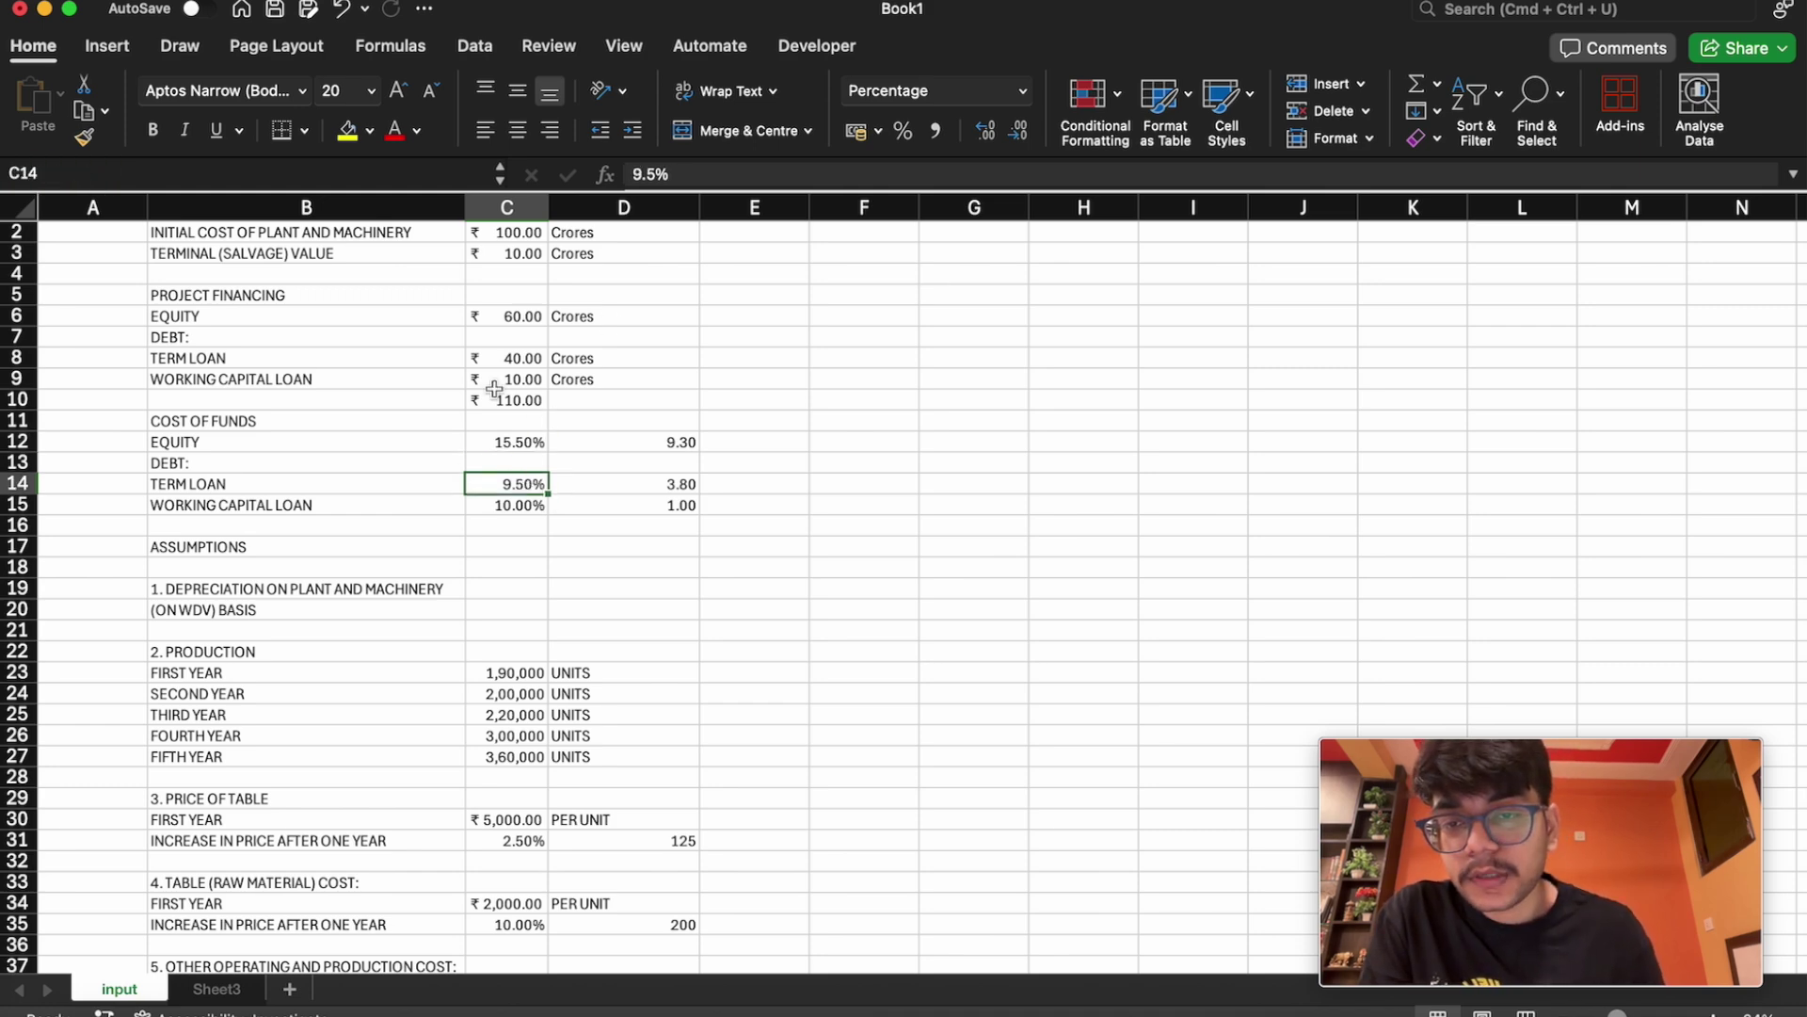
left_click(170, 174)
type("cost")
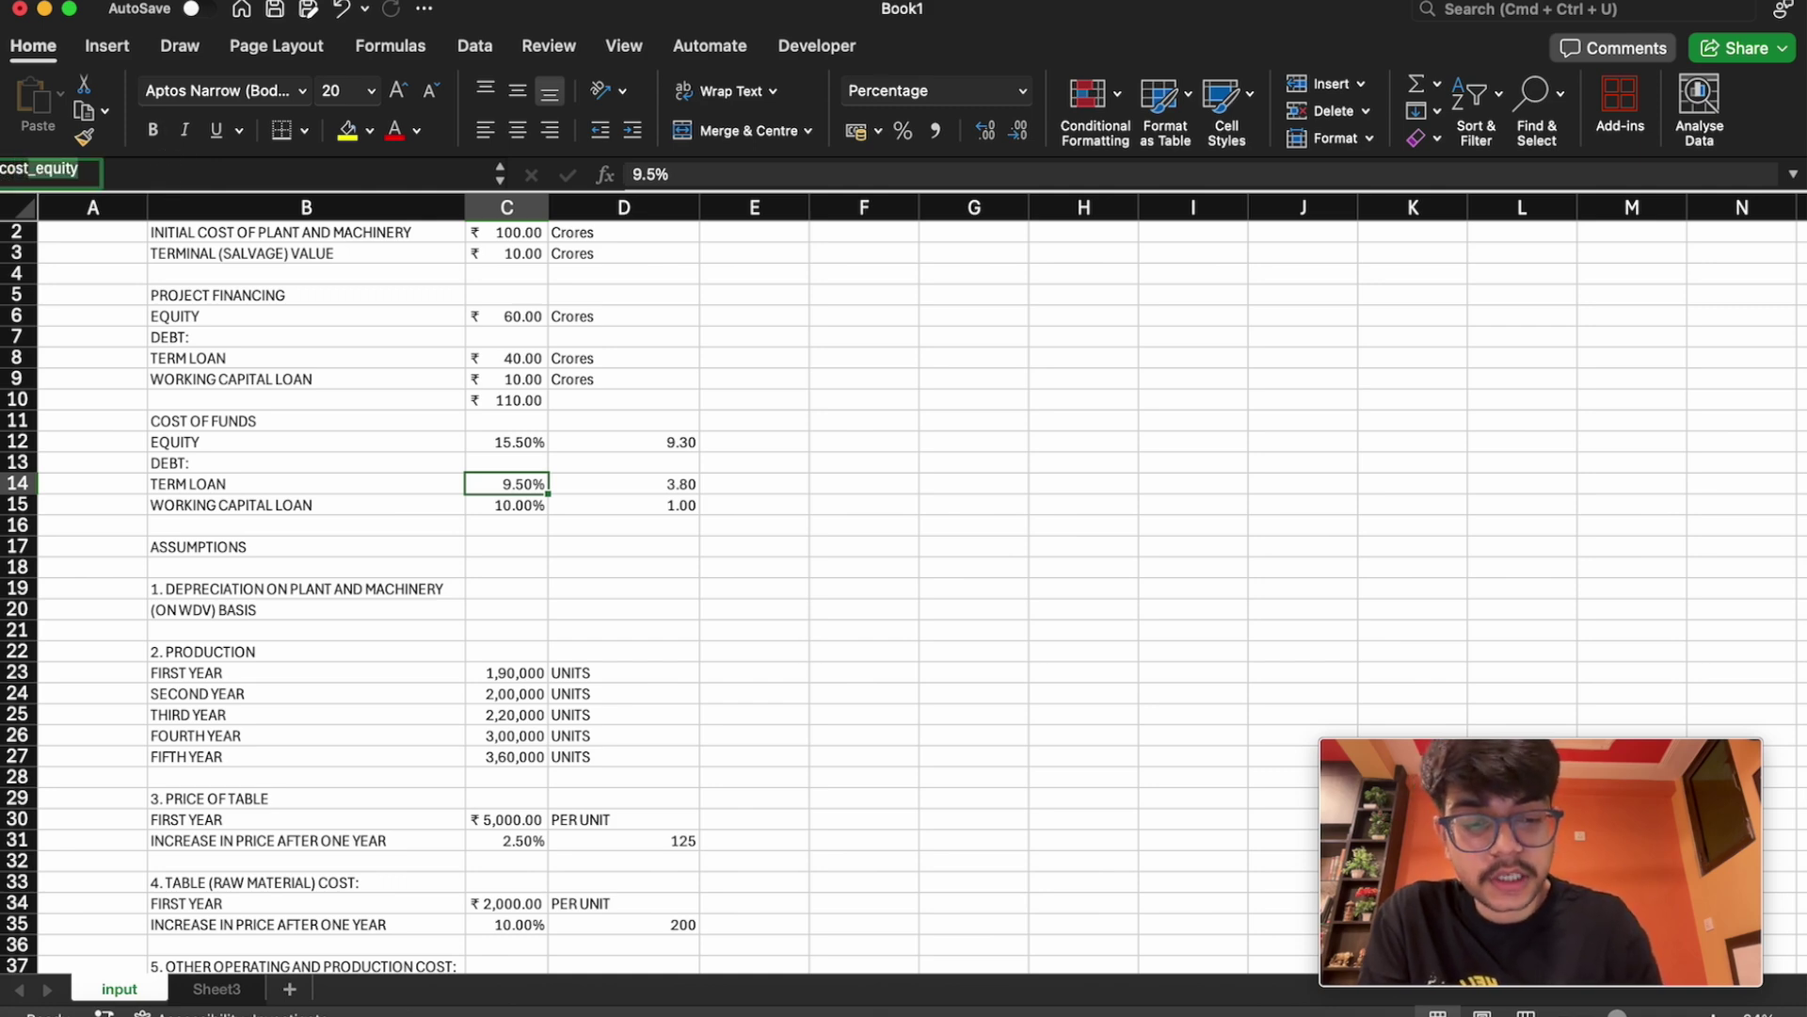
type("_debt")
key("Return")
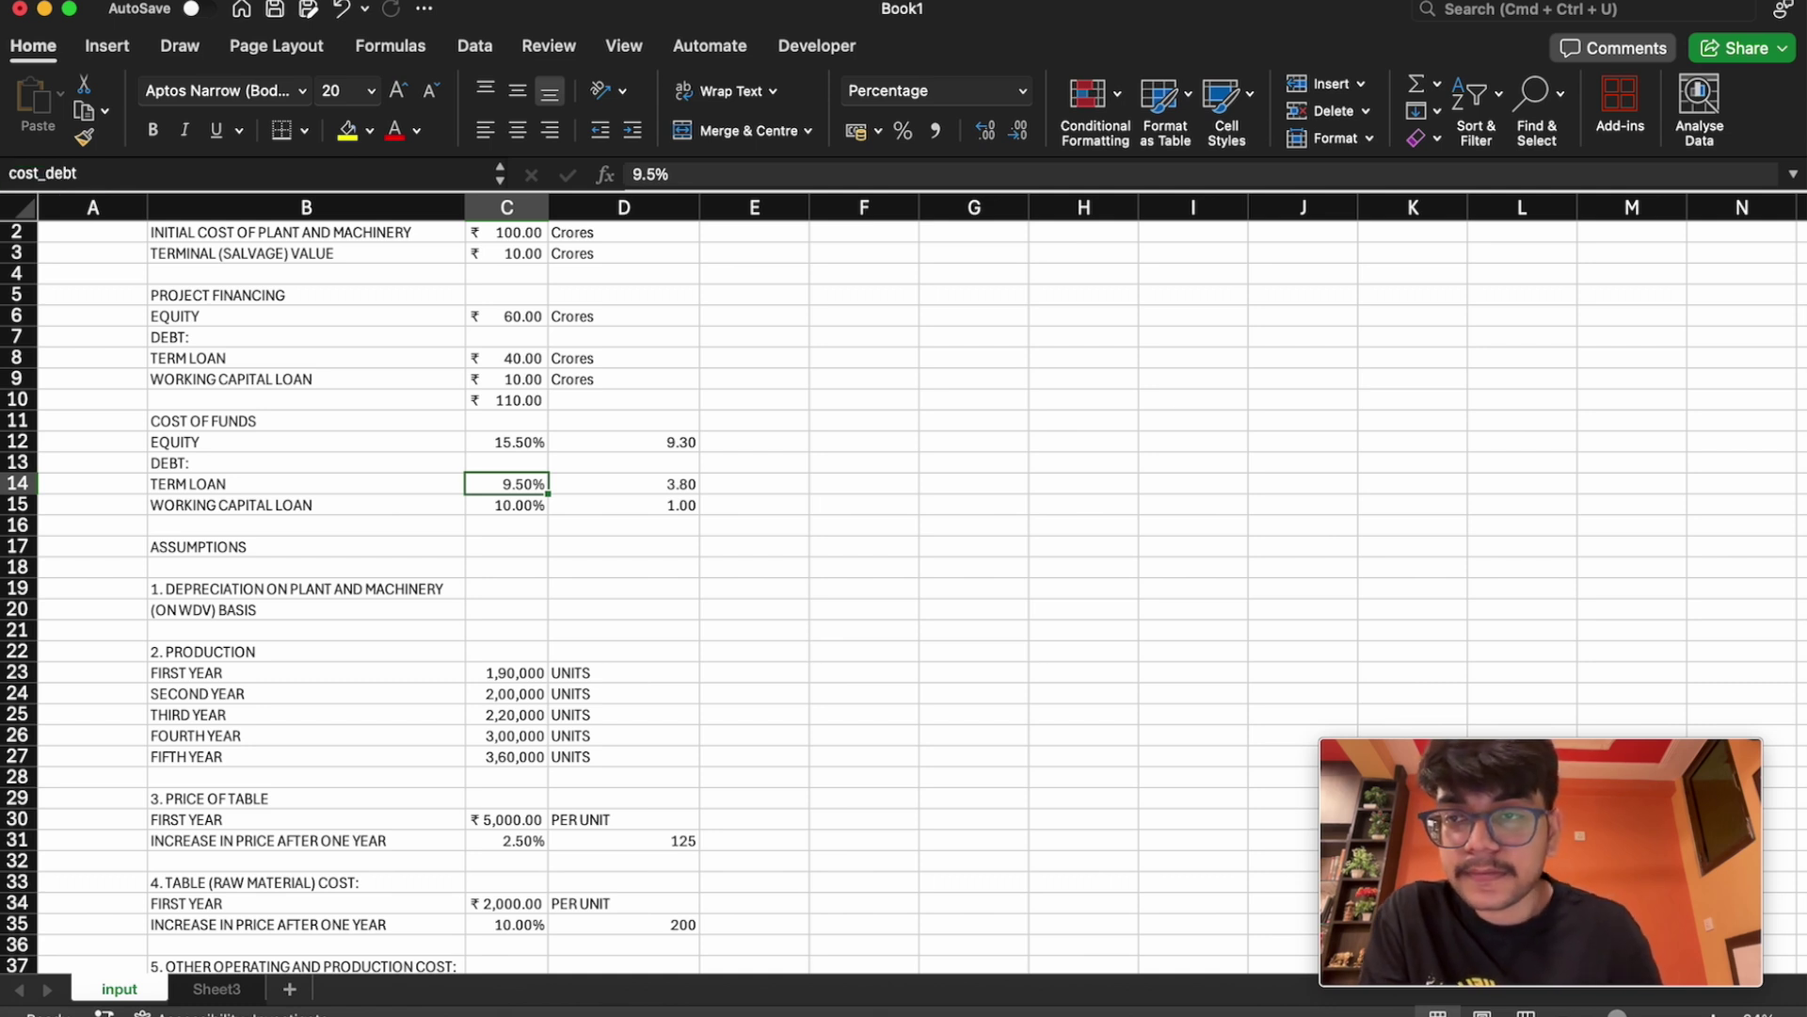
Try to name cell C15, the working capital loan rate under cost of funds, cost_work_capt_loan while its content is being edited
double_click(527, 506)
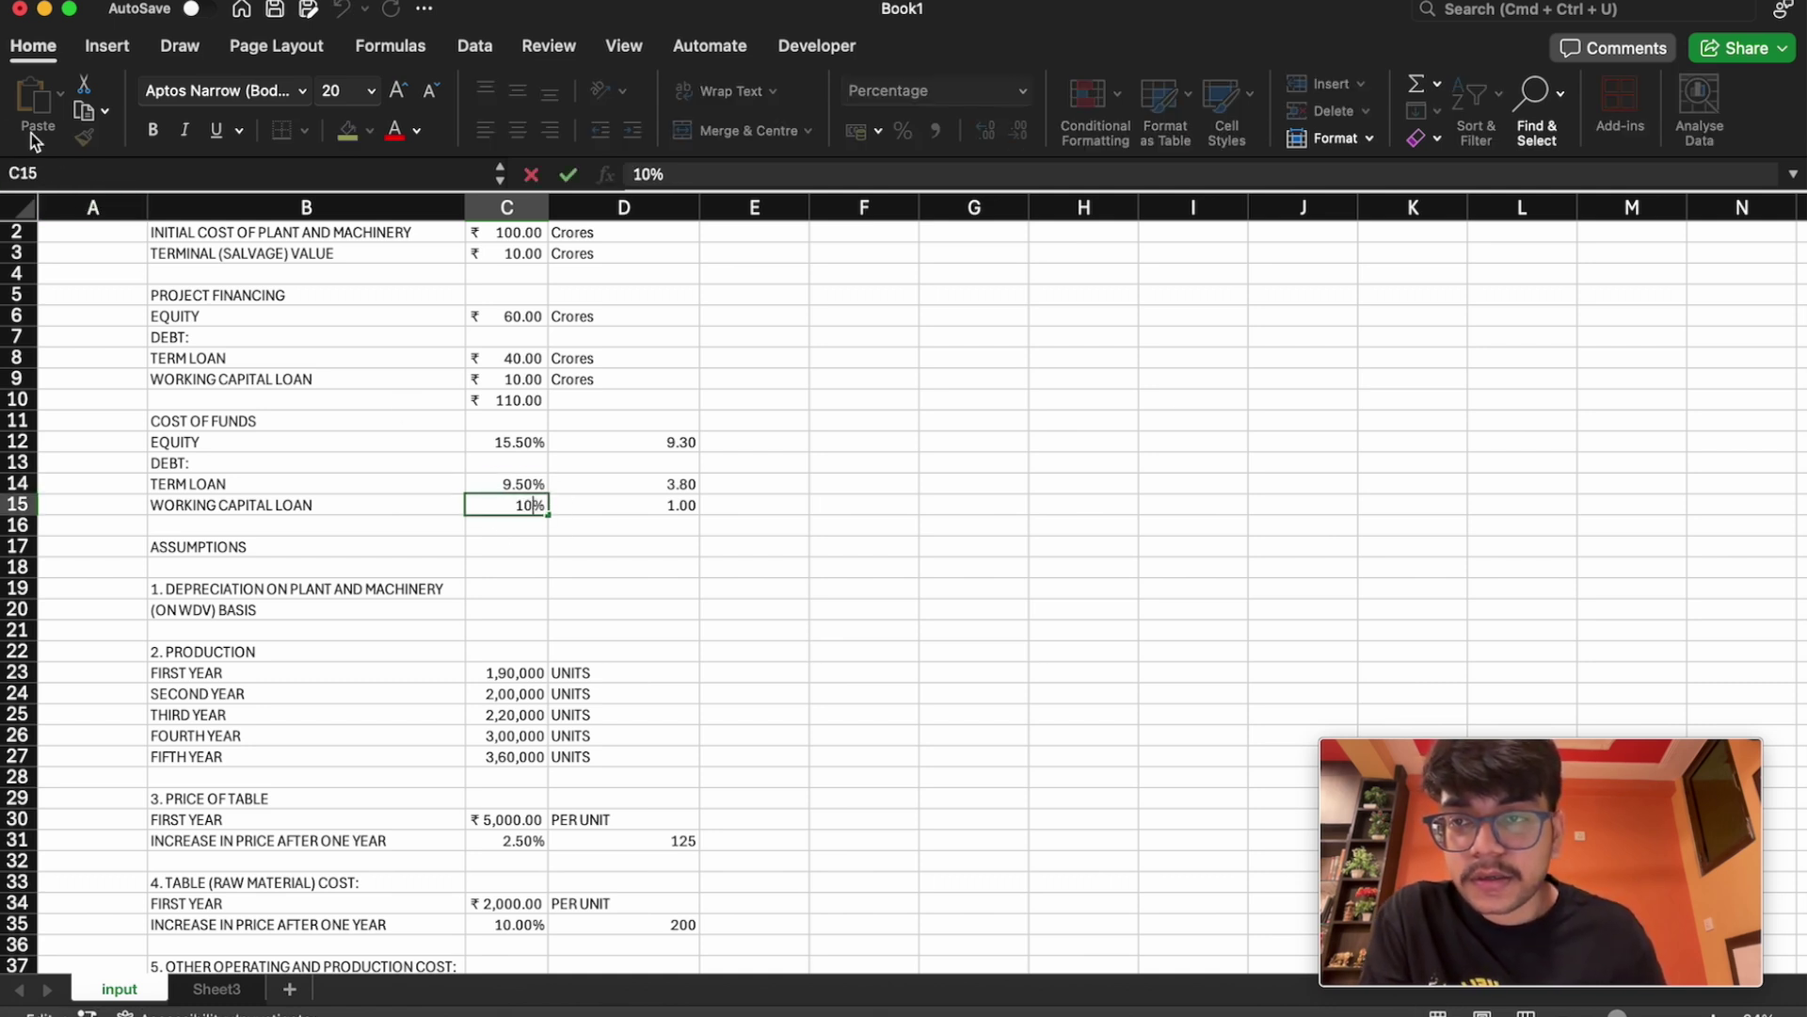
left_click(71, 167)
type("cos")
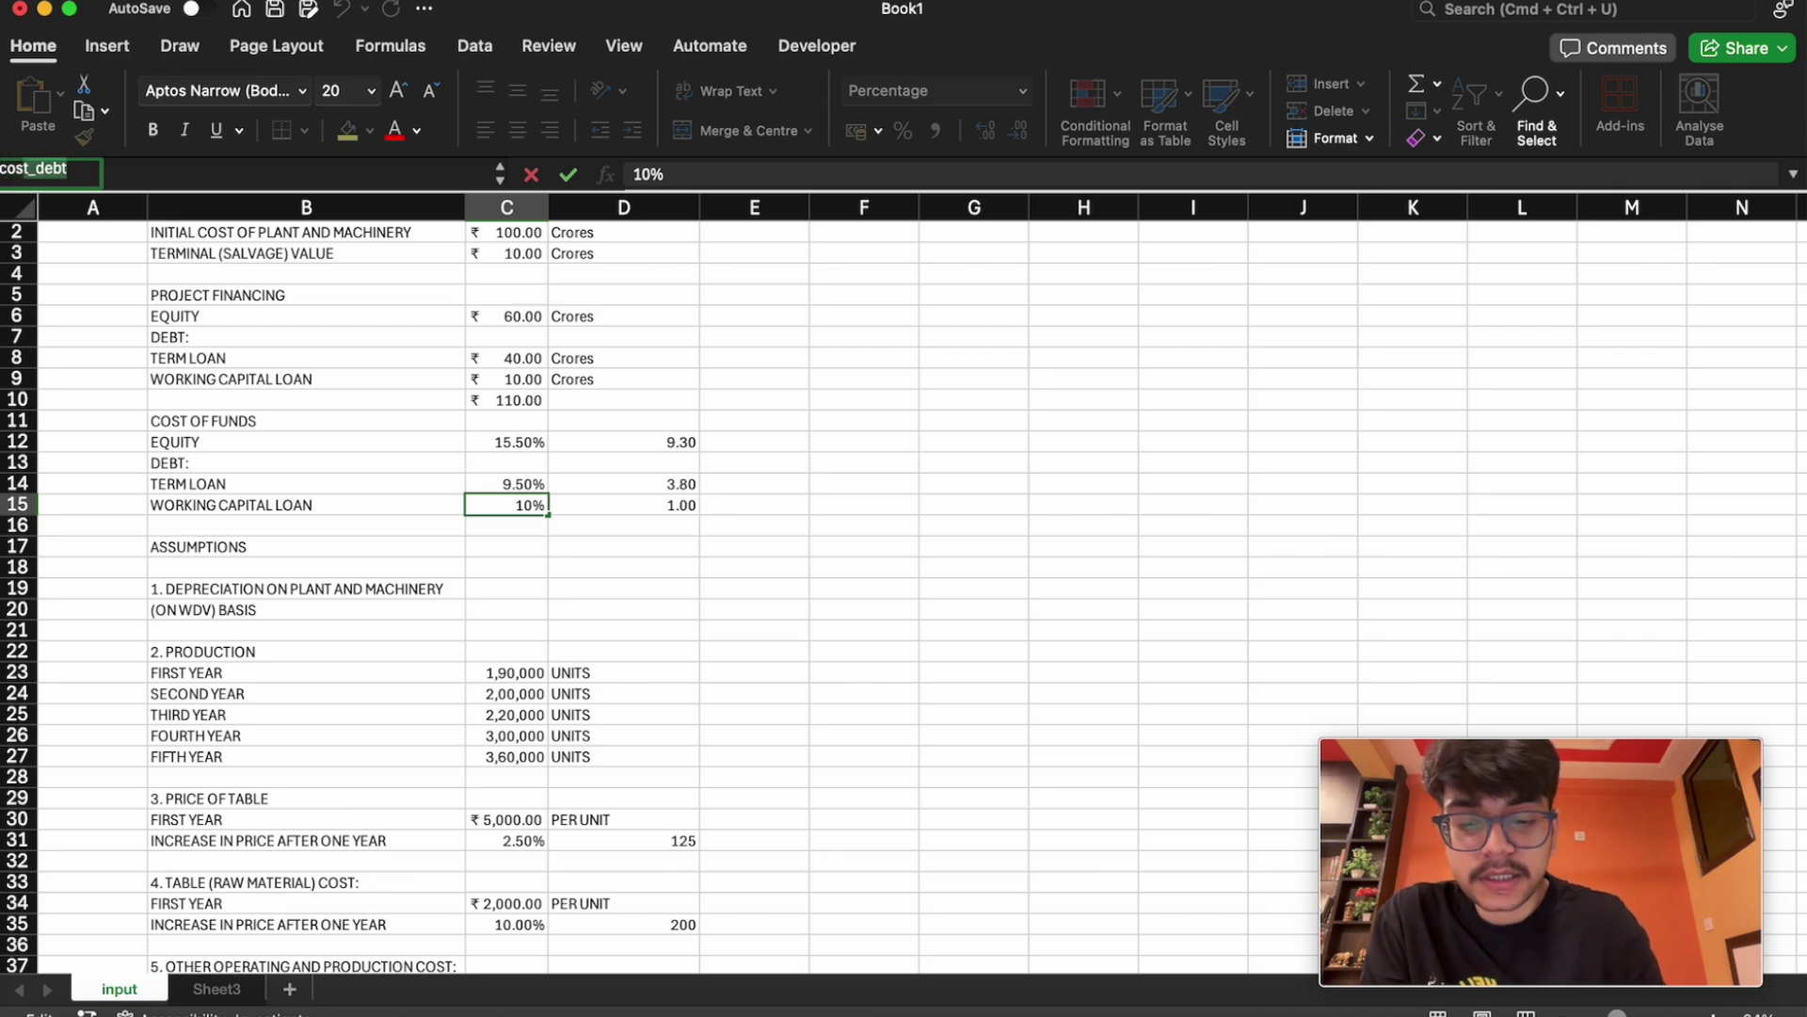
type("t_wor")
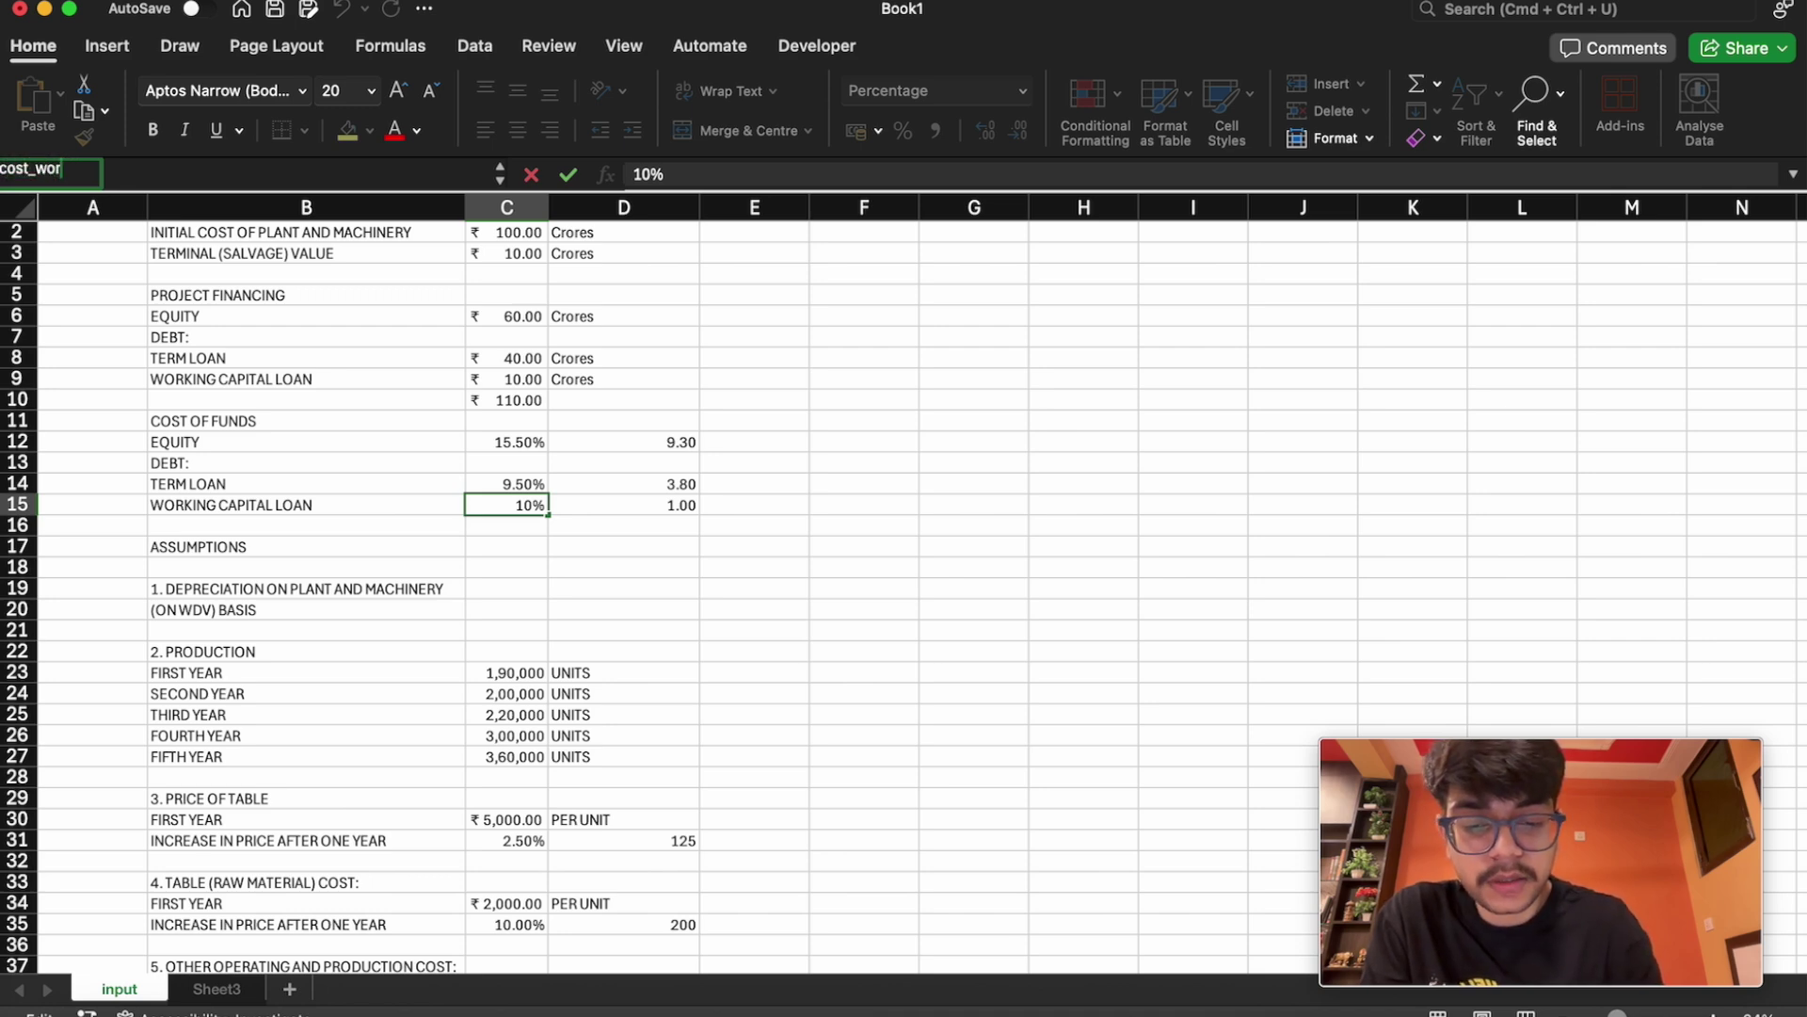
type("k_capt")
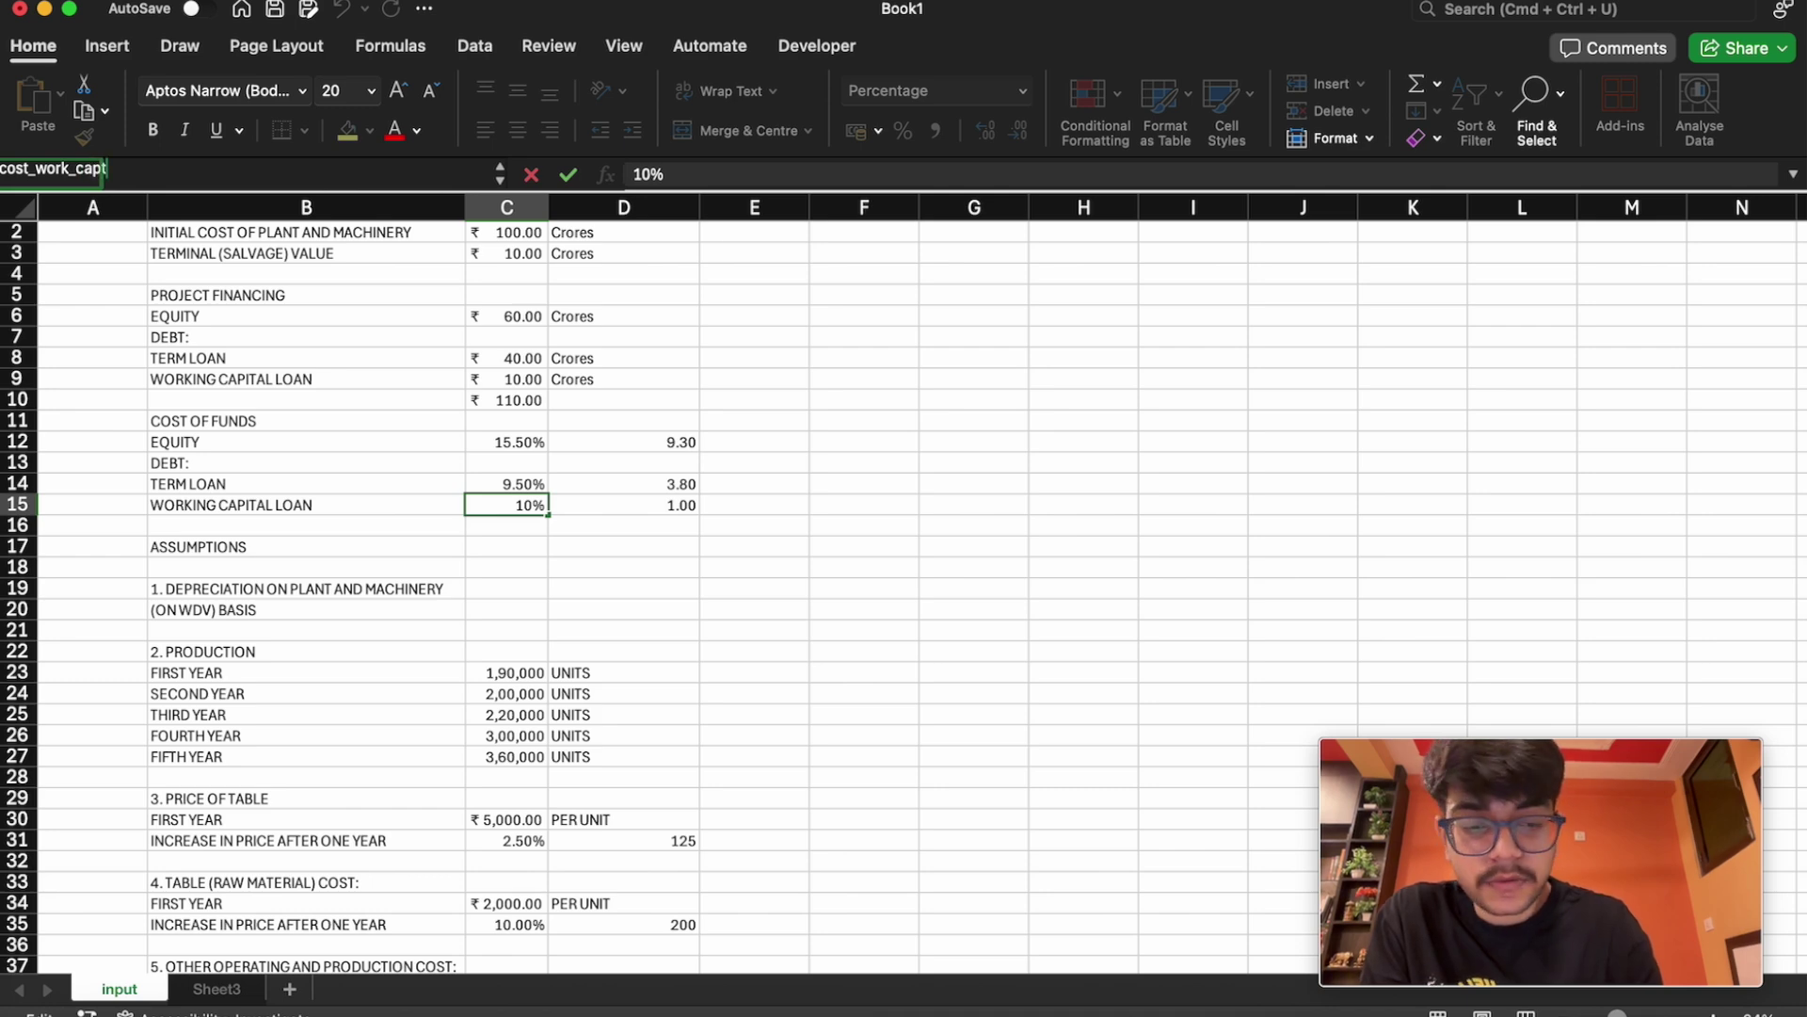
type("_loan")
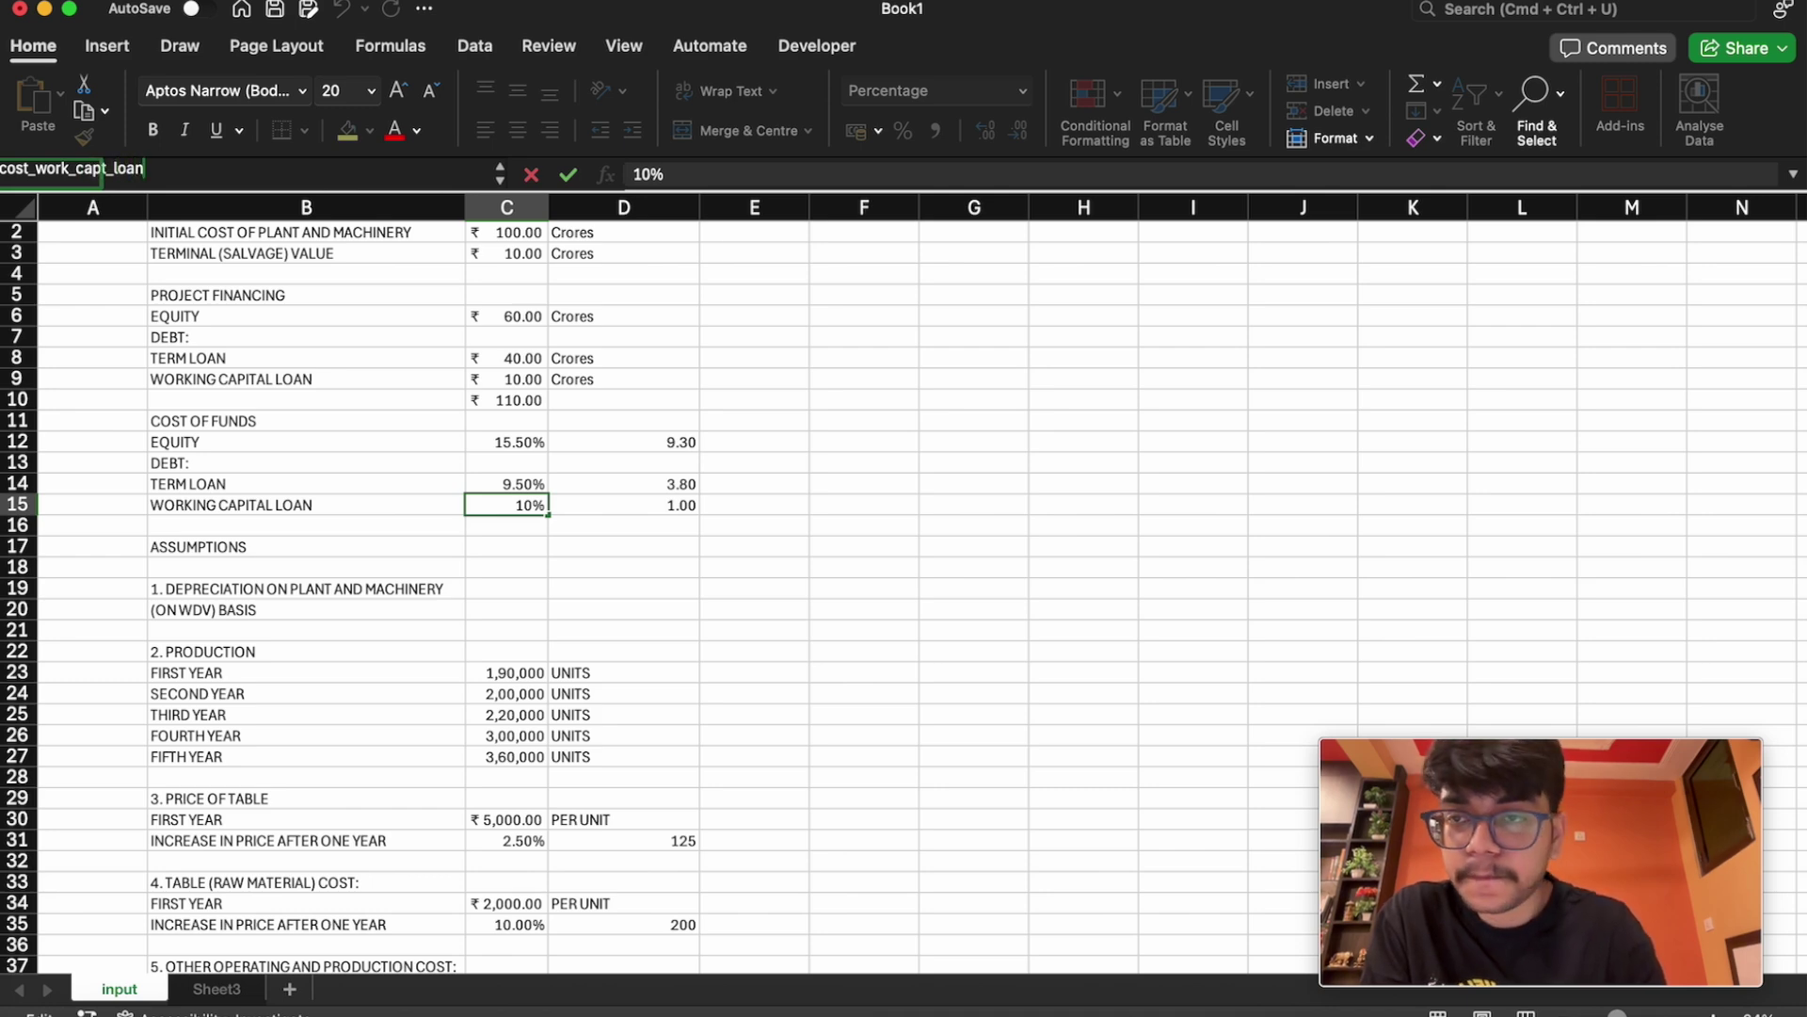
key("Return")
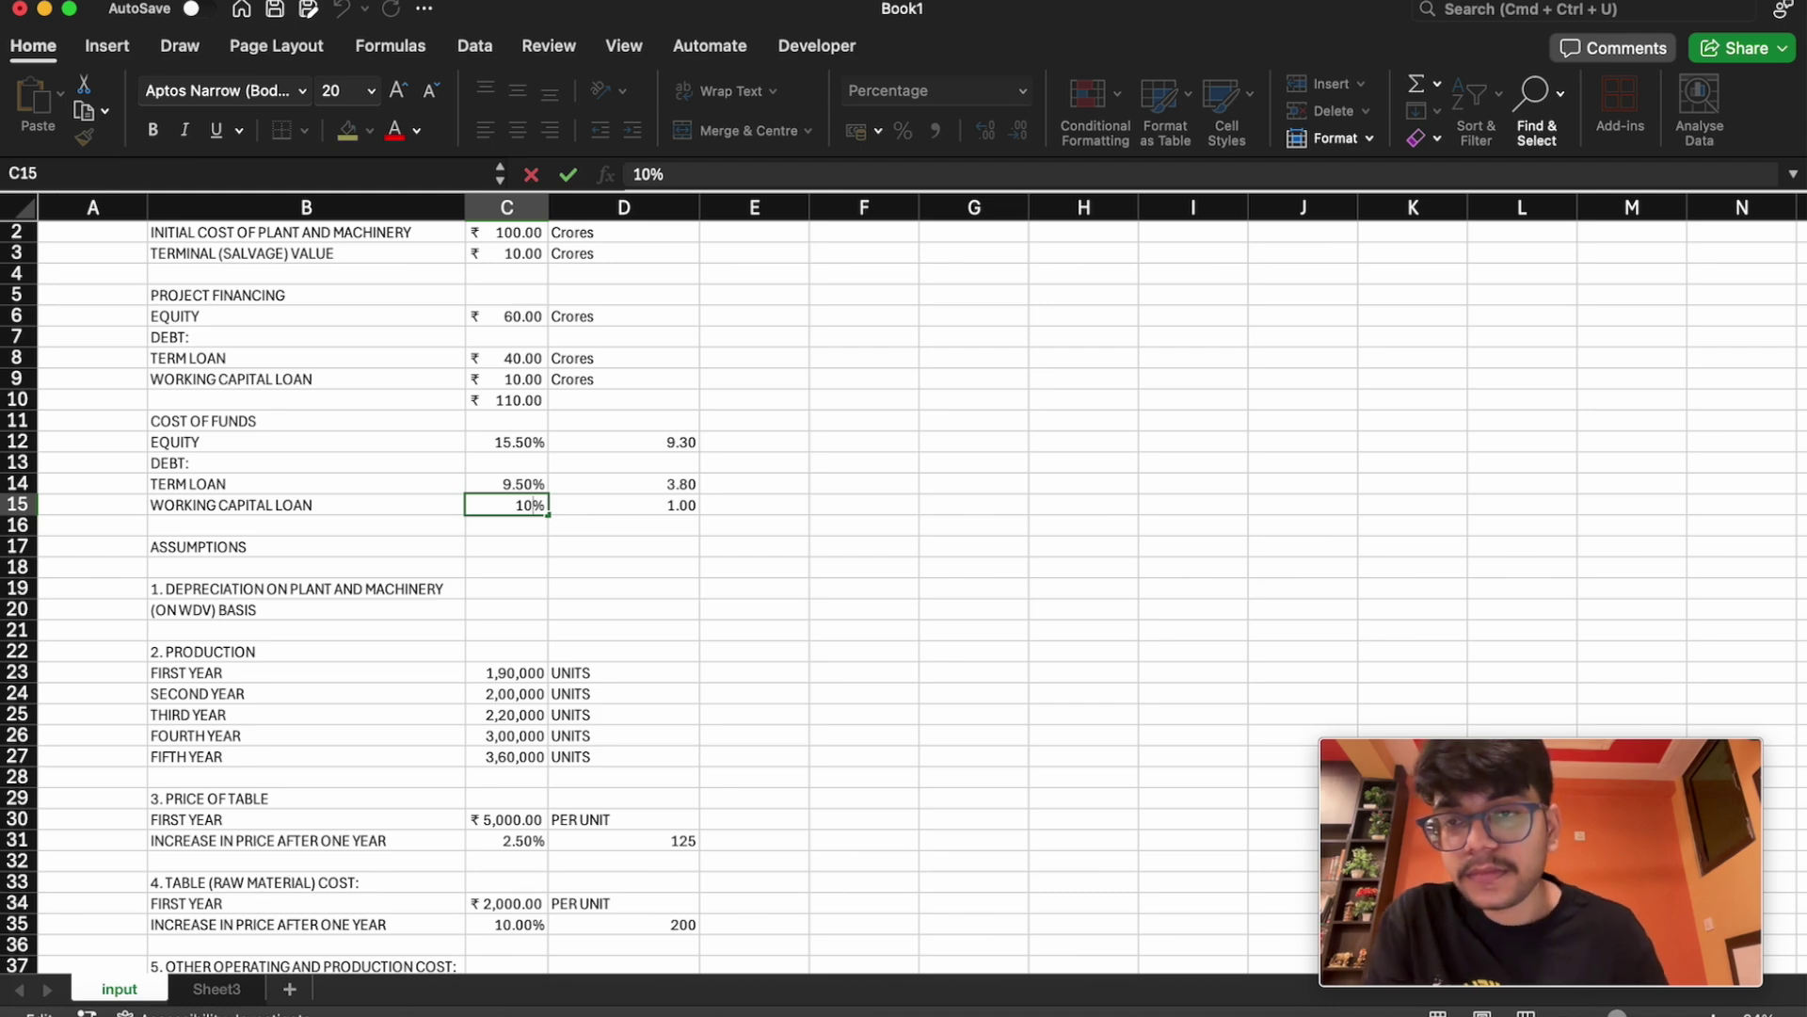
left_click(606, 511)
left_click(506, 512)
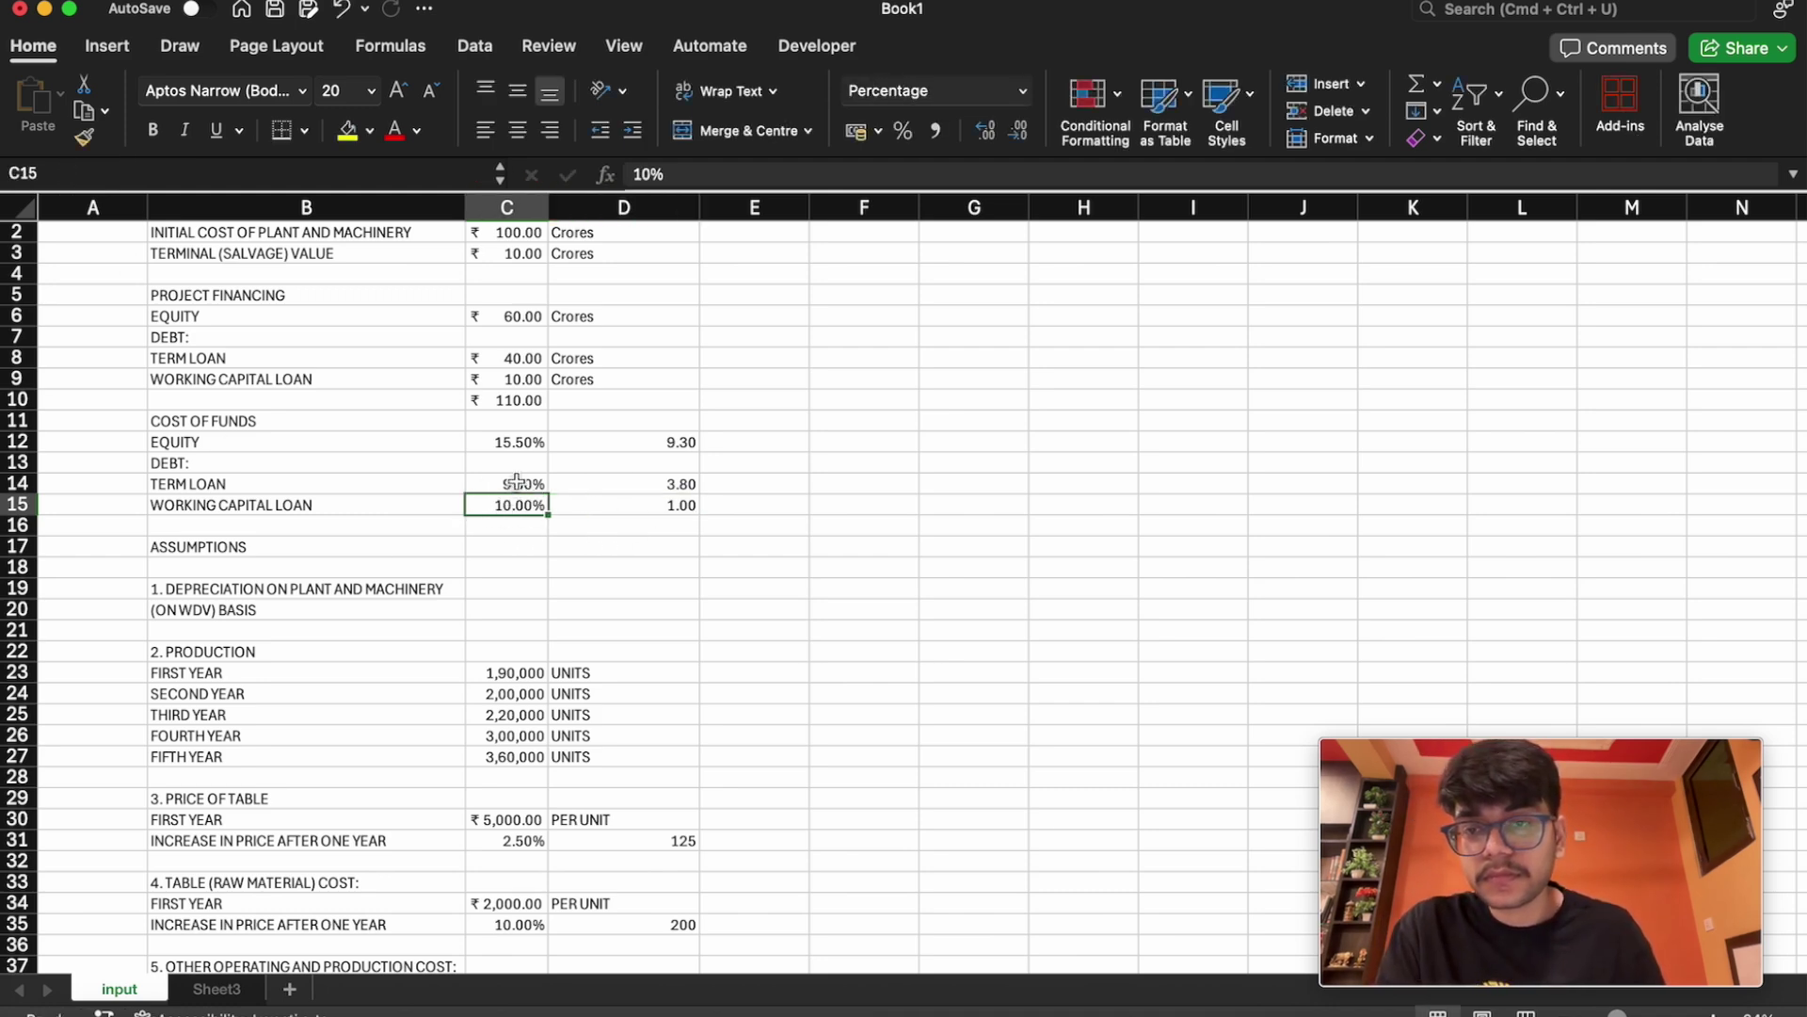
left_click(516, 482)
left_click(505, 523)
left_click(636, 505)
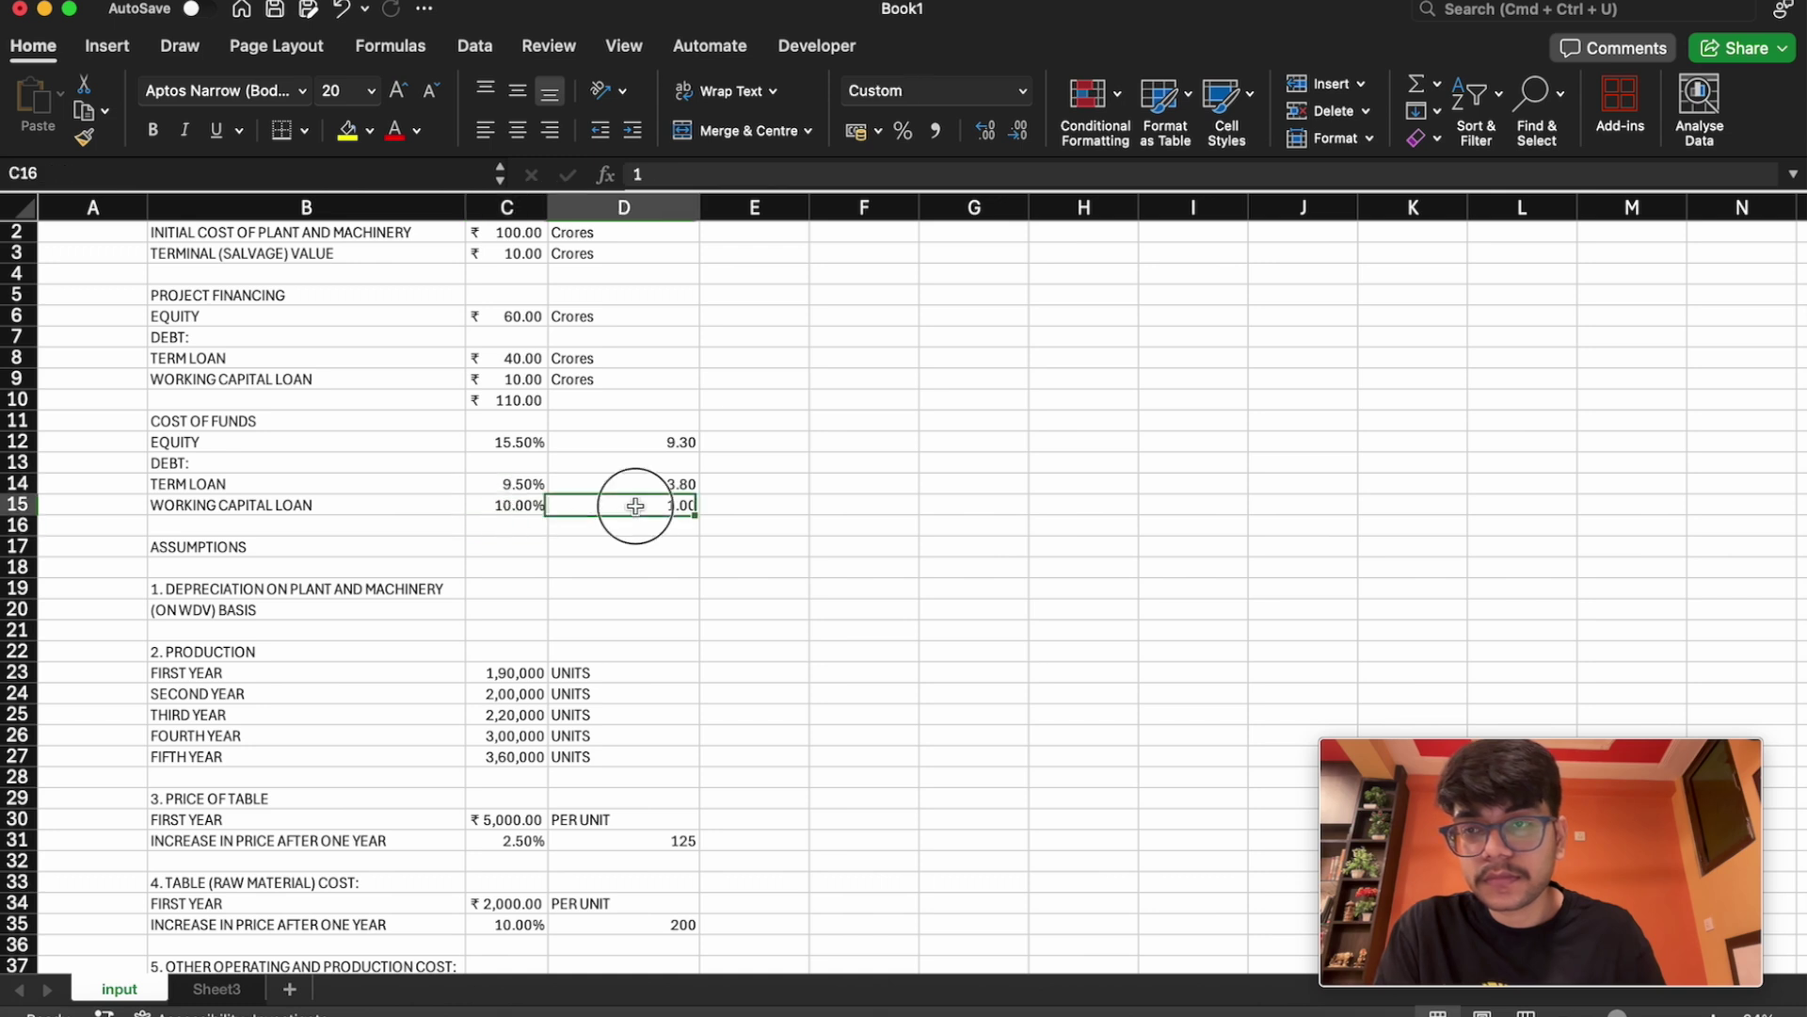
left_click(513, 506)
left_click(433, 506)
left_click(506, 506)
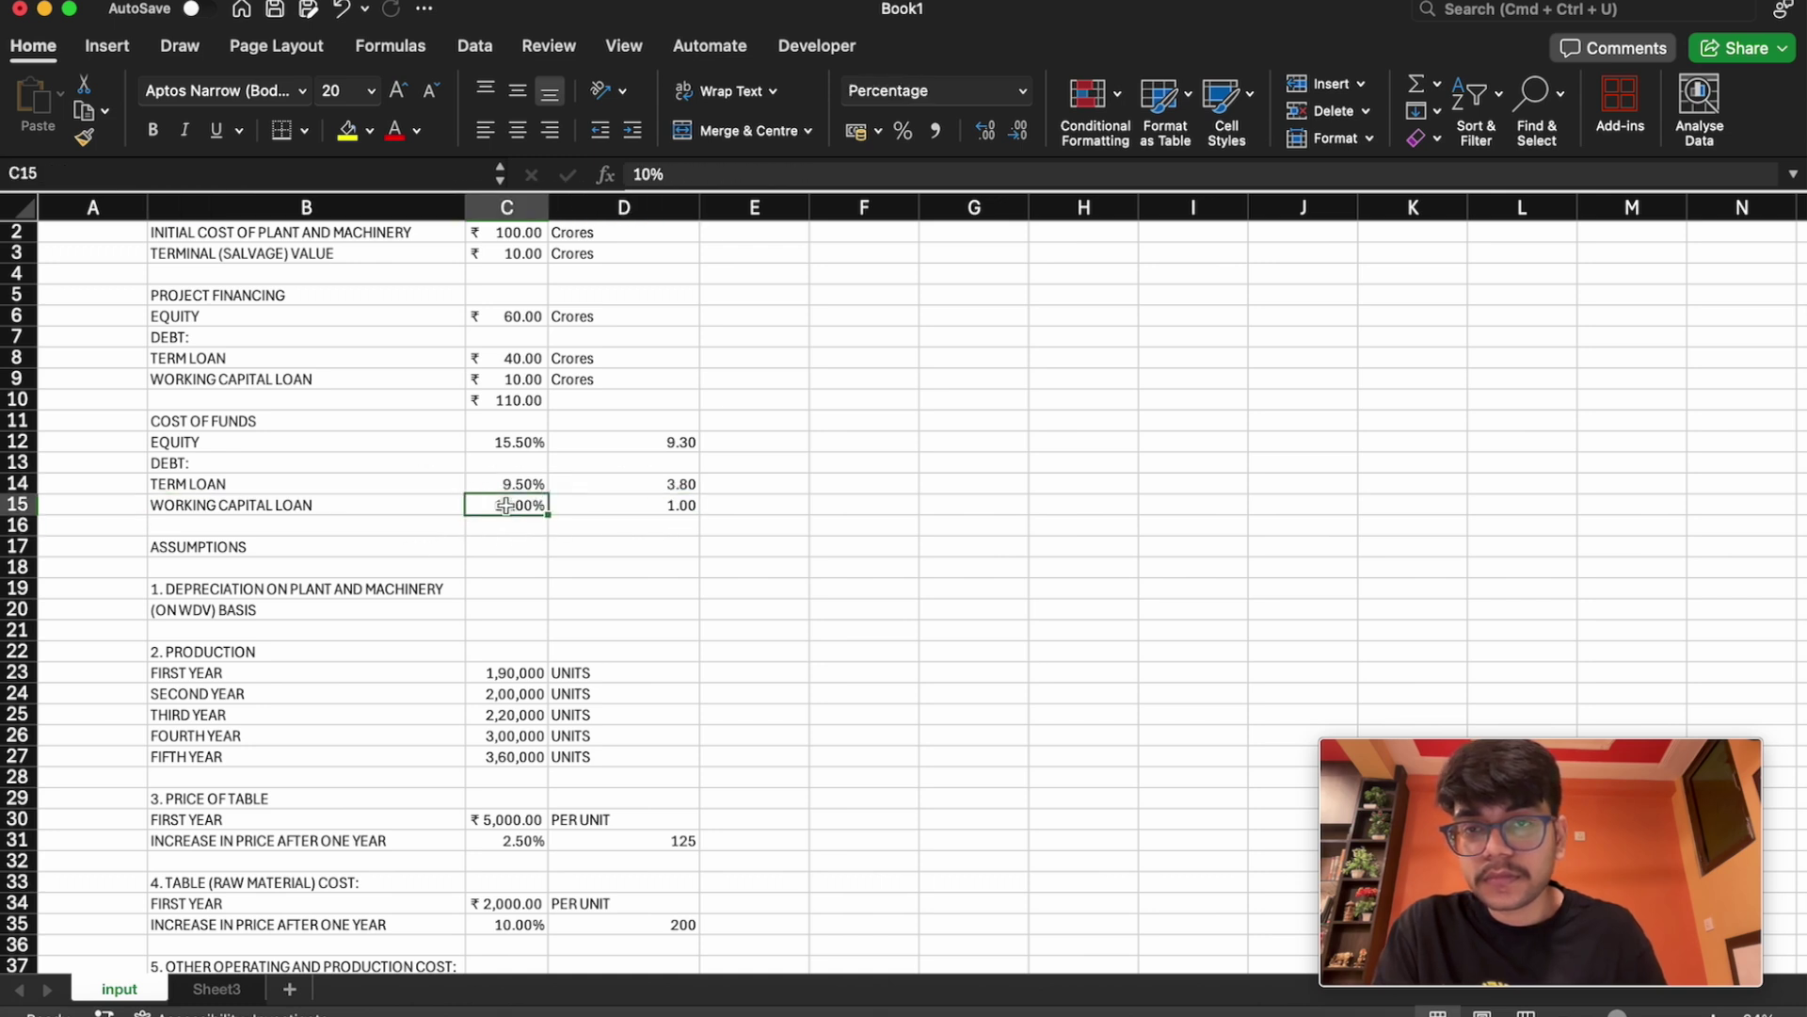
left_click(516, 482)
key("Up")
key("Up")
key("Up")
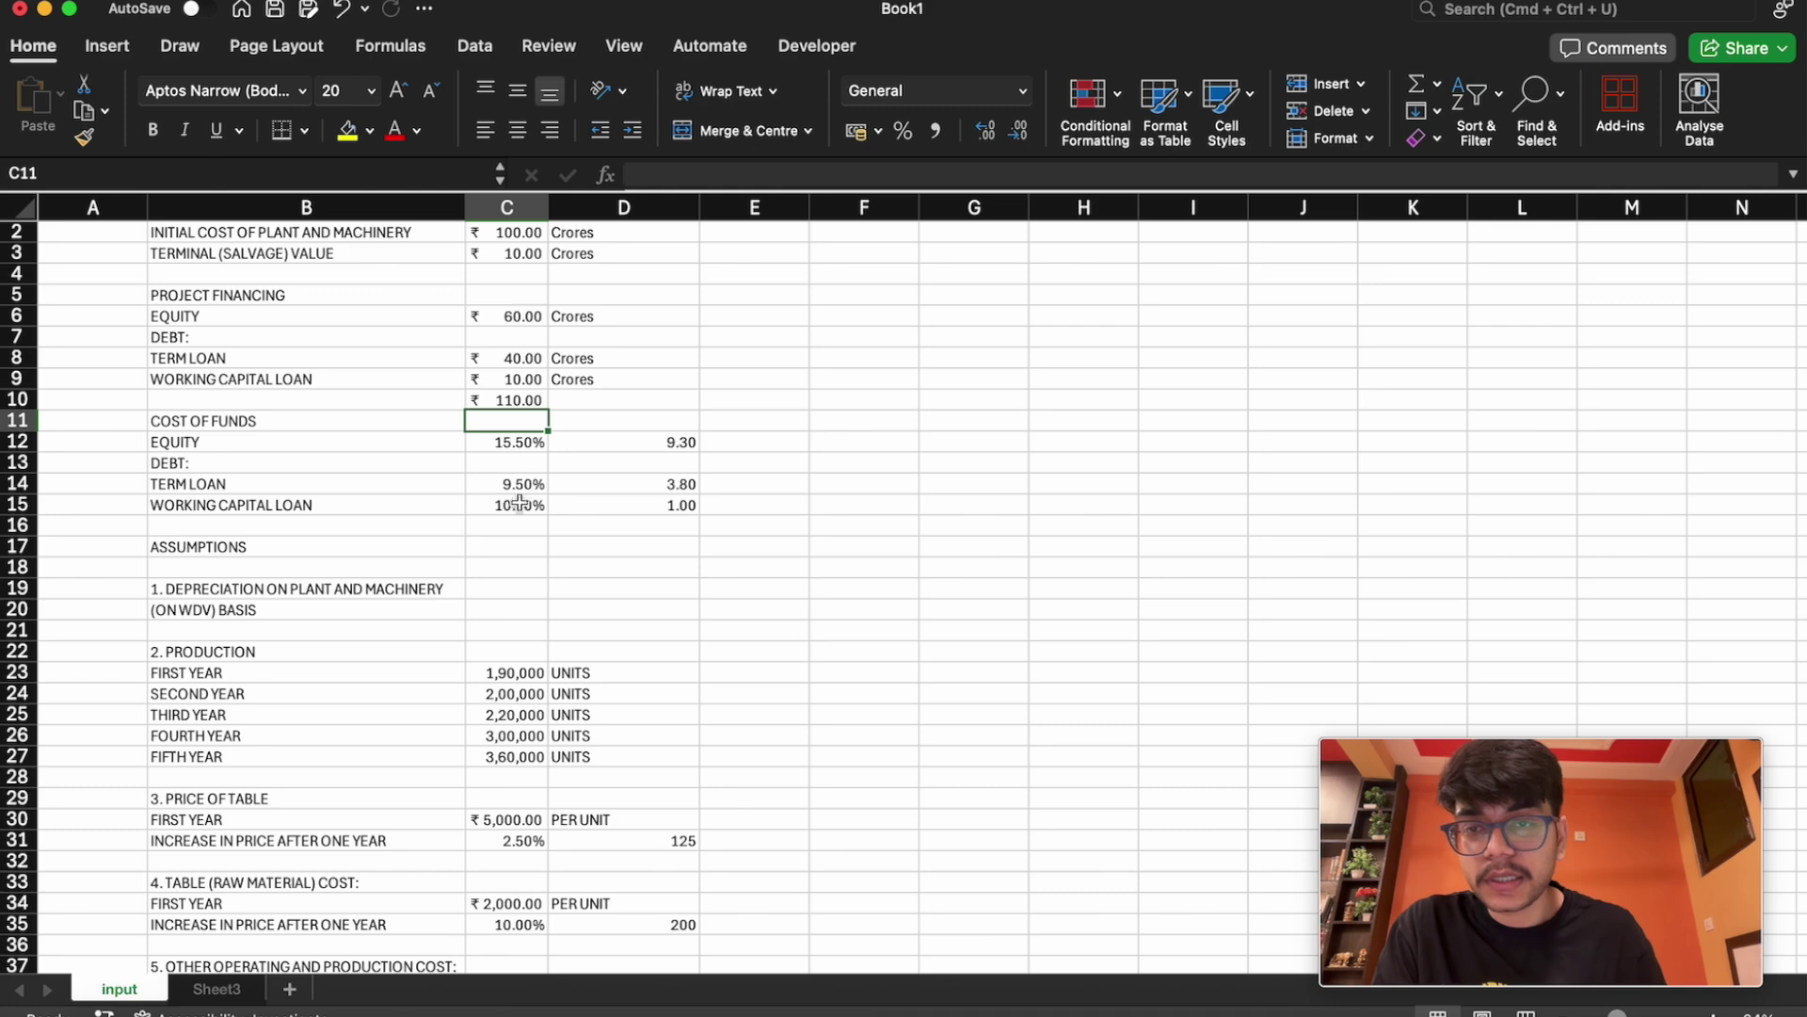
Define the name cost_work_capt_loan for cell C15, the working capital loan rate under cost of funds
left_click(513, 504)
left_click(37, 172)
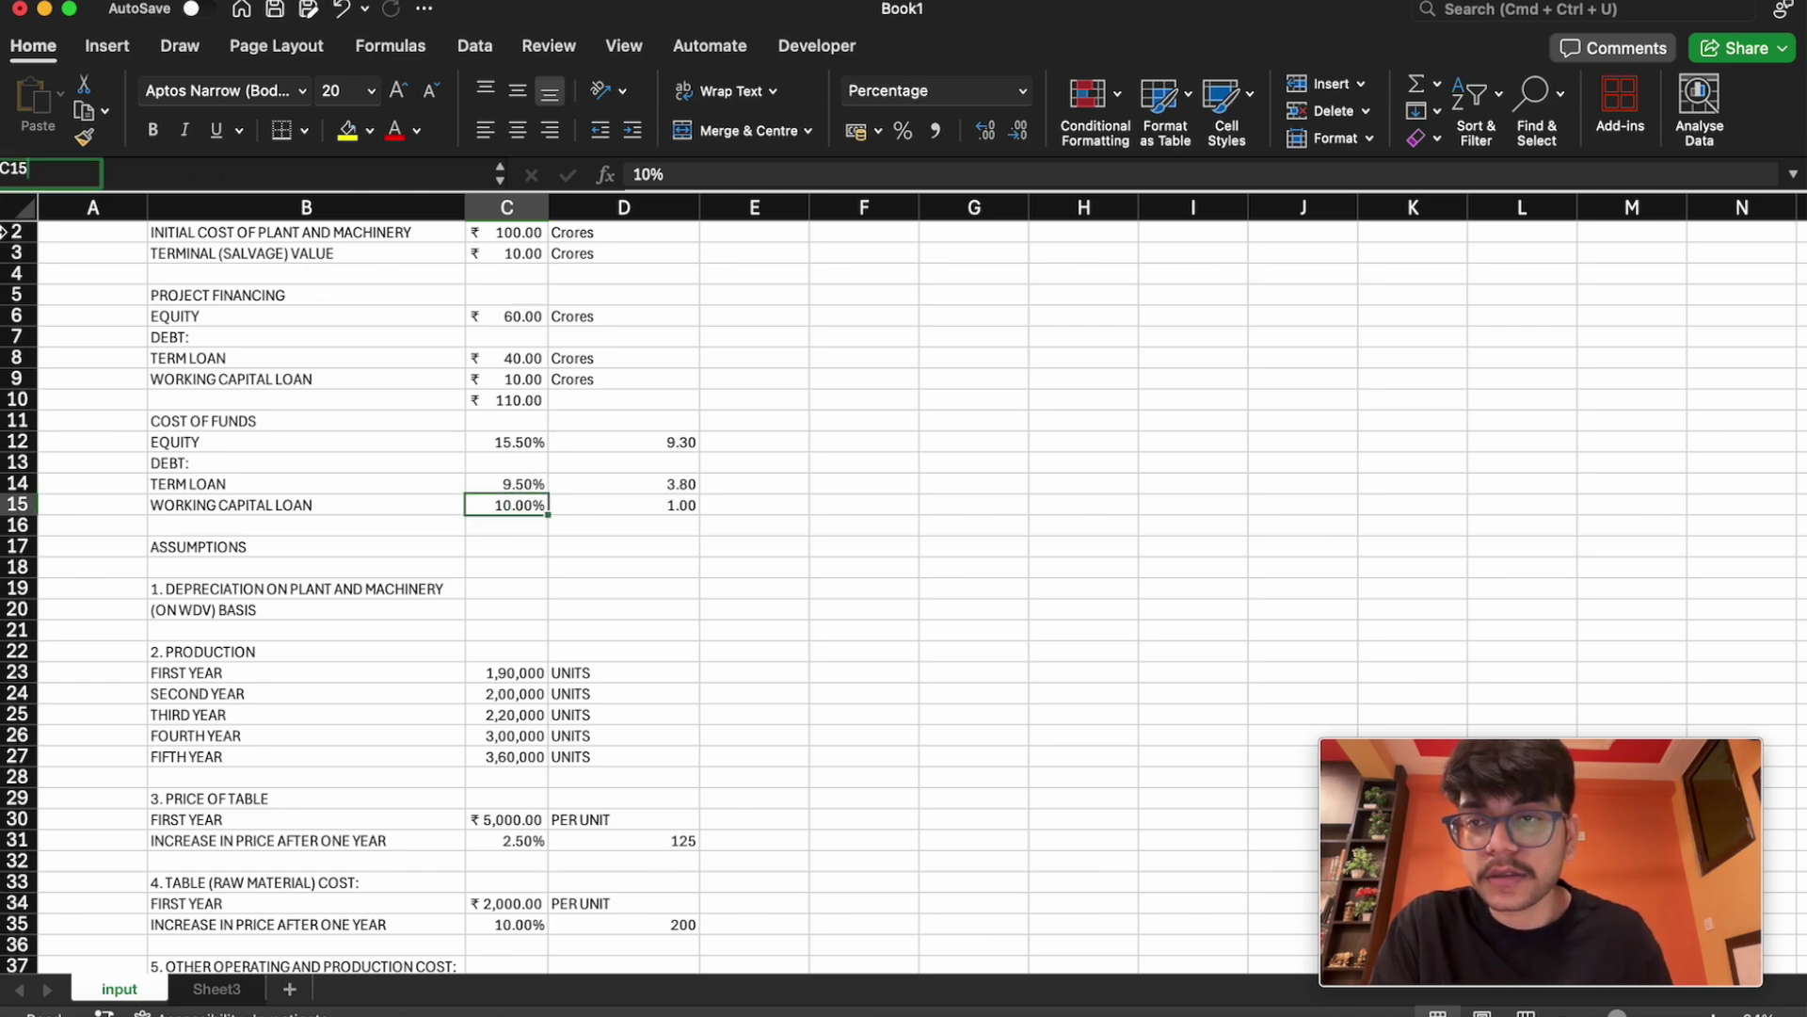
type("cost_debt")
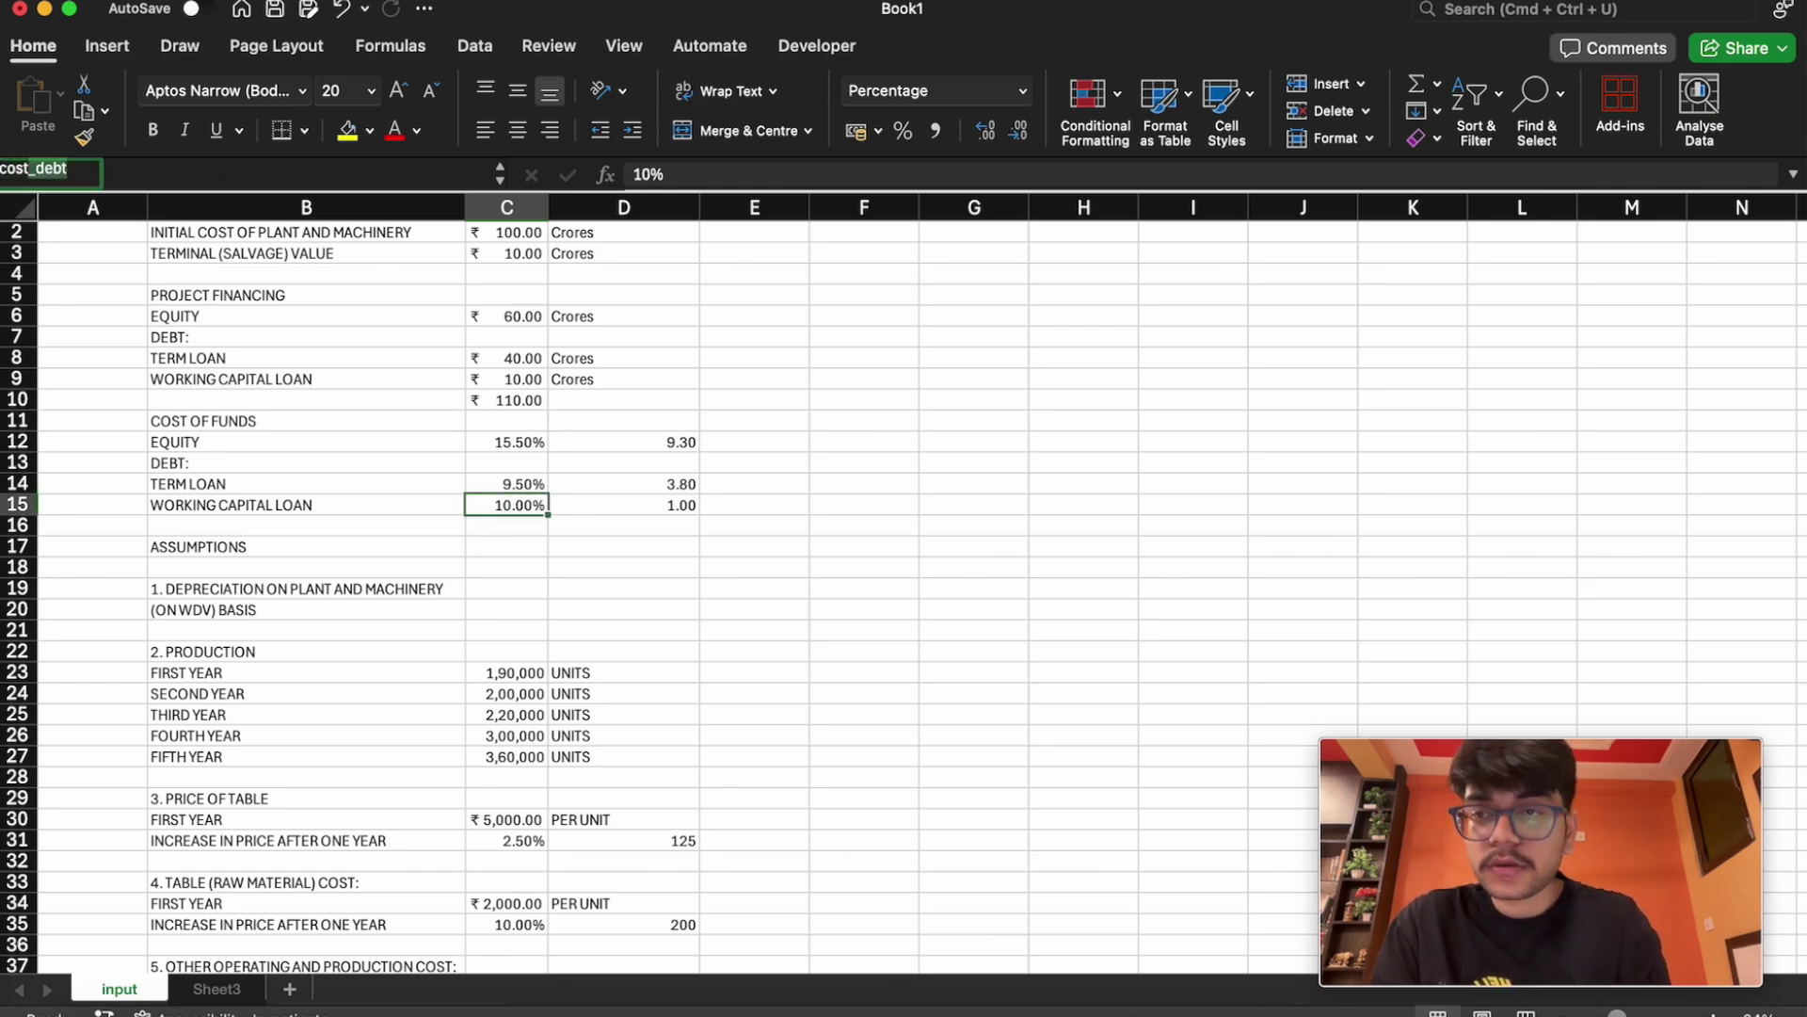
key("BackSpace")
key("BackSpace")
key("BackSpace")
key("BackSpace")
type("work_cap")
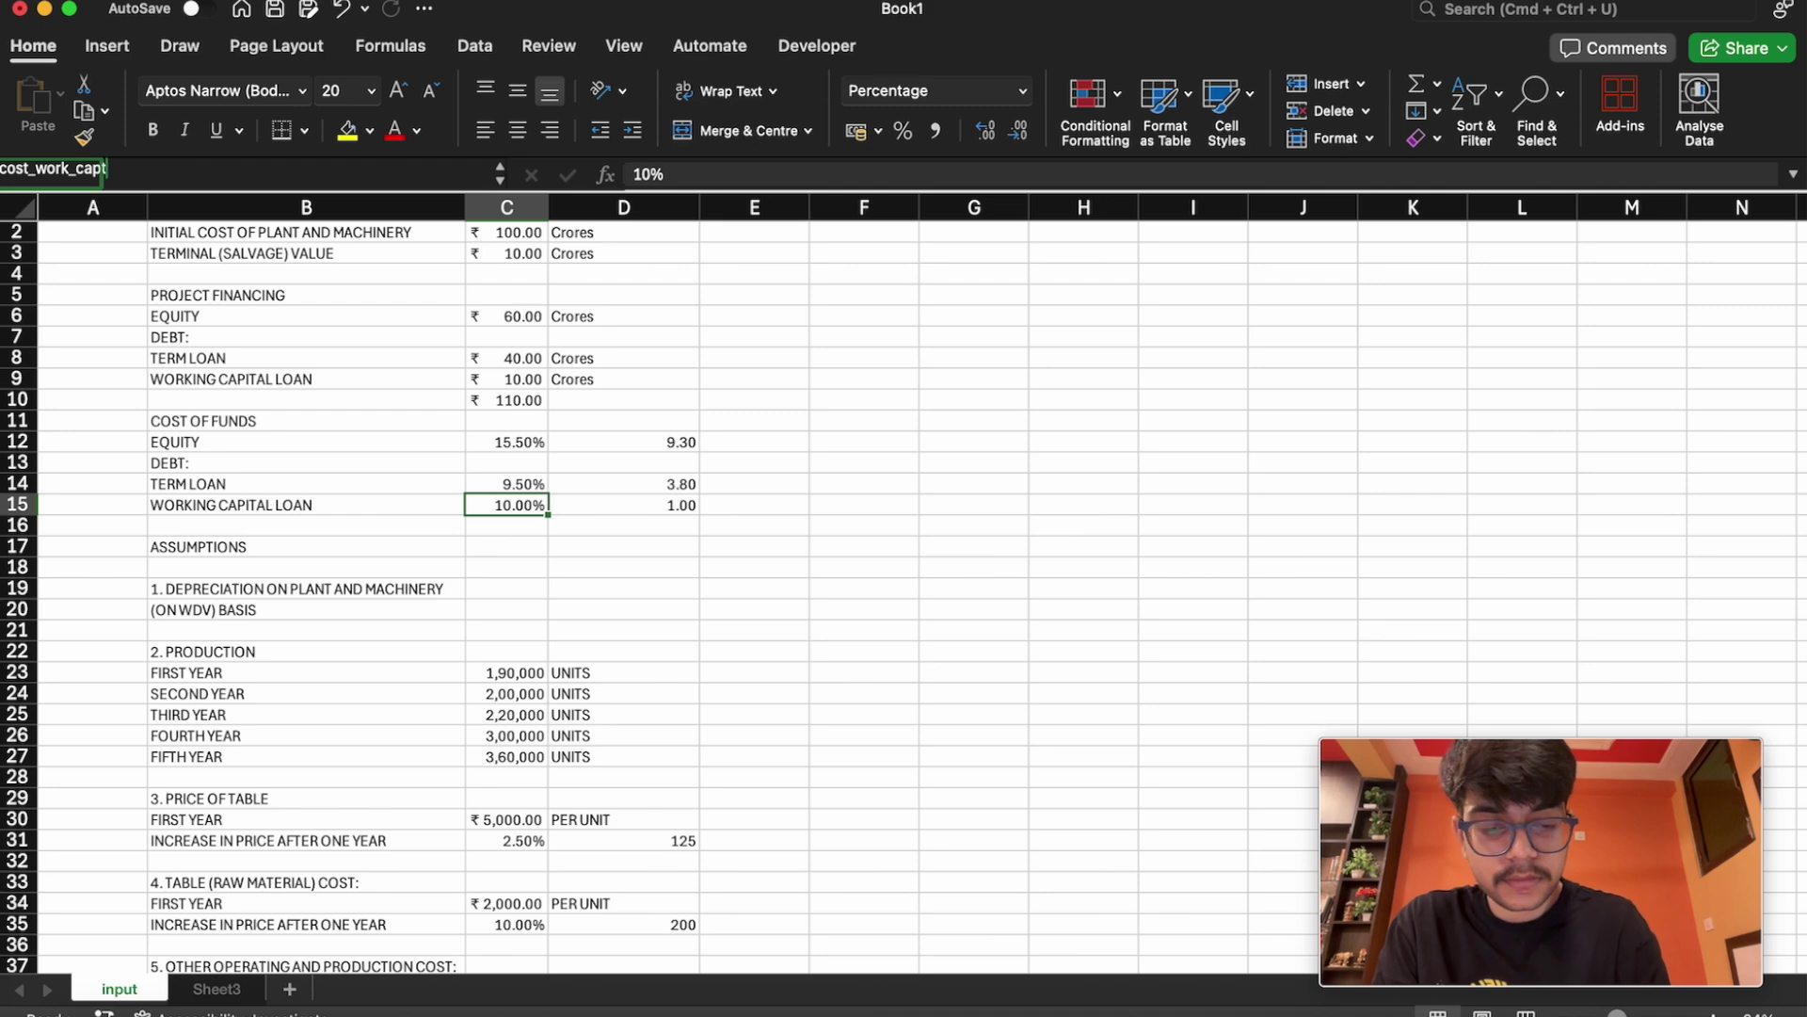
type("t_loan")
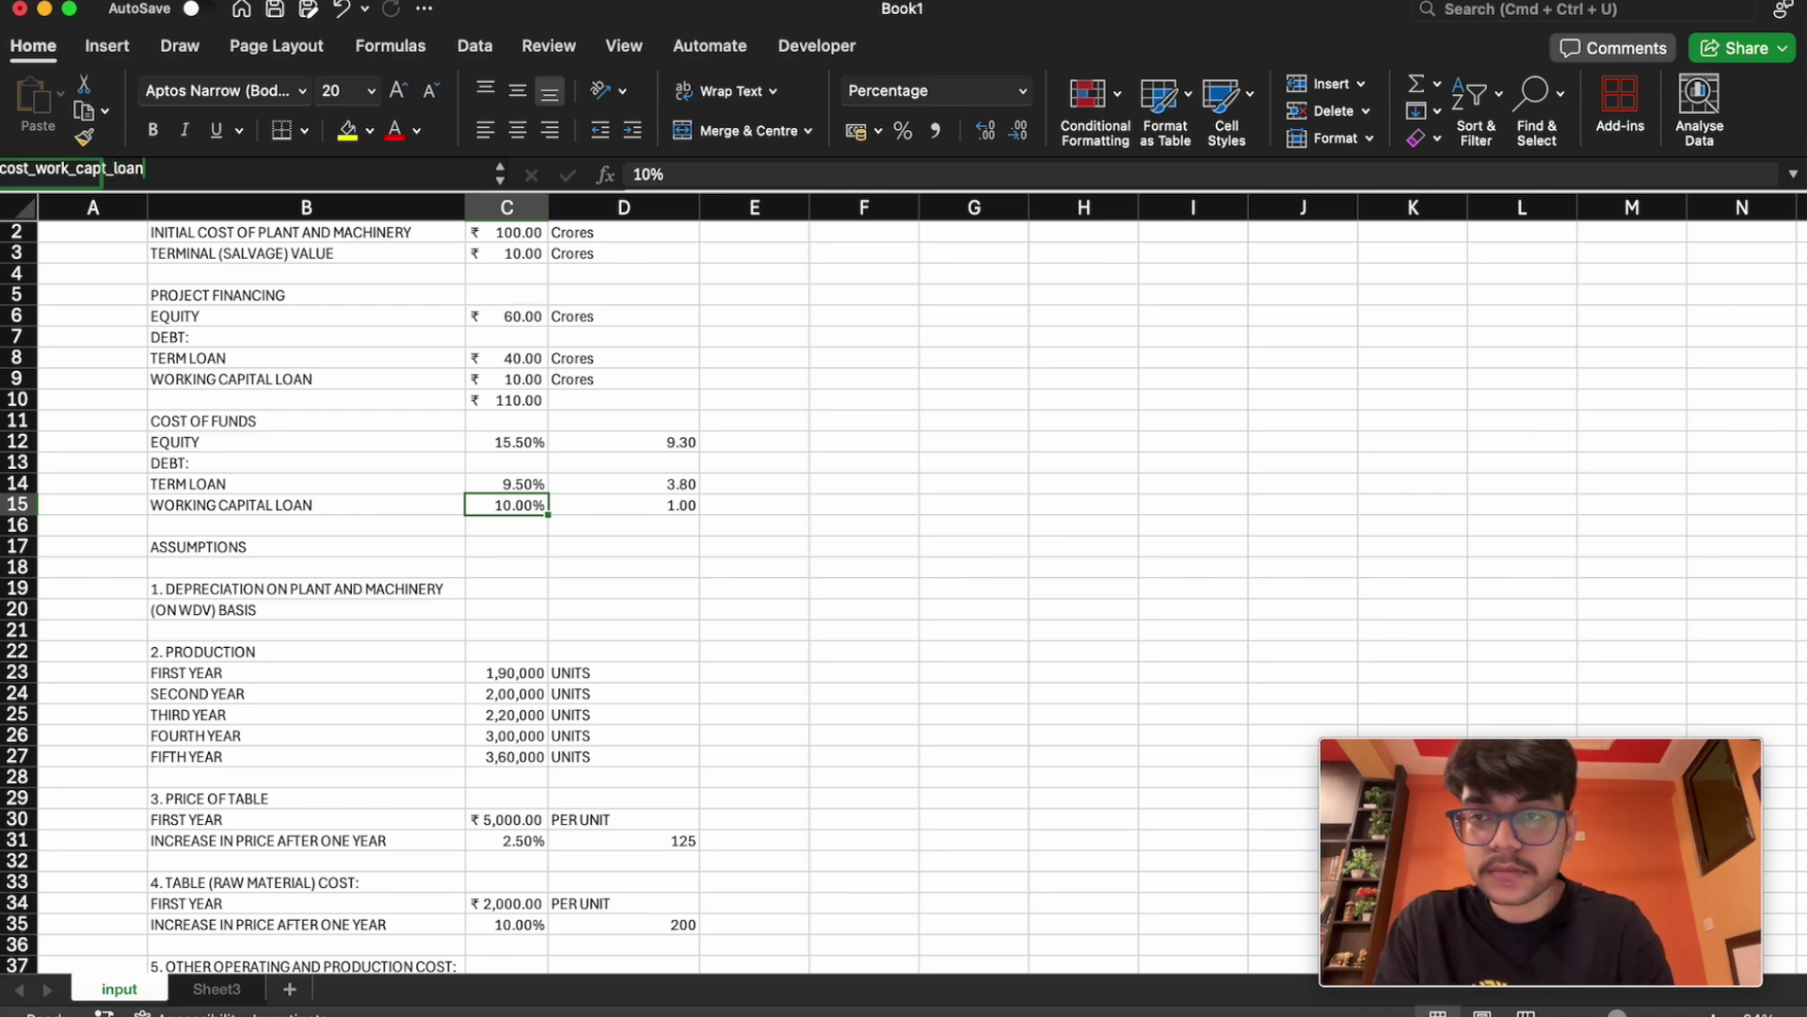
key("Return")
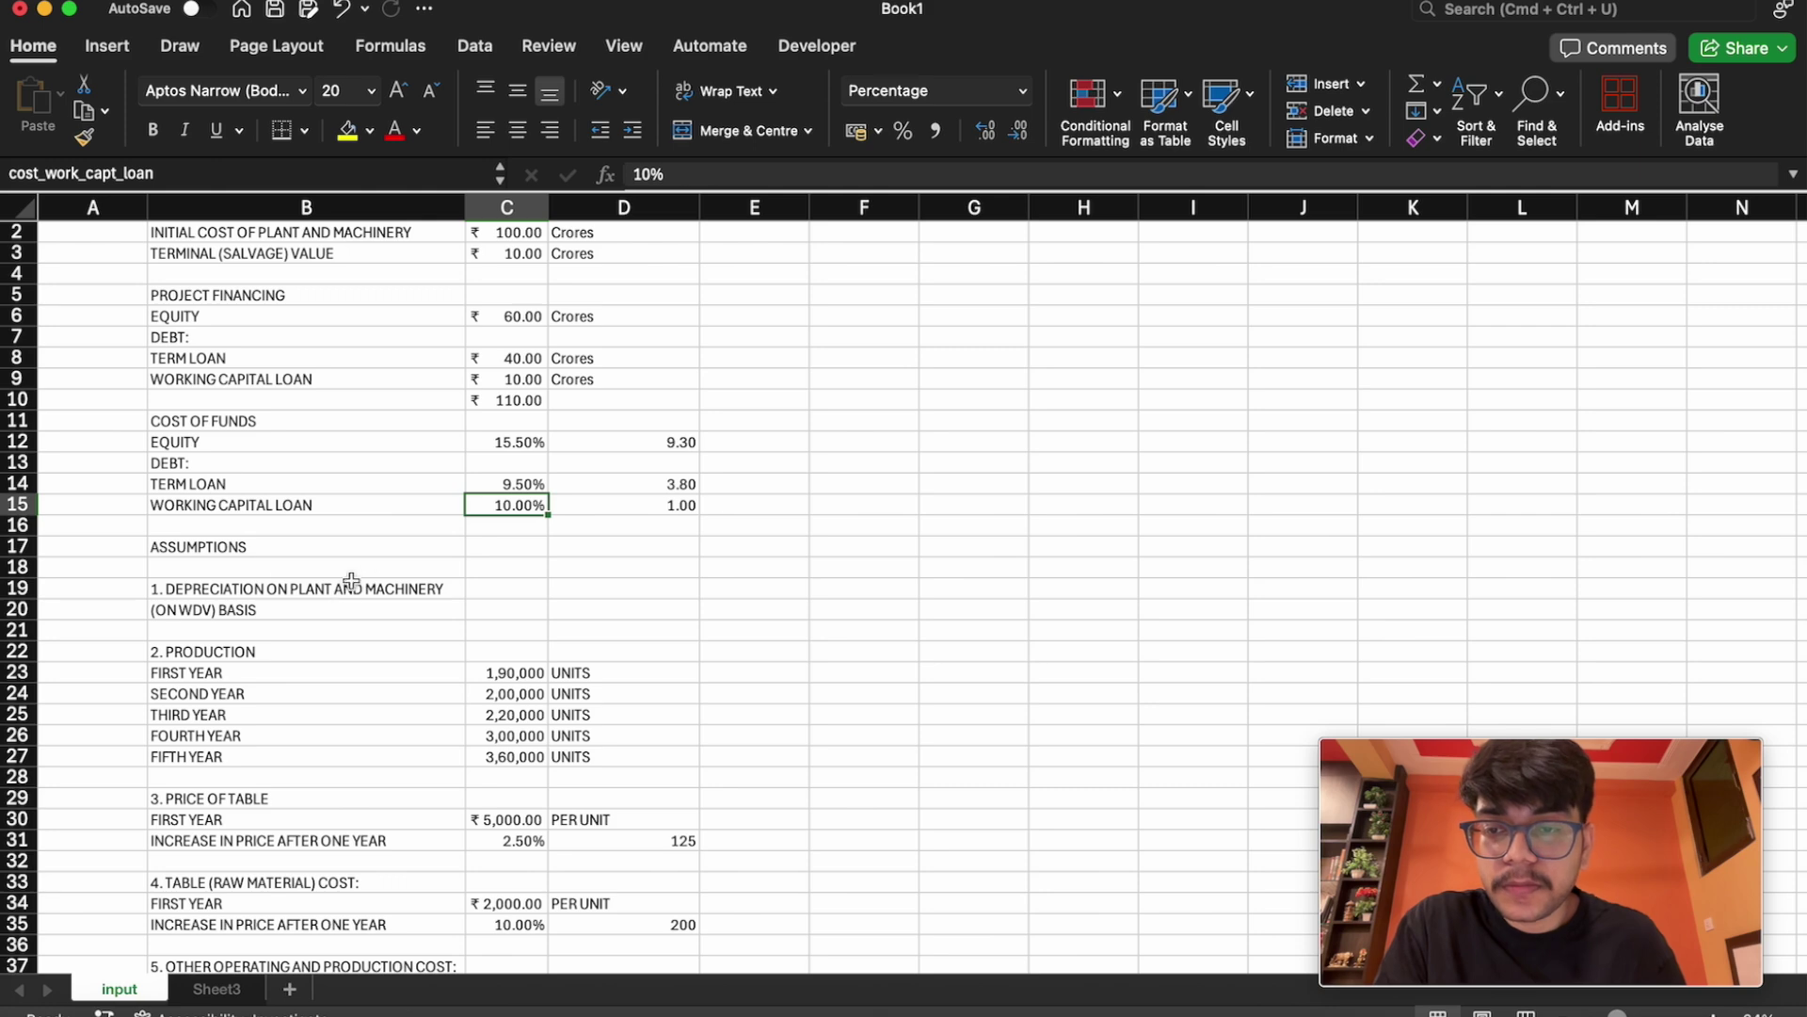
Highlight the depreciation on plant and machinery (on WDV) basis assumption in B19:B20 with a yellow fill
left_click_drag(160, 592, 264, 612)
left_click(348, 130)
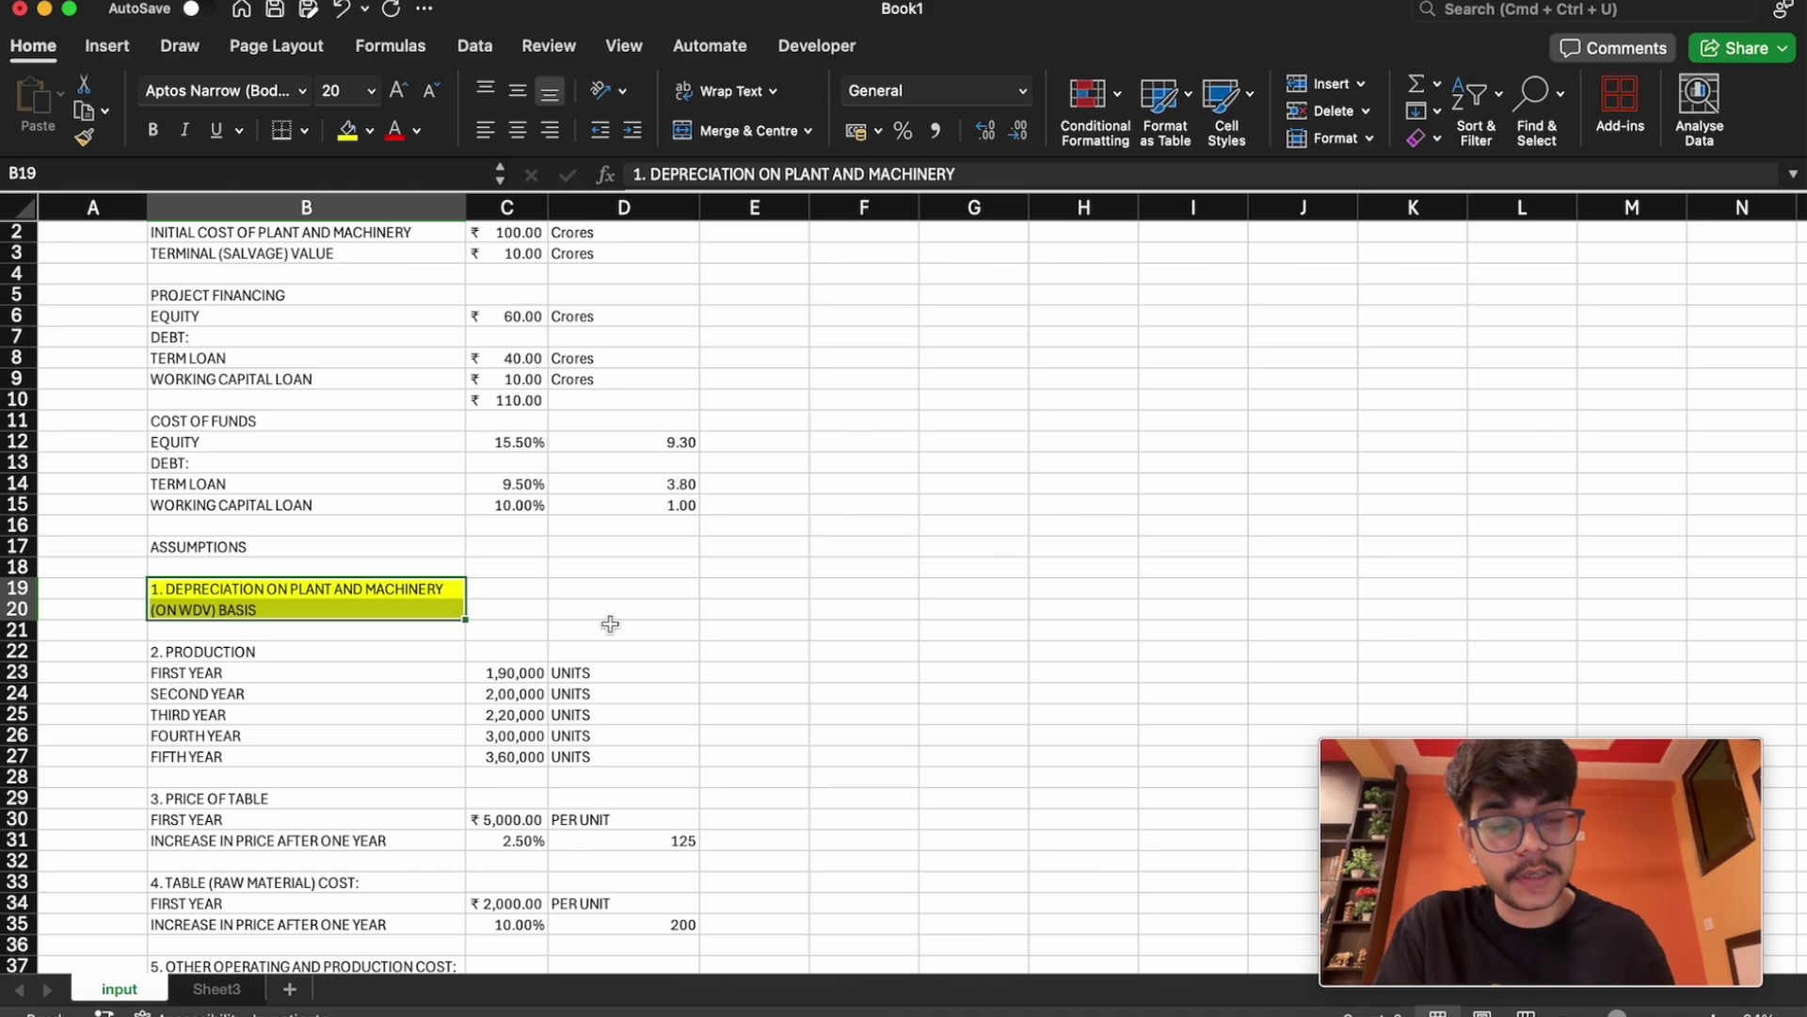
left_click(511, 671)
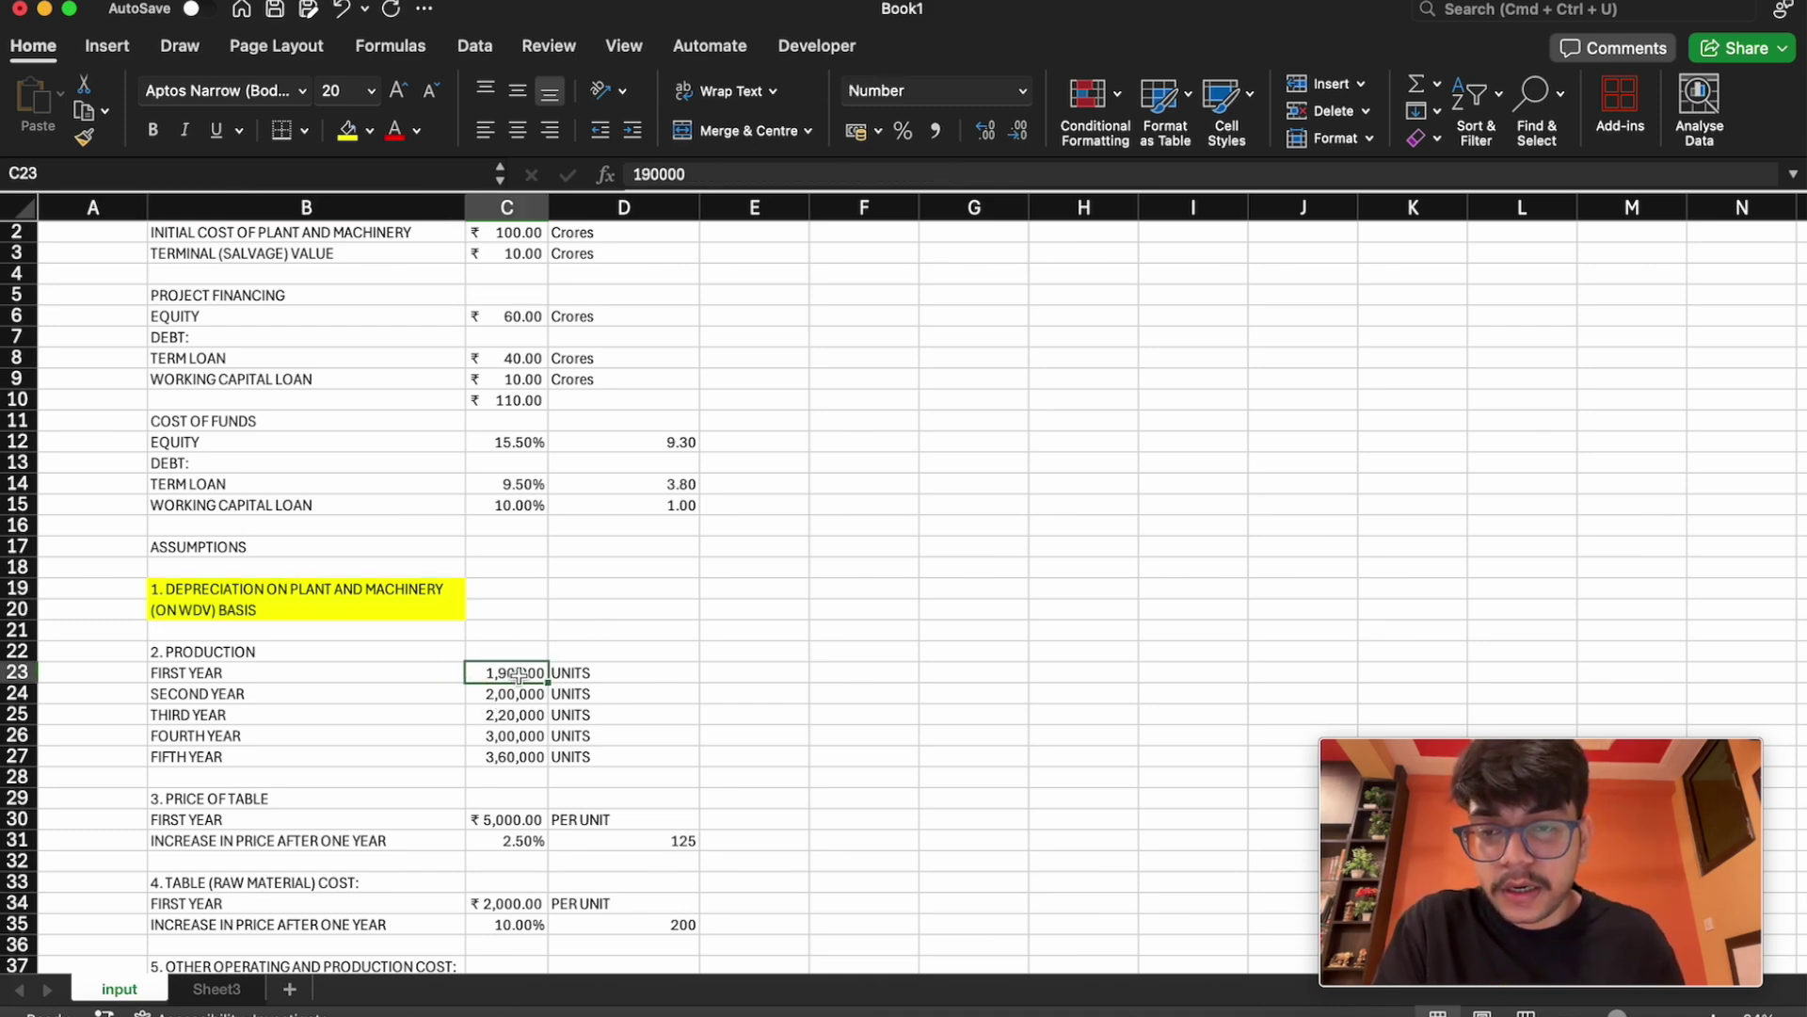
left_click(514, 694)
left_click(516, 738)
left_click(516, 755)
left_click(516, 676)
left_click(515, 695)
left_click(514, 732)
Define the name first_yr for cell C23, the first-year production units
left_click(507, 666)
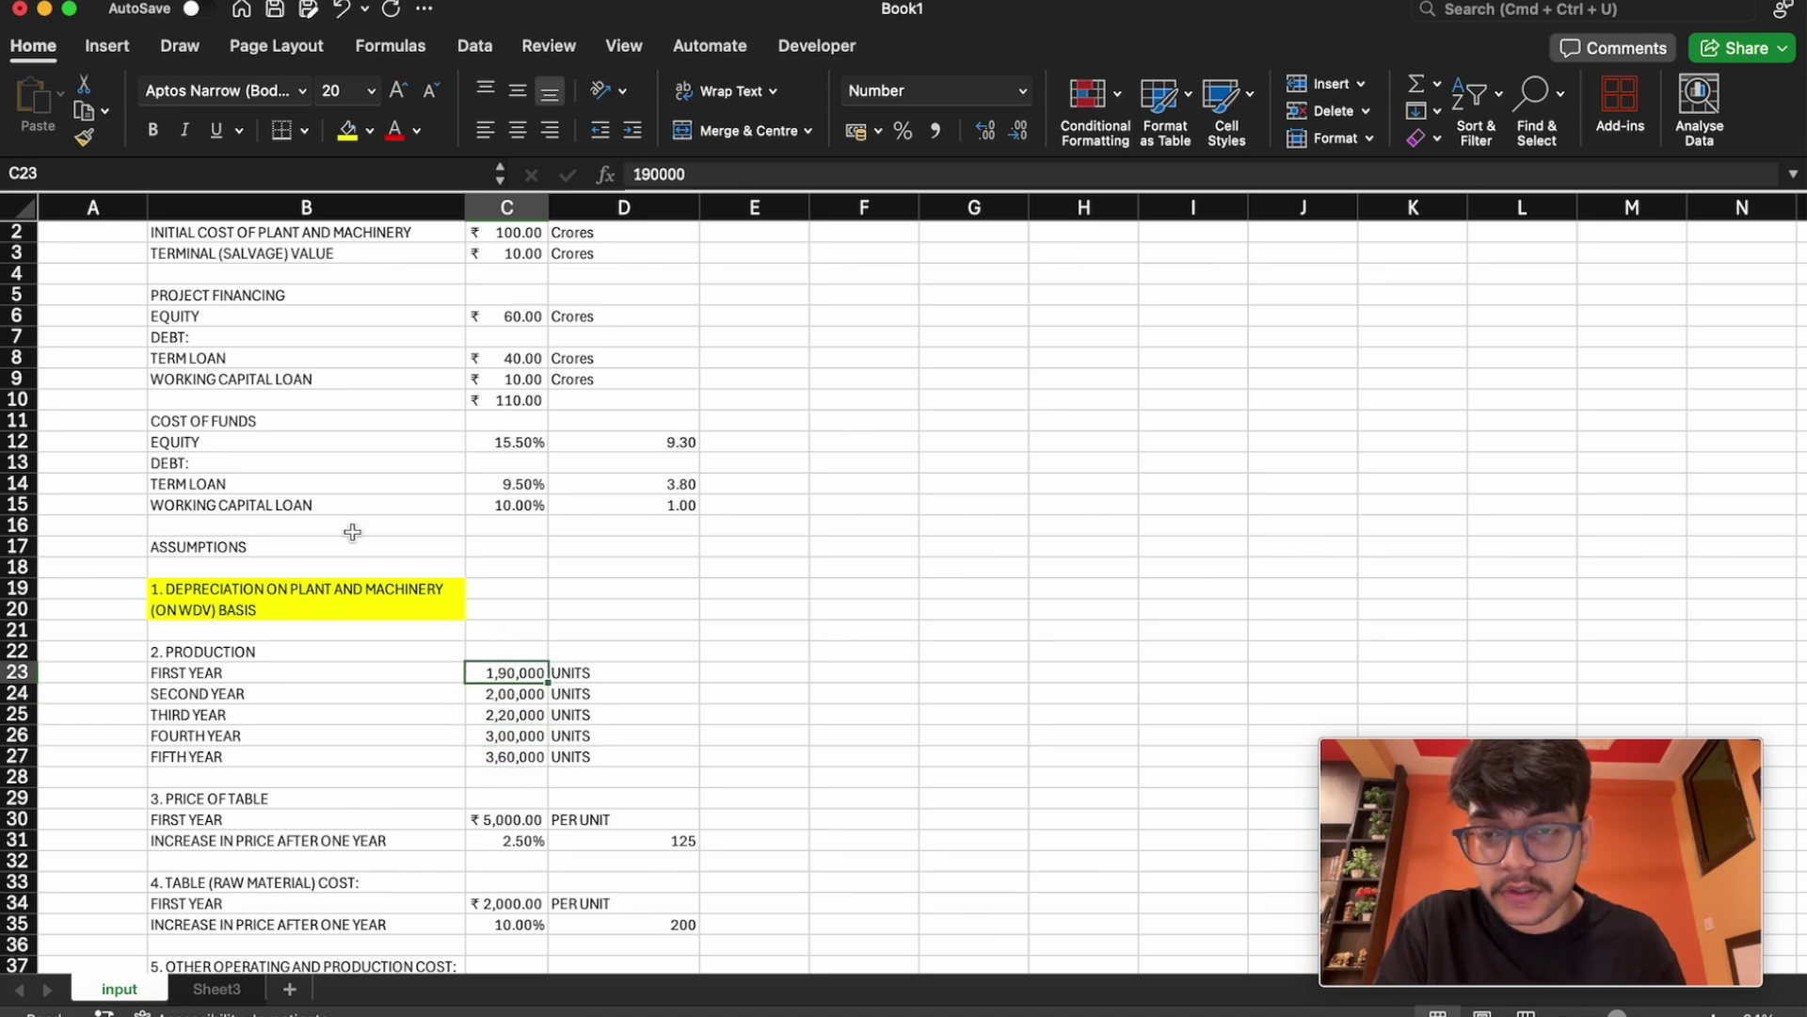
left_click(3, 179)
type("first")
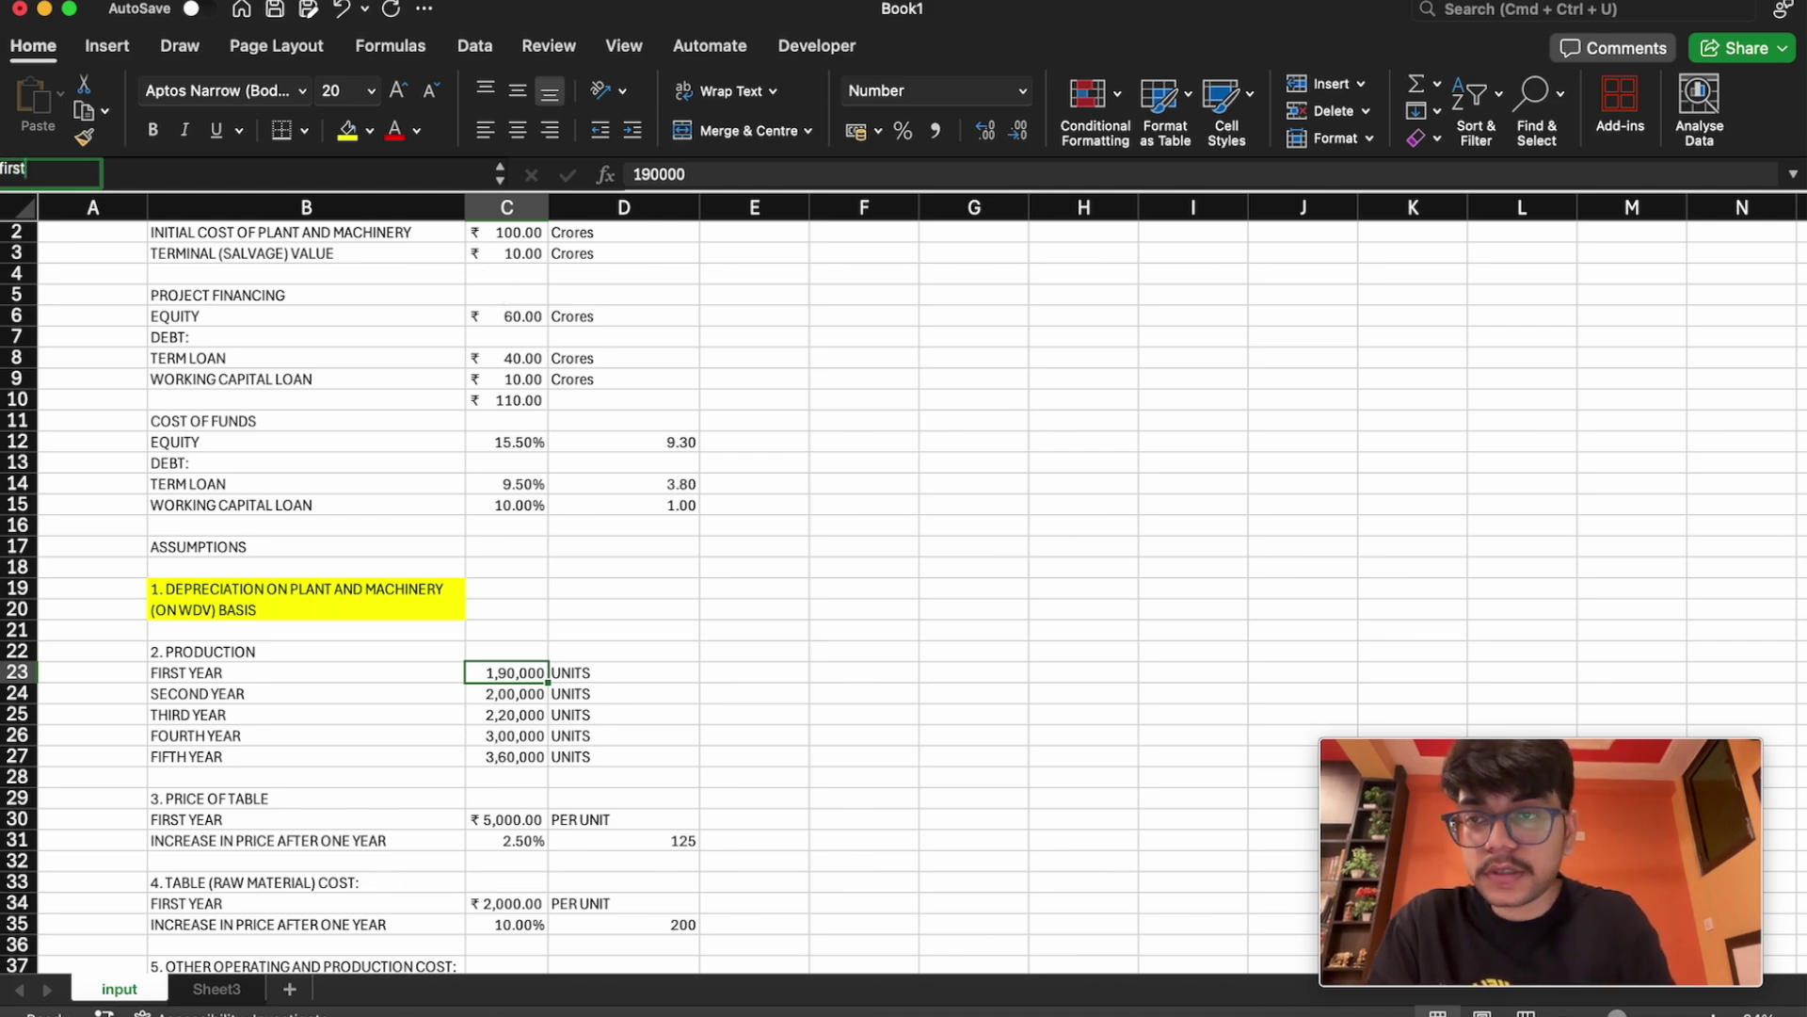
type("_yr")
key("Return")
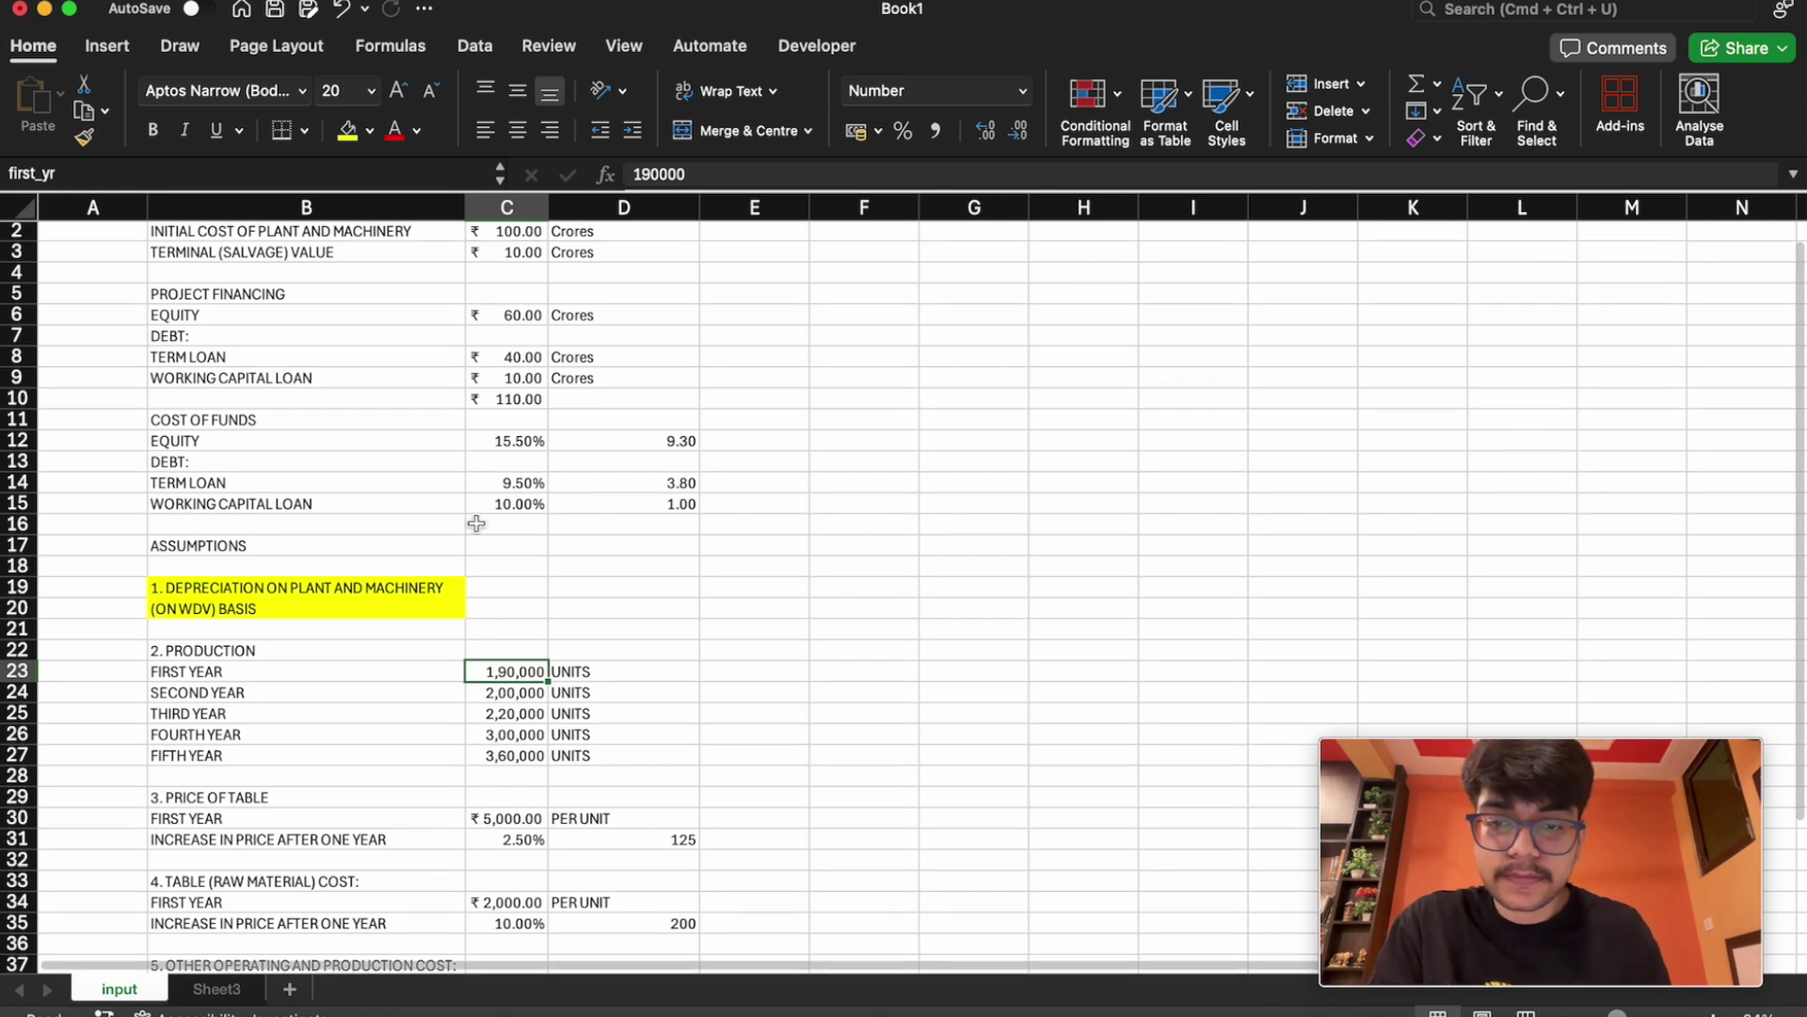
Define the name second_yr for cell C24, the second-year production units
left_click(507, 692)
left_click(47, 173)
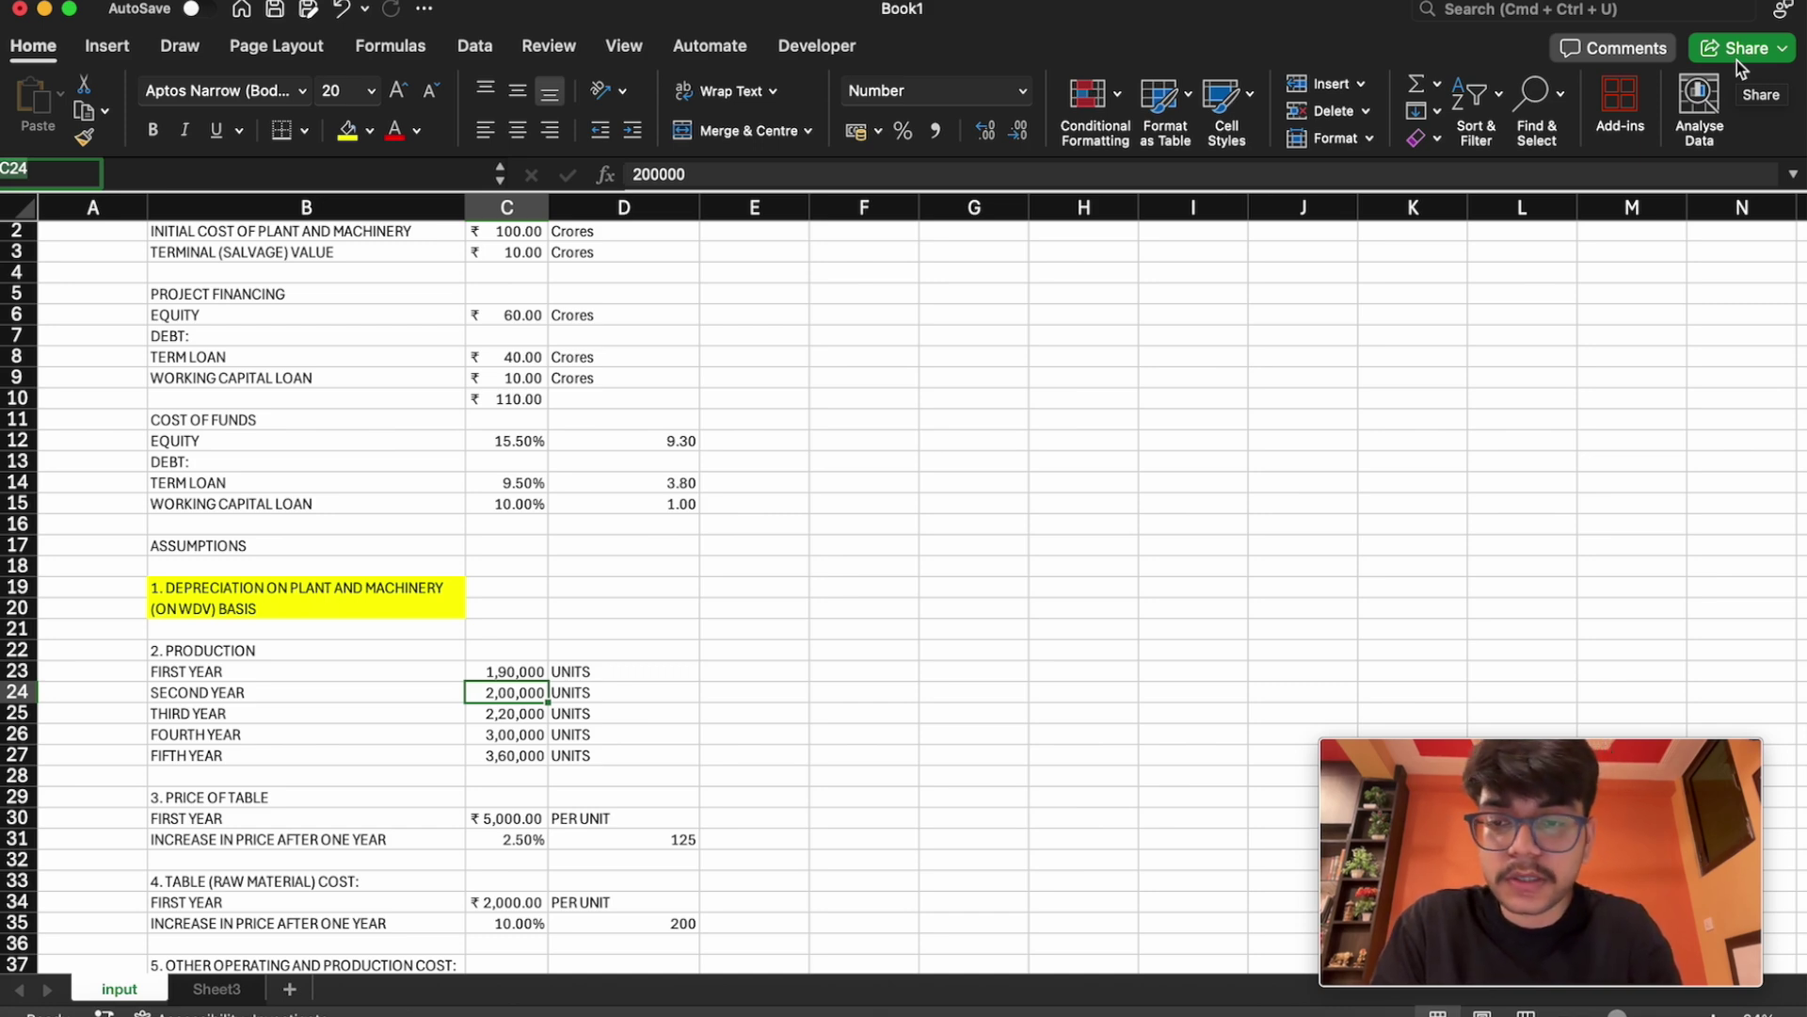
type("secon")
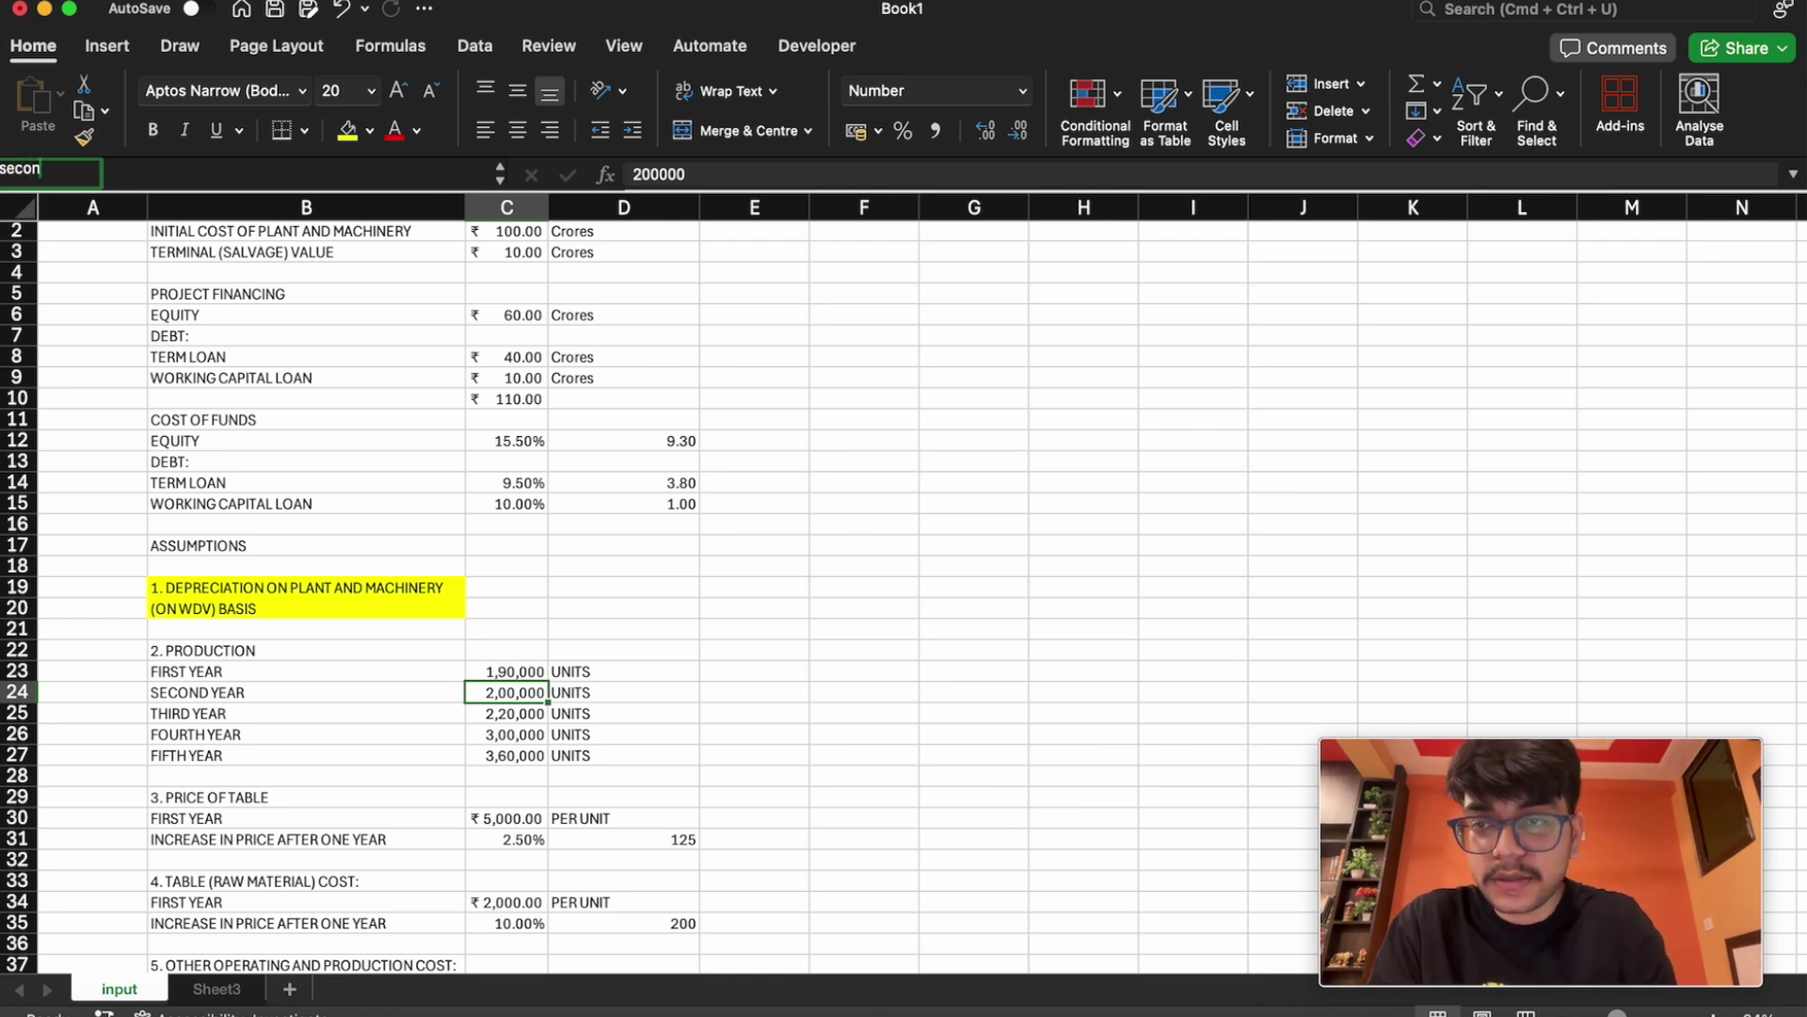
type("d_yr")
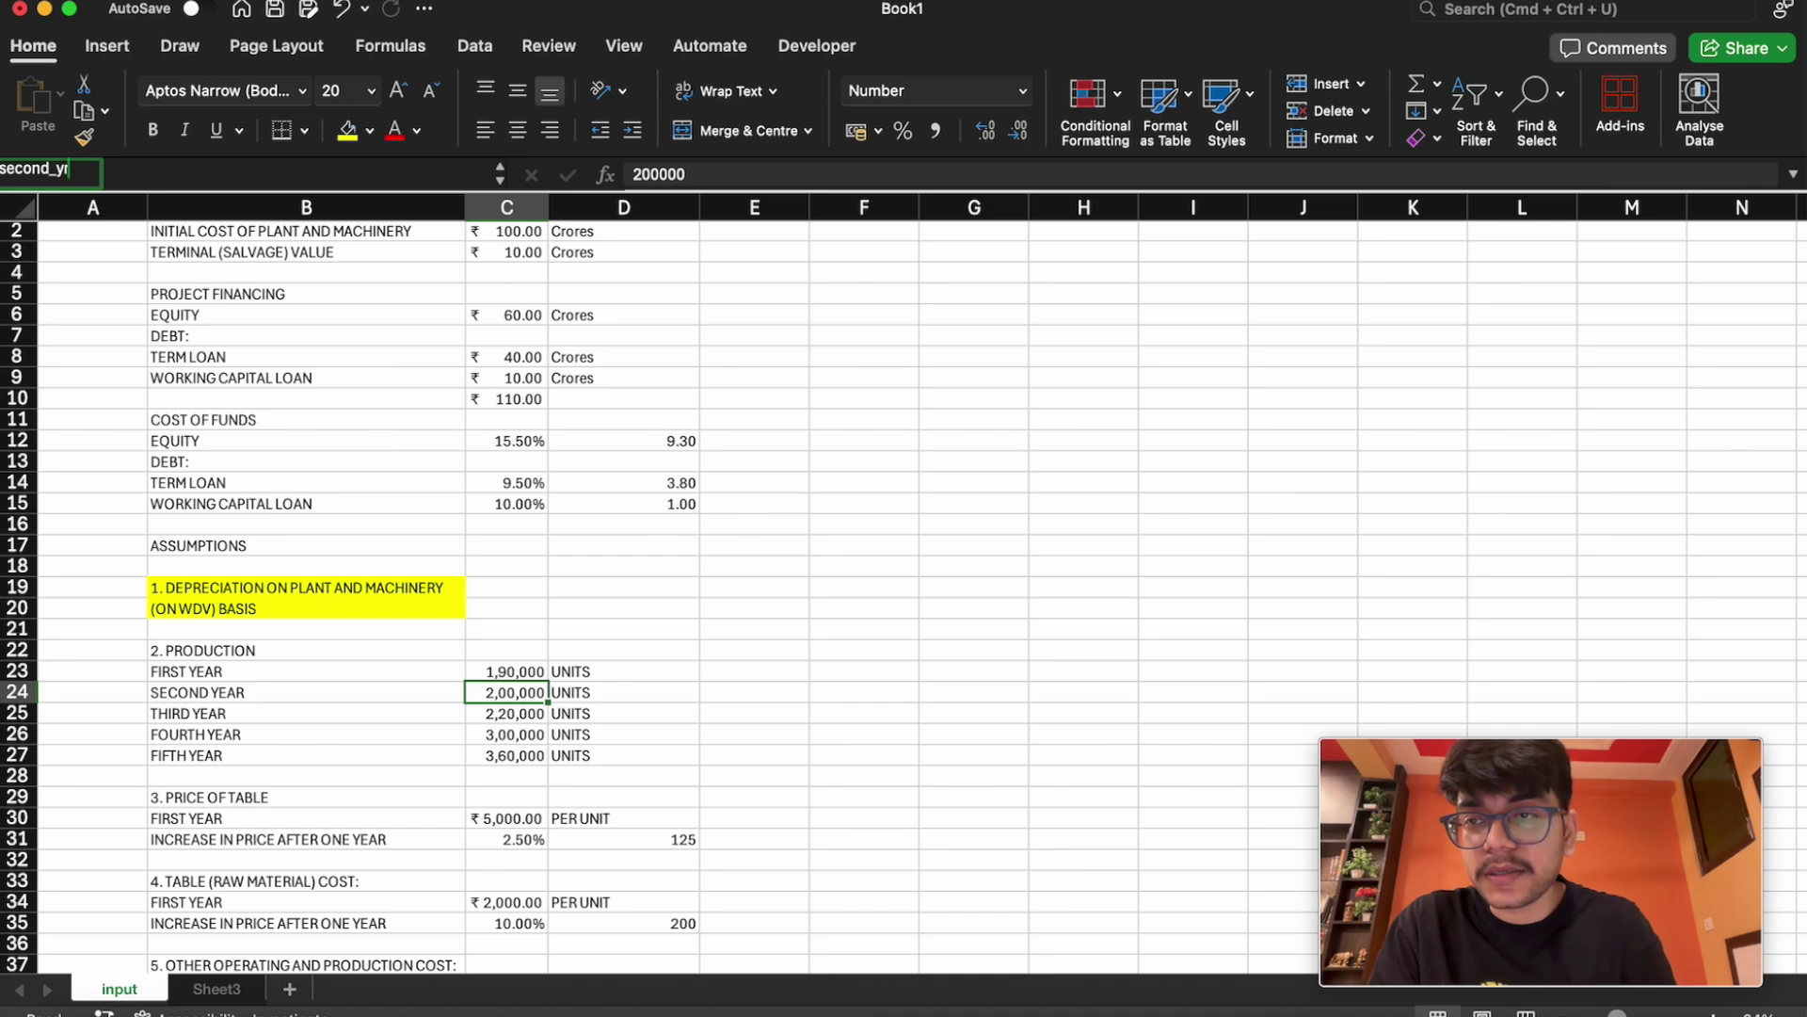
key("Return")
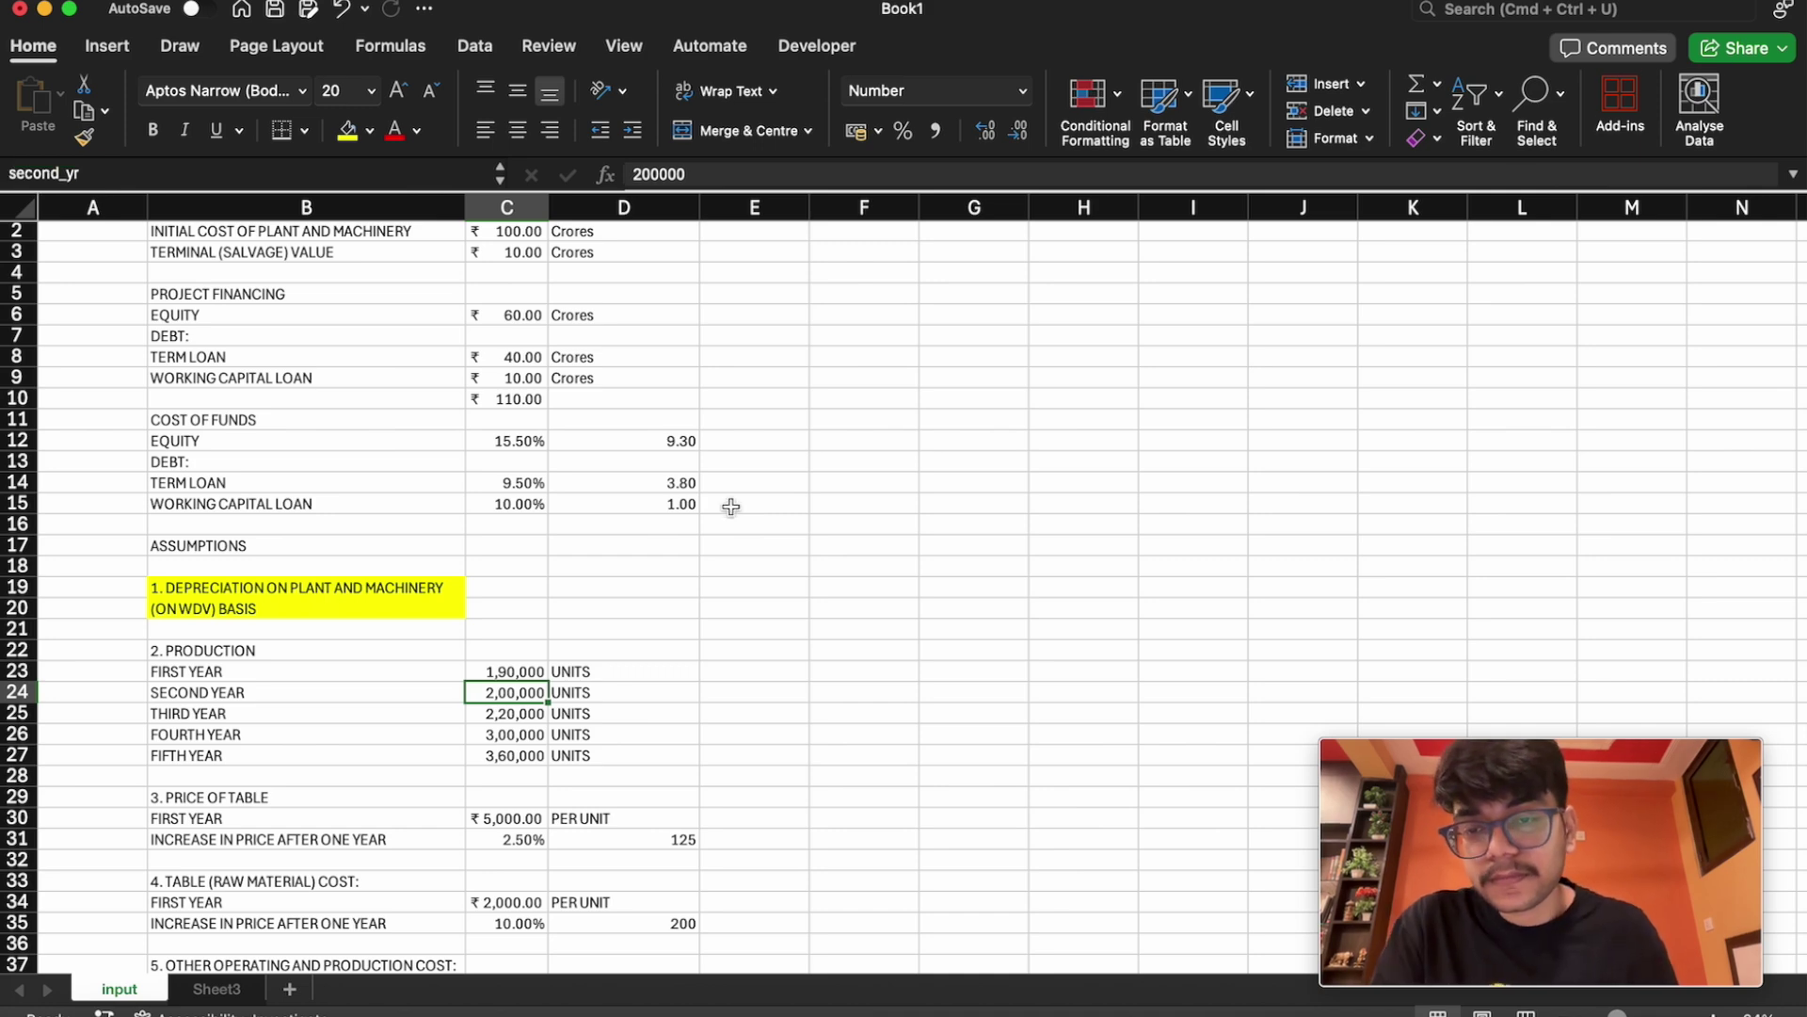
Define the name third_yr for cell C25, the third-year production units
left_click(484, 719)
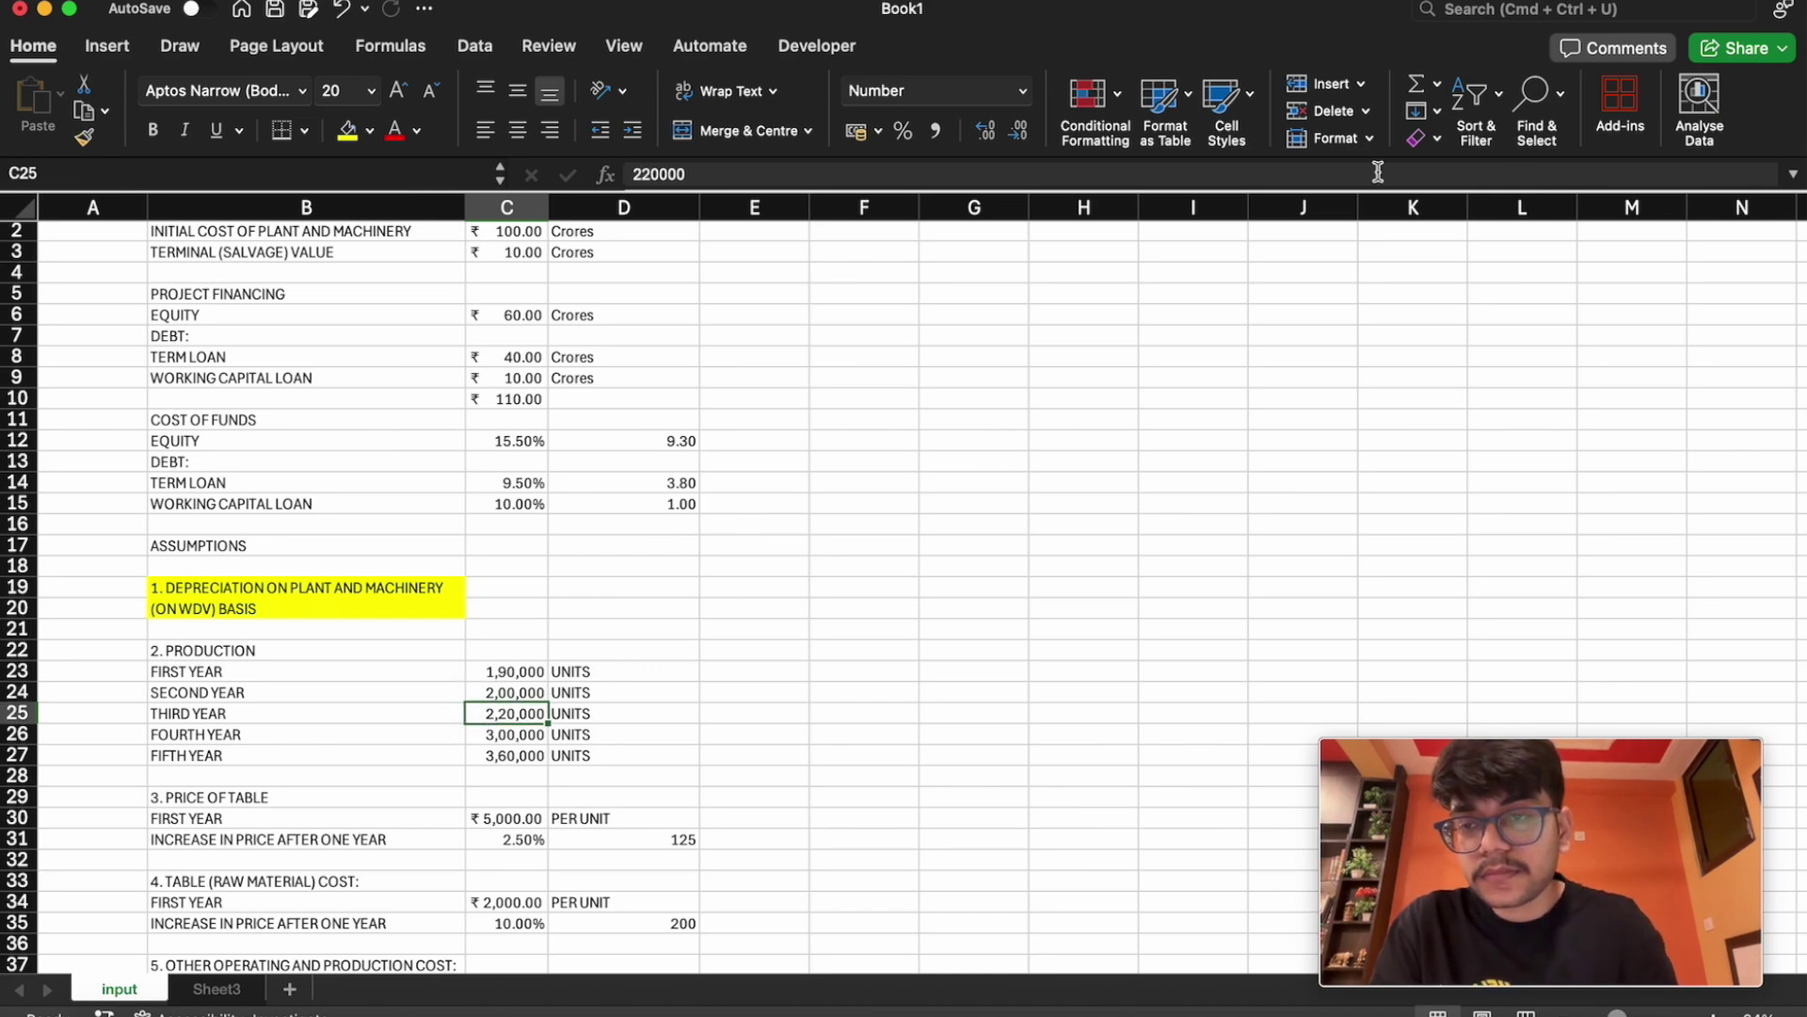
left_click(373, 176)
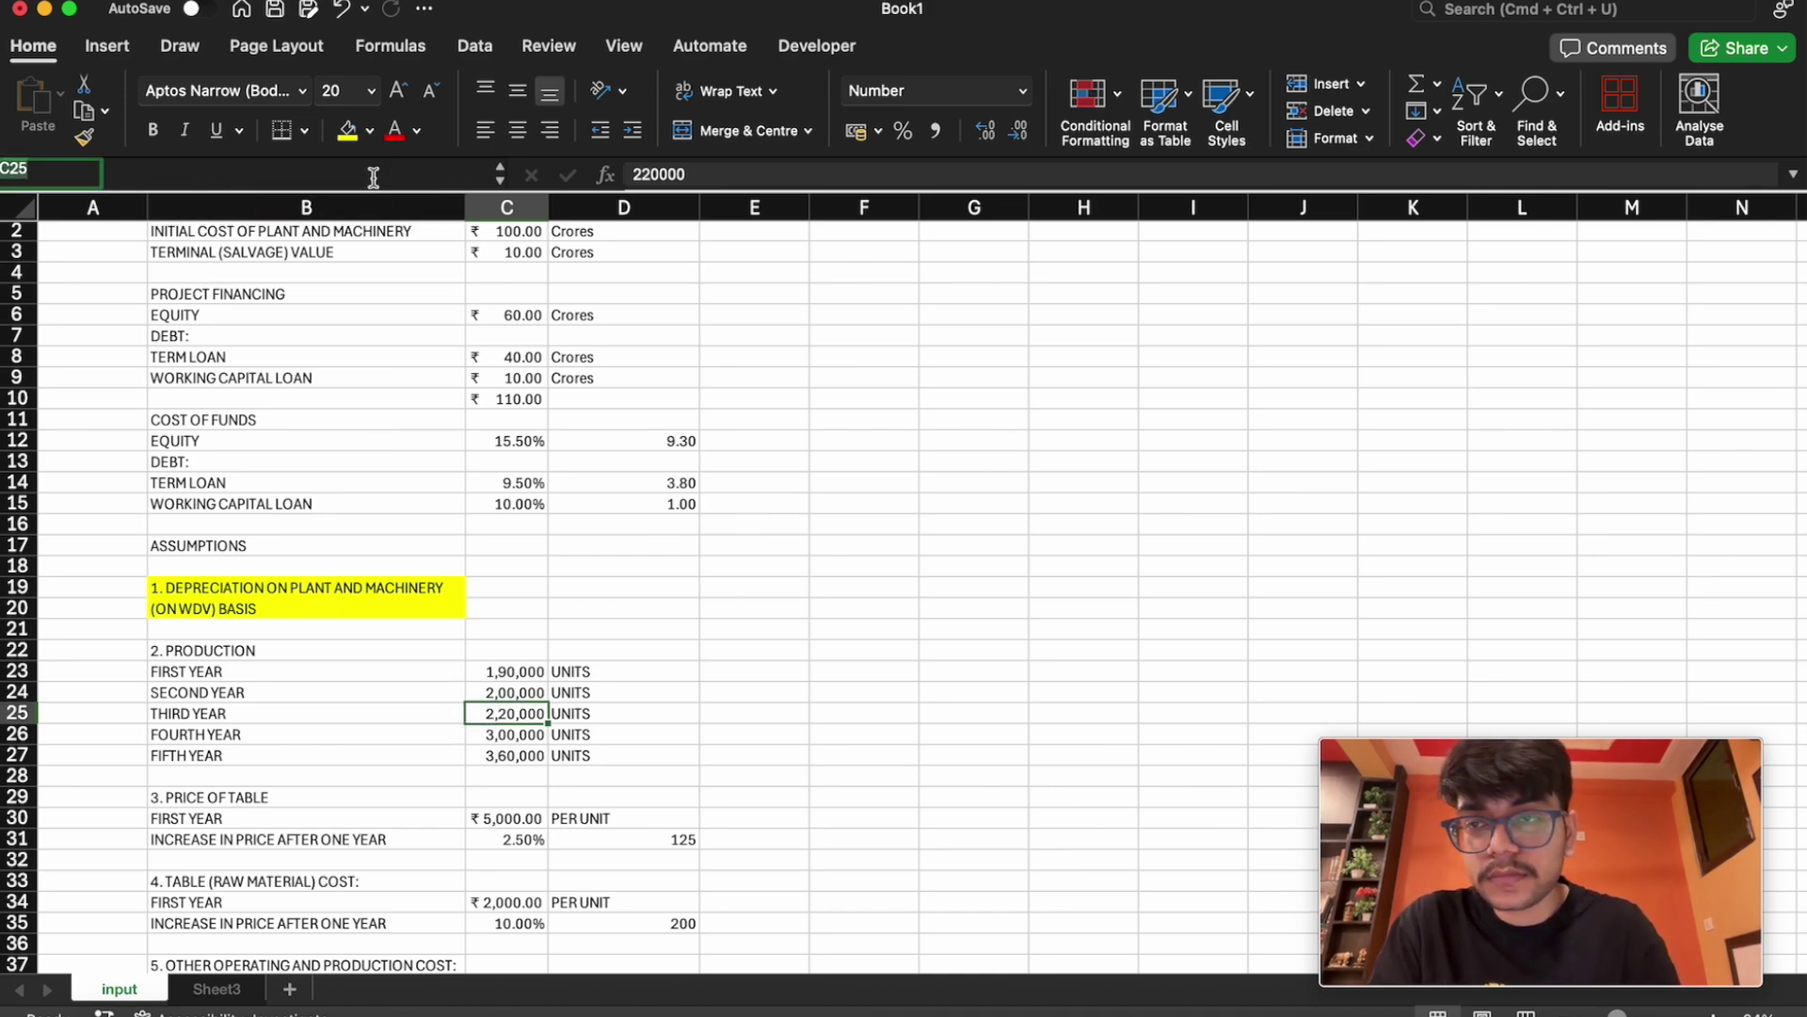
type("third_yr")
key("Return")
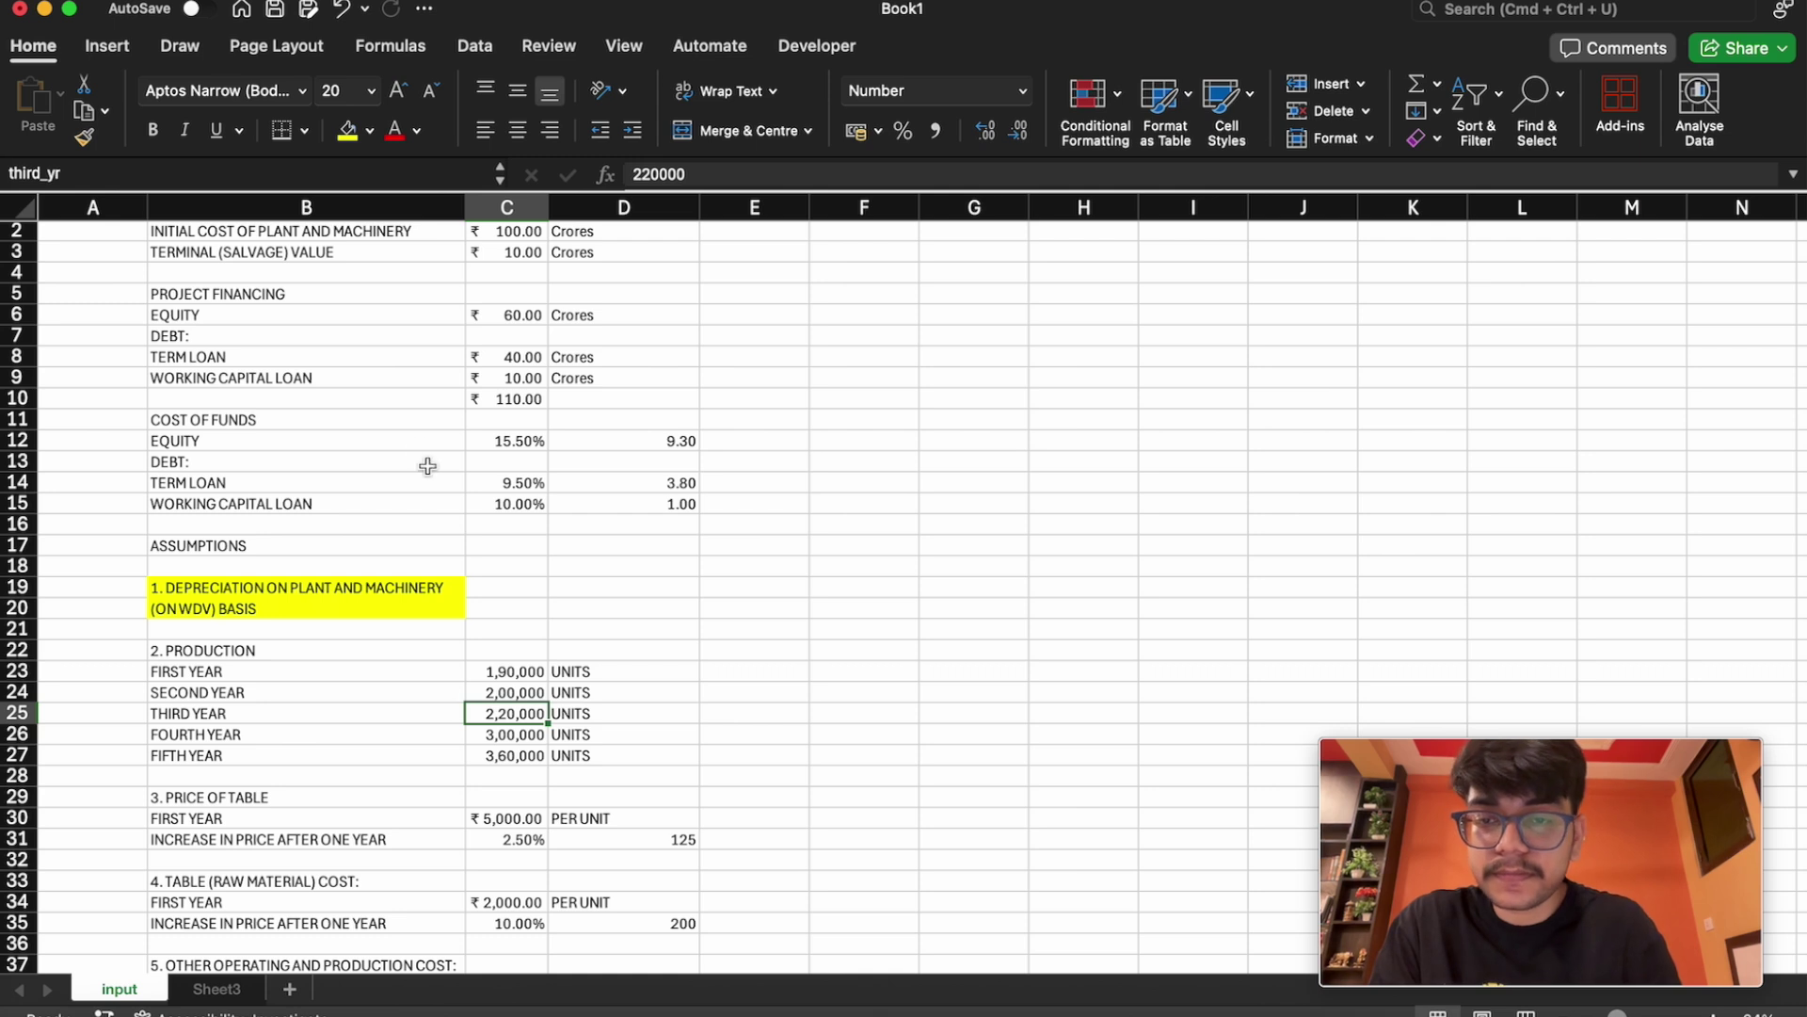
Define the name fourth_yr for cell C26, the fourth-year production units
left_click(507, 735)
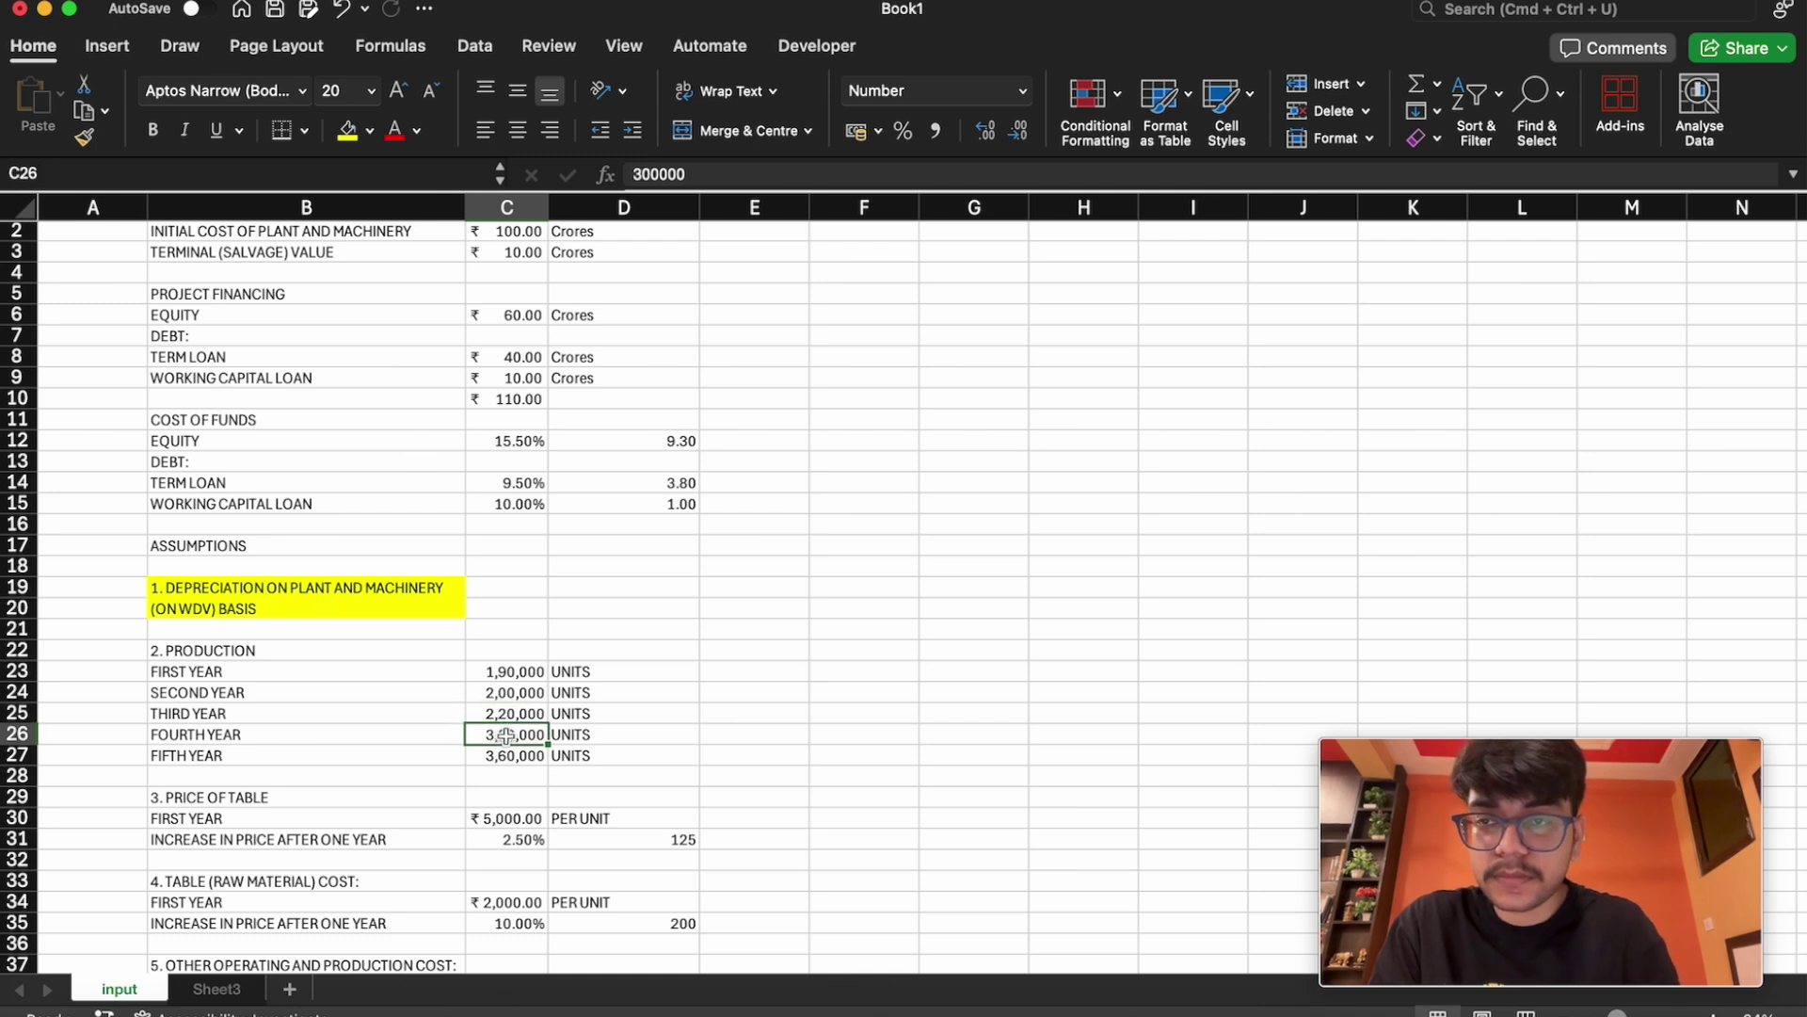
left_click(177, 175)
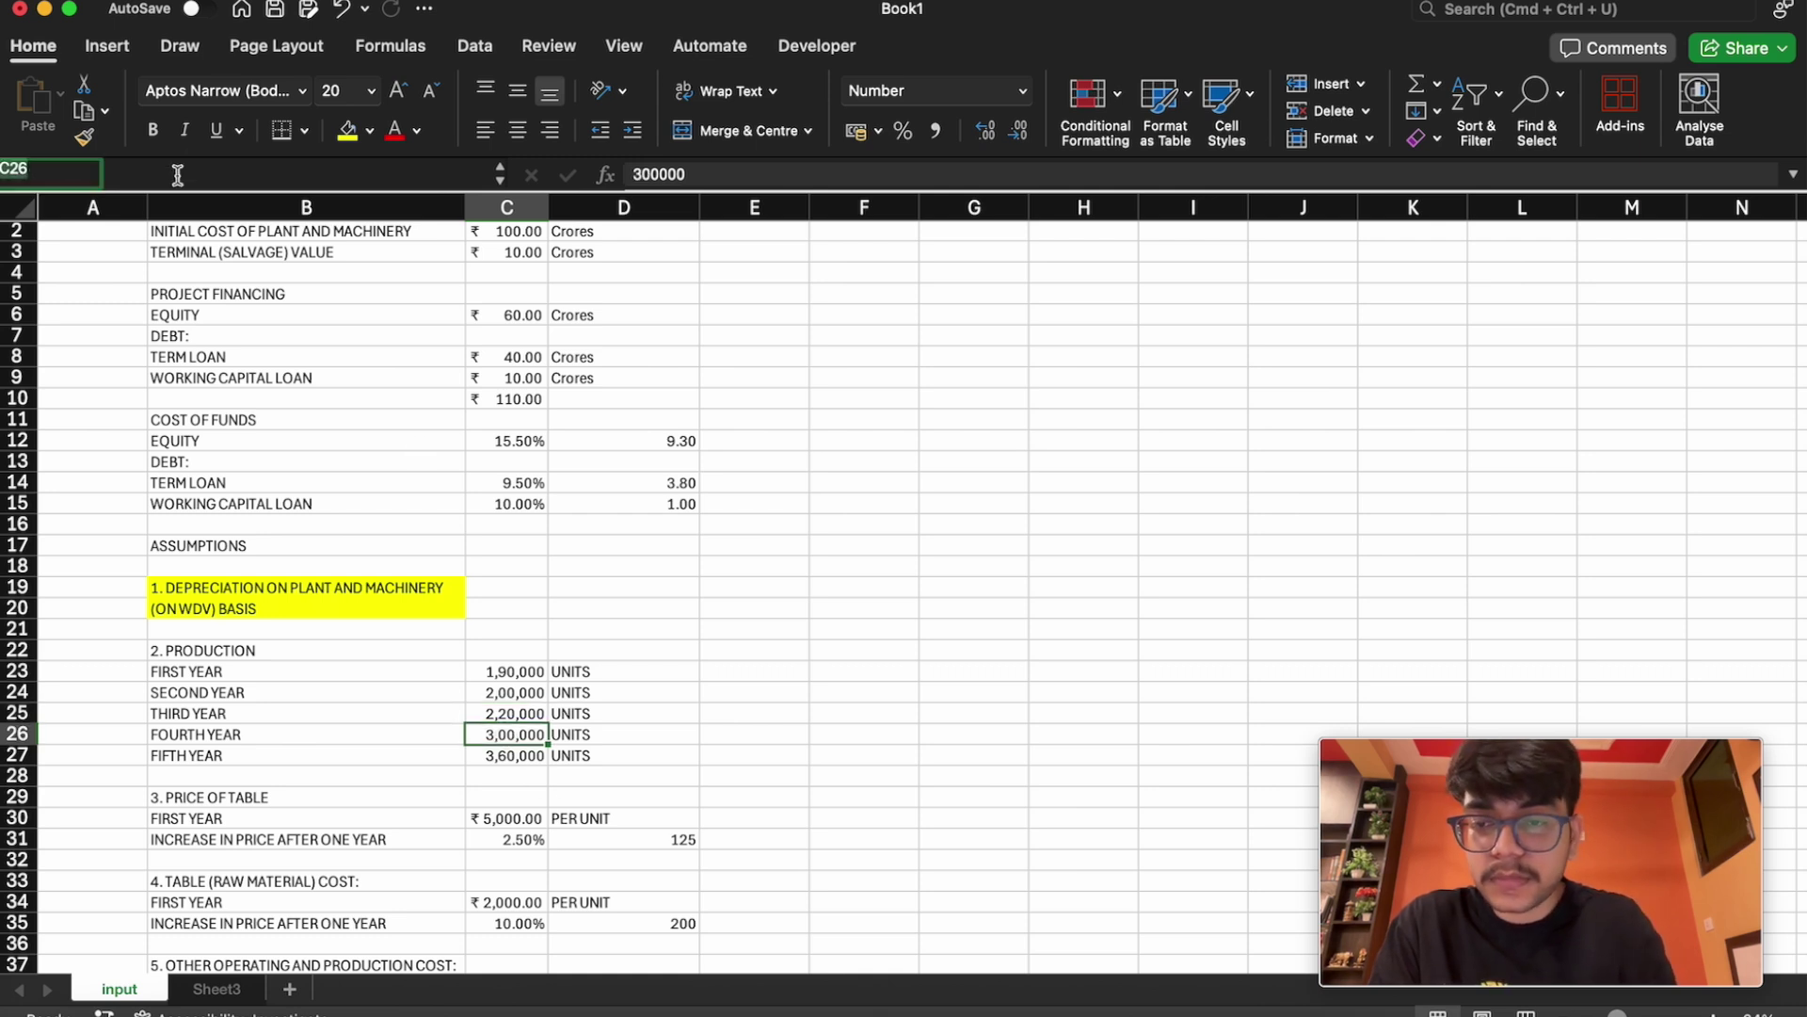
type("fourth_yr")
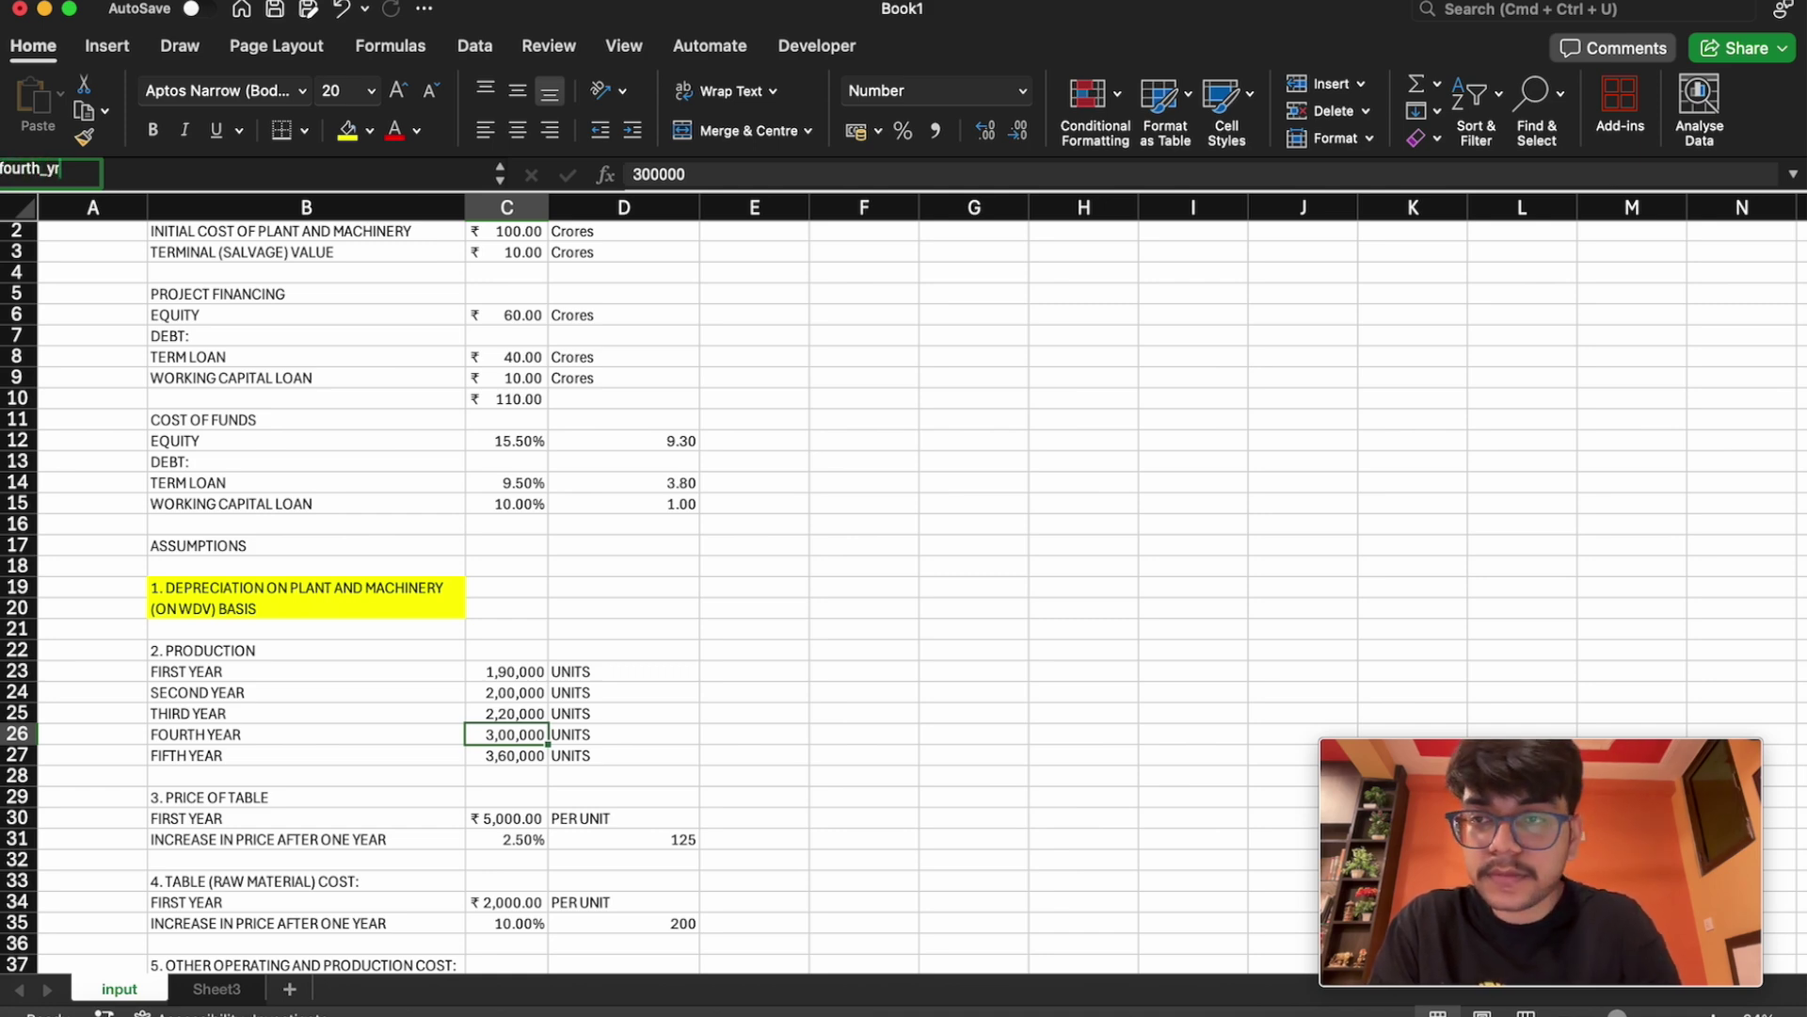
key("Return")
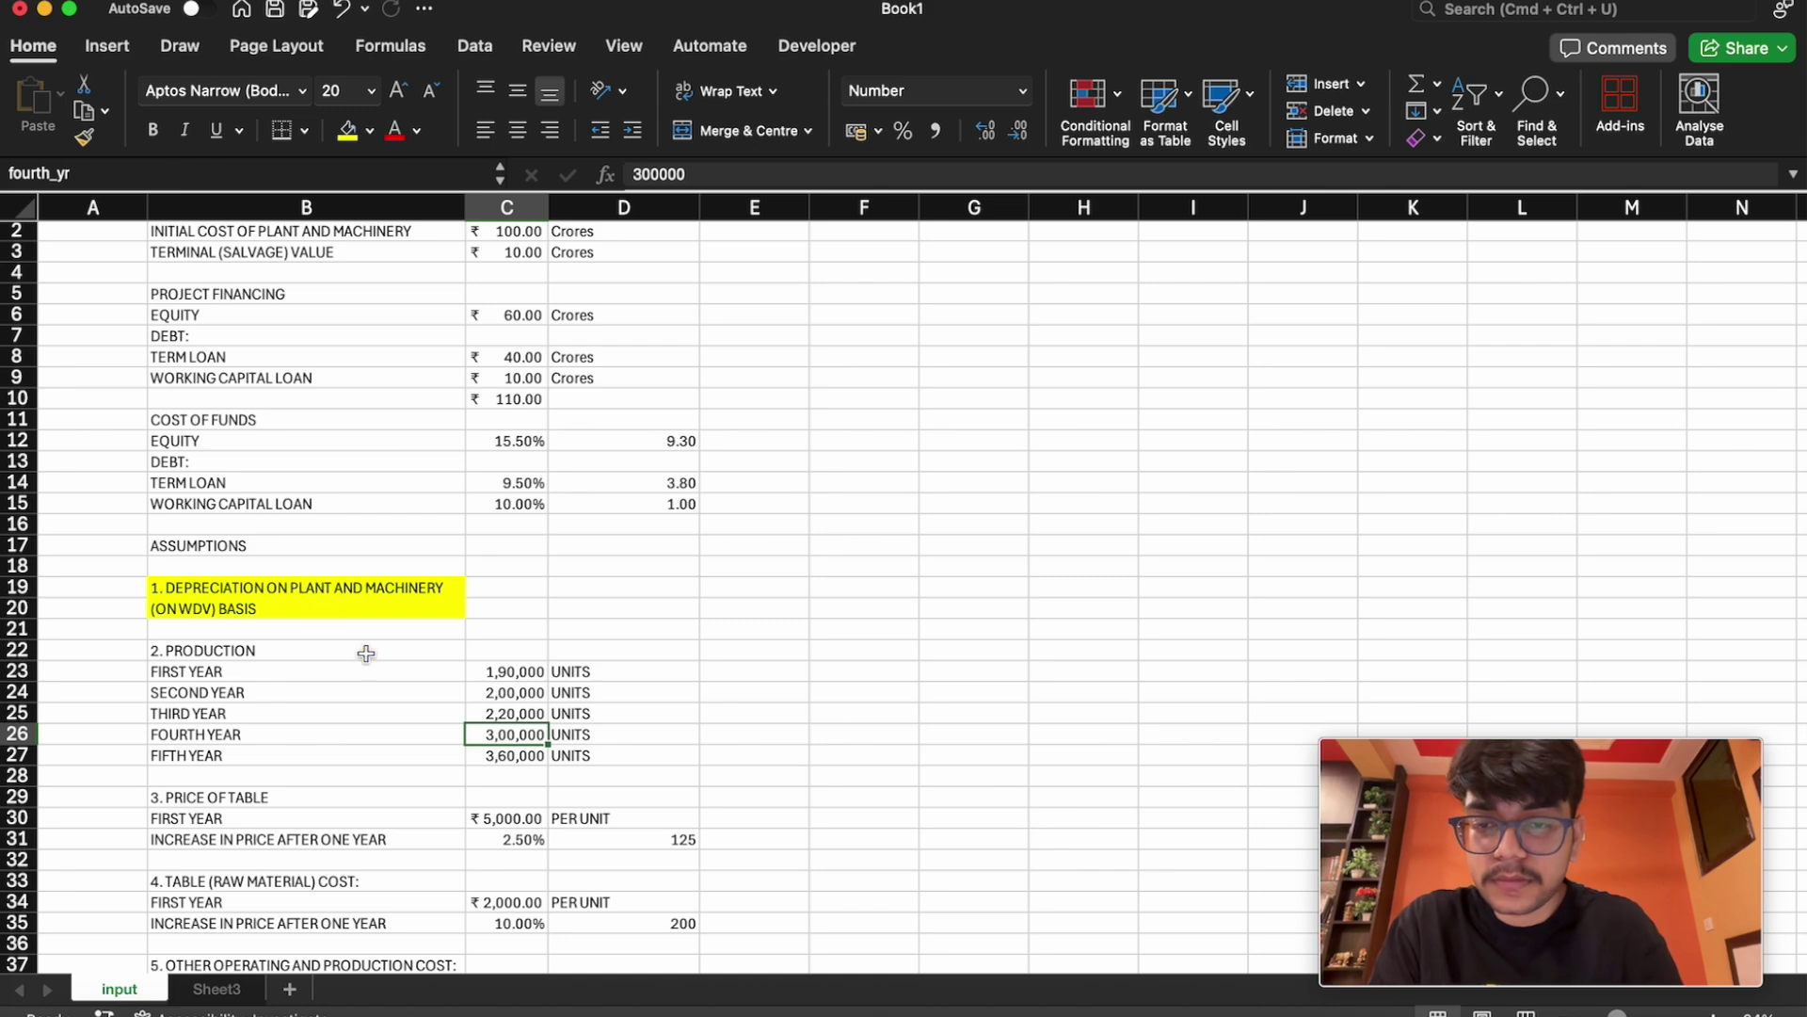
Define the name fifth_yr for cell C27, the fifth-year production units
left_click(504, 758)
left_click(47, 167)
type("first_yr")
type("fifth")
type("_yr")
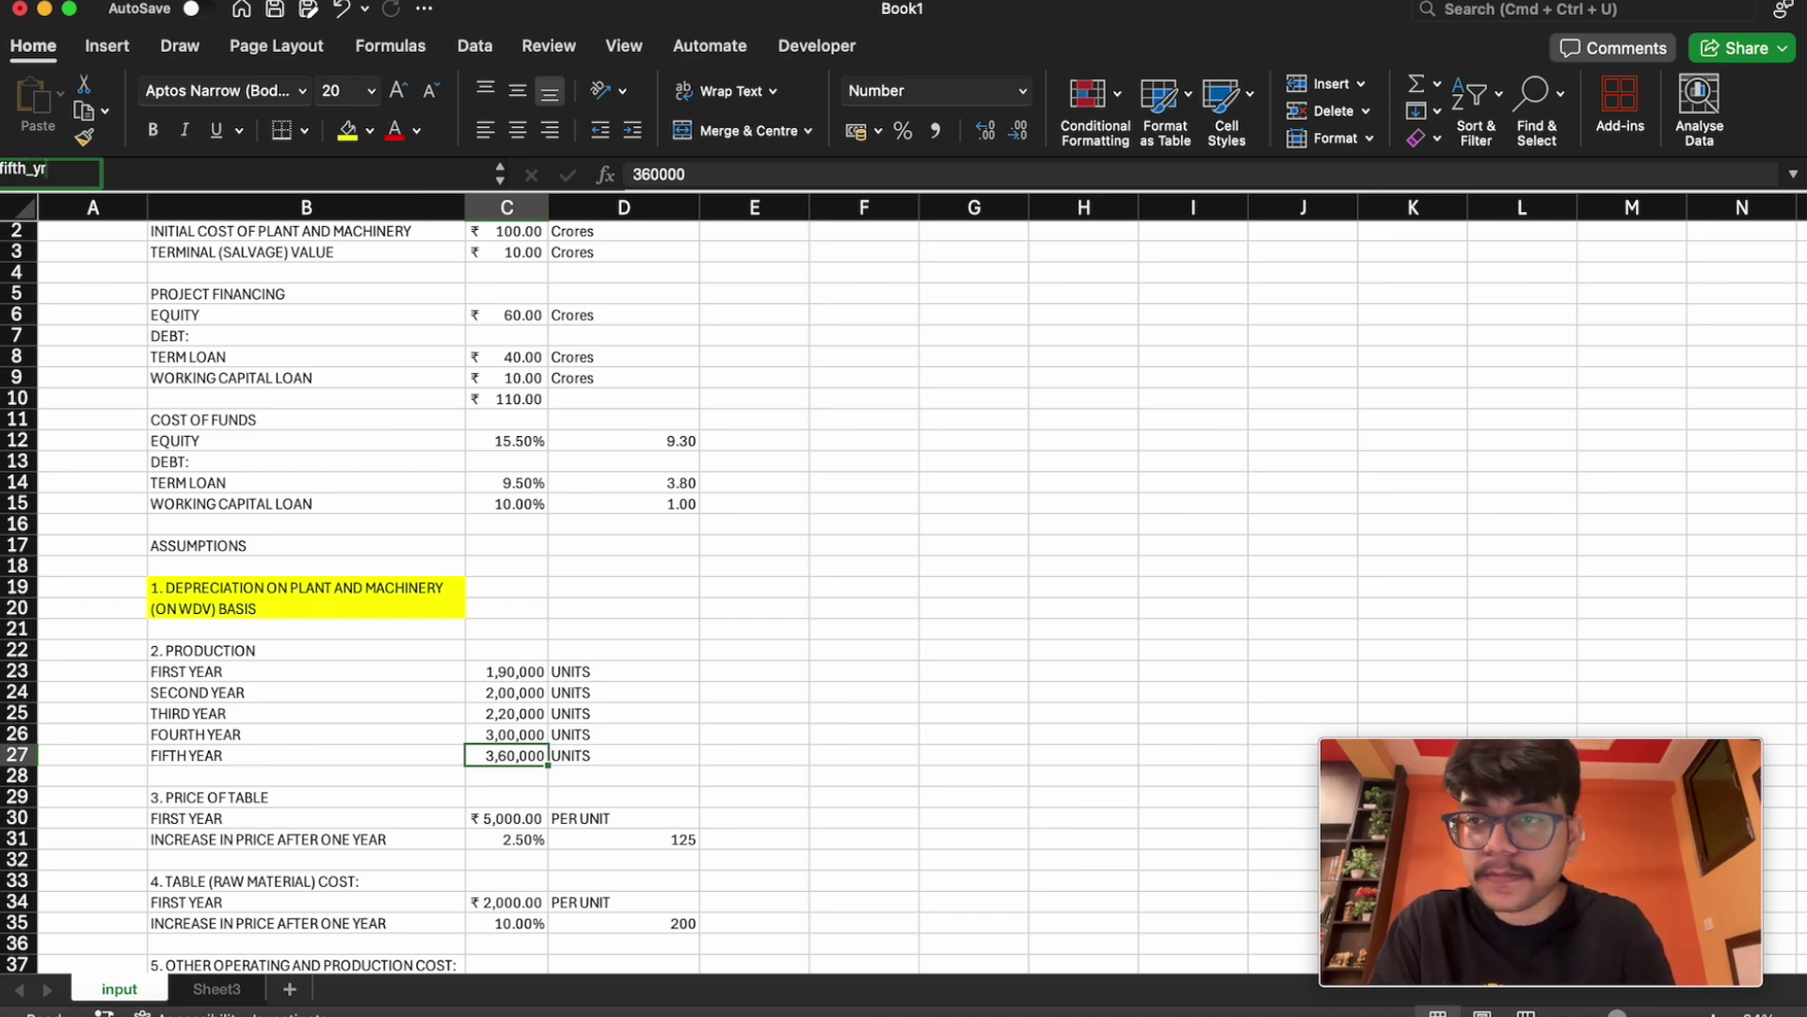
key("Return")
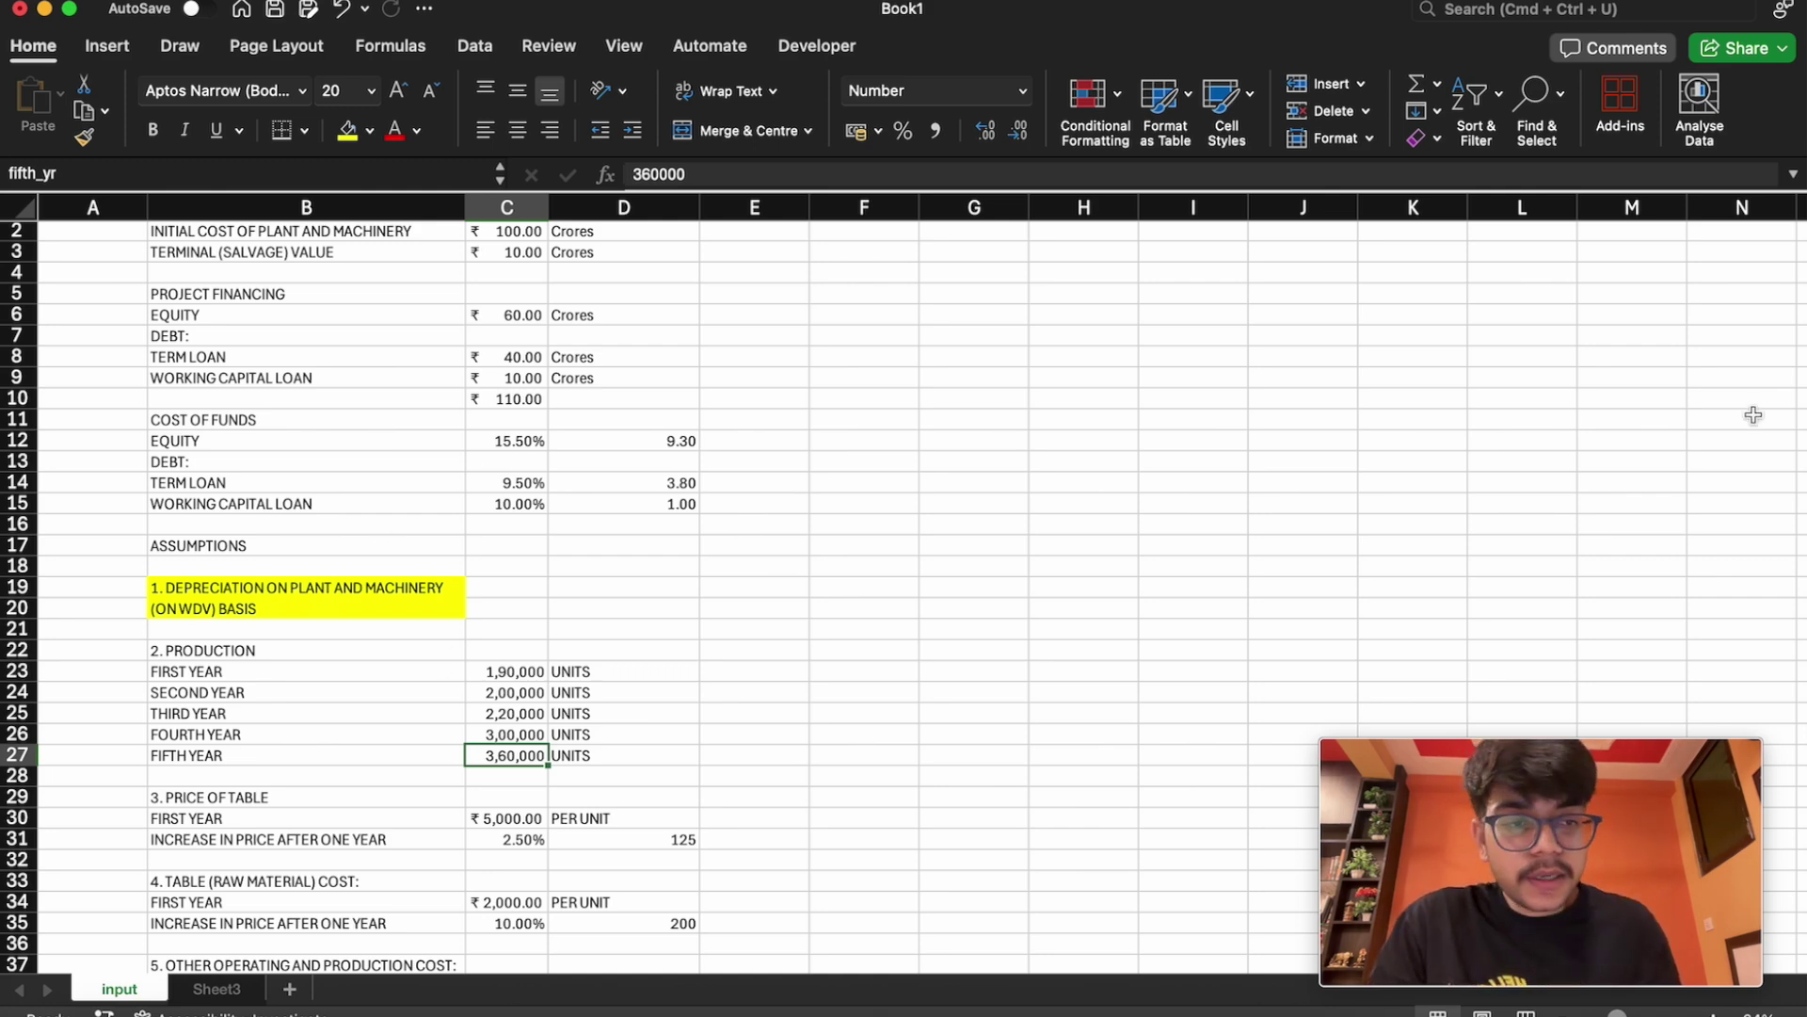
left_click_drag(1799, 488, 1792, 626)
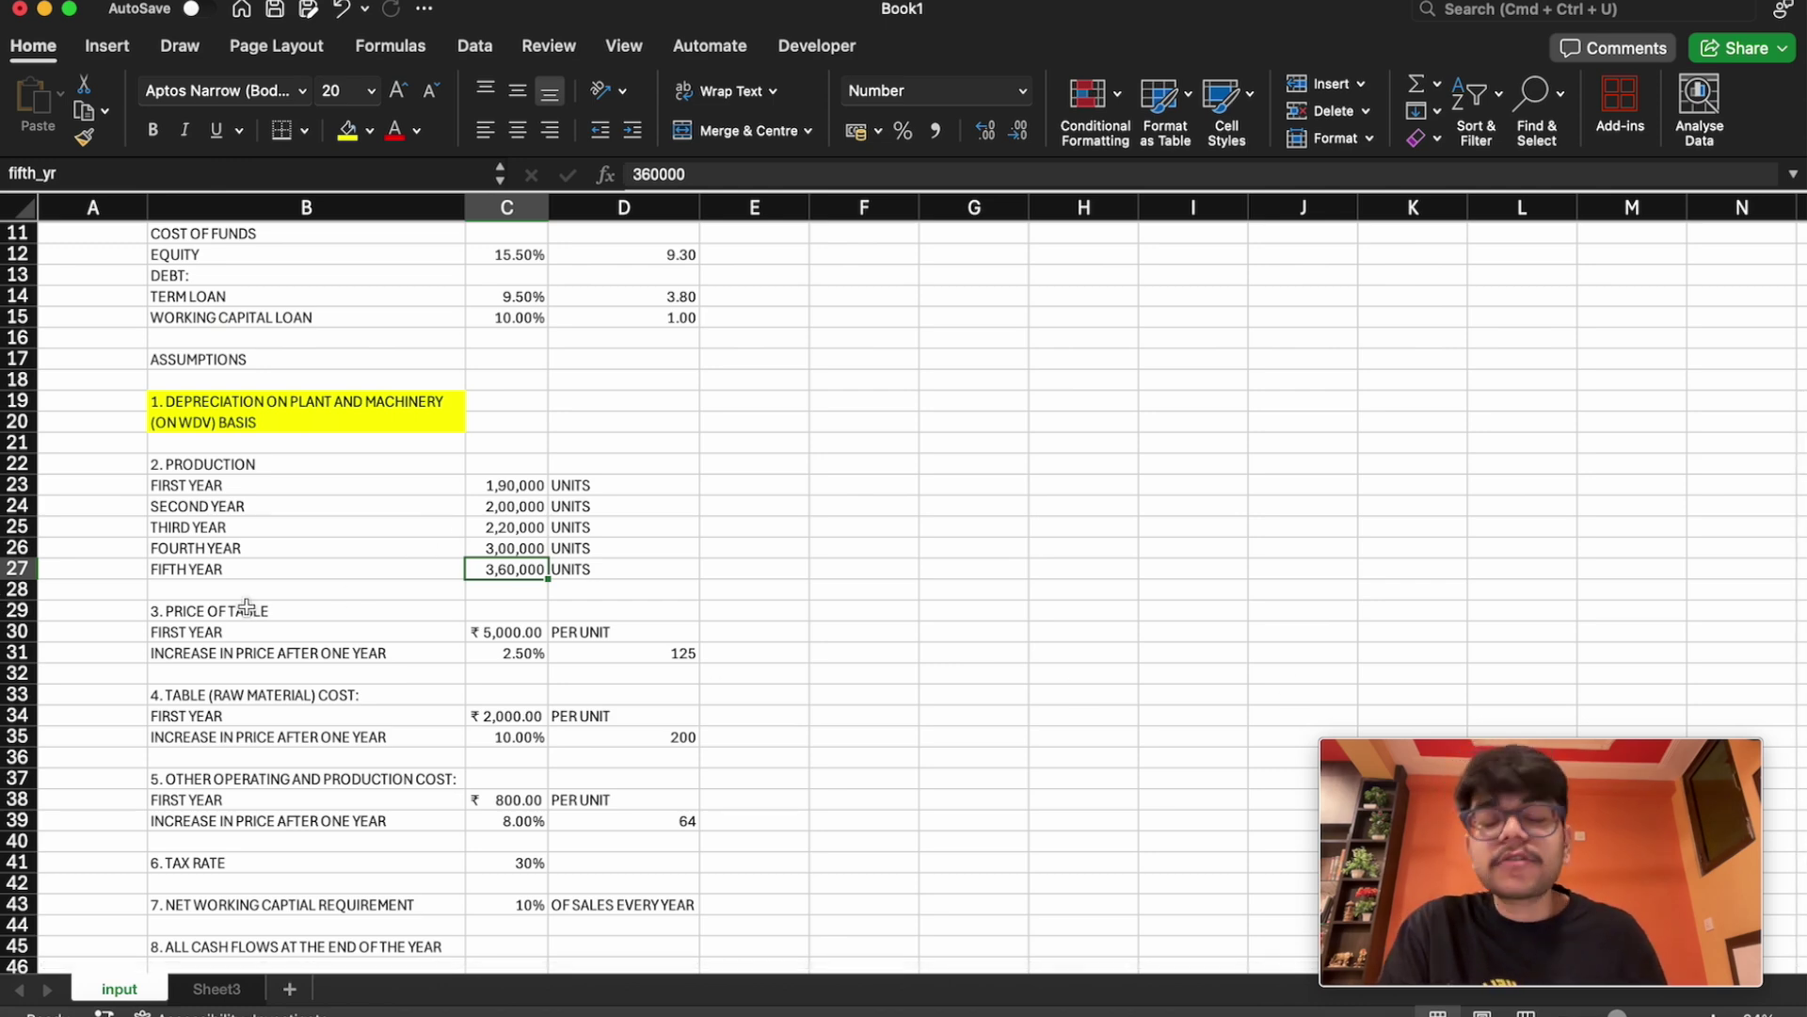
scroll(247, 606, "up", 1)
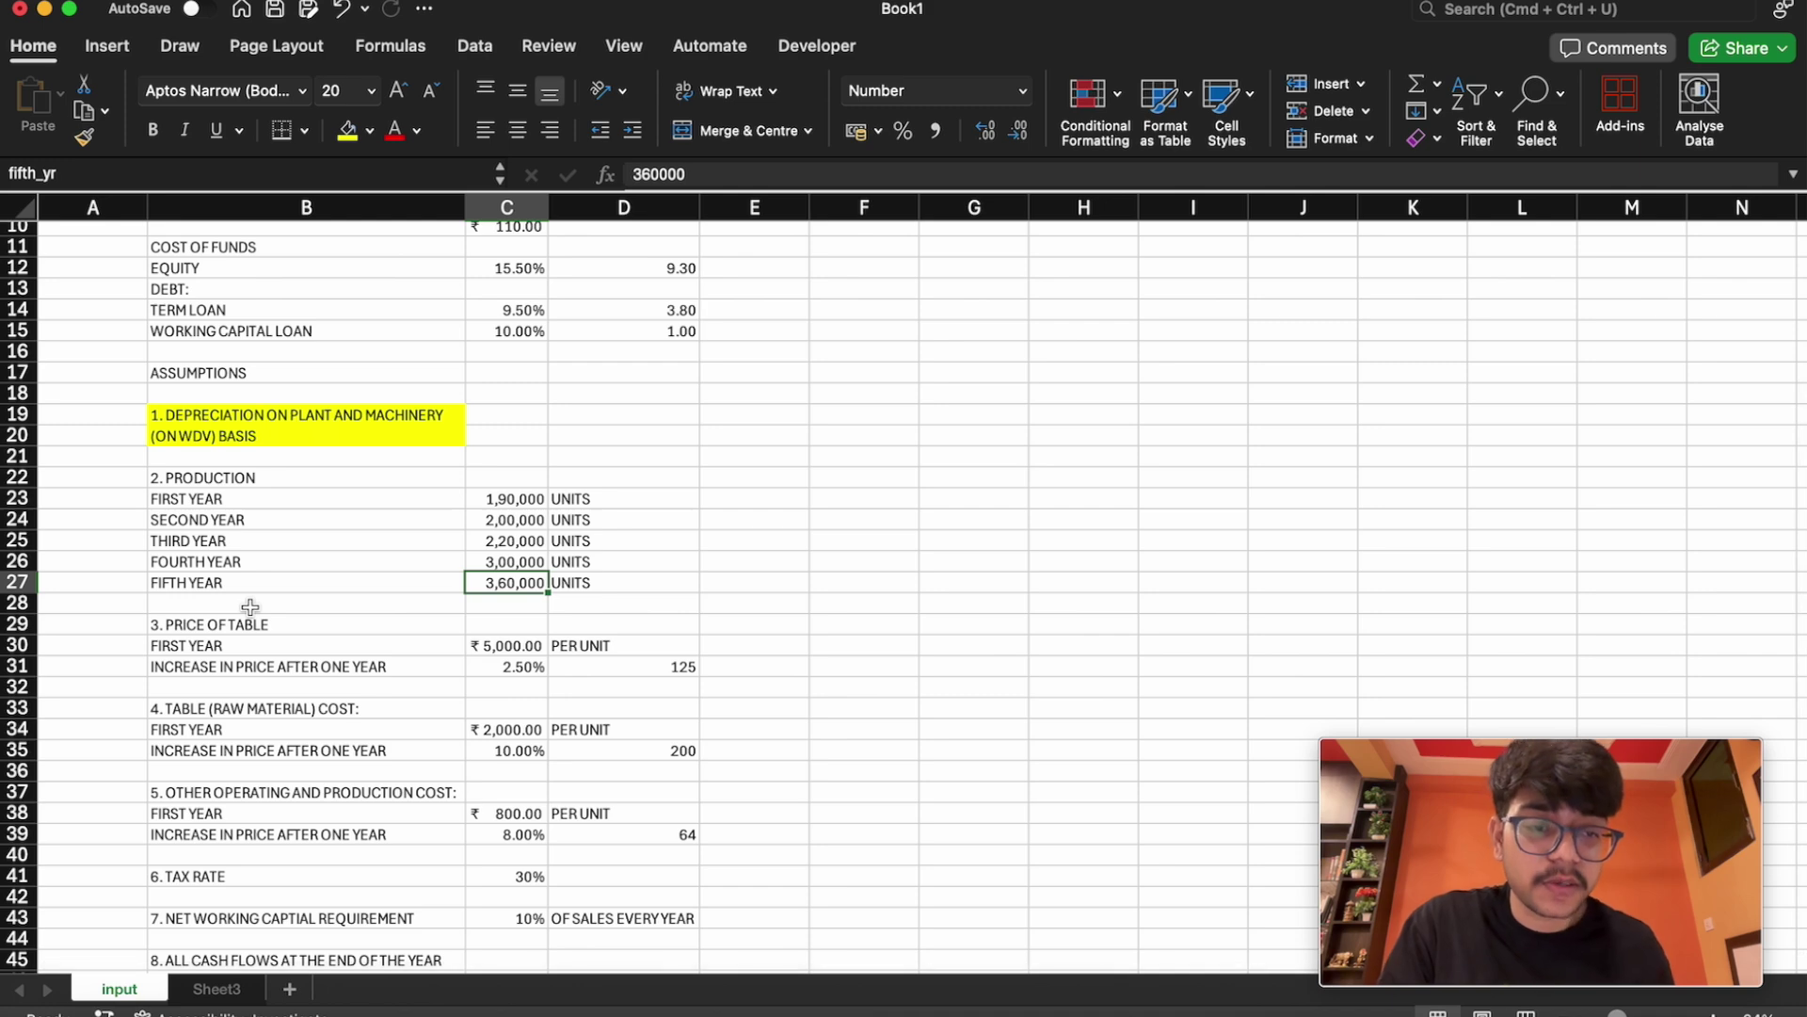
Define the name selling_price for cell C30, the first-year price of the table
left_click(493, 723)
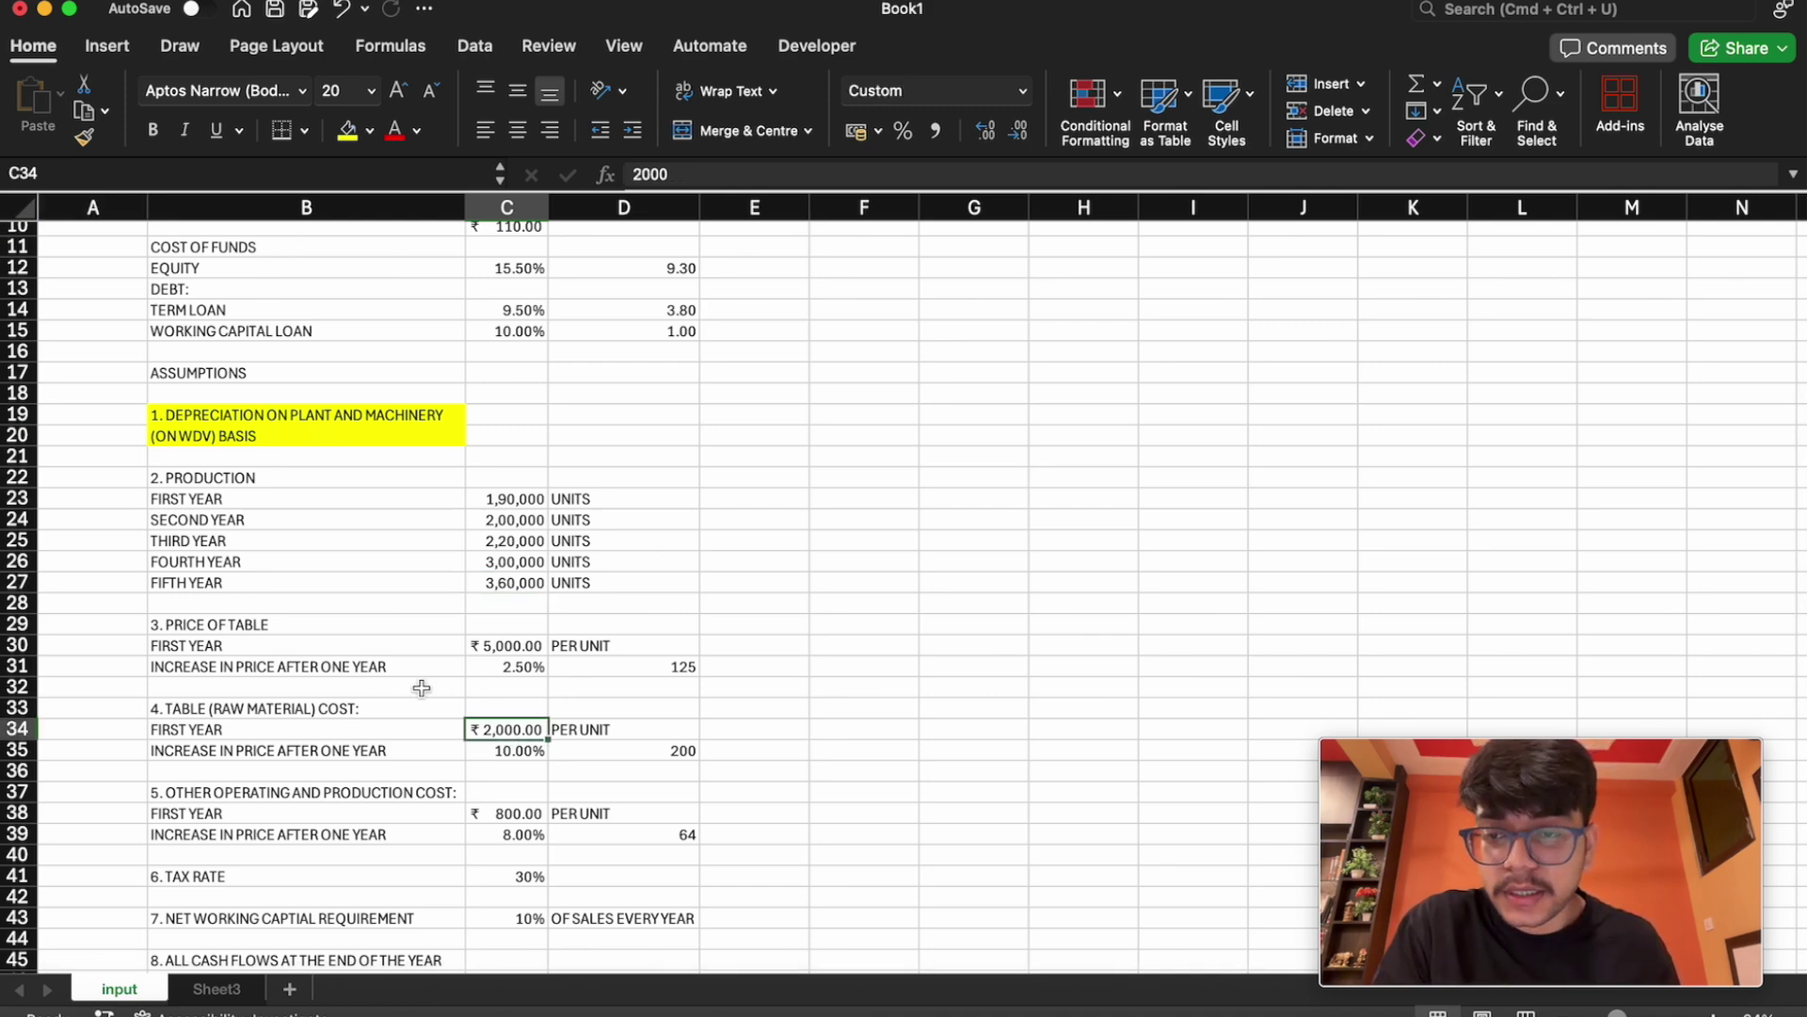
left_click(506, 647)
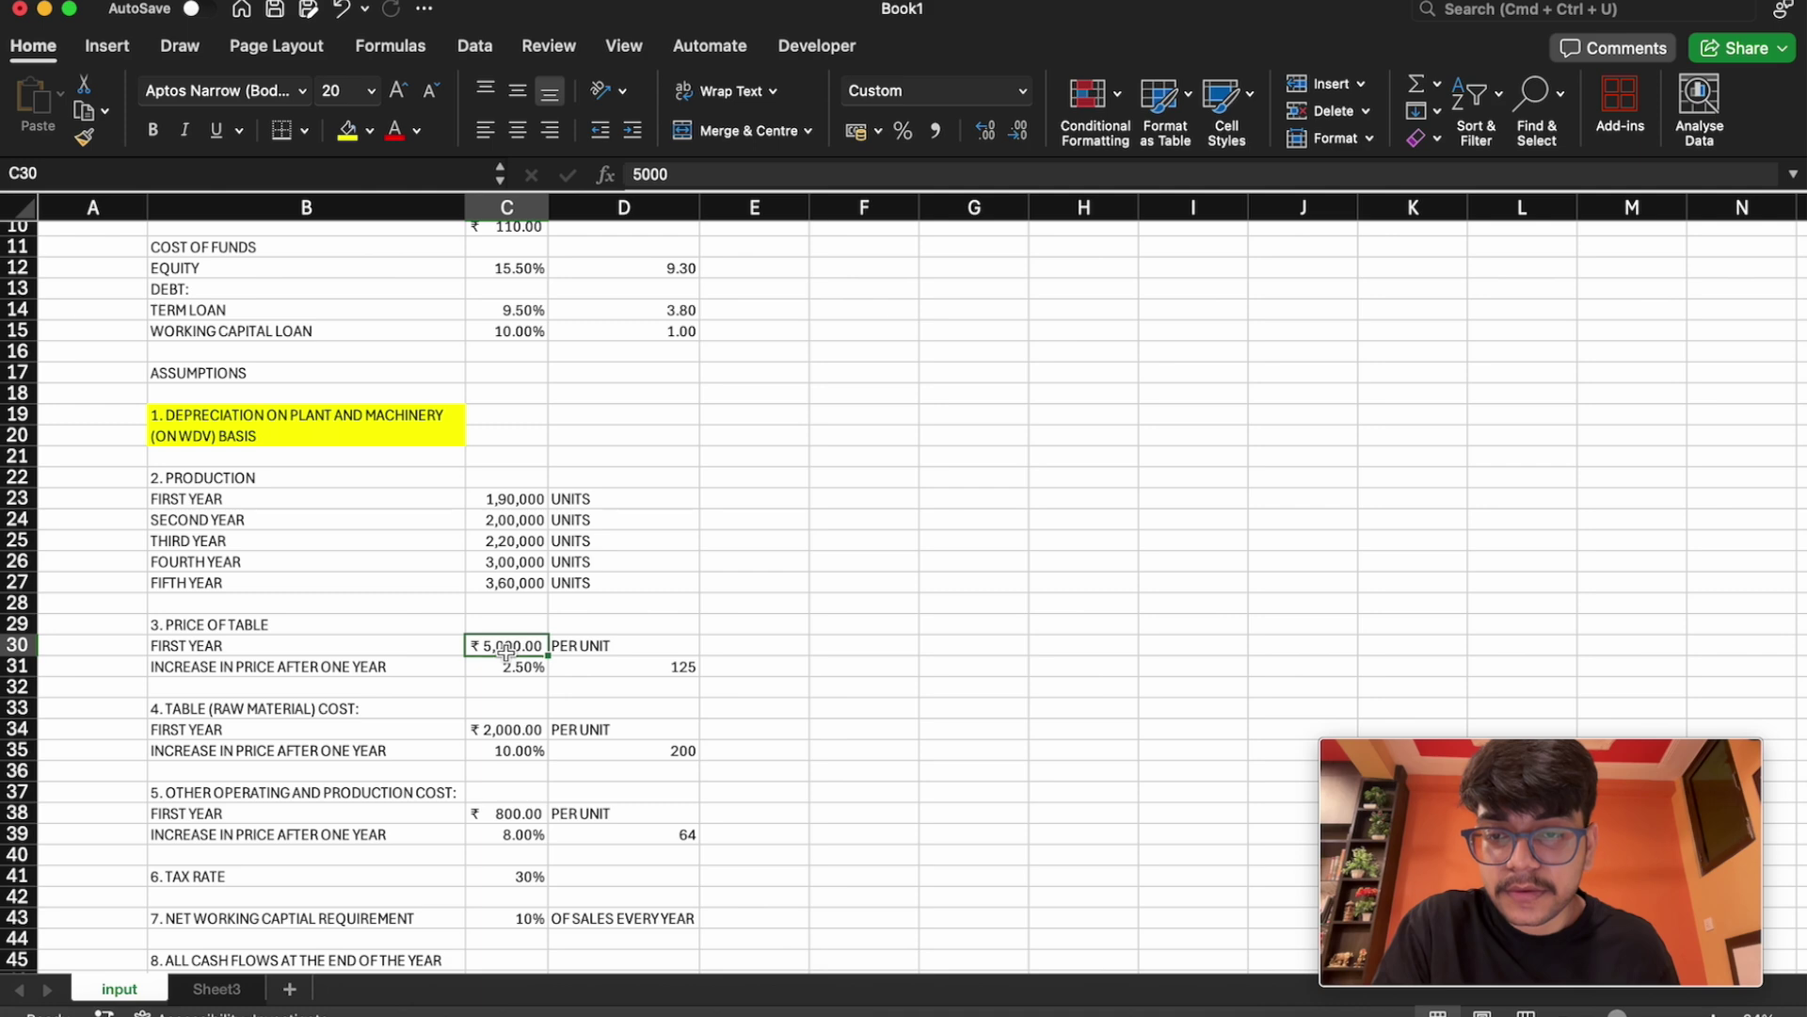
left_click(57, 169)
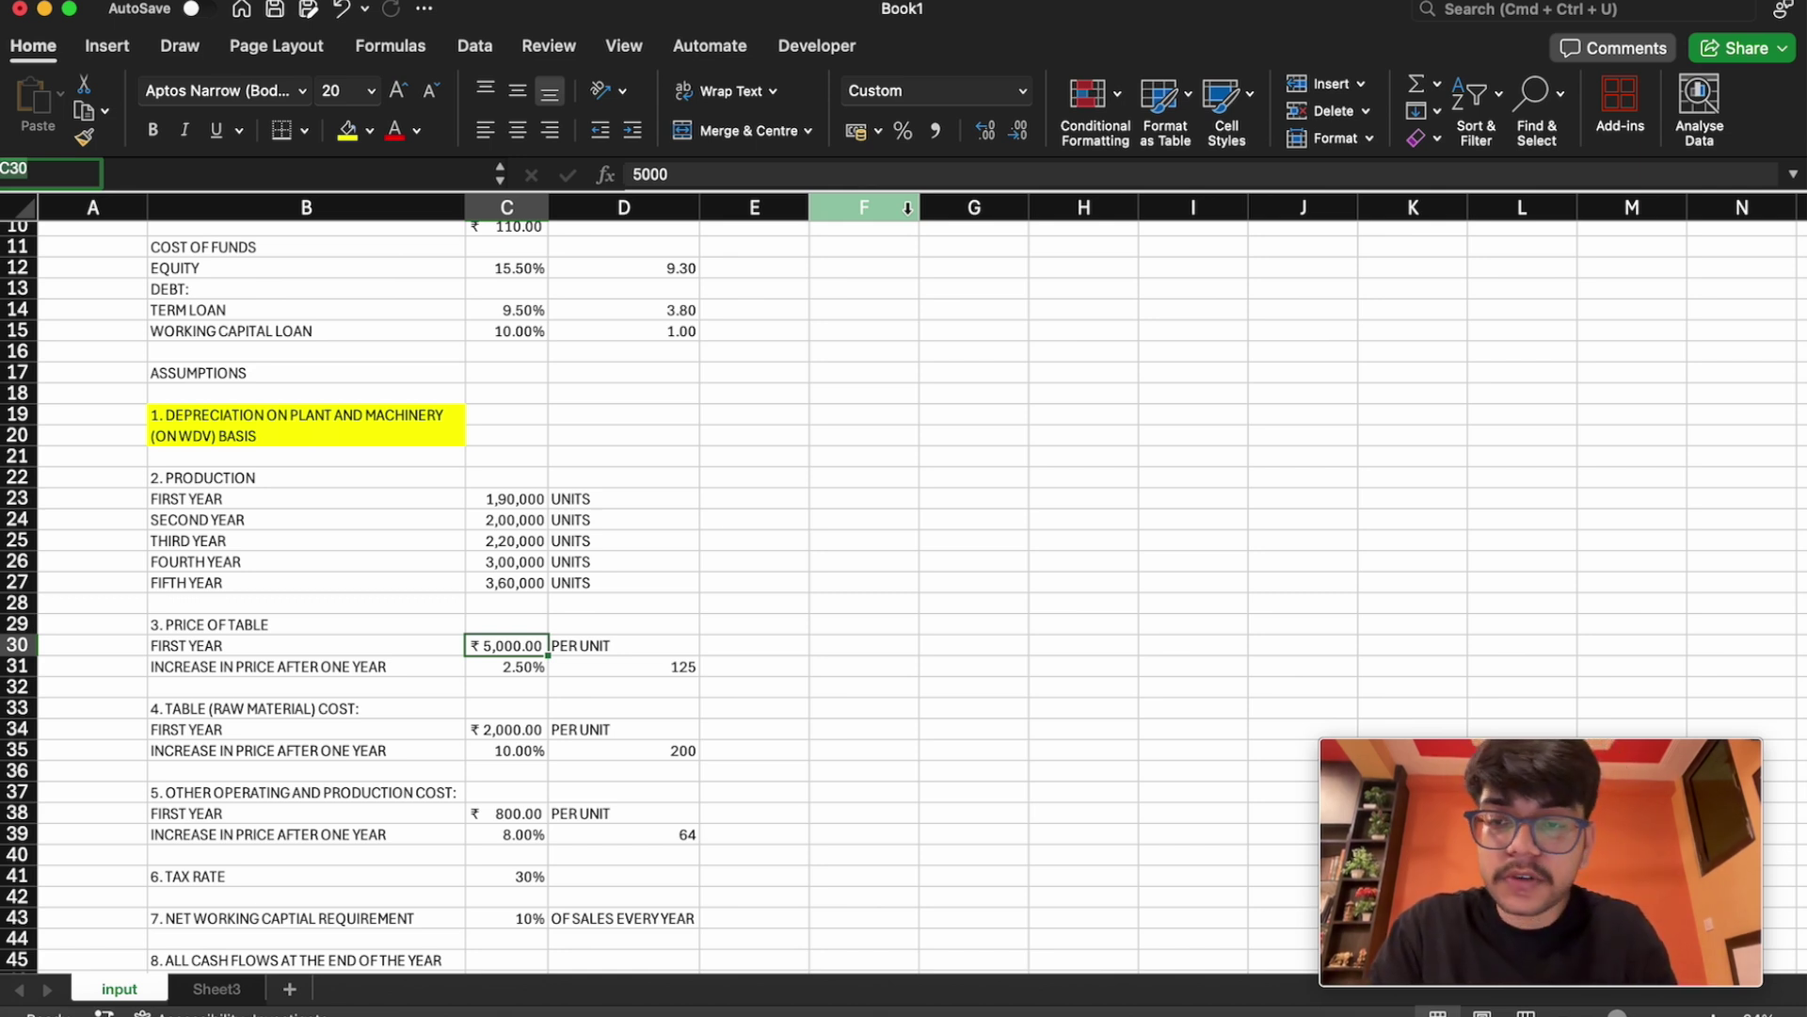
type("second_yr")
key("BackSpace")
key("BackSpace")
key("BackSpace")
key("BackSpace")
key("BackSpace")
key("BackSpace")
key("BackSpace")
type("lling")
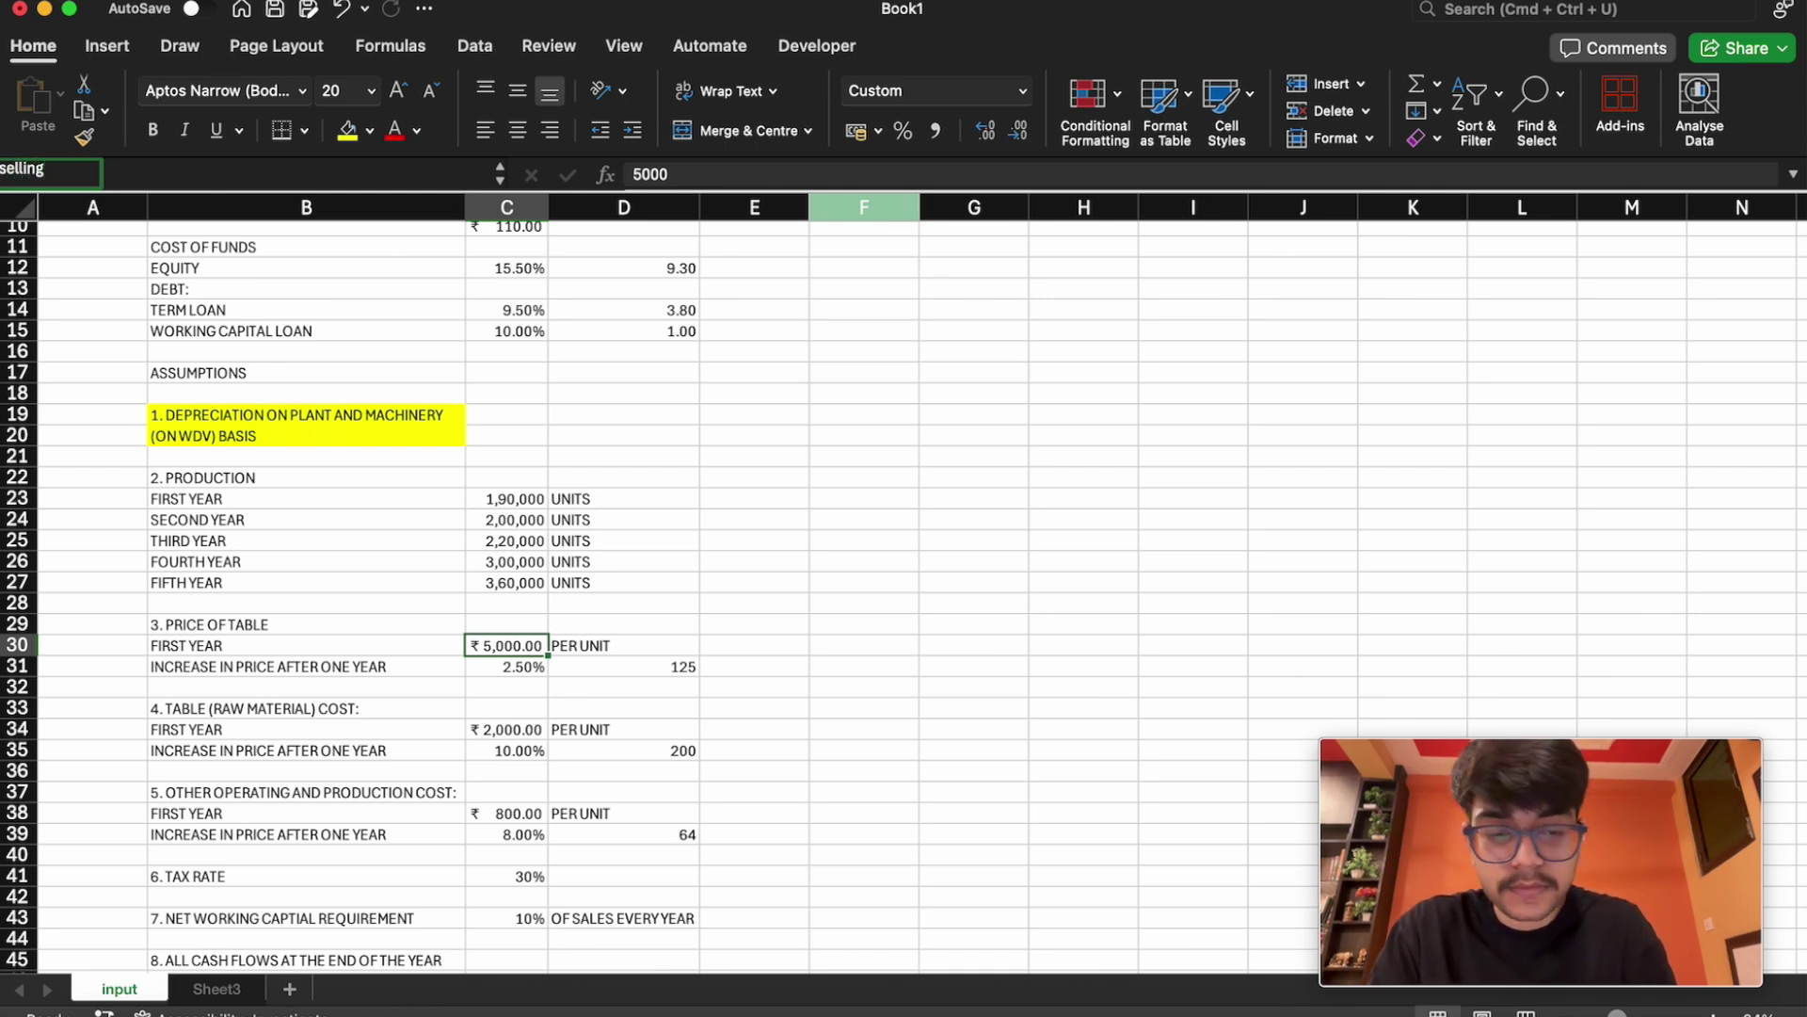
type("_price")
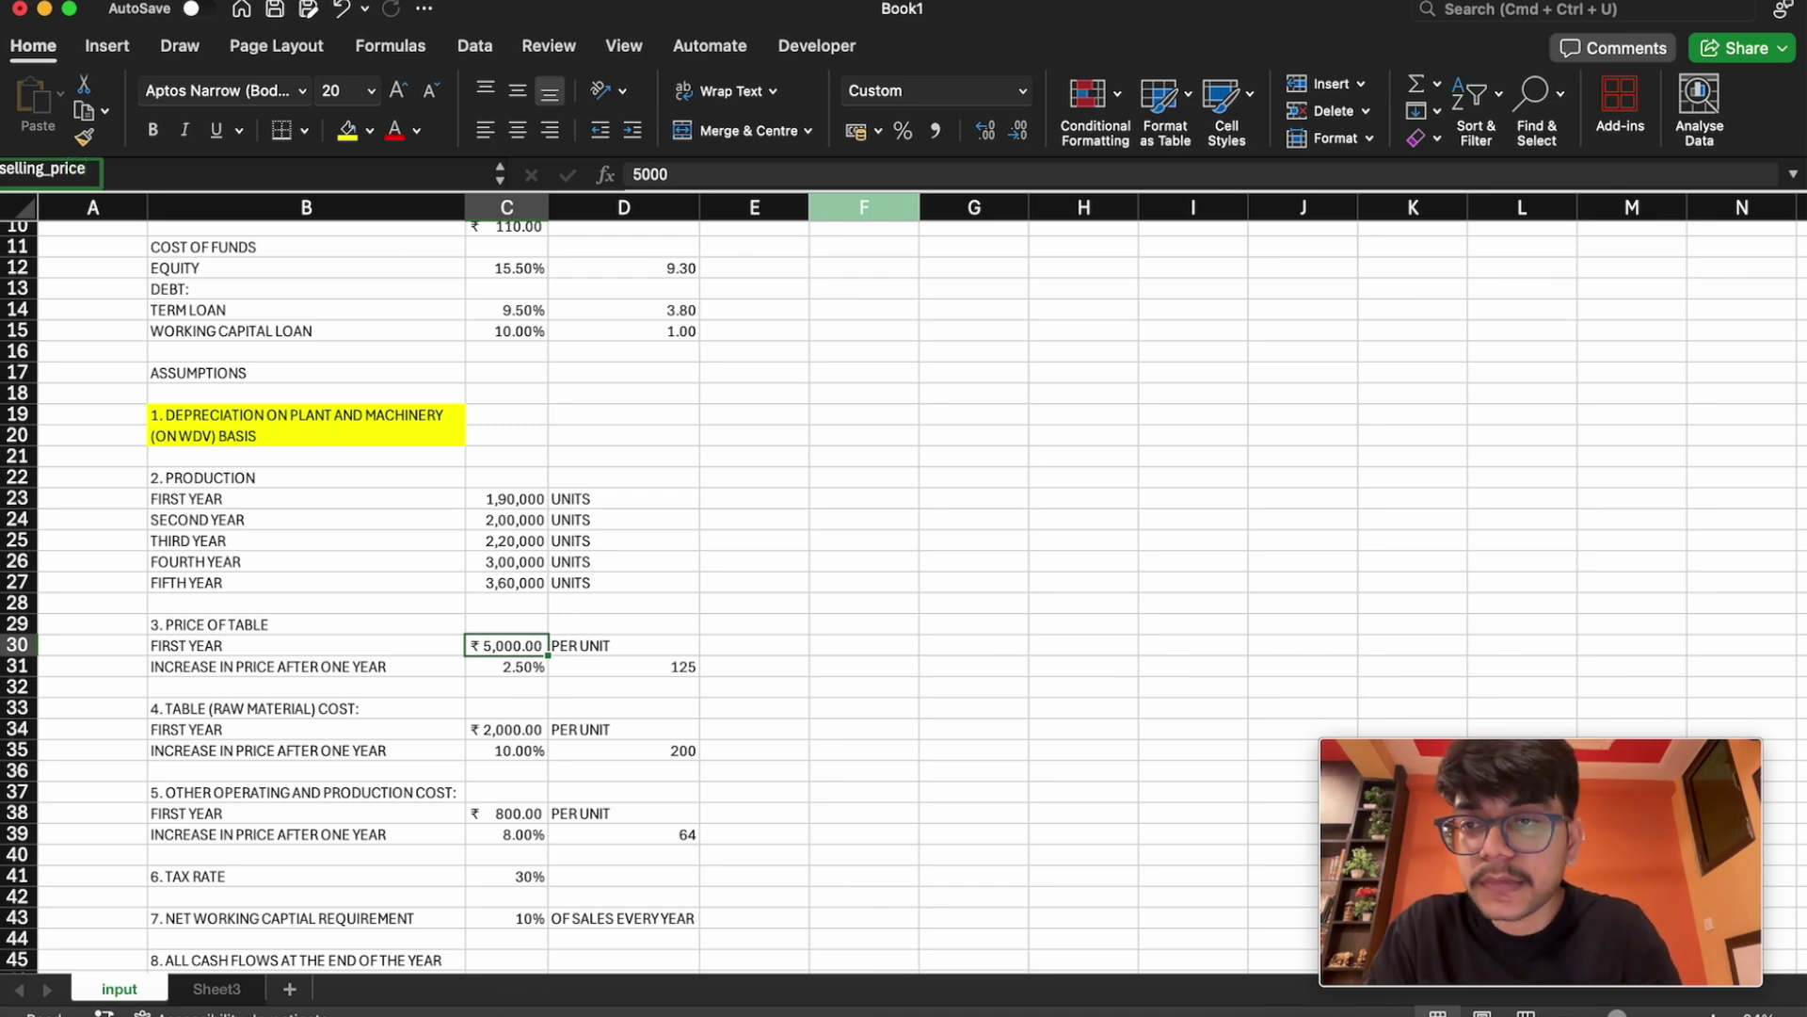
key("Return")
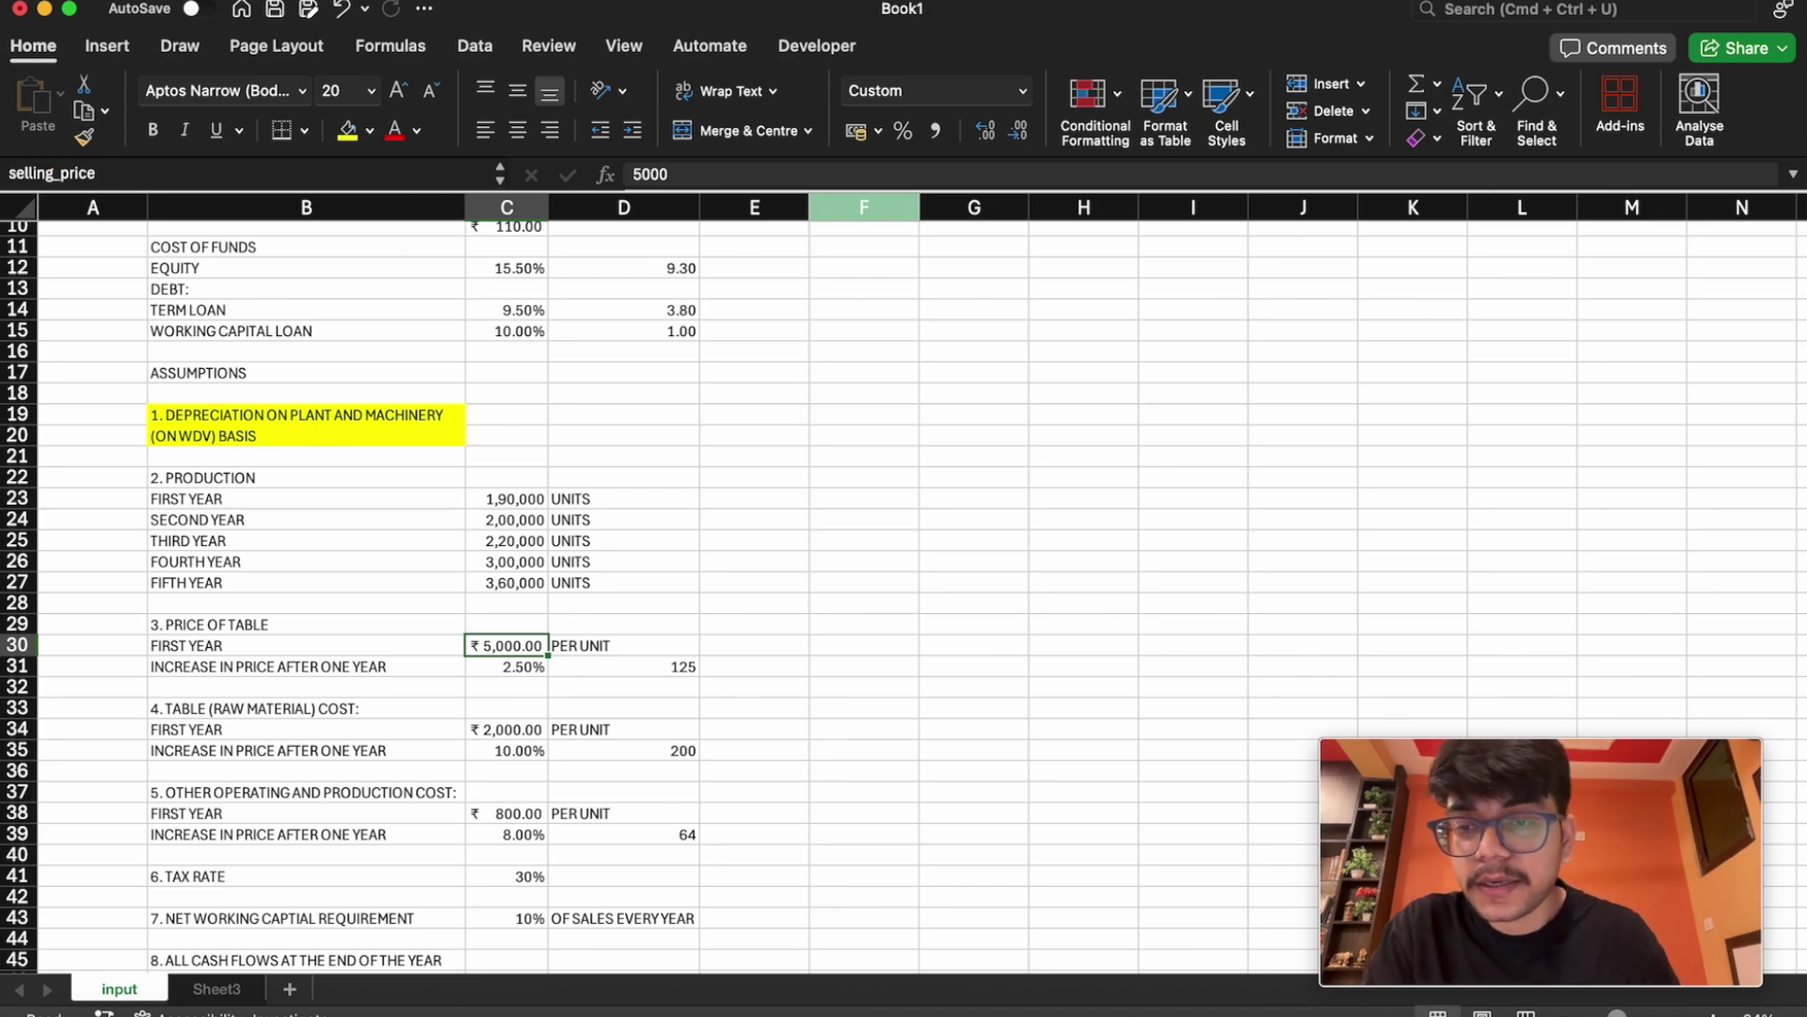
Define the name rate_selling_price for cell C31, the yearly increase in the table's price
left_click(532, 664)
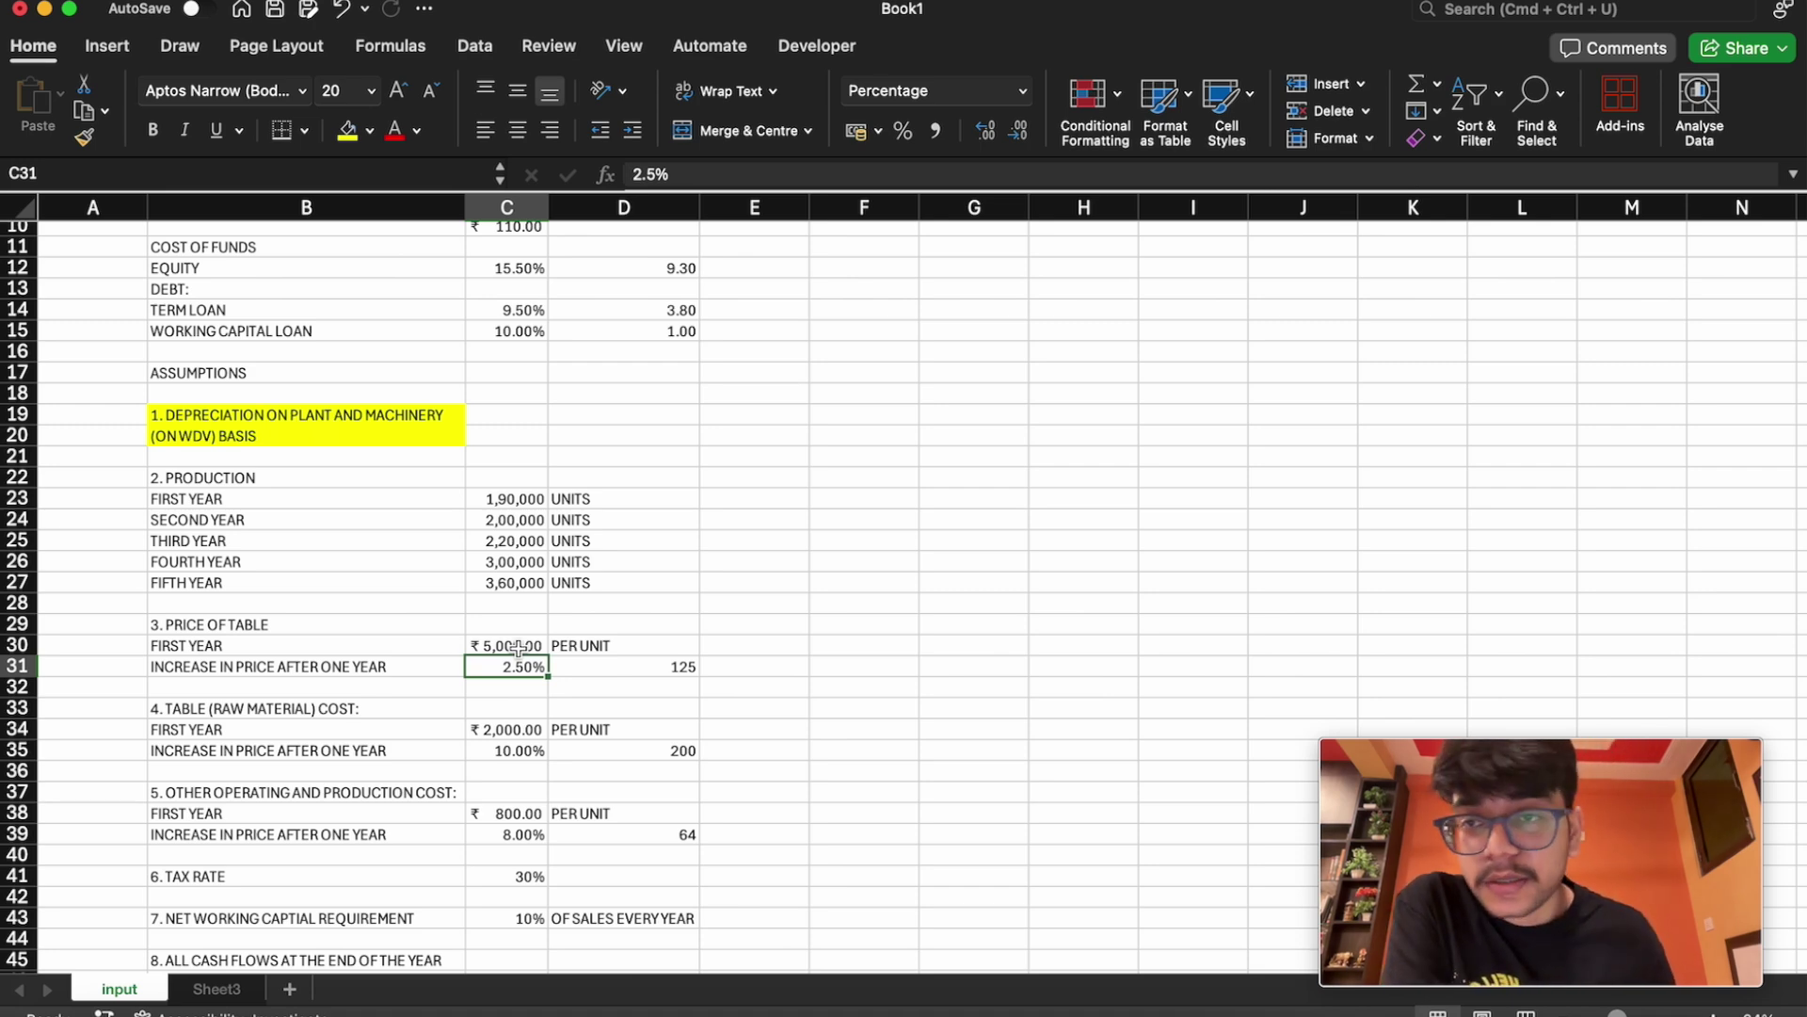
left_click(99, 174)
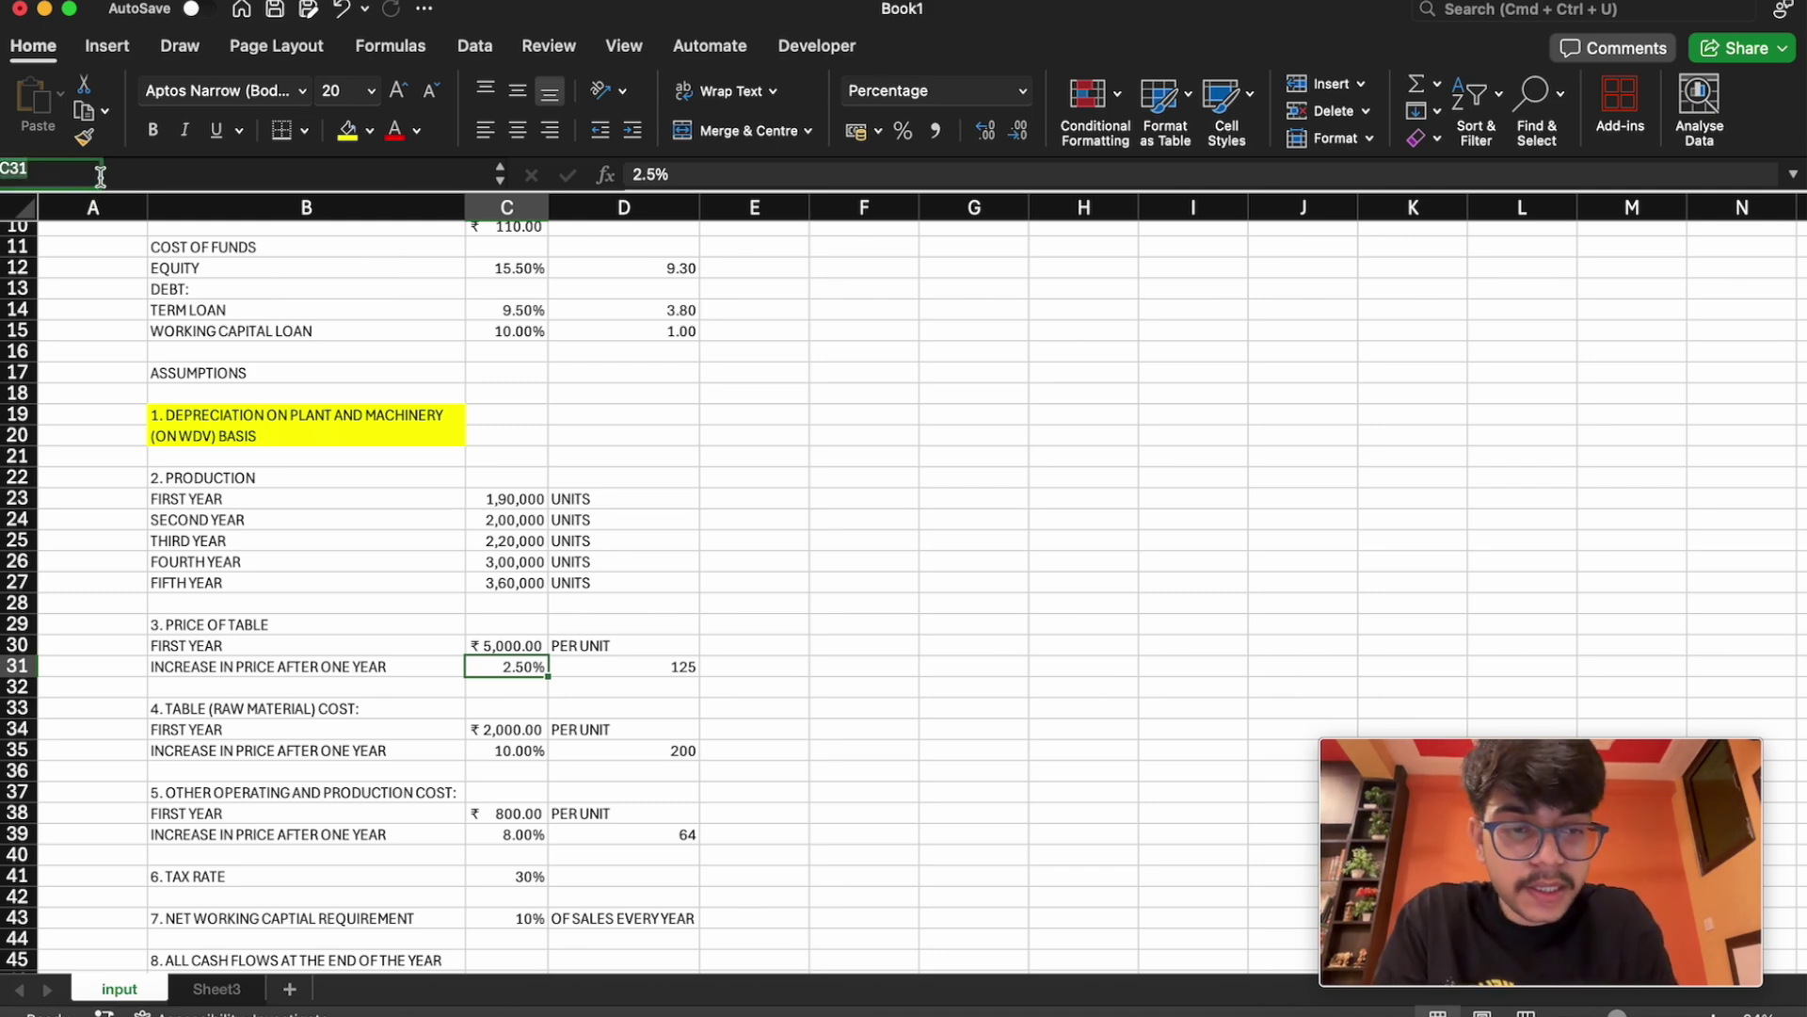
type("rate_s")
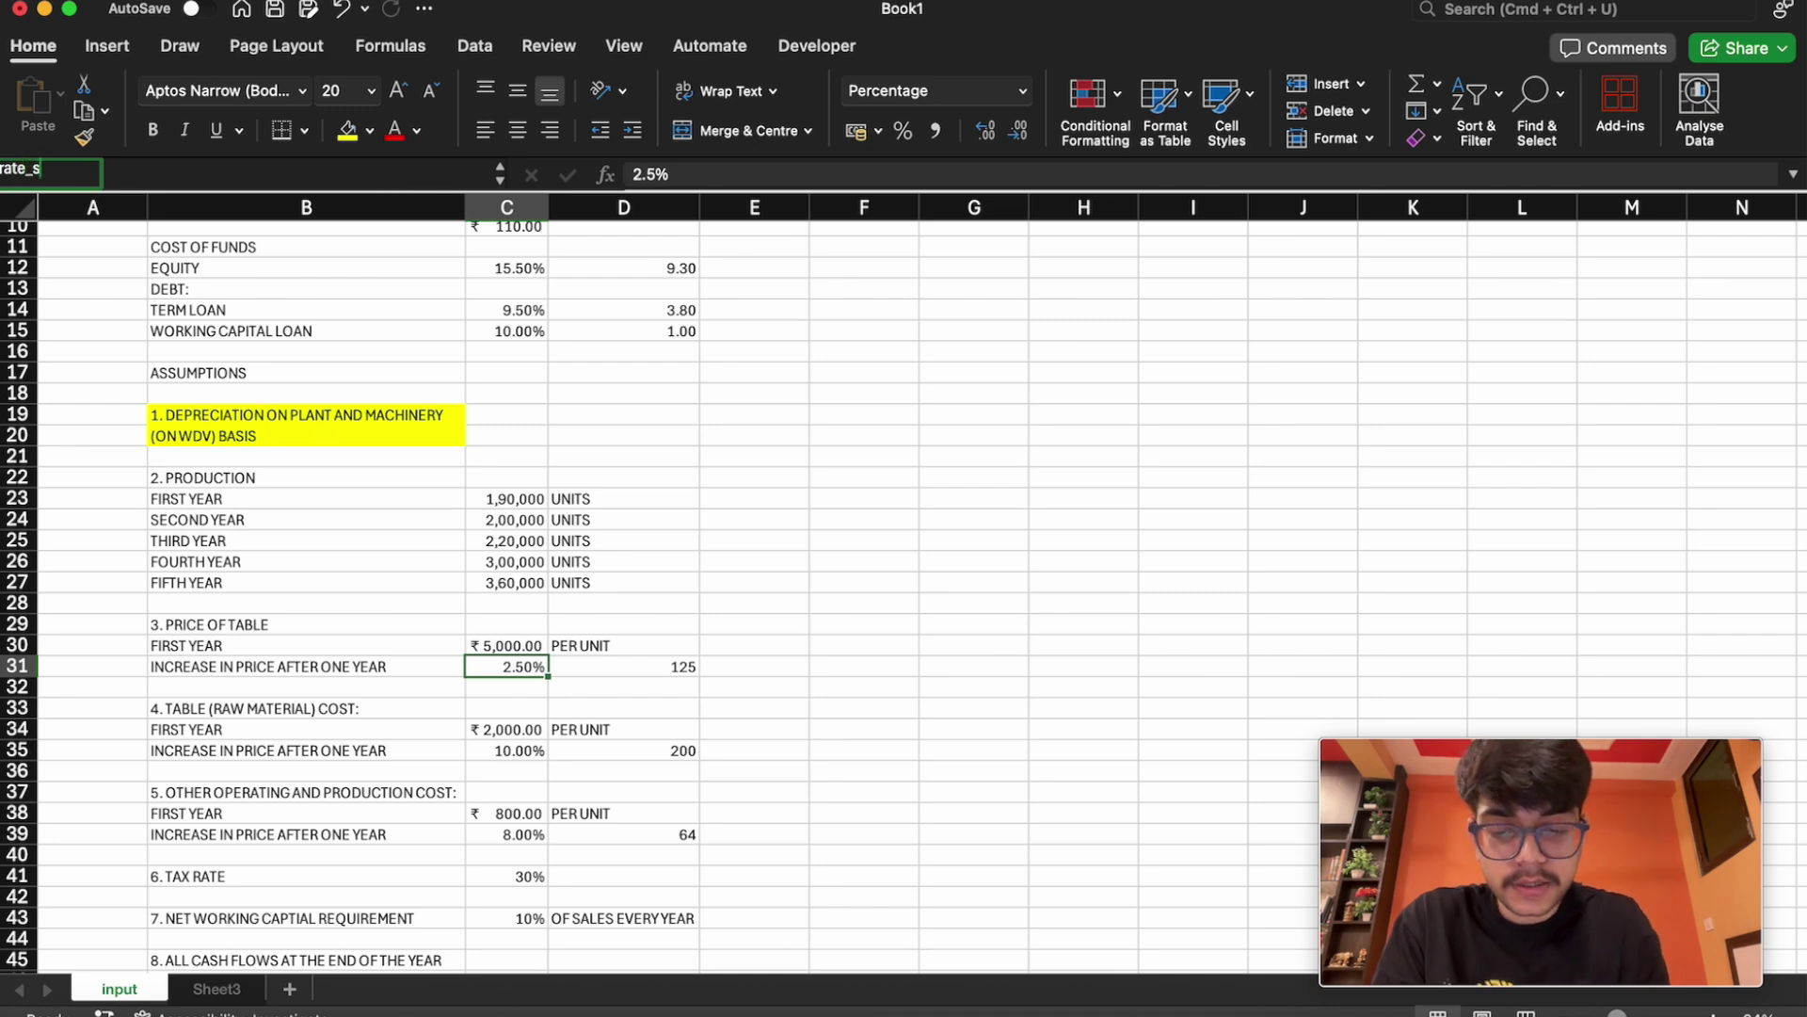
type("elling_price")
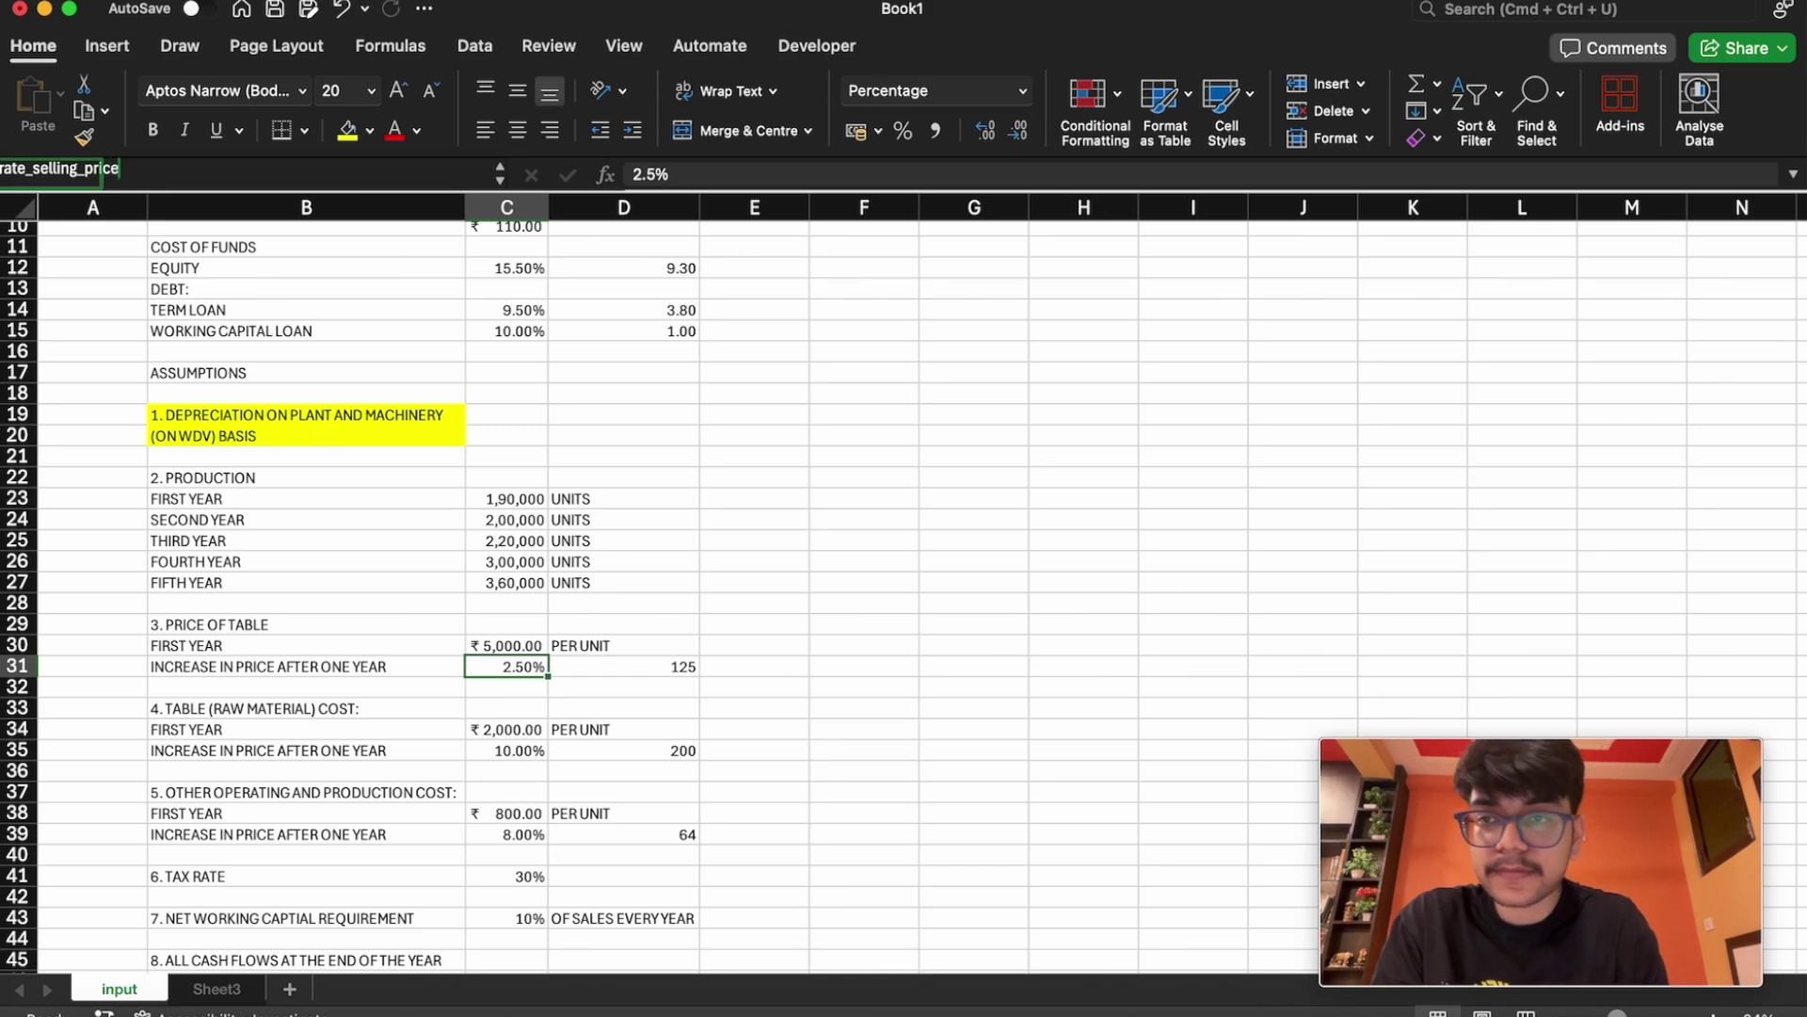
key("Return")
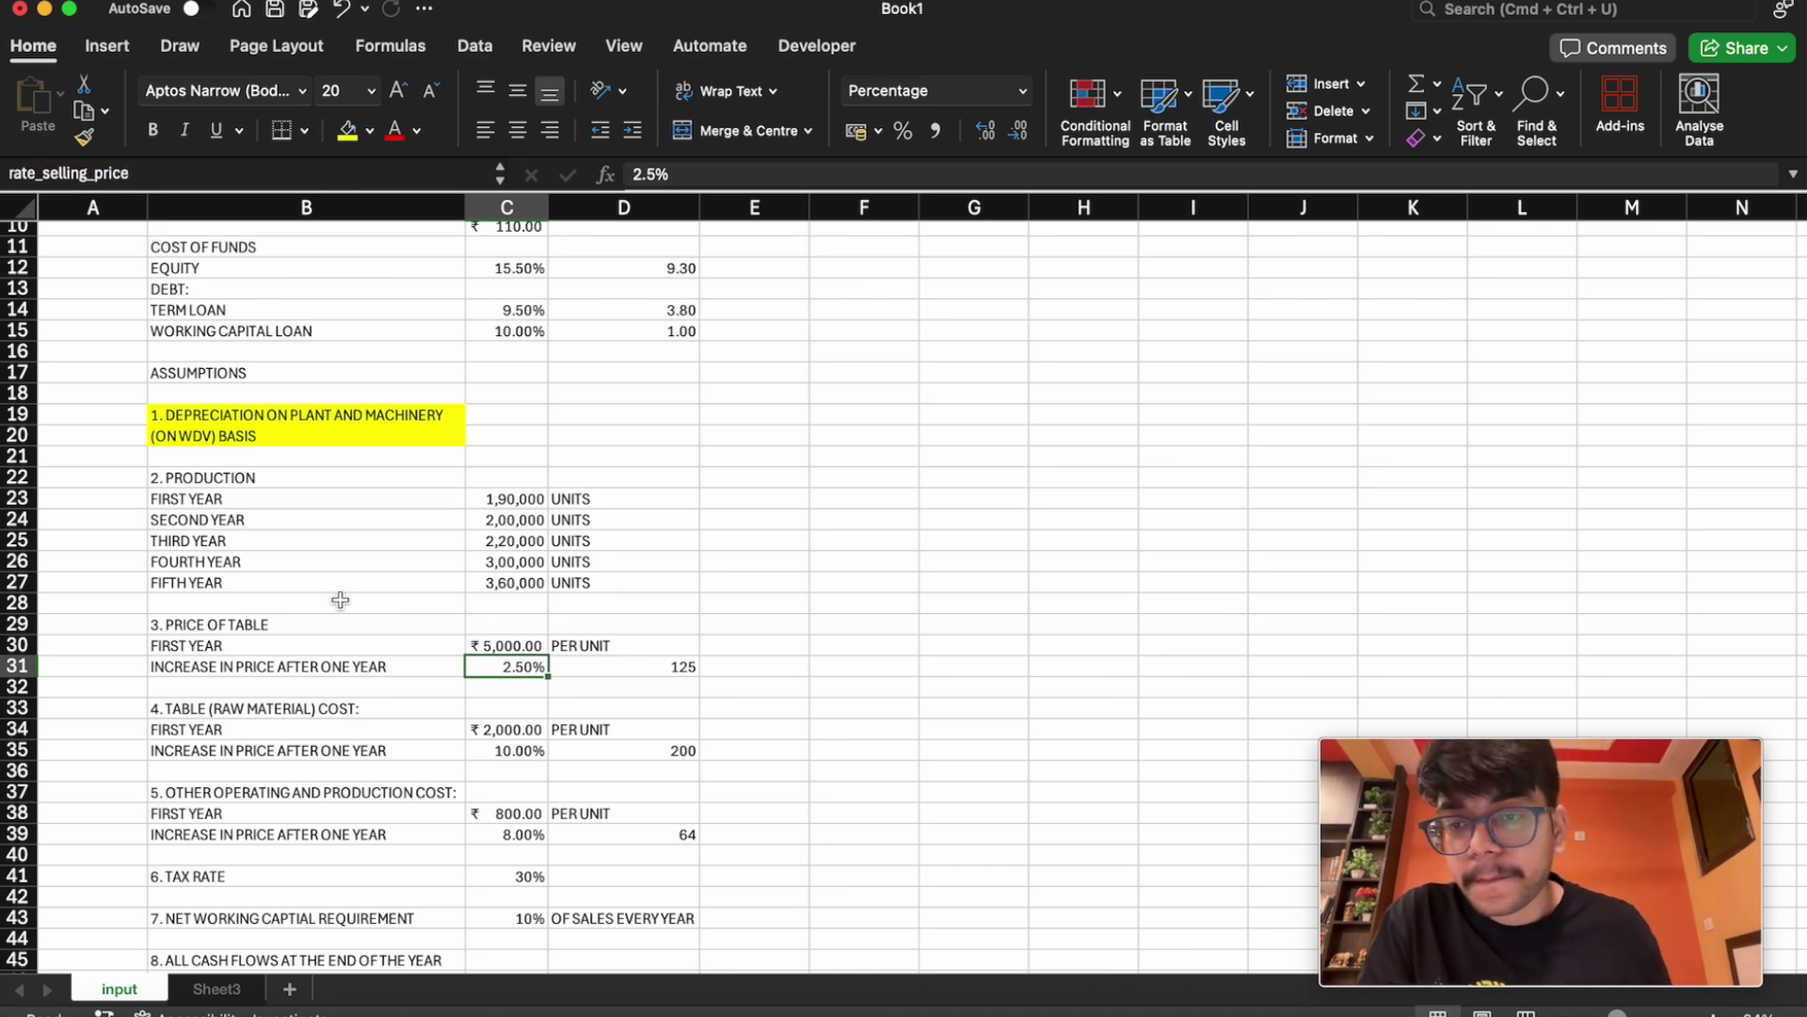
Define the name cost_raw_mat for cell C34, the first-year raw material cost per unit
left_click(504, 730)
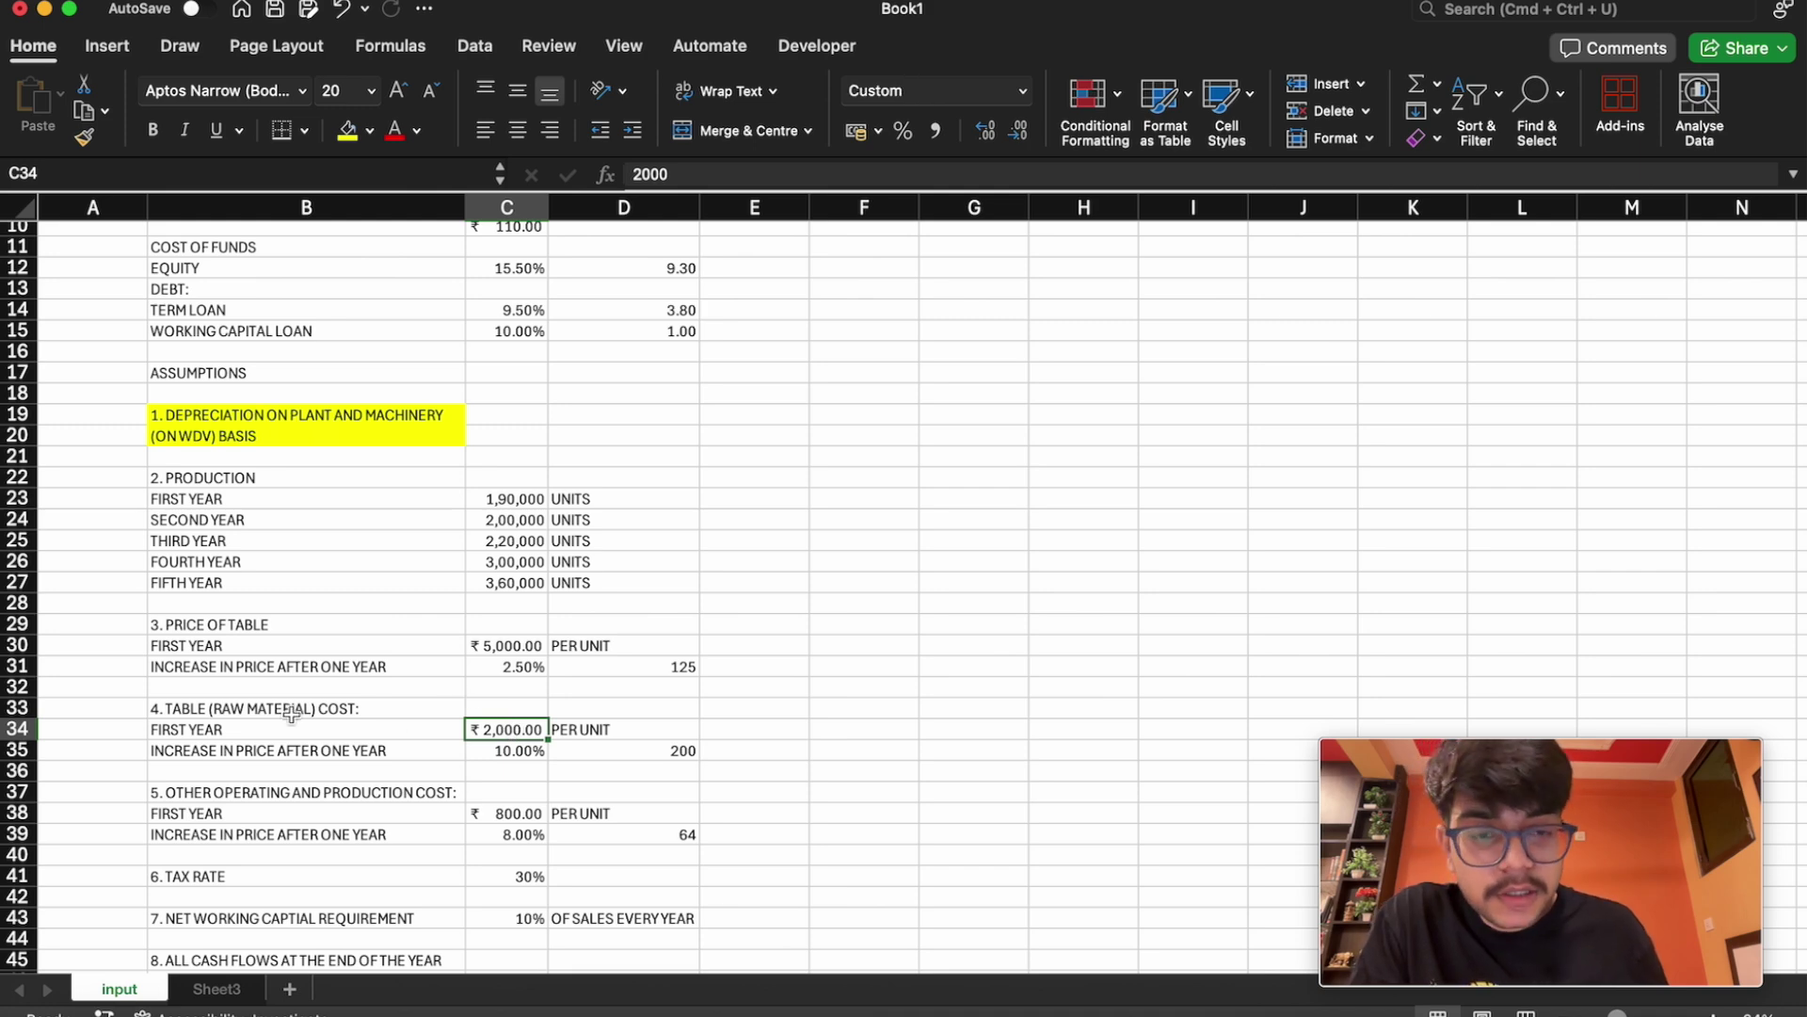
left_click(63, 176)
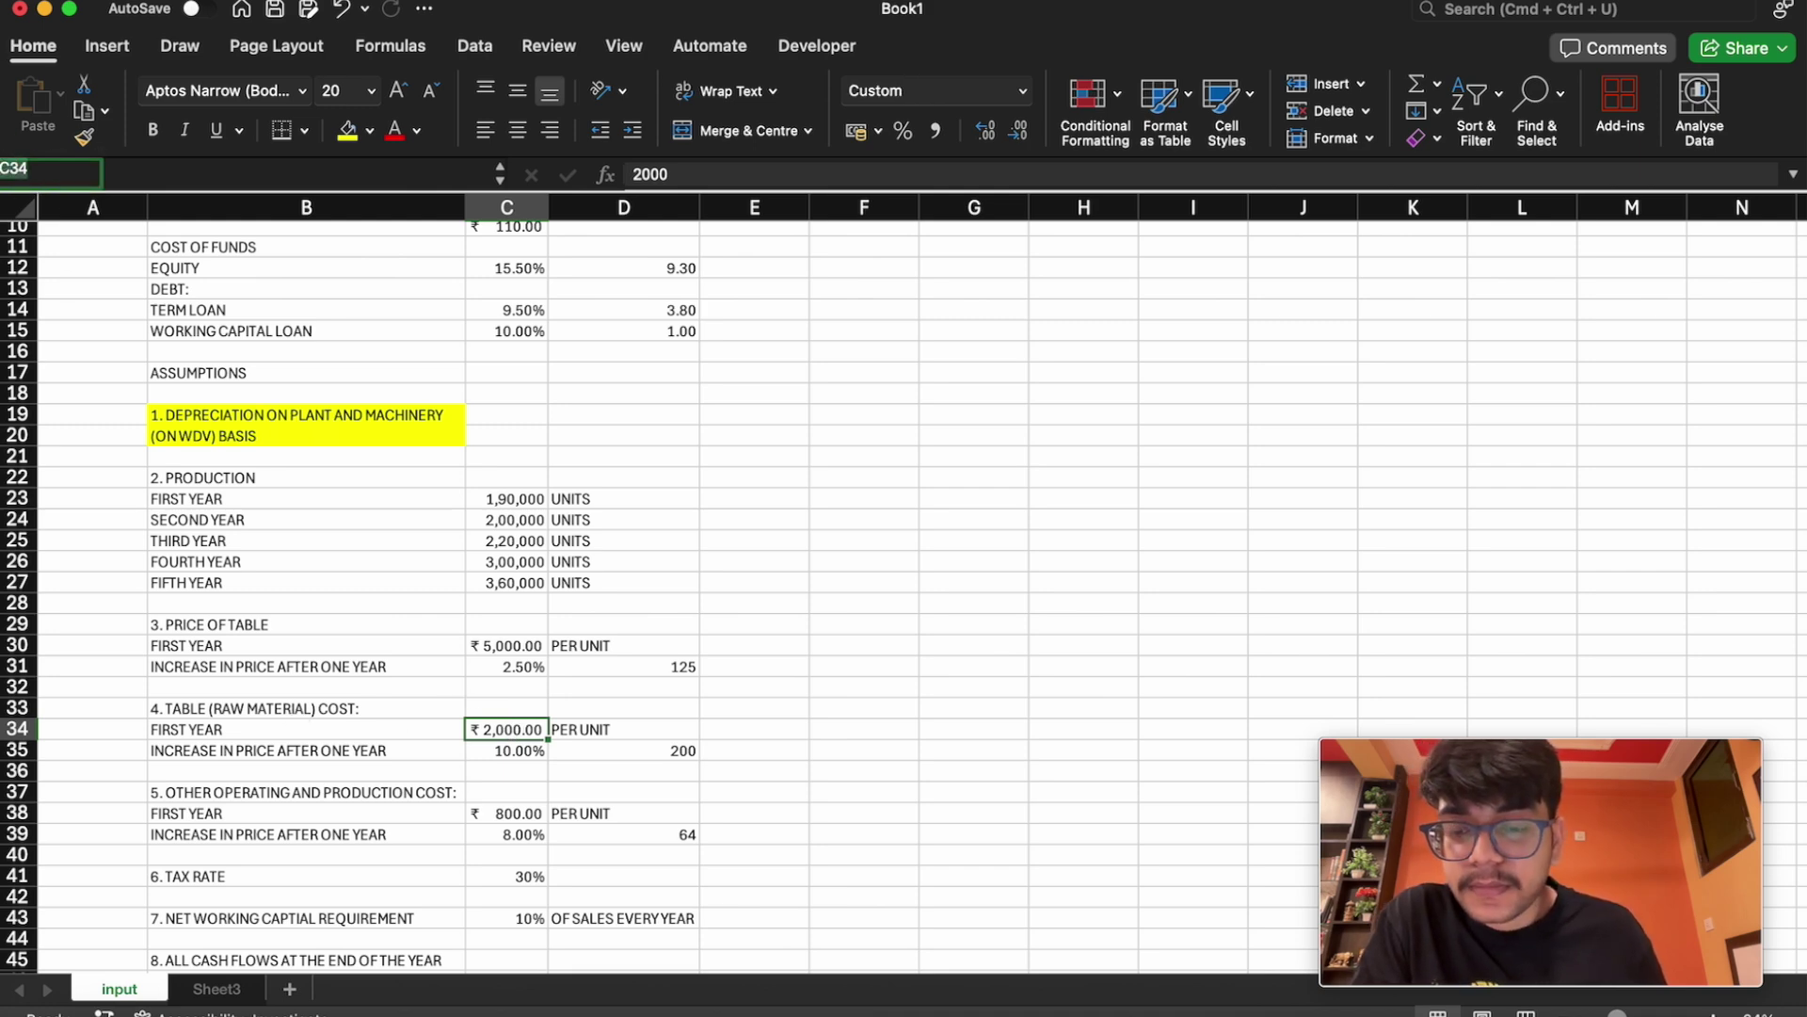
type("raw")
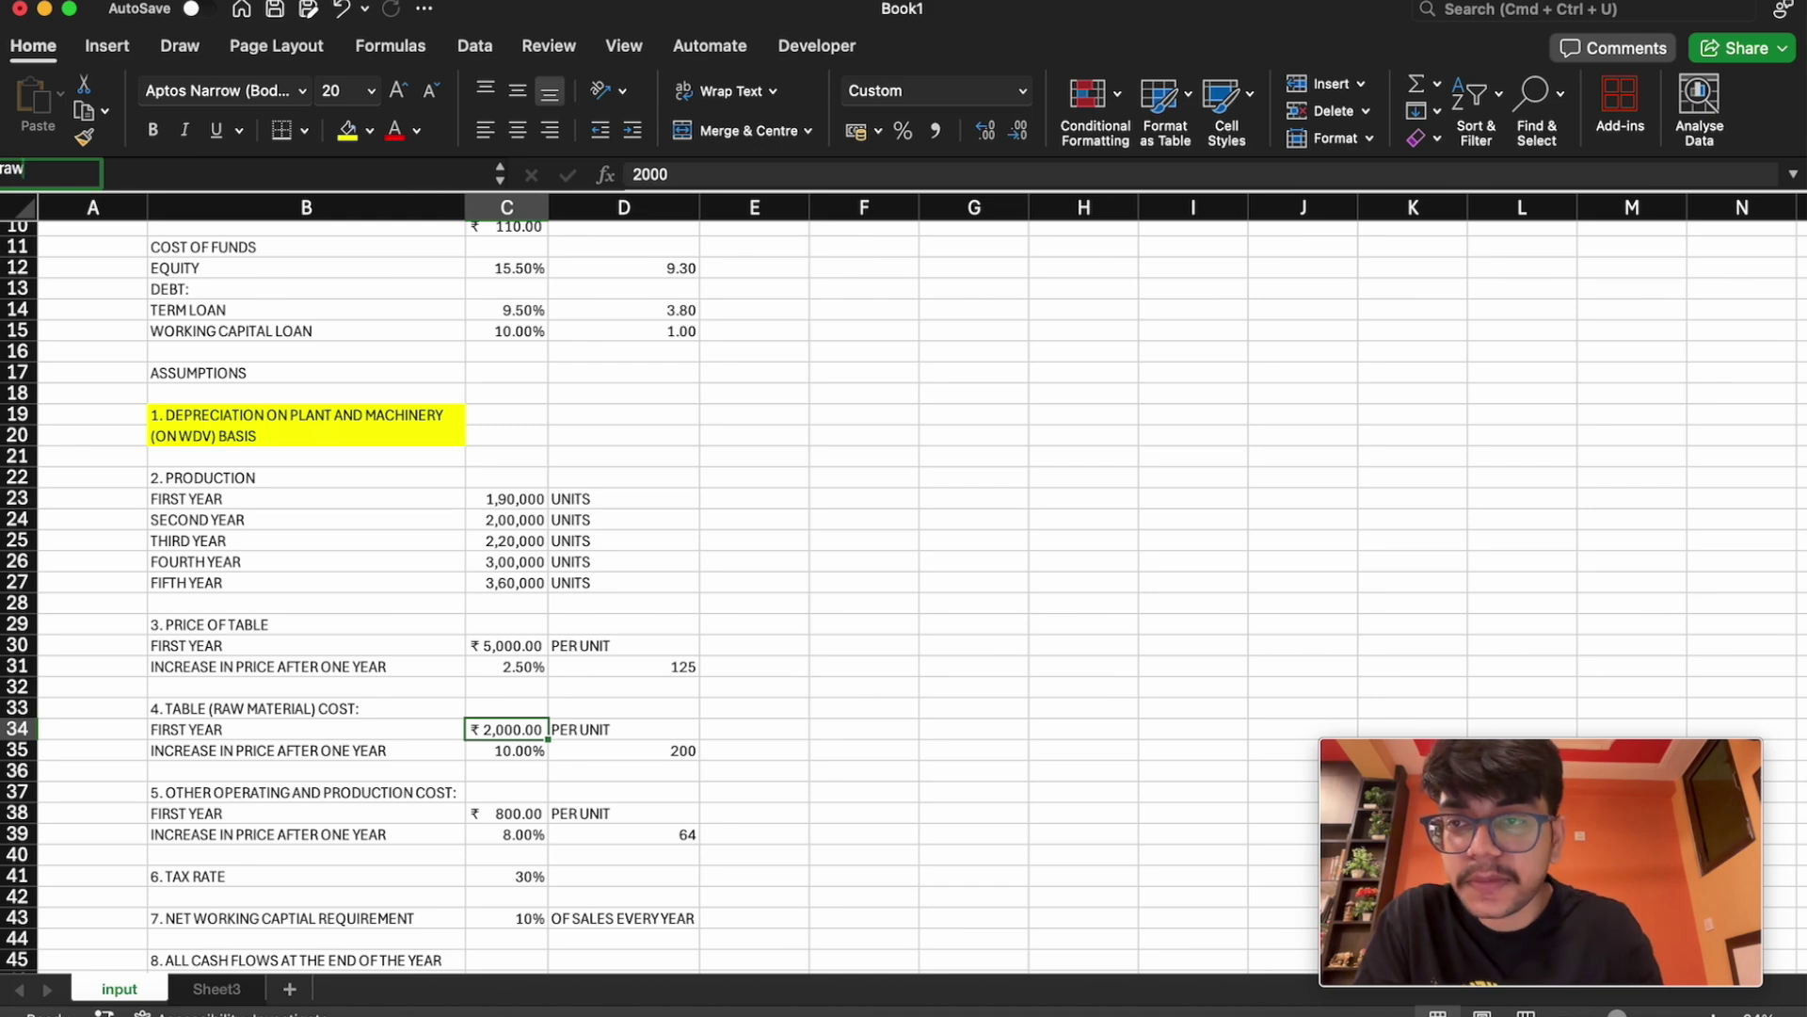
type("_mat")
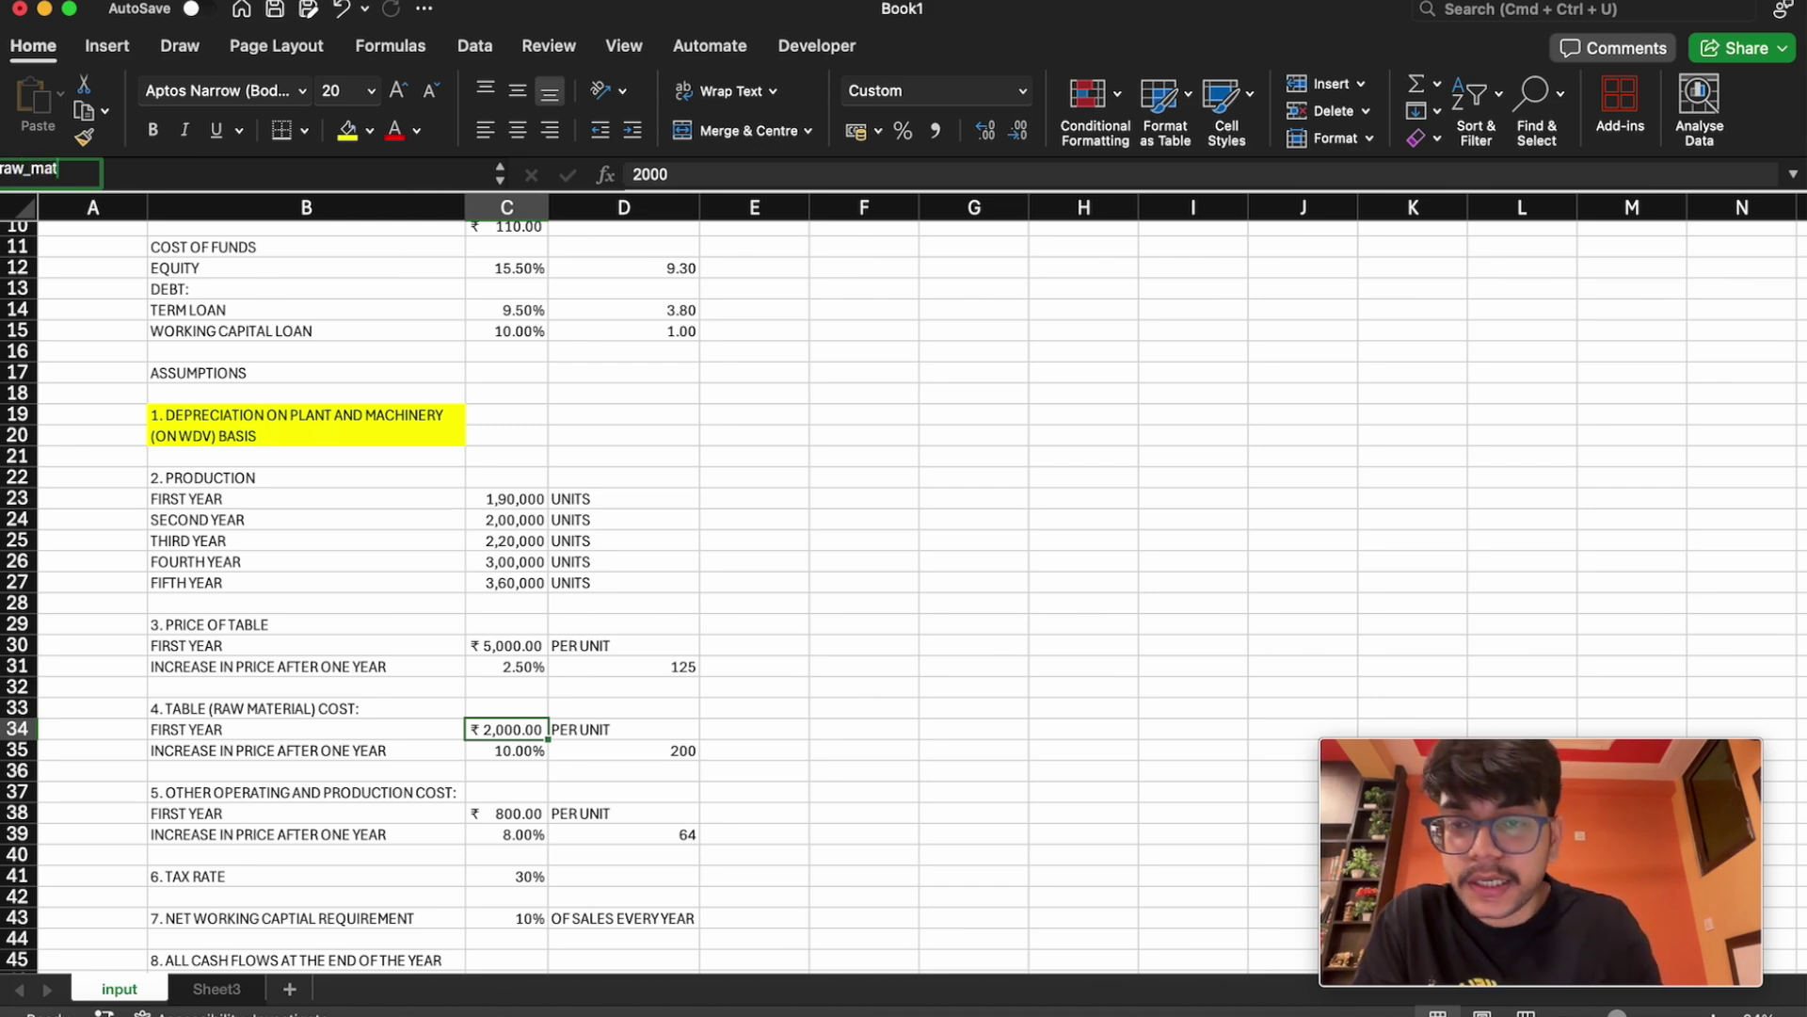
type("_co")
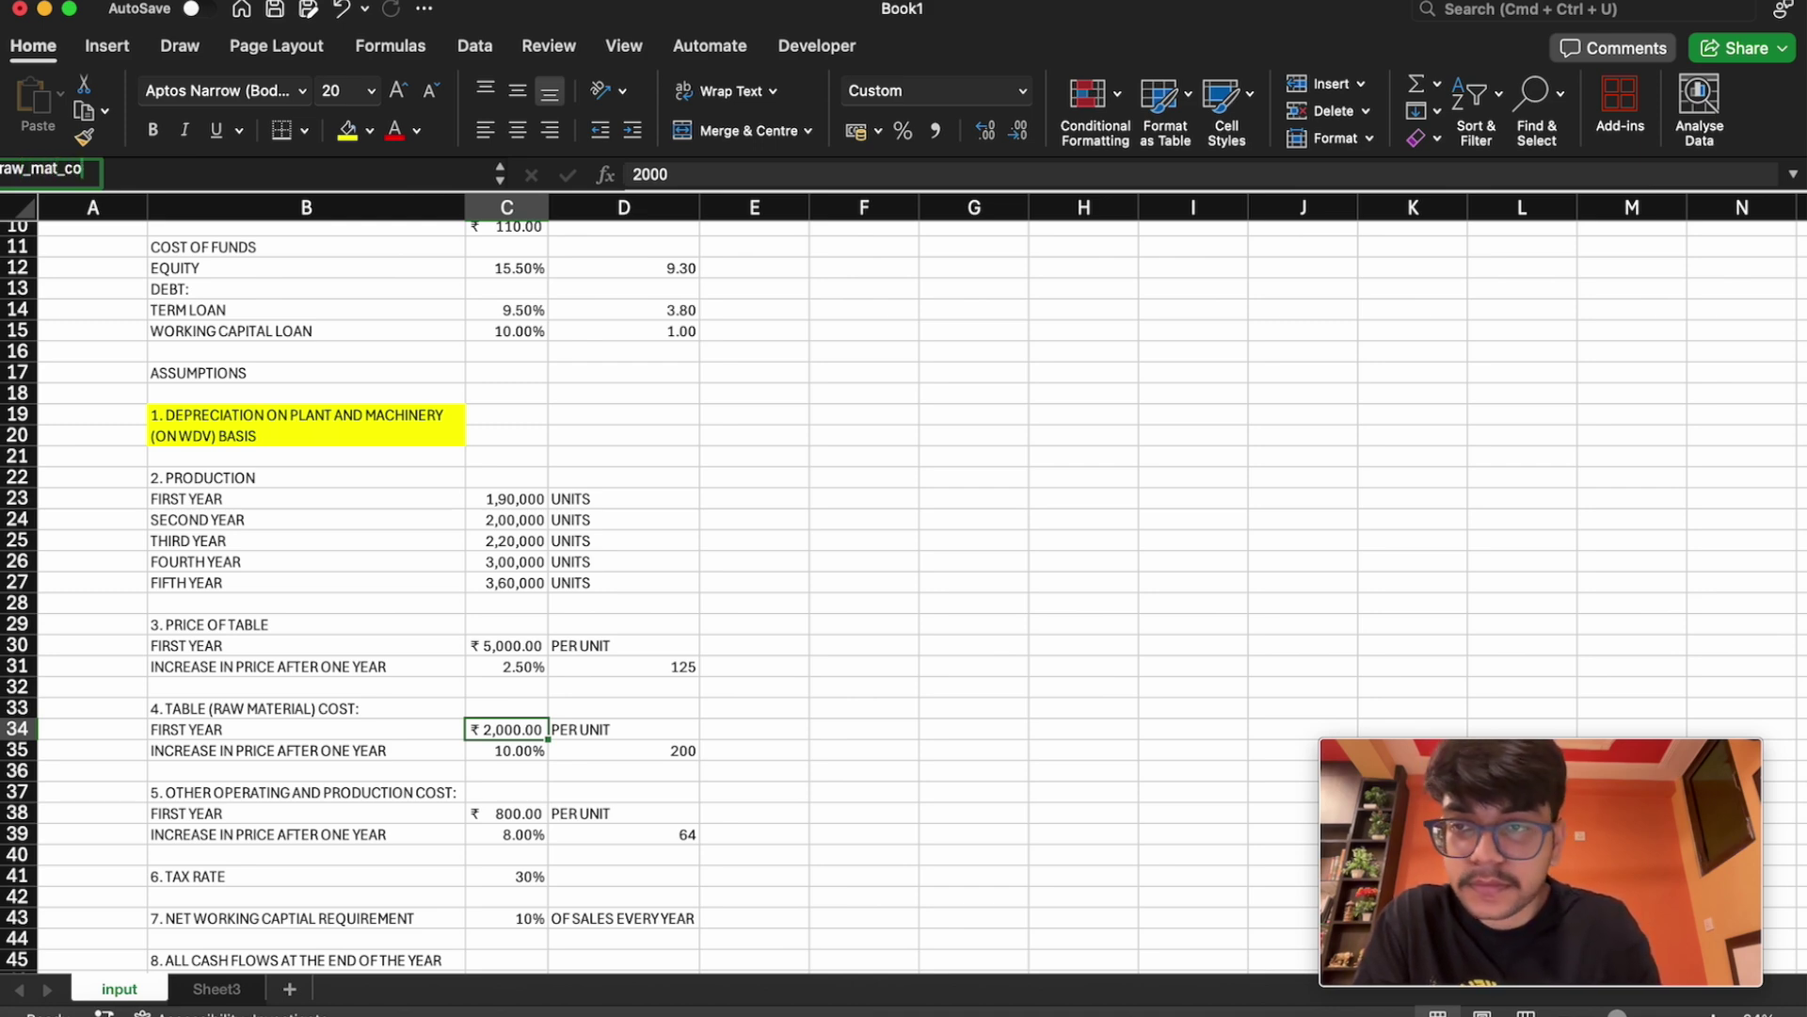
key("BackSpace")
key("BackSpace")
key("BackSpace")
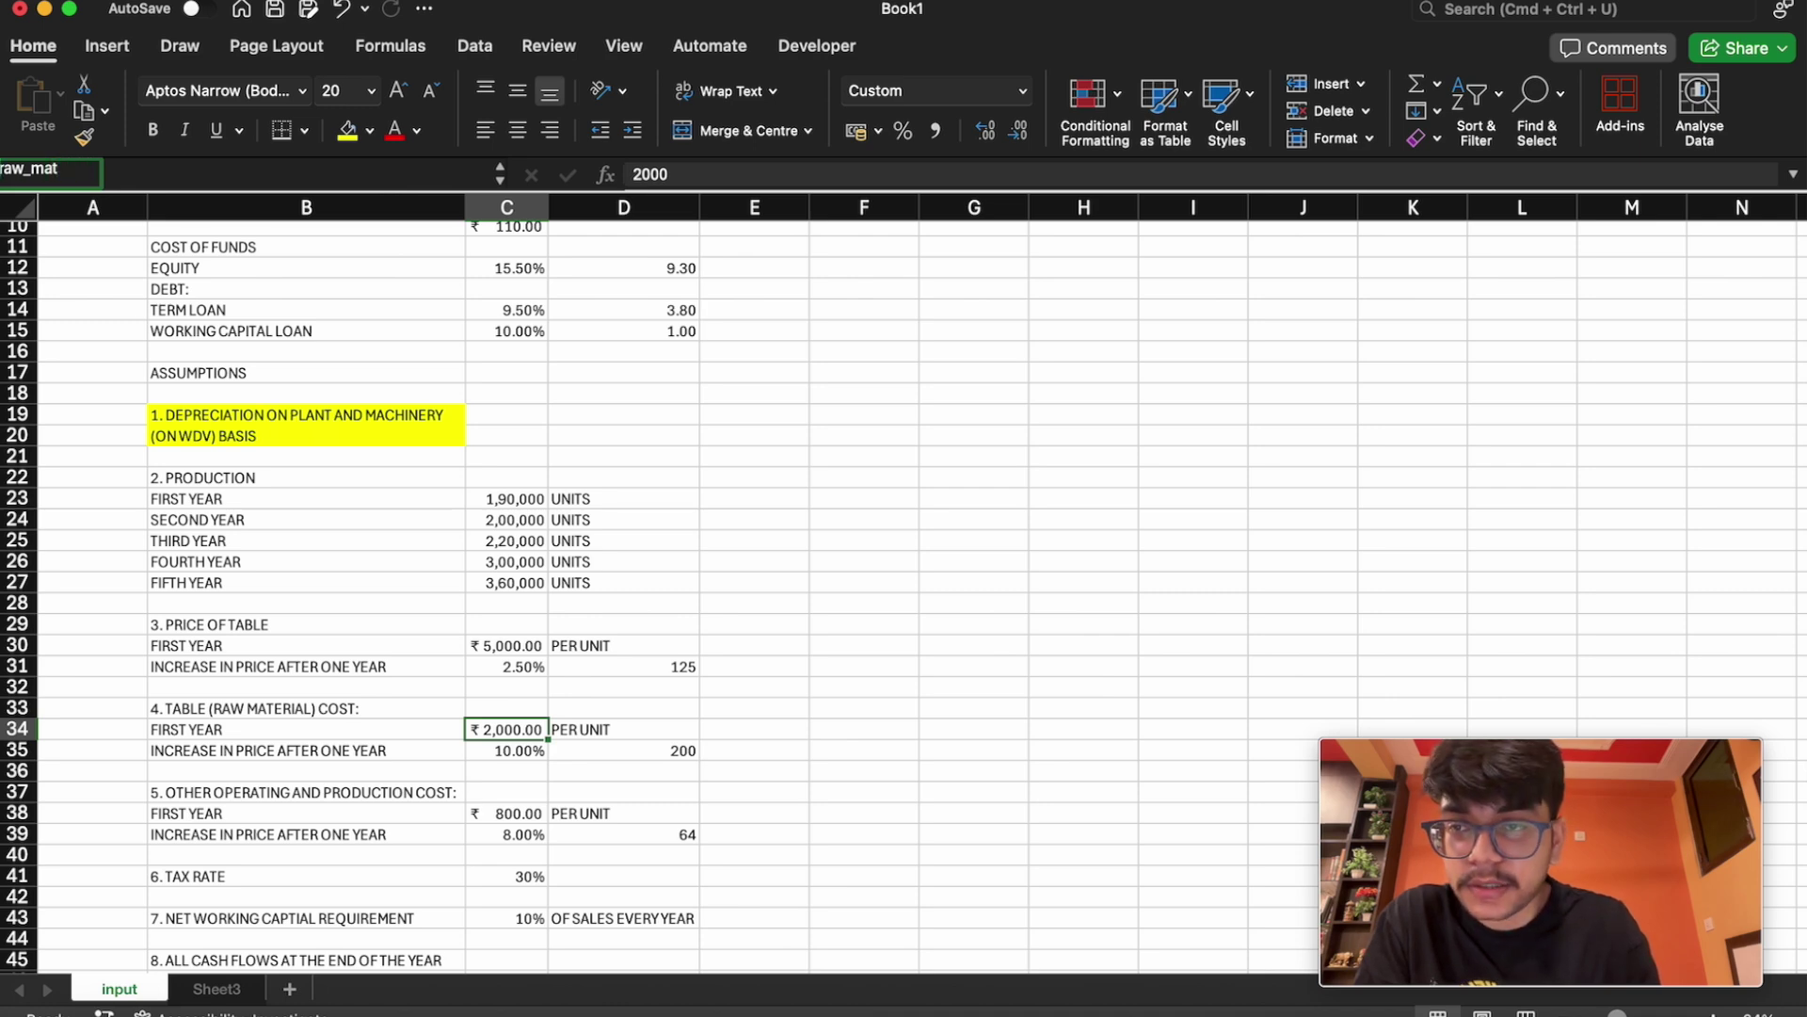
type("_cost")
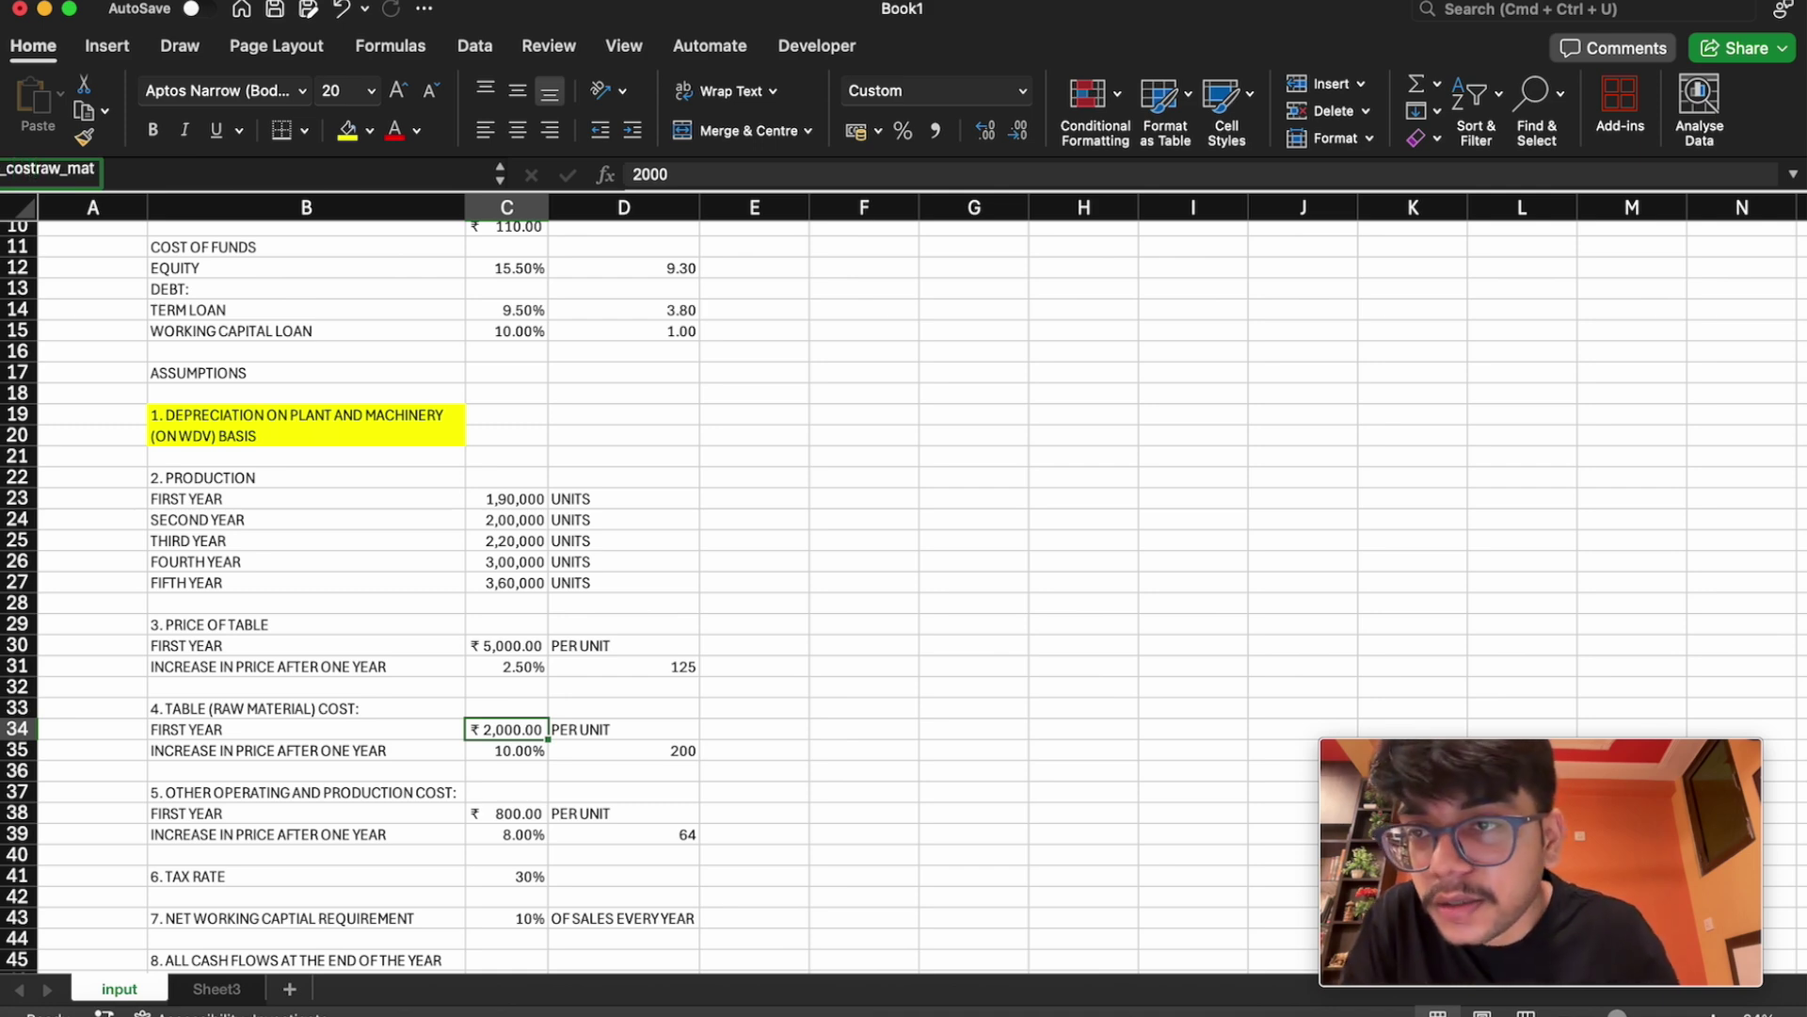
key("Left")
key("BackSpace")
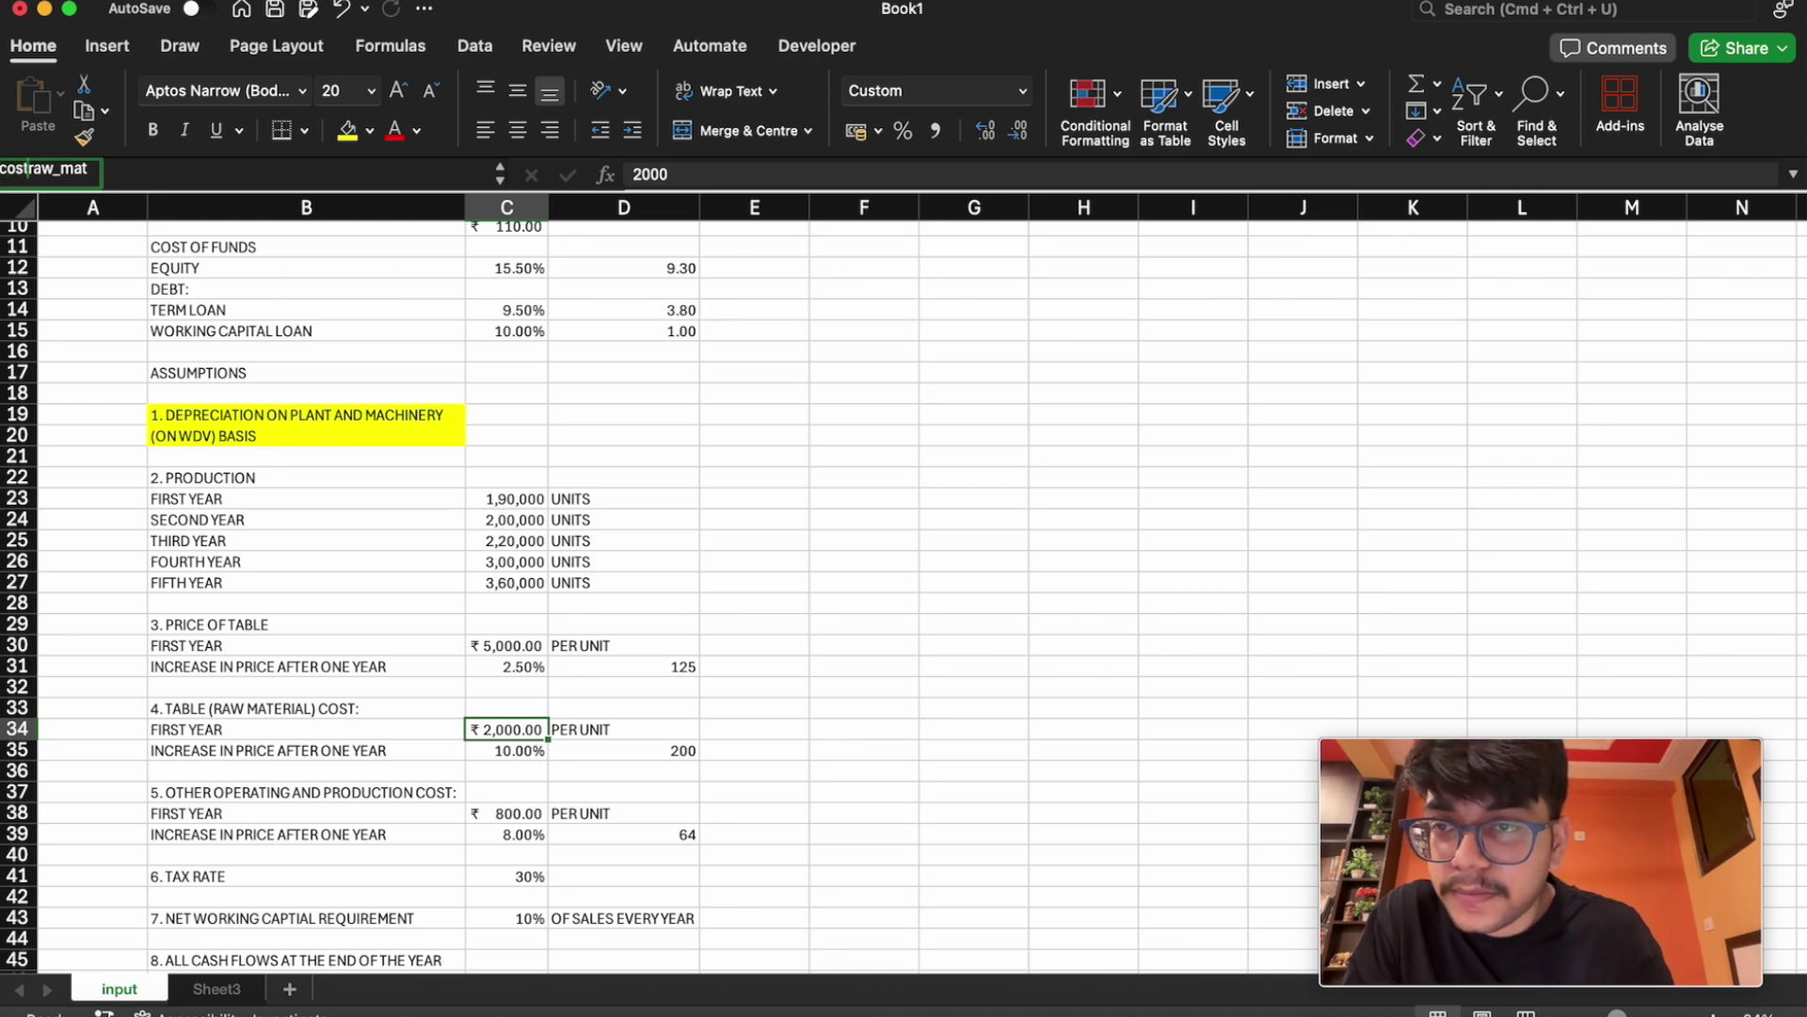
type("_")
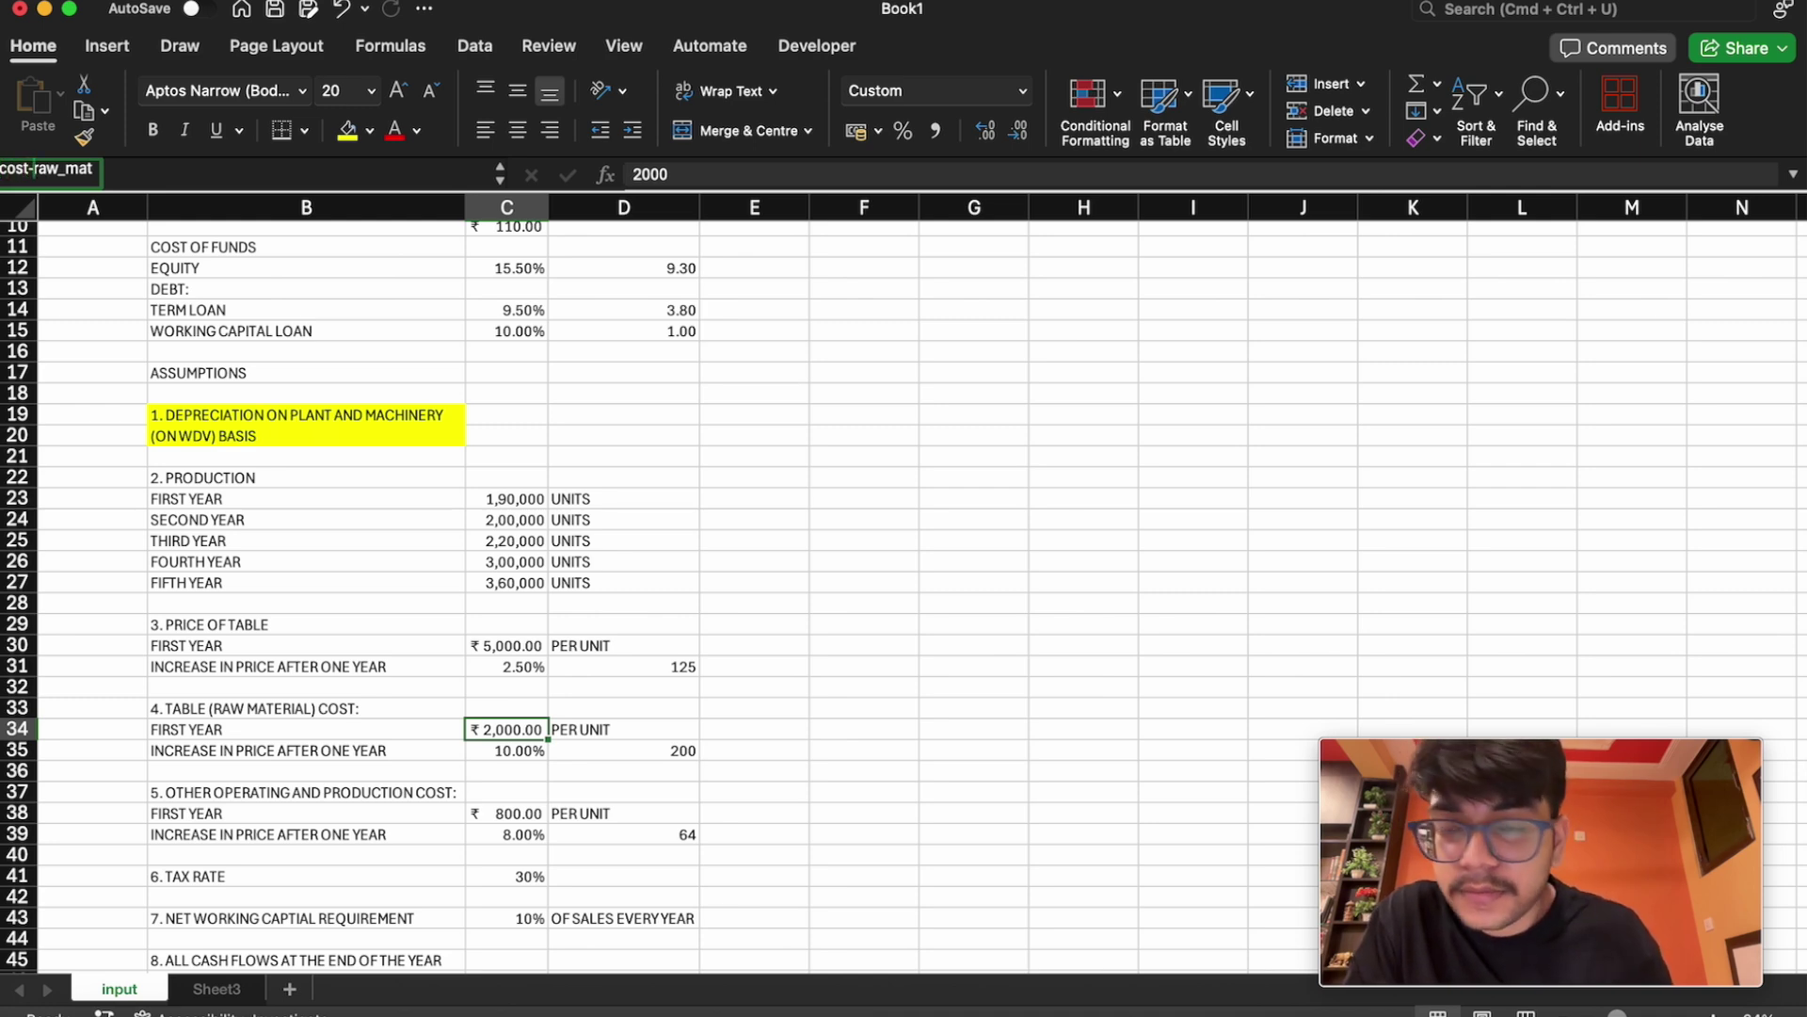
key("Return")
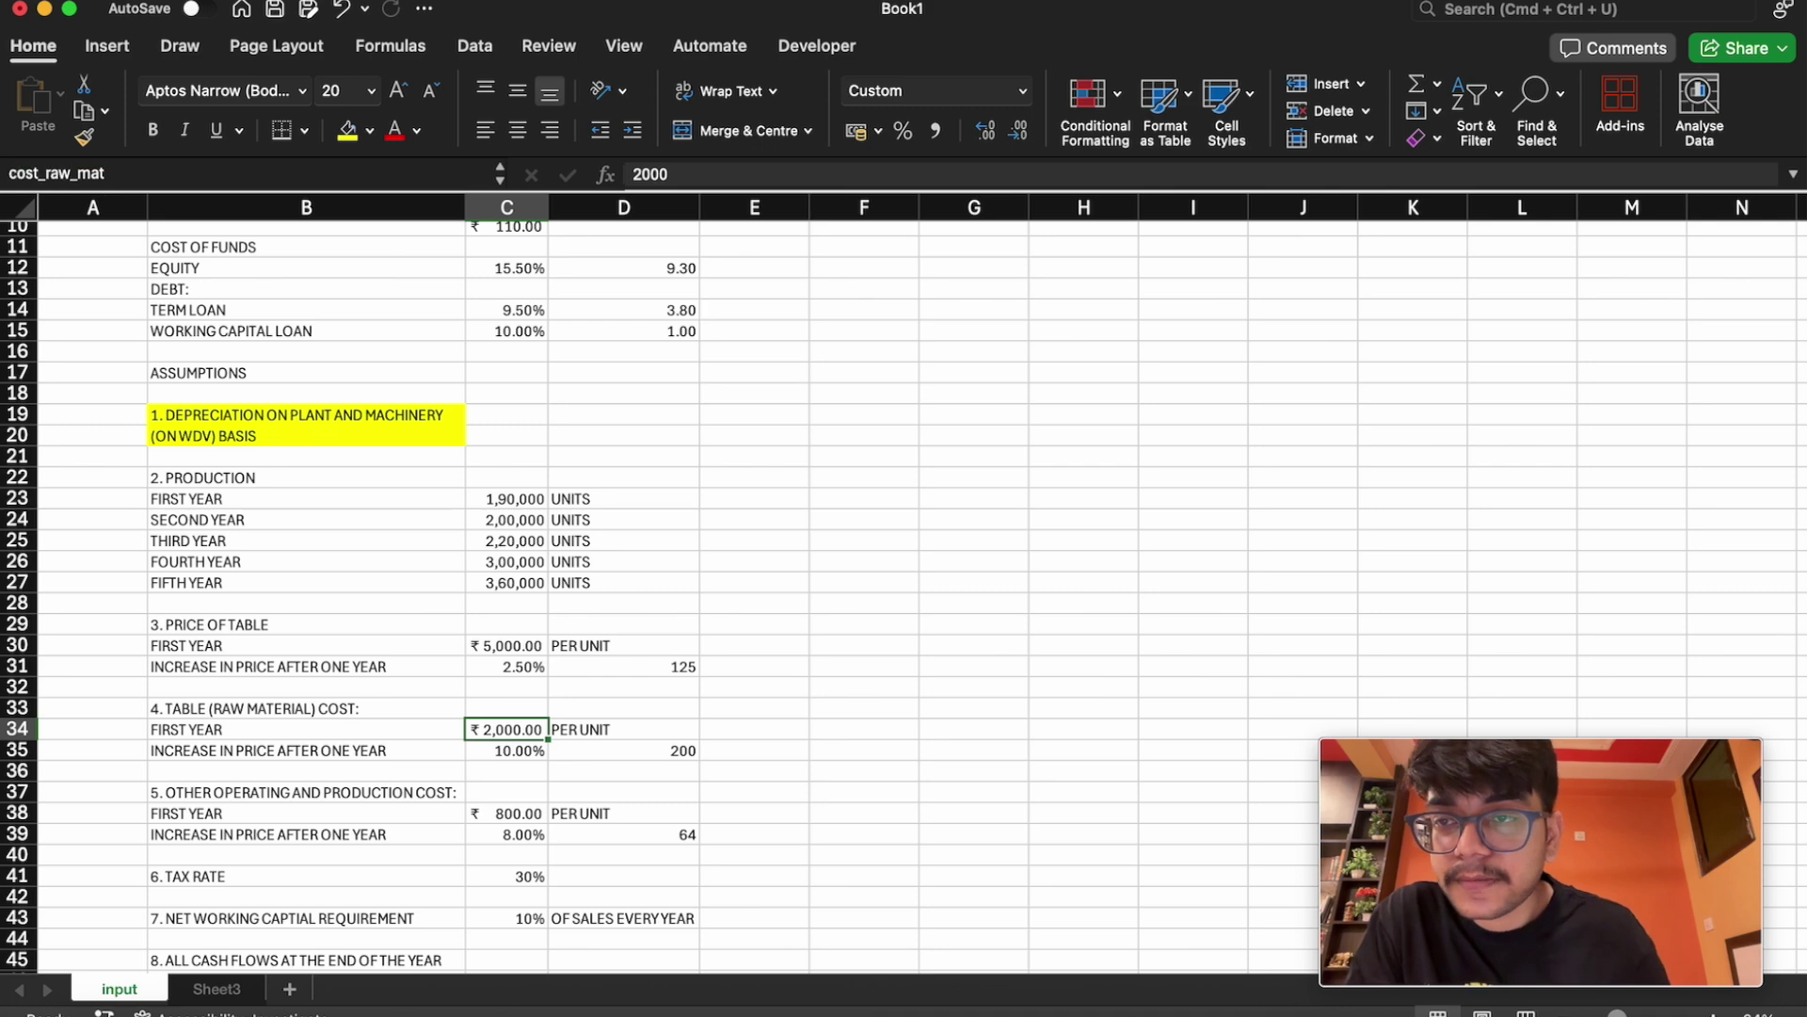
Define the name rate_raw_mat for cell C35, the yearly increase in raw material cost
left_click(488, 753)
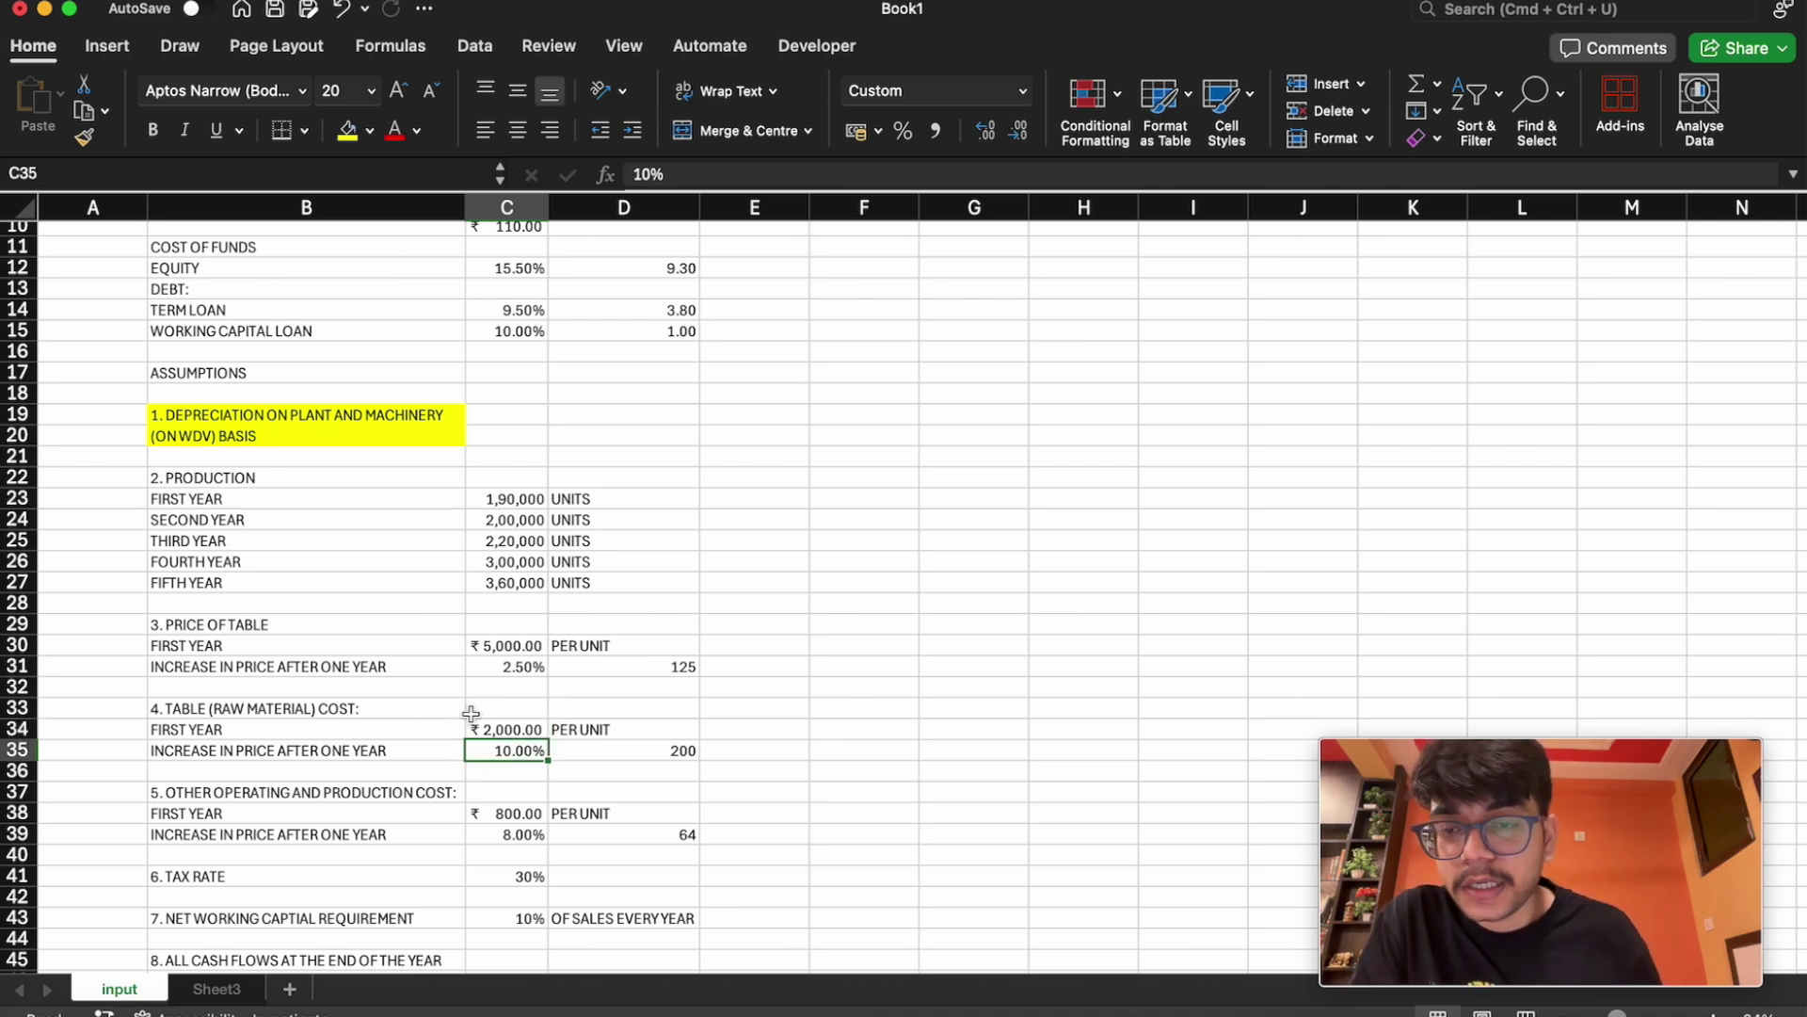
left_click(8, 170)
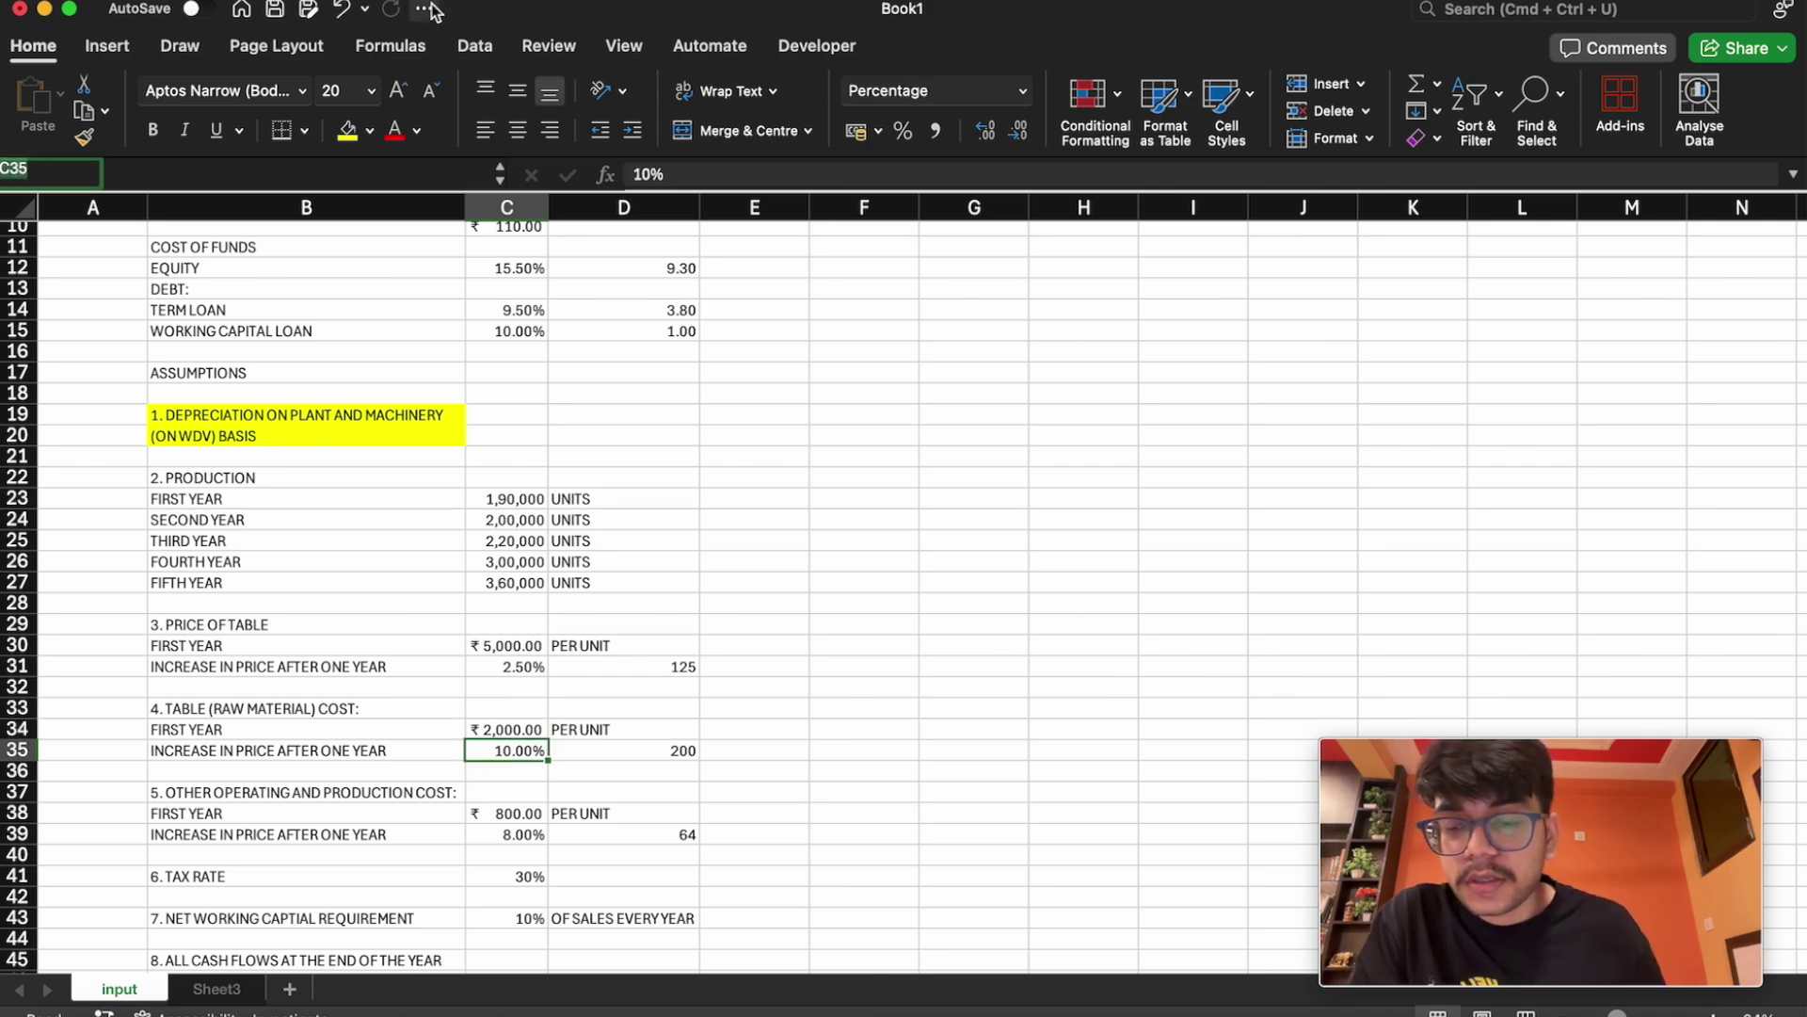
type("rate")
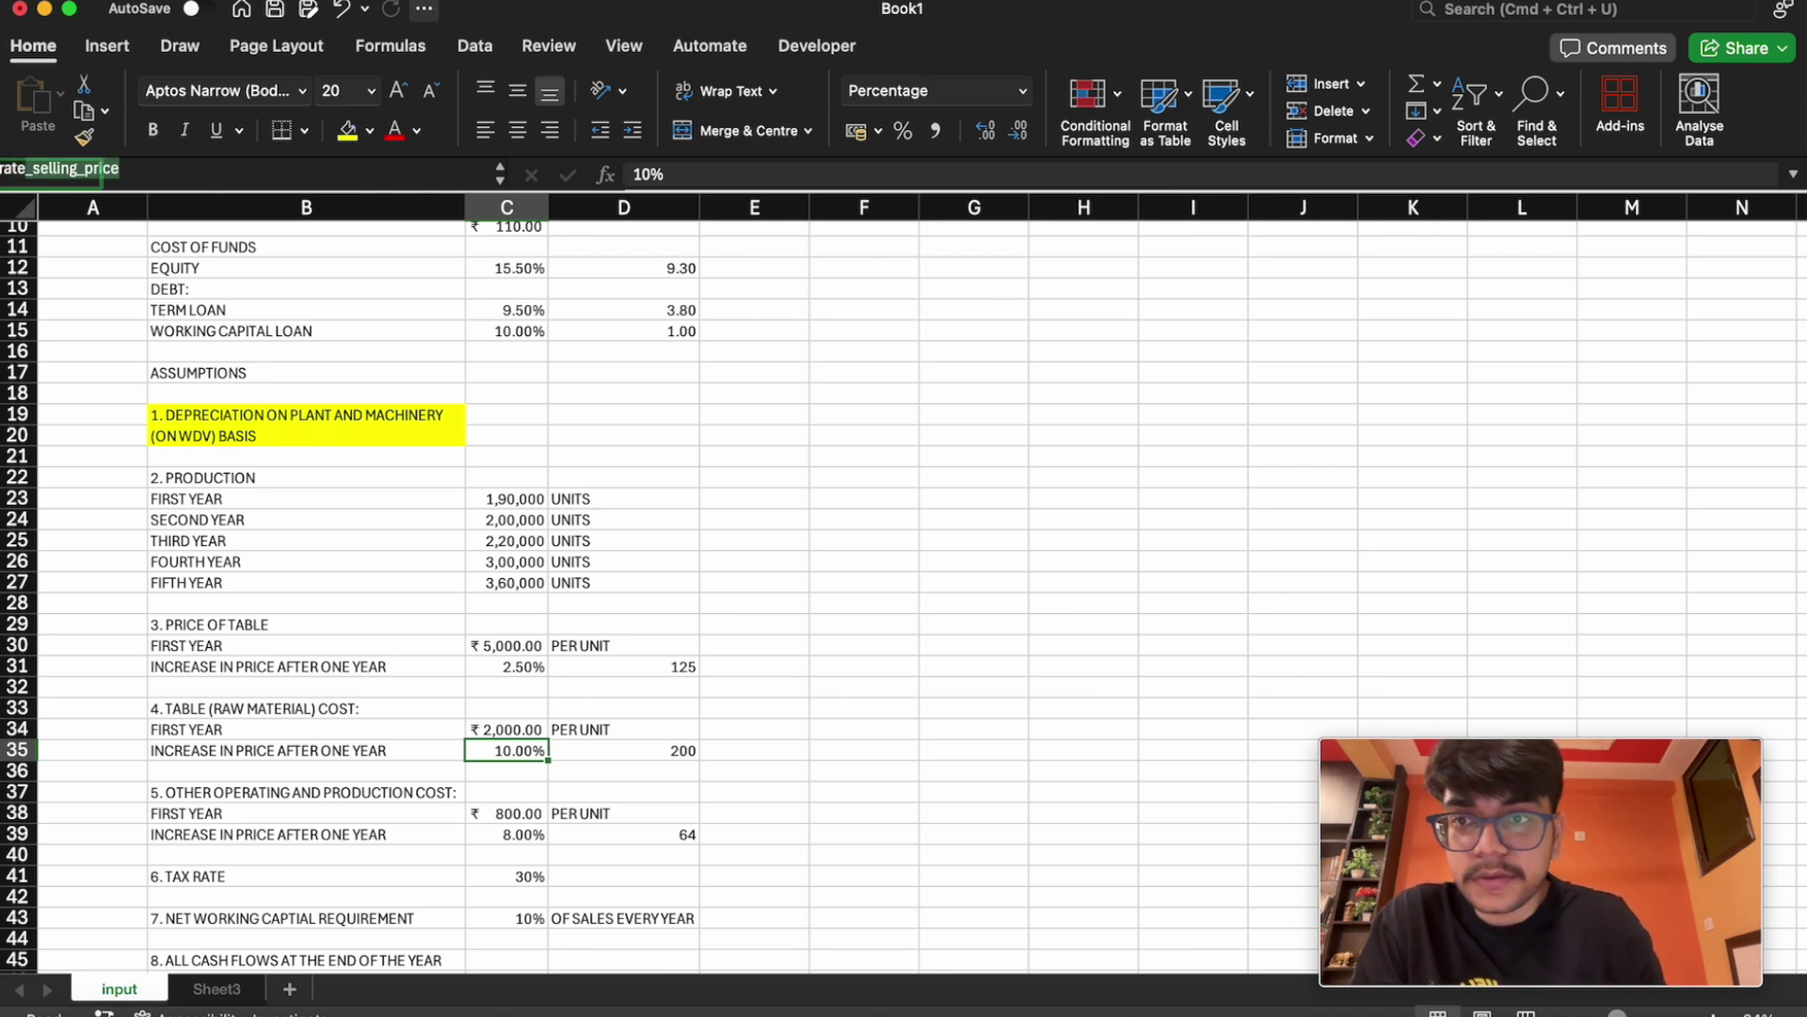
type("_raw")
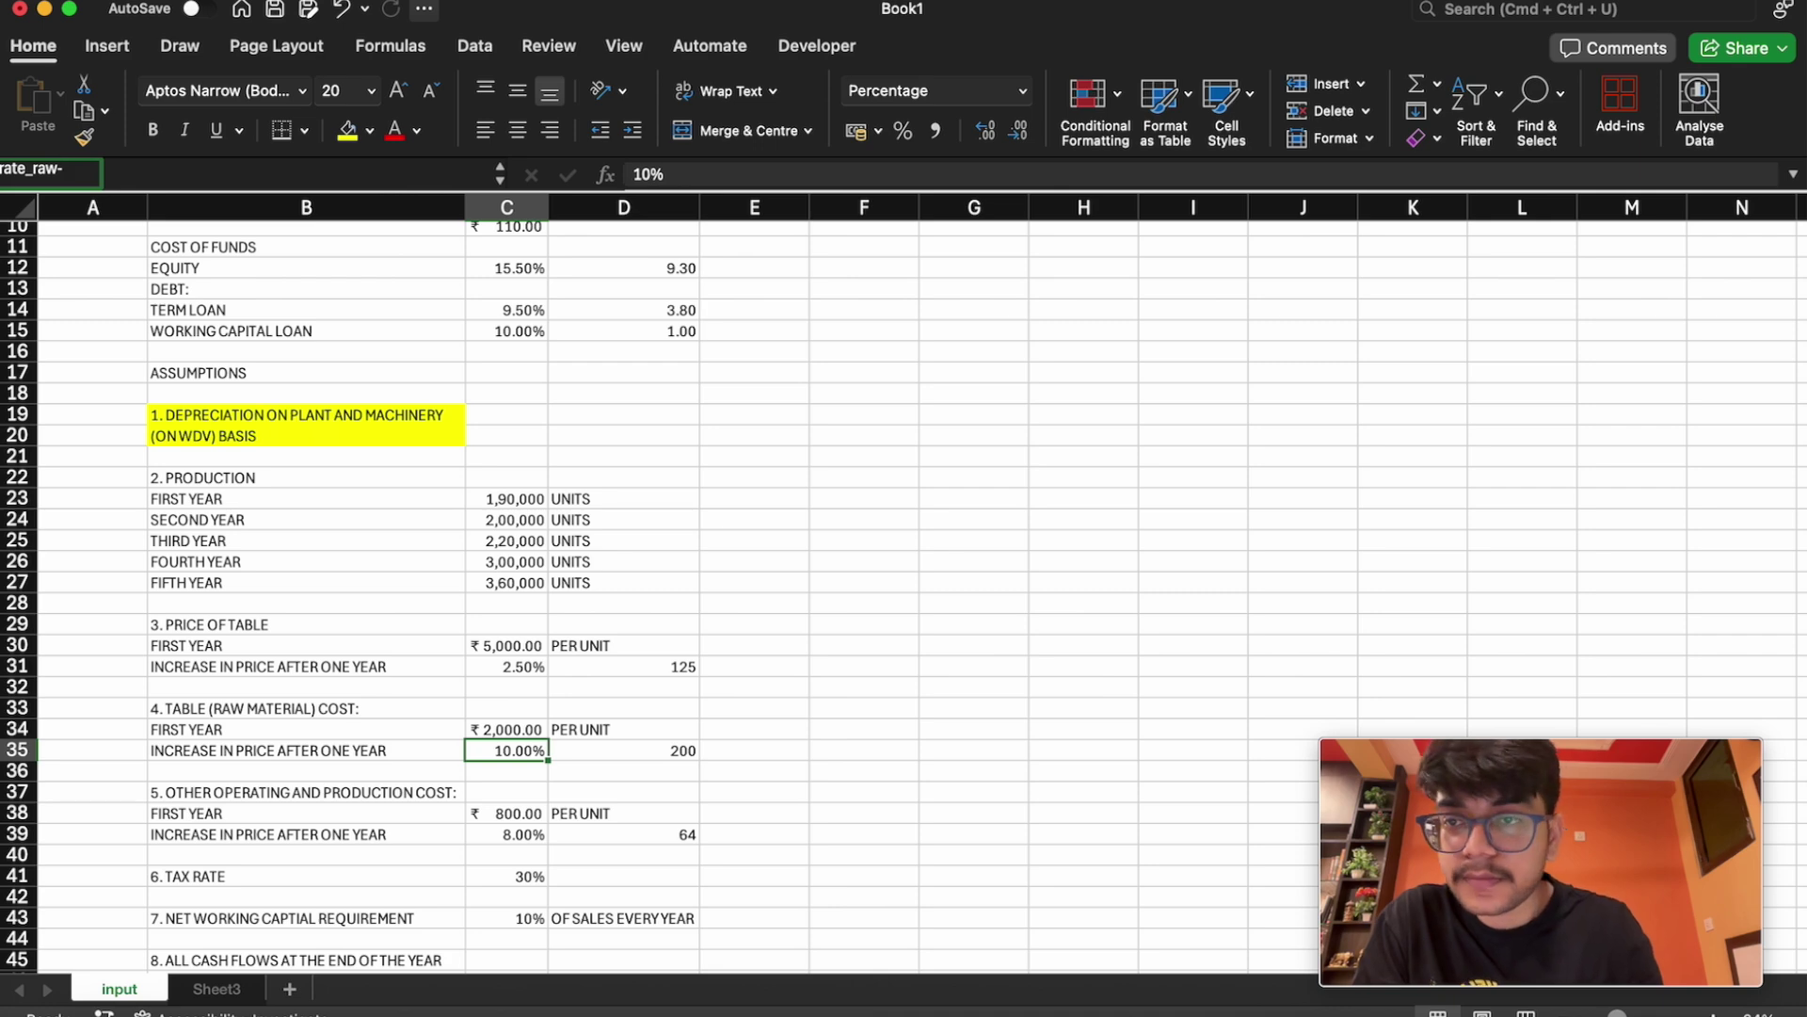
type("_mat")
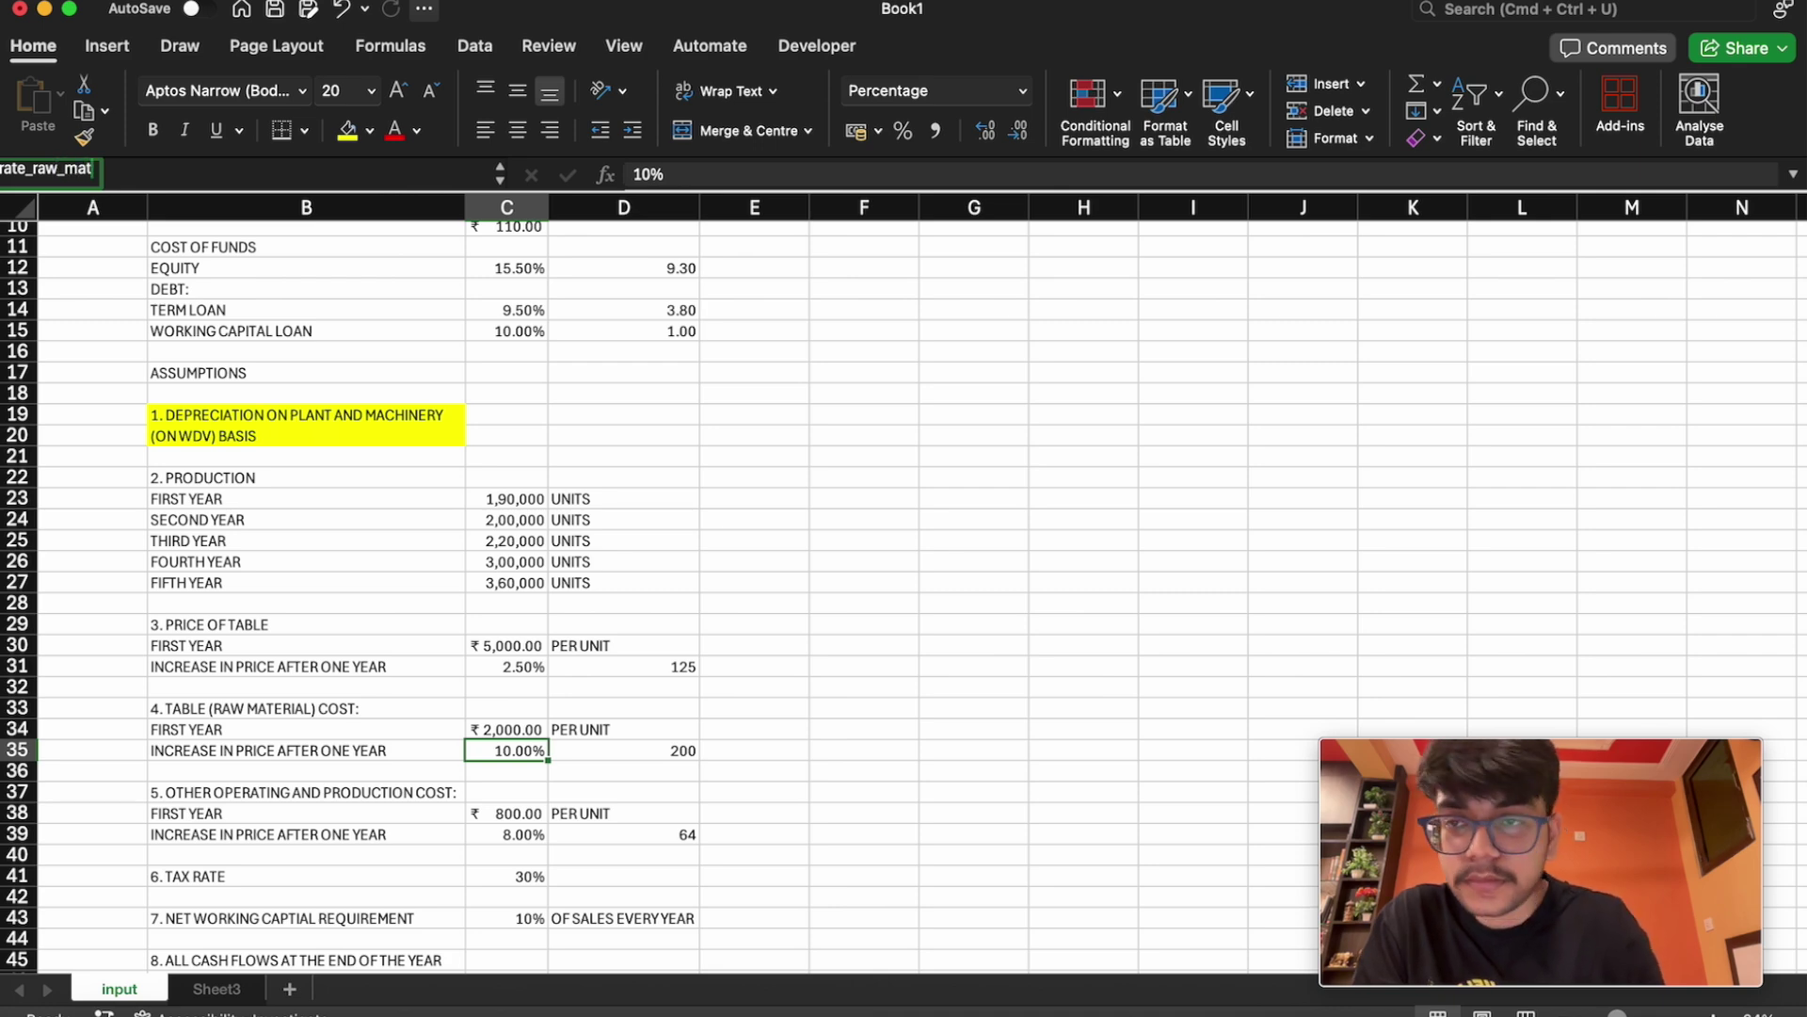
key("Return")
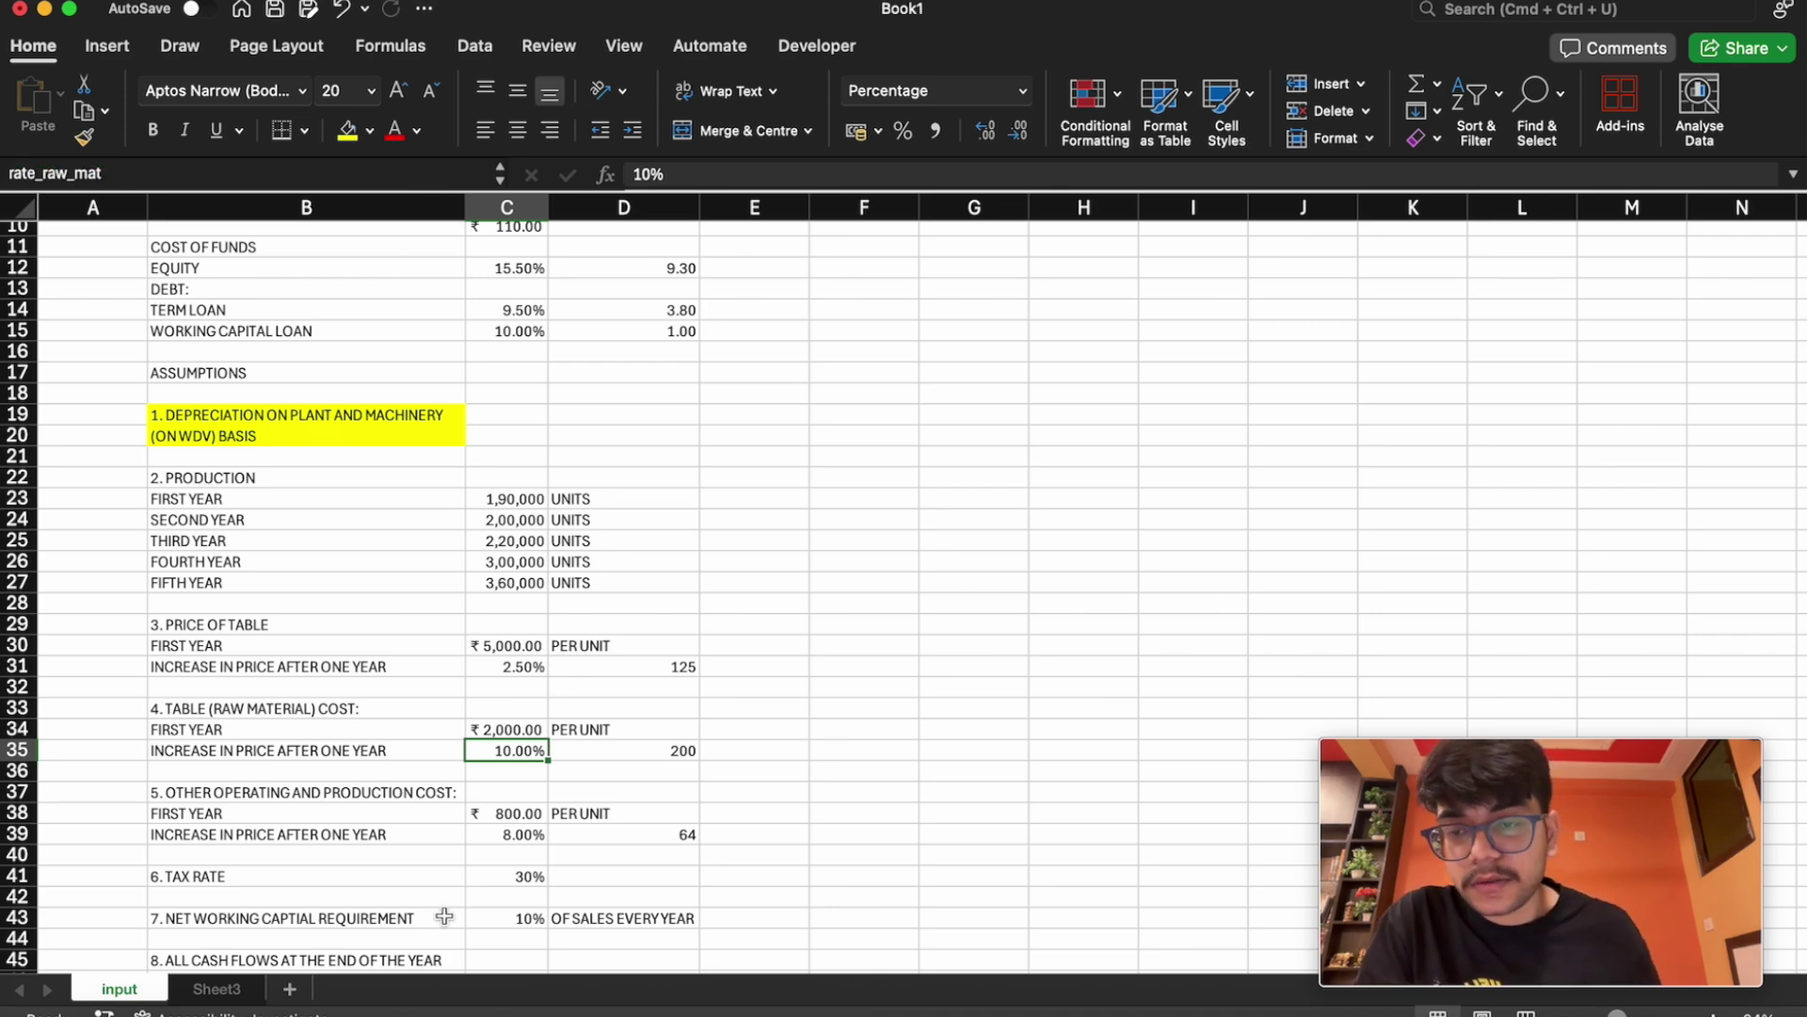
Define the name cost_operating for cell C38, the first-year other operating and production cost per unit
left_click(530, 811)
left_click(13, 171)
type("cost_debt")
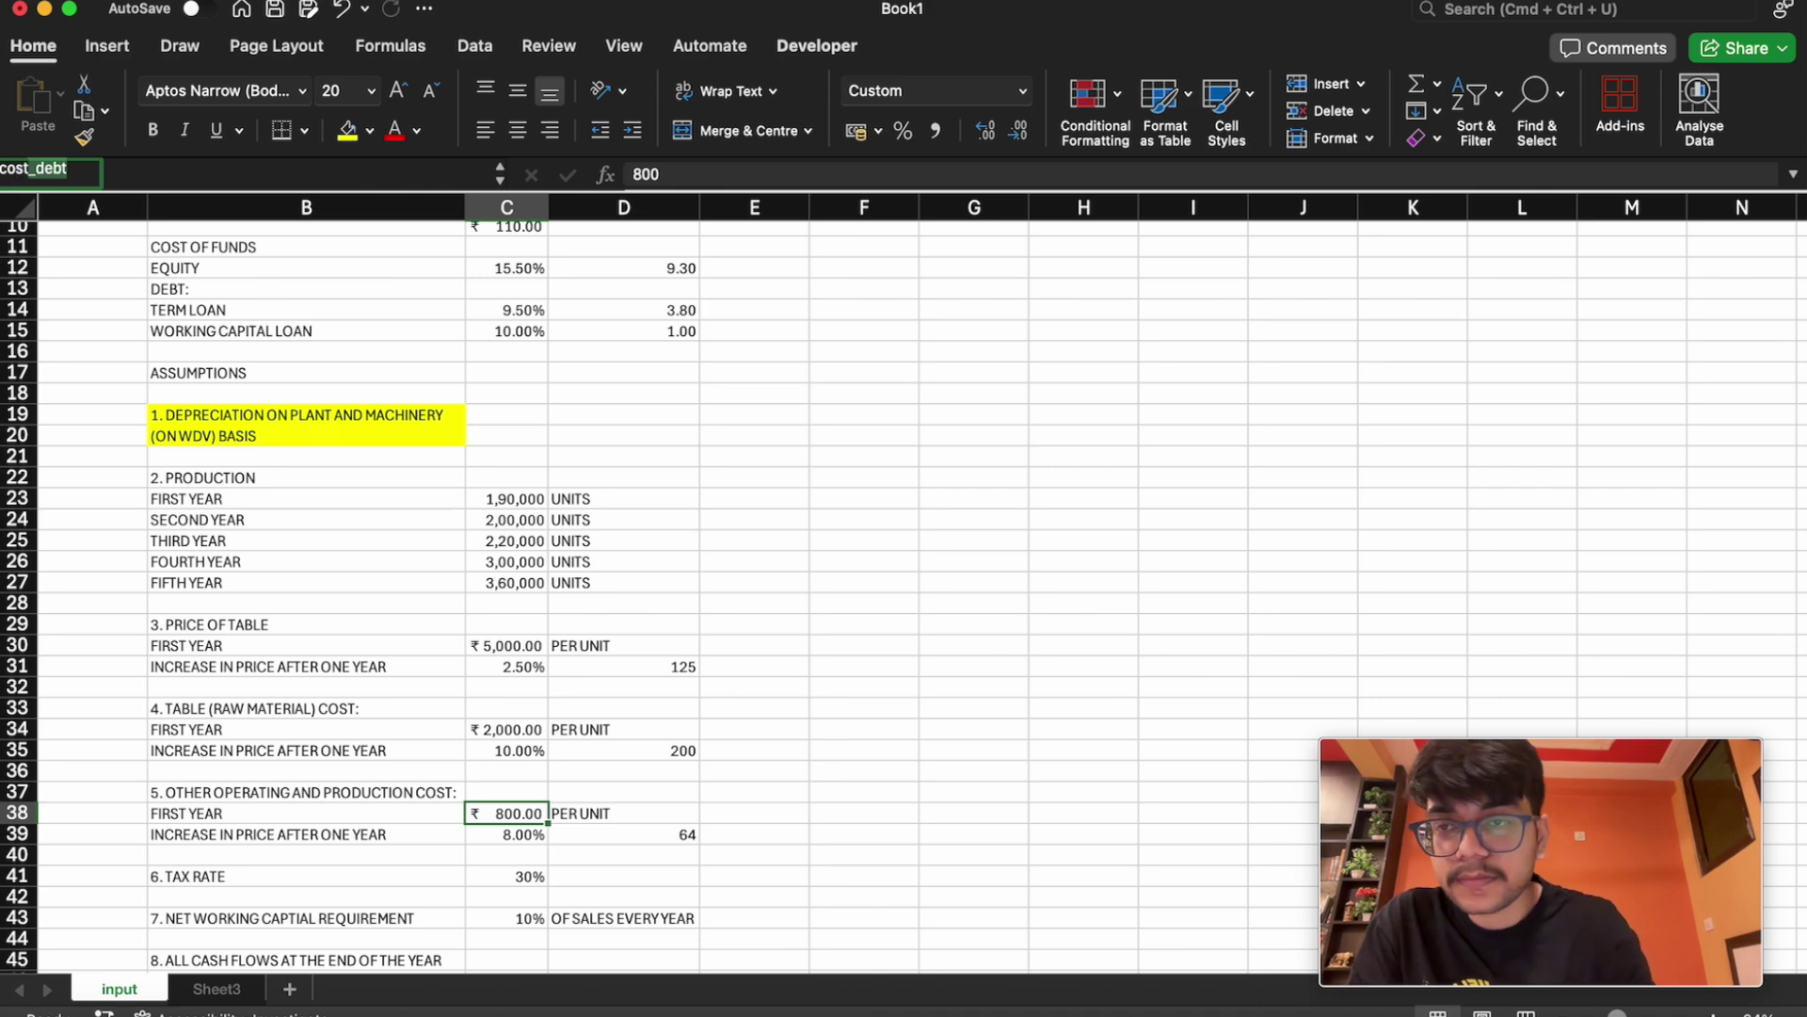
key("BackSpace")
key("BackSpace")
key("BackSpace")
key("BackSpace")
type("ope")
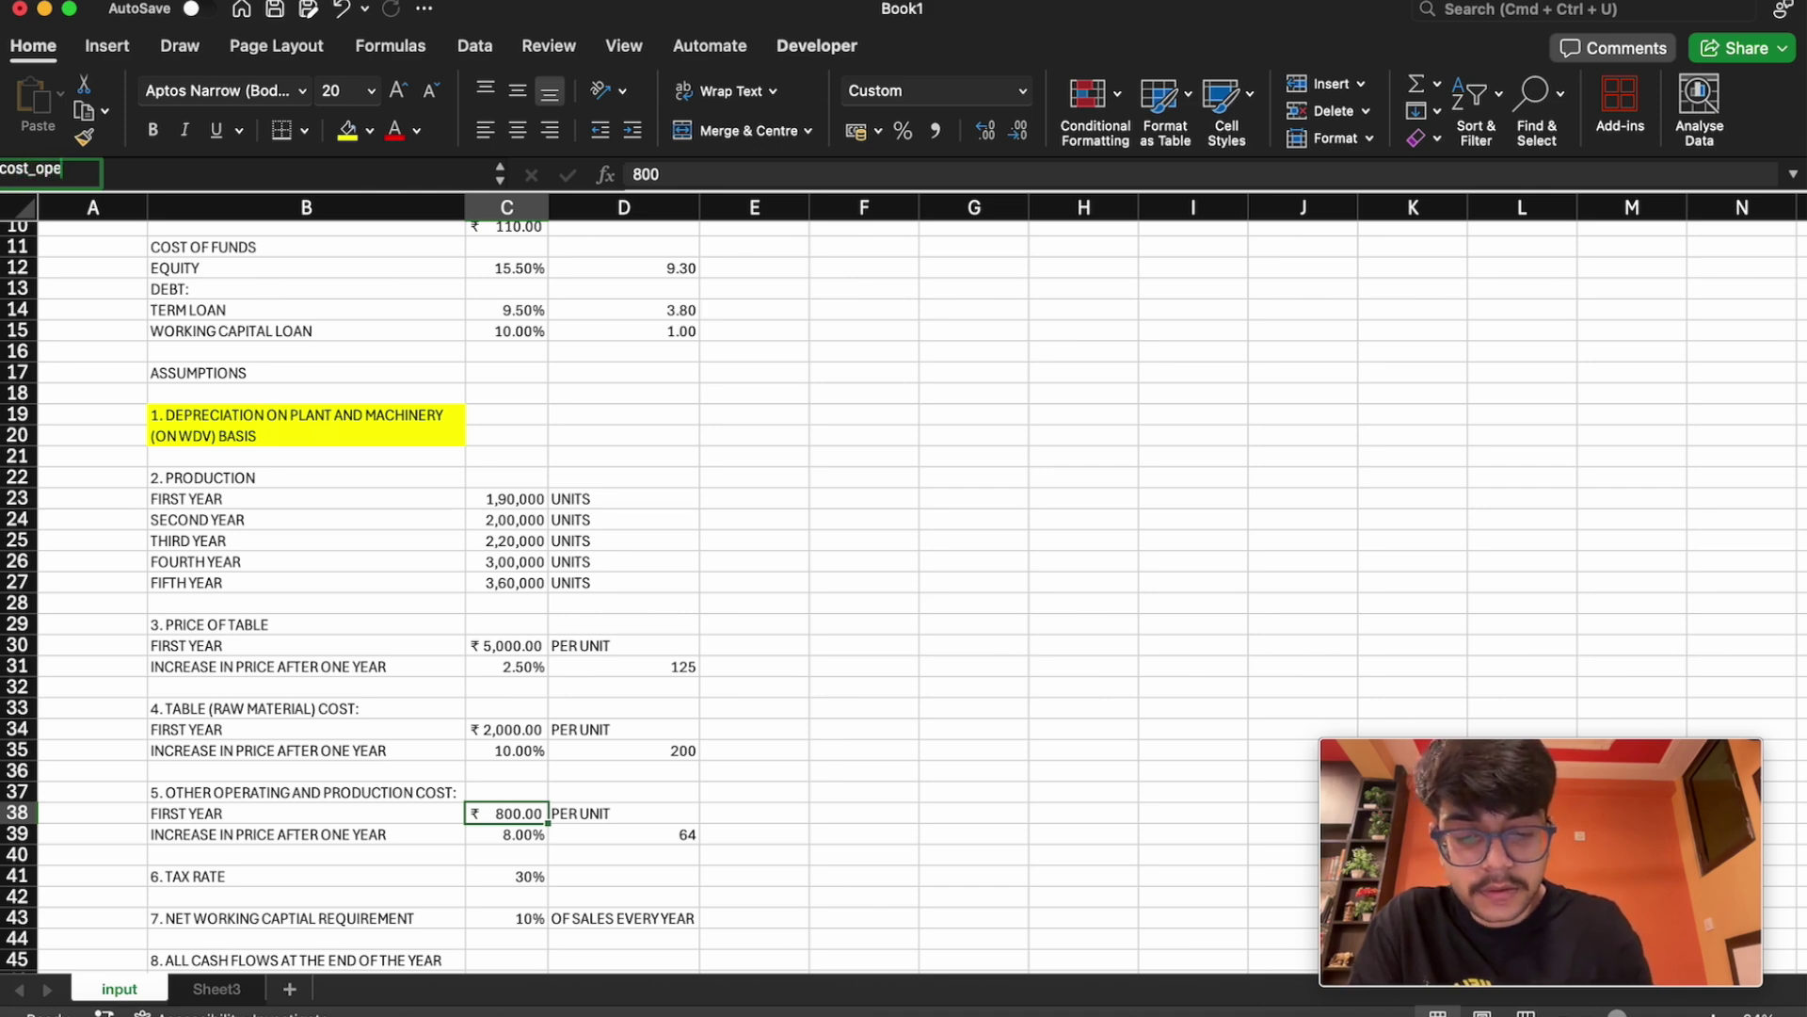
type("rating")
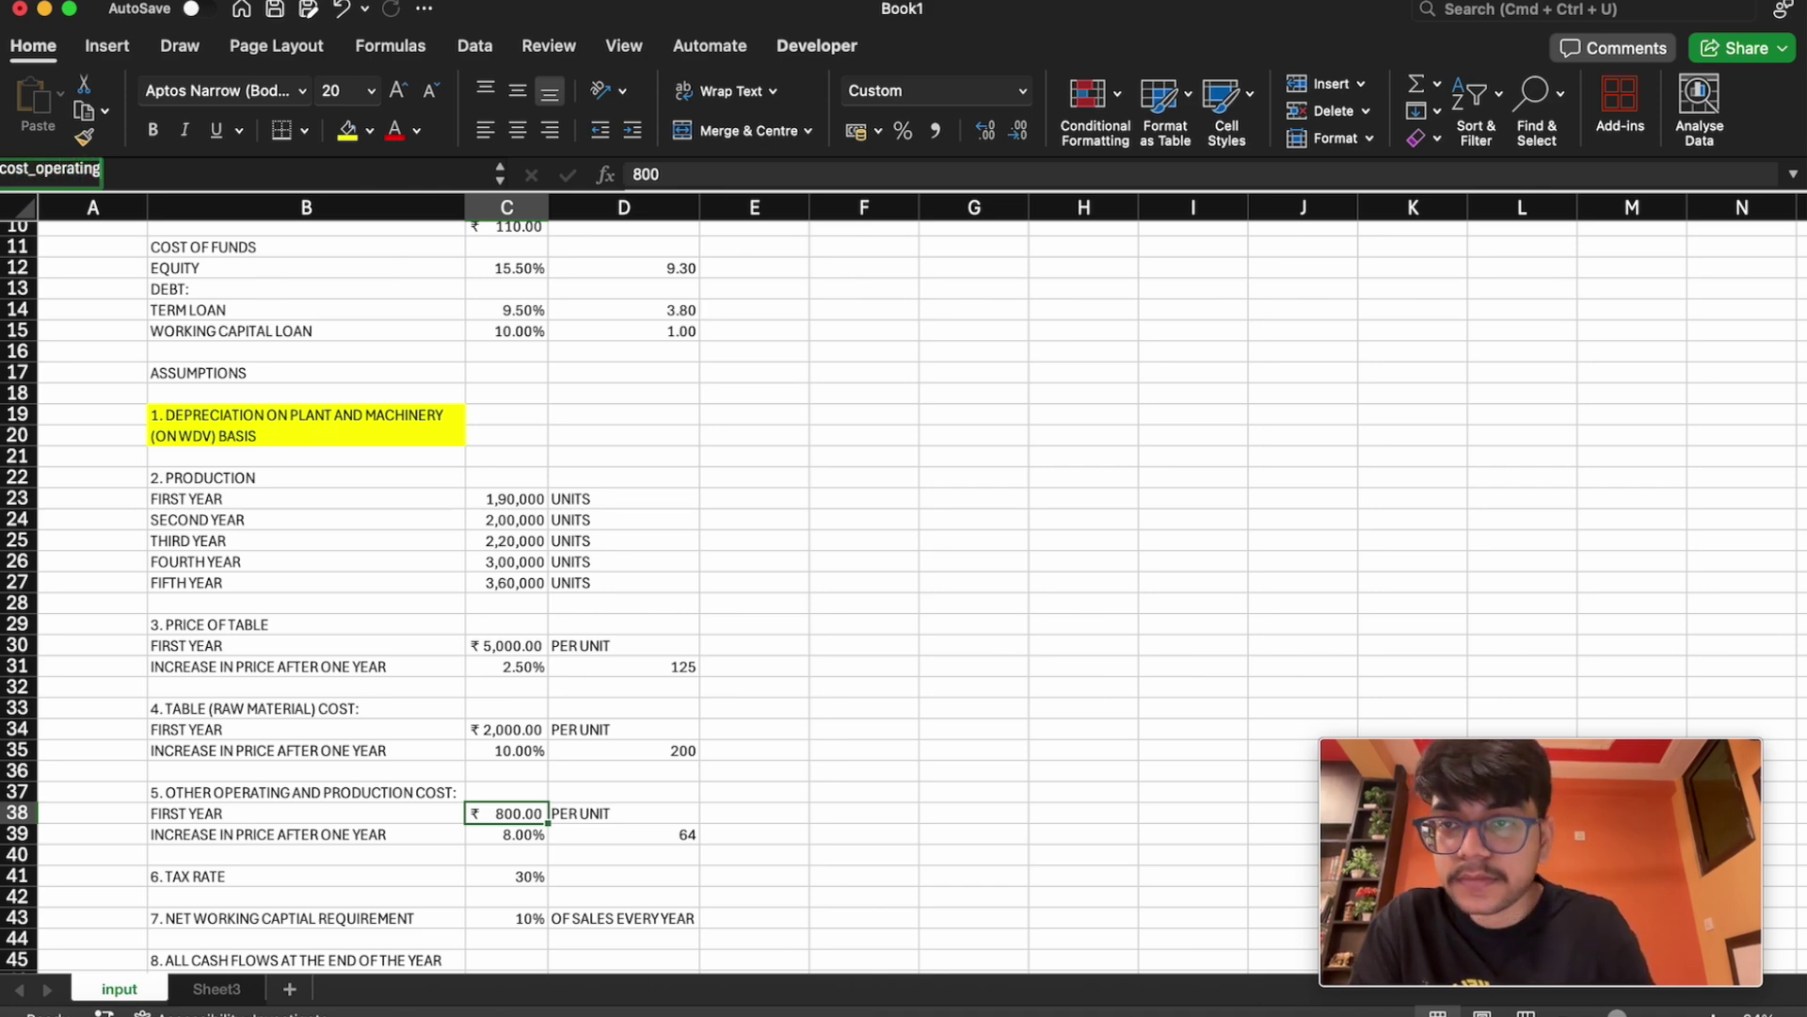
key("Return")
Define the name rate_operating_cost for cell C39, the yearly increase in other operating and production cost
left_click(527, 836)
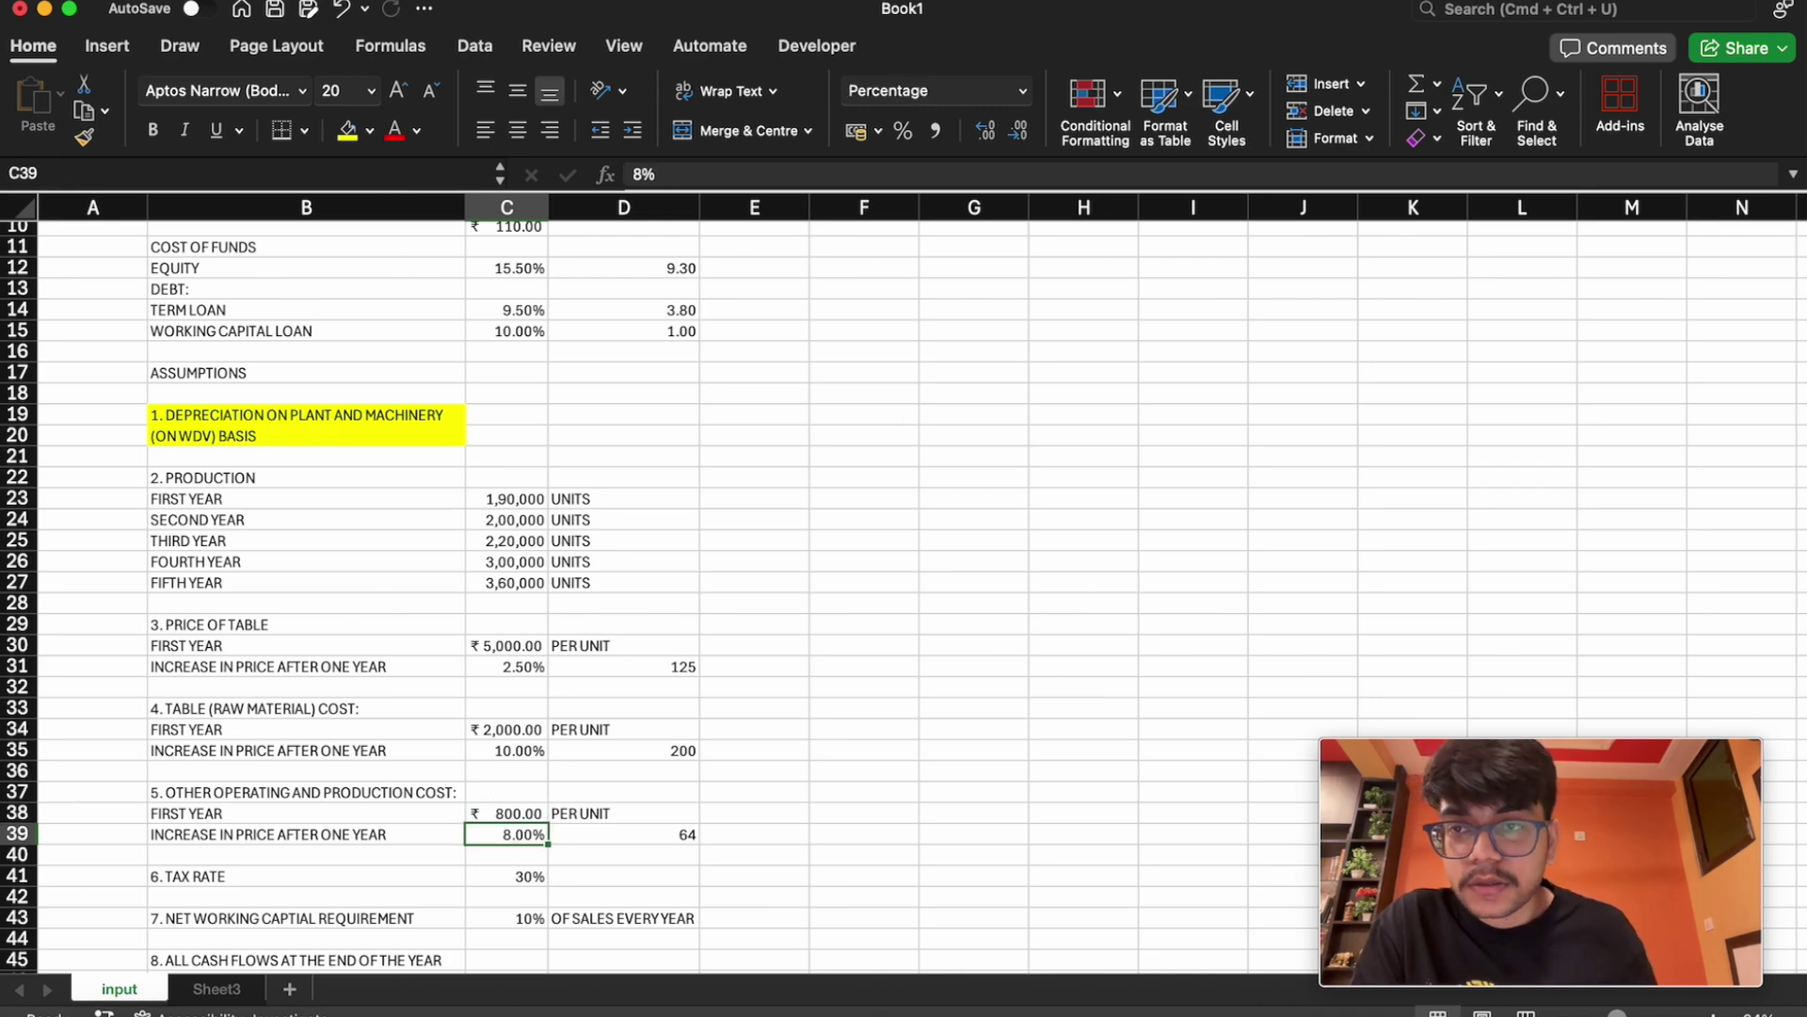
left_click(43, 177)
type("r")
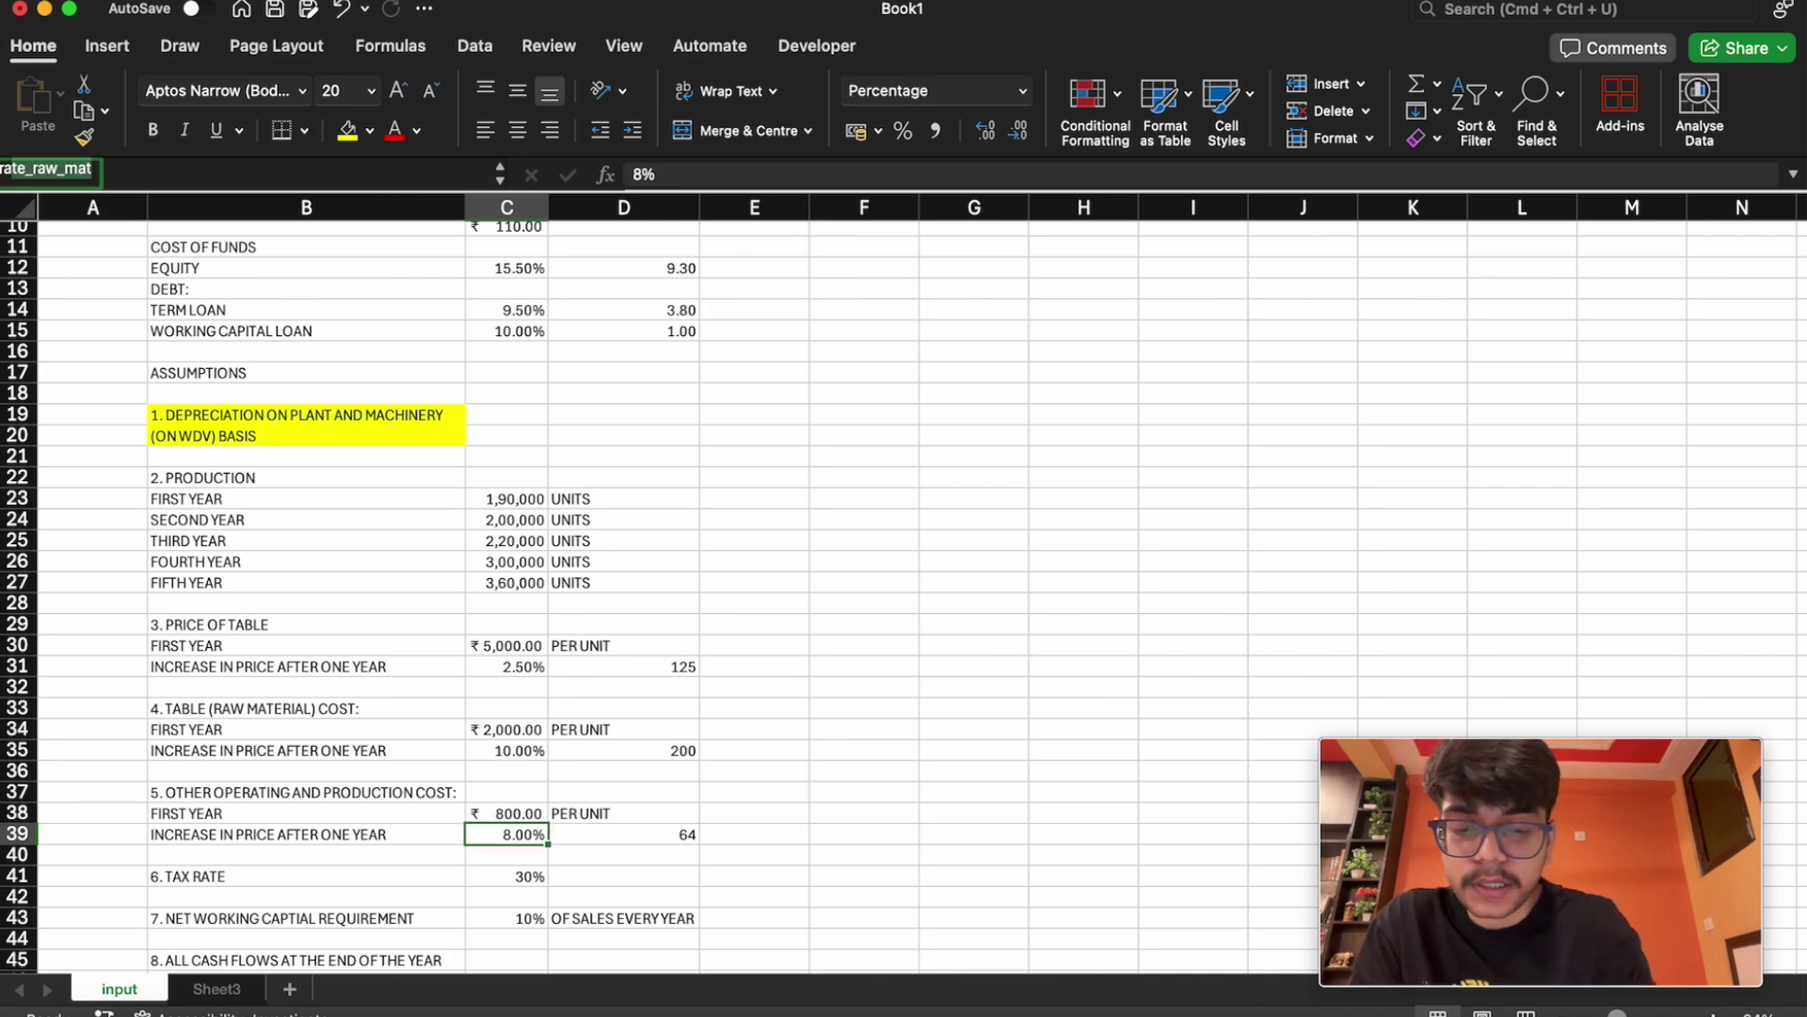
type("ate_")
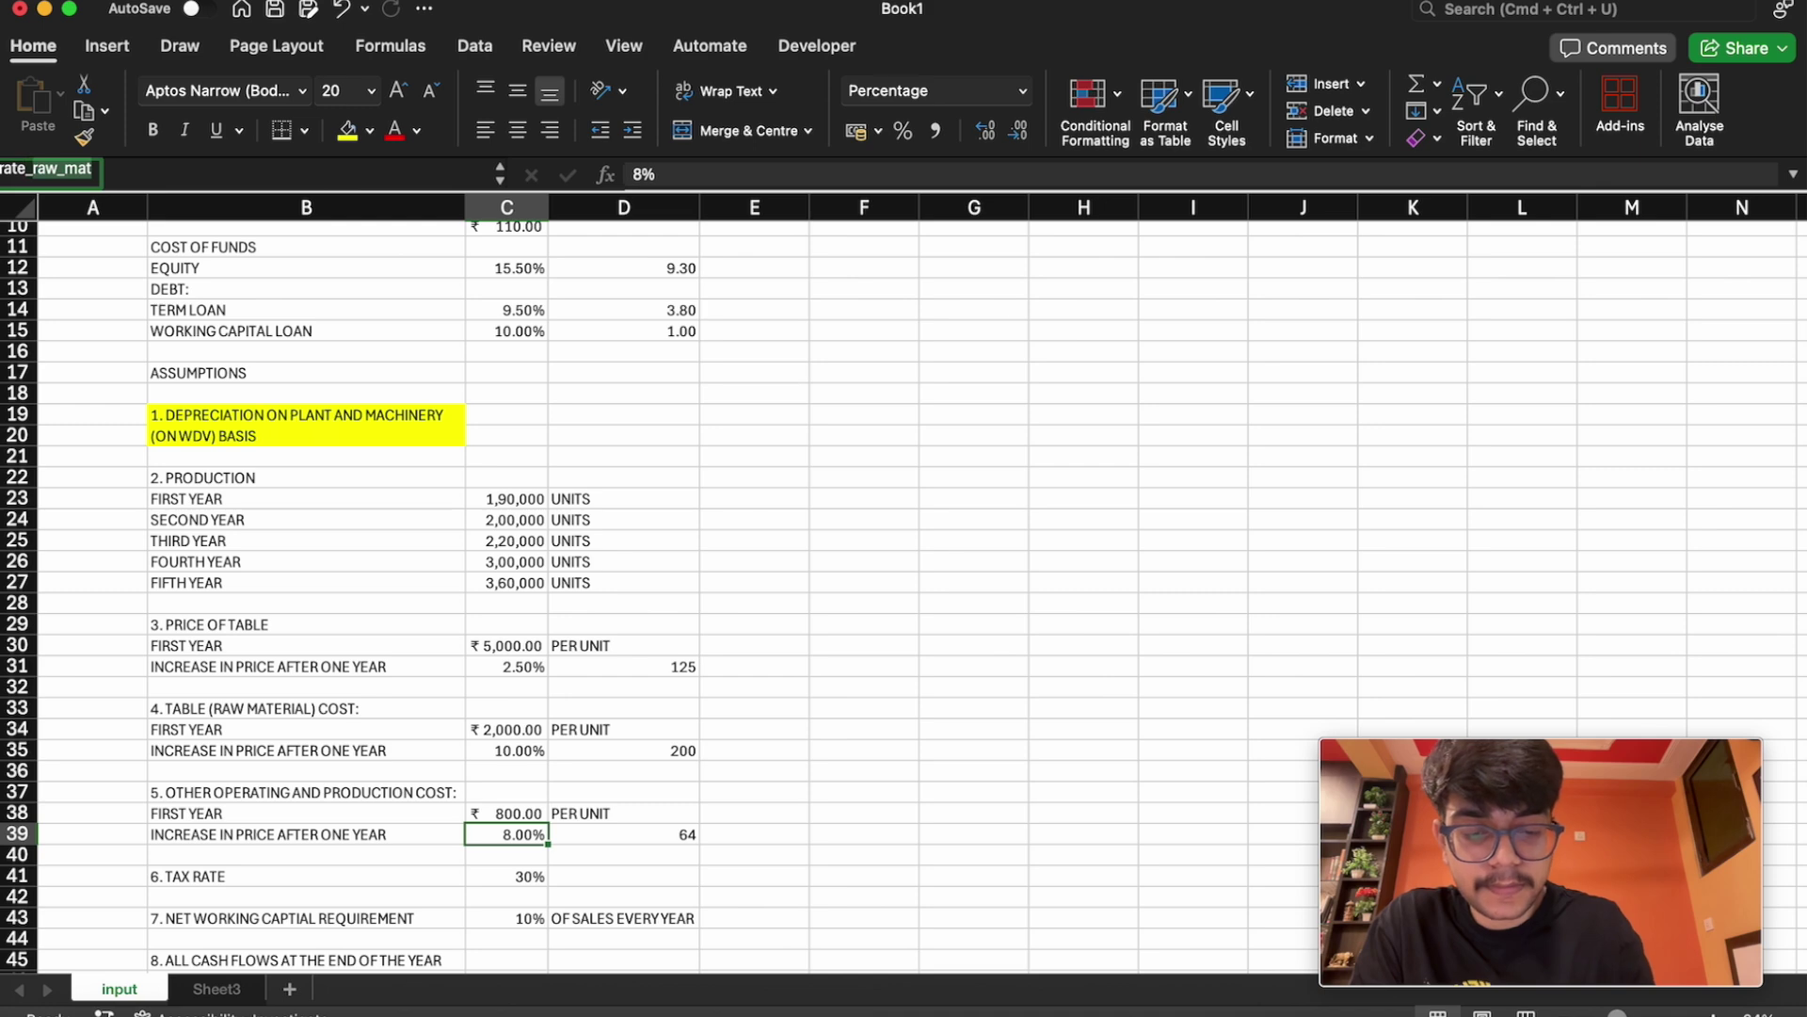
type("operating")
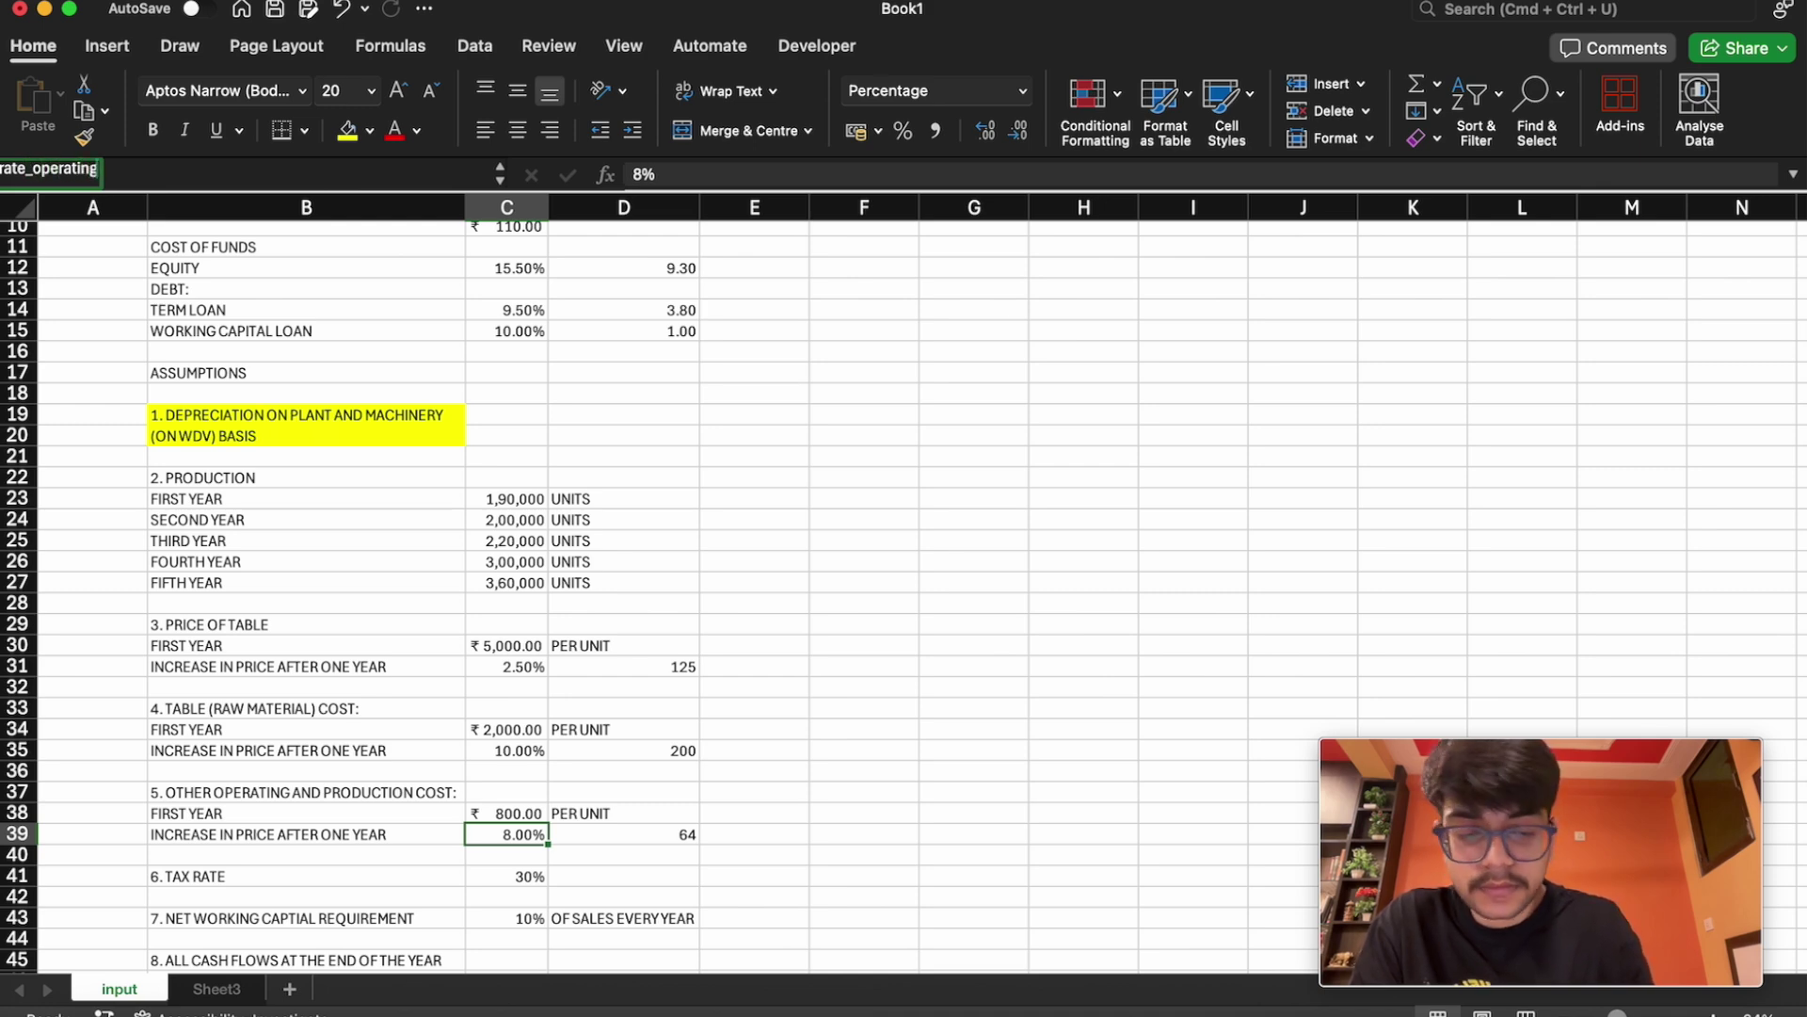
type("_cost")
key("Return")
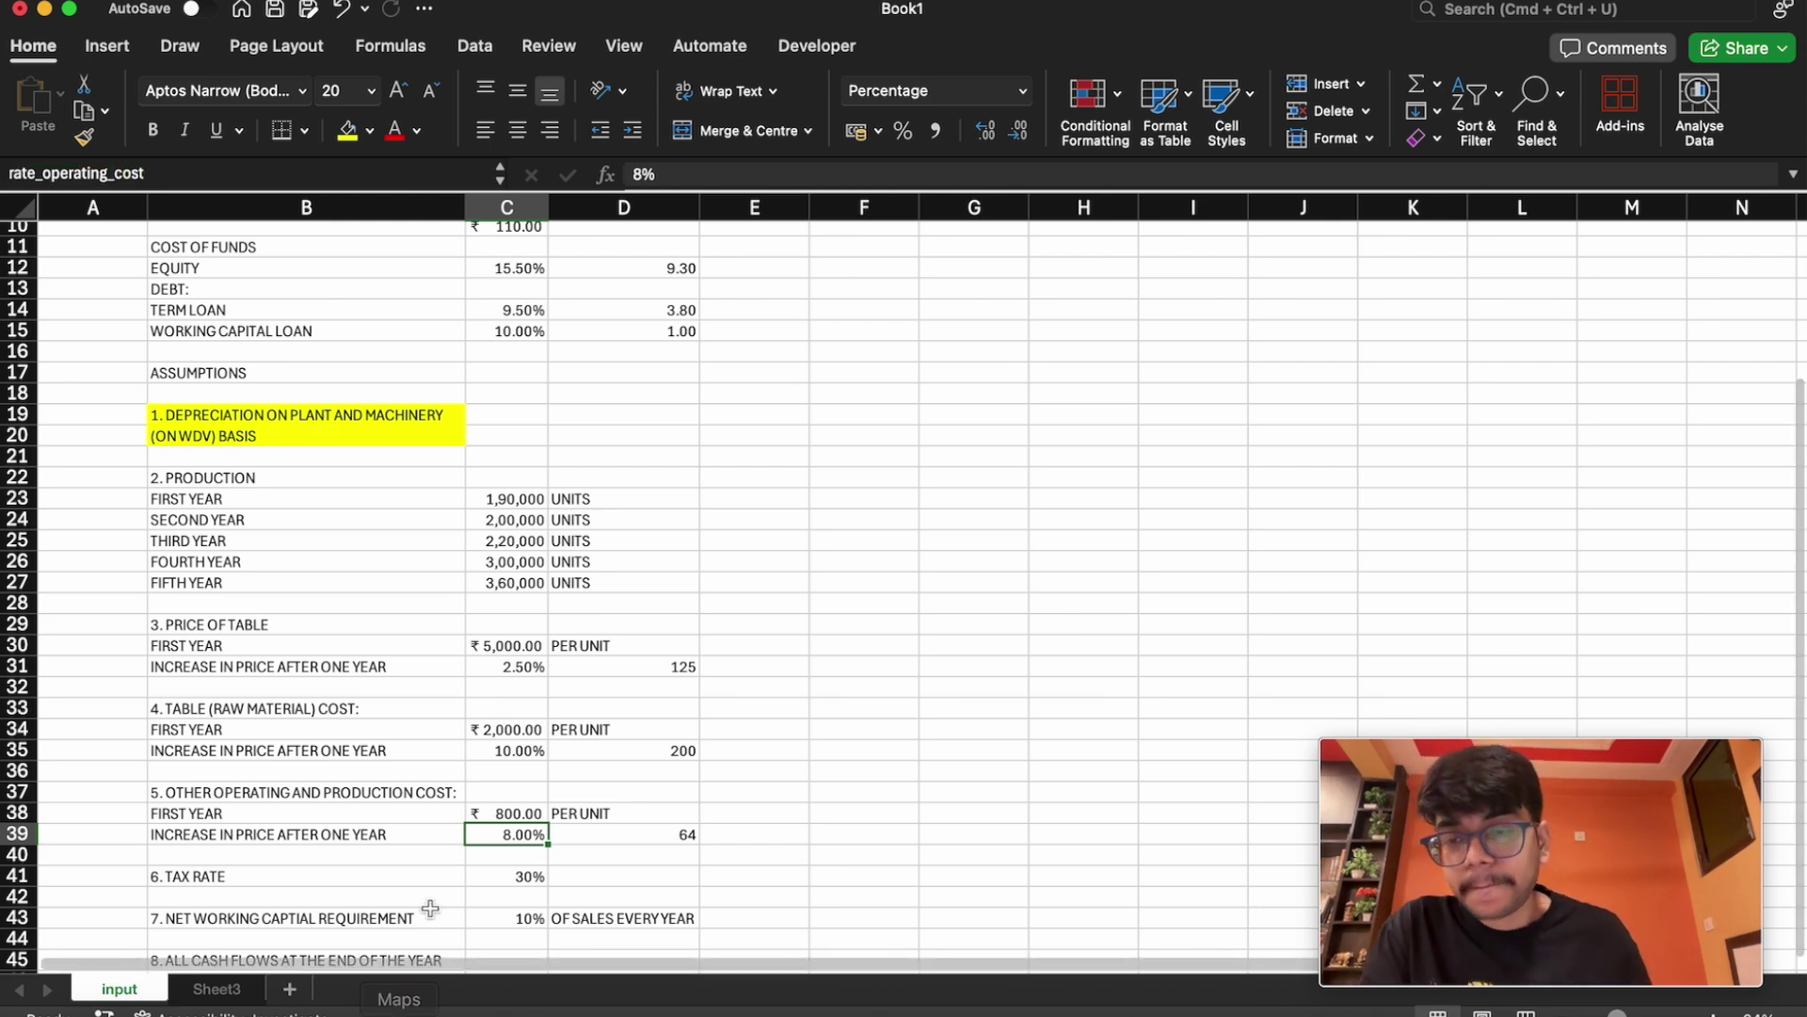
Define the name tax_rate for cell C41, the tax rate
left_click(497, 880)
left_click(63, 172)
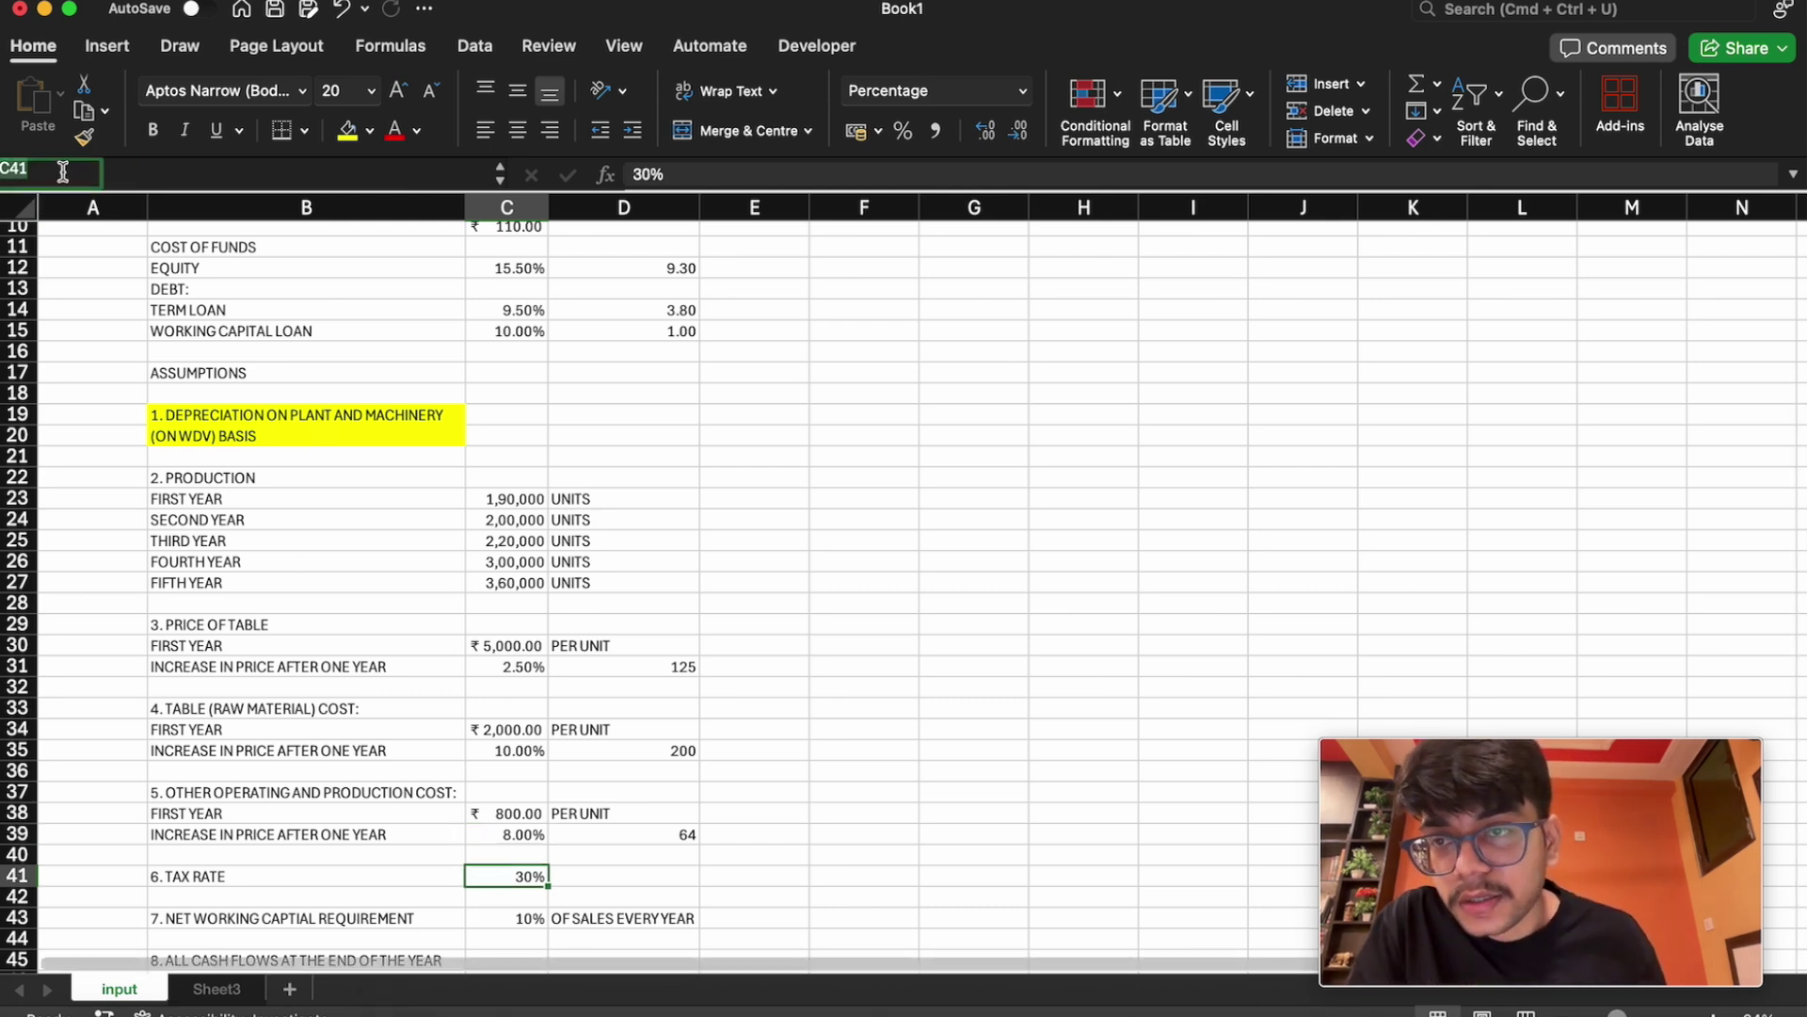
type("tax")
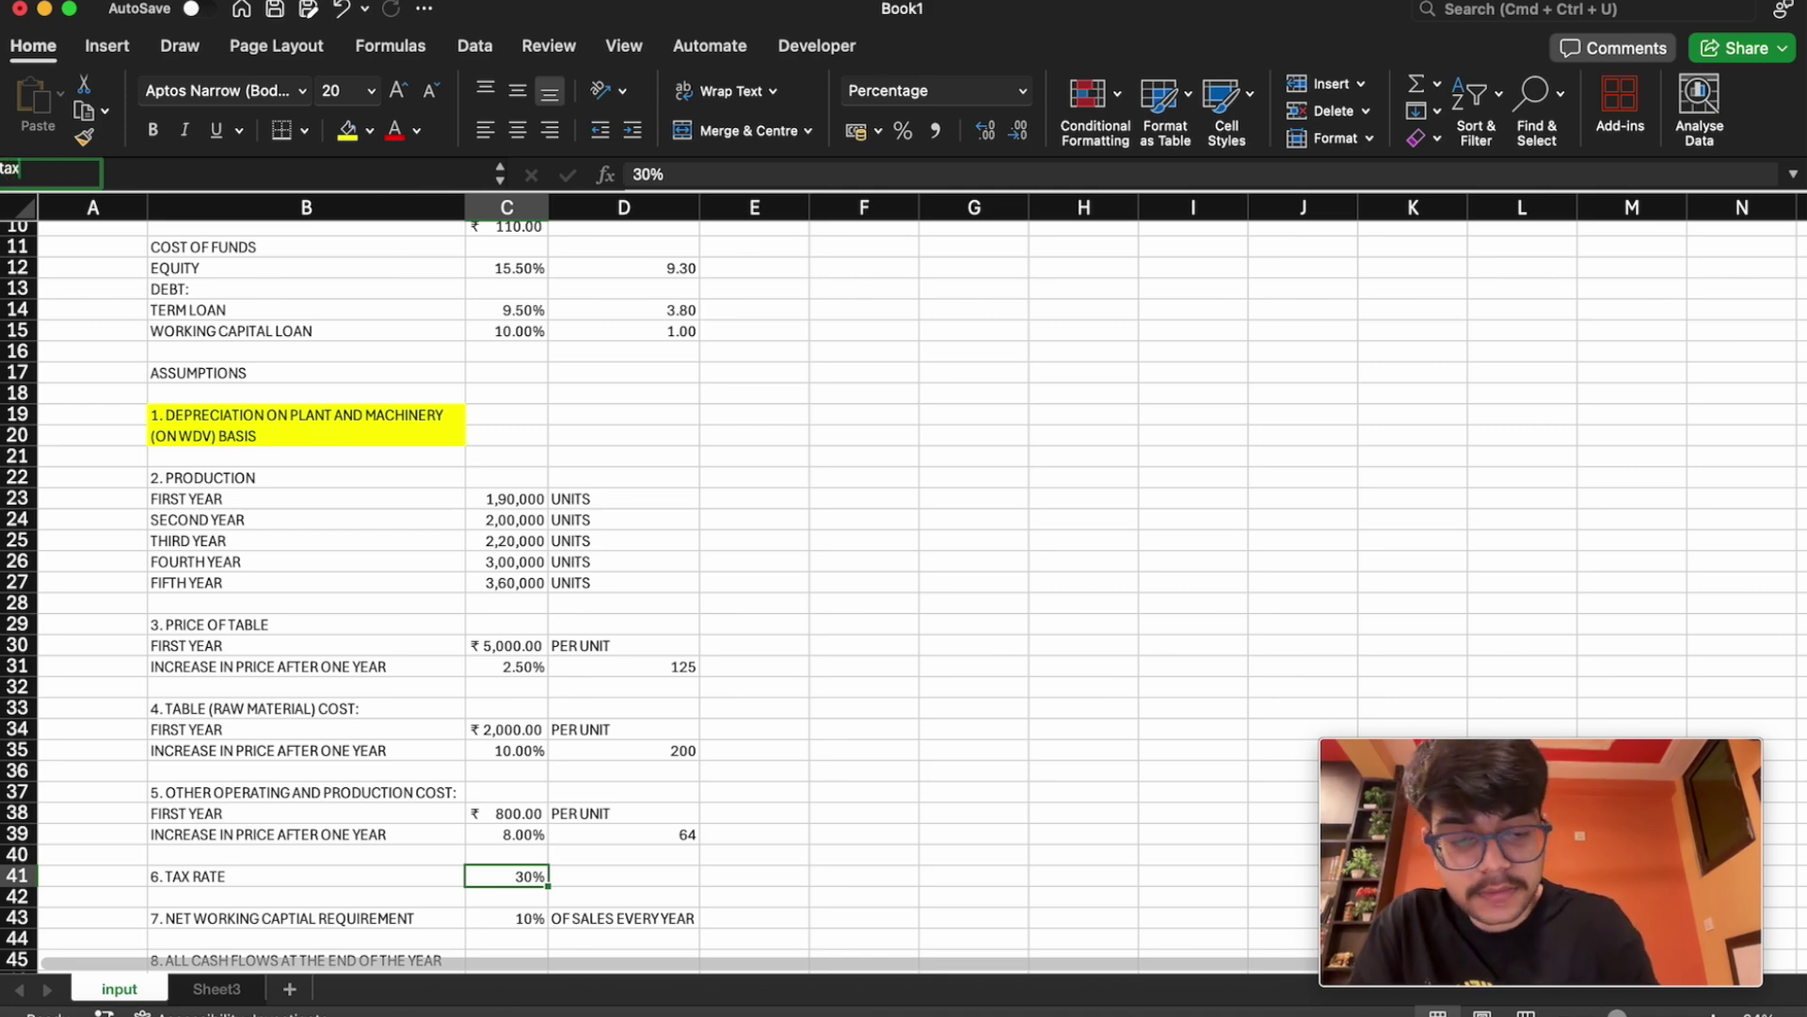
type("_rate")
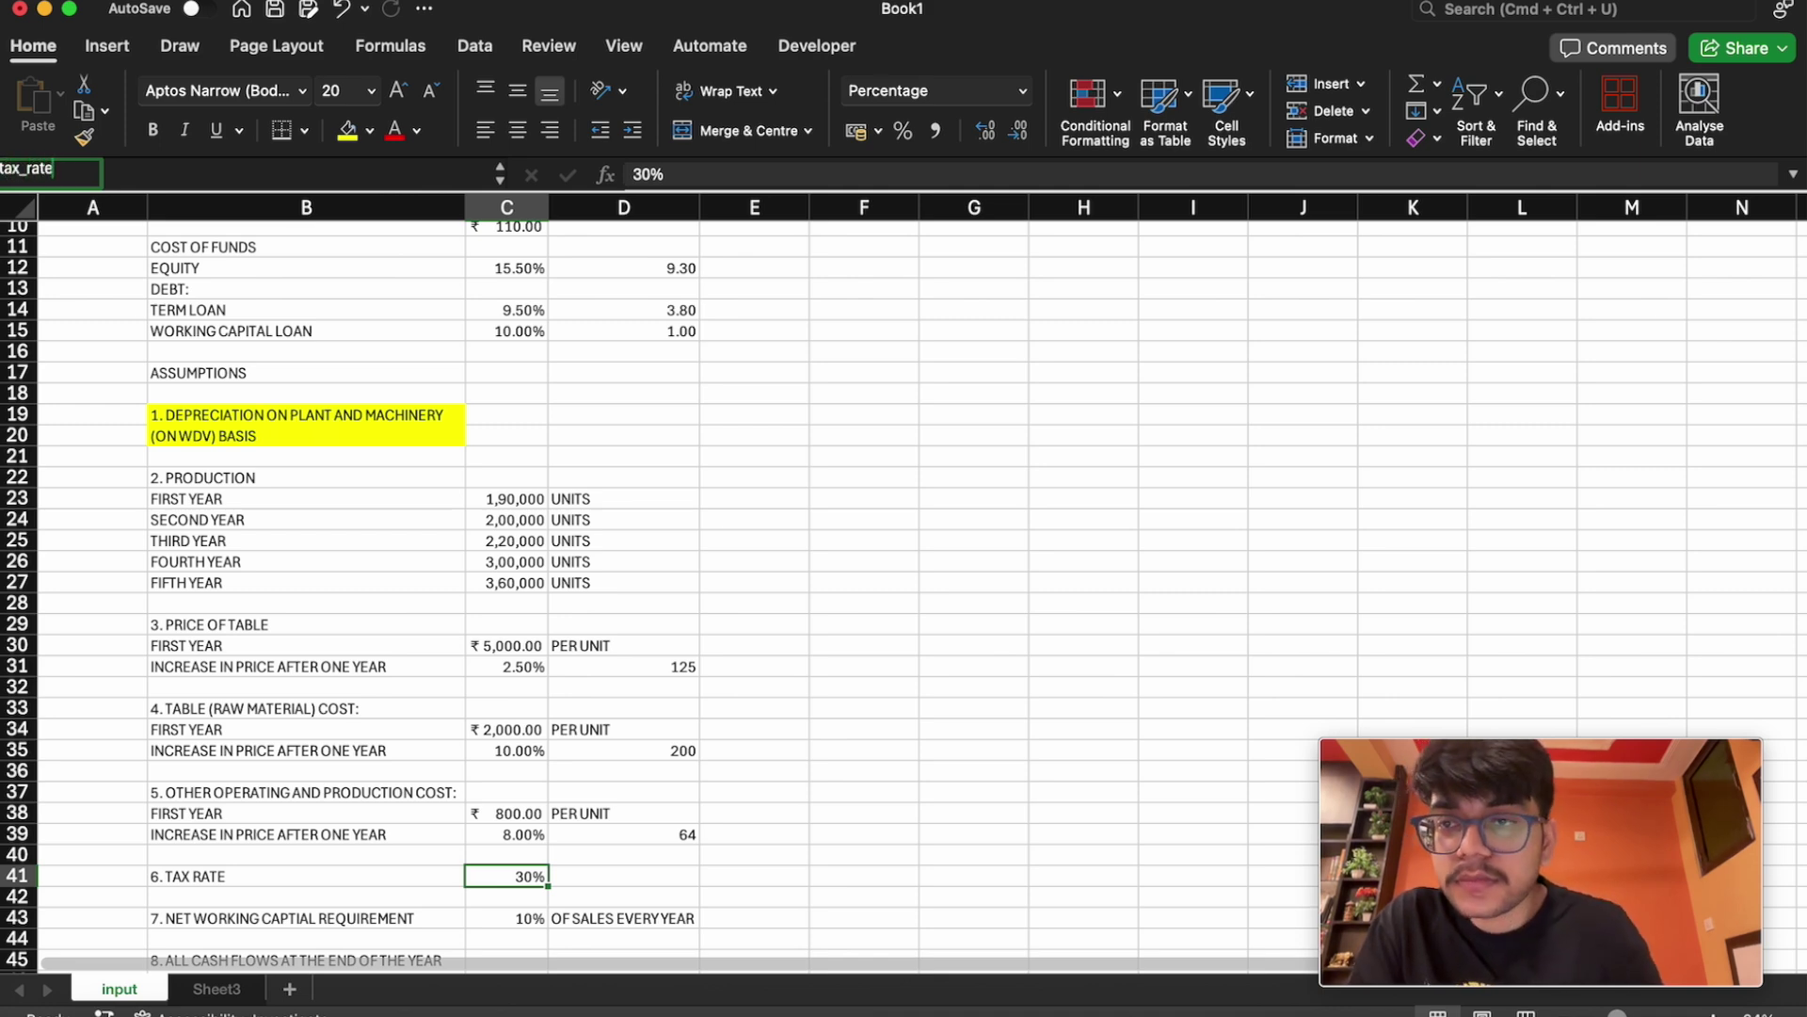
key("Return")
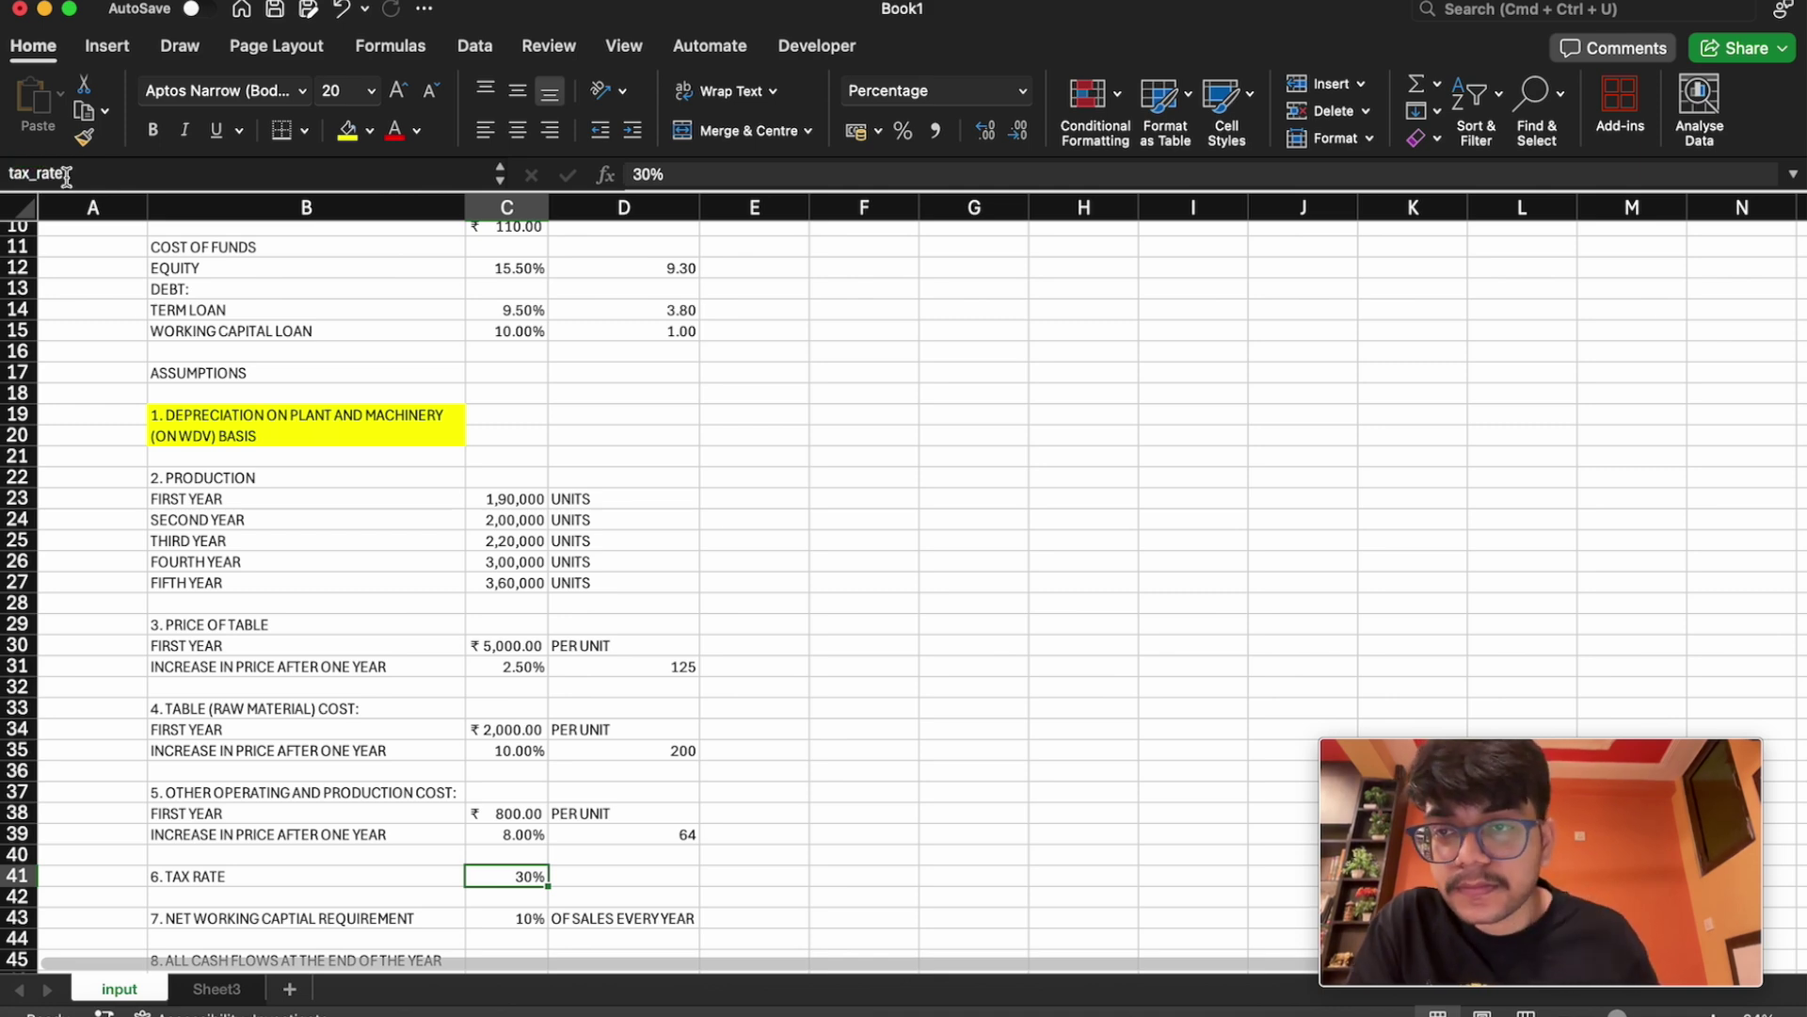
Highlight the net working capital requirement row, cells B43 to D43, with a yellow fill
left_click(496, 911)
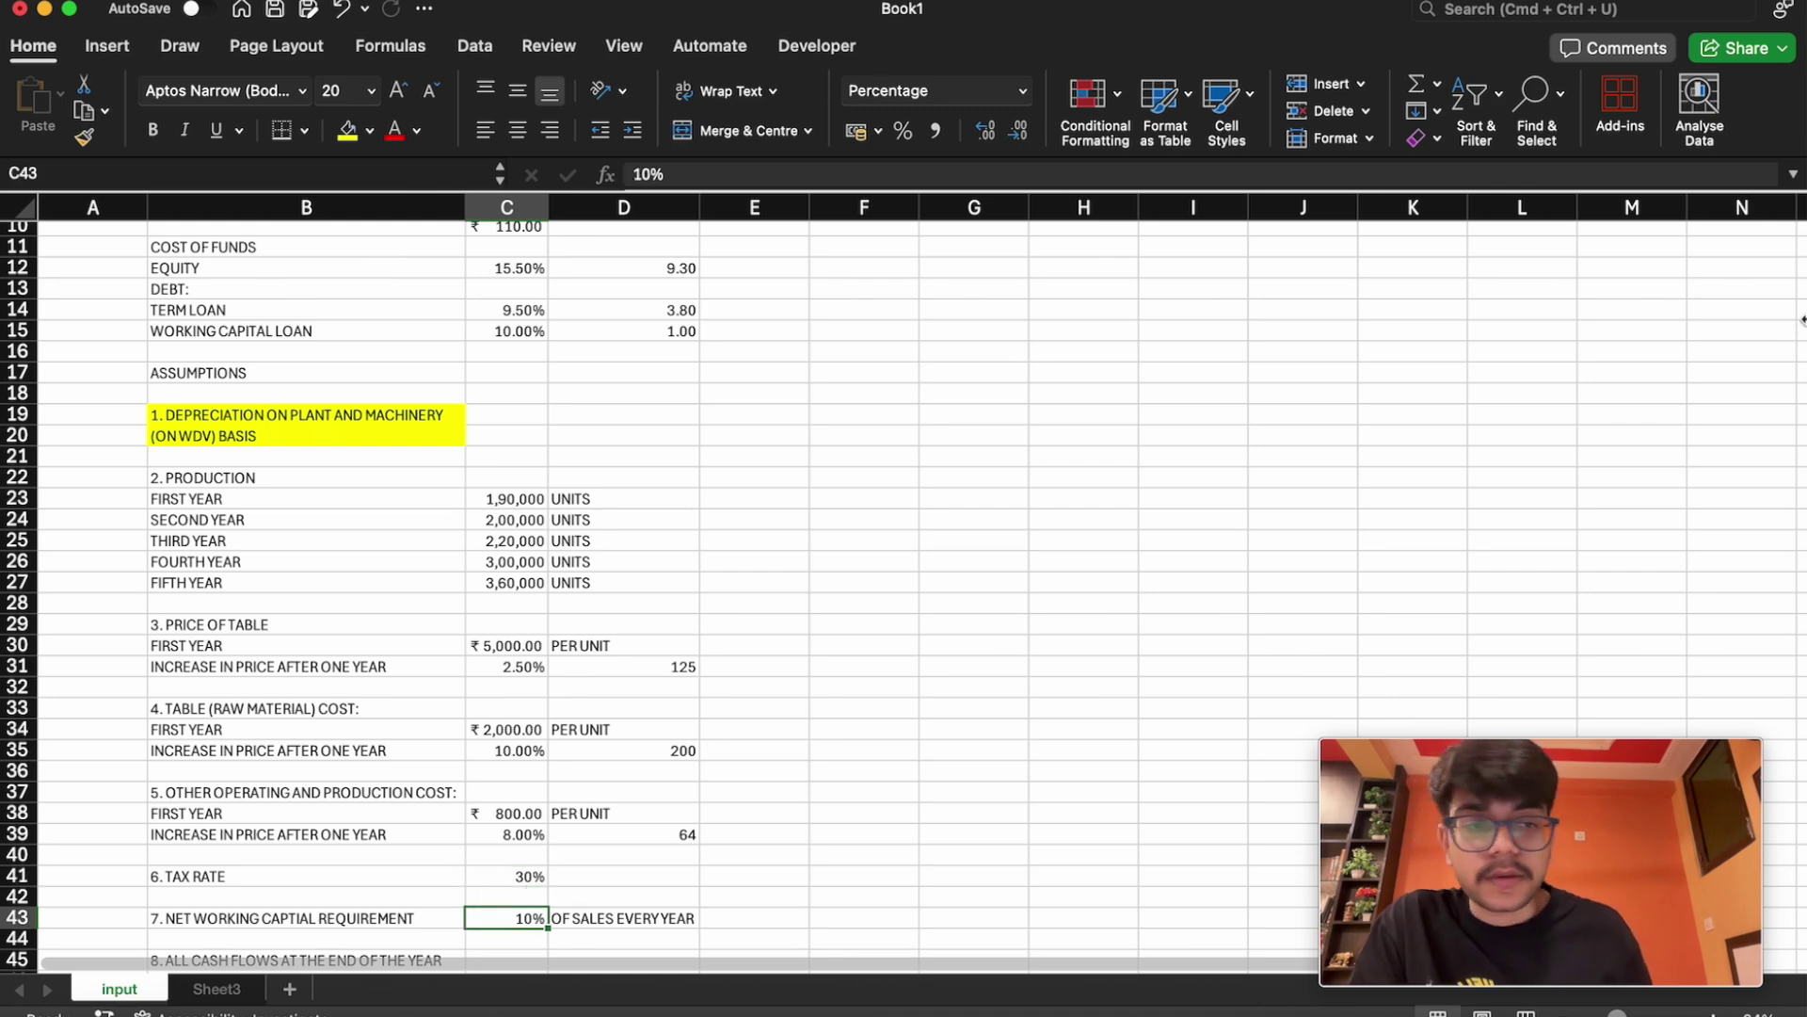
scroll(1803, 439, "down", 1)
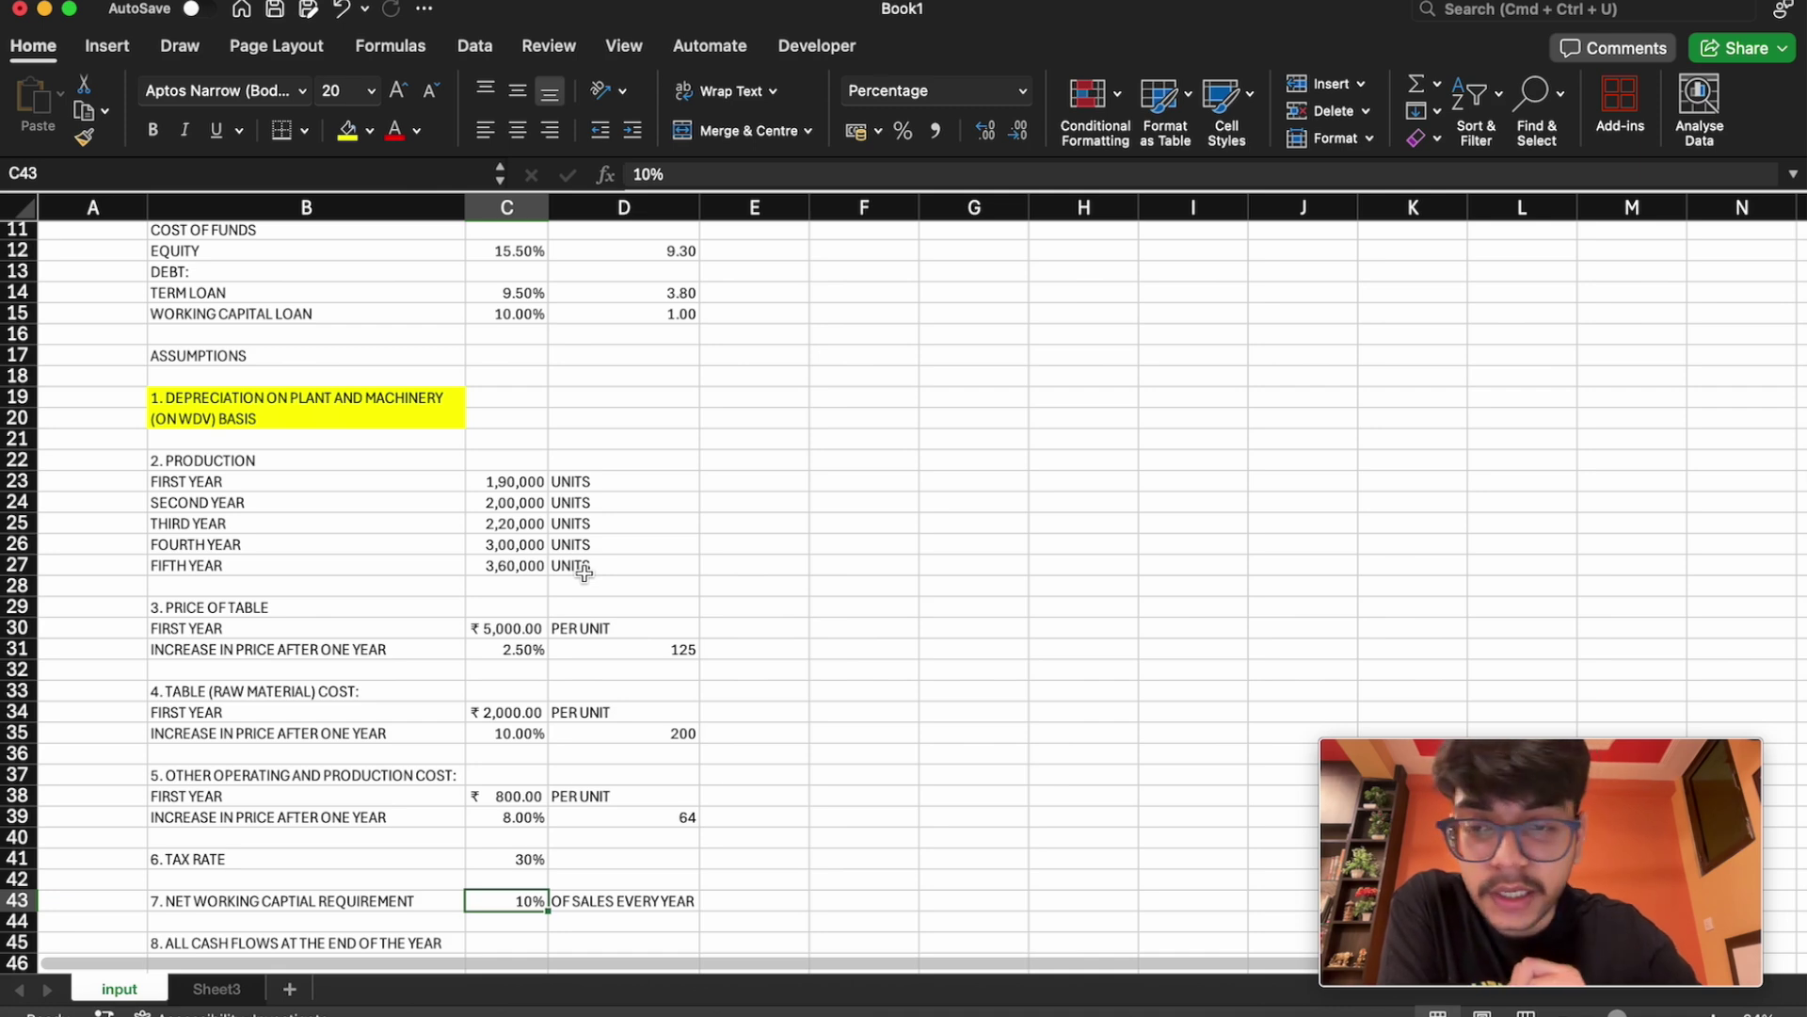
left_click_drag(160, 904, 602, 901)
left_click(344, 133)
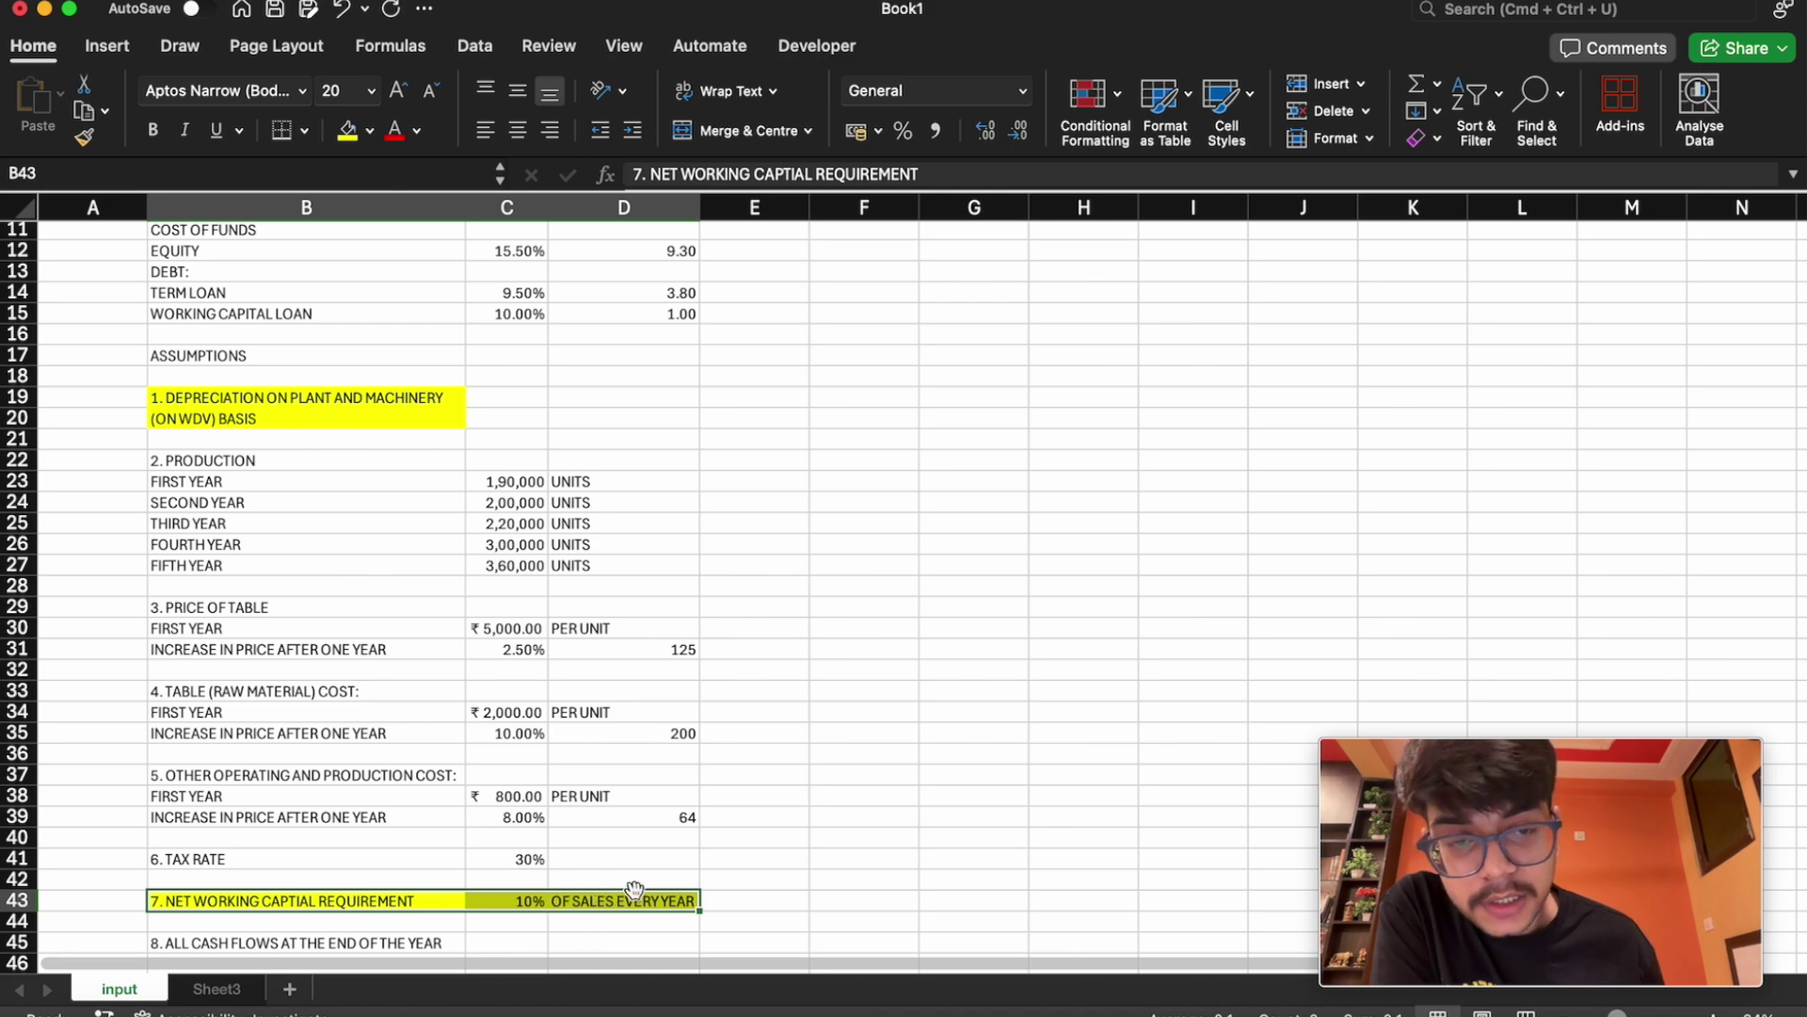
Define the name NET_WORKING_CAPTIAL_REQUIREMENT for cell B43, reusing the cell's label text without its number and with underscores for spaces
left_click(524, 897)
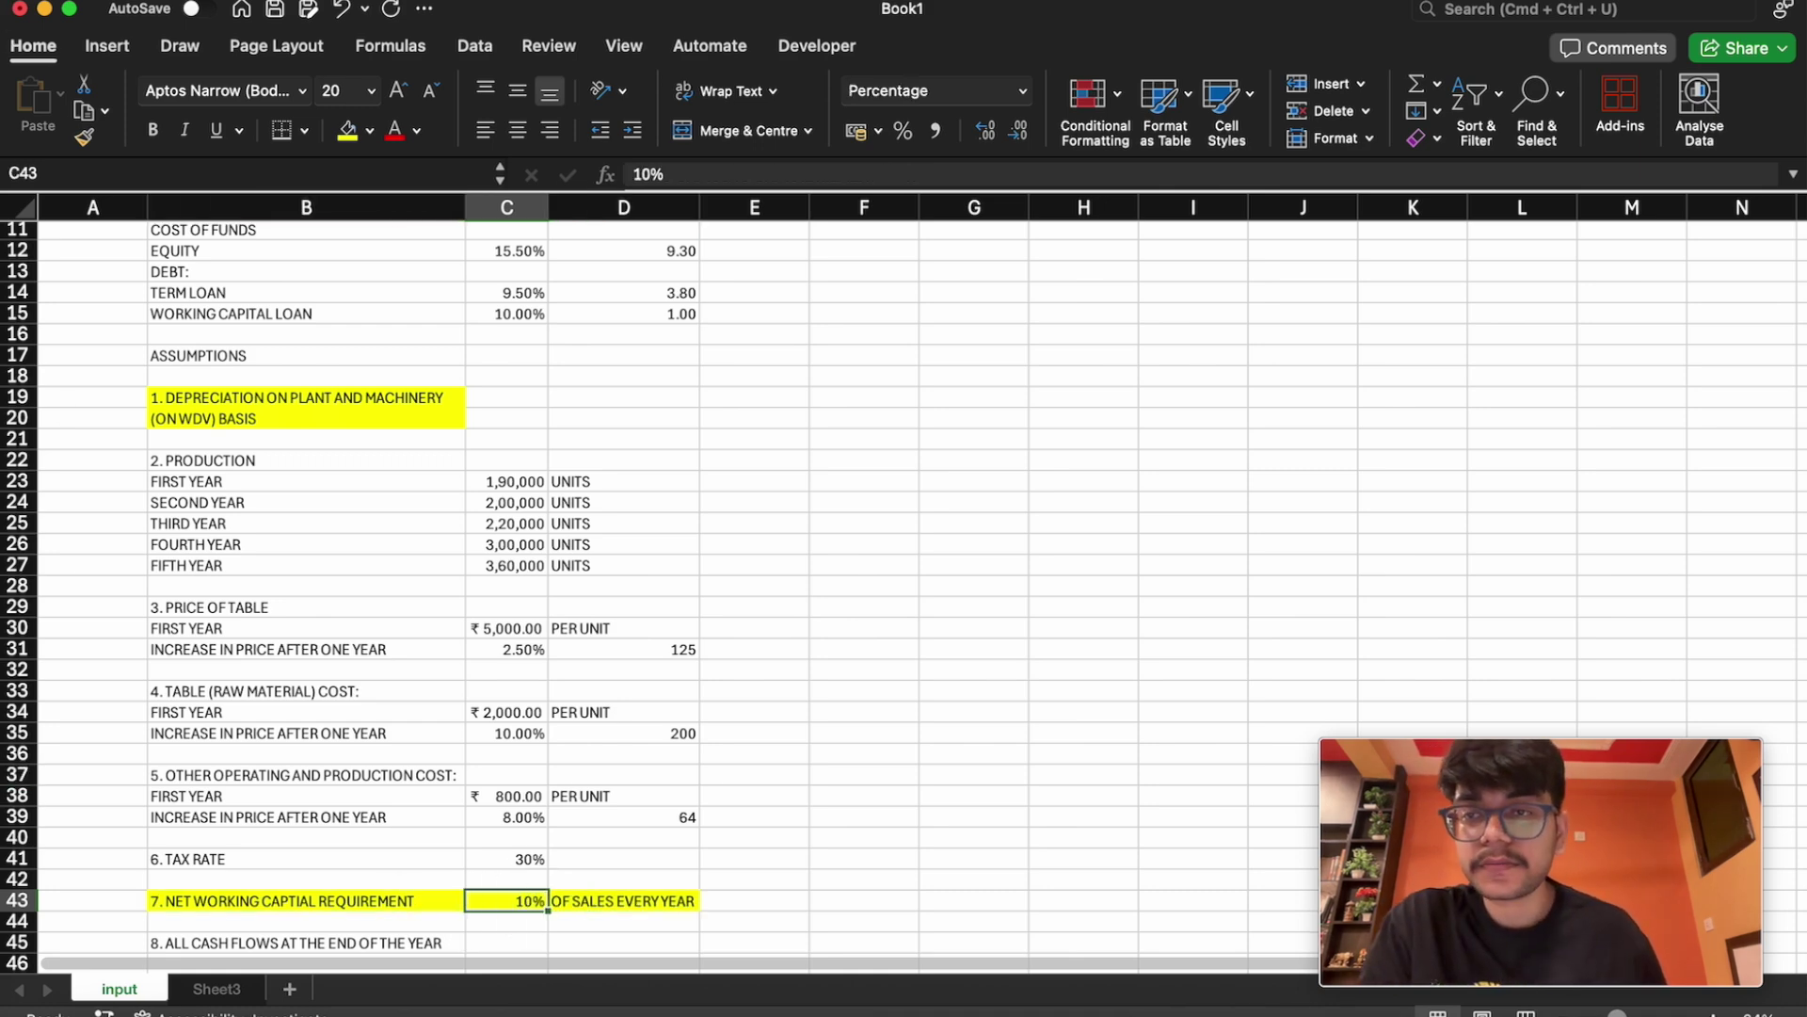
left_click(60, 170)
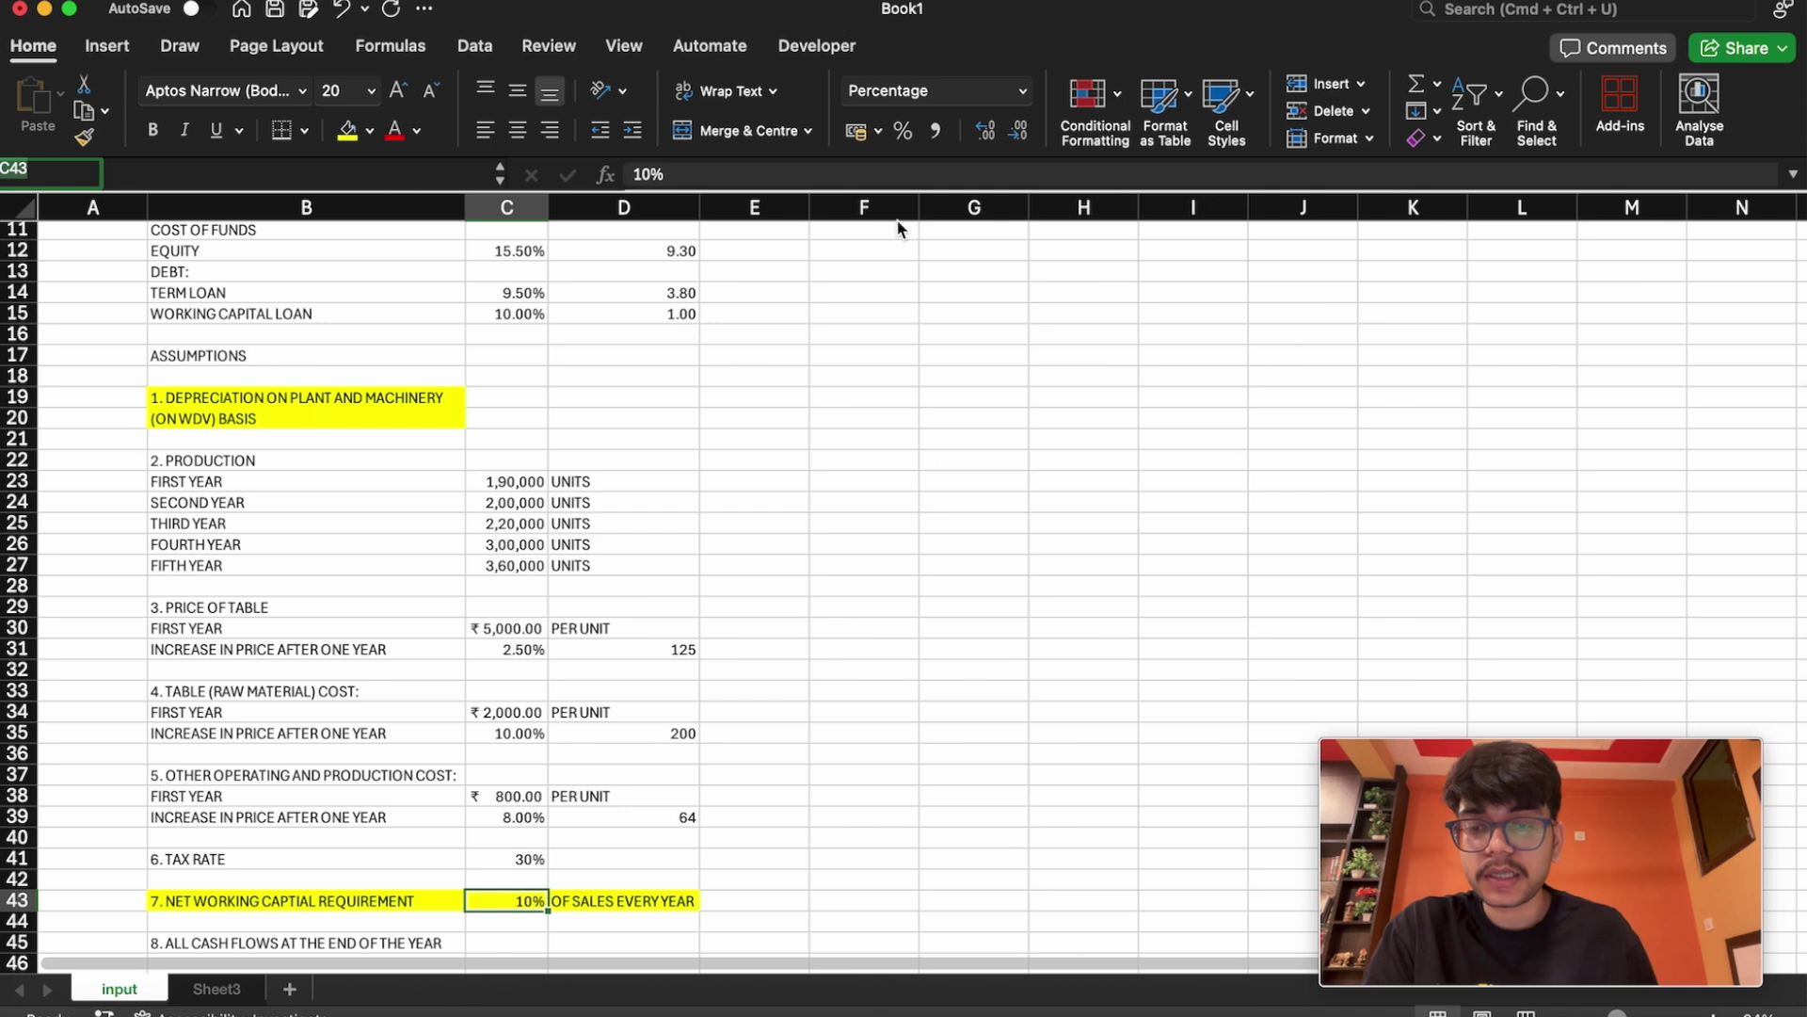
left_click(334, 900)
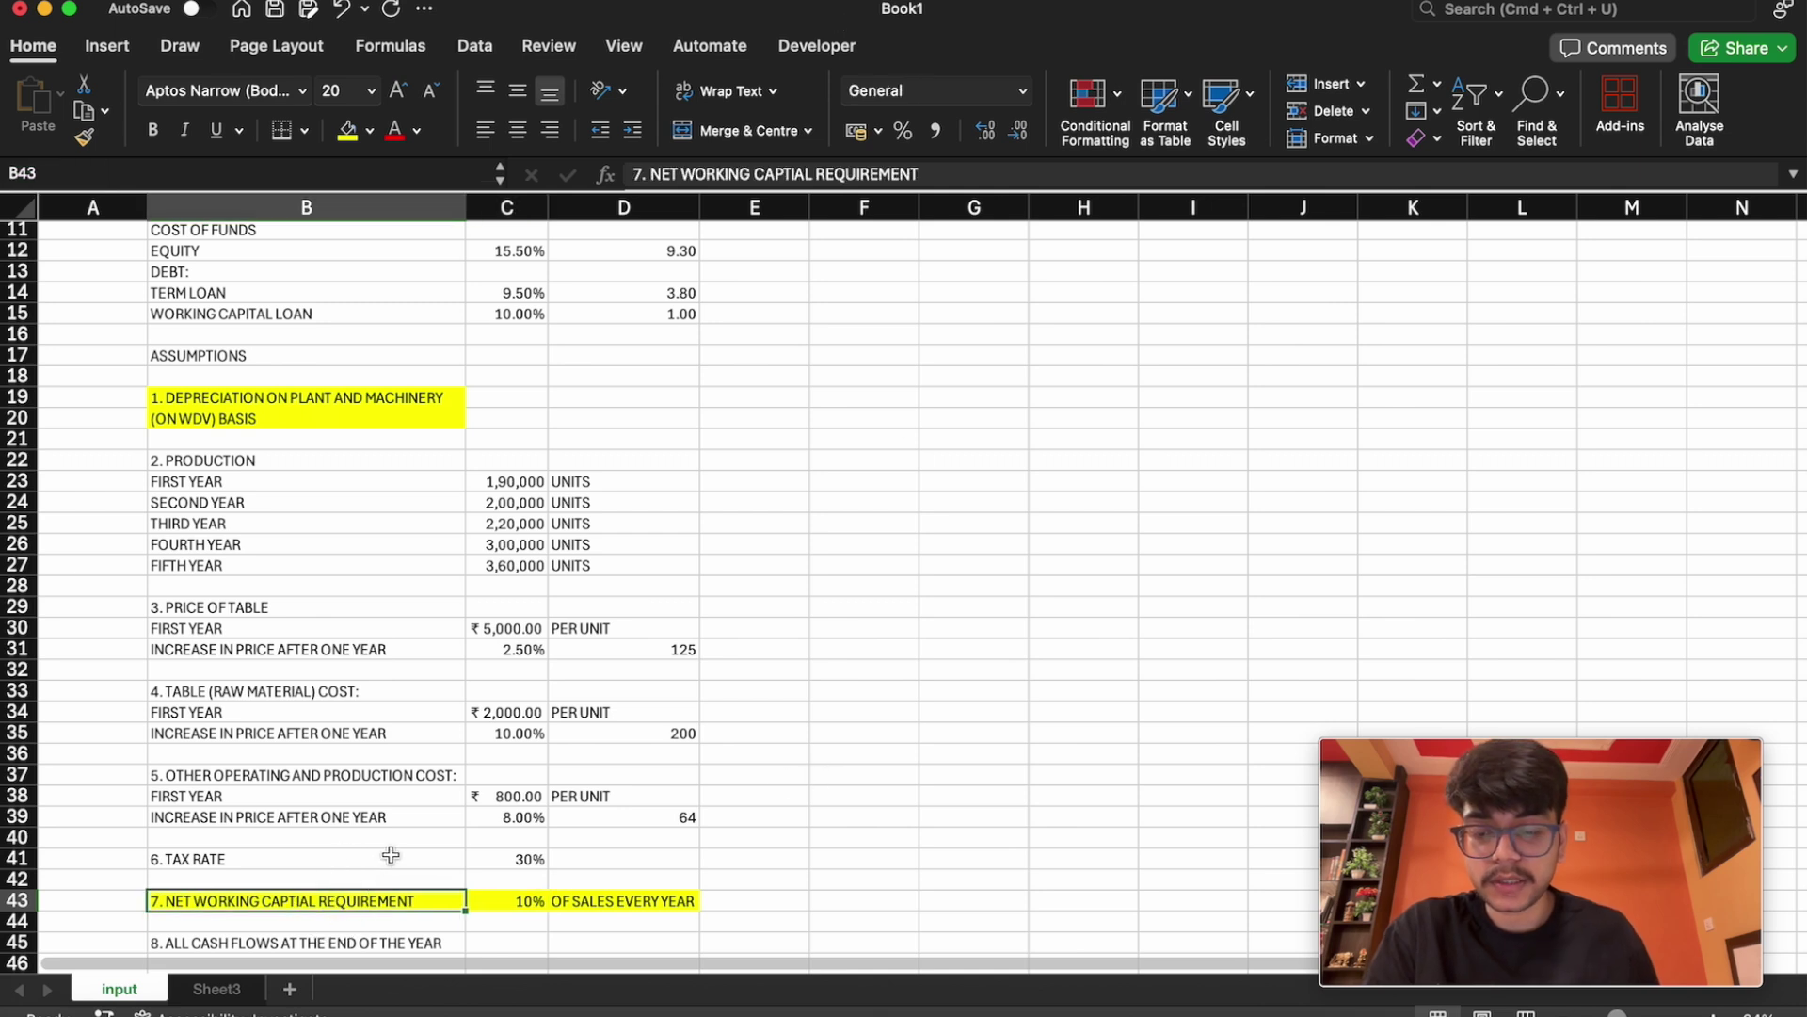
key("super+c")
left_click(8, 173)
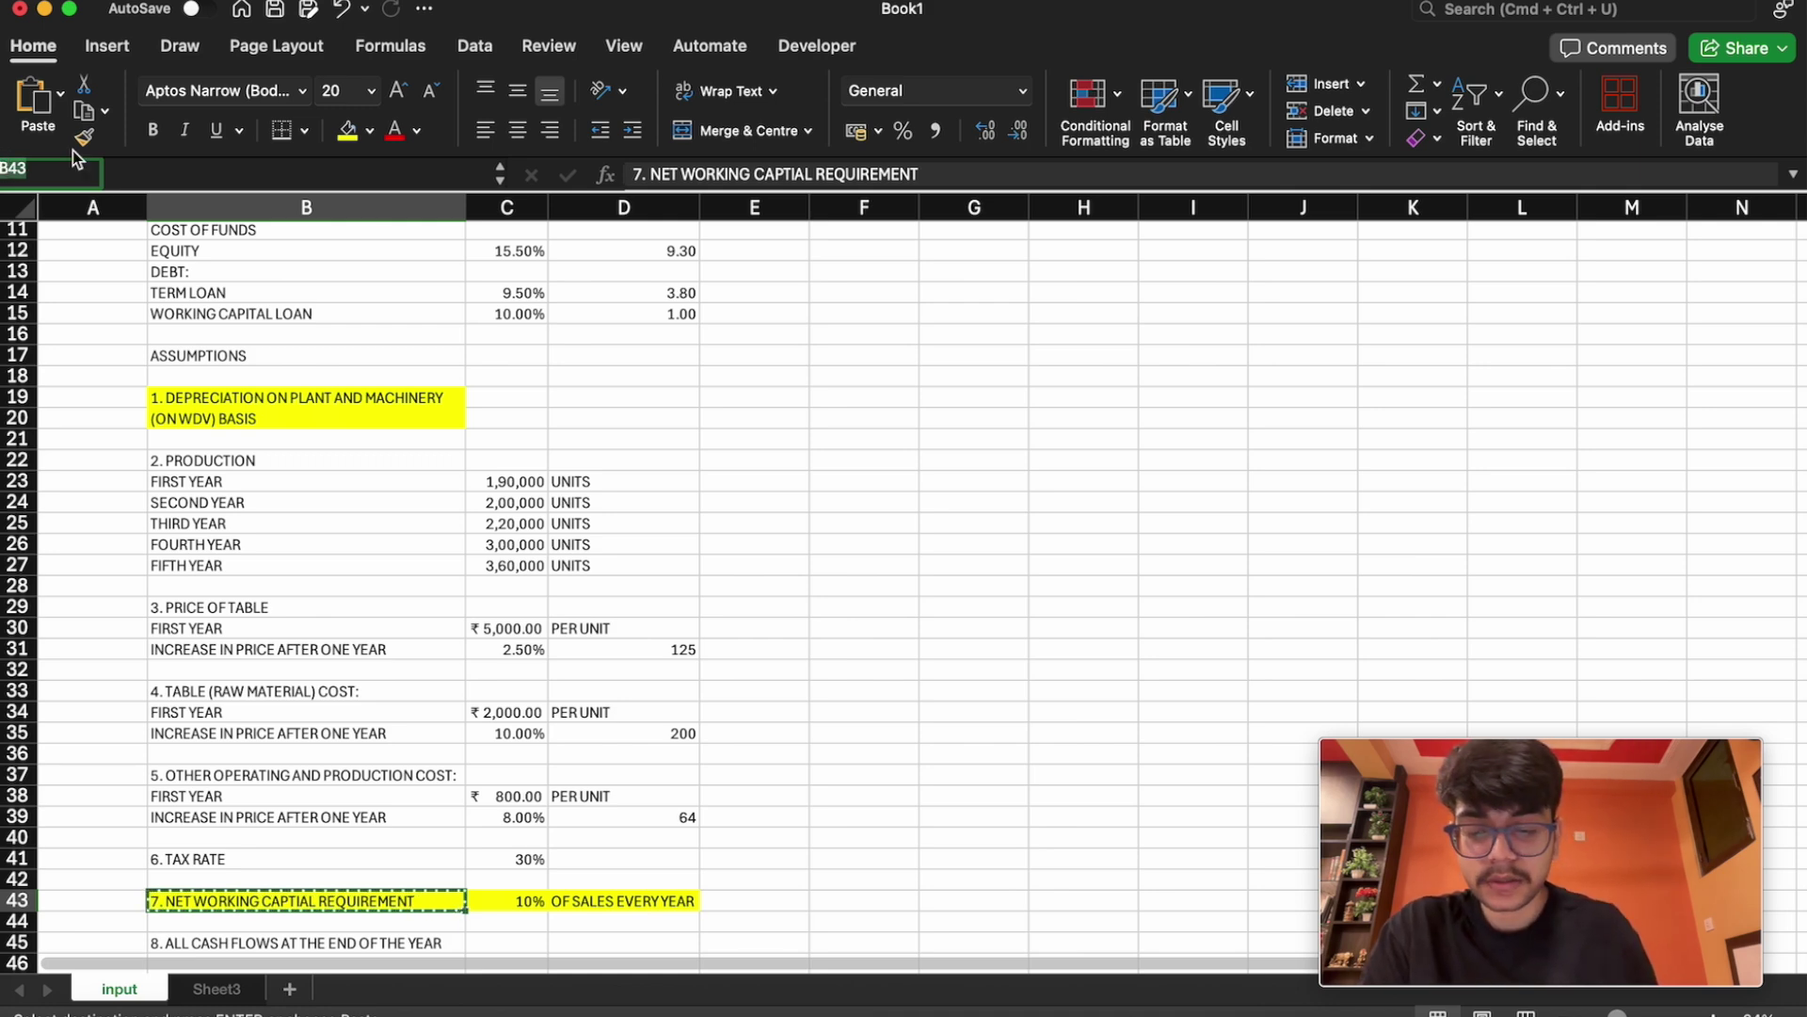
key("super+v")
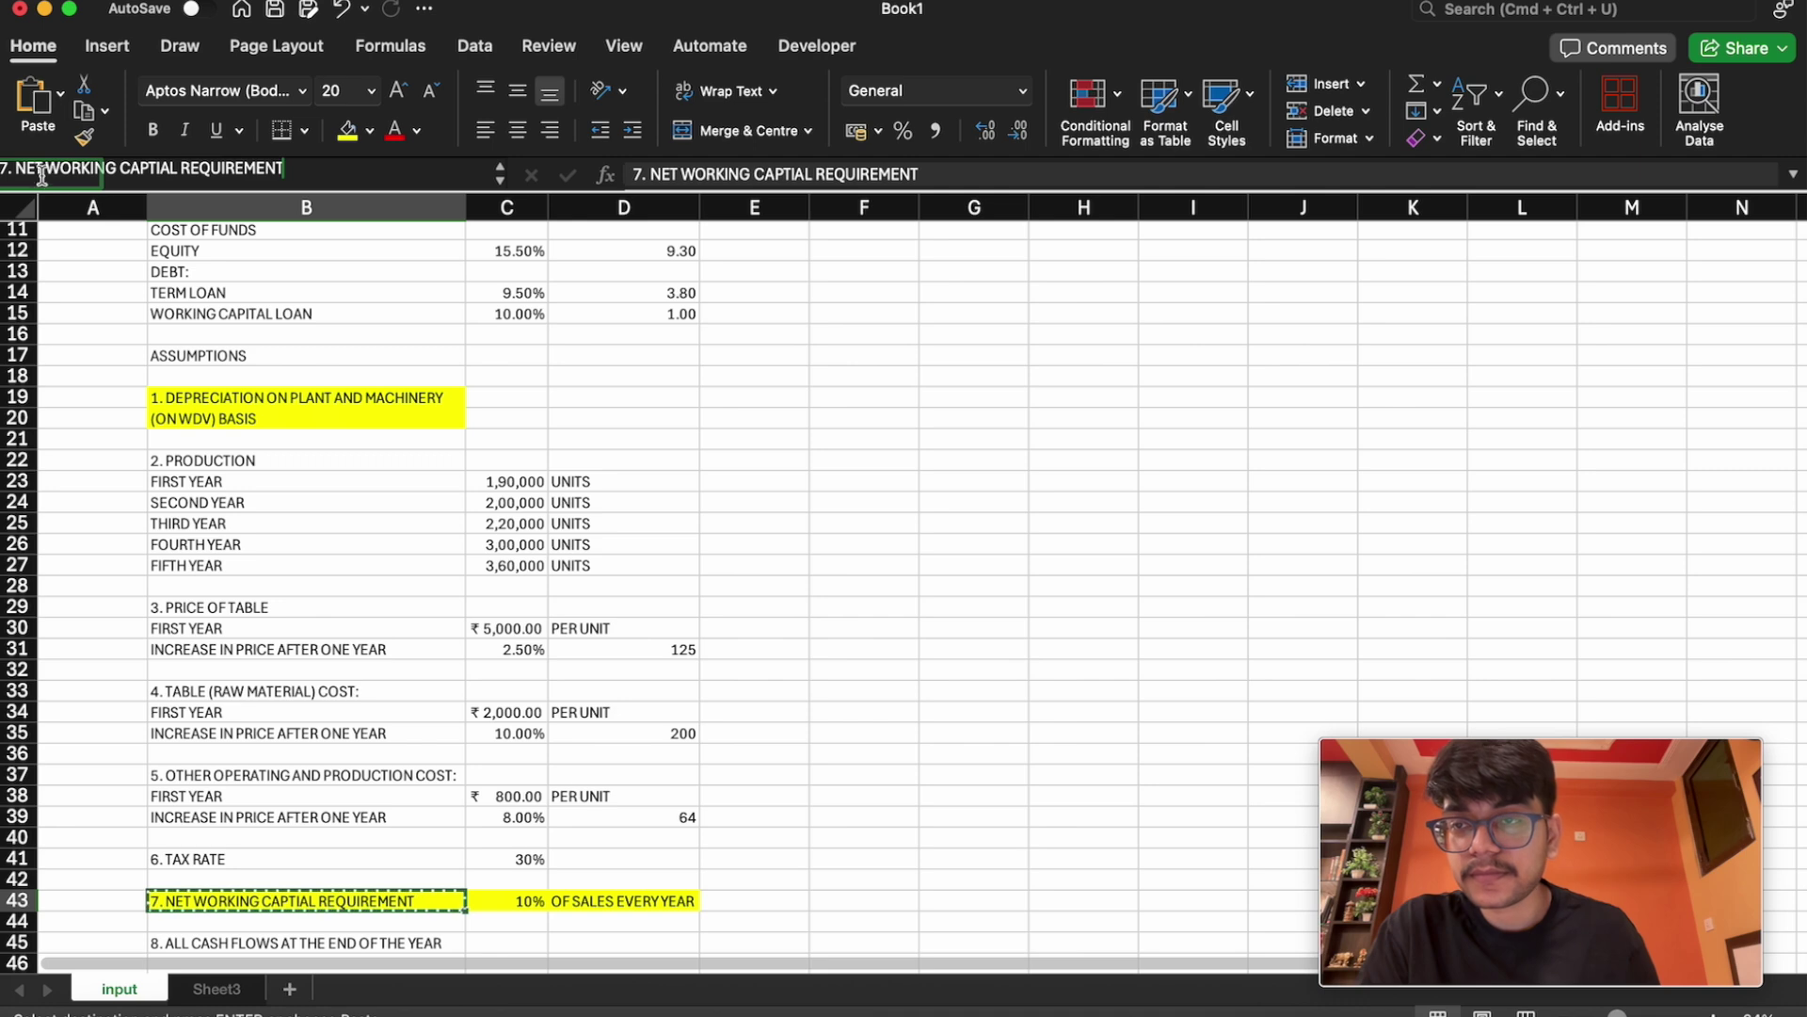
key("BackSpace")
key("BackSpace")
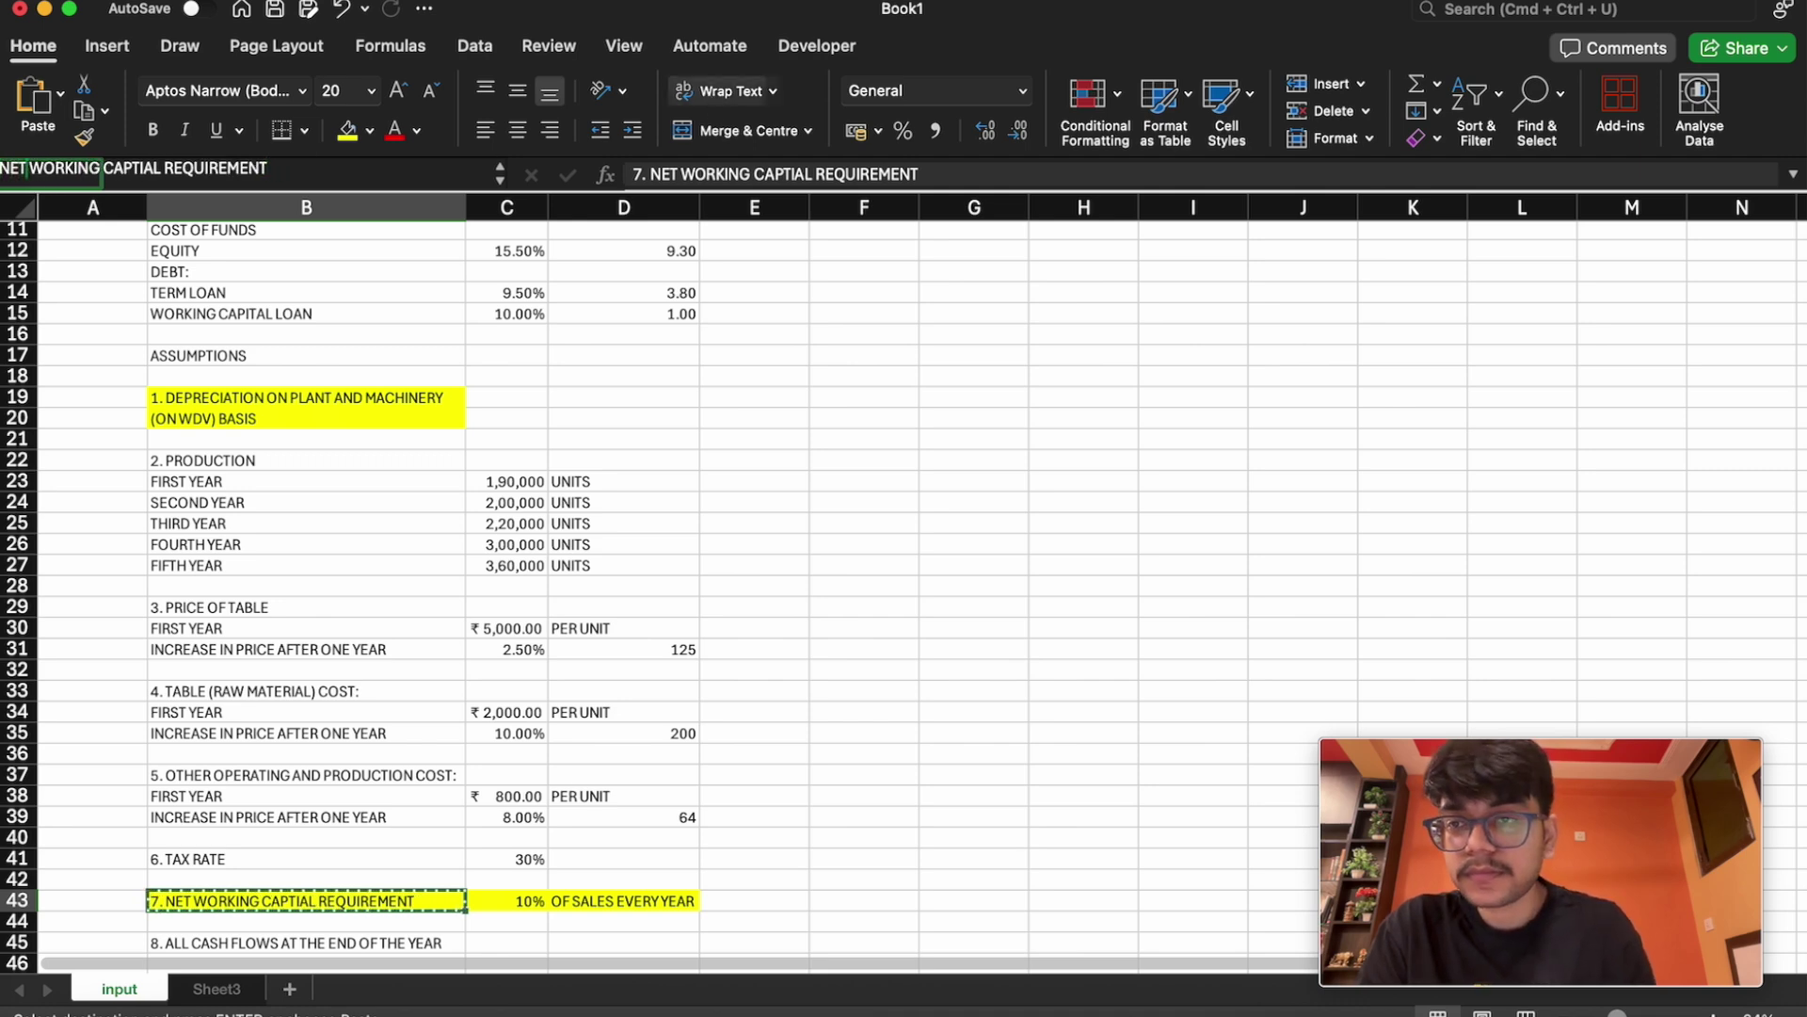
key("BackSpace")
type("_")
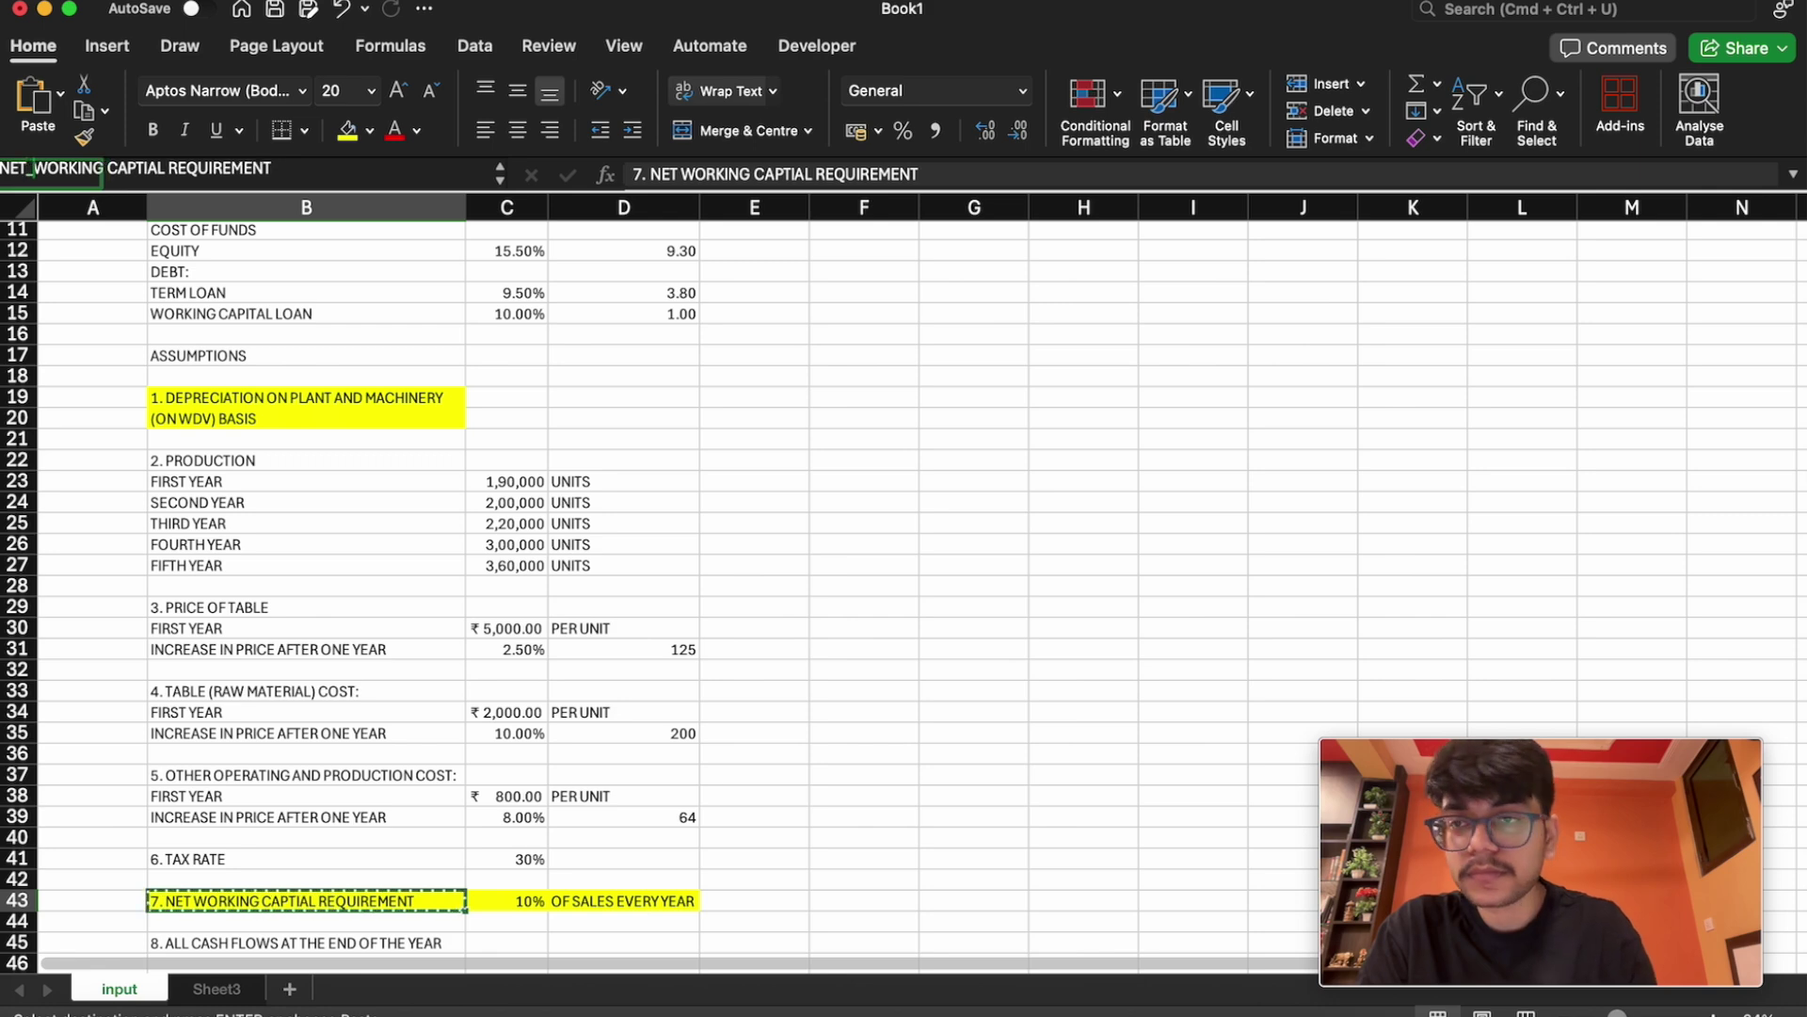
key("Right")
key("Right")
key("Right")
key("Right")
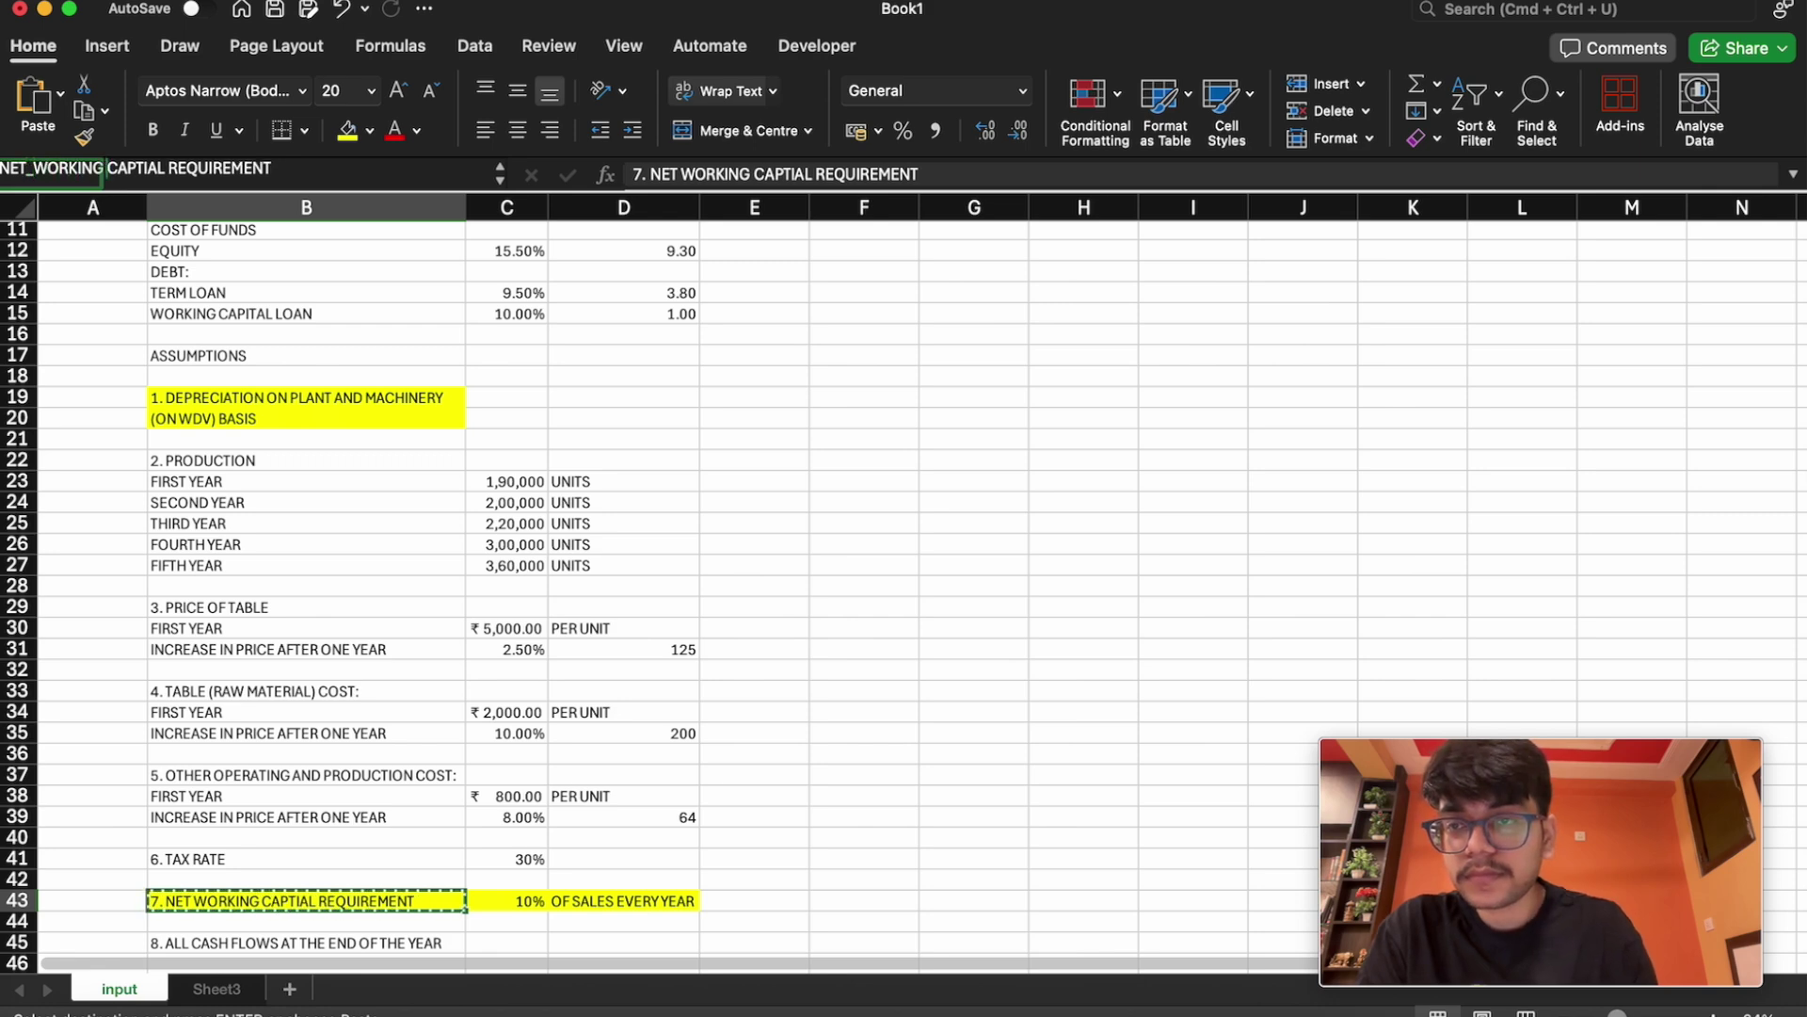
key("BackSpace")
type("_")
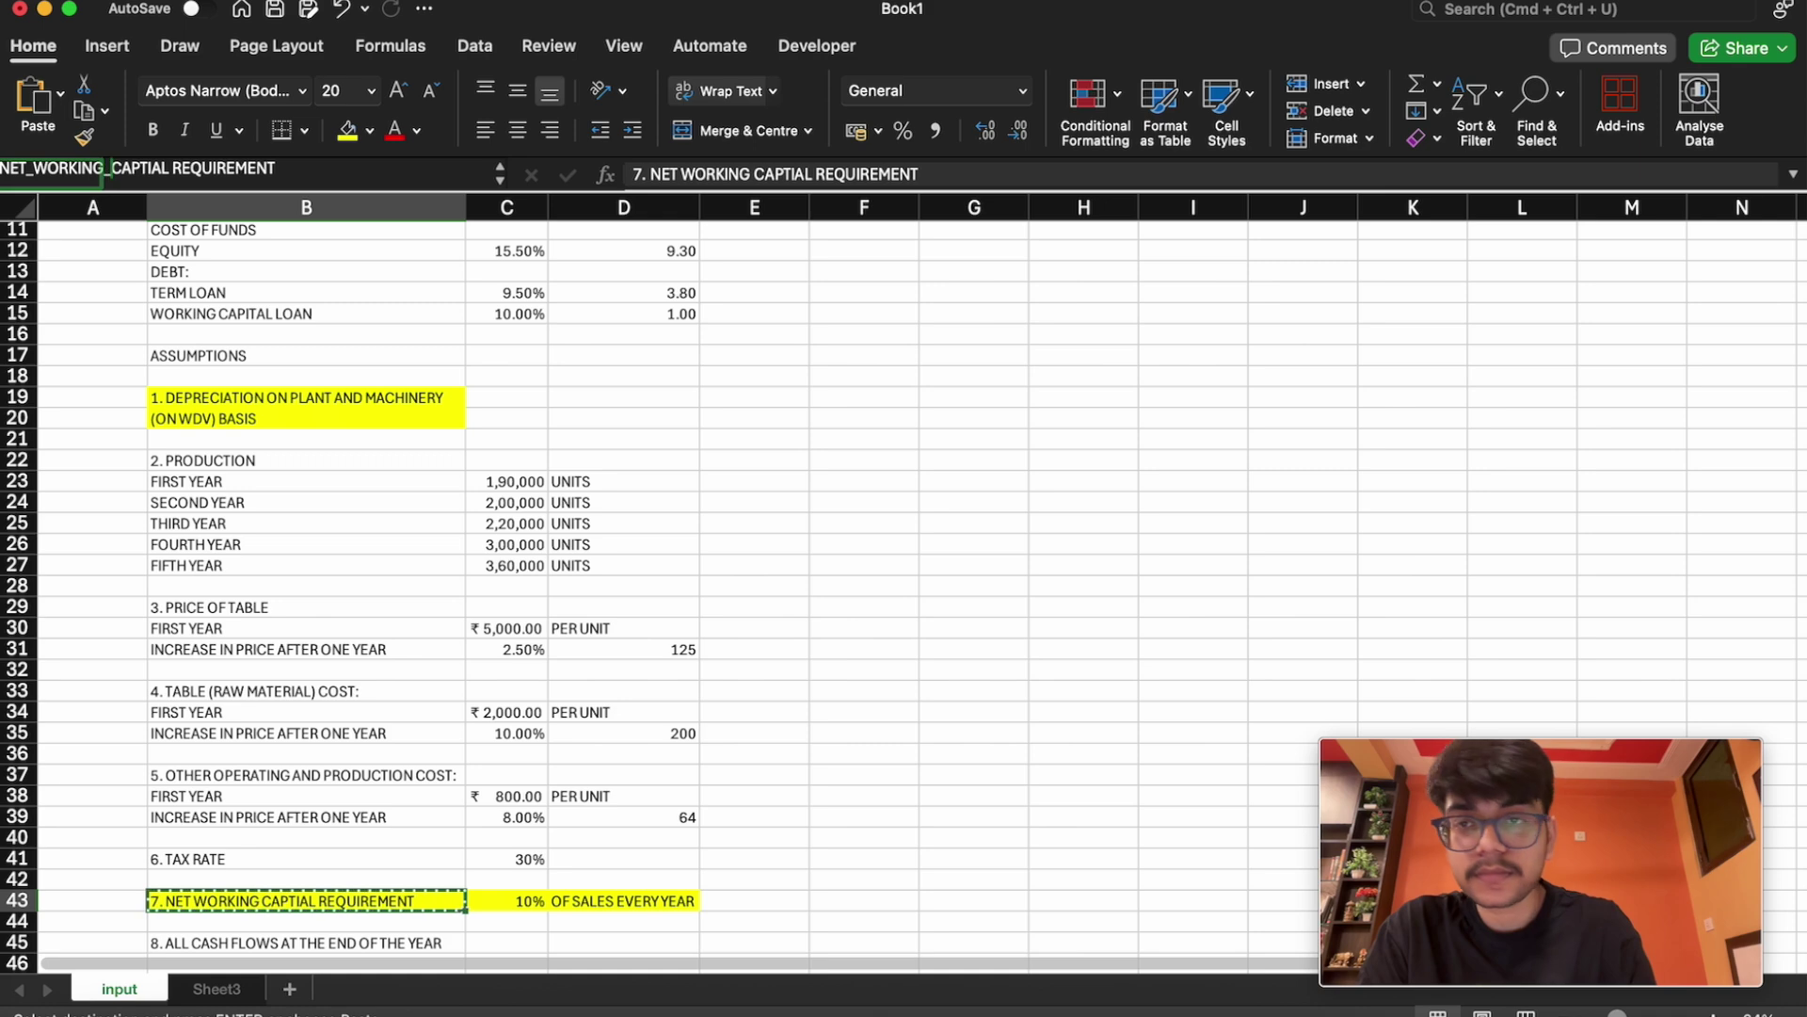
key("Right")
key("Right")
key("BackSpace")
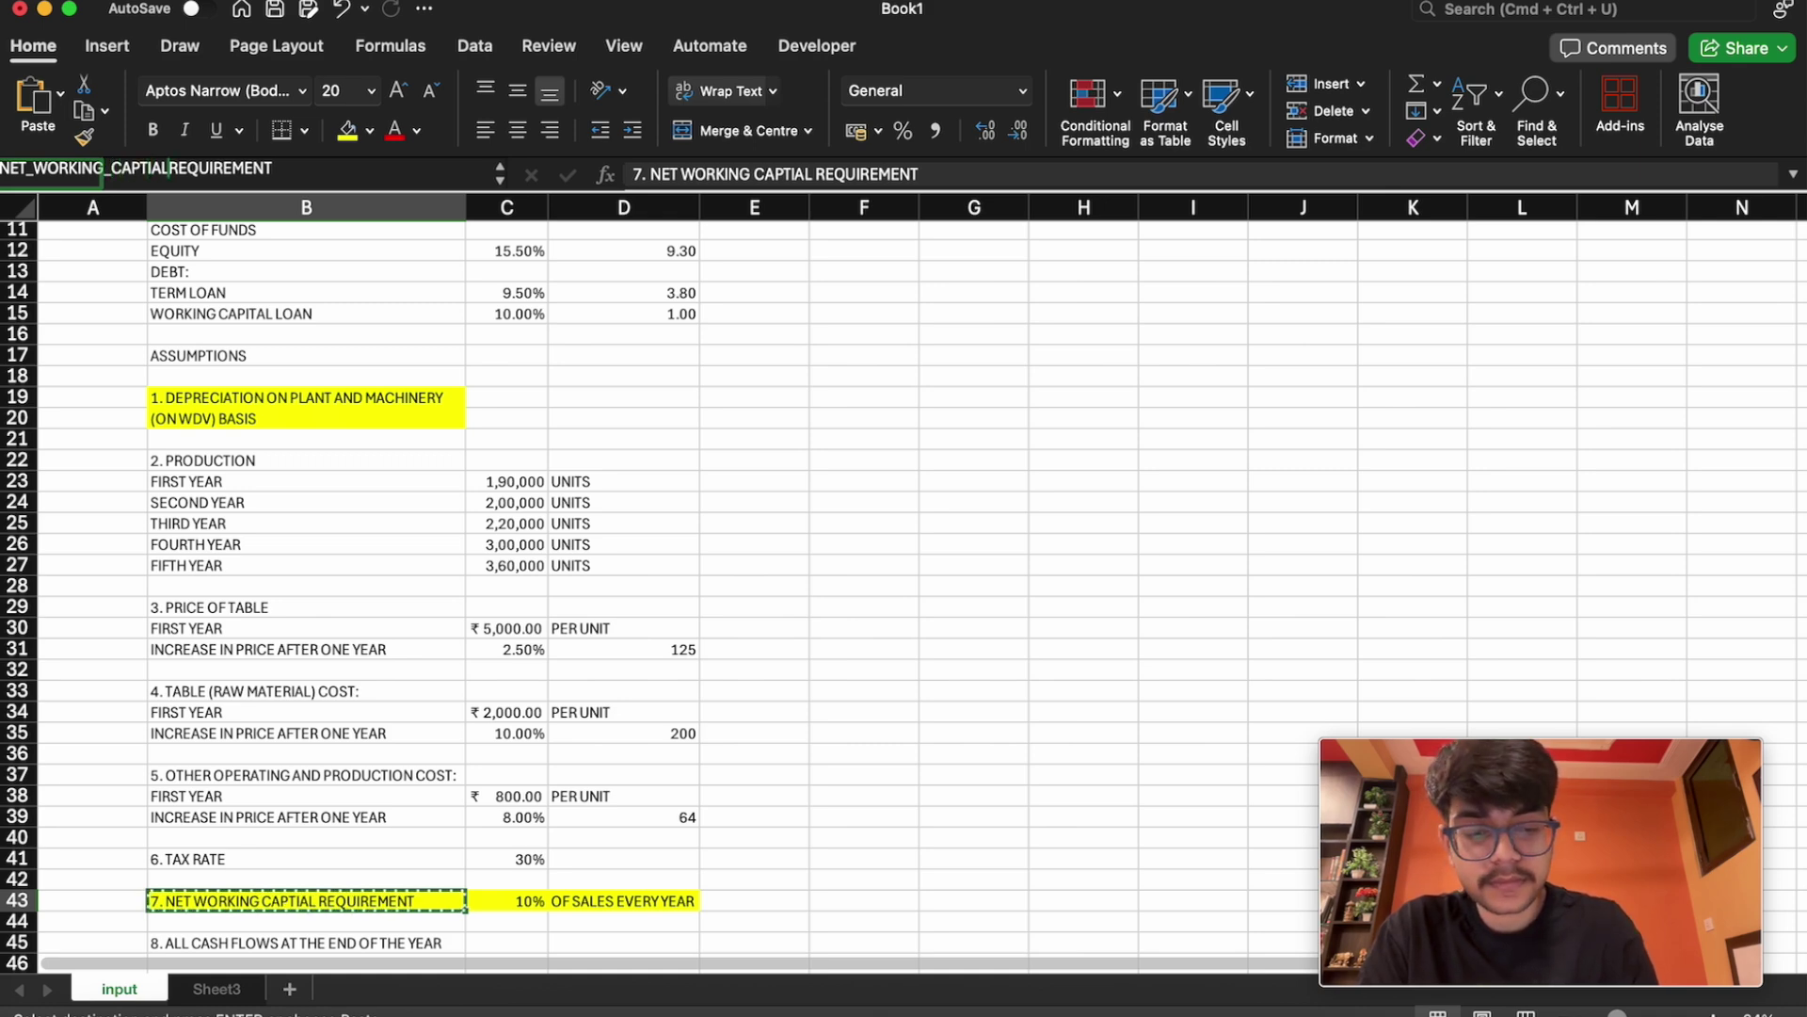
type("_")
key("Right")
key("Right")
key("Right")
key("Right")
key("Right")
key("Right")
key("Right")
key("Right")
key("Right")
key("Right")
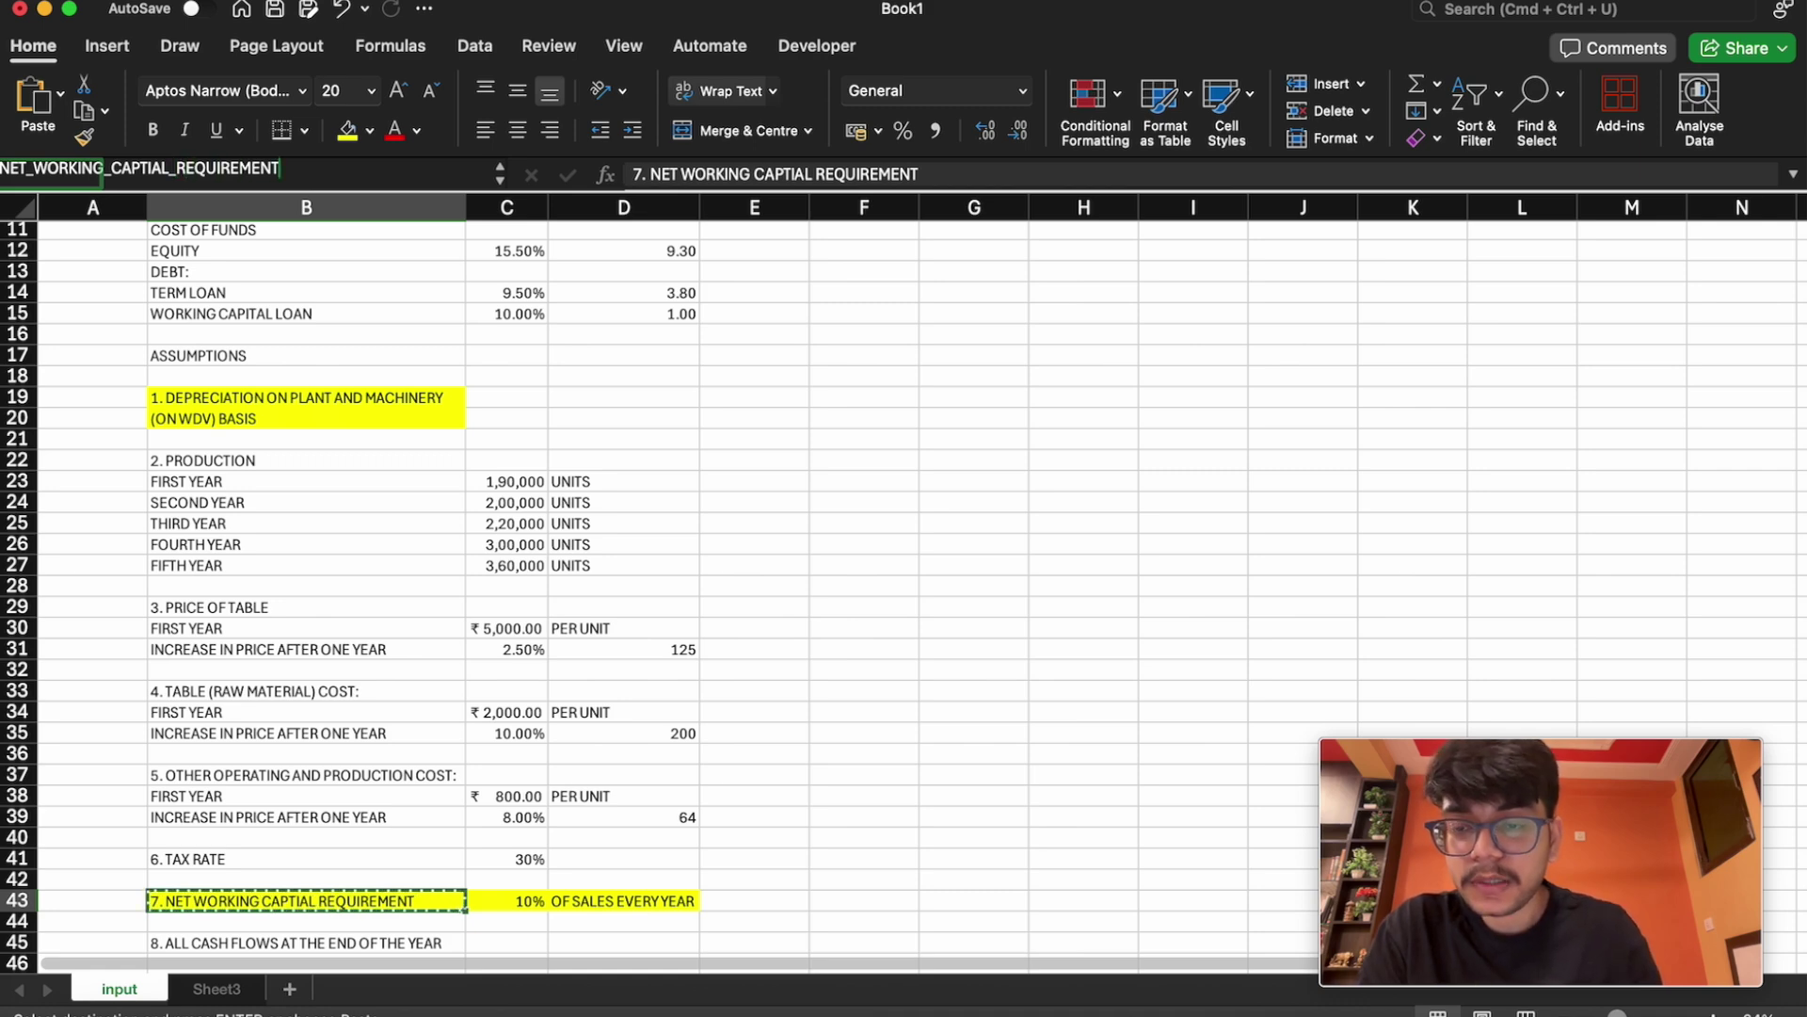
key("Return")
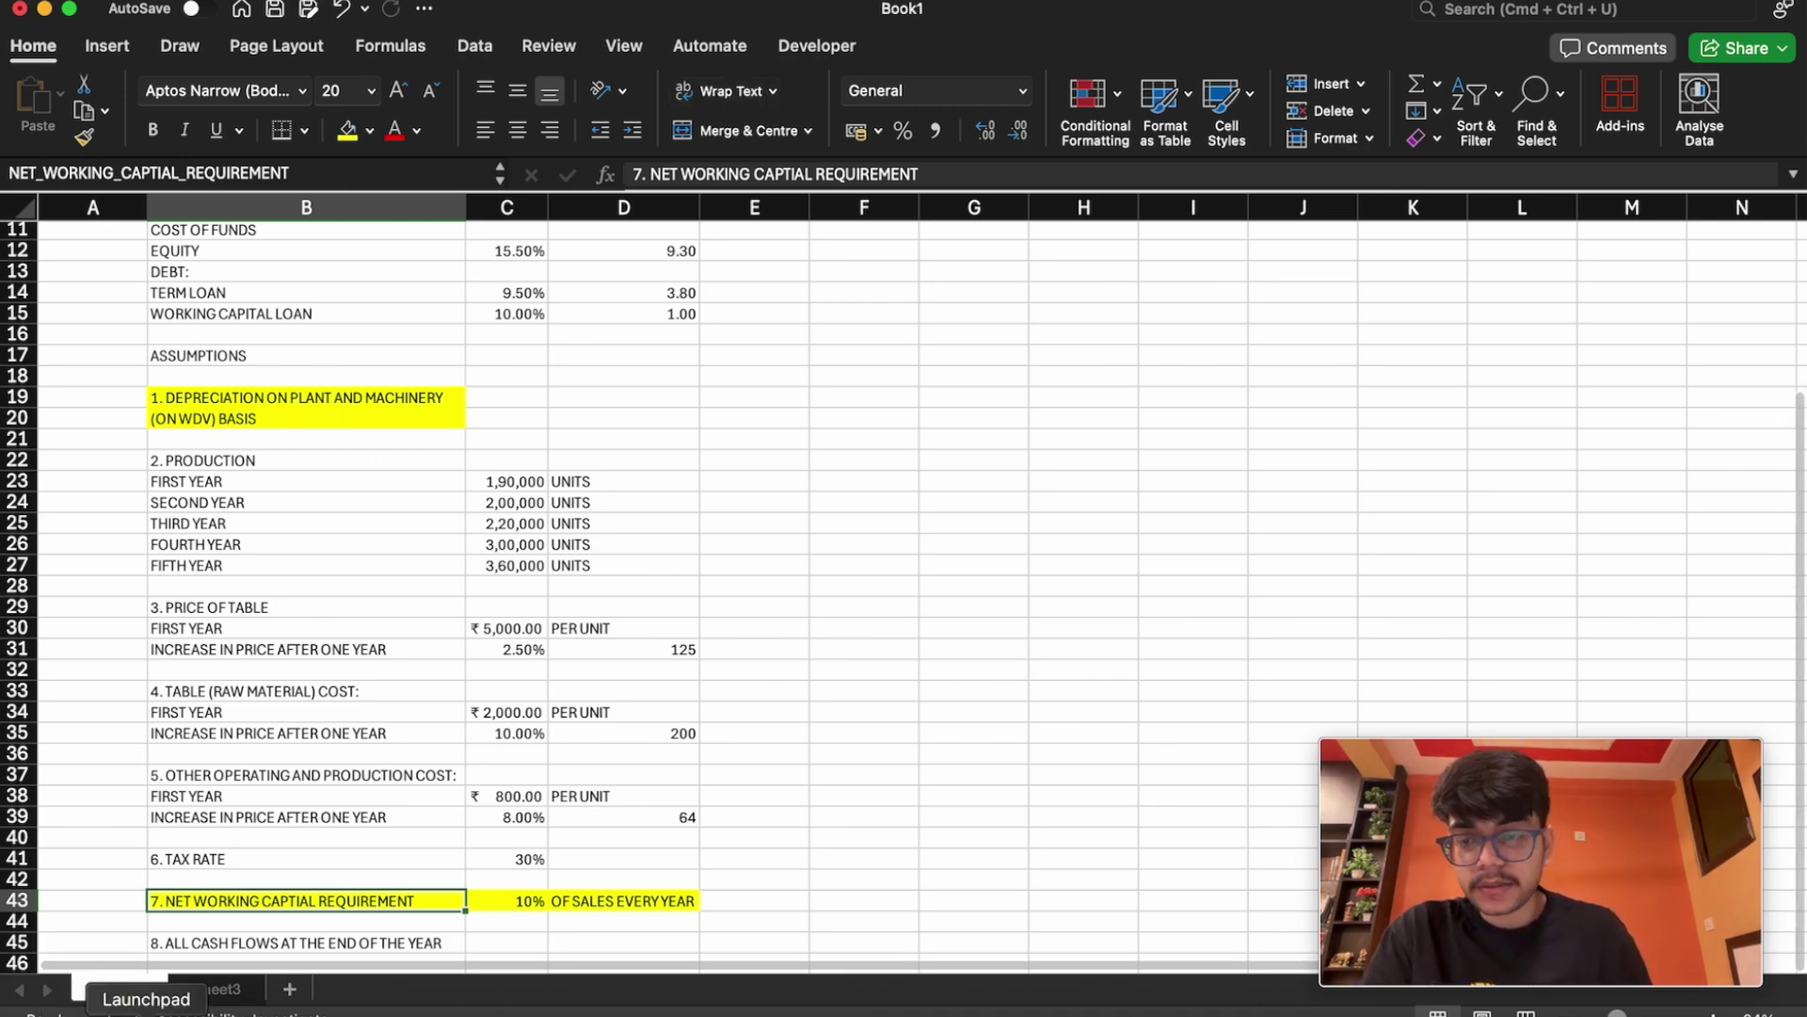
Clear the assumption 8 text about year-end cash flows from cell B45
left_click(168, 948)
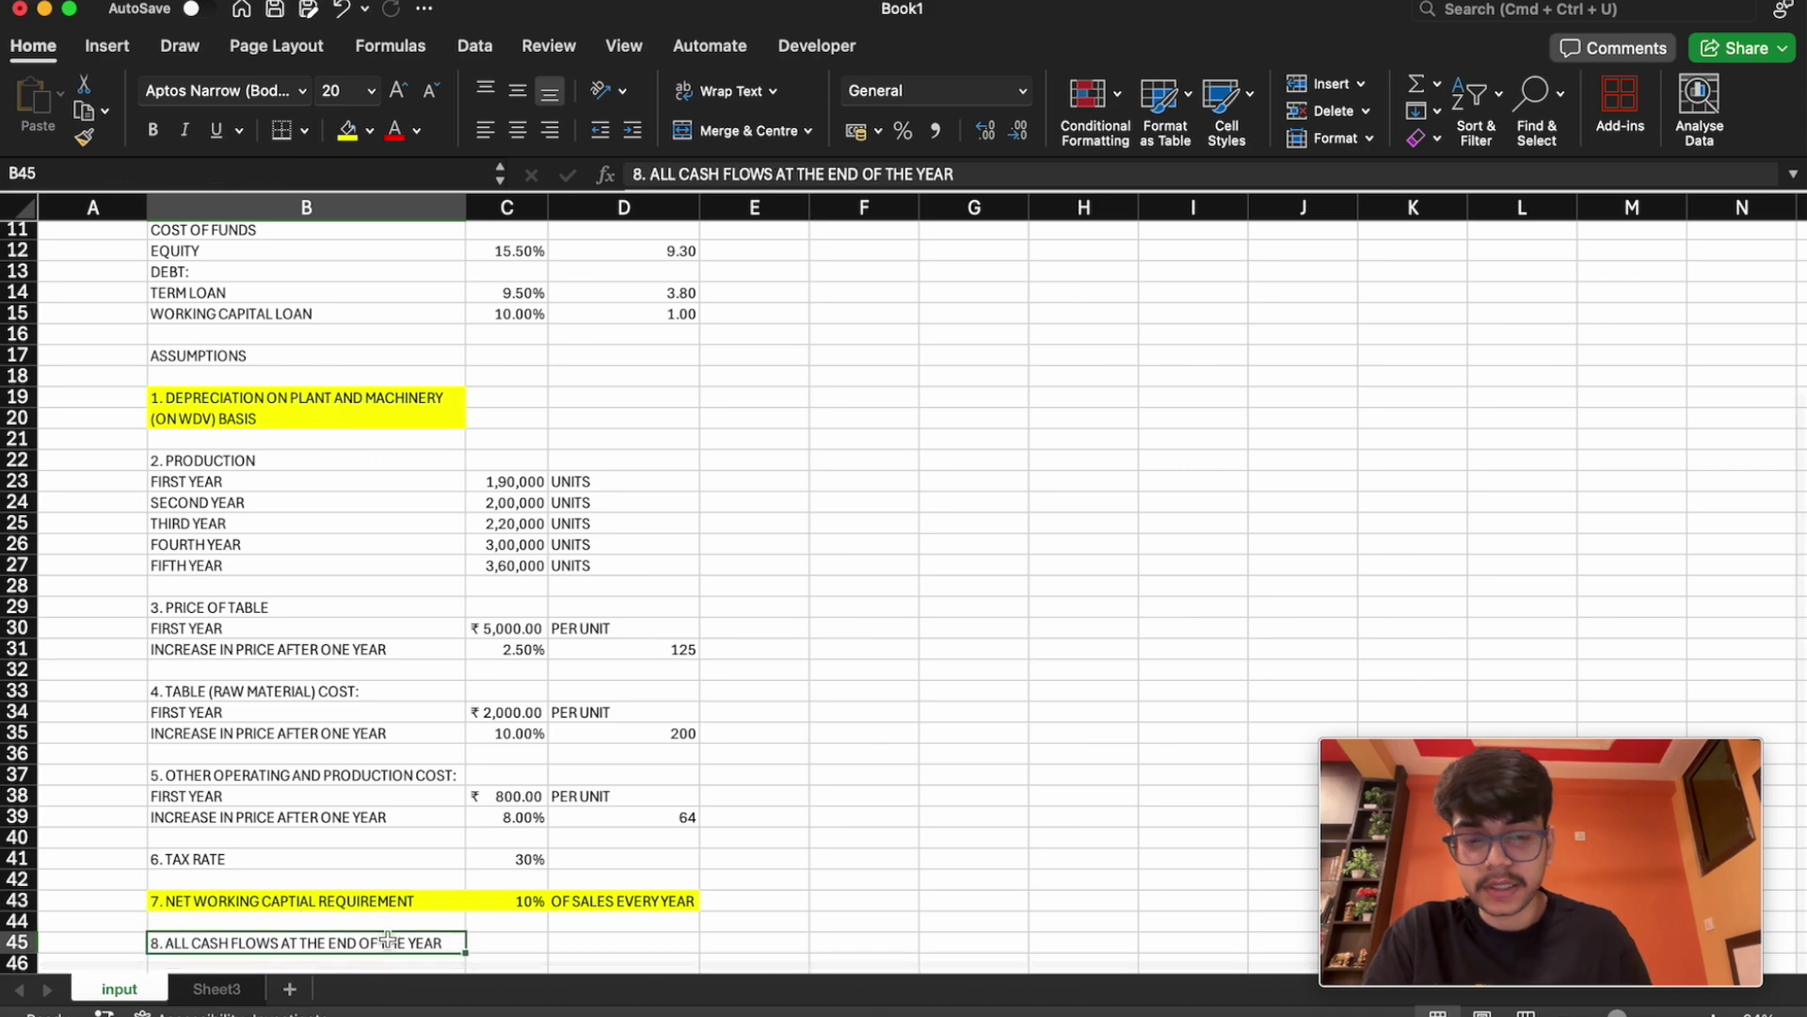
key("Delete")
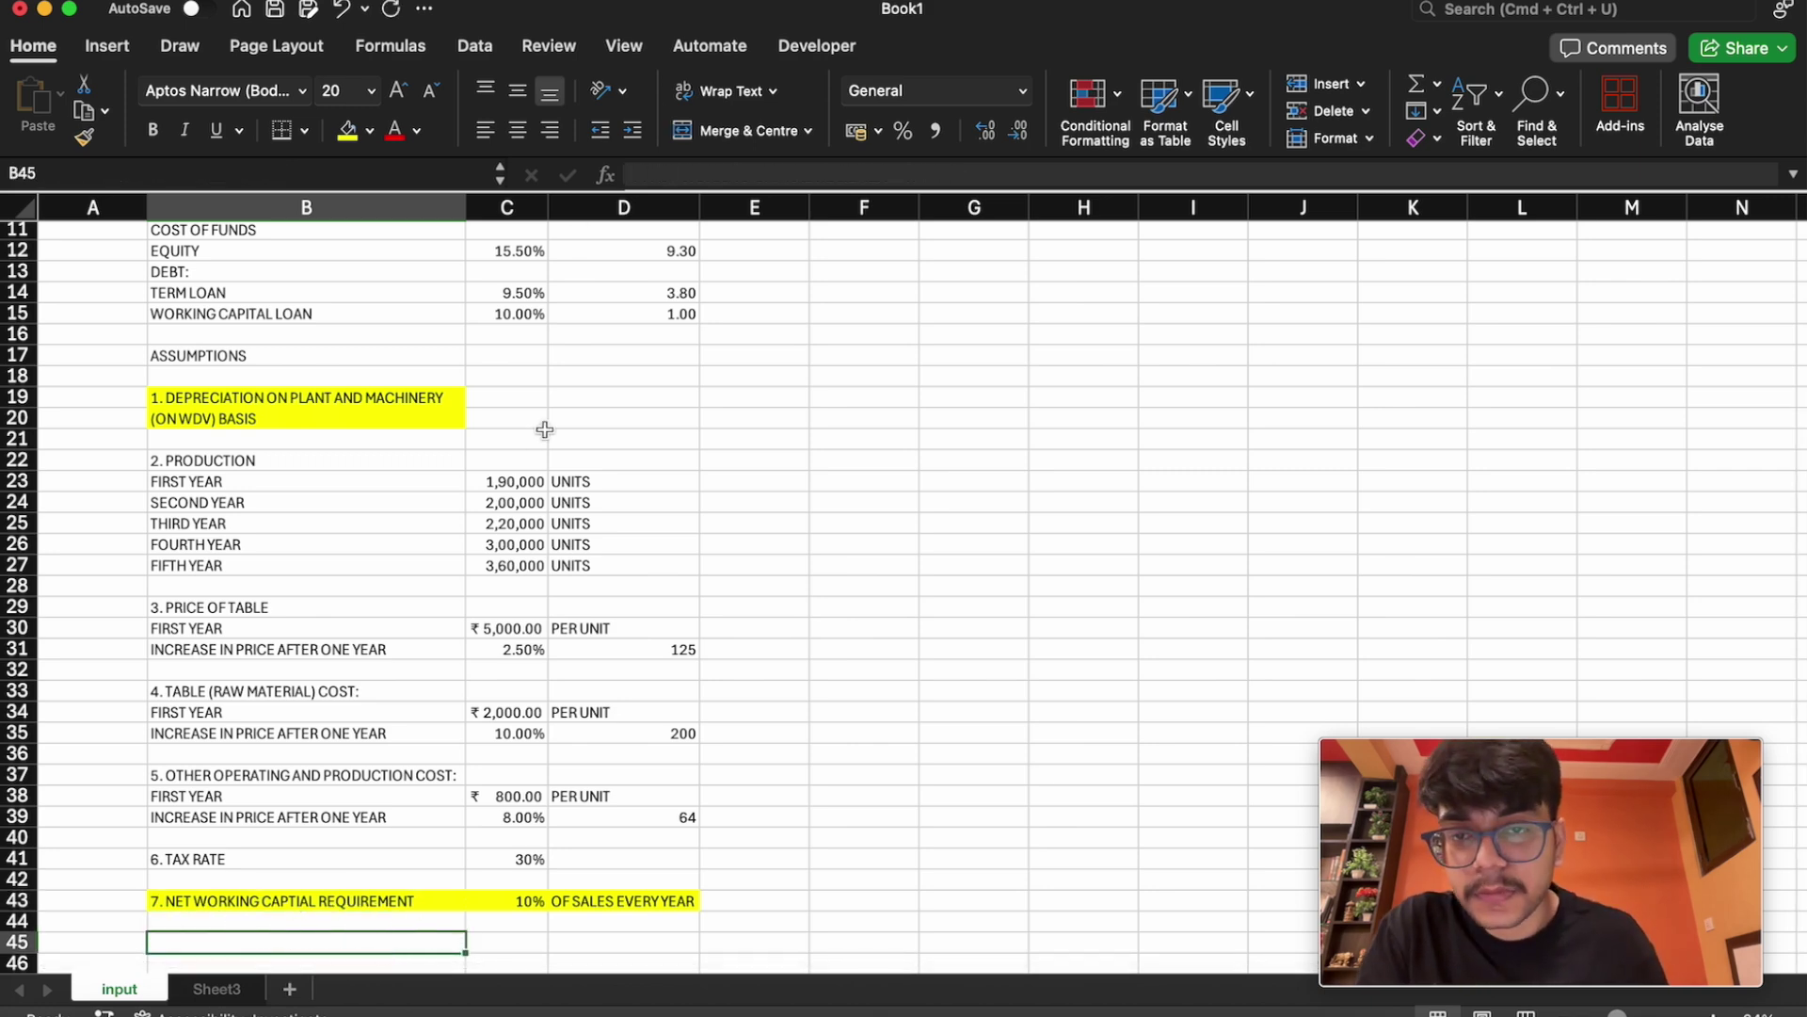
Rename Sheet3 as "processing sheet"
left_click(240, 989)
type("pr")
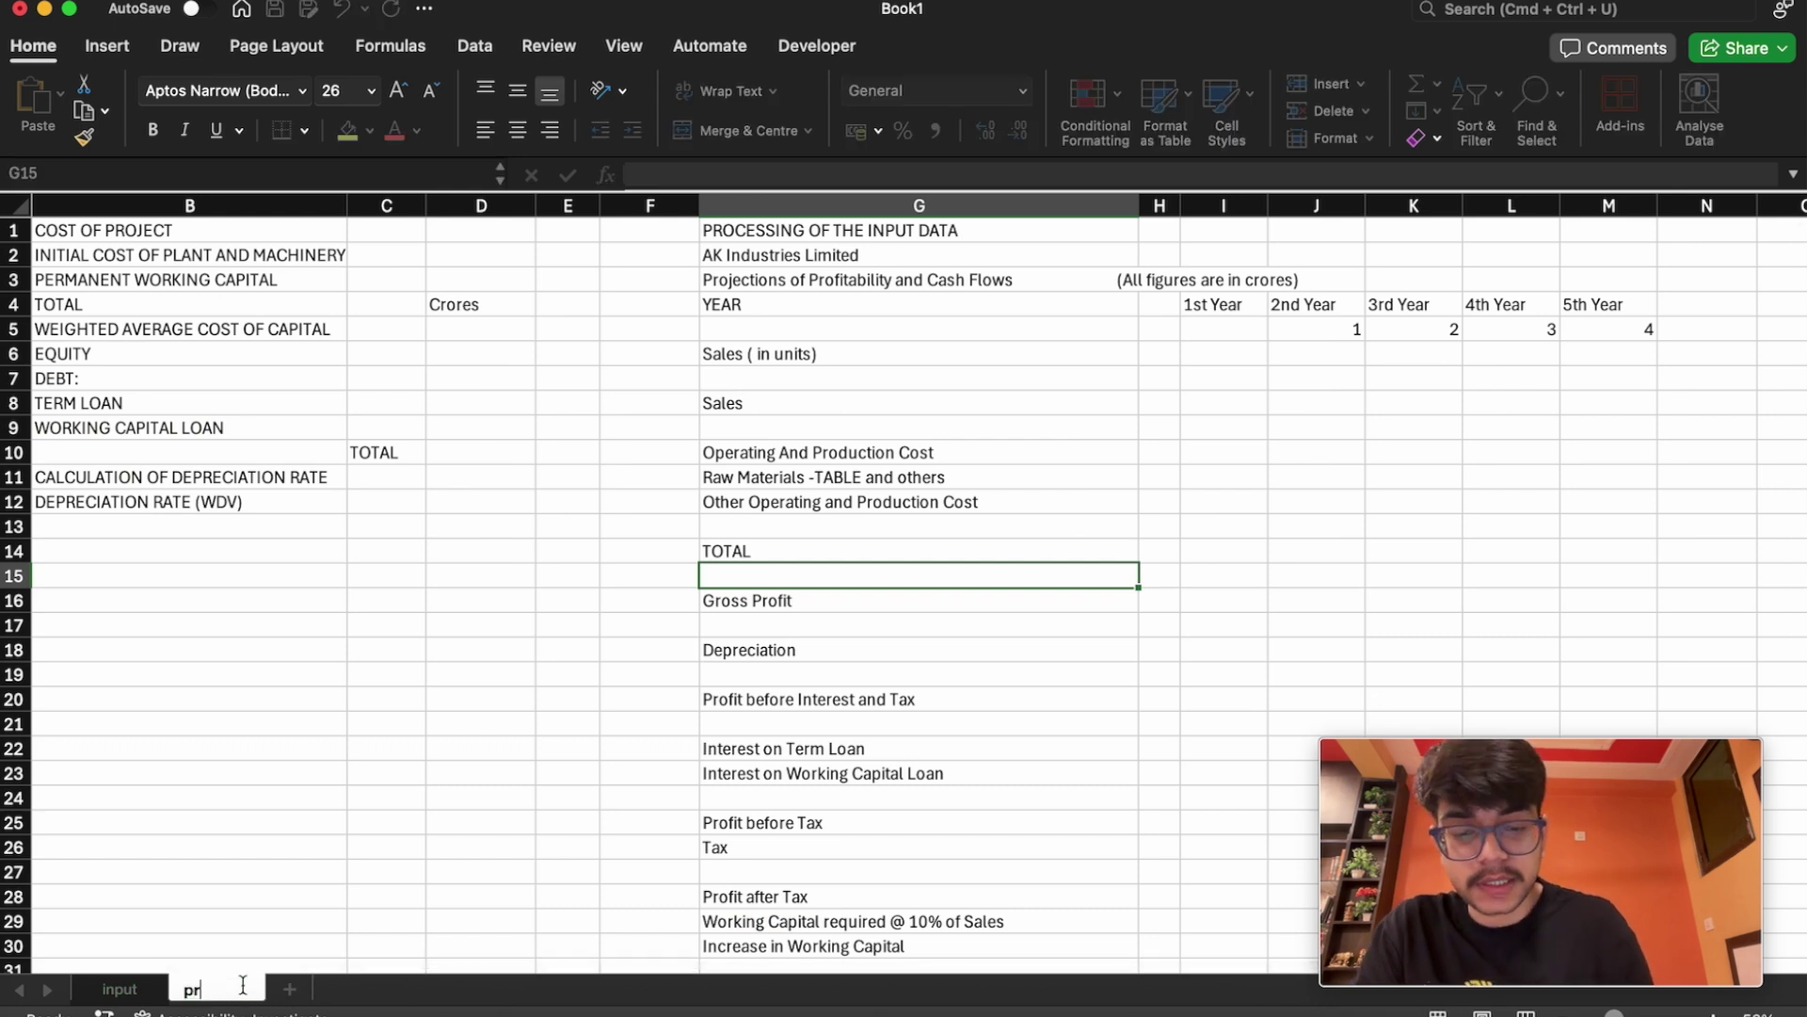
type("ocessing")
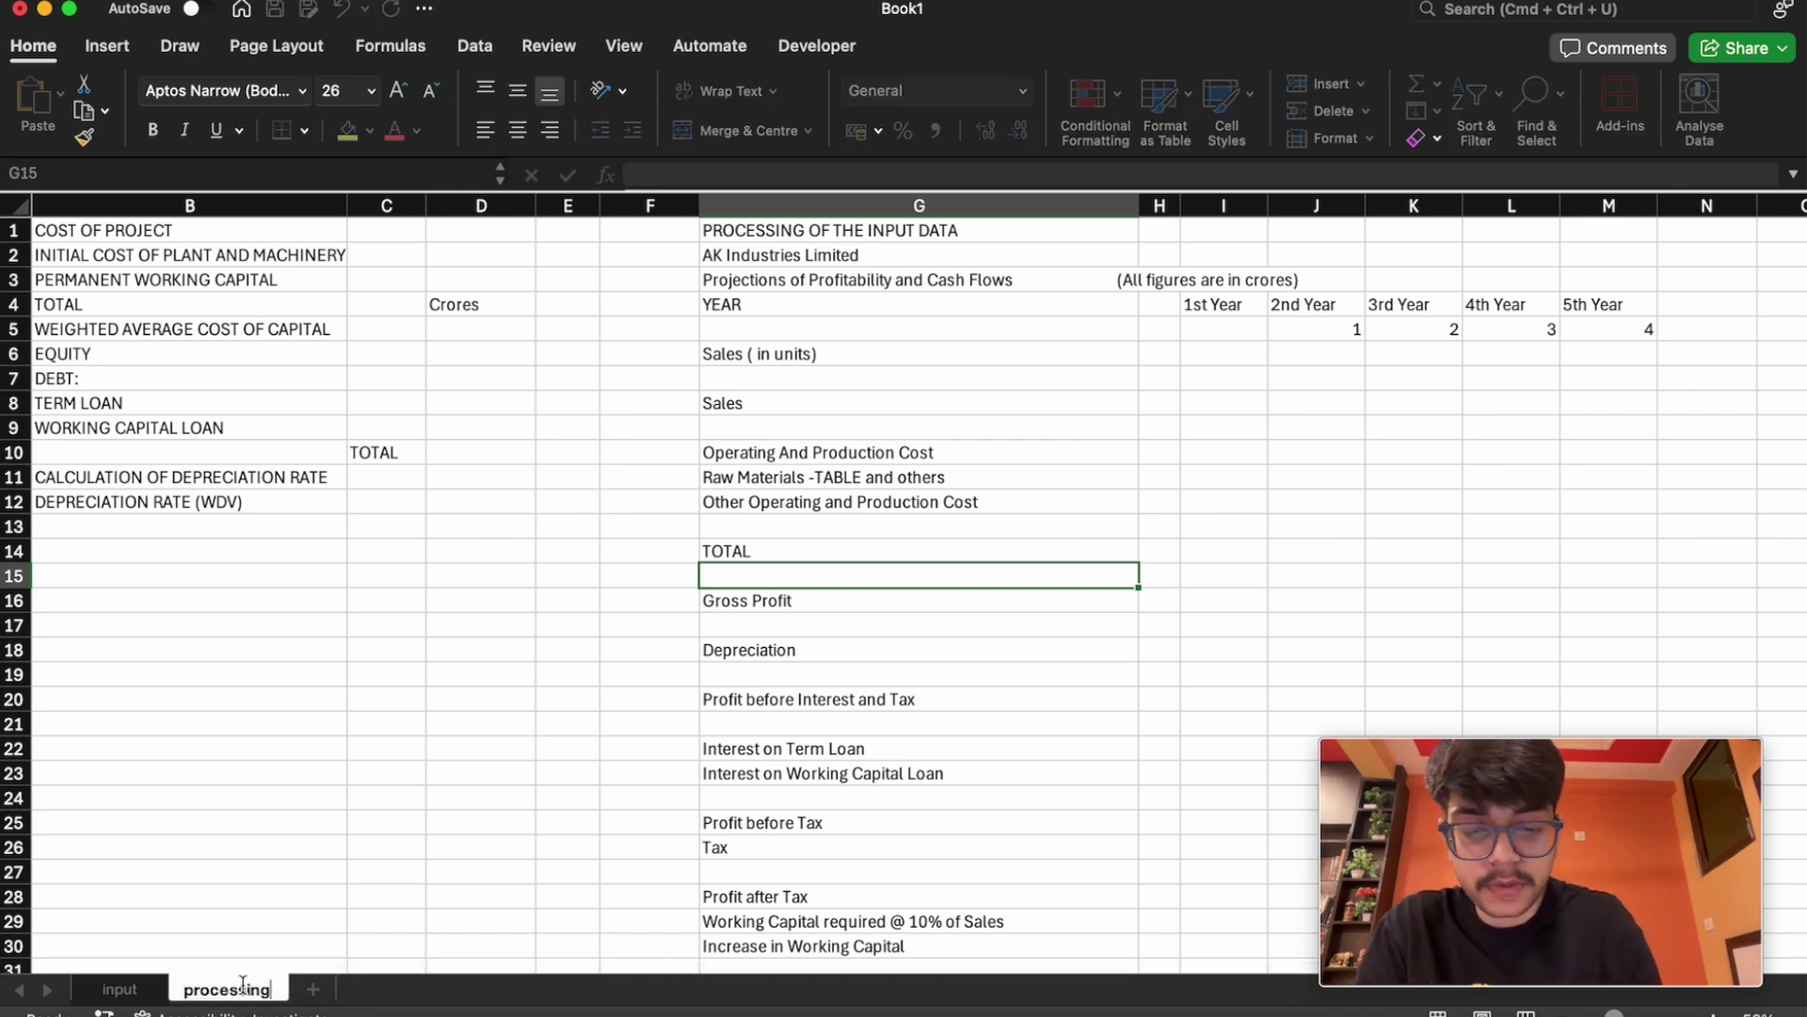
type(" sheet")
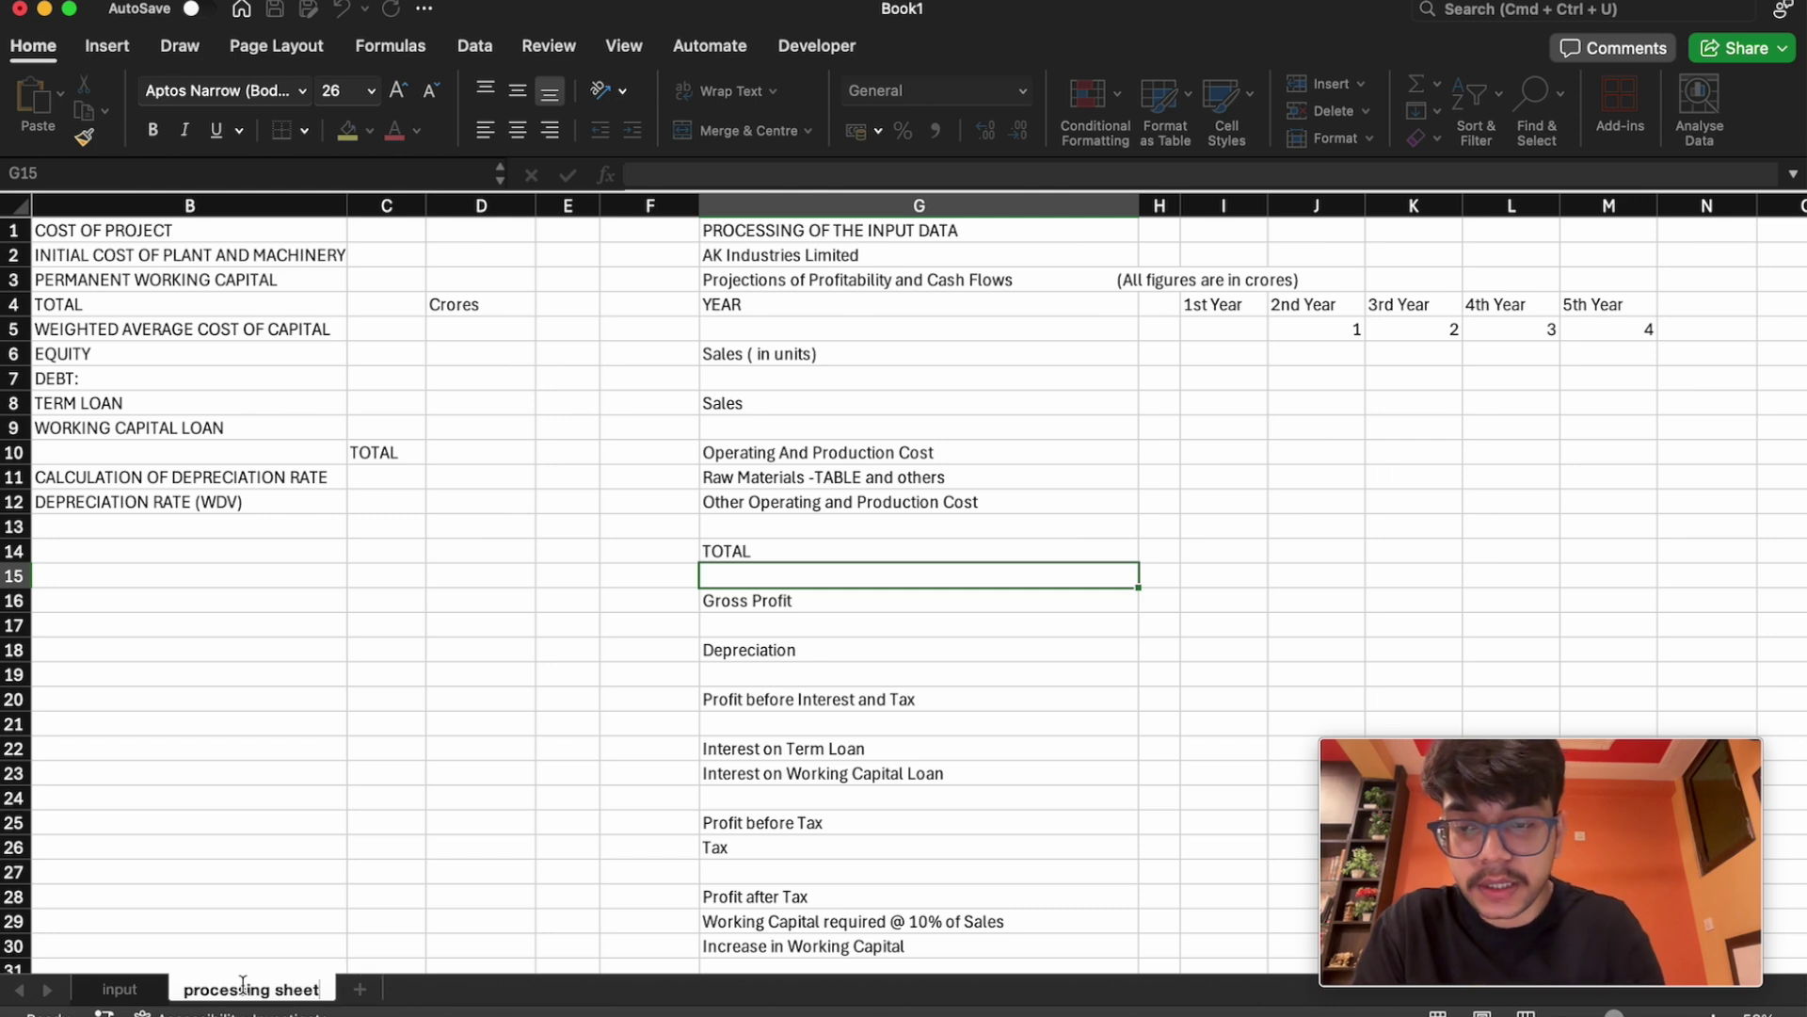
key("Return")
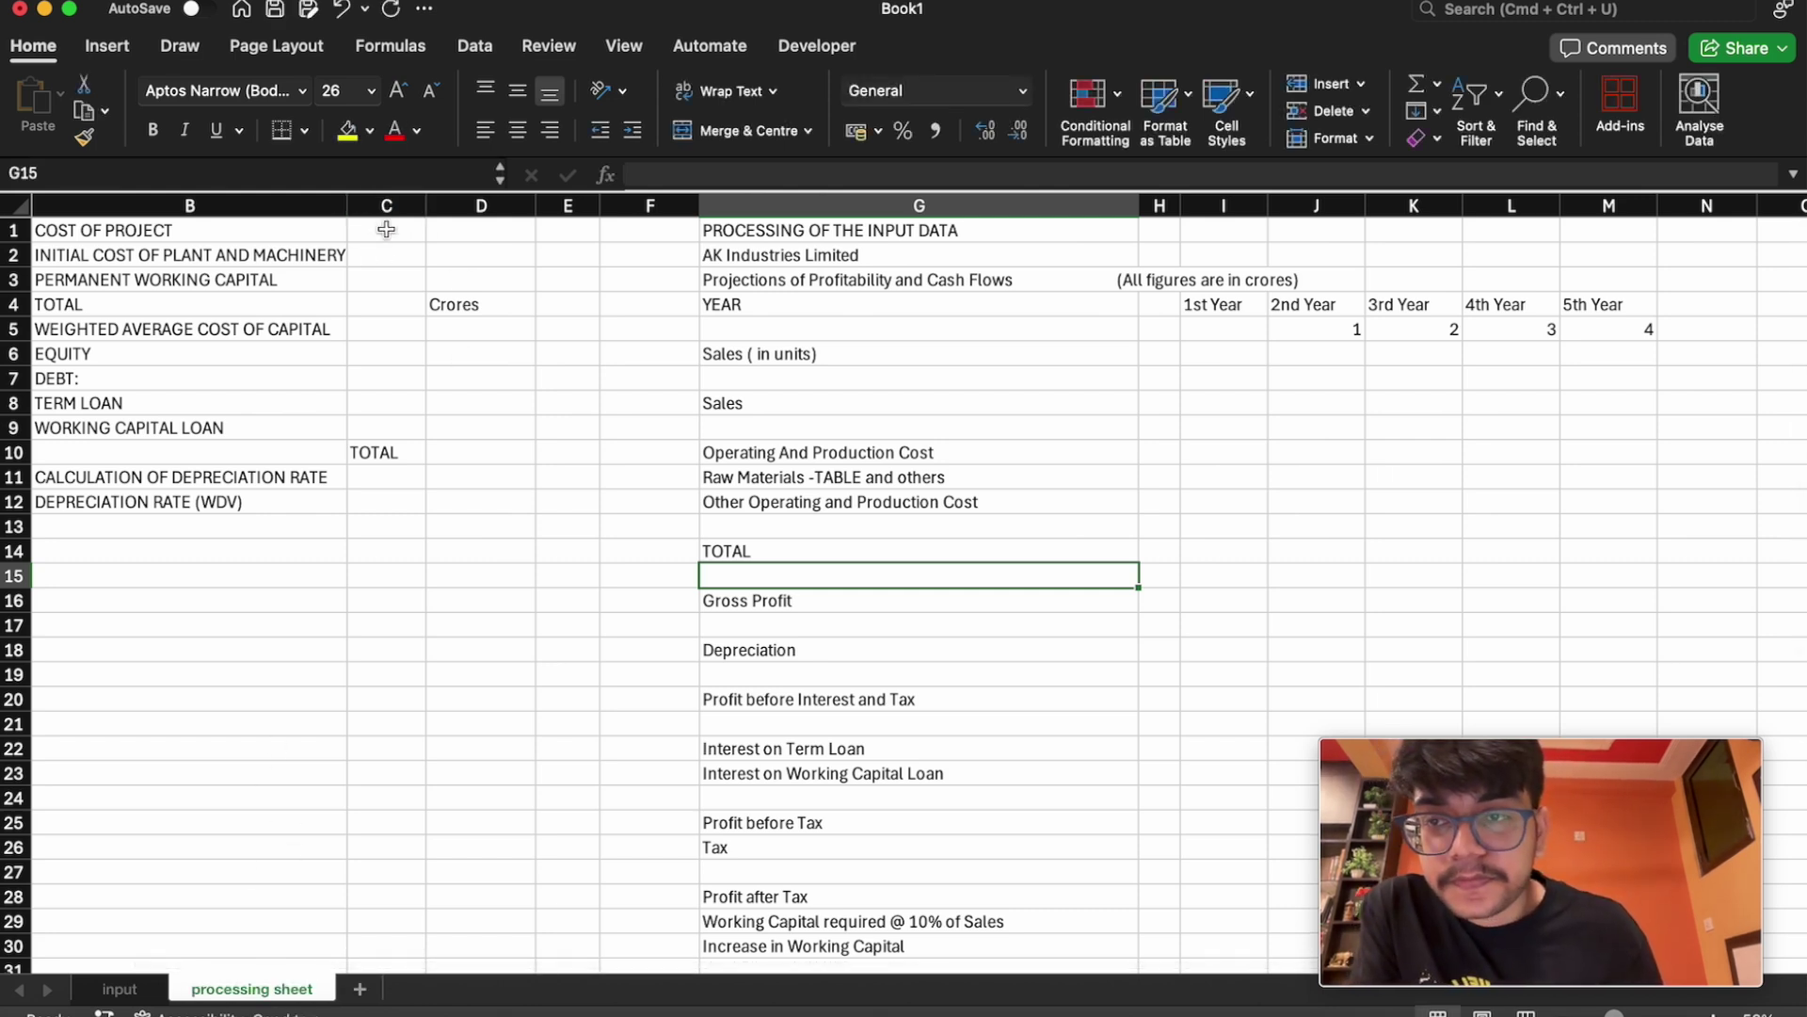
Highlight the COST OF PROJECT heading in cell B1 of the processing sheet with a yellow fill
left_click(386, 229)
left_click(160, 240)
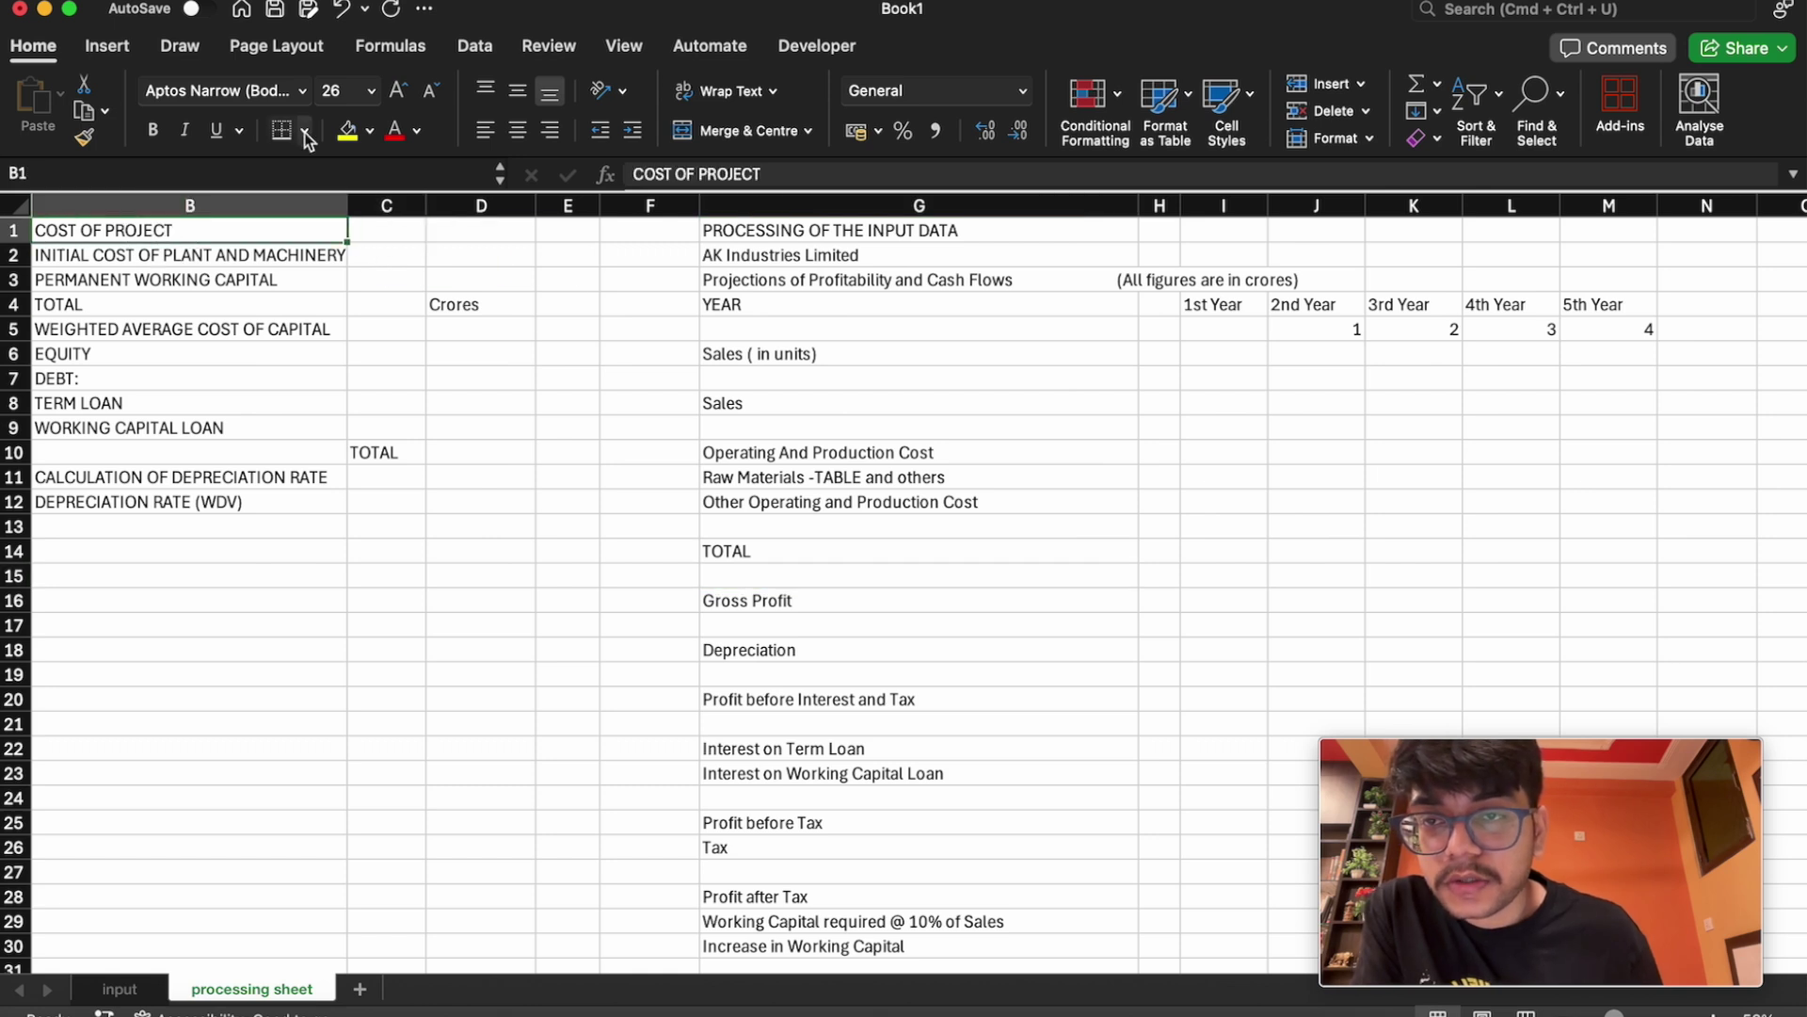
left_click(347, 131)
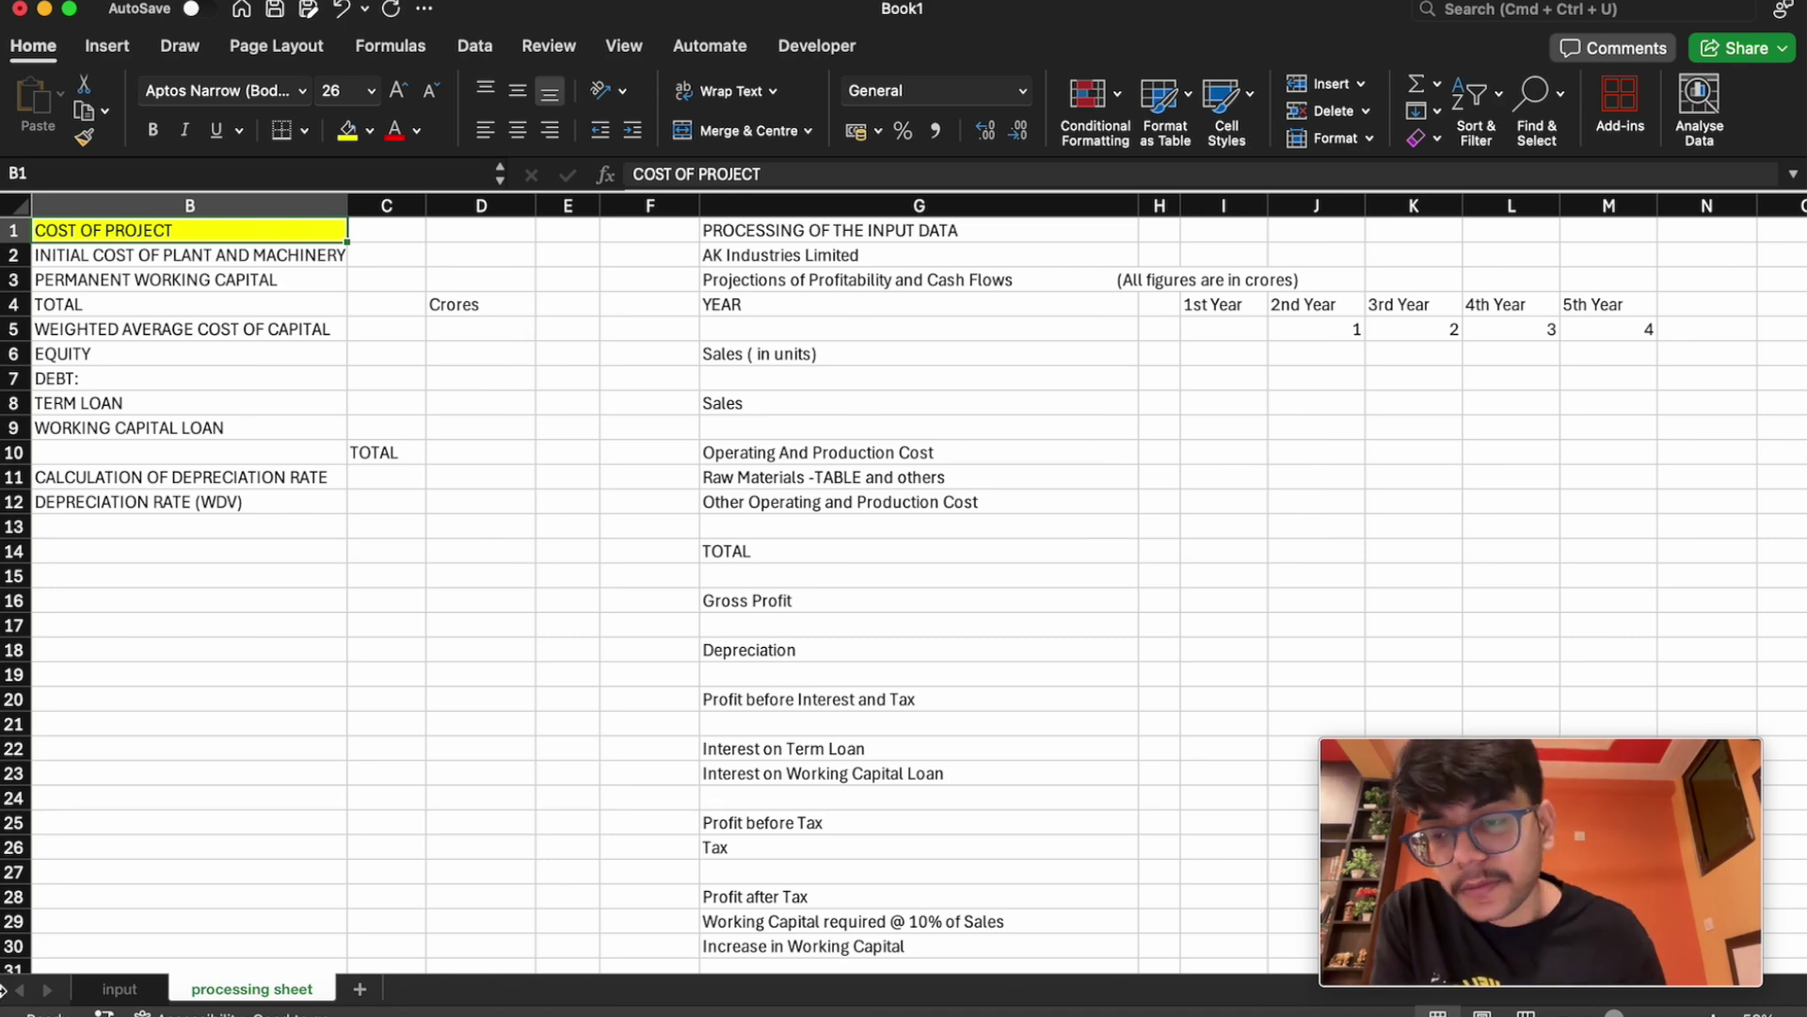
Return to the input sheet and review the workbook's defined names and their cell references in the Name Manager
left_click(120, 989)
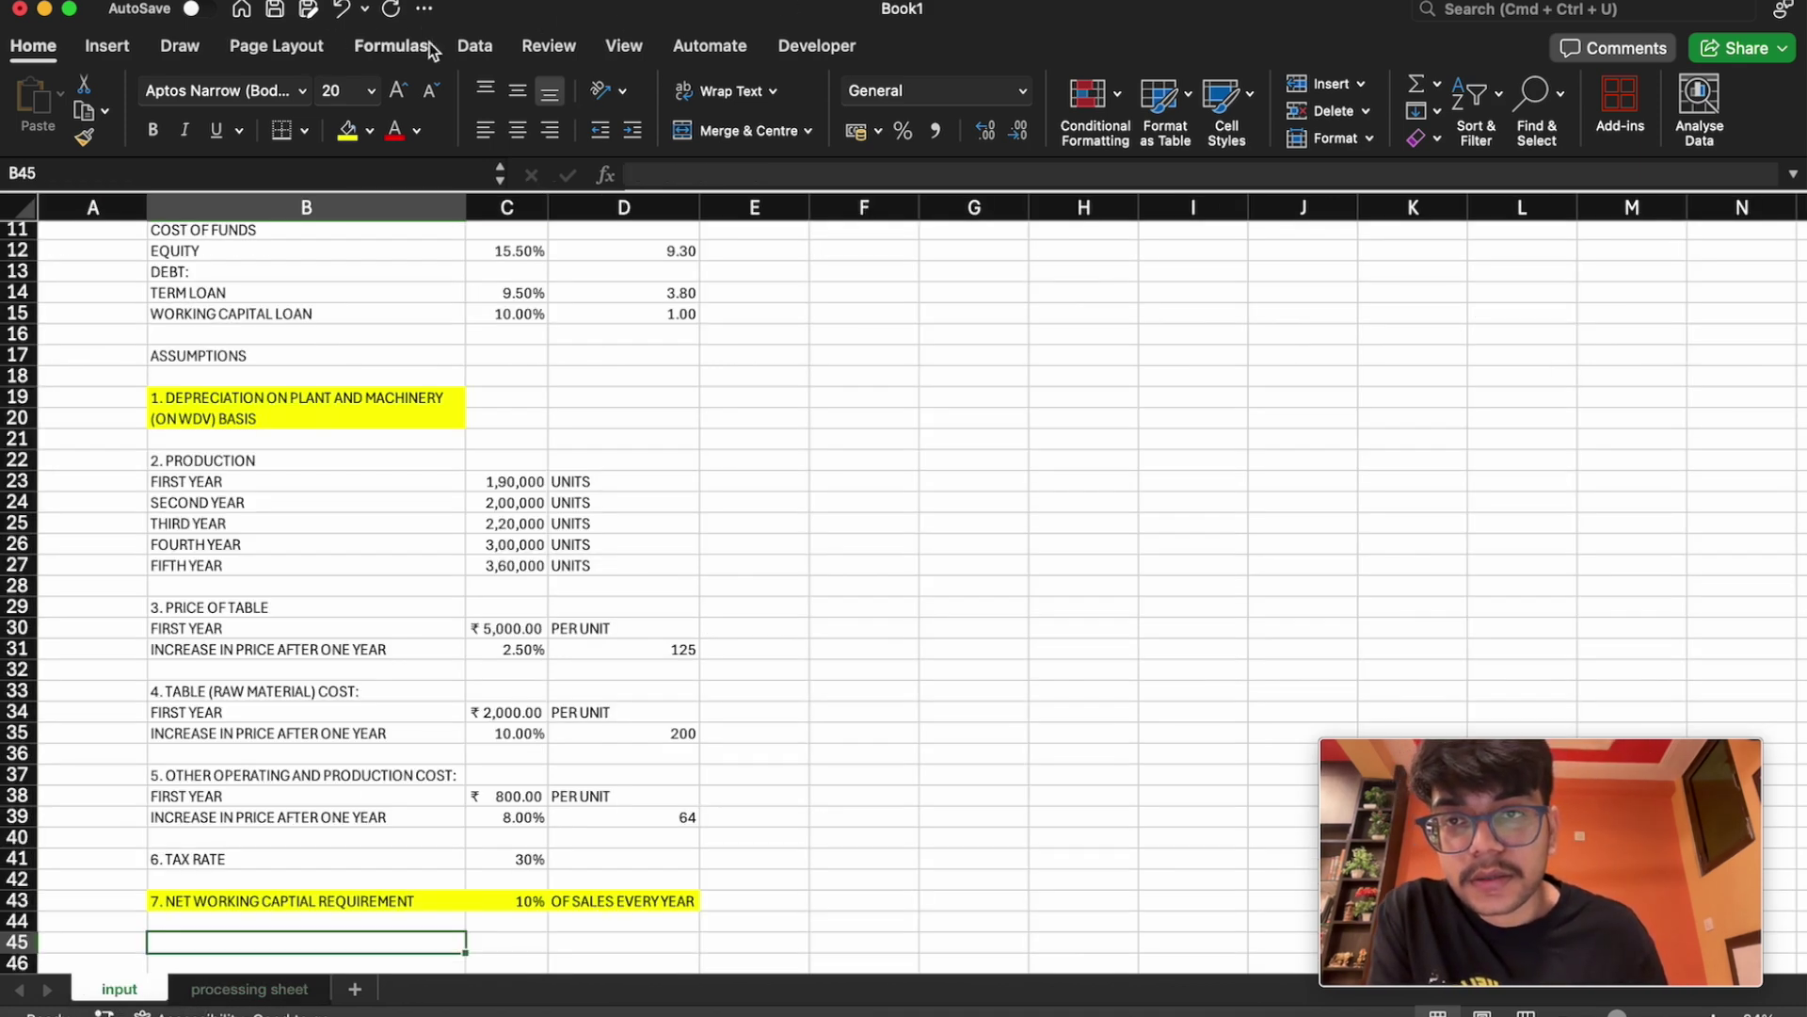
left_click(256, 49)
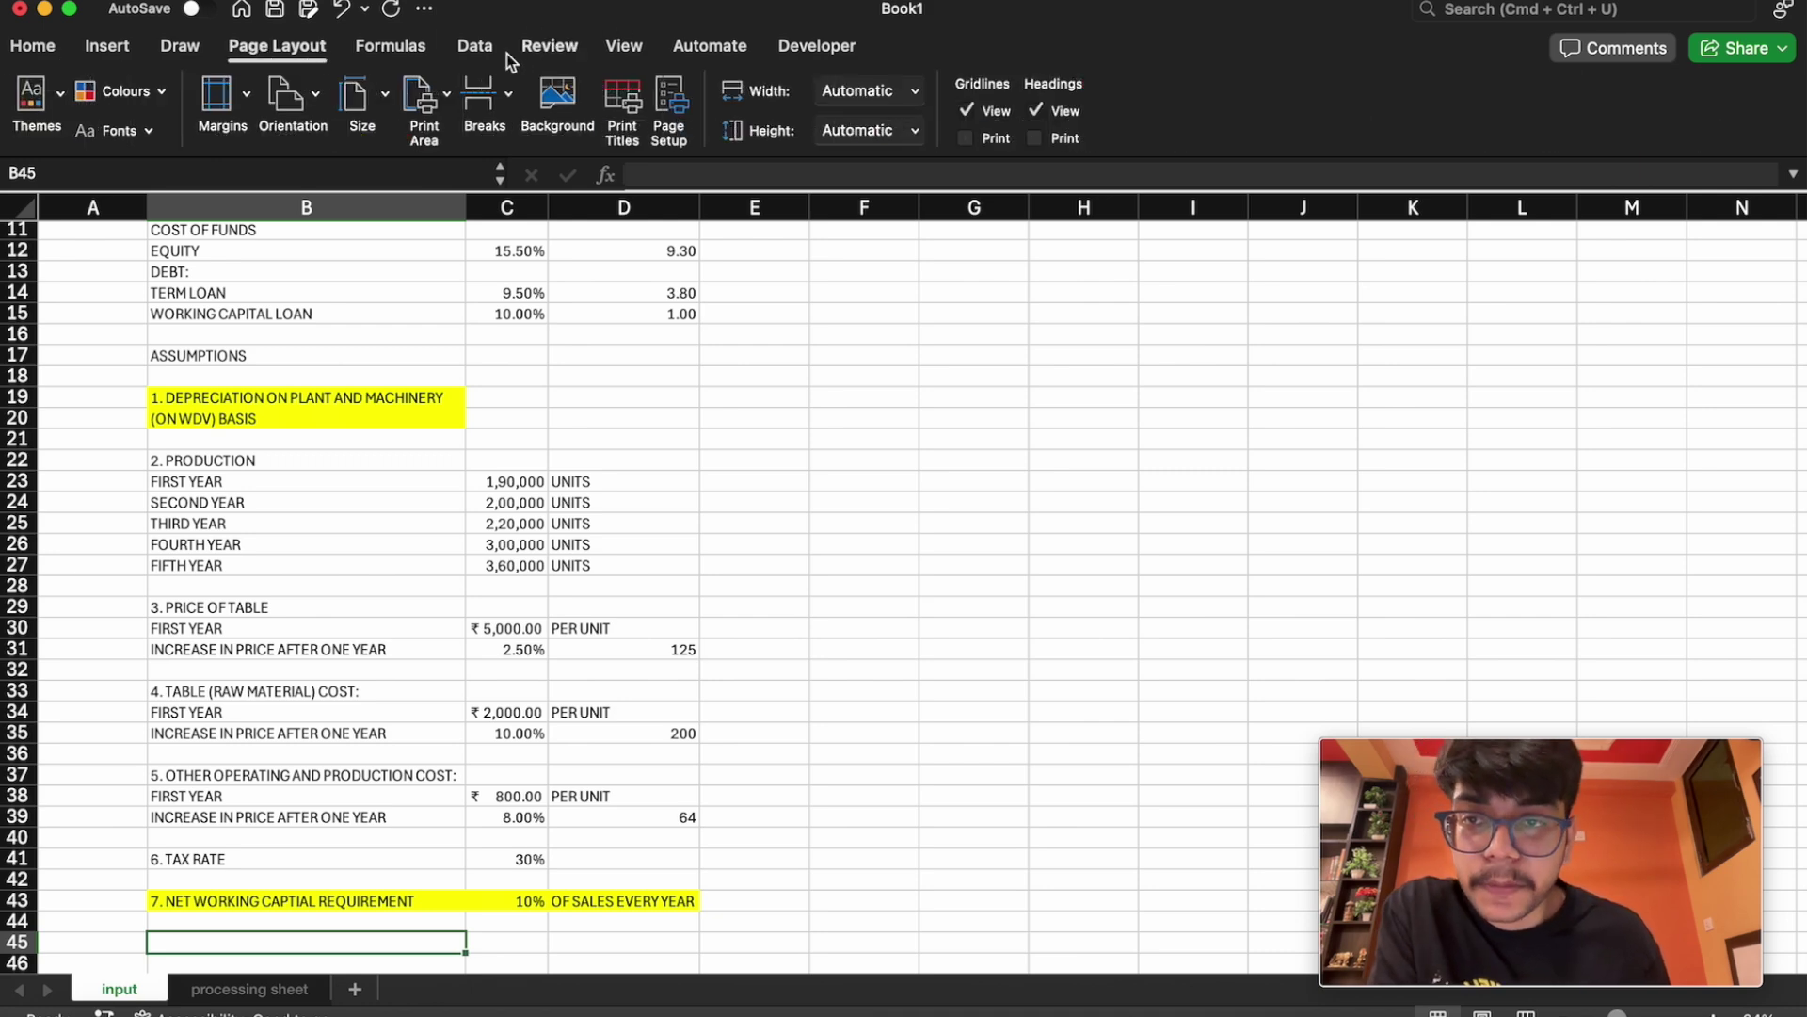
left_click(623, 47)
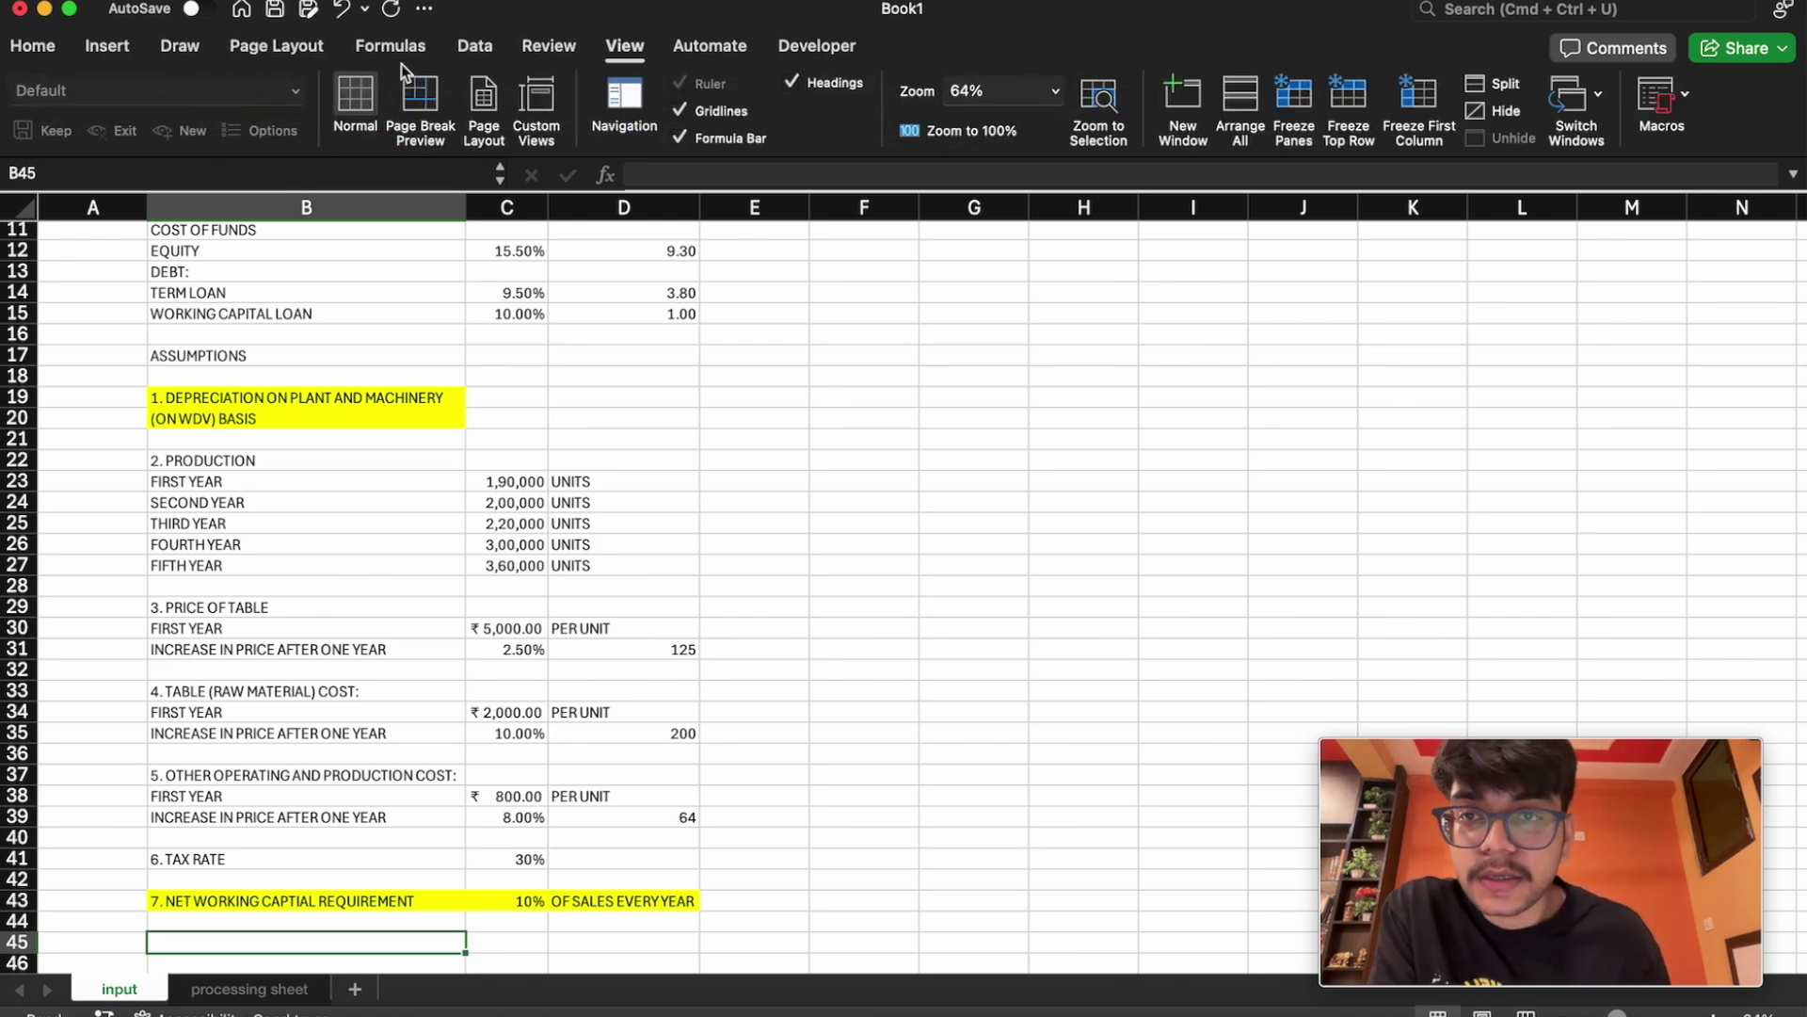
left_click(200, 45)
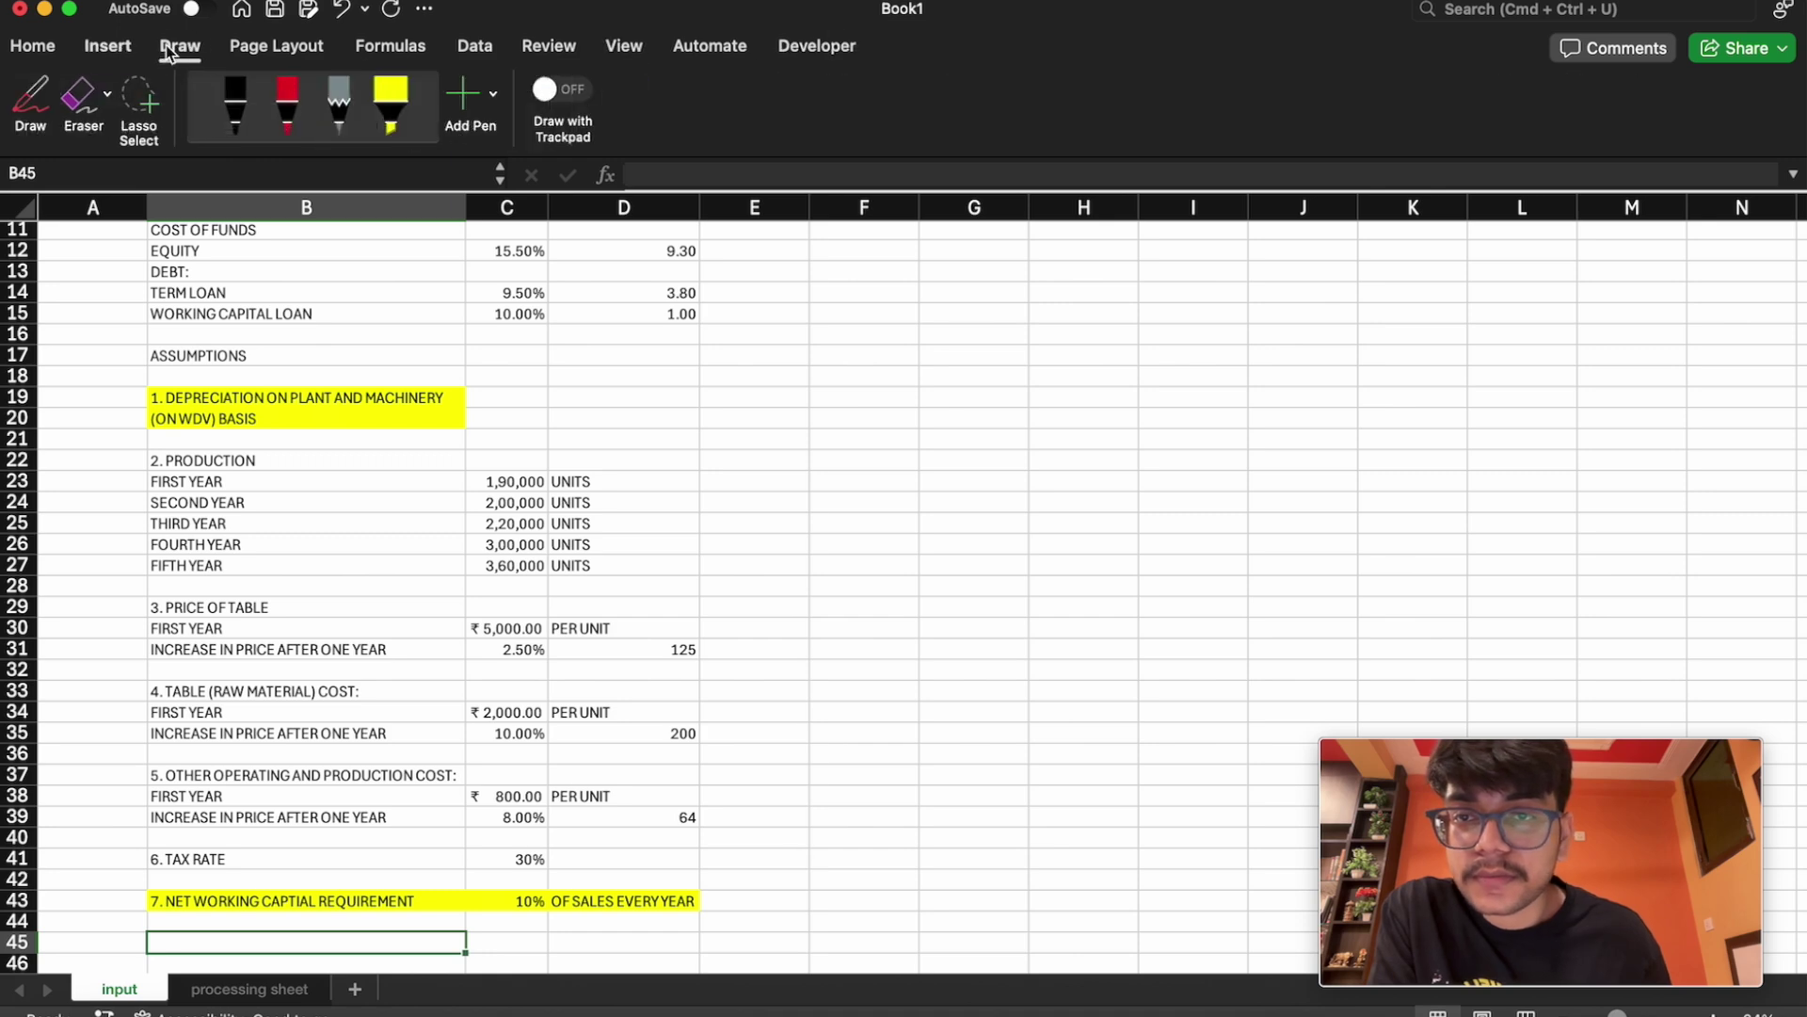
left_click(107, 45)
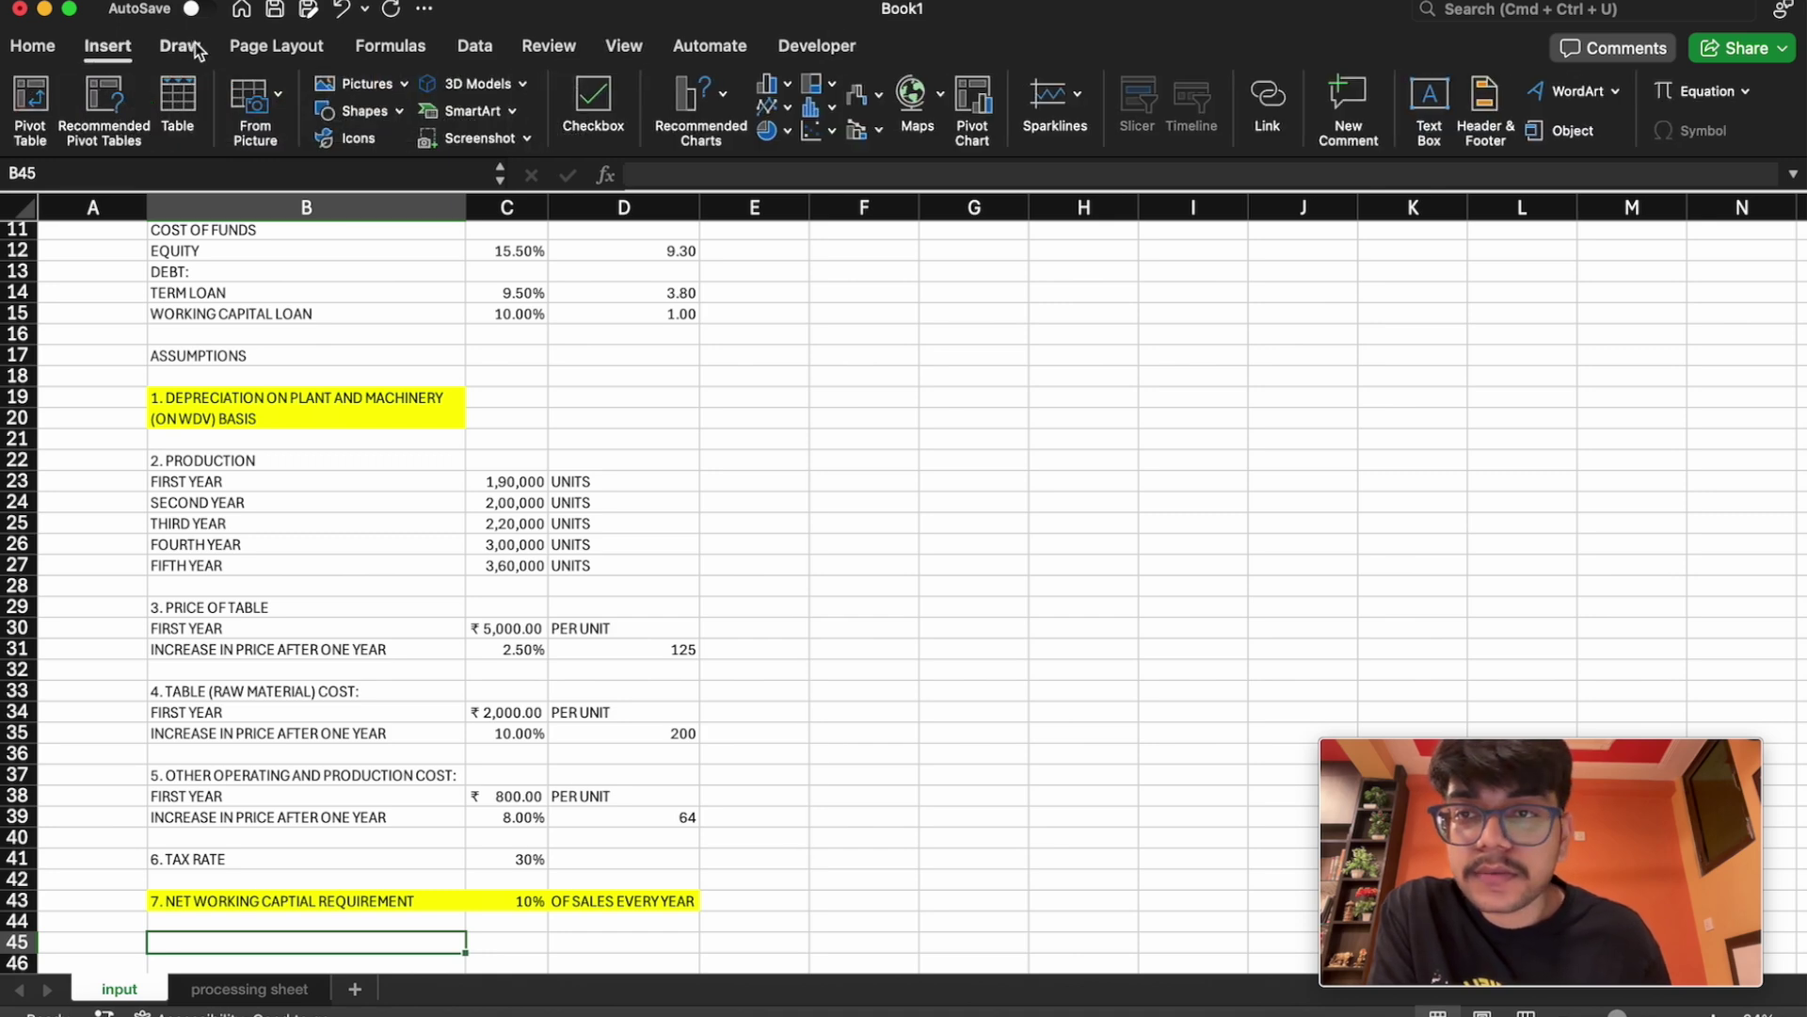
left_click(196, 47)
left_click(277, 46)
left_click(377, 49)
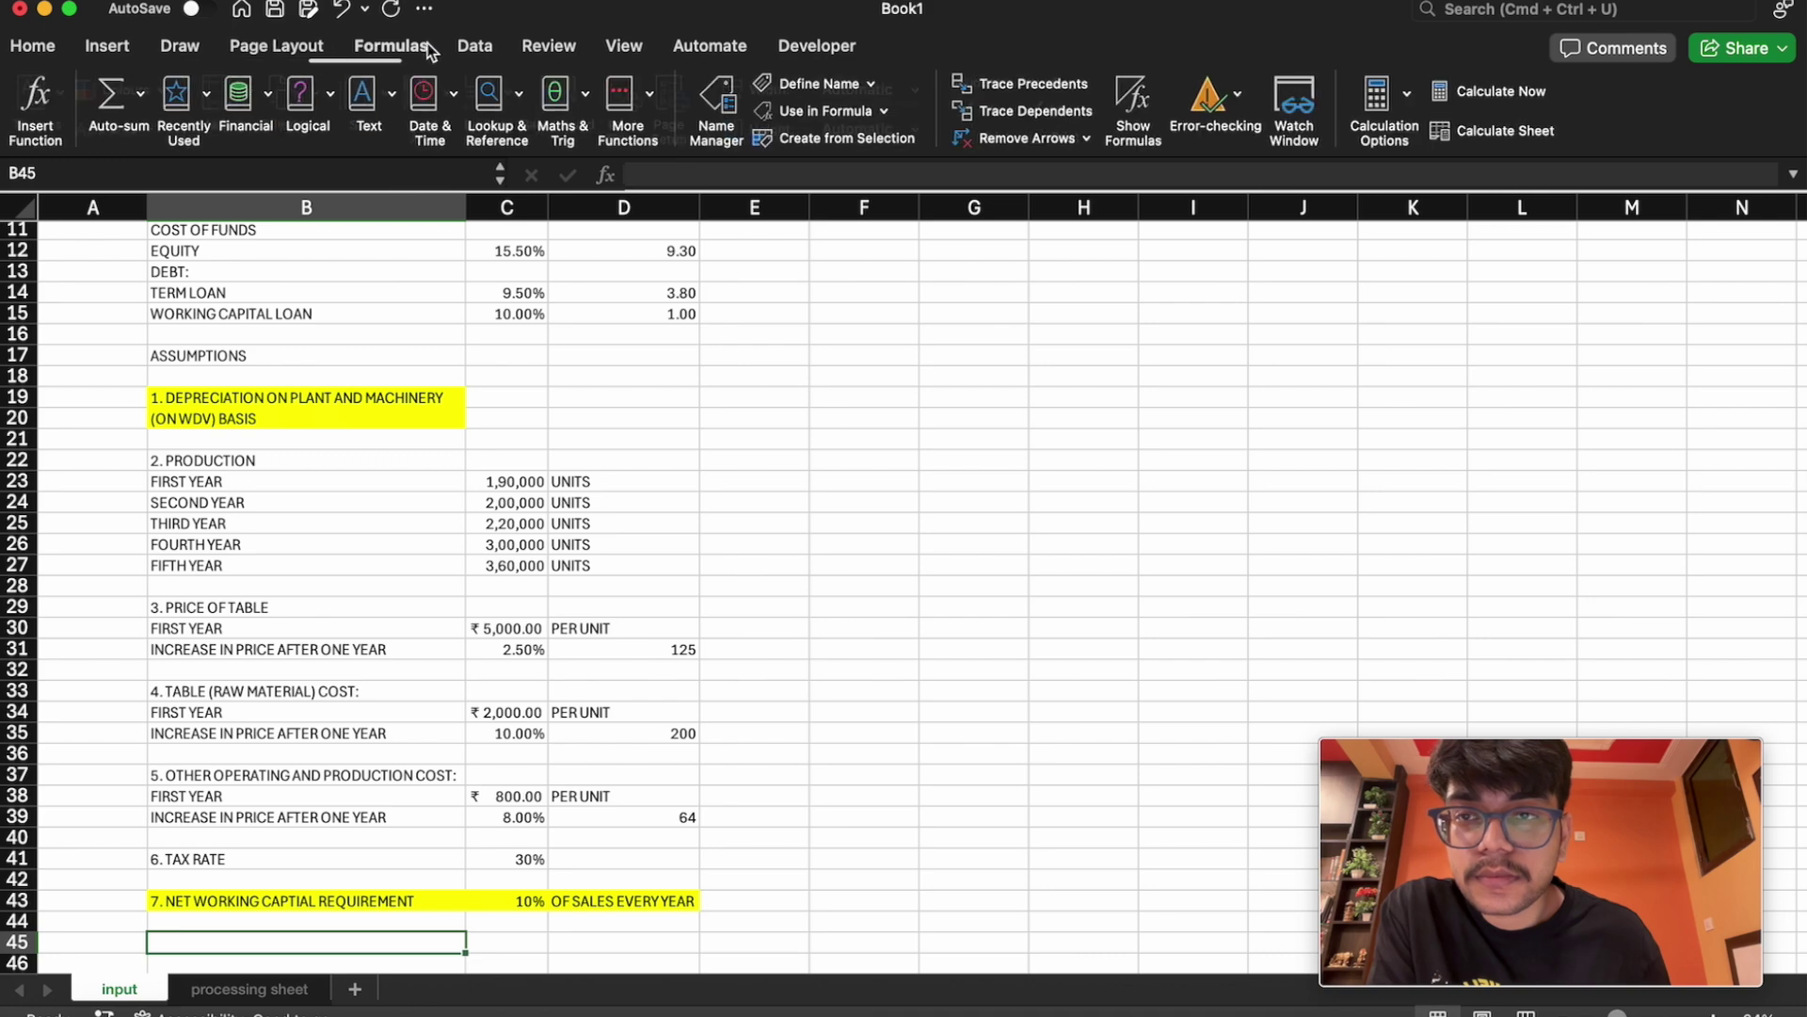
left_click(721, 111)
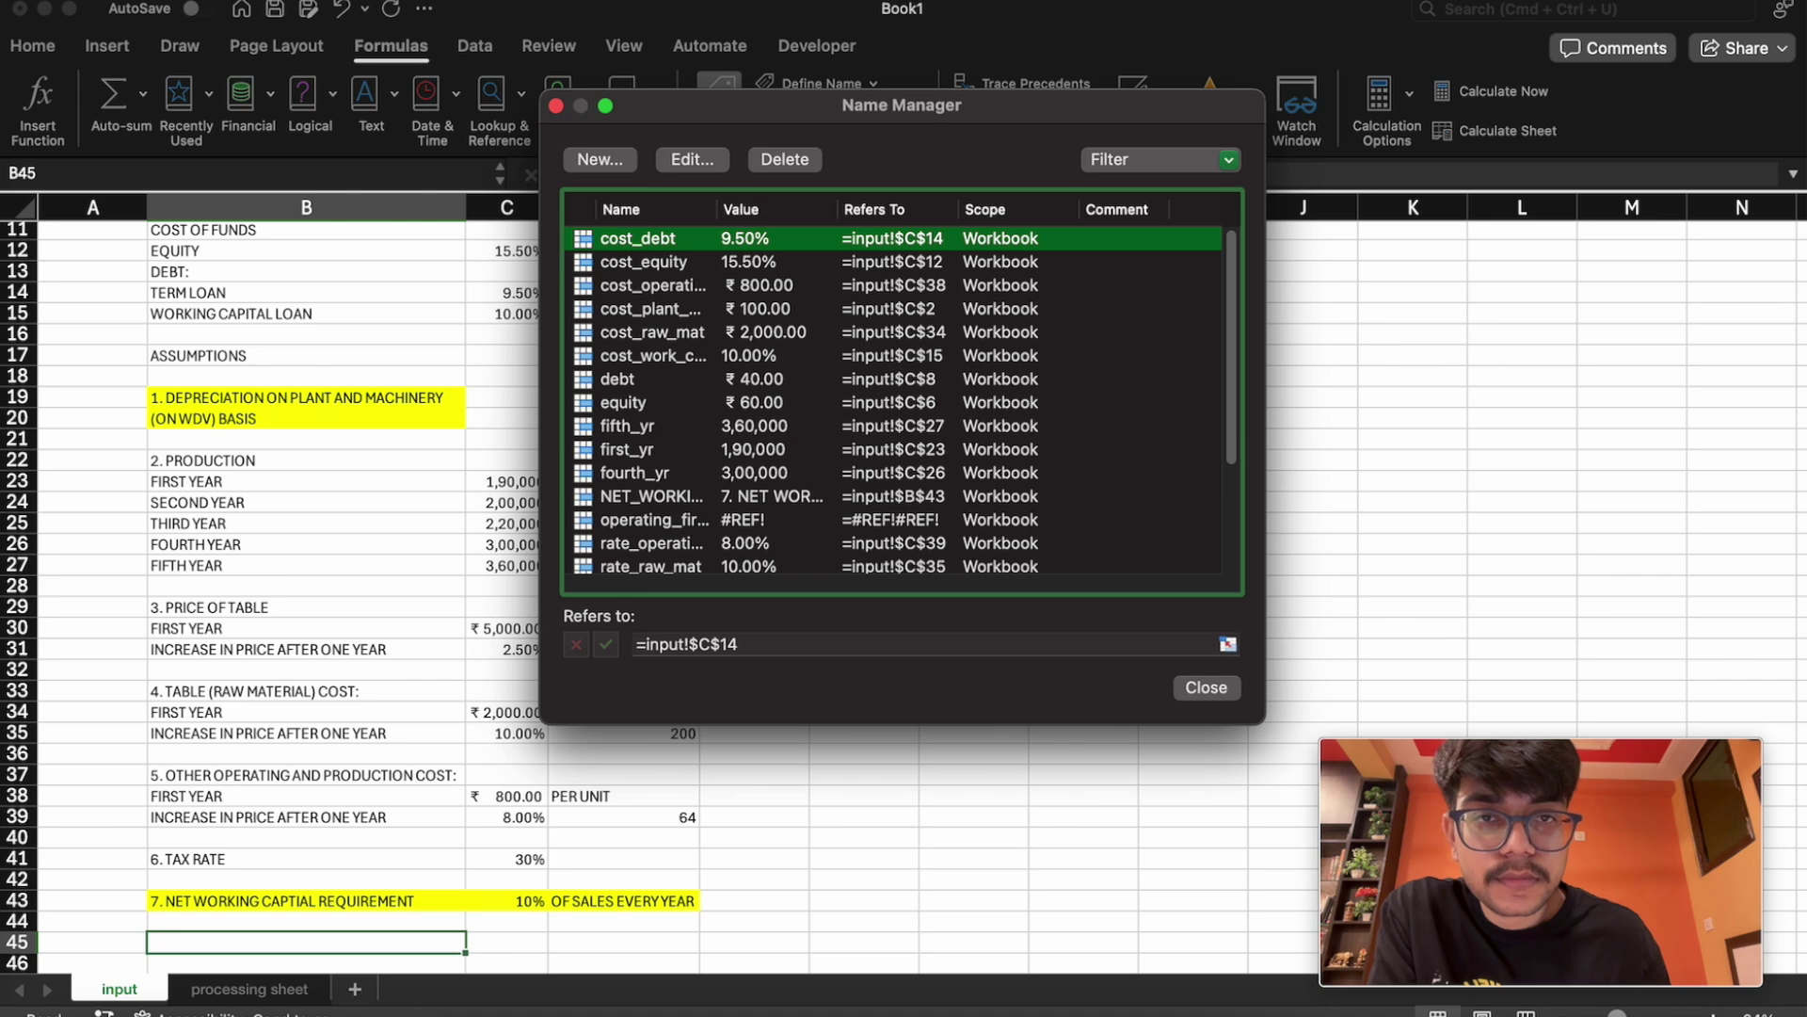
key("Escape")
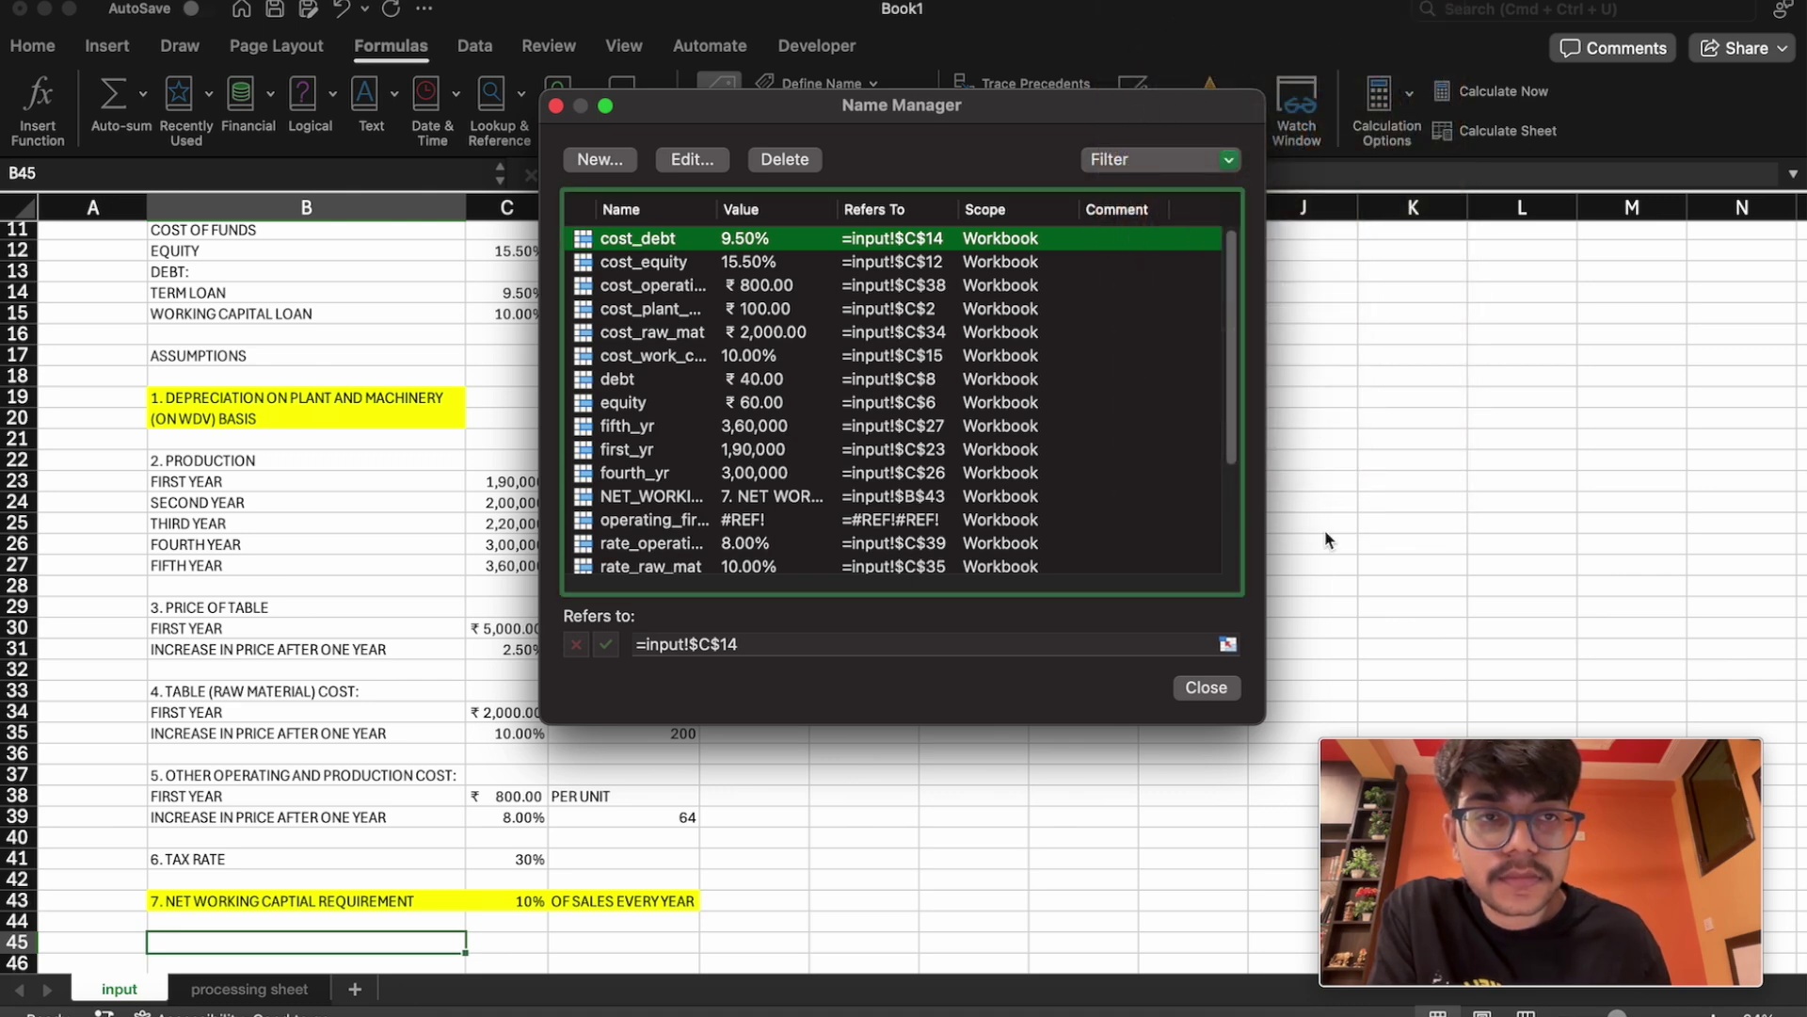
Enlarge the Name Manager window to review the complete list of defined names, and close it
left_click_drag(1262, 721, 1551, 952)
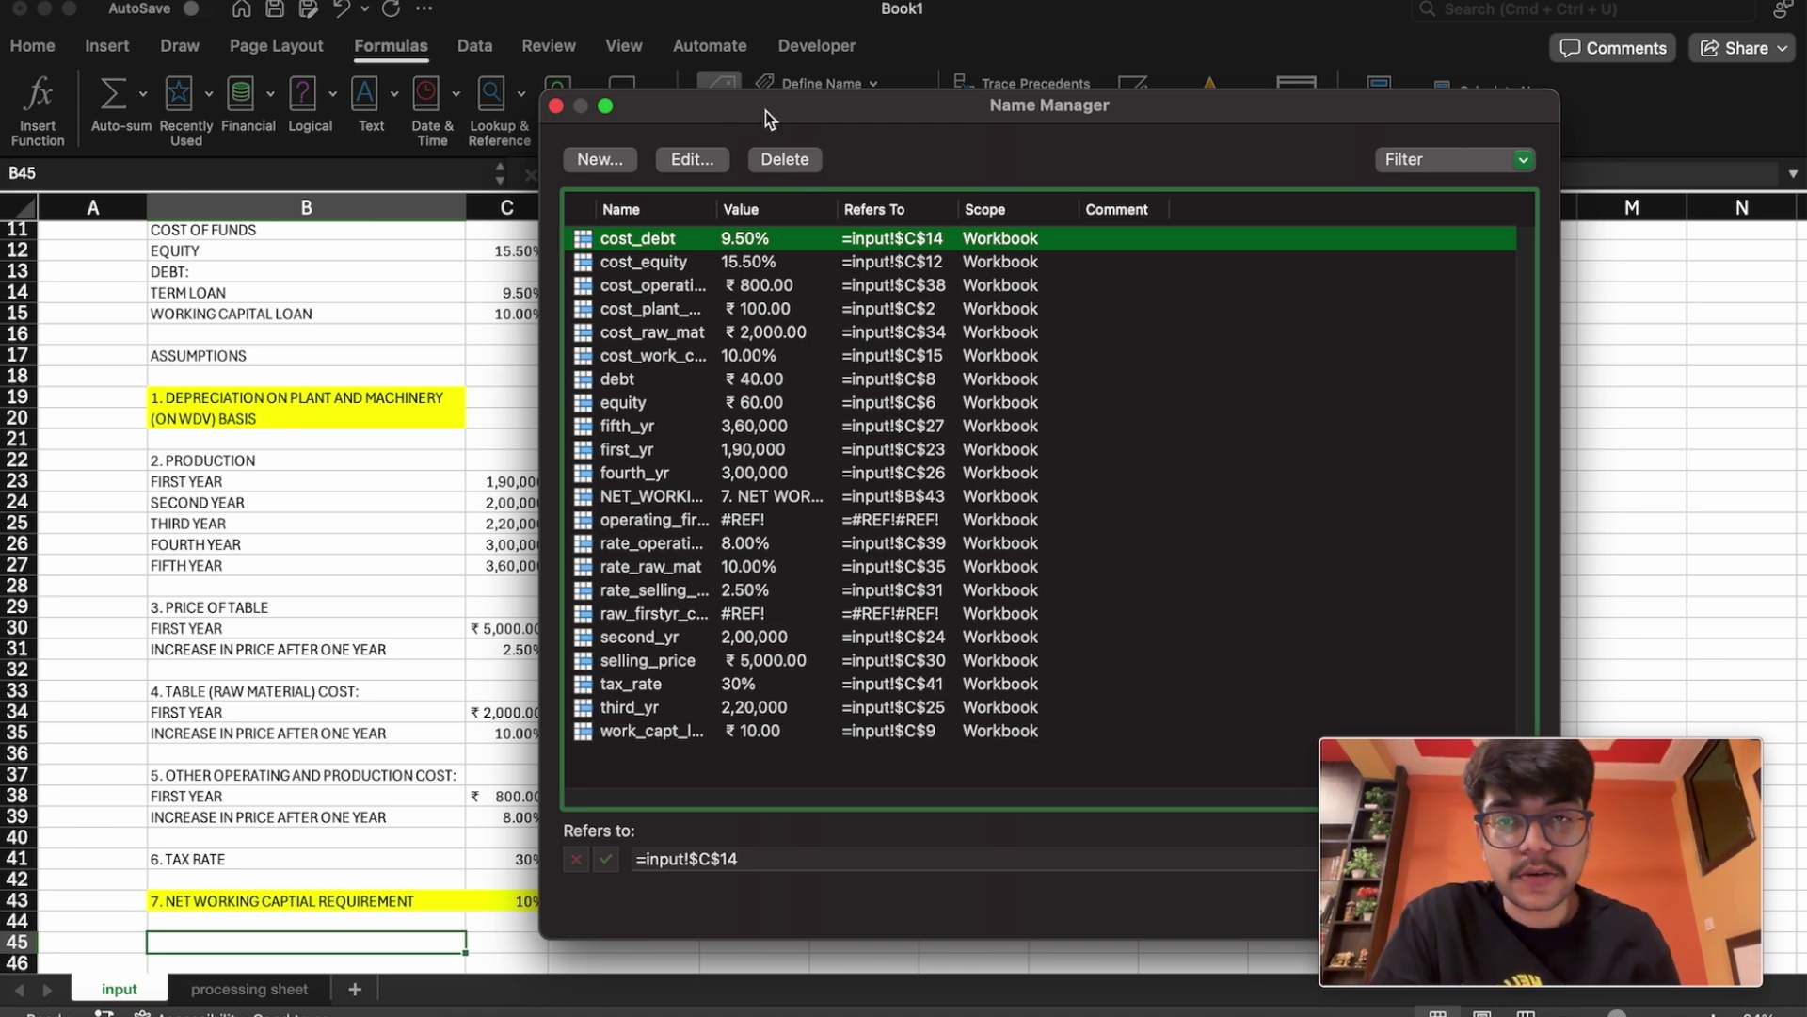
left_click(555, 105)
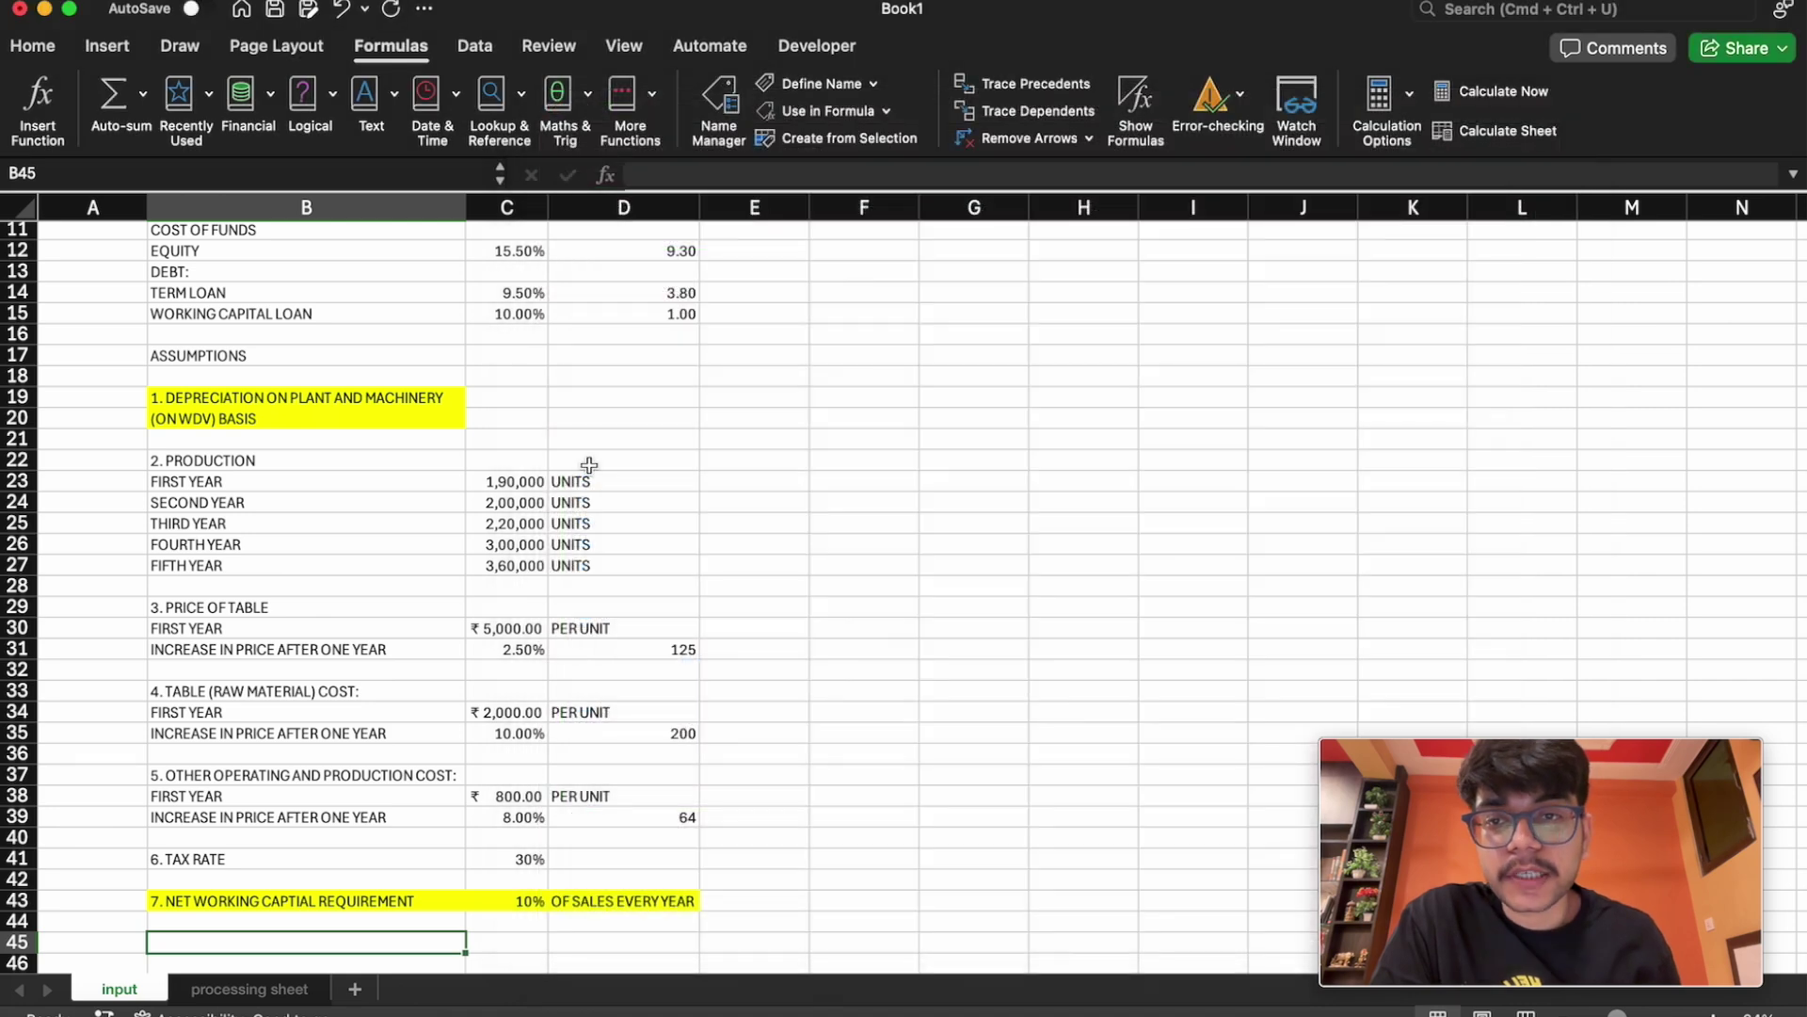
Switch to the processing sheet and widen column C to make room for the cost figures
left_click(273, 990)
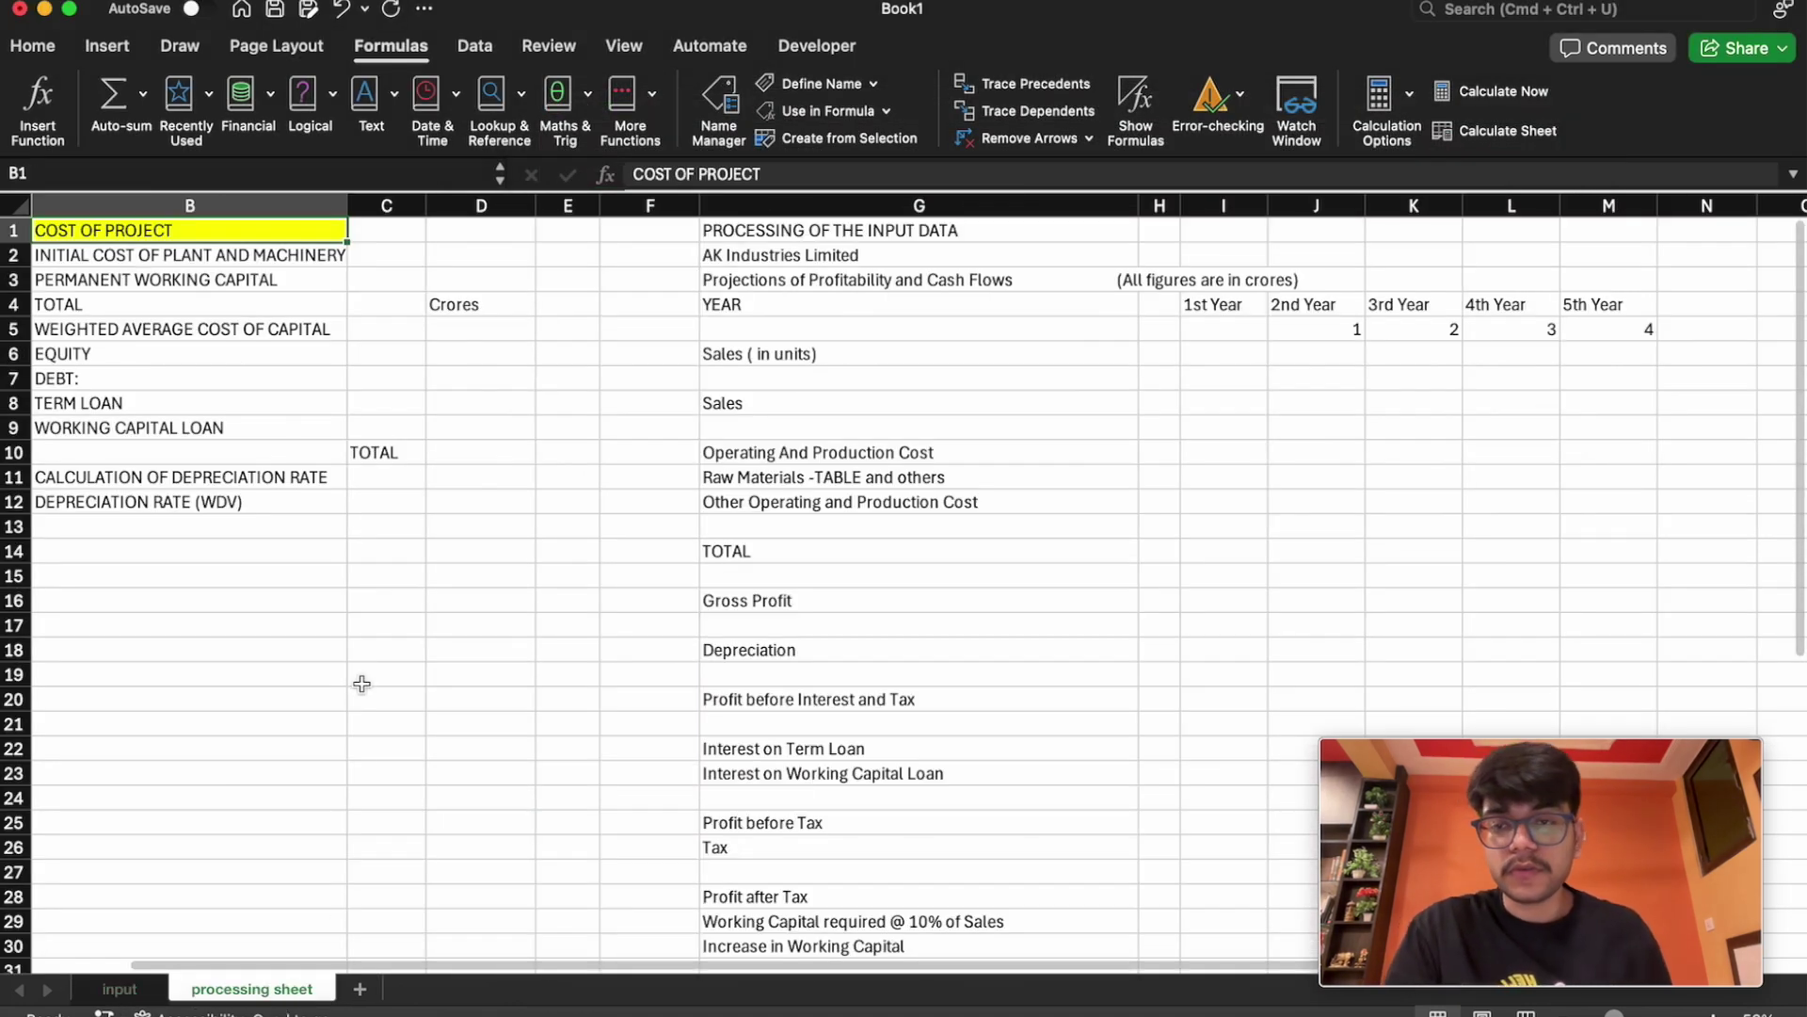
double_click(393, 256)
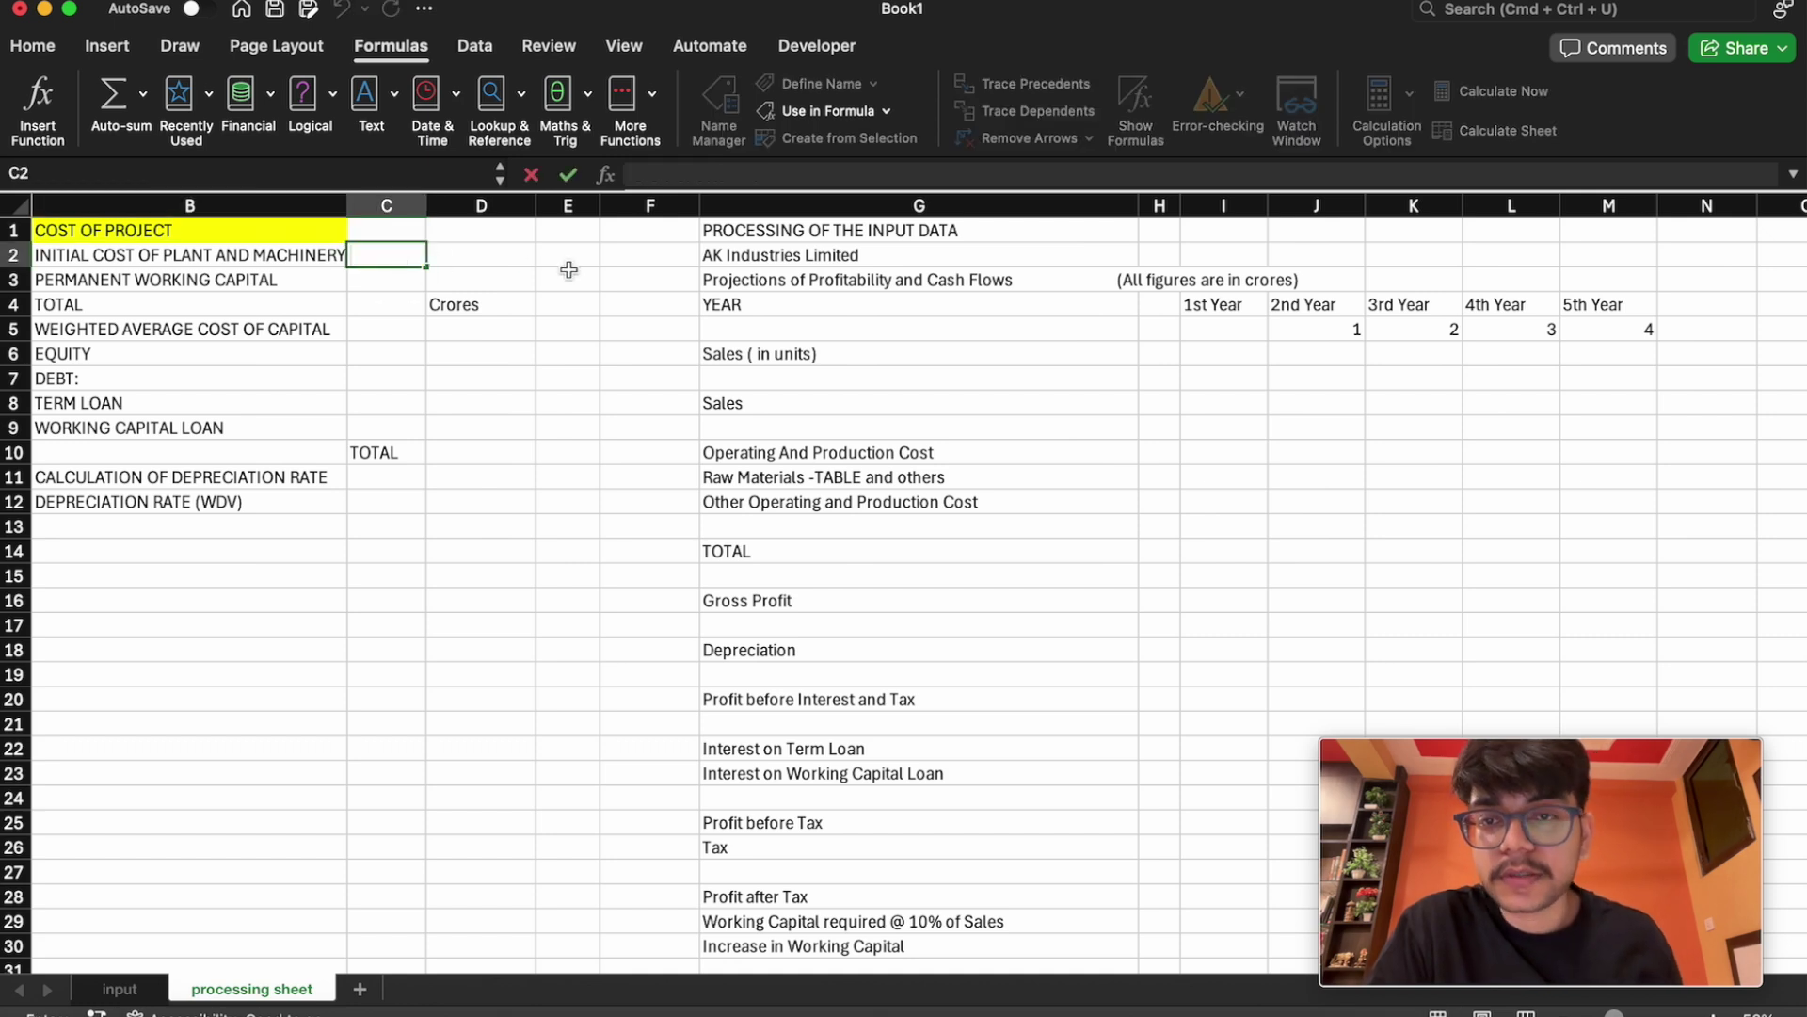
left_click(508, 255)
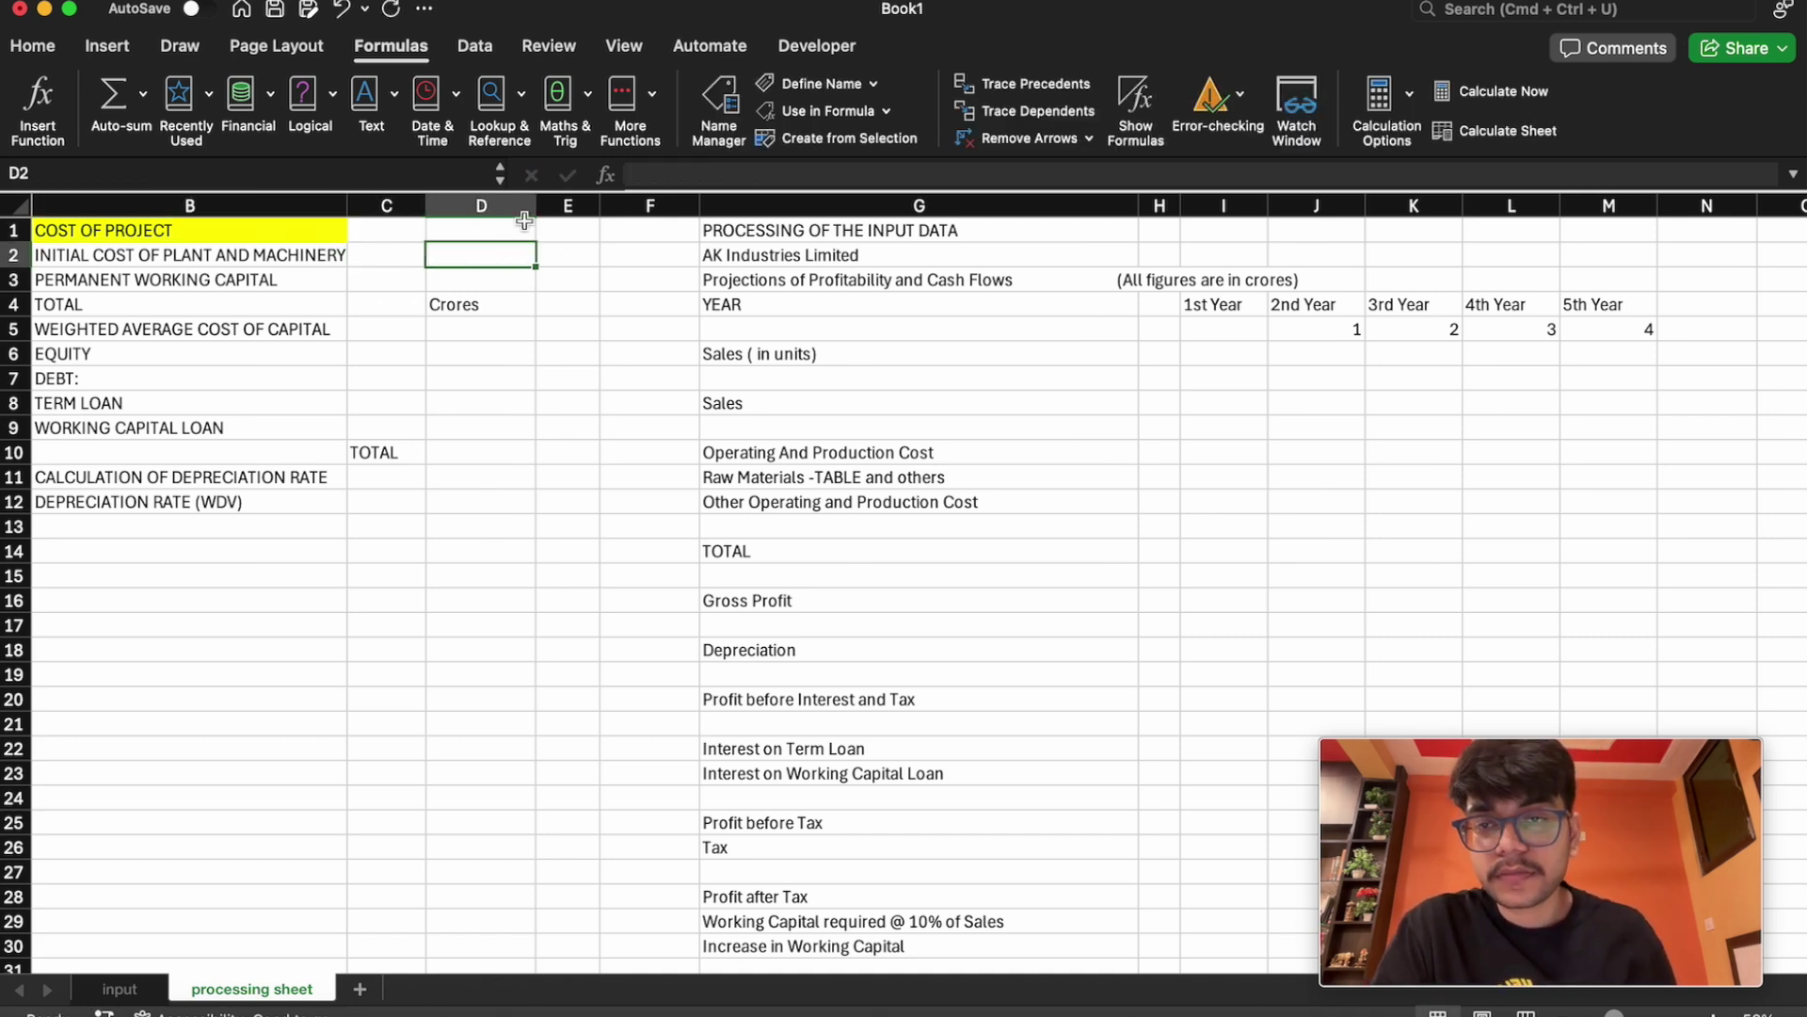
left_click(554, 207)
left_click(431, 230)
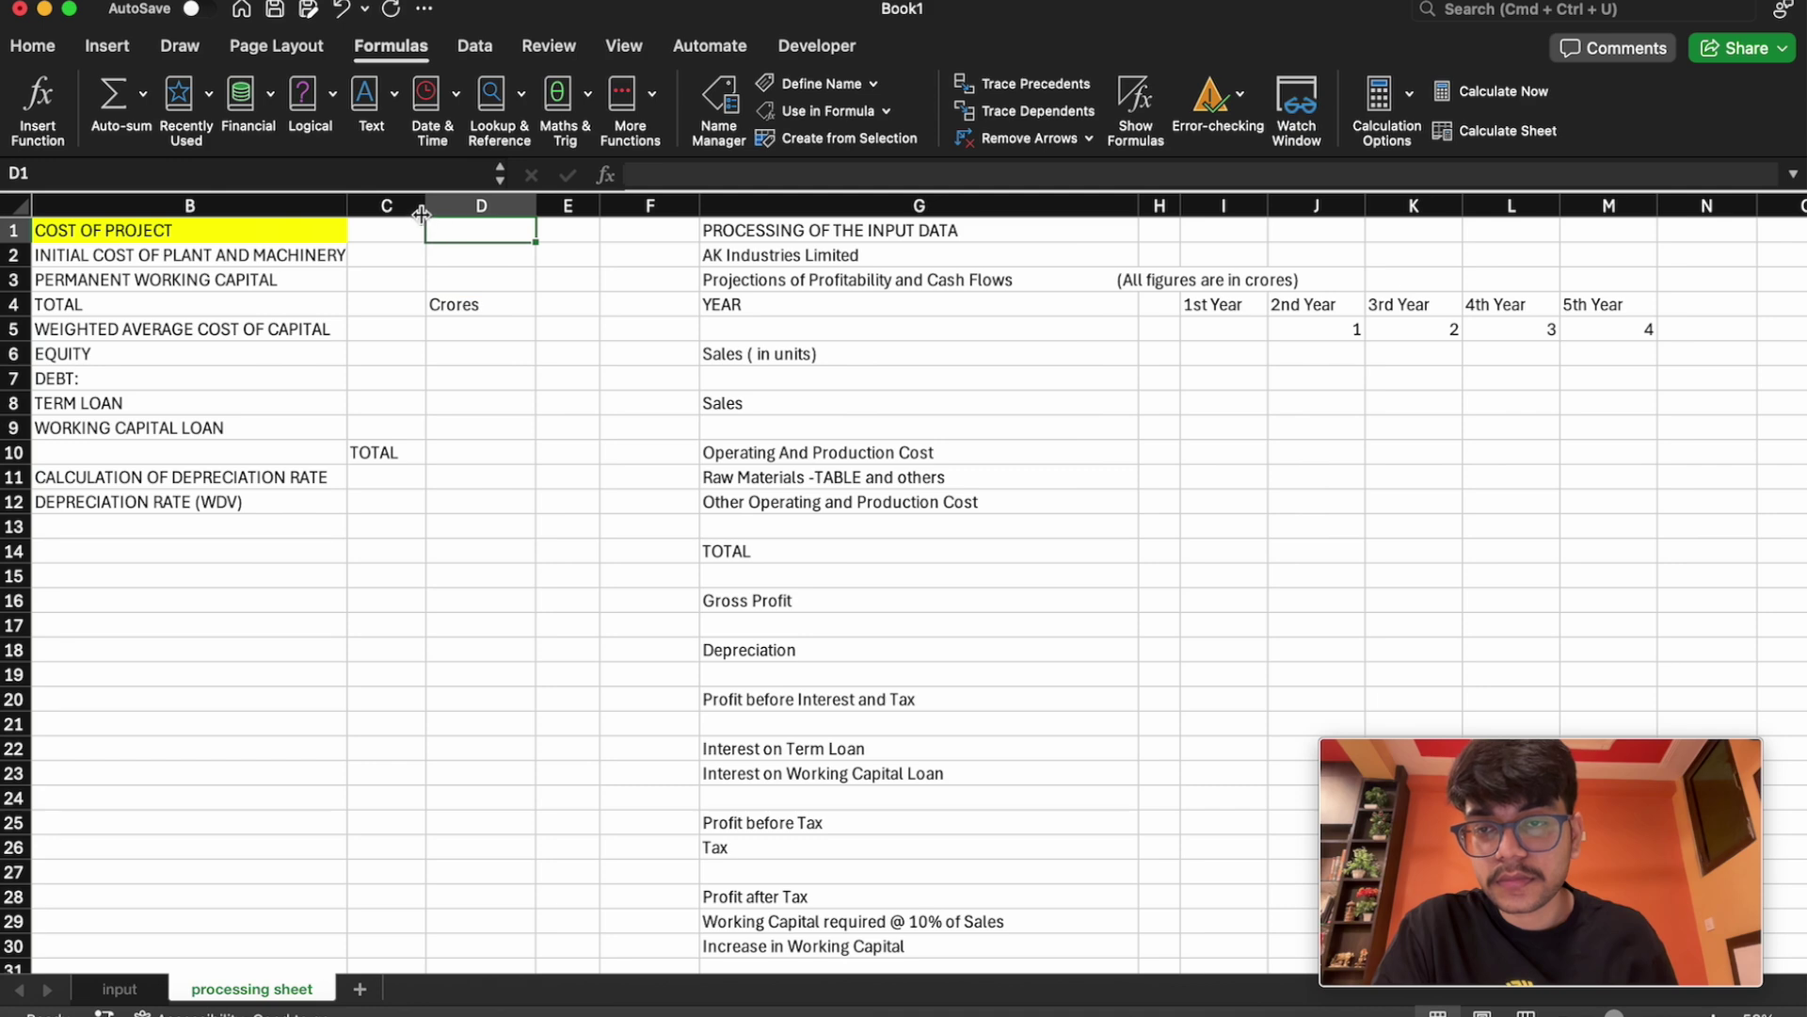
left_click_drag(426, 206, 543, 213)
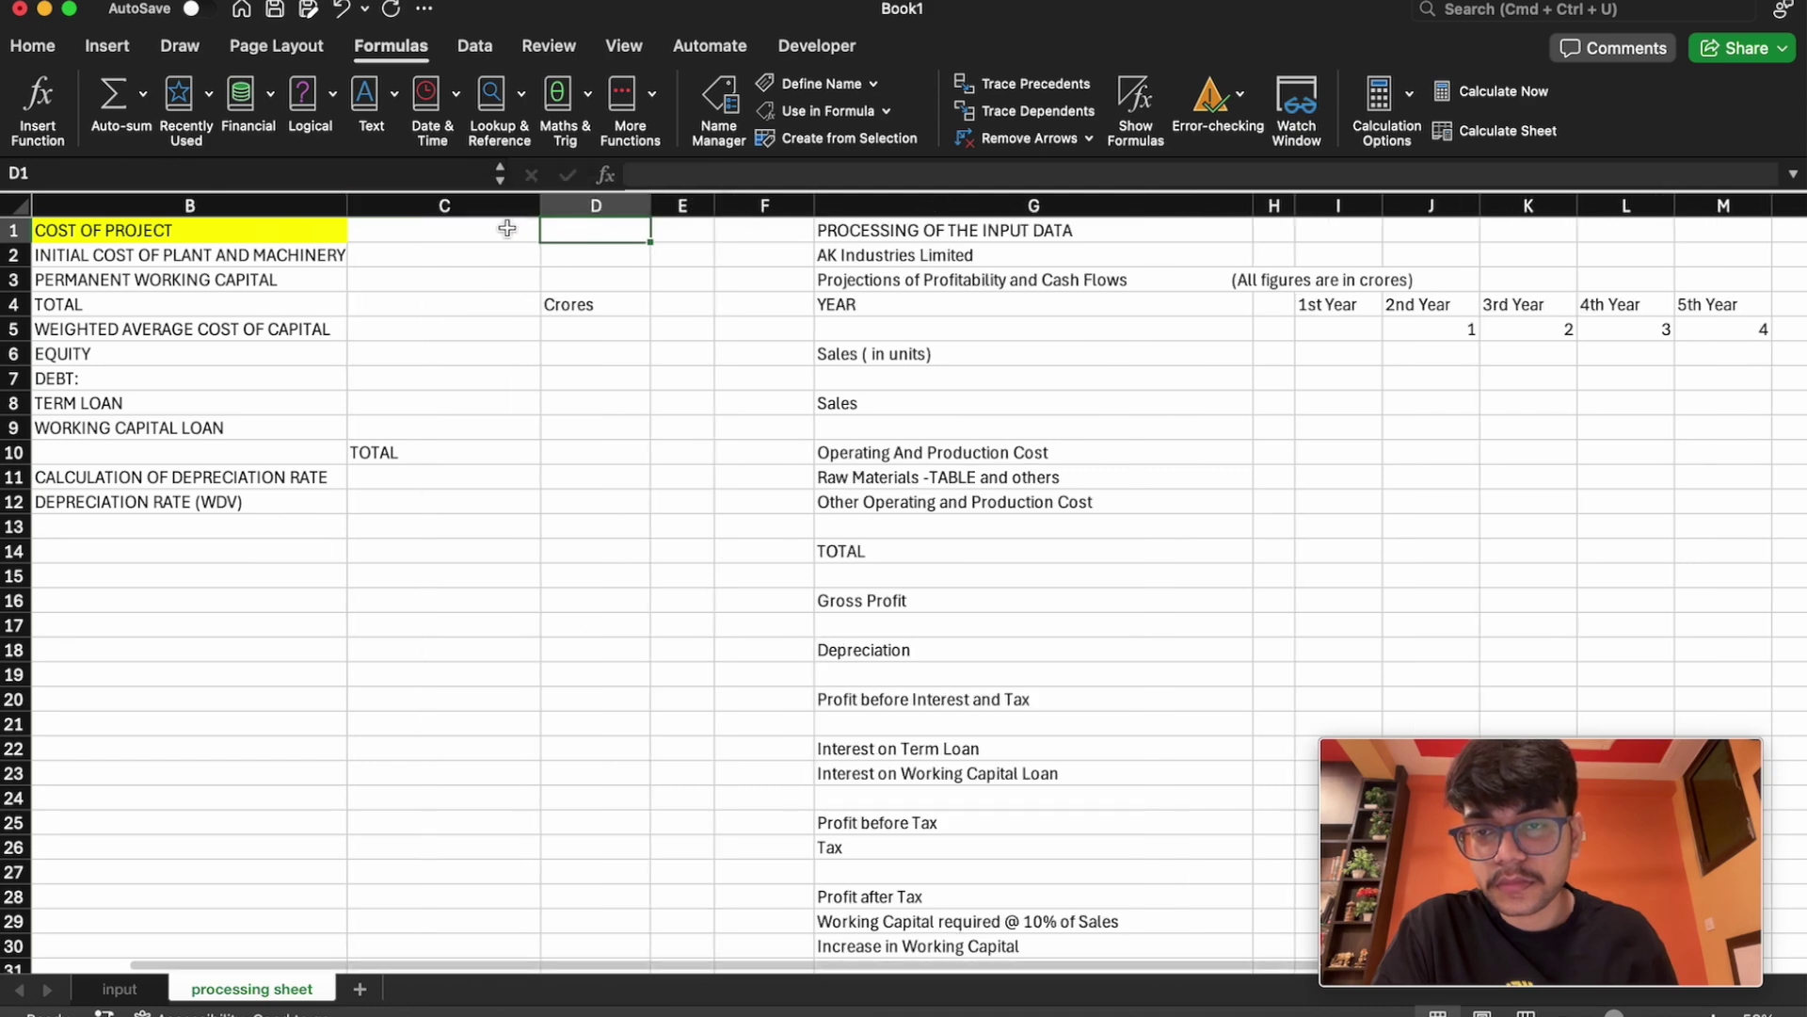
Move the TOTAL label from cell C10 to B10 and highlight it with a yellow fill
left_click(375, 456)
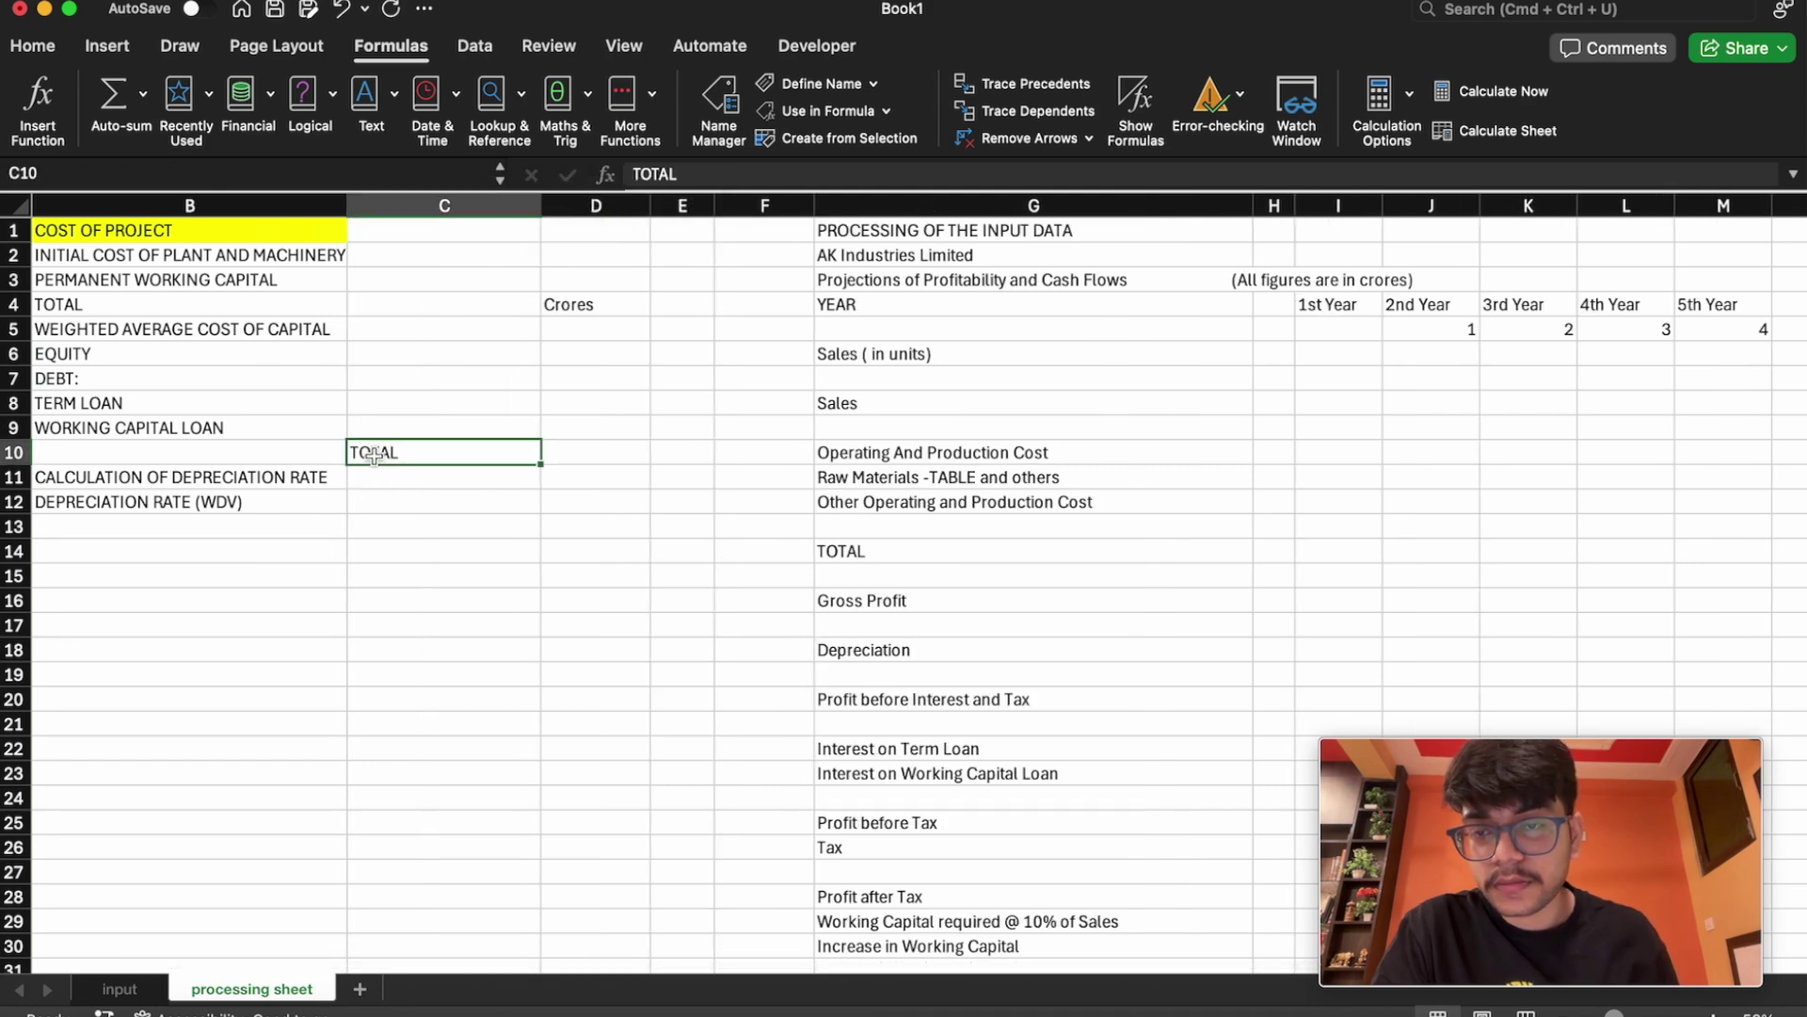
key("super+c")
left_click(282, 456)
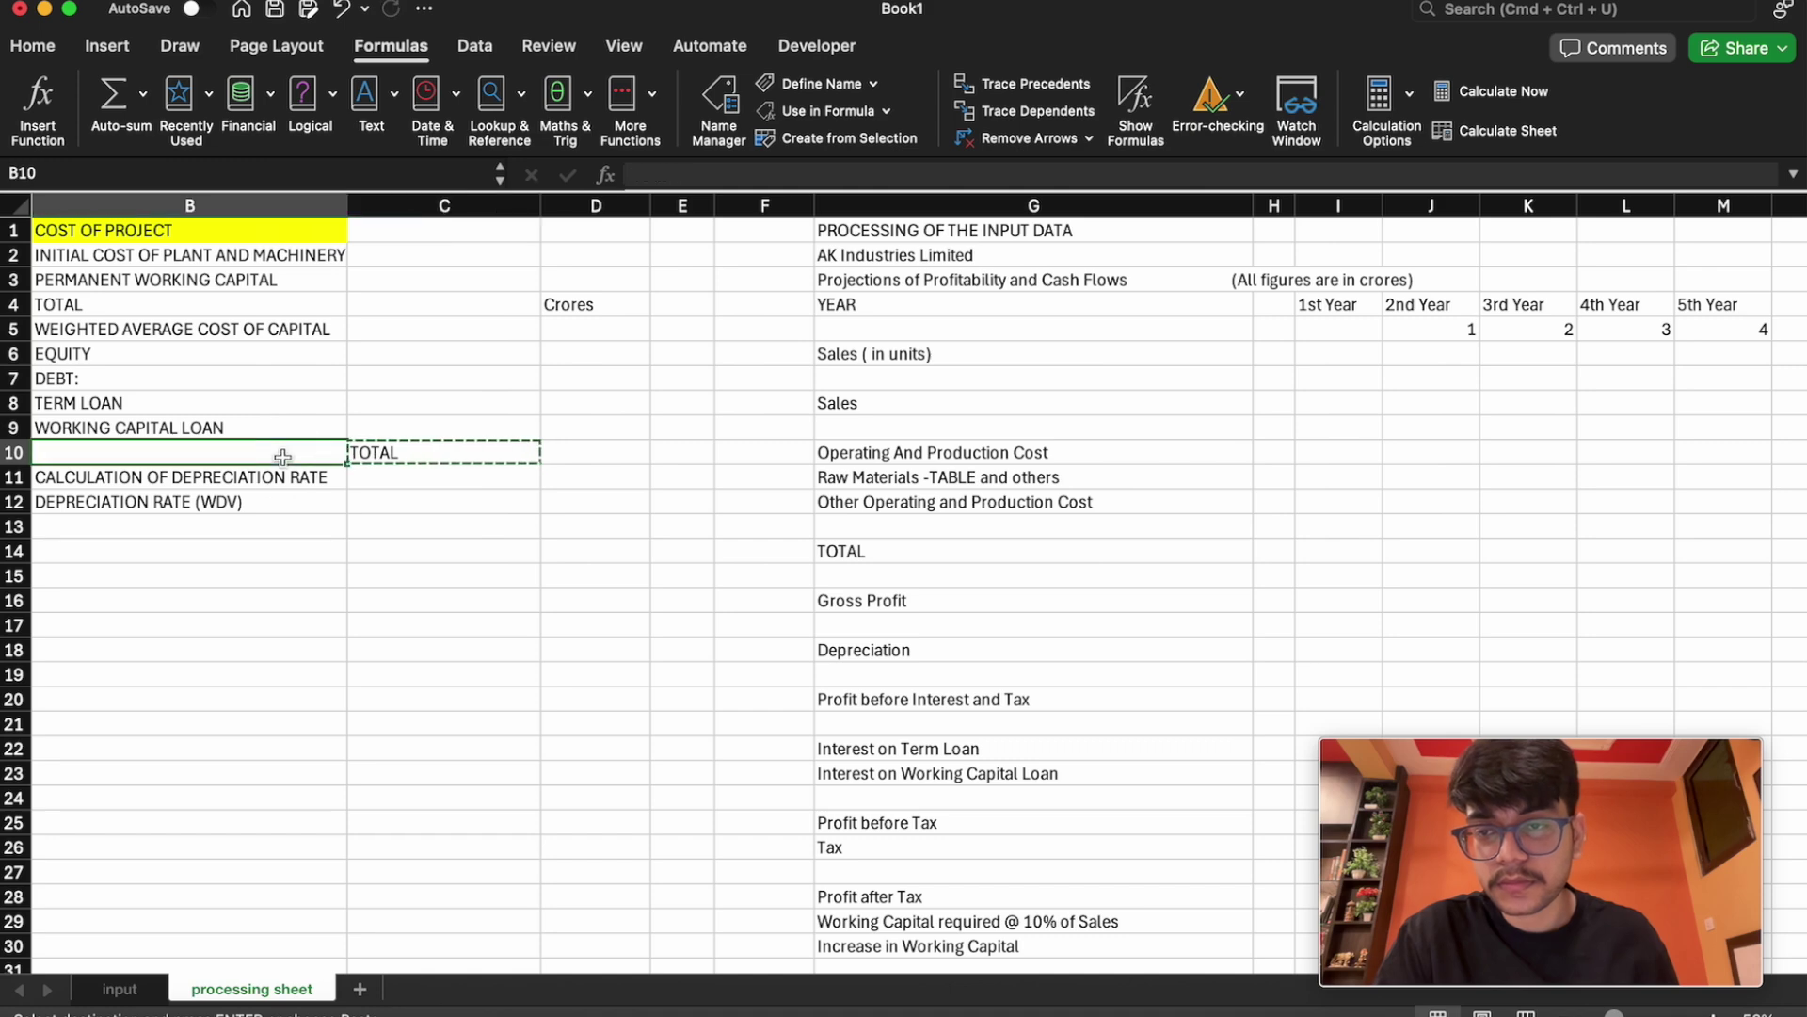
key("super+v")
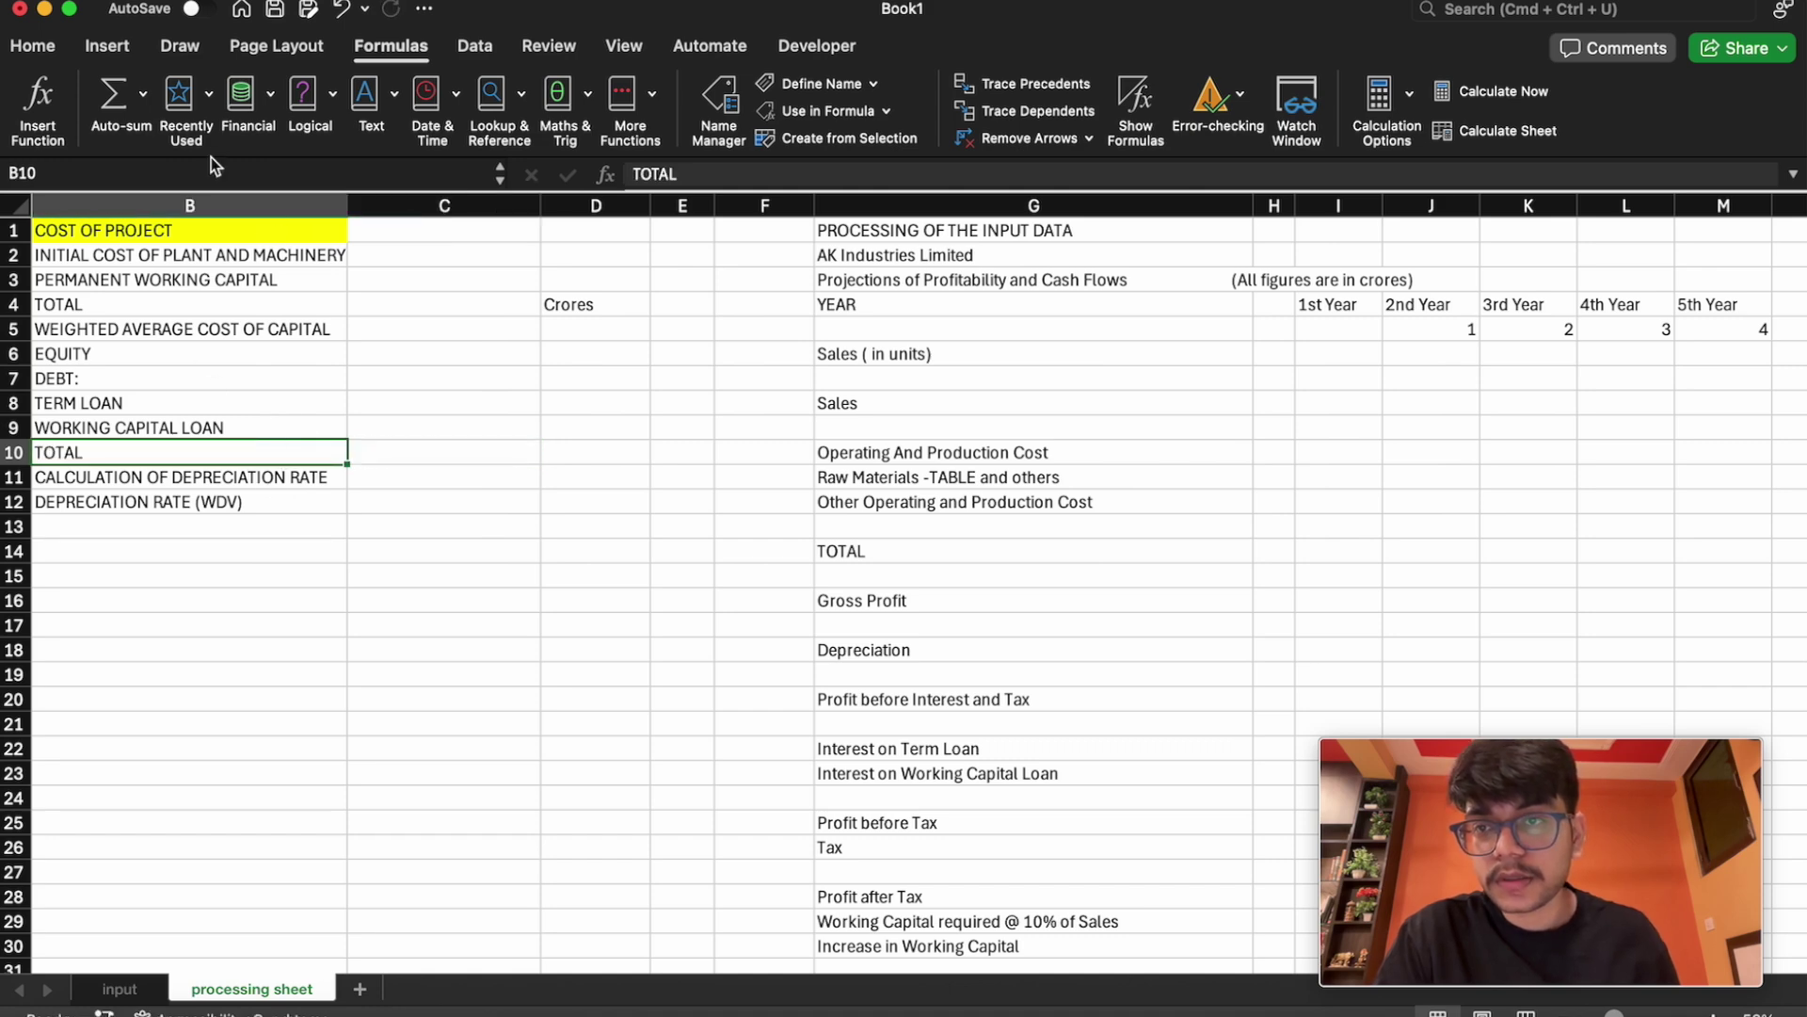
left_click(34, 49)
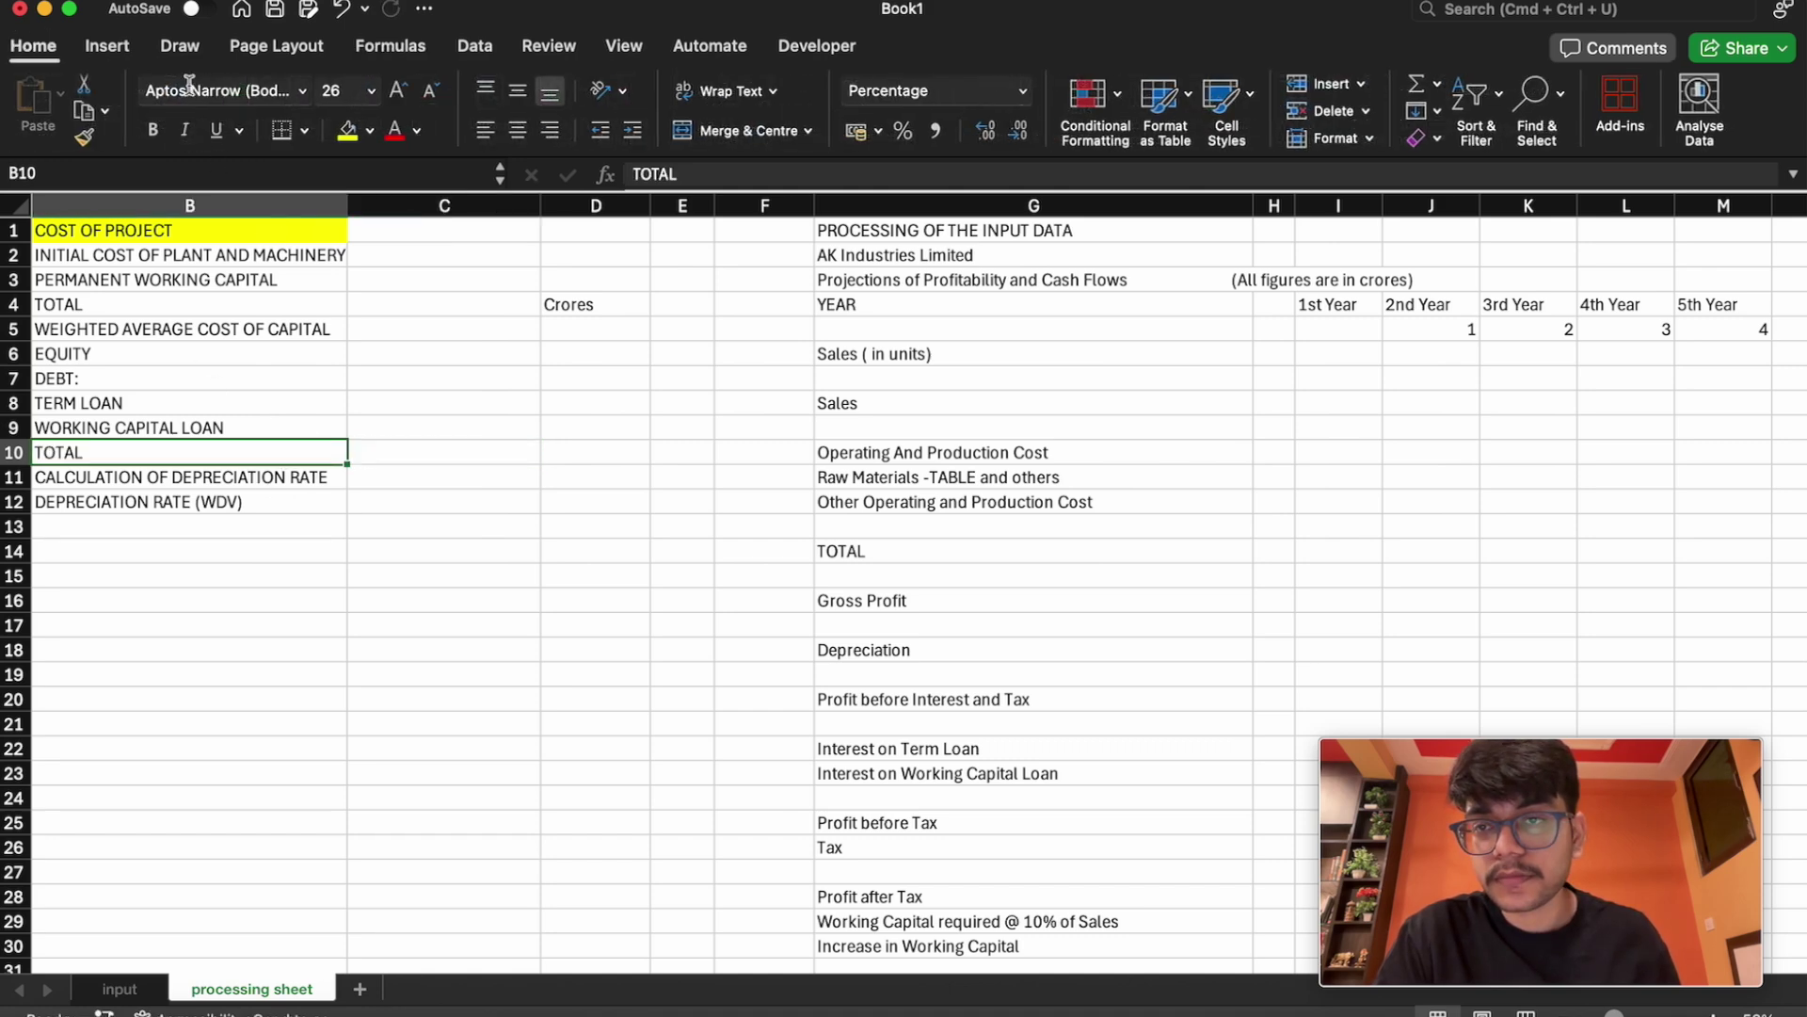
left_click(348, 130)
Link the plant and machinery cost in C2 to cost_plant_mach and the permanent working capital in C3 to work_capt_loan
left_click(403, 258)
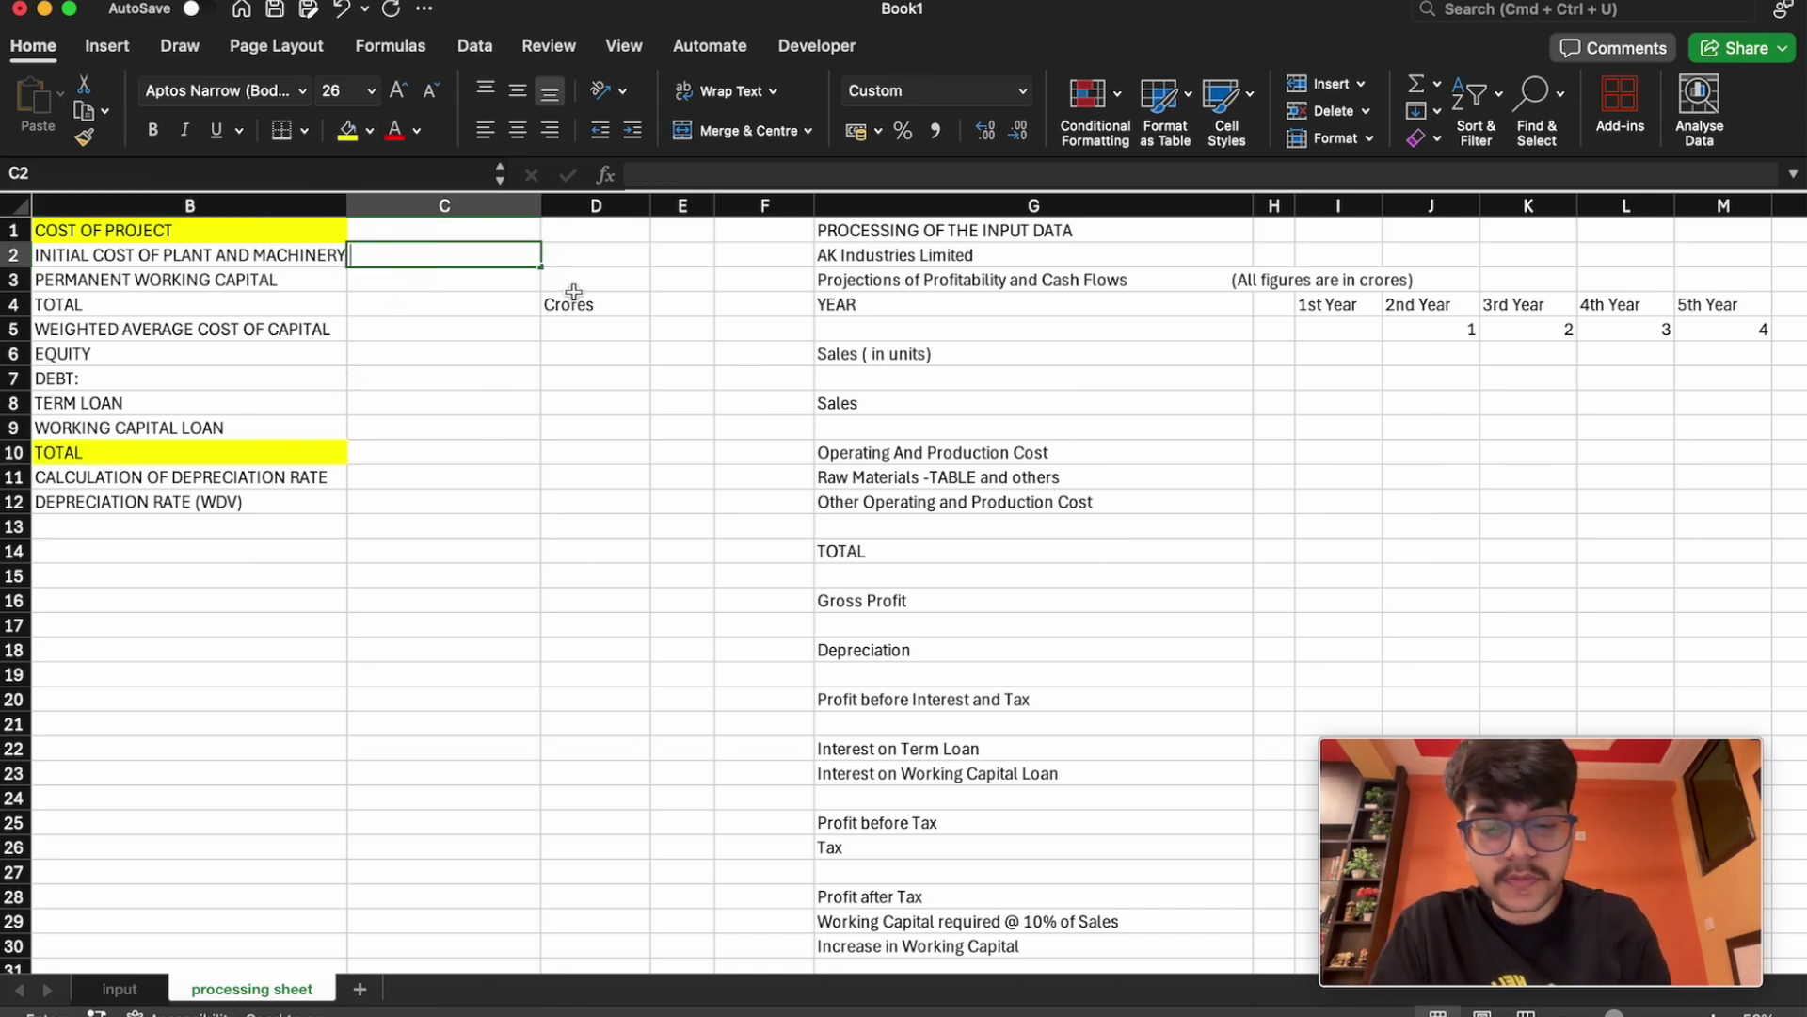
type("=pla")
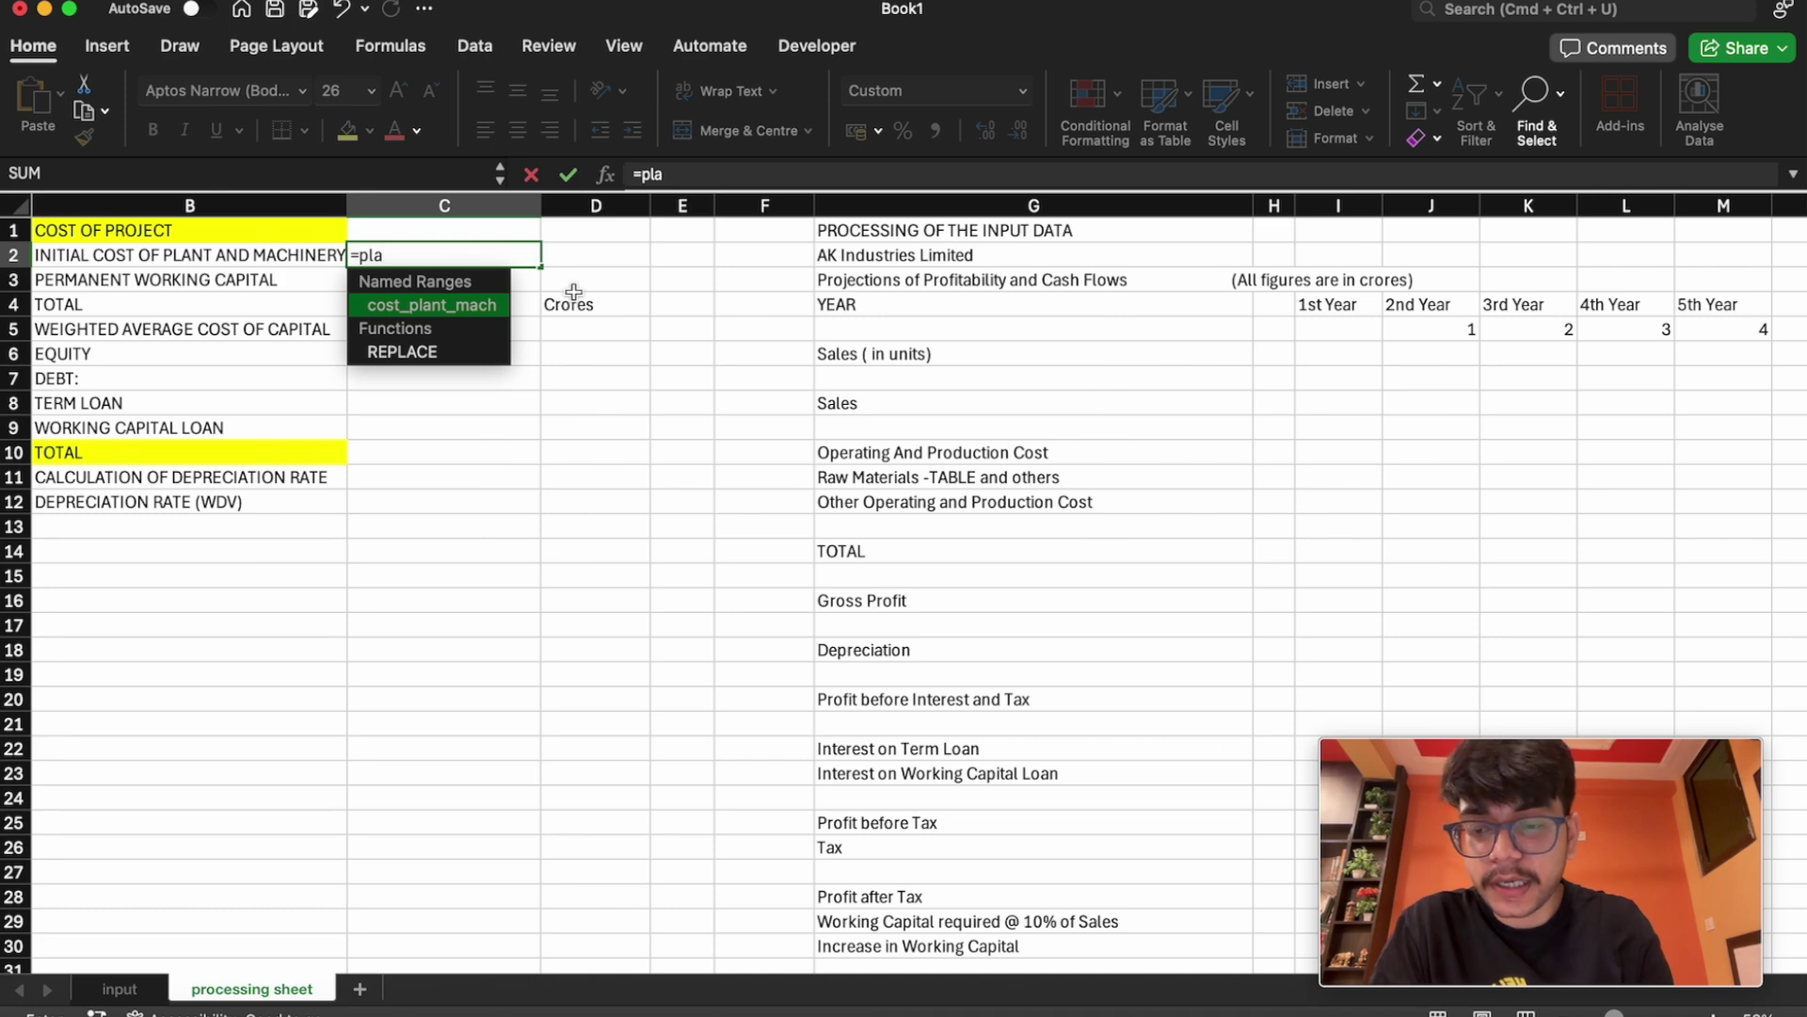
key("Tab")
key("Return")
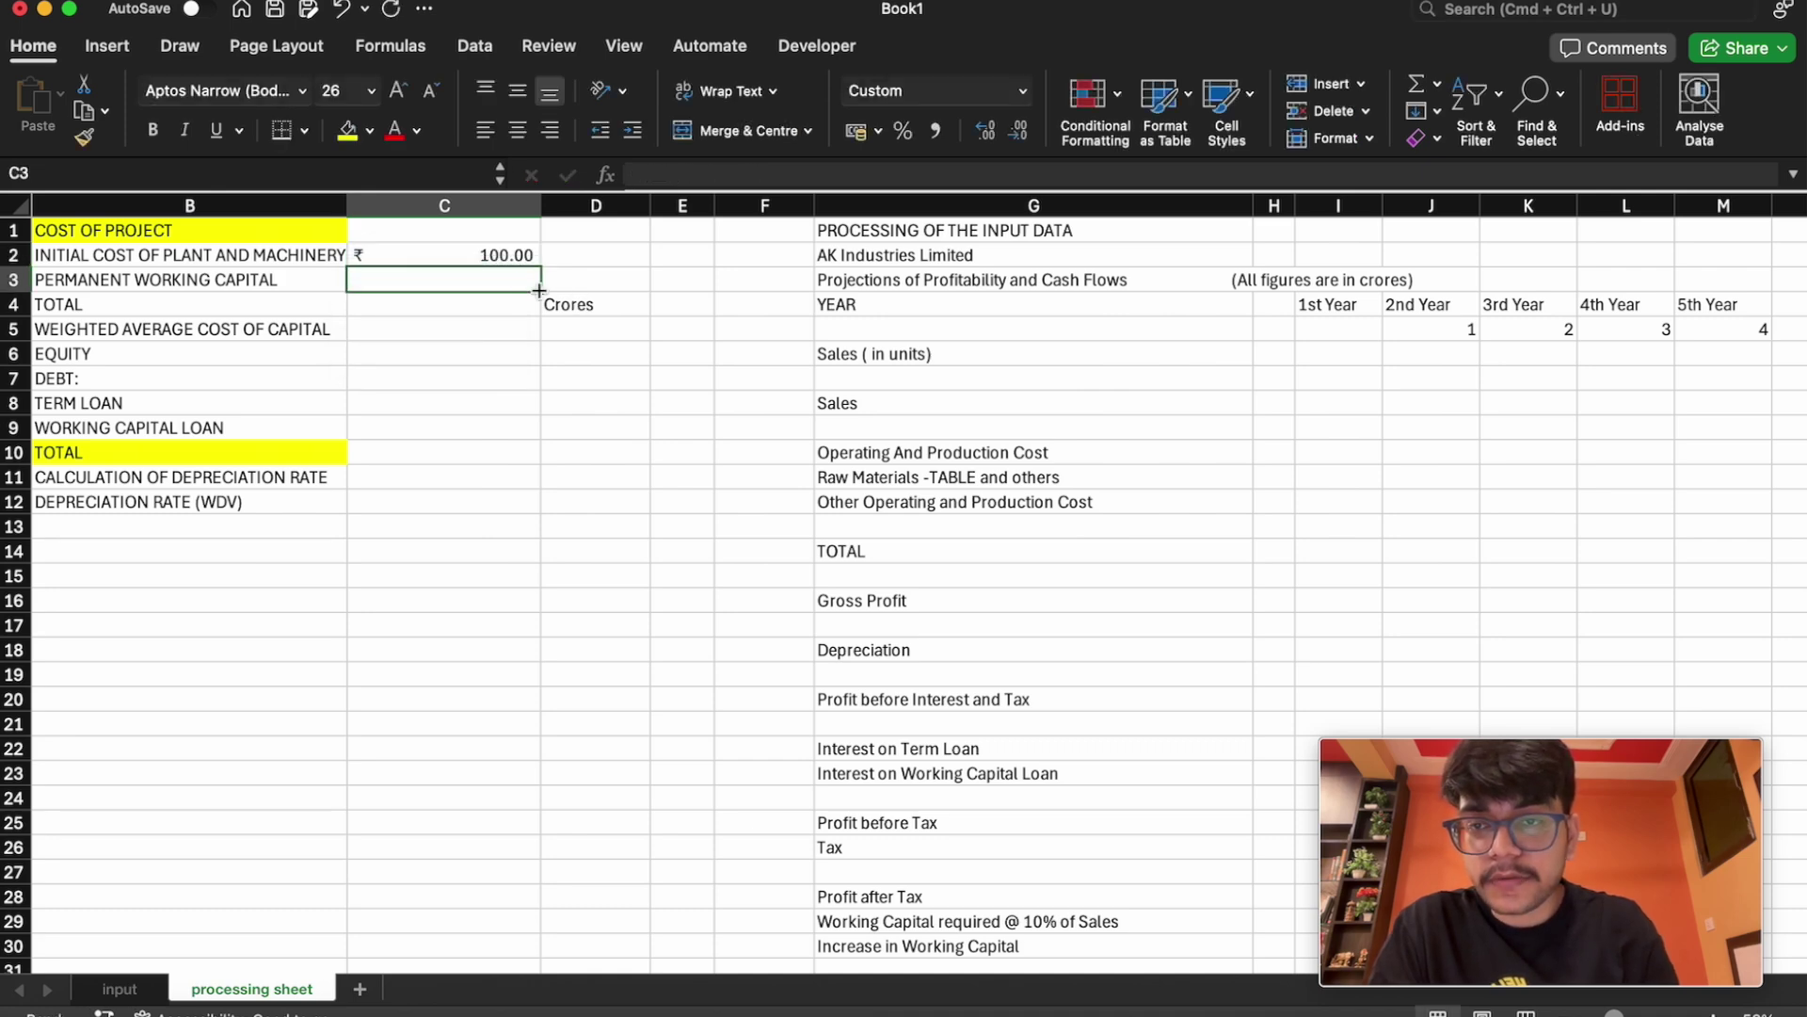
type("=wo")
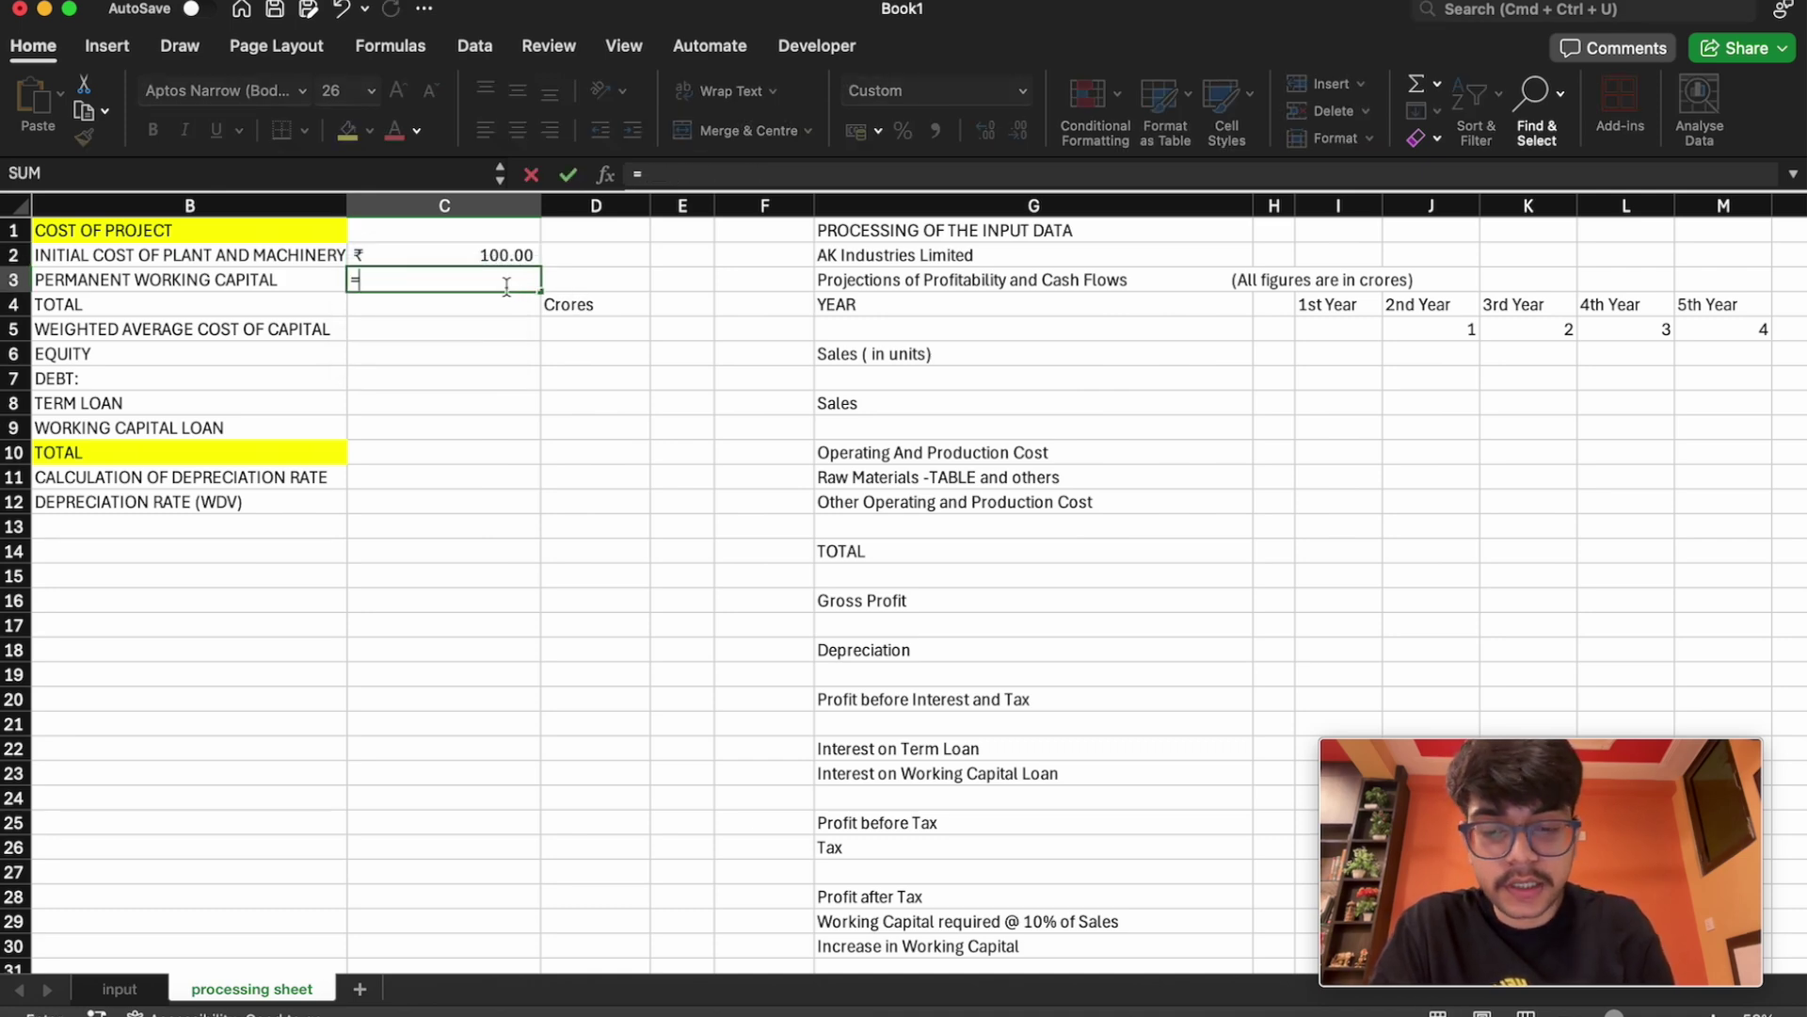
key("Tab")
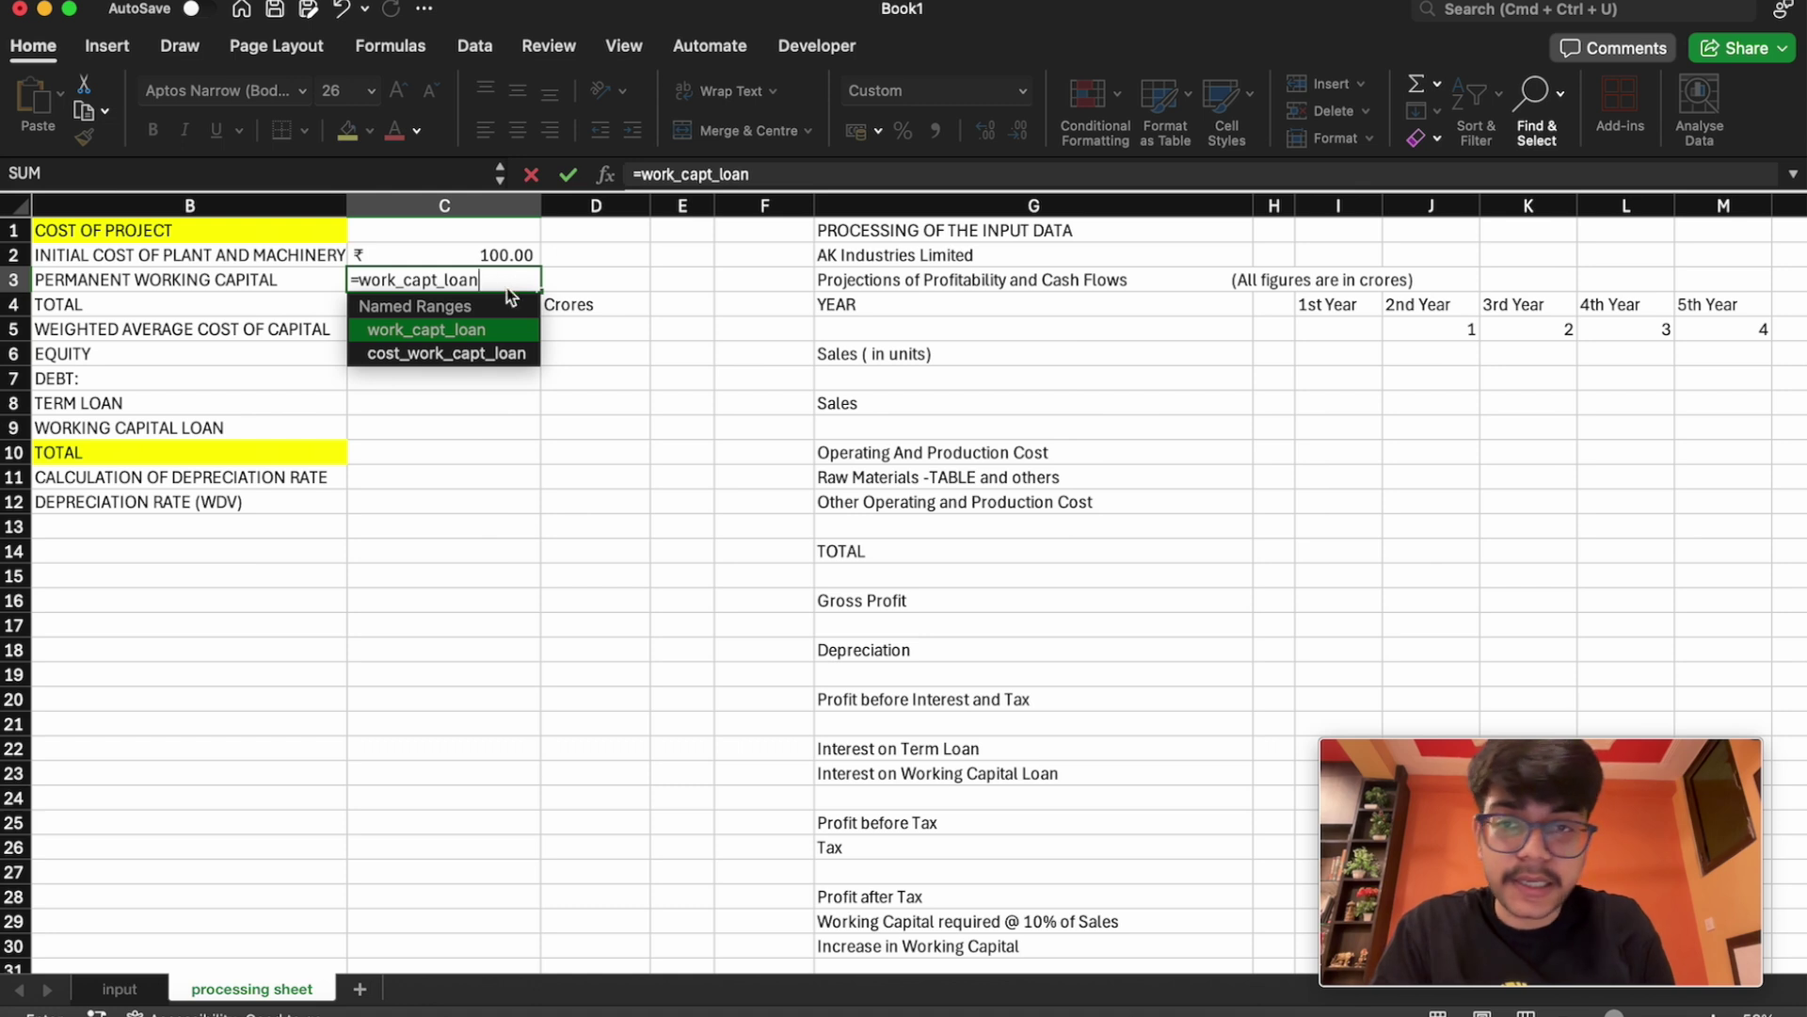
key("Return")
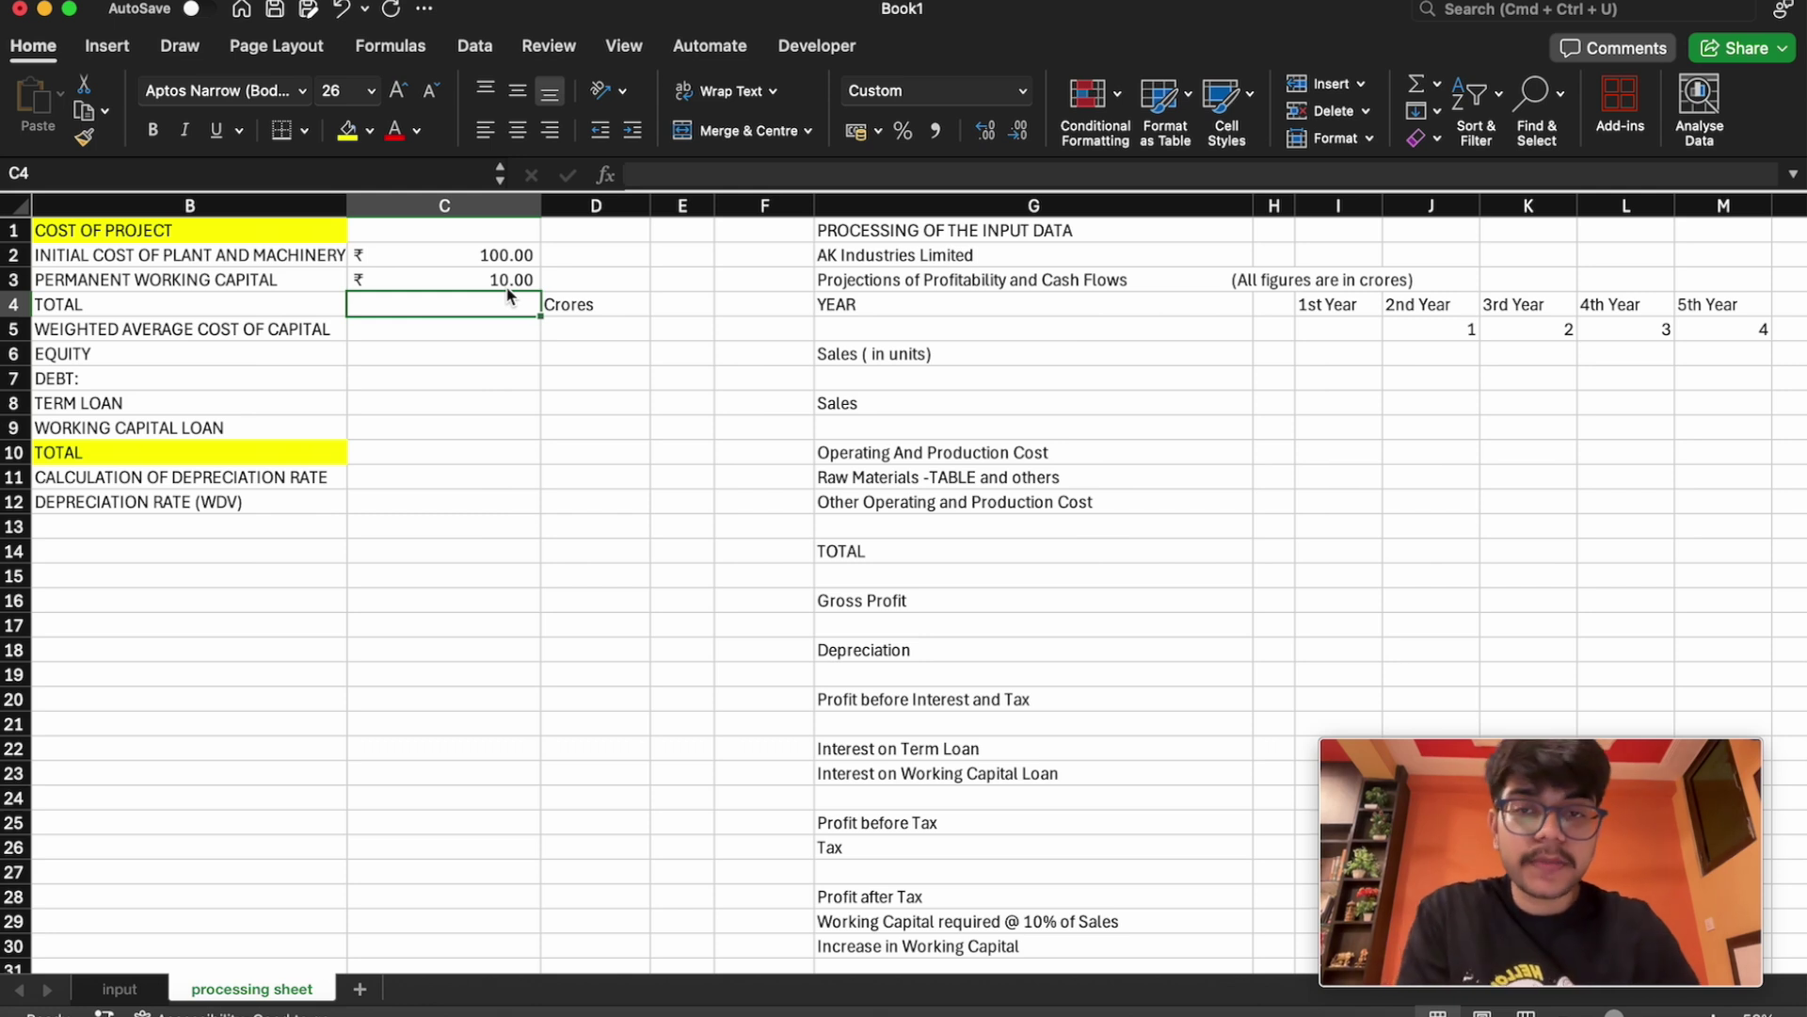
Total the project cost in cell C4 with a SUM of C2:C3
type("=sum")
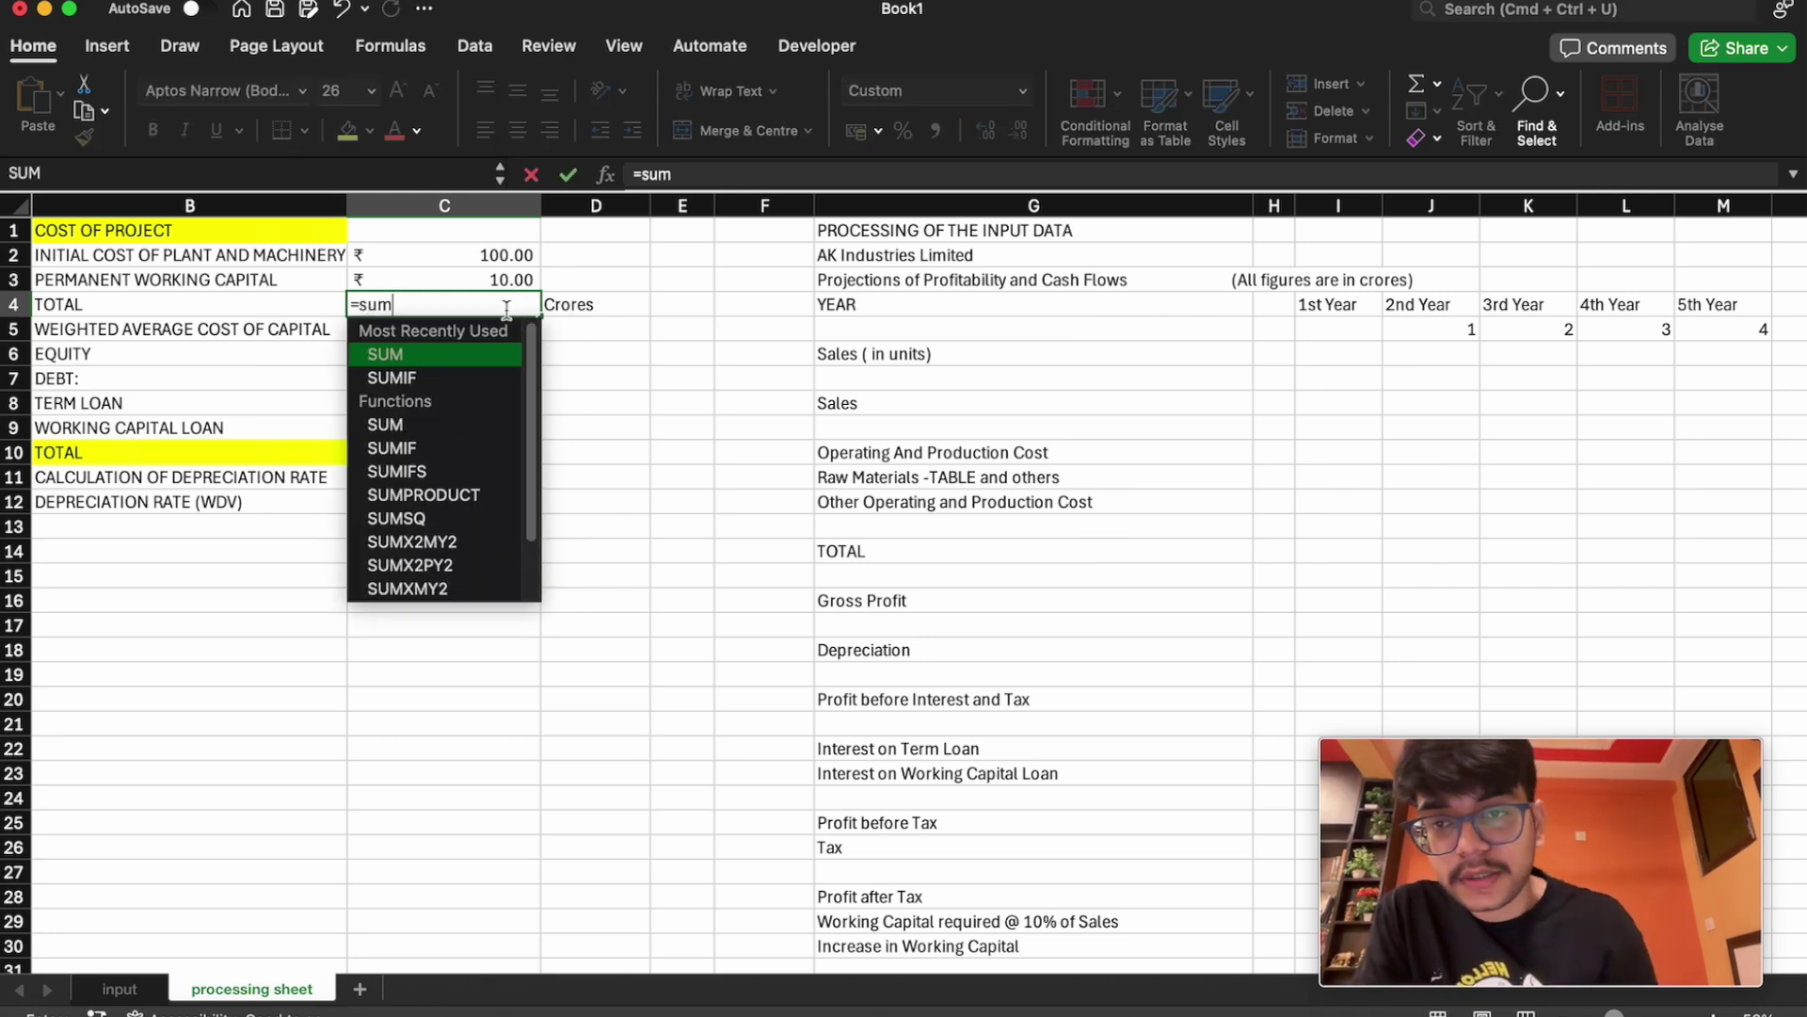
key("Tab")
left_click_drag(419, 264, 429, 285)
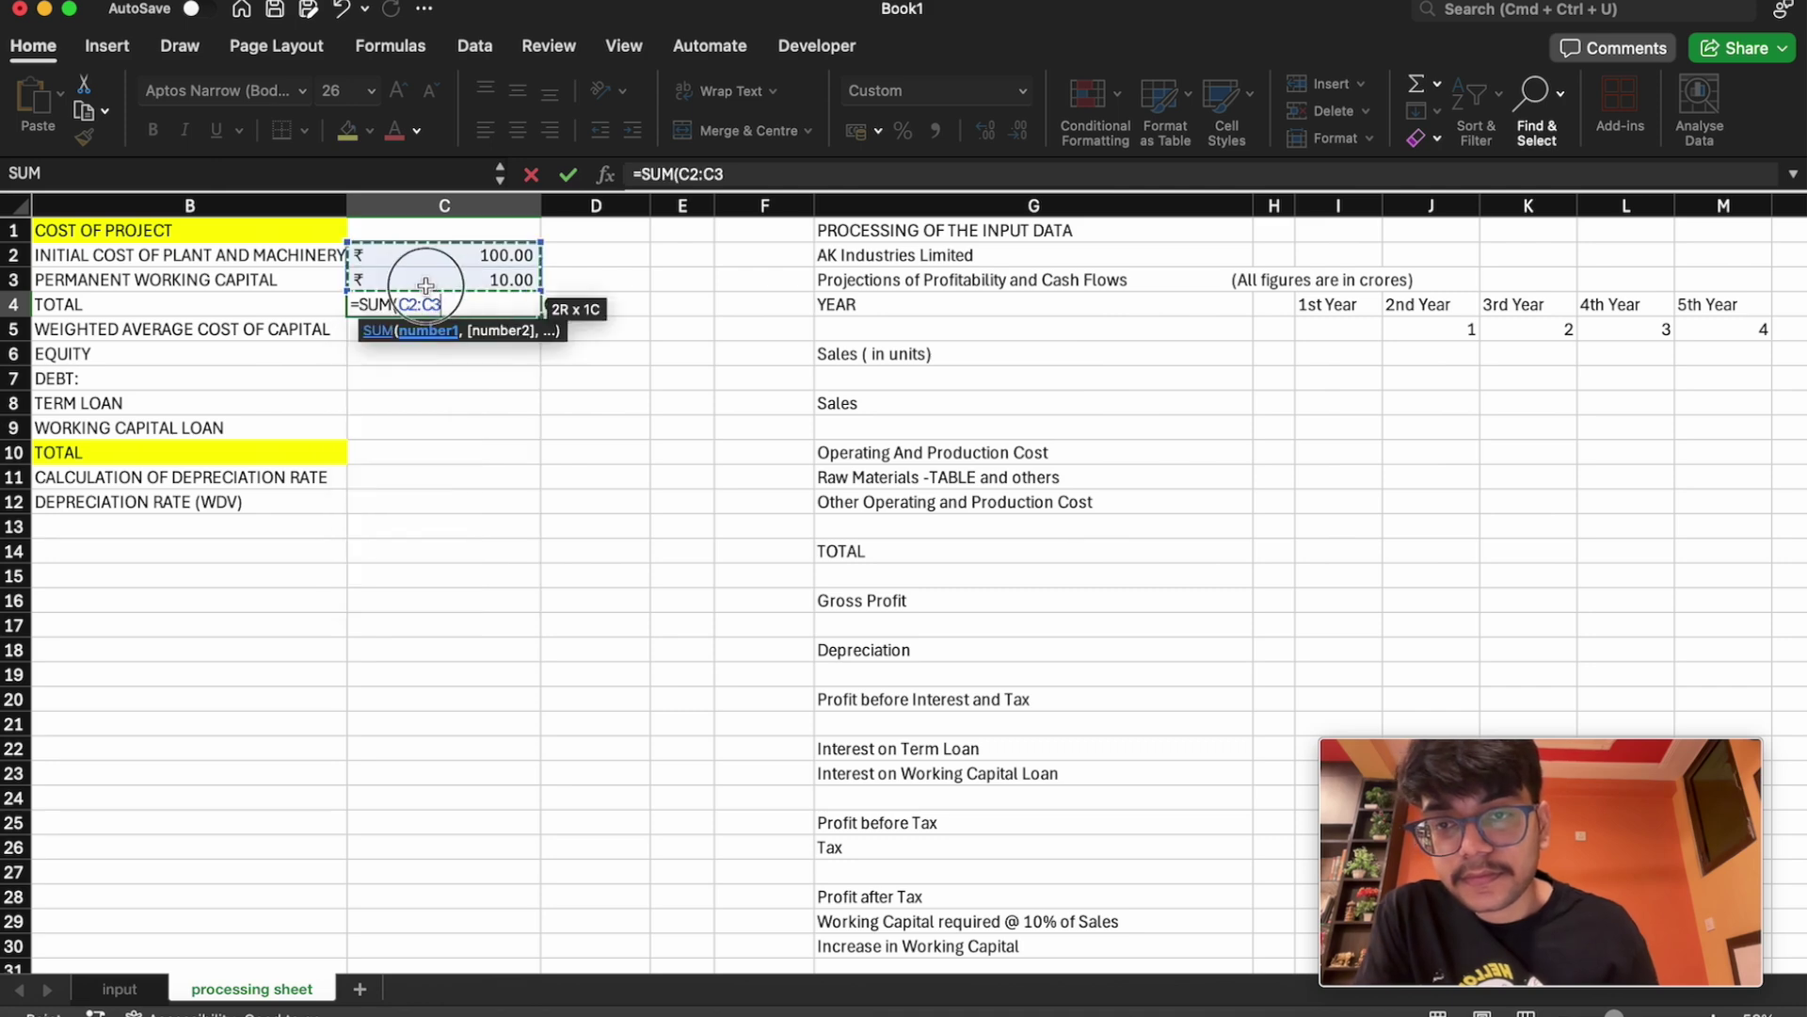
key("Return")
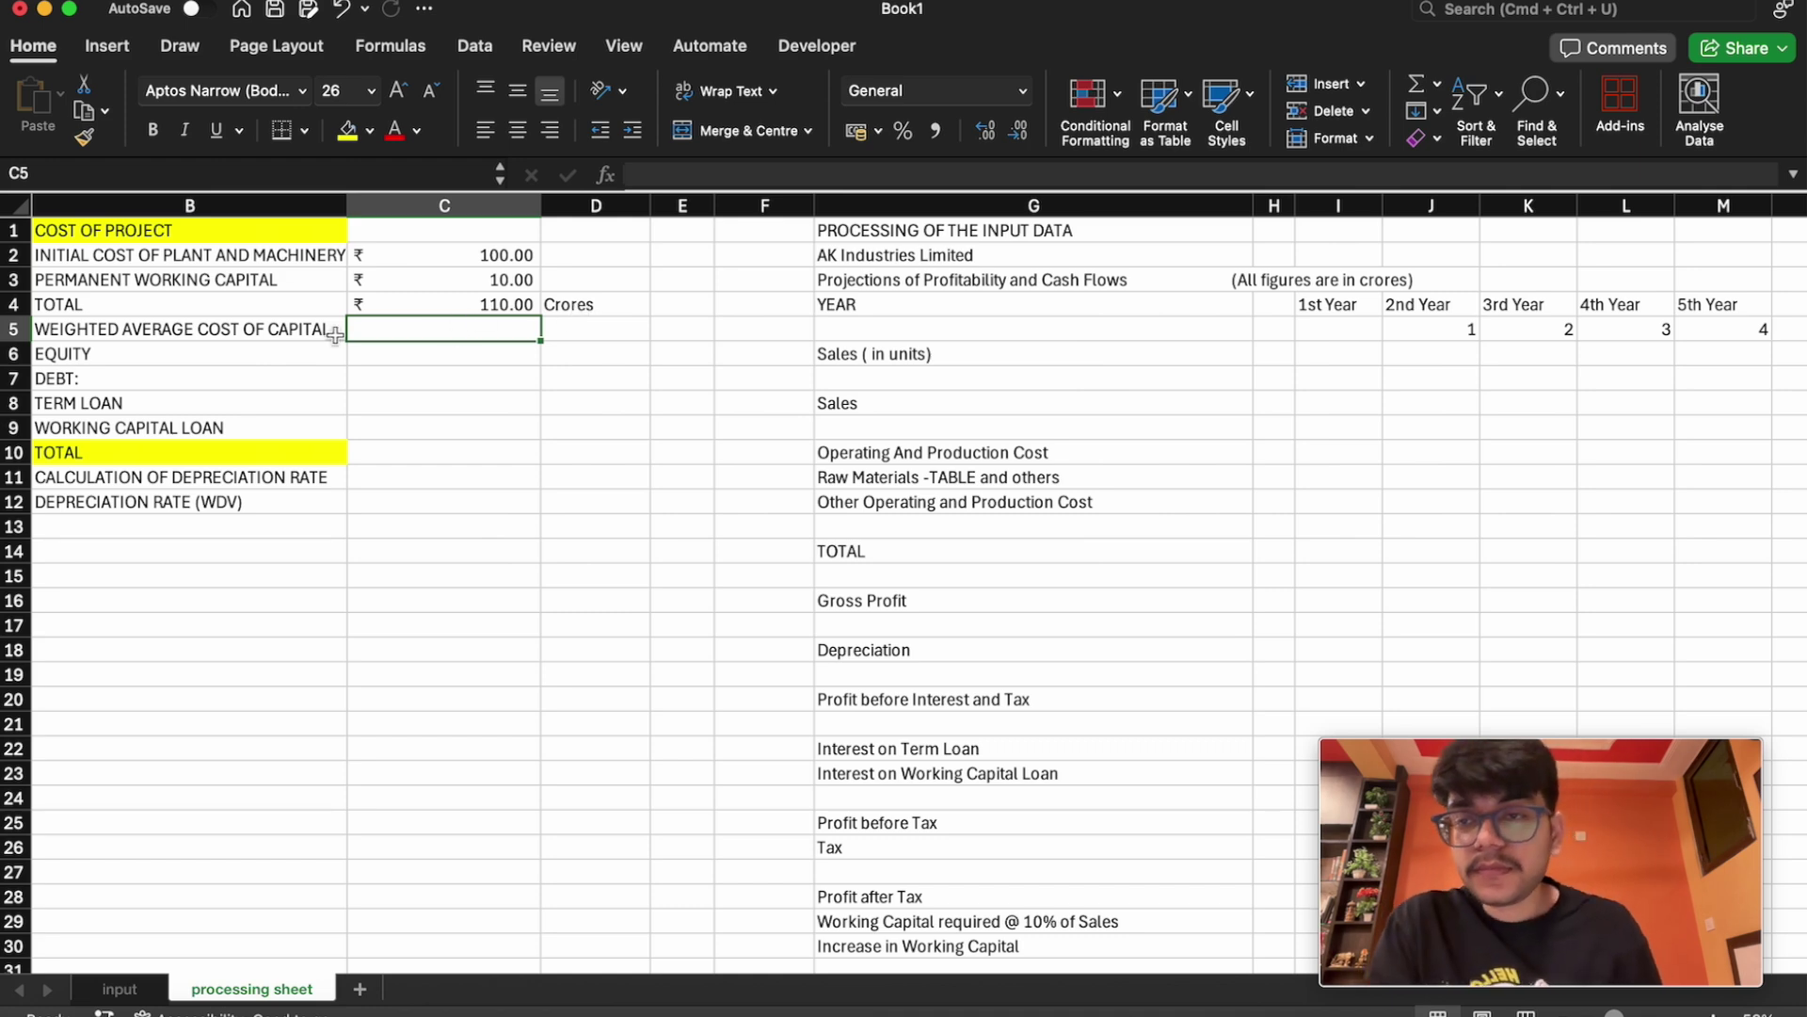
Highlight the WEIGHTED AVERAGE COST OF CAPITAL heading in cell B5 with a yellow fill
left_click(196, 320)
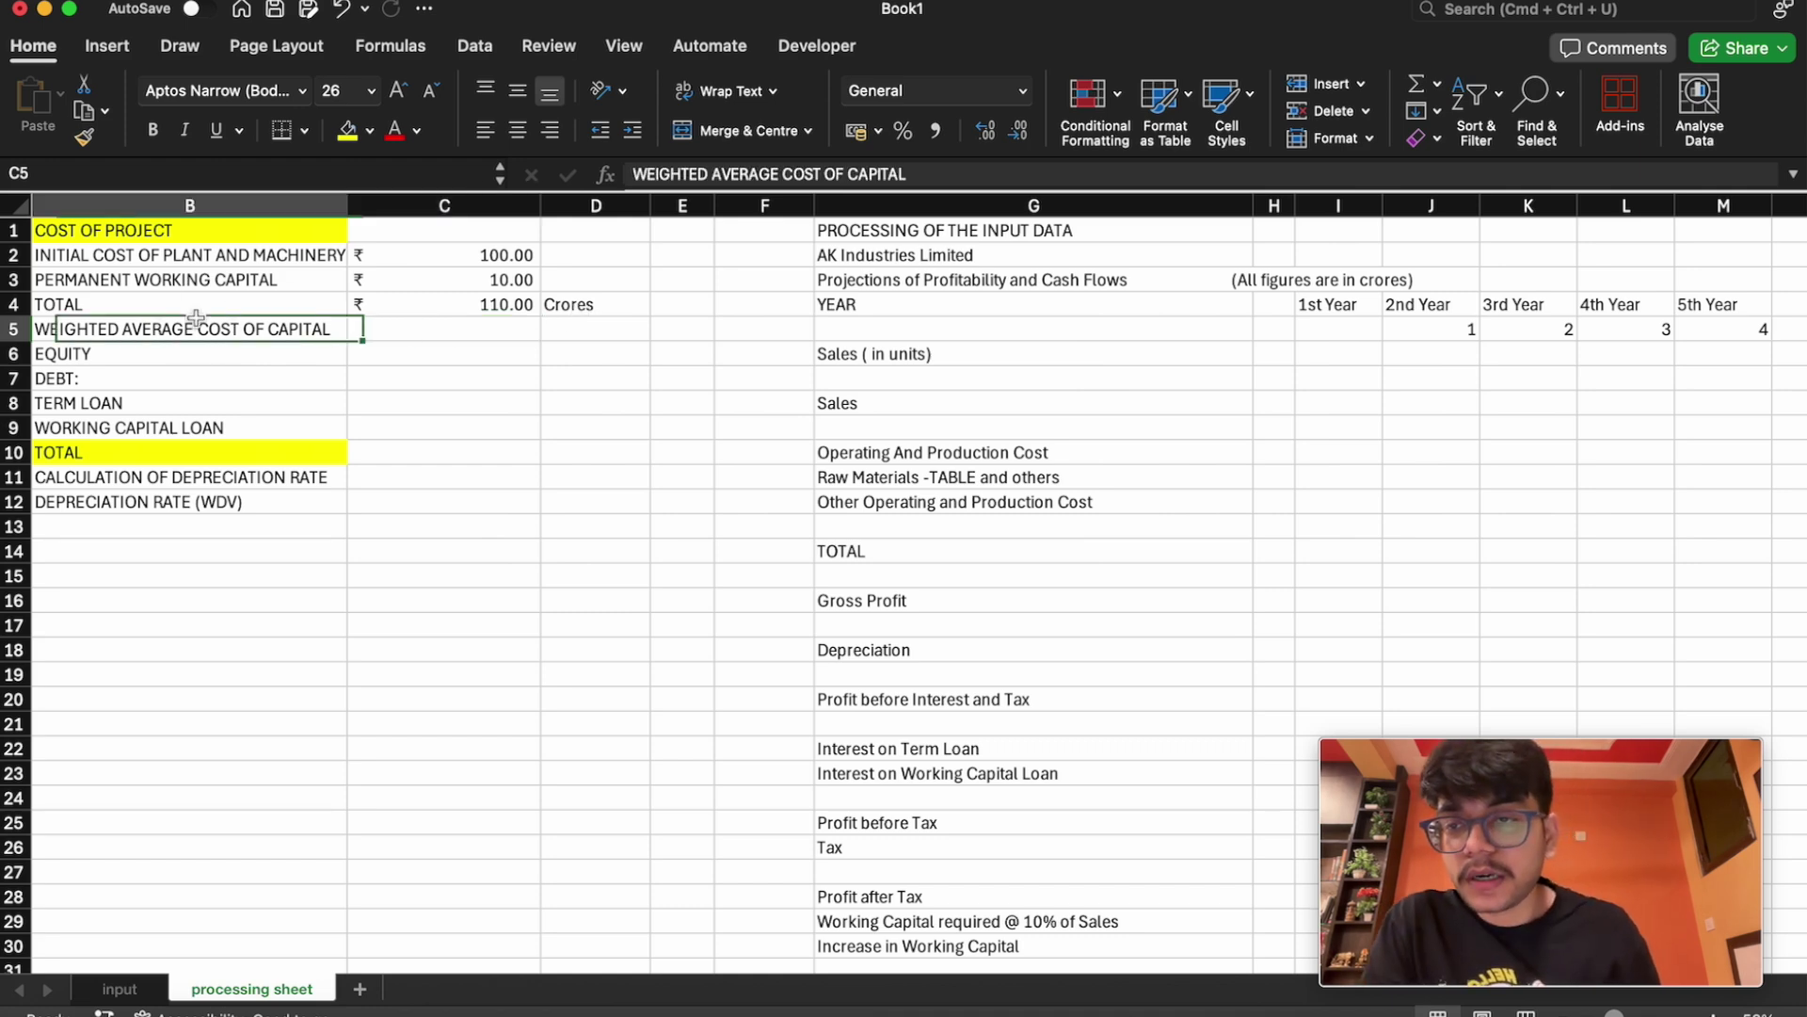
left_click(347, 132)
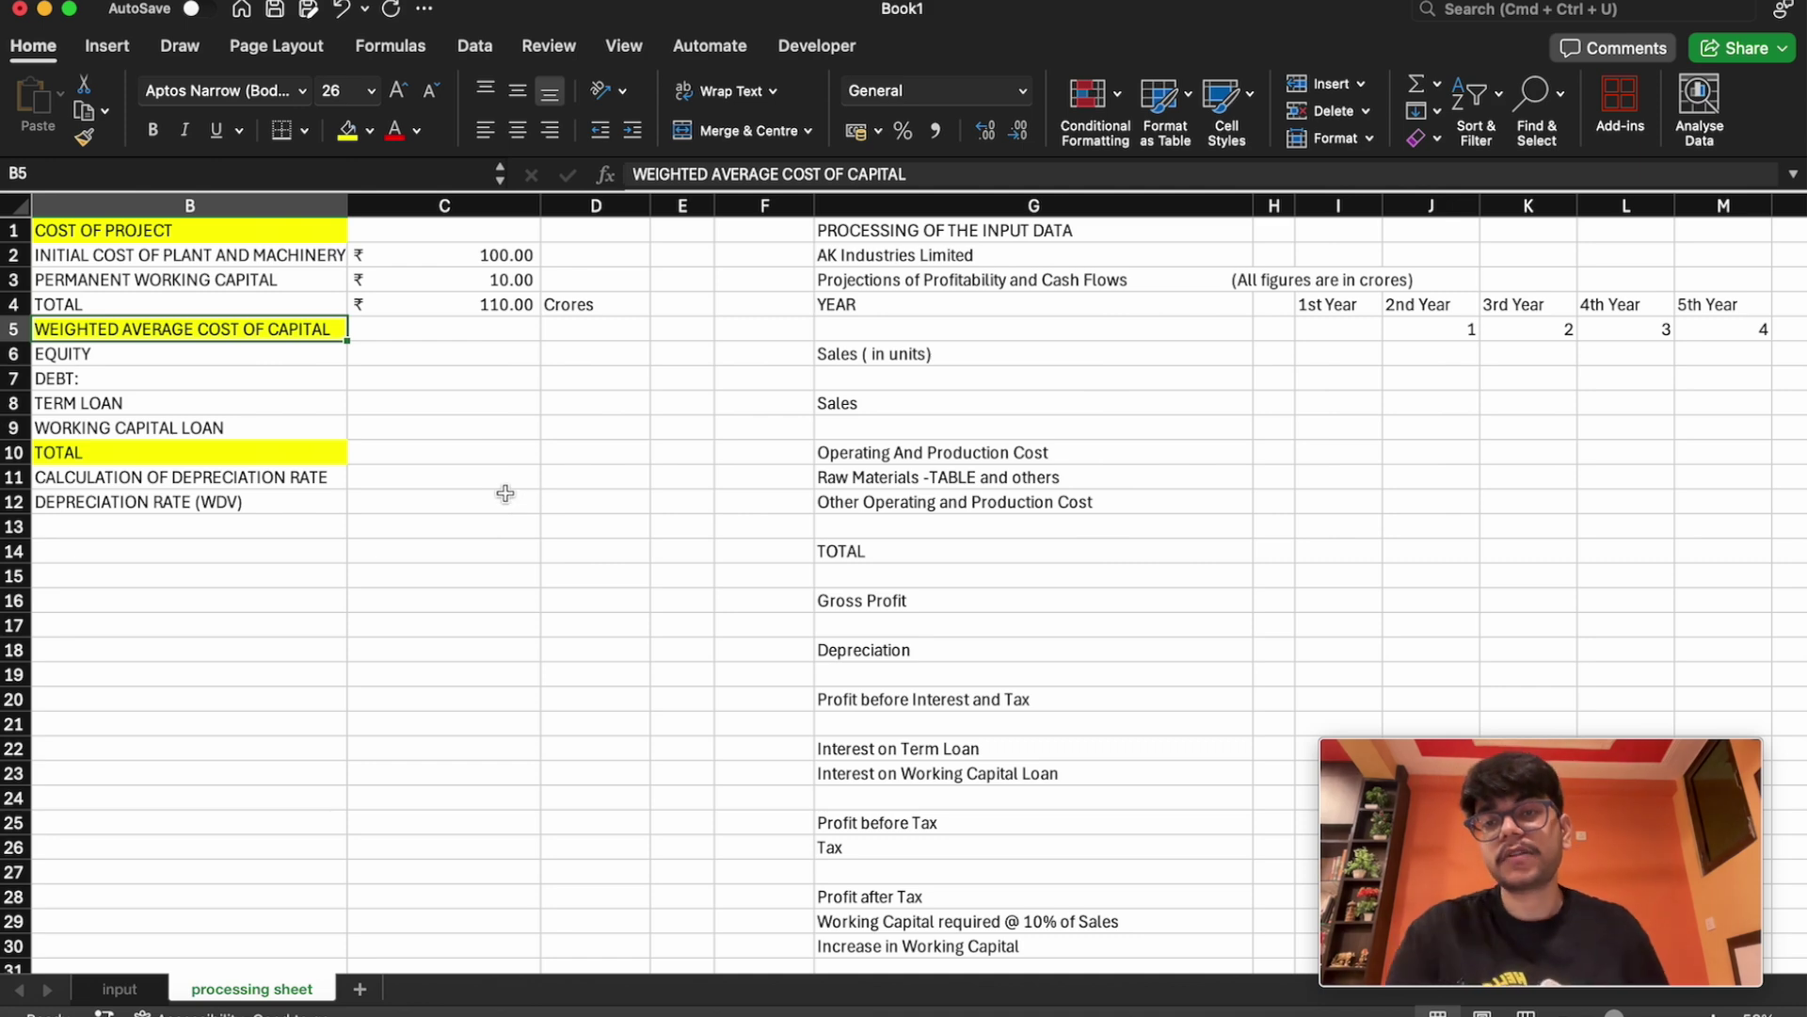
Start the EQUITY formula in cell C6 by multiplying cost_equity by equity and adding a division operator
left_click(456, 351)
type("=")
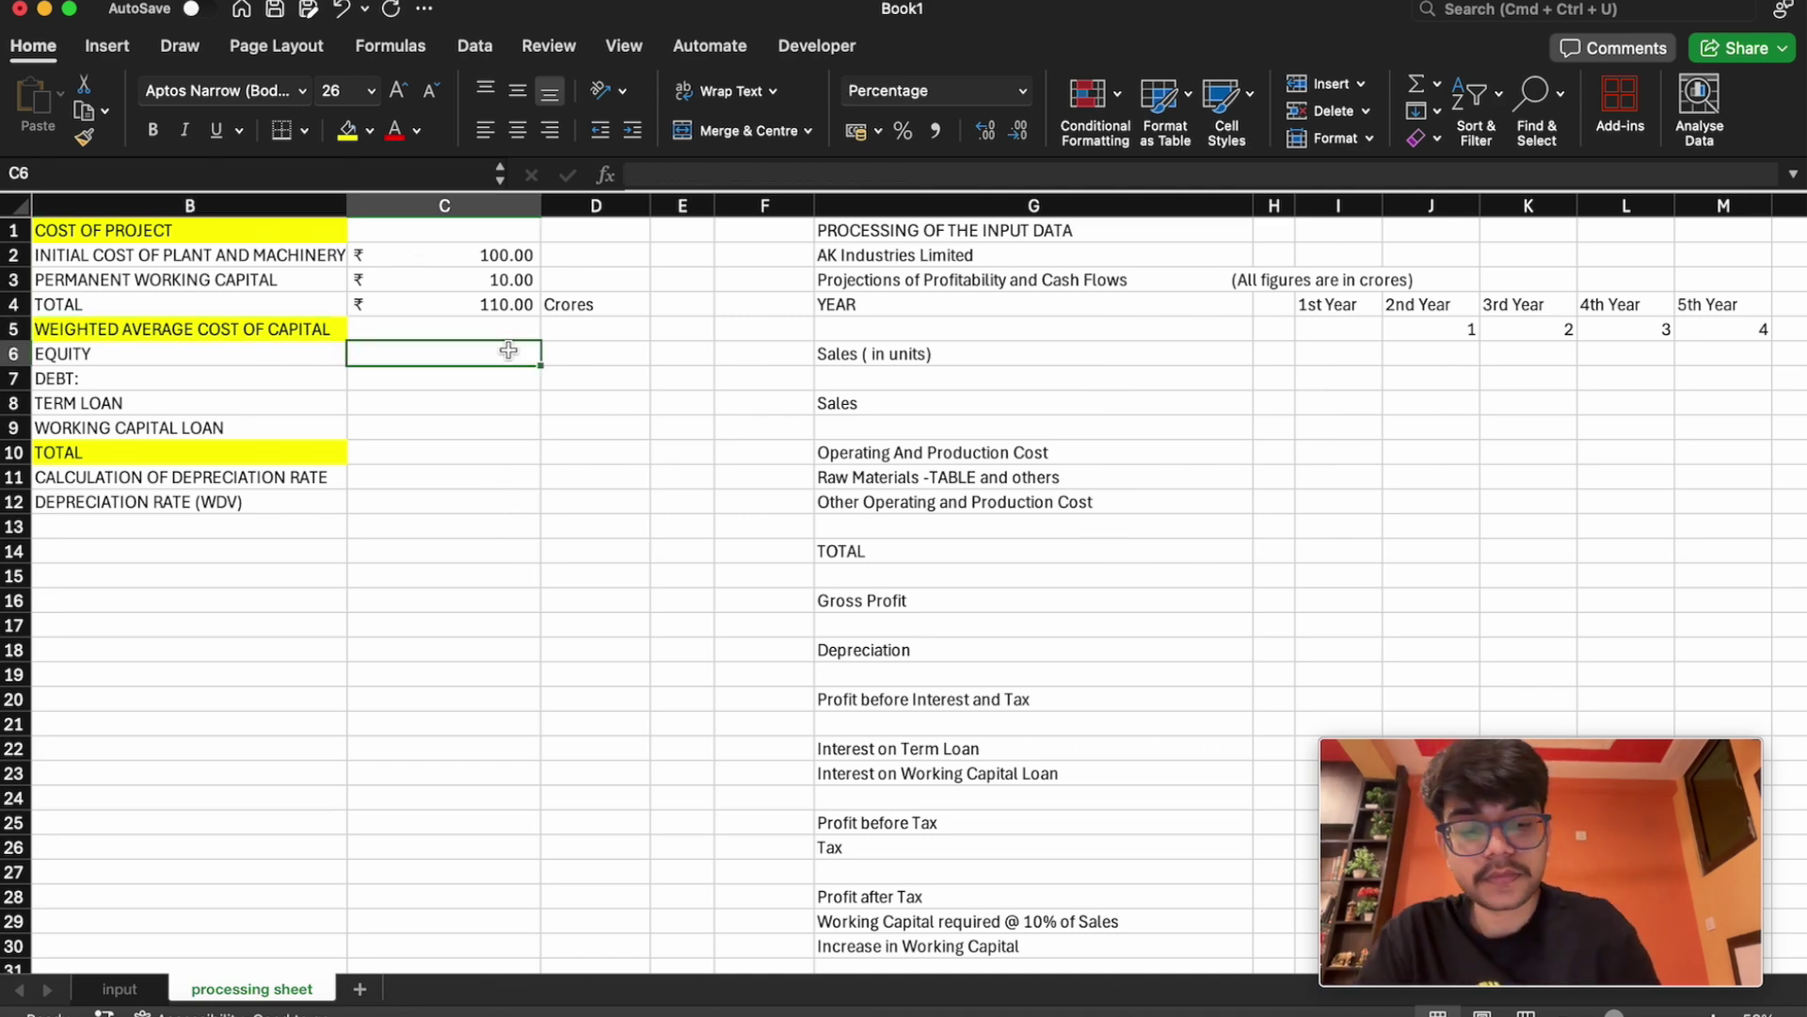
type("p")
key("BackSpace")
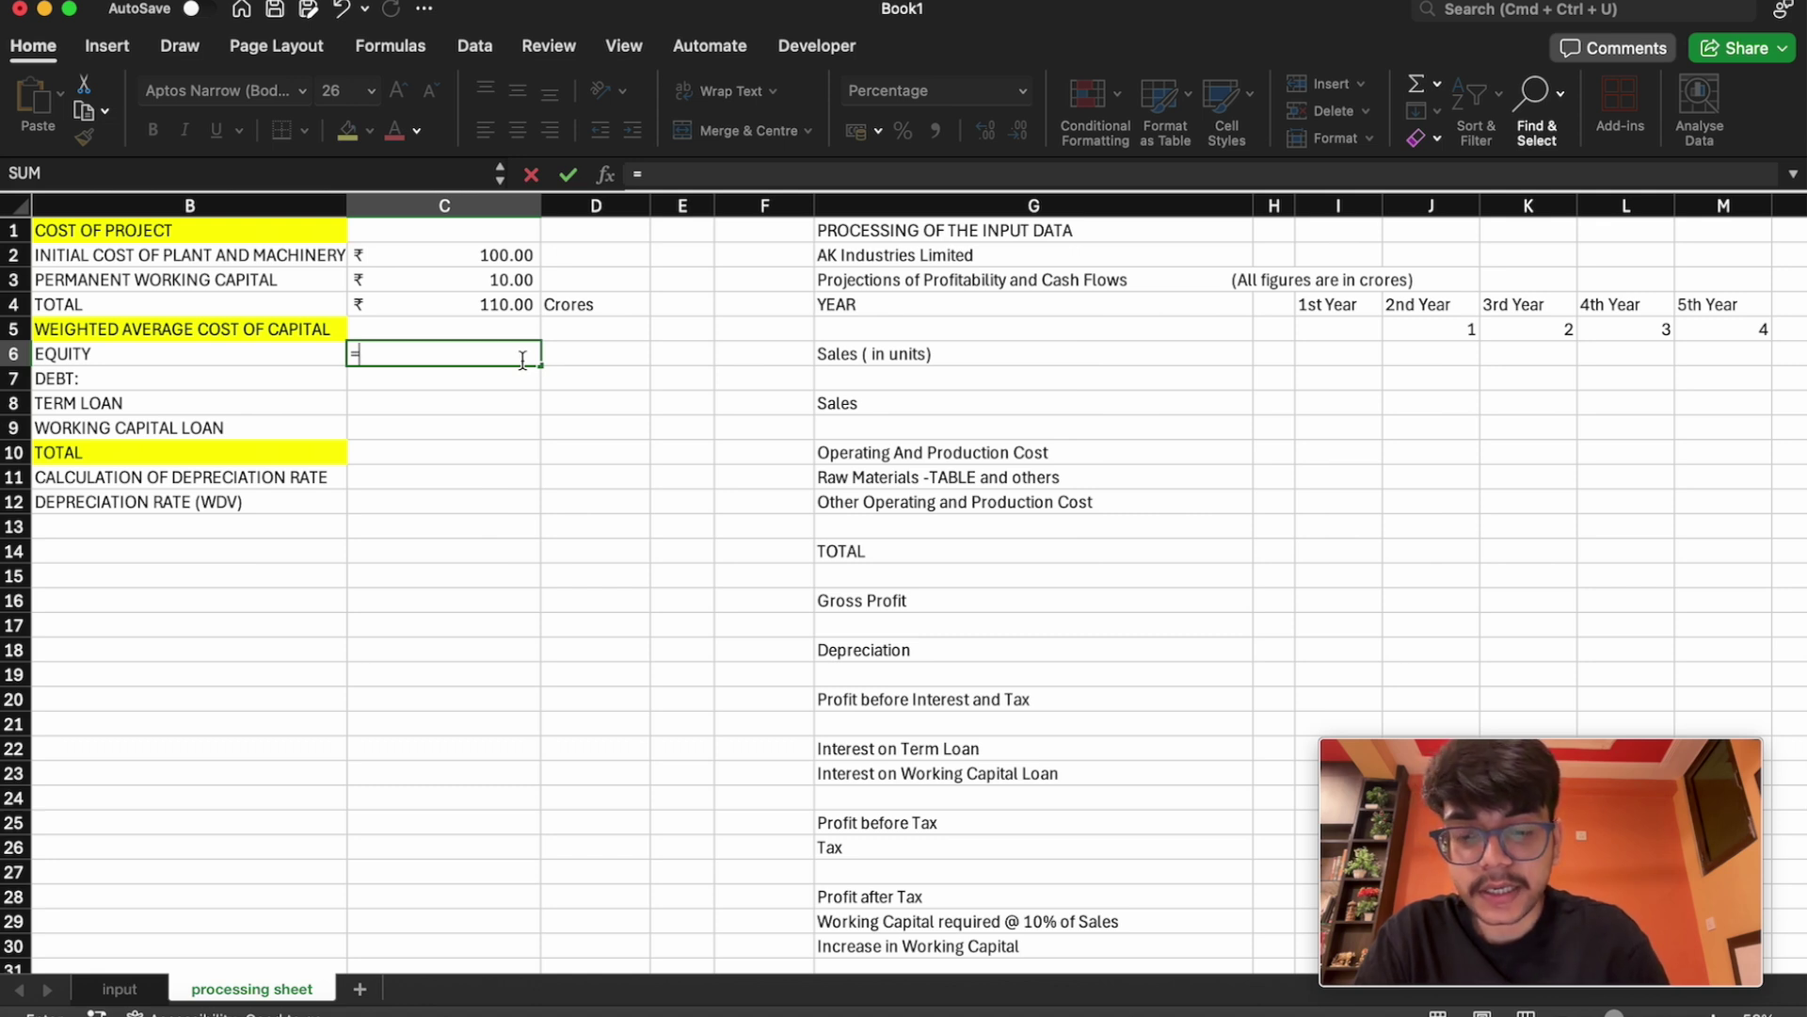
type("equ")
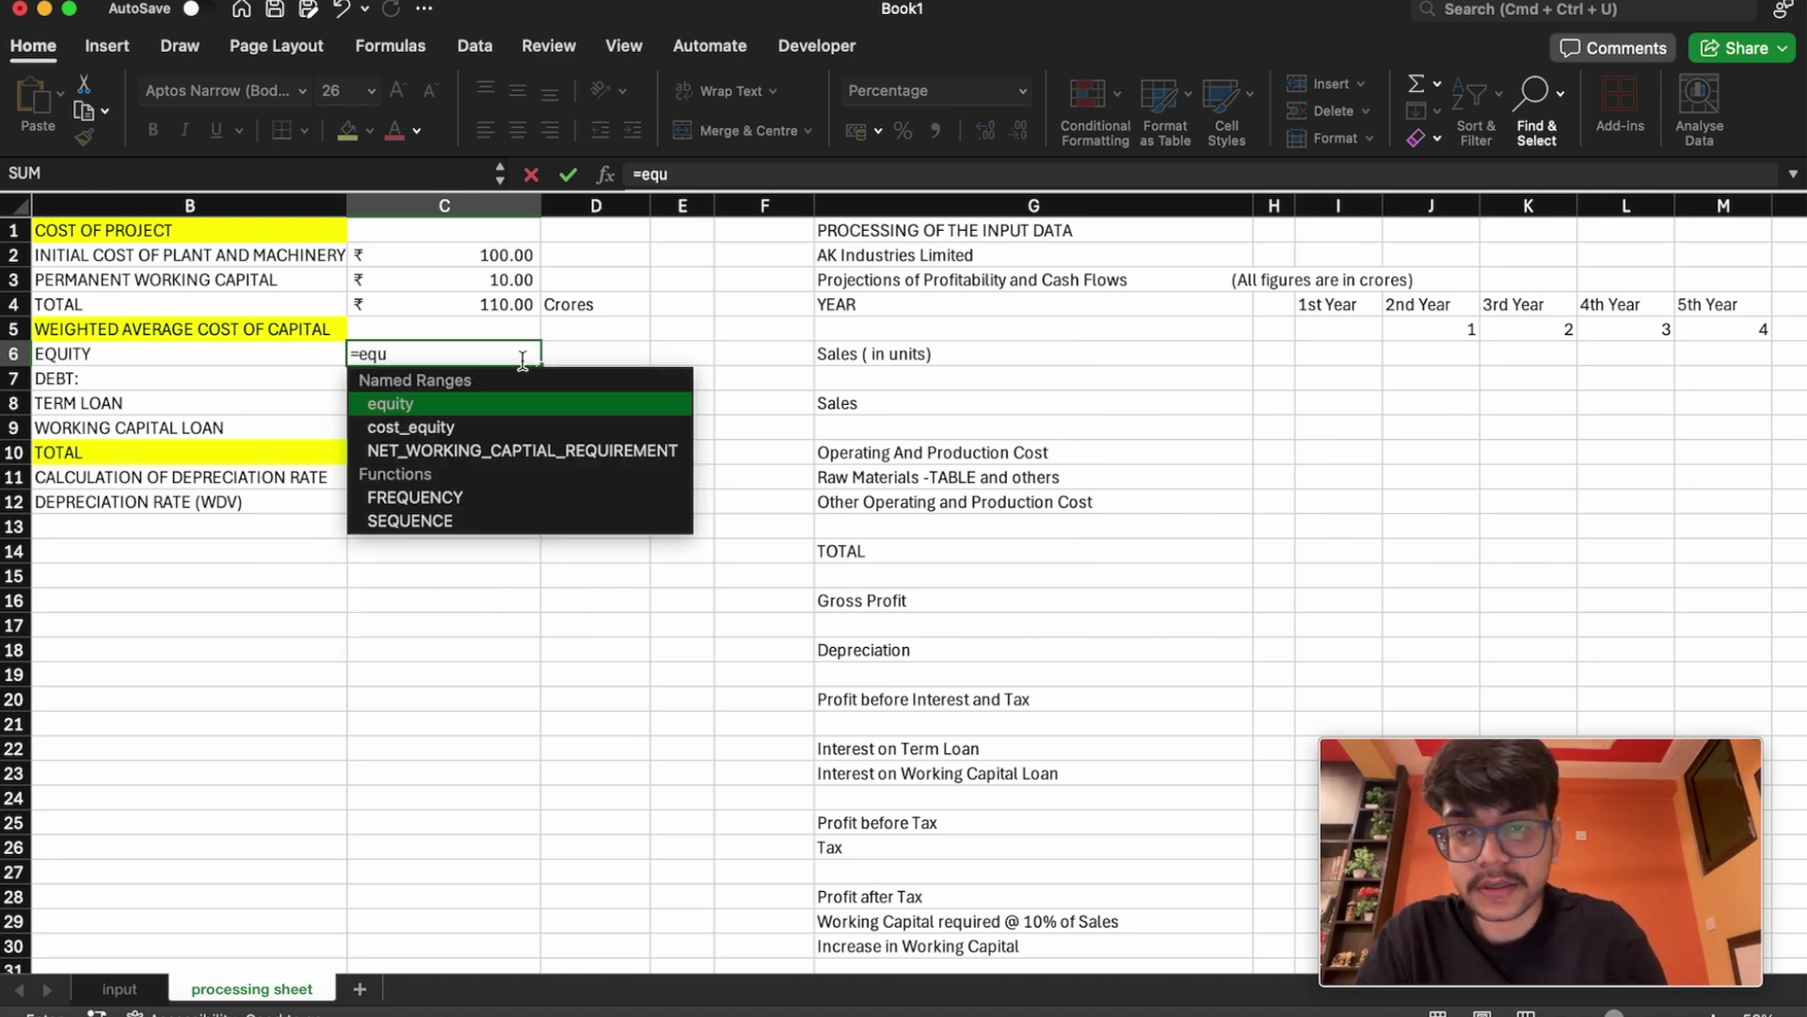
key("Down")
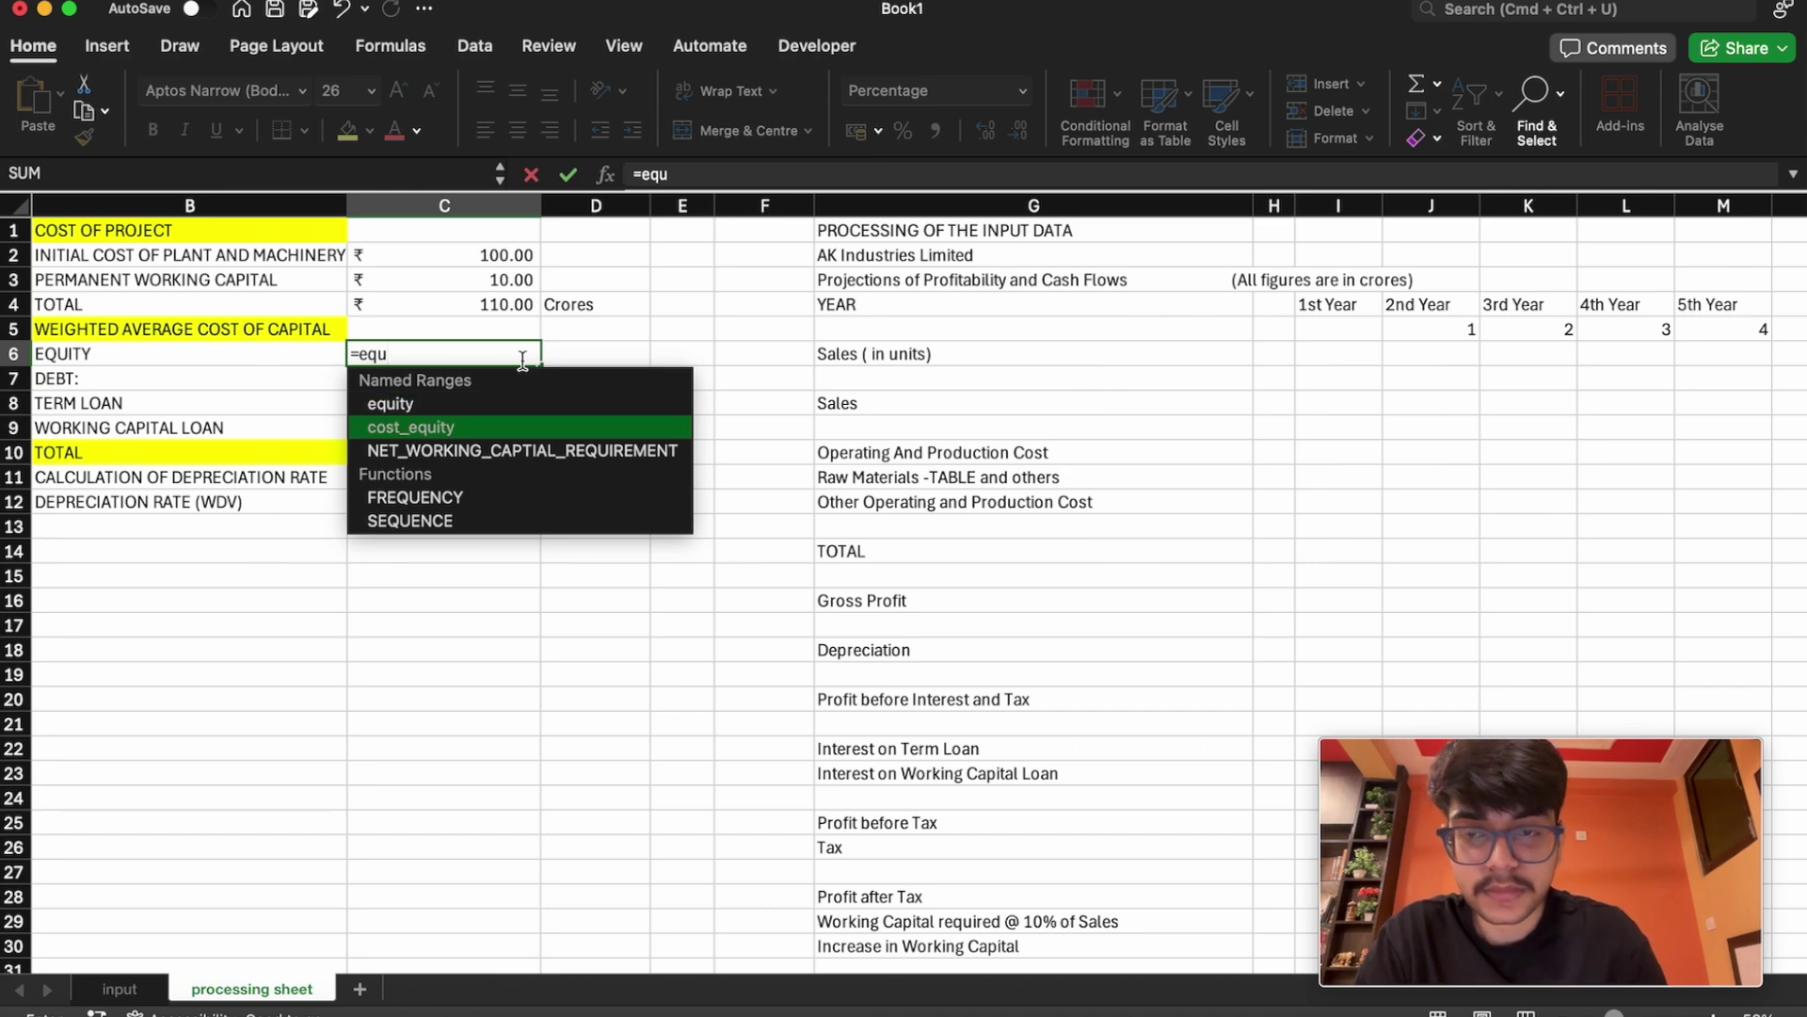
key("Tab")
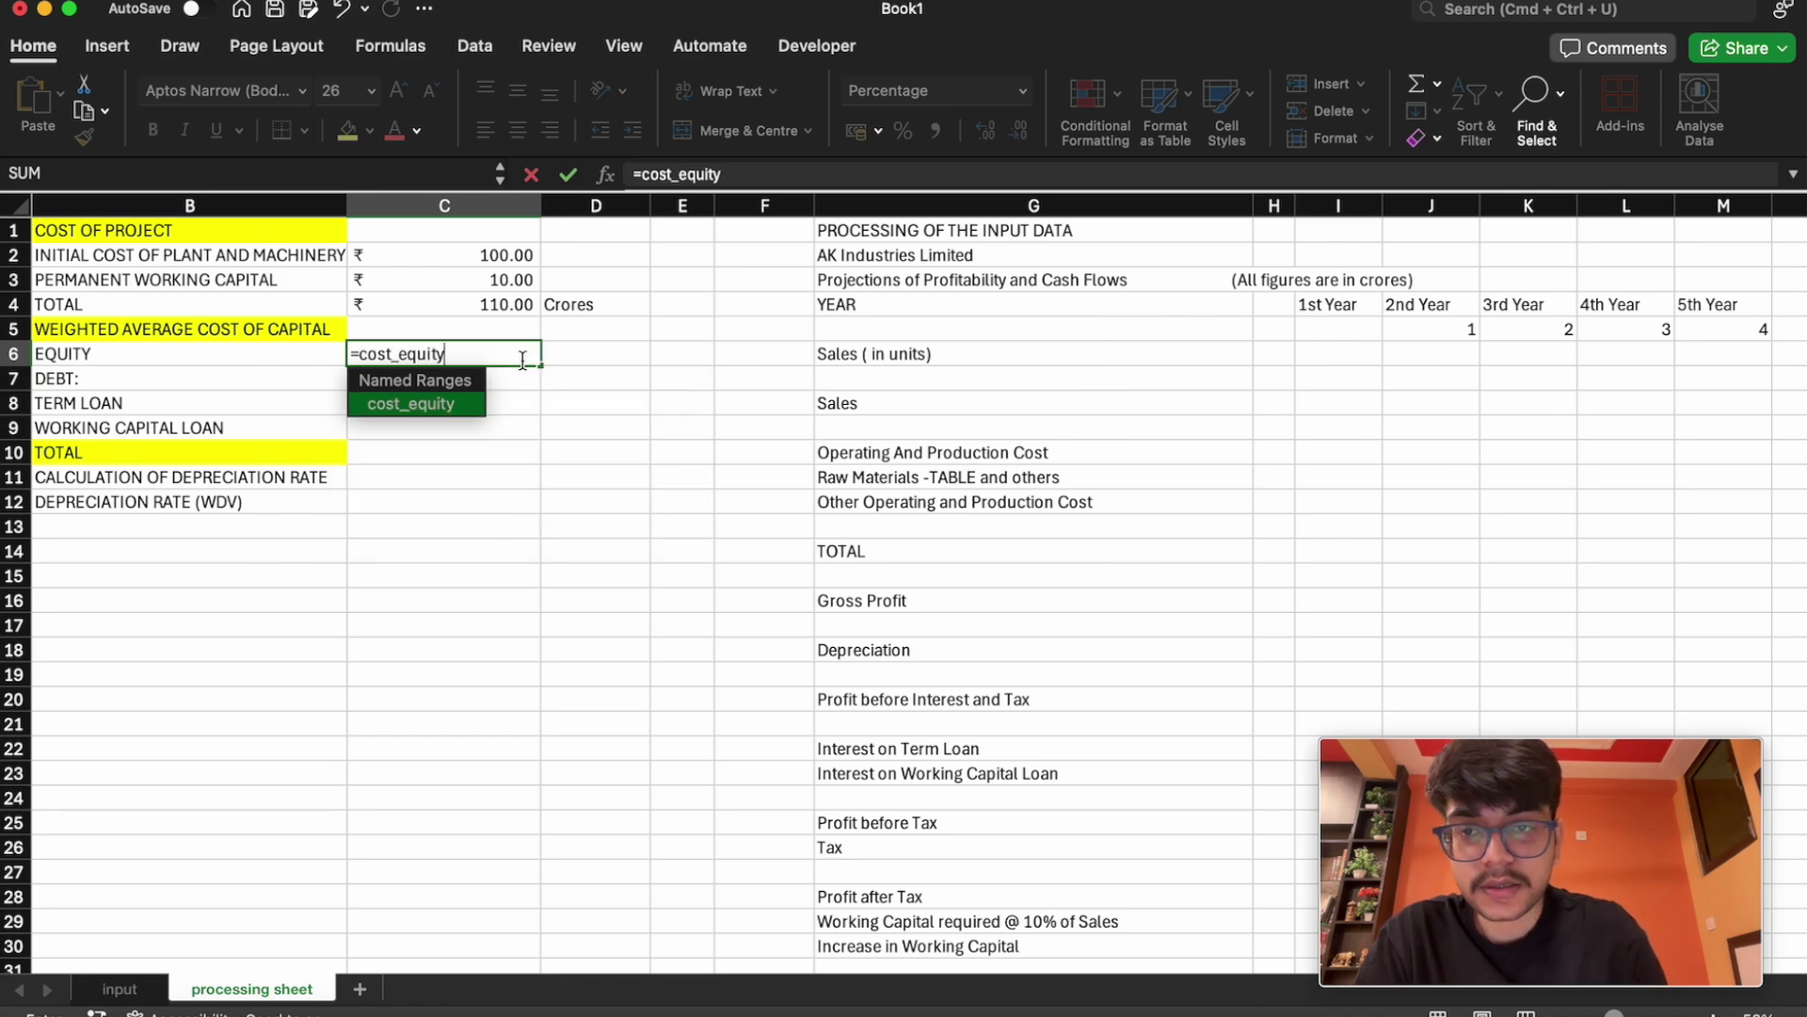
type("-")
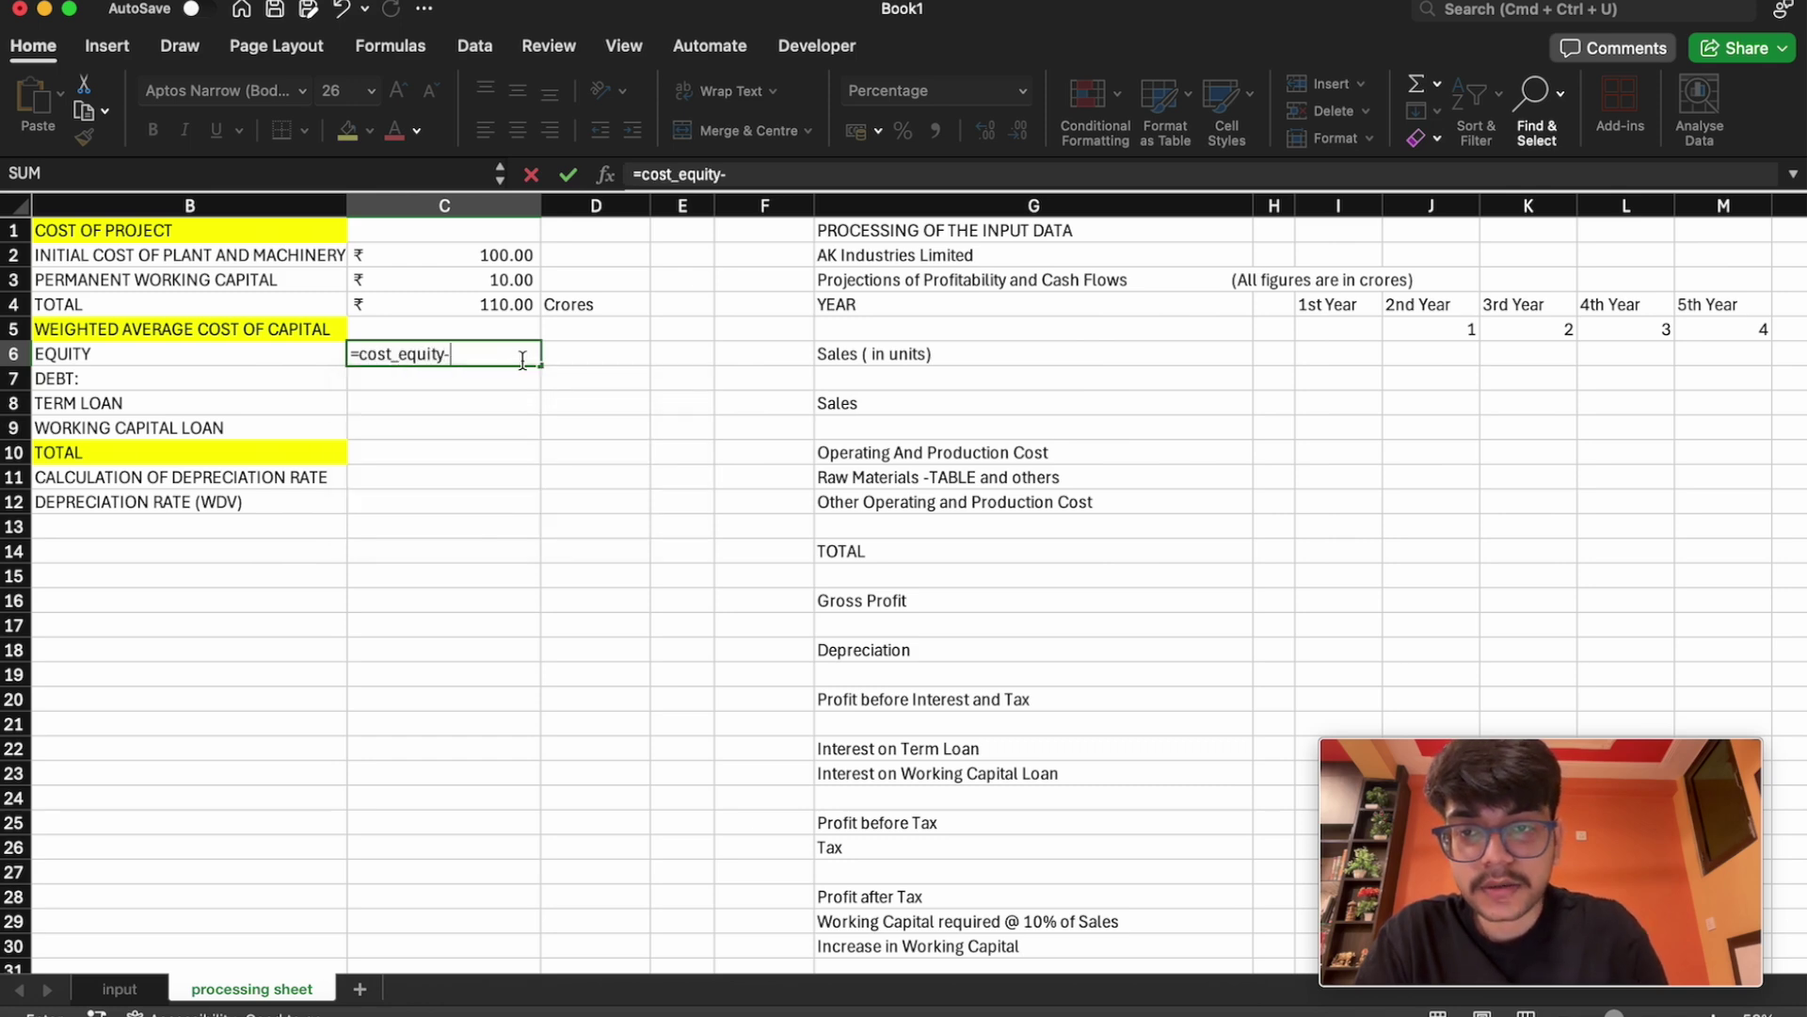
key("BackSpace")
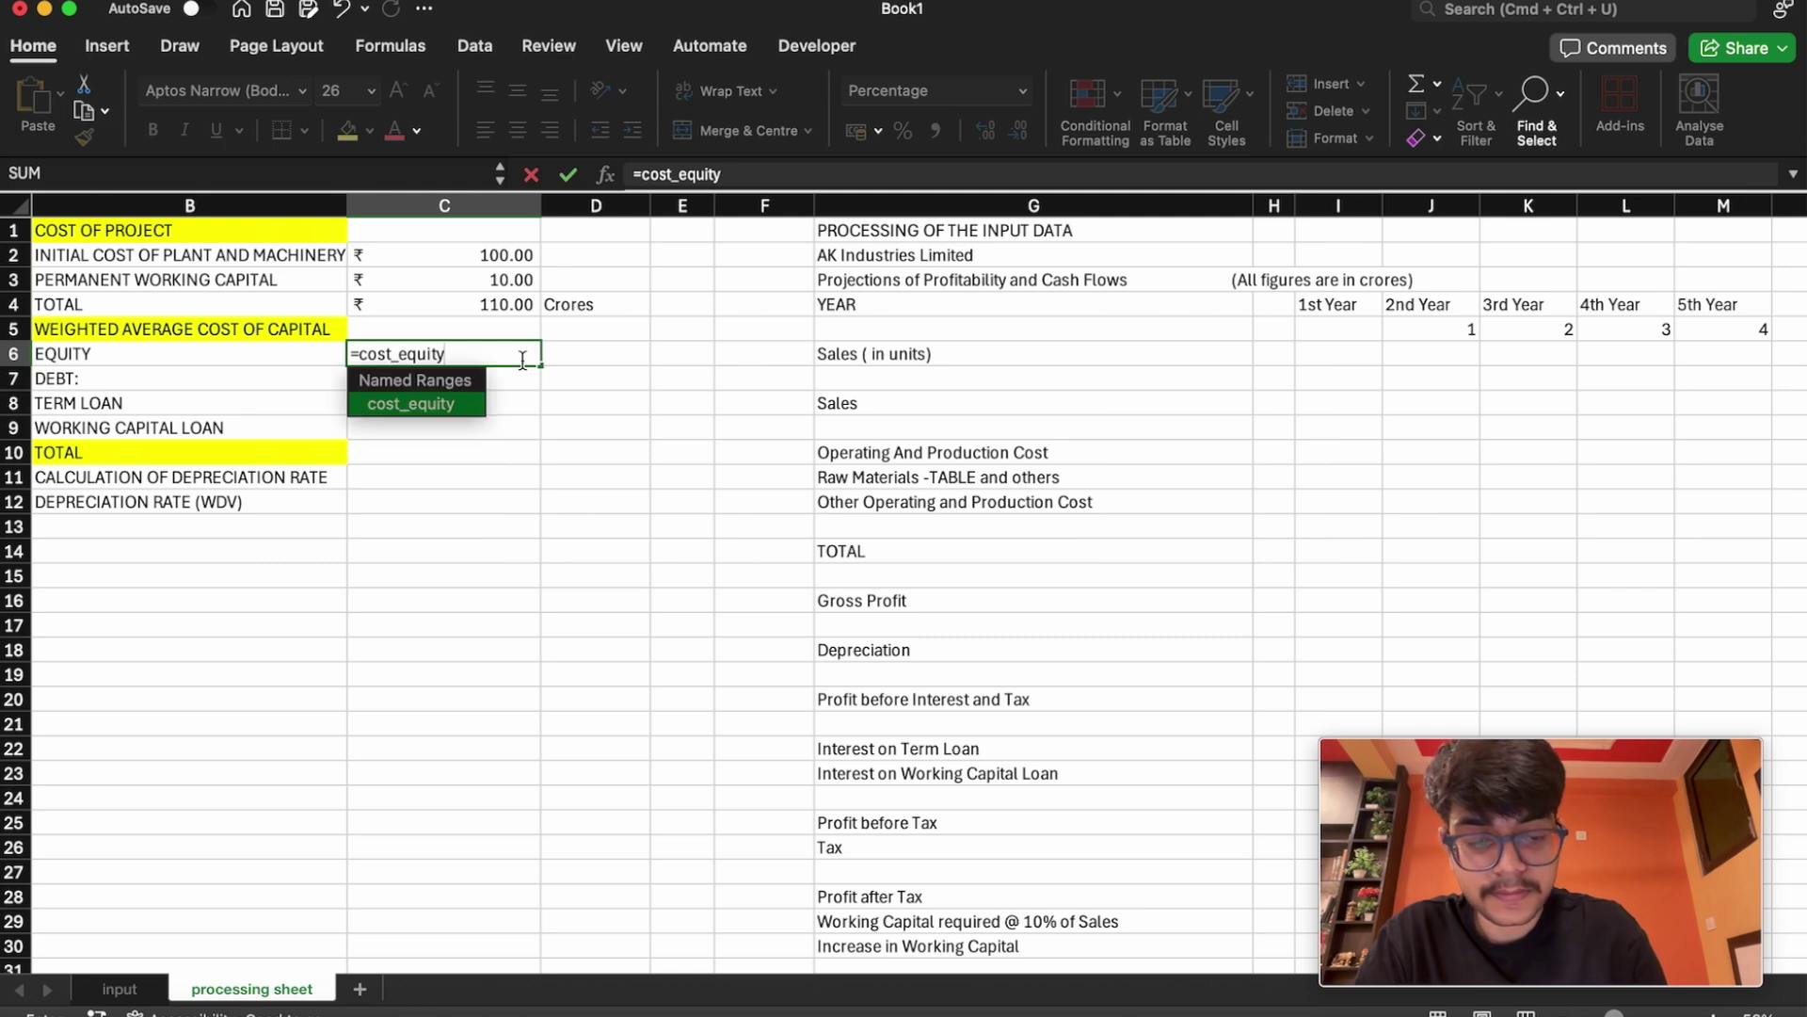
type("/")
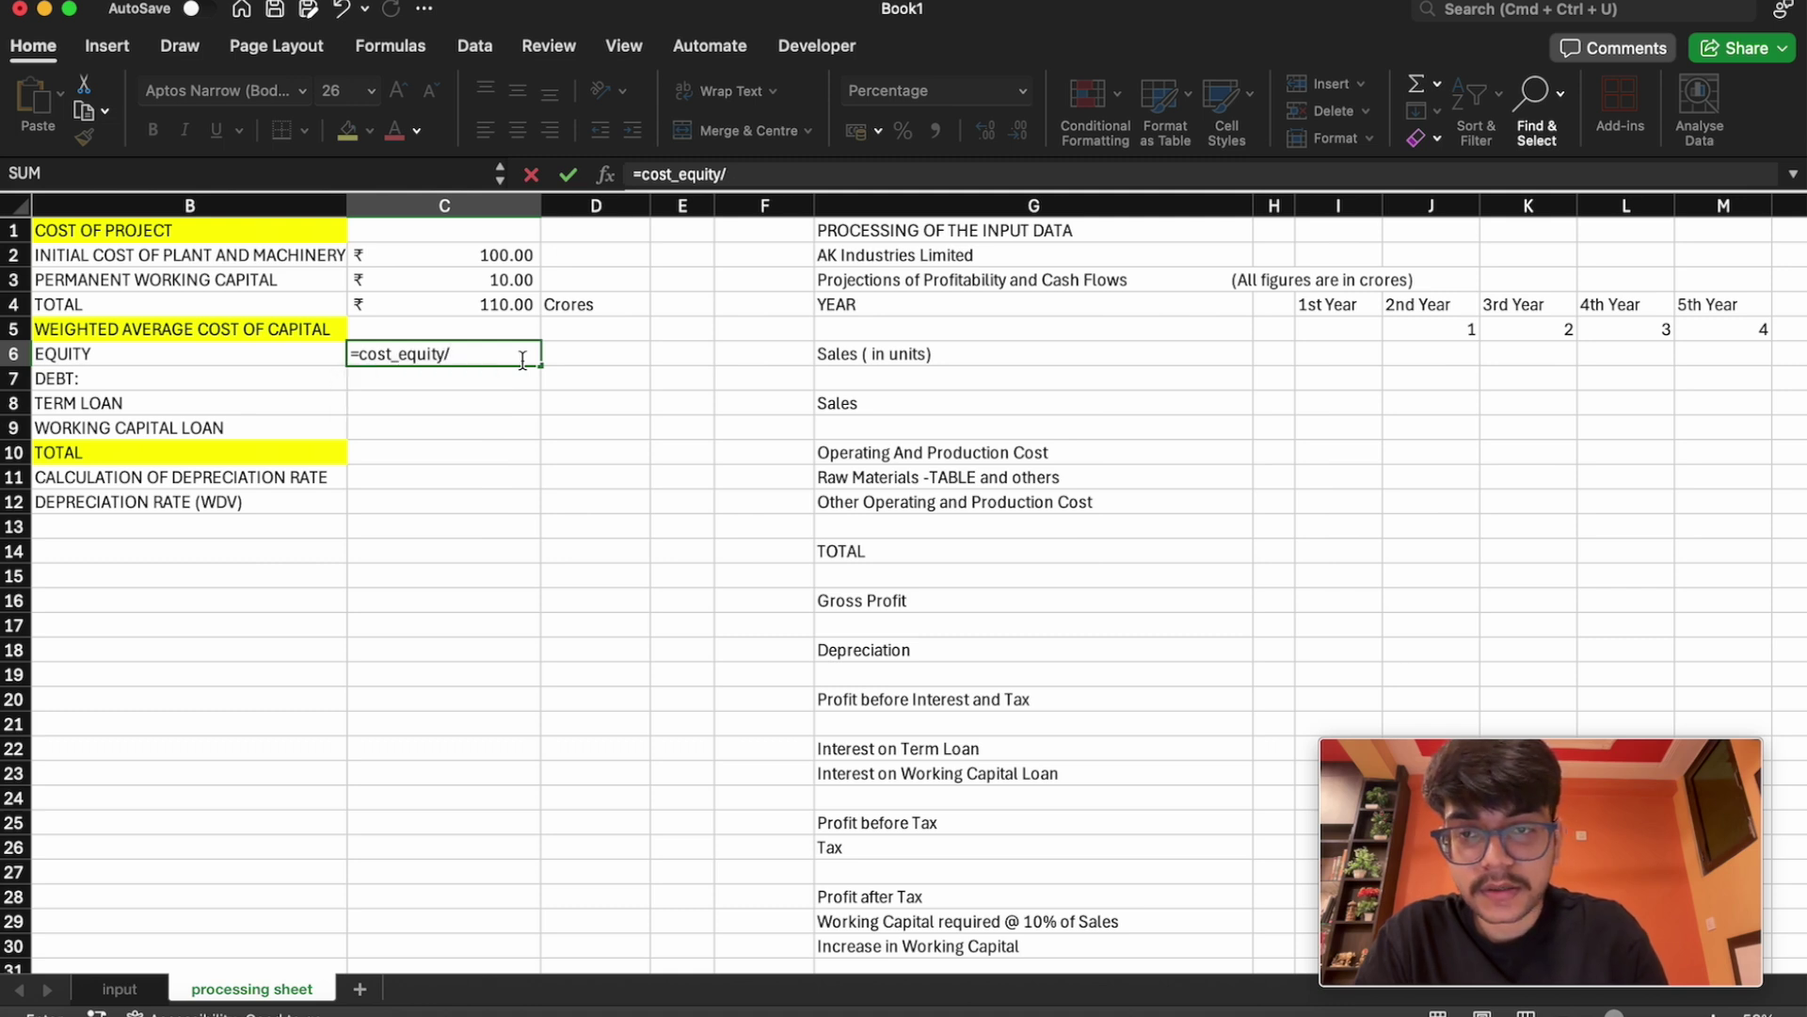
key("BackSpace")
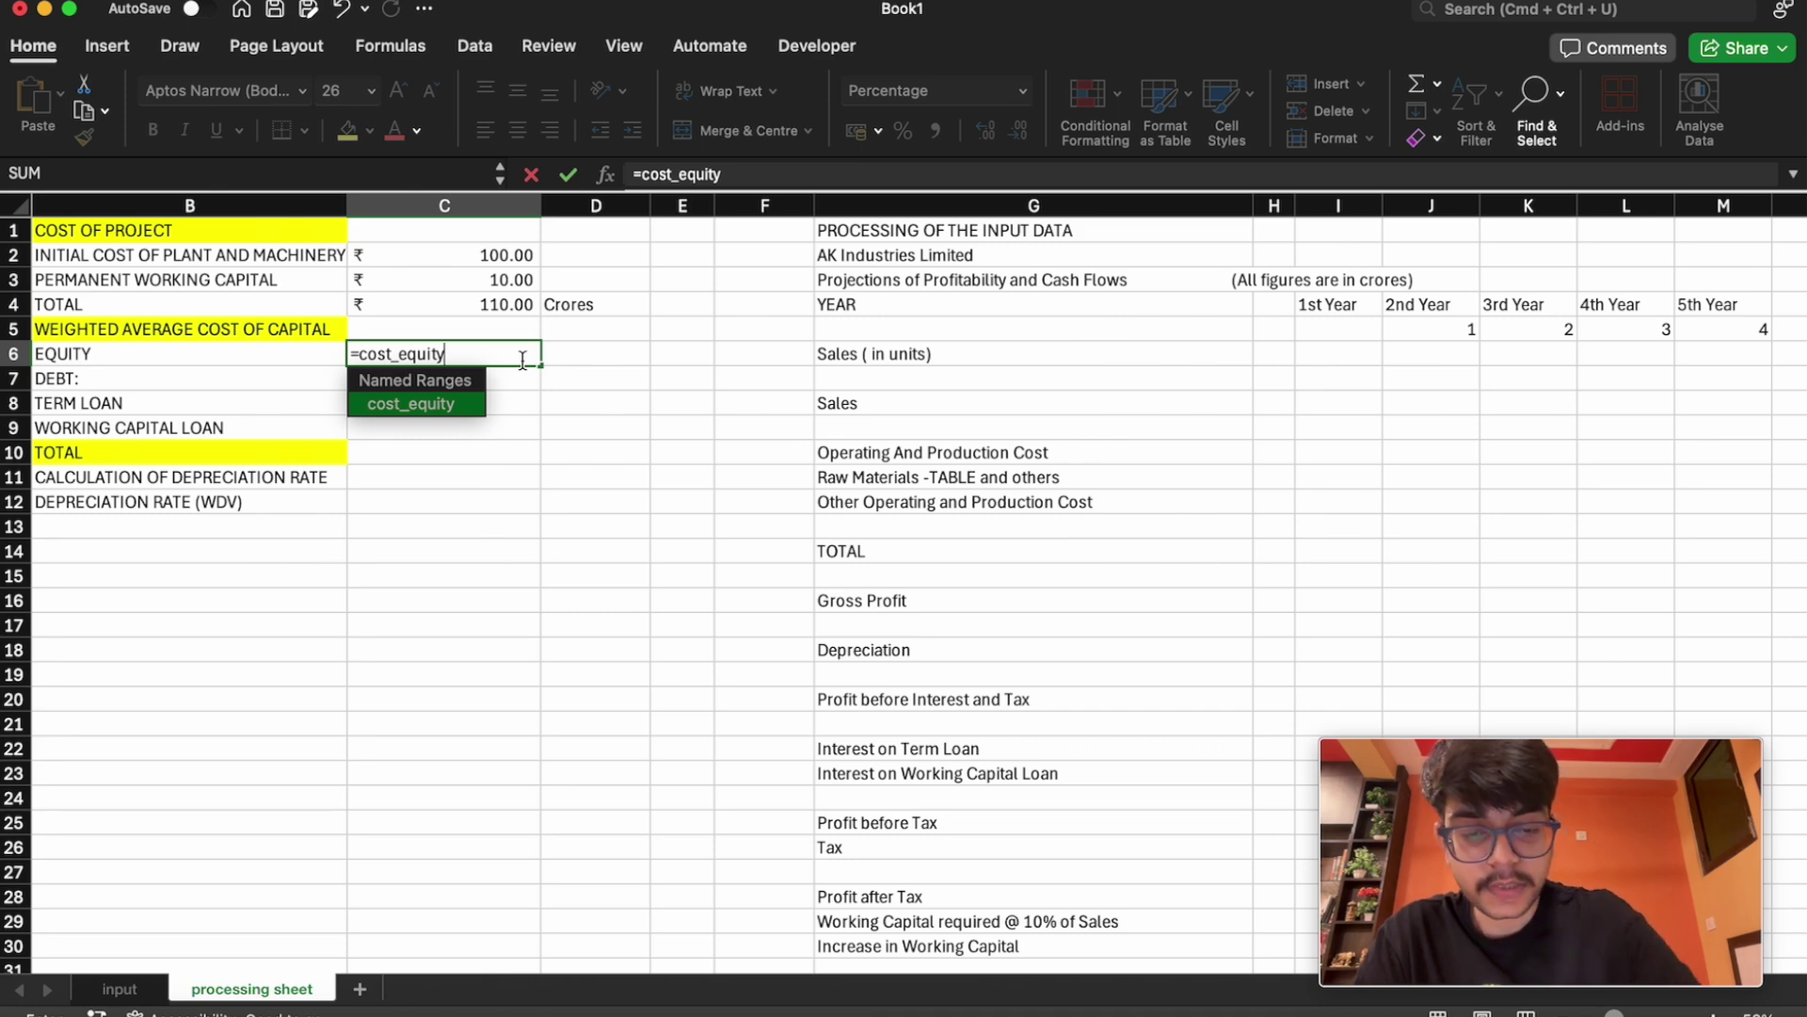
type("*equity")
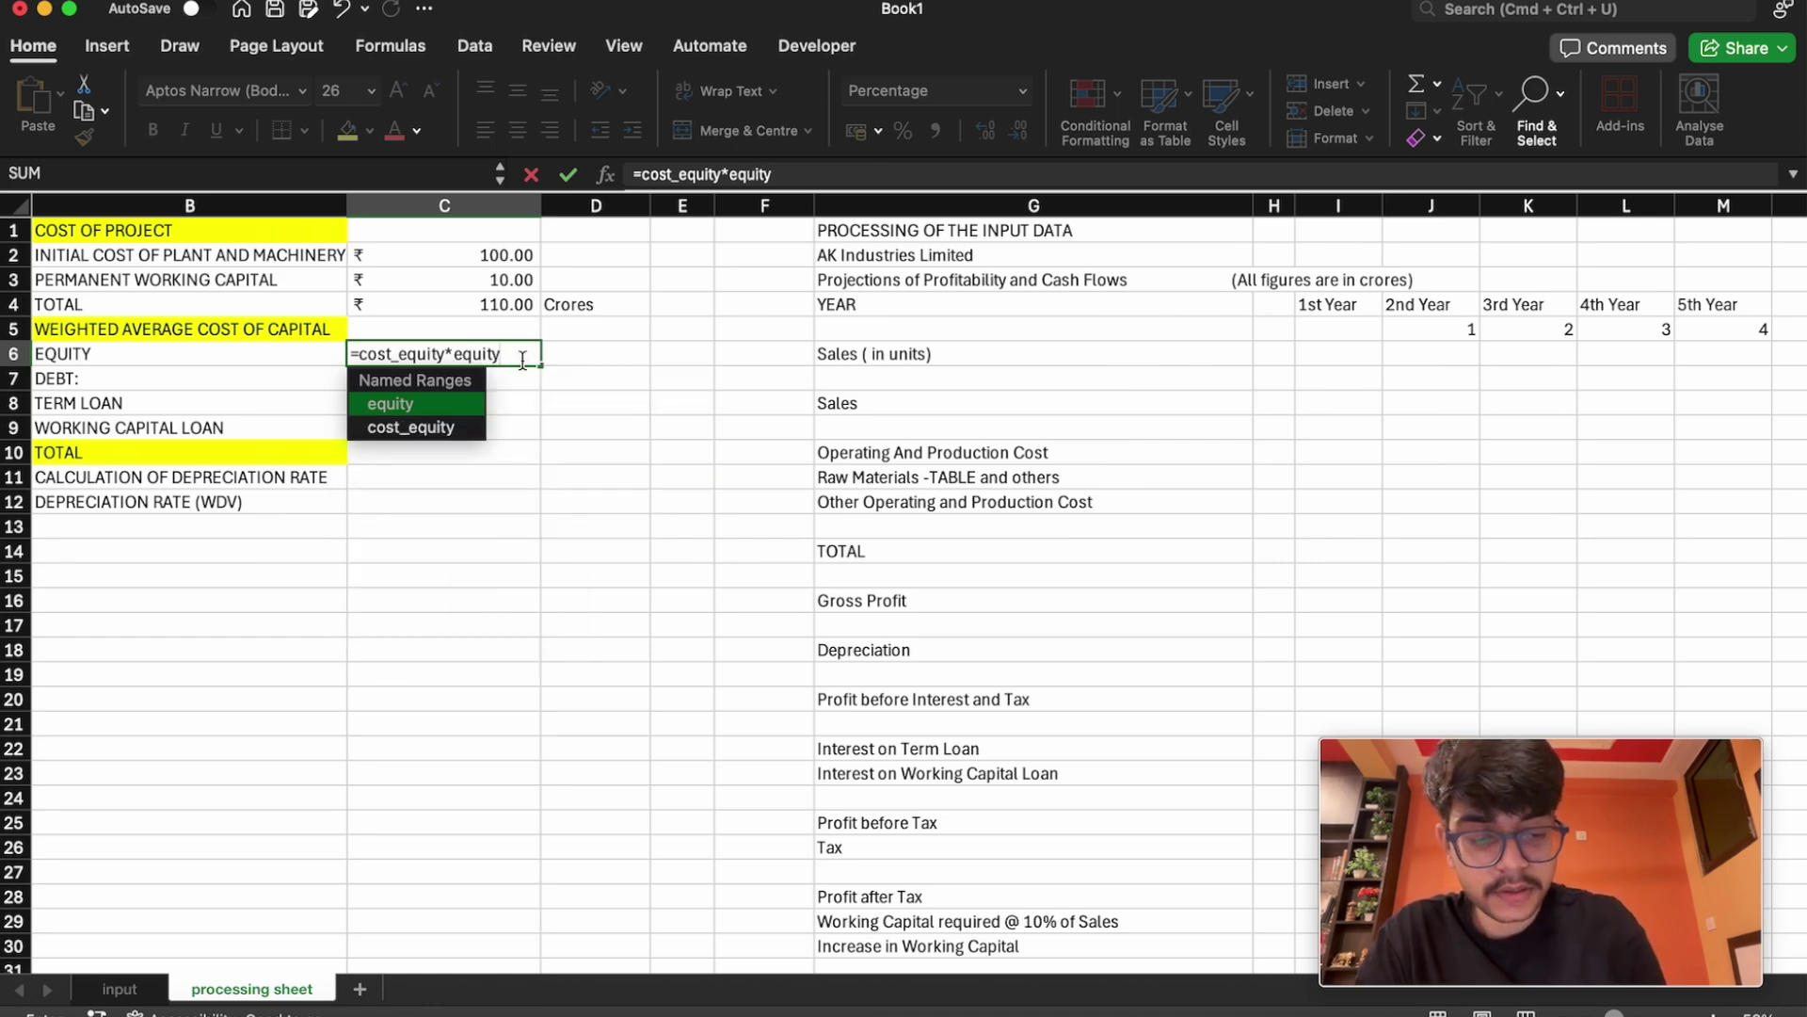
type("?")
key("BackSpace")
type("/")
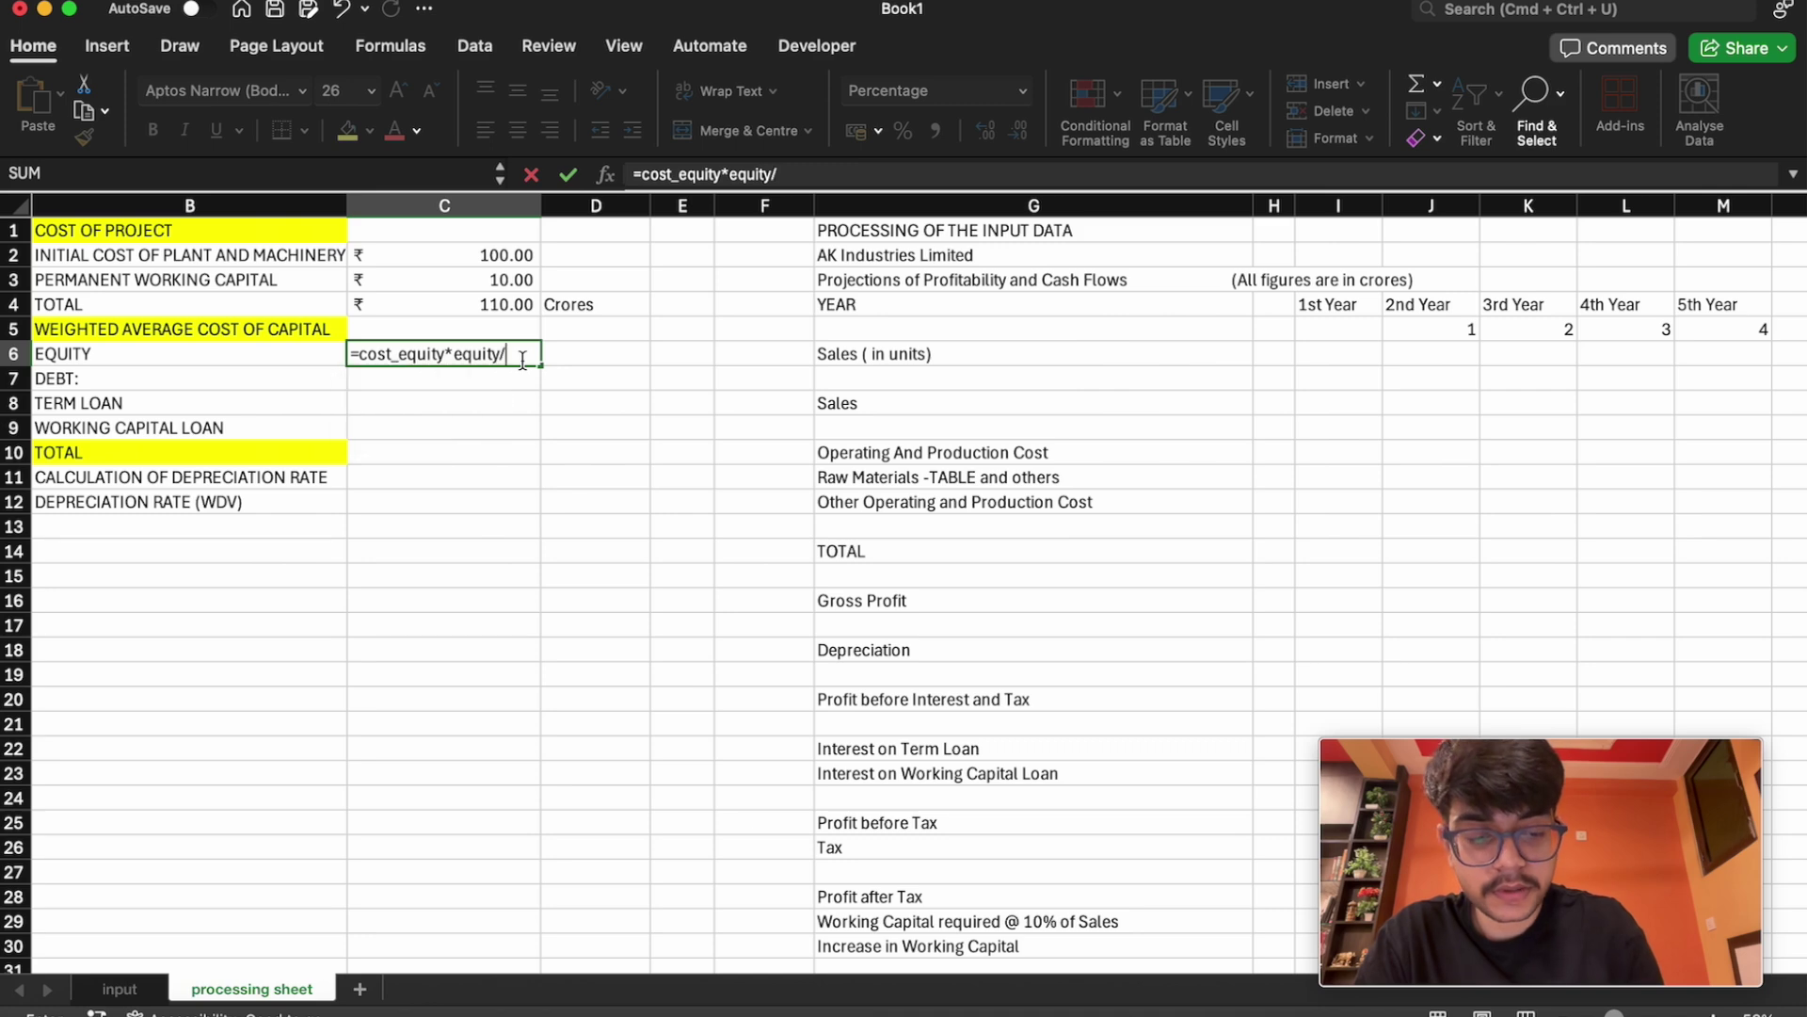
type("proj")
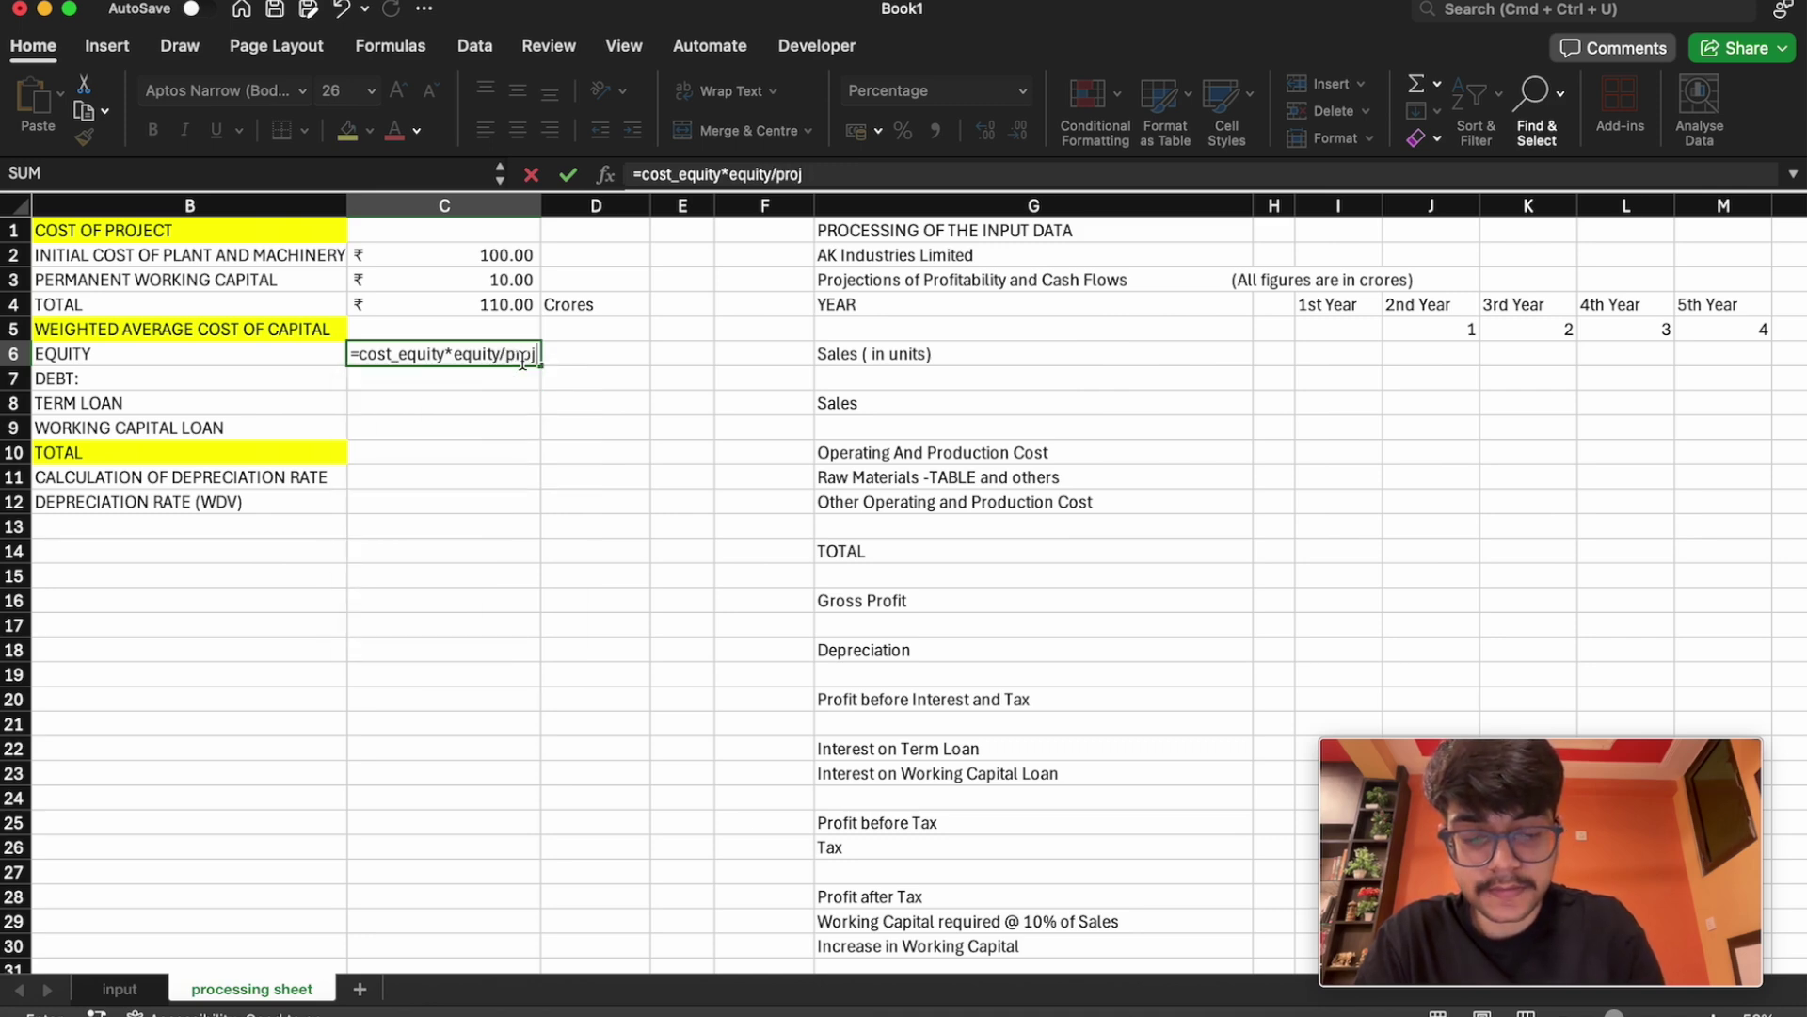
type("ect")
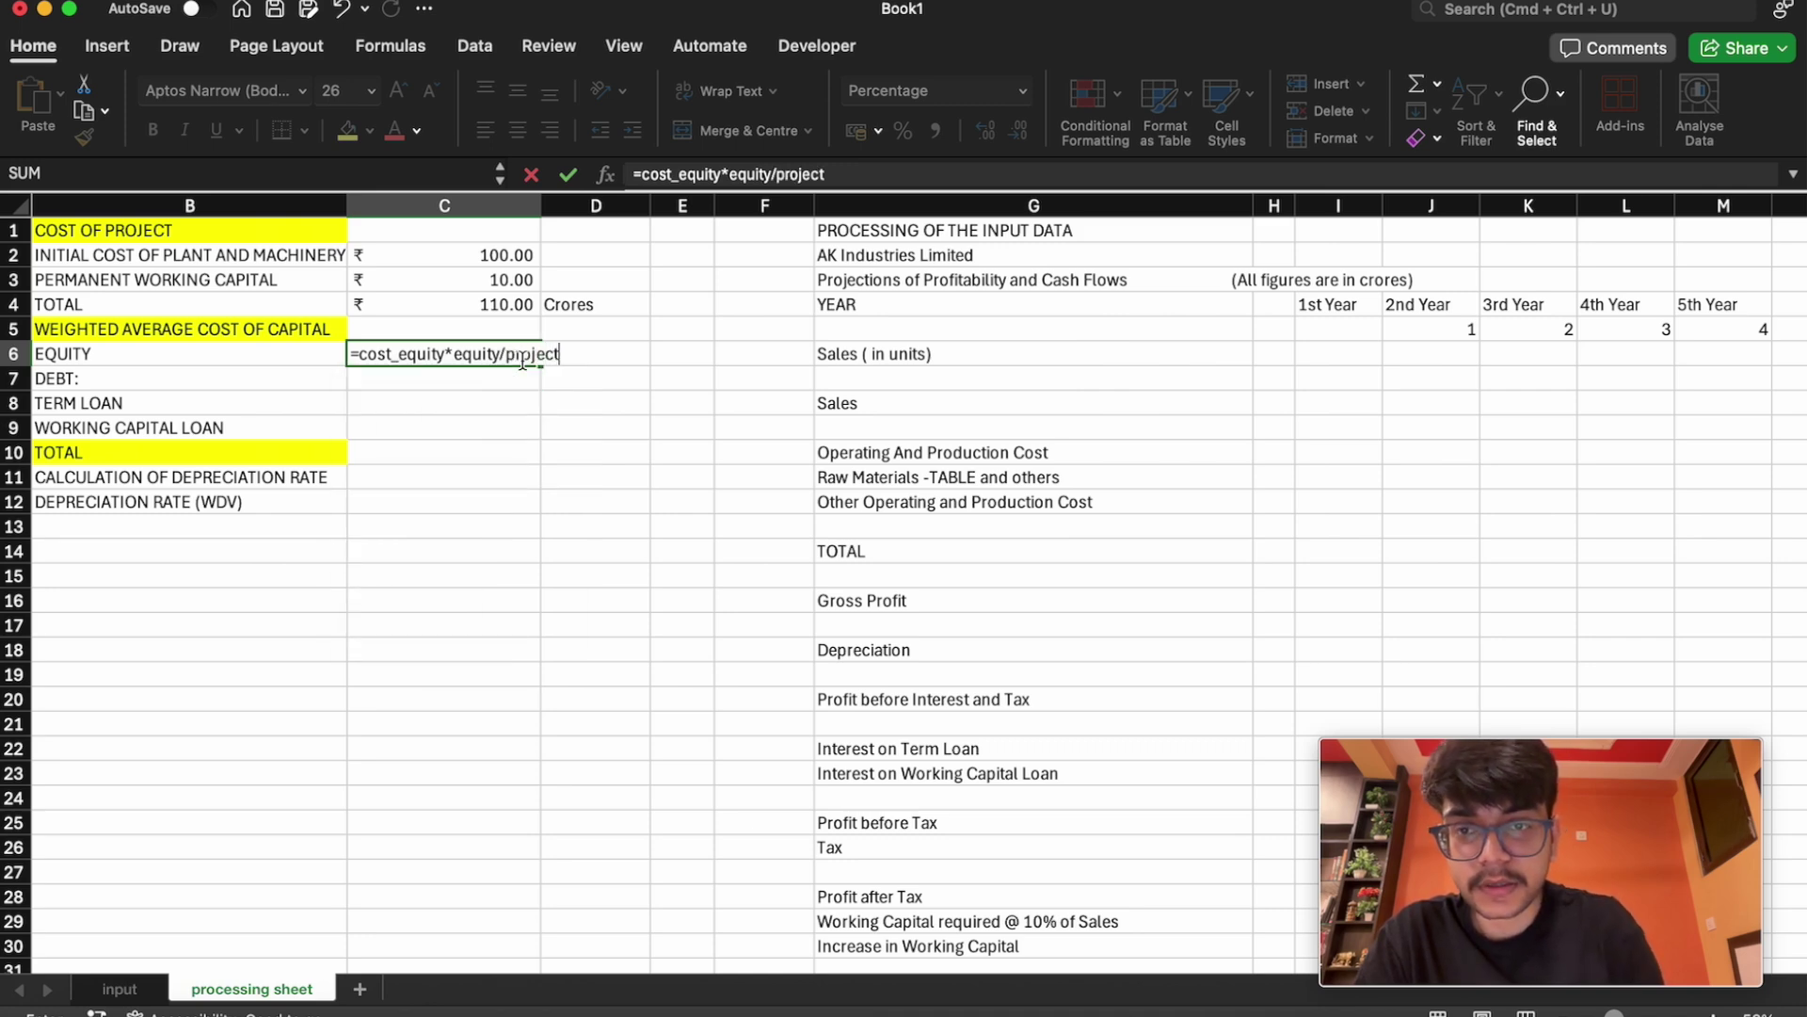
key("BackSpace")
key("BackSpace")
key("BackSpace")
key("BackSpace")
key("BackSpace")
key("BackSpace")
key("BackSpace")
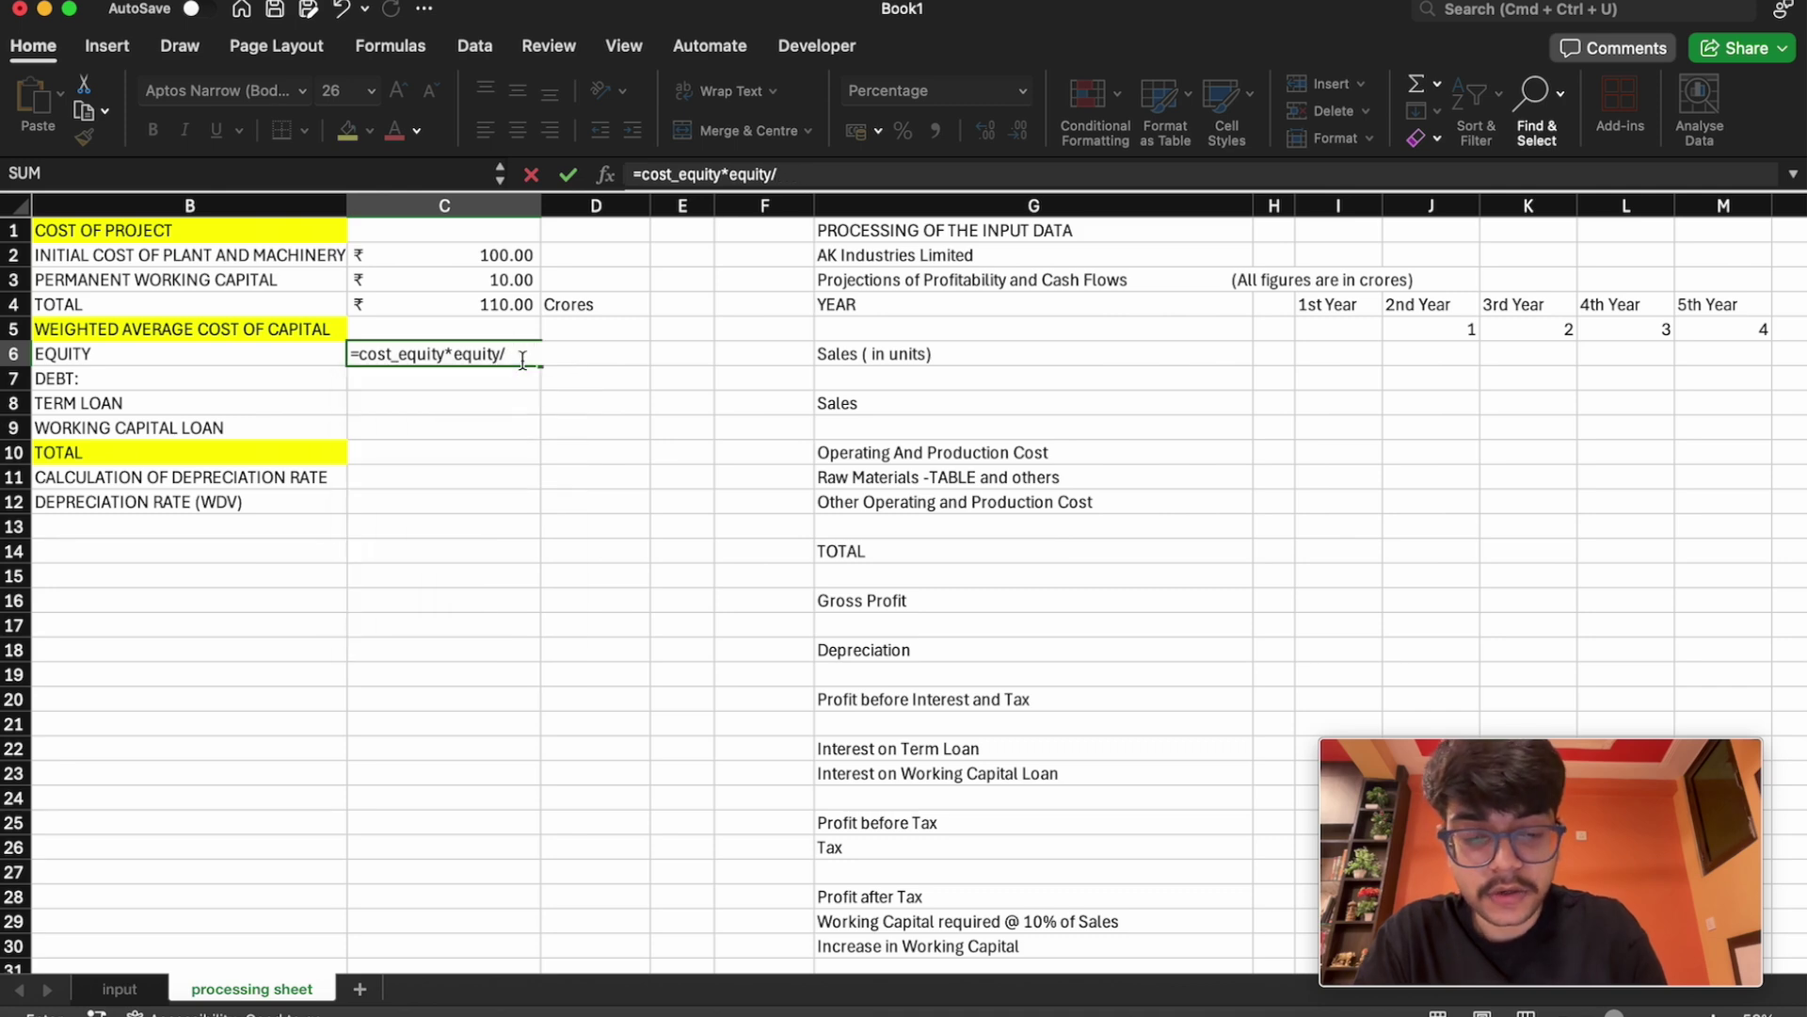
Complete the EQUITY formula in C6 with cost_plant_mach as the divisor
type("cos")
key("Down")
key("Down")
key("Down")
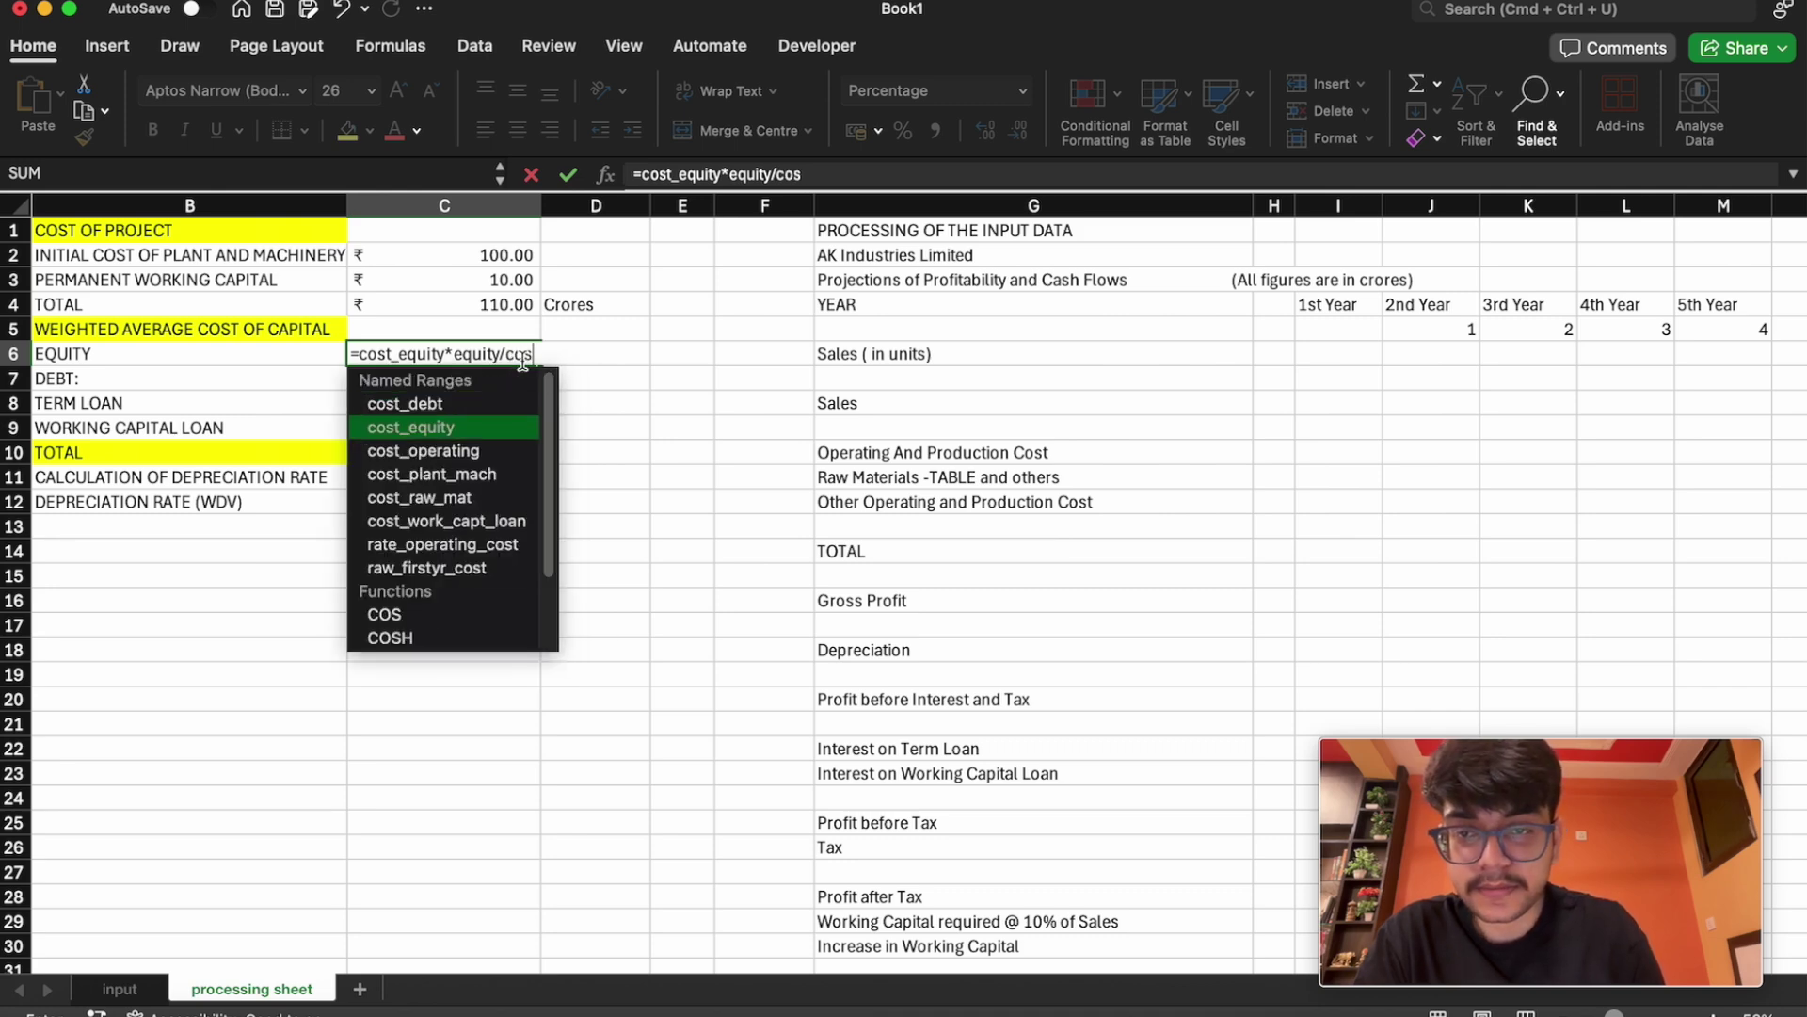
key("Tab")
key("Return")
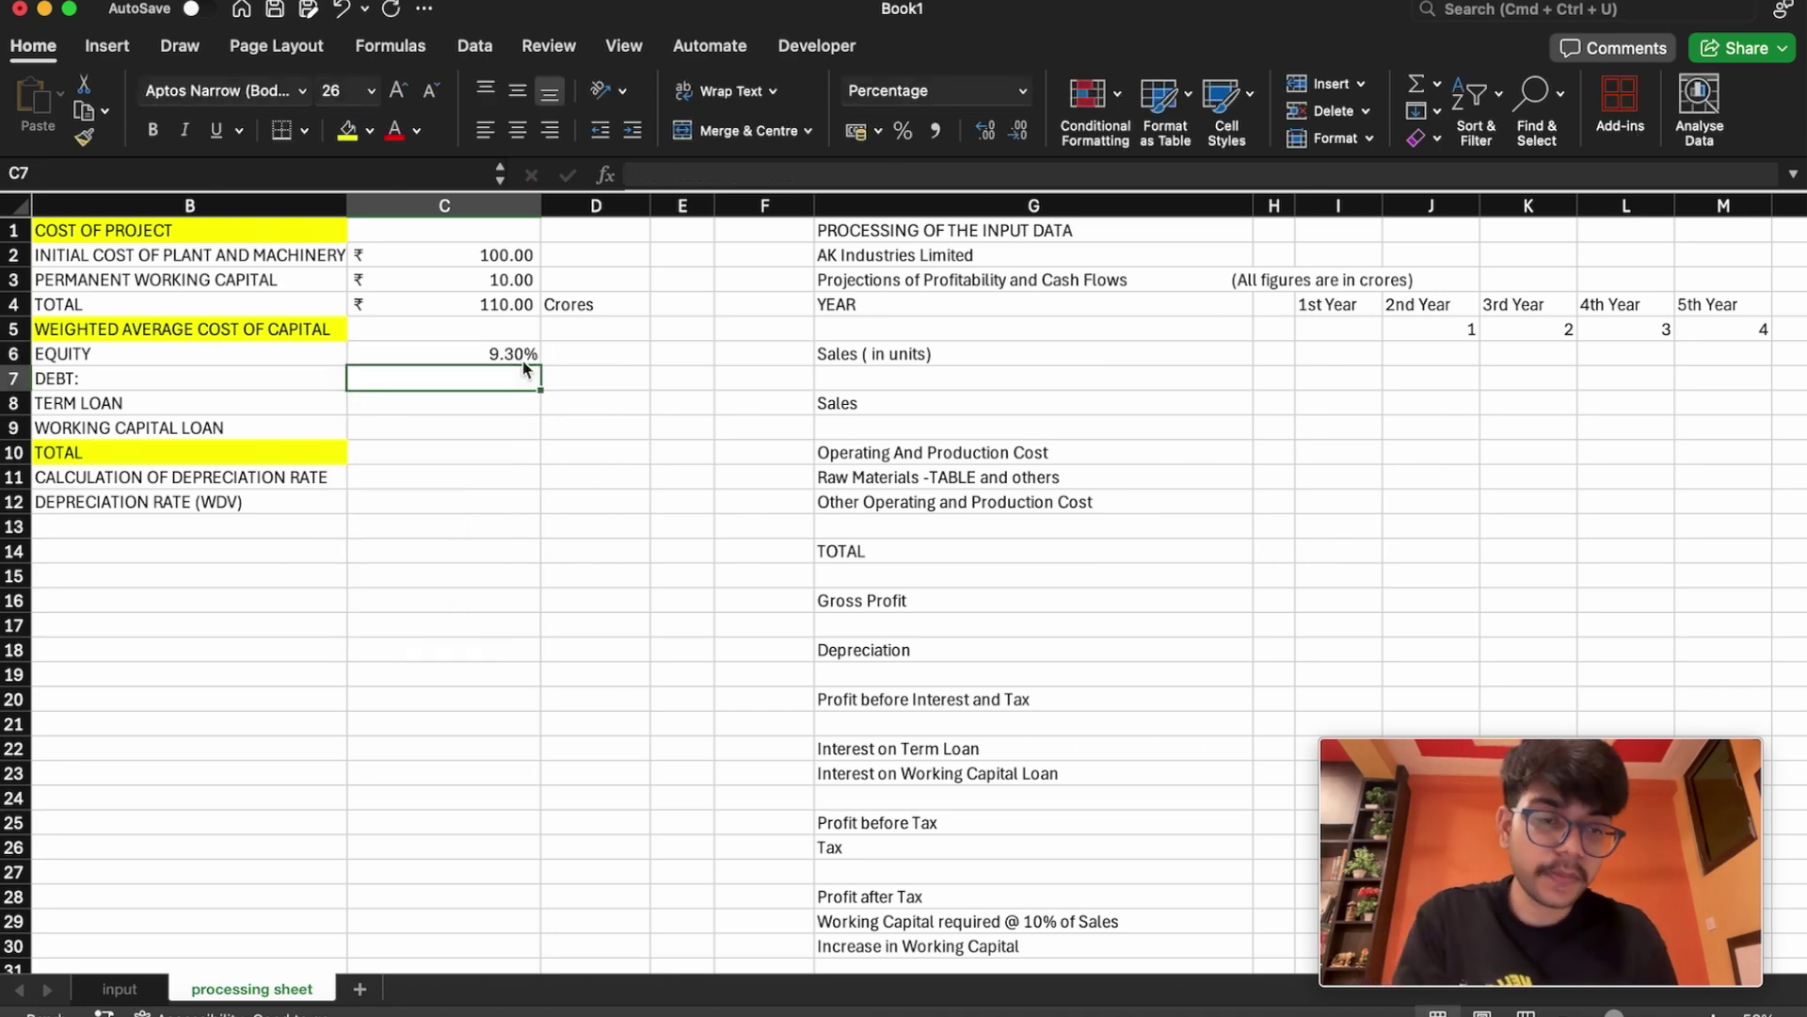
Check the EQUITY formula in cell C6 and review its number format options
left_click(504, 354)
left_click(502, 374)
left_click(506, 350)
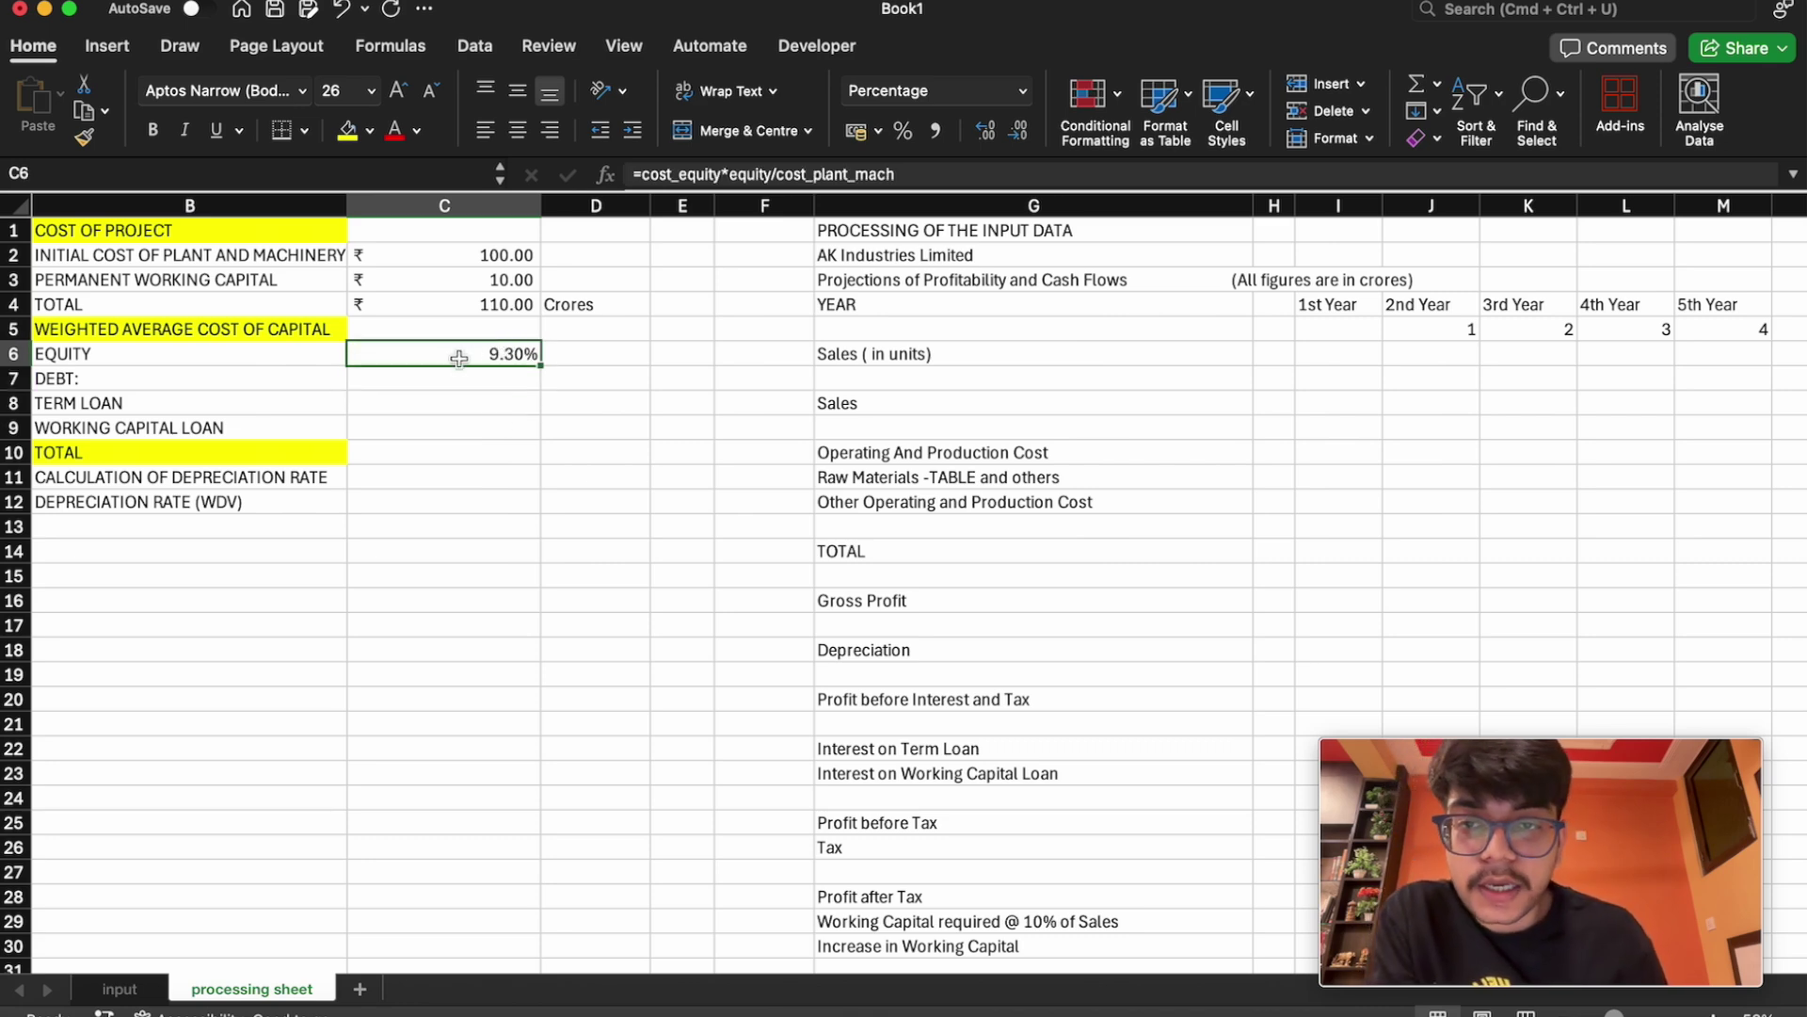
left_click_drag(447, 356, 488, 356)
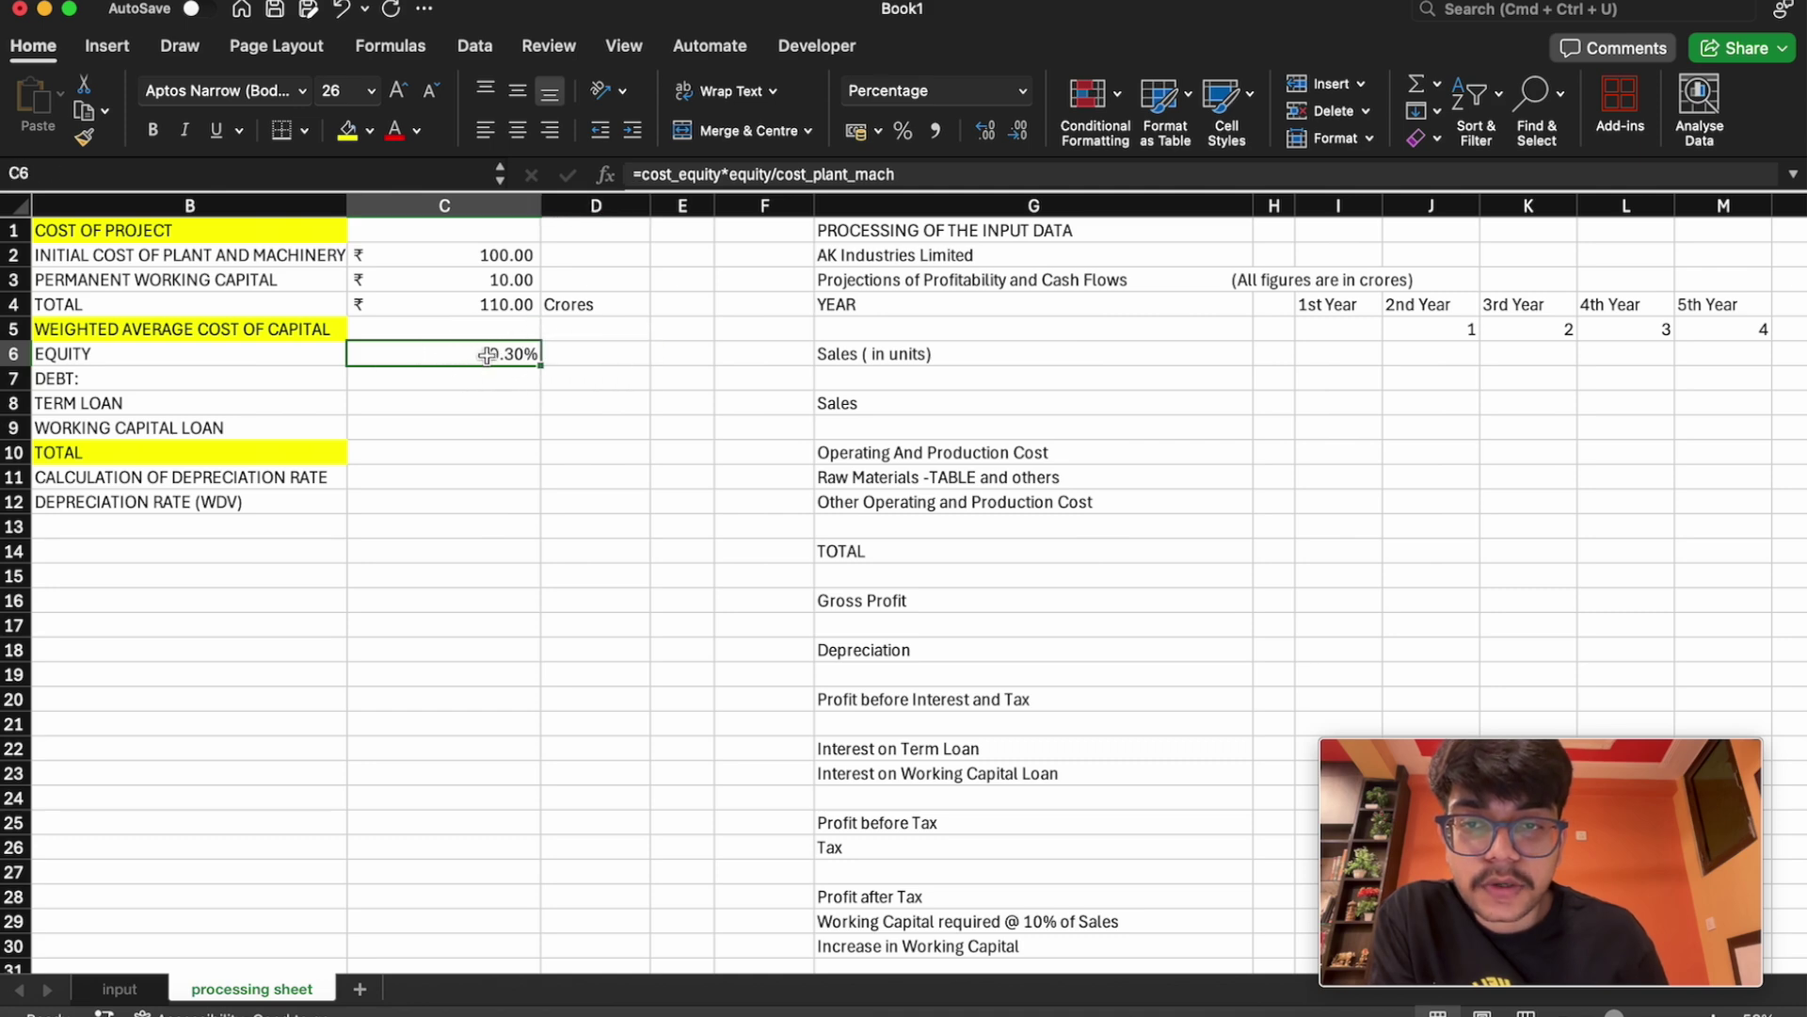
left_click(1023, 92)
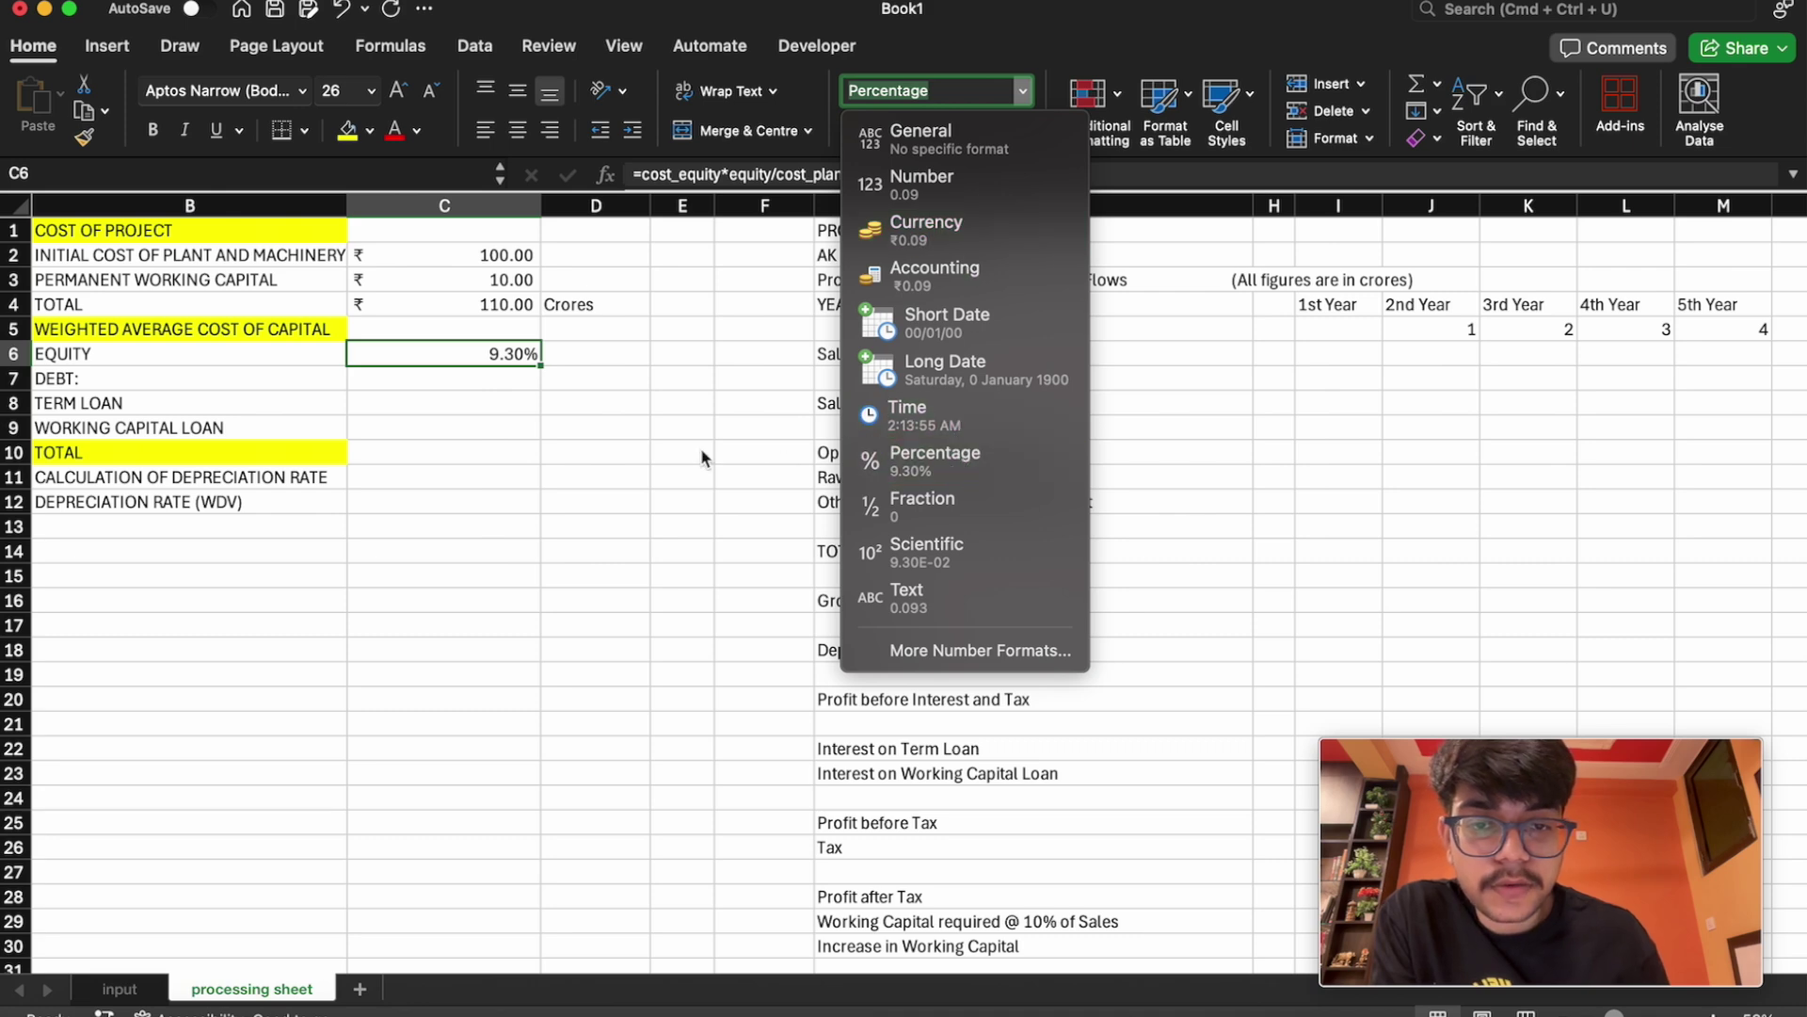
left_click(516, 404)
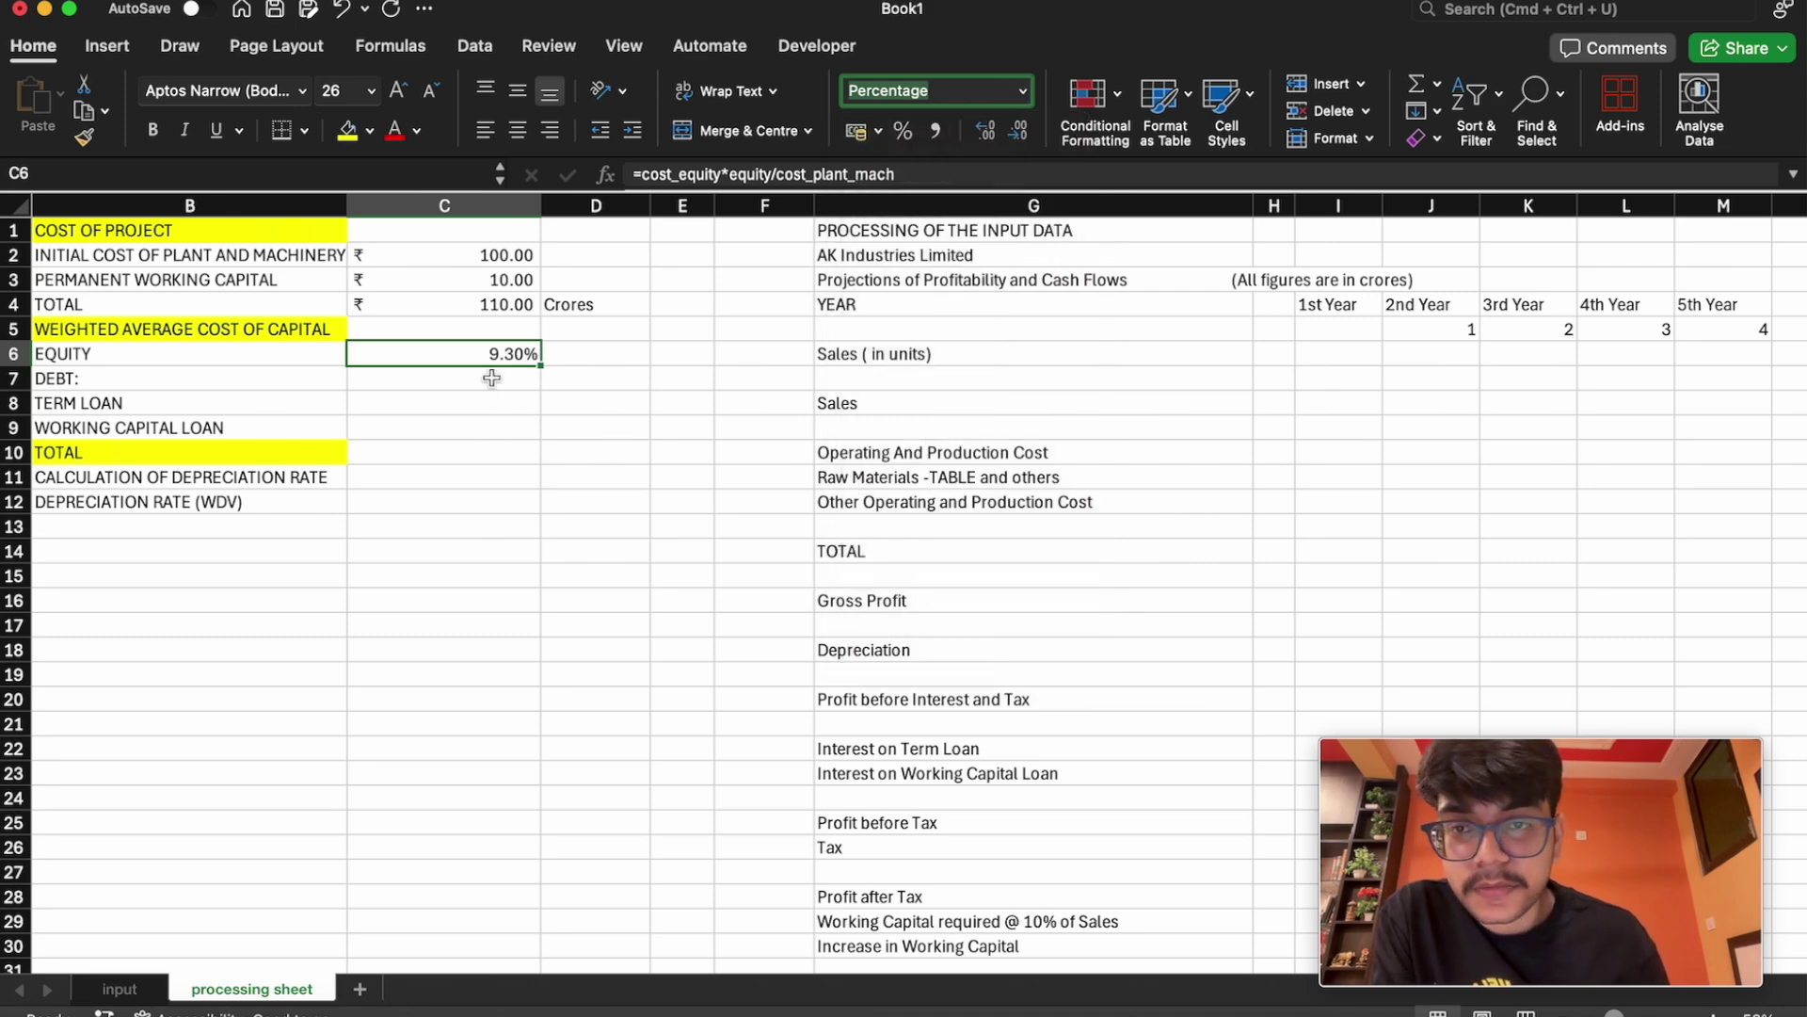
left_click(489, 378)
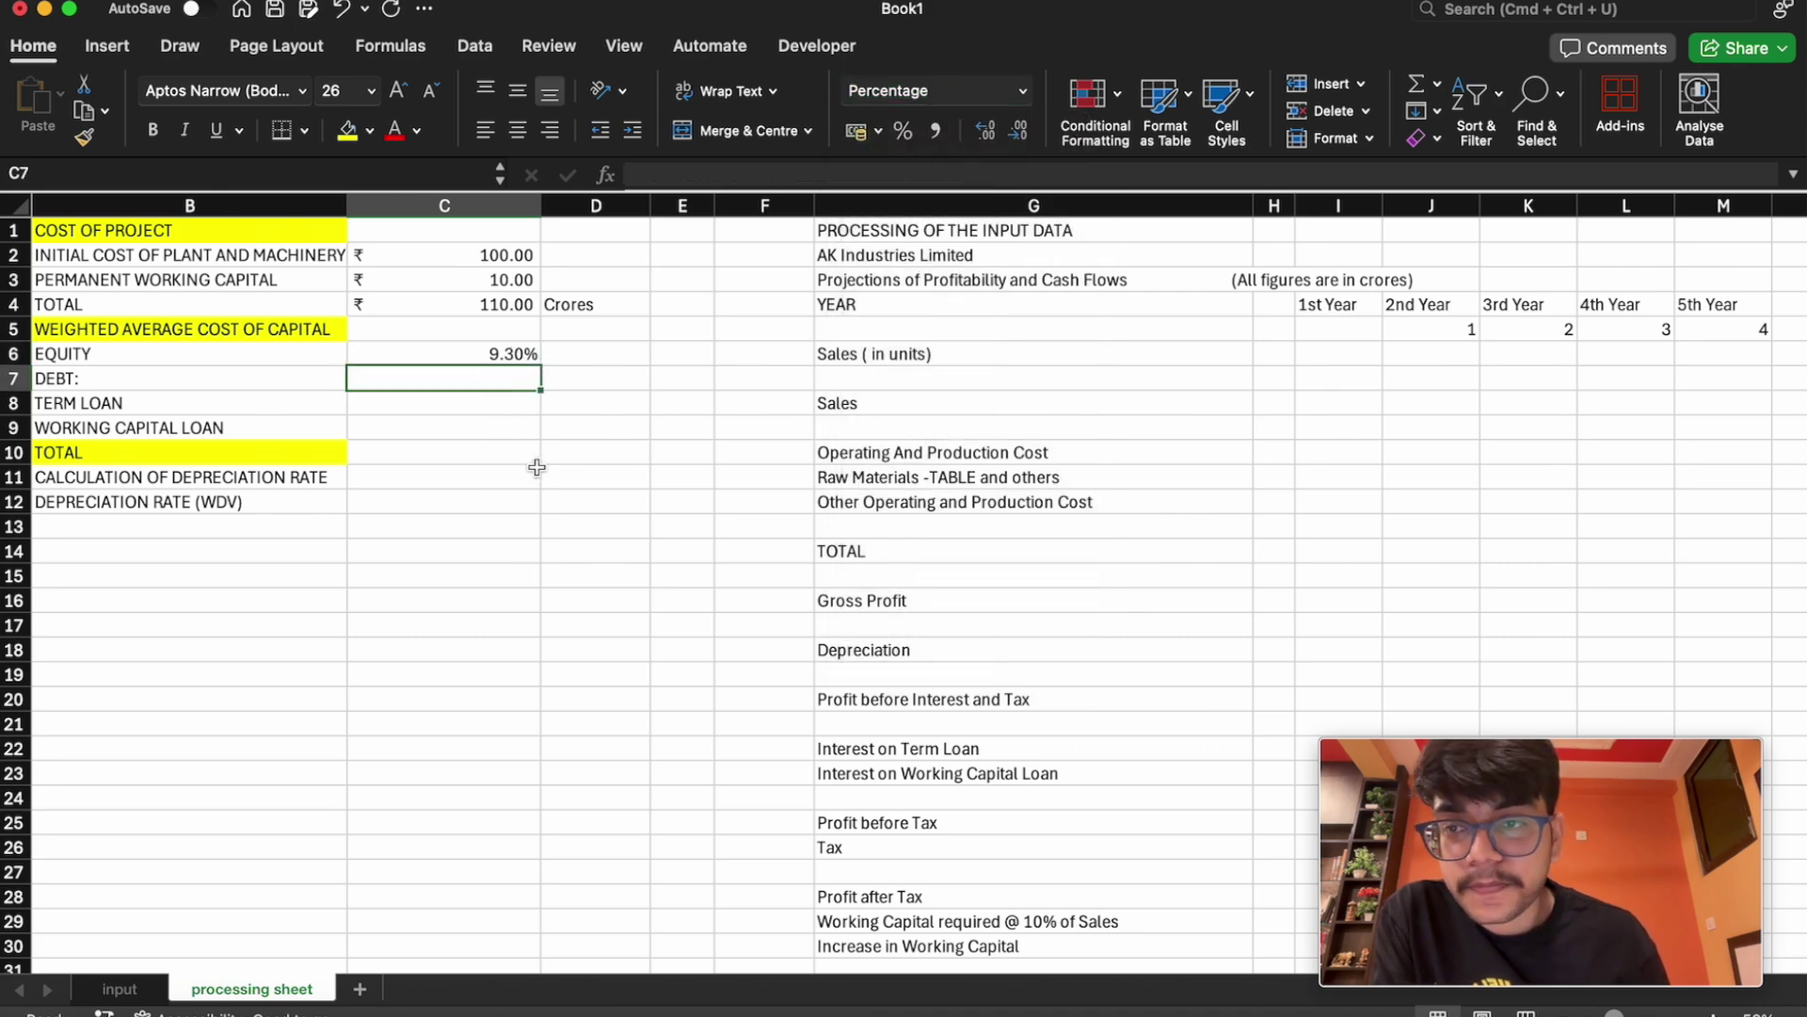
double_click(496, 376)
type("=")
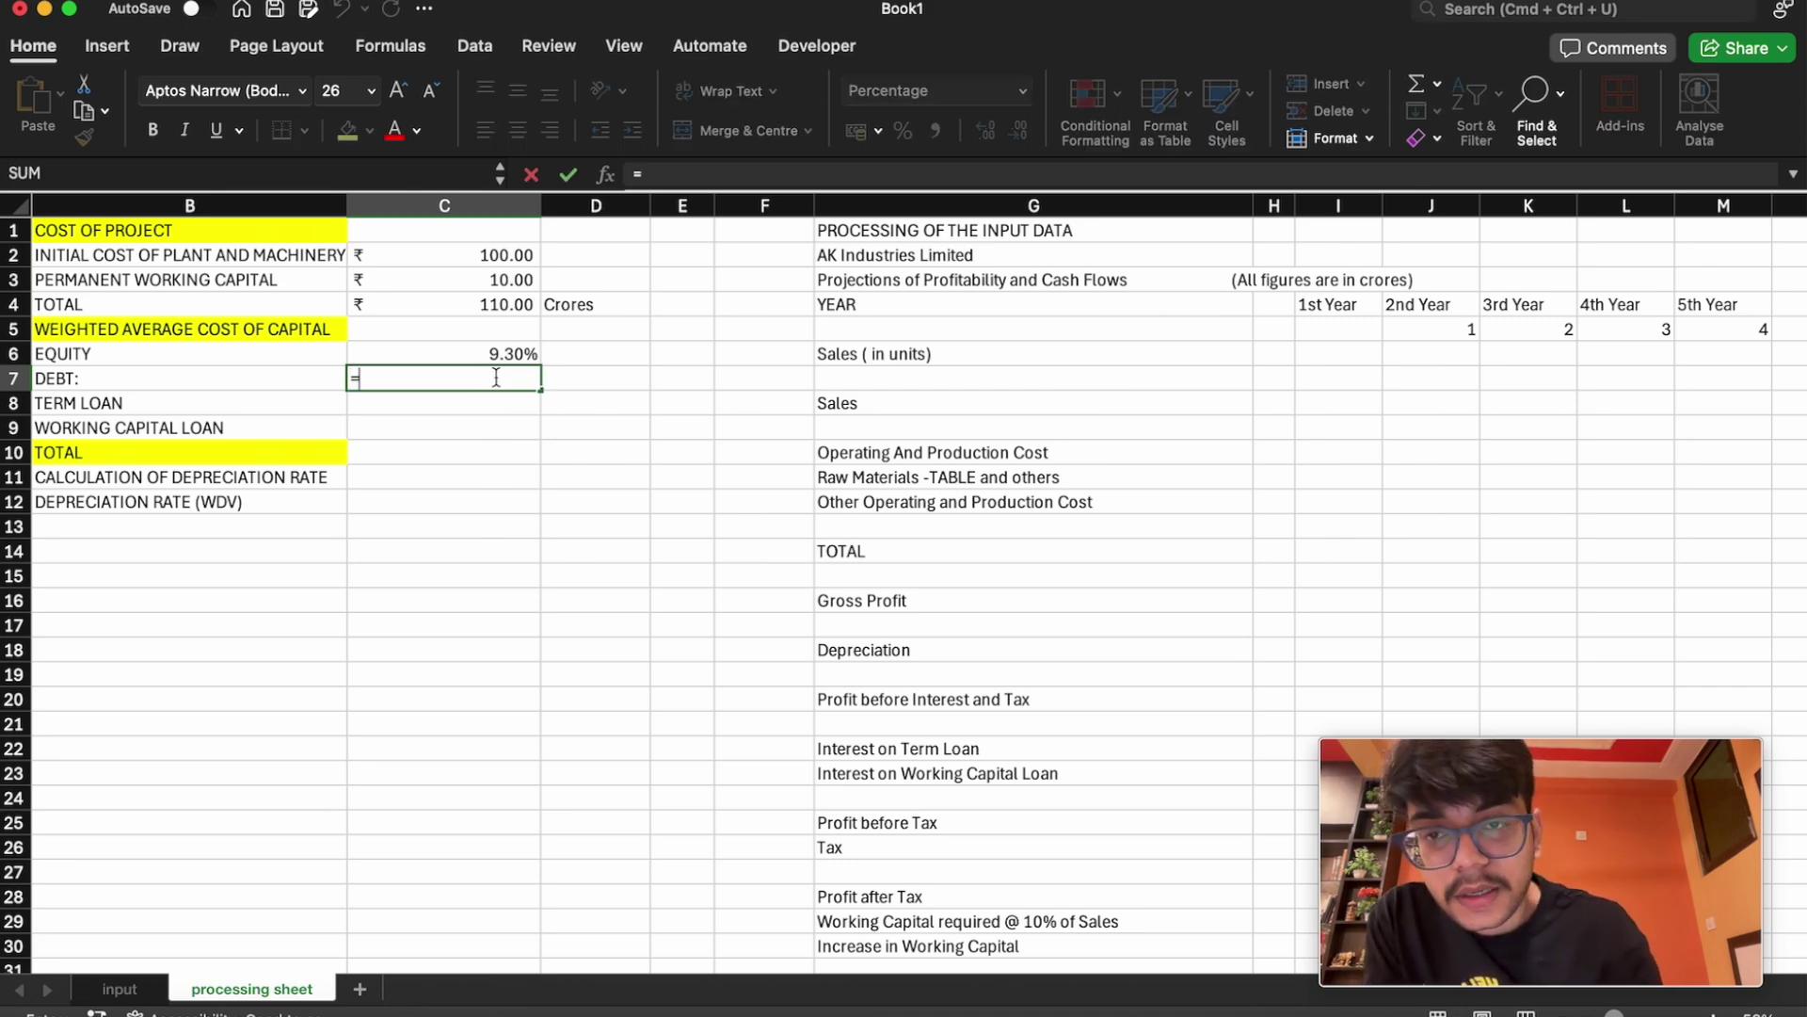
key("BackSpace")
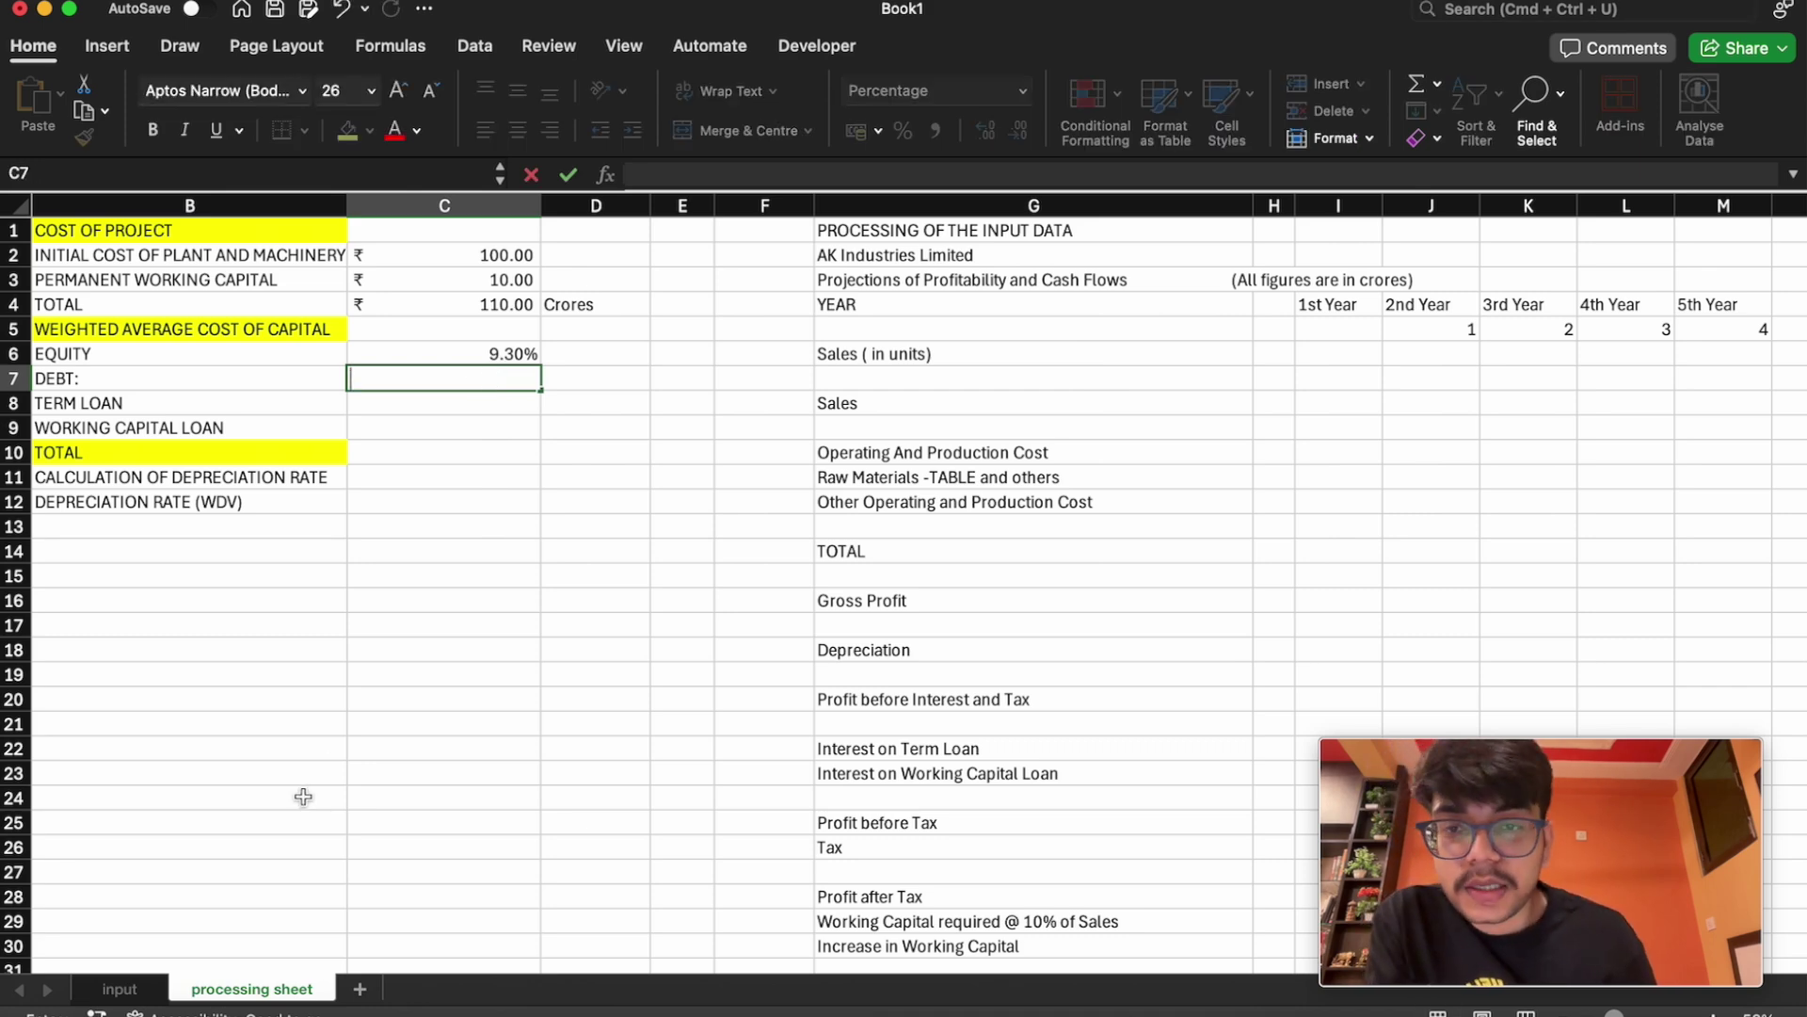
Review the equity rate in C12 and its amount in D12 on the input sheet, and return to the processing sheet
left_click(132, 987)
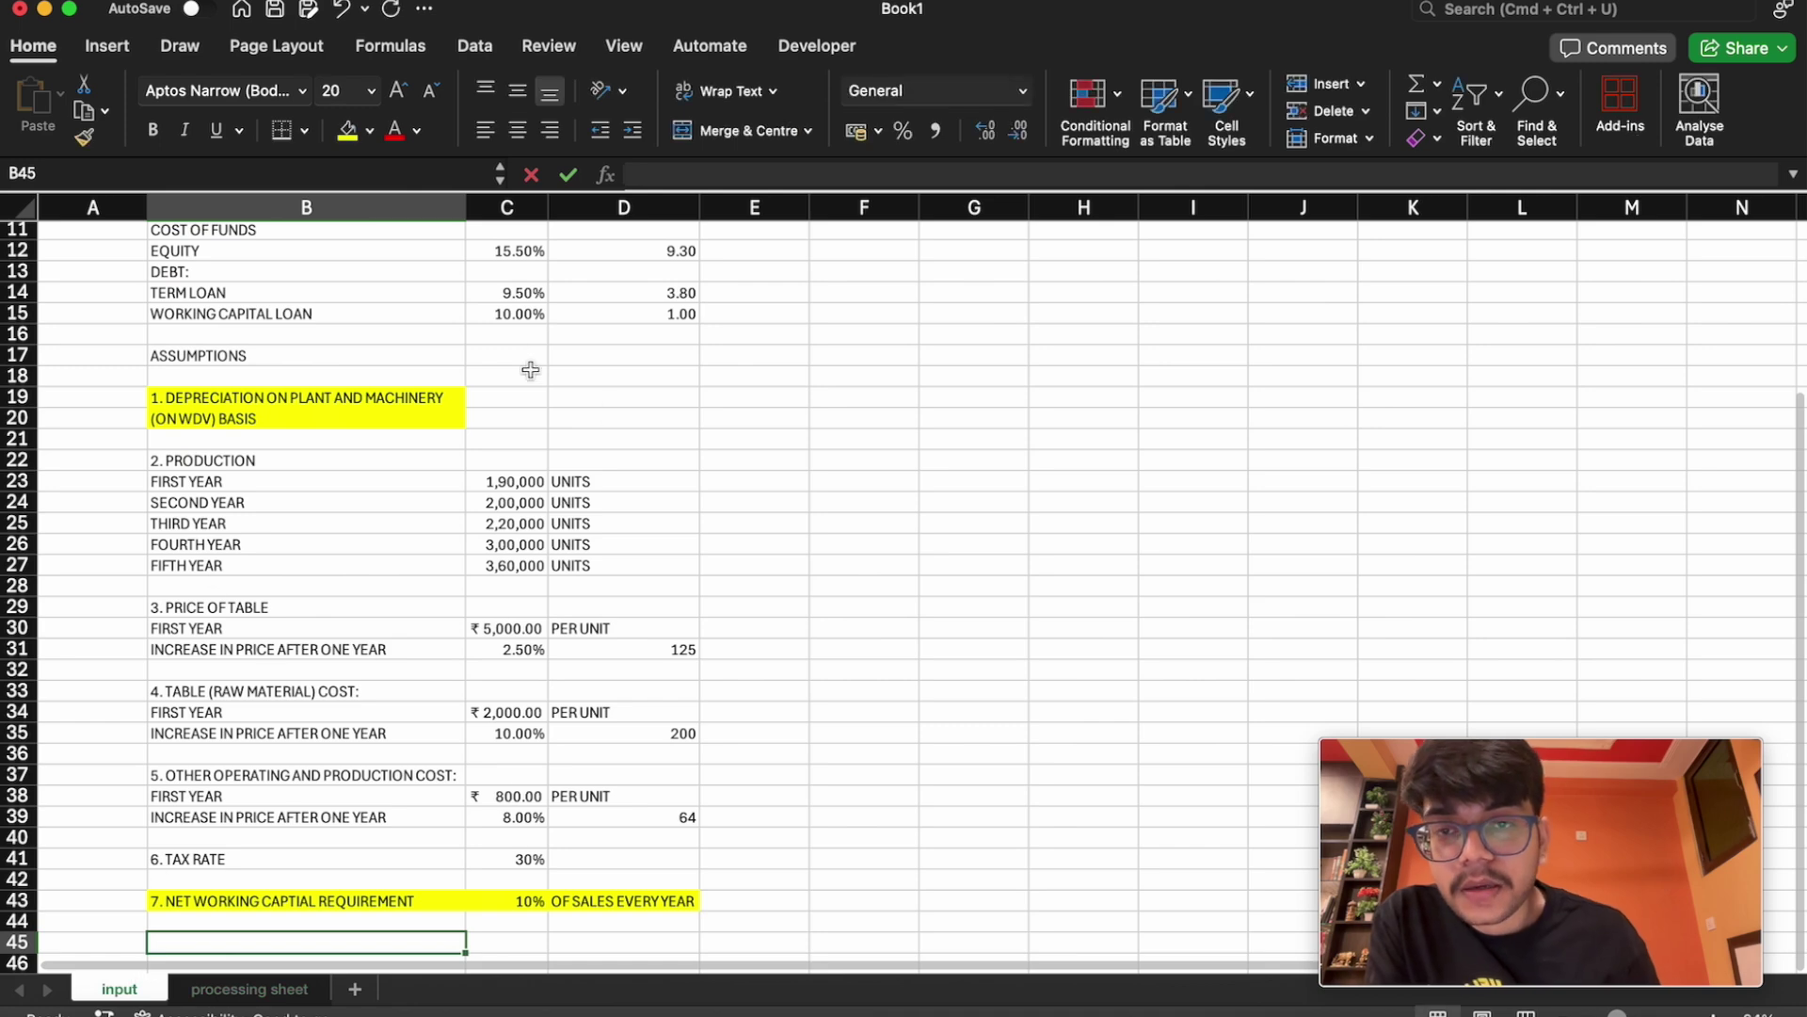
scroll(1794, 442, "up", 2)
scroll(1793, 442, "up", 2)
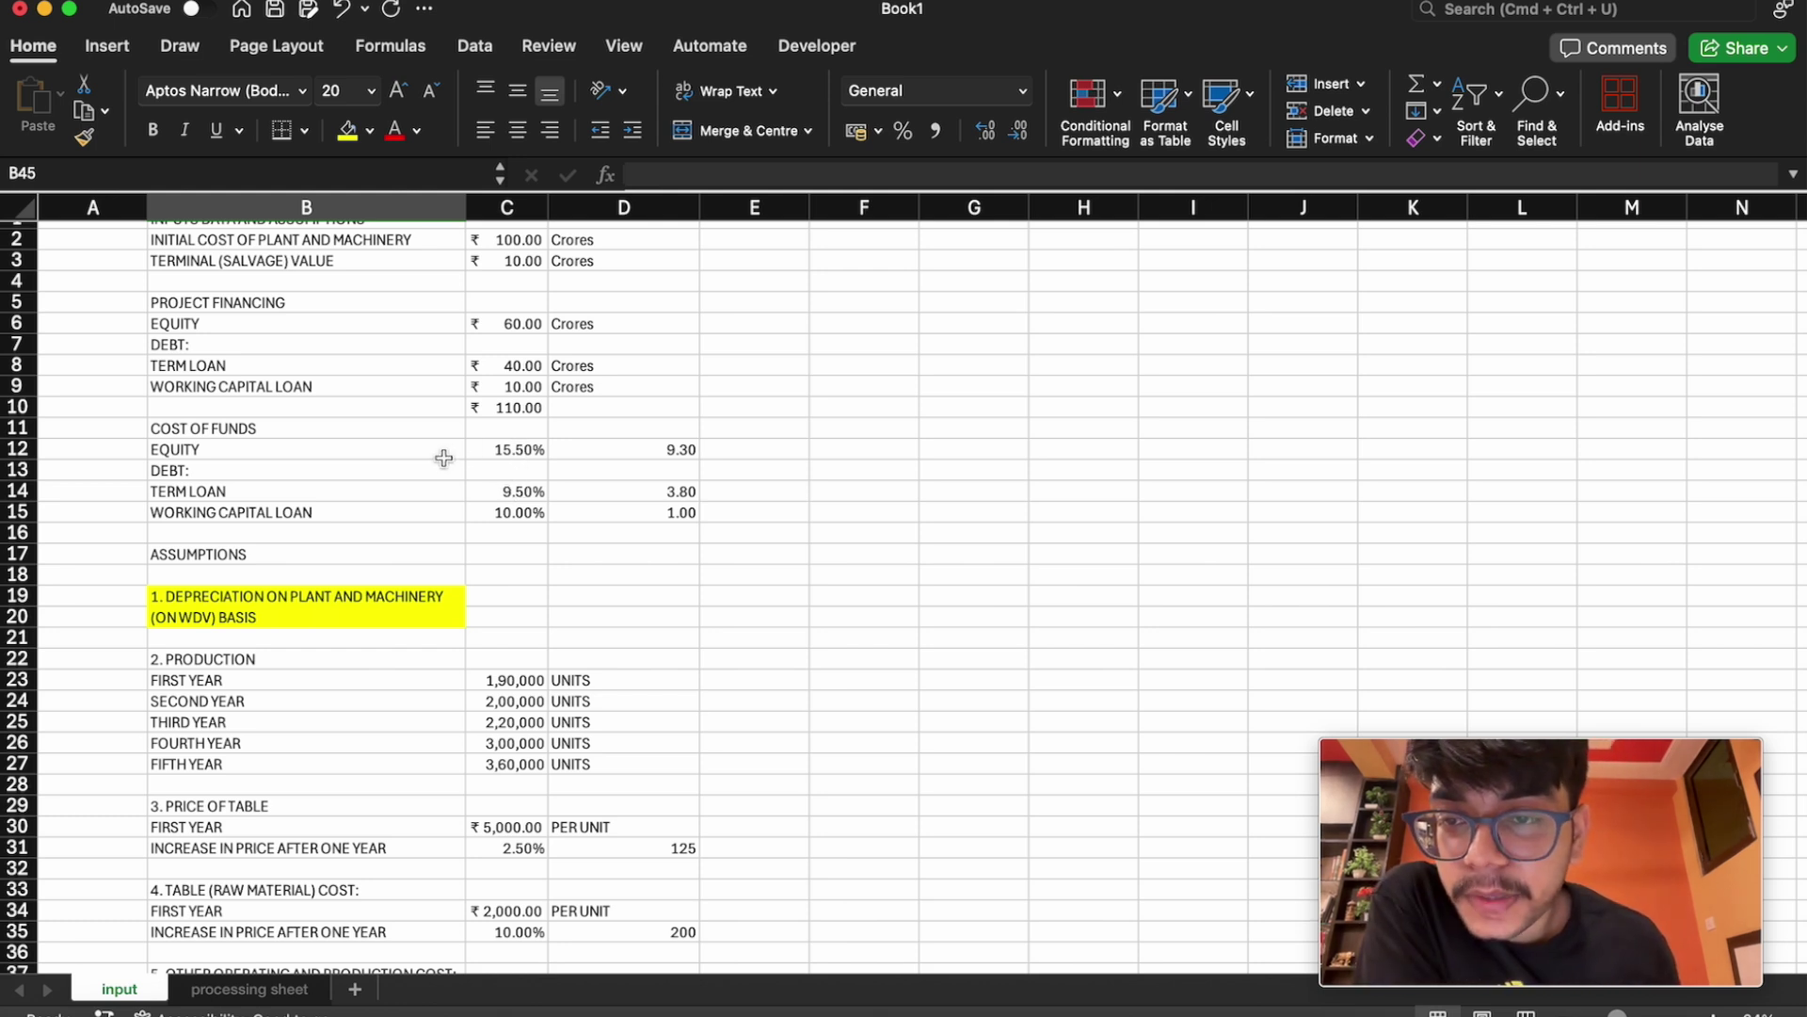
left_click(505, 450)
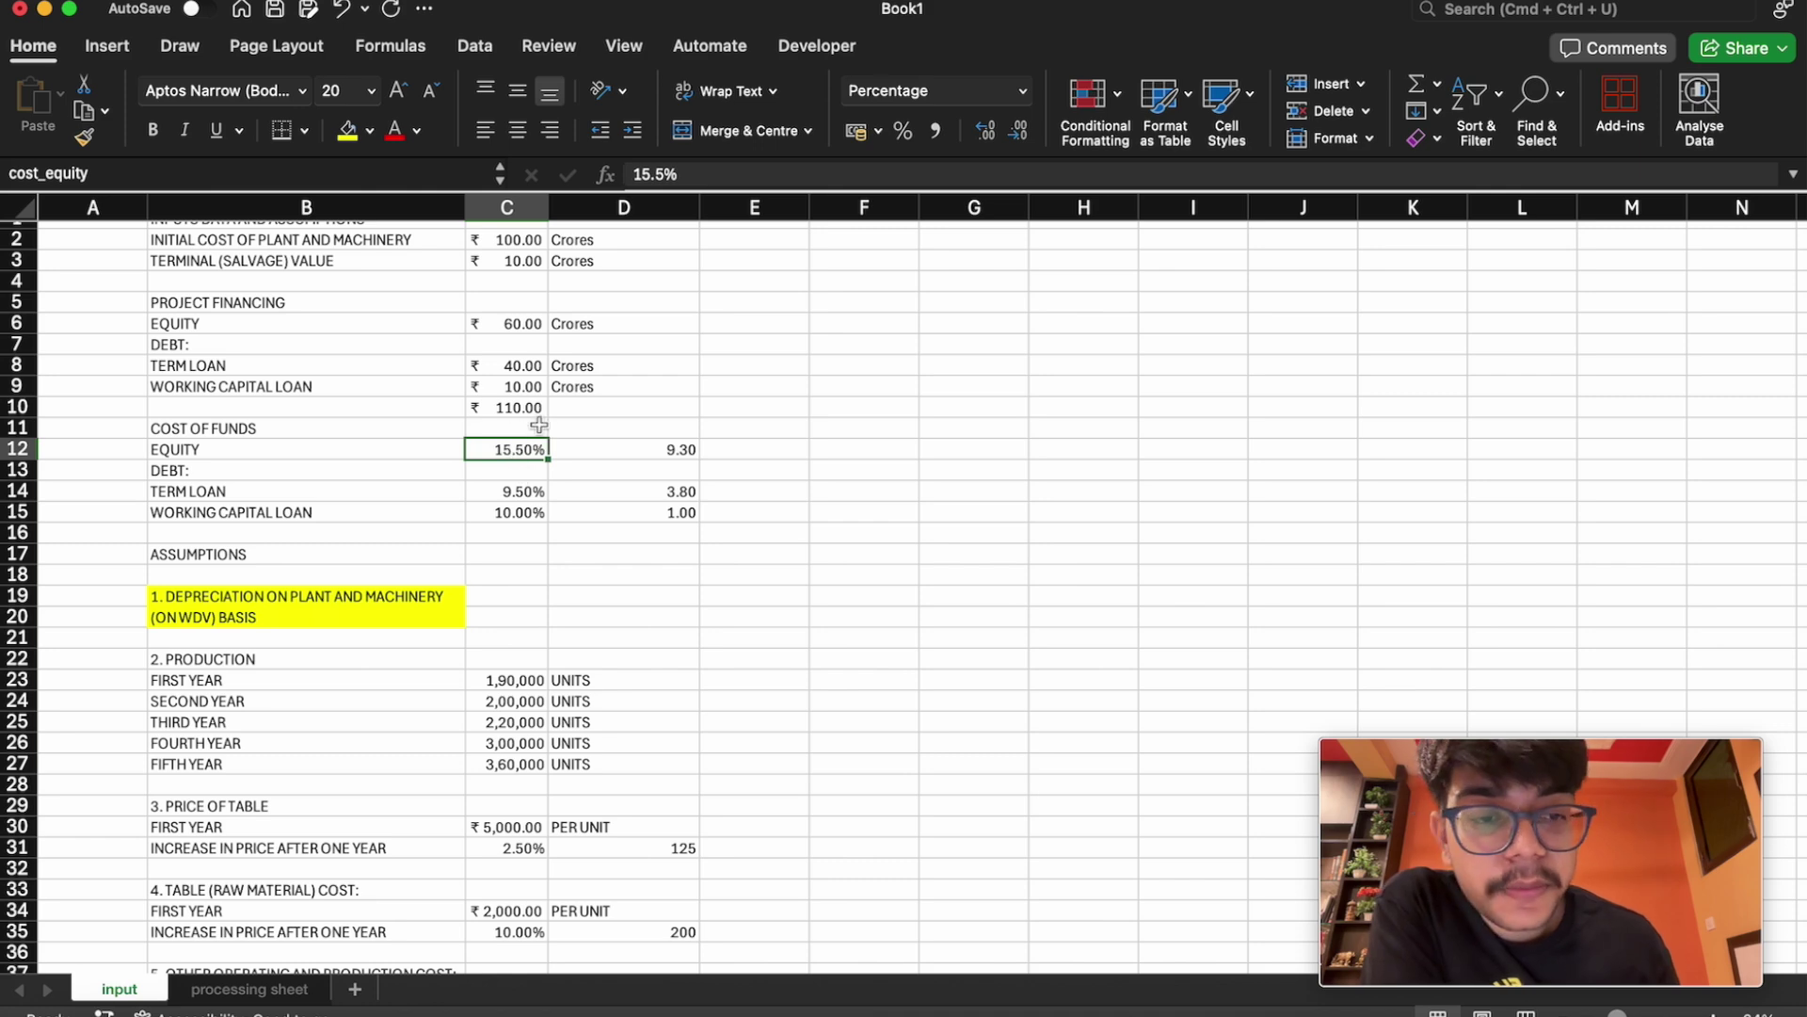
left_click(616, 450)
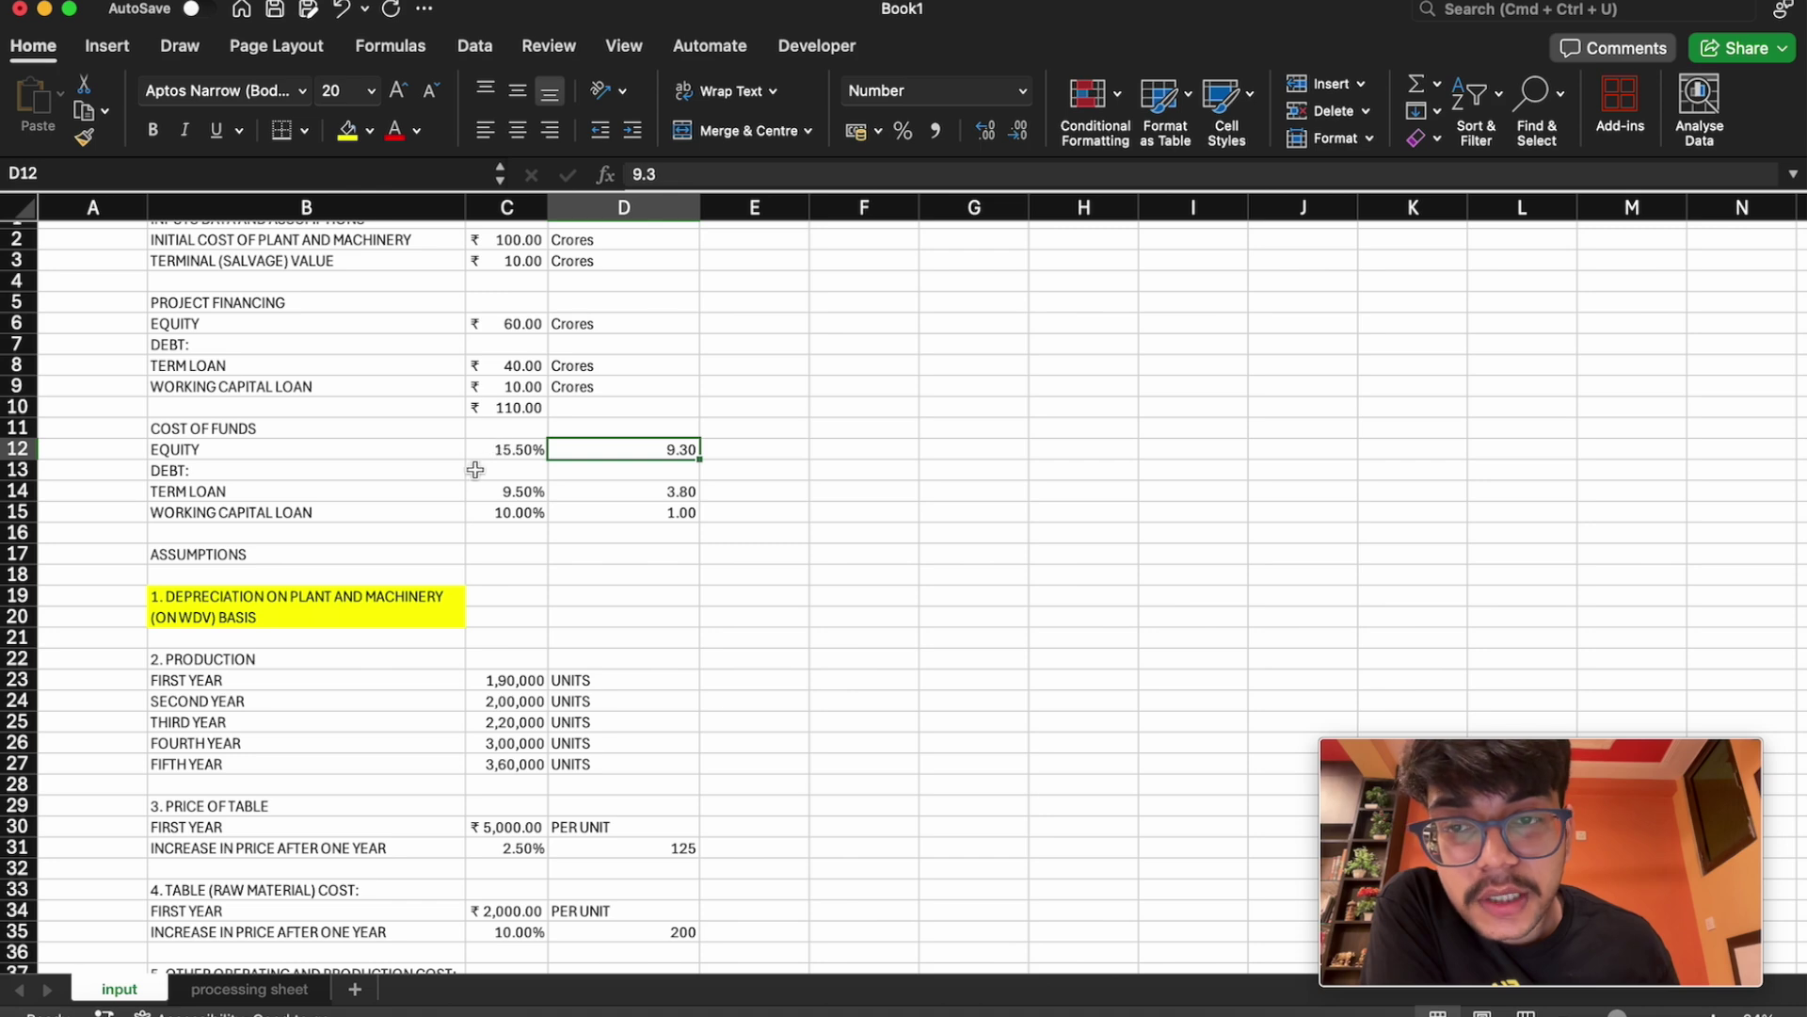
left_click(520, 451)
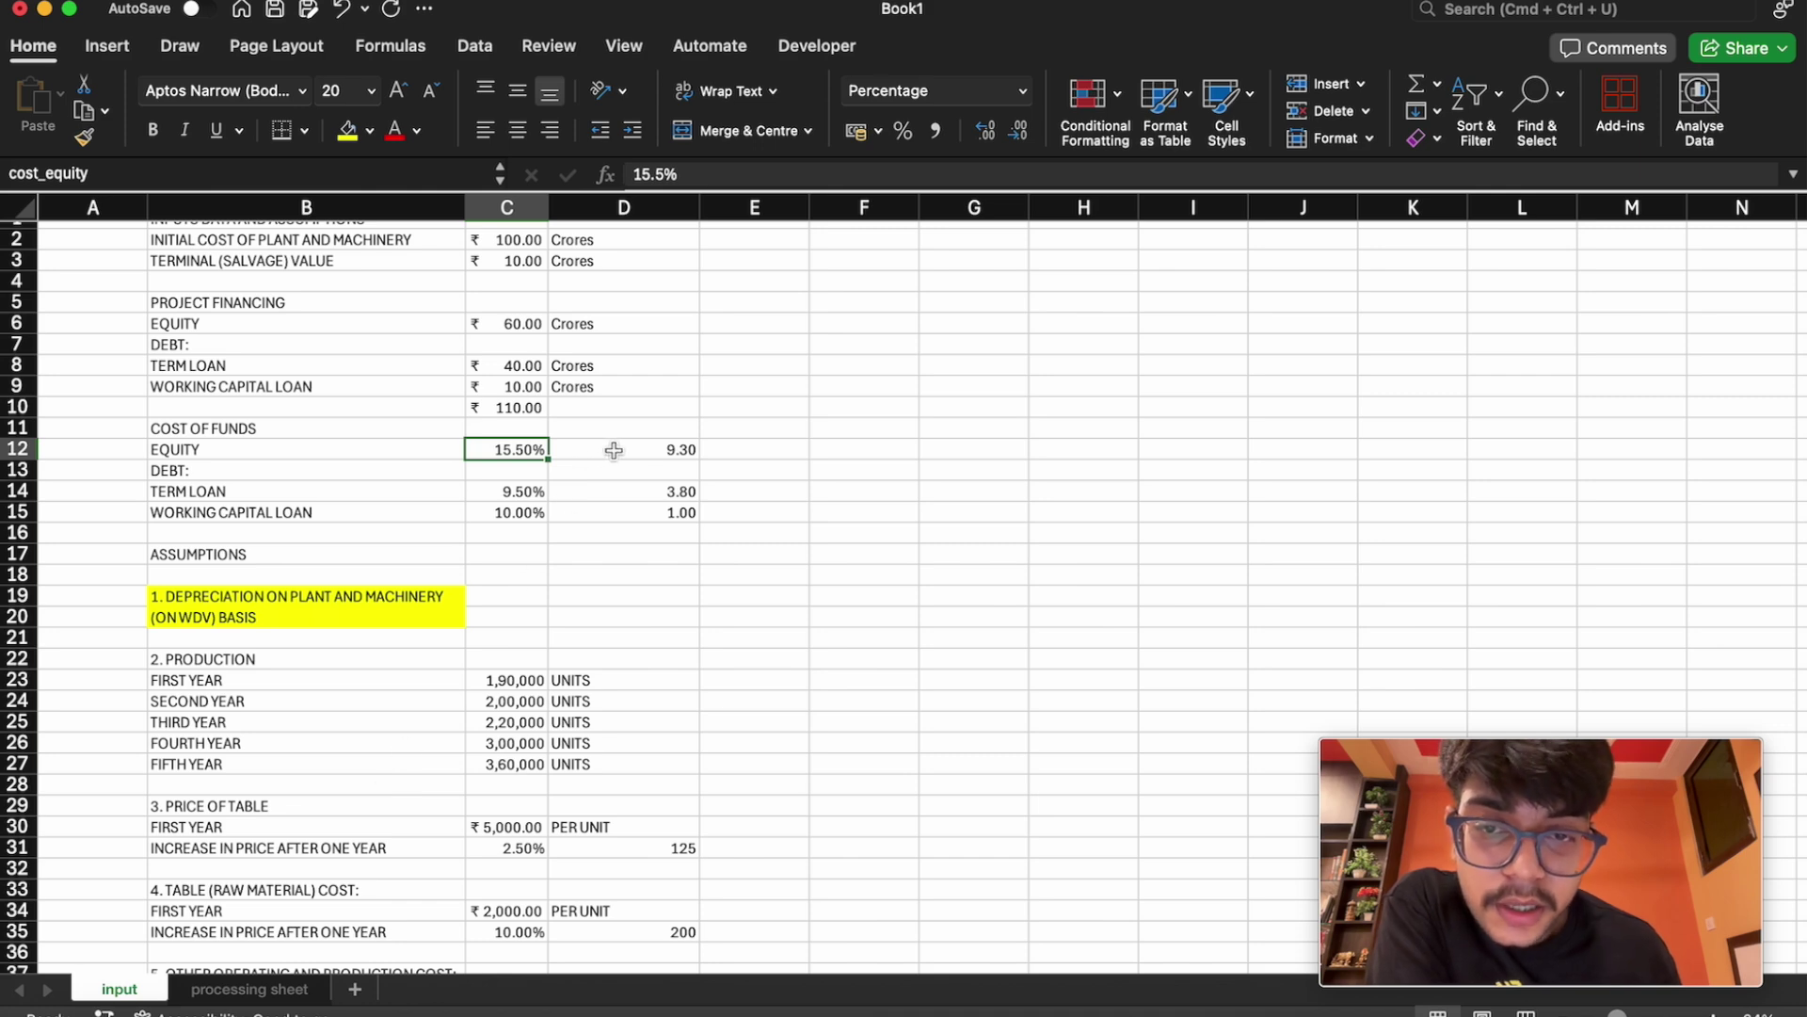
left_click(658, 447)
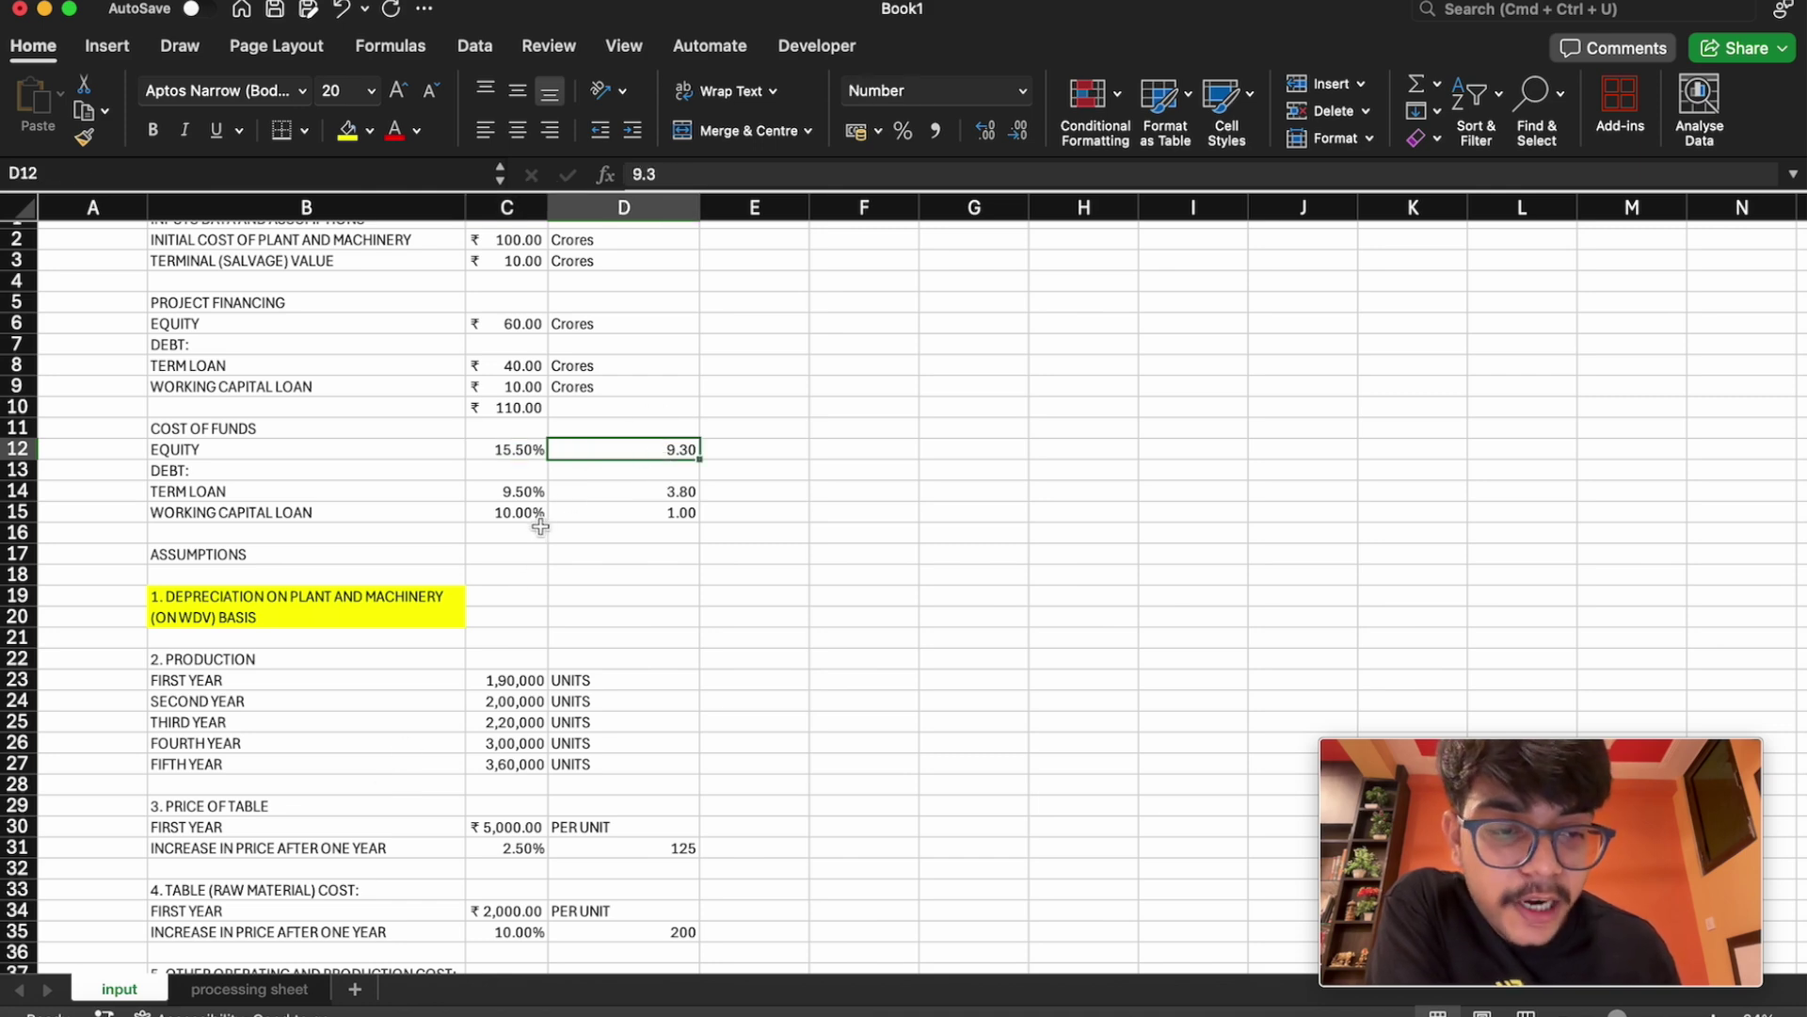
left_click(250, 988)
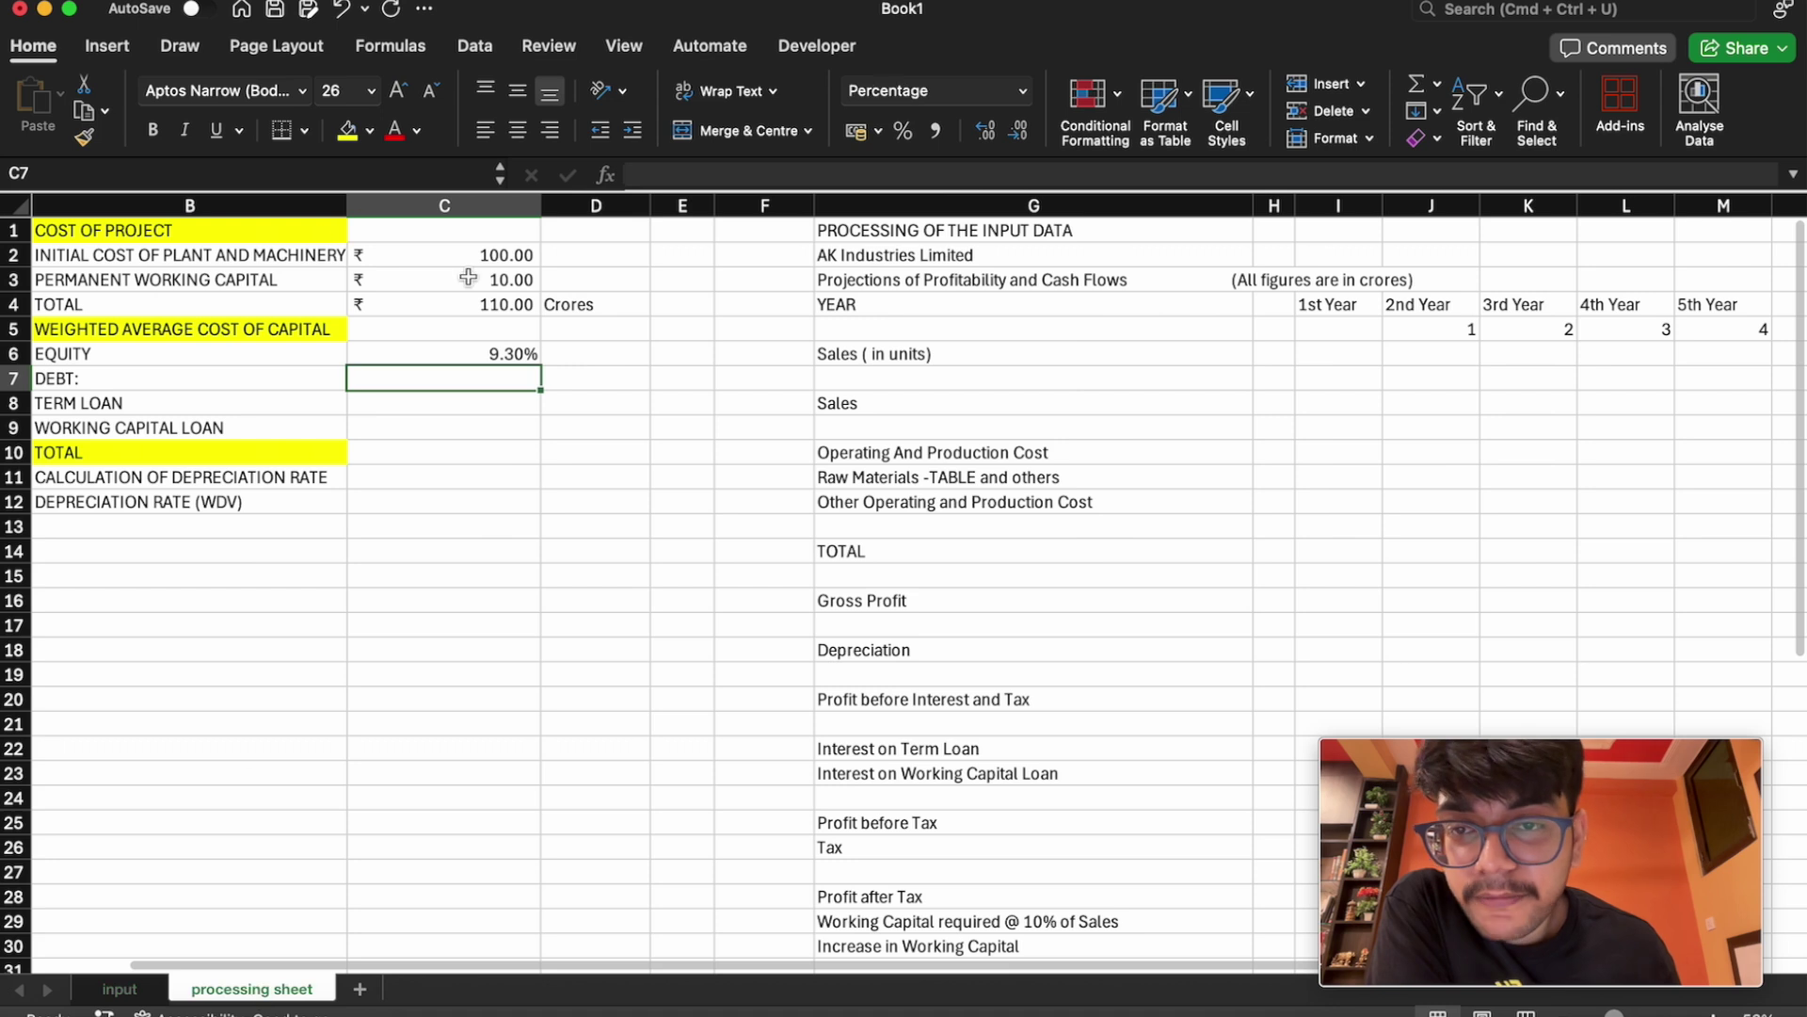
double_click(468, 378)
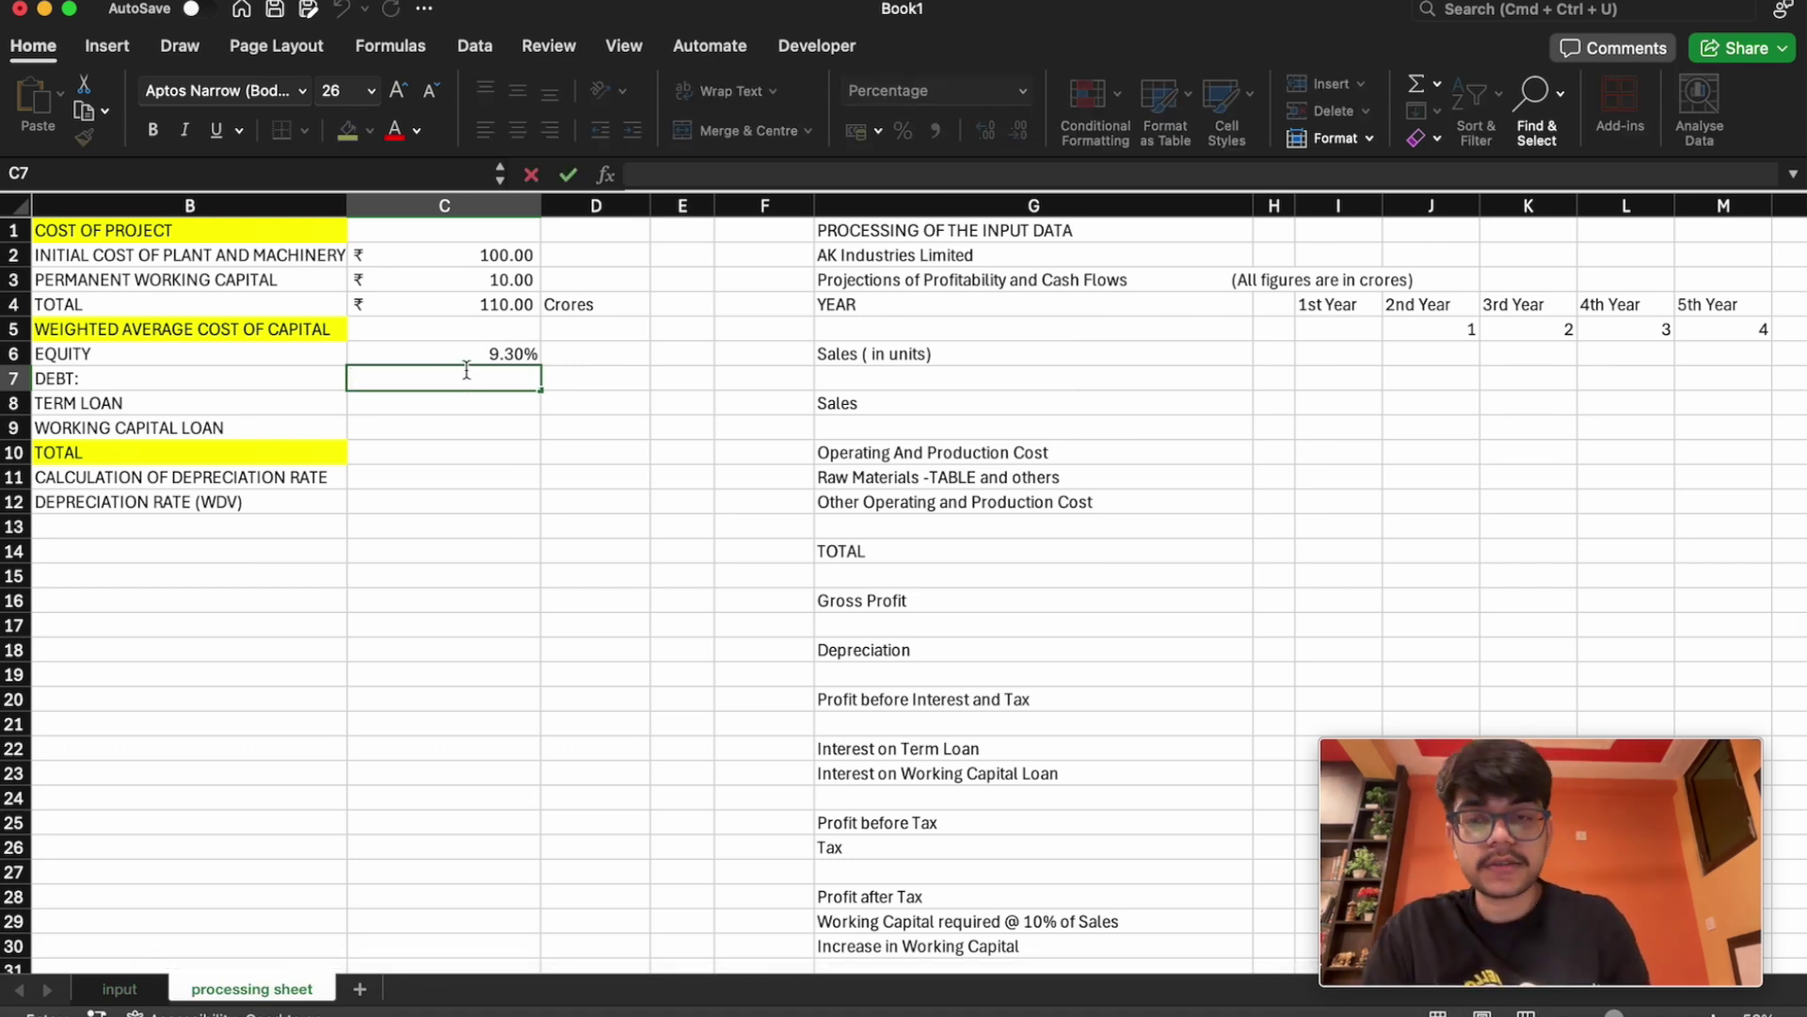
type("=")
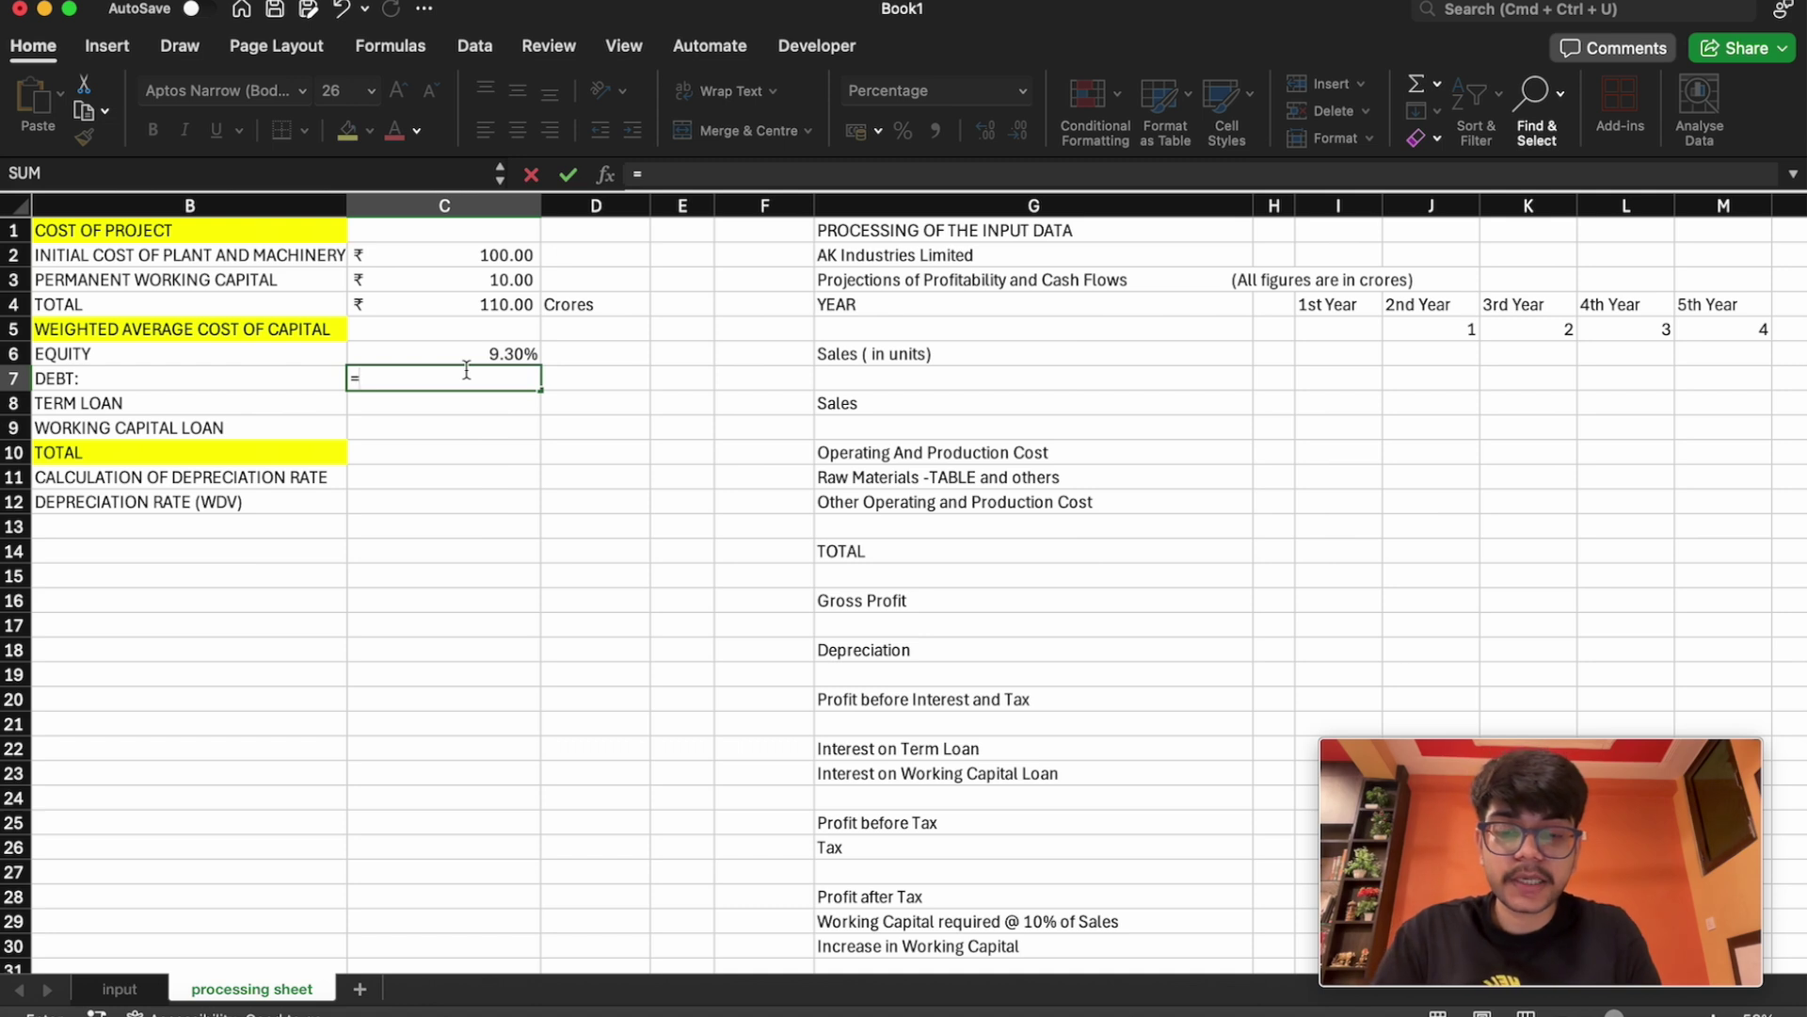
key("BackSpace")
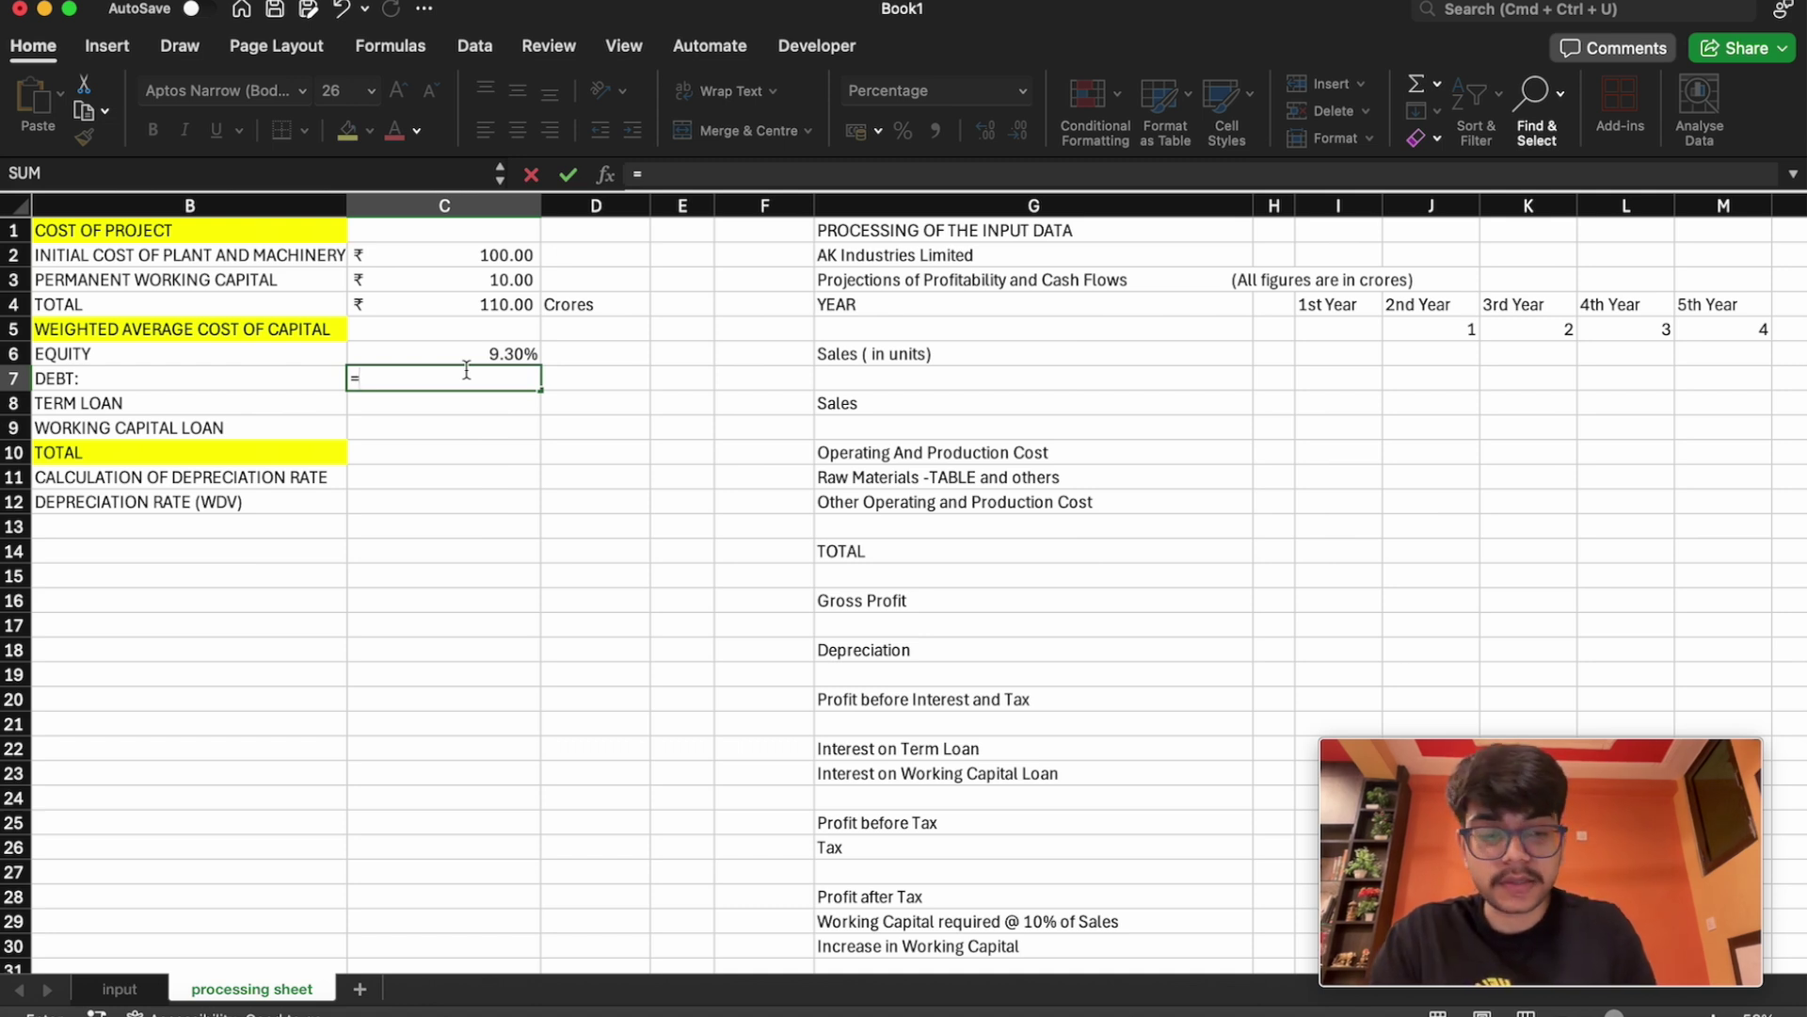
key("Escape")
Leave the DEBT row without a formula and start the TERM LOAN formula in C8 with the named value debt
left_click(184, 380)
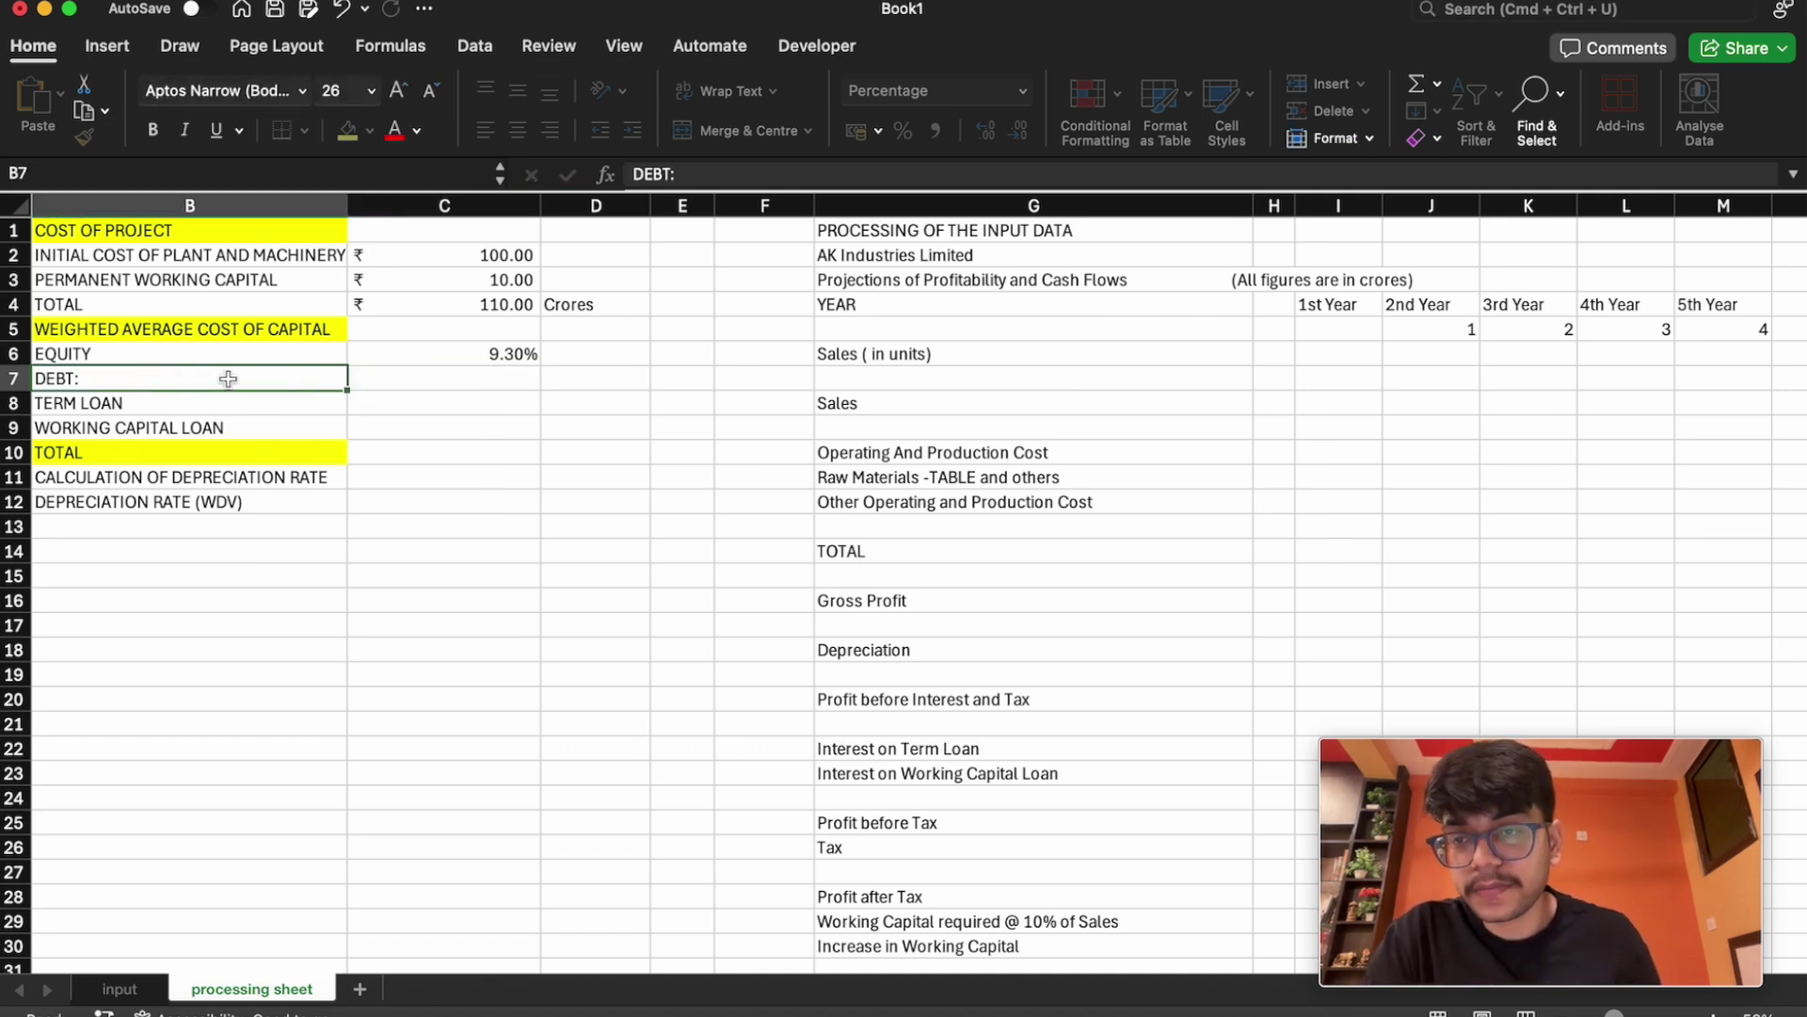
left_click(252, 411)
left_click(471, 406)
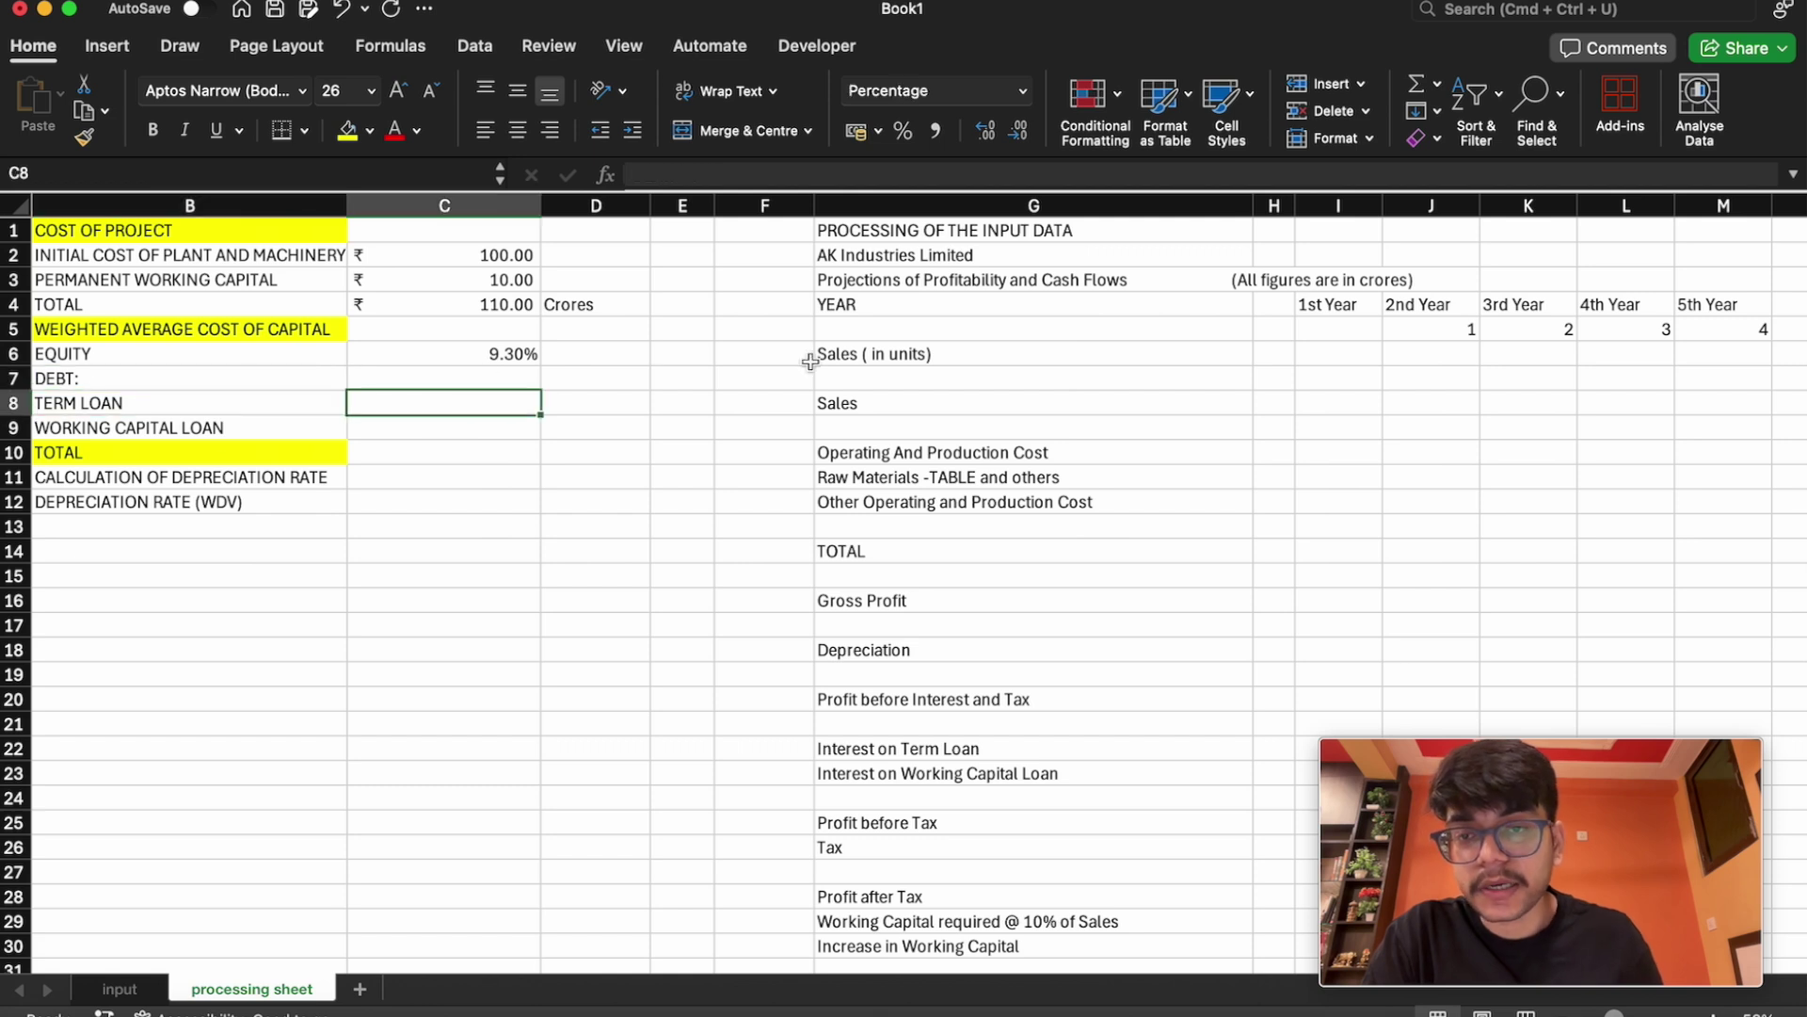
type("=")
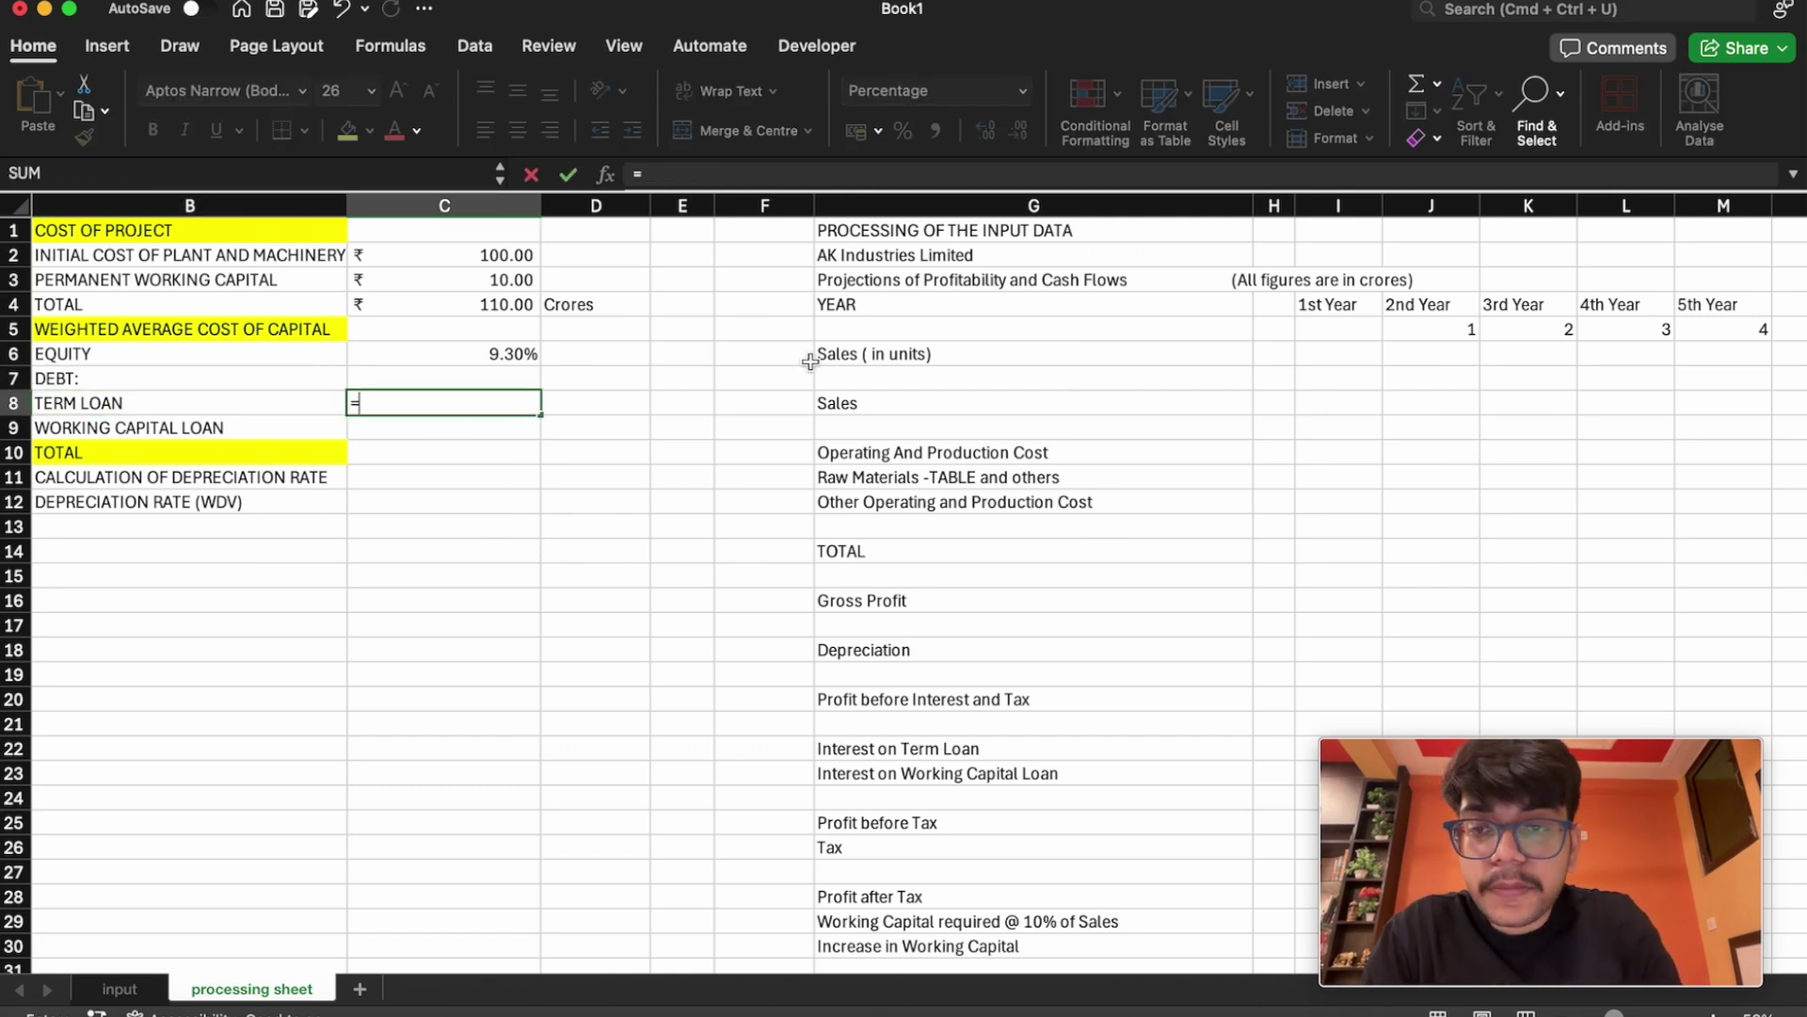
type("ter")
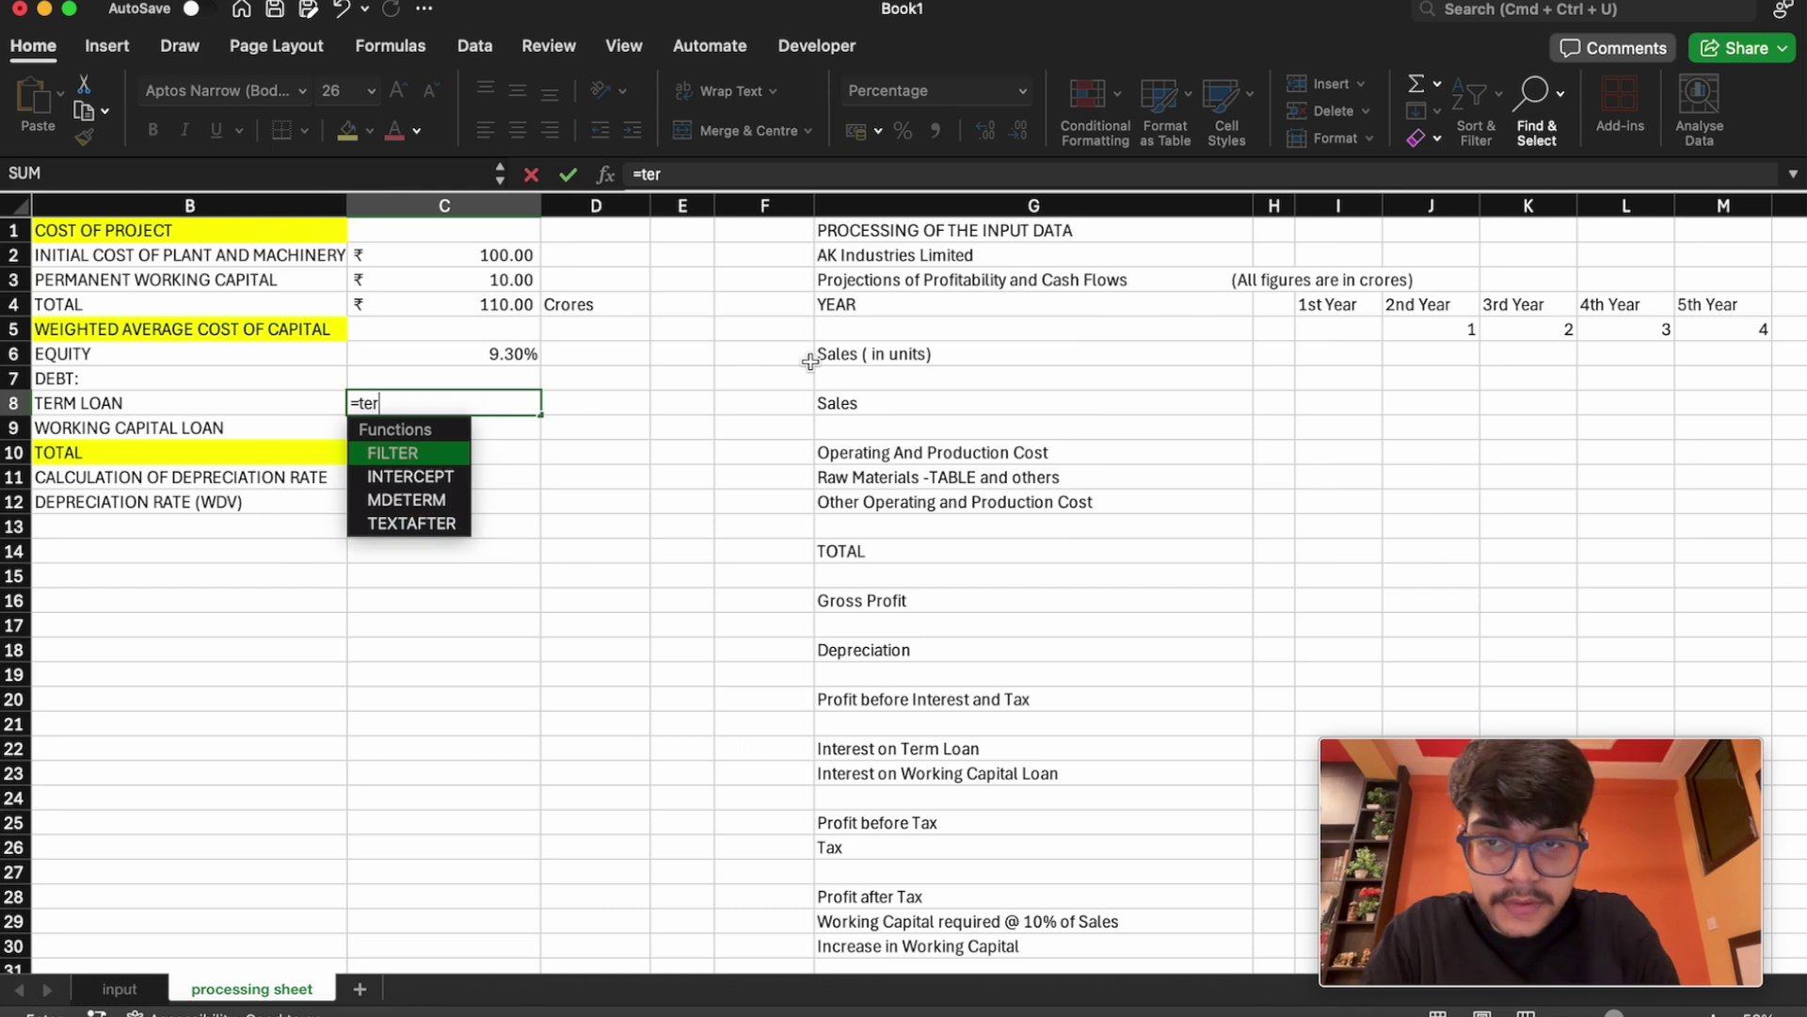
key("BackSpace")
key("BackSpace")
key("BackSpace")
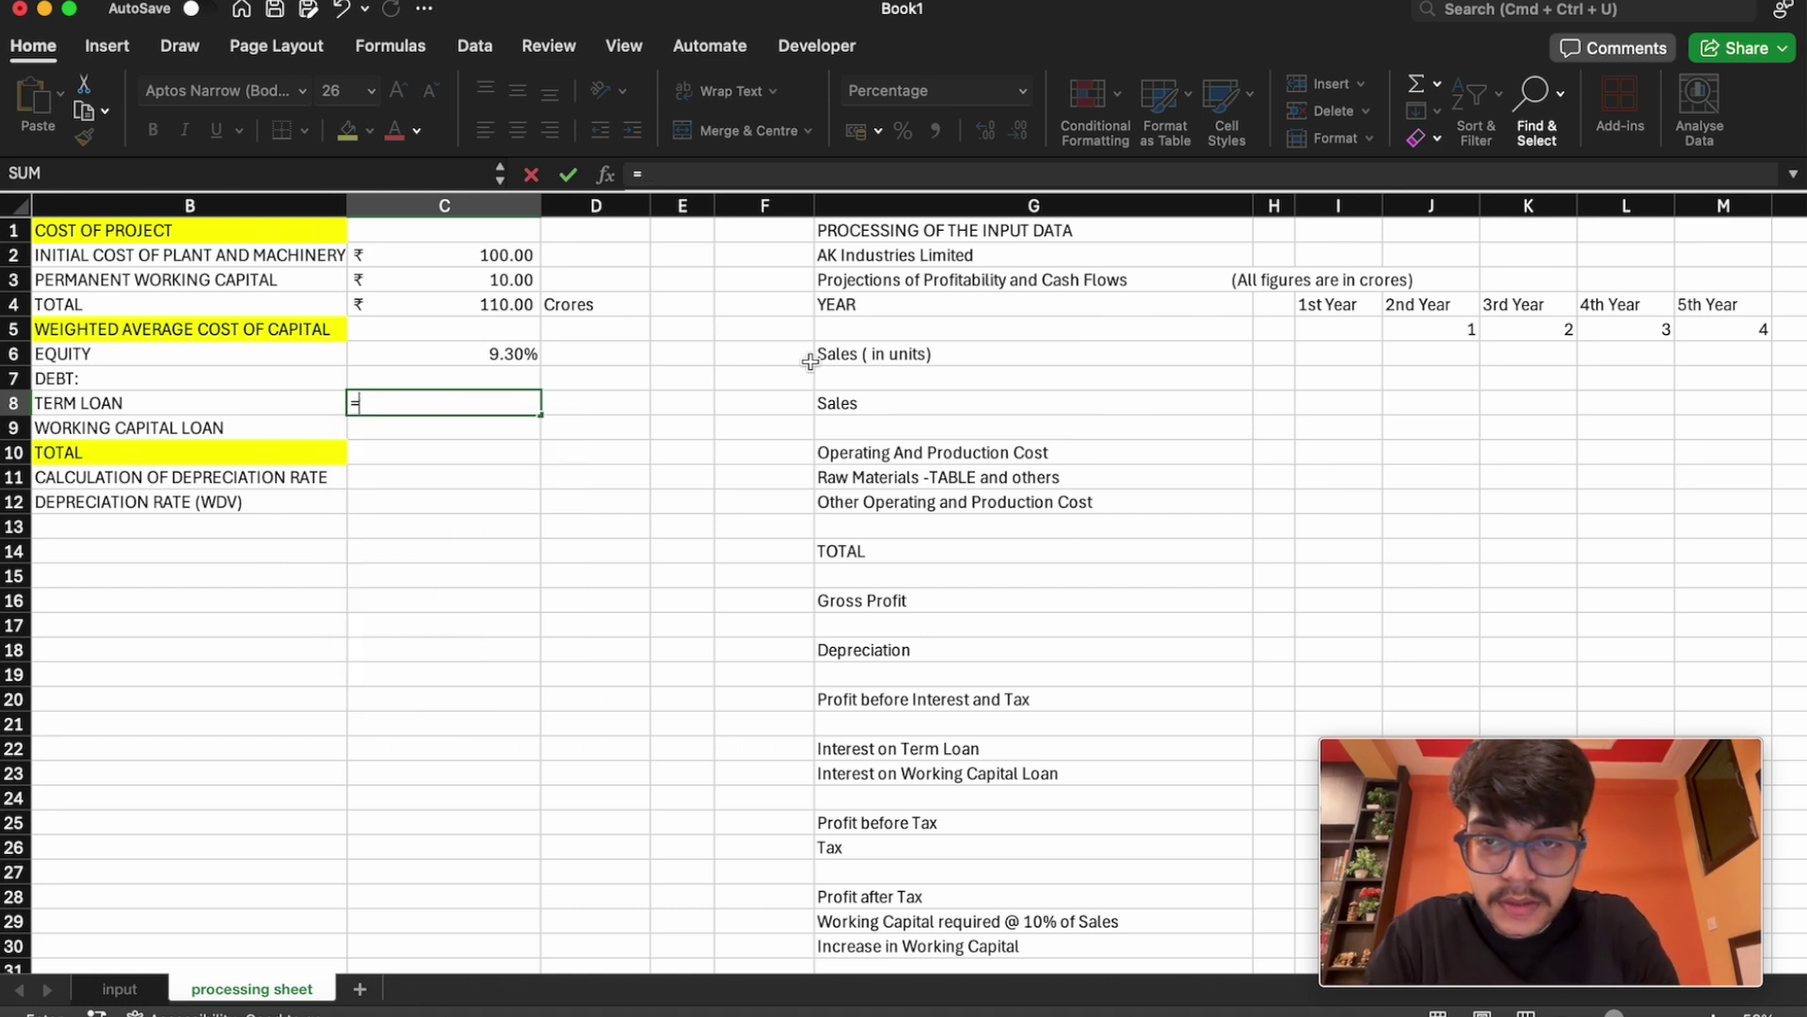
type("debt")
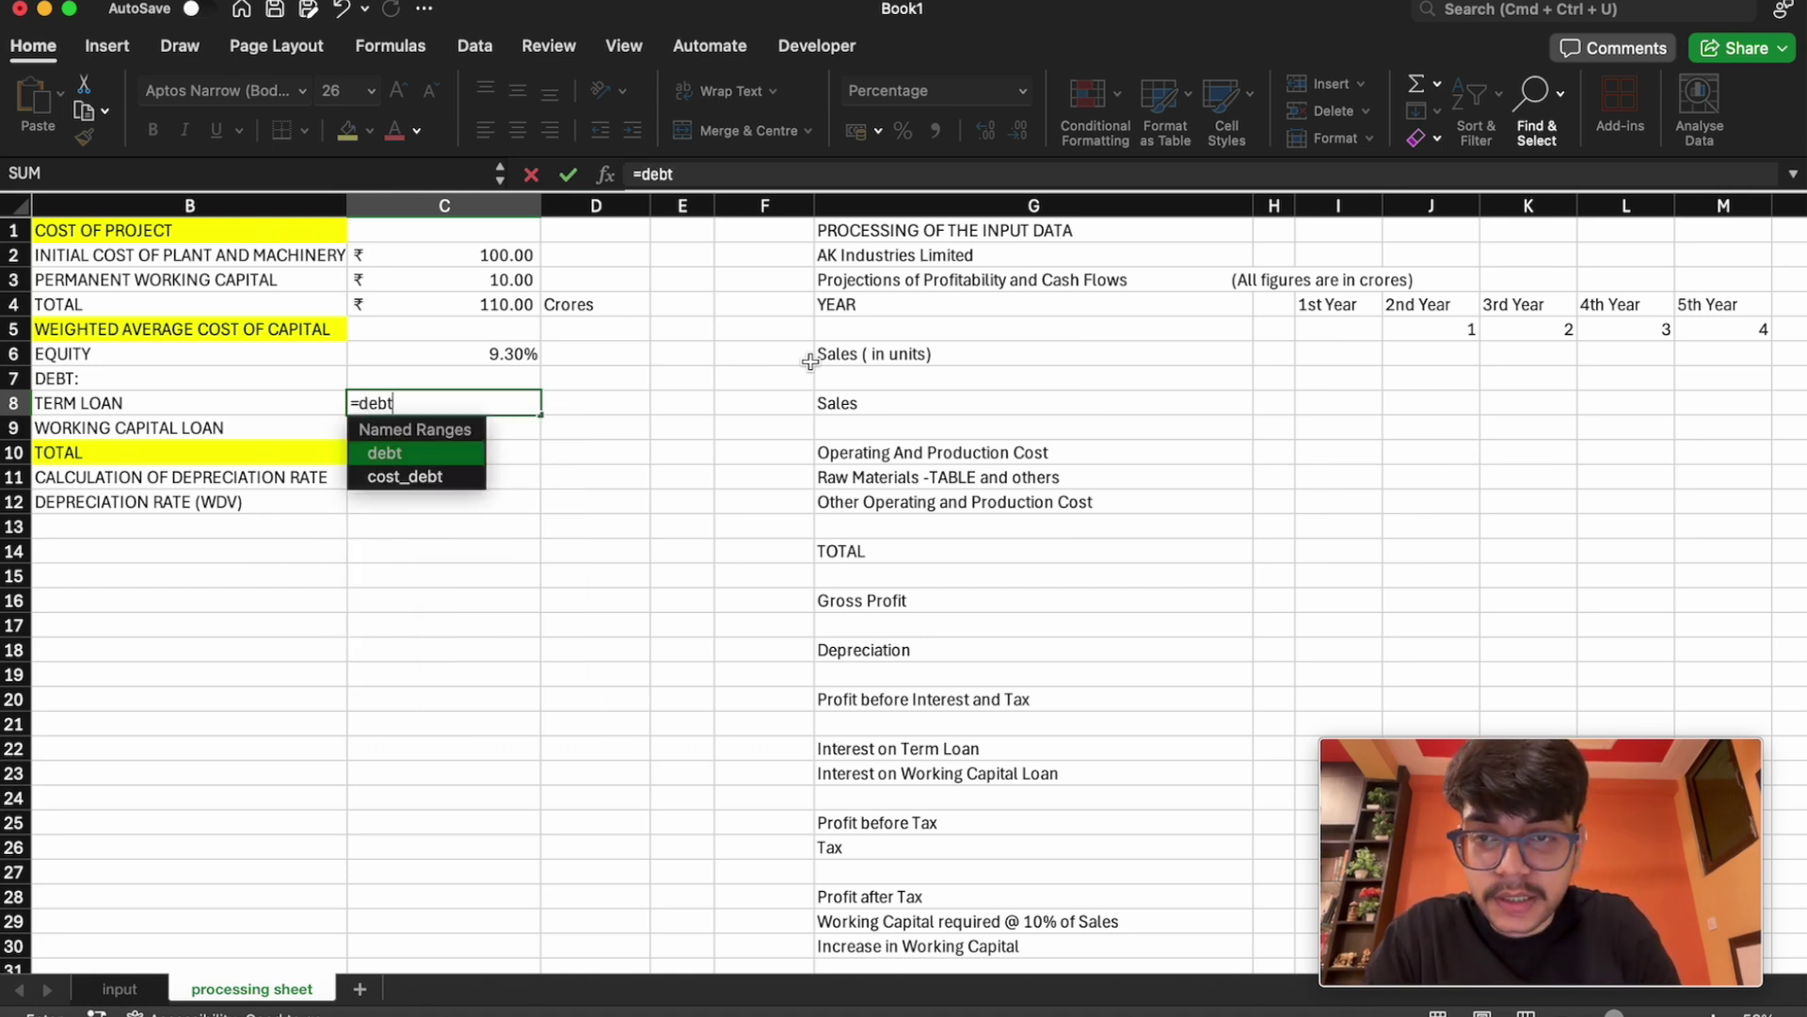
key("Tab")
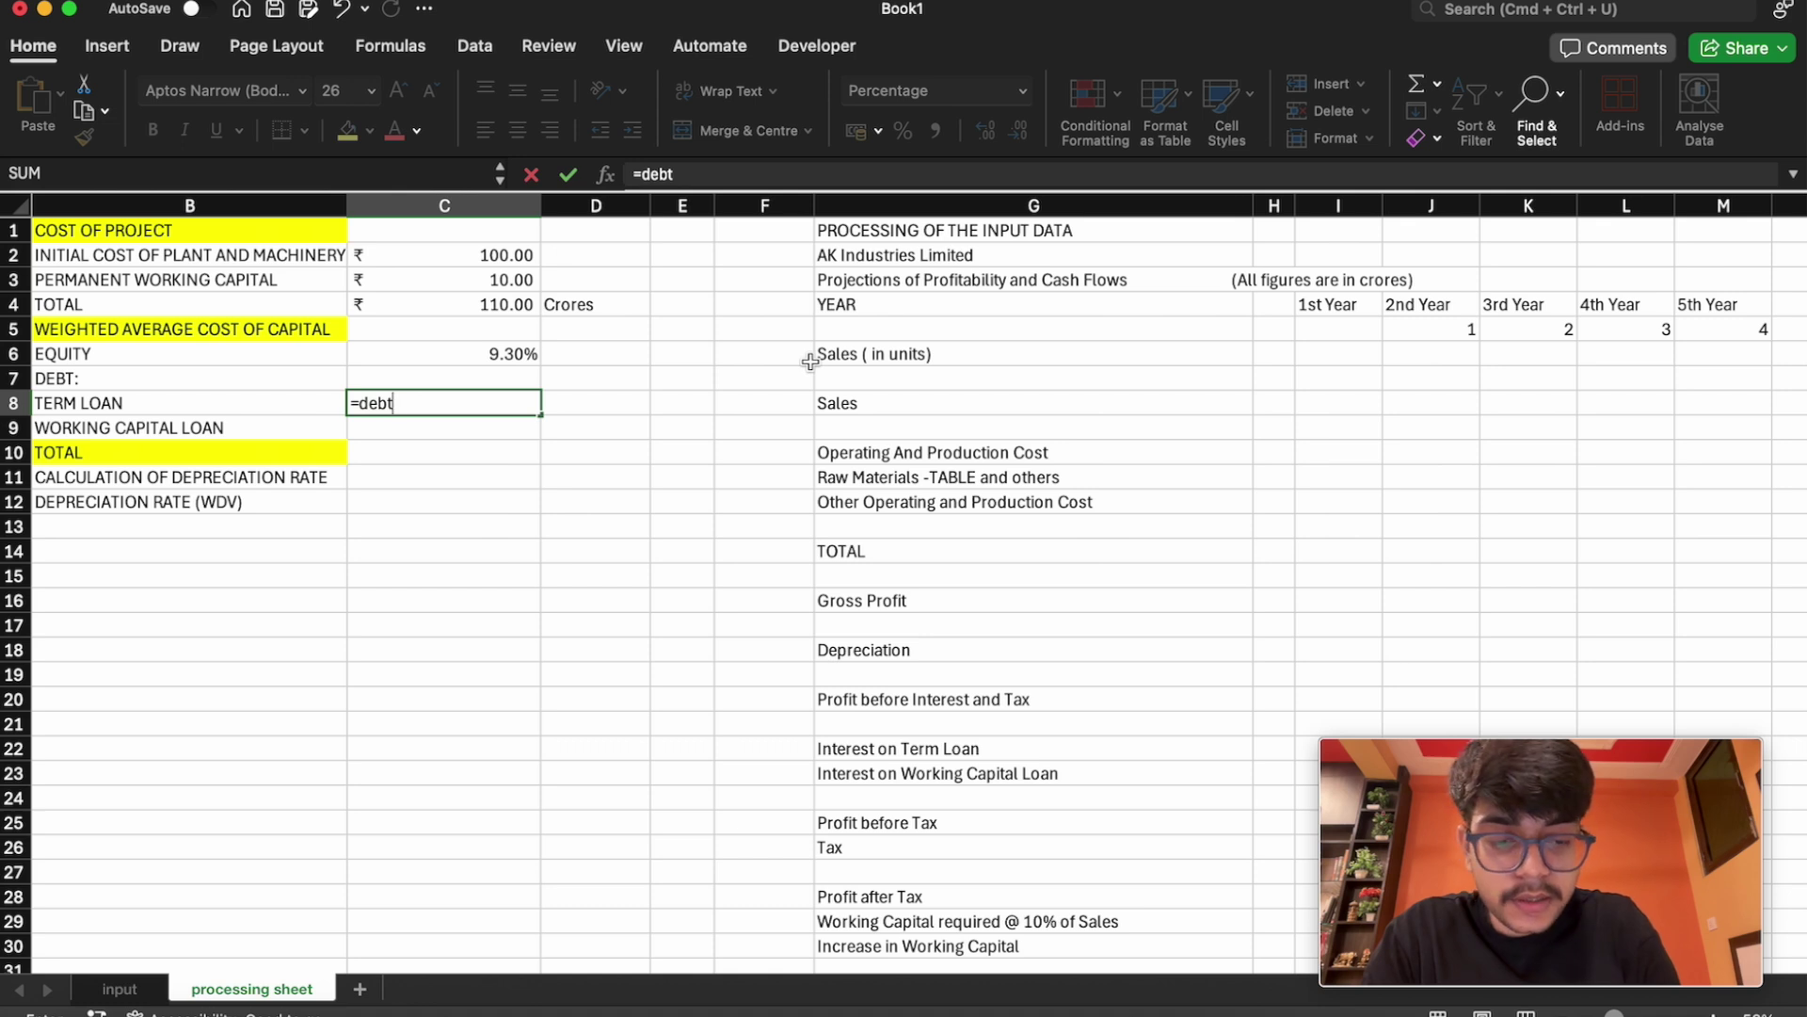
Multiply debt by cost_debt in the C8 formula and add a division operator
type("*c")
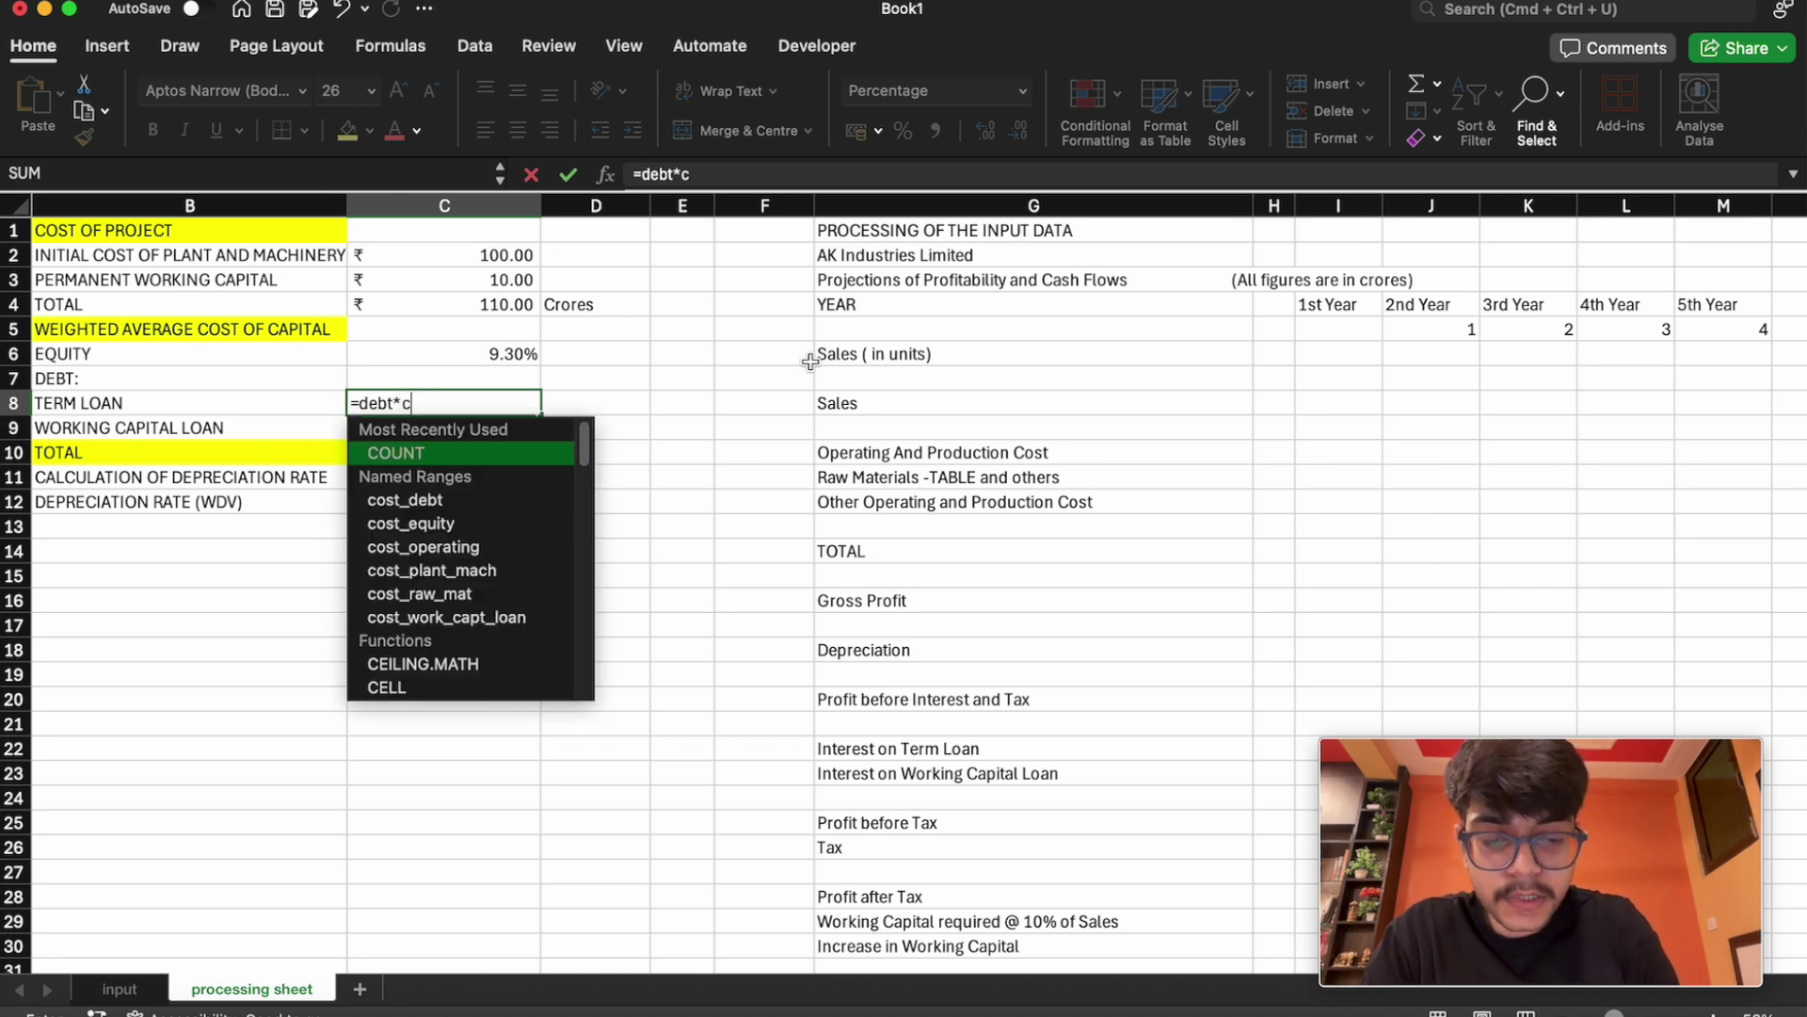
type("ost_debt")
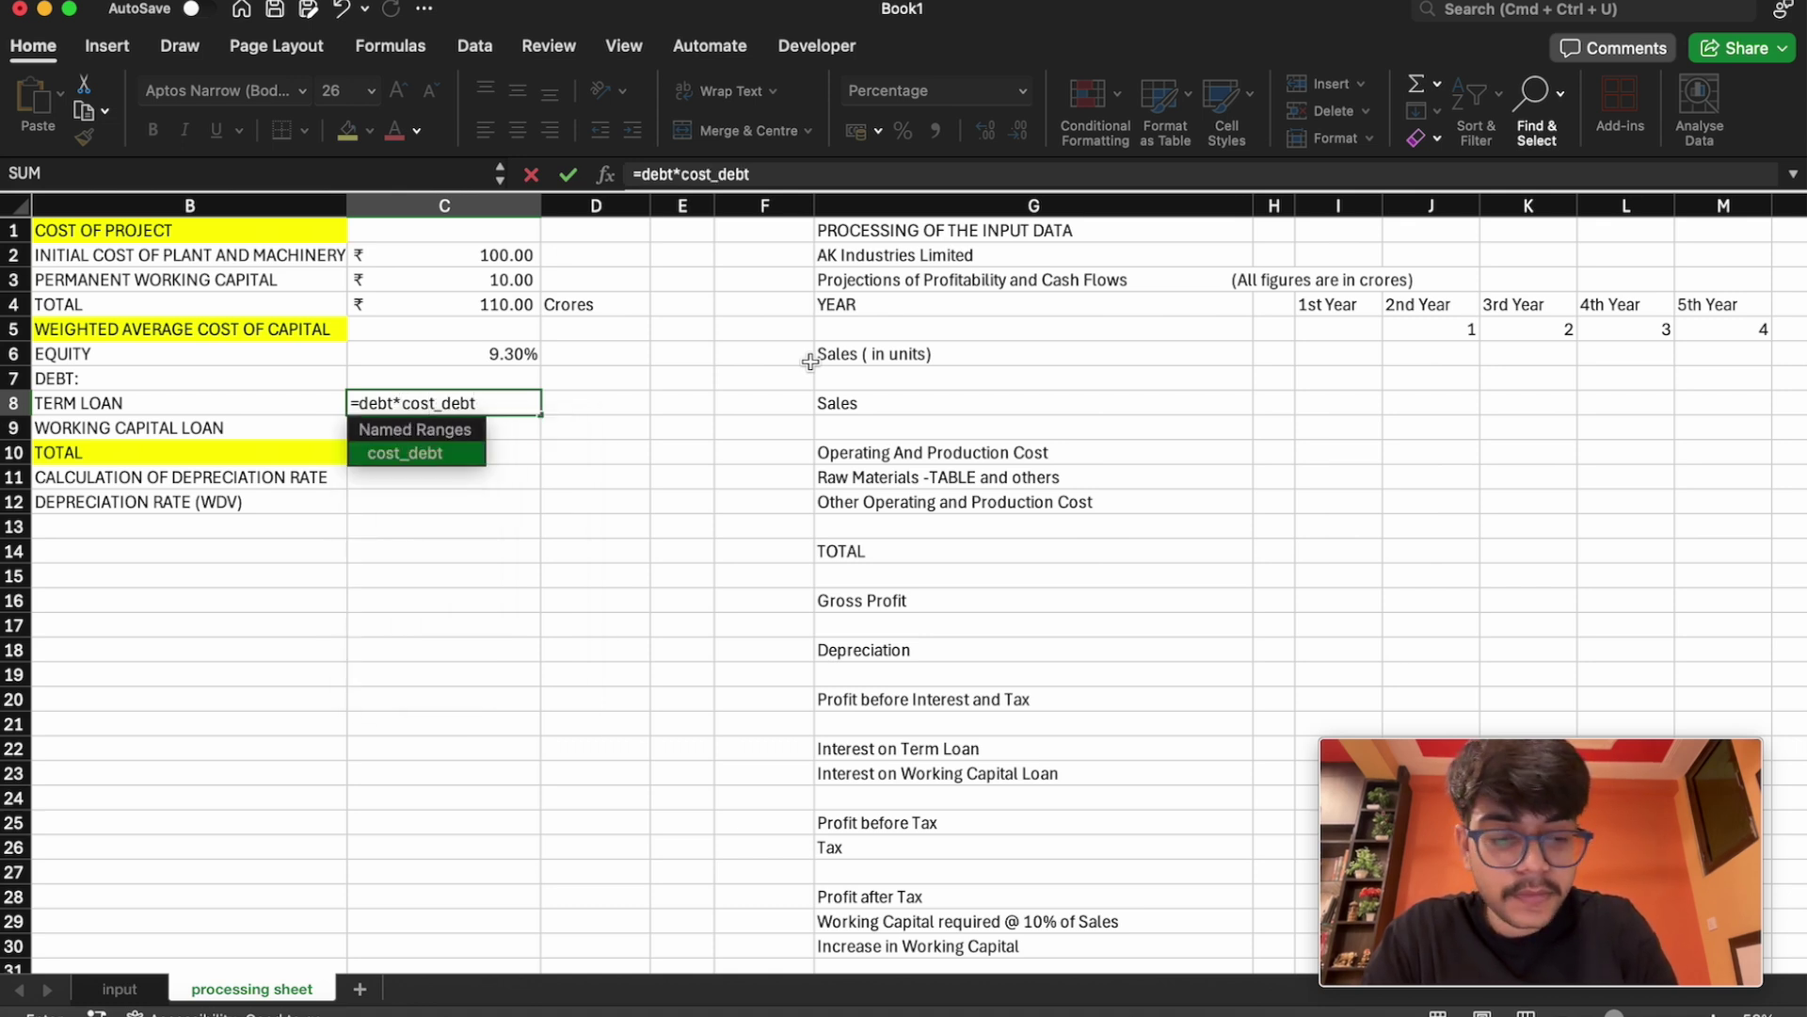
type("/")
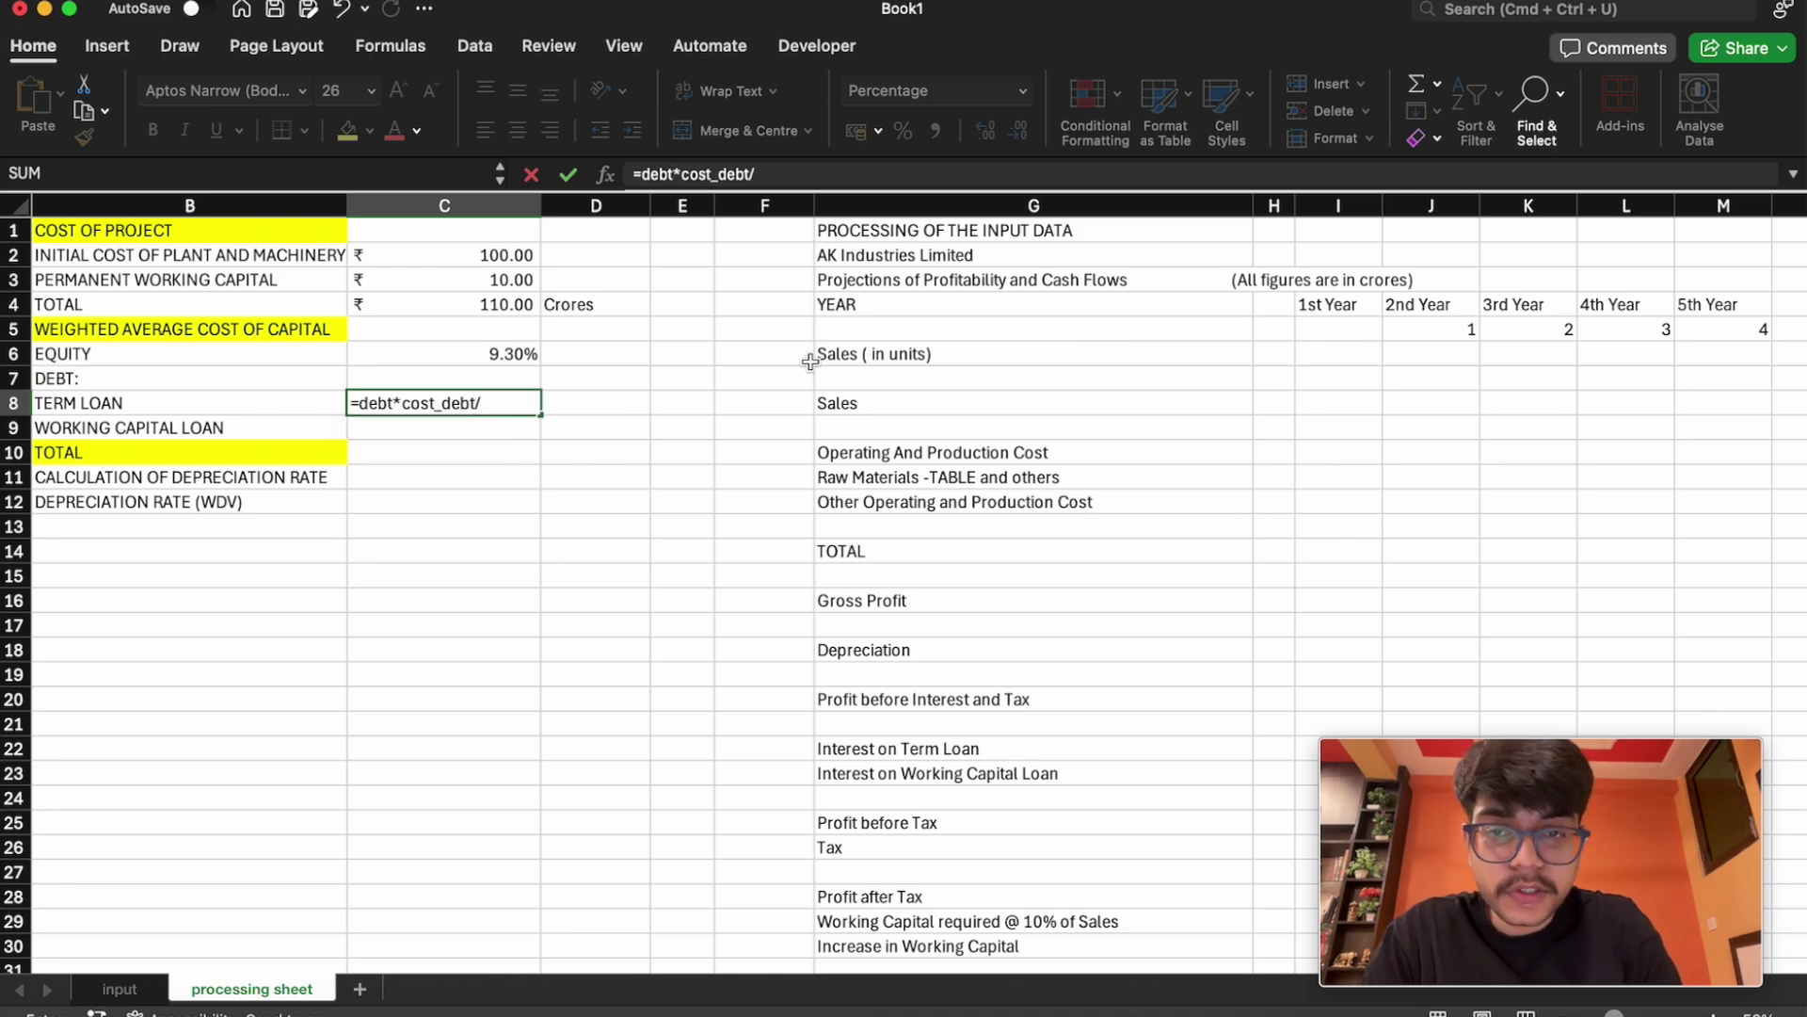
type("proj")
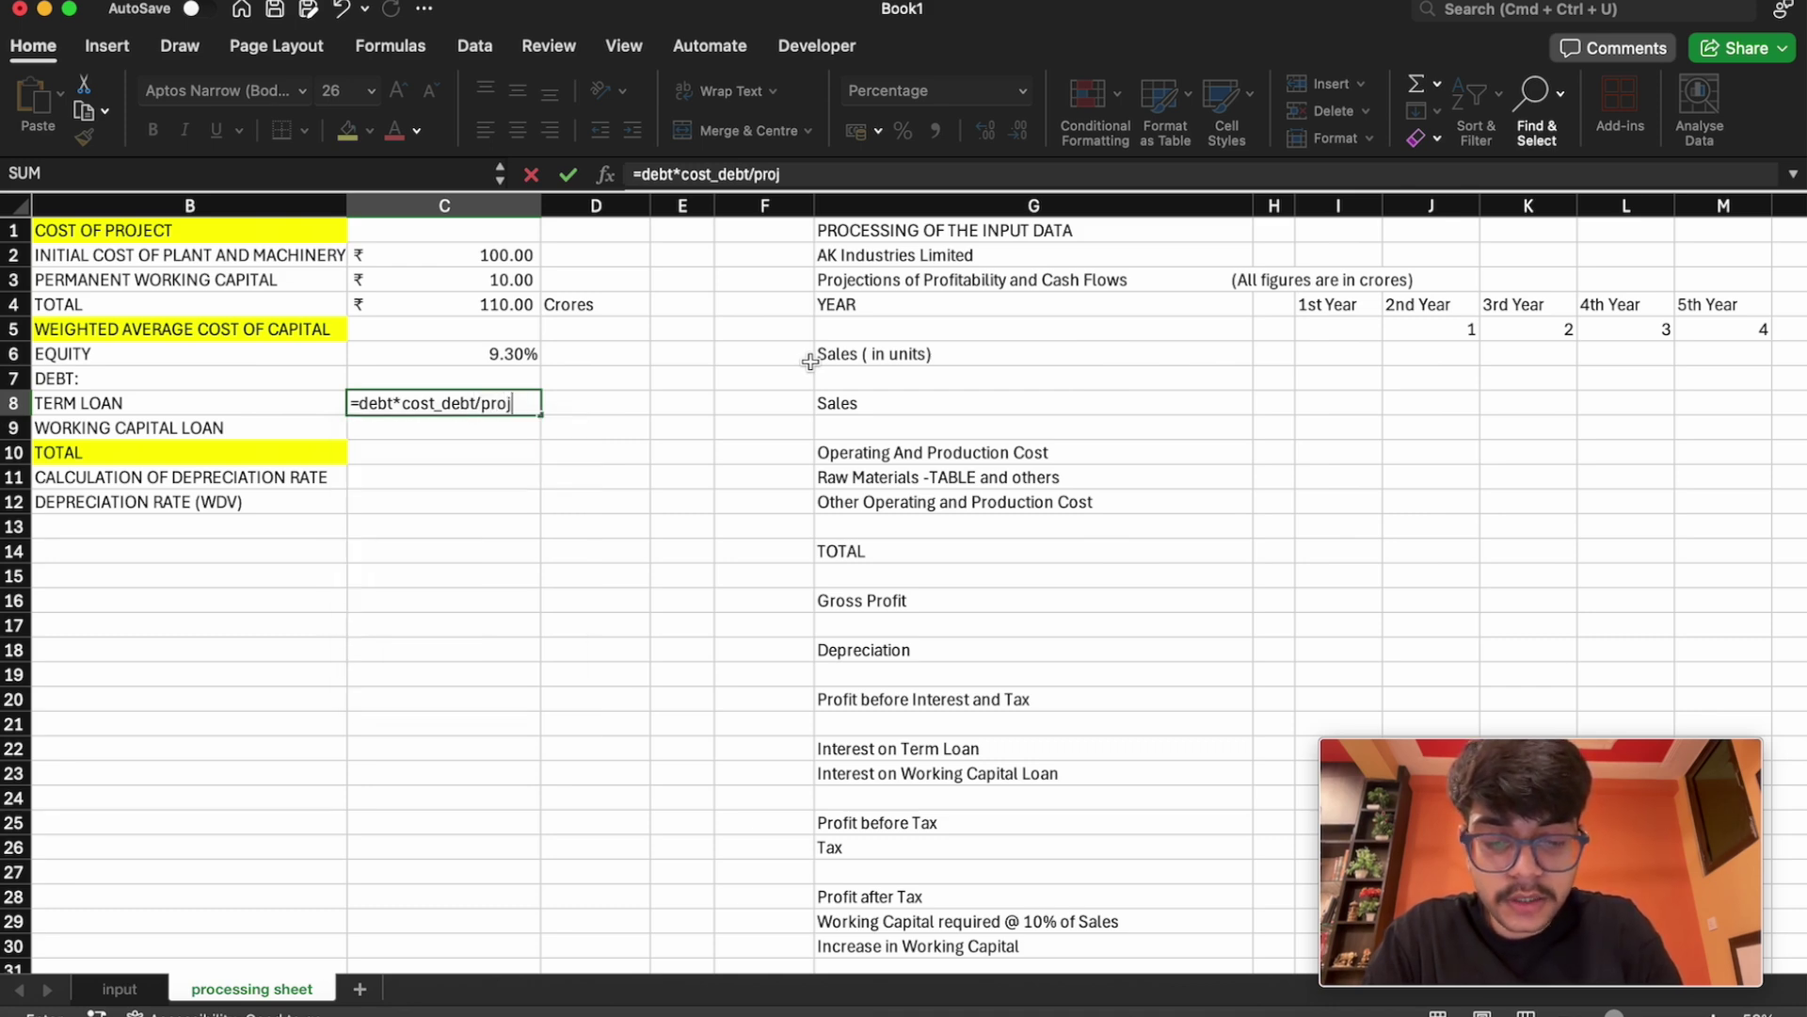
key("BackSpace")
key("BackSpace")
key("BackSpace")
key("BackSpace")
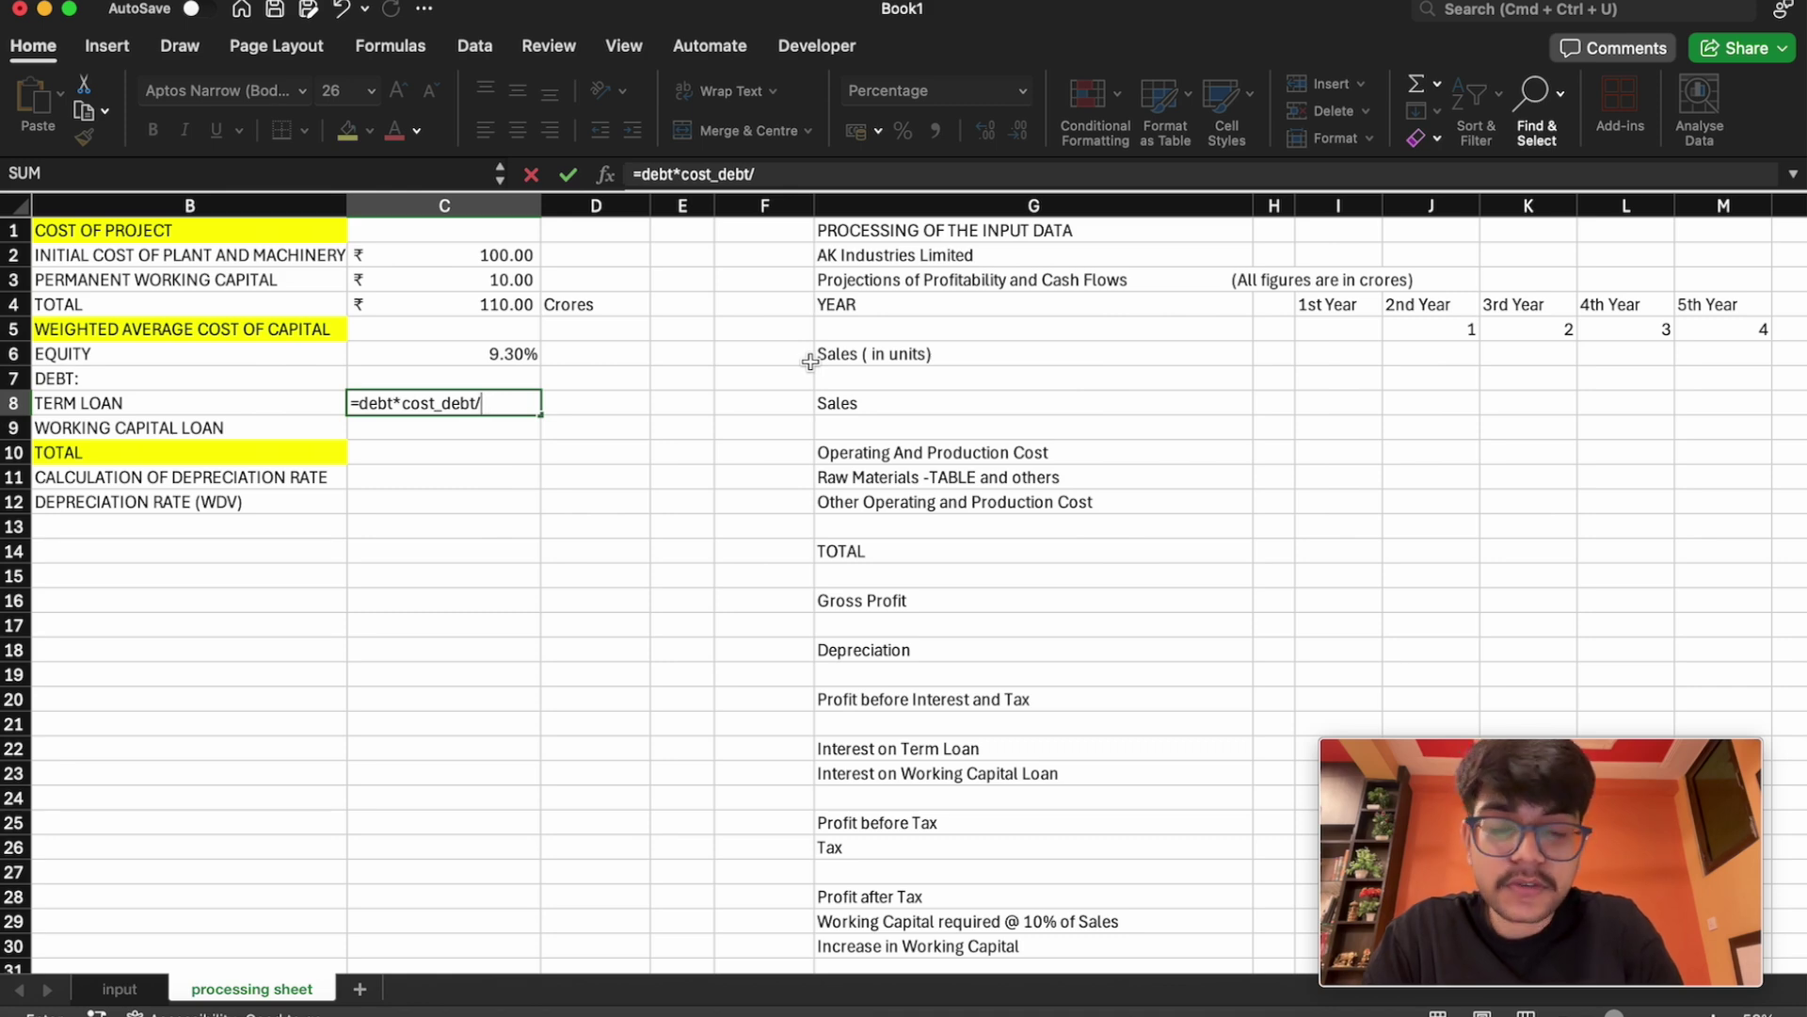
Try to complete the TERM LOAN formula in C8 with cost_plant_mach as the divisor
type("cos")
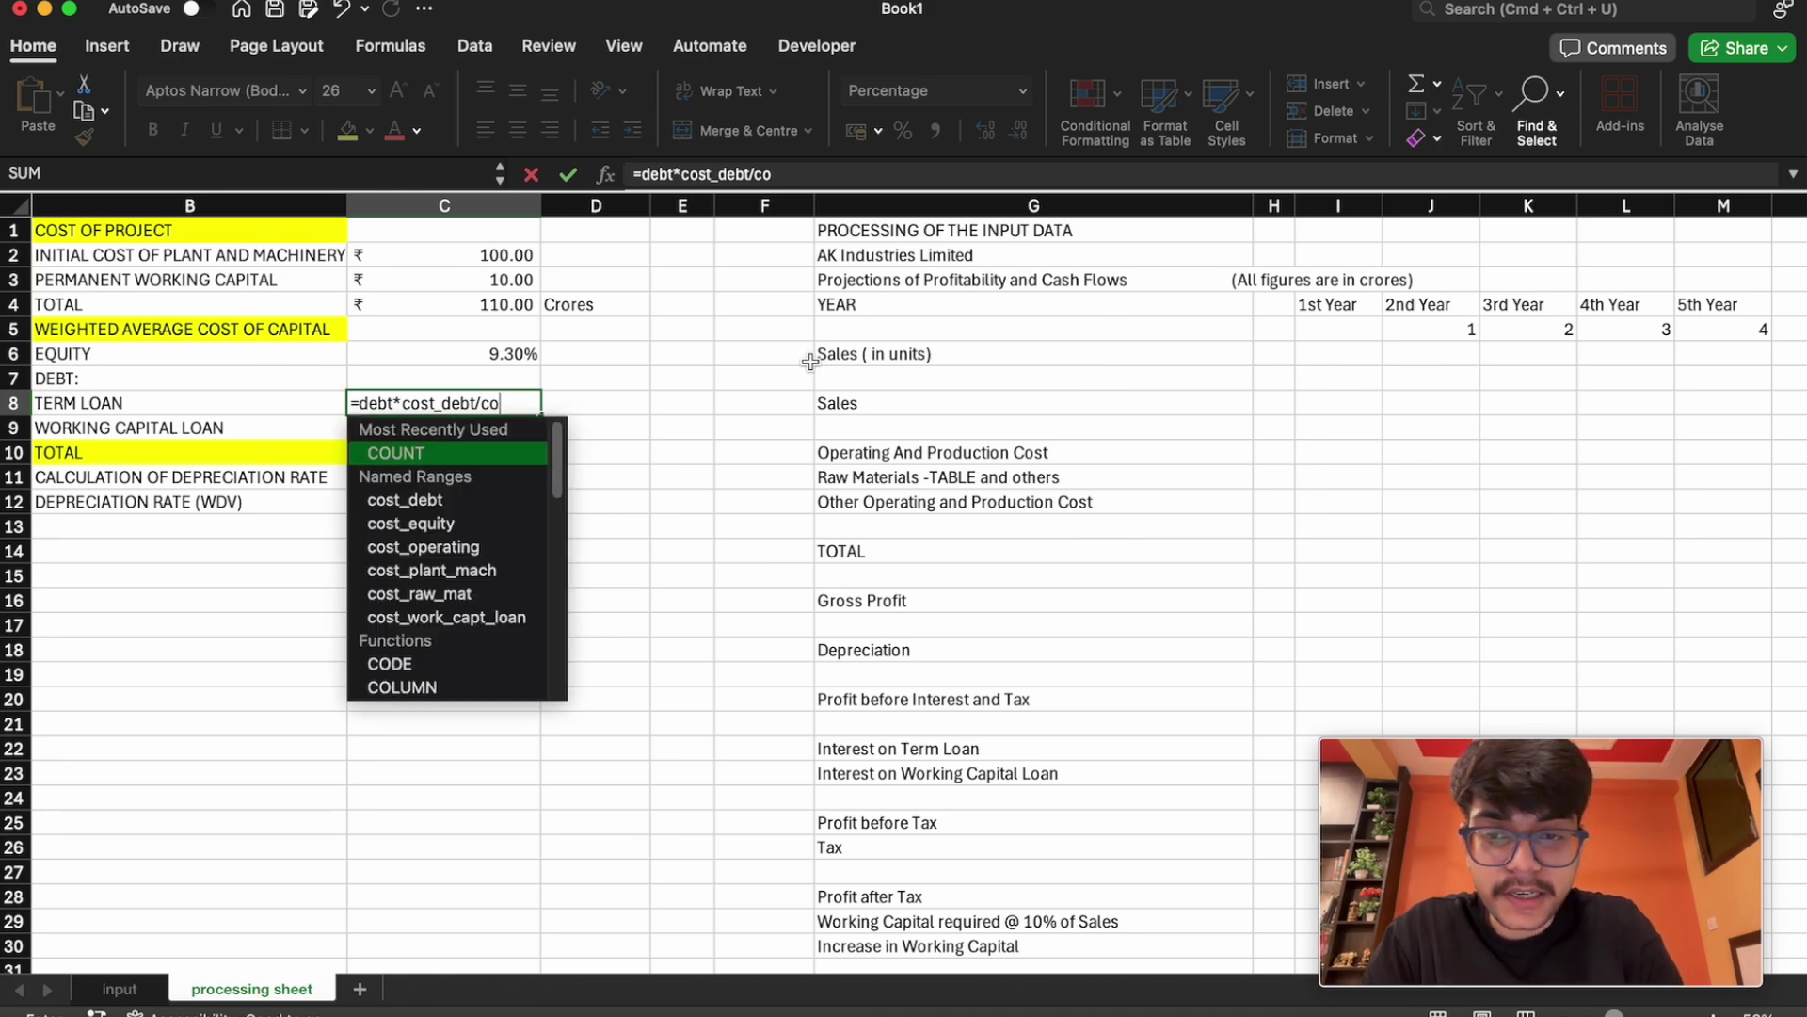
key("Down")
key("Down")
key("Down")
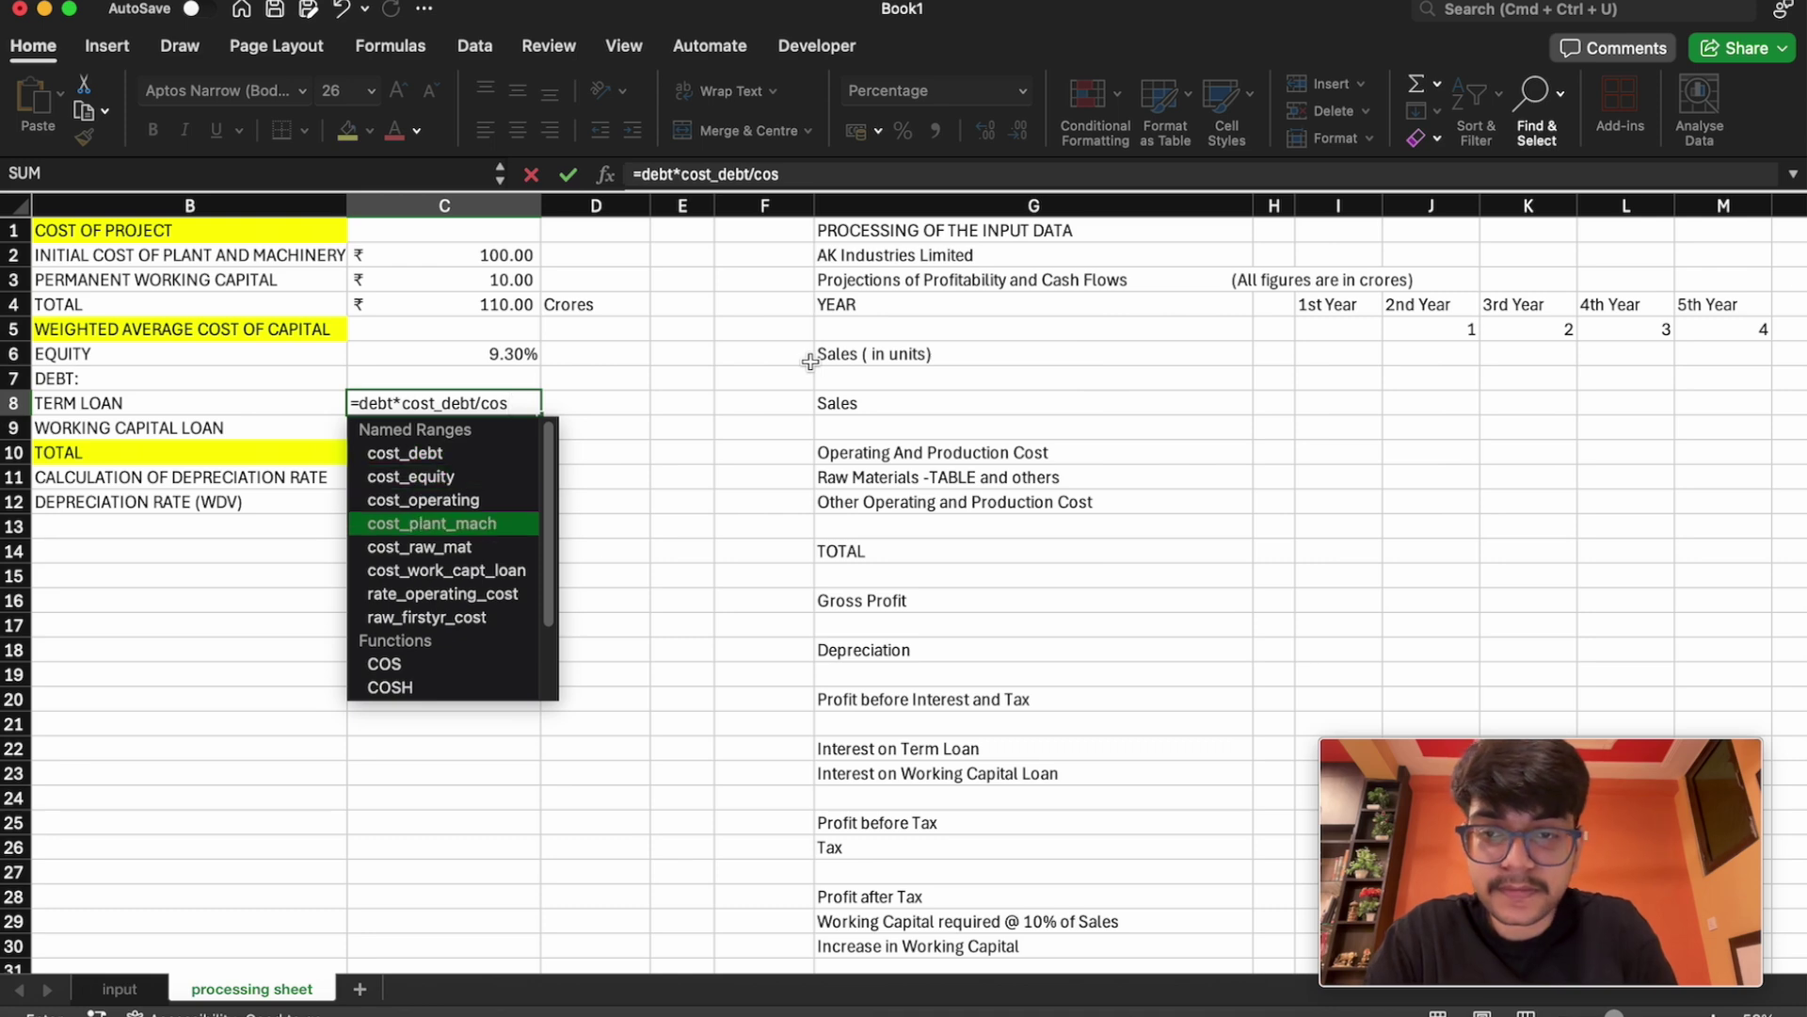
key("Return")
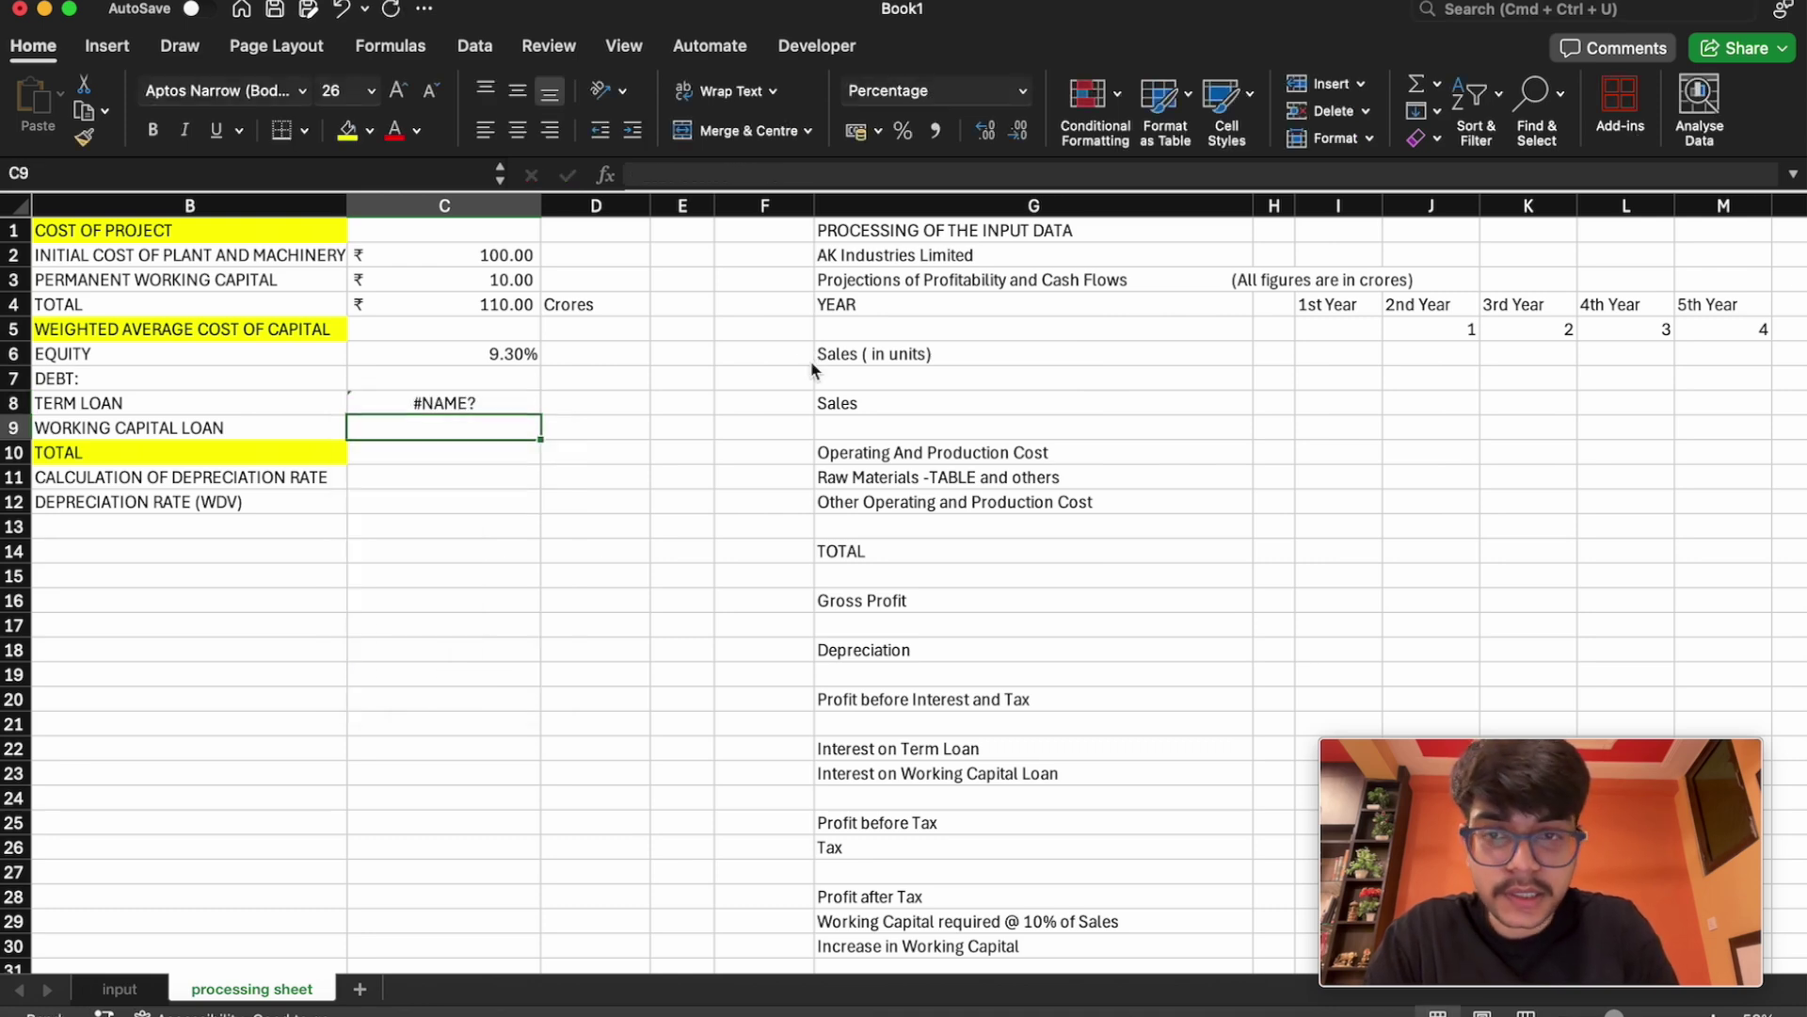
Correct the TERM LOAN formula in C8 to =debt*cost_debt/cost_plant_mach
key("Up")
key("Right")
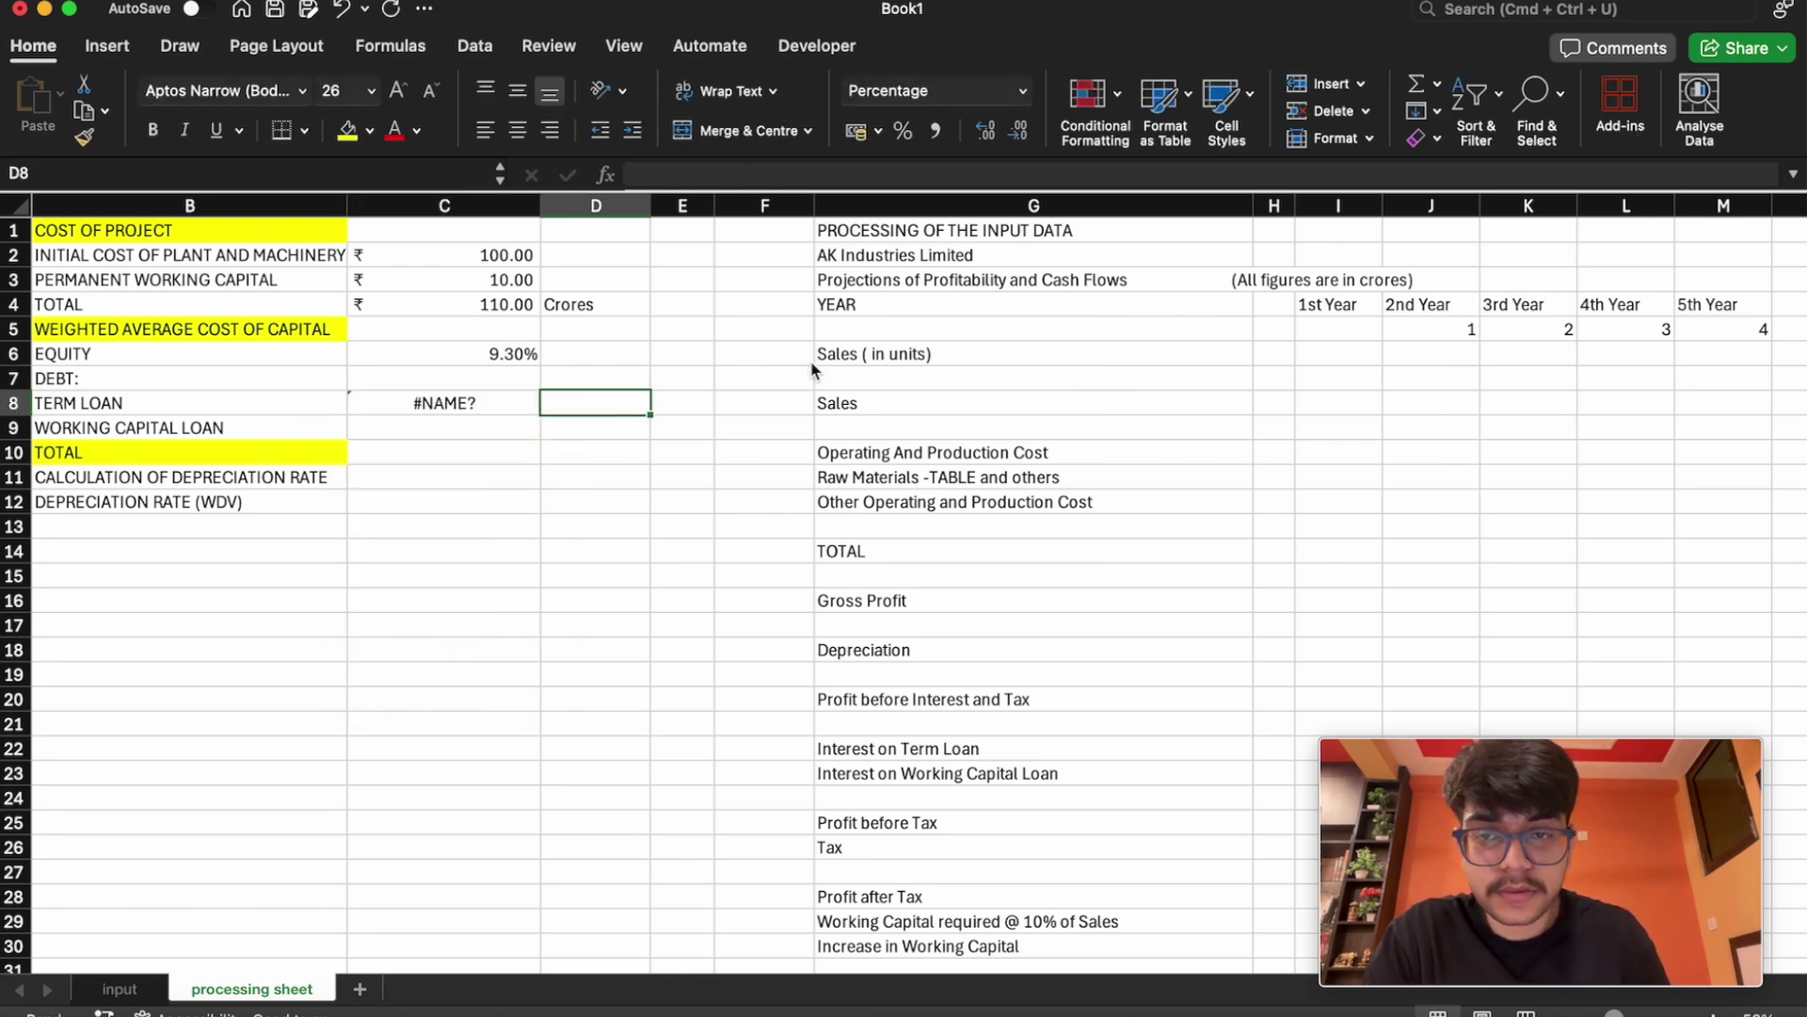
left_click(499, 402)
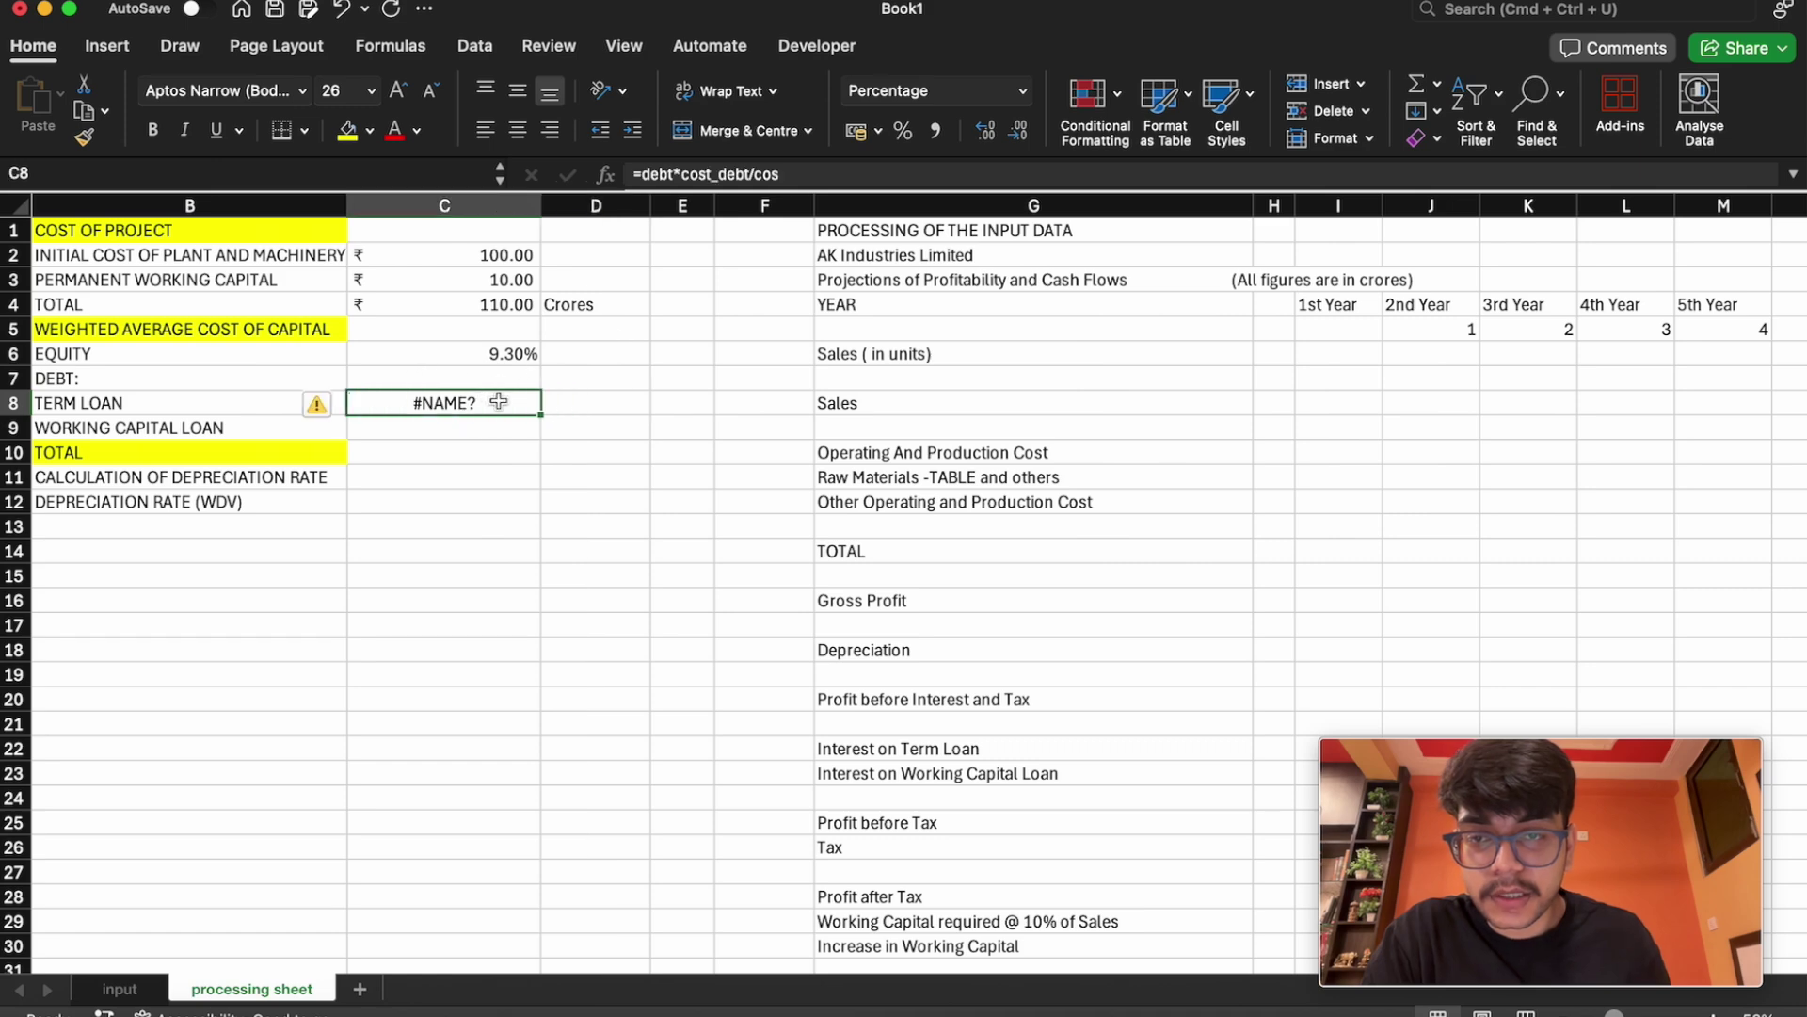
double_click(499, 402)
key("BackSpace")
type("t")
key("BackSpace")
type("st_debt")
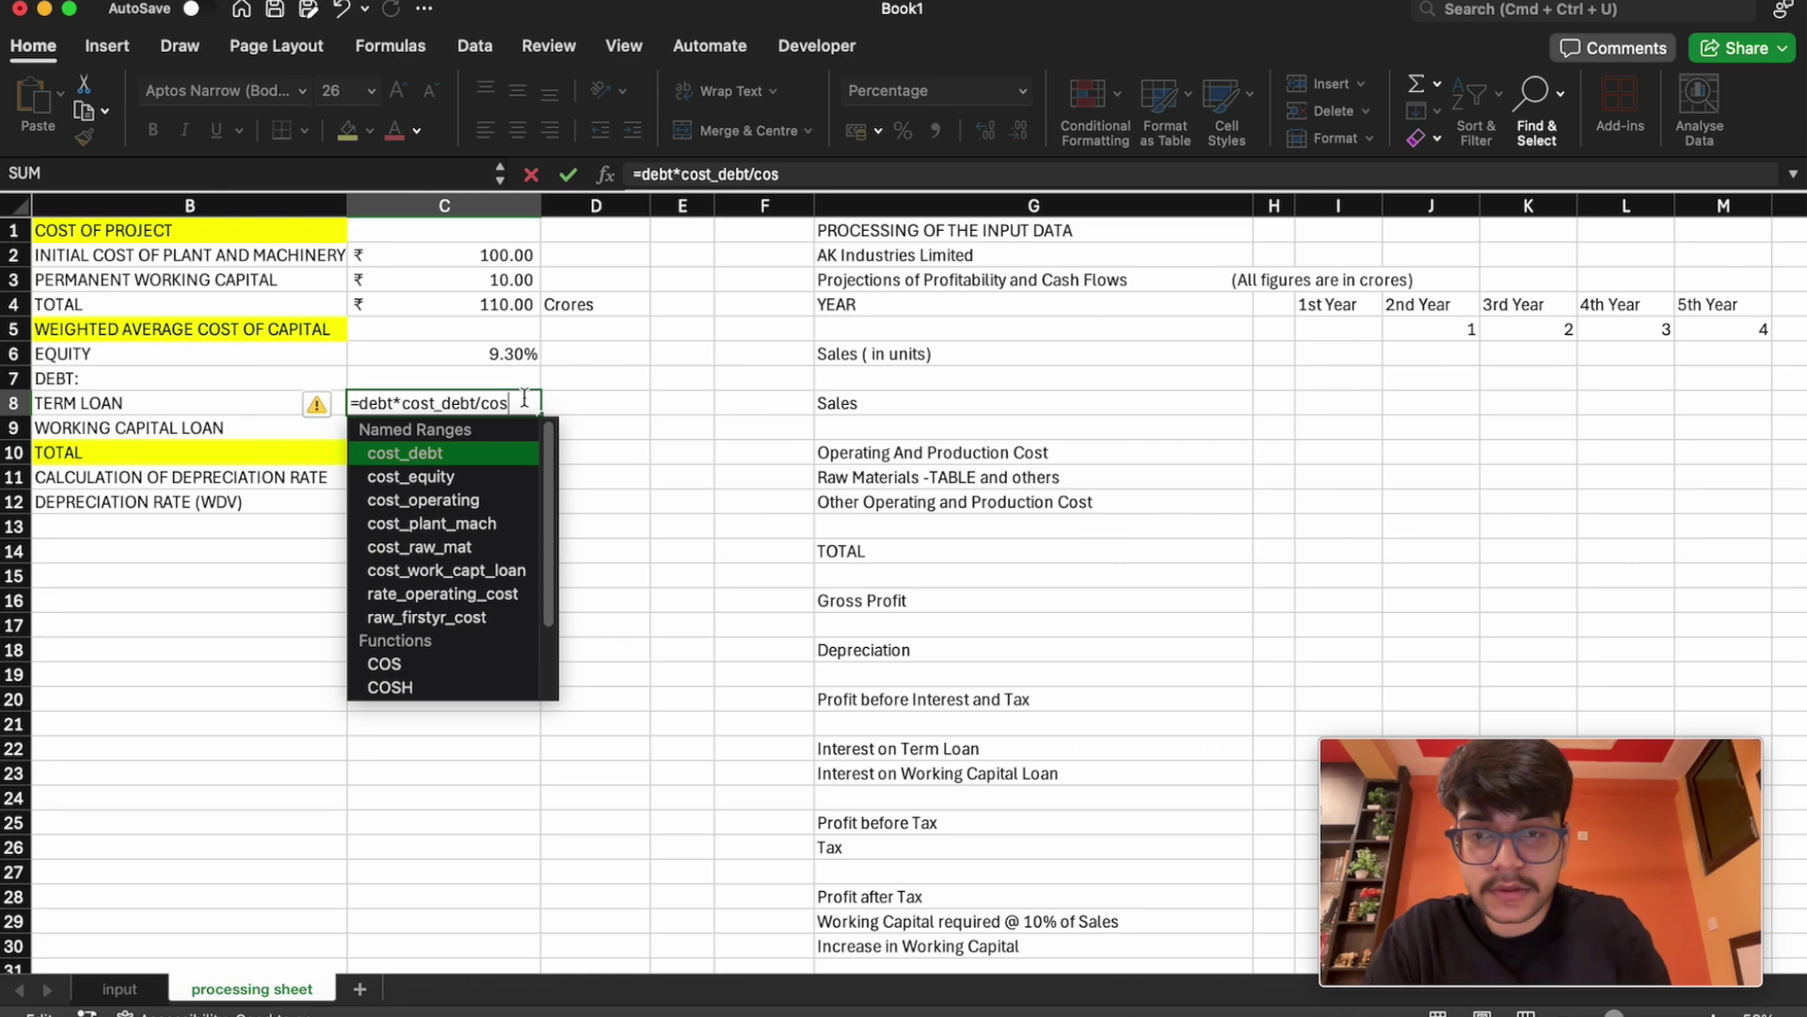
key("BackSpace")
key("BackSpace")
key("BackSpace")
key("BackSpace")
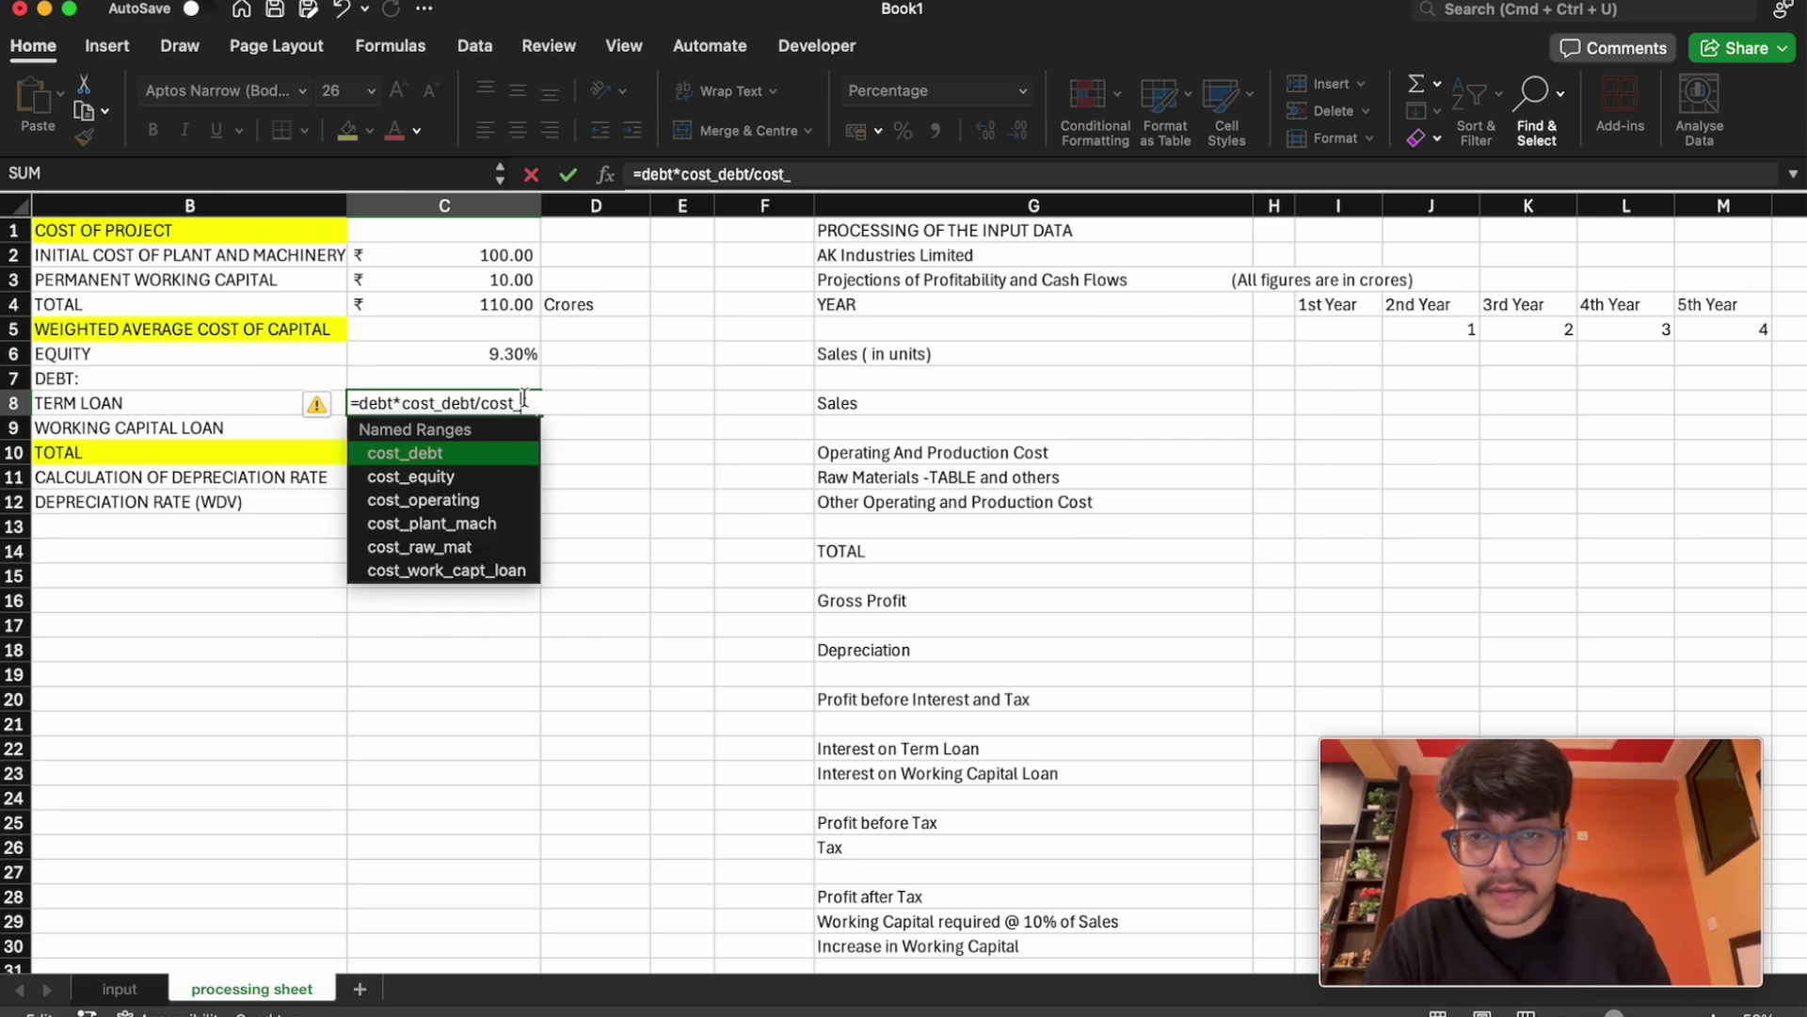
key("Down")
key("Down")
key("Down")
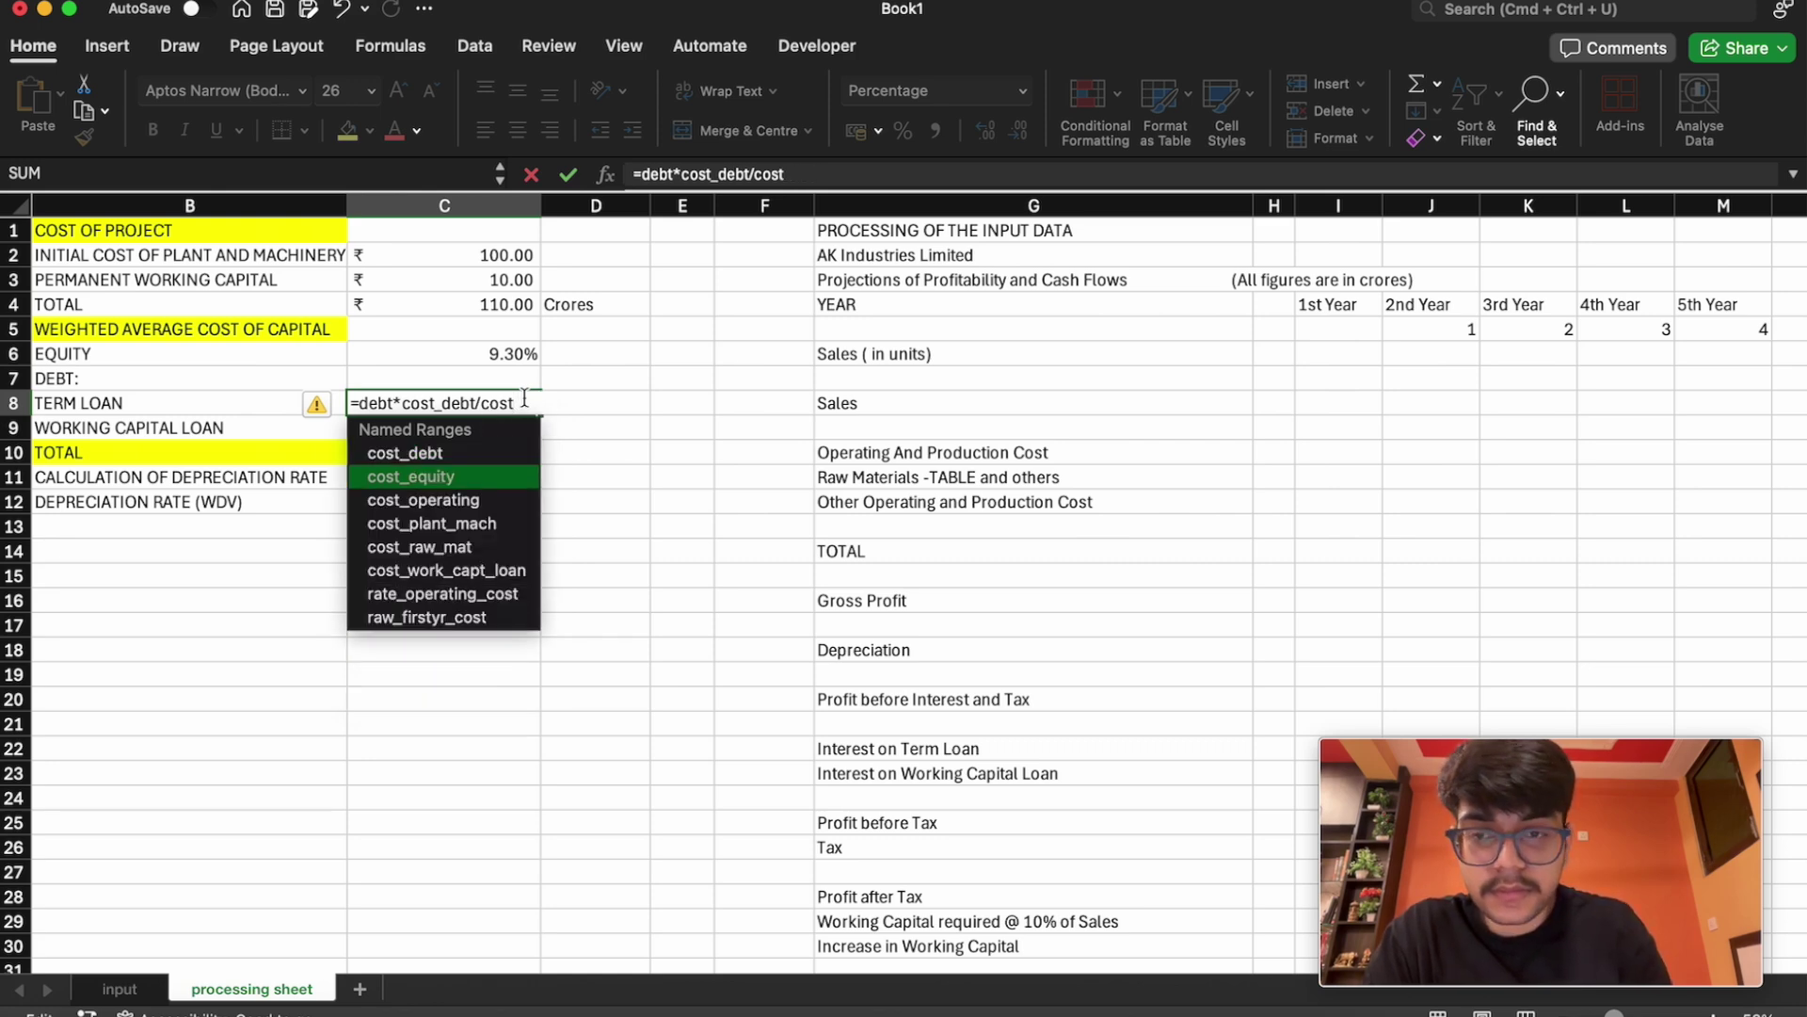
key("Tab")
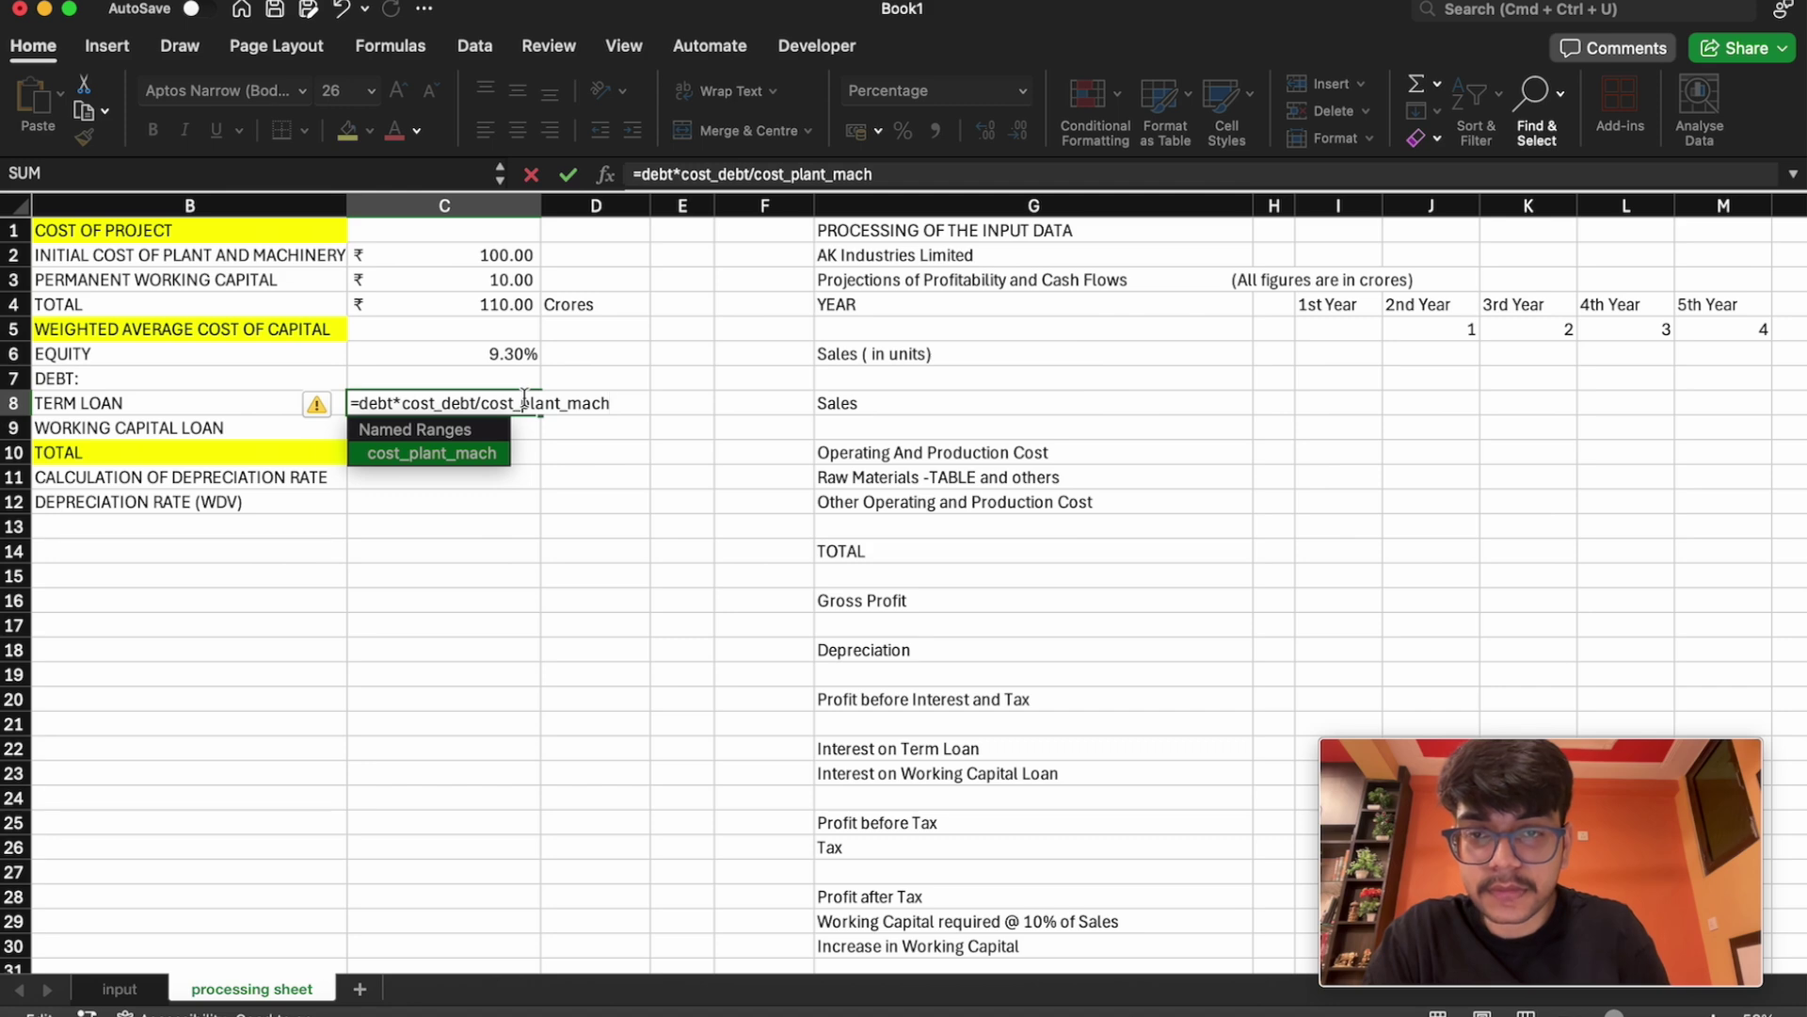
key("Return")
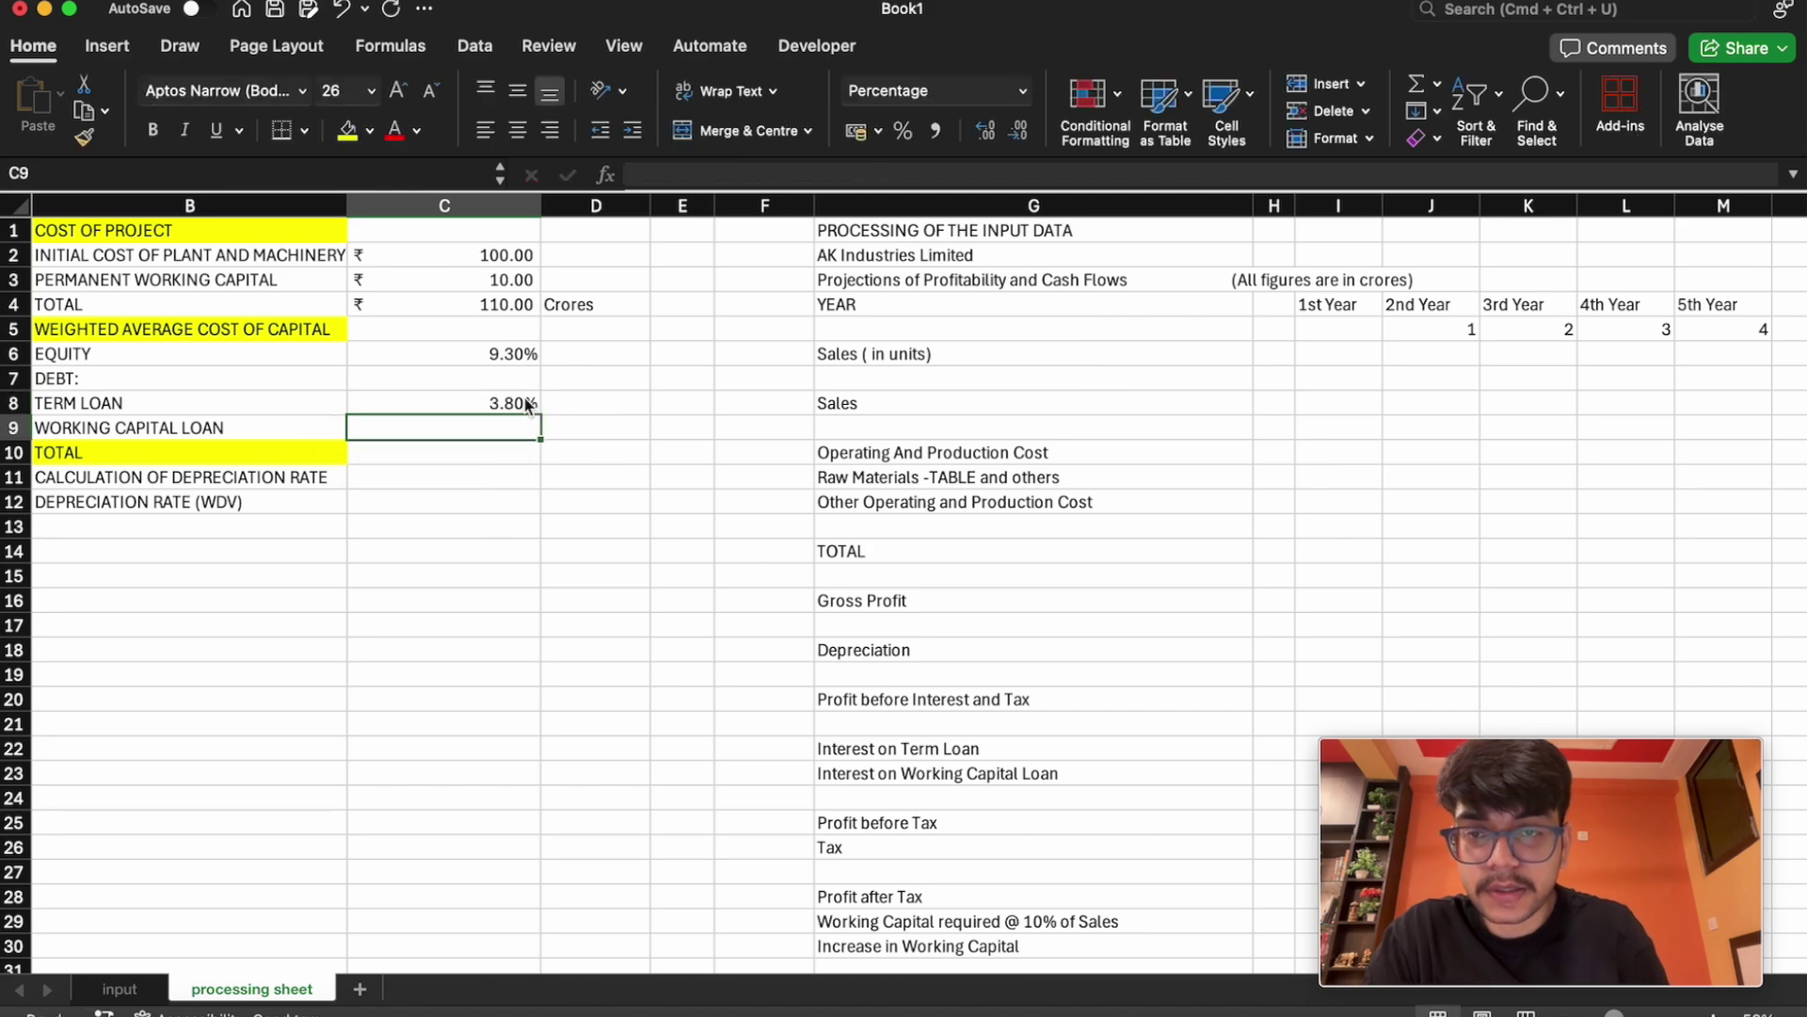
Start the WORKING CAPITAL LOAN formula in C9 with the named value work_capt_loan
double_click(489, 433)
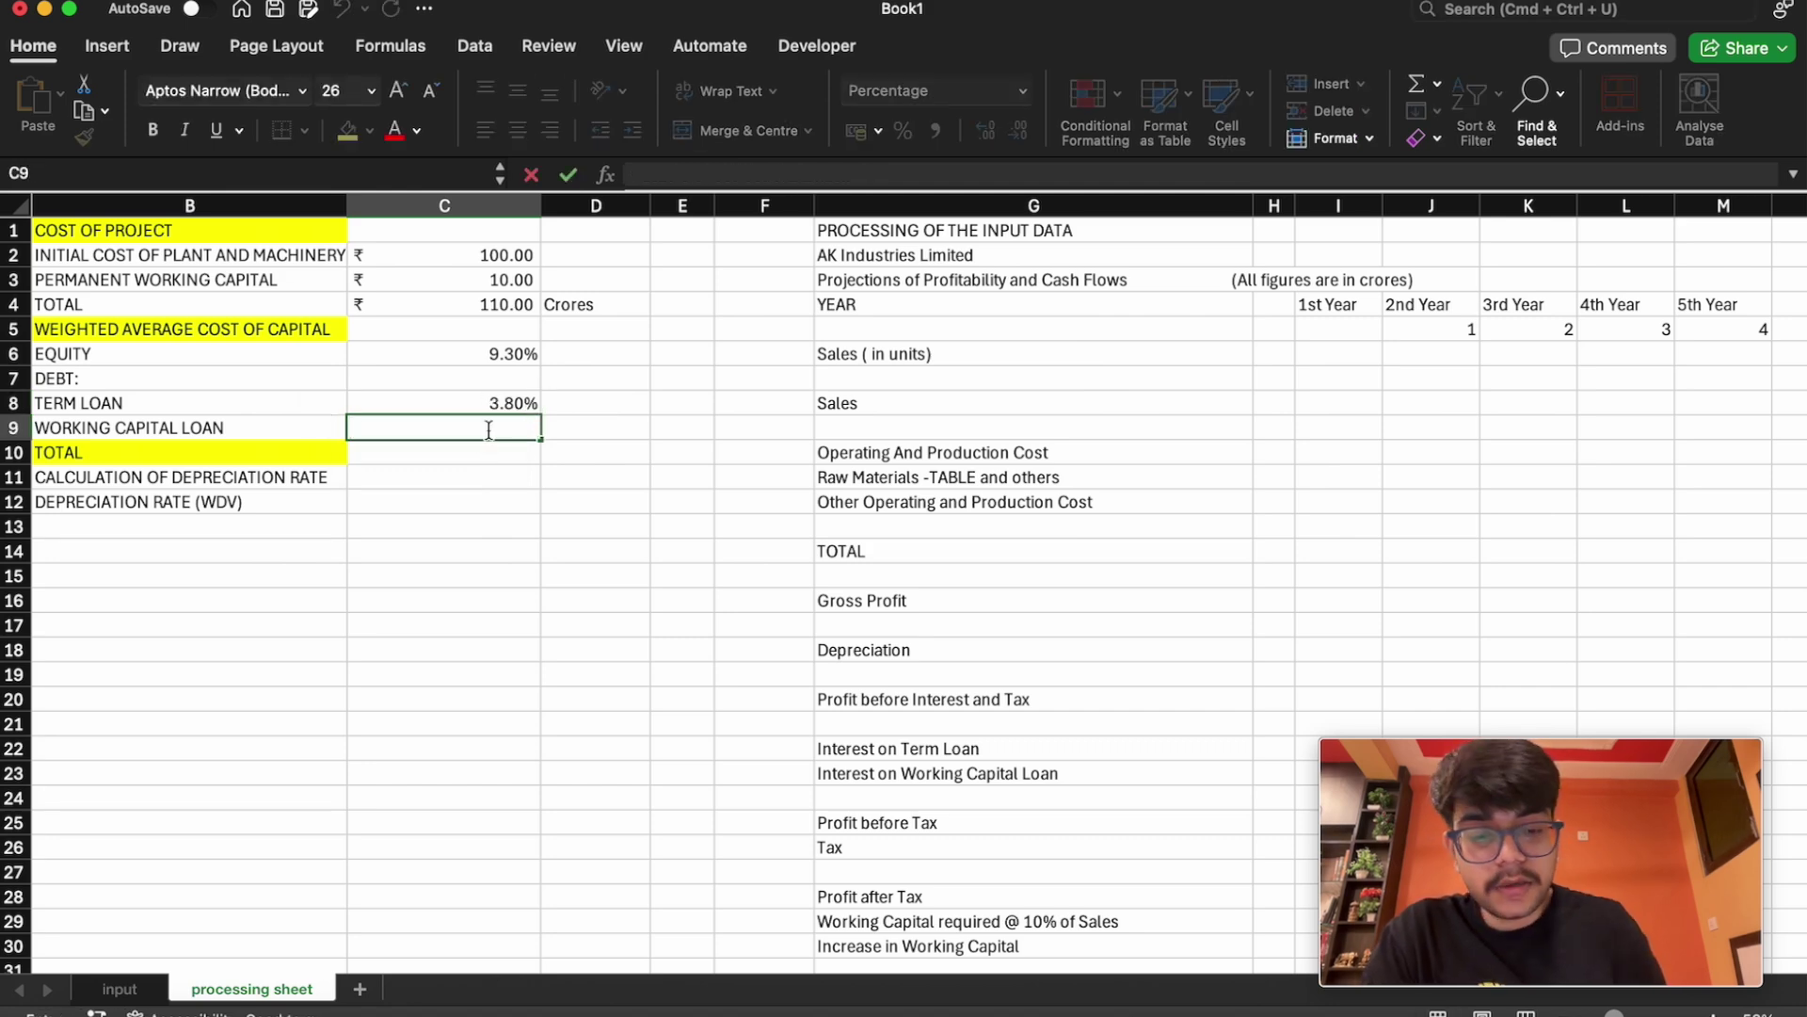
type("=")
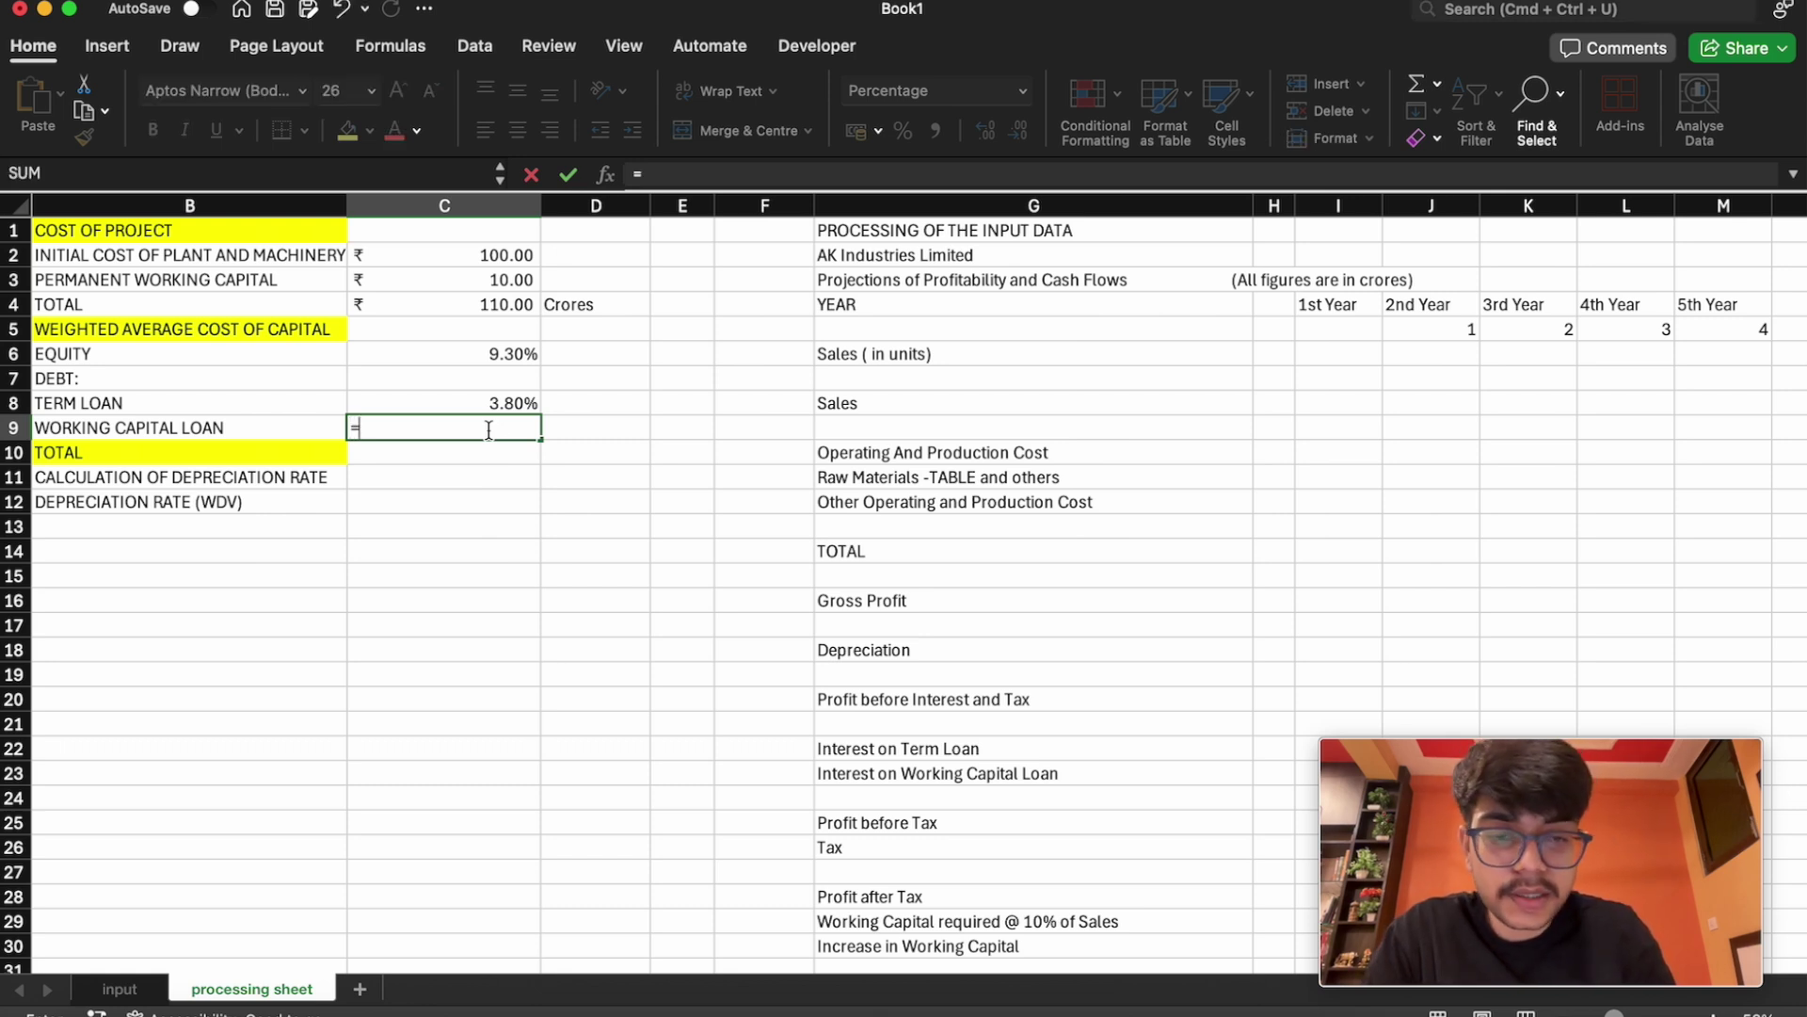
type("wr")
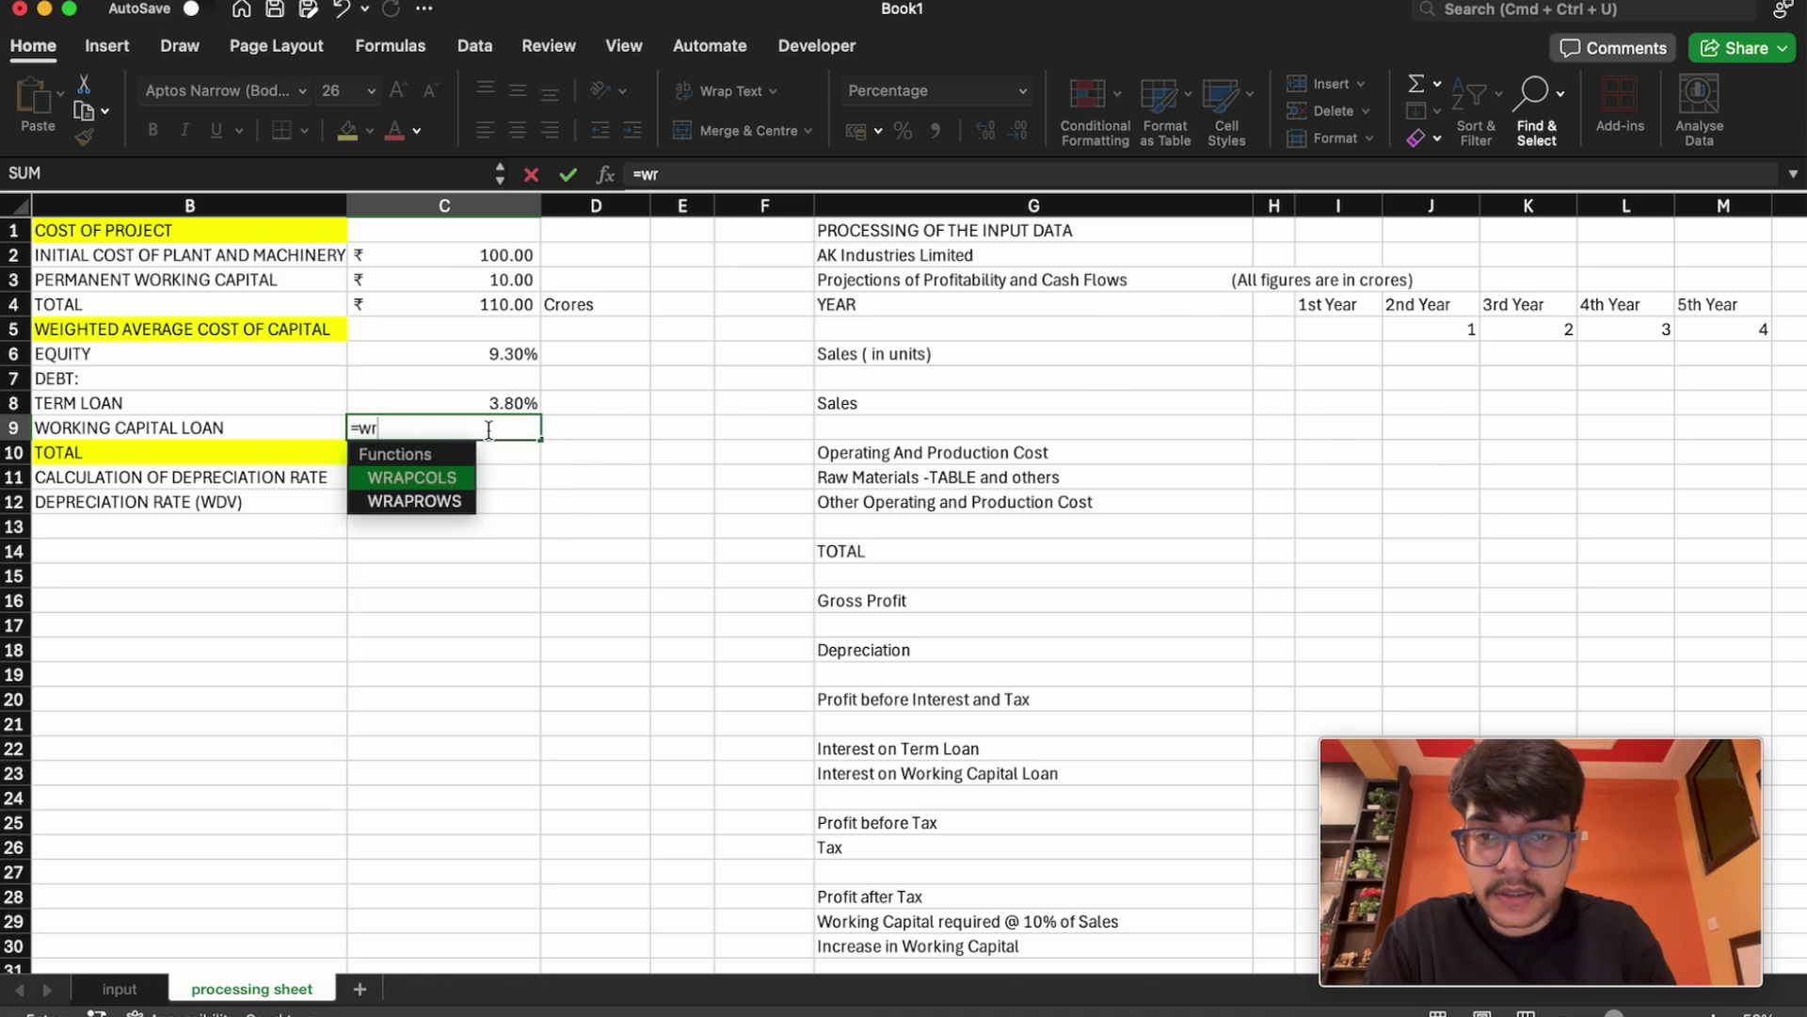
key("BackSpace")
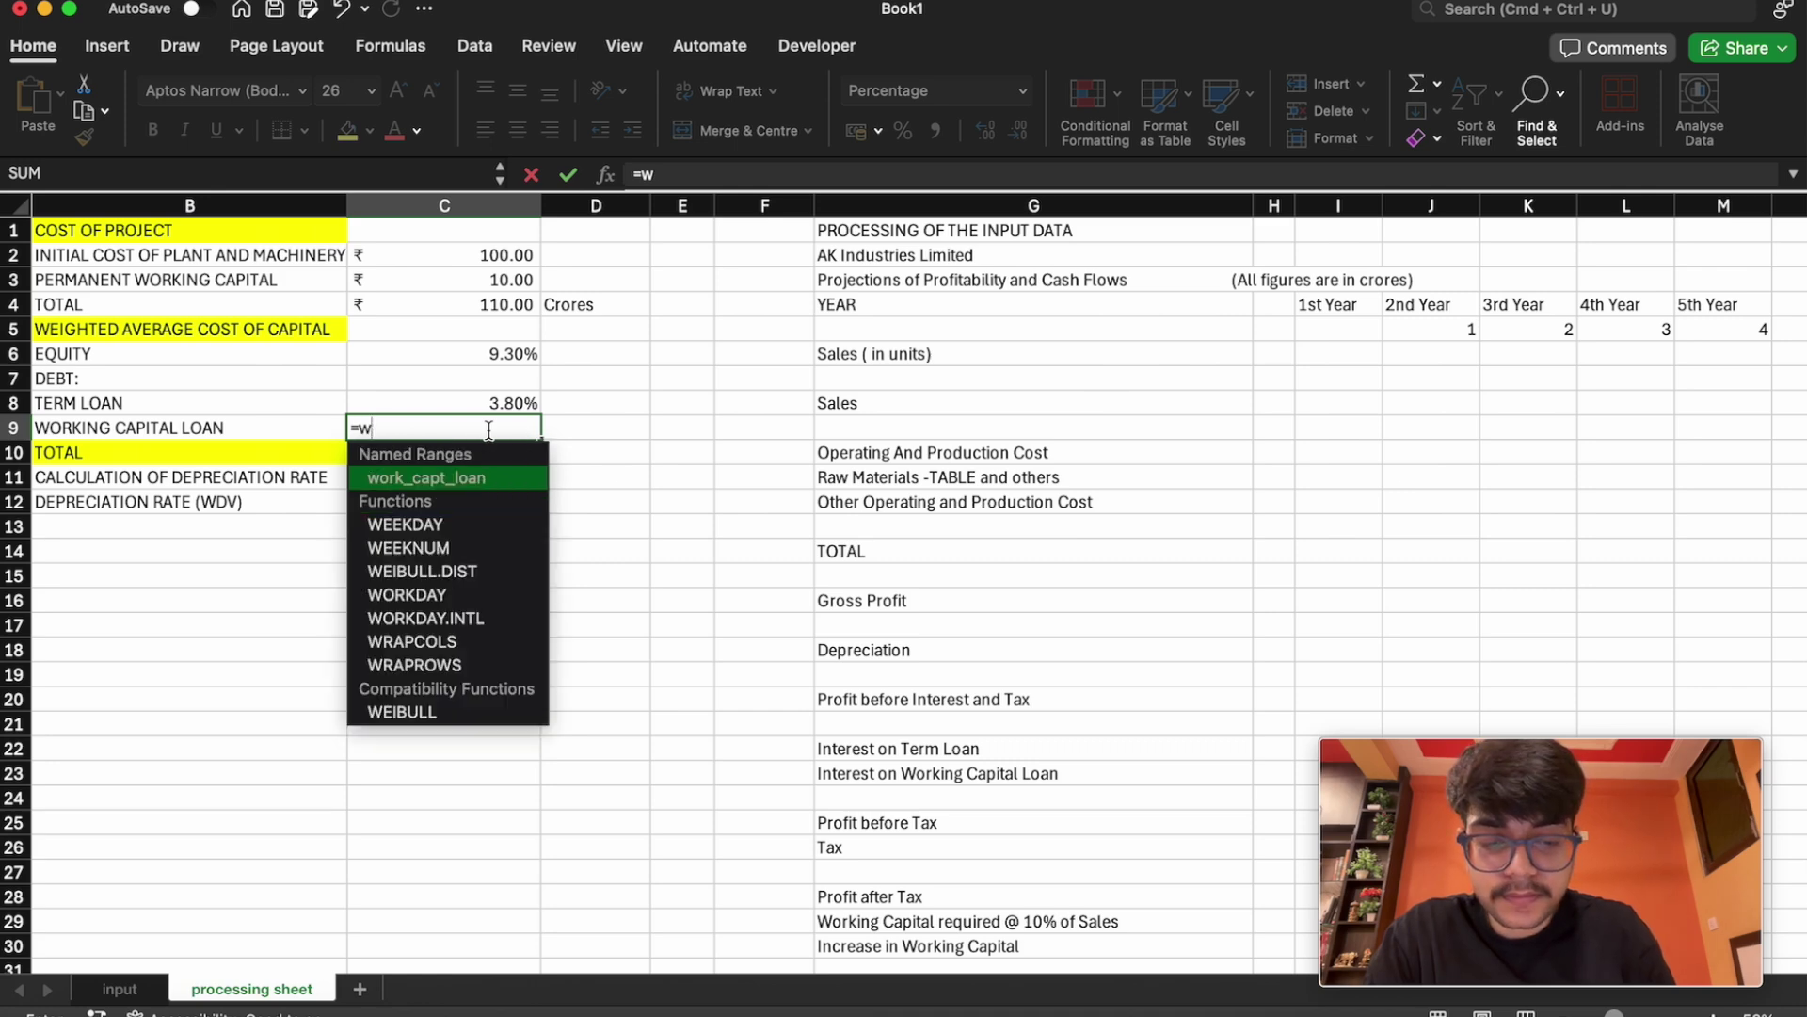
type("ork_capt_loan")
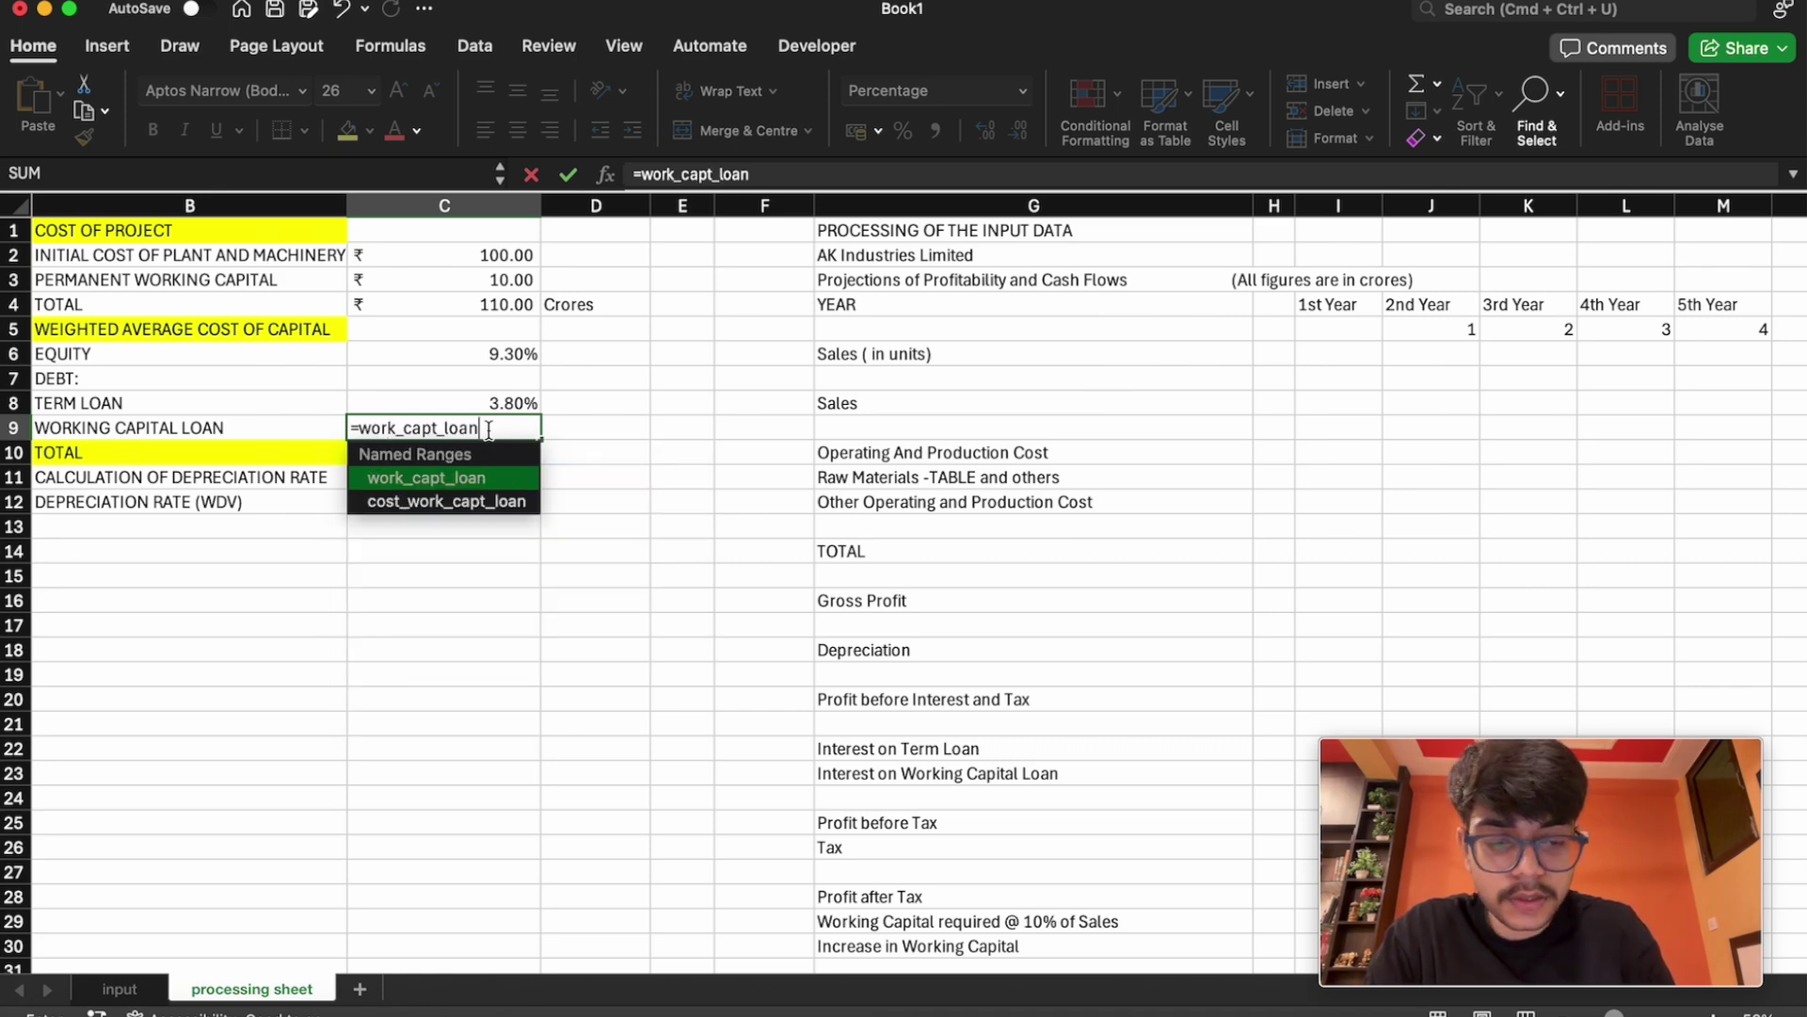
type("8cos")
key("BackSpace")
key("BackSpace")
key("BackSpace")
key("BackSpace")
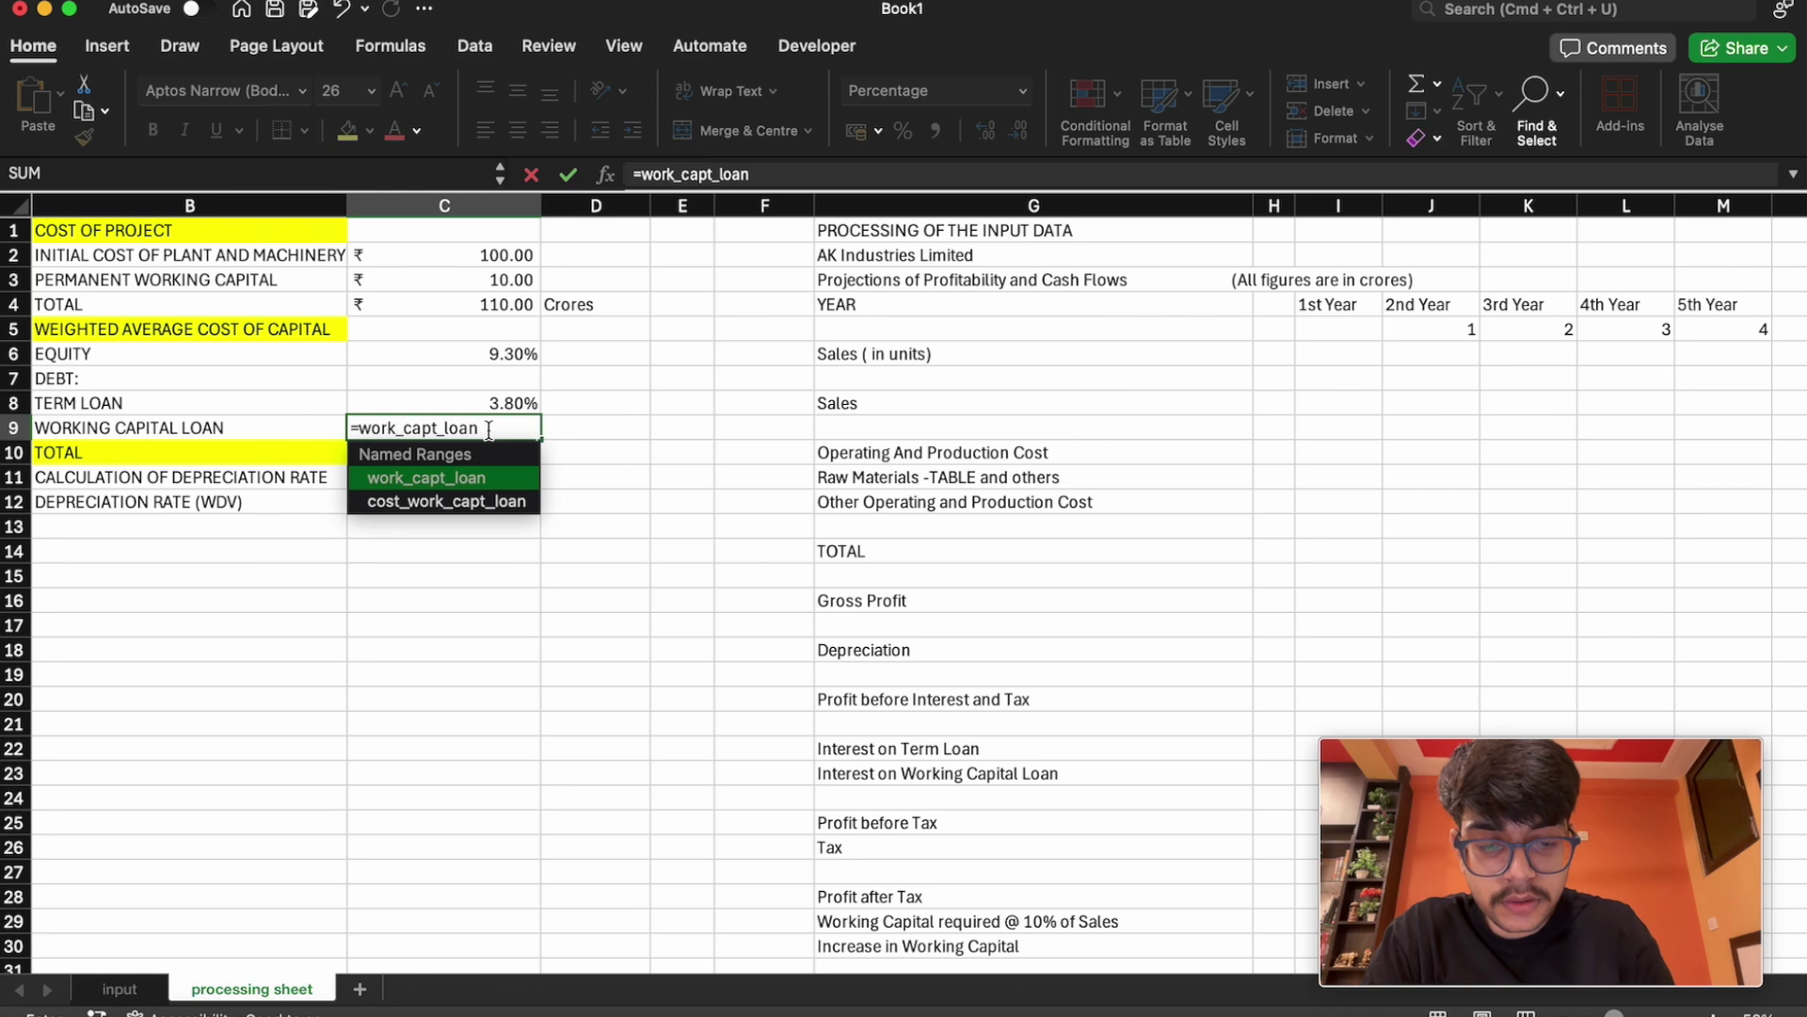
key("Tab")
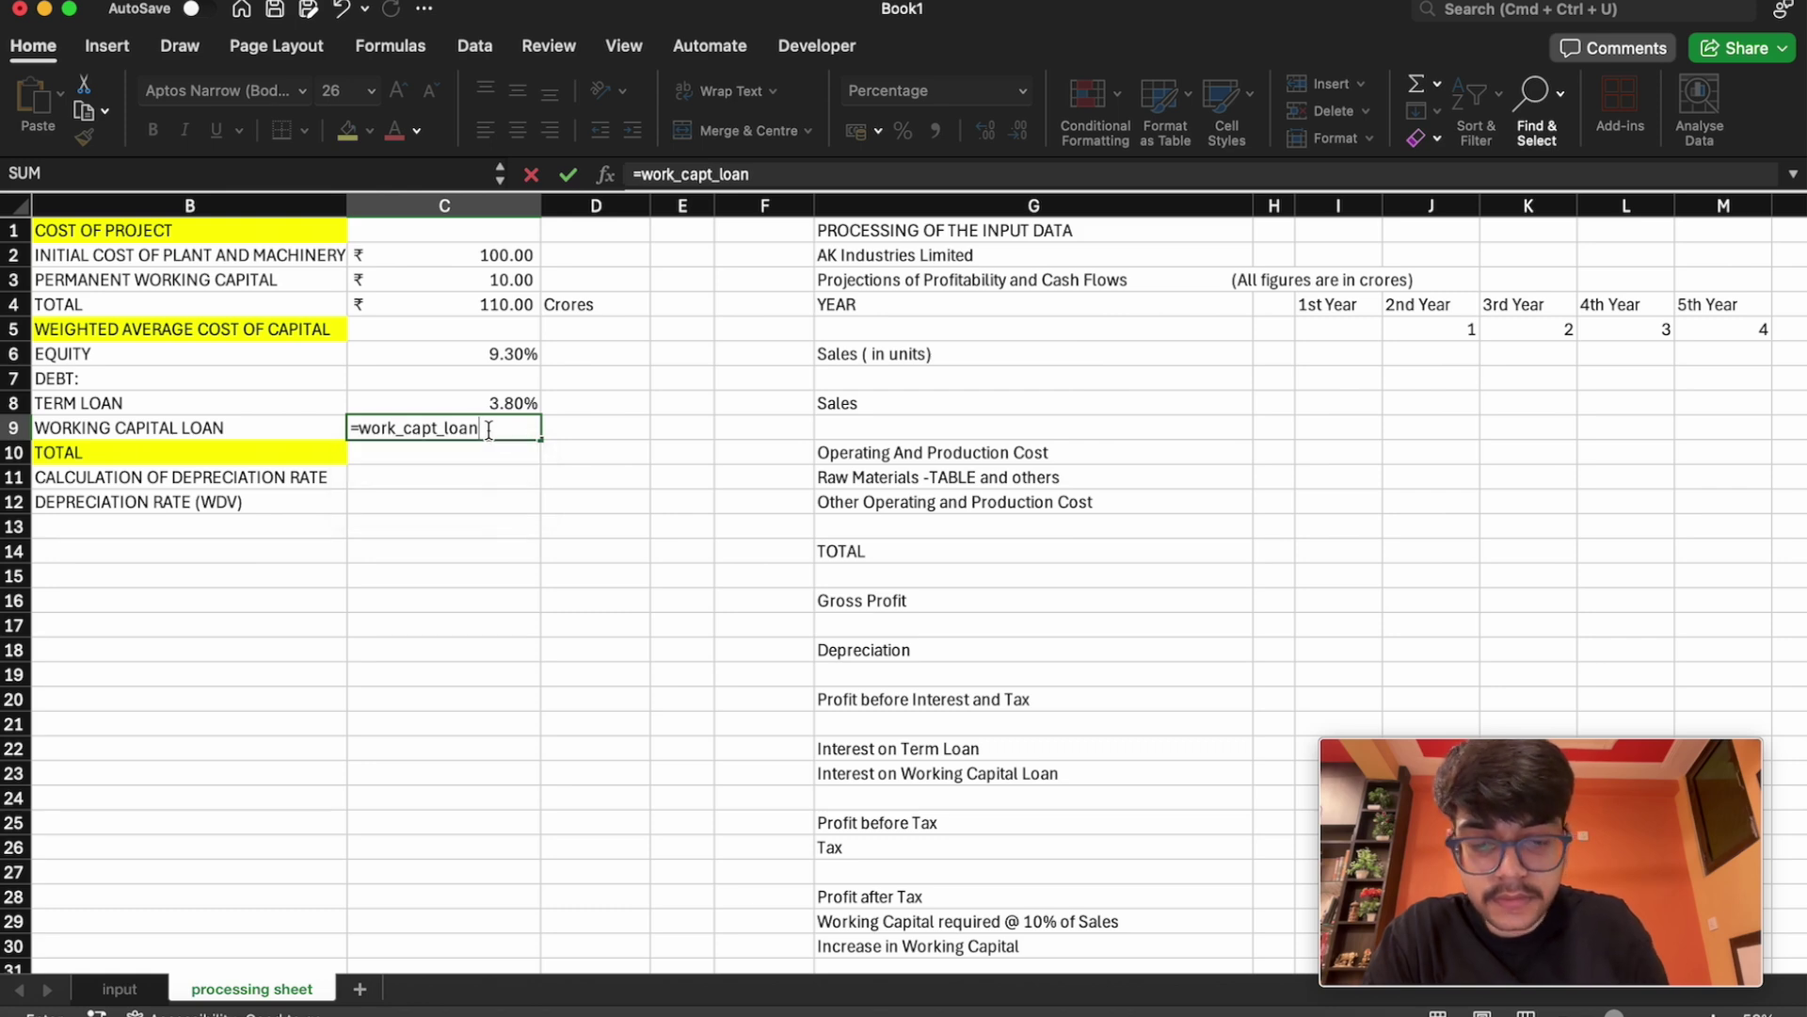
Multiply work_capt_loan by cost_work_capt_loan in the C9 formula
type("*w")
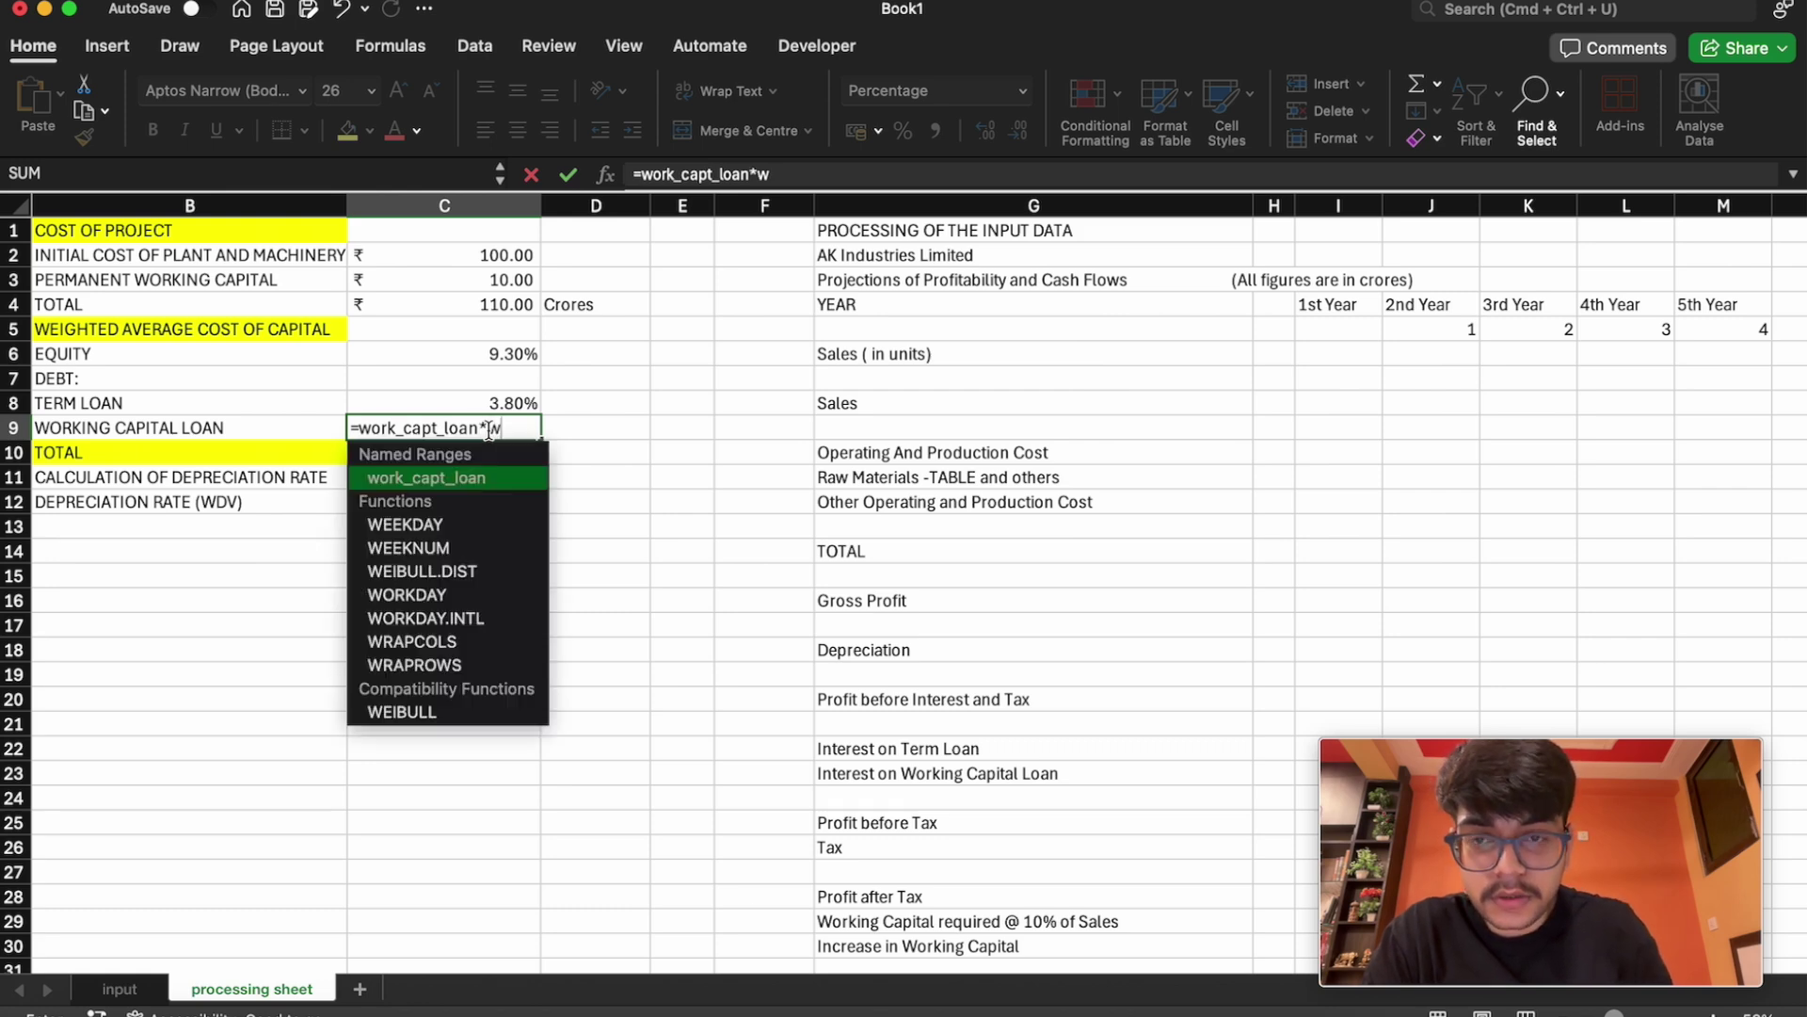
key("BackSpace")
type("cost")
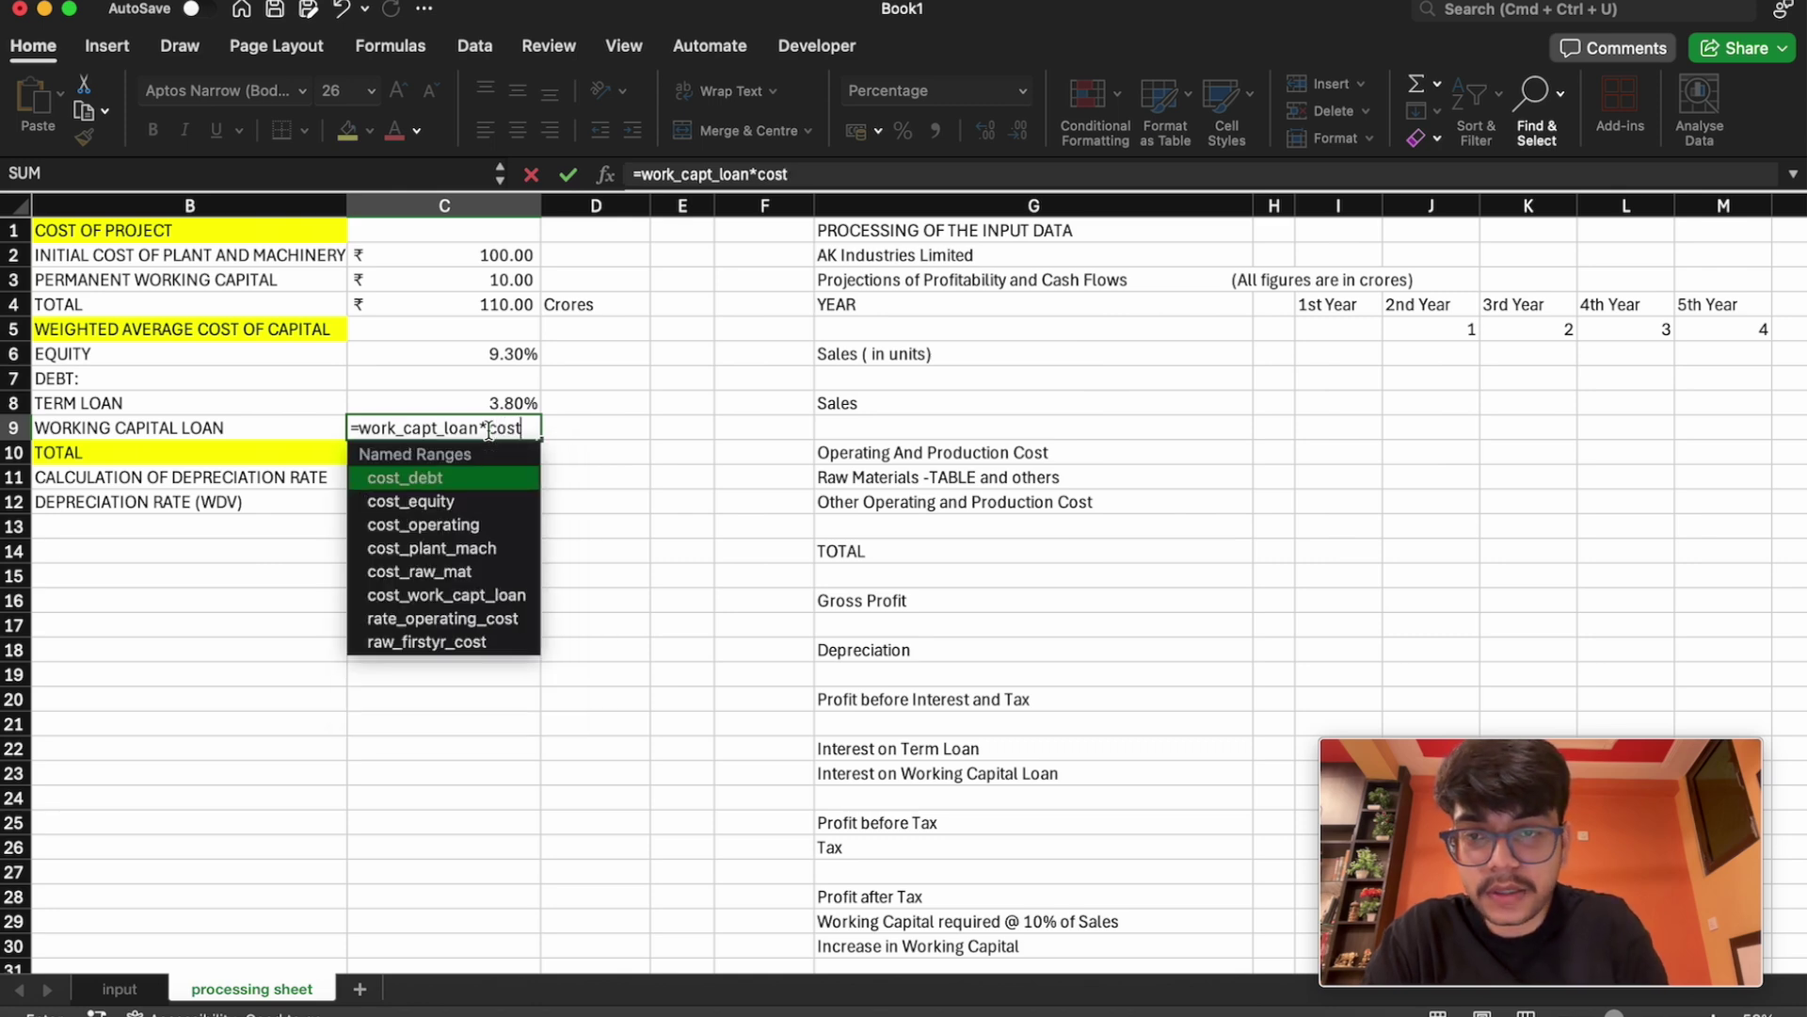
key("Down")
key("Down")
key("Down")
key("Down")
key("Down")
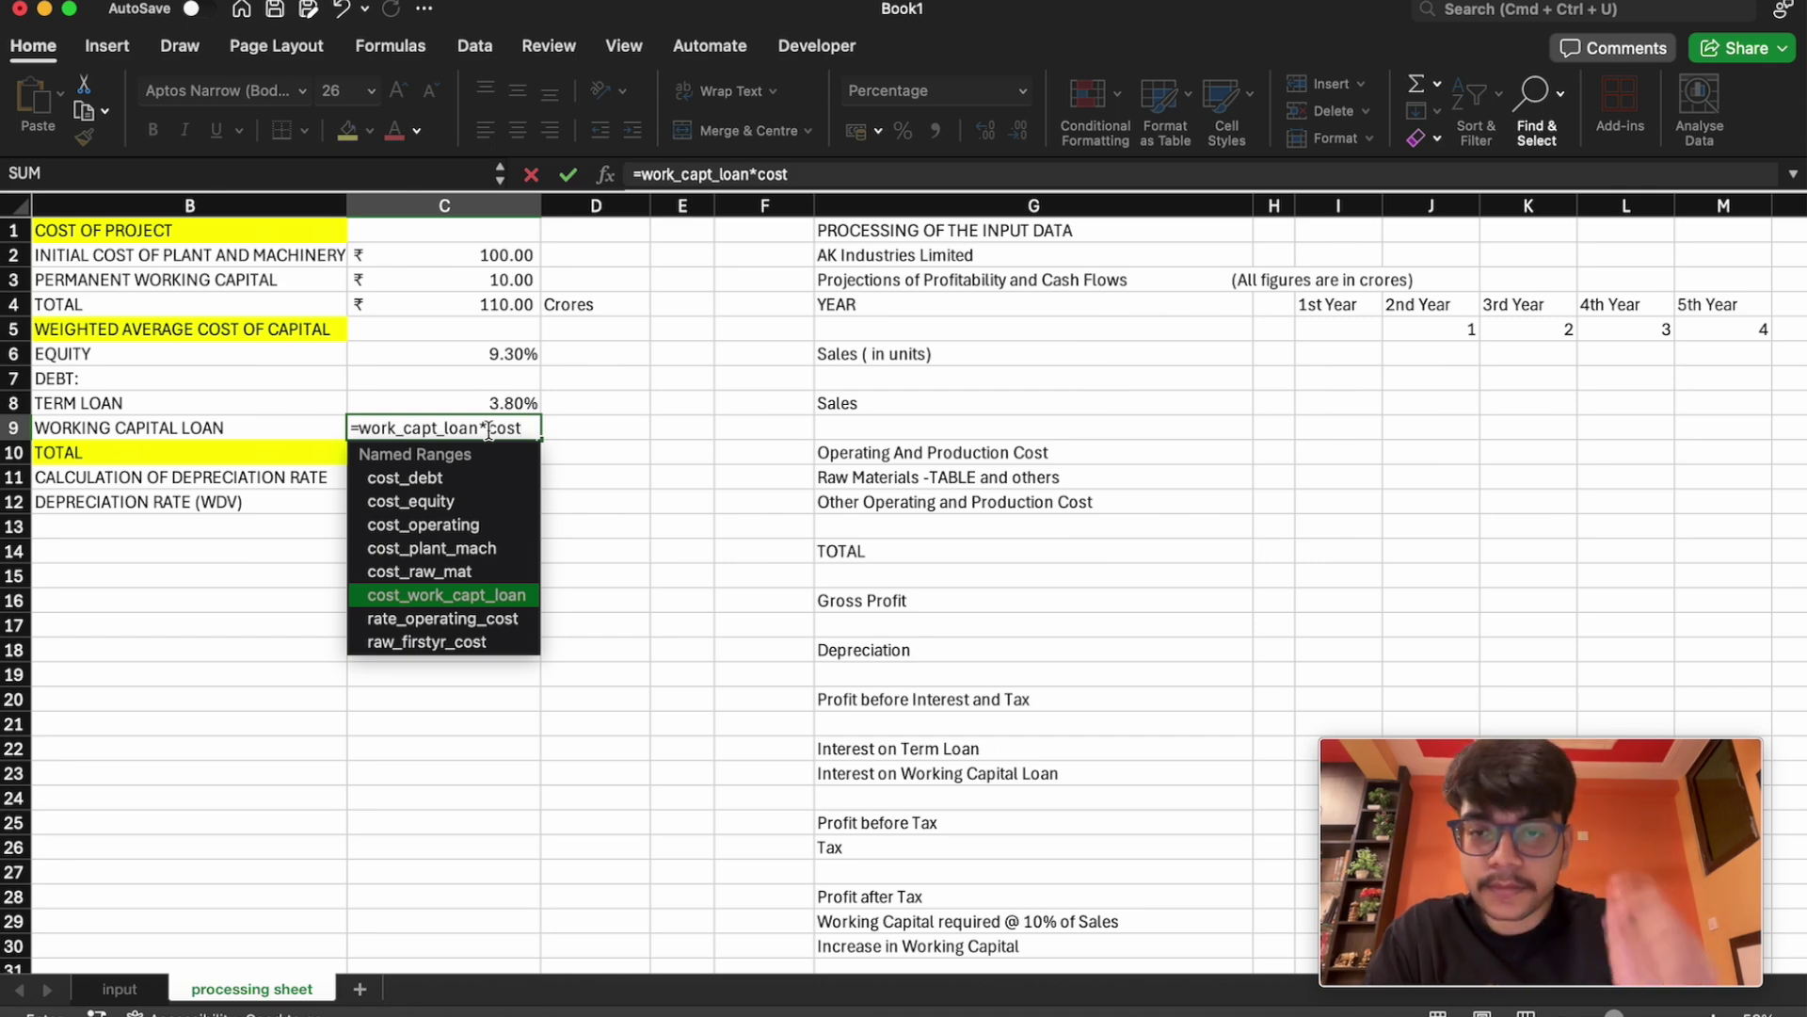
key("Tab")
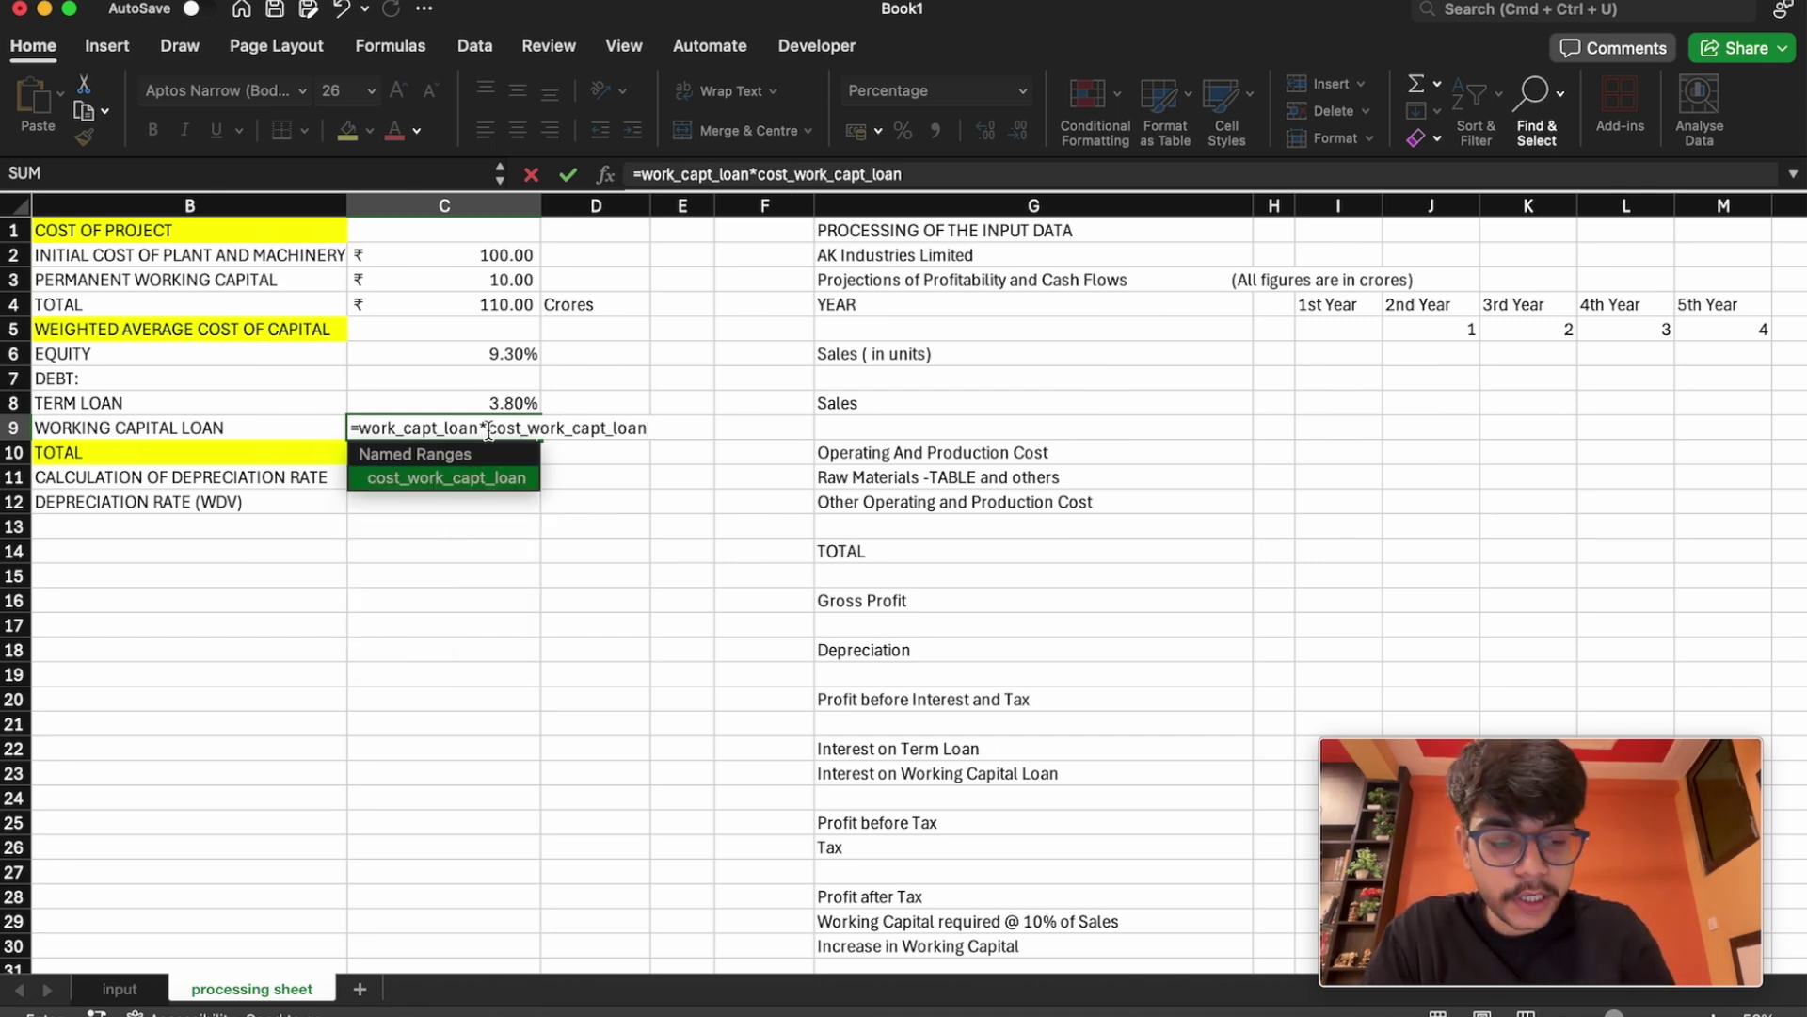
type("/pro")
key("BackSpace")
key("BackSpace")
key("BackSpace")
key("BackSpace")
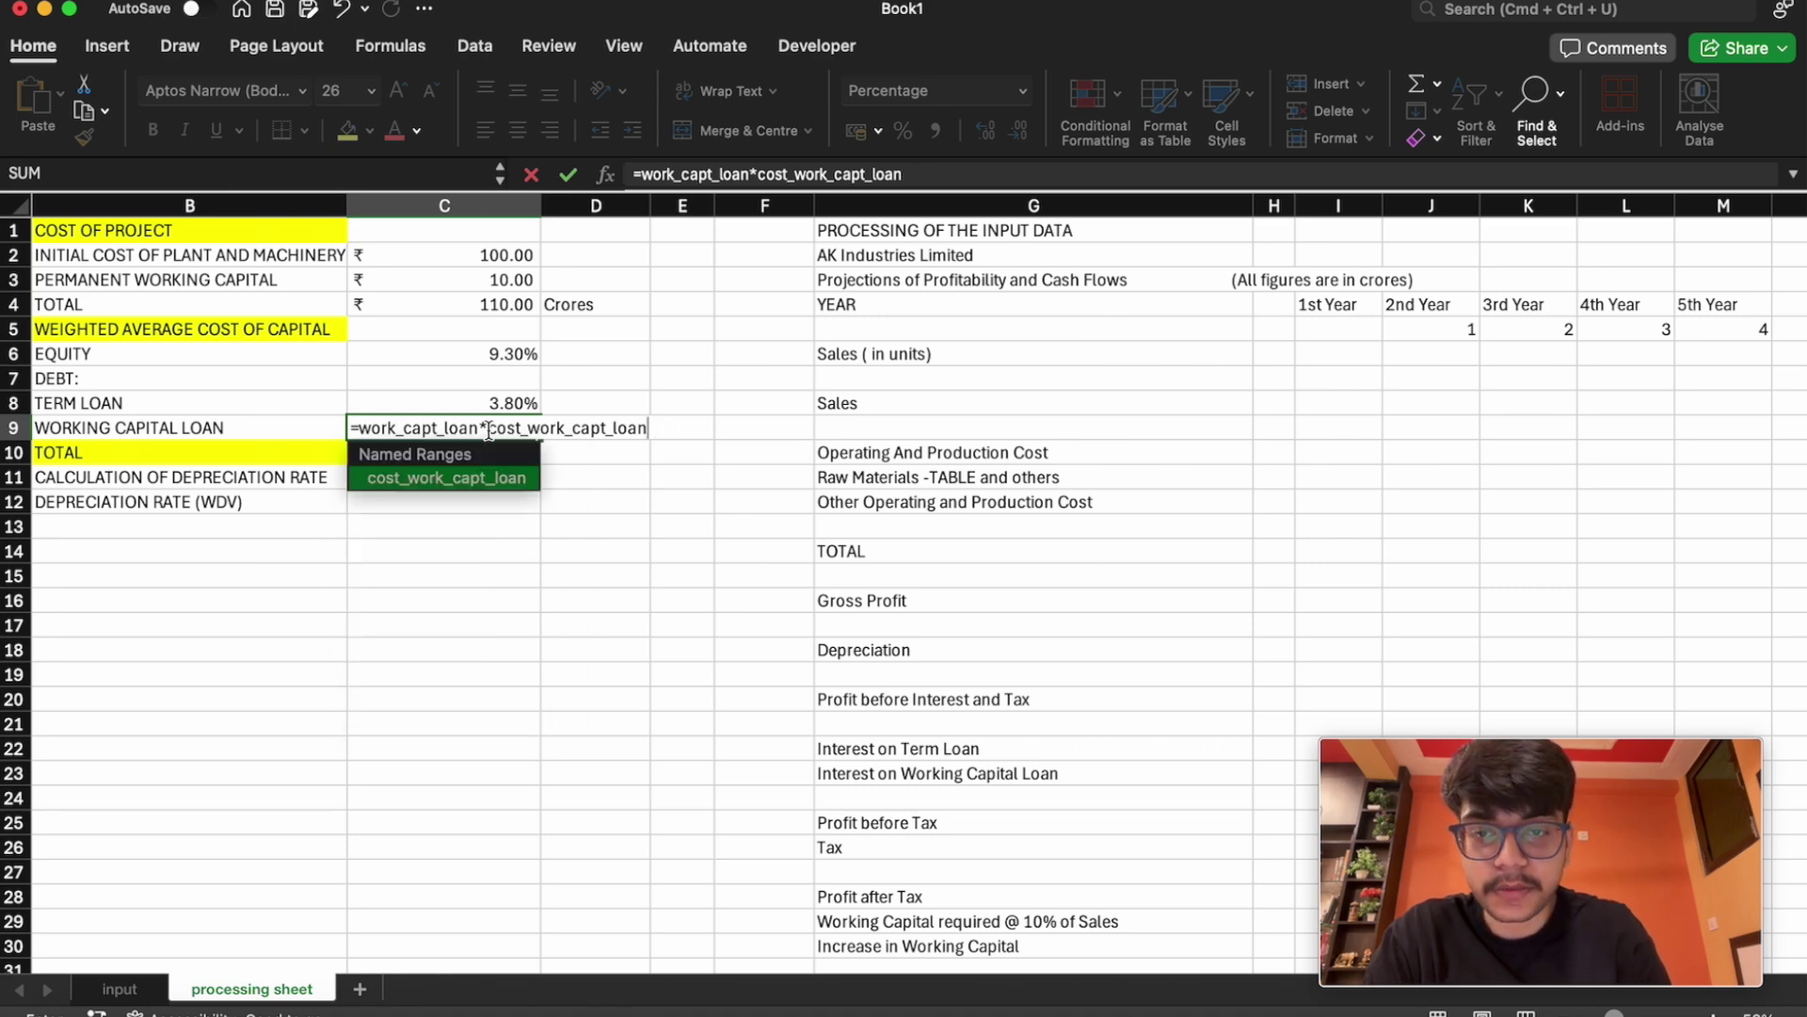
Complete the WORKING CAPITAL LOAN formula in C9 by dividing by the named value cost_plant_mach
type("/")
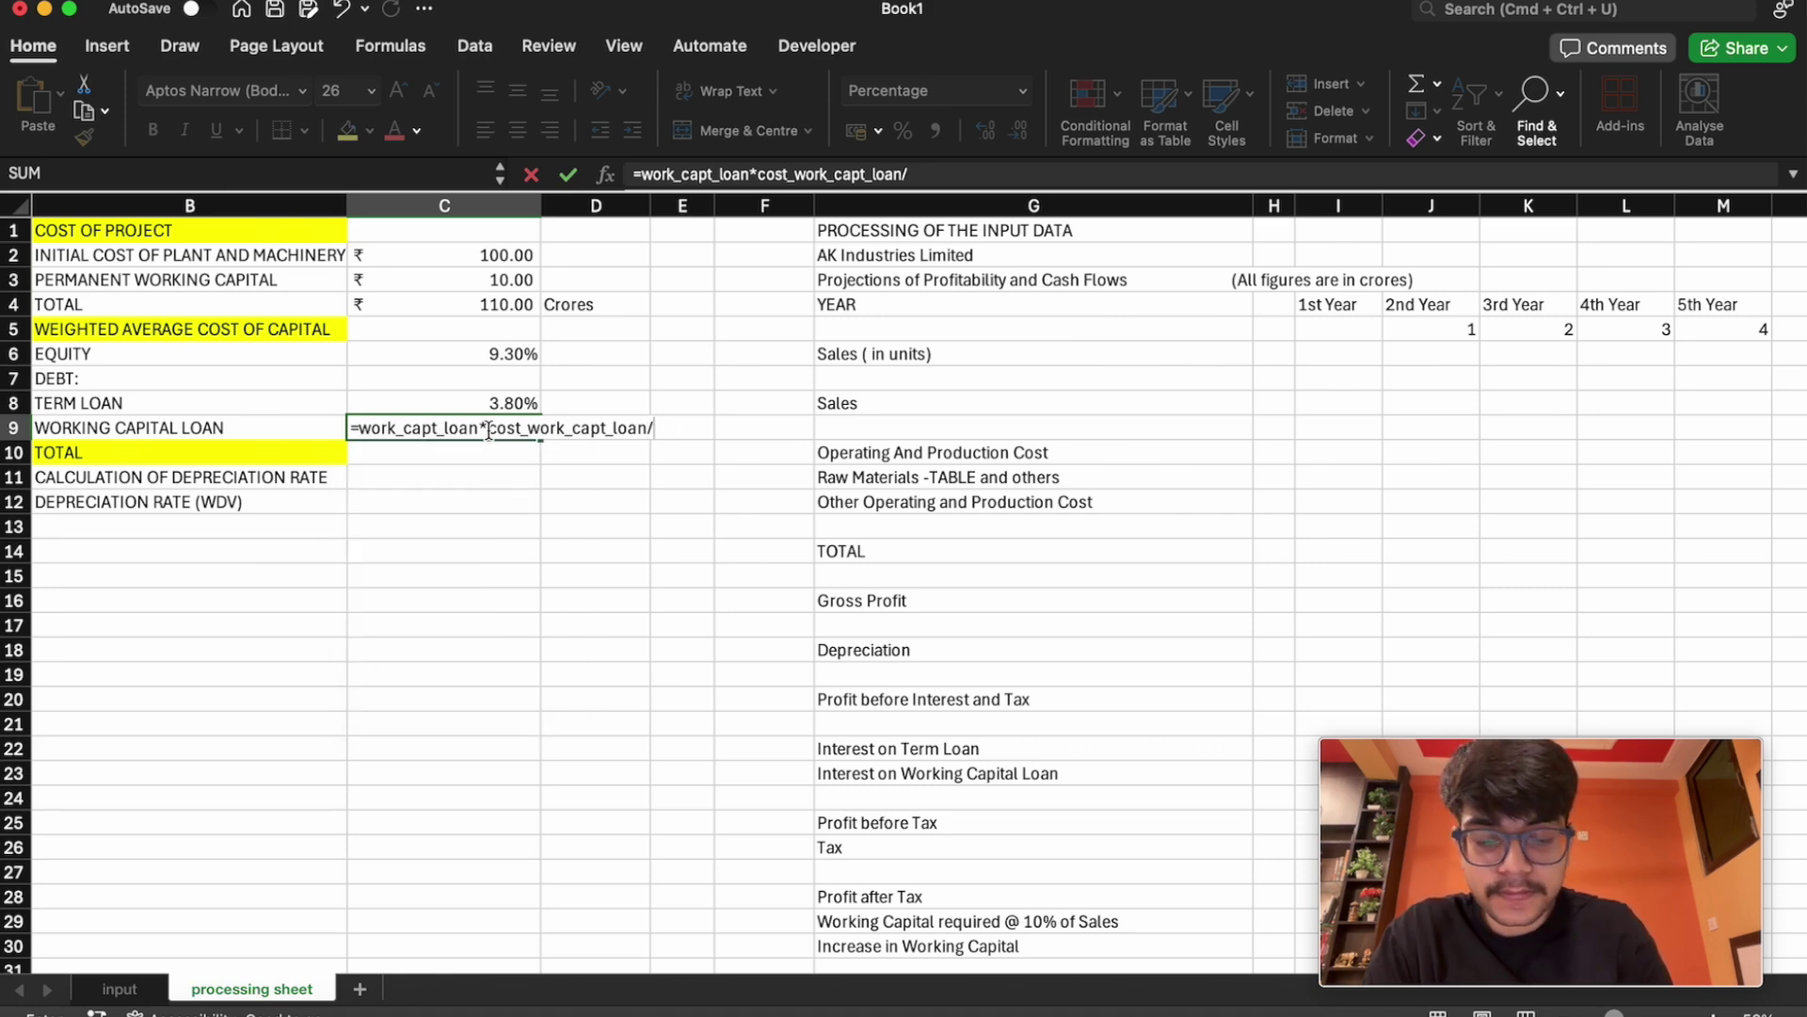
type("cost")
key("Down")
key("Down")
key("Down")
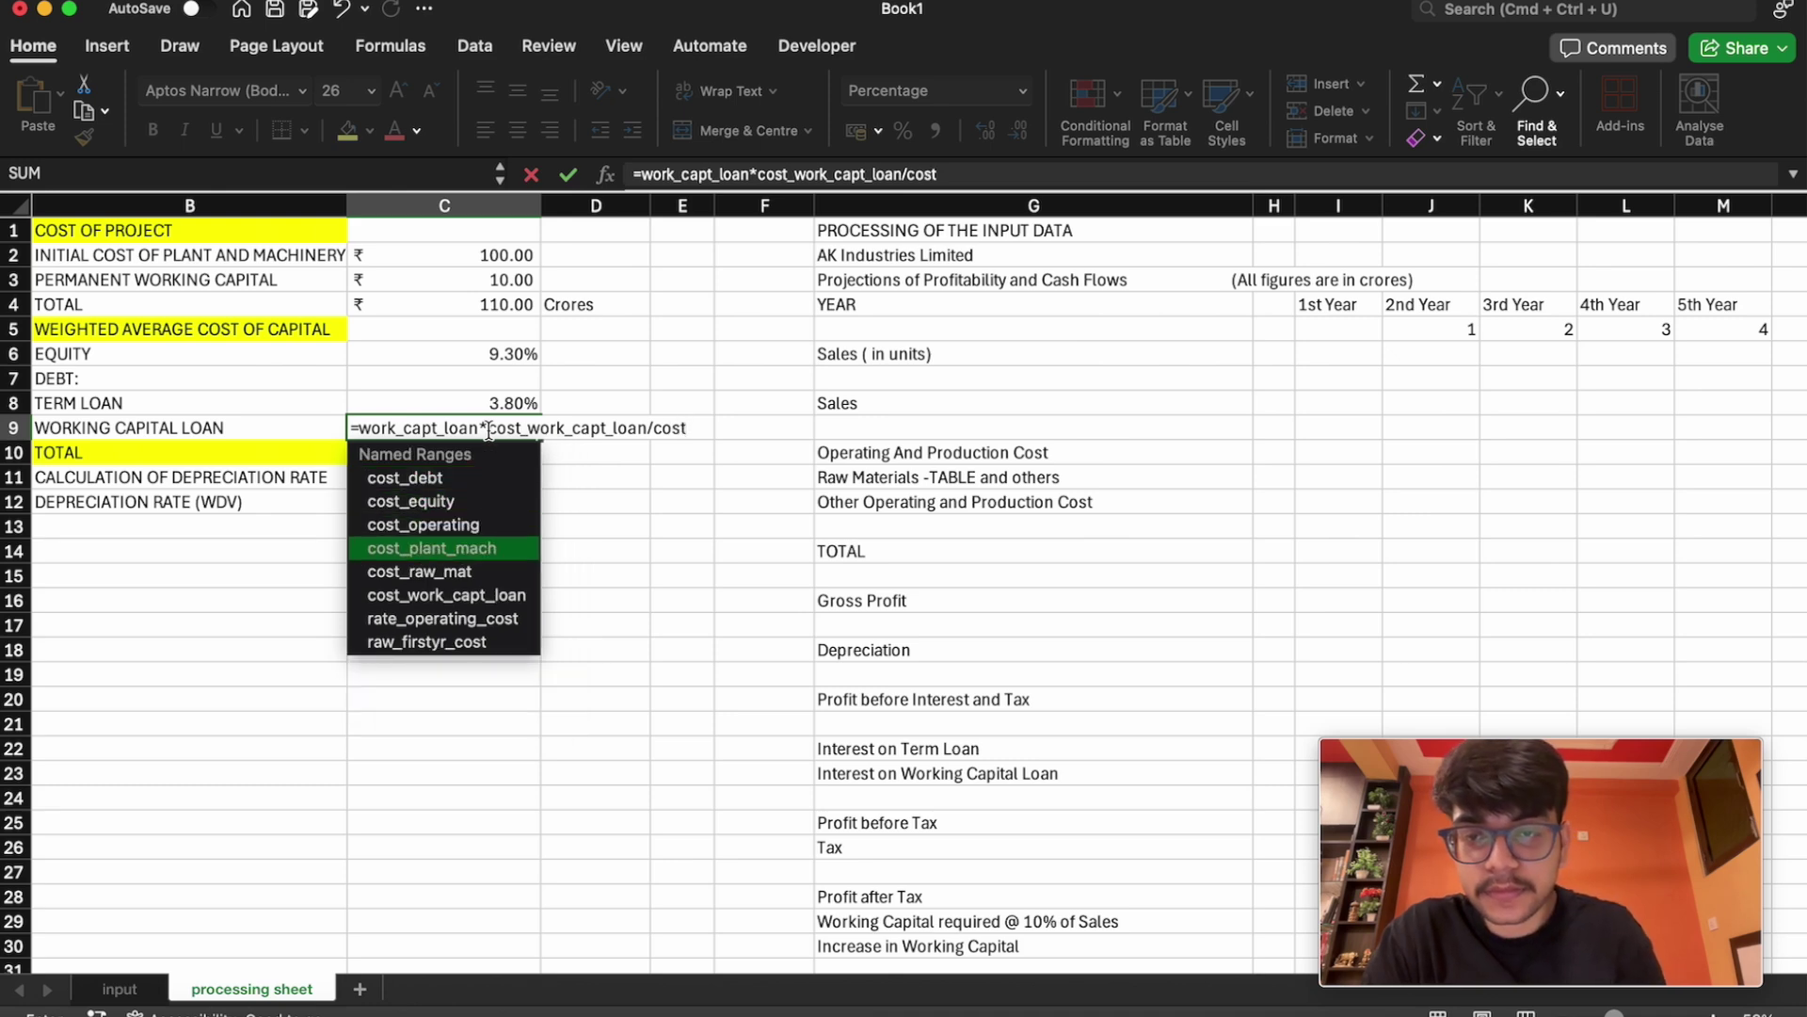
key("Tab")
key("Return")
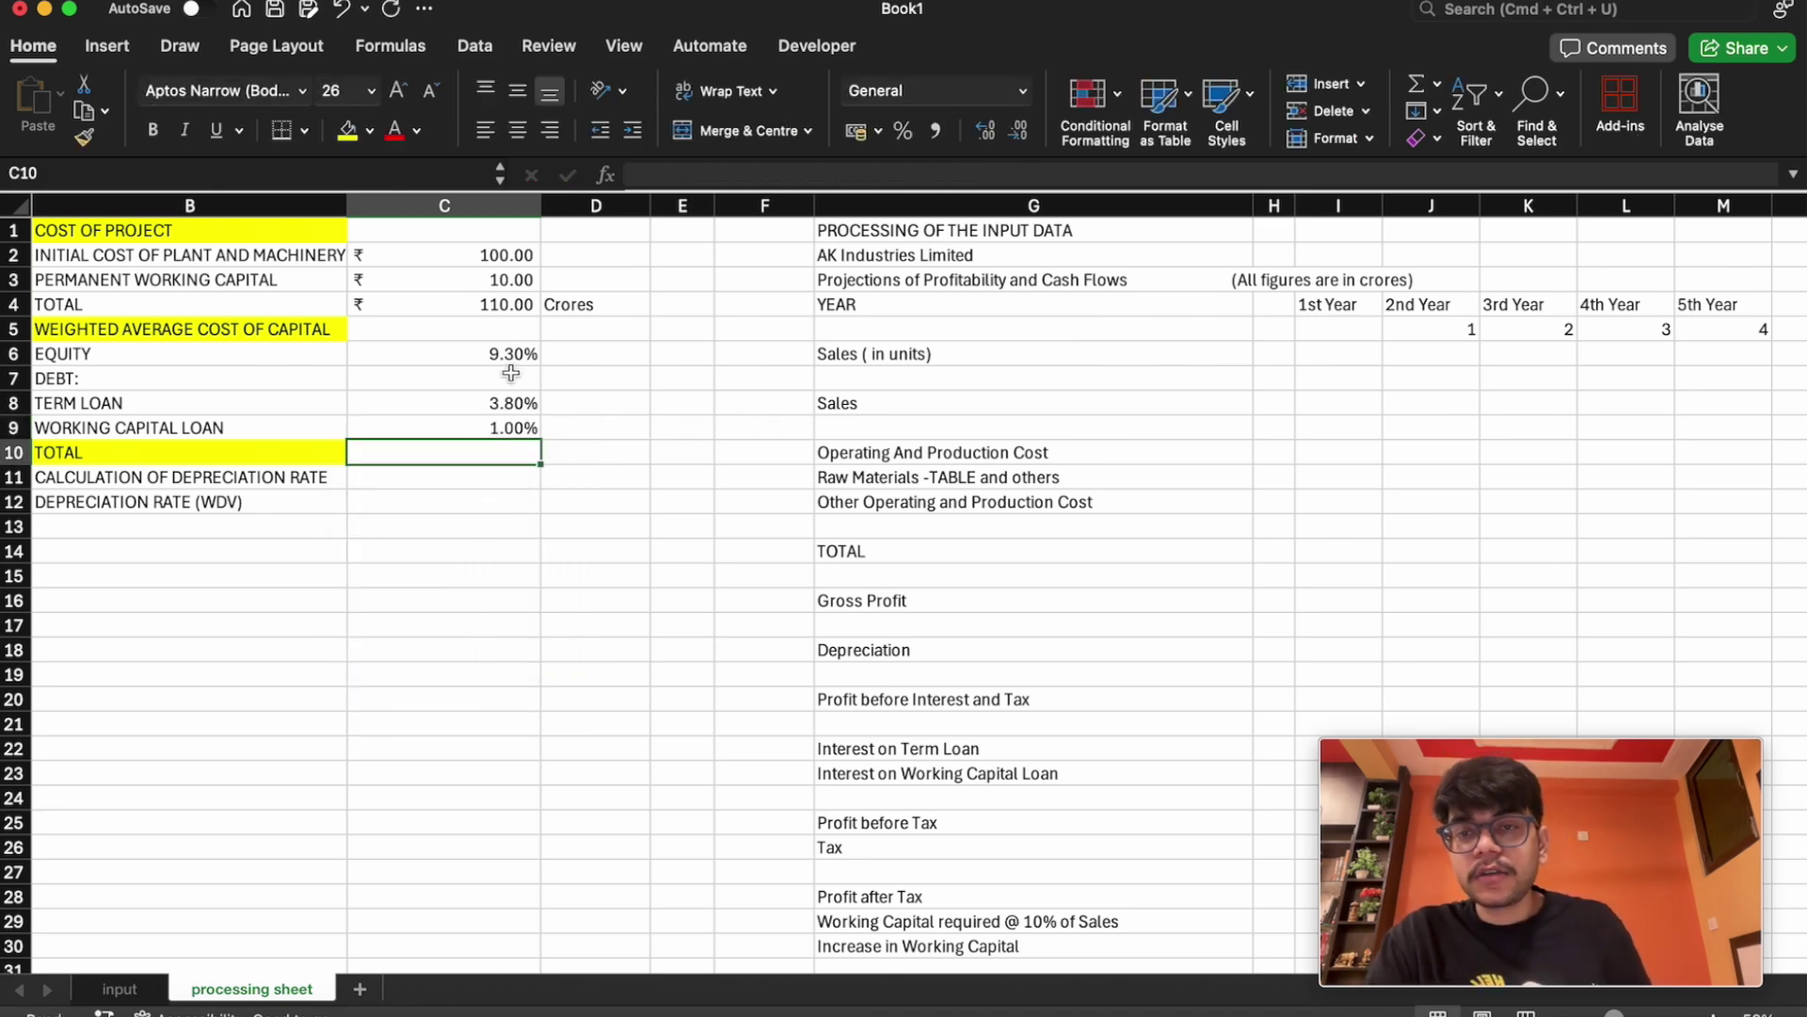
Total the weighted cost of capital in C10 with a SUM of C6:C9
type("=")
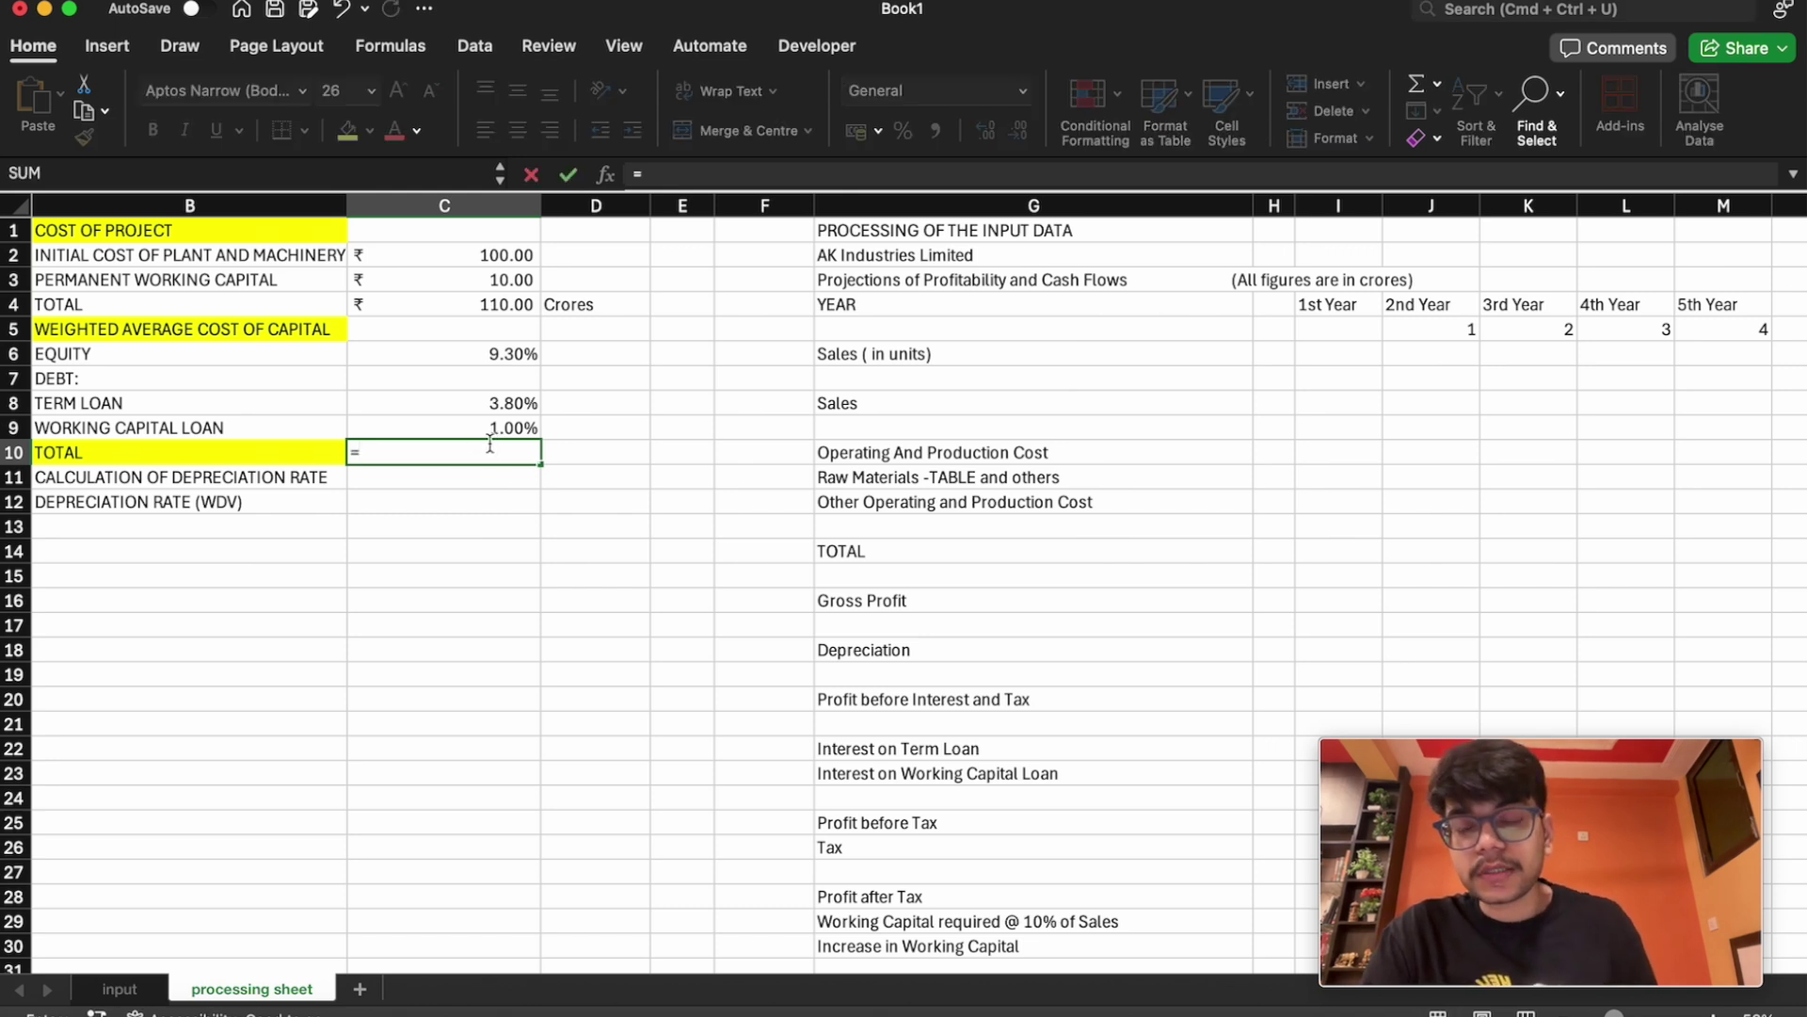
type("sum")
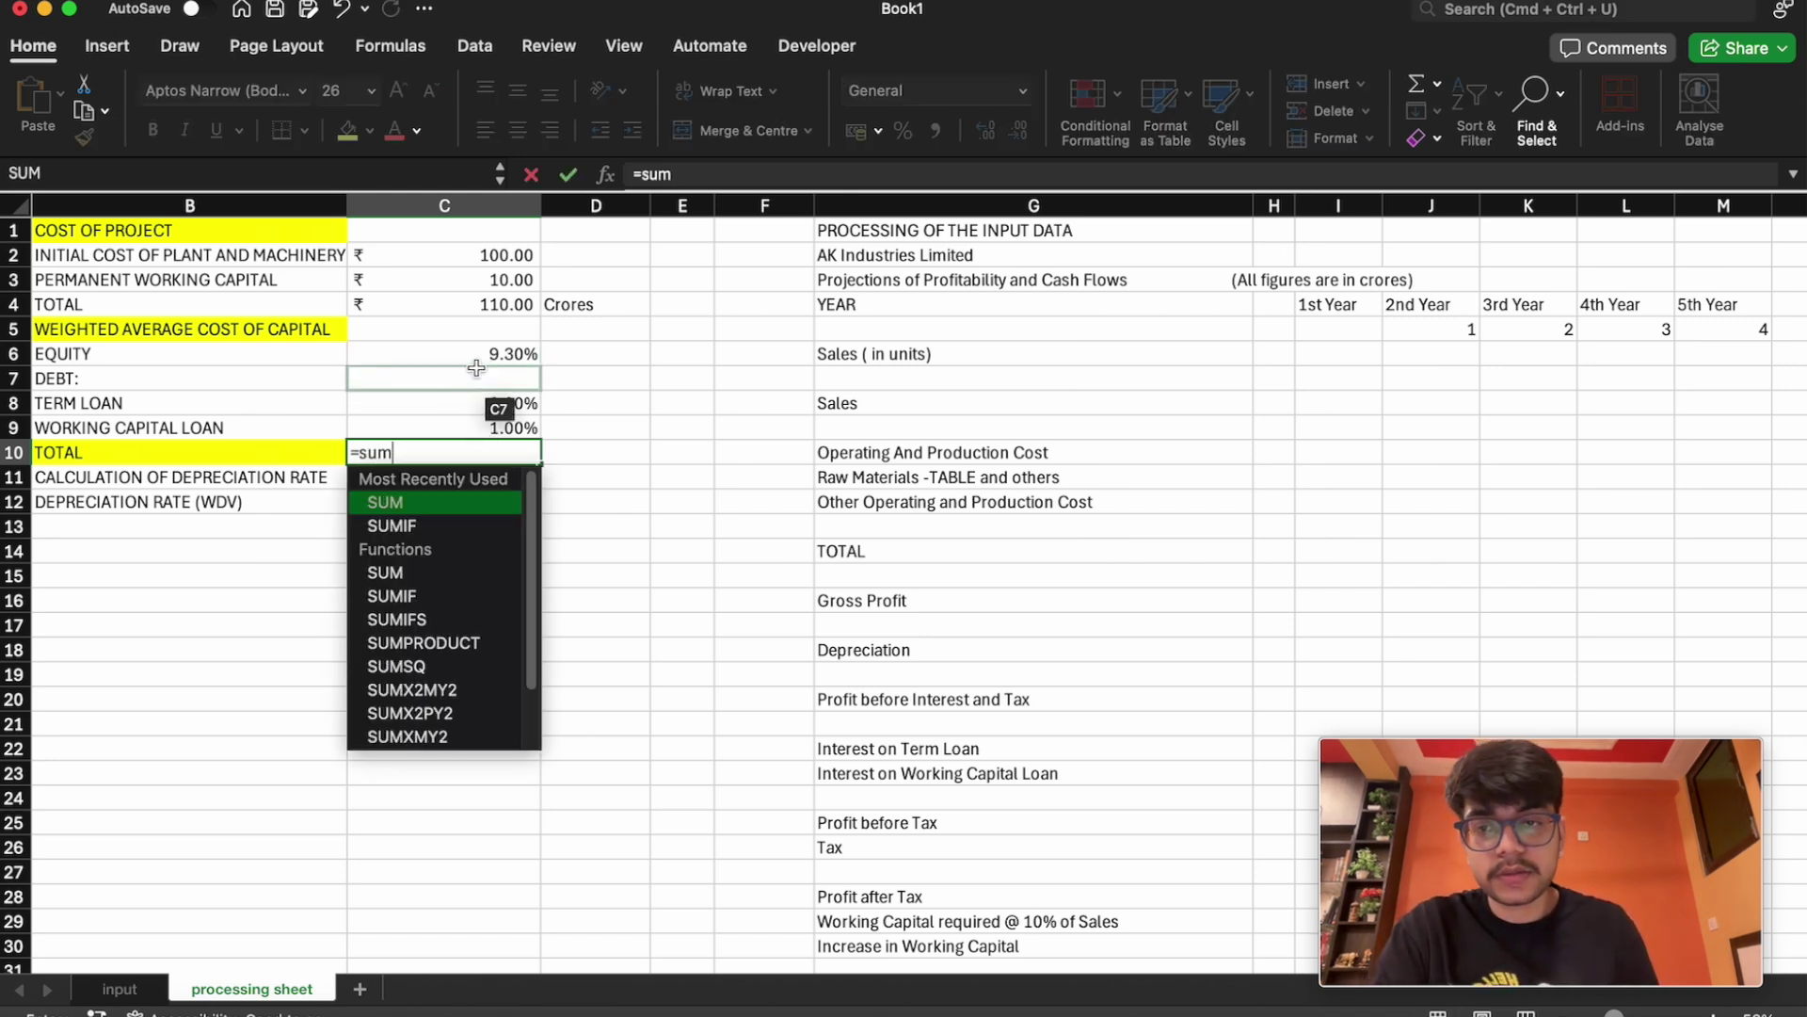
key("Tab")
left_click_drag(475, 356, 475, 420)
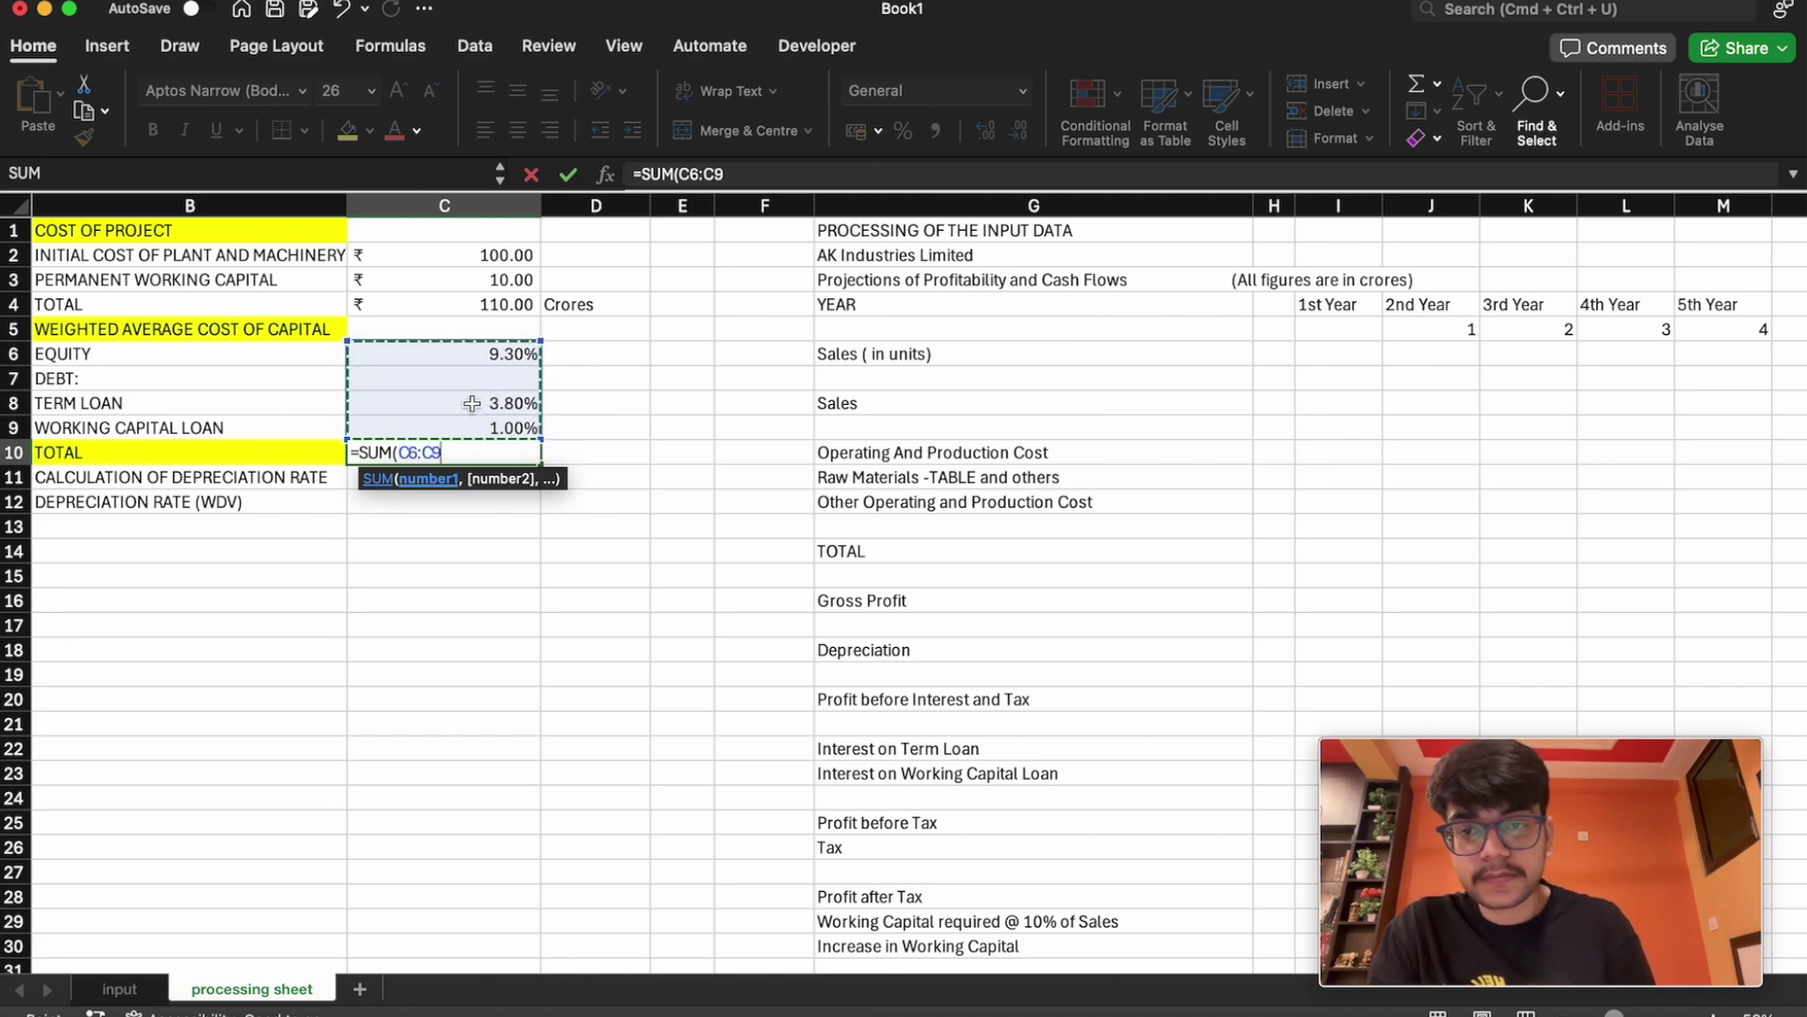
key("Tab")
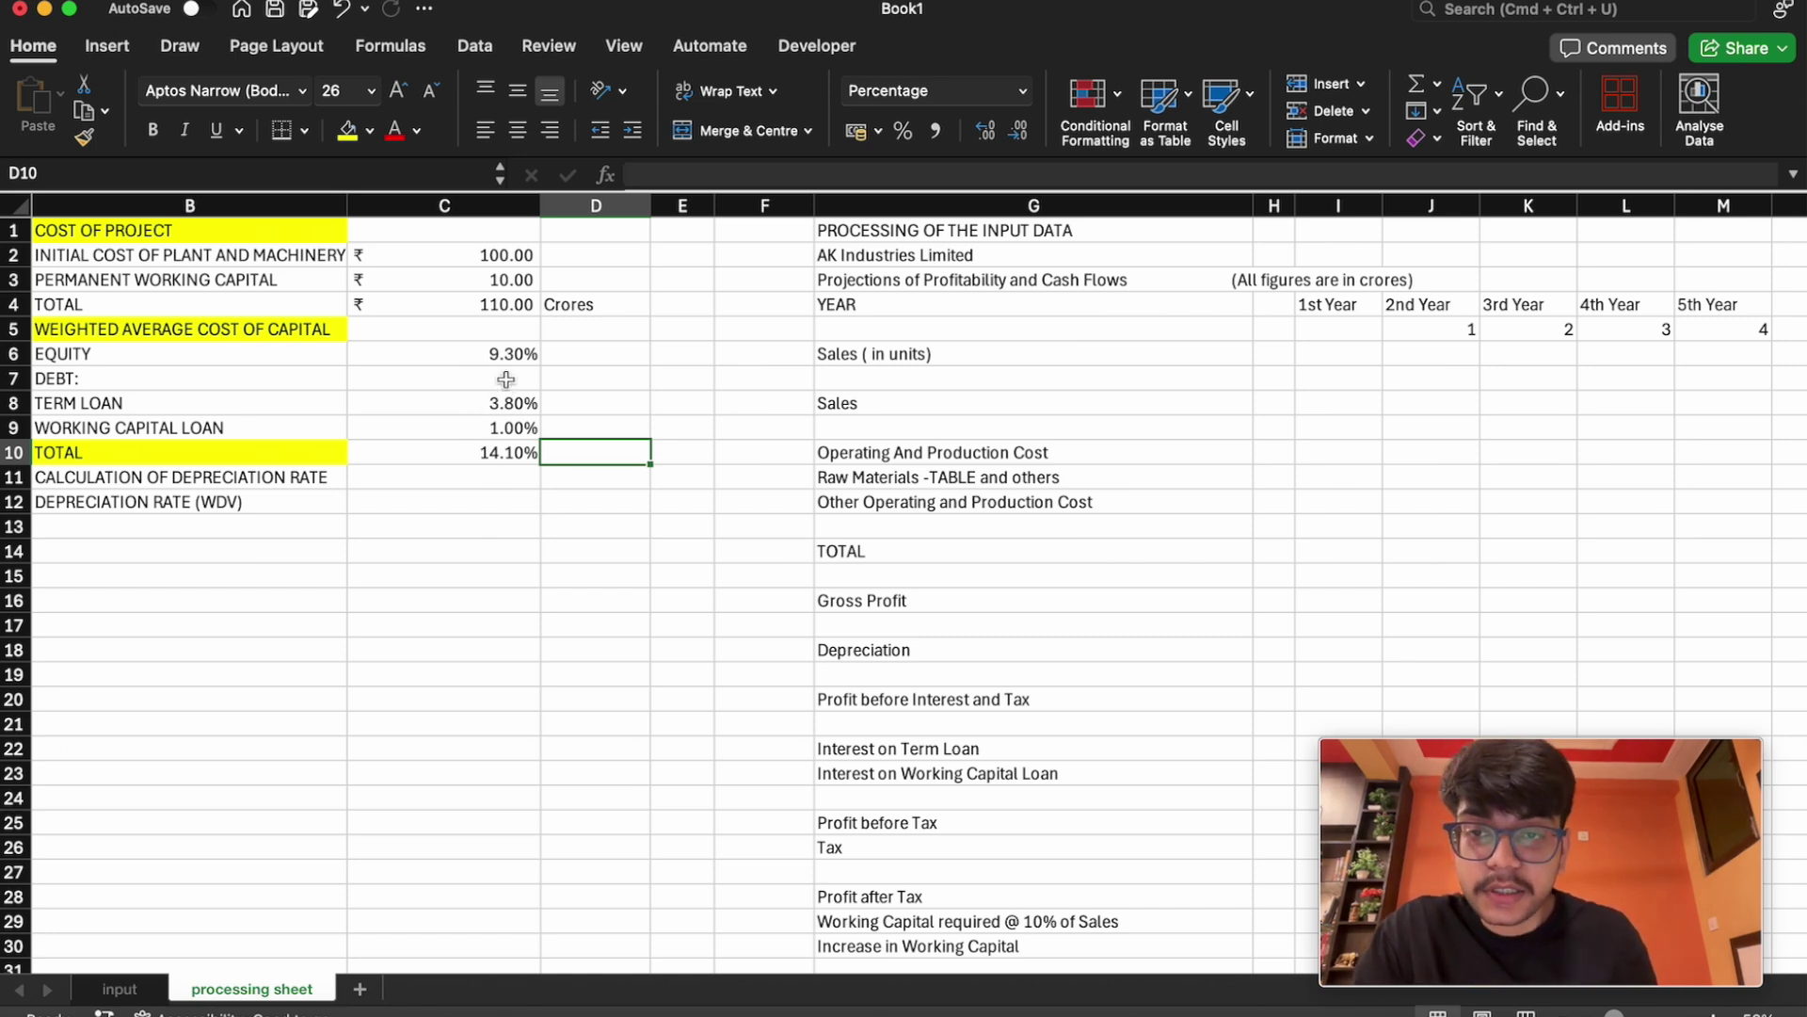
Start a formula in the DEPRECIATION RATE (WDV) cell C12 and widen the formula bar for editing it
left_click(433, 493)
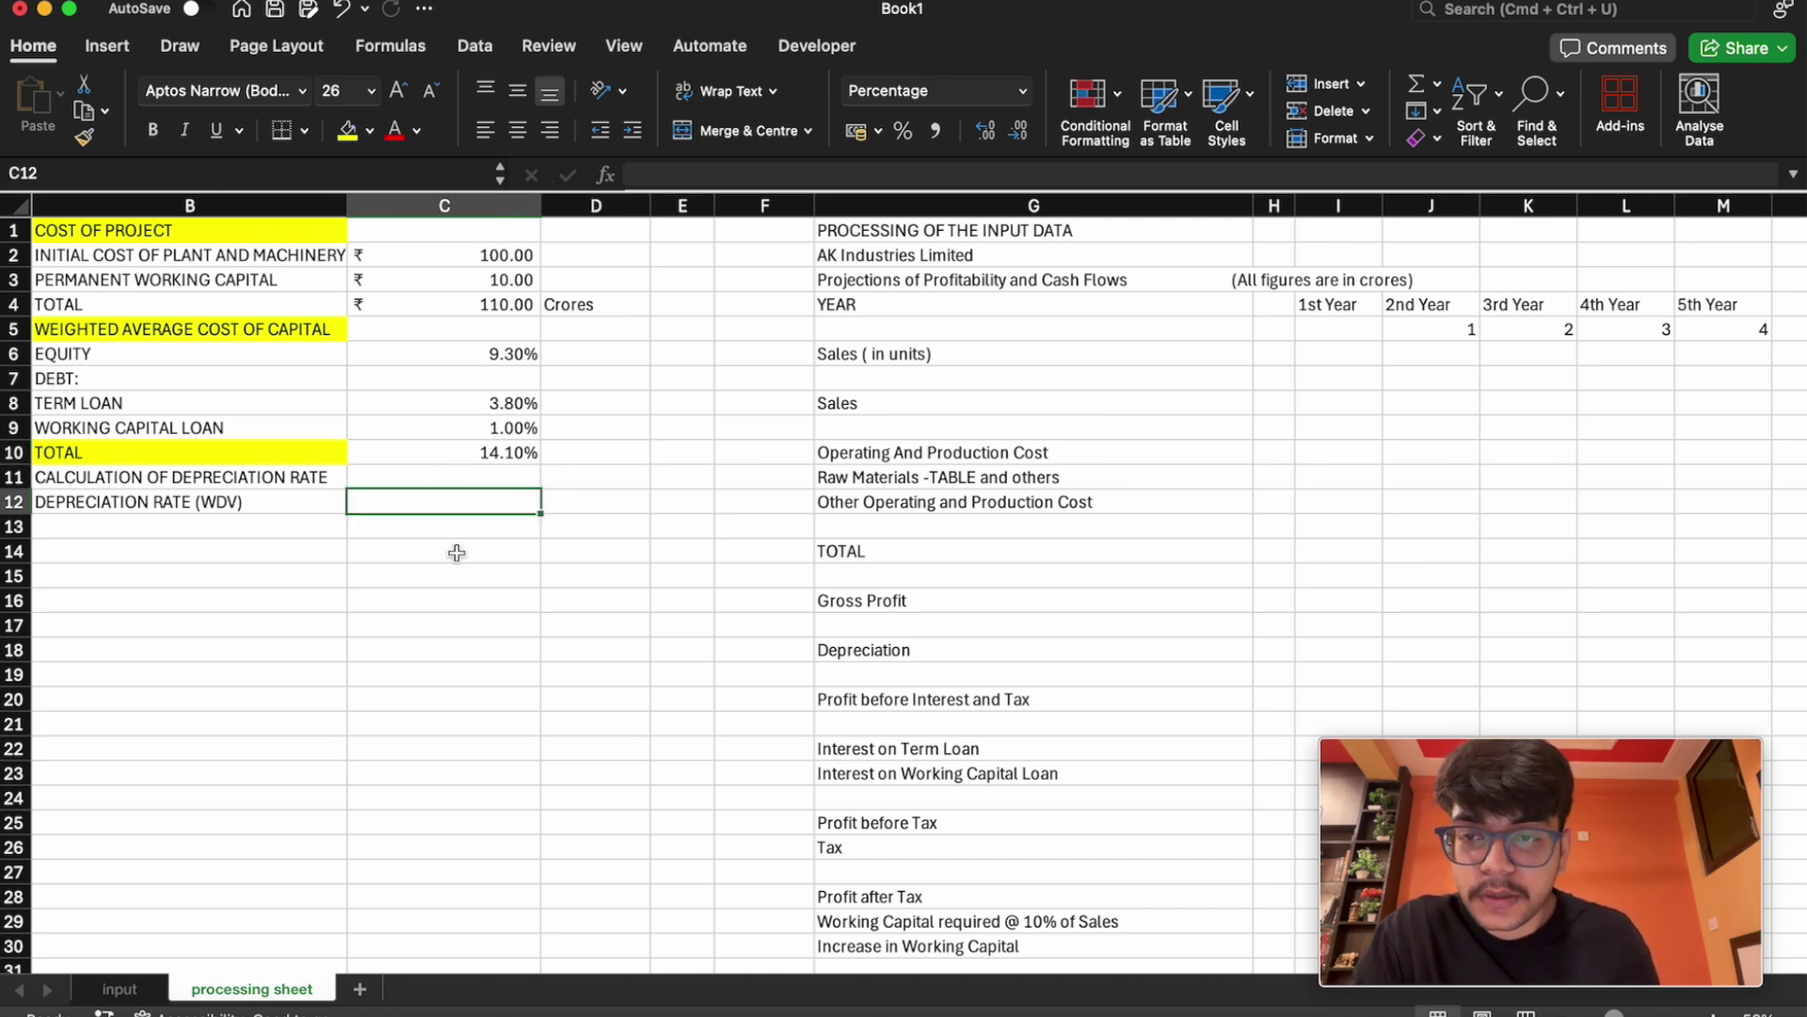
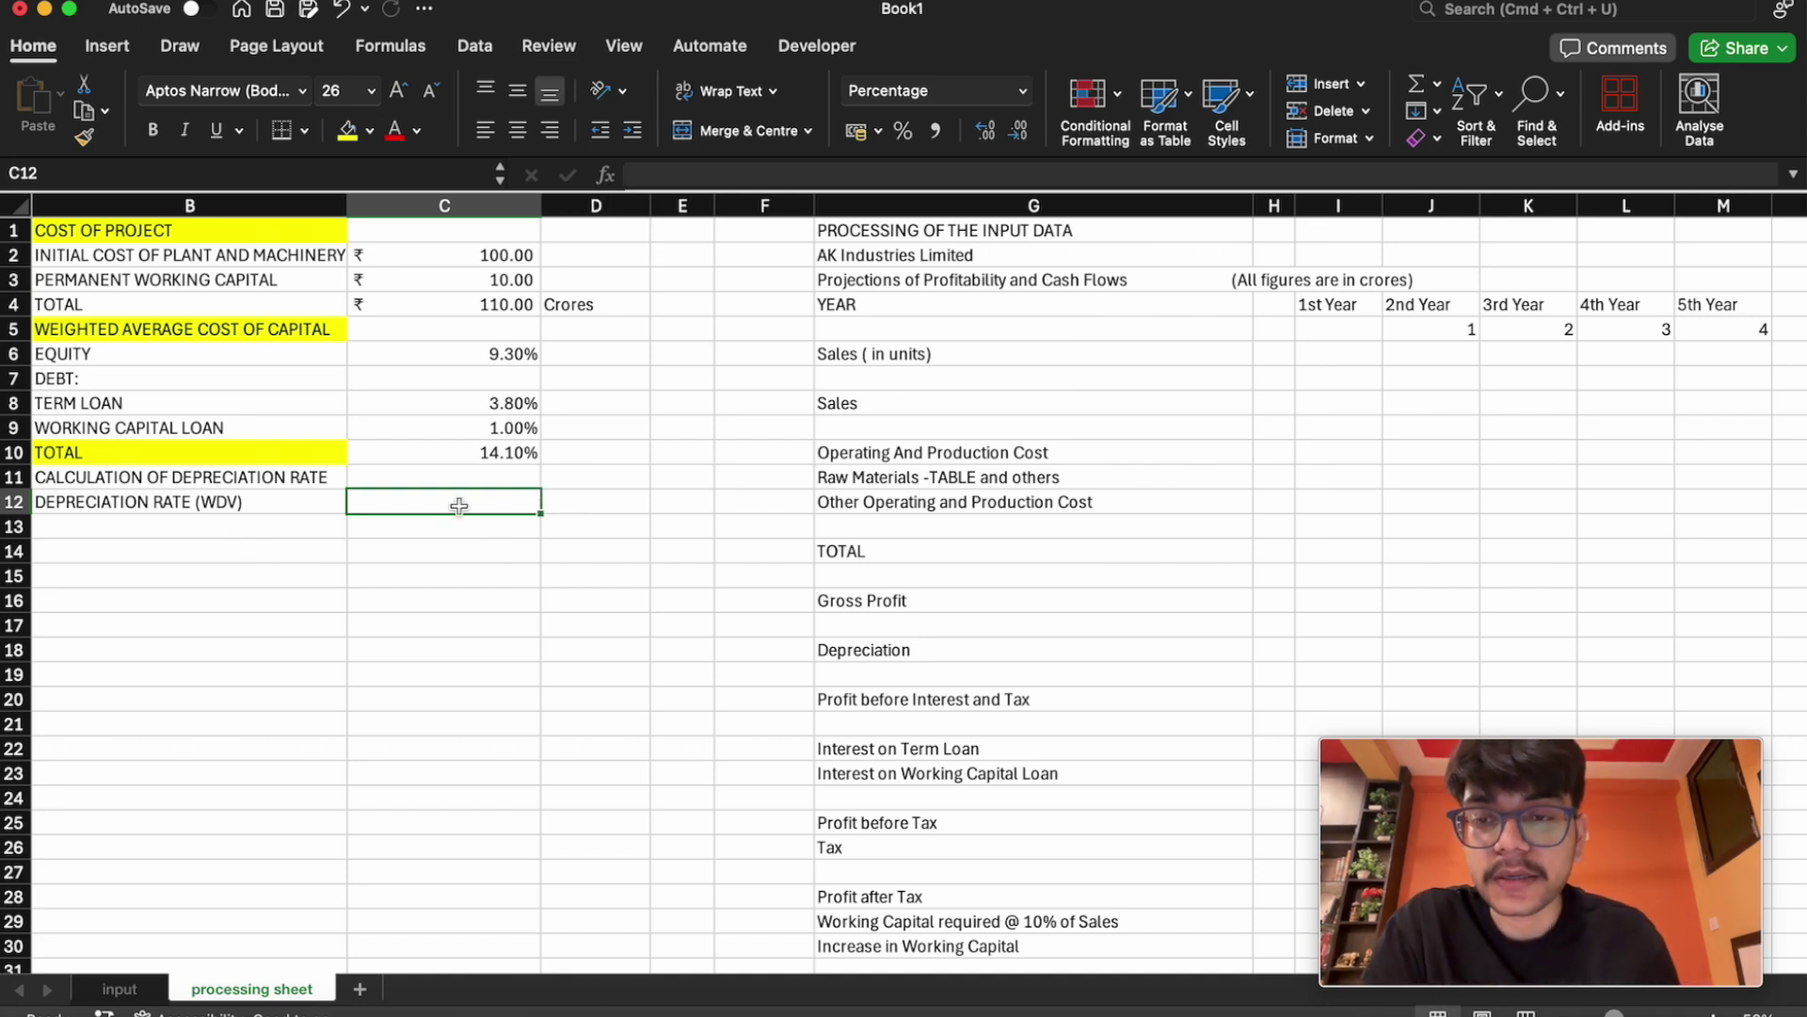
type("=")
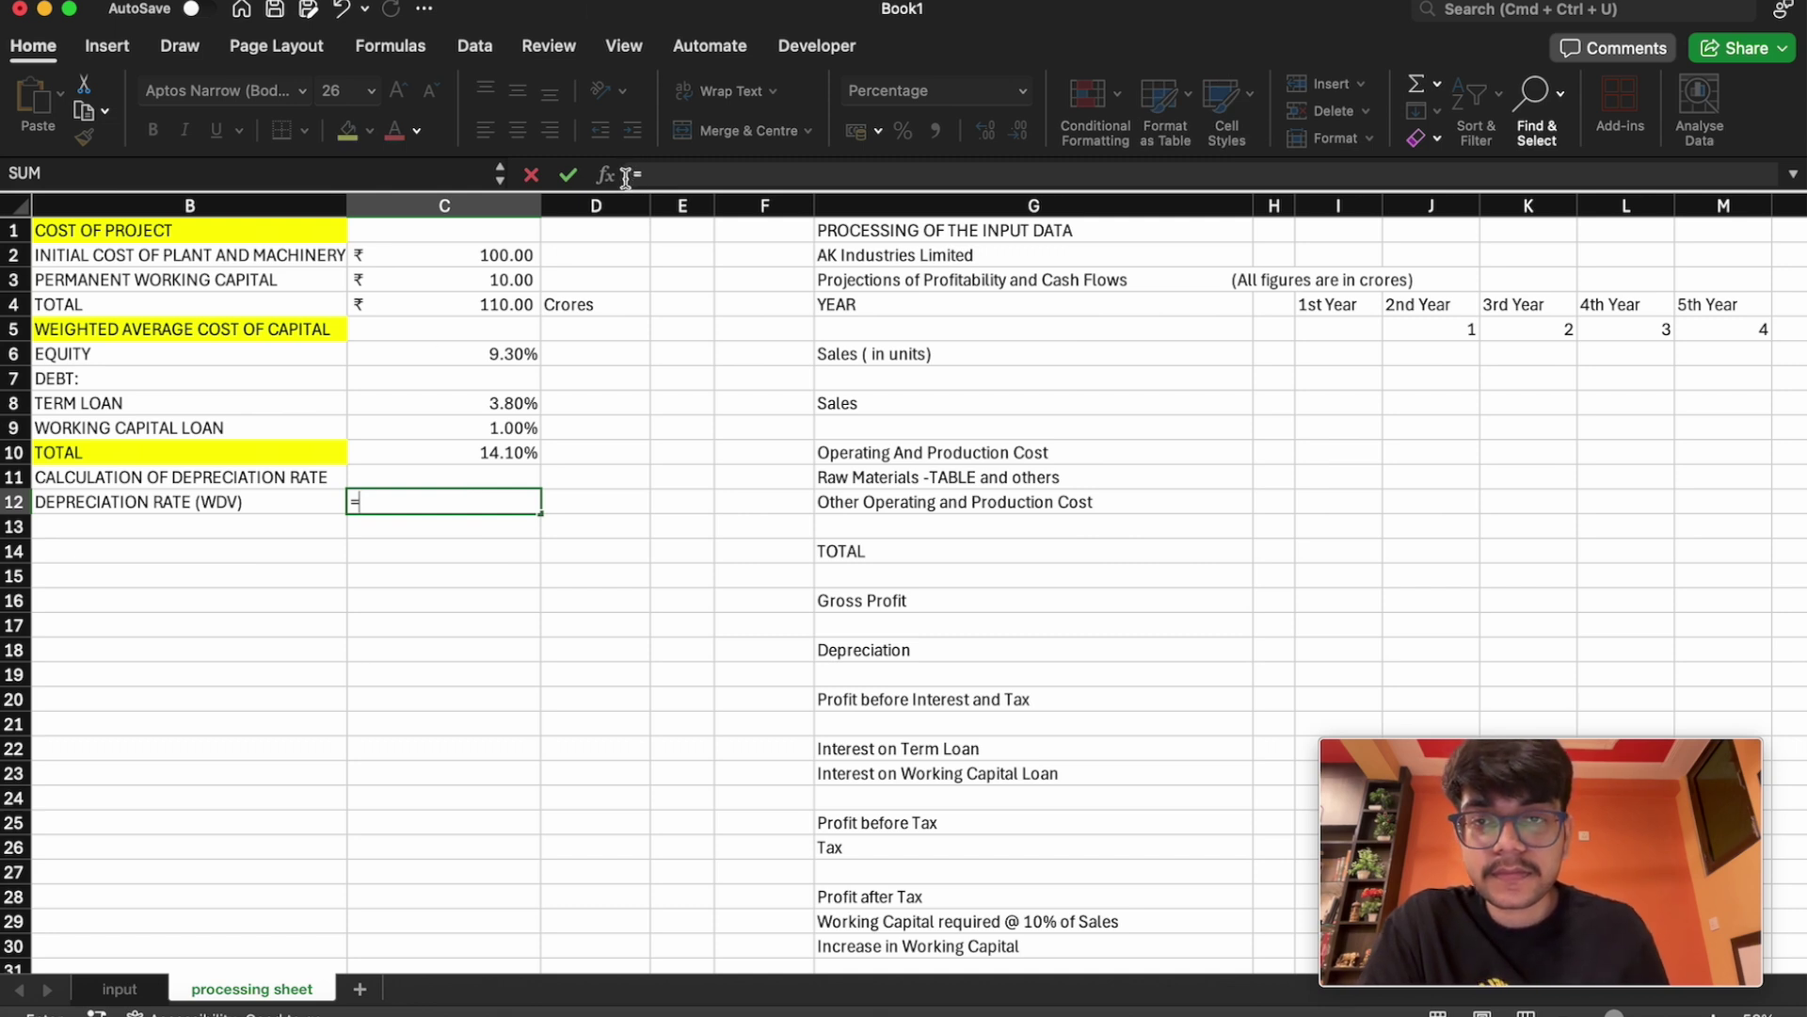
left_click_drag(500, 173, 320, 155)
left_click(501, 175)
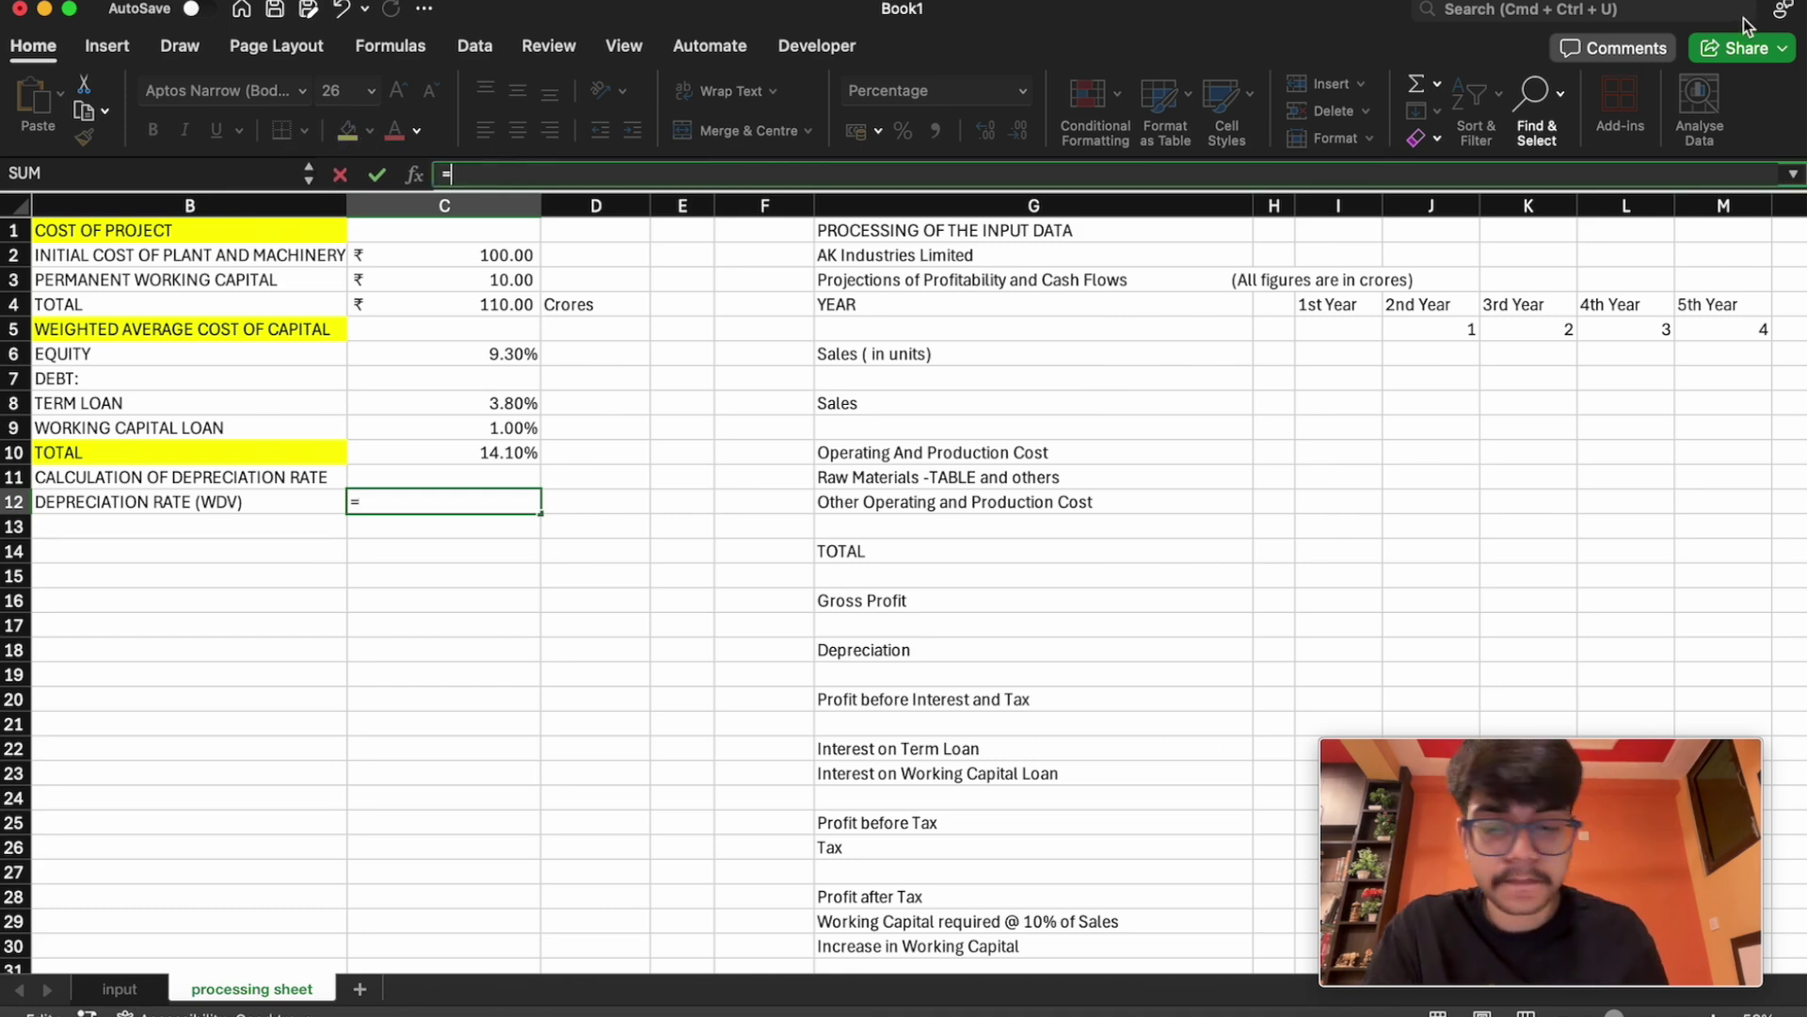
type("1-")
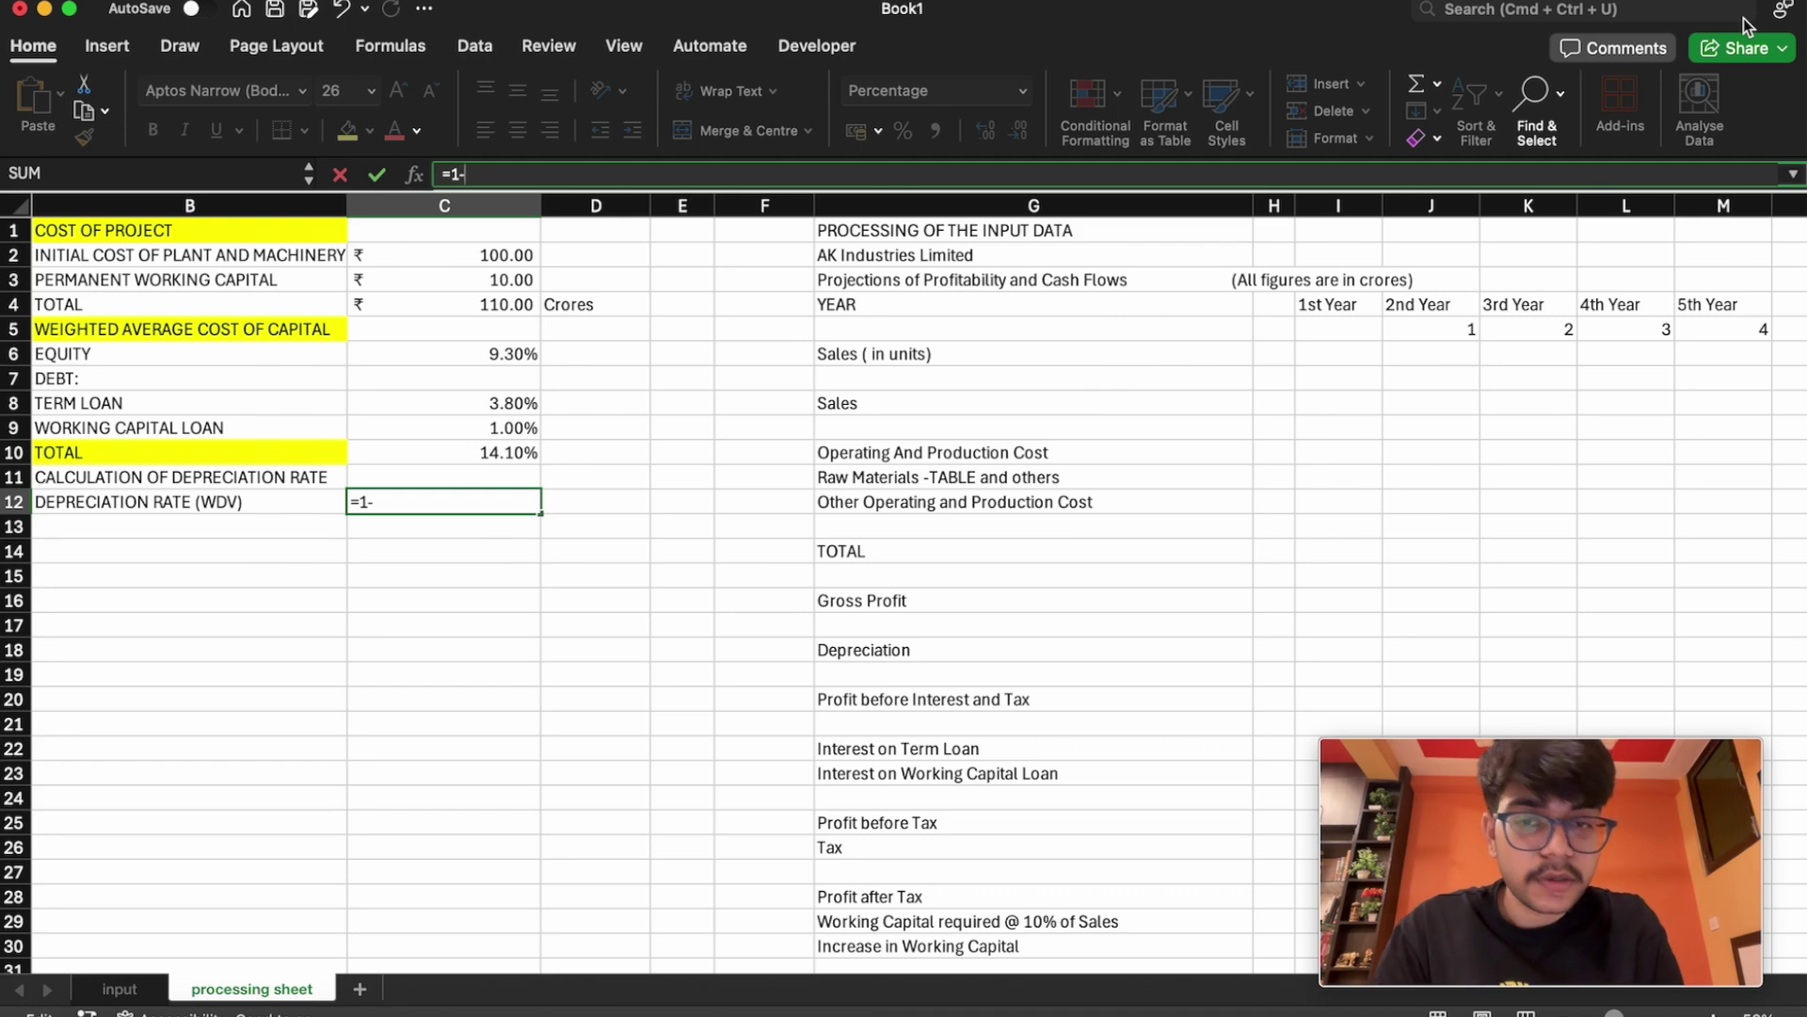
type("sa")
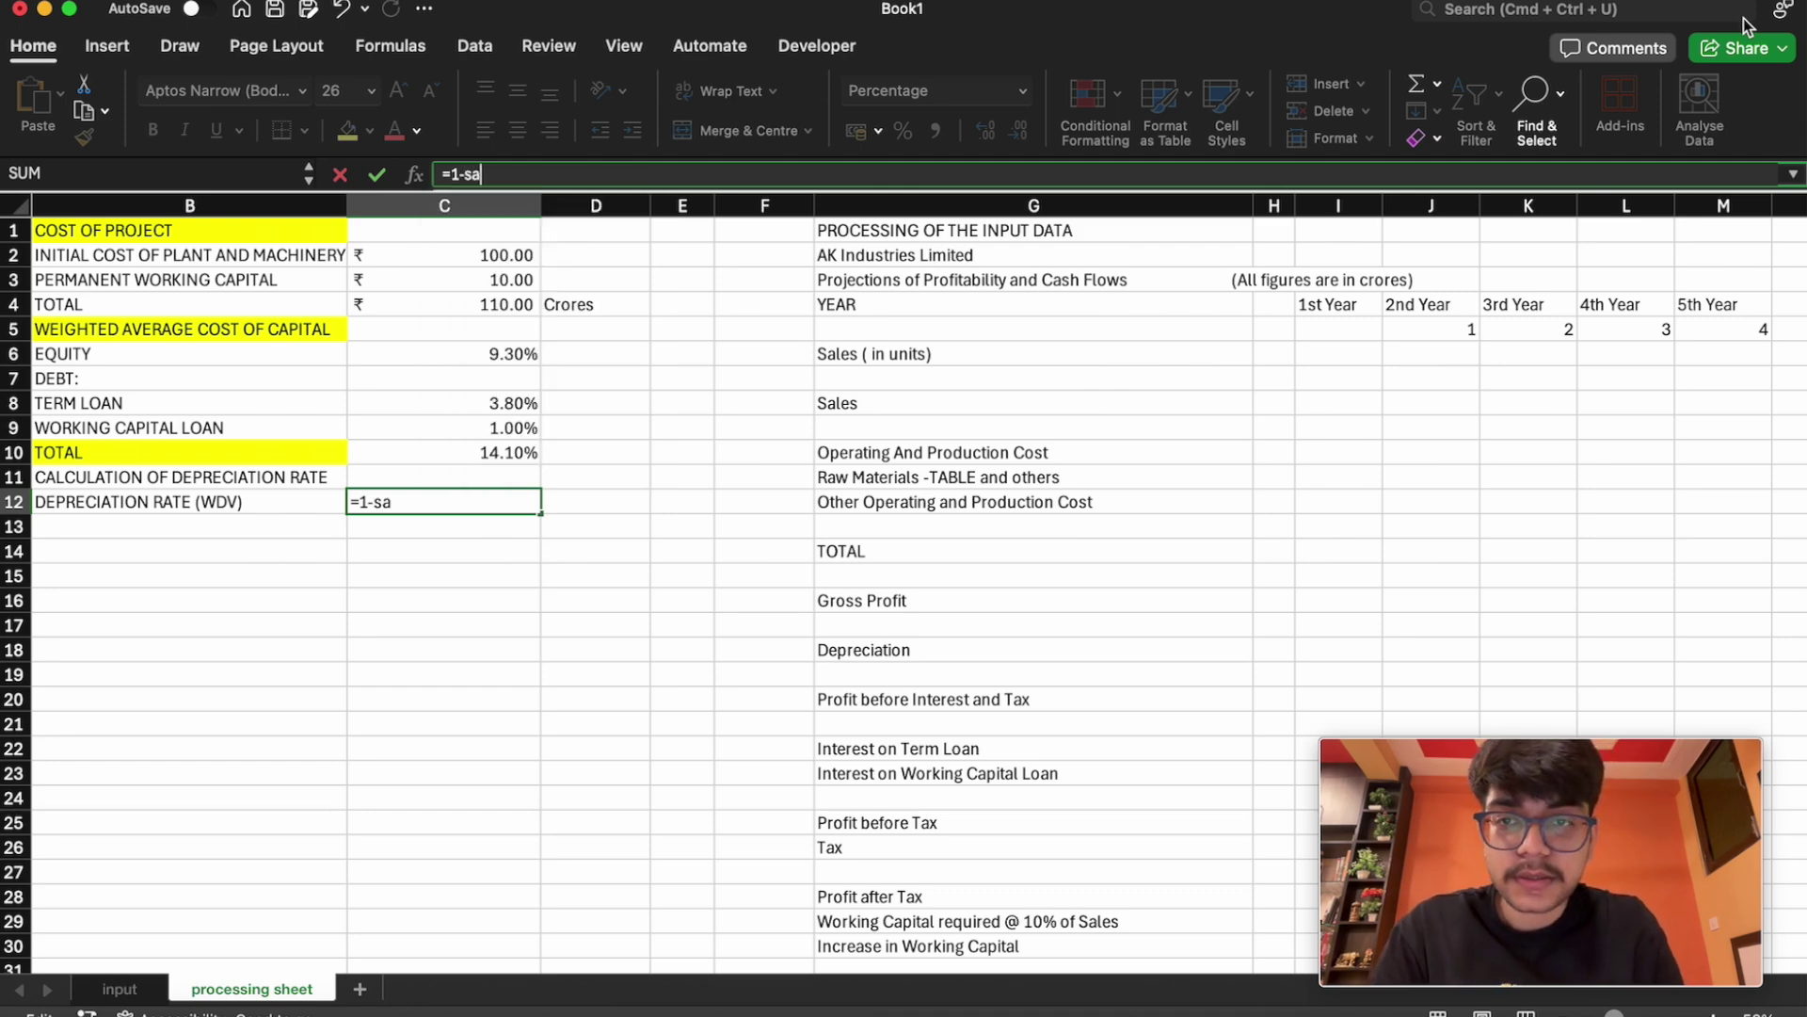
key("BackSpace")
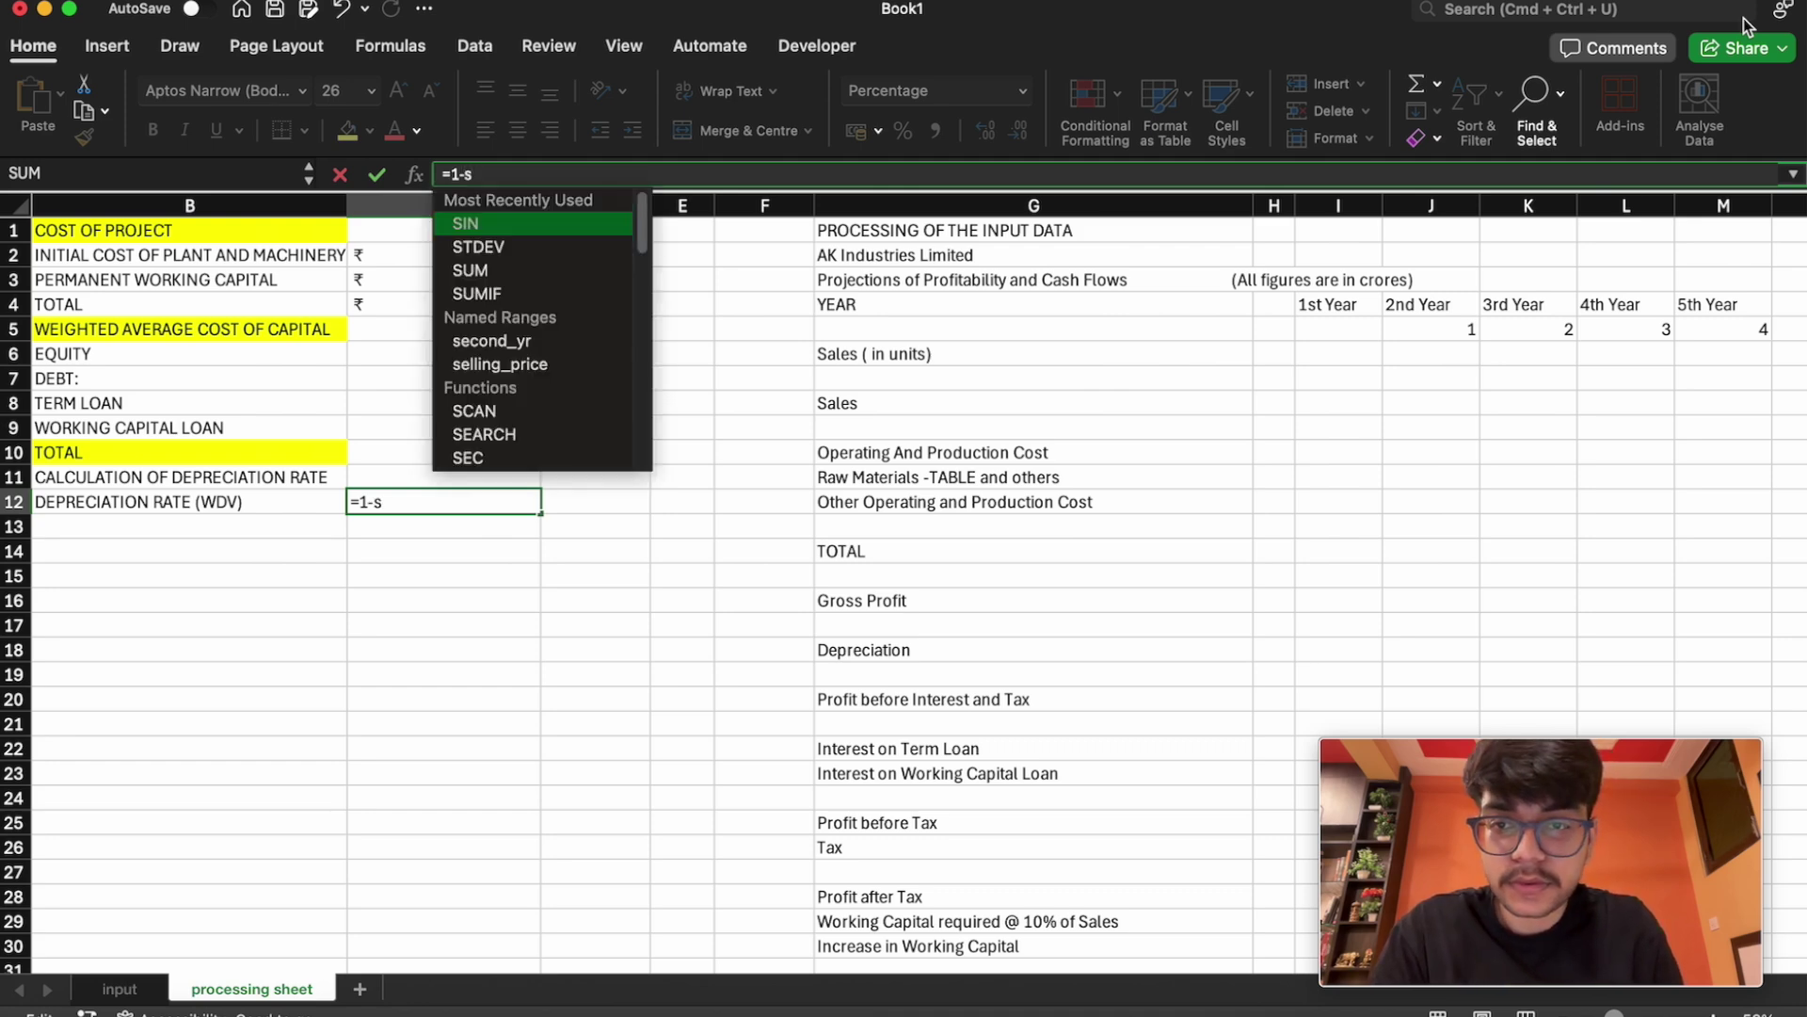
type("a")
key("BackSpace")
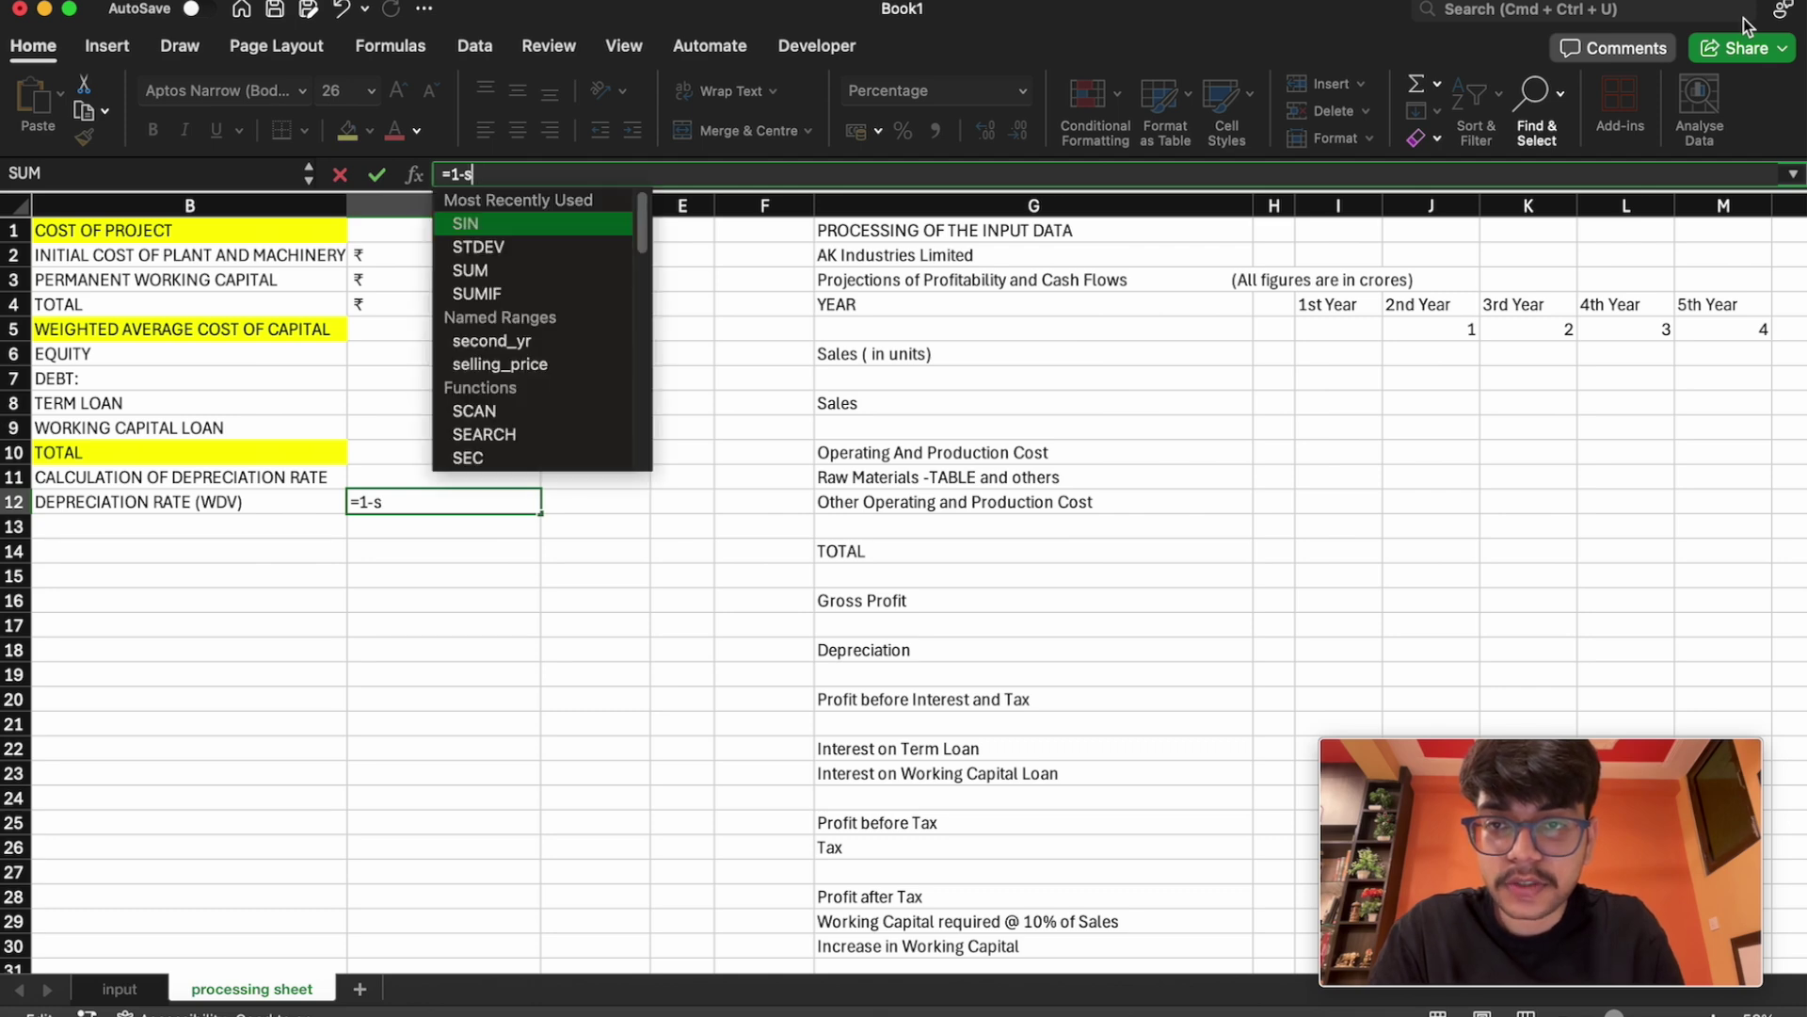
type("al")
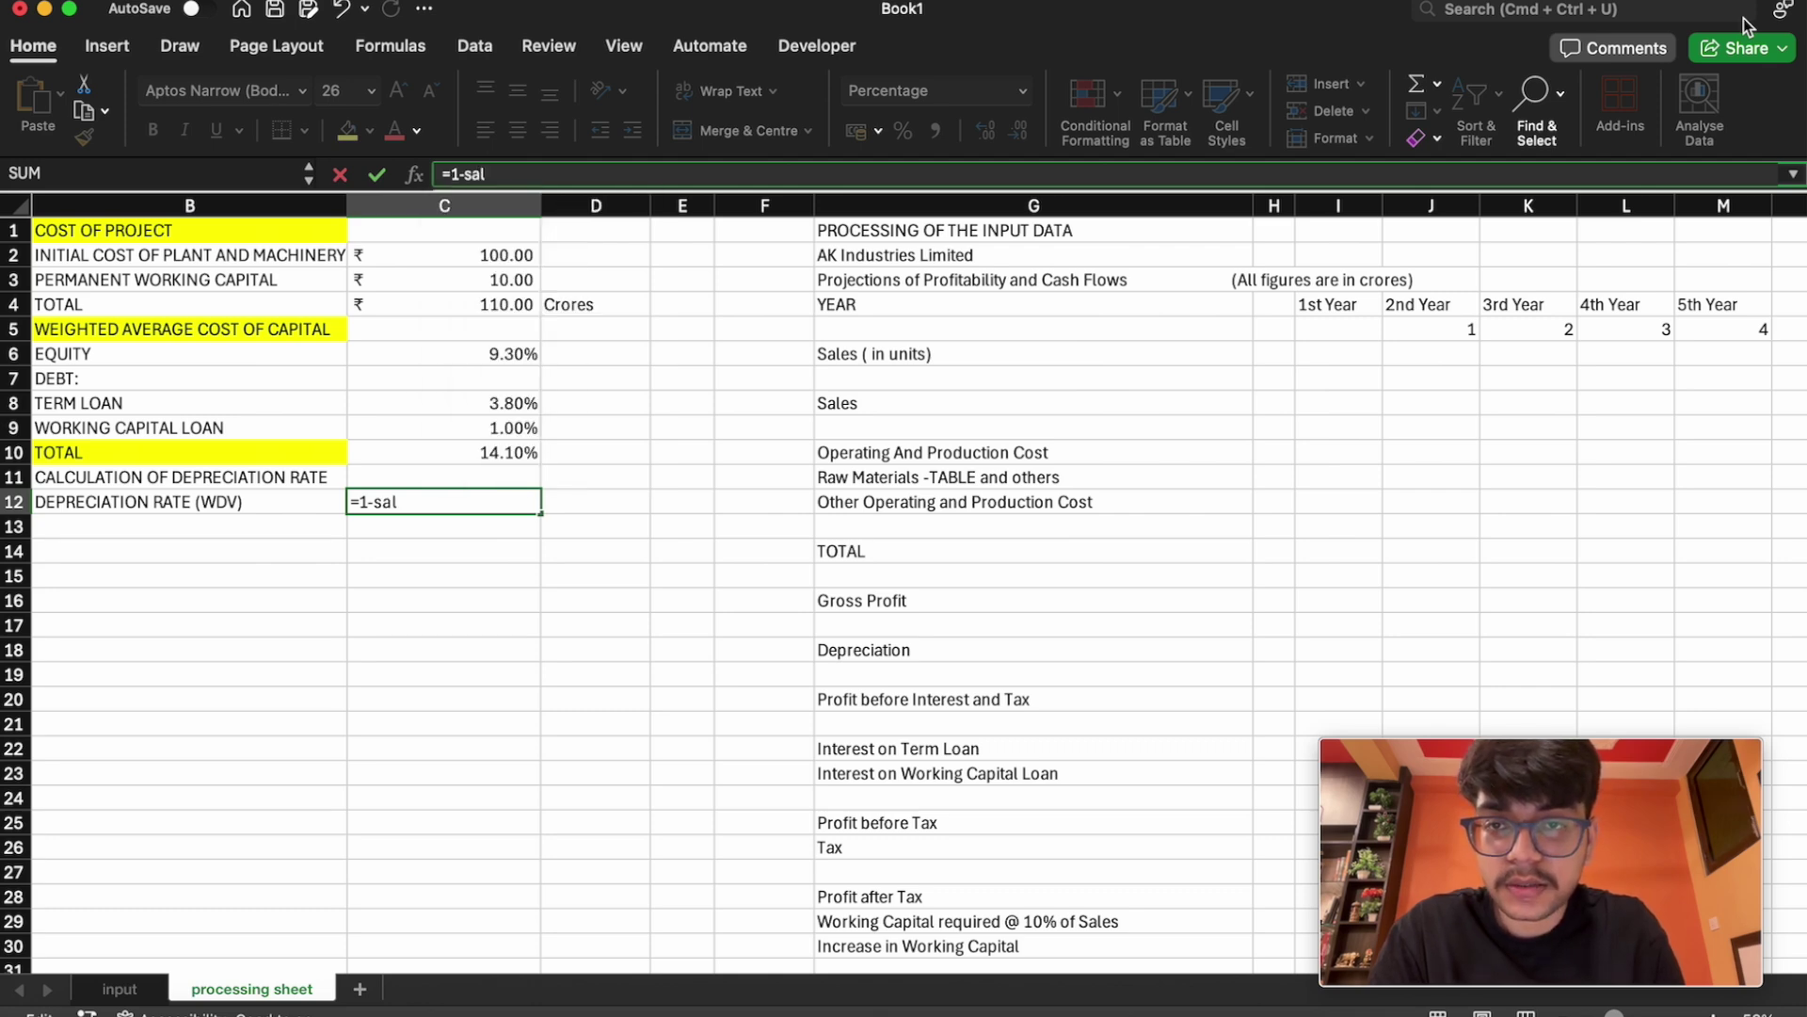
key("BackSpace")
key("BackSpace")
key("BackSpace")
key("BackSpace")
key("BackSpace")
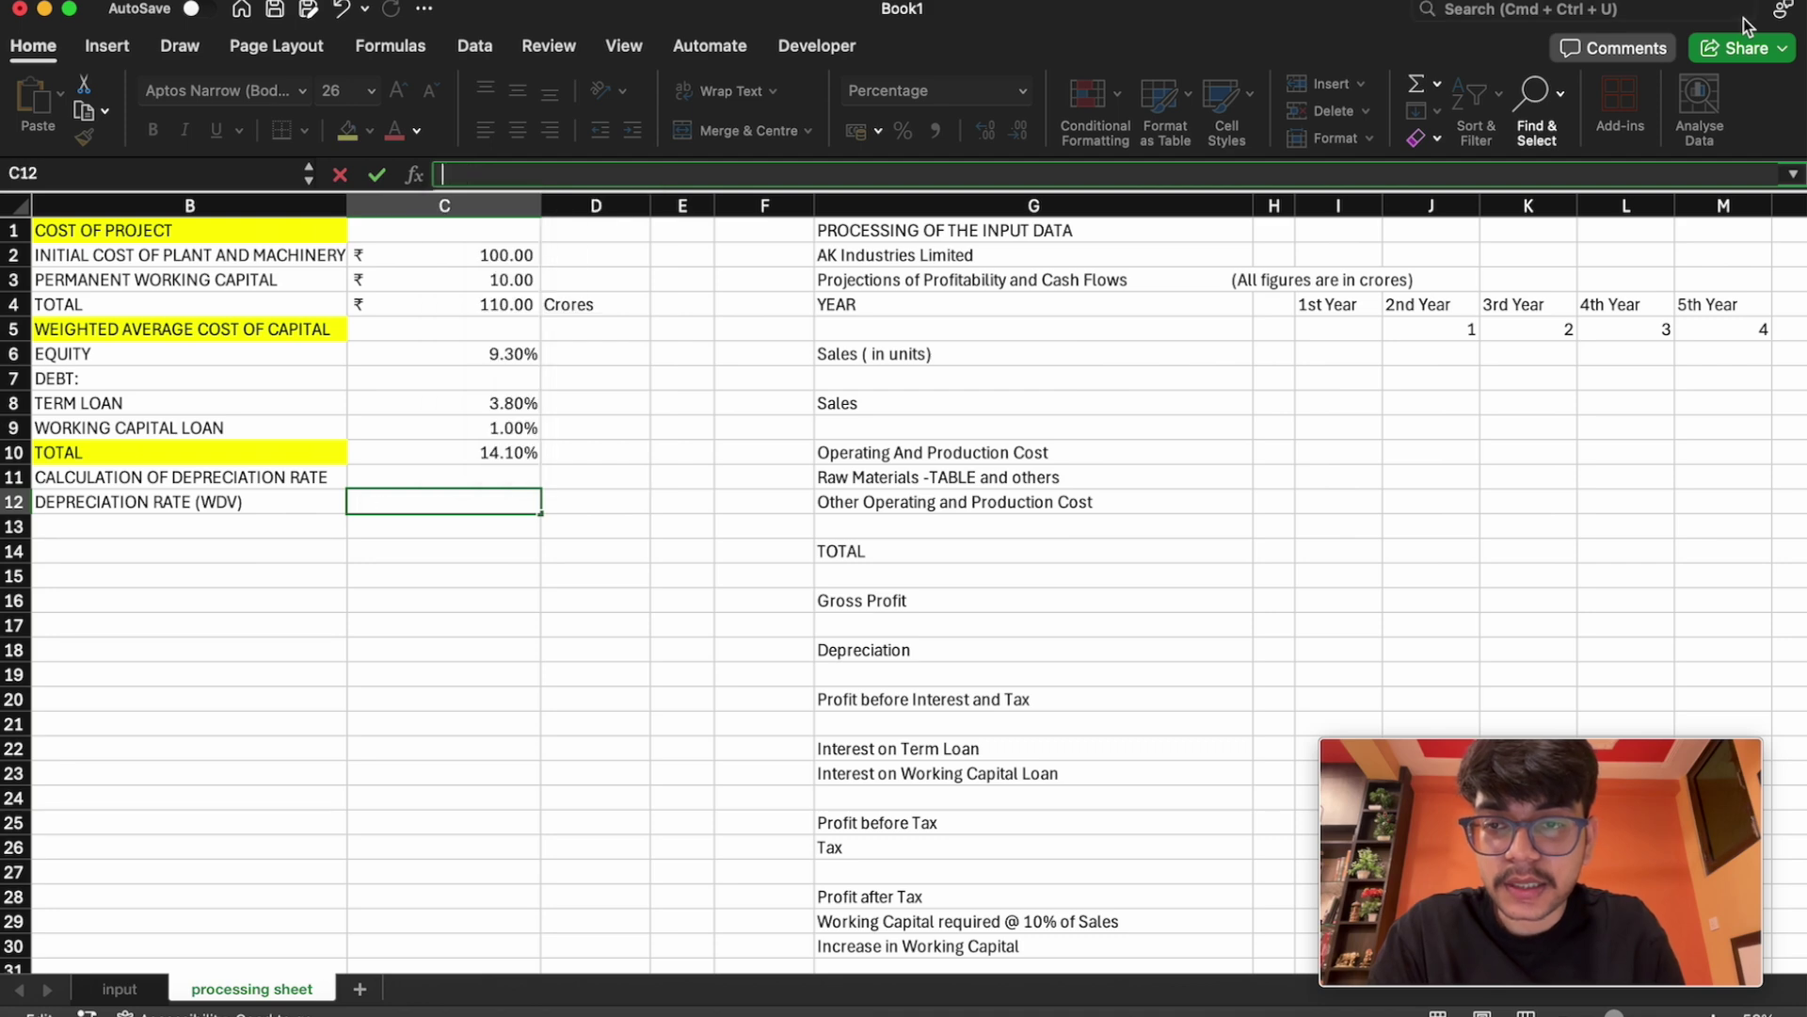
Name the TERMINAL (SALVAGE) VALUE cell C3 on the input sheet salvage_value and return to the processing sheet
left_click(119, 989)
left_click(507, 260)
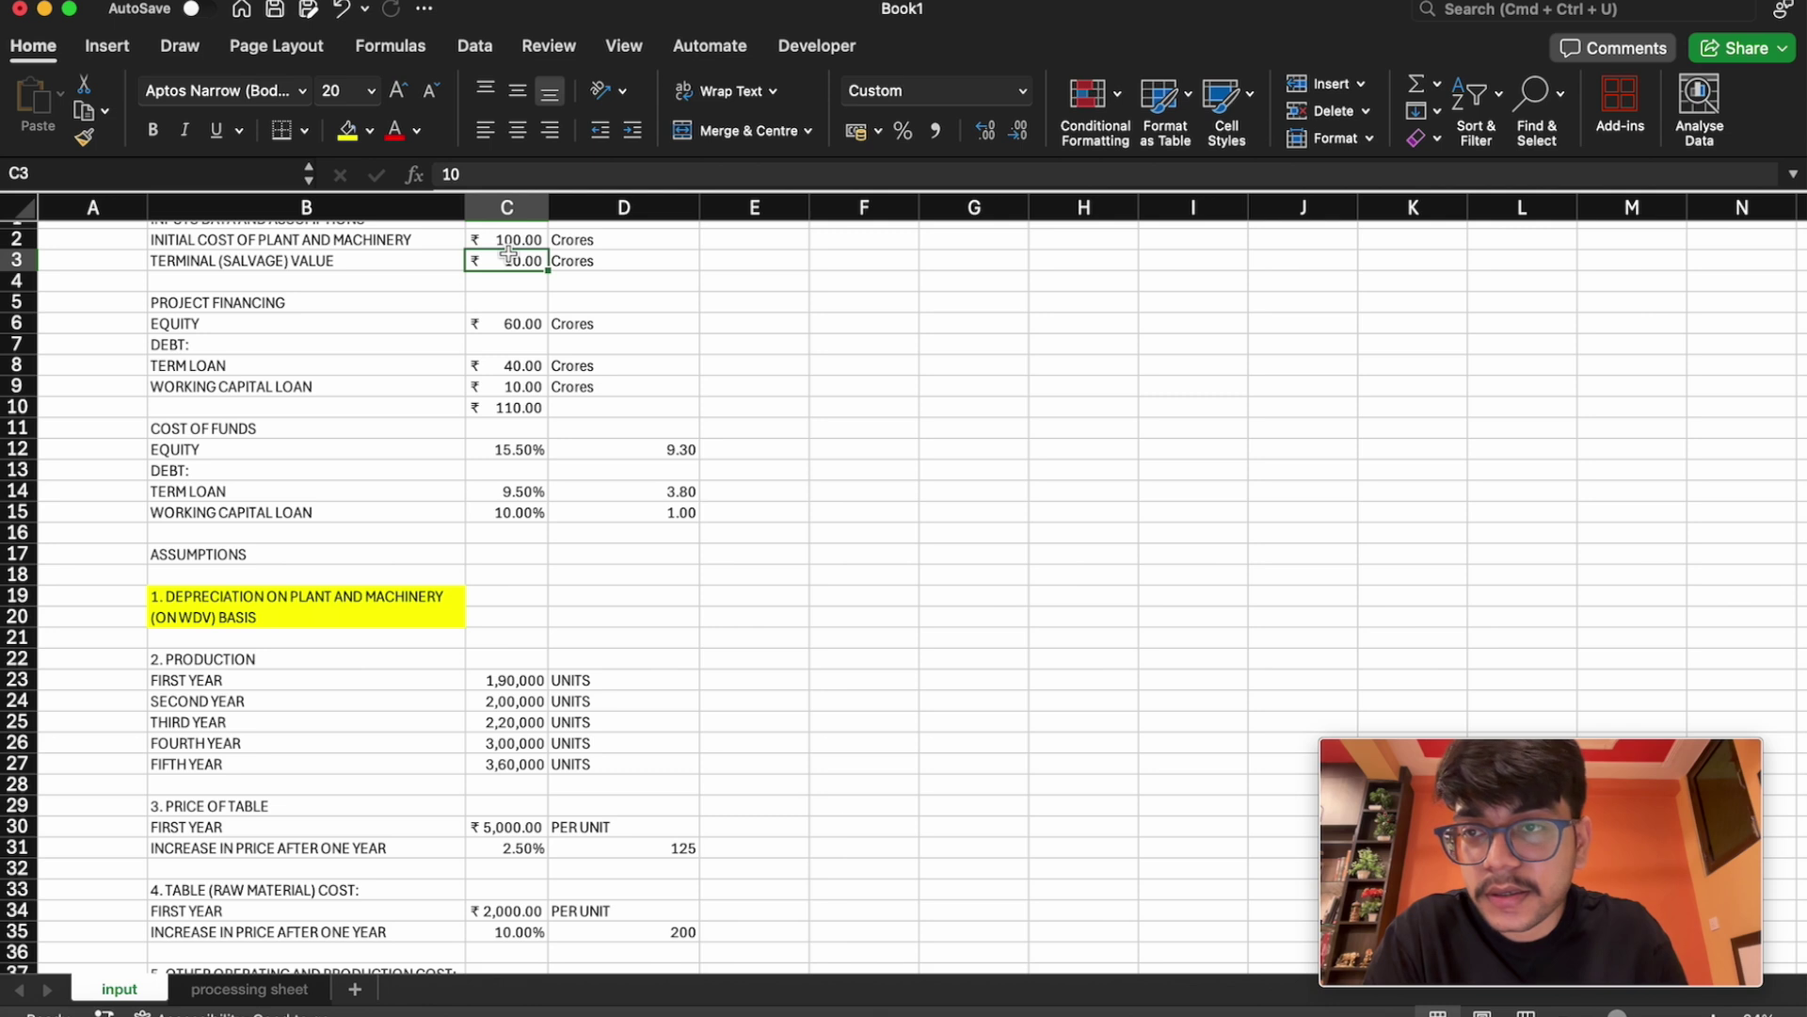
left_click(493, 241)
left_click(497, 261)
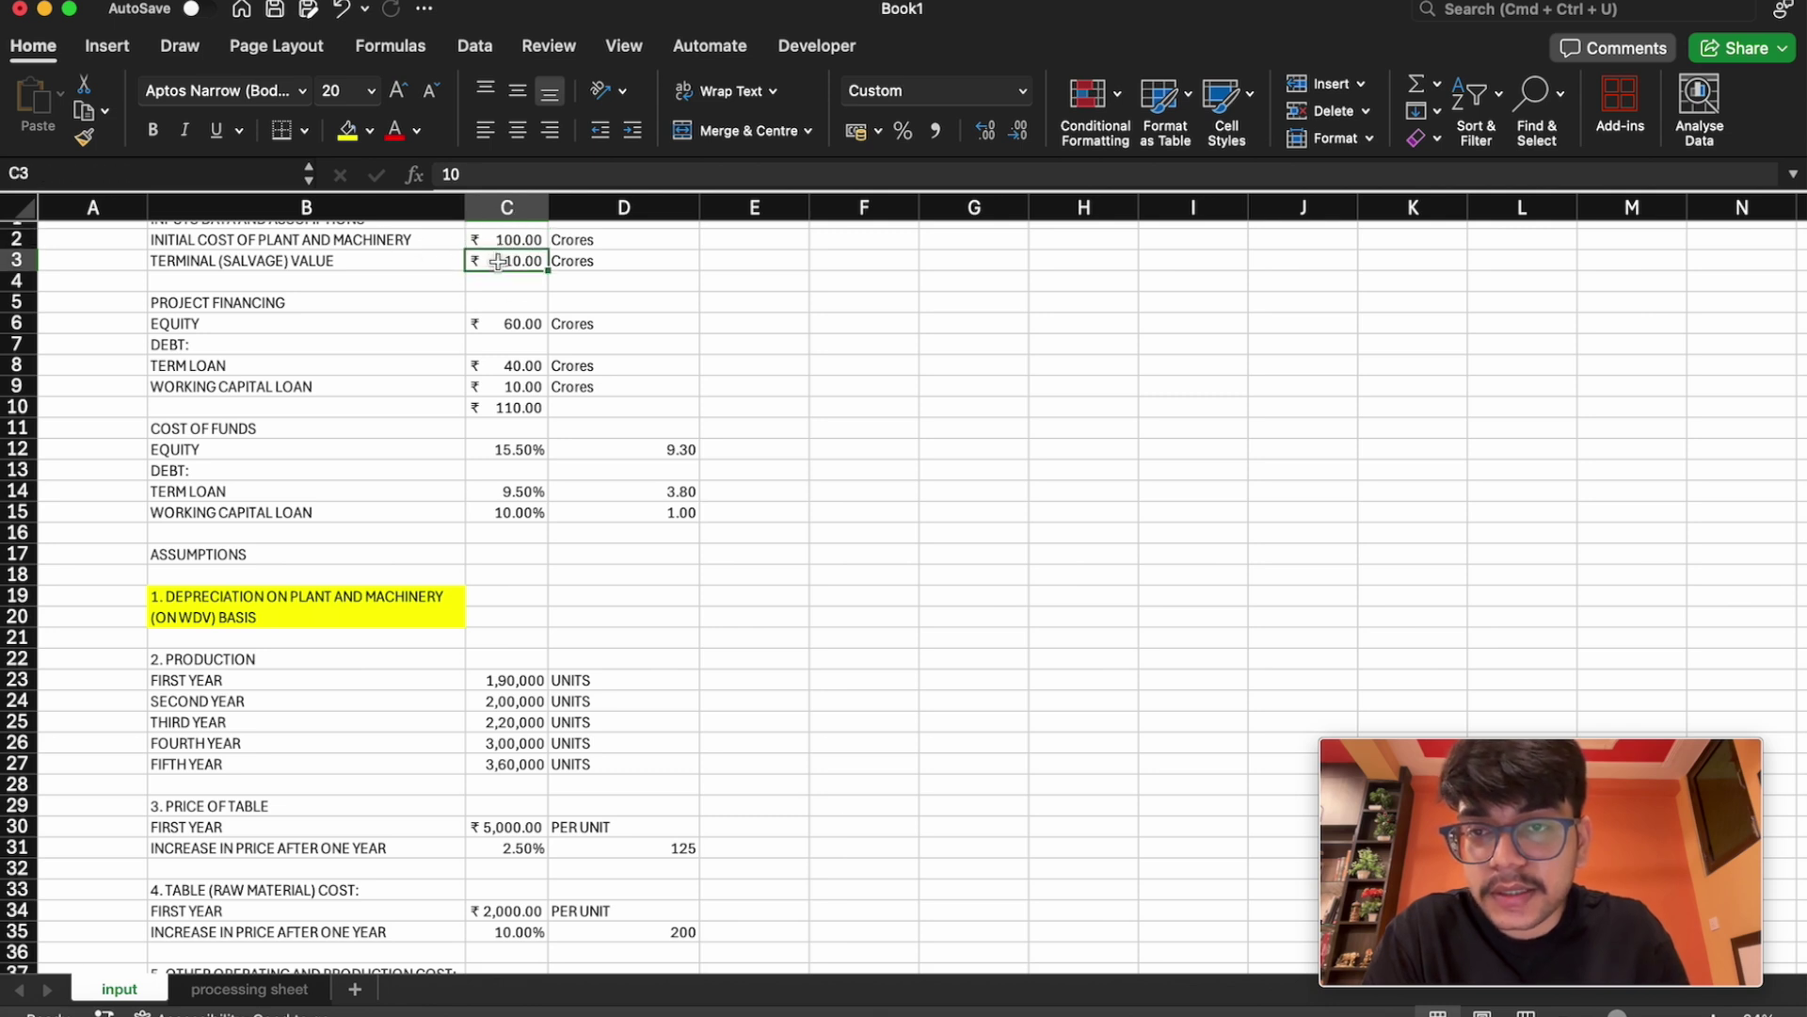
left_click(195, 175)
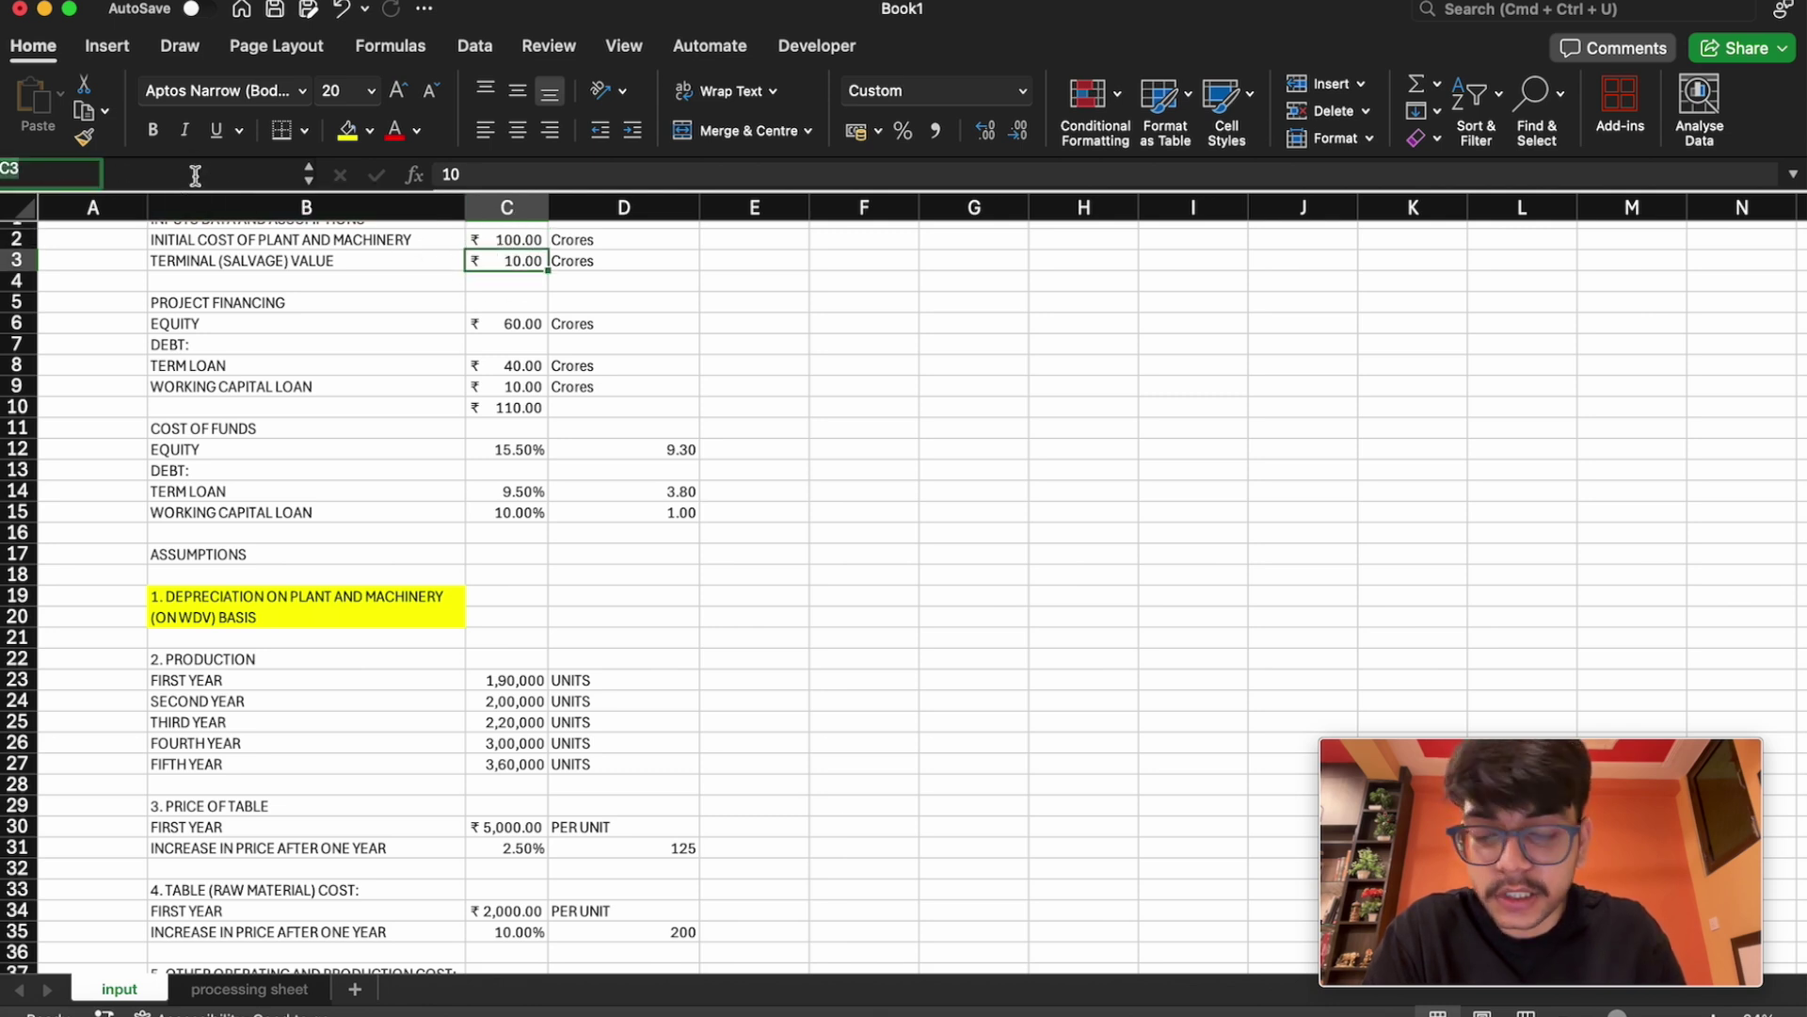
type("salvage")
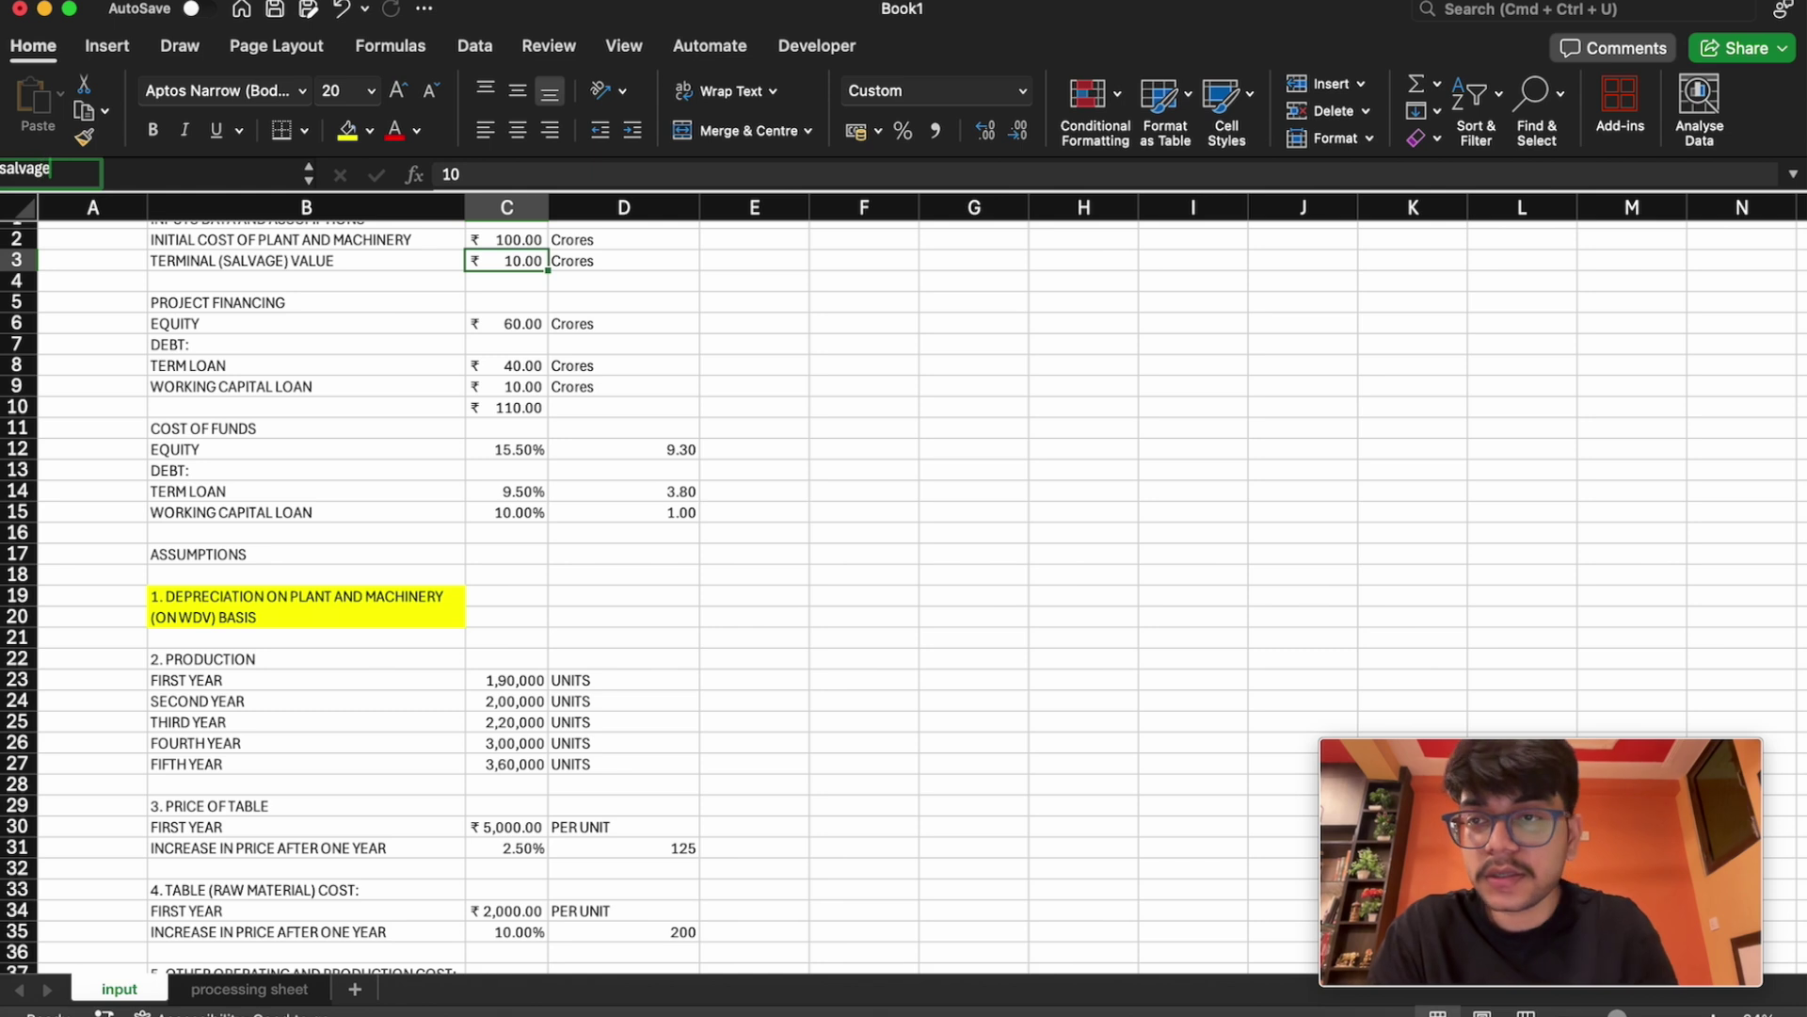
type("_value")
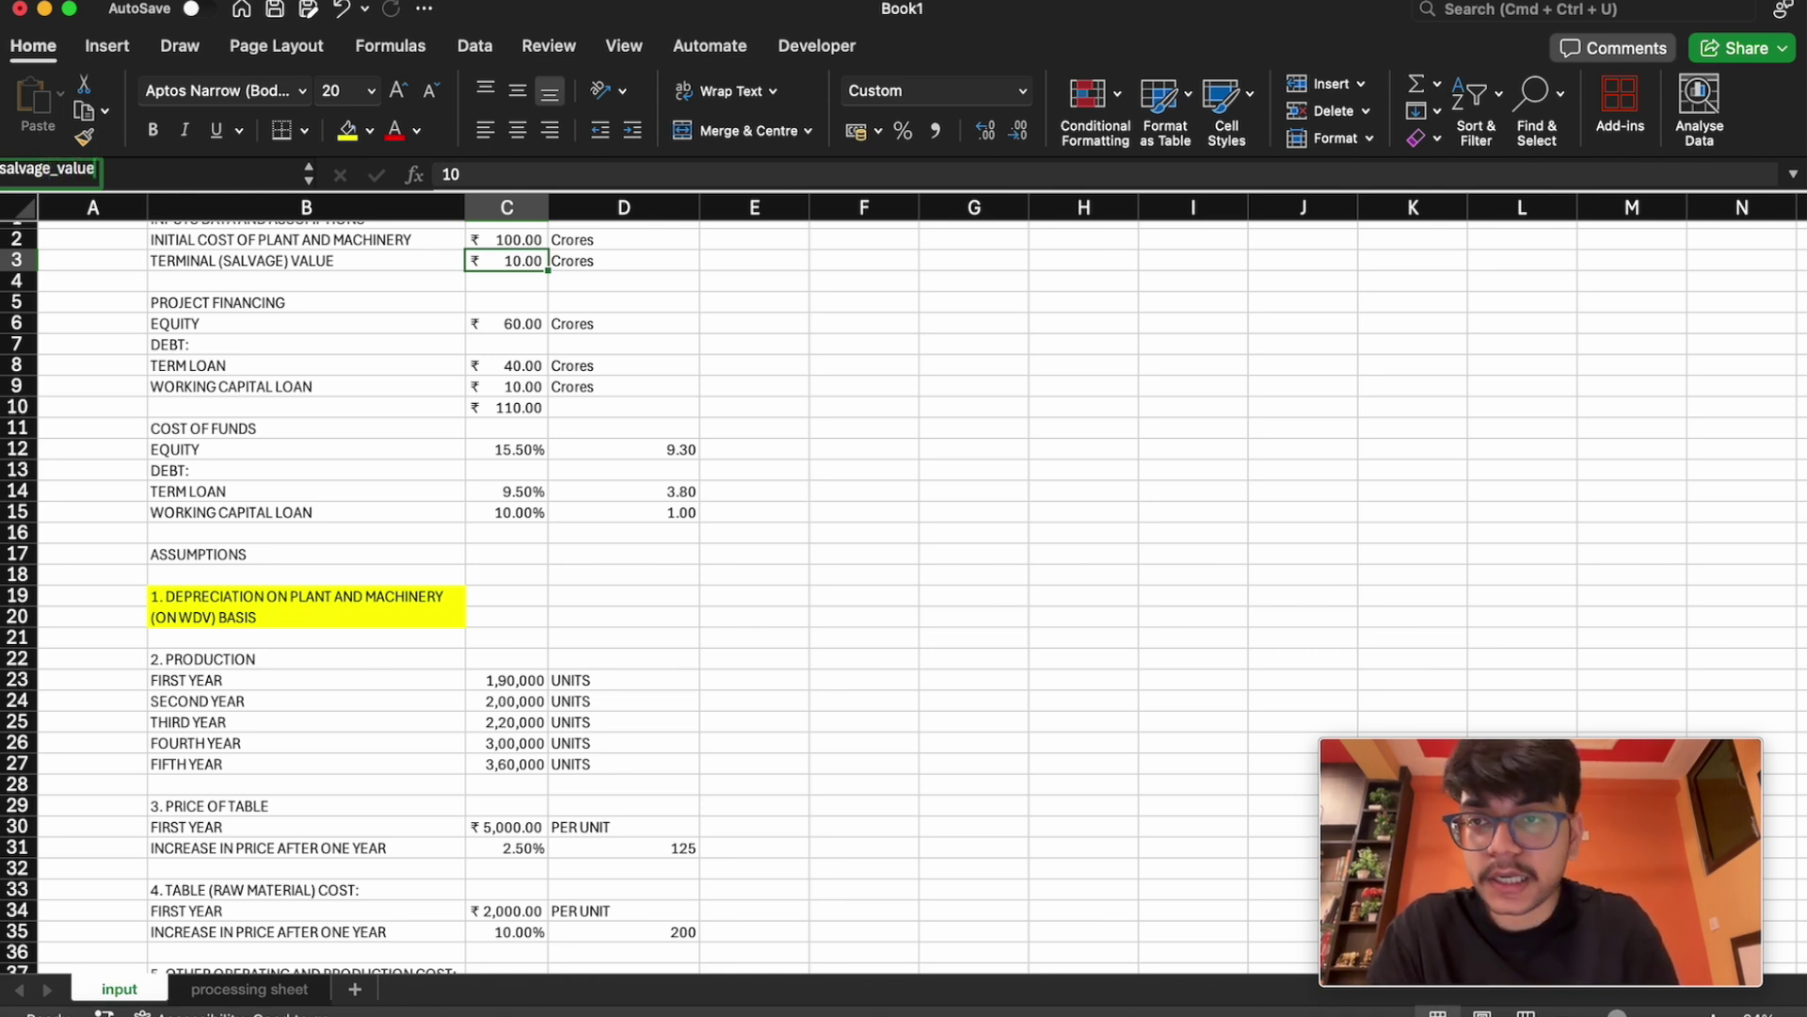
key("Return")
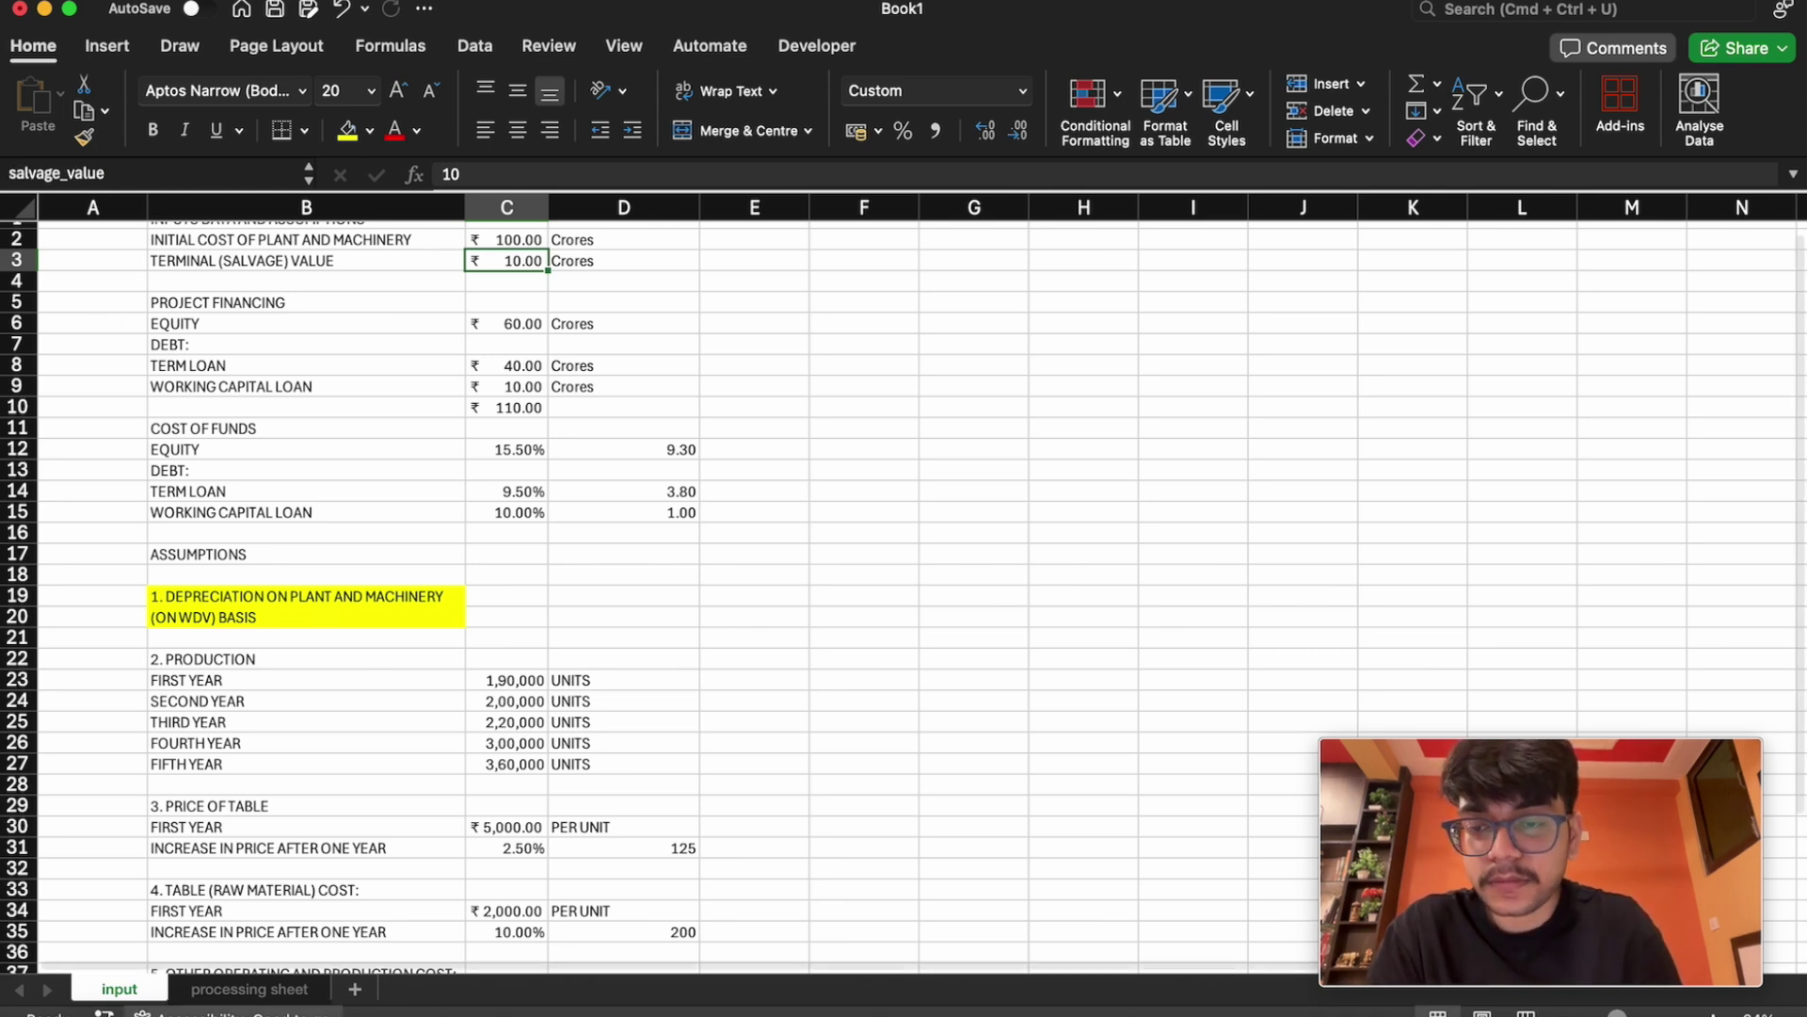
left_click(273, 988)
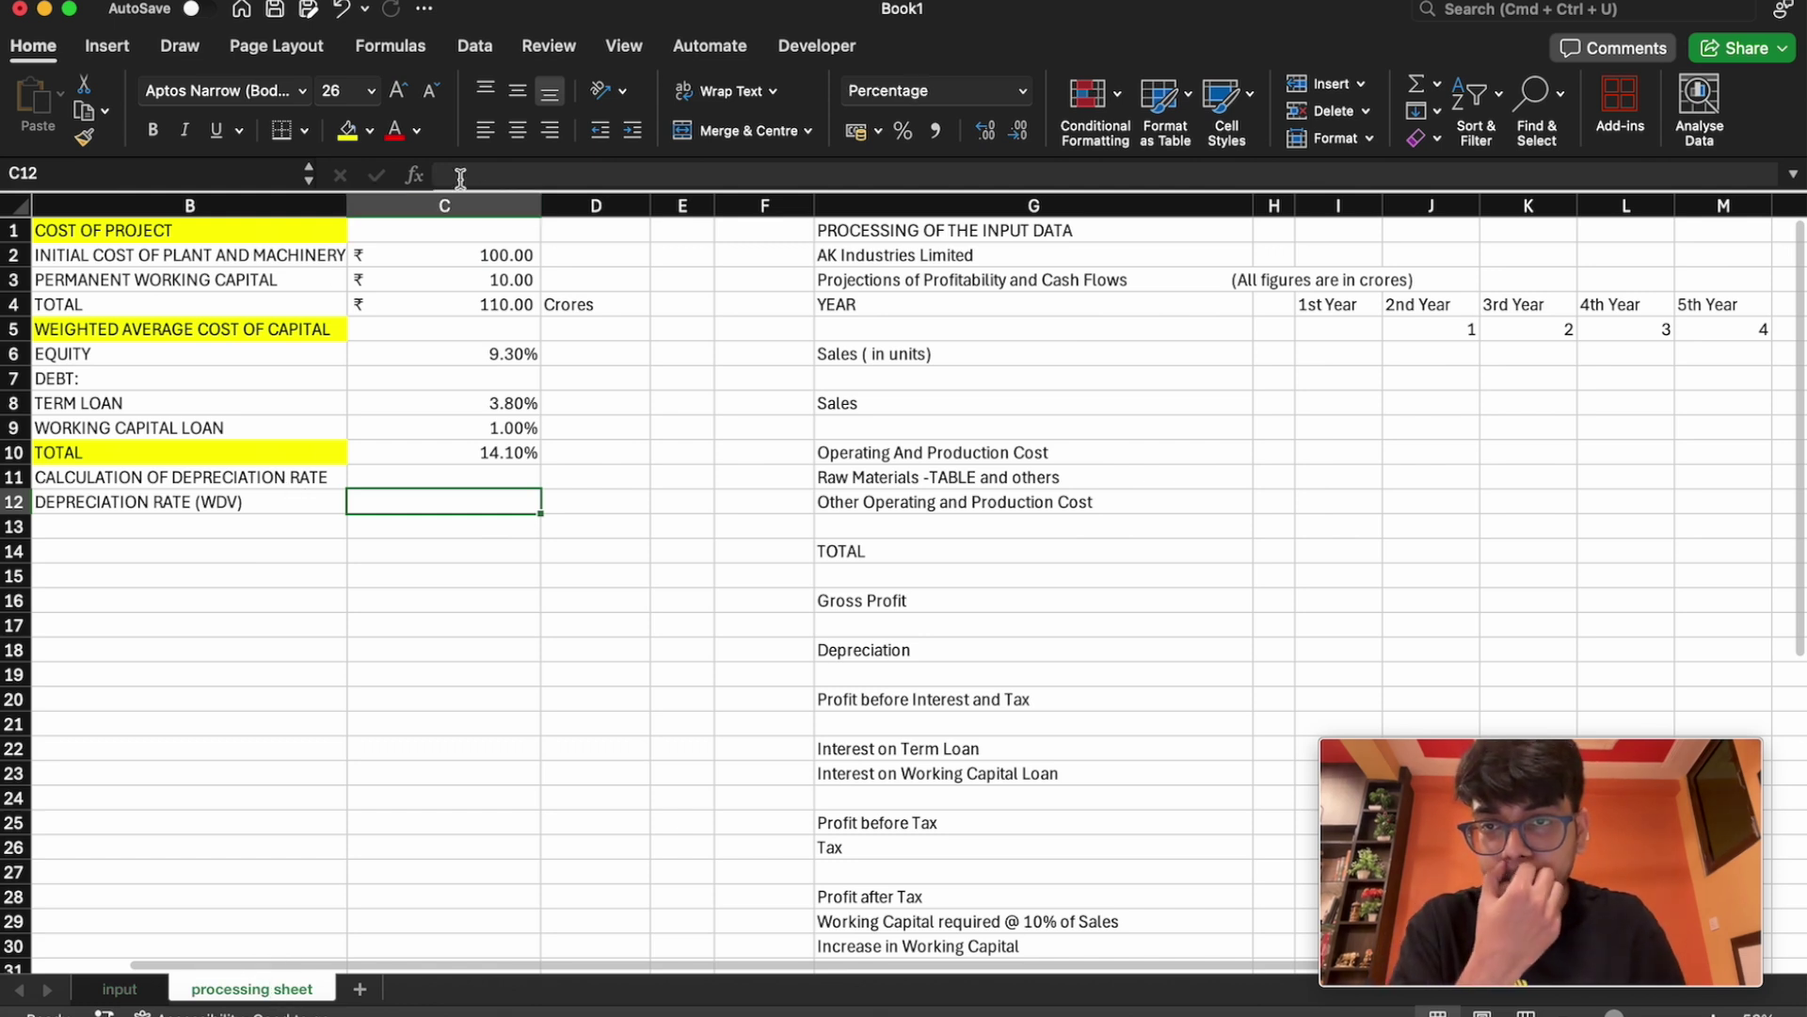
left_click(495, 175)
type("1-")
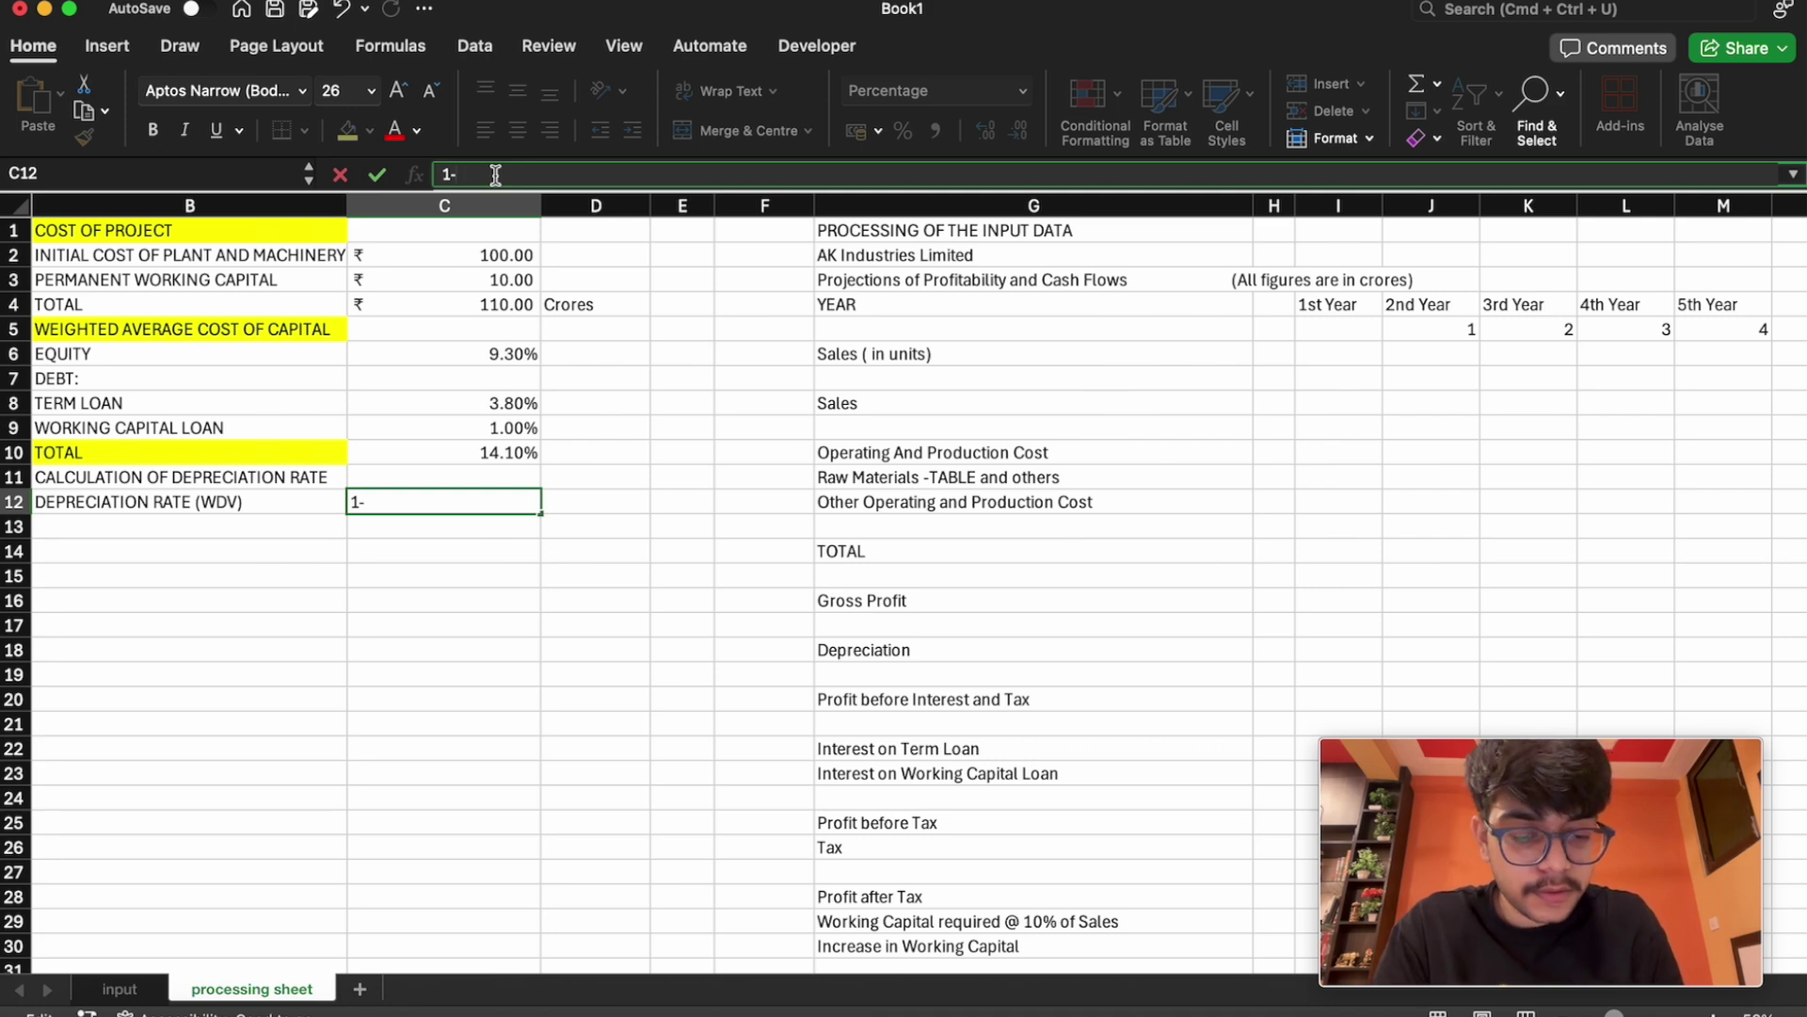
type("((salvage")
key("BackSpace")
key("BackSpace")
key("BackSpace")
key("BackSpace")
key("BackSpace")
key("BackSpace")
key("BackSpace")
key("BackSpace")
key("BackSpace")
key("BackSpace")
key("BackSpace")
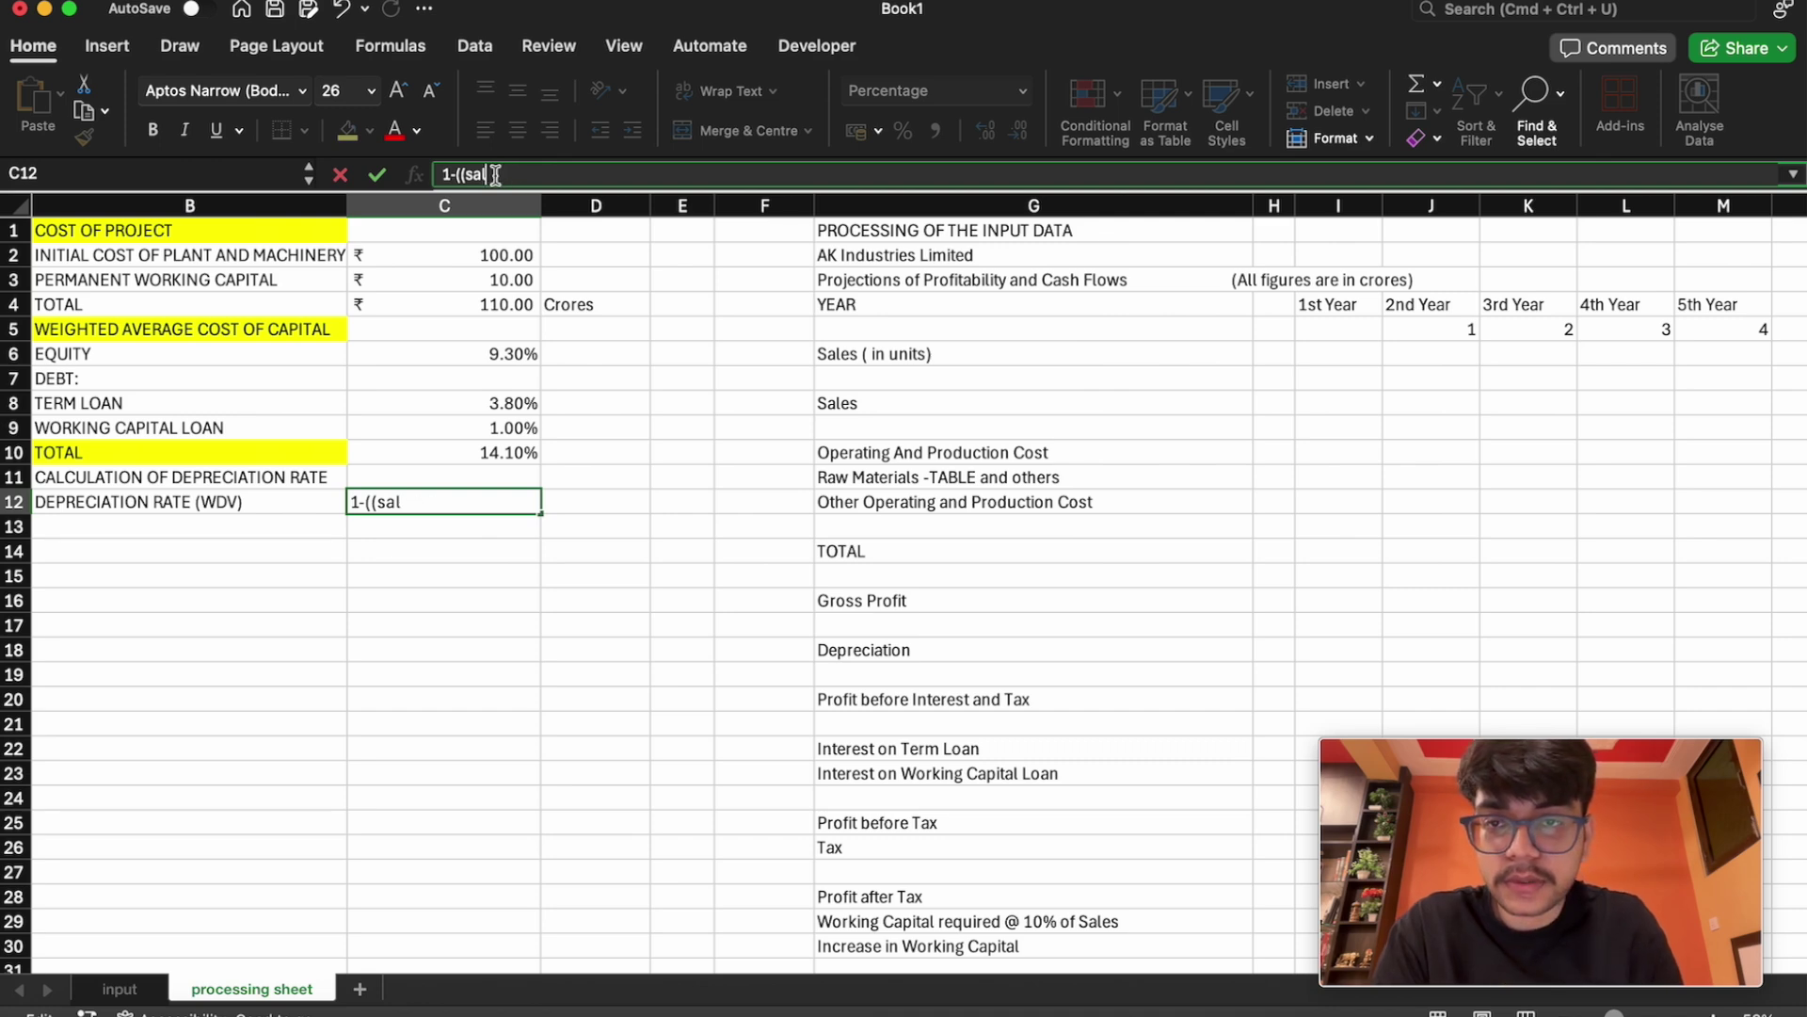
Re-enter the DEPRECIATION RATE (WDV) formula in C12 with the opening part =1-((salvage_value/cost_plant_mach
type("=")
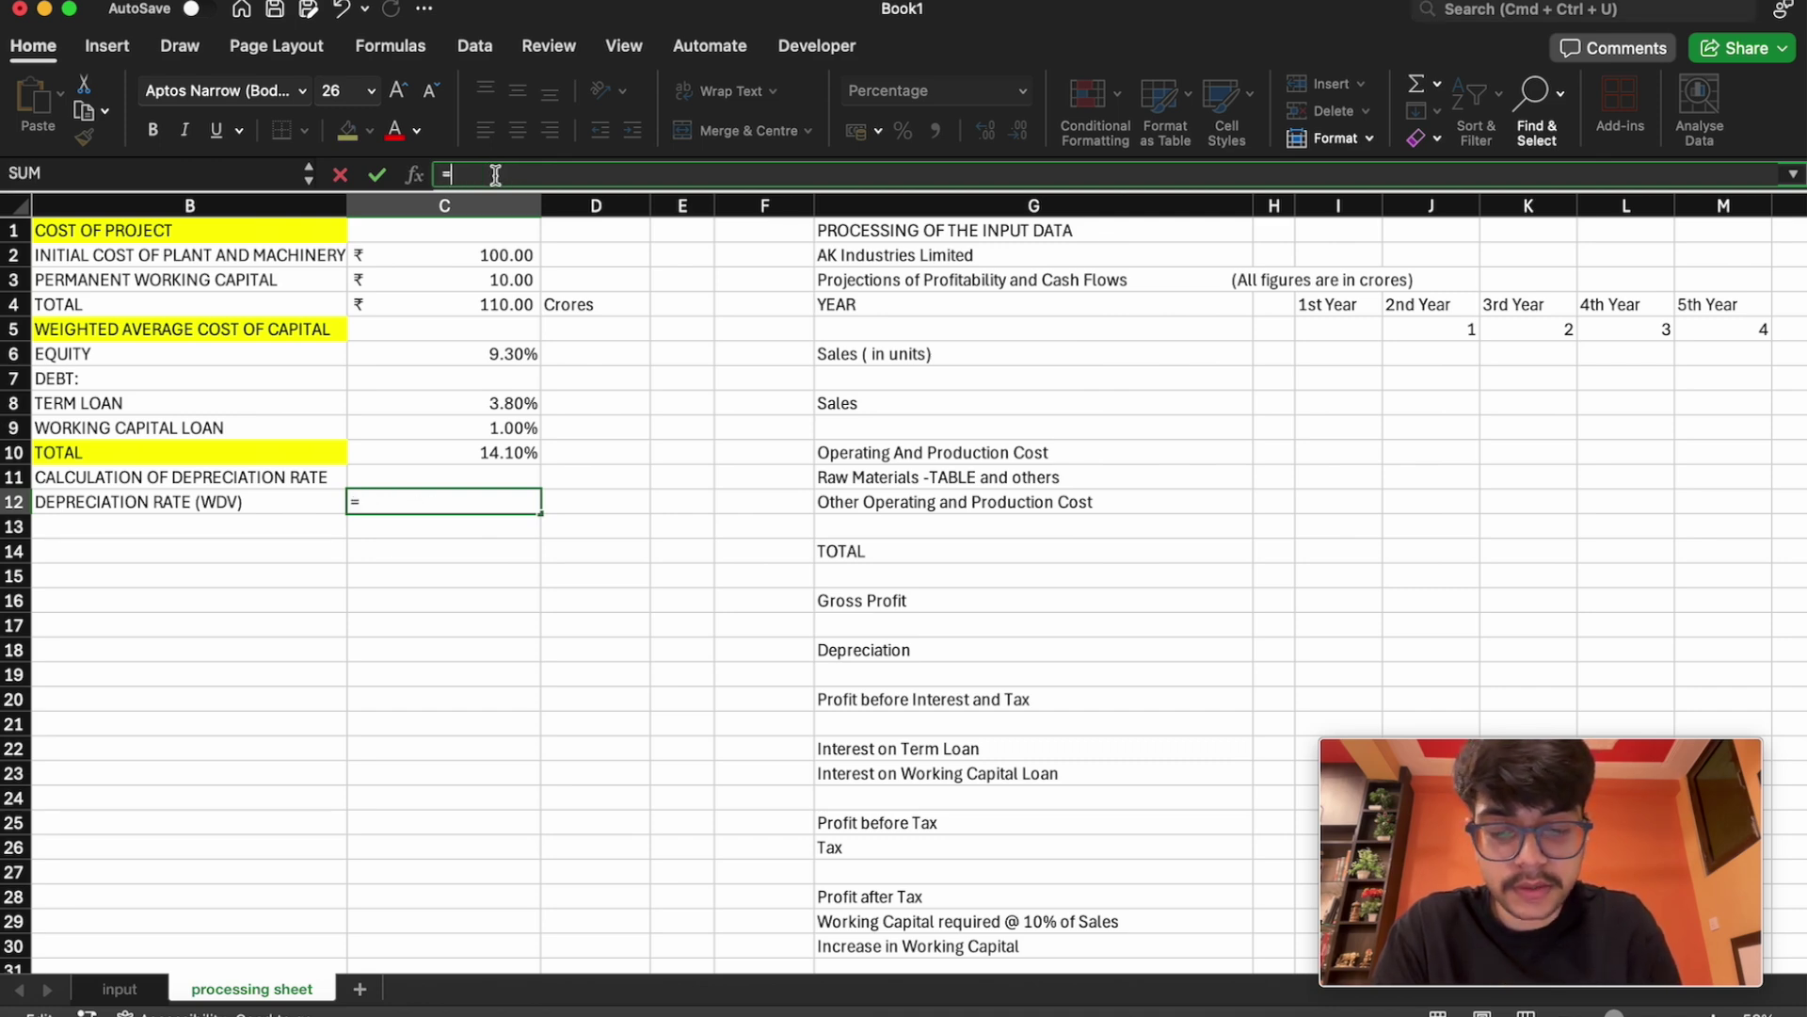
type("1-")
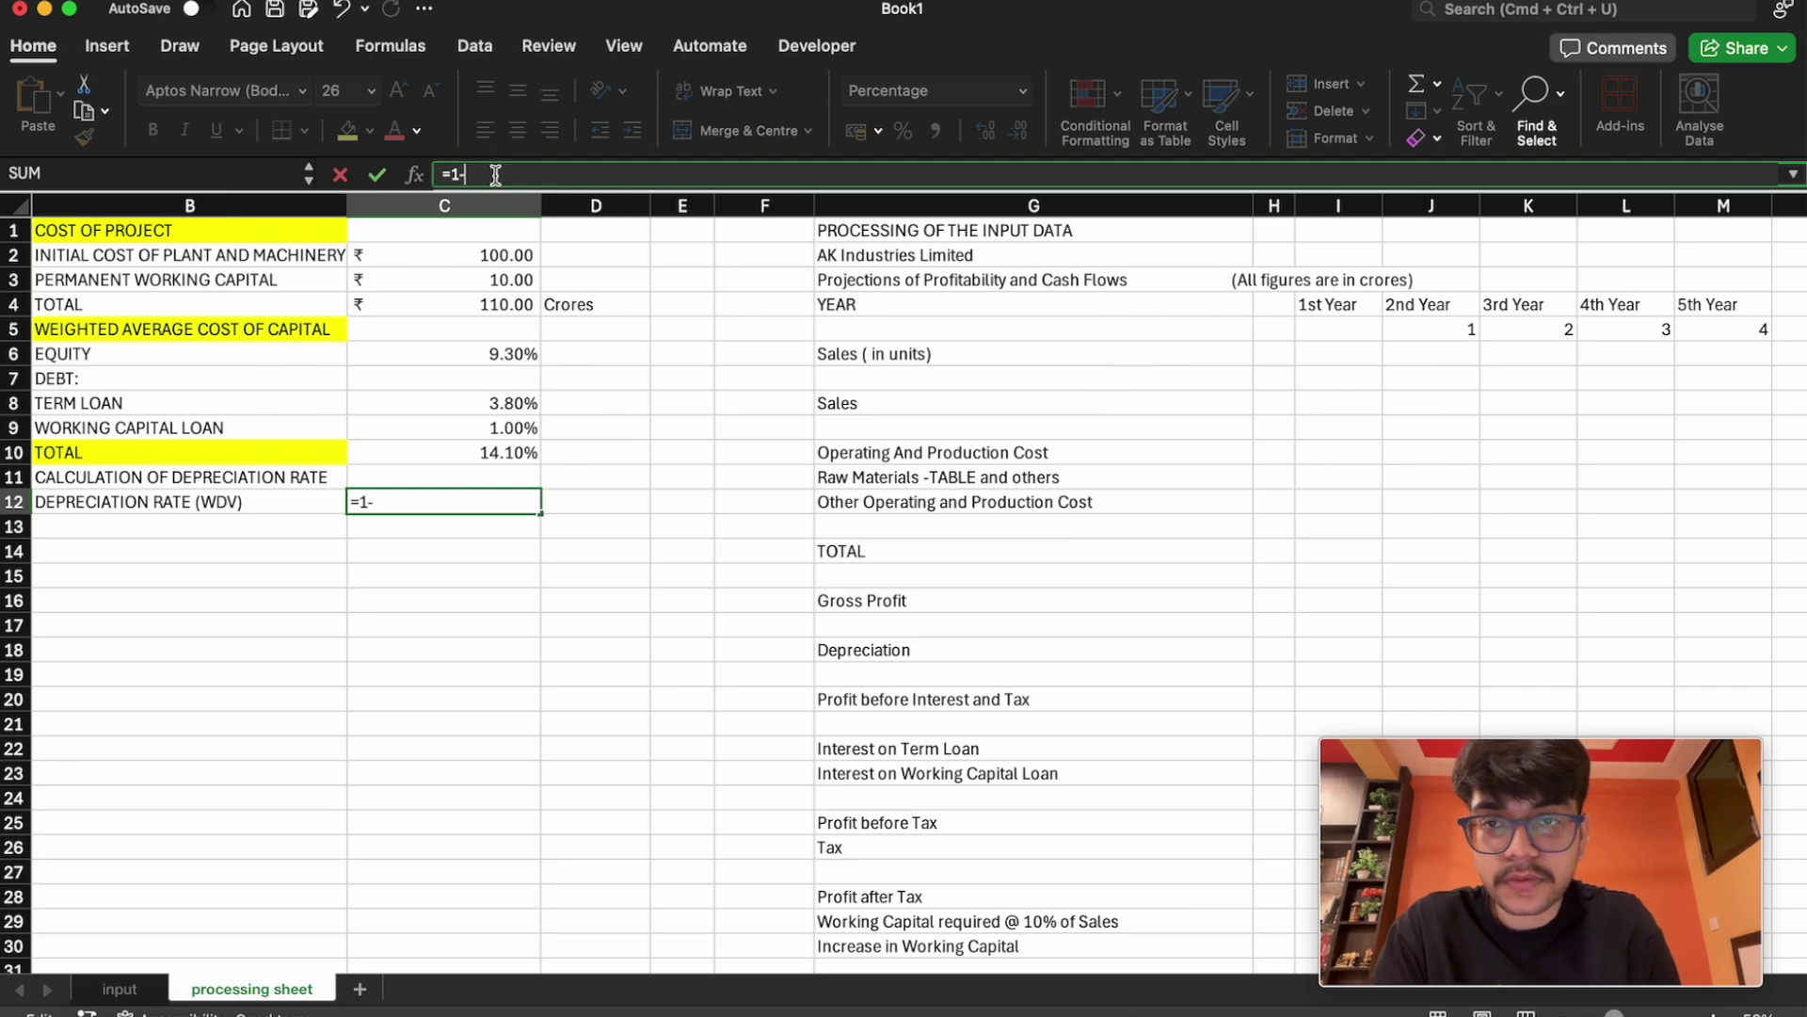
type("((sa")
key("Tab")
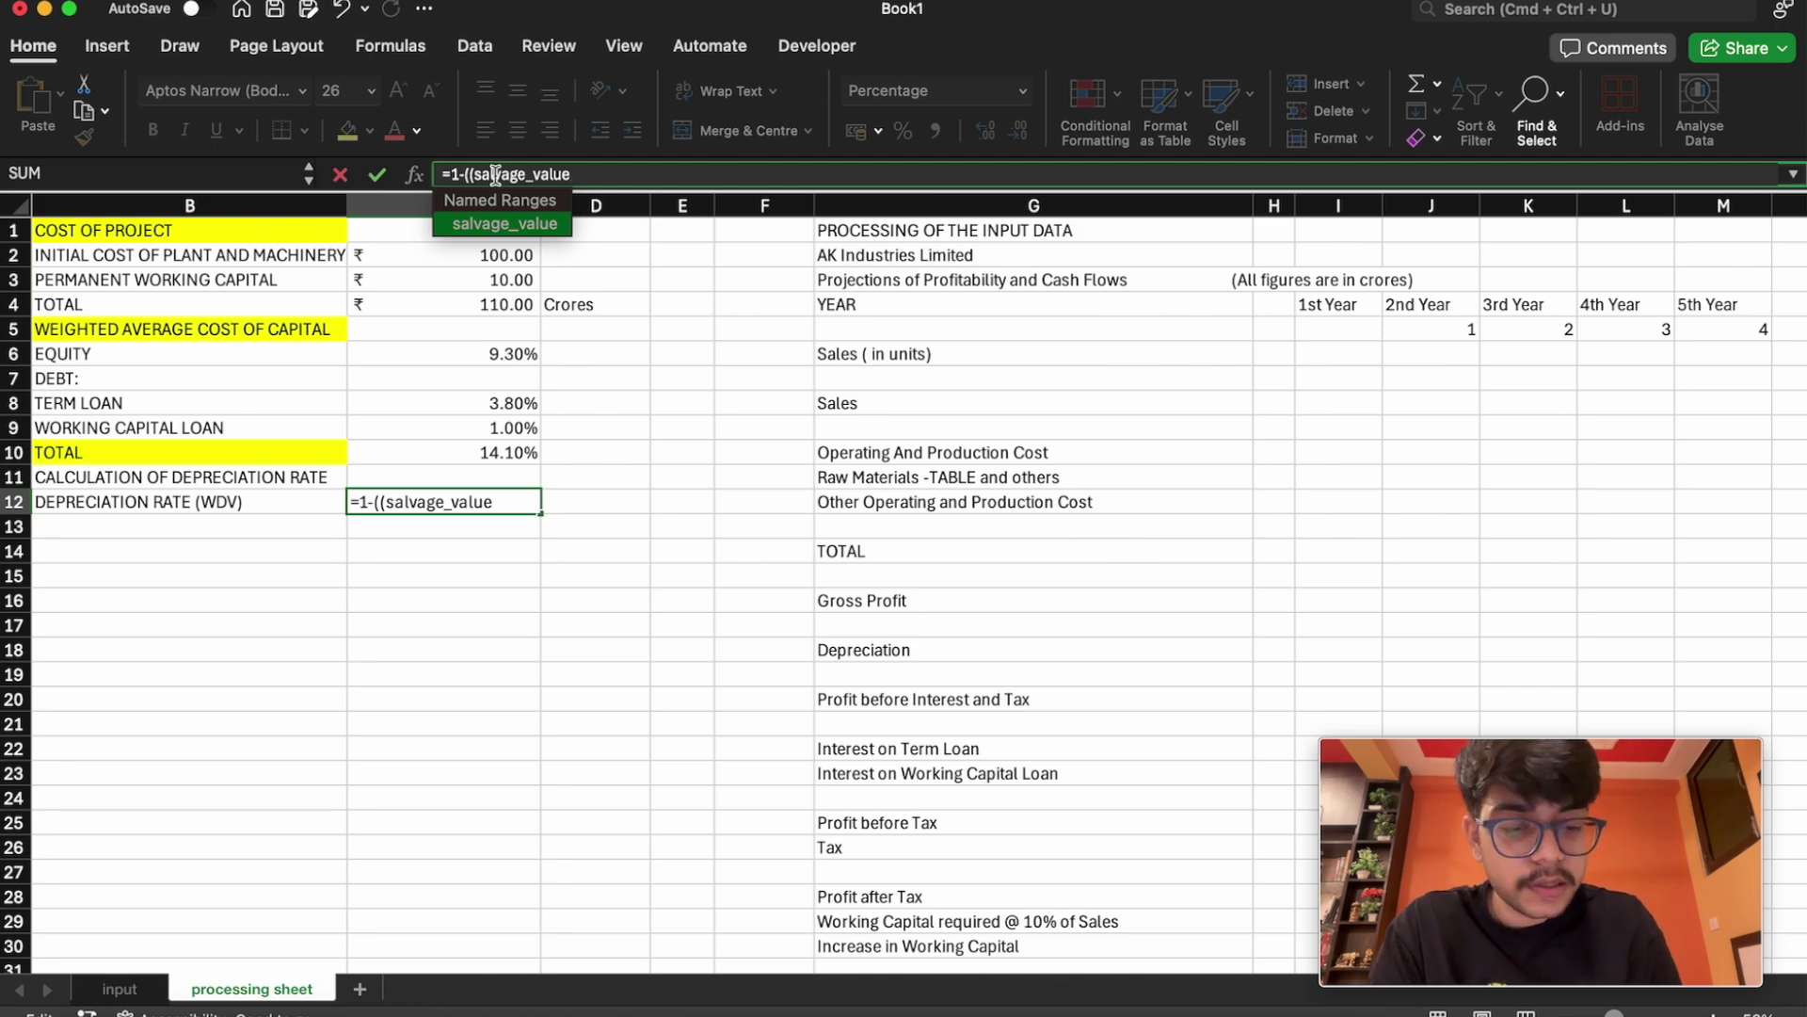
type("/")
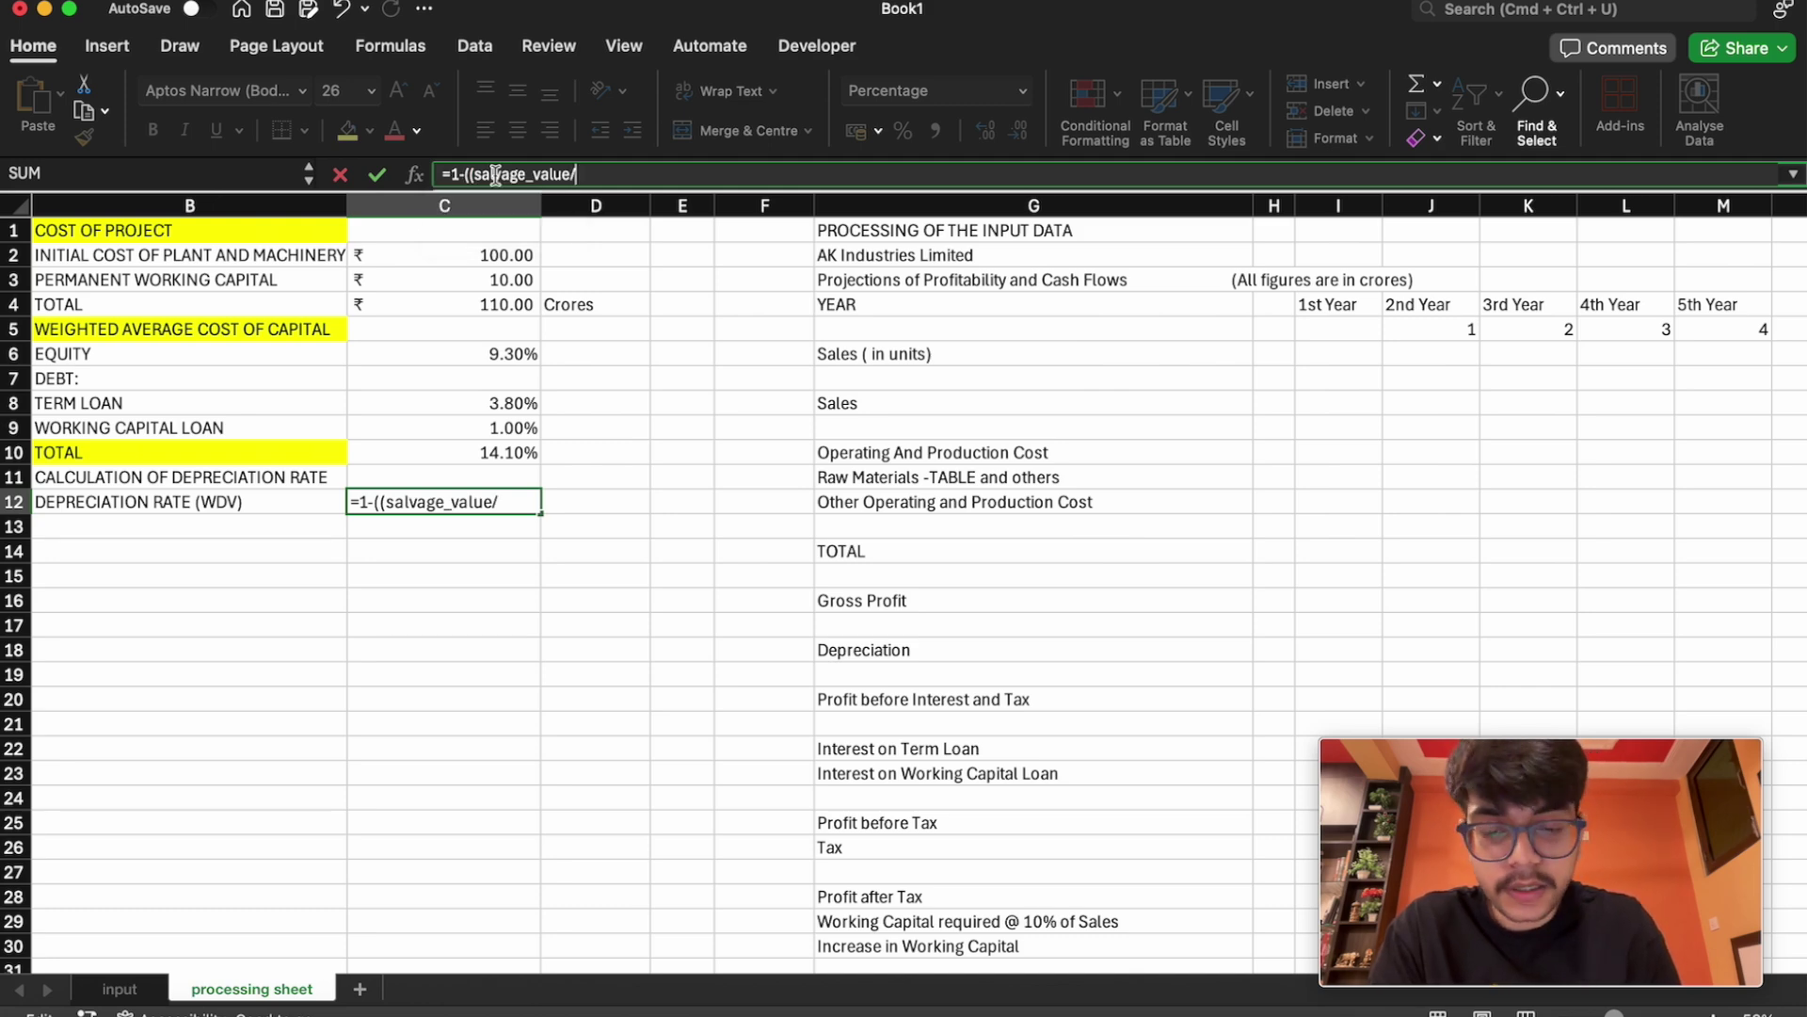
type("cos")
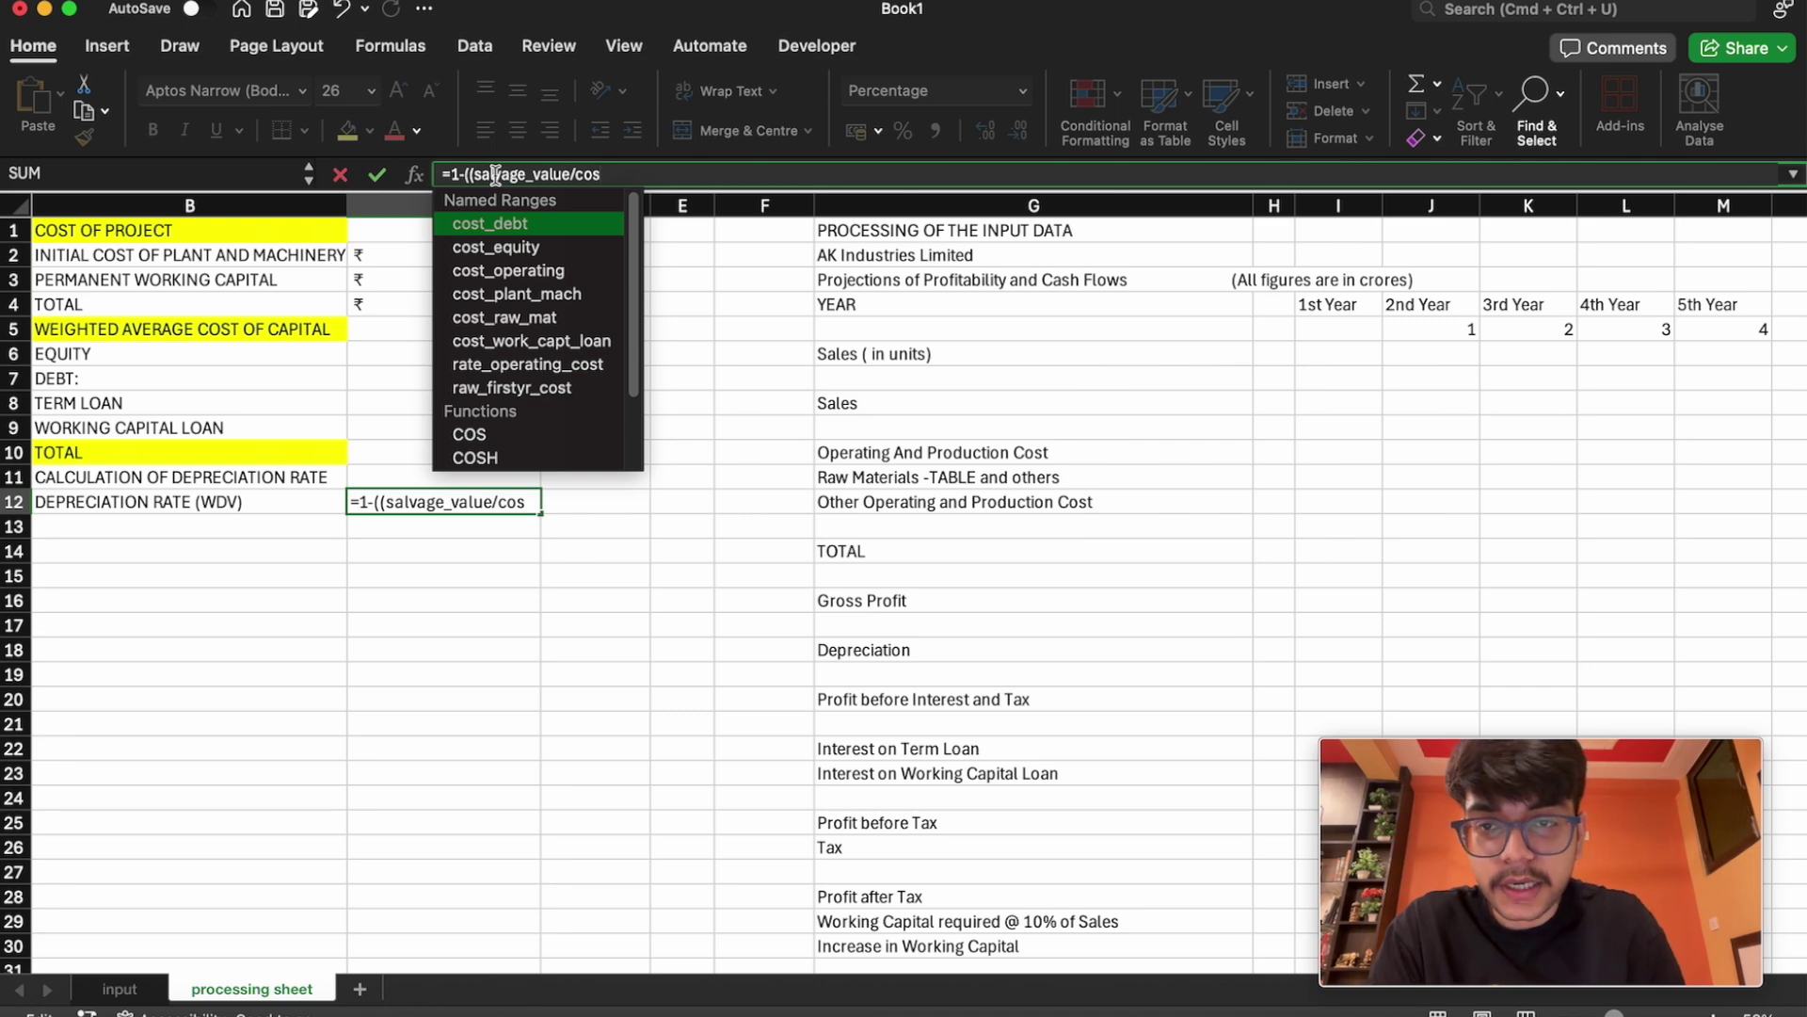
double_click(528, 294)
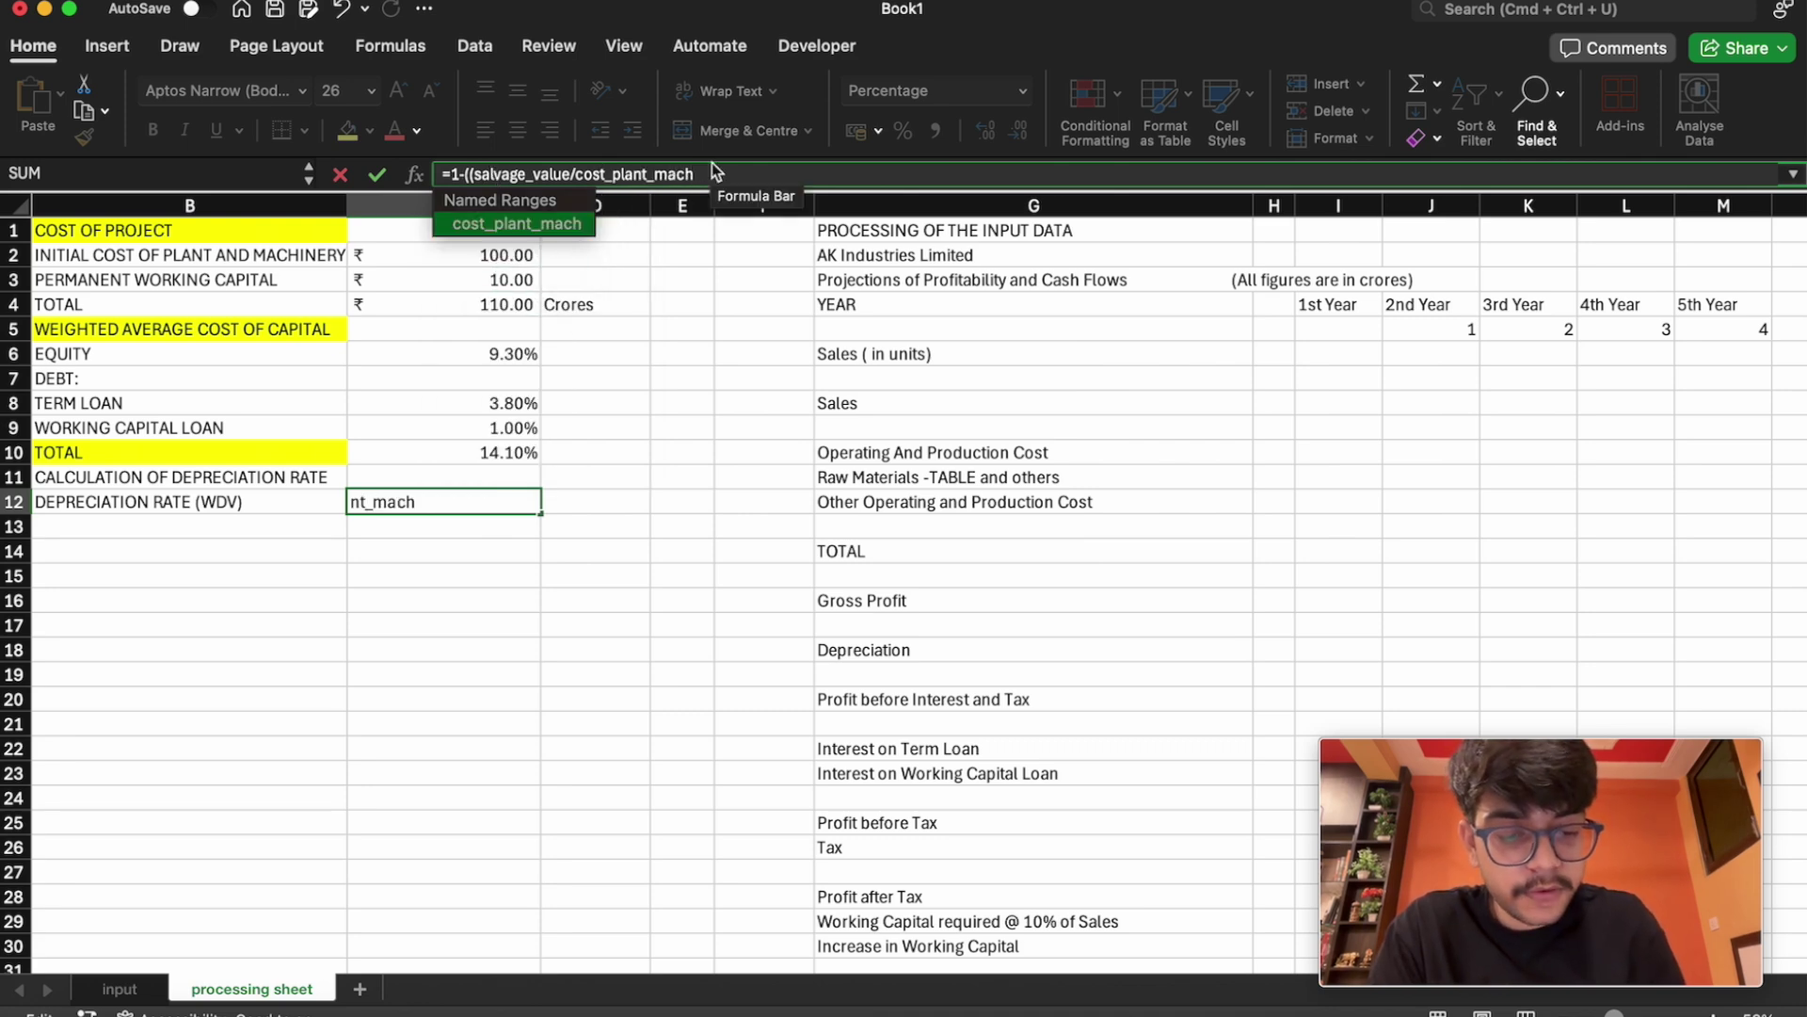
Complete the C12 formula by raising the salvage_value/cost_plant_mach ratio to the power (1/5) and closing the parentheses, and check the finished formula
type(")1")
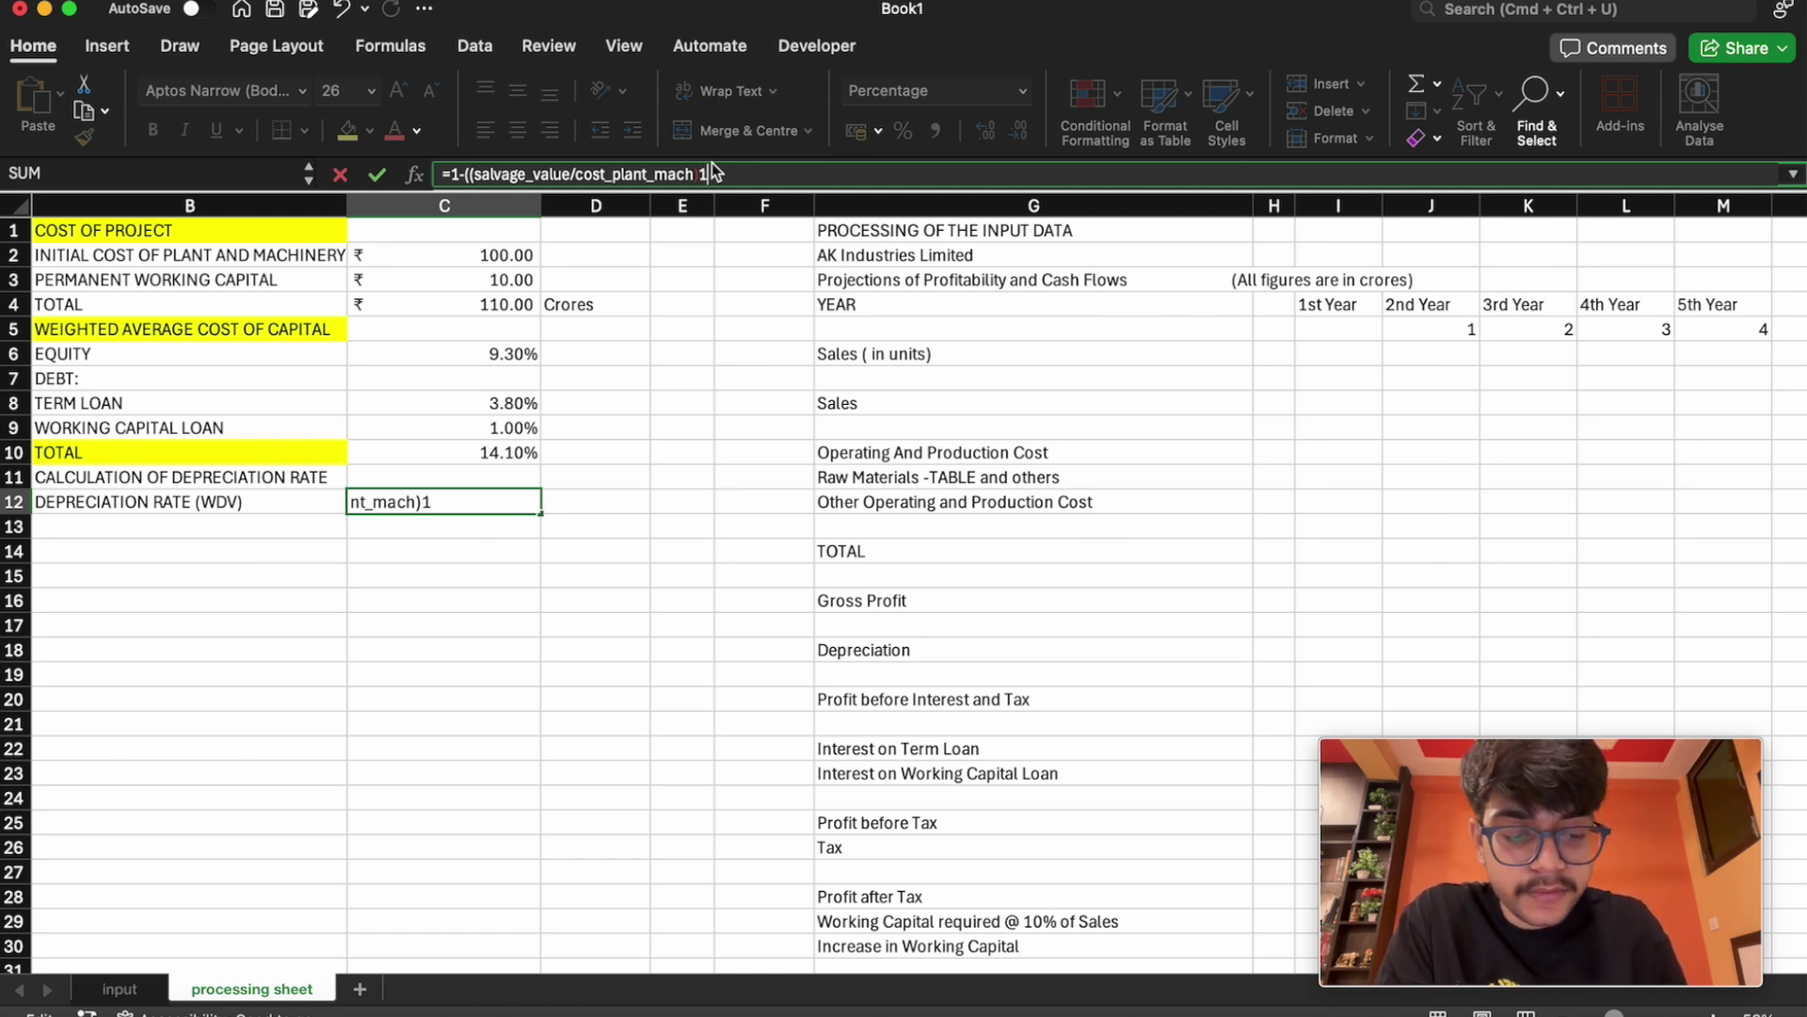
type("/5")
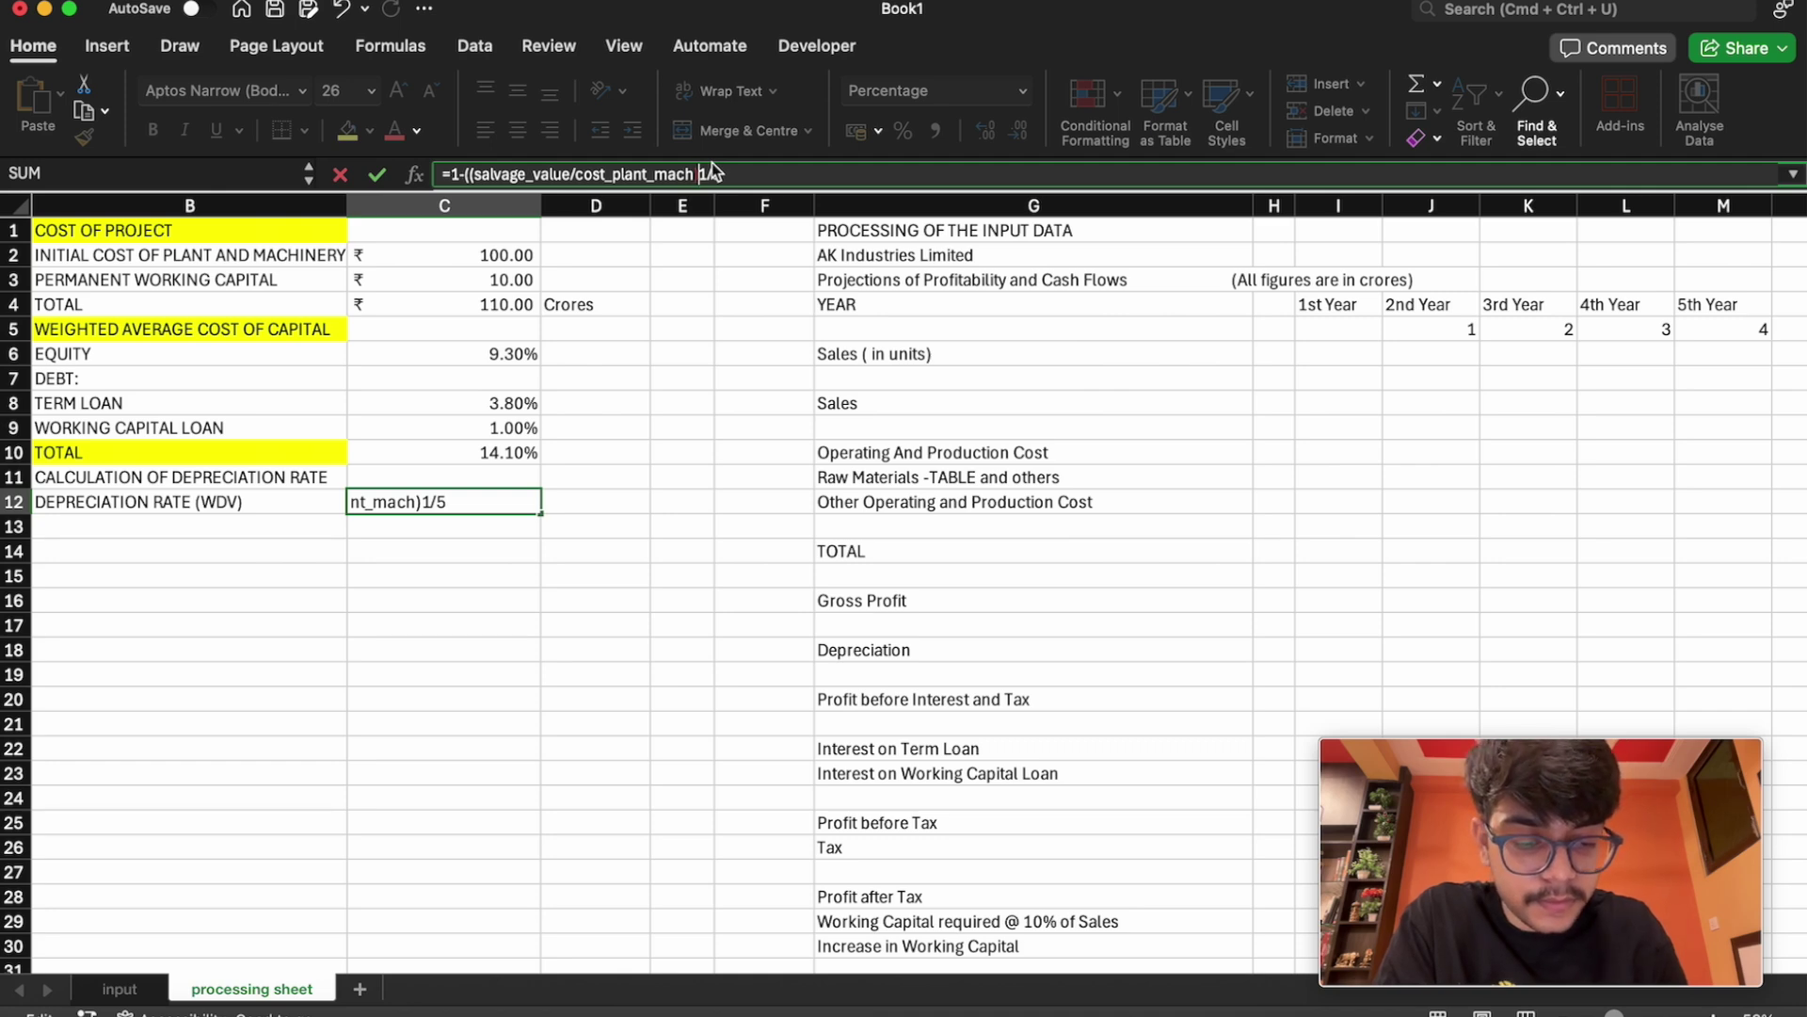
type("^")
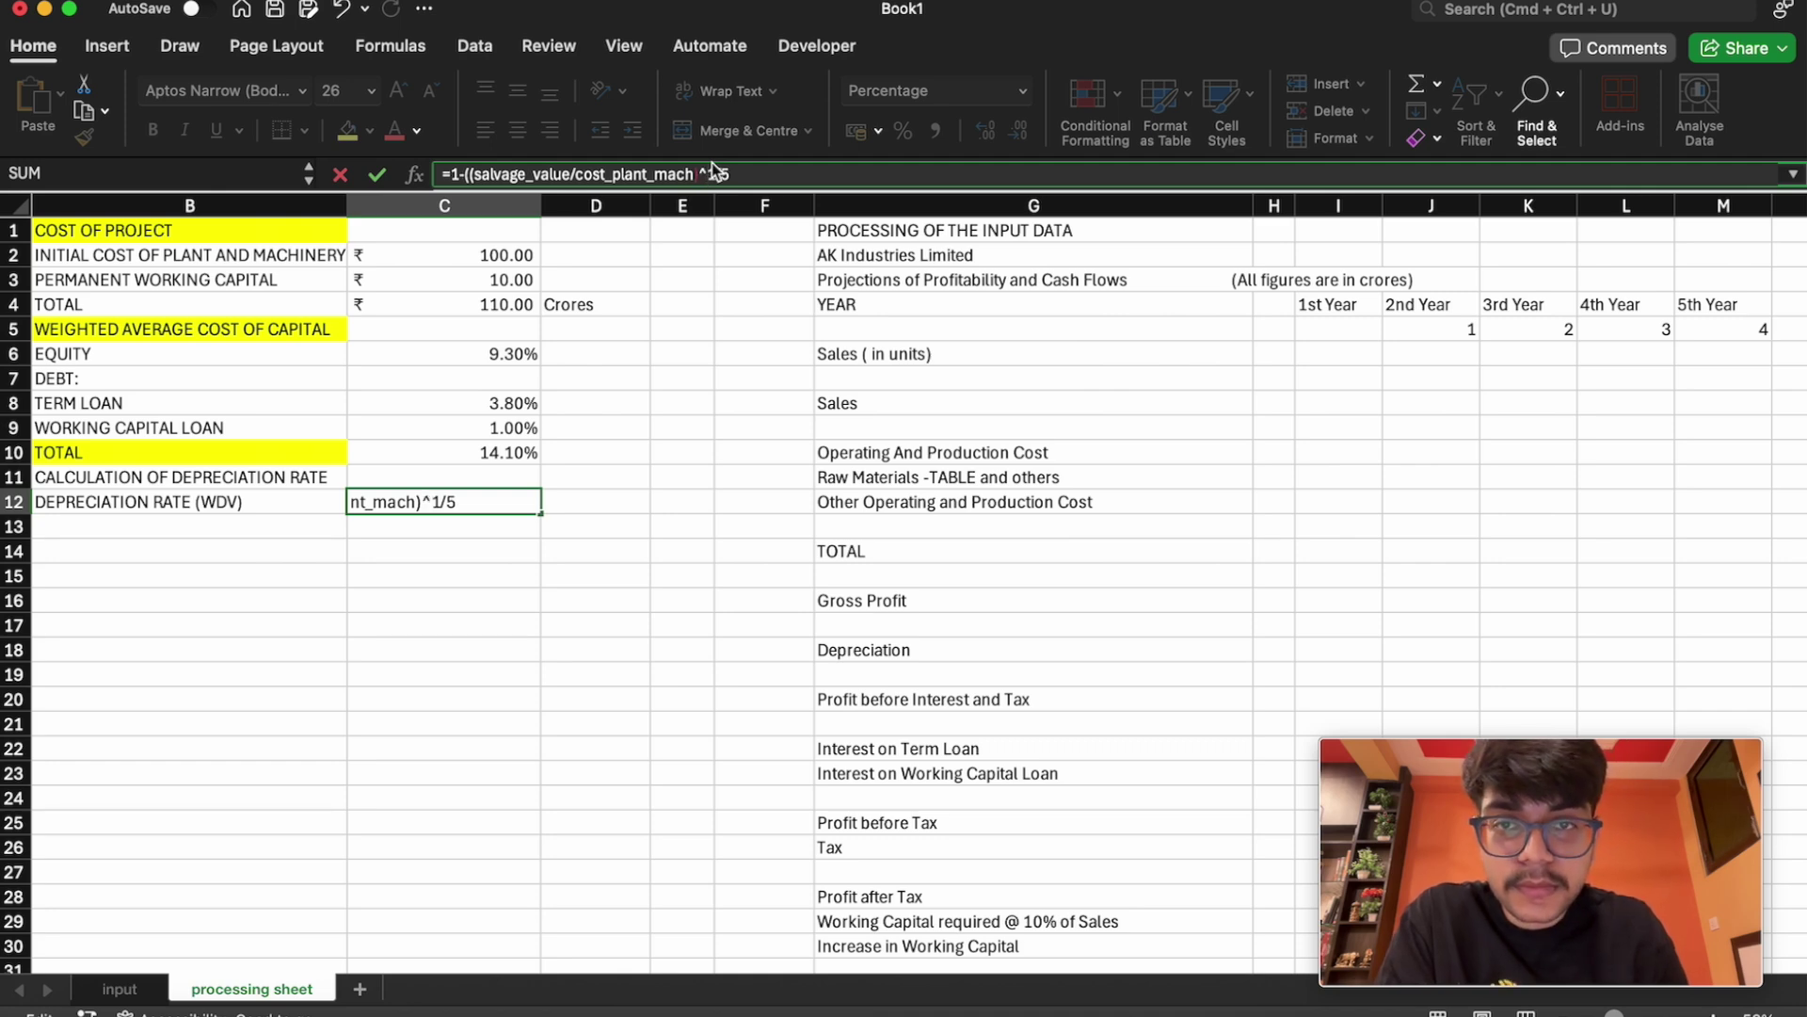
type("(")
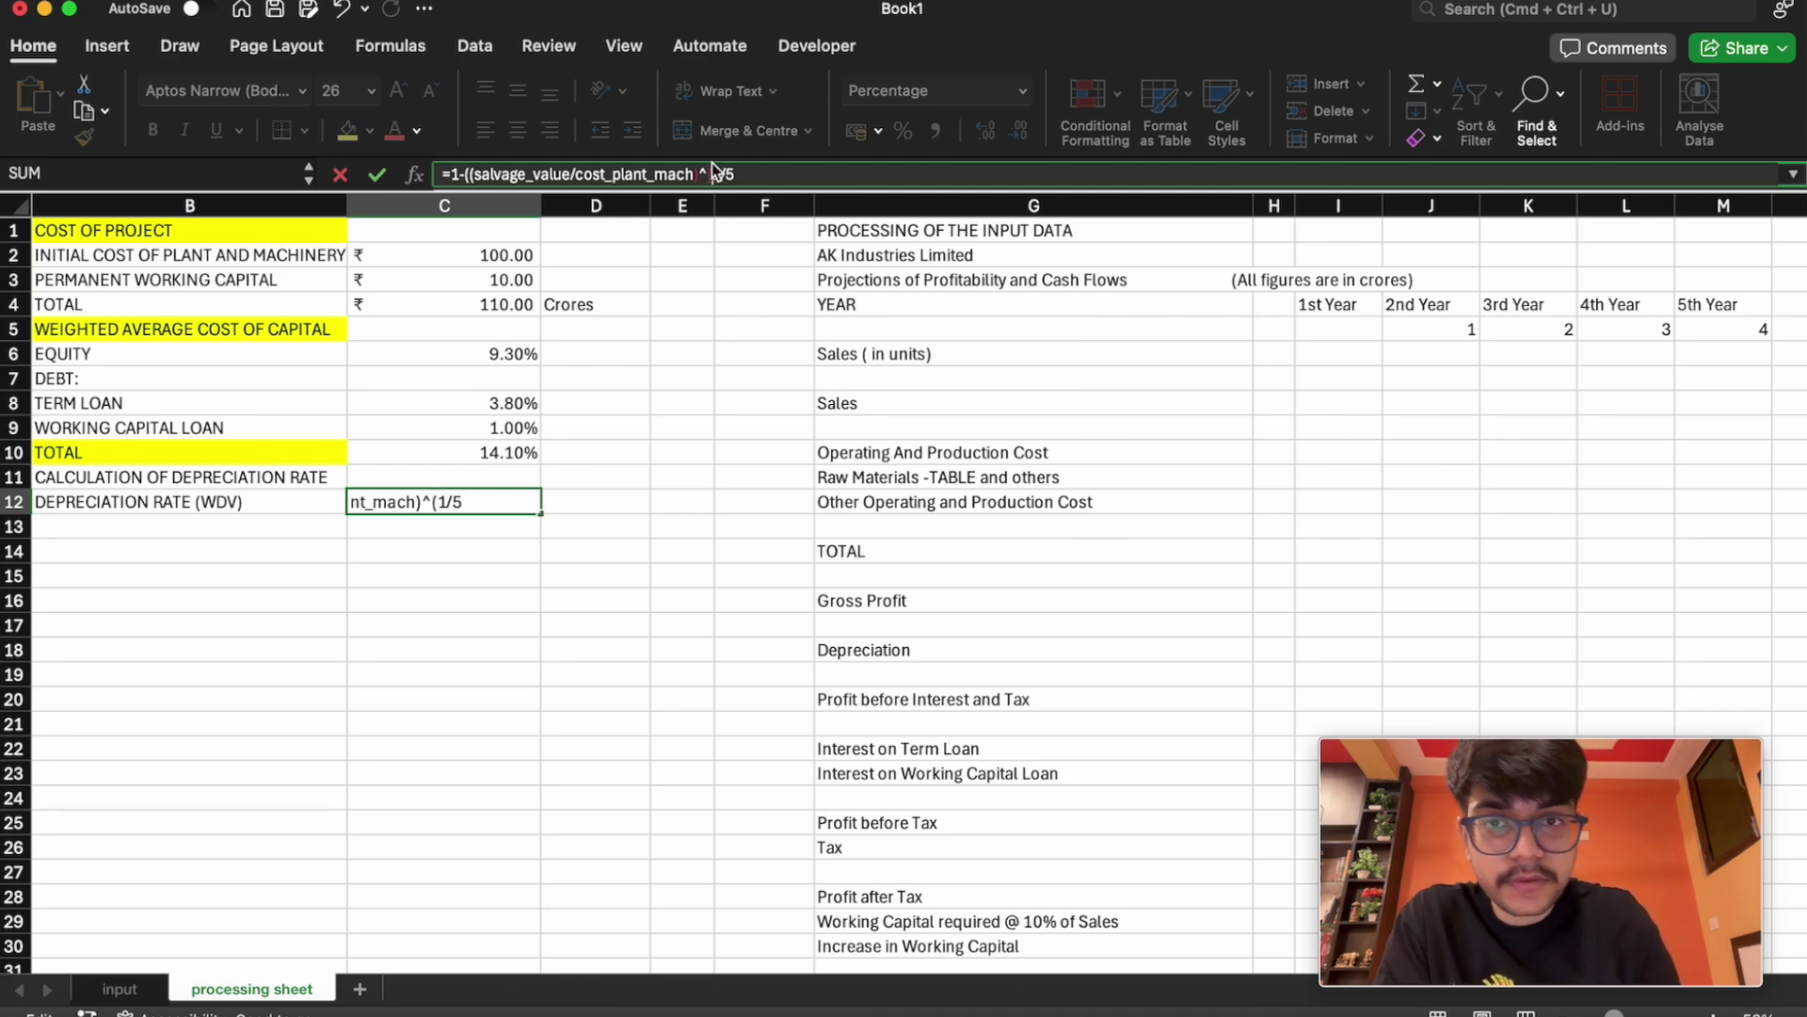
left_click(755, 175)
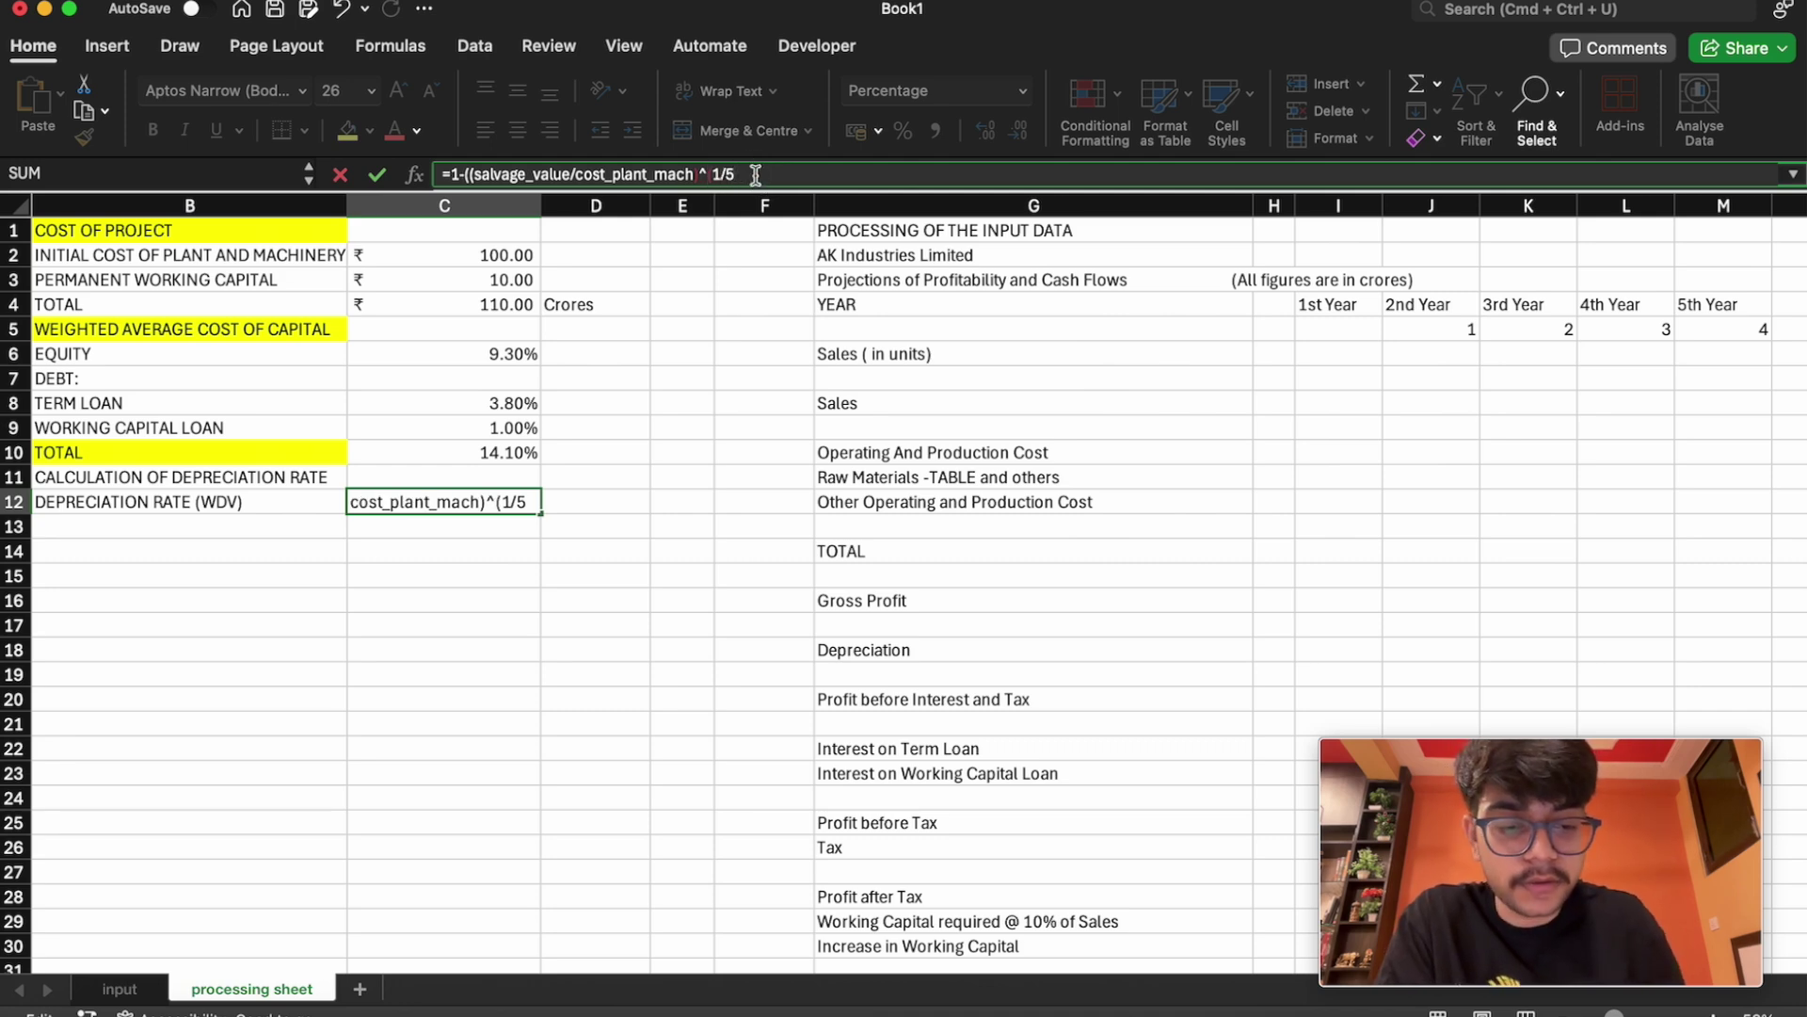
type(")")
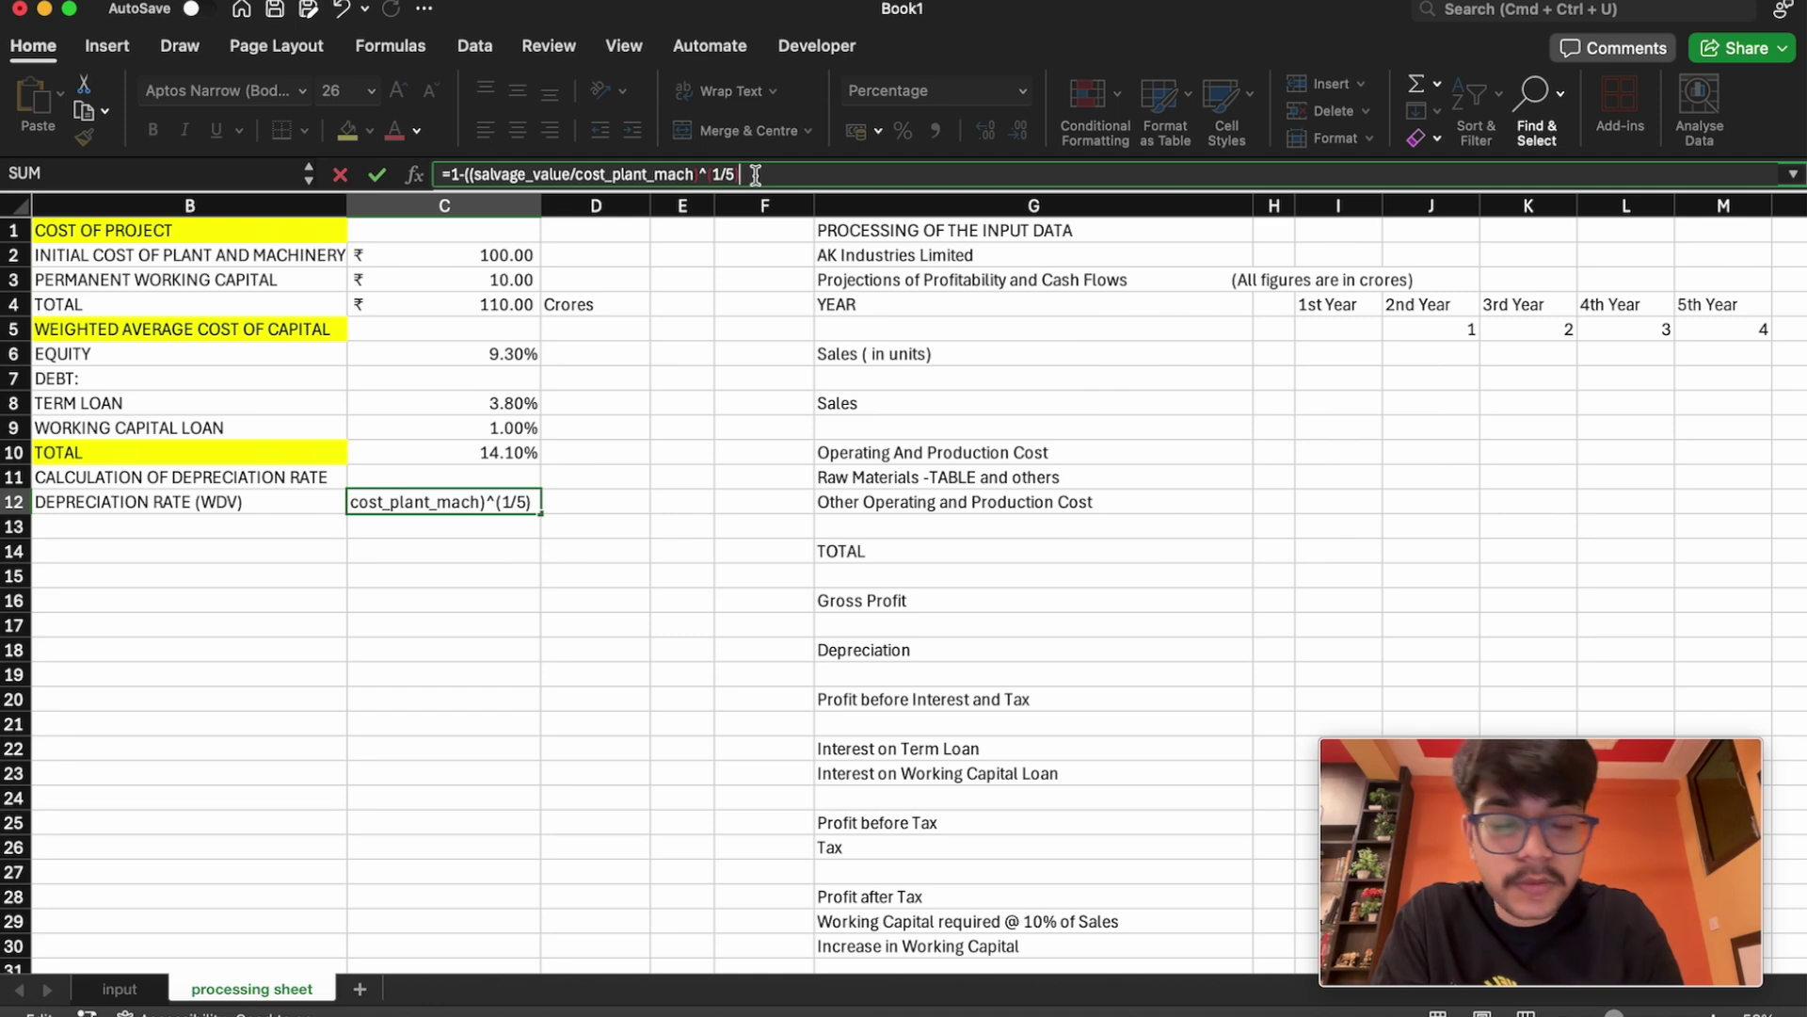
type(")")
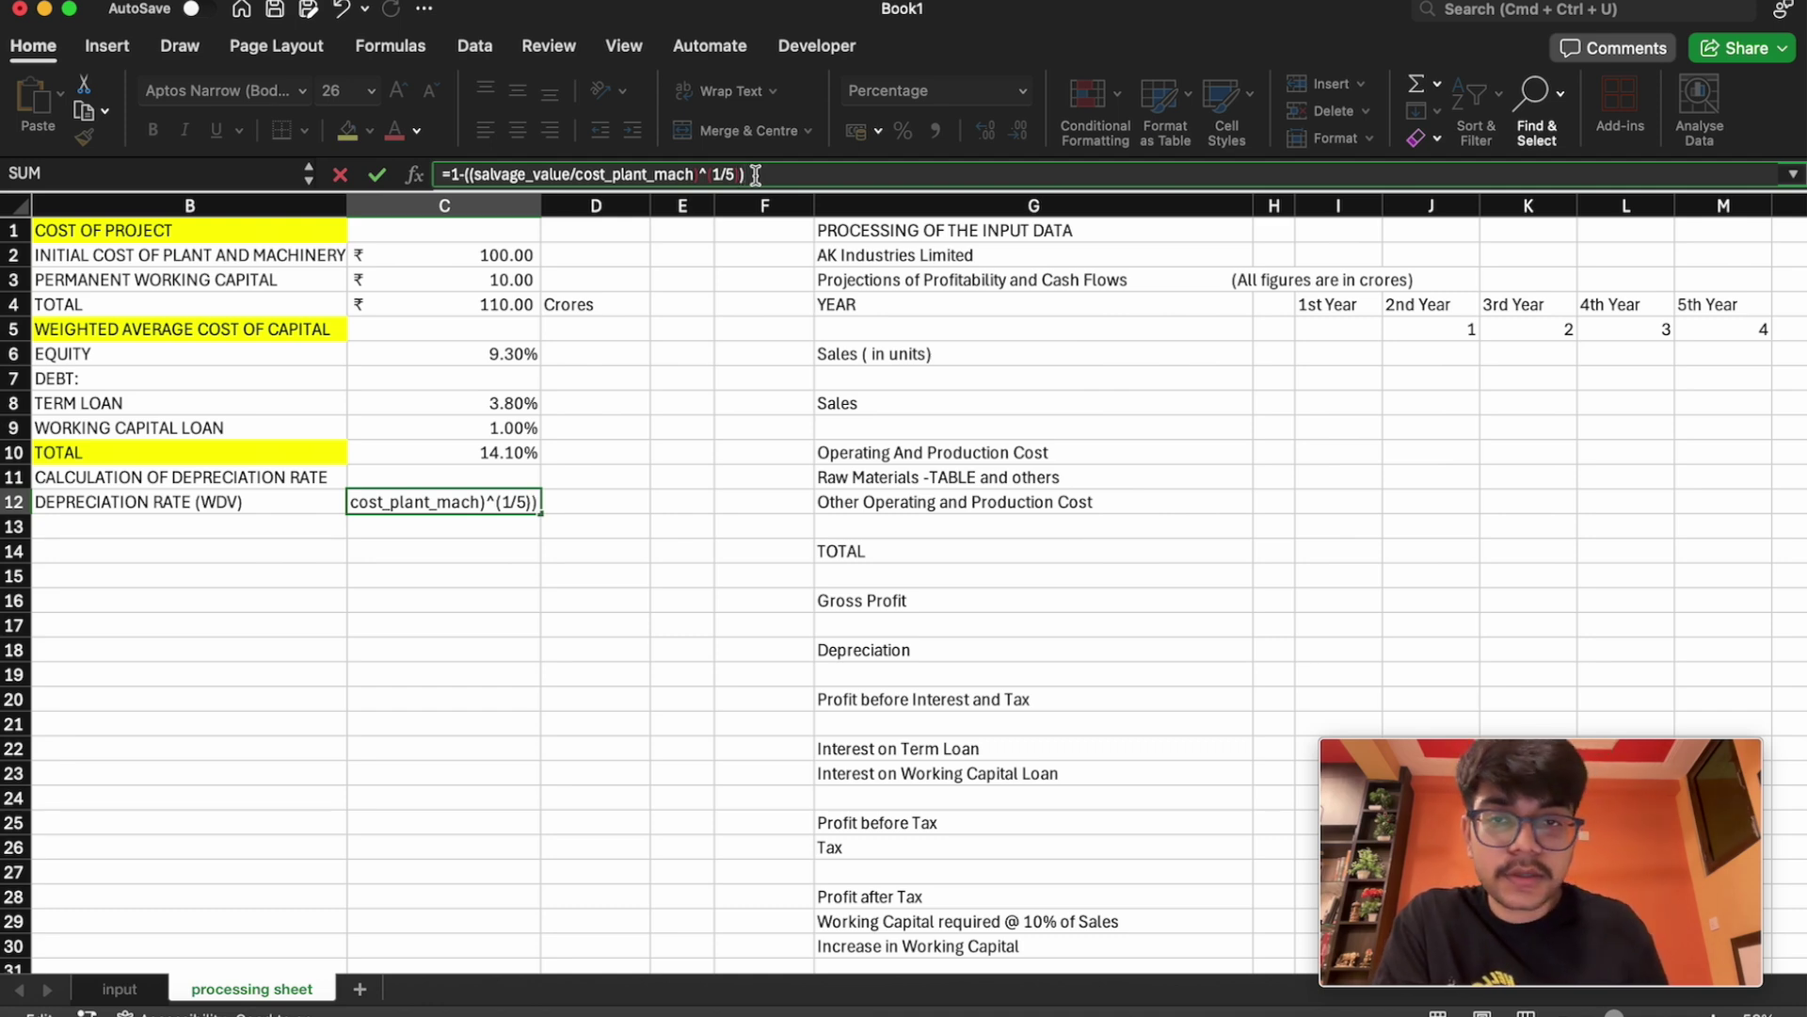
key("Return")
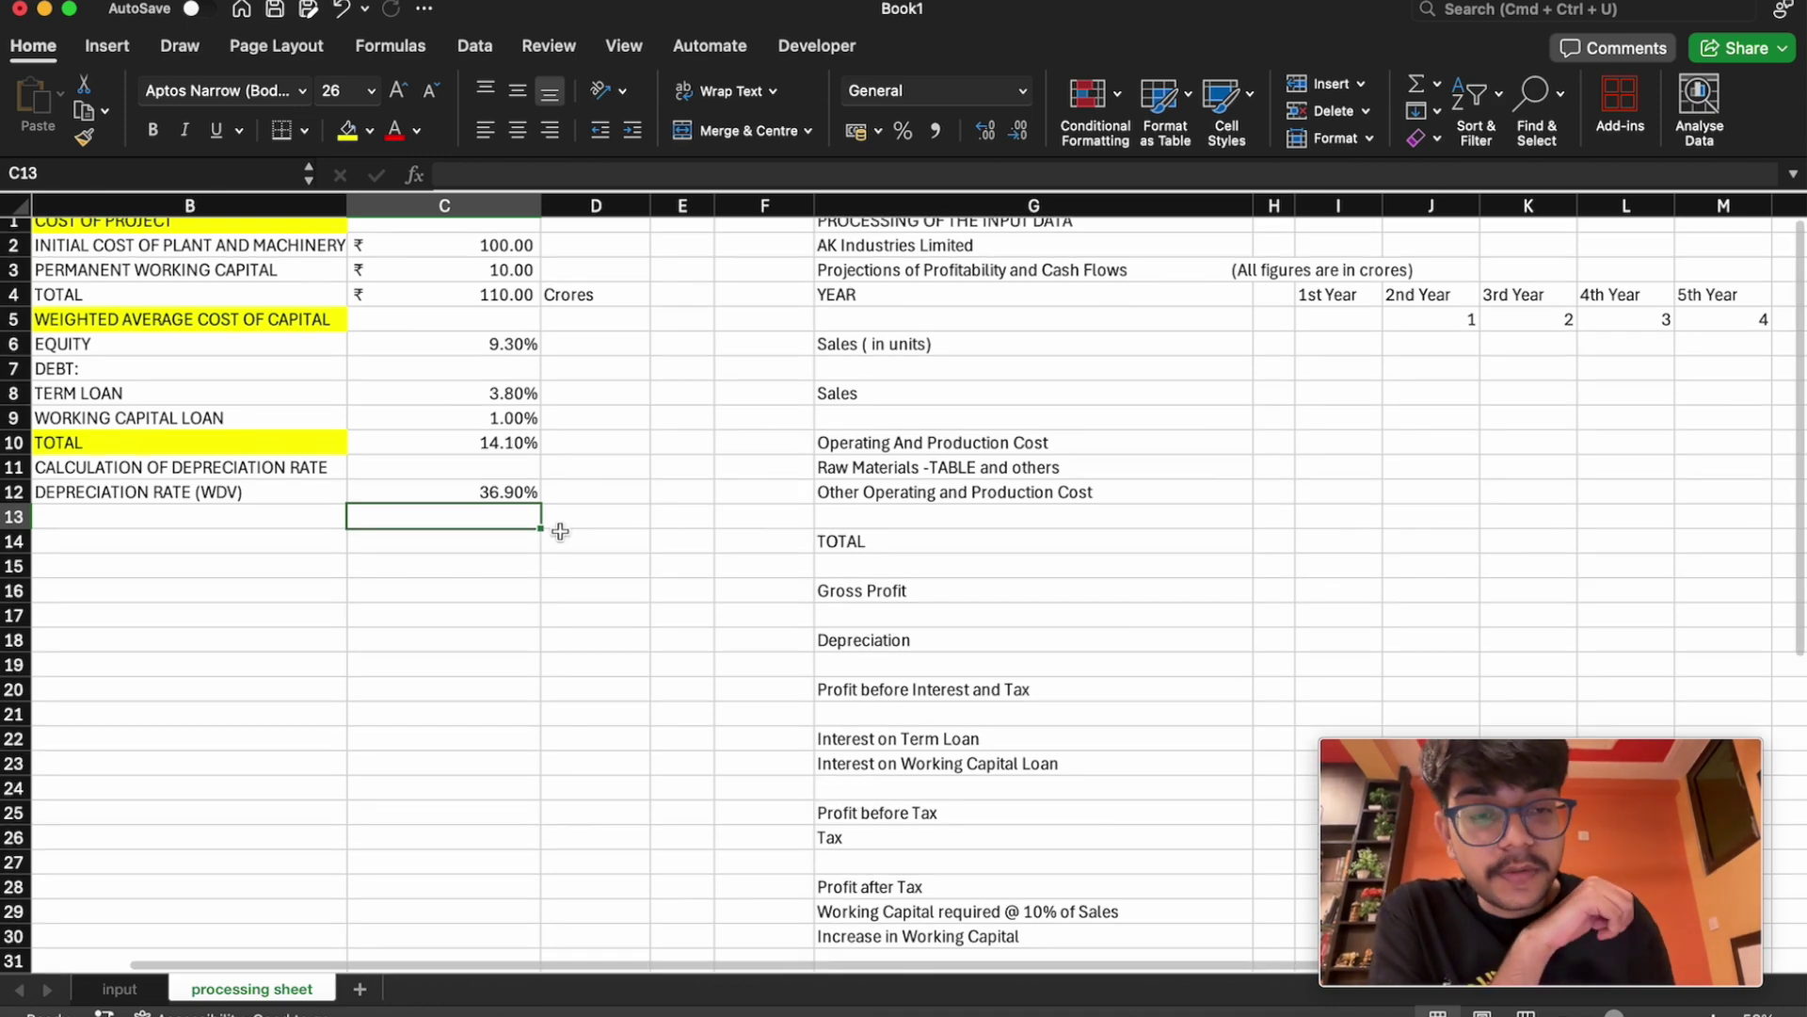
left_click(478, 502)
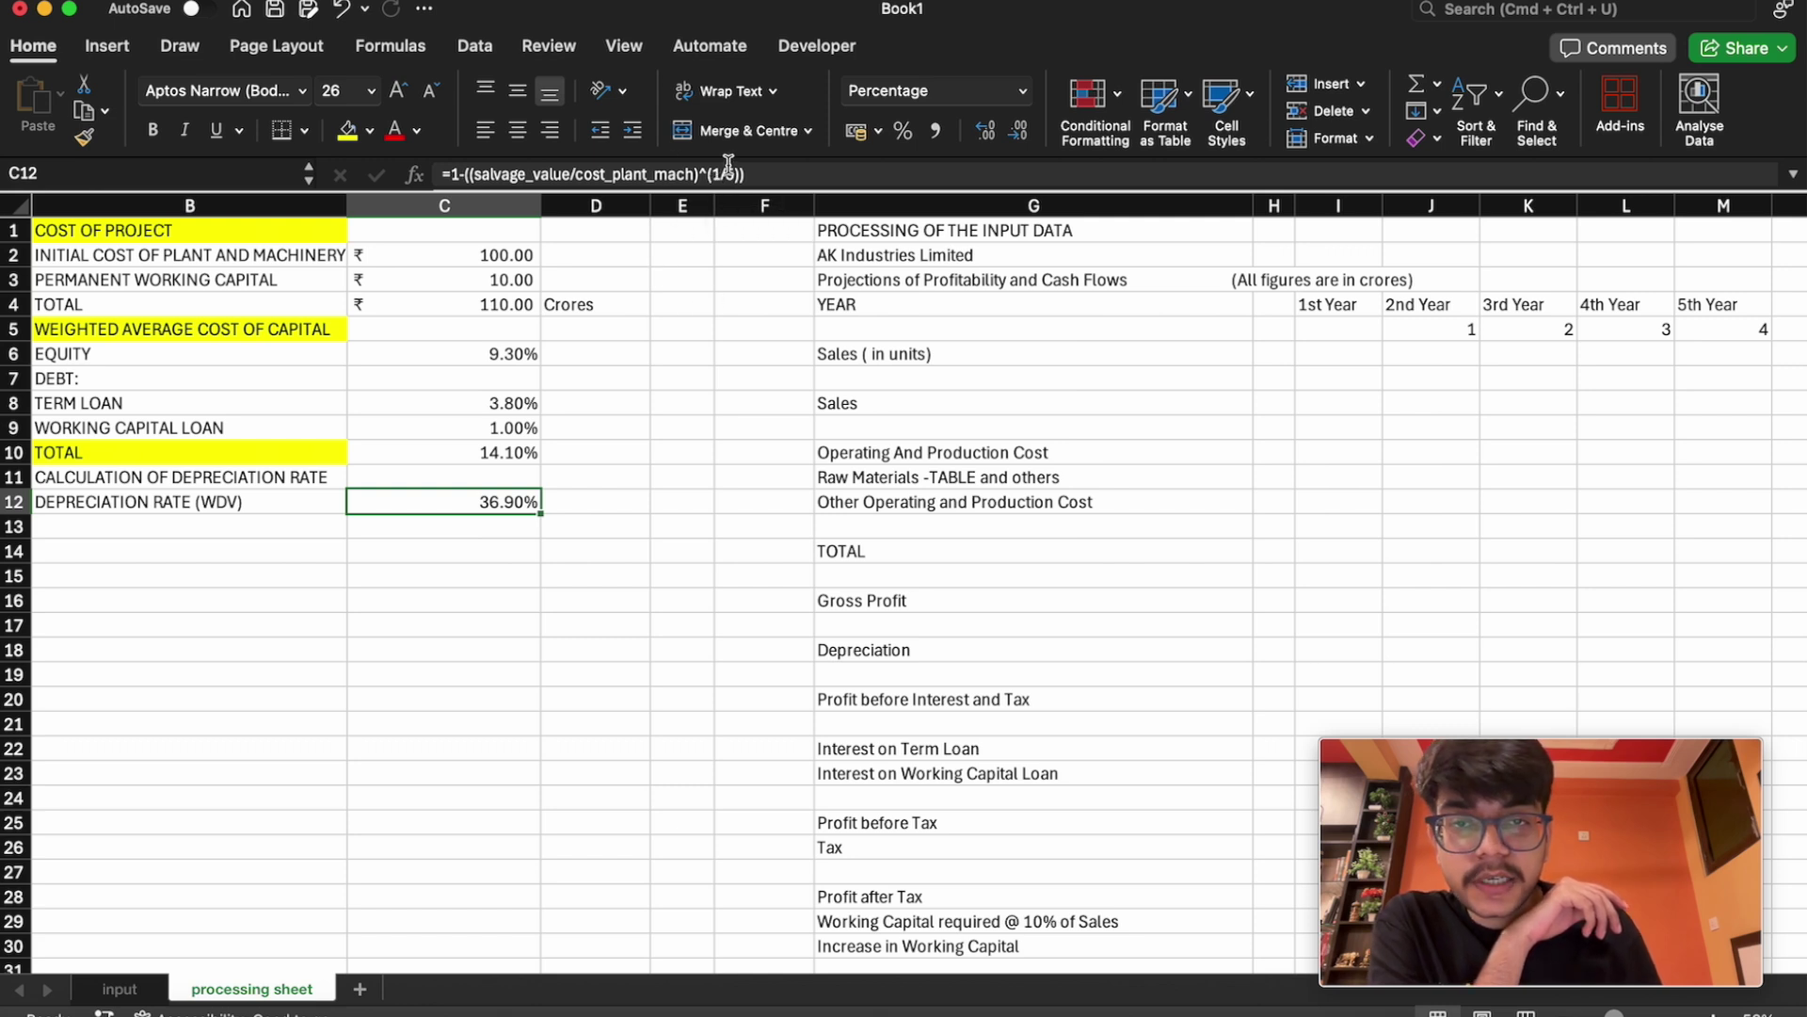
left_click(769, 408)
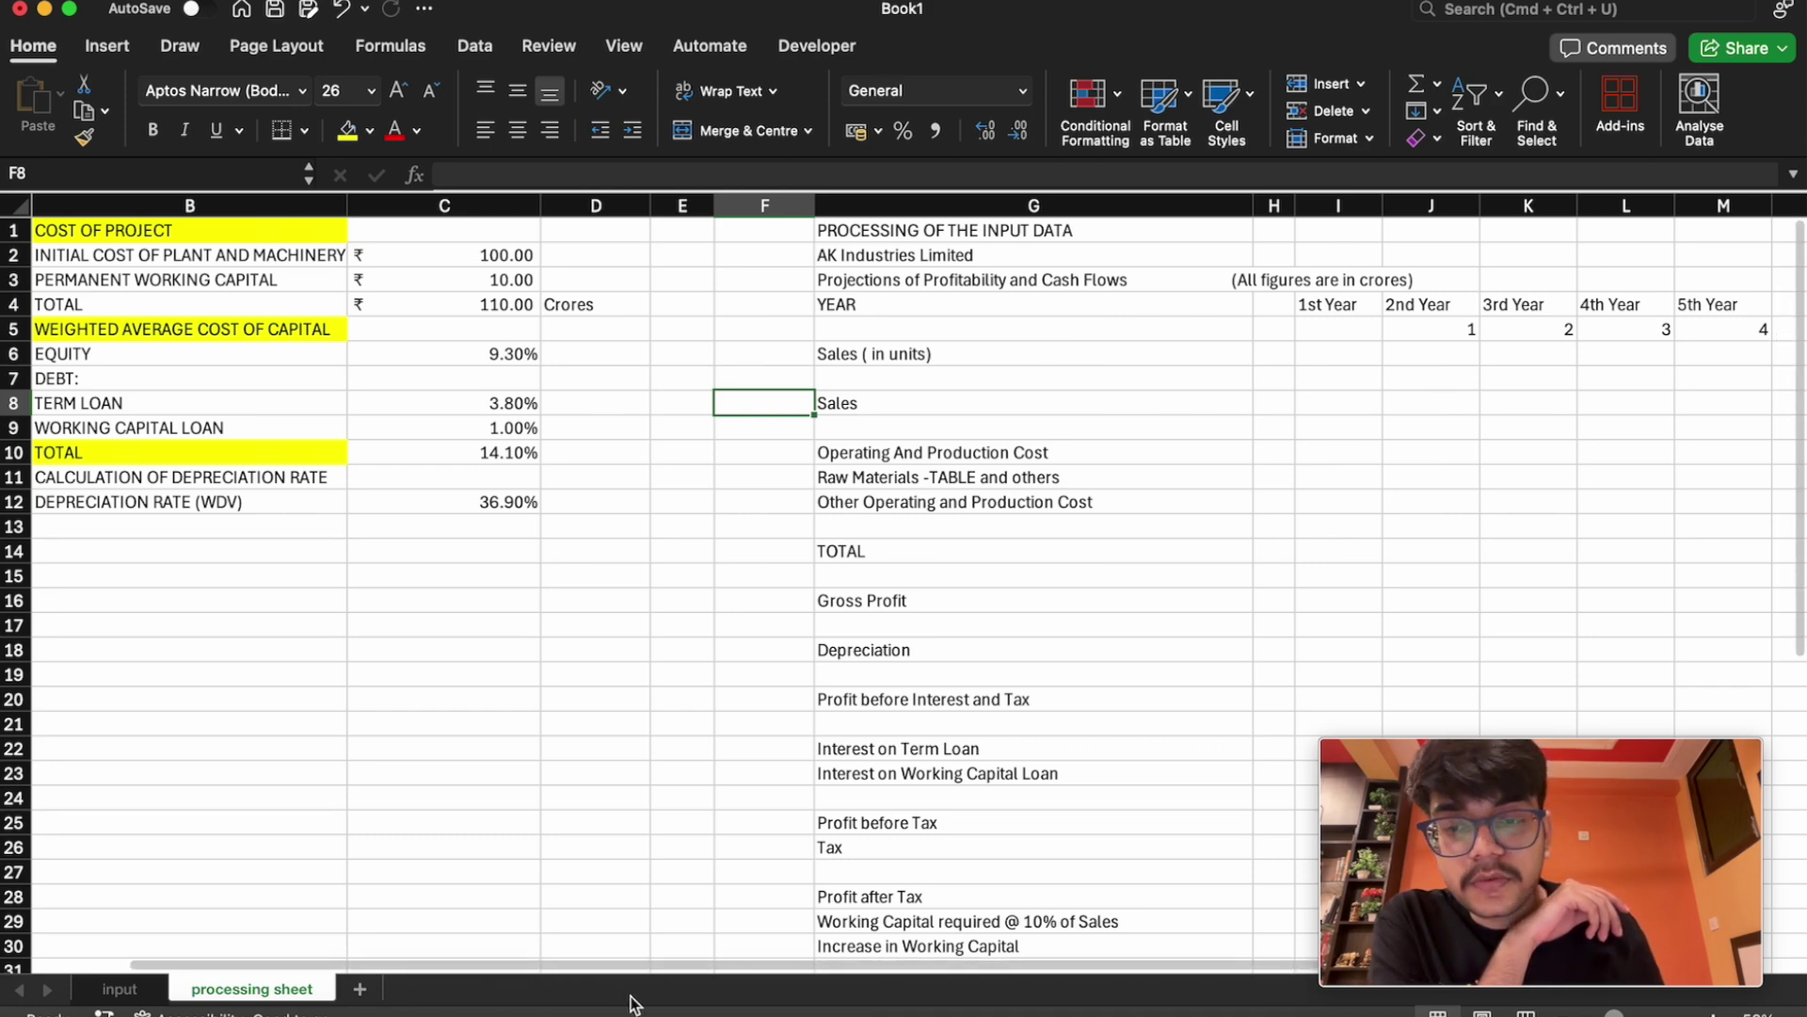
Fill the DEPRECIATION RATE (WDV) label and value cells, B12:C12, with dark red
left_click_drag(593, 964, 499, 953)
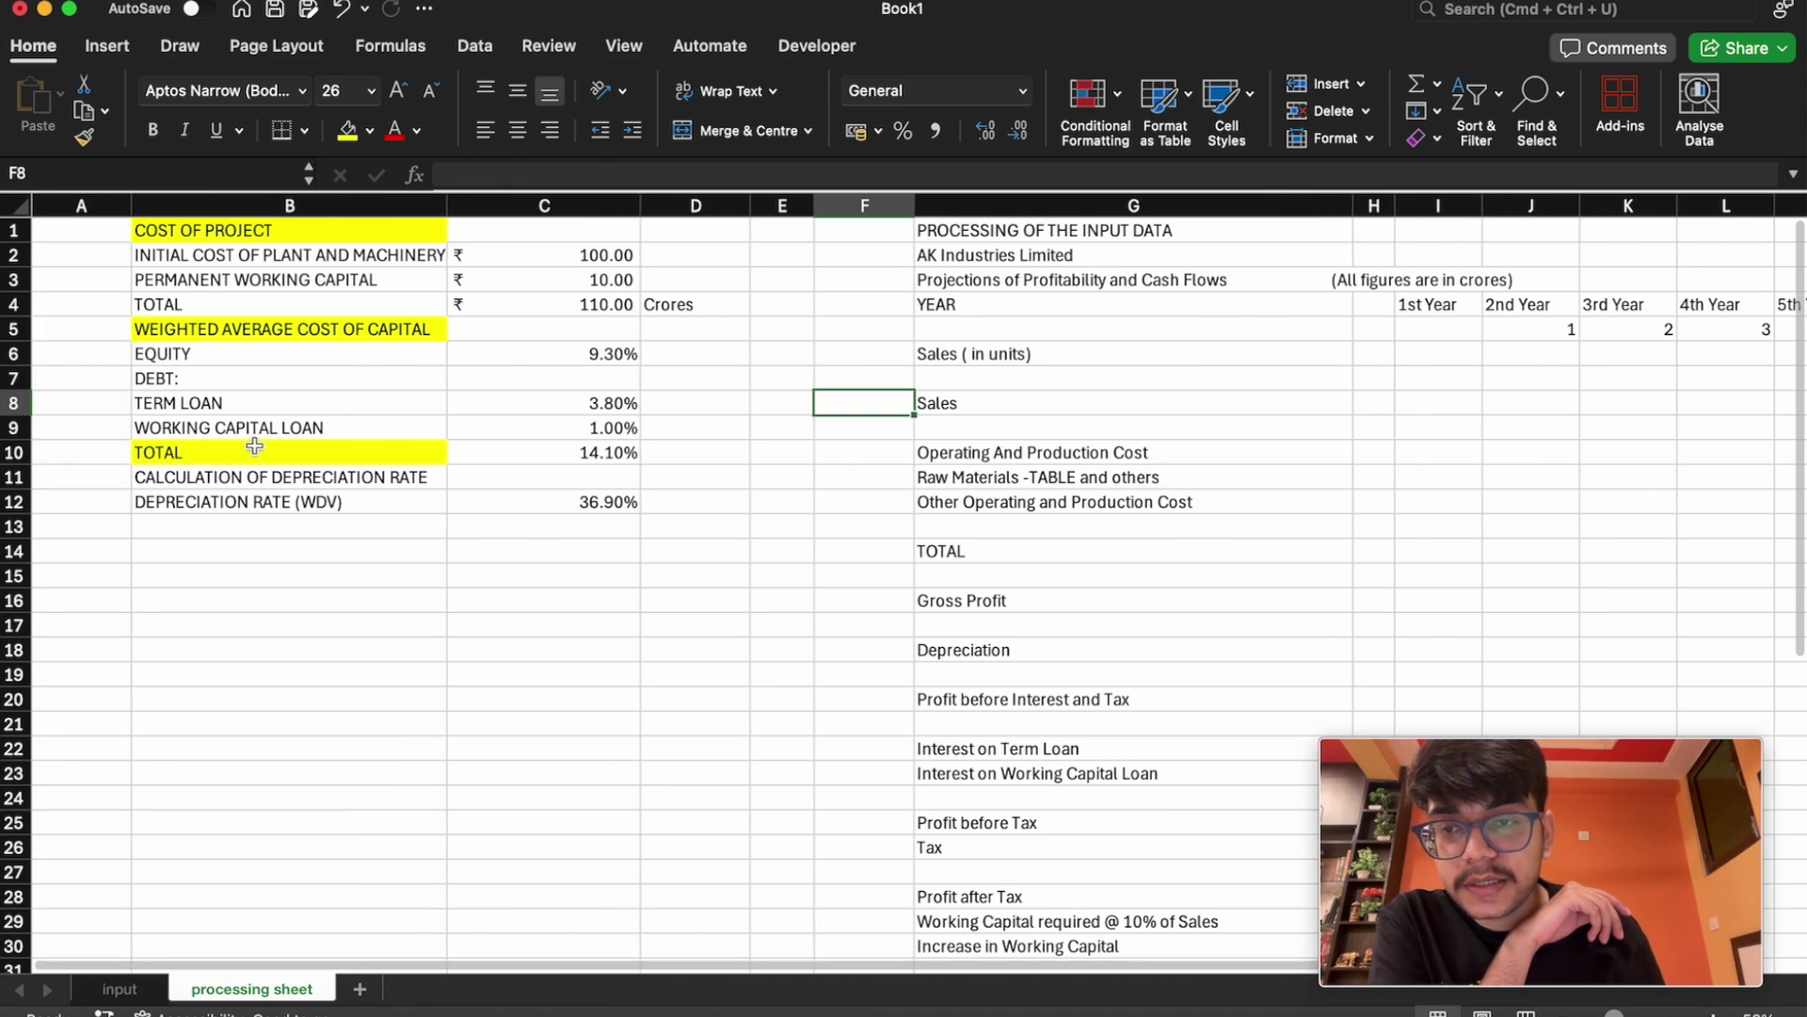
left_click_drag(273, 502, 544, 503)
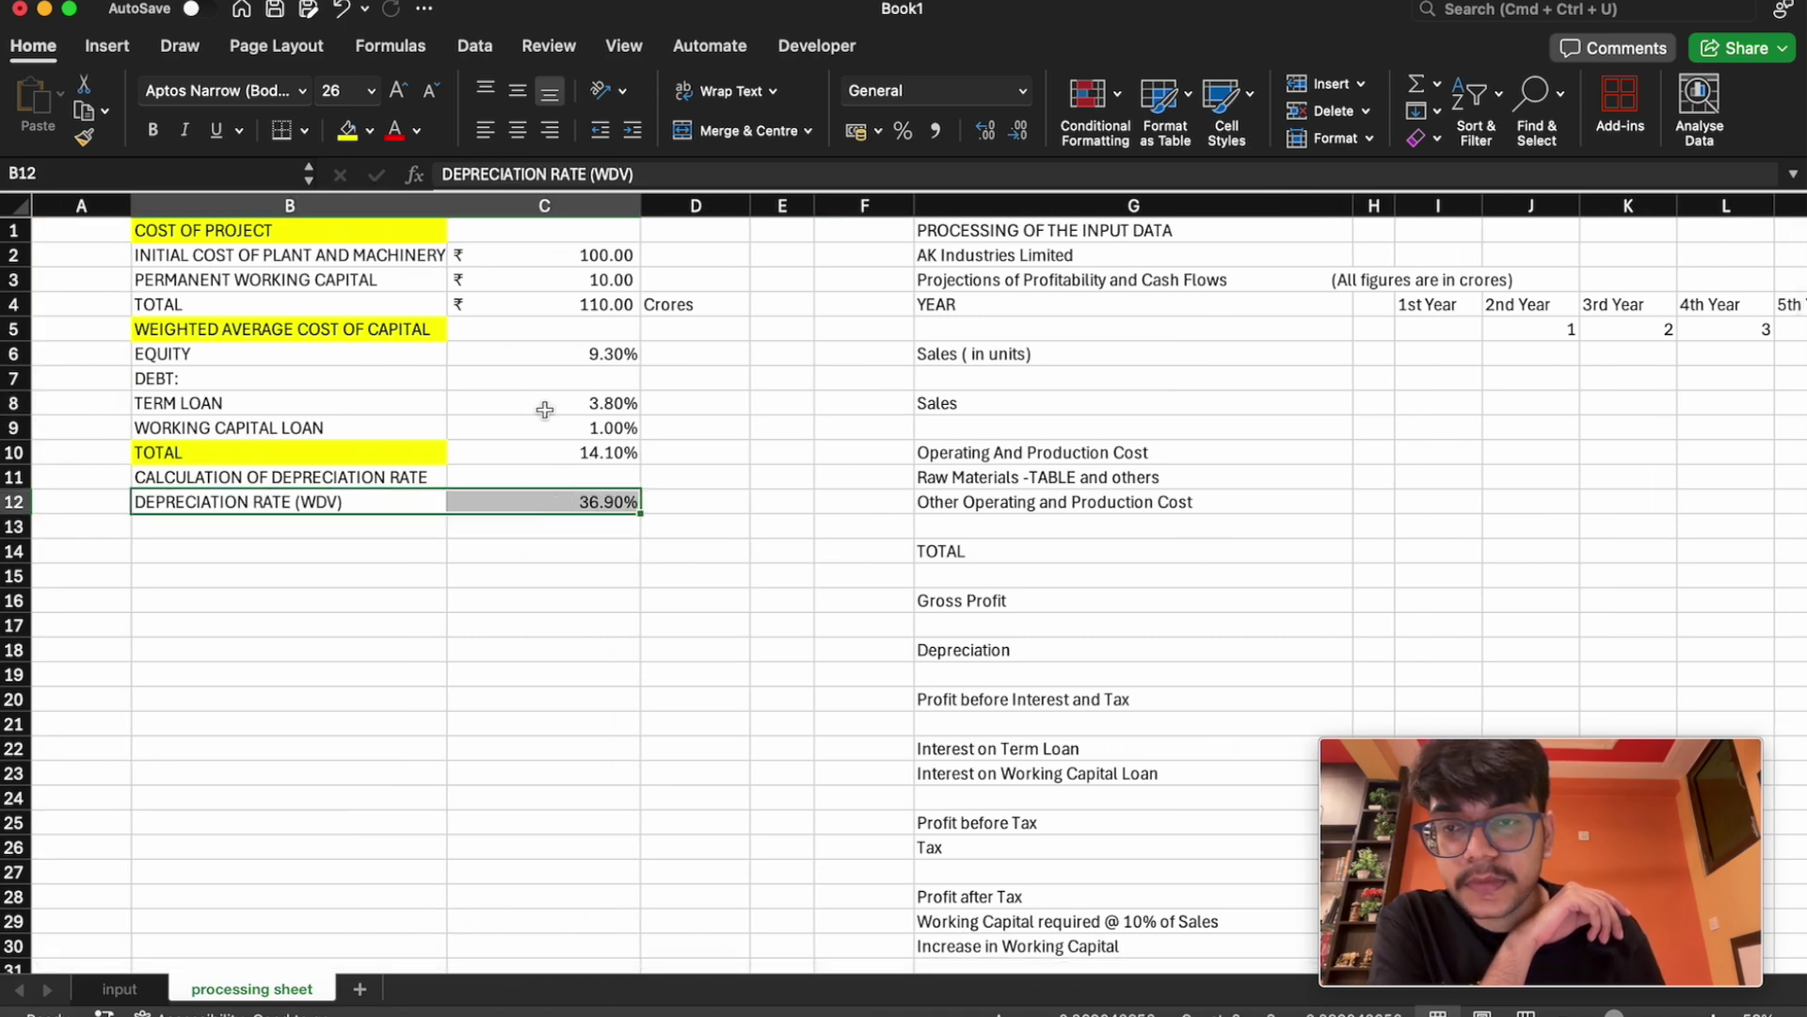
left_click(371, 133)
left_click(356, 410)
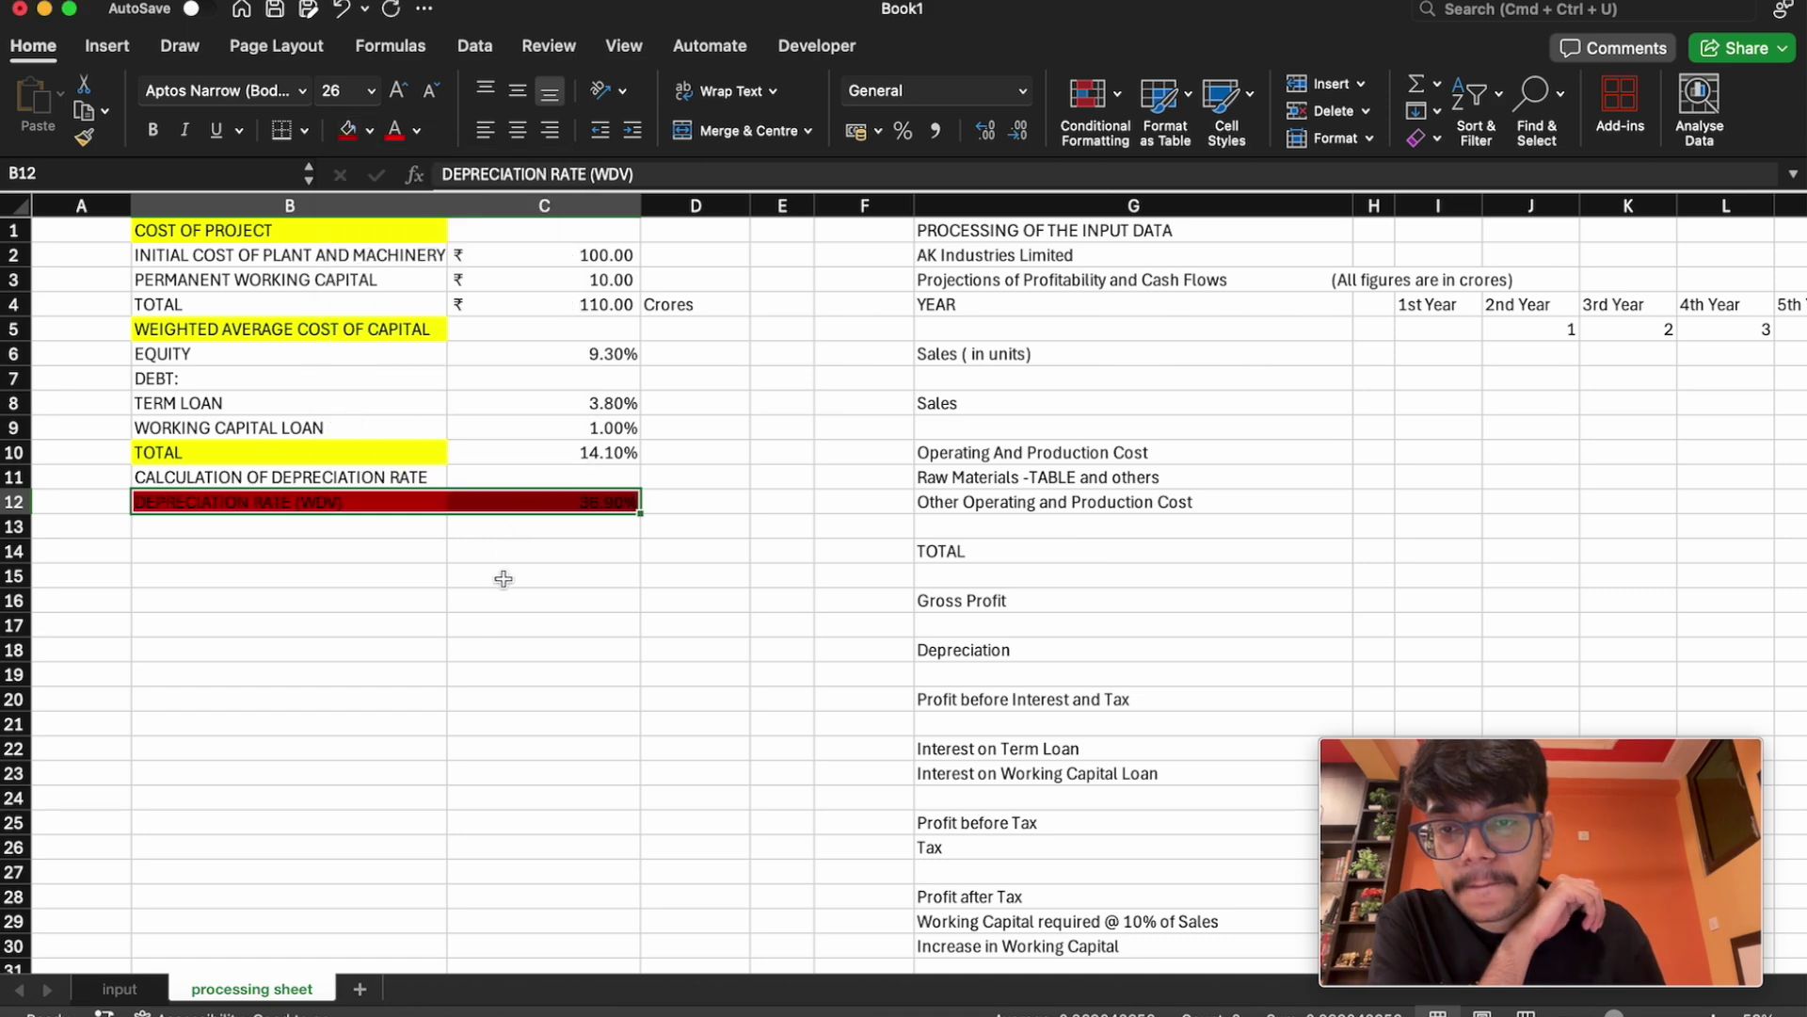
left_click(499, 625)
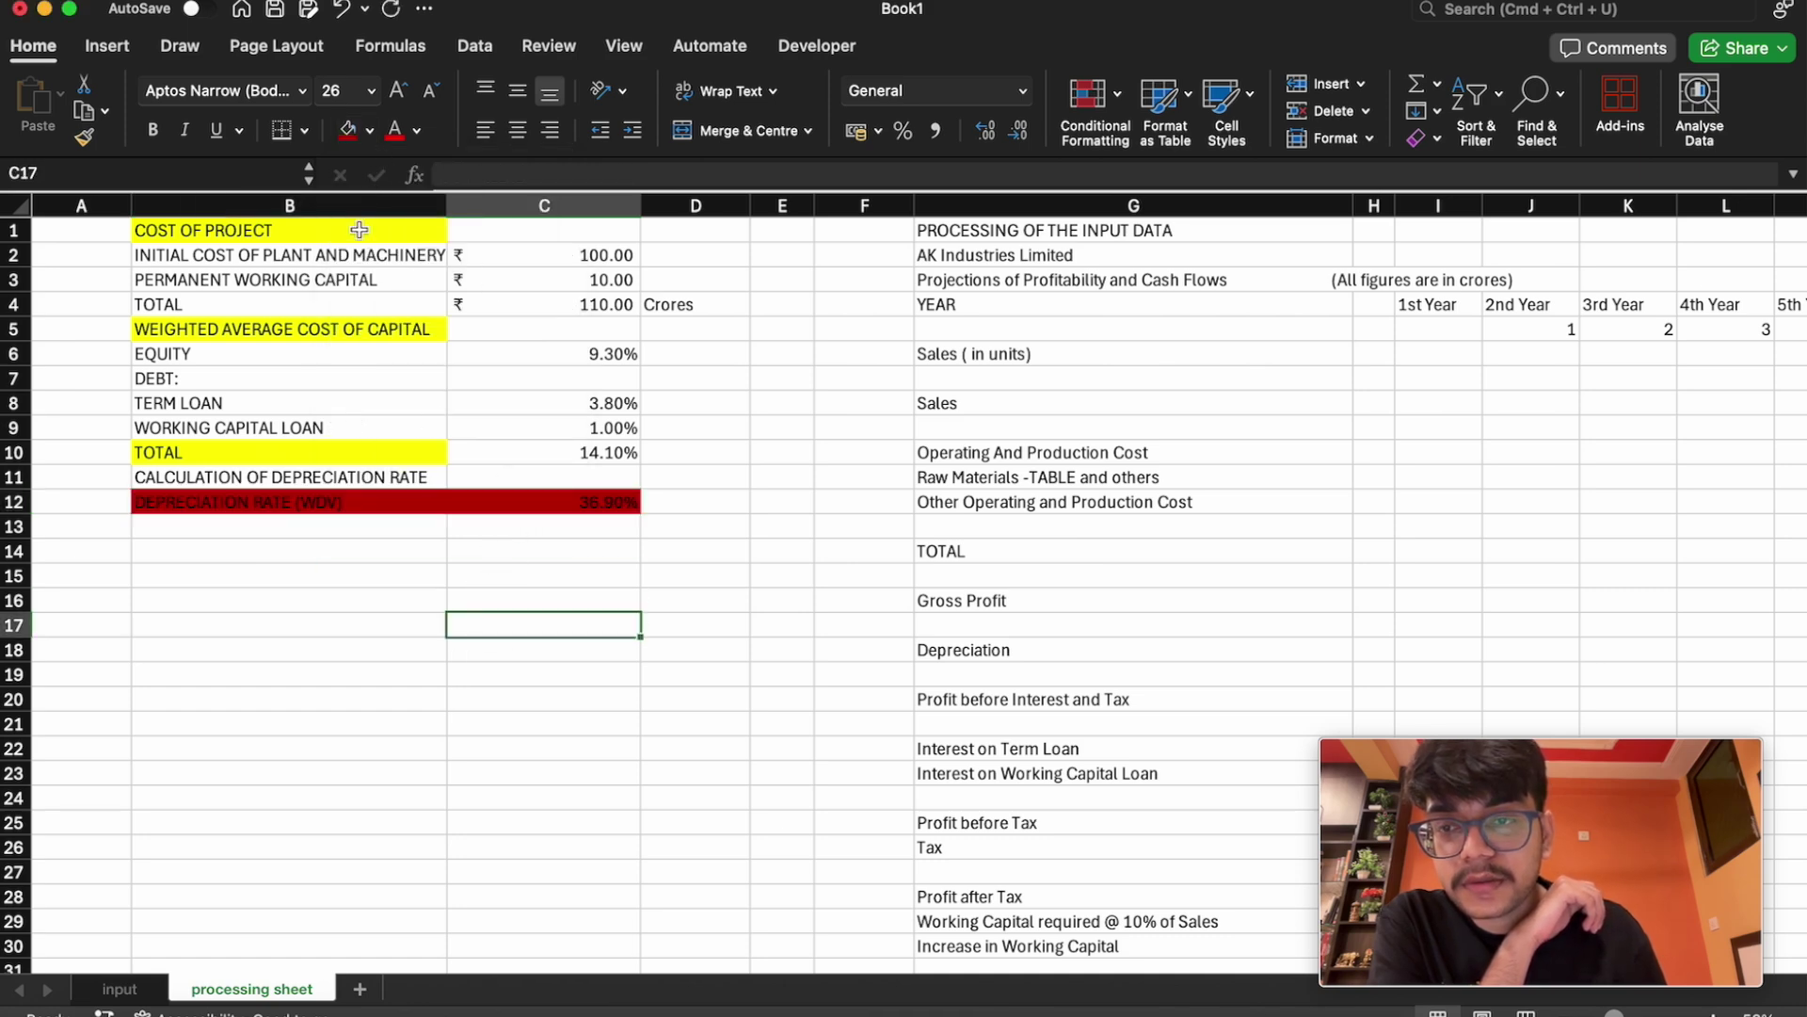
Recolour the DEPRECIATION RATE (WDV) cells B12:C12, trying a dark teal fill before settling on medium grey
left_click(380, 523)
left_click_drag(383, 502, 540, 503)
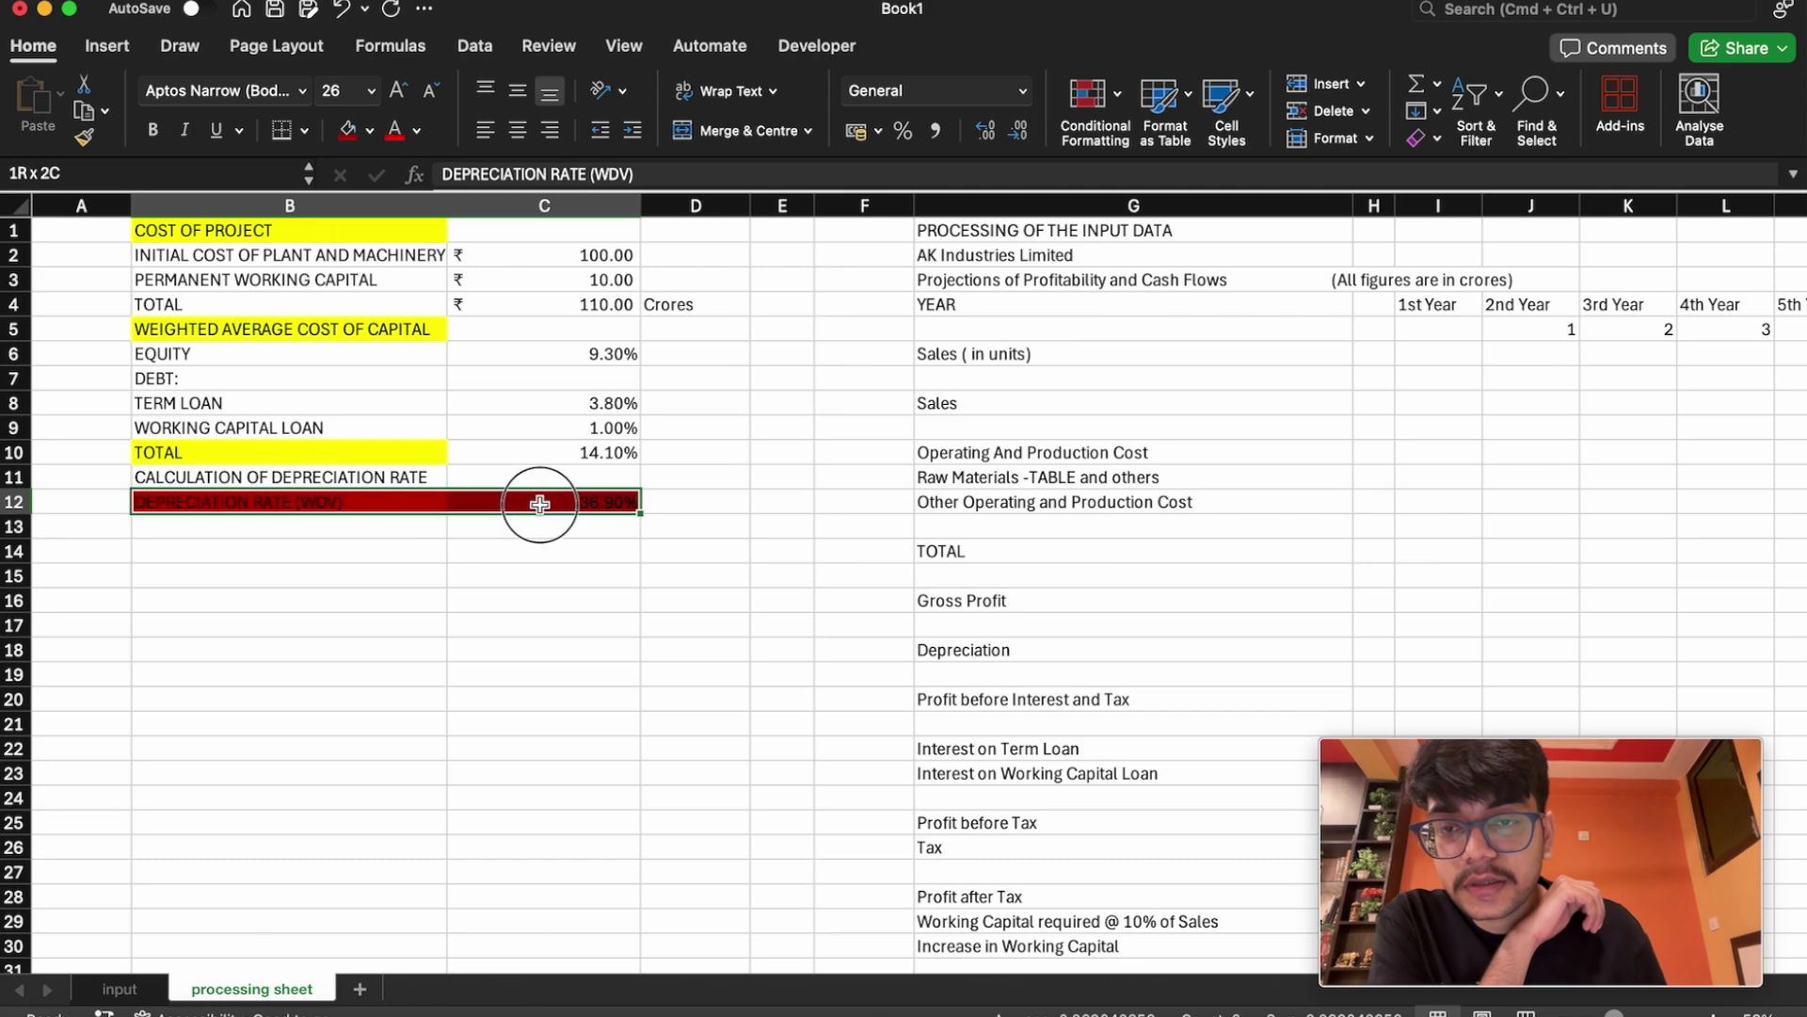
left_click(369, 131)
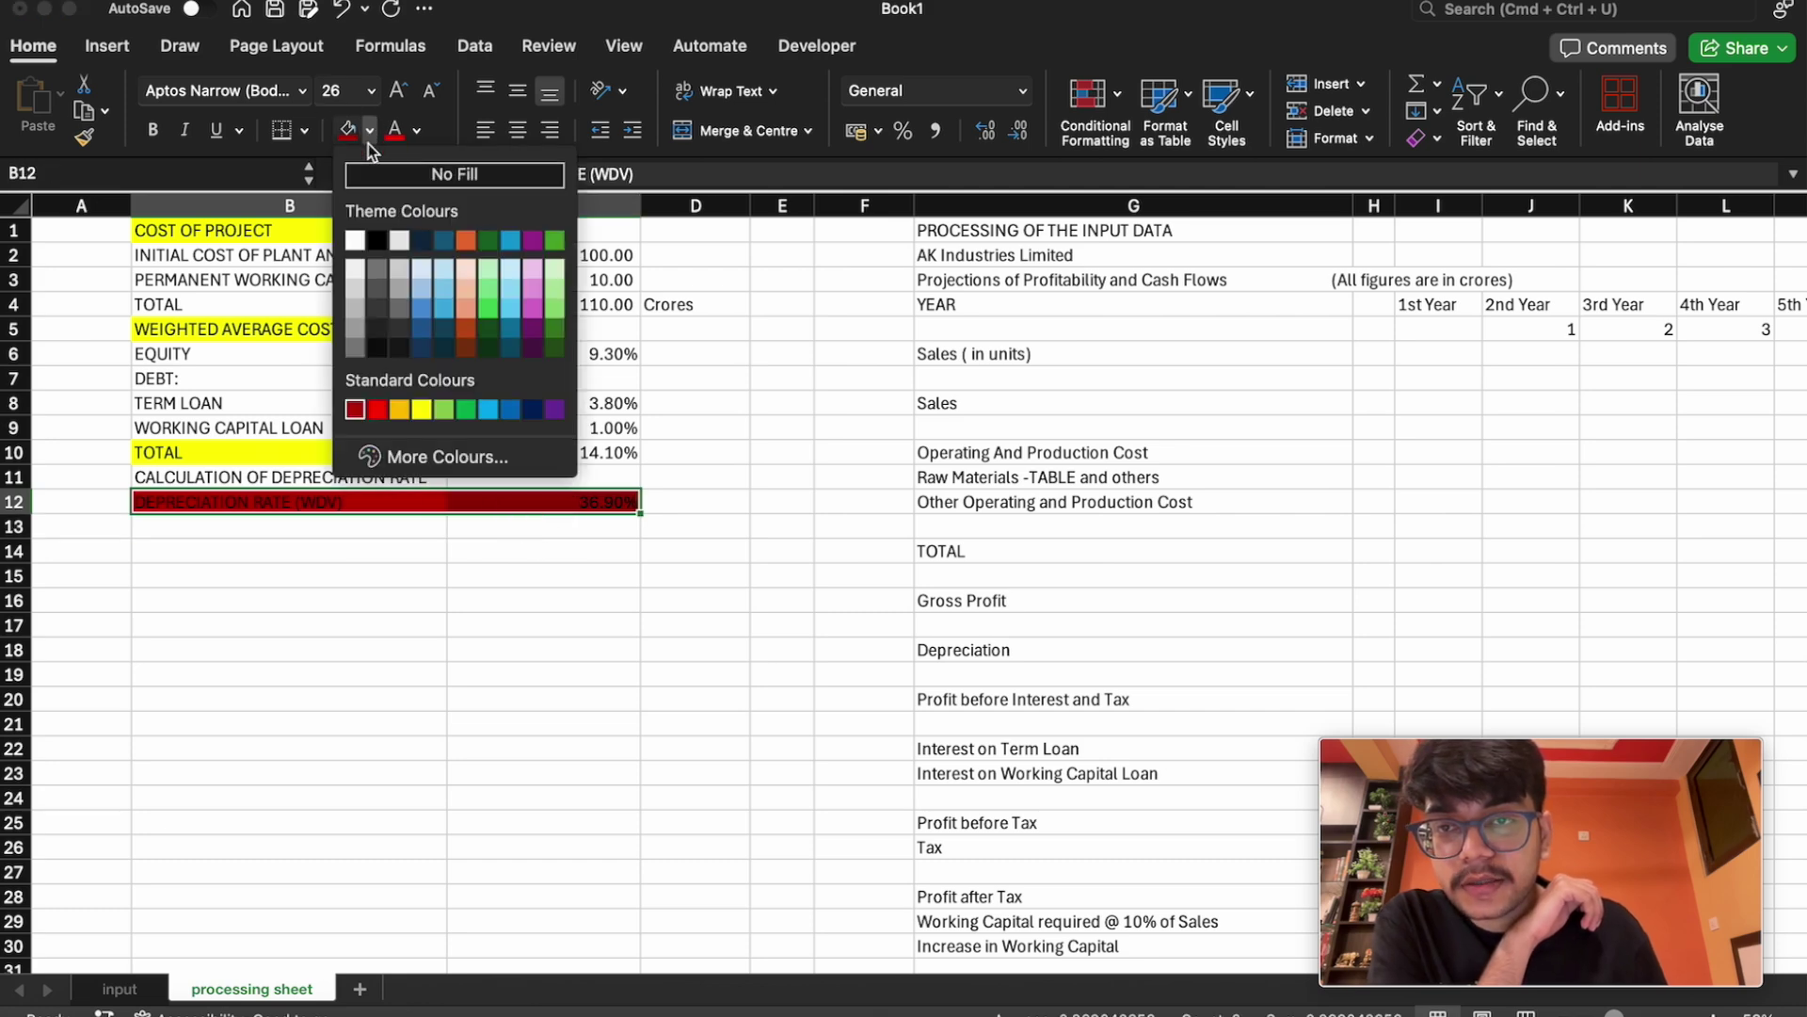
left_click(447, 244)
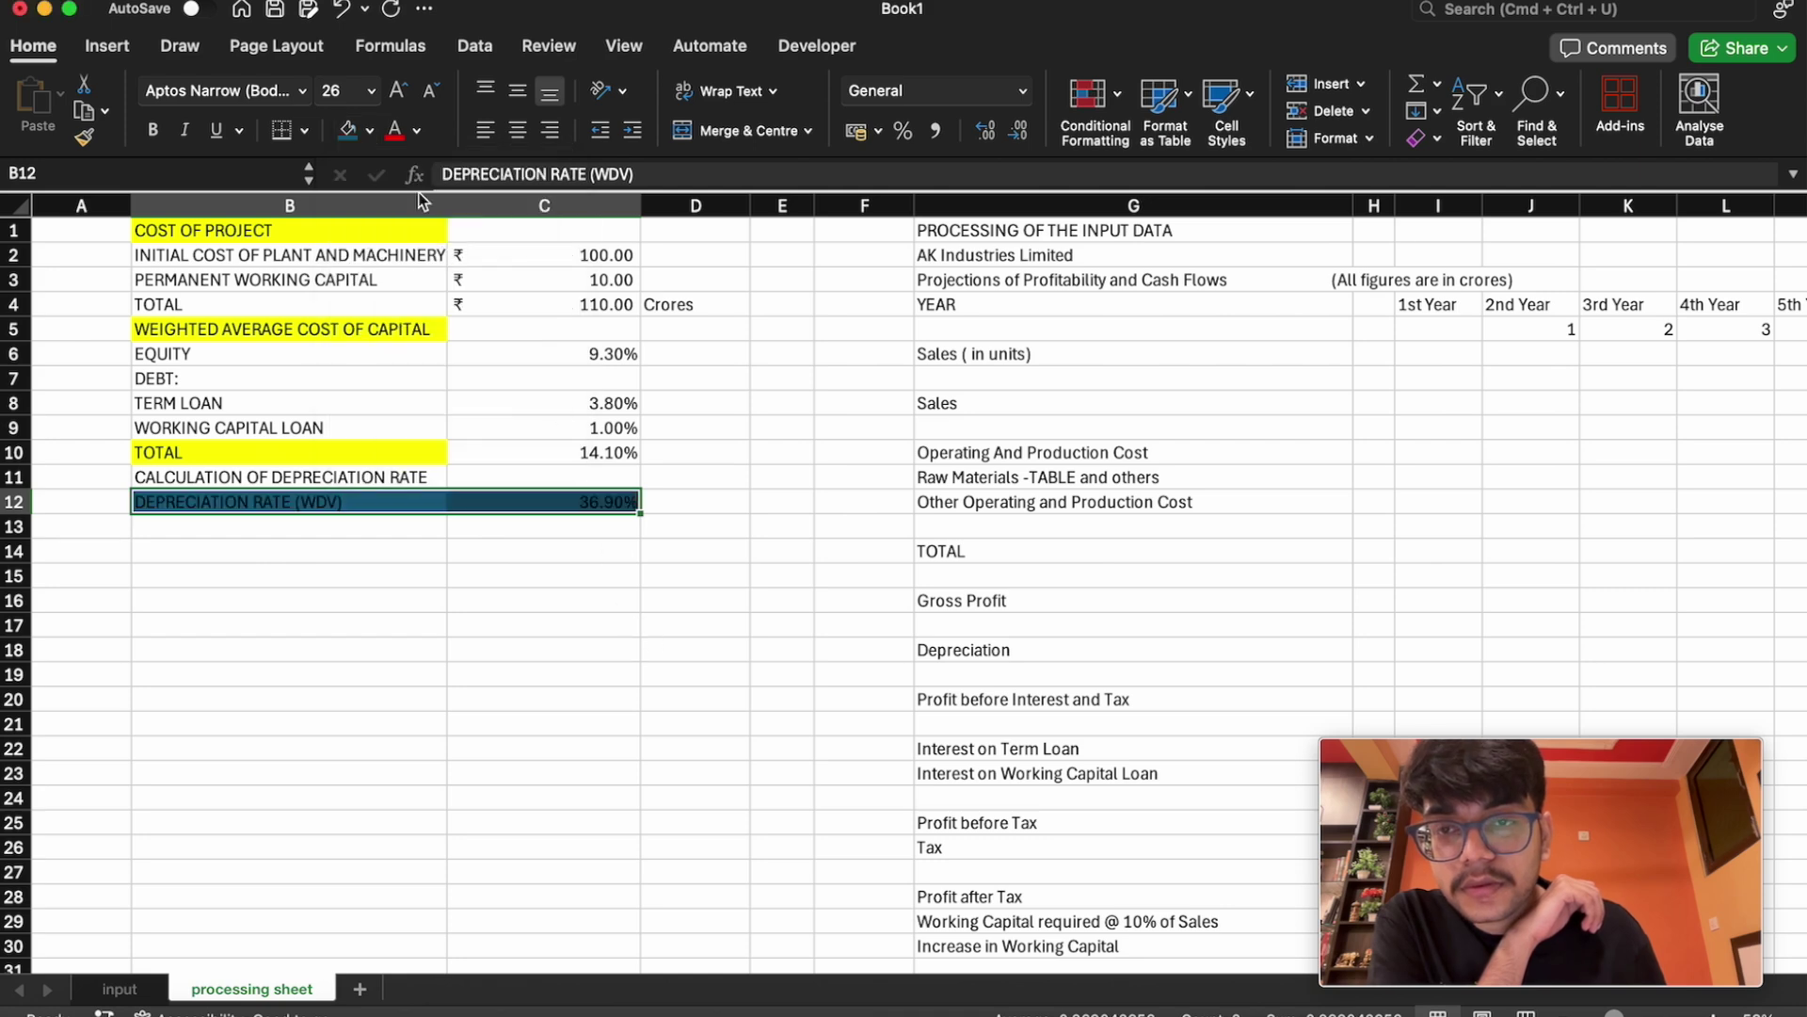
left_click(370, 133)
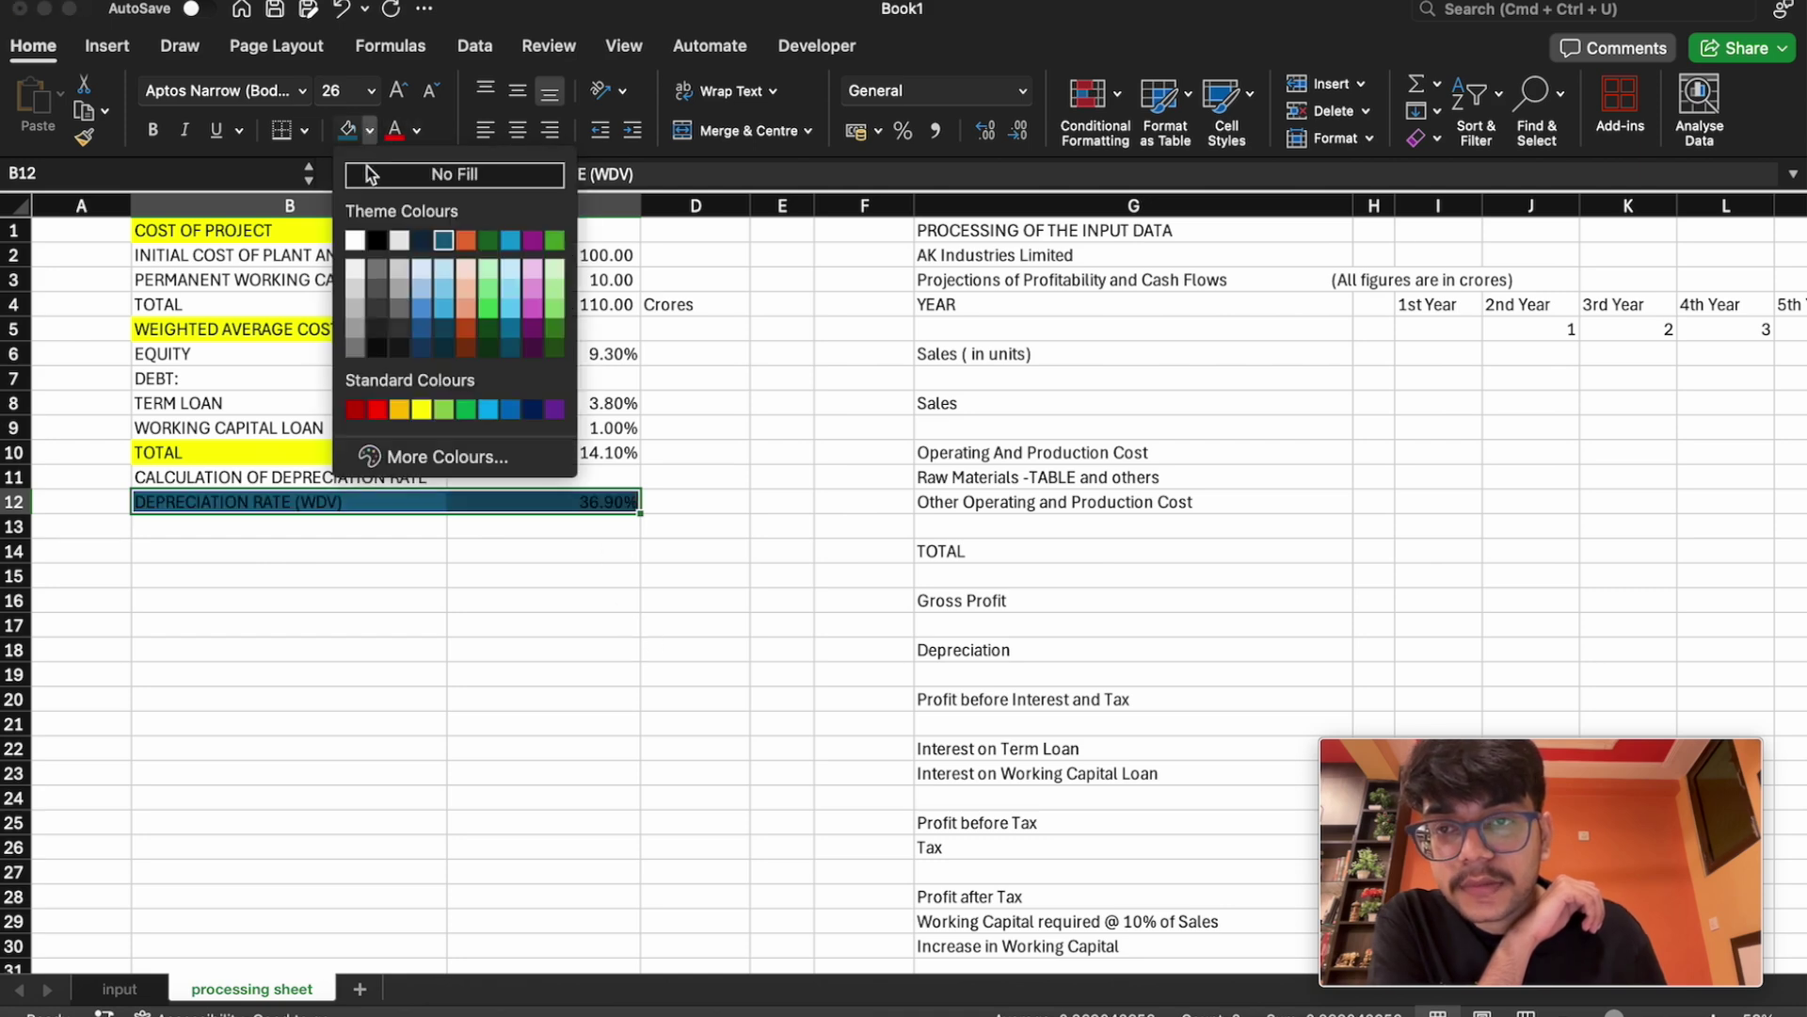
left_click(378, 269)
left_click(438, 623)
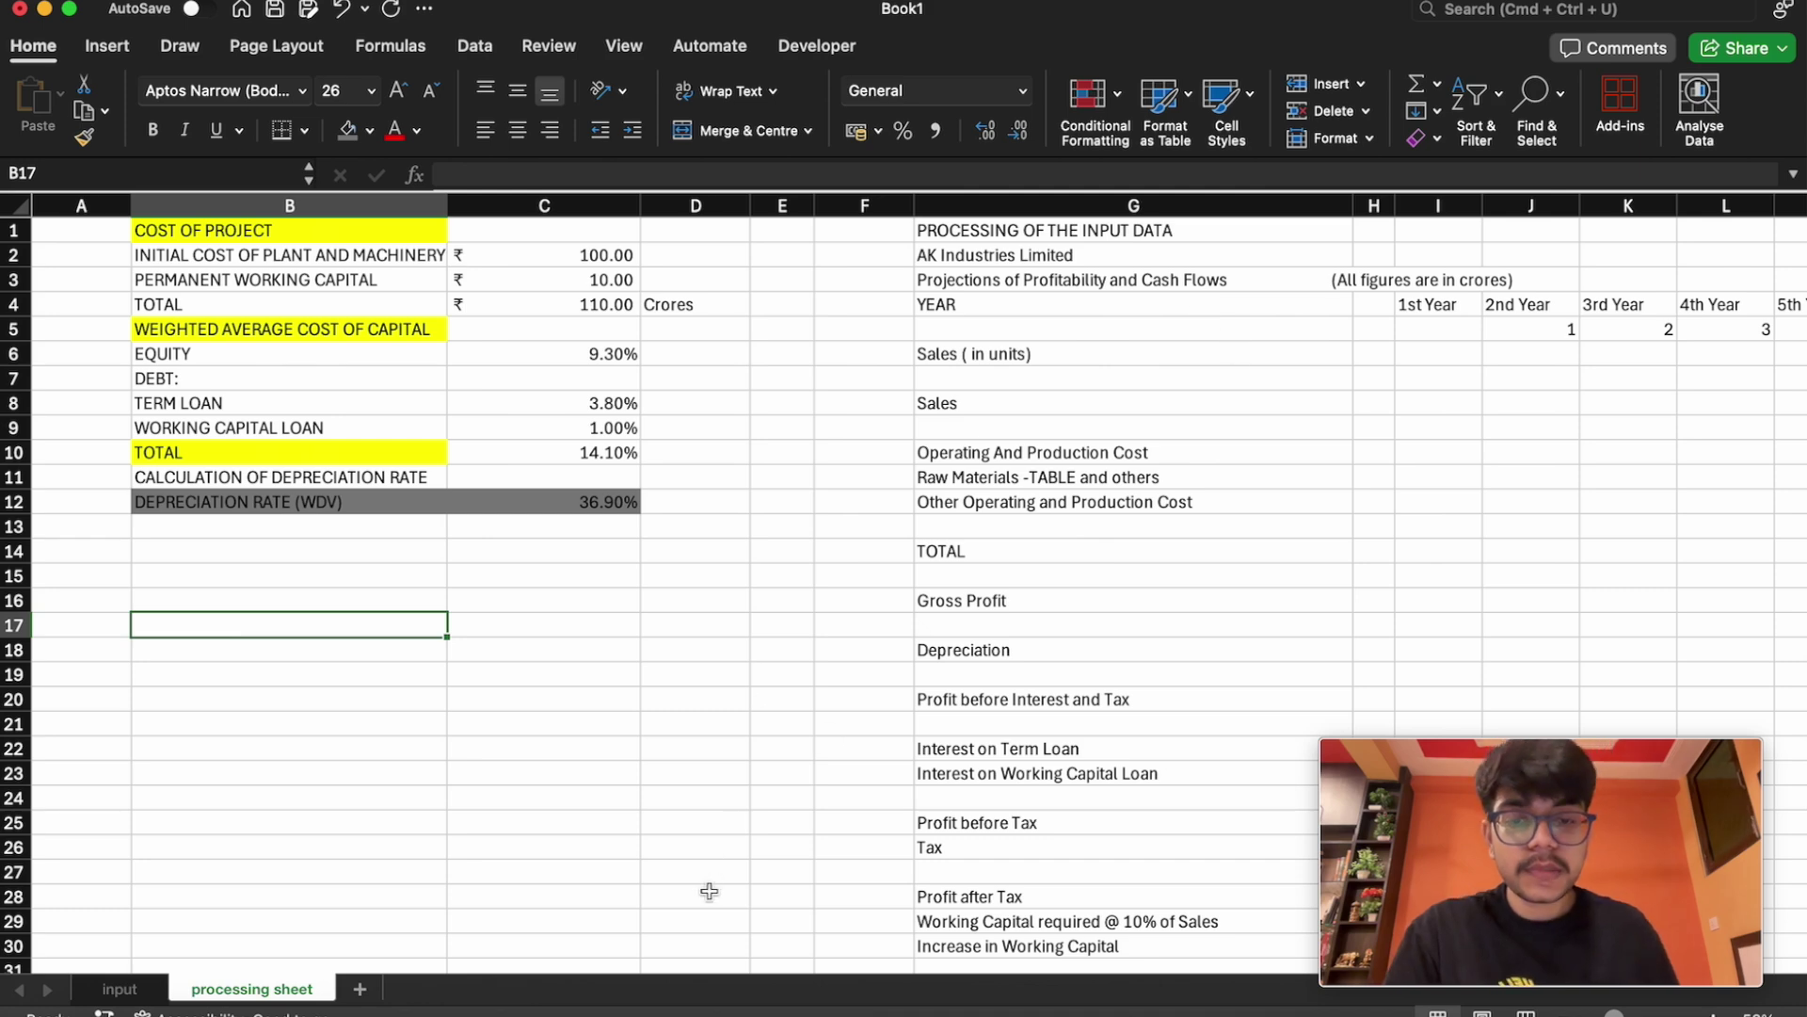
Enter =first_yr in J6 as the year 1 value of the Sales (in units) row
scroll(693, 964, "right", 3)
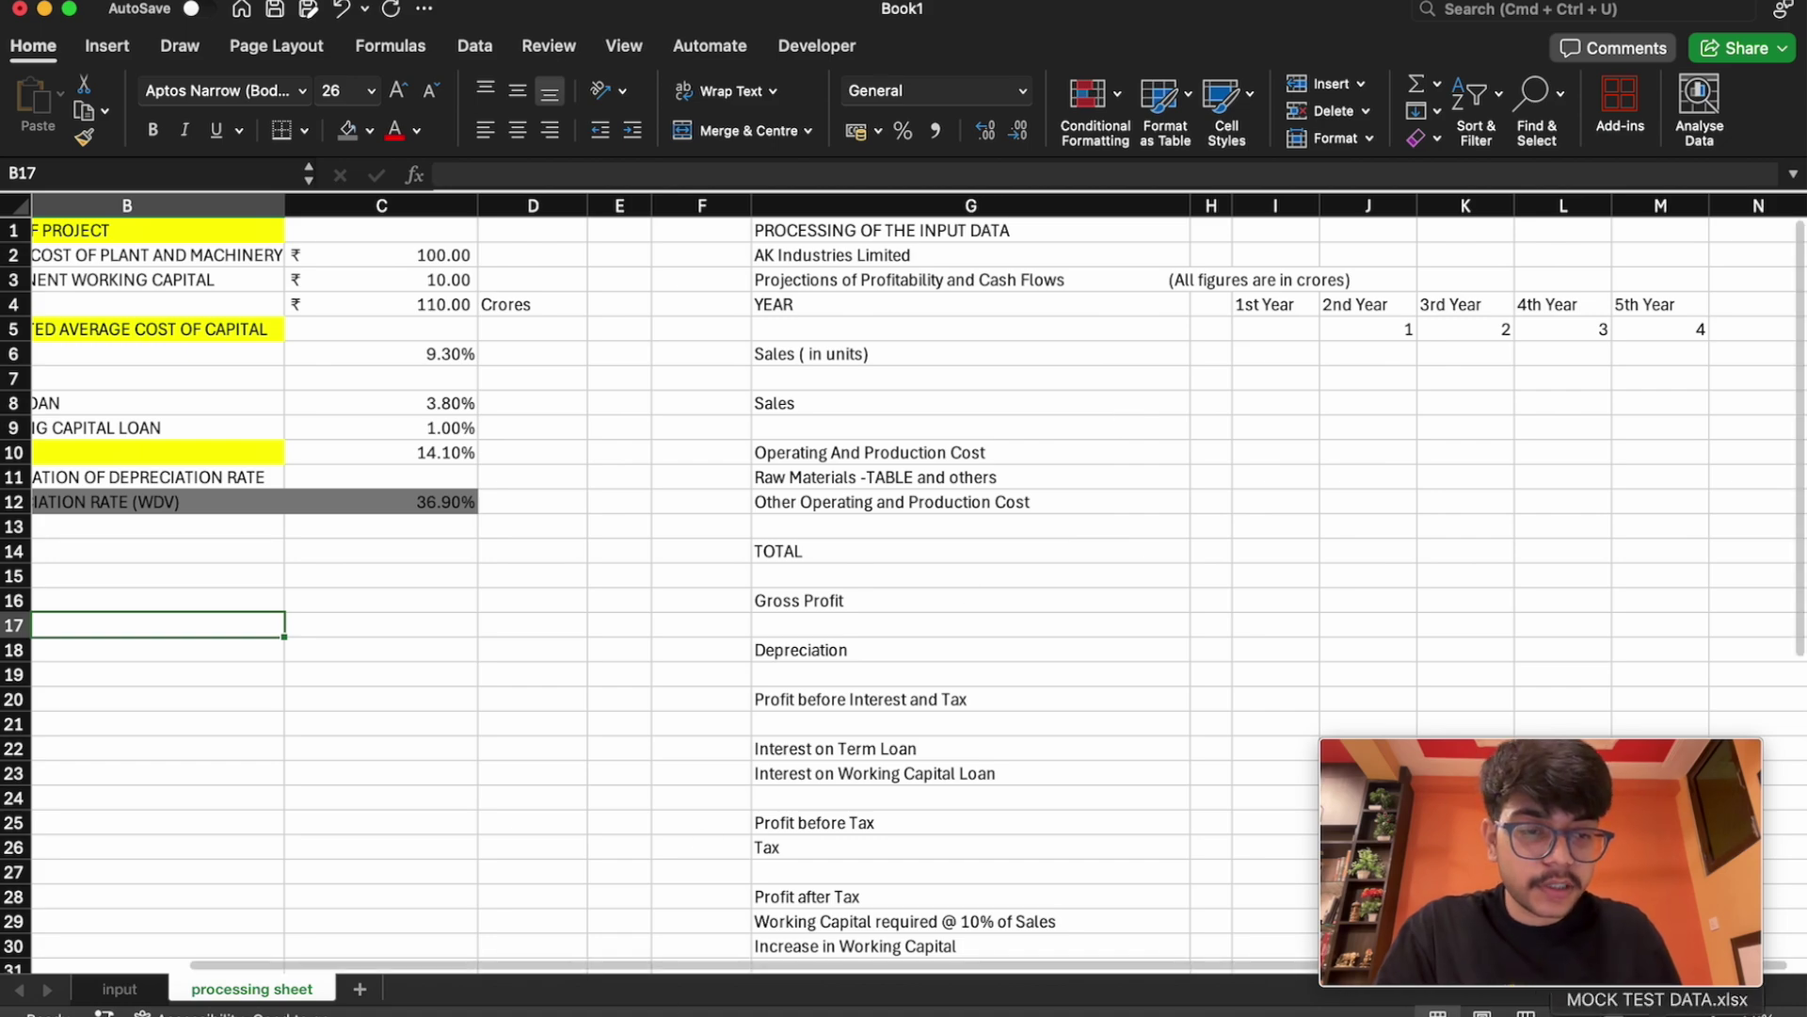
left_click_drag(1605, 1015, 1629, 1015)
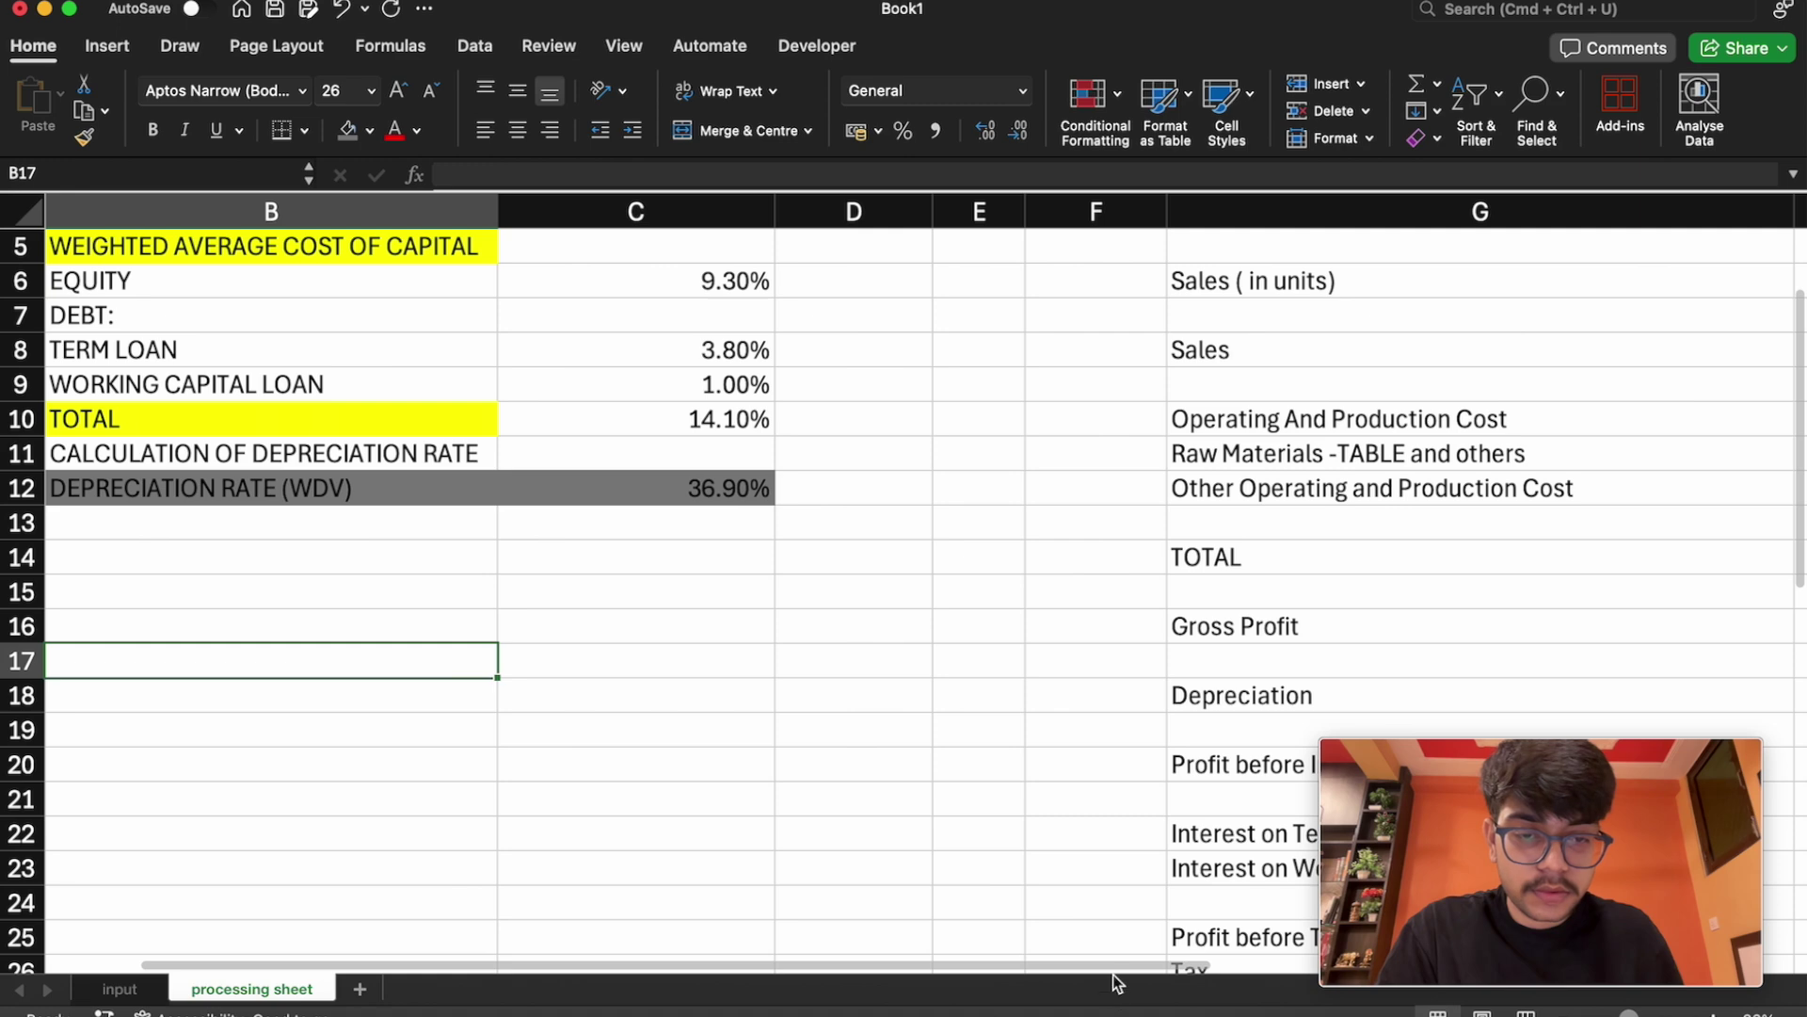
left_click_drag(1142, 961, 1765, 940)
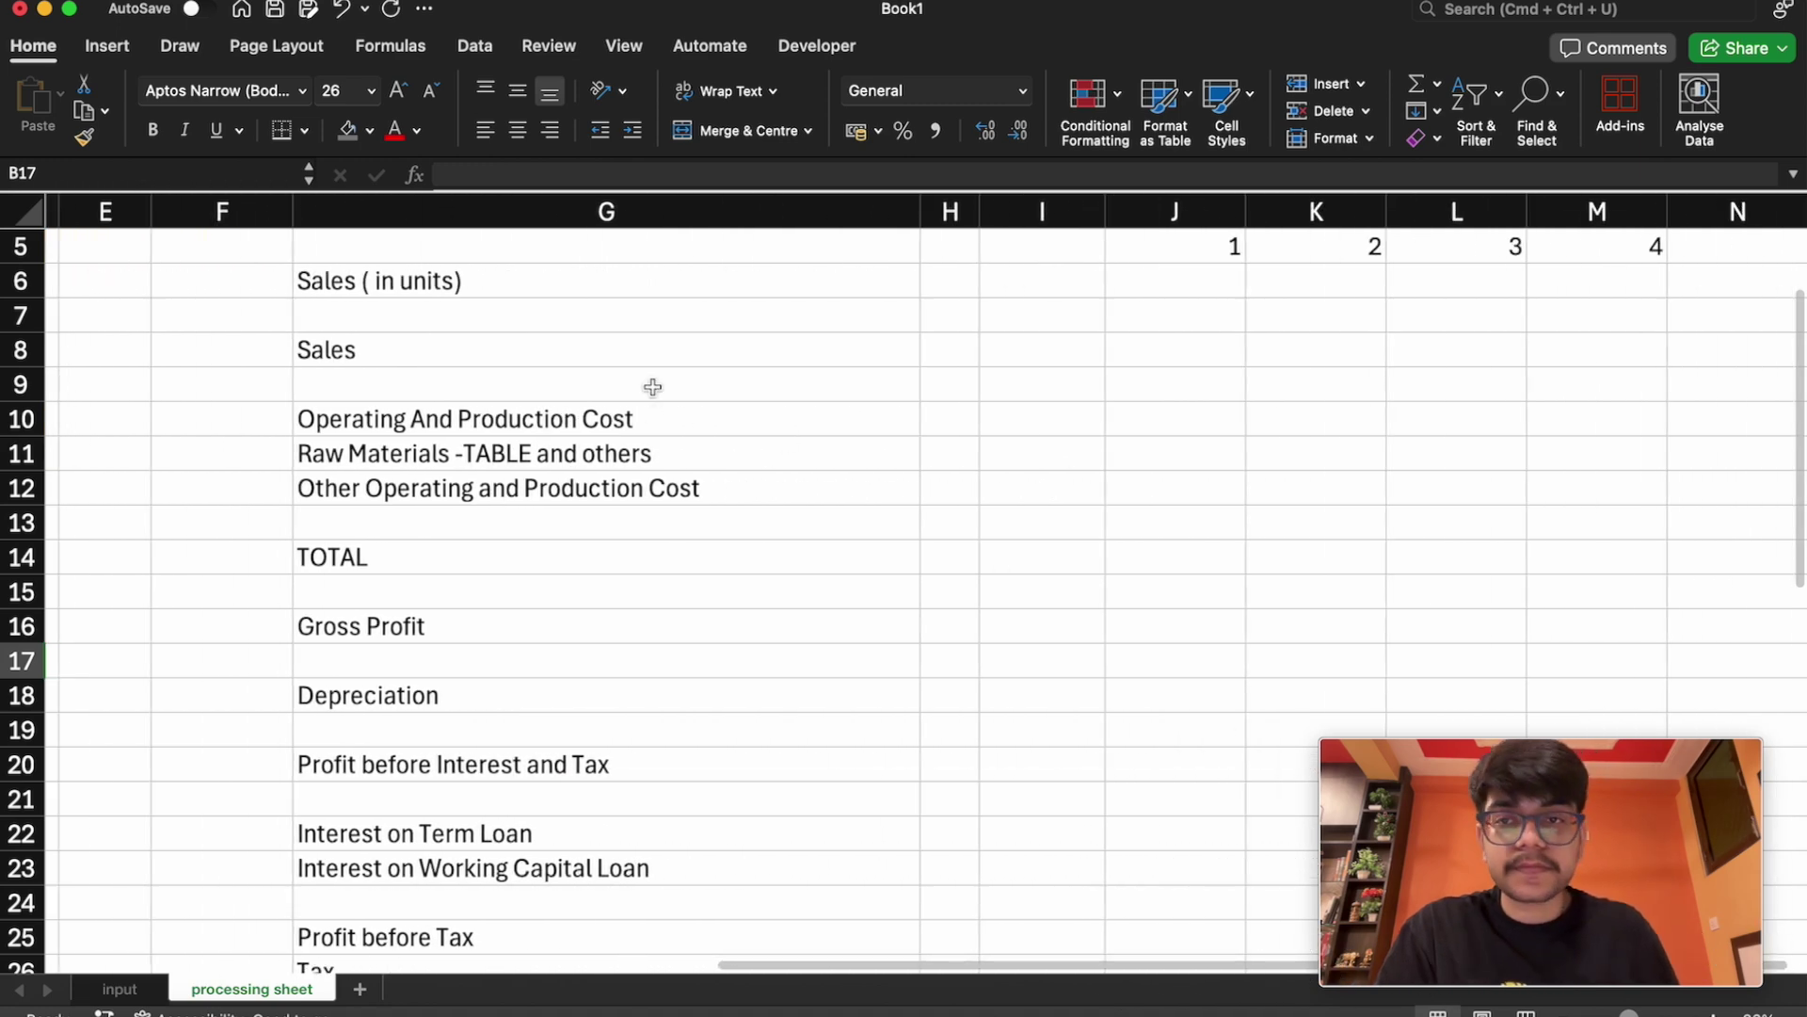
double_click(1183, 278)
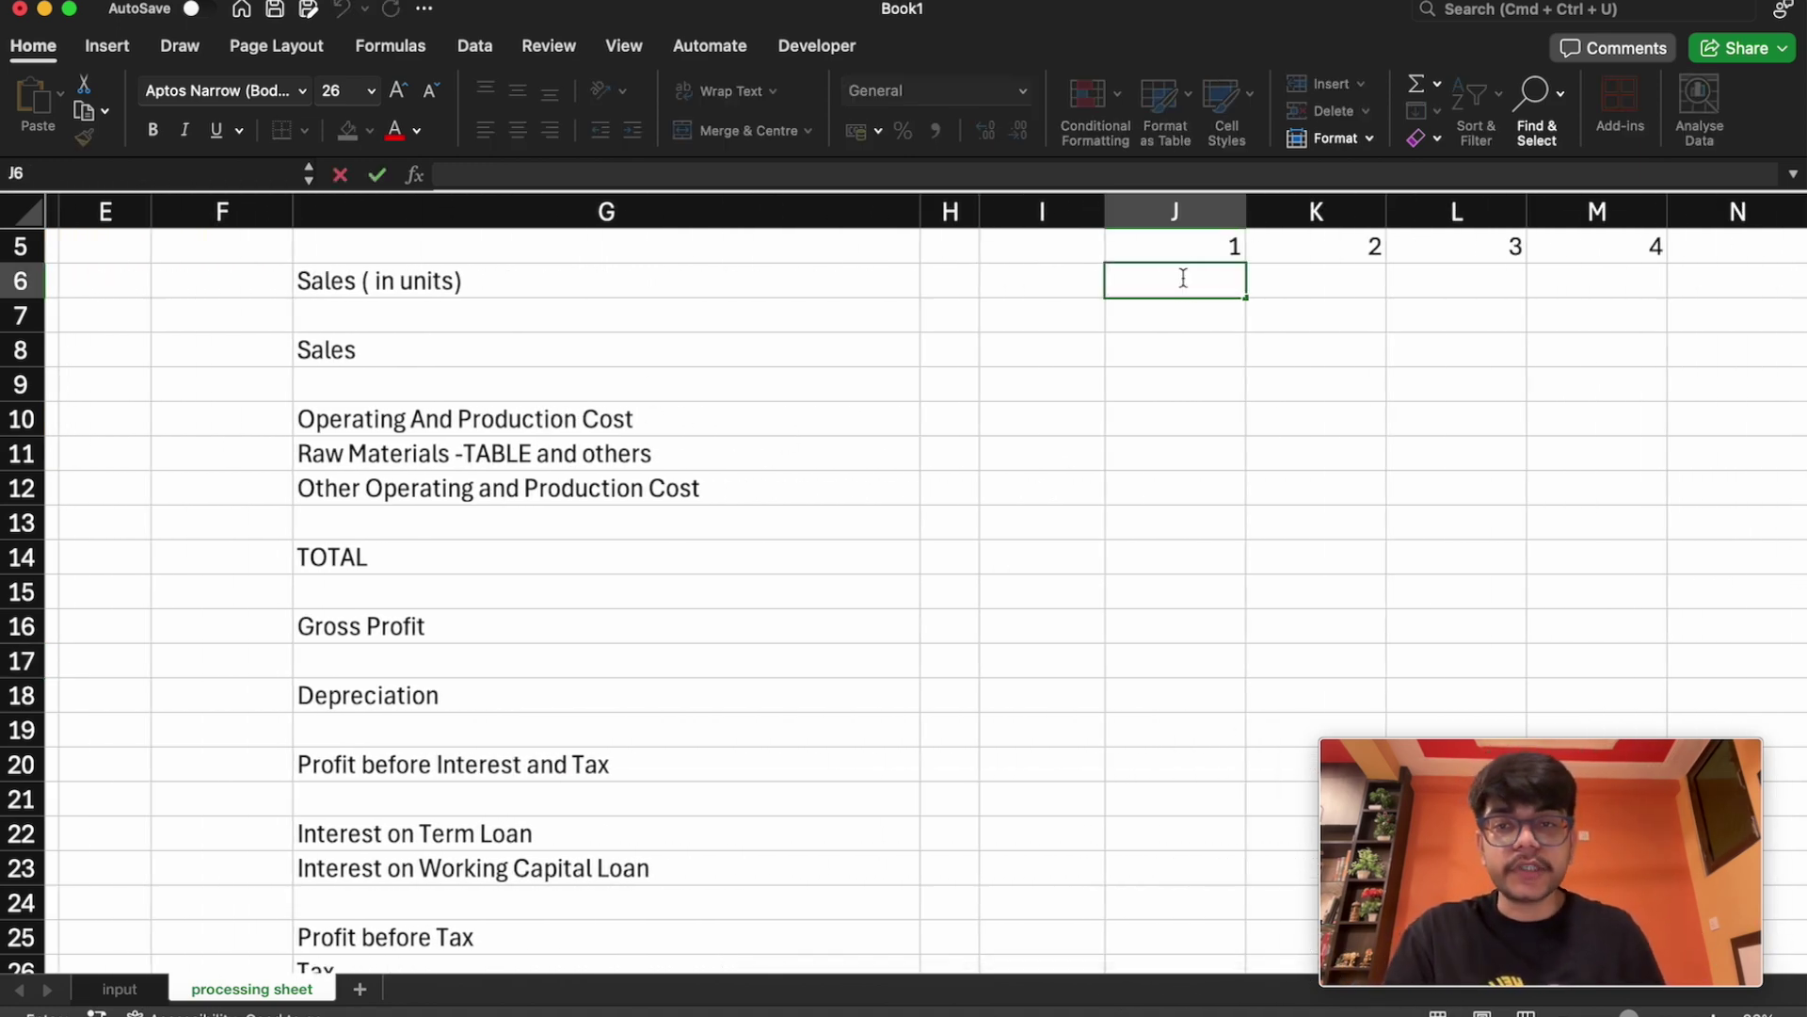
type("=")
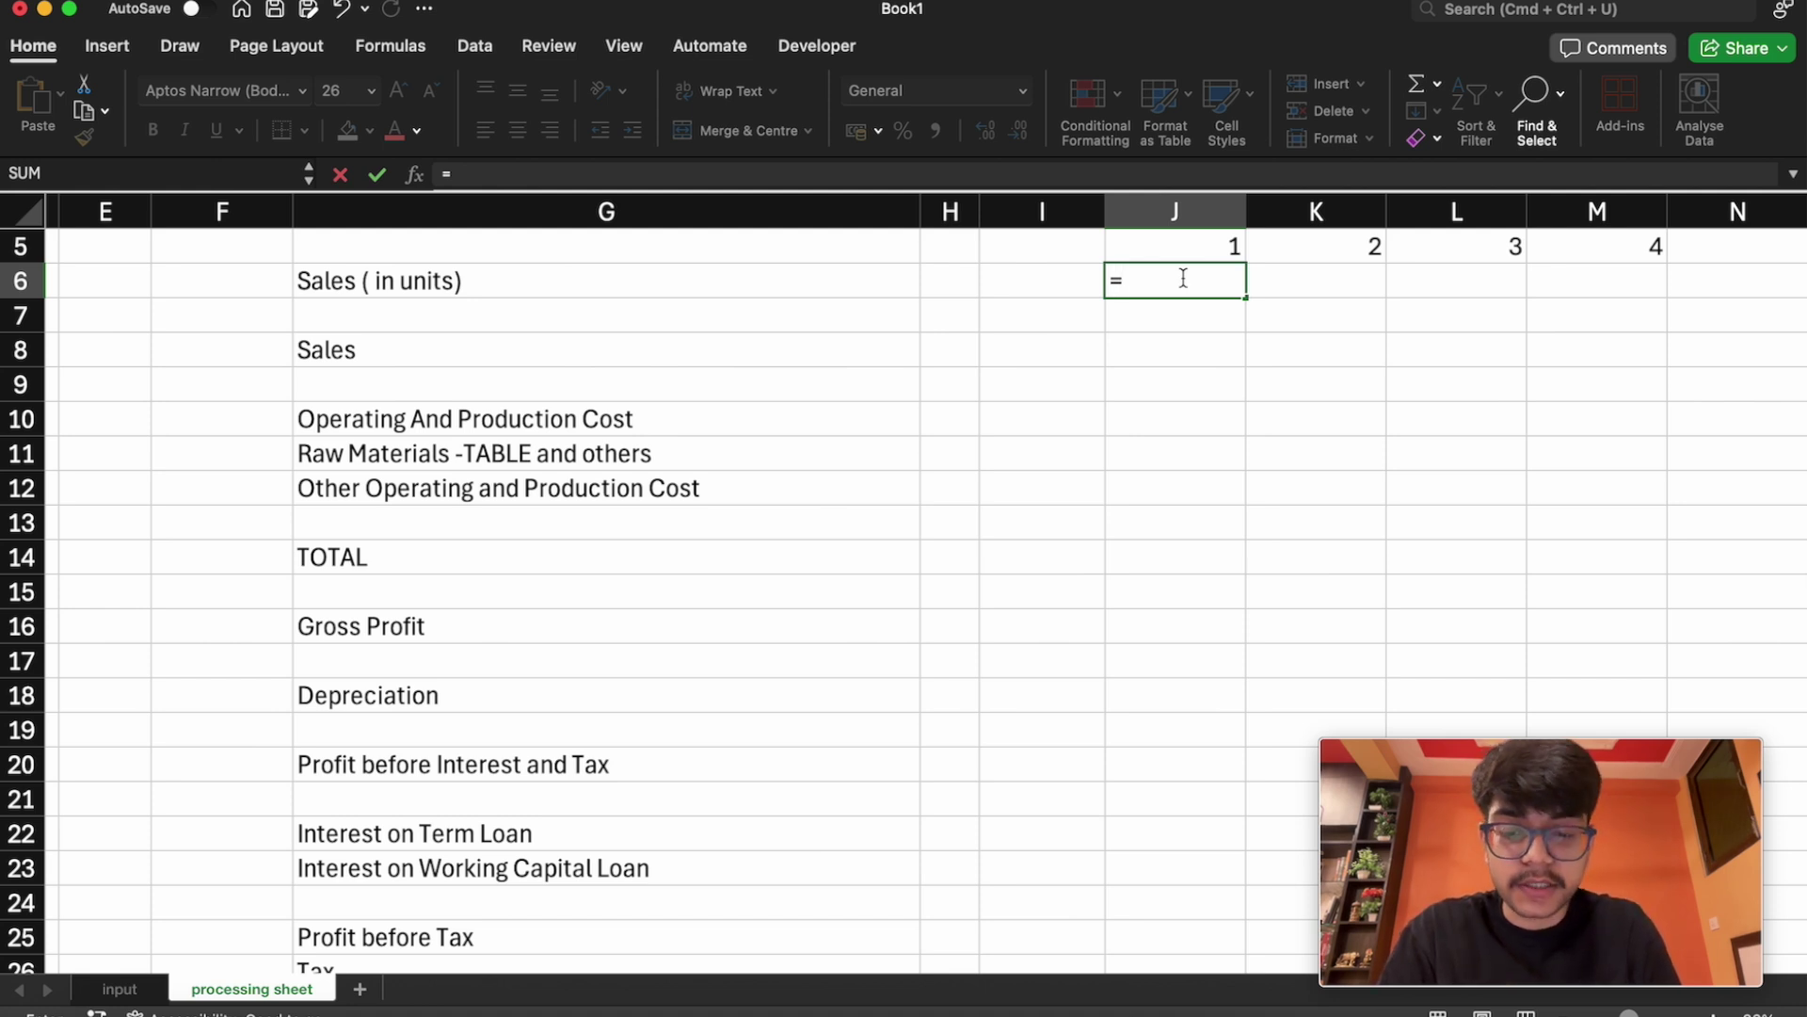
type("first_yr")
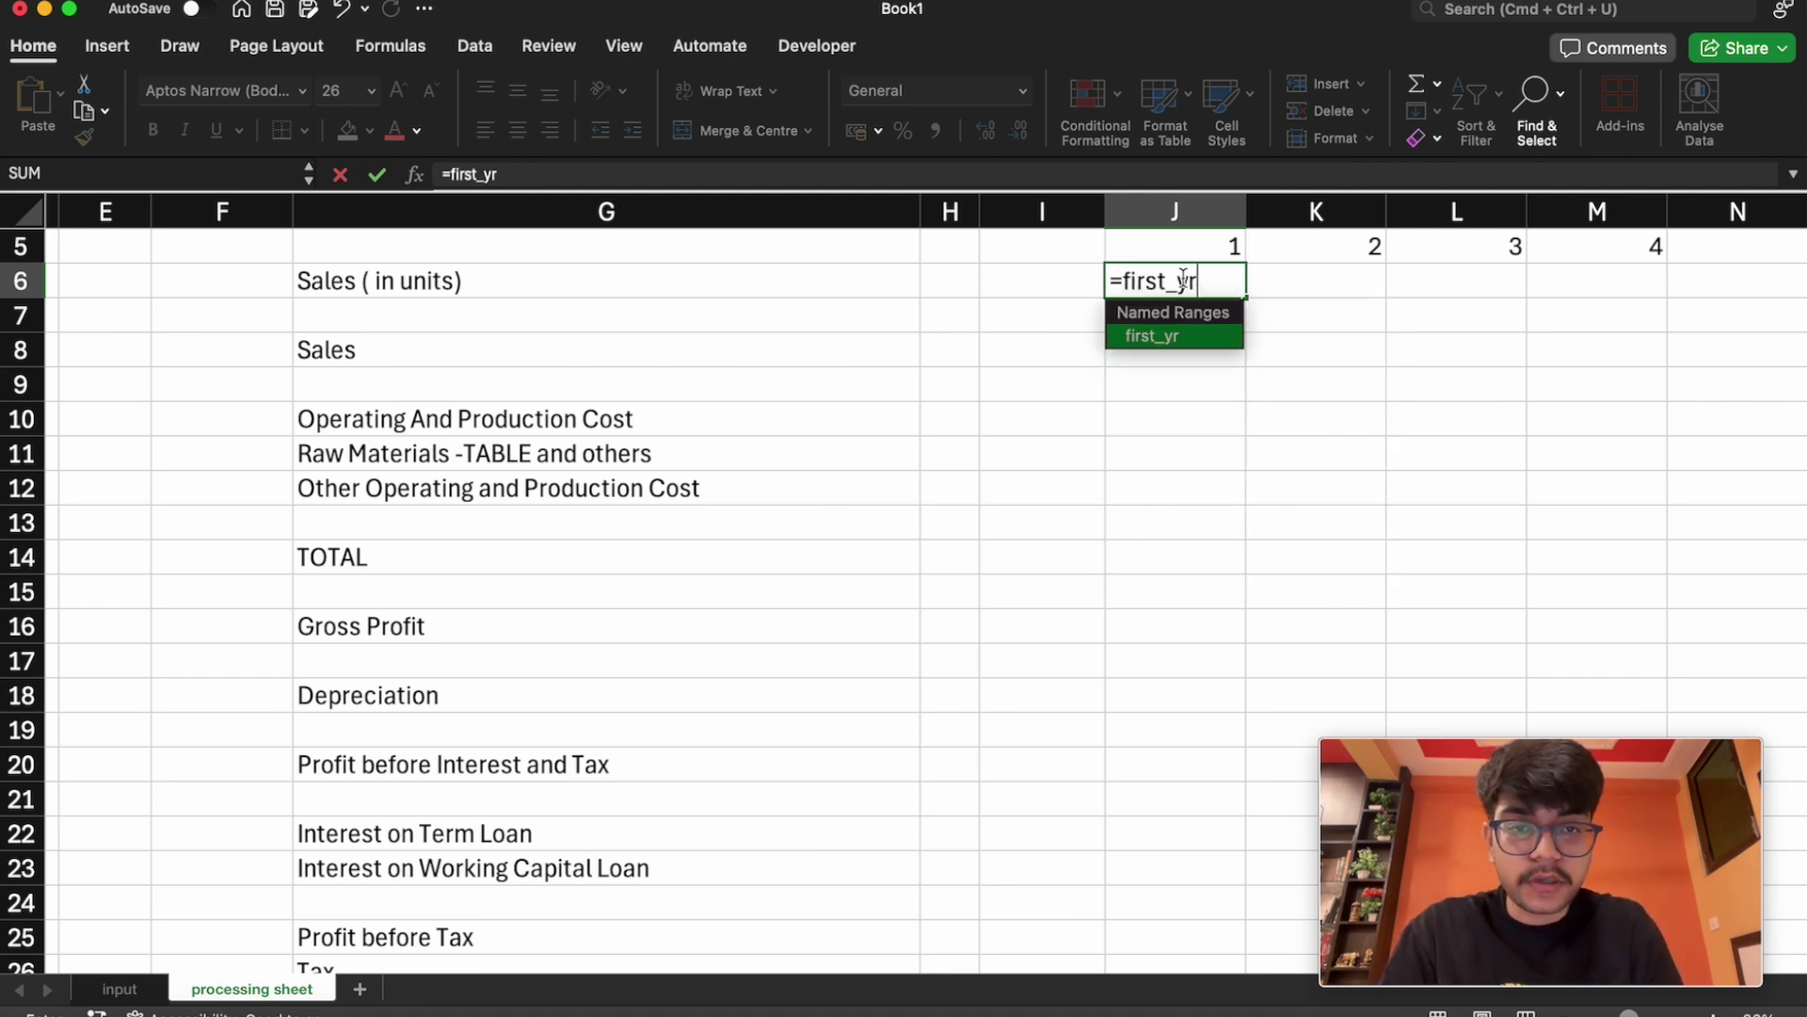
key("Return")
Enter =second_yr in K6 as the year 2 value of the Sales (in units) row
key("Right")
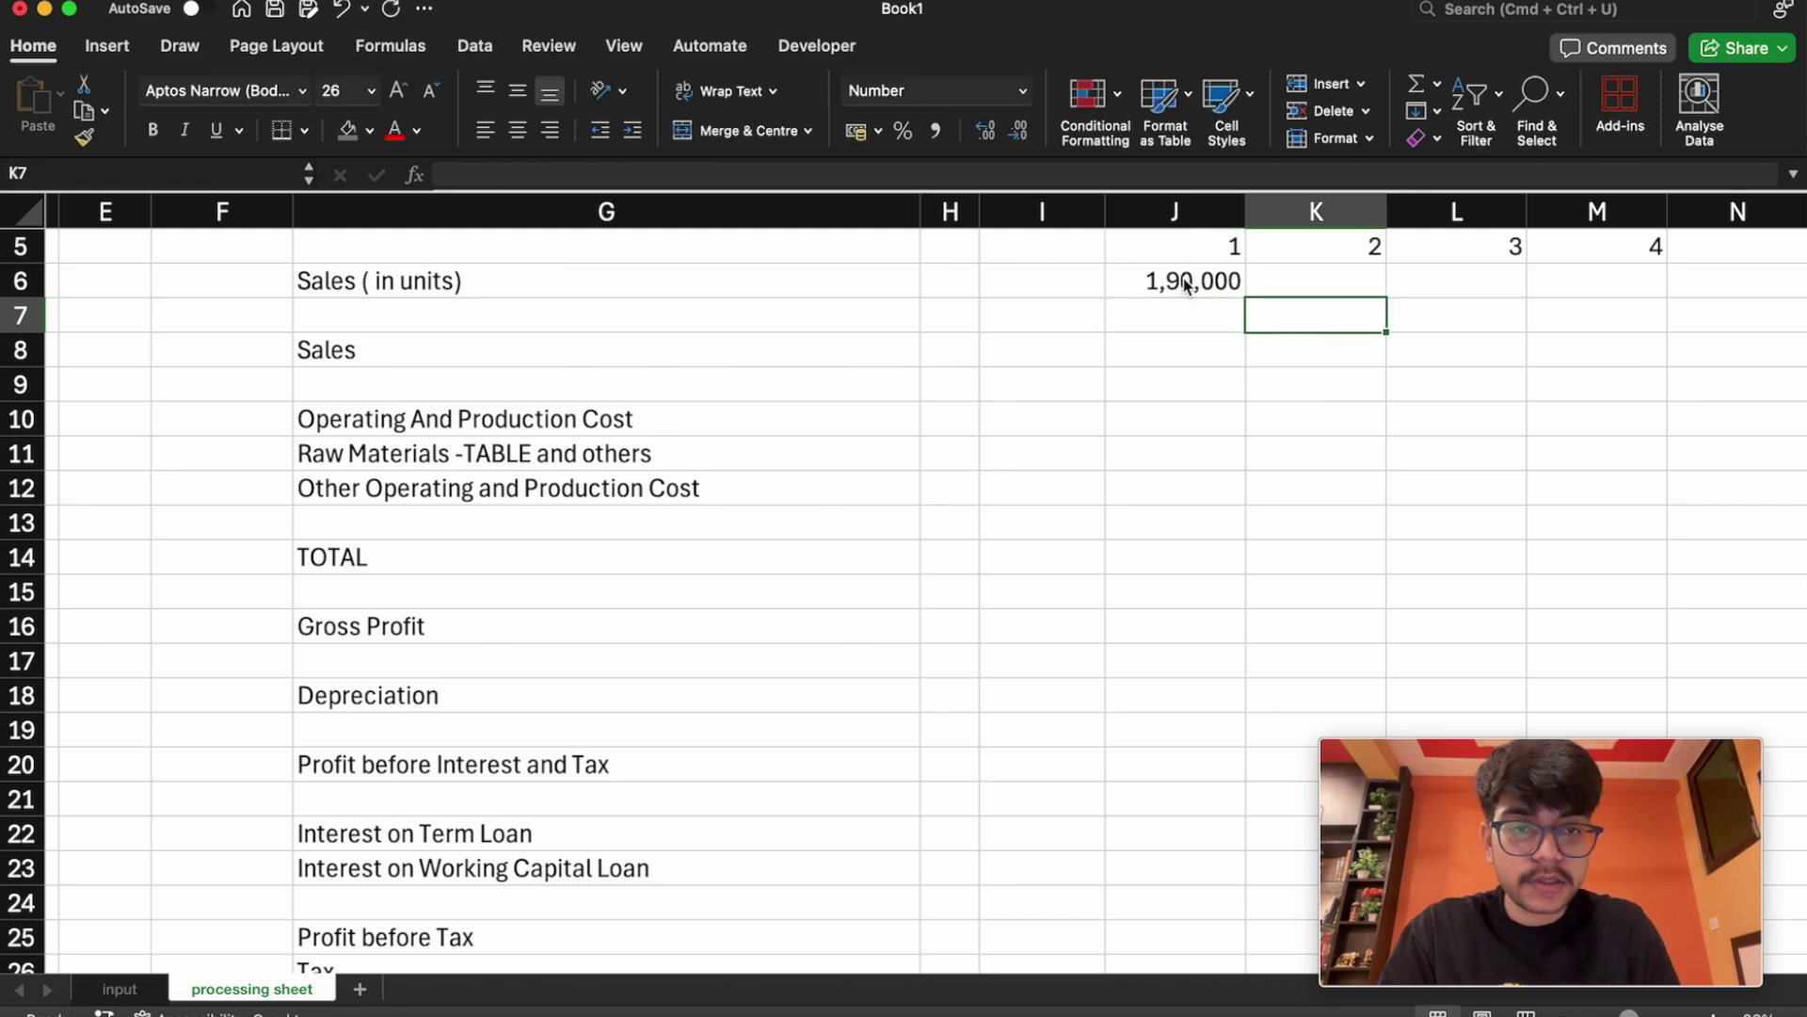
key("Up")
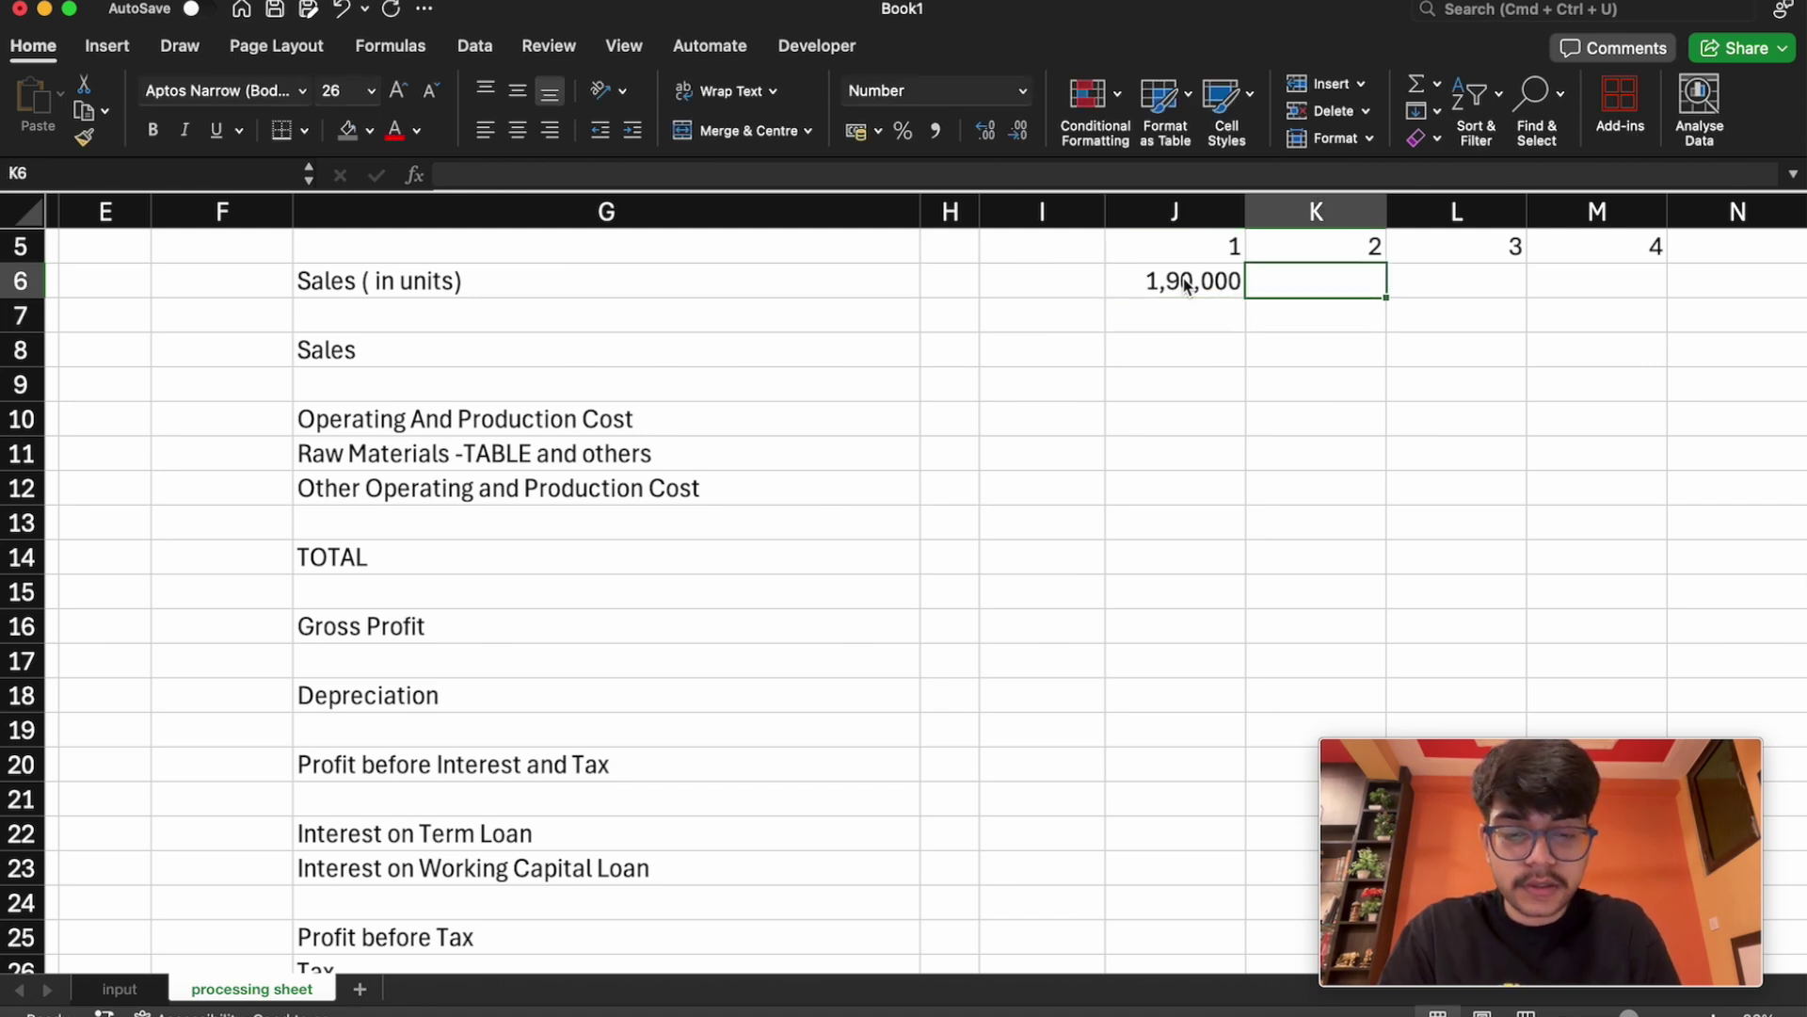
type("=second_yr")
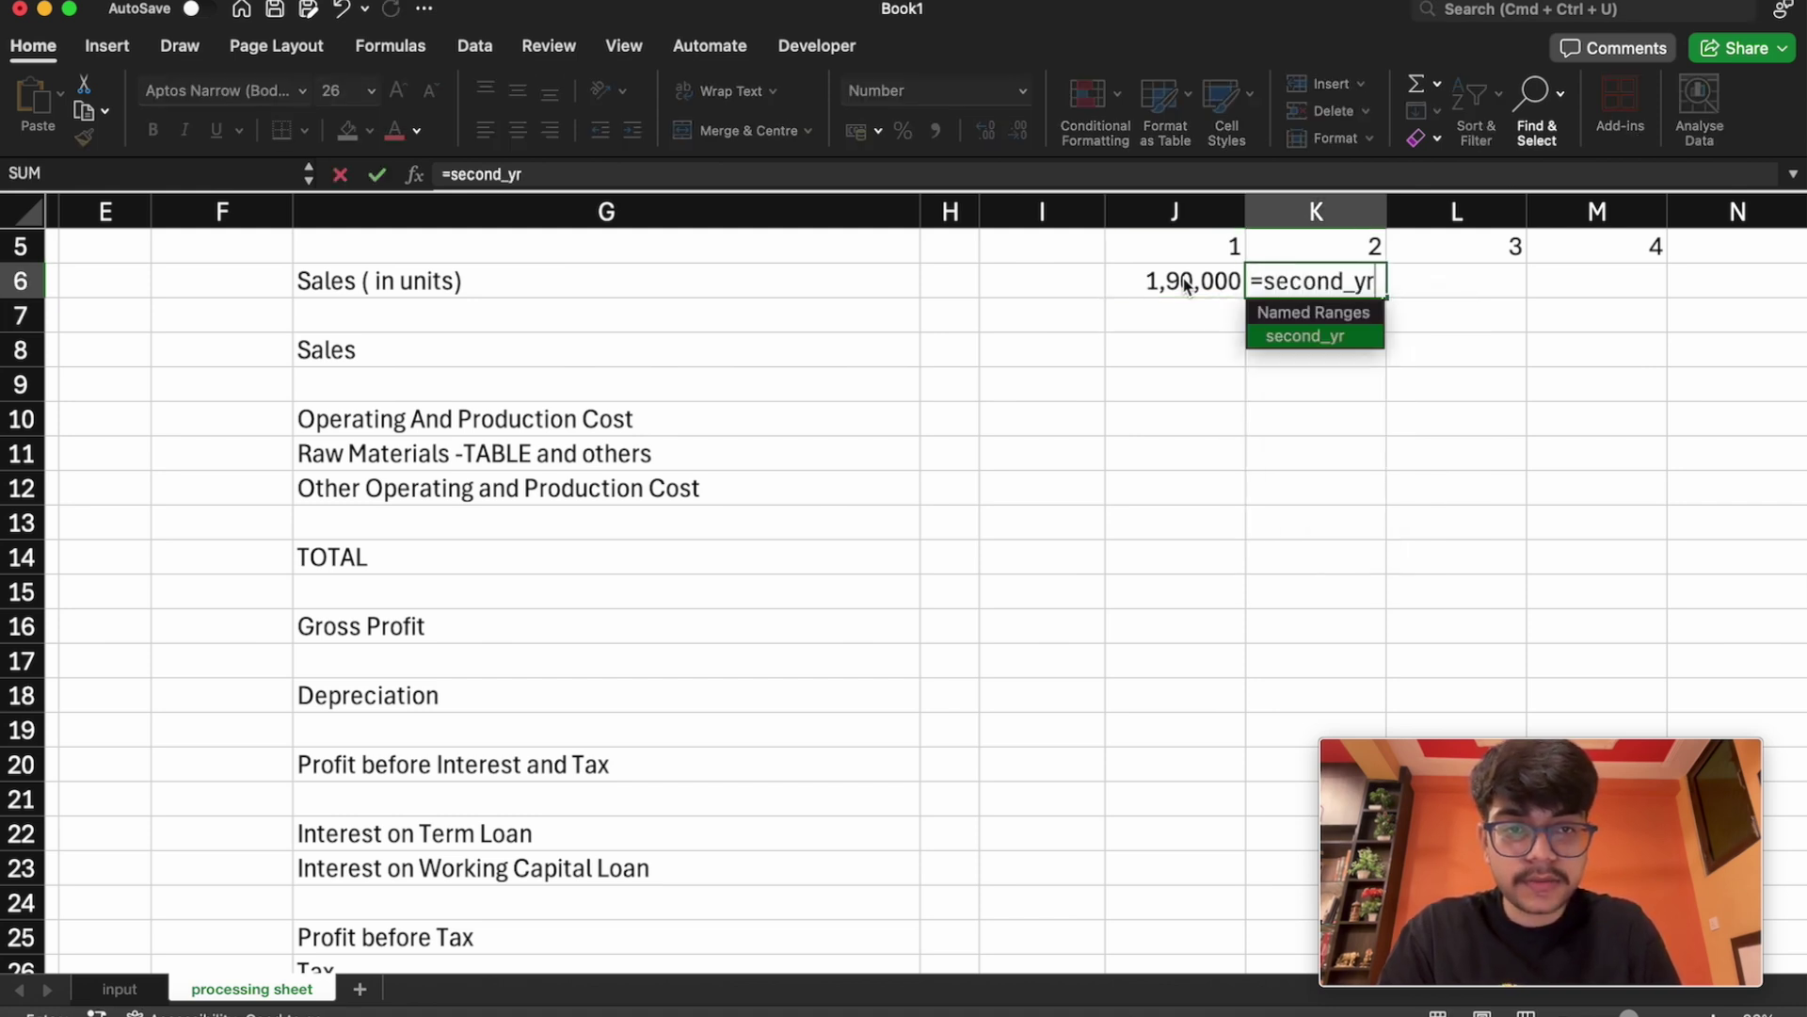
key("Return")
Enter =third_yr in L6 as the year 3 value of the Sales (in units) row
key("Up")
key("Right")
type("=thir")
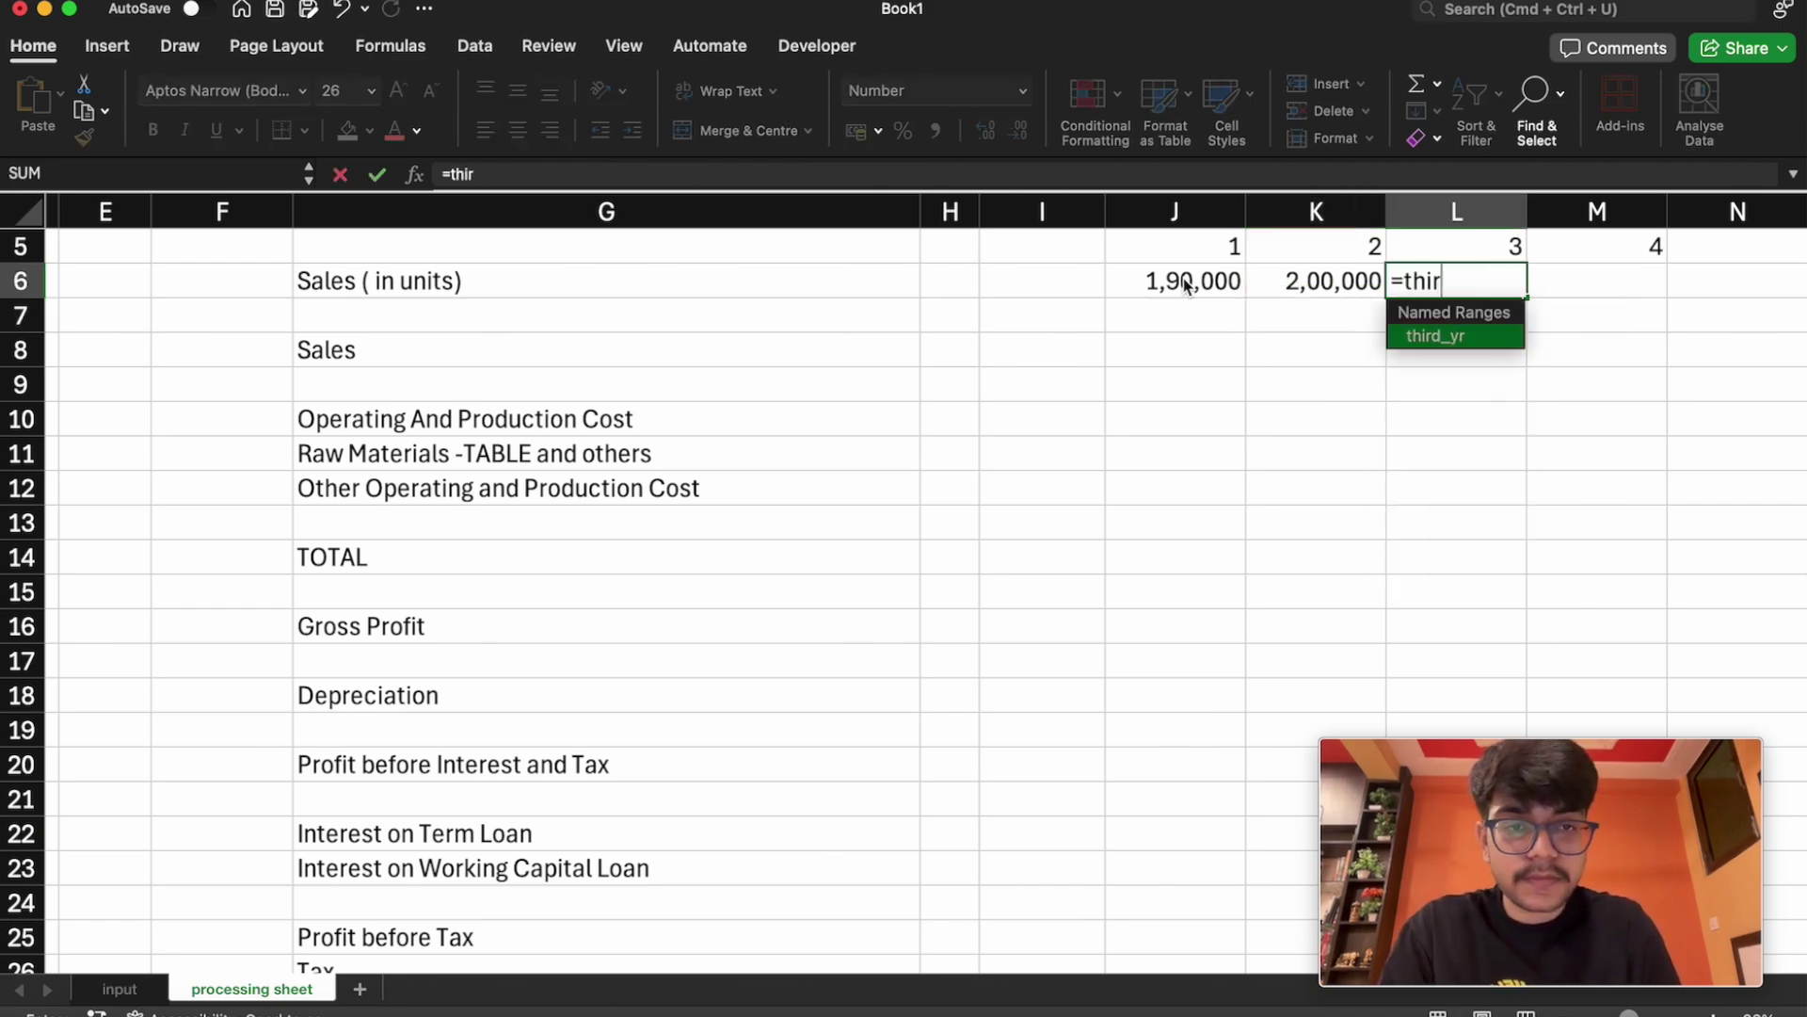
type("d_yr")
key("Return")
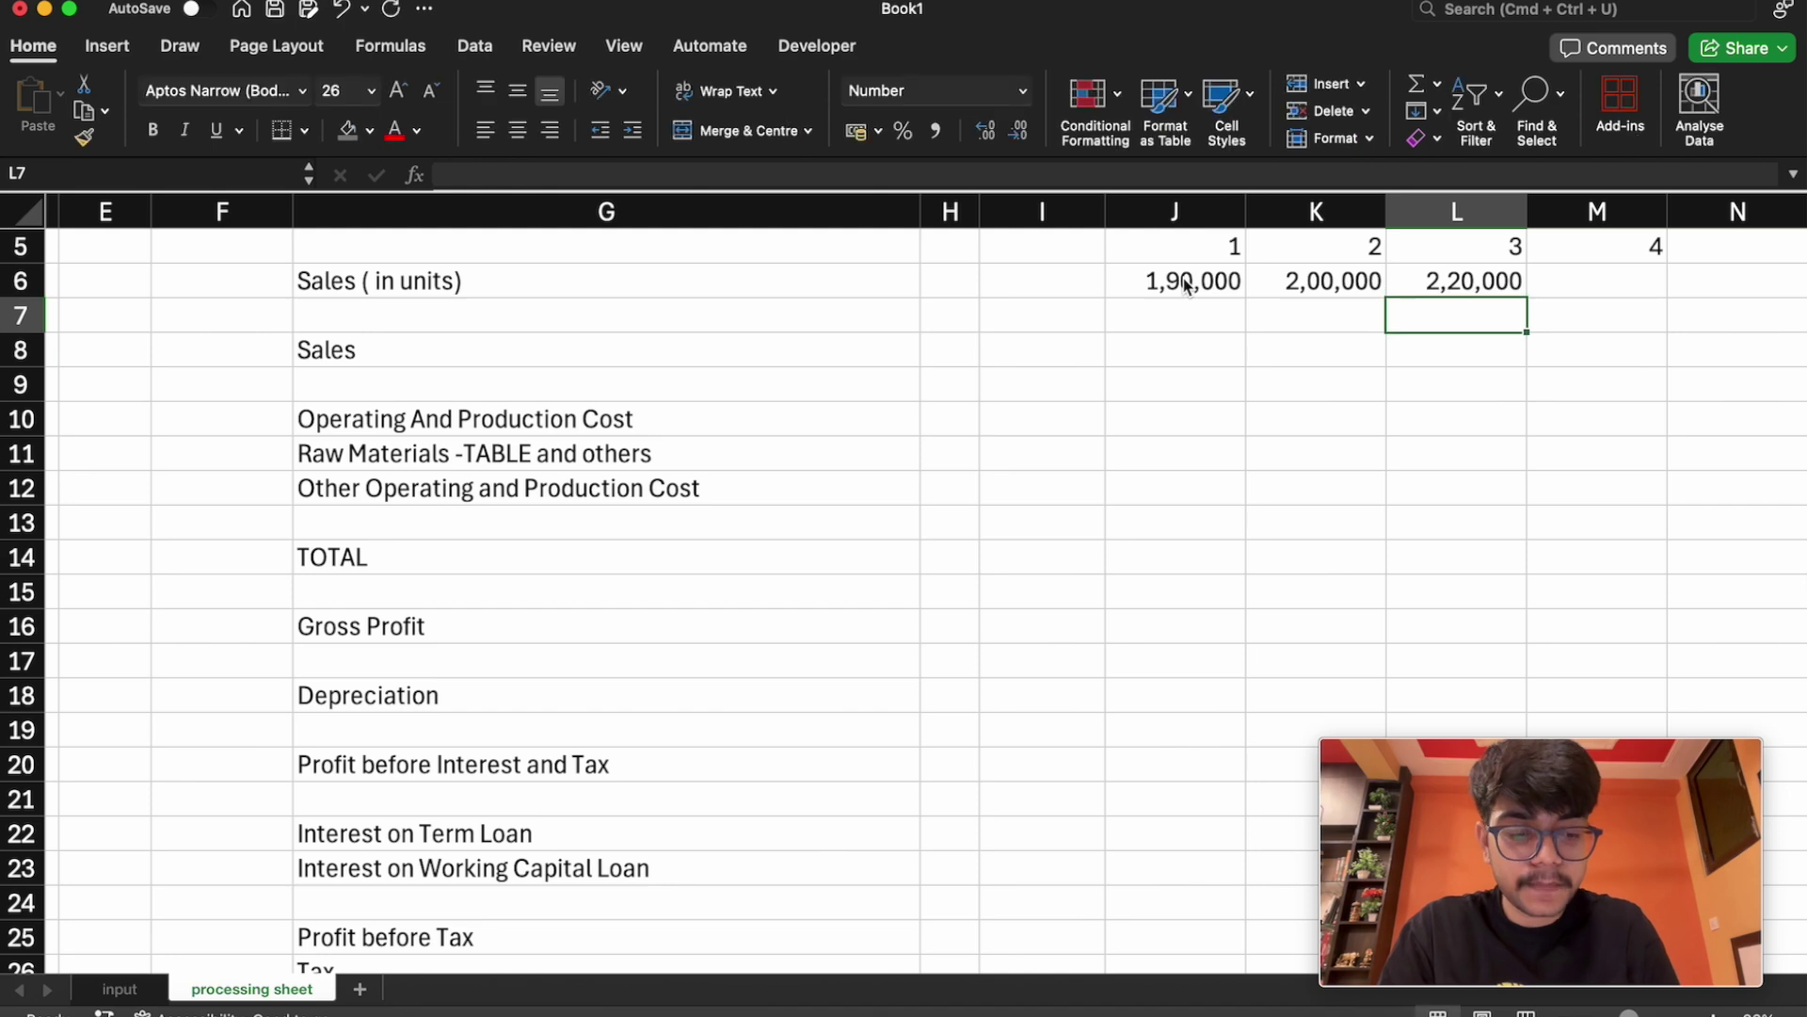
Enter =fourth_yr in M6 as the year 4 value of the Sales (in units) row
key("Right")
key("Up")
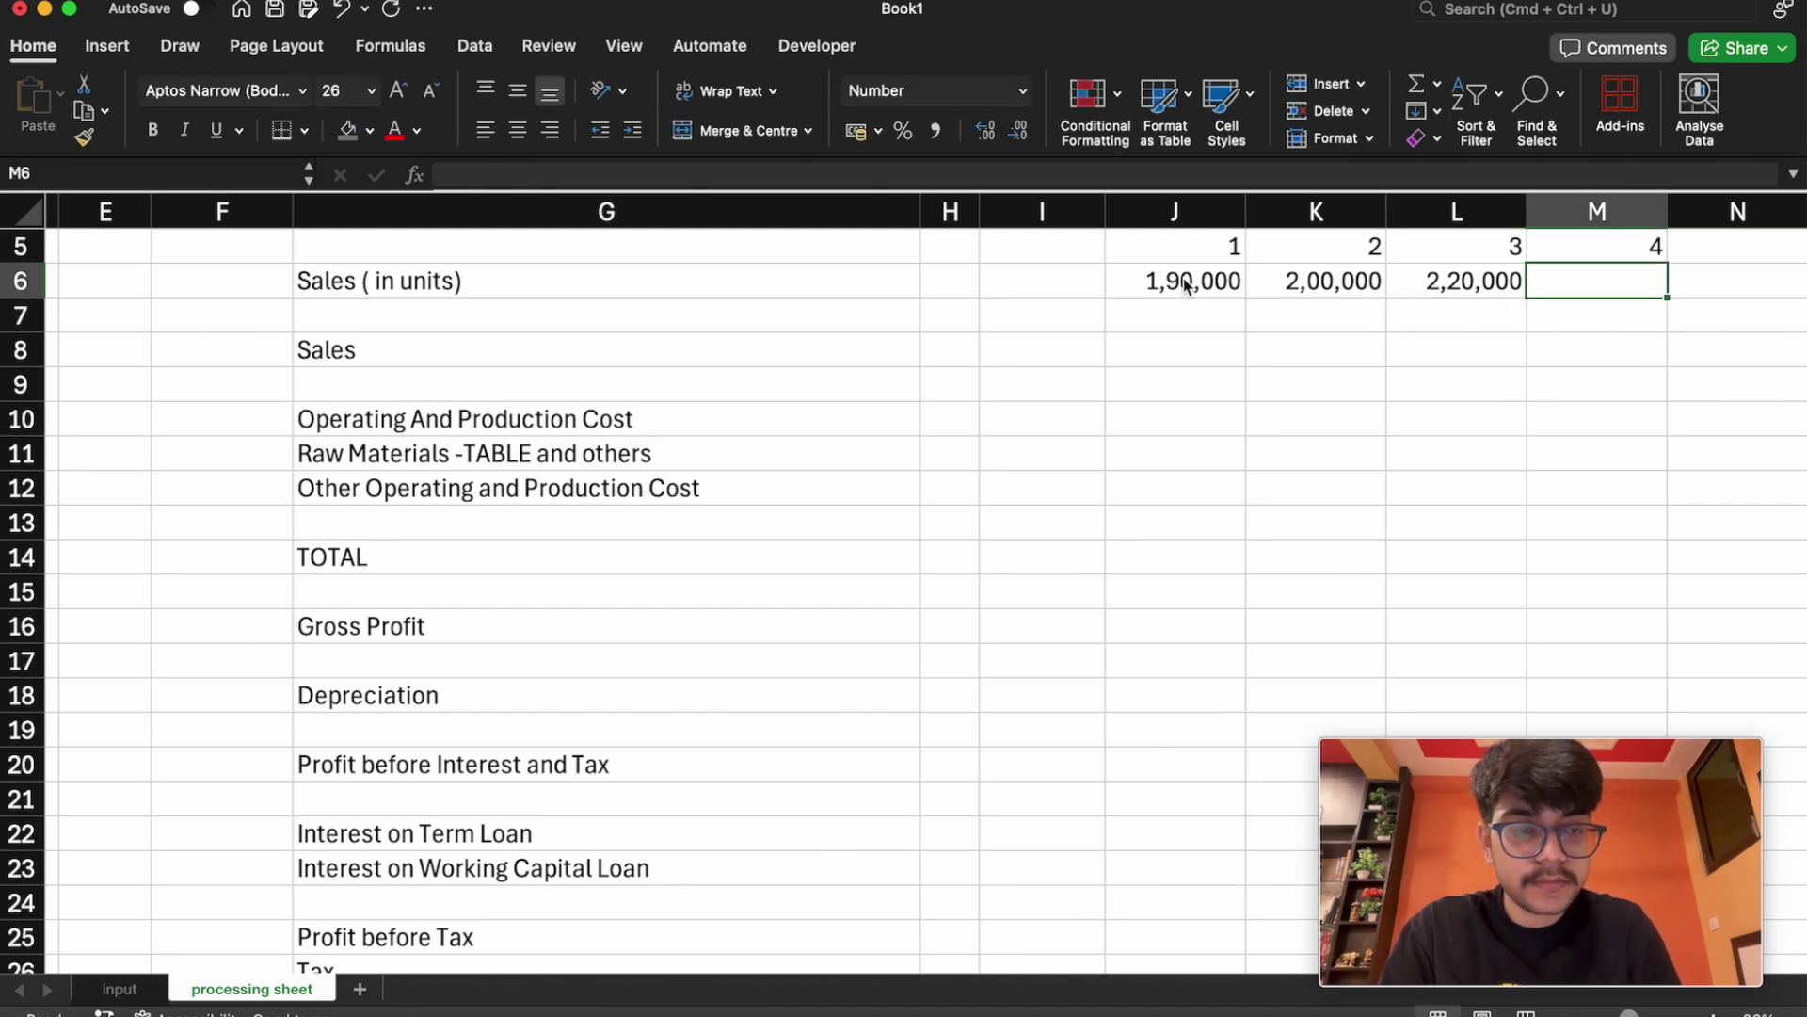
type("=fo")
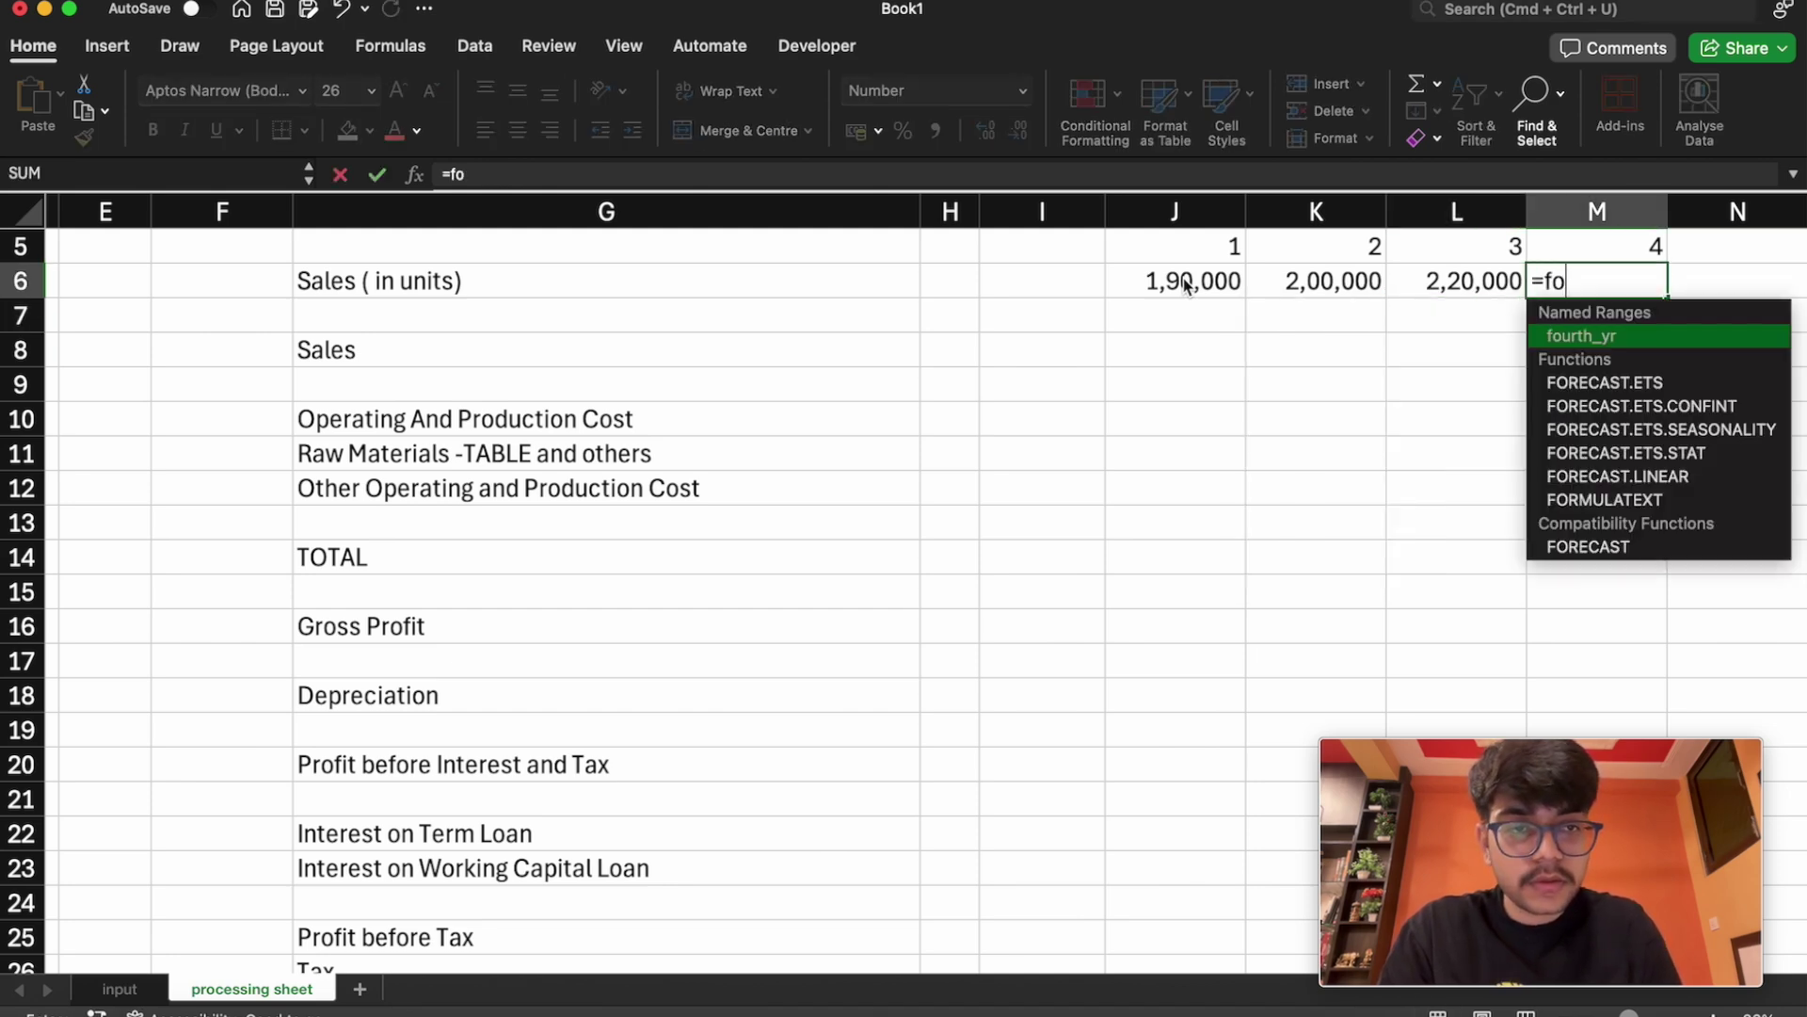
key("Tab")
key("Return")
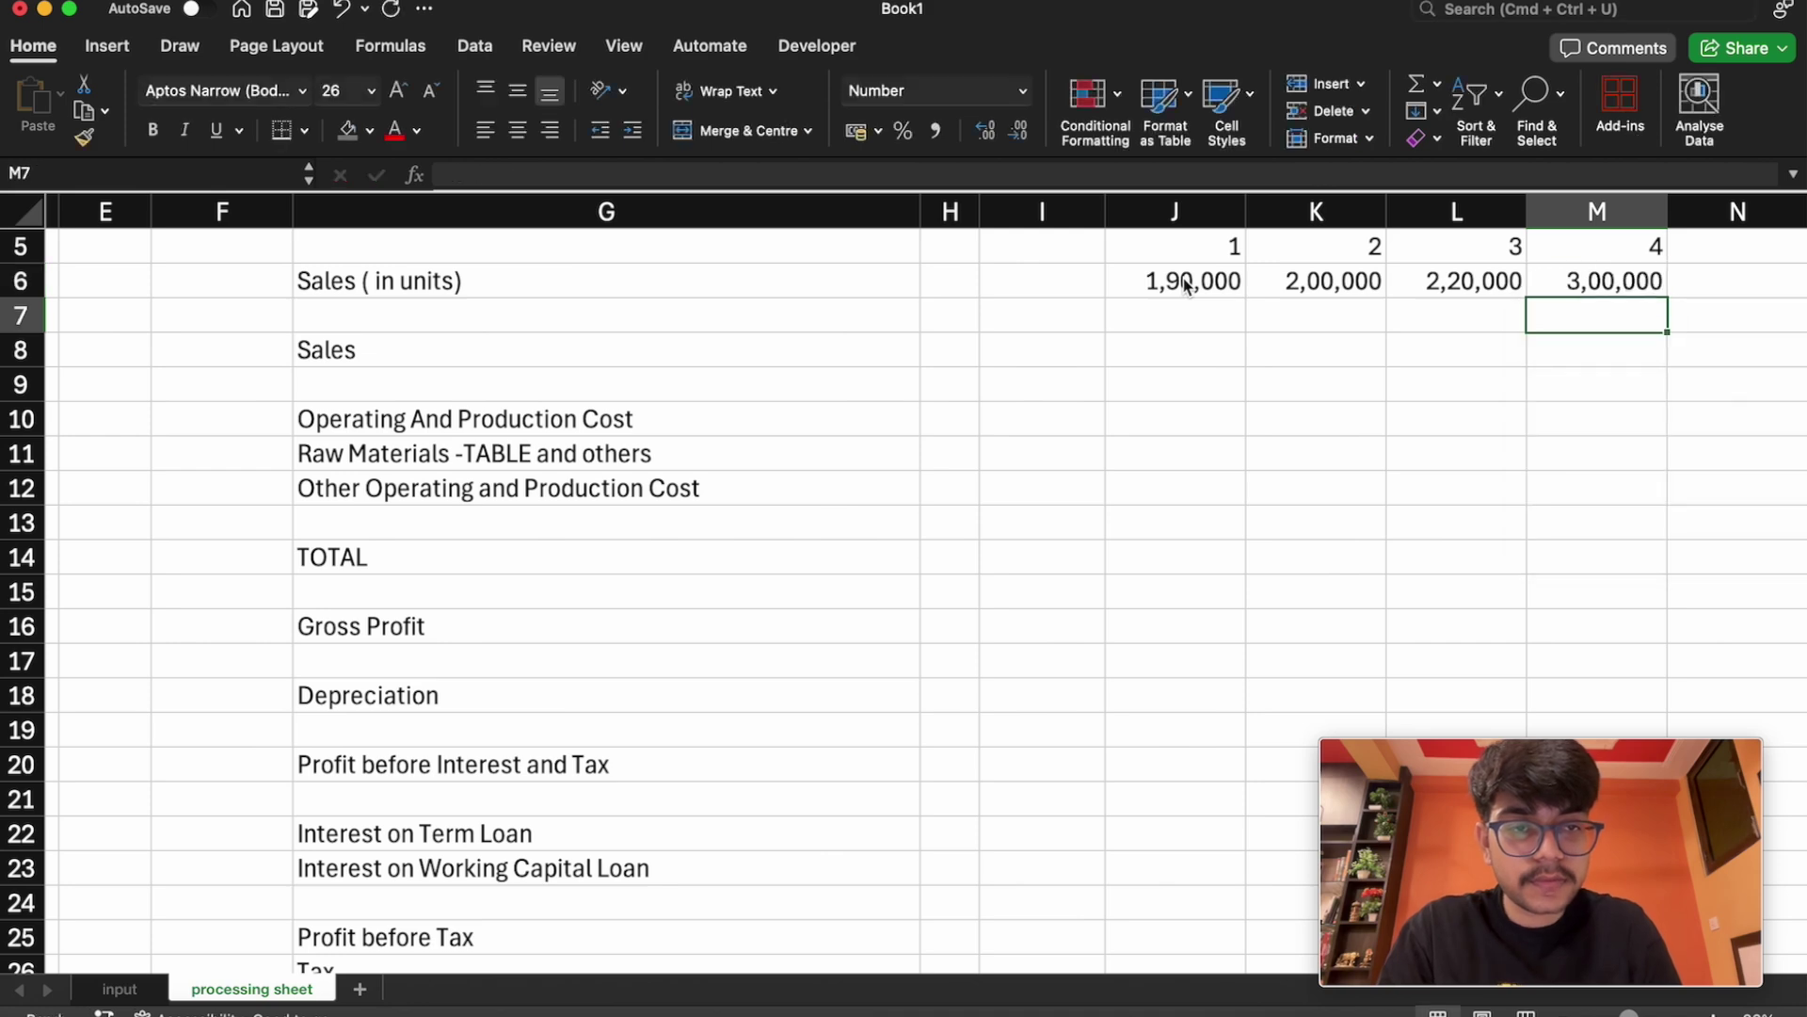
Move the Sales (in units) formulas from J6:M6 to I6:L6 so they start under 1st Year
scroll(1184, 282, "up", 2)
scroll(1185, 283, "right", 5)
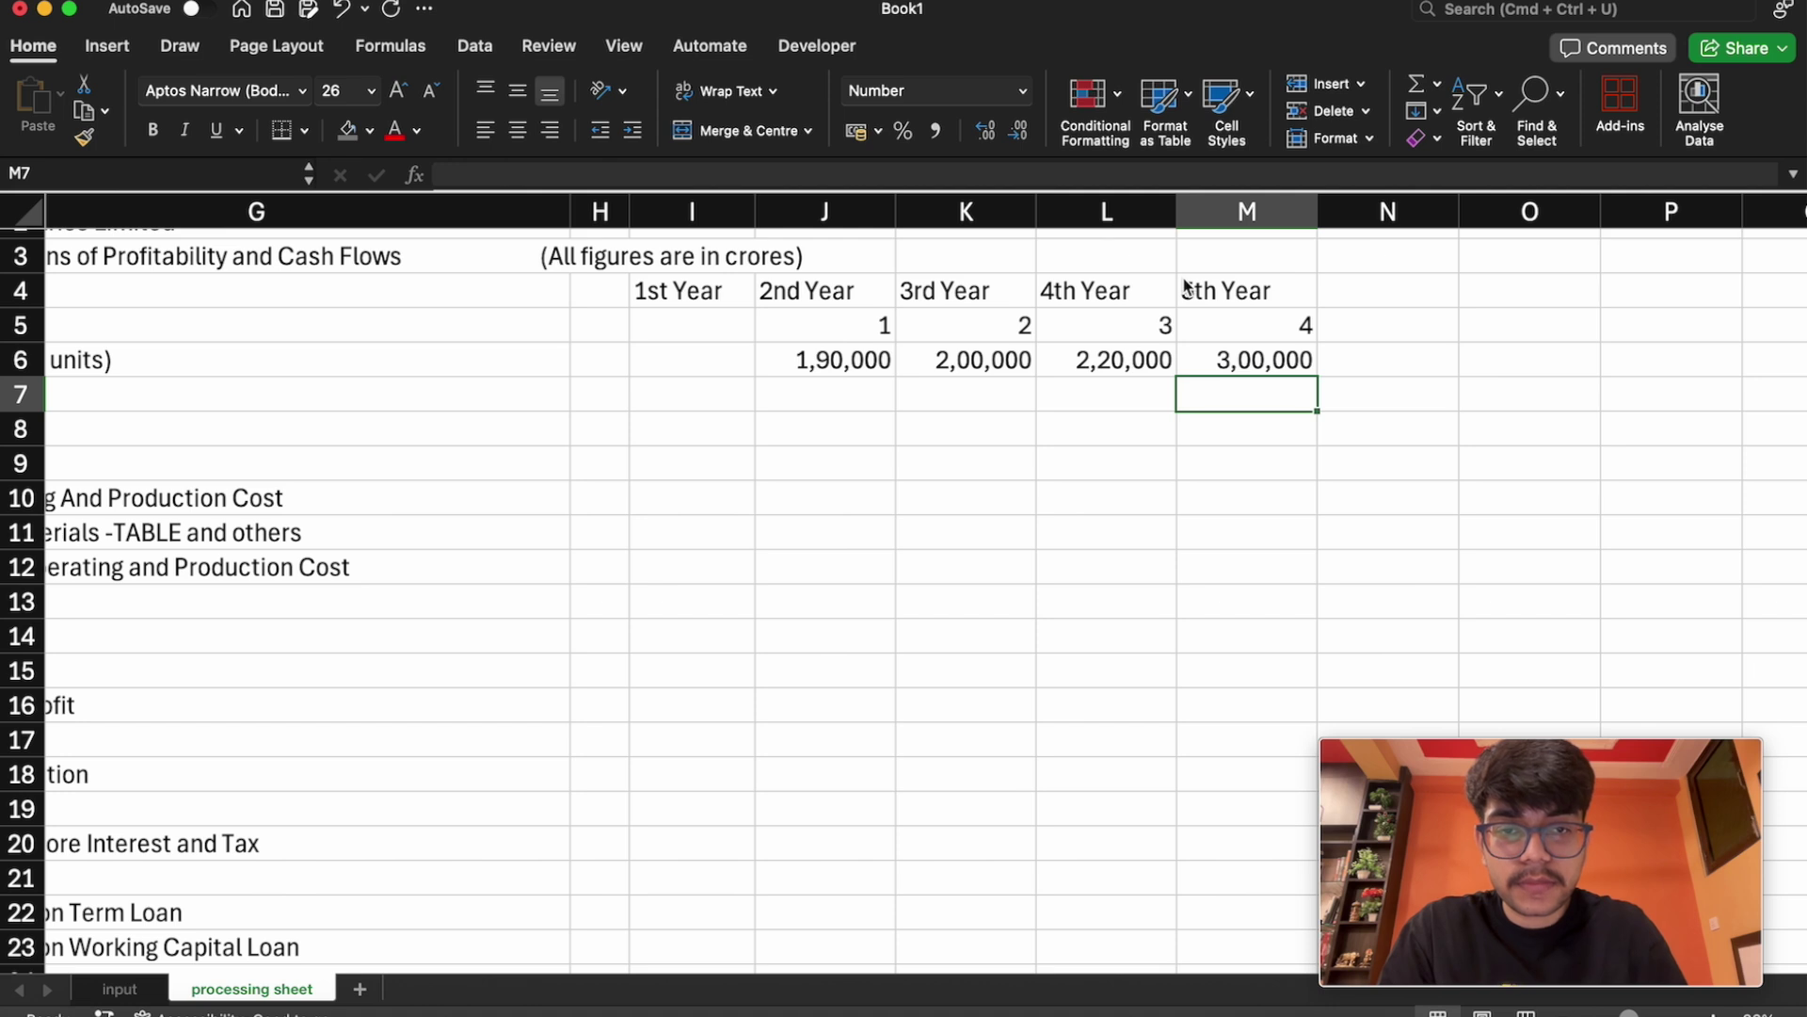
left_click_drag(875, 363, 1297, 353)
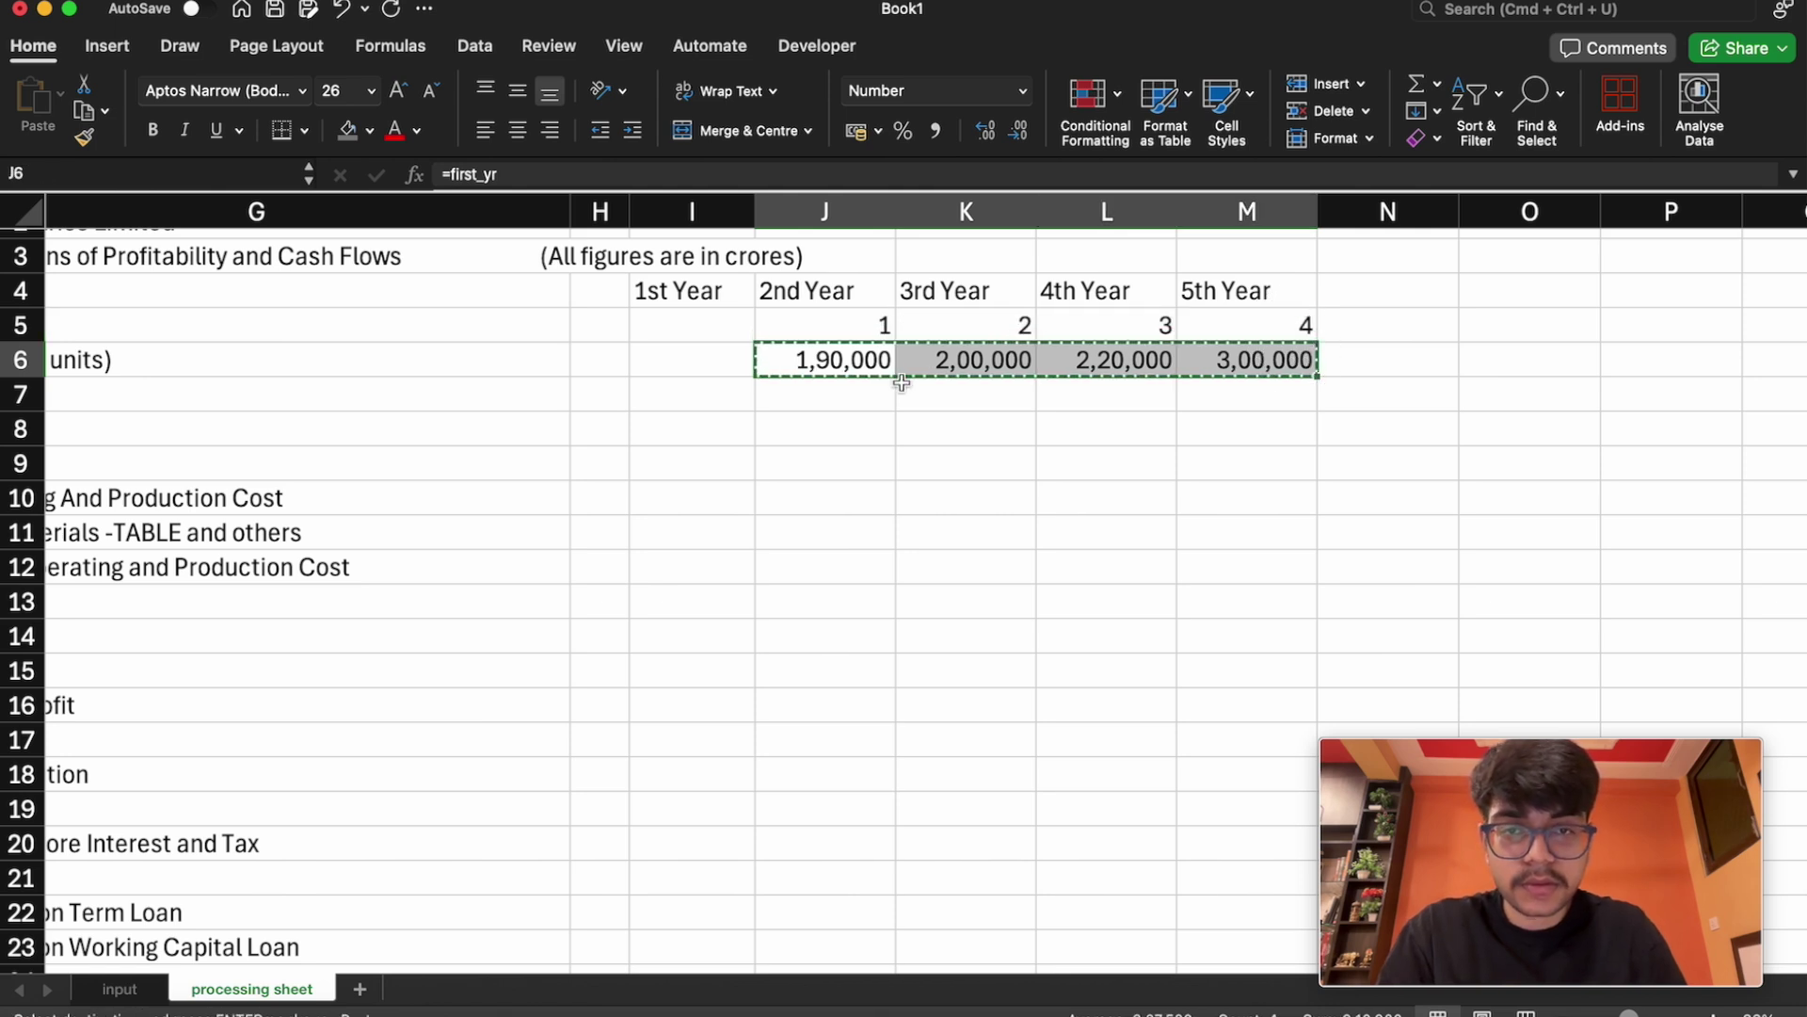
key("super+c")
left_click(718, 360)
key("super+v")
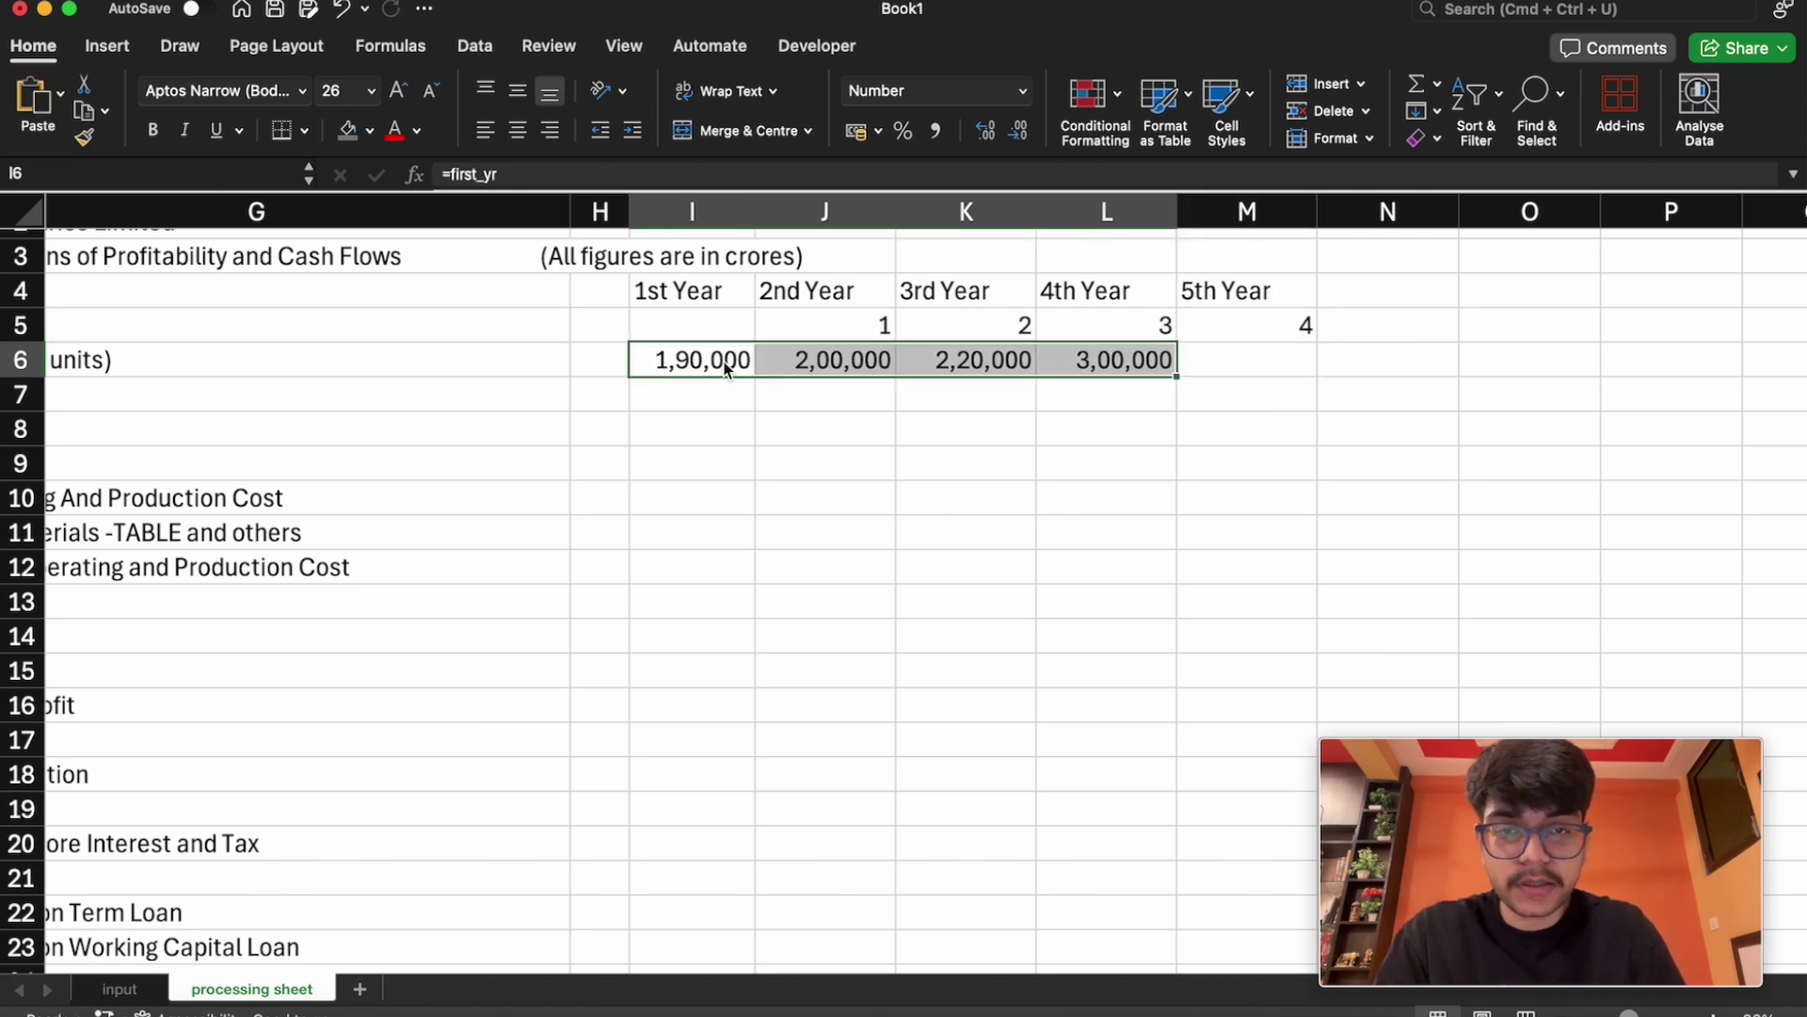
Enter =fifth_yr in M6 as the 5th Year value of the Sales (in units) row
left_click(1257, 364)
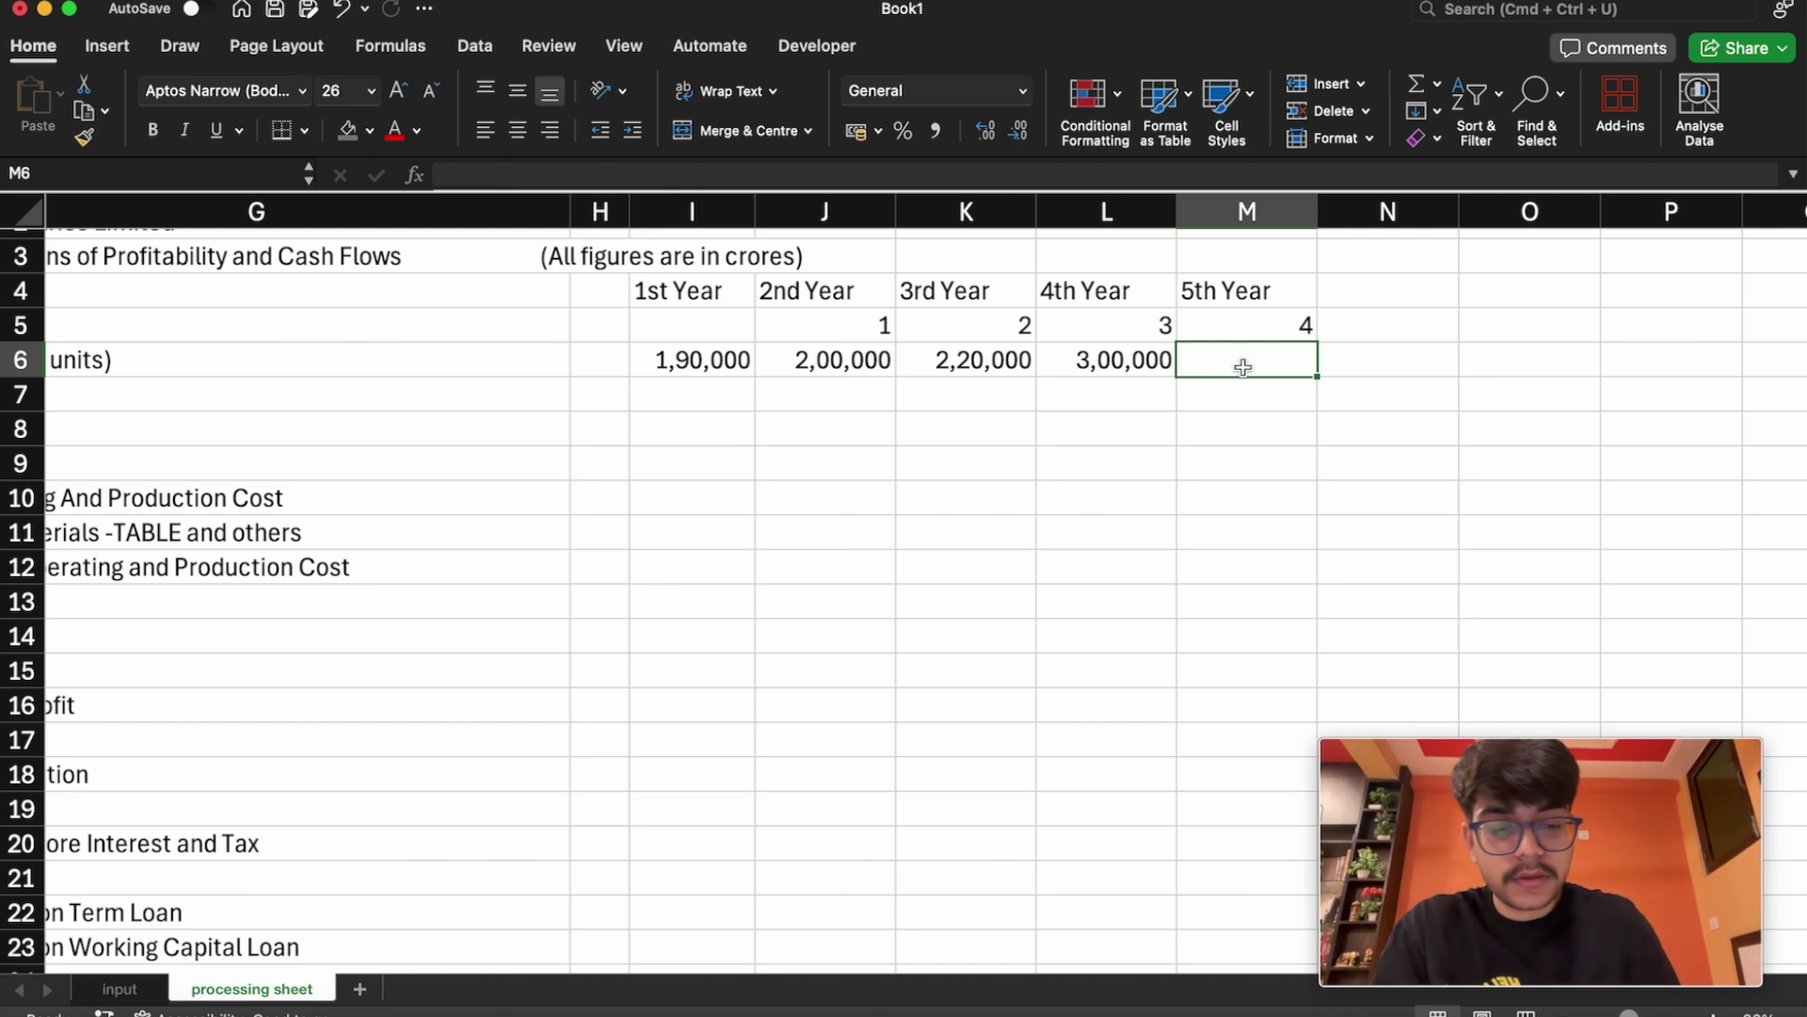
type("=")
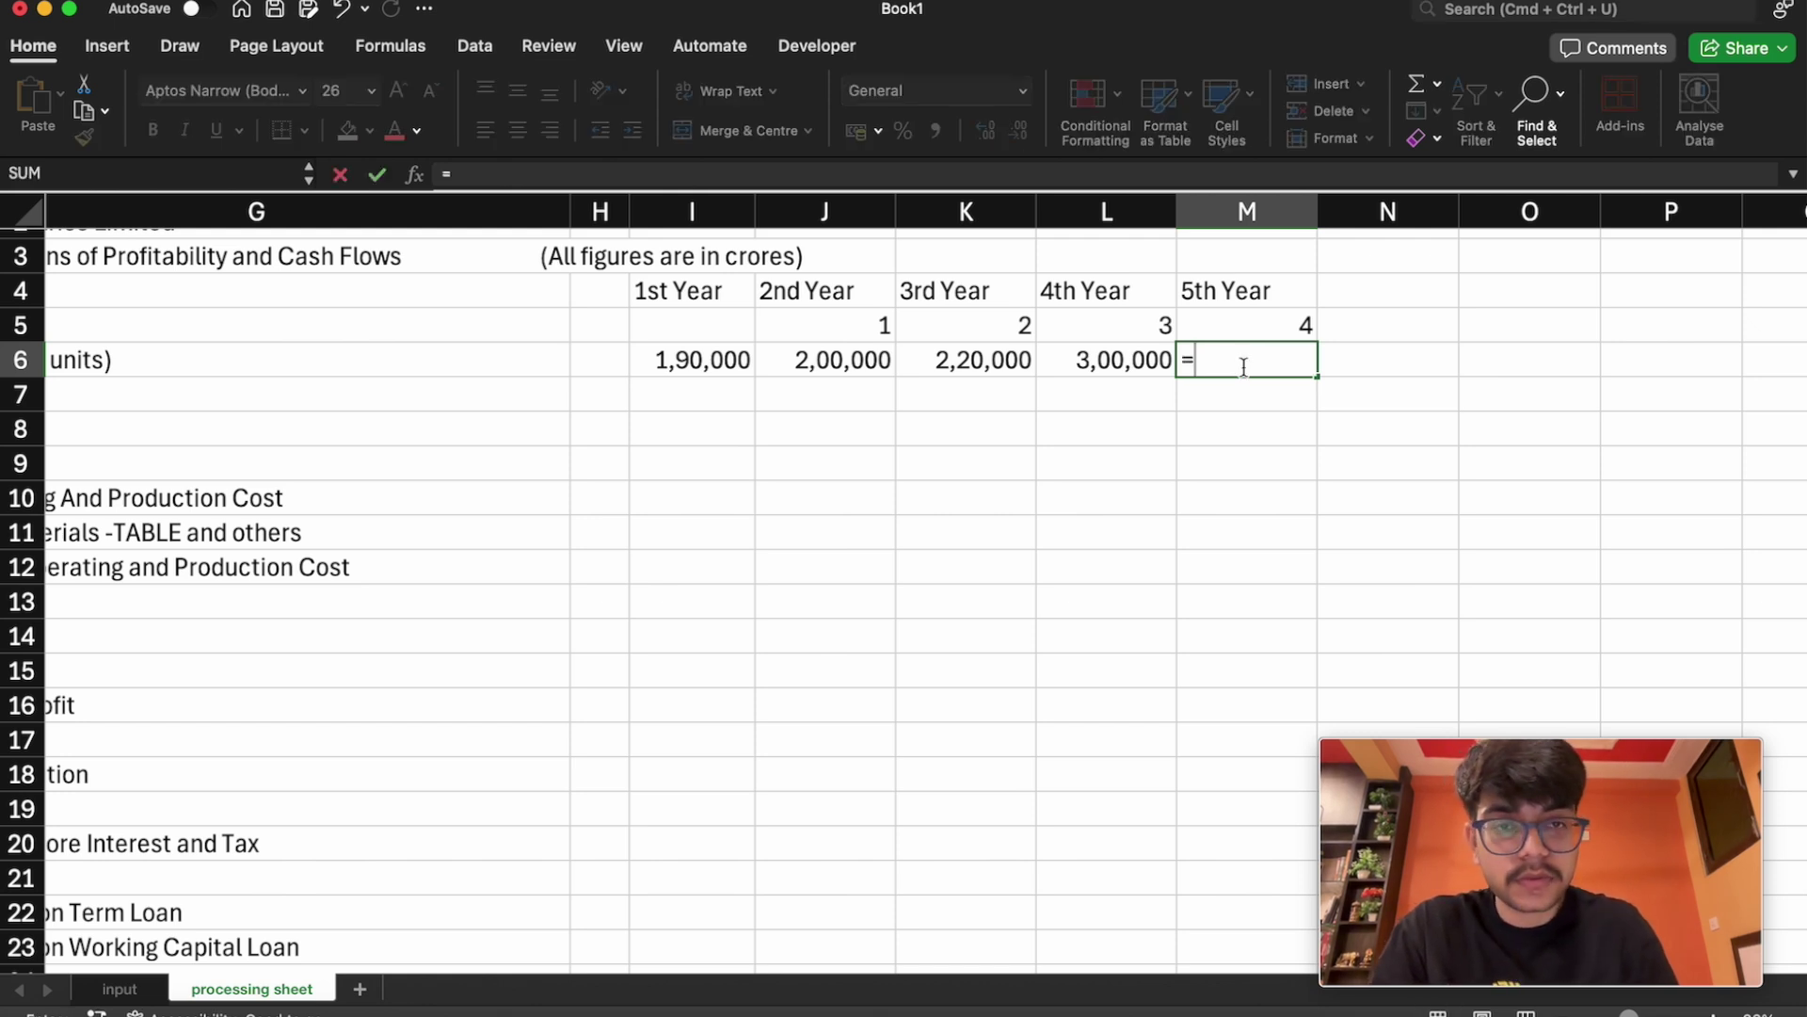
type("fi")
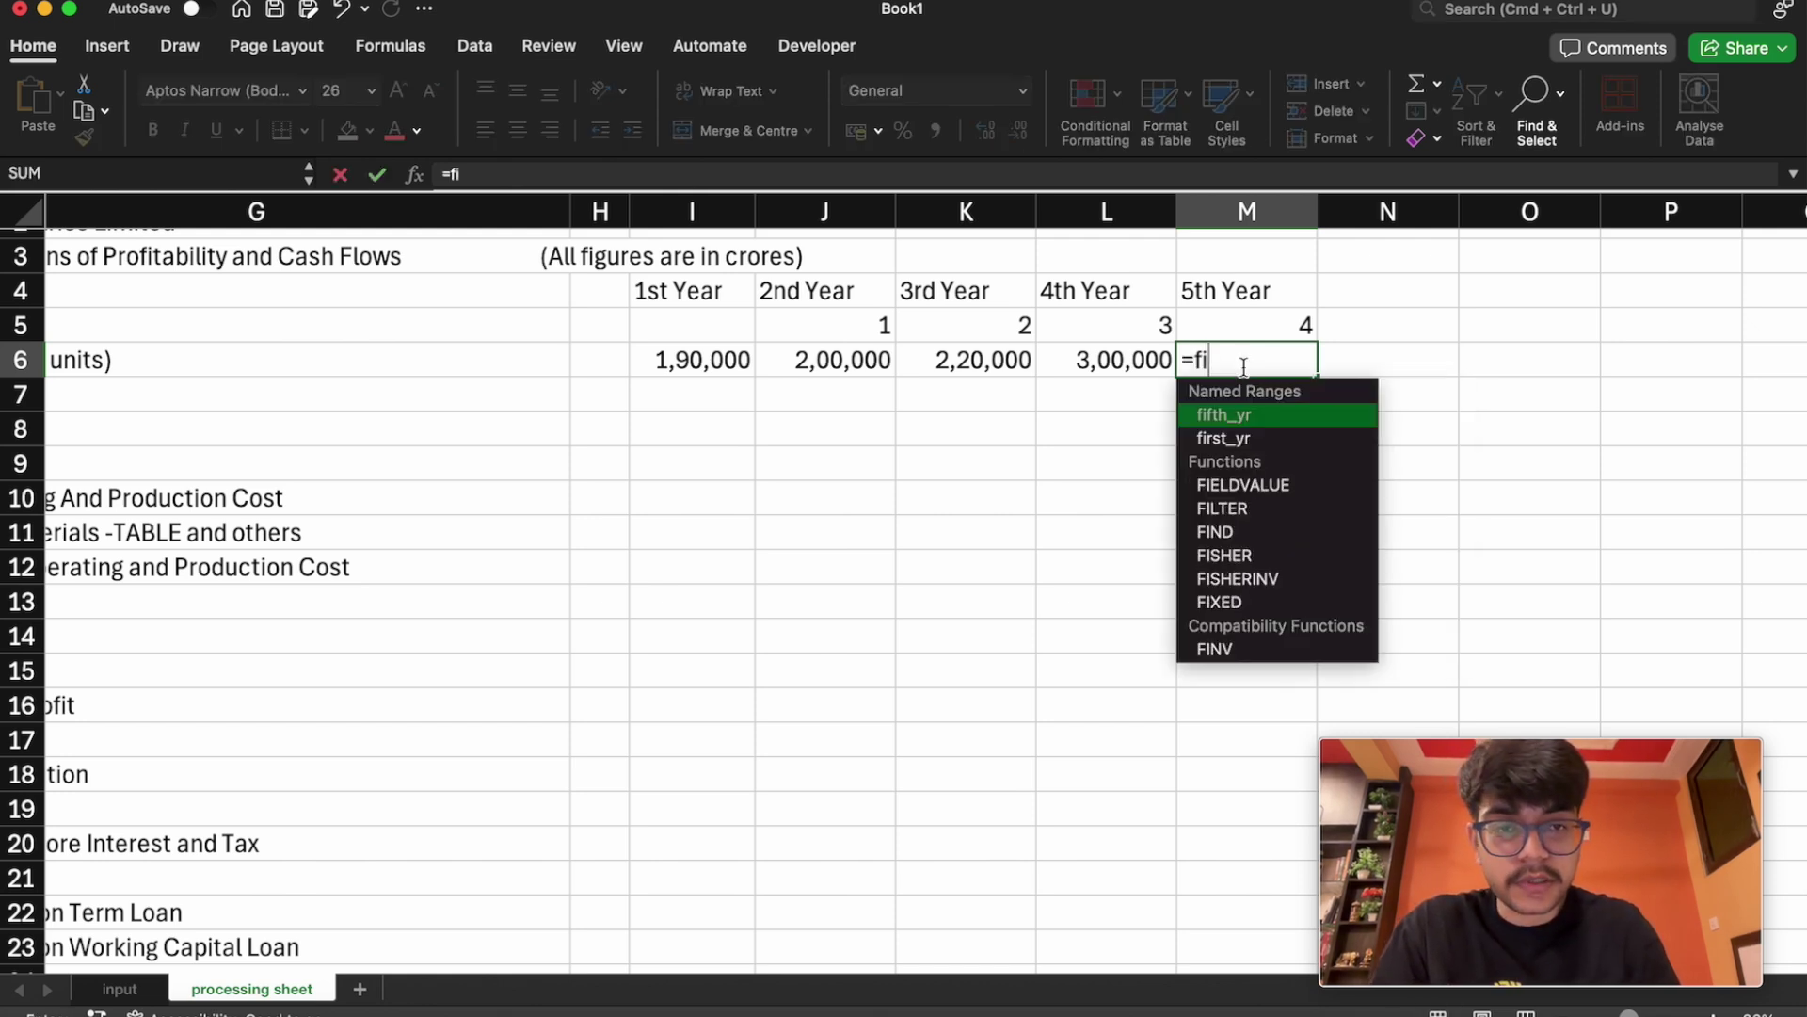
type("fth_yr")
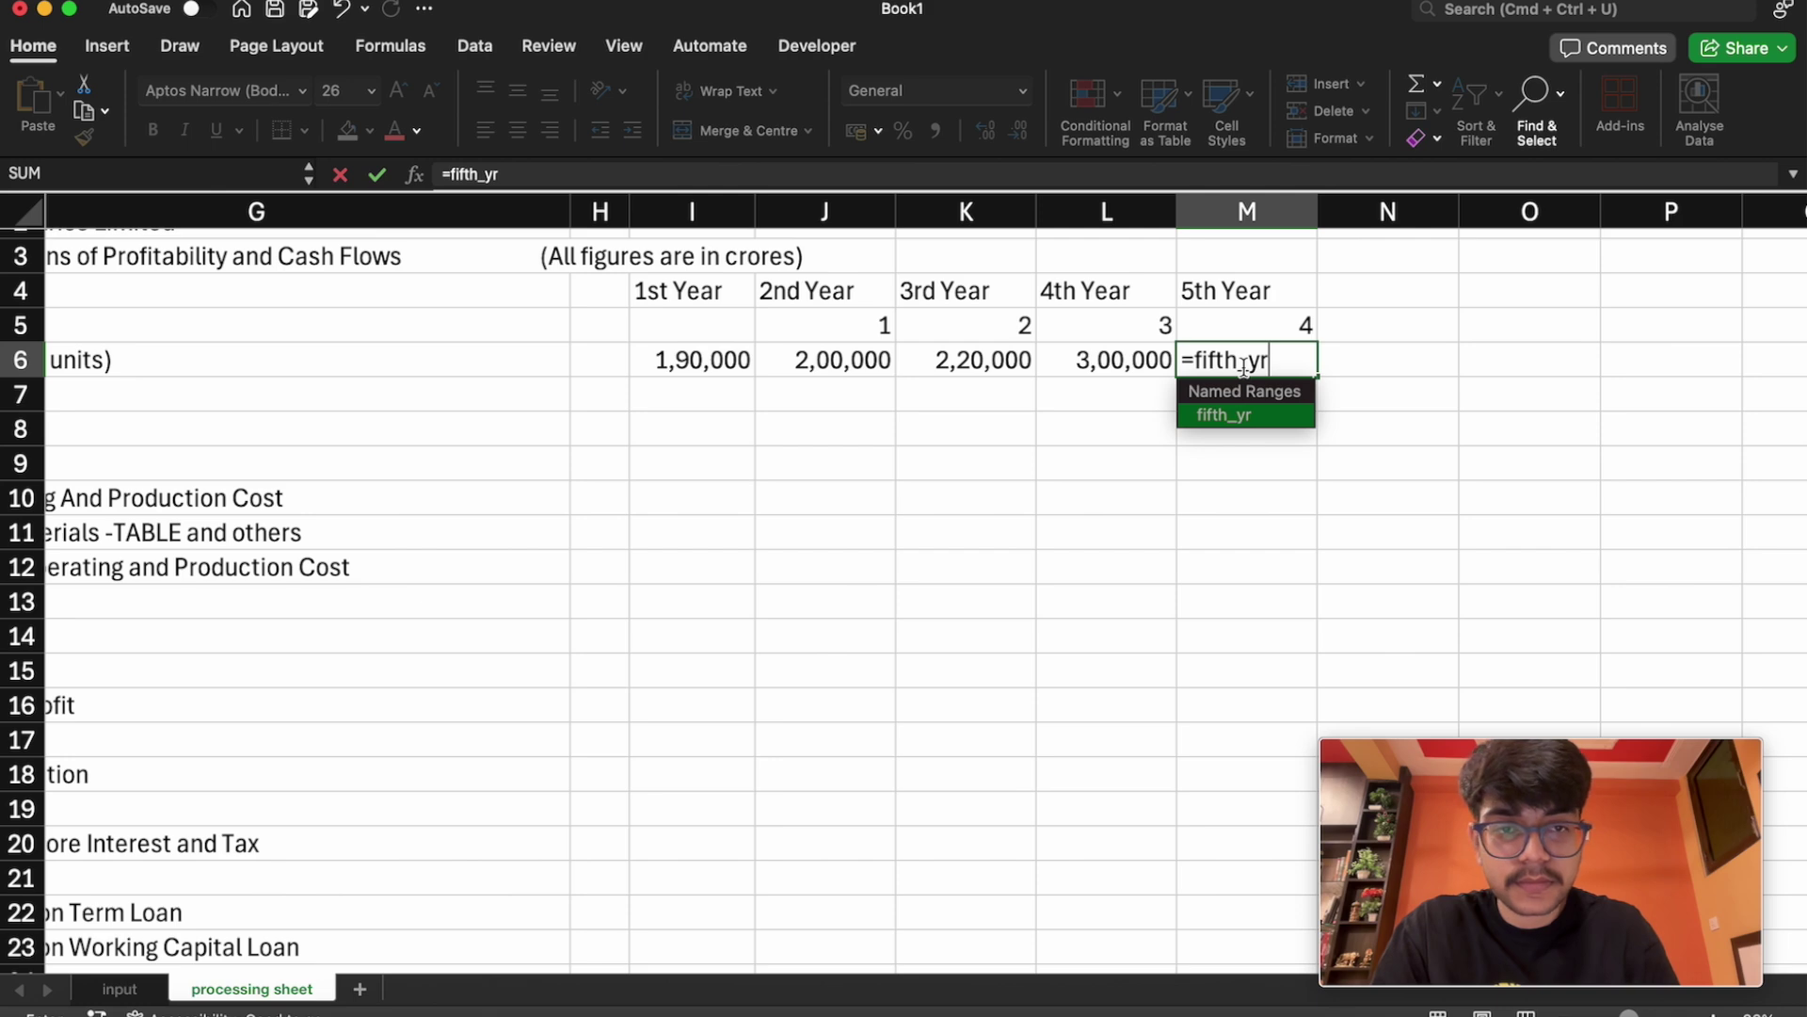
key("Return")
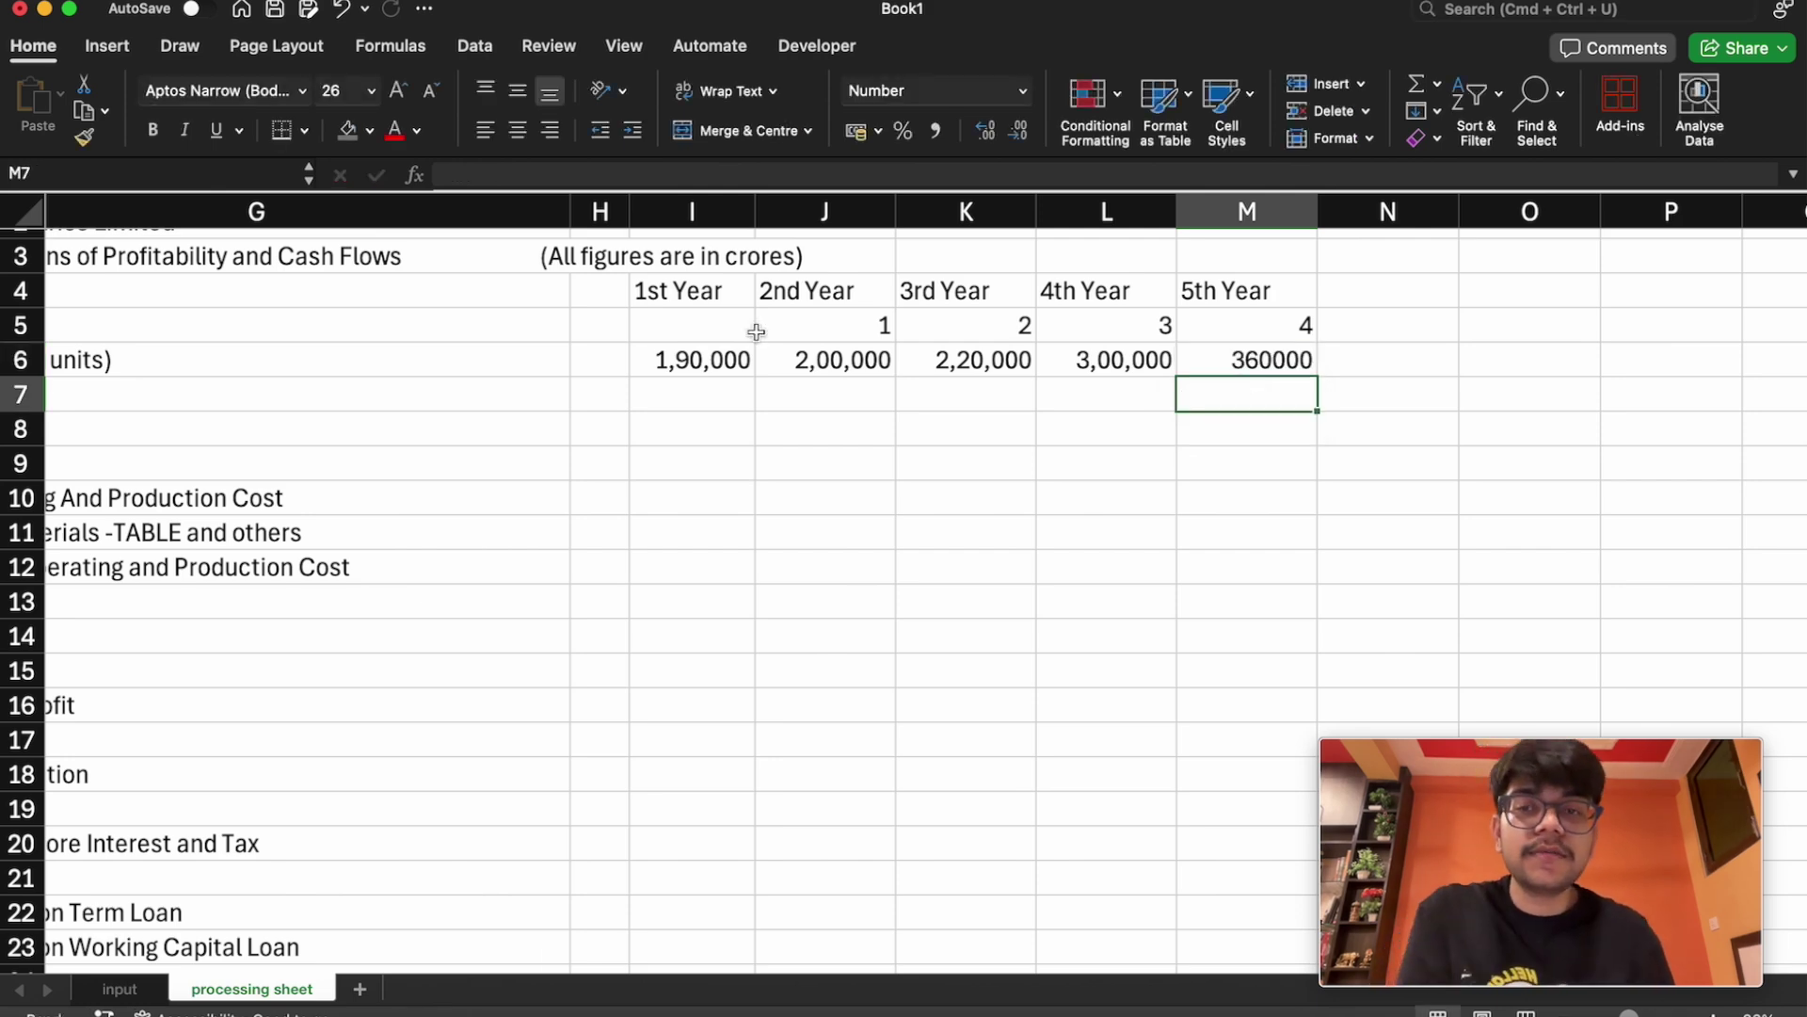
Enter 0 in I5 as the year index under the 1st Year heading
left_click(729, 324)
double_click(729, 325)
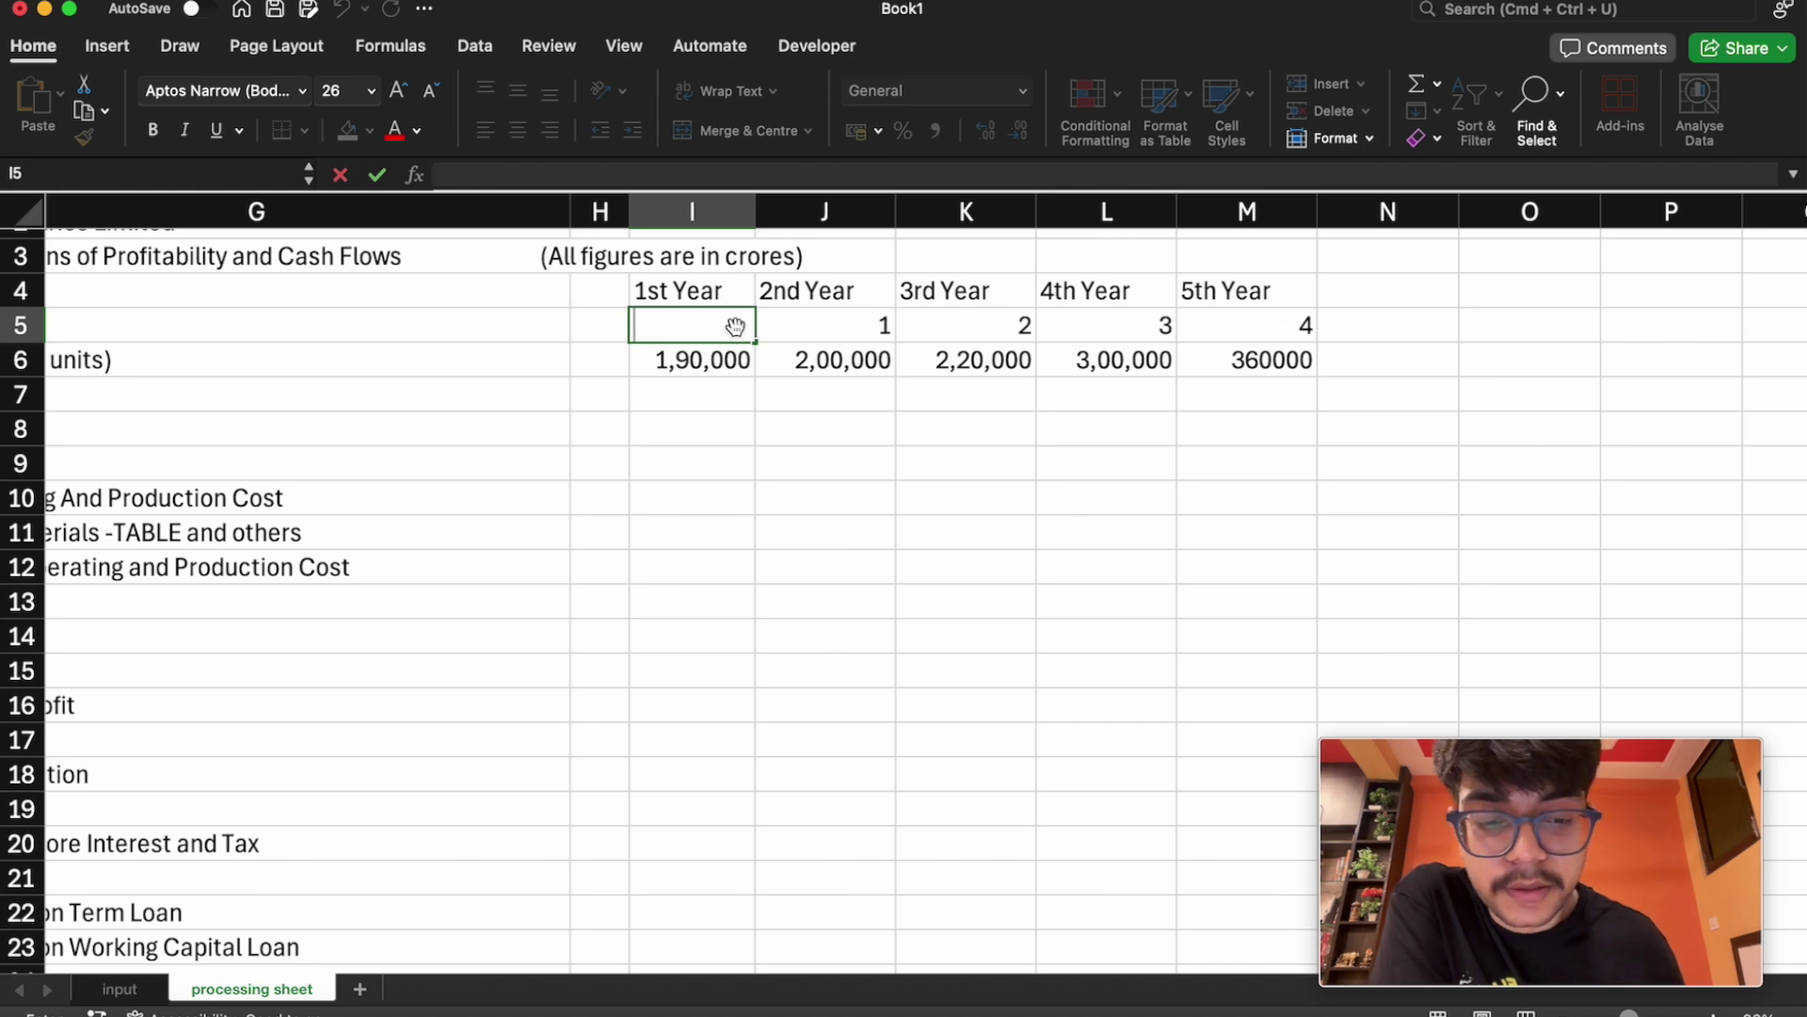
type("0")
key("Return")
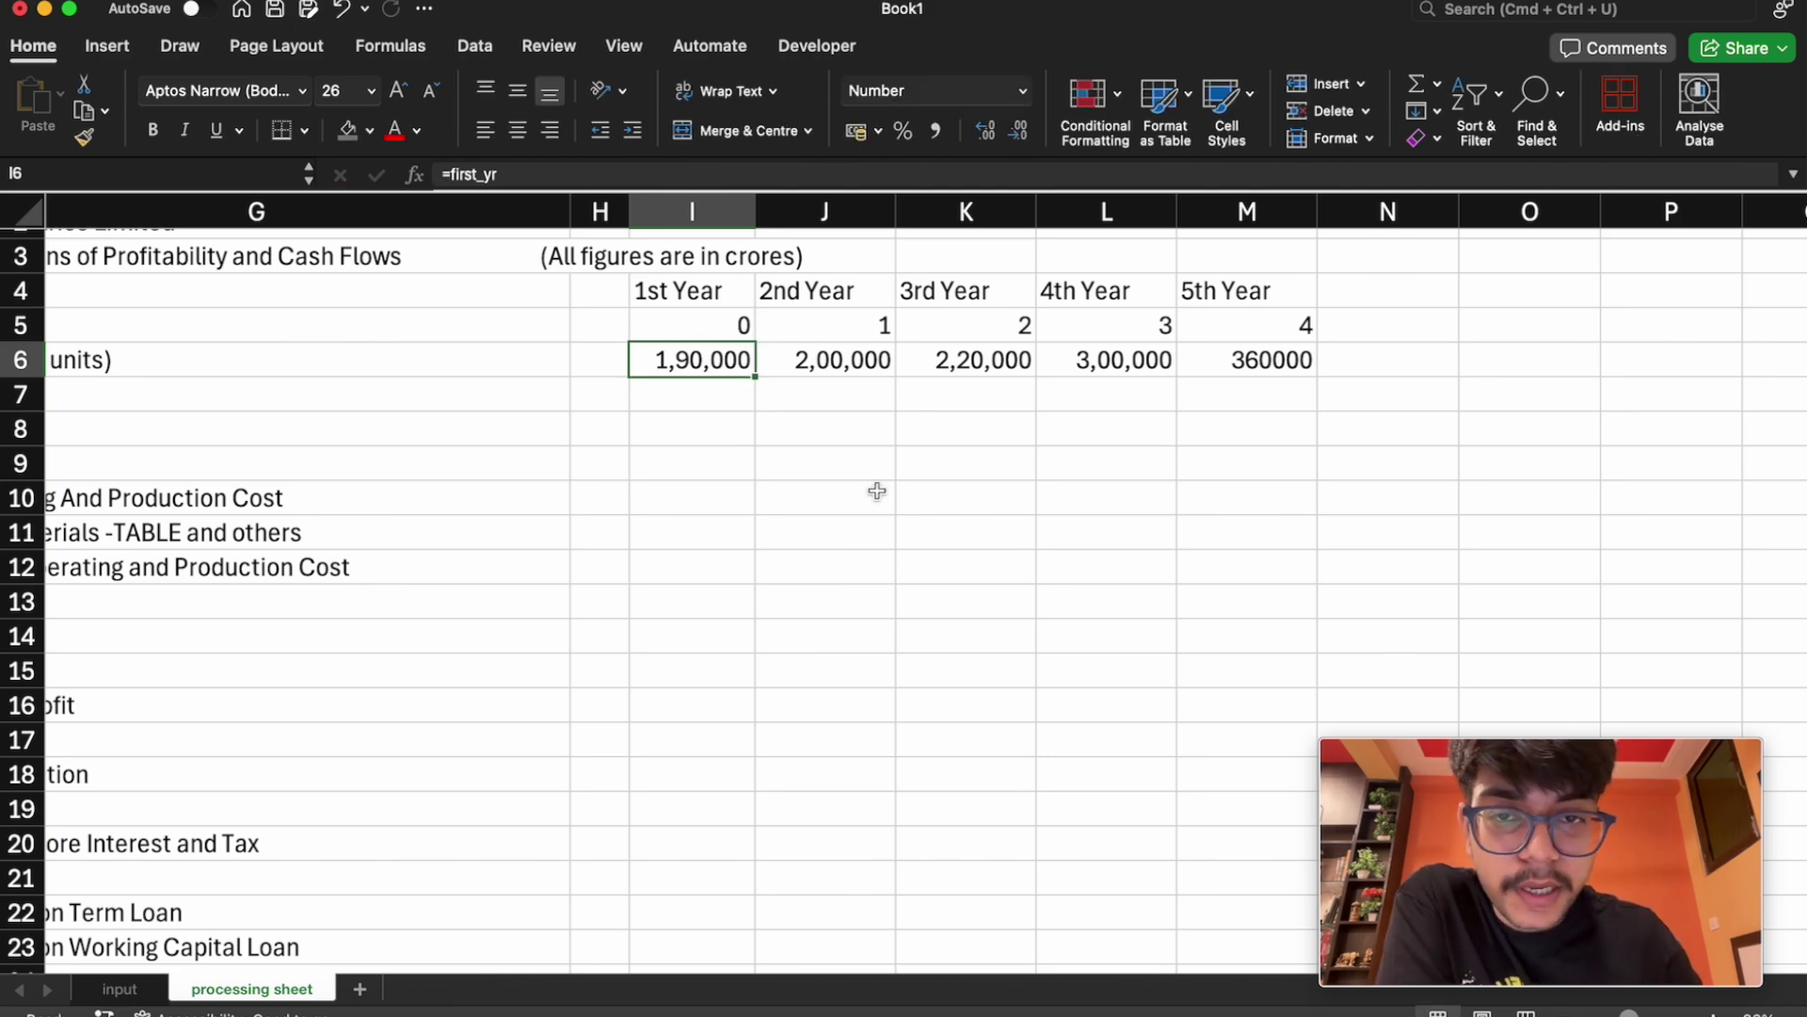
Enter =selling_price*I6/10000000 in I8 to calculate the 1st Year Sales in crores
scroll(875, 488, "down", 2)
scroll(876, 488, "left", 2)
scroll(876, 487, "left", 2)
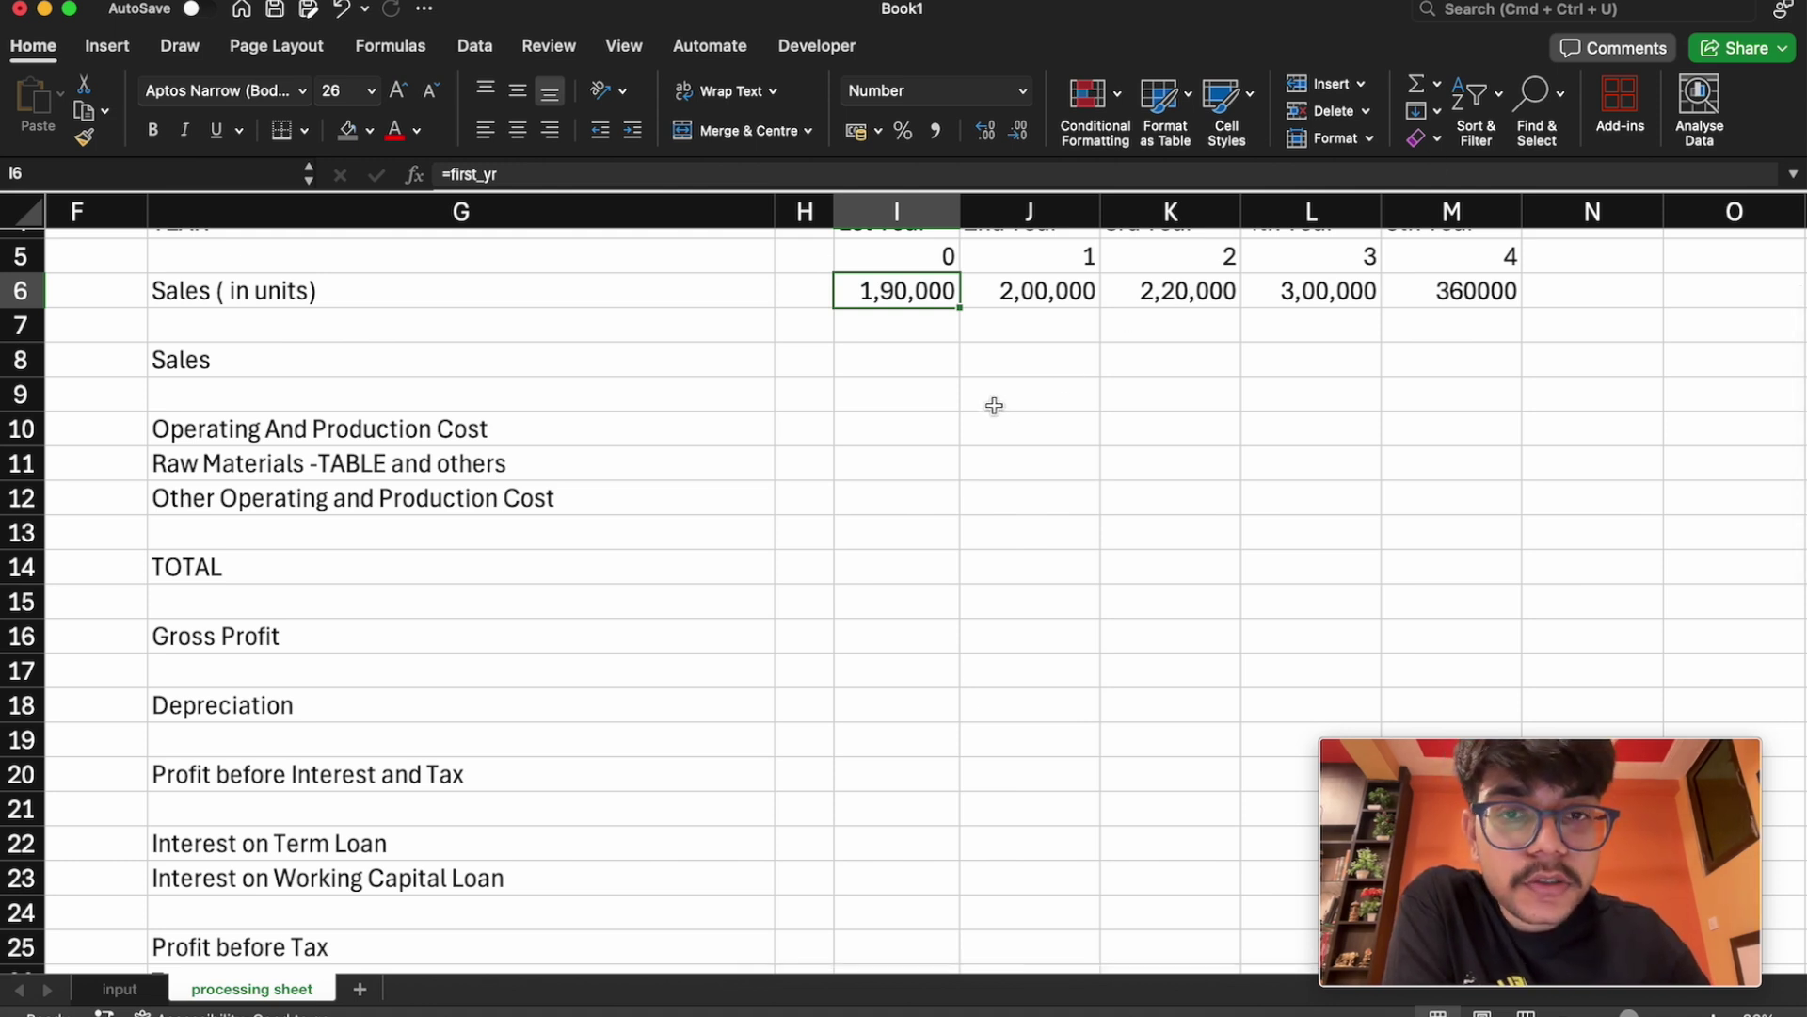
left_click(870, 361)
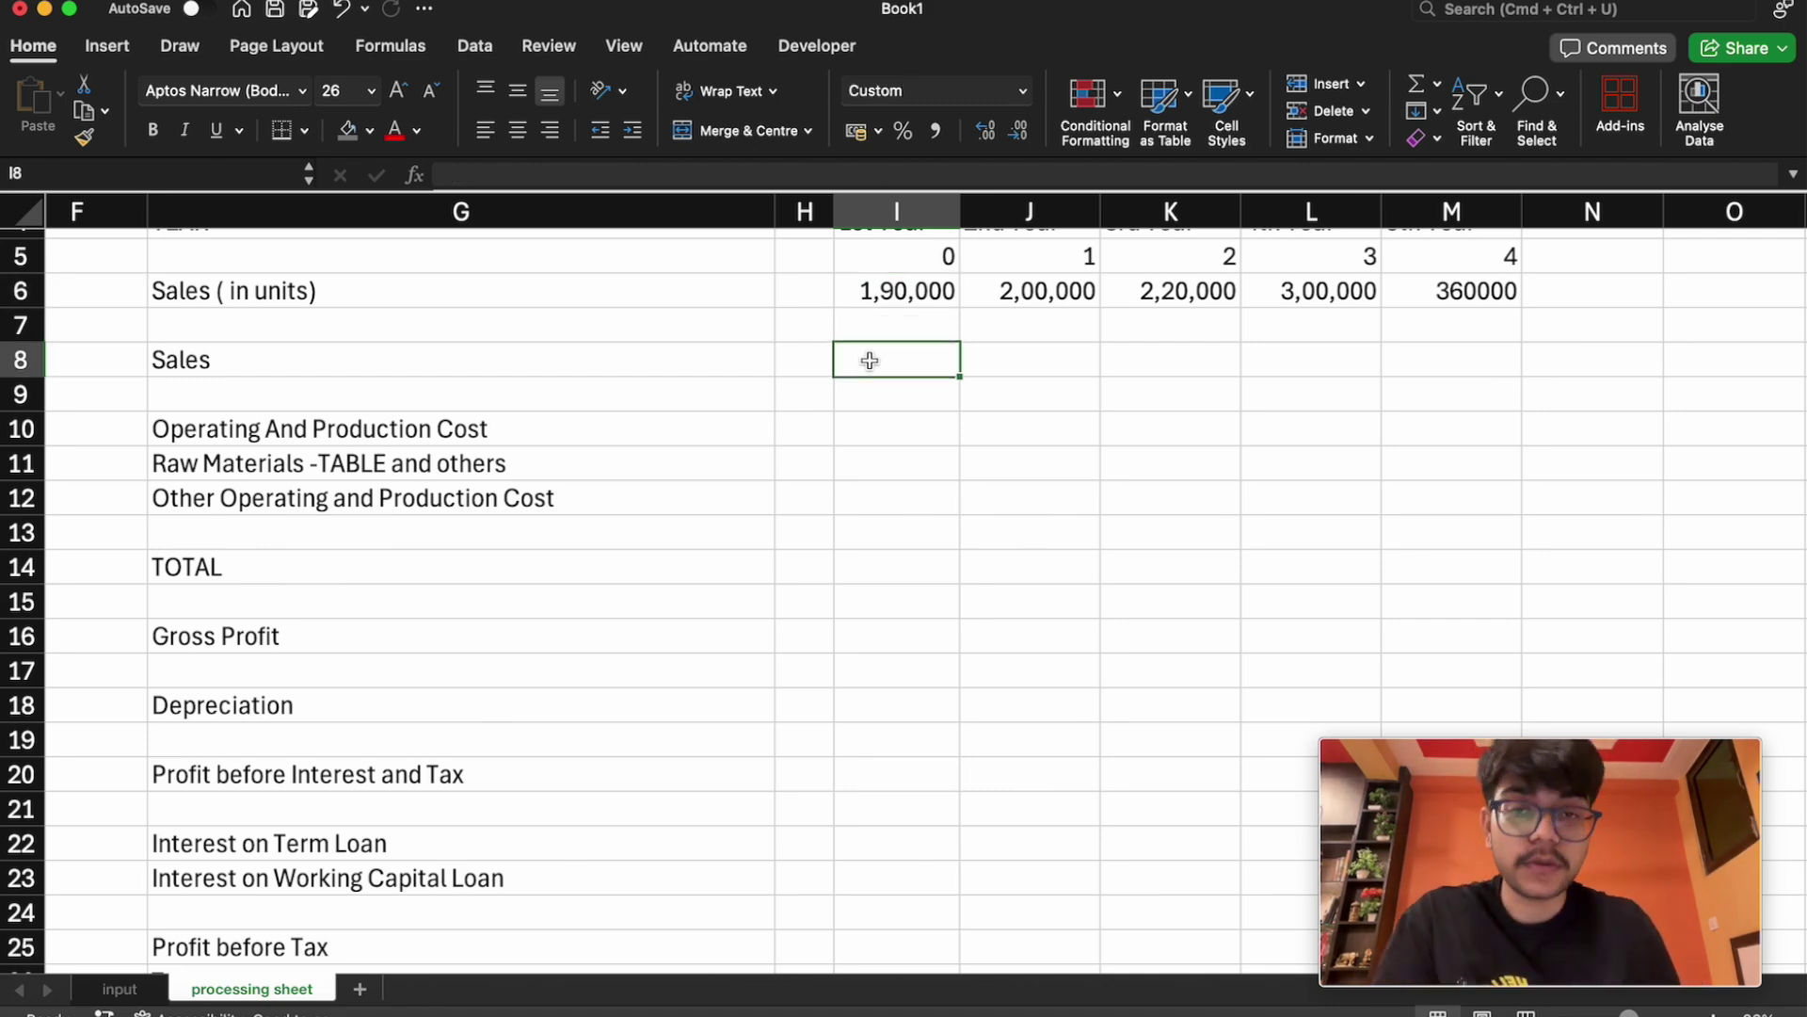
scroll(869, 361, "up", 3)
scroll(870, 361, "up", 2)
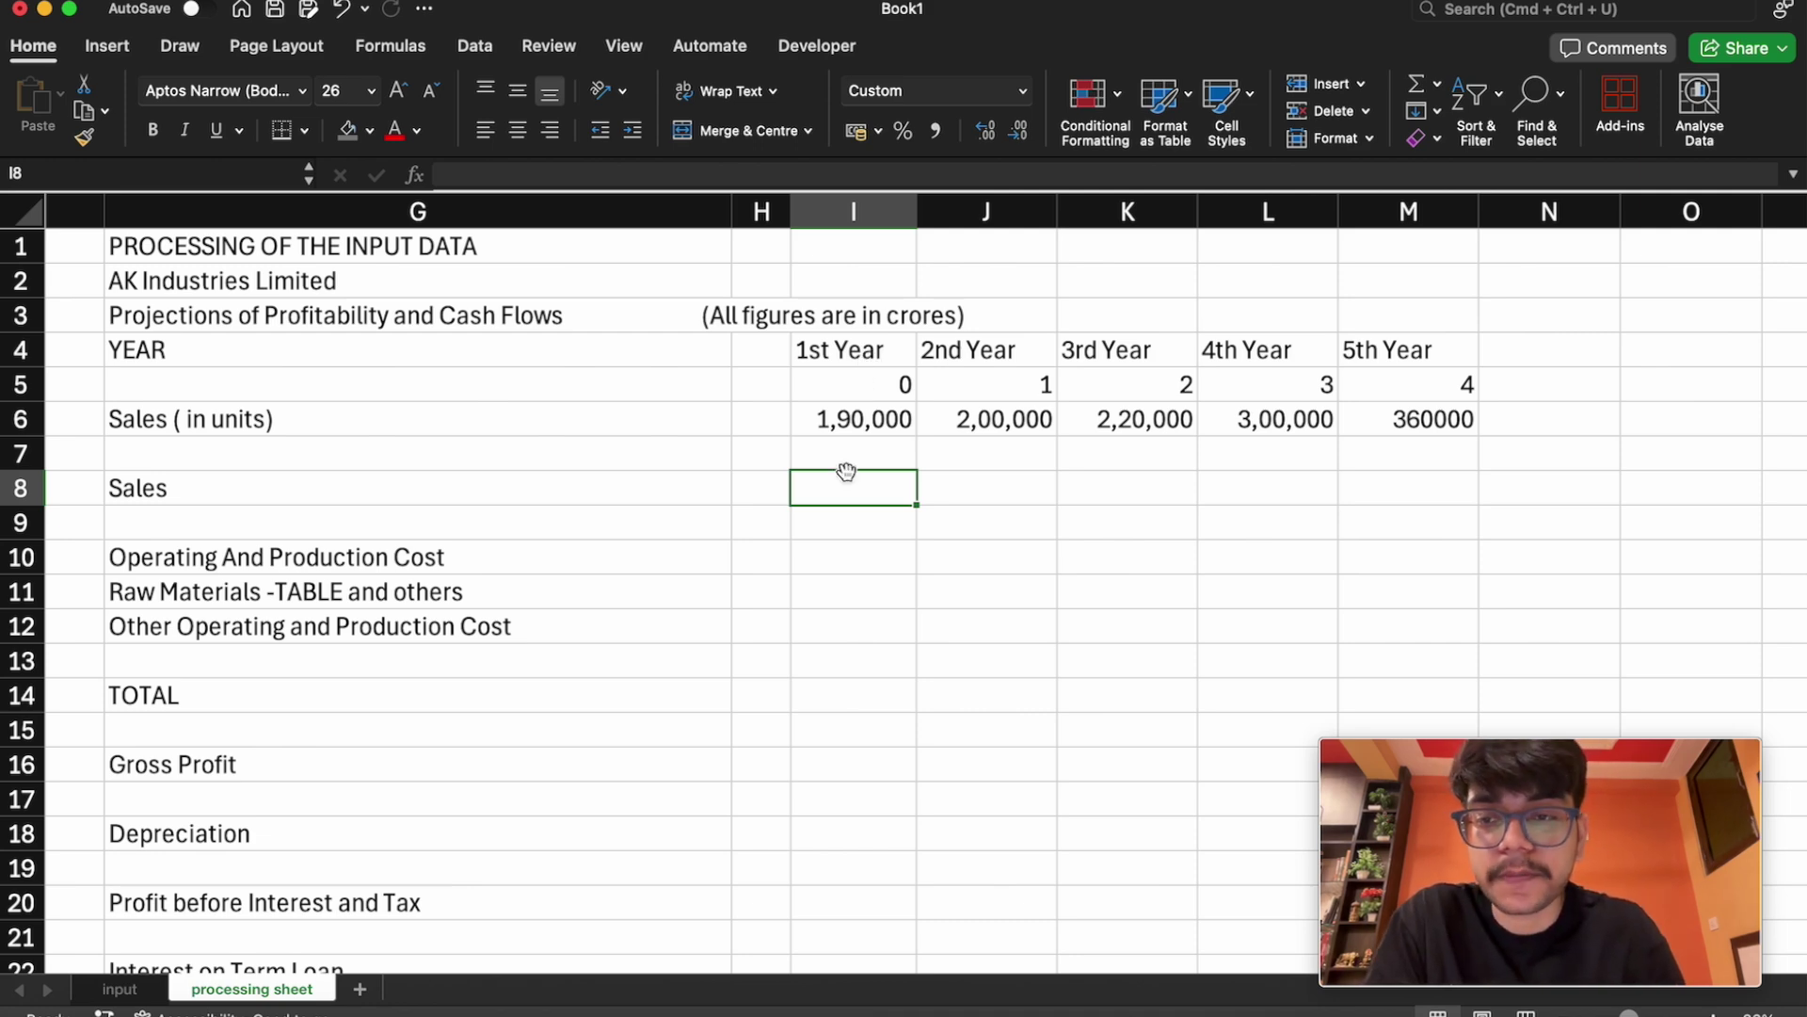
type("=")
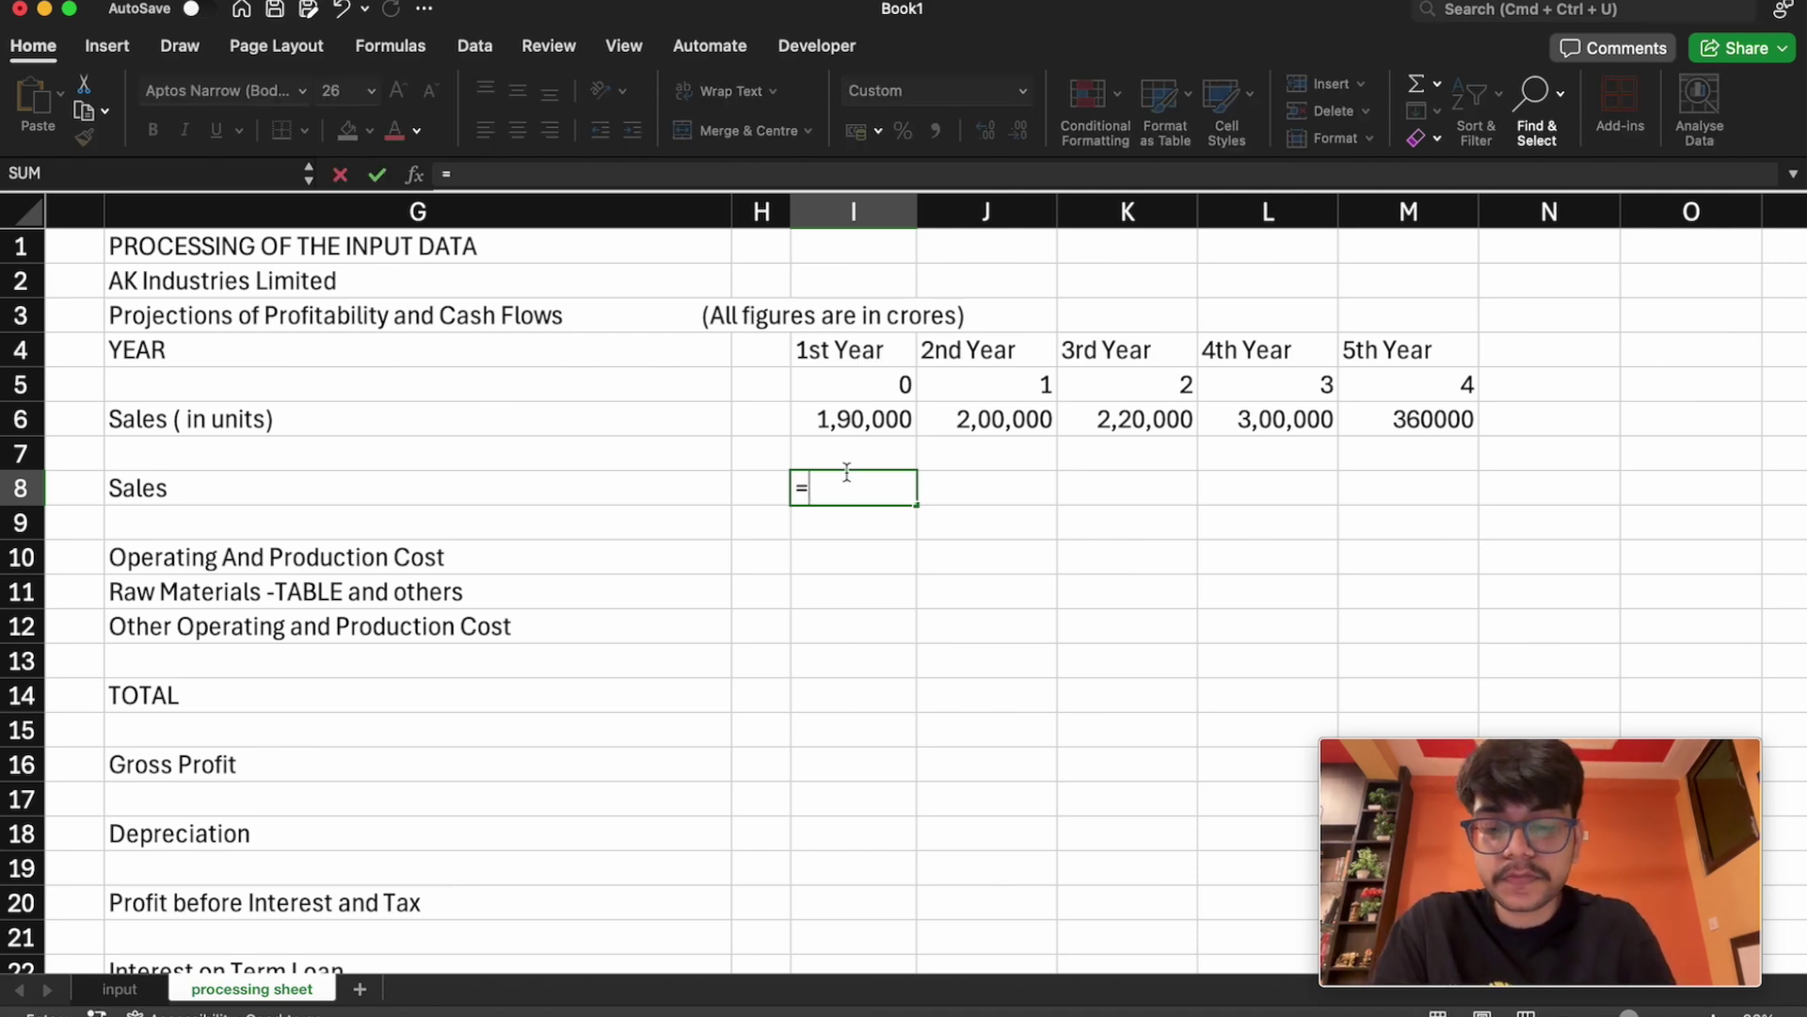
type("se")
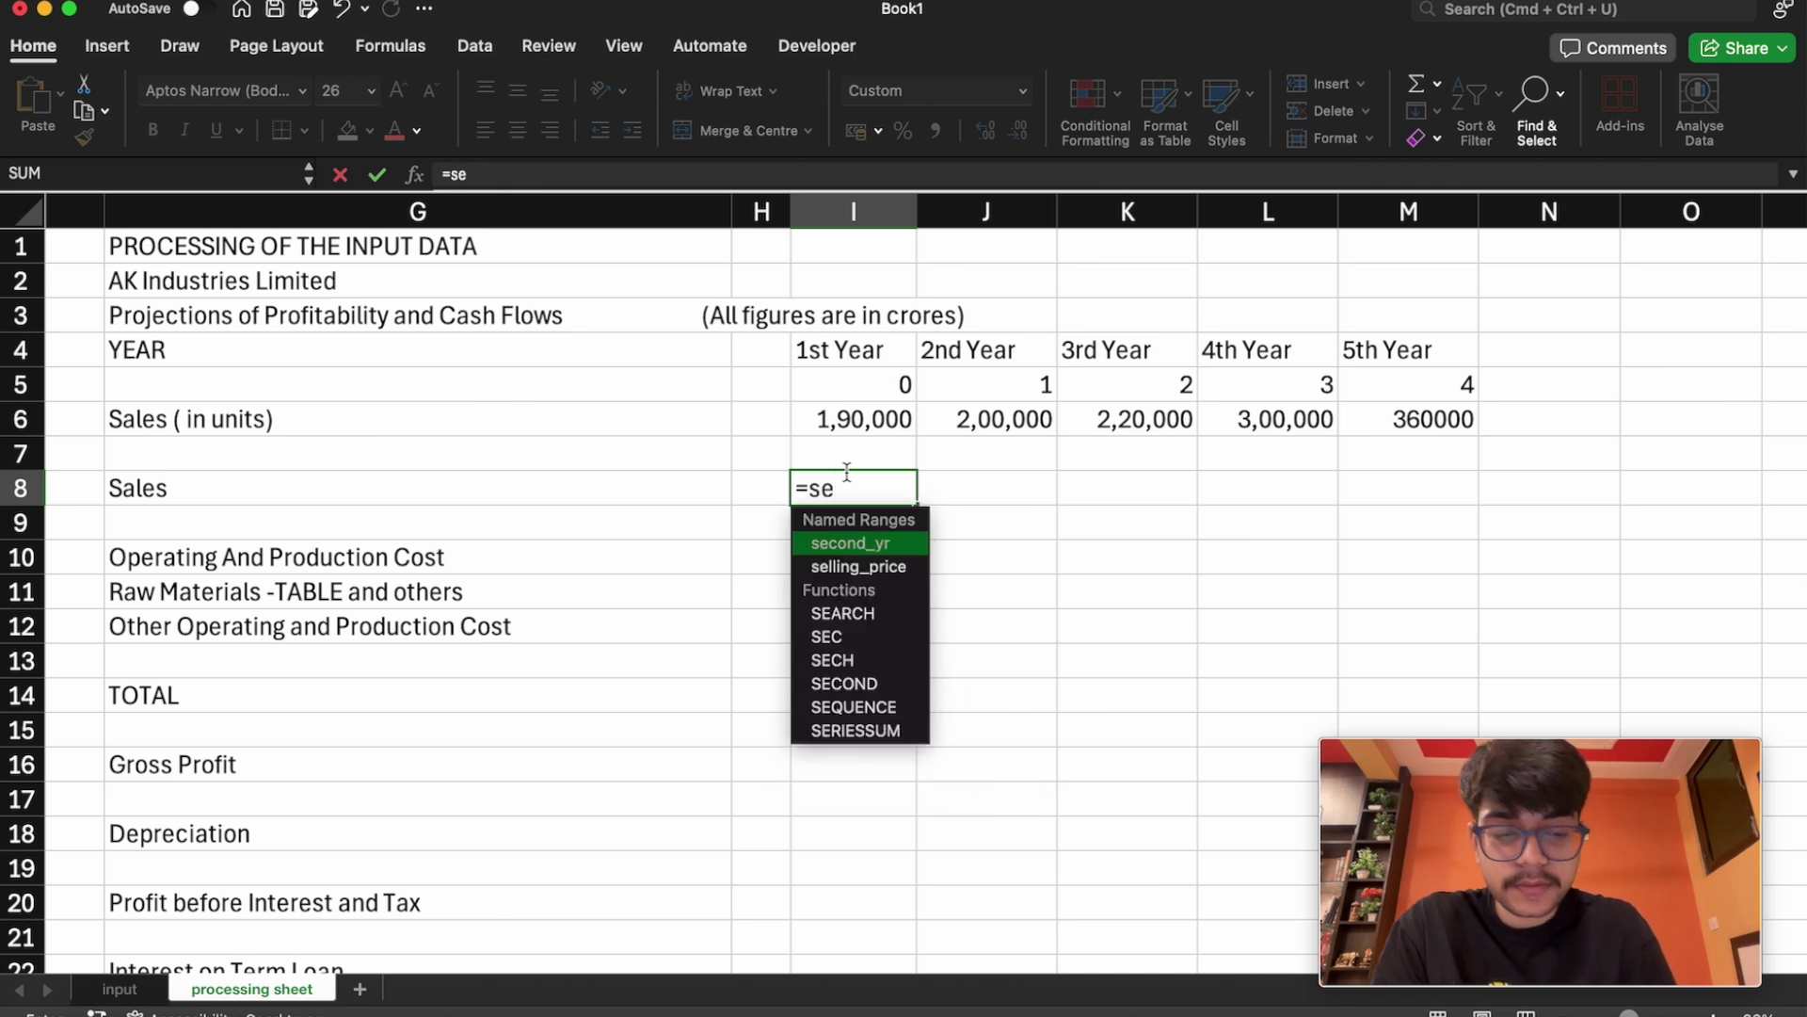
key("Down")
key("Tab")
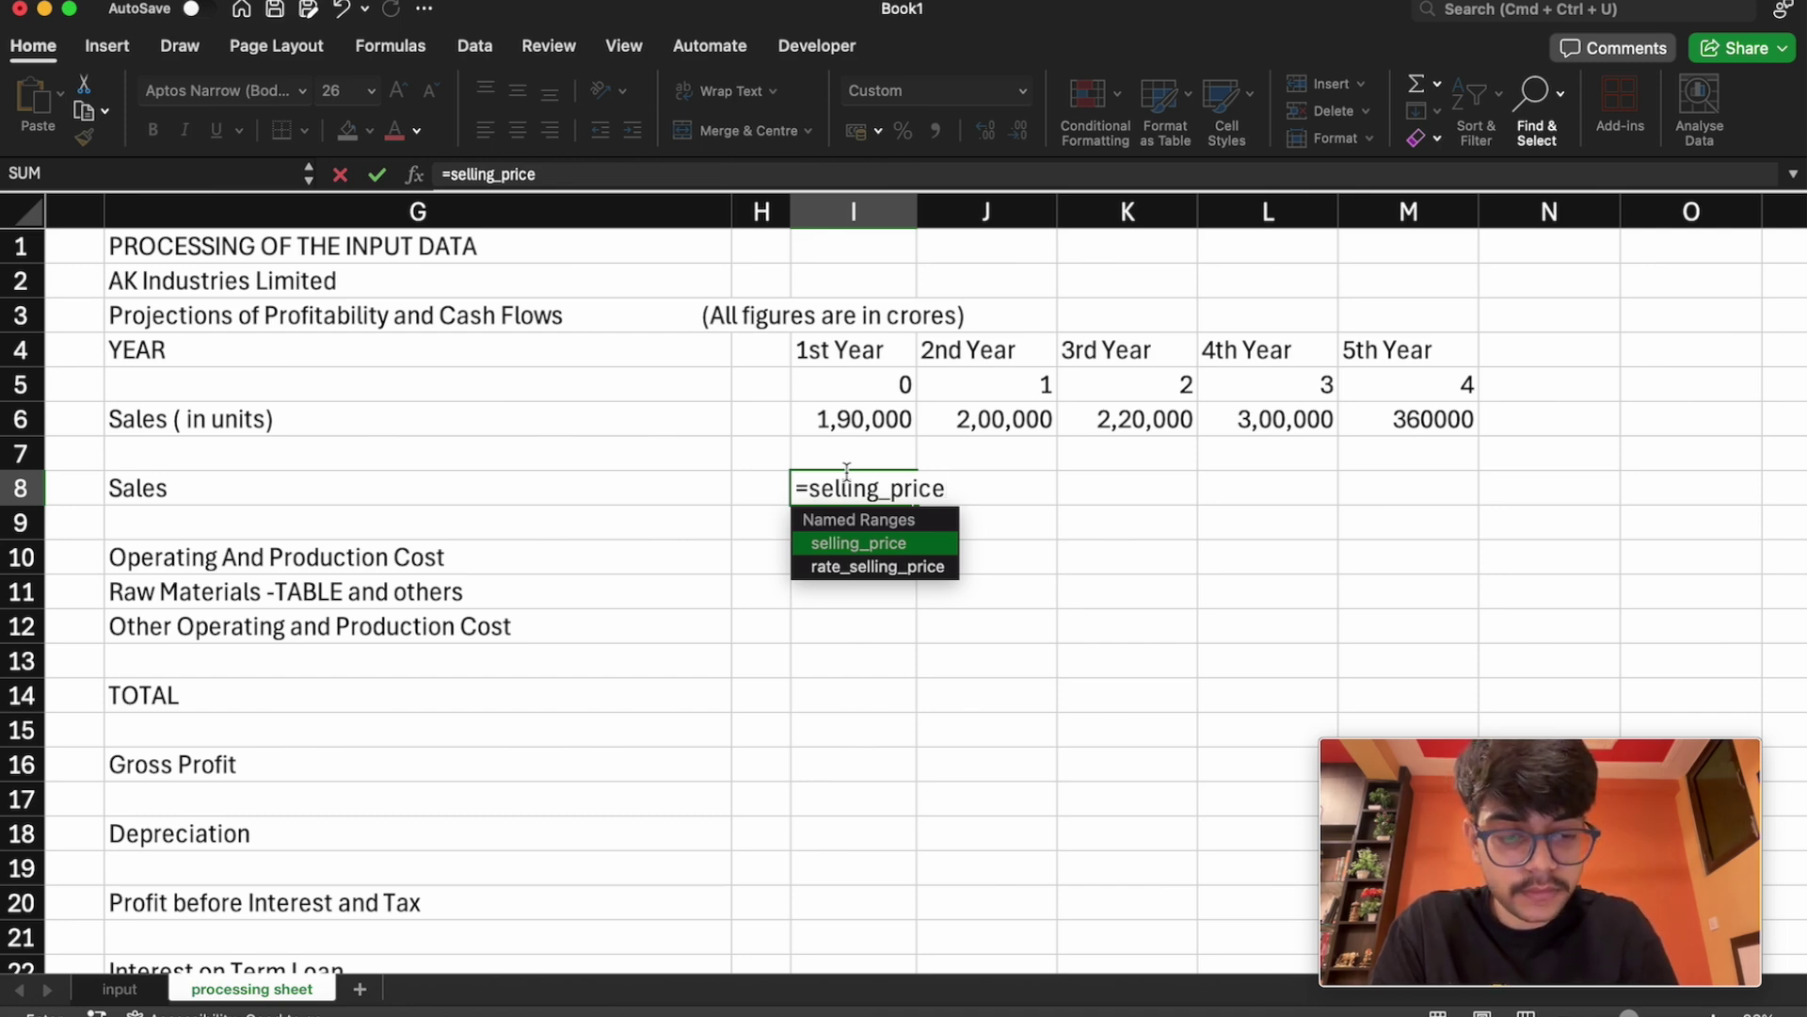
type("*")
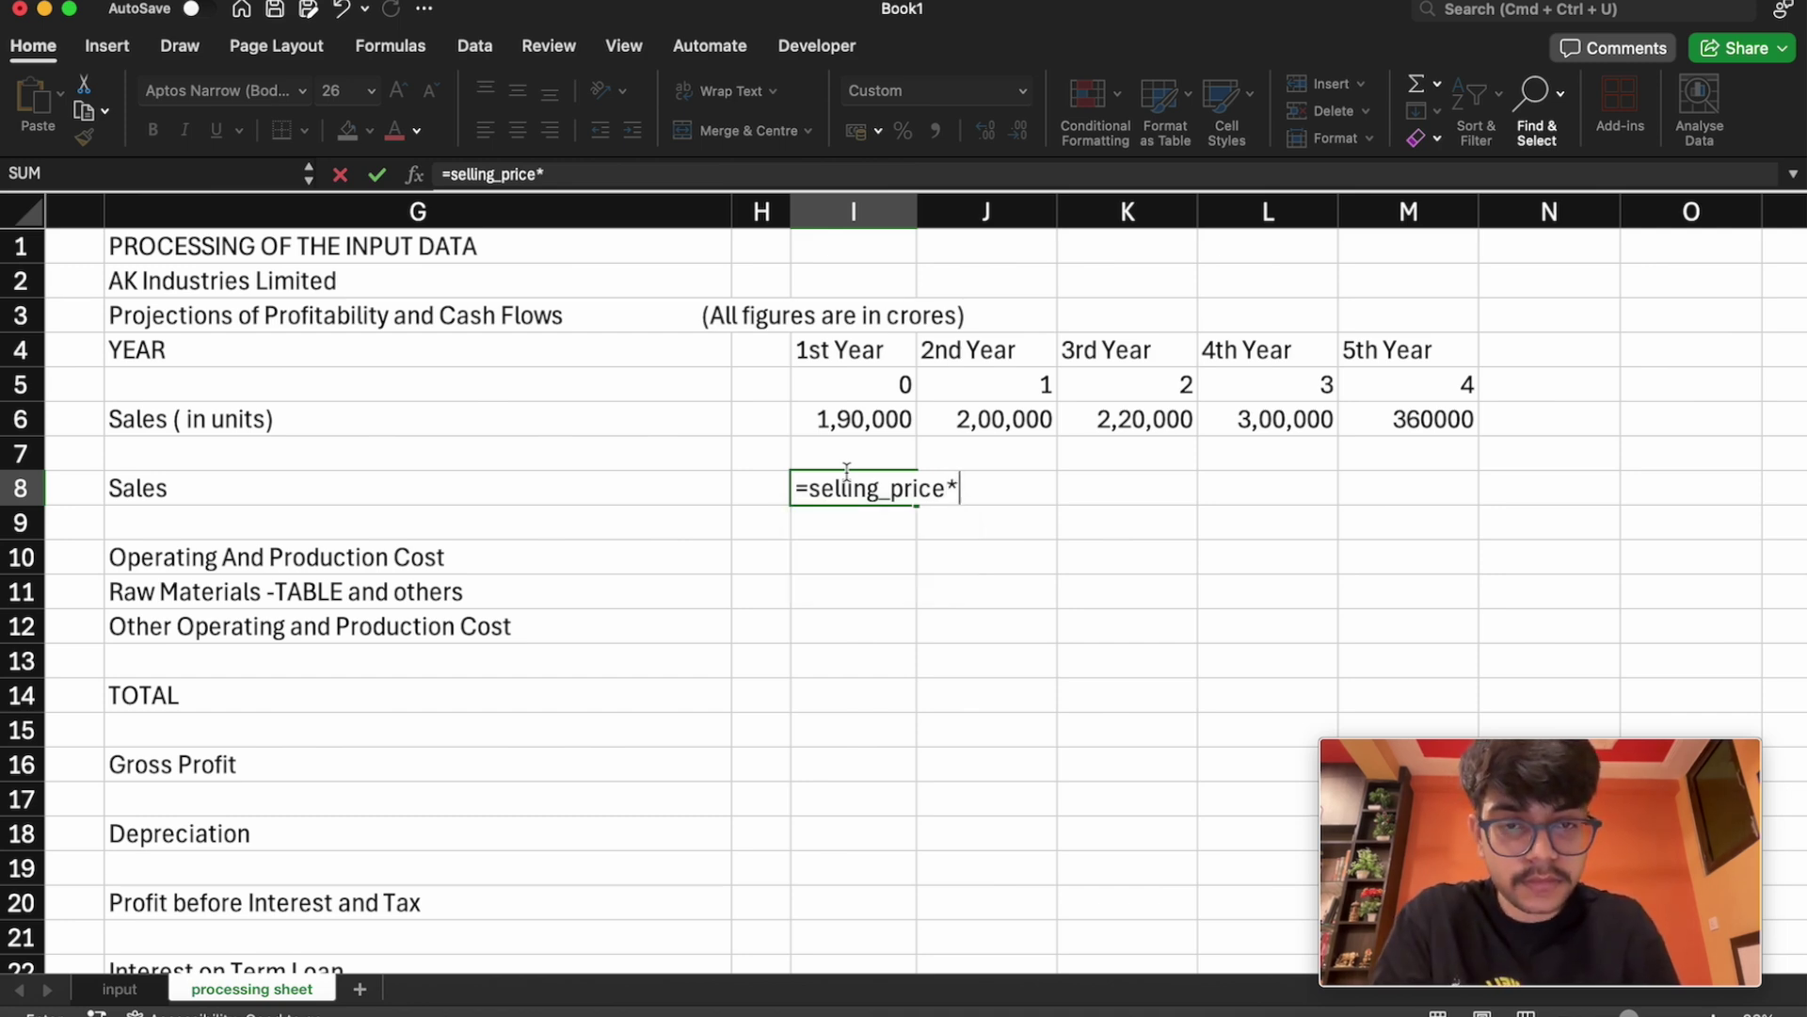
left_click(853, 419)
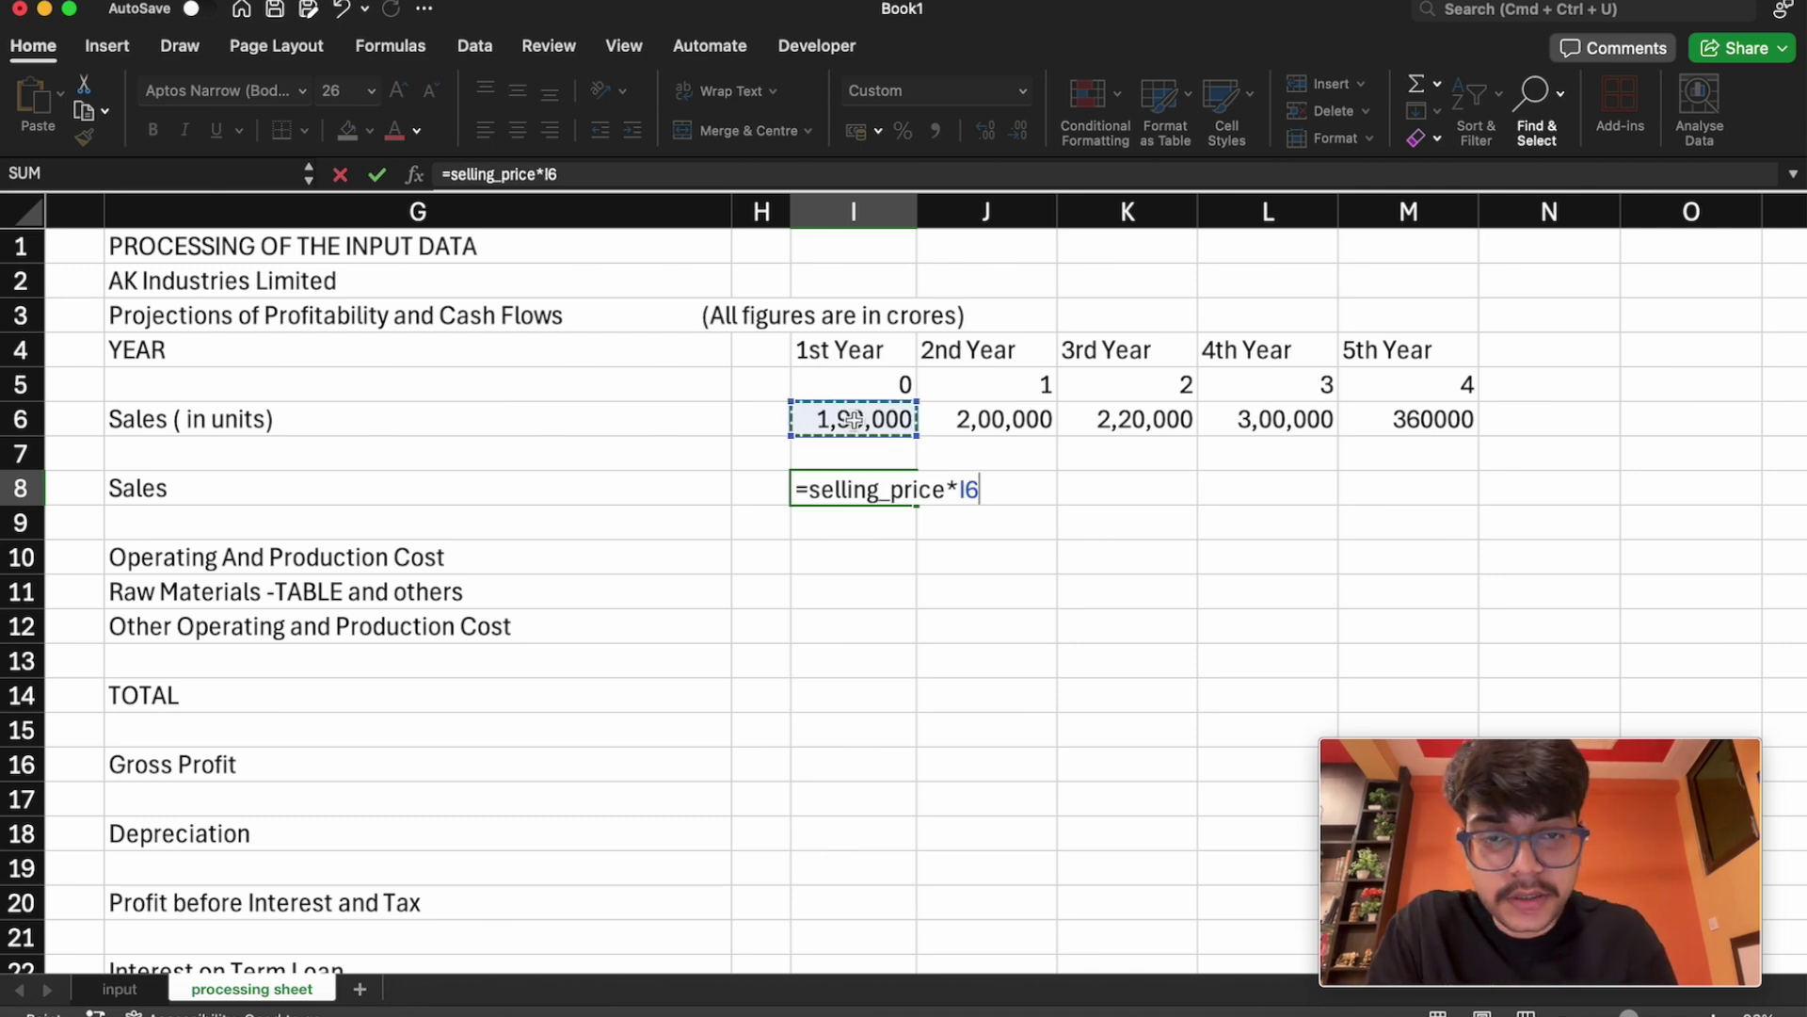
type("/1")
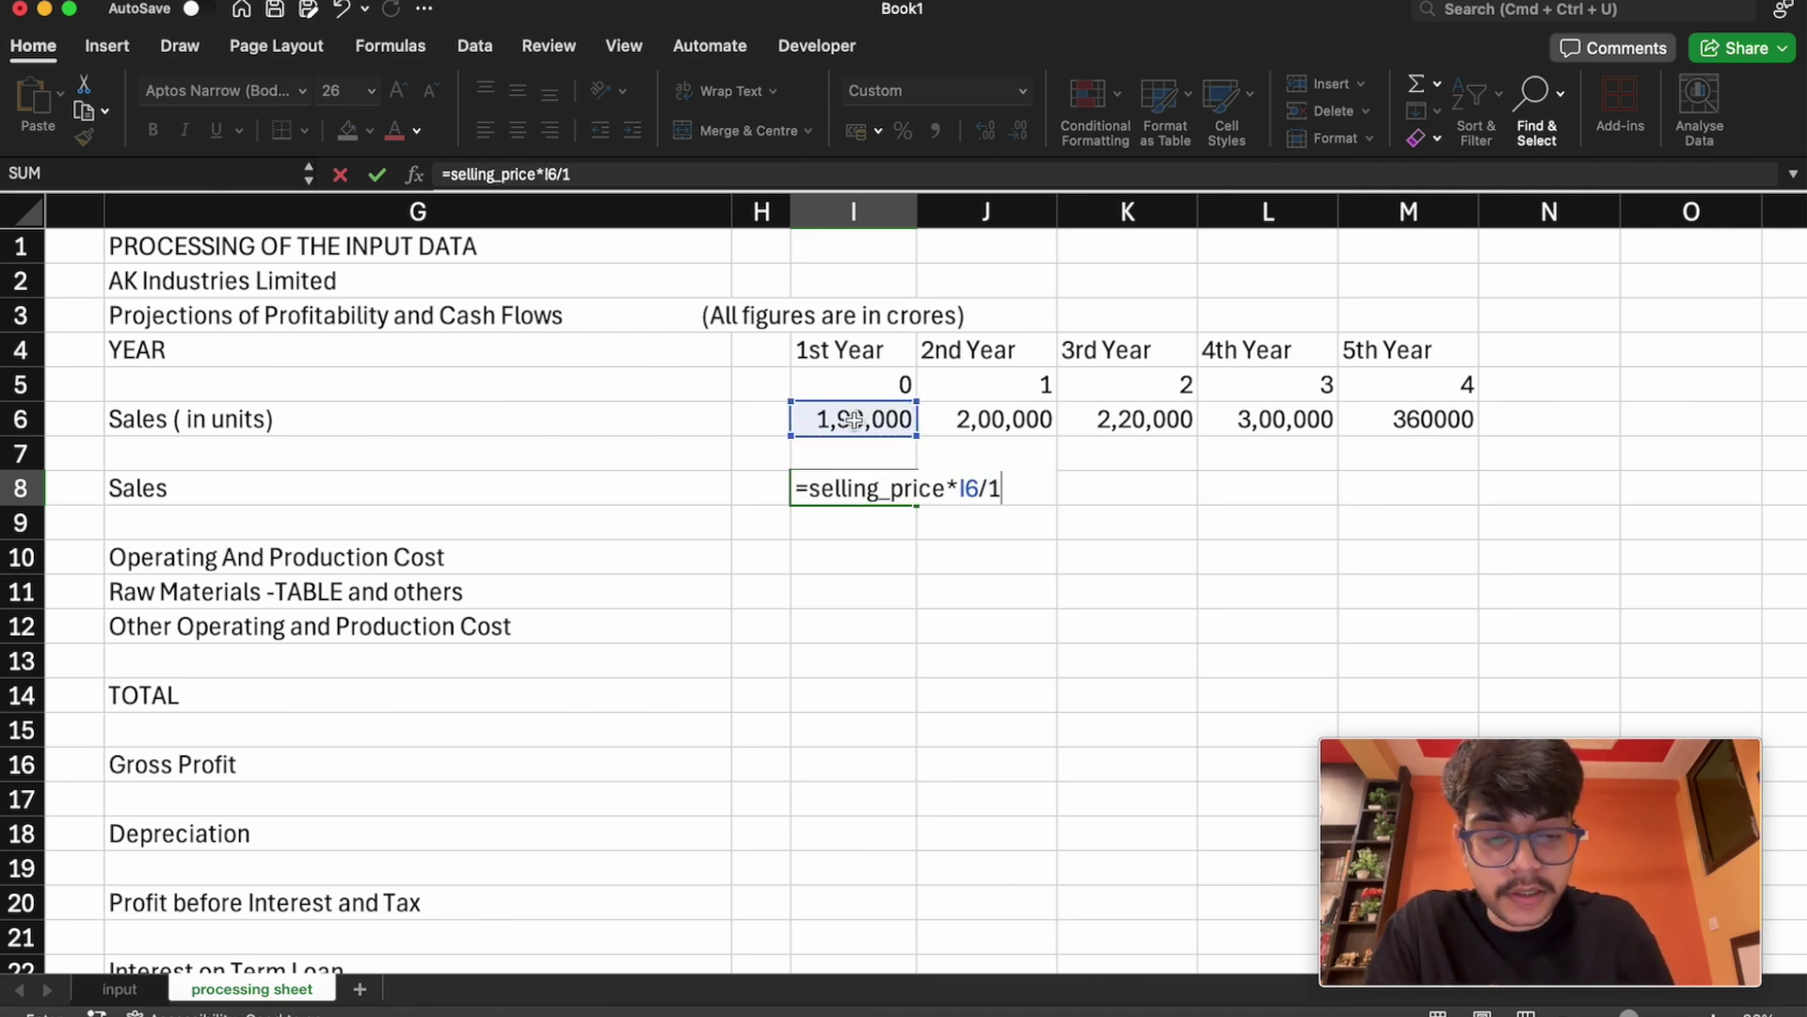
type("00000")
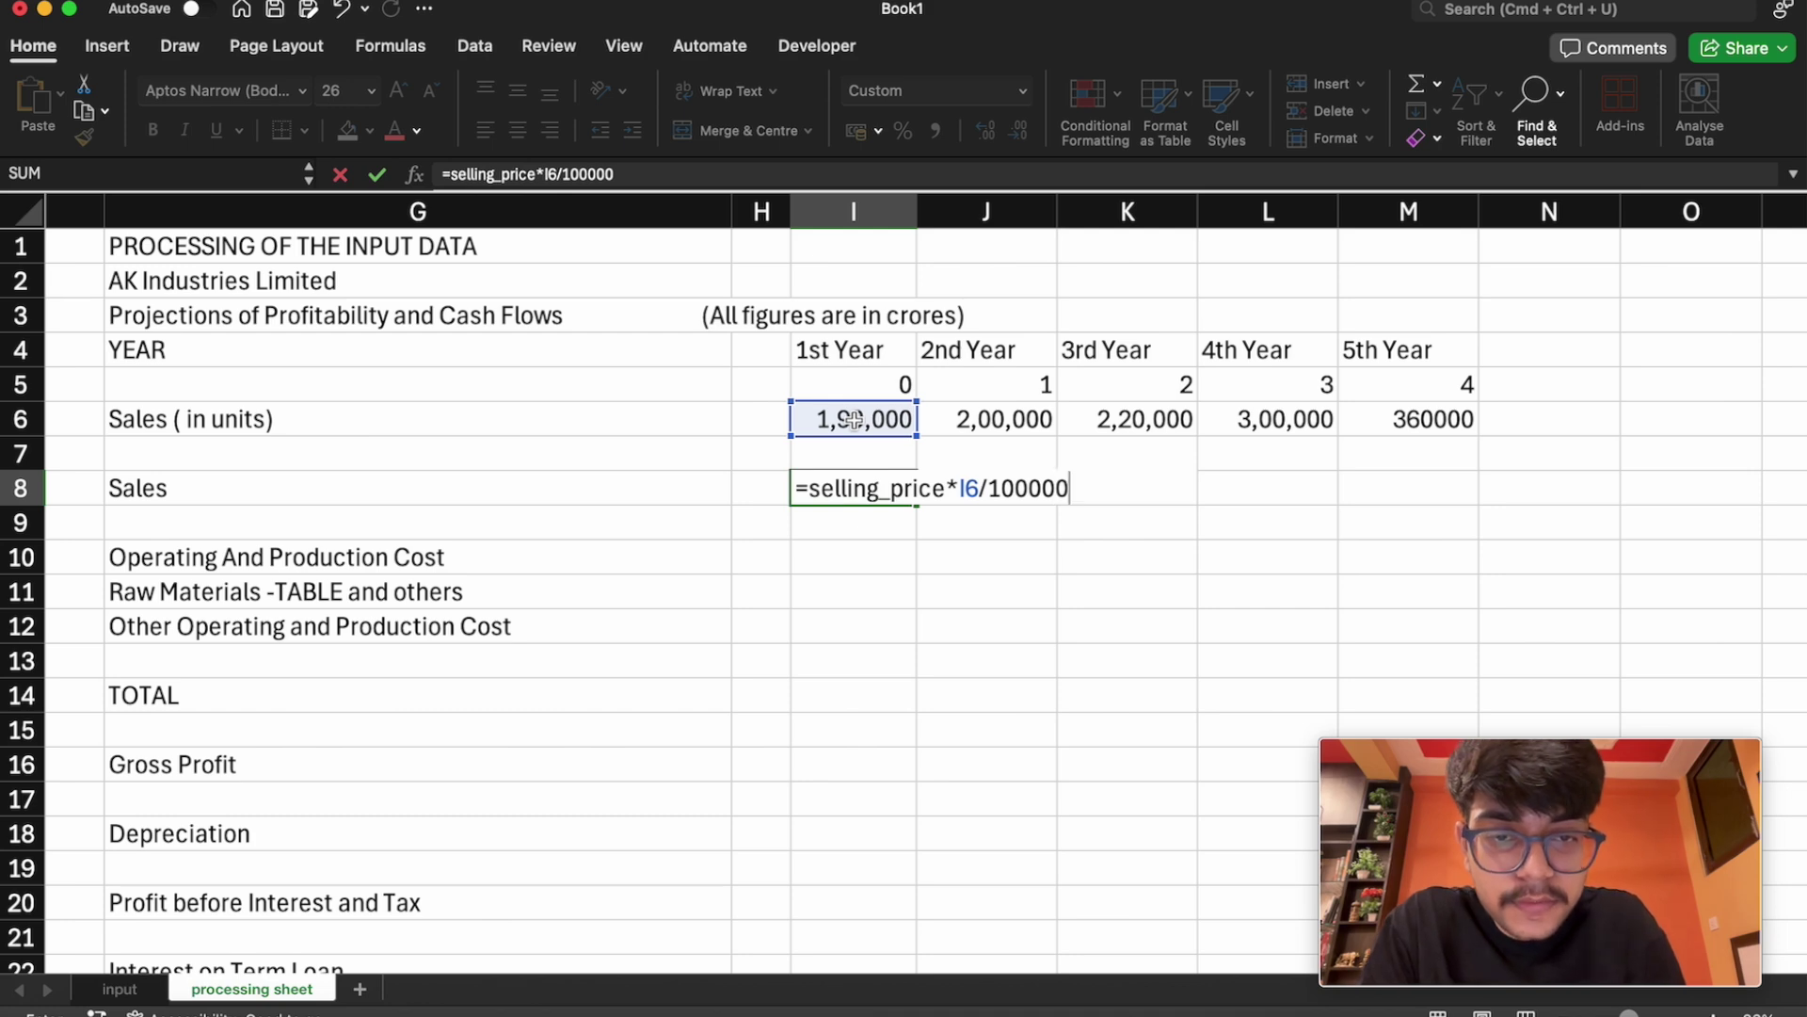
type("00")
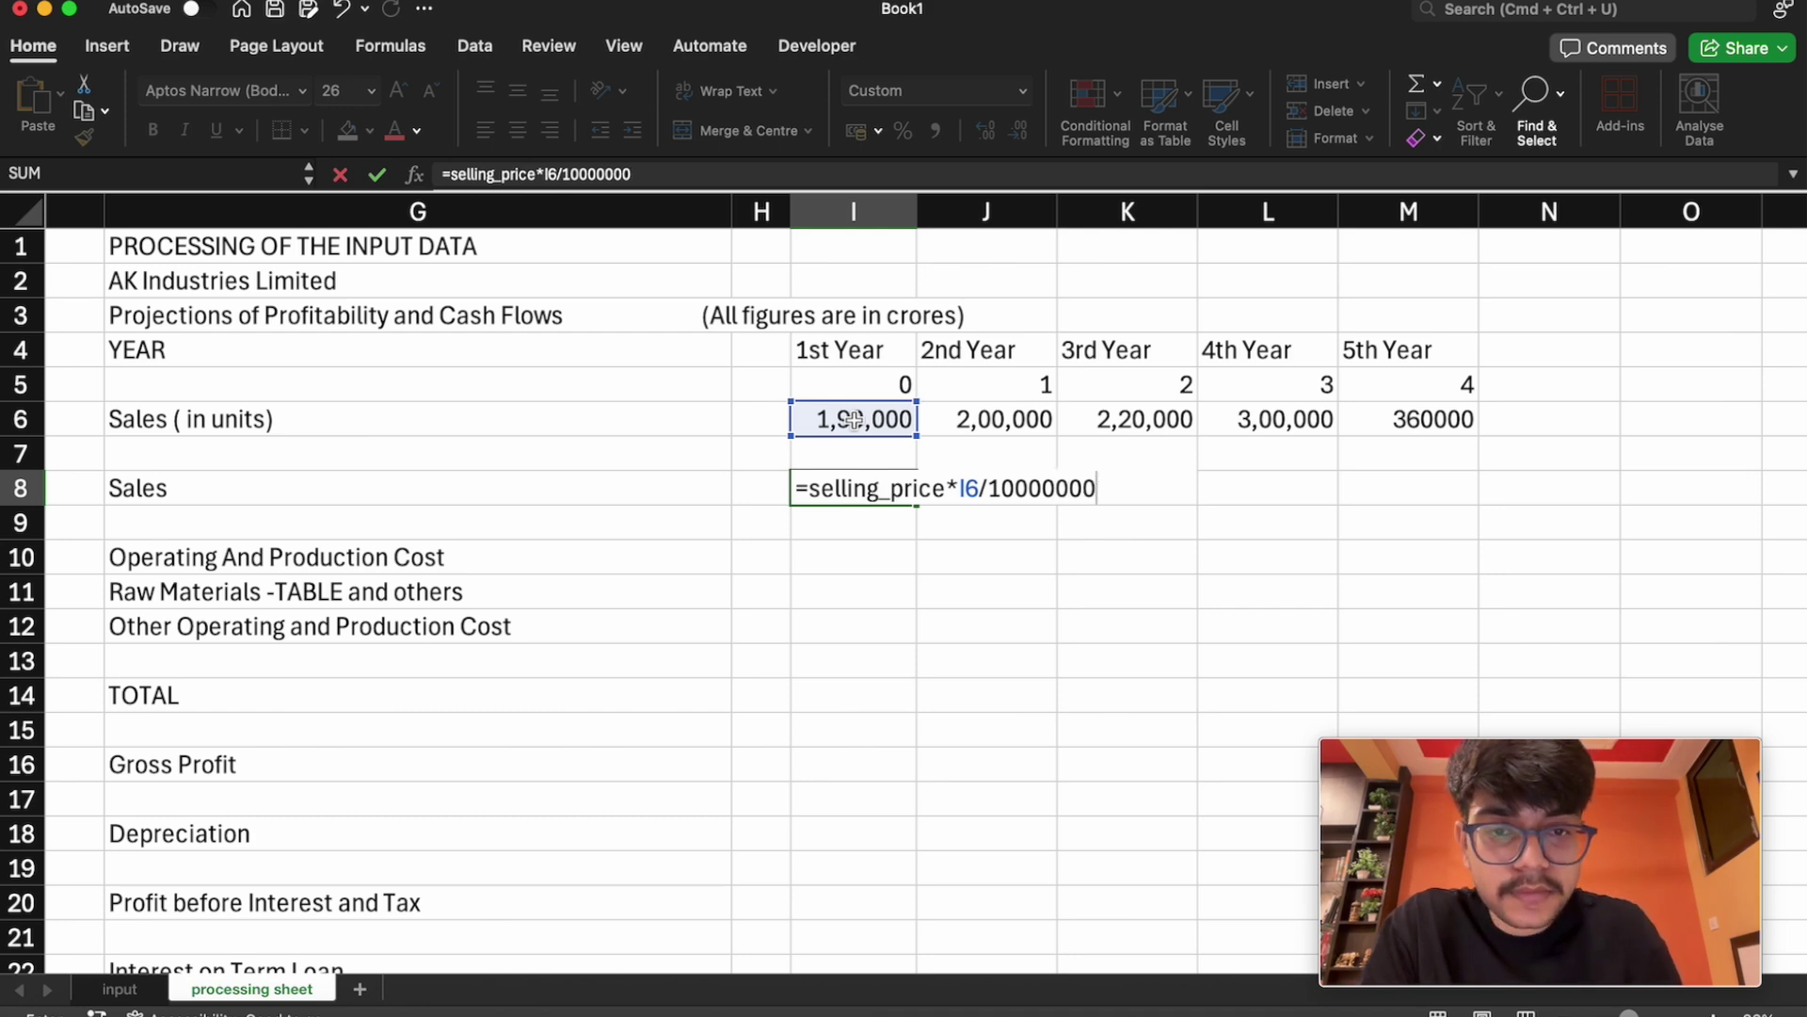
key("Return")
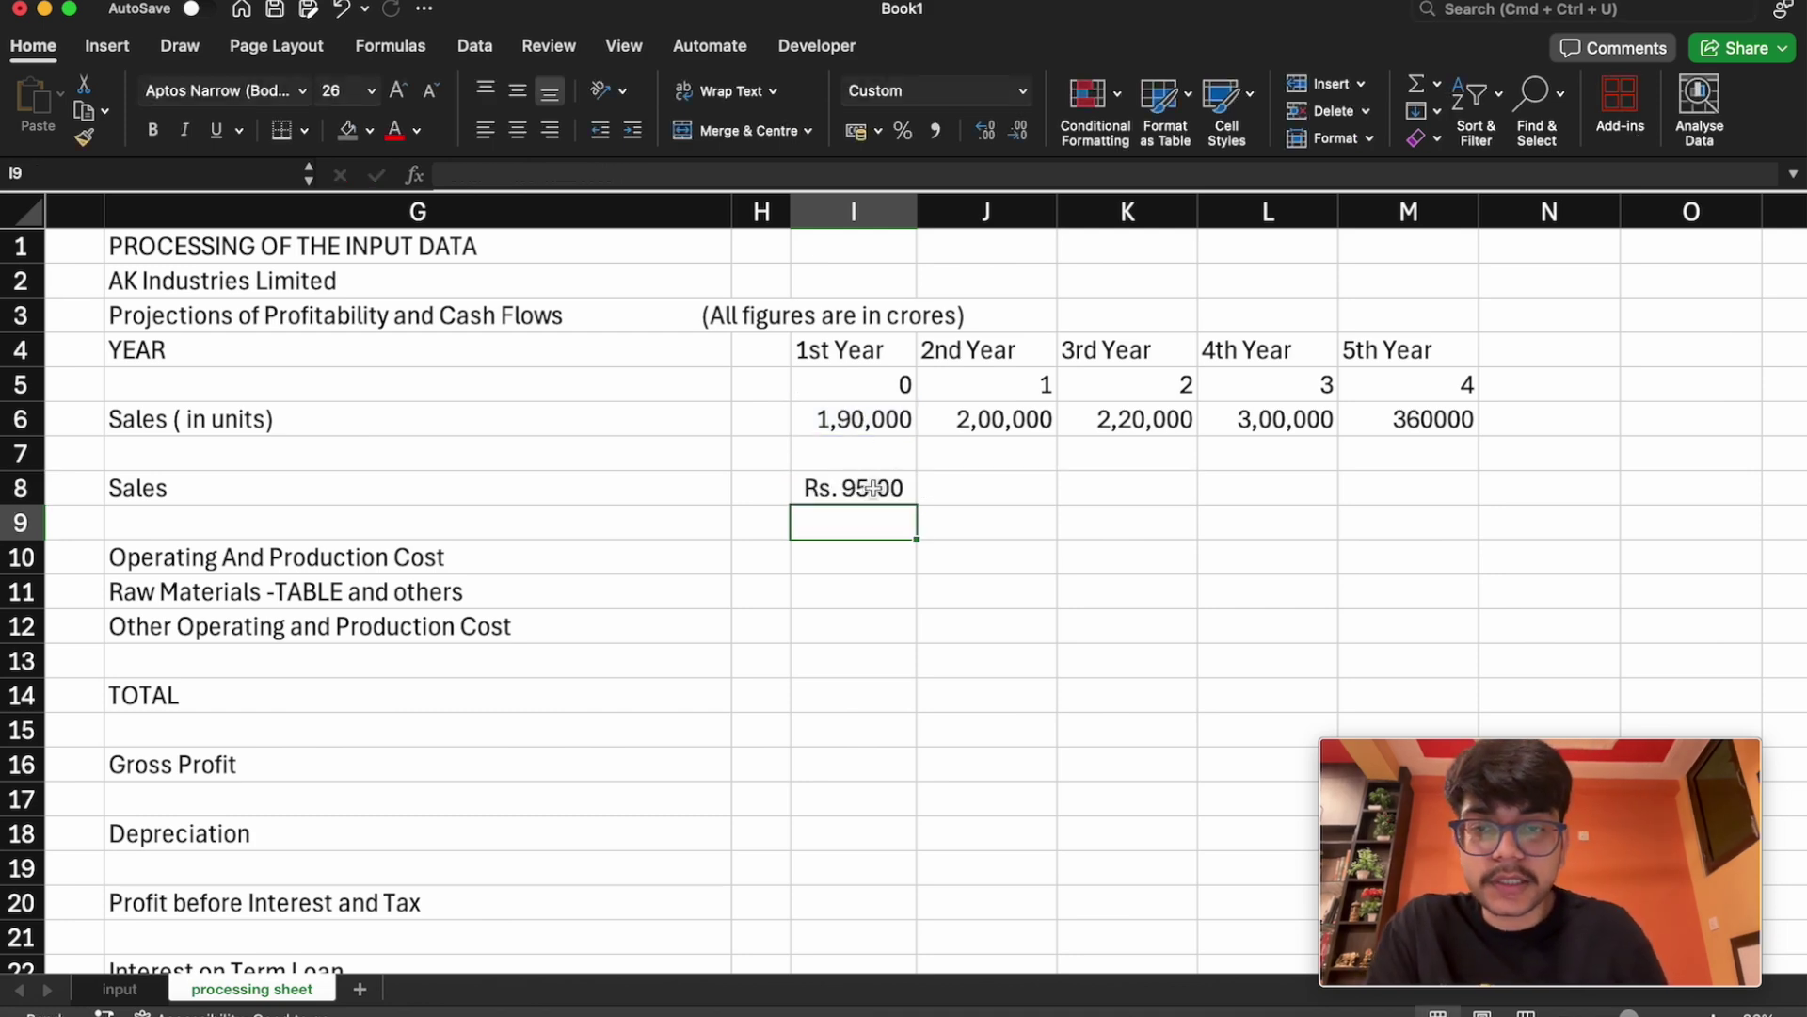
Enter =selling_price*(1+rate_selling_price)*J6/10000000 in J8 to calculate the 2nd Year Sales in crores
left_click(949, 487)
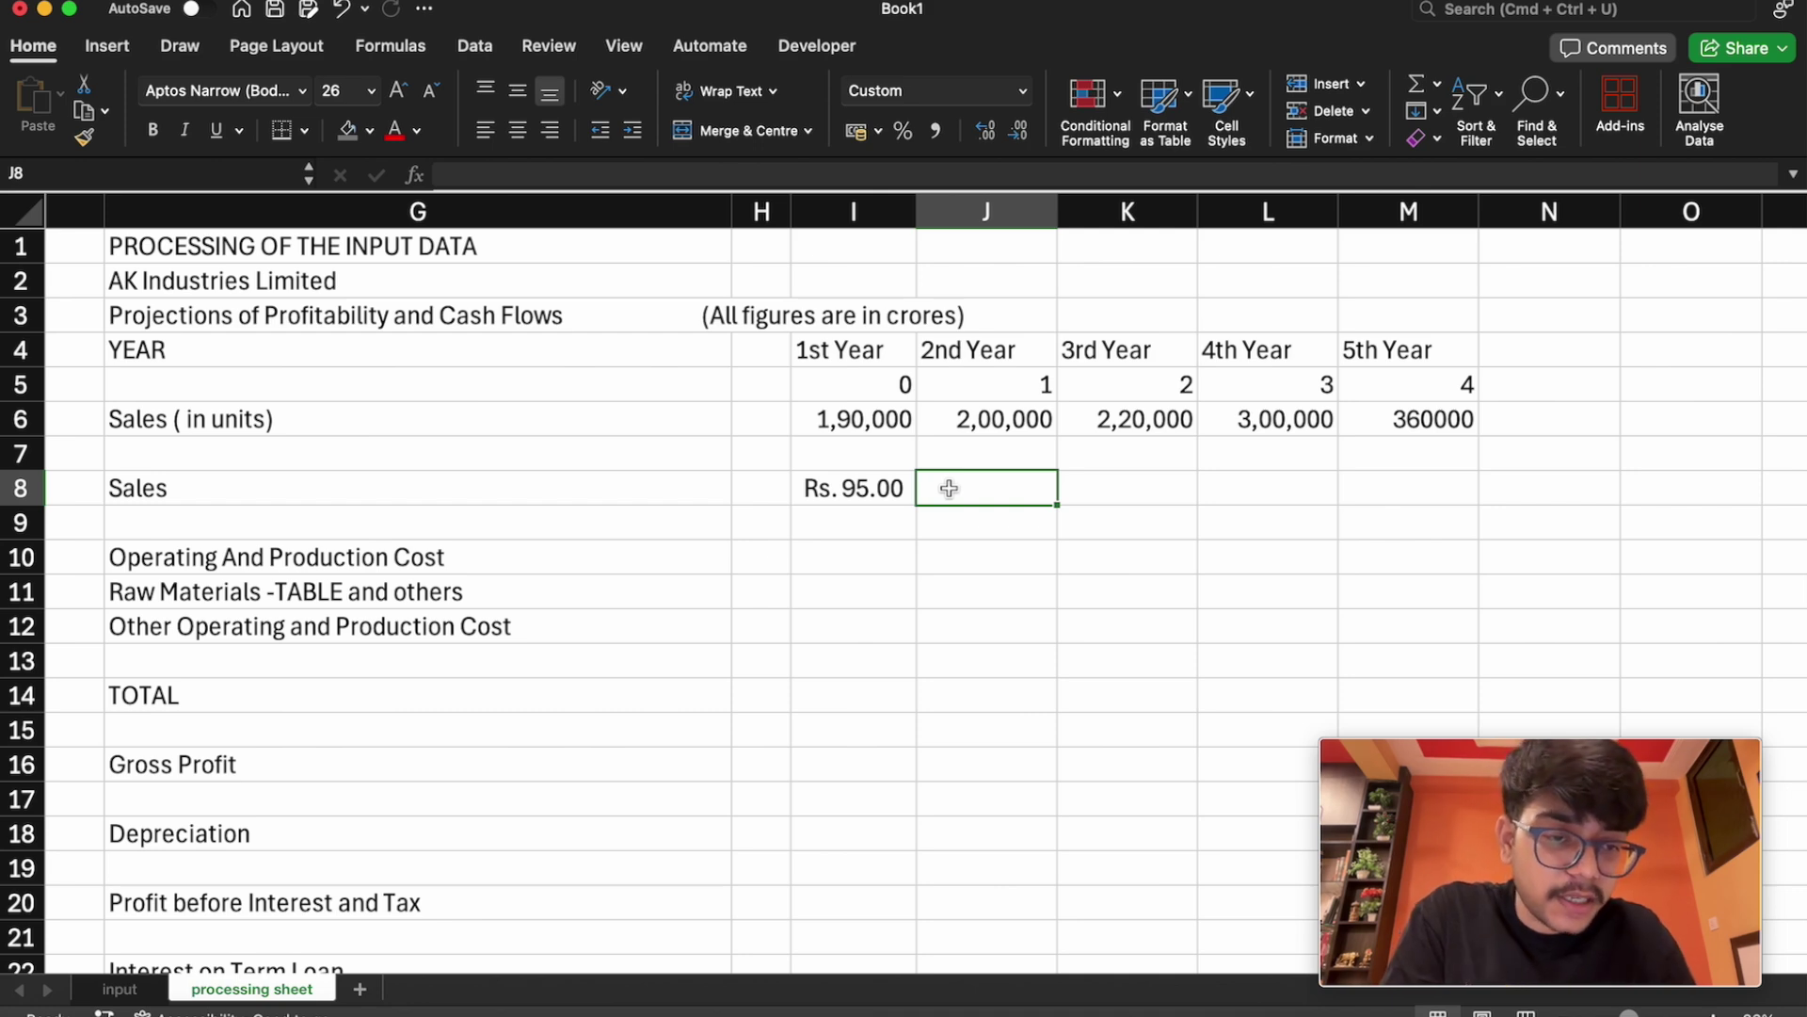
double_click(964, 490)
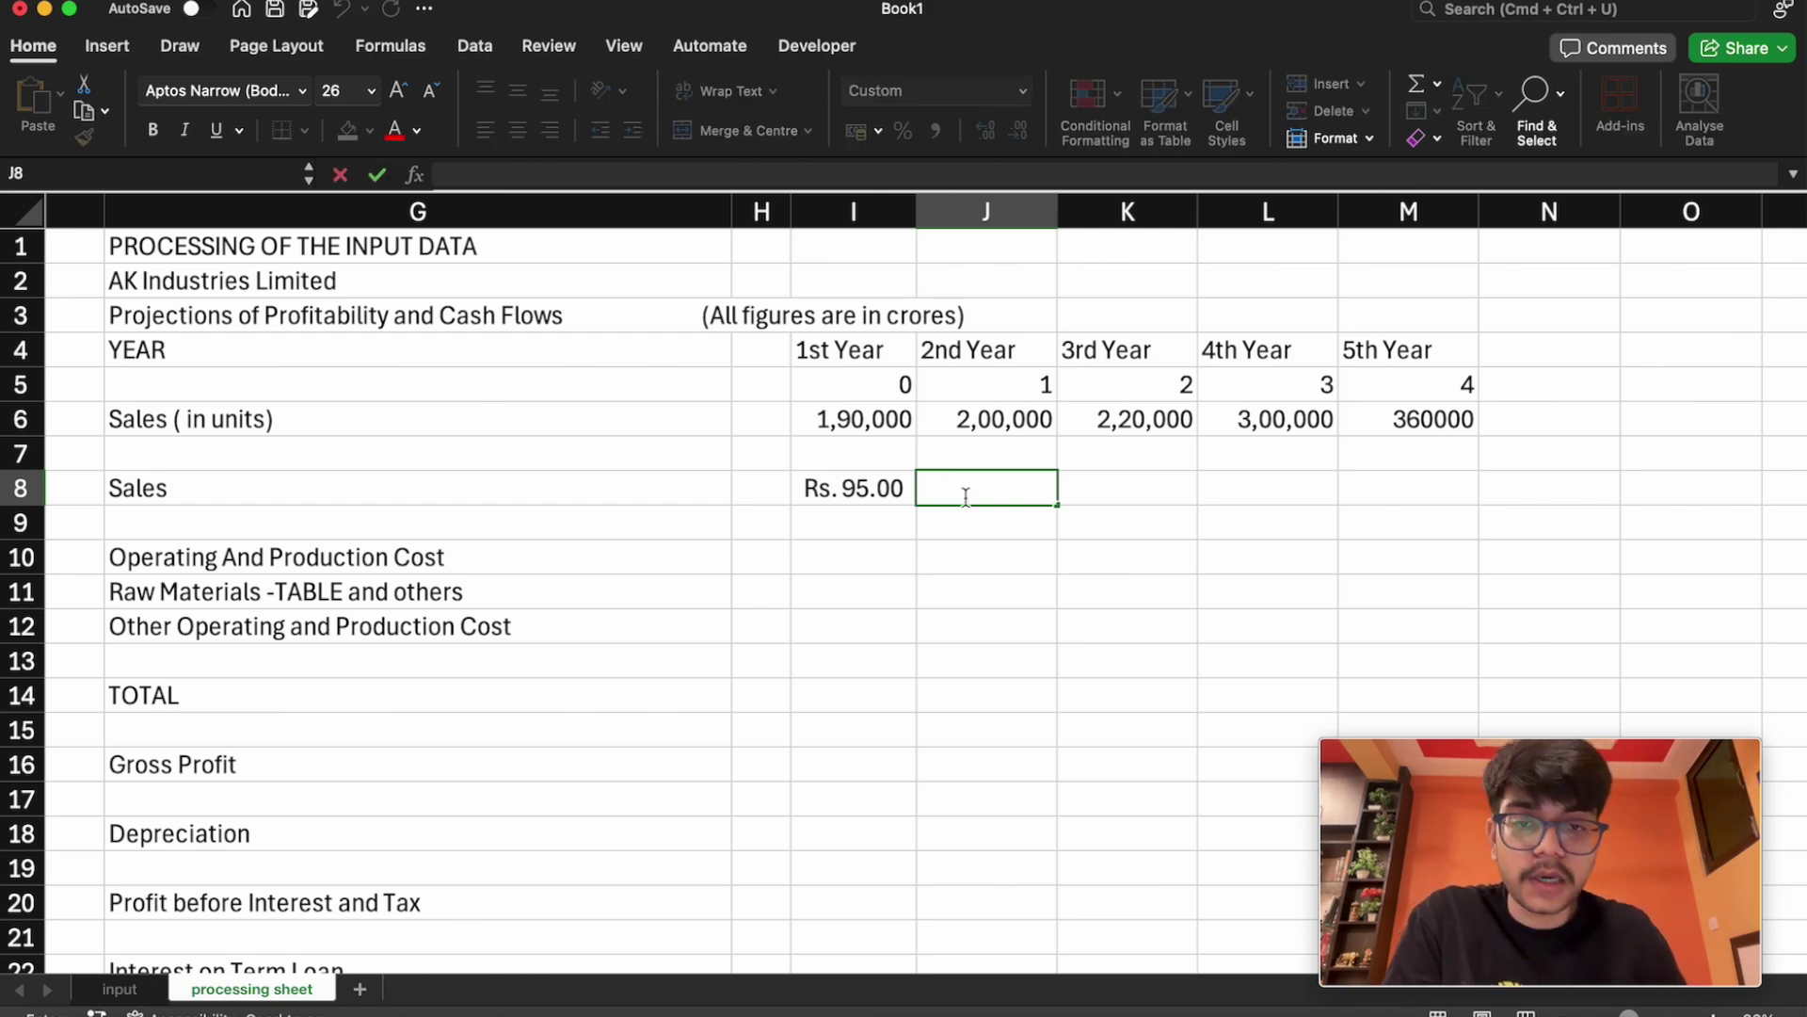
type("s")
key("BackSpace")
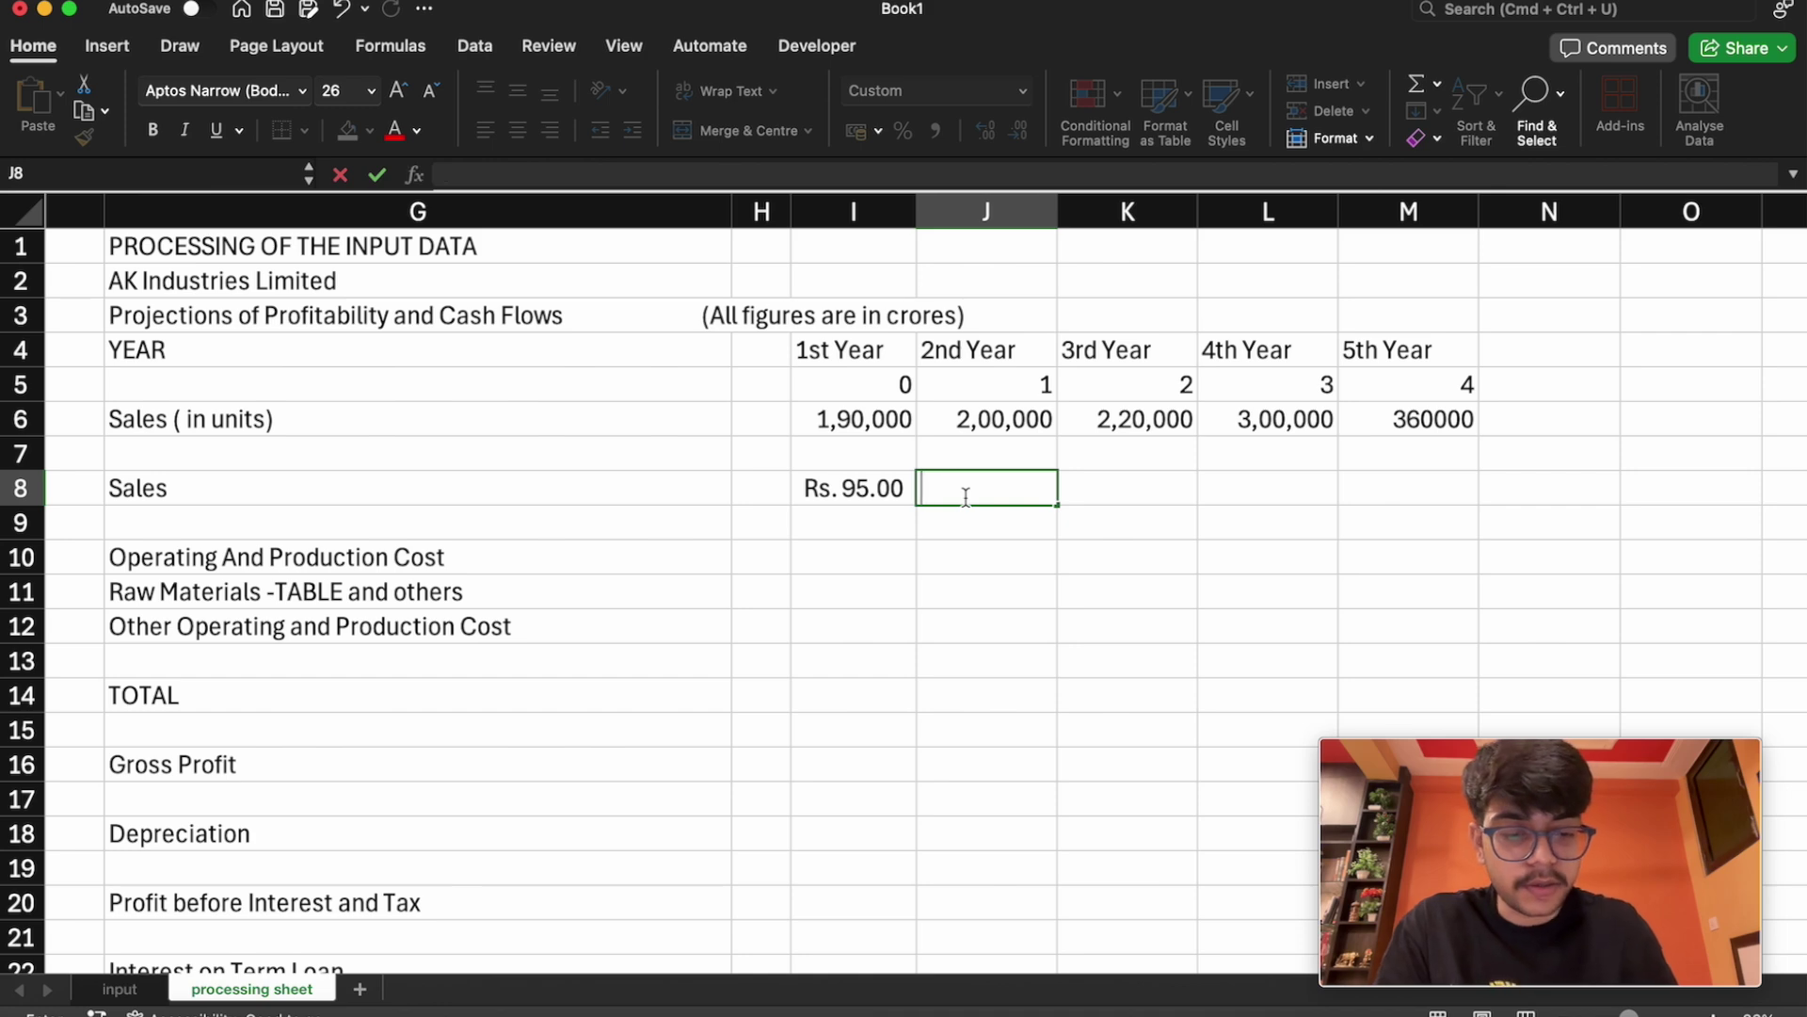
type("=se")
key("Down")
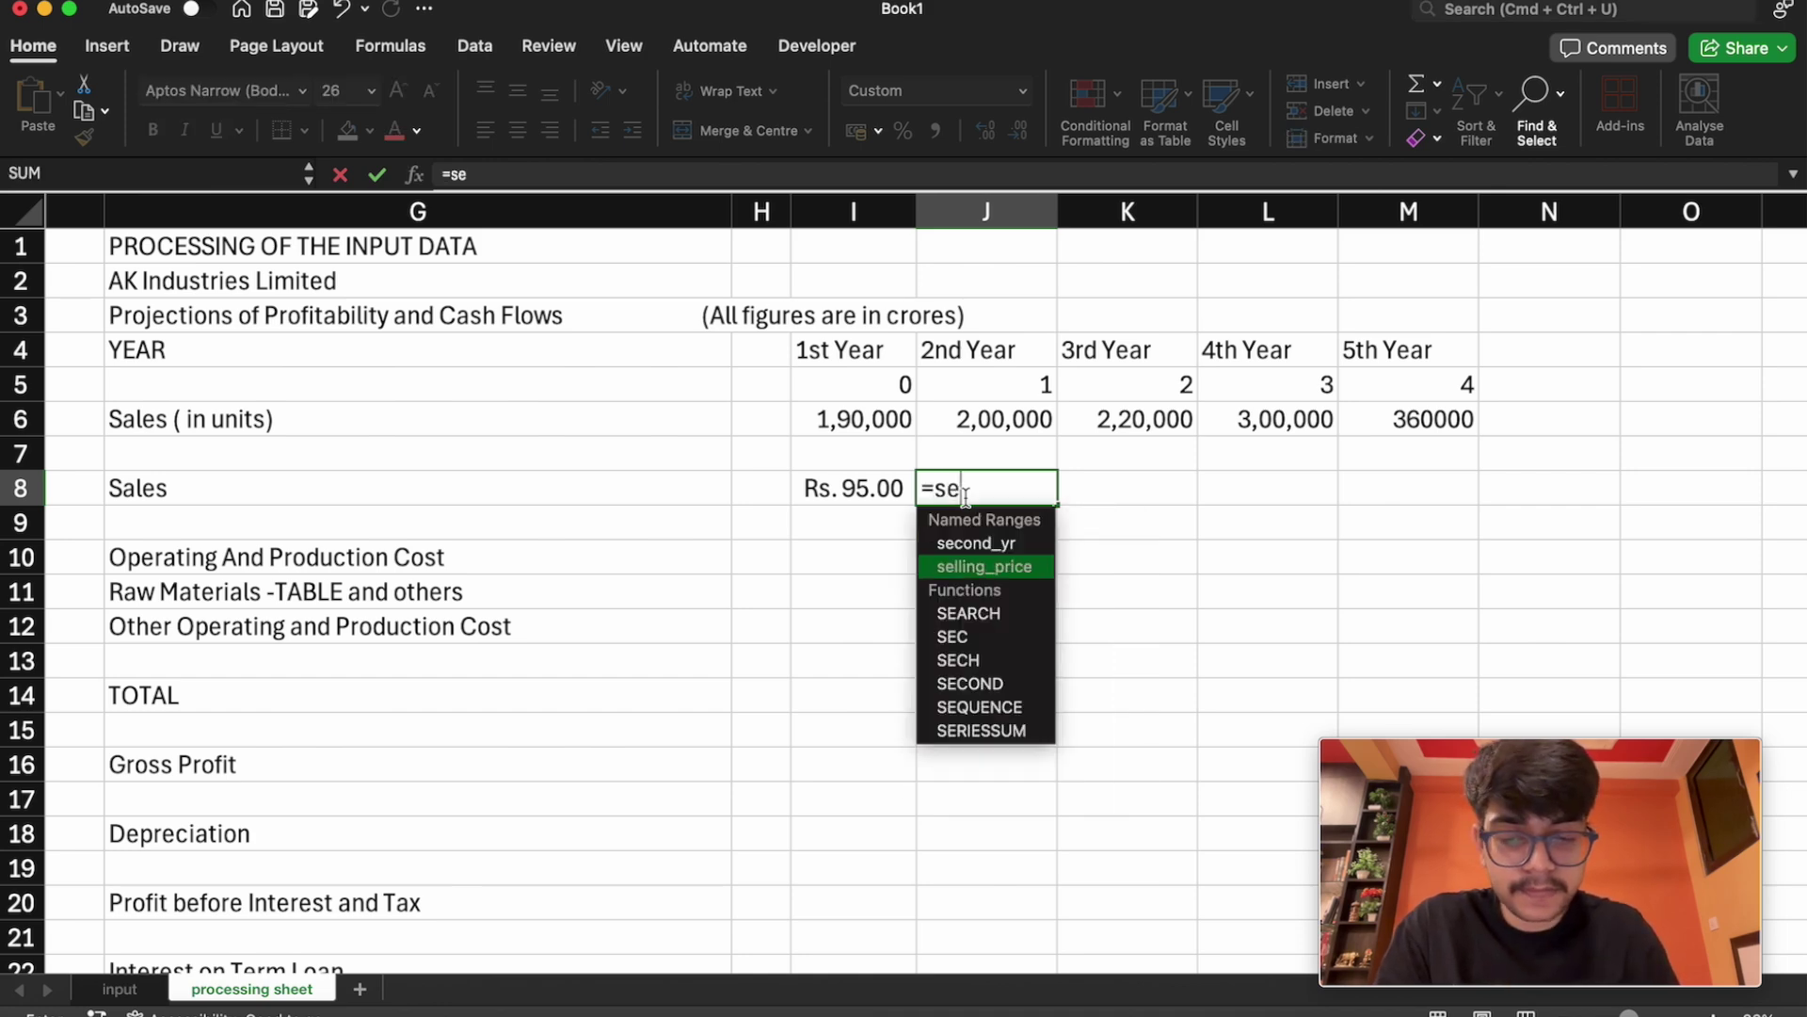
type("lling_price")
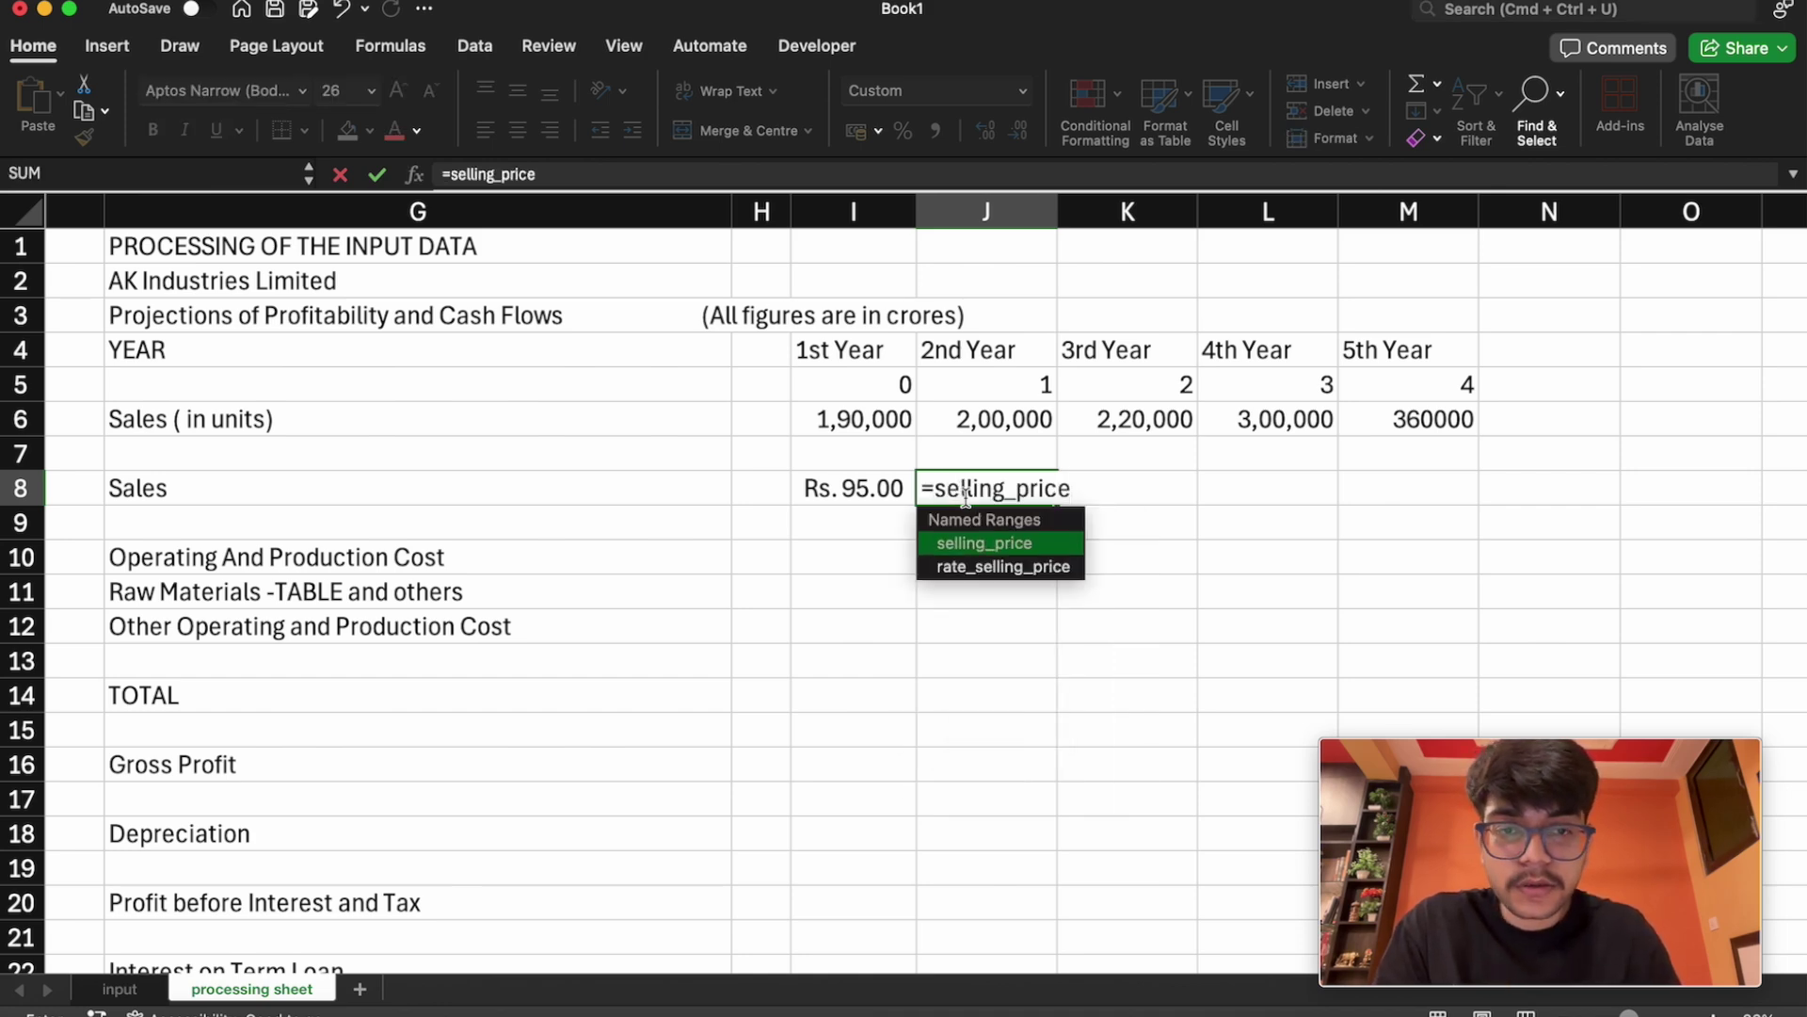
key("Tab")
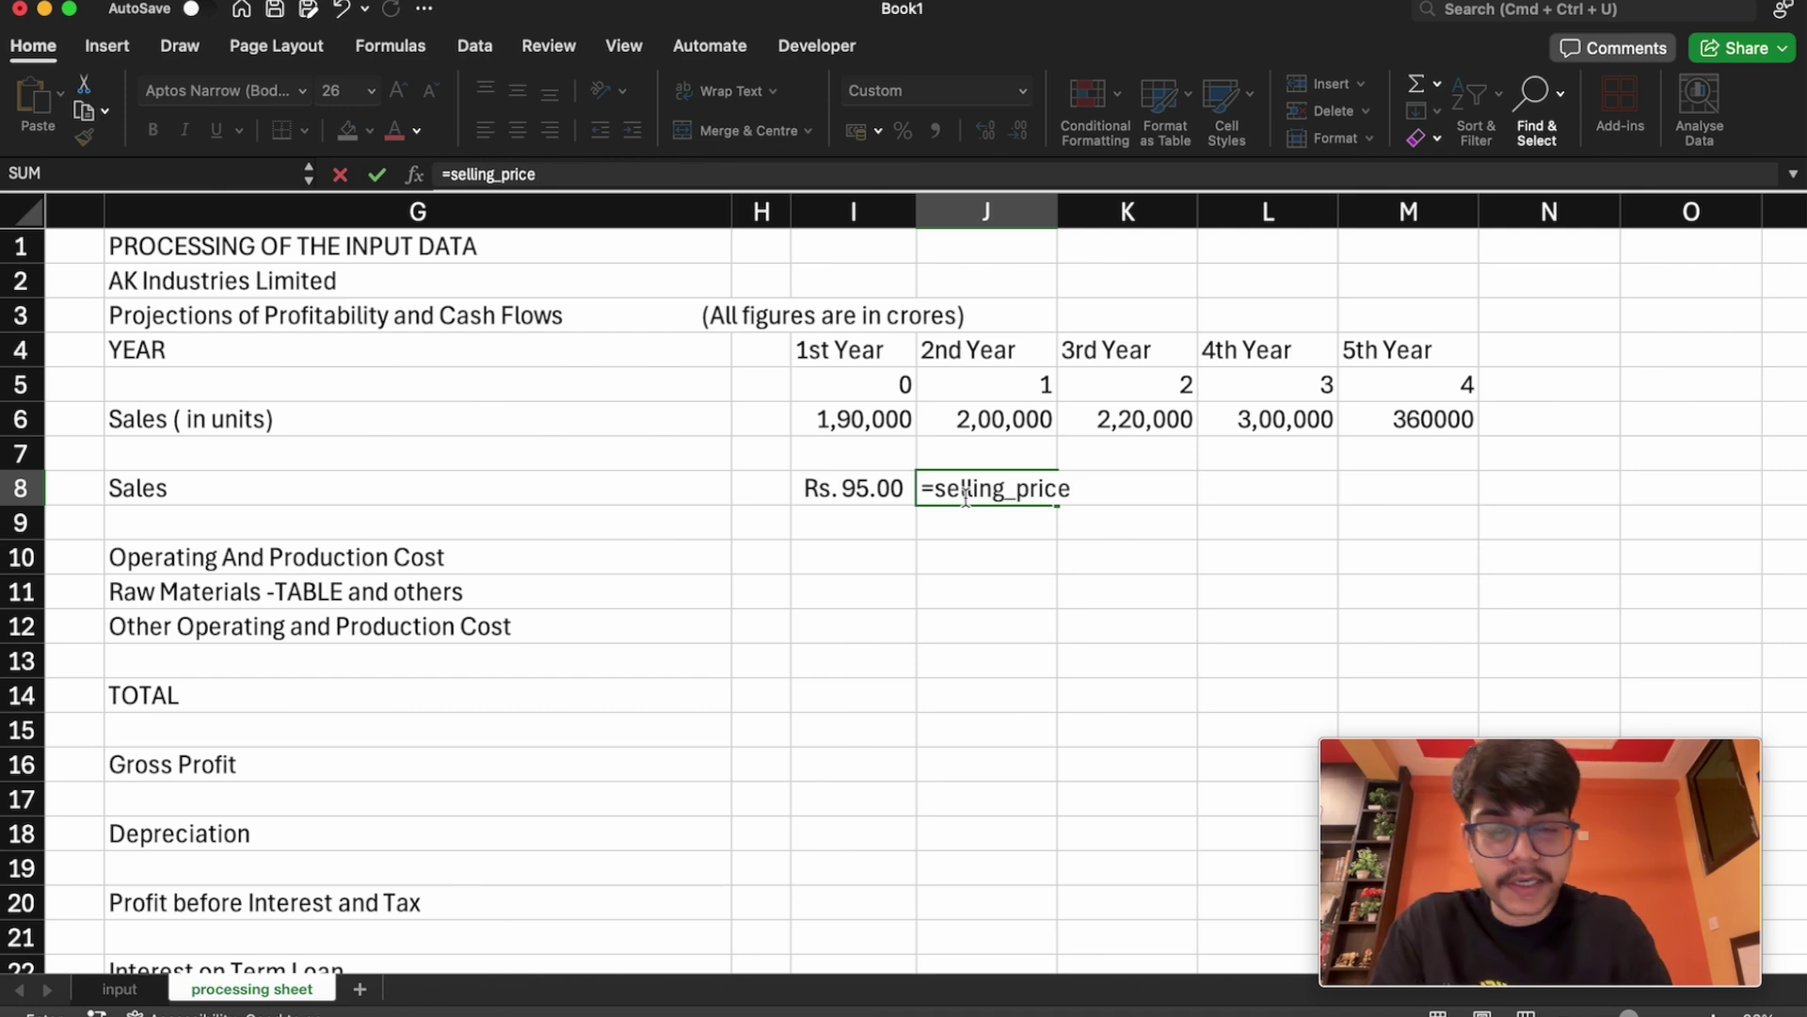
type("8")
key("BackSpace")
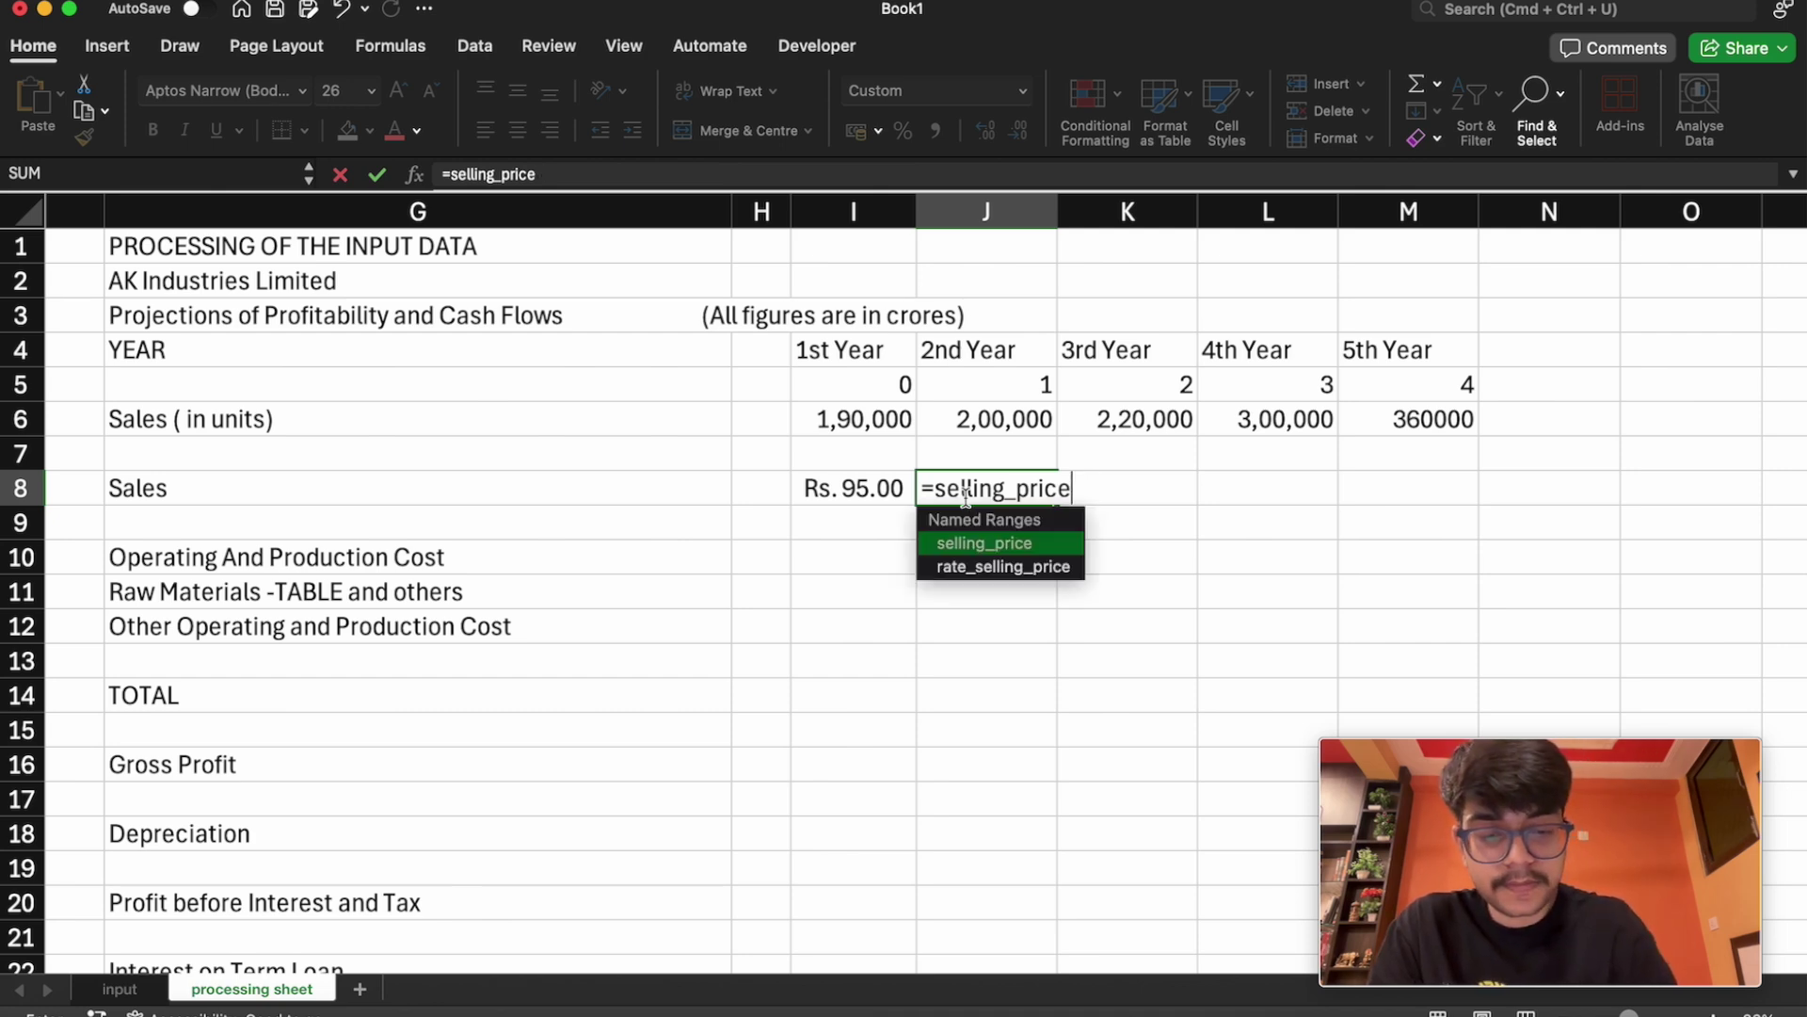
type("*(1")
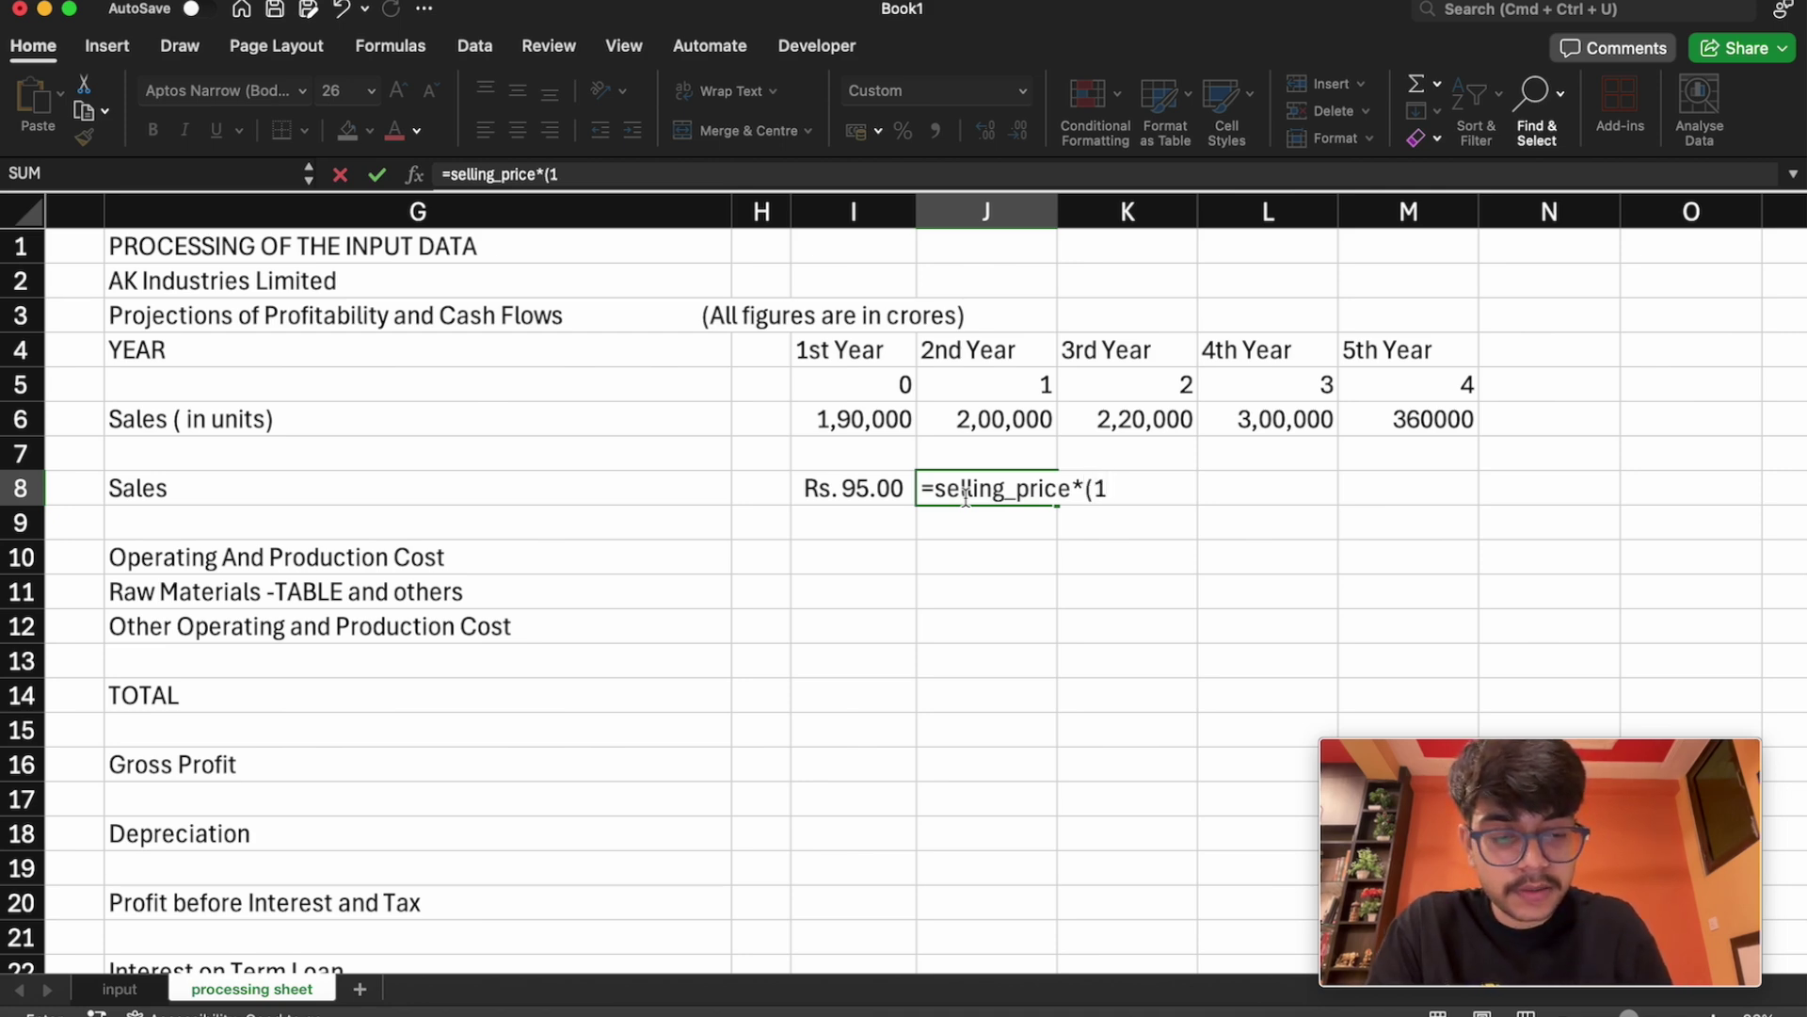
type("+")
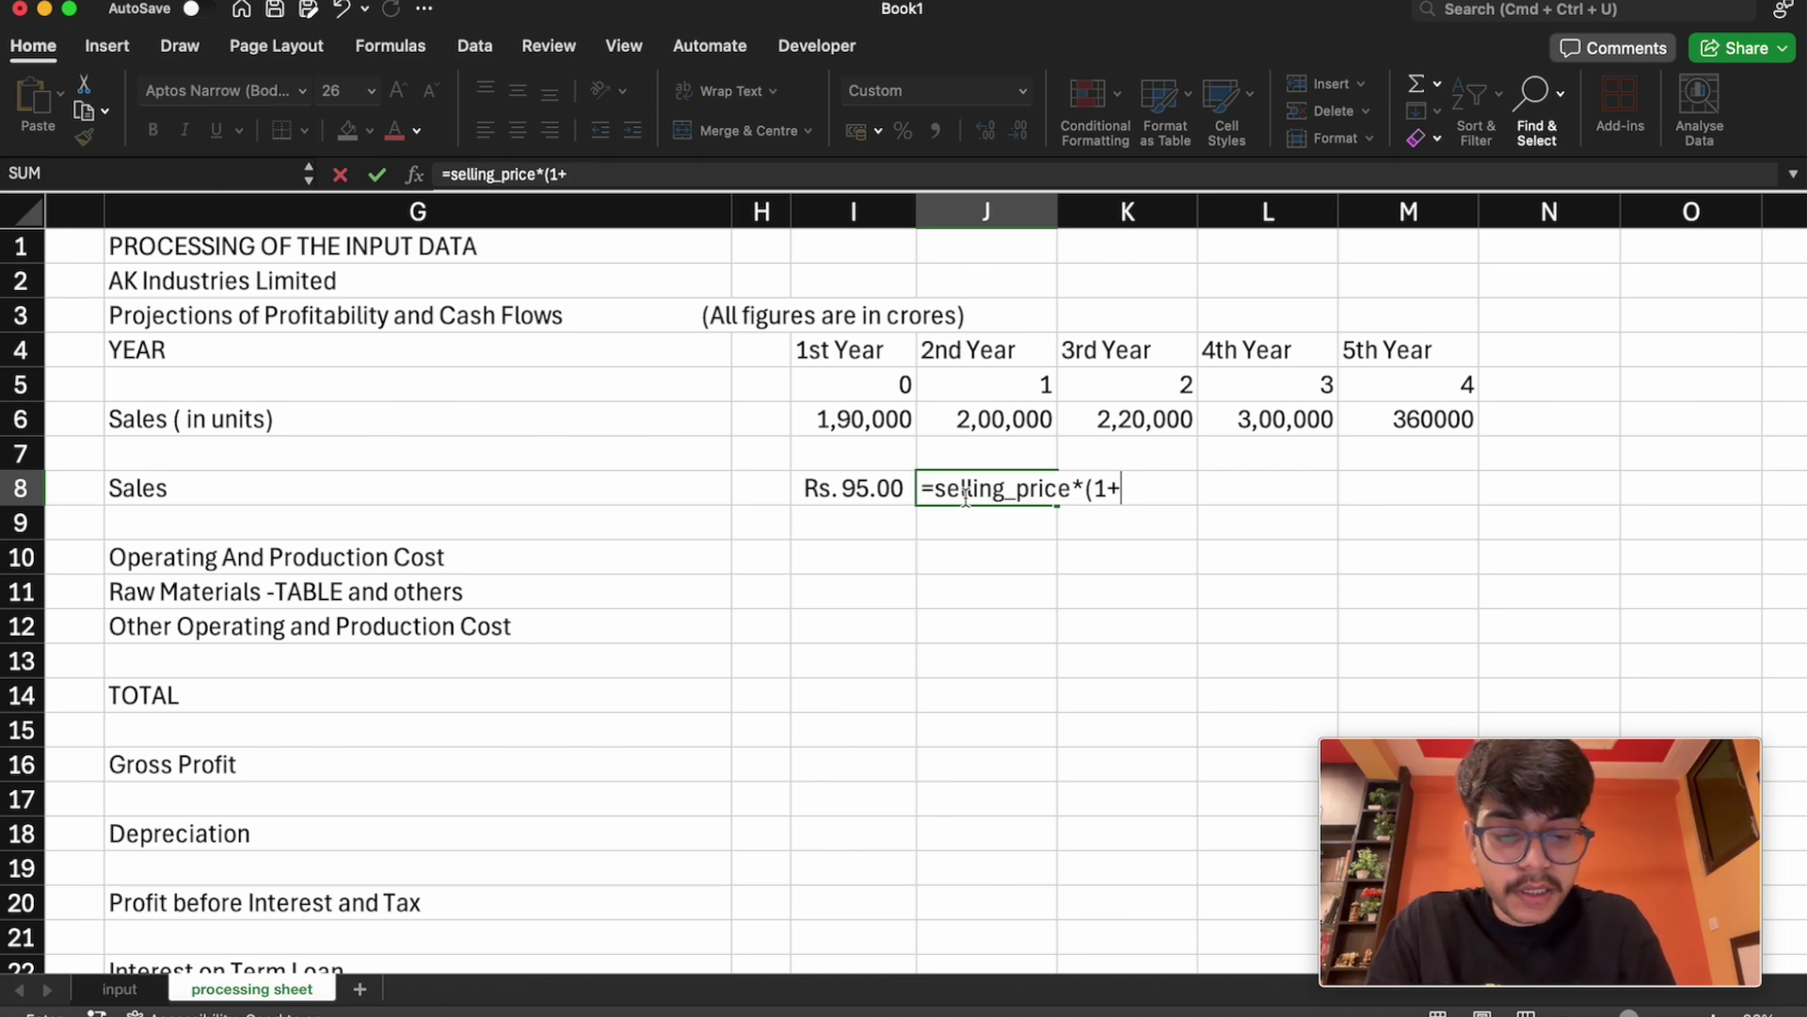
type("f")
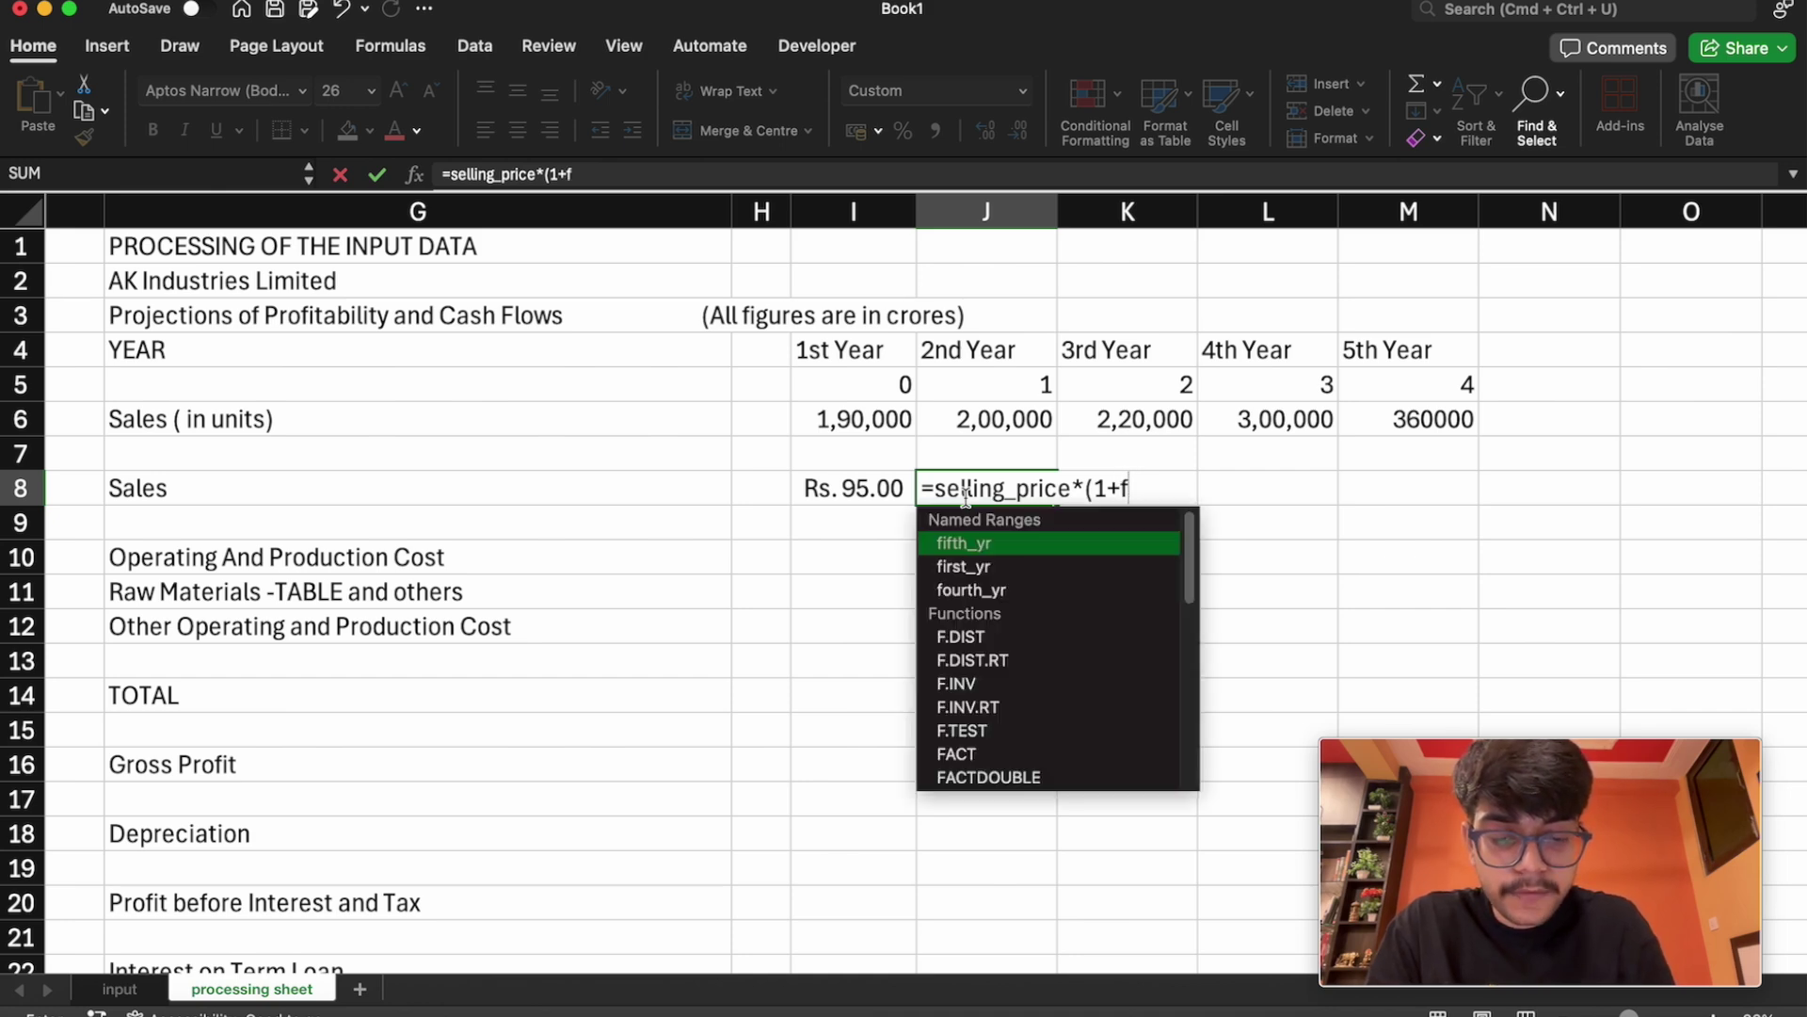
key("BackSpace")
type("fi")
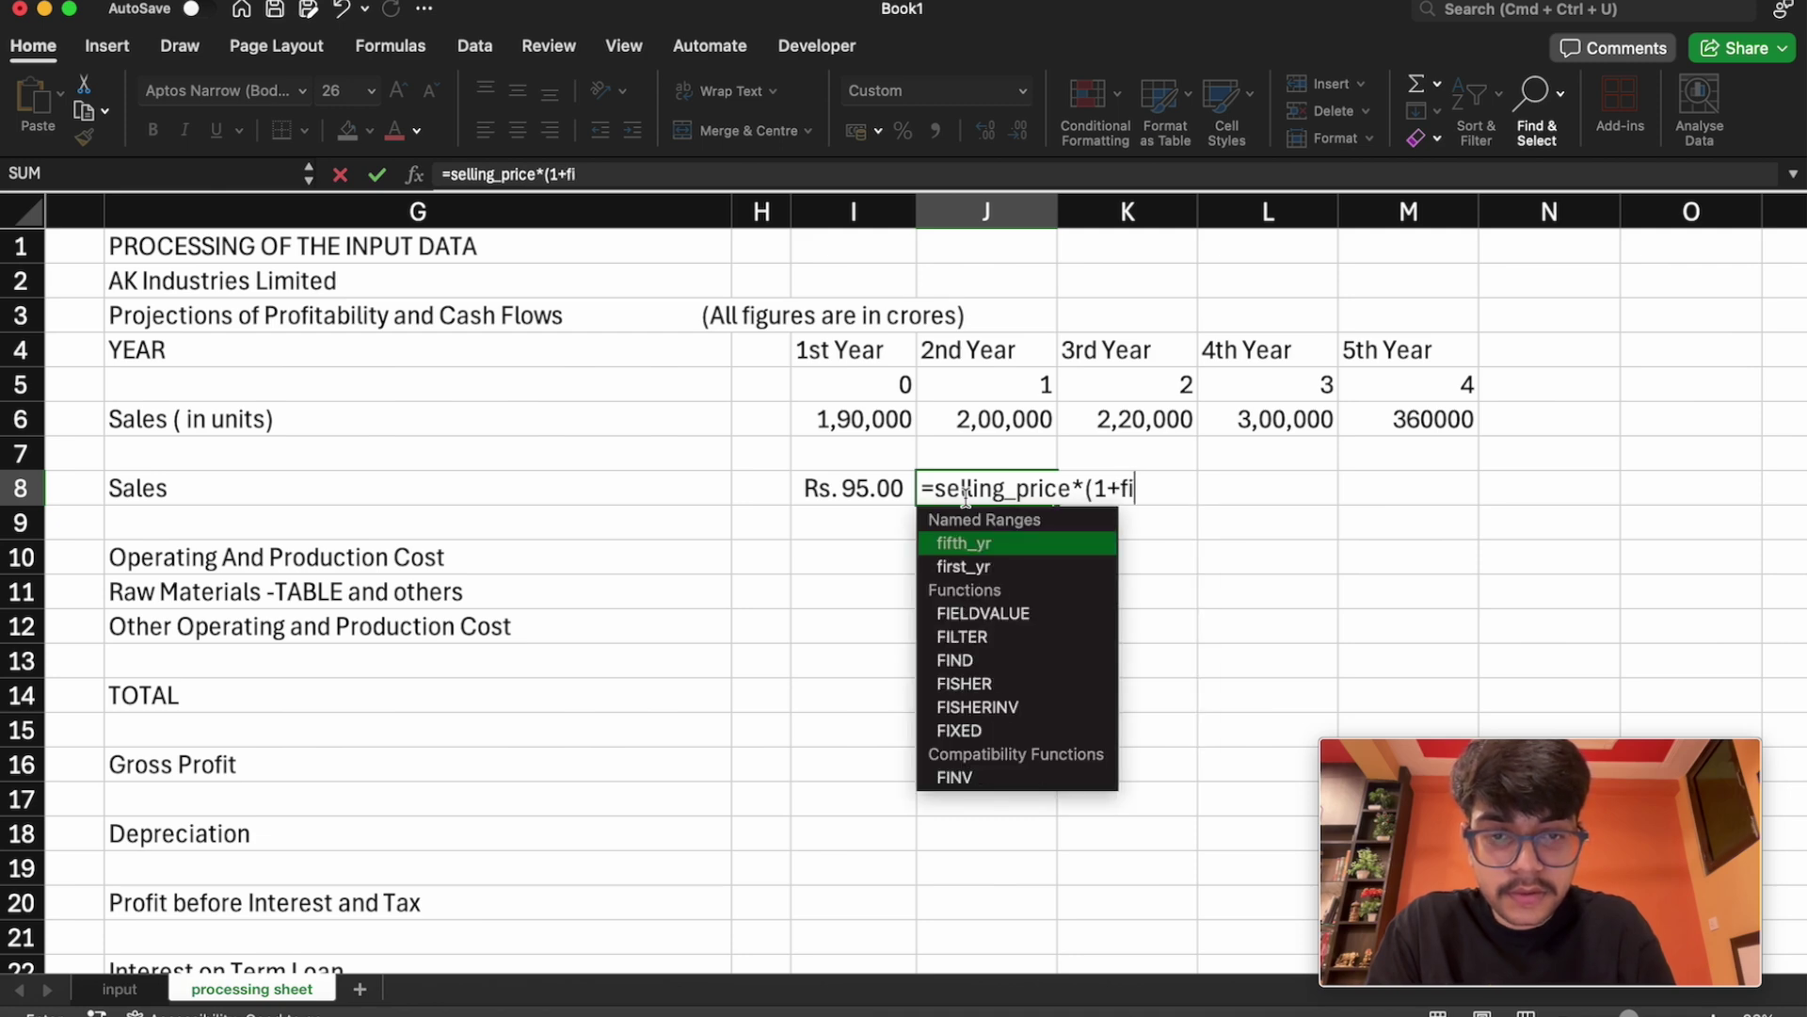
key("BackSpace")
key("BackSpace")
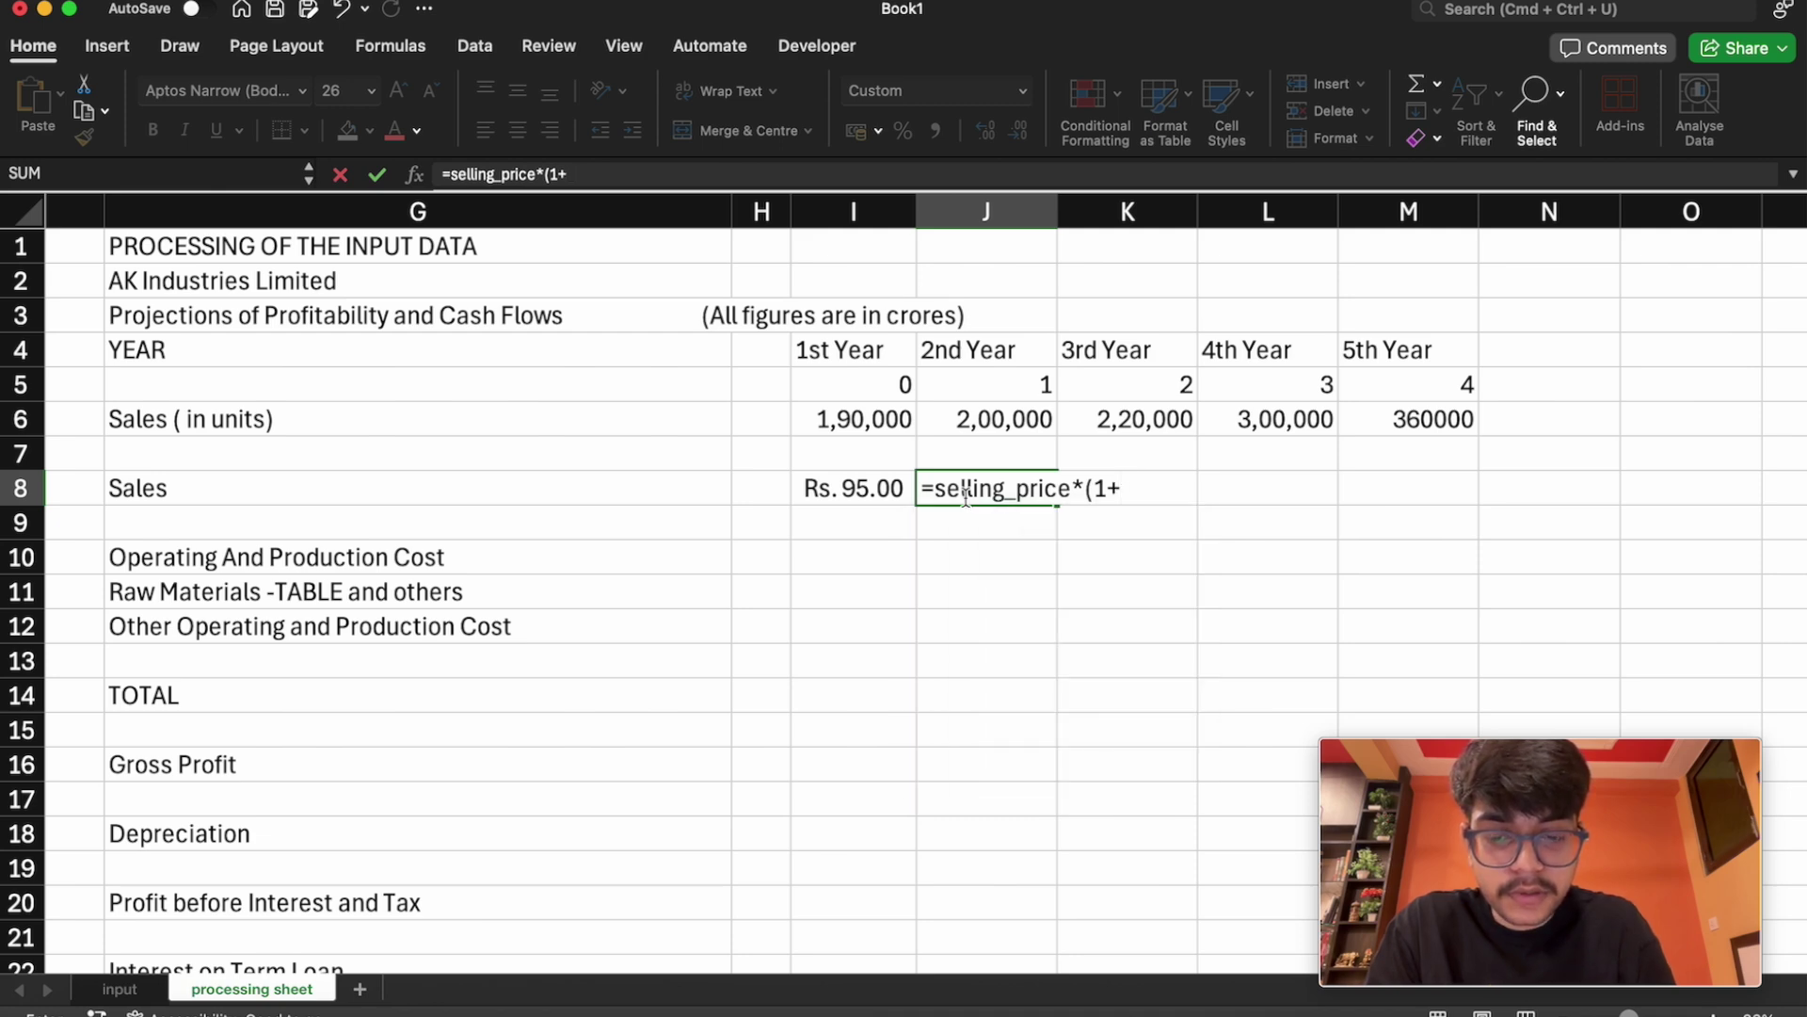
type("ra")
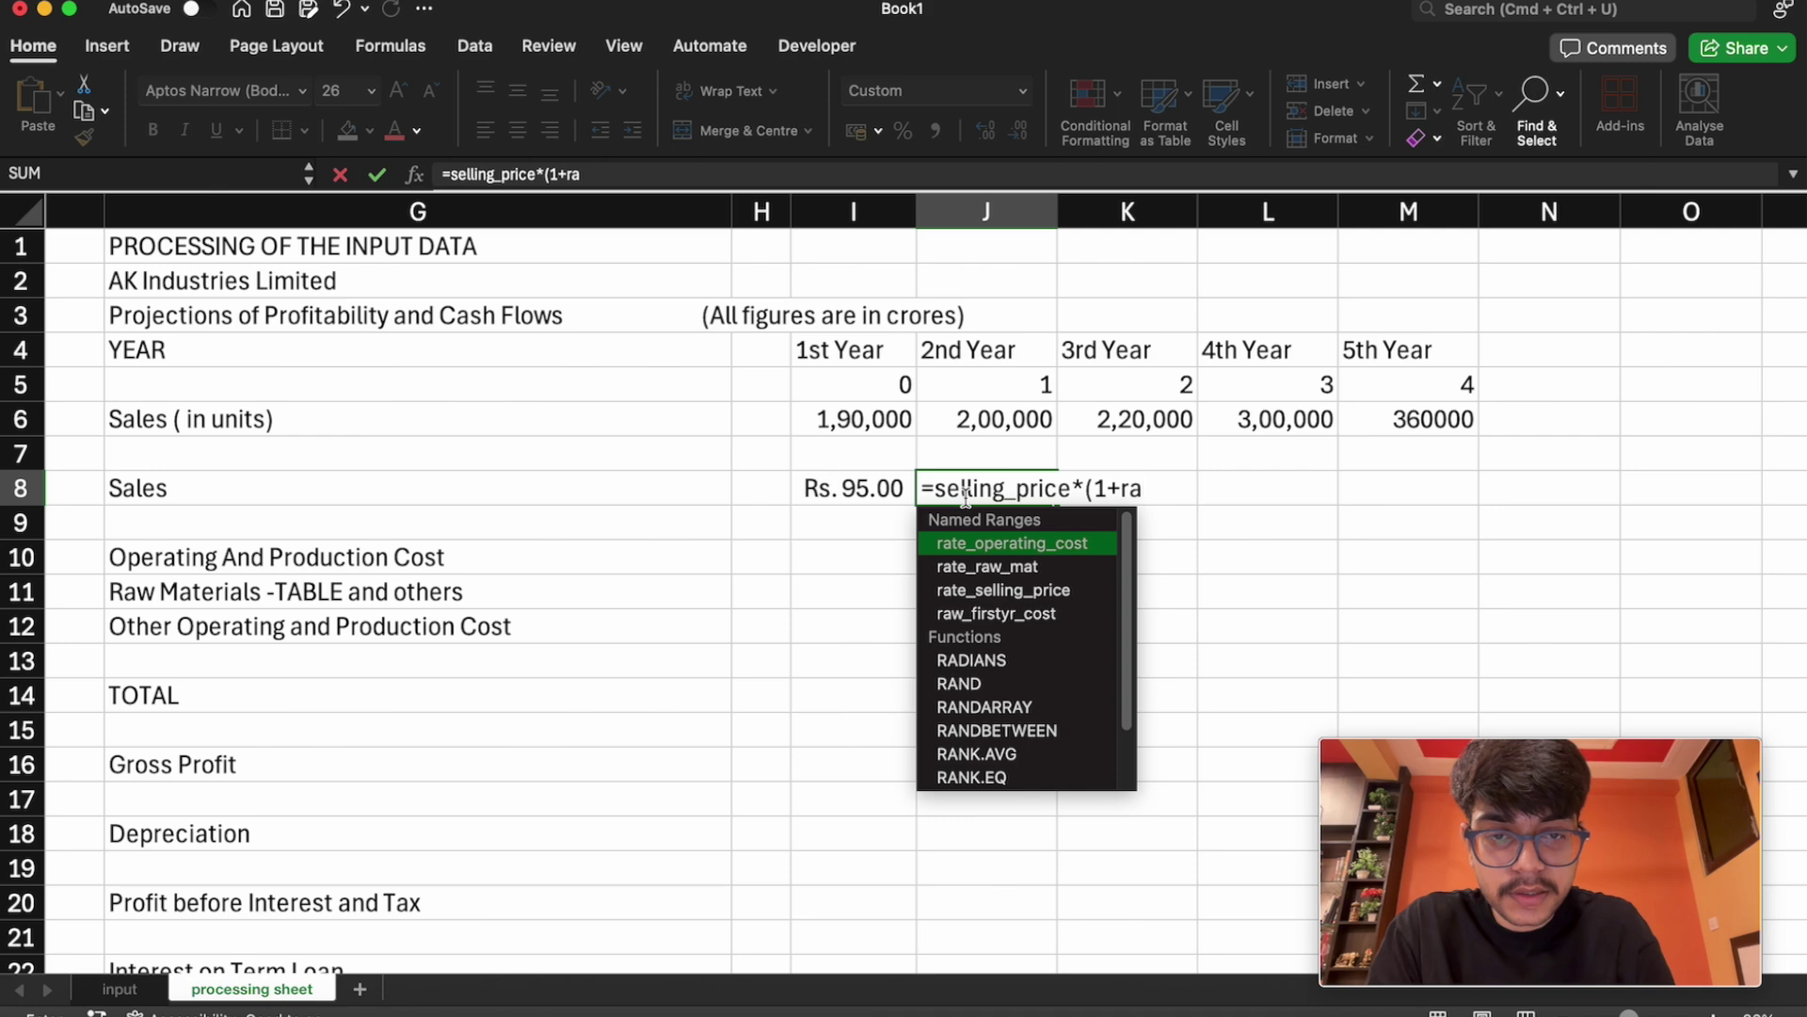
key("Down")
key("Down")
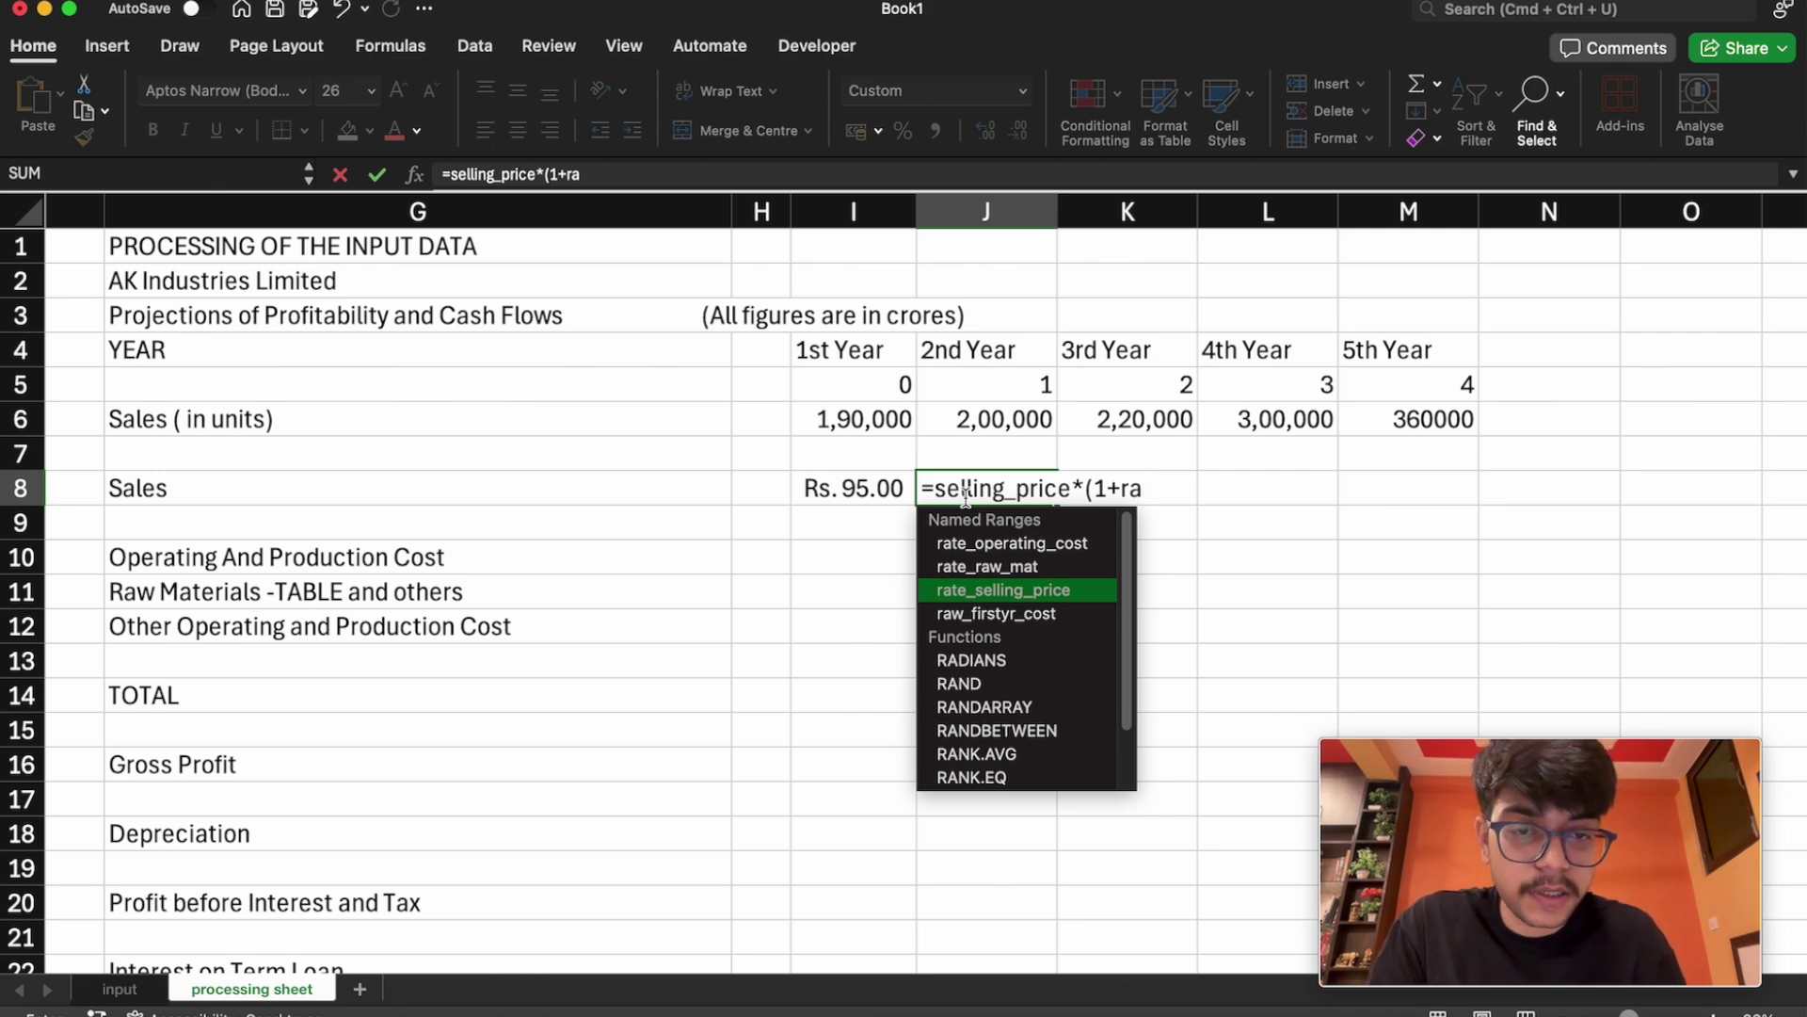
key("Tab")
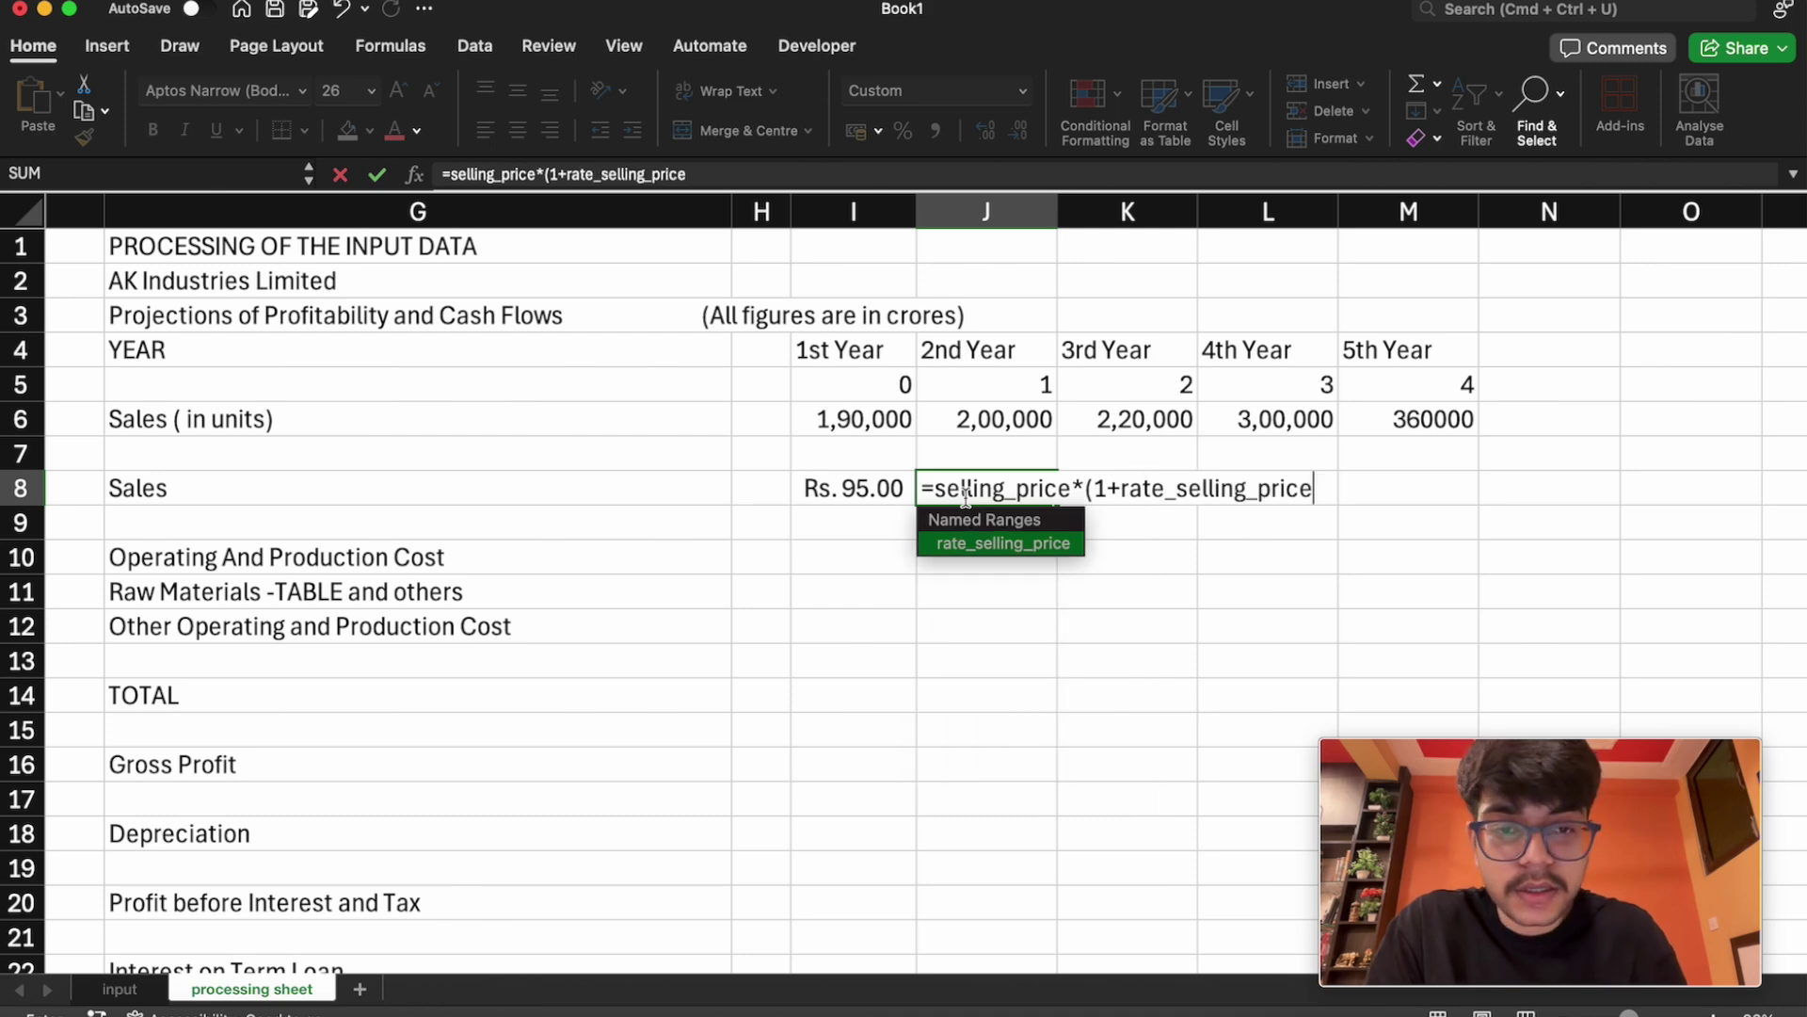
type(")")
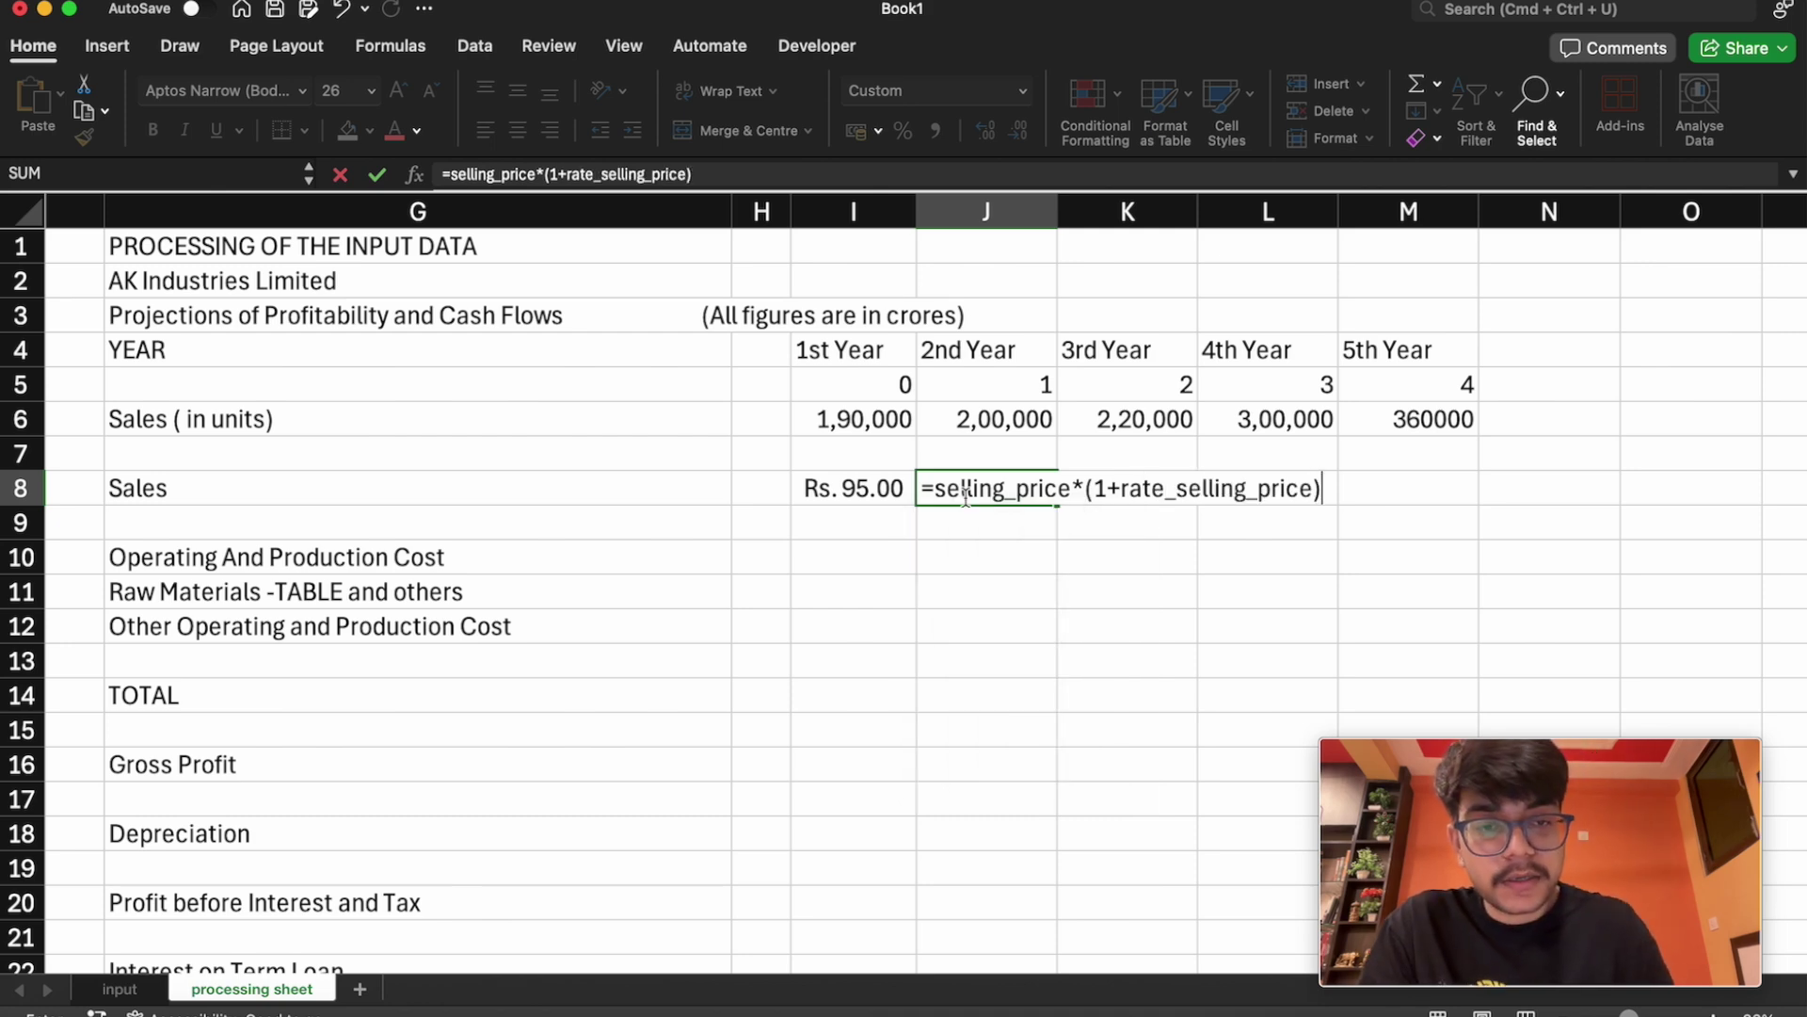
type("*")
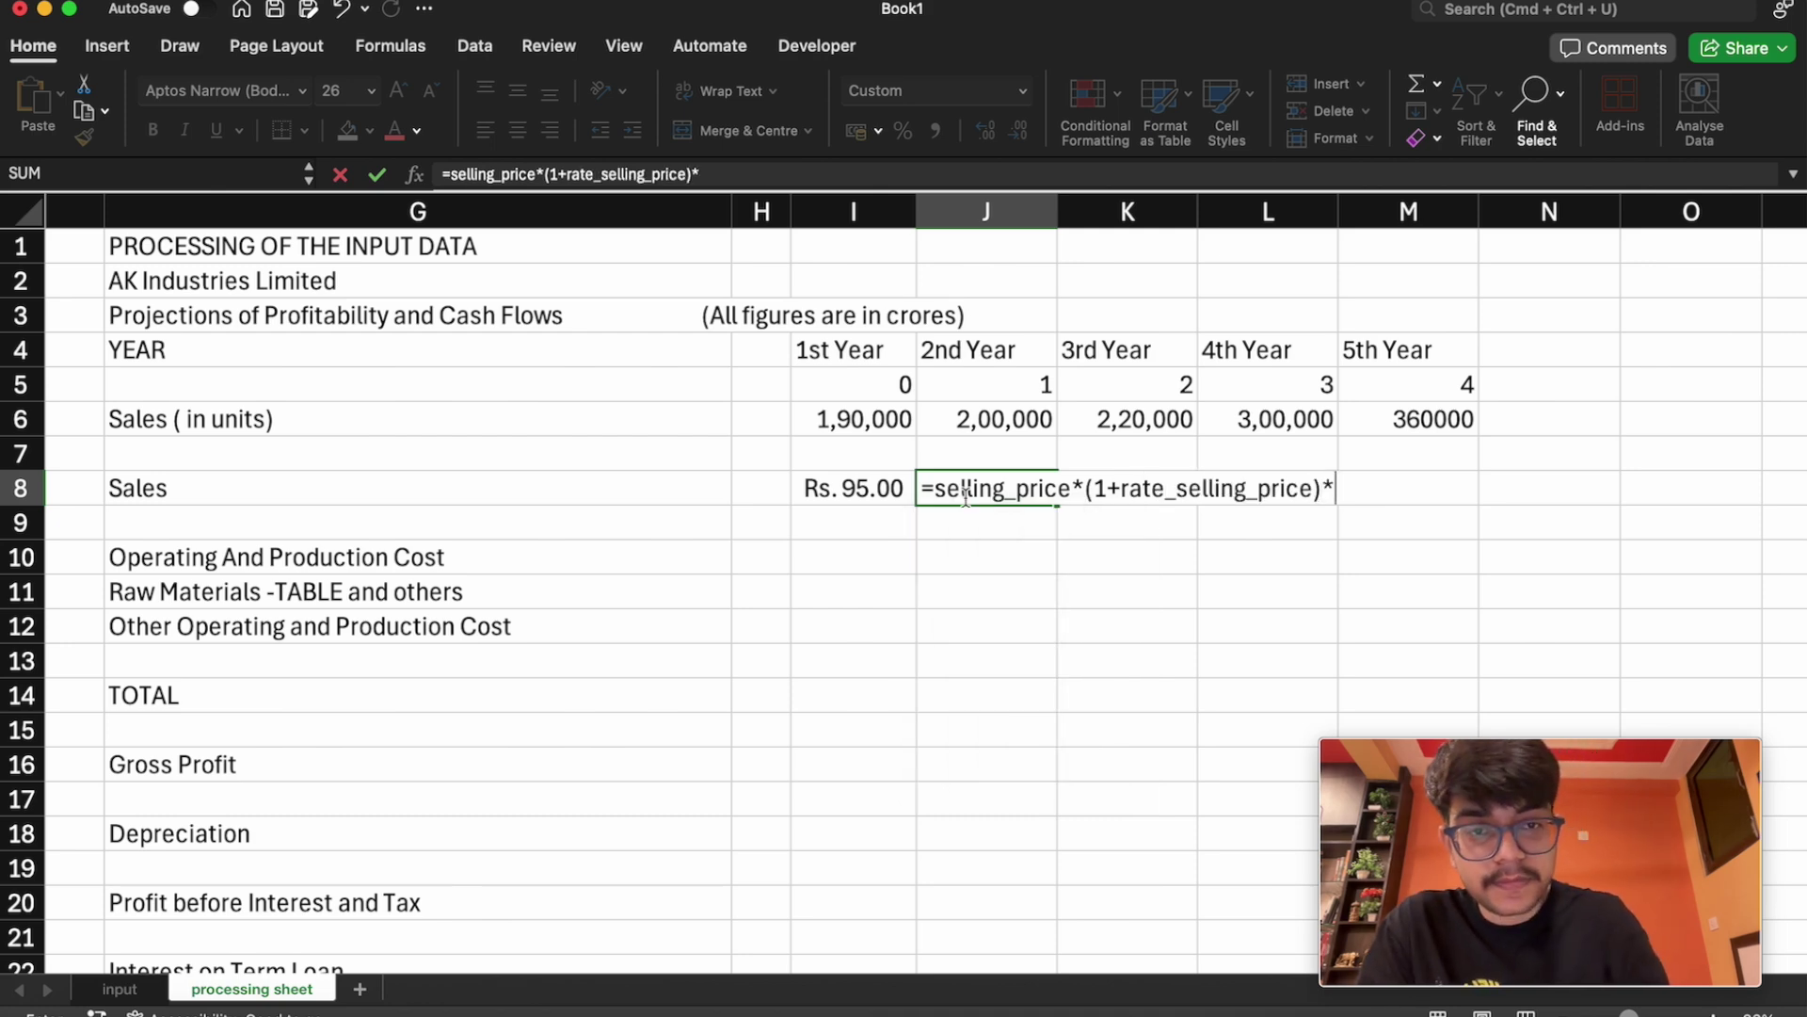
left_click(1045, 426)
type("/100000")
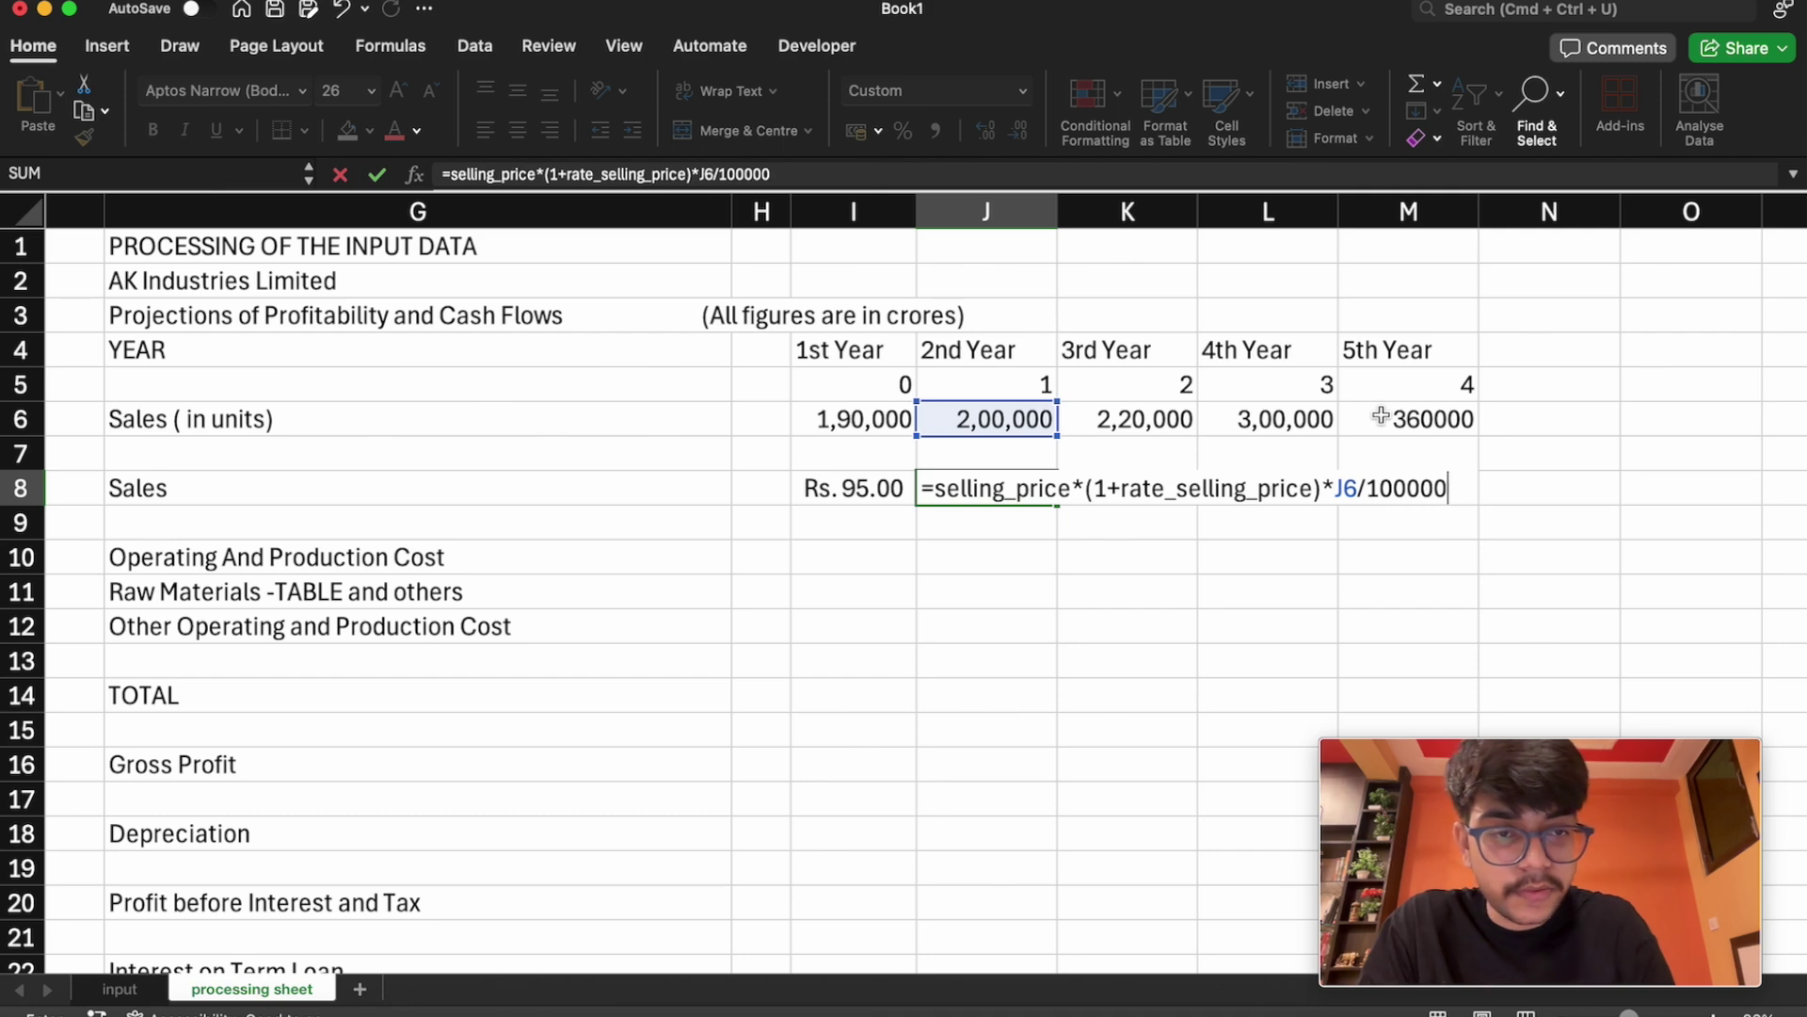
type("00")
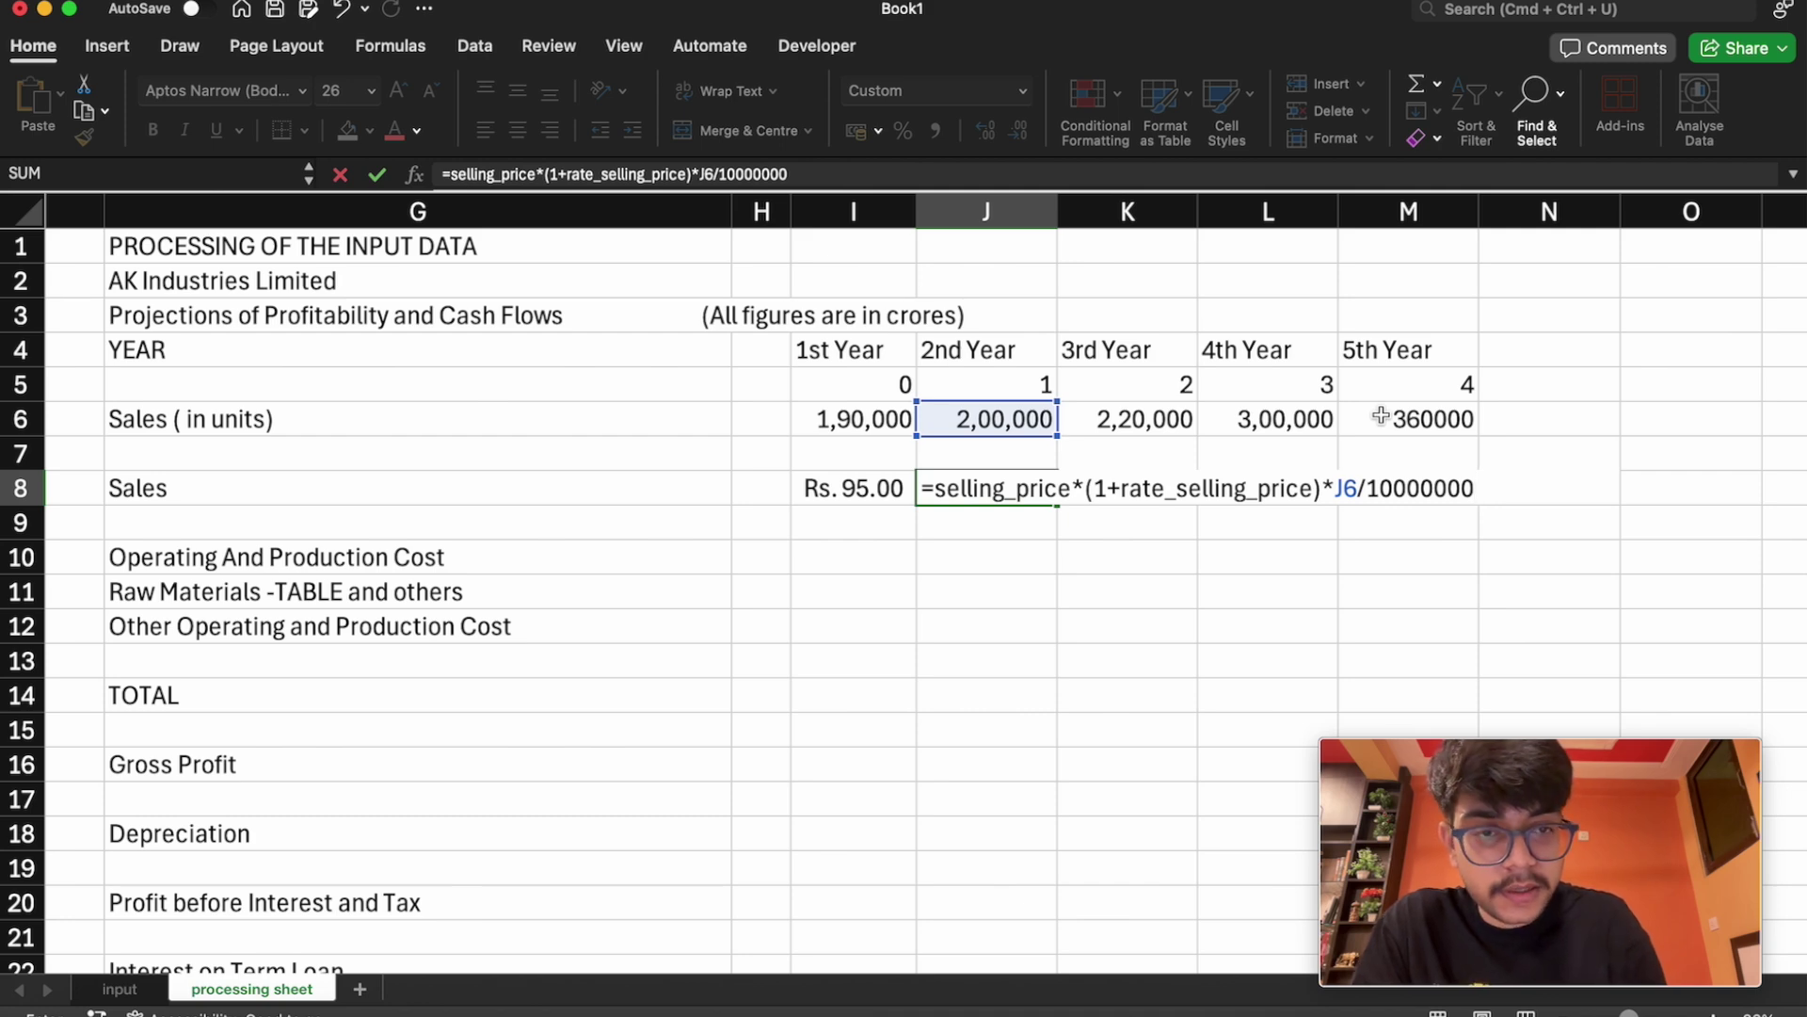
key("Return")
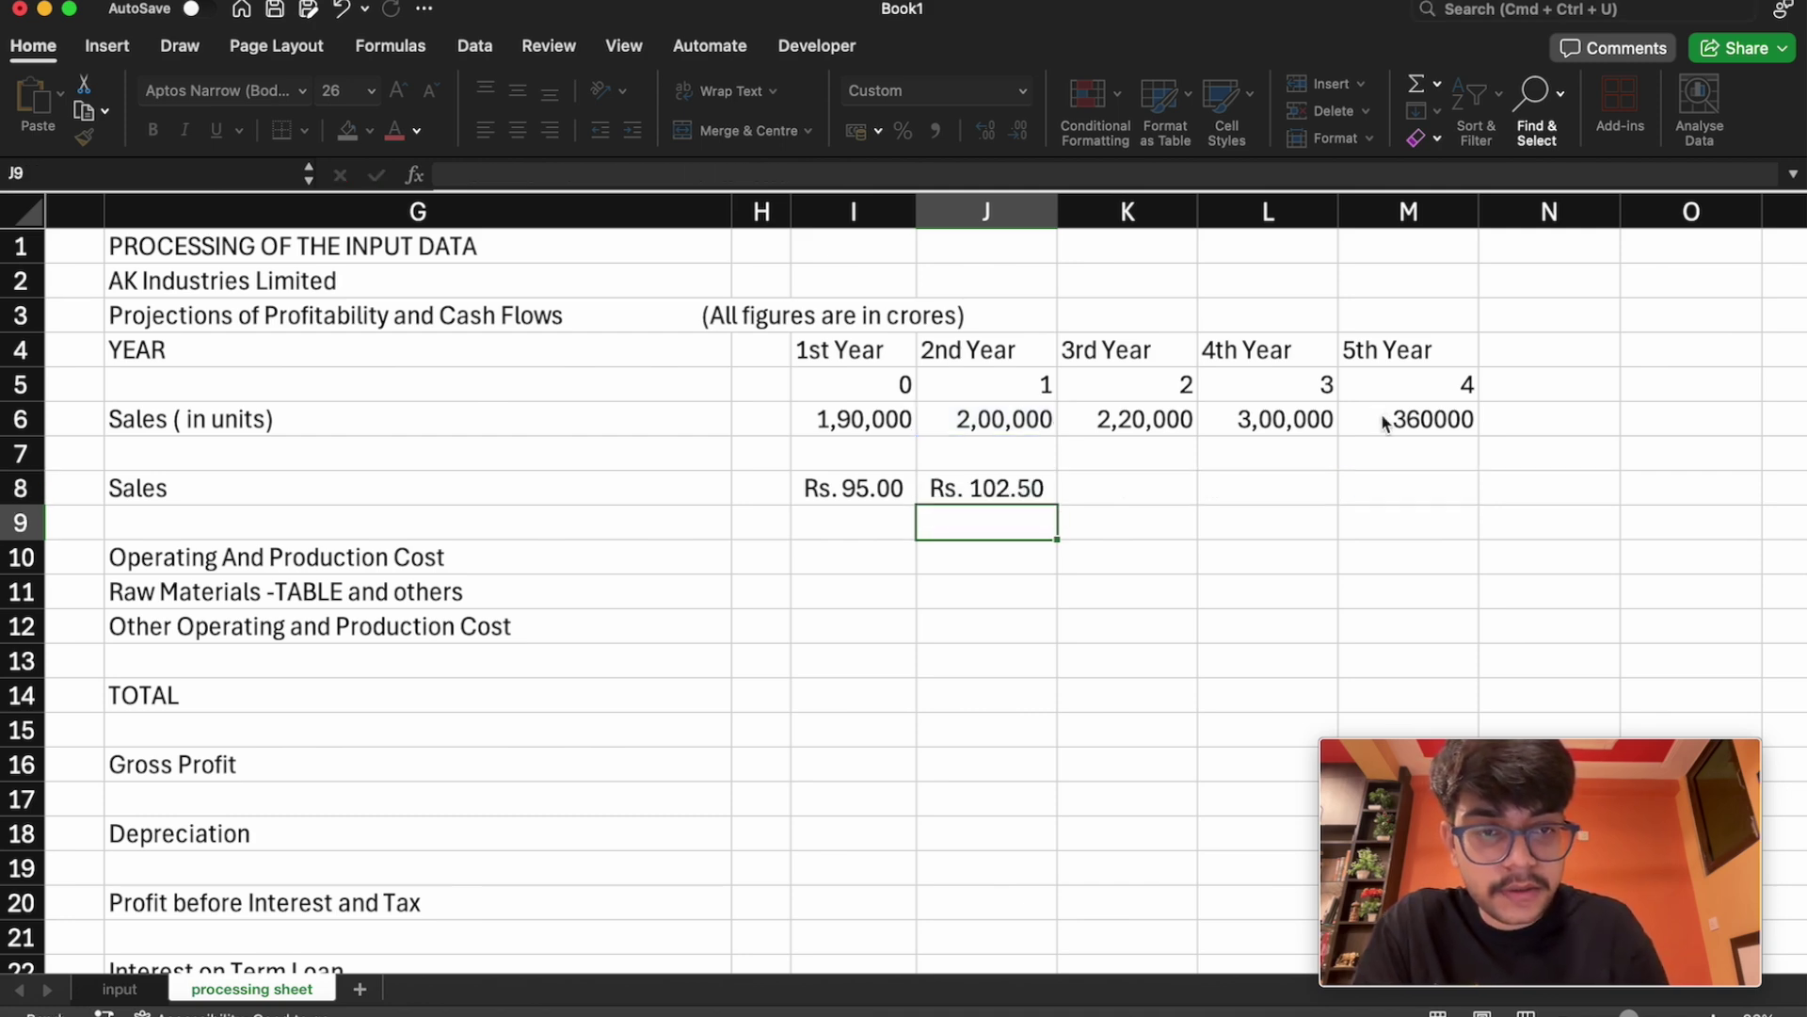
Copy the 2nd Year Sales formula from J8 across K8:M8 for the 3rd to 5th Years
left_click(1022, 488)
left_click_drag(1057, 504, 1440, 503)
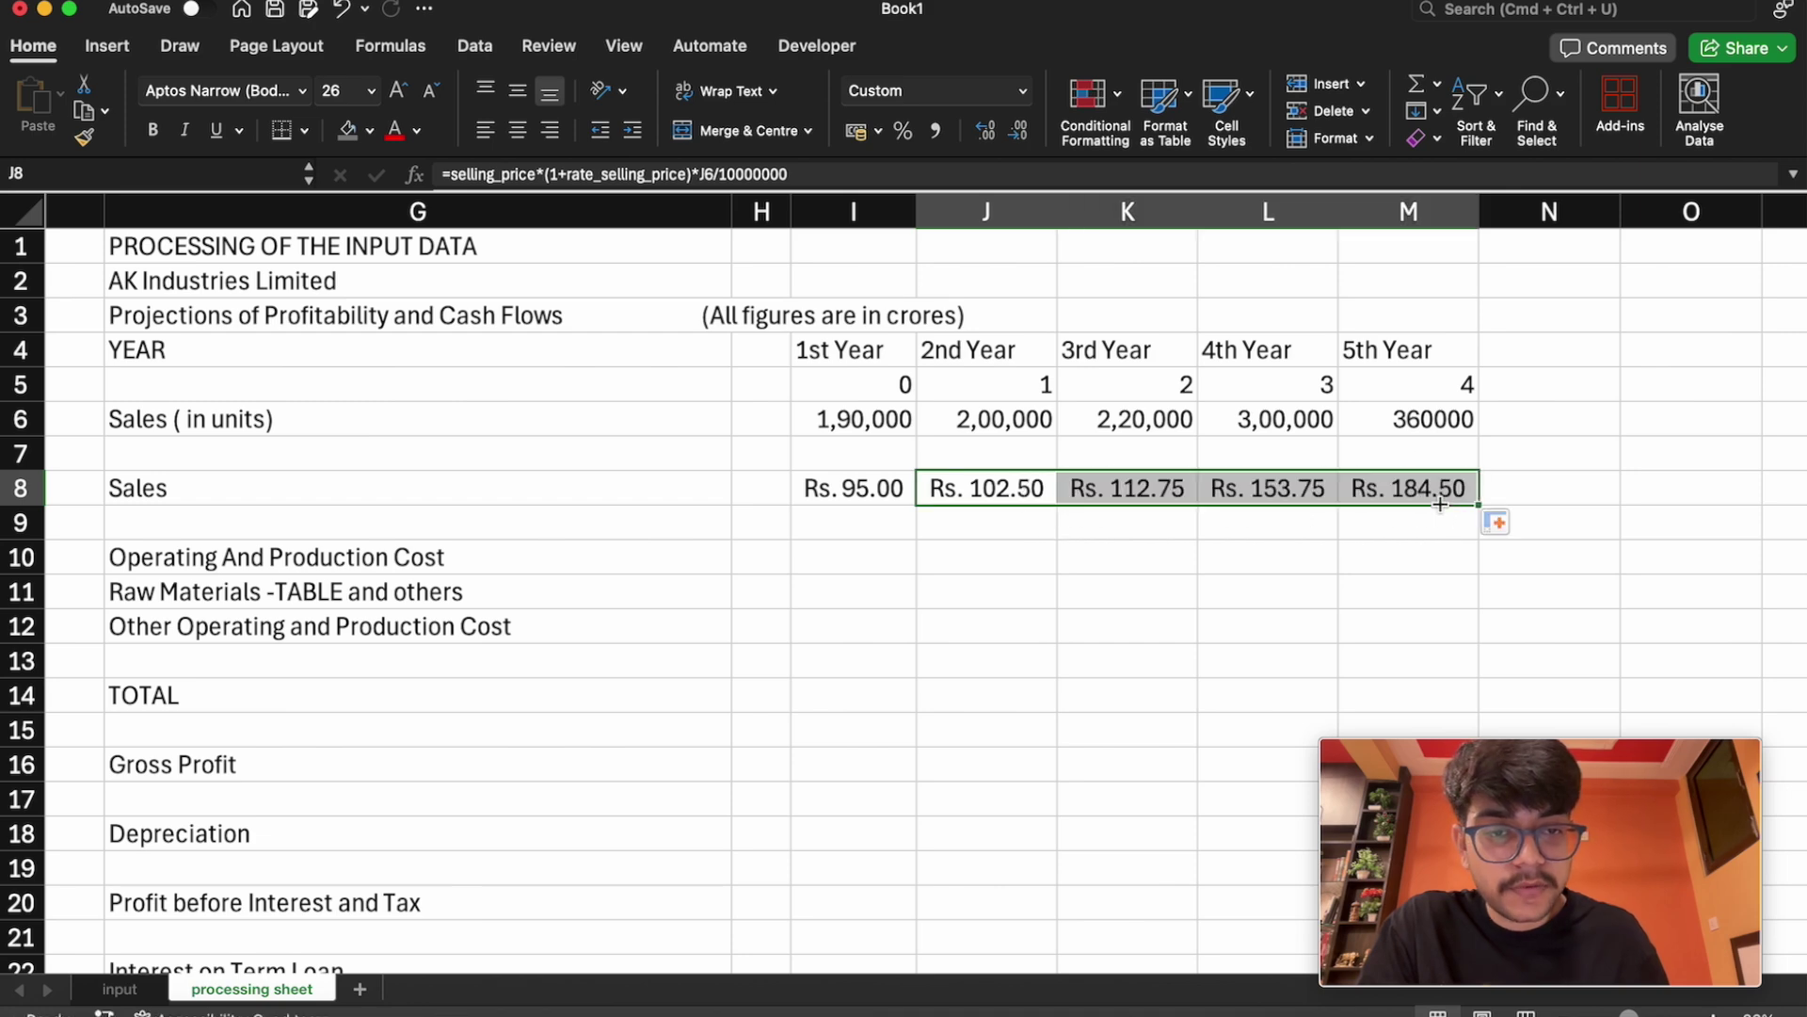
left_click(1356, 556)
left_click(984, 491)
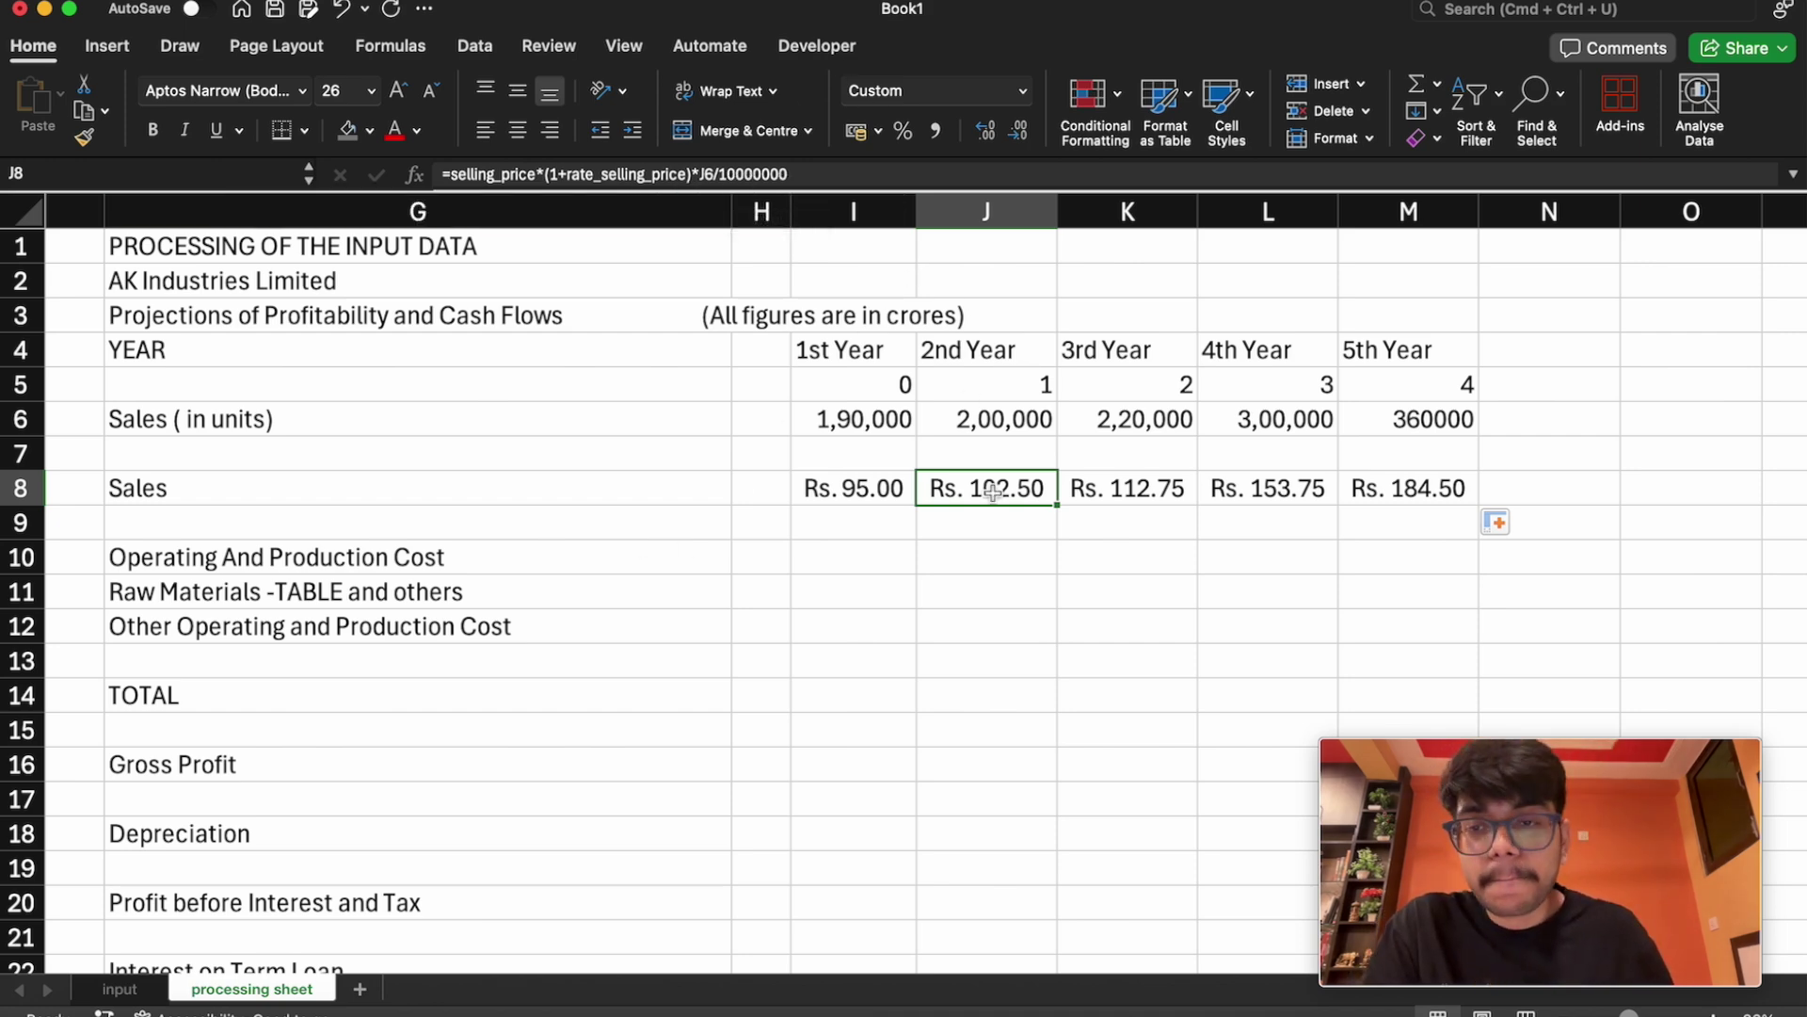
left_click(866, 550)
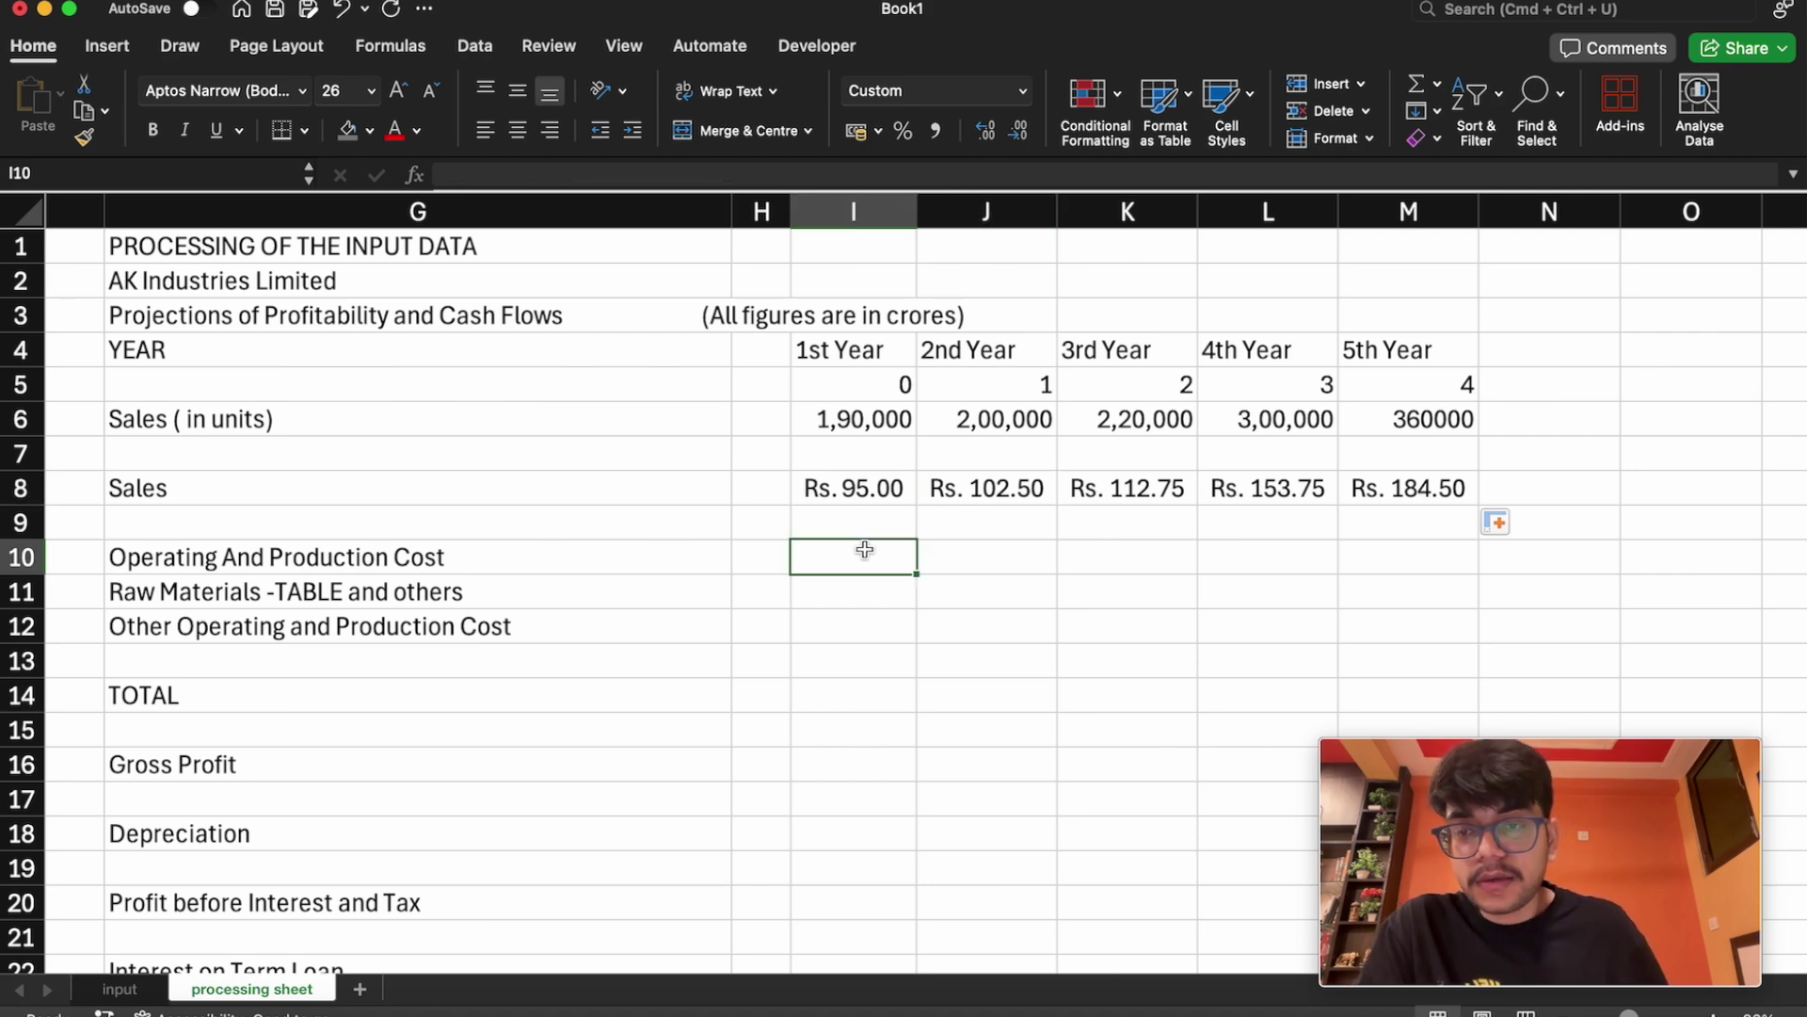
Fill the labels Operating And Production Cost, Sales (in units), Sales, TOTAL, Gross Profit and Profit before Interest and Tax with yellow
left_click(602, 558)
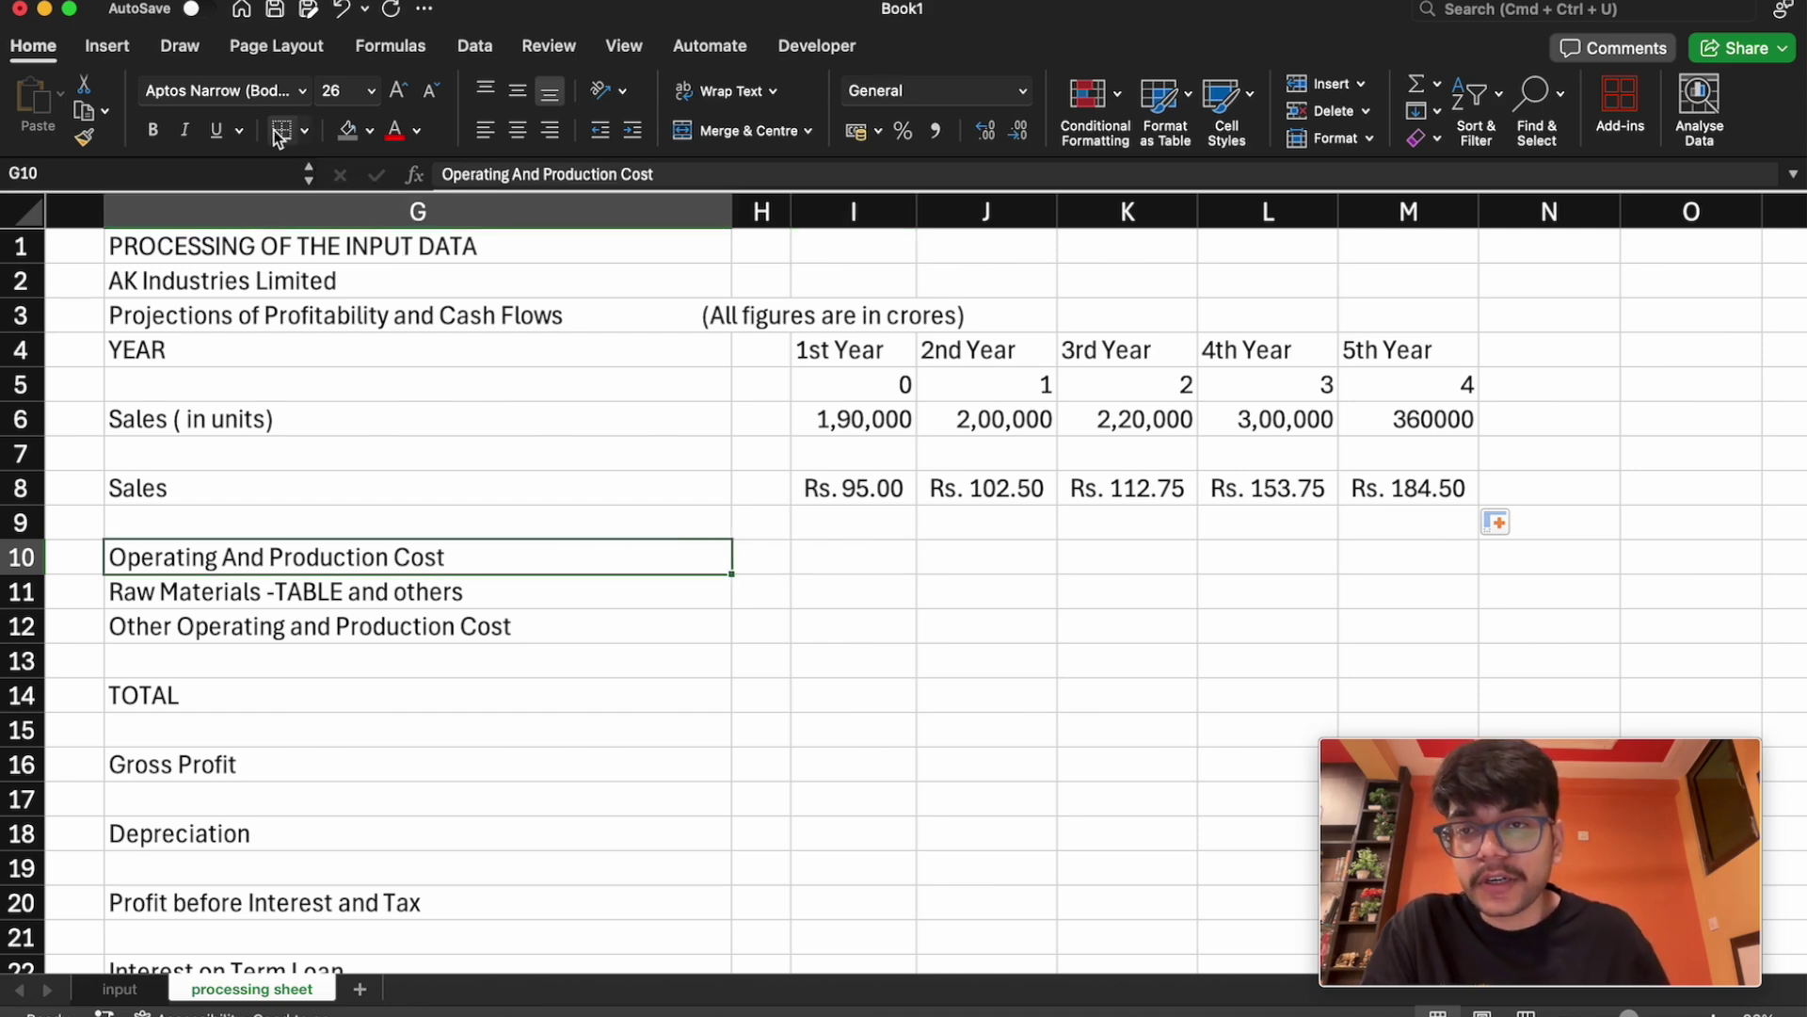
left_click(370, 131)
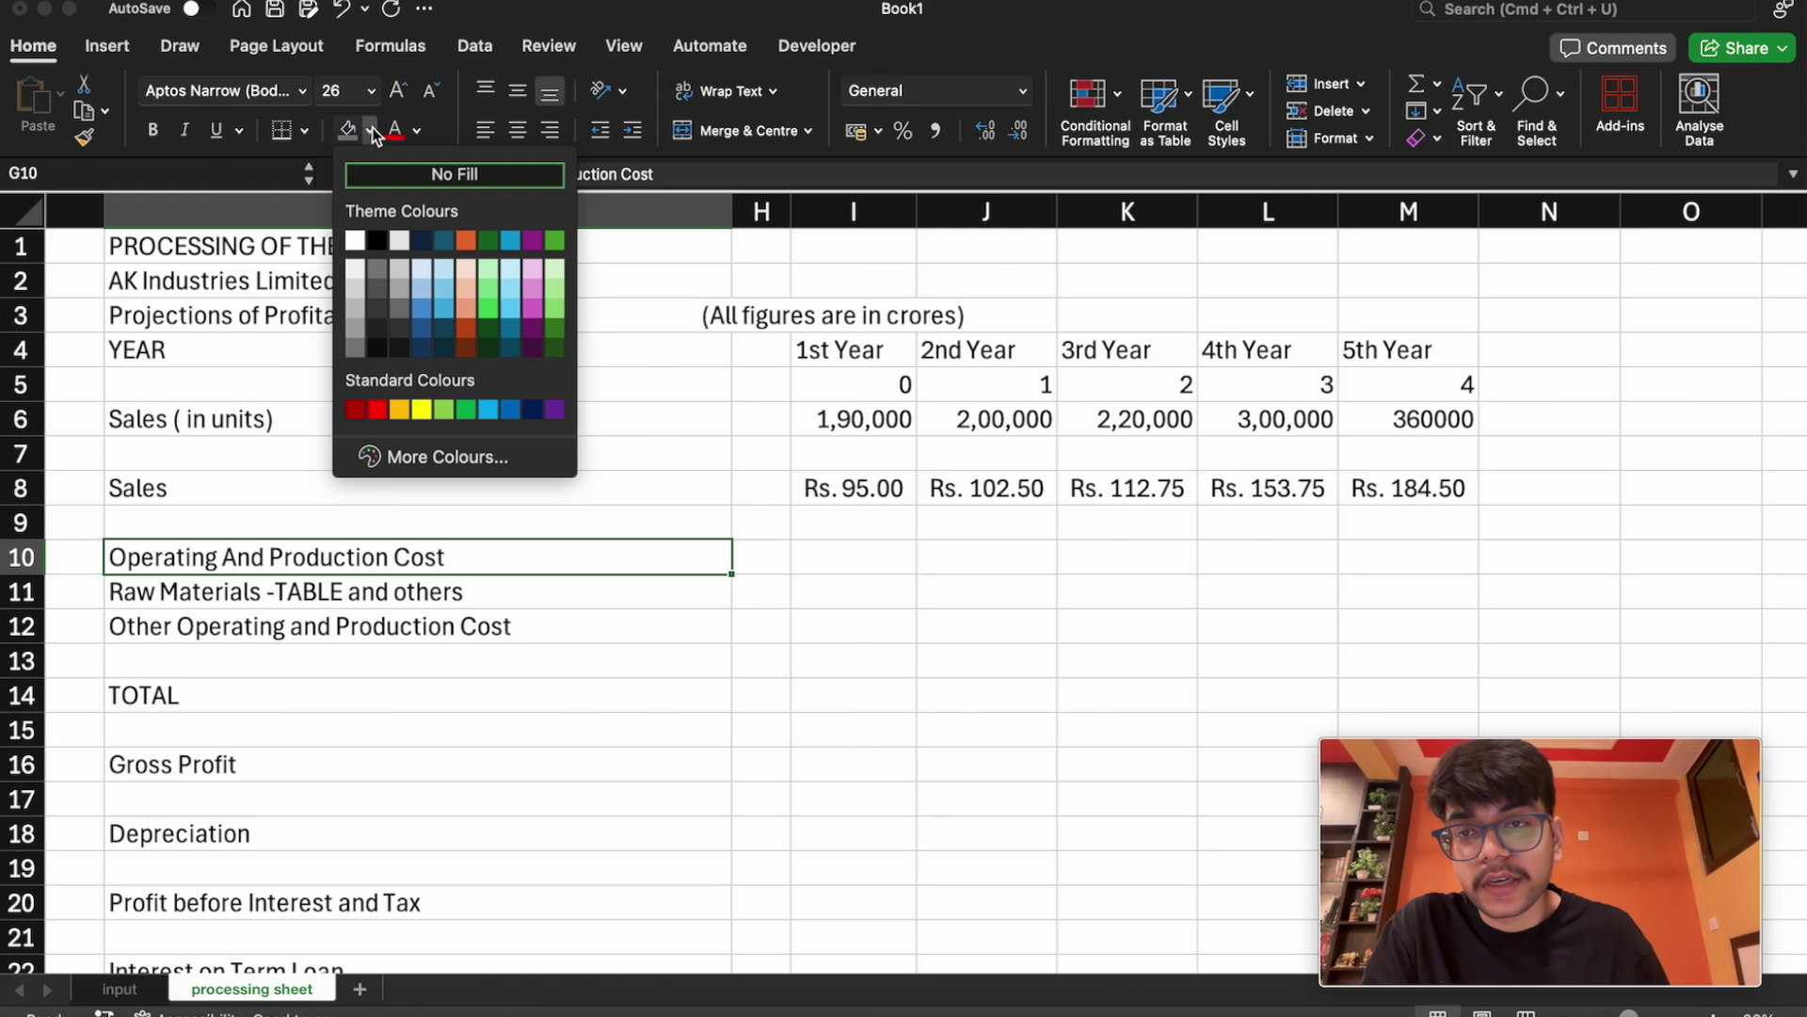
left_click(415, 414)
left_click(251, 414)
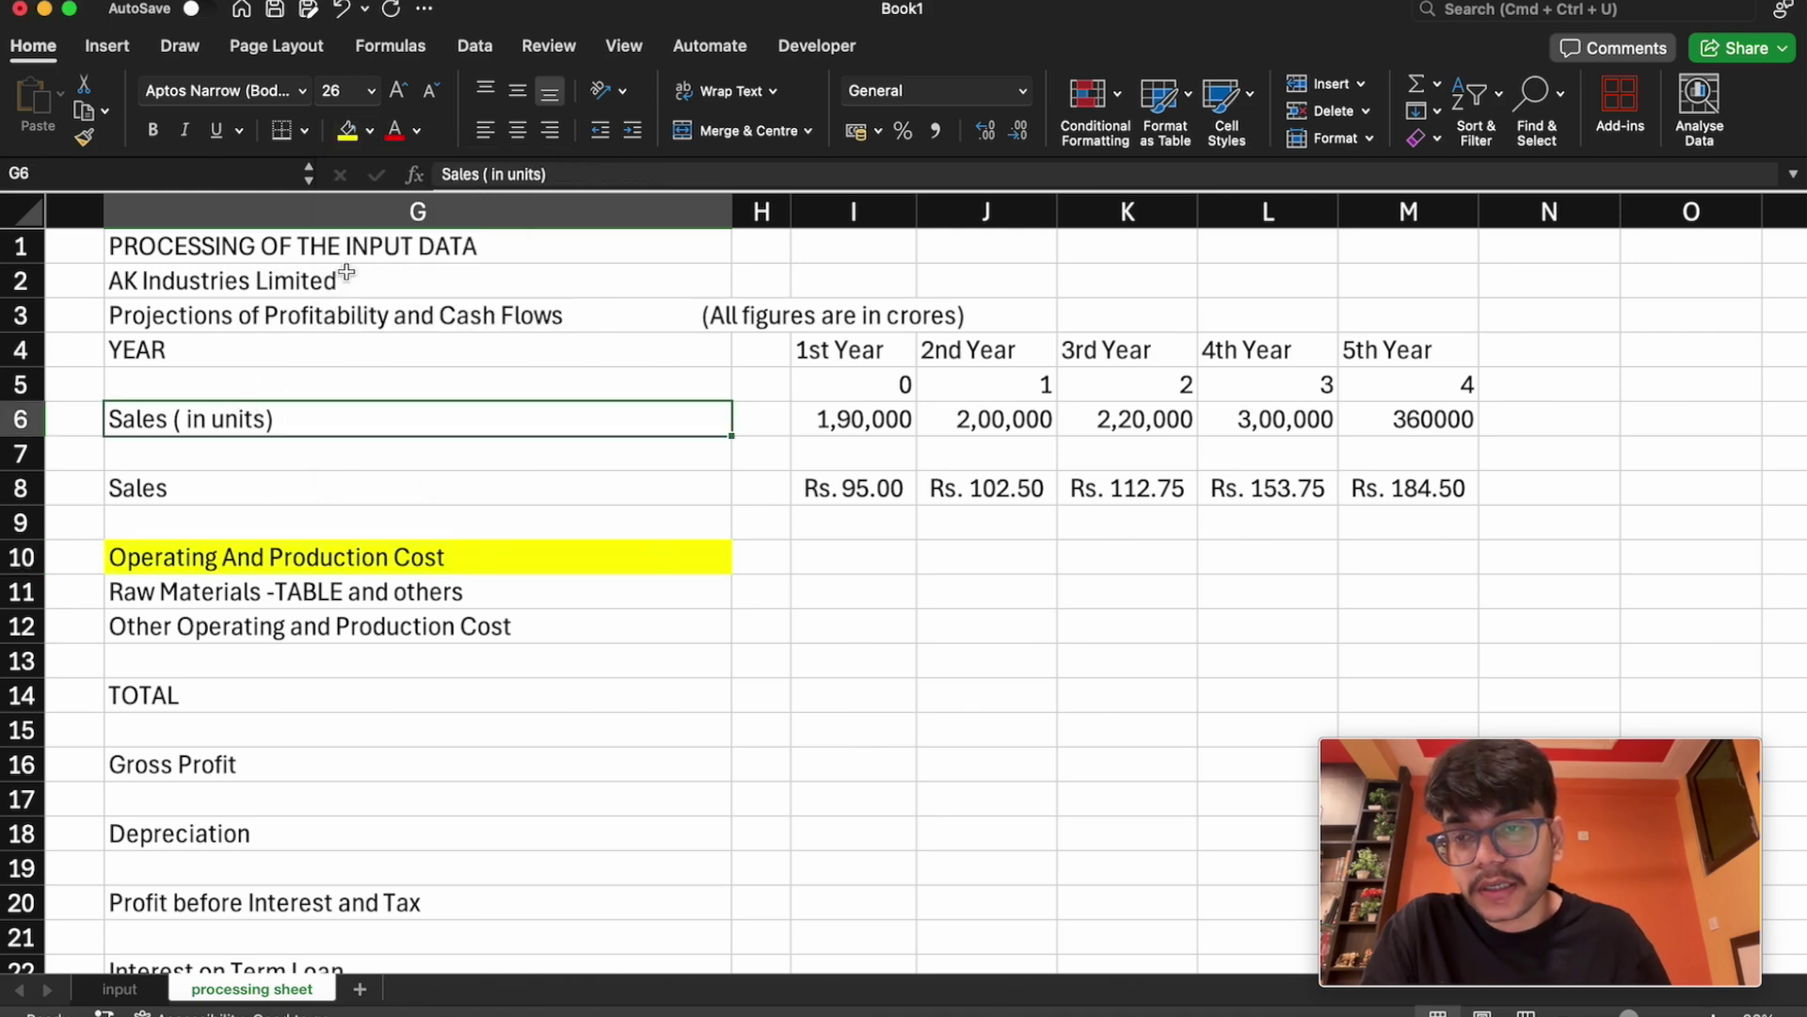
left_click(347, 131)
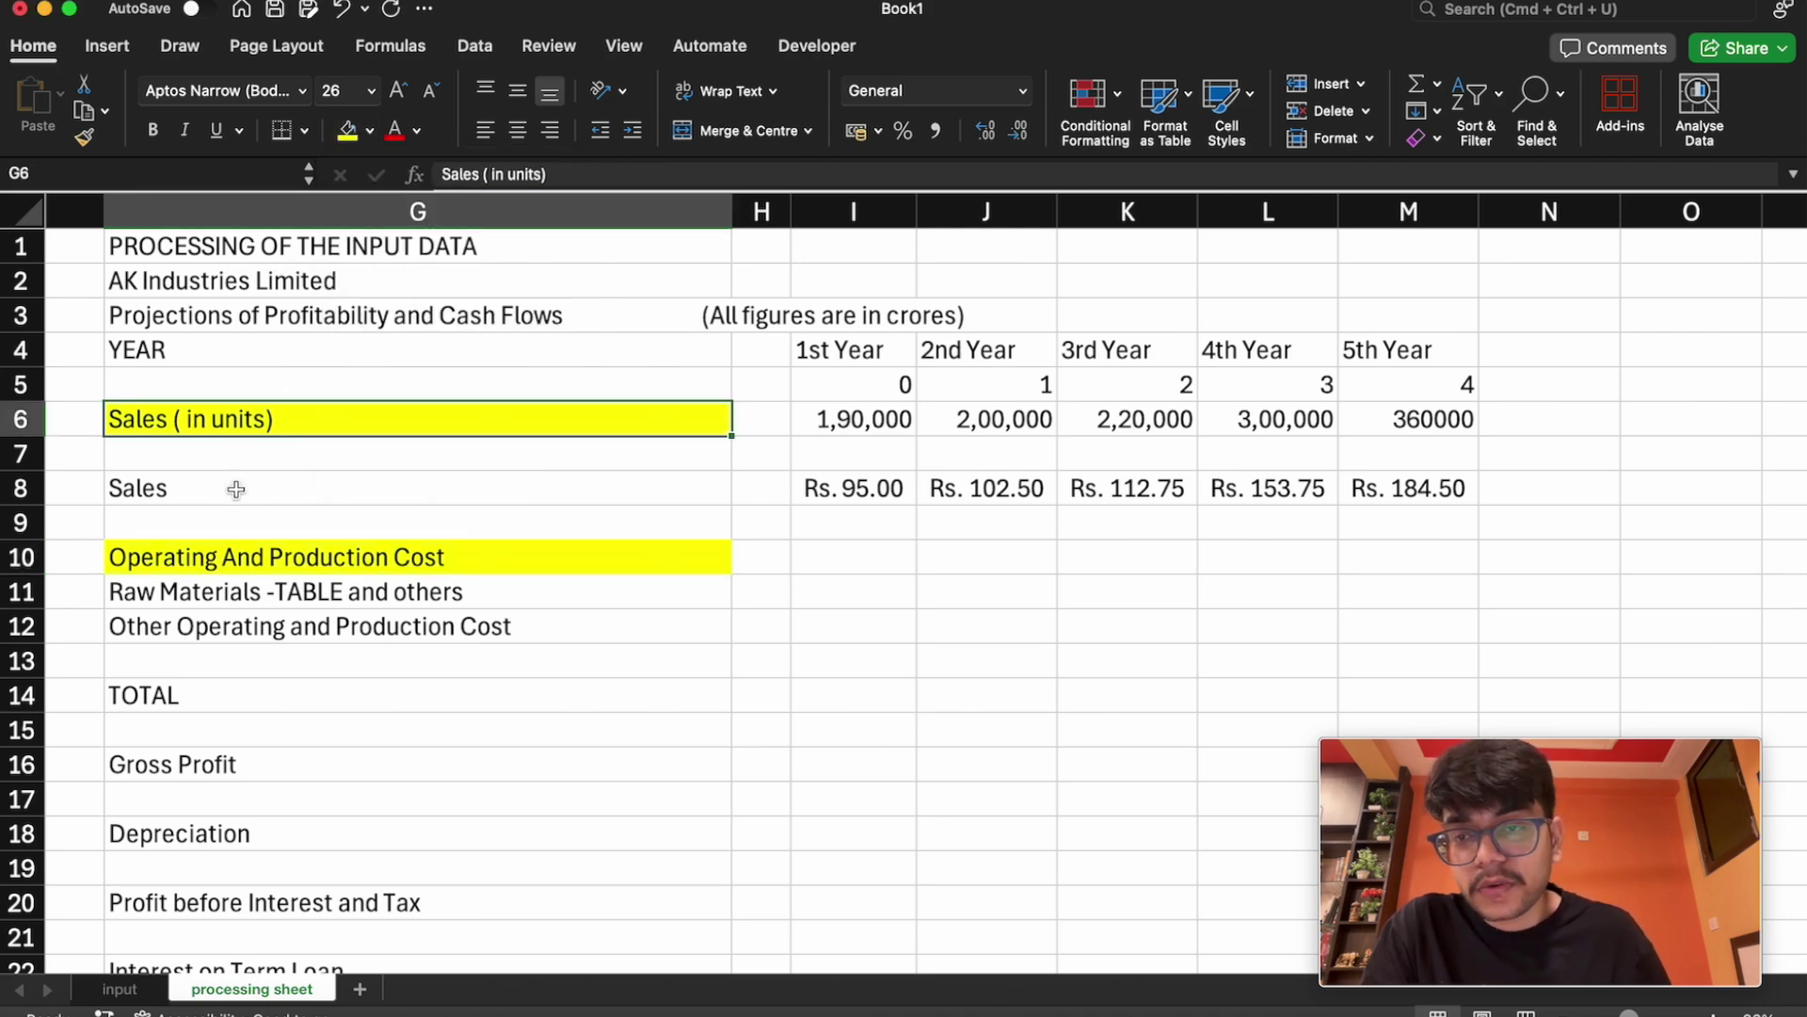
left_click(235, 488)
left_click(347, 131)
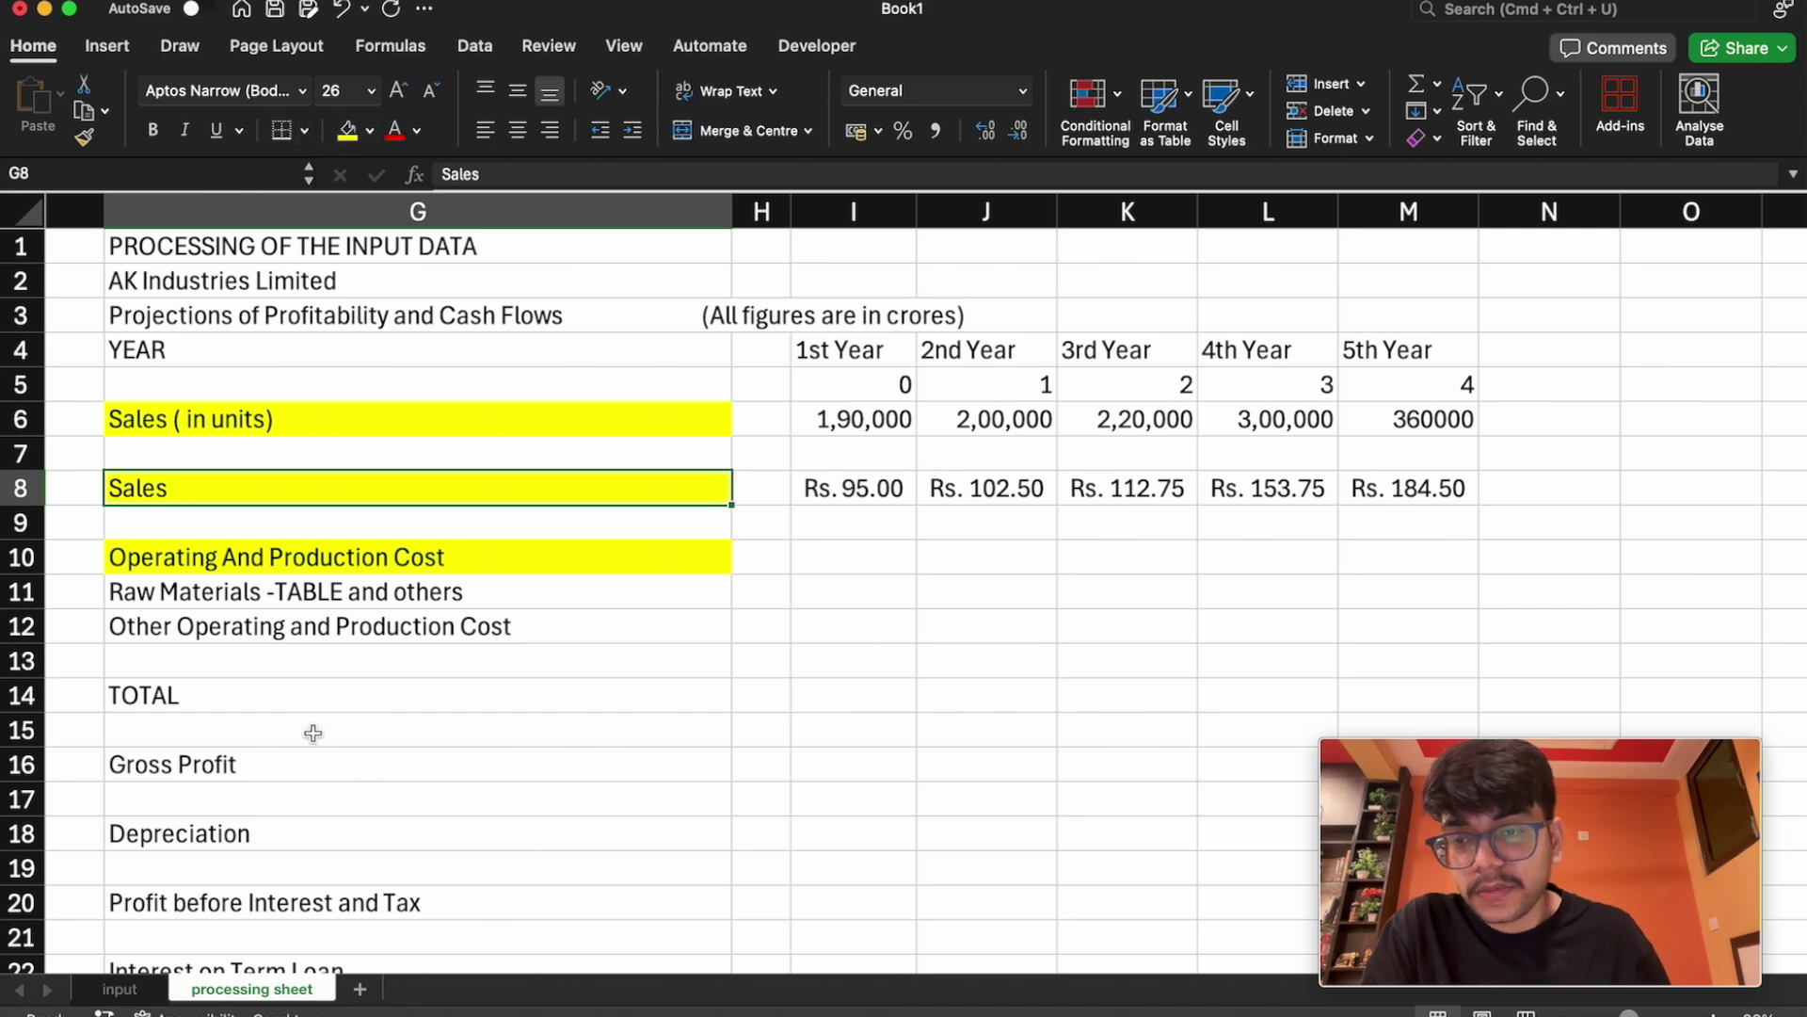
left_click(302, 697)
left_click(351, 132)
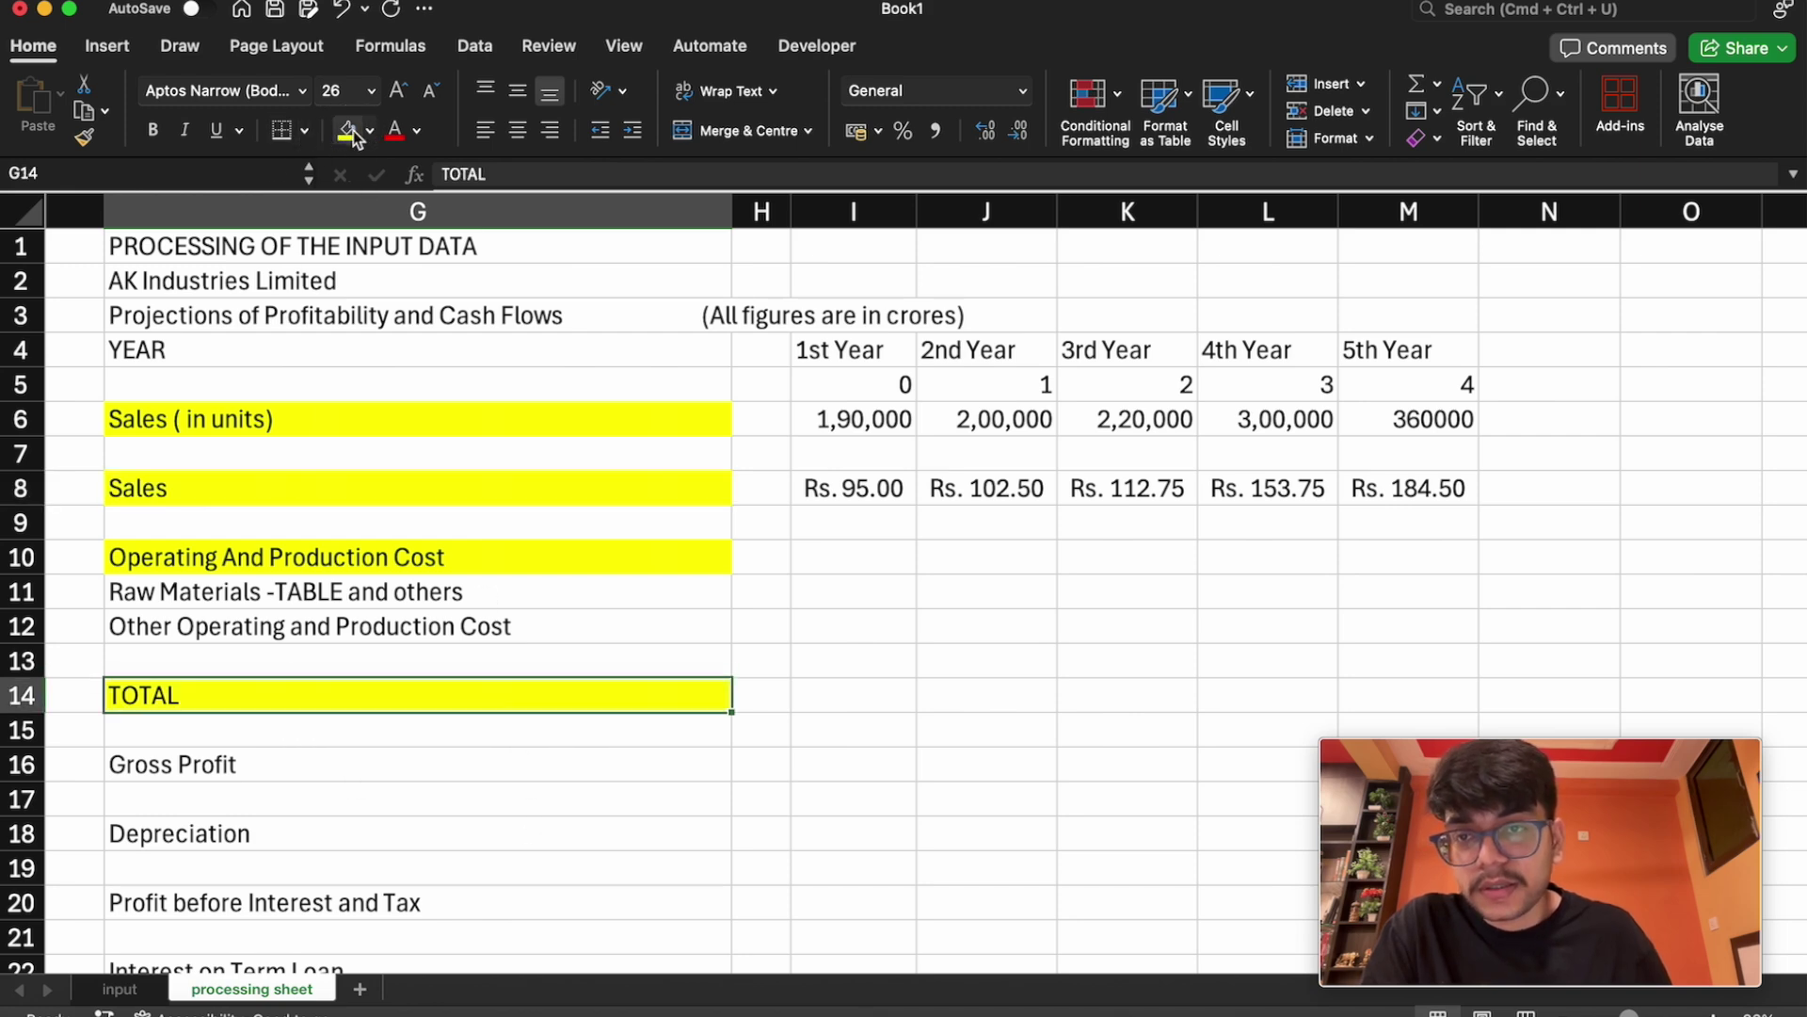
left_click(298, 765)
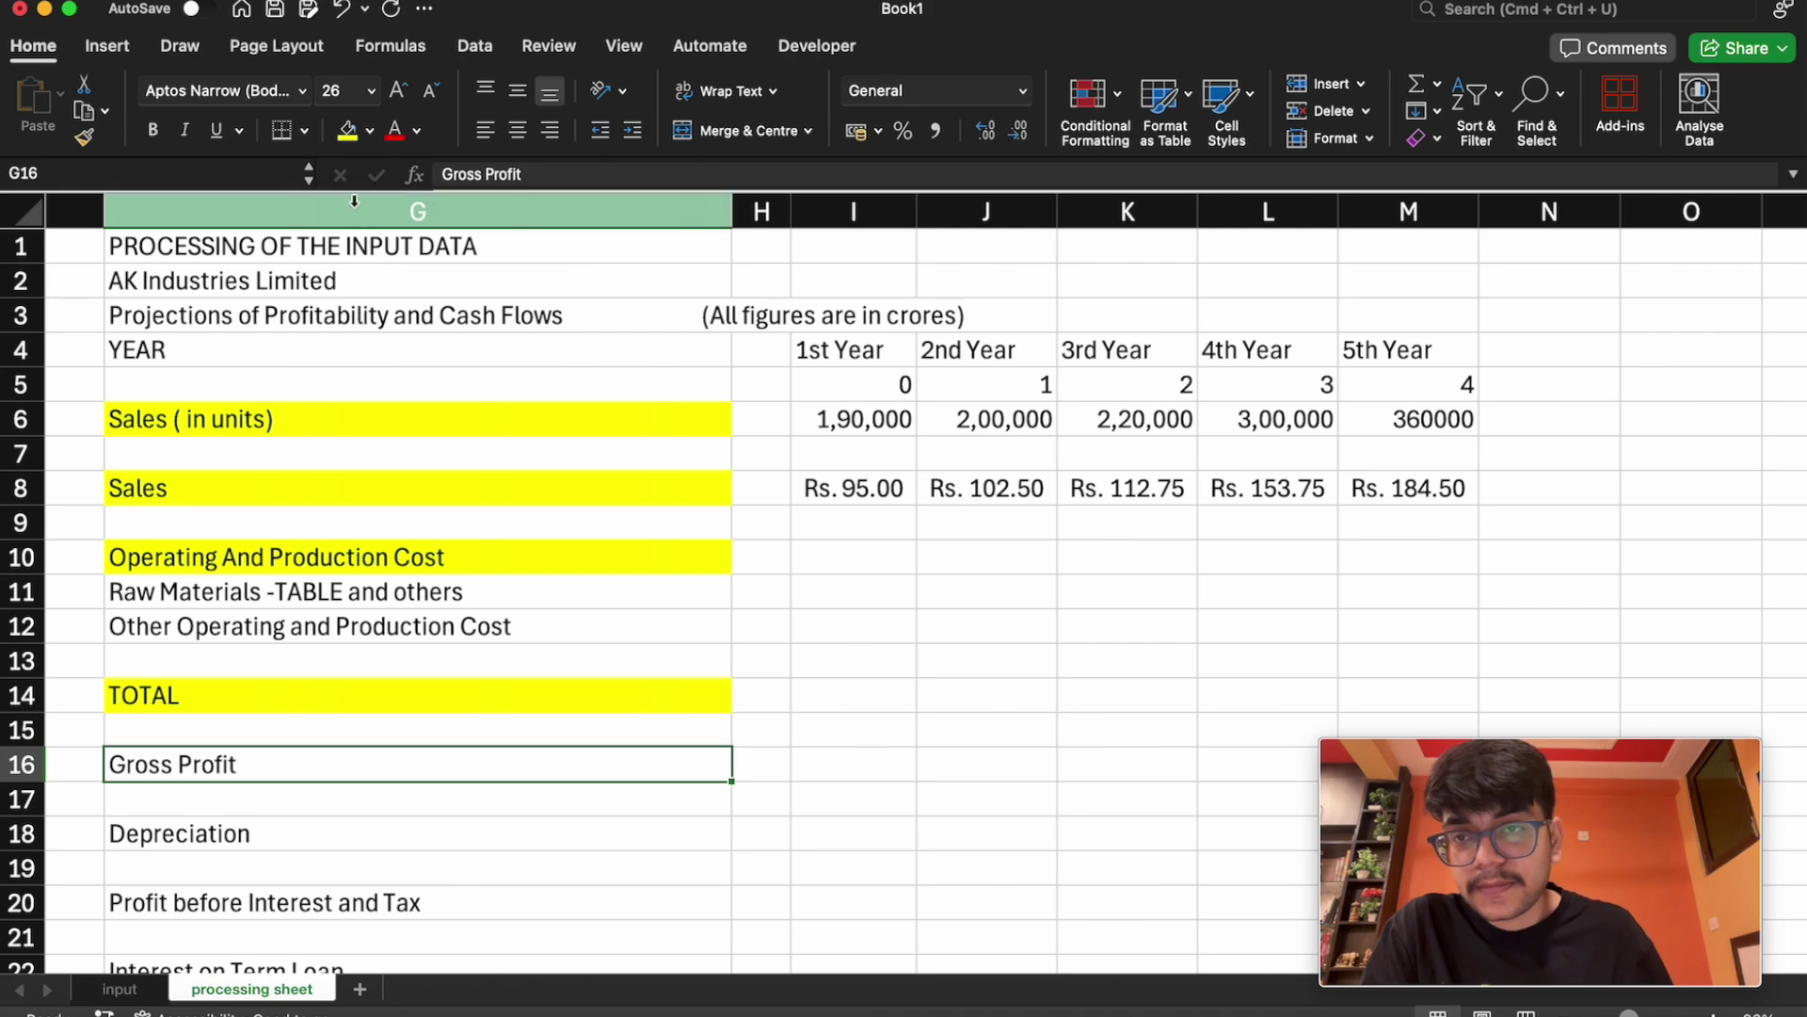
left_click(347, 131)
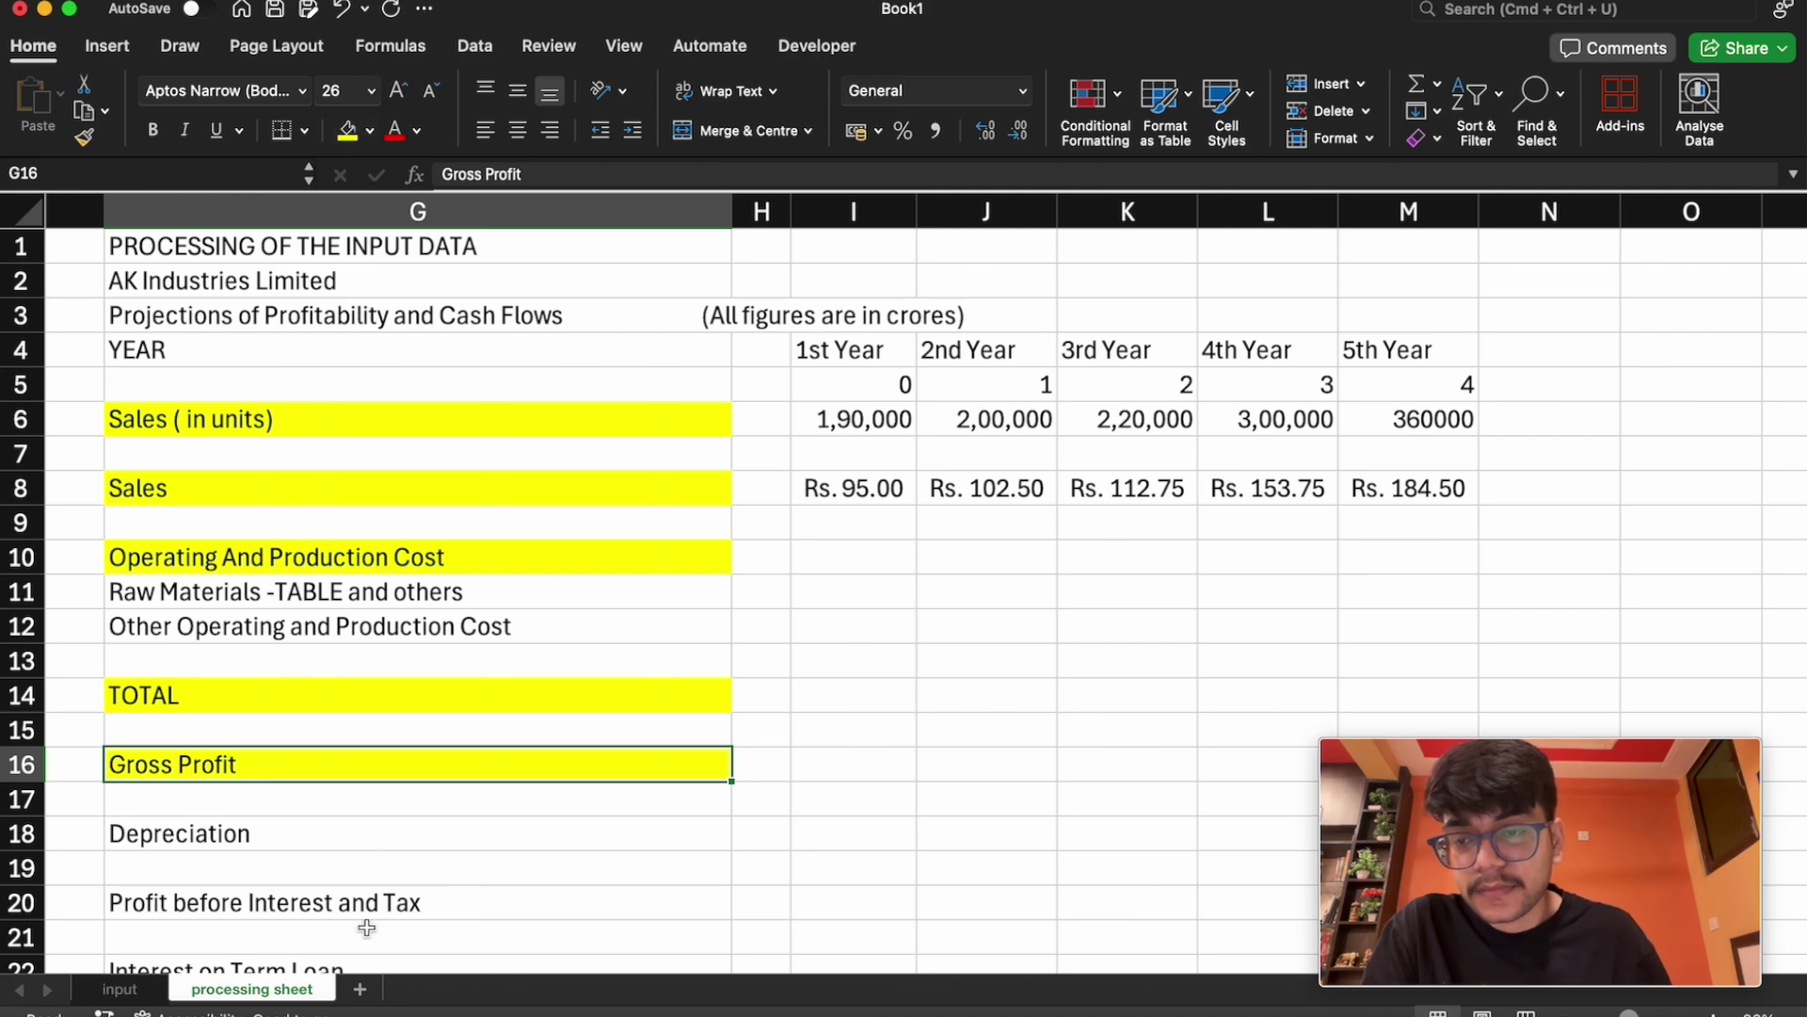
left_click(304, 894)
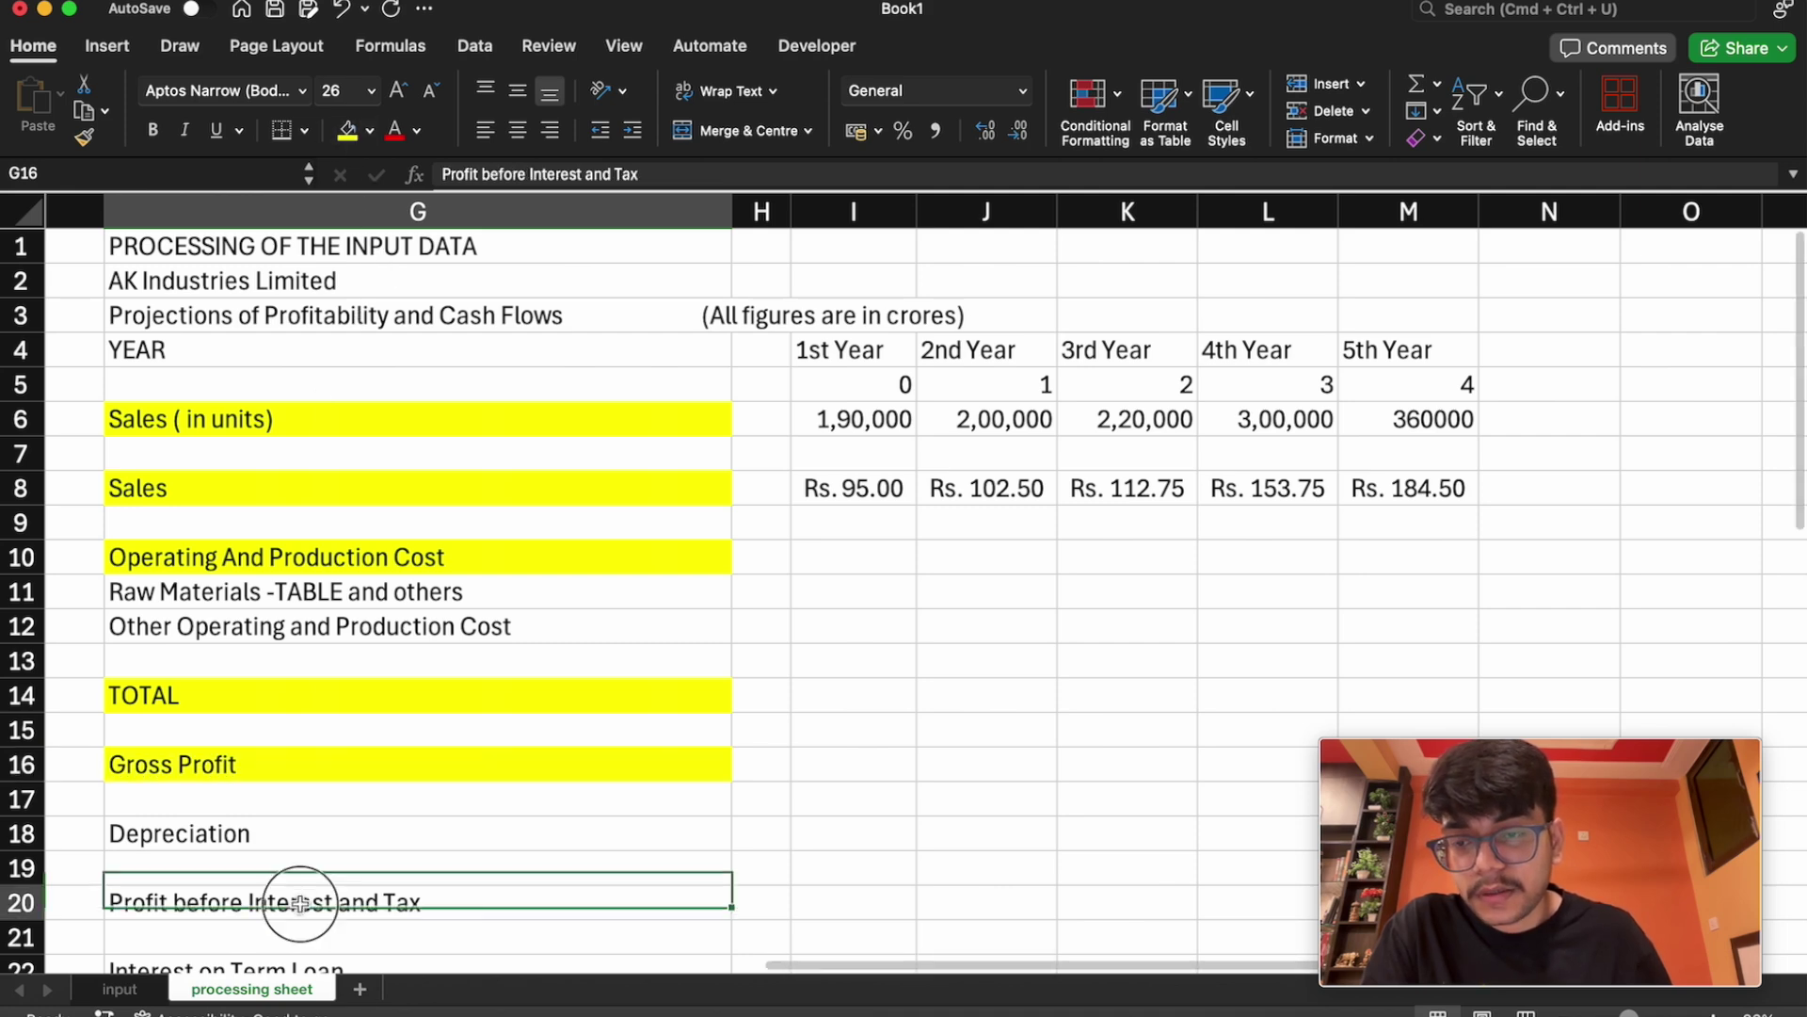
left_click(353, 135)
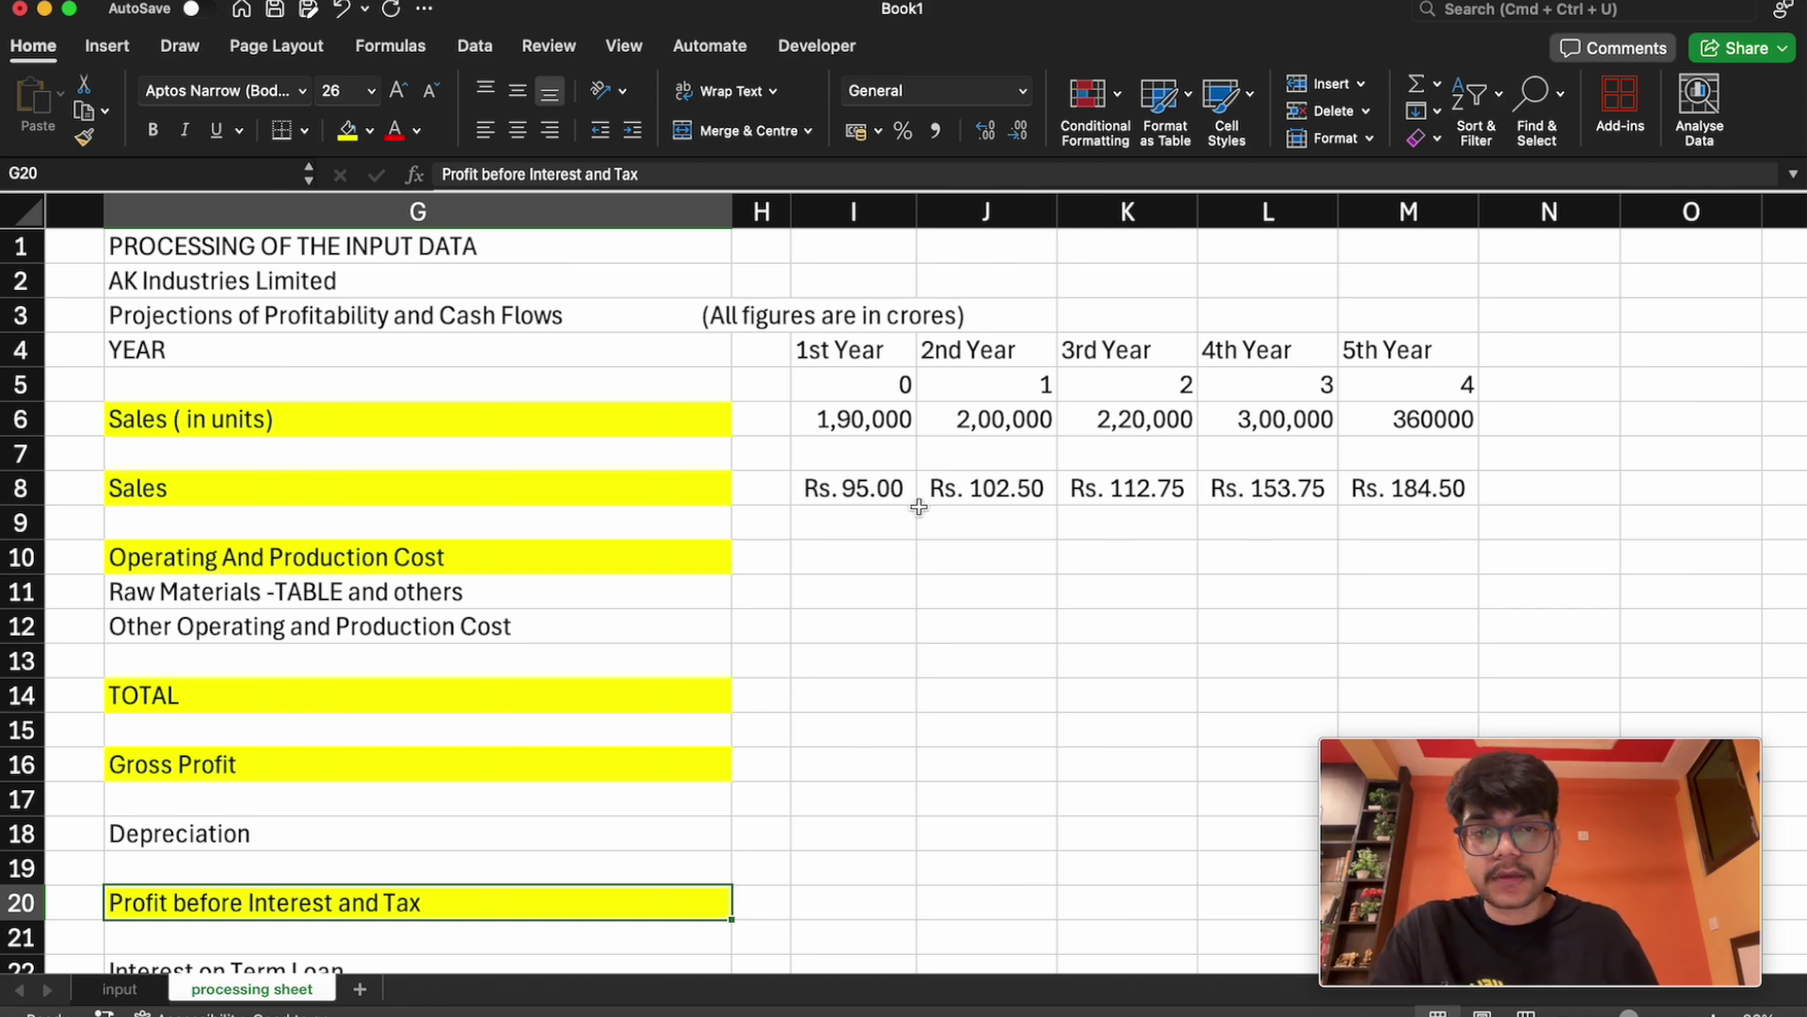
Enter =cost_raw_mat in I11 as the 1st Year Raw Materials cost
left_click(829, 562)
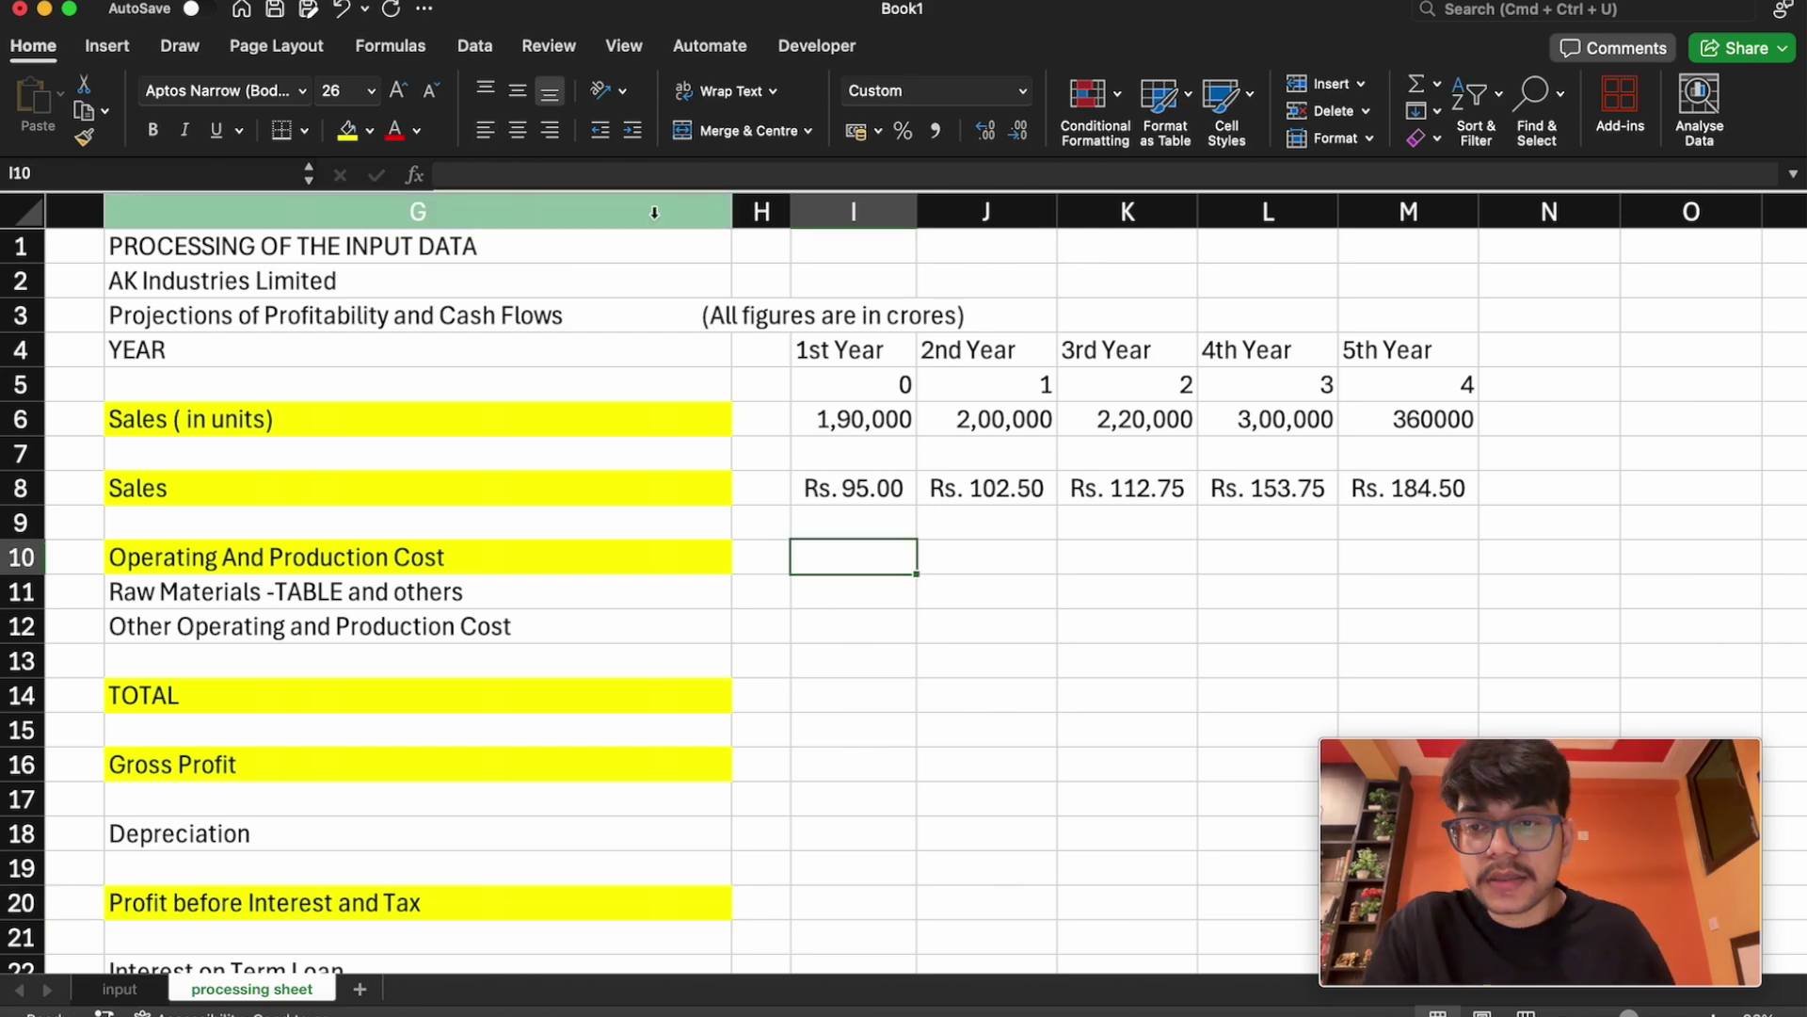
left_click(824, 592)
type("=rat")
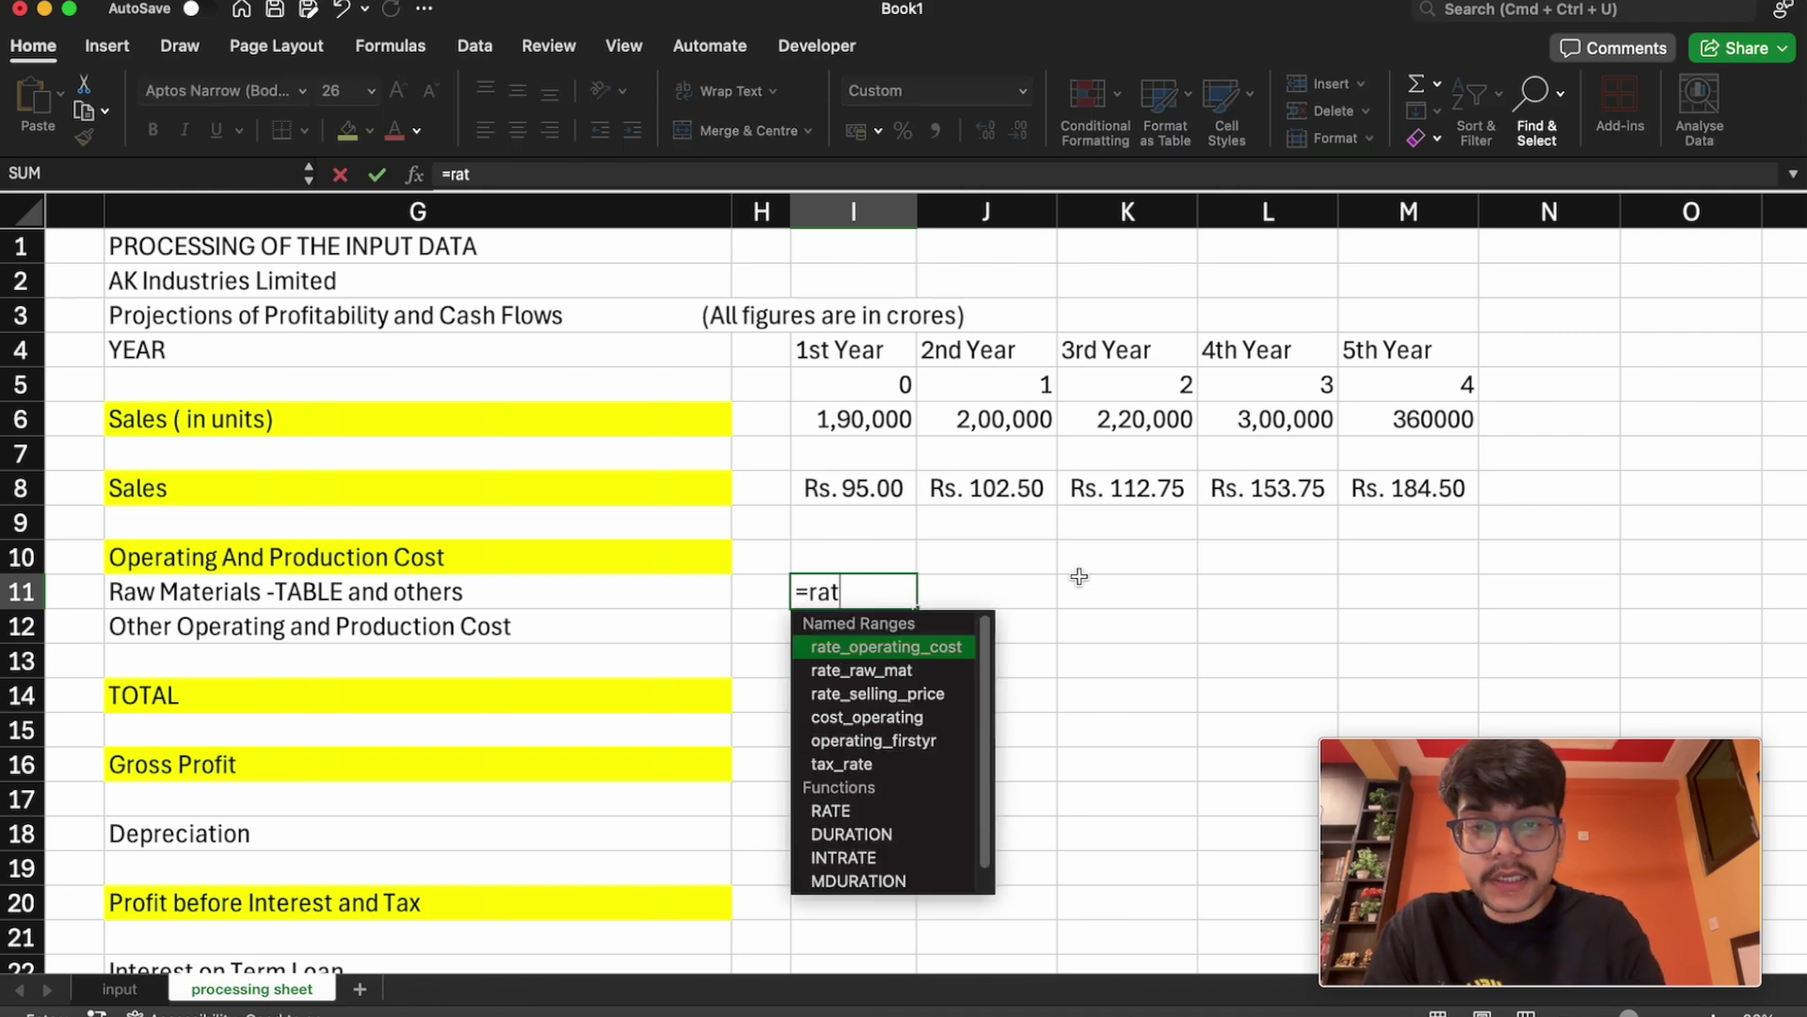
key("Down")
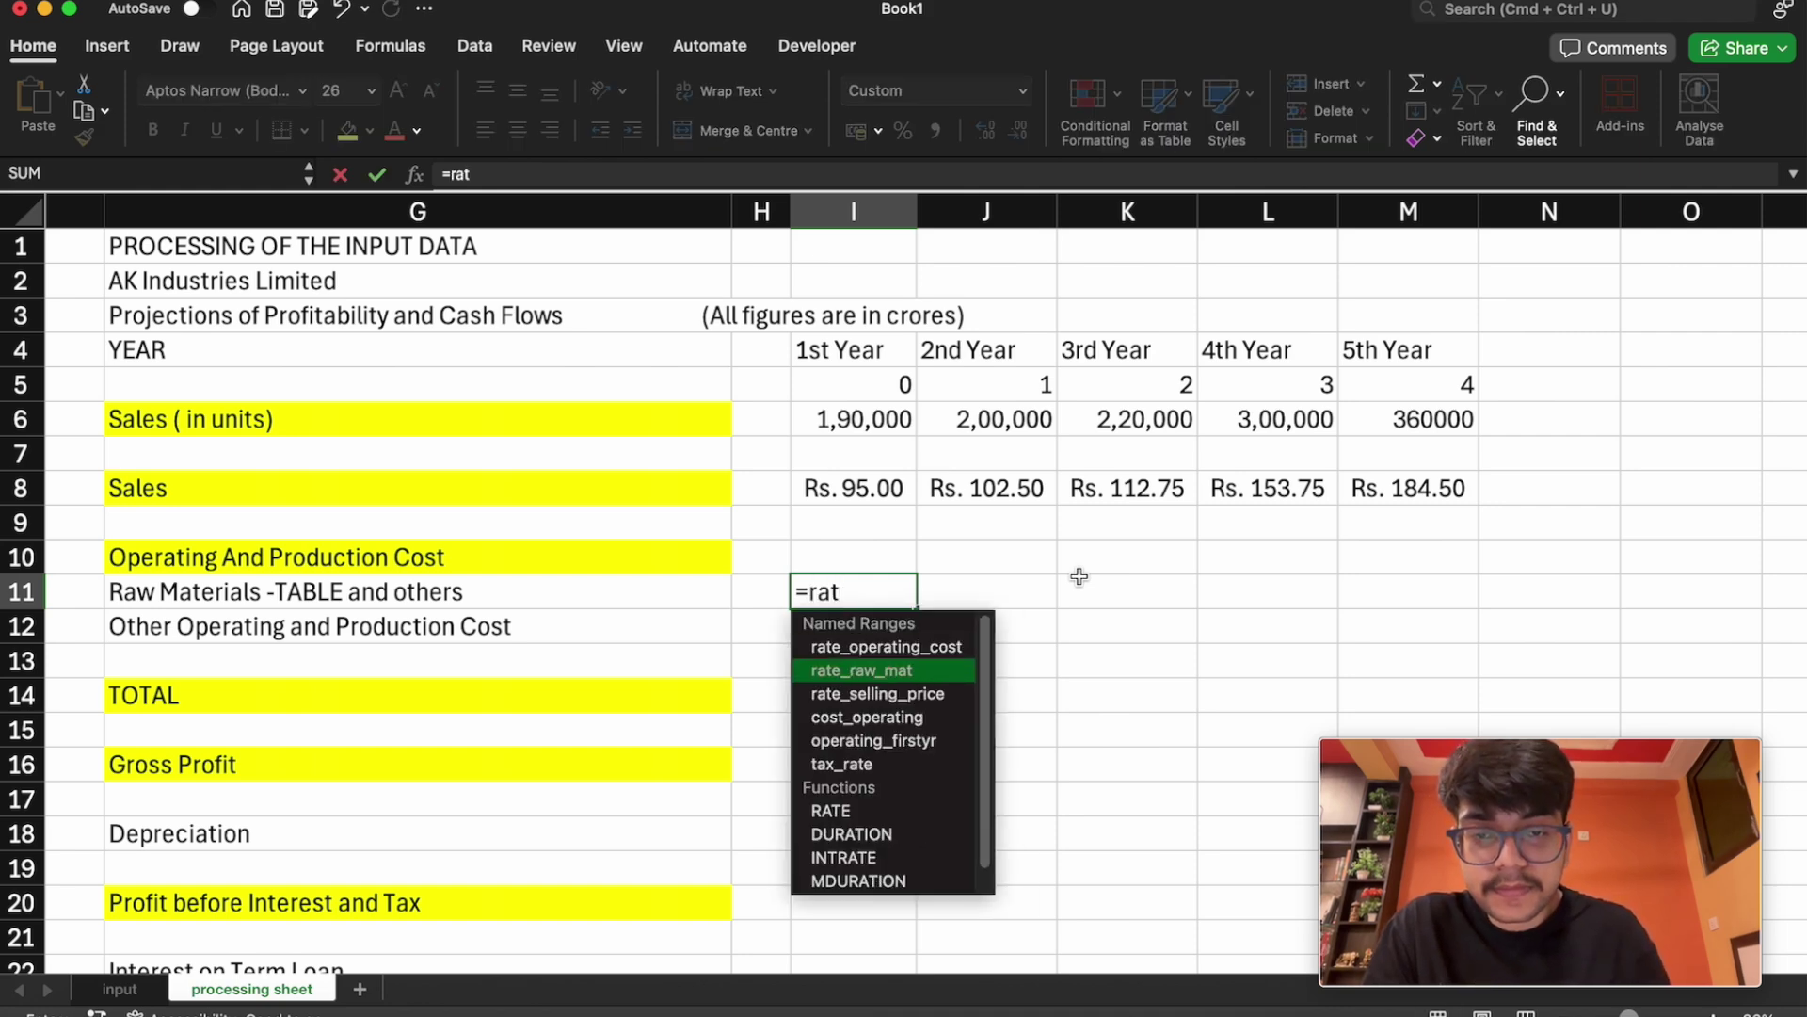
key("Return")
key("Up")
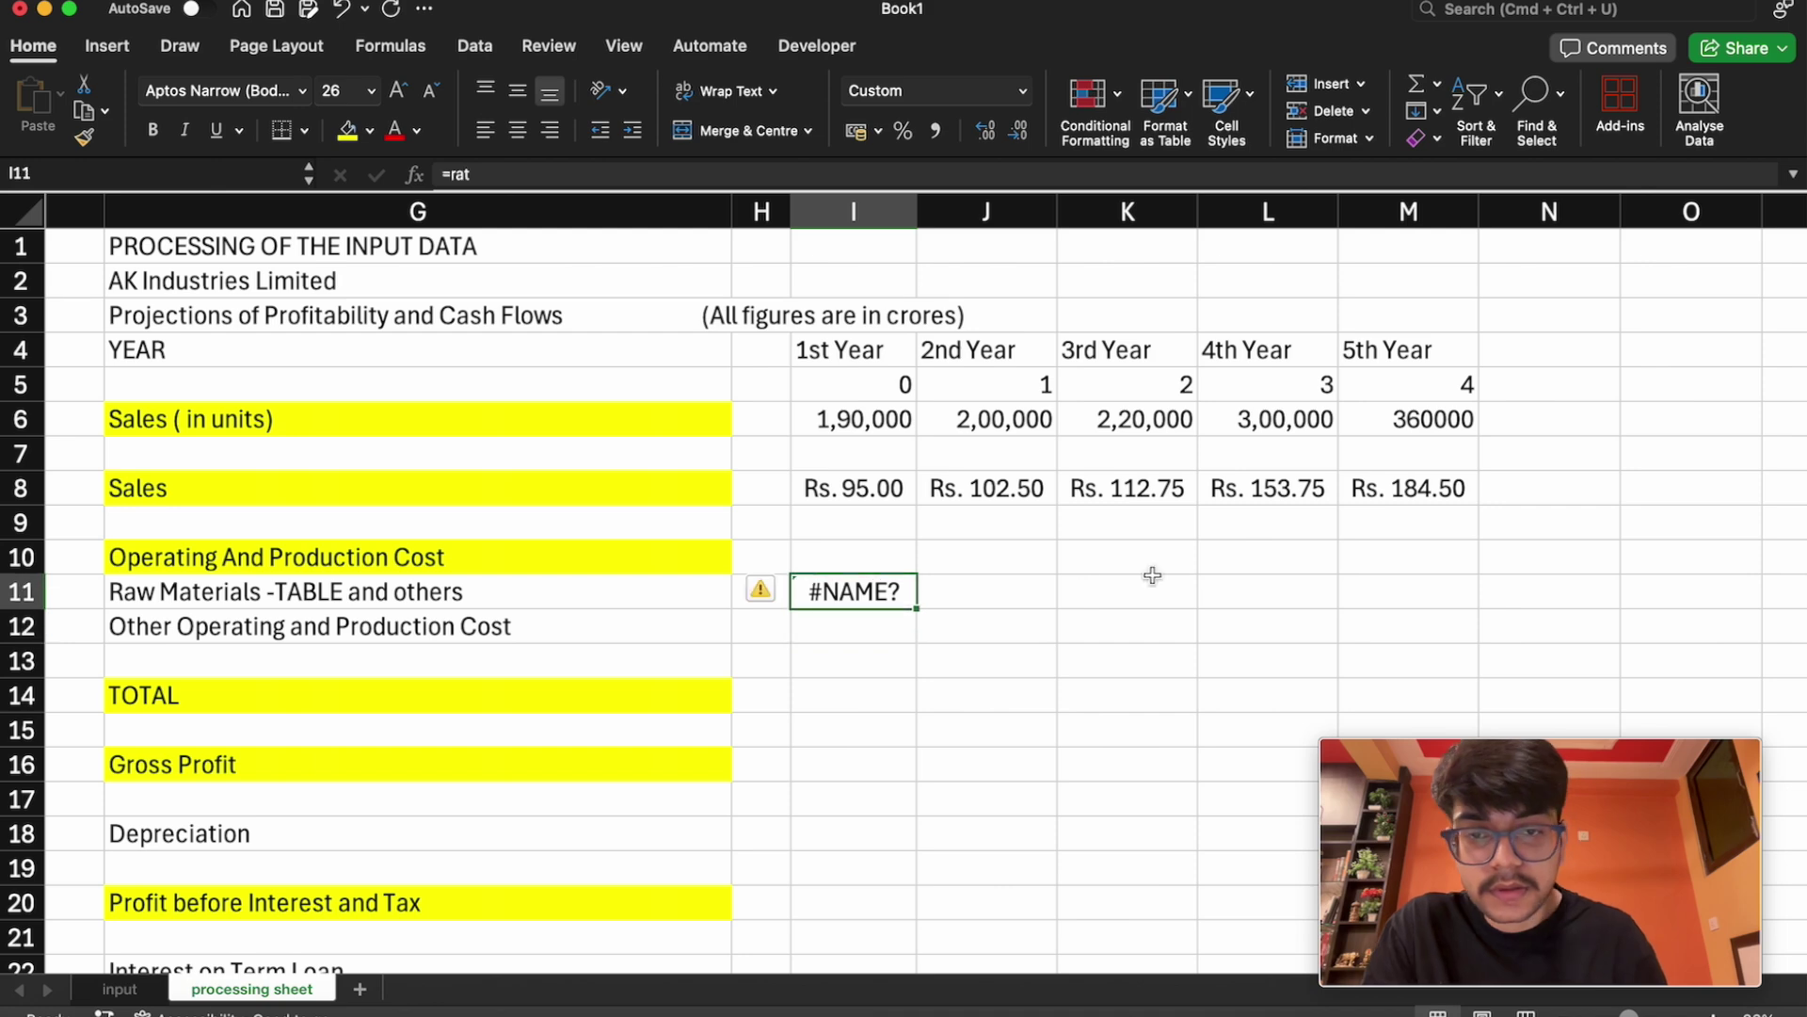
double_click(895, 601)
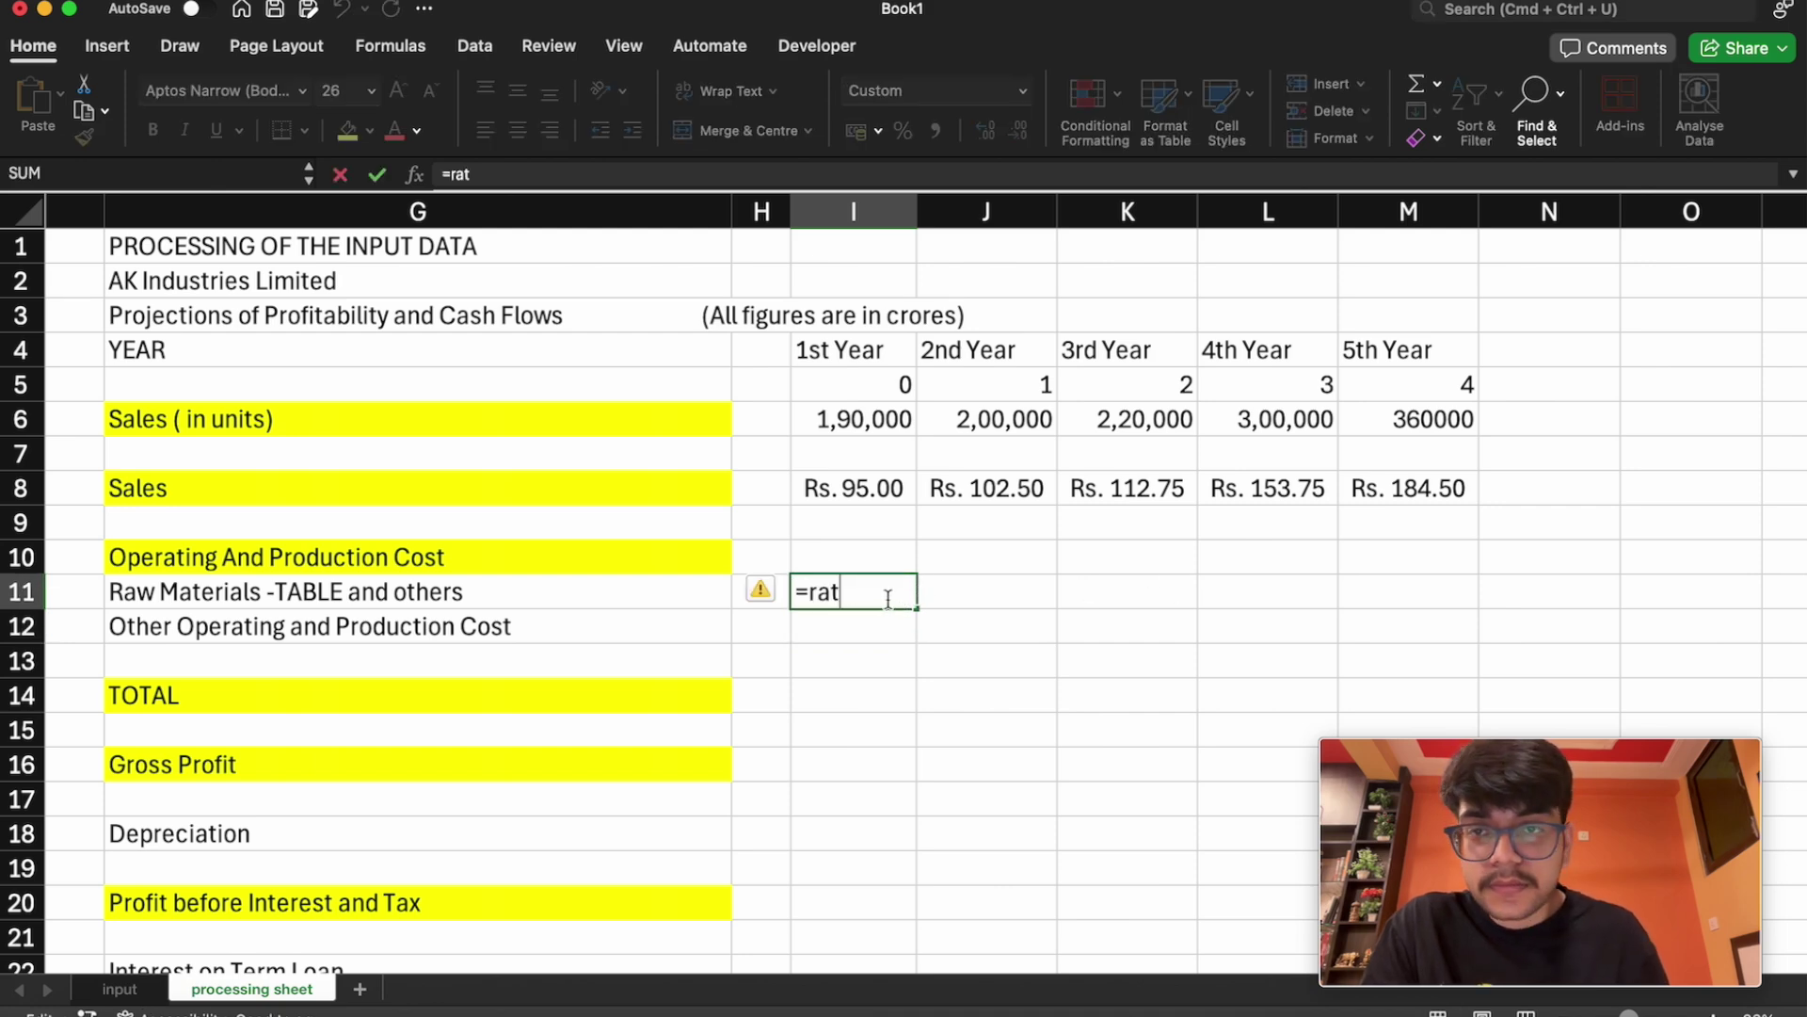
key("BackSpace")
type("w")
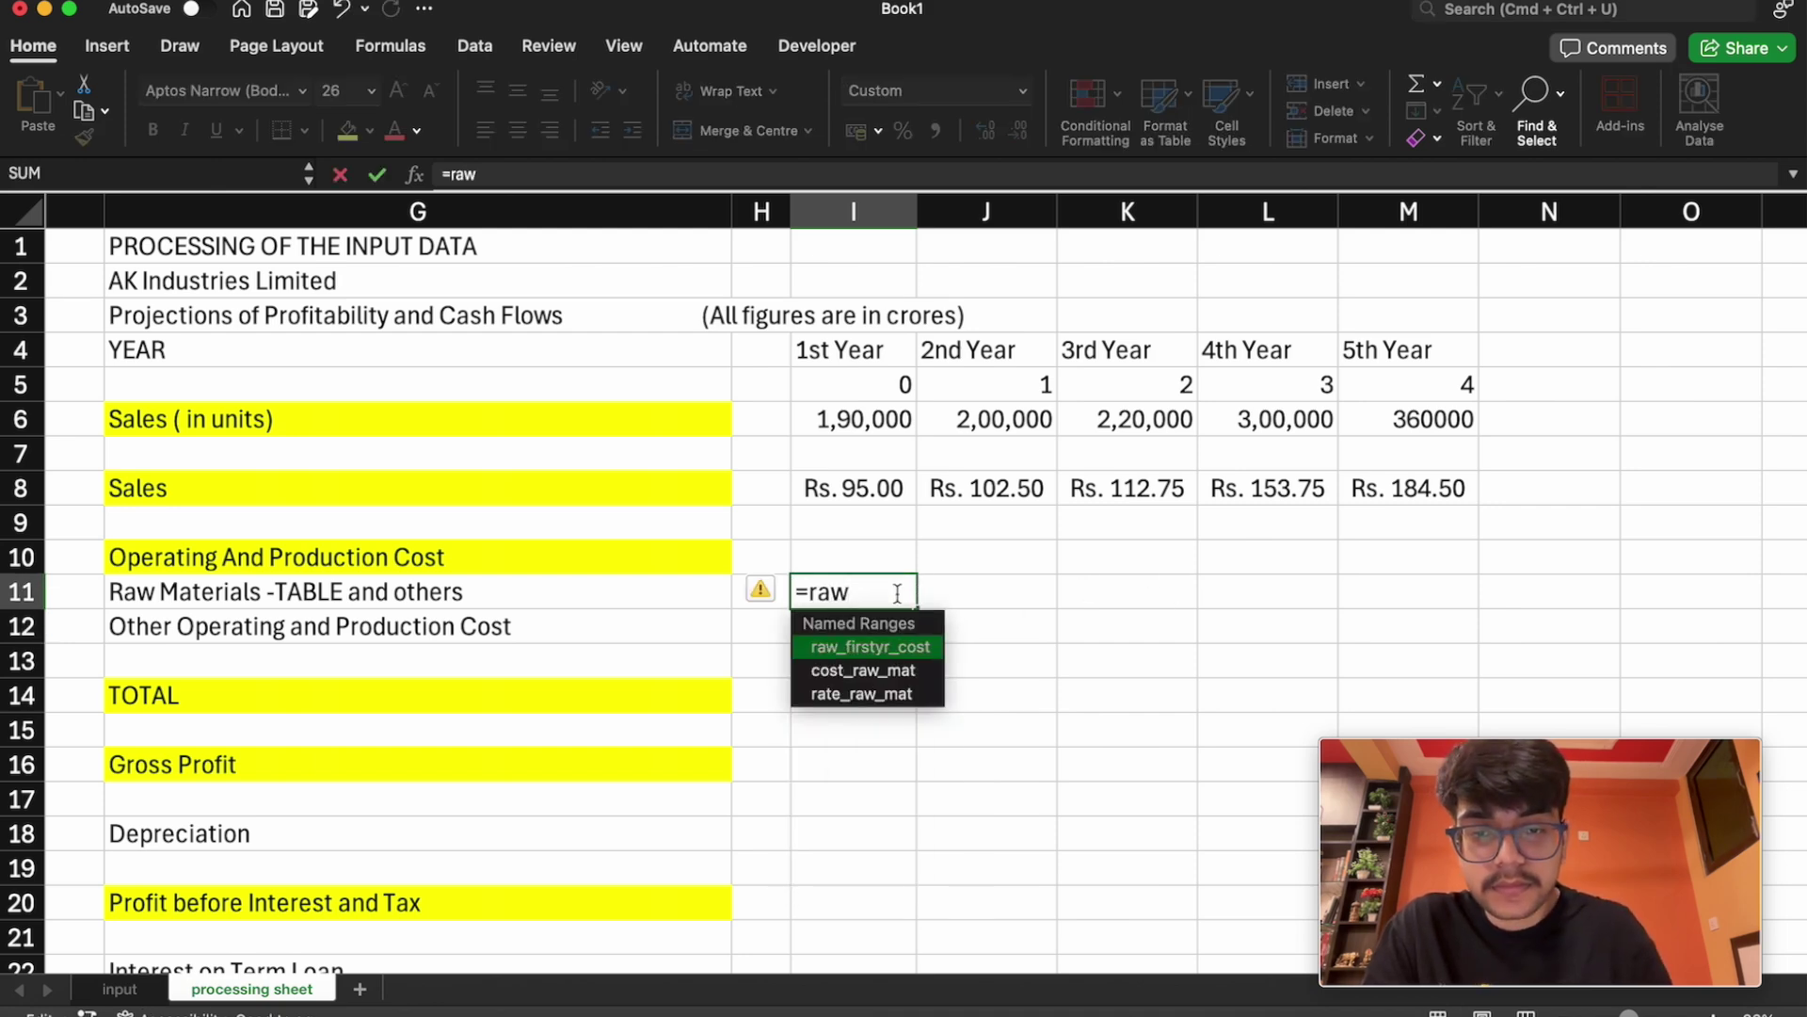
key("Down")
key("Down")
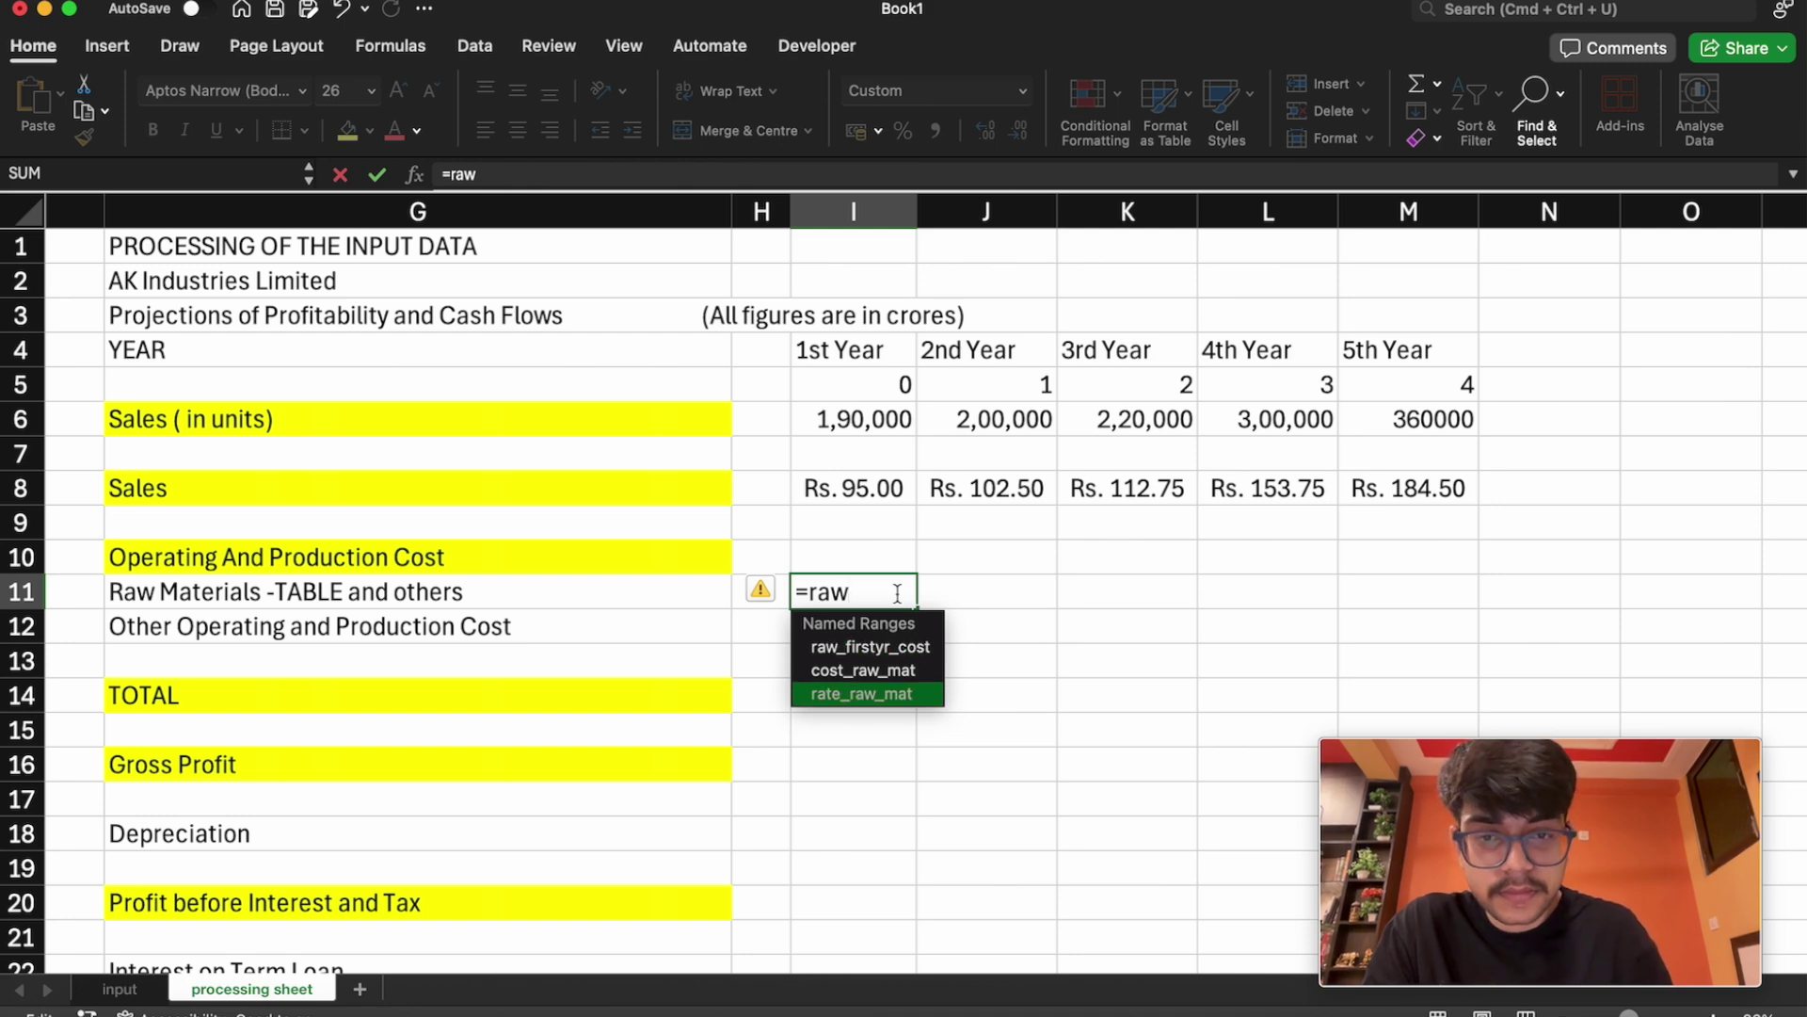
key("Up")
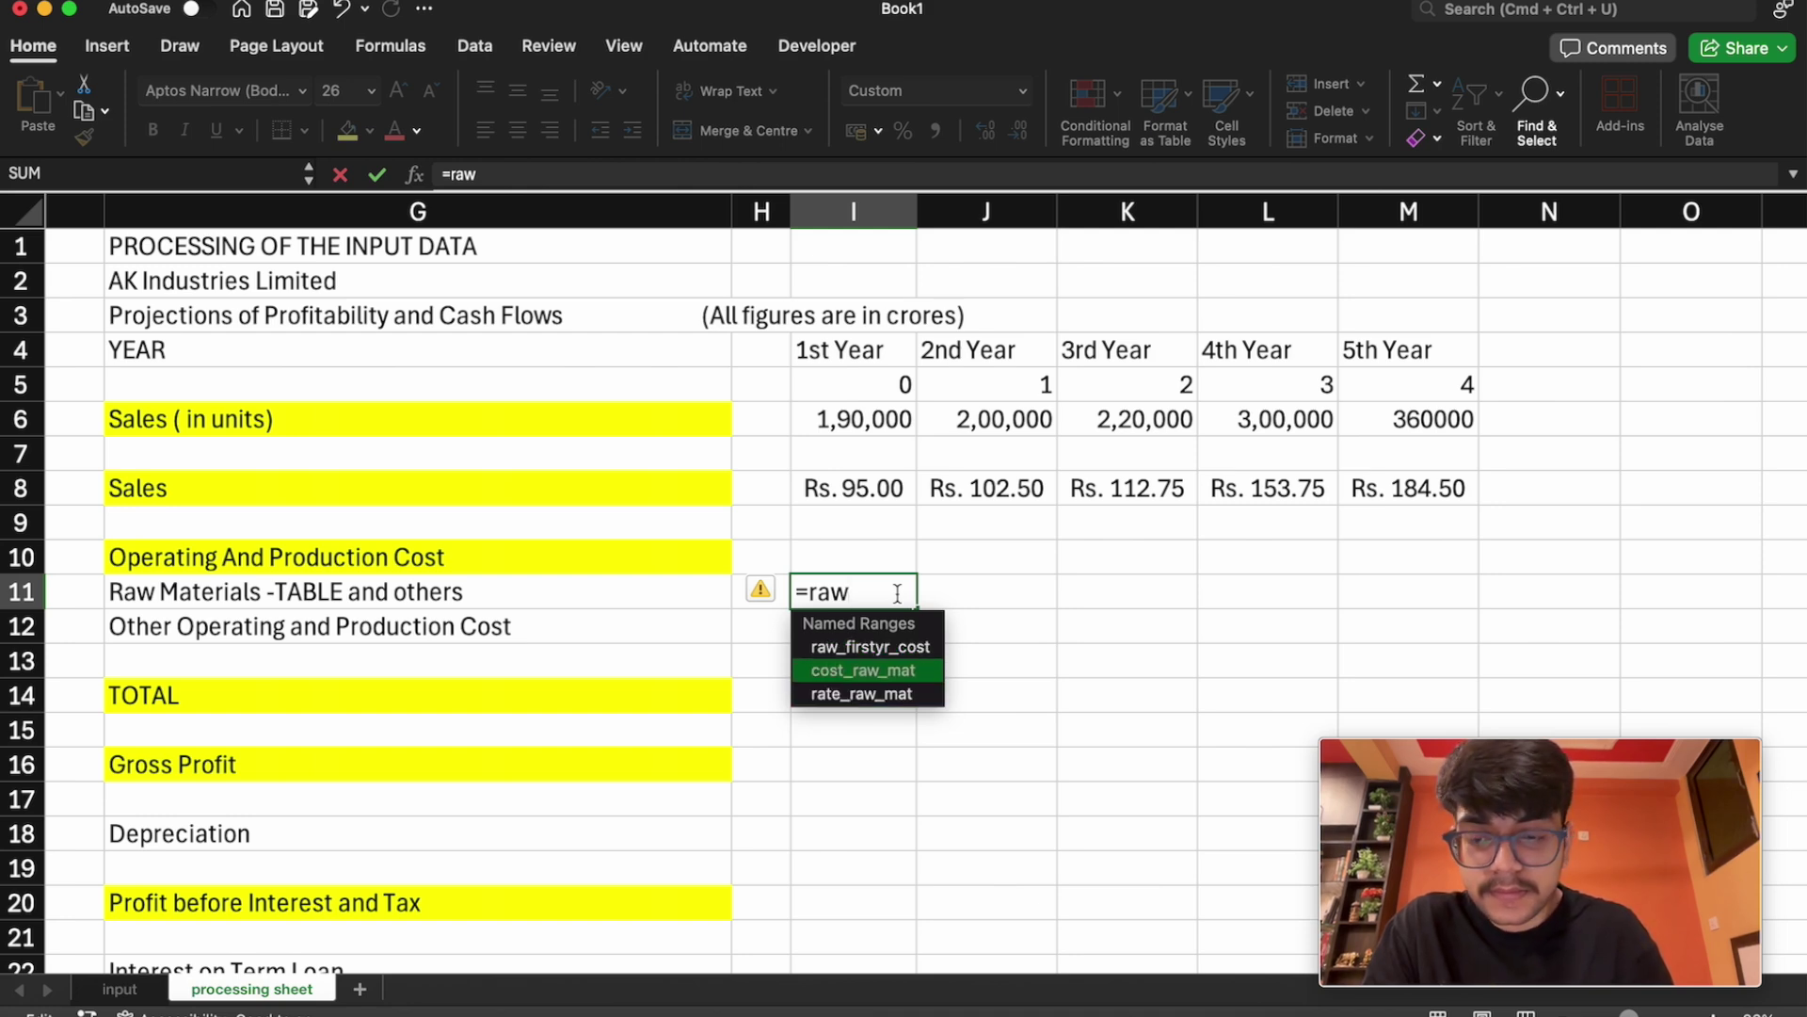
key("Tab")
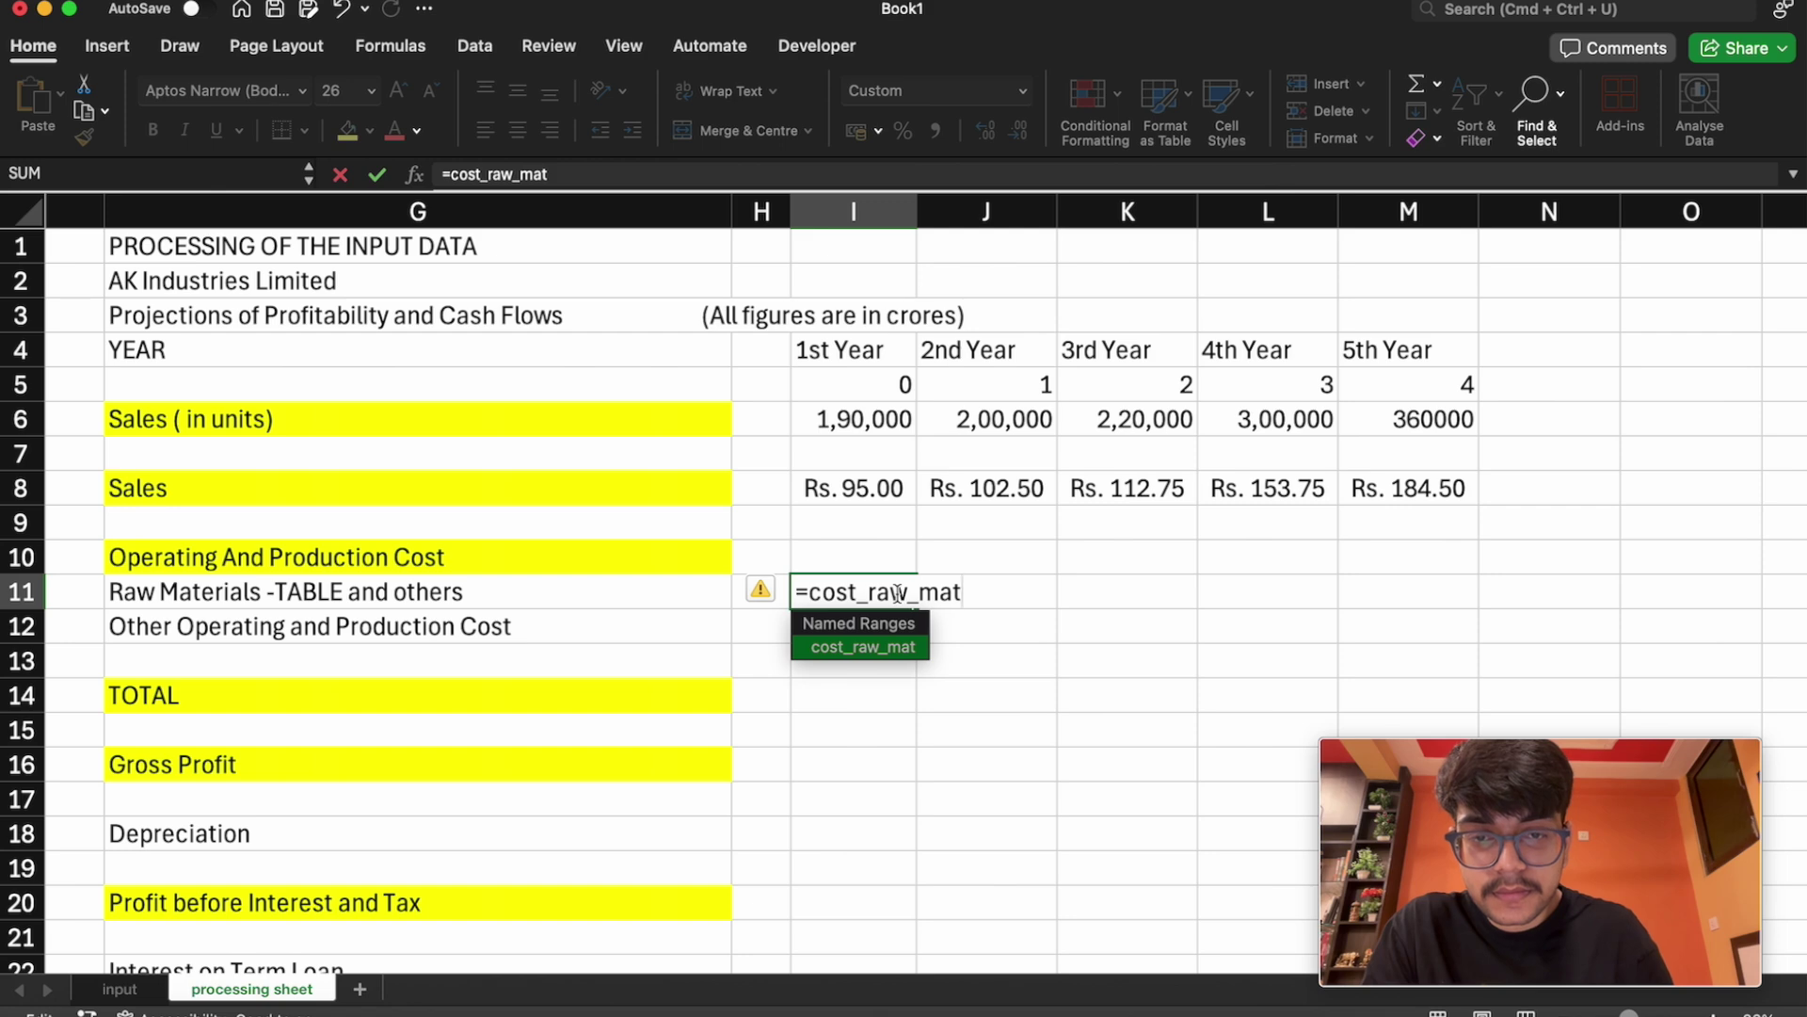
key("Return")
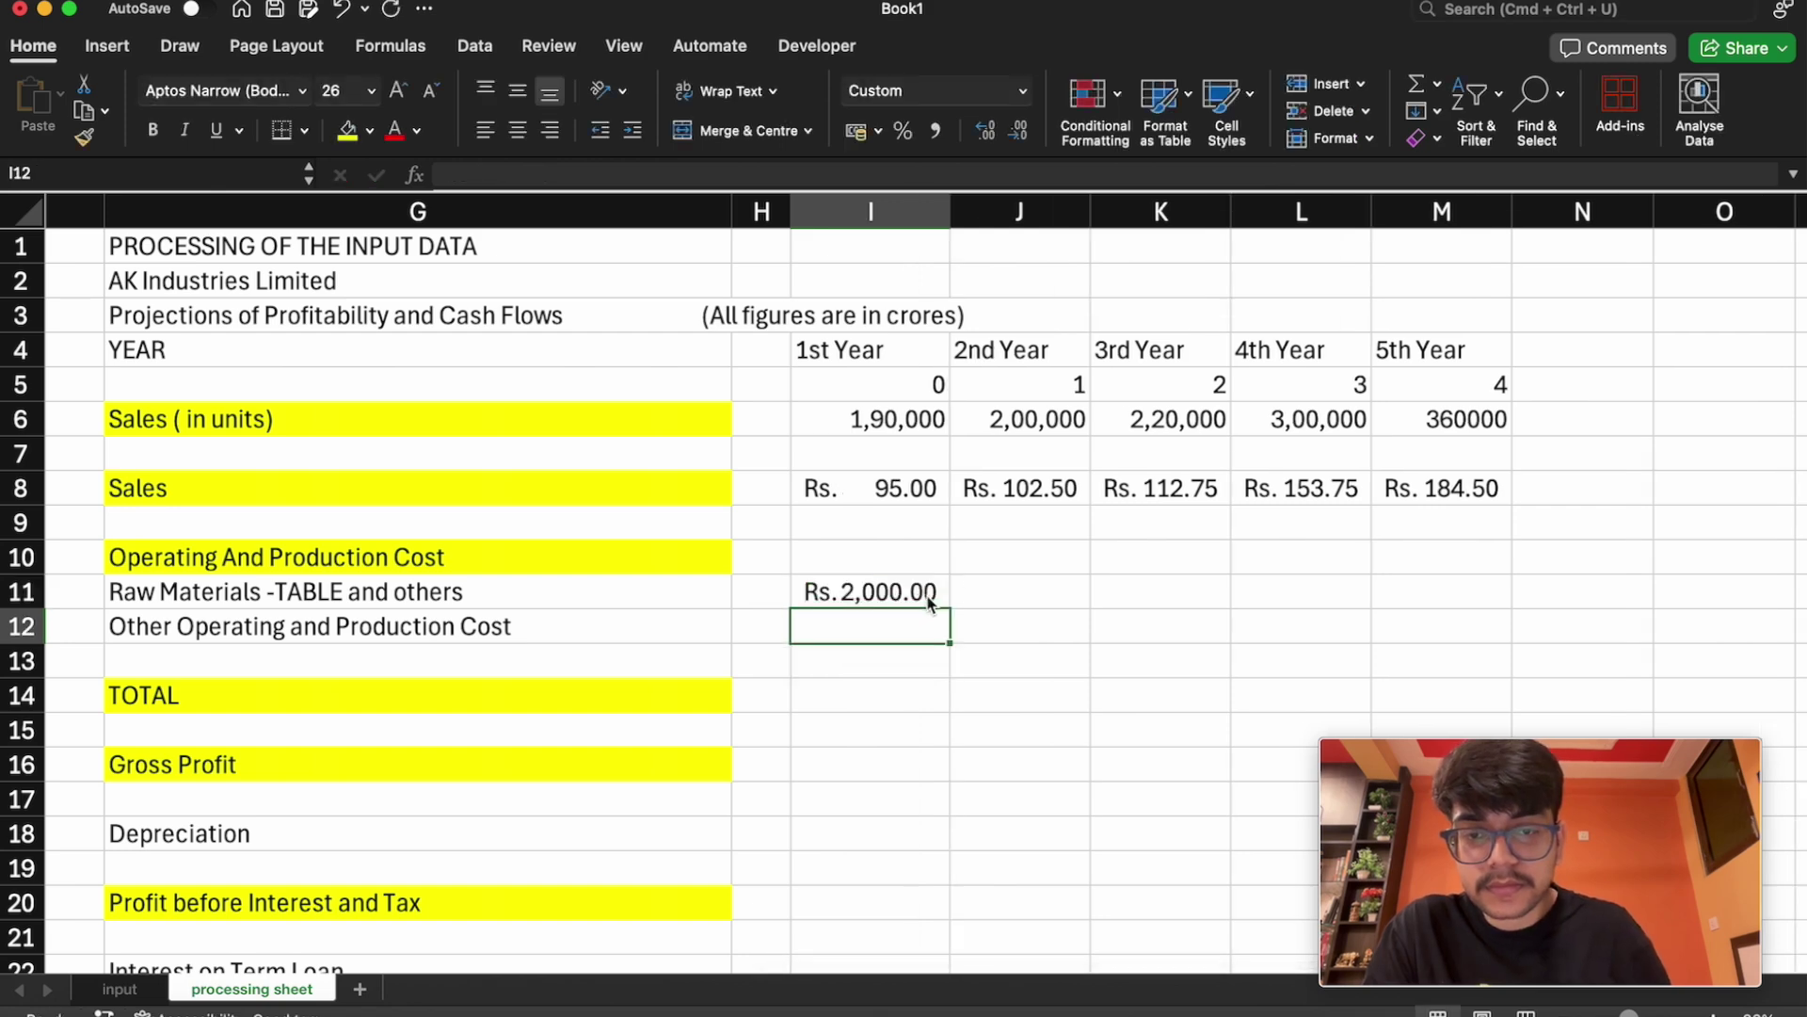
double_click(917, 589)
key("Escape")
double_click(926, 588)
left_click(1067, 587)
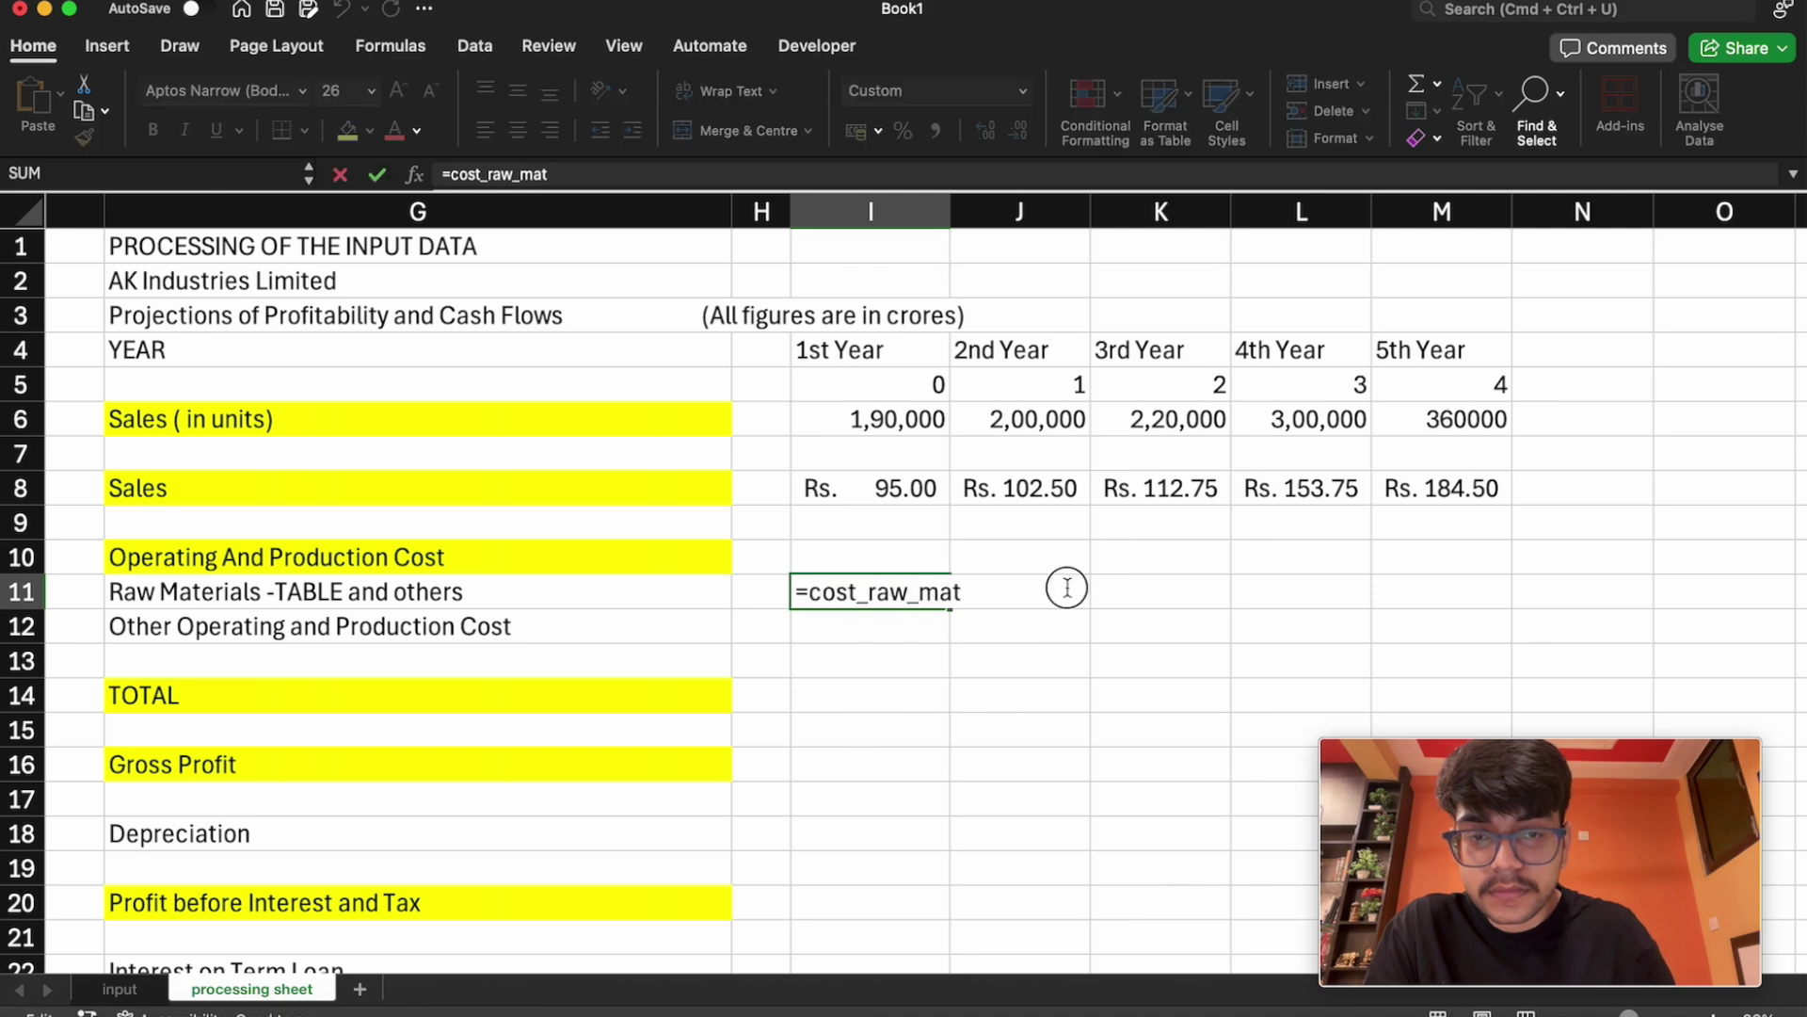
left_click(1011, 666)
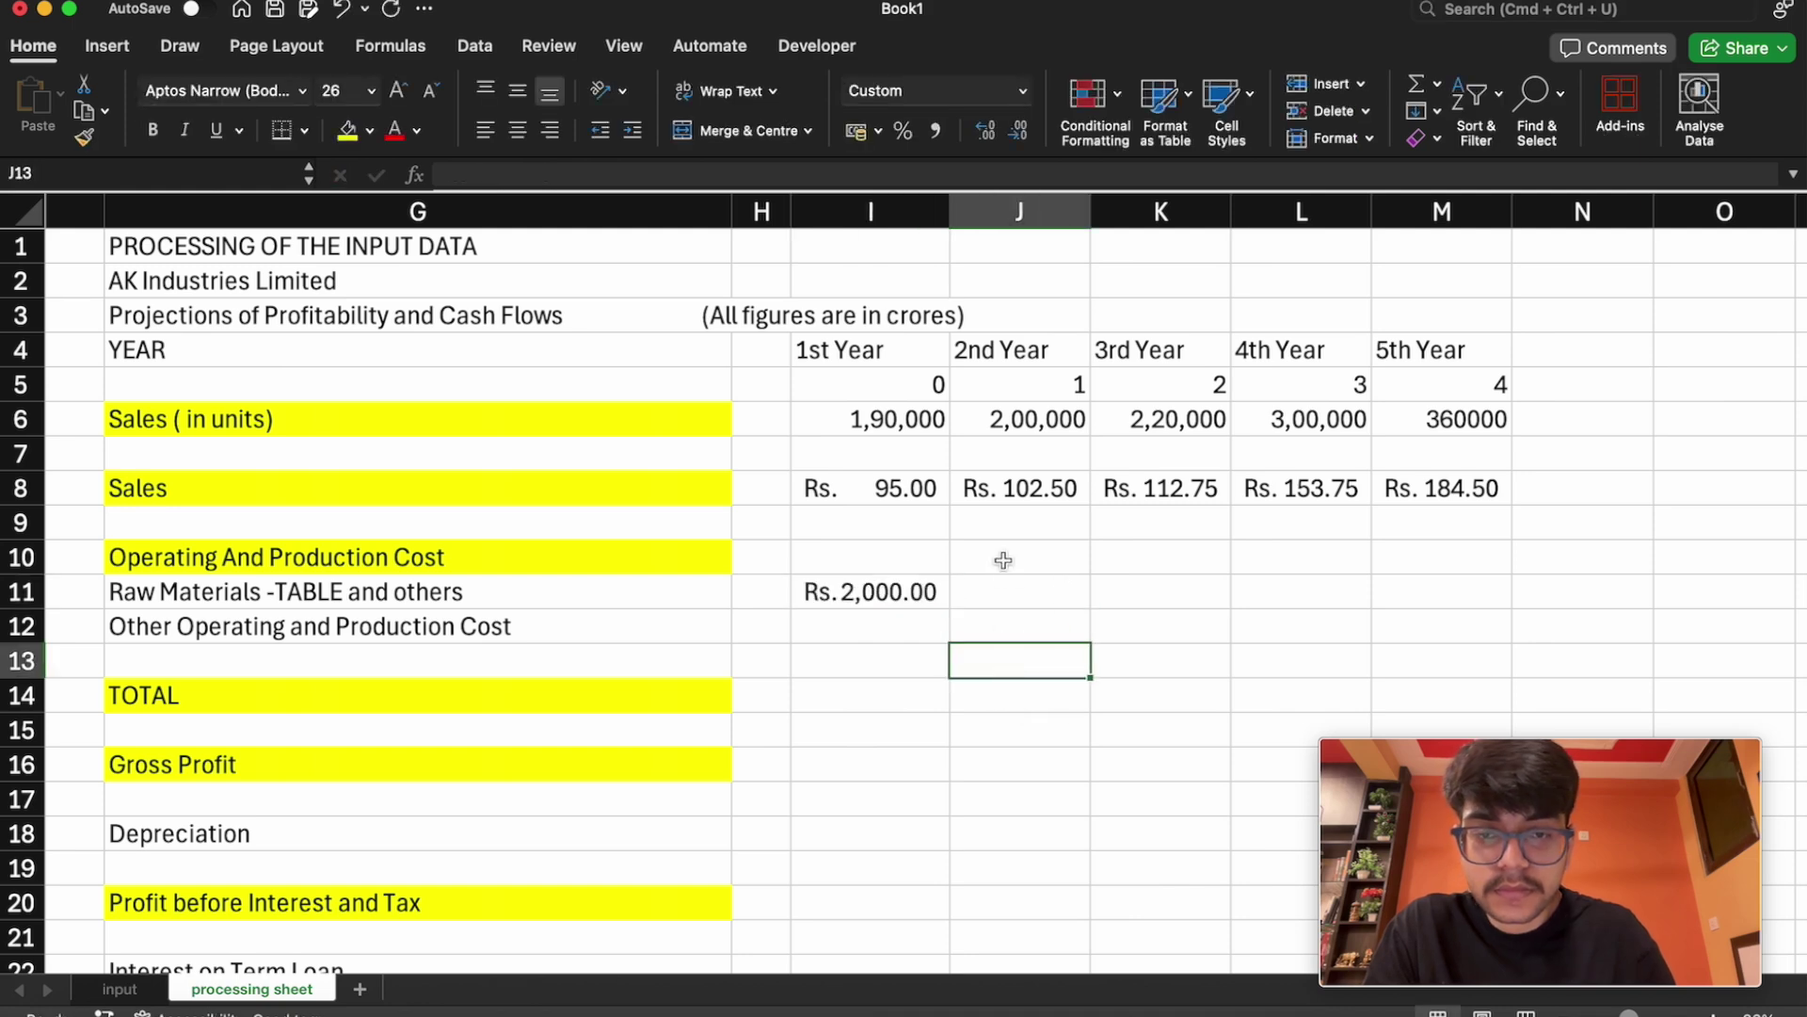
left_click(1020, 587)
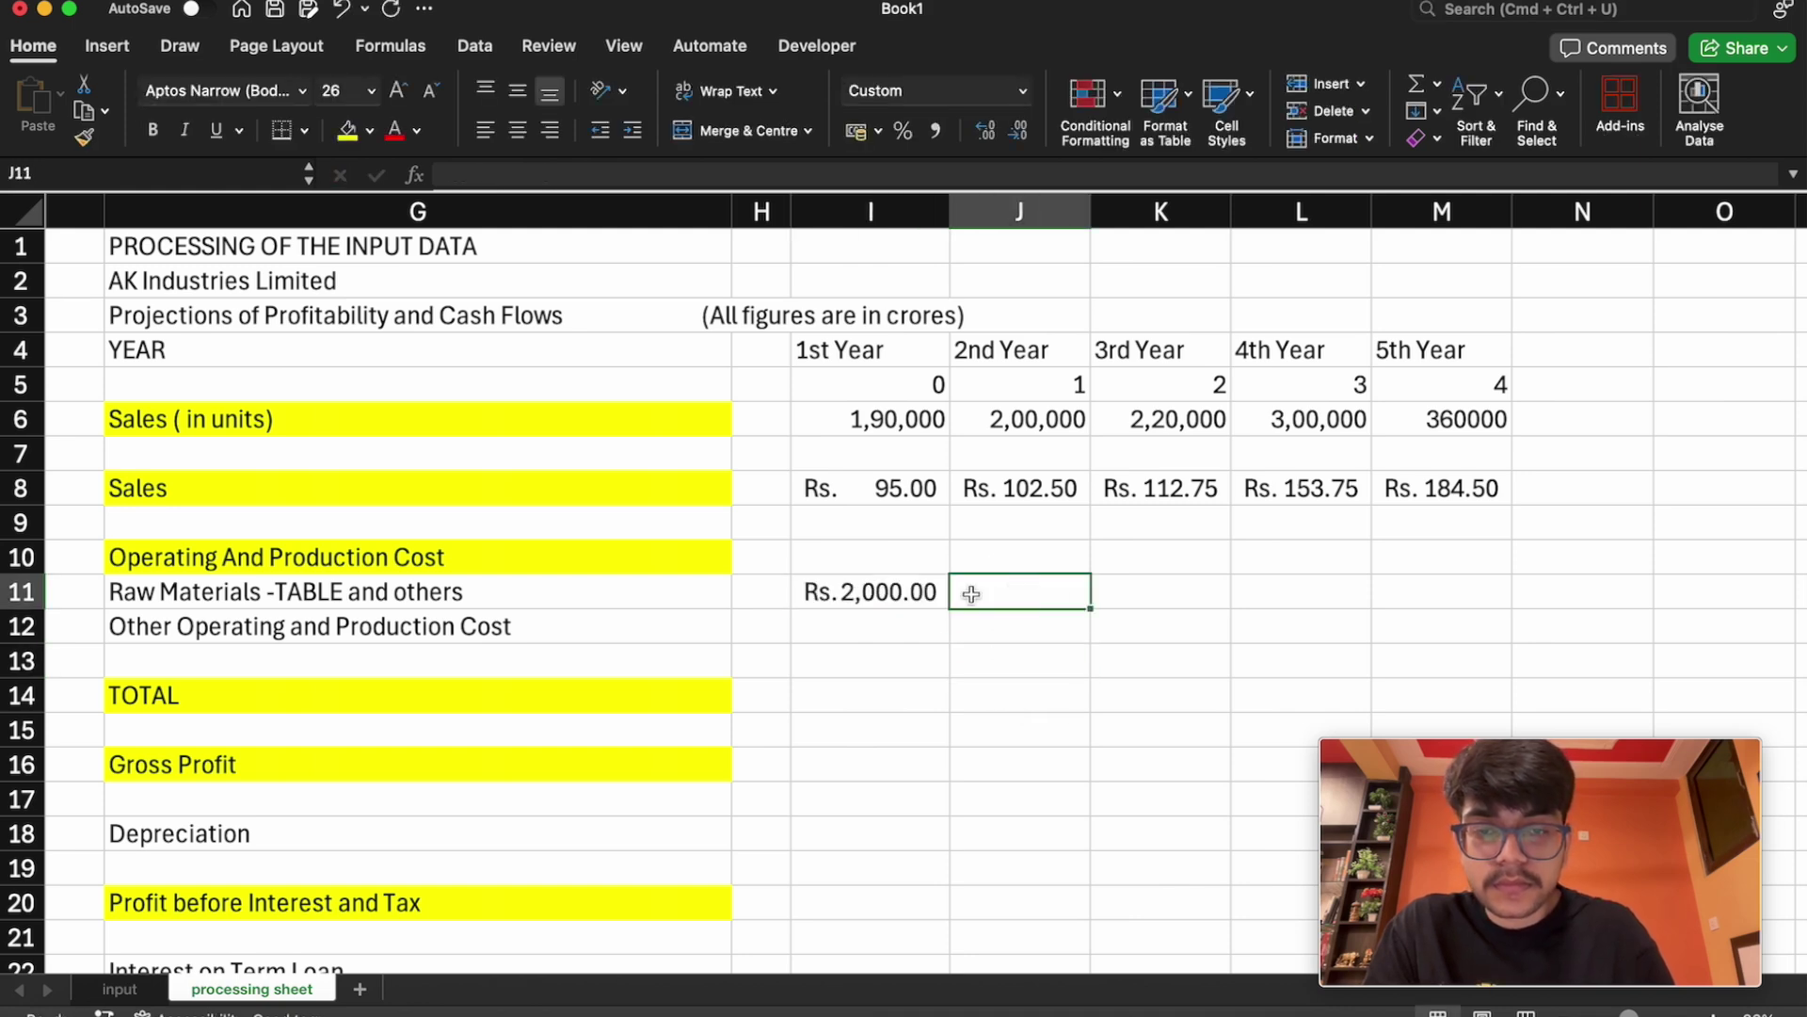
left_click(984, 592)
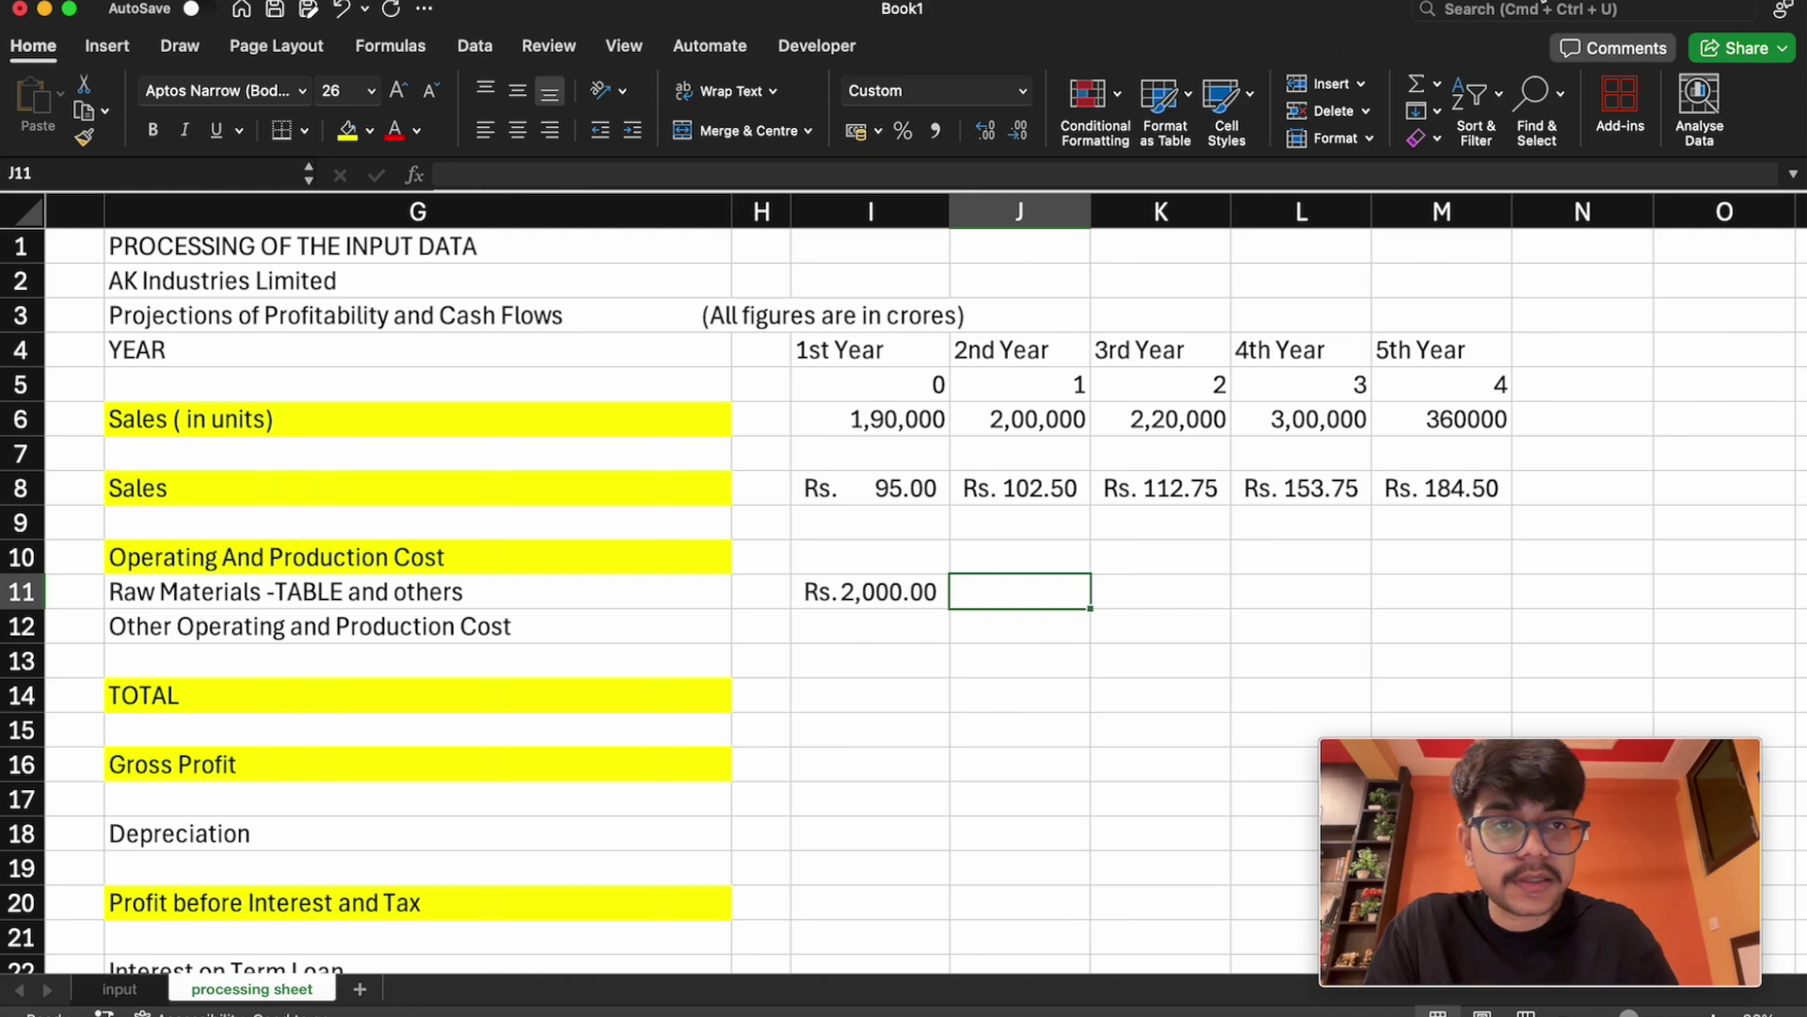
key("Left")
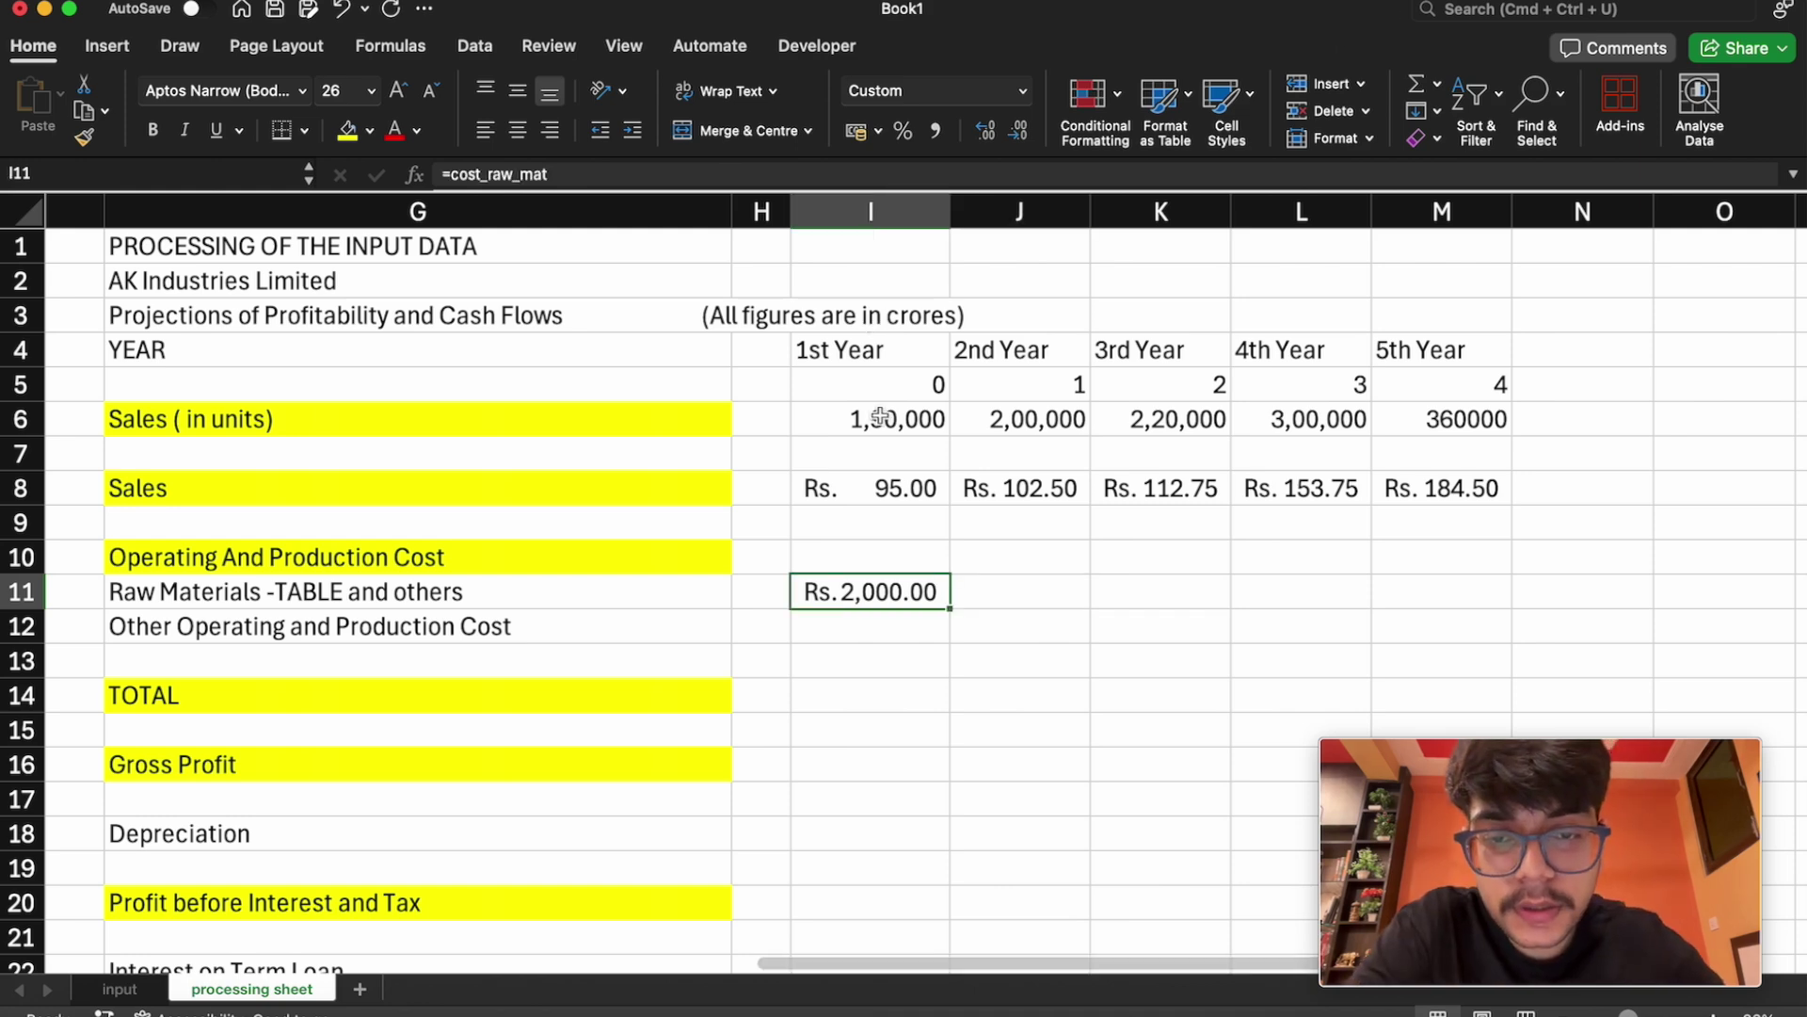
Extend the 1st Year Raw Materials formula in I11 to =cost_raw_mat*I6/10000000 to calculate the cost in crores
double_click(914, 591)
left_click(591, 170)
type("*")
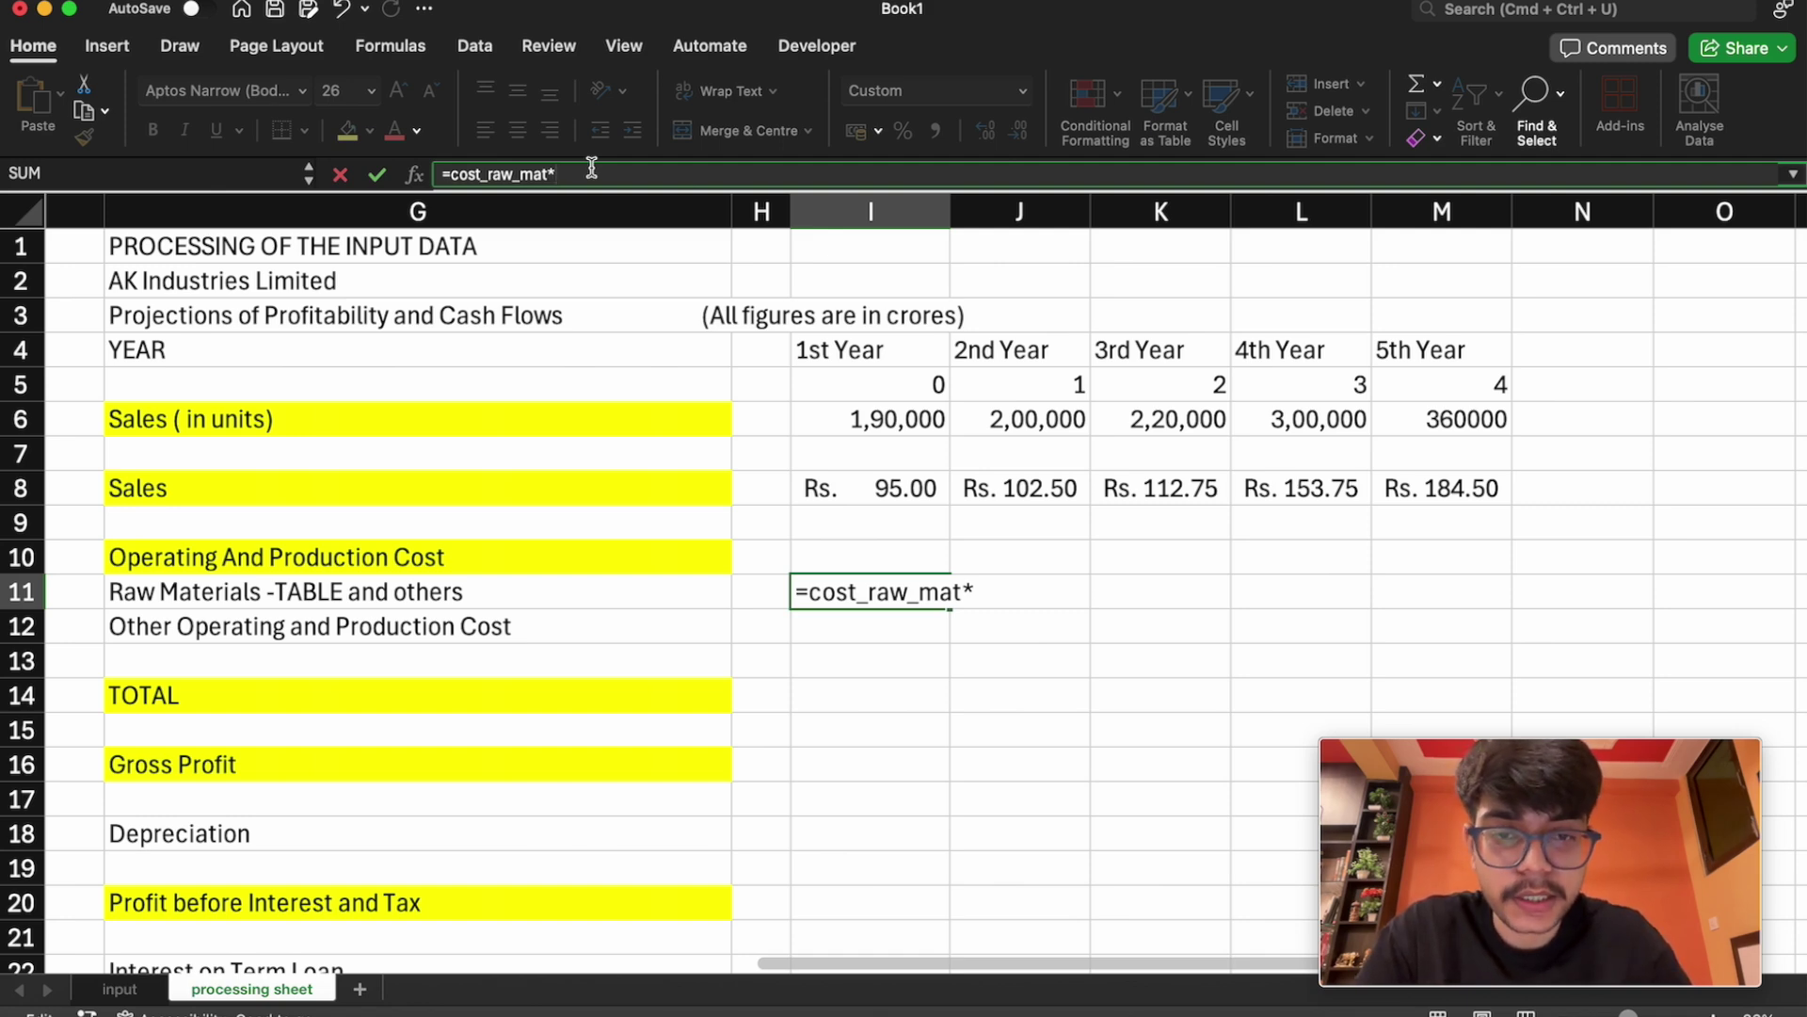
left_click(849, 419)
type("/1000000")
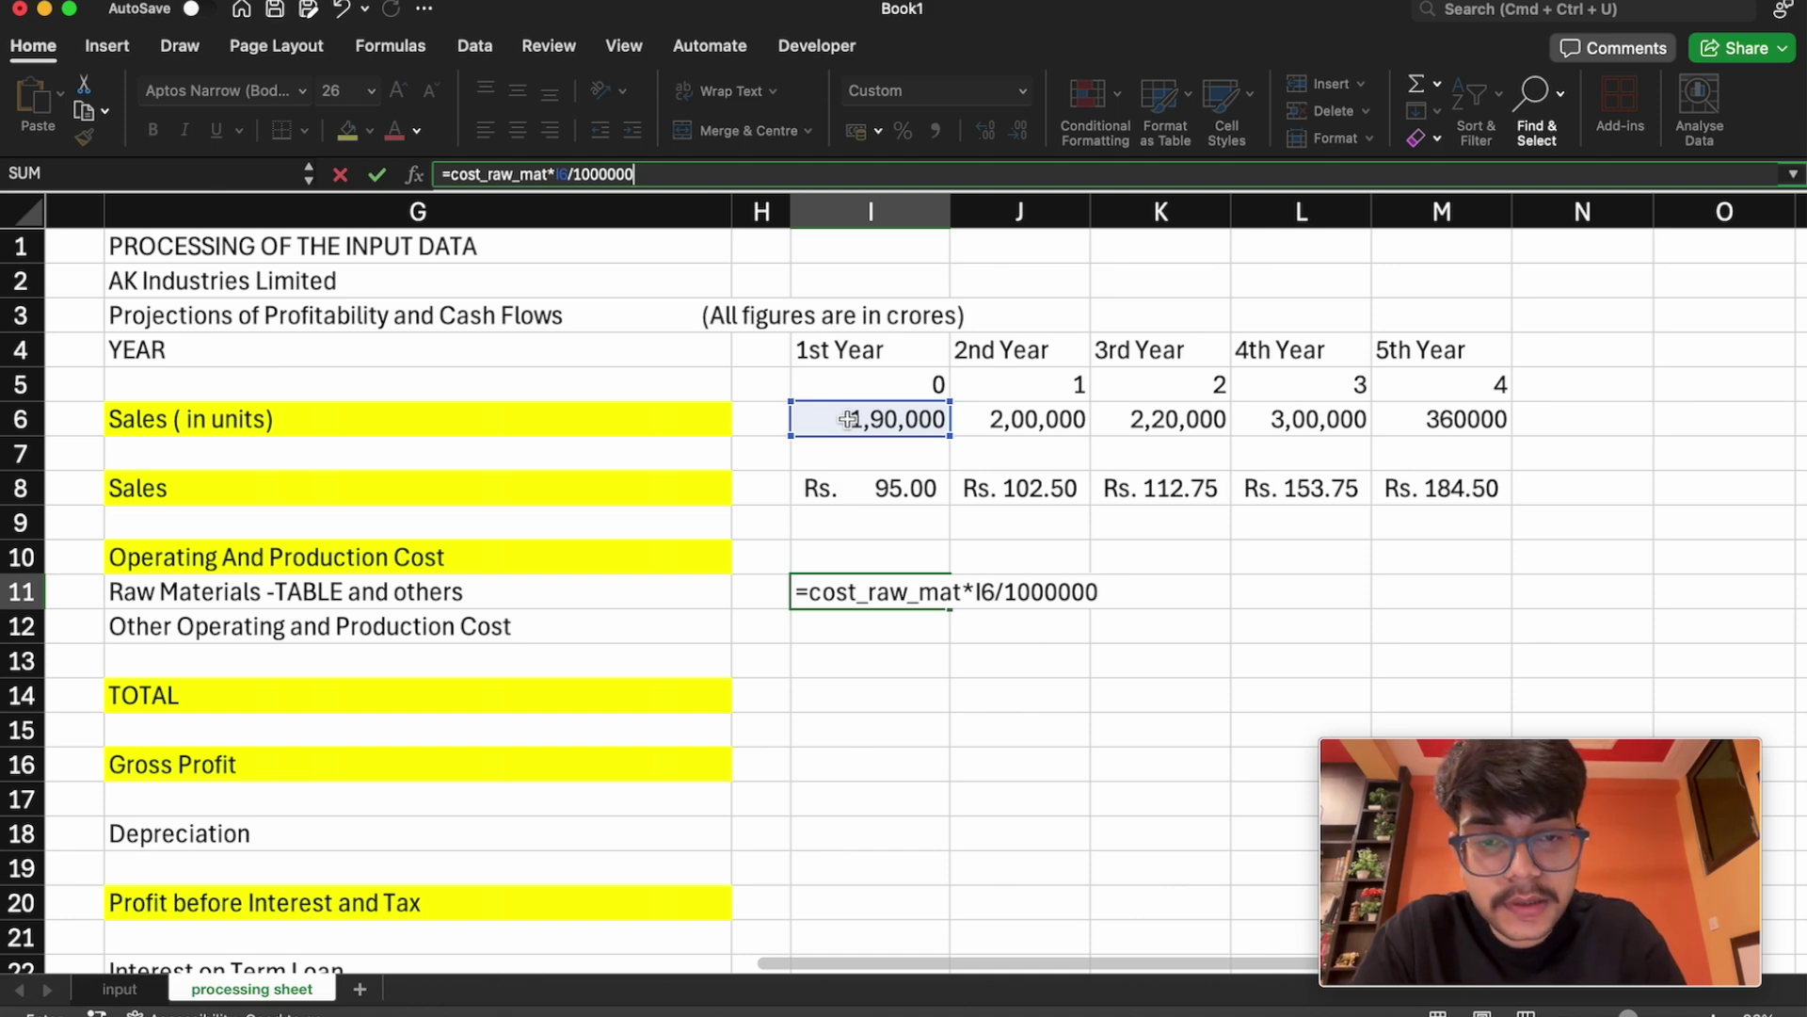
type("0")
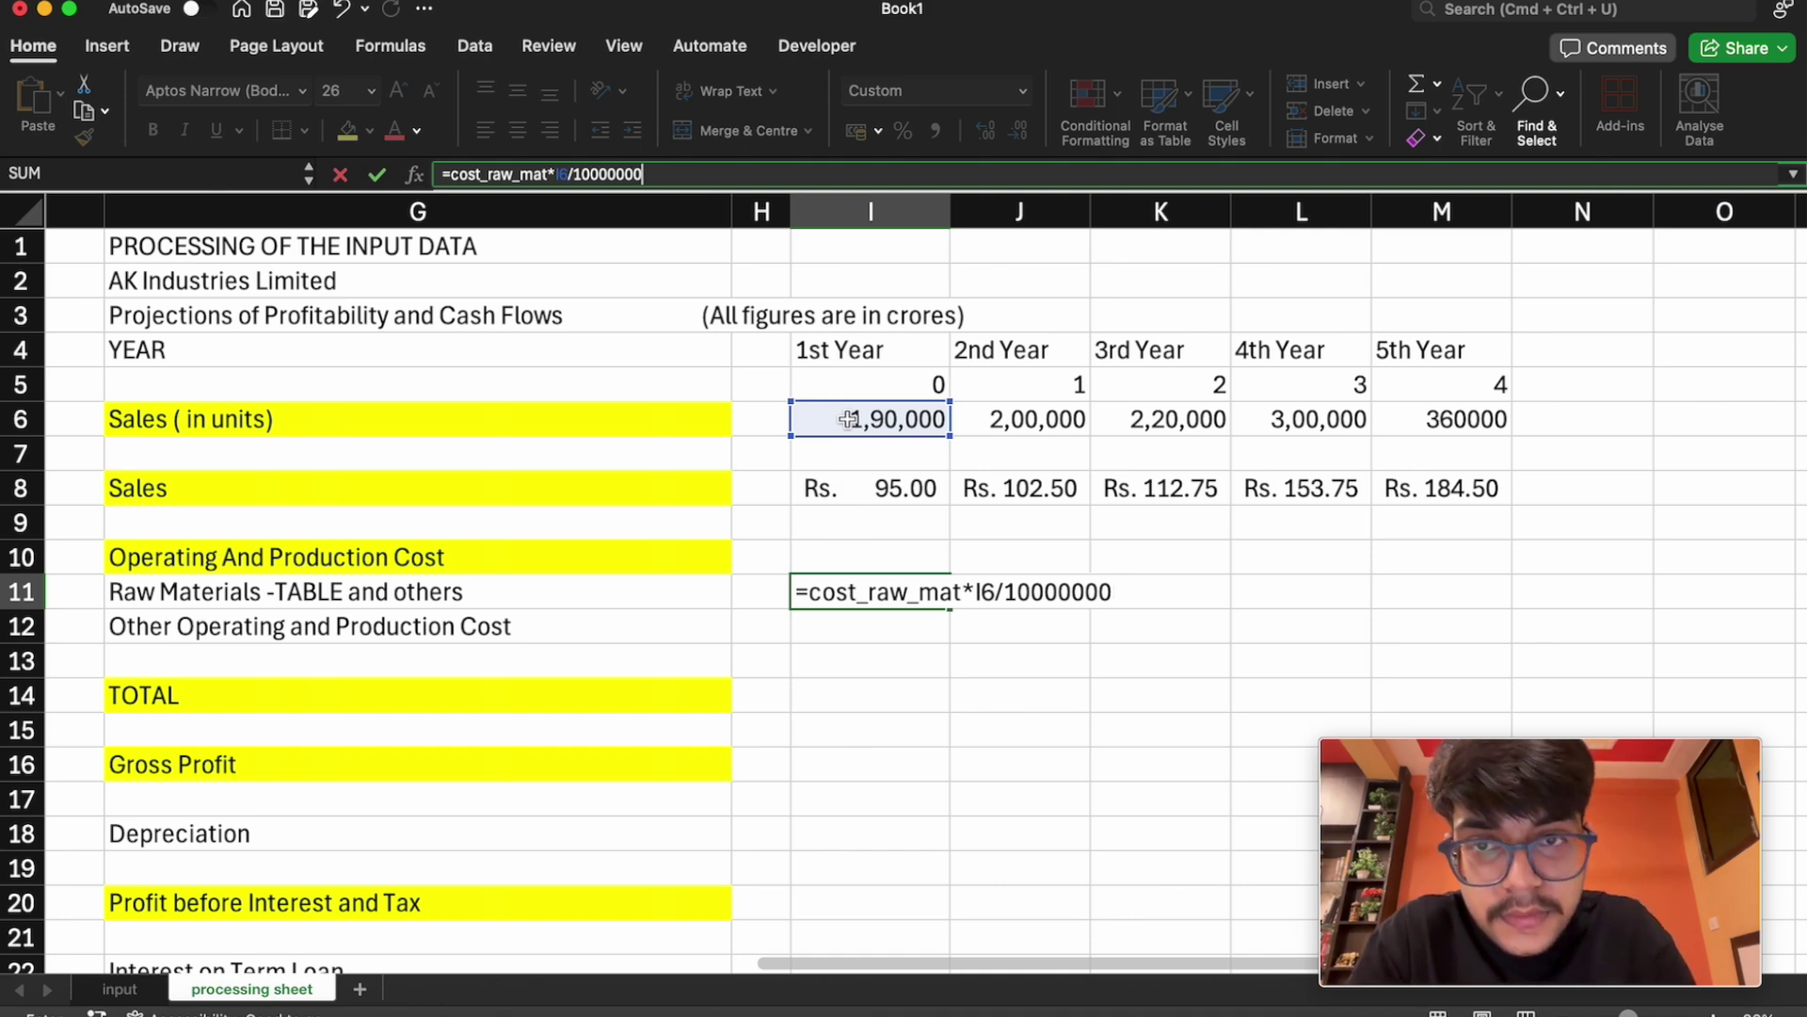
key("Return")
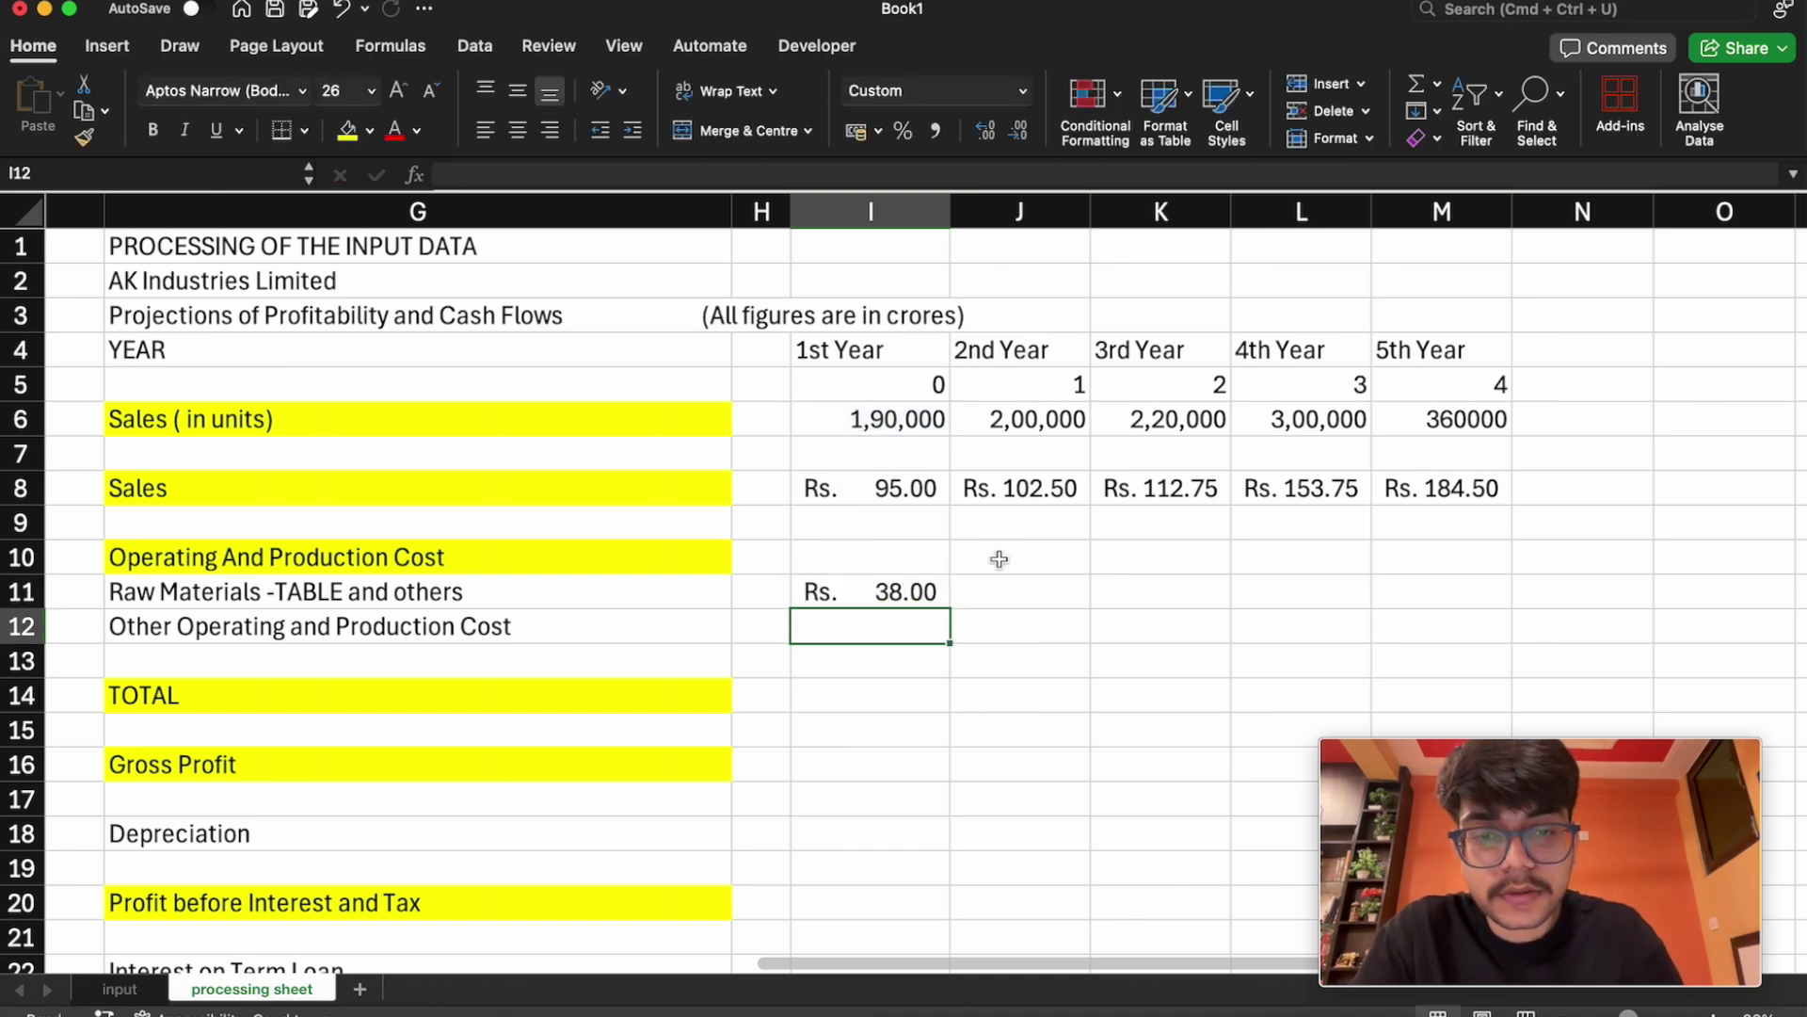
Start the 2nd Year Raw Materials formula in J11 with =cost_raw_mat
left_click(1014, 595)
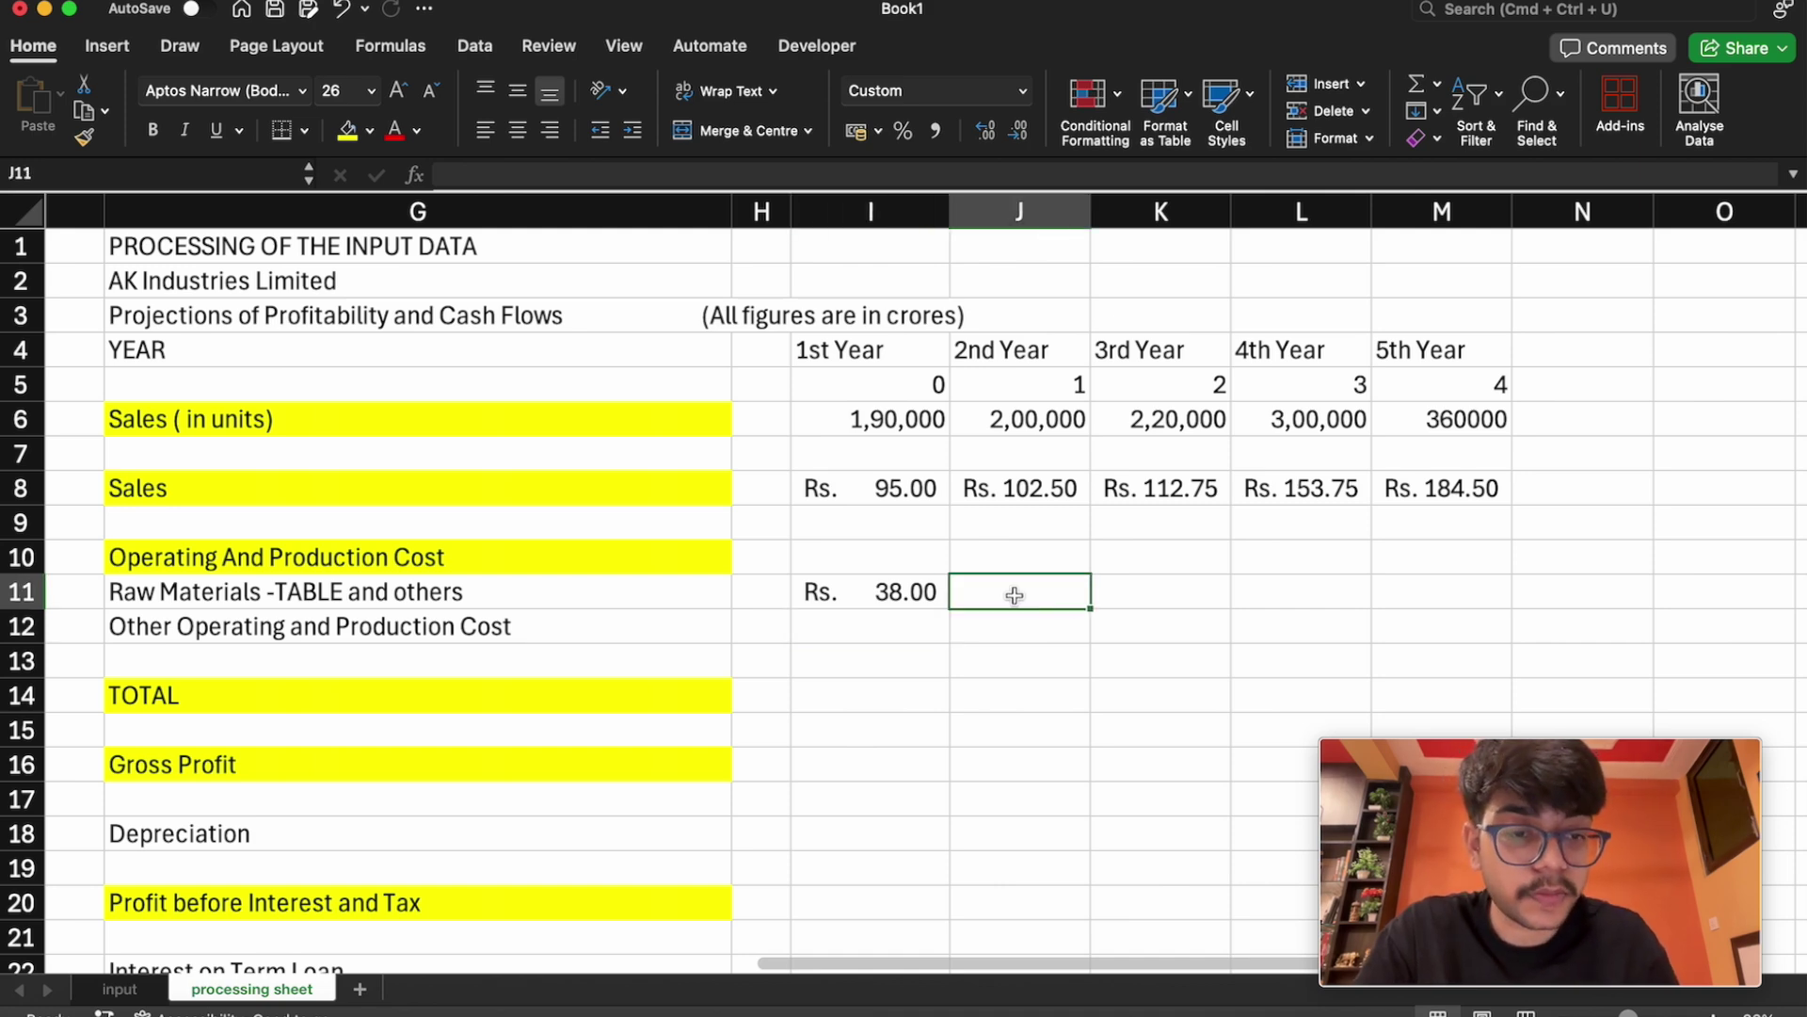
type("=")
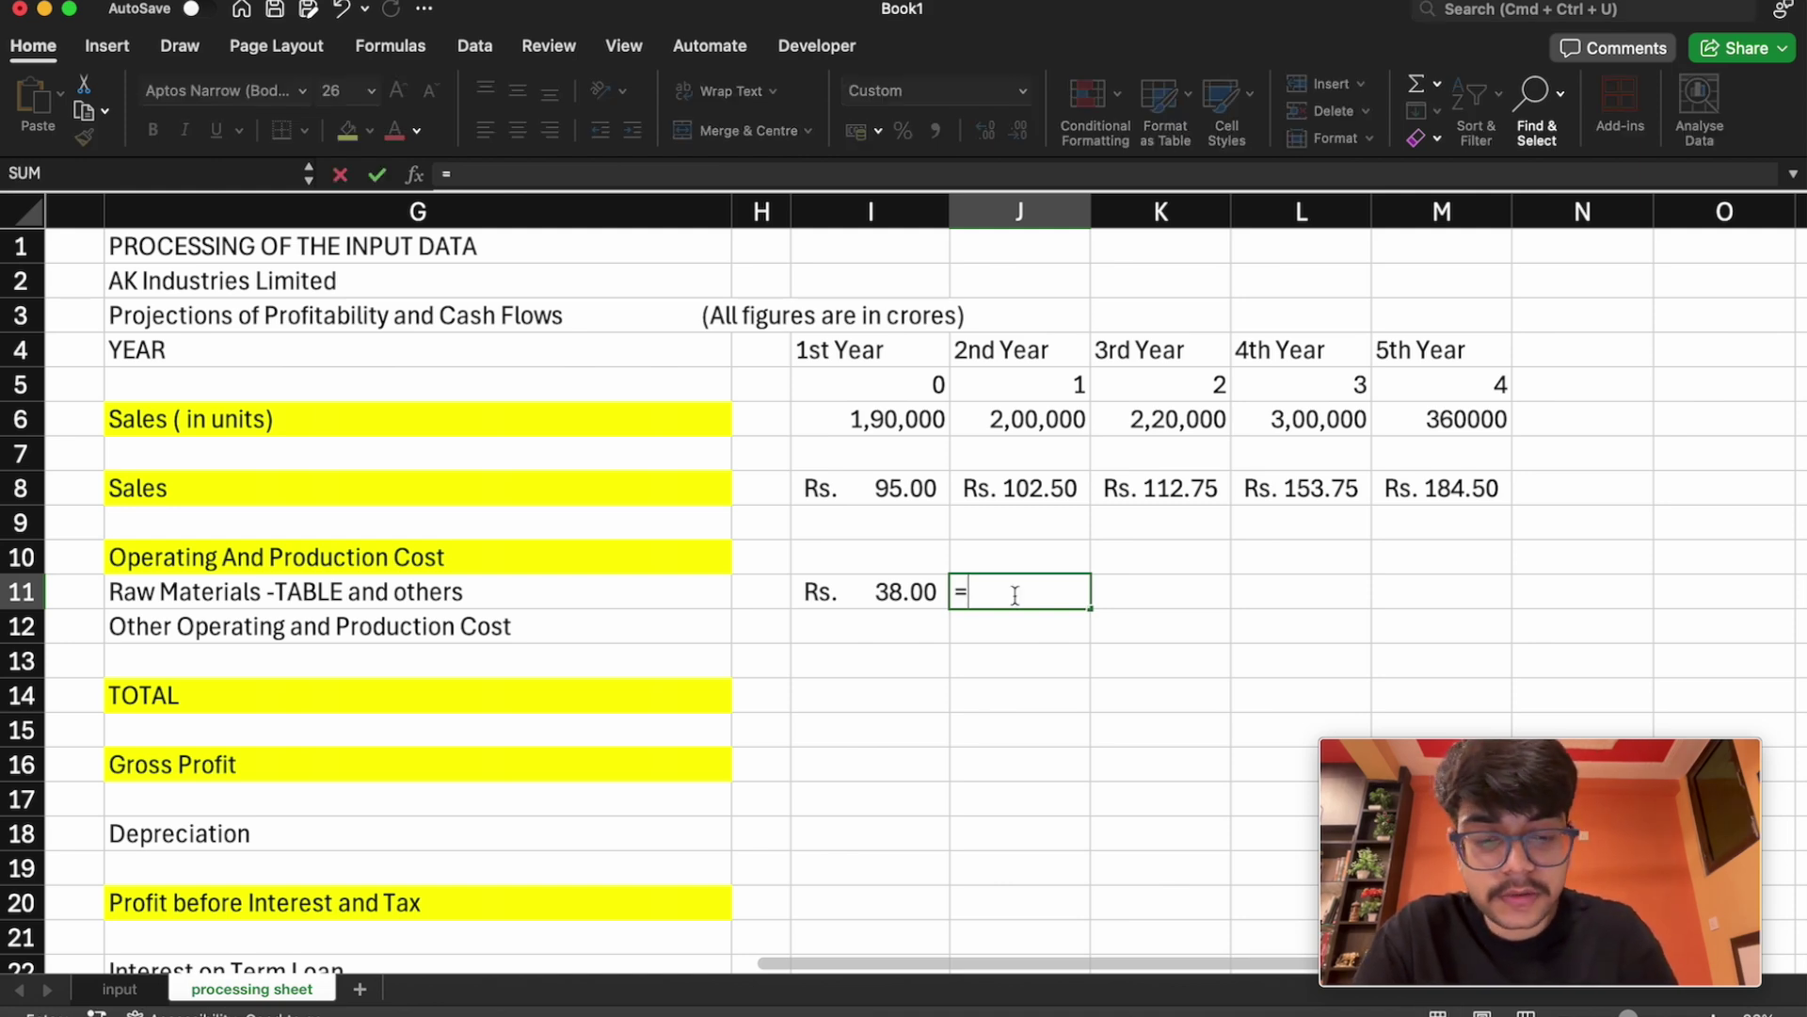
type("cos")
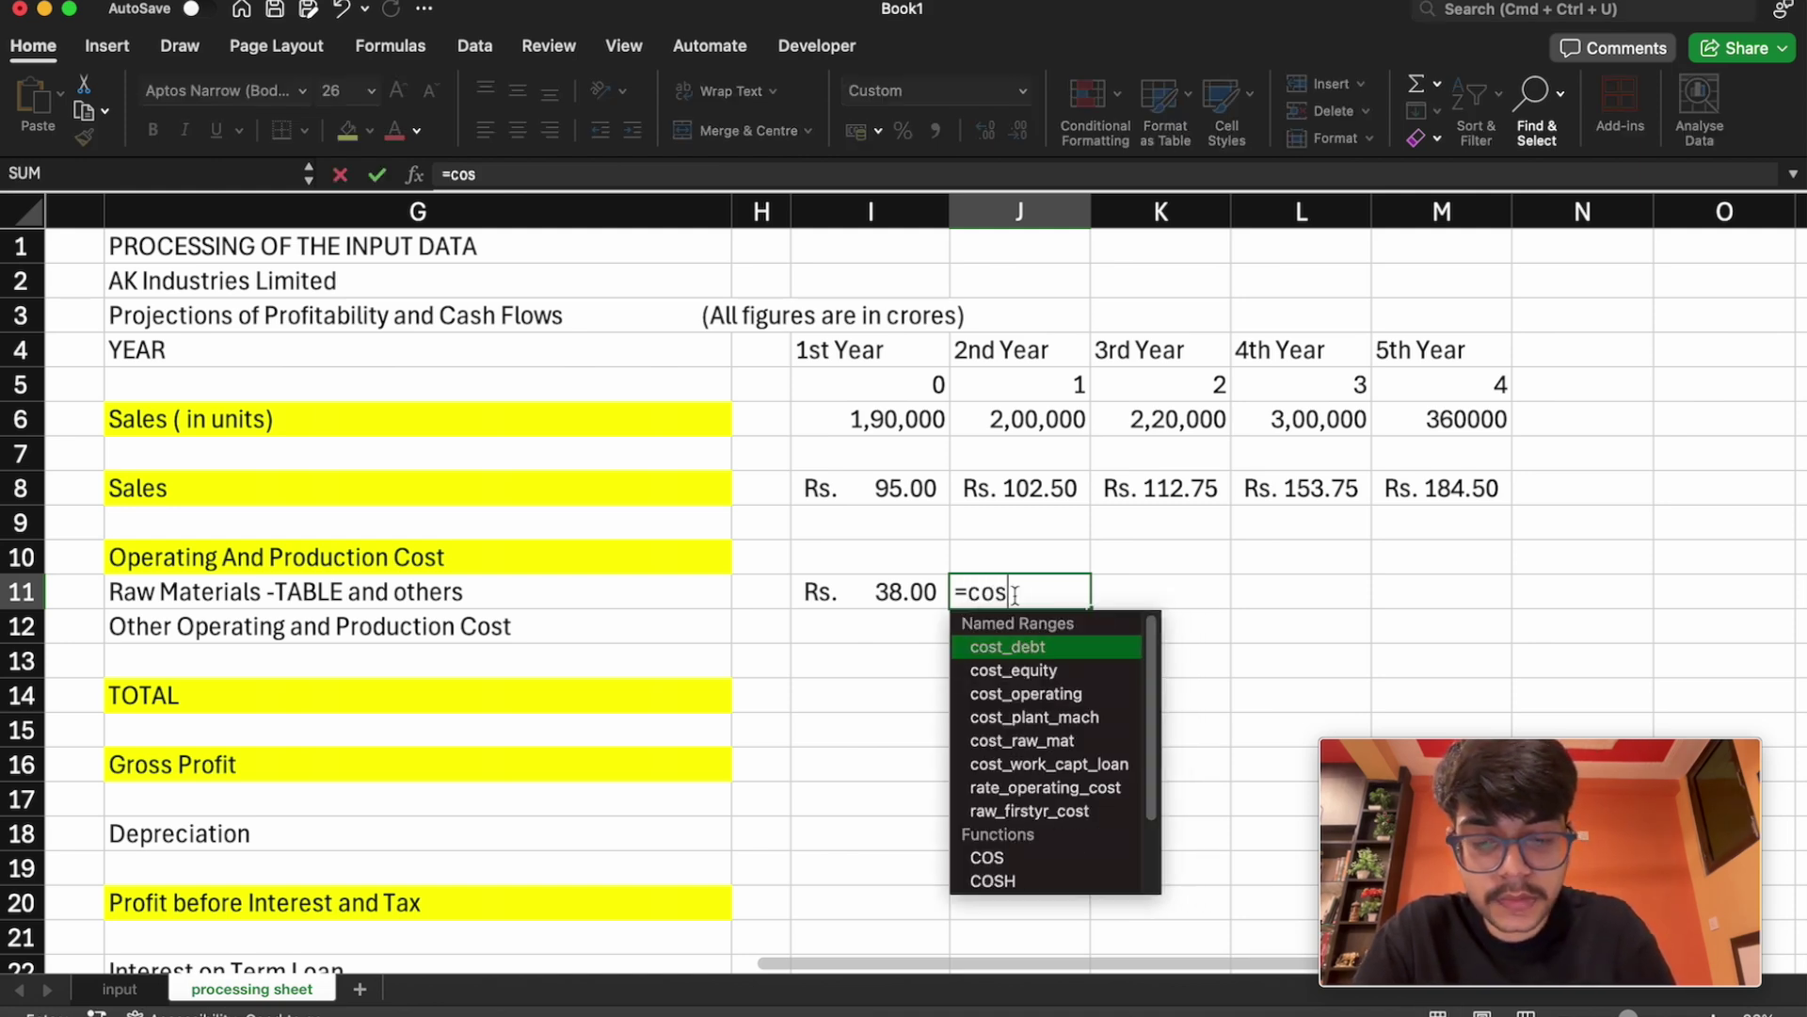
type("t_raw_mat")
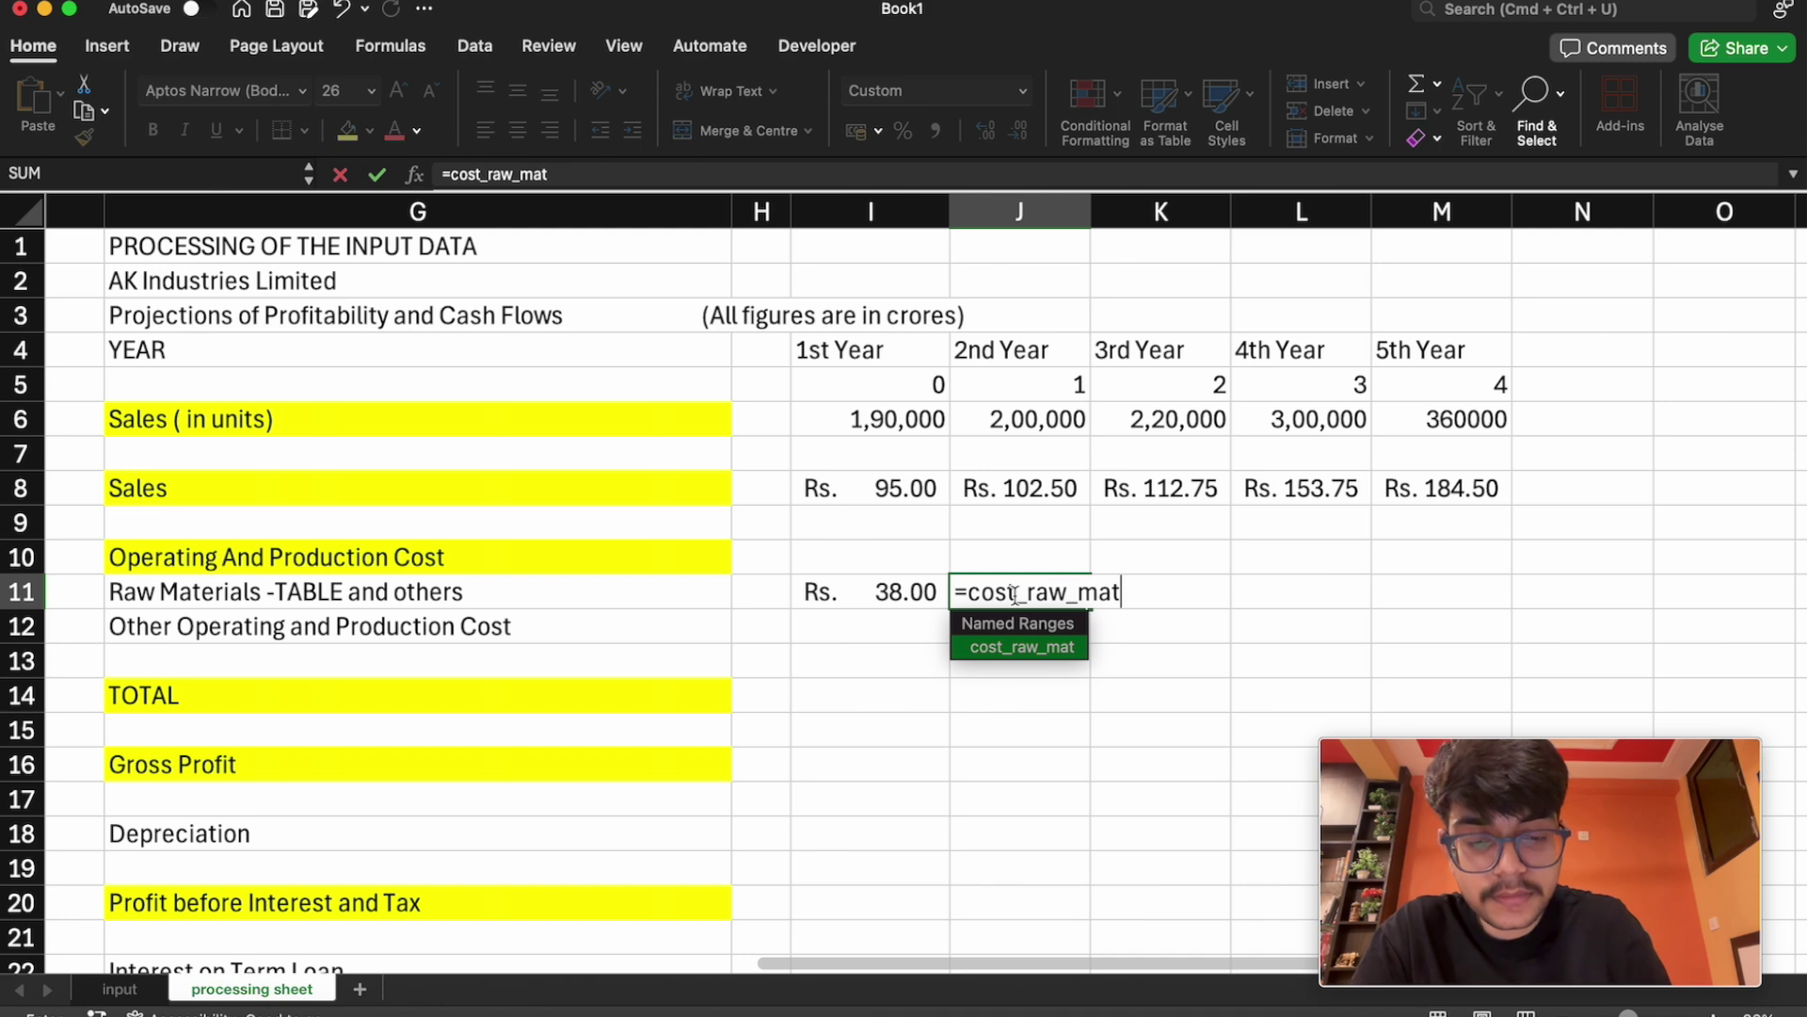
Extend the 2nd-year raw materials formula in J11 to =cost_raw_mat*(1+rate_raw_mat)
type("*")
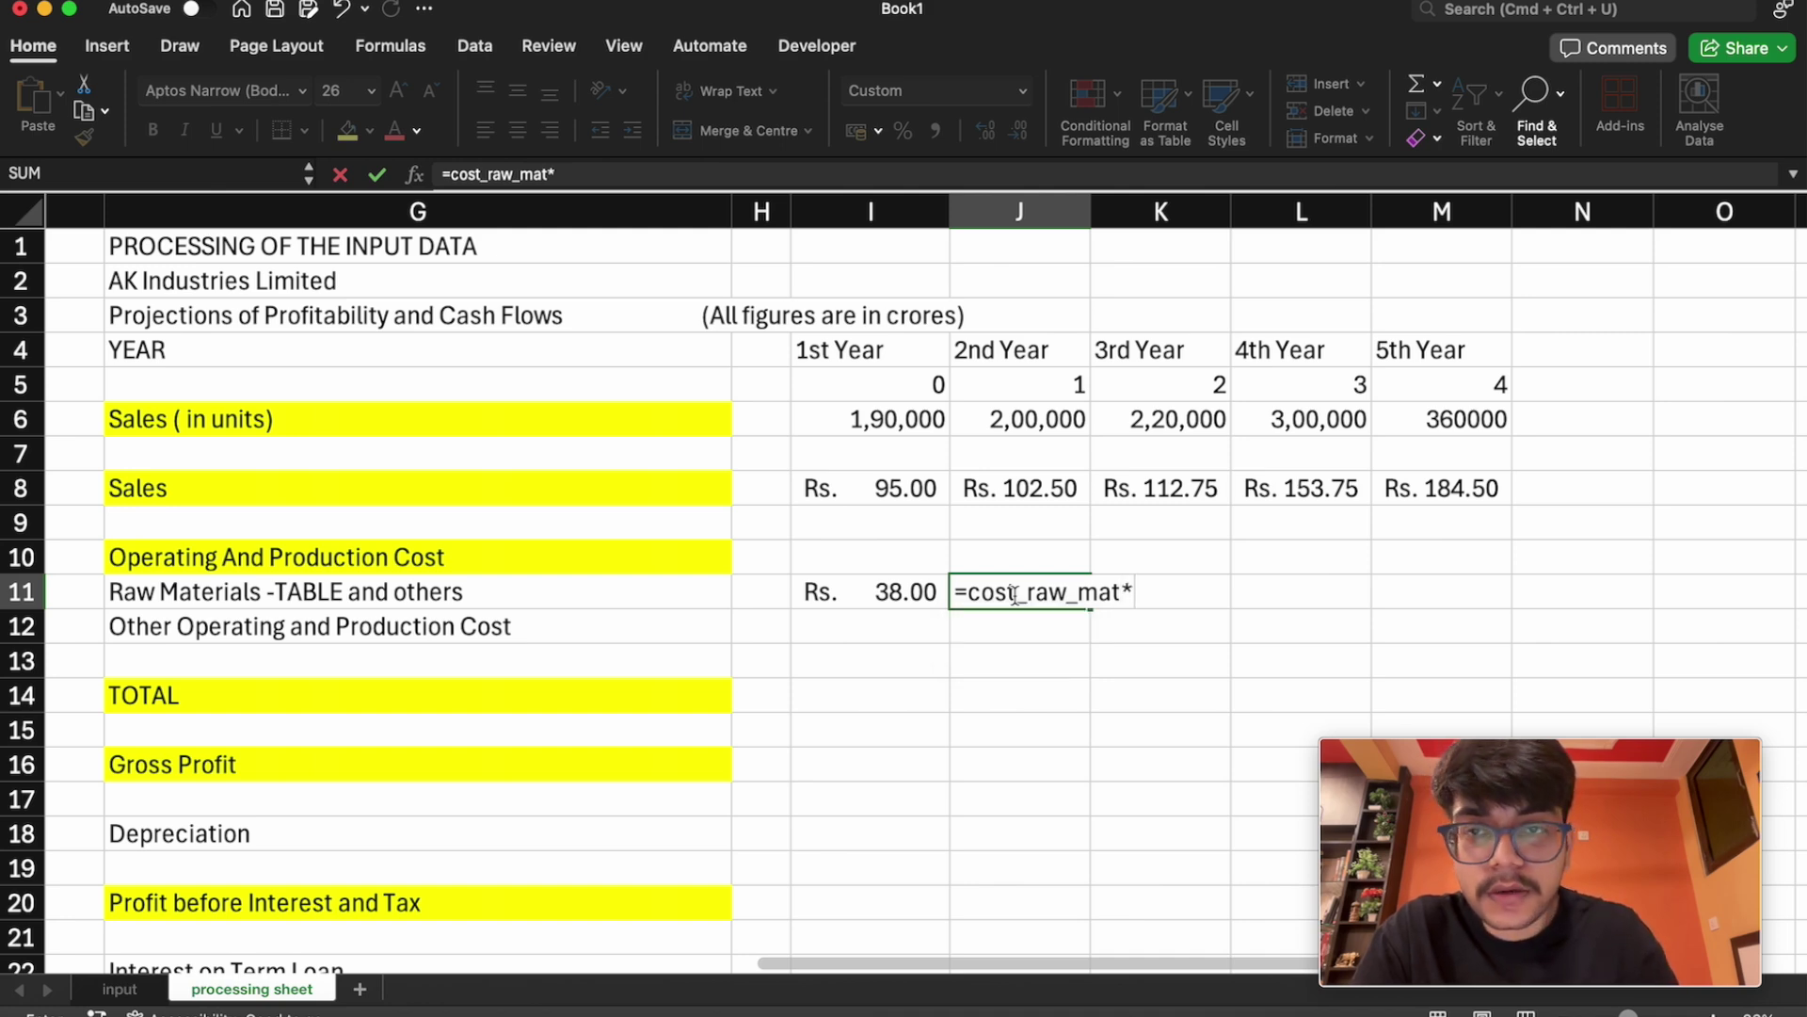
type("(")
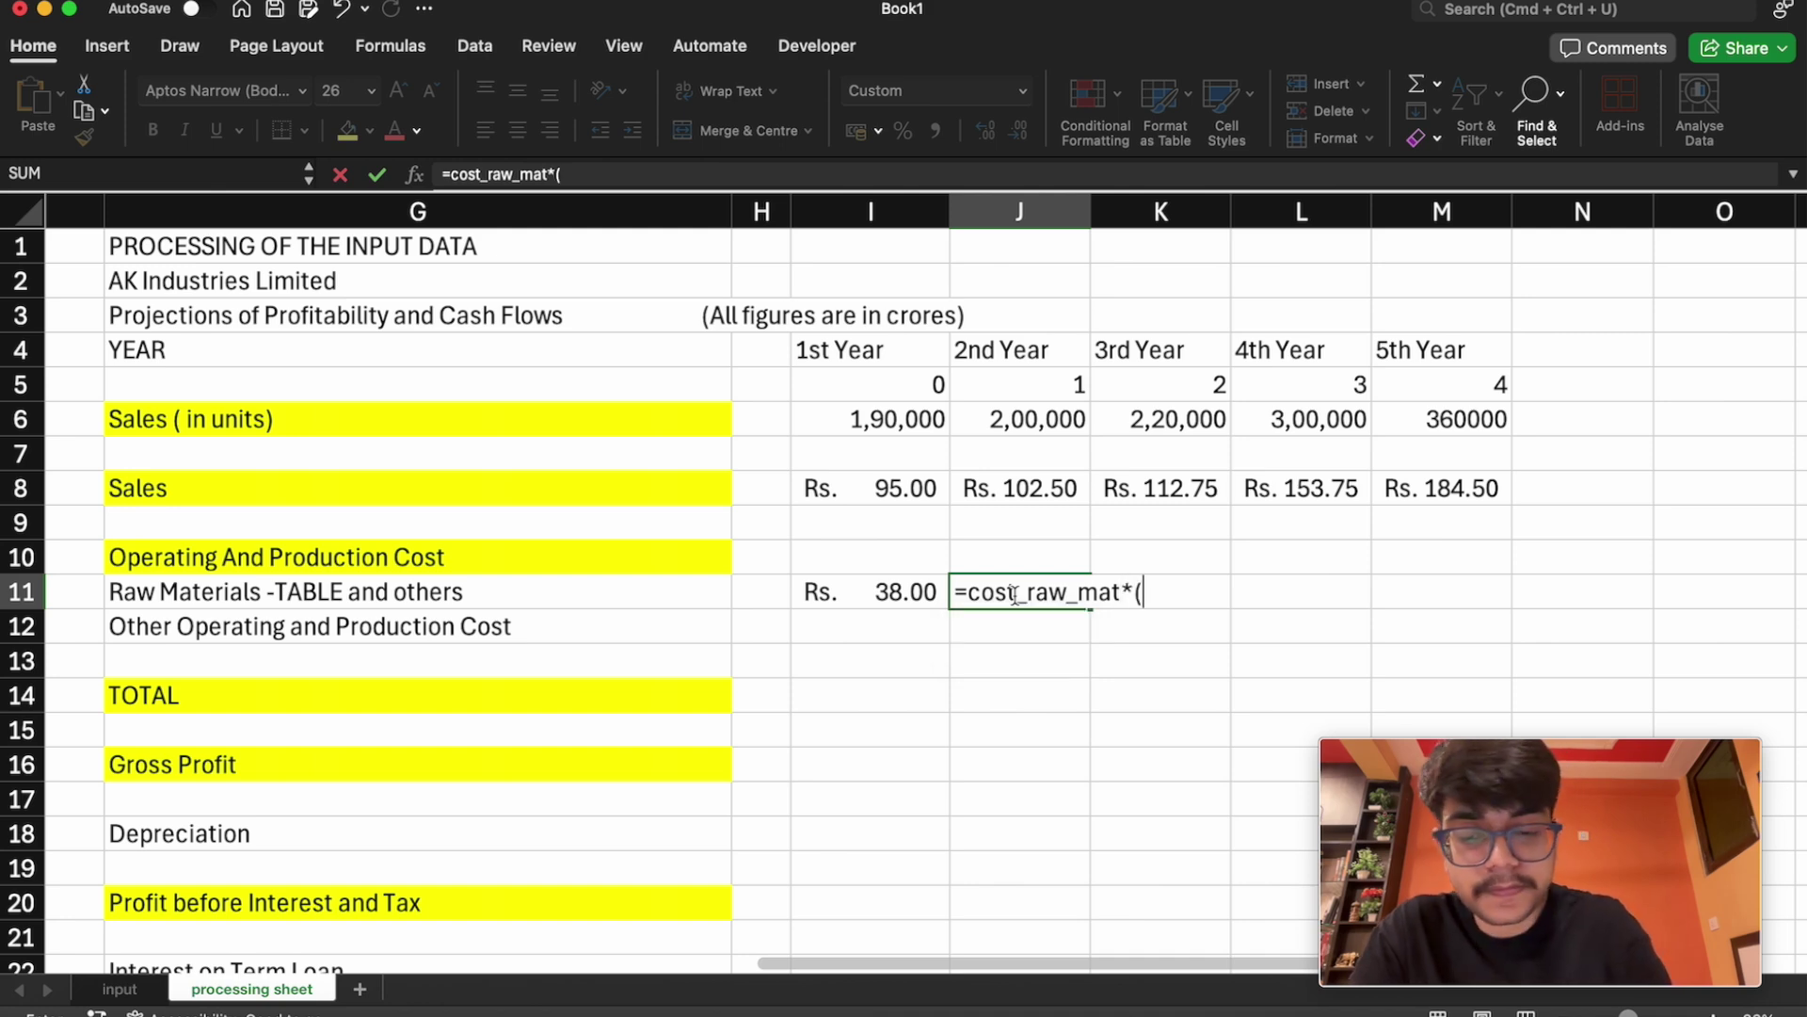
type("1+")
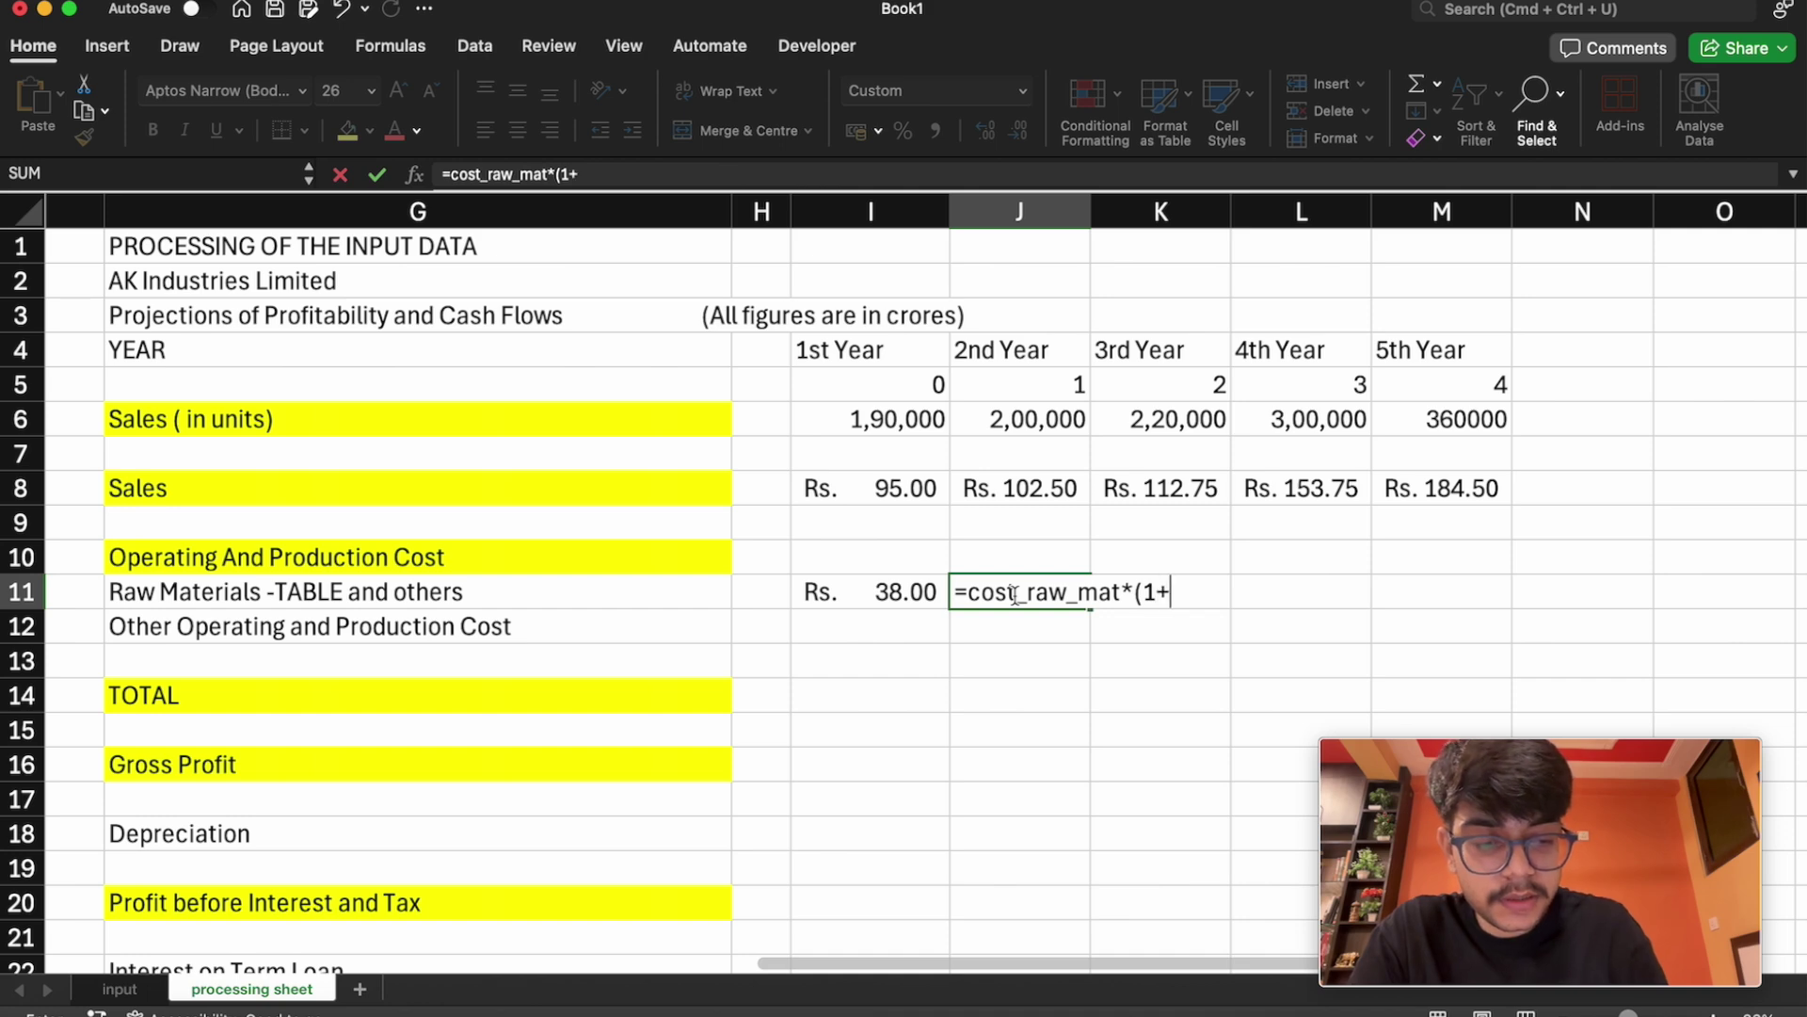
type("rate")
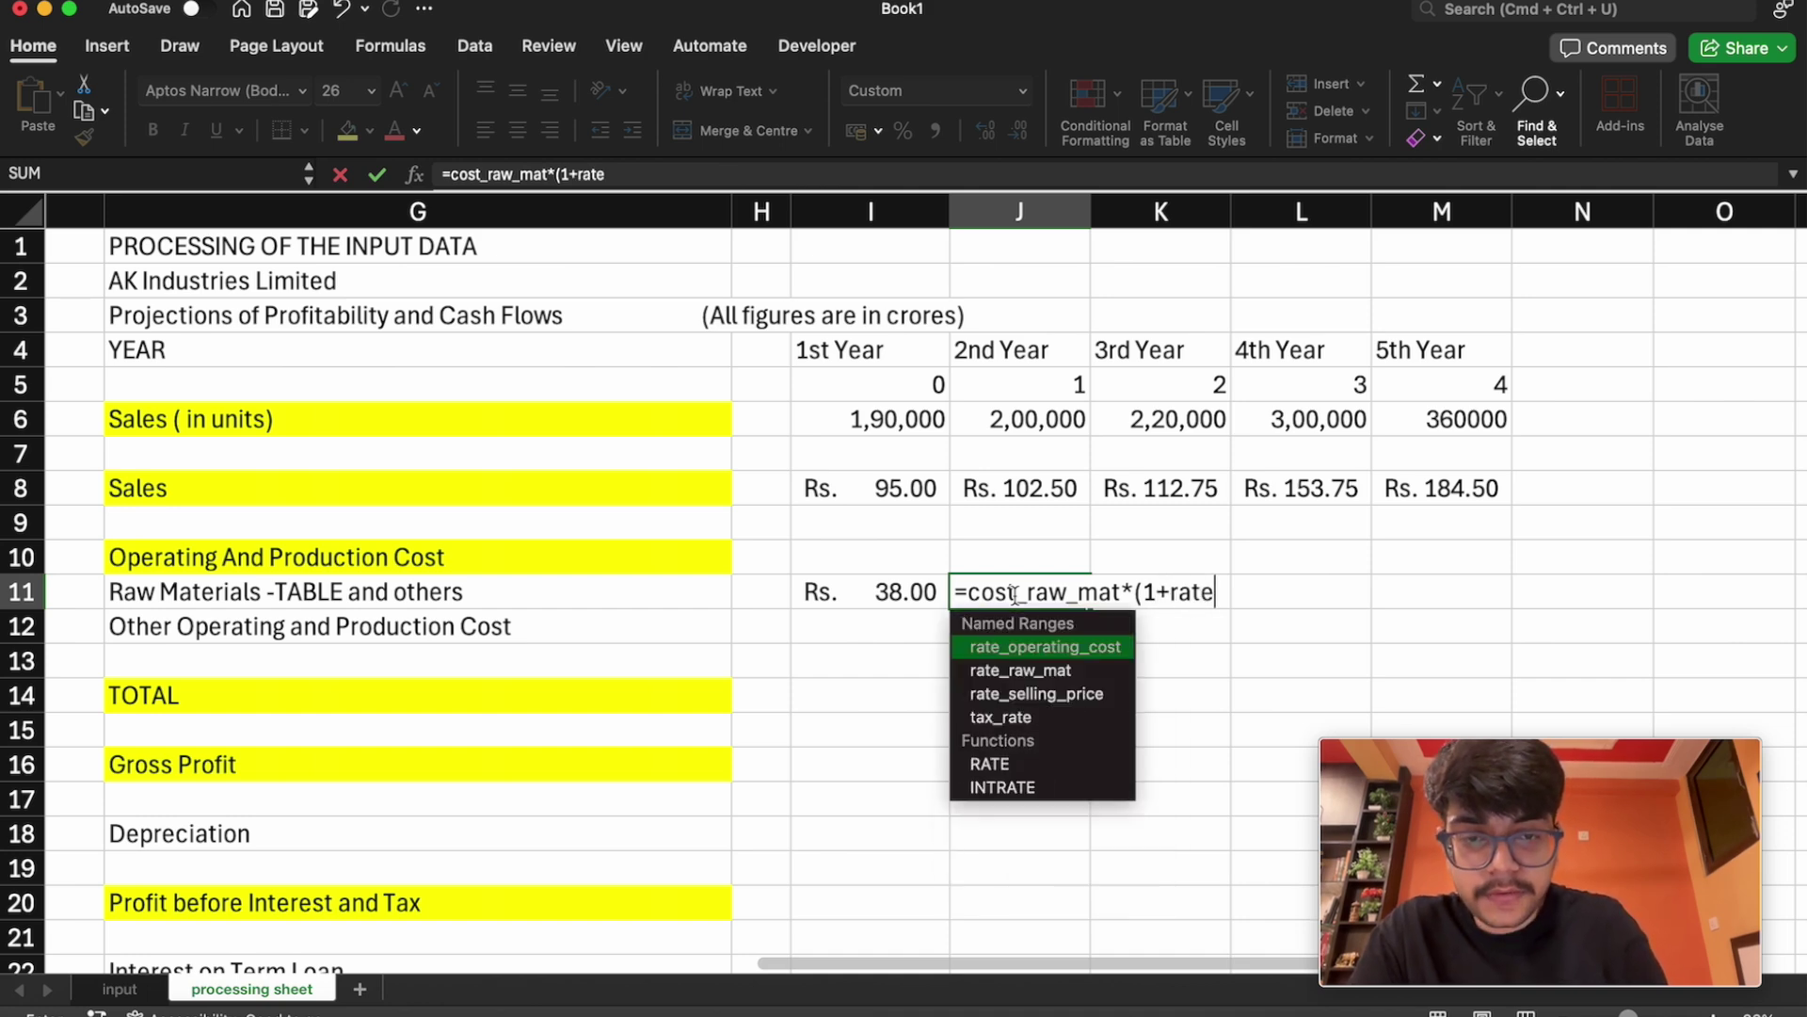
key("Down")
key("Tab")
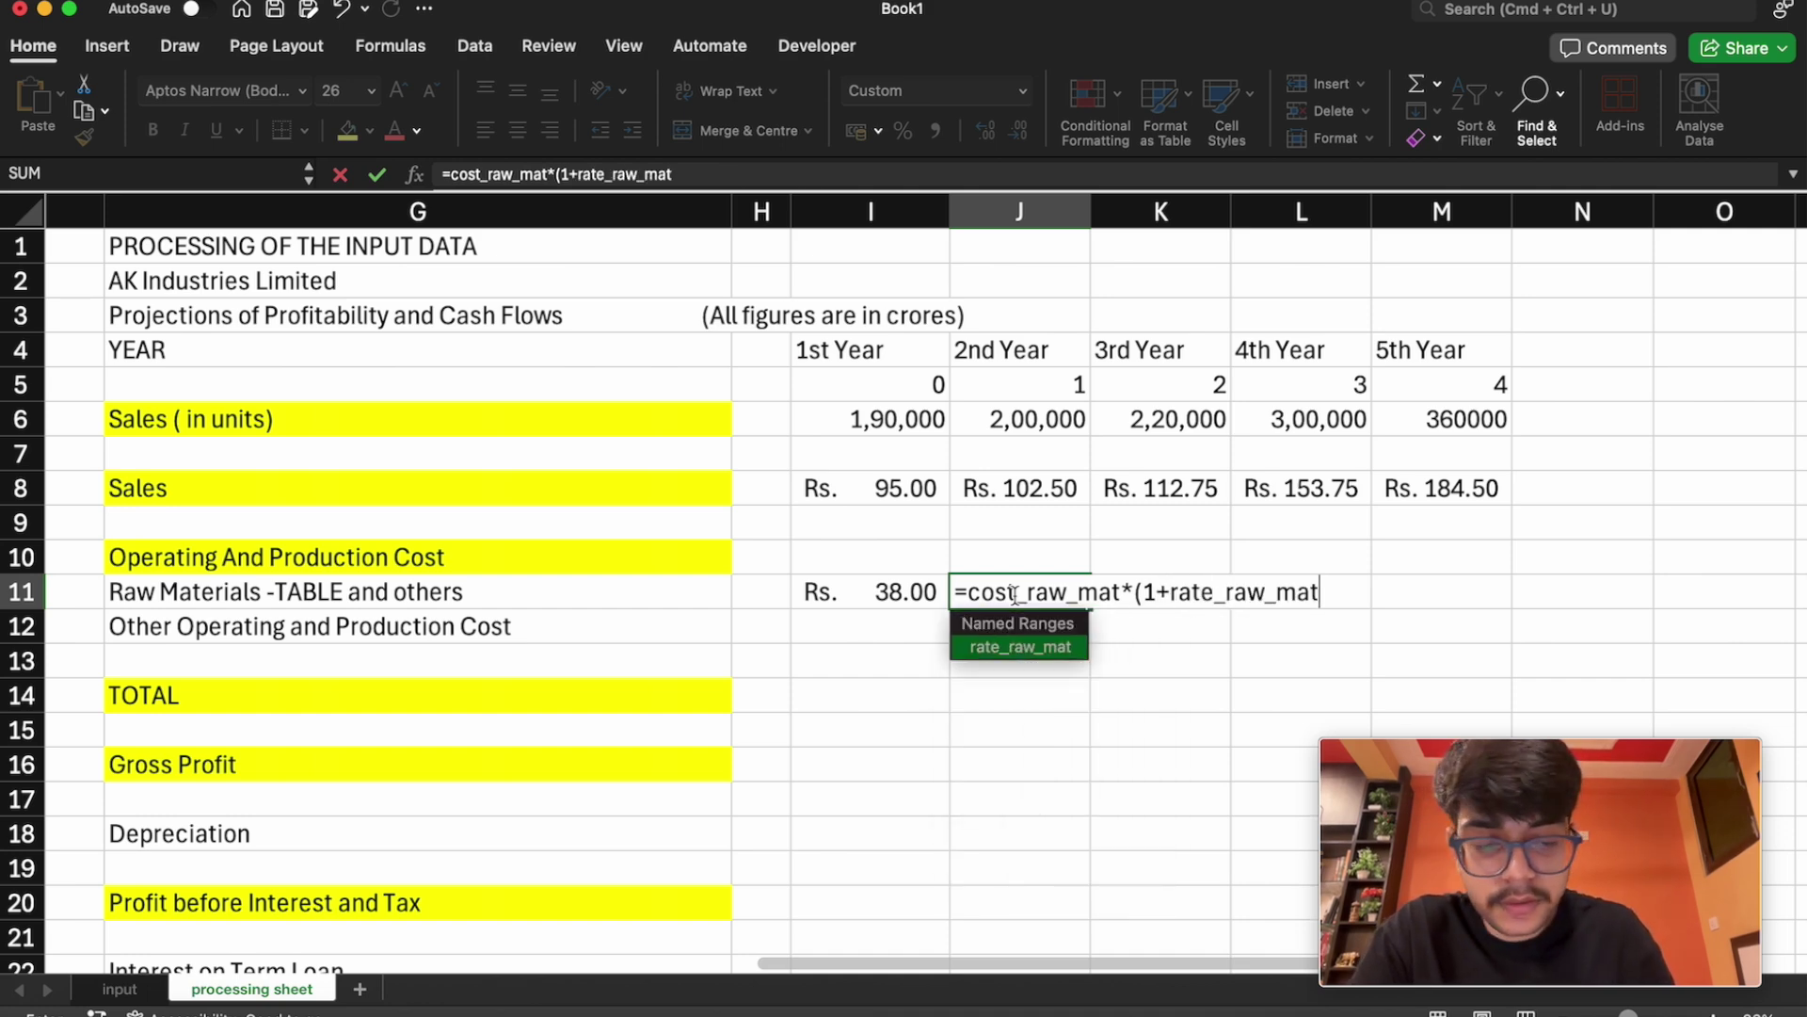
type(")")
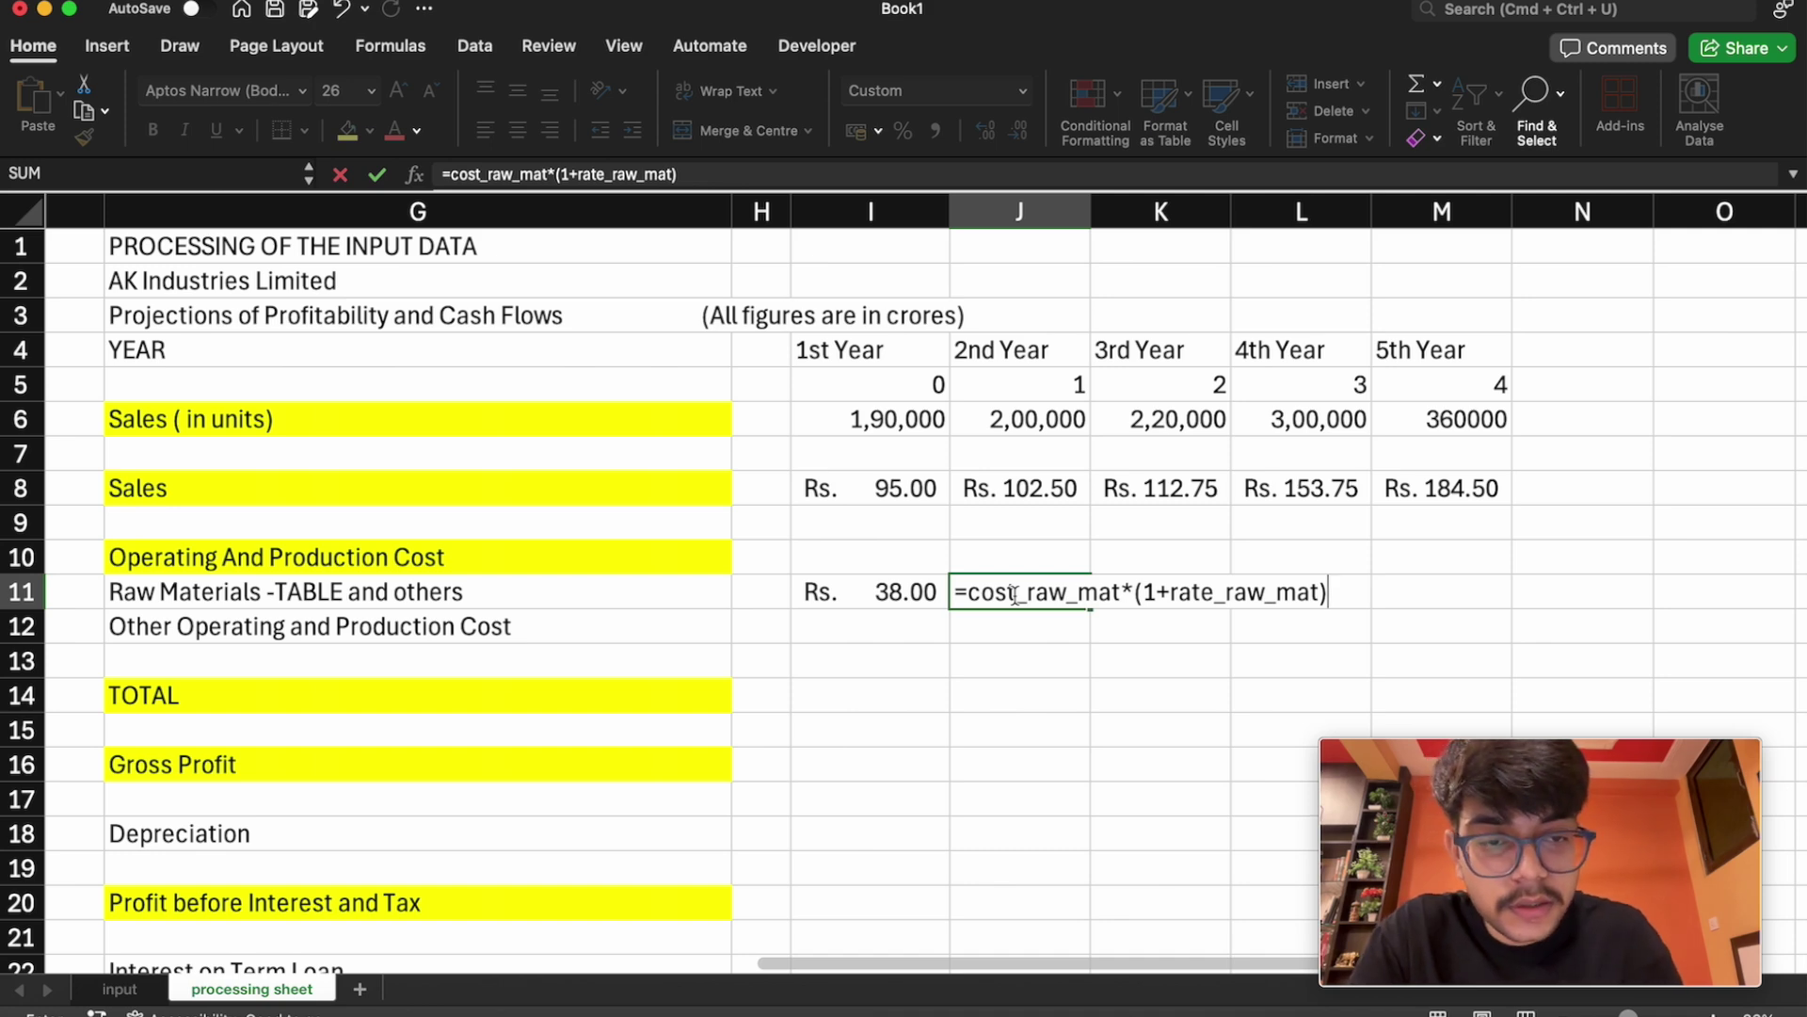
Complete the J11 formula by multiplying by J6 and dividing by 10000000, and fill it across to the 5th year in M11
type("*")
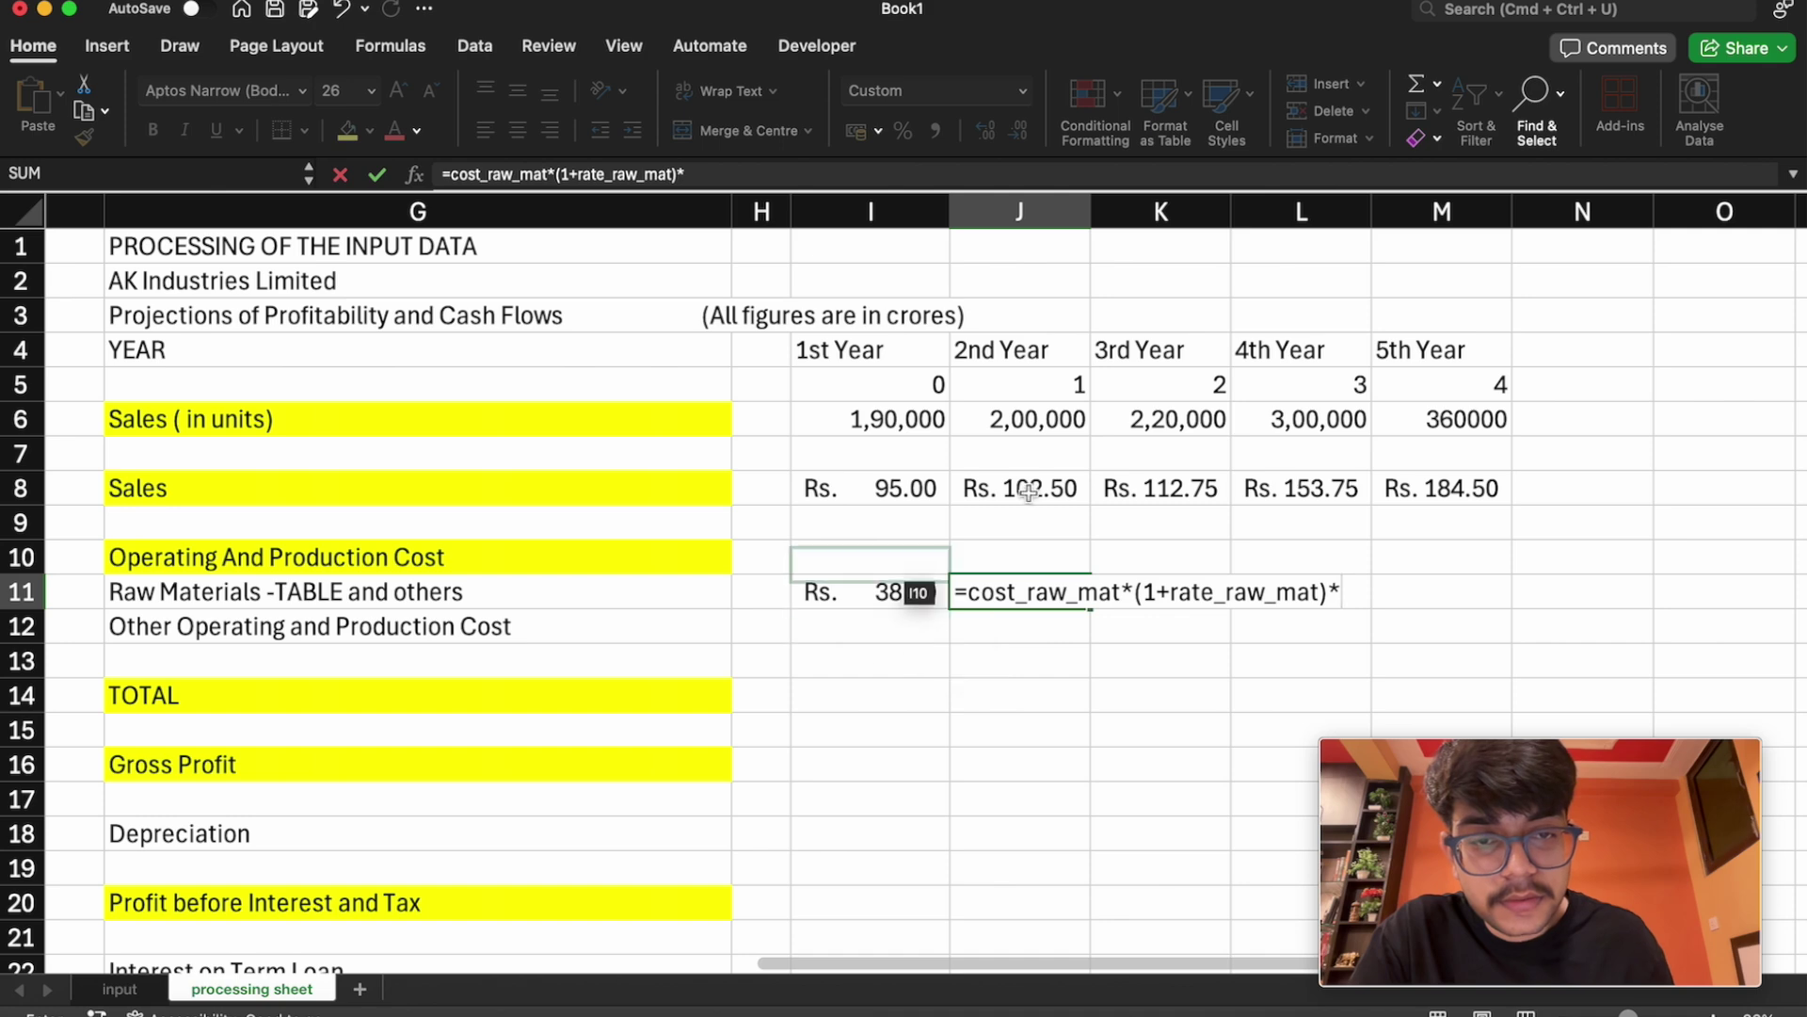
left_click(1052, 419)
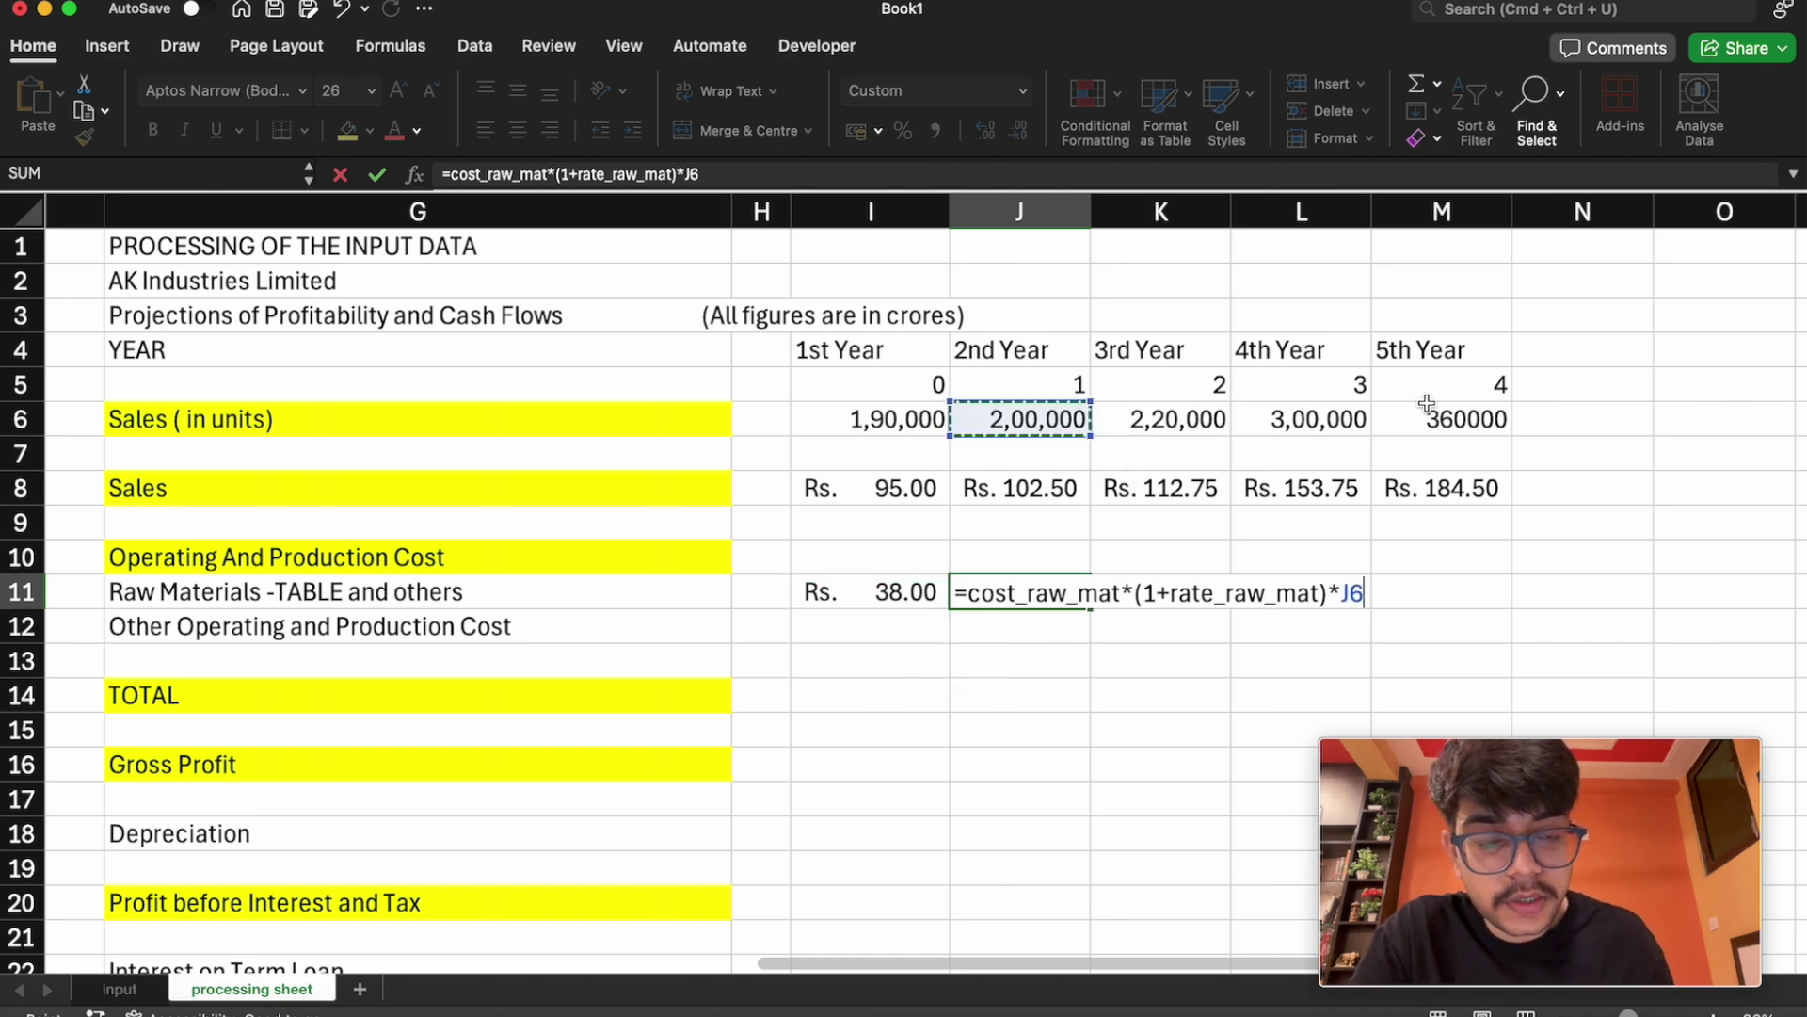
type("/1-")
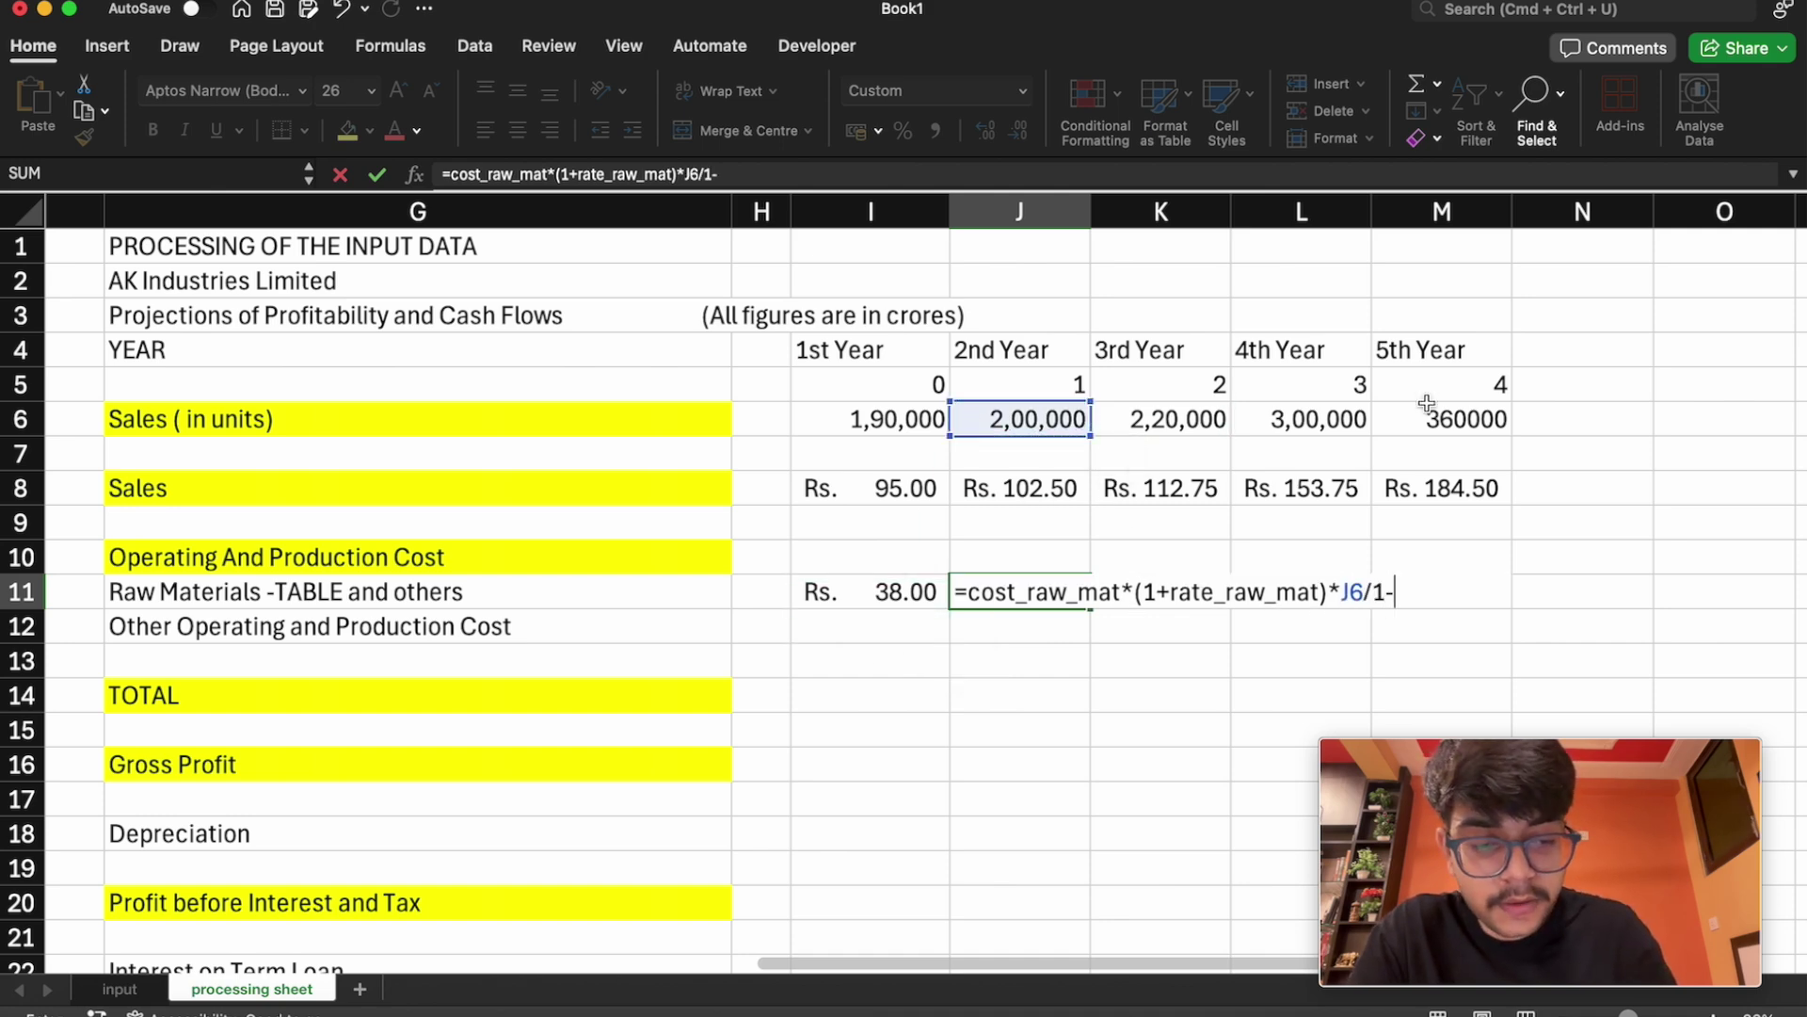
key("BackSpace")
type("0000")
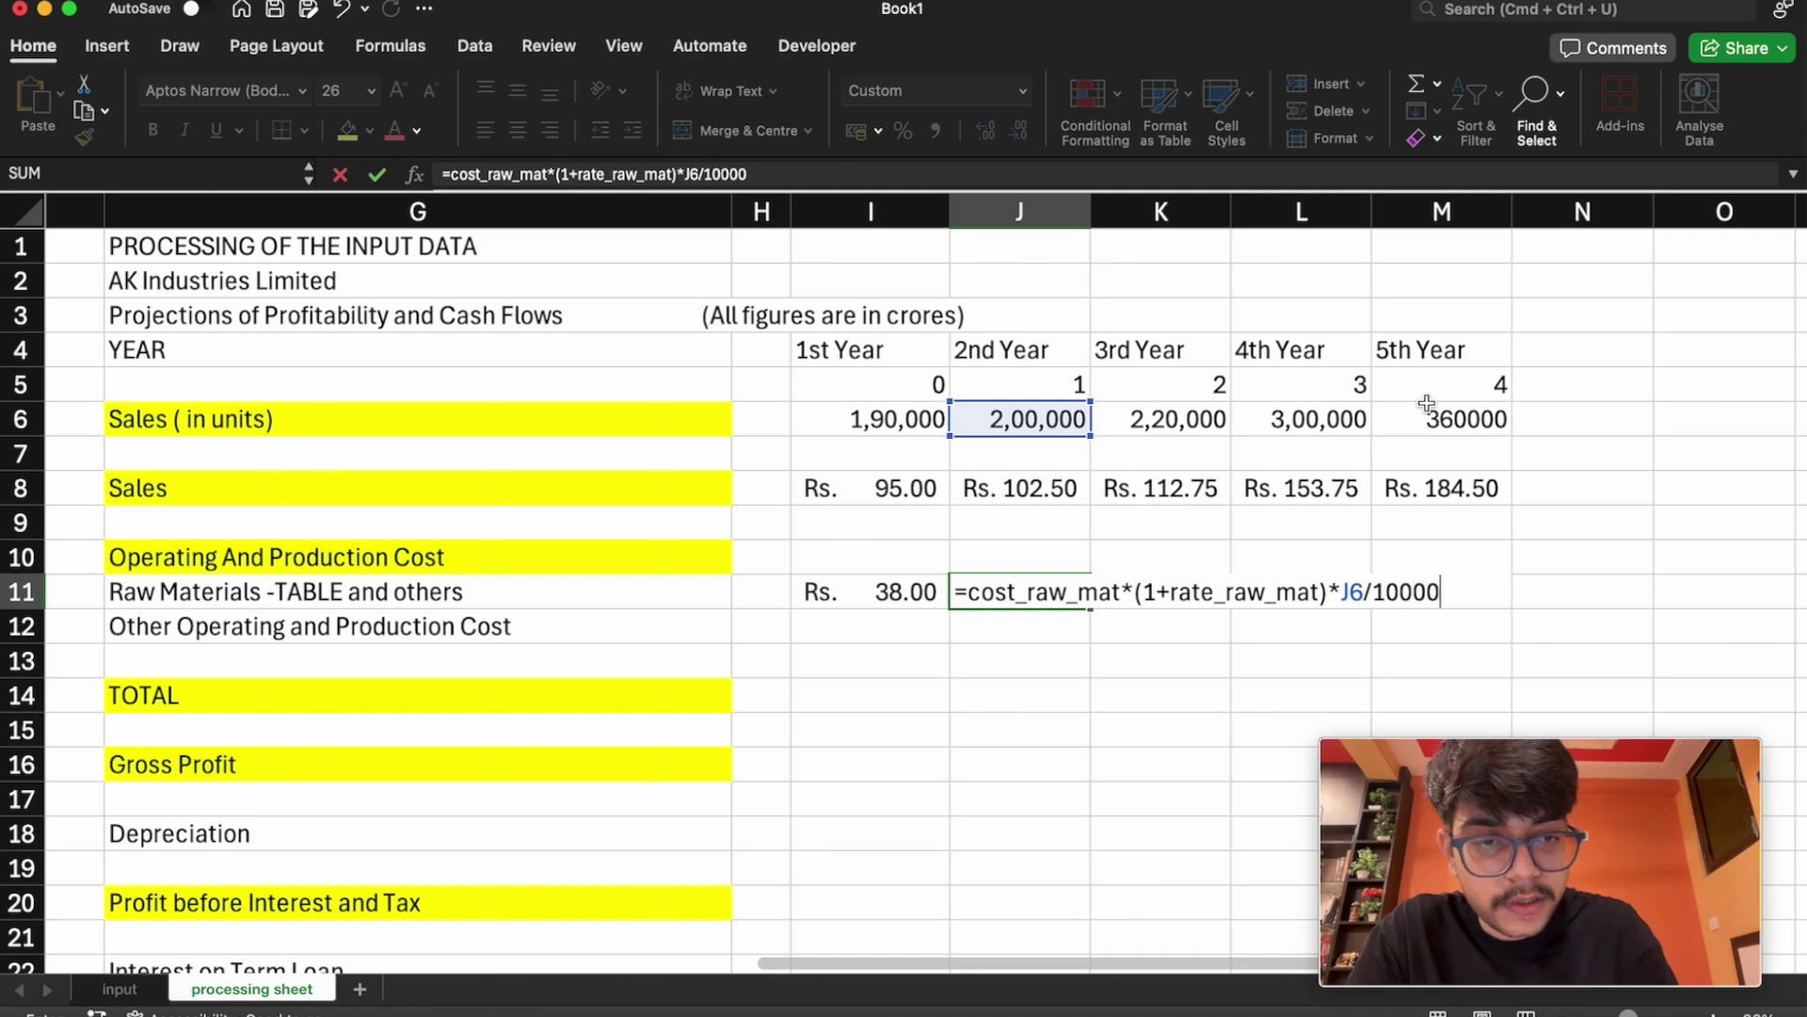
type("00")
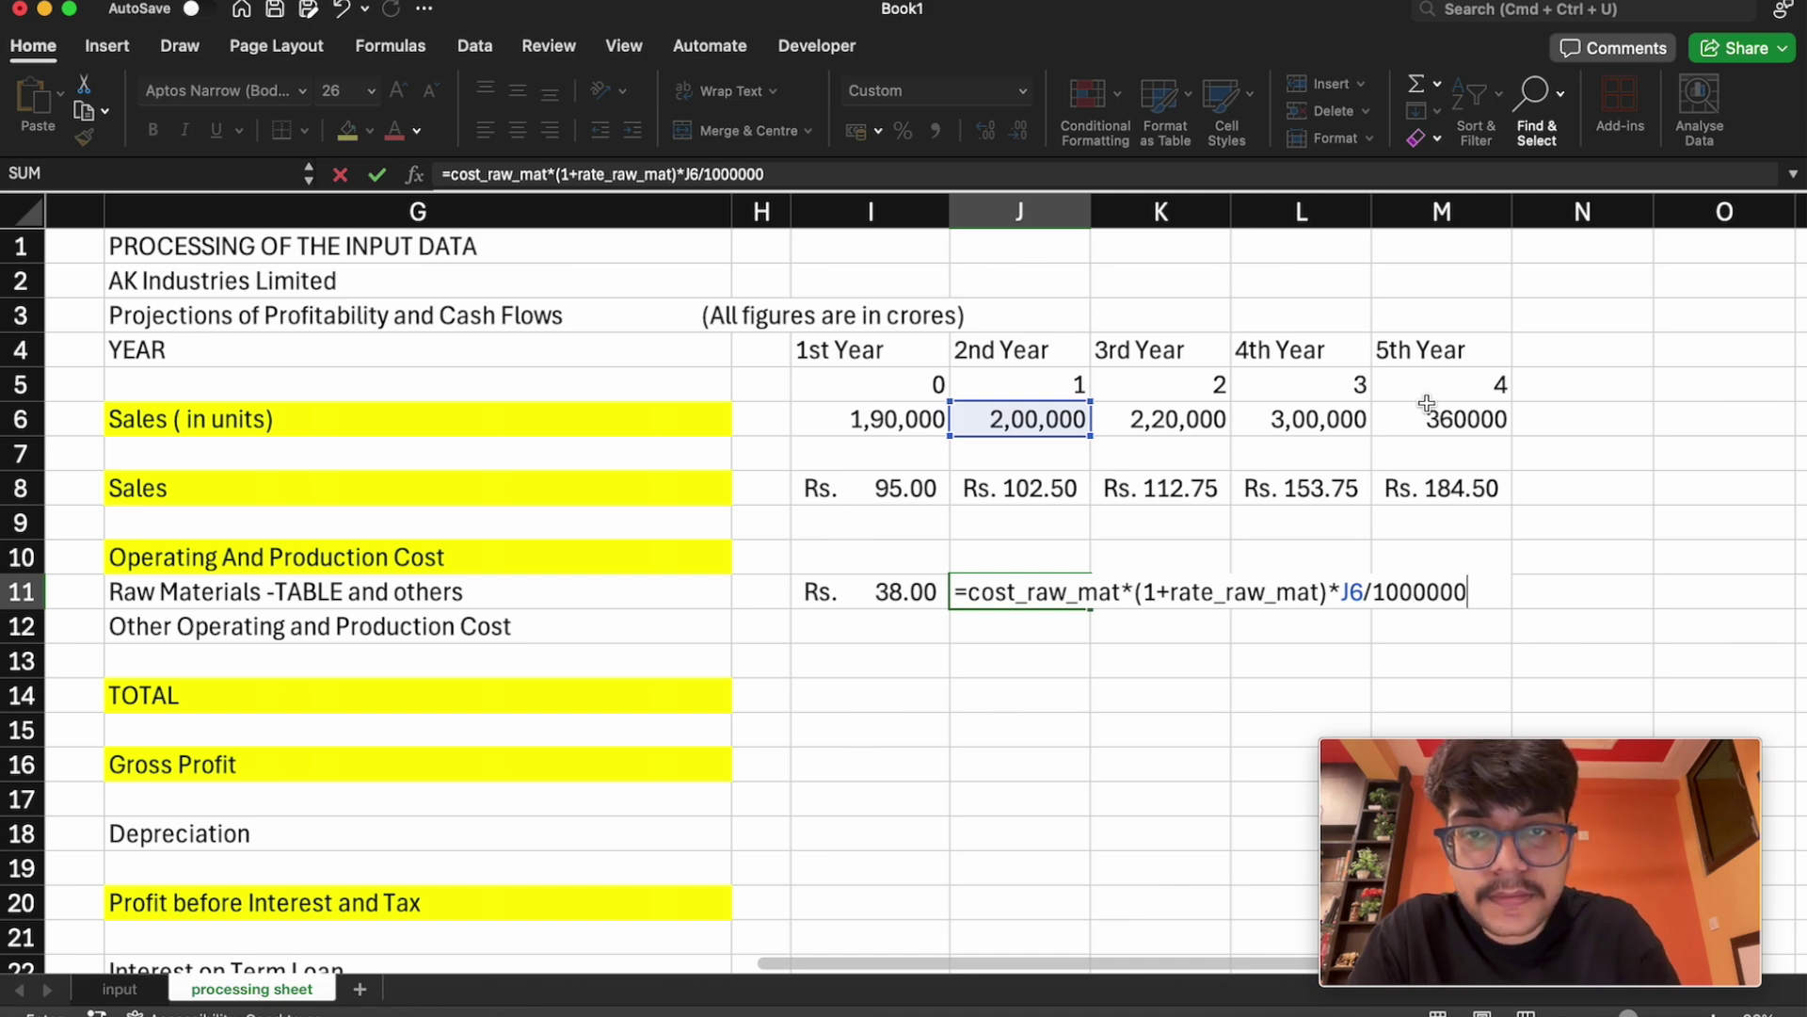
type("0")
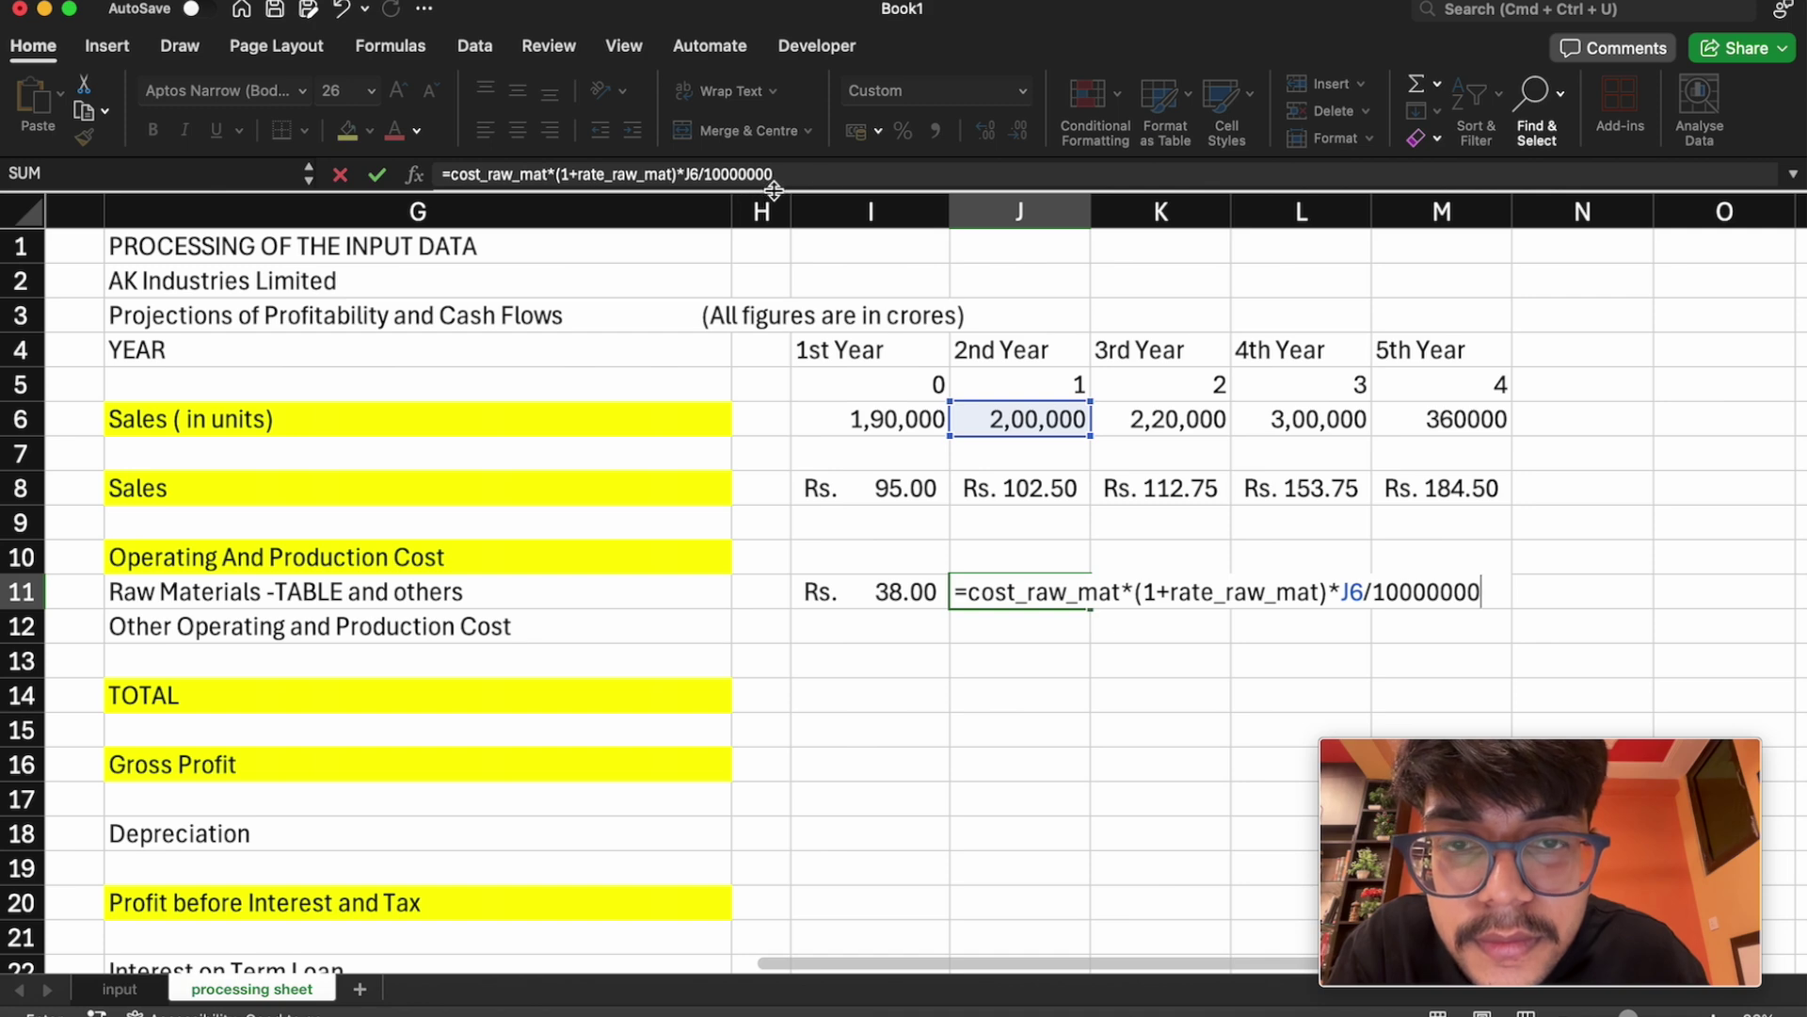
left_click(741, 174)
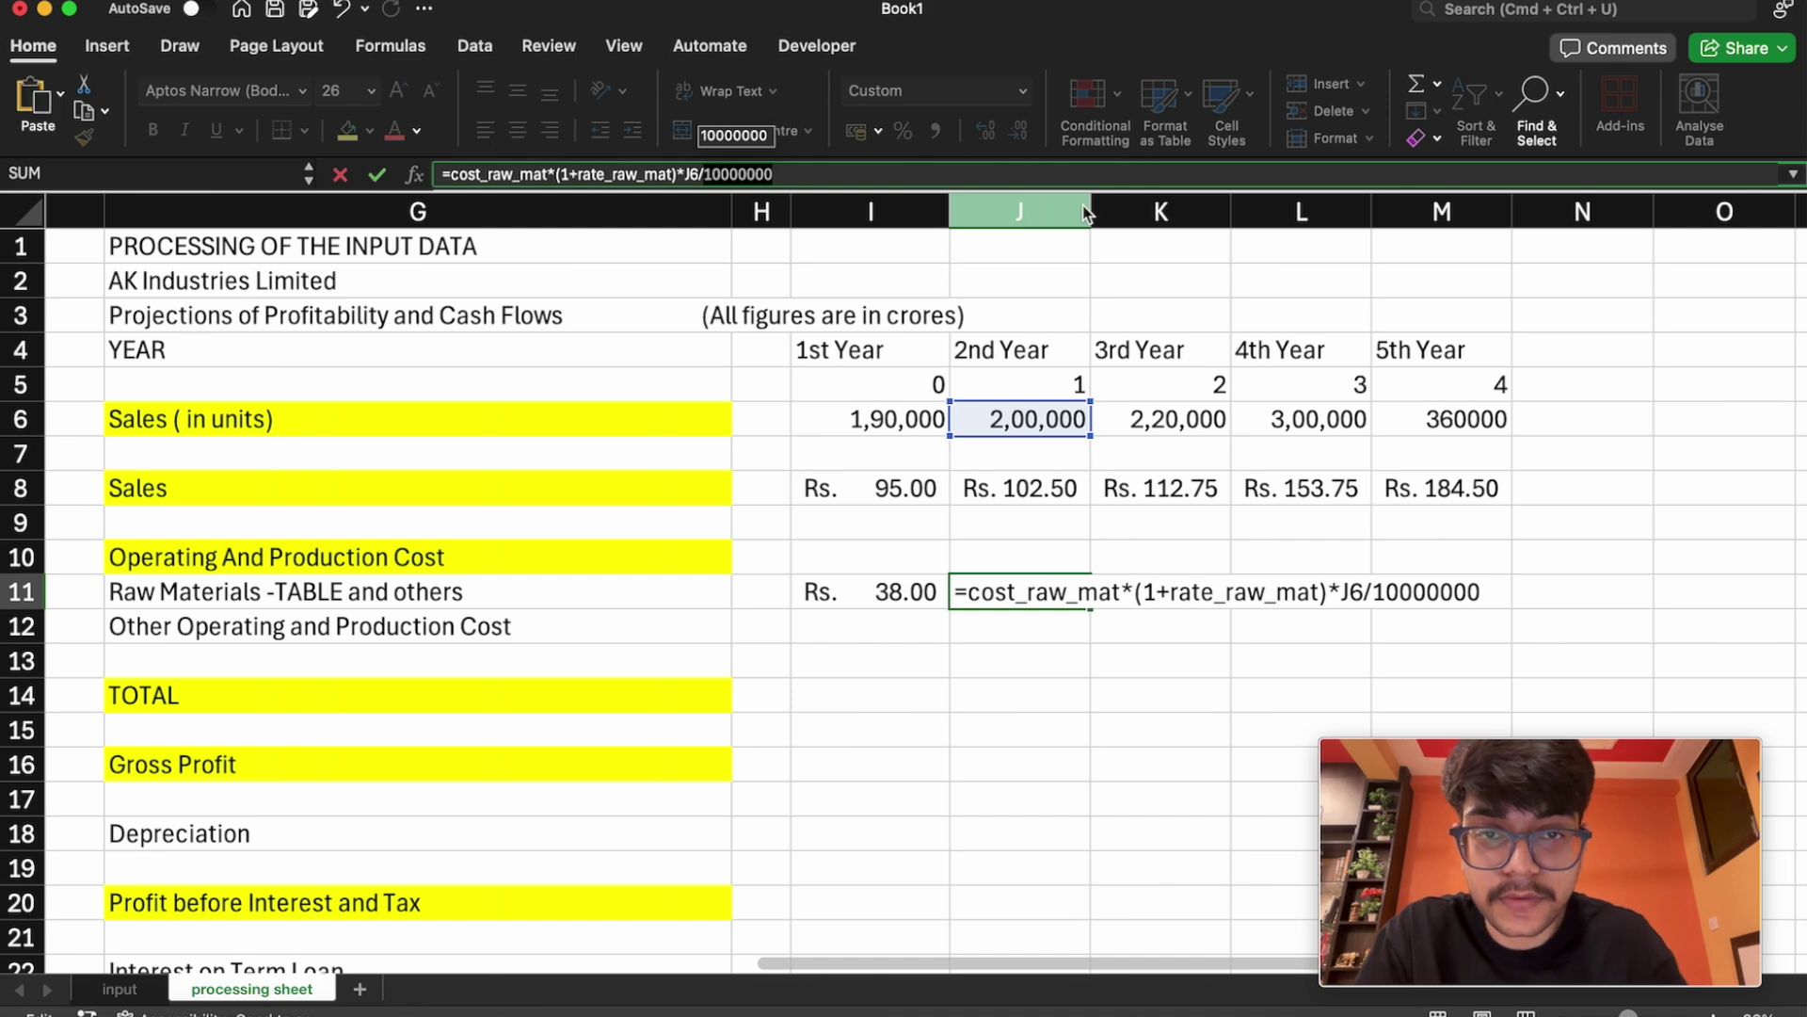
key("Return")
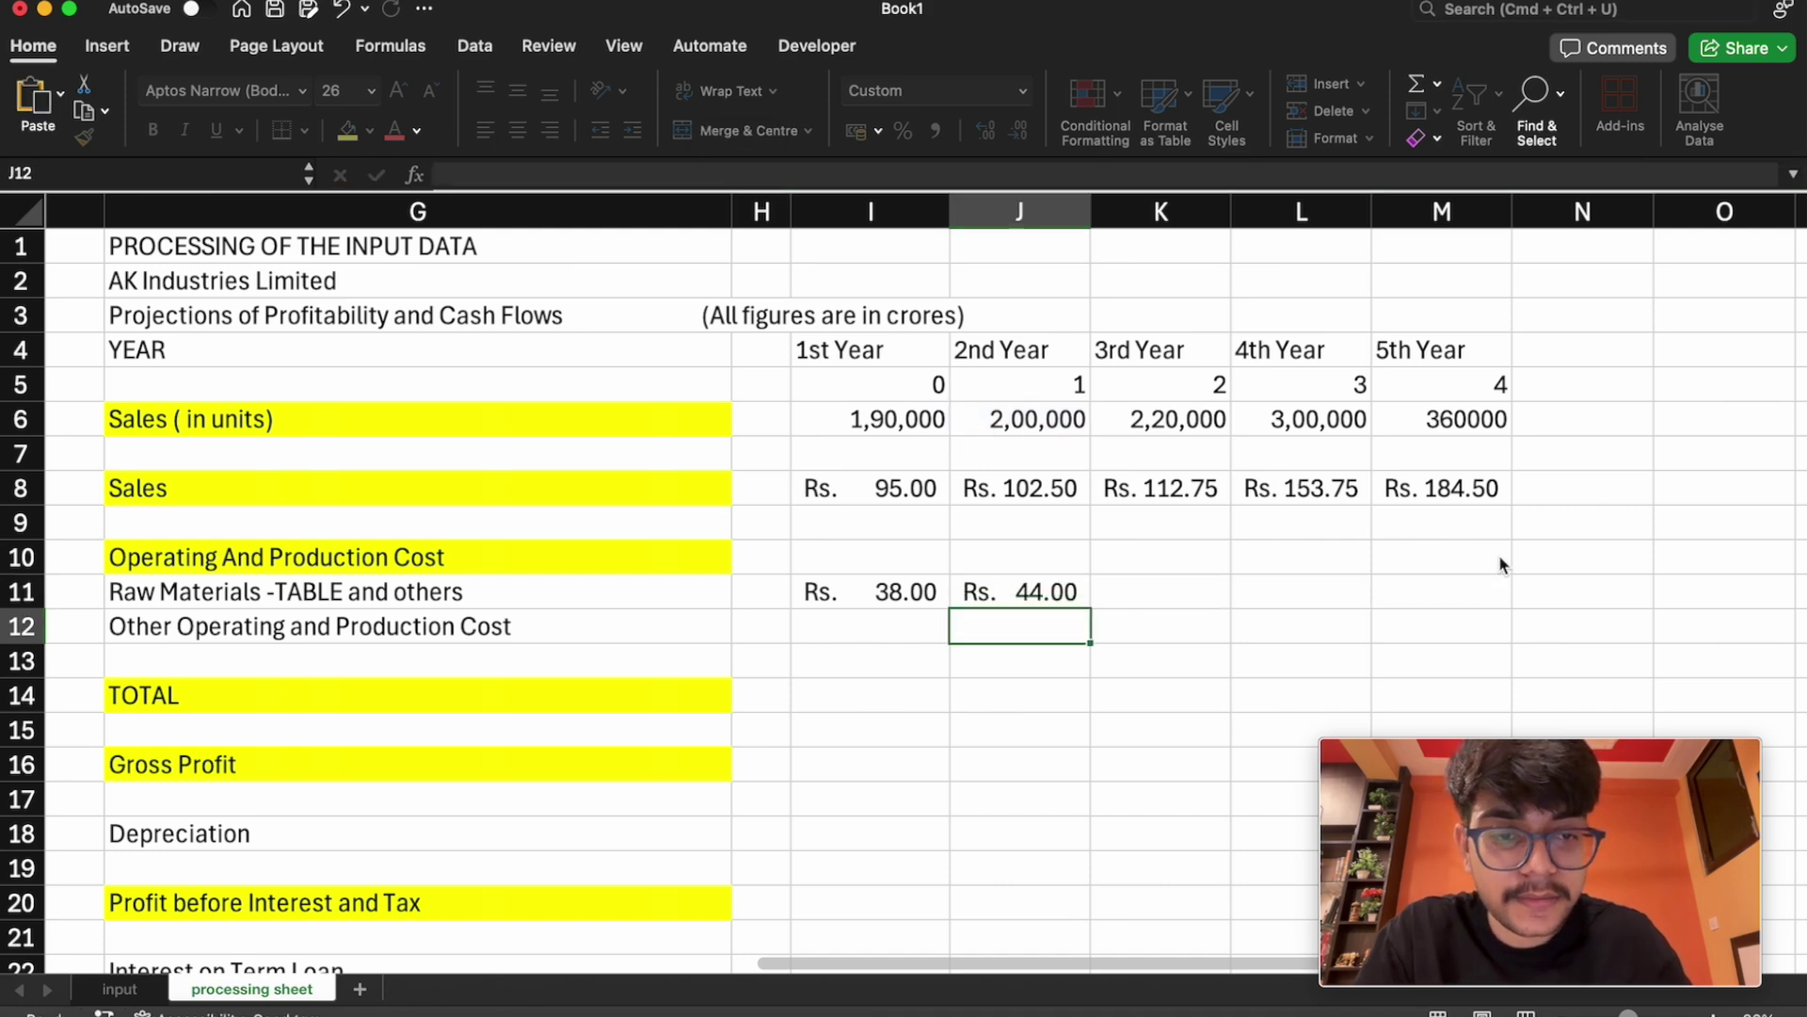
left_click(1074, 592)
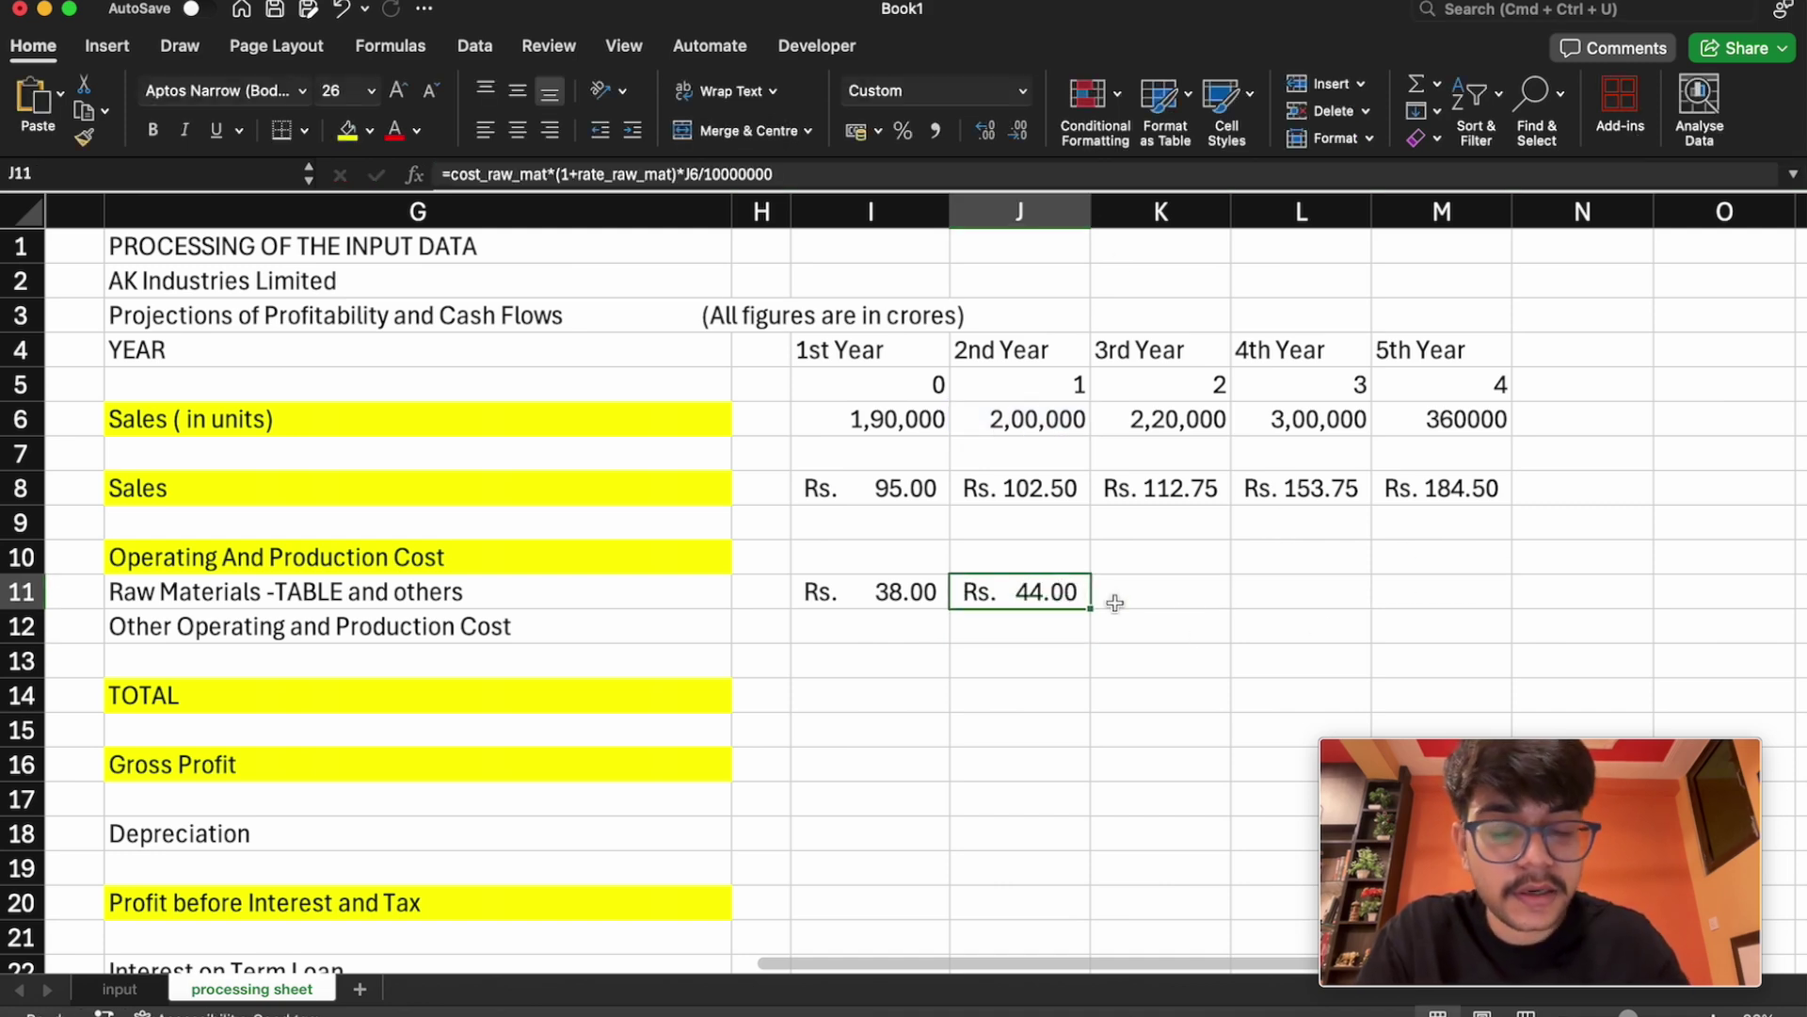
left_click_drag(1089, 610, 1469, 595)
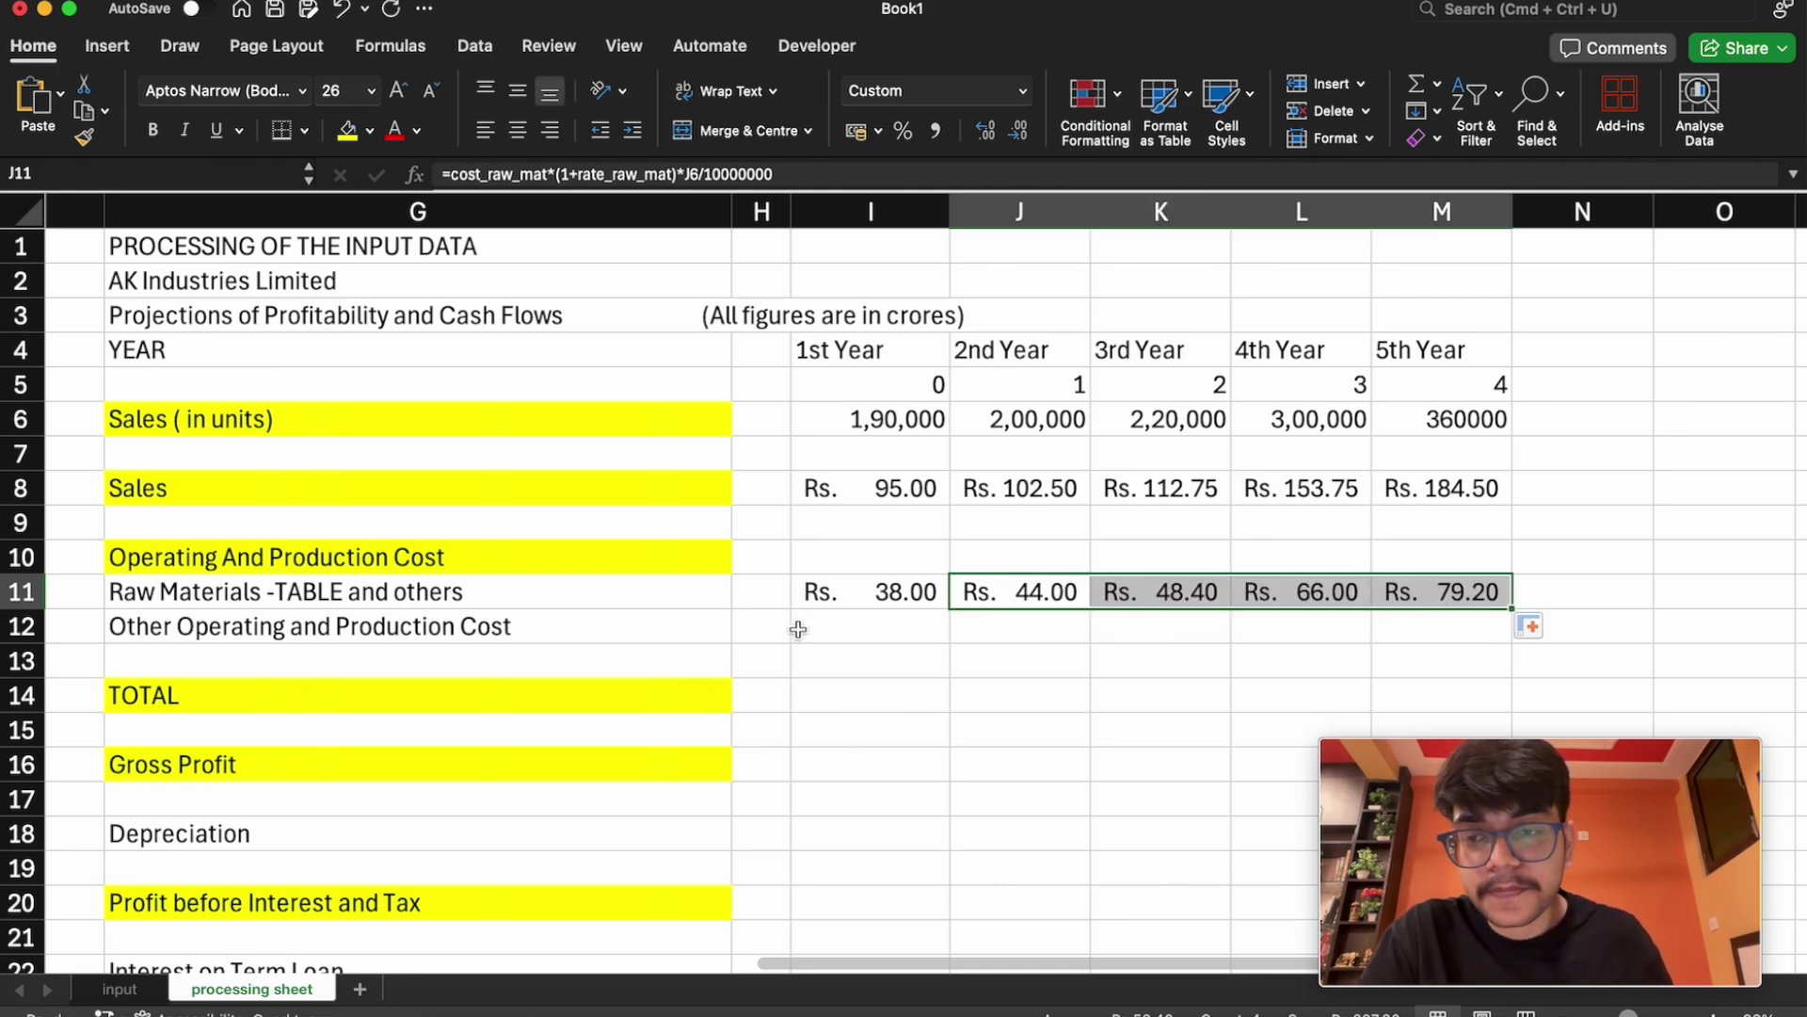
Enter =cost_operating*I6/10000000 in I12 as the 1st-year other operating and production cost
left_click(857, 626)
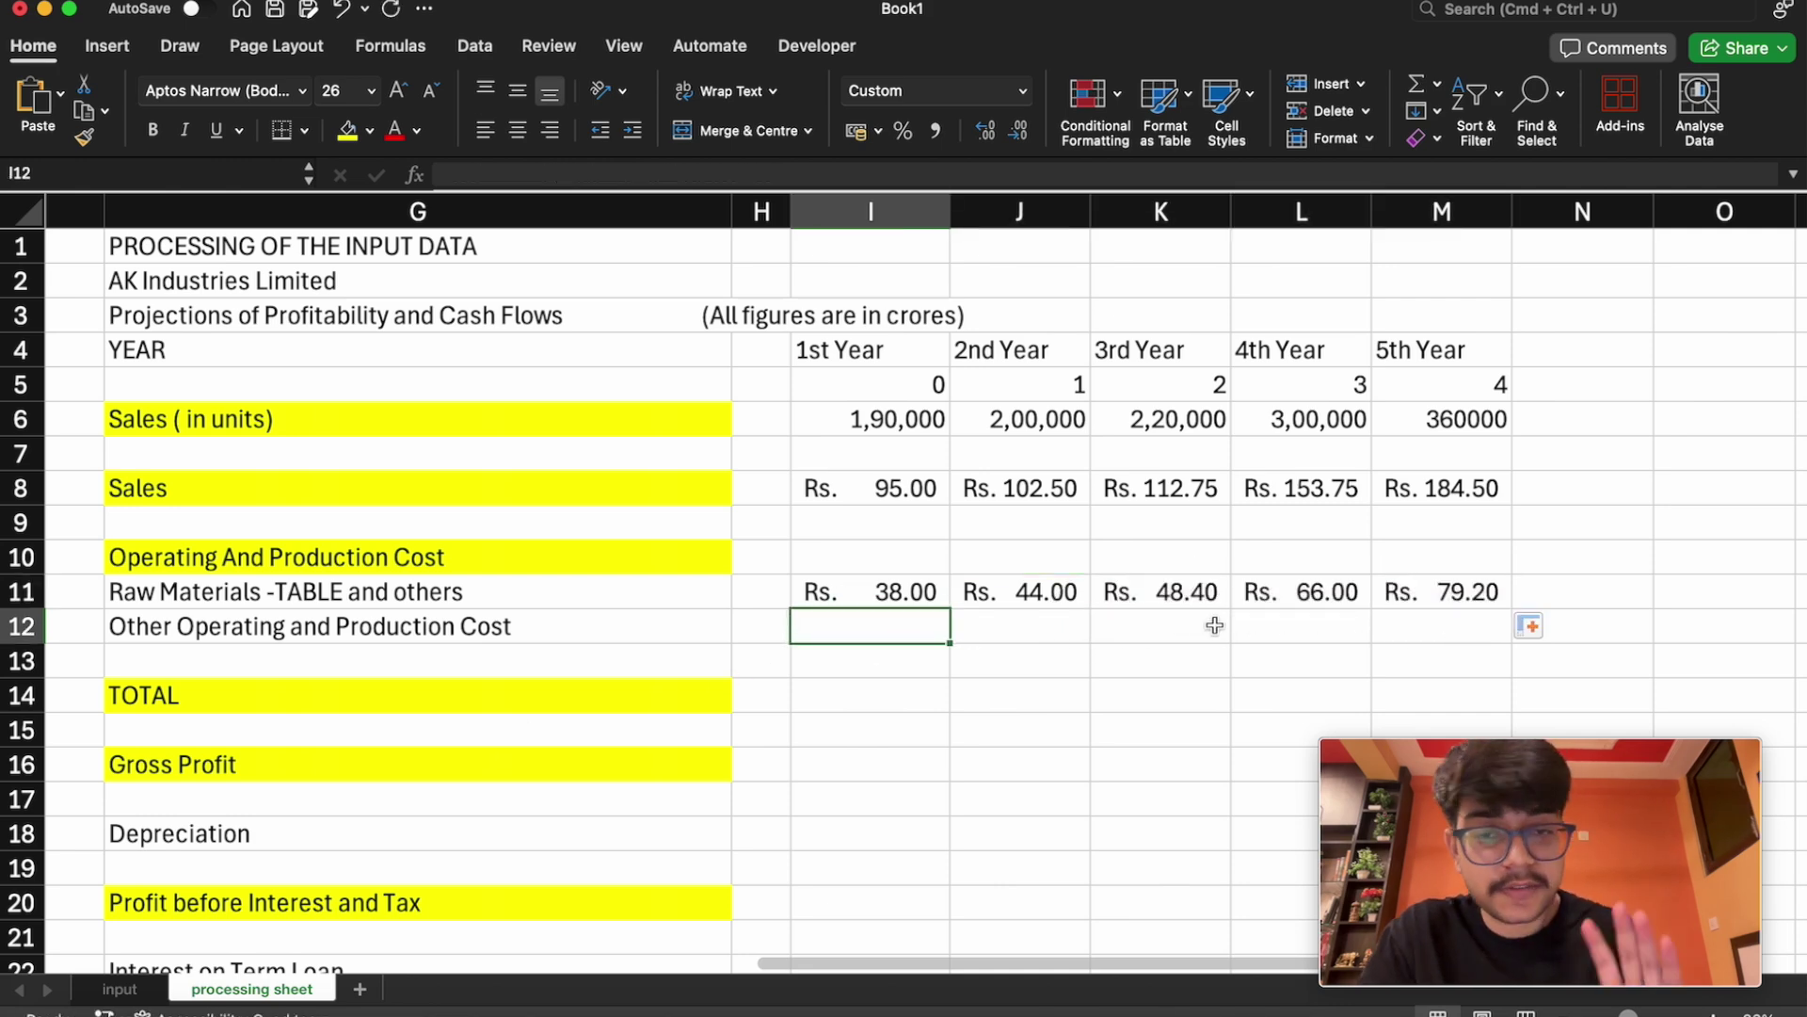
type("=")
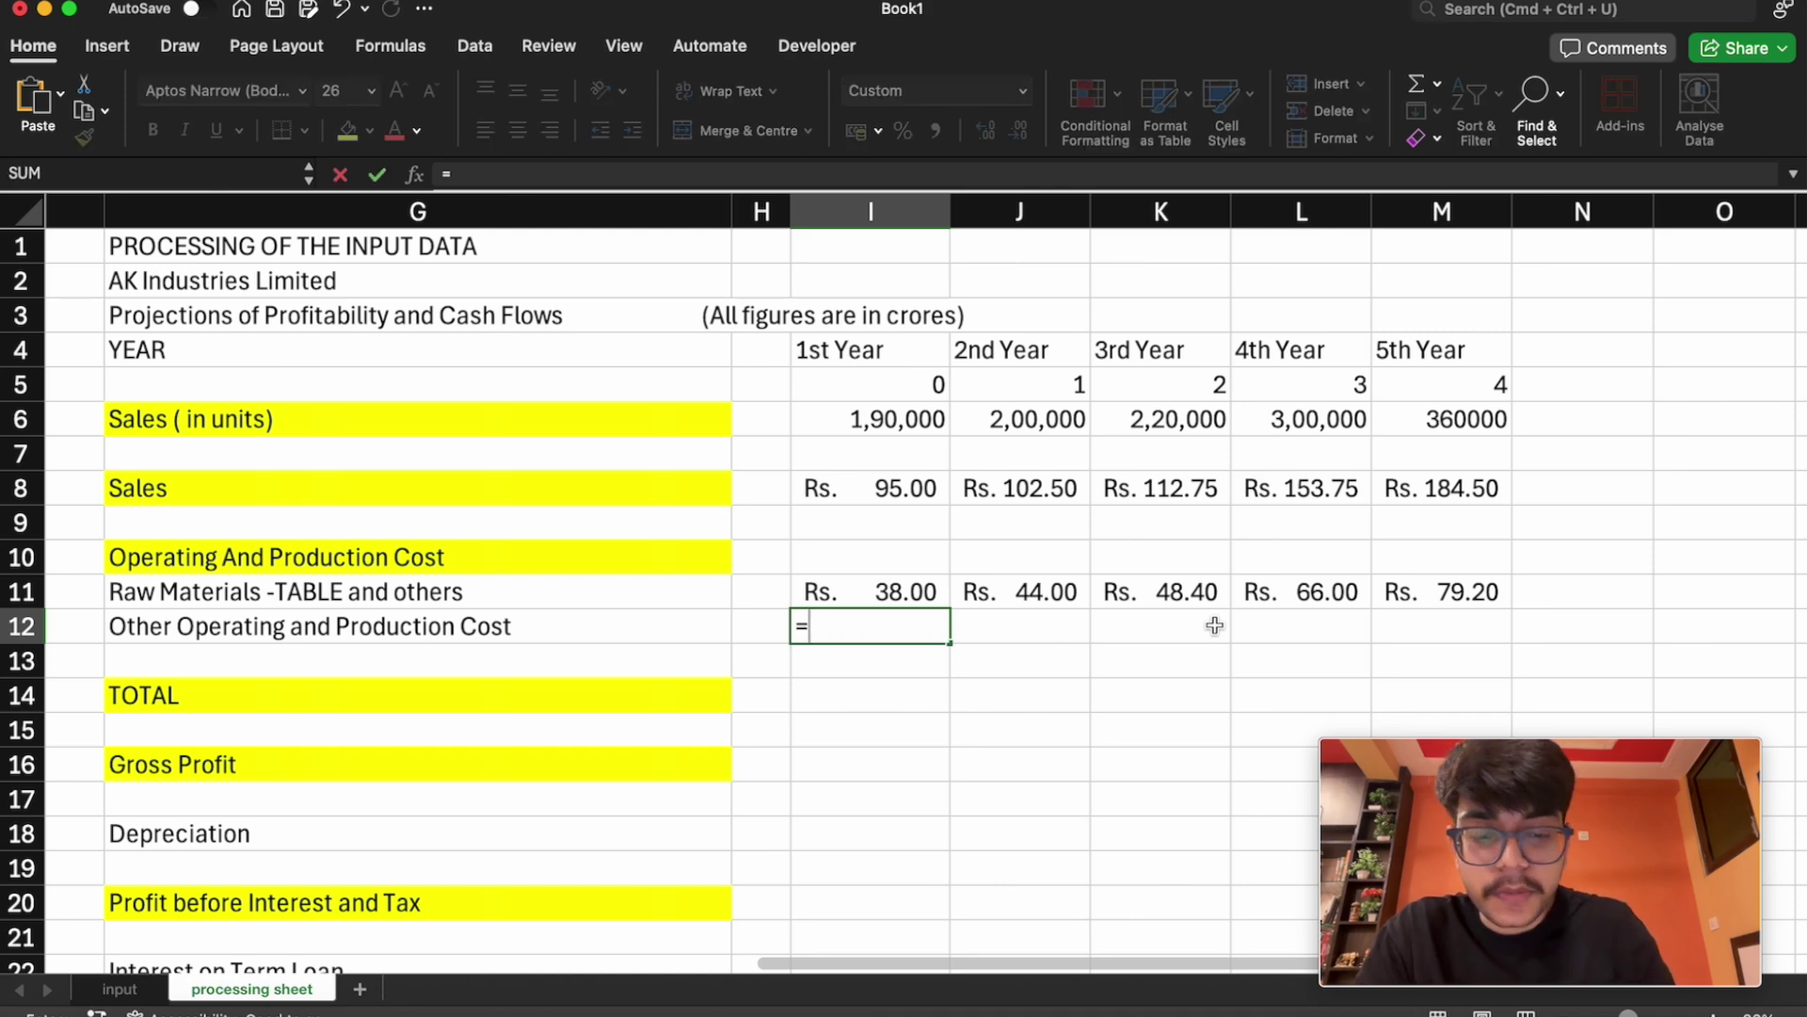
type("ope")
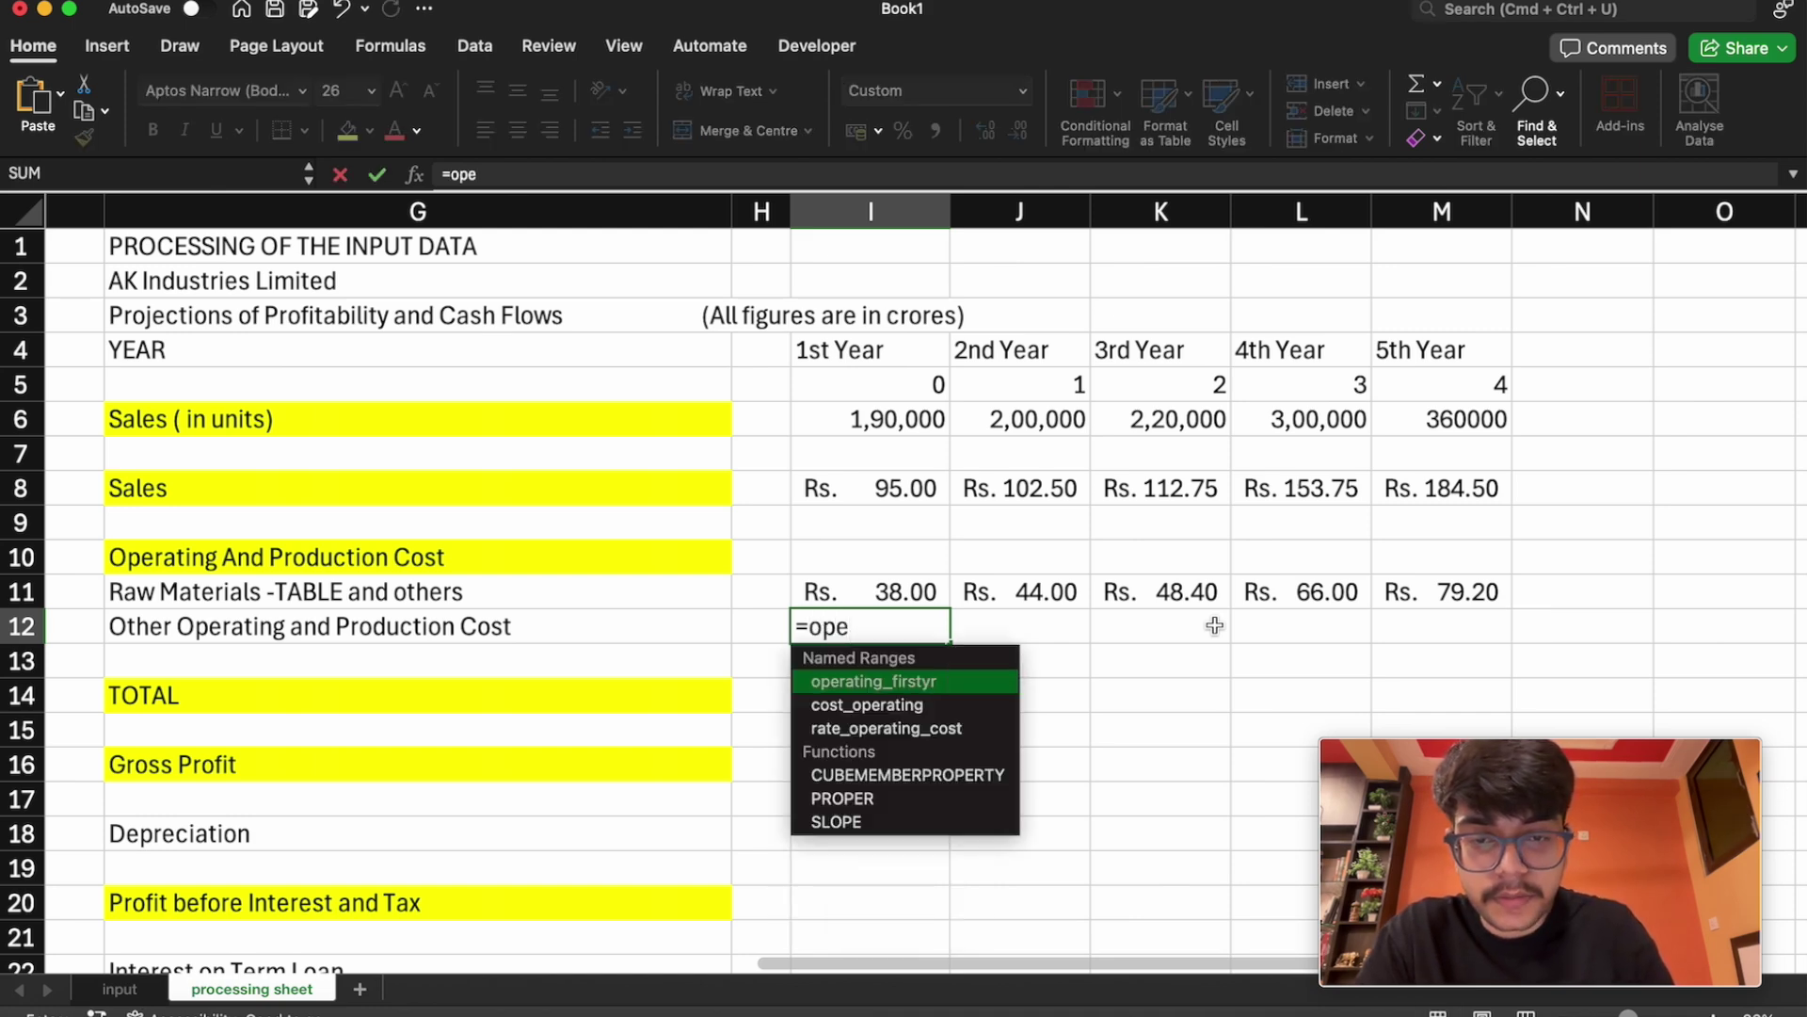
key("Down")
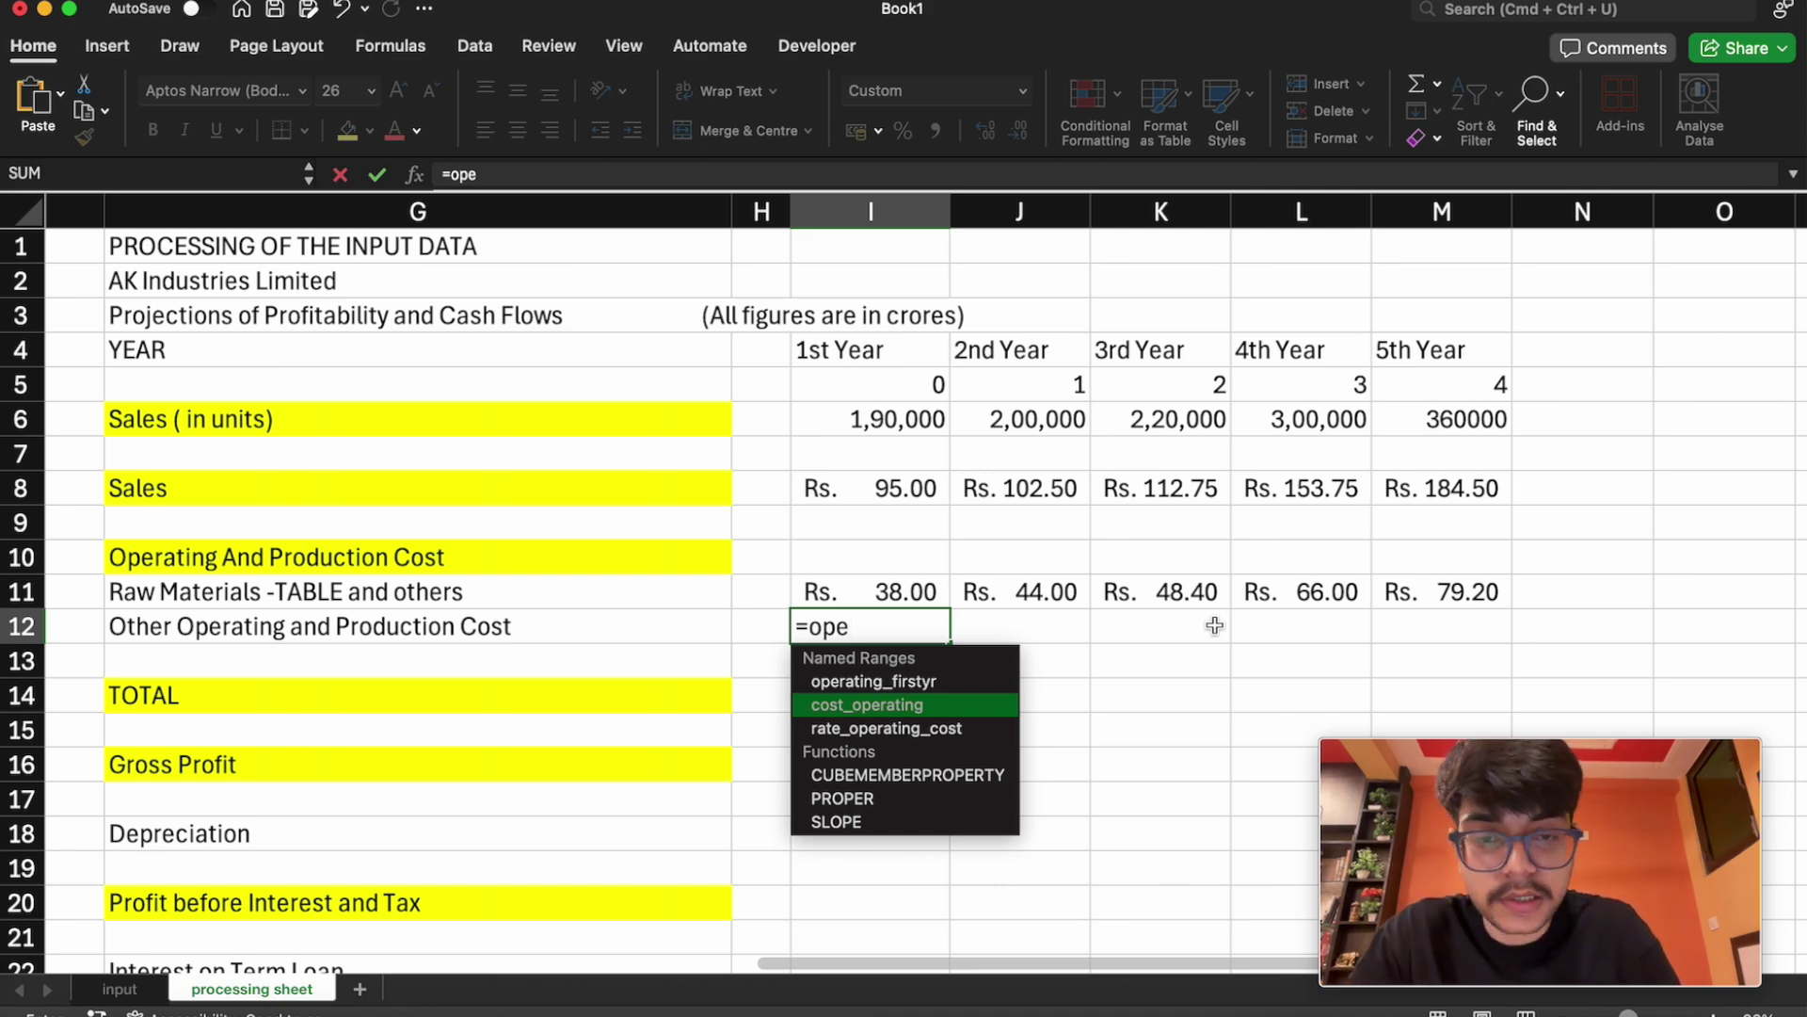
key("Tab")
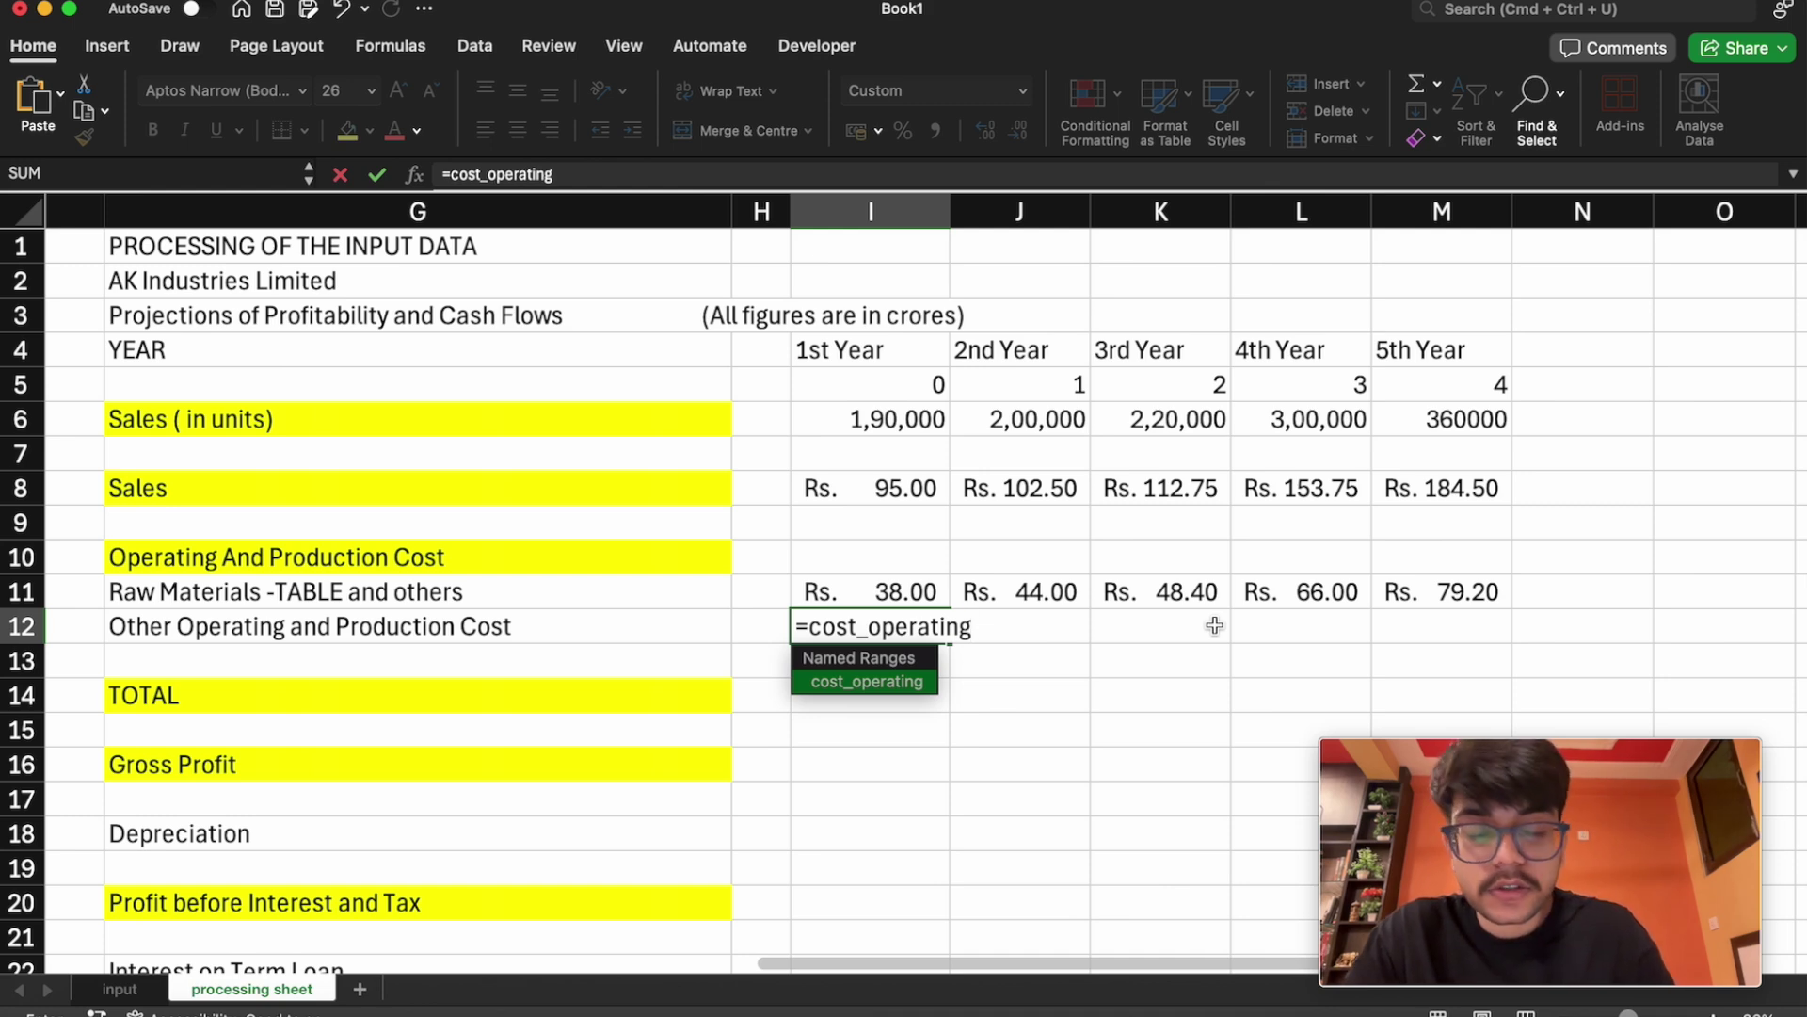
type("*(")
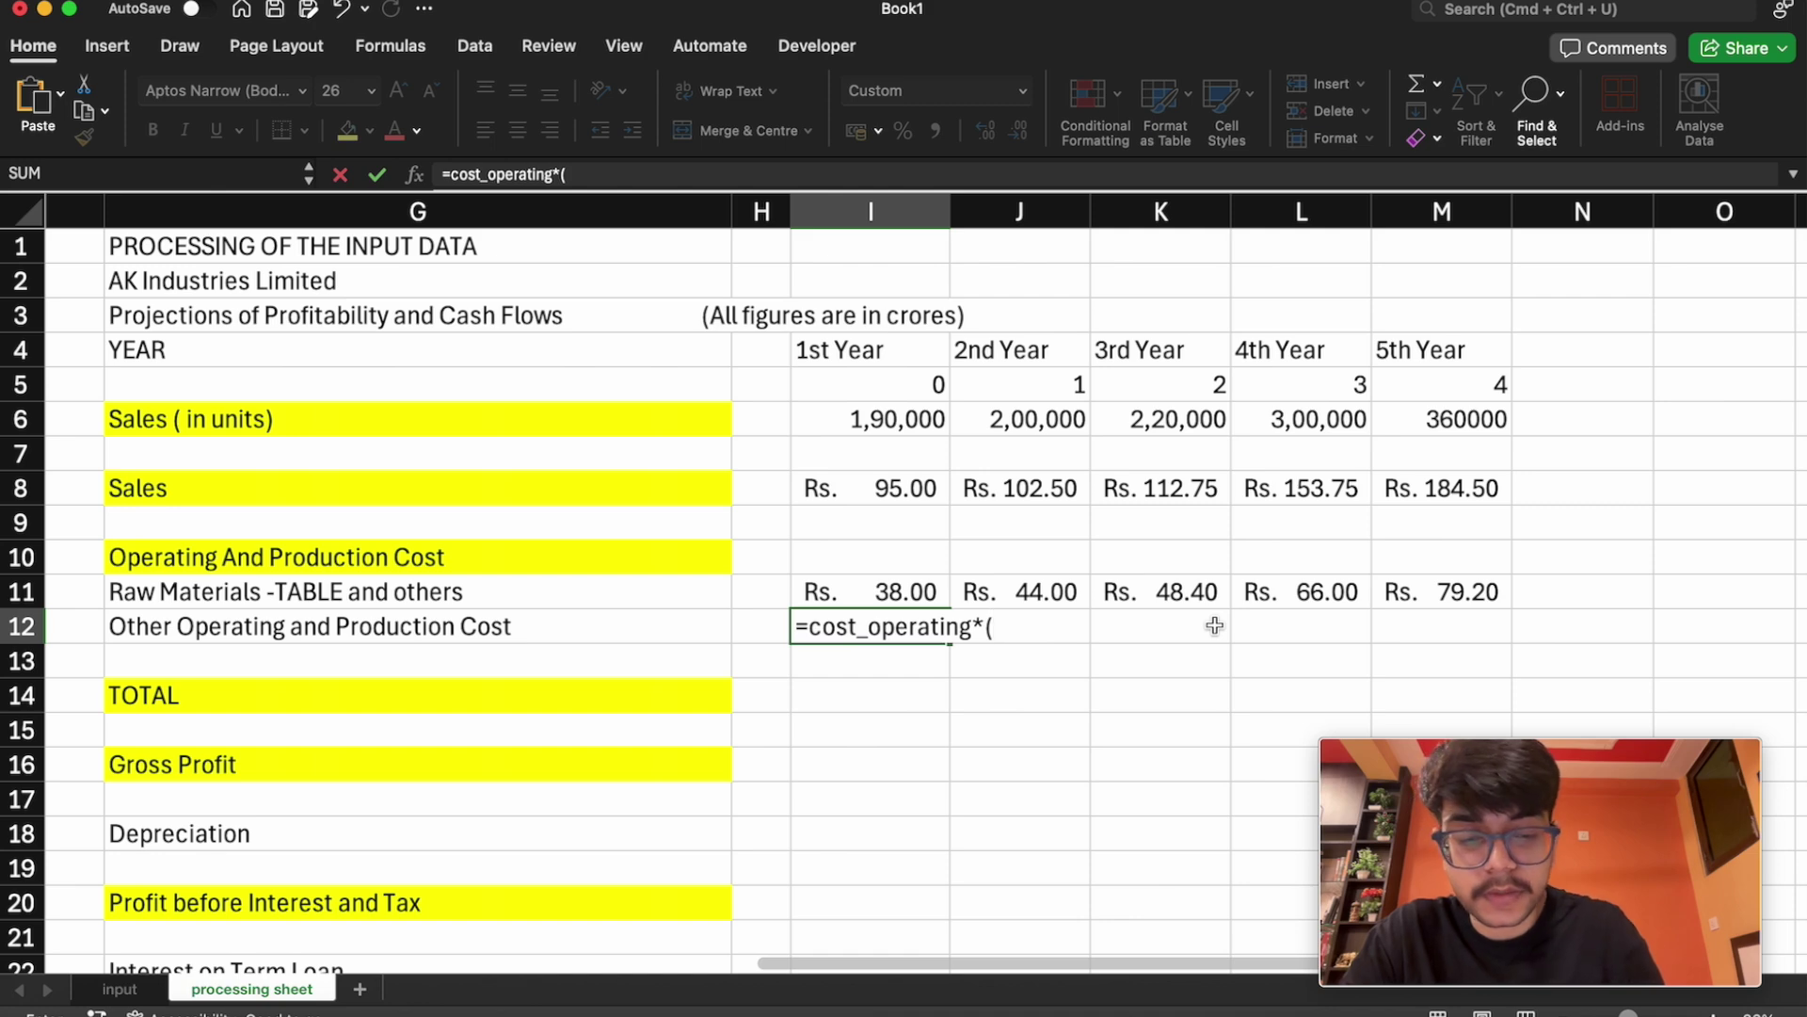
key("BackSpace")
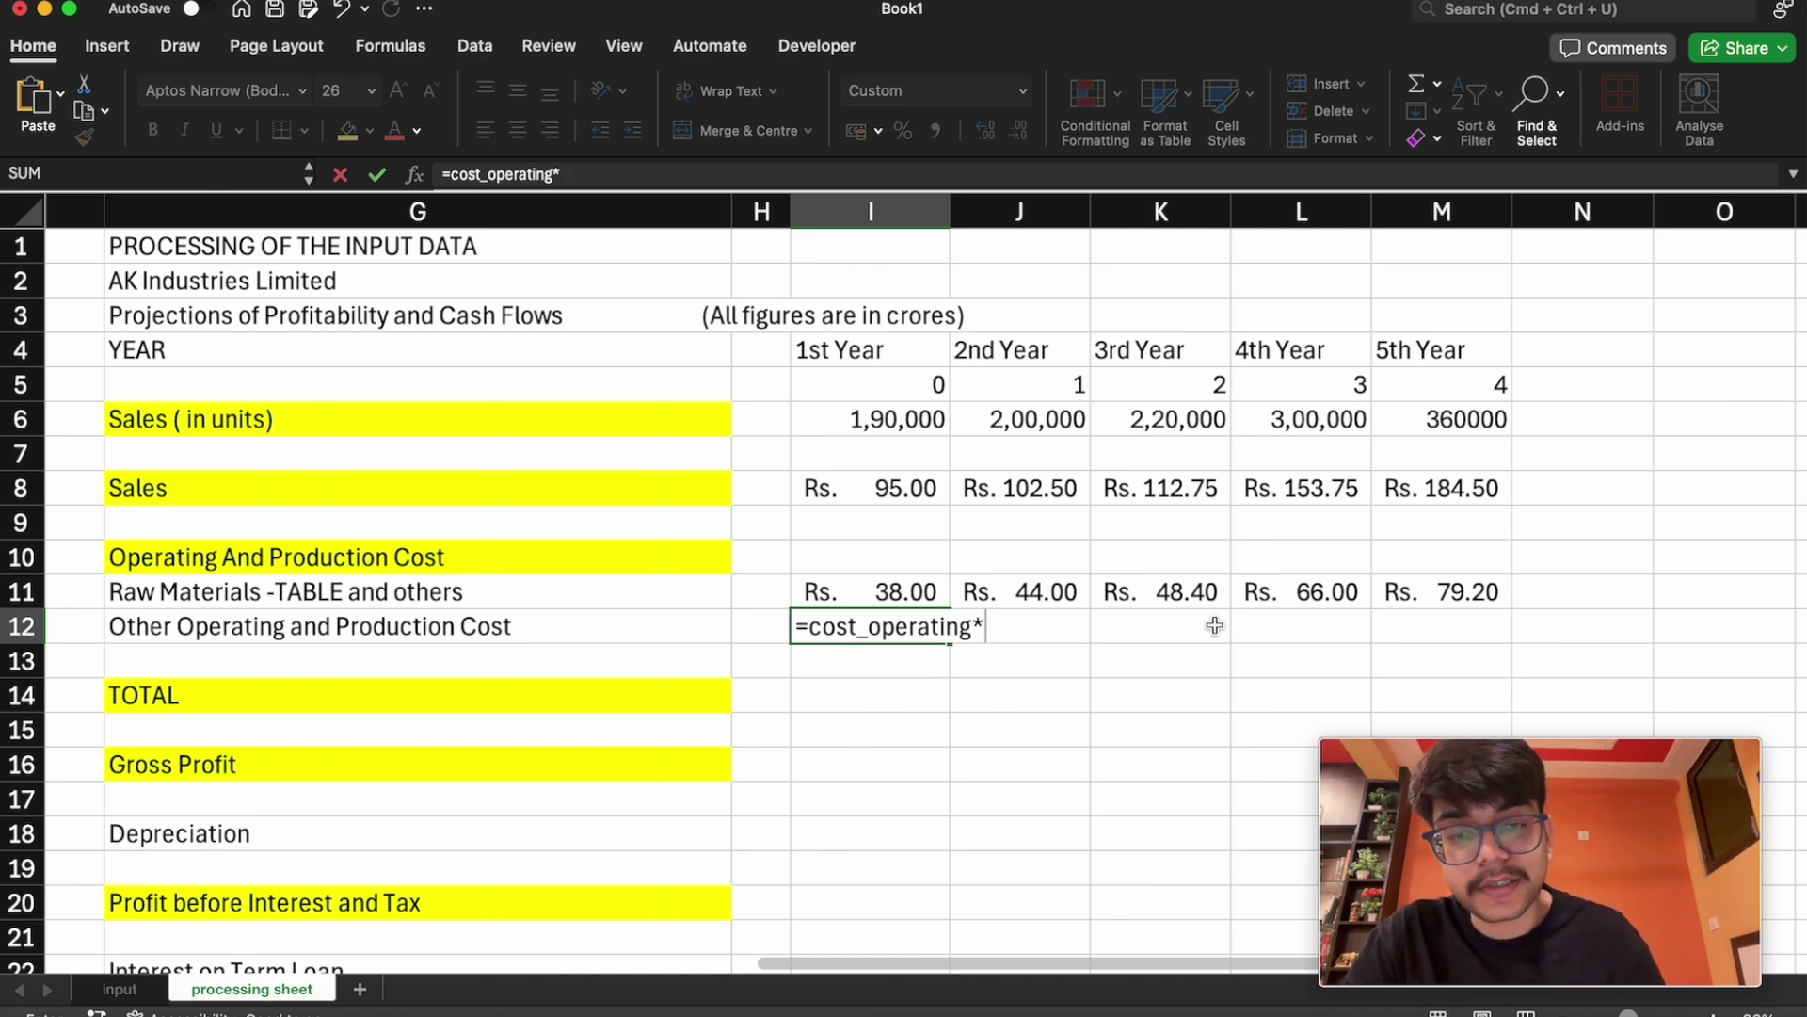
left_click(922, 428)
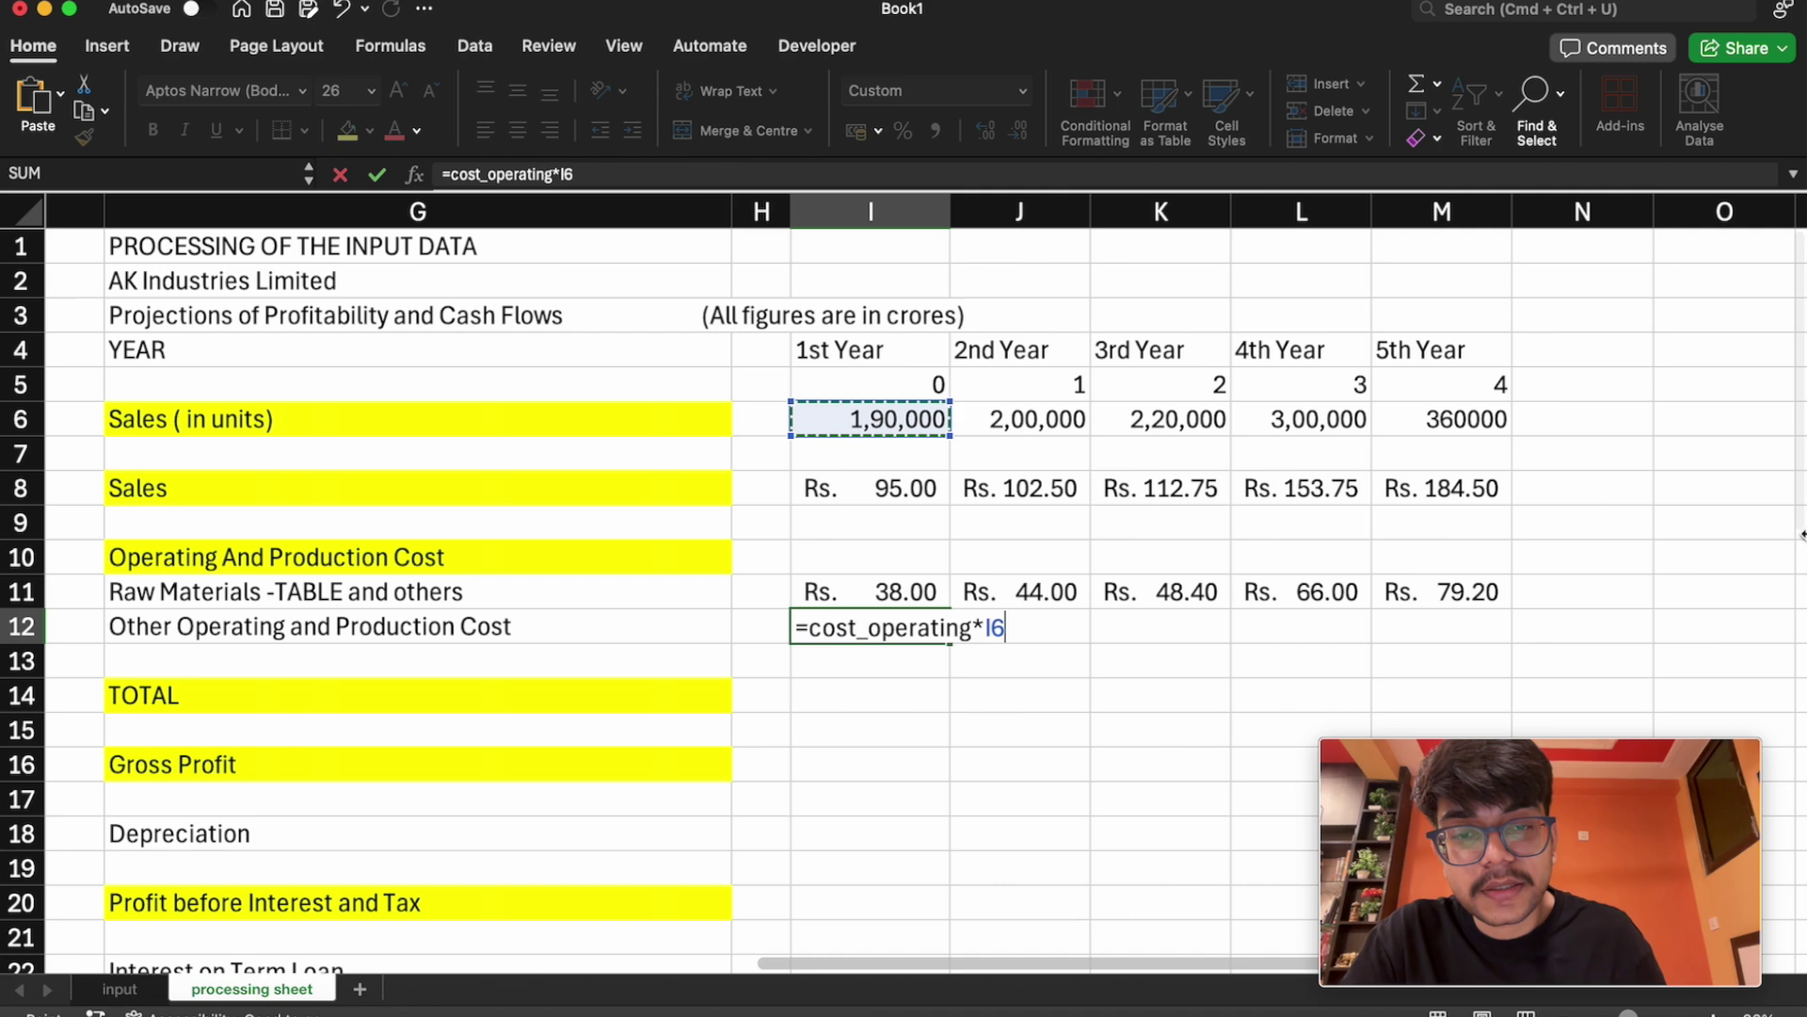
type("/")
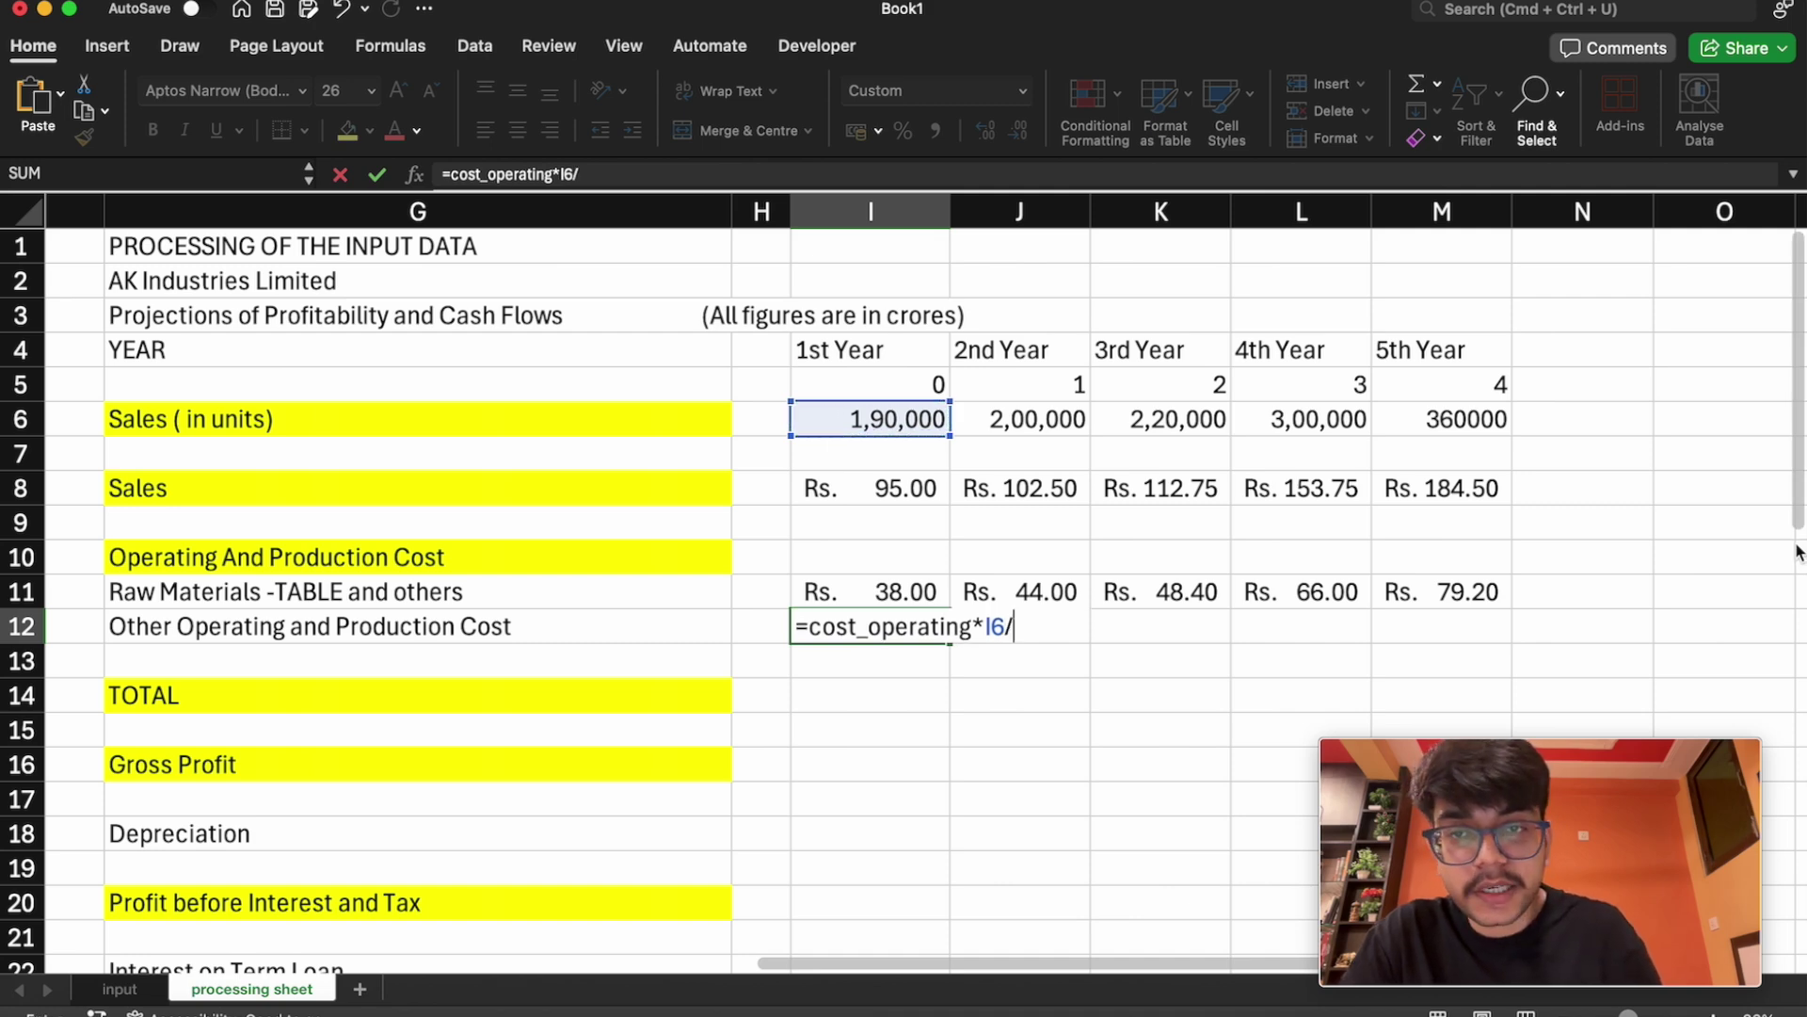
type("10000000")
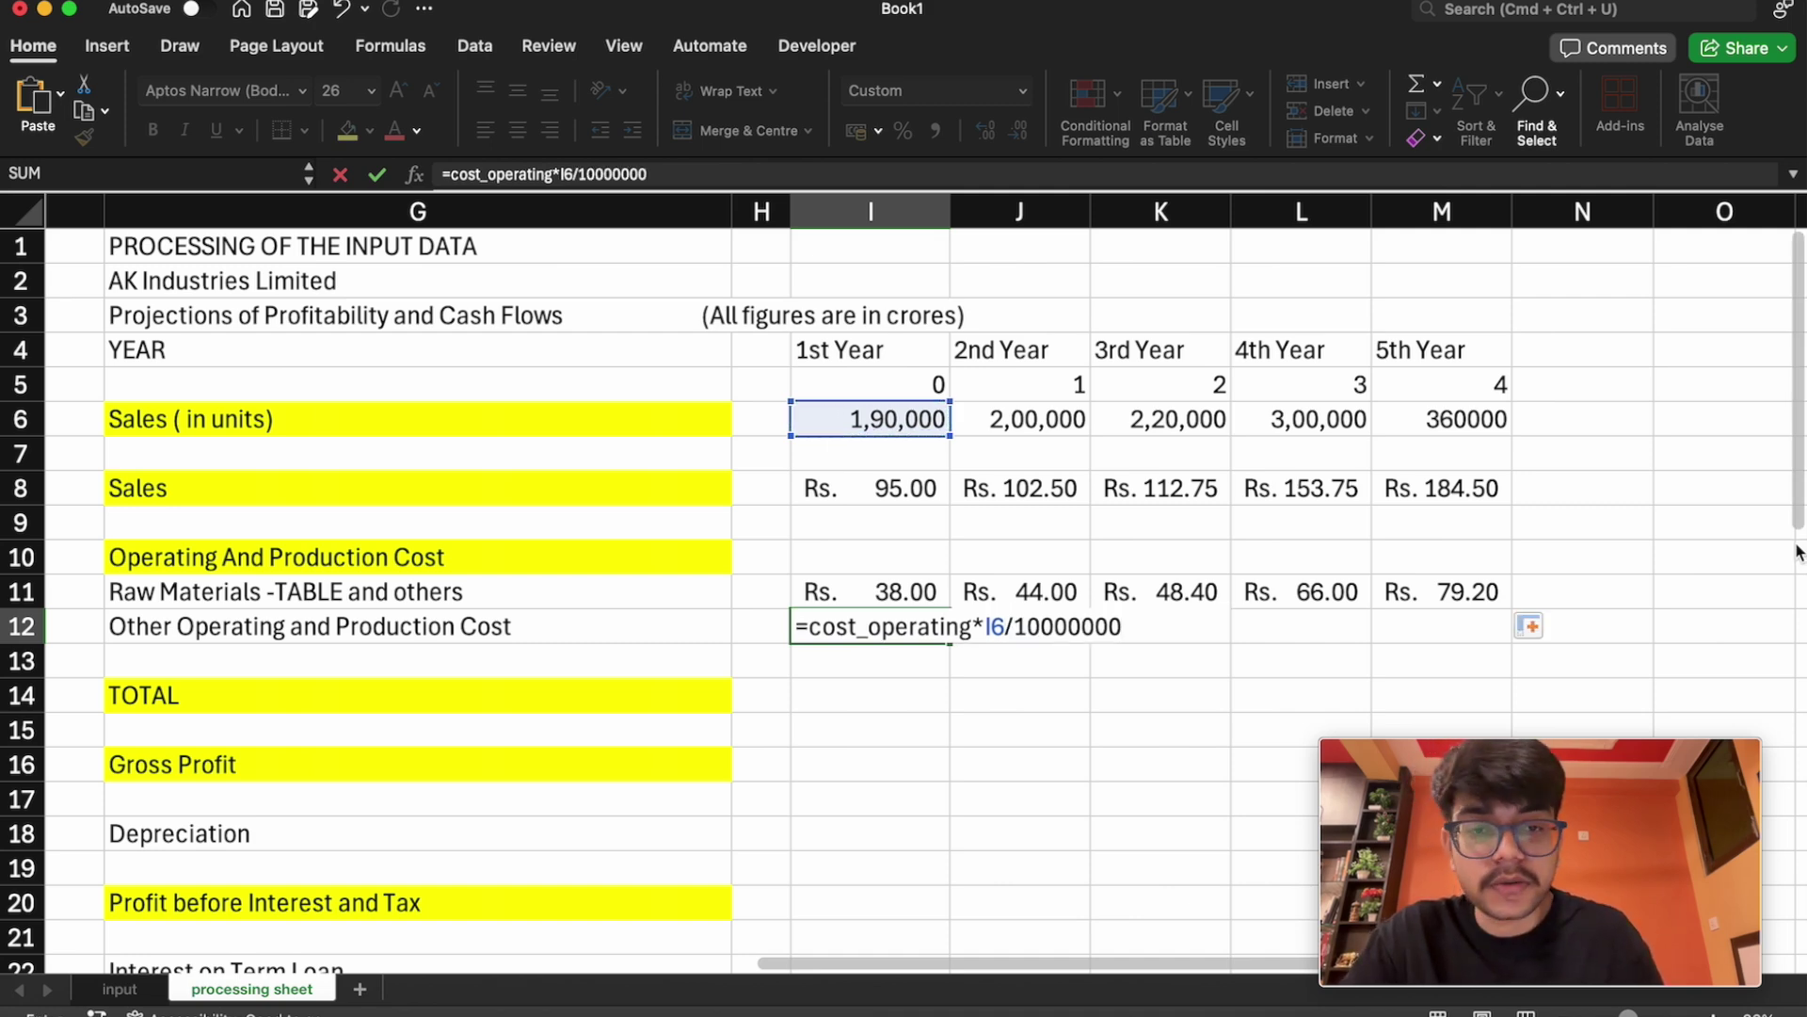
key("Return")
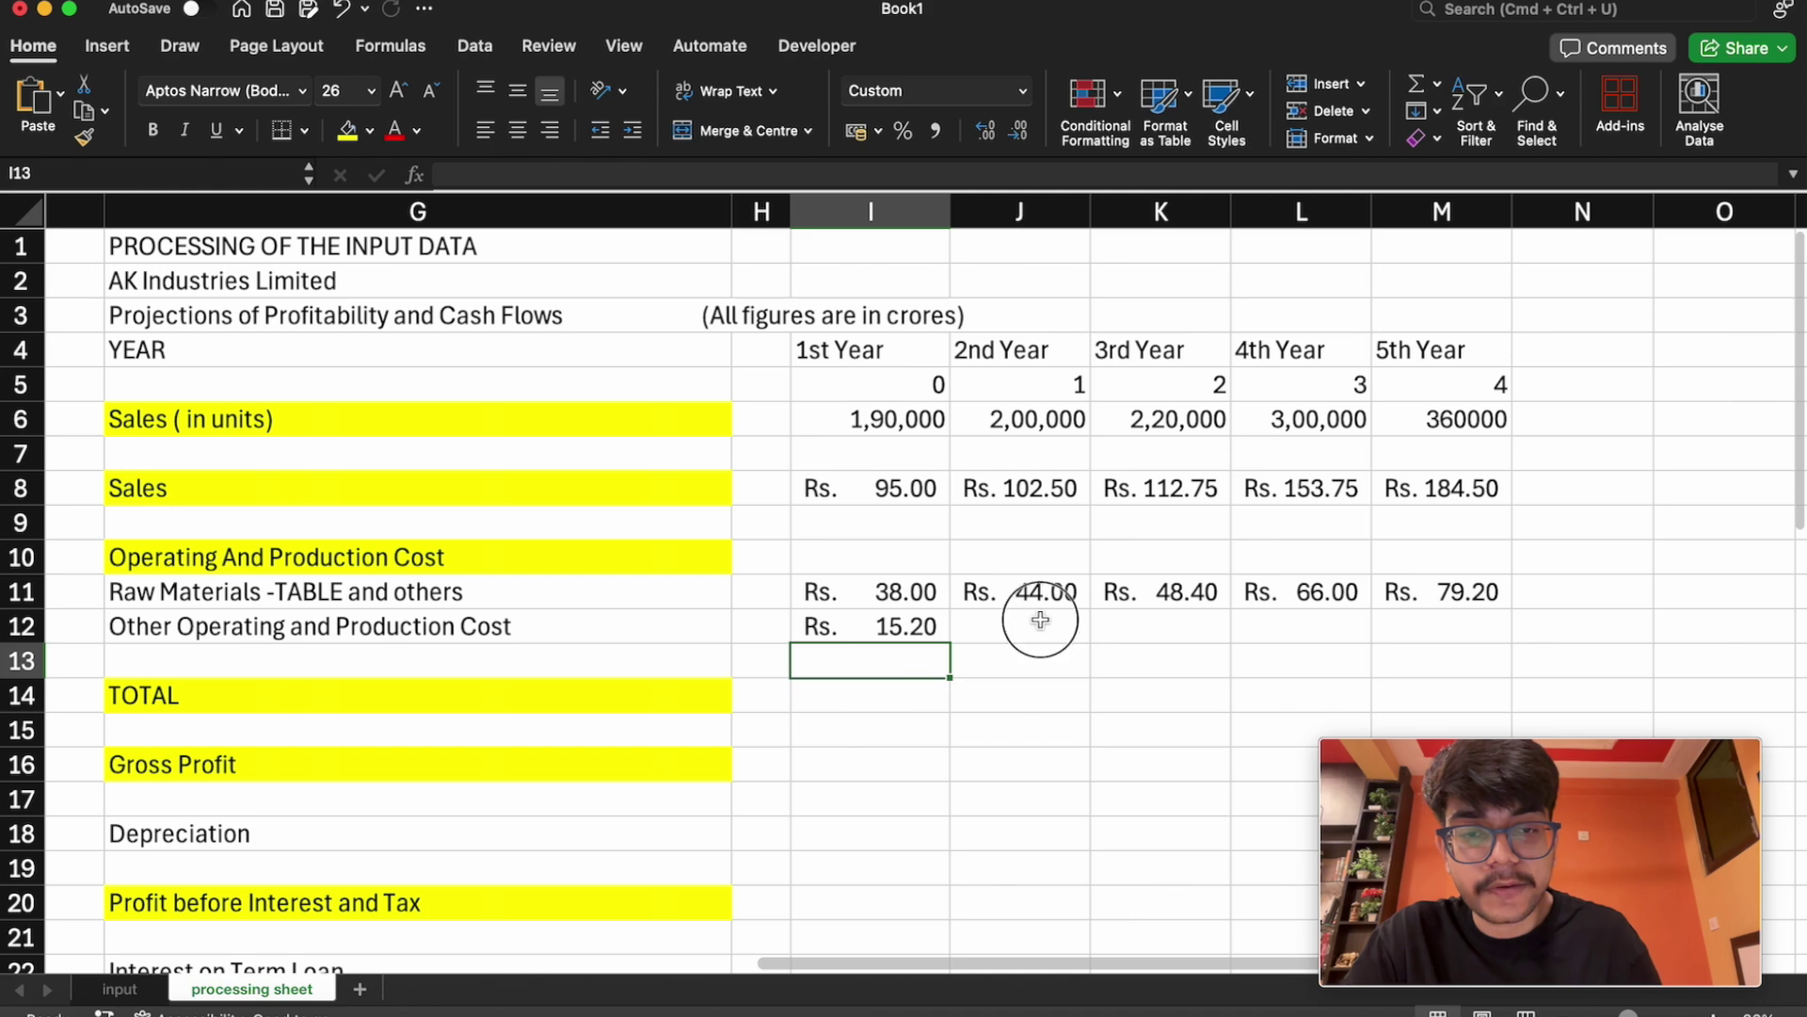
Begin the 2nd-year other operating and production cost formula in J12 with =cost_operating*(1+rate_operating_cost
left_click(1040, 619)
type("=")
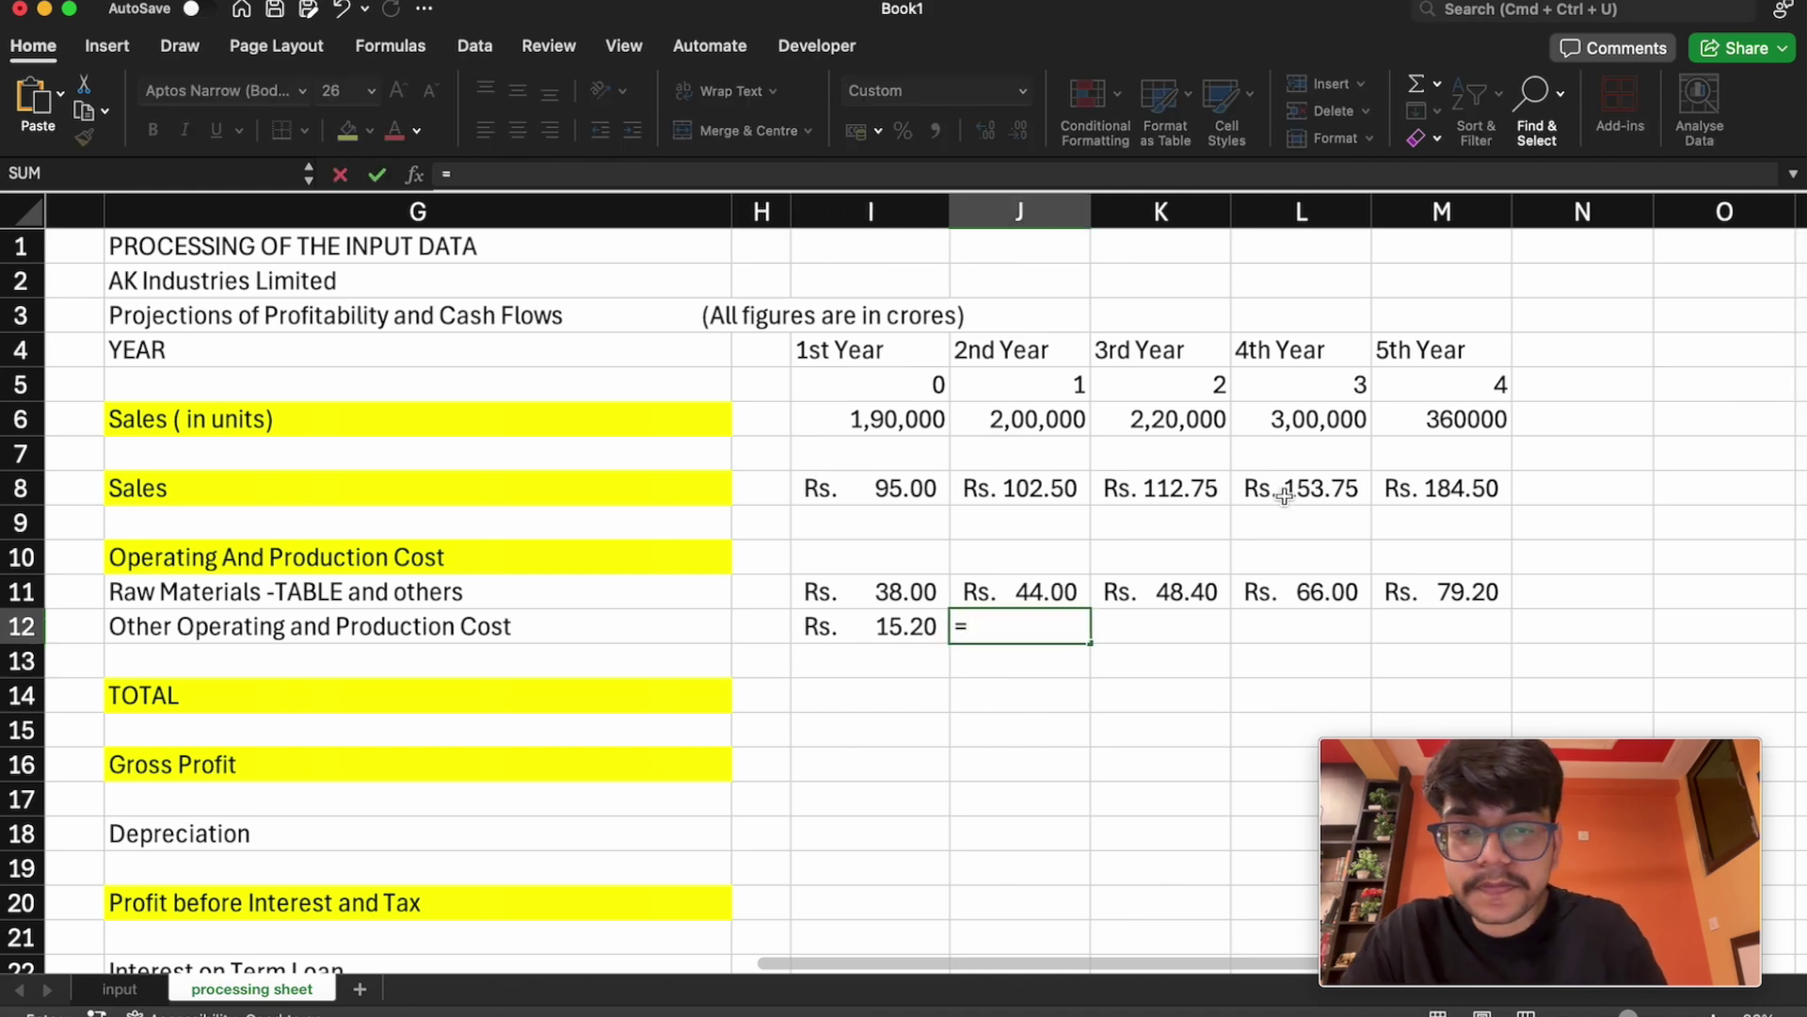
type("cos")
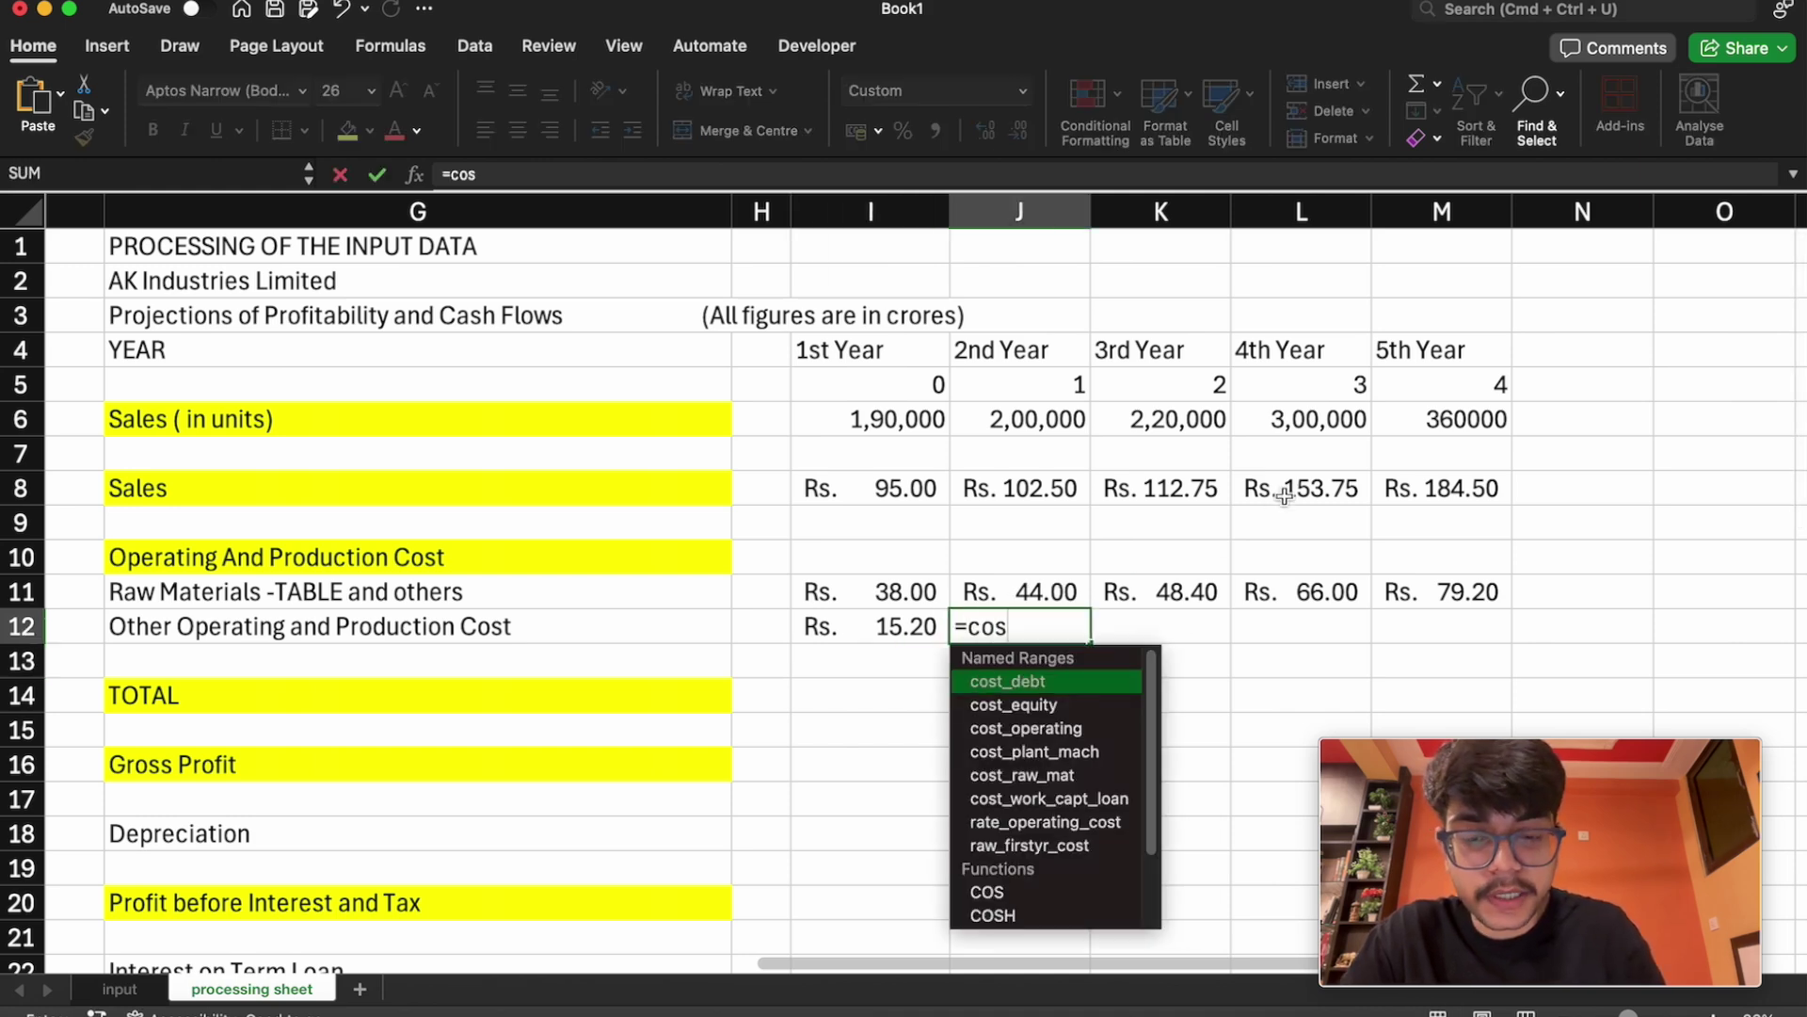
type("t_o")
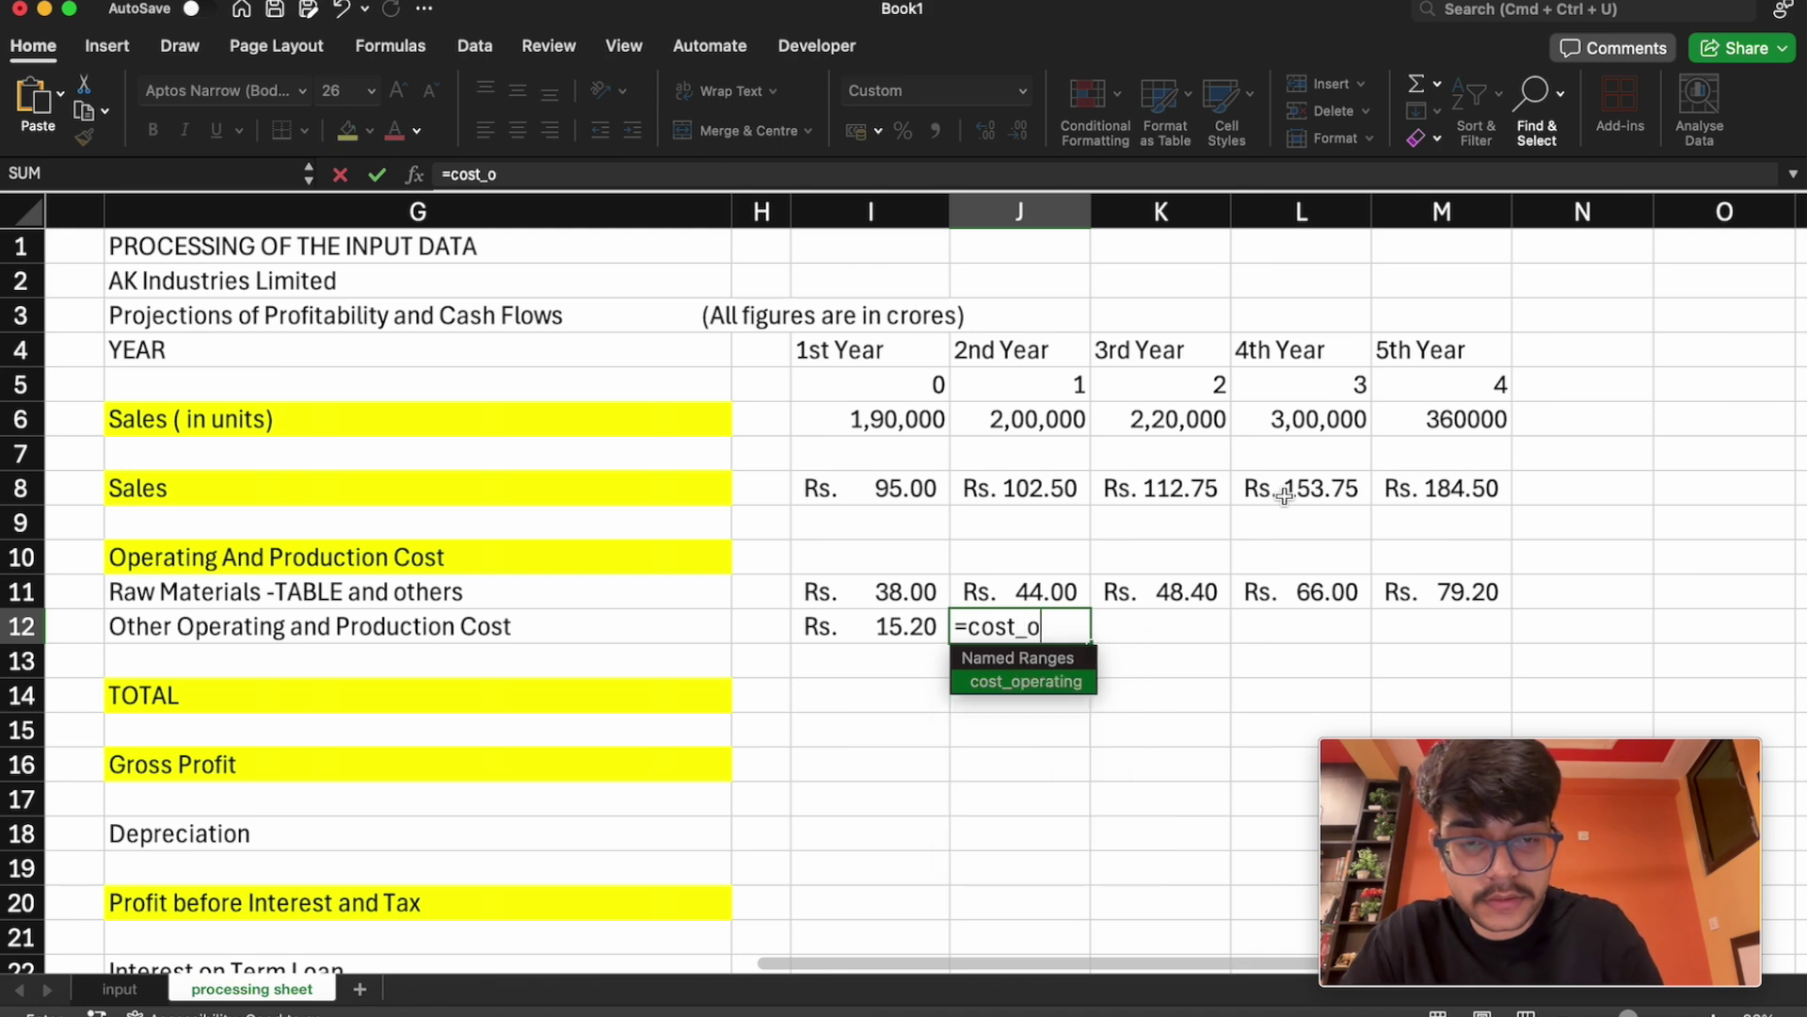
type("perating")
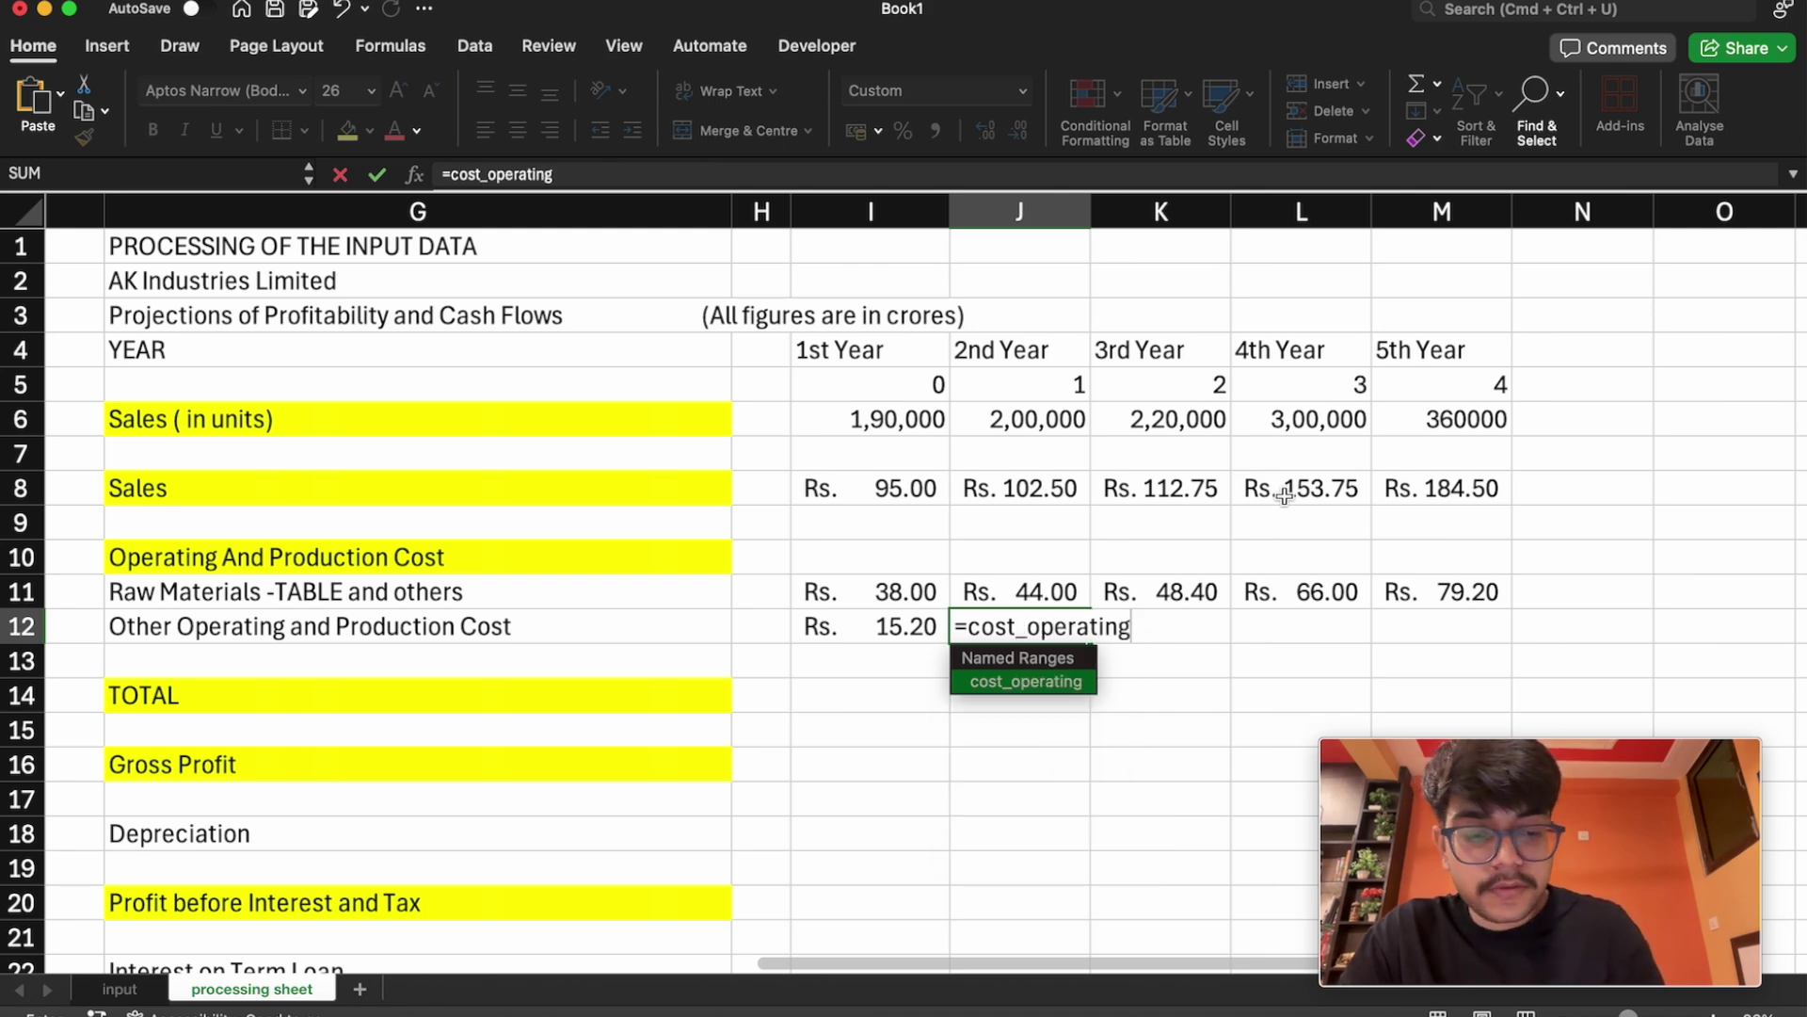
type("*(1+")
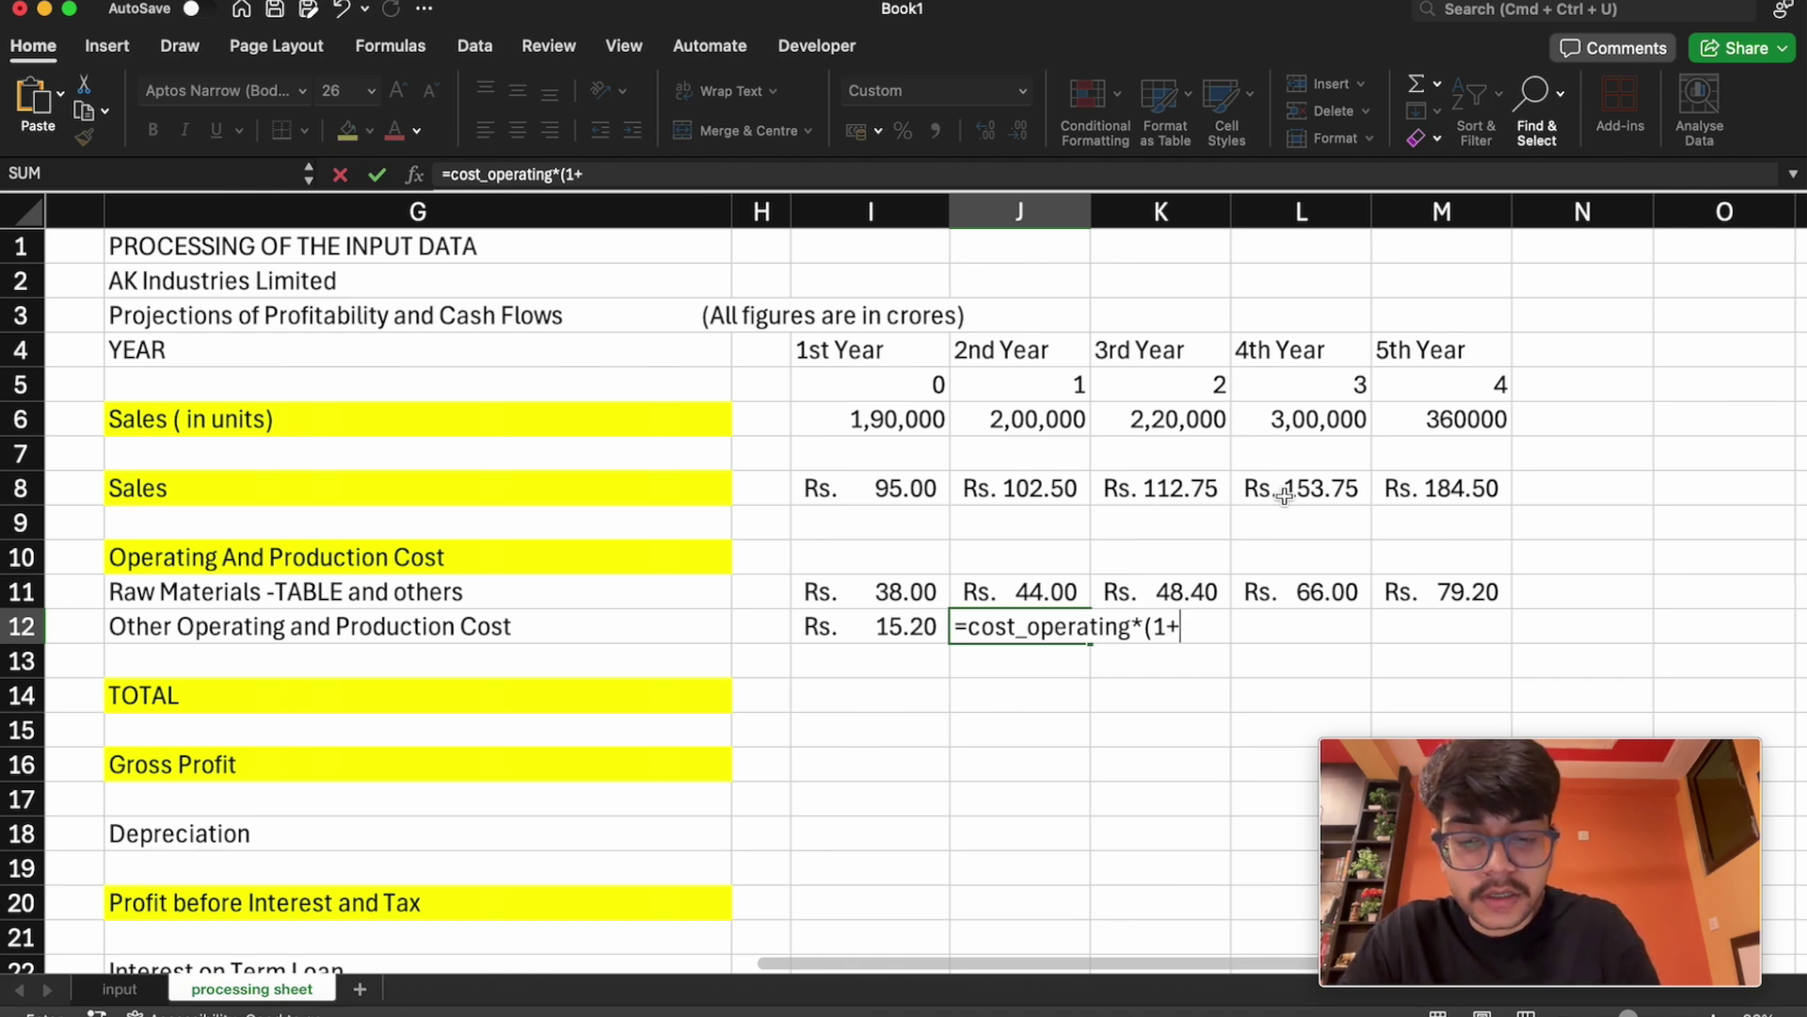
type("rate")
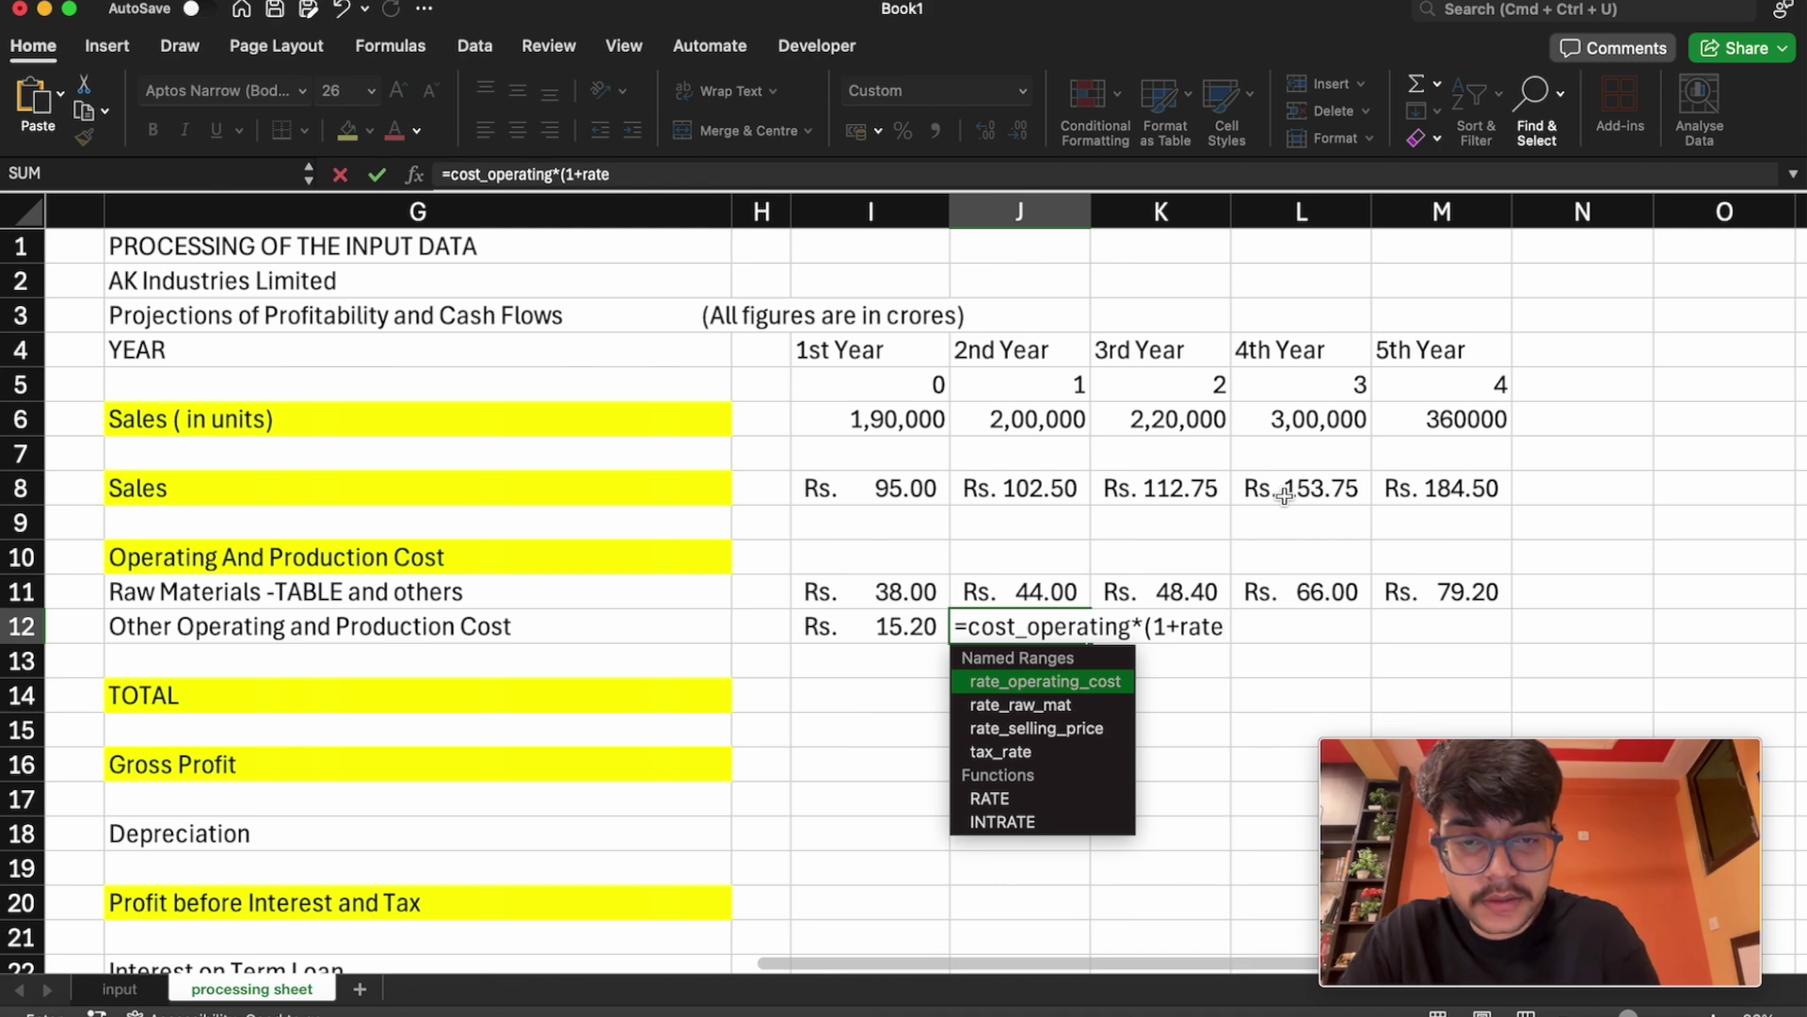
key("Return")
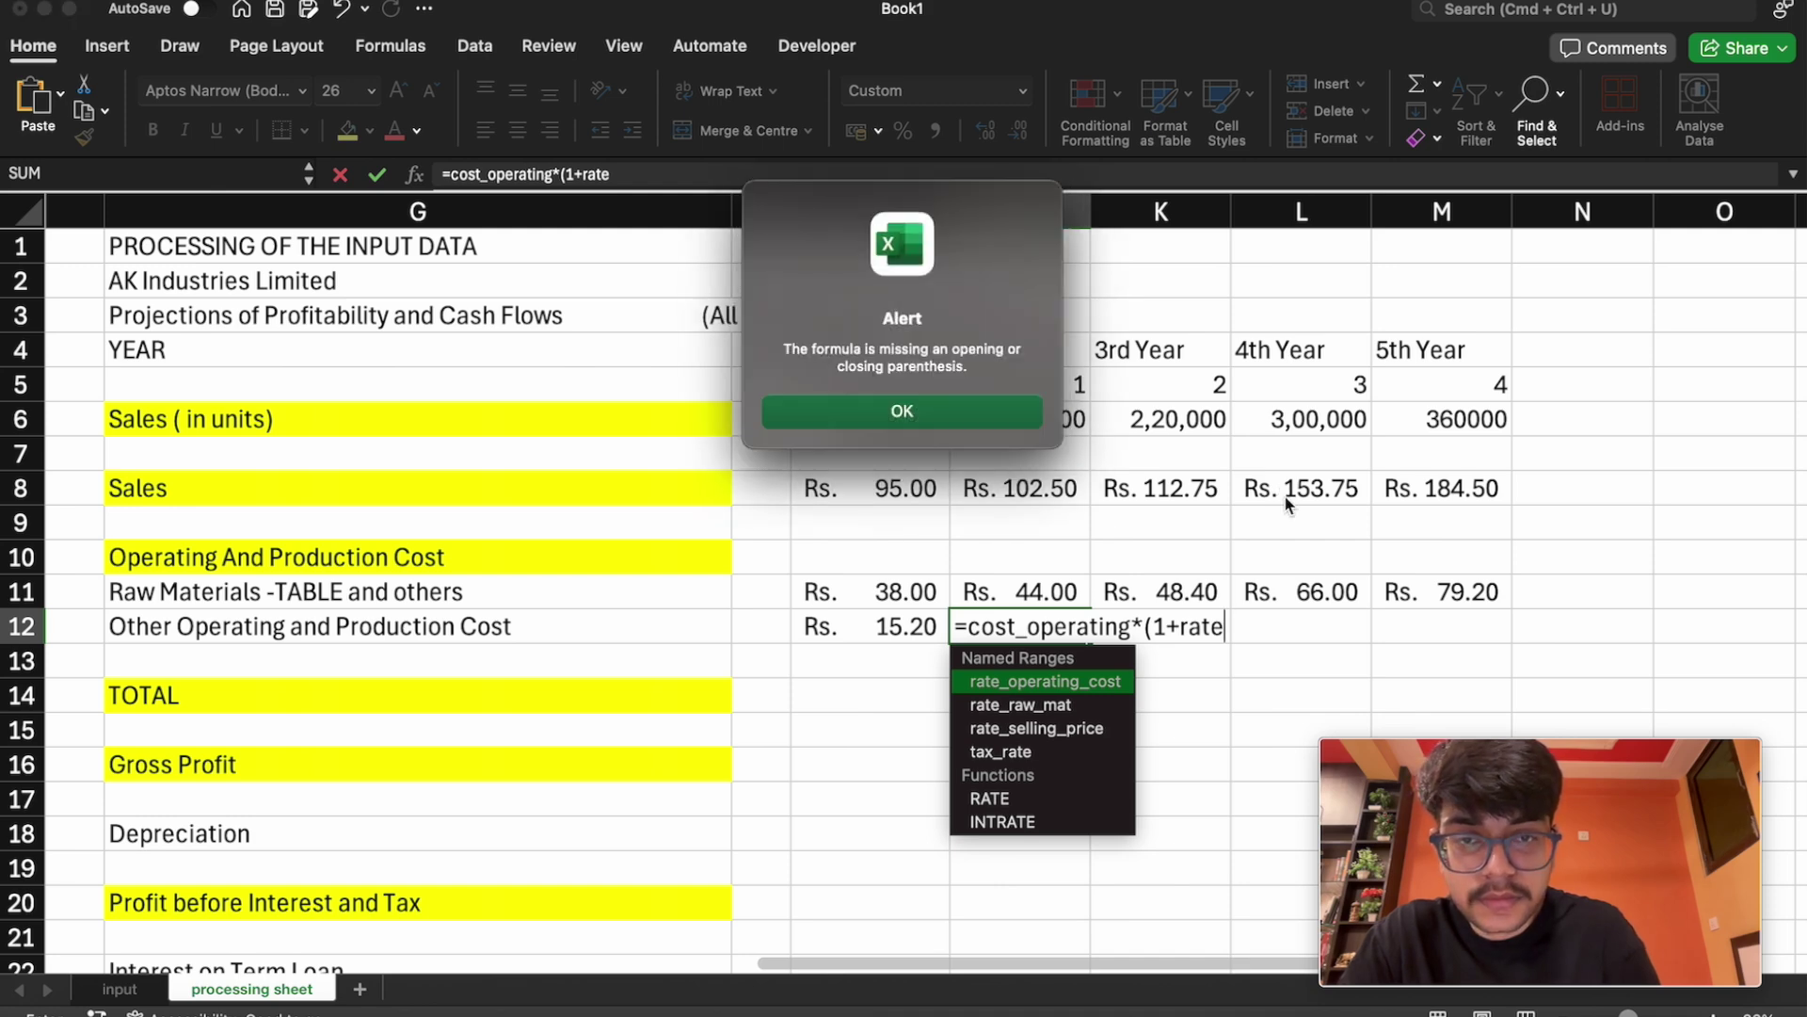
key("Return")
key("Tab")
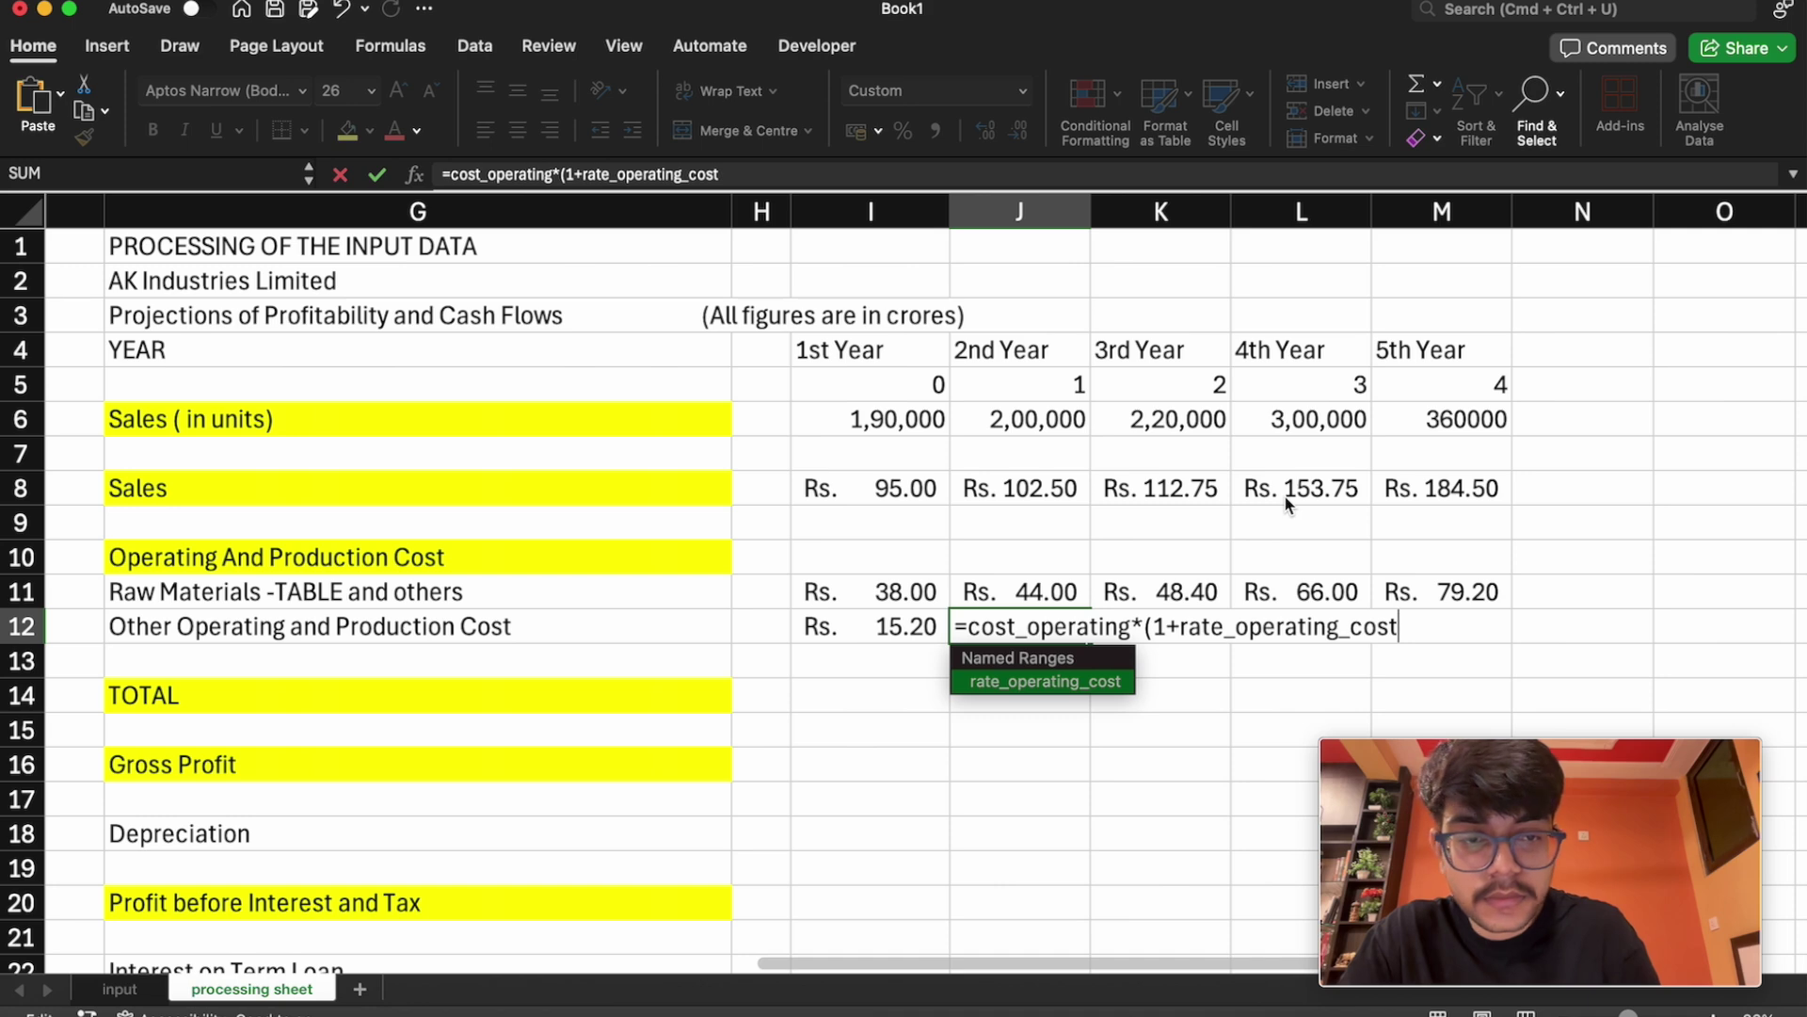
Complete the J12 formula by closing the bracket, multiplying by J6 and dividing by 10000000, and fill it across to M12
type(")*")
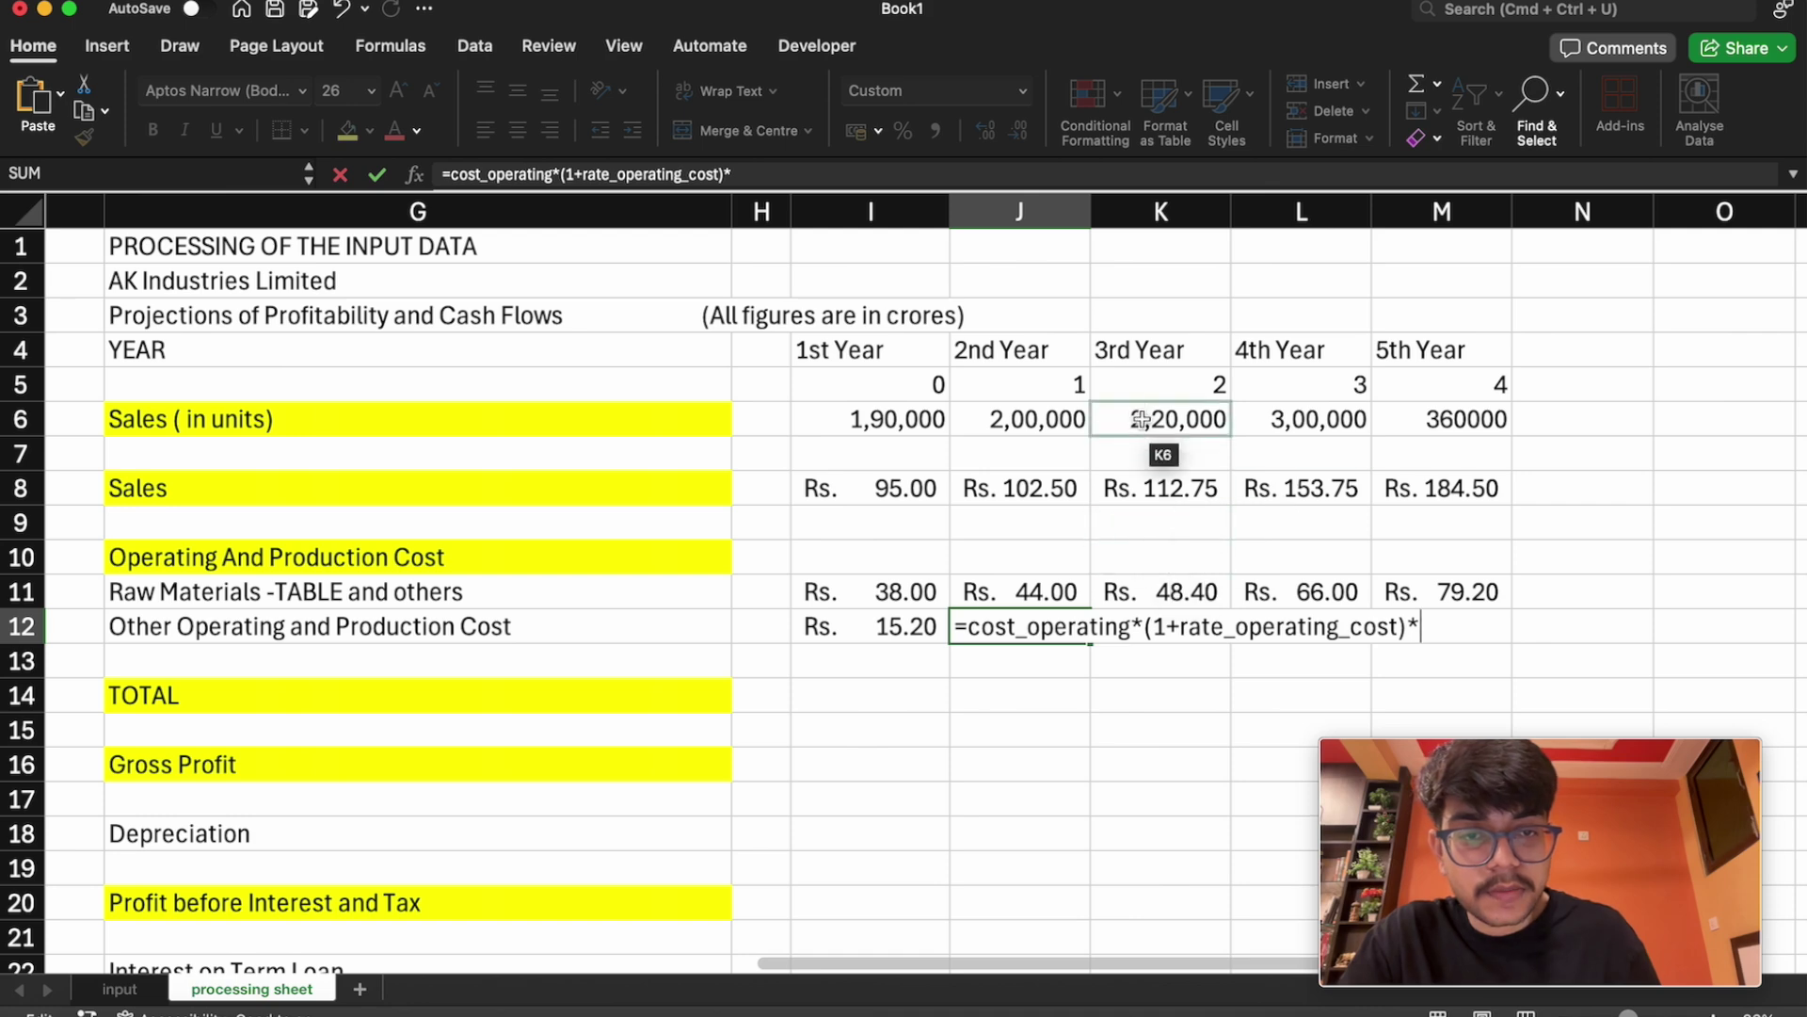
left_click(1140, 418)
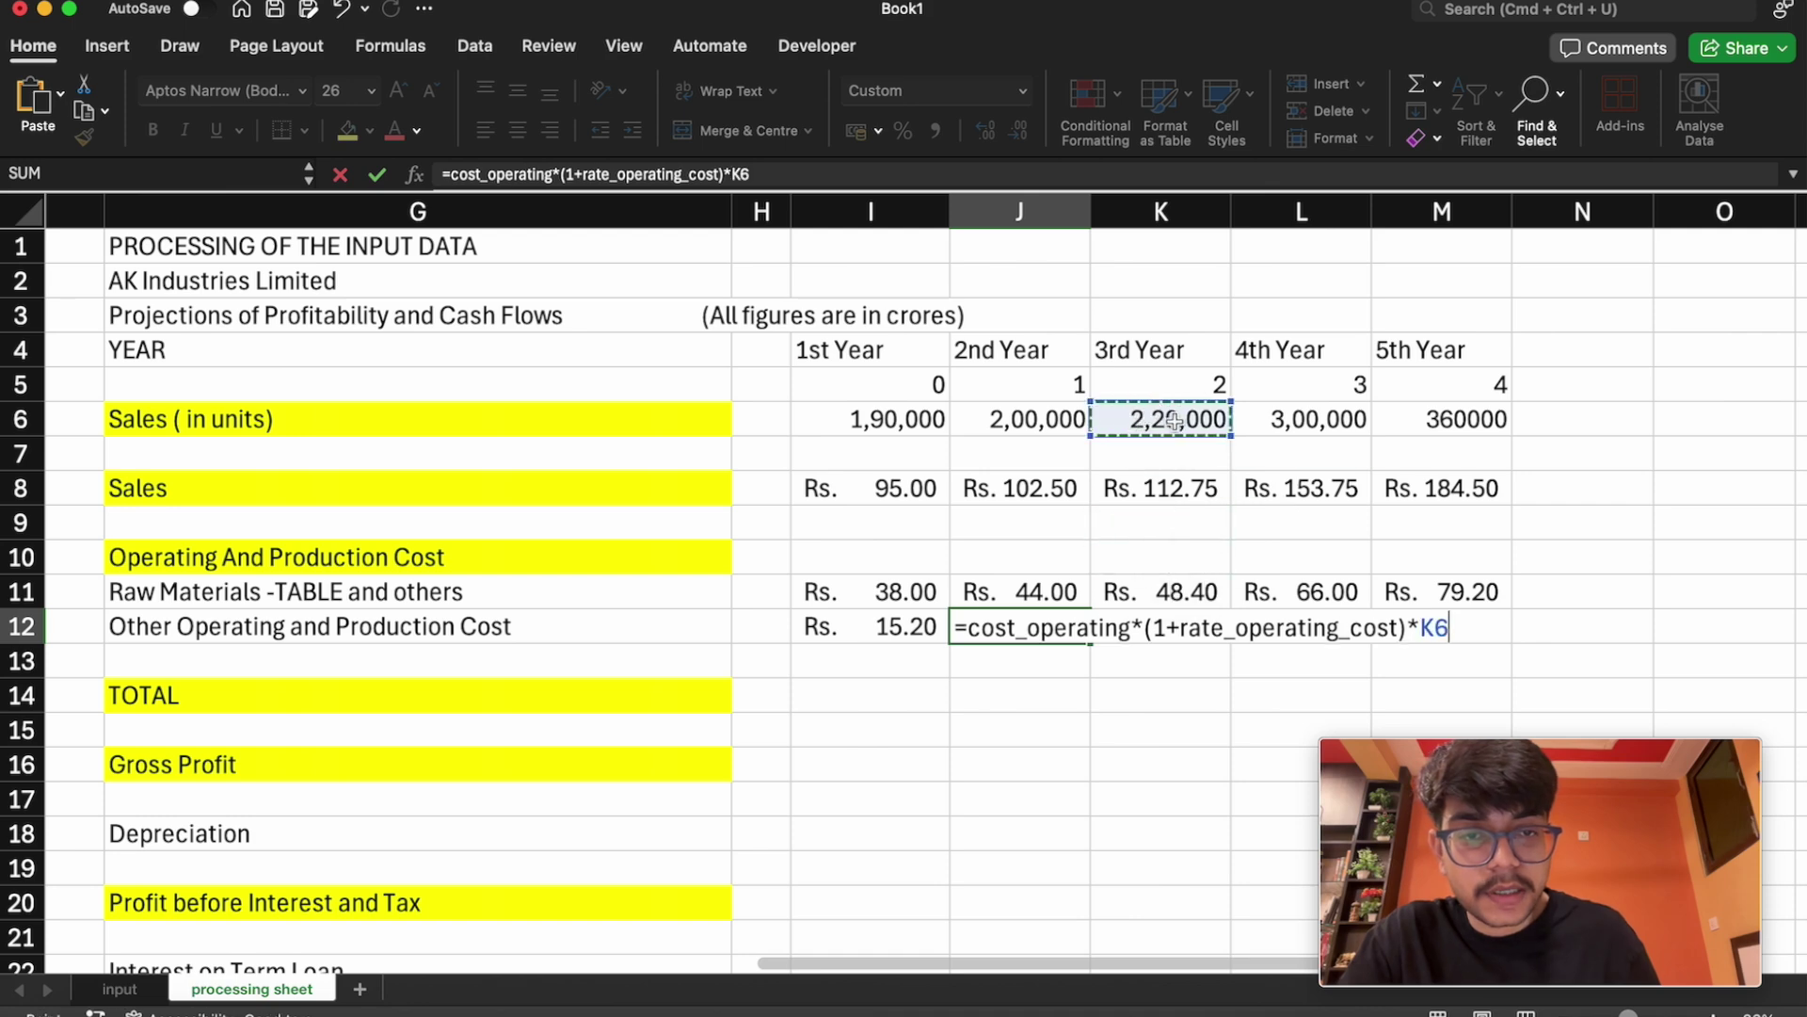
left_click(1026, 418)
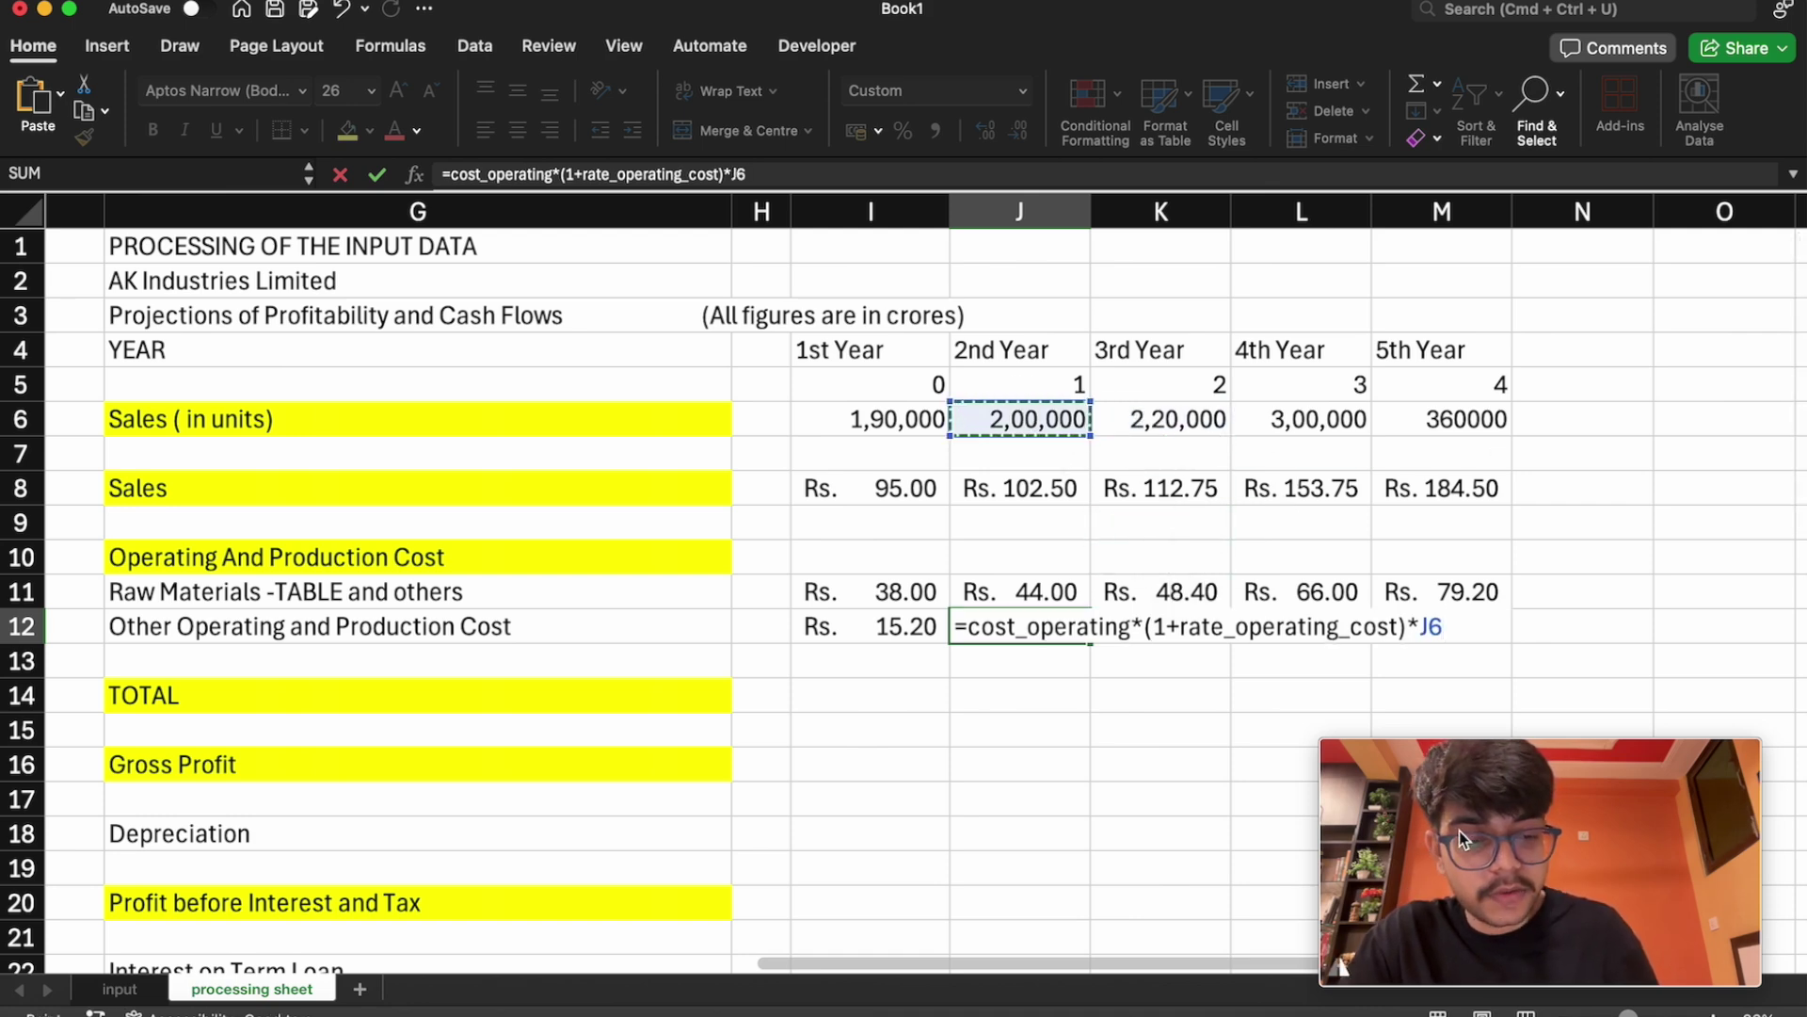
type("/10000000")
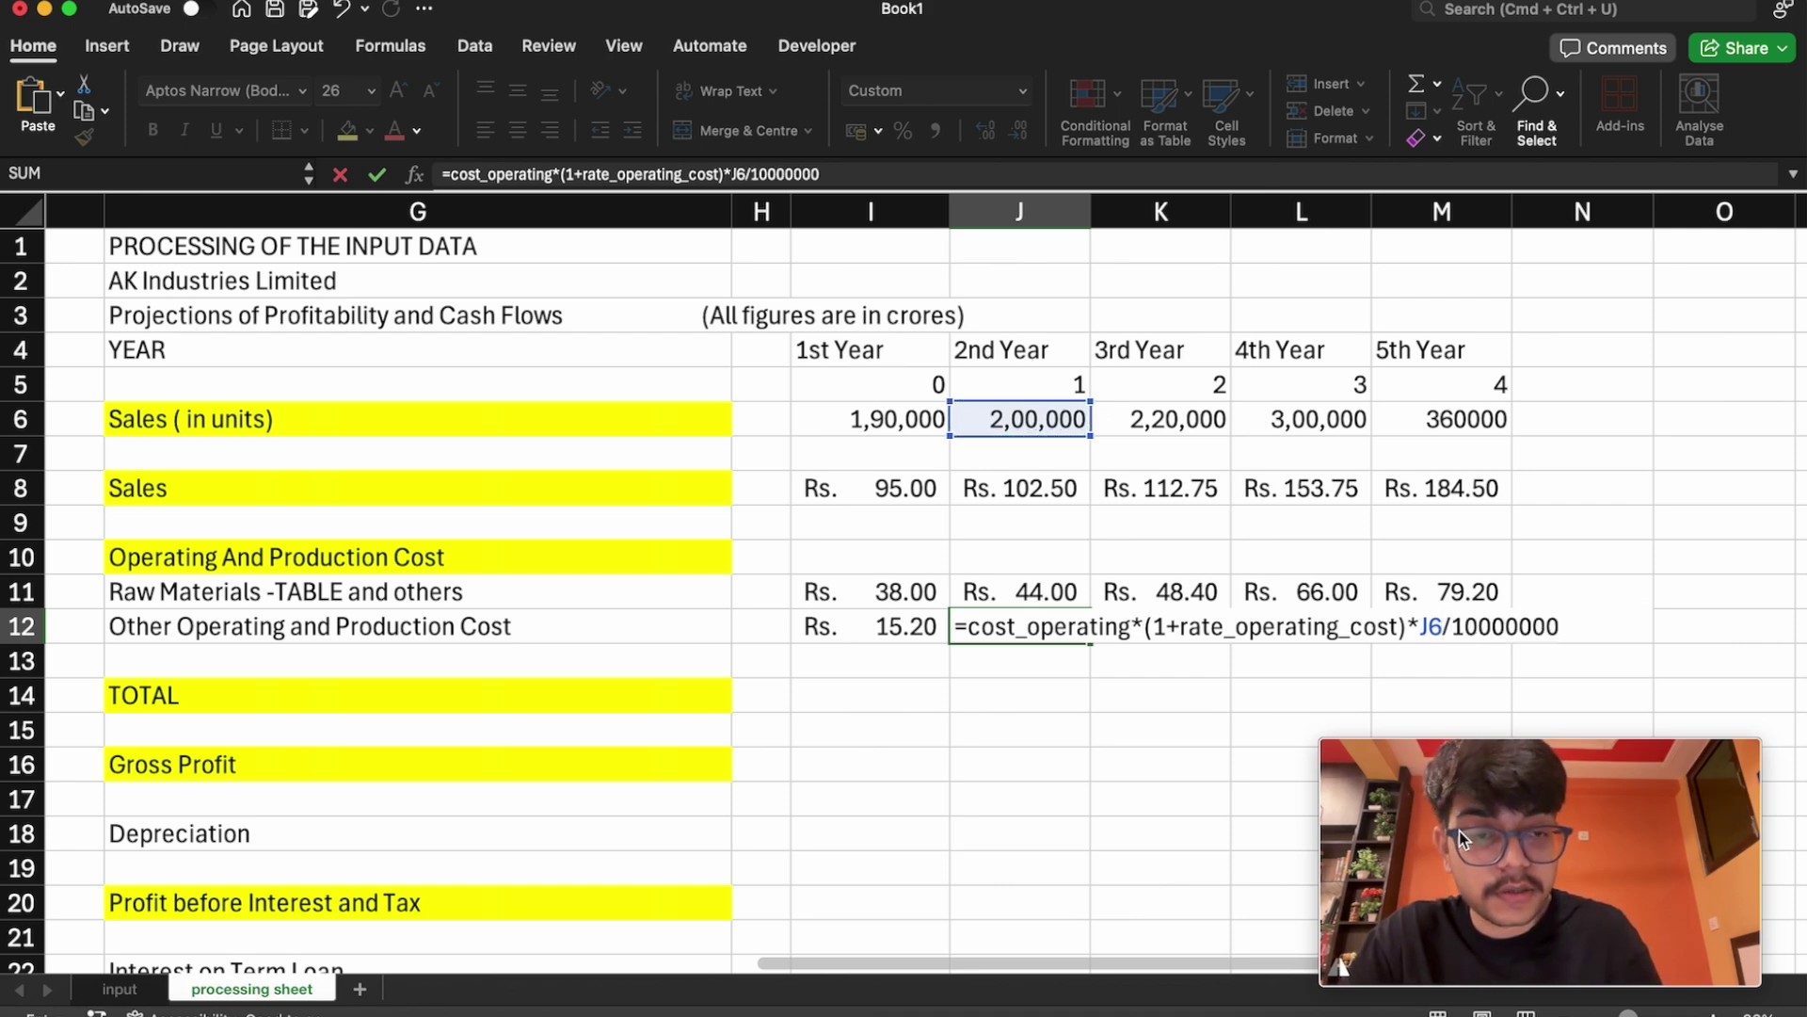
key("Return")
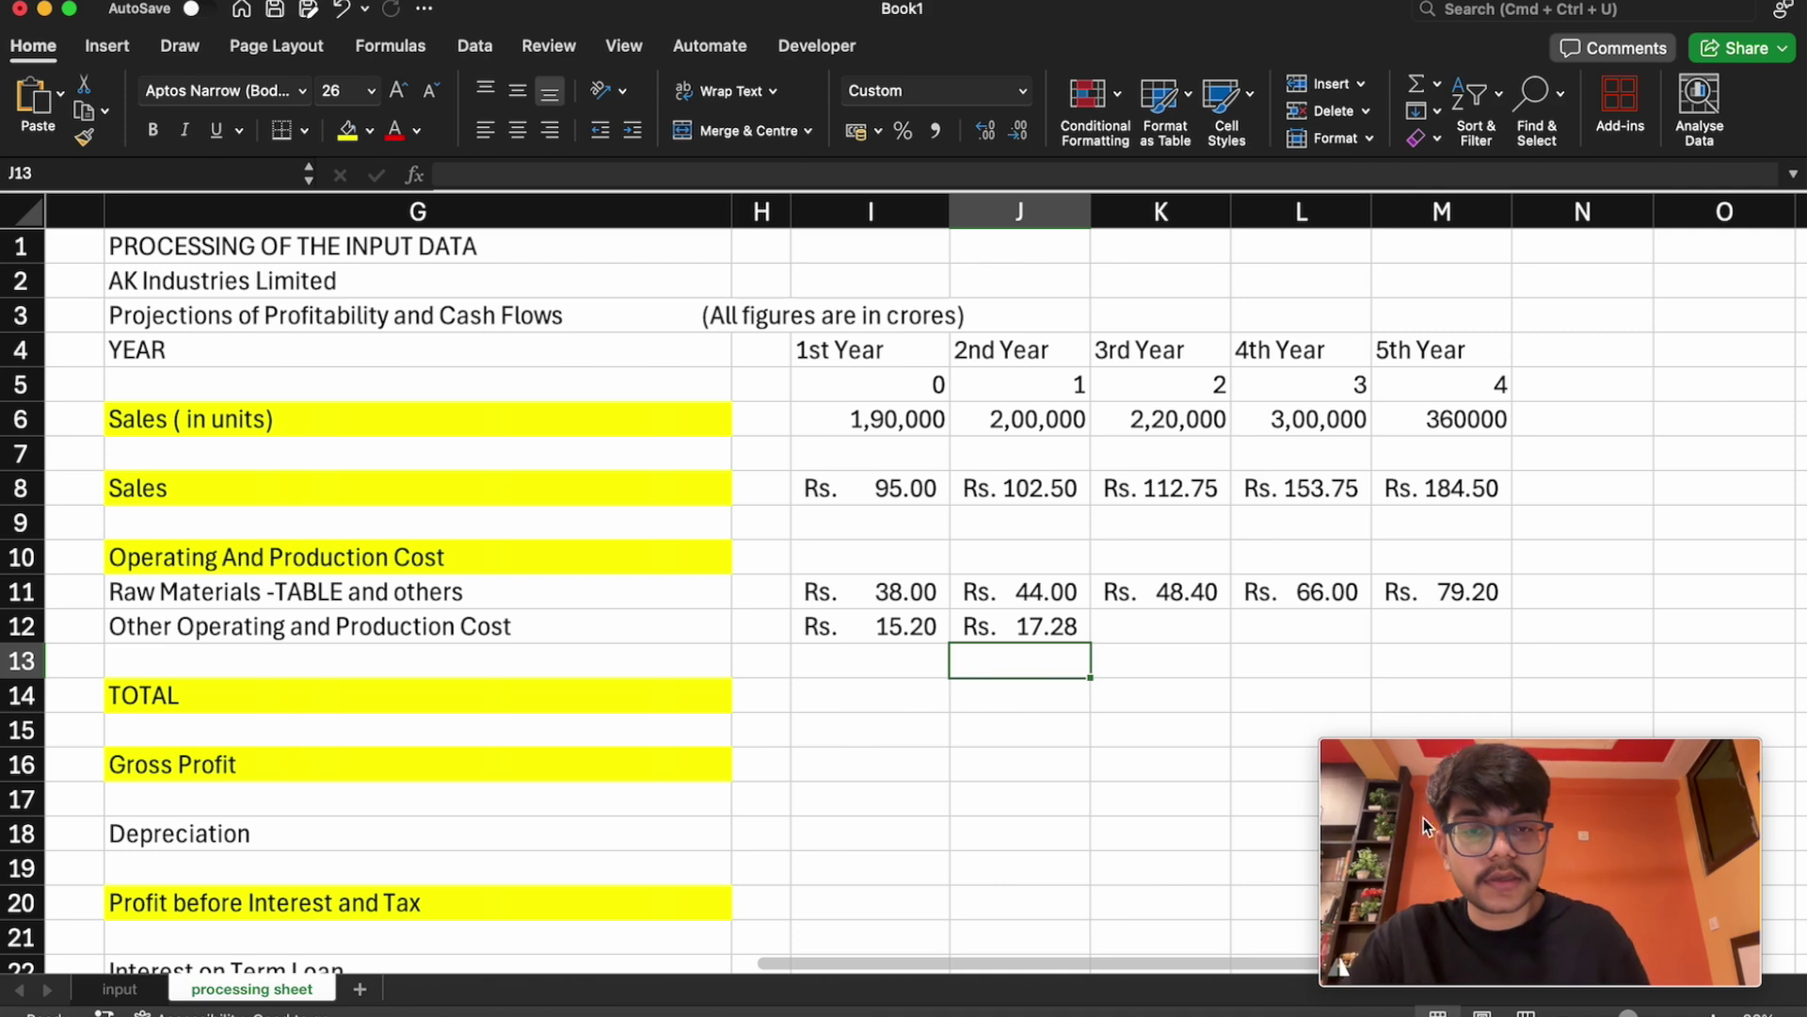
left_click(1021, 626)
left_click_drag(1090, 643, 1473, 643)
Enter =SUM(I11:I12) in I14 as the 1st-year total cost and fill it across to the 5th year in M14
left_click(875, 725)
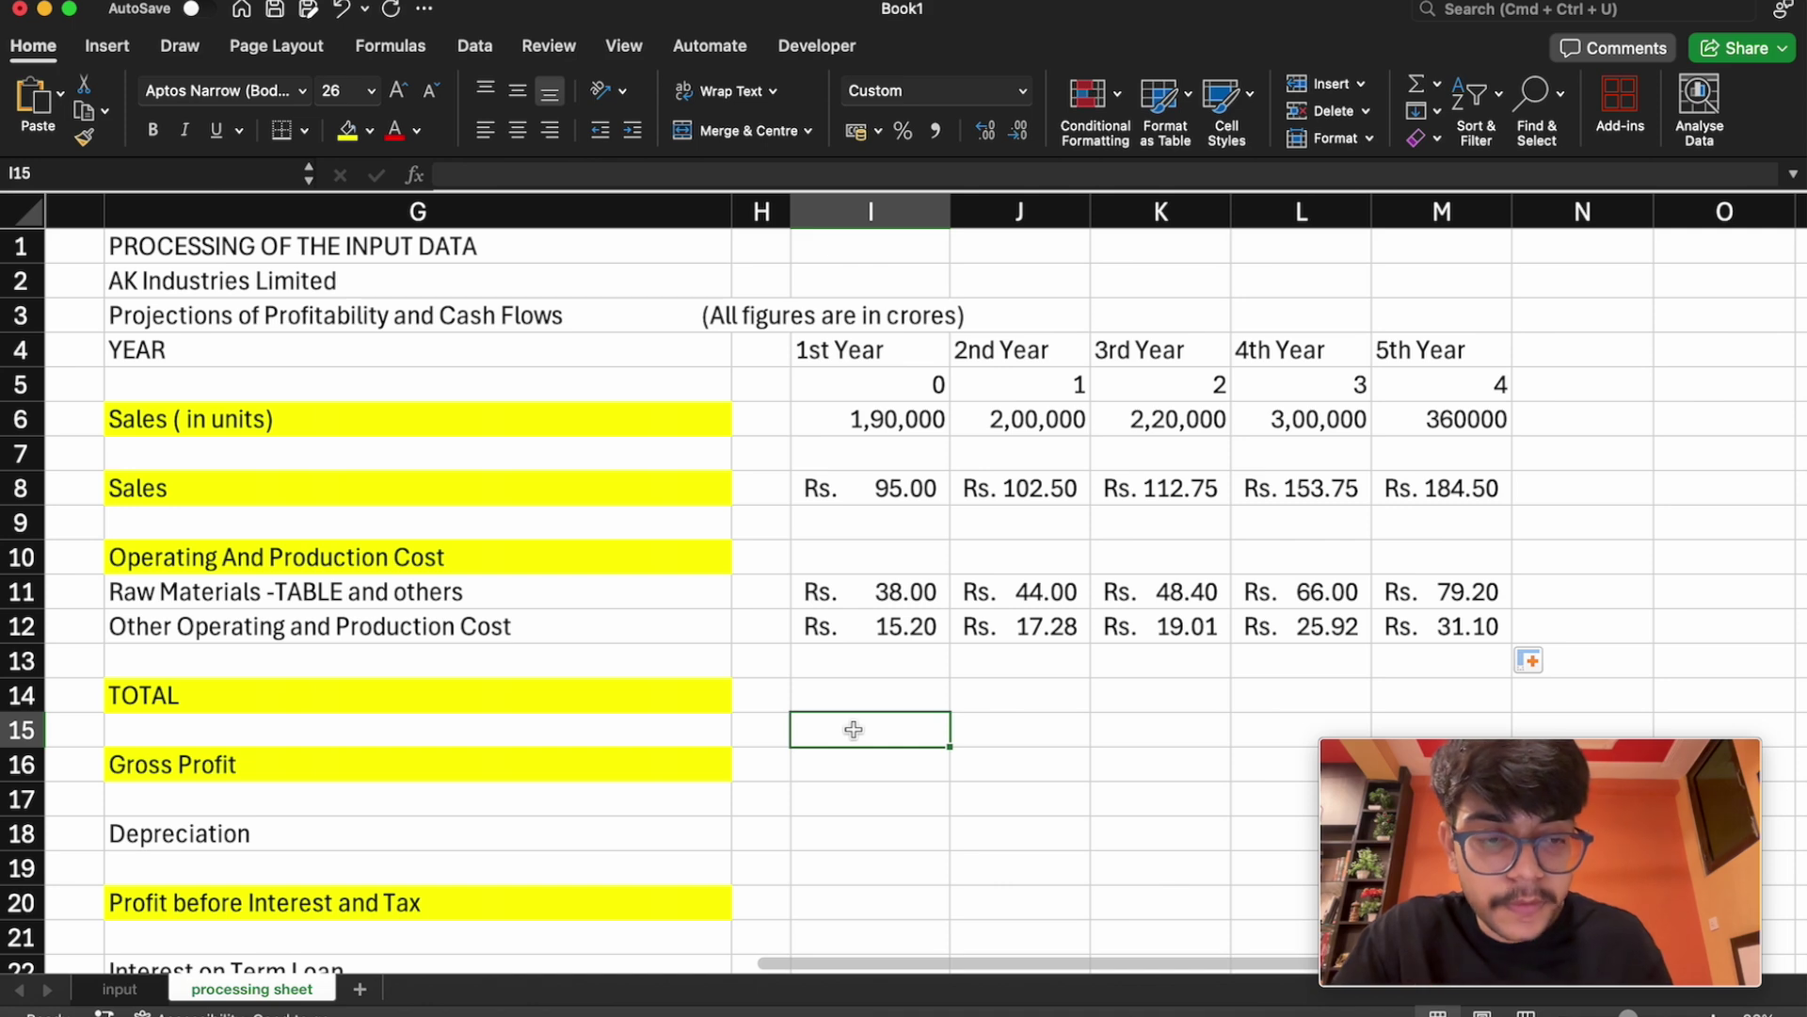
left_click(866, 688)
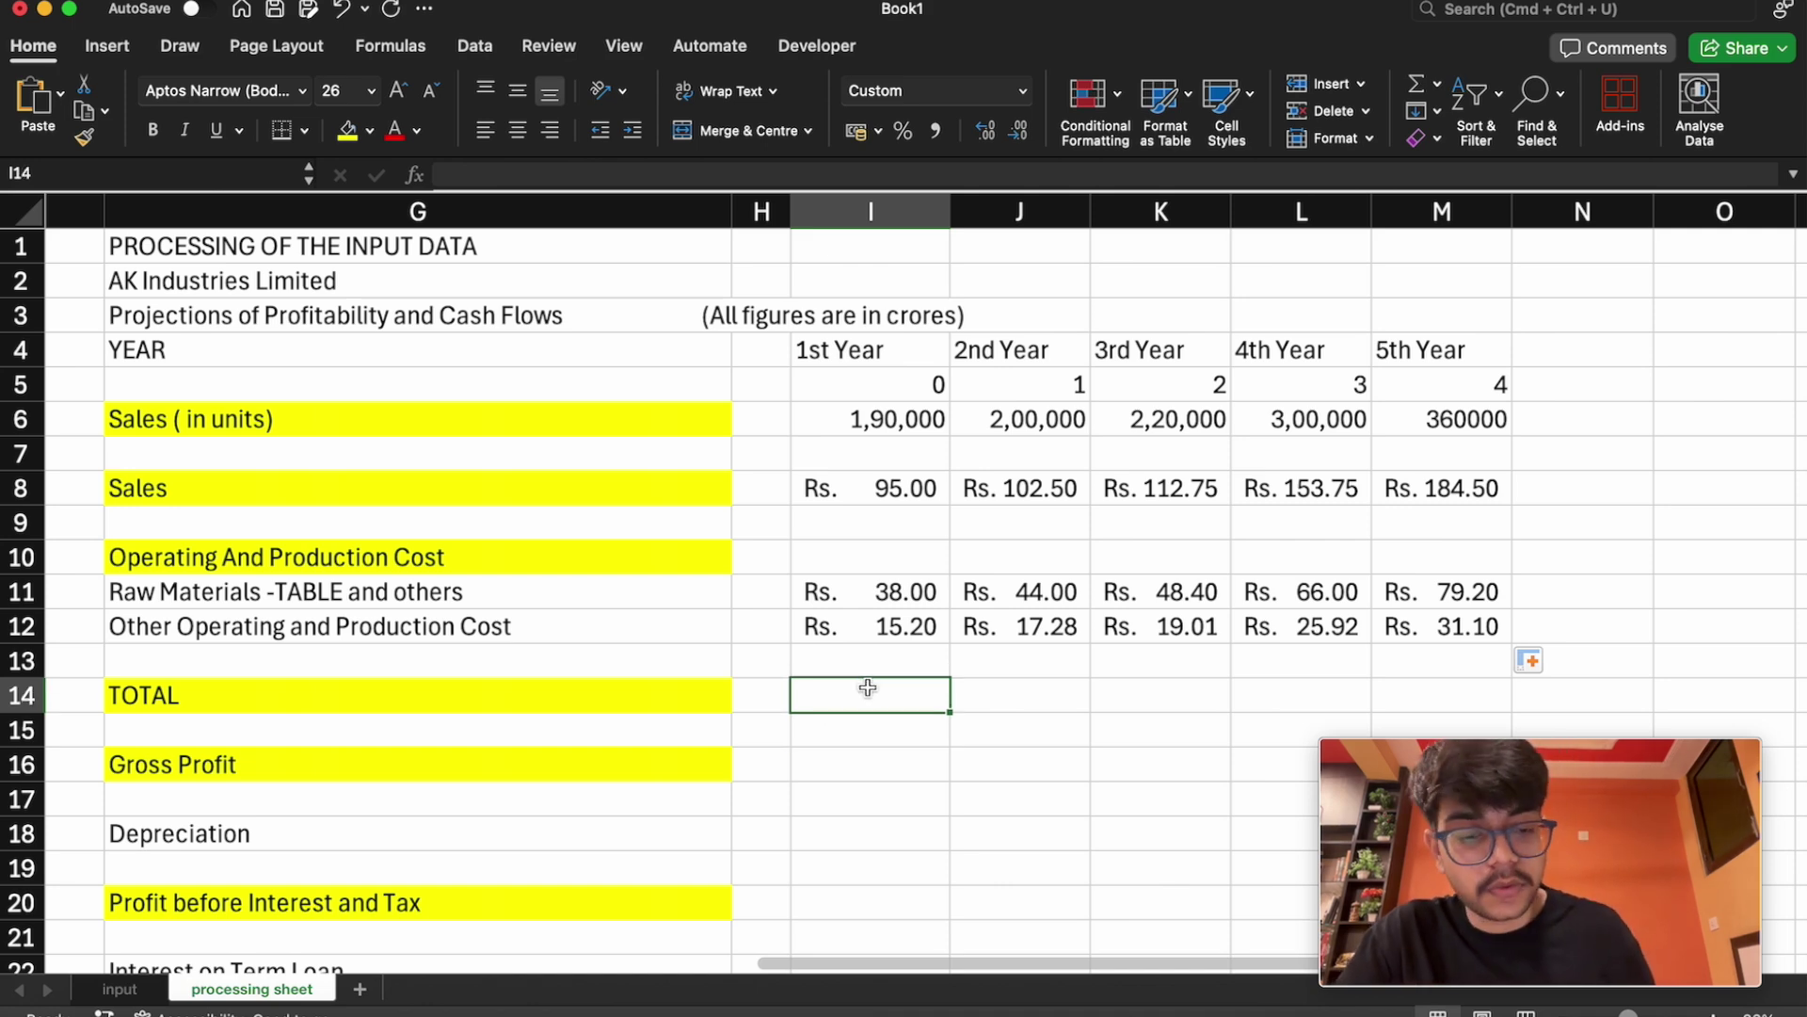
type("=sum")
key("Tab")
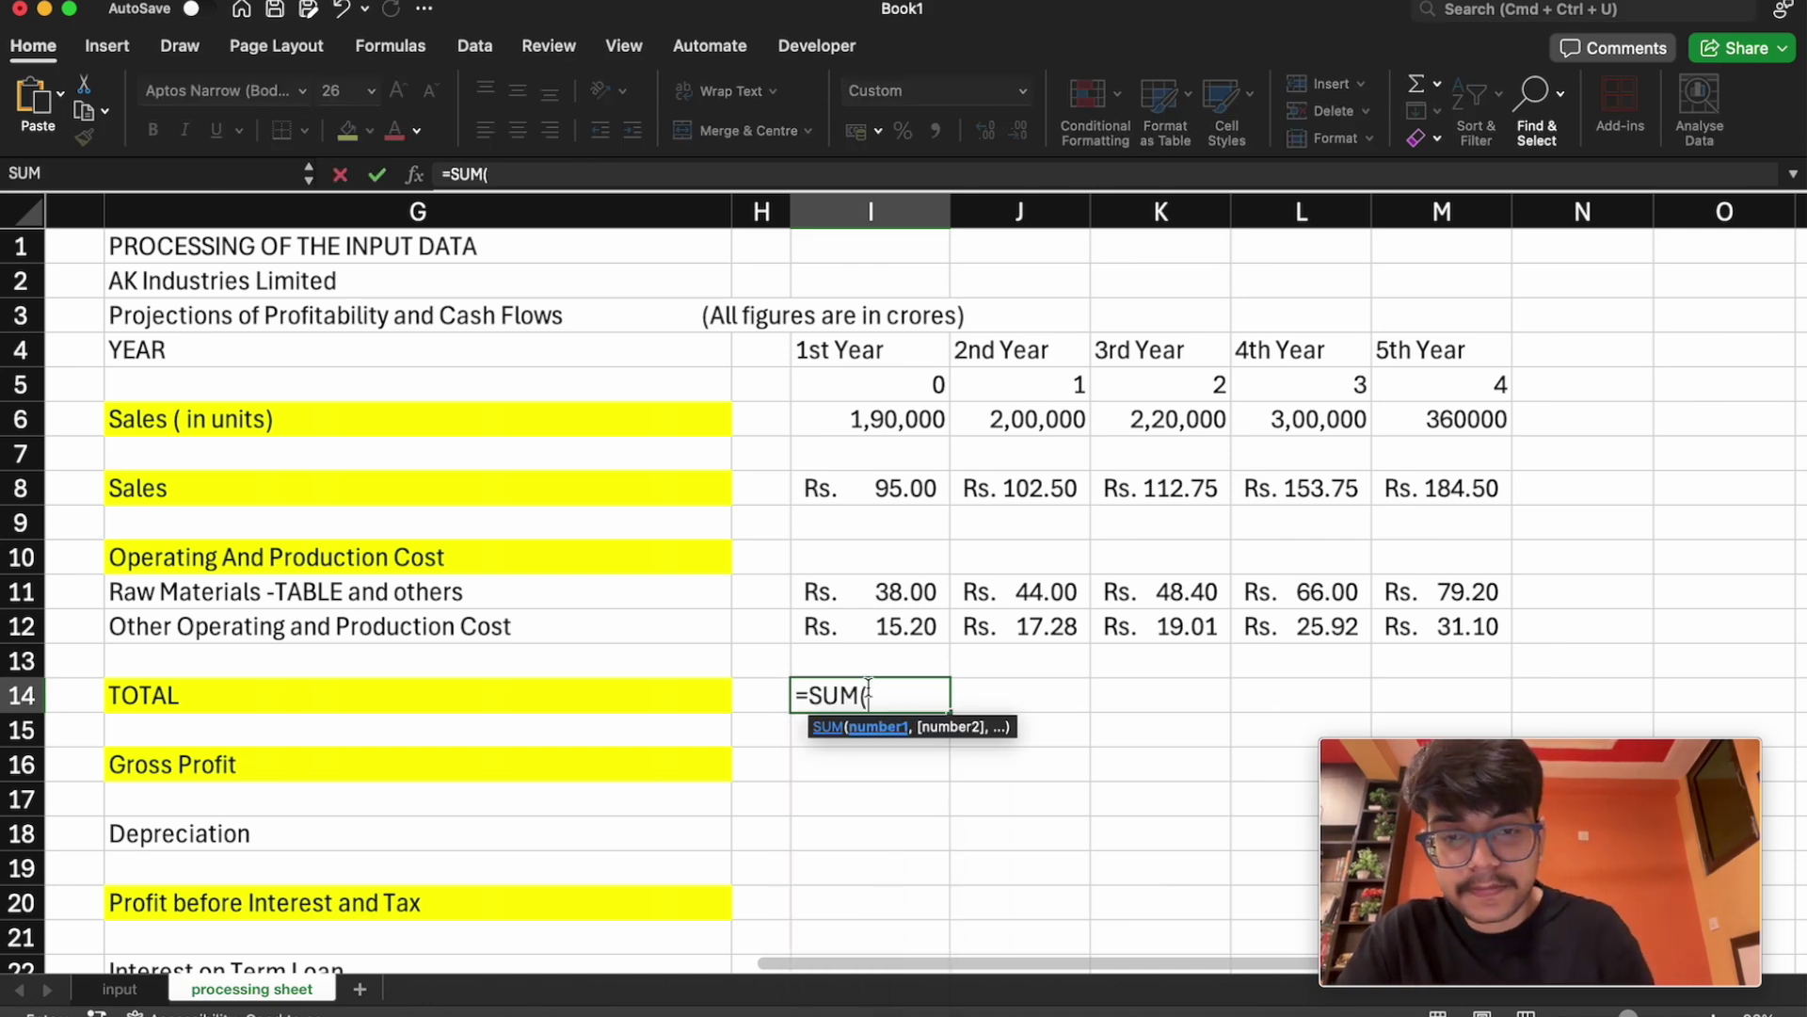
left_click(893, 601)
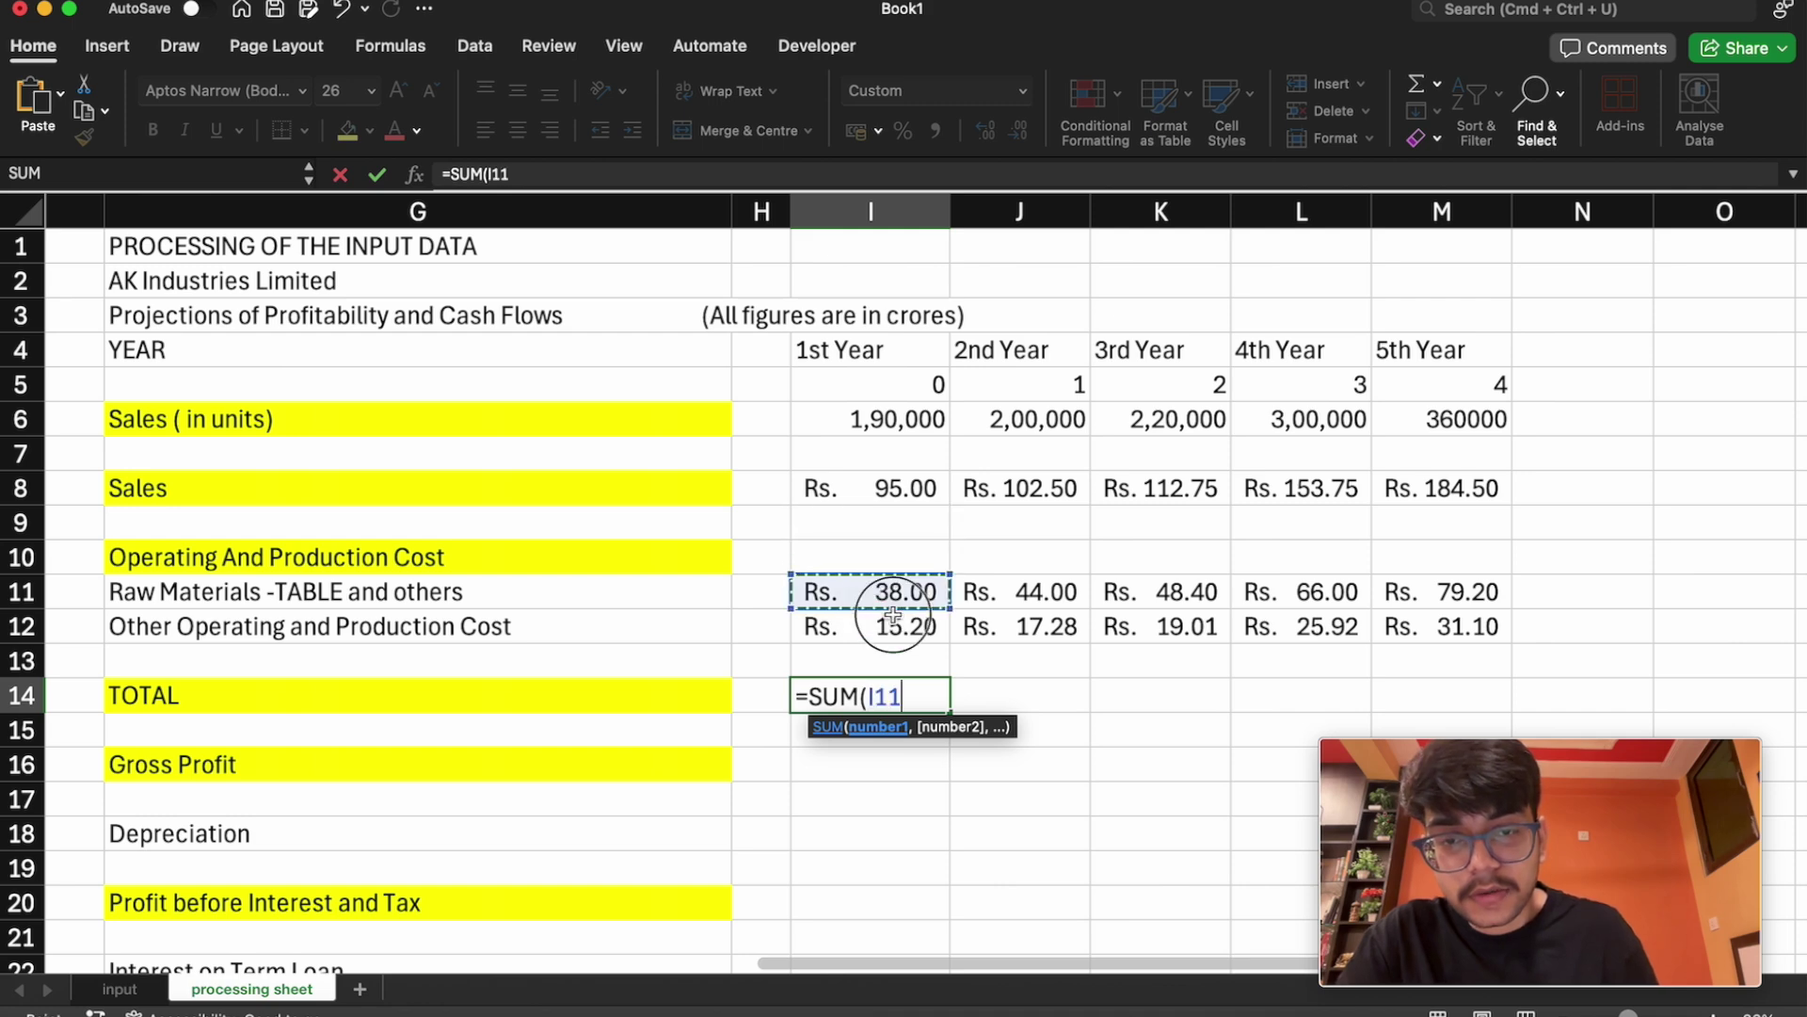
left_click_drag(893, 613, 894, 629)
key("Return")
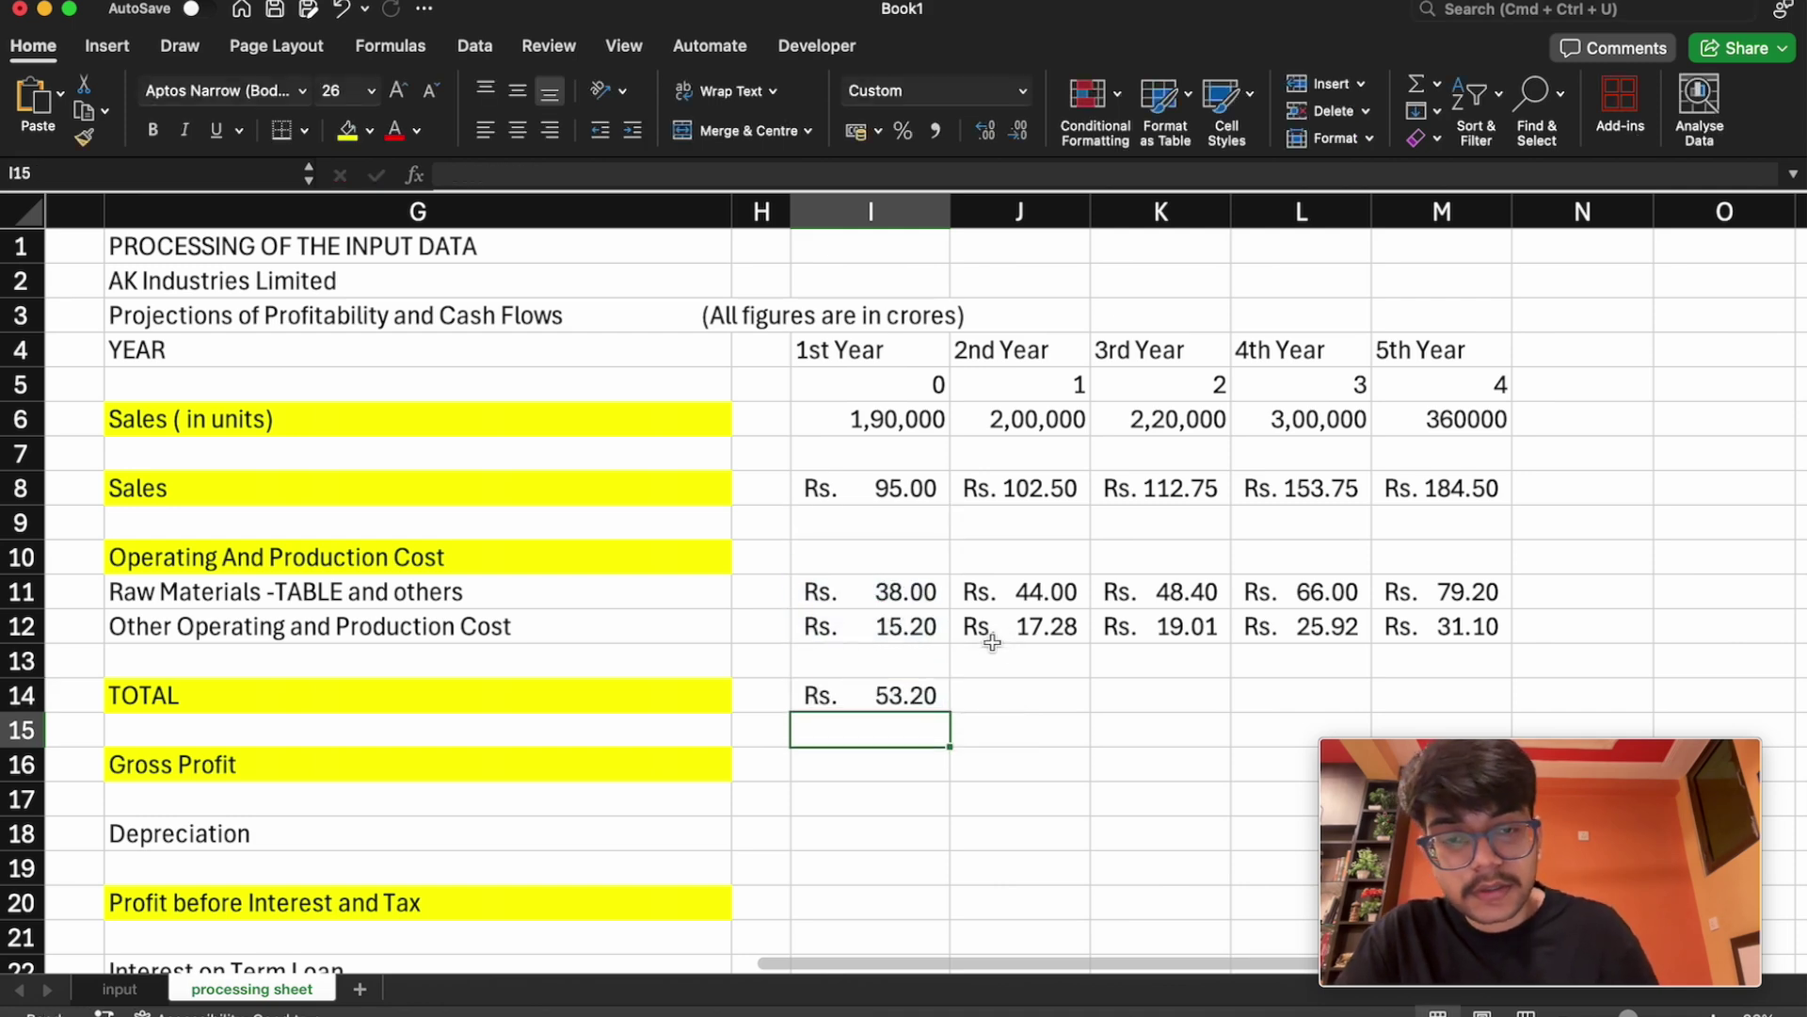
left_click(927, 694)
left_click_drag(949, 711, 1510, 694)
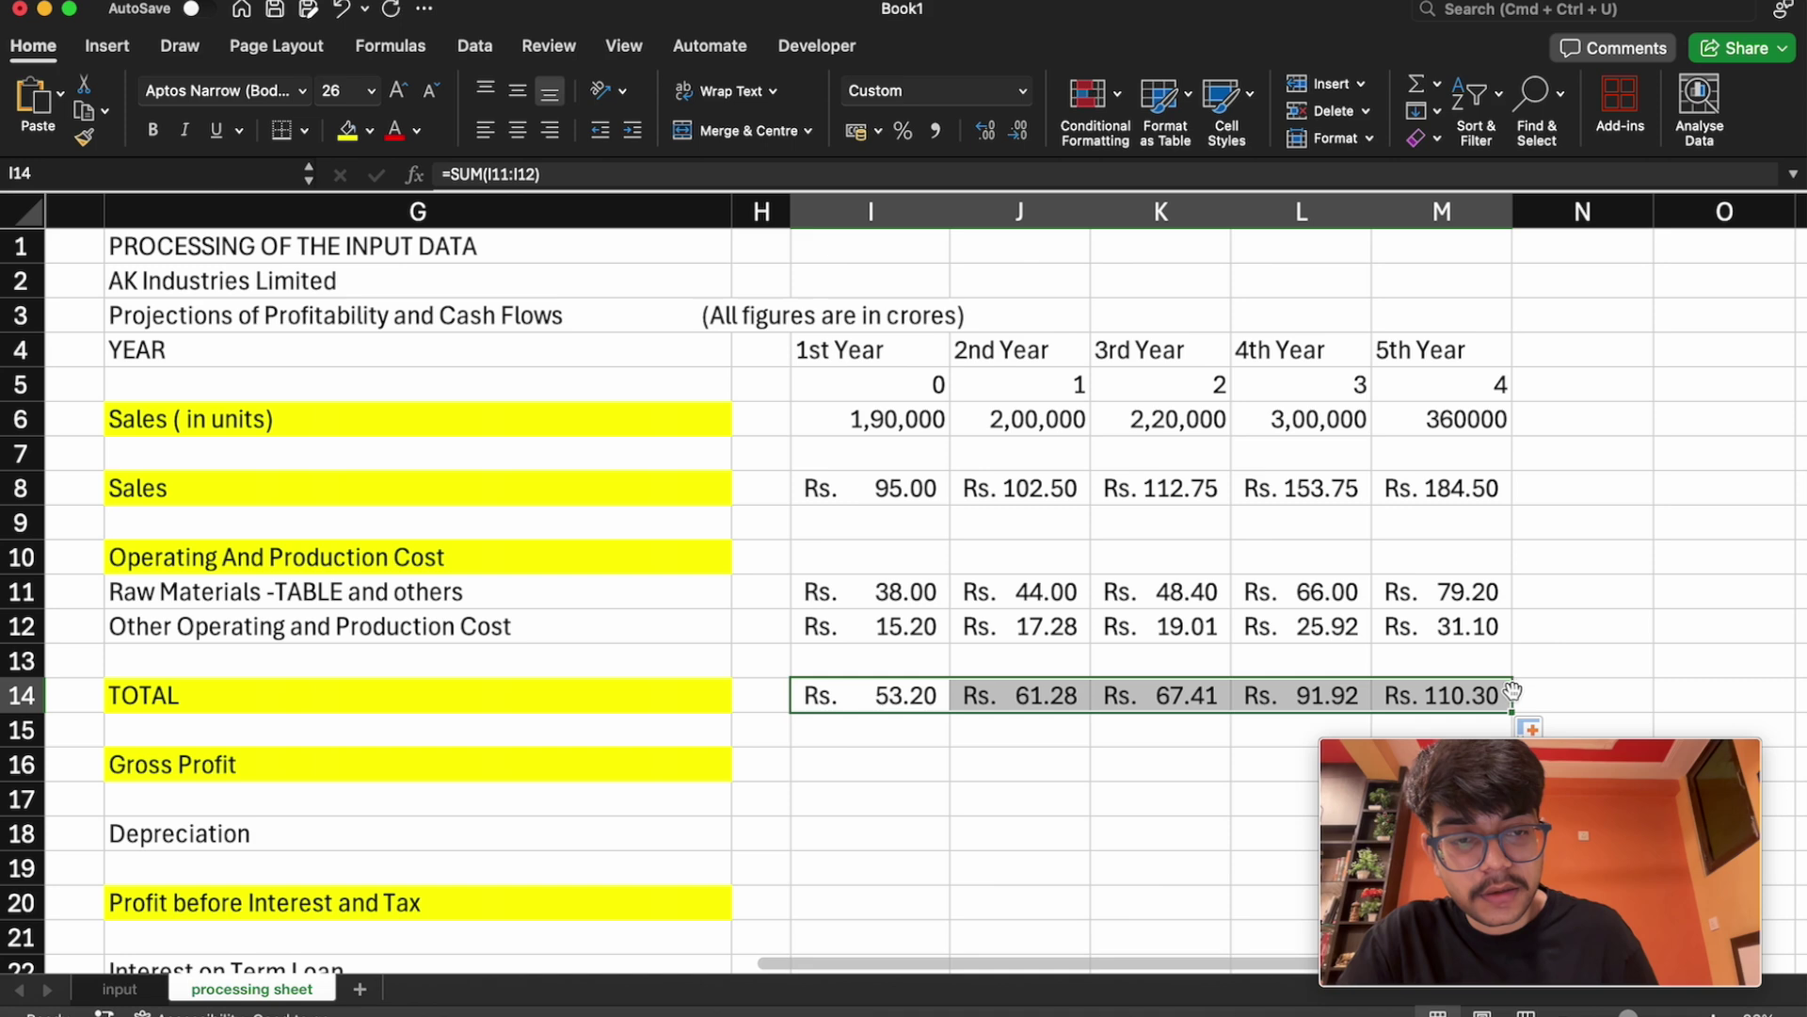
Enter =I8-I14 in I16 as the 1st-year gross profit and fill it across to the 5th year in M16
left_click(857, 769)
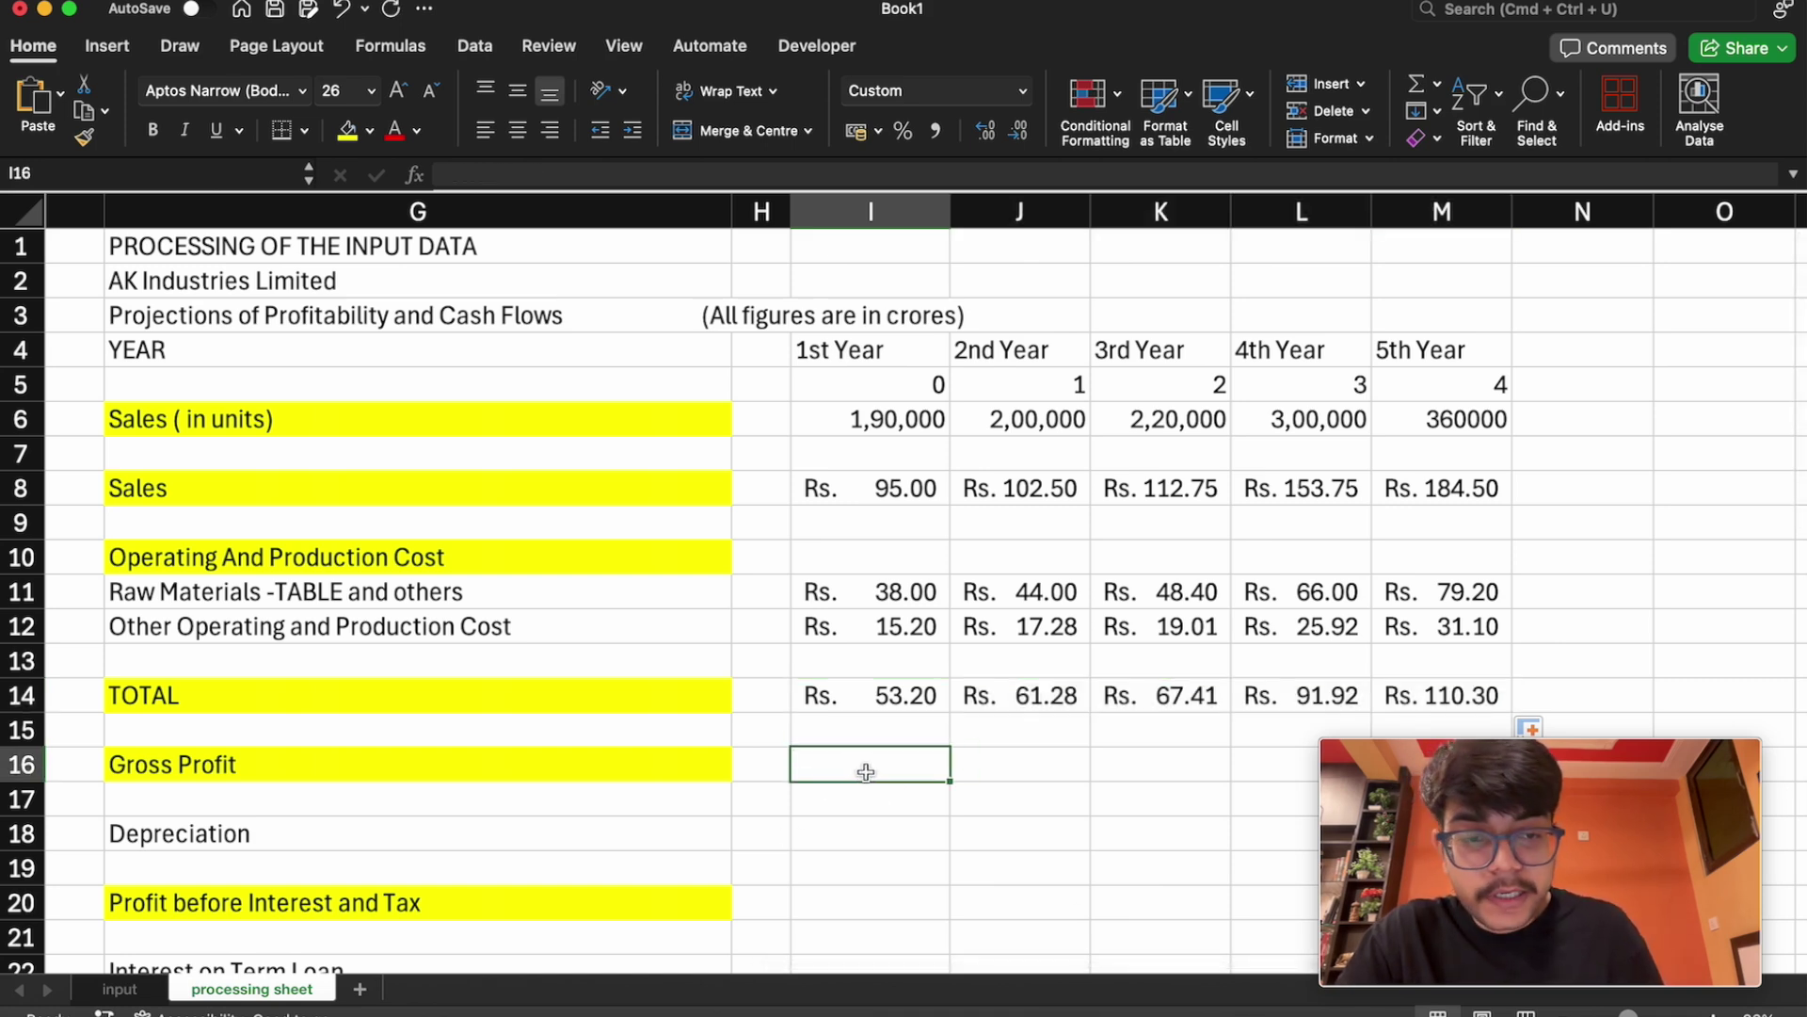
type("=")
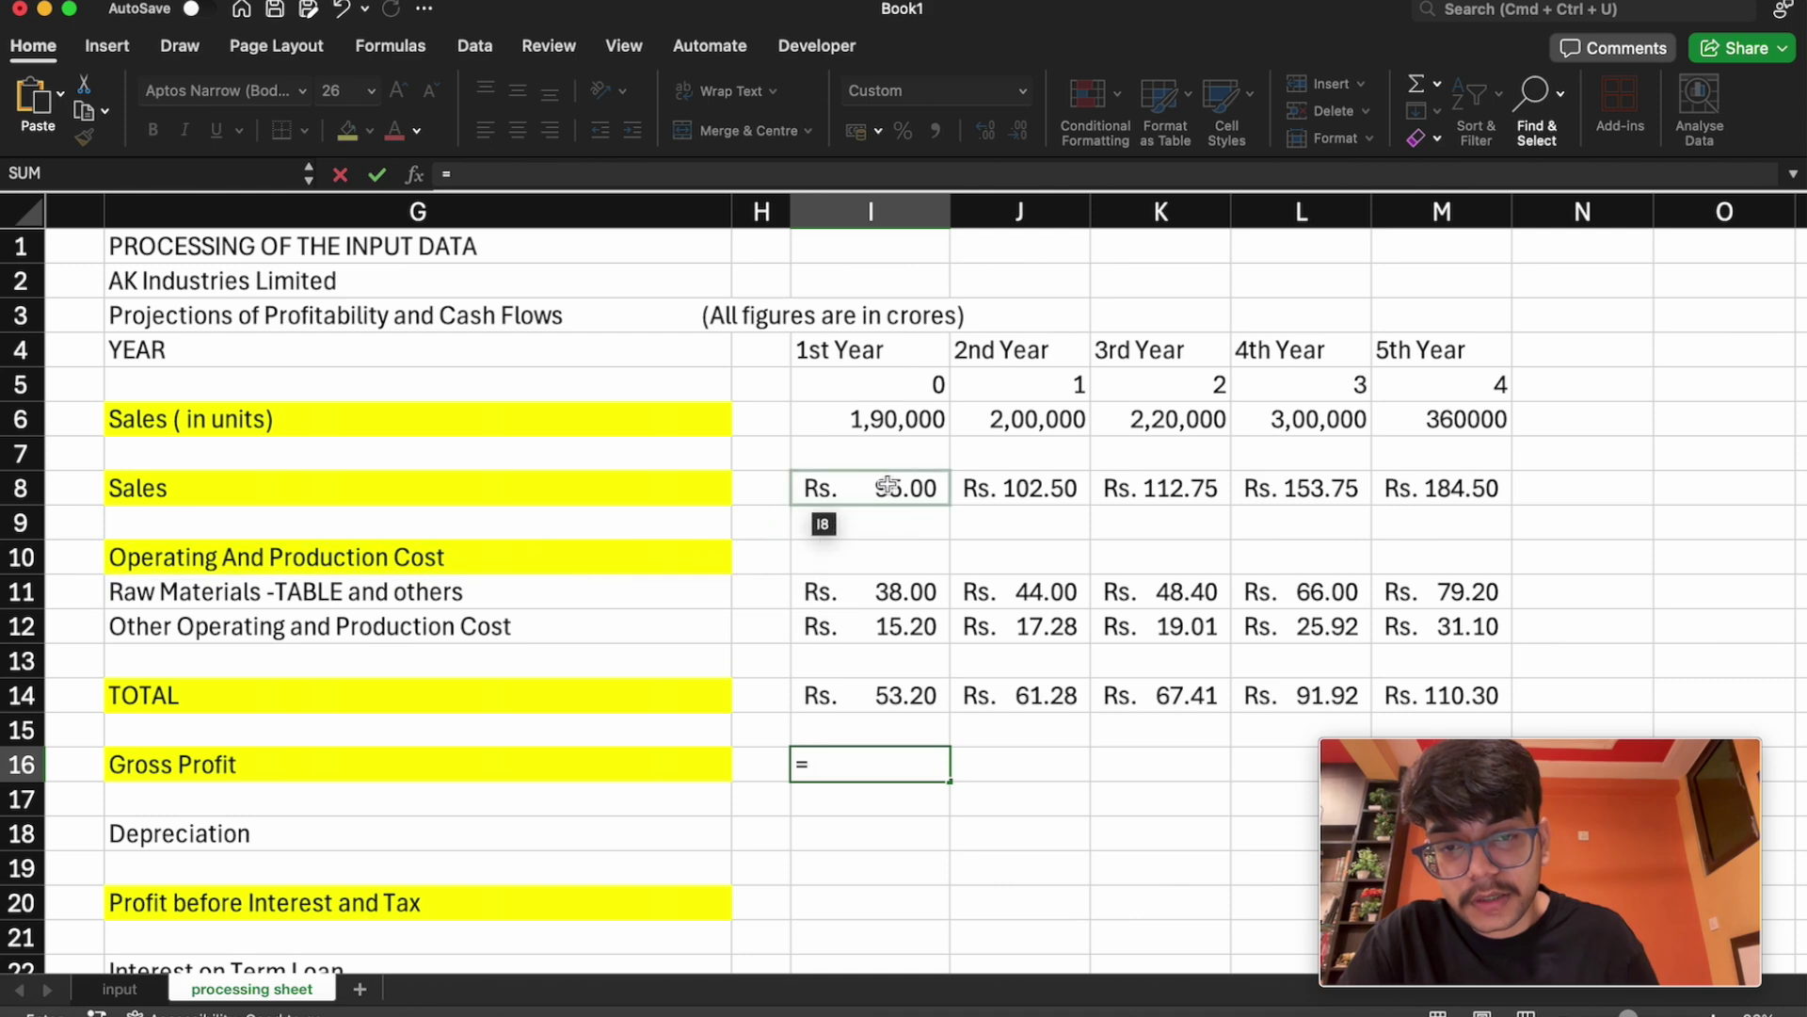
left_click(852, 487)
type("-")
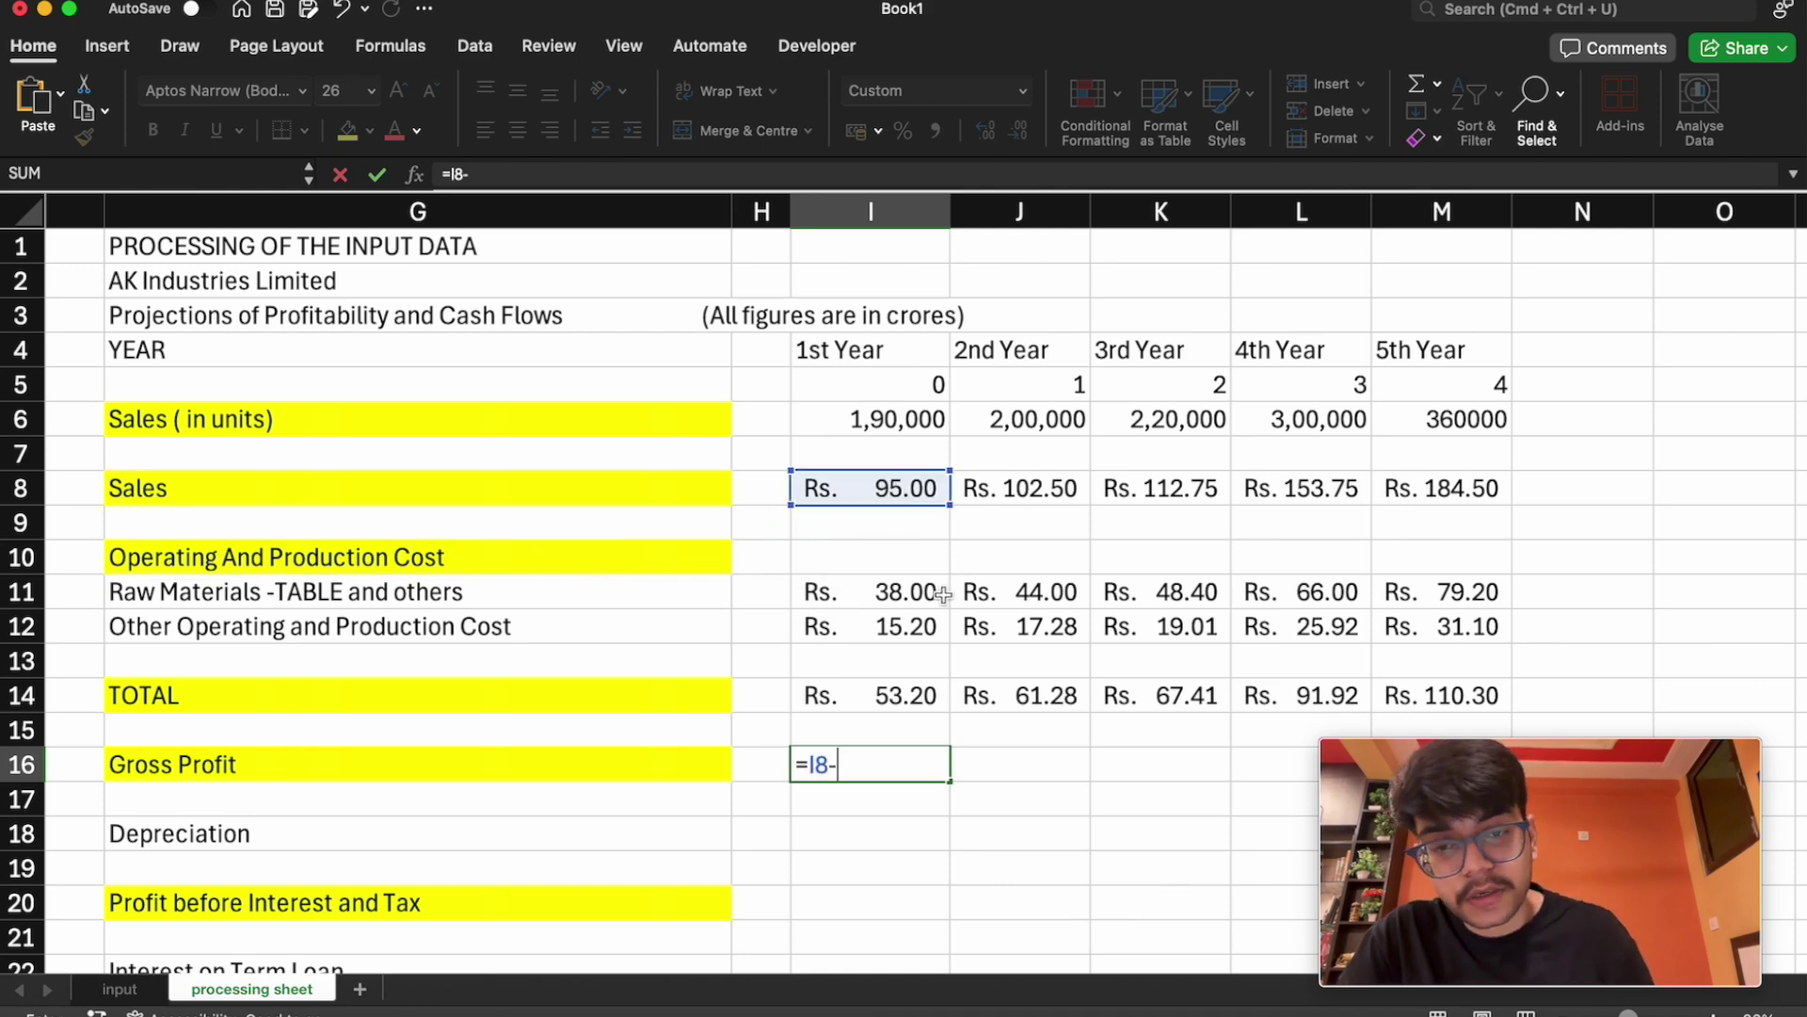
left_click(941, 696)
key("Return")
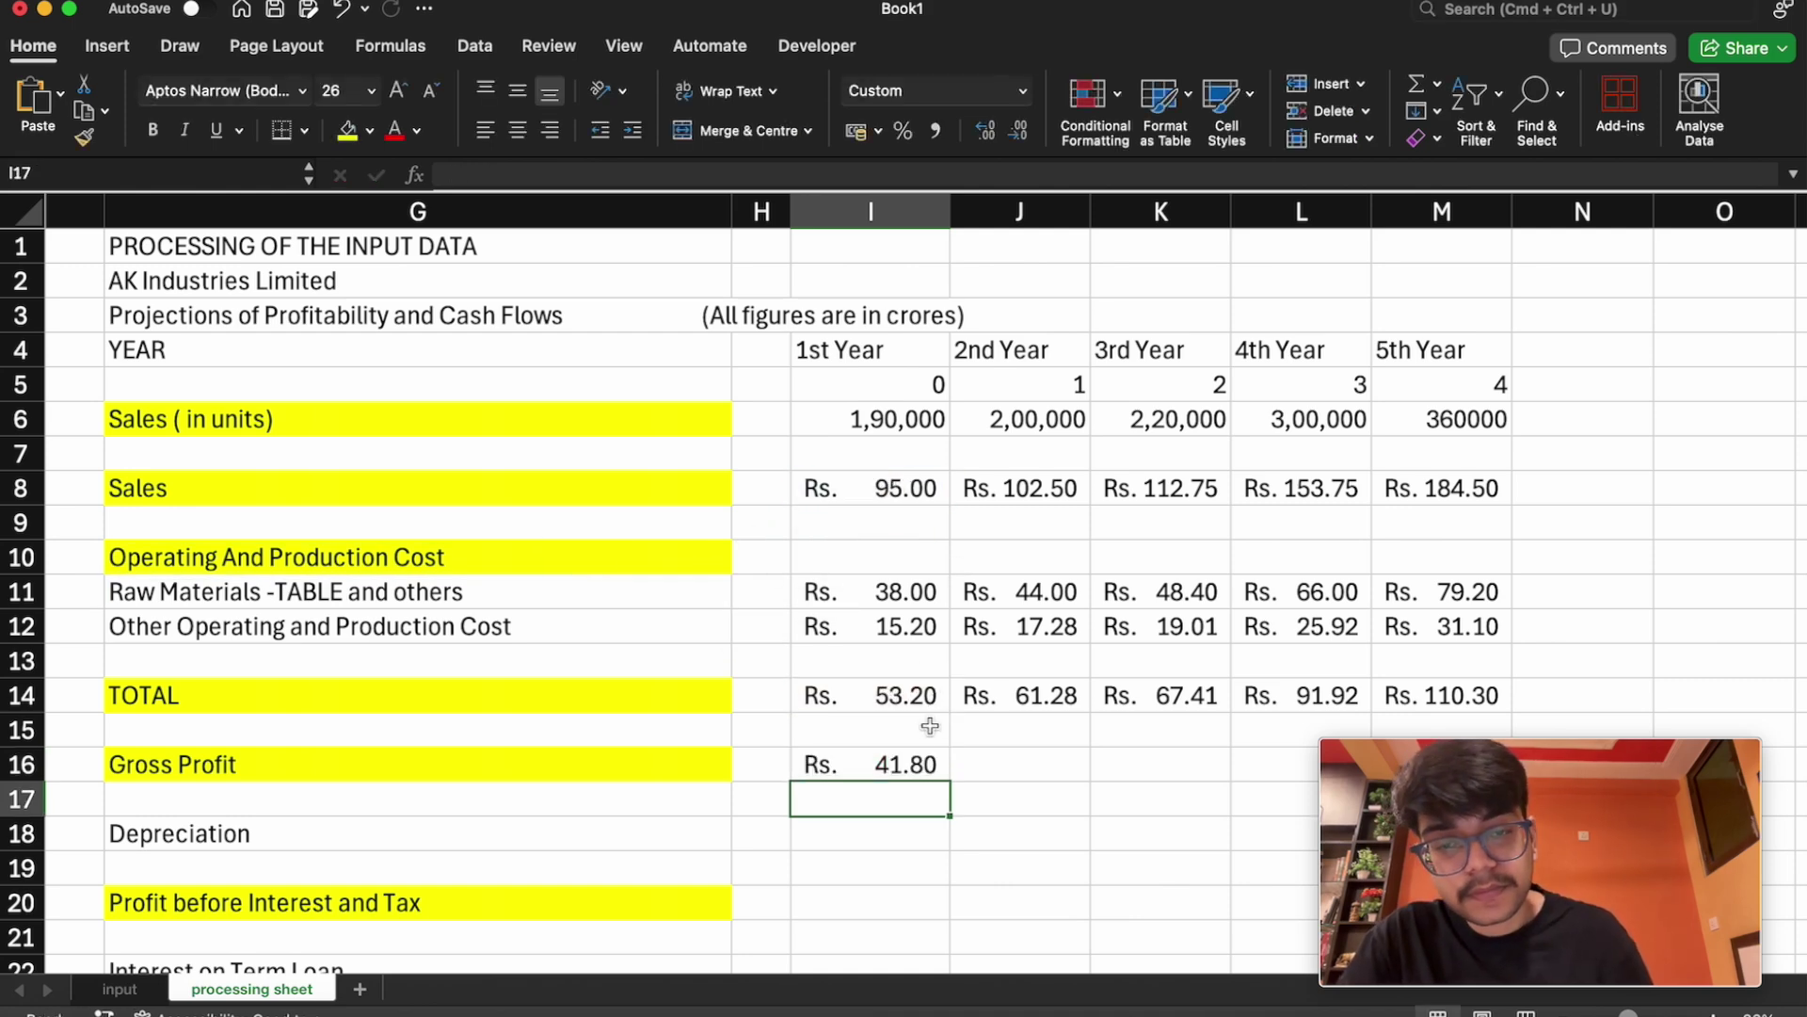
left_click(896, 763)
left_click_drag(949, 780, 1450, 764)
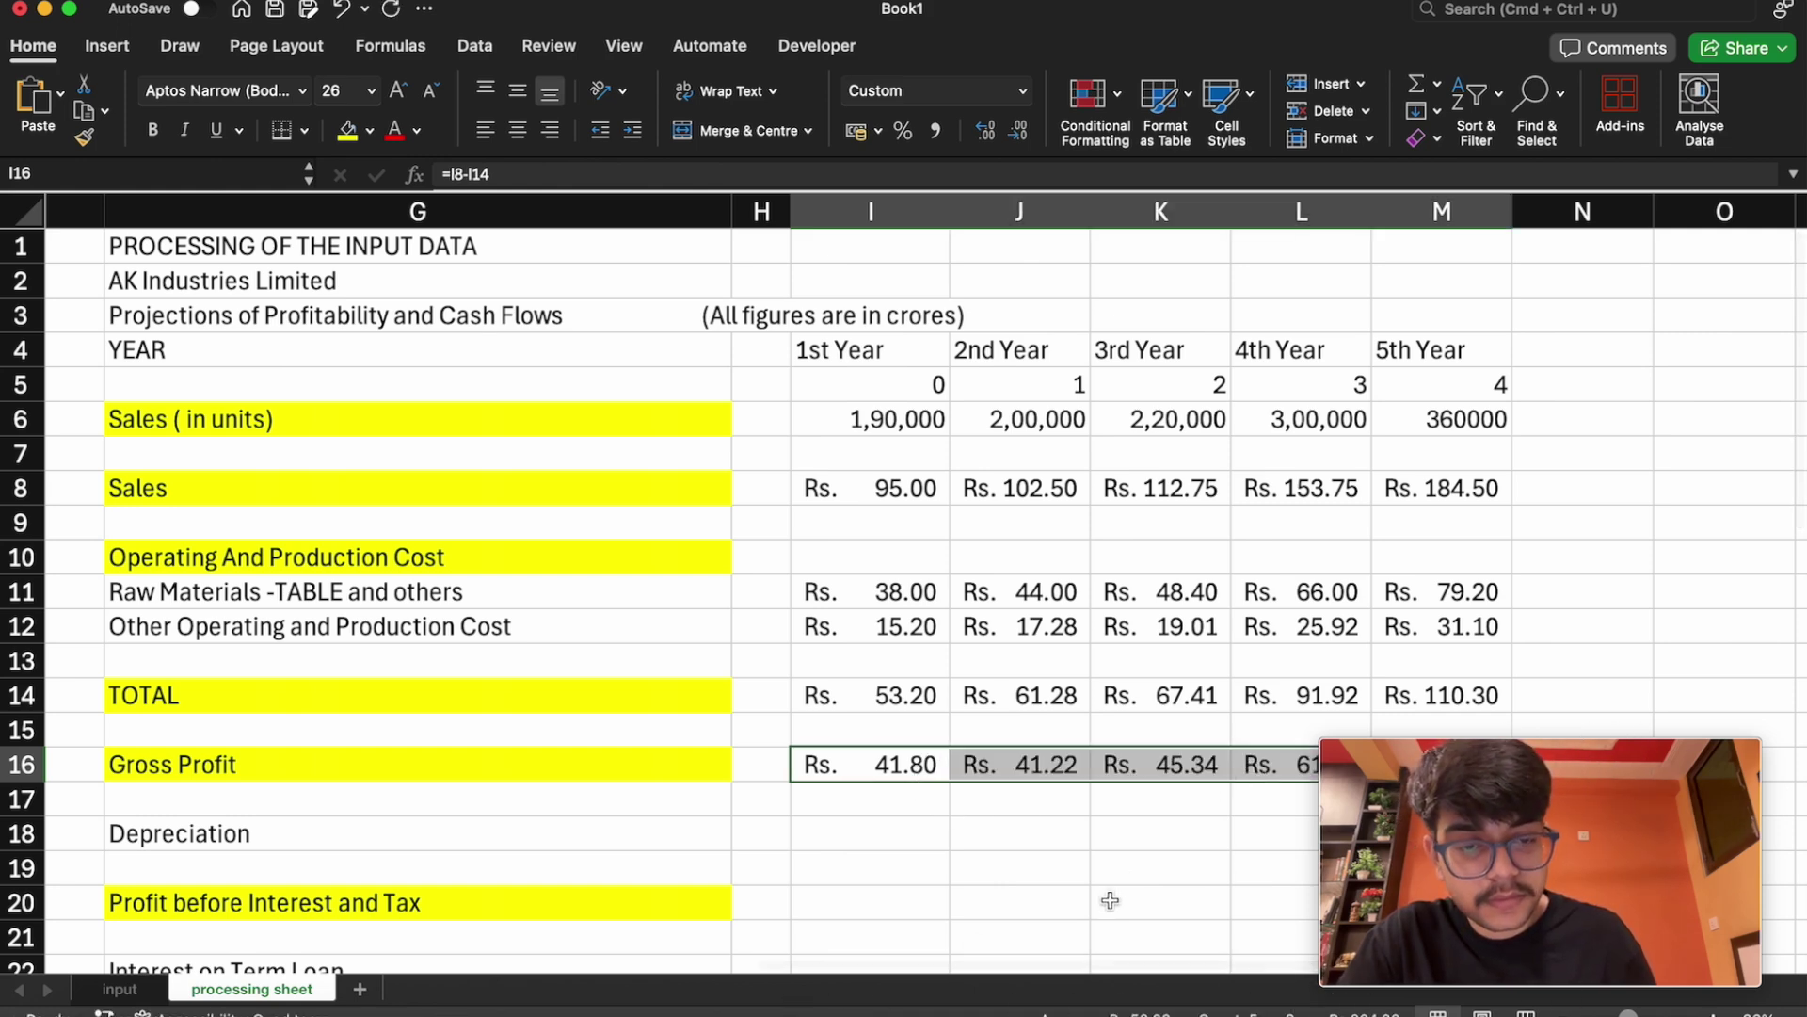
Begin the 1st-year depreciation formula in I18 with =cost to look up a cost named range
scroll(1110, 901, "down", 3)
scroll(1110, 901, "right", 3)
scroll(1109, 901, "left", 3)
scroll(1110, 901, "down", 1)
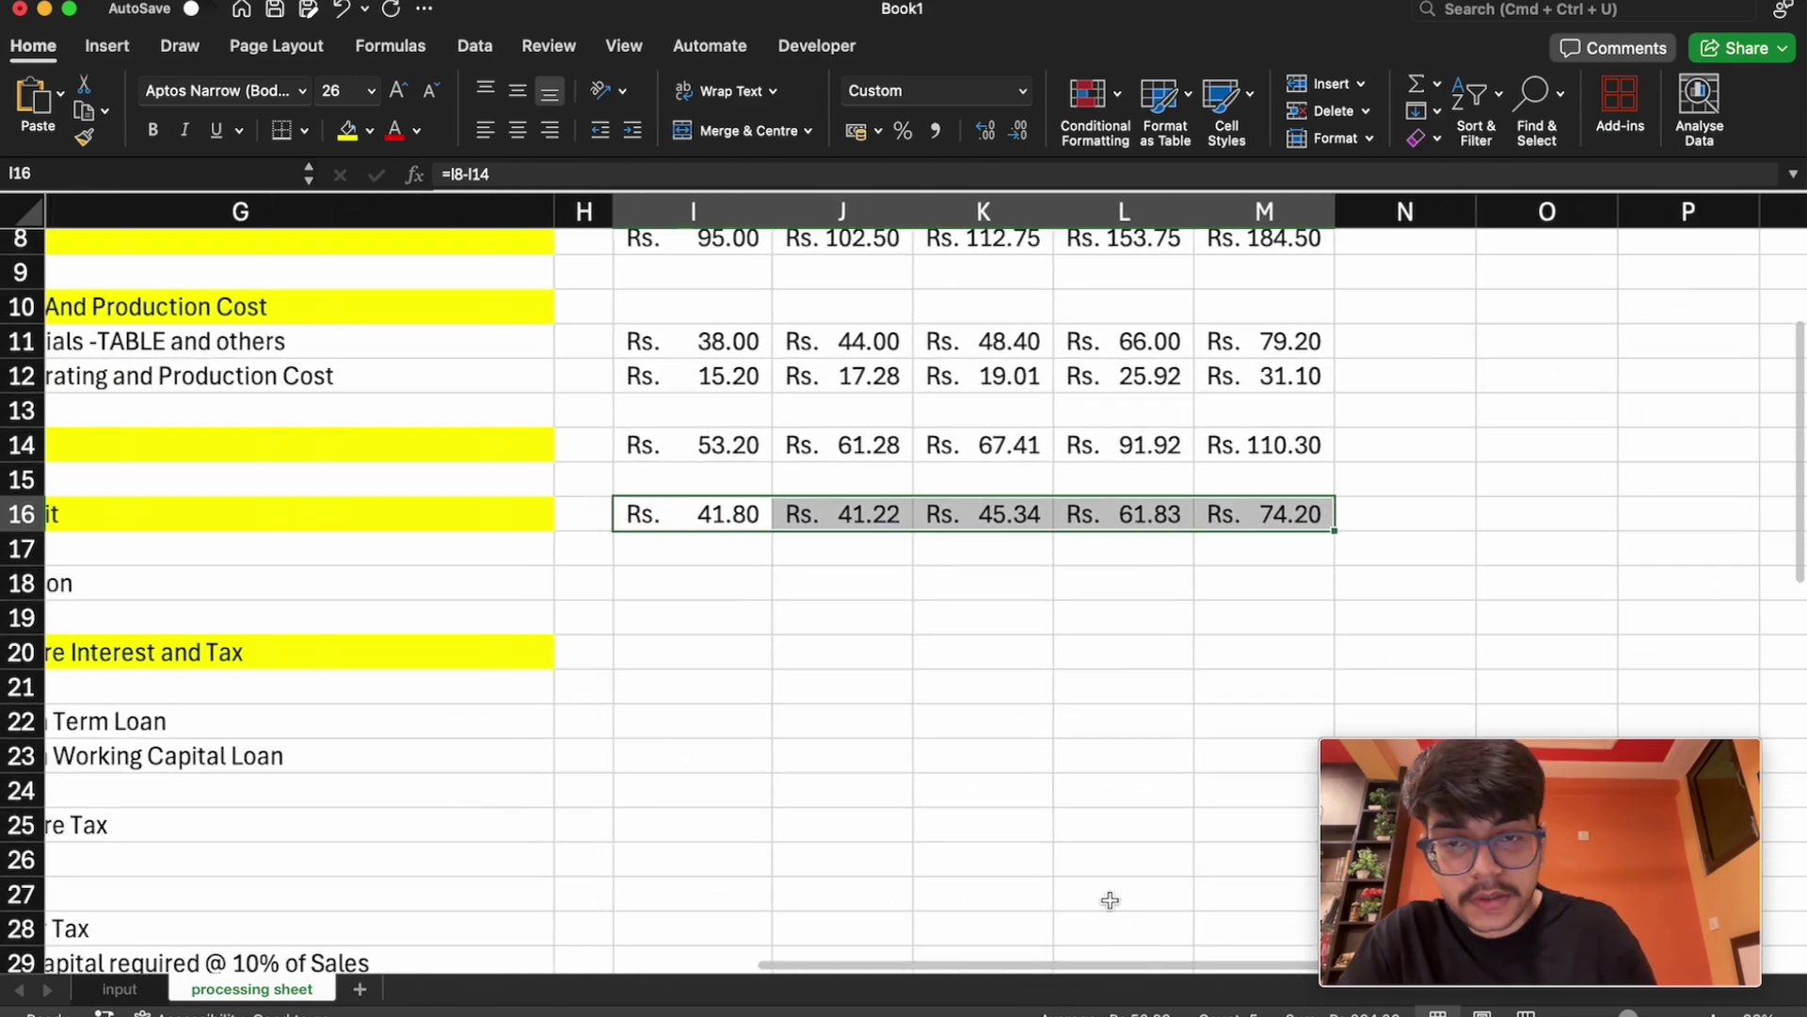
scroll(1110, 901, "down", 3)
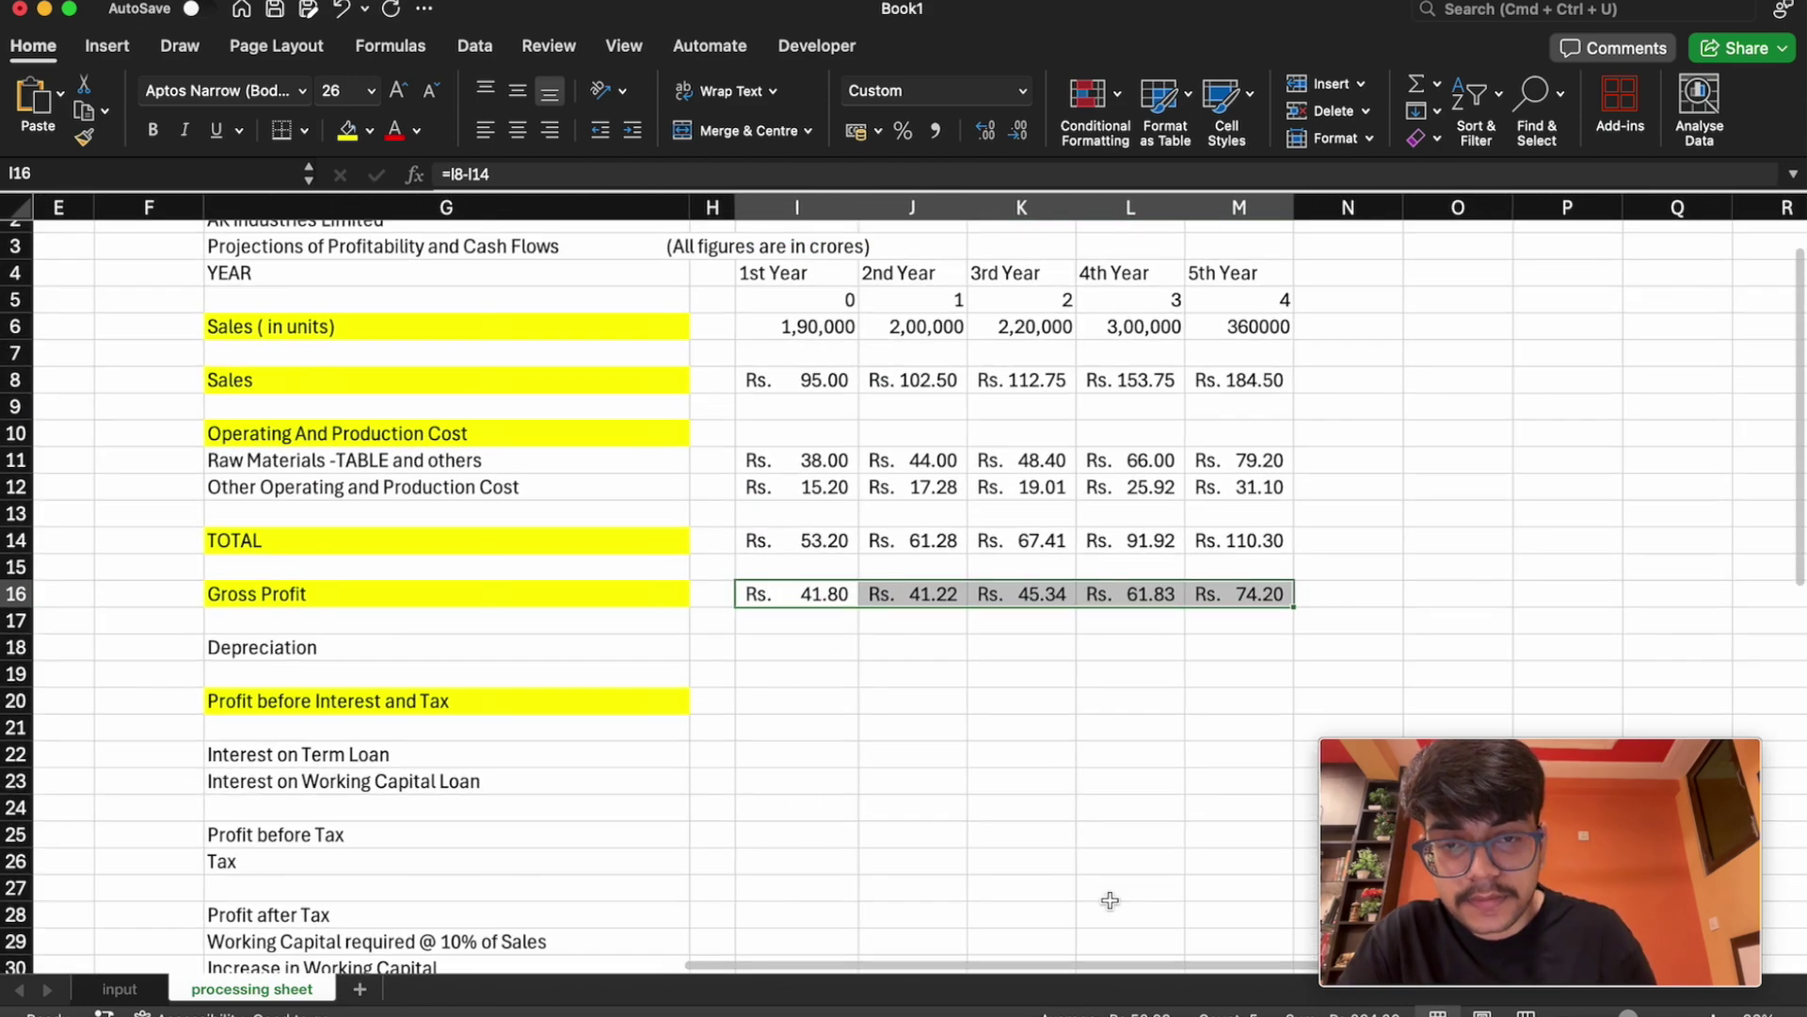
scroll(1110, 901, "up", 1)
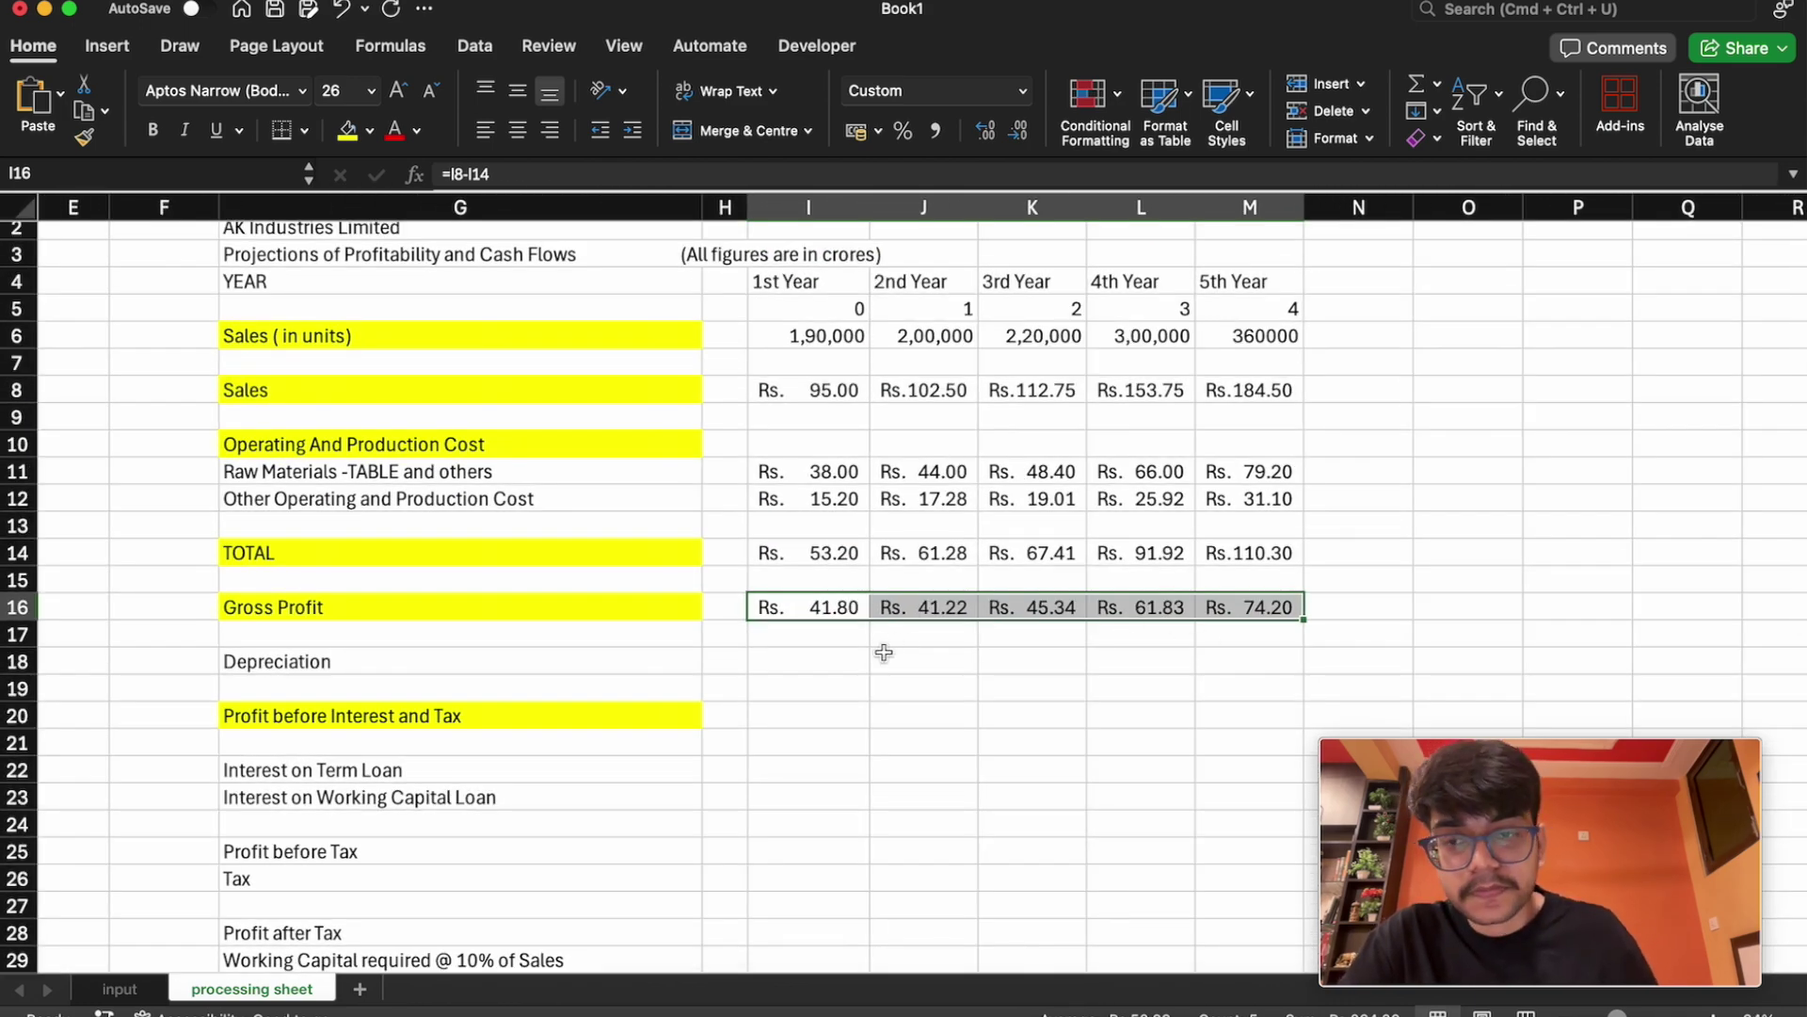
left_click(852, 657)
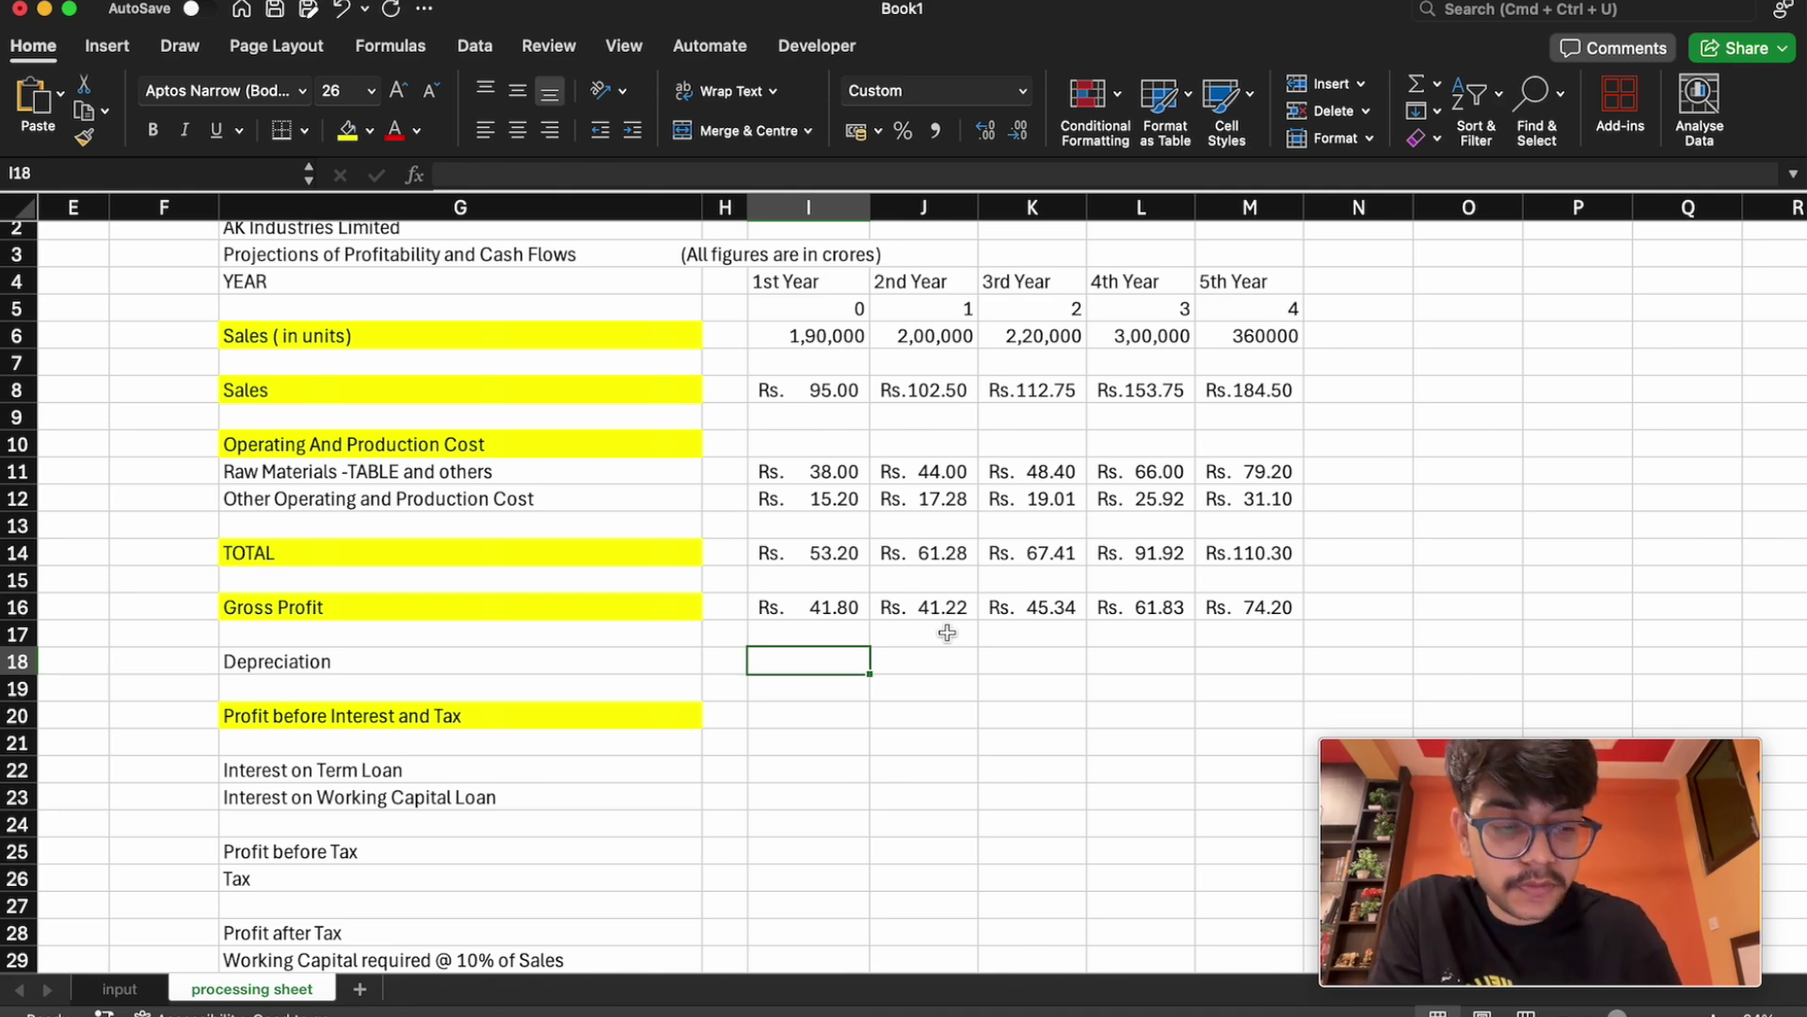
type("=")
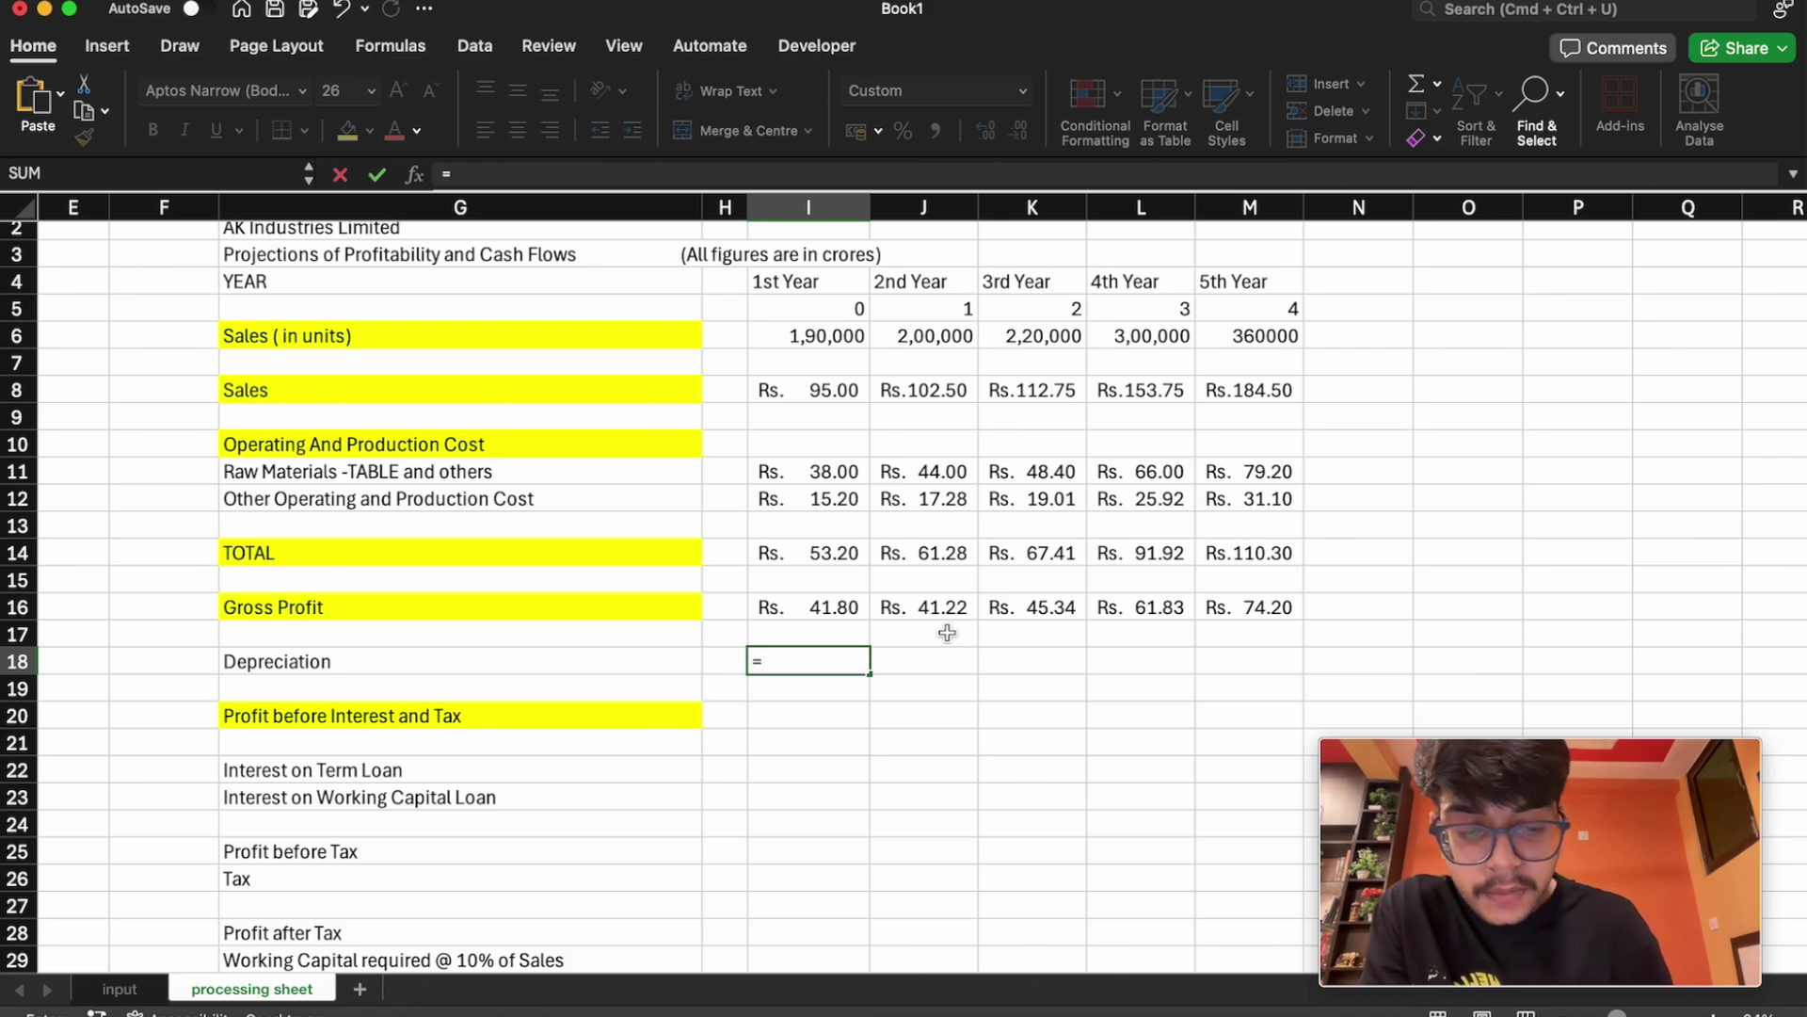
type("co")
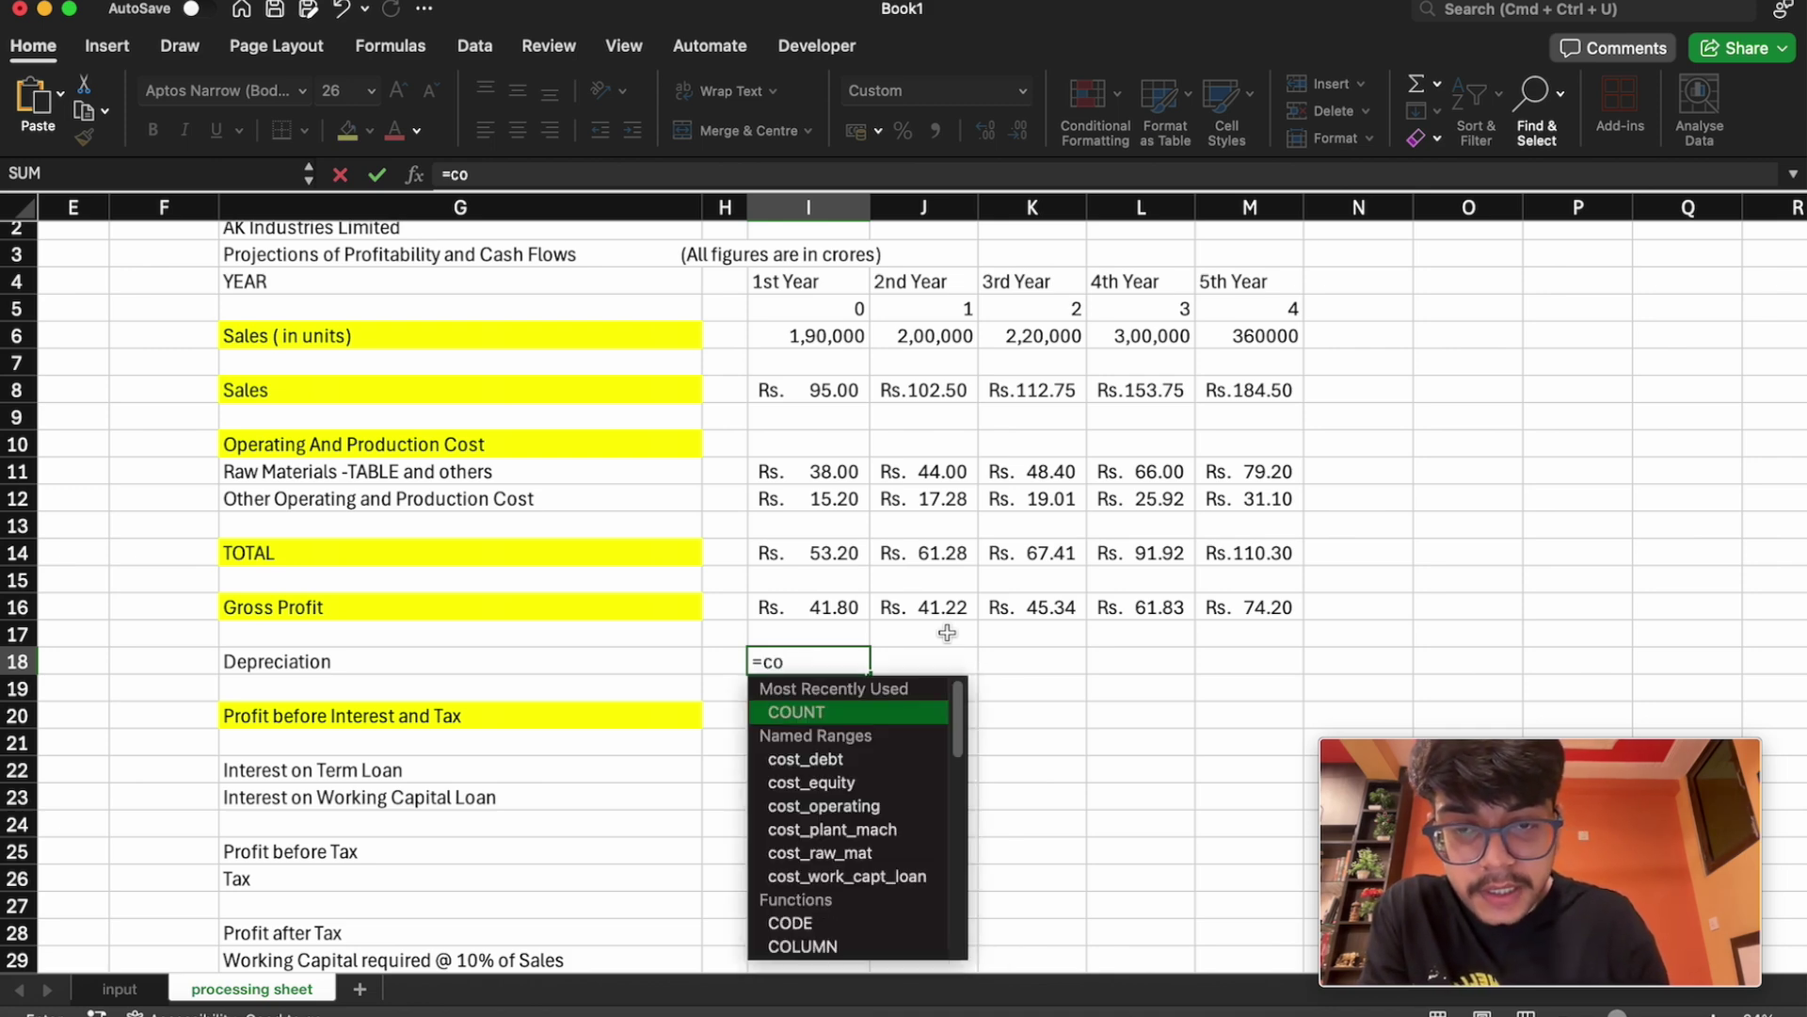
type("st")
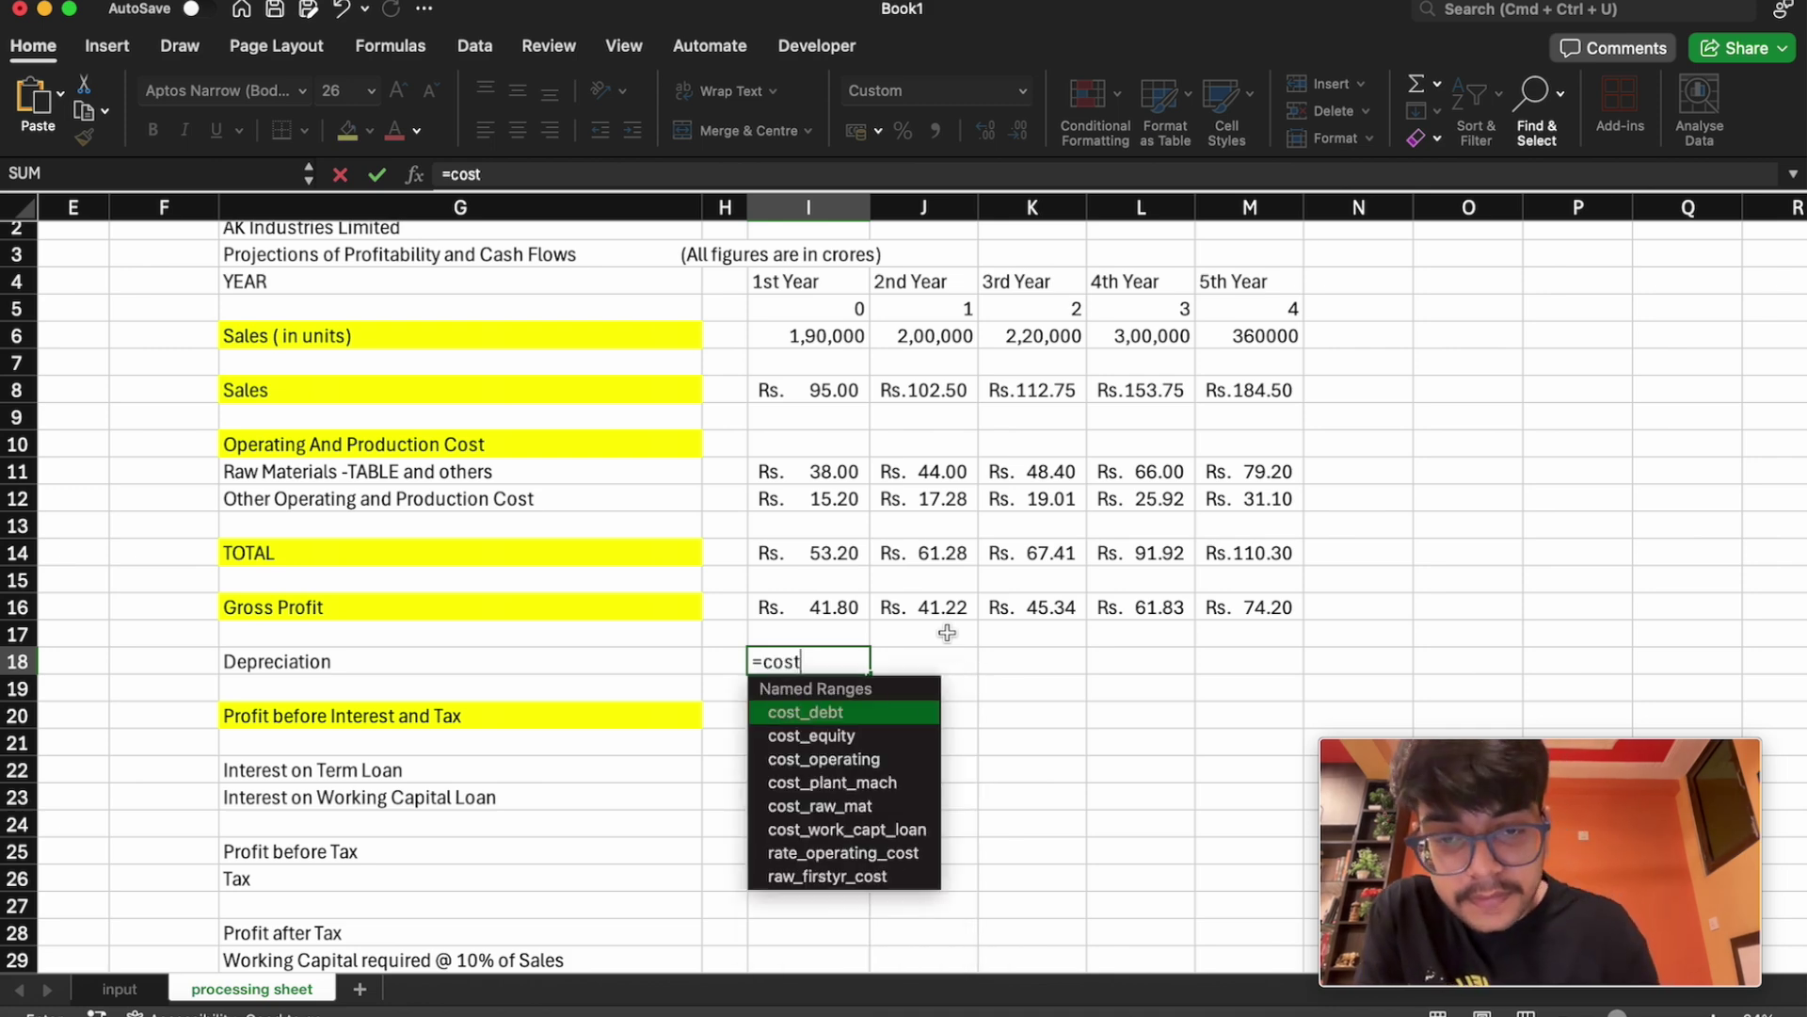
double_click(908, 783)
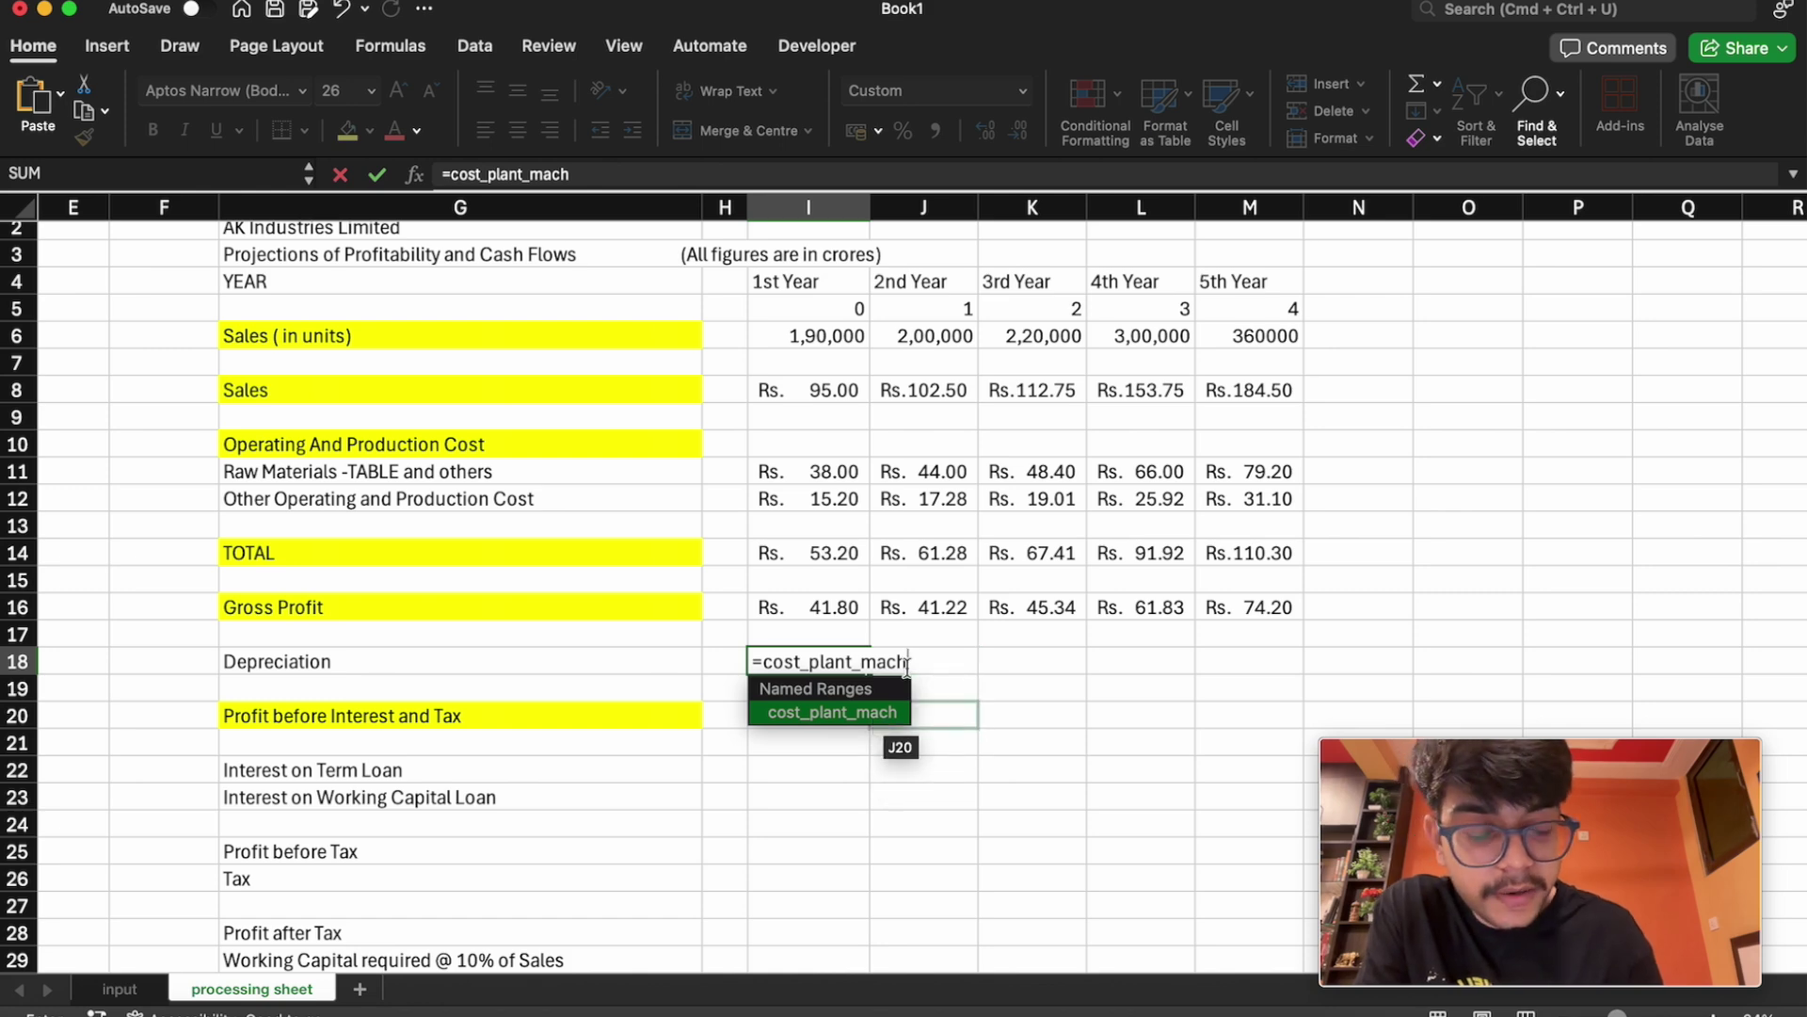
type("*")
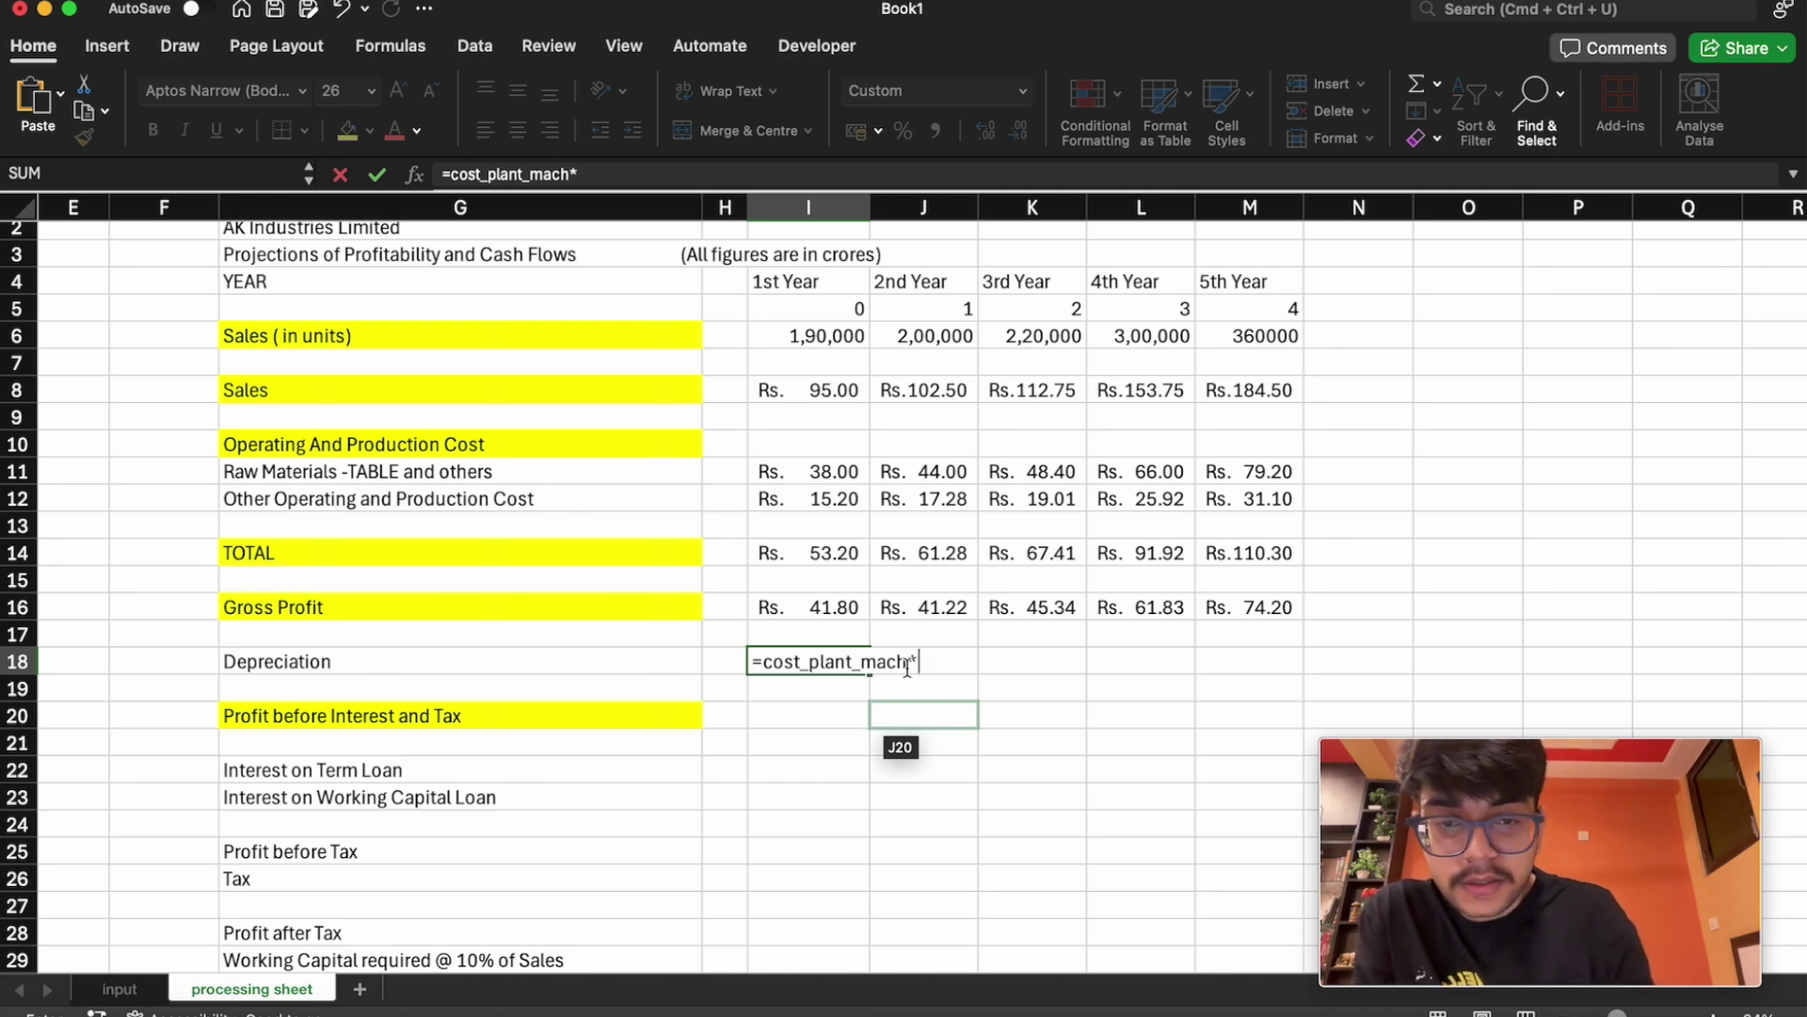
type("\\\\\\\\\\\\")
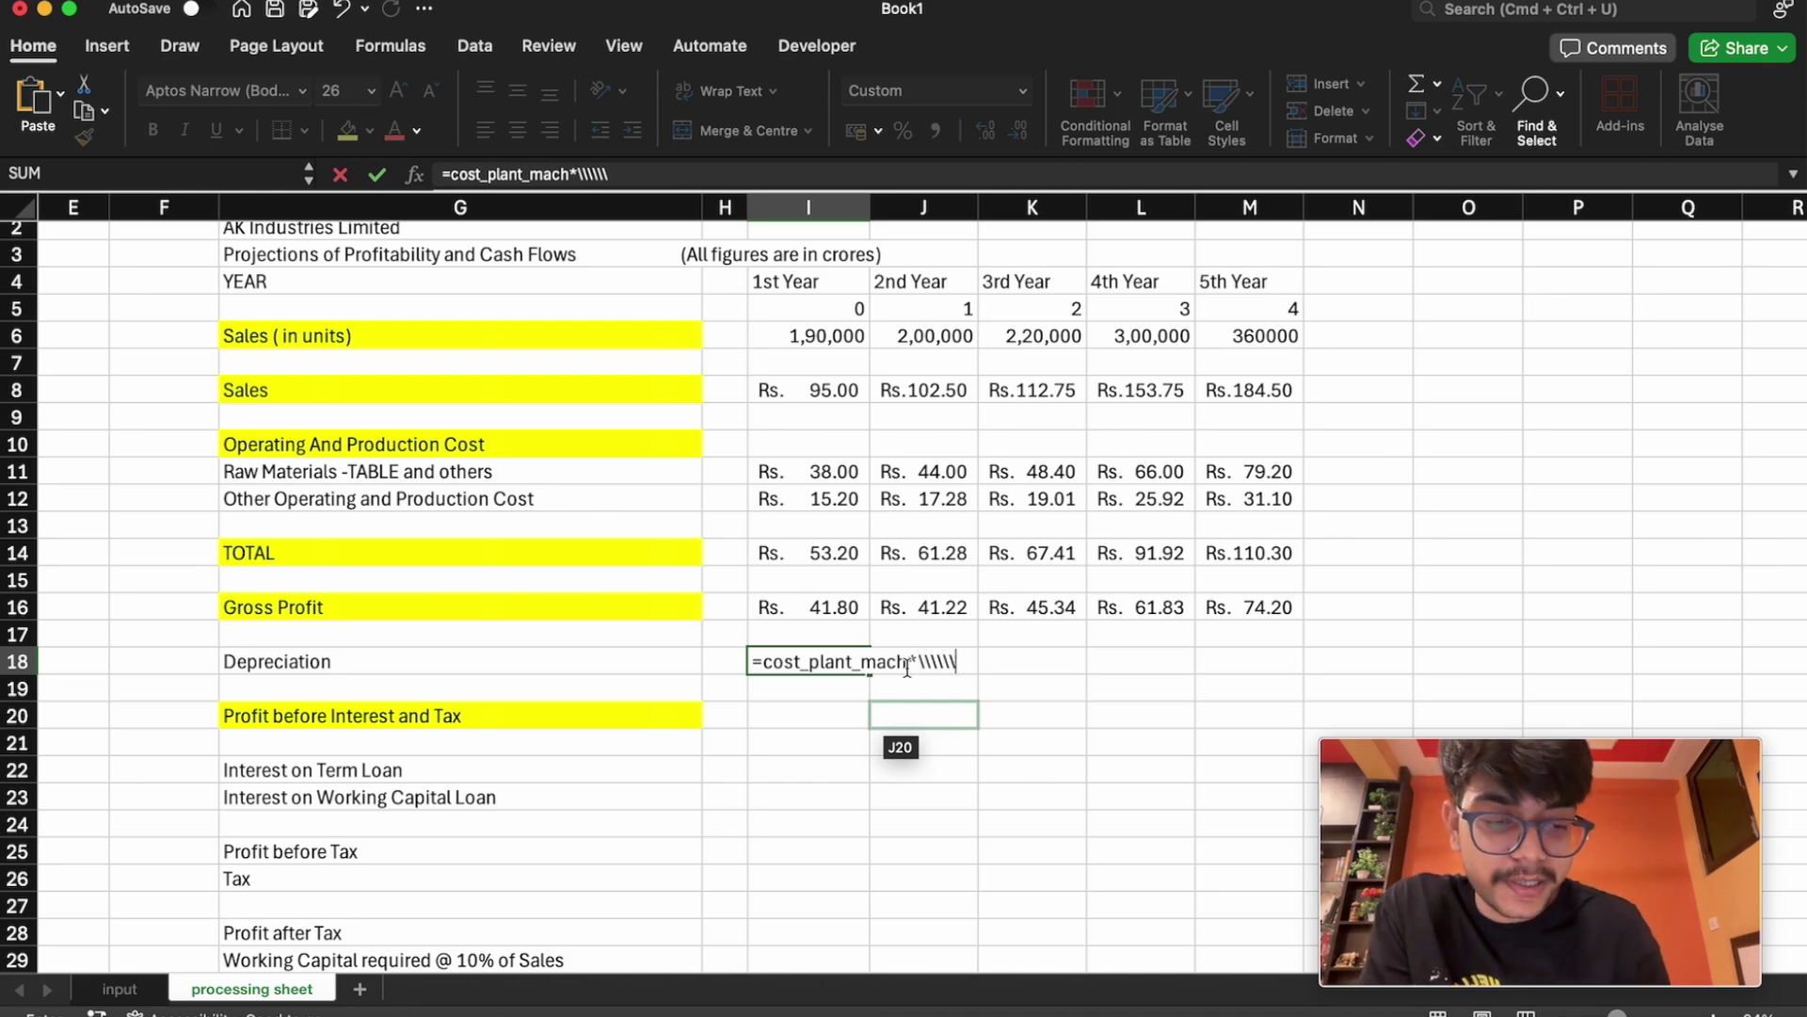
key("BackSpace")
key("BackSpace")
key("BackSpace")
key("BackSpace")
key("BackSpace")
key("BackSpace")
key("BackSpace")
key("BackSpace")
key("BackSpace")
key("BackSpace")
key("BackSpace")
key("BackSpace")
key("BackSpace")
key("BackSpace")
key("BackSpace")
key("BackSpace")
key("BackSpace")
key("BackSpace")
key("BackSpace")
key("BackSpace")
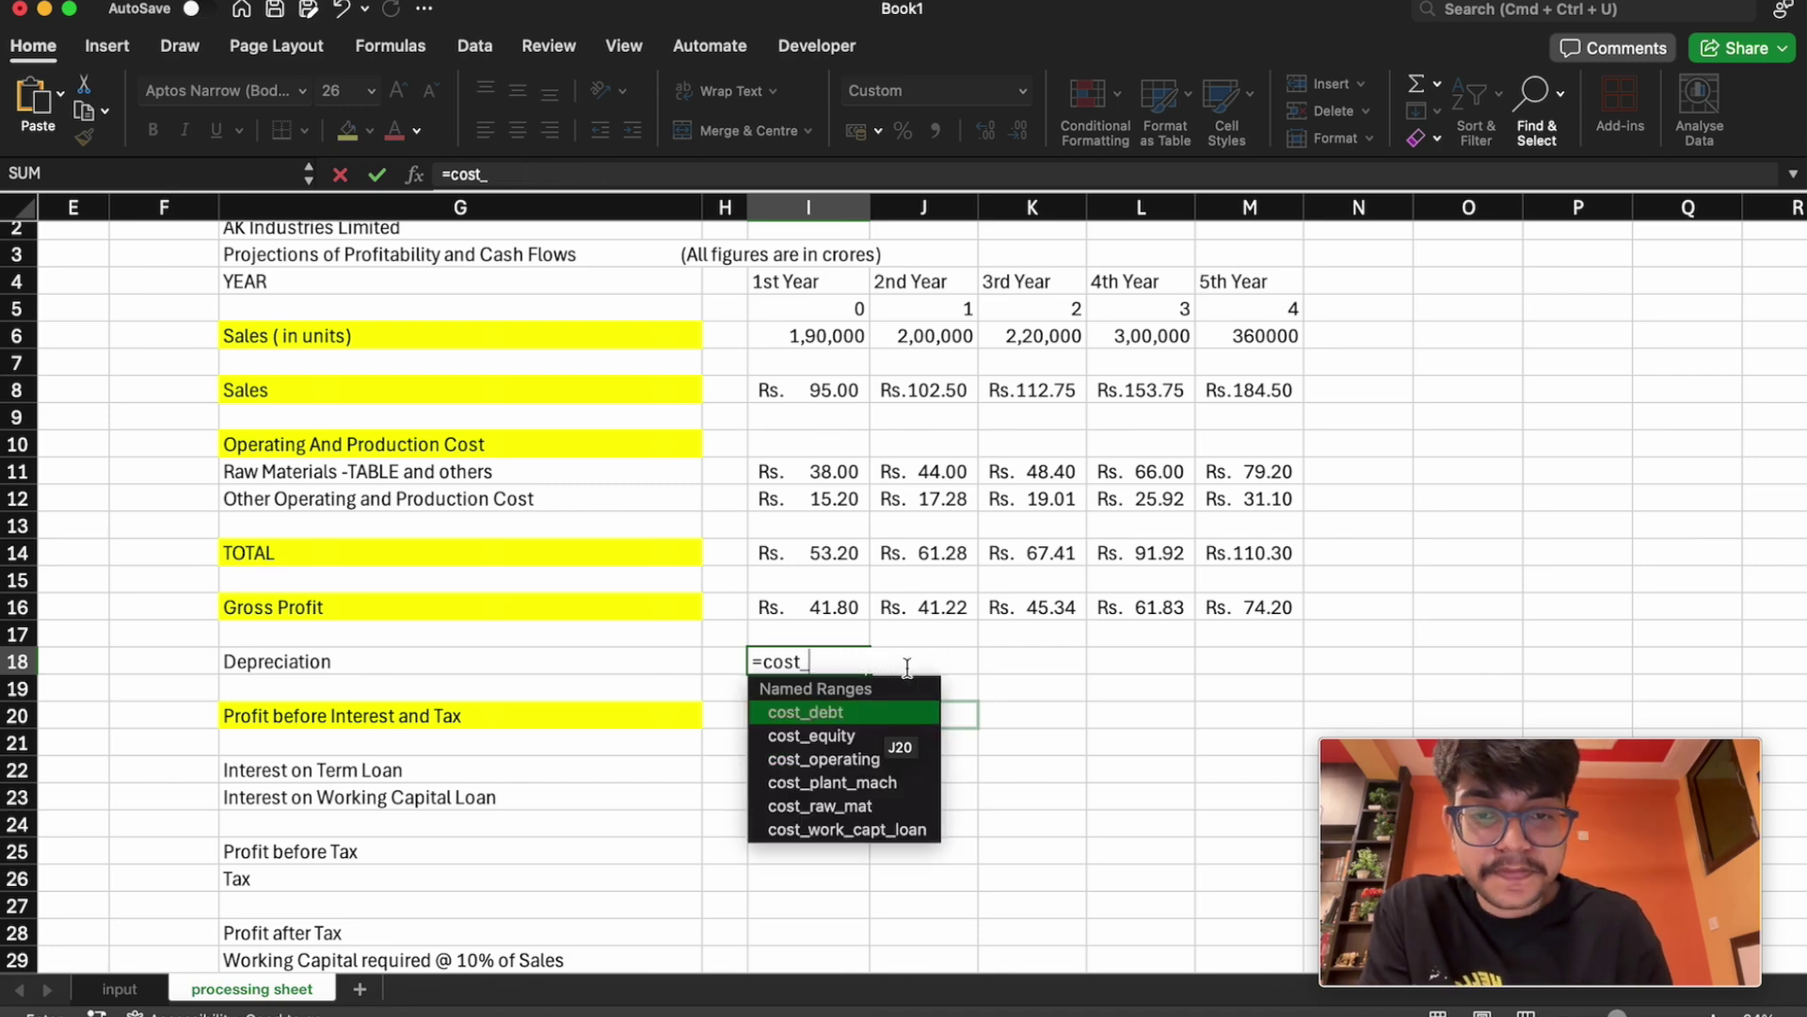
key("BackSpace")
key("Escape")
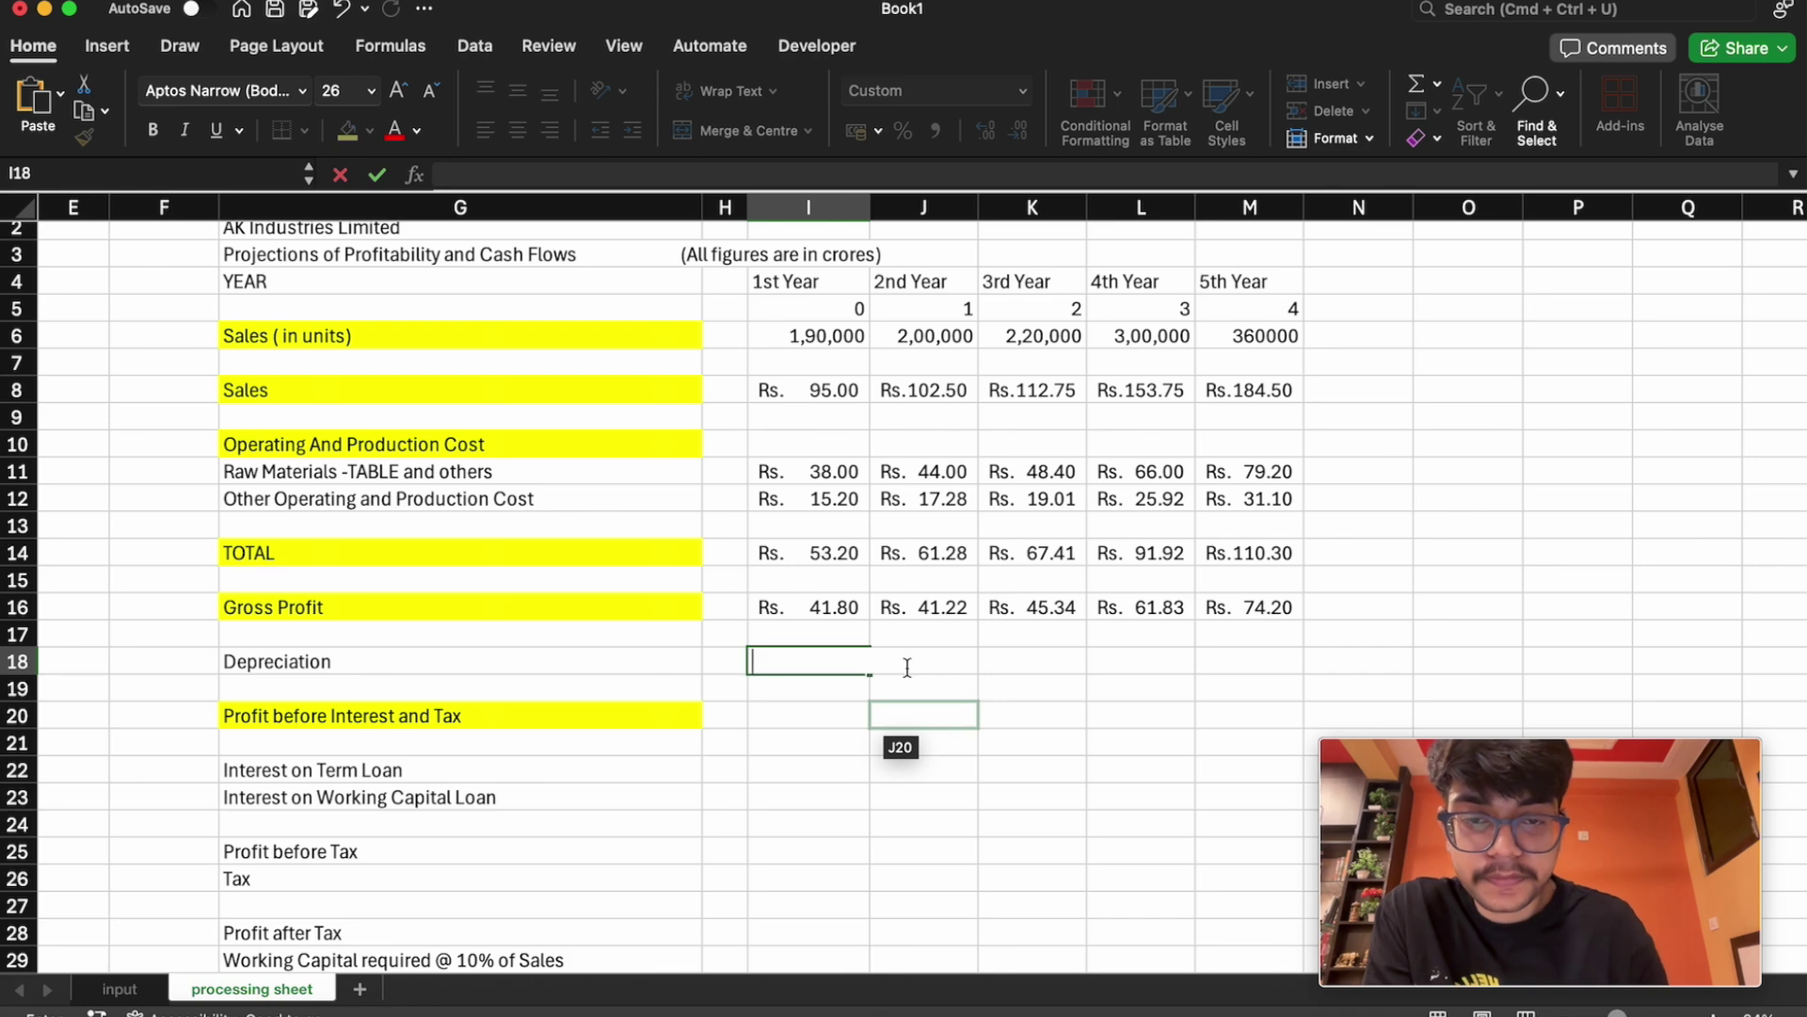
Name the depreciation rate (WDV) cell C12 dep_rate so formulas can refer to it
left_click(866, 791)
scroll(867, 787, "left", 6)
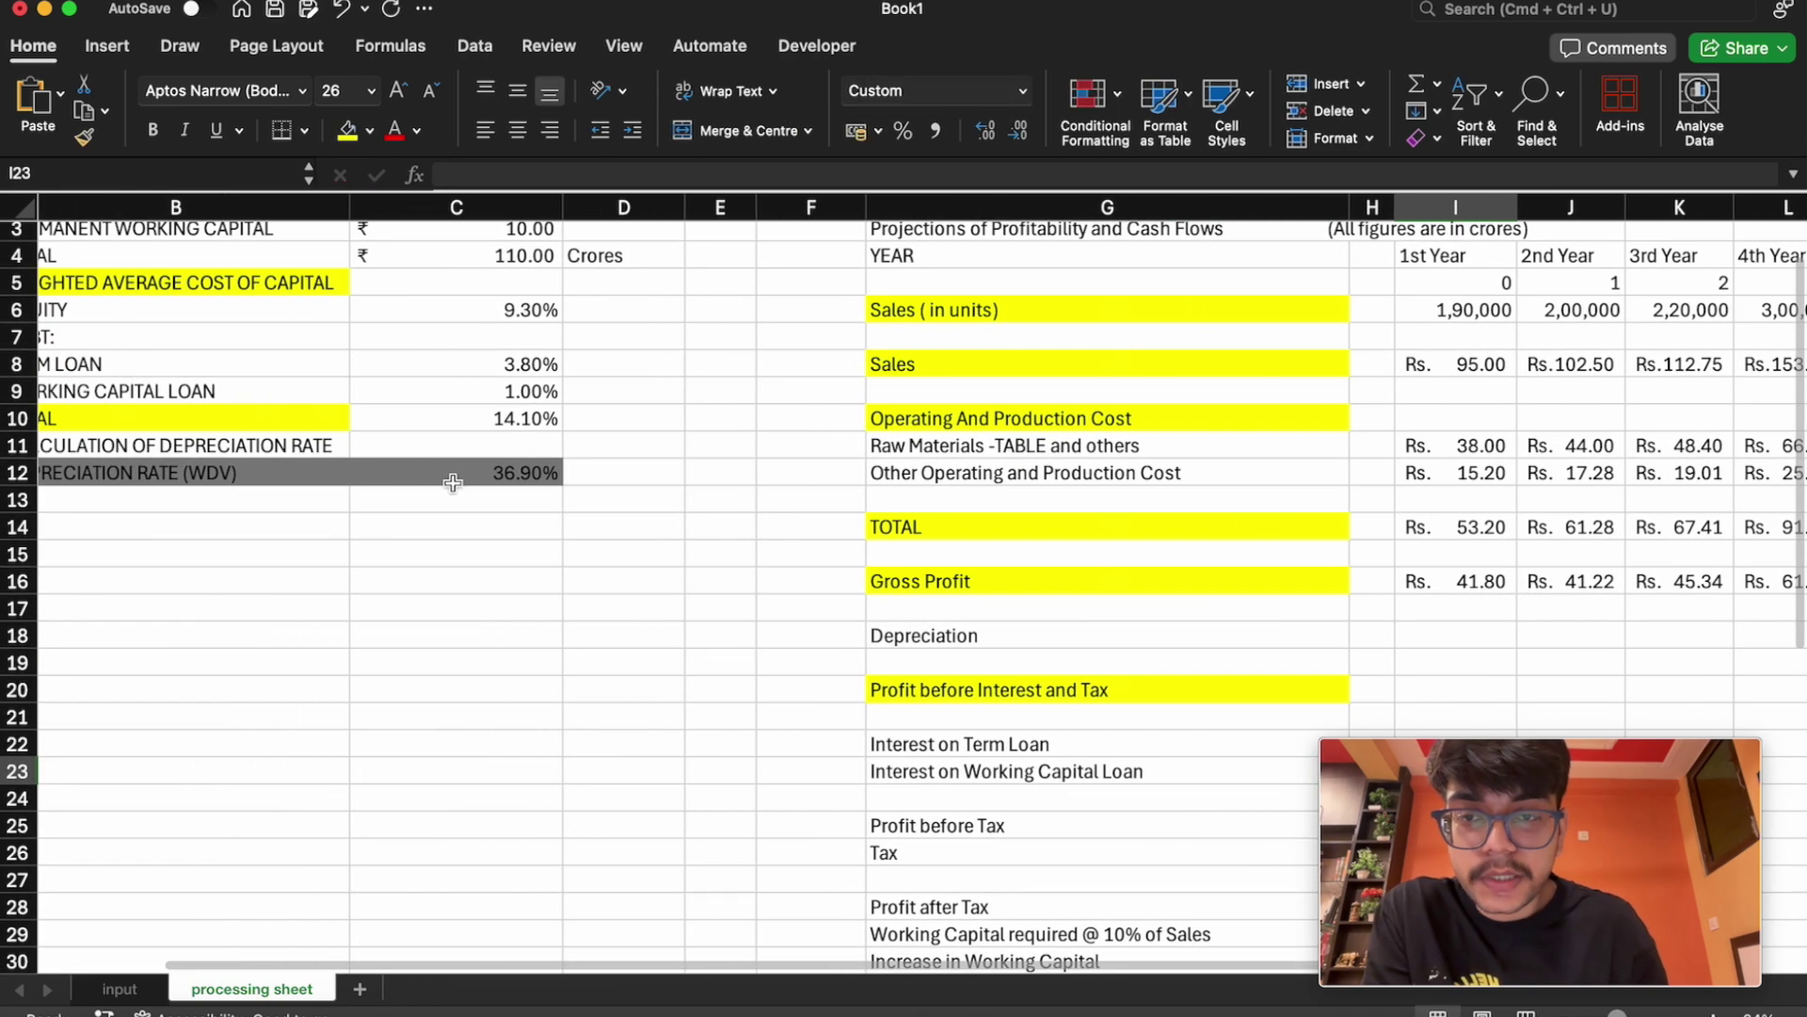
left_click(453, 483)
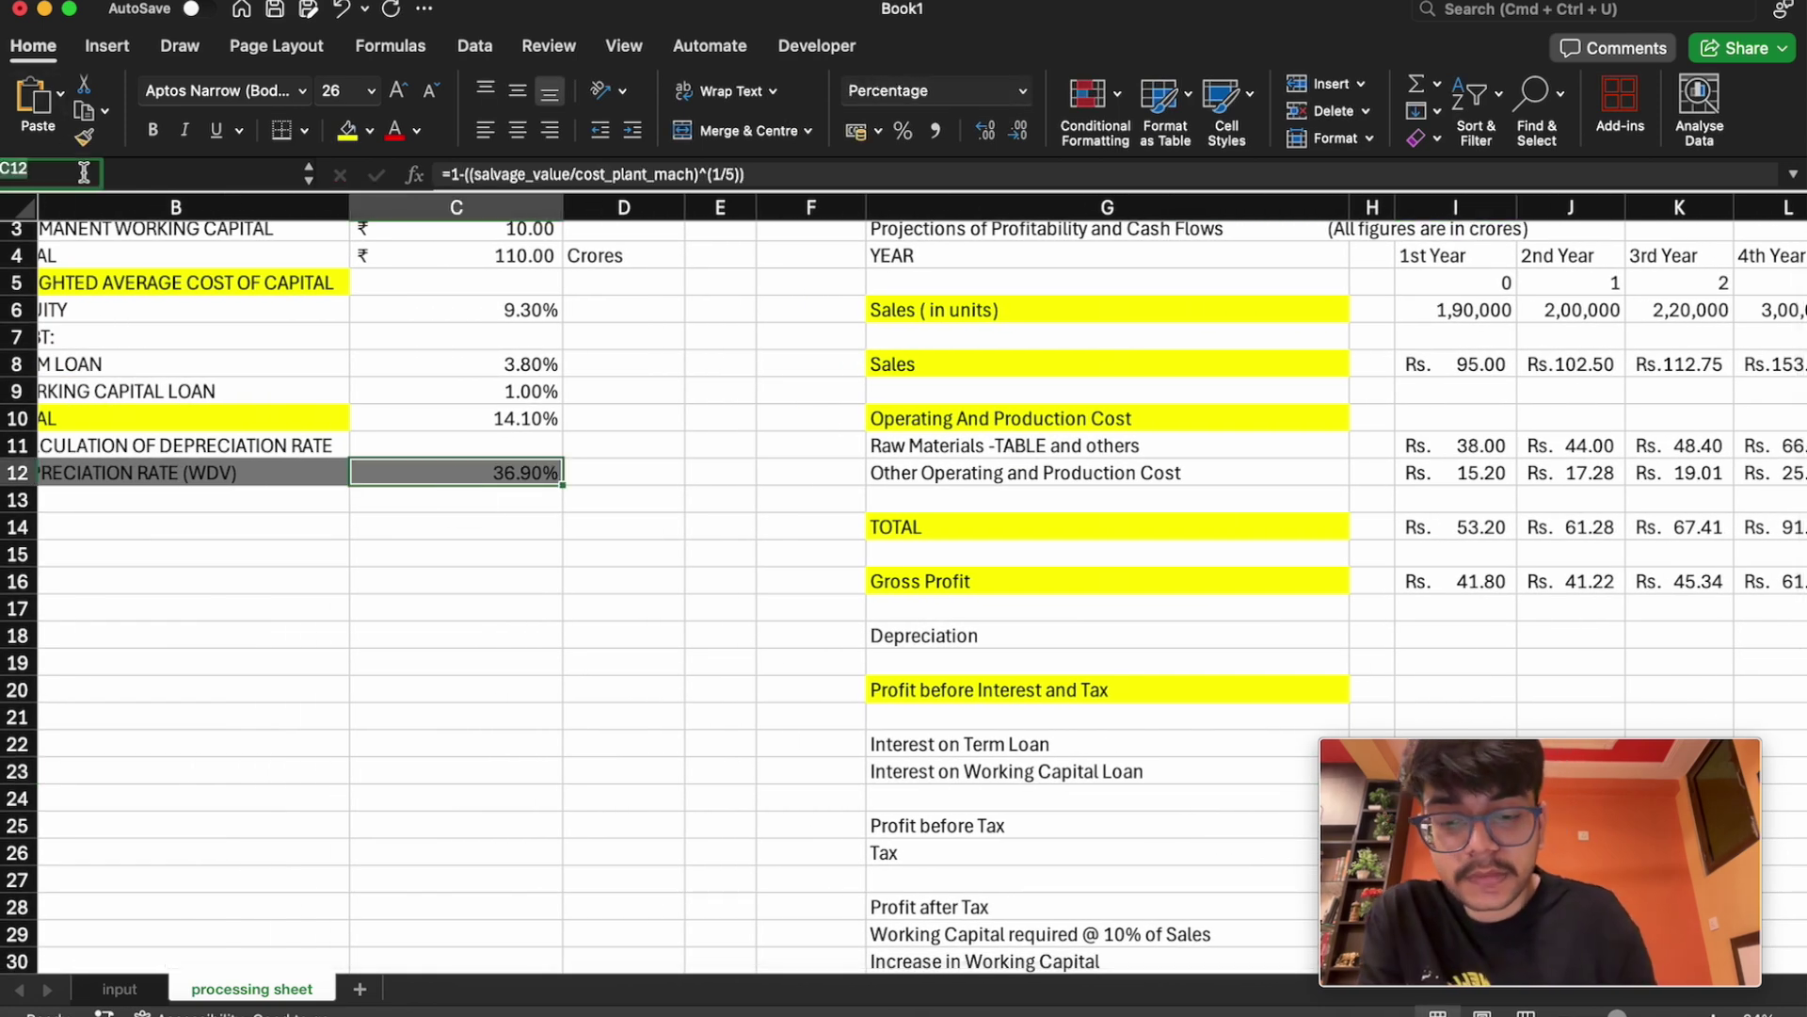
type("rate")
key("BackSpace")
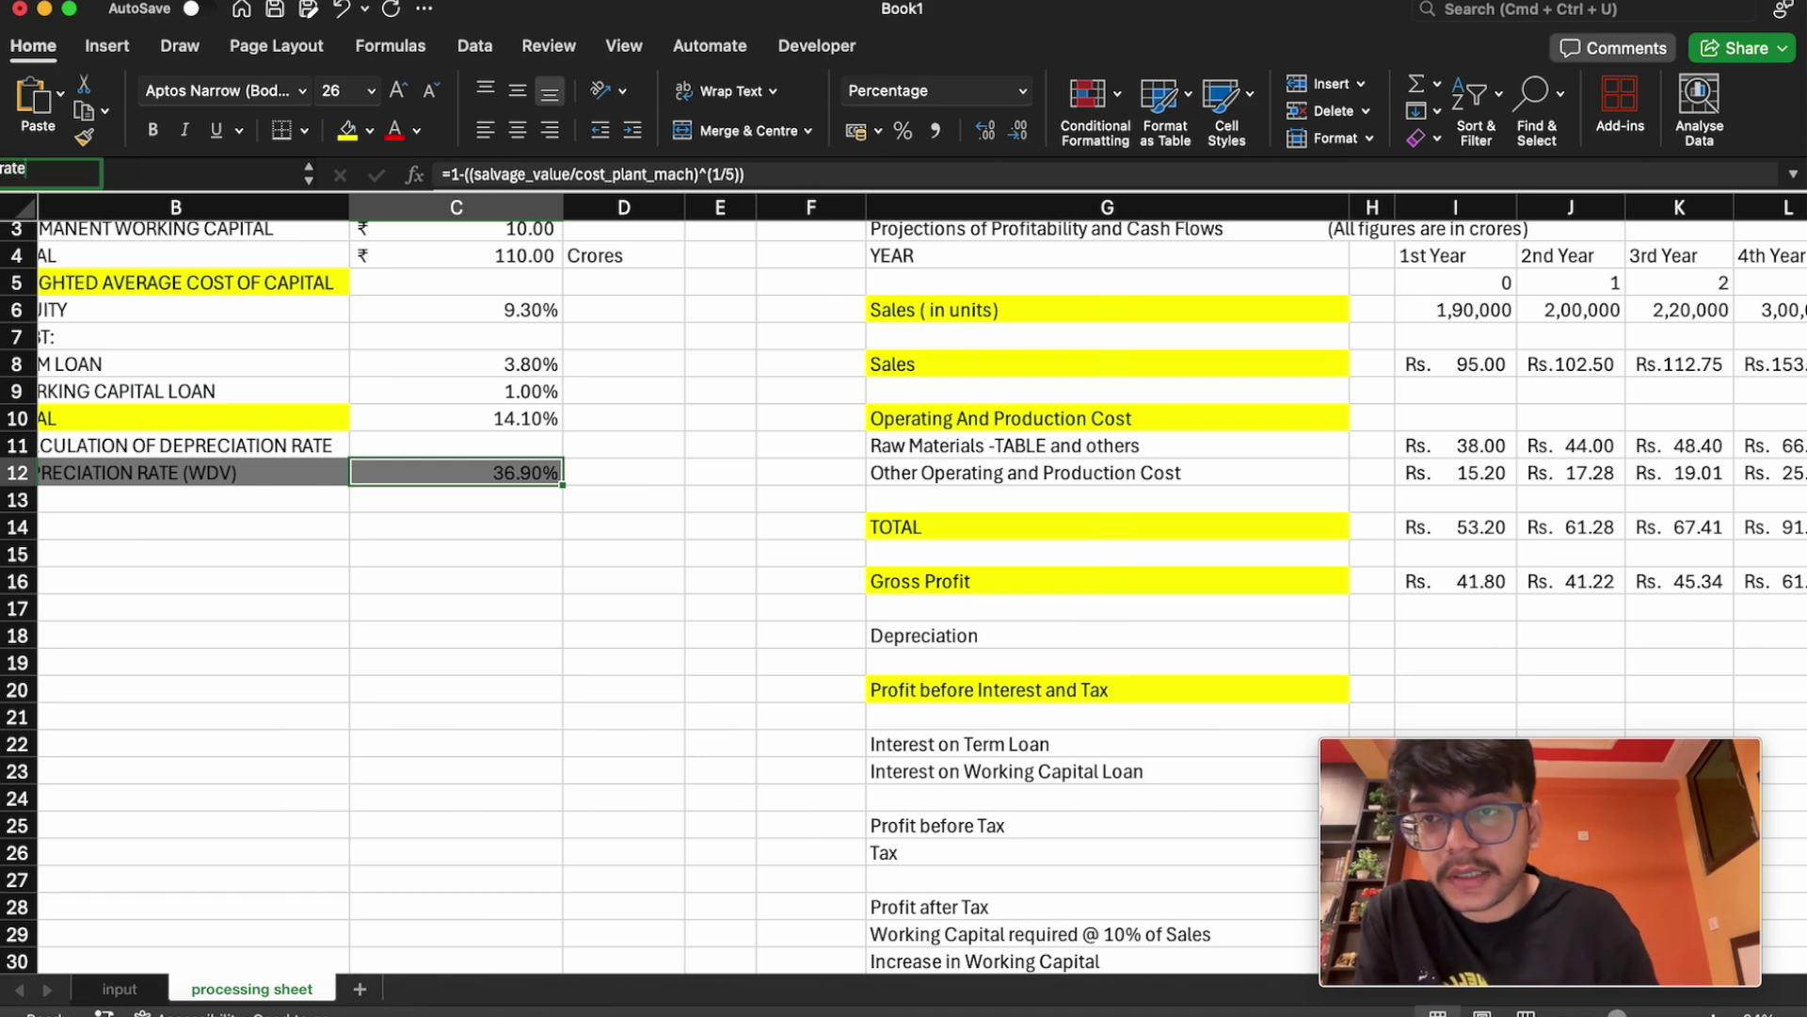
key("BackSpace")
key("BackSpace")
key("BackSpace")
type("dep_")
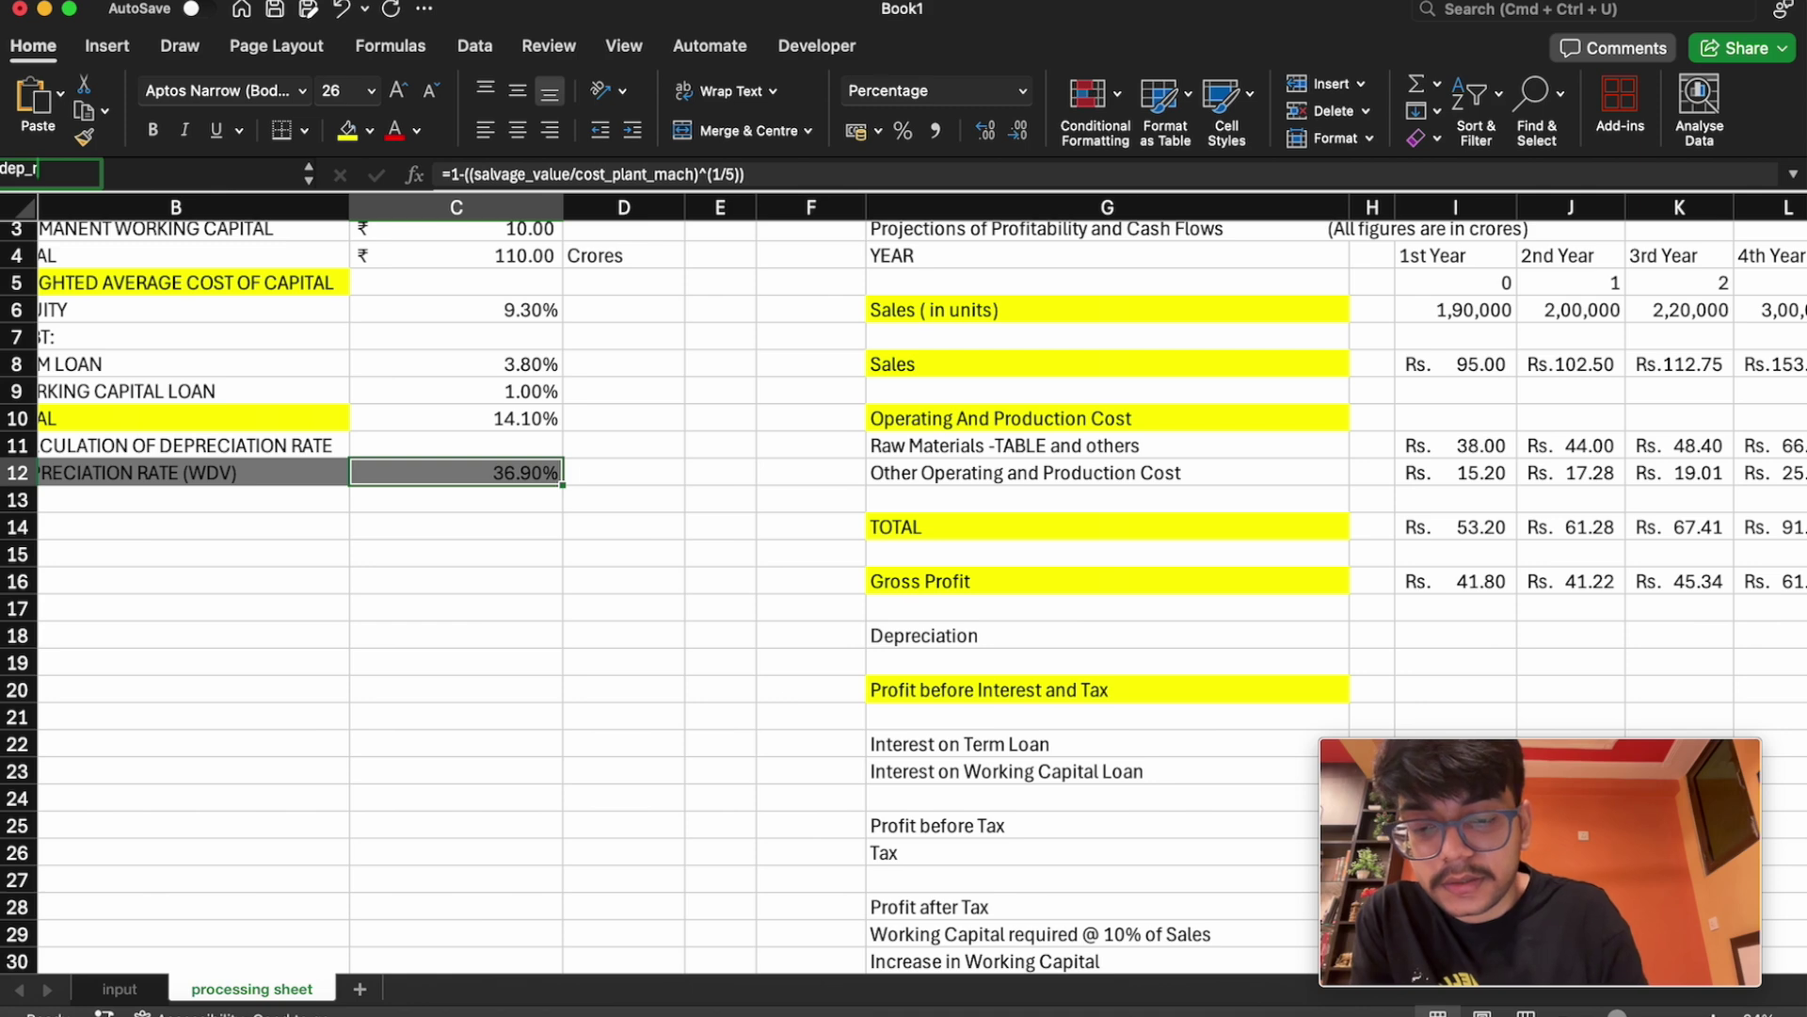
key("Return")
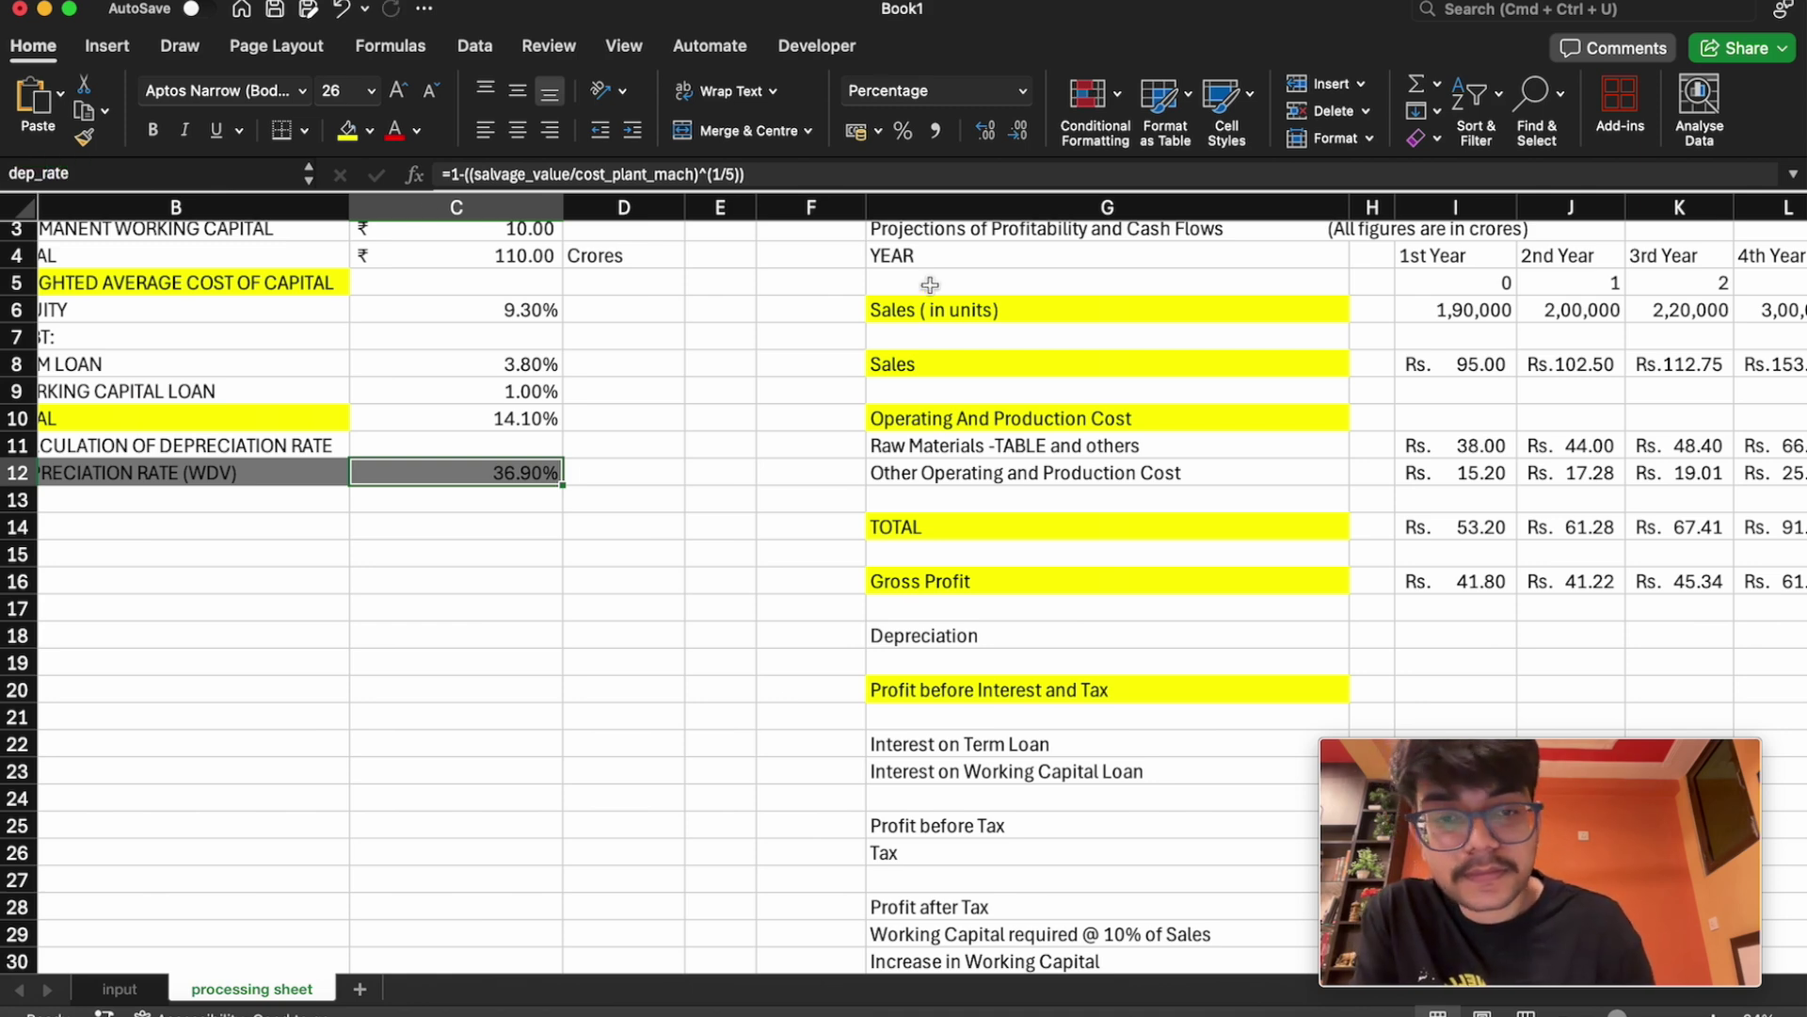
Enter =cost_plant_mach*dep_rate in I18 as the 1st-year depreciation
scroll(1092, 459, "right", 5)
scroll(1092, 458, "right", 1)
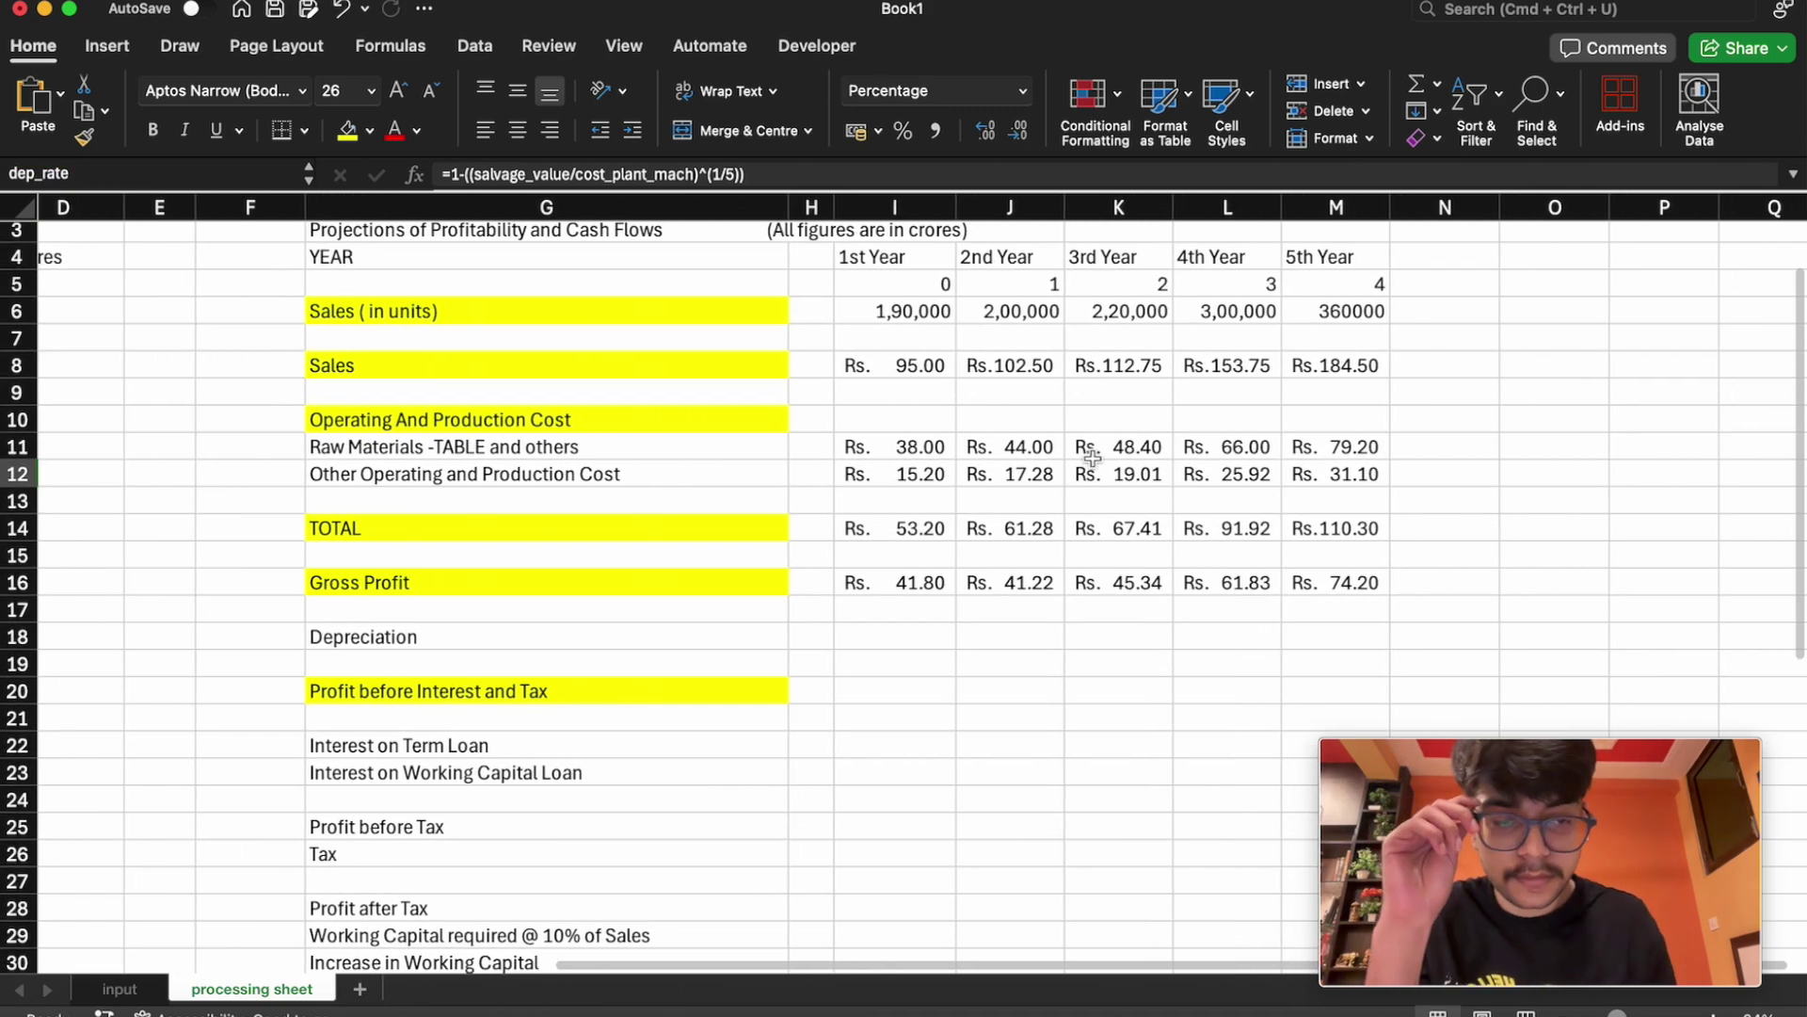
left_click(901, 635)
type("=")
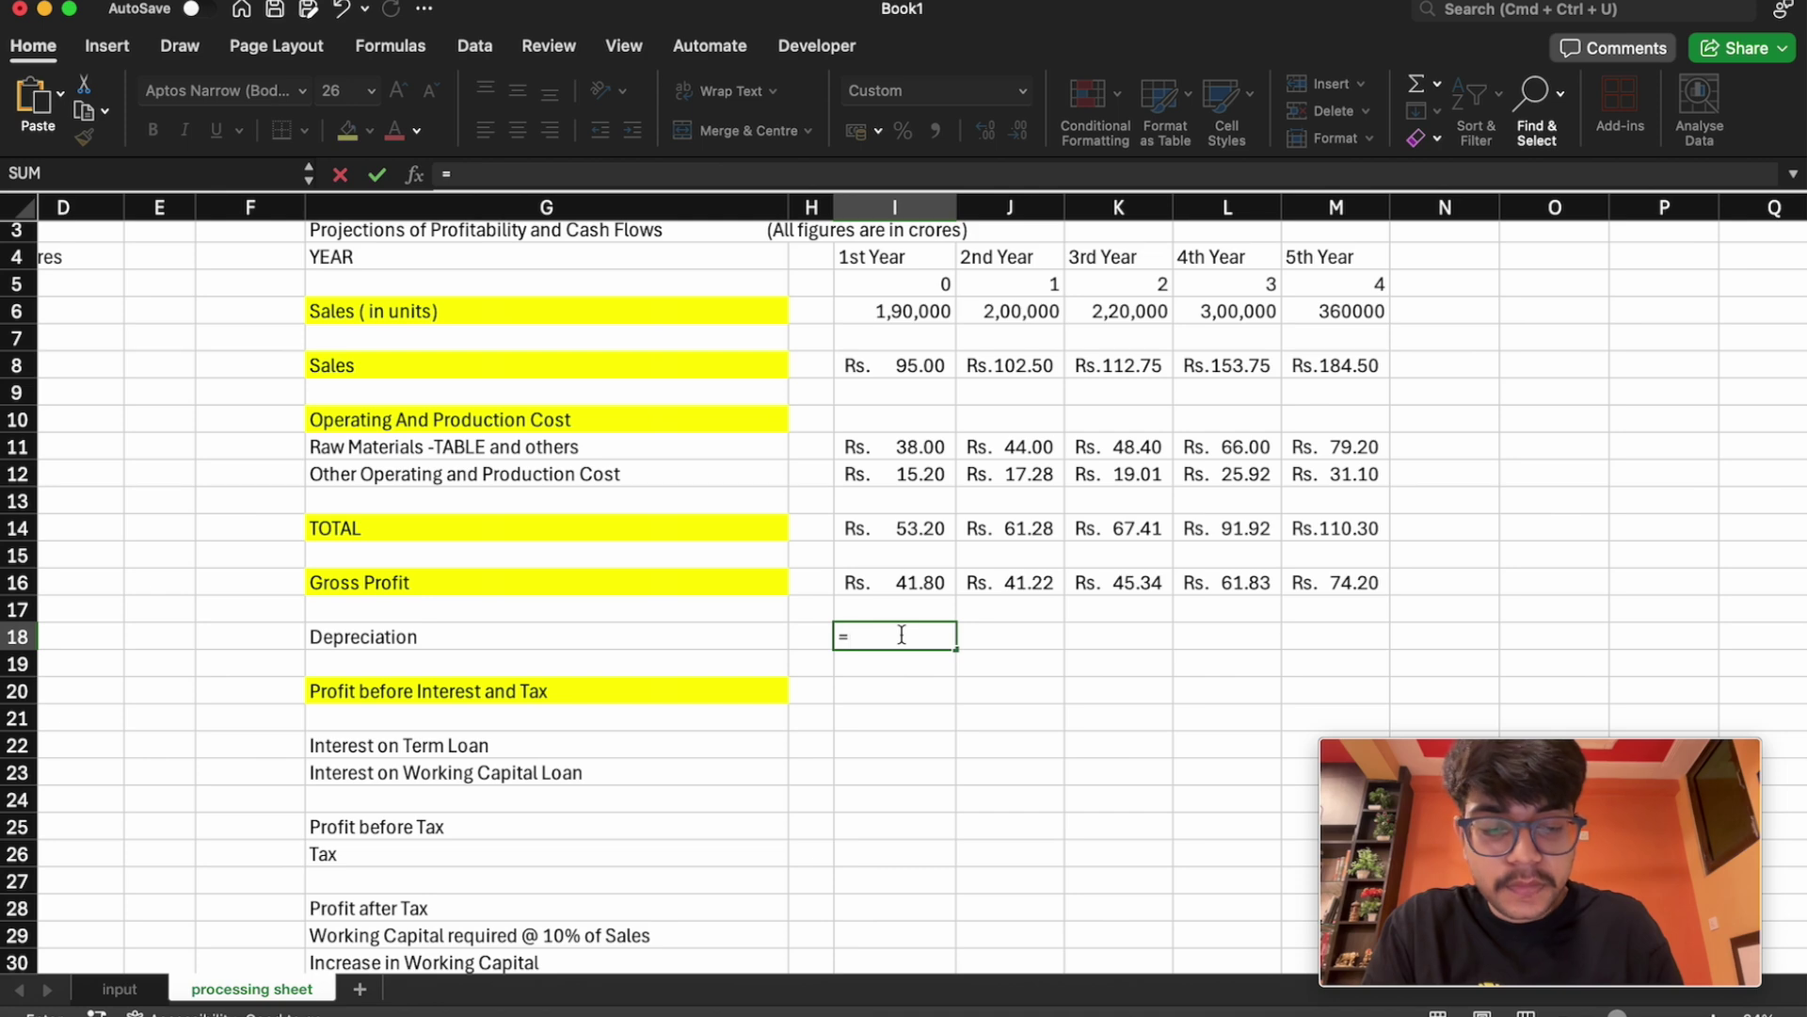
type("c")
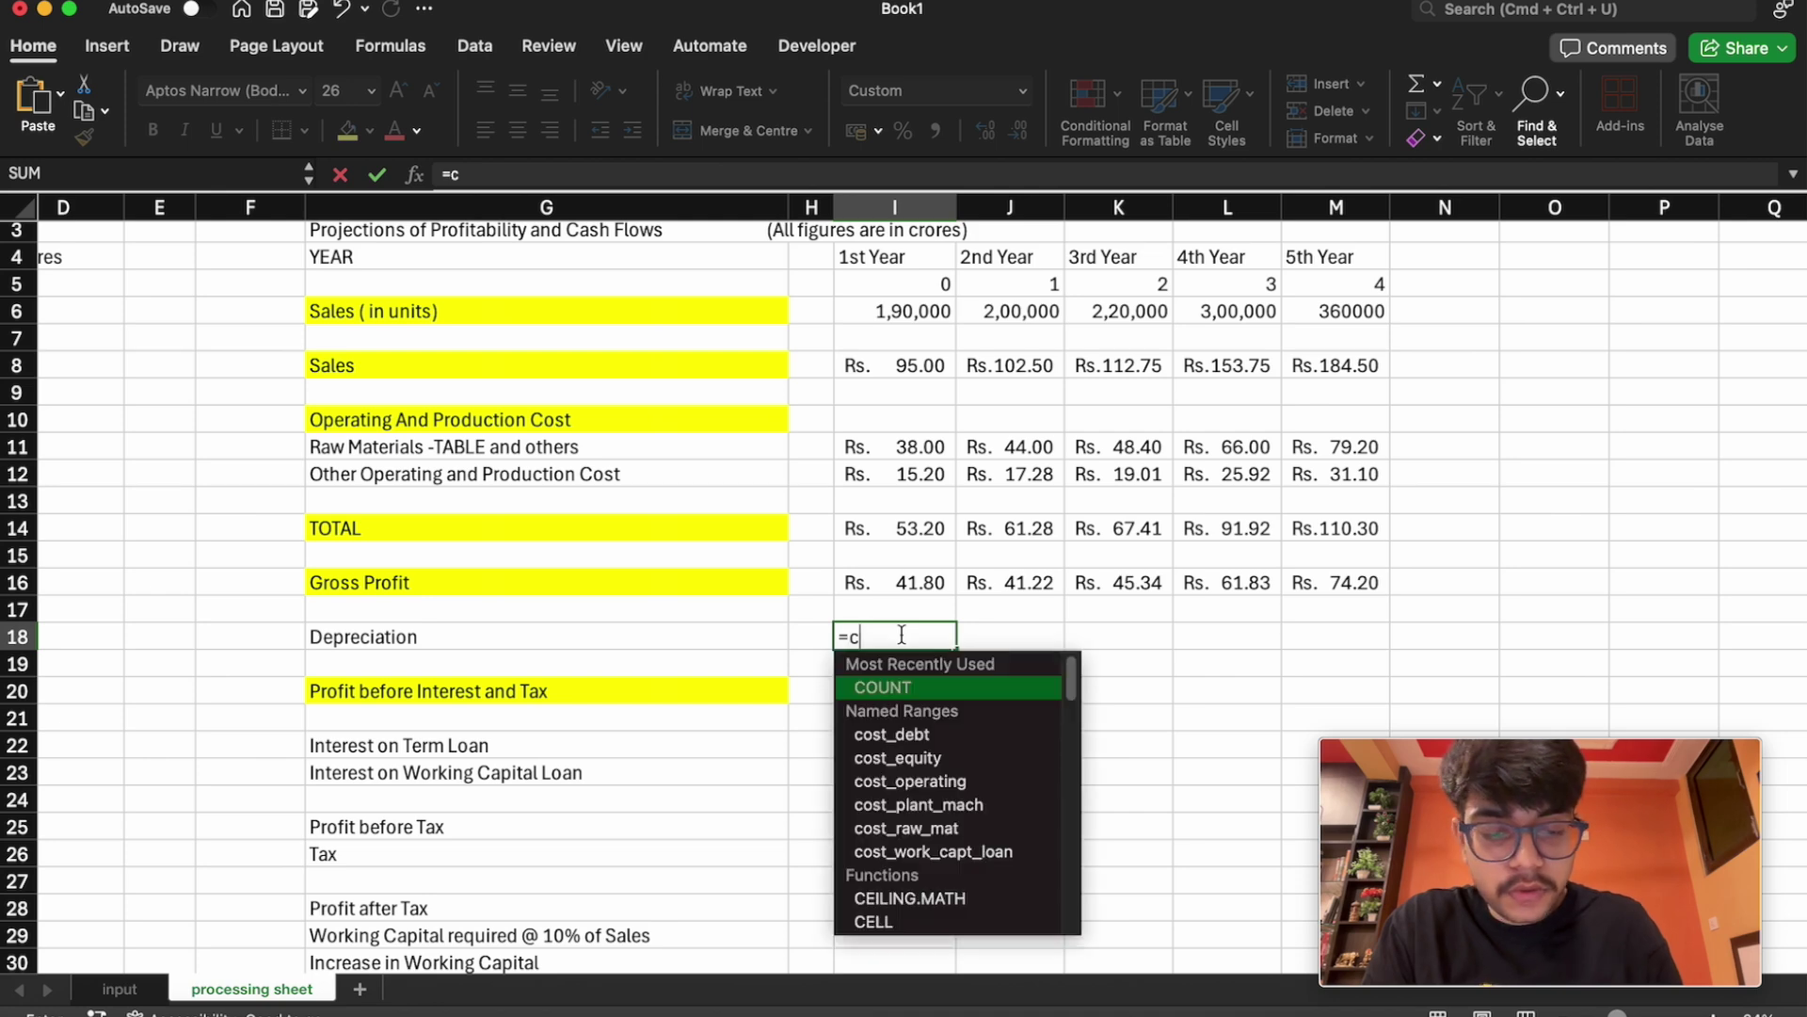
type("ost")
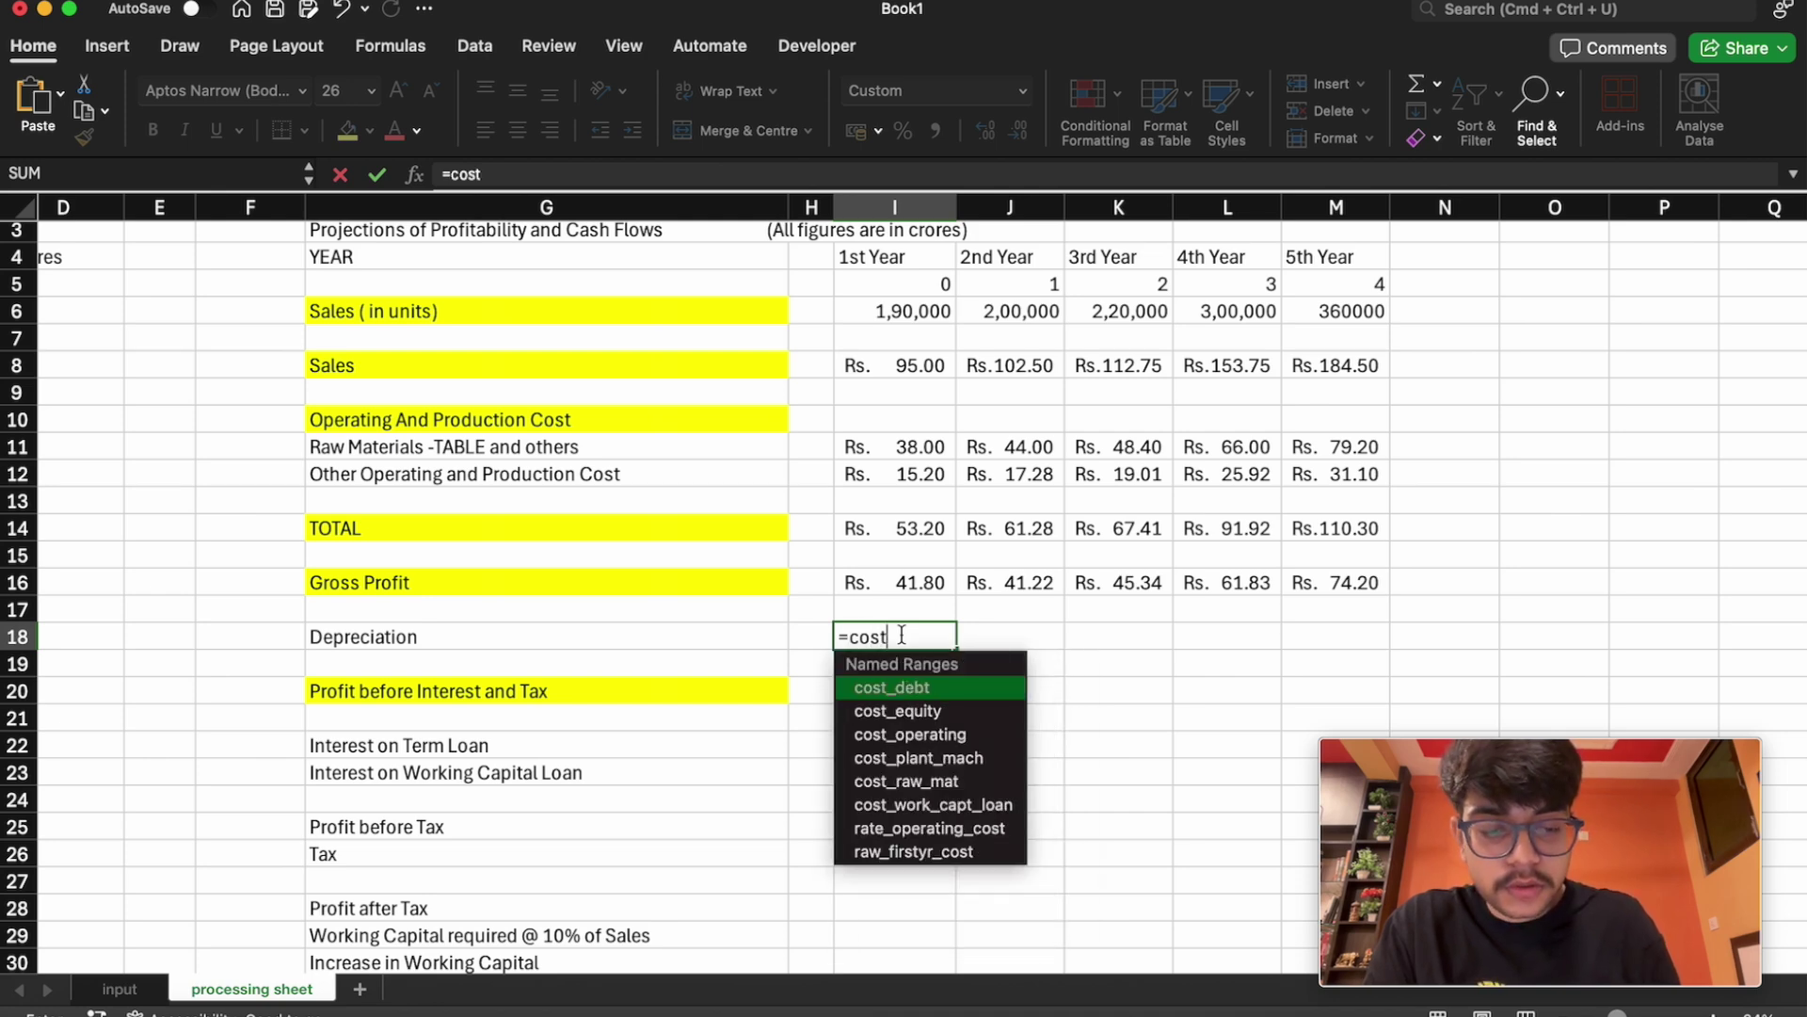
type("_plant_mach")
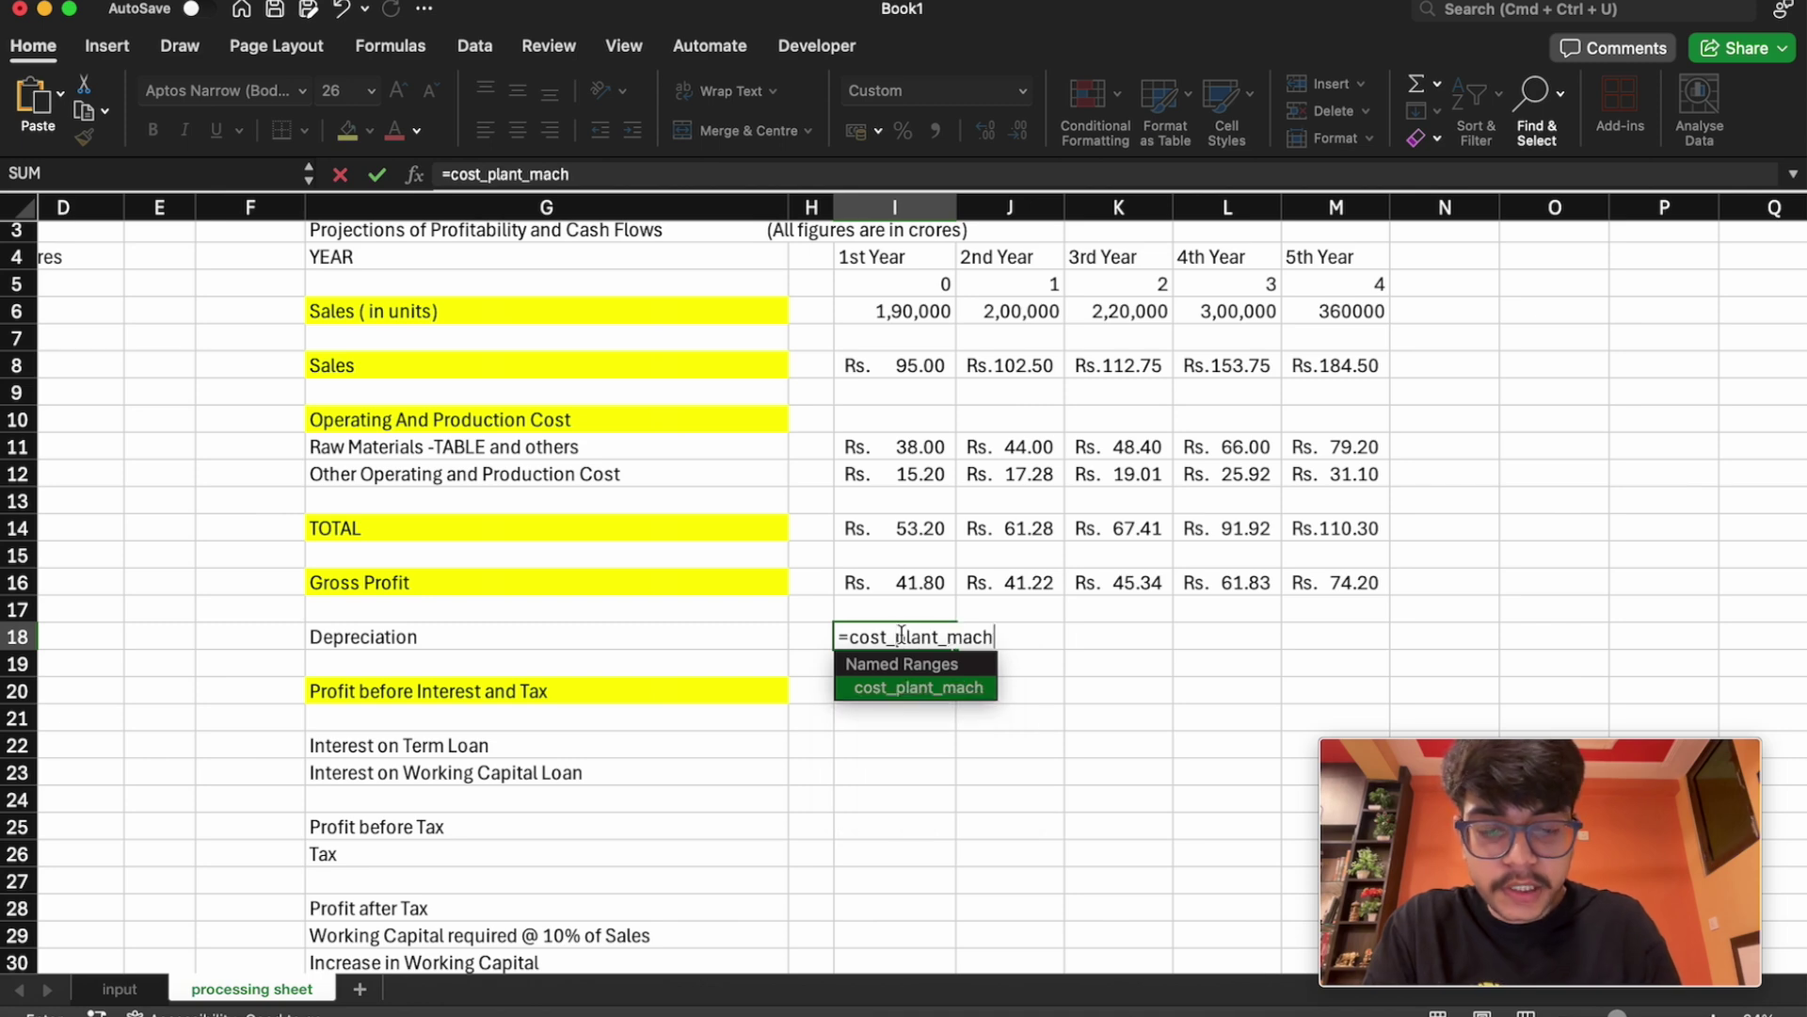
type("*de")
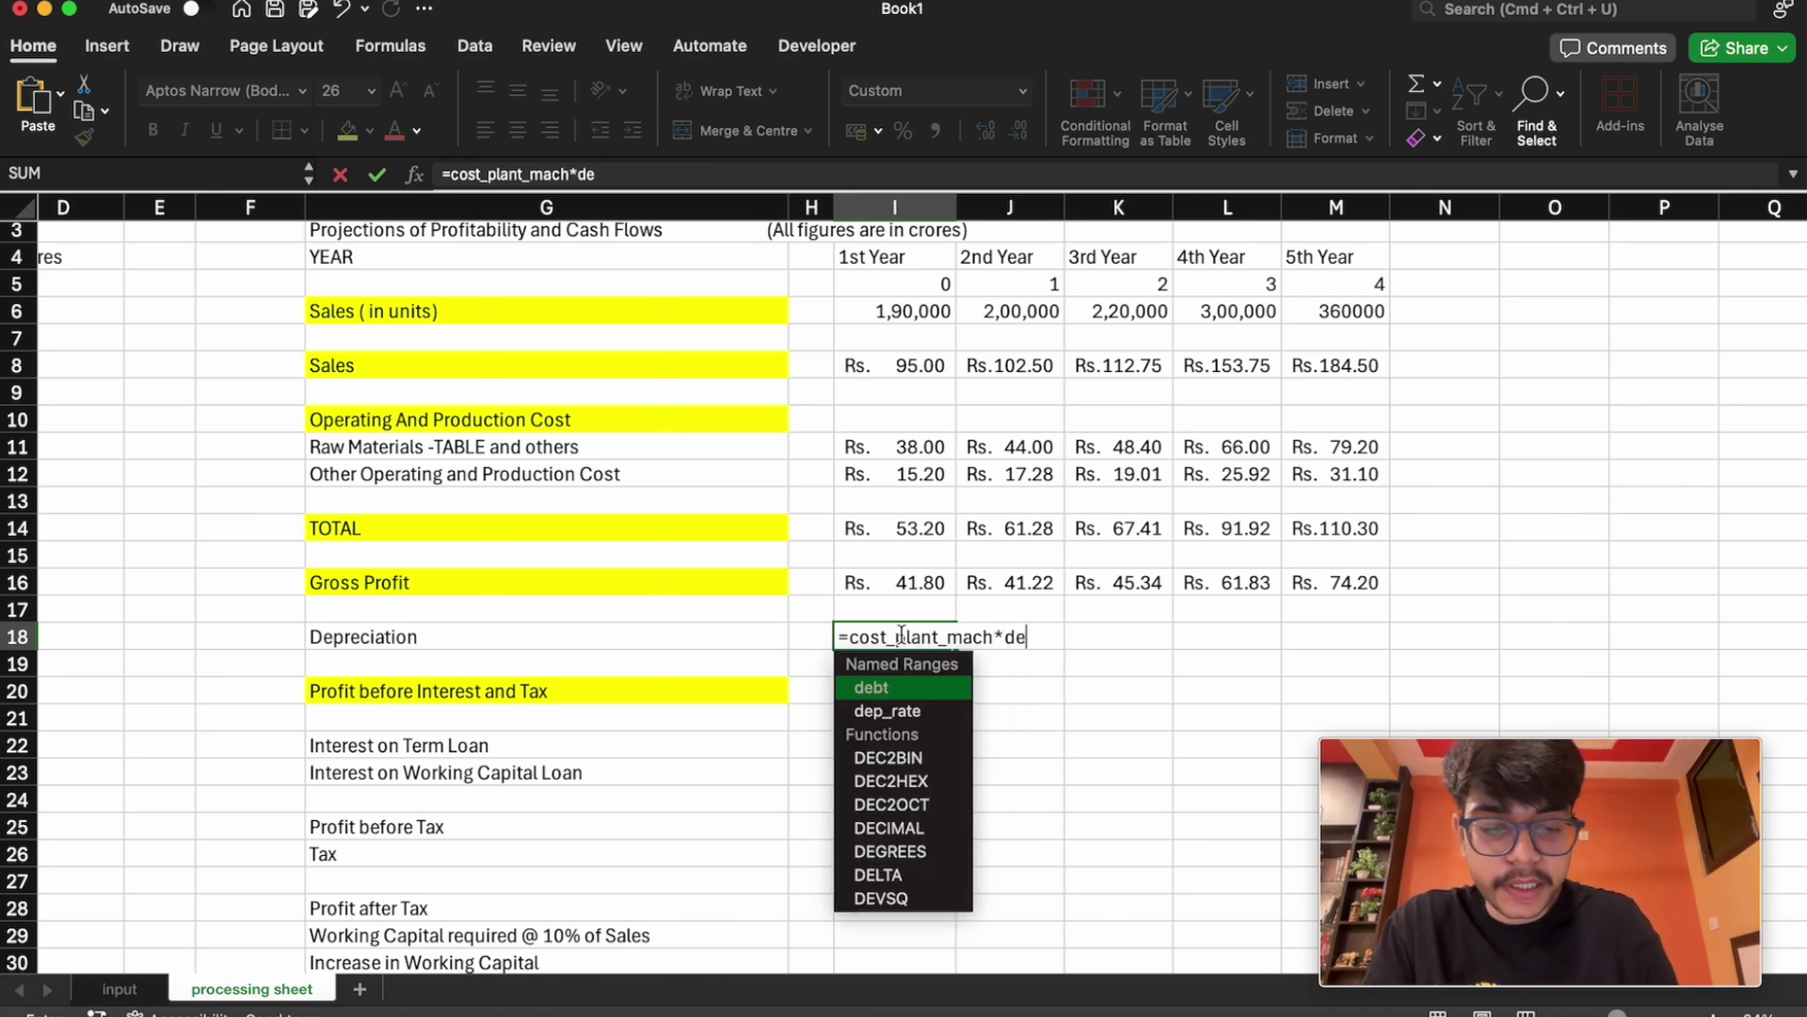
type("p_rate")
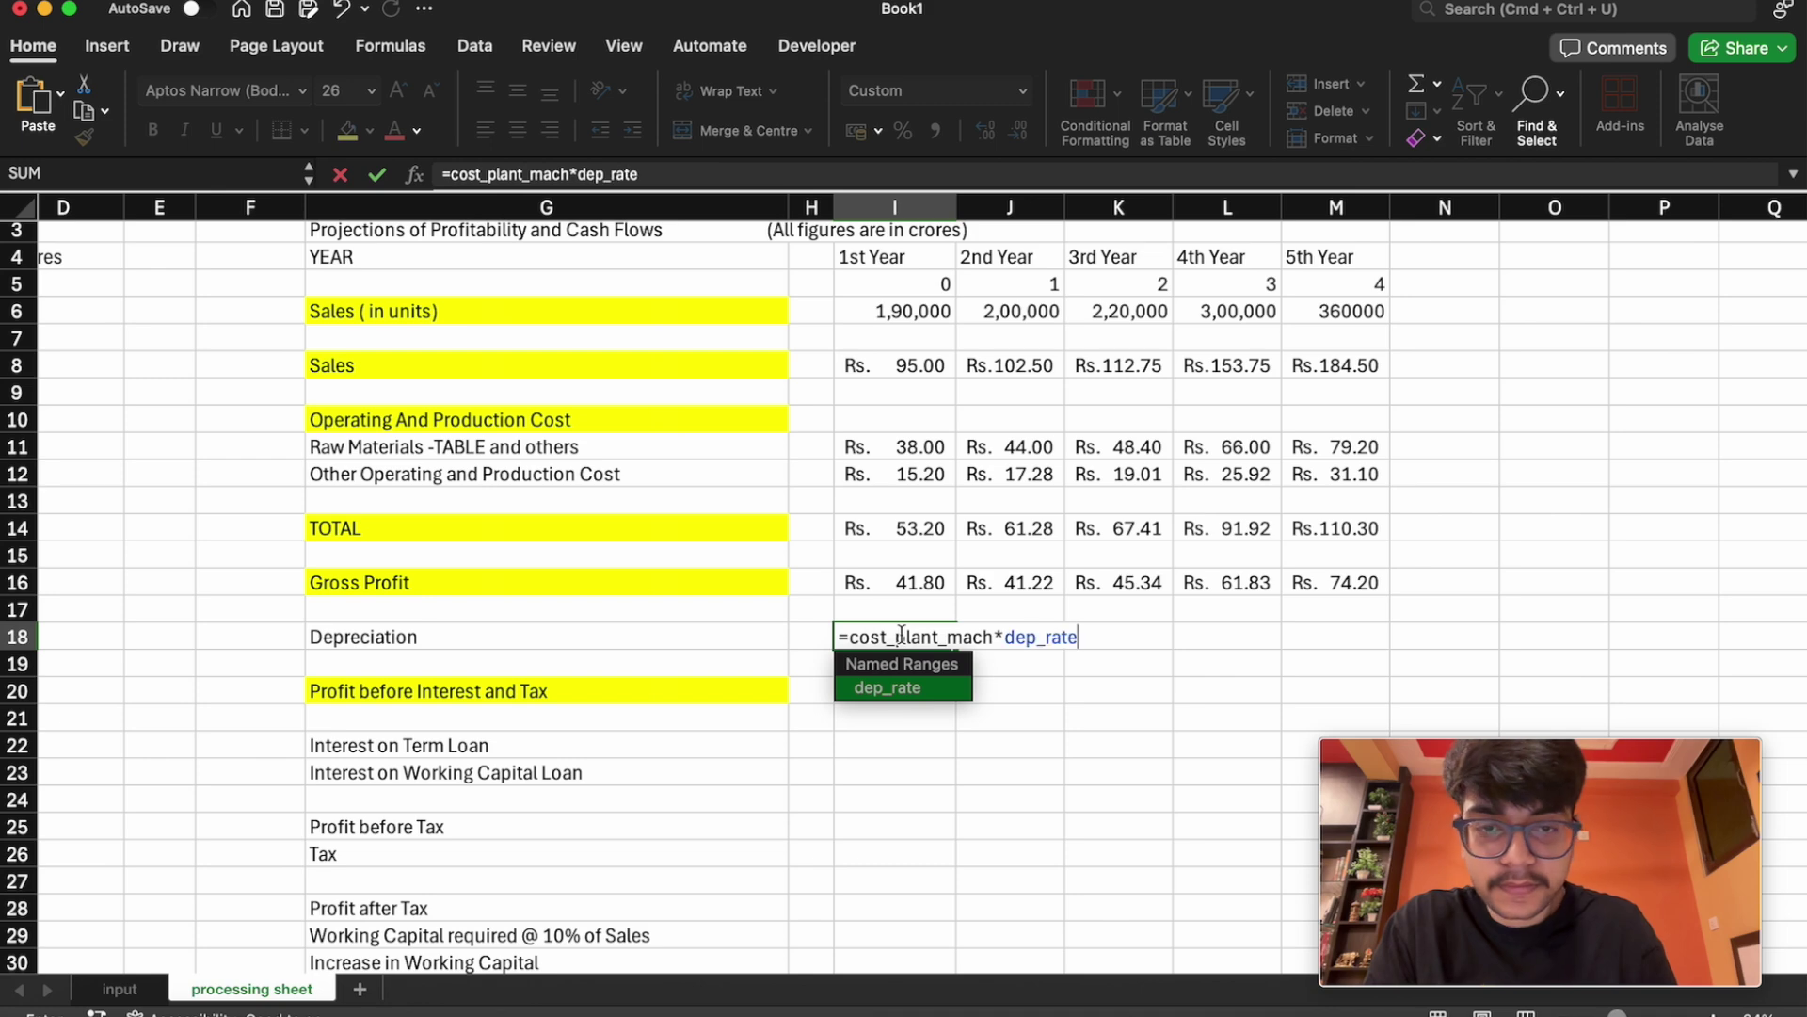
key("Return")
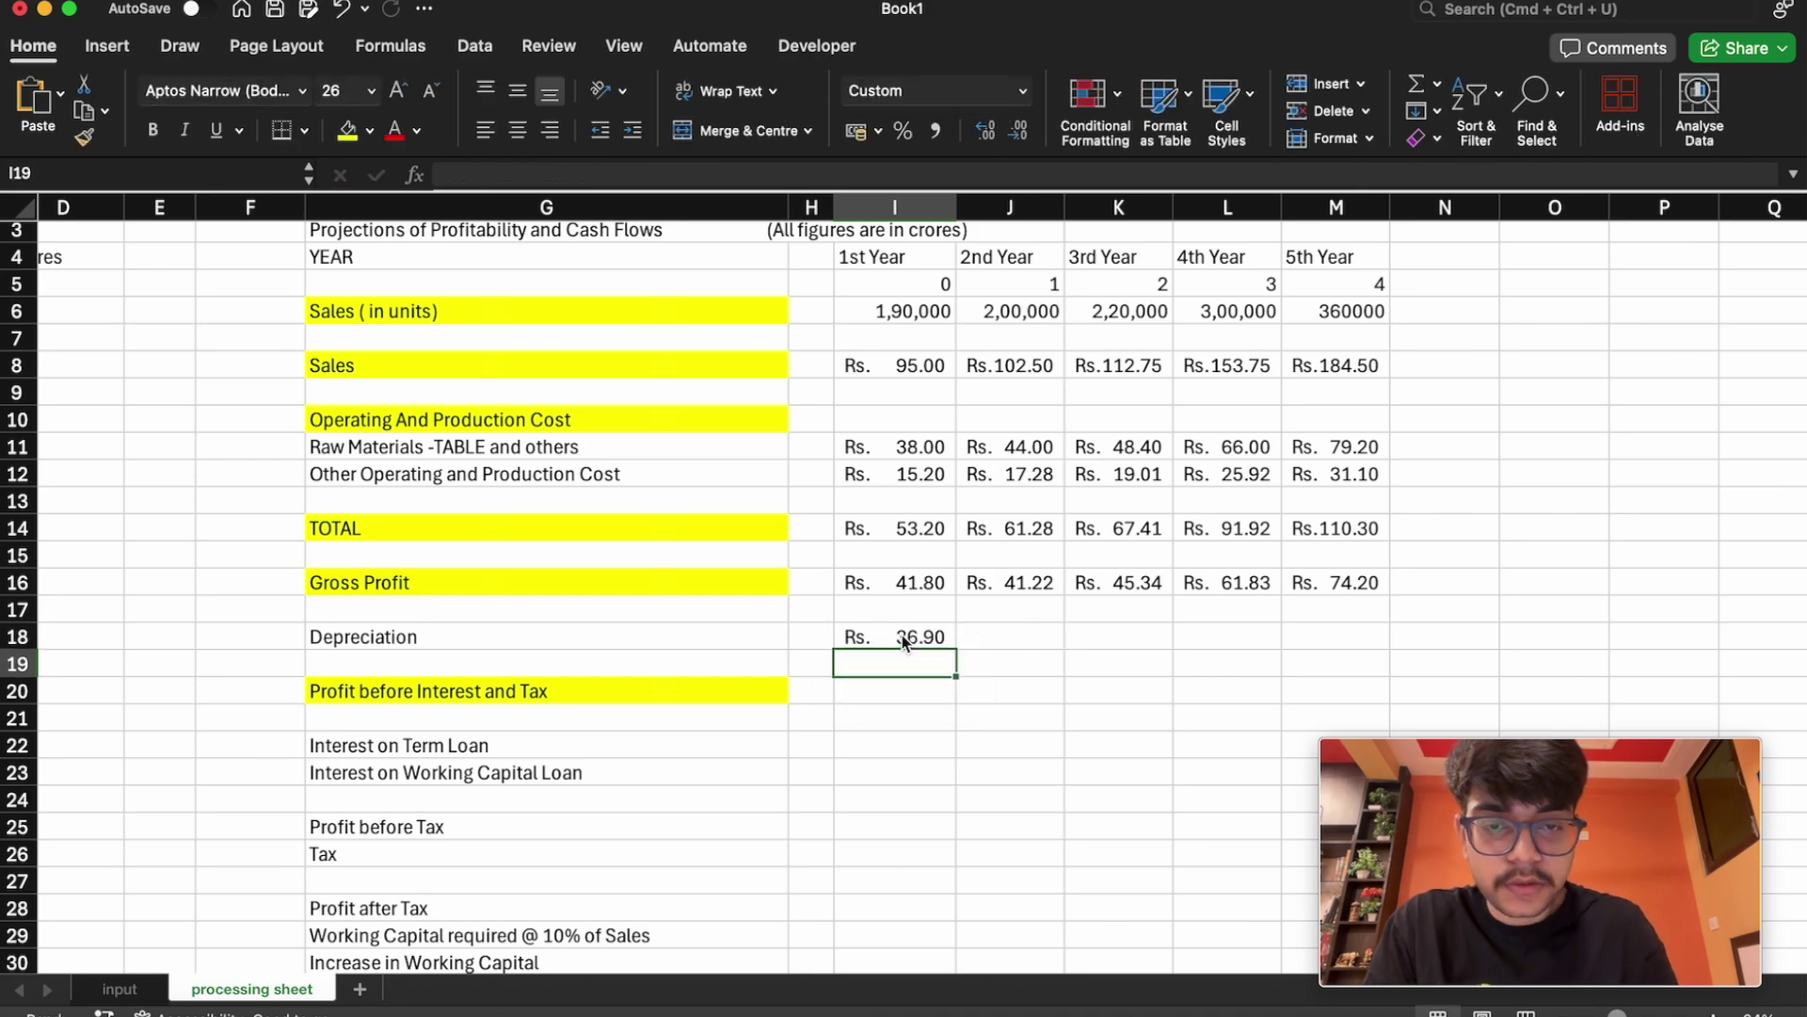
left_click(1010, 641)
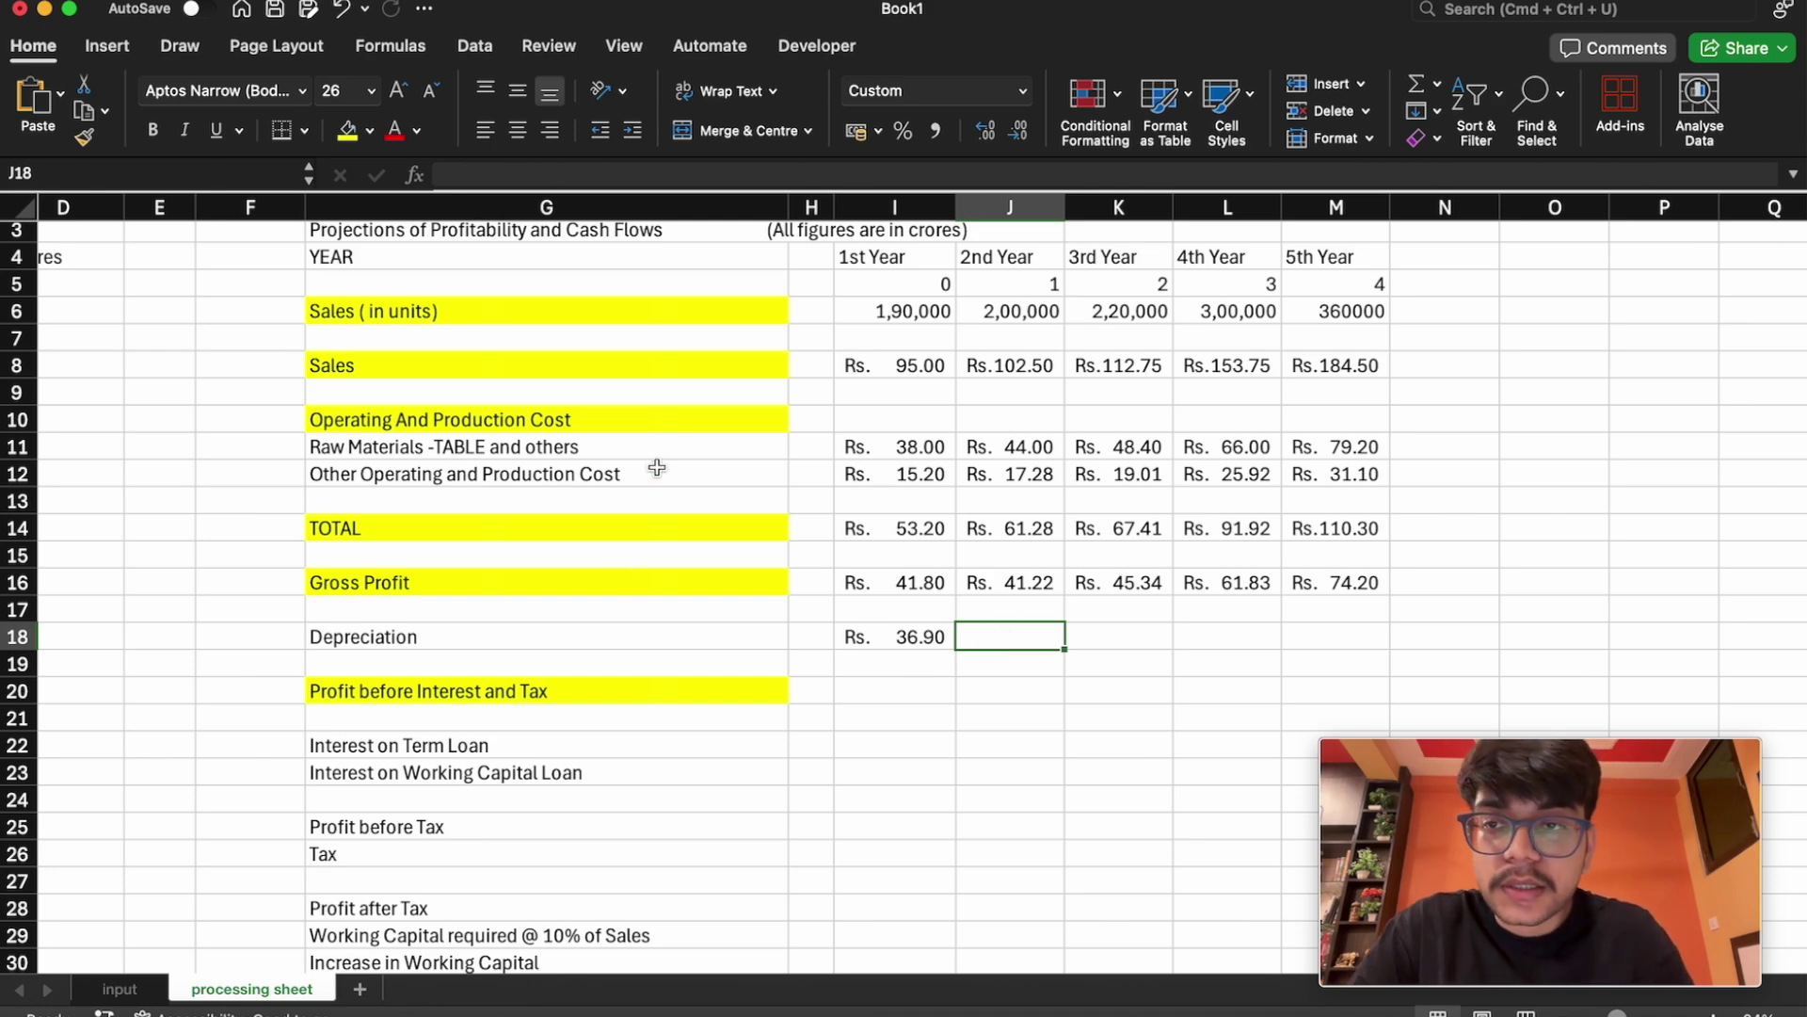
left_click(81, 177)
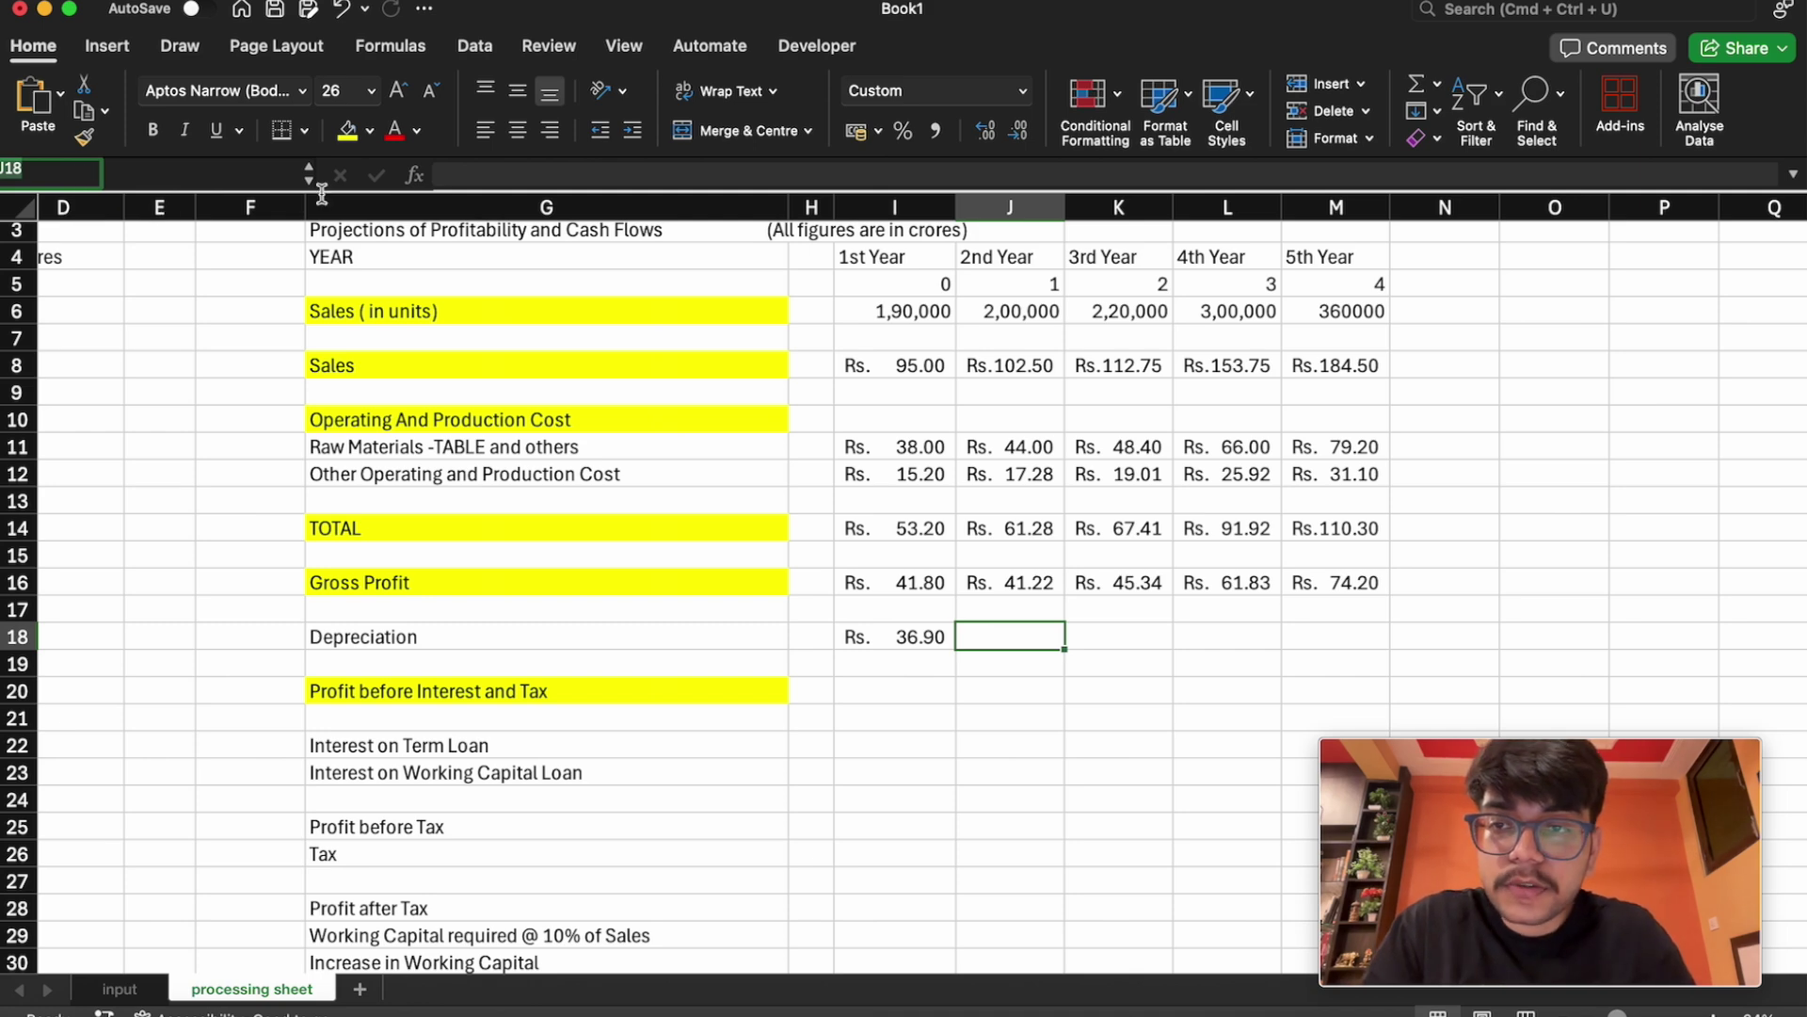
type("=")
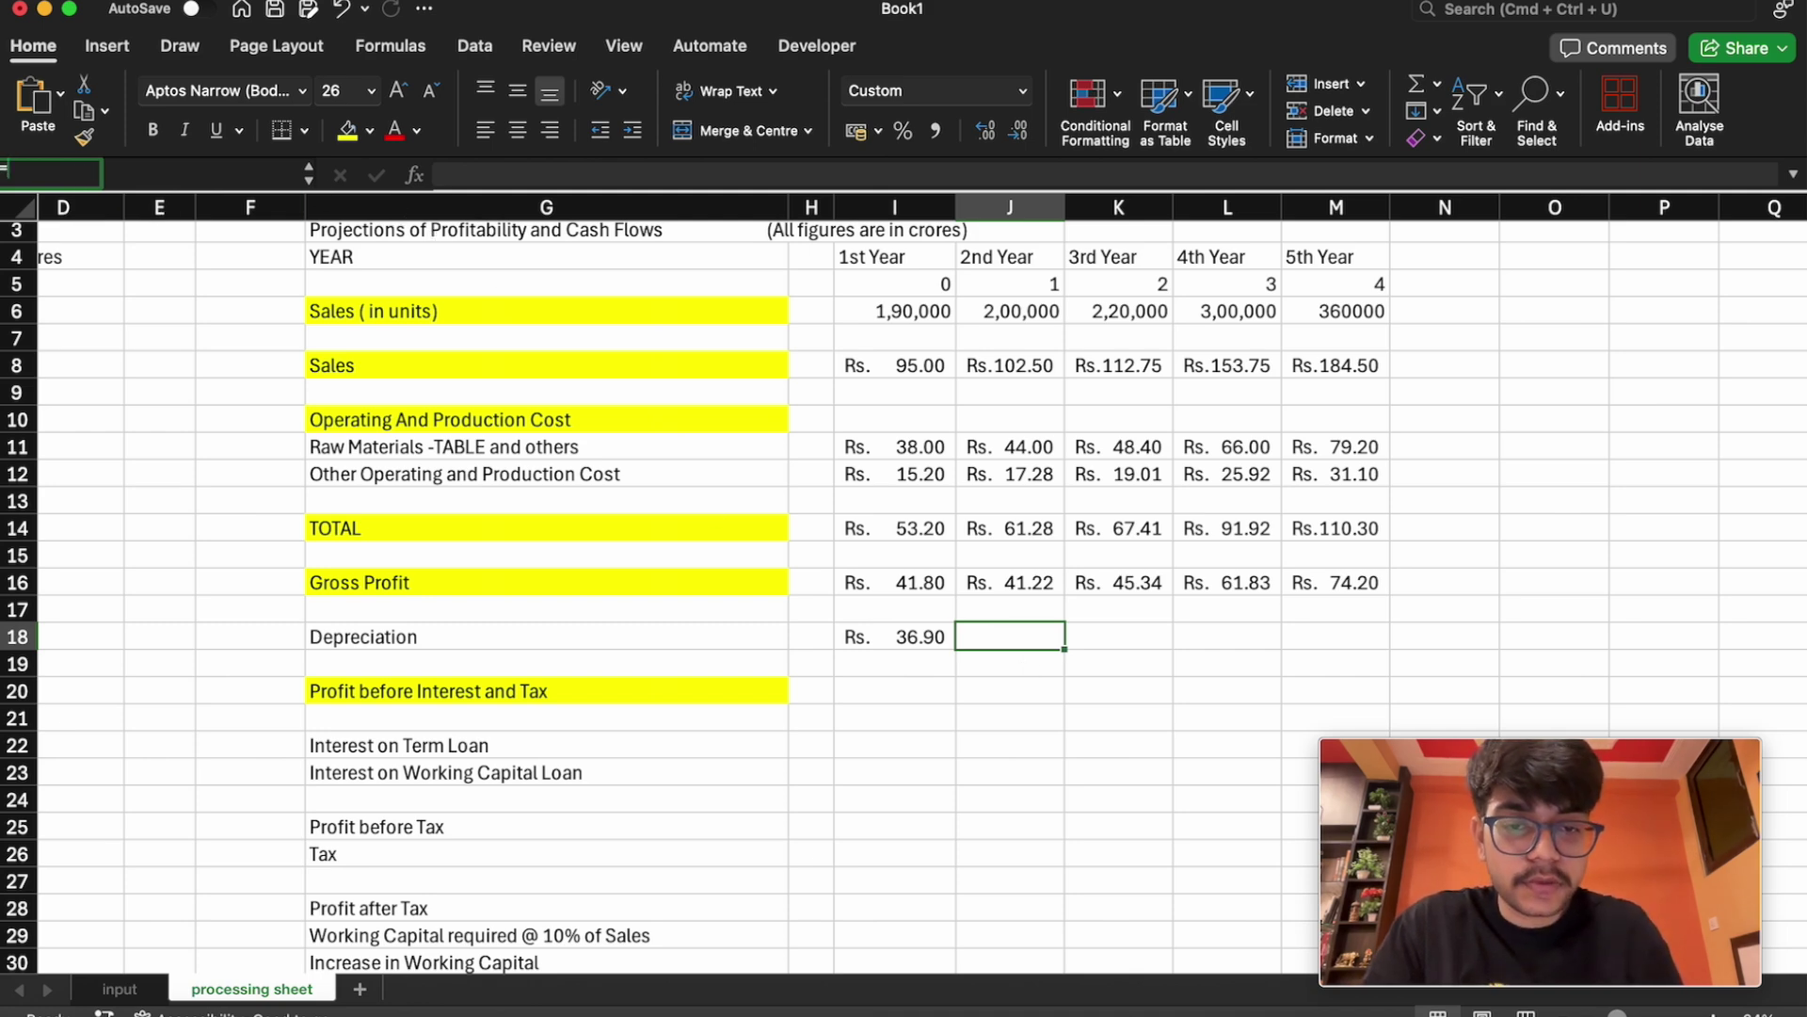
key("BackSpace")
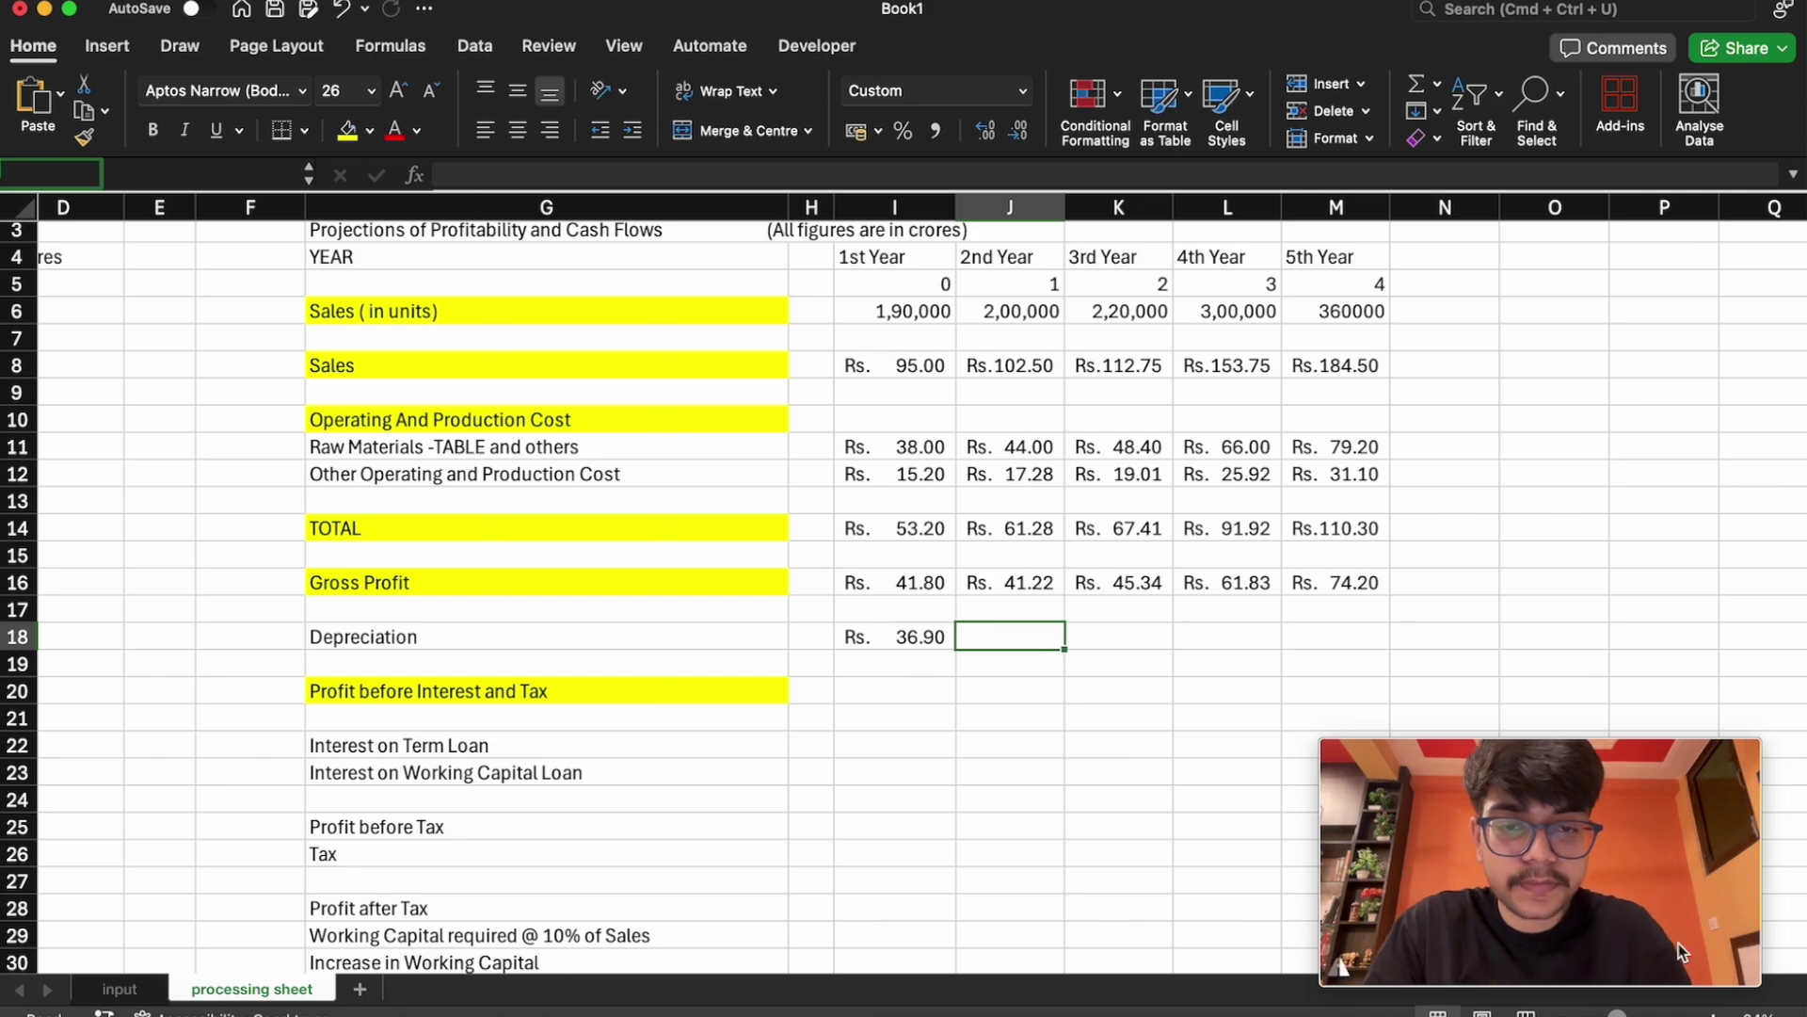
Enter =cost_plant_mach*(1-dep_rate)*dep_rate in J18 as the 2nd-year depreciation
double_click(992, 640)
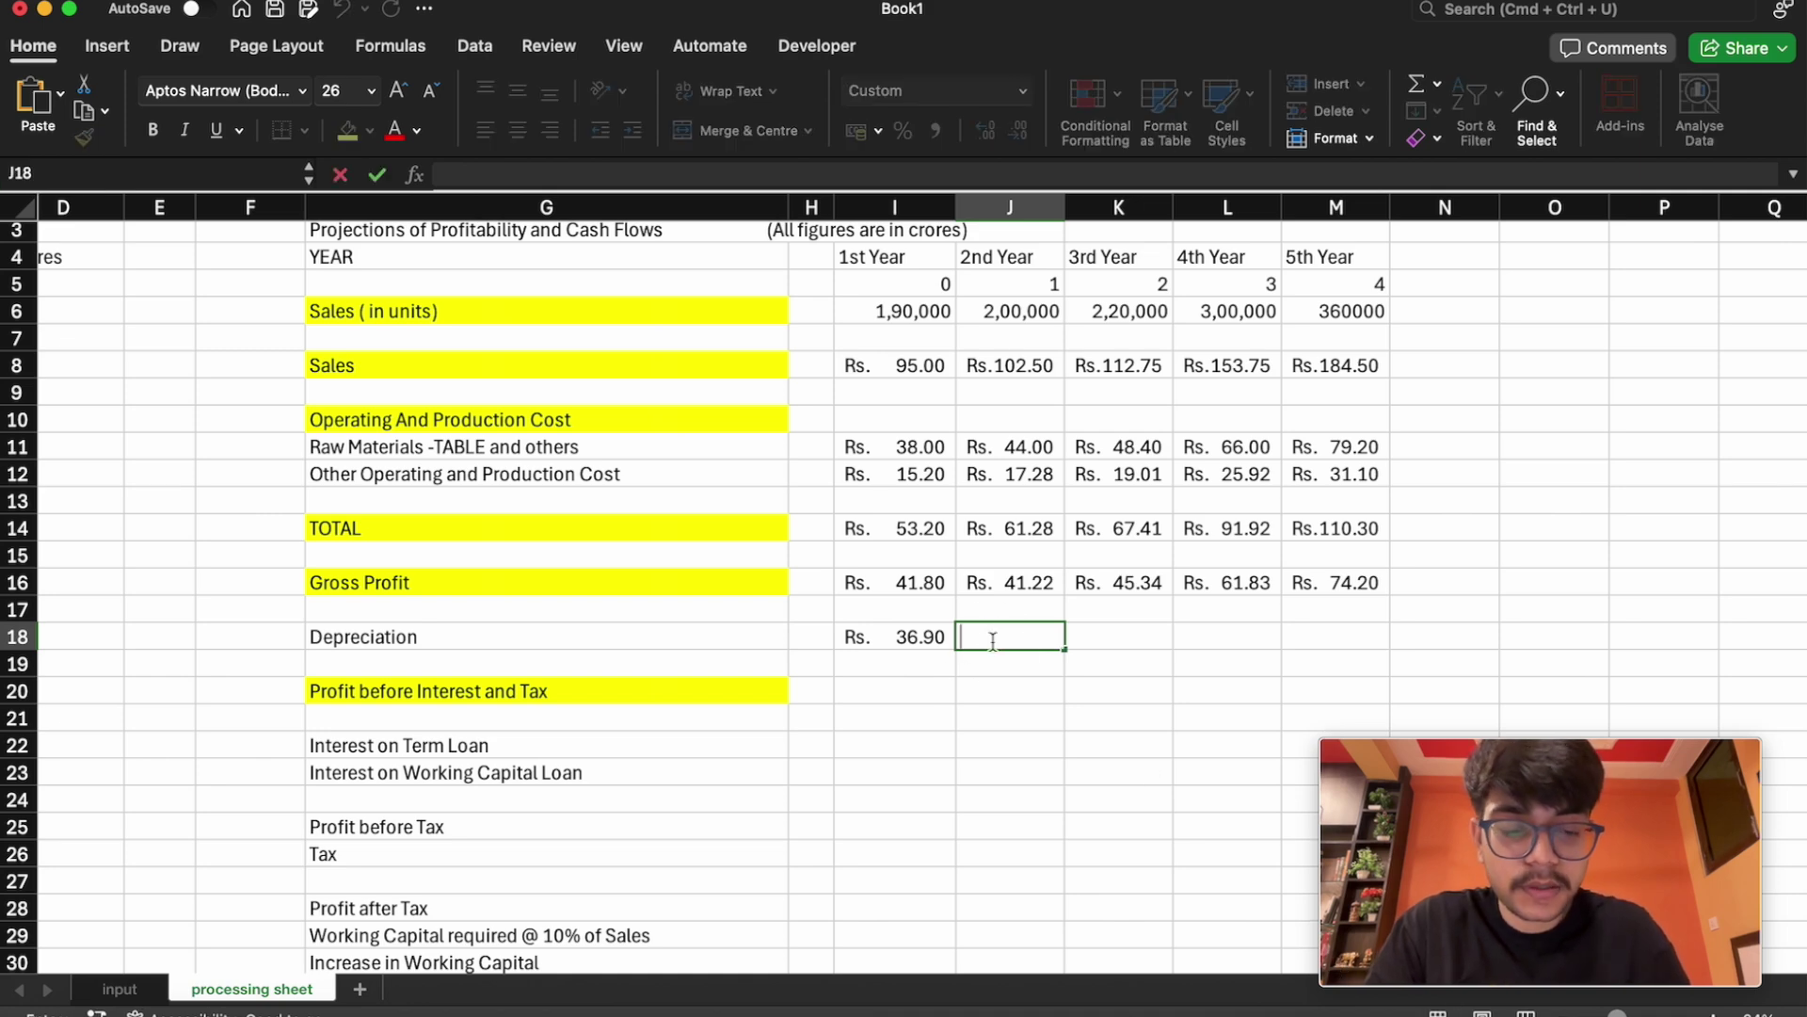
type("=")
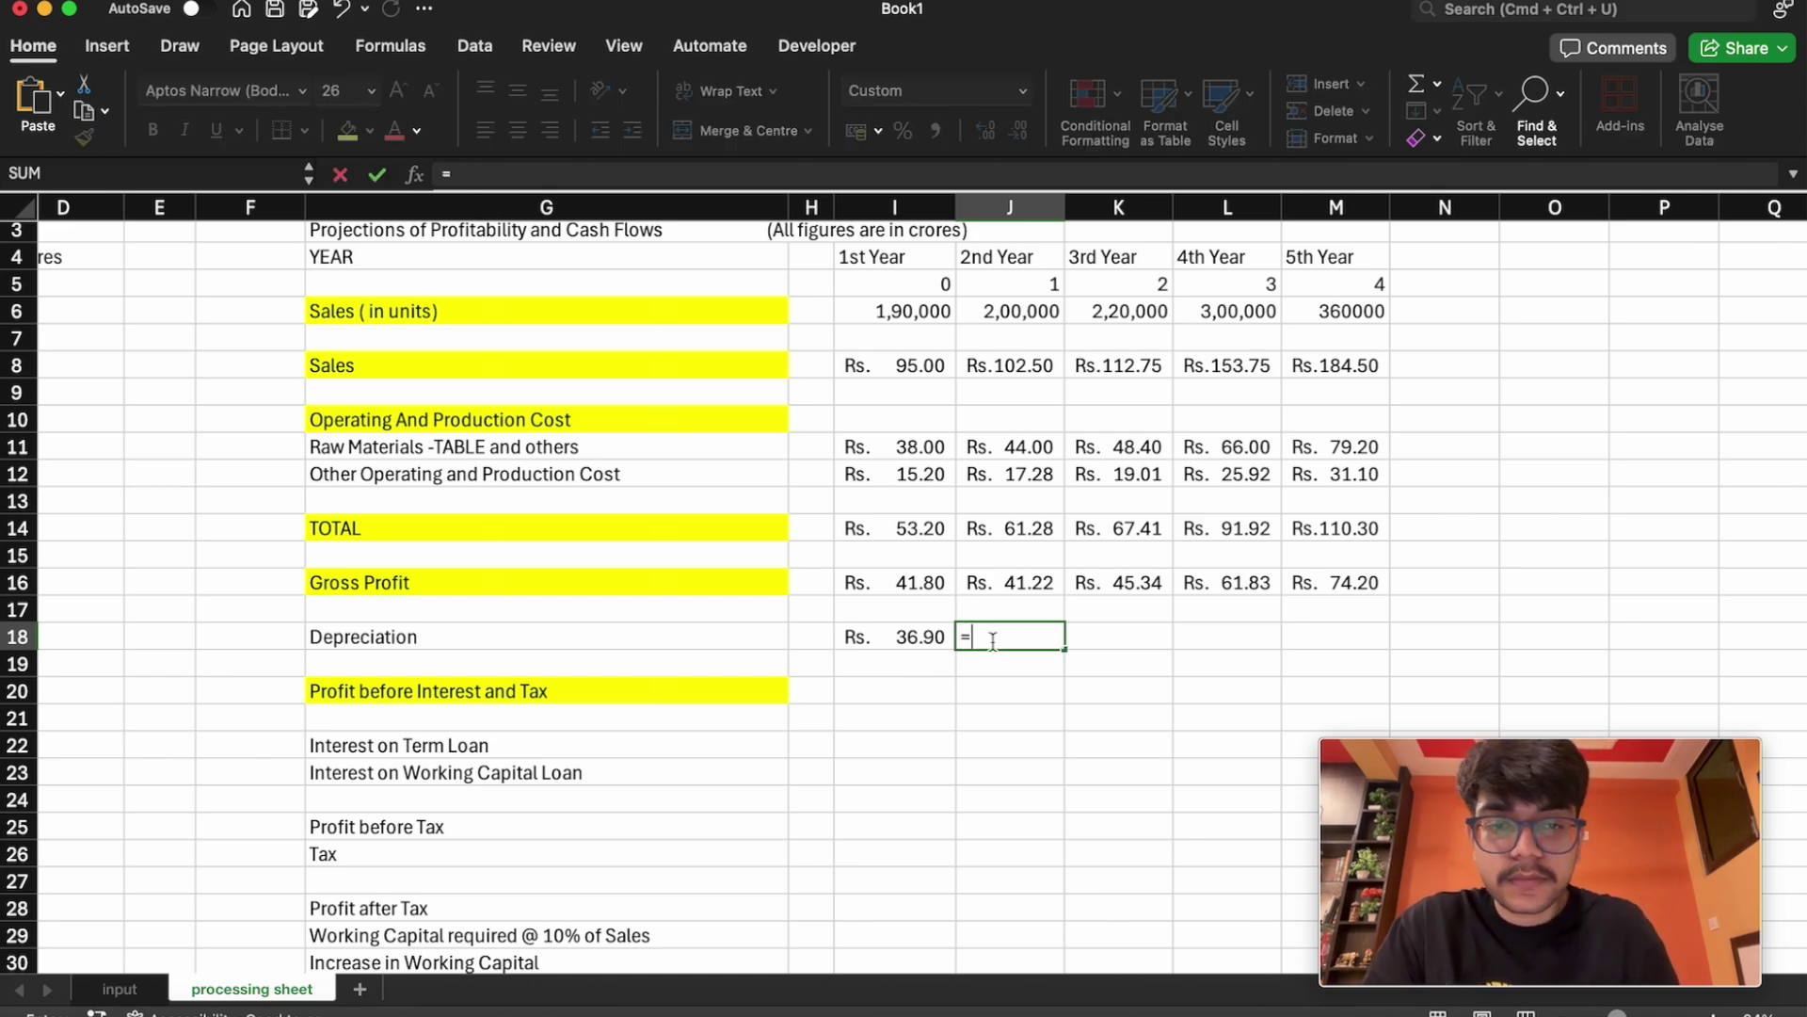
key("BackSpace")
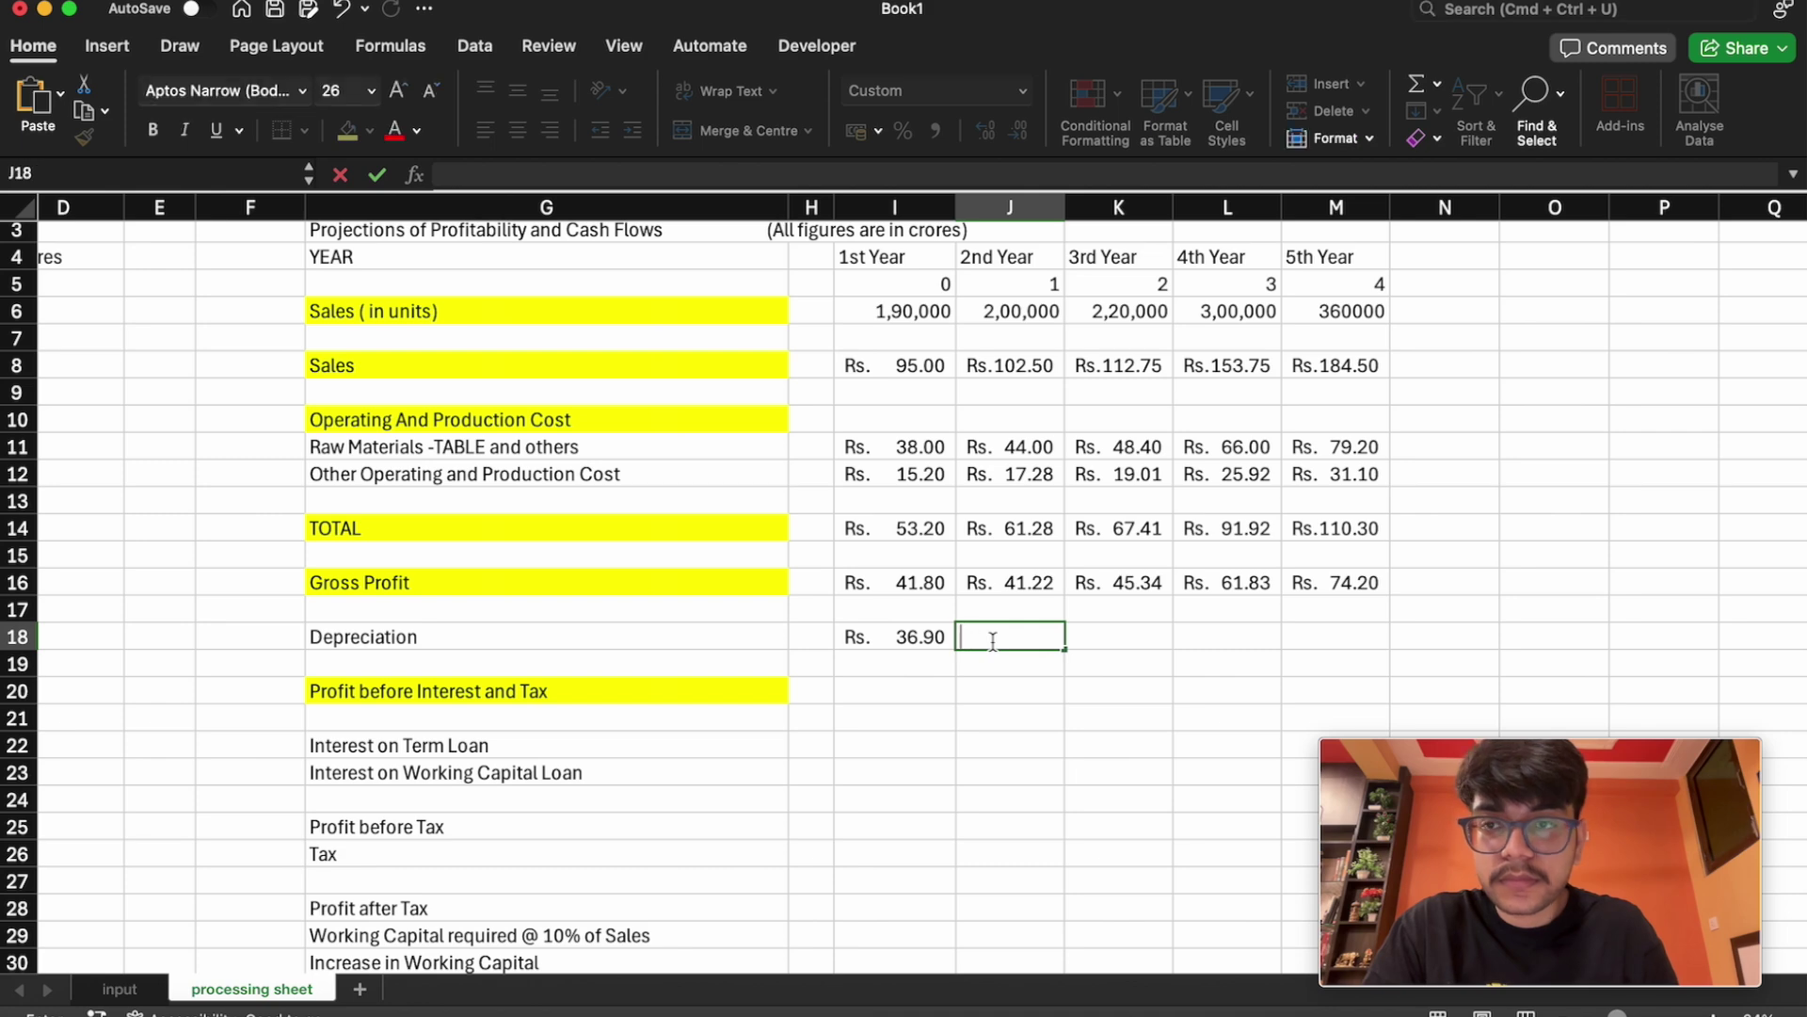
type("=")
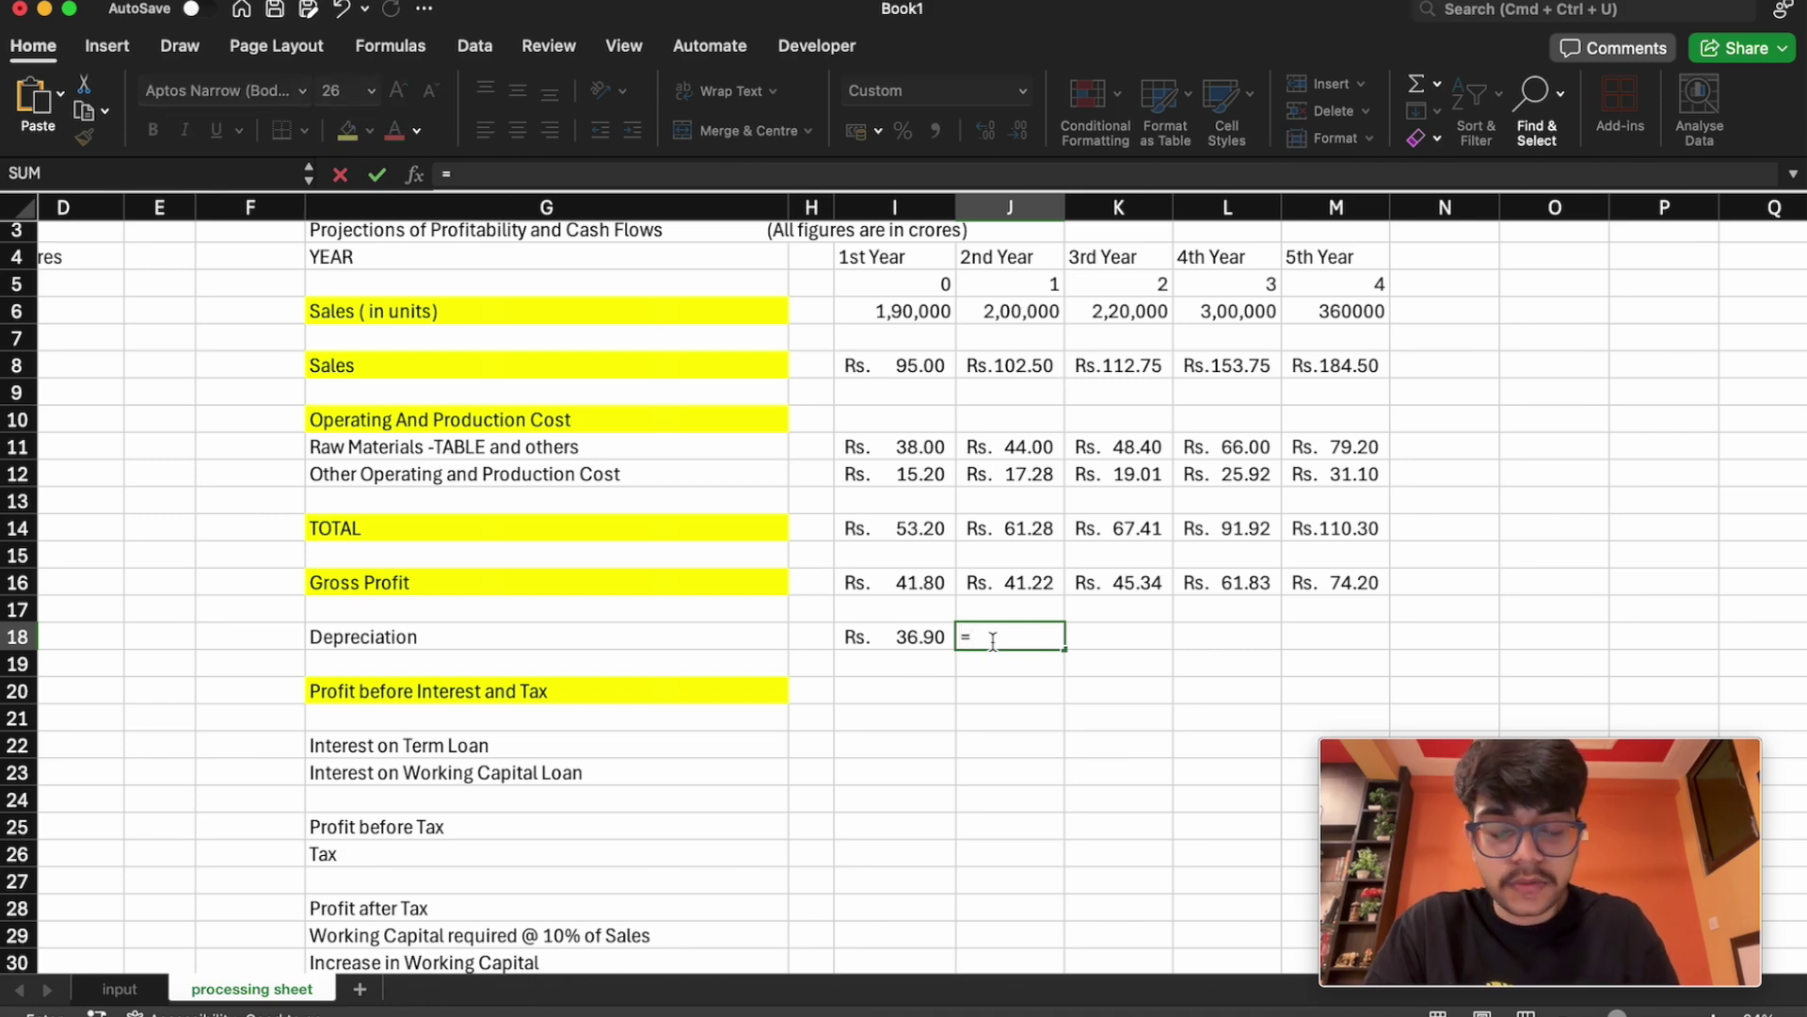
type("cos")
key("Down")
key("Down")
key("Down")
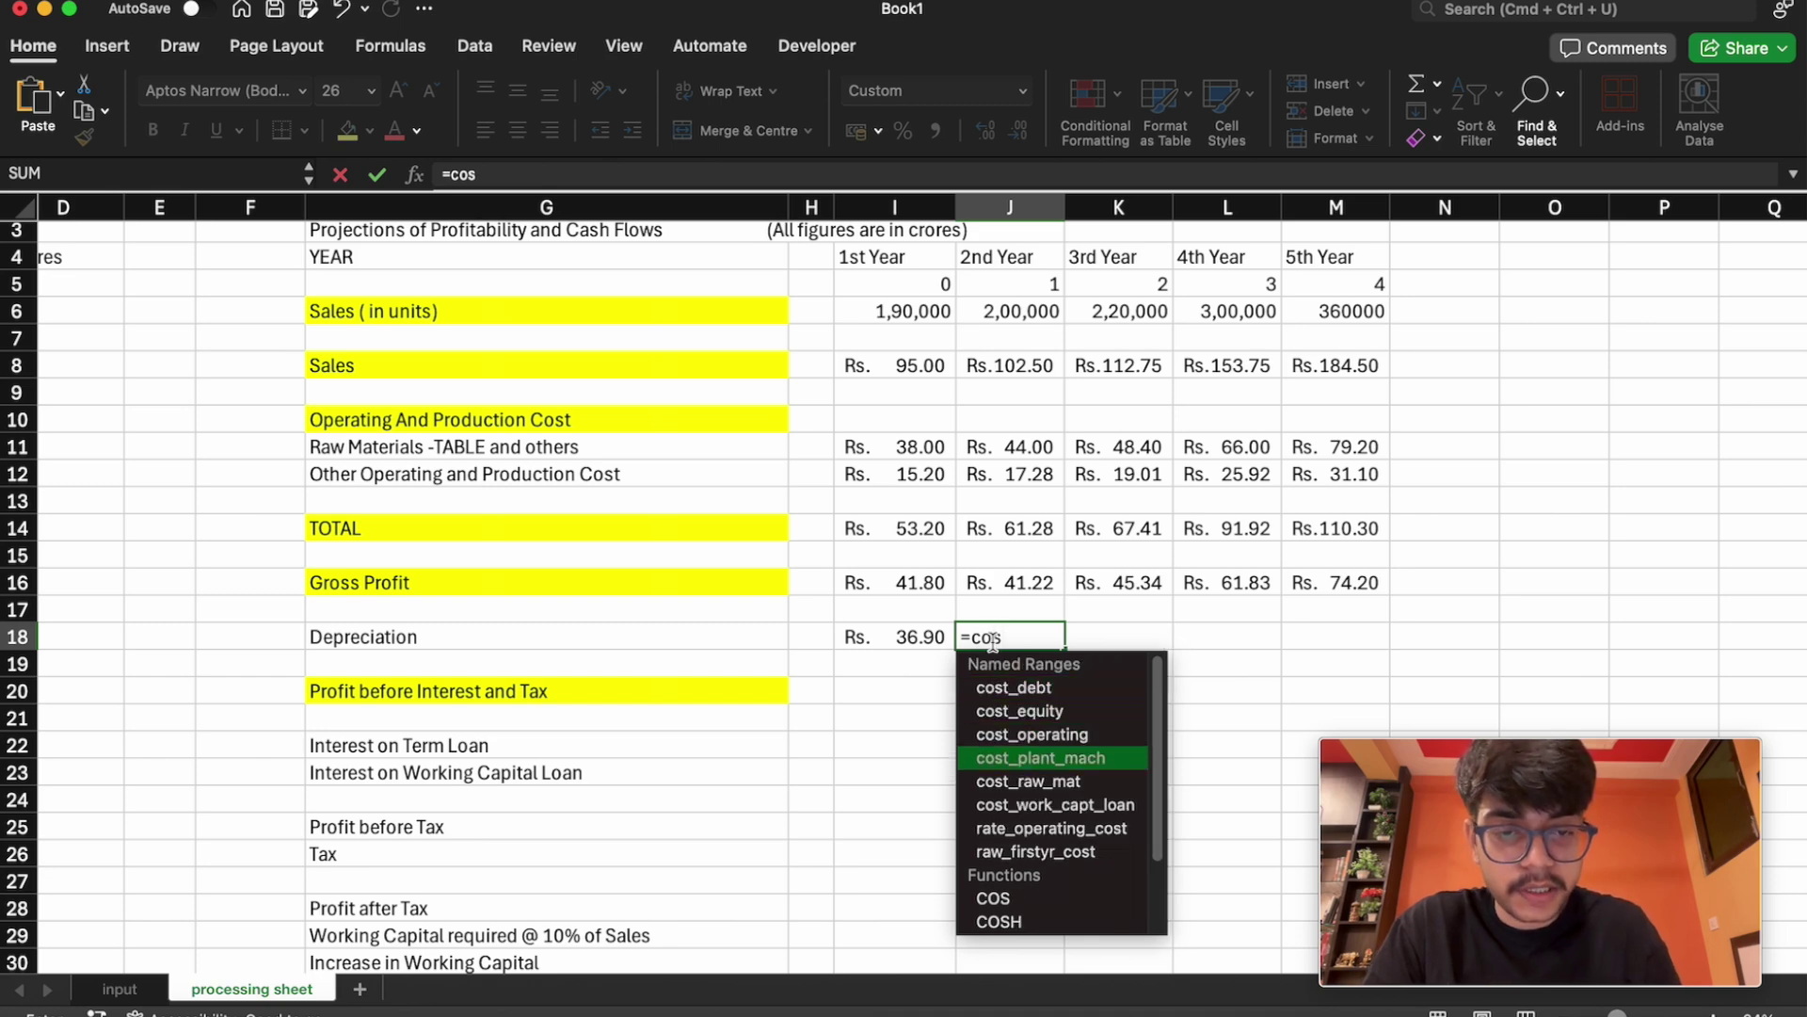
key("Tab")
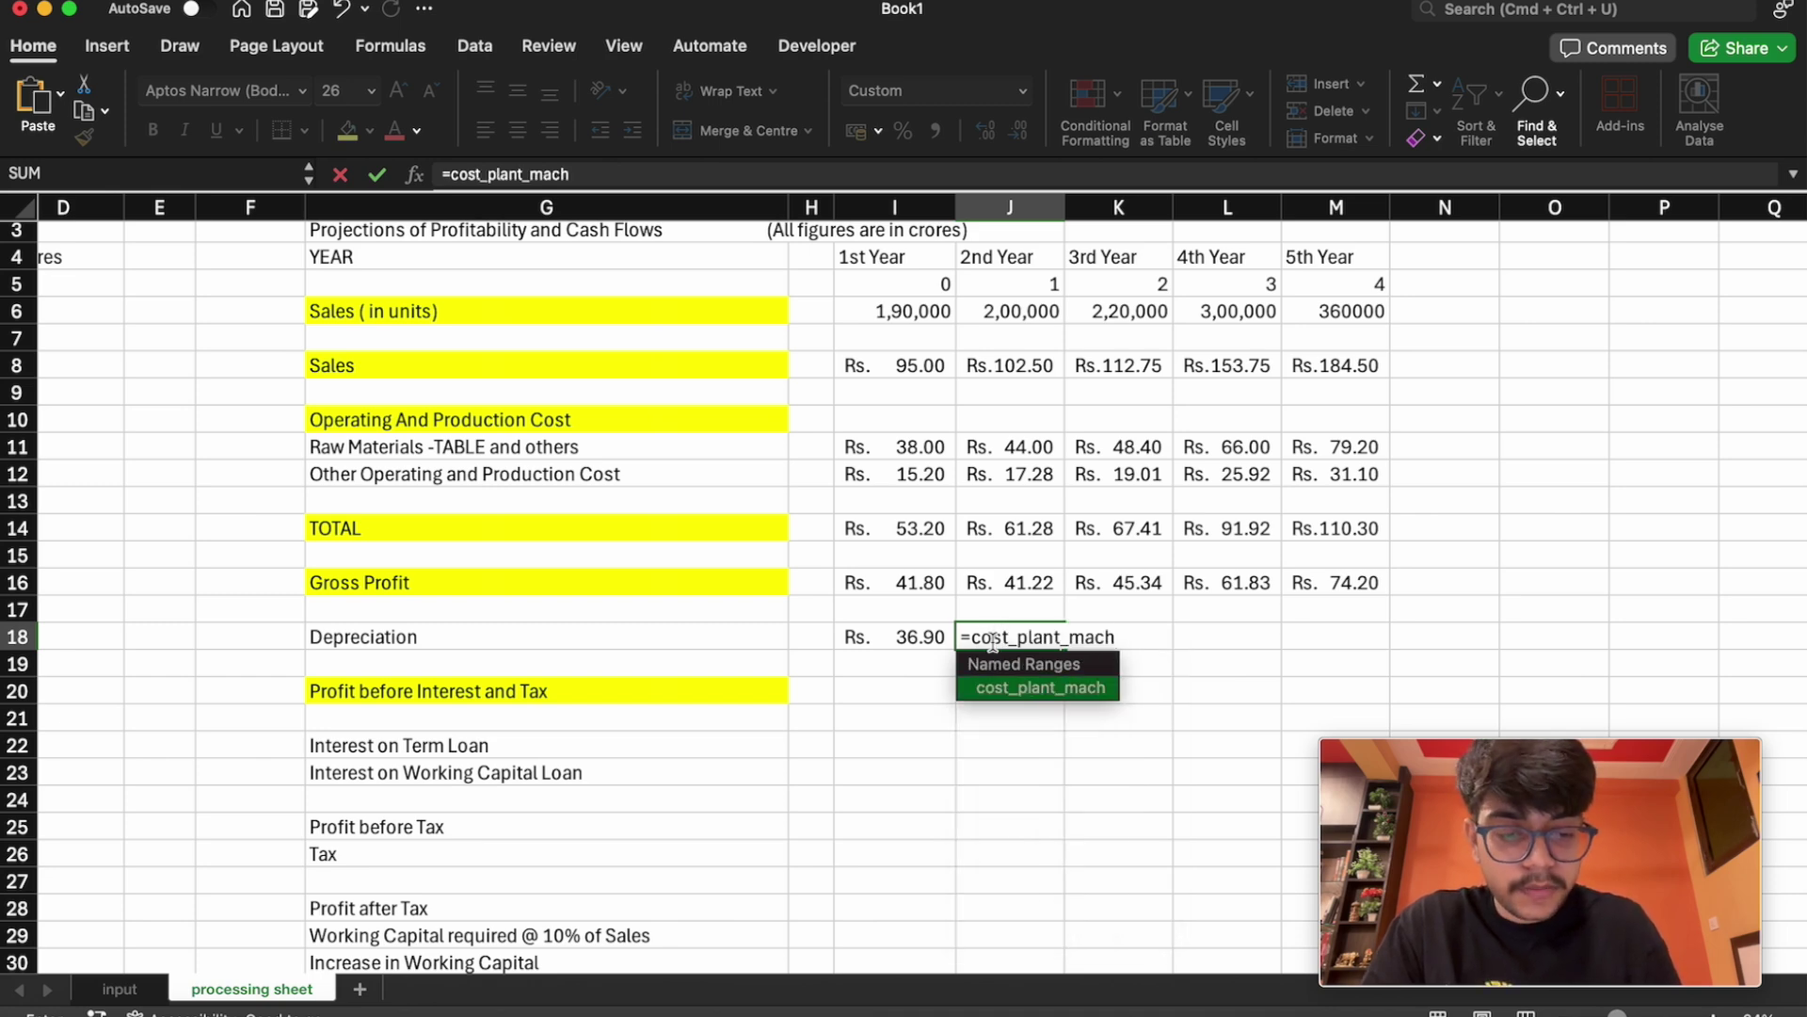
type("*(")
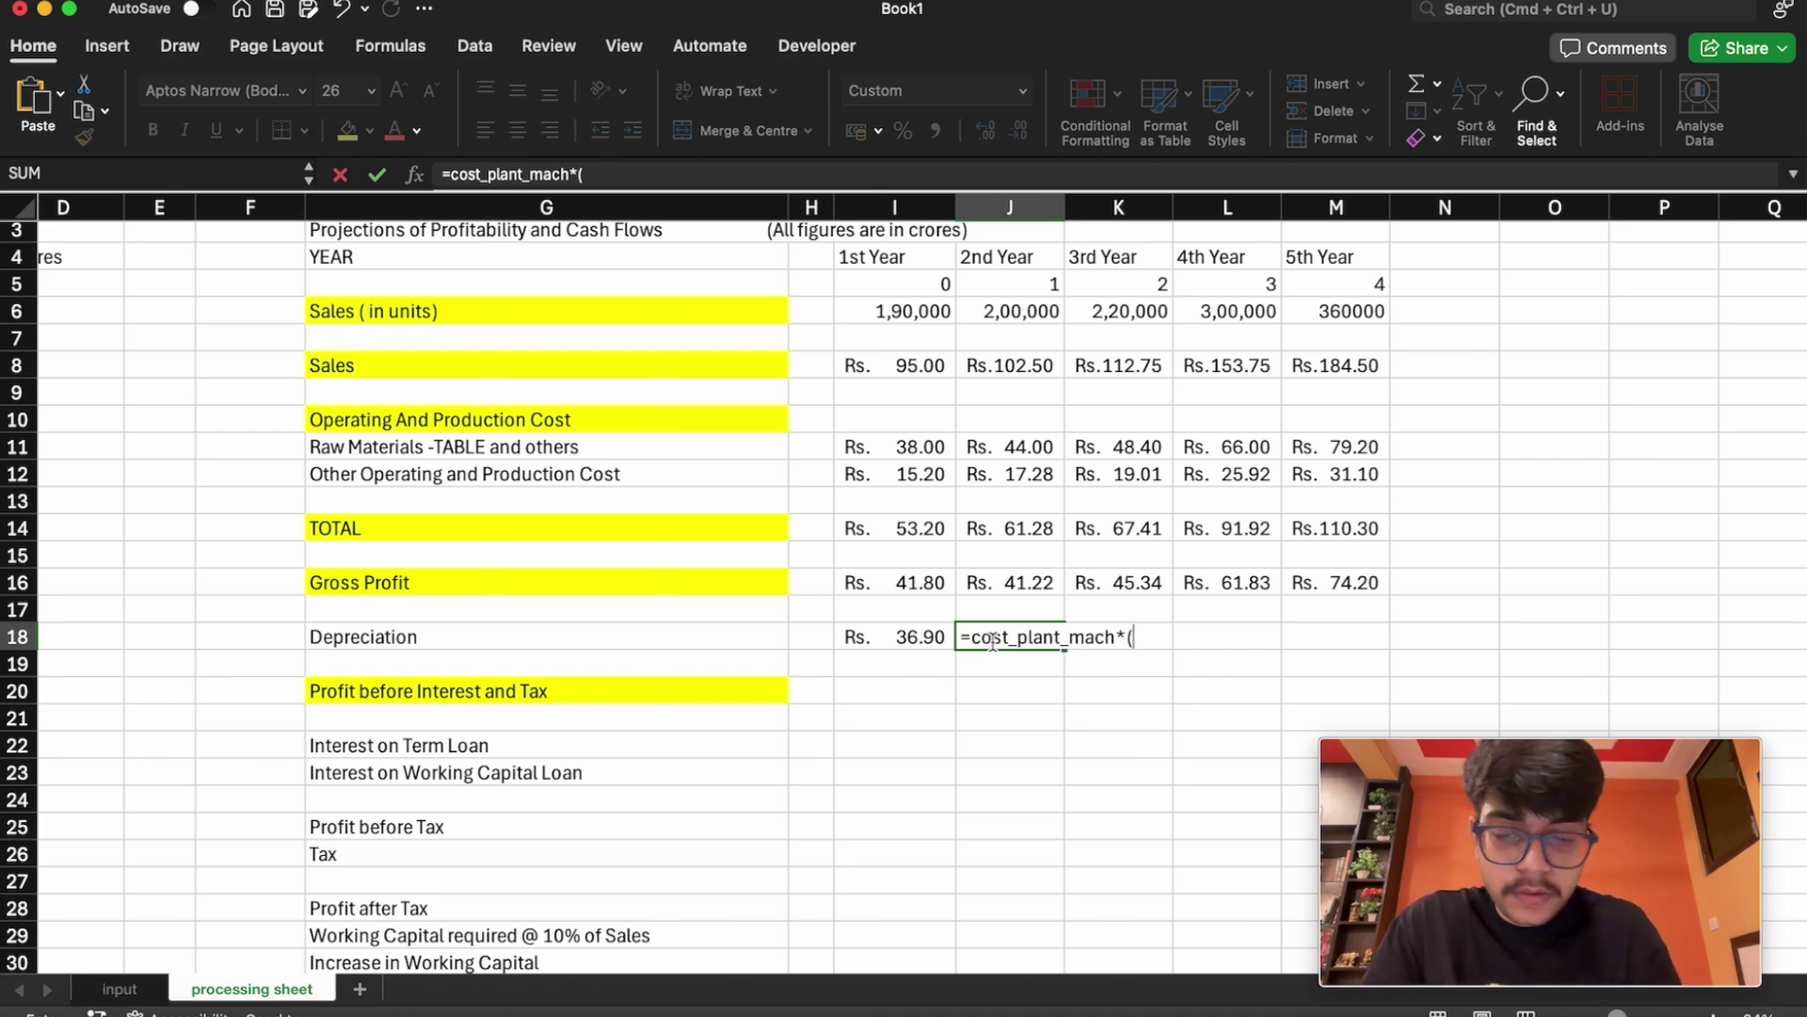
type("1-dep_rate")
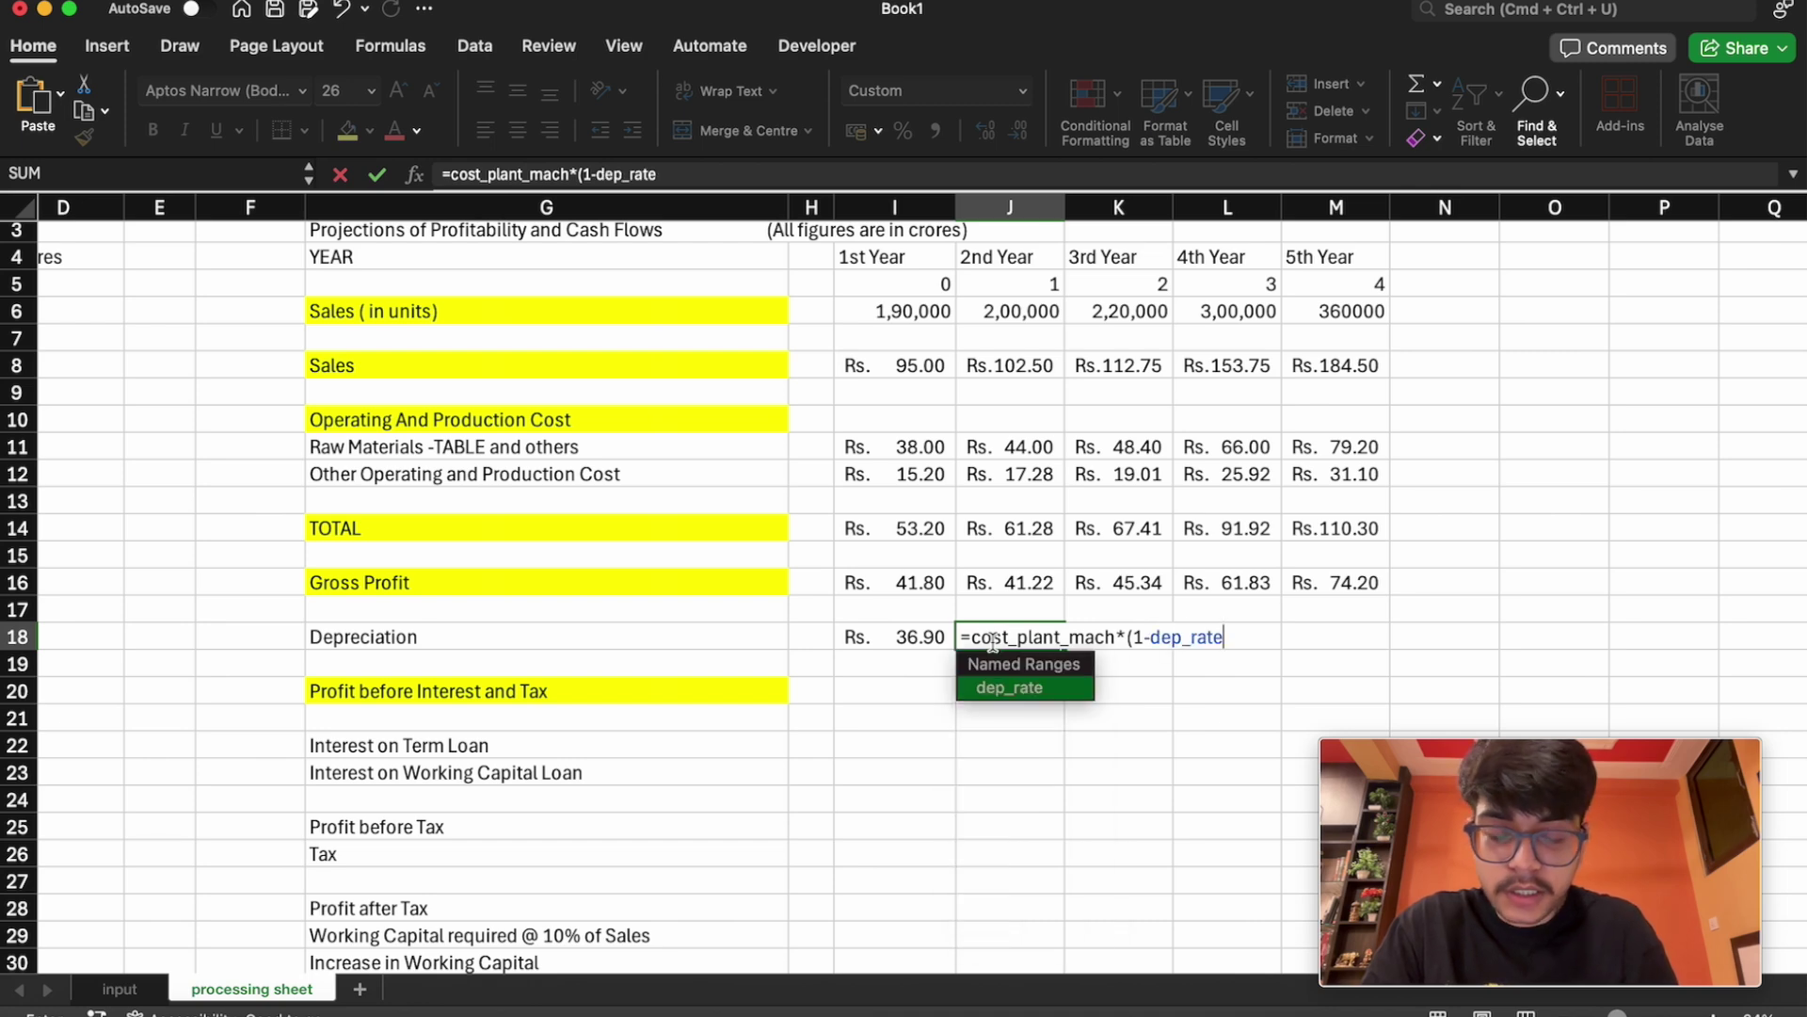
type(")")
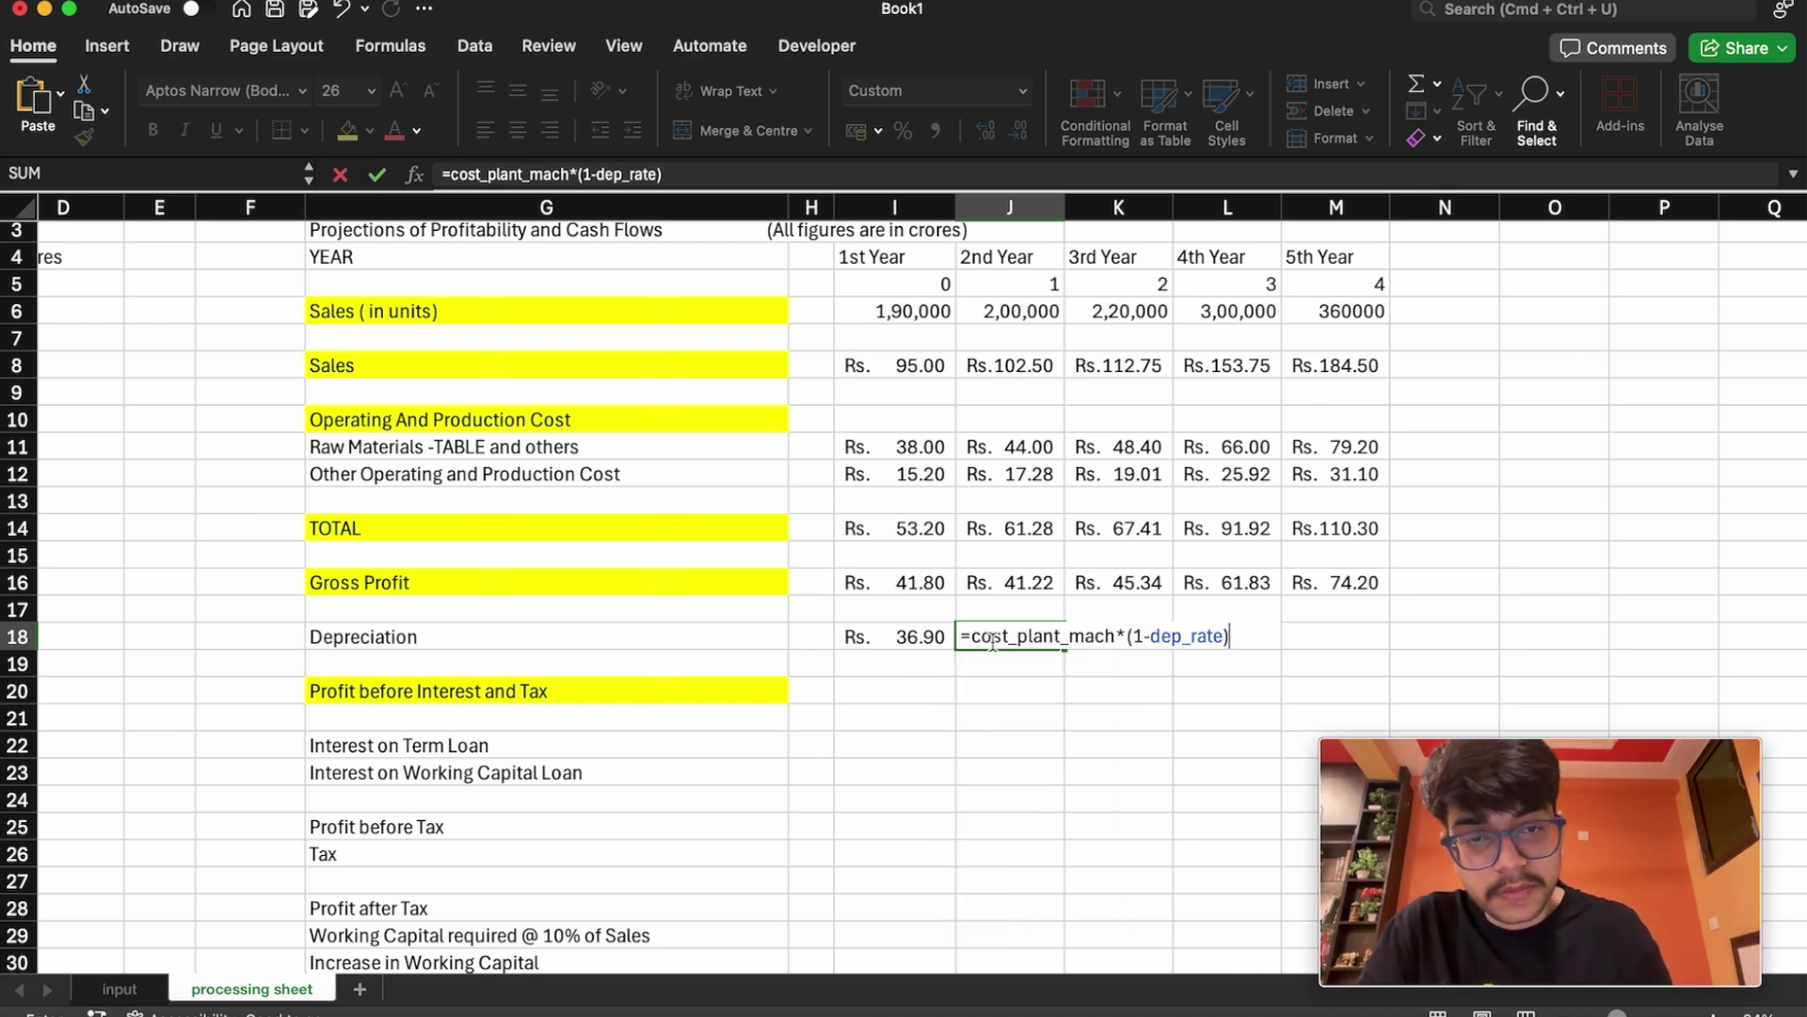
type("*dep_rate")
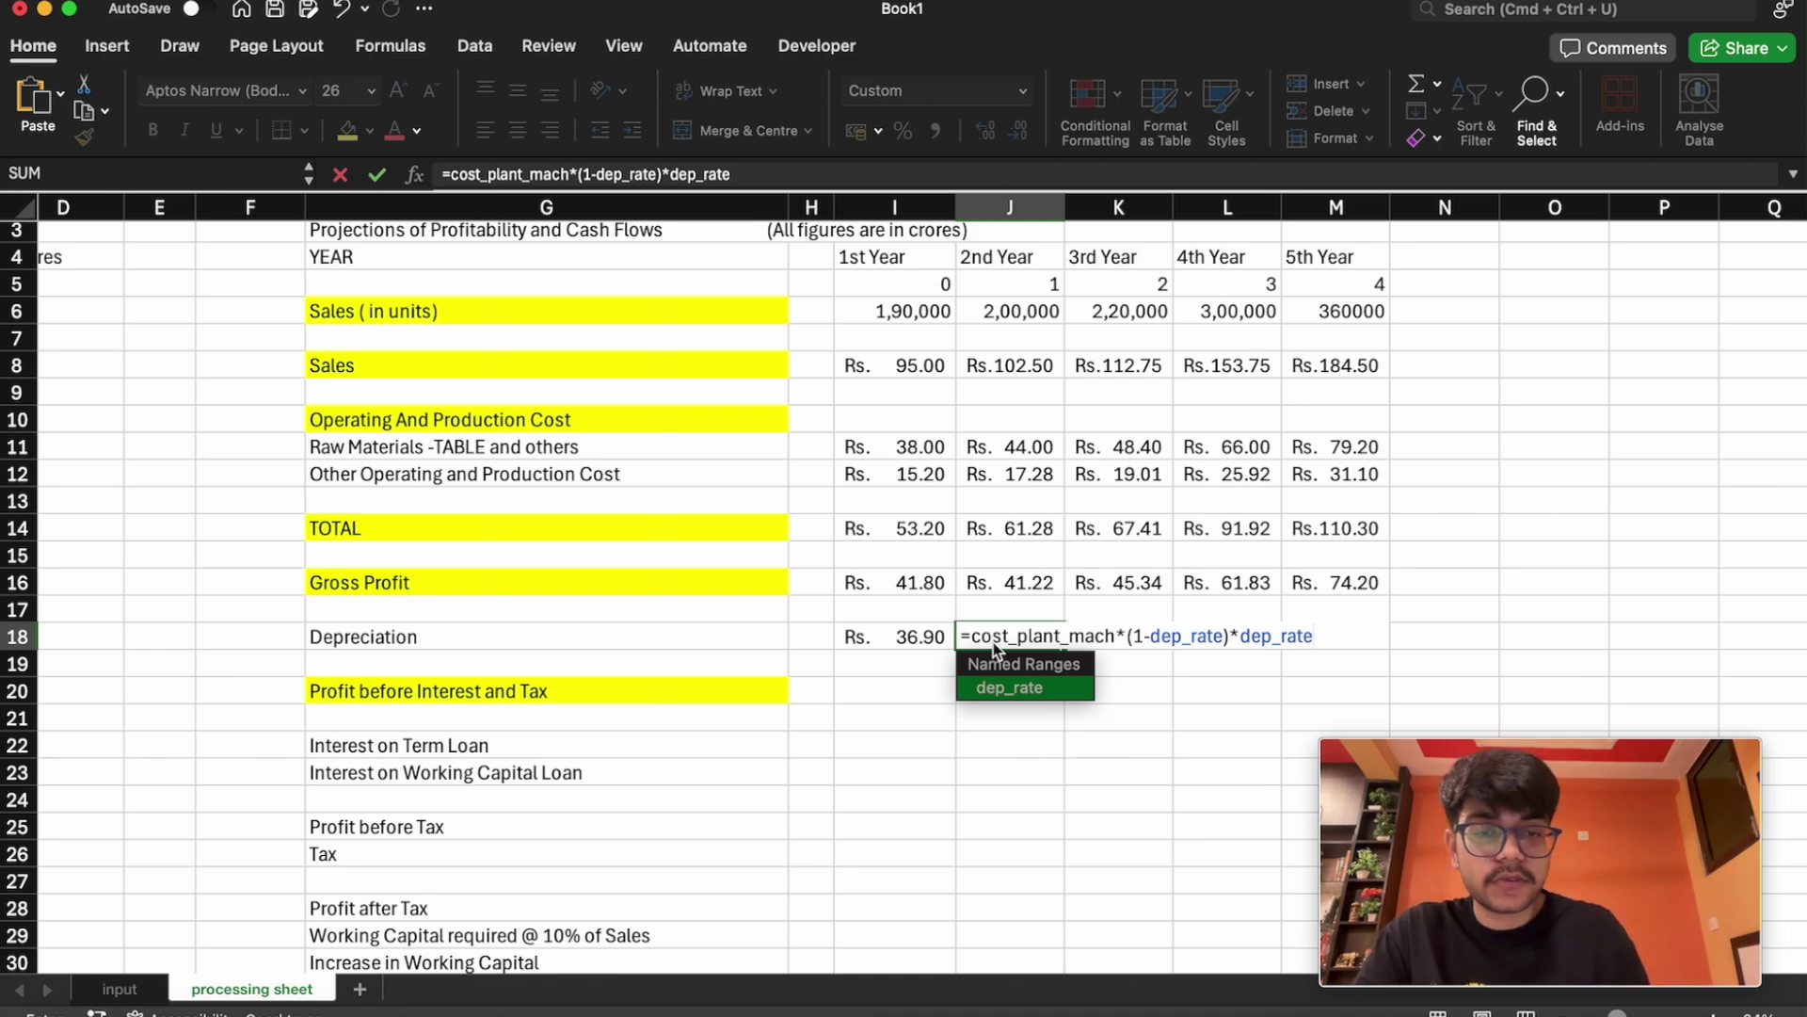
key("Return")
Try filling the 2nd-year depreciation formula across to the 3rd year in K18, and clear the copied cell
left_click(1047, 642)
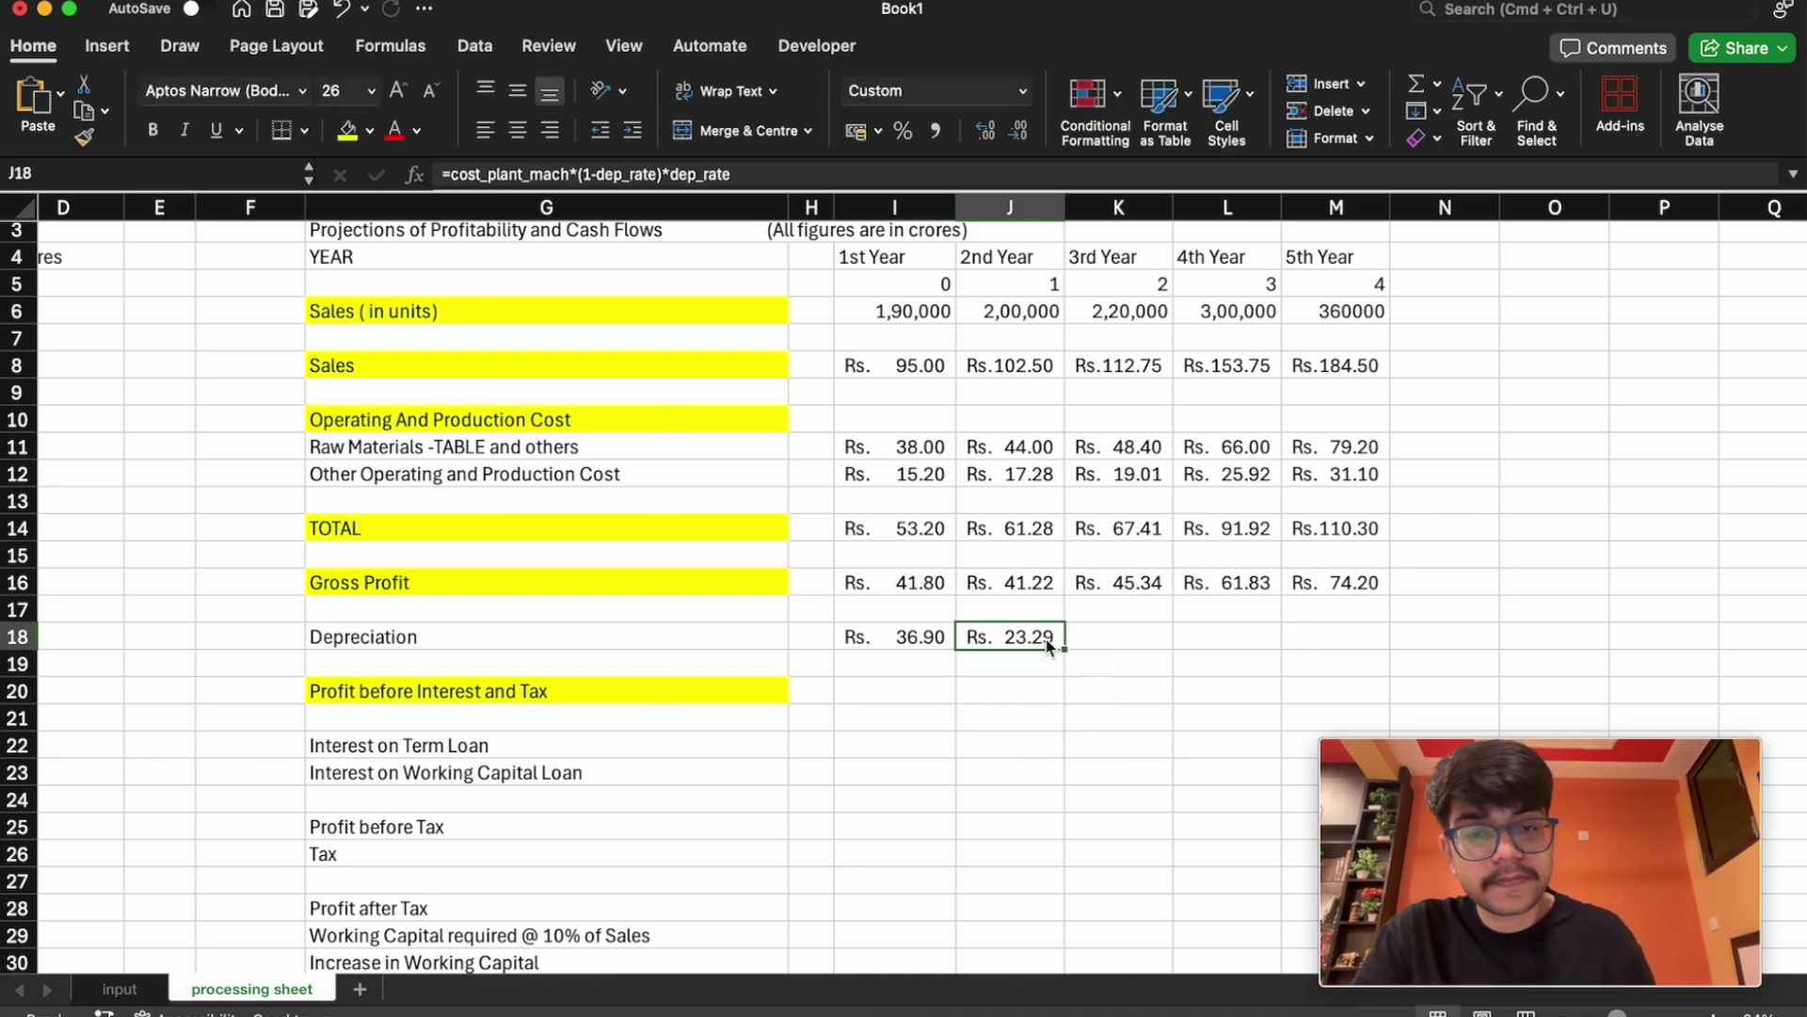
mouse_move(1067, 650)
left_mouse_down()
mouse_move(1287, 641)
mouse_move(989, 637)
mouse_move(1042, 642)
left_mouse_up()
left_click(1107, 636)
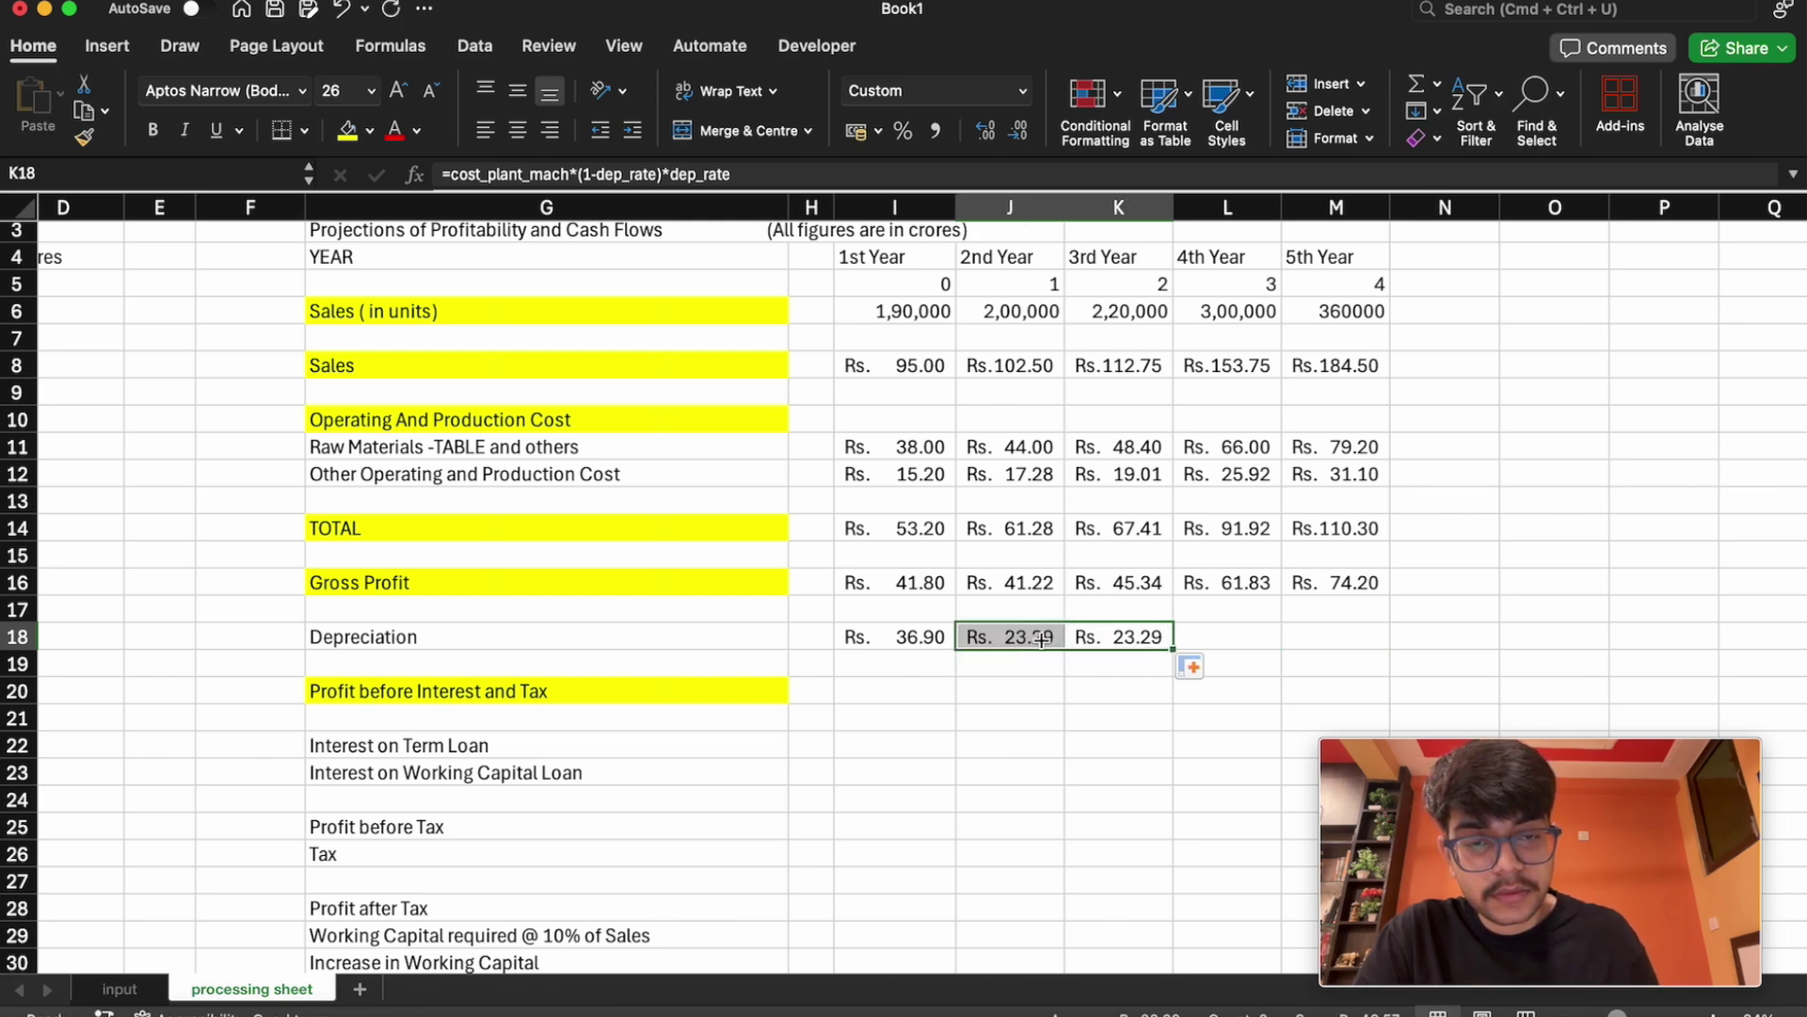
left_click(1116, 638)
key("Delete")
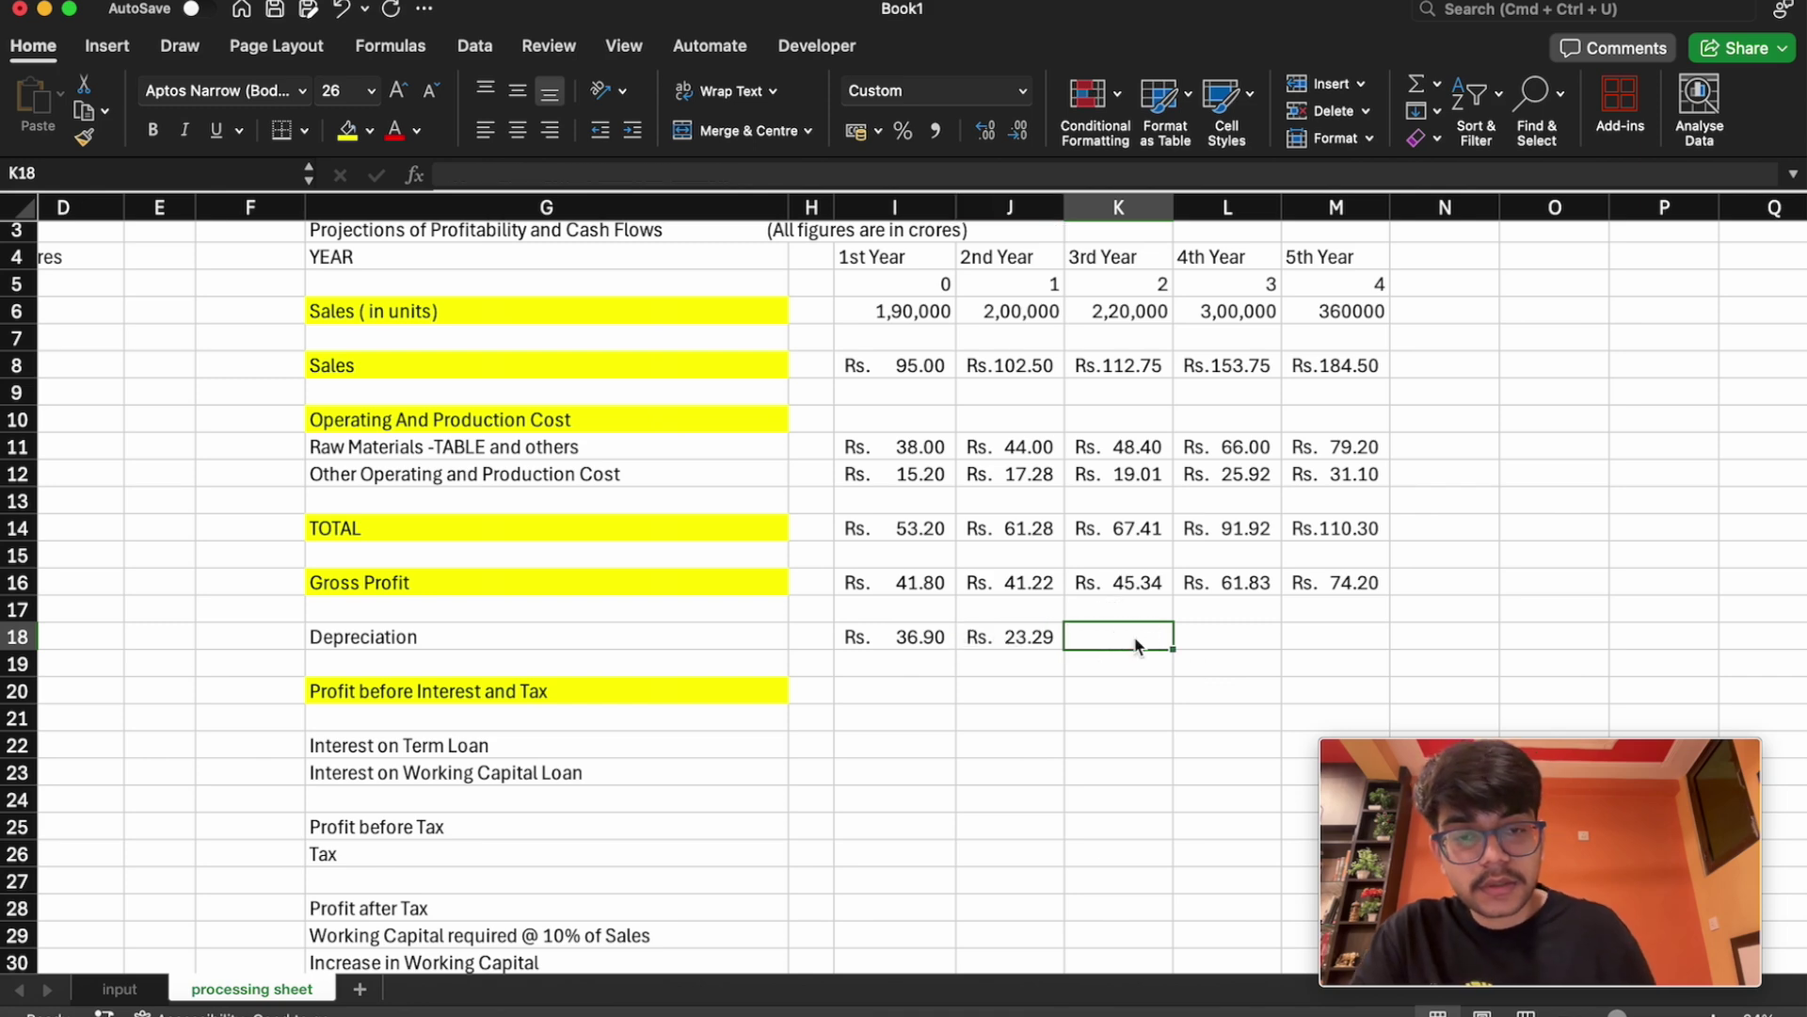
Fill the 2nd-year depreciation formula from J18 across to the 5th year in M18
left_click(1032, 641)
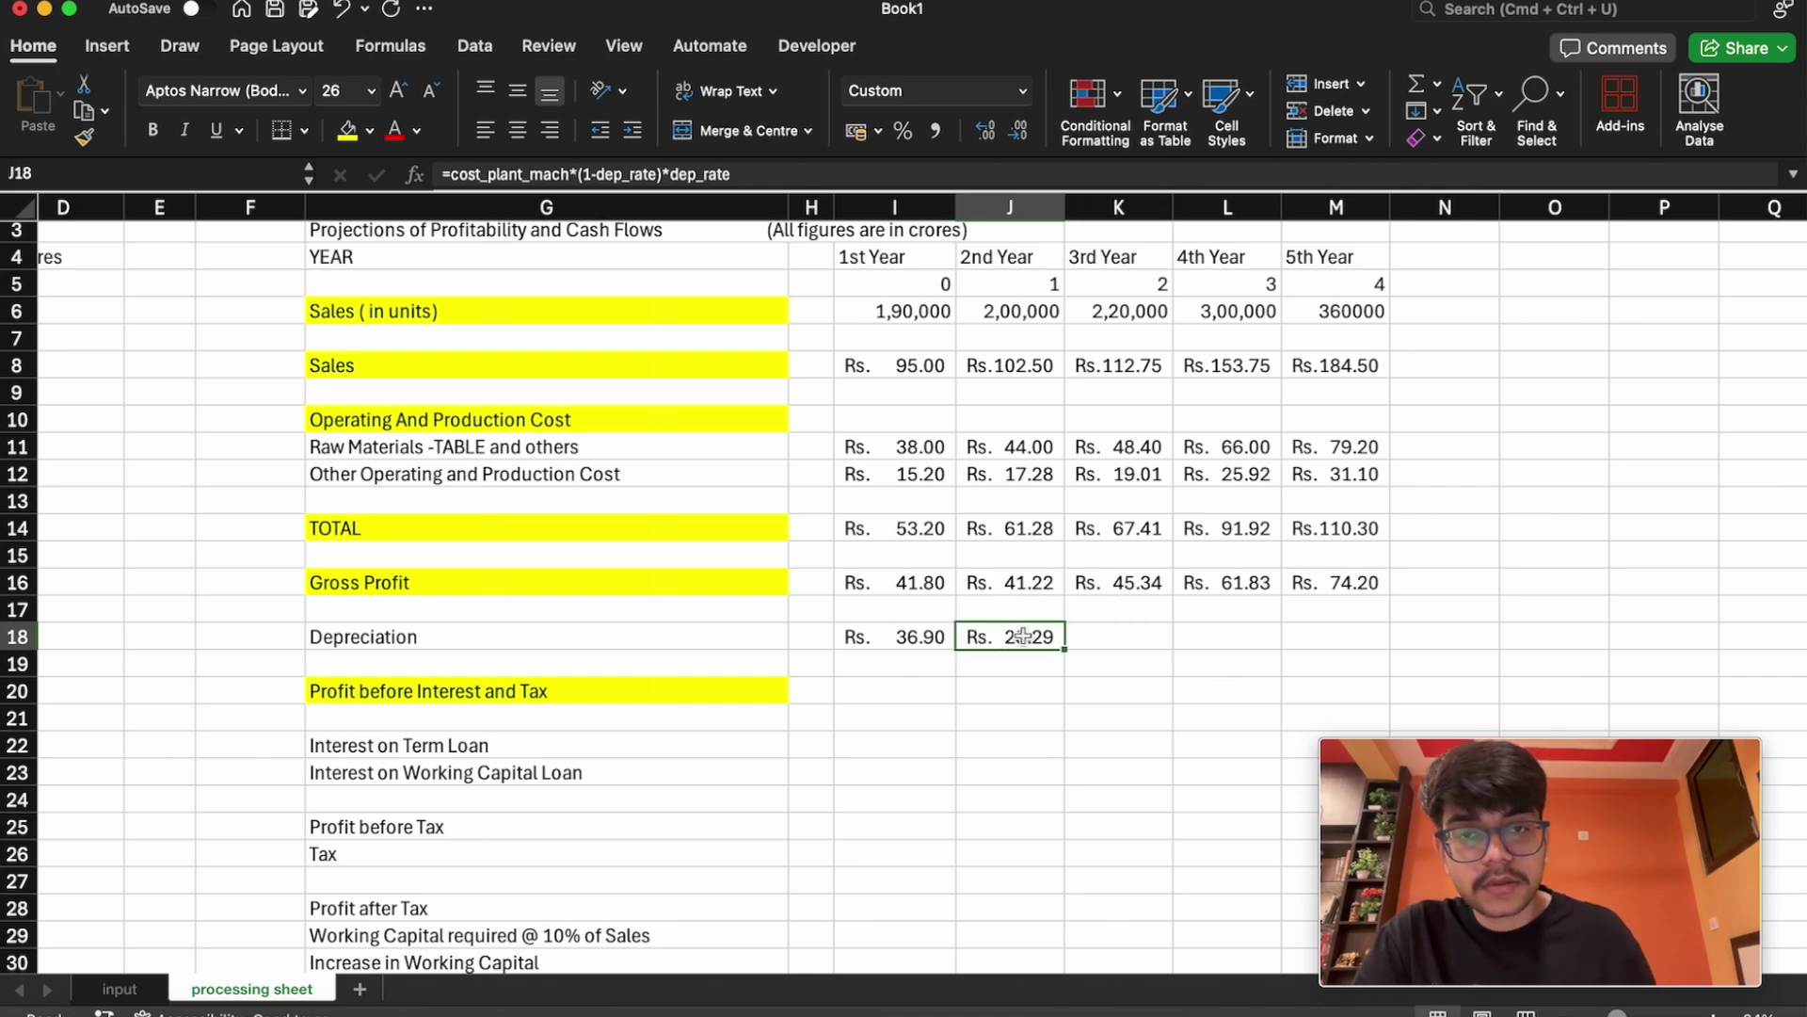
left_click(1083, 641)
left_click(1050, 638)
left_click(1077, 718)
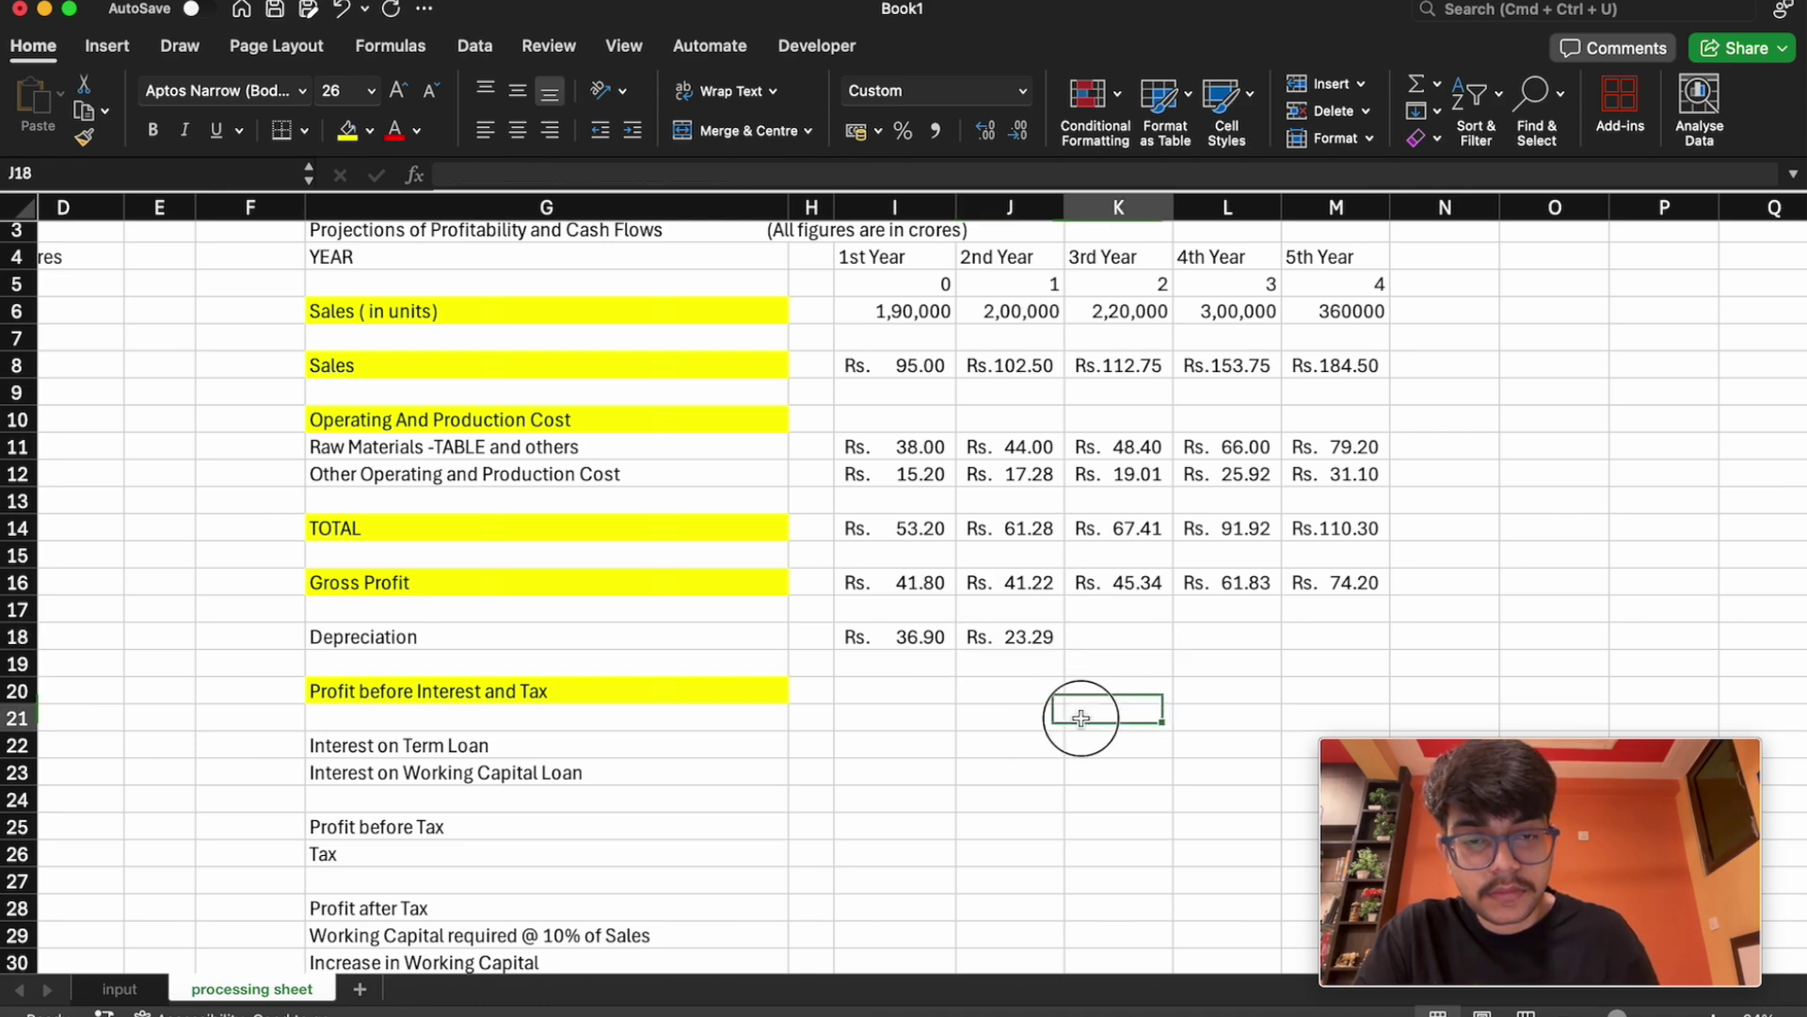
left_click(1047, 640)
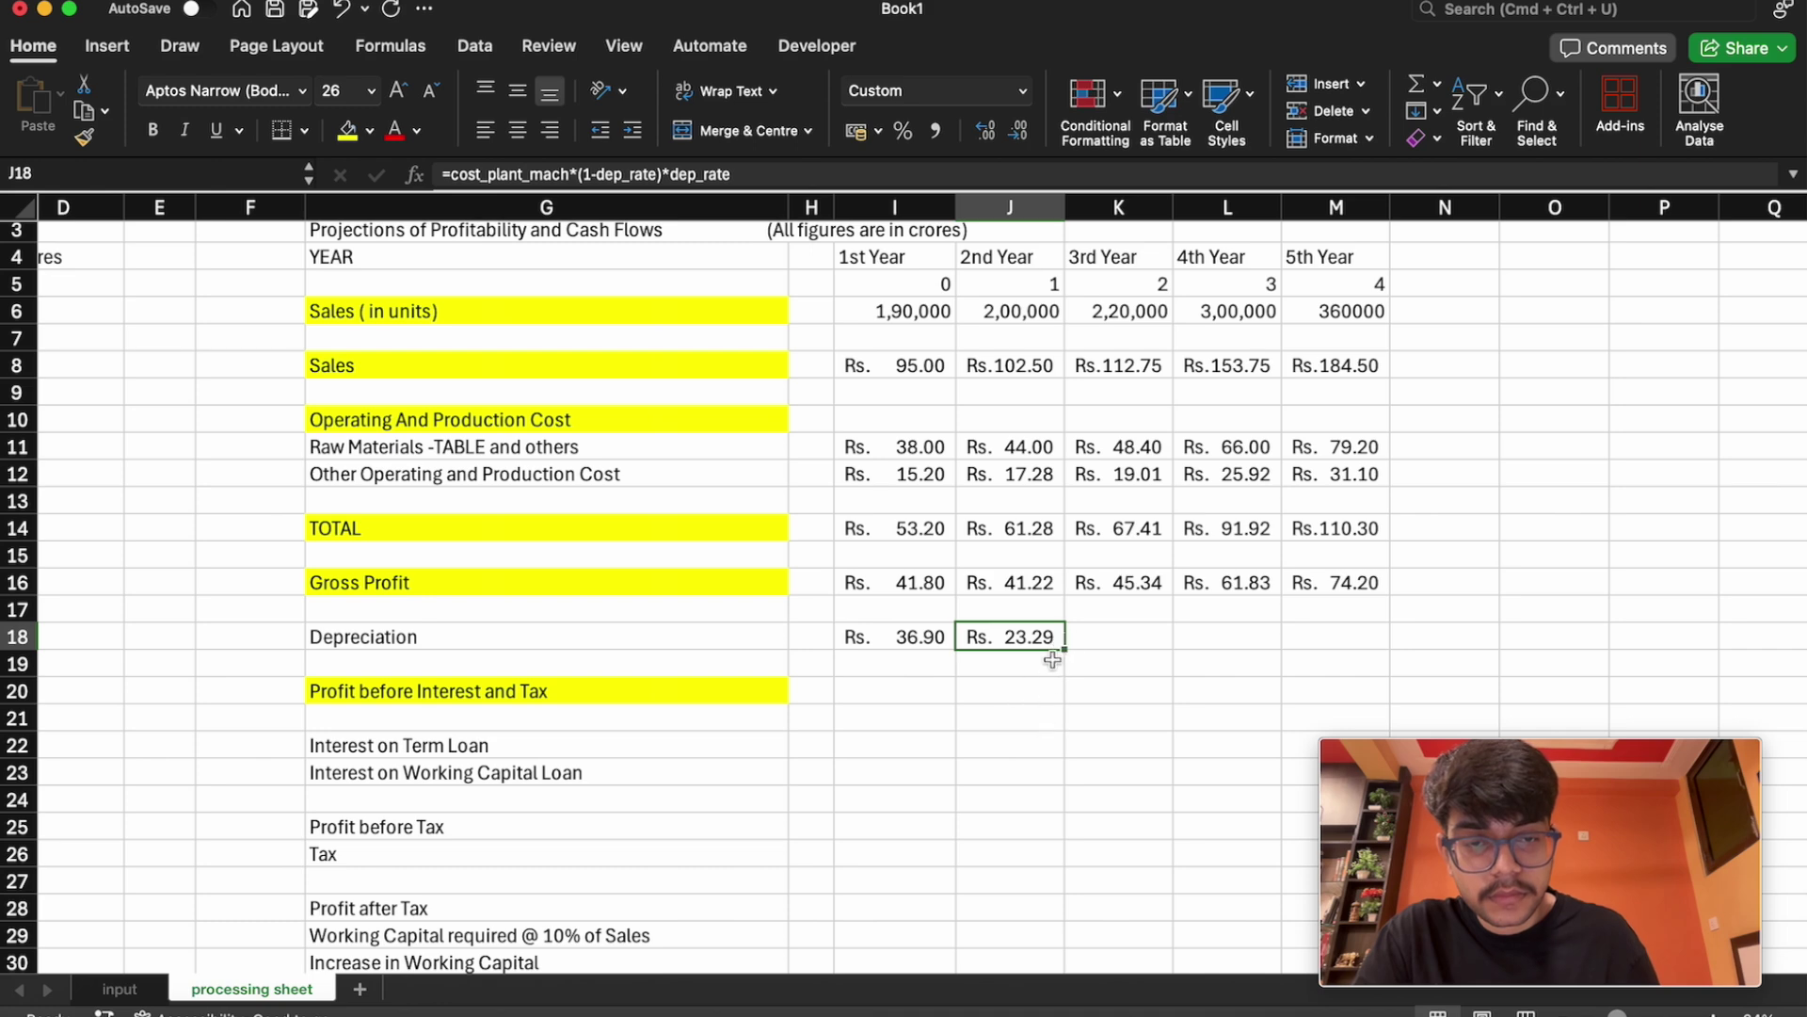
left_click(1052, 576)
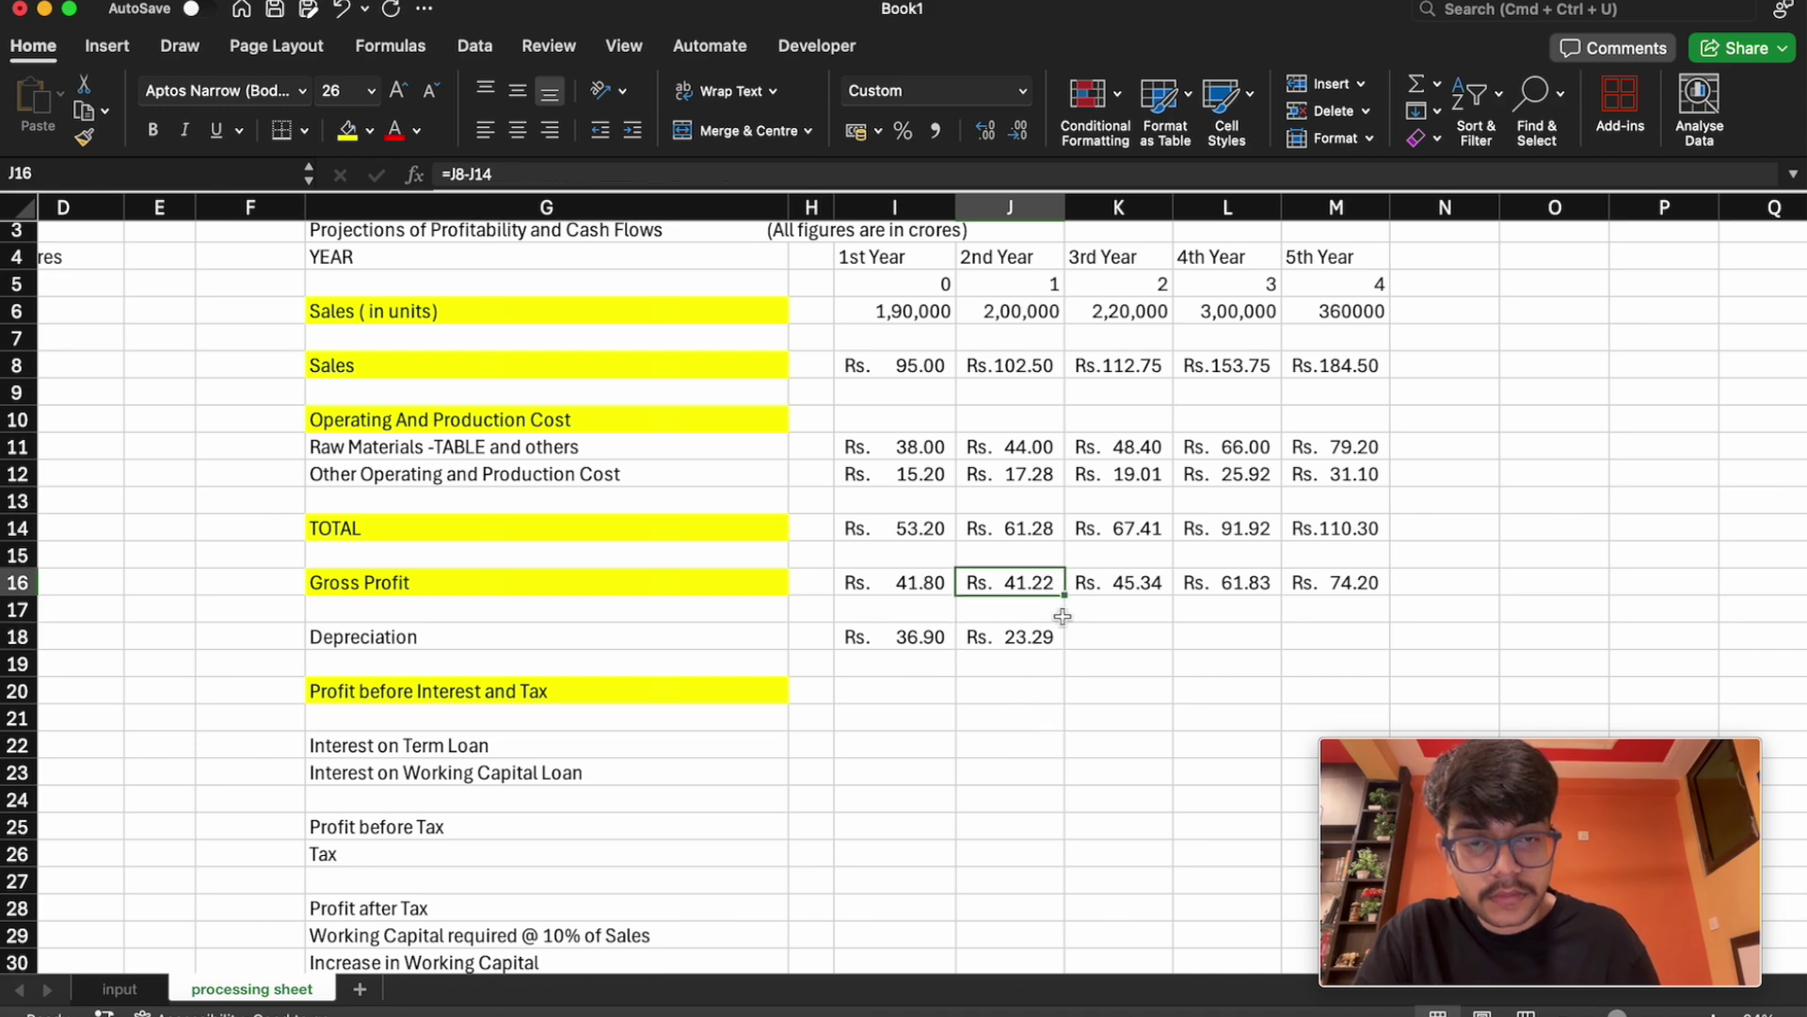
left_click(1044, 641)
left_click_drag(1065, 650, 1365, 638)
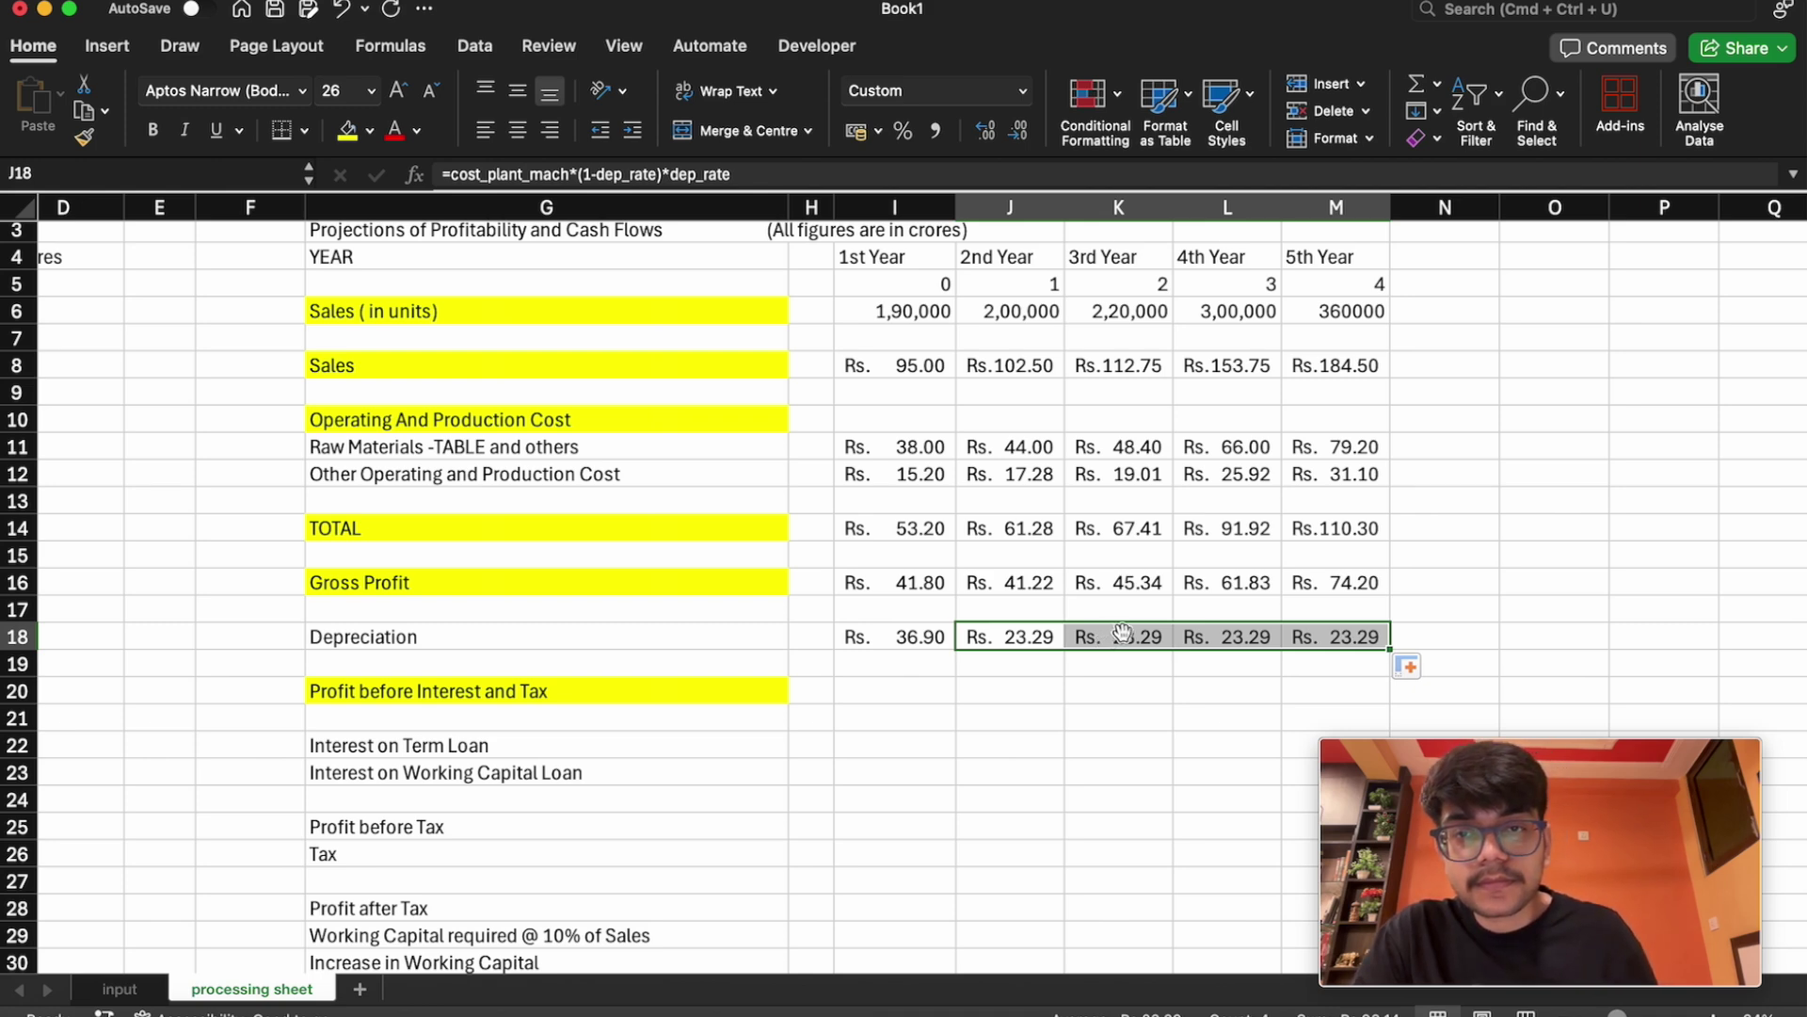
Check the depreciation formulas across I18:M18 and clear the copied ones in K18:M18
left_click(1108, 690)
left_click(1120, 637)
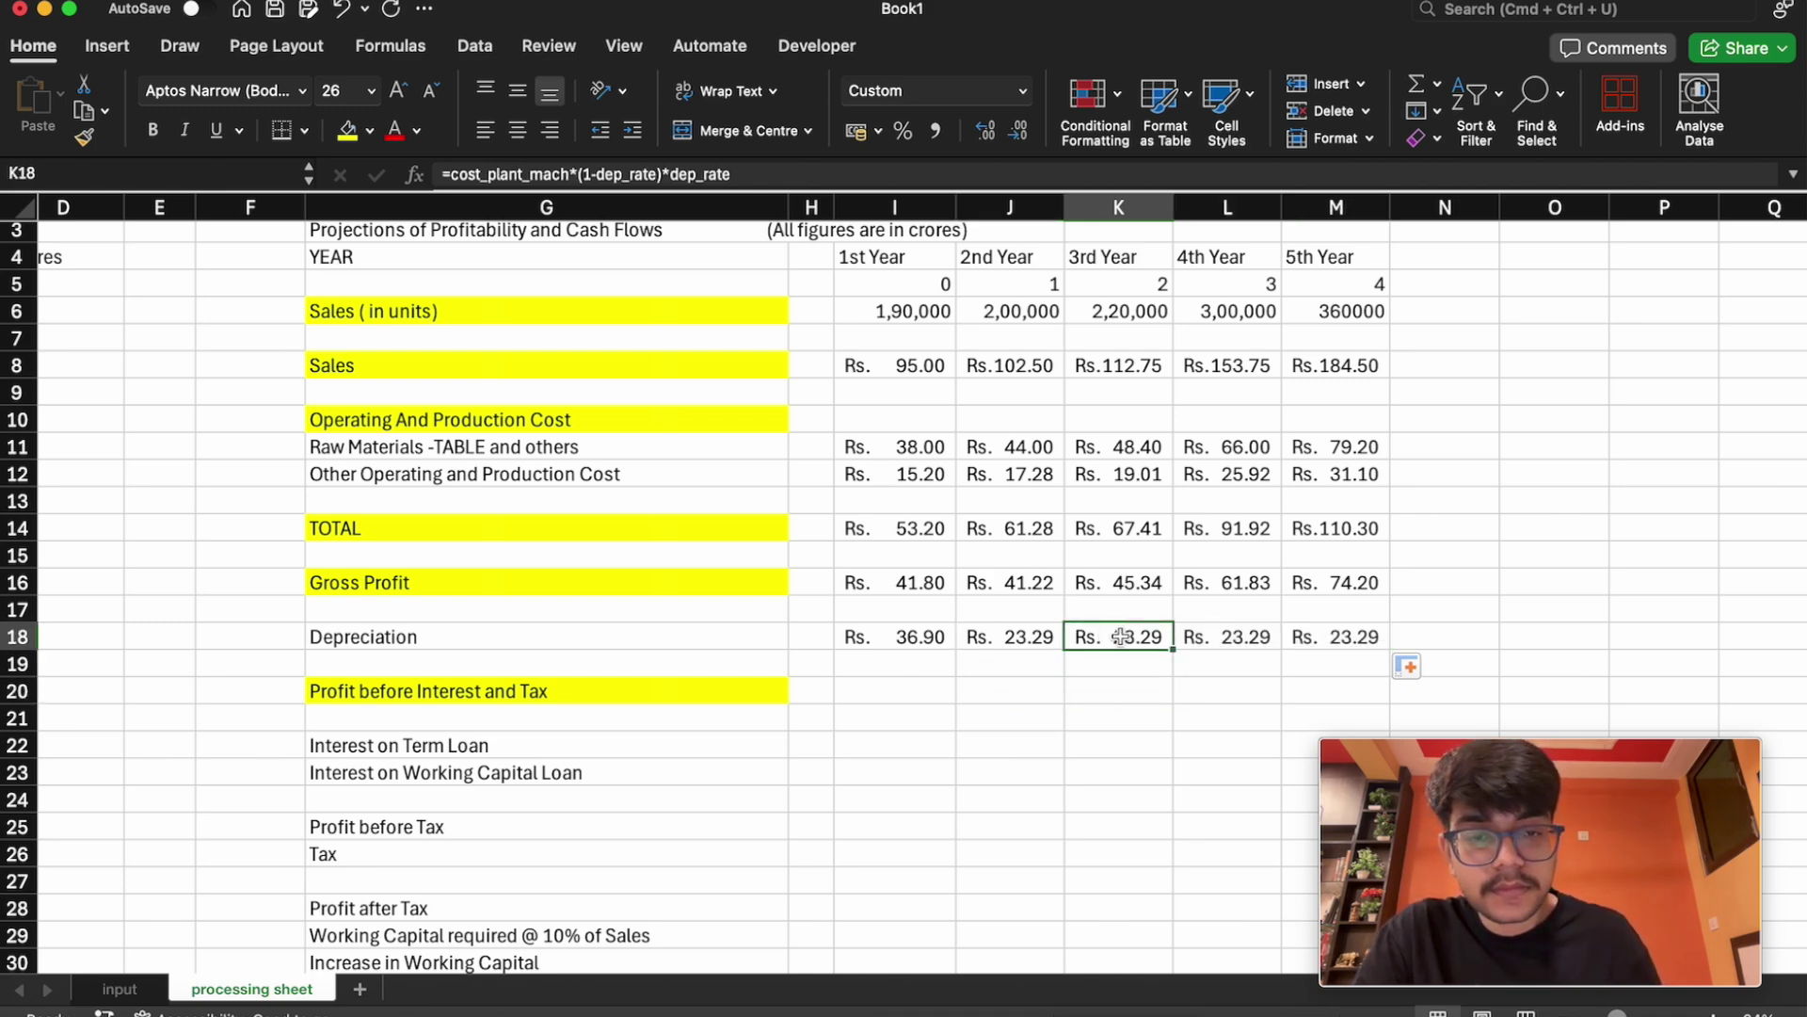
left_click(1230, 637)
left_click(1318, 637)
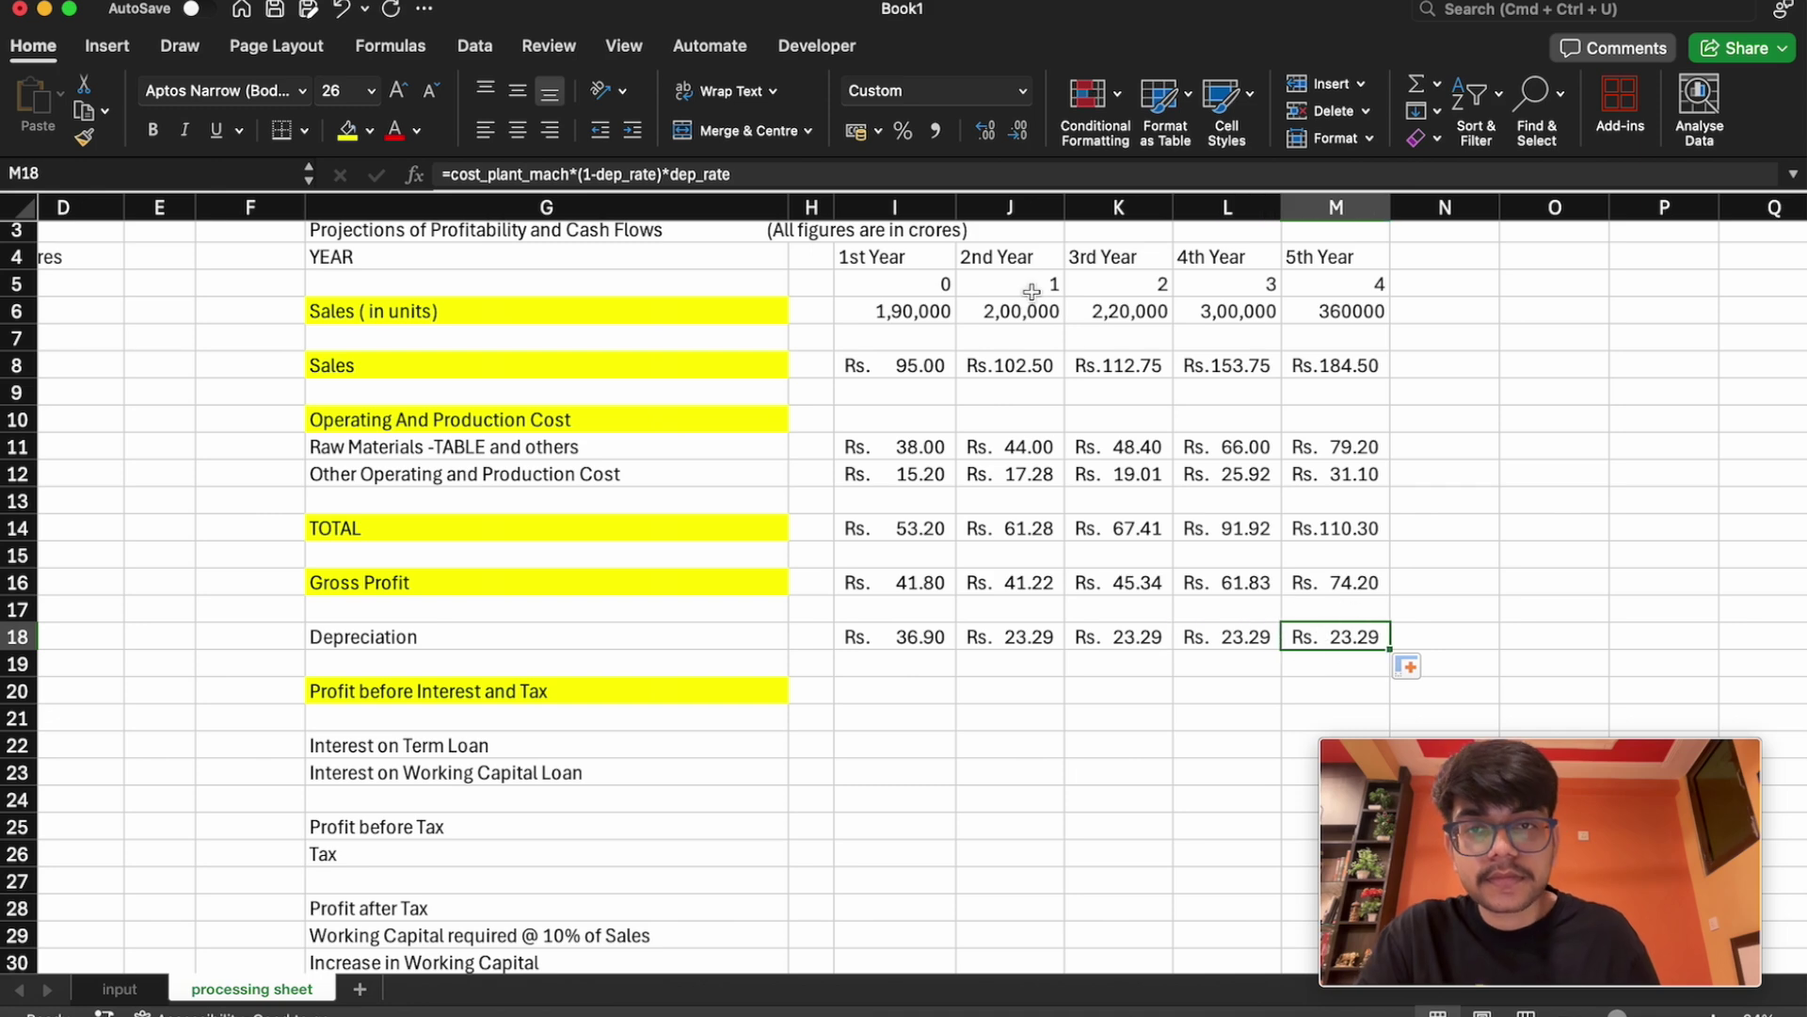
left_click(914, 670)
left_click(897, 690)
left_click(898, 638)
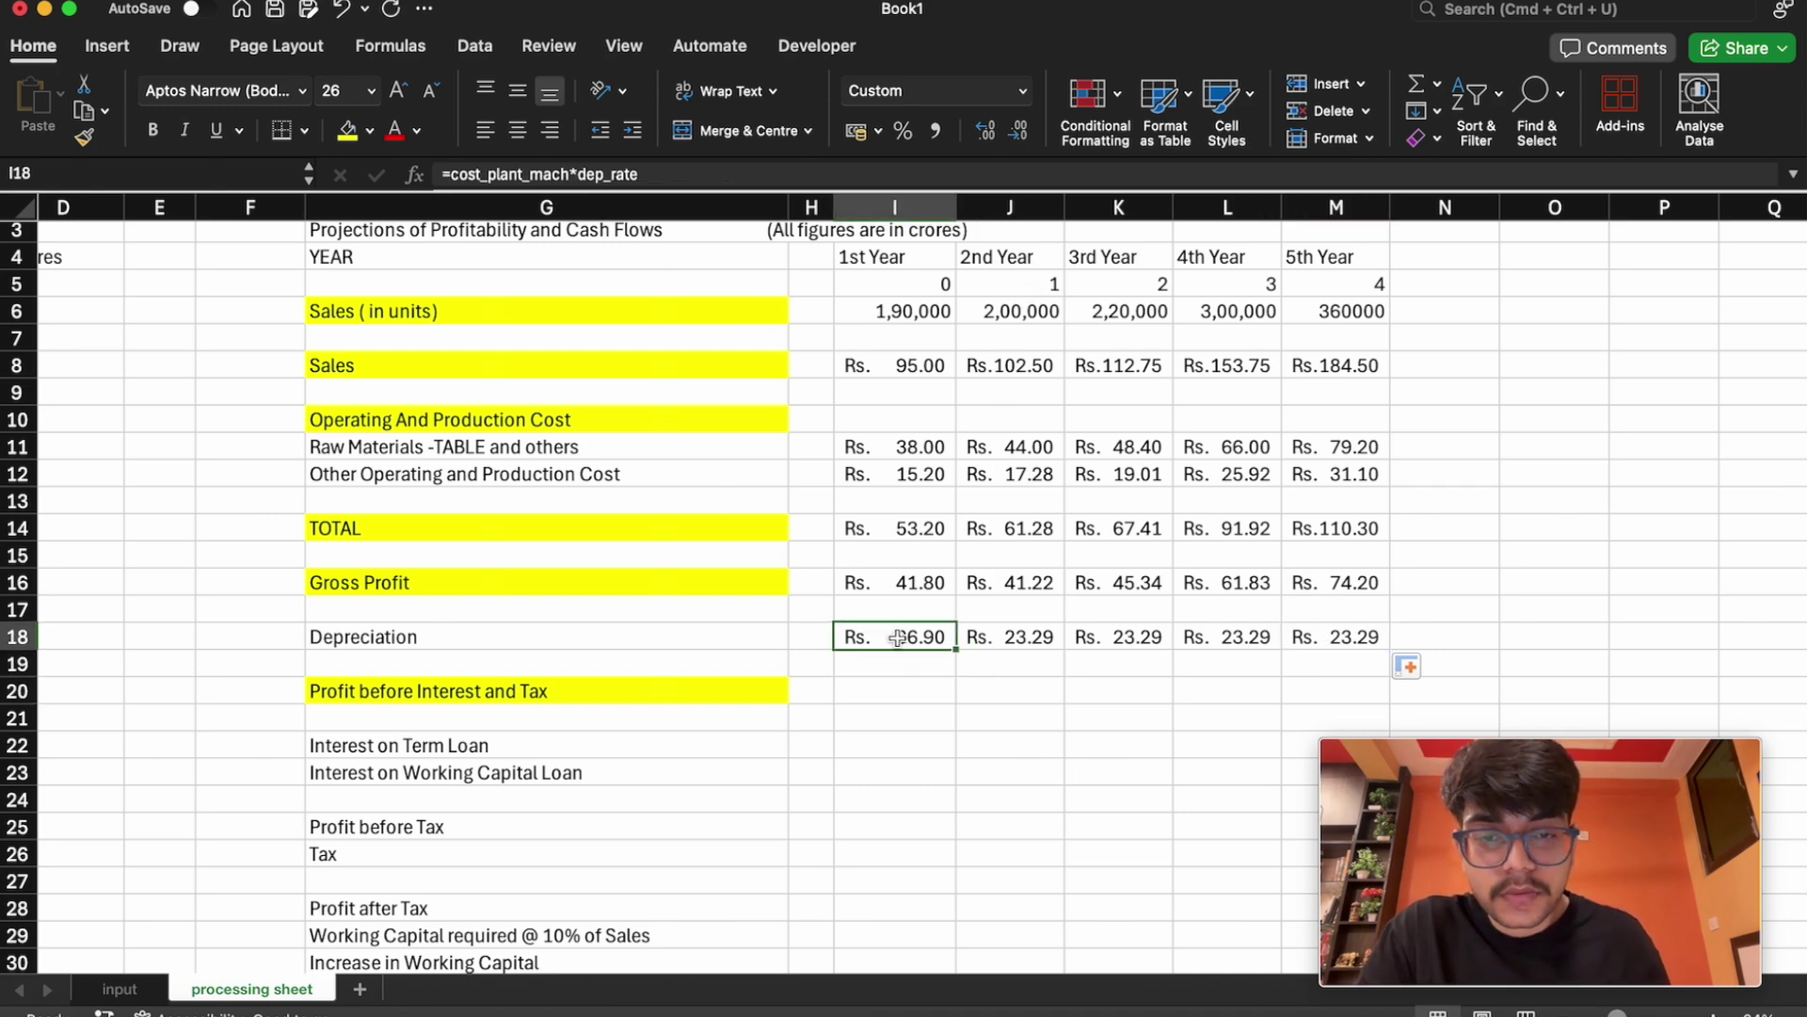
left_click(1020, 638)
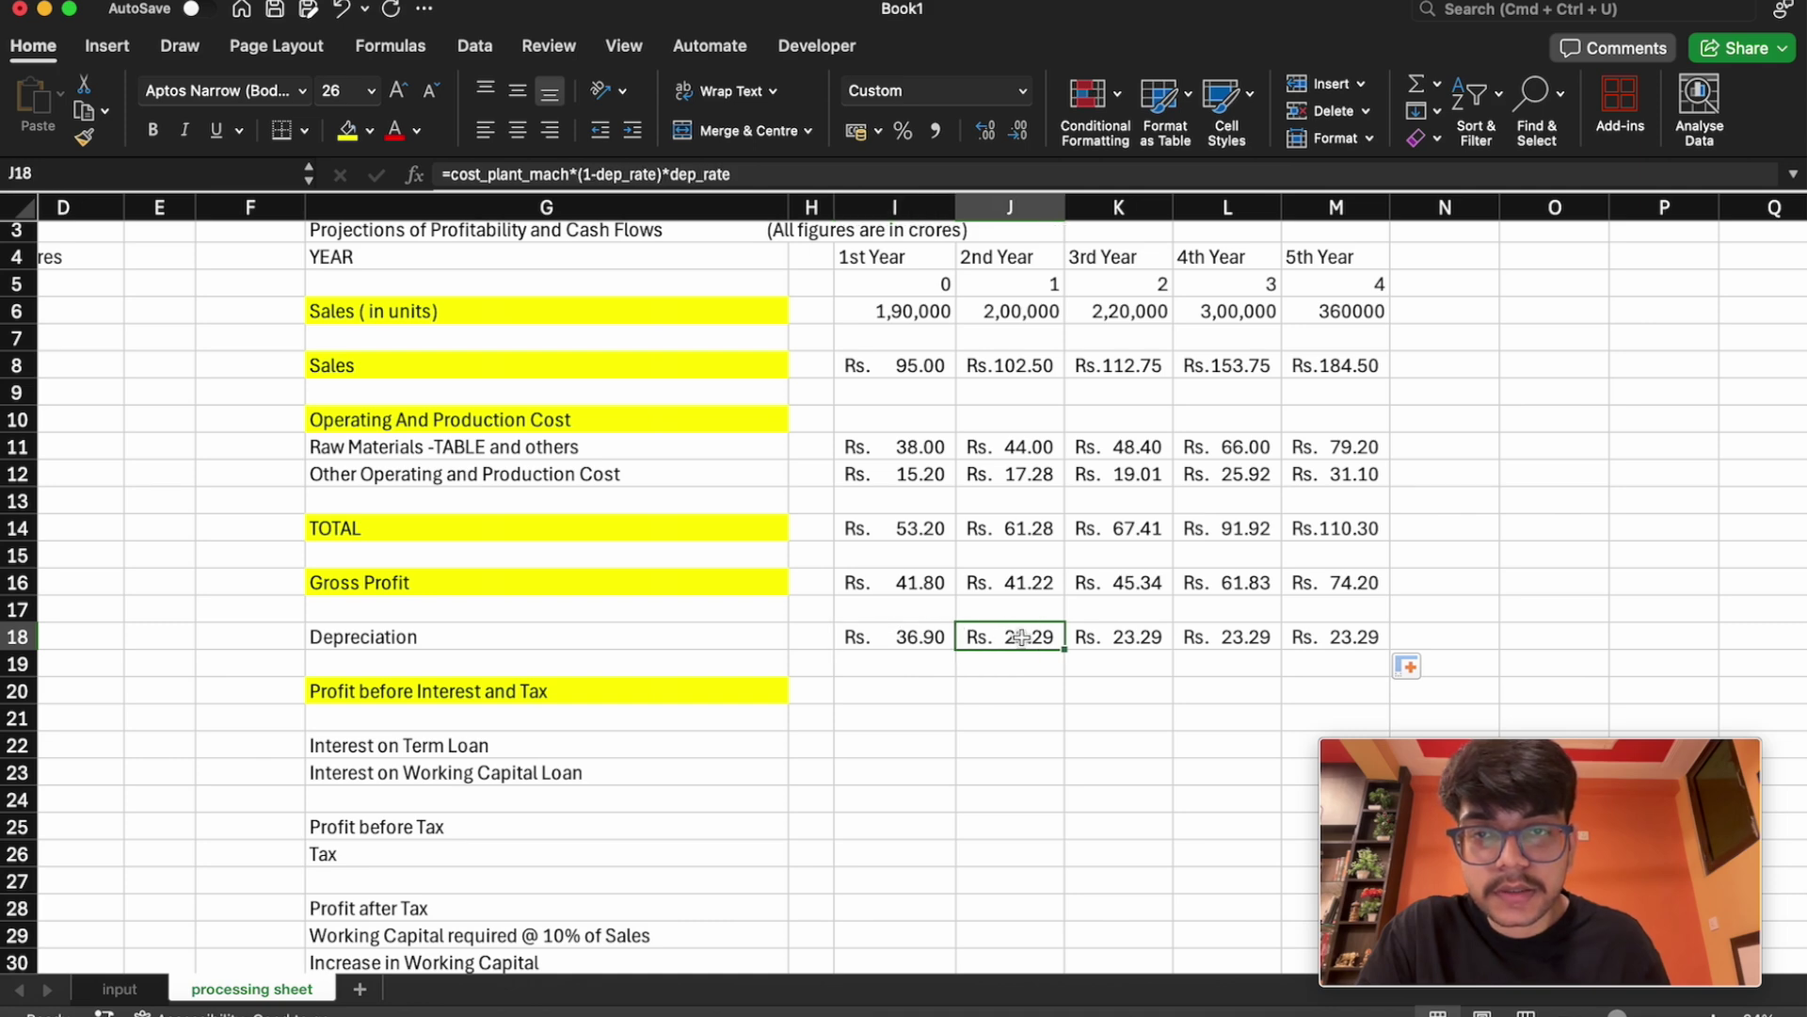
left_click(1130, 631)
left_click(1228, 626)
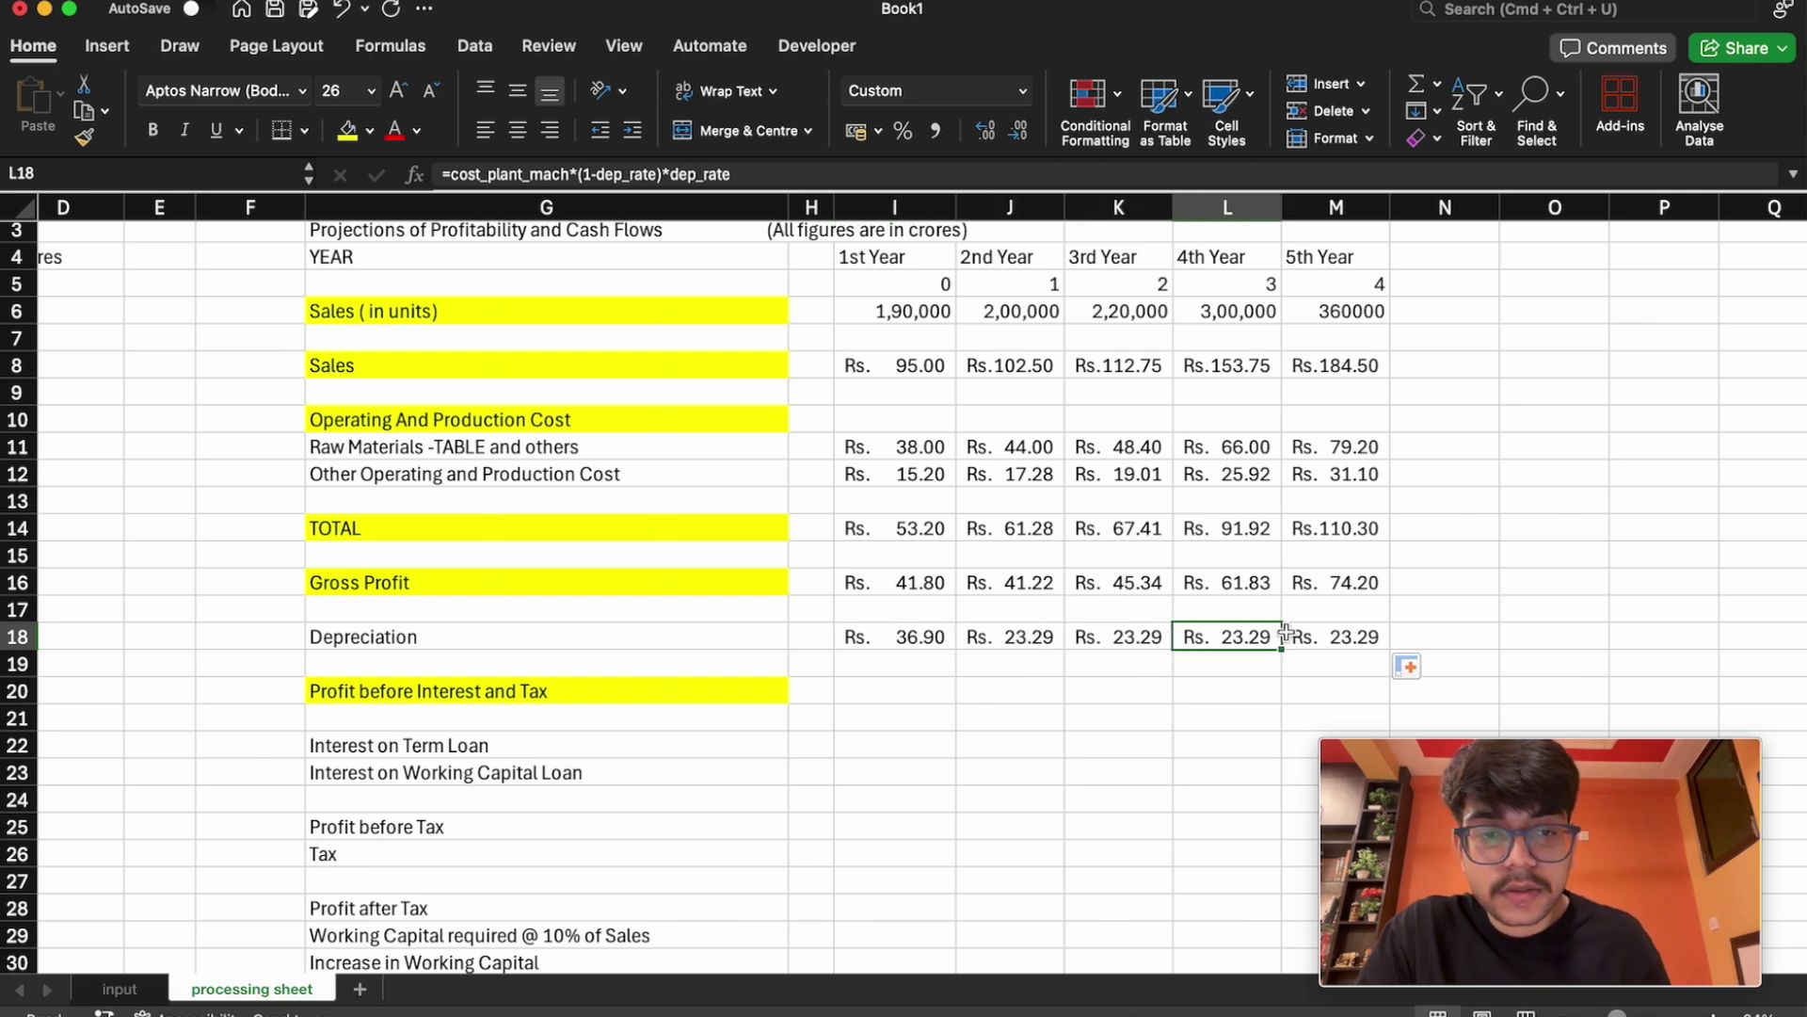
left_click(1335, 626)
left_click(909, 640)
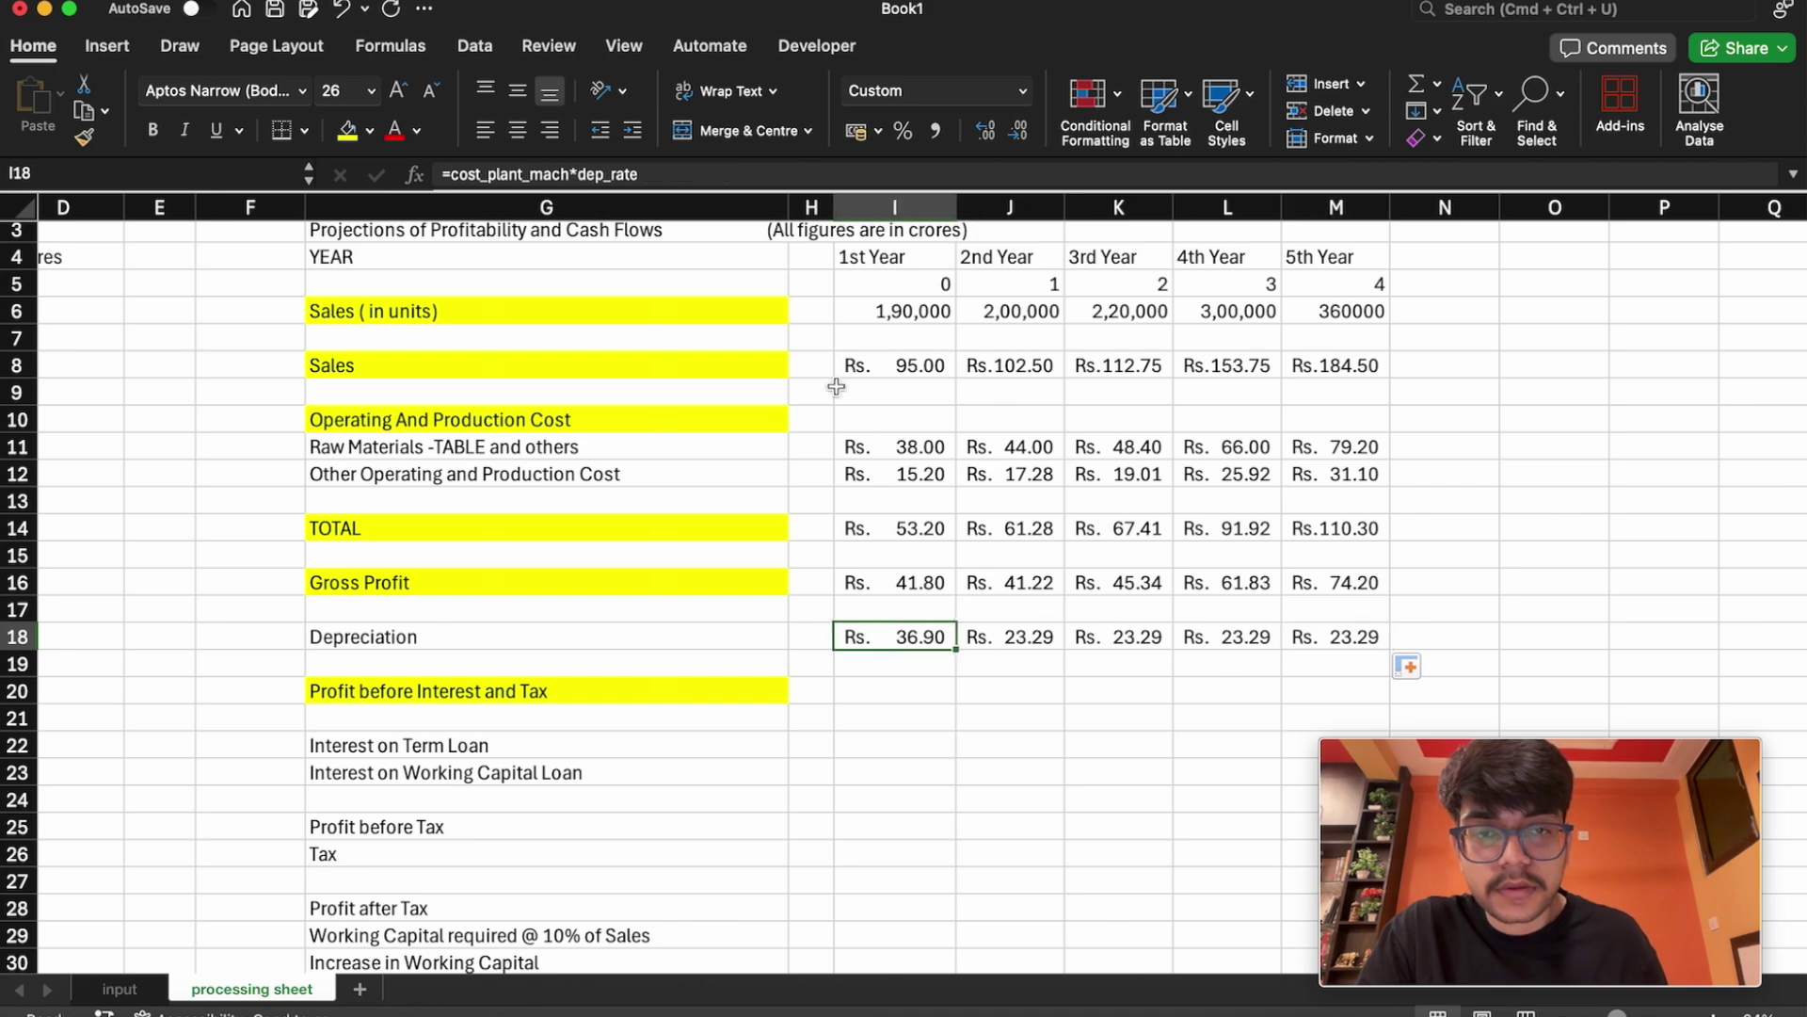
left_click(991, 729)
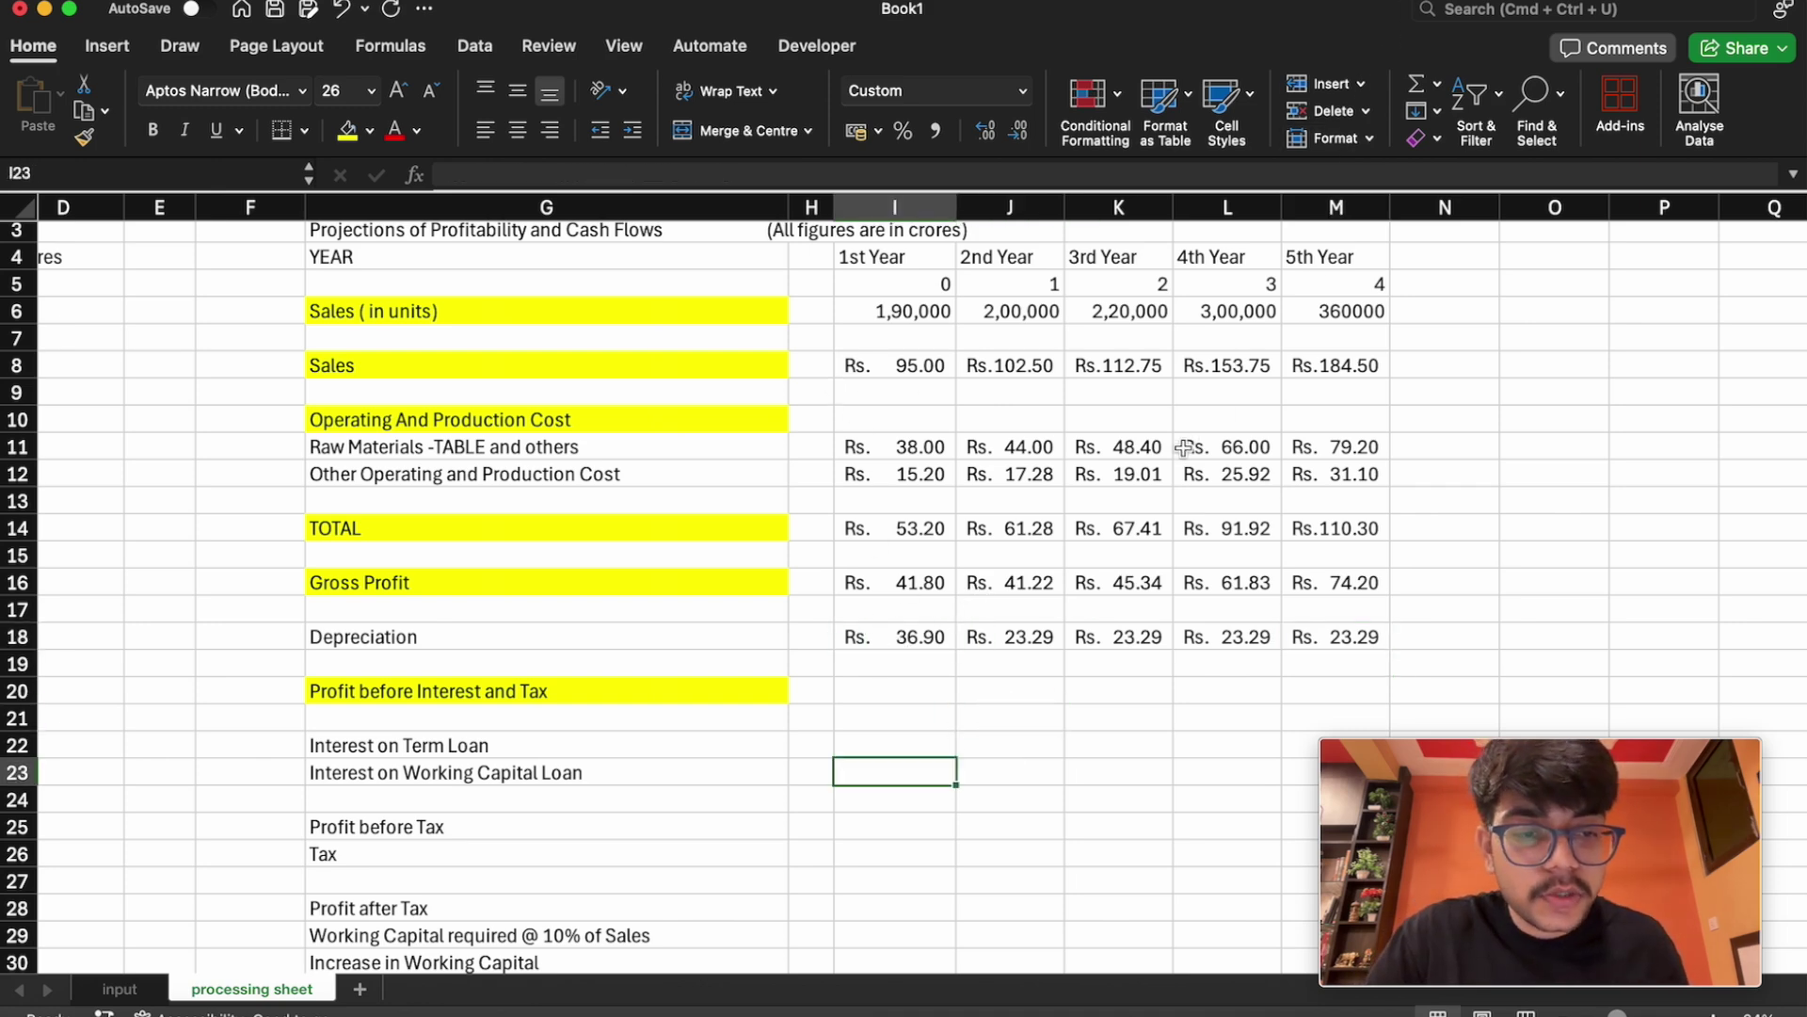
left_click_drag(1355, 640, 1146, 640)
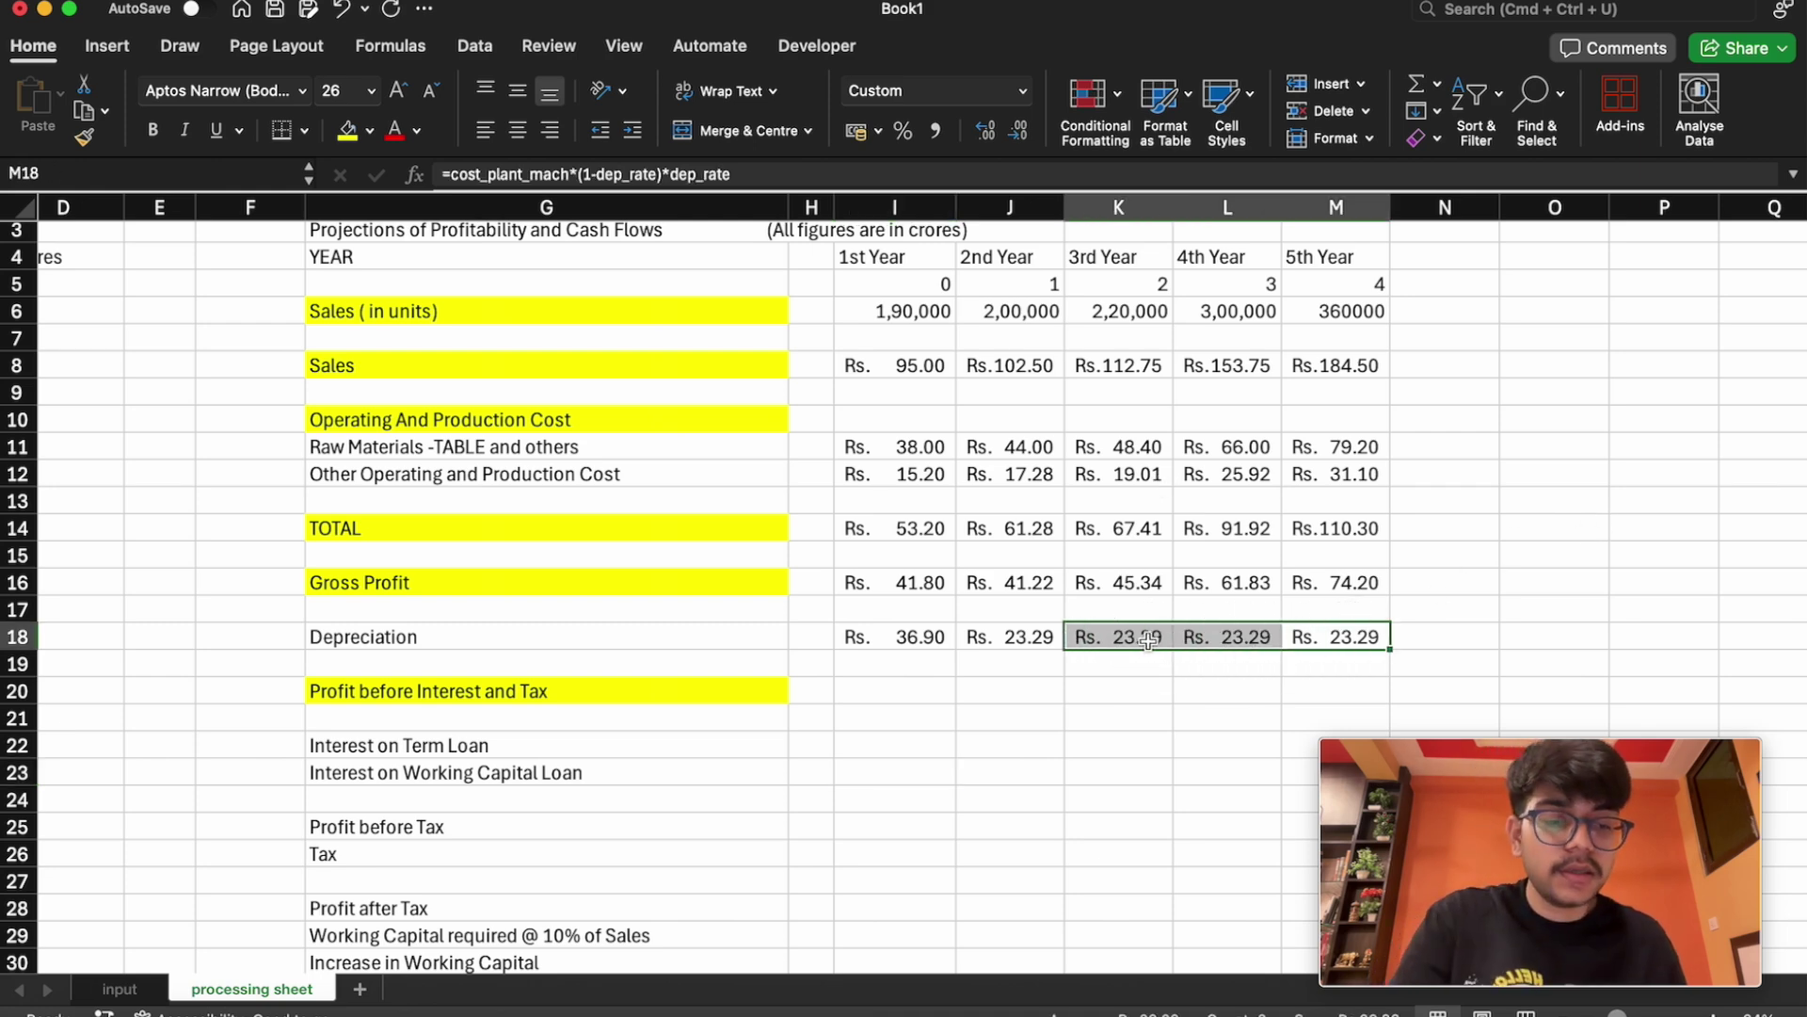
key("Delete")
Change the J18 formula to =cost_plant_mach*(1-dep_rate)^J5*dep_rate and fill it across to the 5th year in M18
left_click(1049, 646)
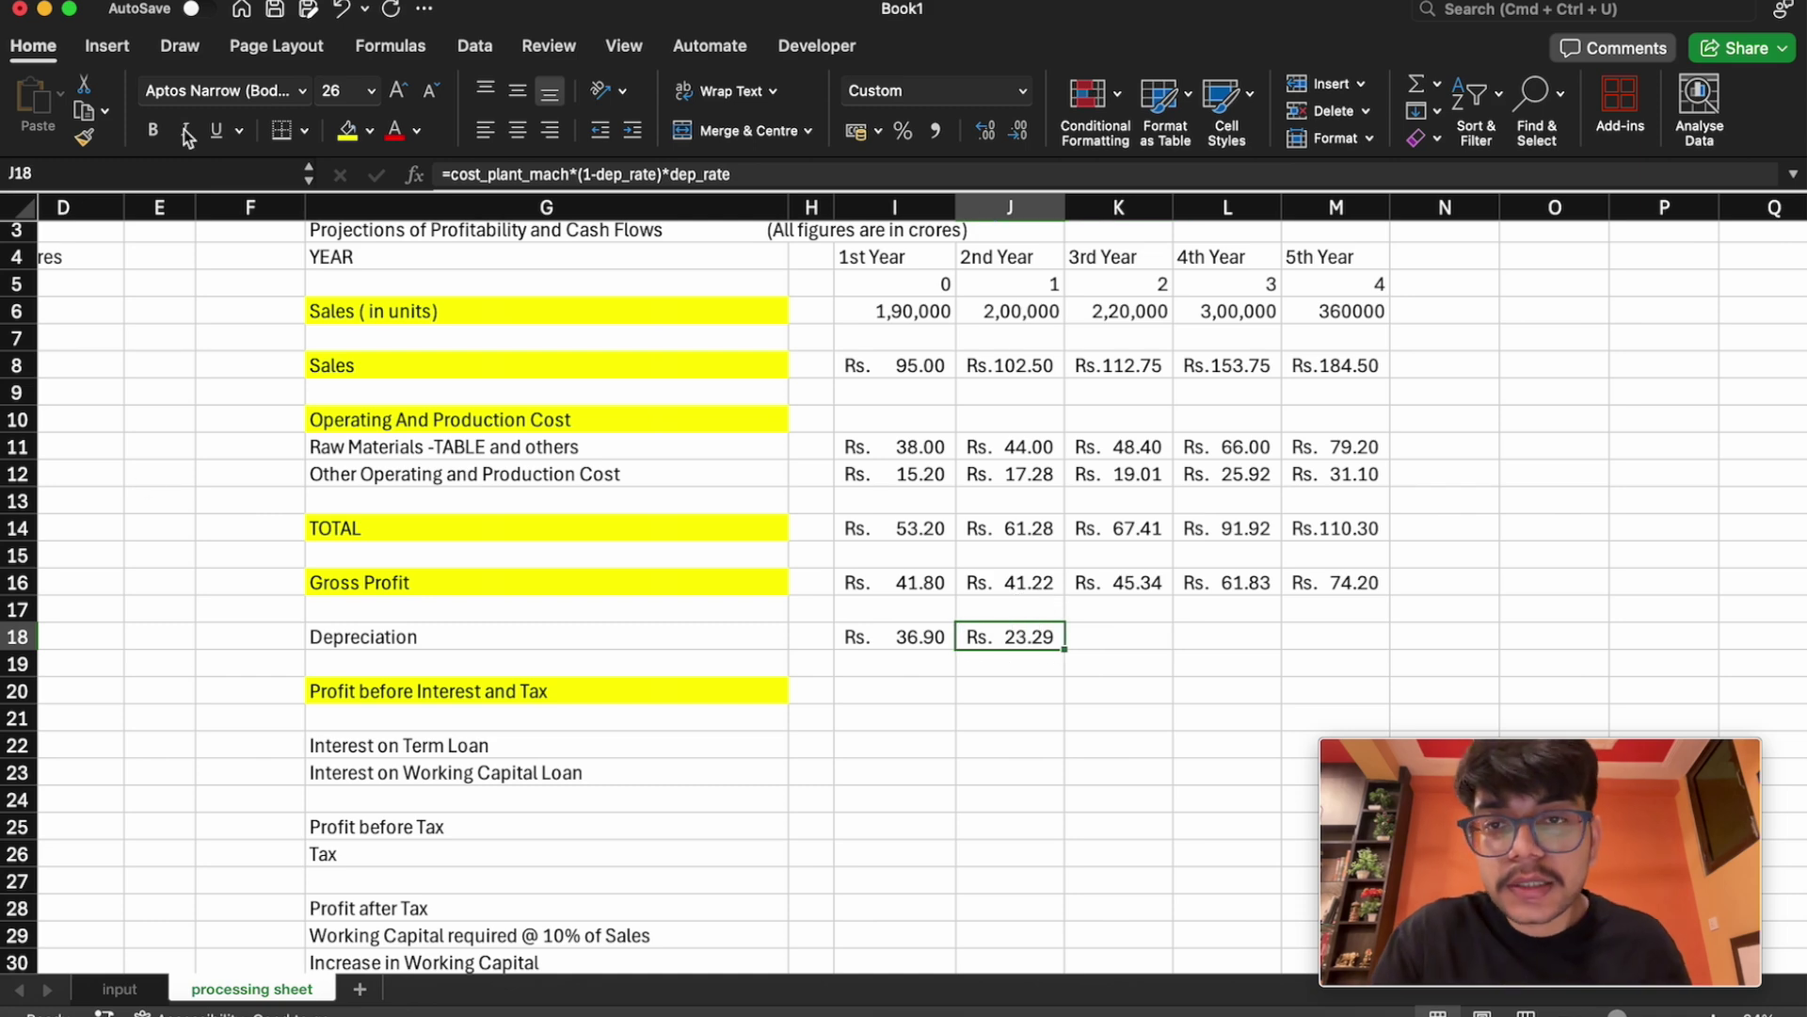
left_click(665, 175)
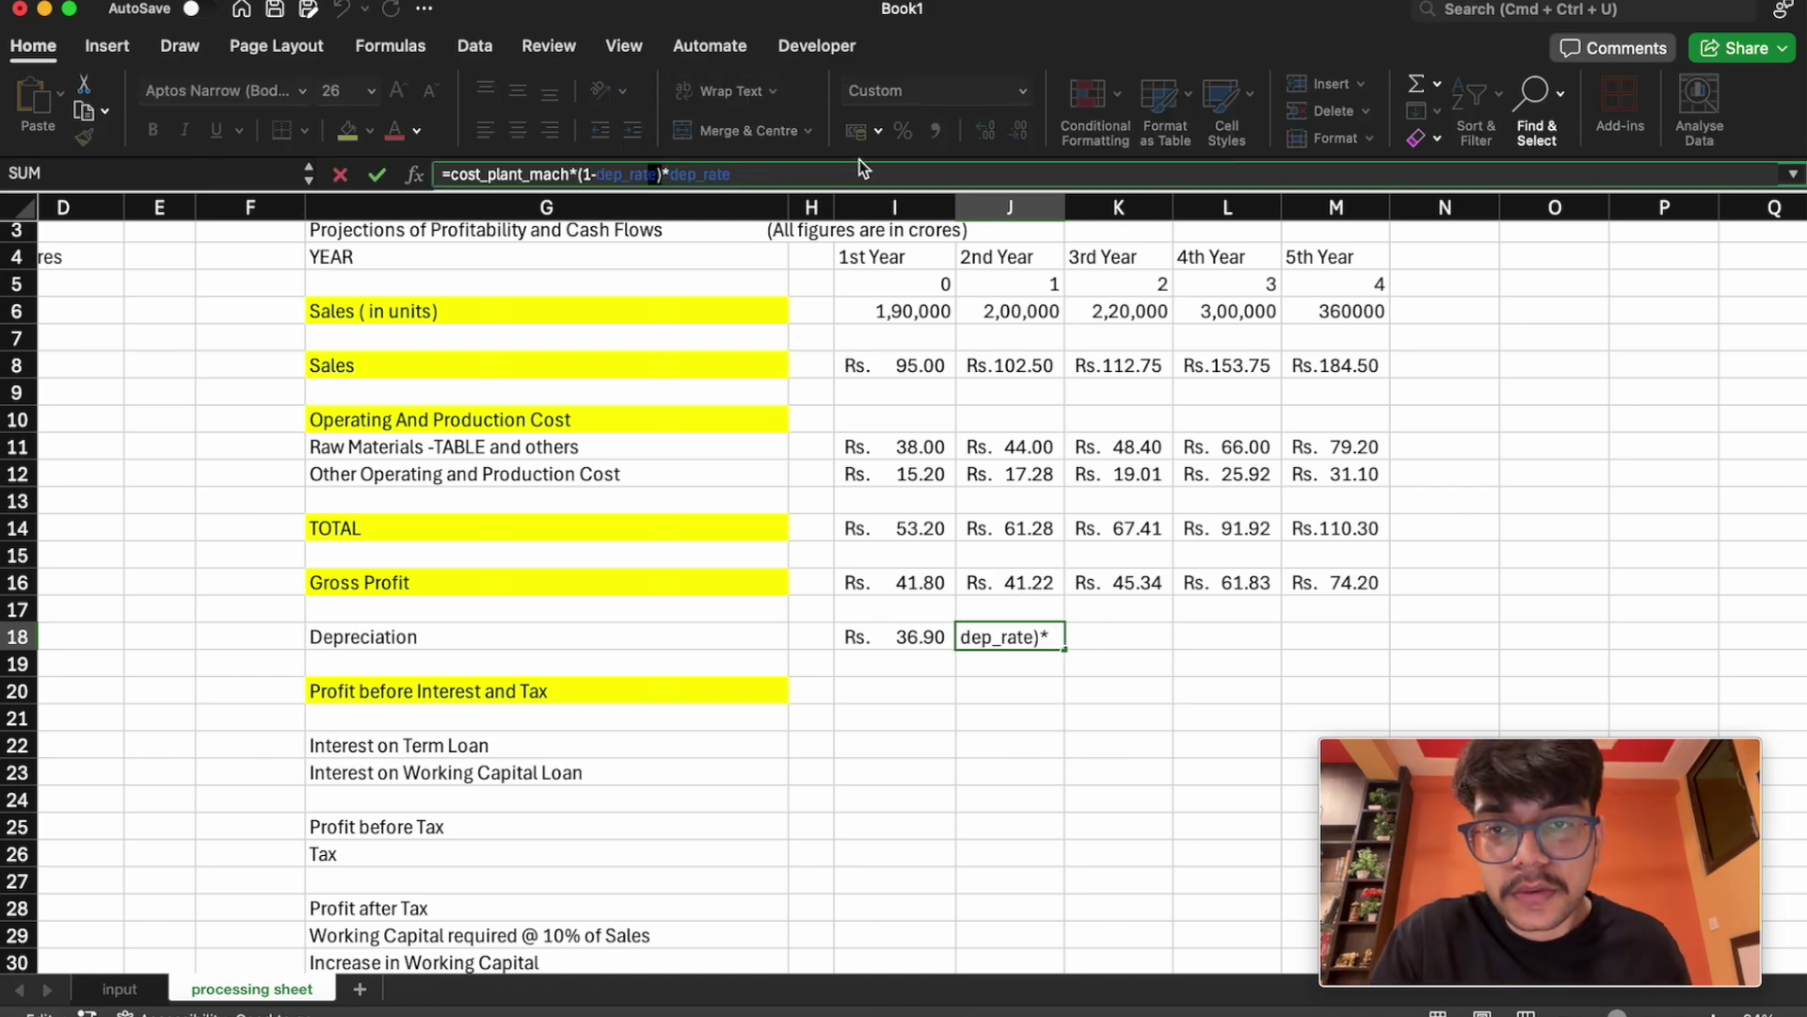
left_click_drag(676, 175, 710, 173)
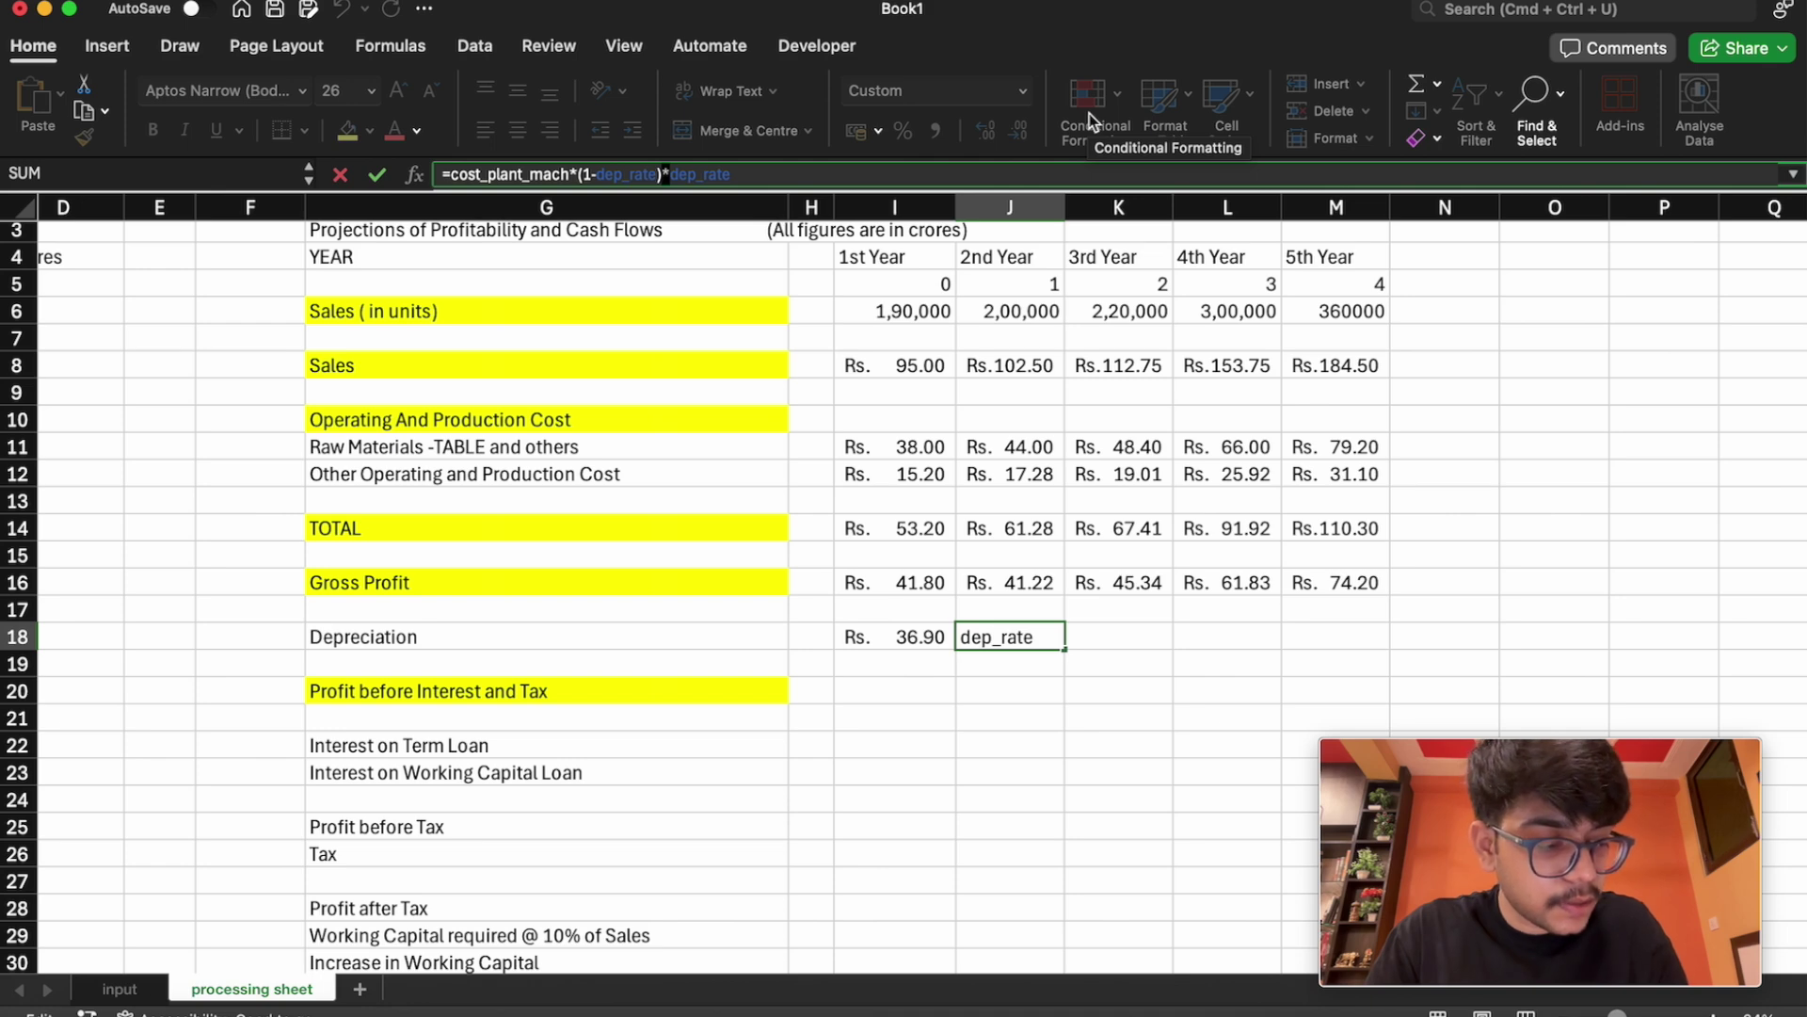
key("Delete")
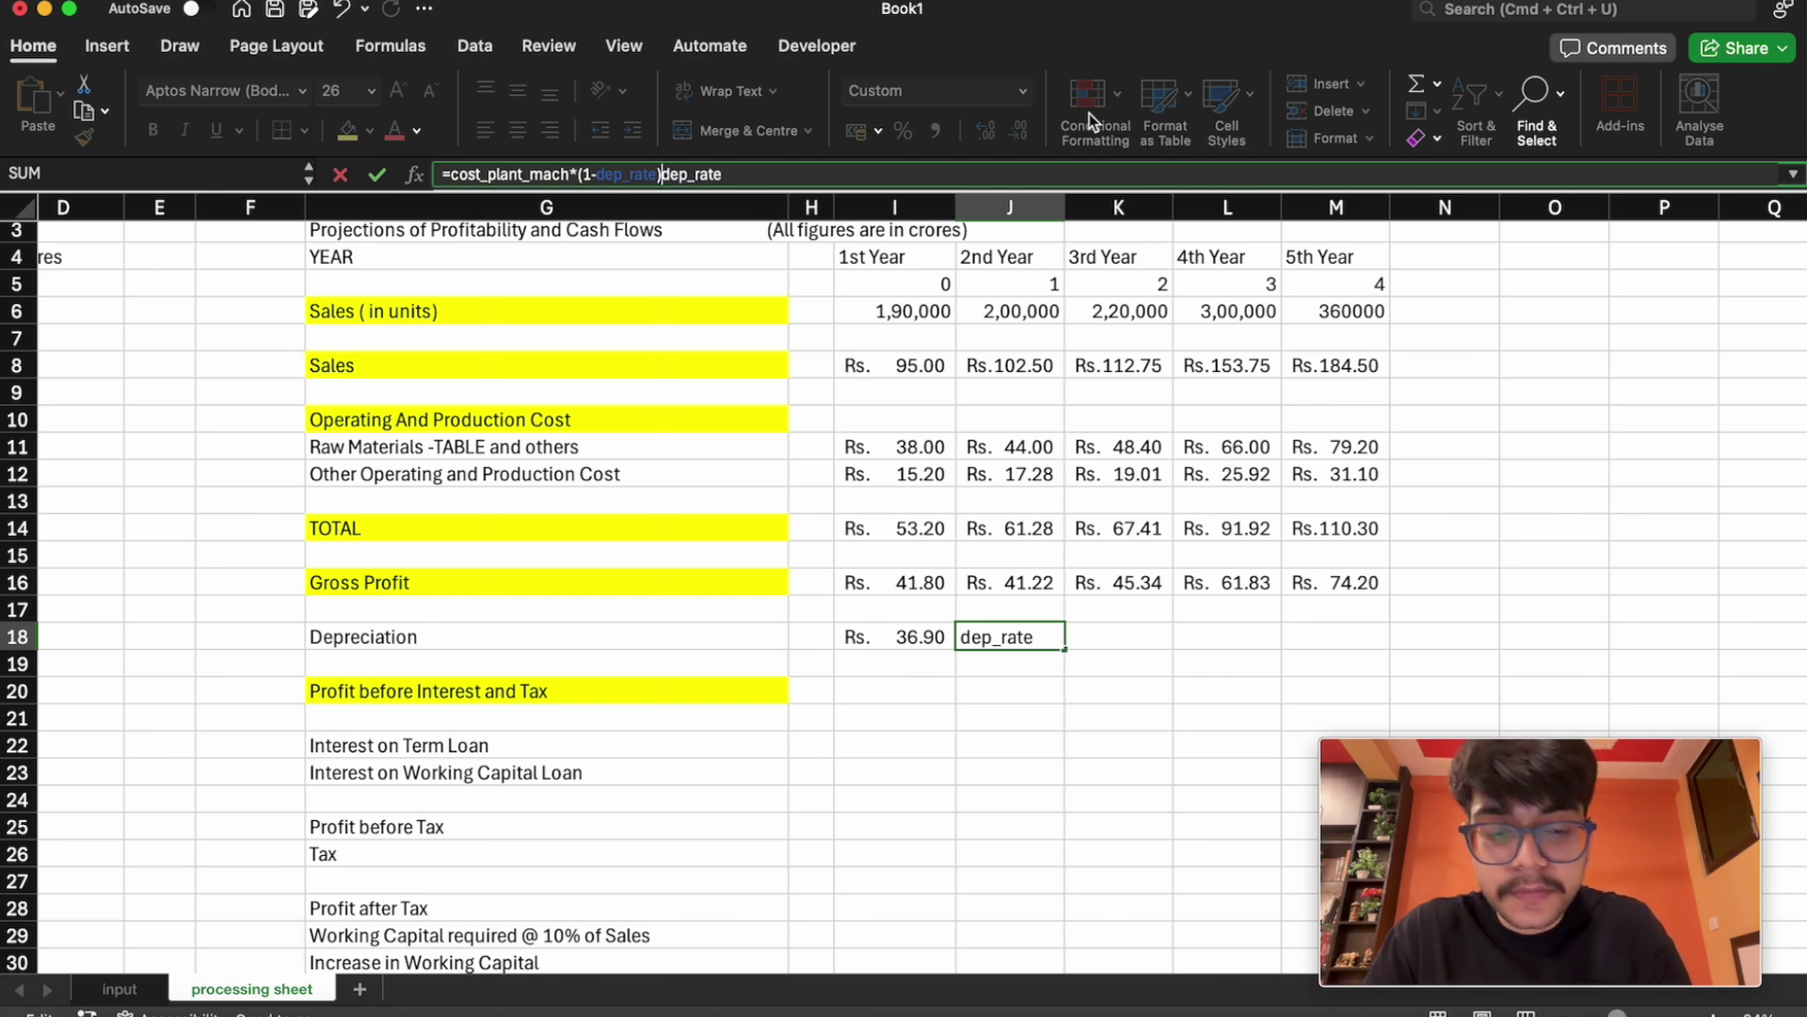
type("^")
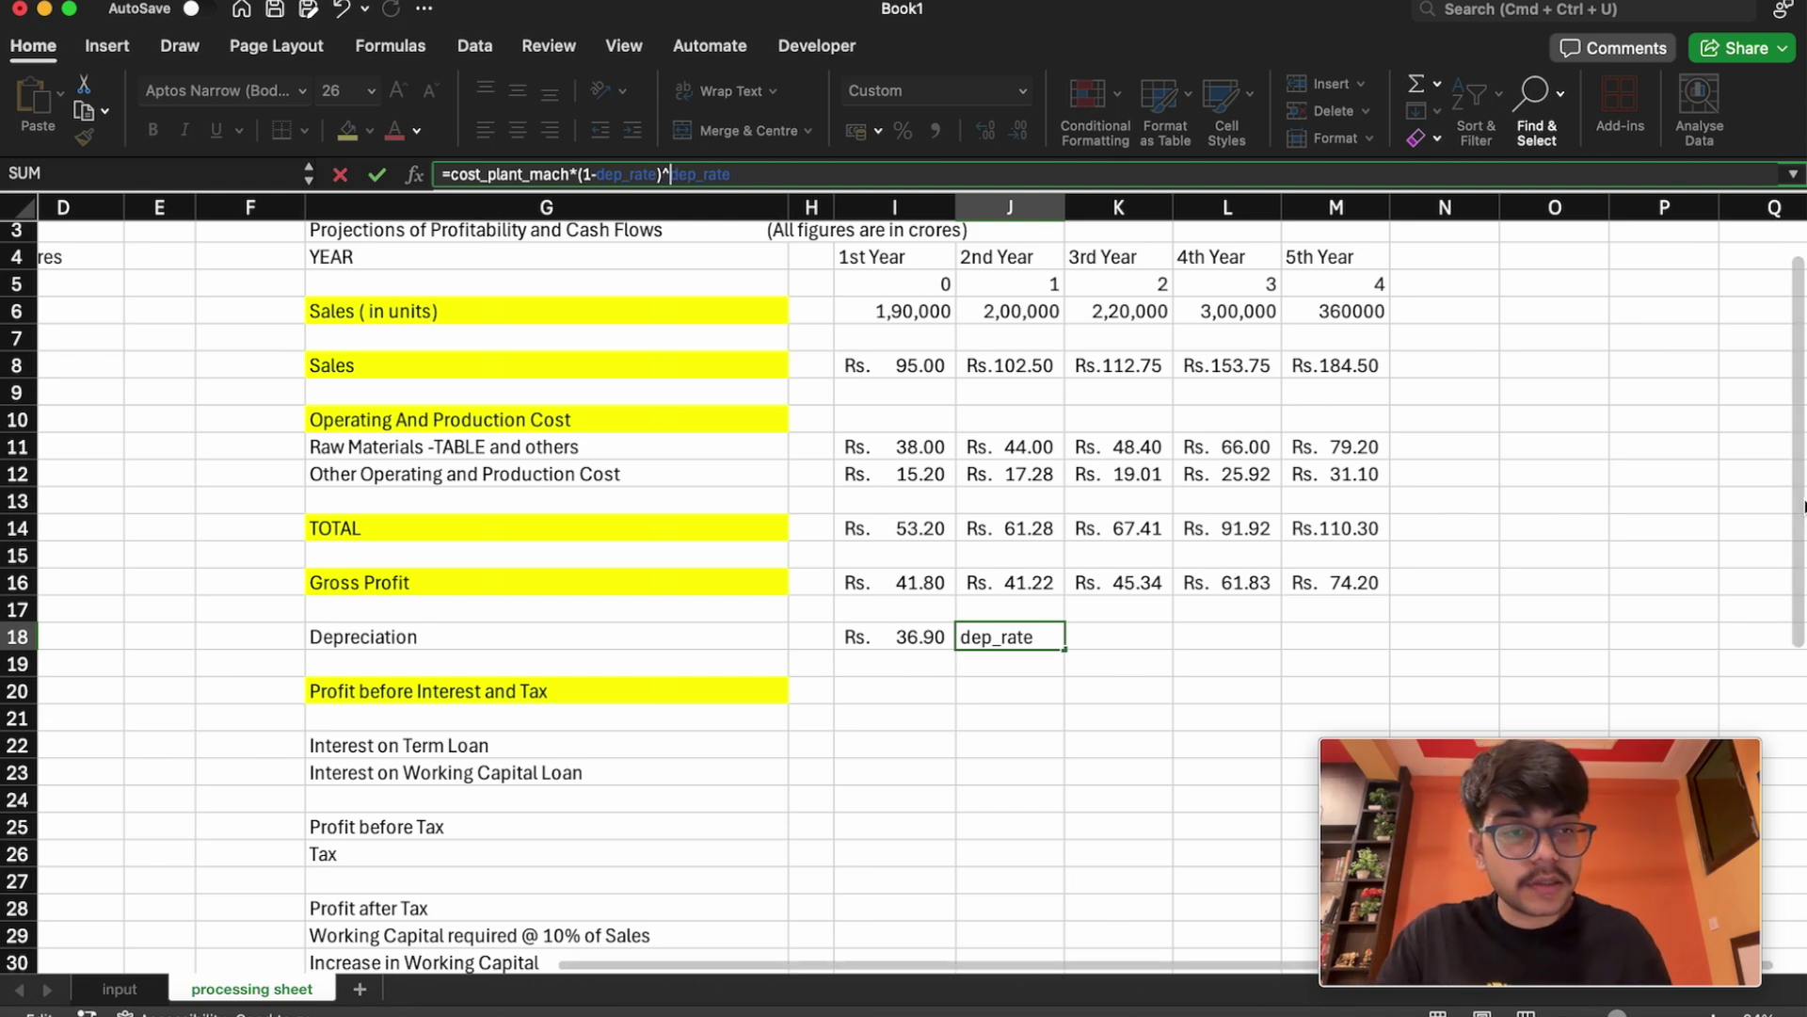
scroll(1798, 497, "up", 2)
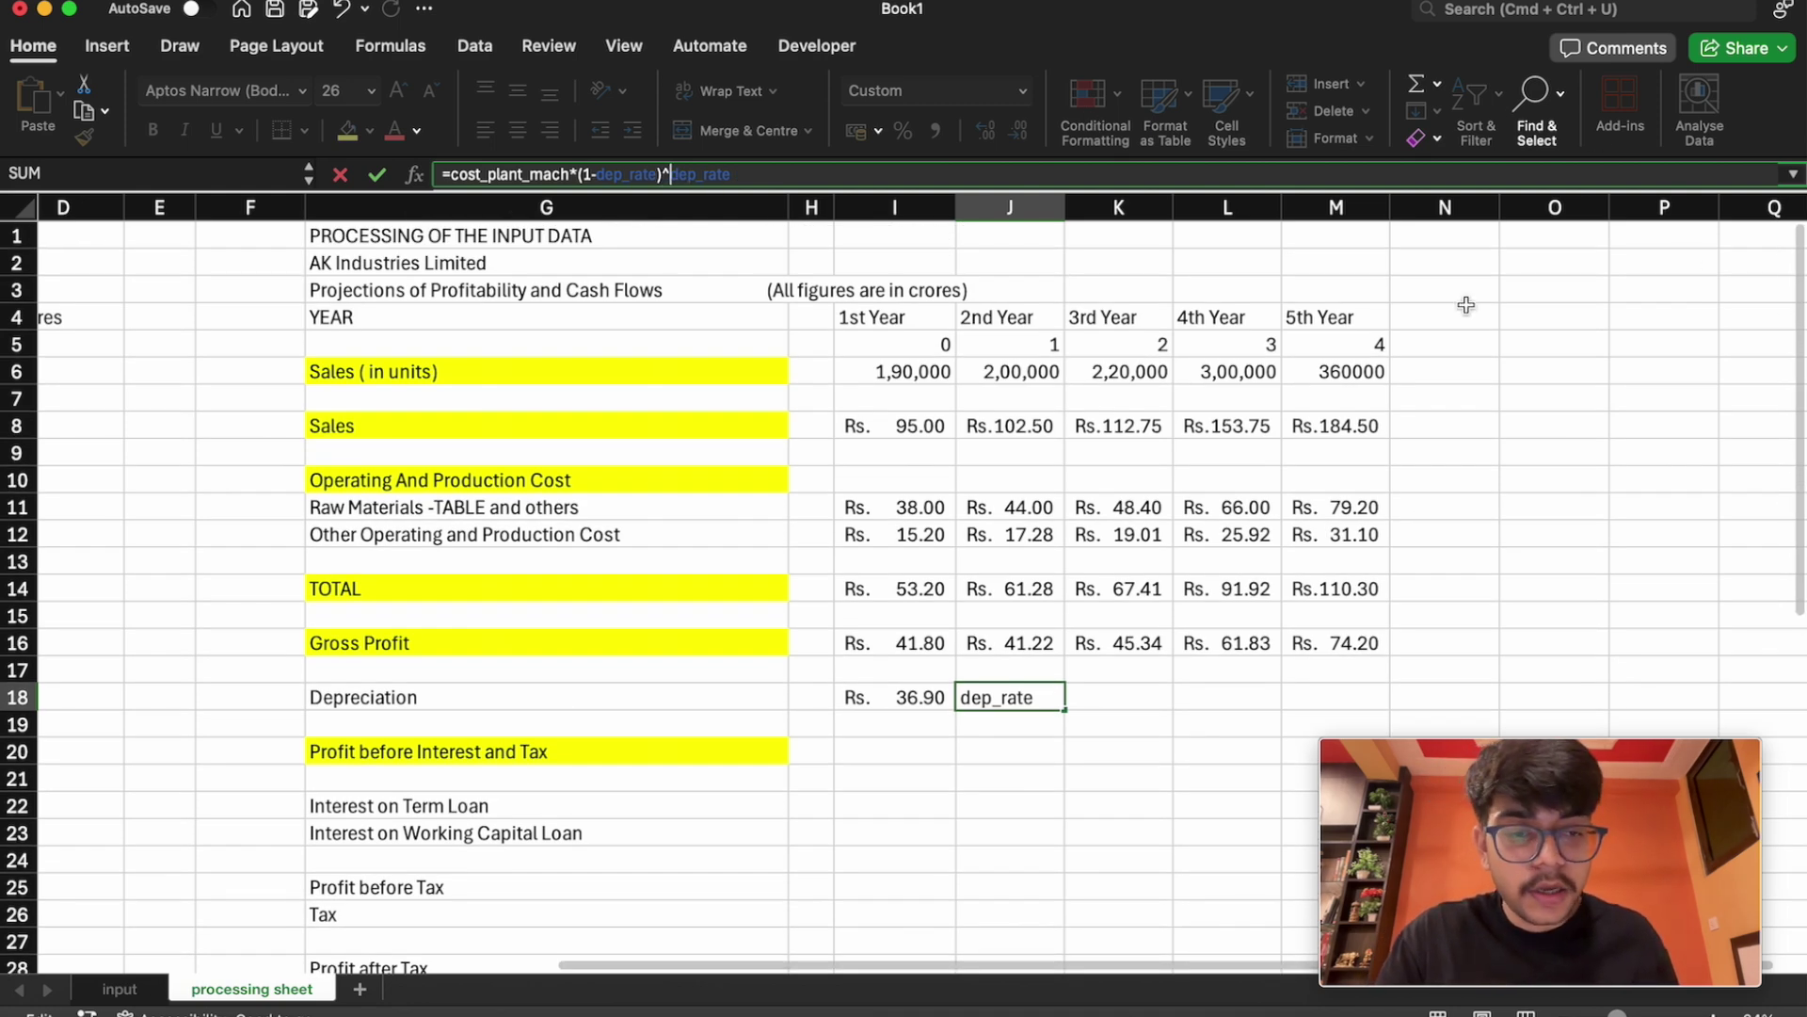
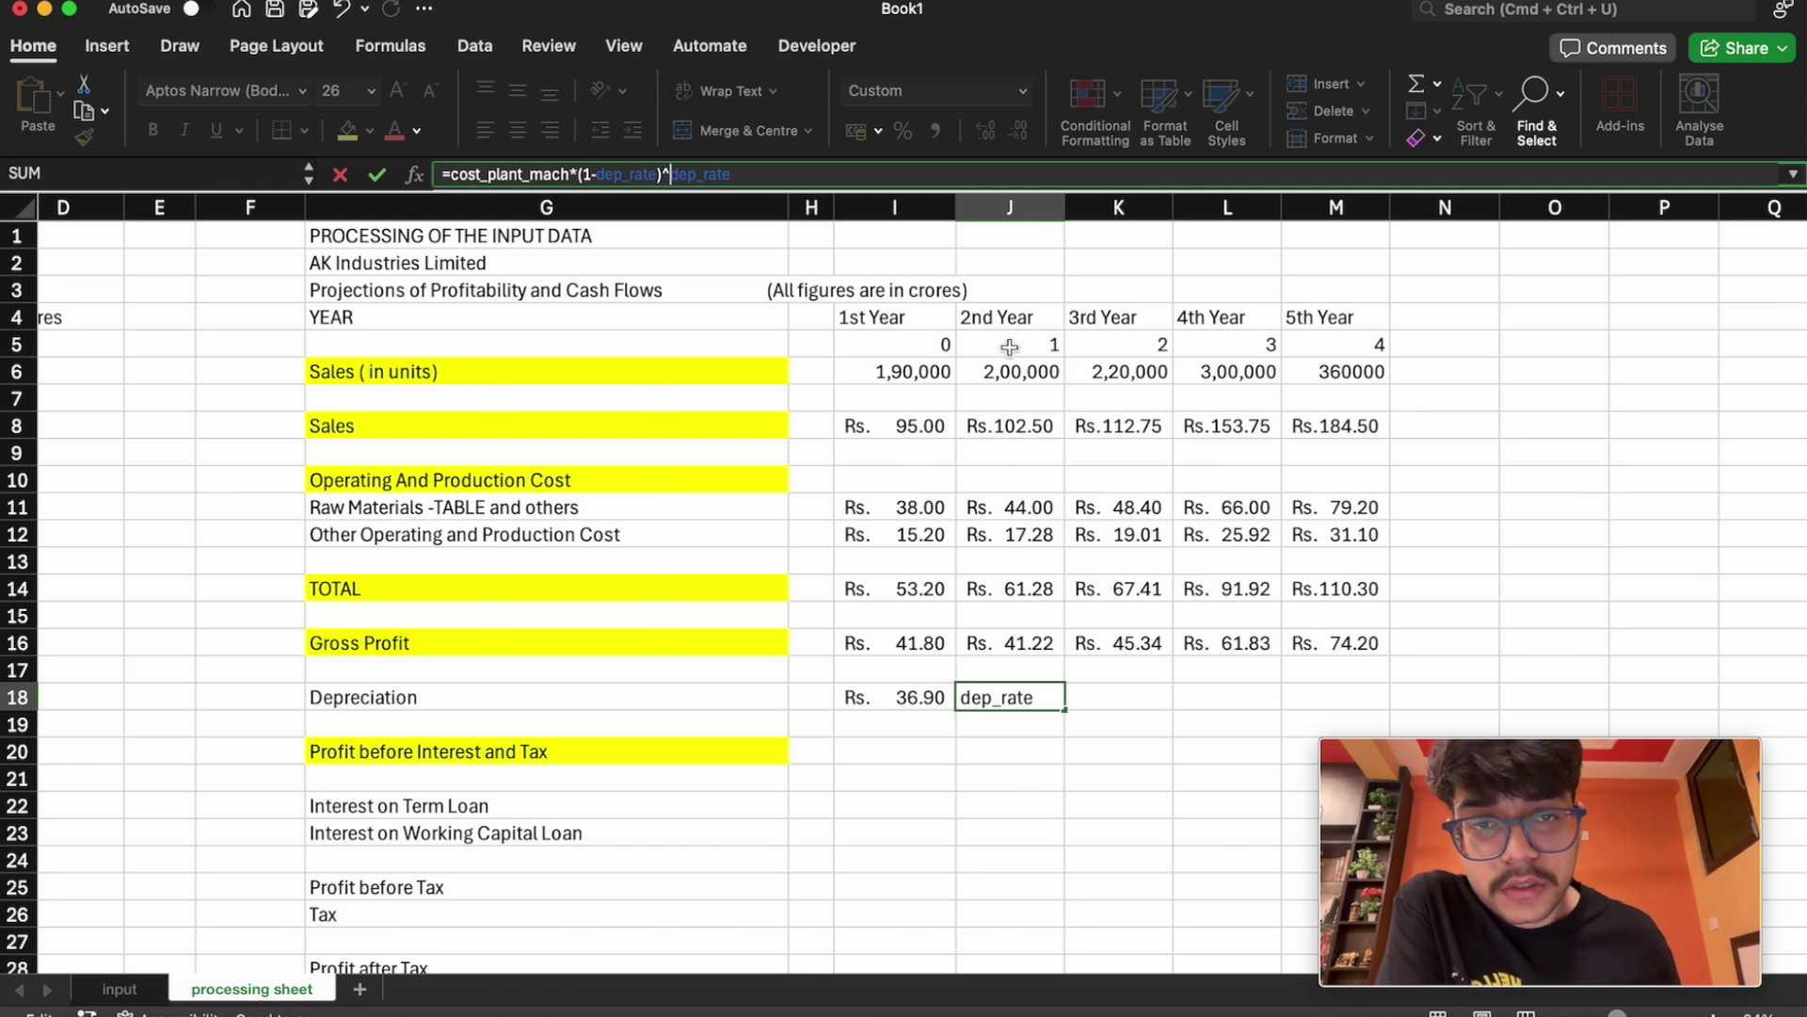
left_click(1040, 346)
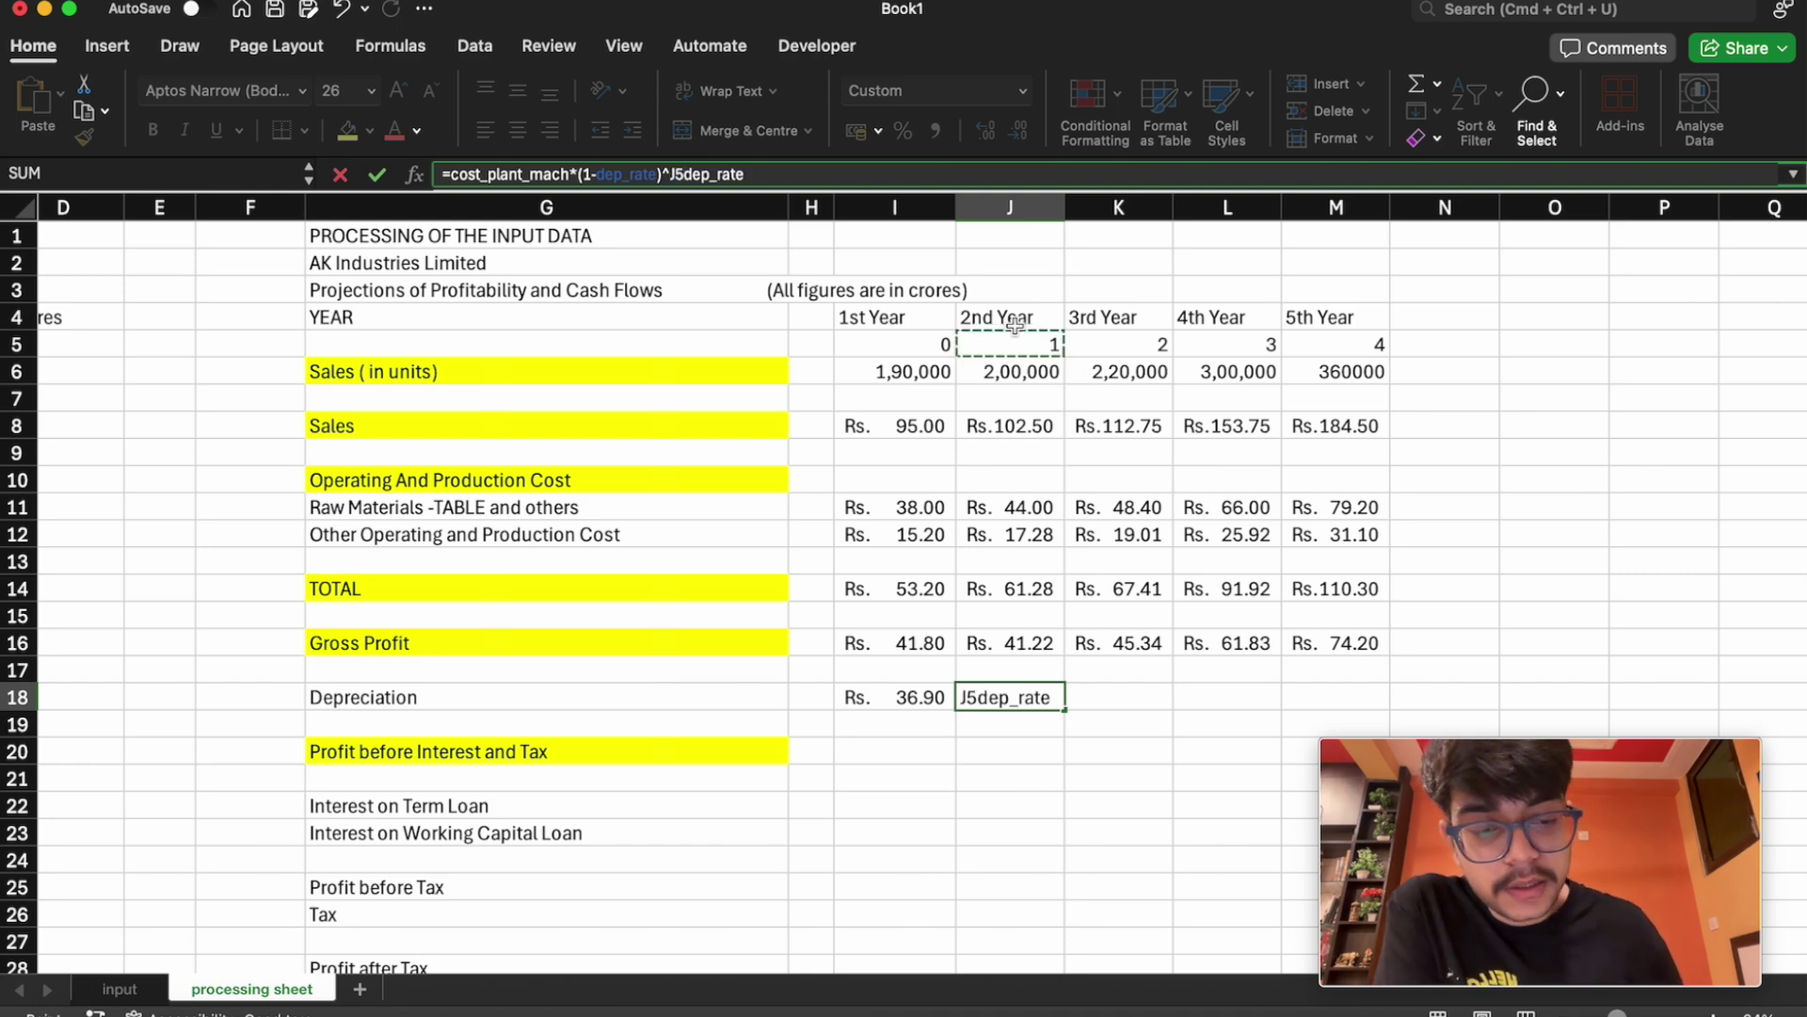
type("*")
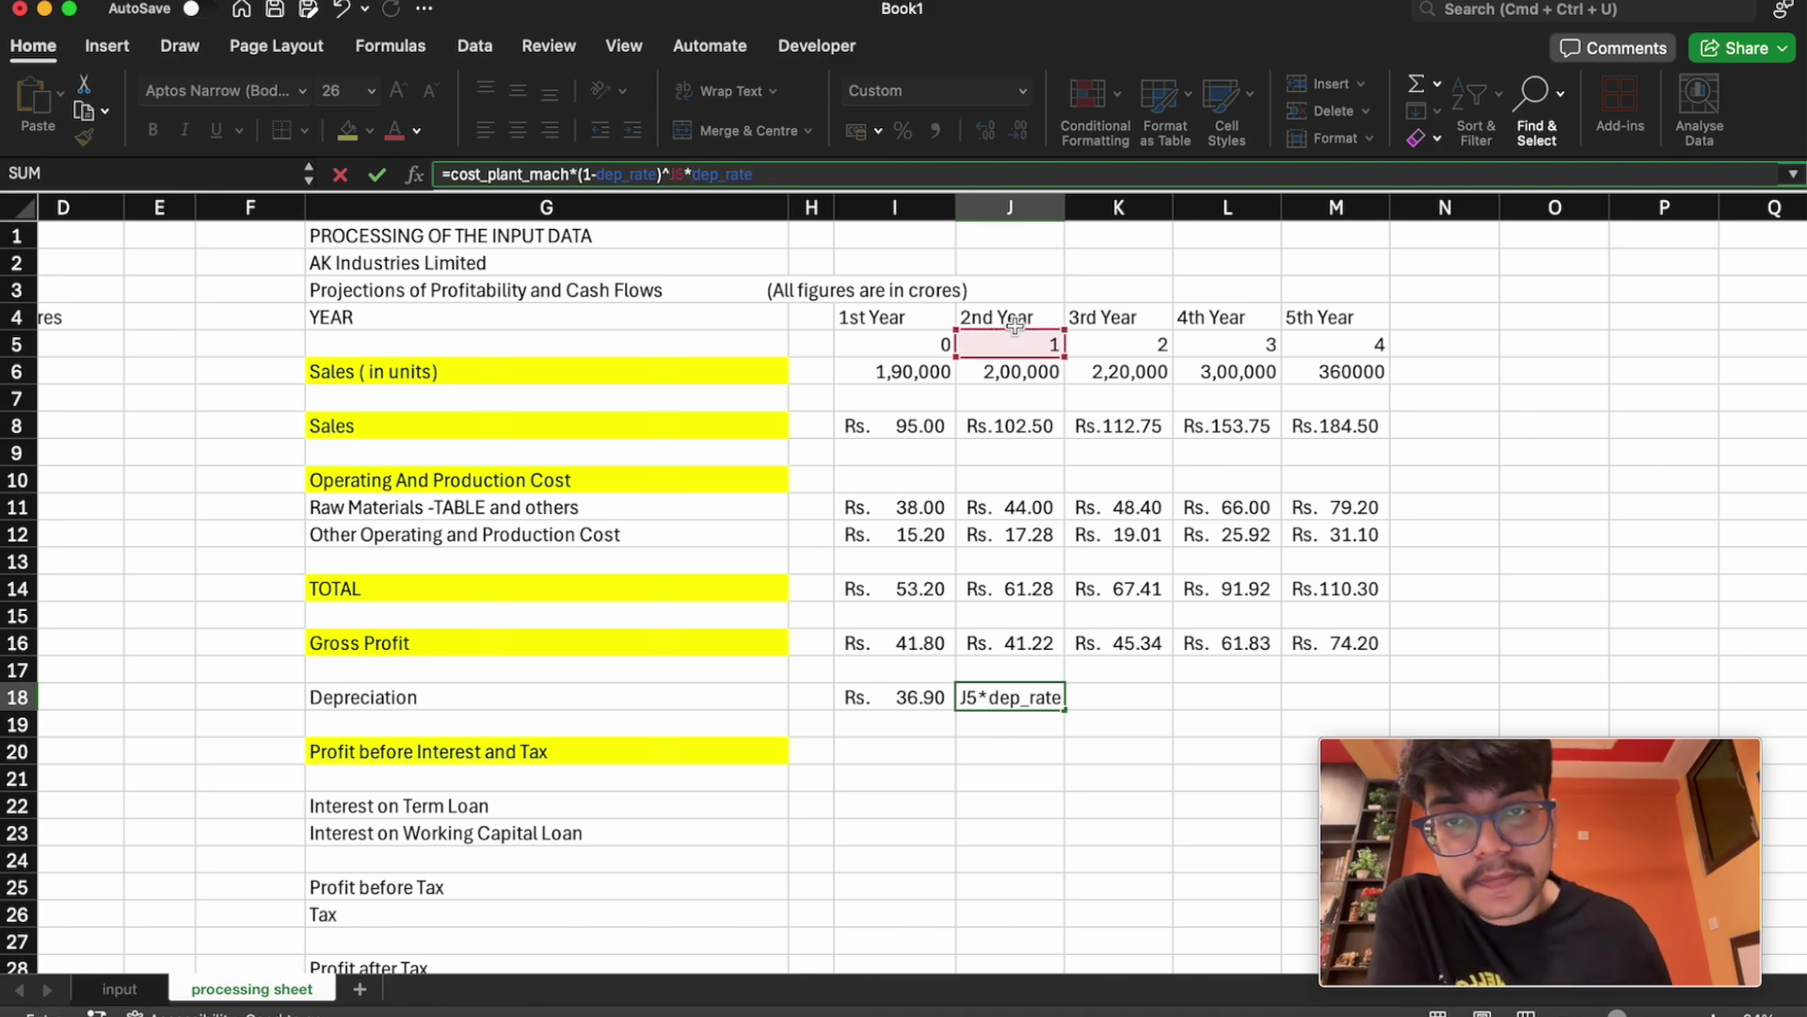
key("Return")
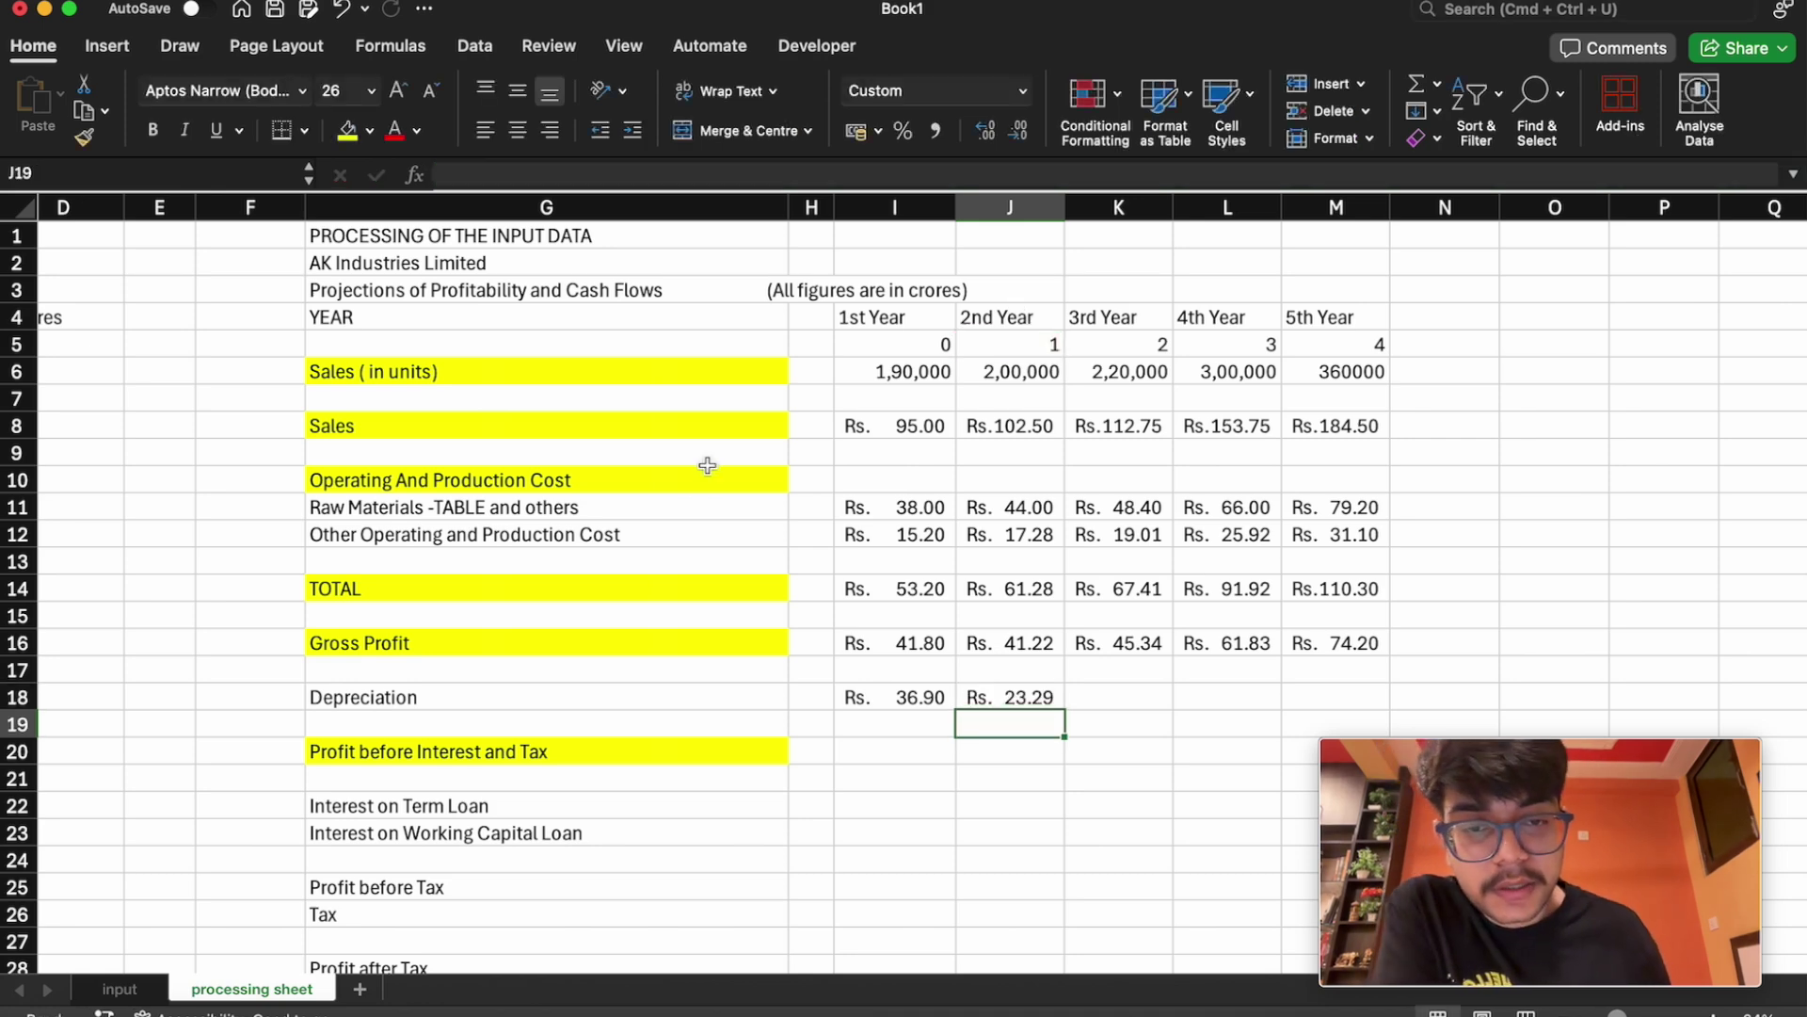
left_click(1015, 697)
left_click_drag(1065, 710, 1386, 706)
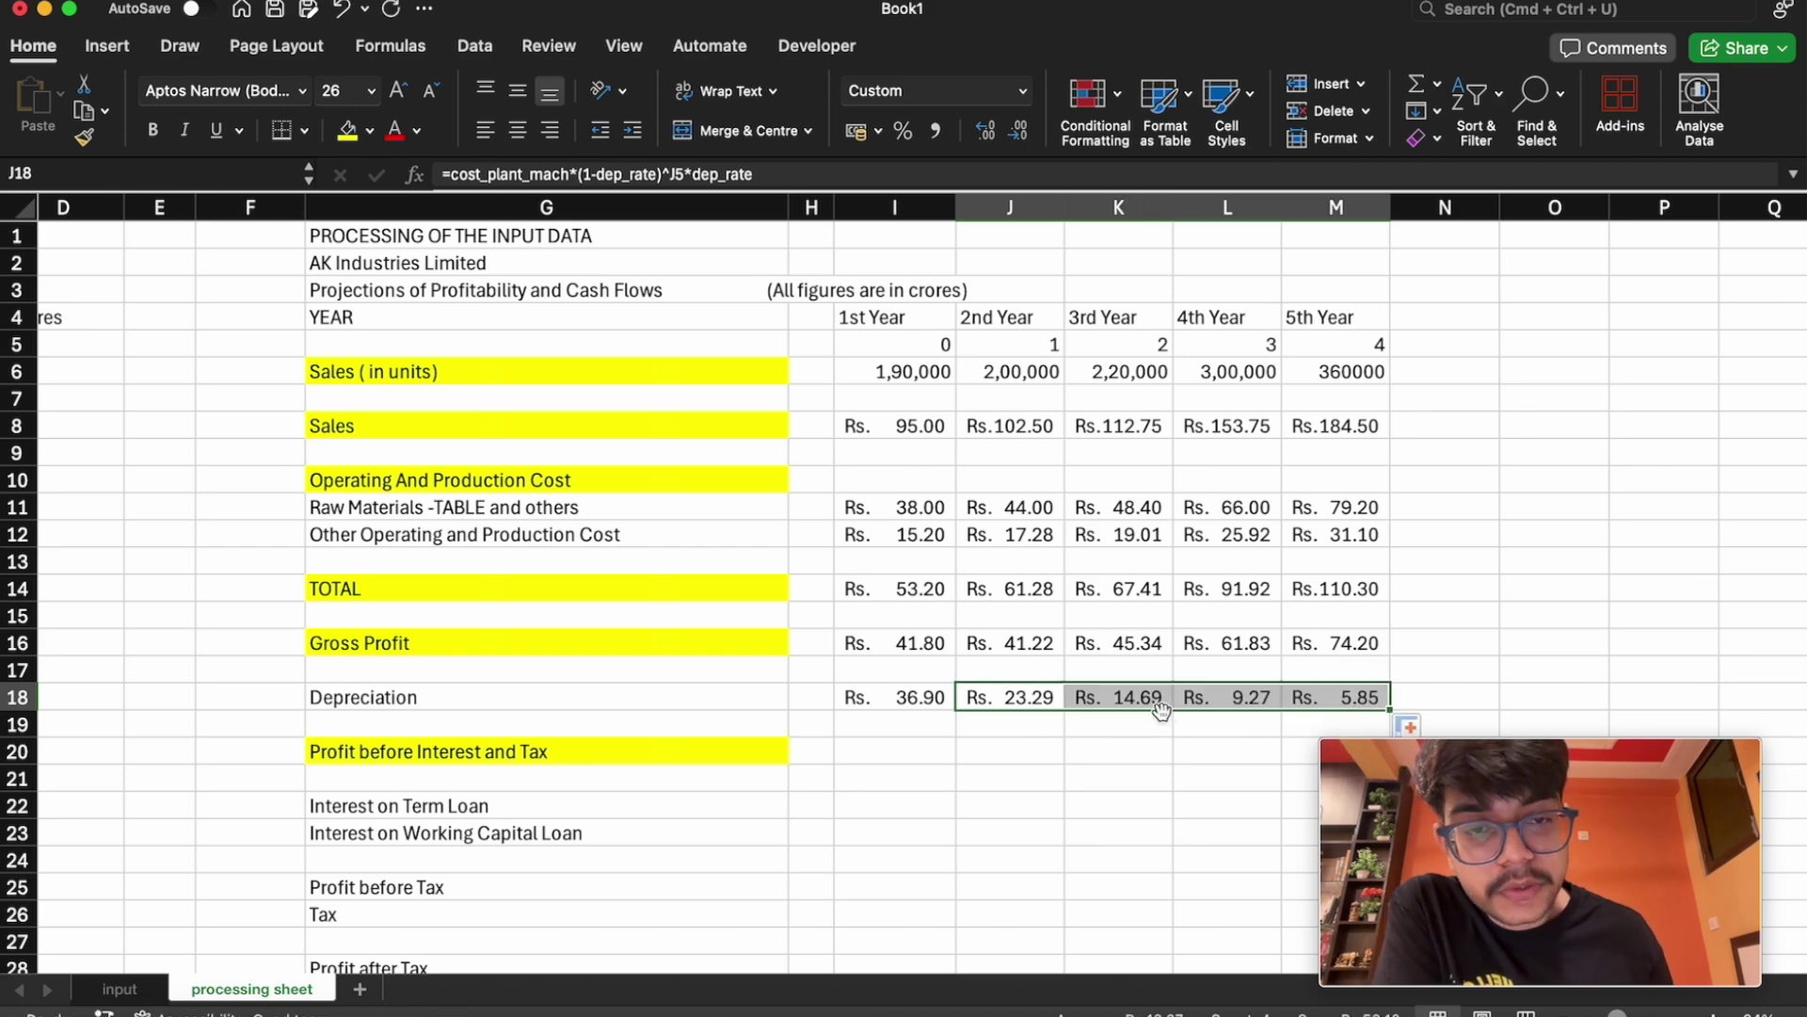
Enter =I16-I18 in I20 as the 1st-year profit before interest and tax, and fill it across to the 5th year in M20
left_click(873, 758)
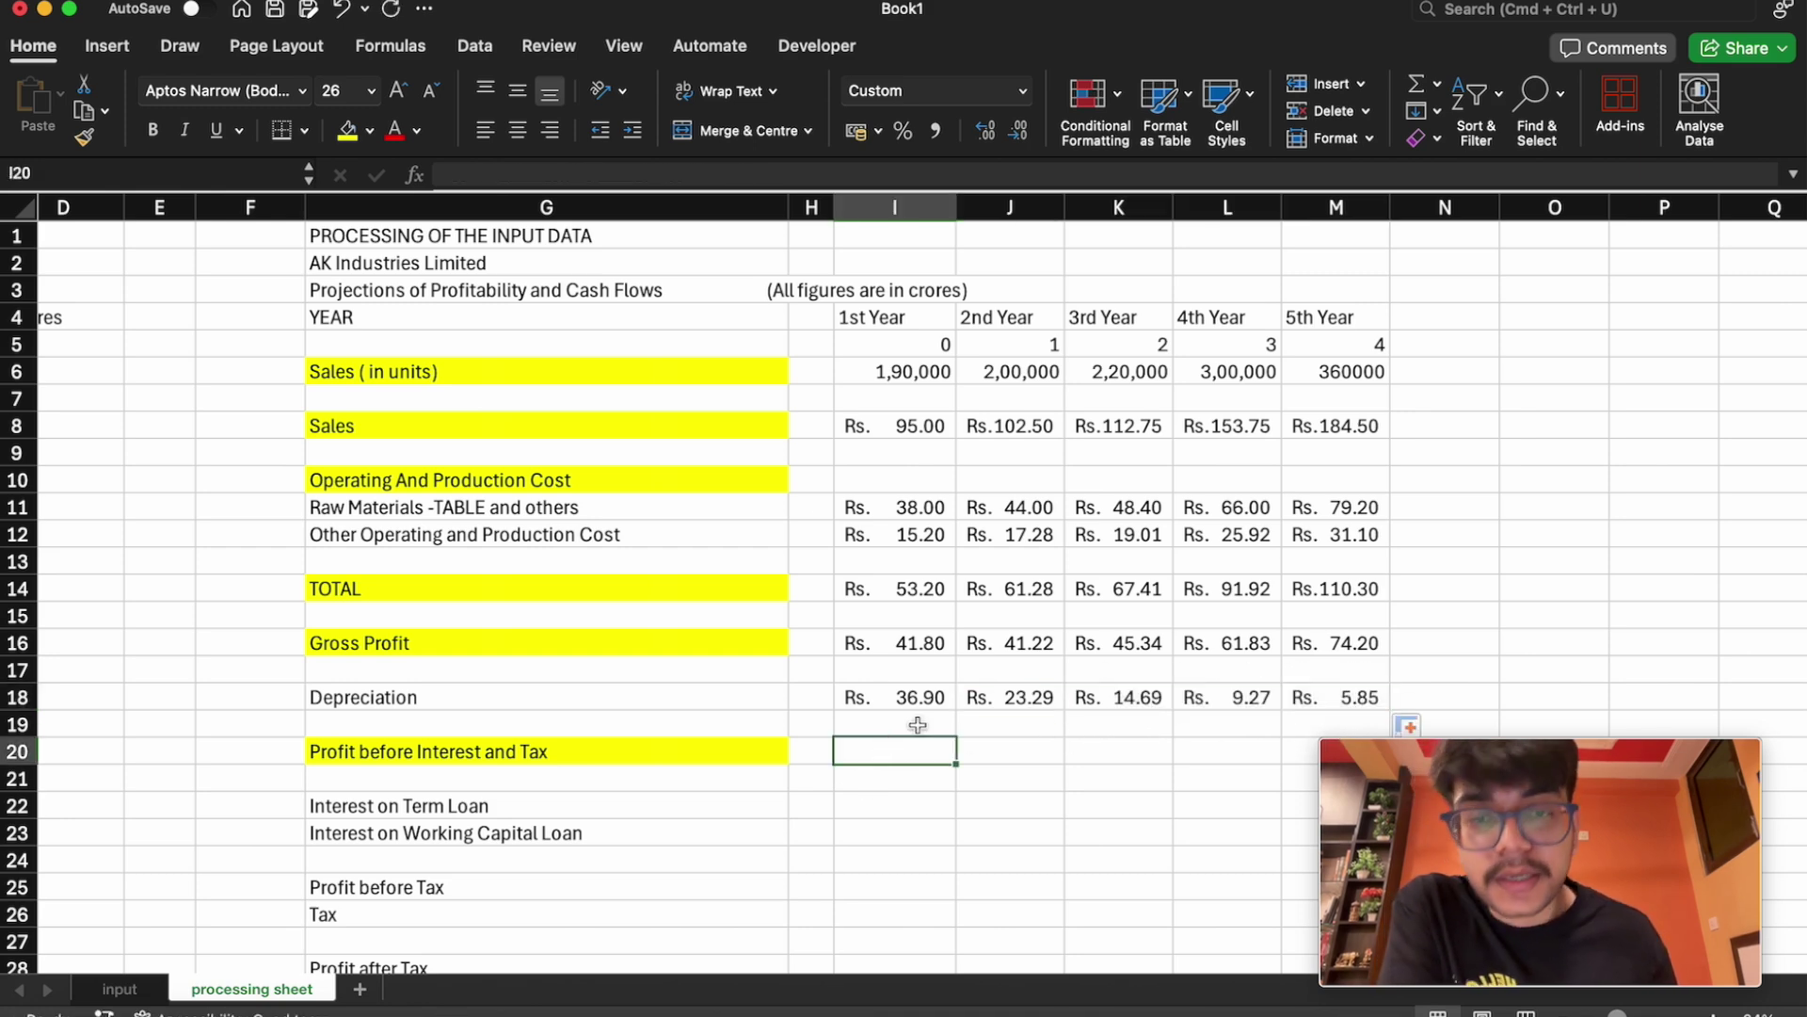
scroll(1081, 814, "down", 3)
scroll(1081, 814, "down", 2)
scroll(1081, 814, "up", 1)
scroll(1080, 815, "right", 3)
scroll(1081, 814, "up", 2)
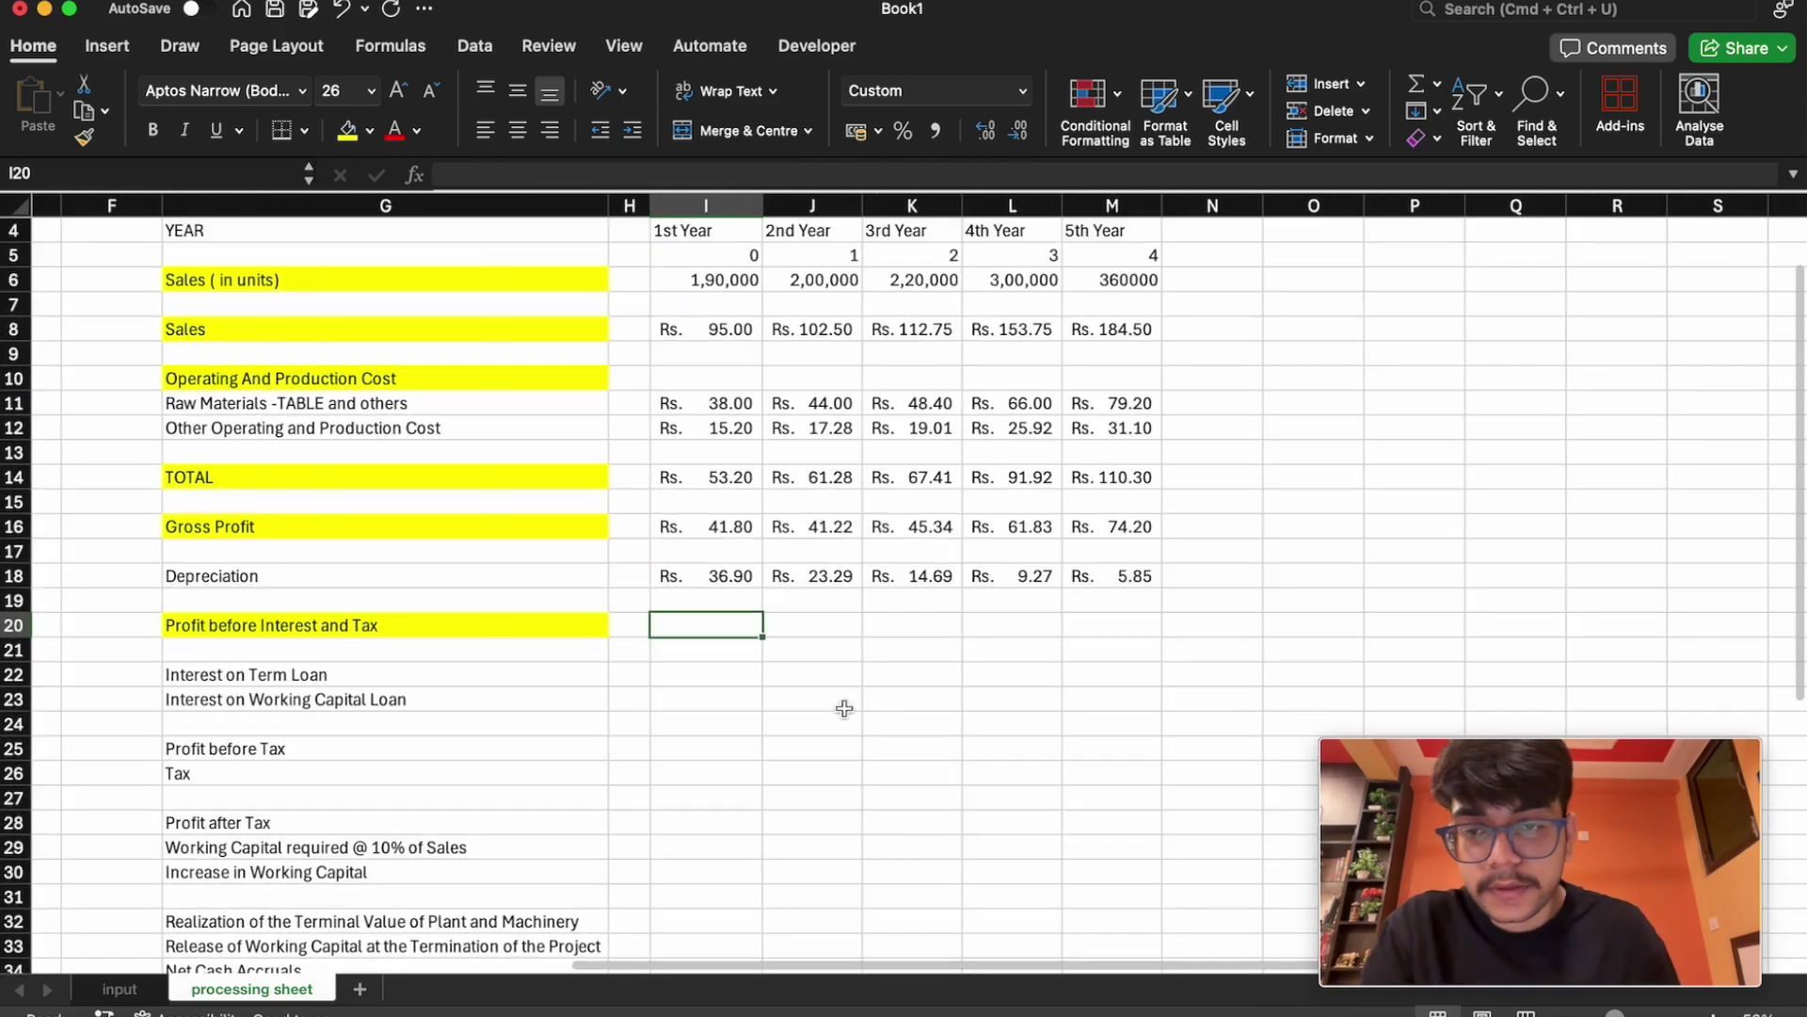
double_click(701, 623)
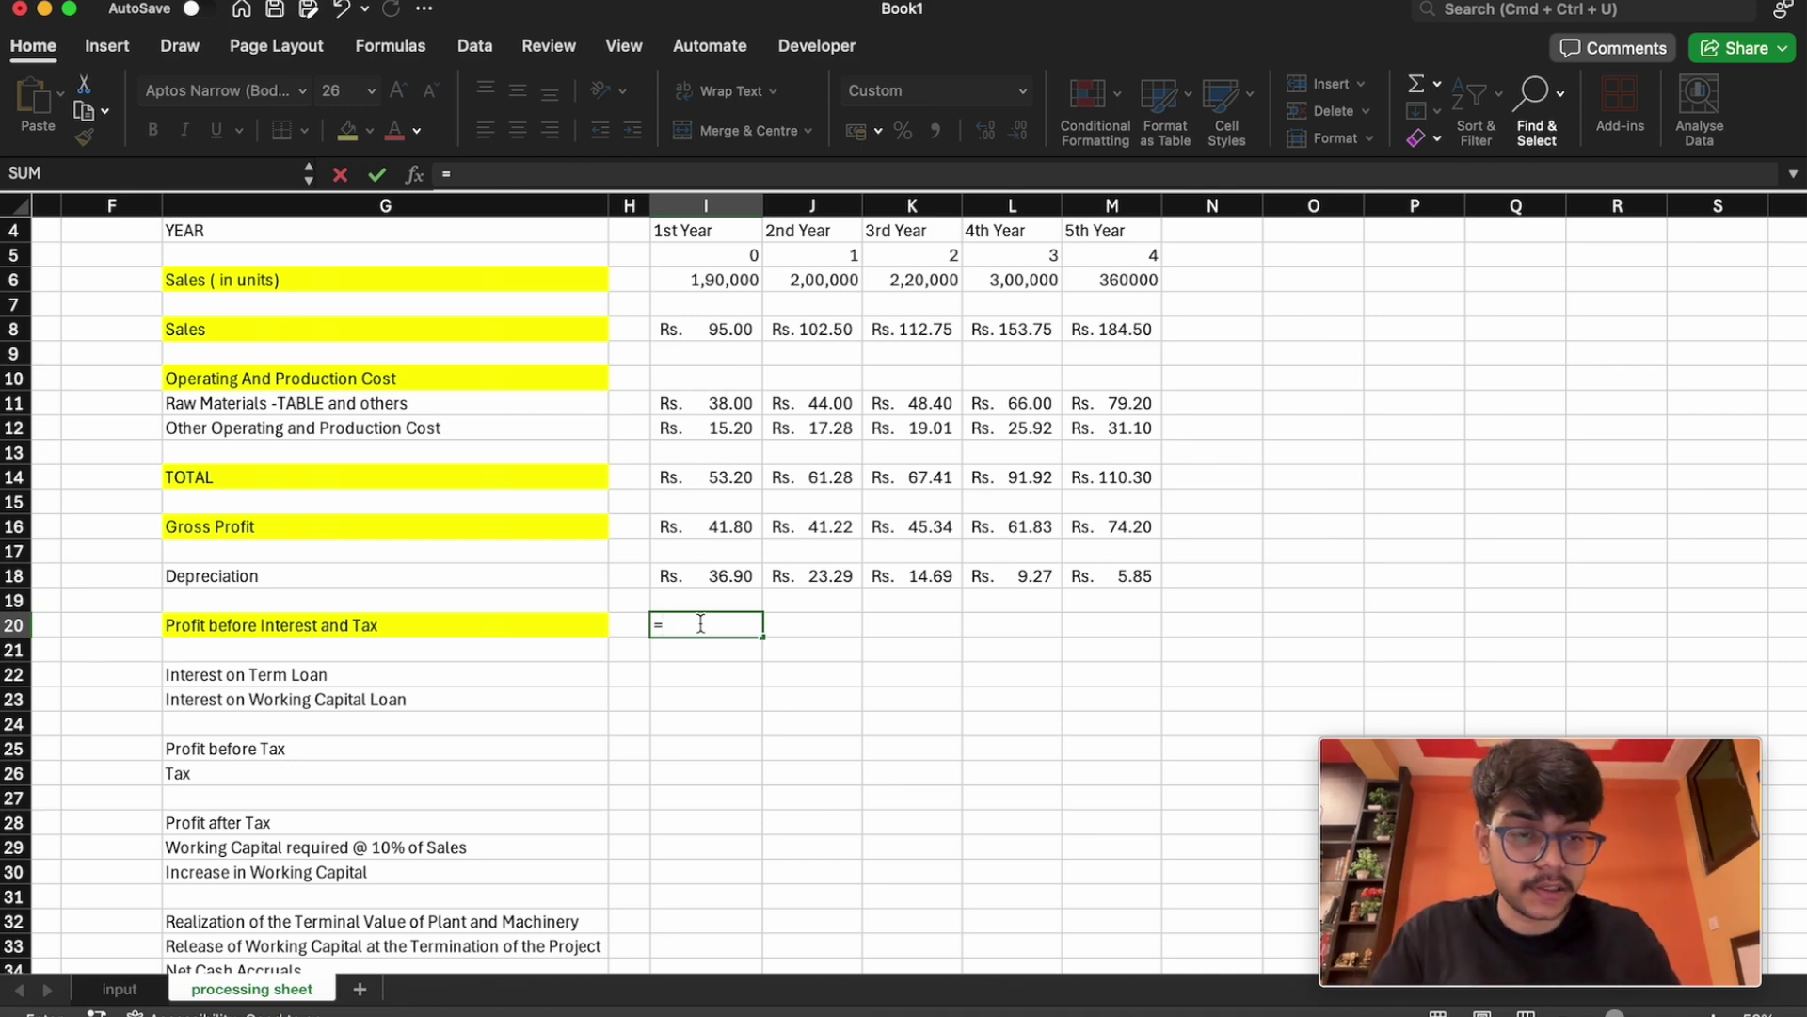
left_click(687, 532)
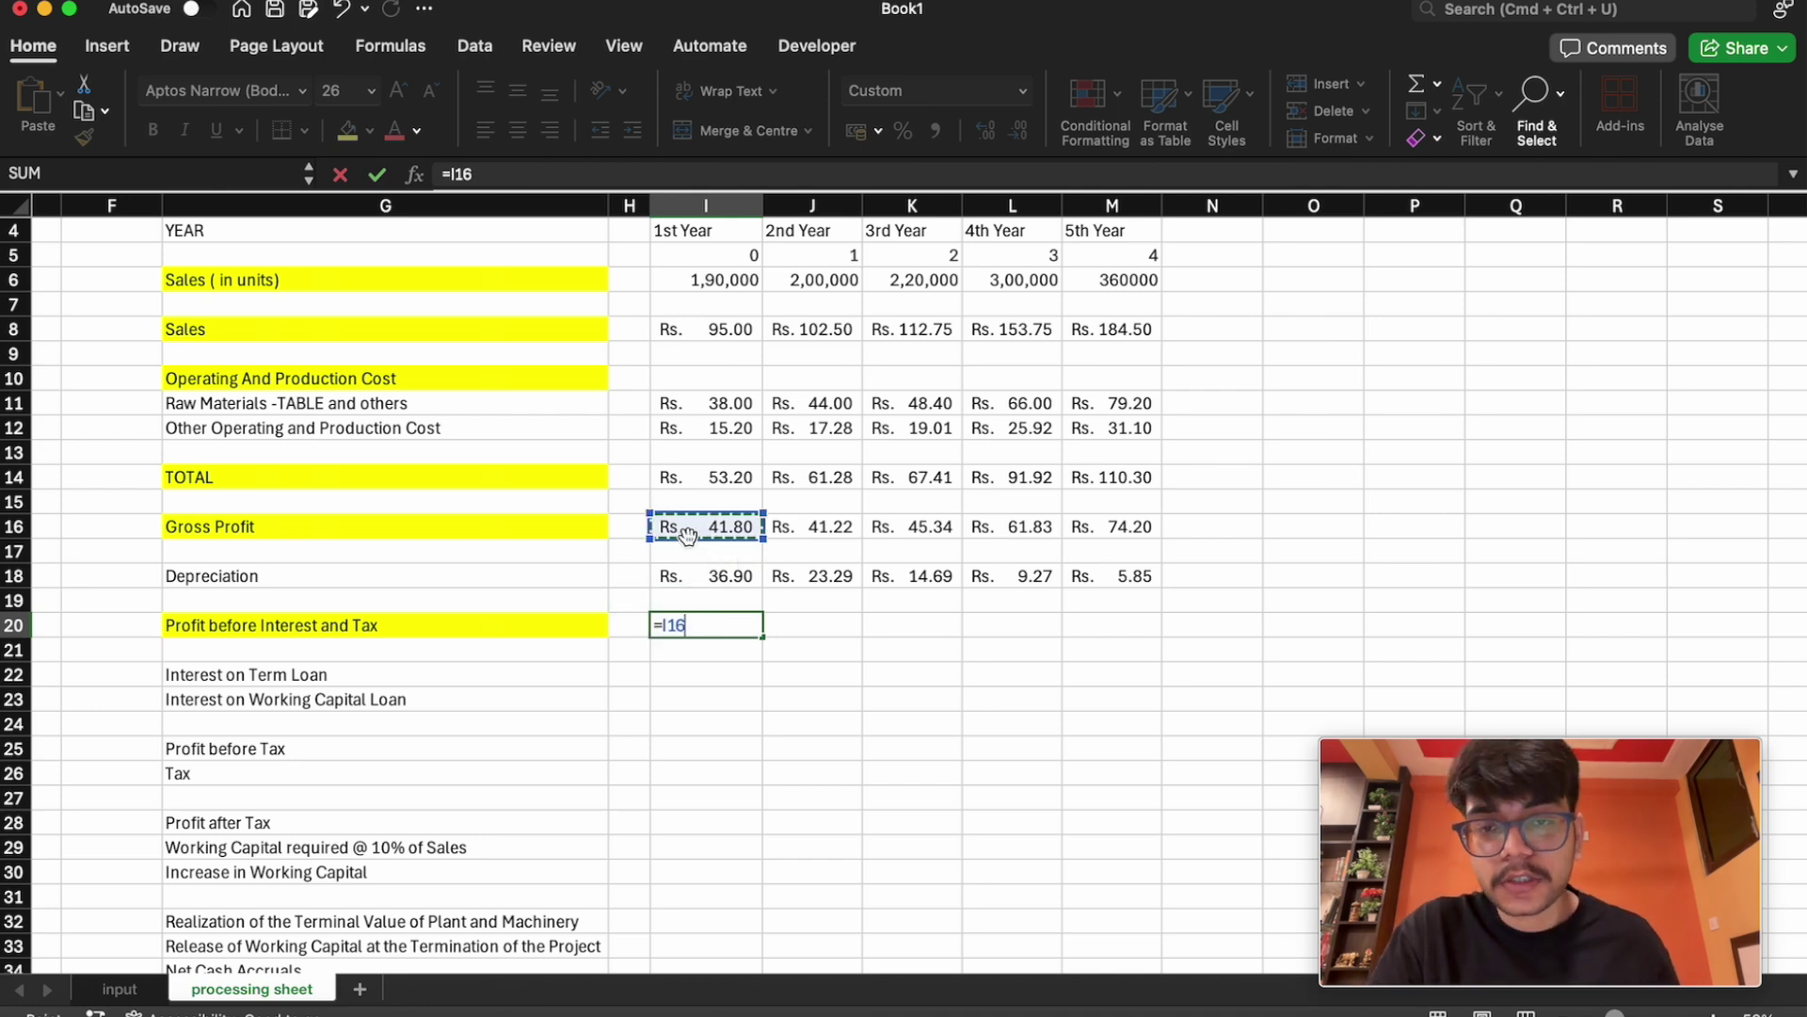
type("-")
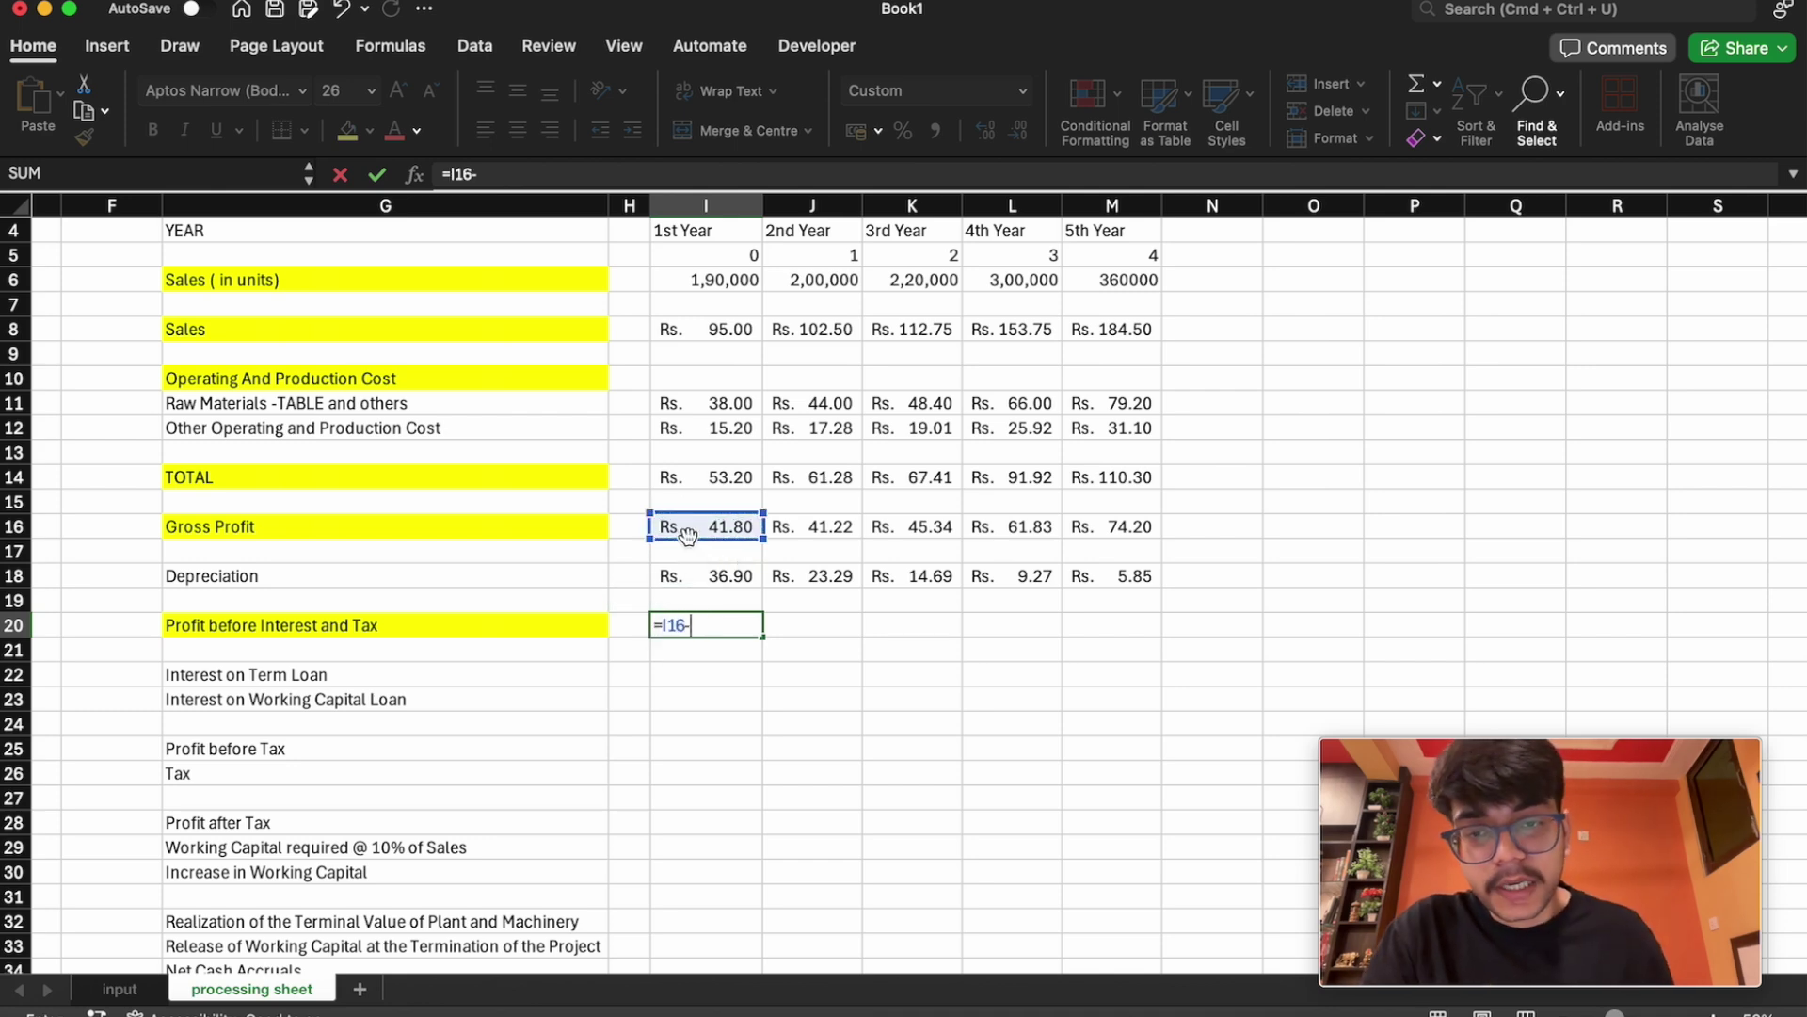
left_click(725, 574)
key("Return")
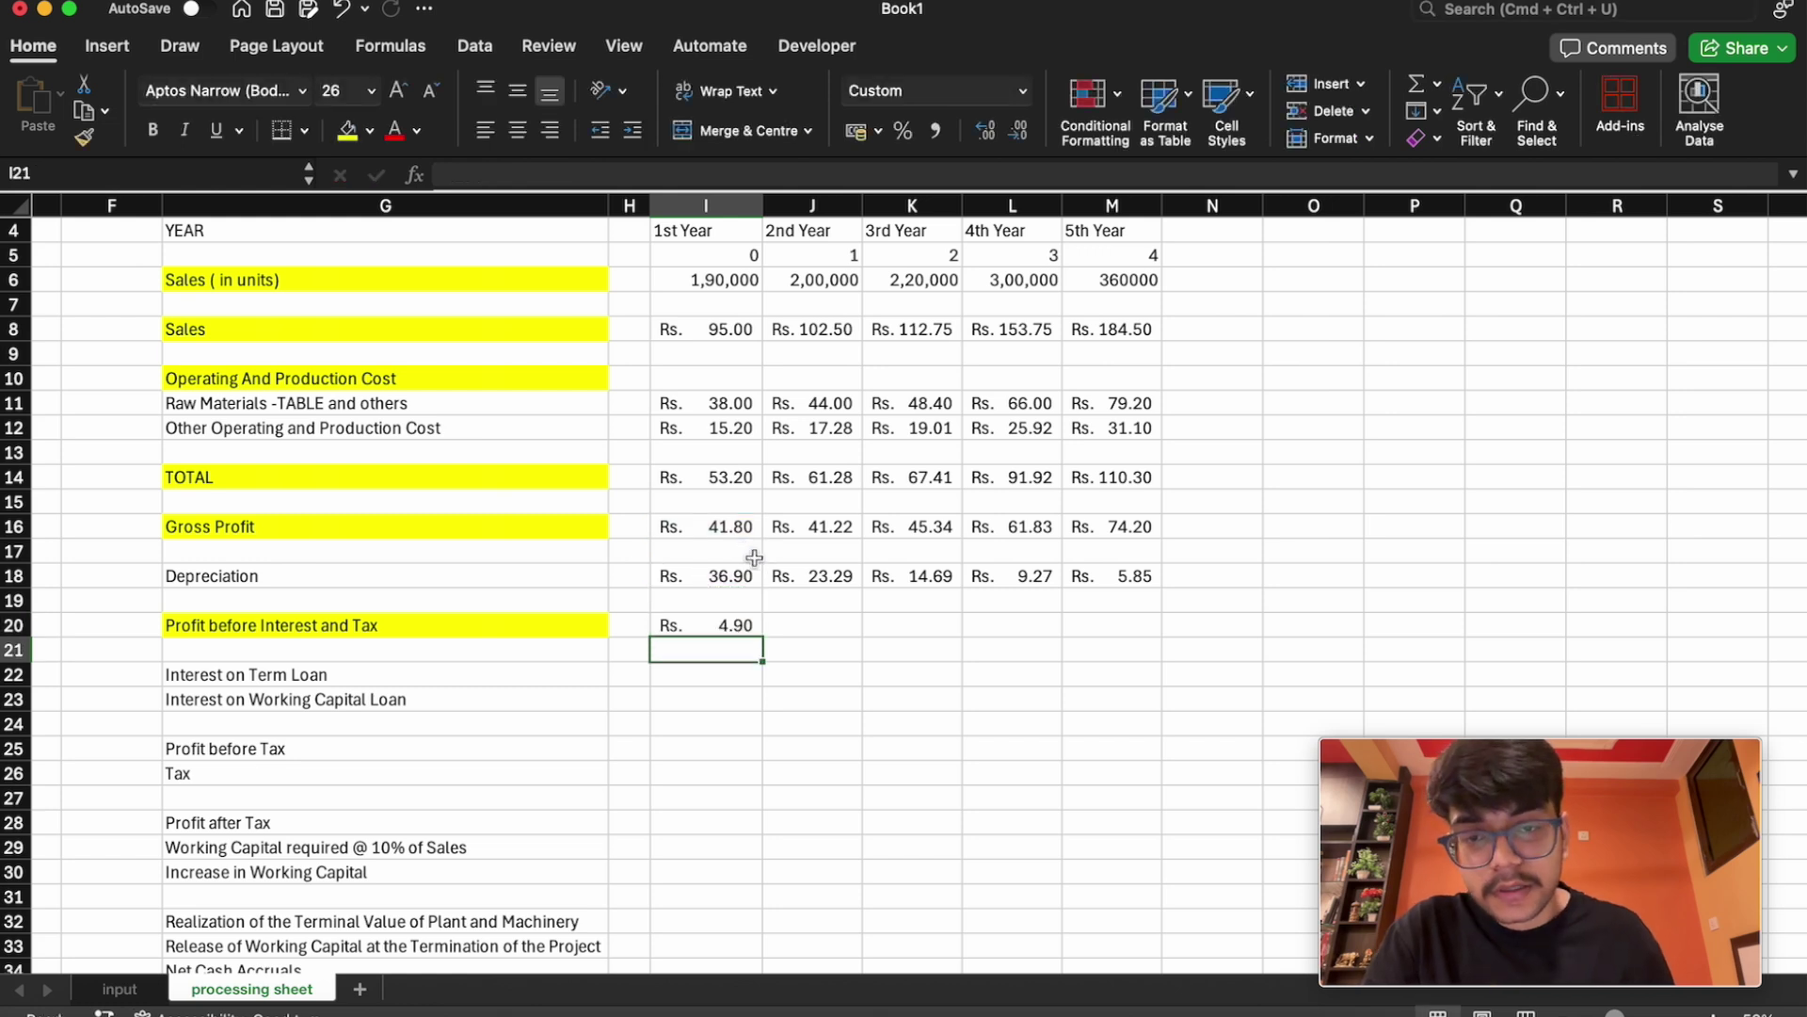
left_click(739, 626)
left_click_drag(768, 638, 1109, 629)
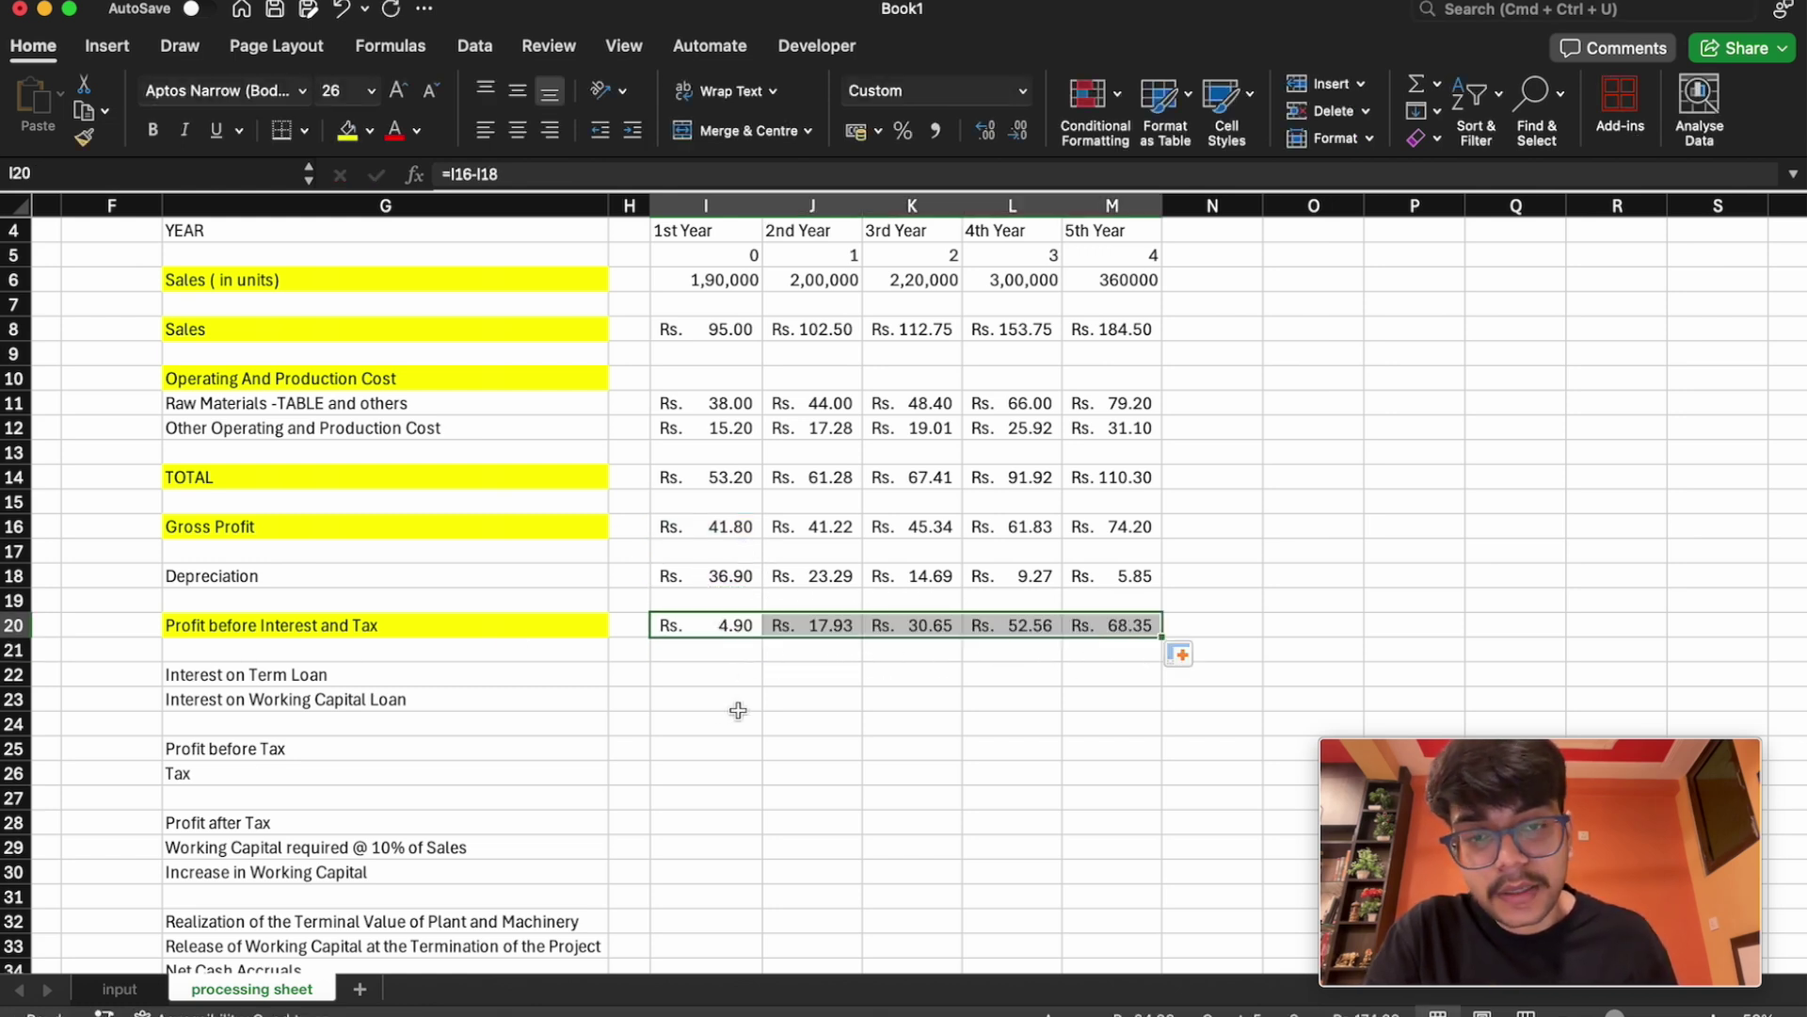
Enter =cost_debt*debt in I22 as the 1st-year interest on term loan, and fill it across to the 5th year in M22
left_click(711, 697)
left_click(686, 675)
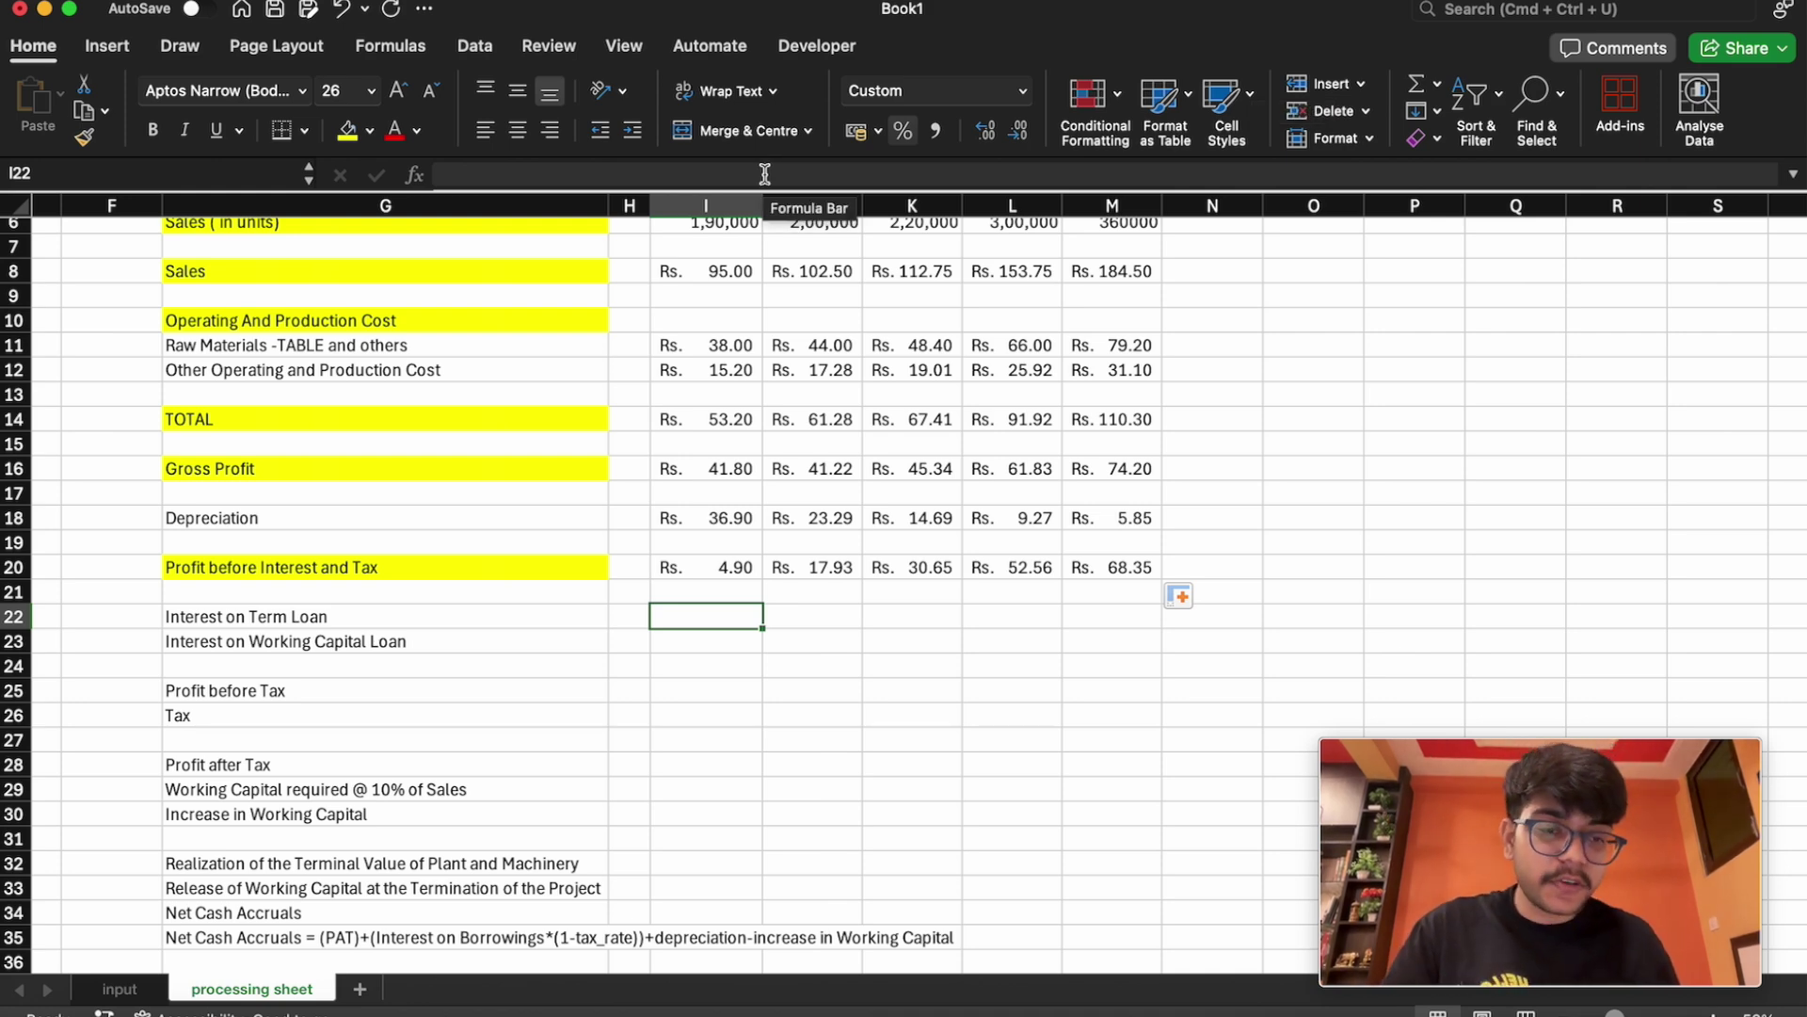
double_click(721, 616)
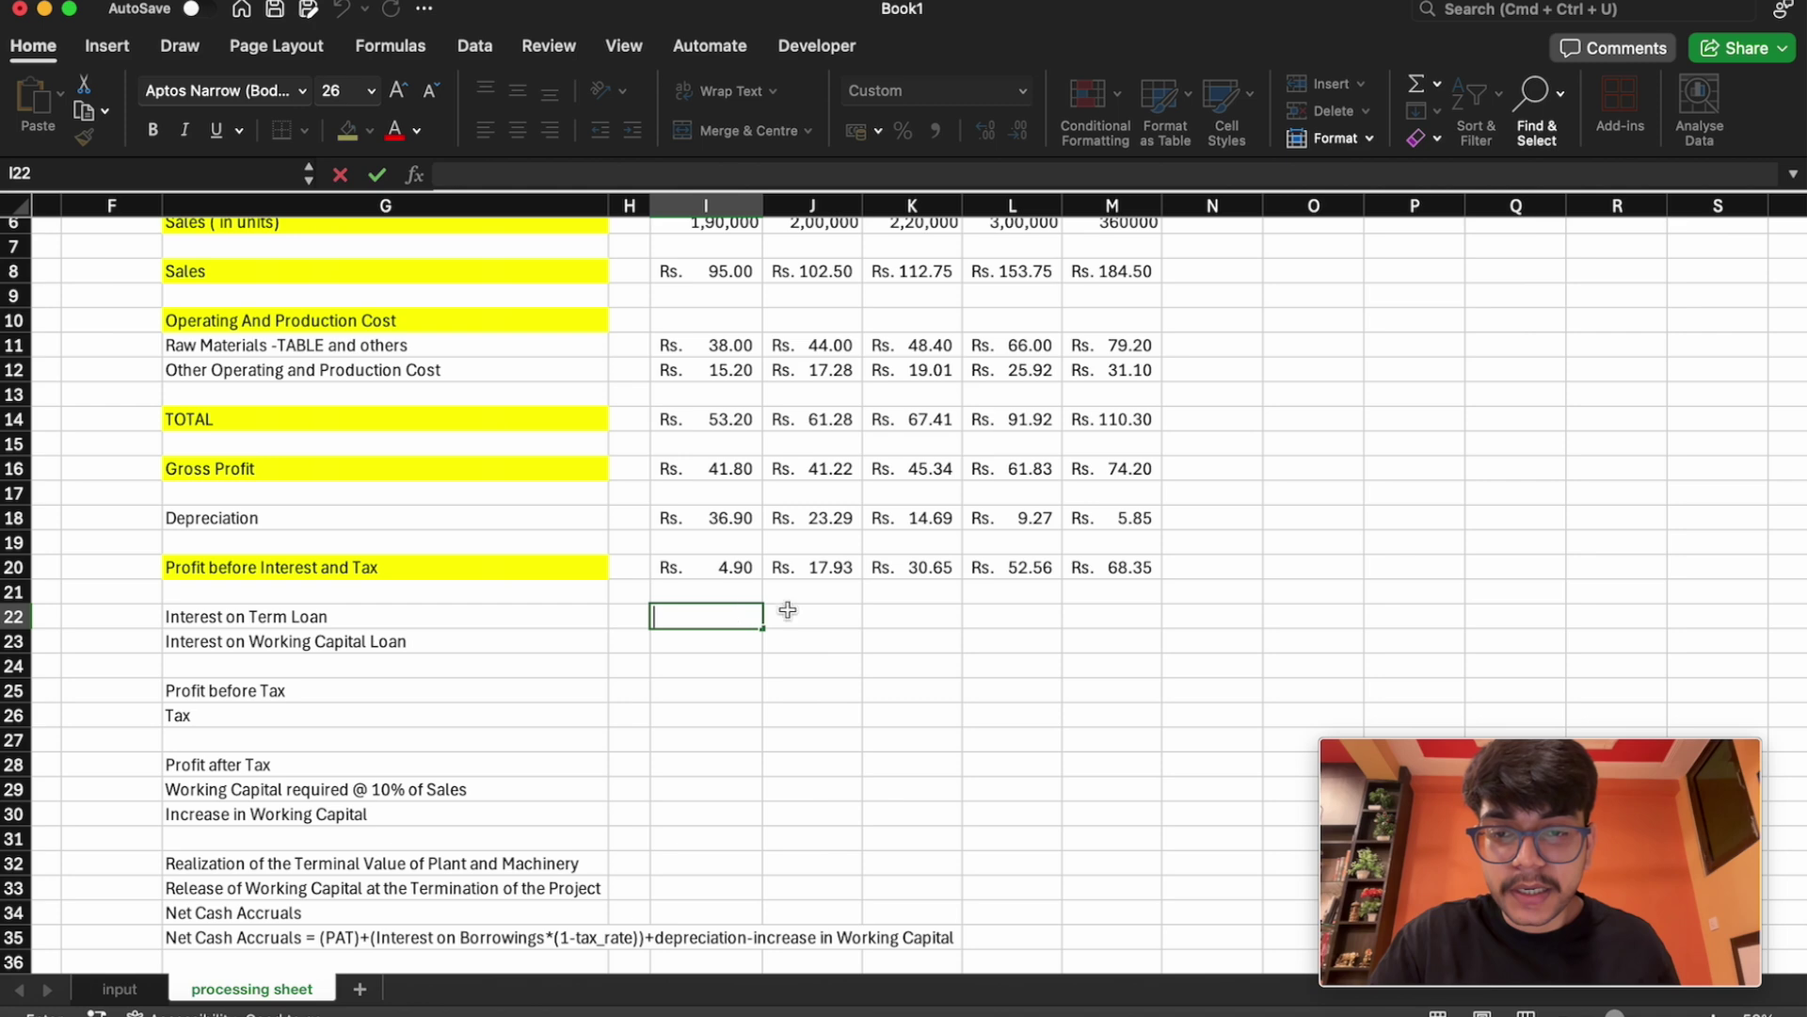
type("=cos")
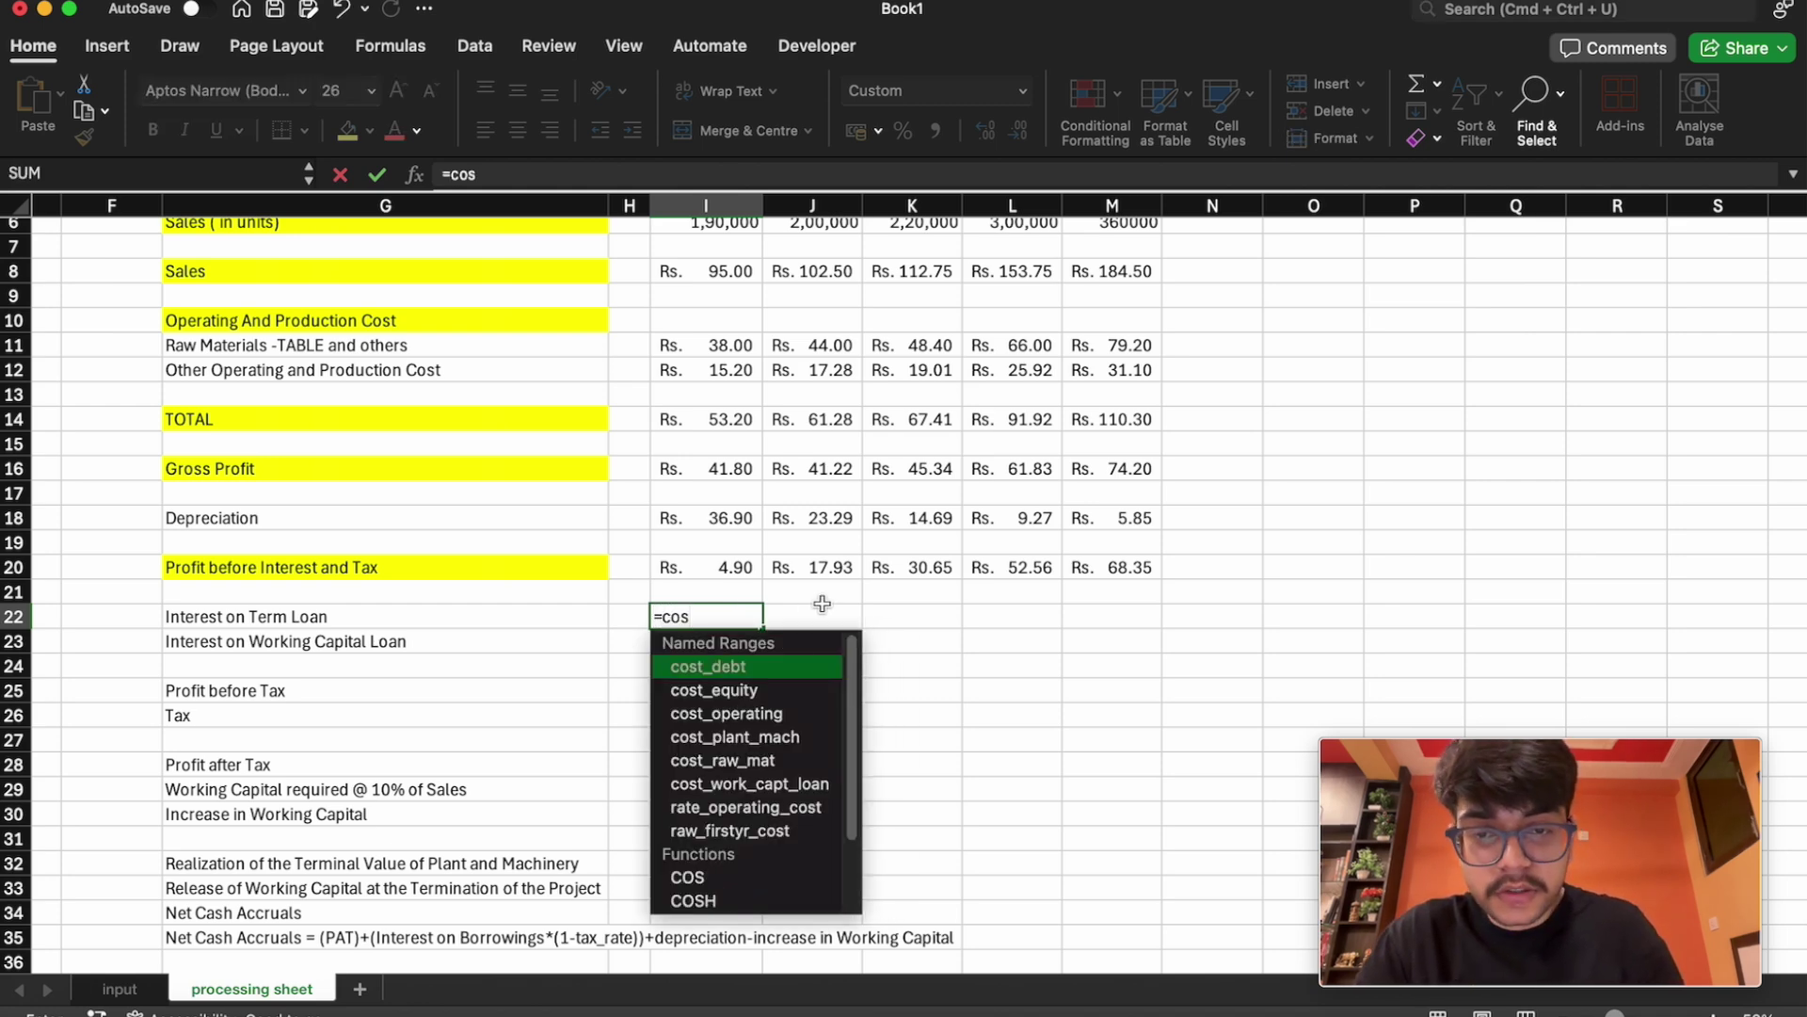
key("Down")
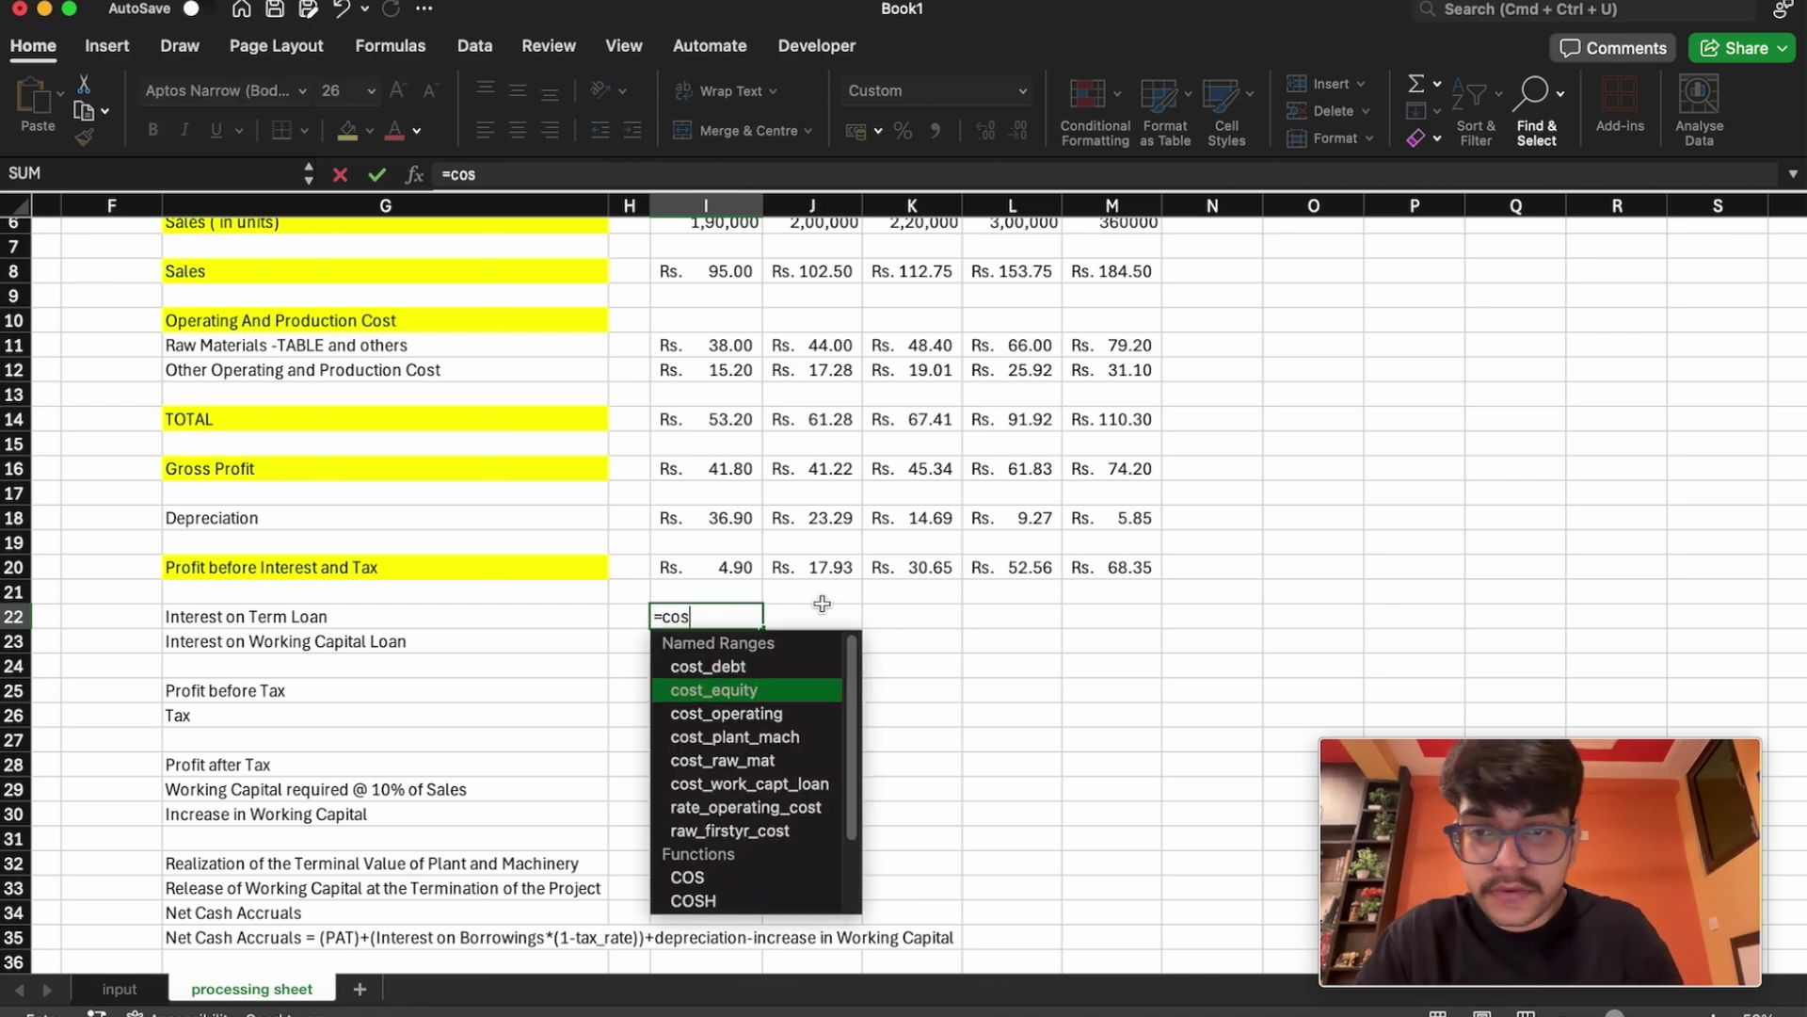
key("Up")
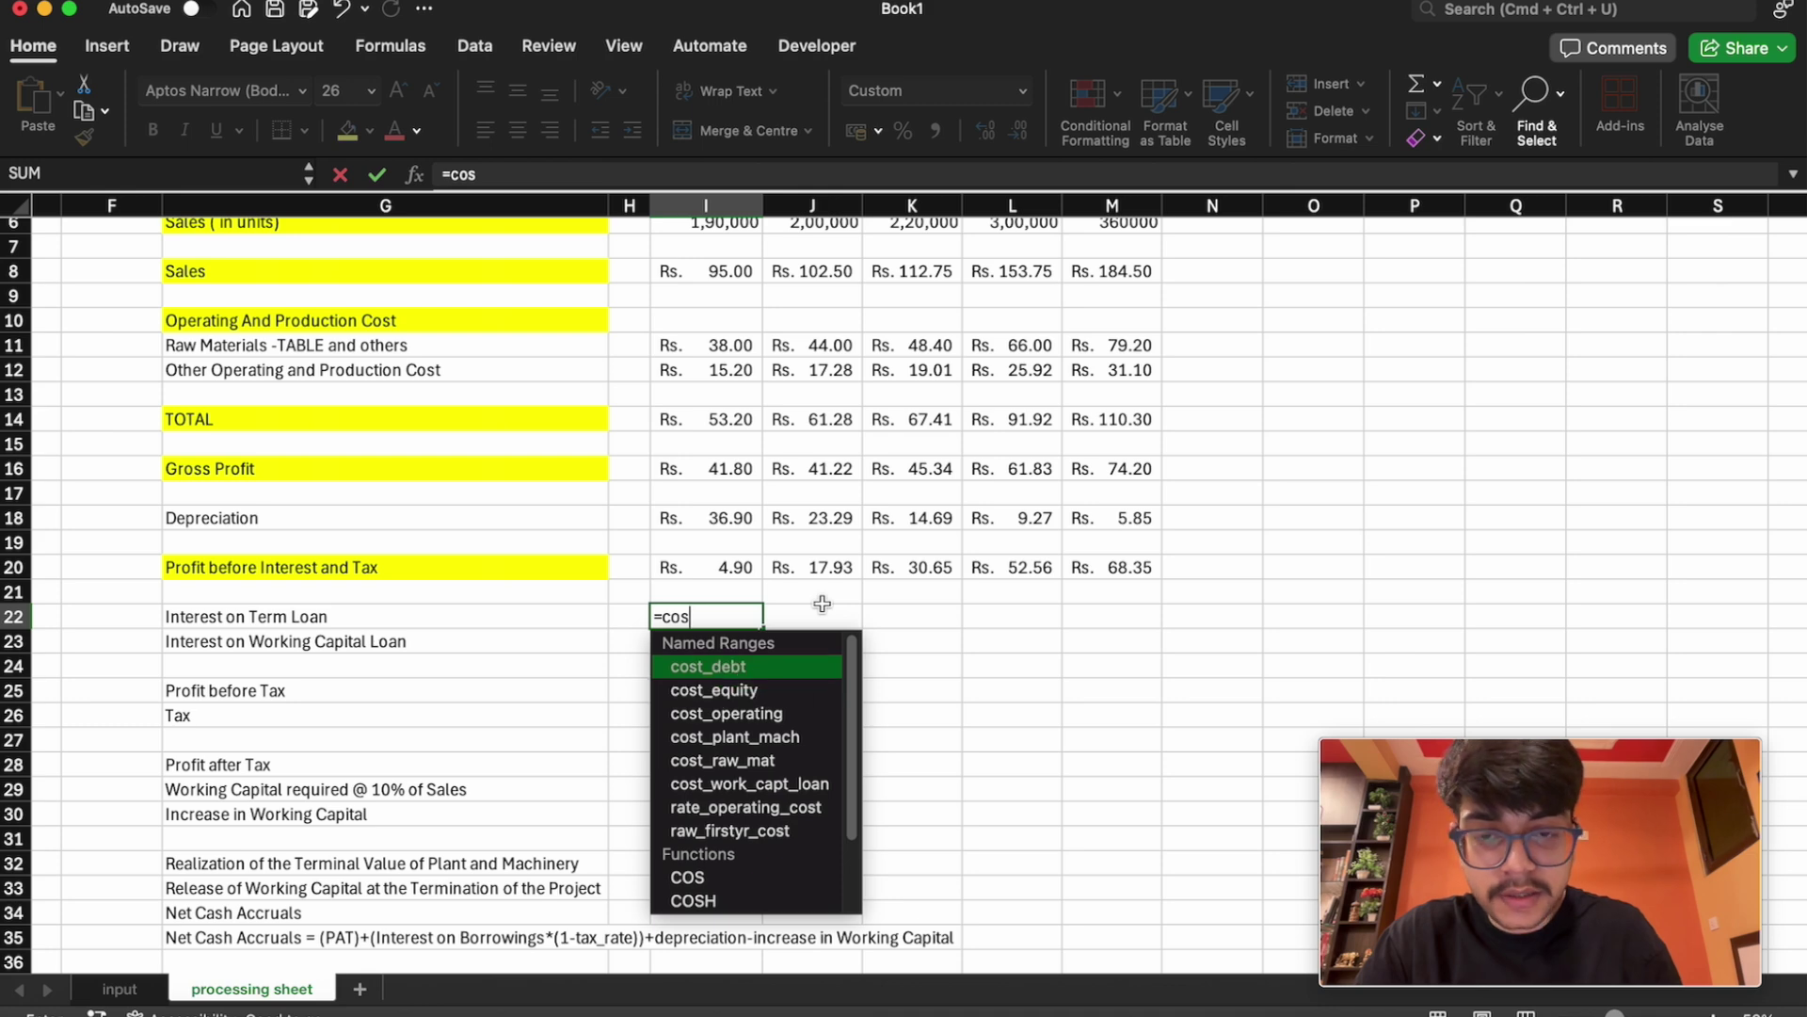
key("Tab")
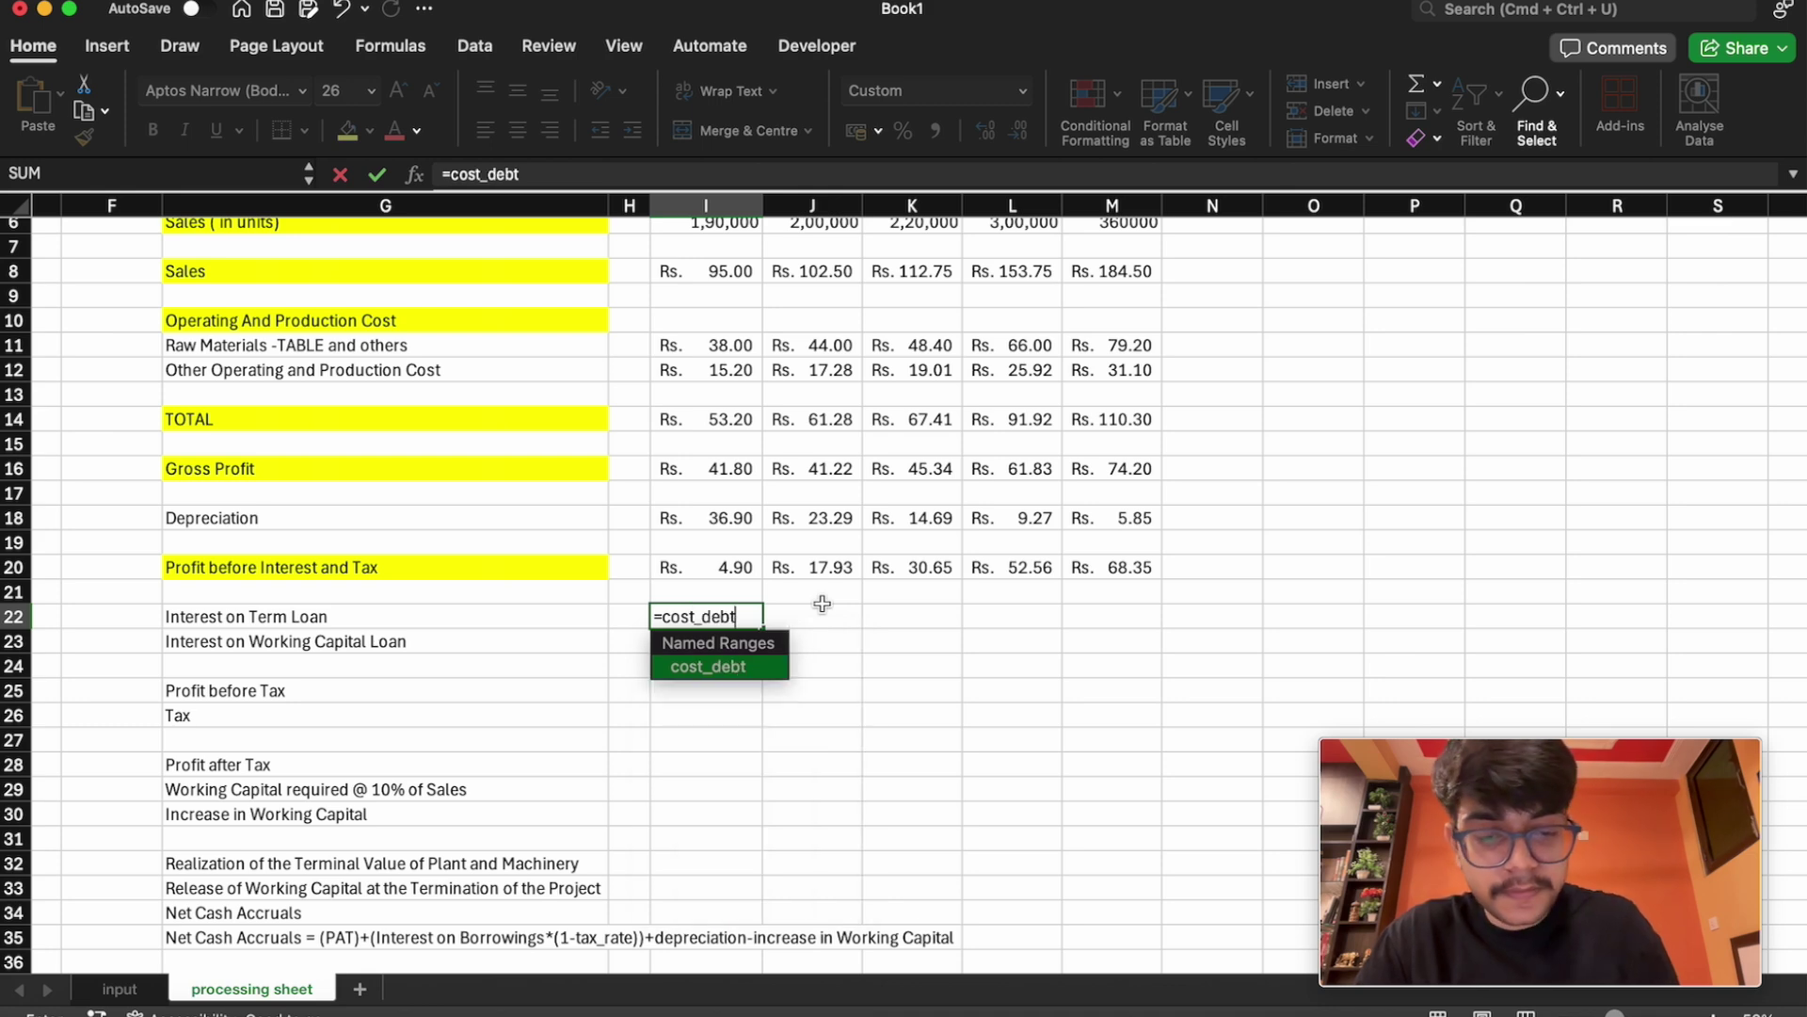
type("*rate")
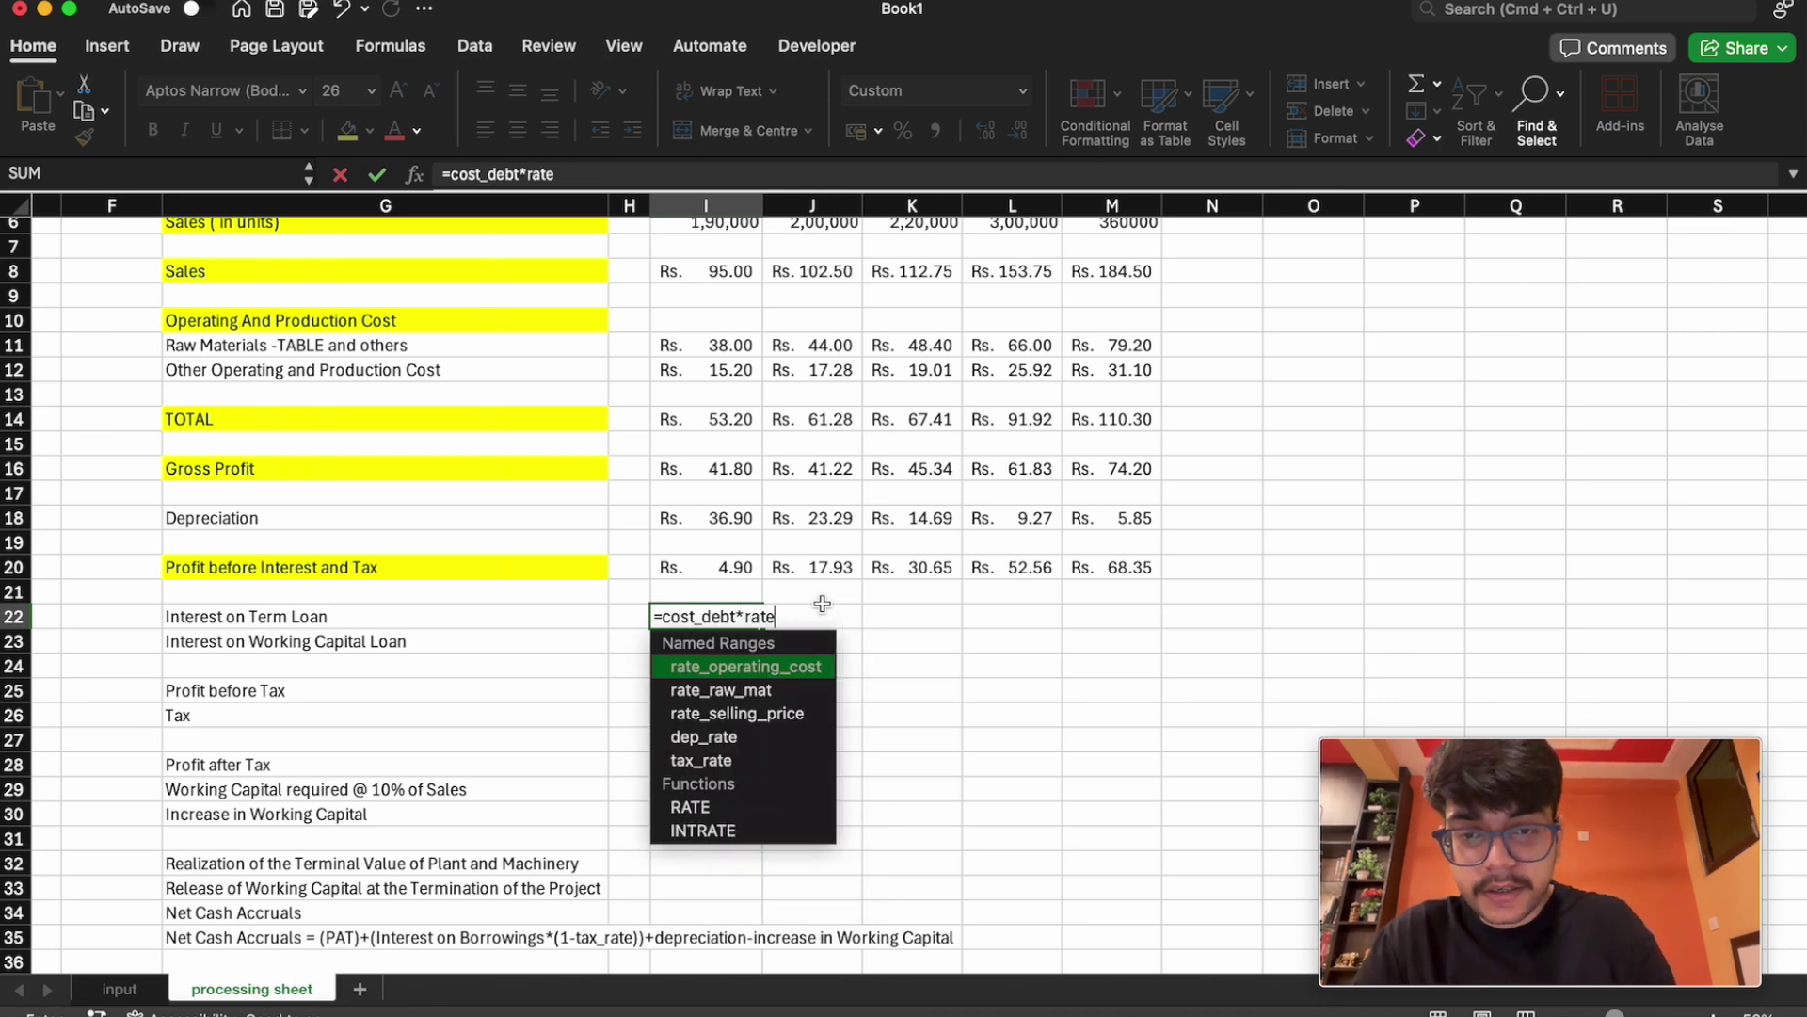
key("Down")
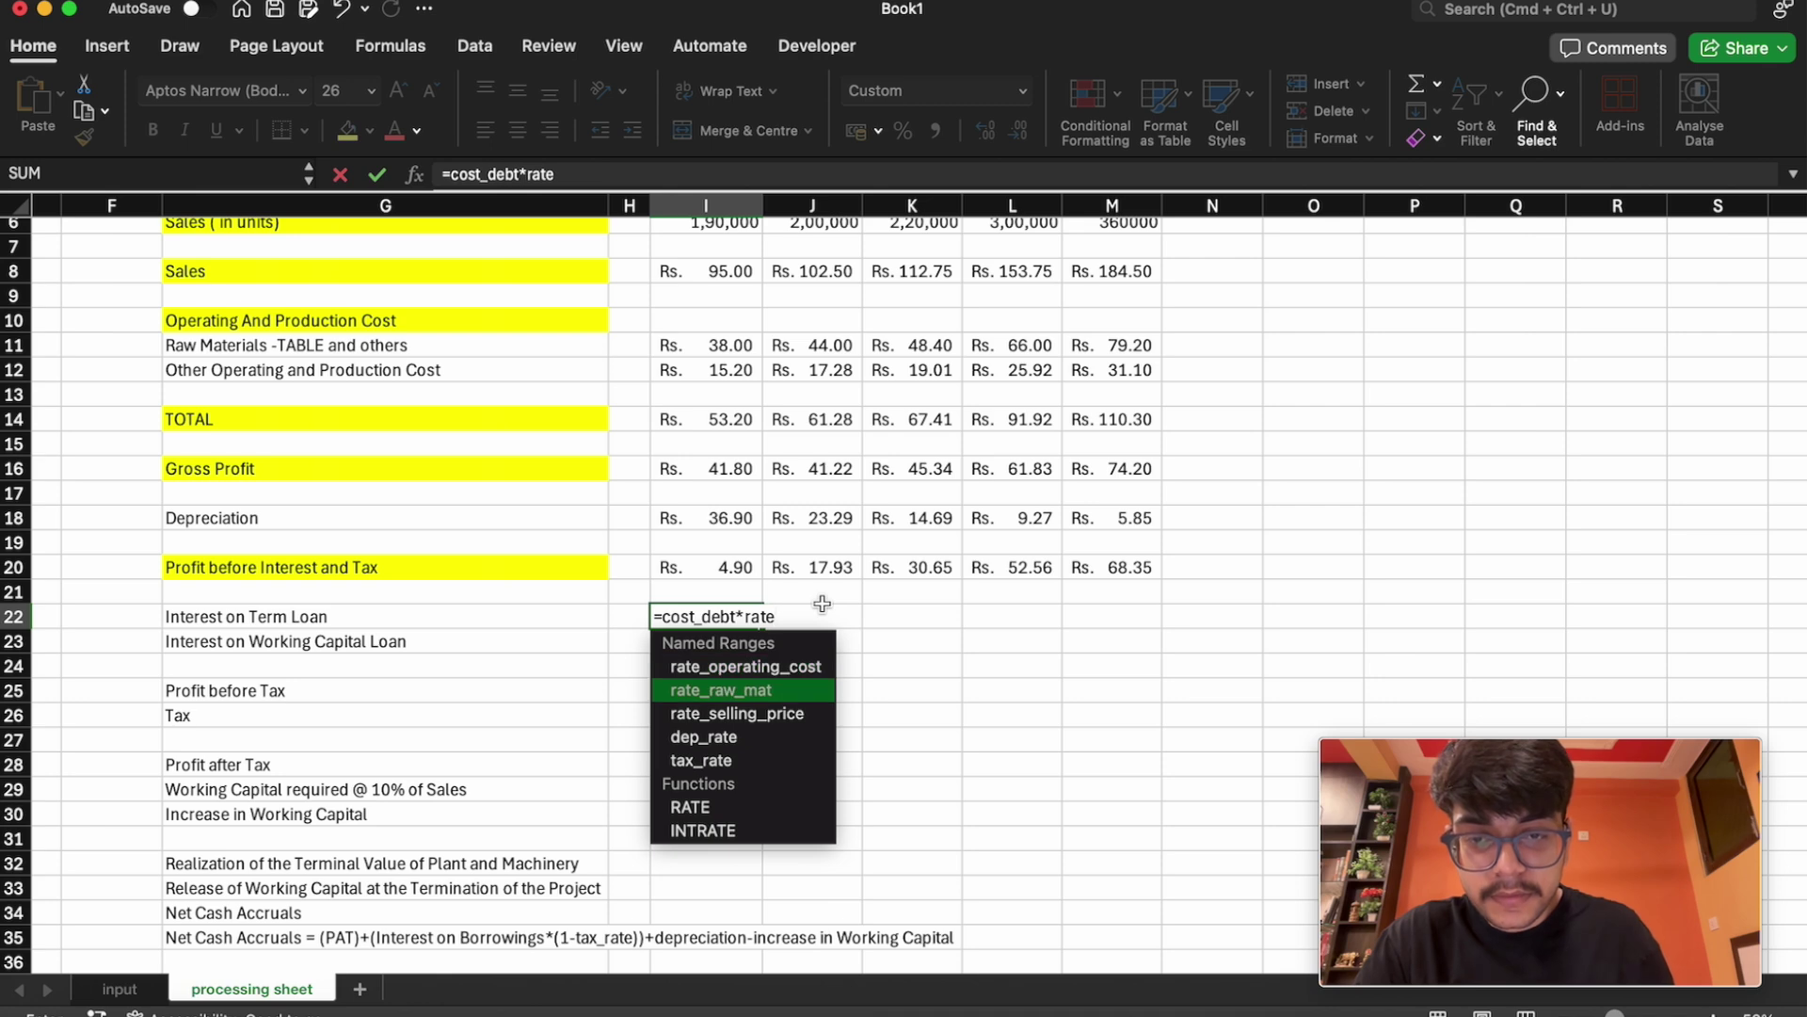
key("BackSpace")
key("BackSpace")
key("BackSpace")
key("BackSpace")
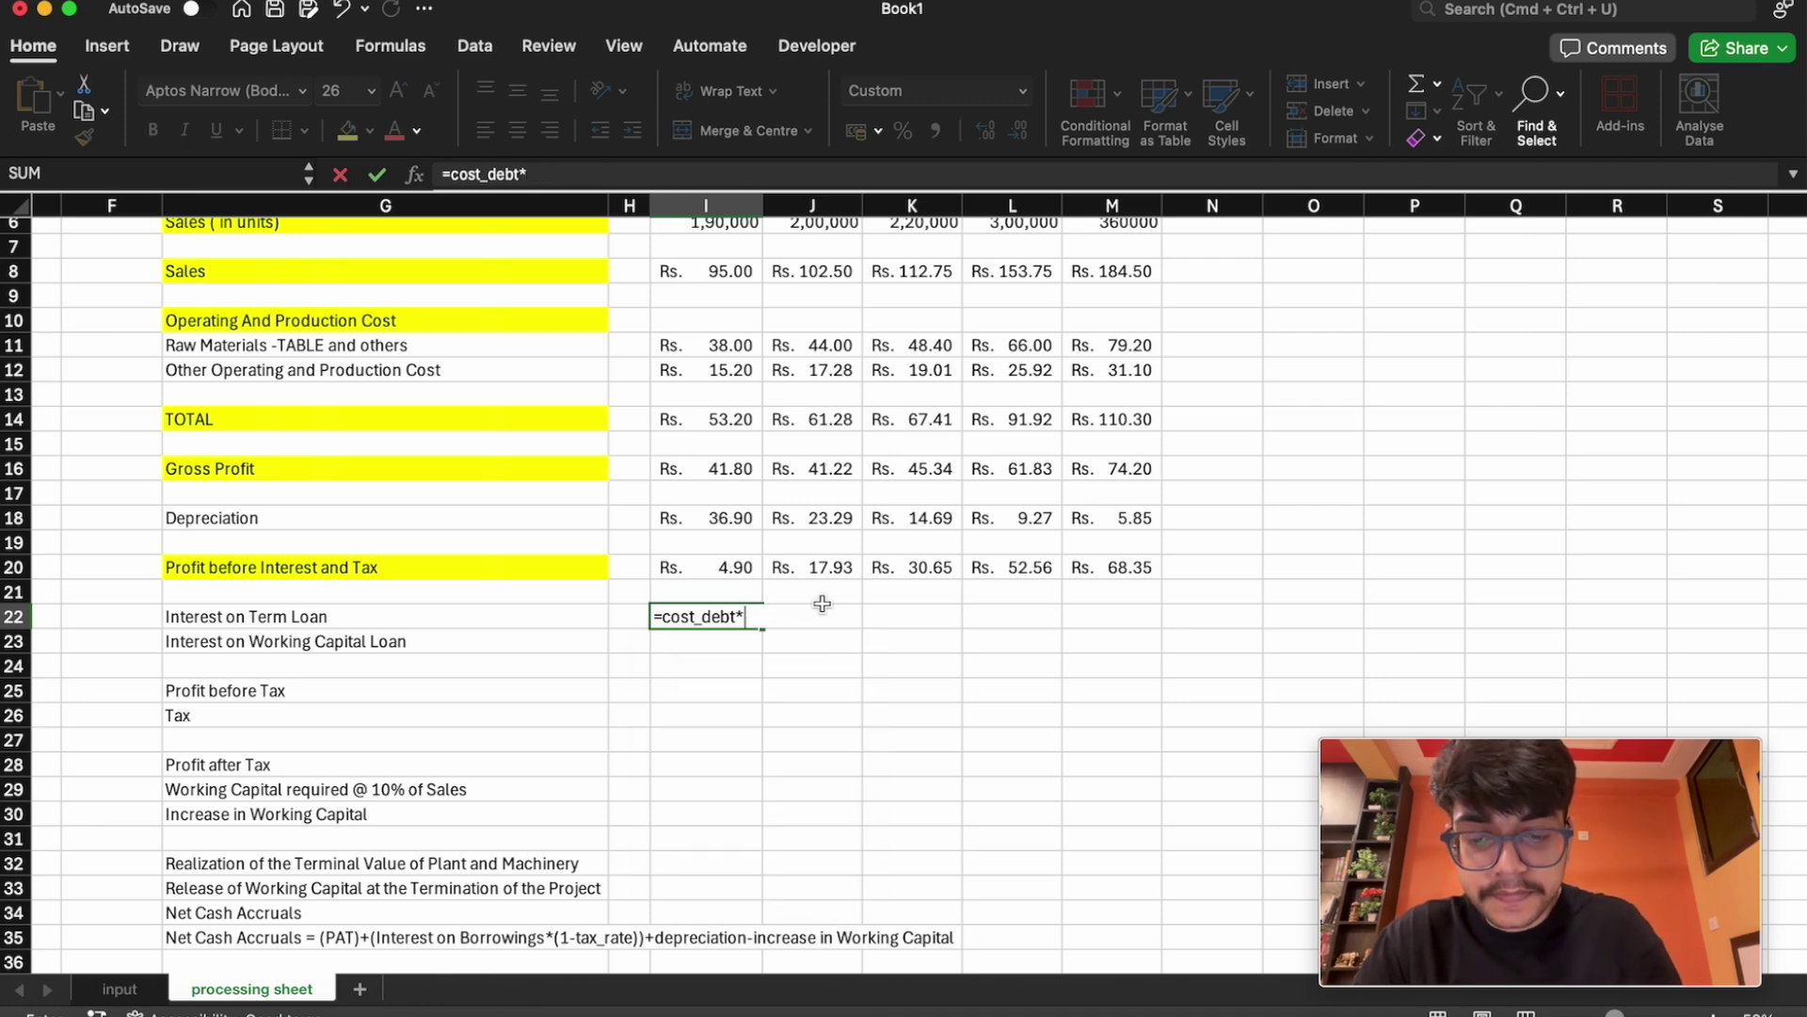
key("BackSpace")
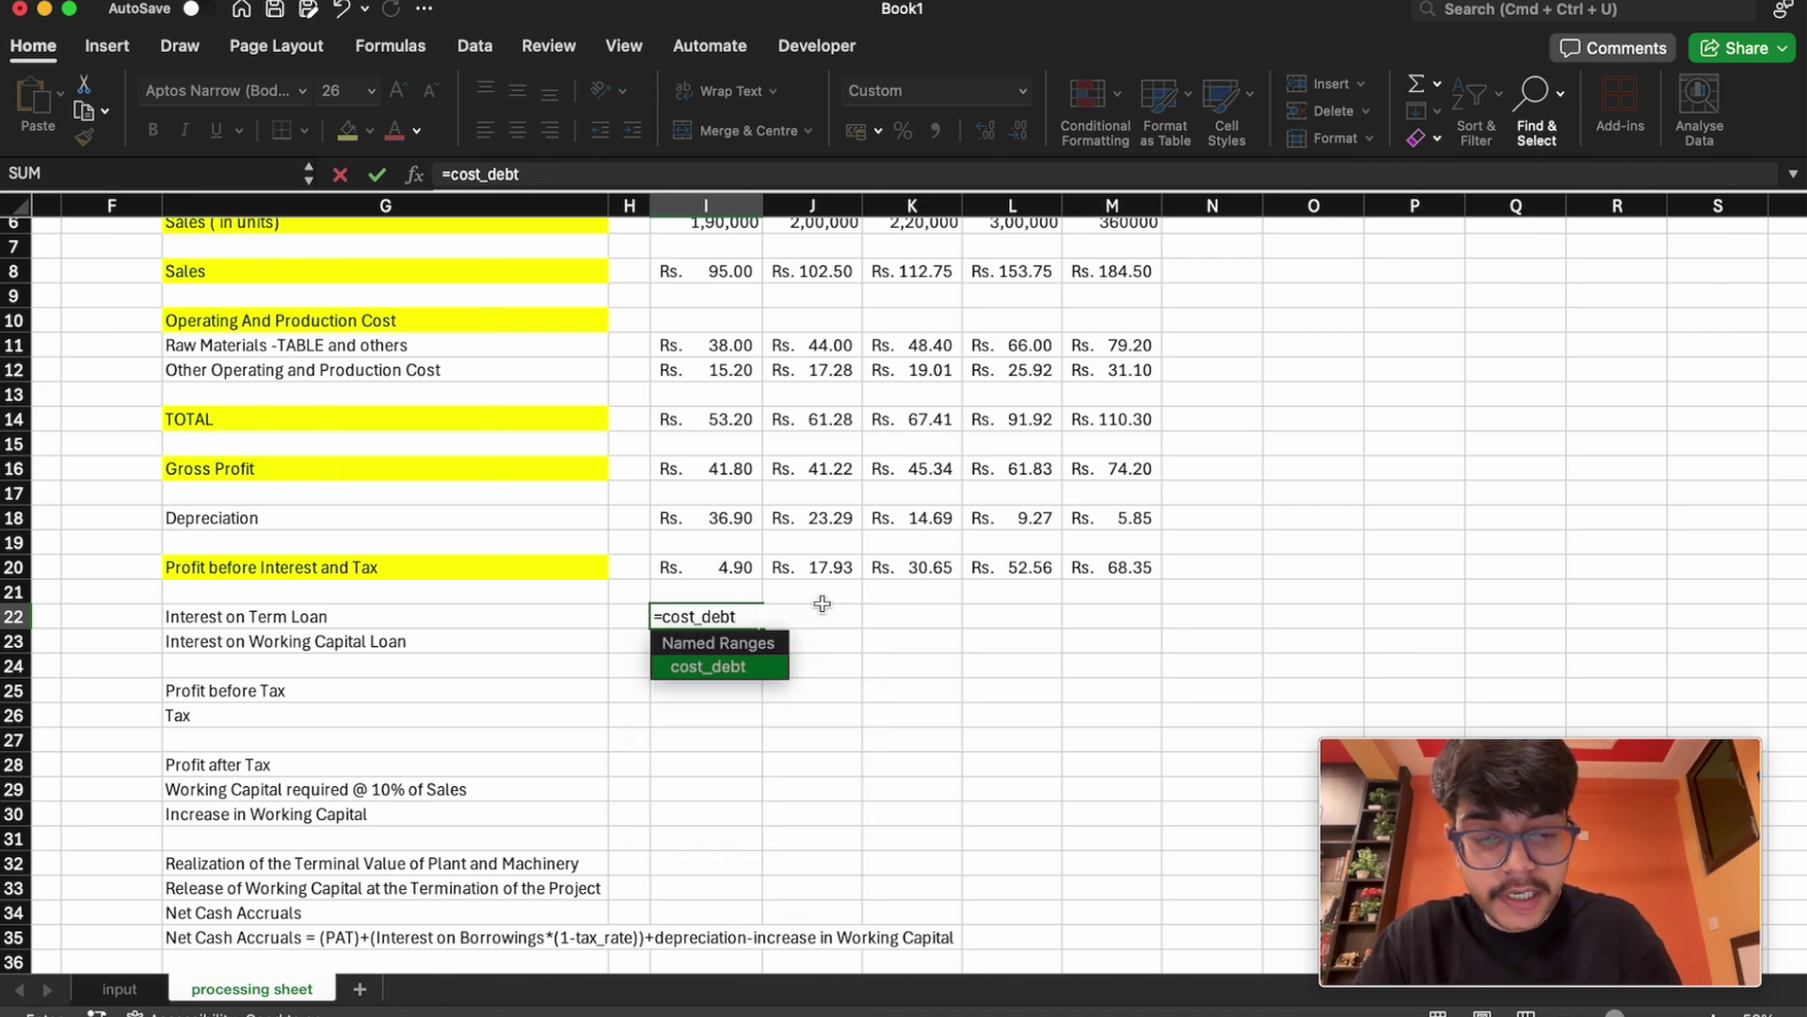
type("*debt")
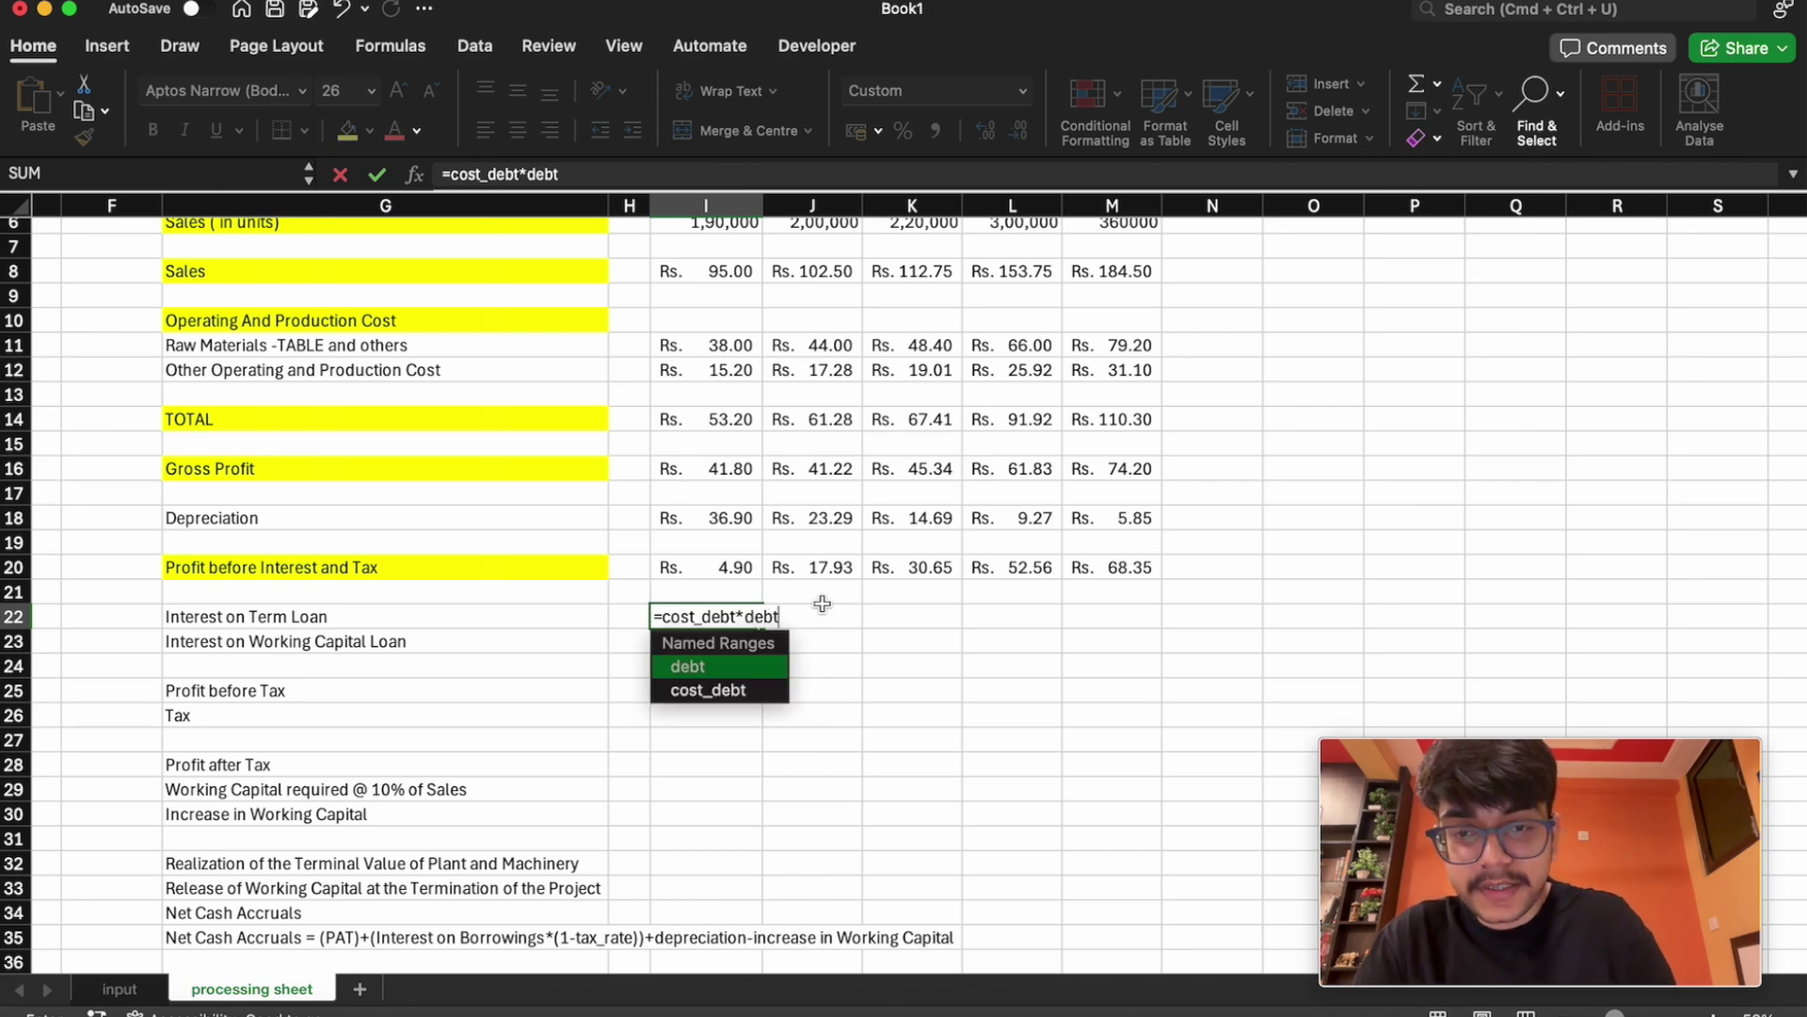
key("Return")
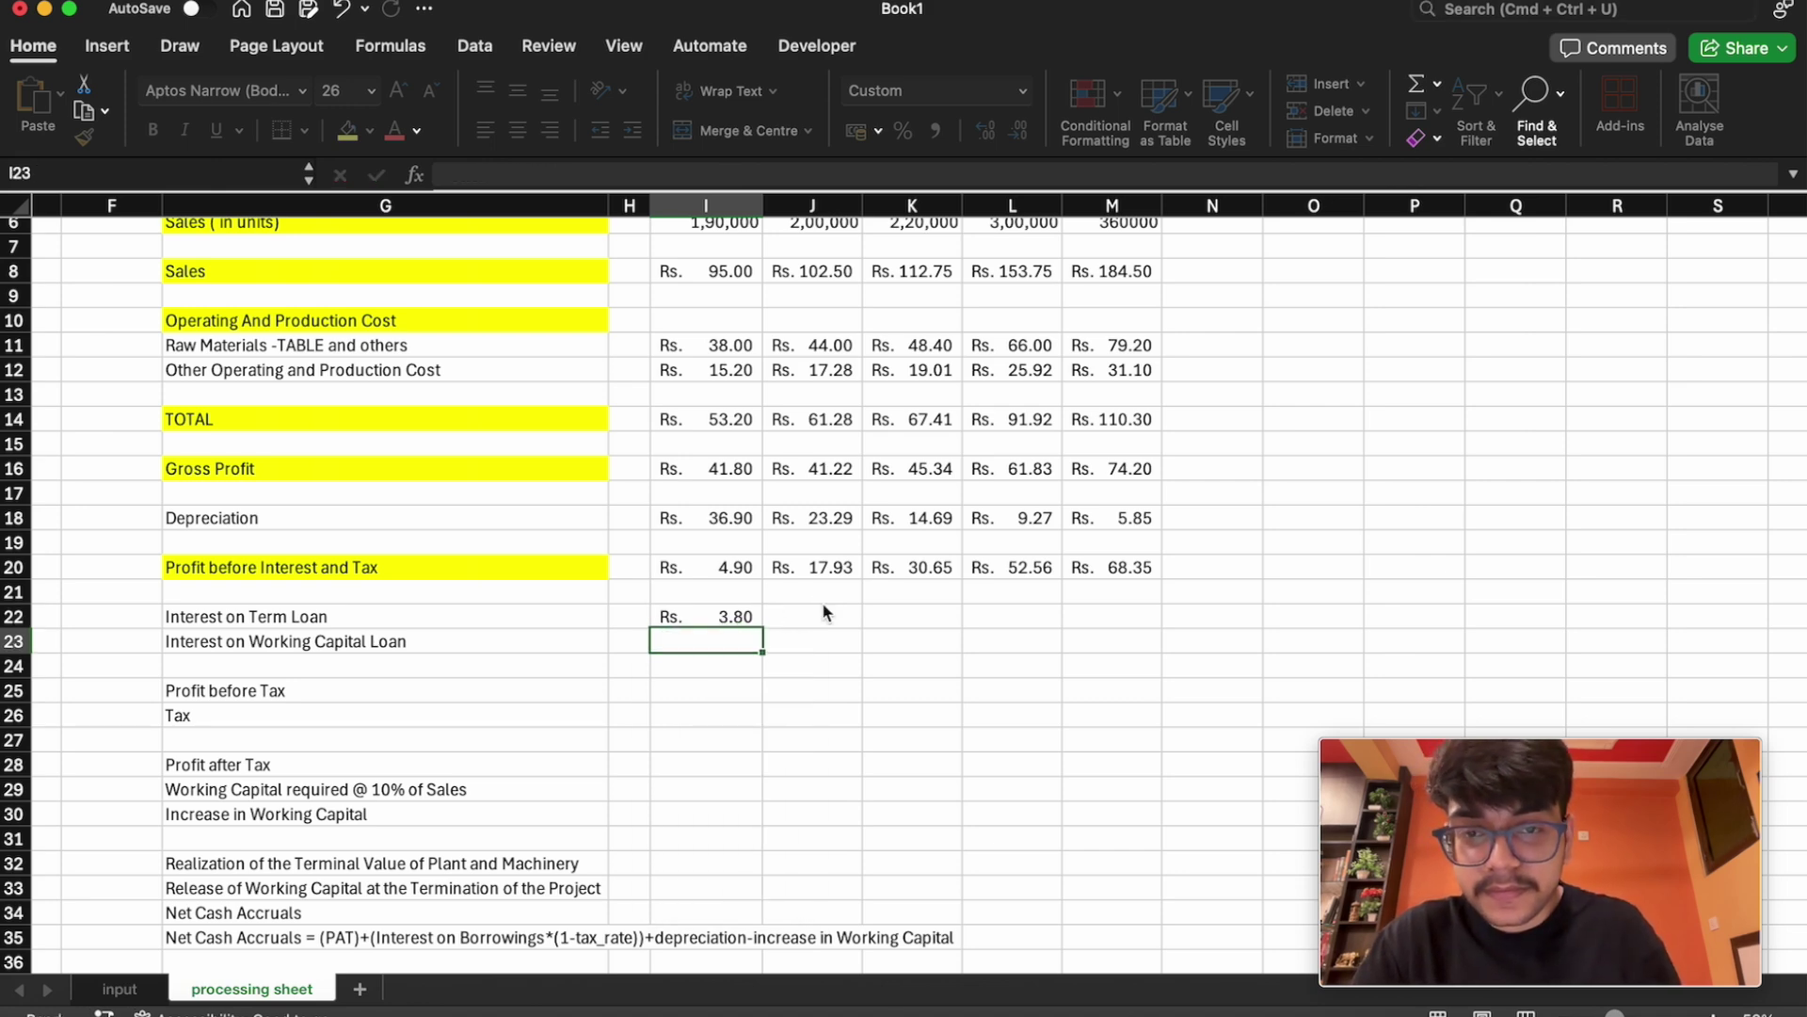
left_click(730, 612)
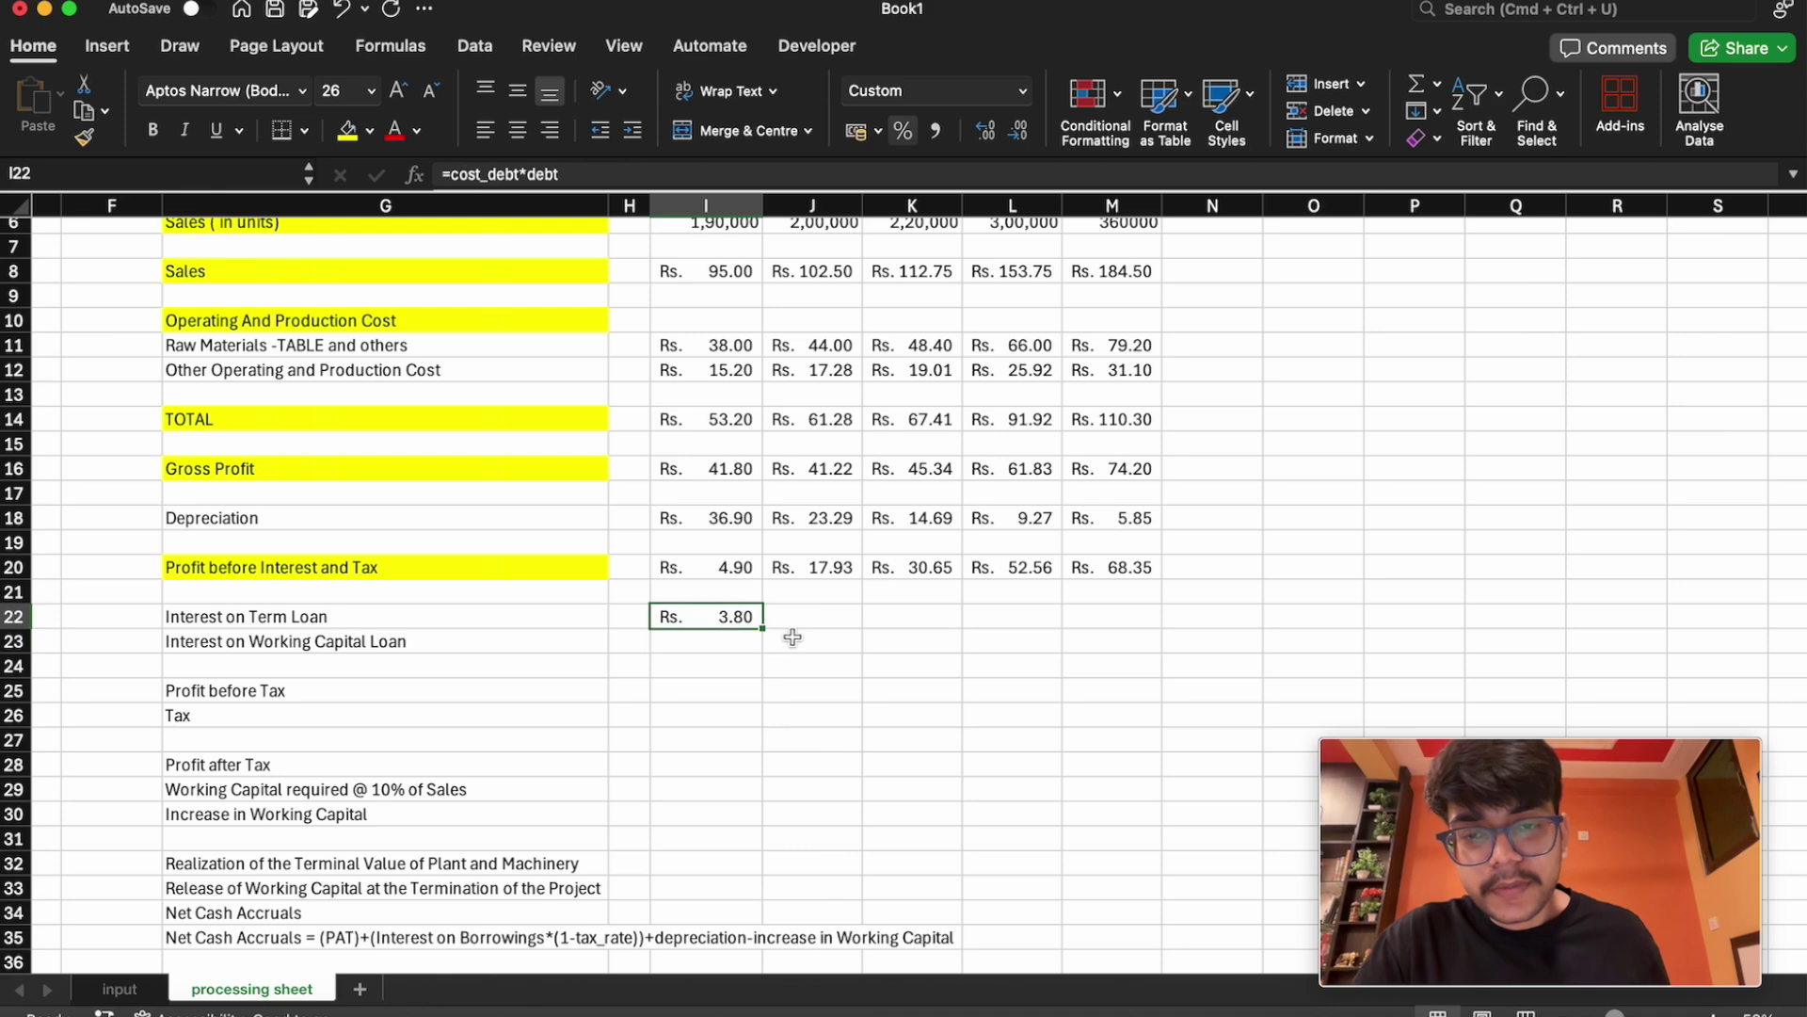
left_click_drag(764, 625, 1129, 627)
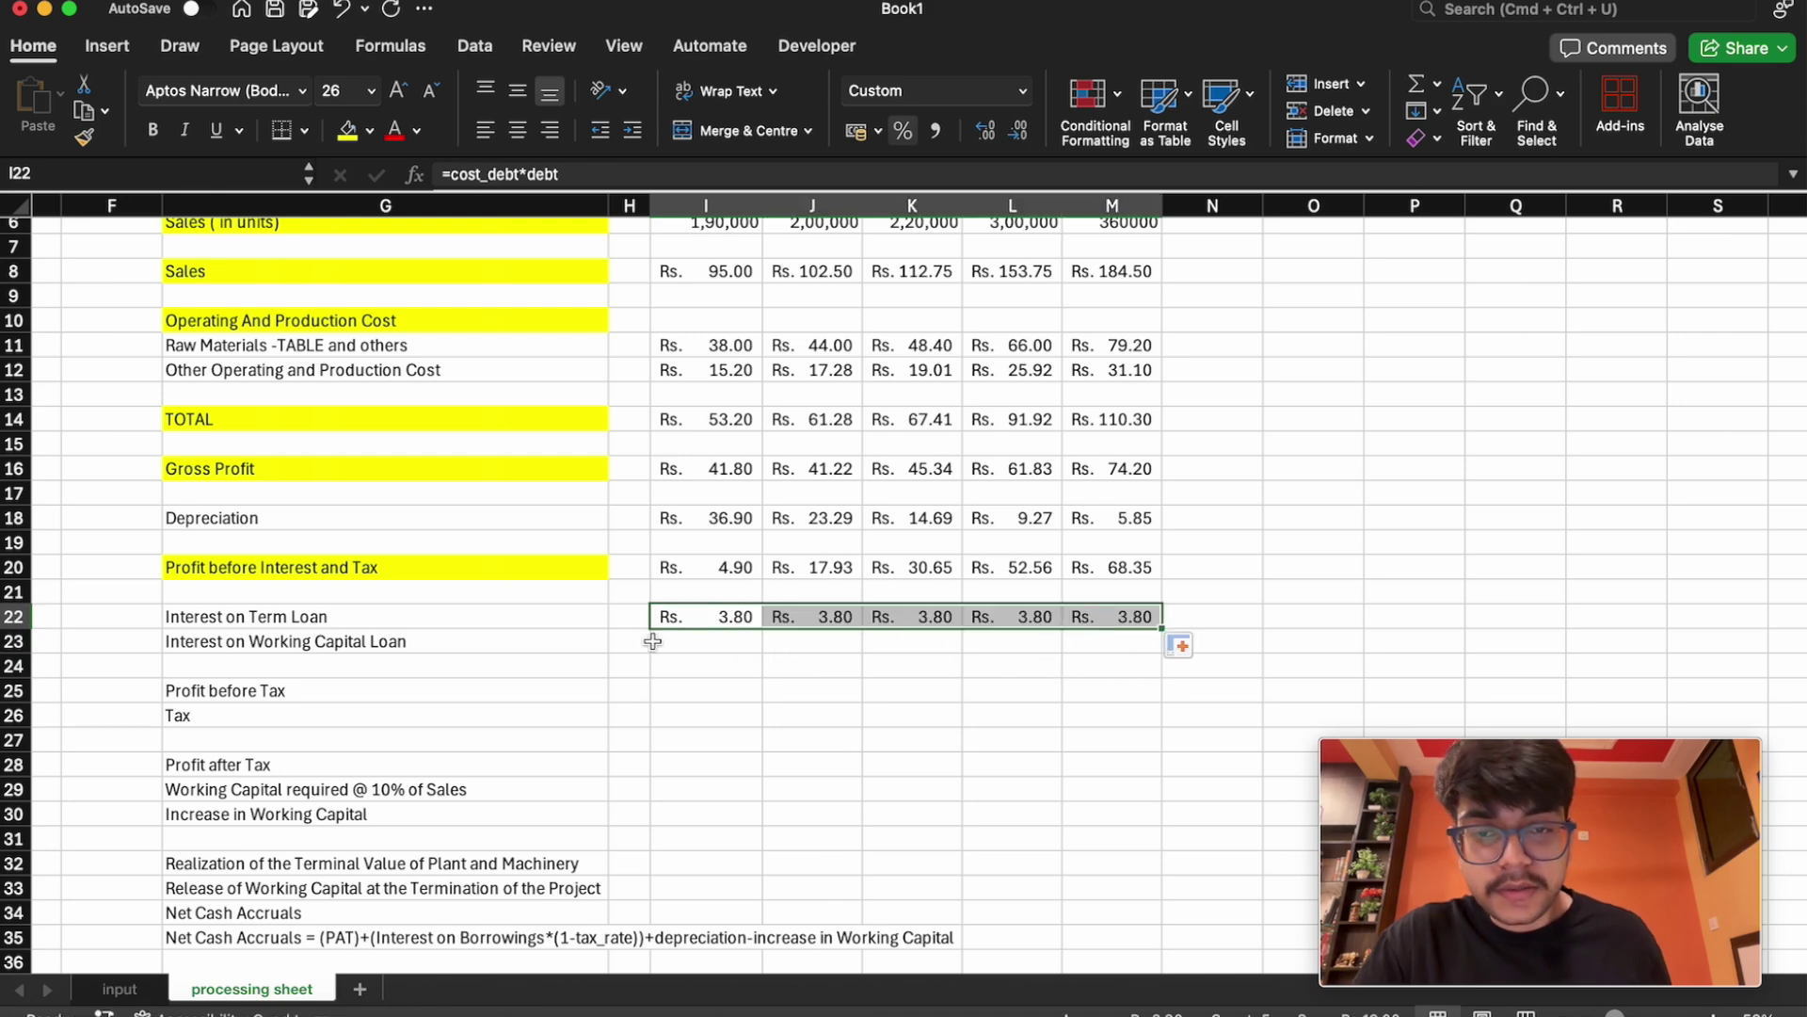
Enter =cost_work_capt_loan*work_capt_loan in I23 as the 1st-year interest on working capital loan
left_click(659, 641)
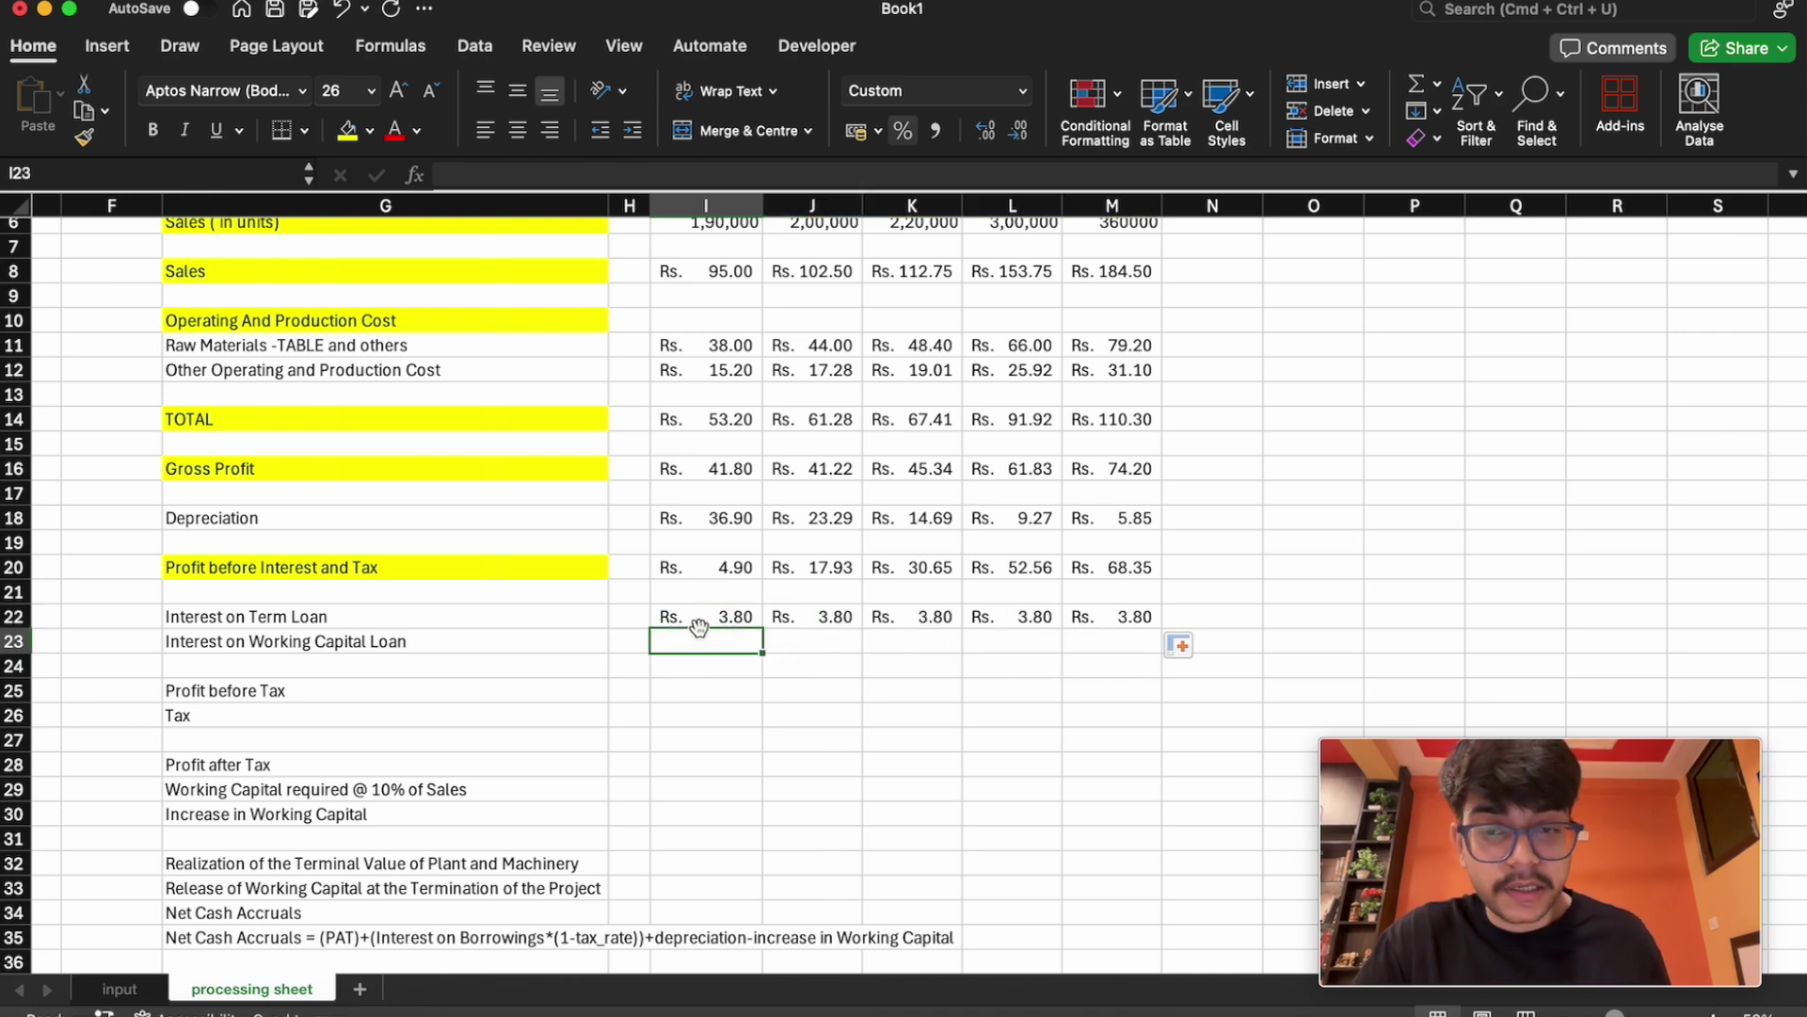
type("=")
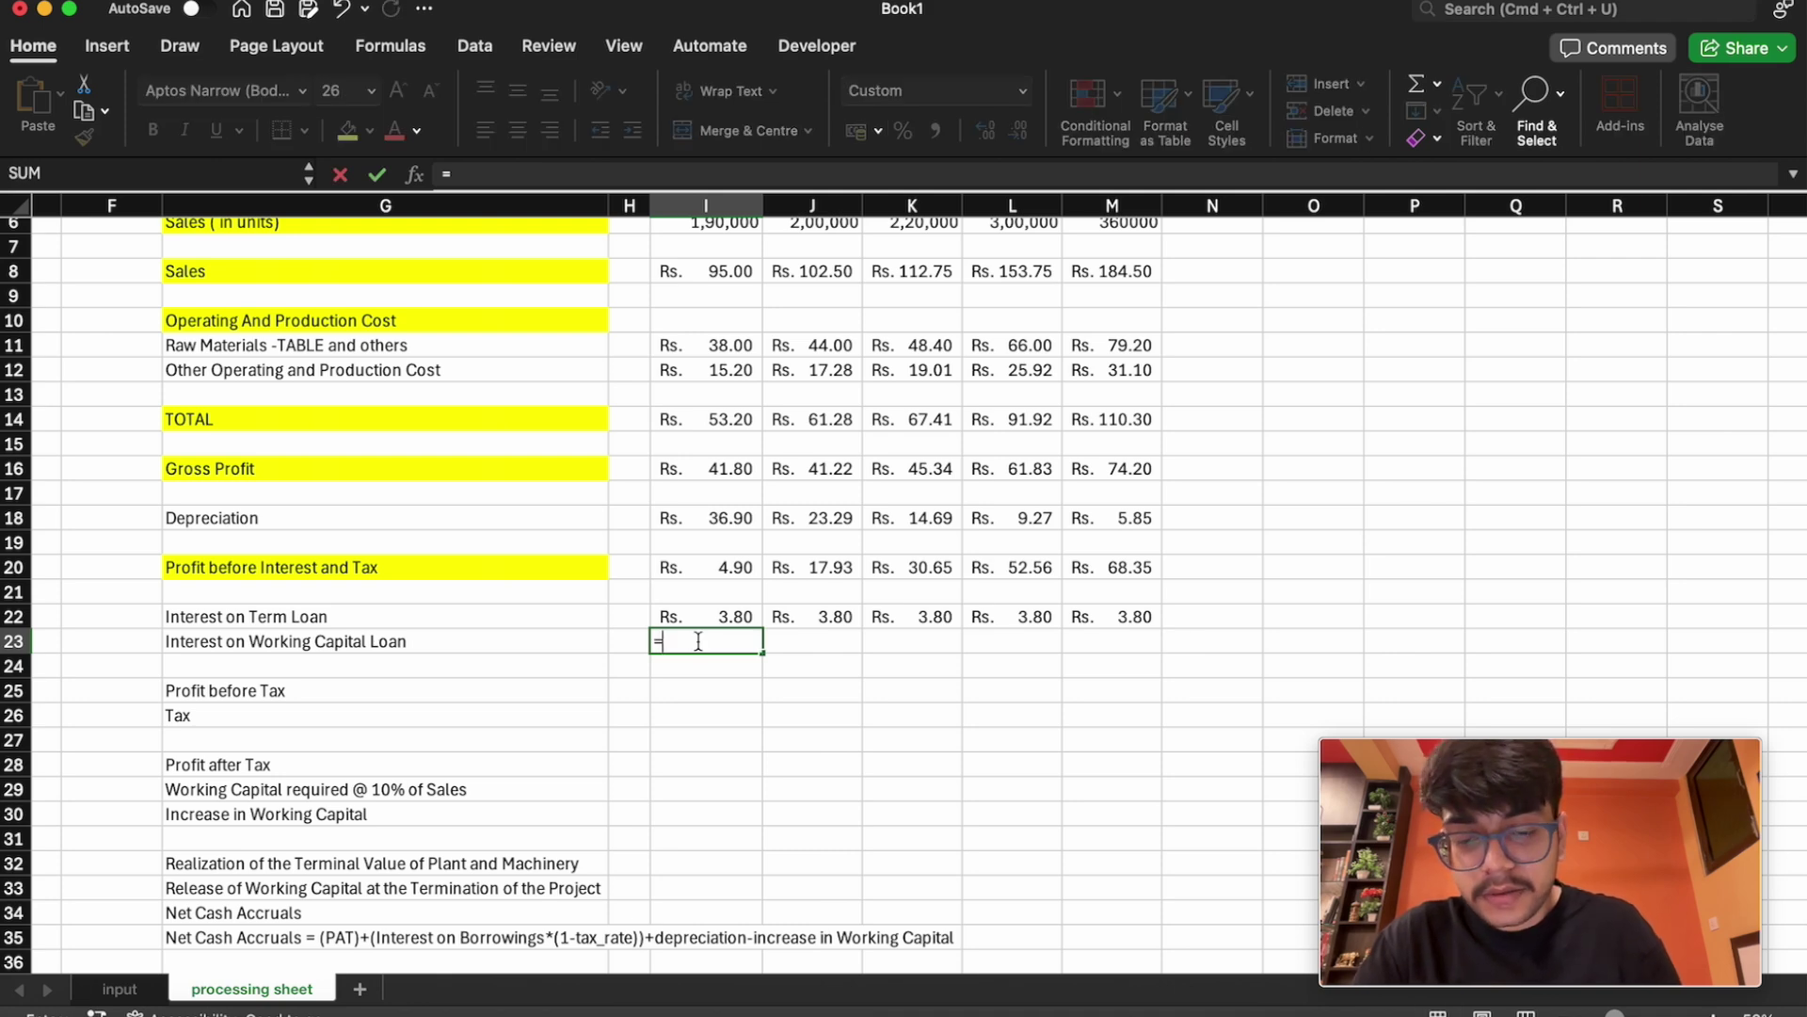
type("cos")
key("Down")
key("Down")
key("Down")
key("Down")
key("Down")
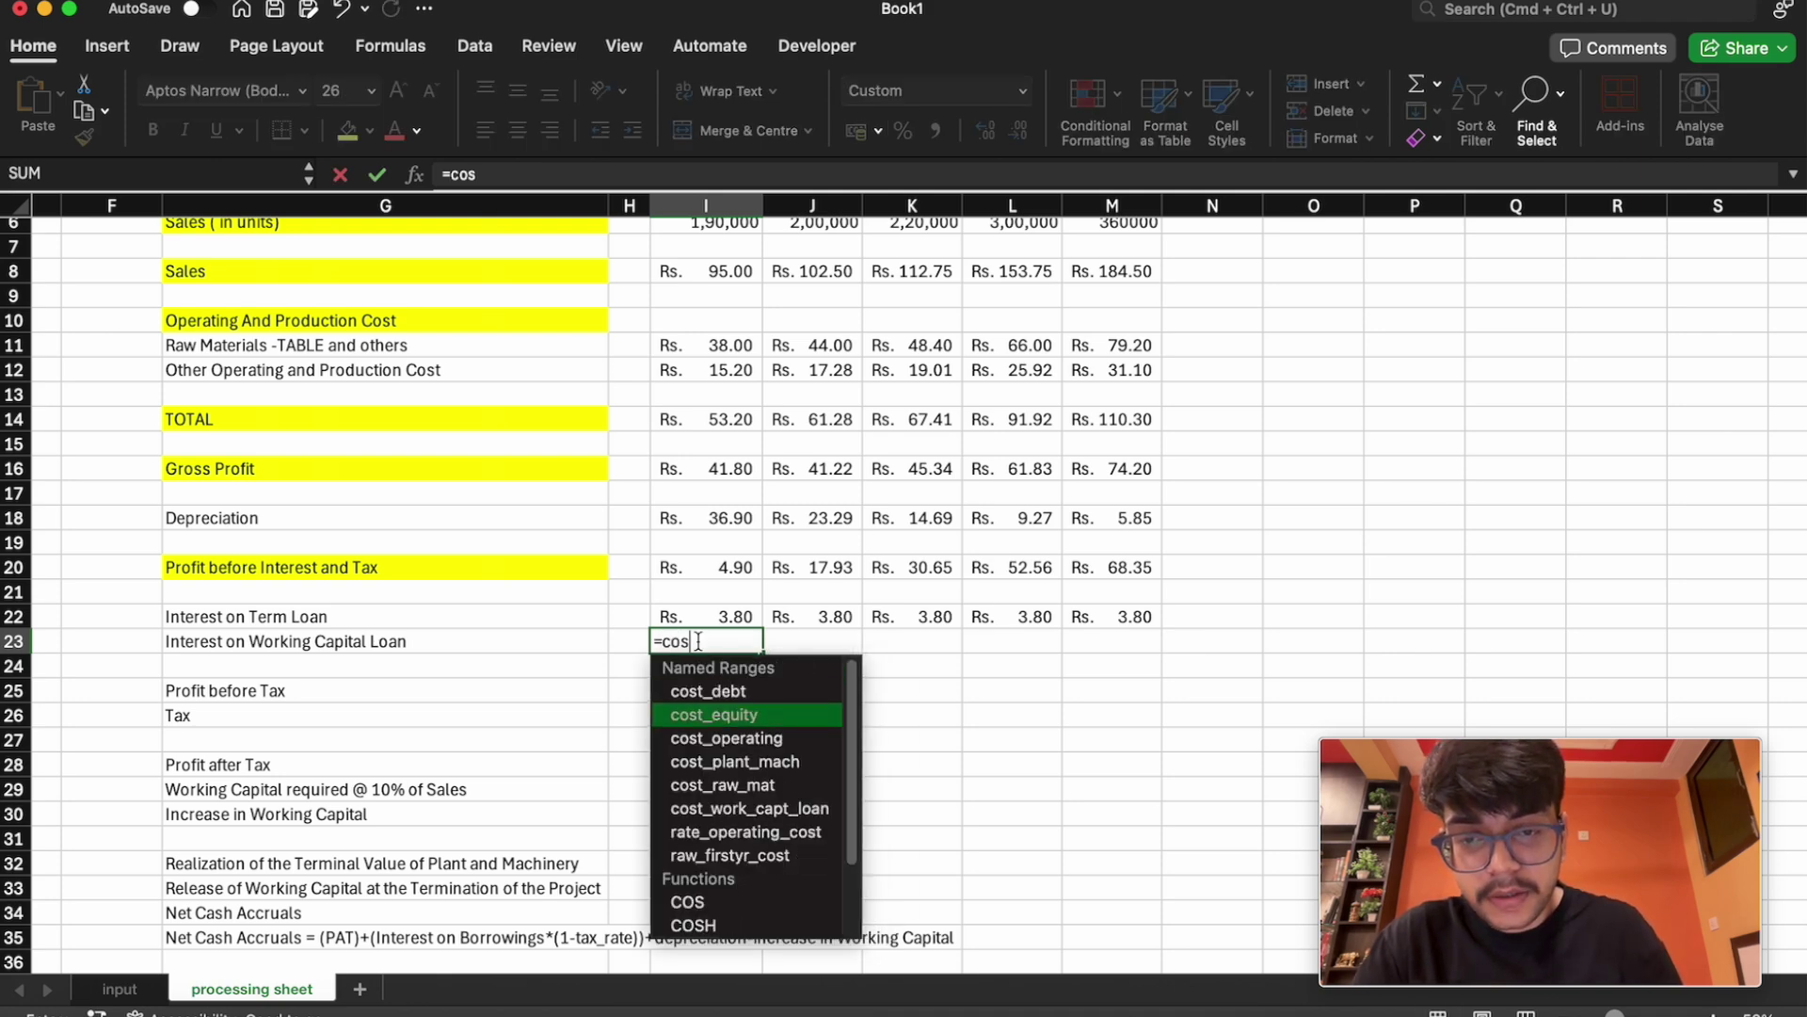
key("Tab")
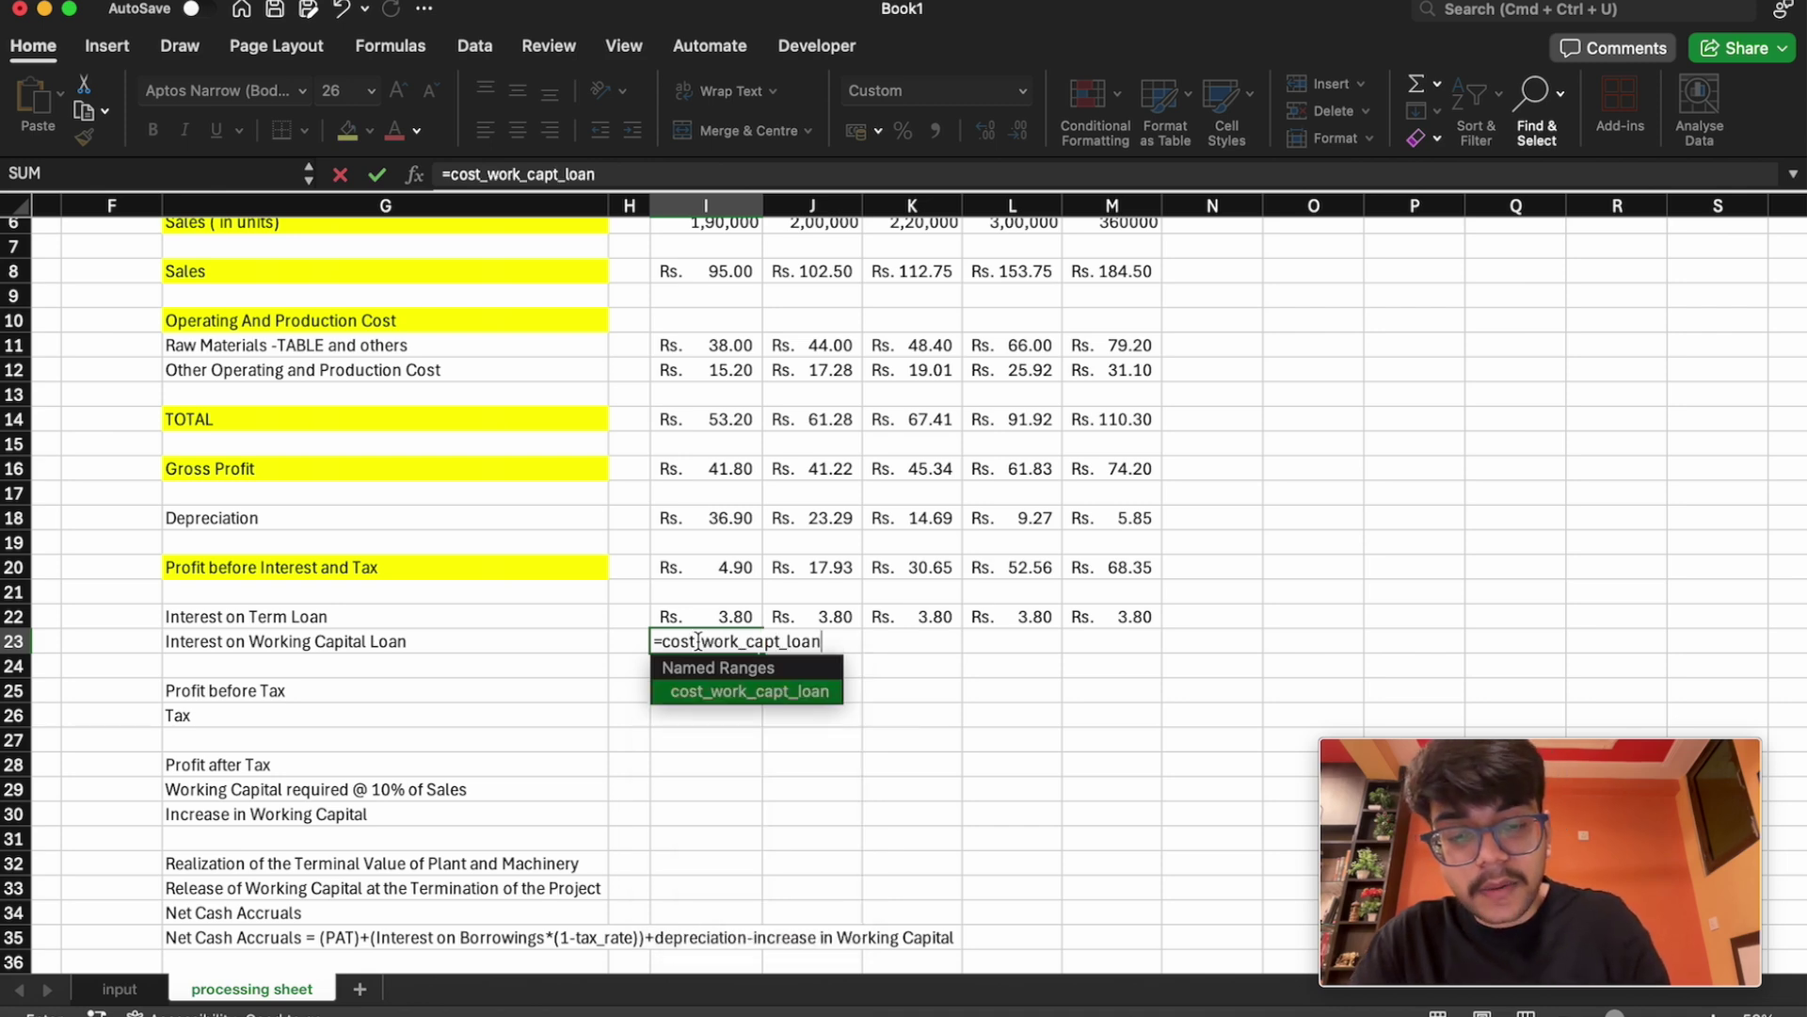
type("*")
type("work_capt_loan")
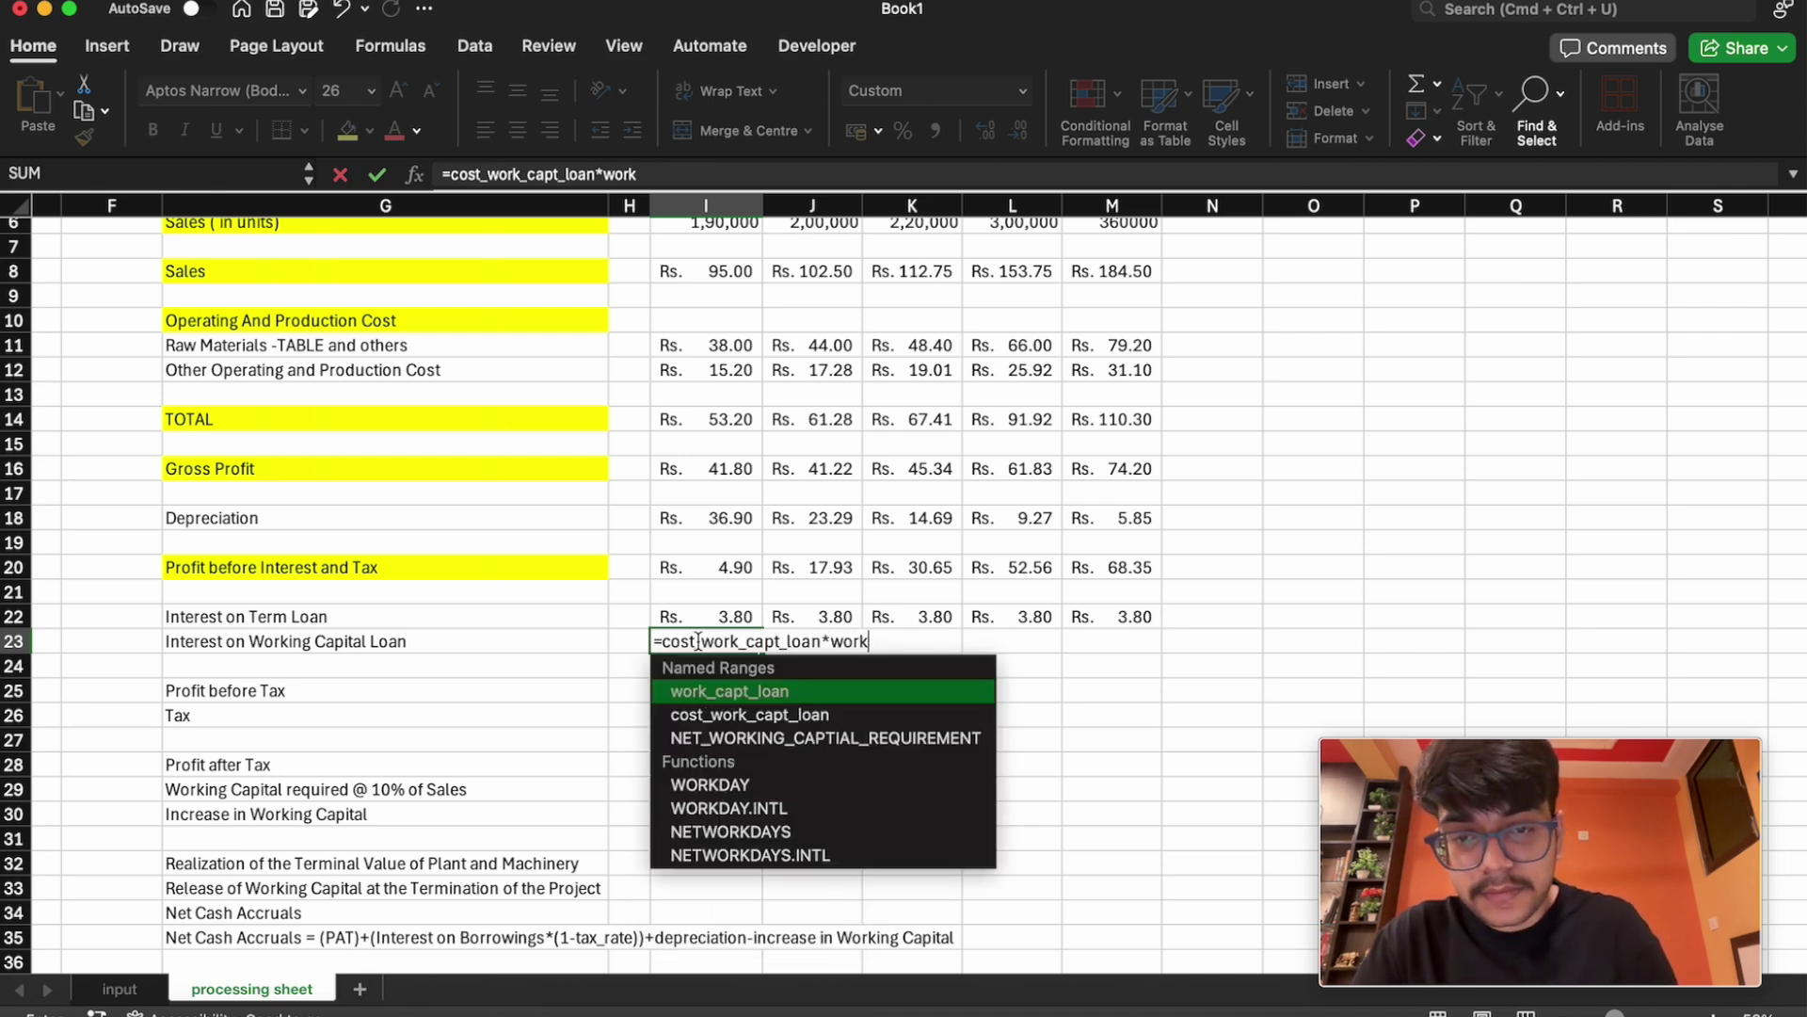
key("Return")
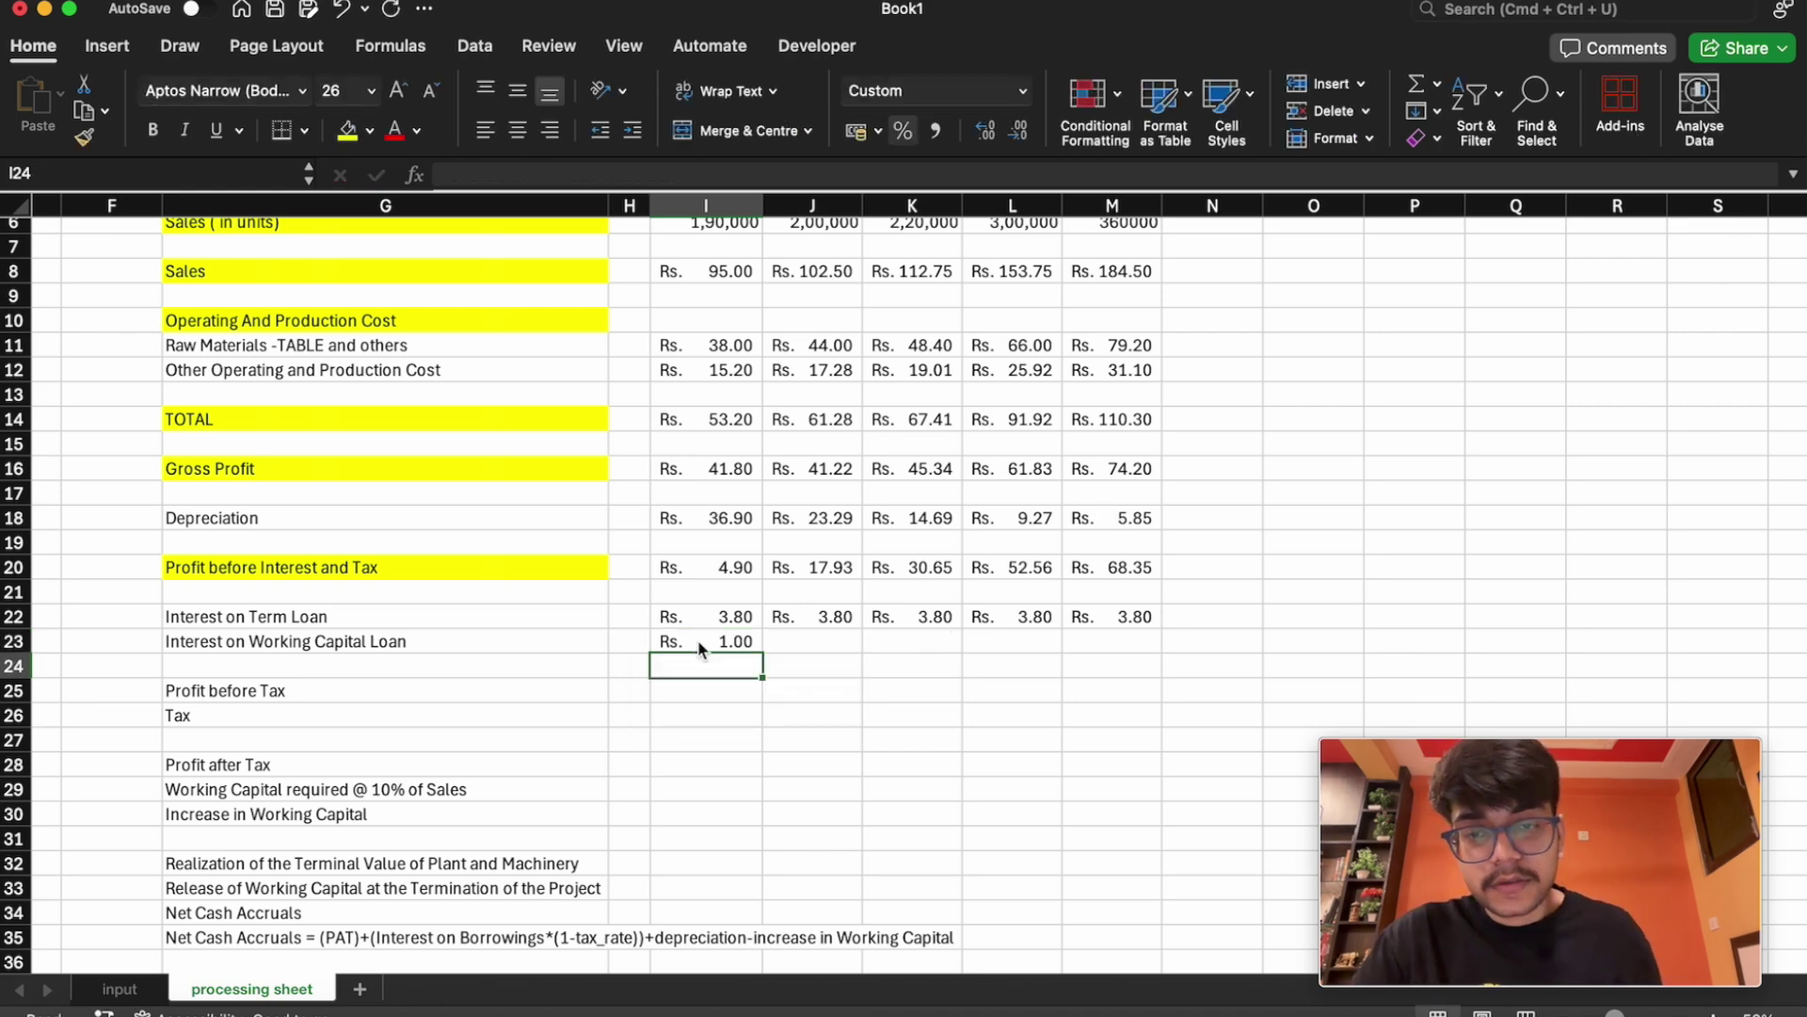
Fill the working capital loan interest formula from I23 across to the 5th year in M23
left_click(698, 641)
left_click_drag(761, 650, 1148, 659)
left_click(776, 708)
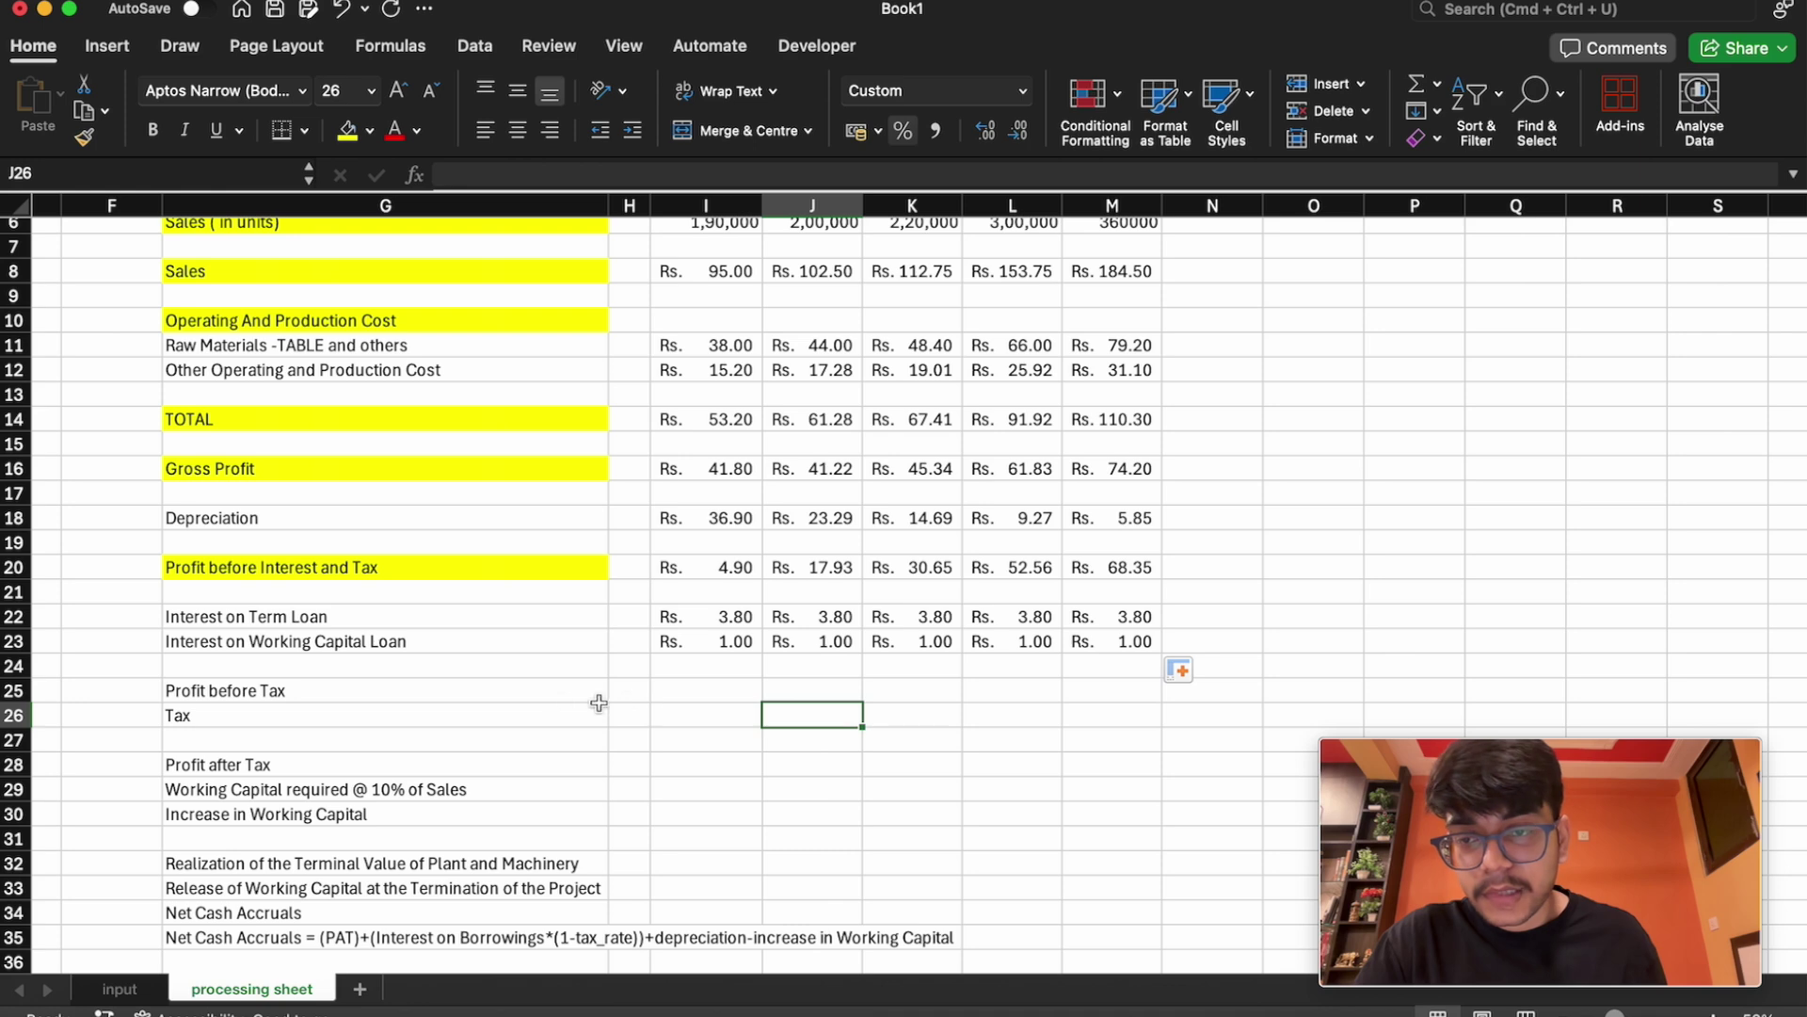
Enter =I20-(I22+I23) in I25 as the 1st-year profit before tax
left_click(686, 690)
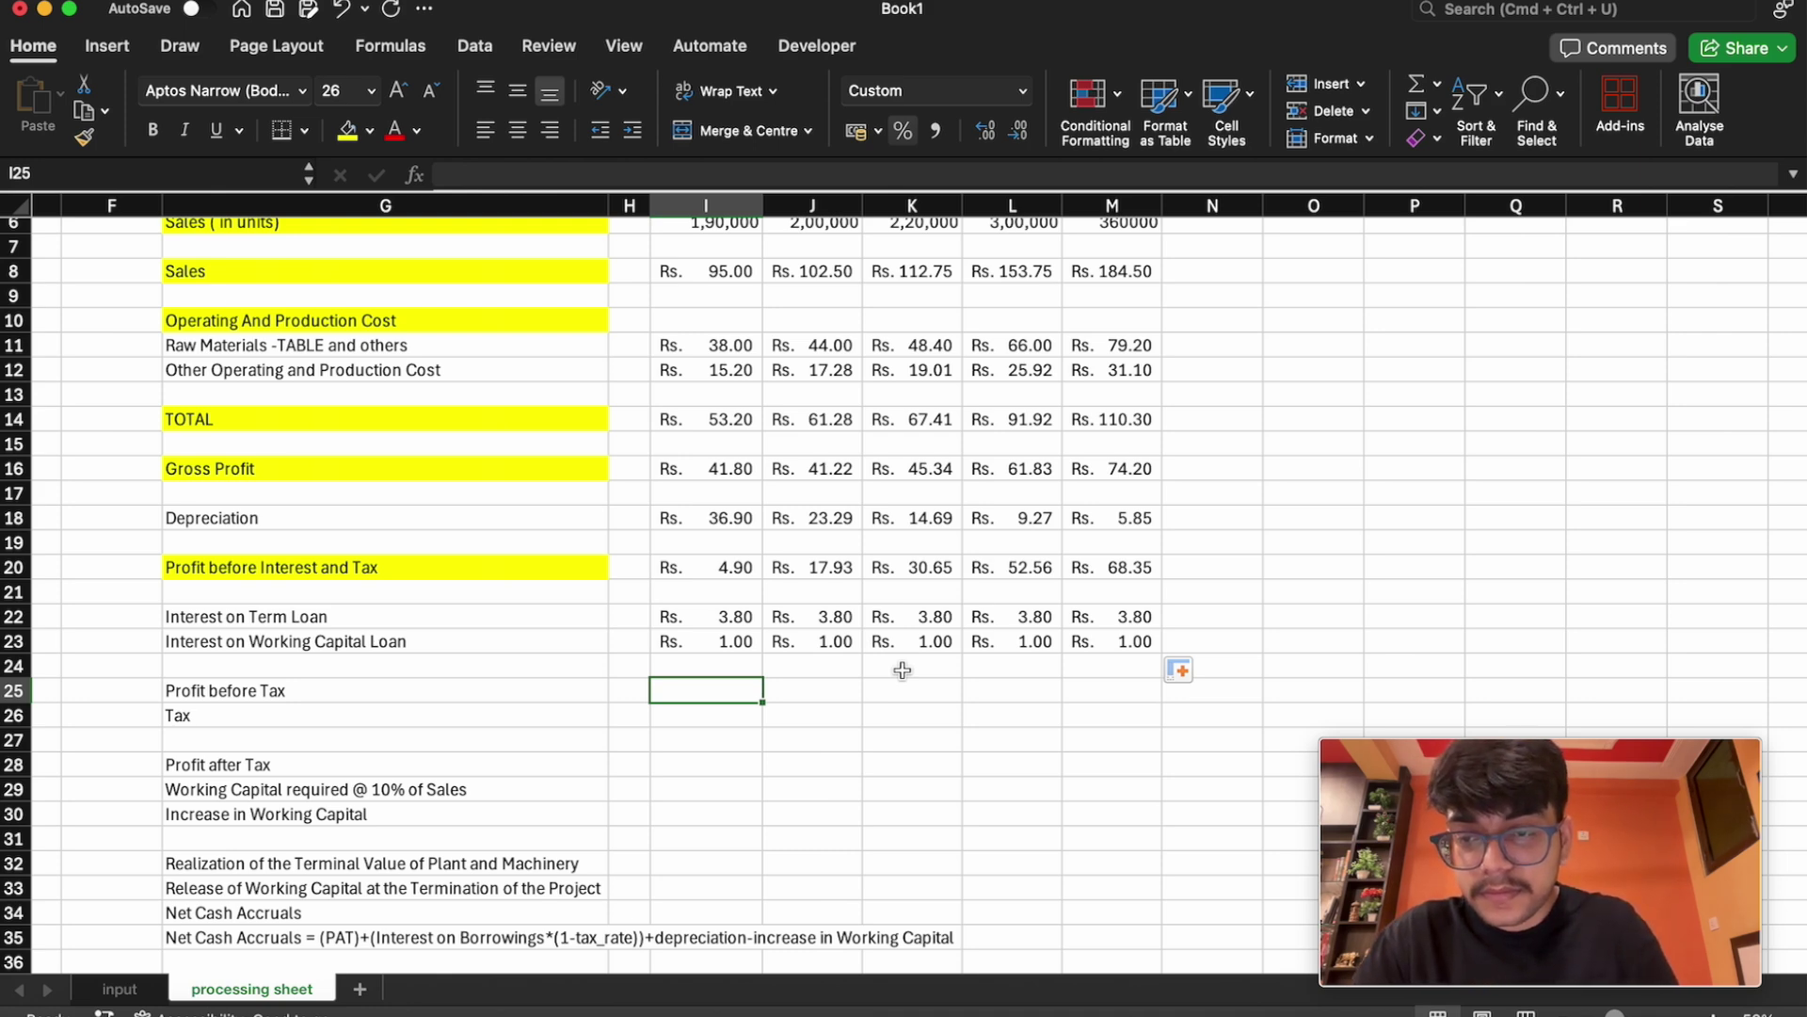
scroll(903, 670, "down", 5)
scroll(895, 650, "down", 2)
scroll(887, 626, "up", 5)
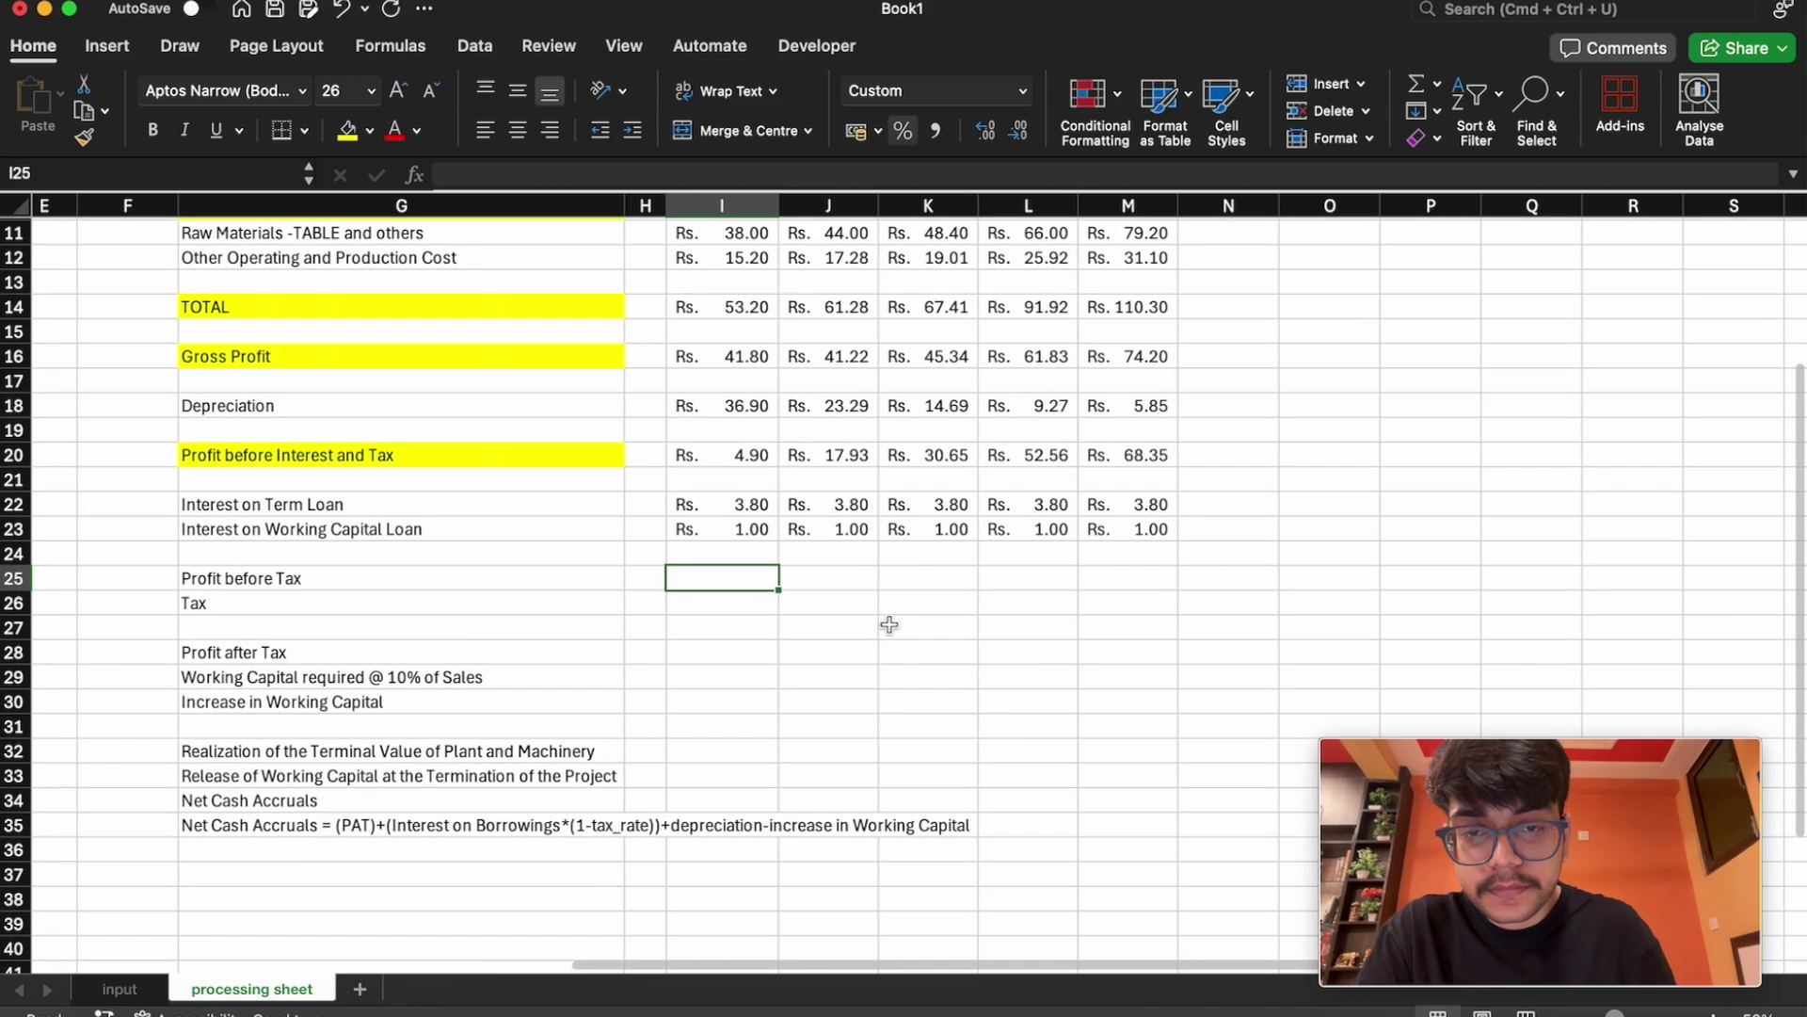
type("=")
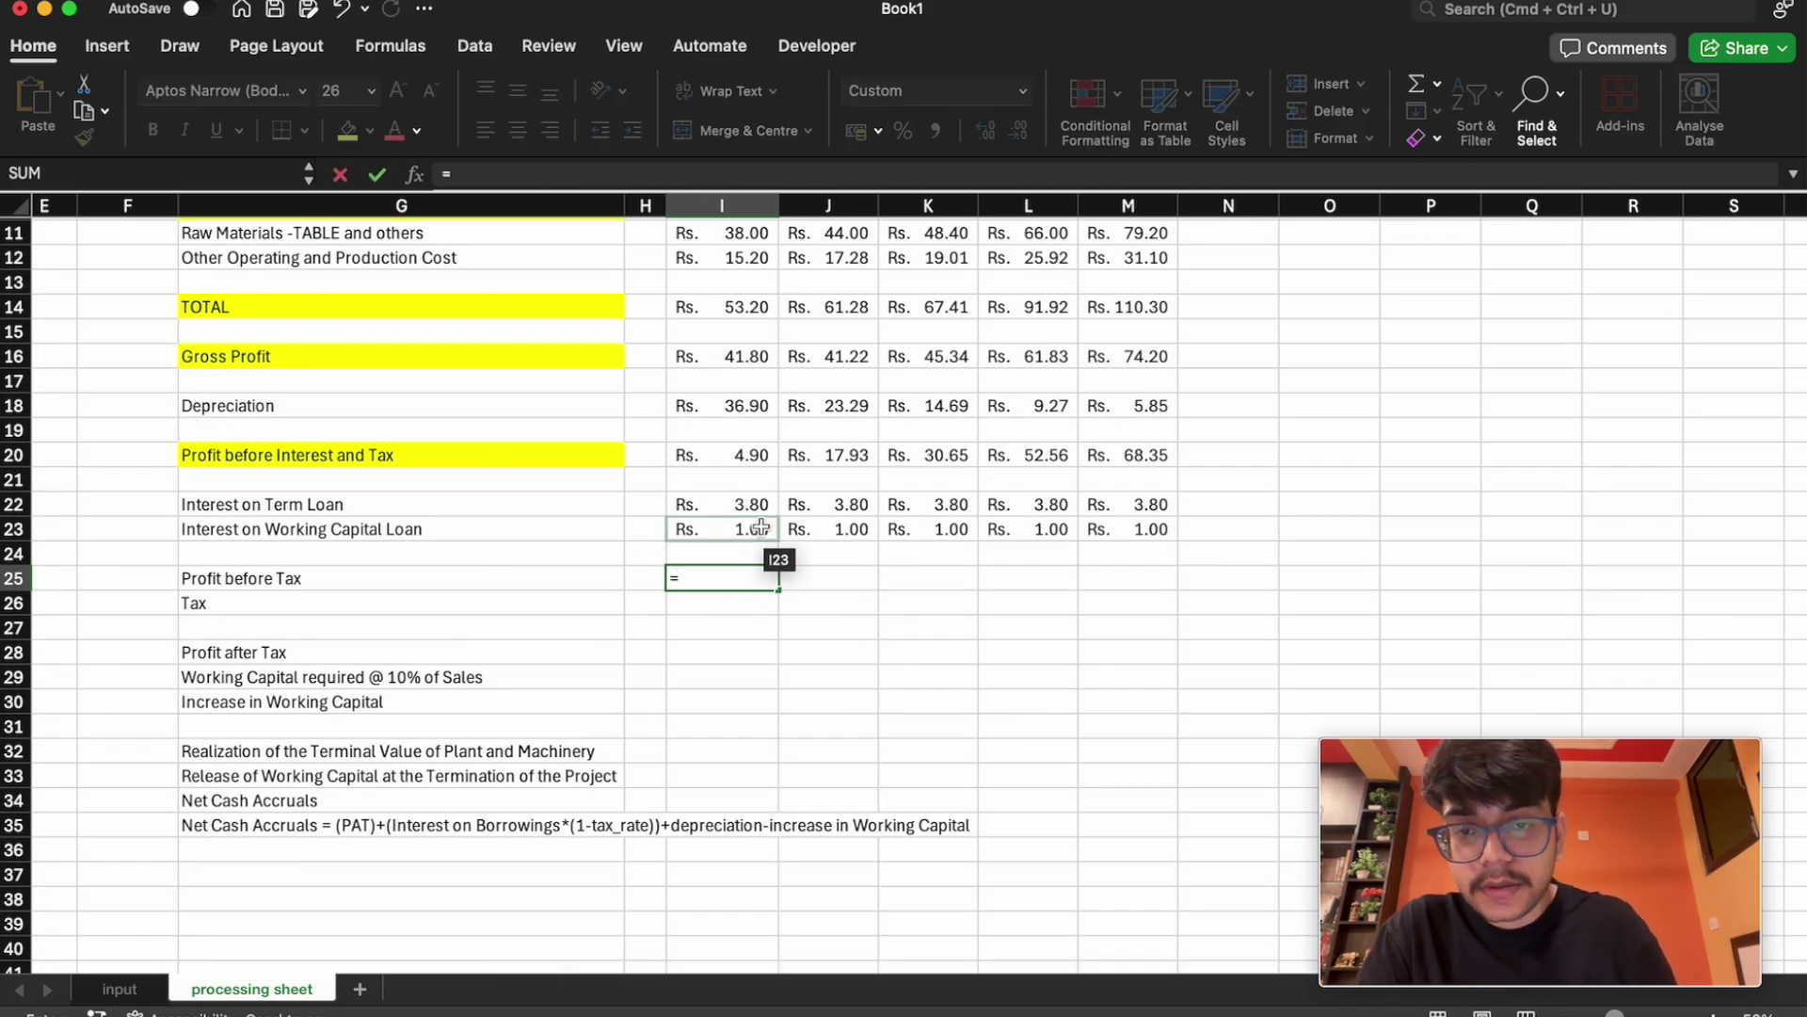
scroll(762, 525, "up", 5)
scroll(729, 513, "down", 3)
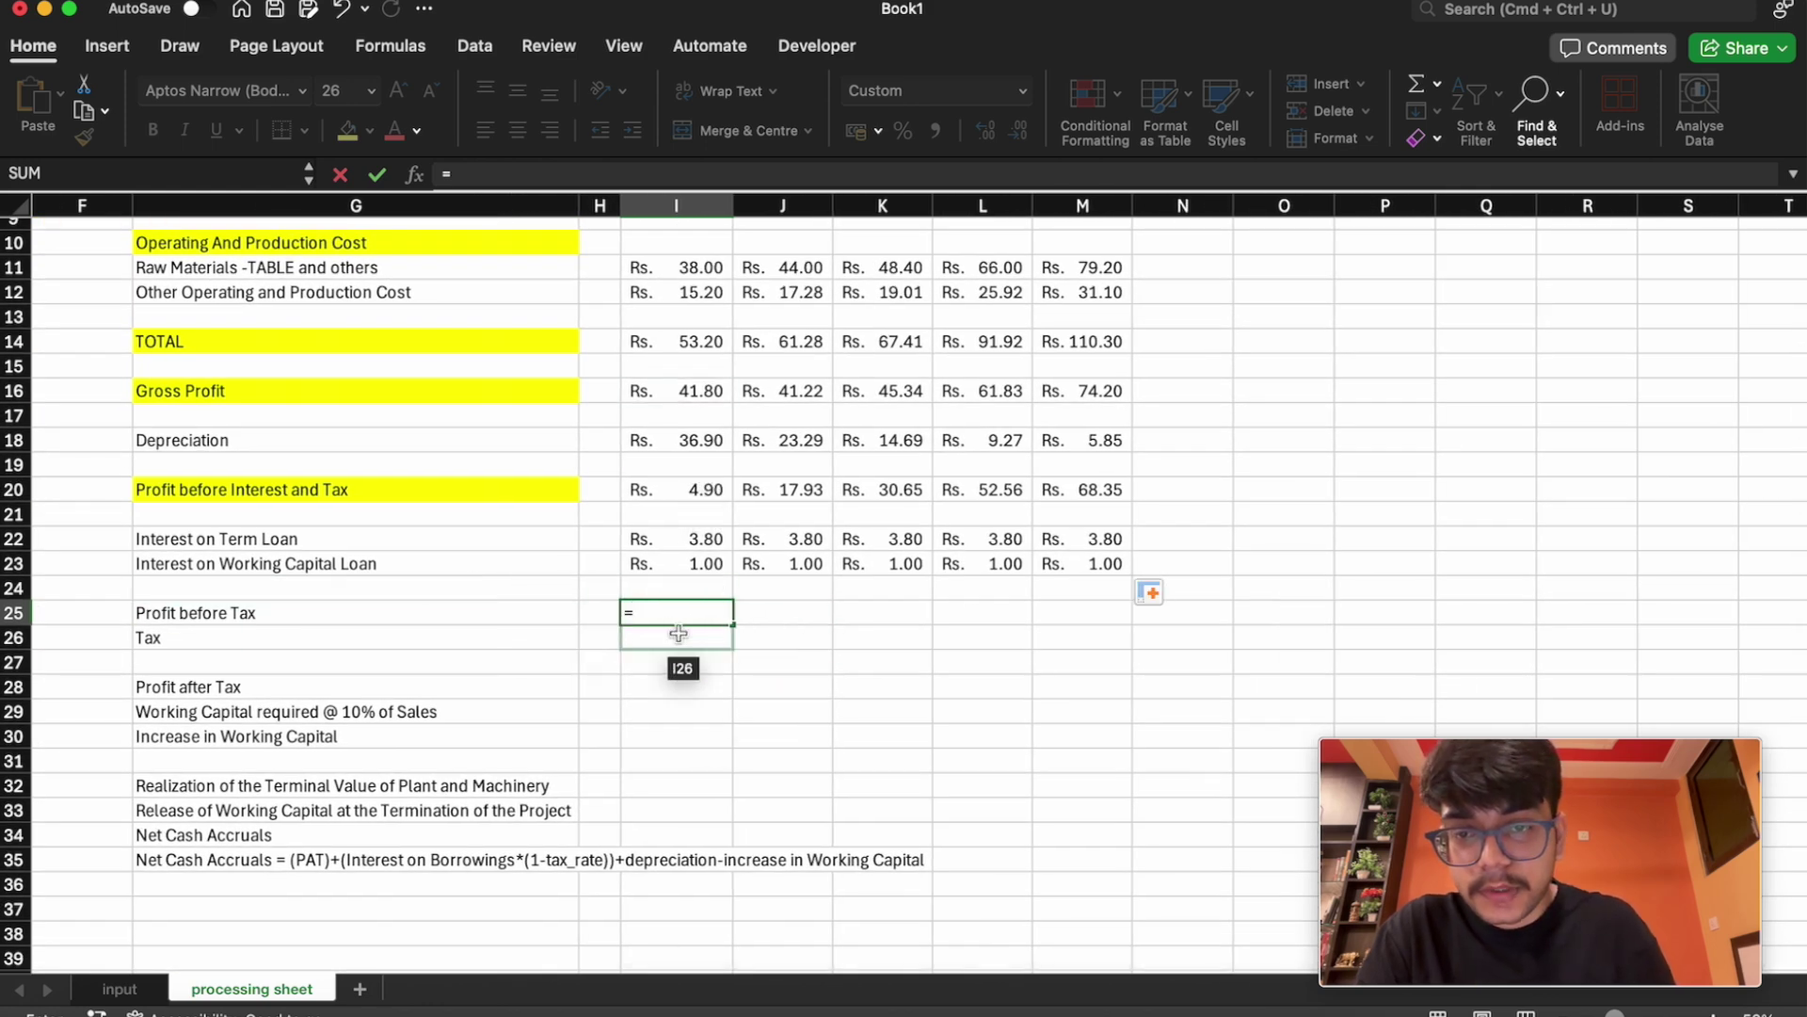
left_click(711, 487)
type("-(")
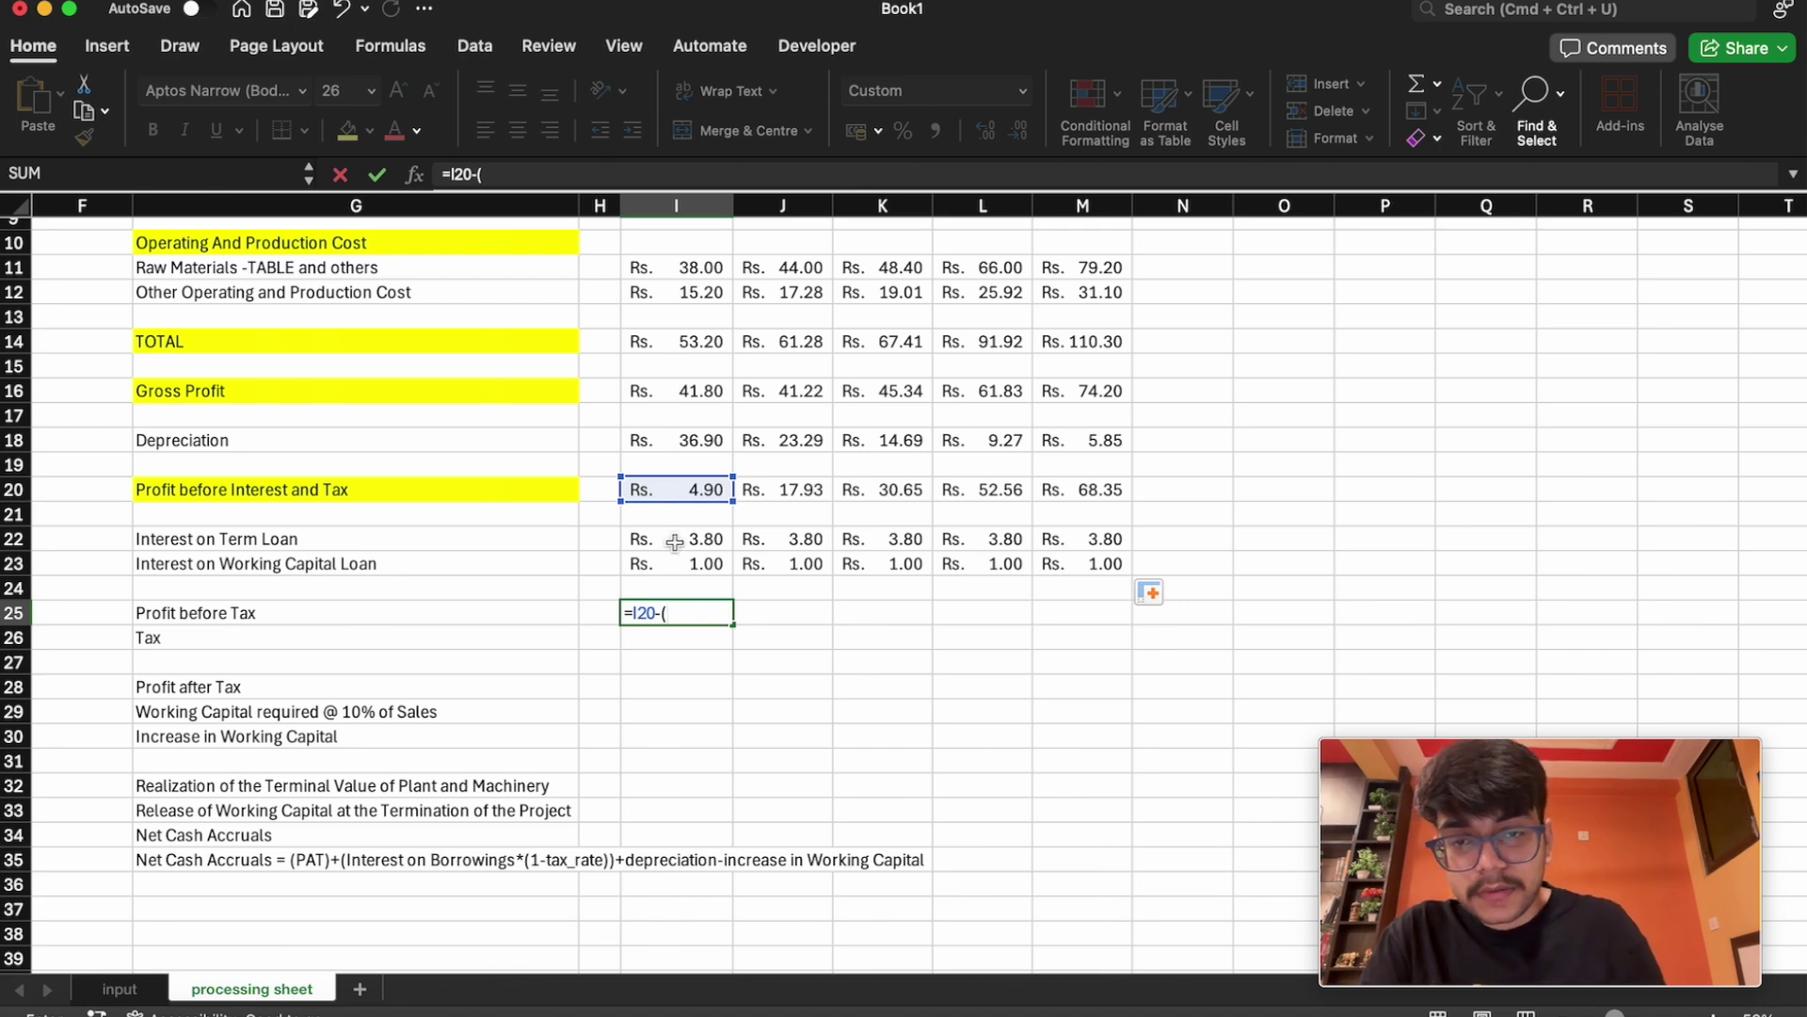
left_click(673, 540)
type("+")
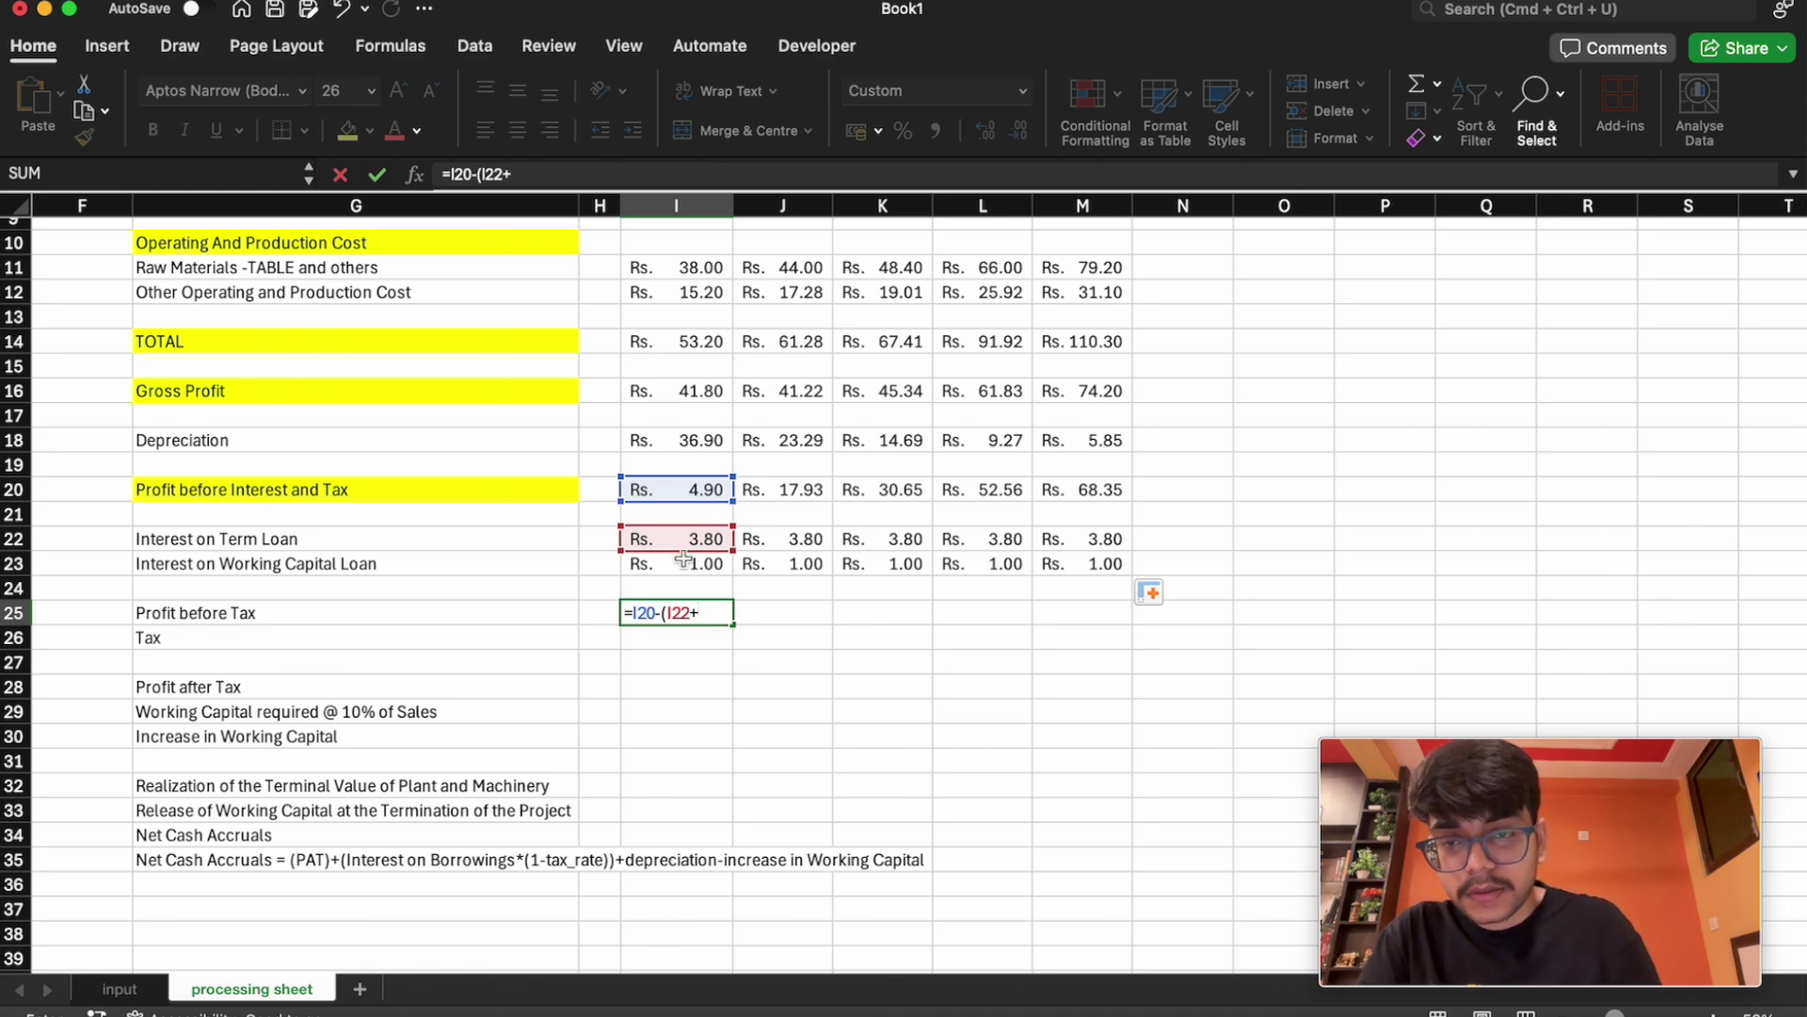
left_click(683, 559)
type(")")
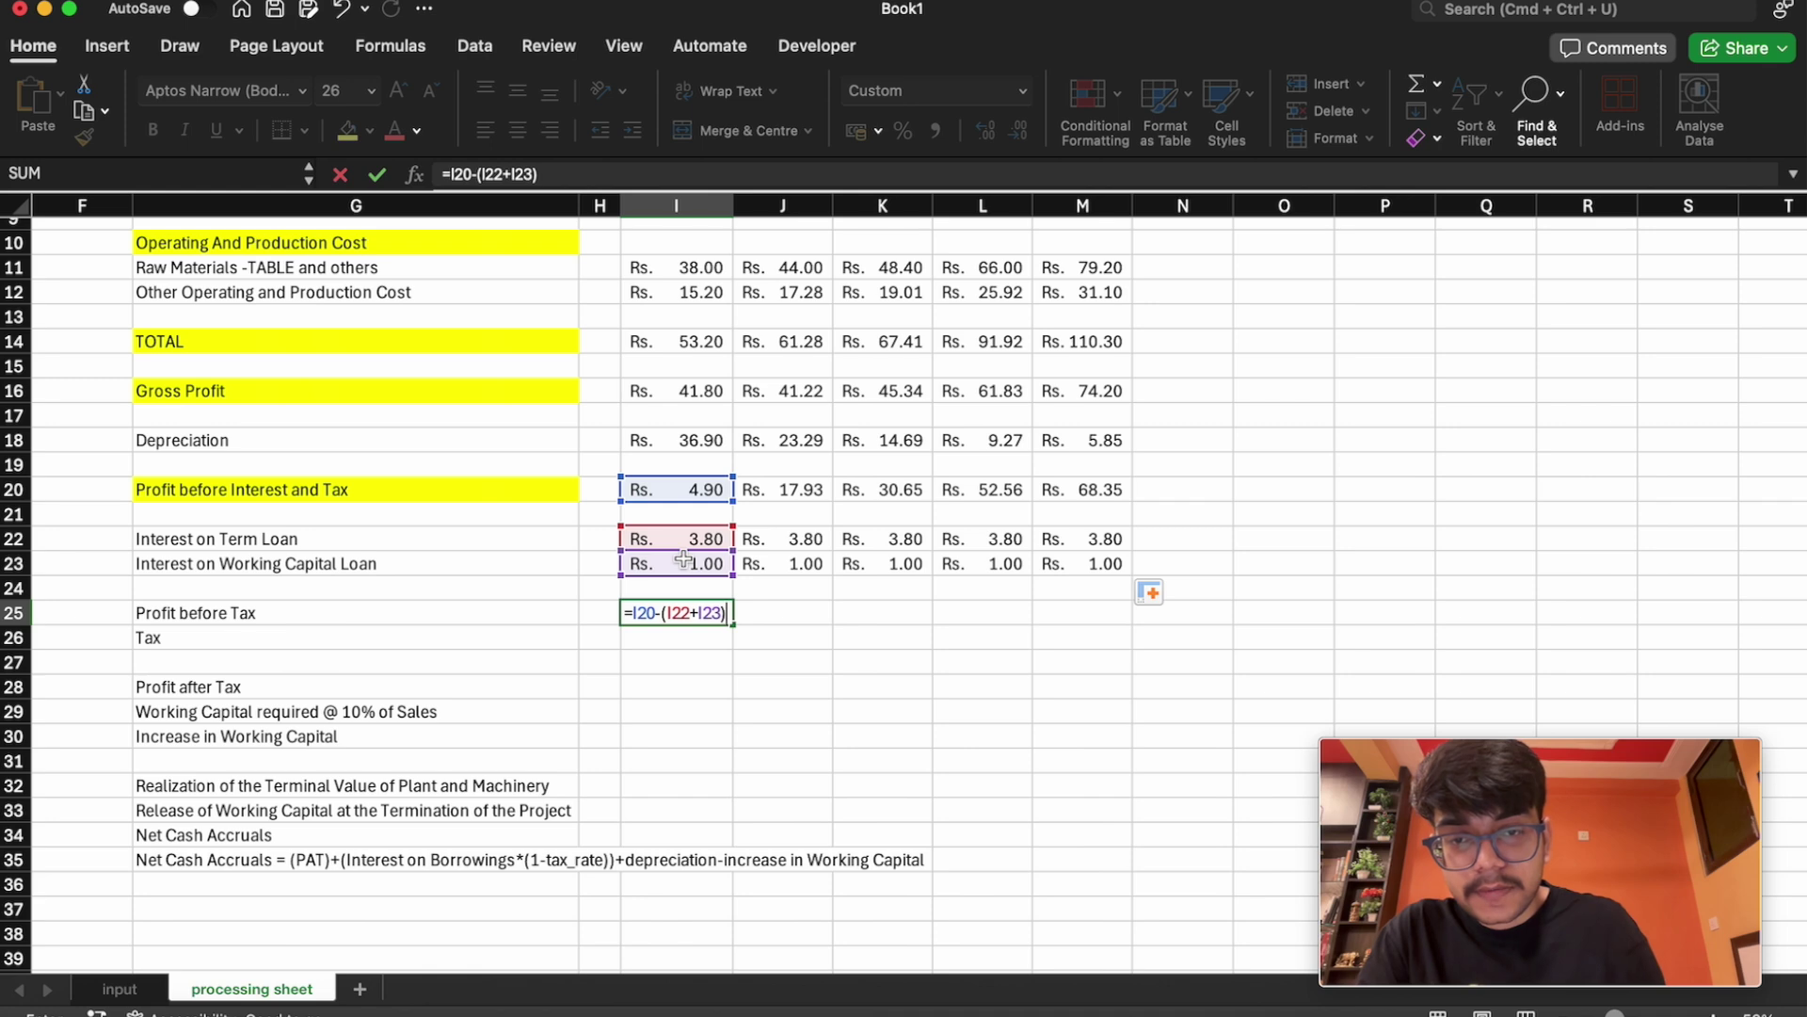
key("Return")
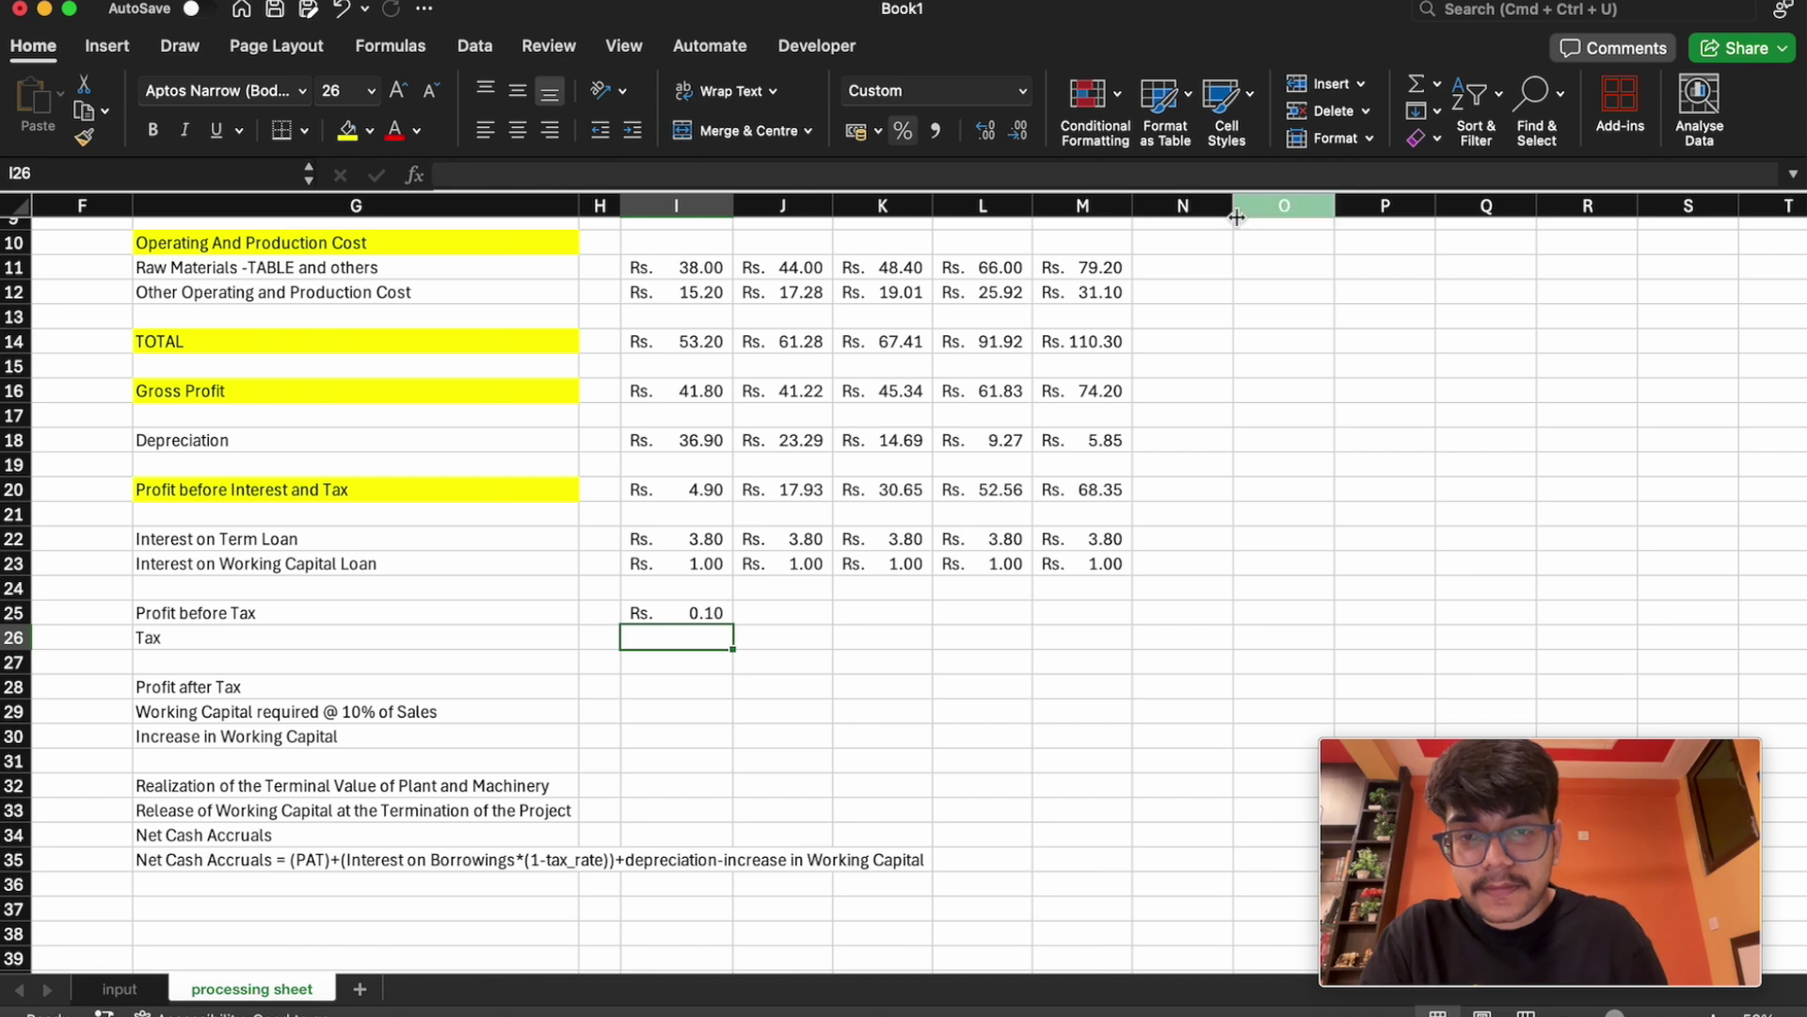
left_click(783, 617)
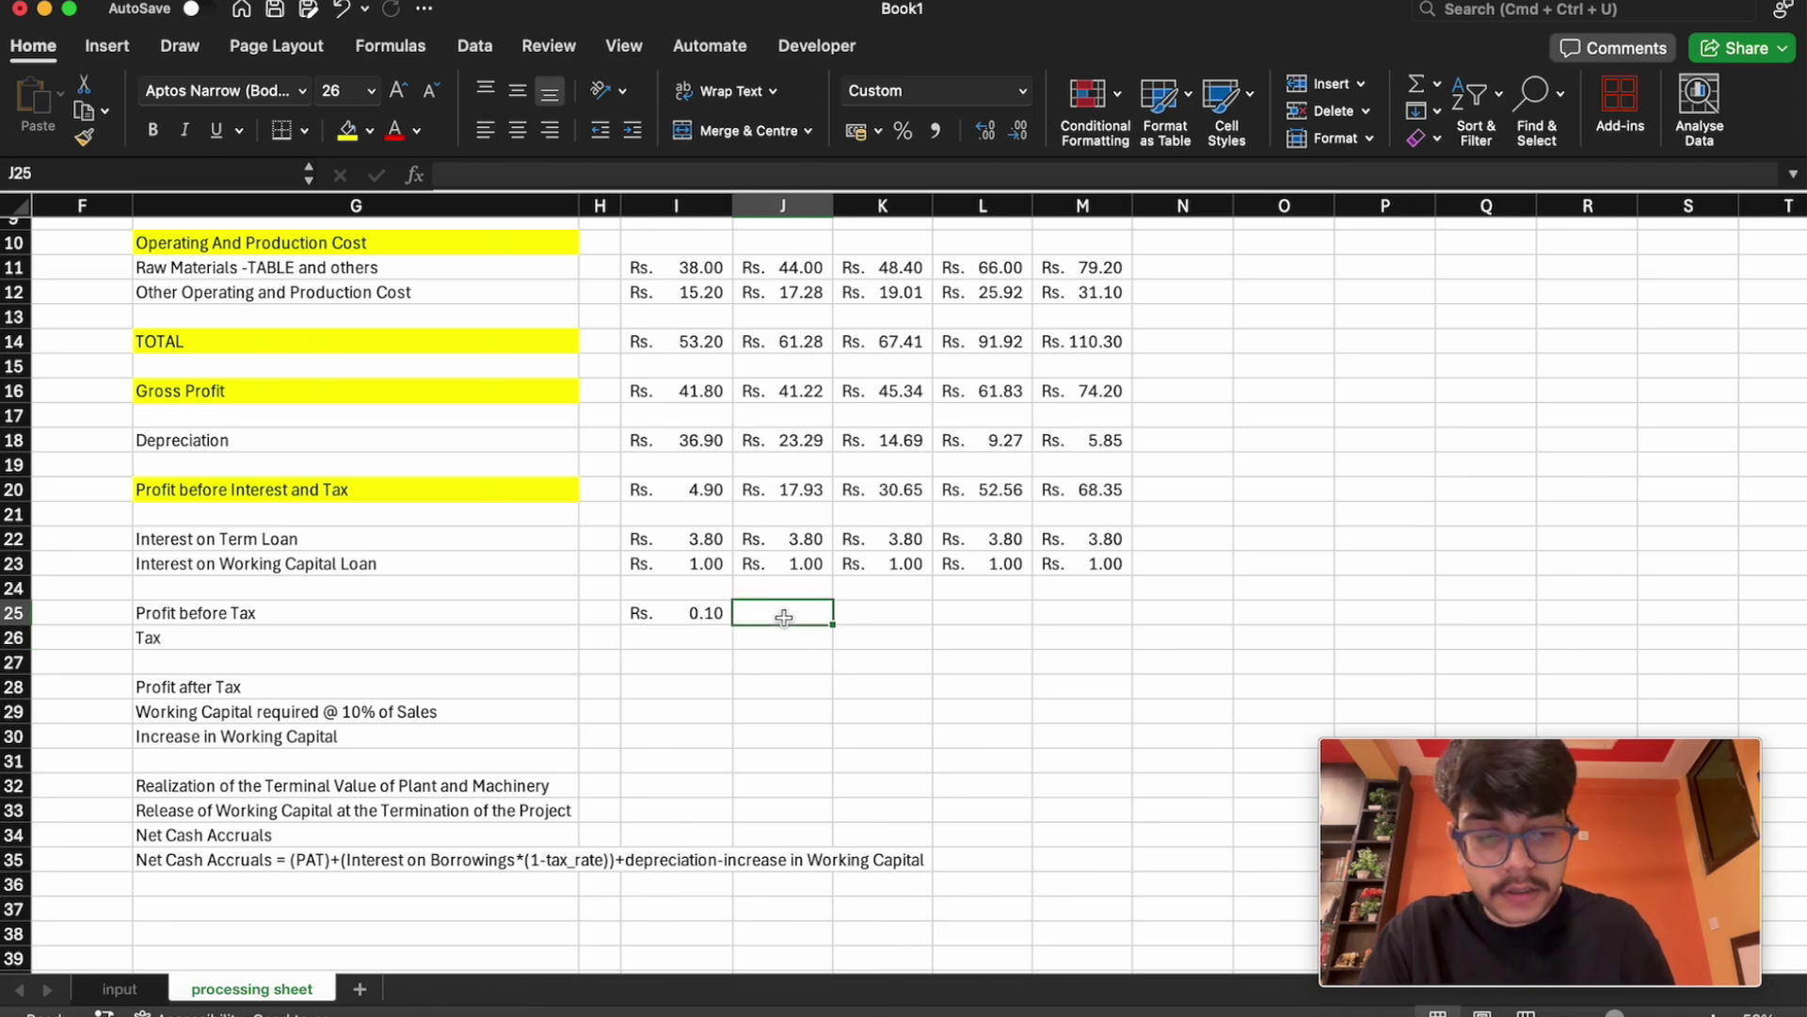
type("=")
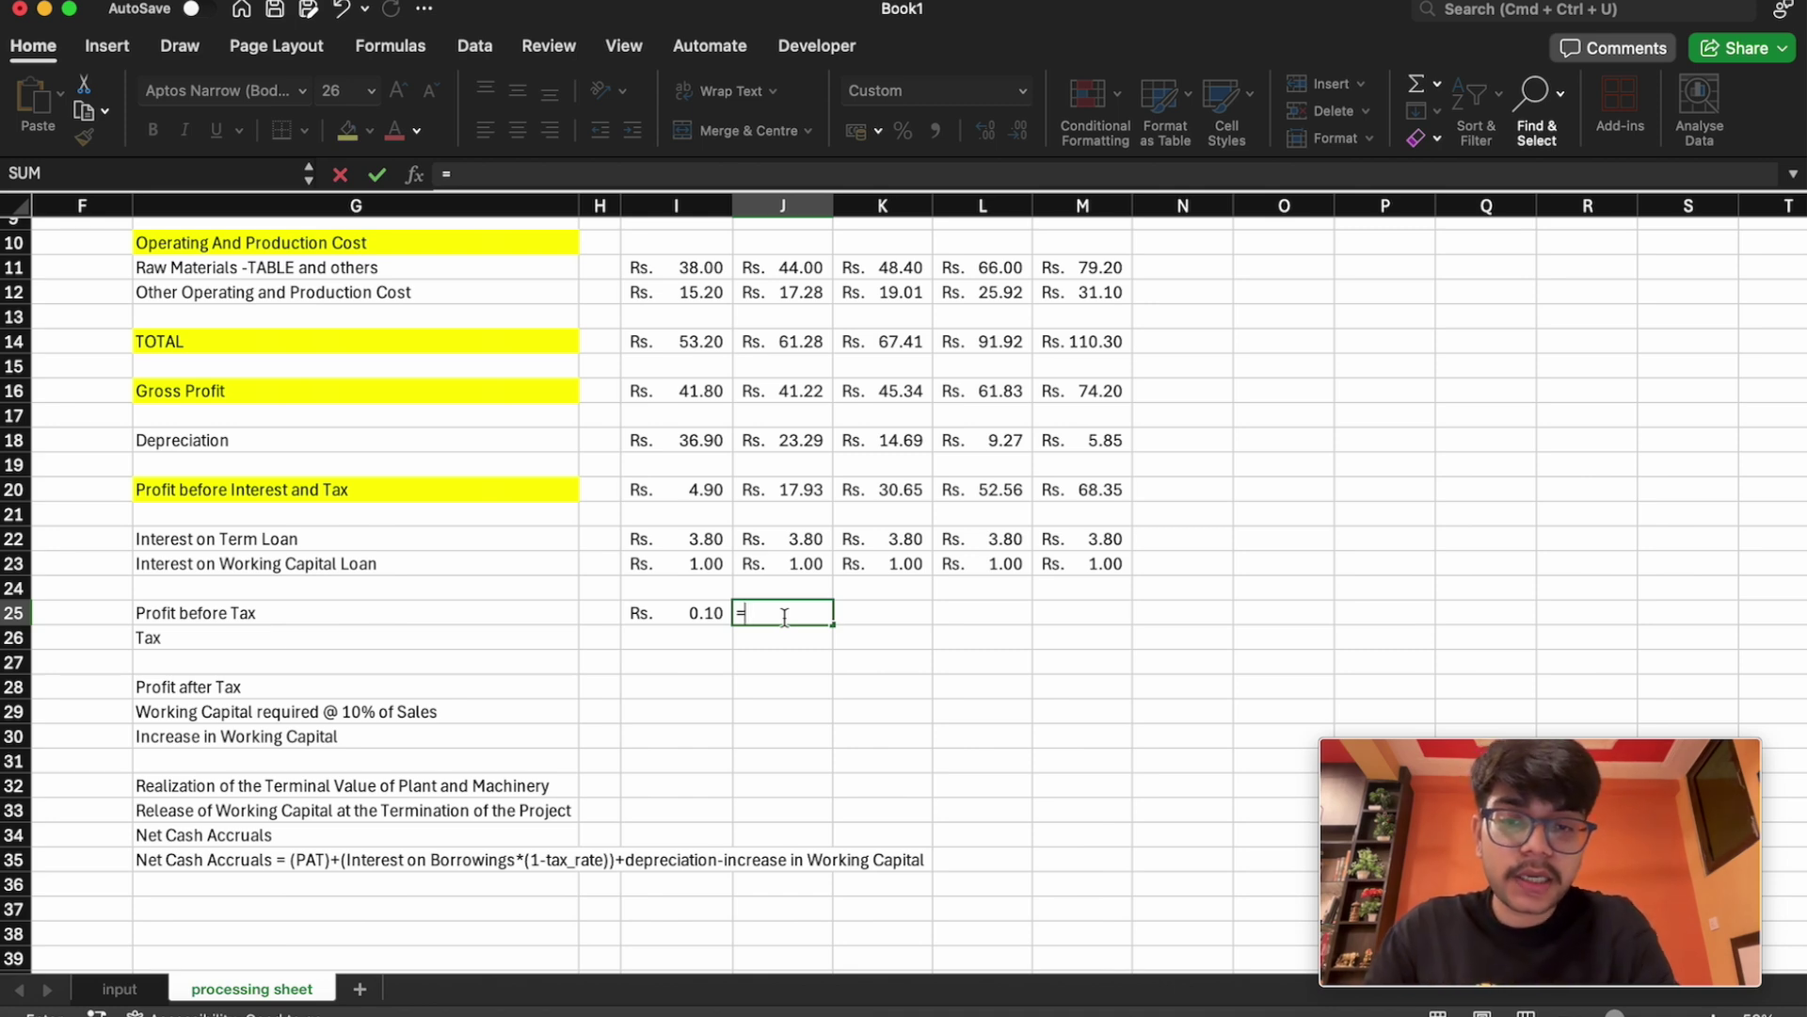
key("BackSpace")
key("Escape")
key("Left")
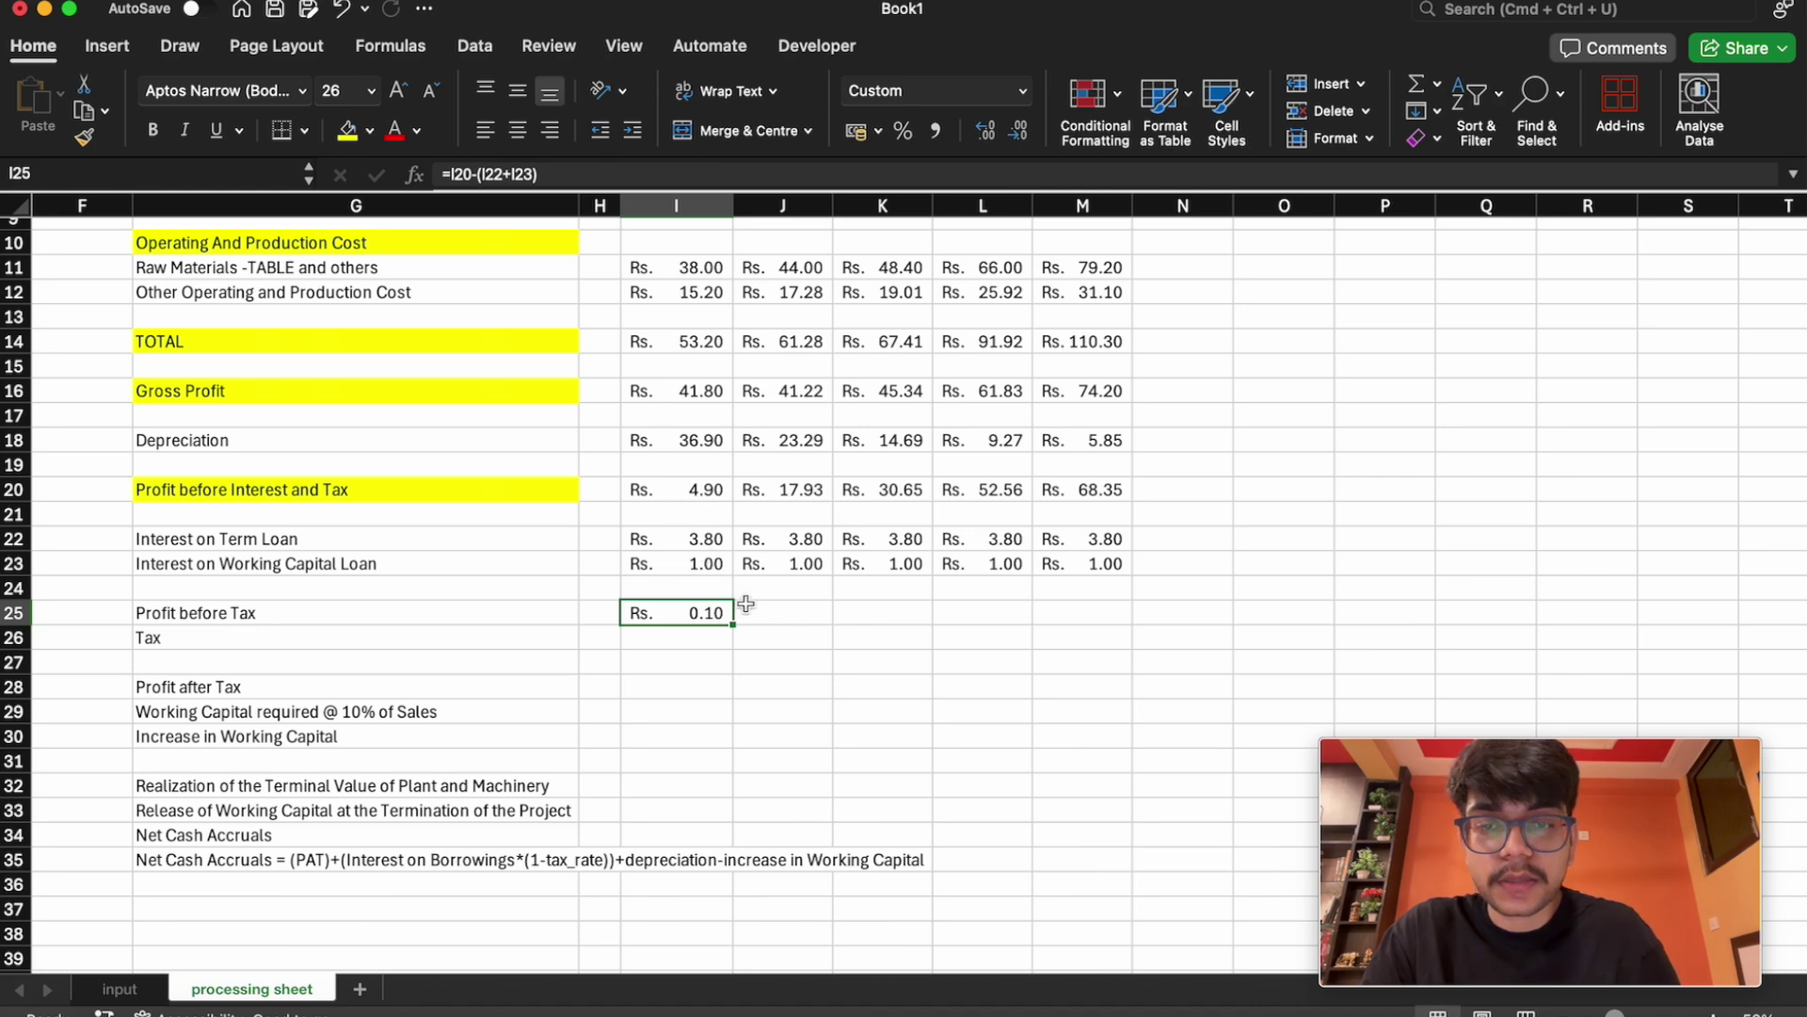
Enter =J20-(J22+J23) in J25 as the 2nd-year profit before tax
left_click(805, 616)
type("=")
left_click(791, 490)
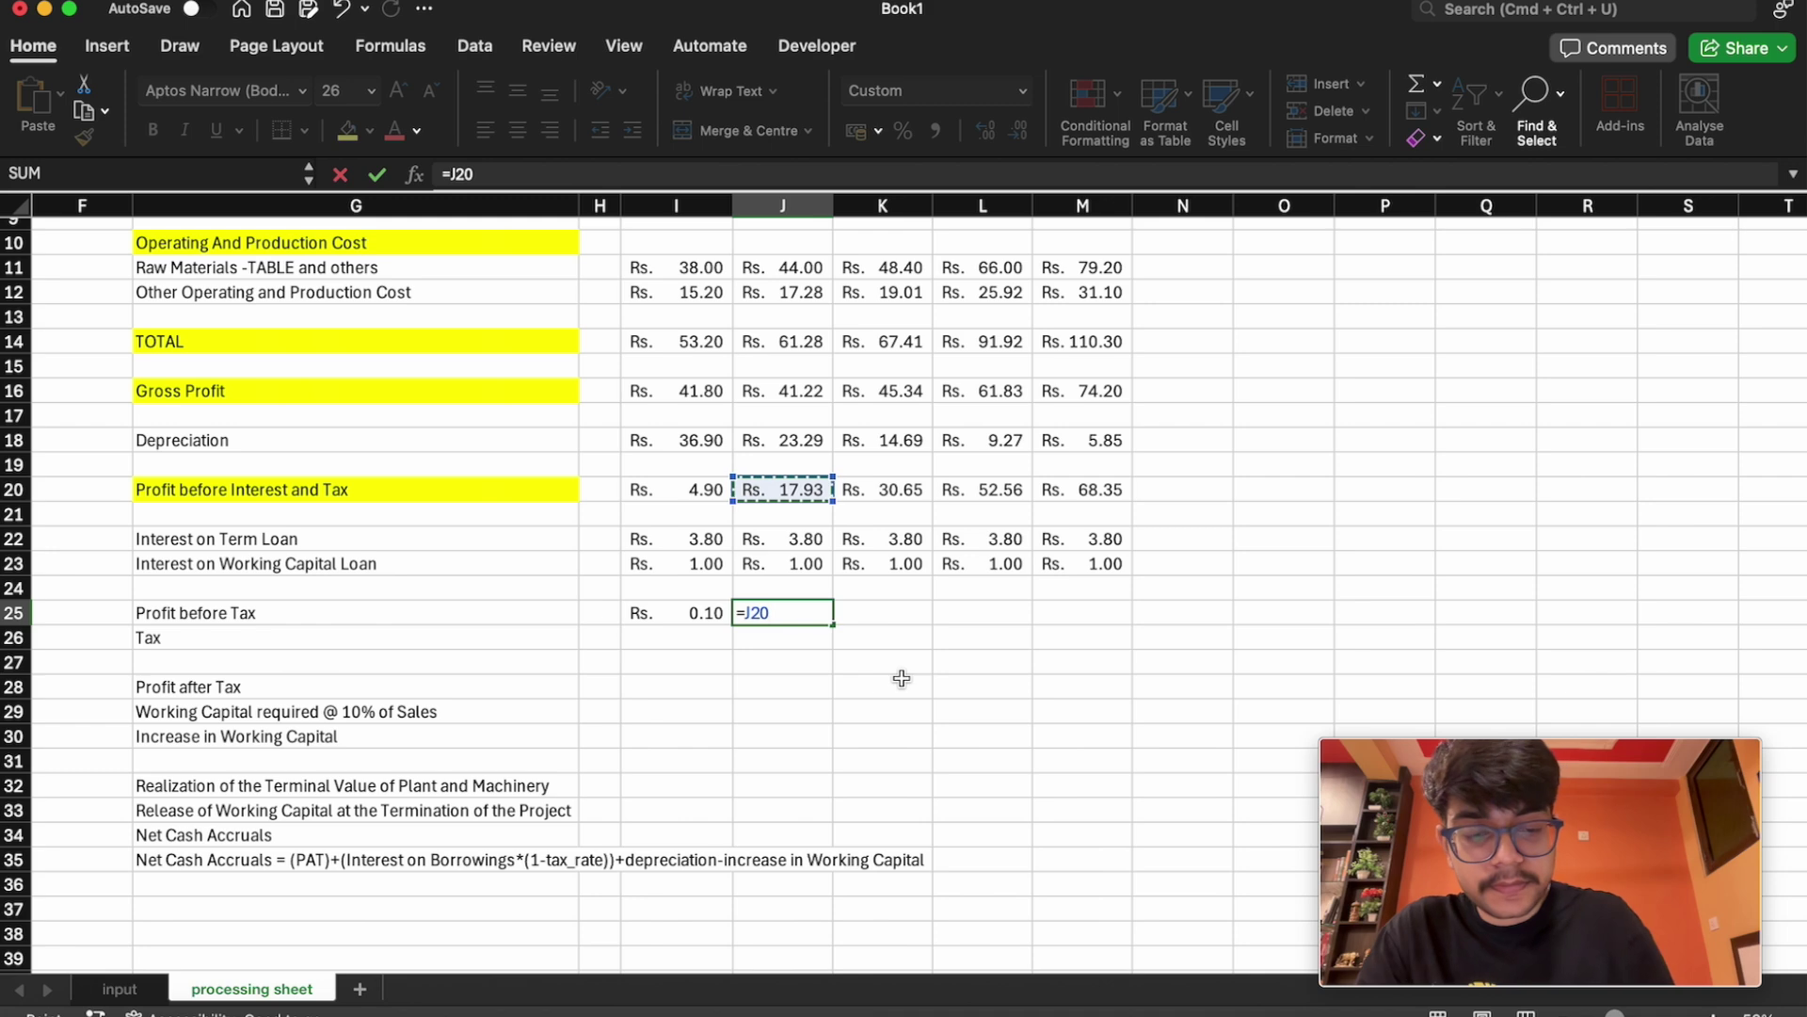
type("_")
key("BackSpace")
type("-(")
left_click(761, 539)
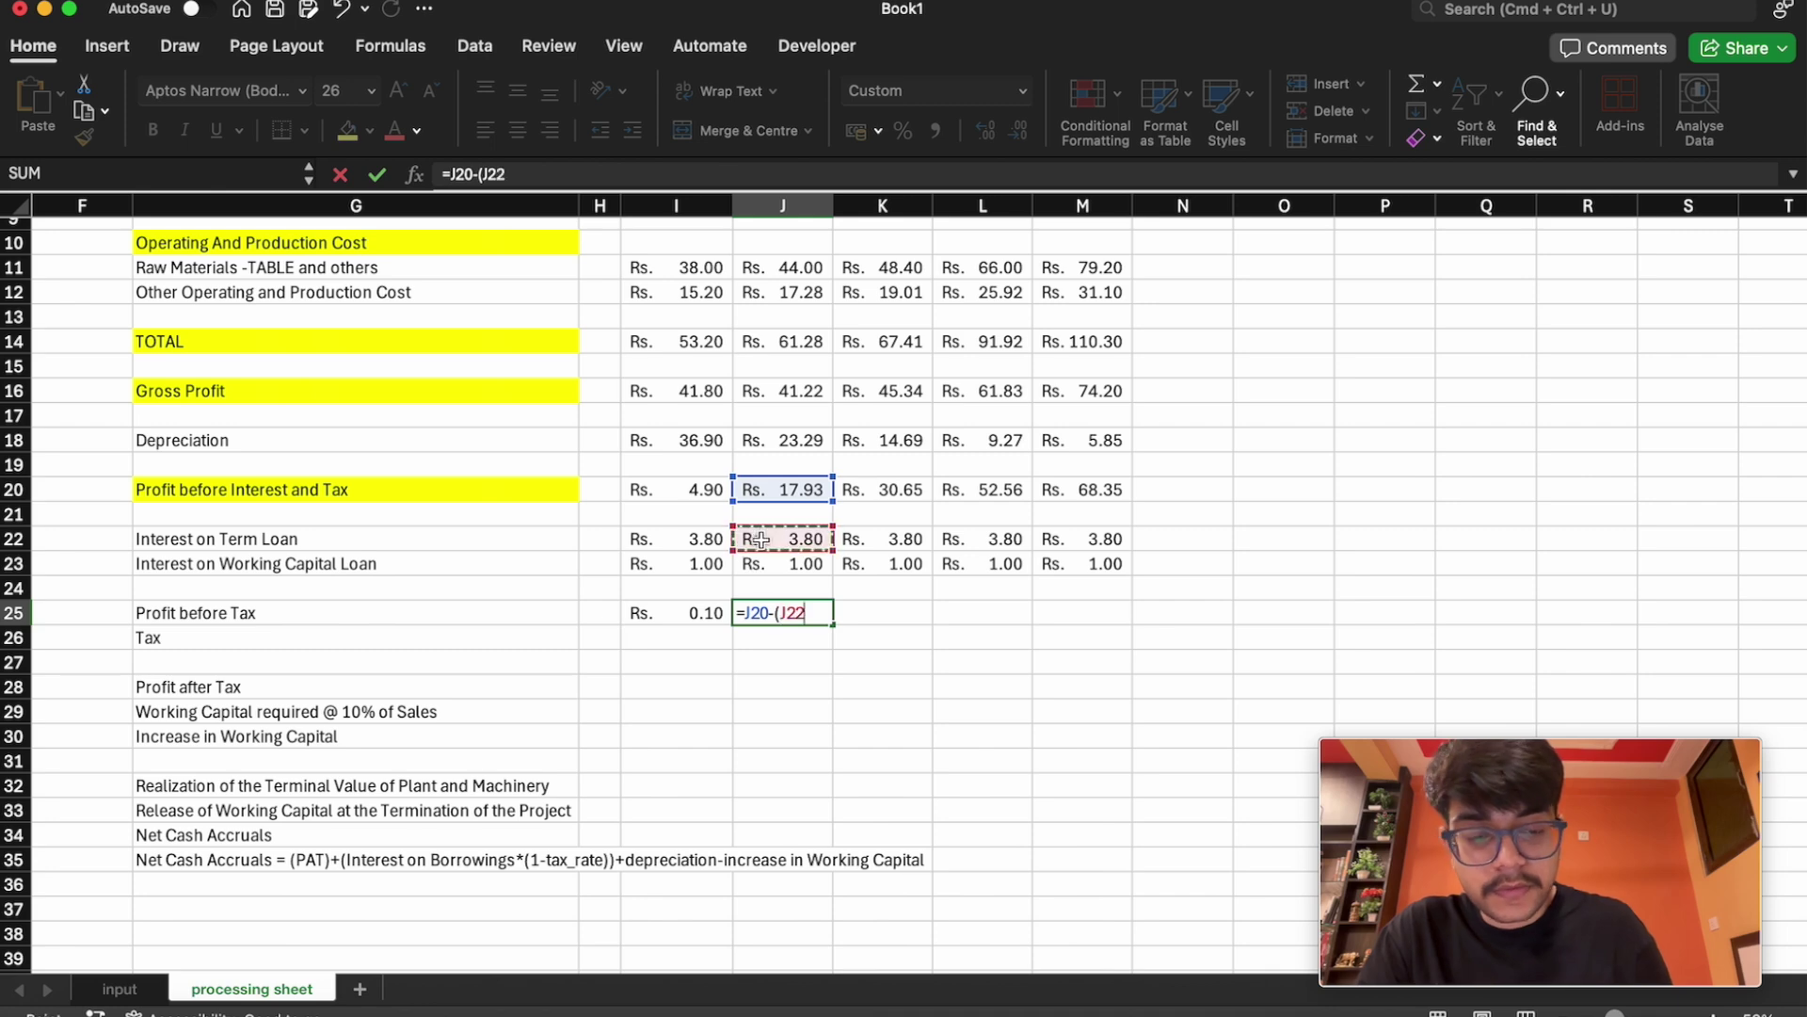
type("+")
left_click(784, 564)
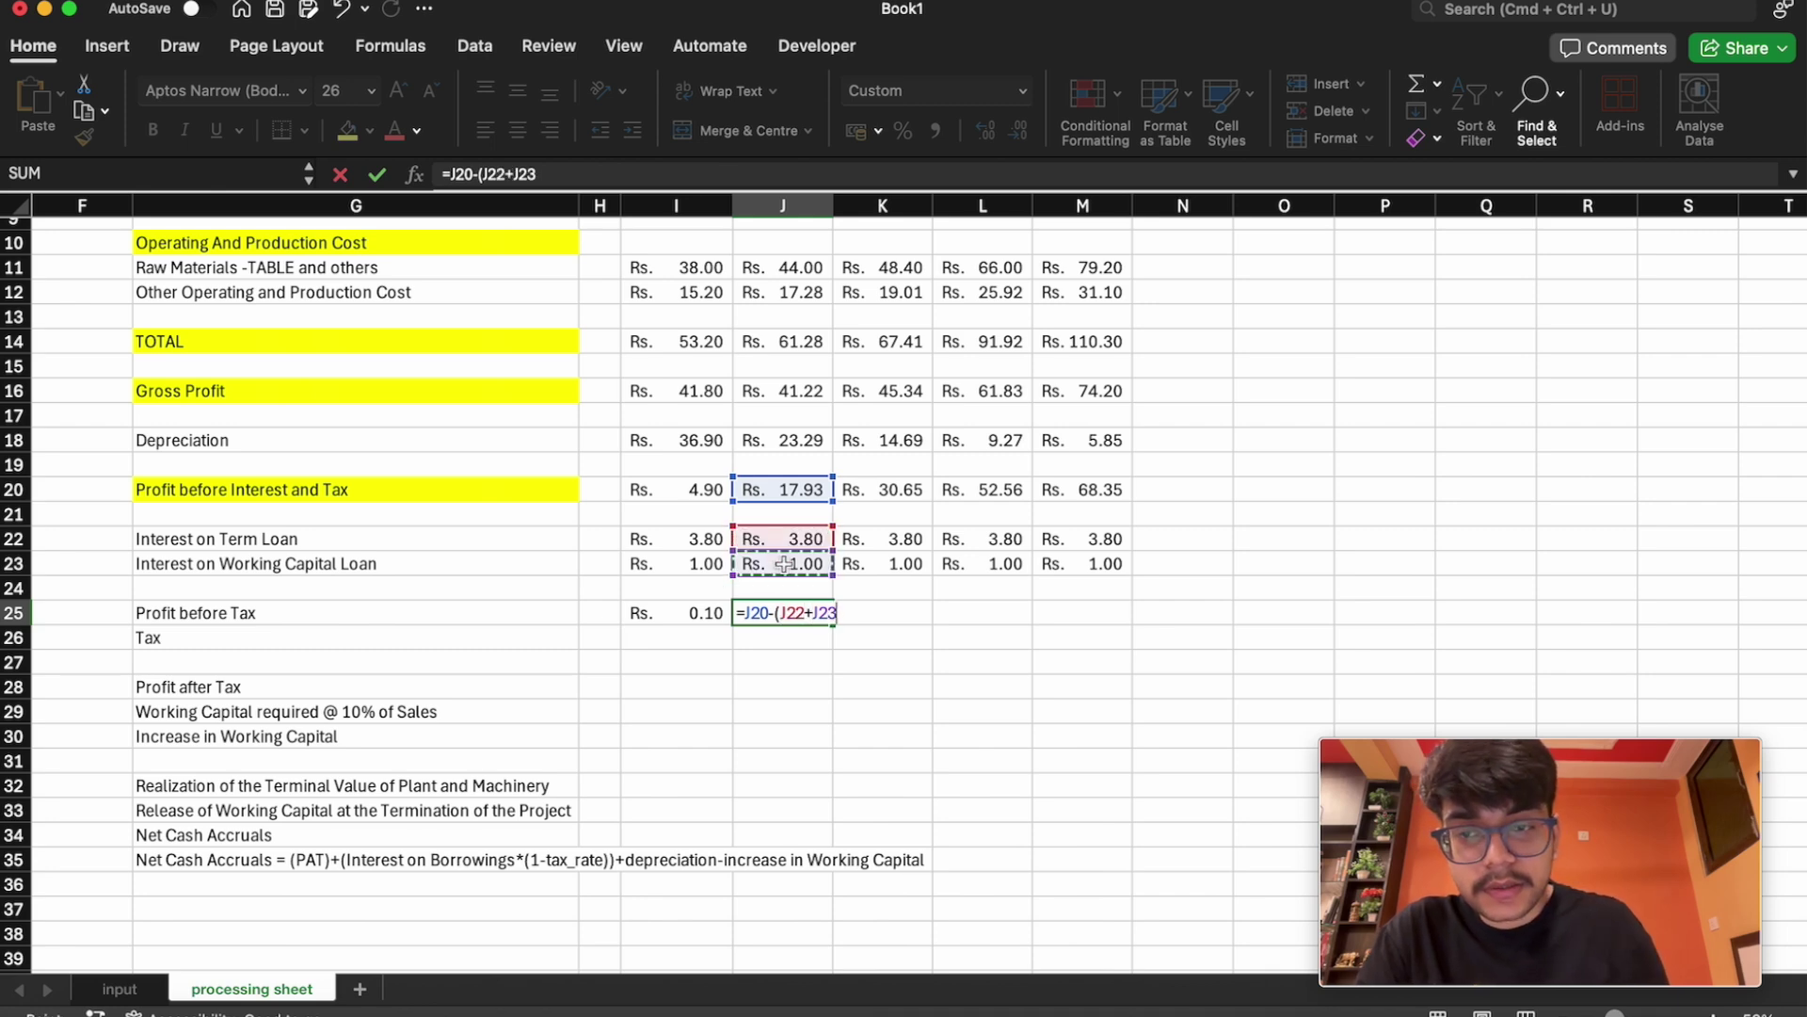
type(")")
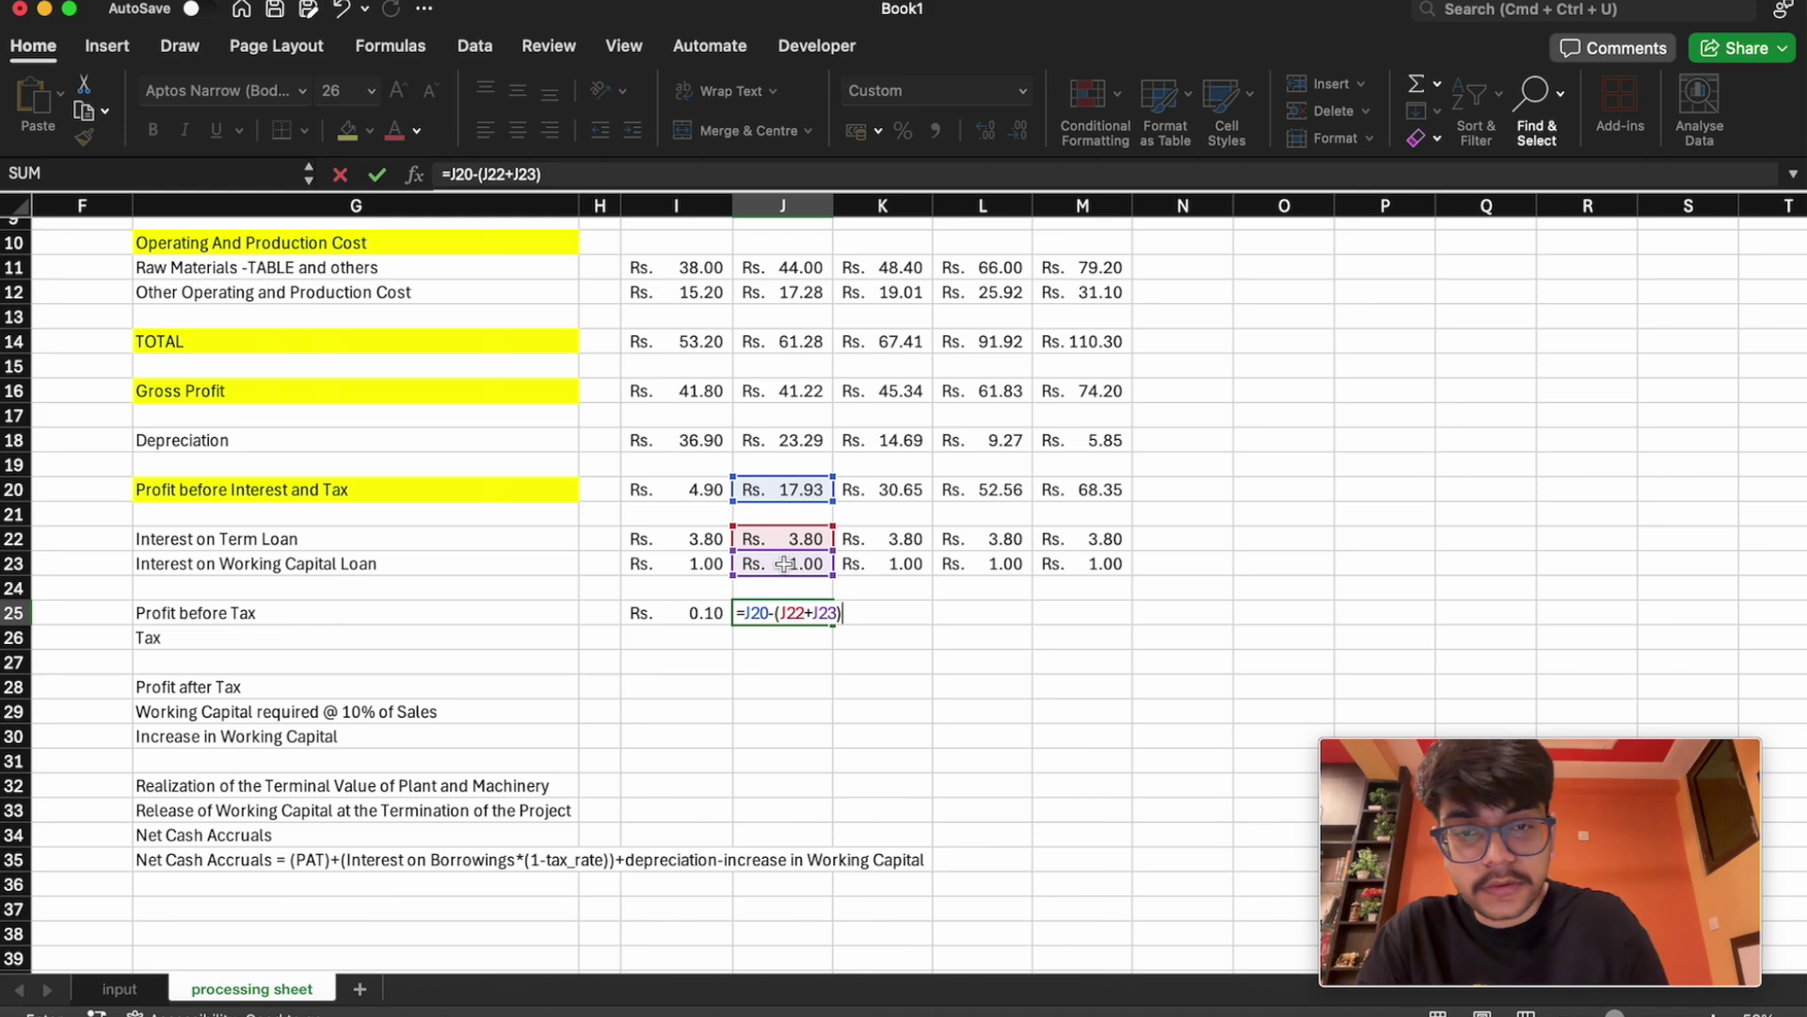
key("Return")
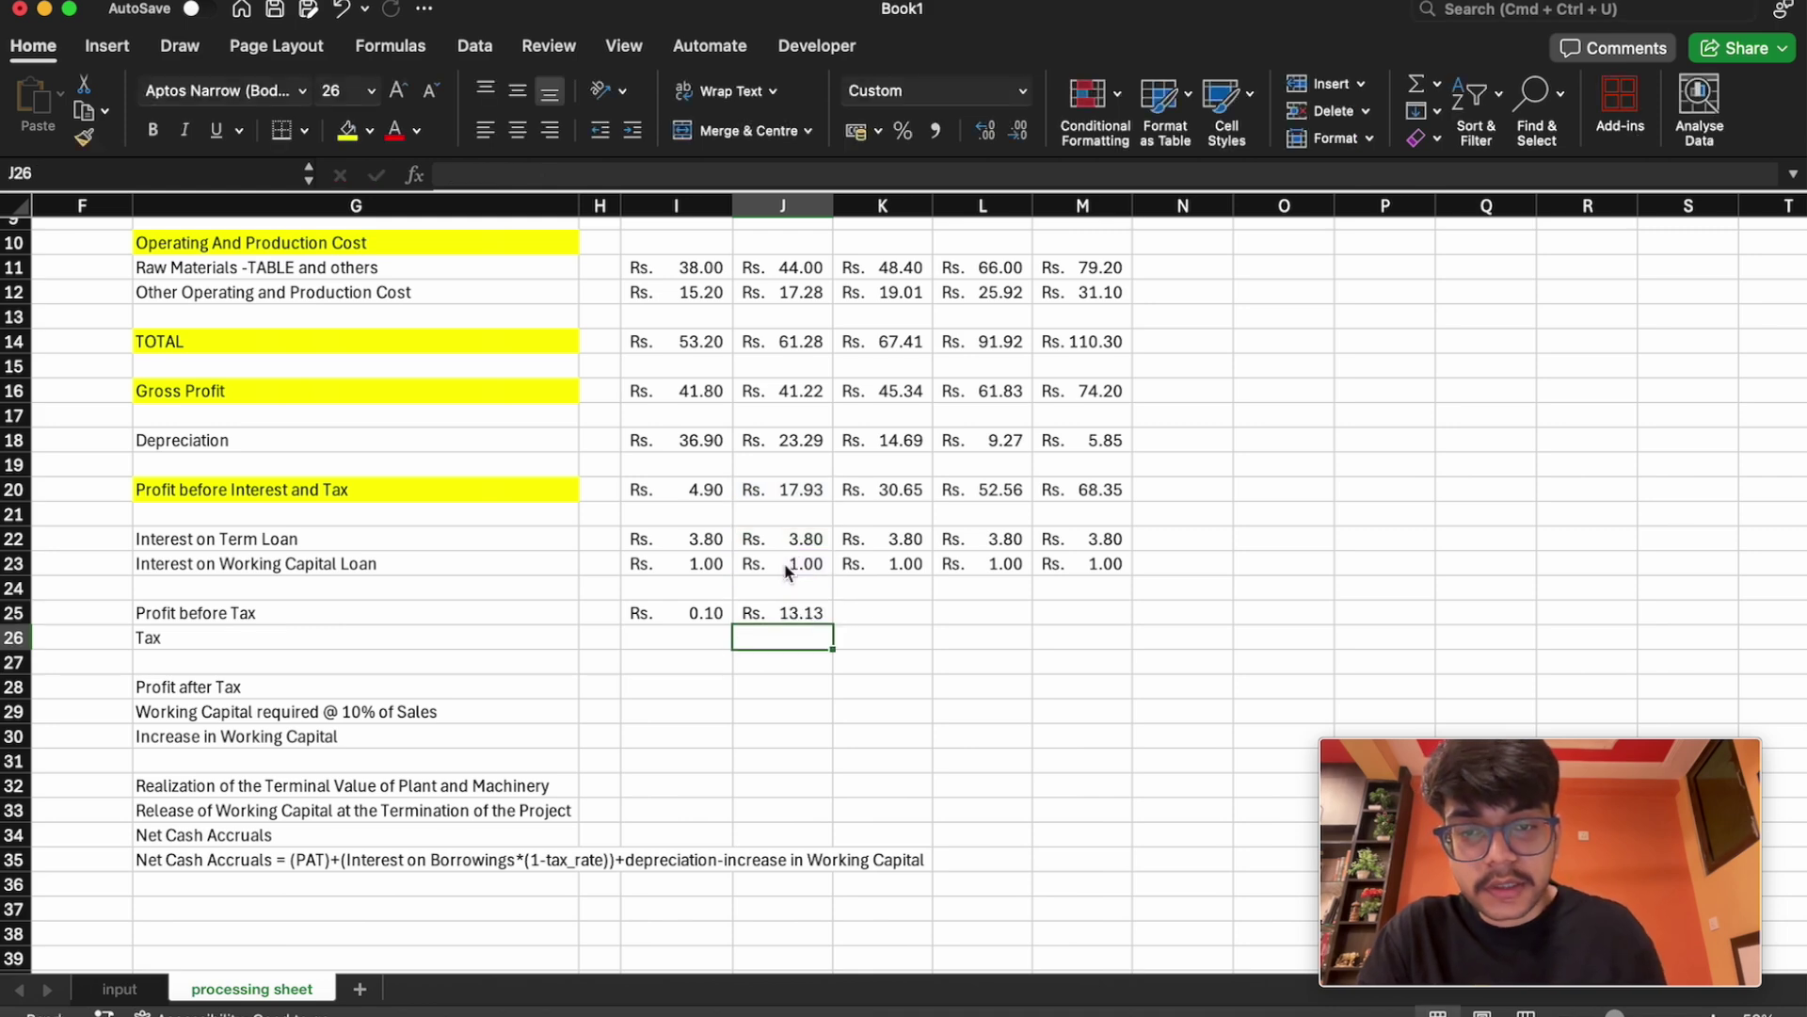
Fill the profit before tax formula from J25 across to the 5th year in M25, and check the 3rd-year formula and its interest inputs
left_click(793, 613)
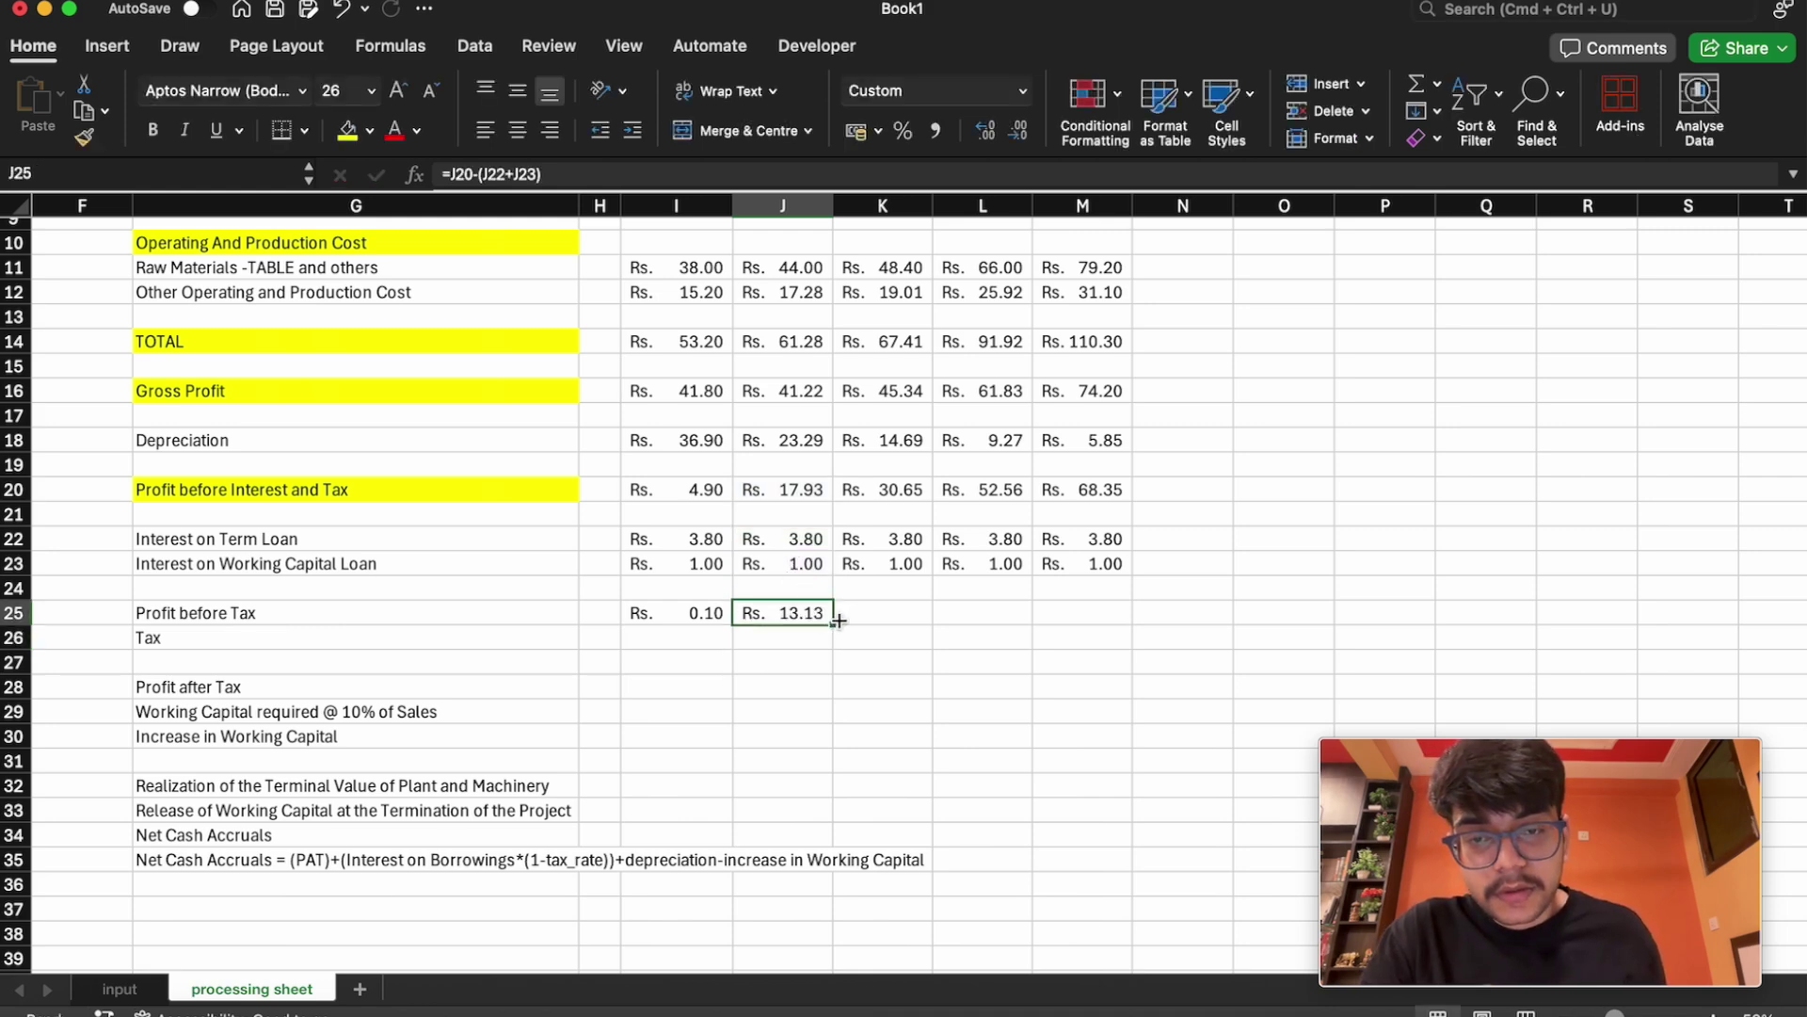
left_click_drag(837, 628, 1100, 617)
left_click(1011, 669)
left_click(862, 613)
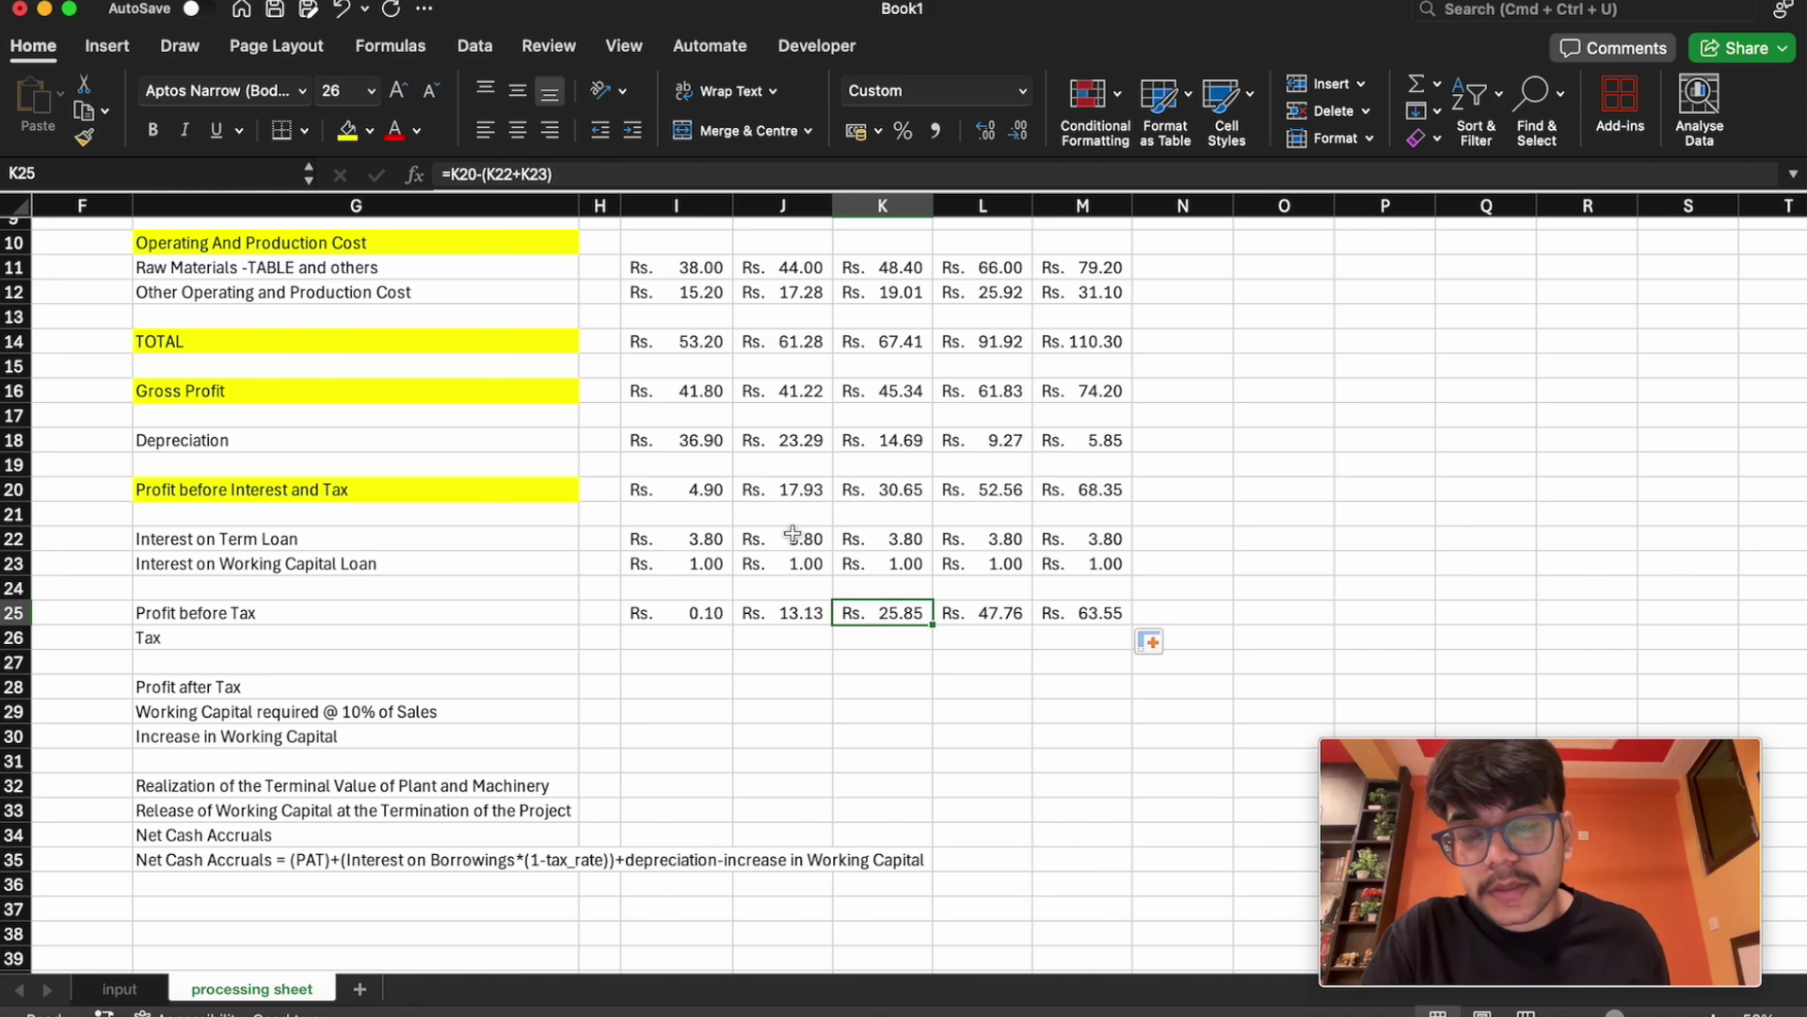
left_click(889, 535)
left_click(888, 563)
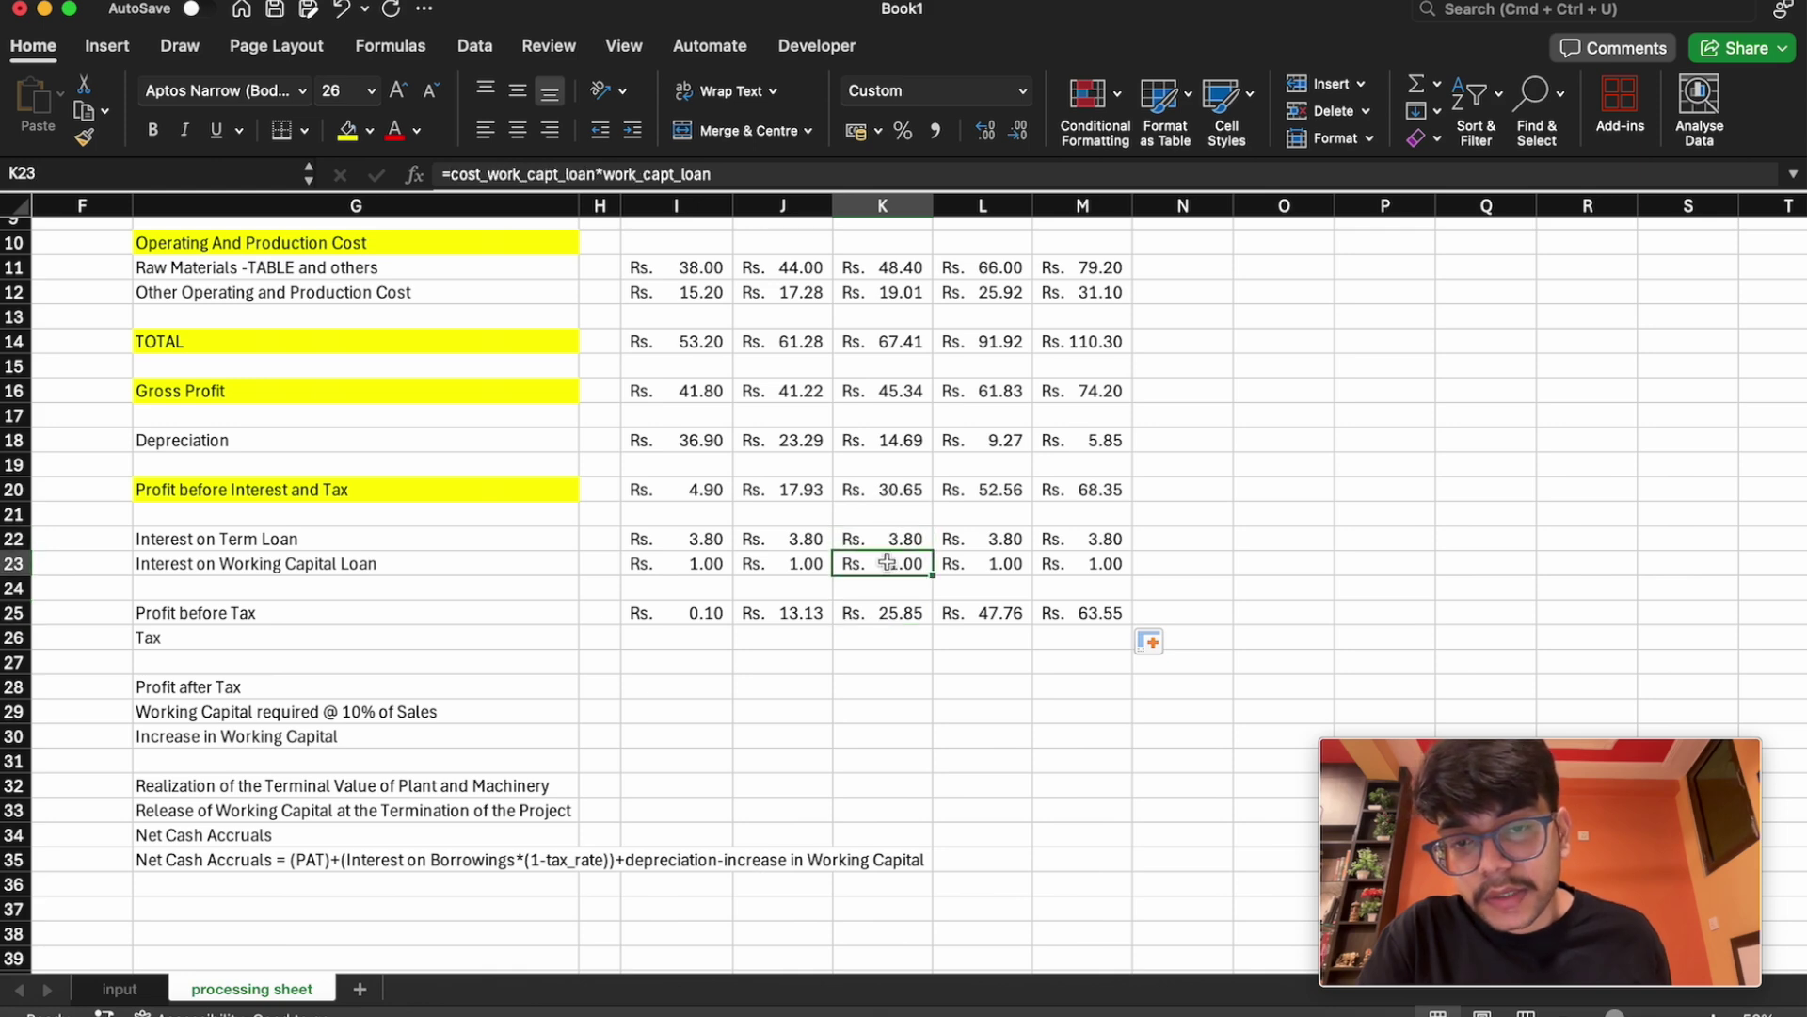
left_click(889, 539)
left_click(897, 613)
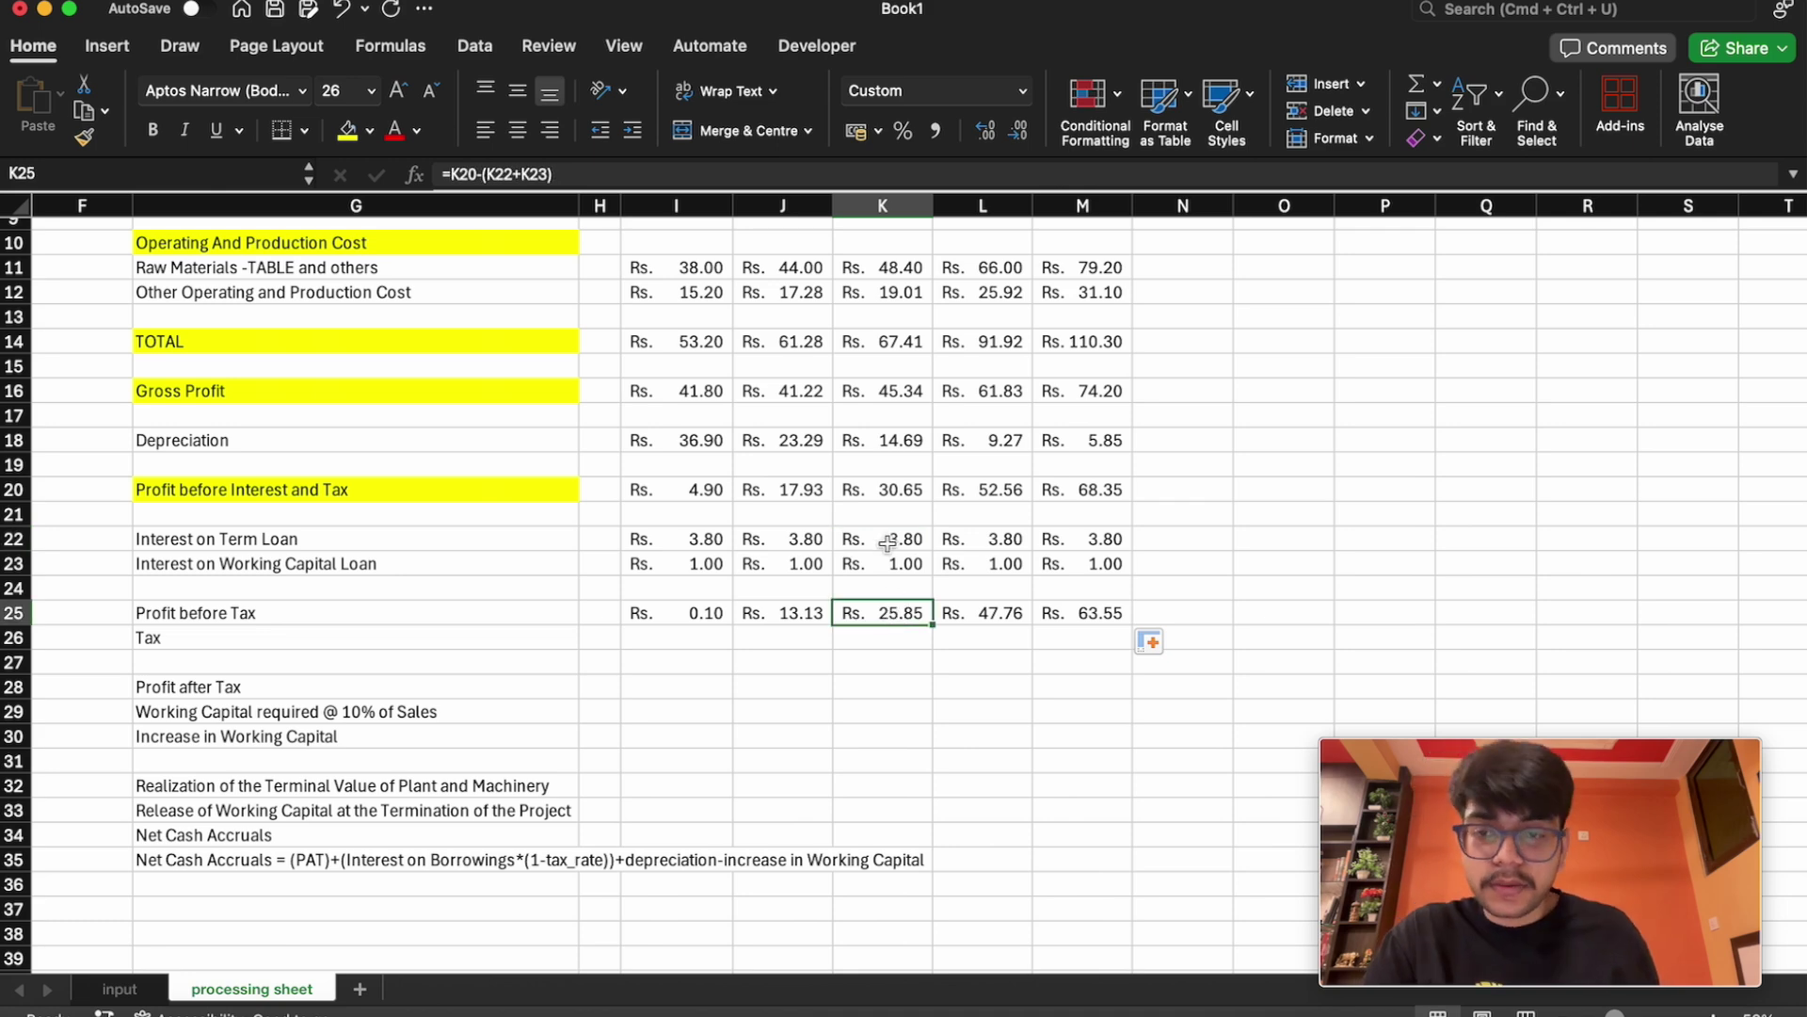
left_click(1063, 652)
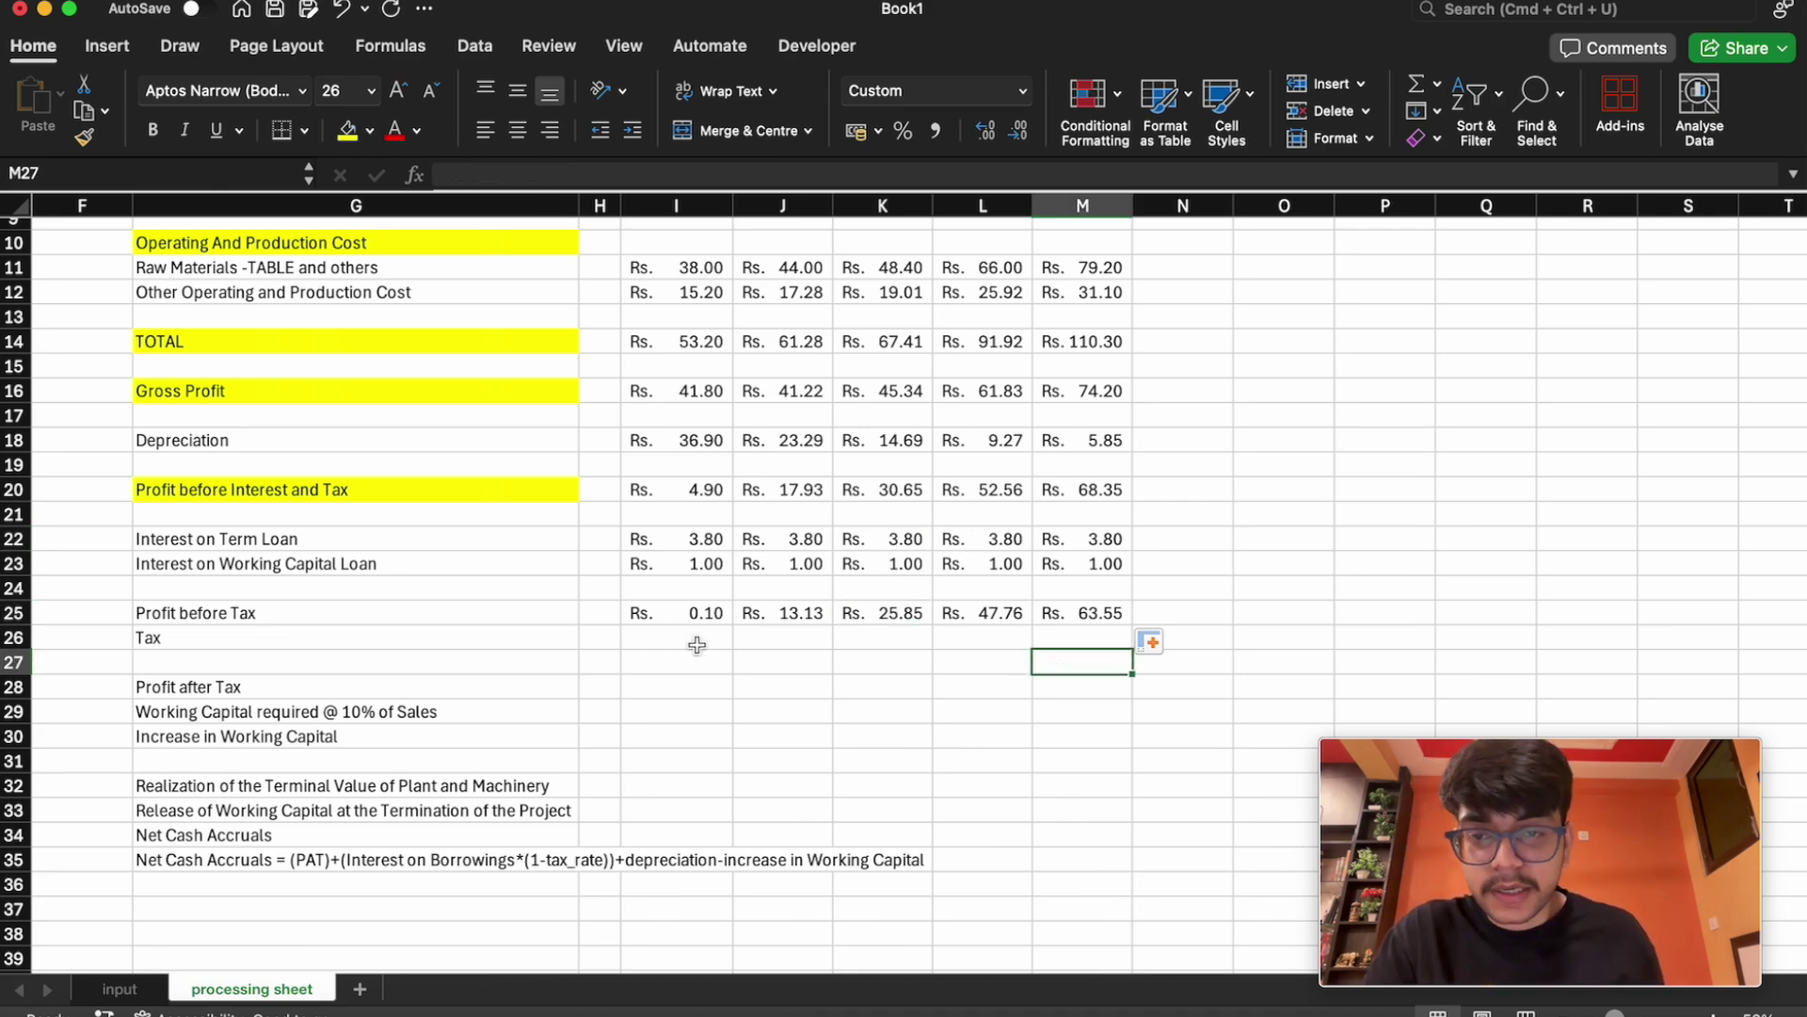
left_click(693, 638)
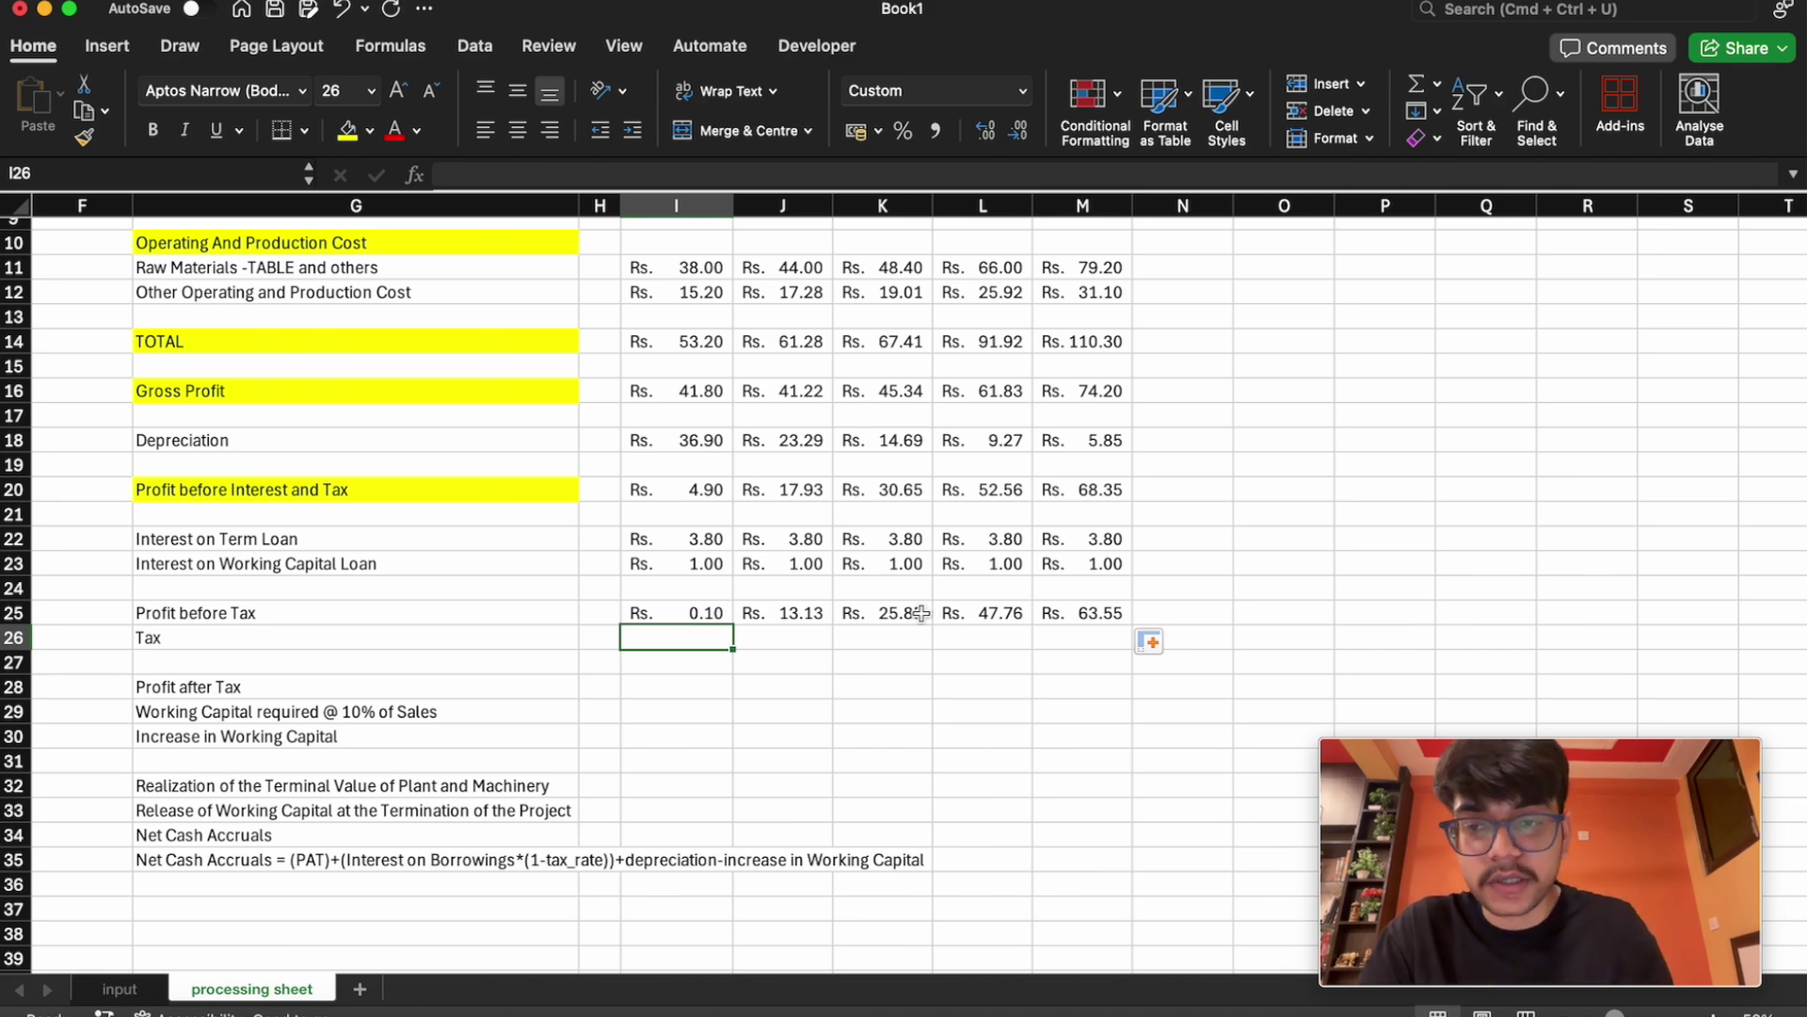
type("=")
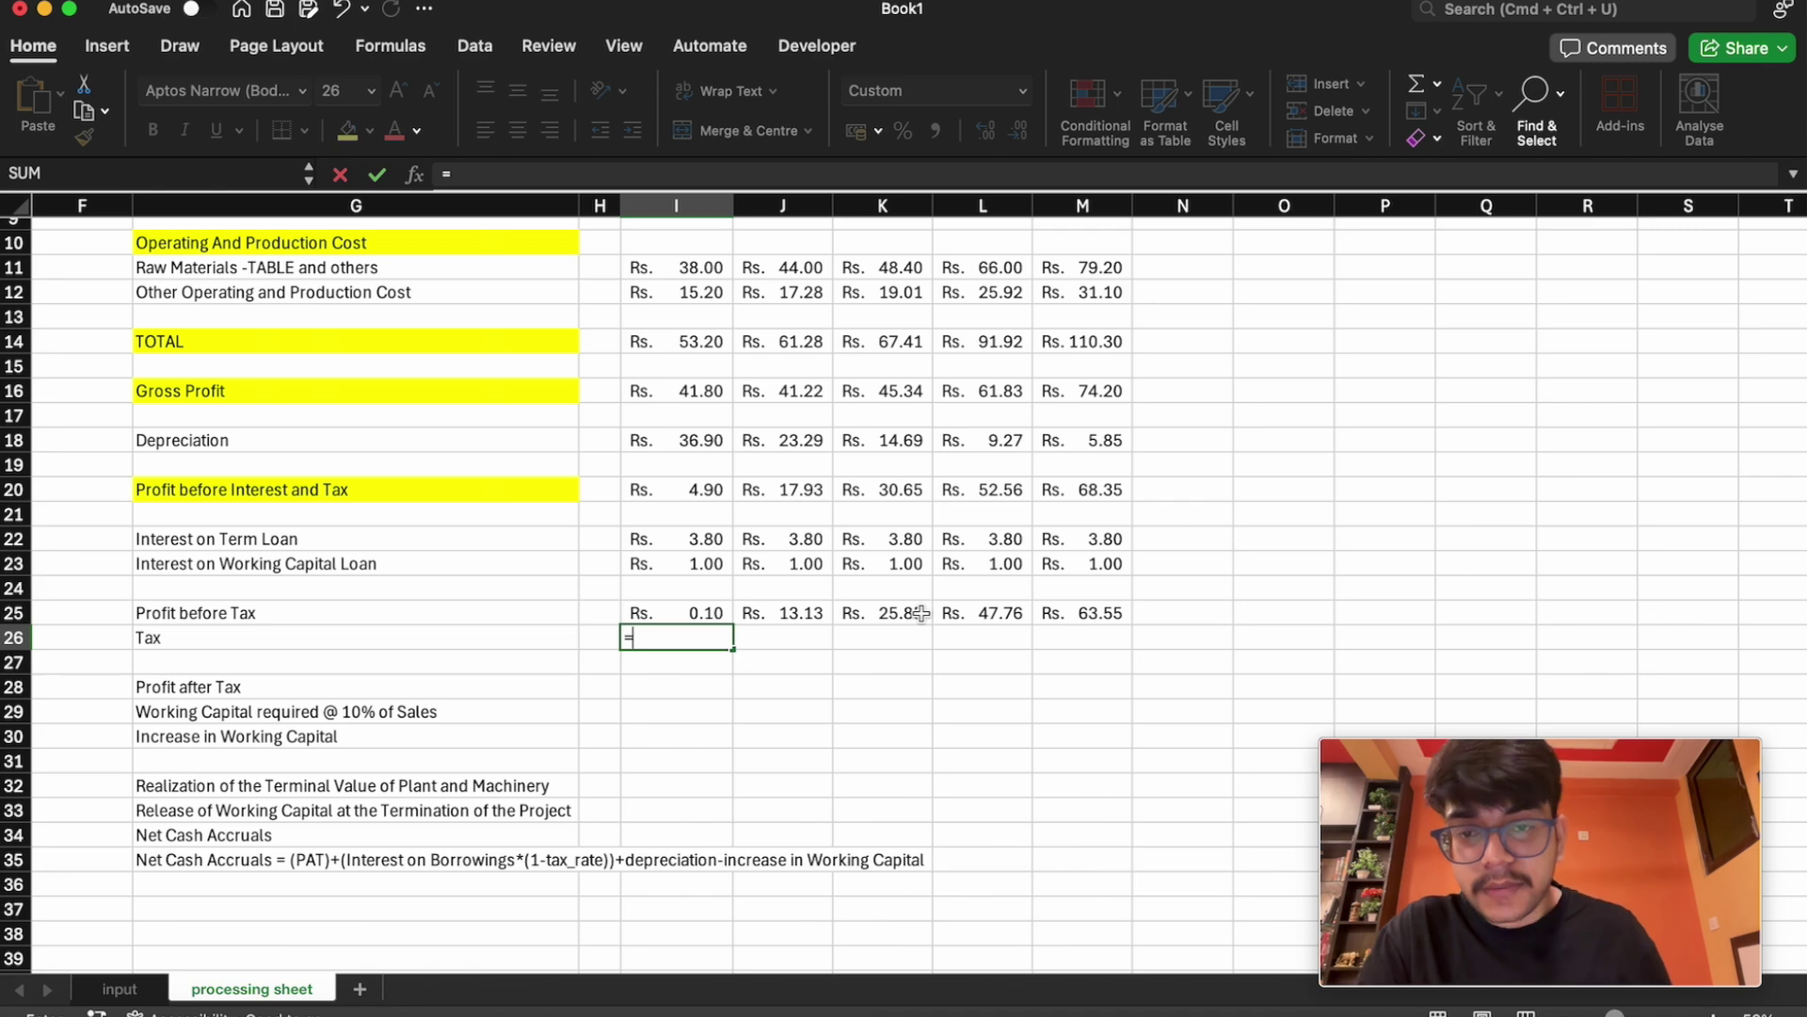
key("Escape")
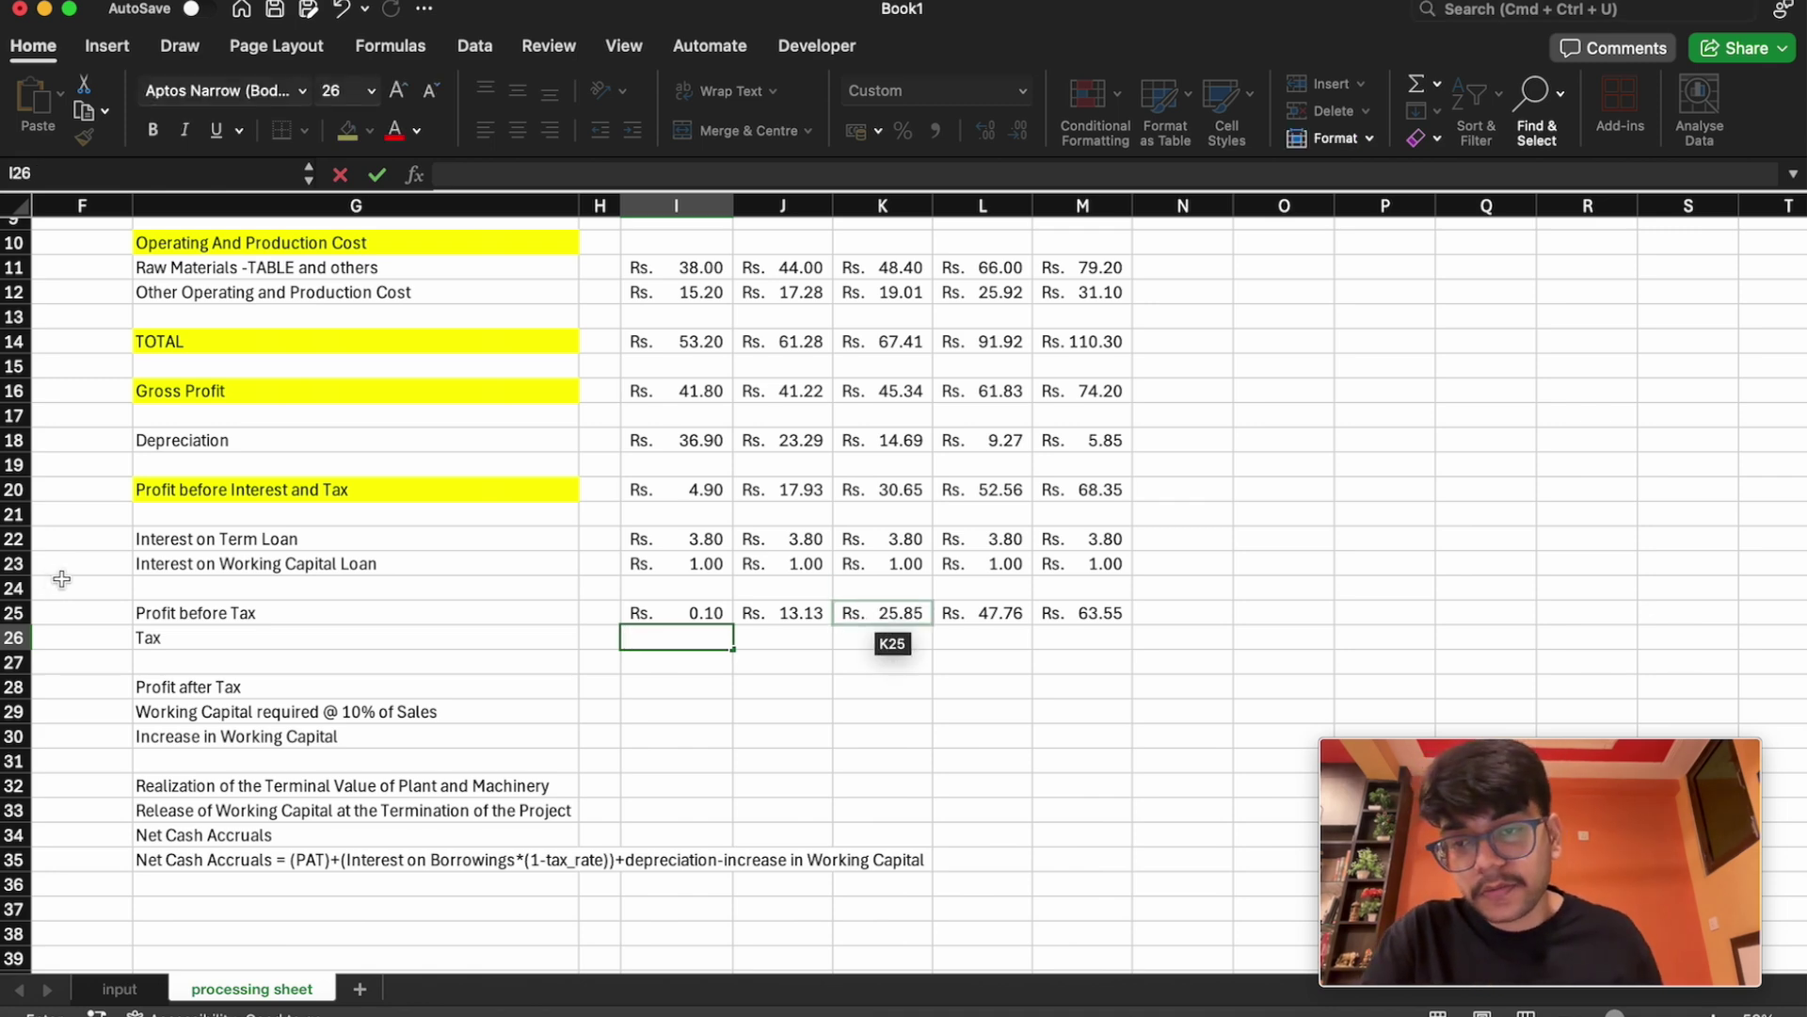
Highlight the Profit before Tax label in G25 with yellow fill
left_click(159, 612)
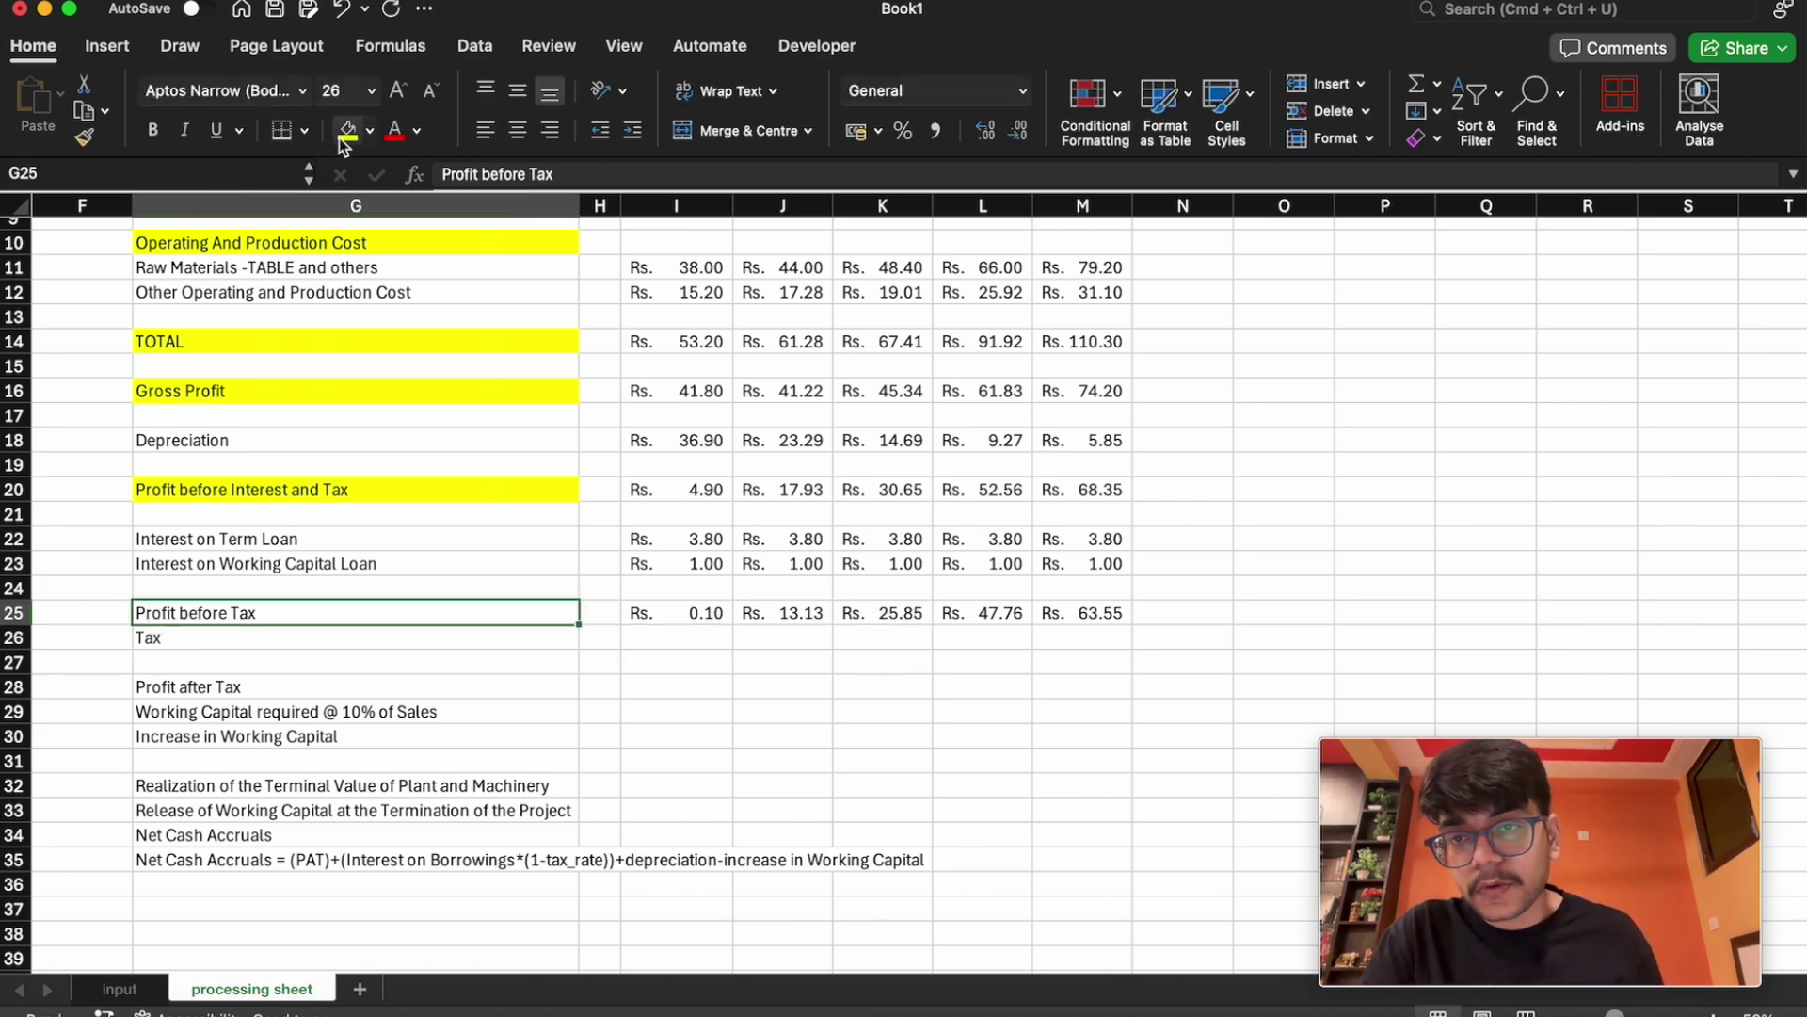
left_click(345, 130)
Enter =I25*tax_rate in I26 as the 1st-year tax, and fill it across to the 5th year in M26
left_click(630, 641)
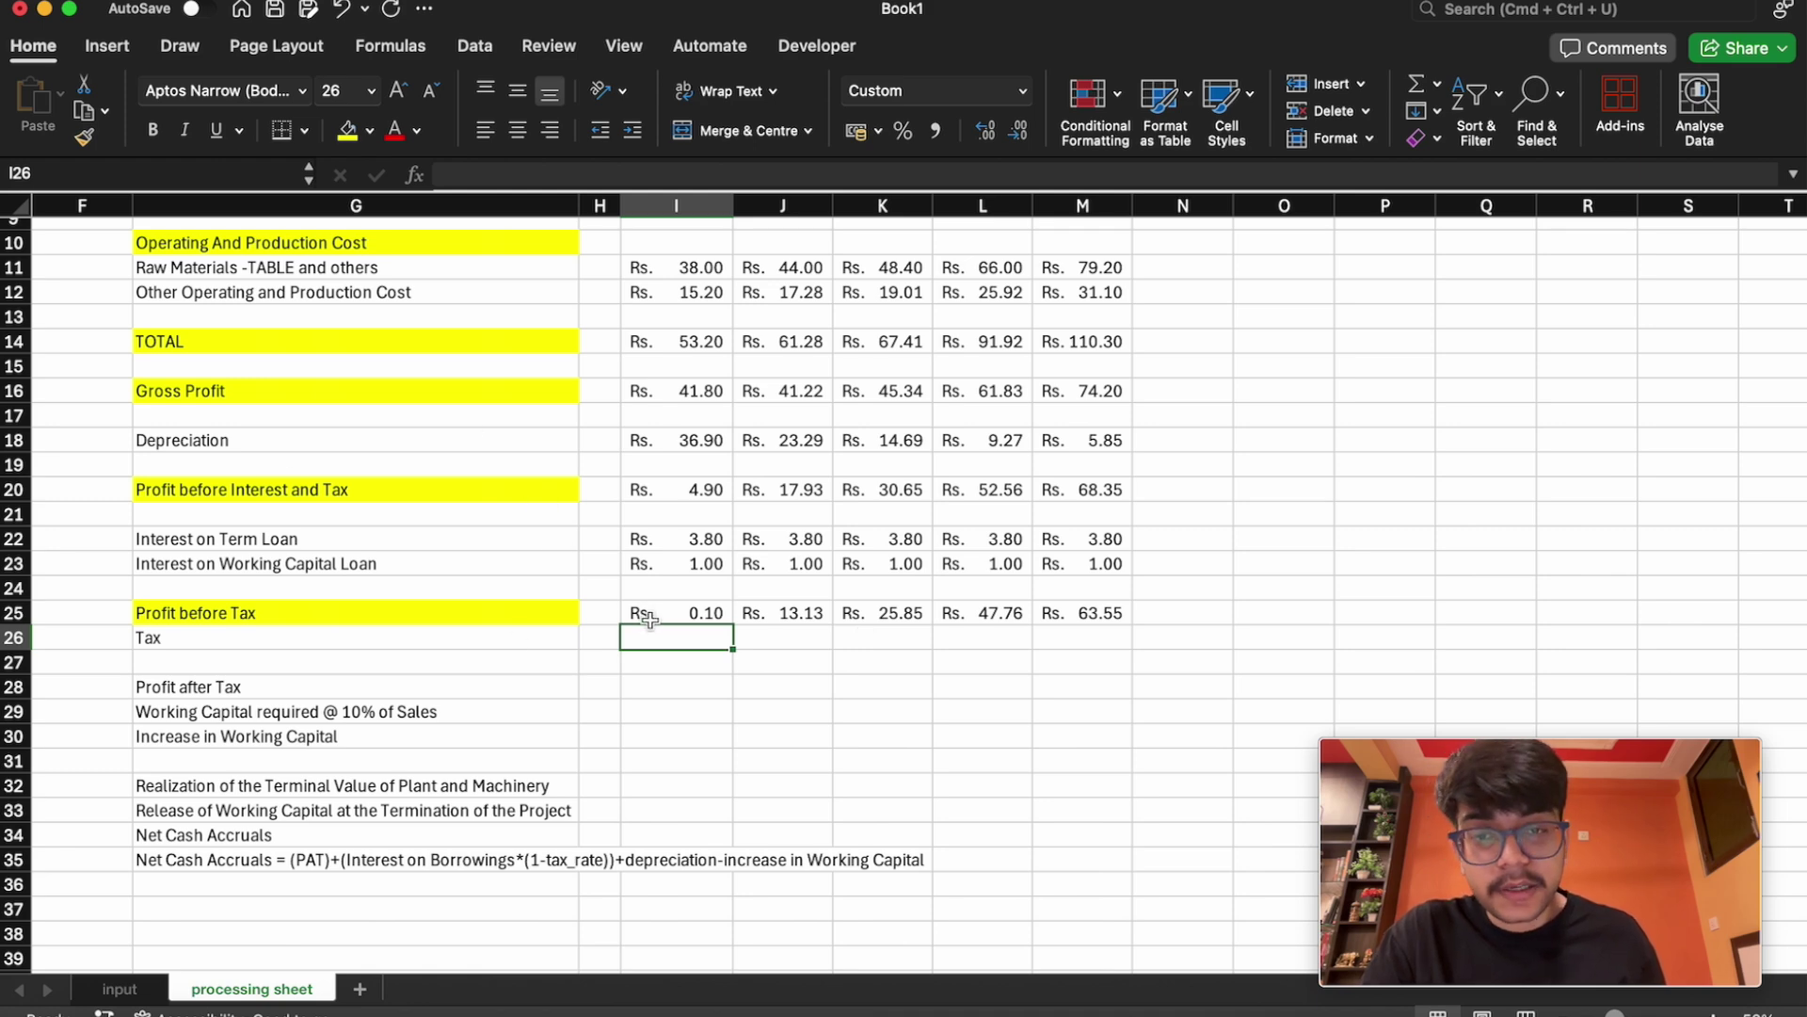
type("=")
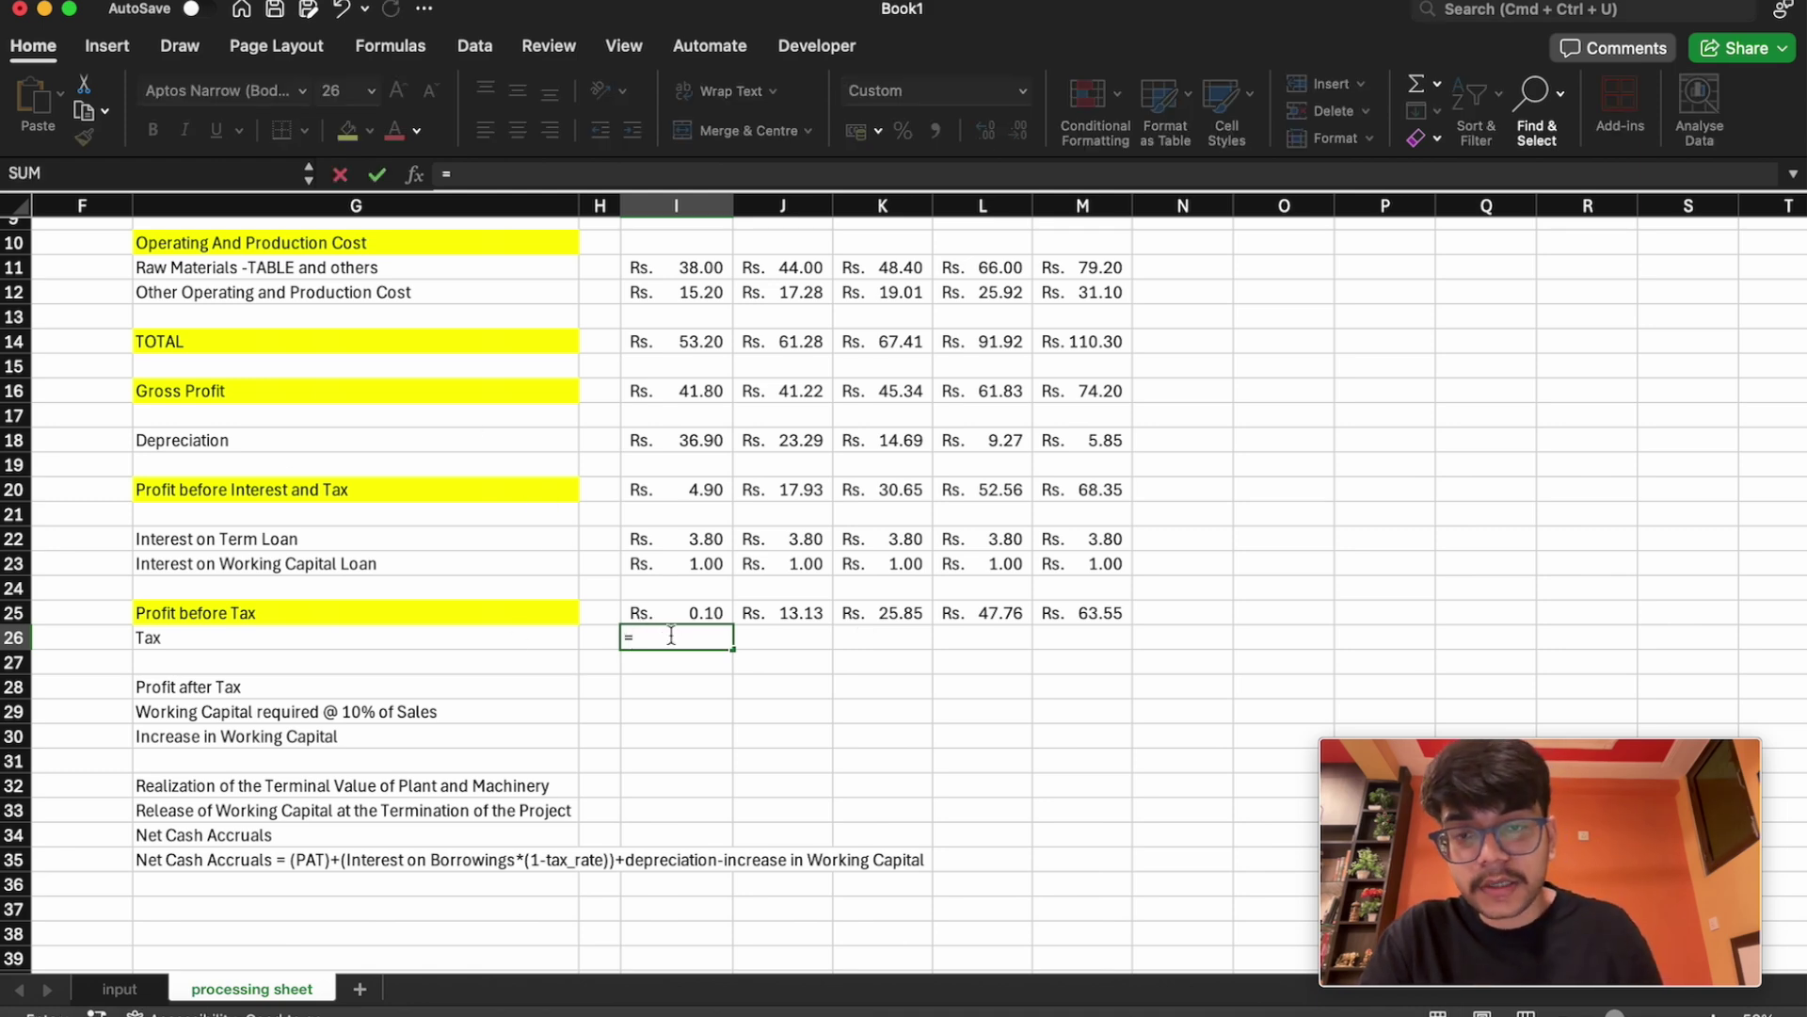
left_click(687, 613)
type("*(1-")
type("t")
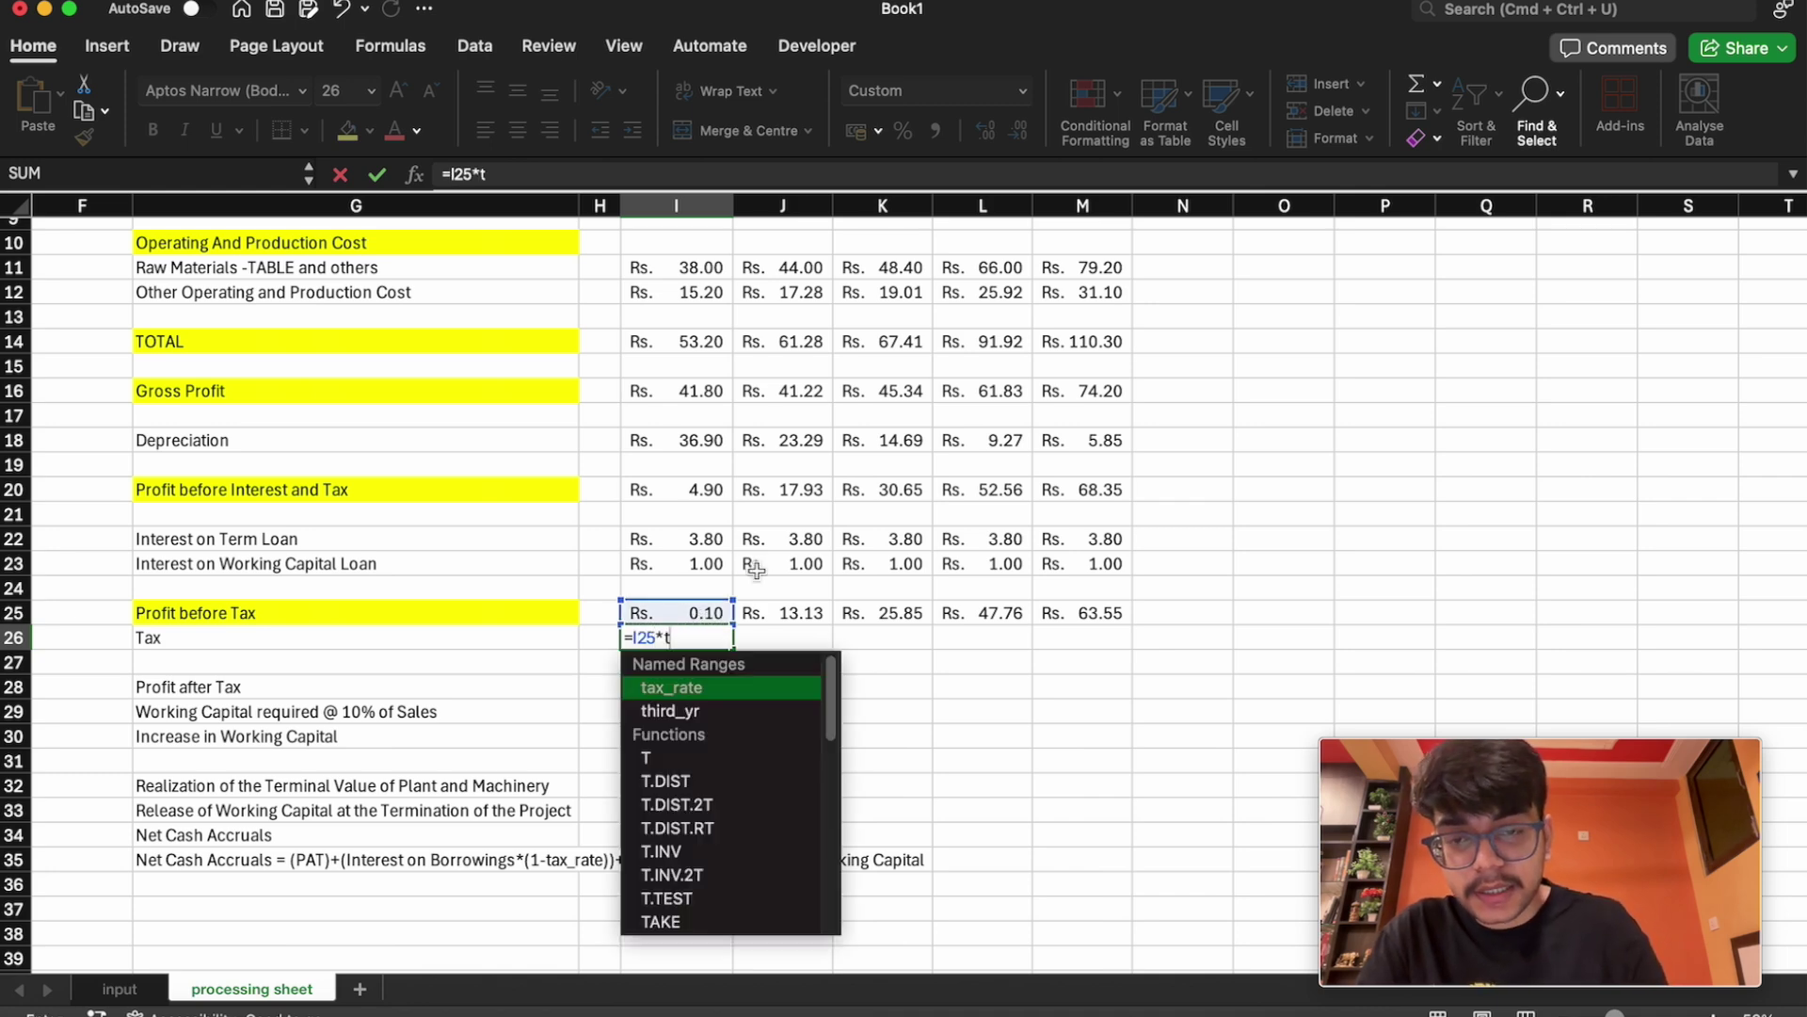
type("ax_rate")
key("Return")
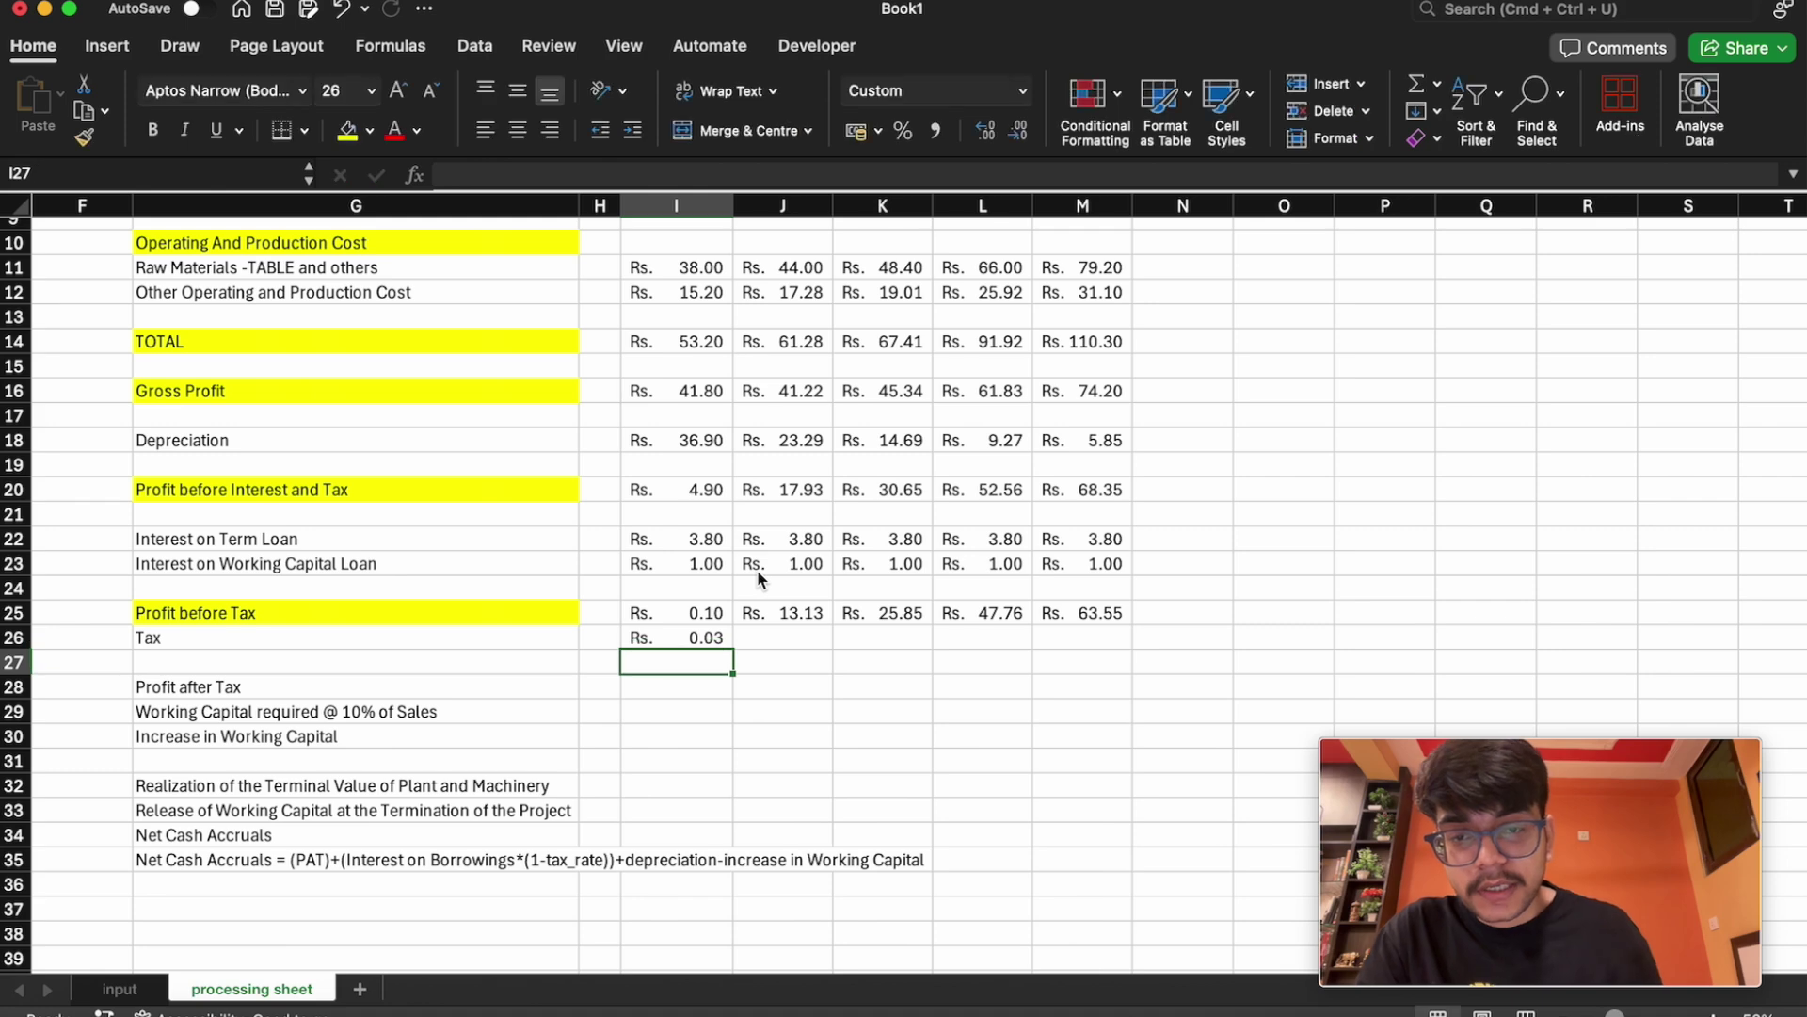
left_click(714, 640)
left_click_drag(734, 652, 1102, 640)
left_click(929, 715)
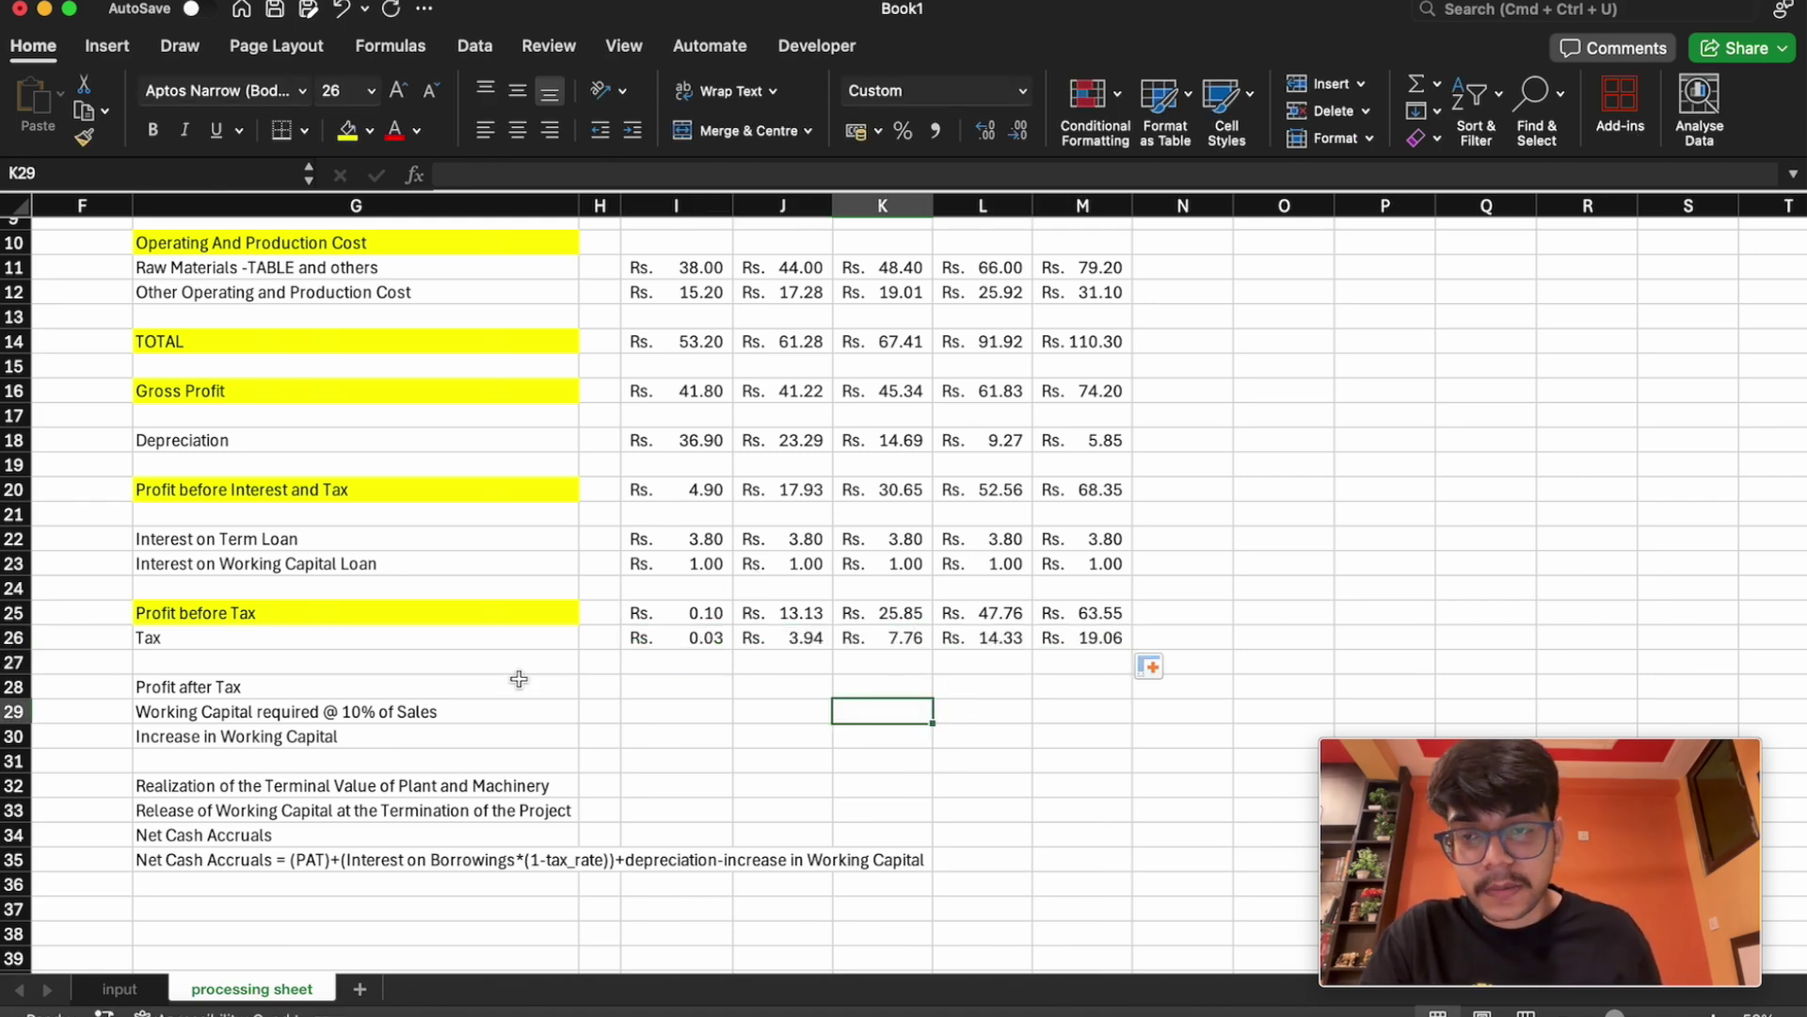
Enter =I25-I26 in I28 as the 1st-year profit after tax, and fill it across to the 5th year in M28
left_click(686, 683)
type("=")
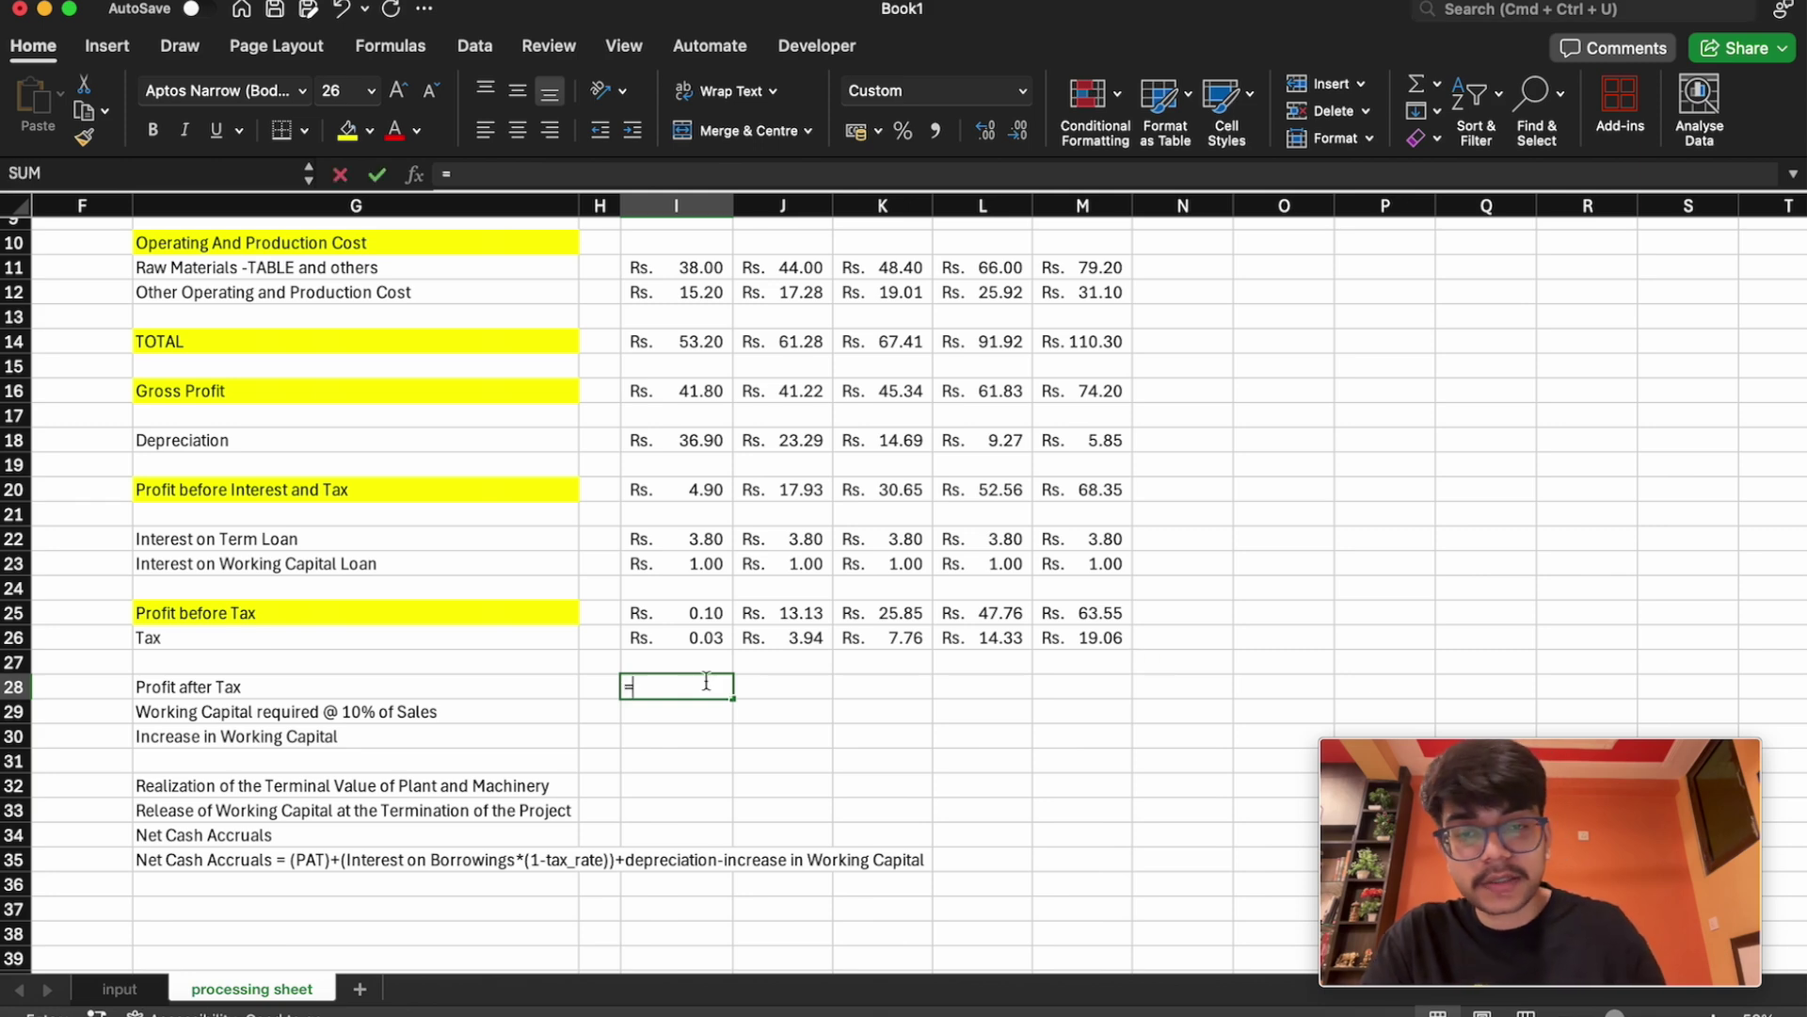
left_click(698, 617)
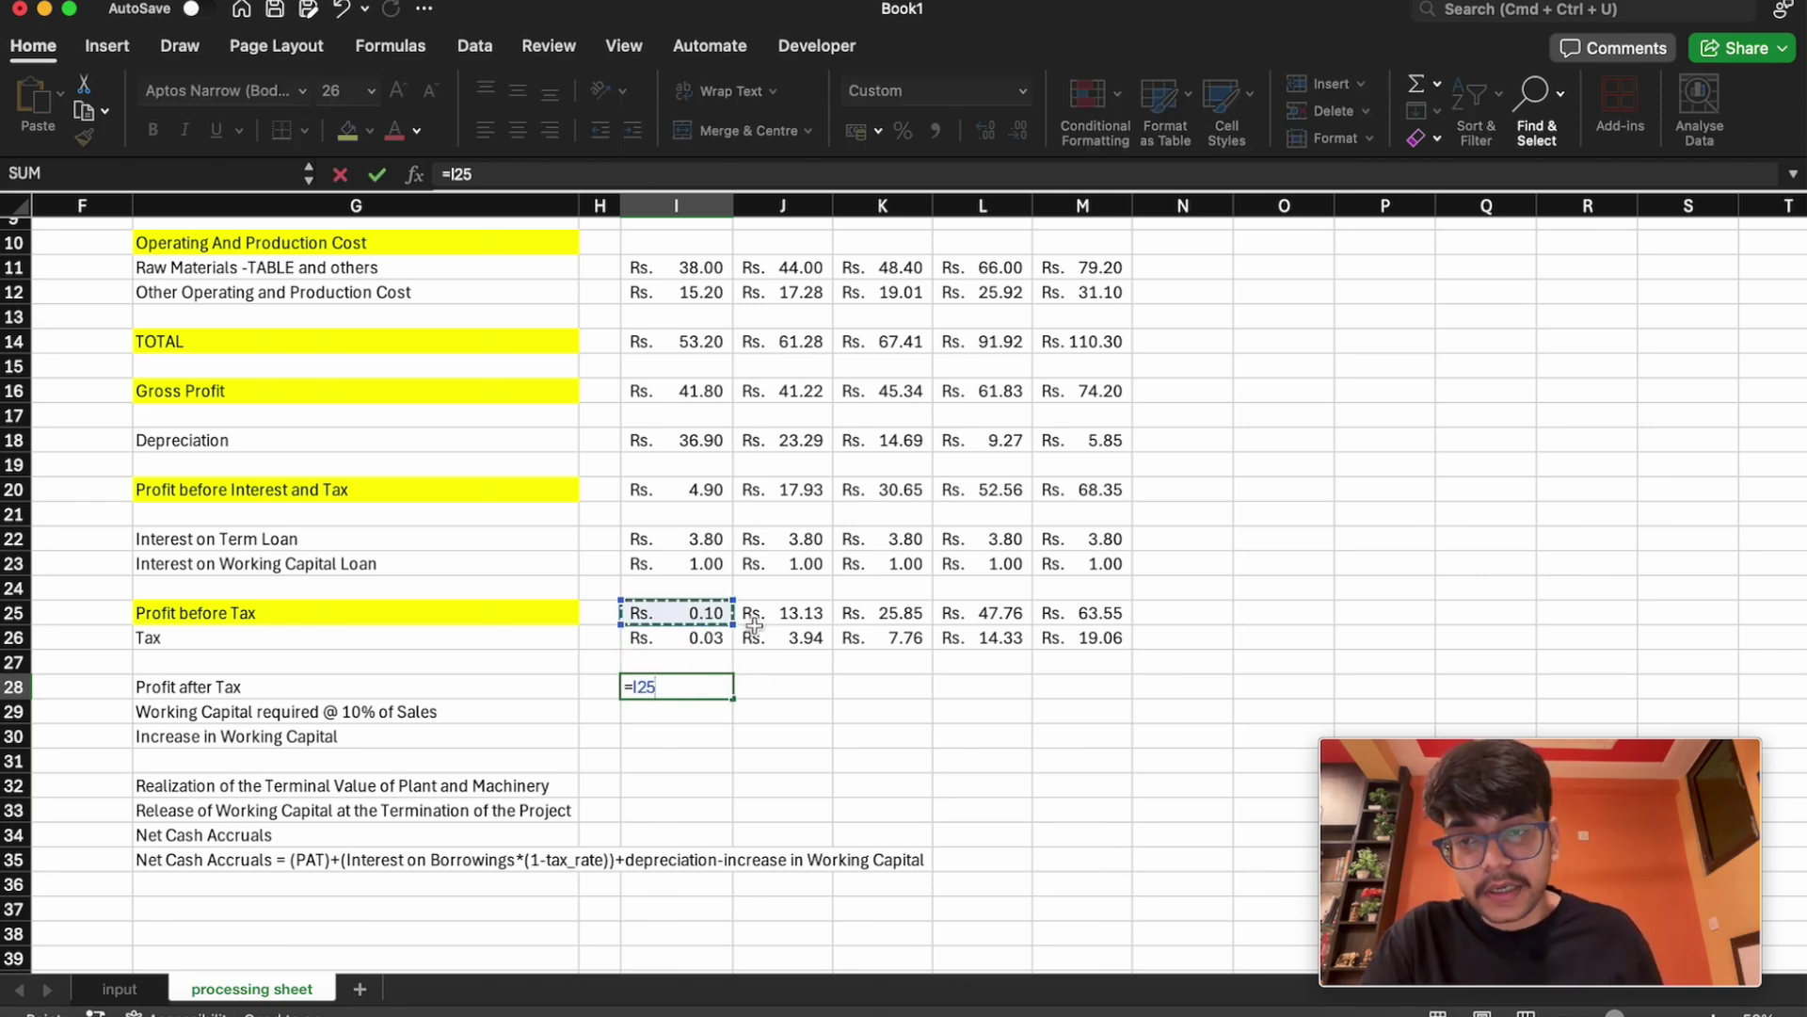
type("-")
left_click(725, 642)
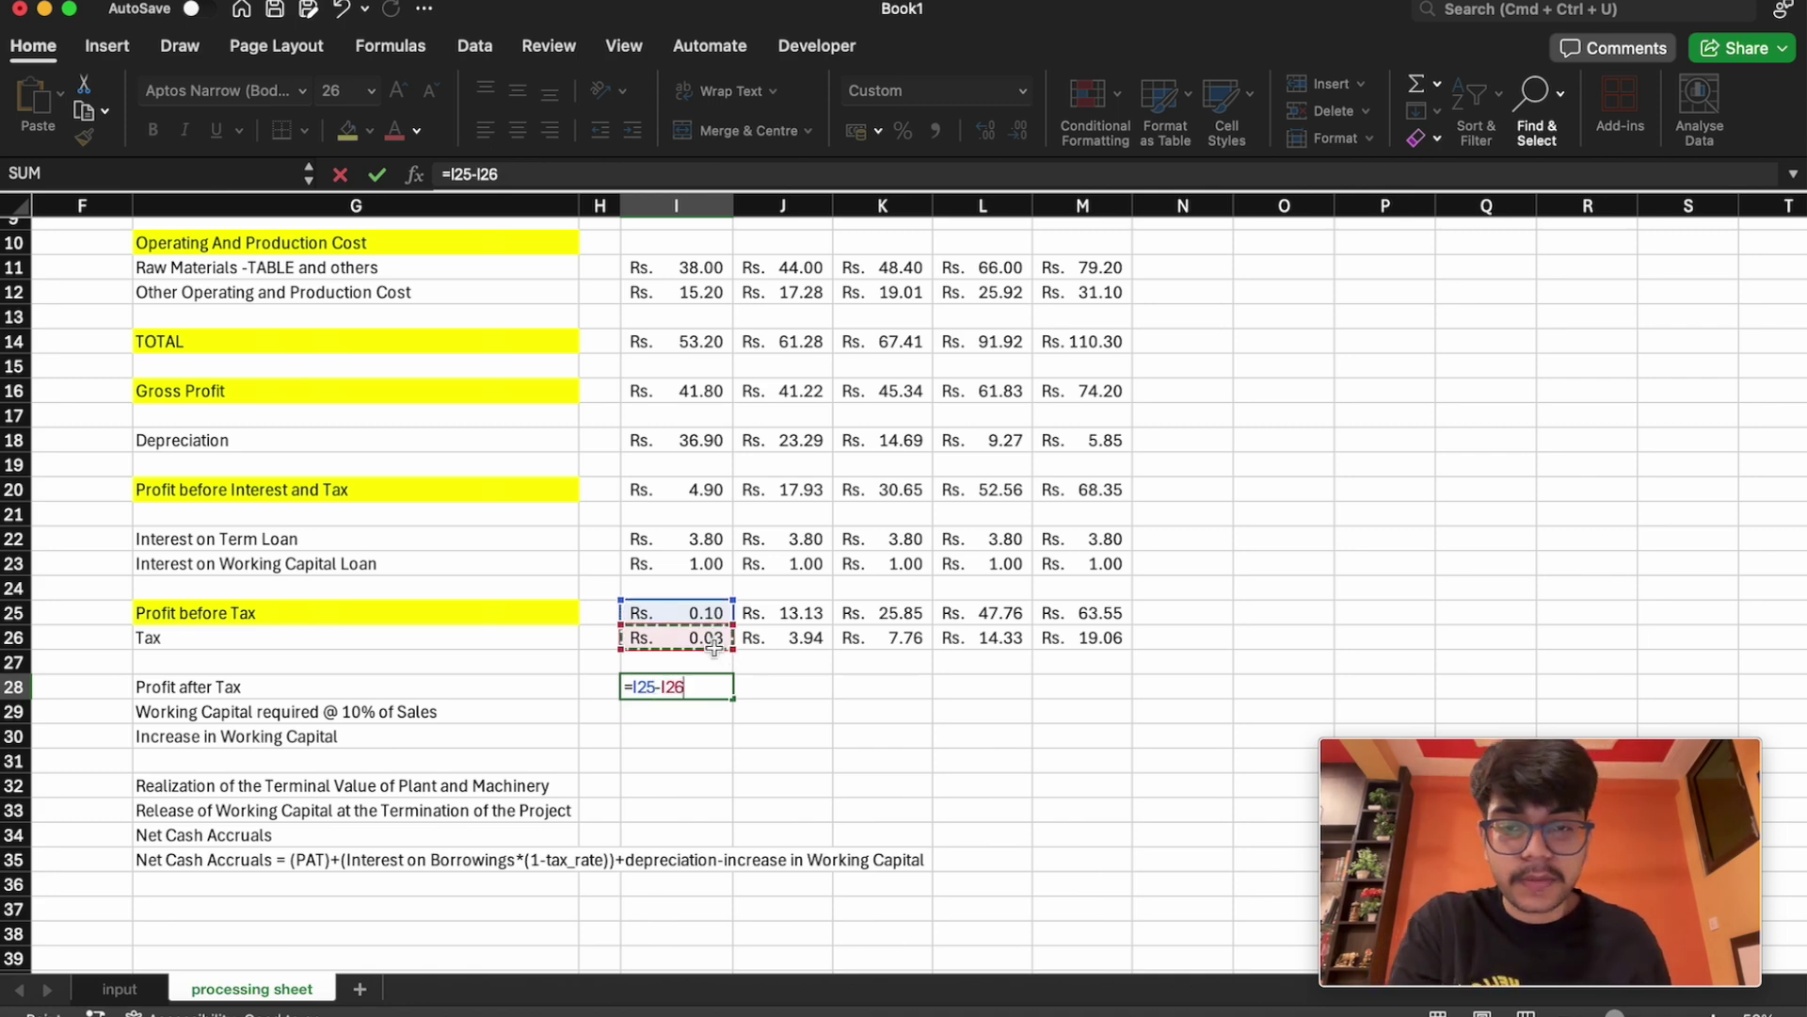
key("Return")
left_click(706, 688)
left_click_drag(733, 698, 1089, 700)
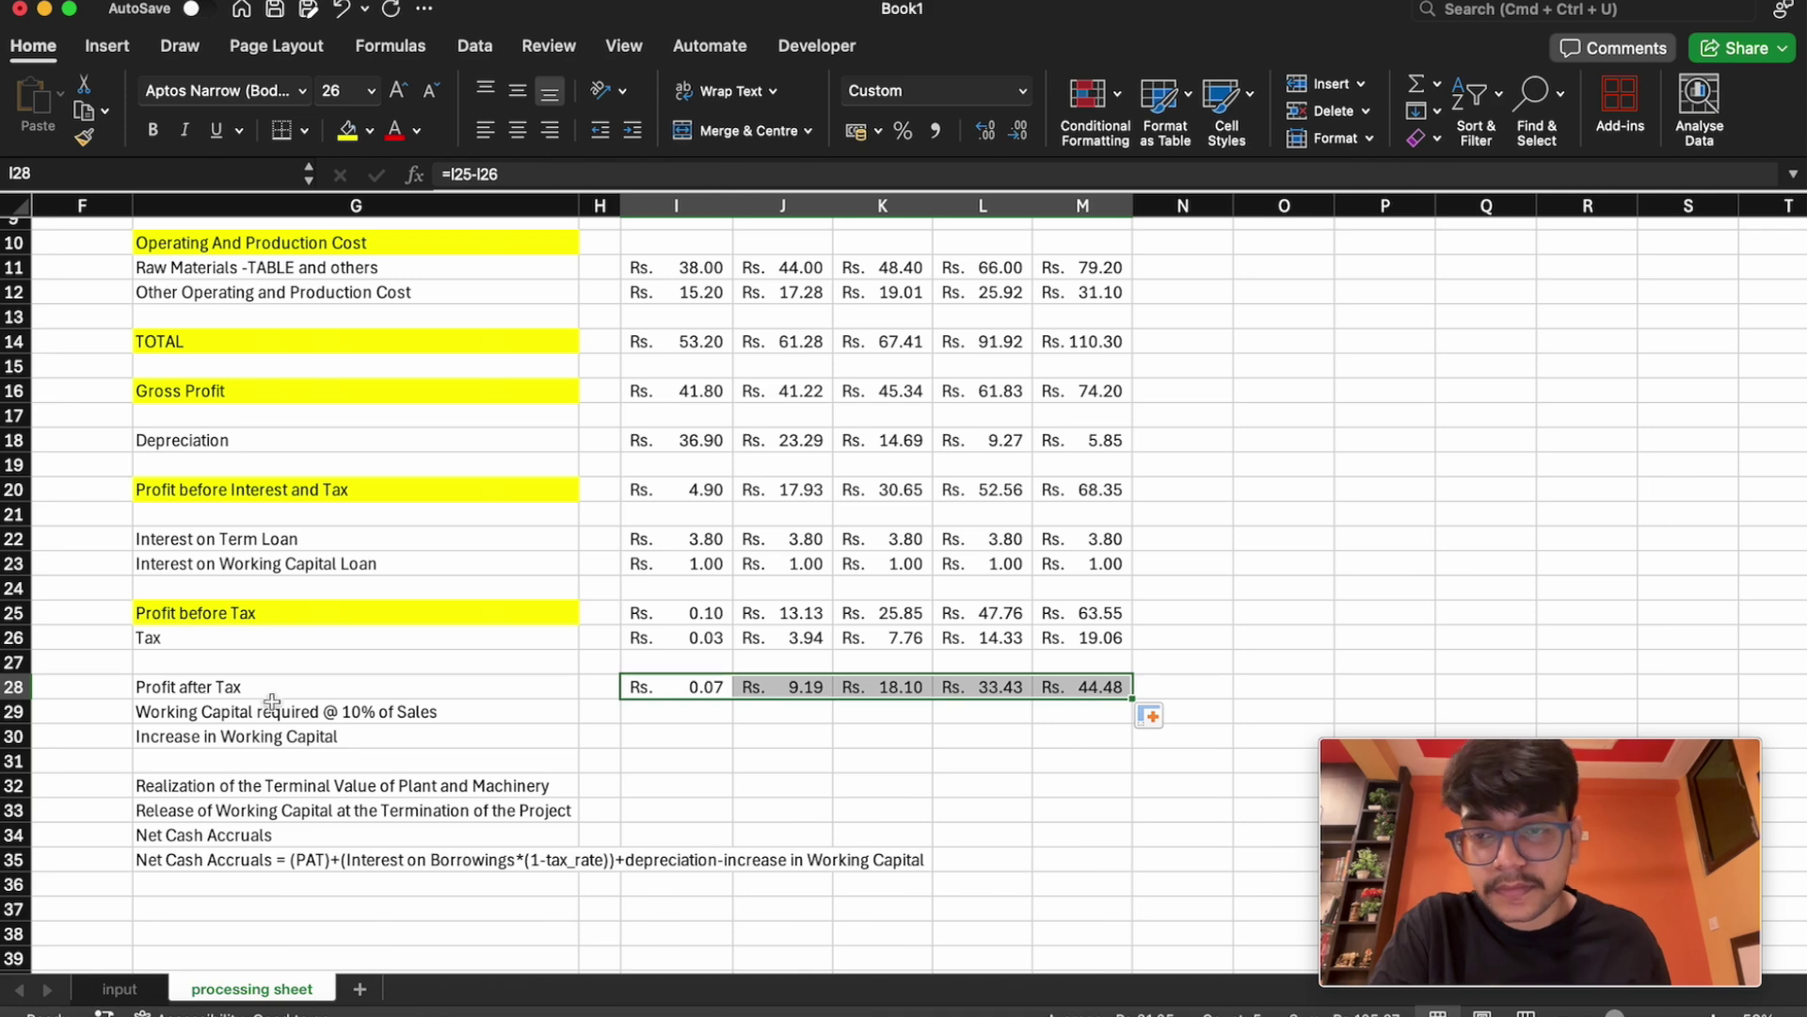
Highlight the Working Capital required @ 10% of Sales label in G29 with yellow fill
left_click(654, 707)
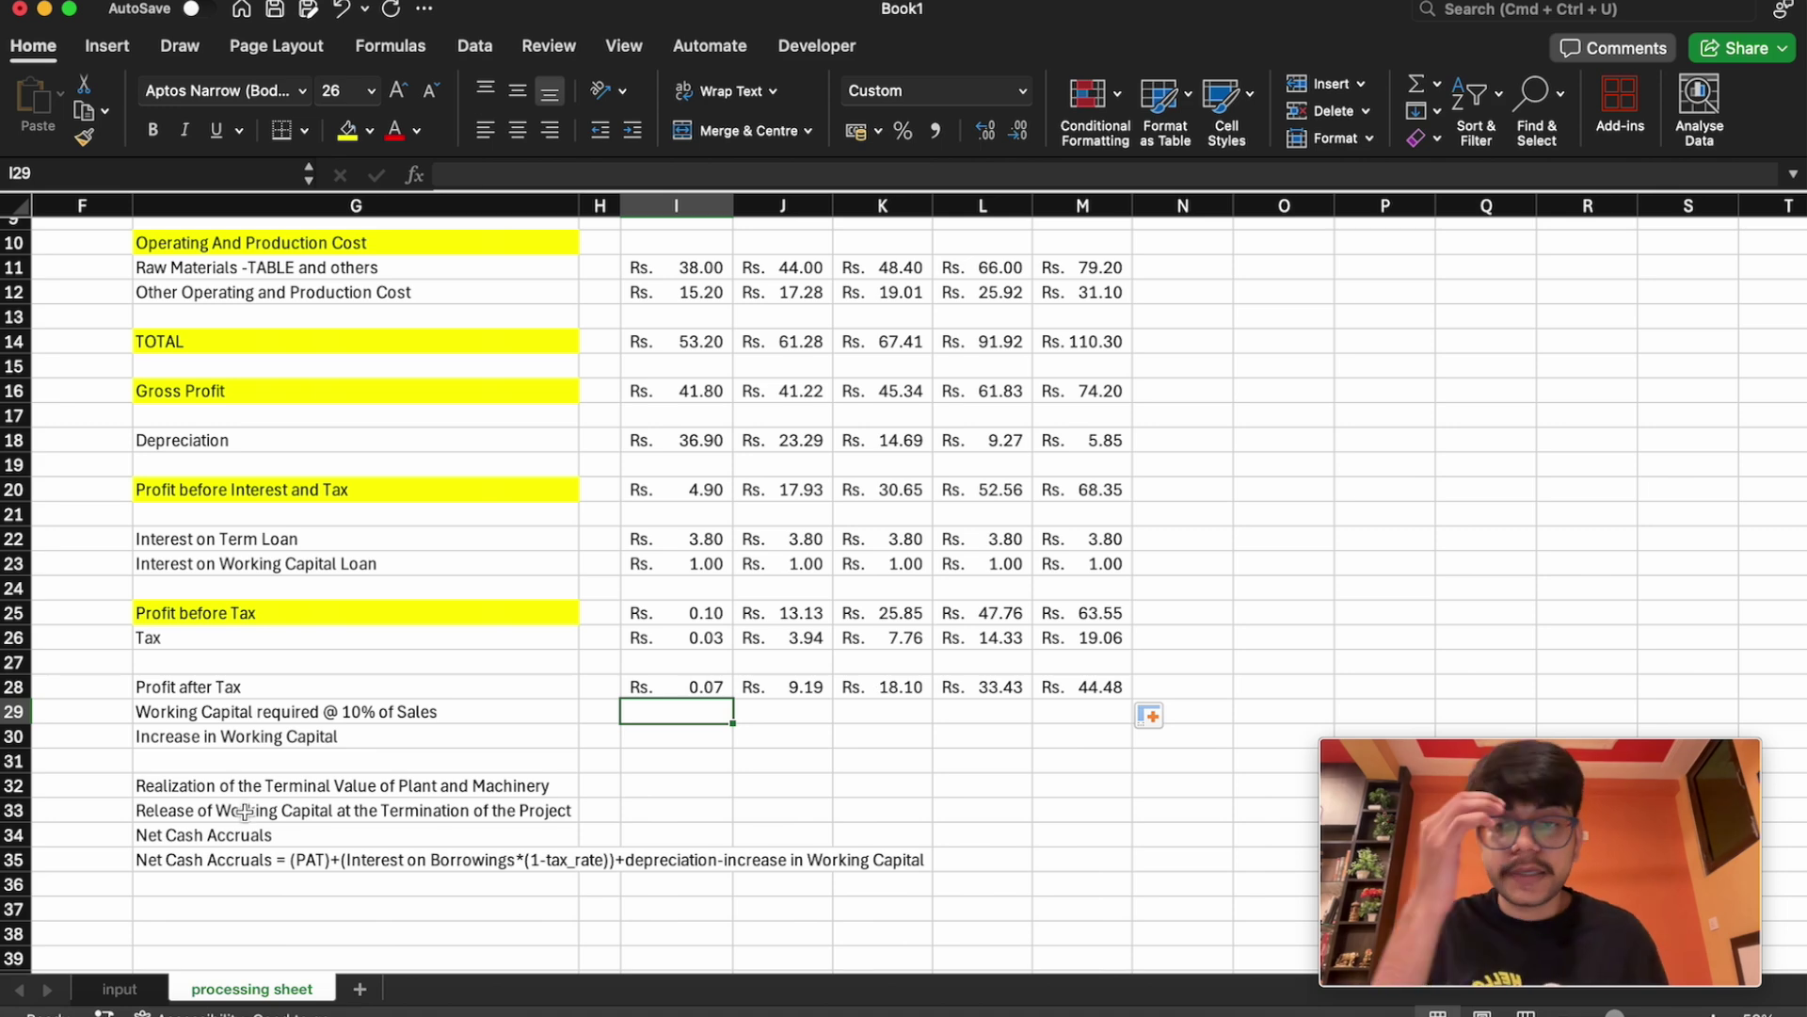
left_click(341, 715)
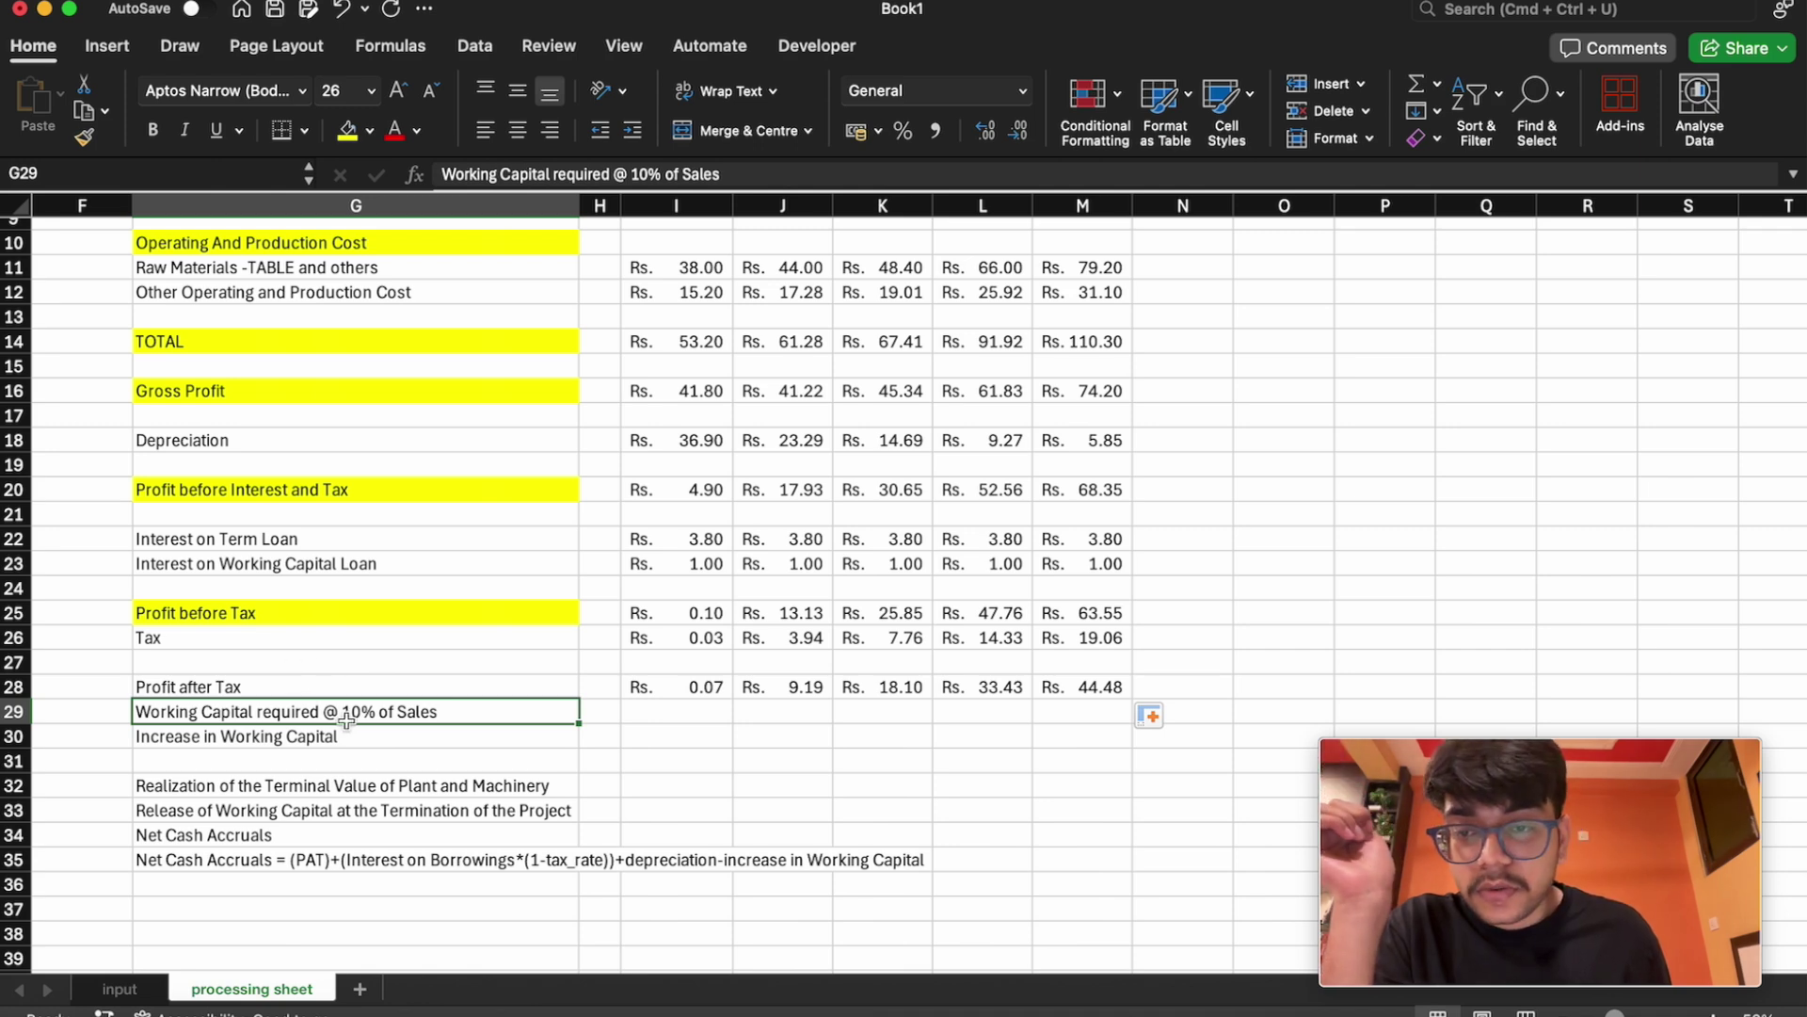
left_click(347, 130)
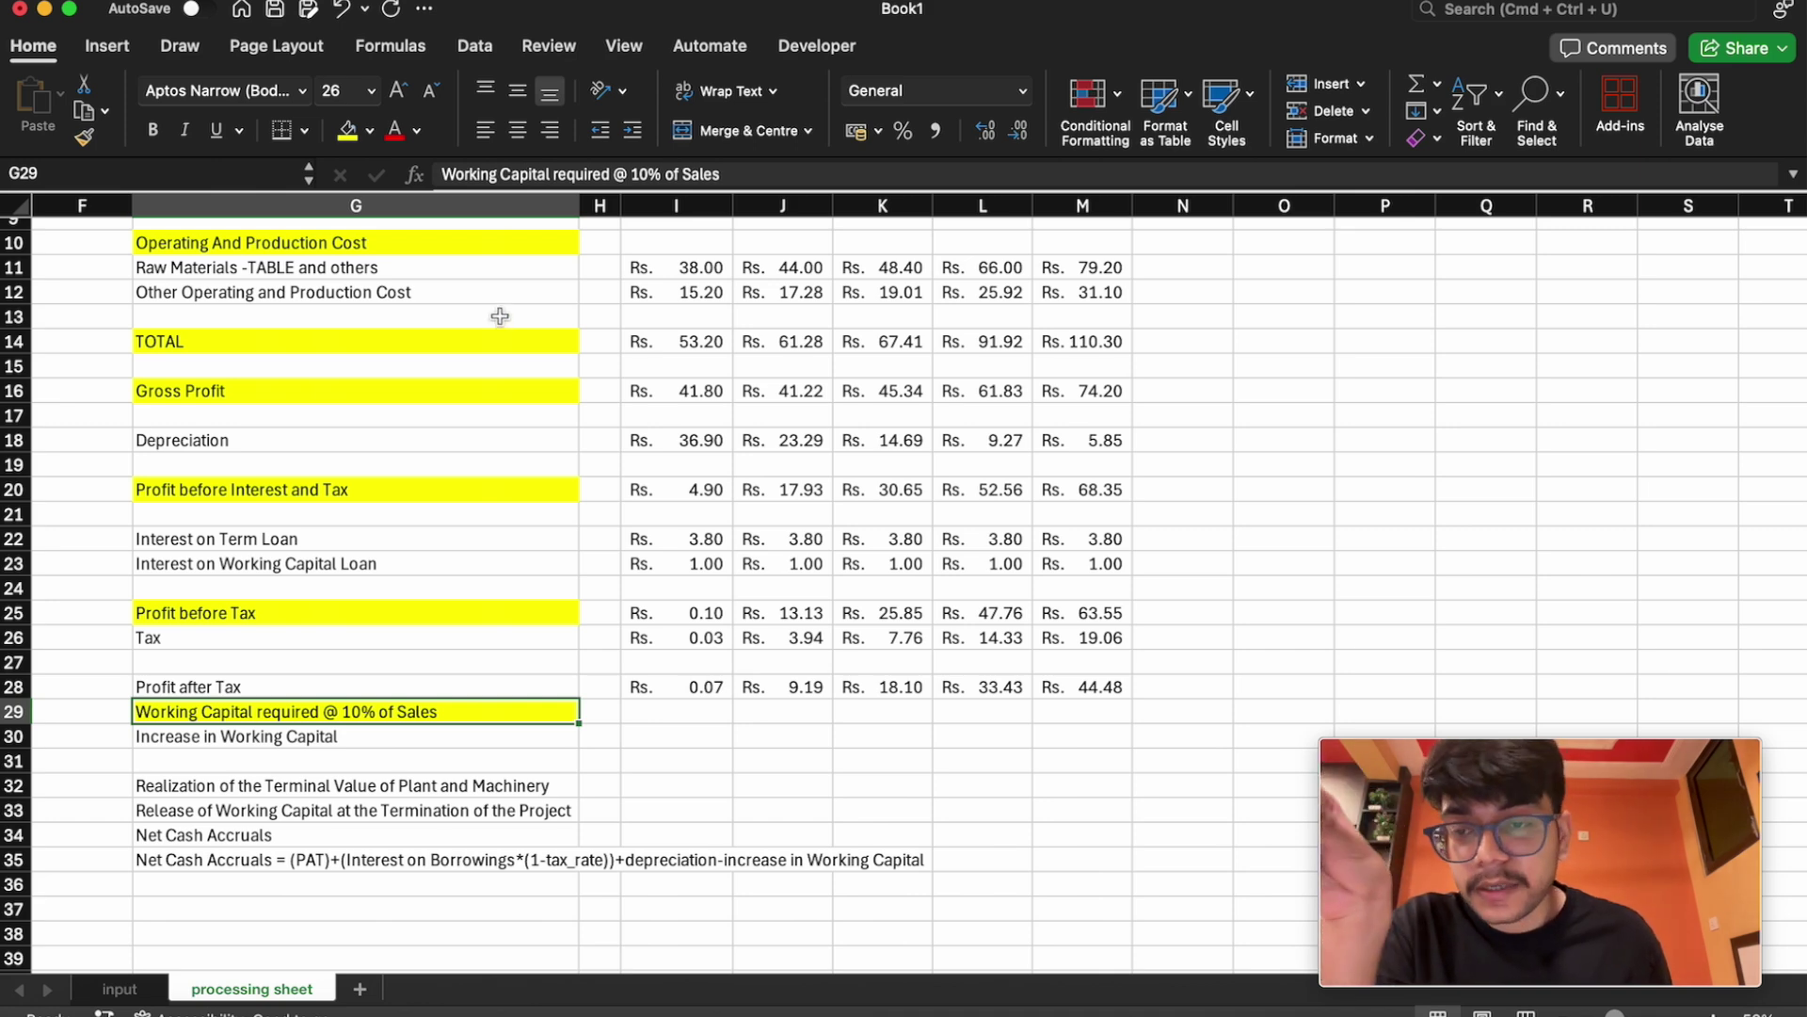
Enter =NET_WORKING_CAPTIAL_REQUIREMENT*I8 in I29 as the 1st-year working capital required
left_click(656, 715)
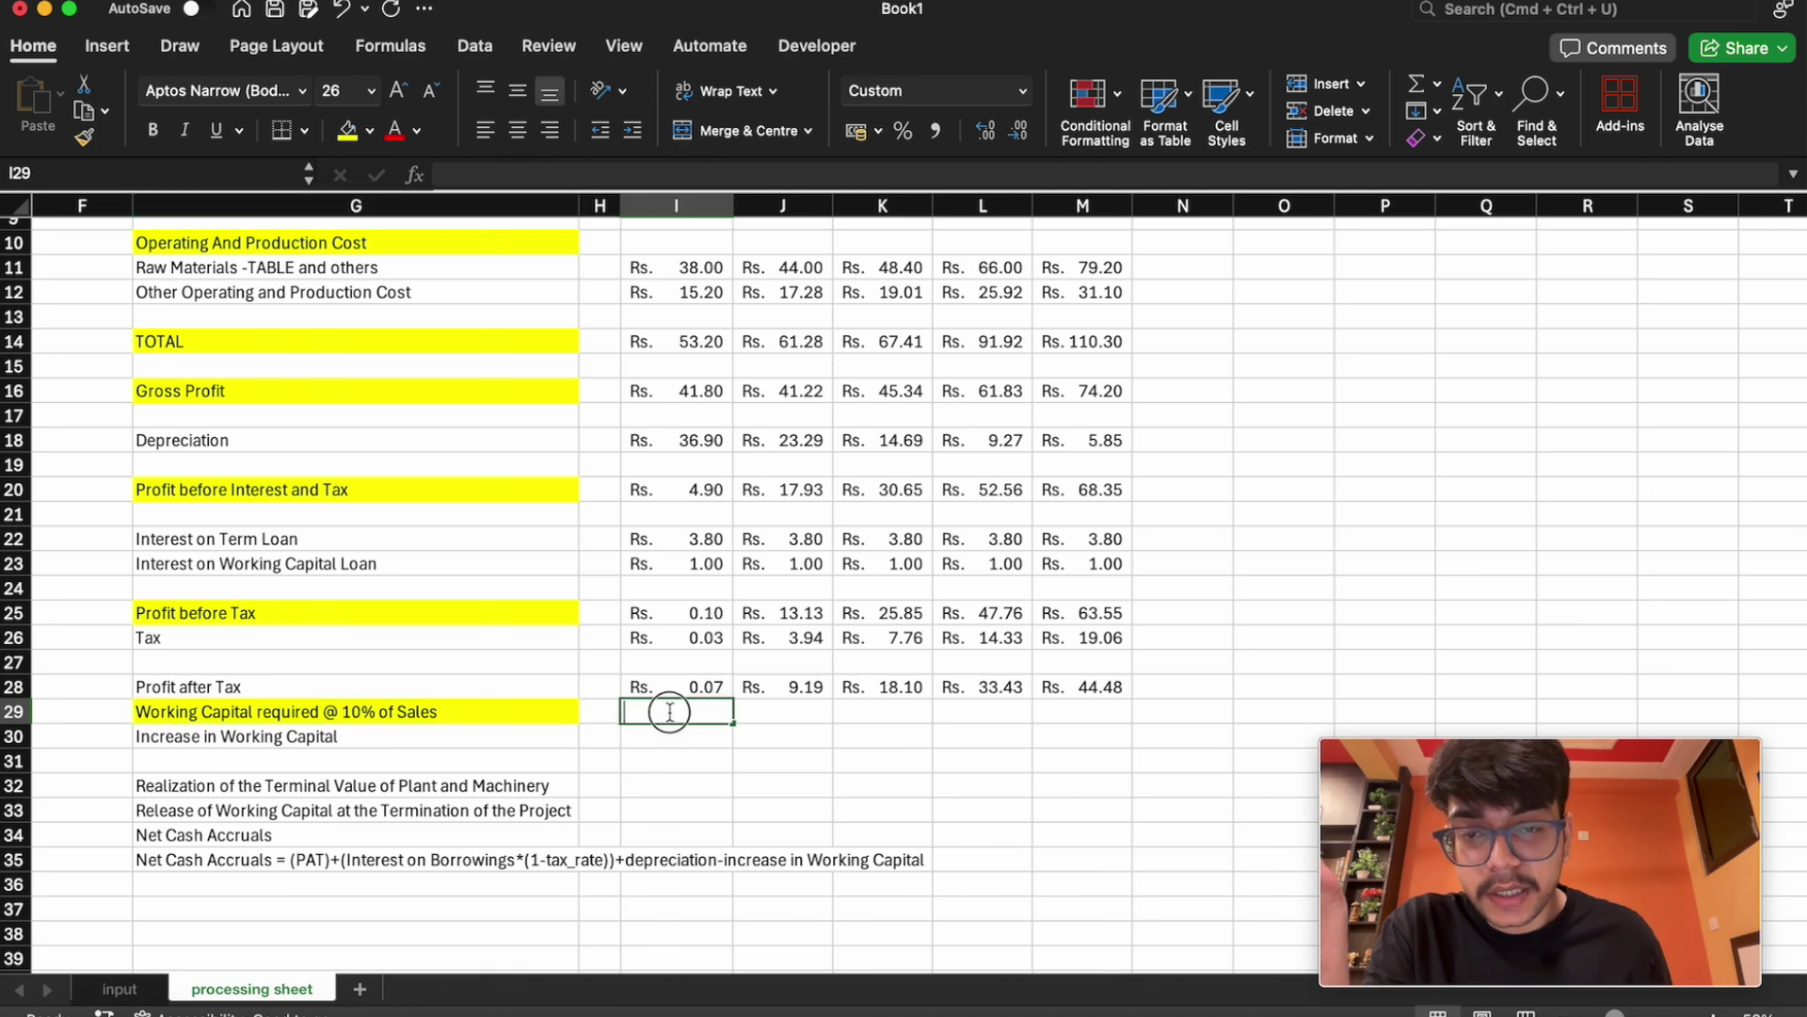
type("=")
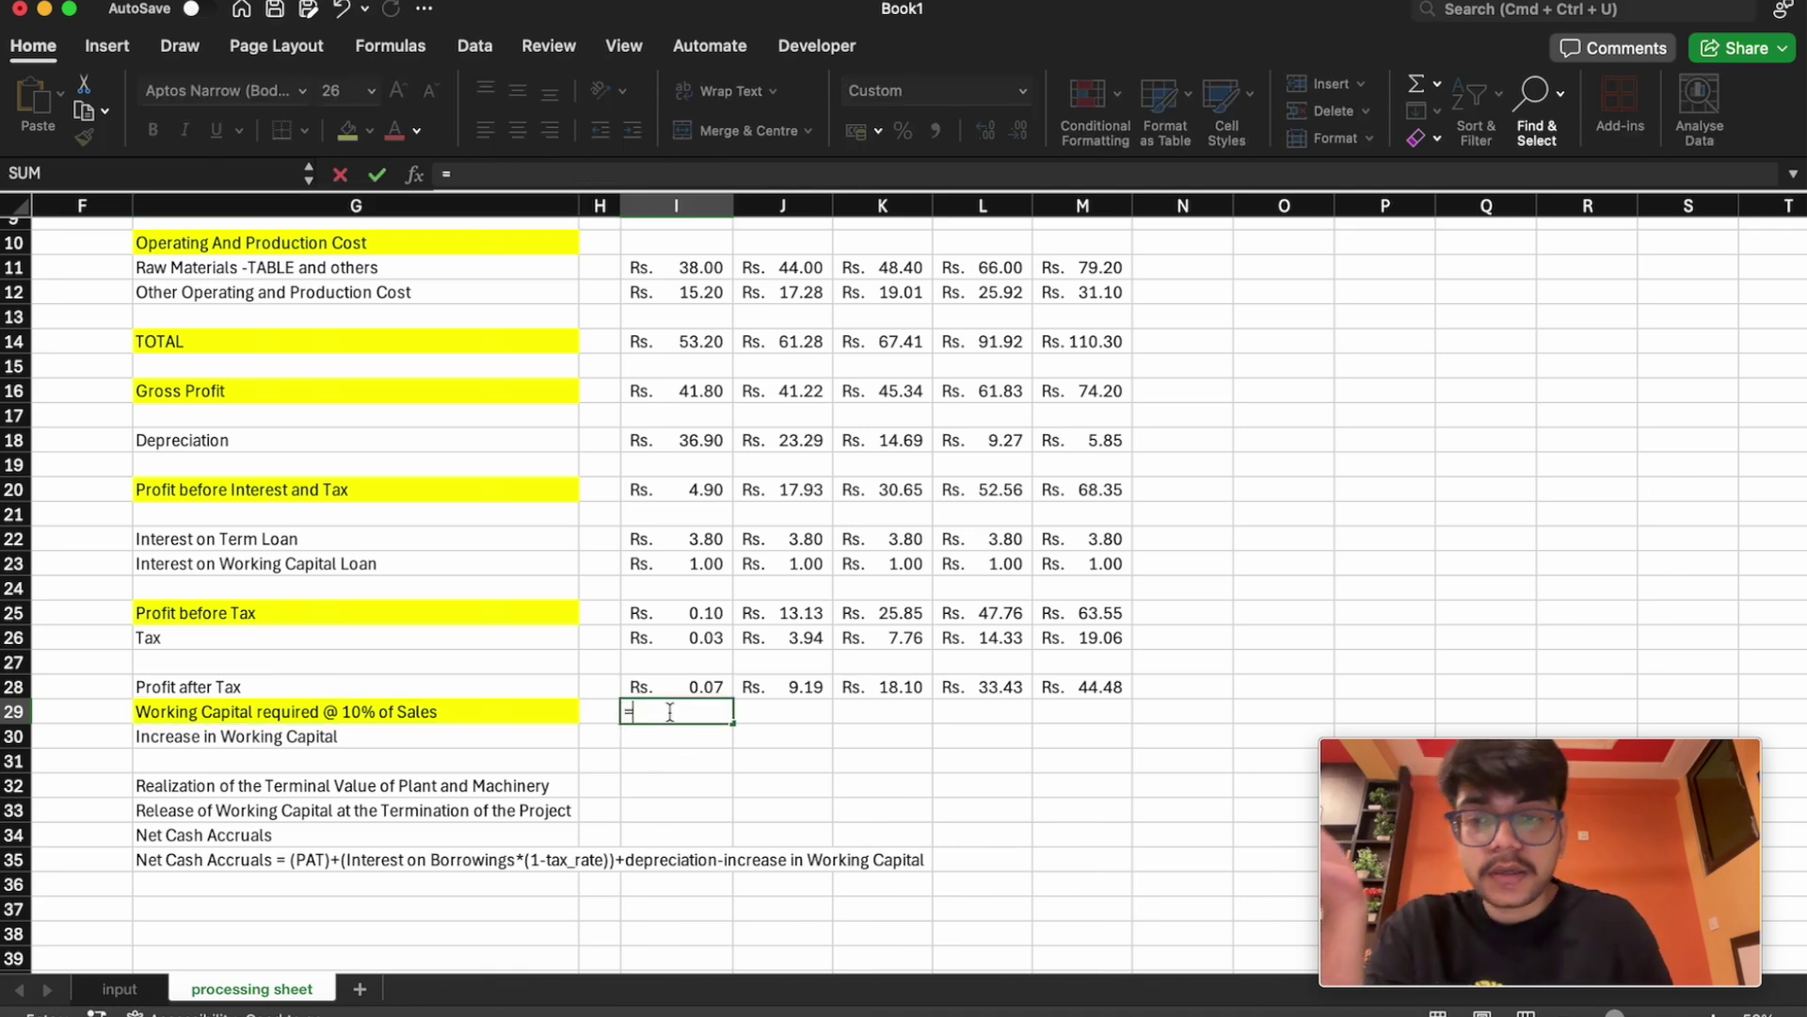
type("wo")
key("BackSpace")
key("BackSpace")
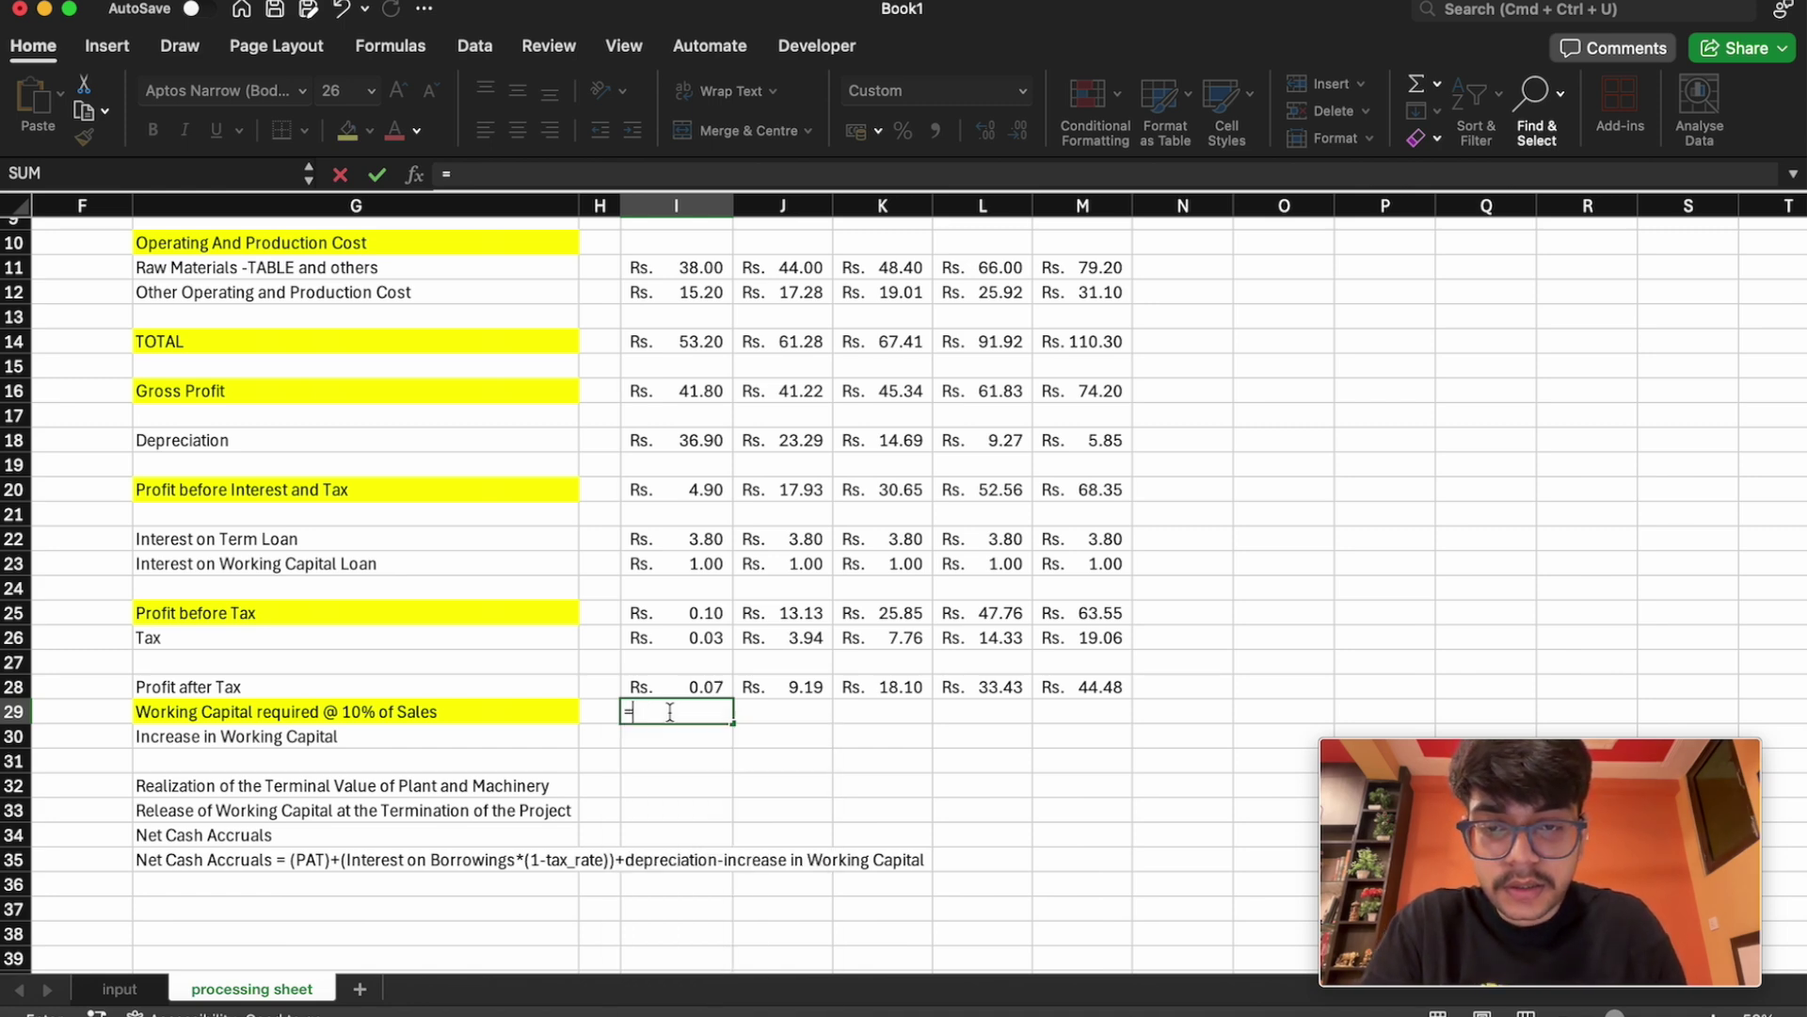
type("ra")
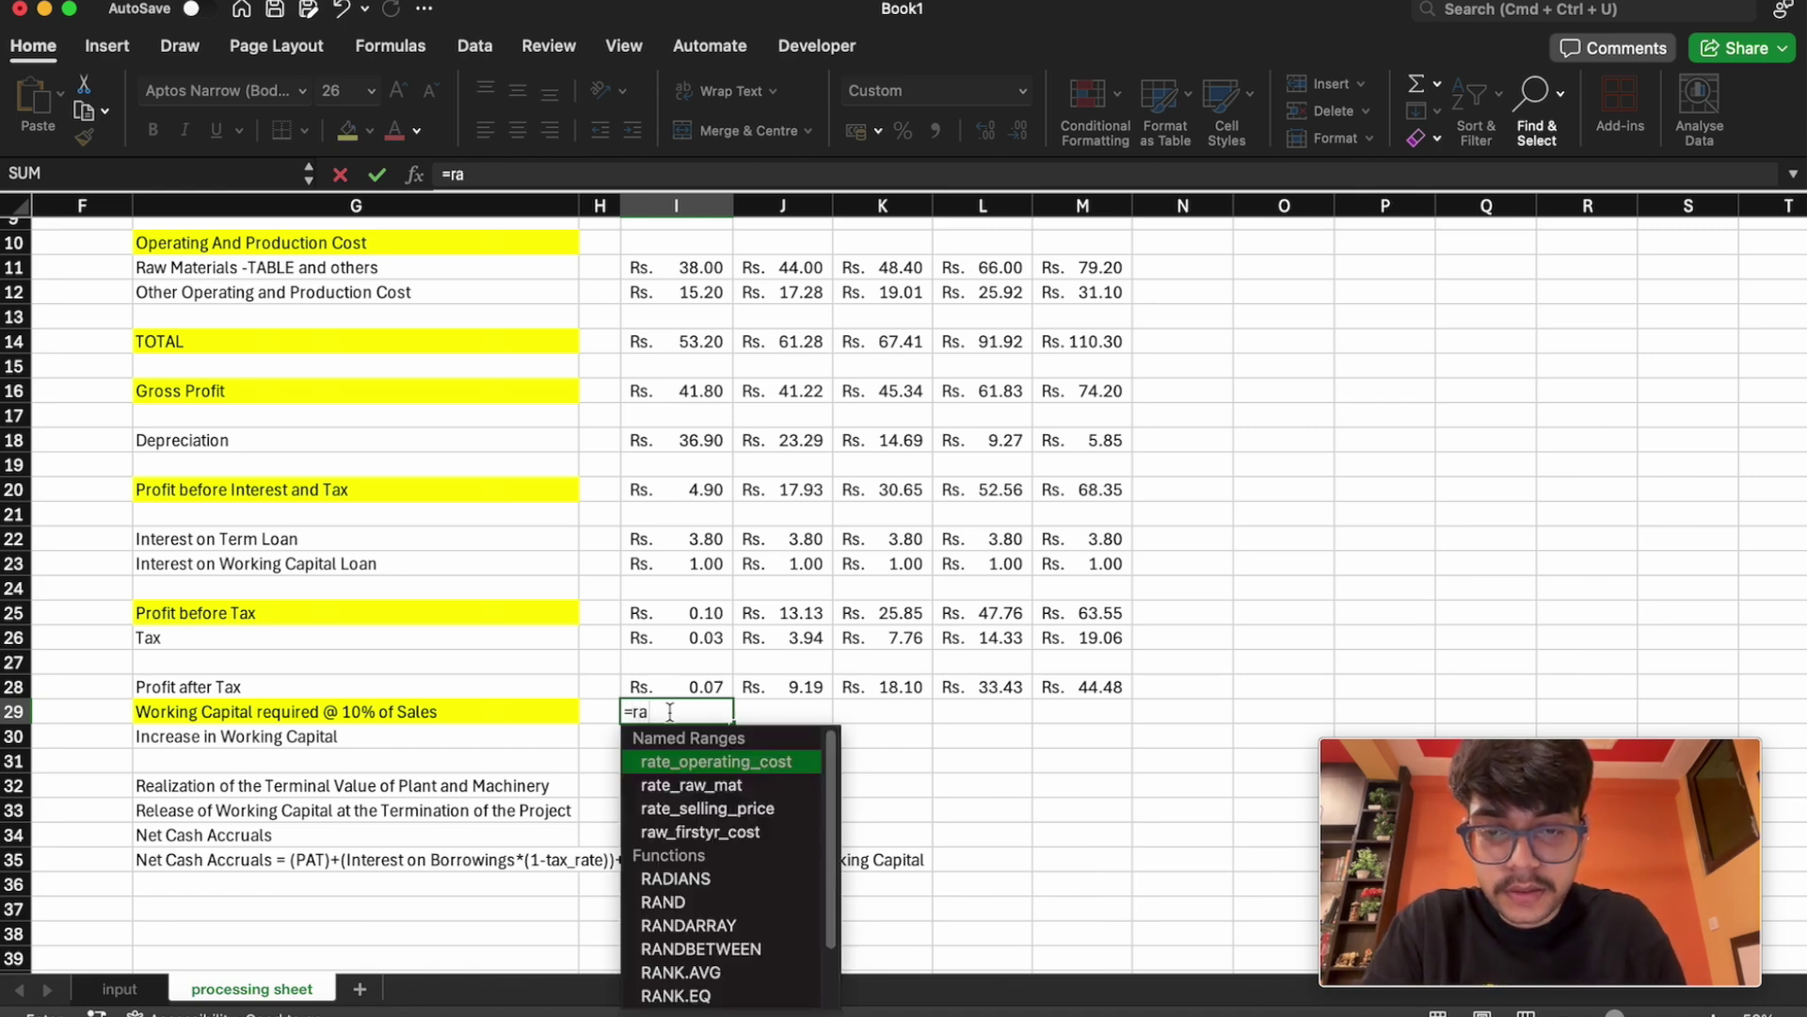
key("BackSpace")
key("BackSpace")
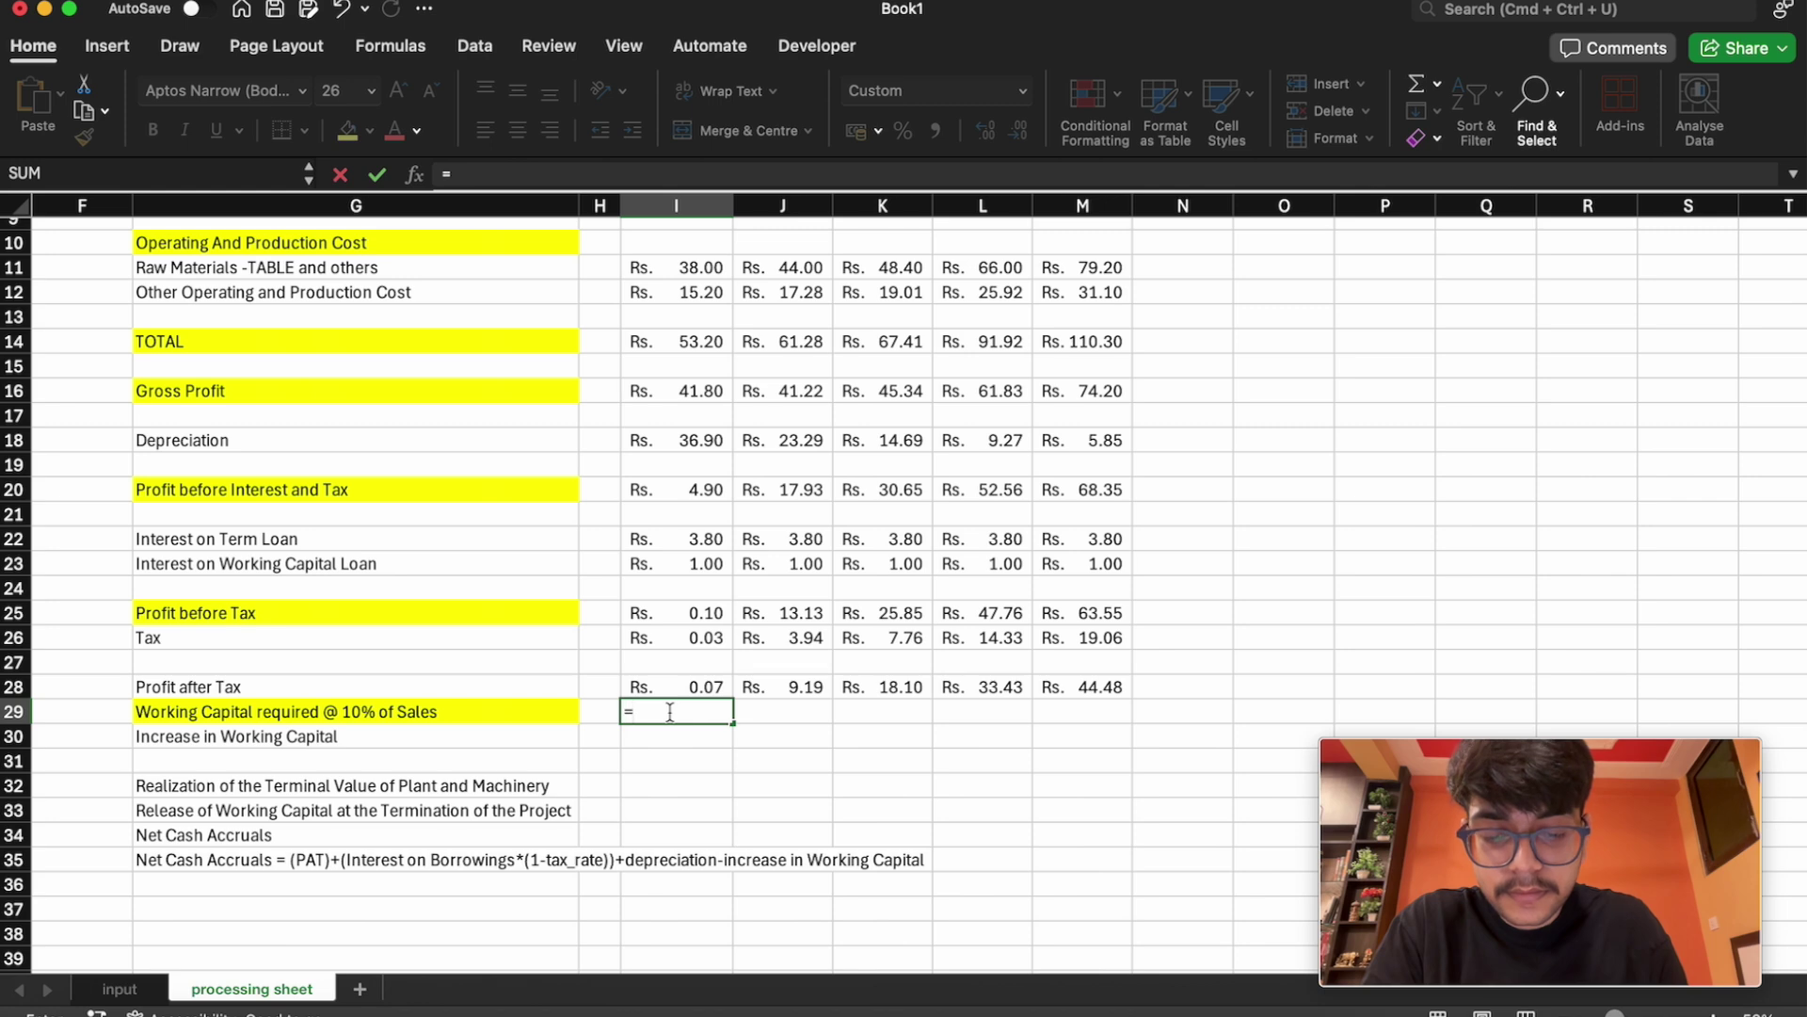
type("ne")
key("Tab")
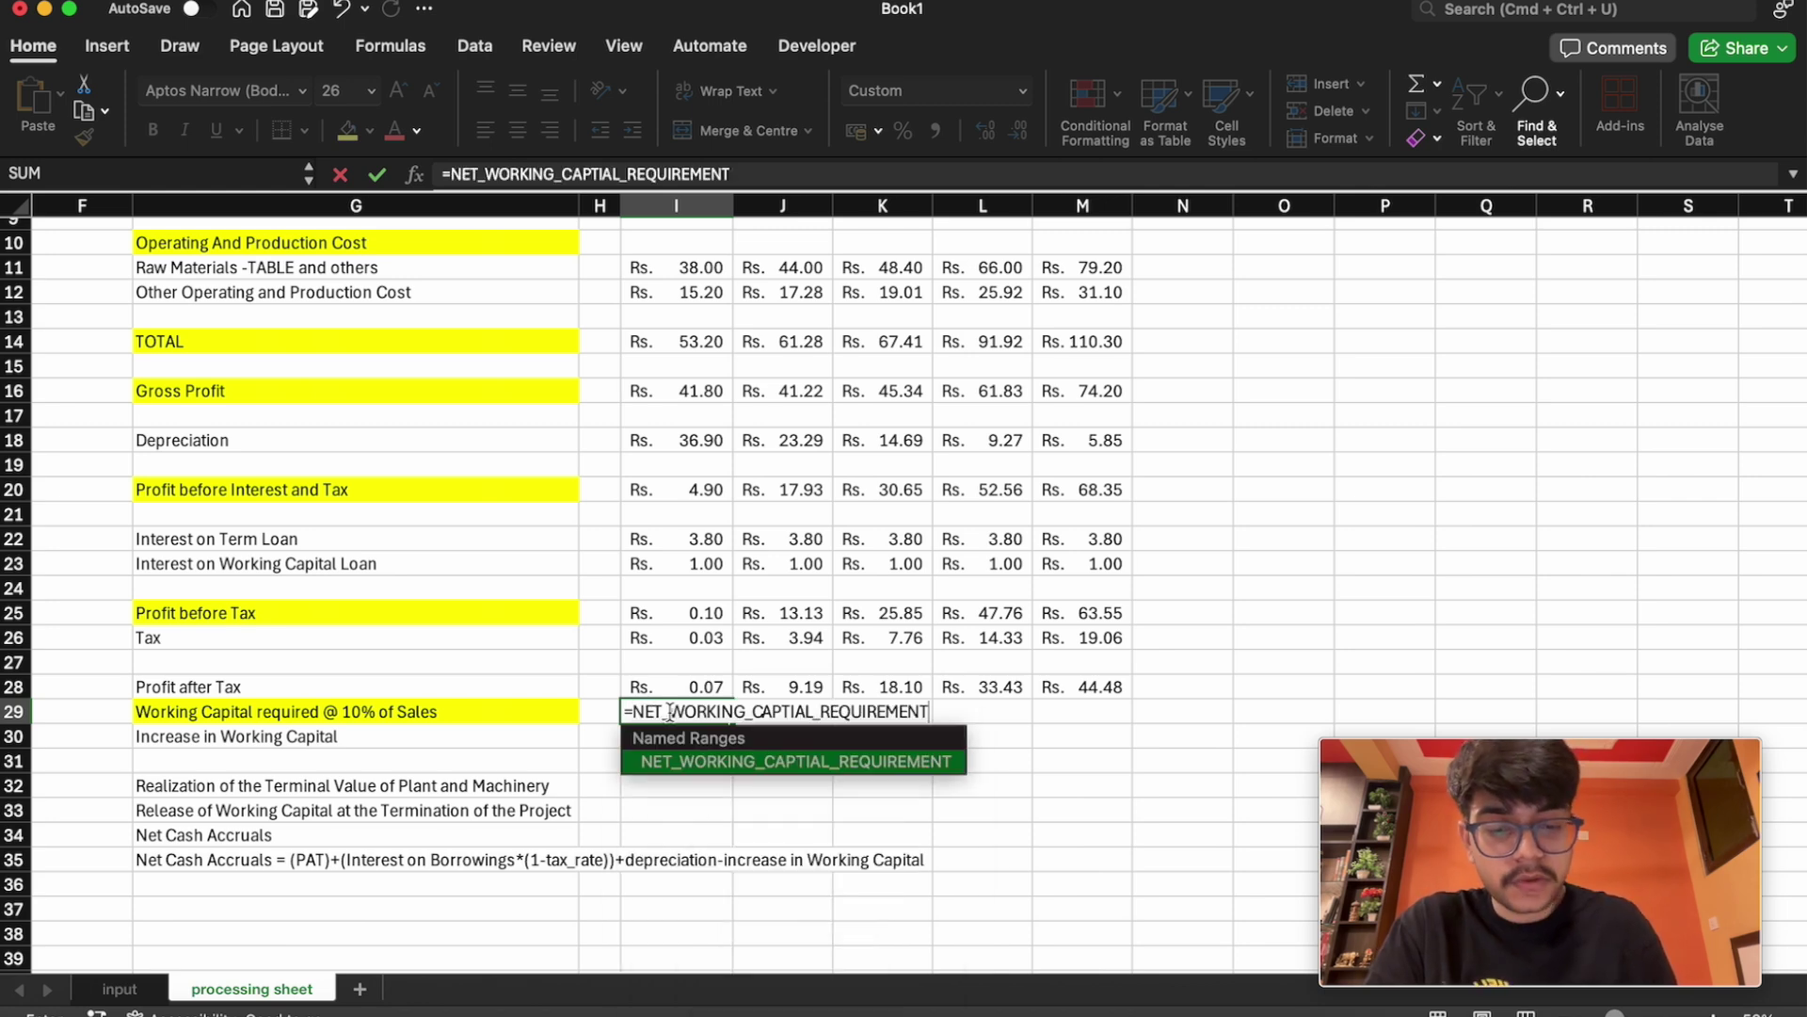
type("*")
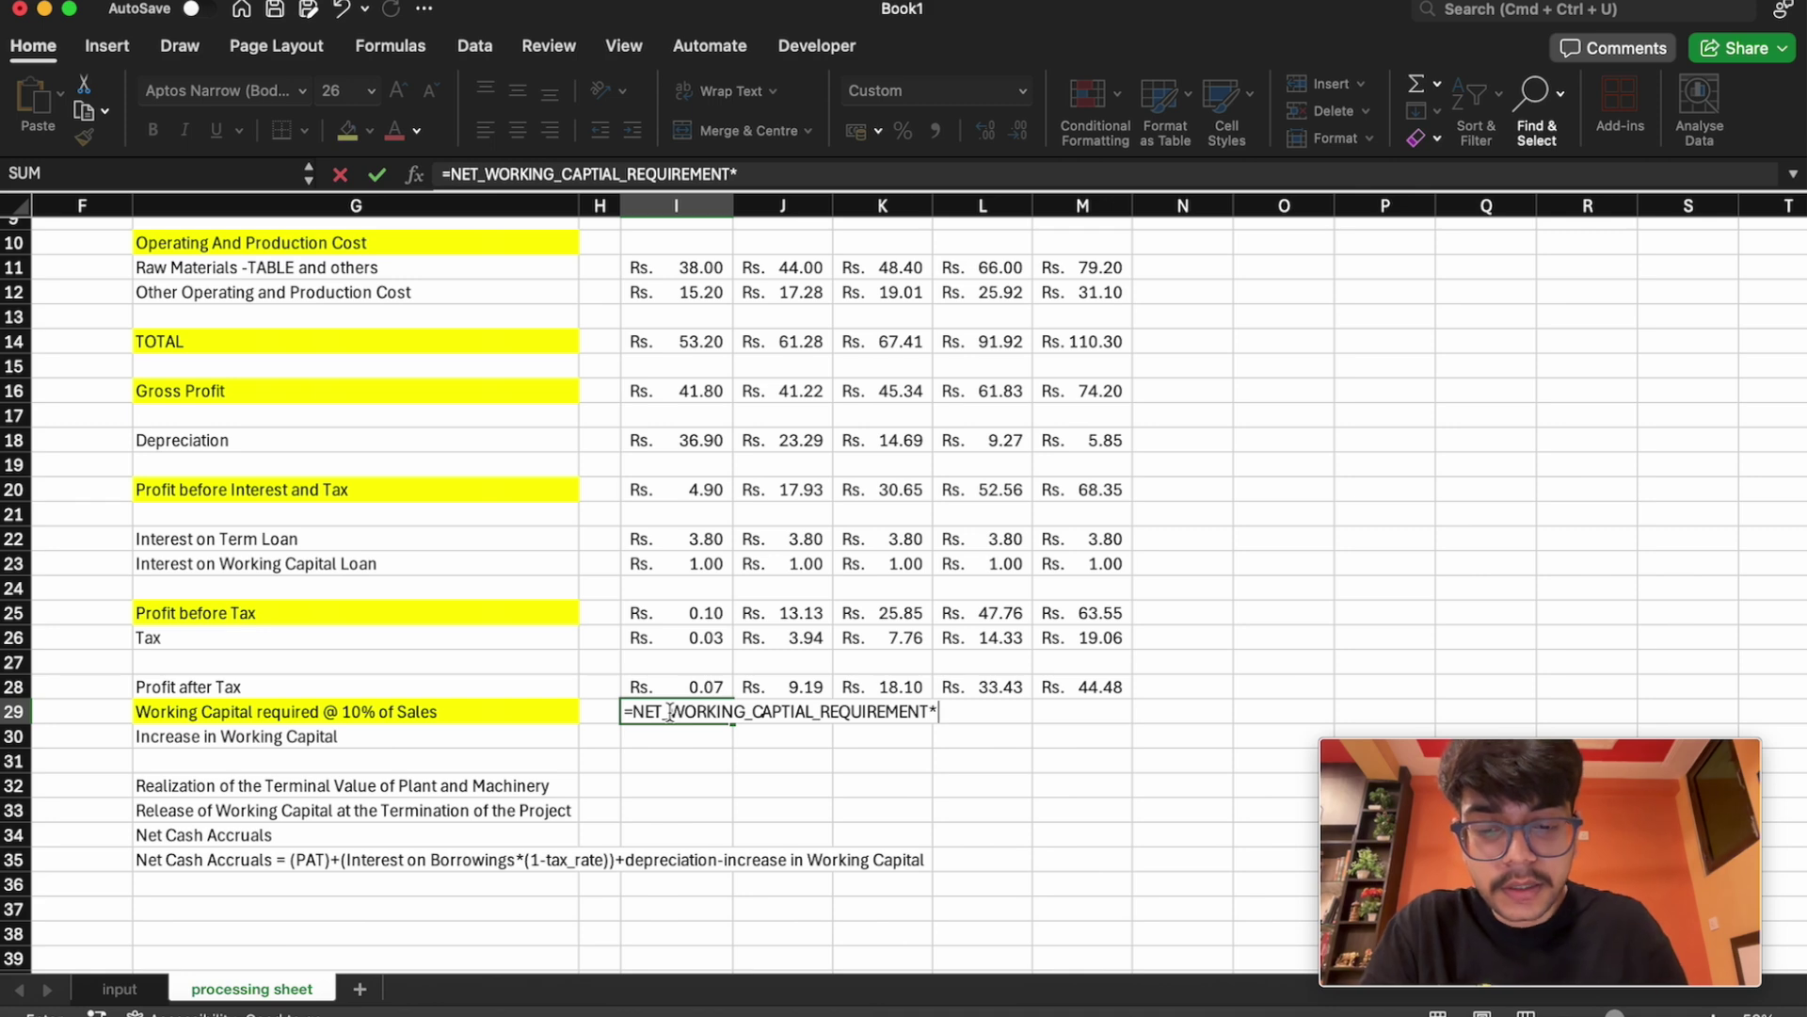
type("sa")
key("BackSpace")
key("BackSpace")
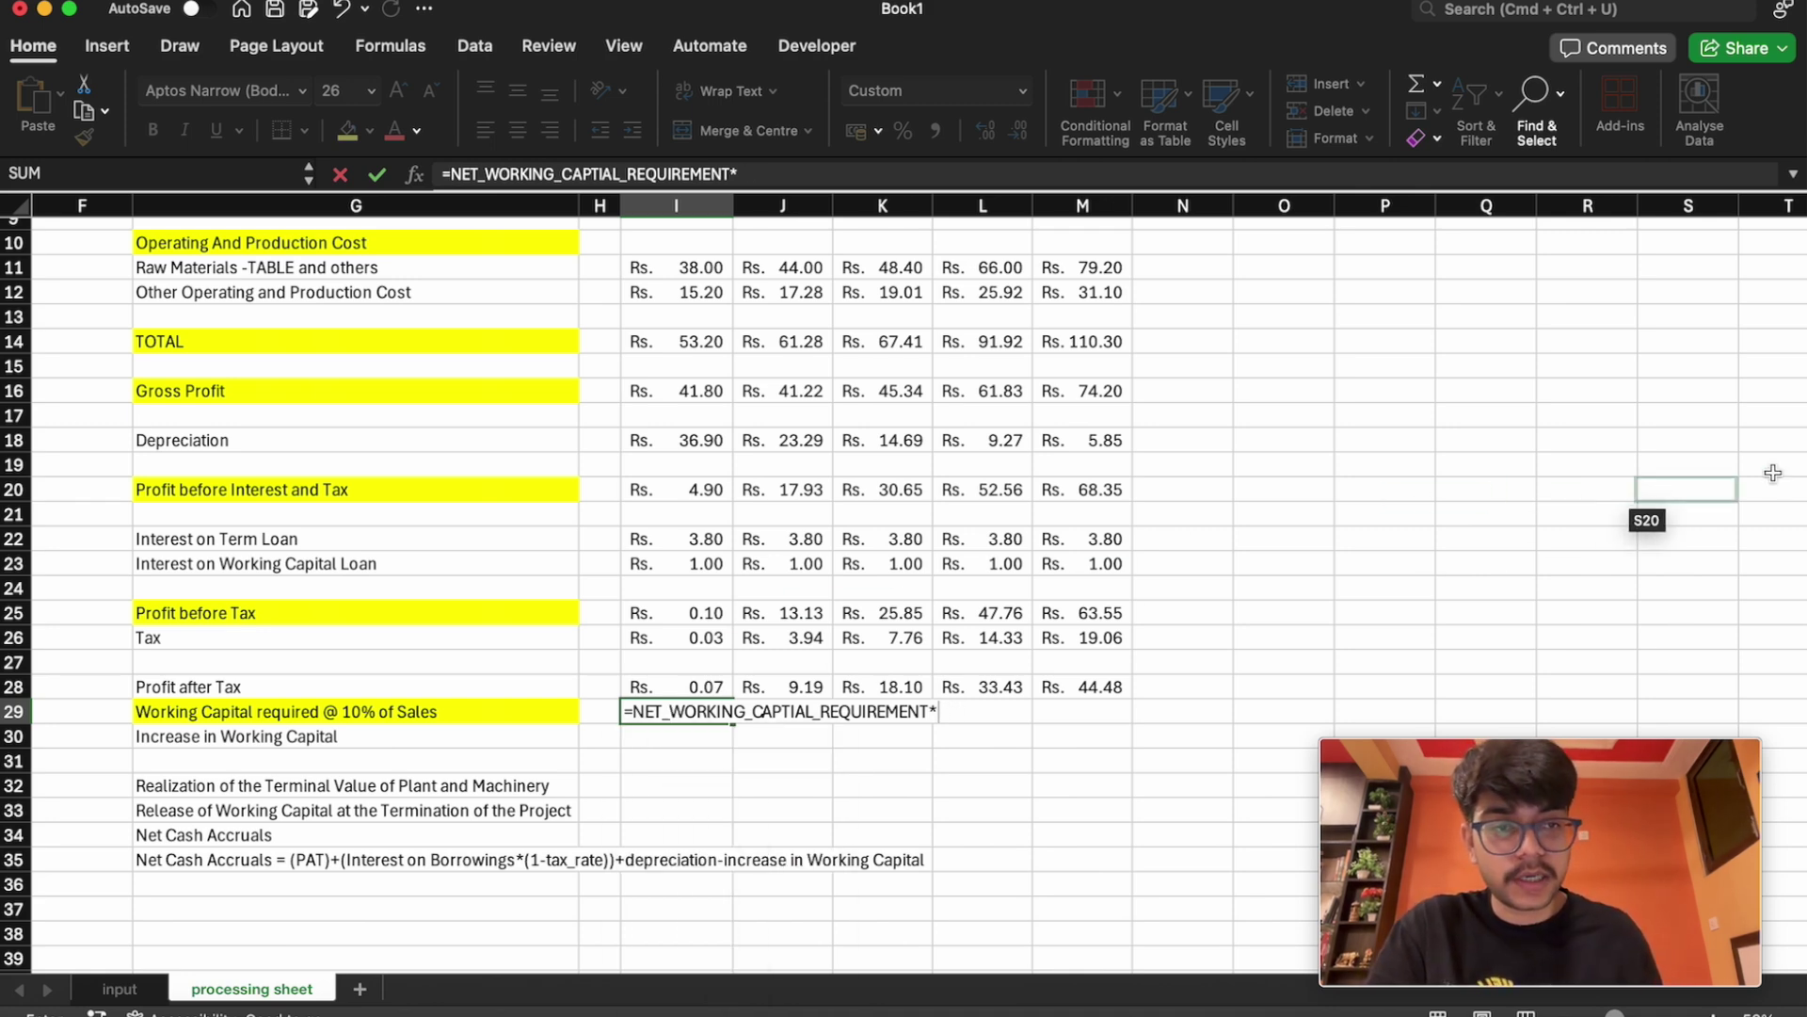
scroll(1798, 393, "up", 5)
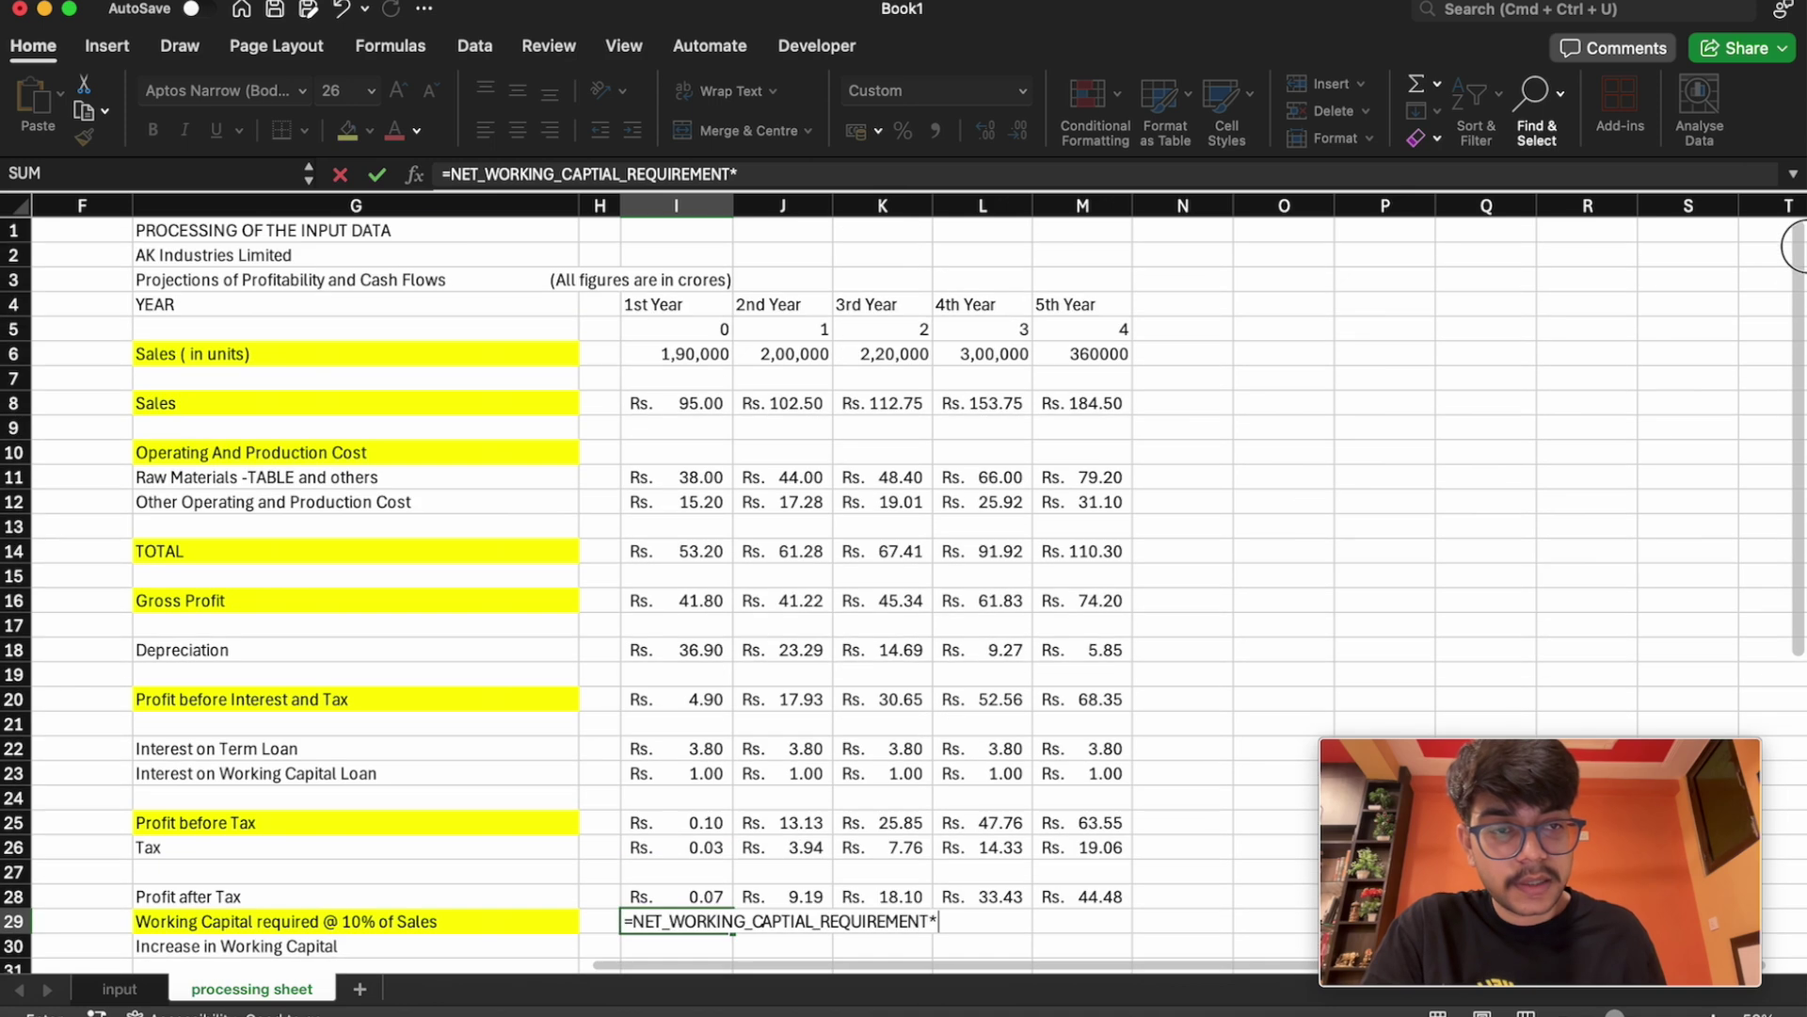
left_click(671, 394)
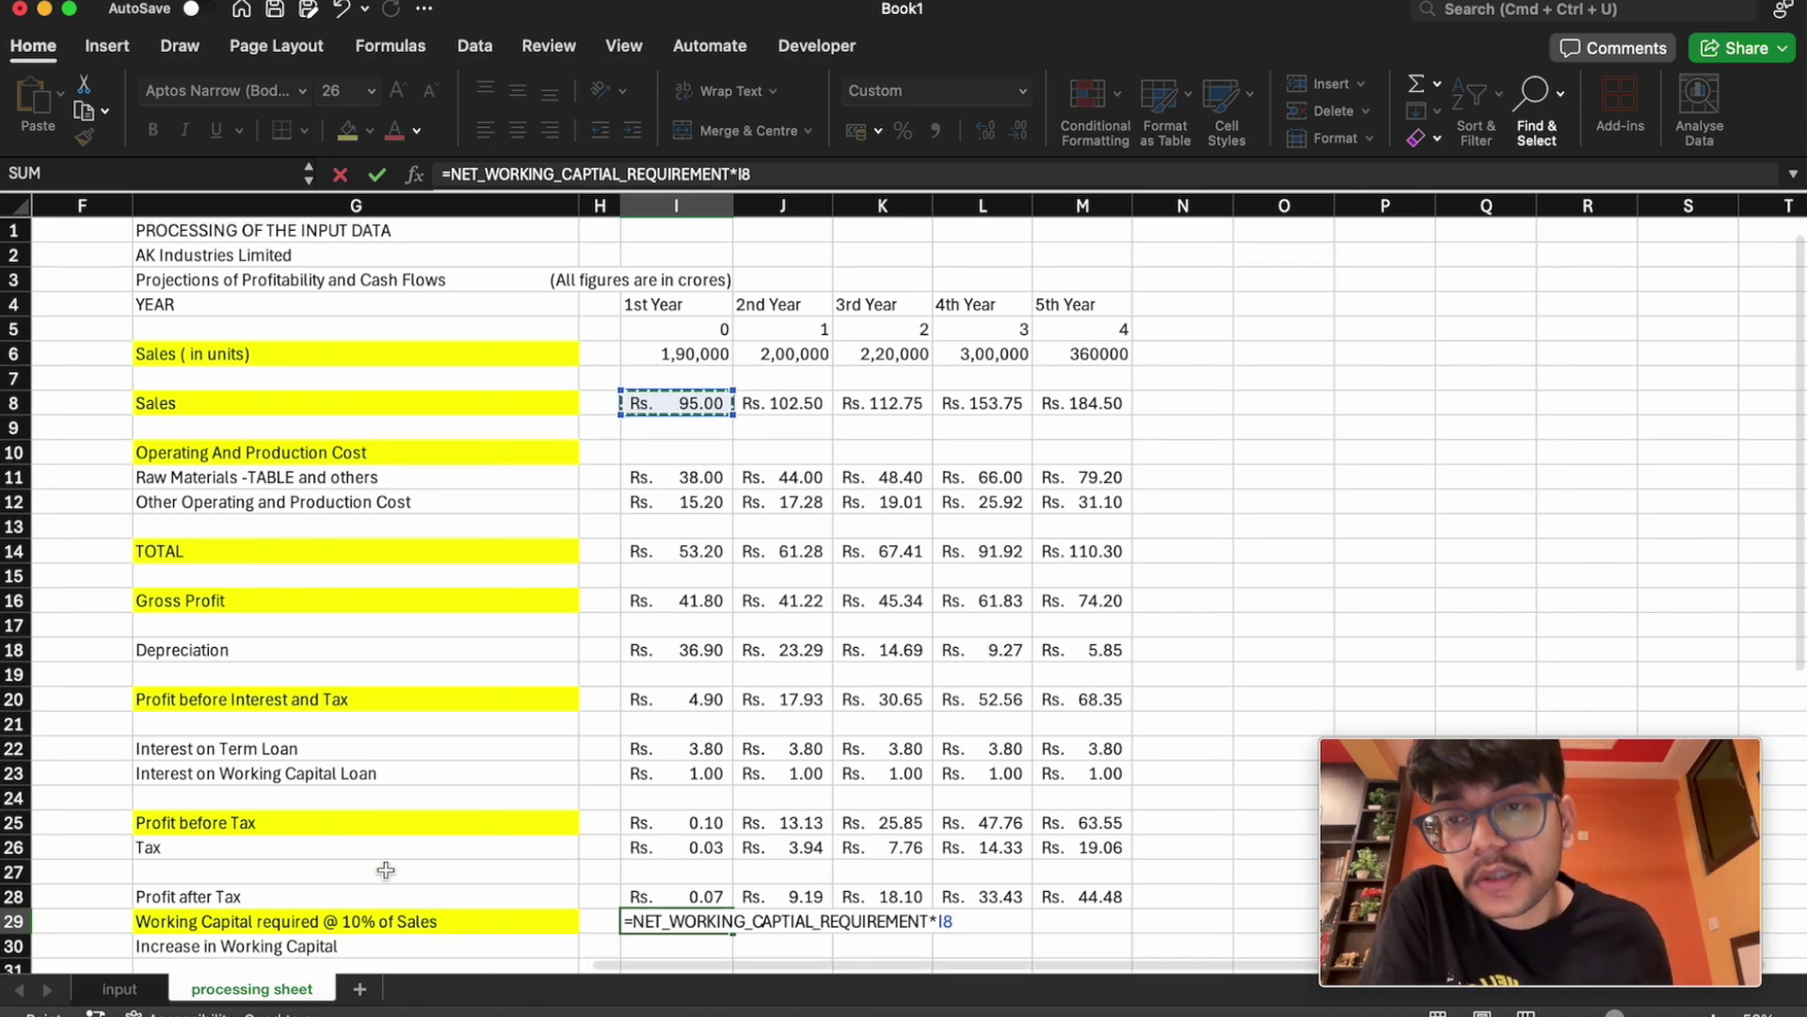
scroll(447, 860, "down", 1)
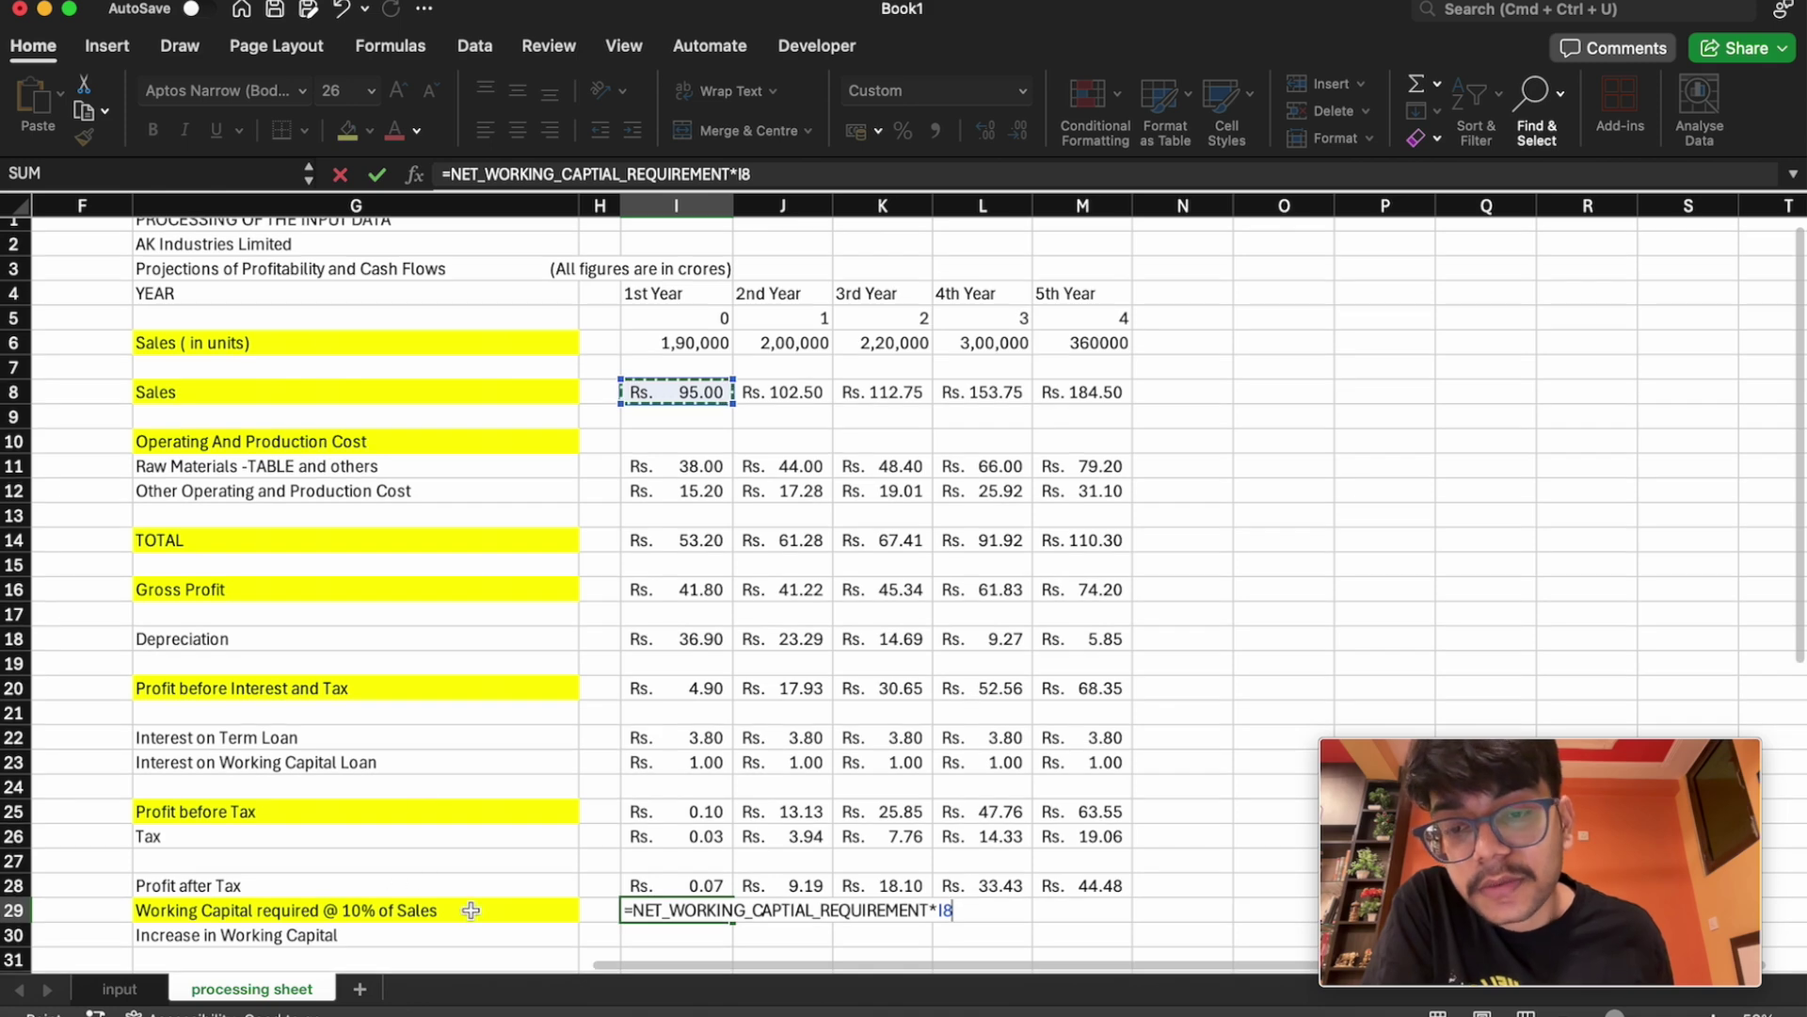
key("Return")
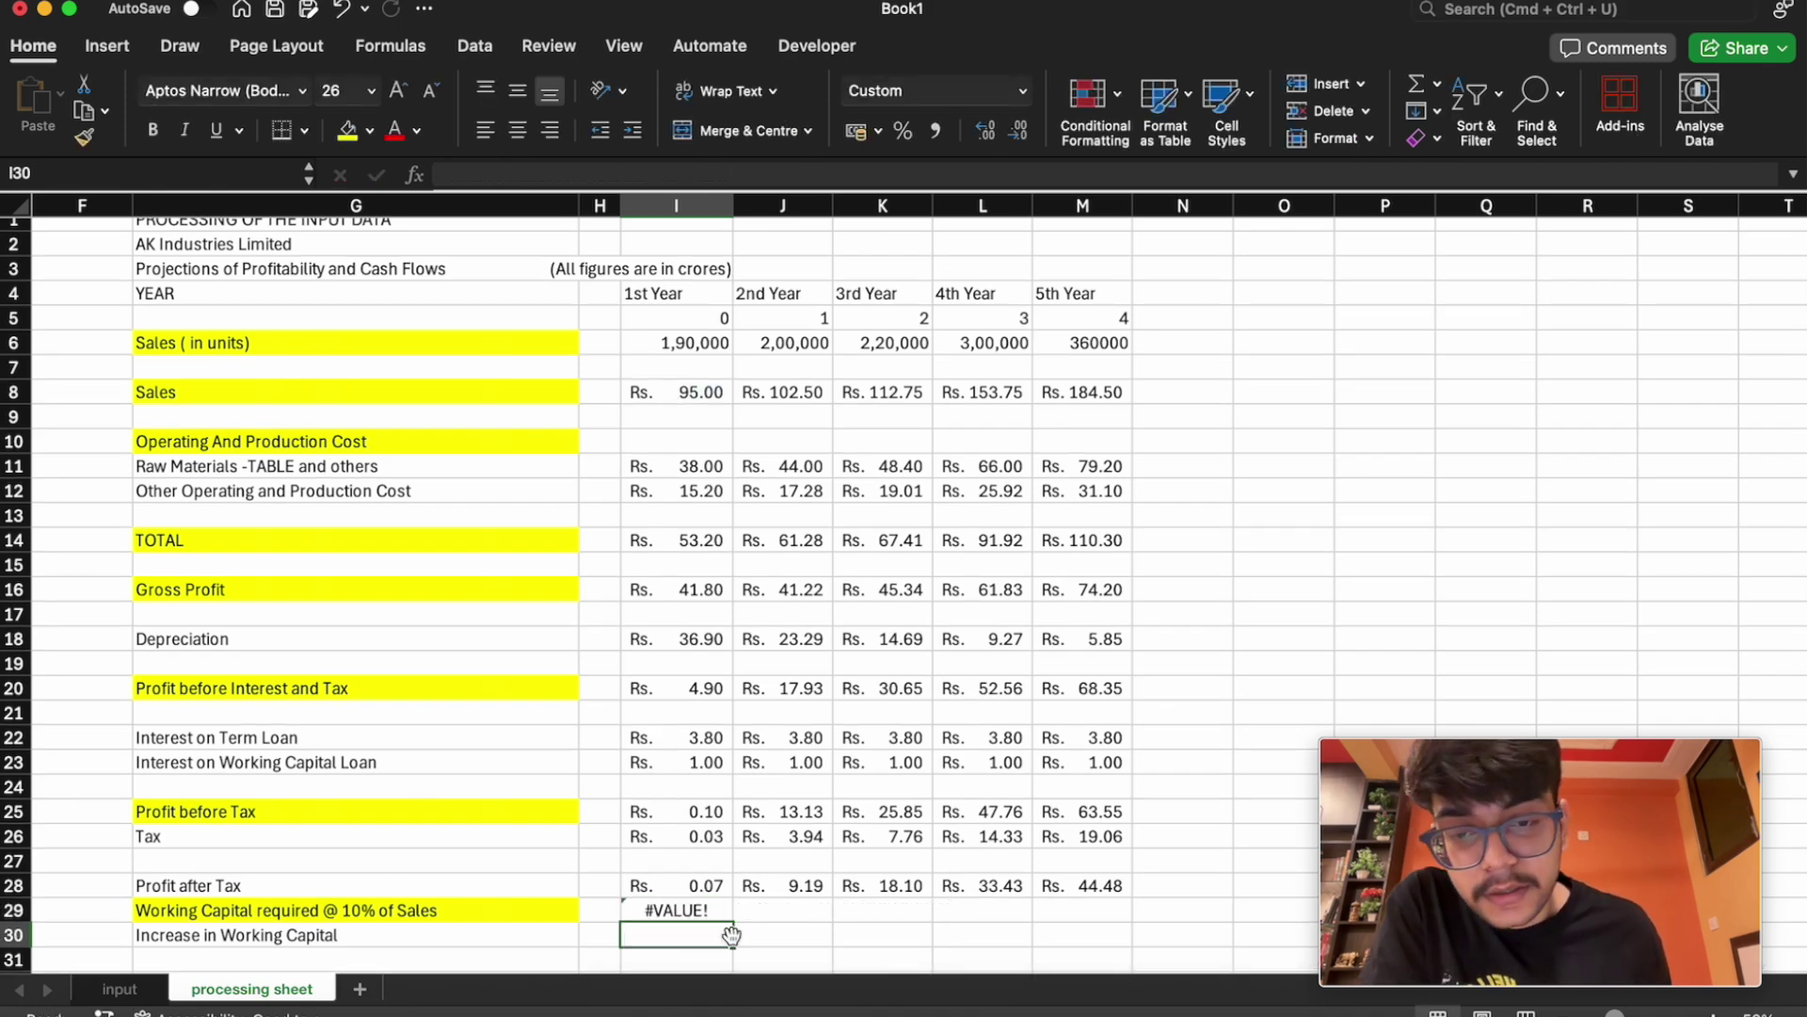
Check the formula in I29 and inspect which cell of row 43 on the input sheet carries the net working capital requirement name
double_click(697, 910)
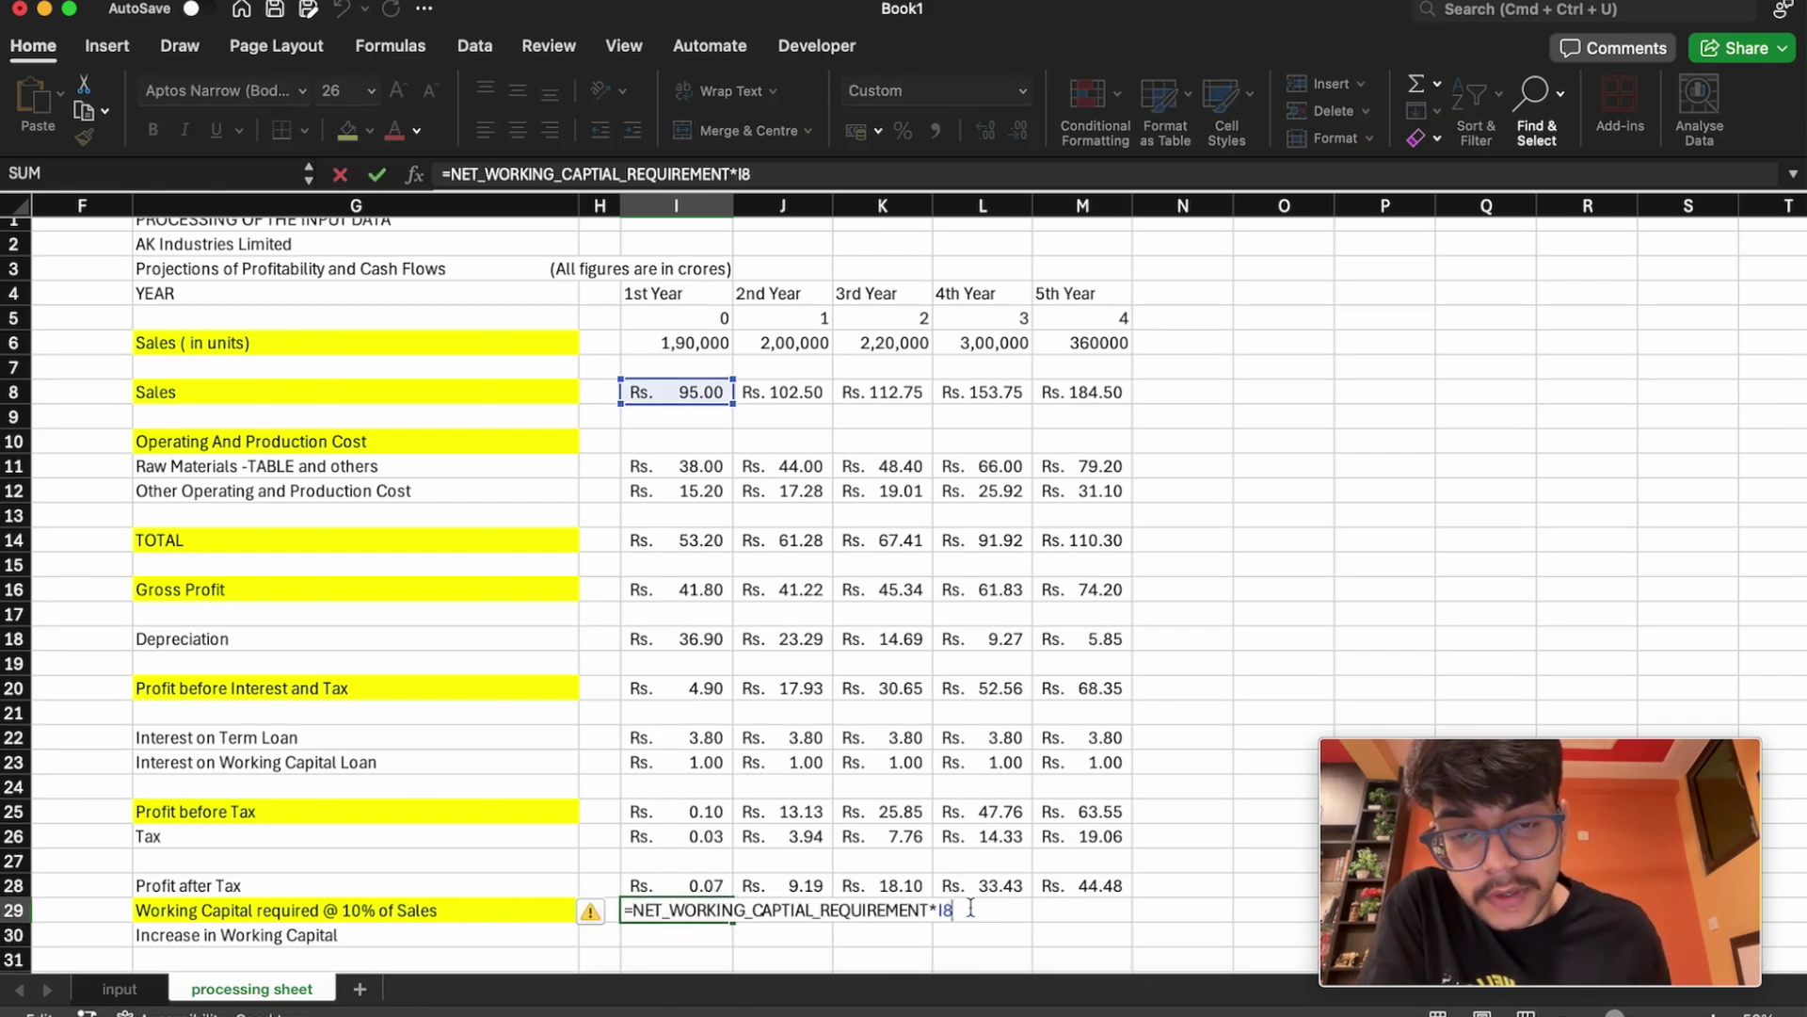
key("Tab")
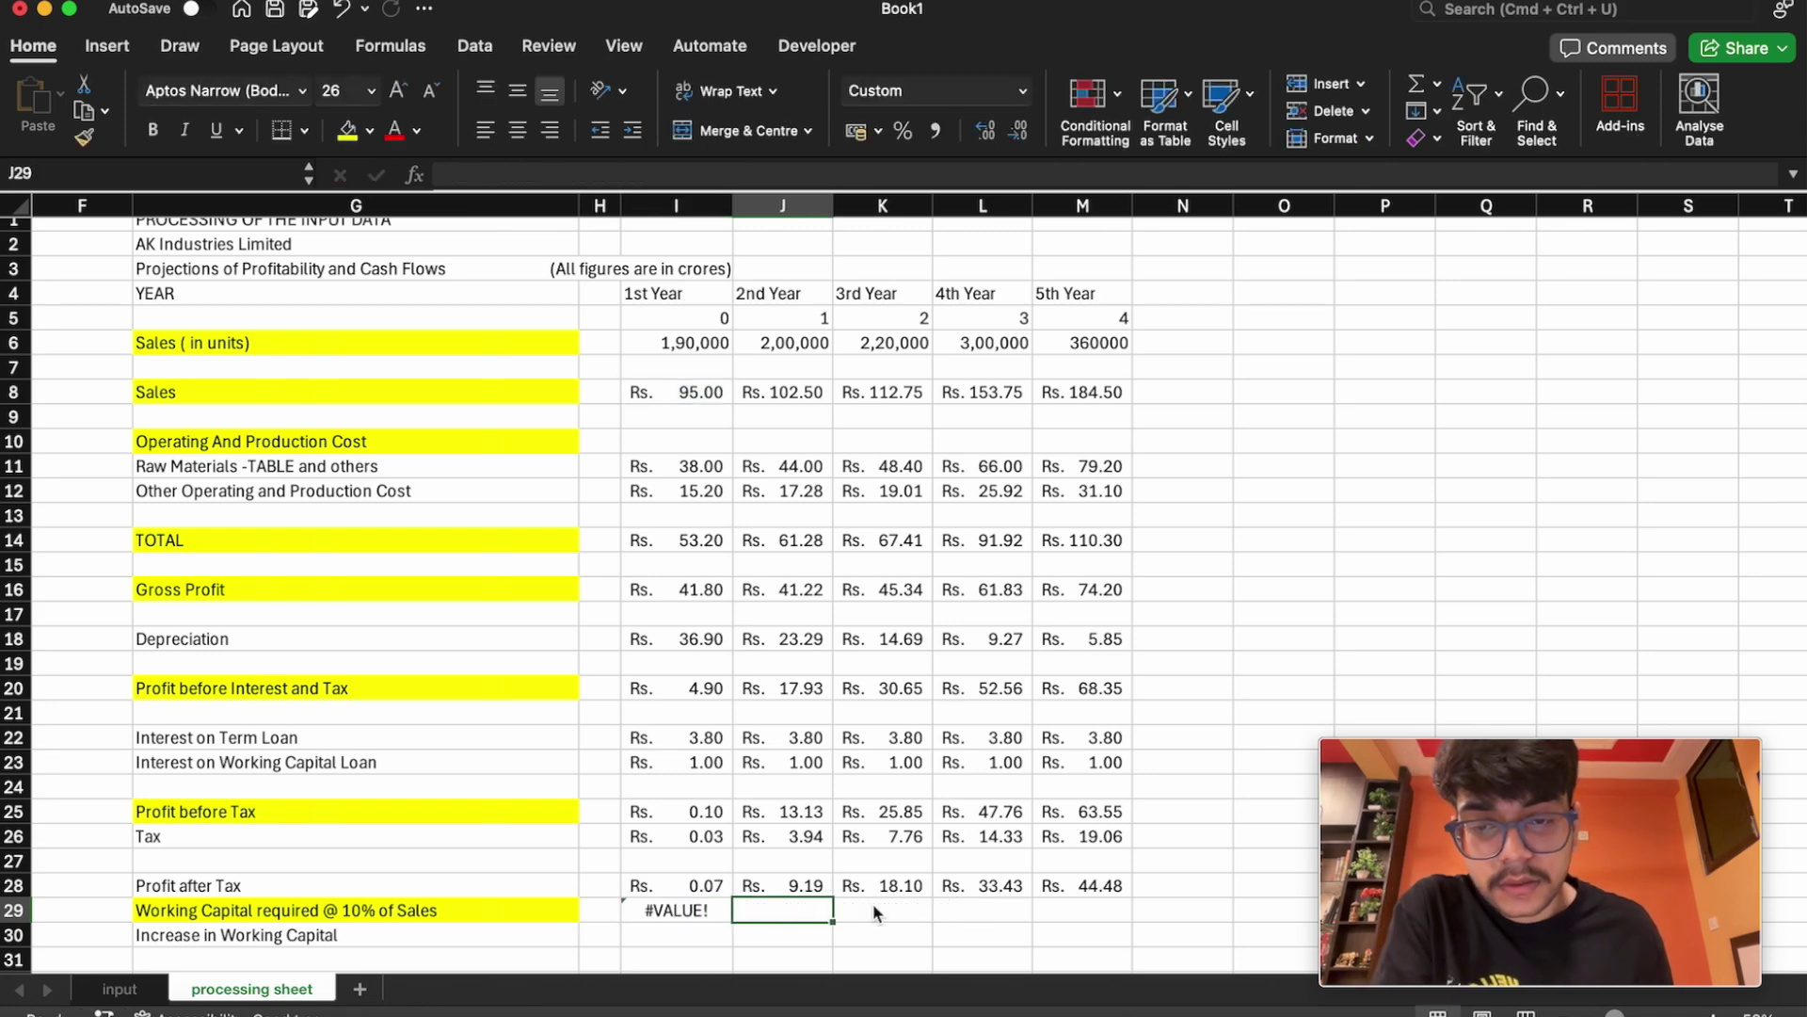
double_click(708, 913)
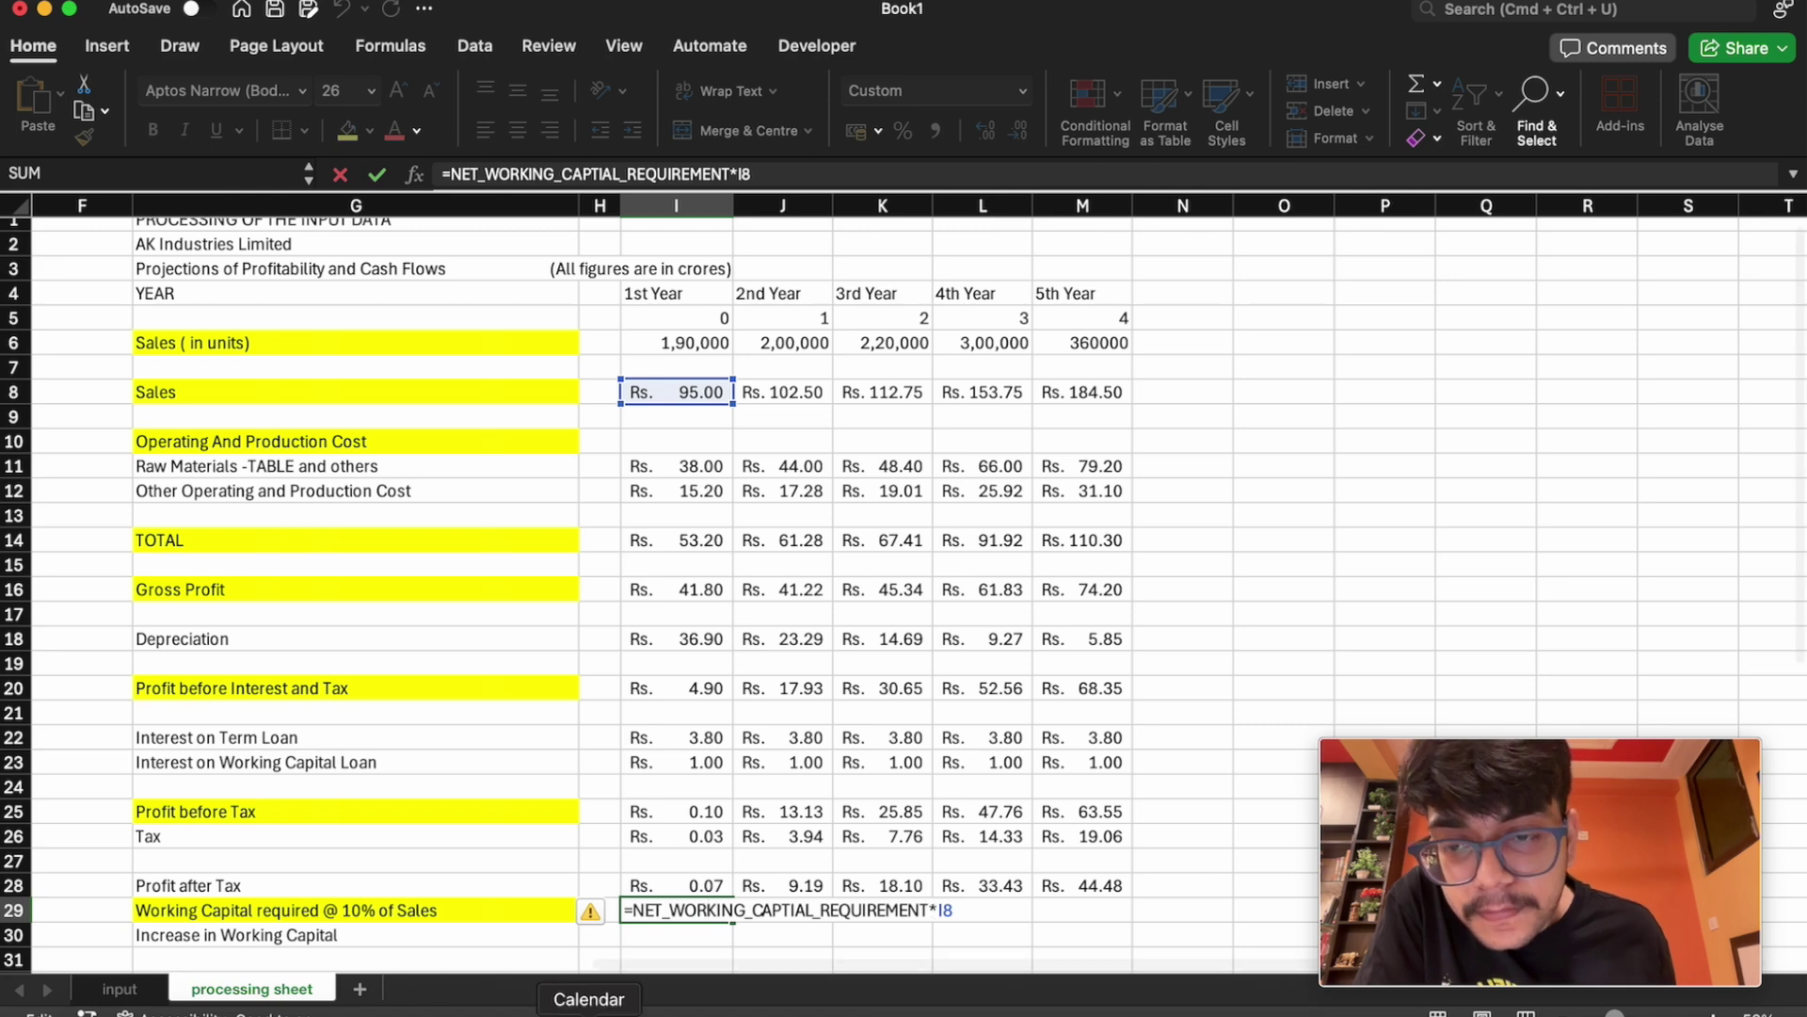
left_click(120, 988)
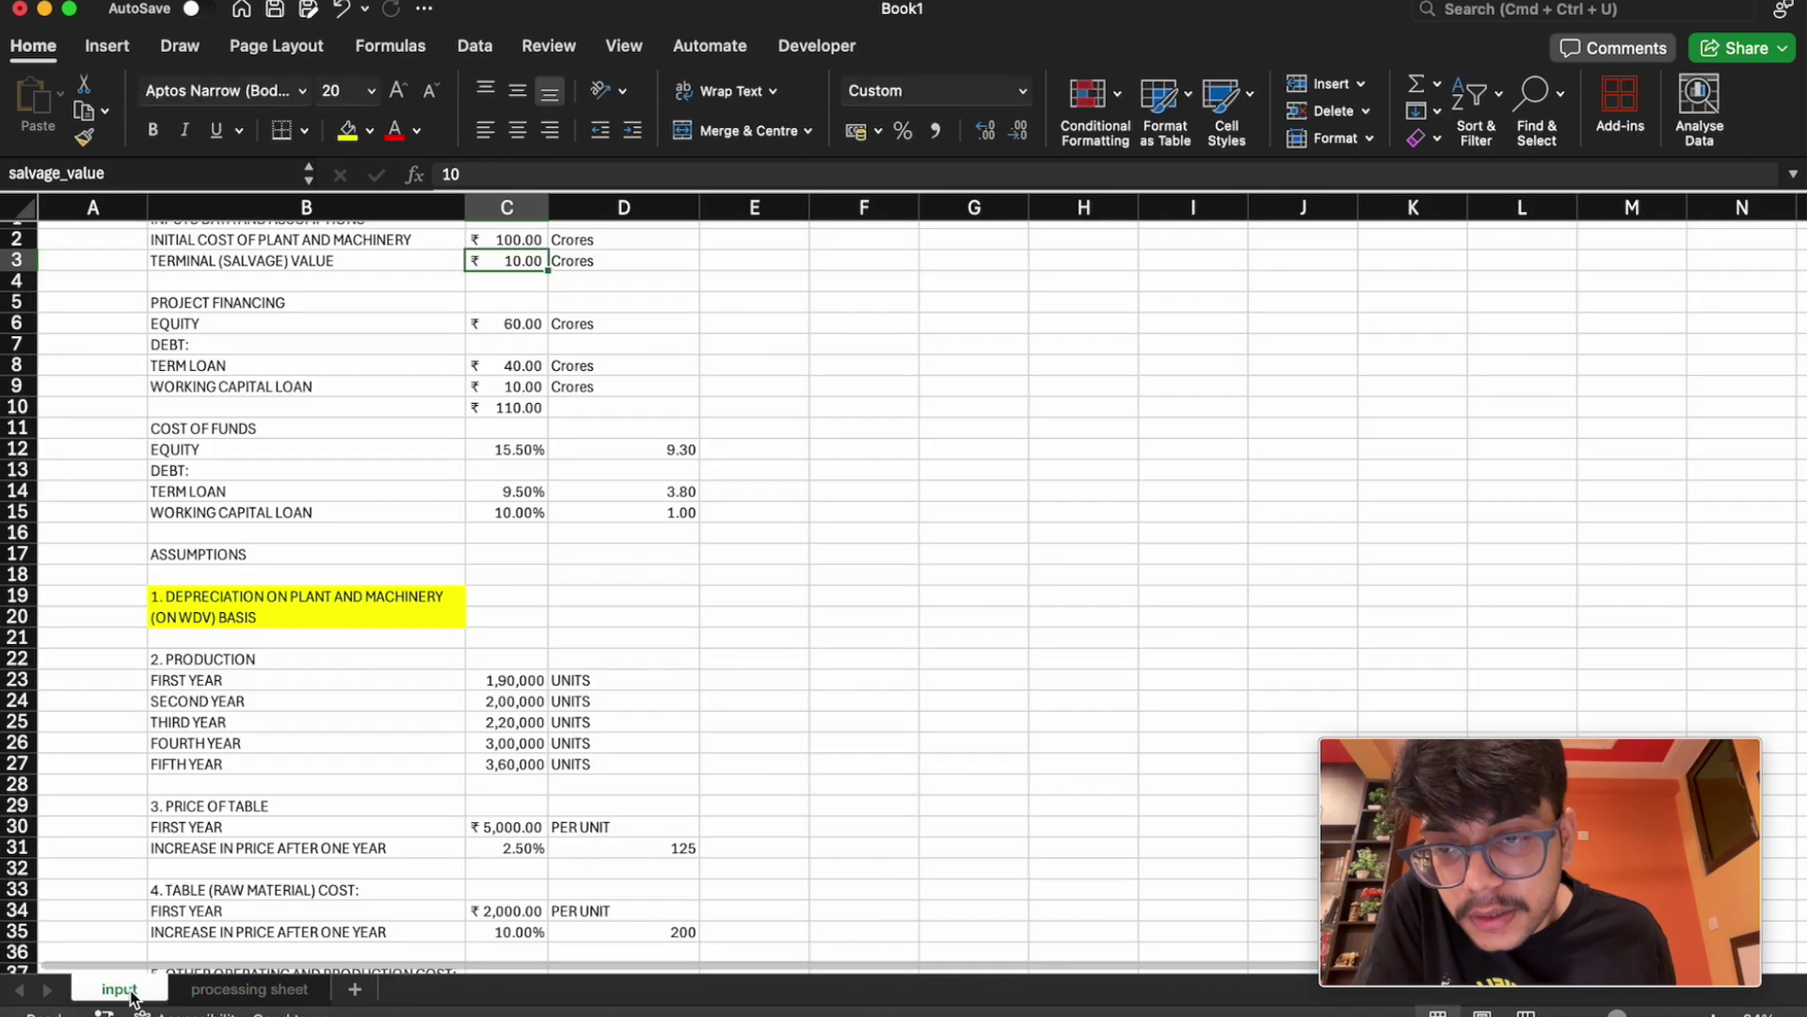
left_click(1525, 569)
left_click_drag(1804, 544, 1800, 683)
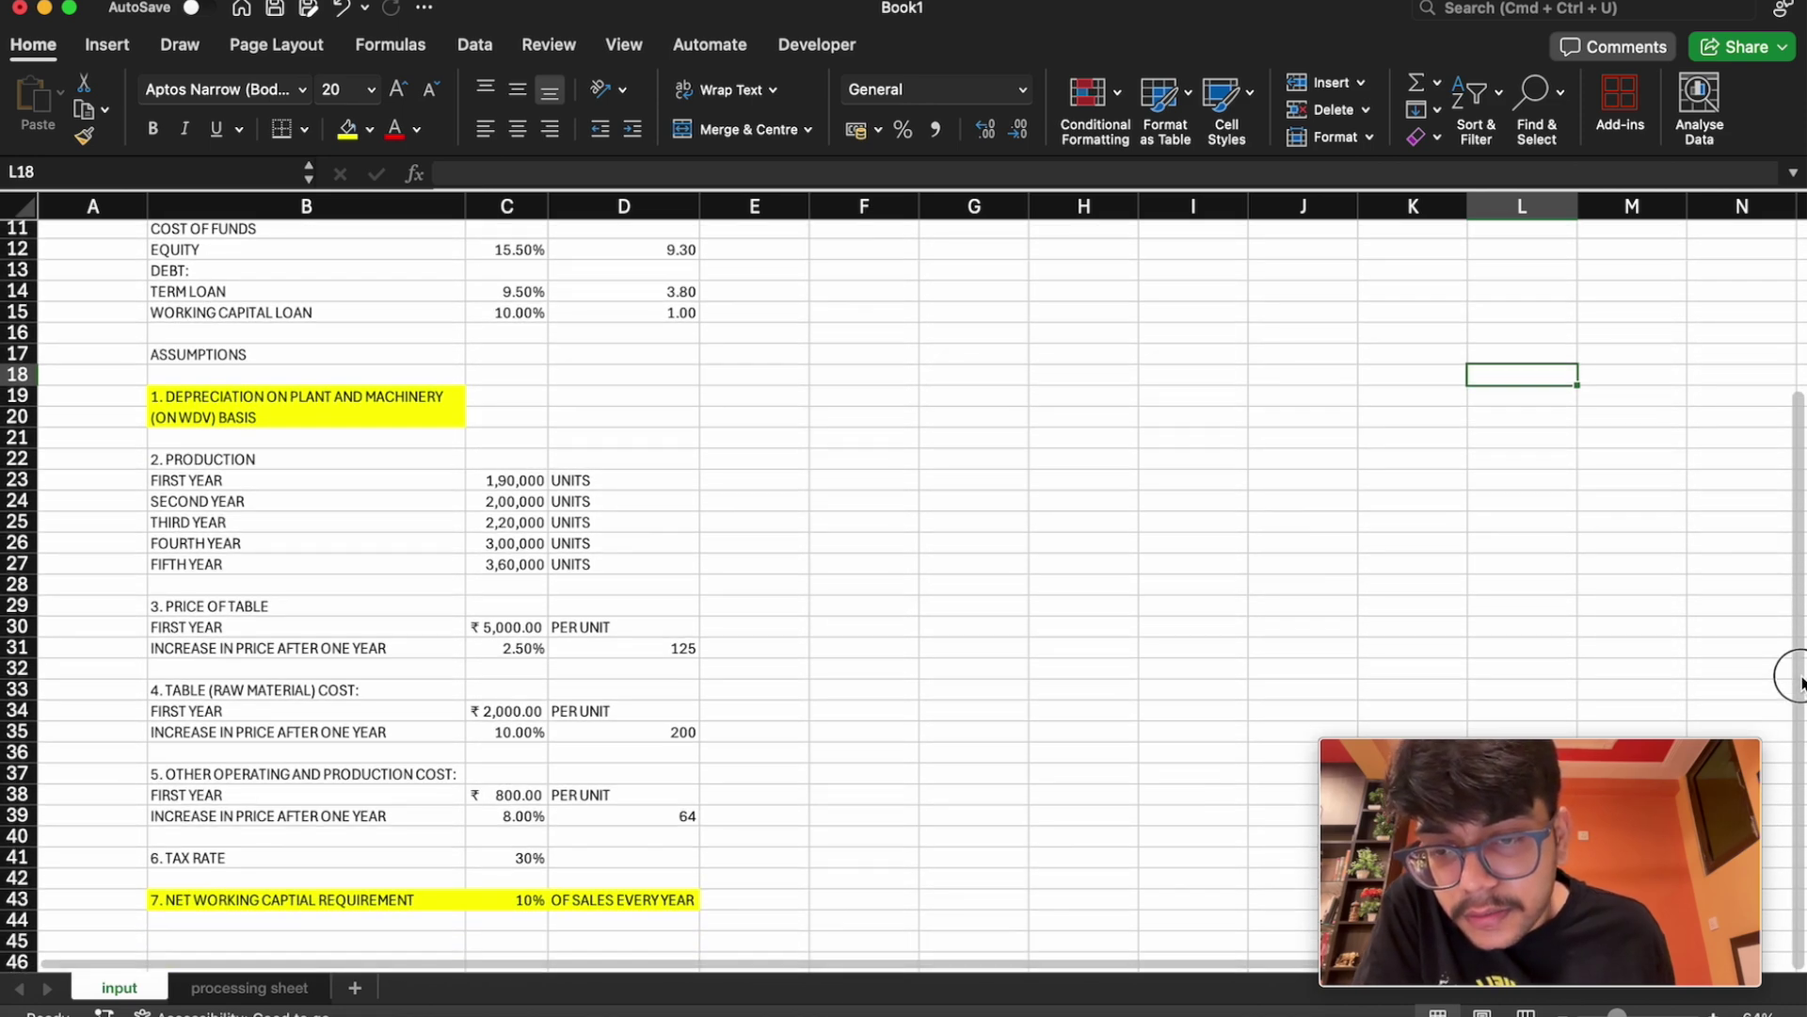
left_click(534, 899)
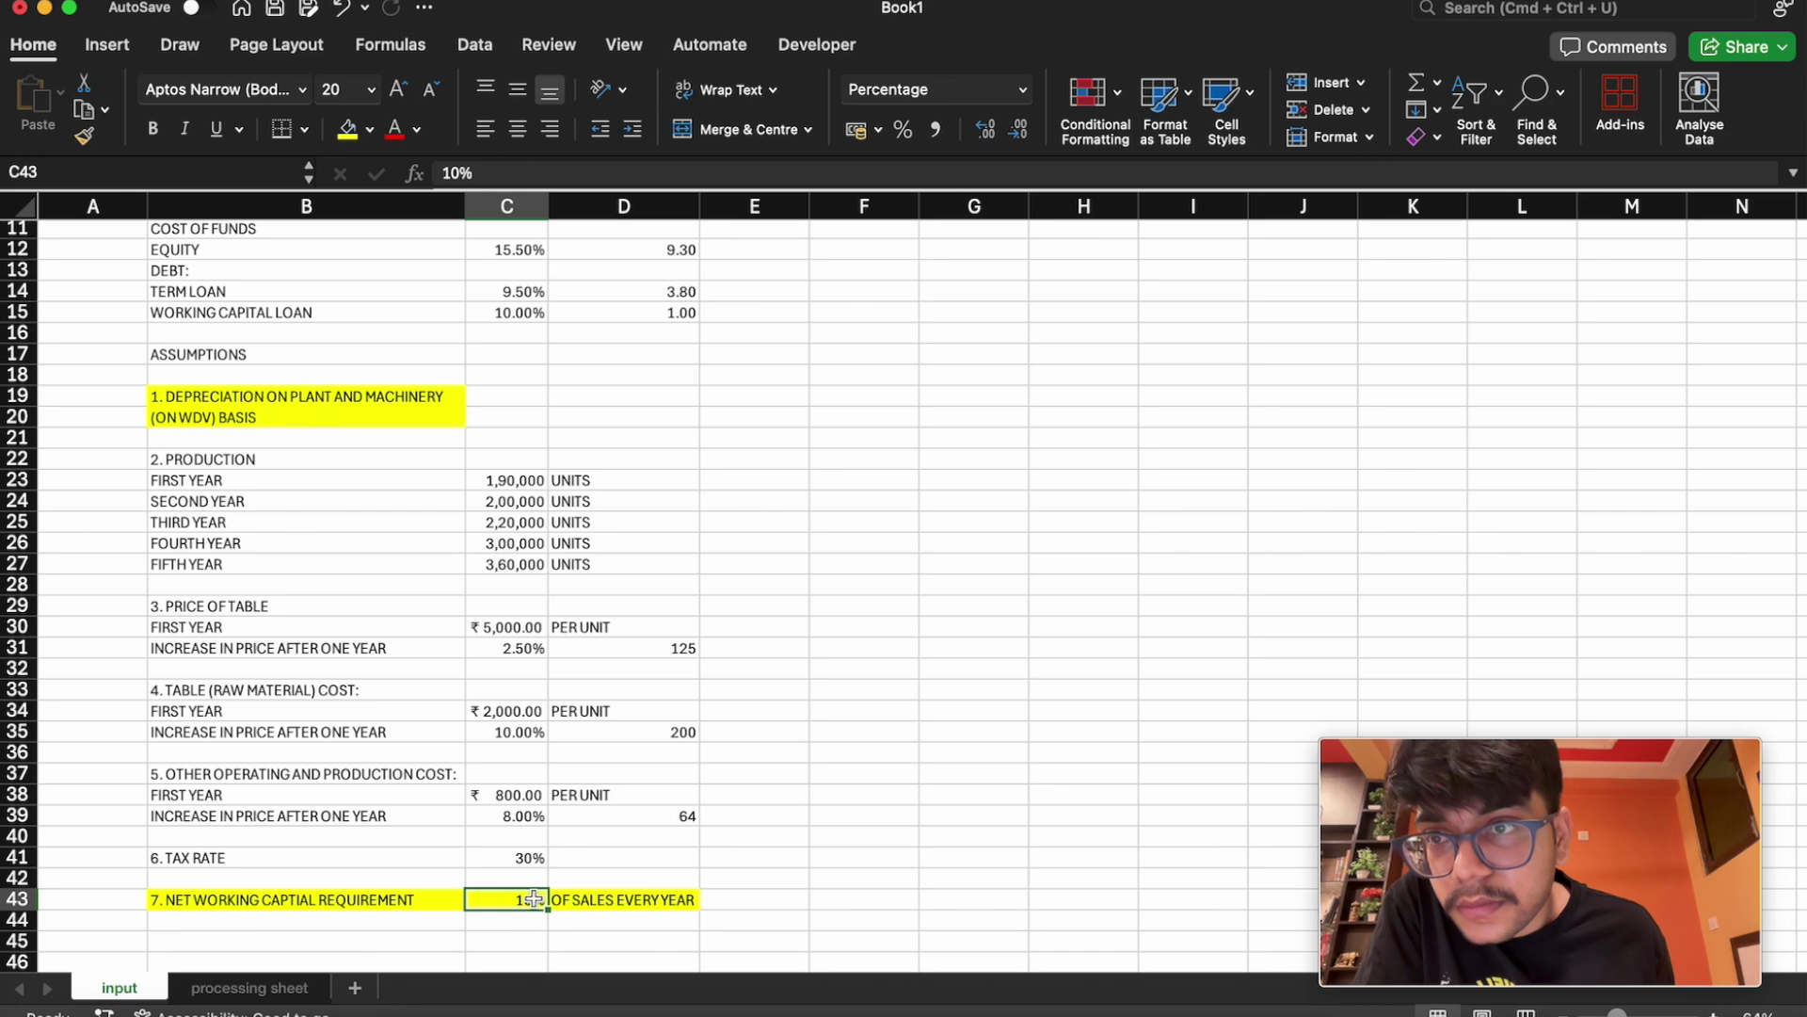
left_click(612, 899)
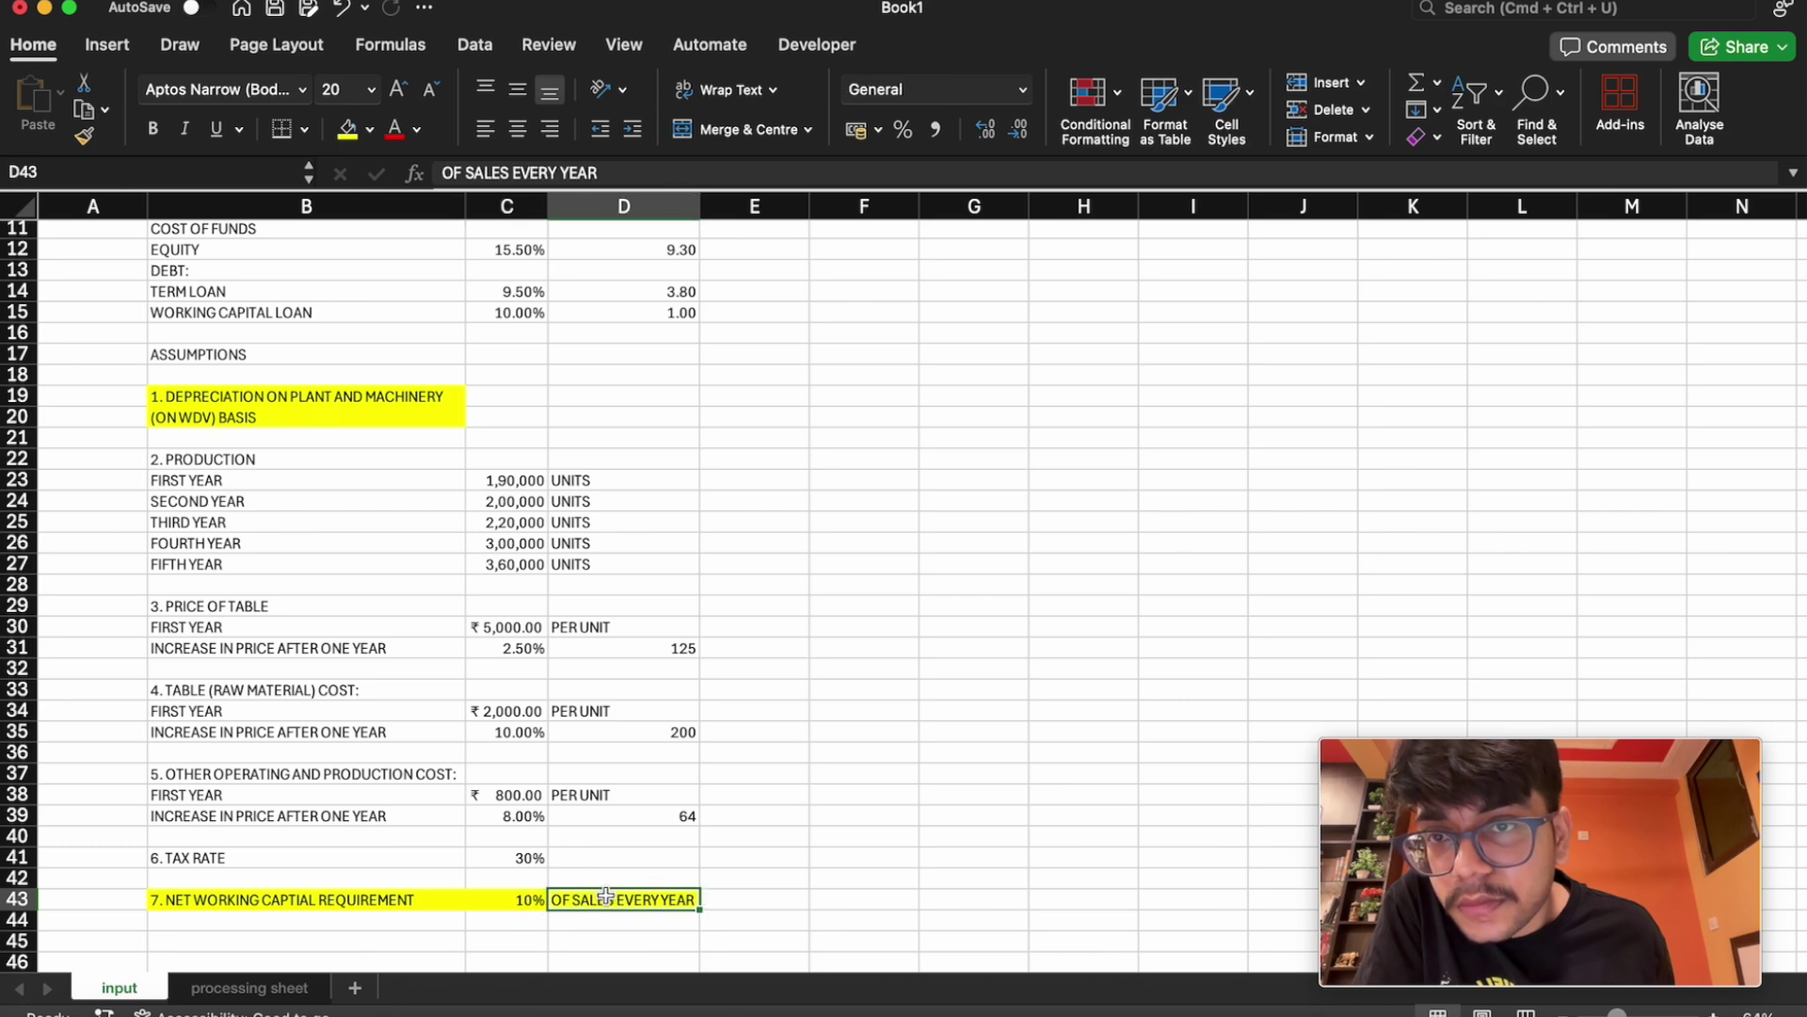
left_click(183, 899)
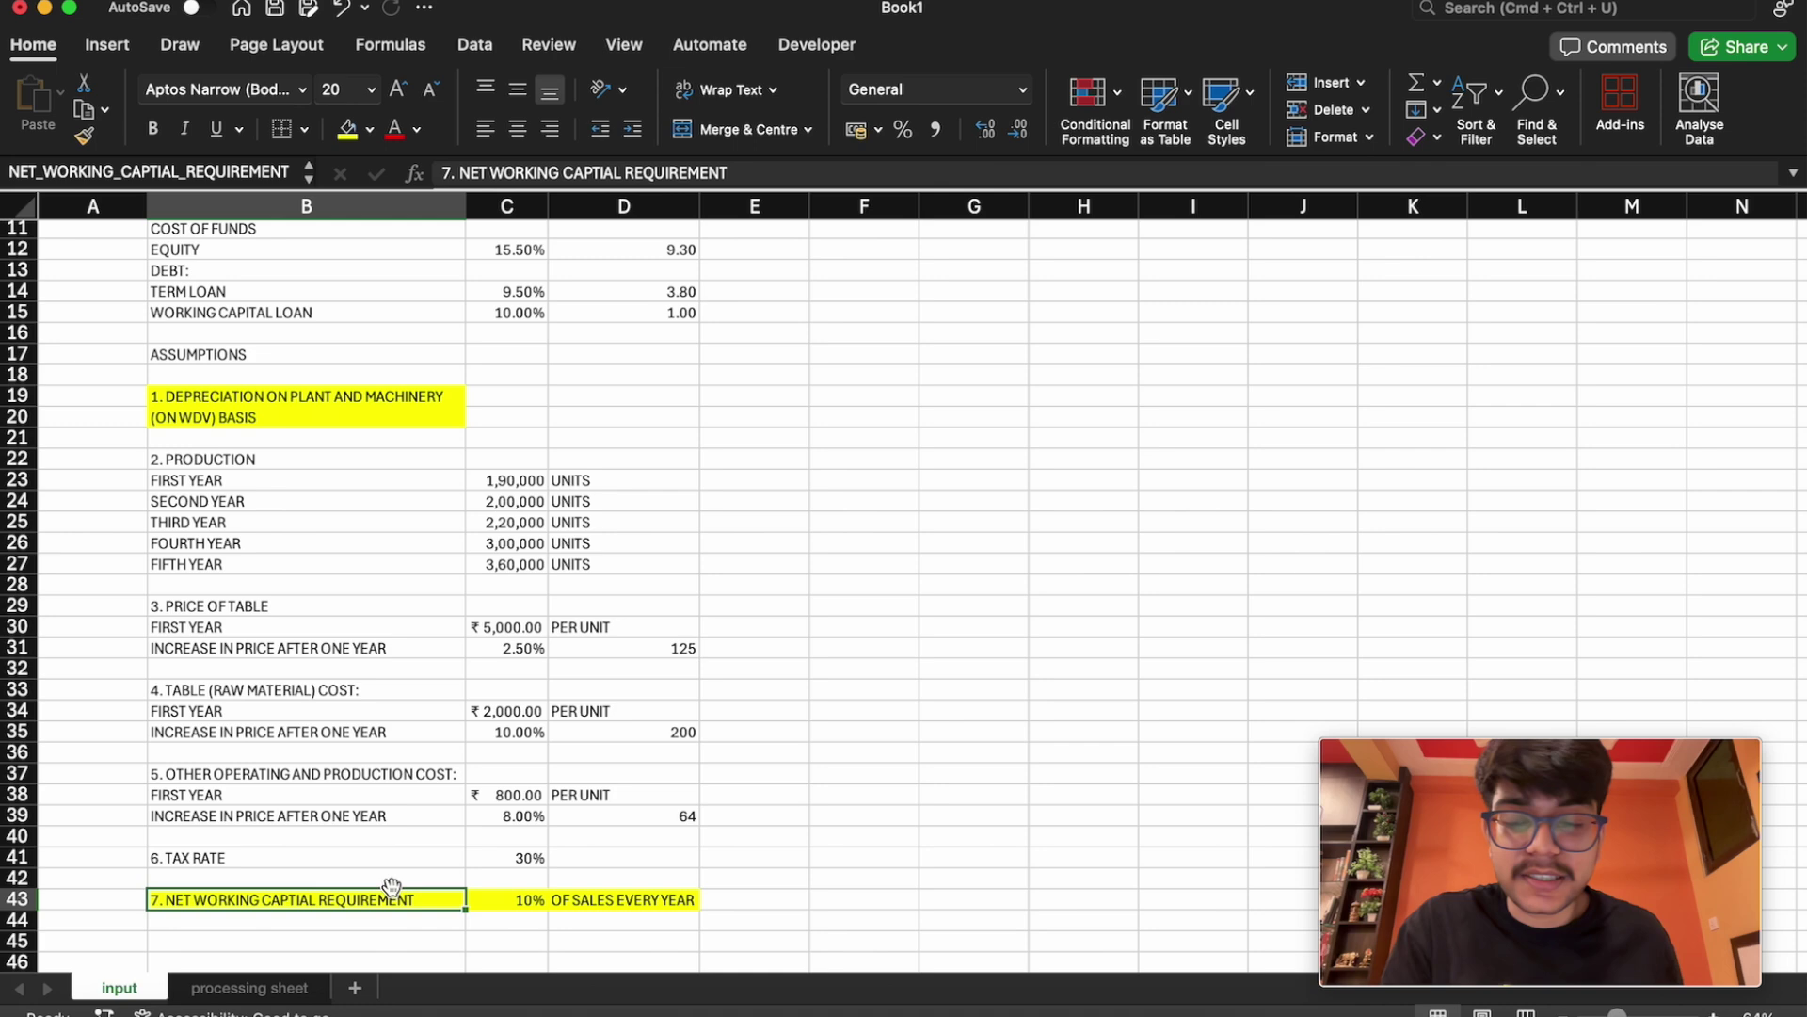
left_click(513, 901)
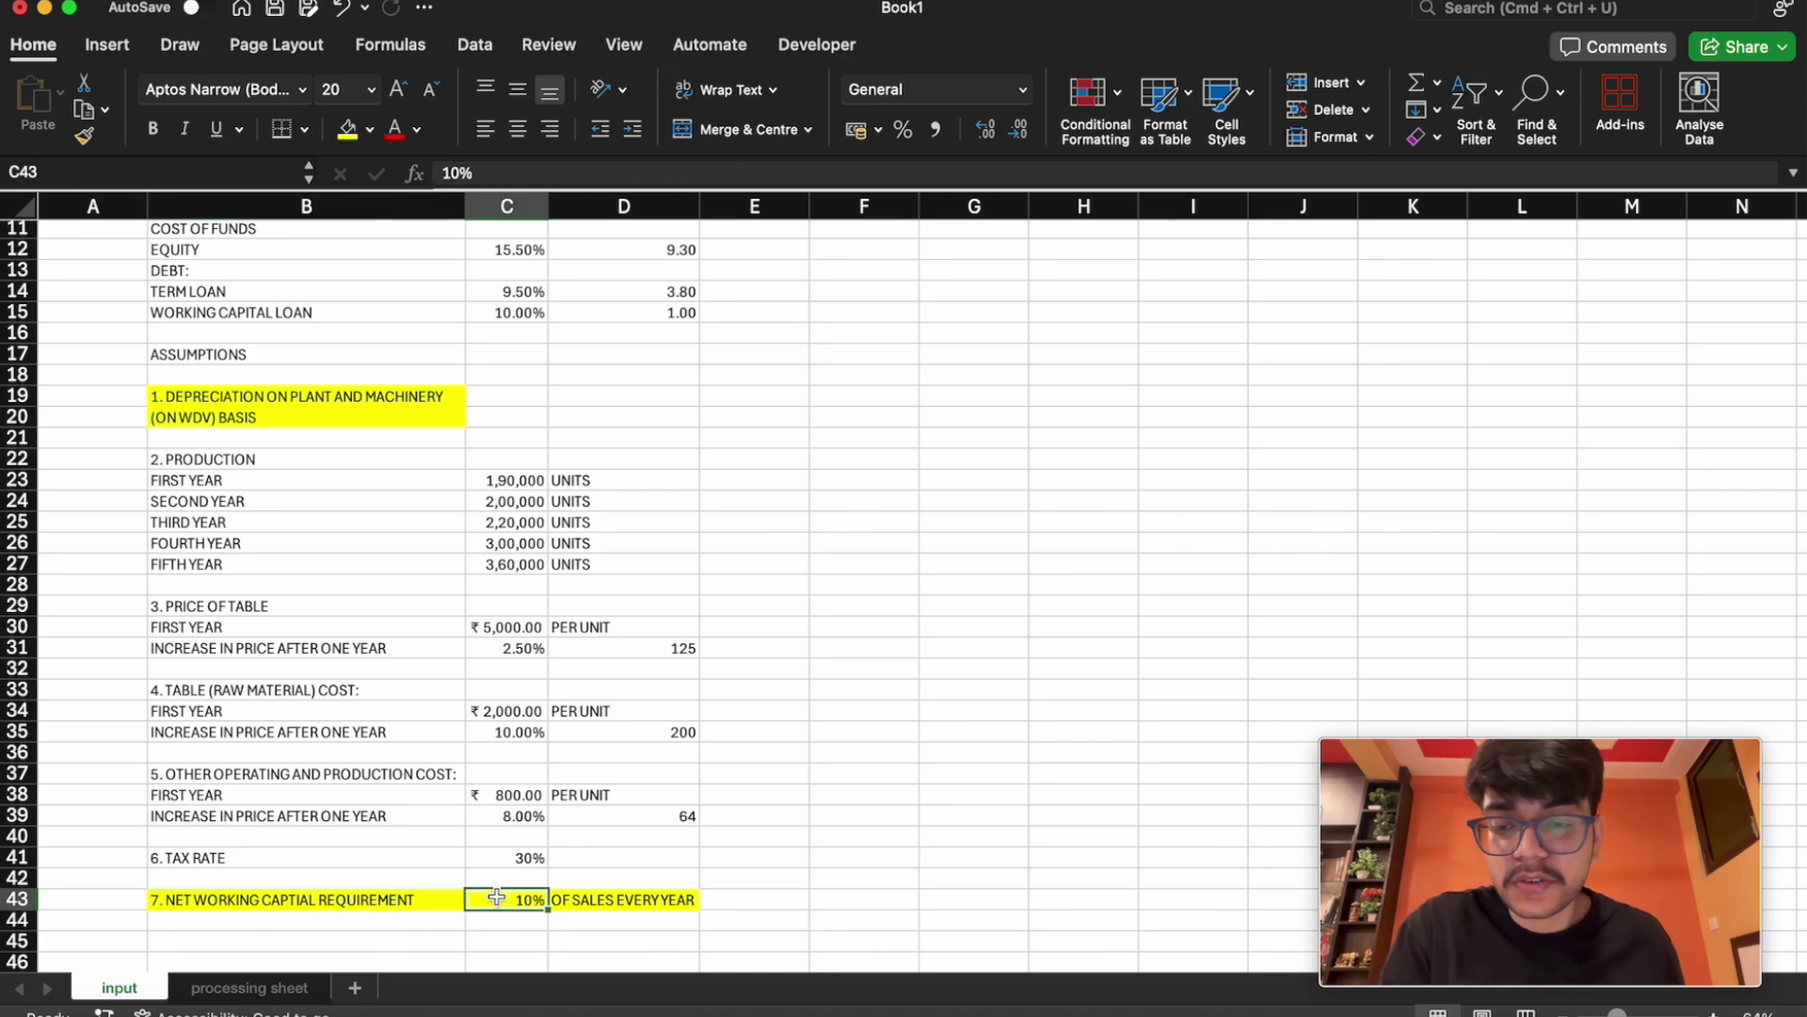
left_click(325, 899)
left_click(282, 172)
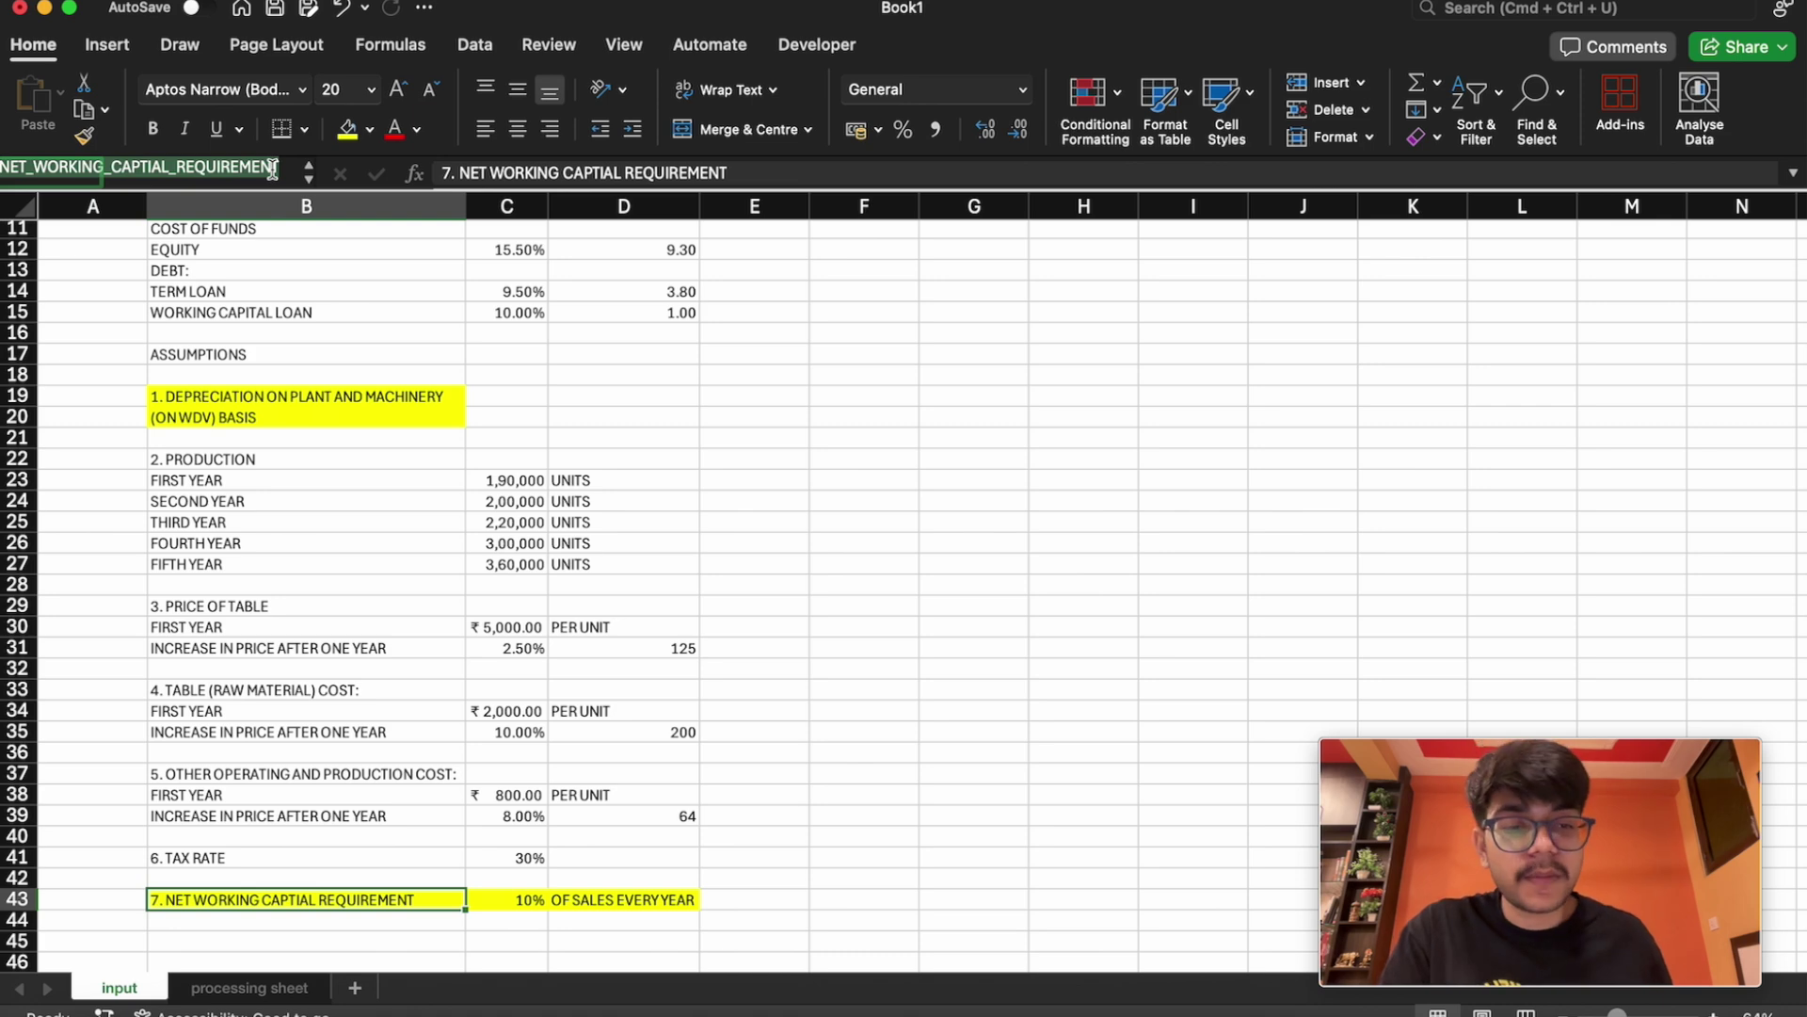
key("BackSpace")
key("Escape")
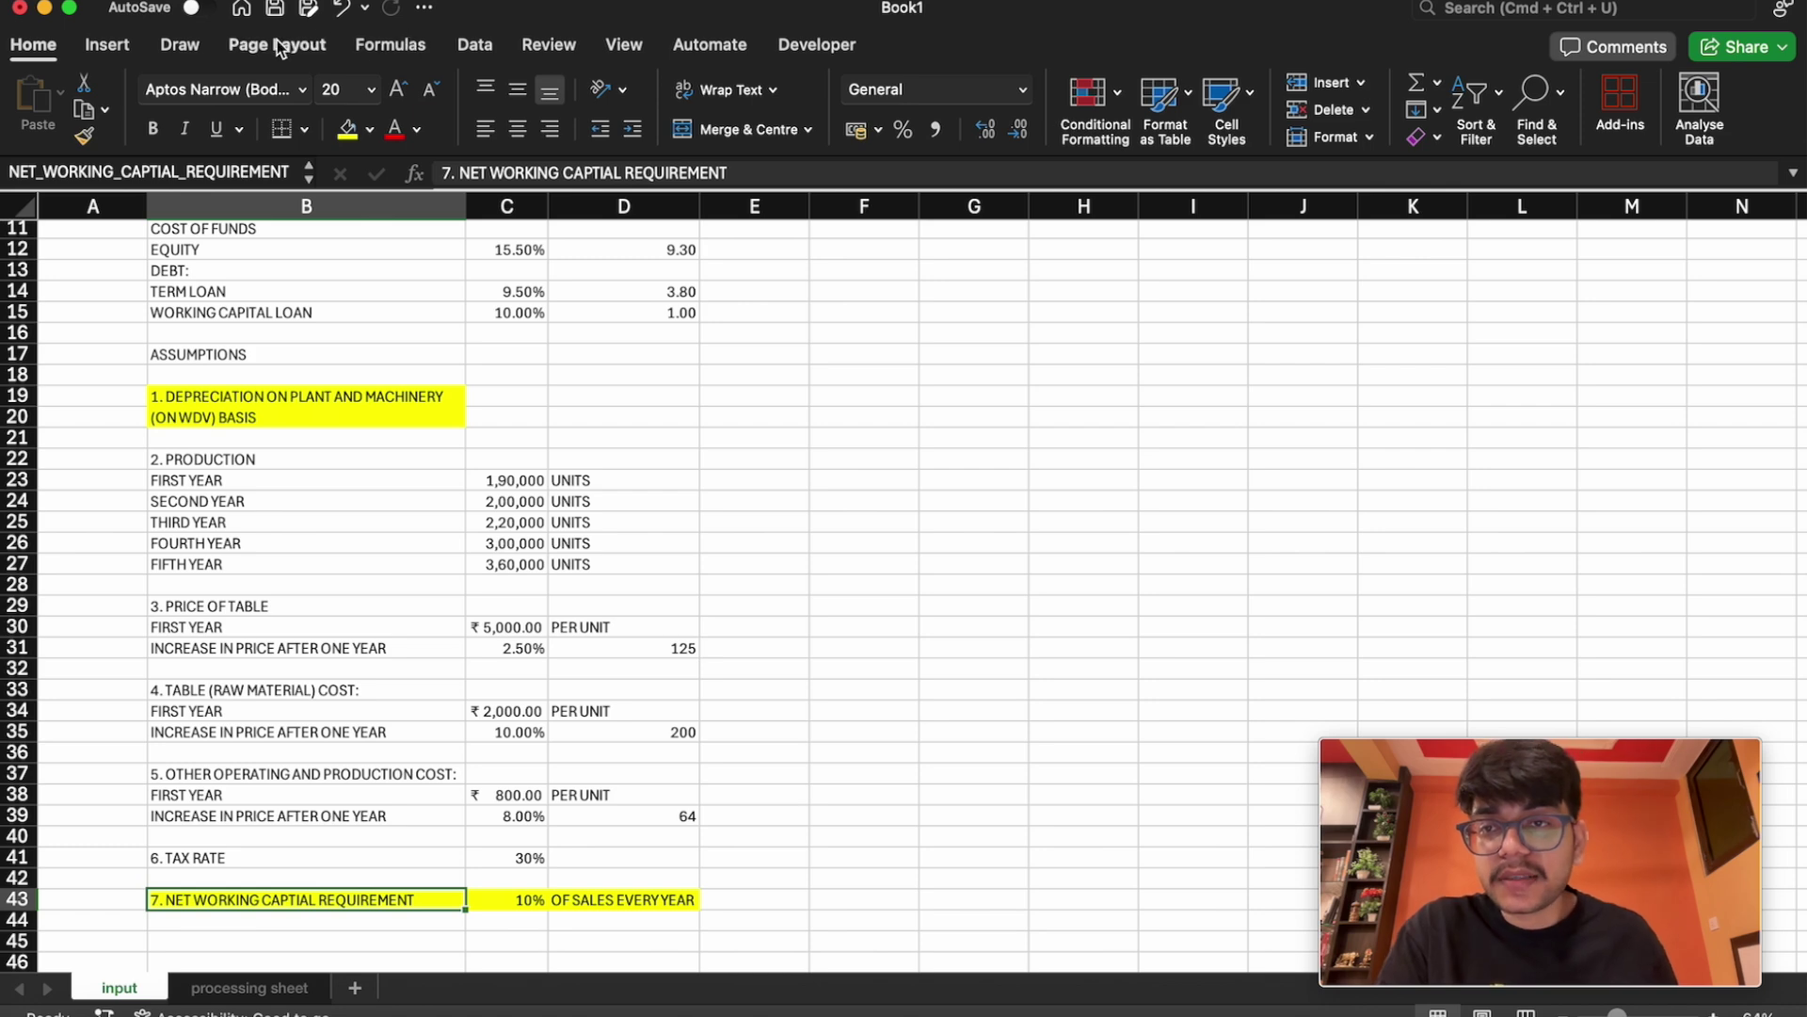
Delete the defined name NET_WORKING_CAPTIAL_REQUIREMENT that refers to the label cell B43, using the Name Manager
left_click(414, 47)
left_click(721, 106)
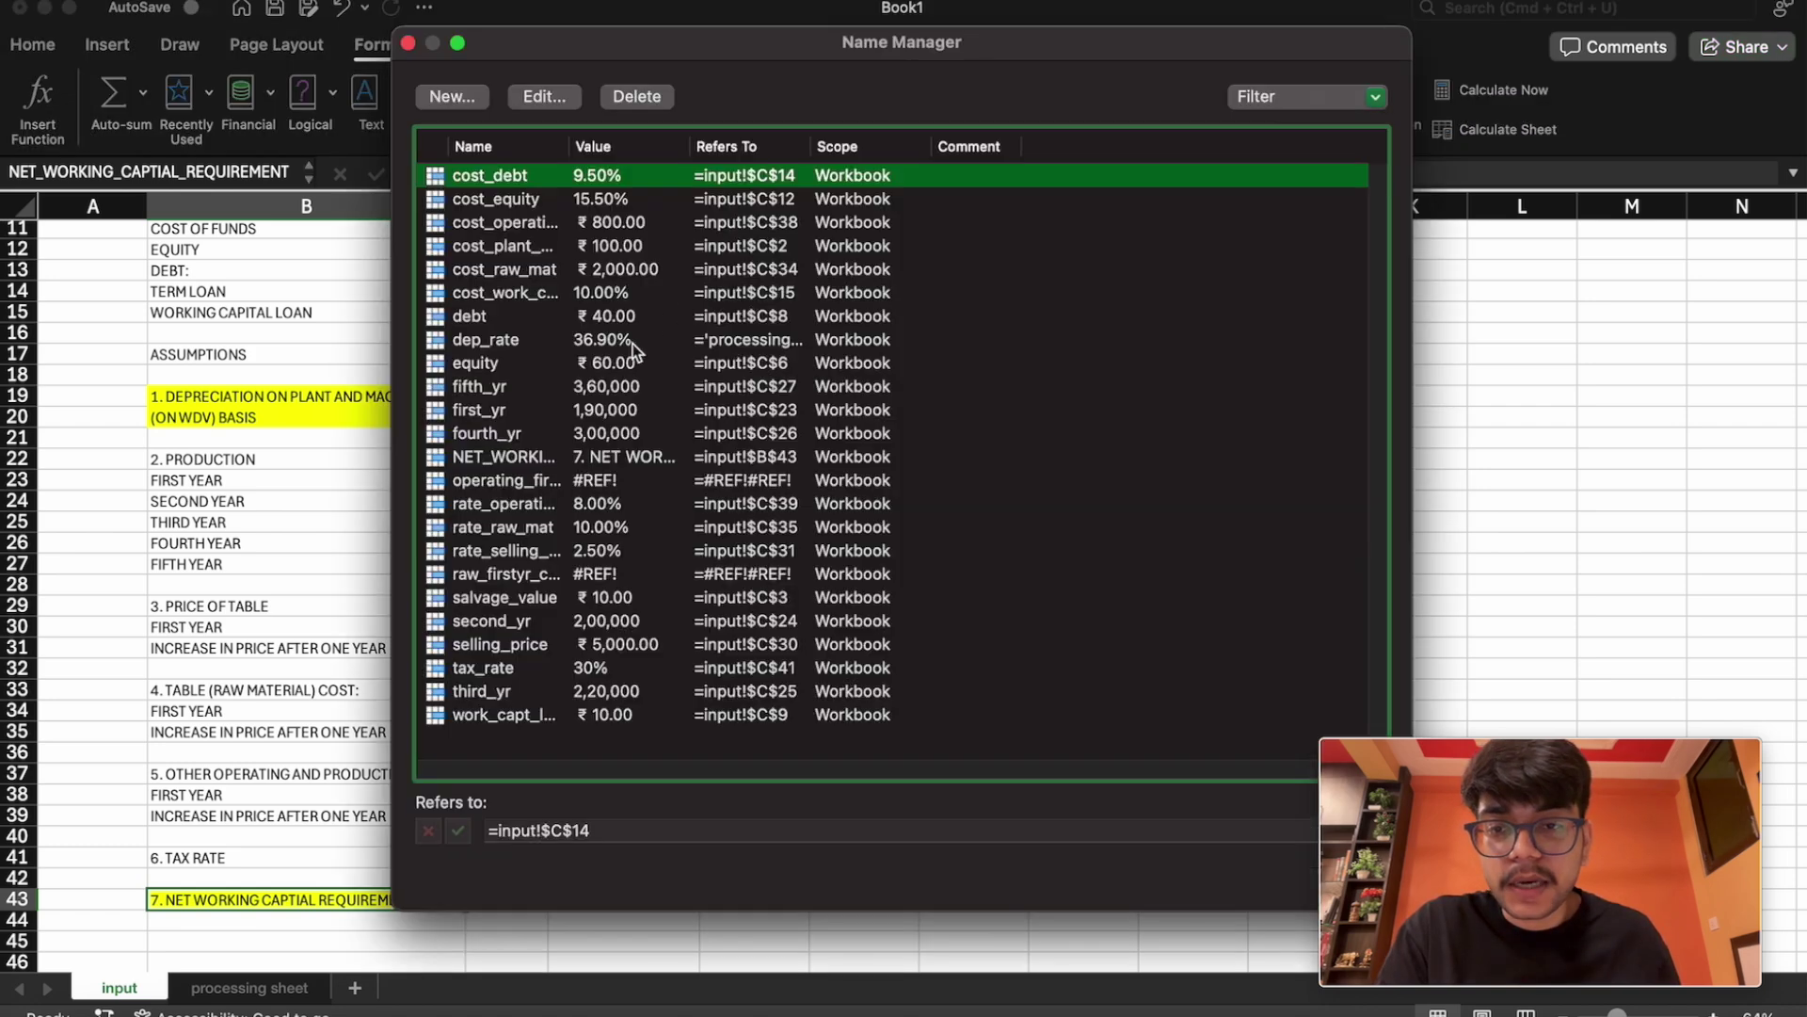
left_click(504, 458)
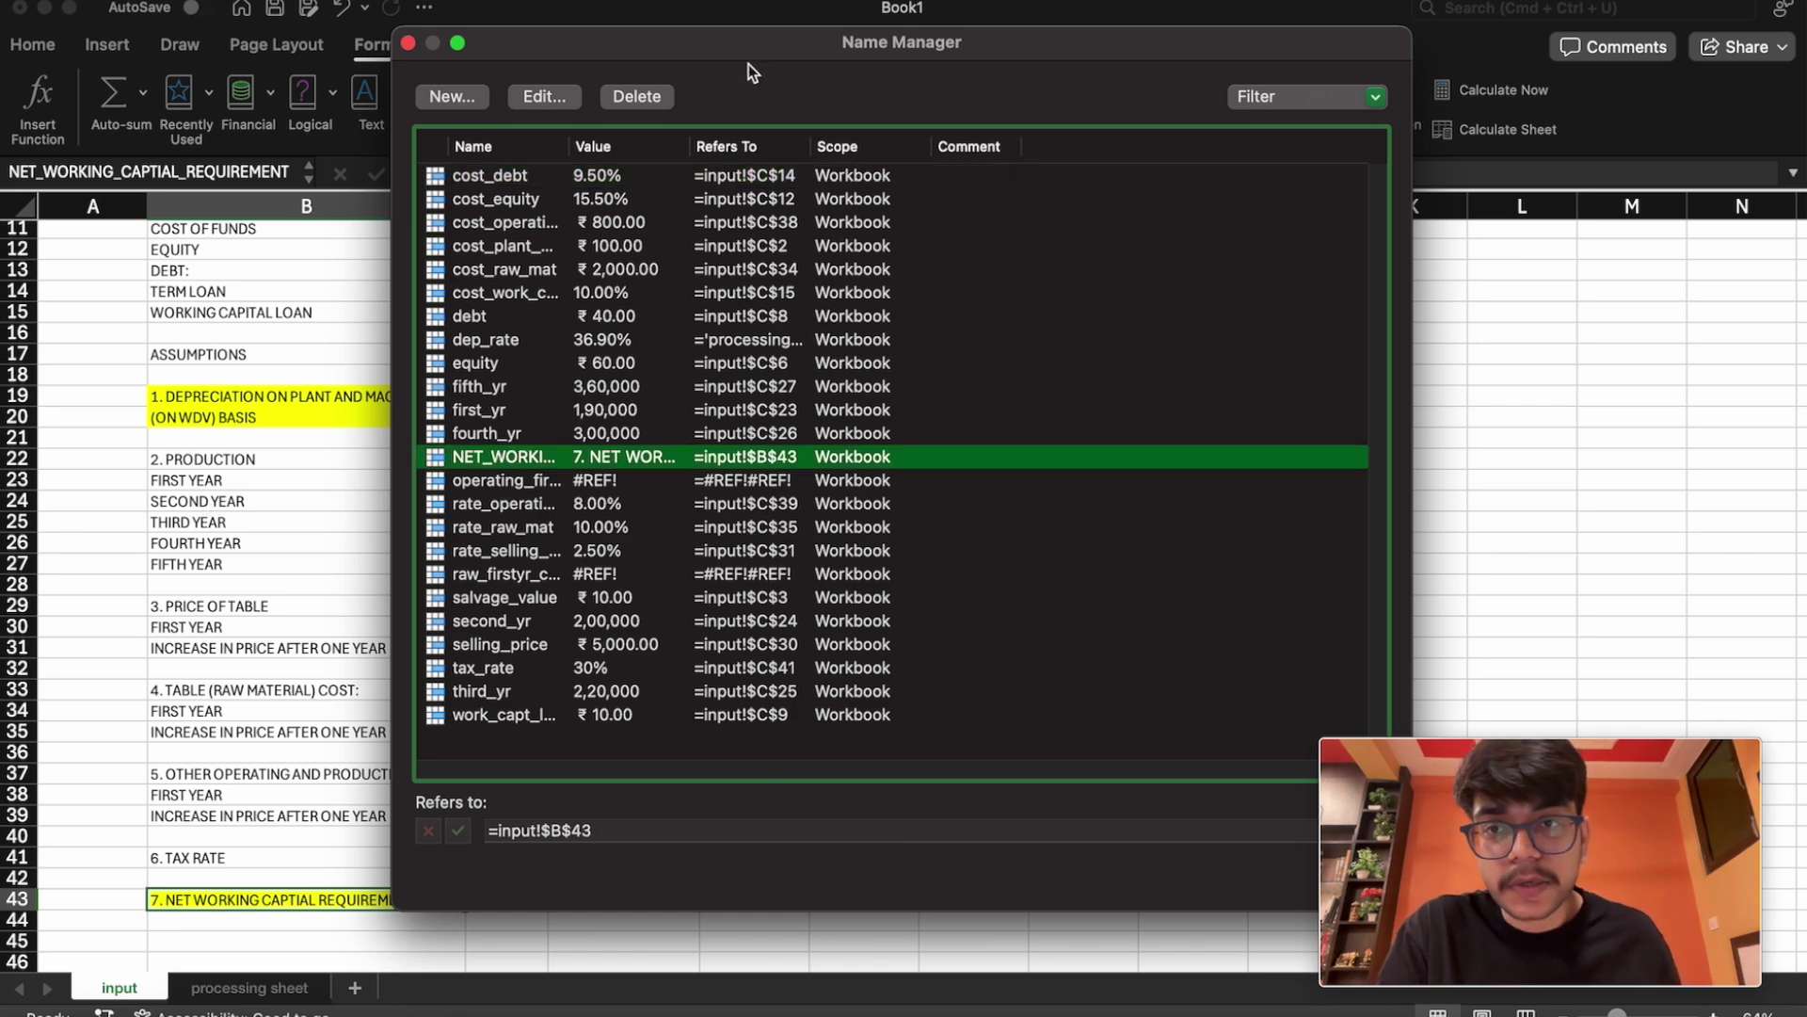
left_click(638, 98)
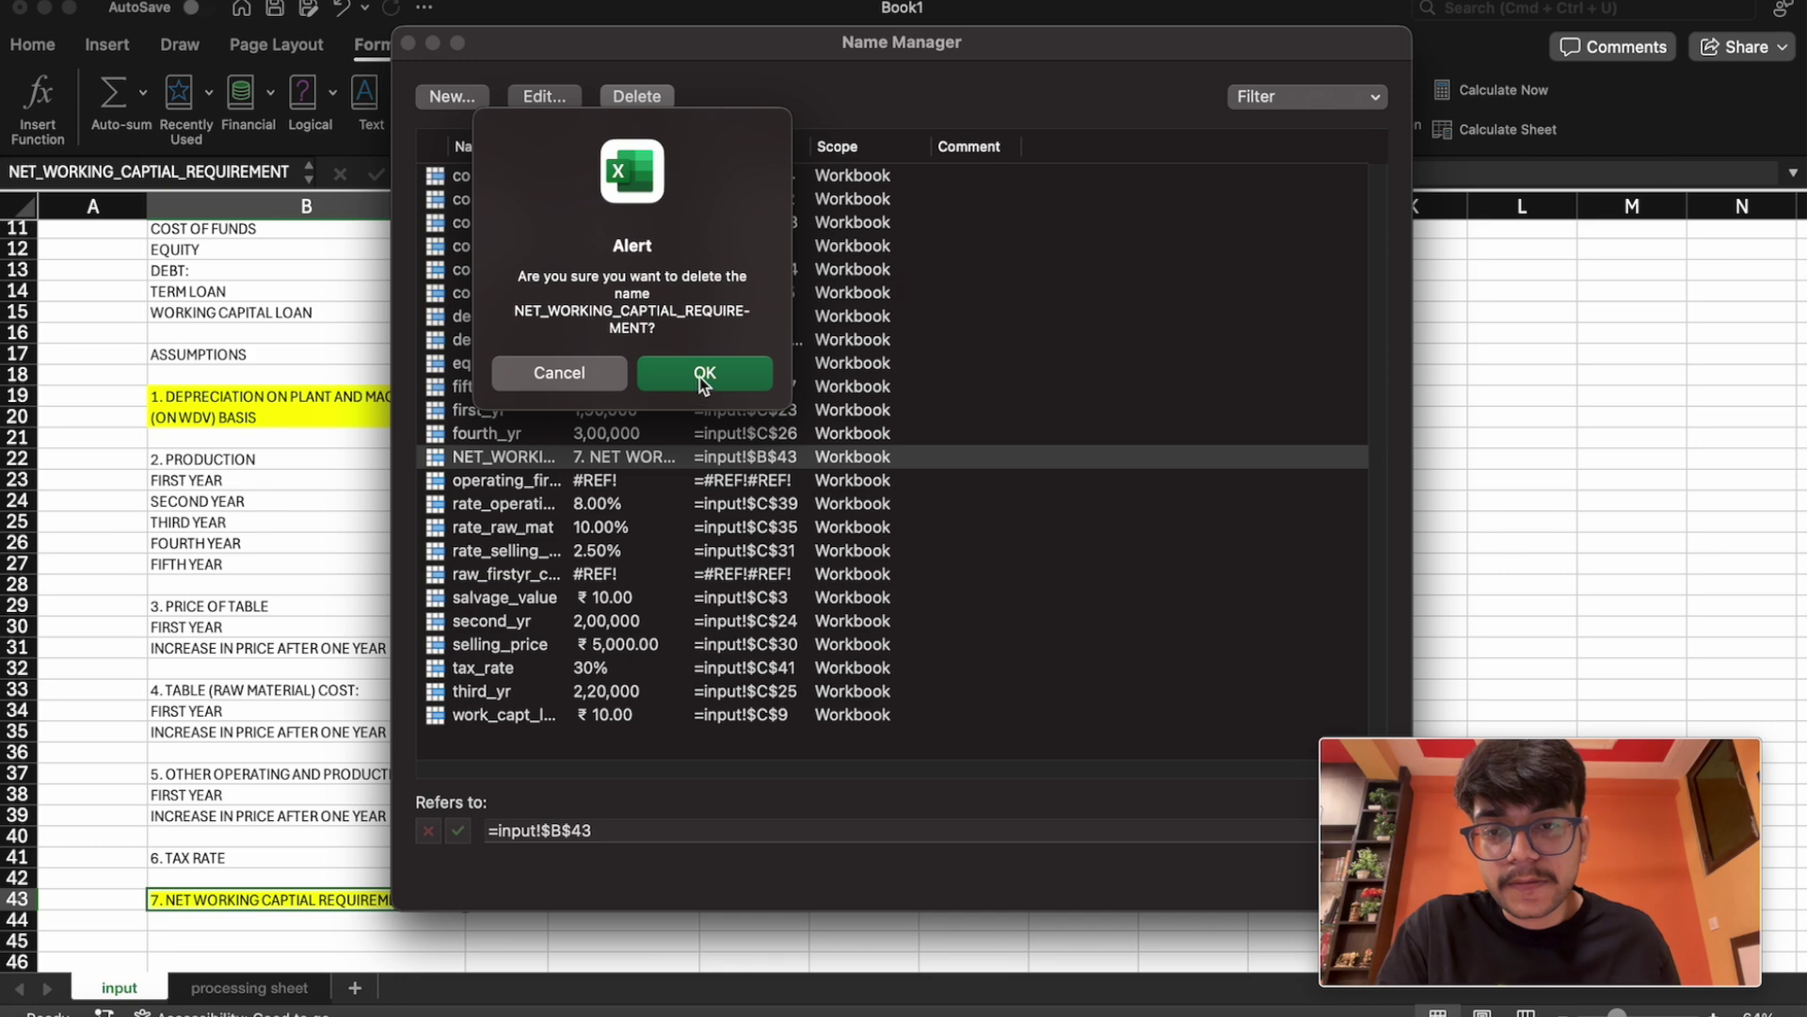
left_click(701, 374)
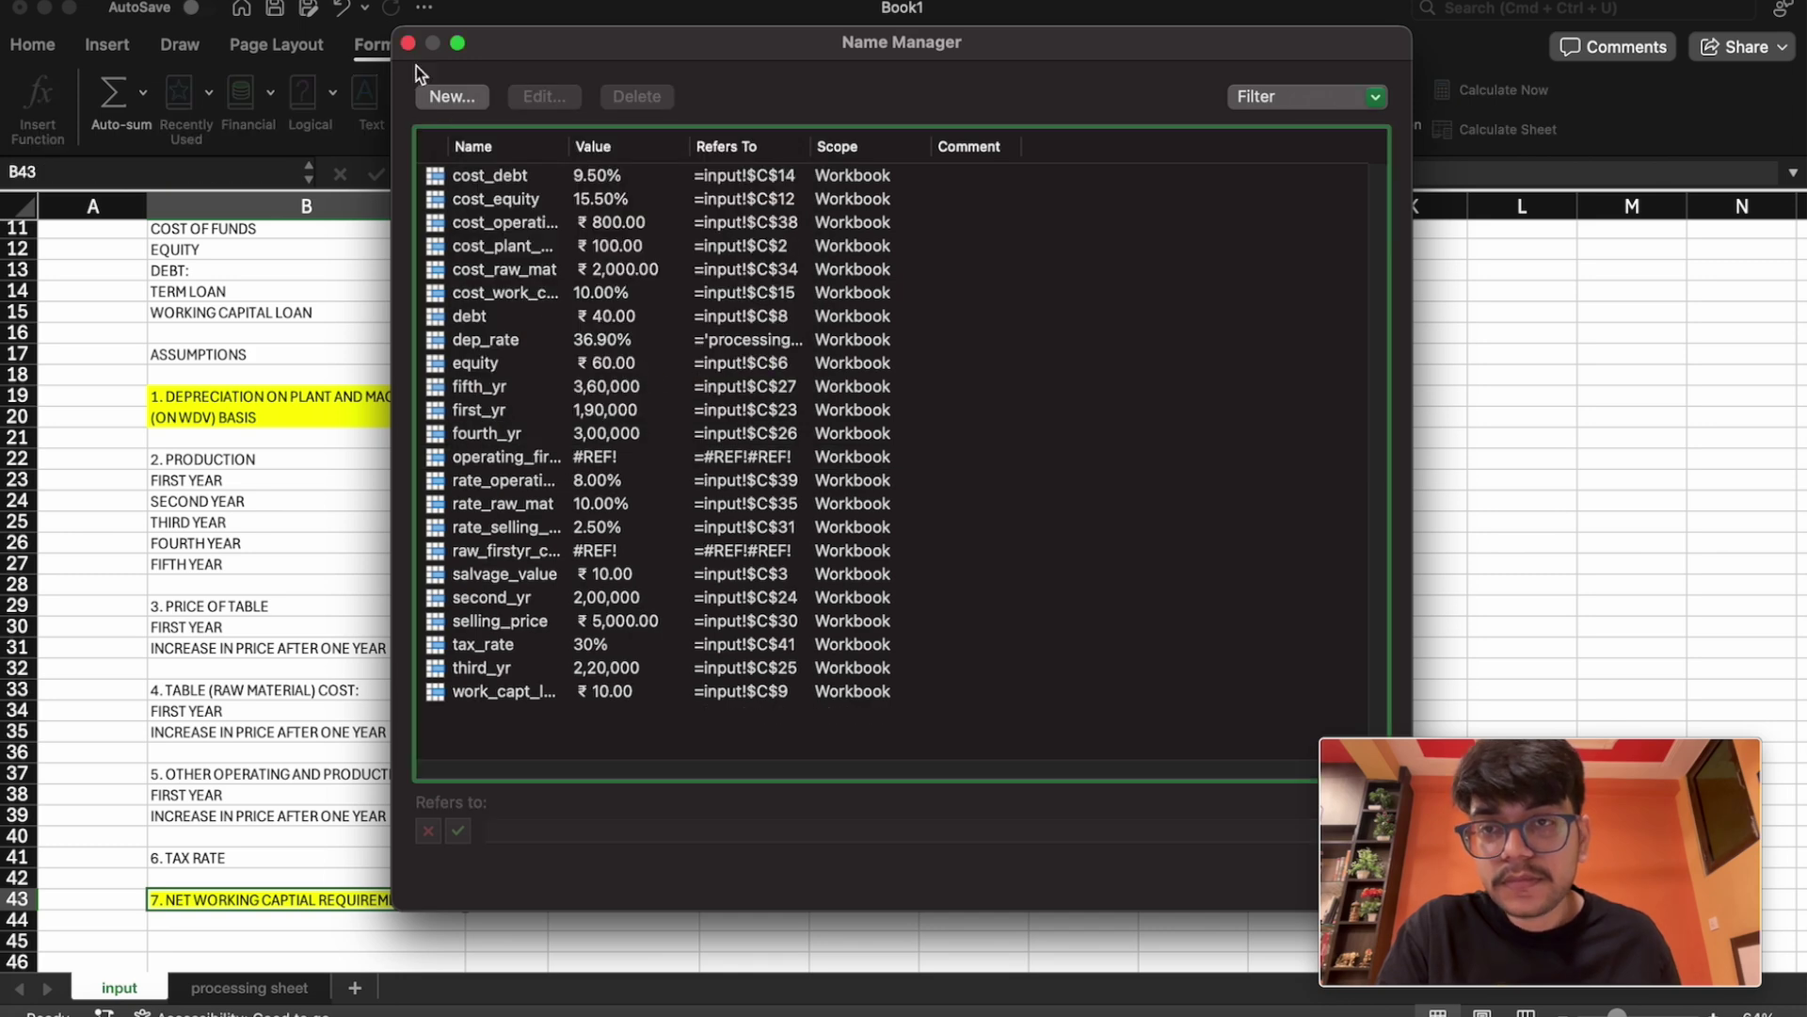
left_click(407, 42)
Copy the net working capital requirement label from B43 and paste it as the name for the percentage cell C43
left_click(523, 901)
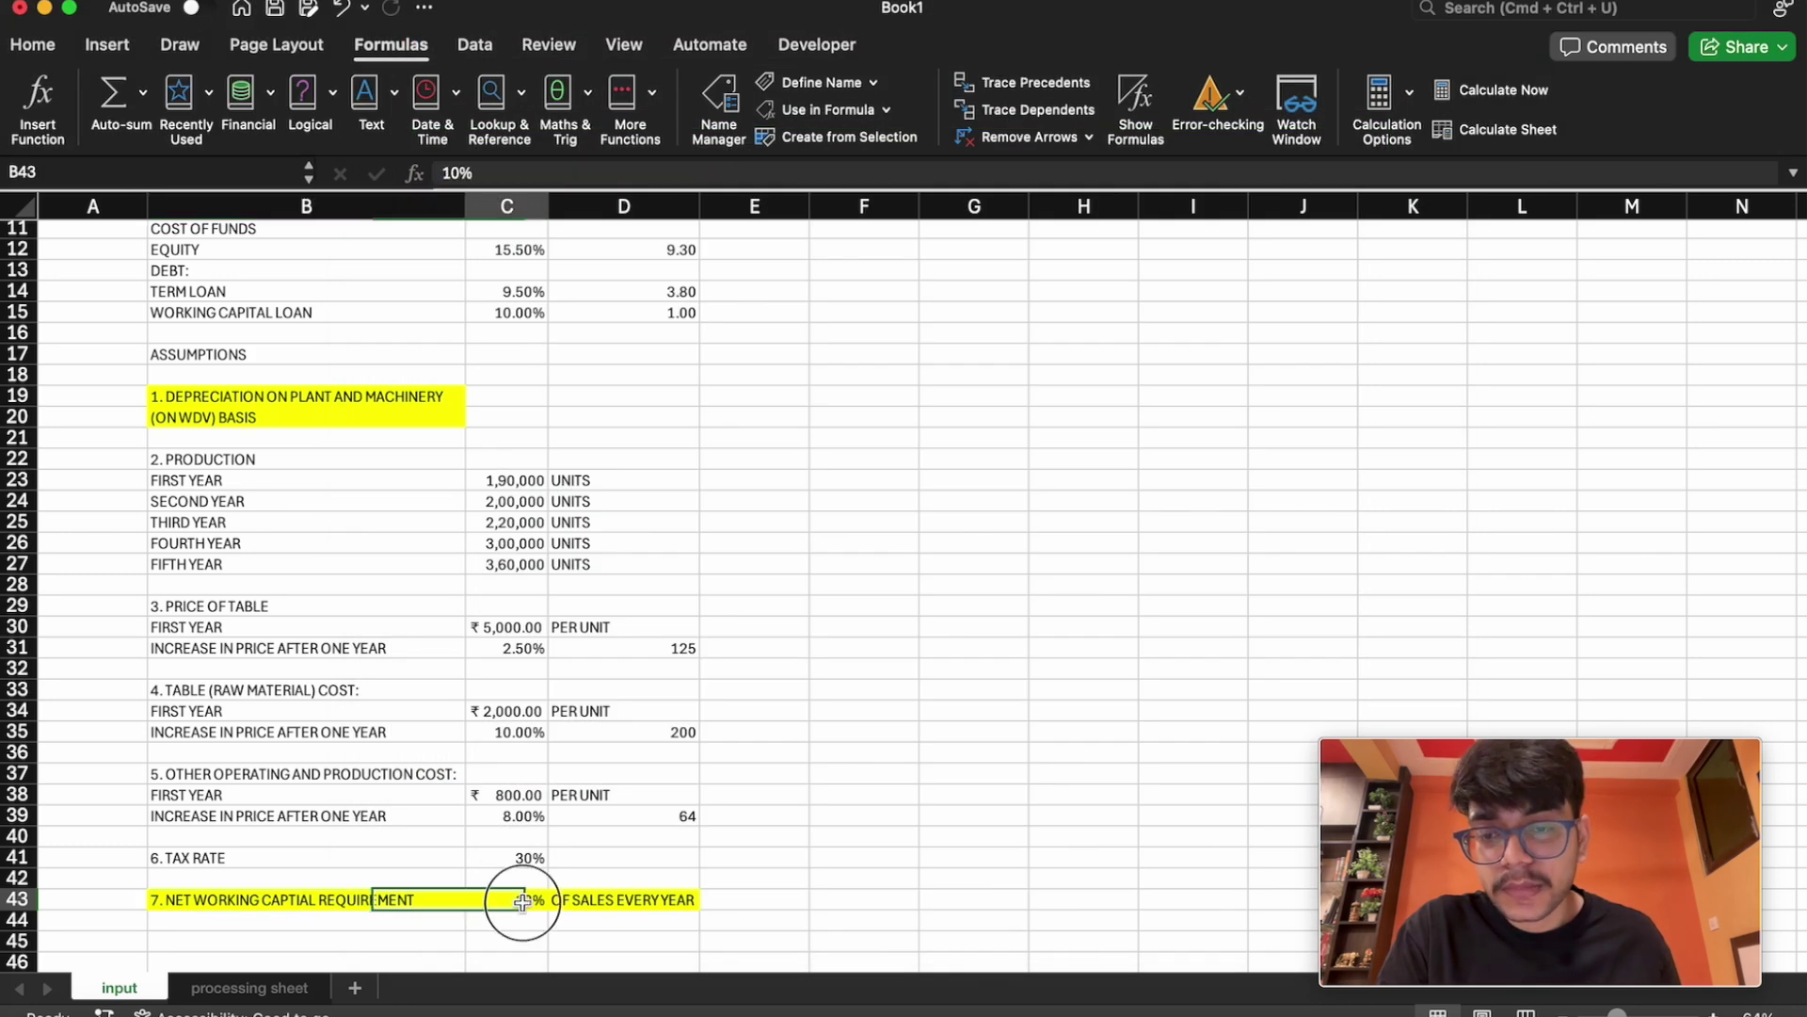
left_click(355, 900)
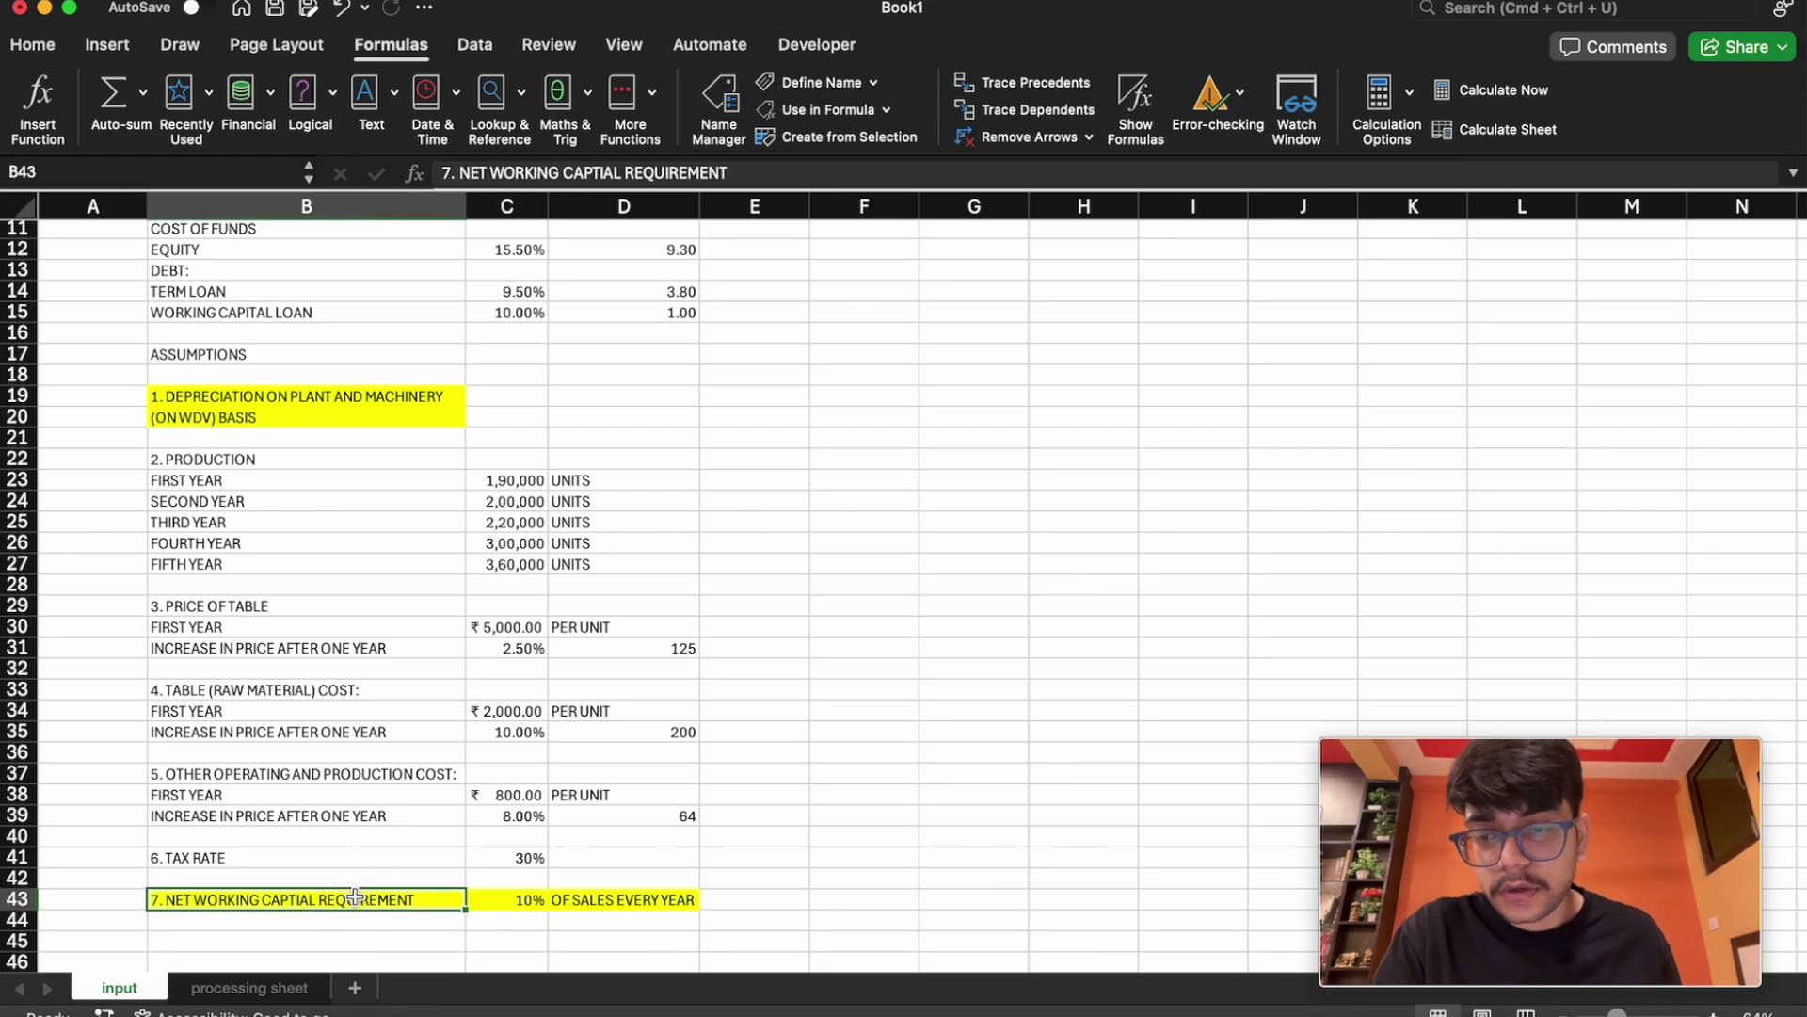
key("super+c")
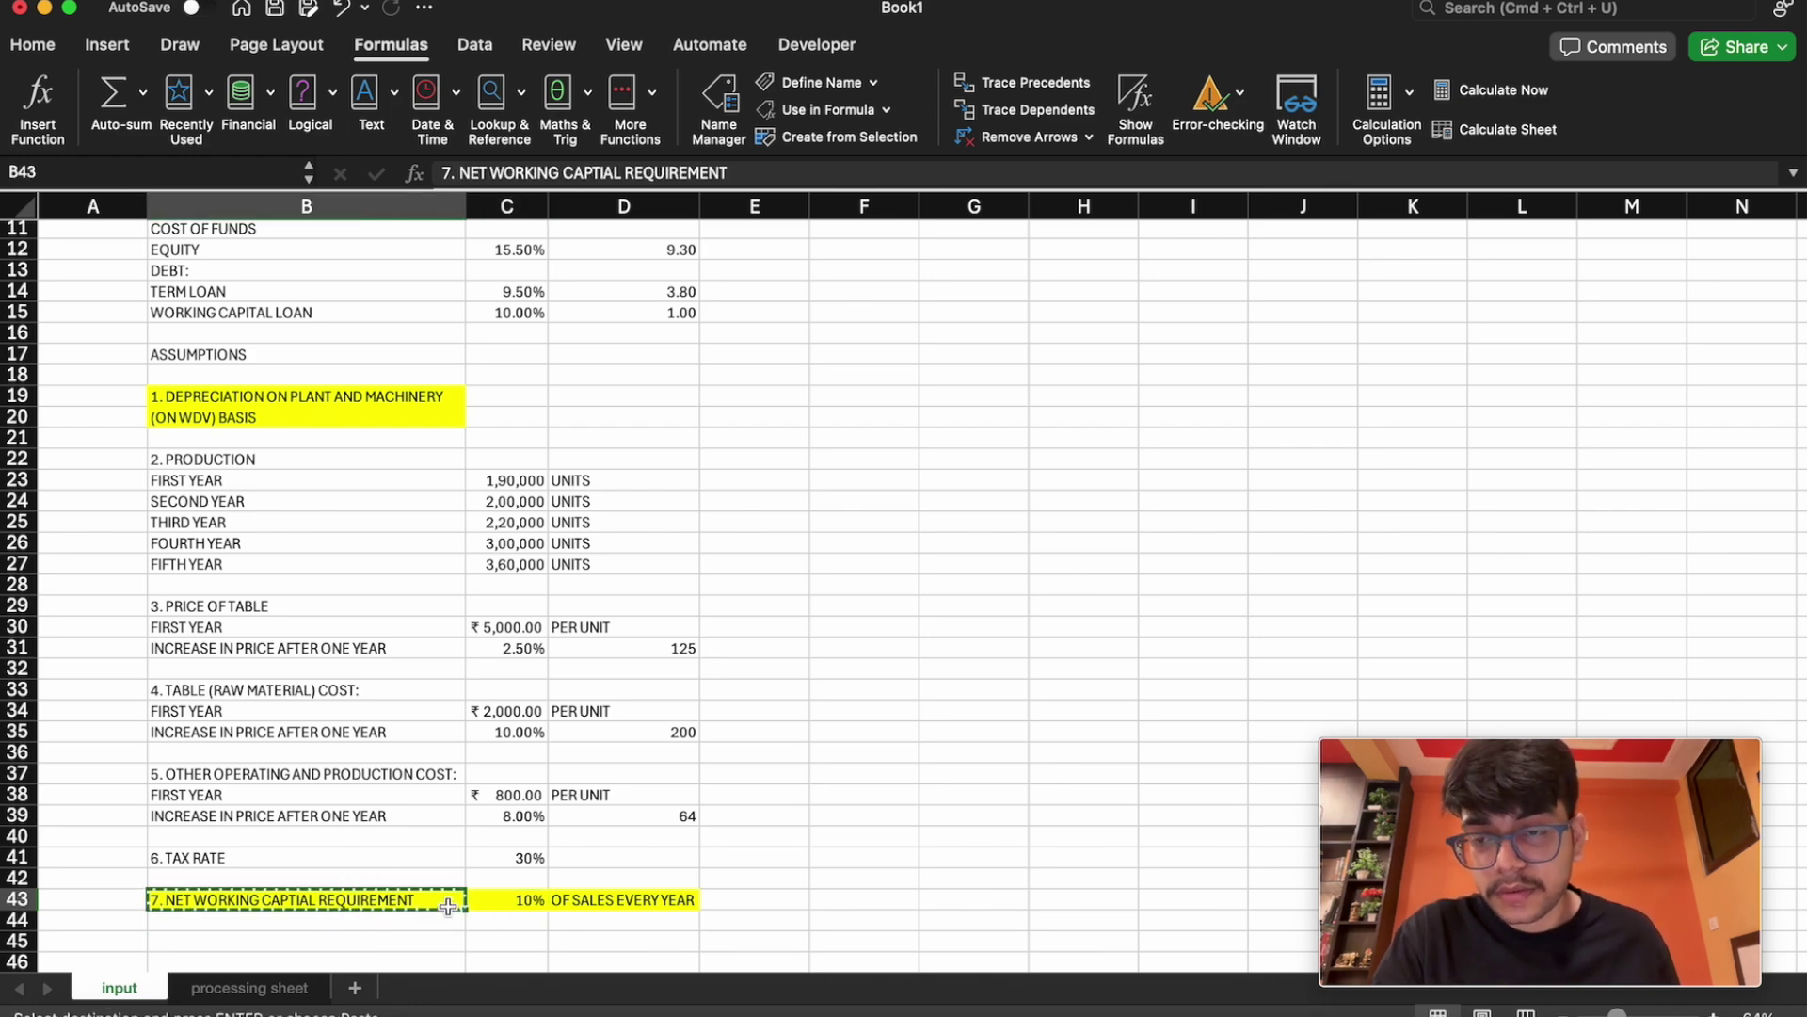
left_click(526, 900)
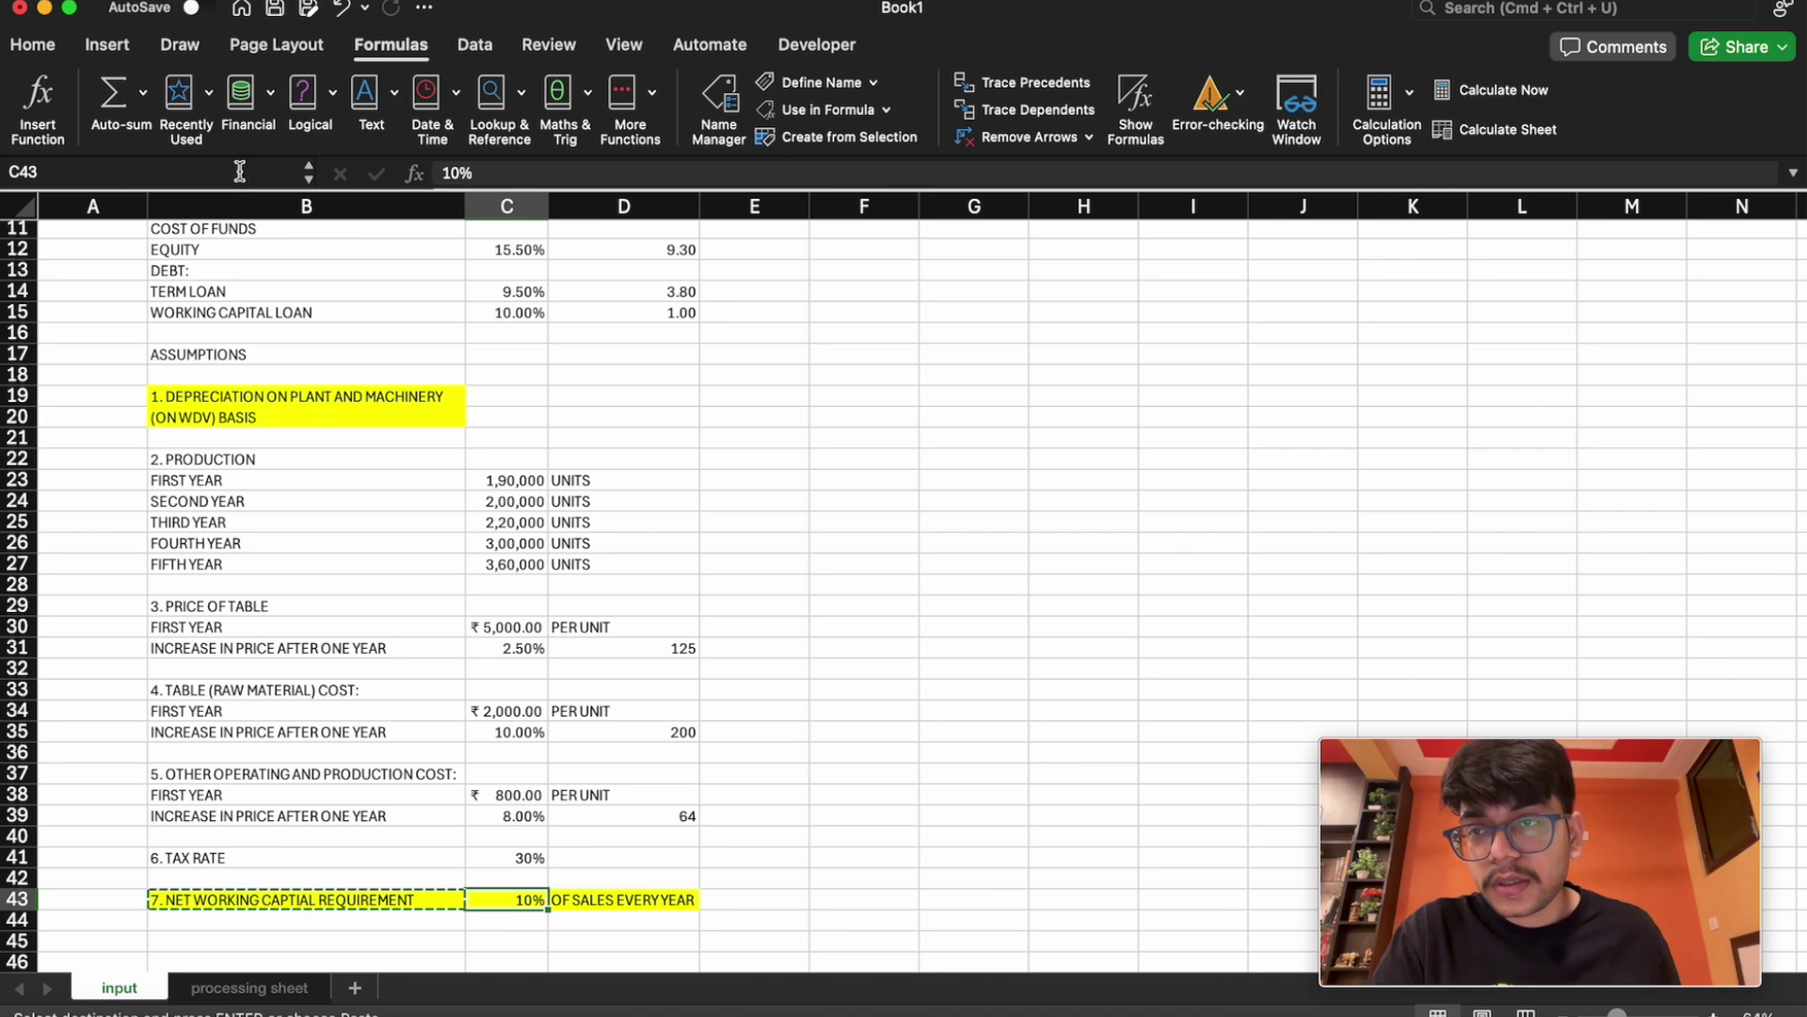
left_click(120, 170)
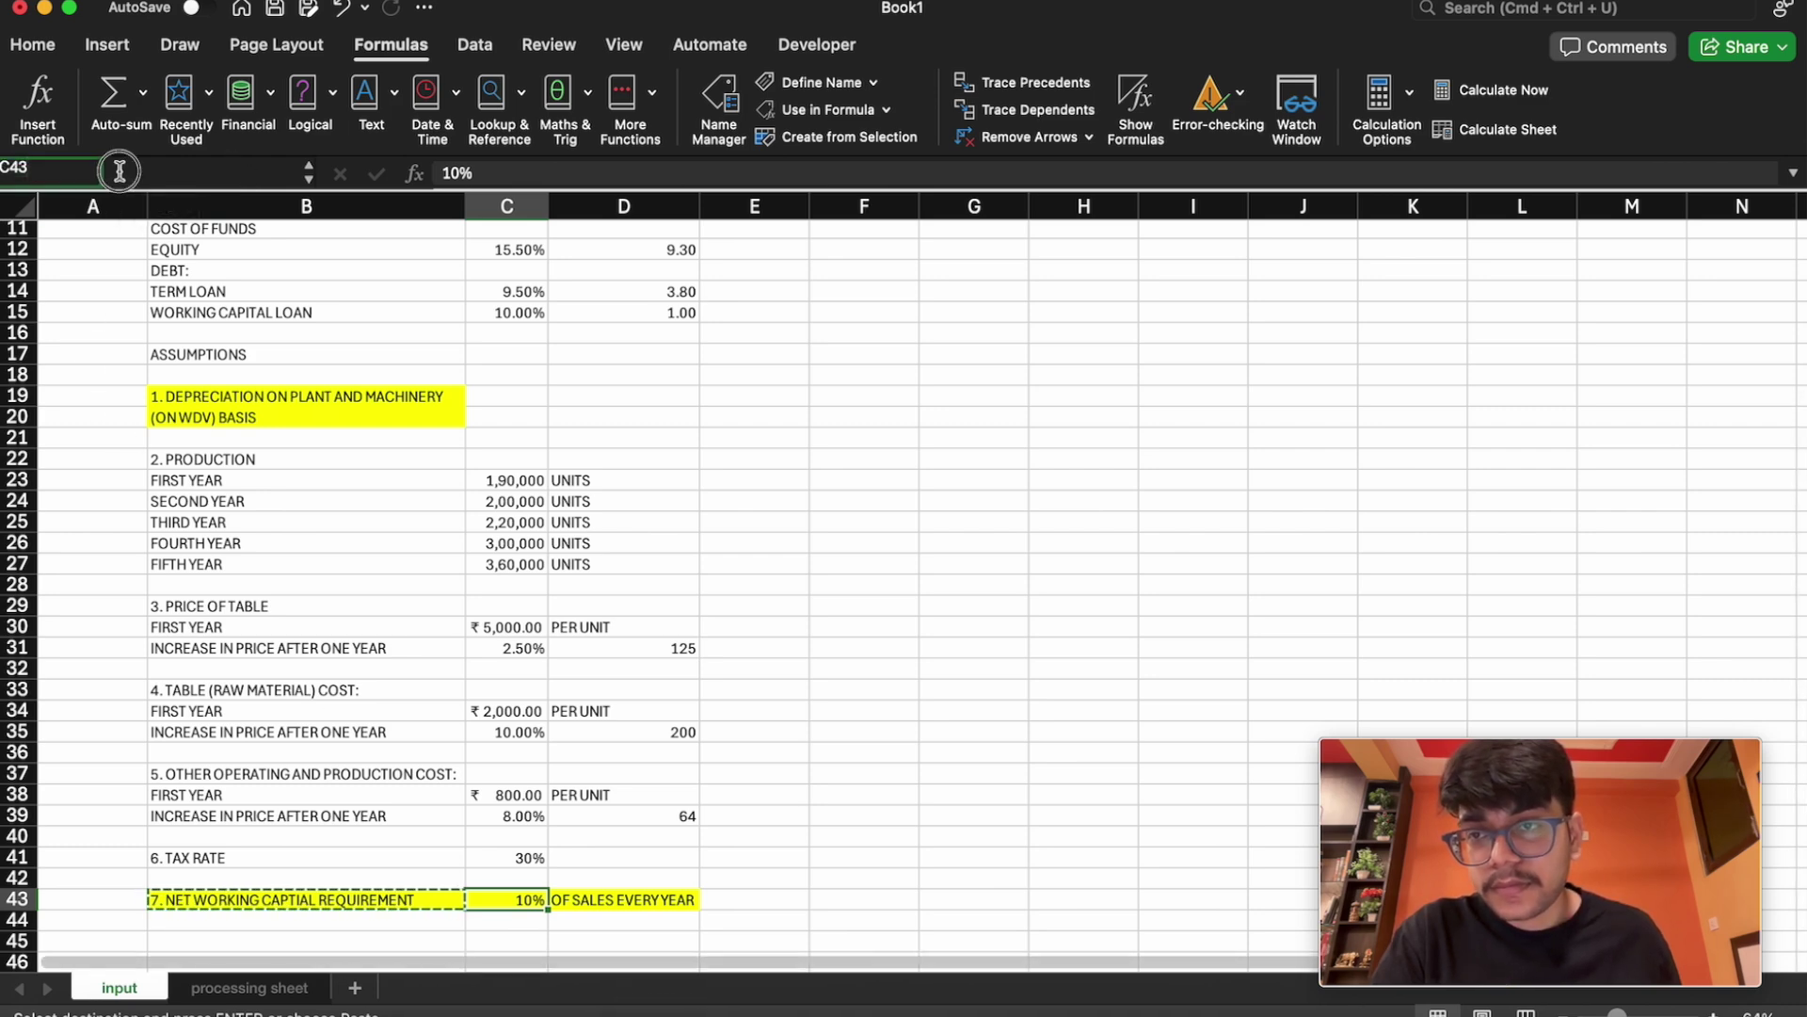
key("super+v")
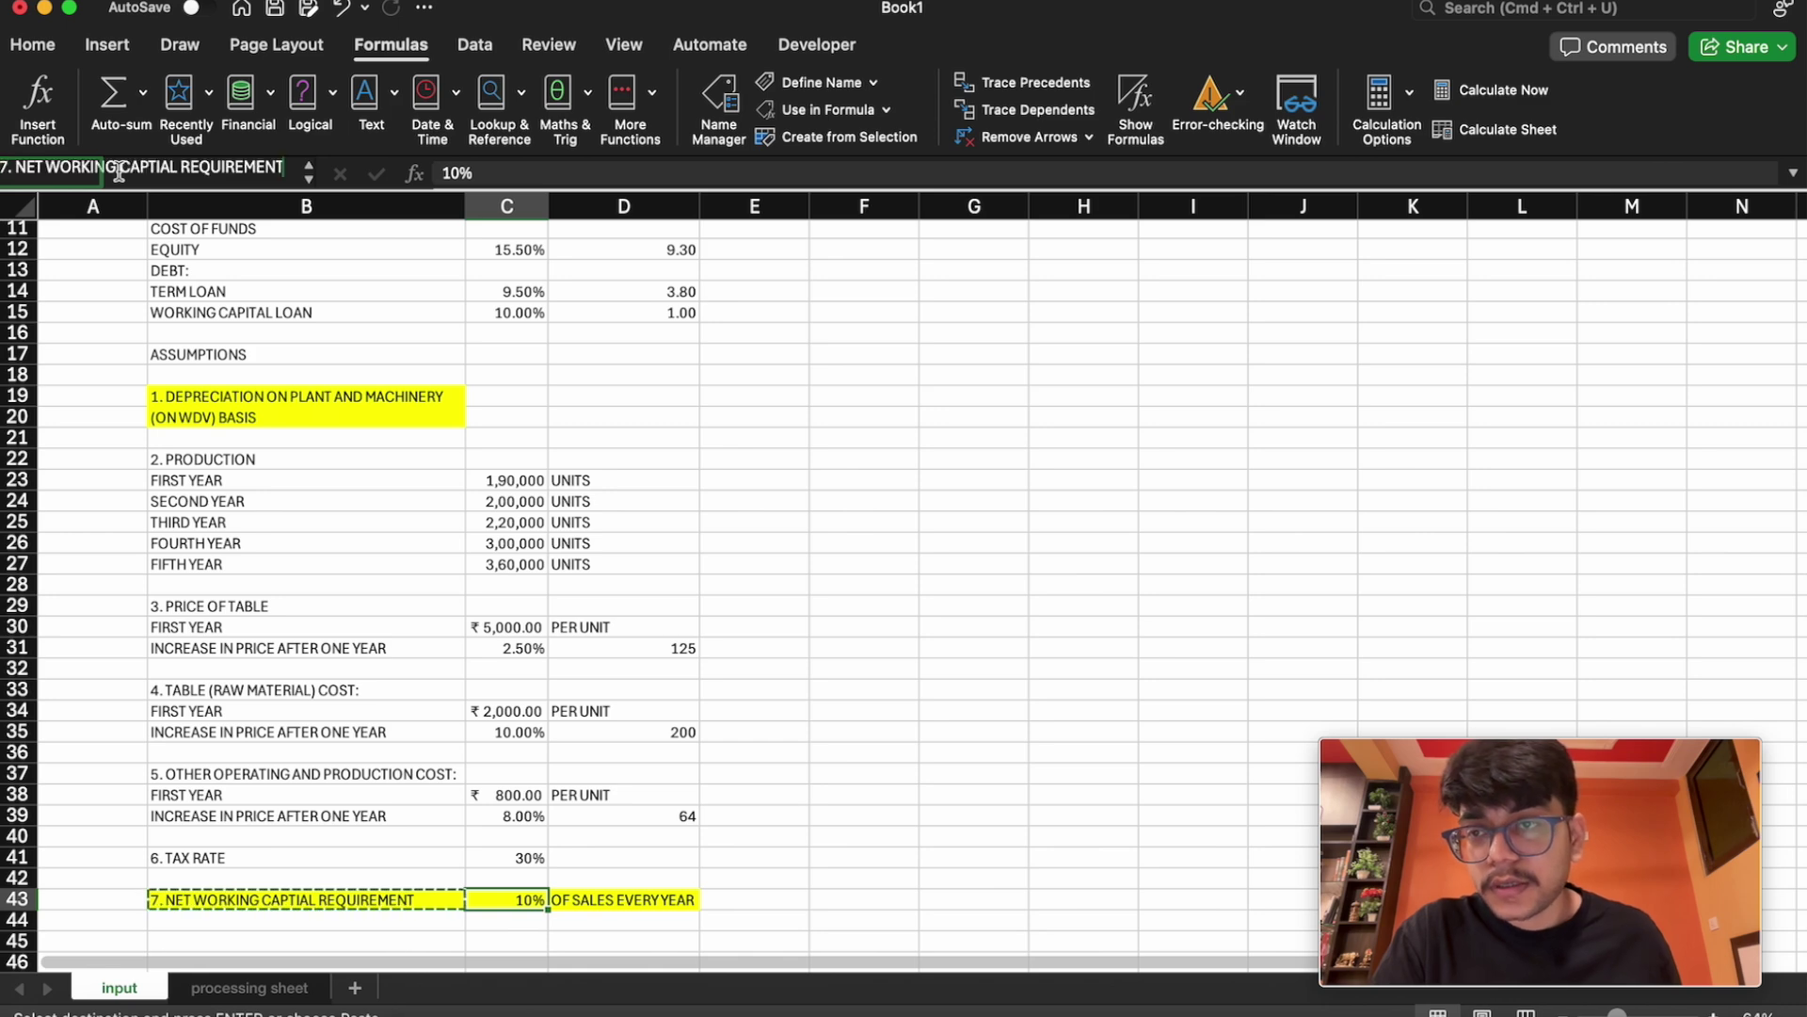
Remove the number prefix, replace the spaces with underscores, and define C43's name as NET_WORKING_CAPTIAL_REQUIREMENT
left_click(21, 166)
key("BackSpace")
key("BackSpace")
key("BackSpace")
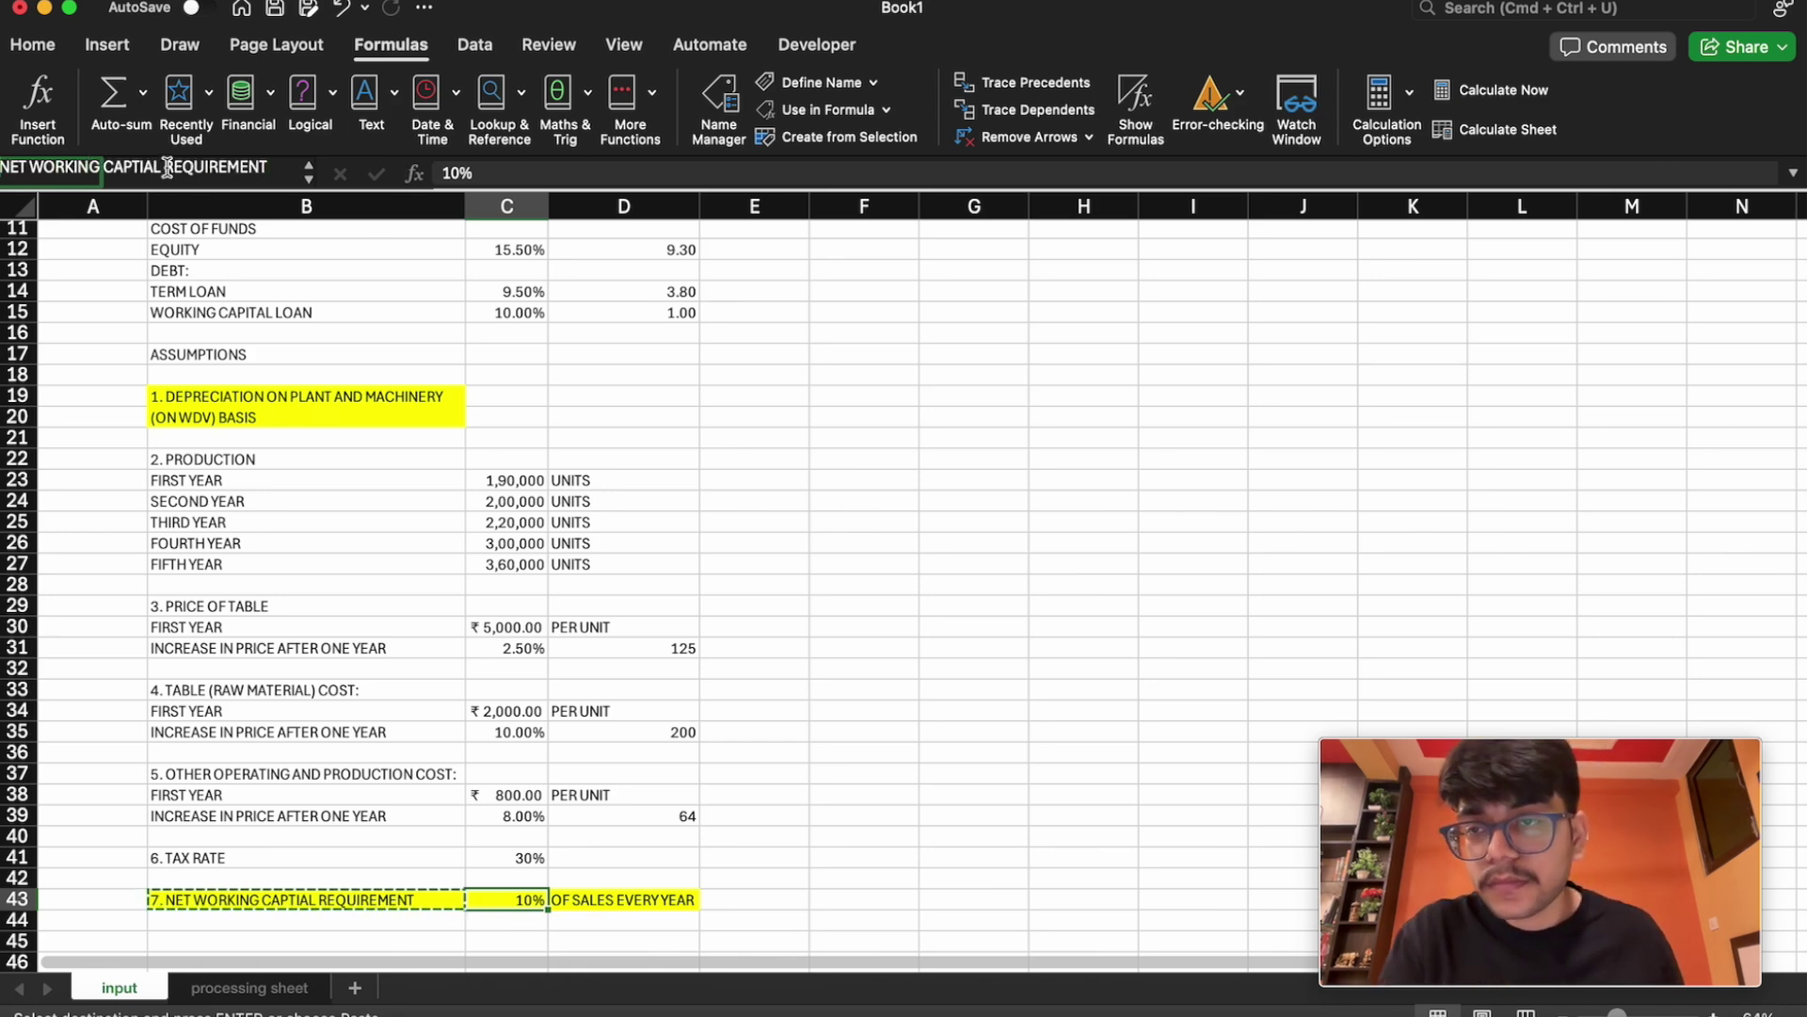
key("BackSpace")
type("_")
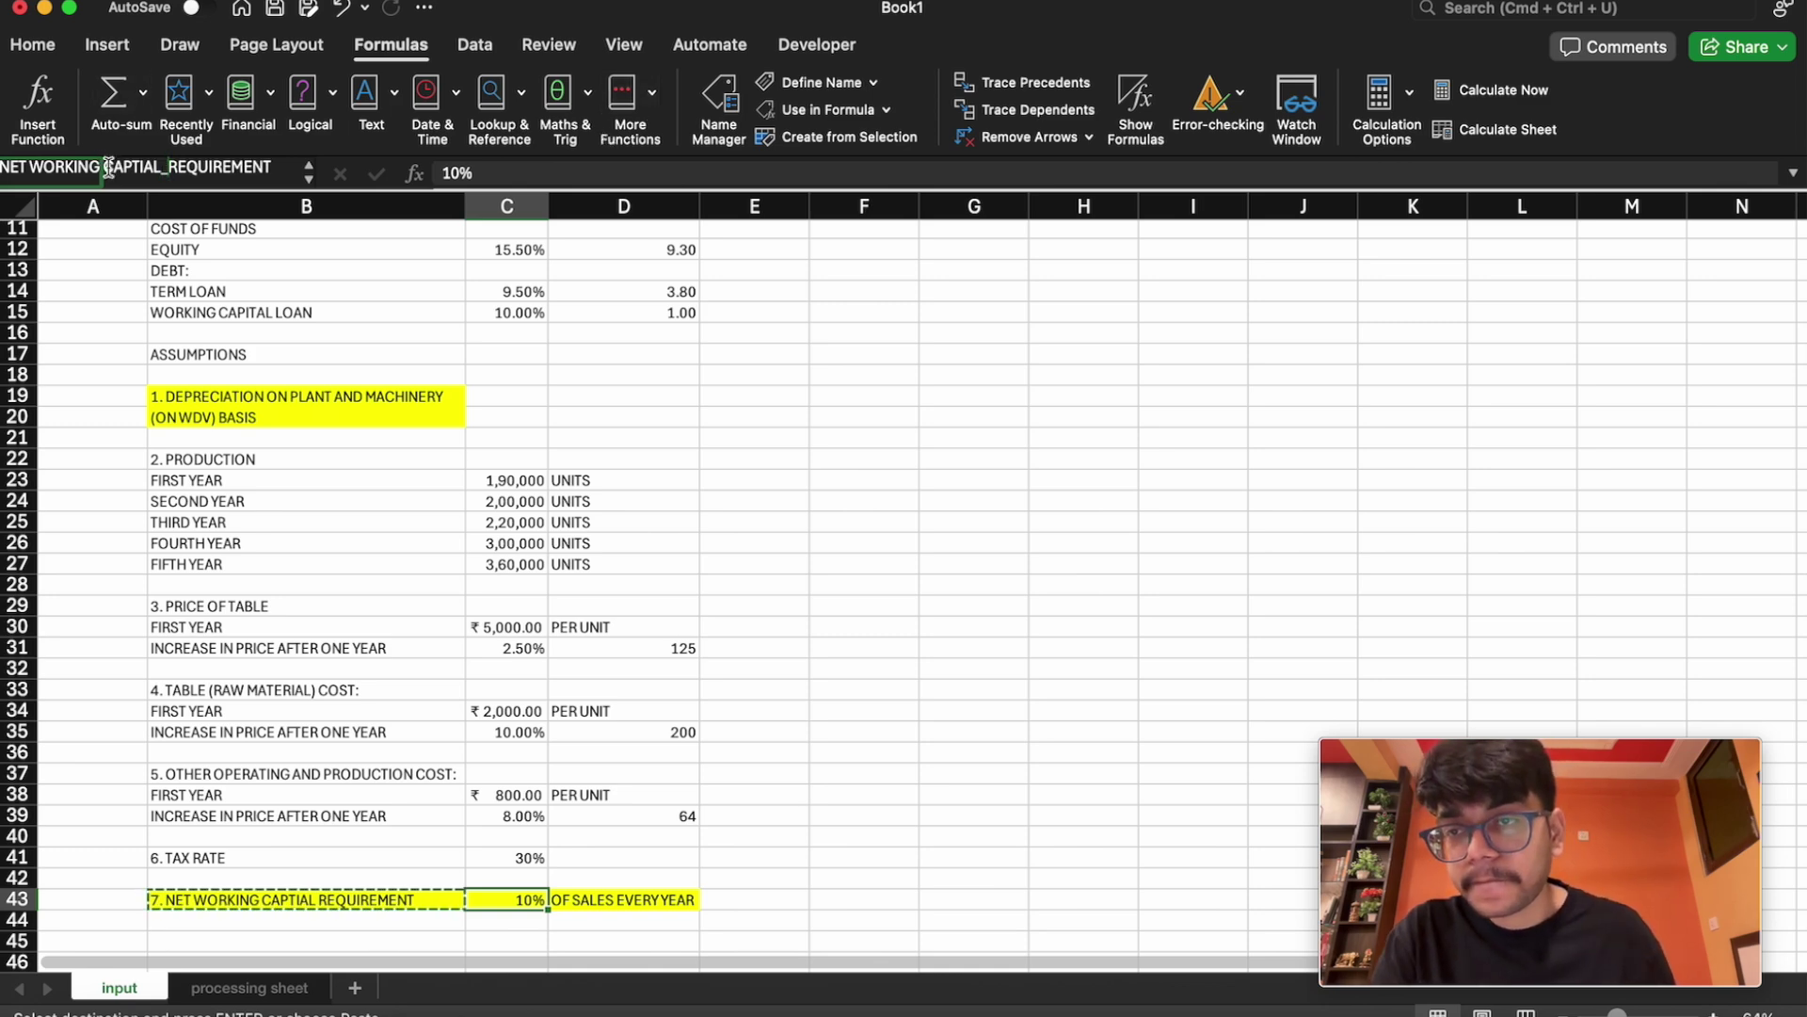
key("BackSpace")
type("_")
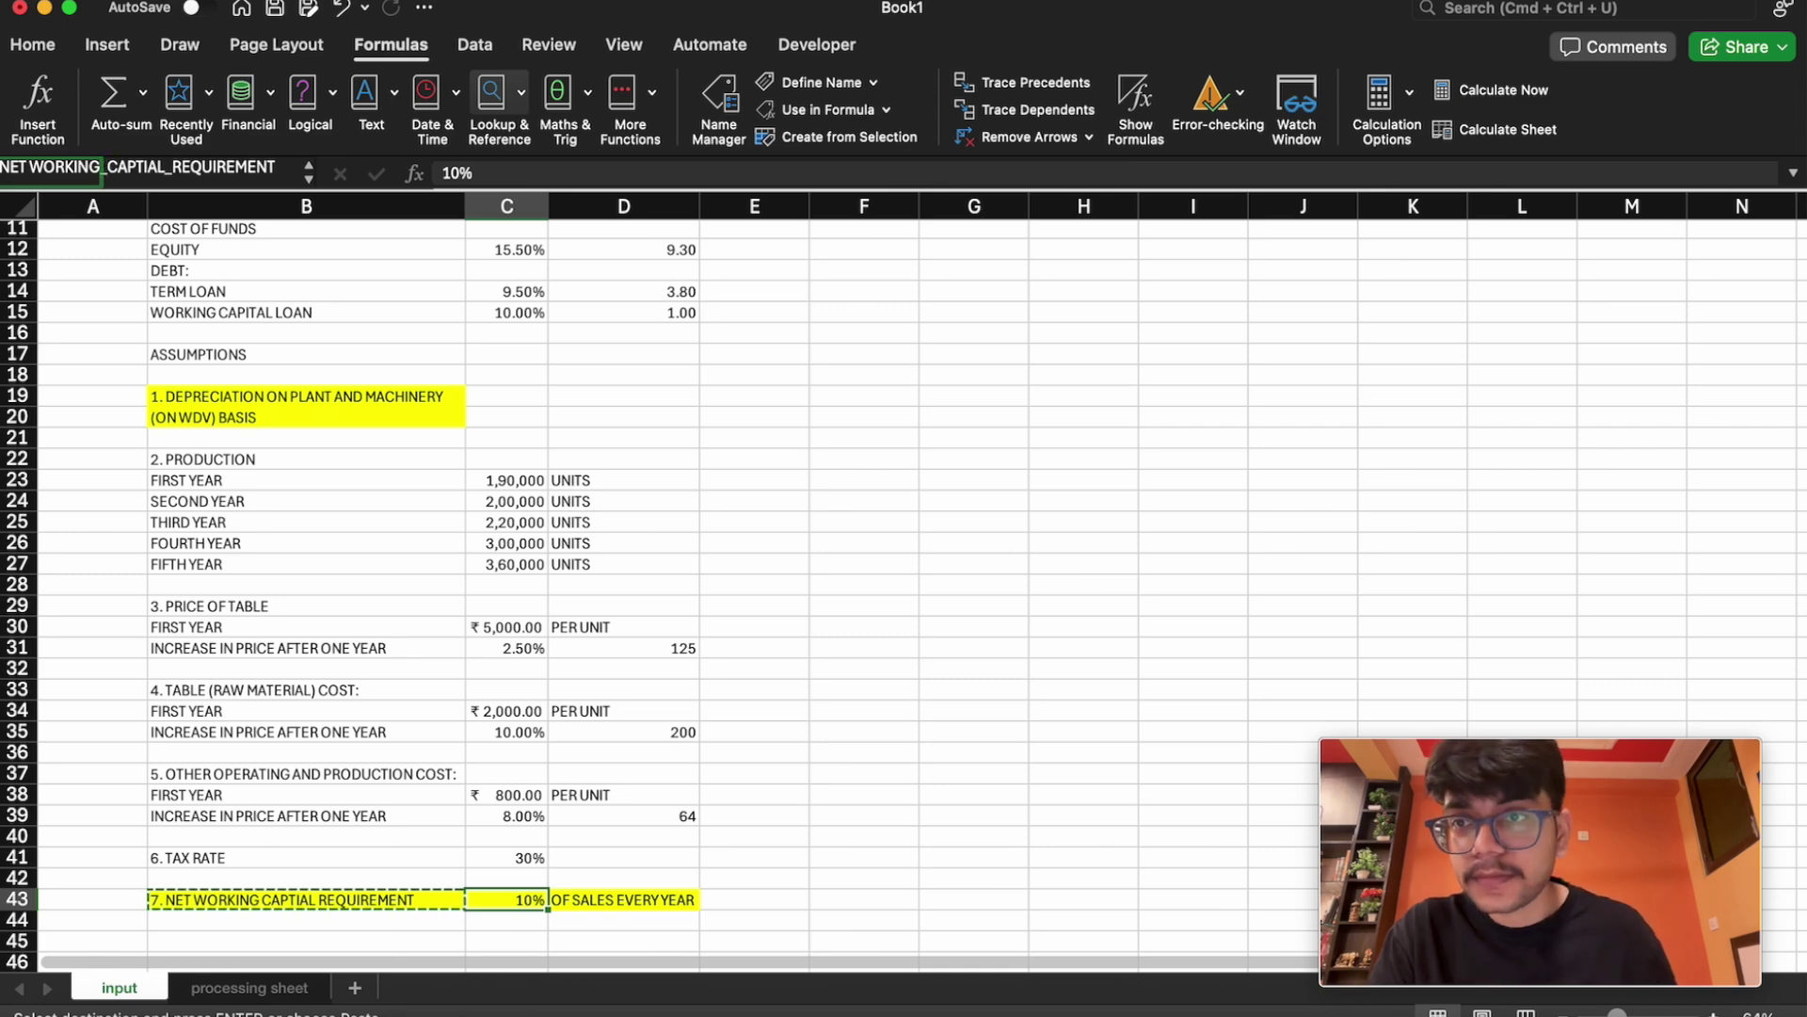
left_click(32, 167)
key("BackSpace")
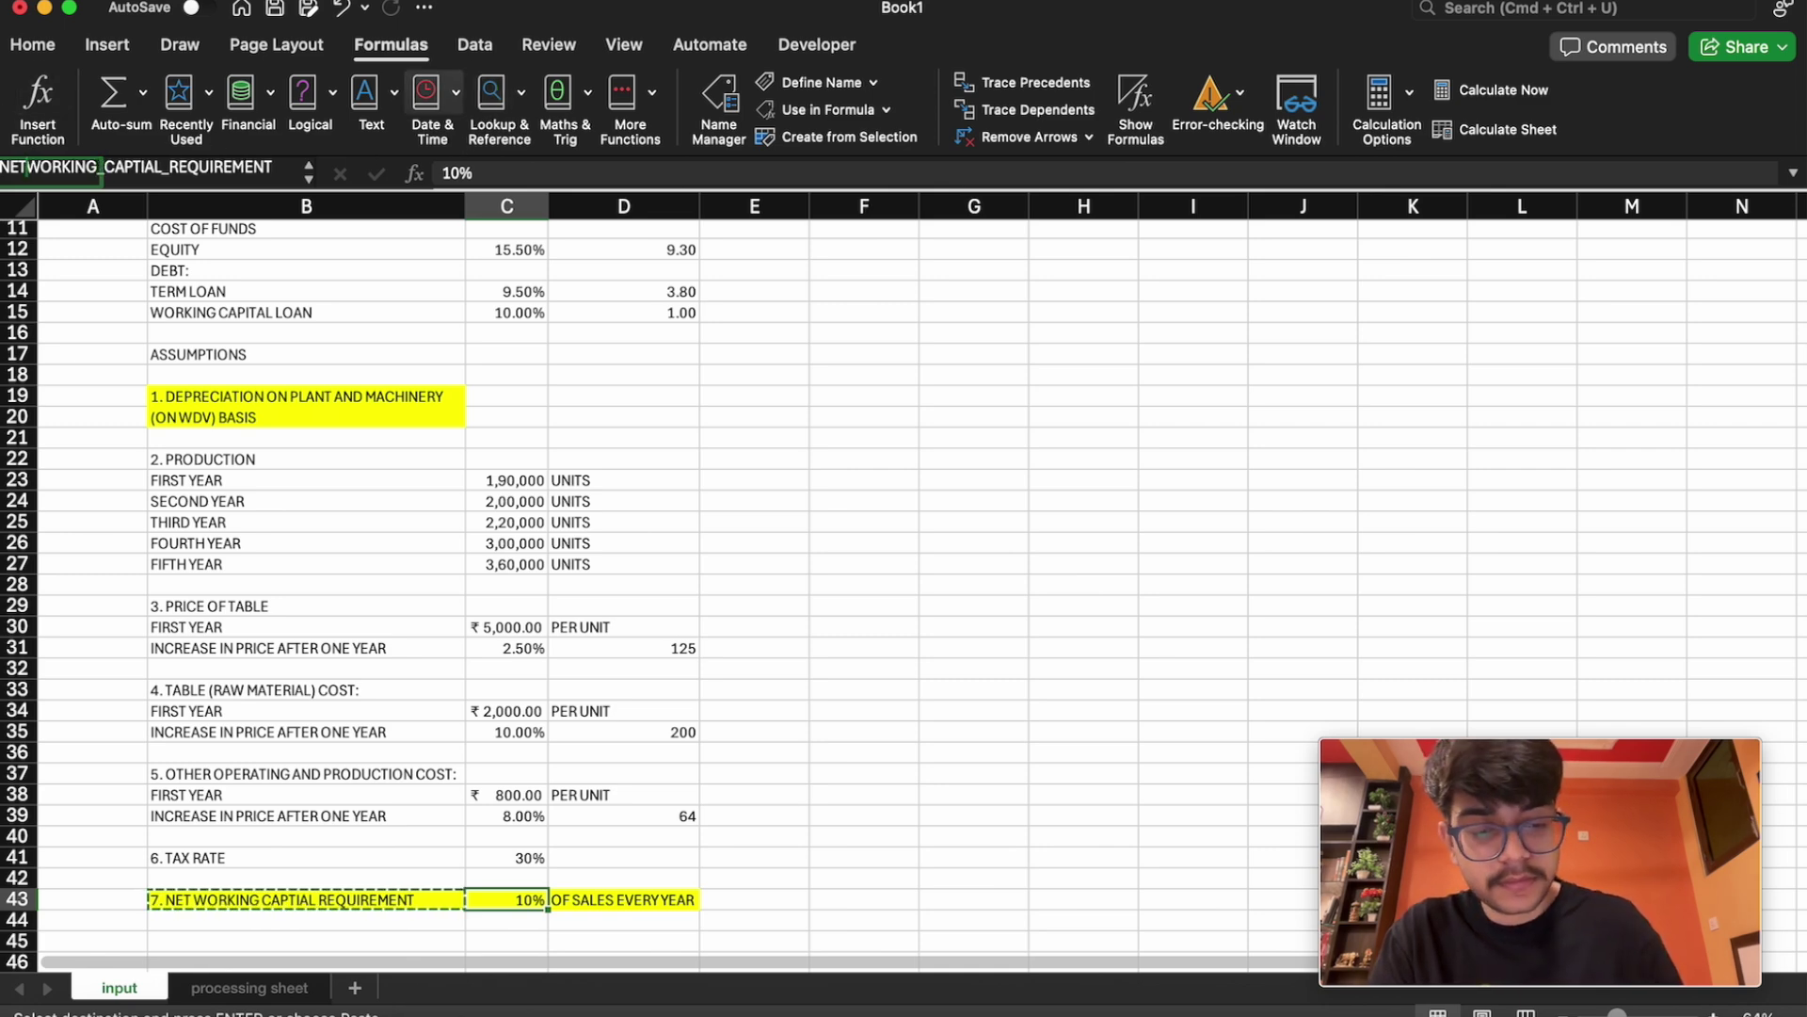
type("_")
key("Return")
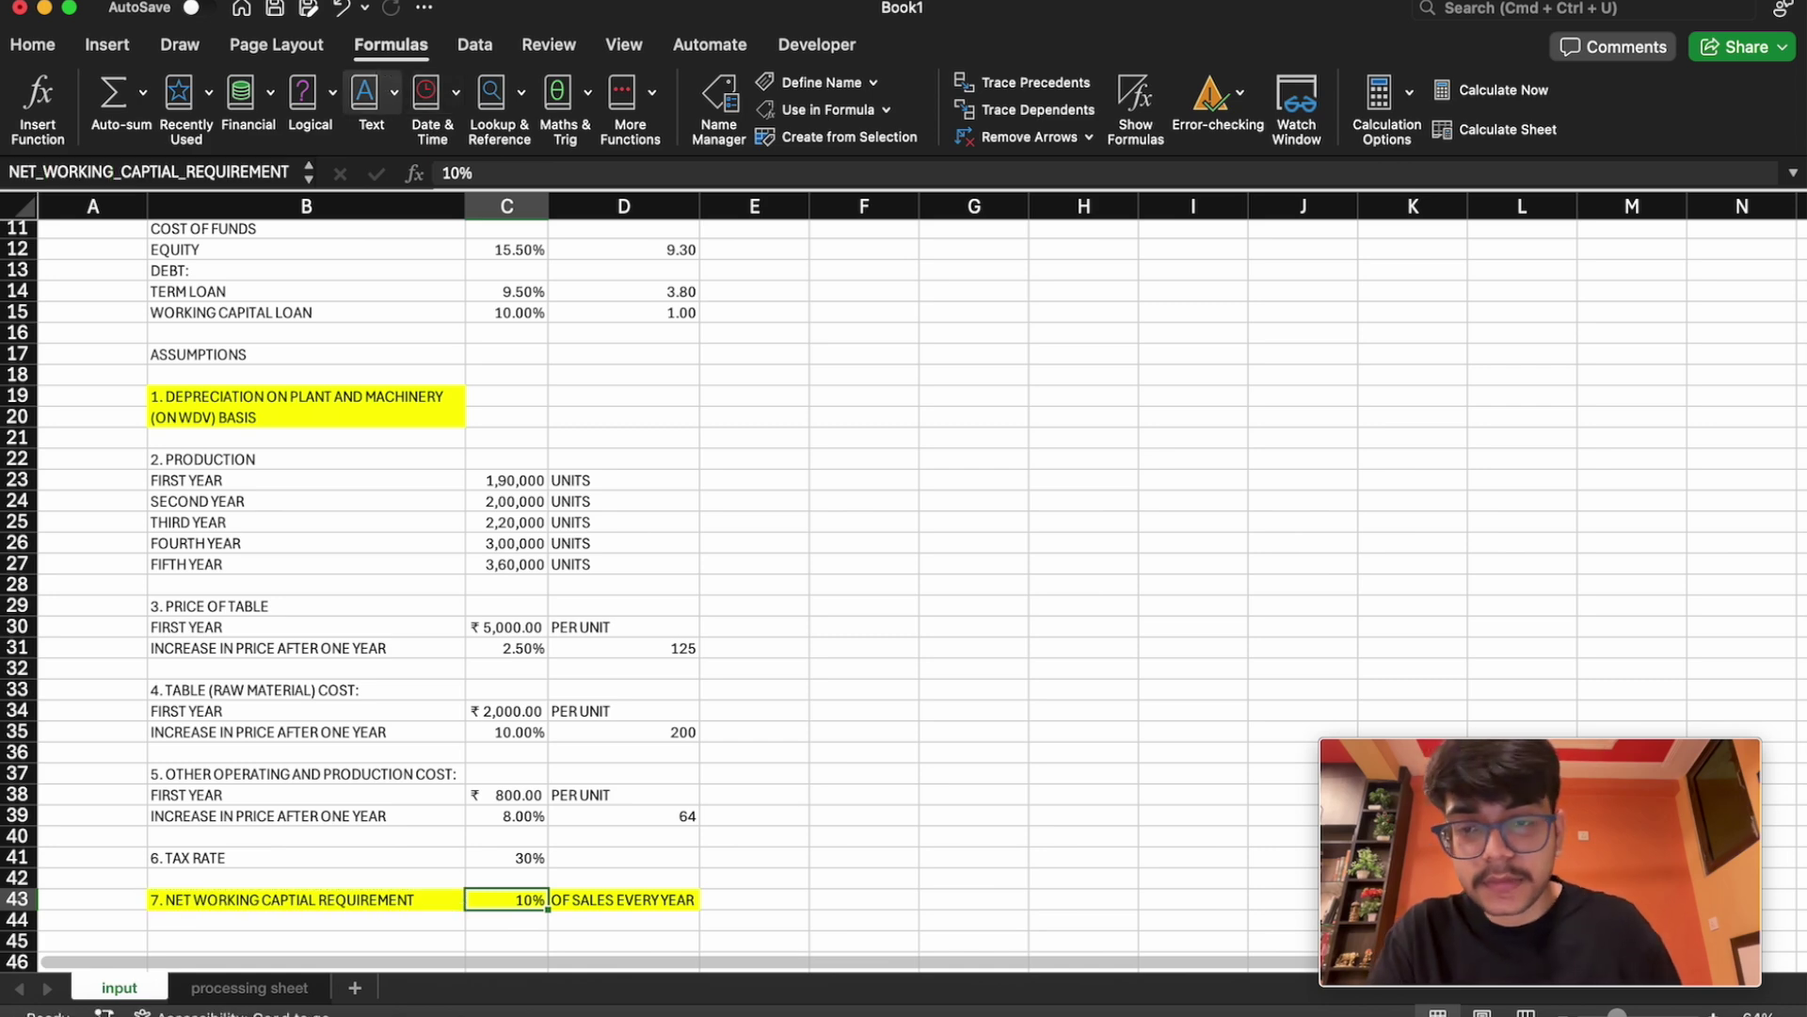
On the processing sheet, fill the working capital required formula from I29 across to M29 for all five years
left_click(250, 988)
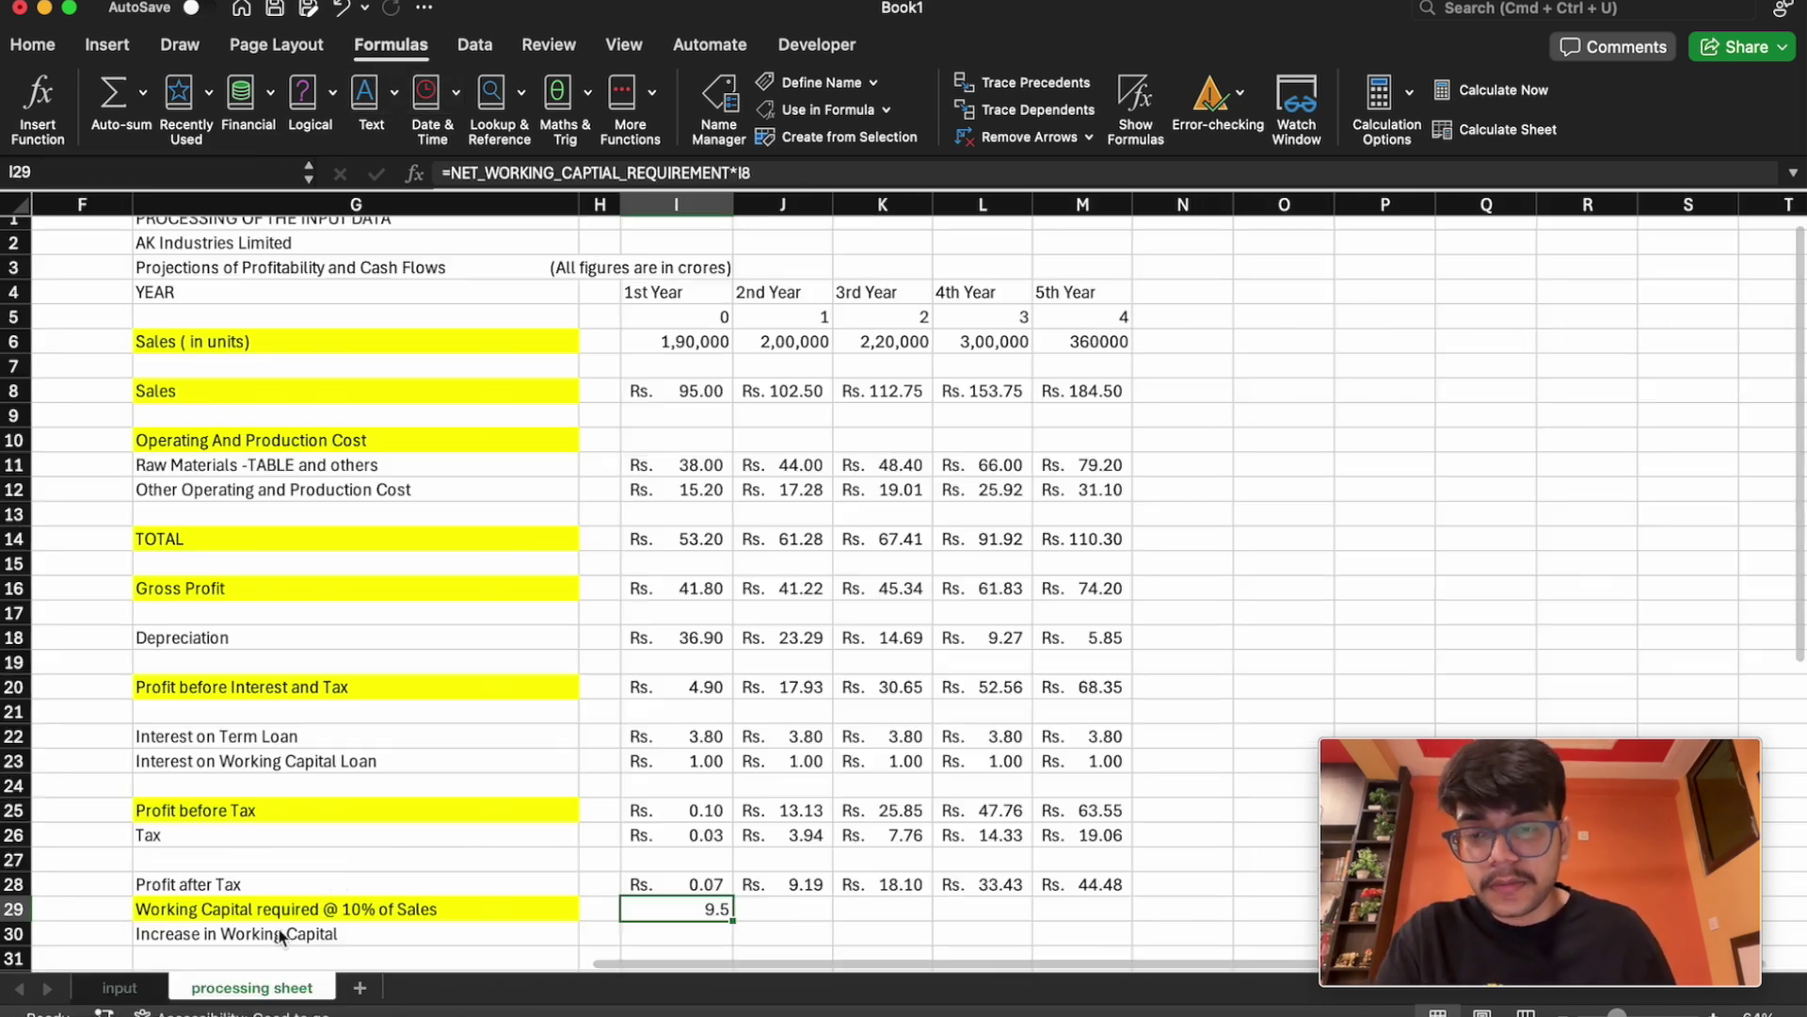
left_click(784, 907)
double_click(786, 908)
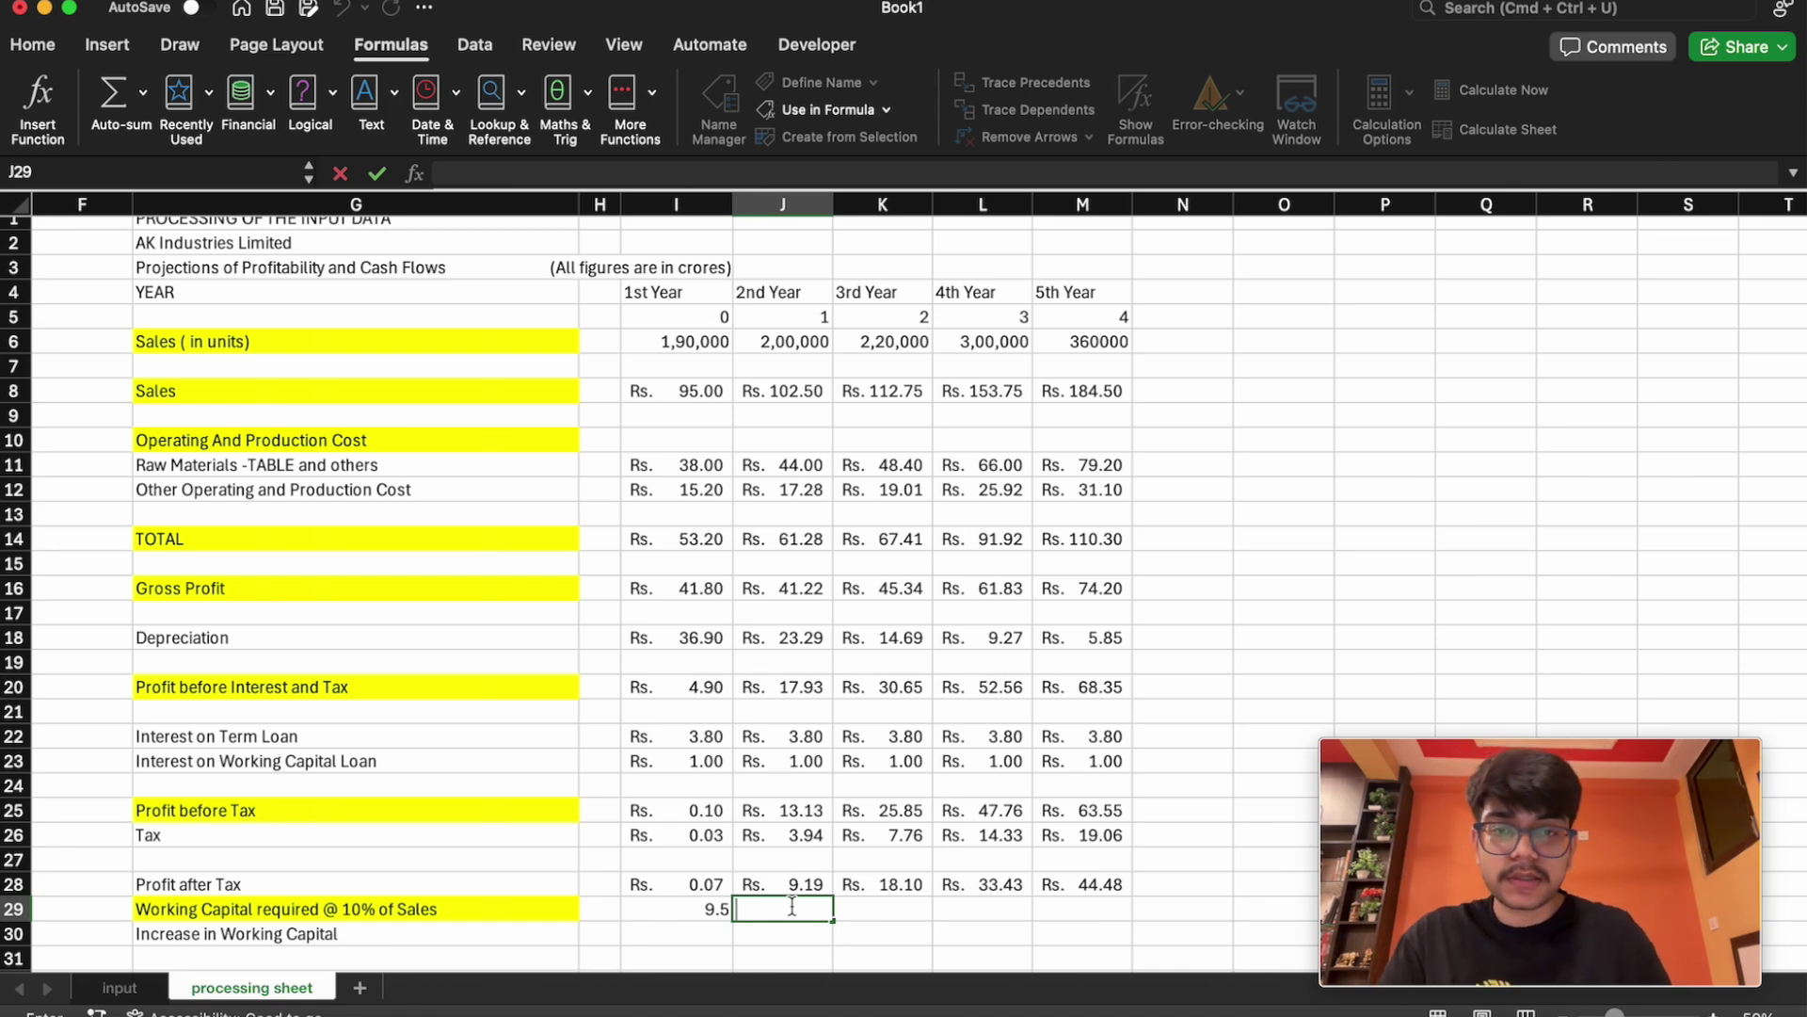
left_click(690, 913)
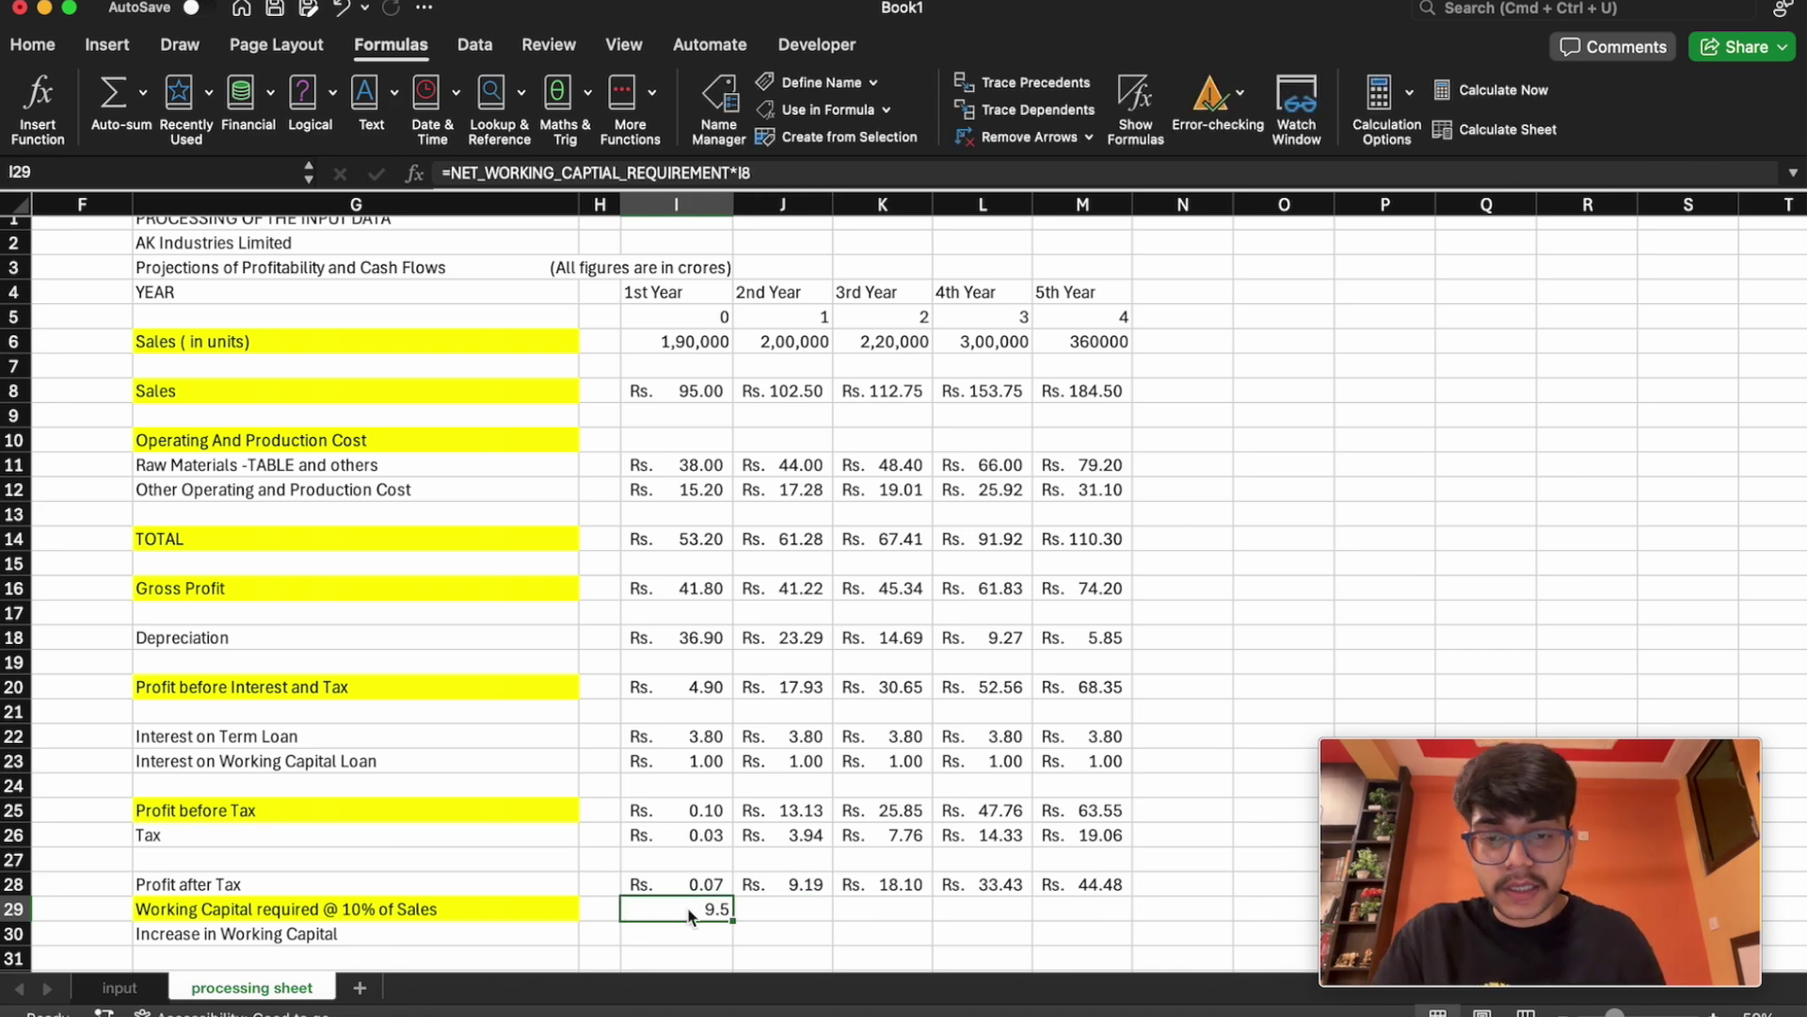
left_click_drag(732, 919, 1099, 904)
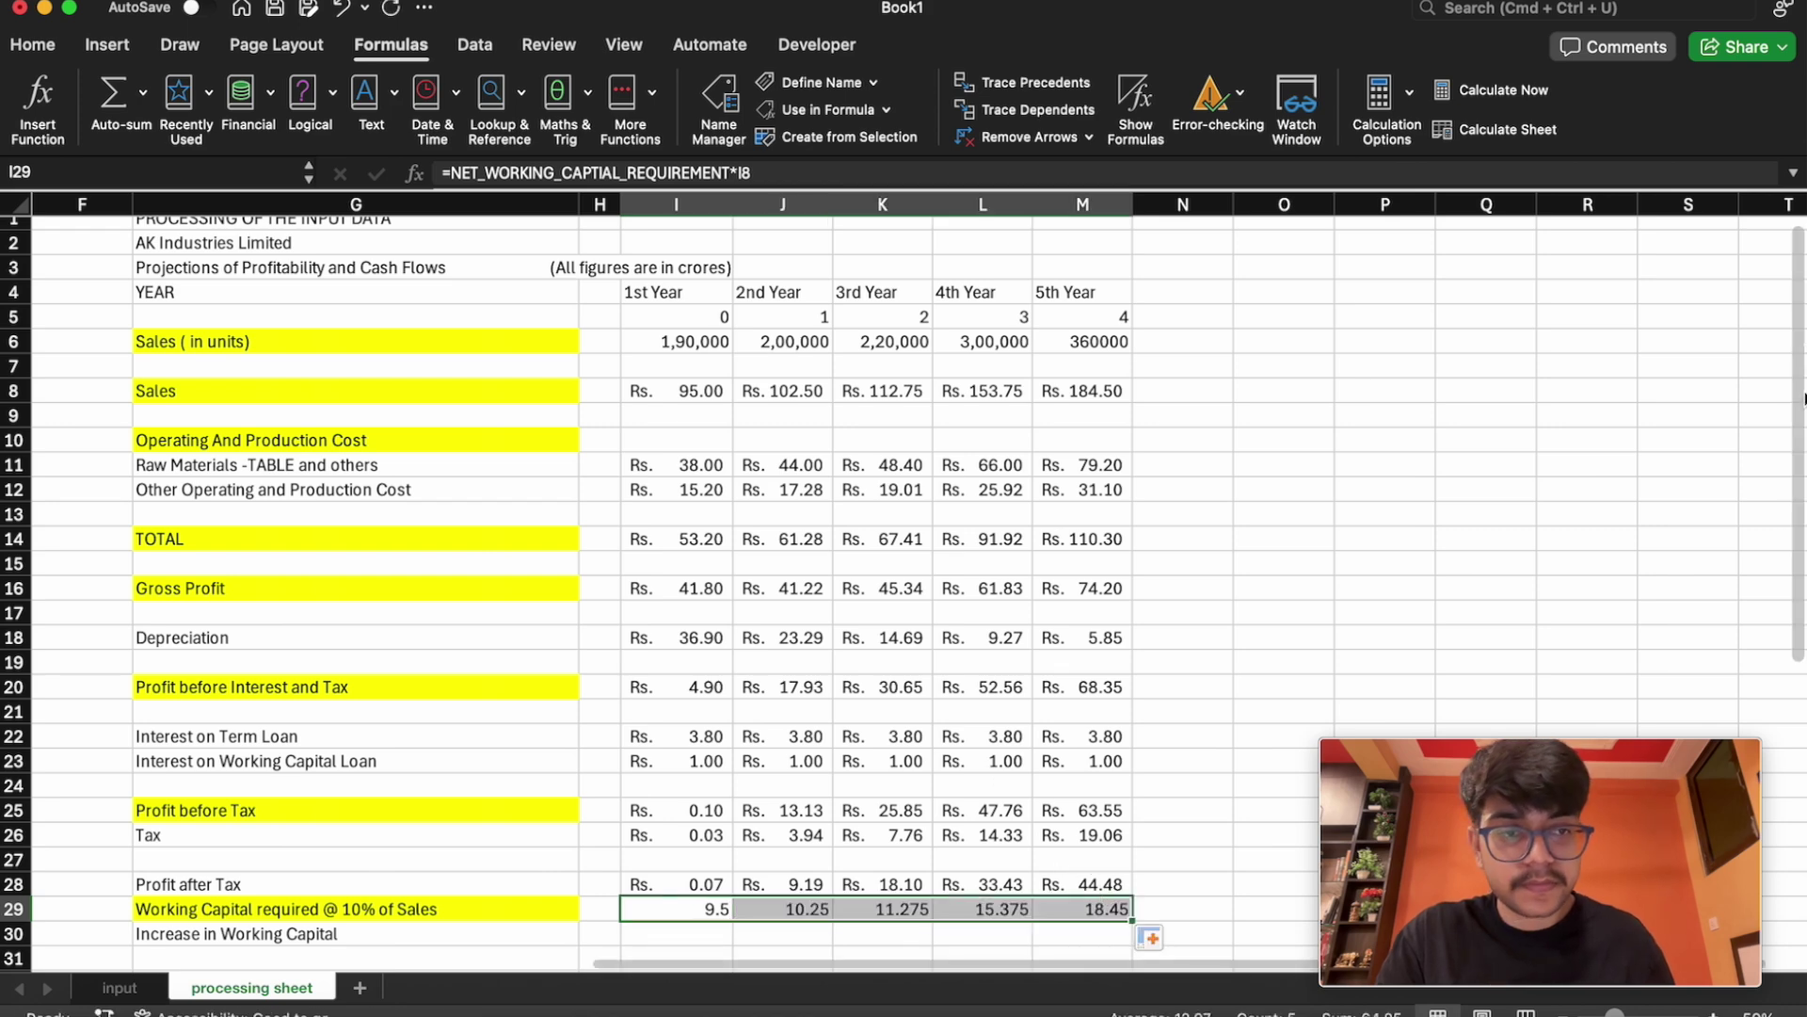
Enter =I29-work_capt_loan in I30 as the 1st-year increase in working capital
scroll(1800, 441, "down", 5)
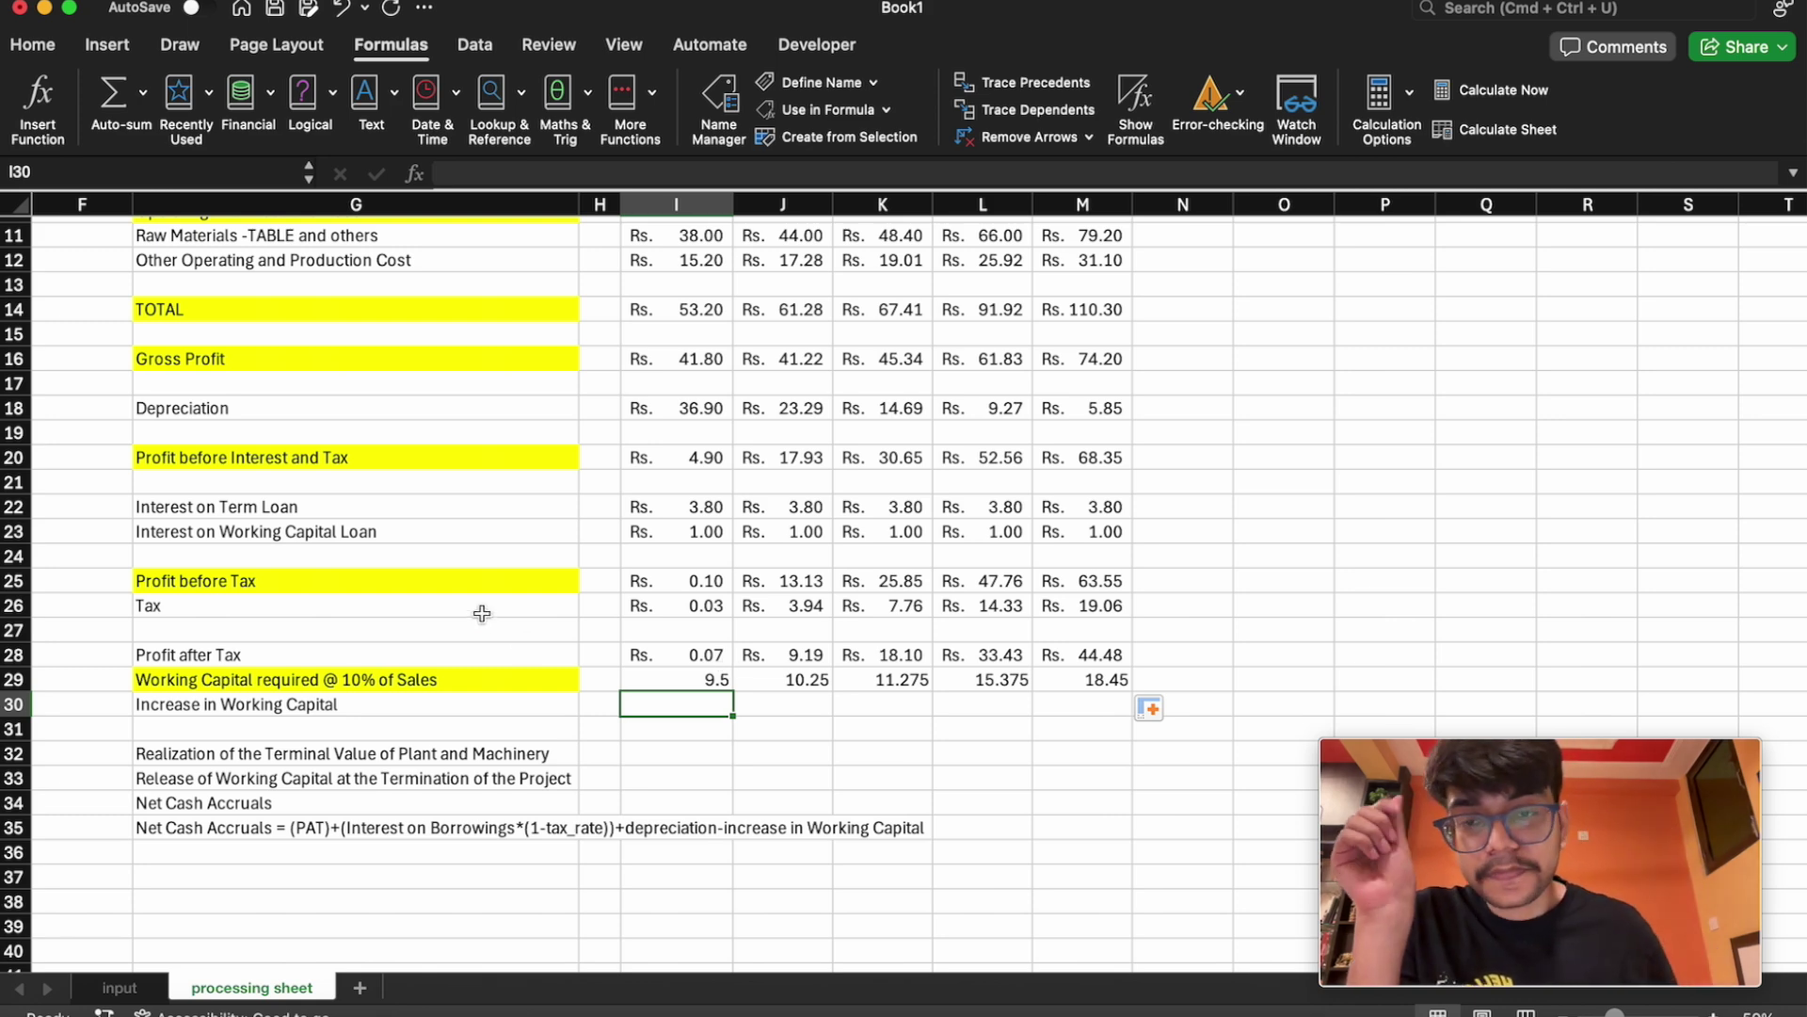
left_click(708, 678)
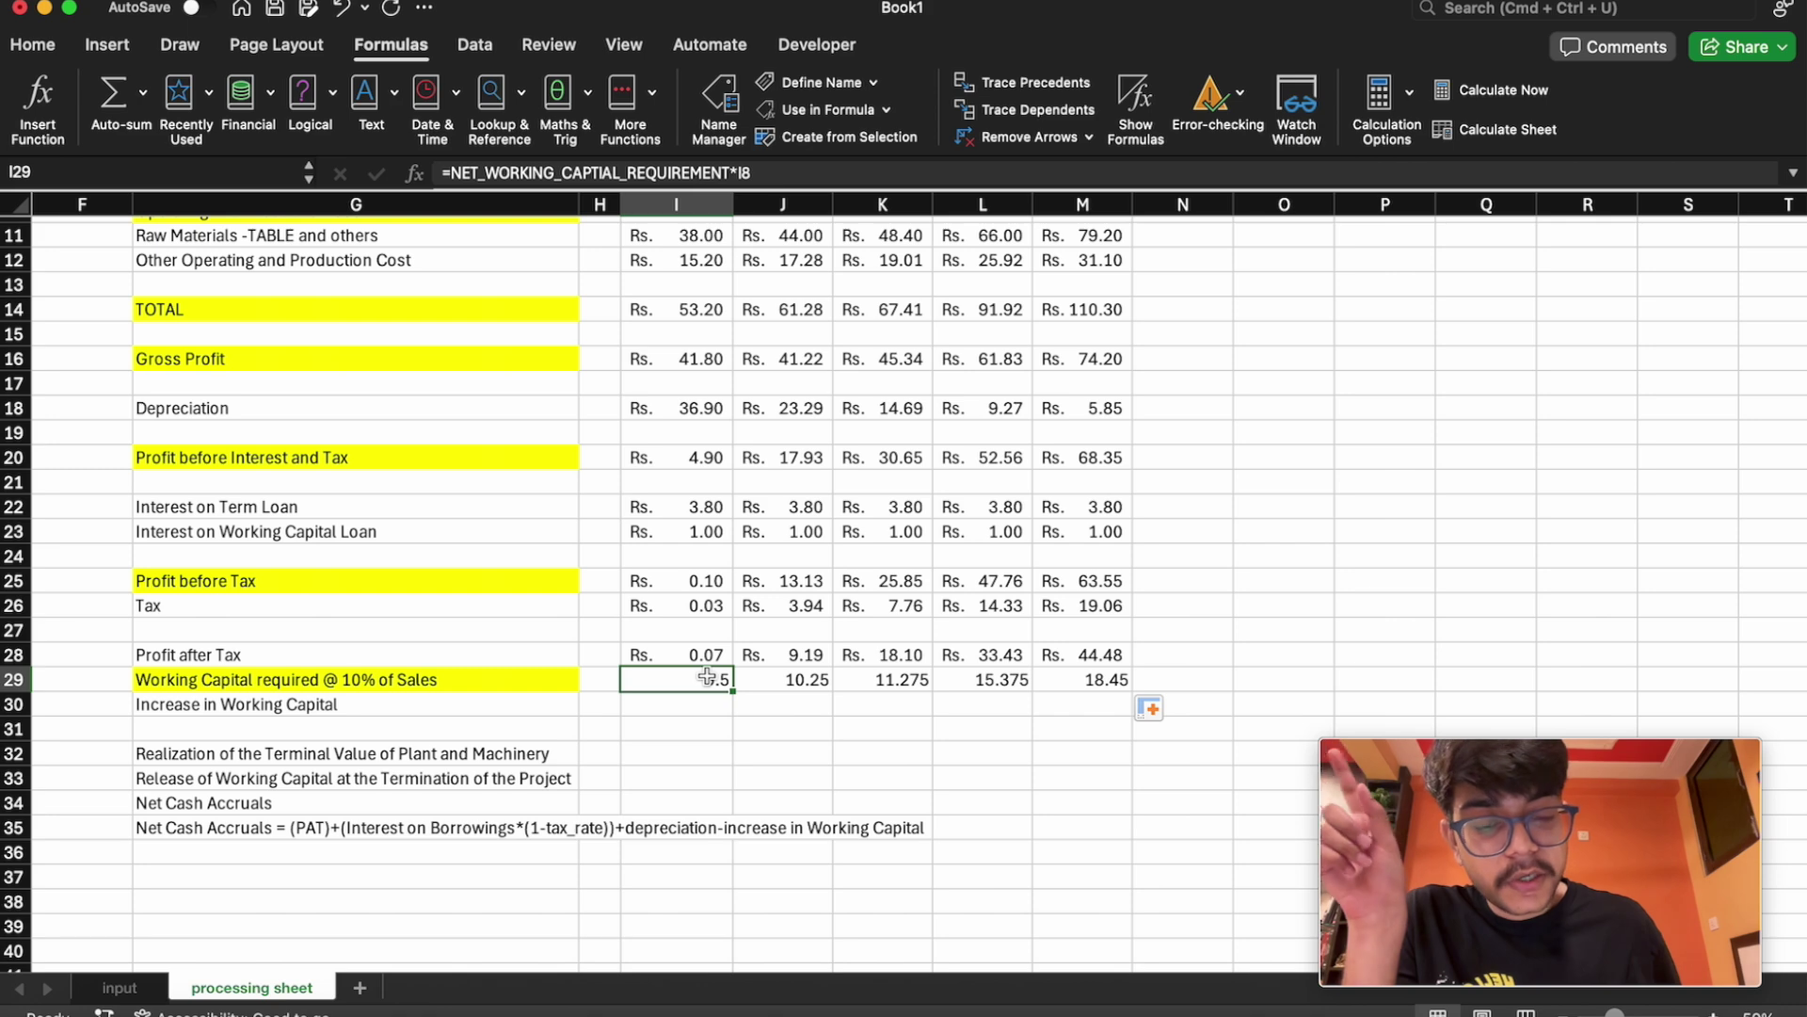
left_click(706, 711)
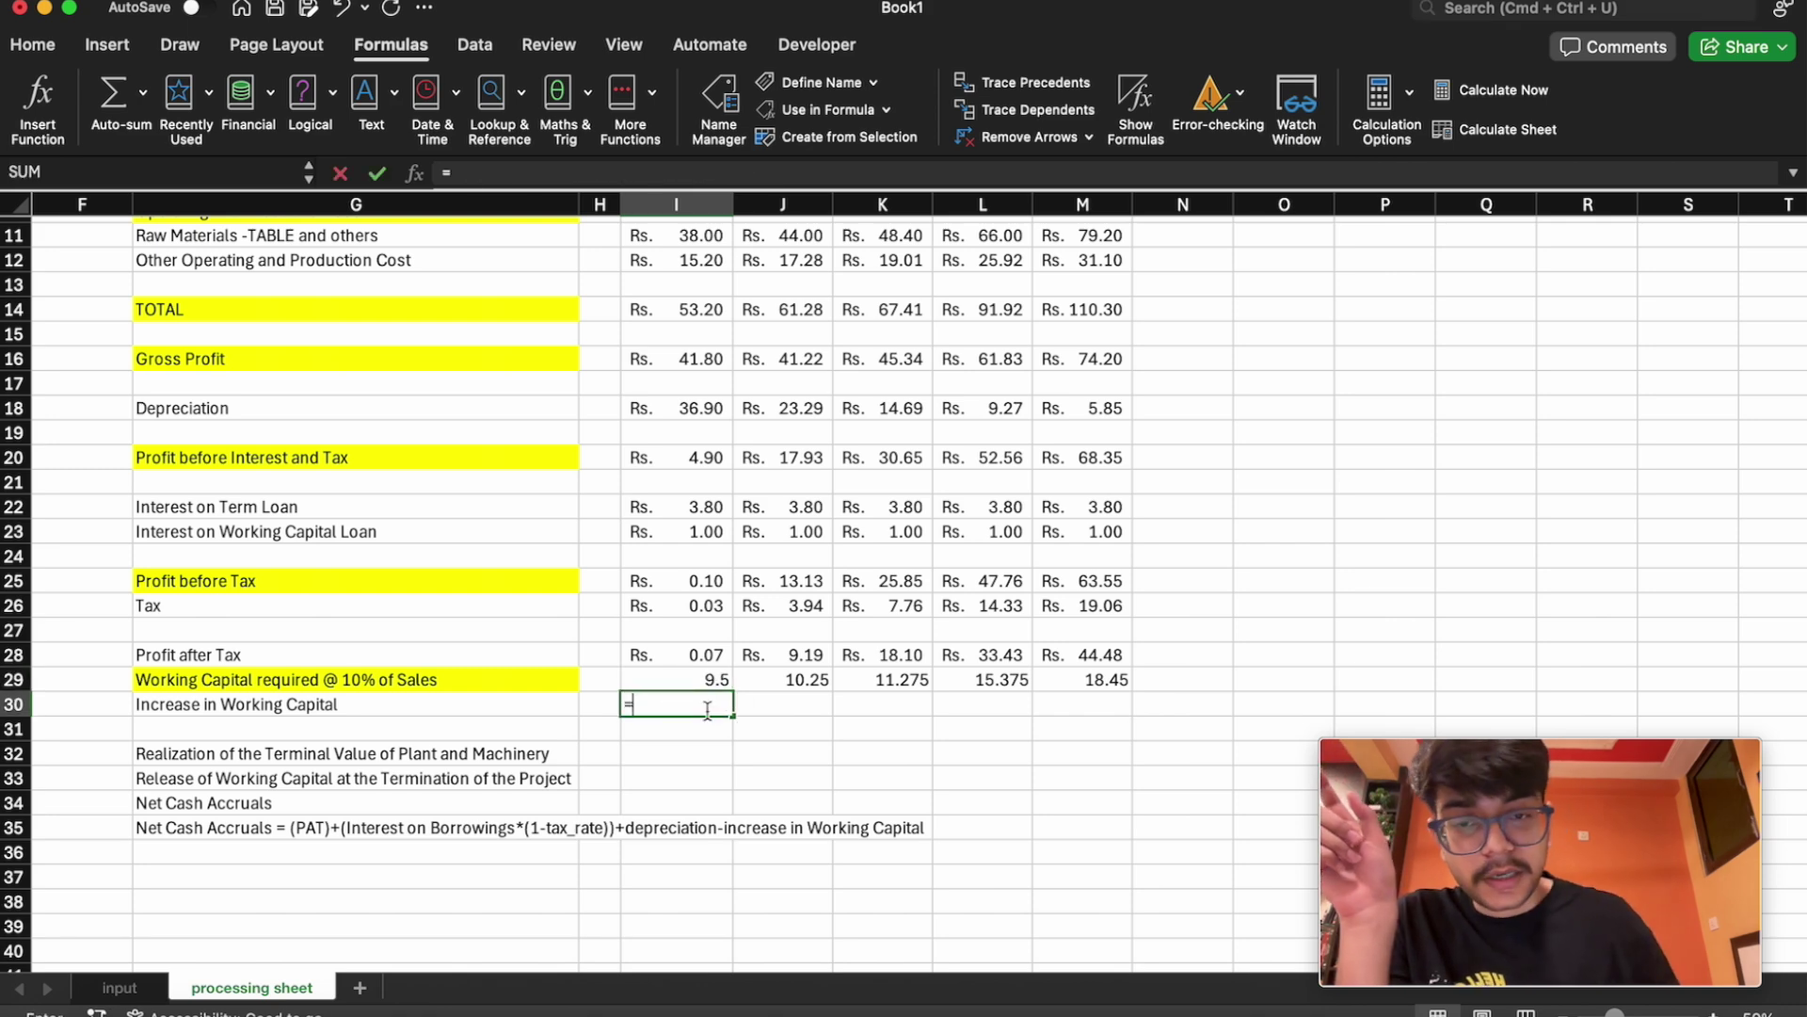
type("=")
left_click(706, 683)
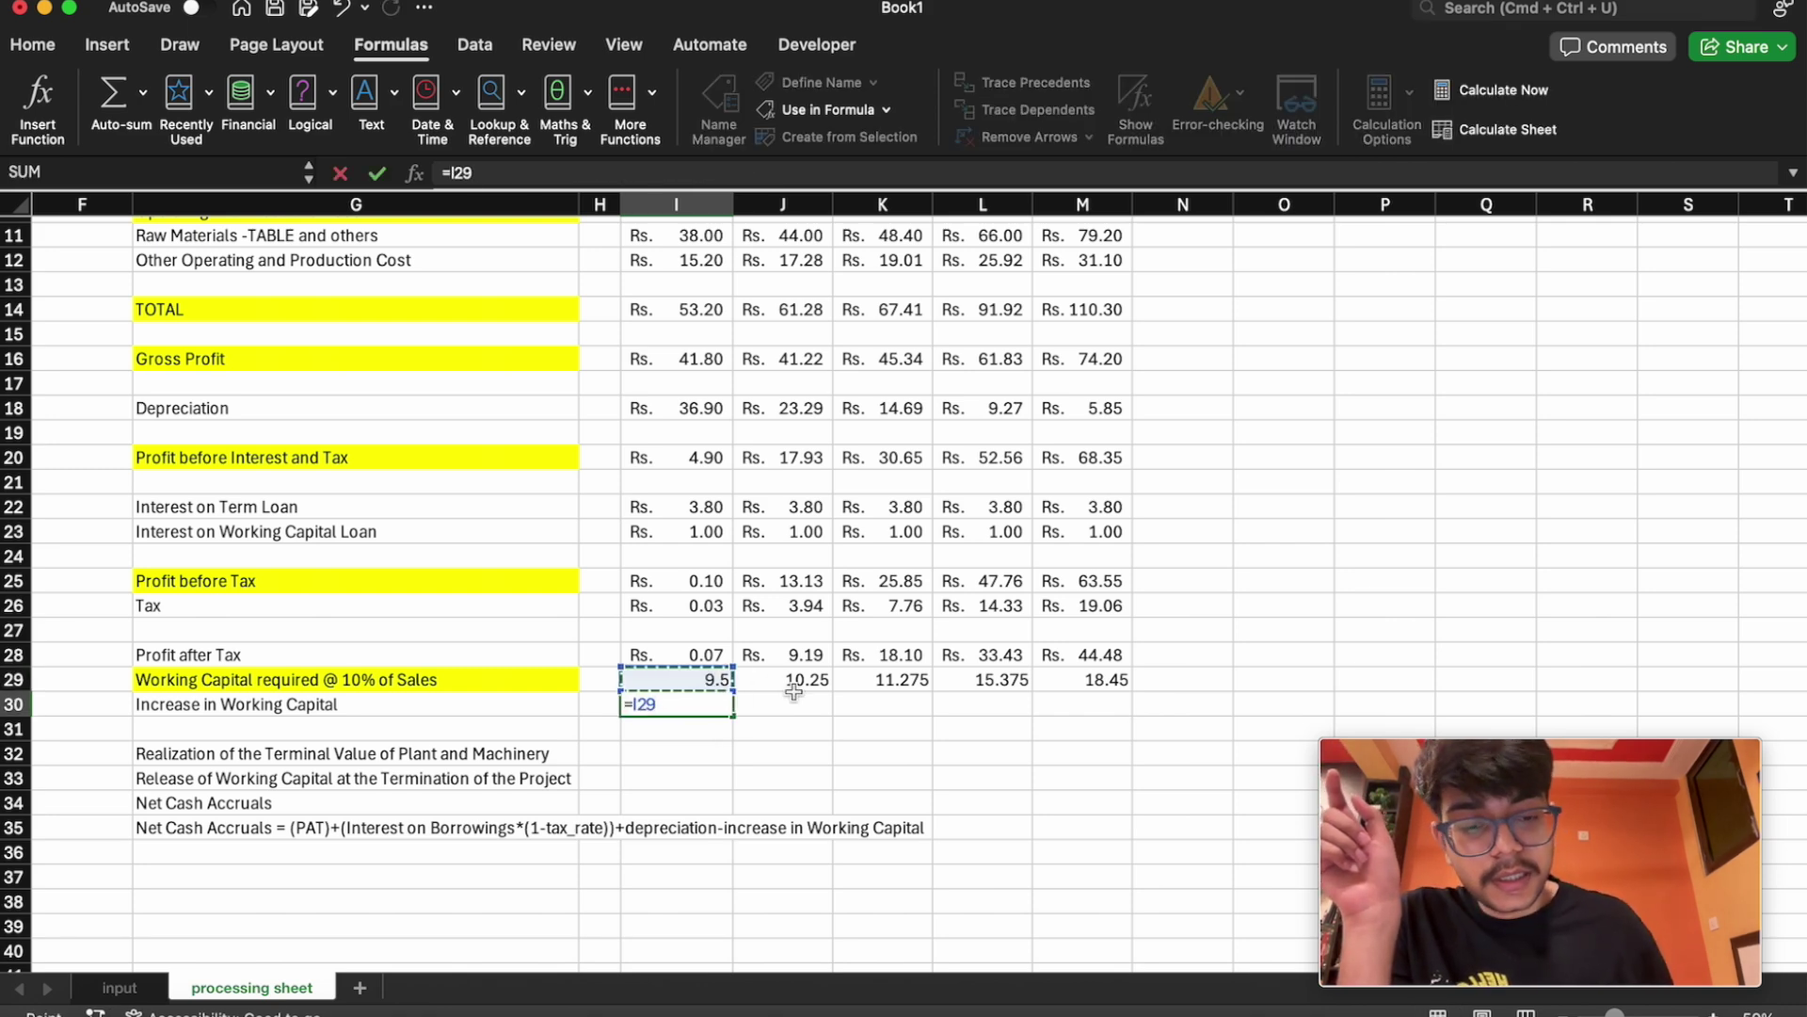
type("-work_capt_loan")
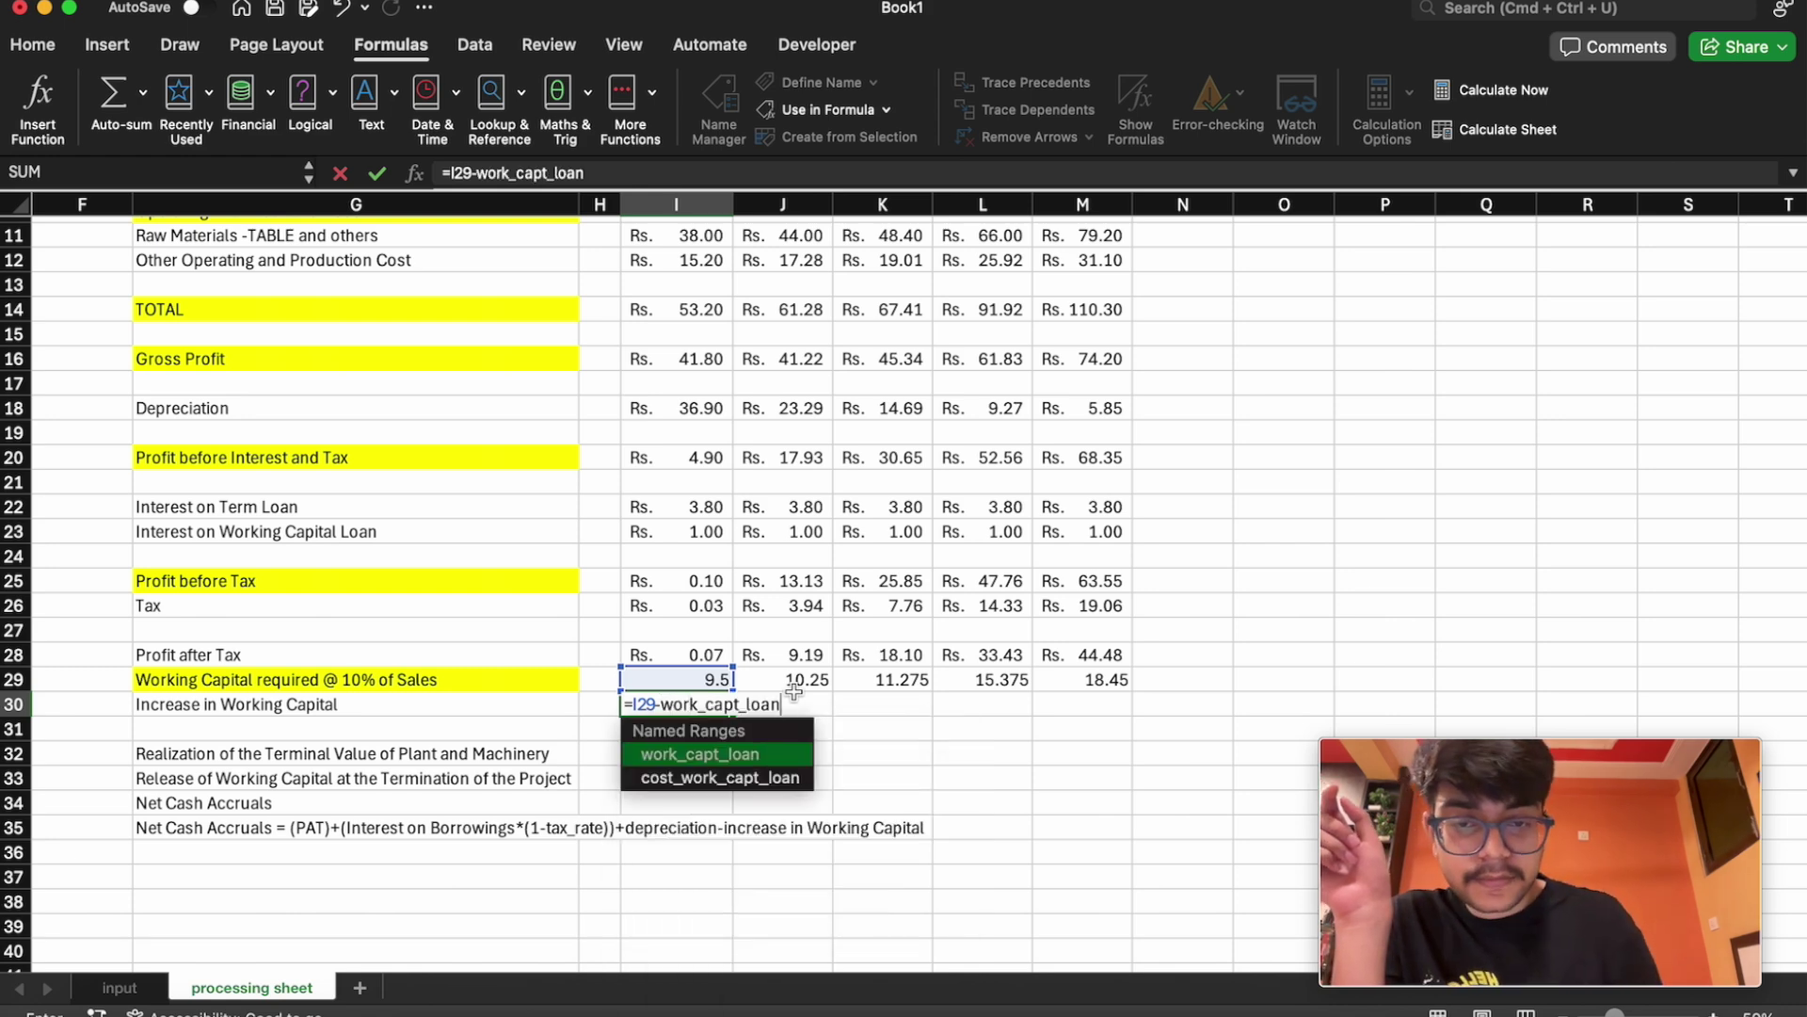
key("Return")
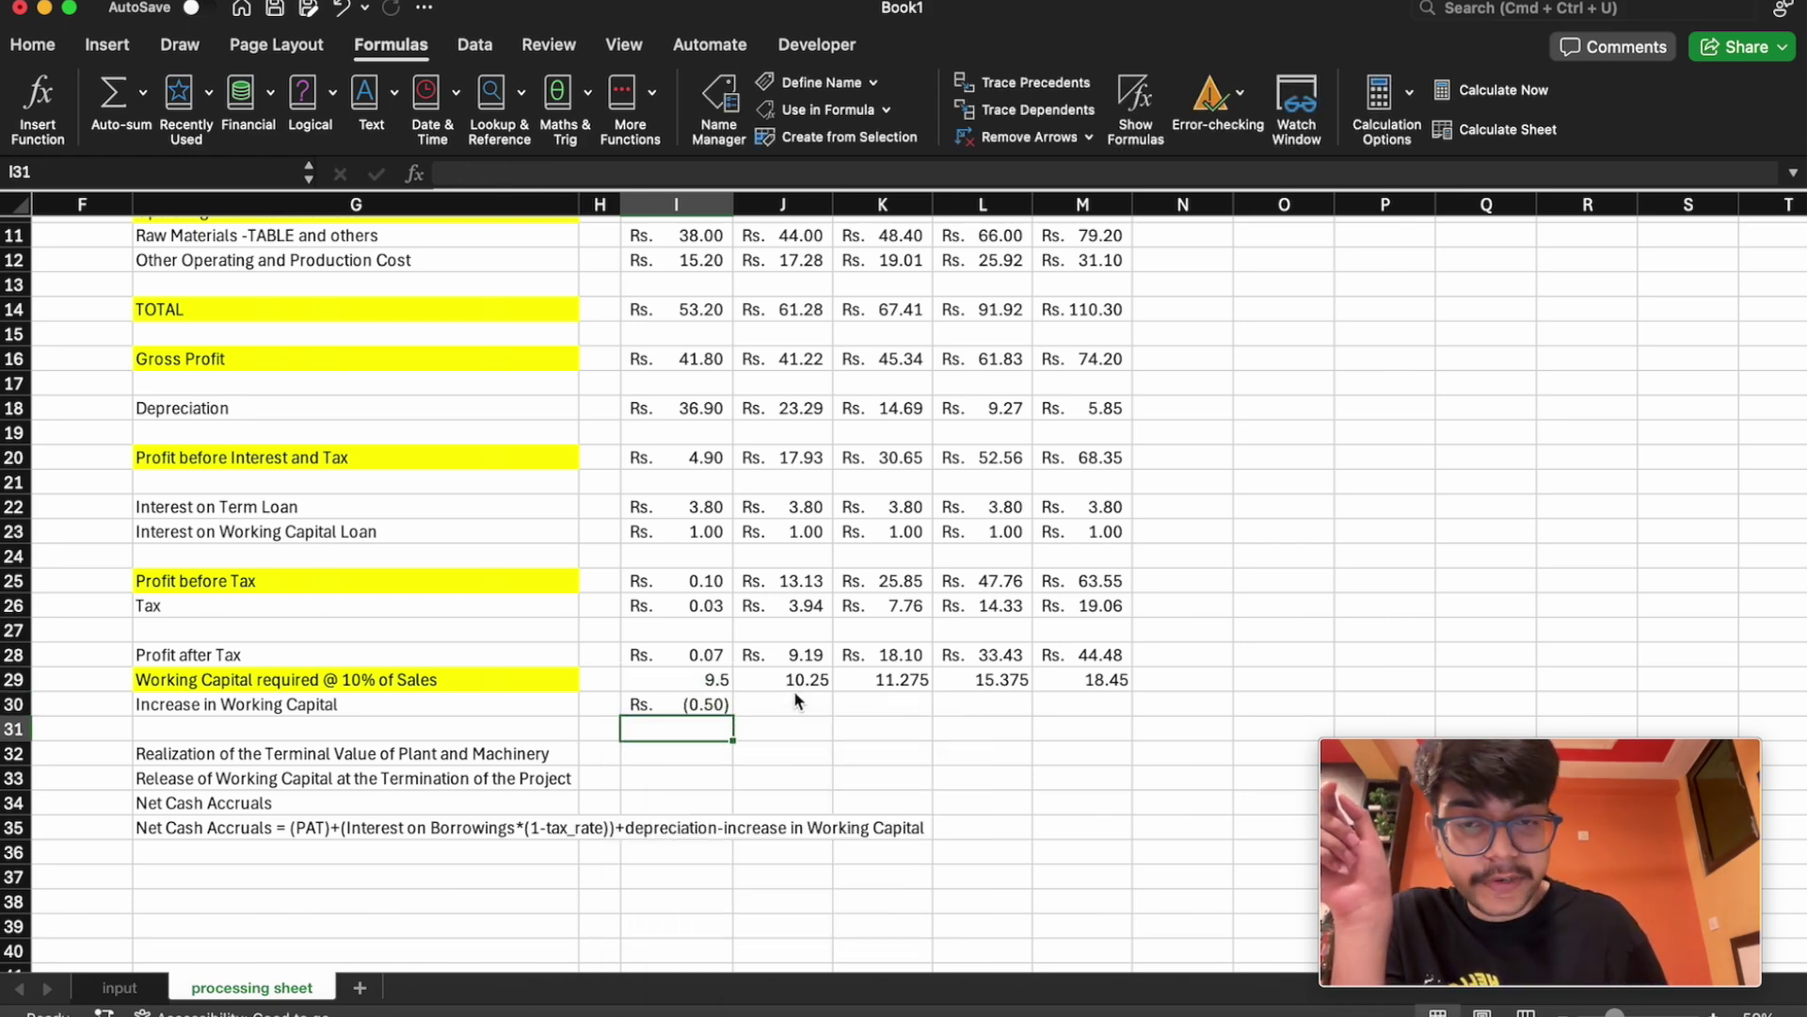
Enter =J29-I30 in J30 as the 2nd-year increase in working capital
left_click(791, 703)
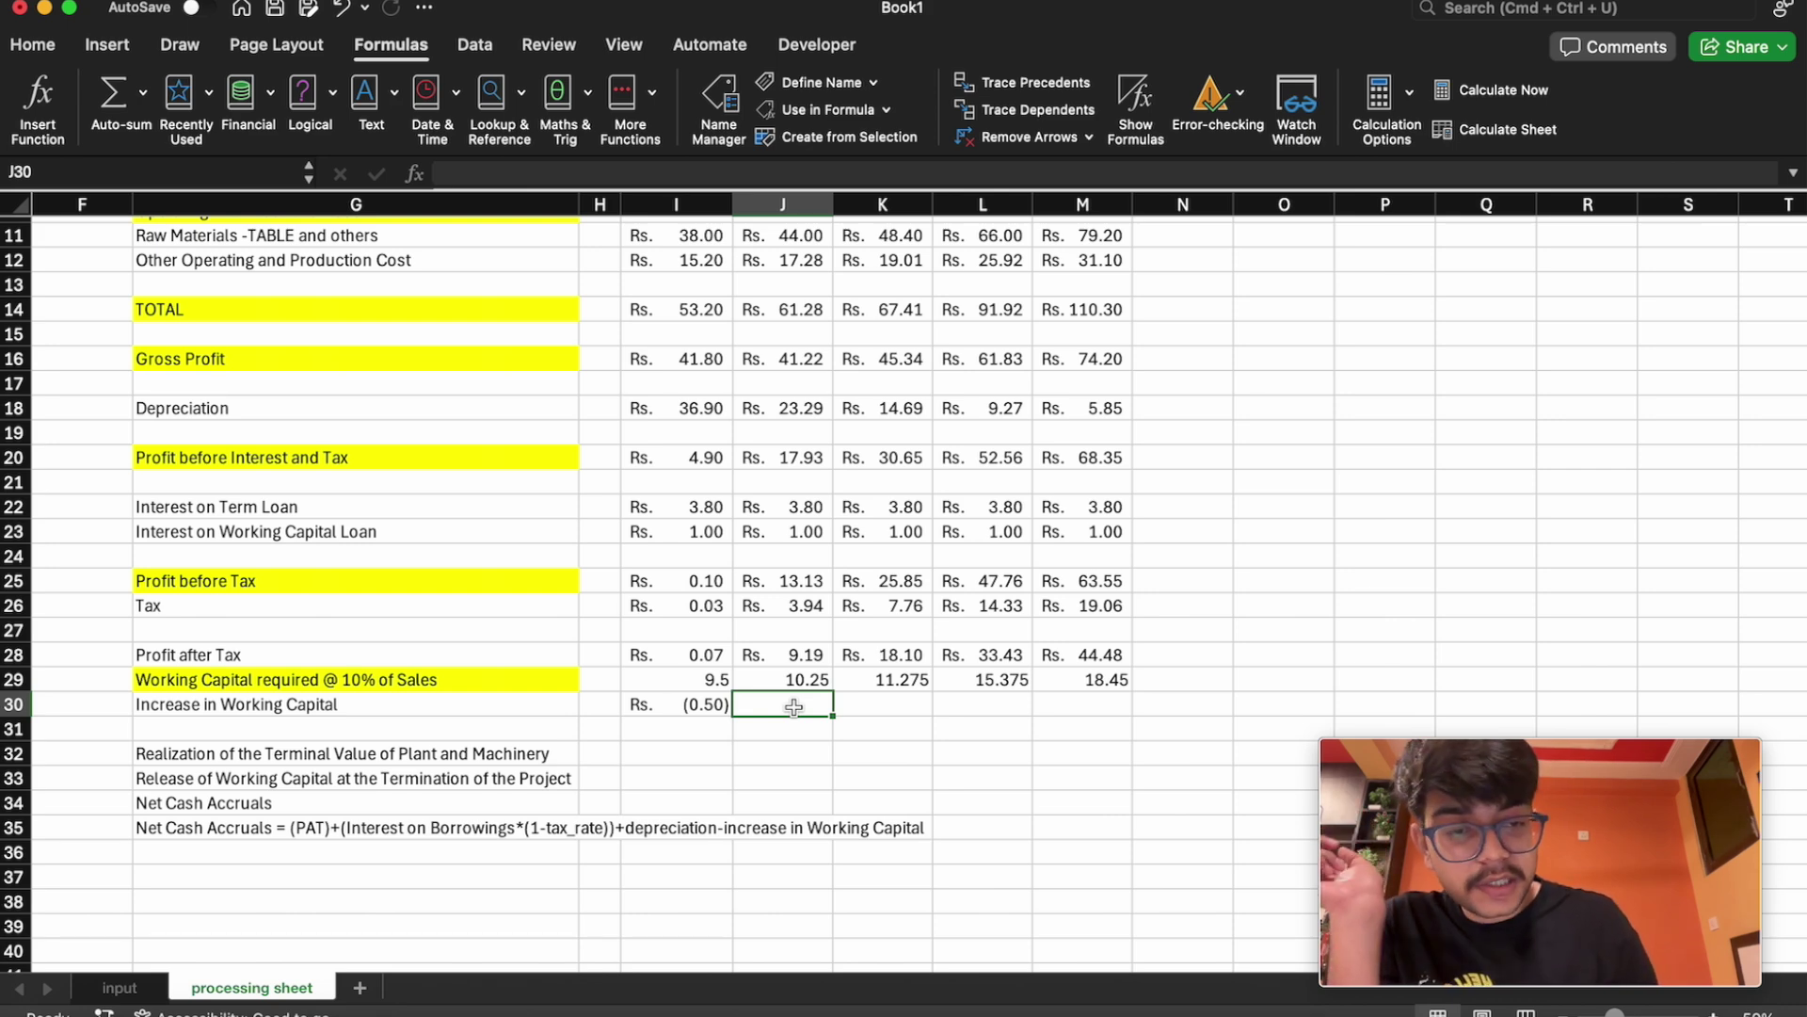
type("=")
left_click(795, 687)
type("-")
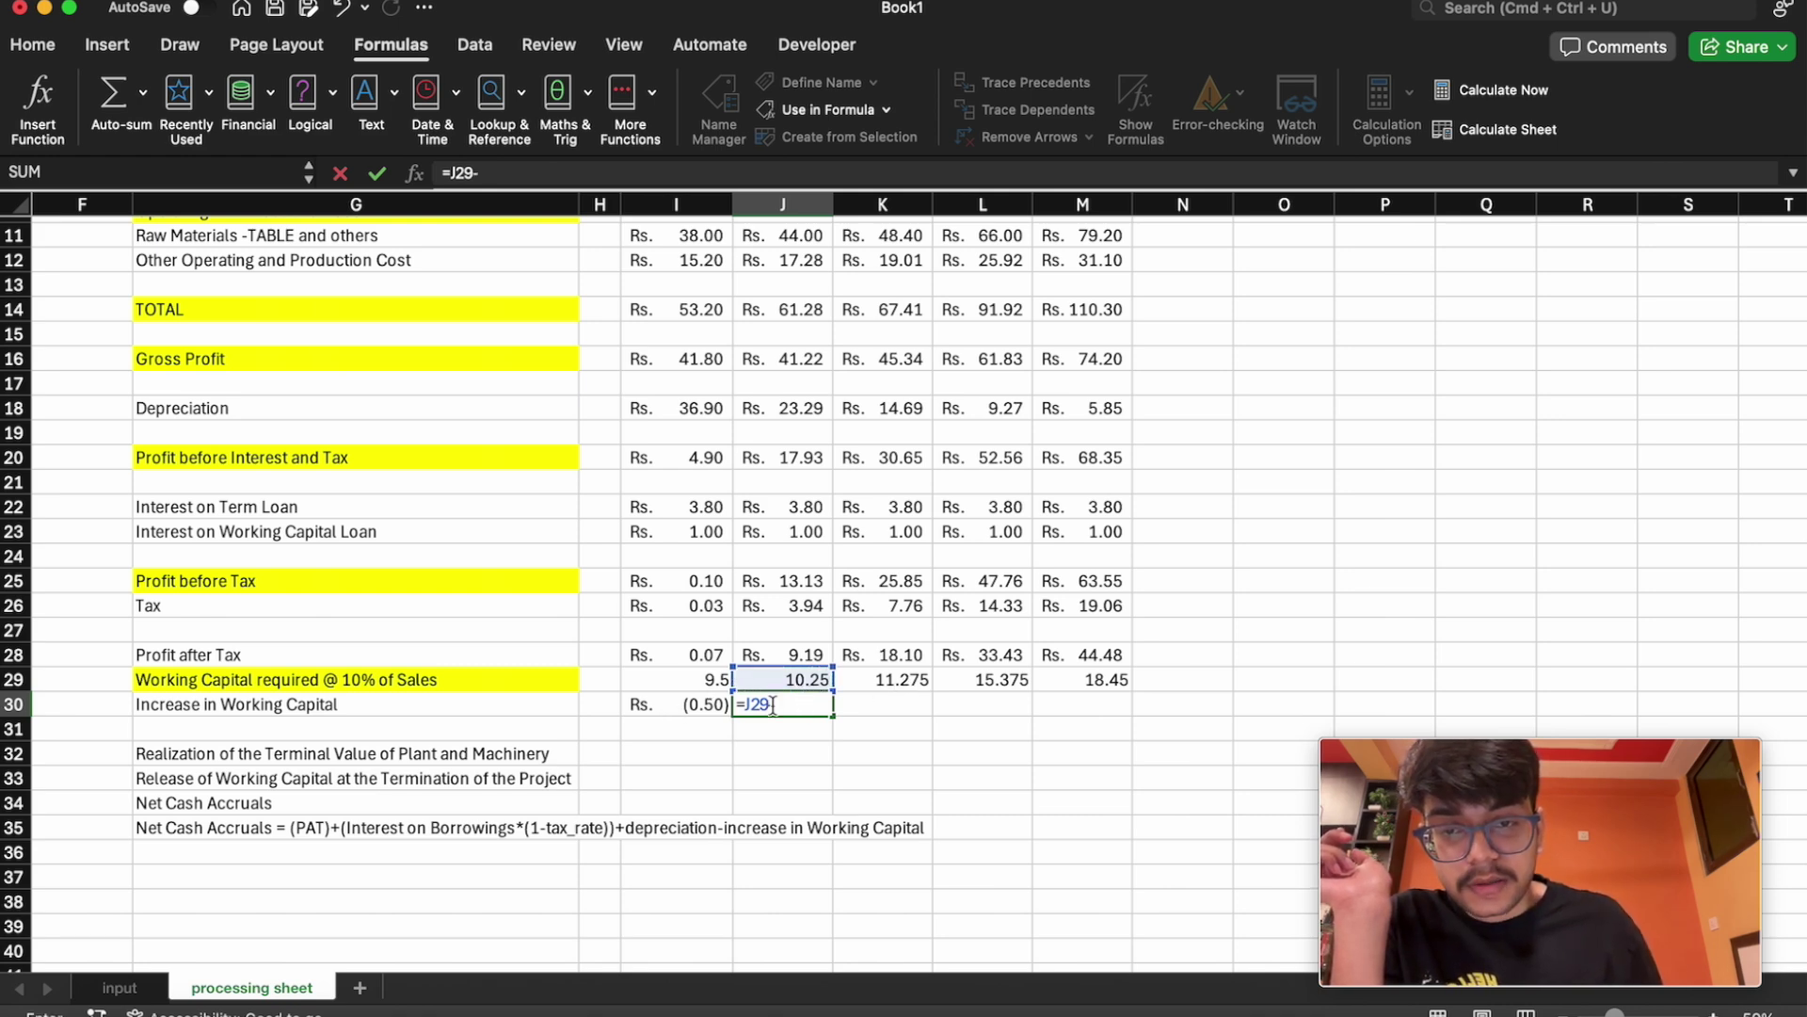
left_click(675, 710)
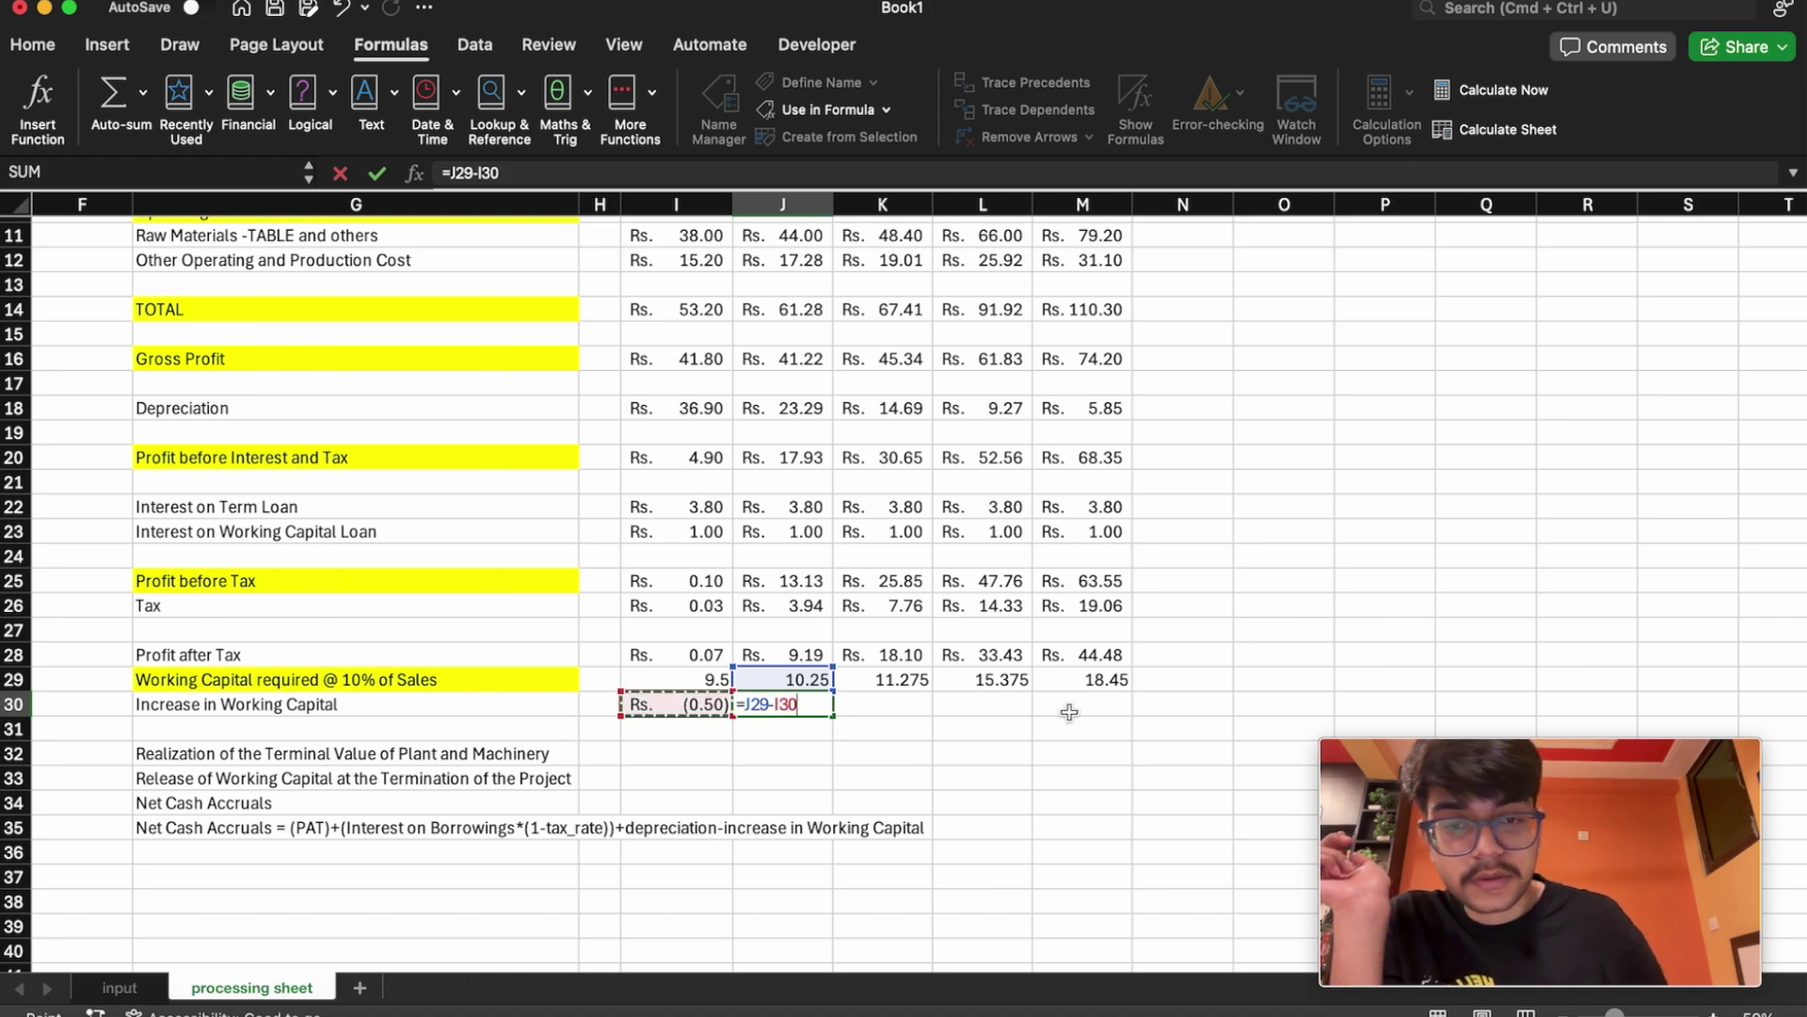
key("Return")
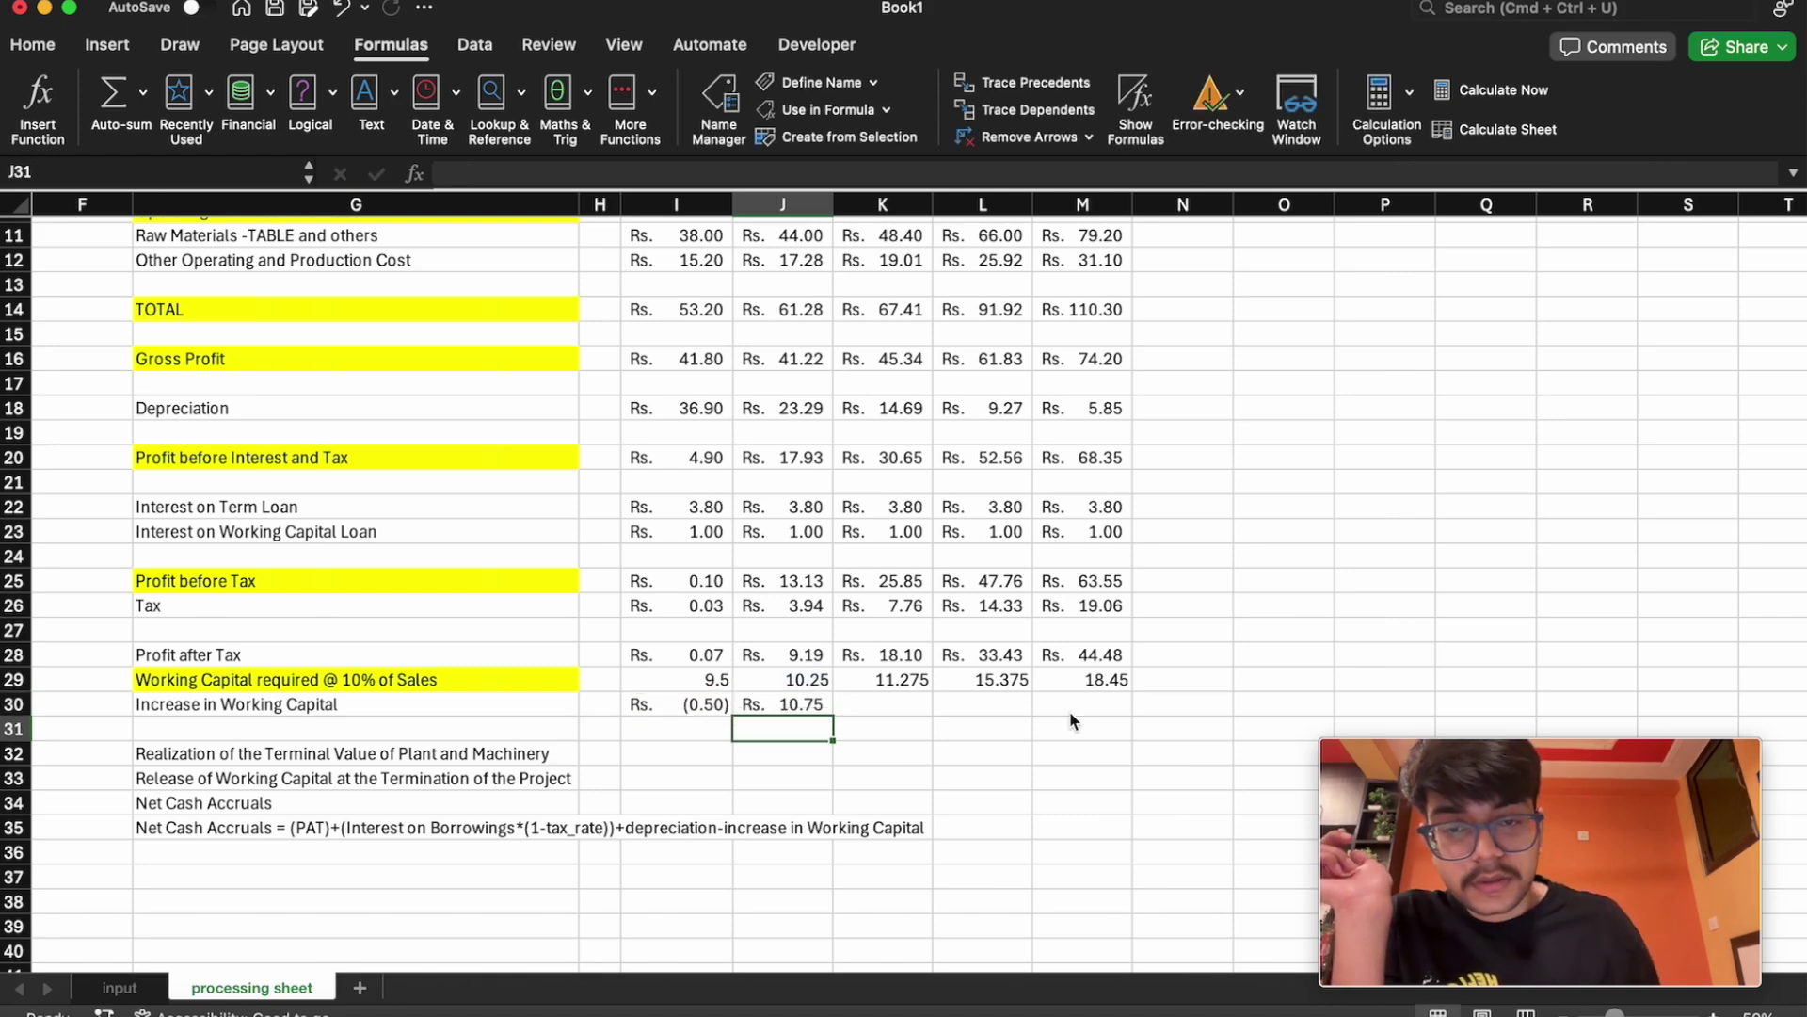
Change the 2nd-year increase in working capital formula in J30 to =J29-I29
left_click(877, 708)
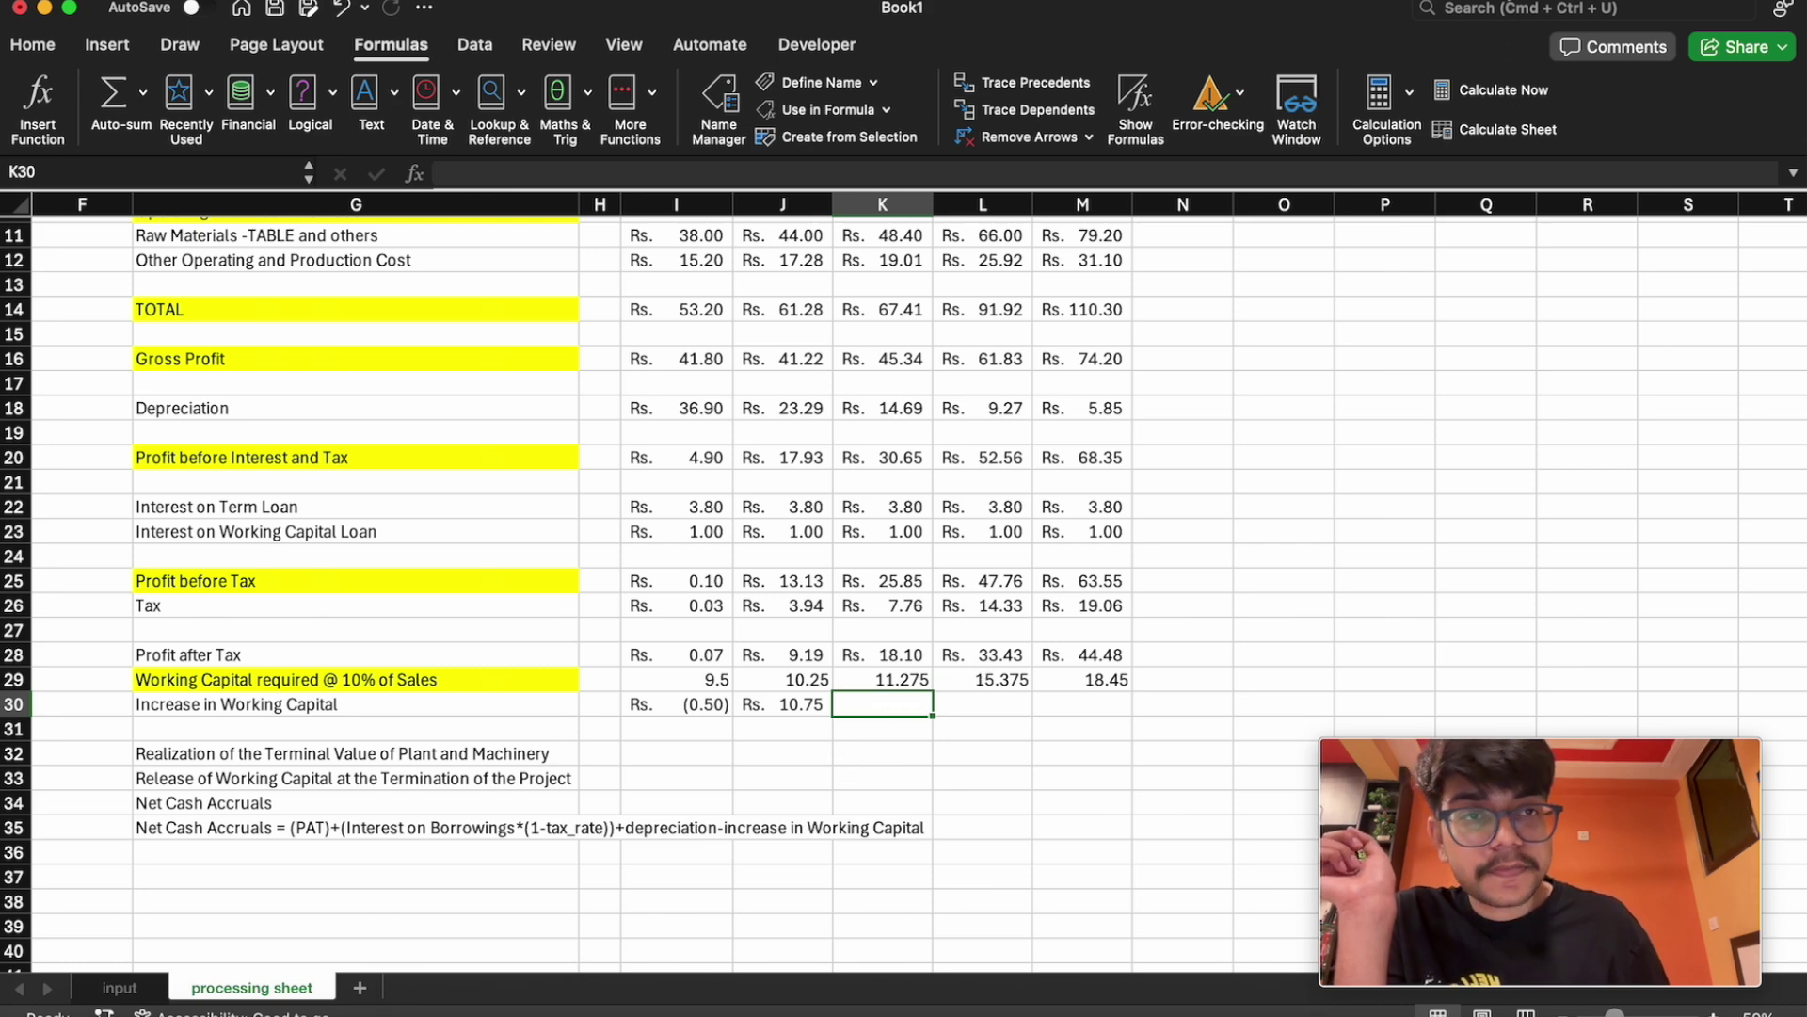
scroll(1223, 303, "down", 4)
key("Left")
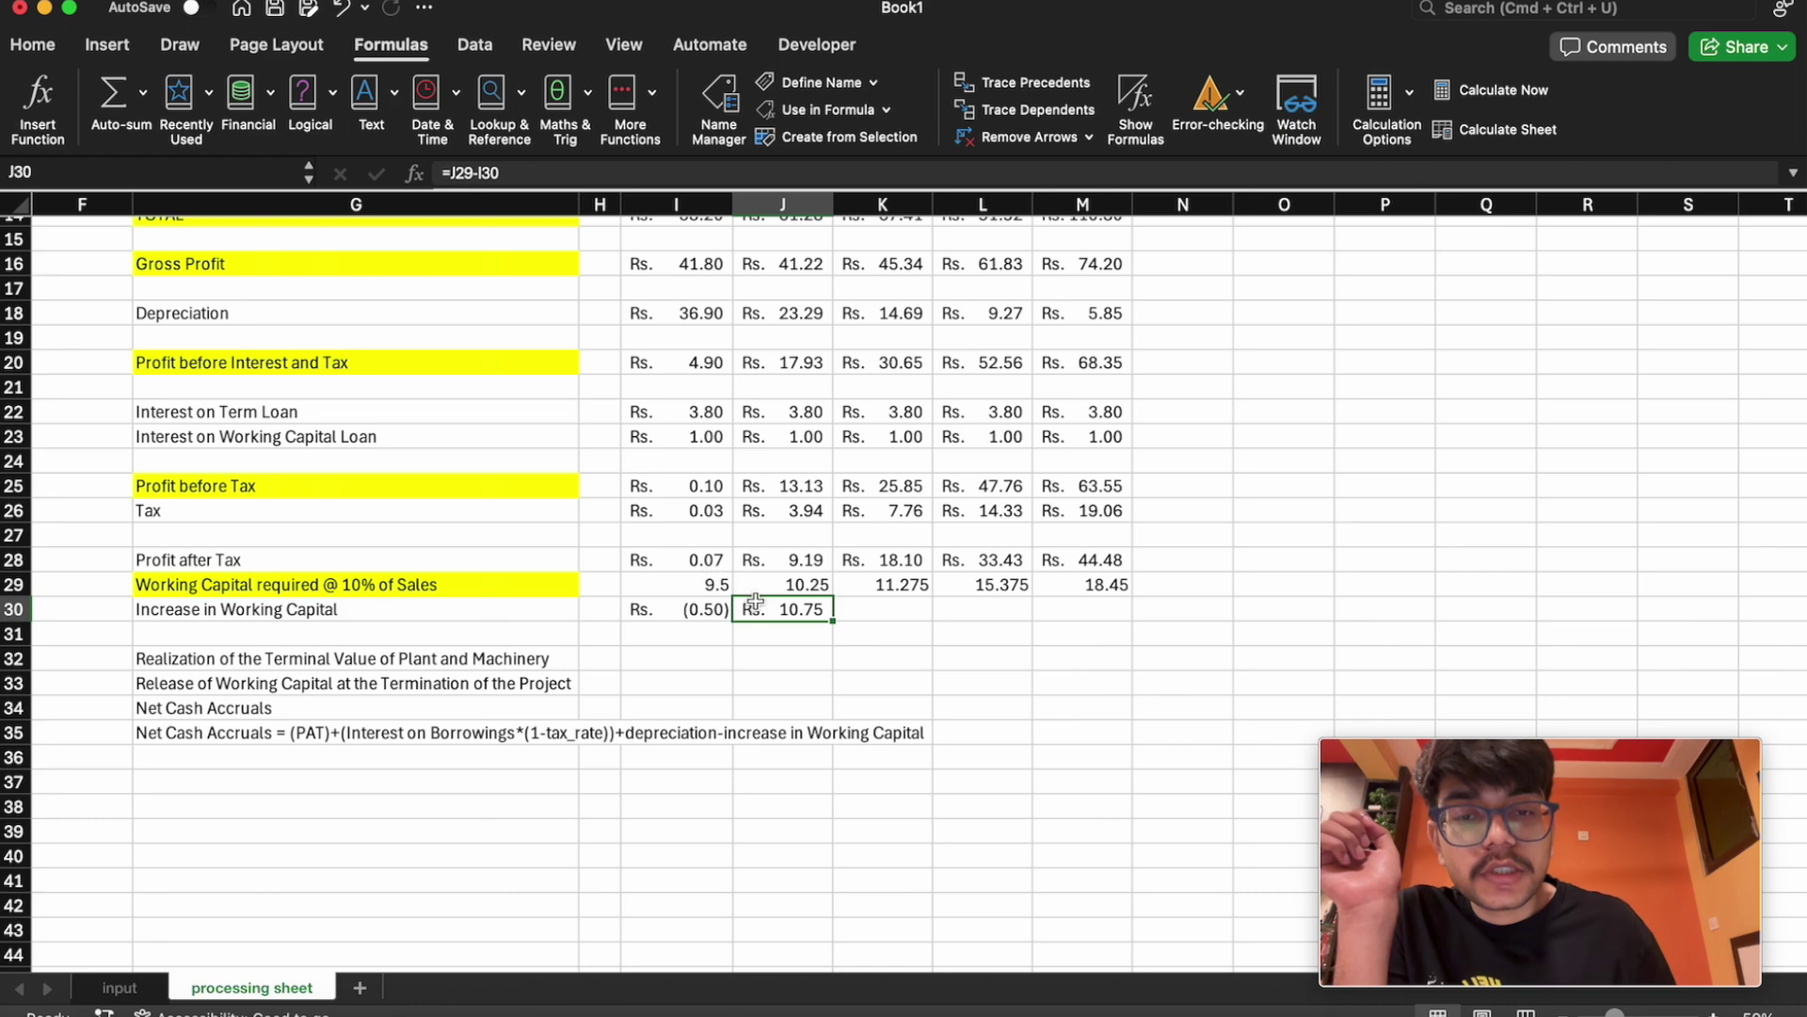
double_click(805, 613)
left_click(747, 610)
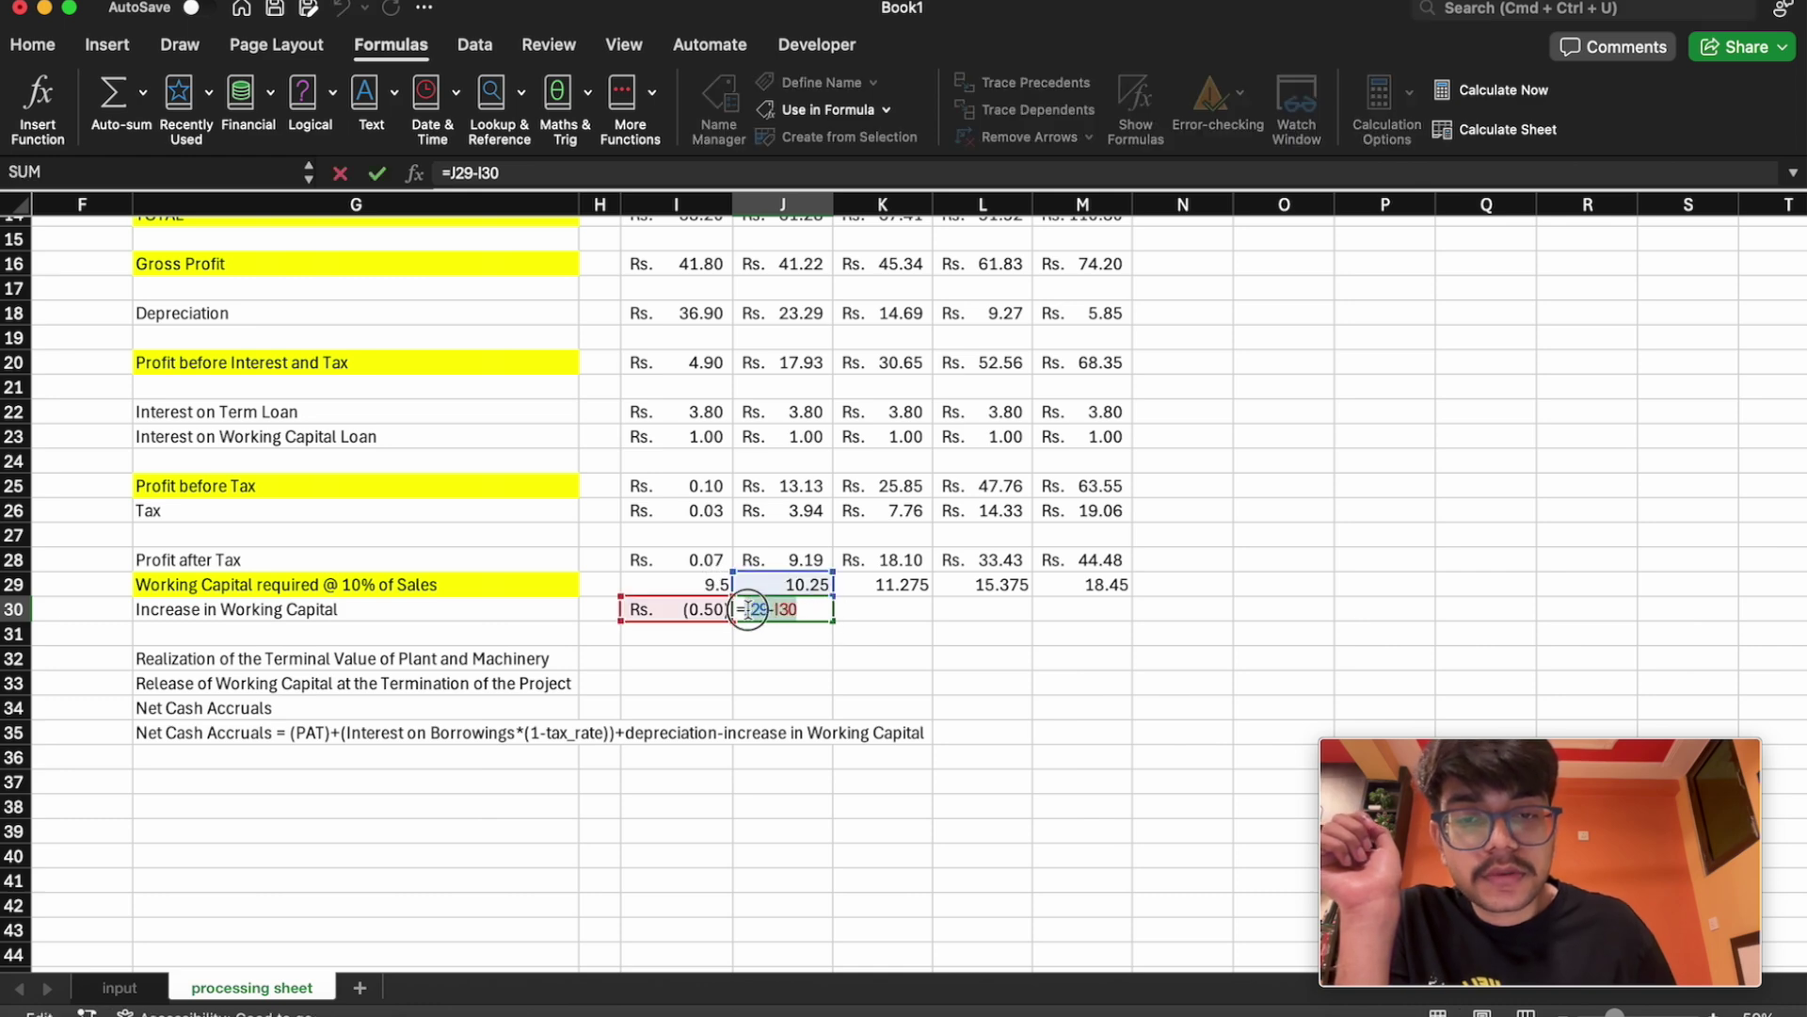
key("BackSpace")
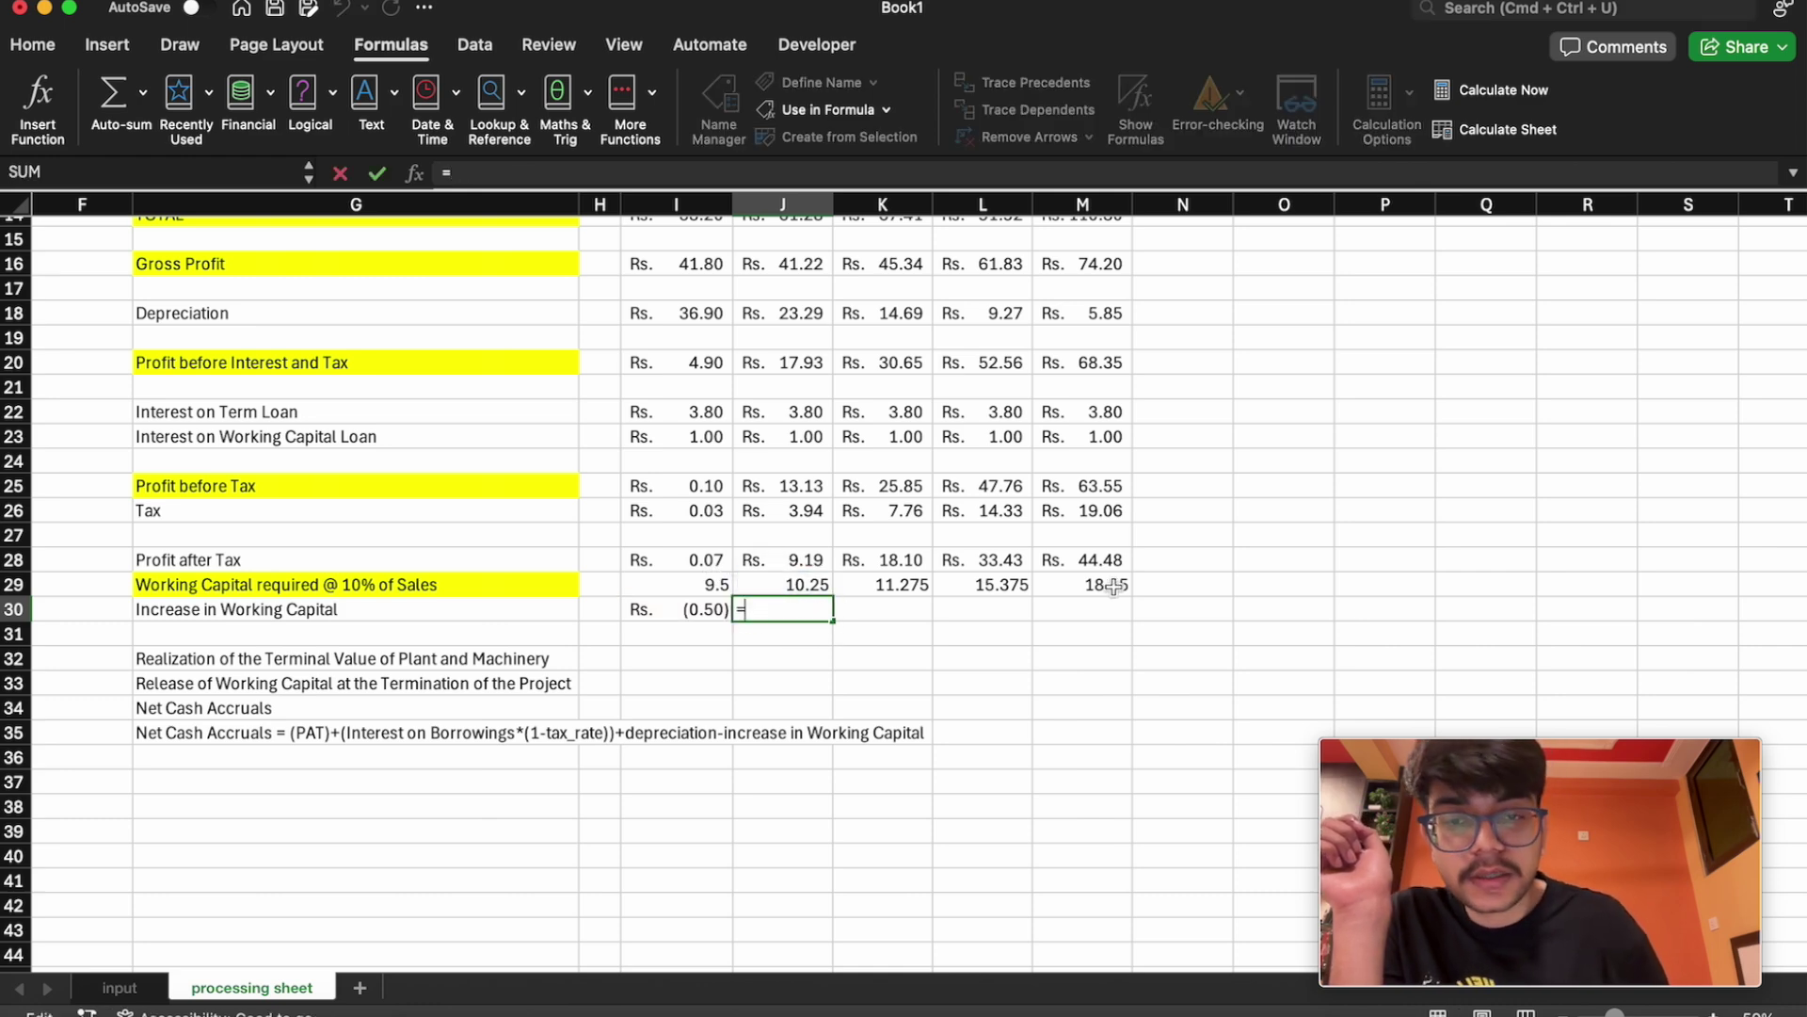
left_click(806, 585)
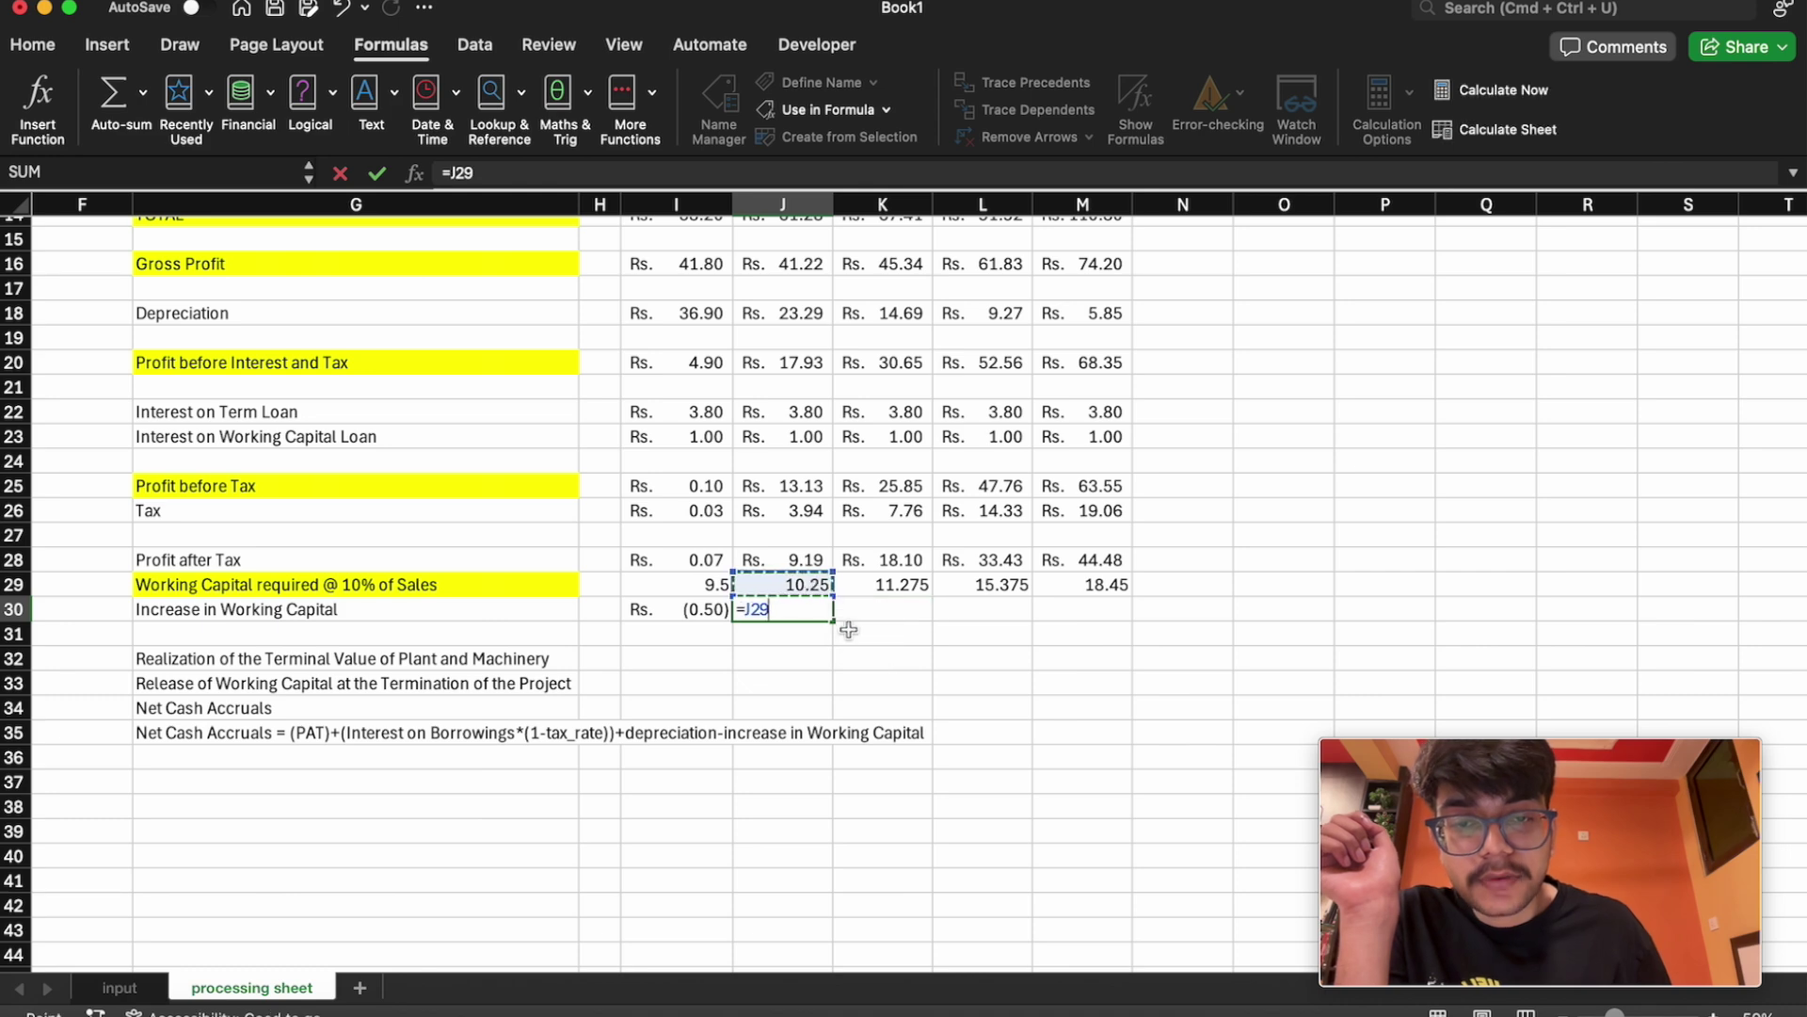
type("-")
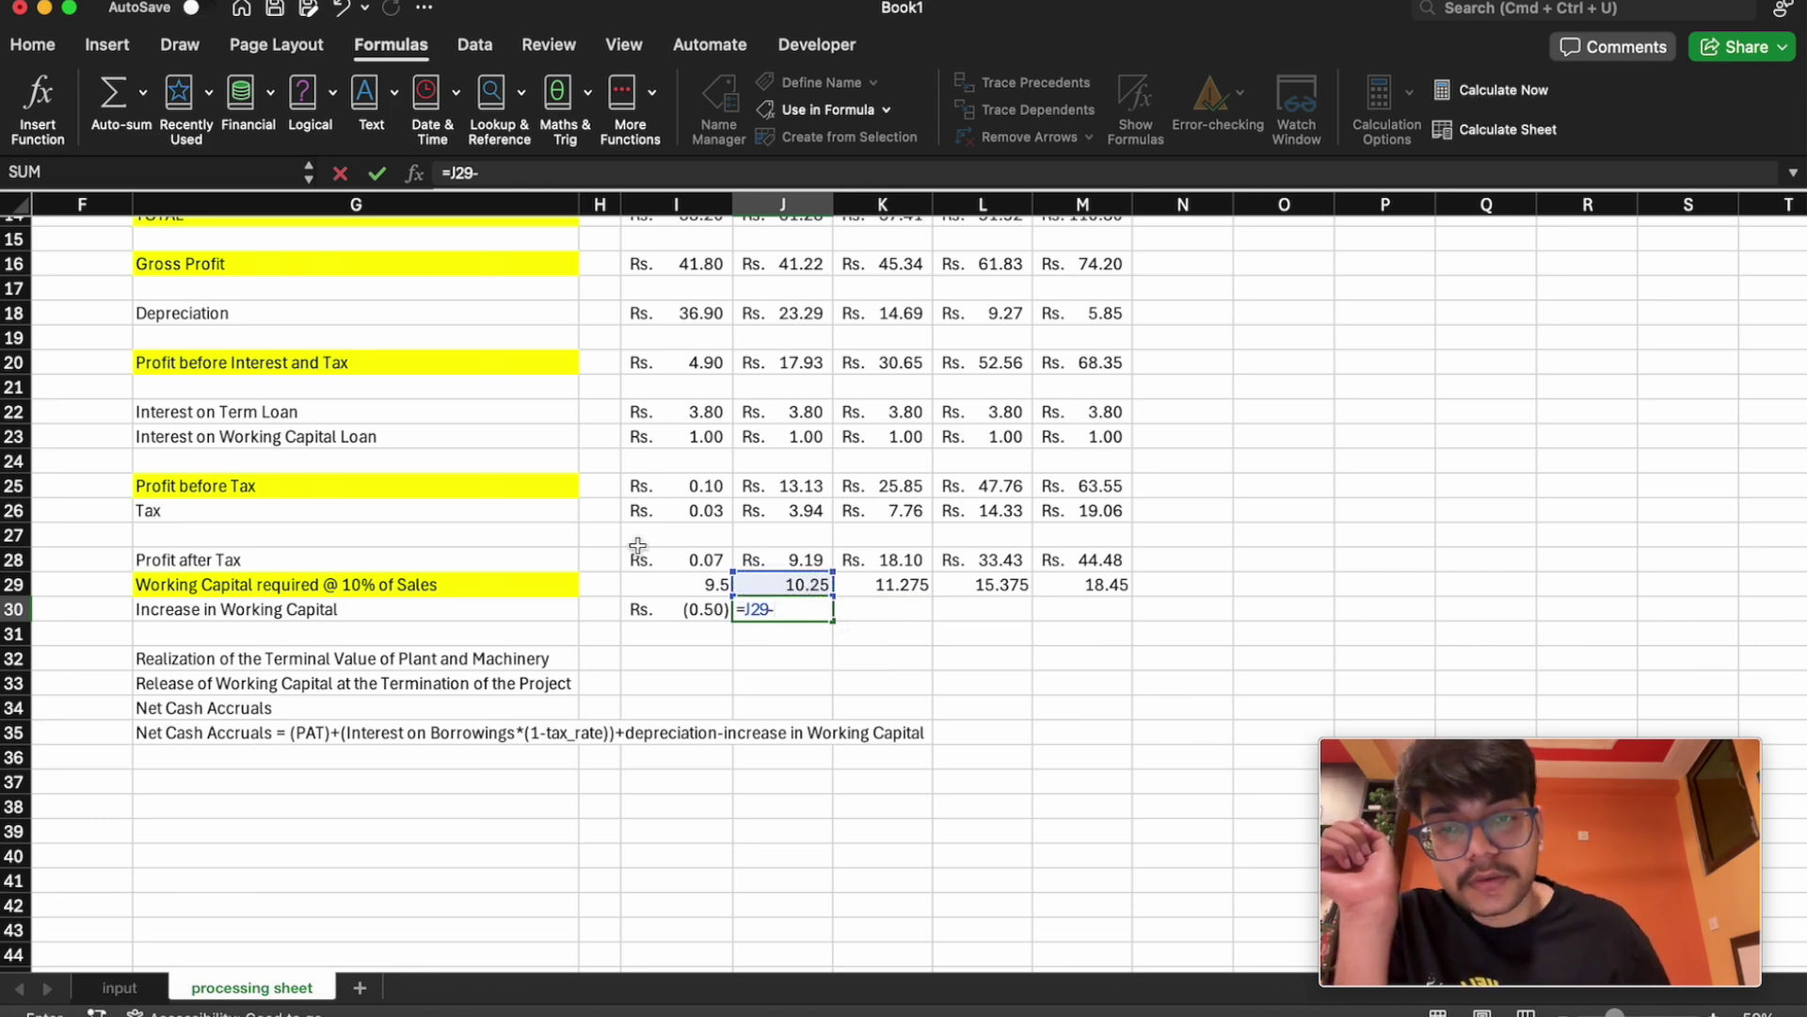
left_click(676, 591)
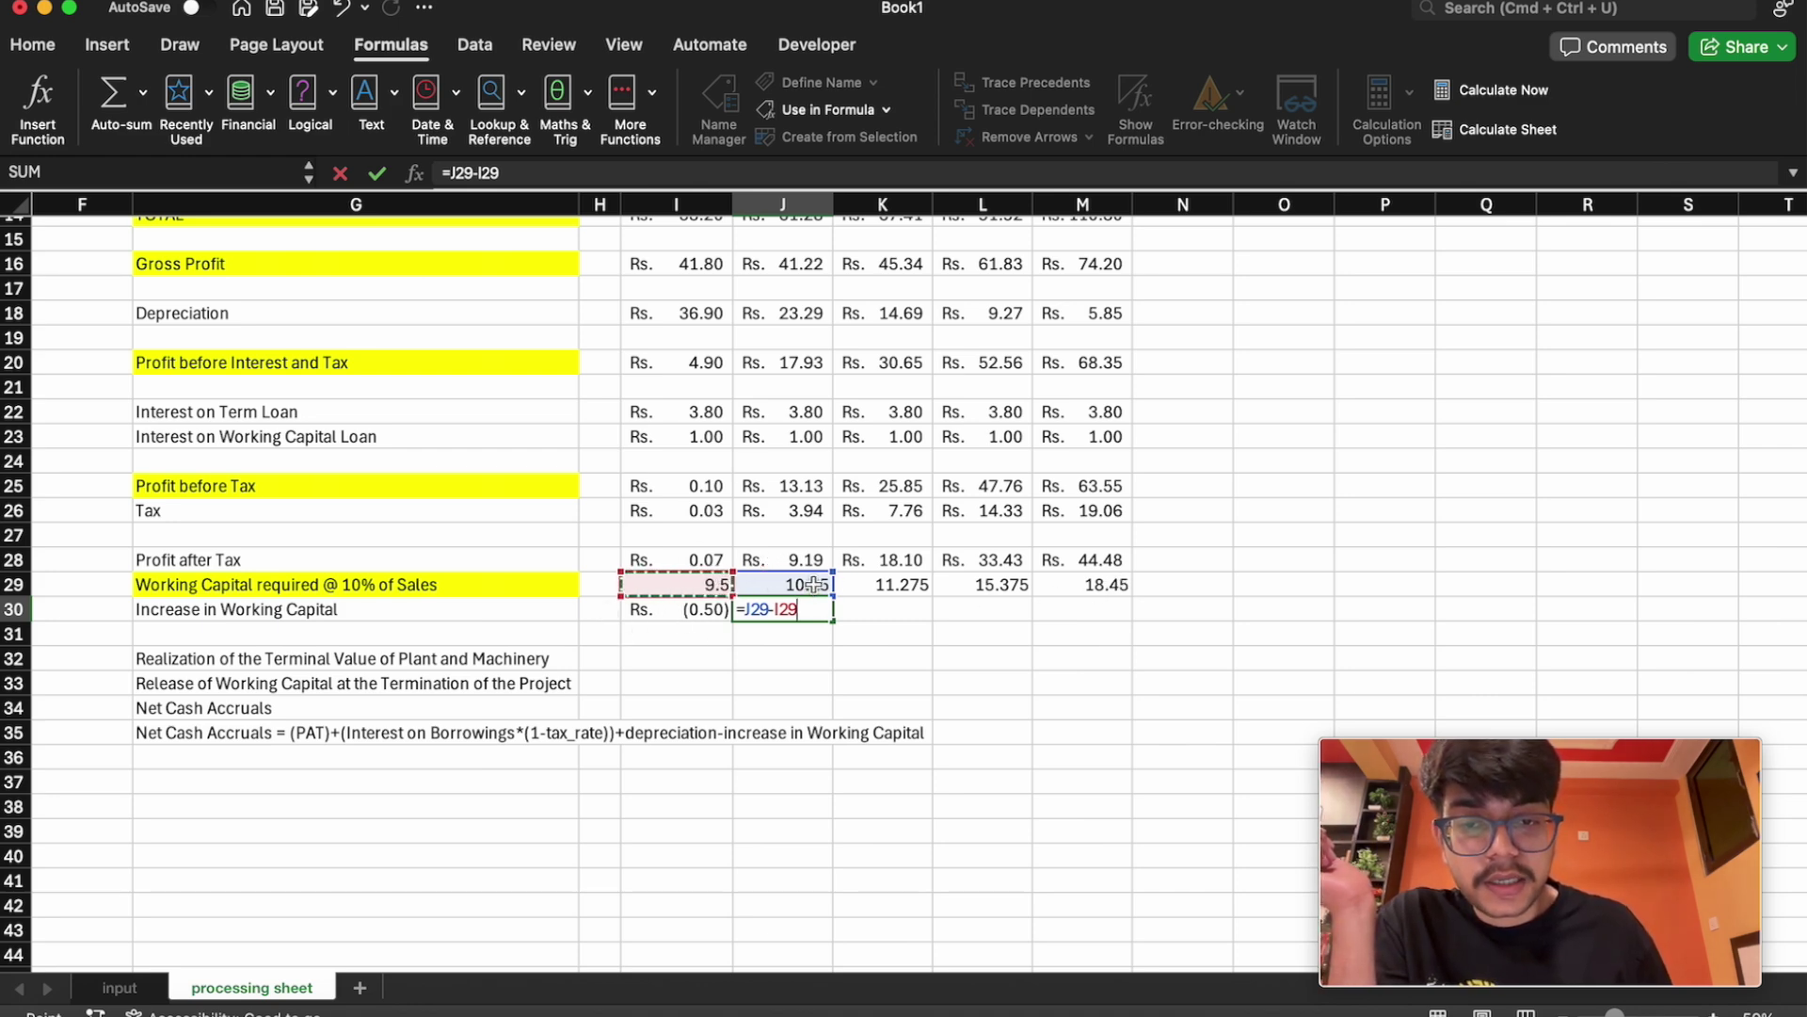
key("Return")
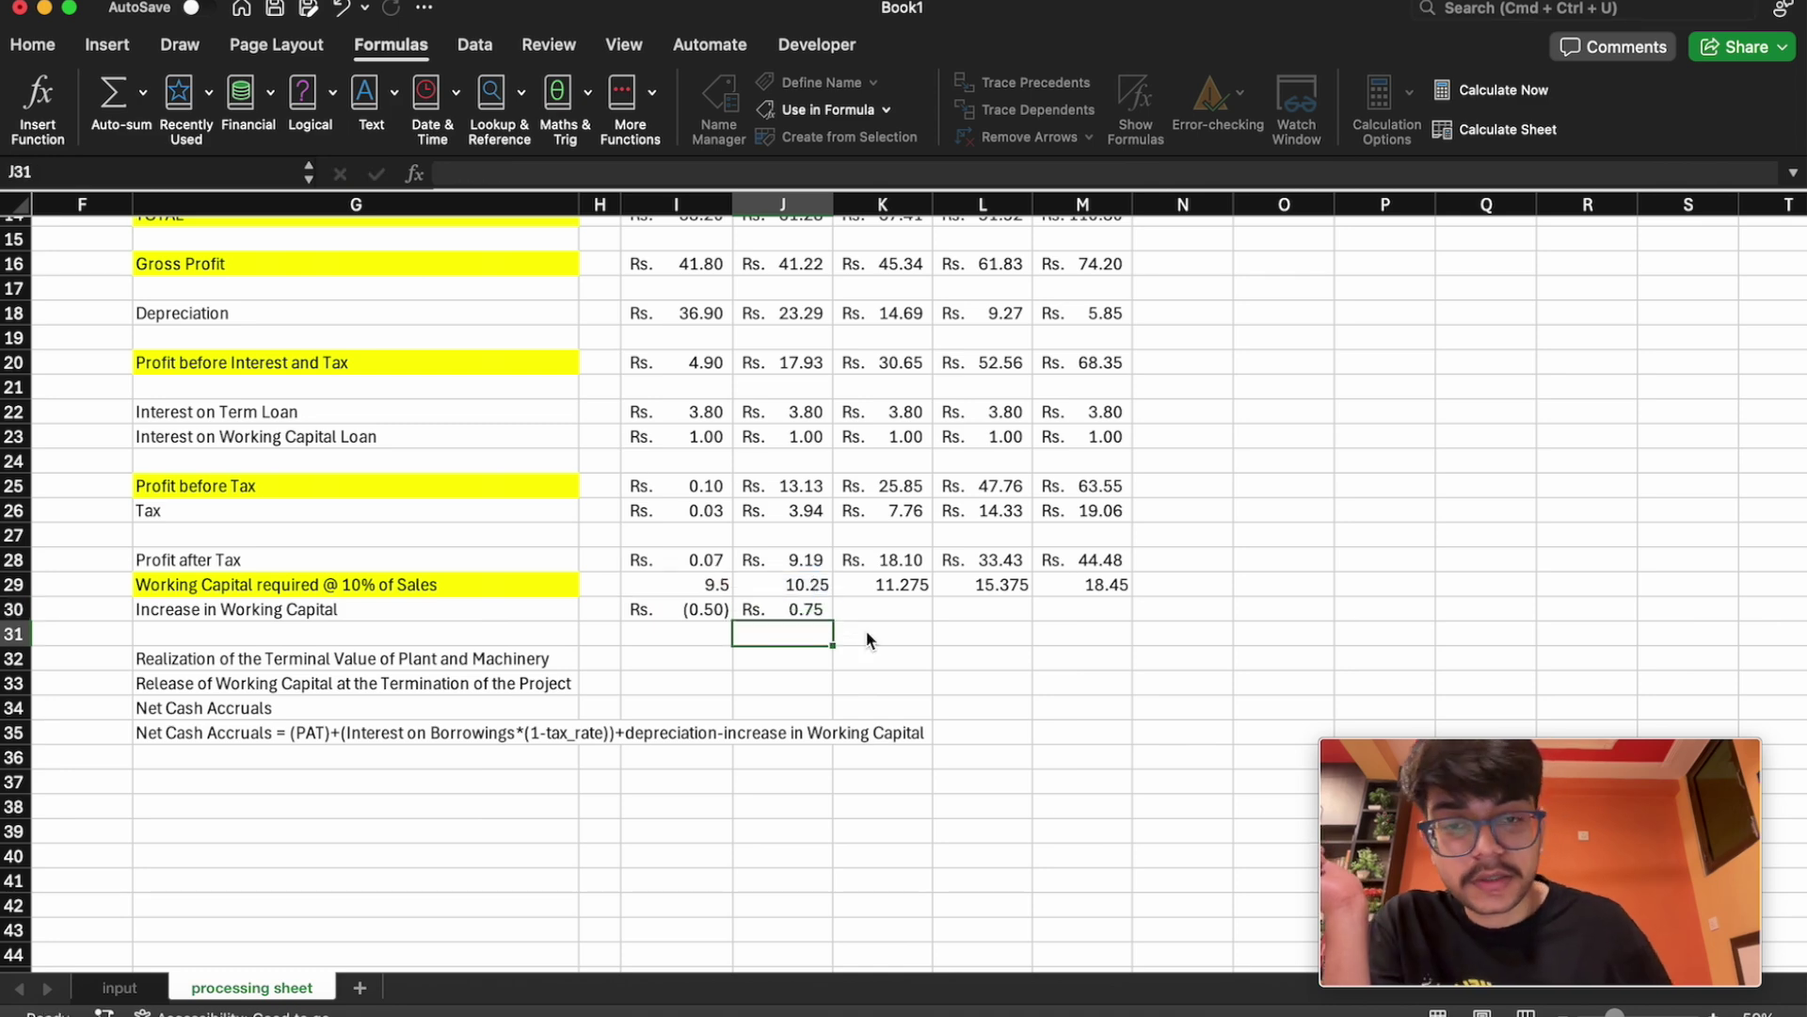
Fill the increase in working capital formula from J30 across to M30 for the remaining years
left_click(799, 606)
left_click_drag(833, 621, 1125, 623)
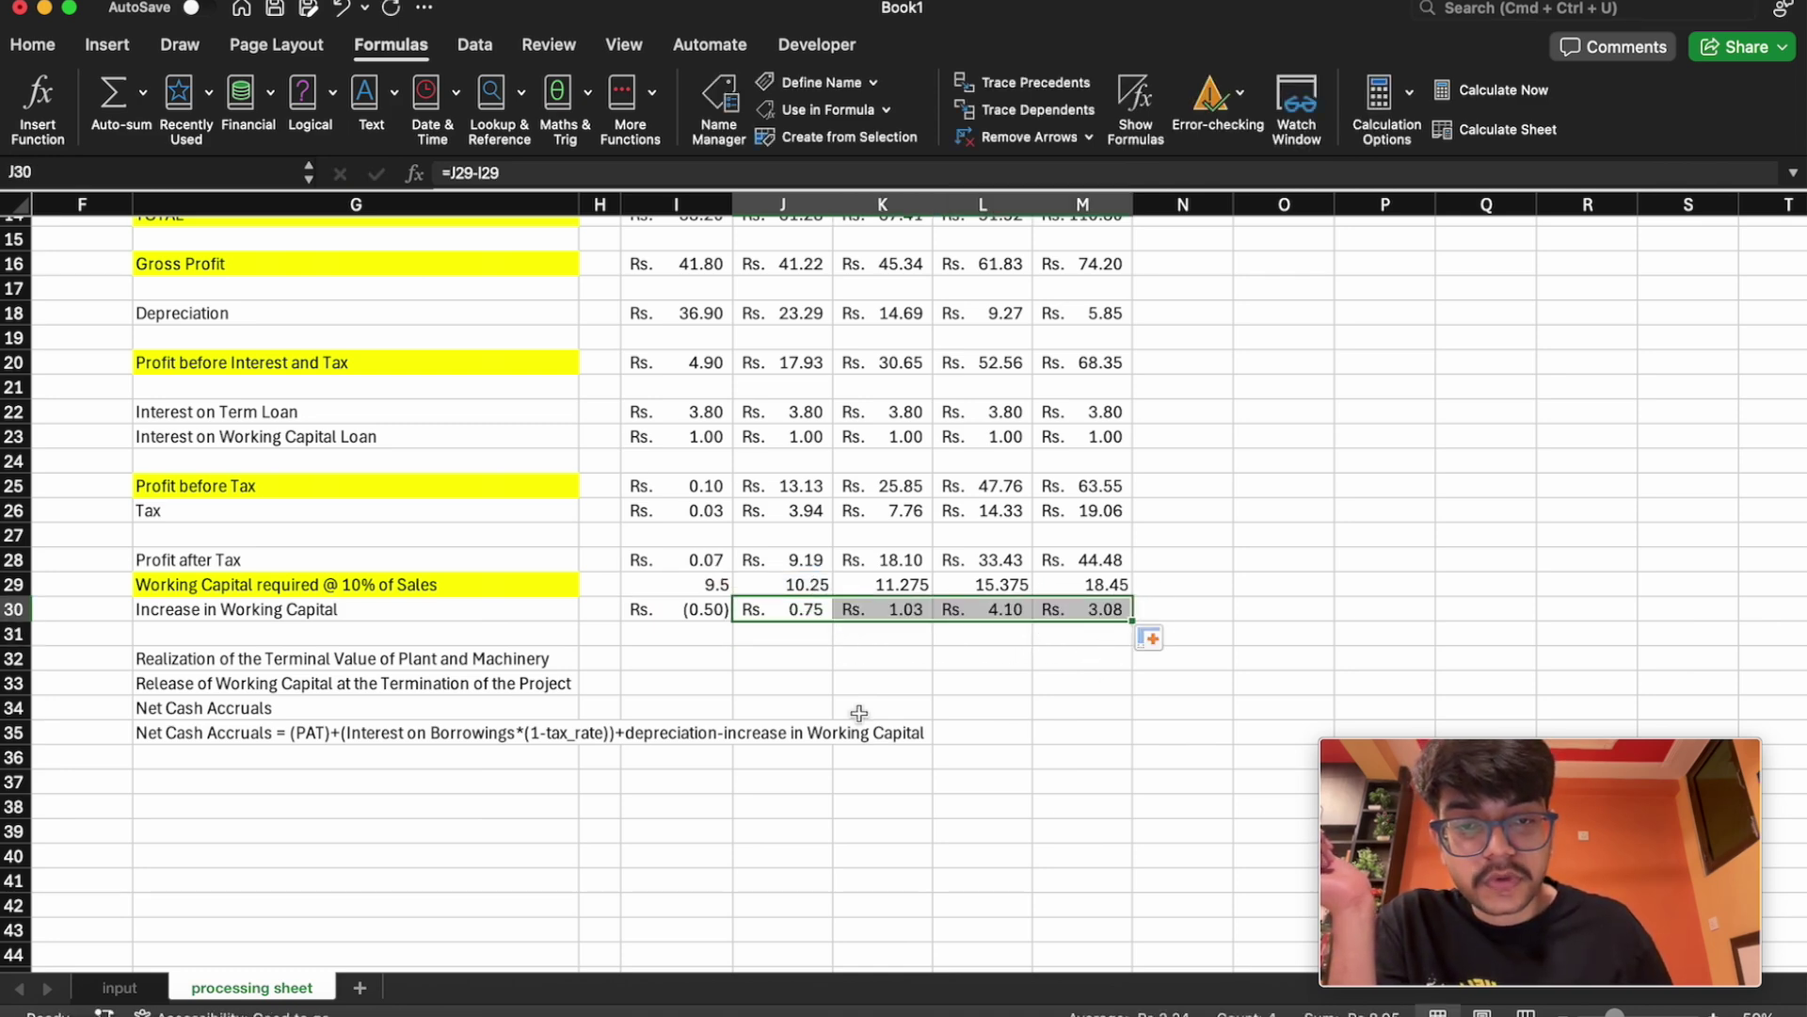
left_click(683, 653)
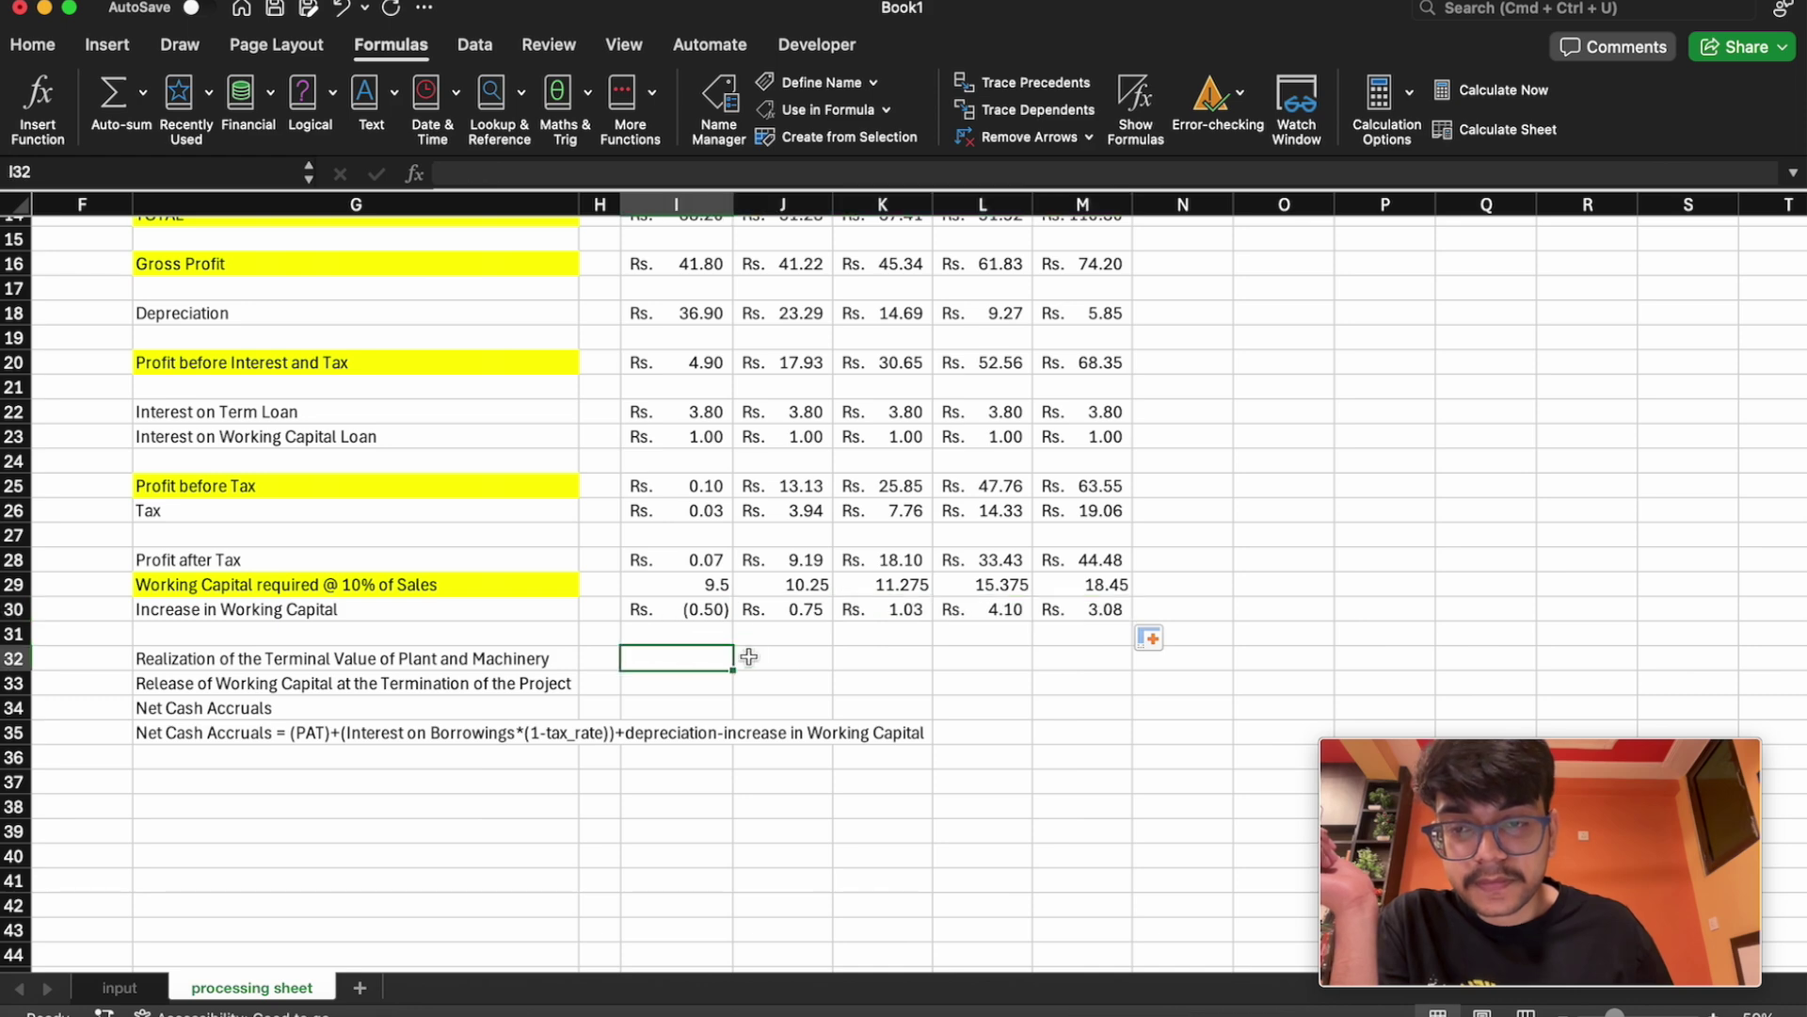
Enter =salvage_value in M32 as the 5th-year realization of the terminal value of plant and machinery
left_click(1080, 659)
double_click(1080, 659)
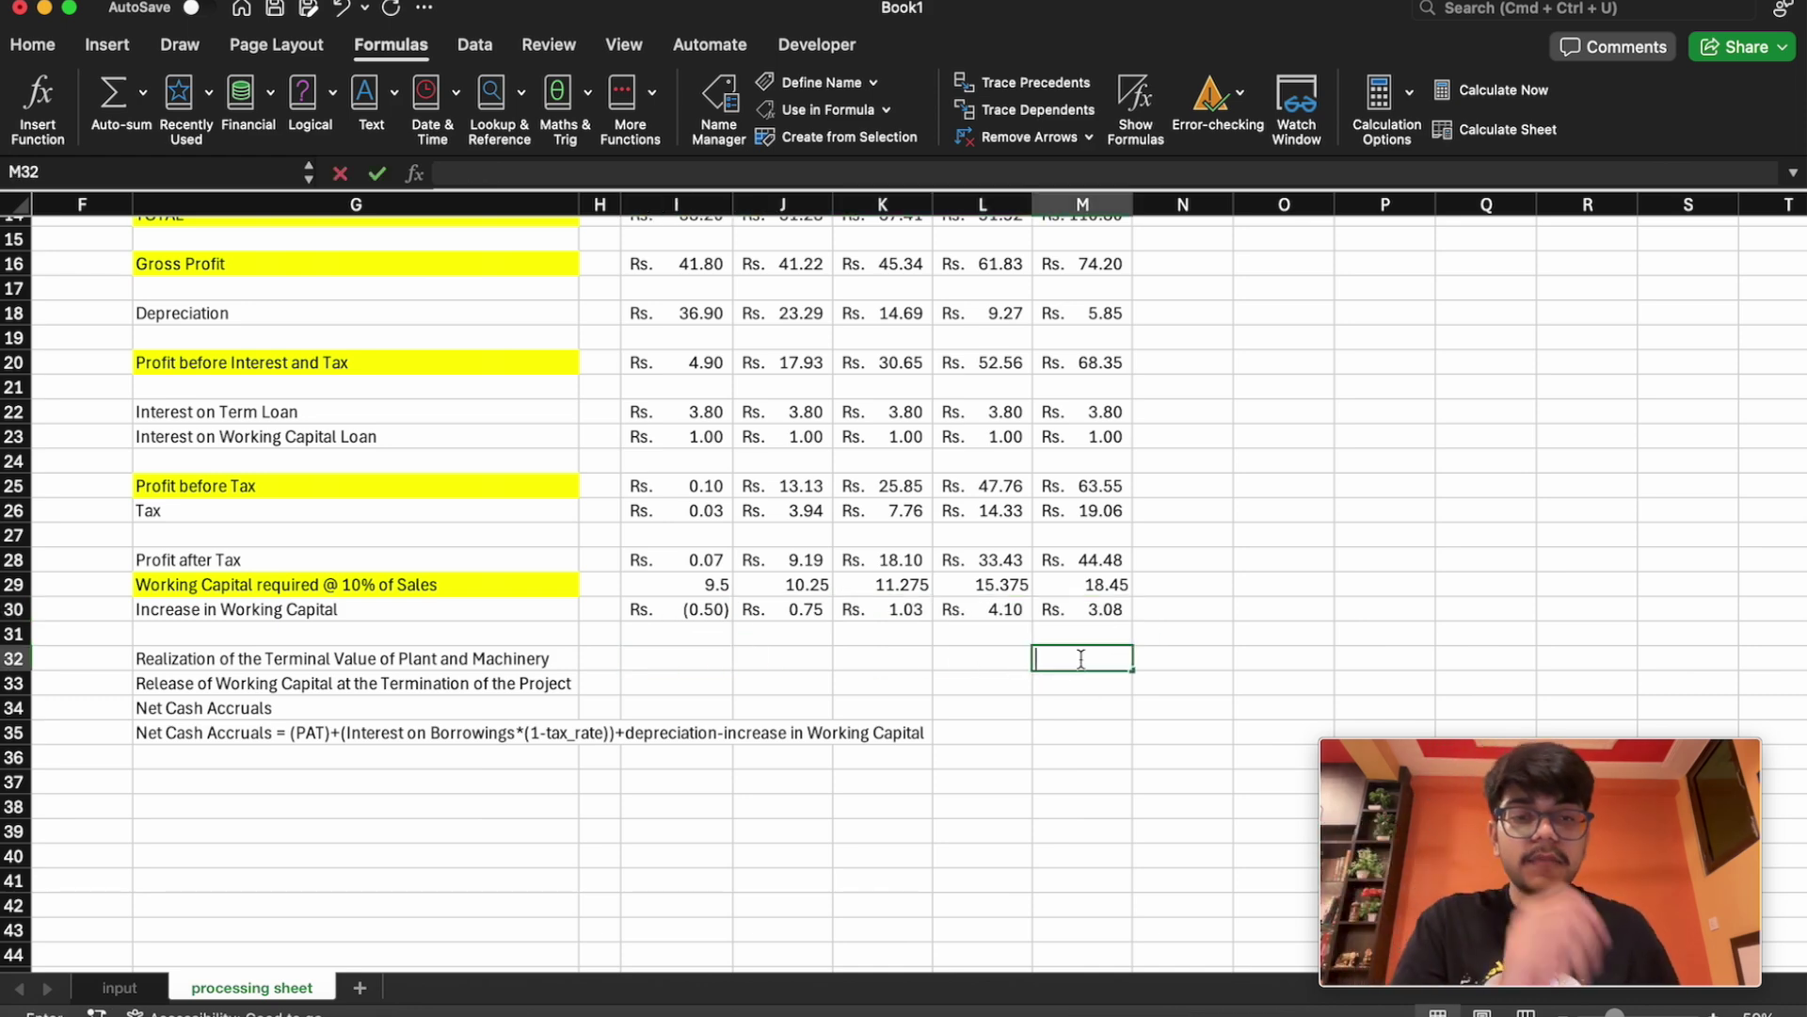
type("=")
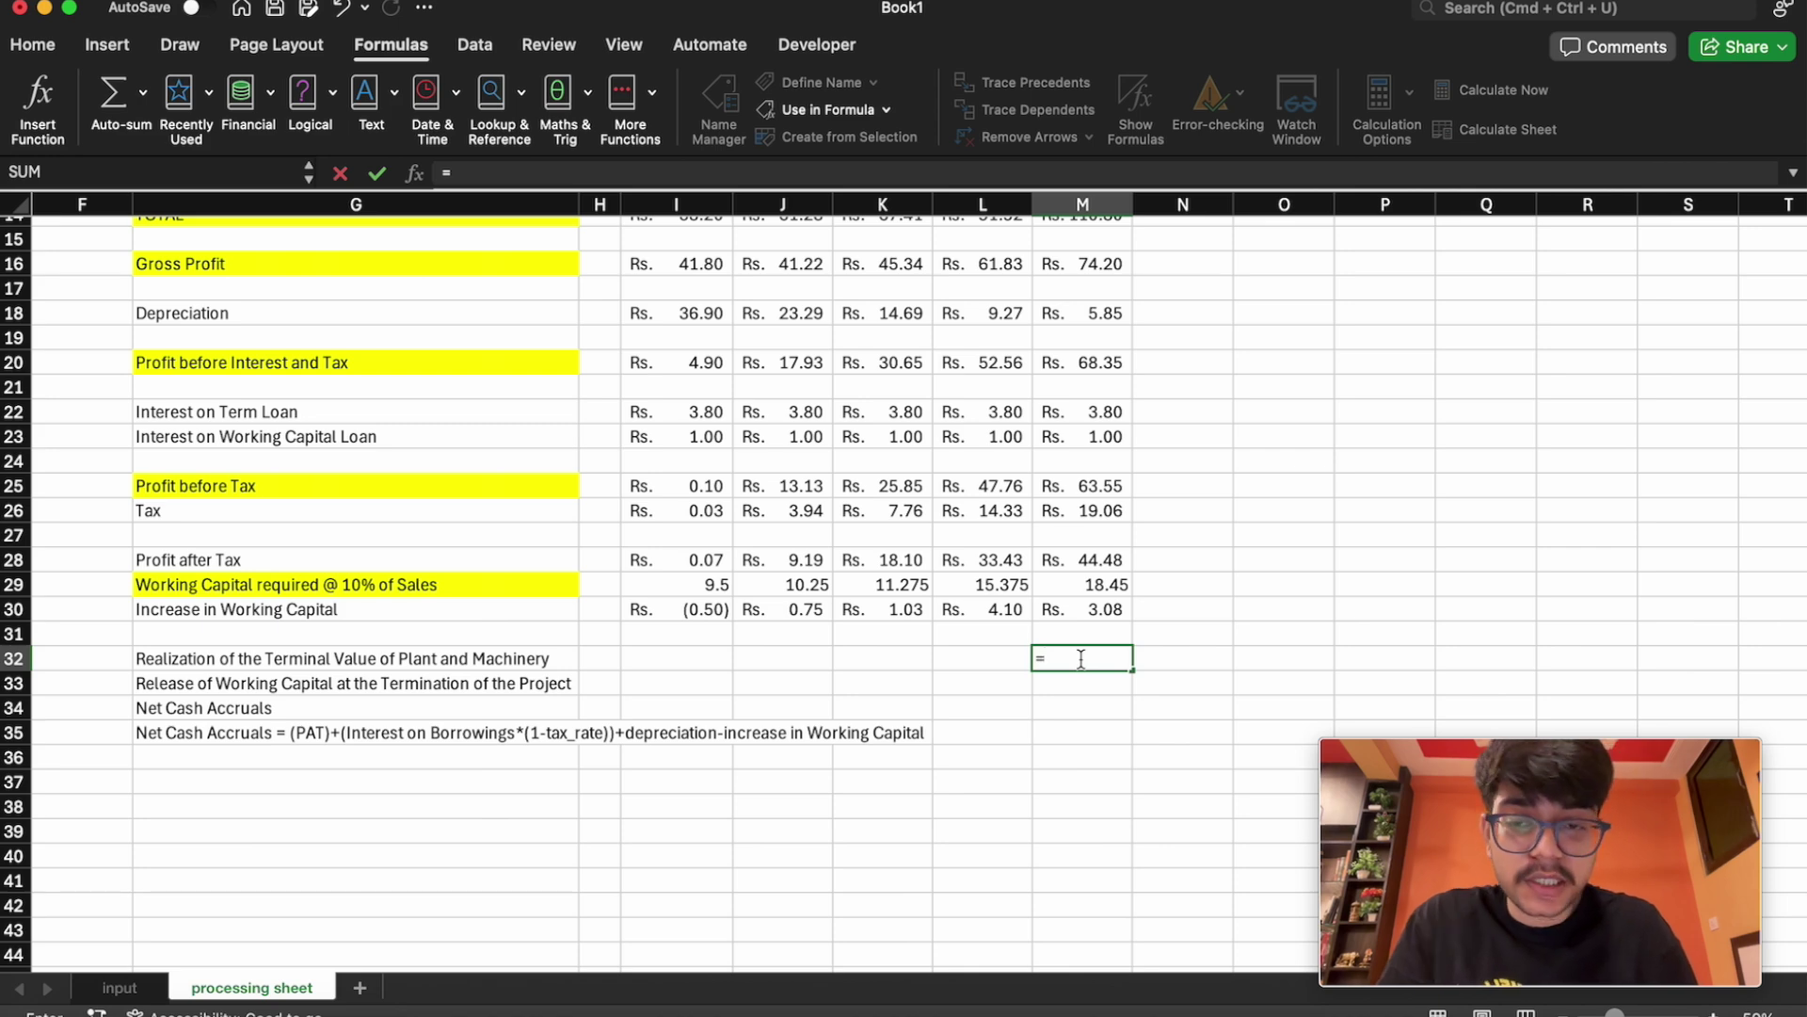
type("salvage_value")
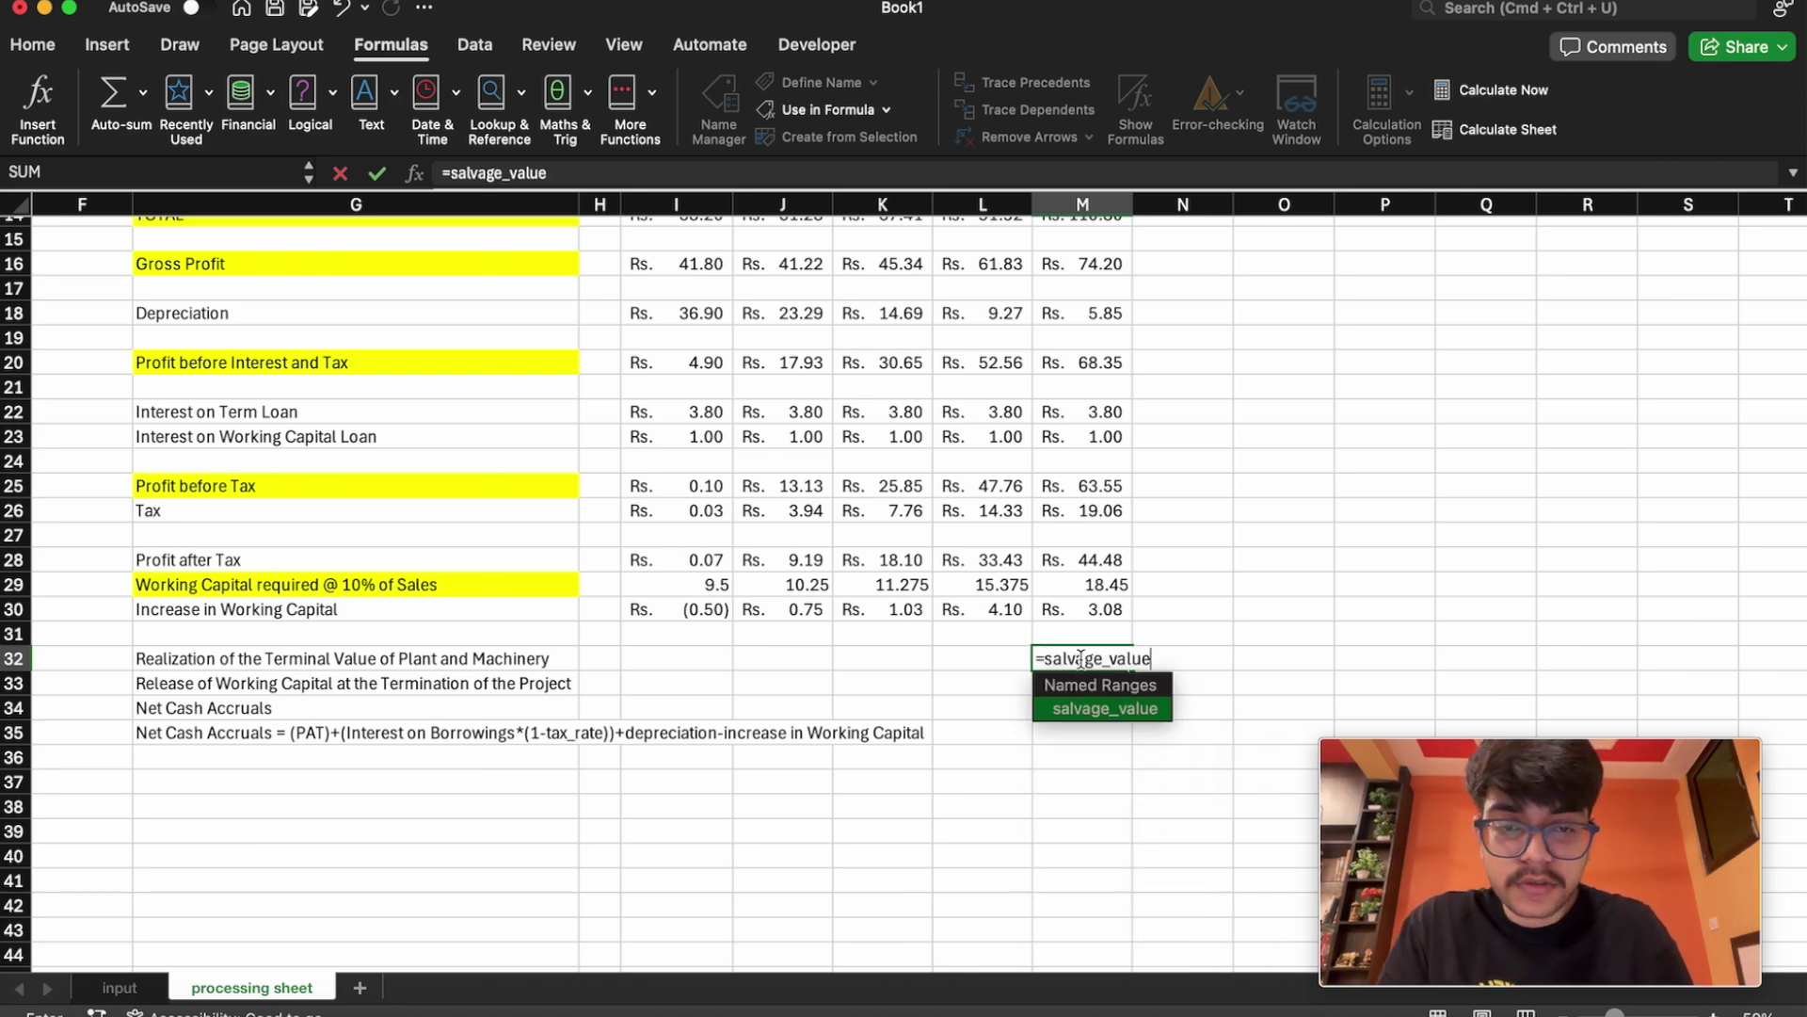
key("Tab")
key("Return")
double_click(1083, 670)
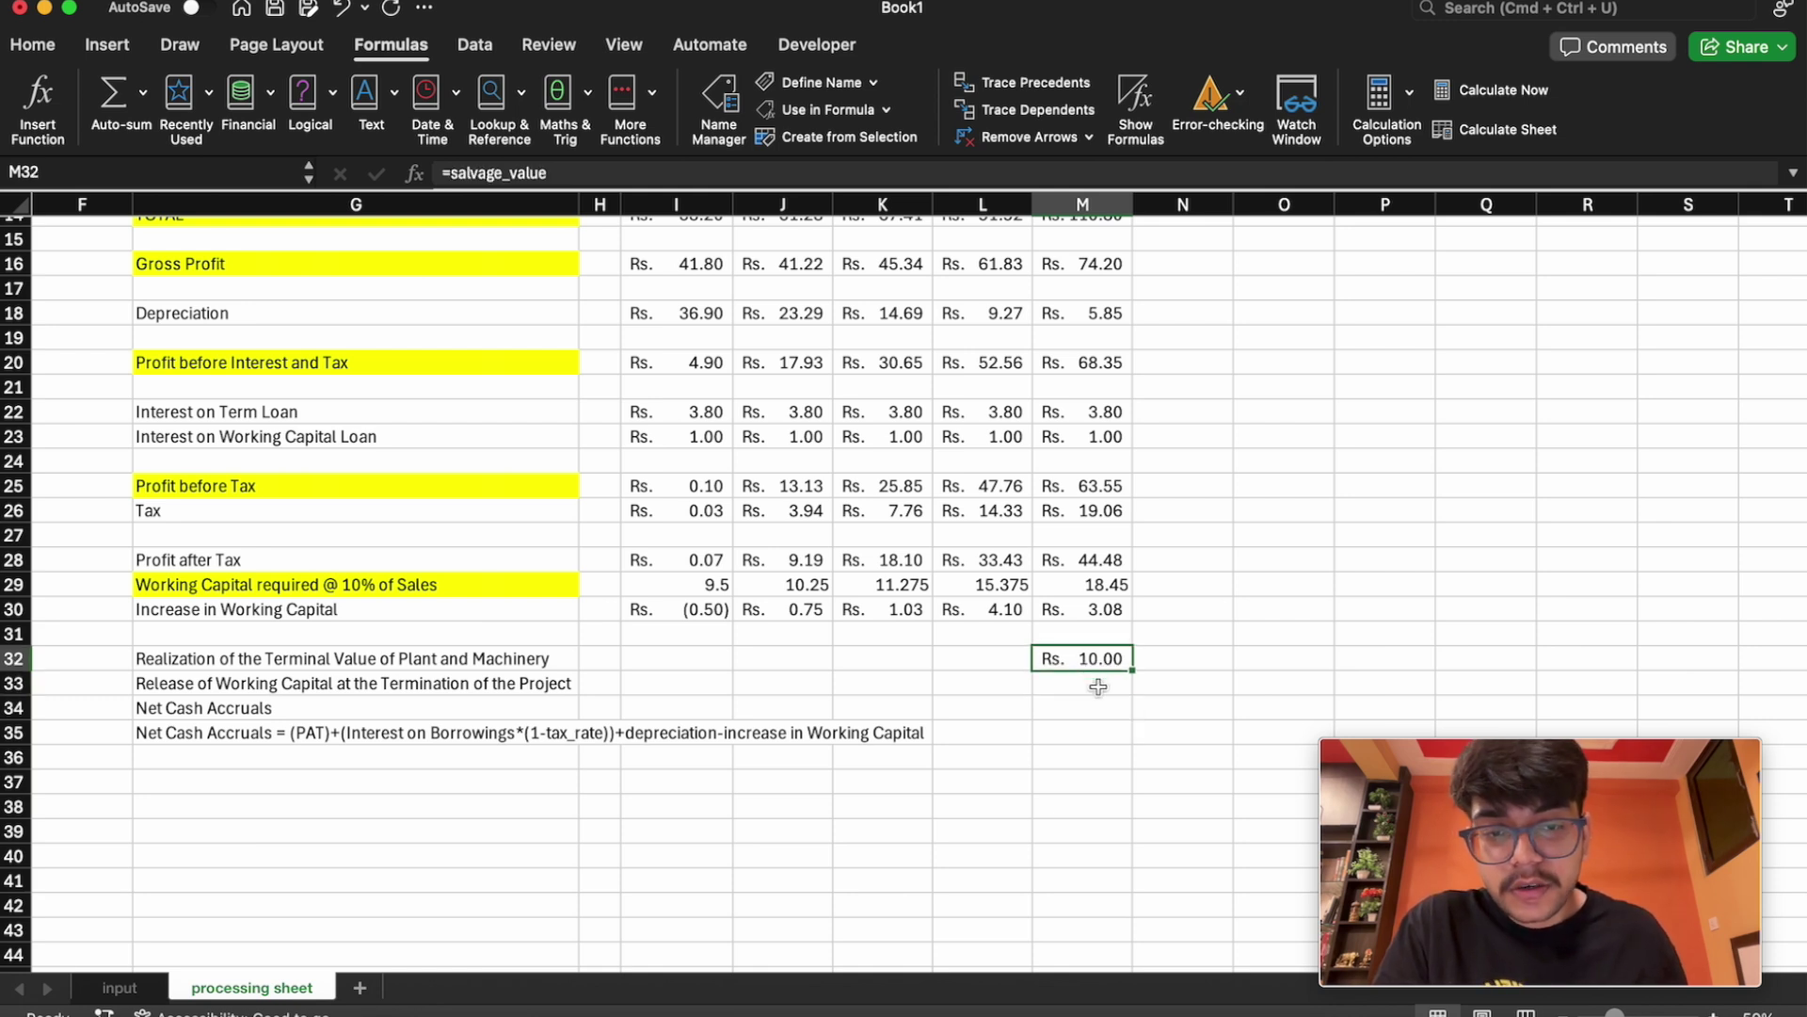
Enter =M29 in M33 as the working capital released at the termination of the project
left_click(1098, 688)
type("=")
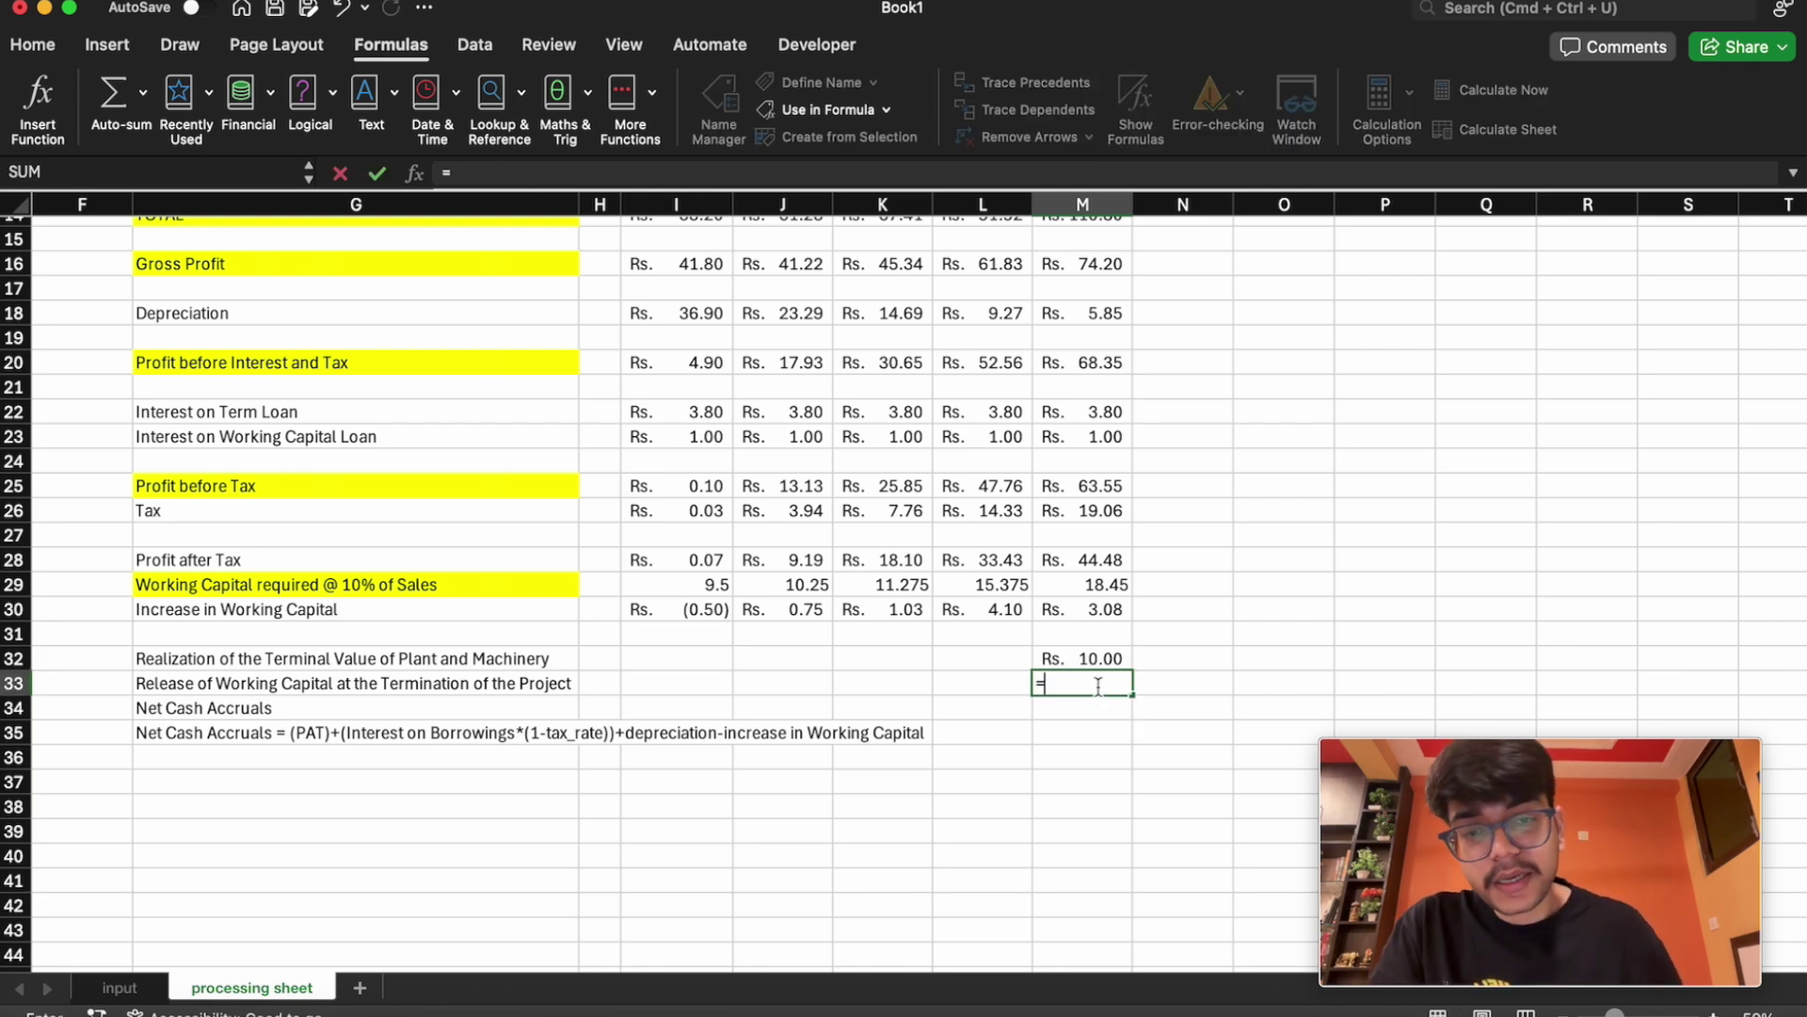
left_click(1082, 586)
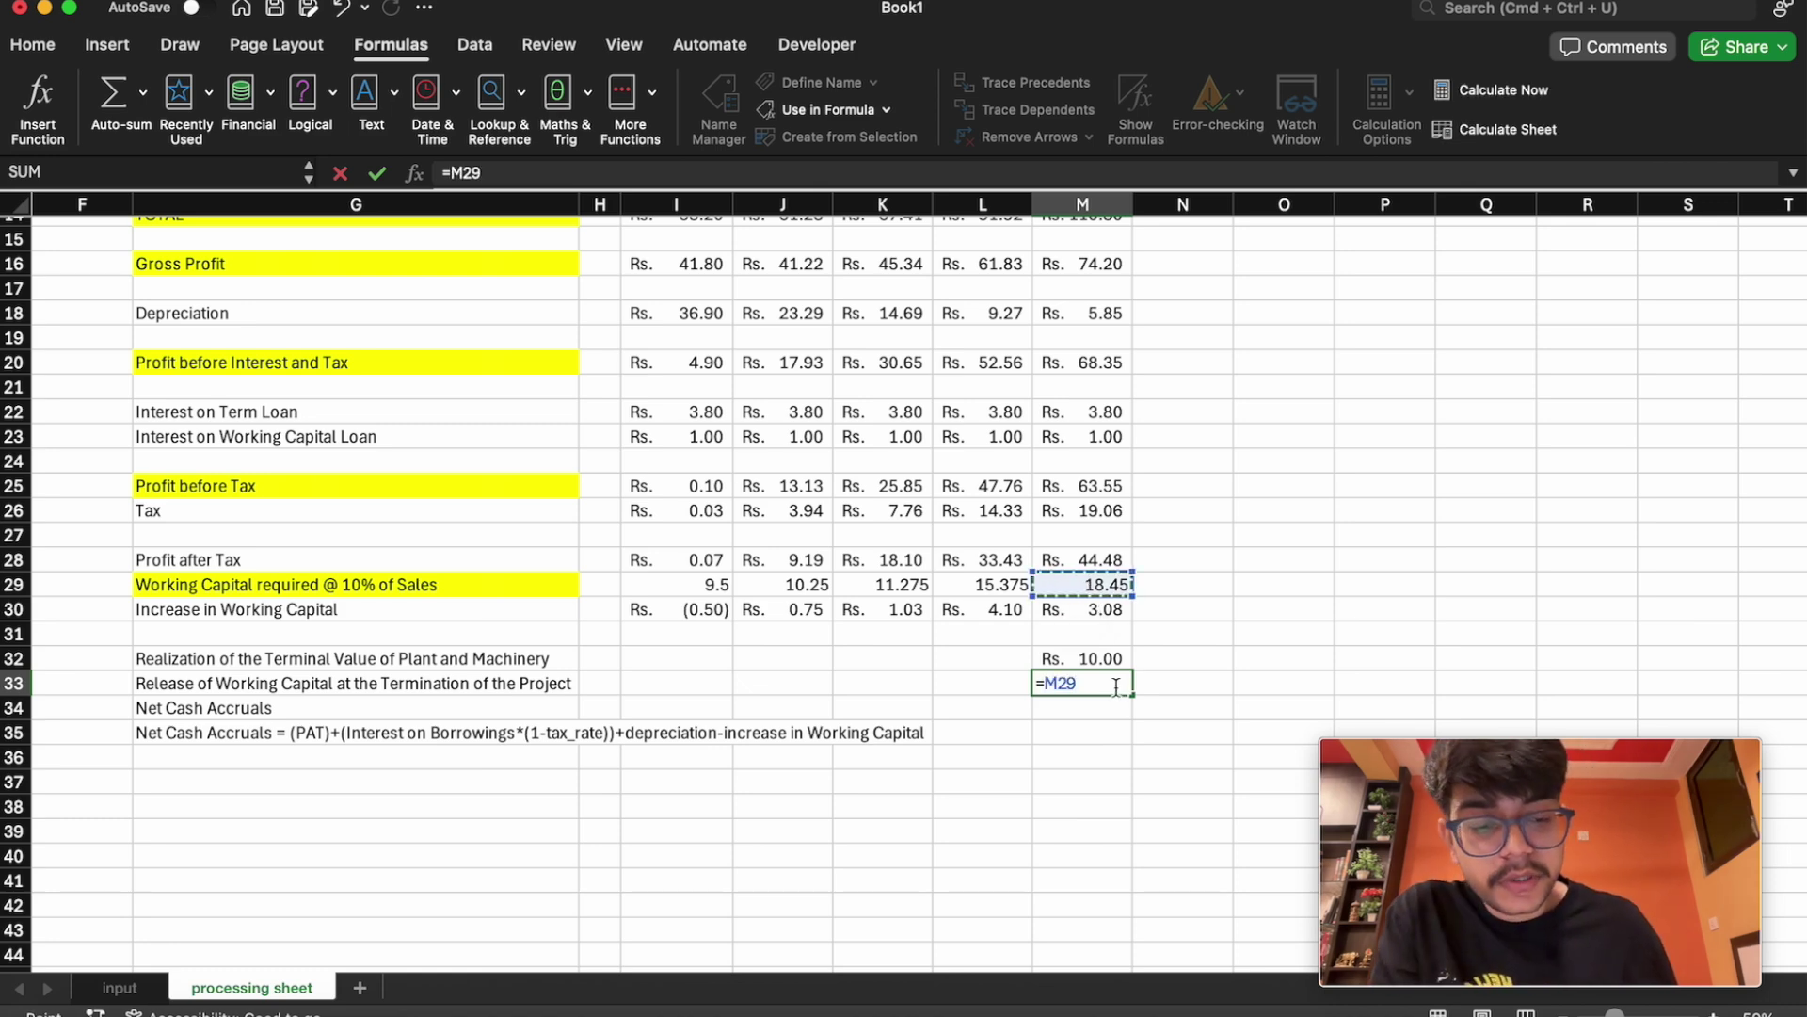
key("Return")
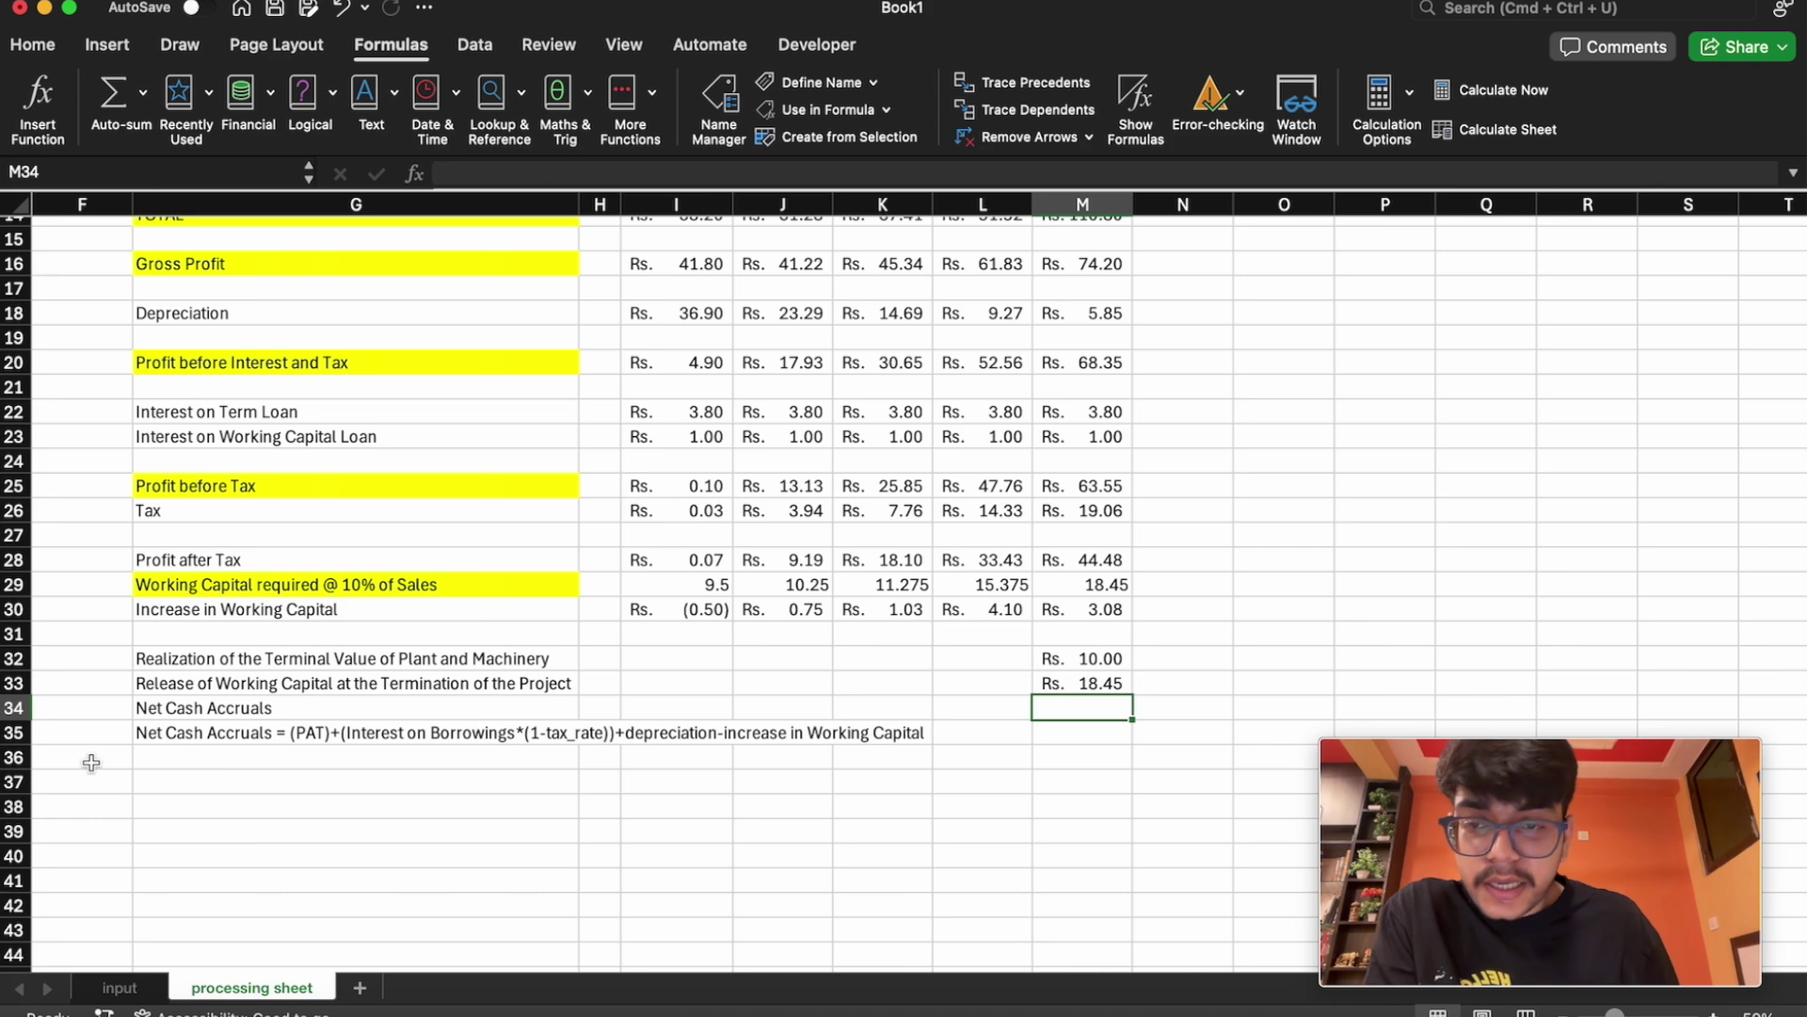
Highlight the Net Cash Accruals label in G34 with yellow fill
left_click(204, 708)
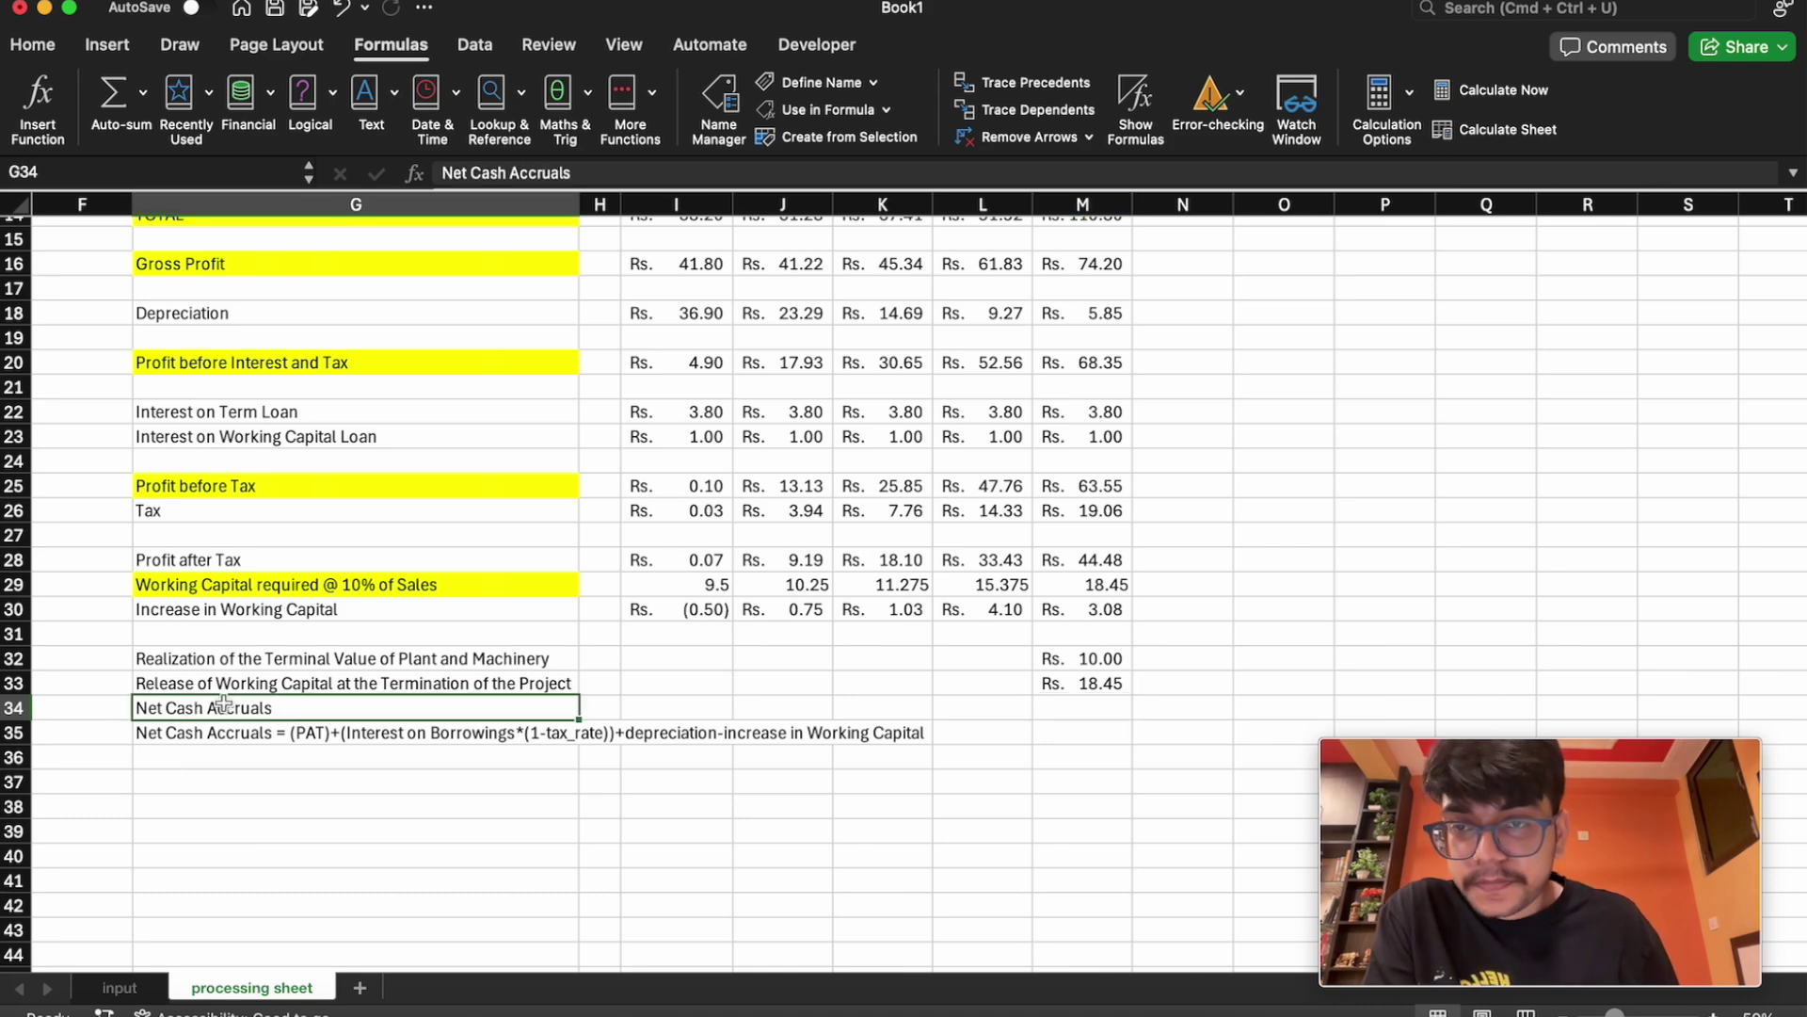
left_click(51, 45)
left_click(348, 129)
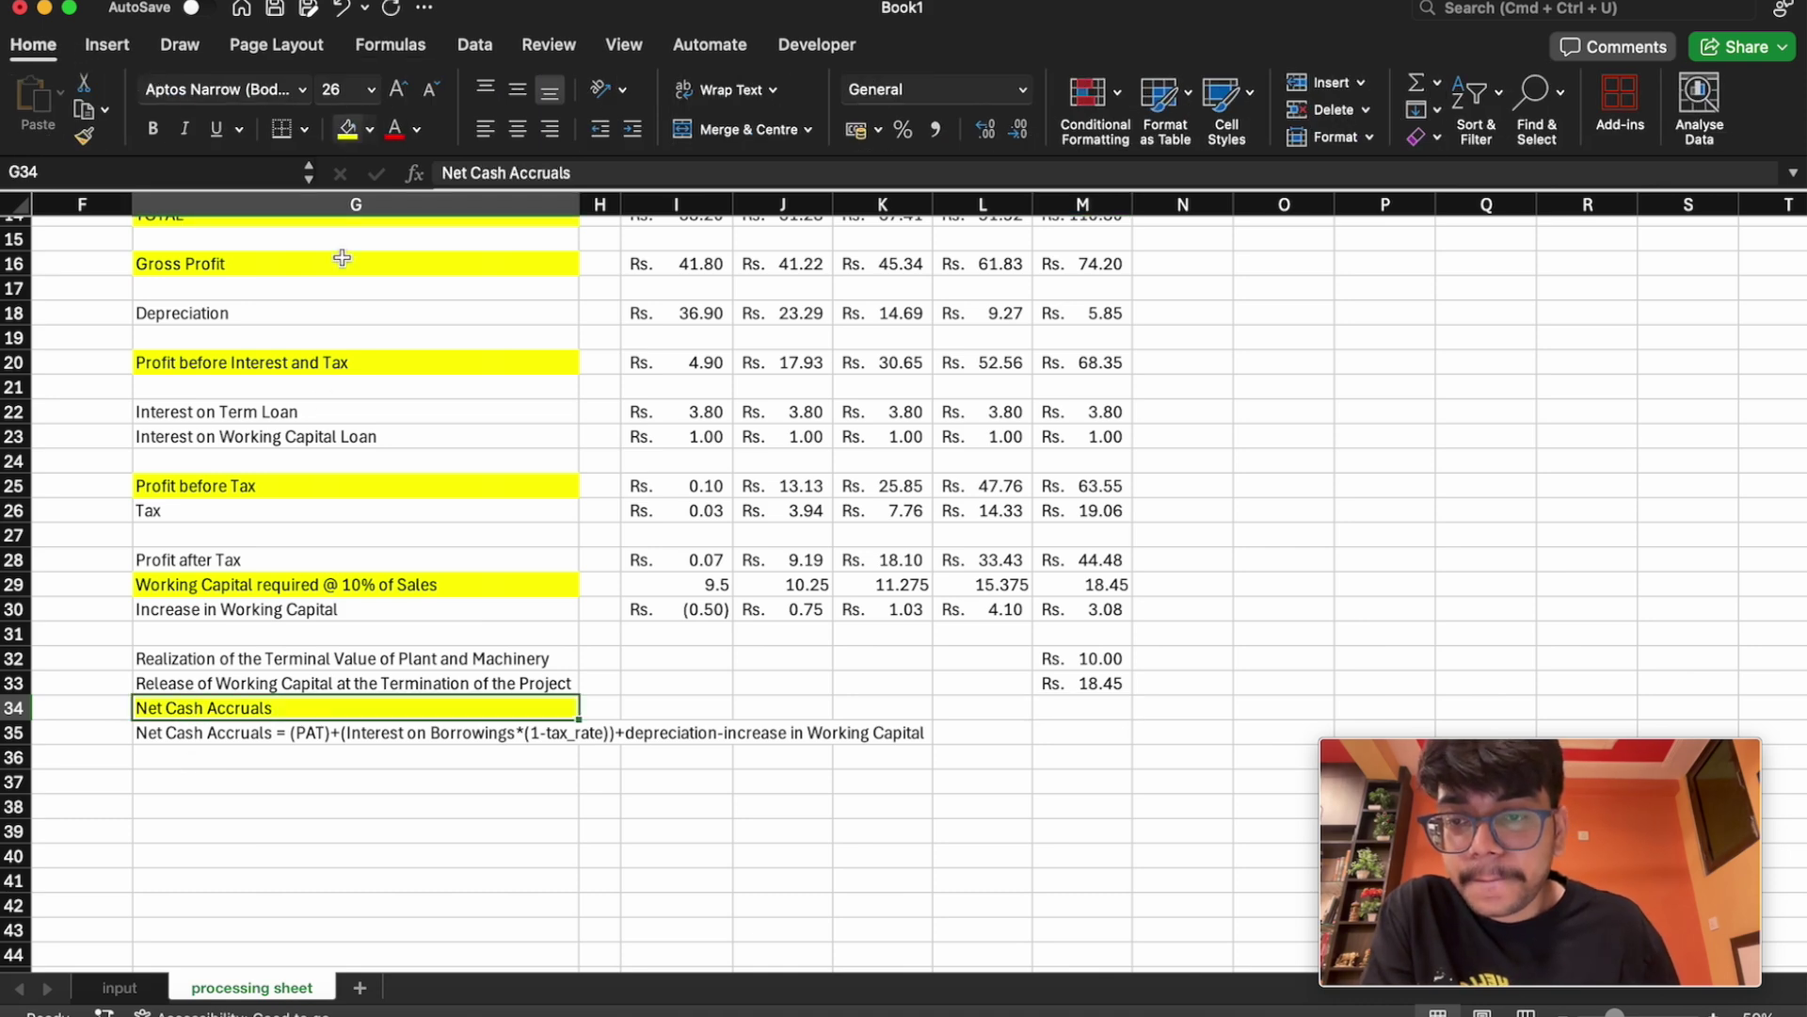
Copy the written Net Cash Accruals formula text in row 35
left_click(246, 732)
left_click_drag(245, 732, 860, 730)
left_click(728, 806)
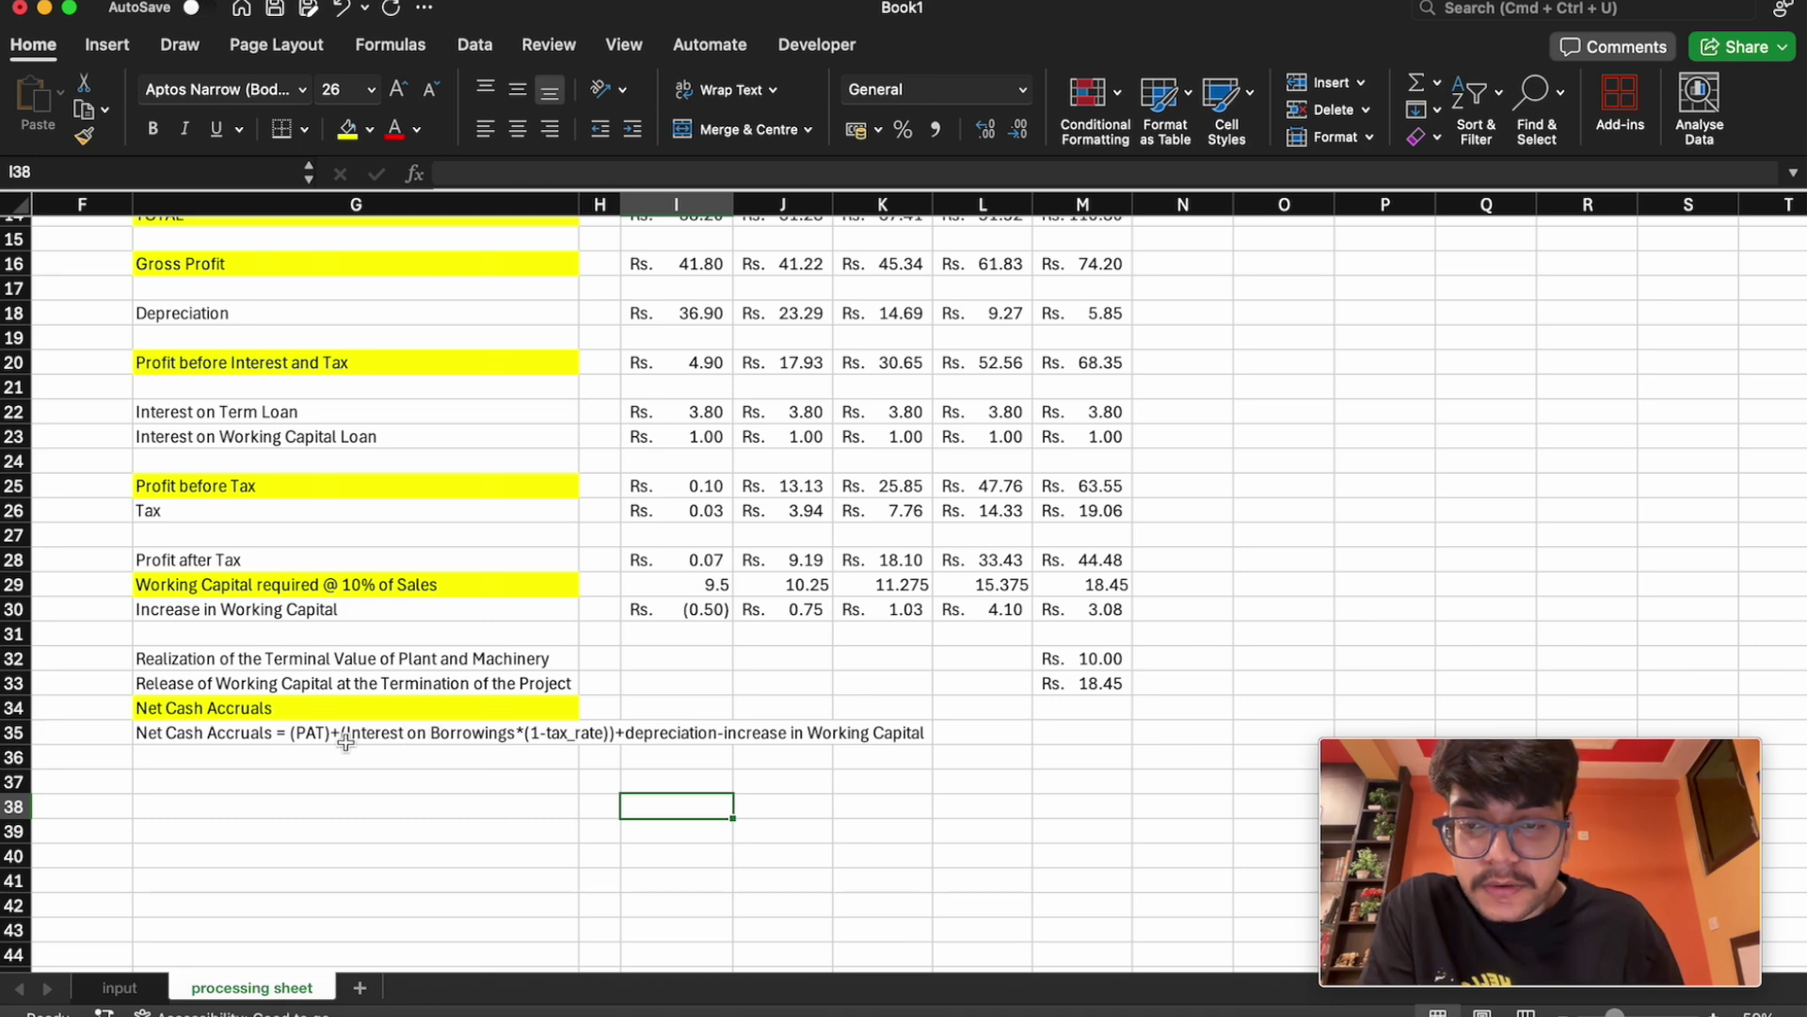
left_click_drag(319, 737, 871, 731)
key("super+c")
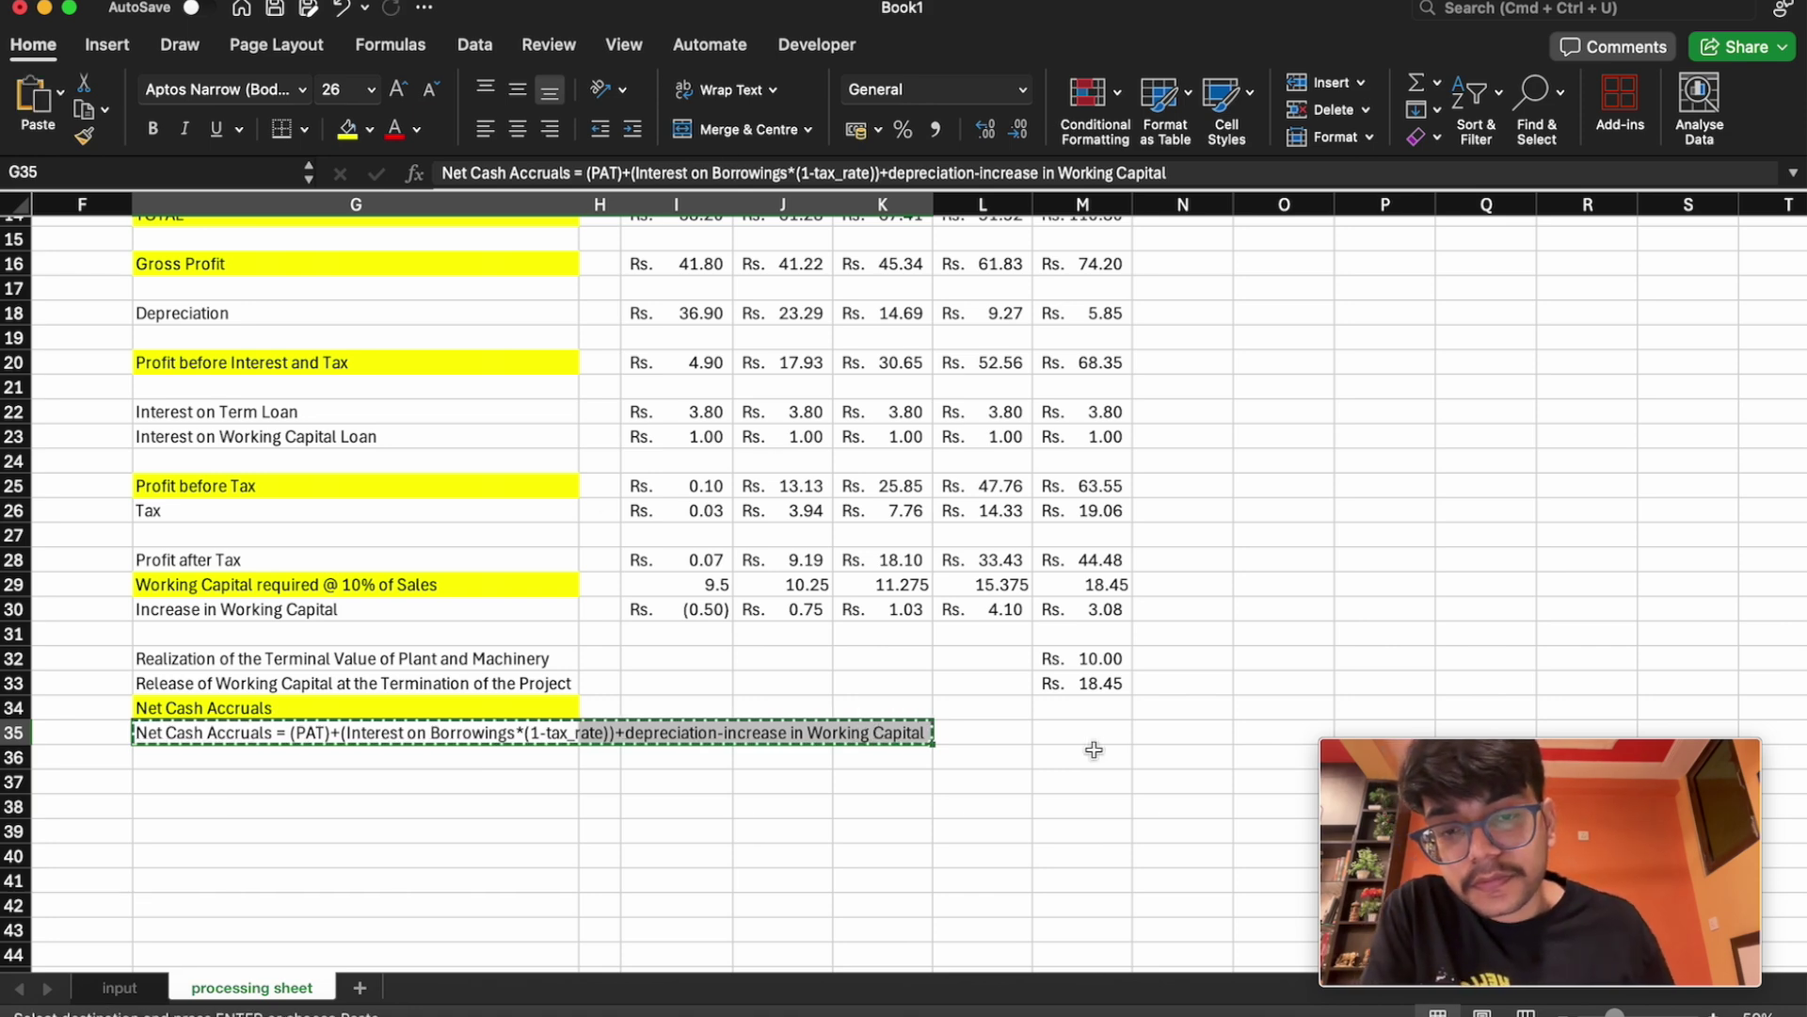
left_click(1089, 714)
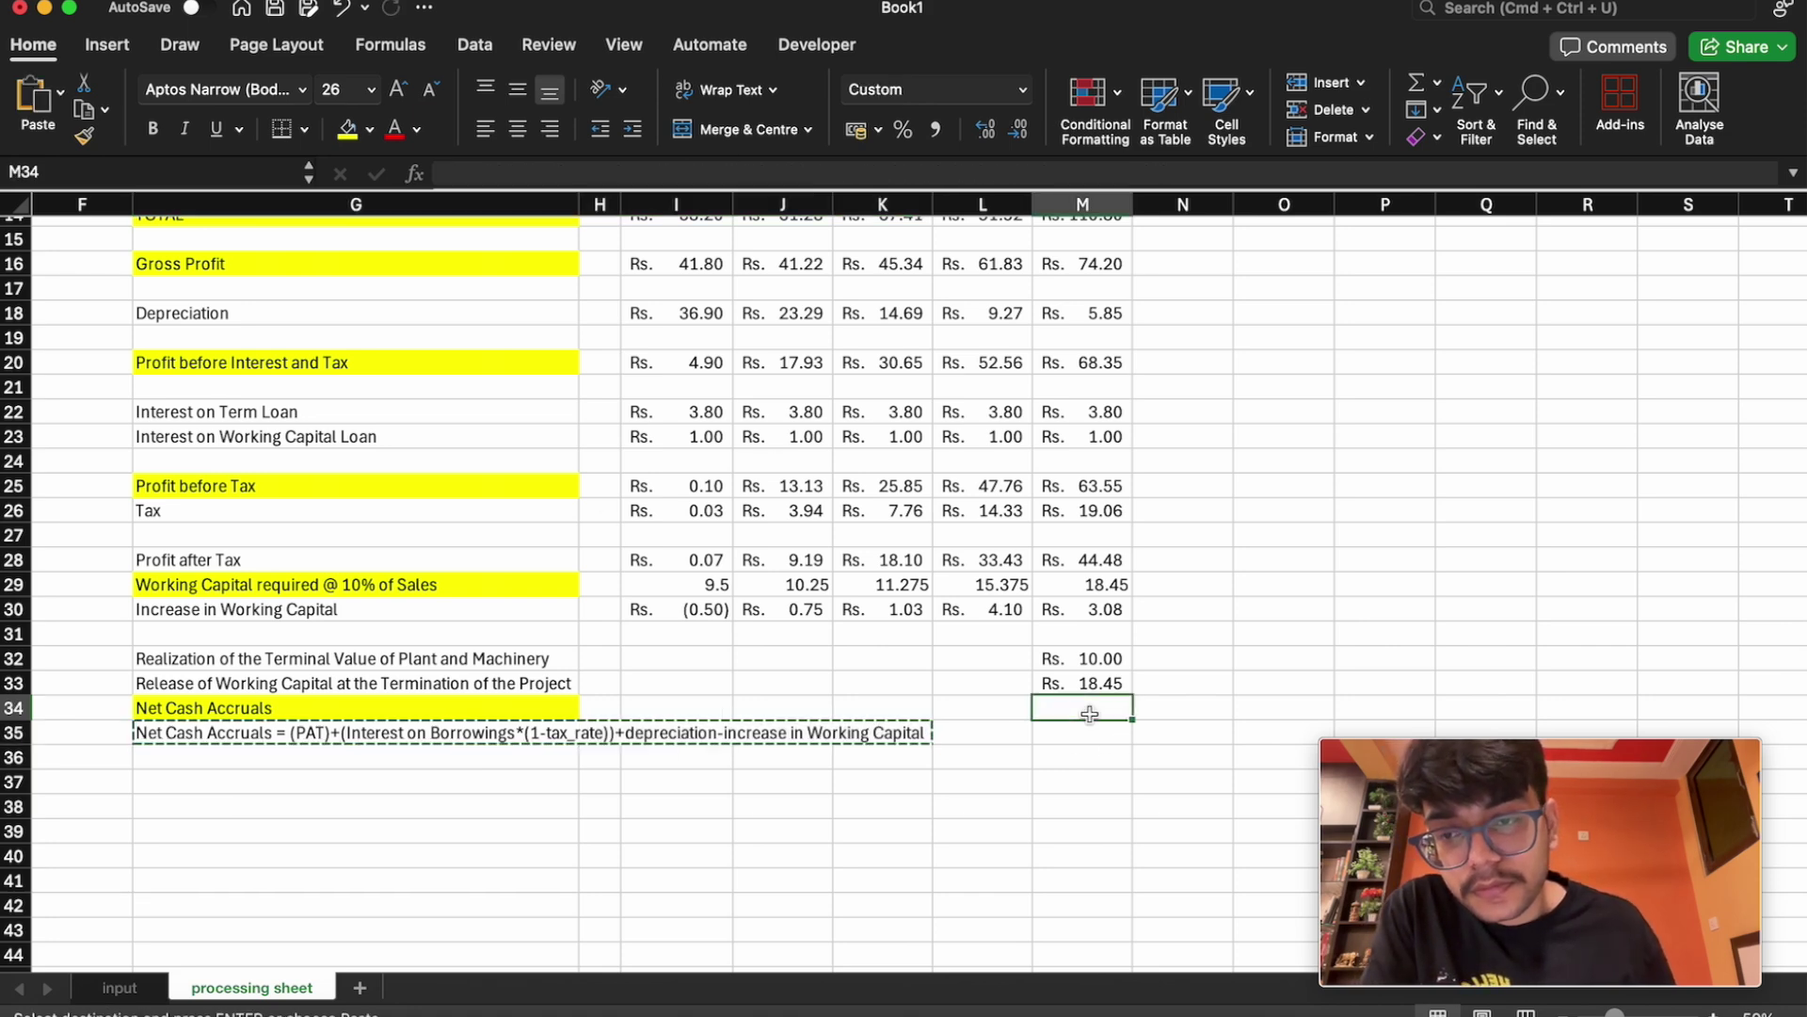
left_click(885, 172)
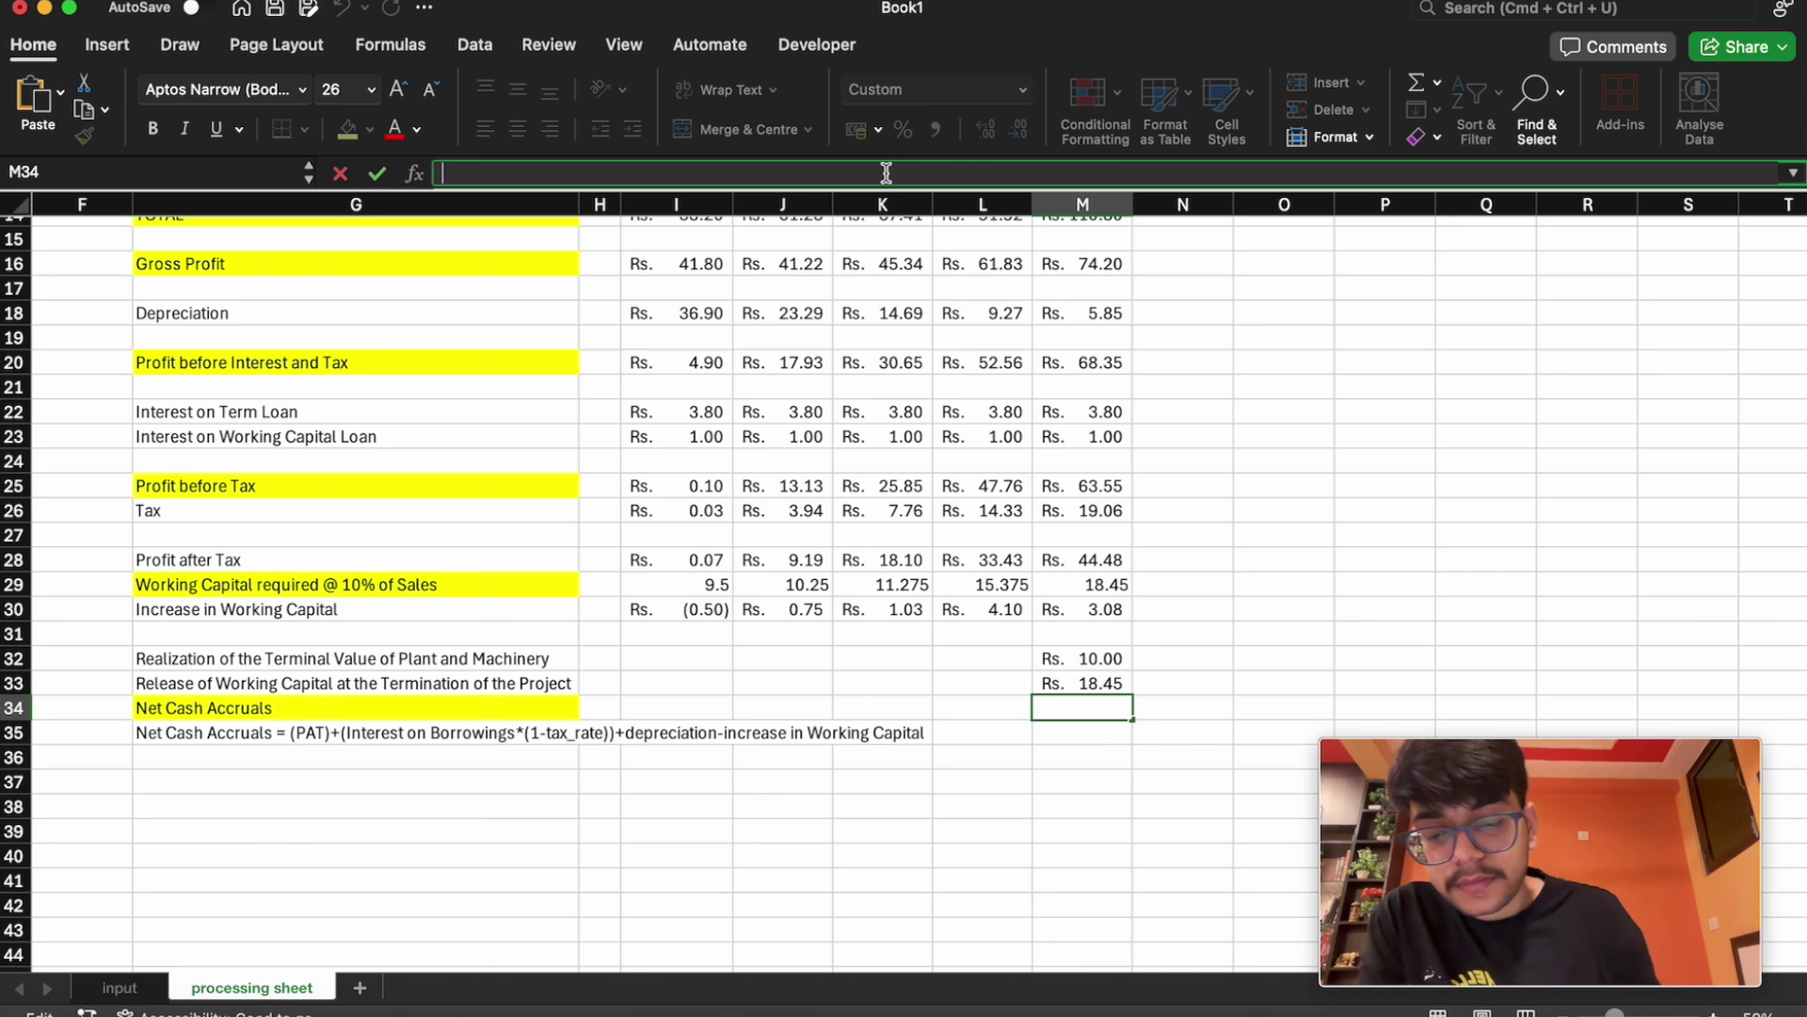
key("super+v")
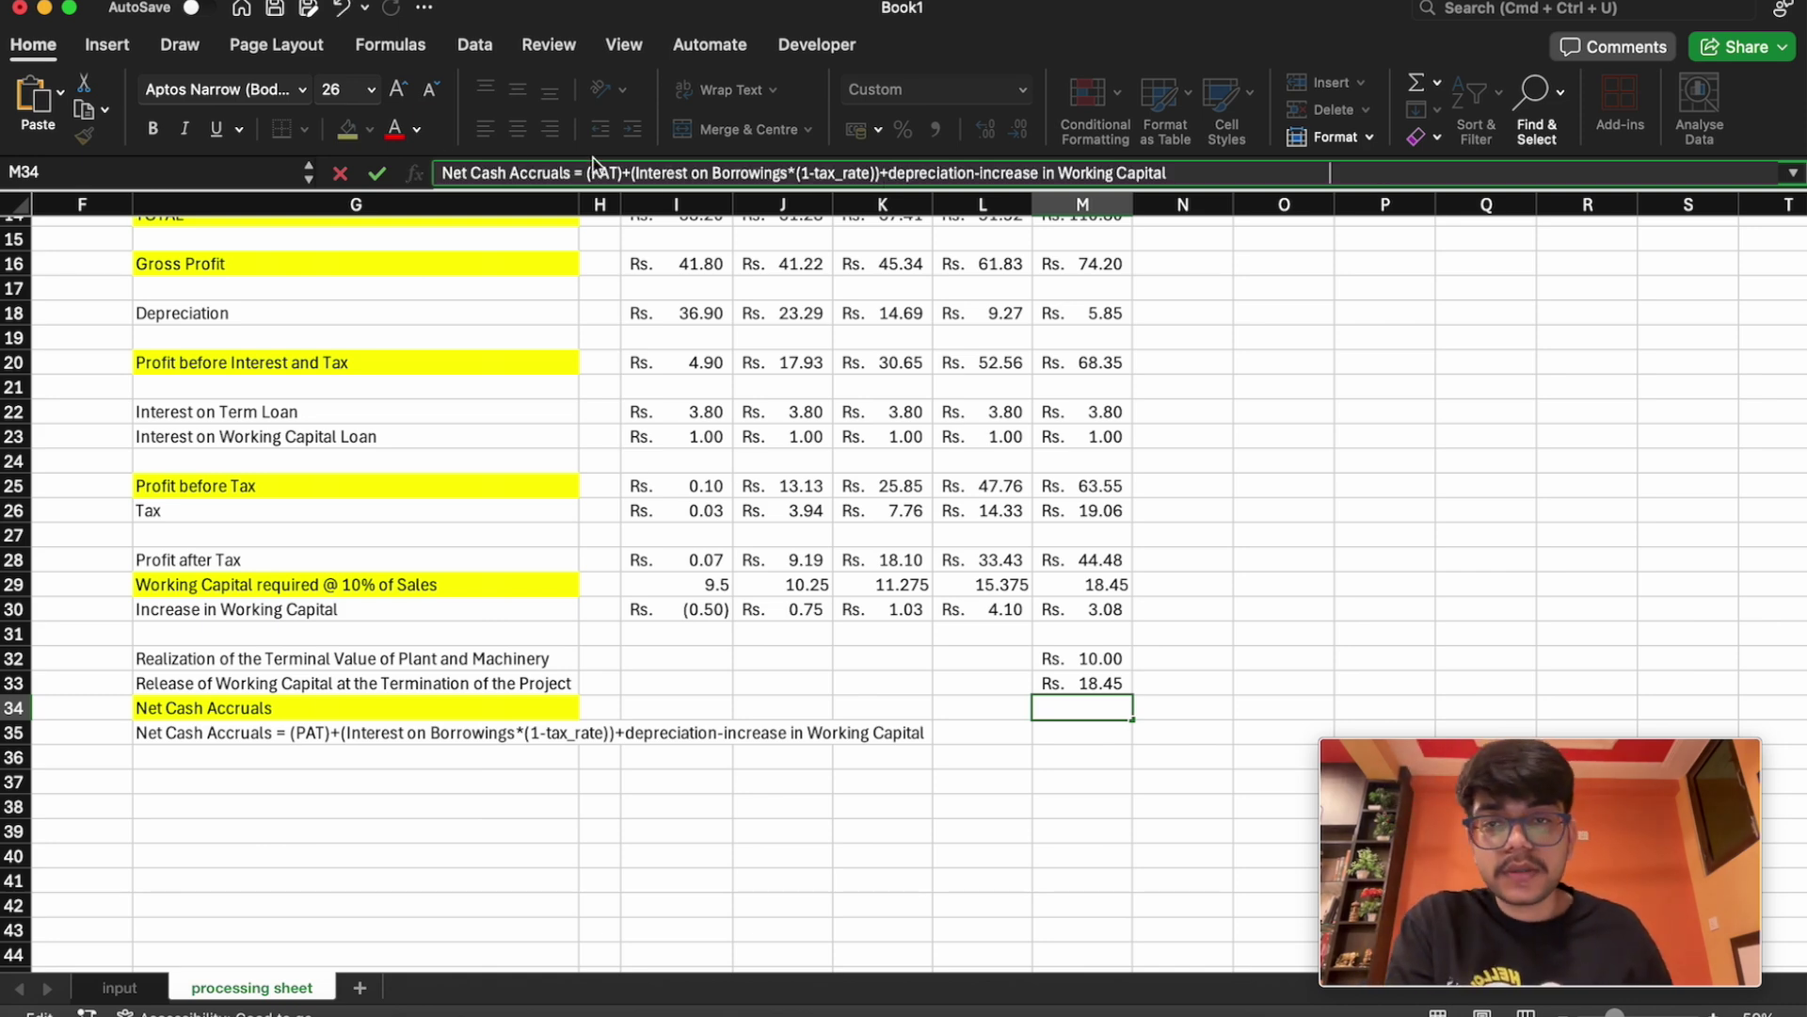
left_click(589, 173)
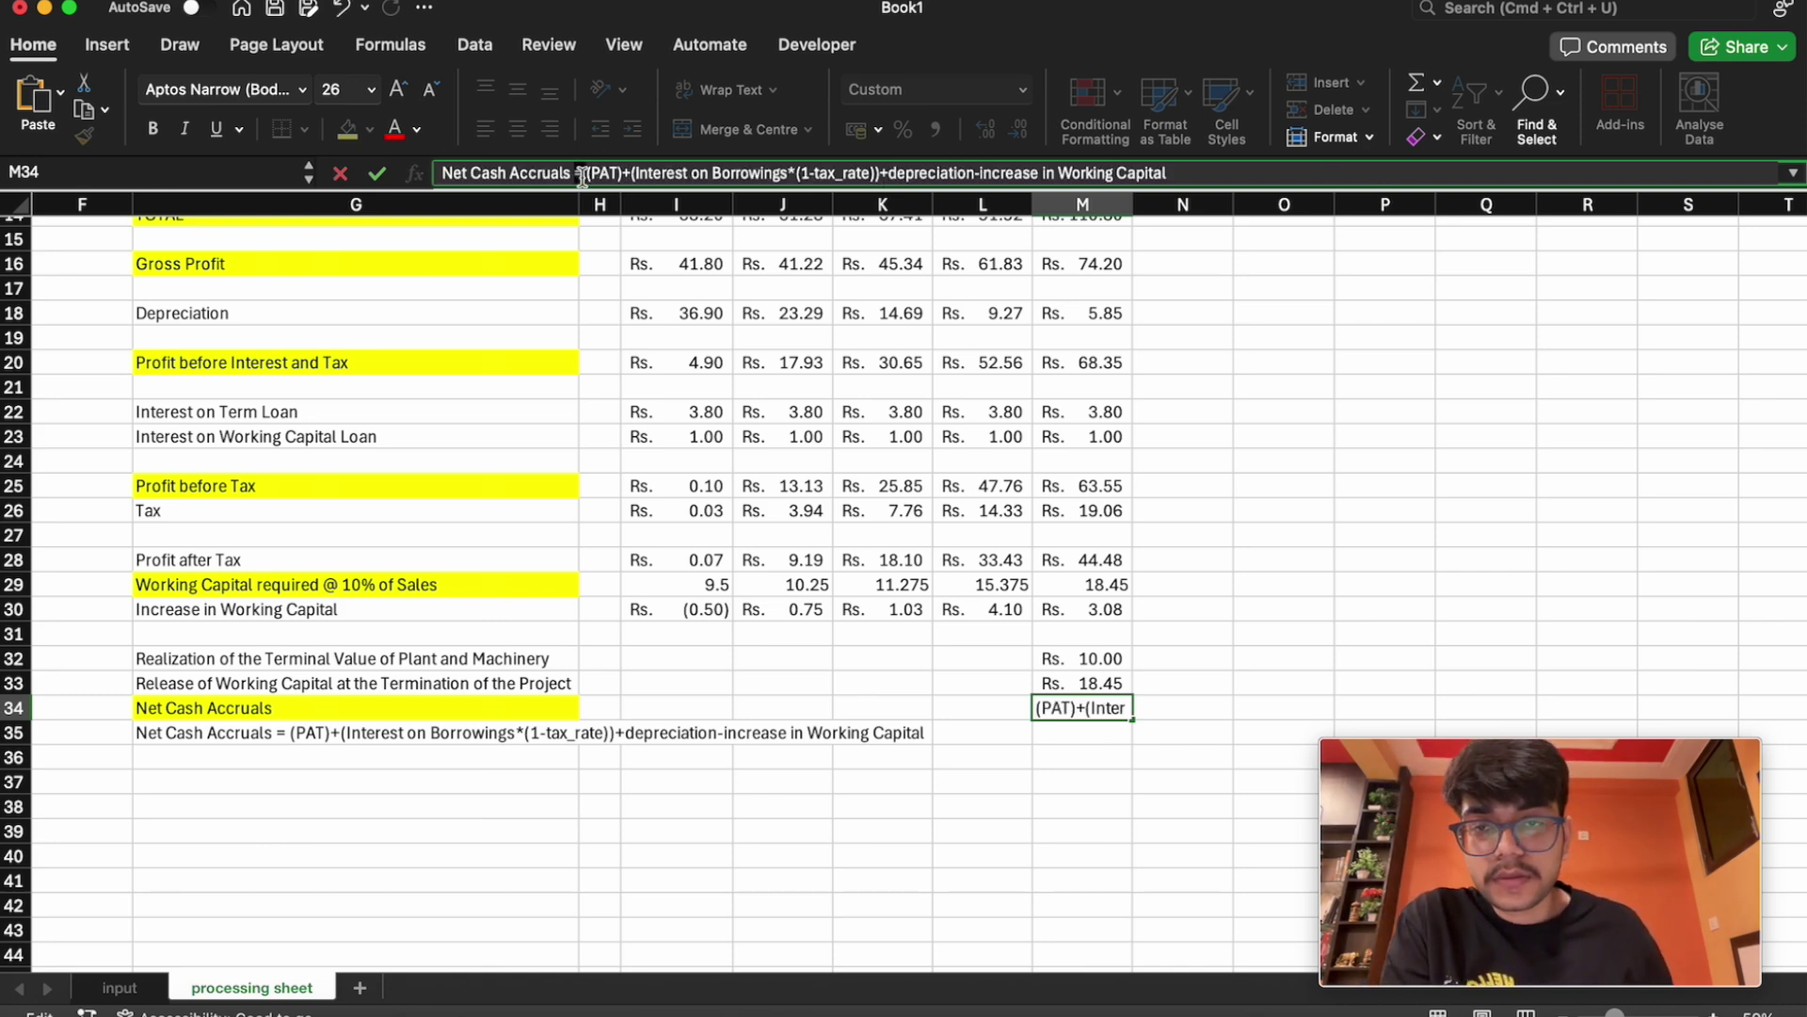
key("BackSpace")
key("BackSpace")
key("BackSpace")
key("BackSpace")
key("BackSpace")
key("BackSpace")
key("BackSpace")
key("BackSpace")
key("BackSpace")
key("BackSpace")
key("BackSpace")
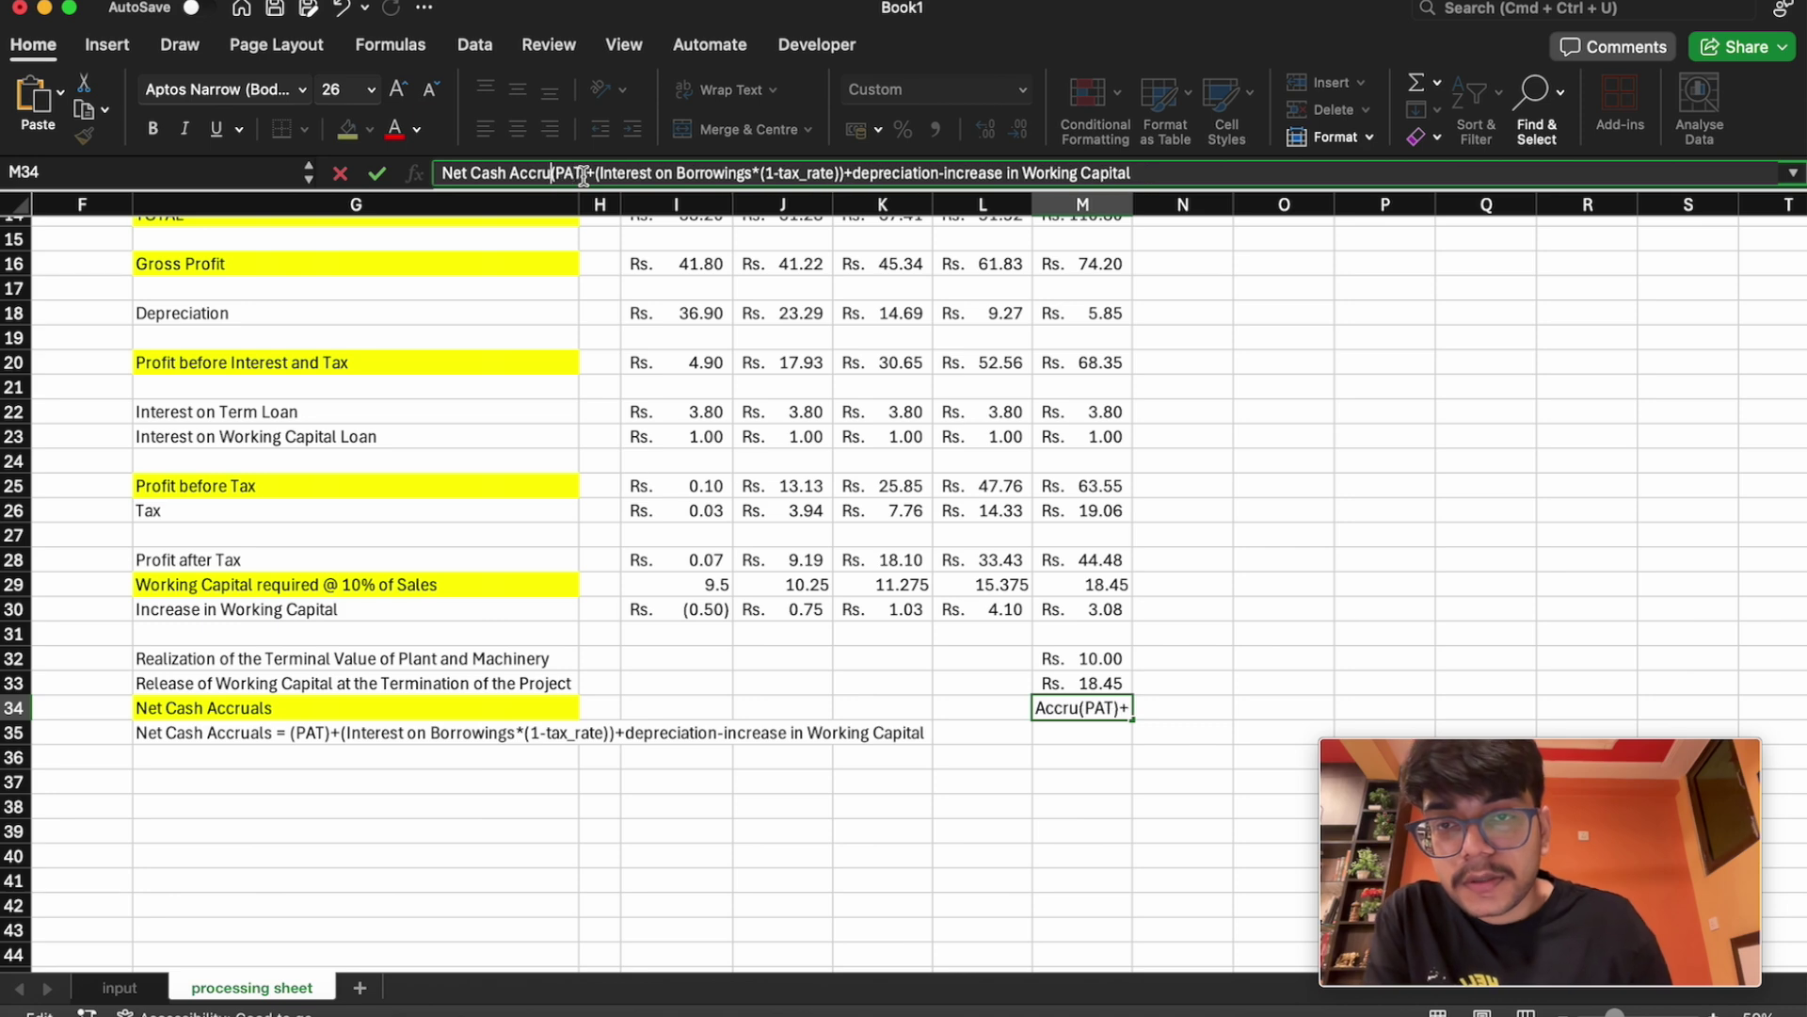
key("BackSpace")
key("BackSpace")
key("BackSpace")
key("BackSpace")
key("BackSpace")
key("BackSpace")
key("BackSpace")
key("BackSpace")
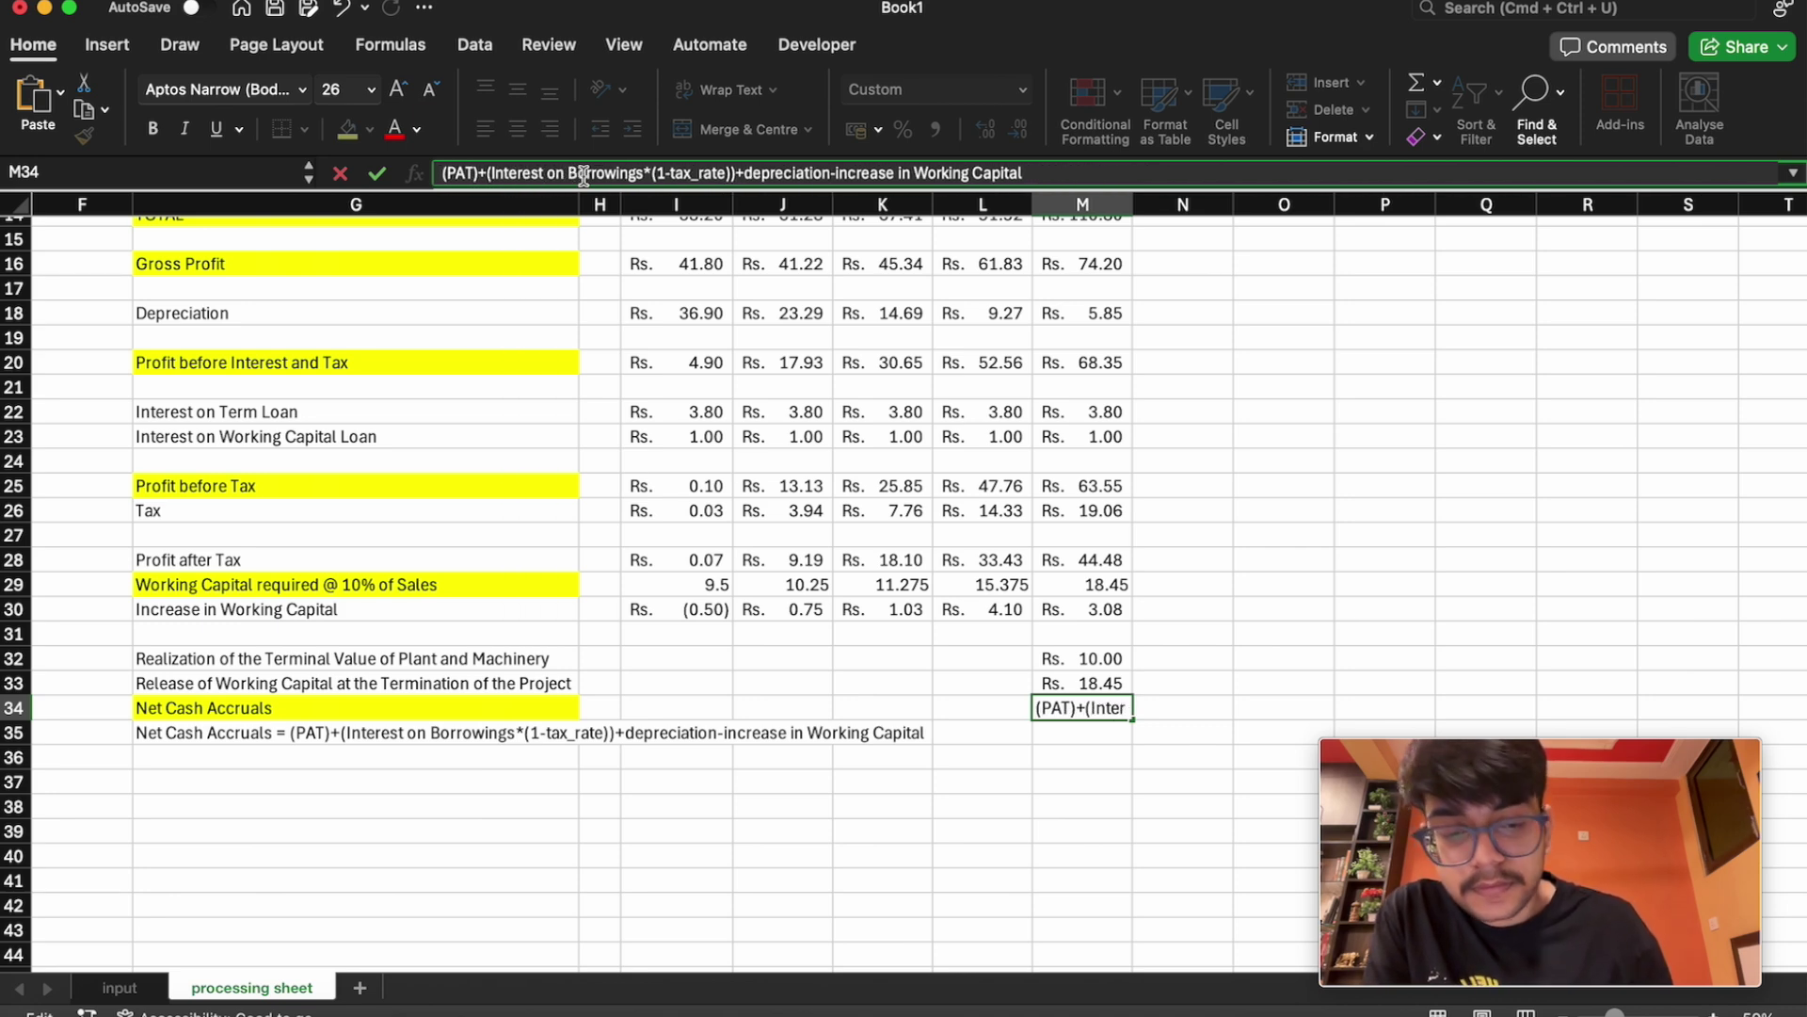
type("=")
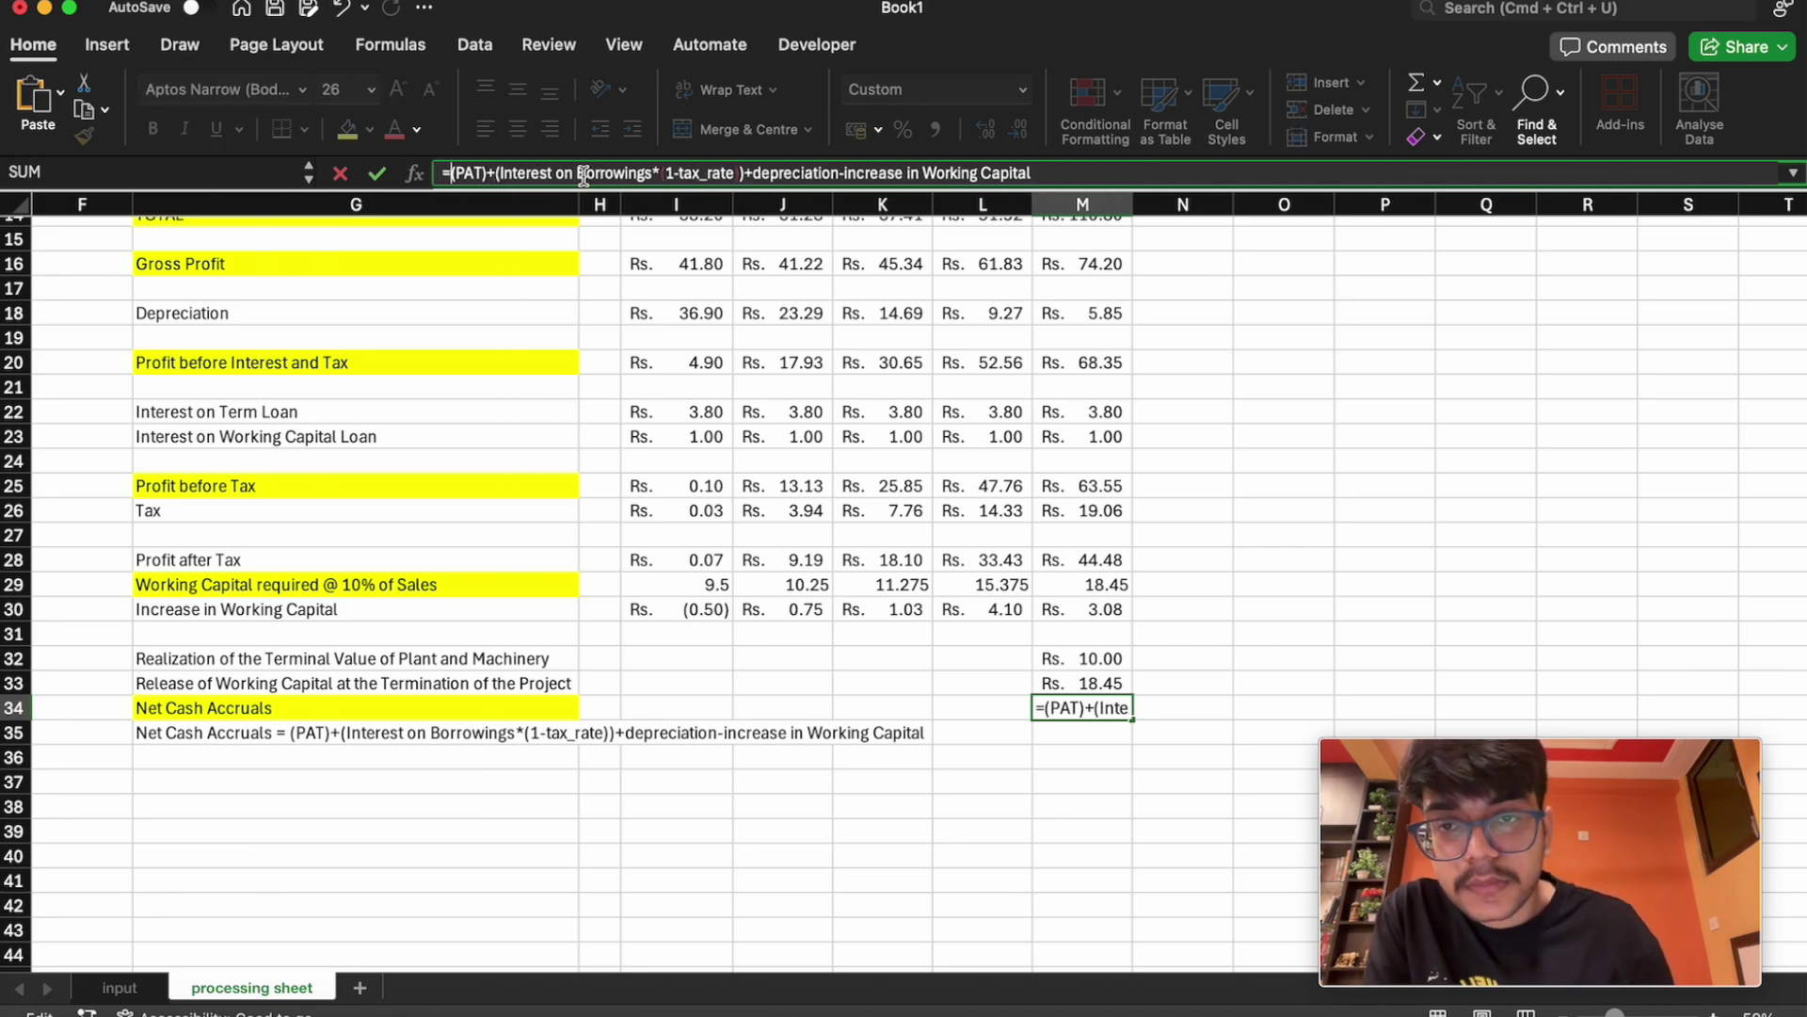
left_click(483, 175)
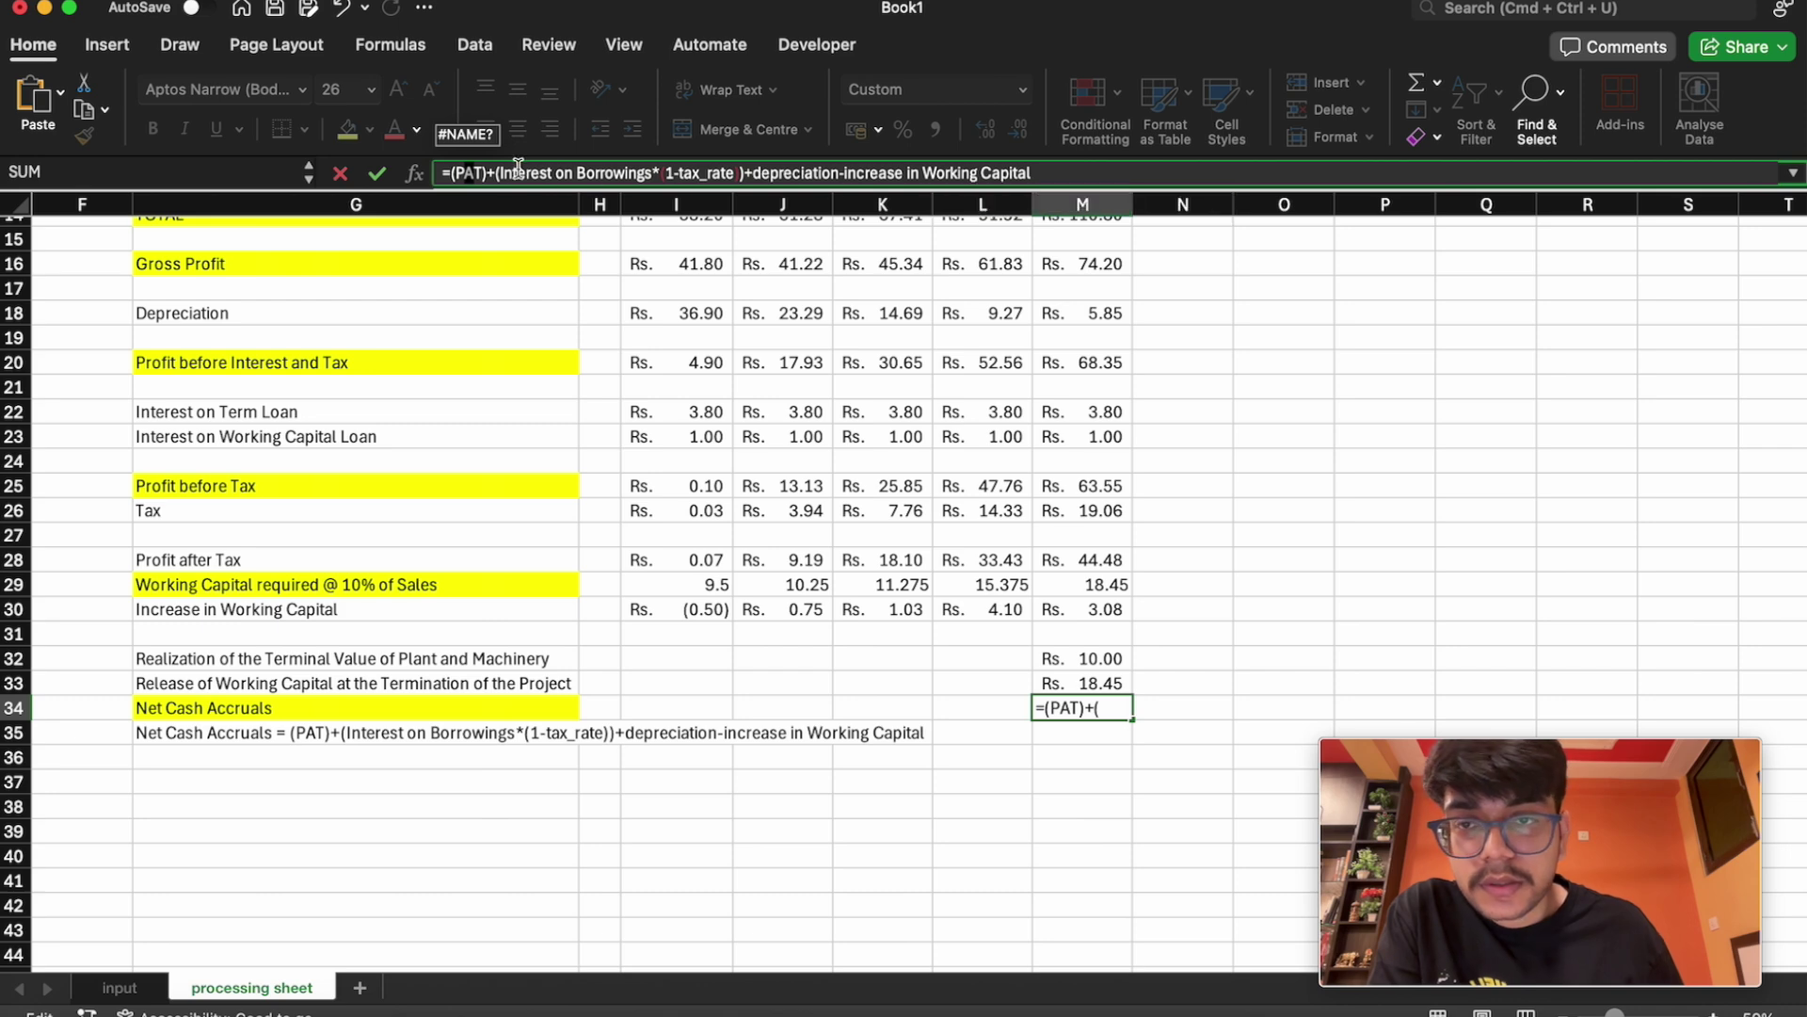
left_click(485, 176)
key("BackSpace")
key("BackSpace")
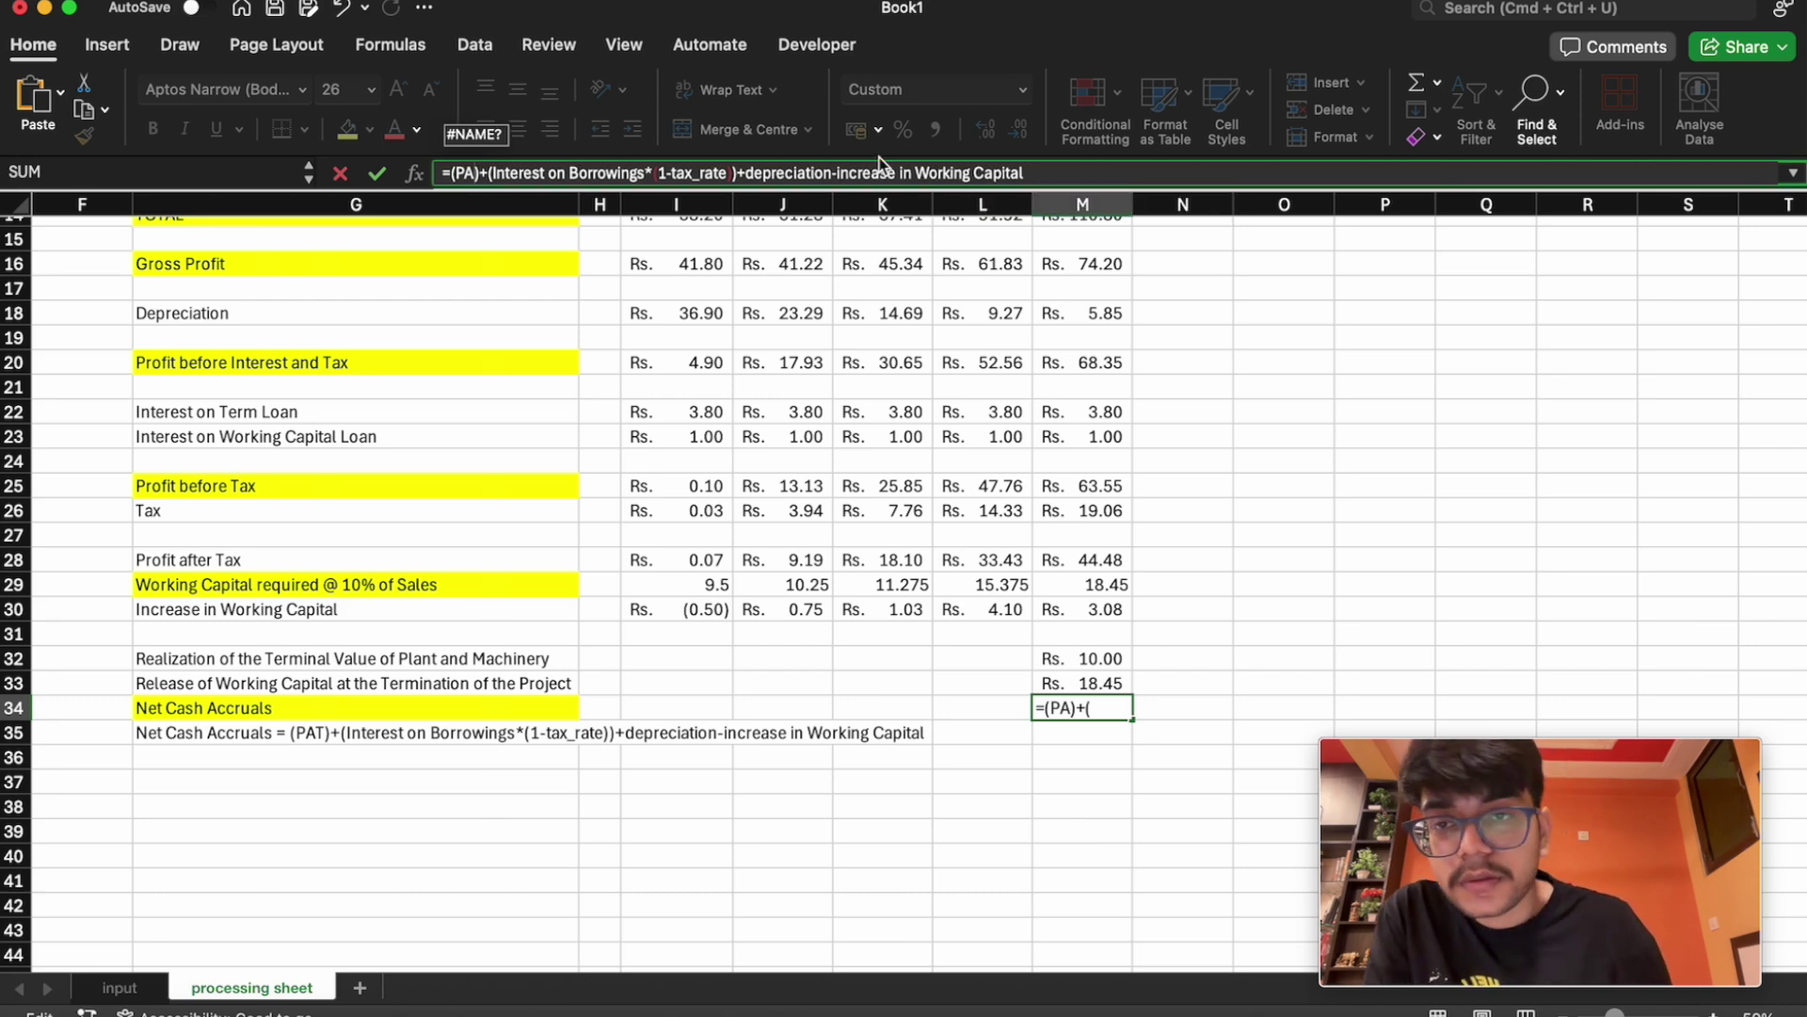
key("BackSpace")
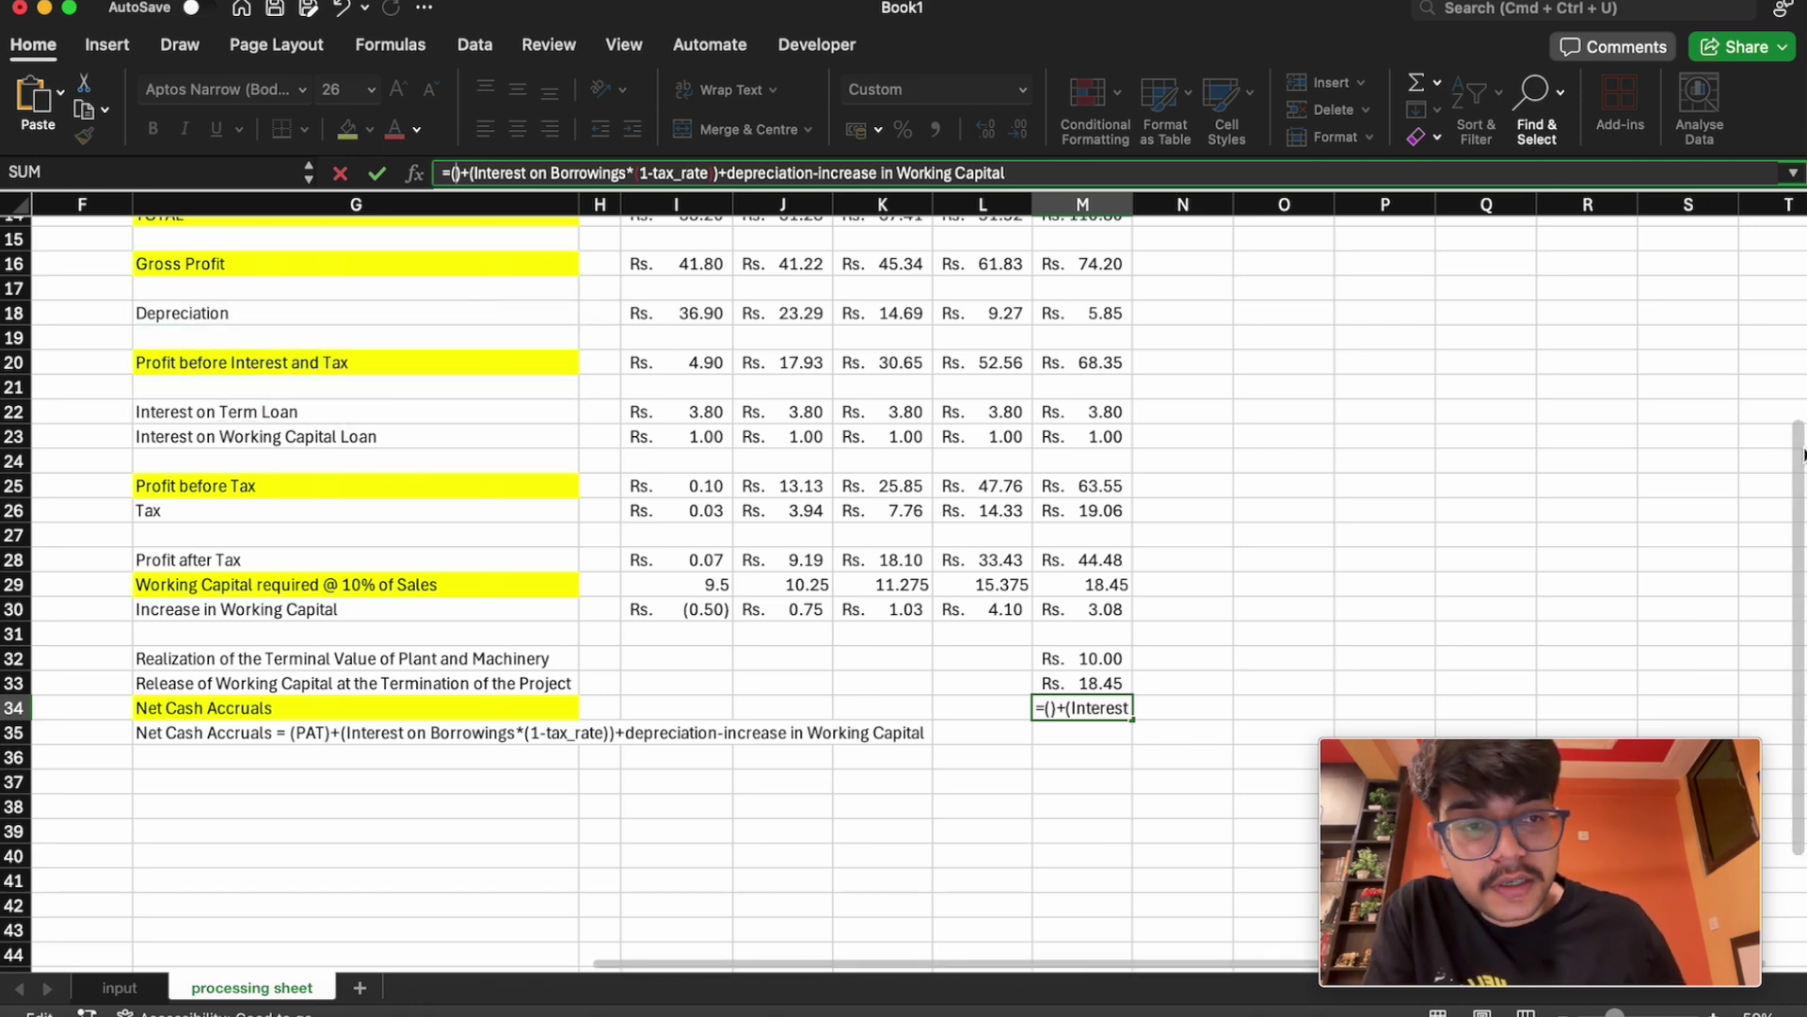
left_click(667, 561)
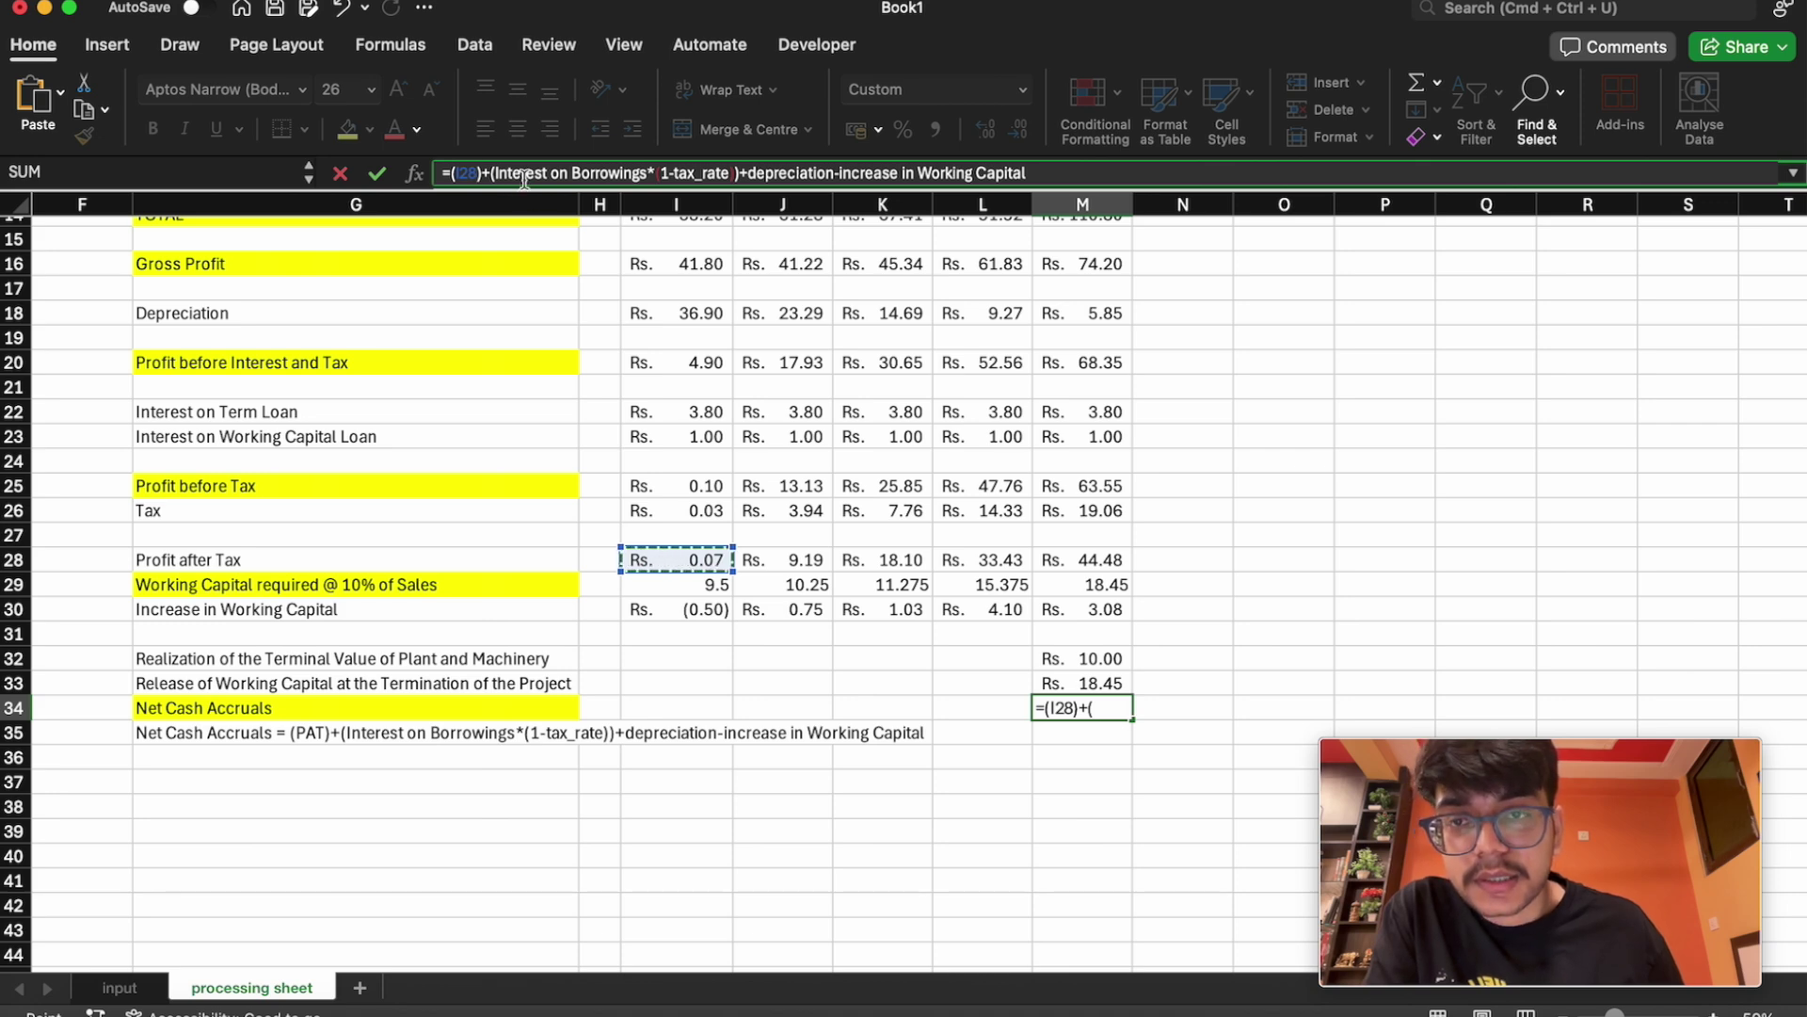
left_click(1297, 463)
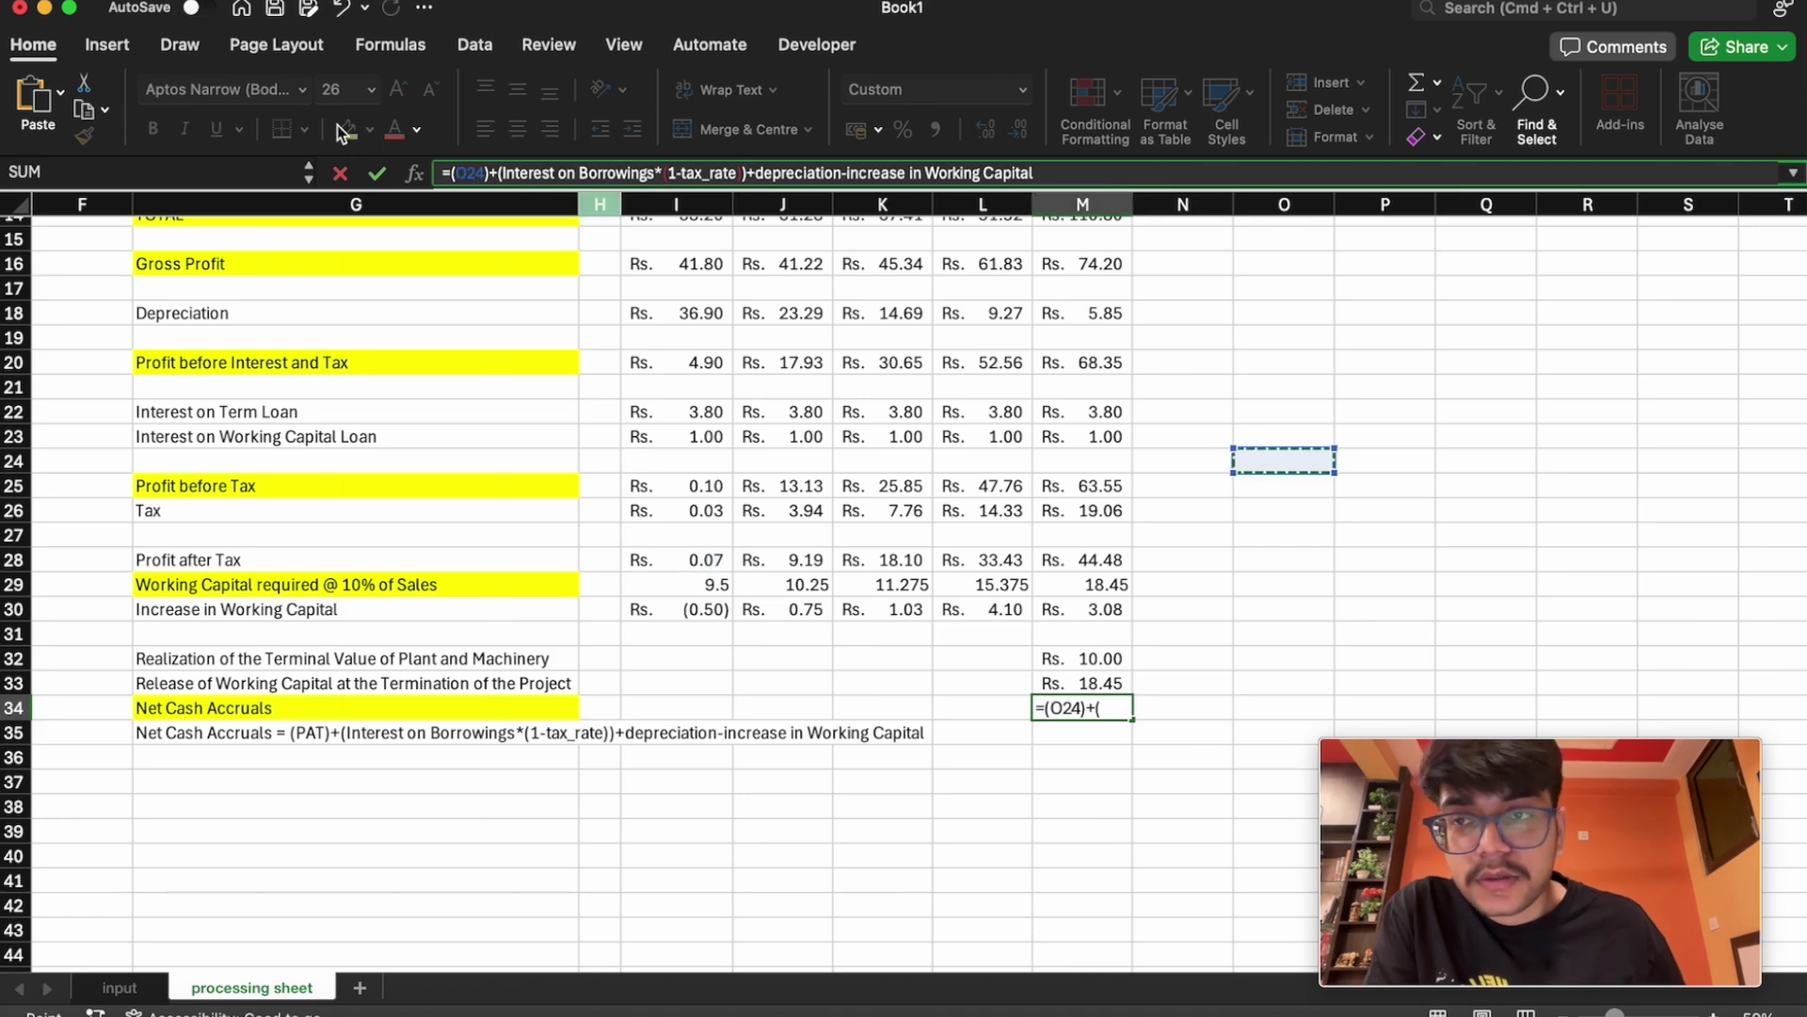
left_click_drag(1029, 173, 59, 173)
key("BackSpace")
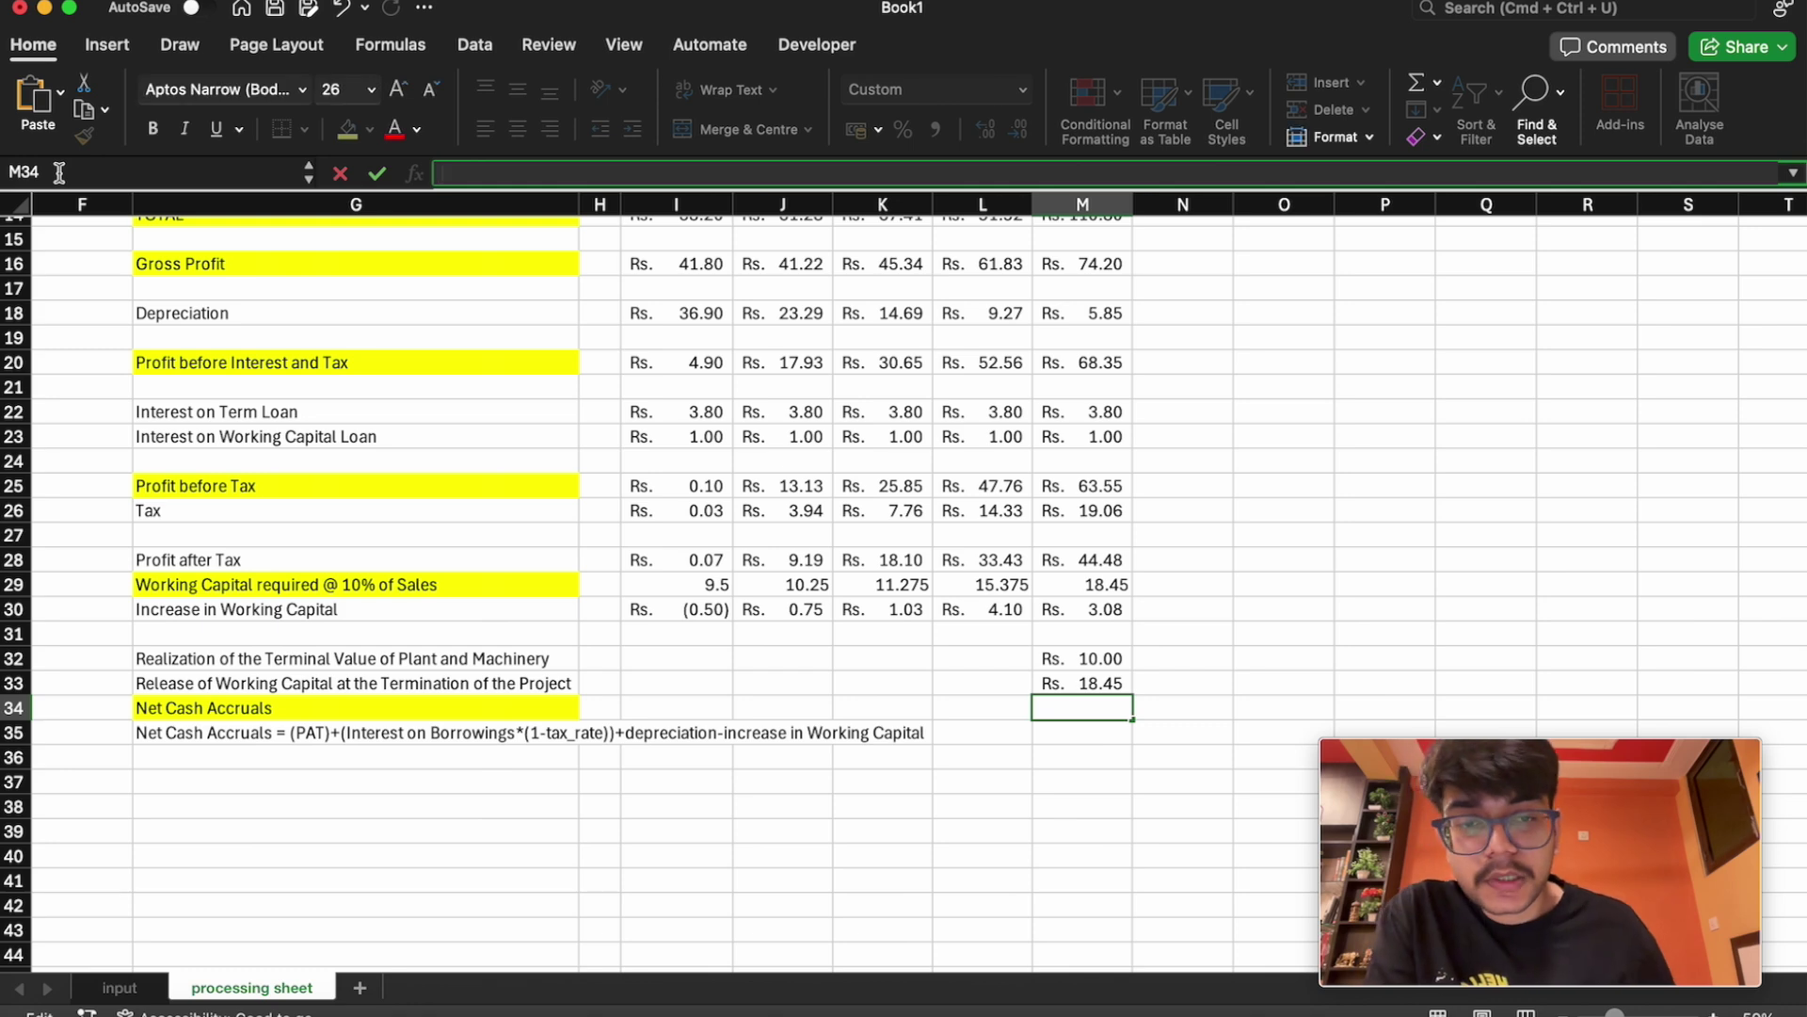
Paste the copied formula text into I34 and trim it to =(PAT)+(Interest on Borrowings*(1-tax_rate))+depreciation-increase in Working Capital
left_click(687, 705)
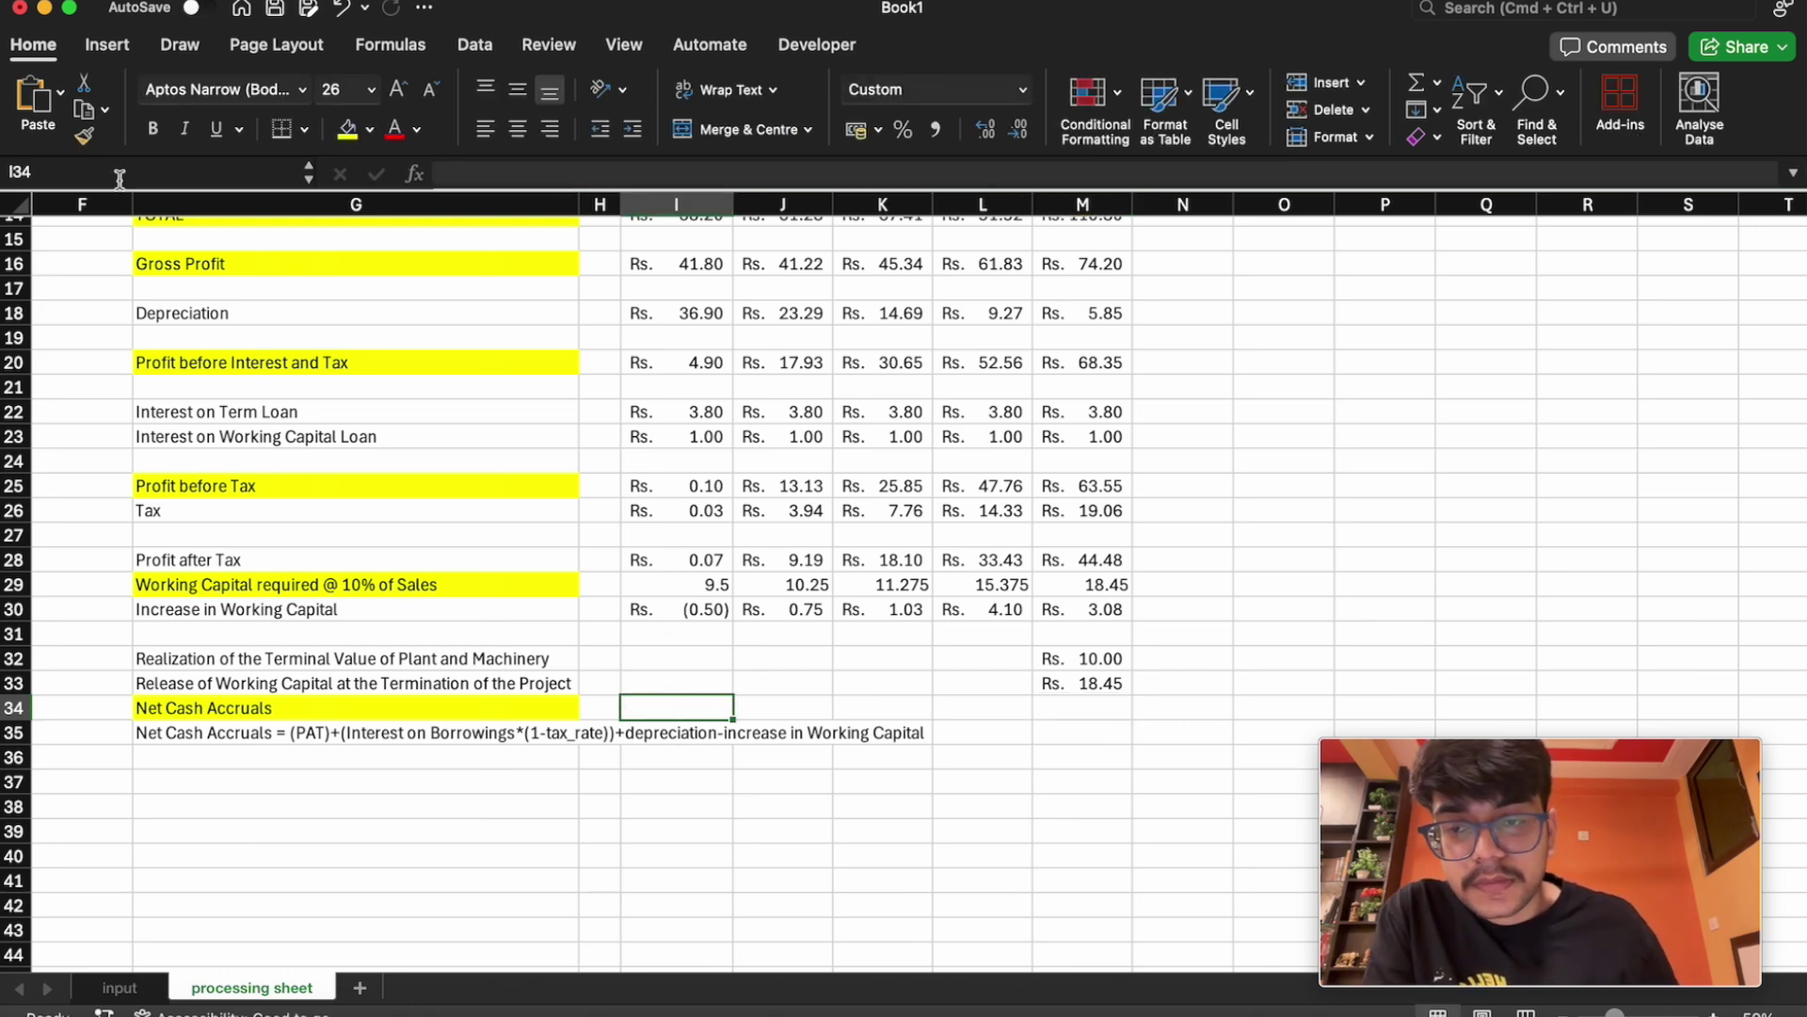
left_click(556, 173)
type("=")
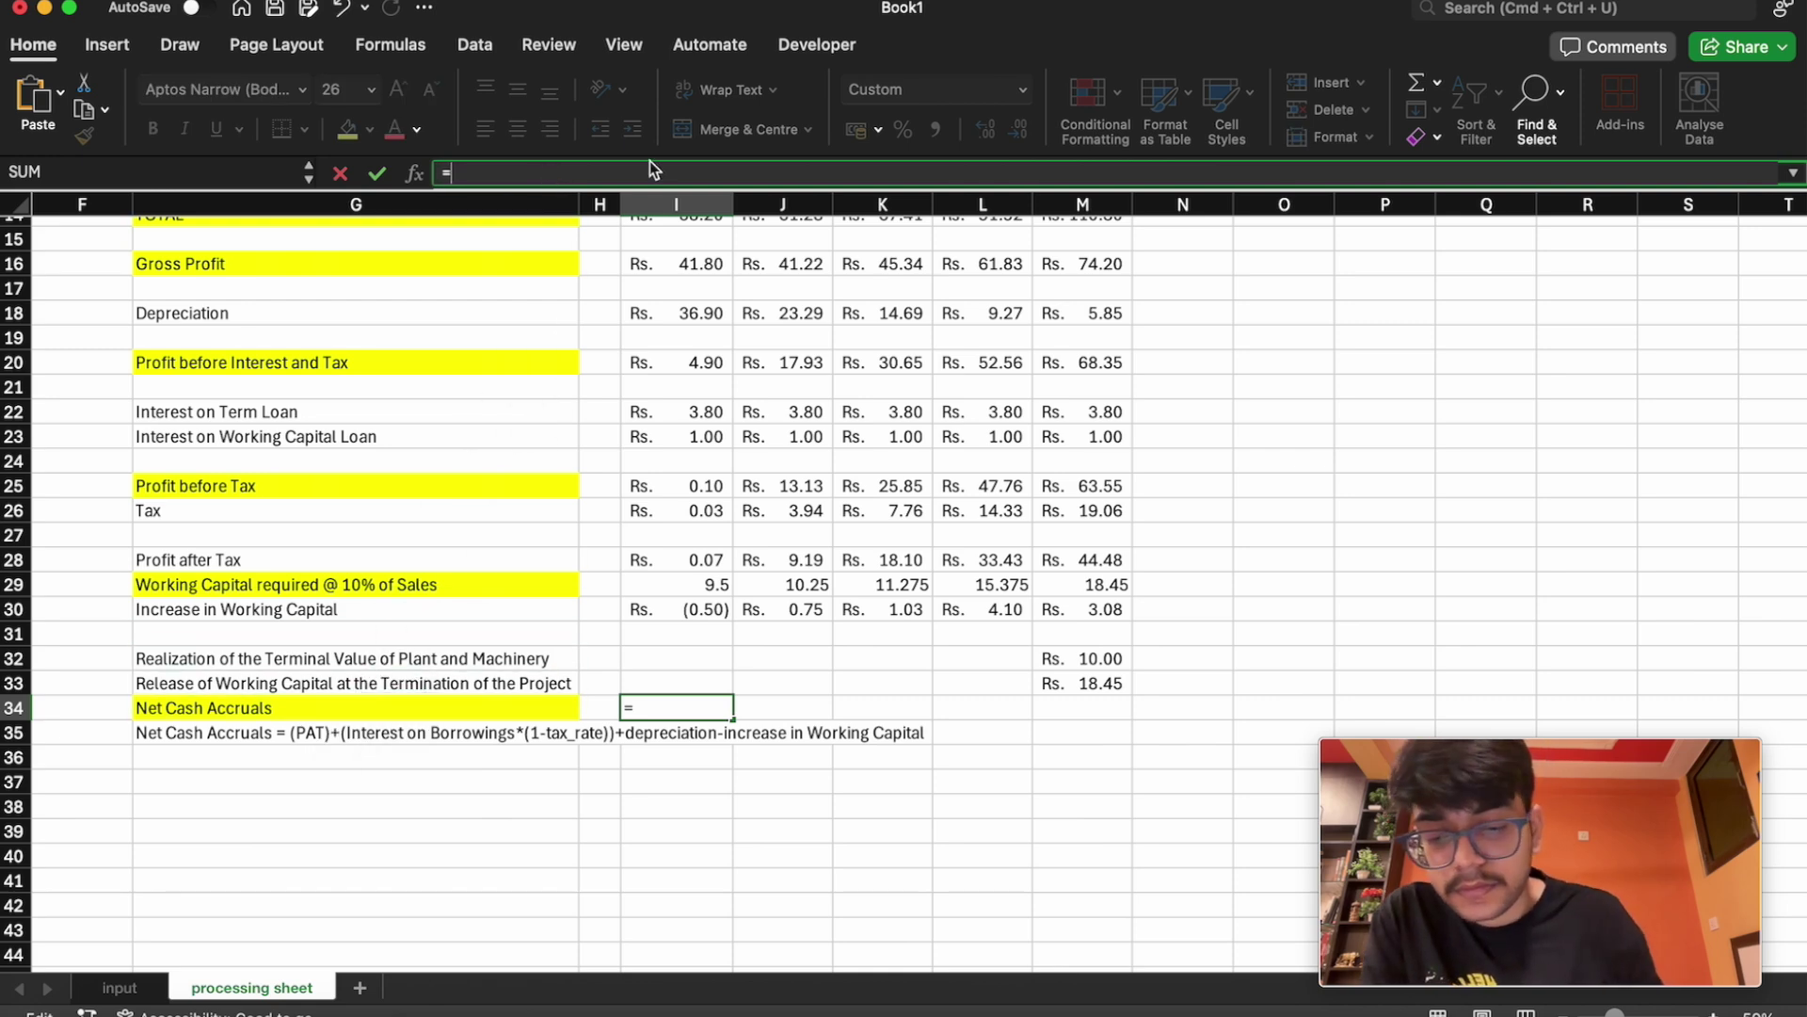
key("super+v")
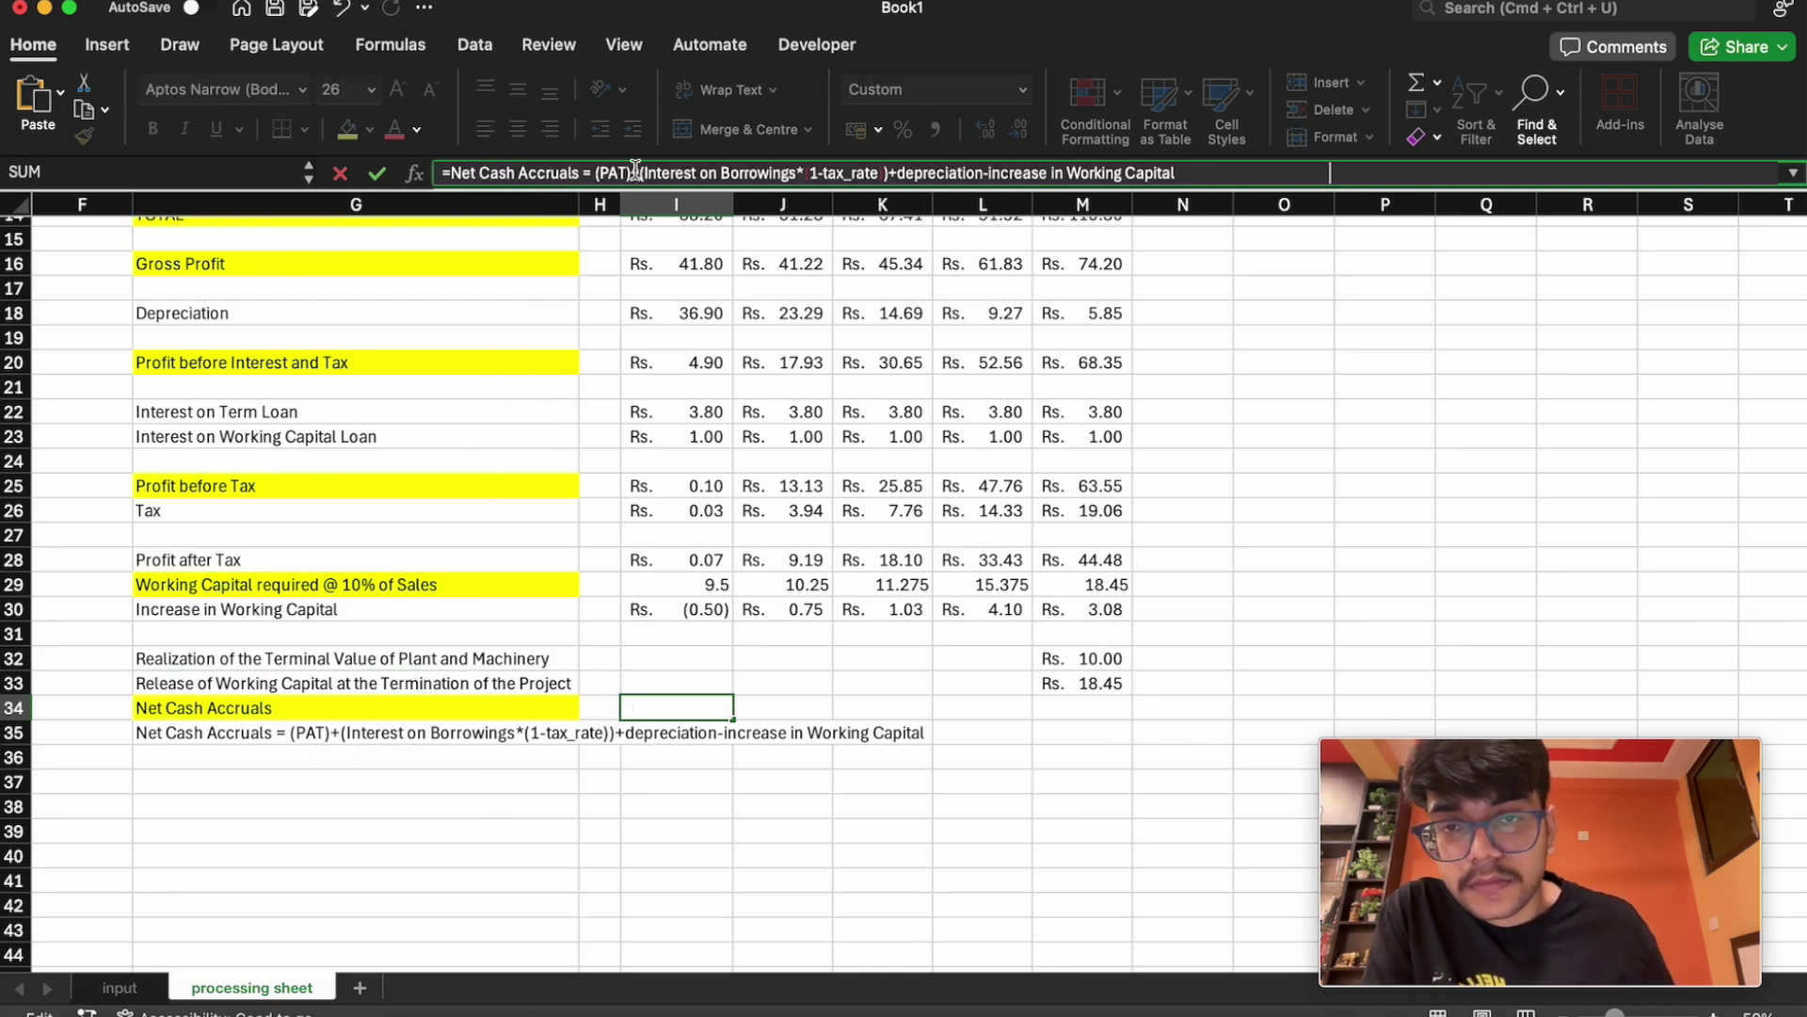
left_click(600, 174)
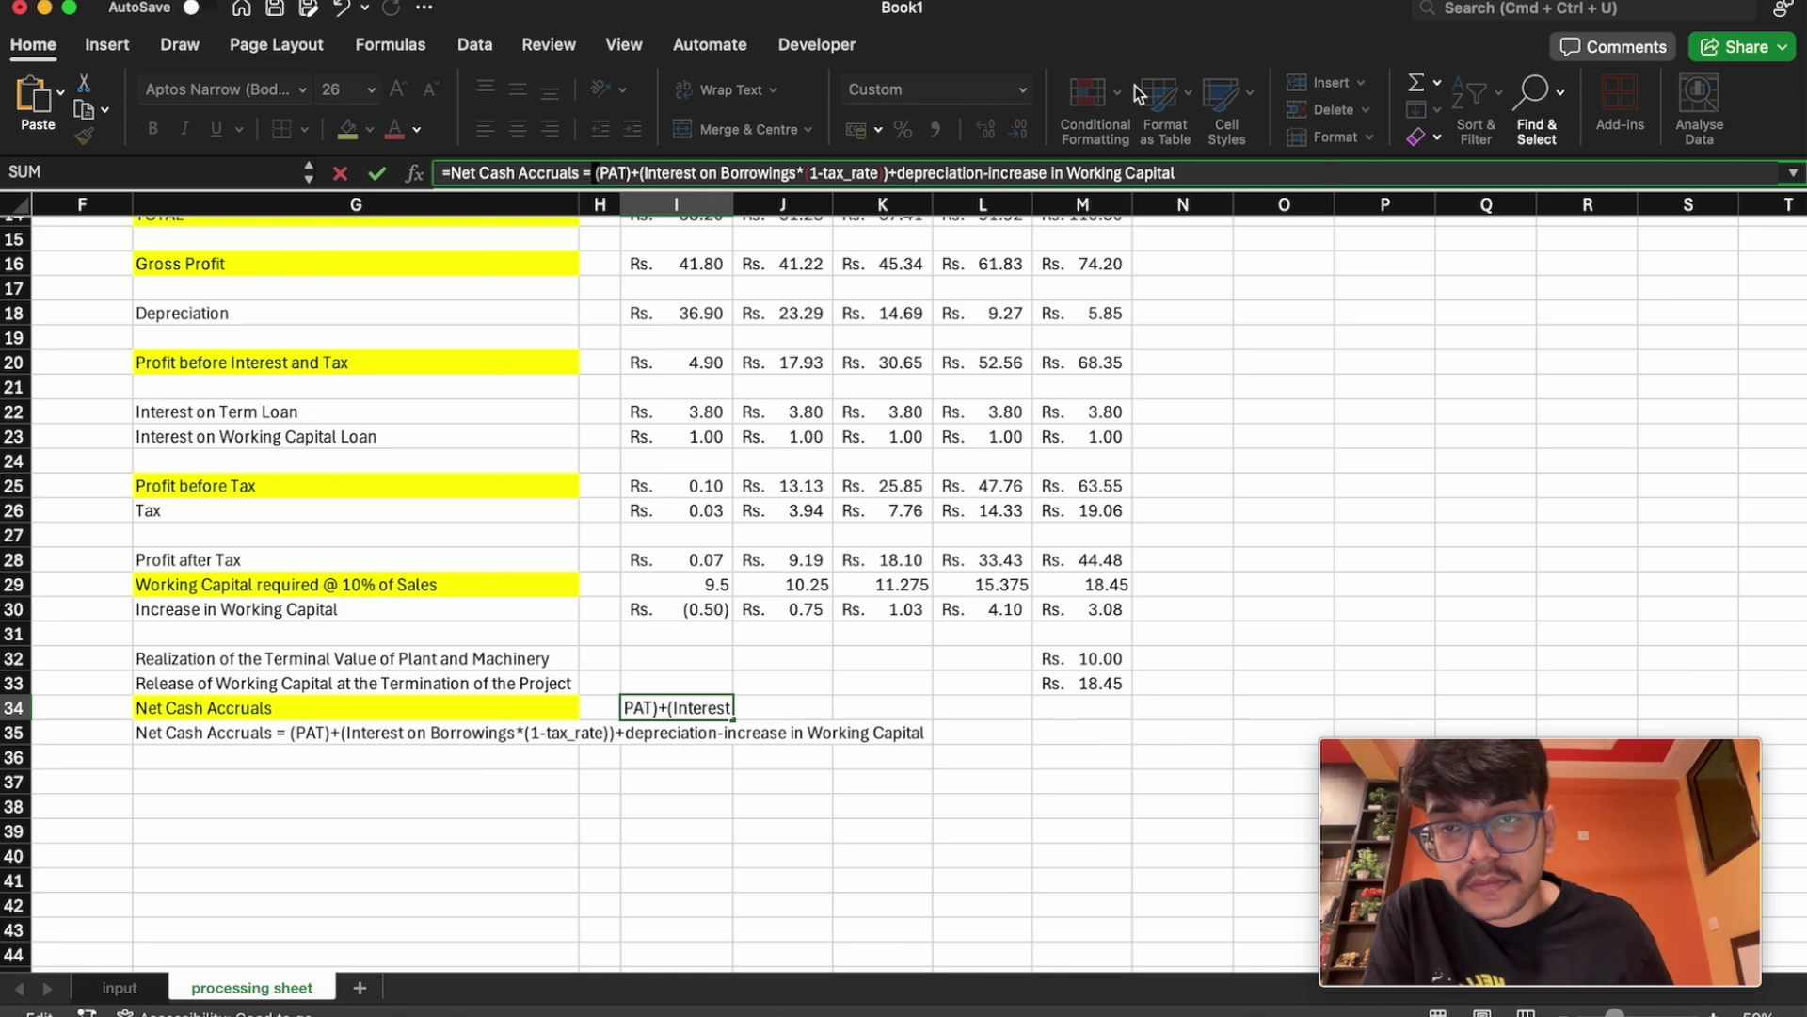
key("BackSpace")
key("BackSpace")
key("BackSpace")
key("BackSpace")
key("BackSpace")
key("BackSpace")
key("BackSpace")
key("BackSpace")
key("BackSpace")
key("BackSpace")
key("BackSpace")
key("BackSpace")
key("BackSpace")
key("BackSpace")
key("BackSpace")
key("BackSpace")
key("BackSpace")
key("BackSpace")
key("BackSpace")
key("BackSpace")
key("BackSpace")
key("BackSpace")
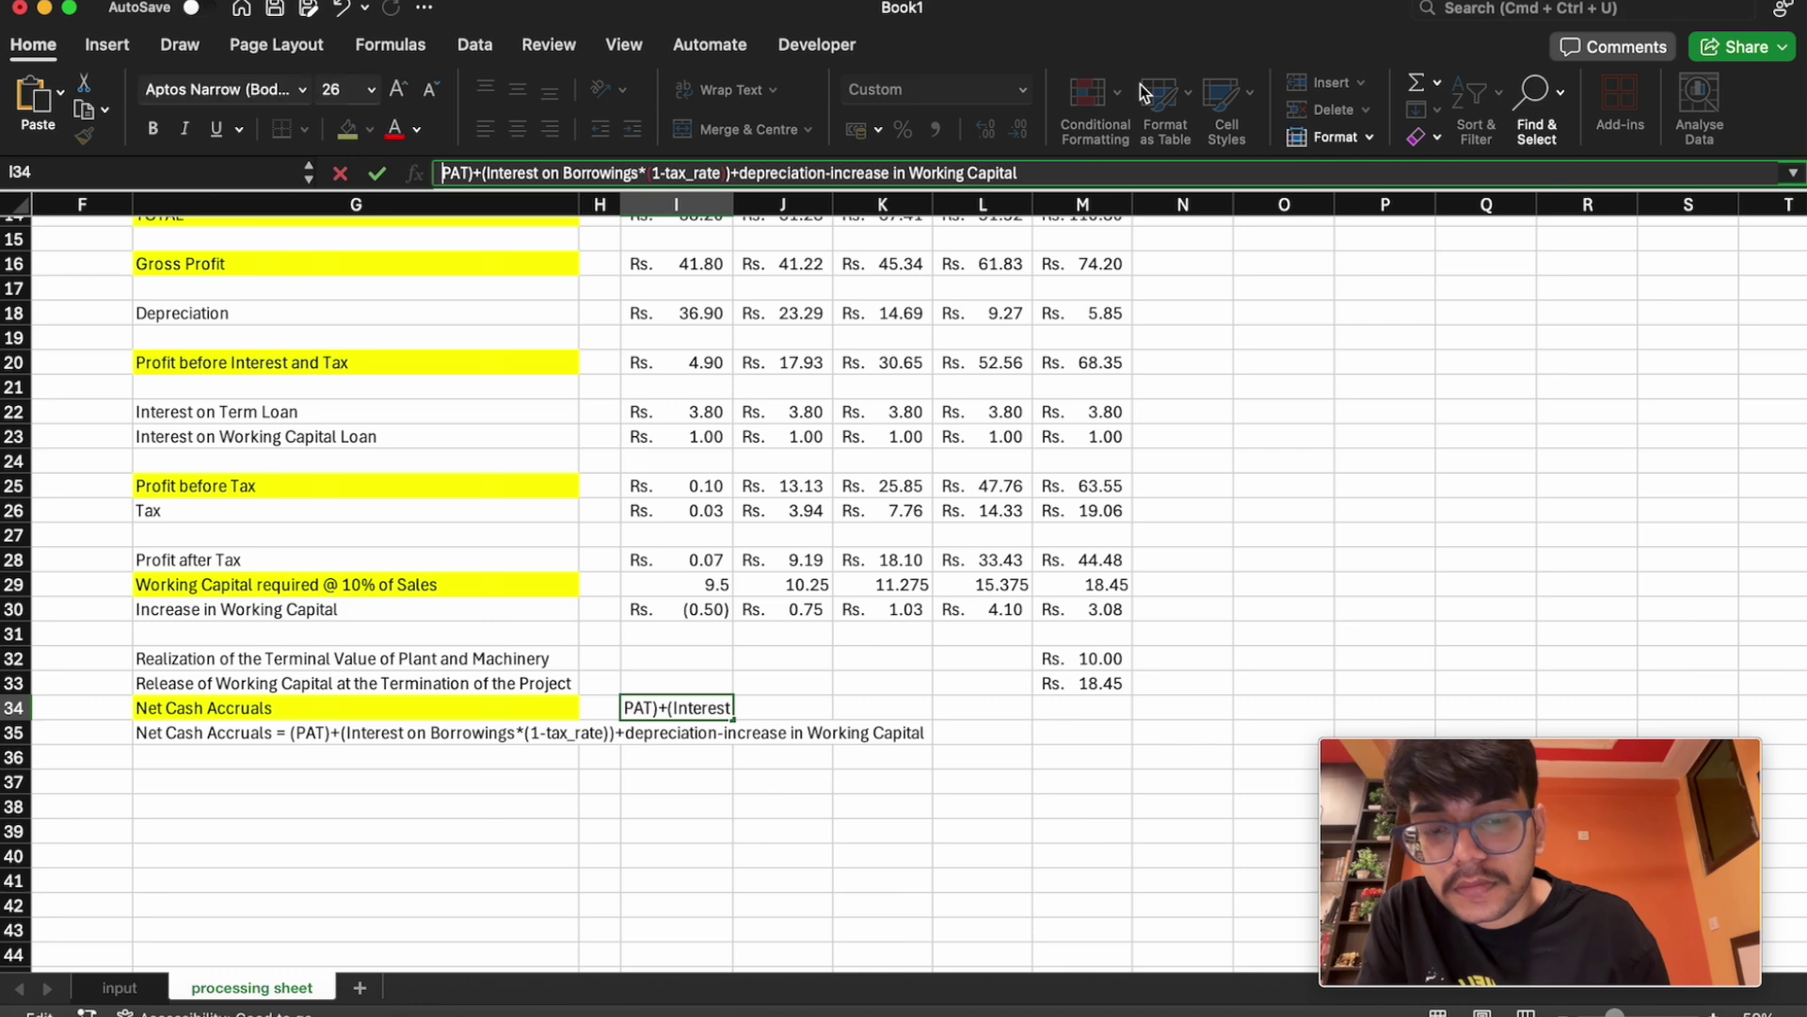
type("=")
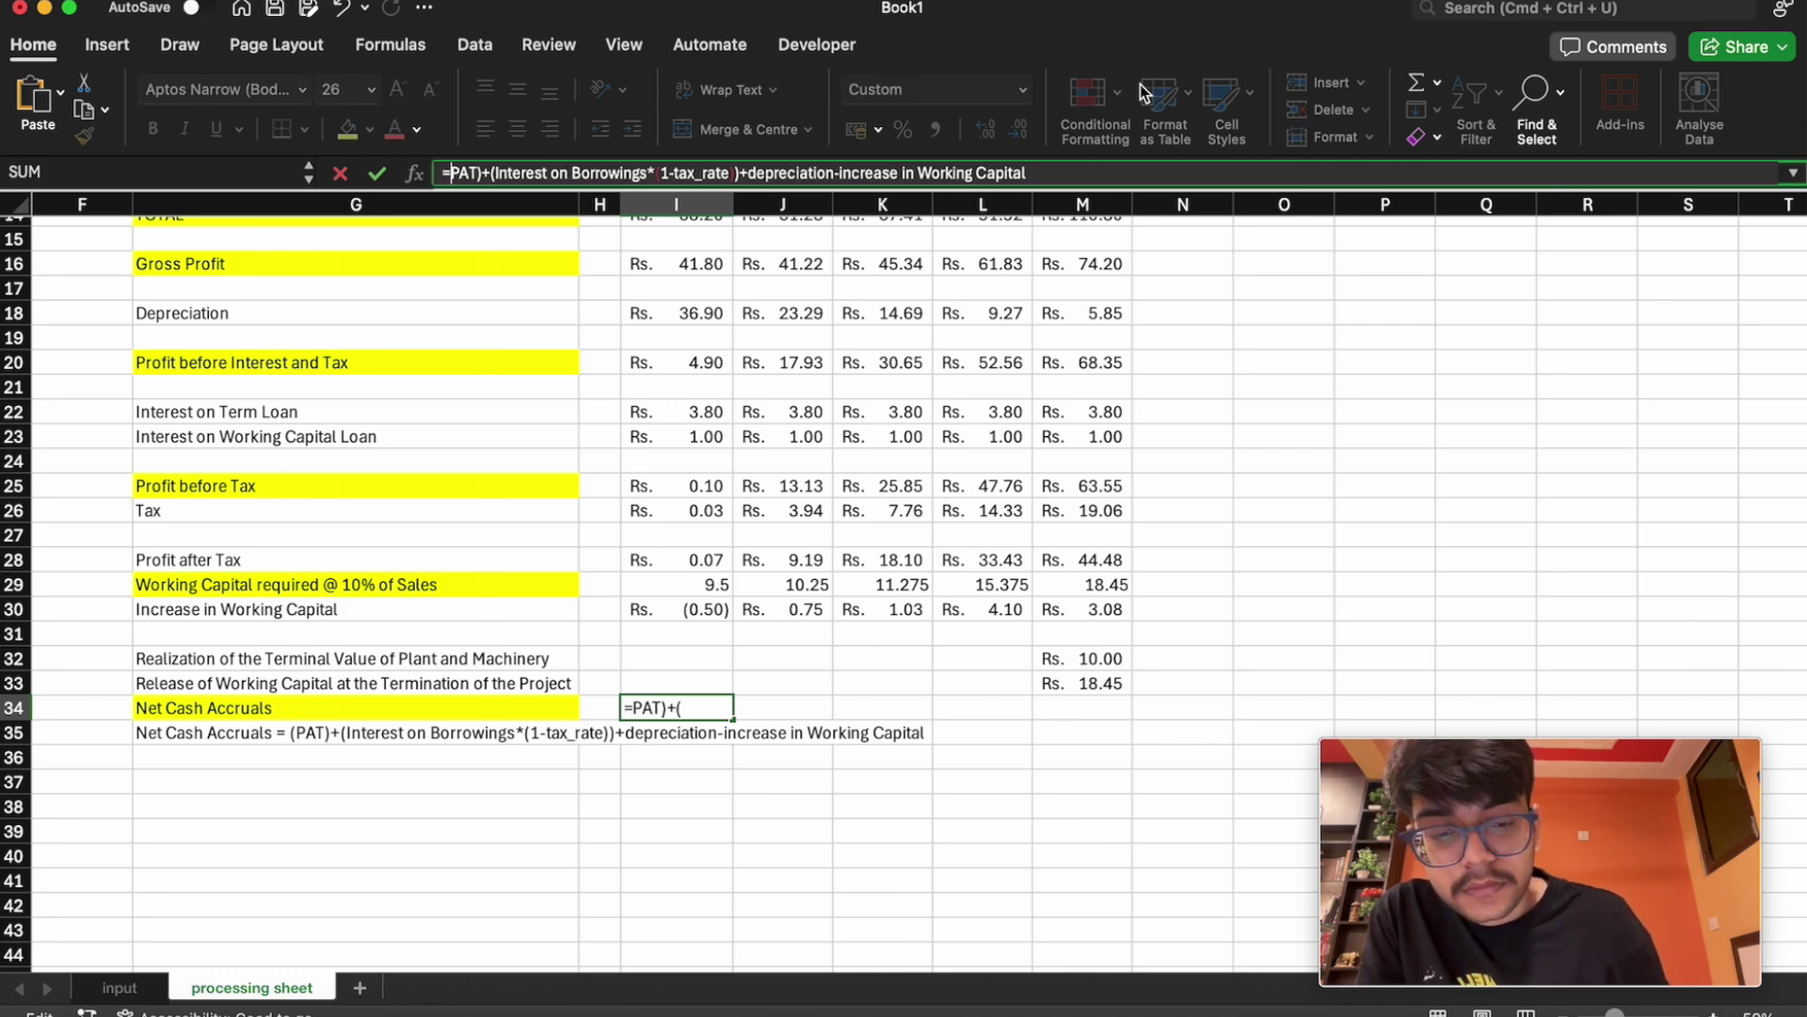
type("(")
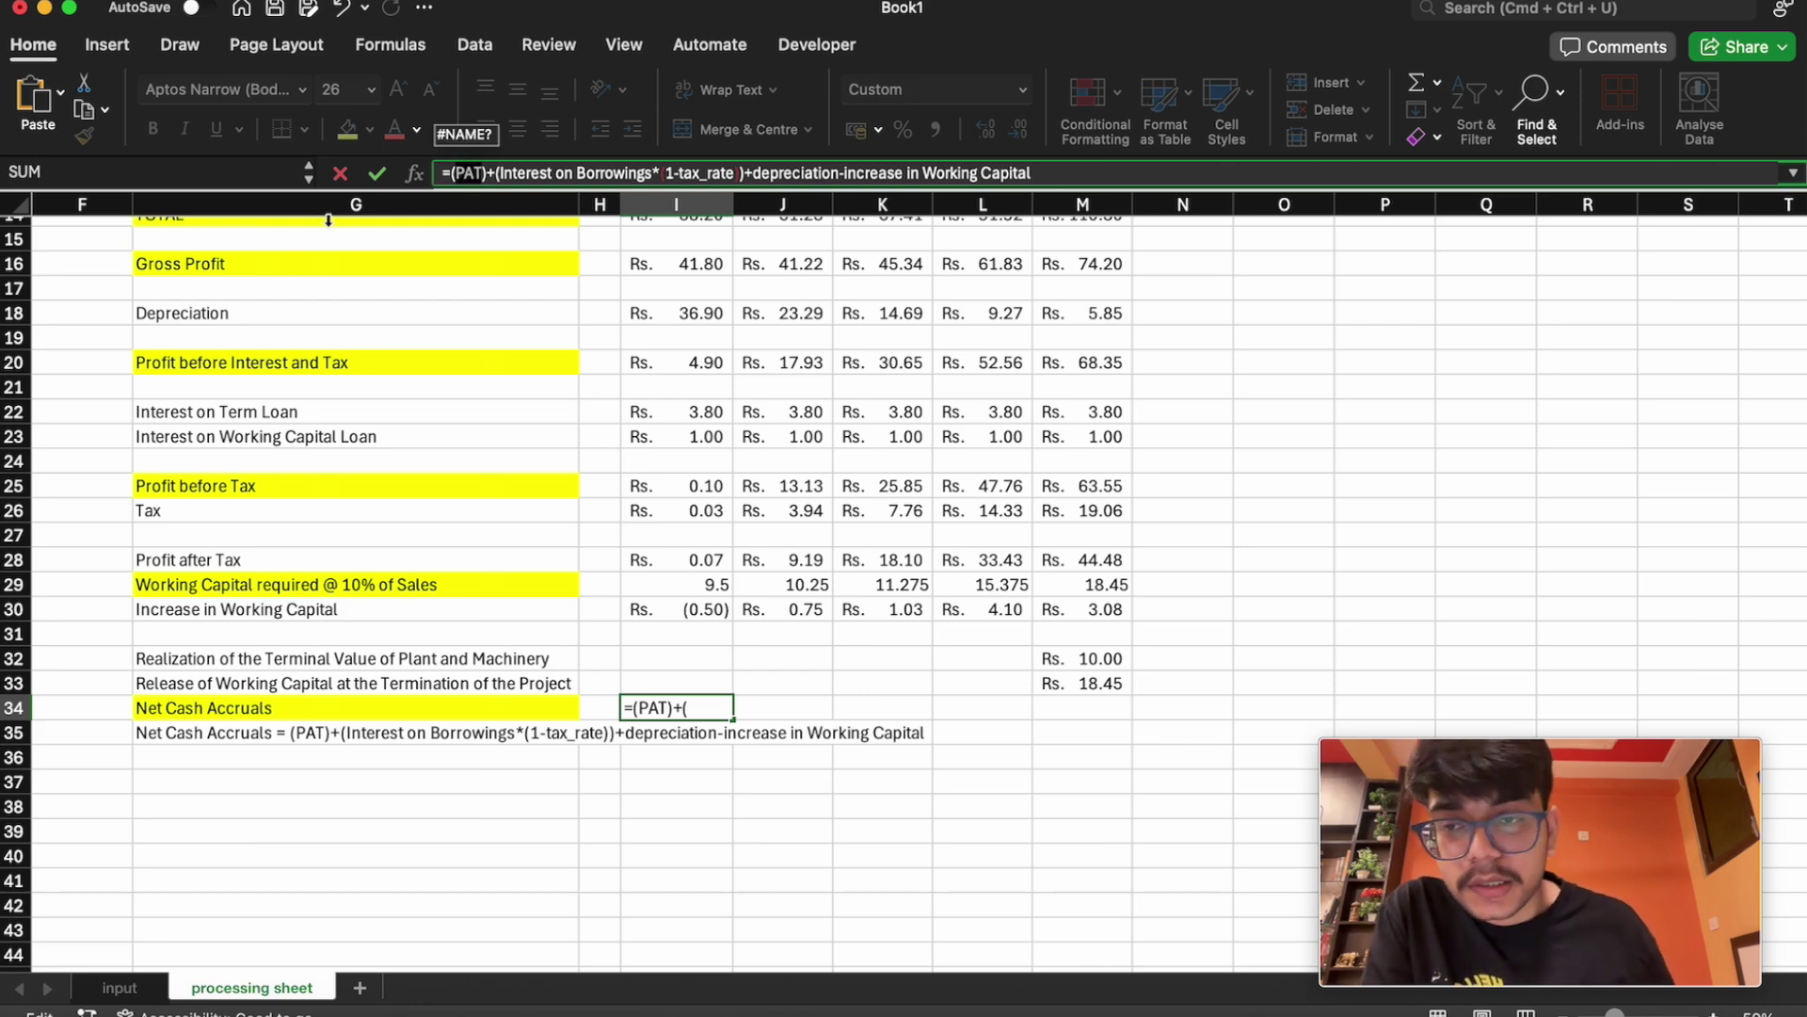
In the I34 formula, replace PAT with I28 and Interest on Borrowings with I22+I23, closing the parenthesis after them
left_click(678, 559)
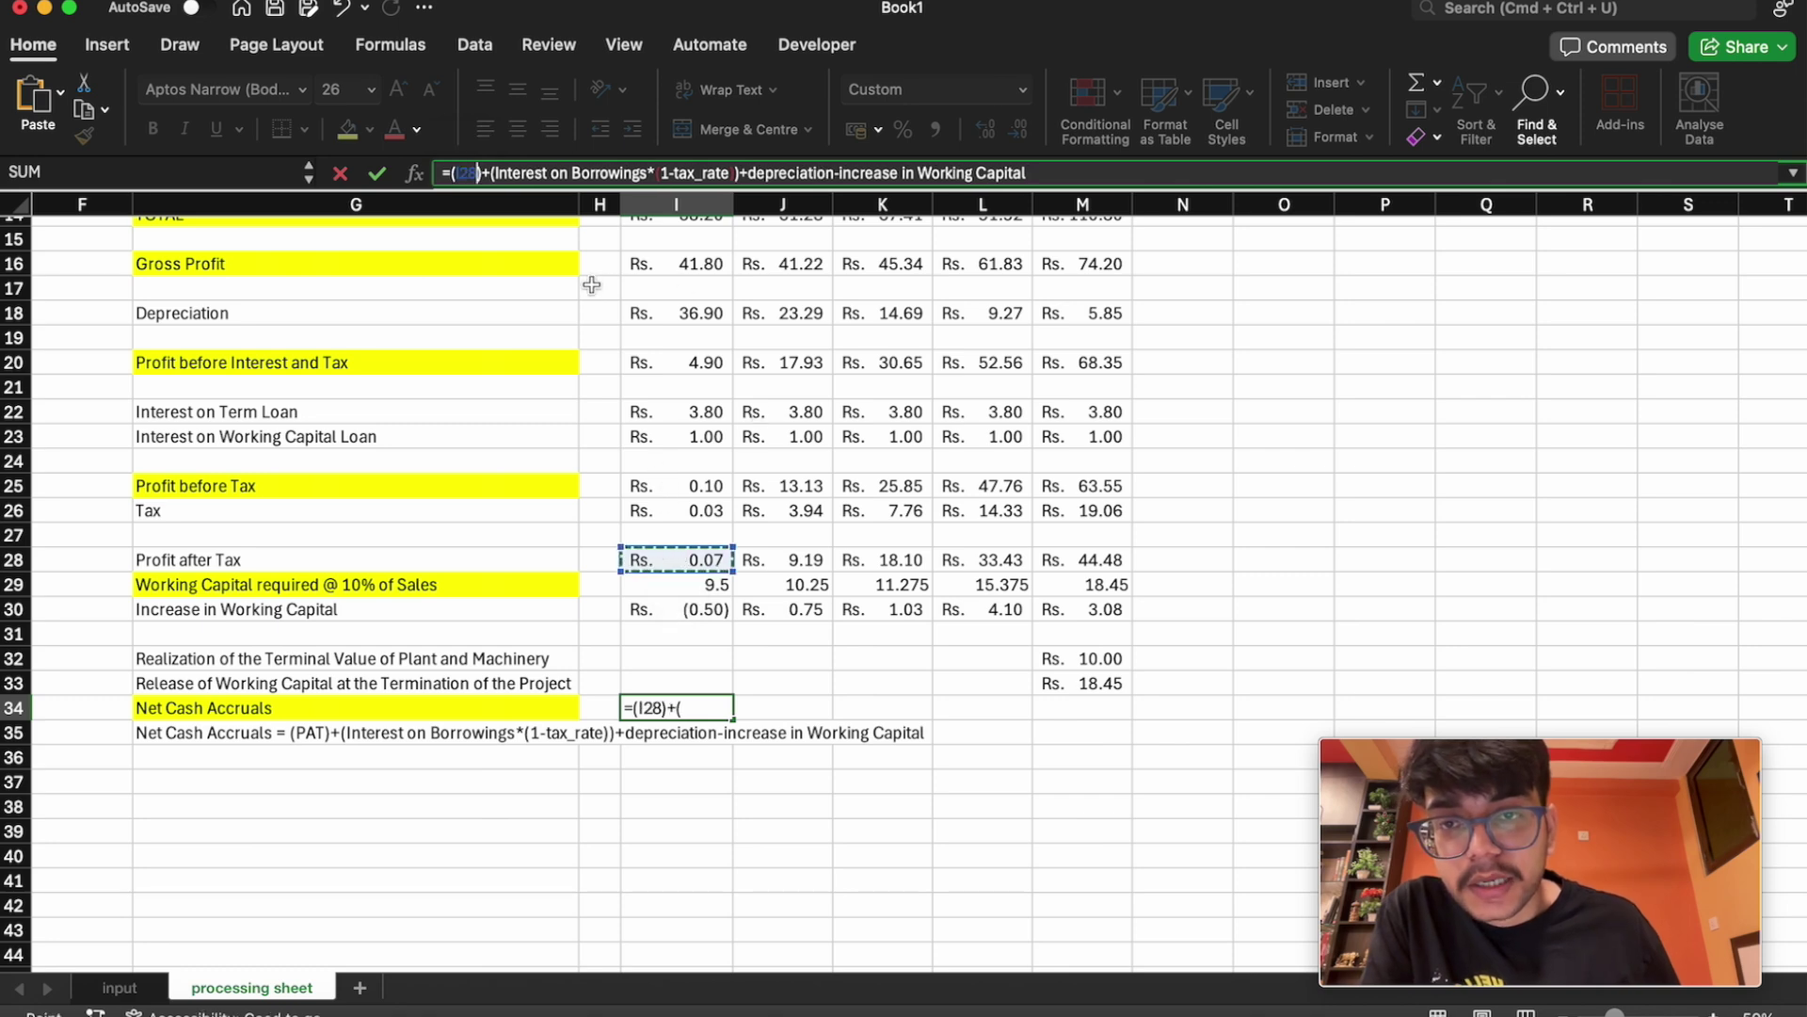
left_click_drag(583, 174, 595, 173)
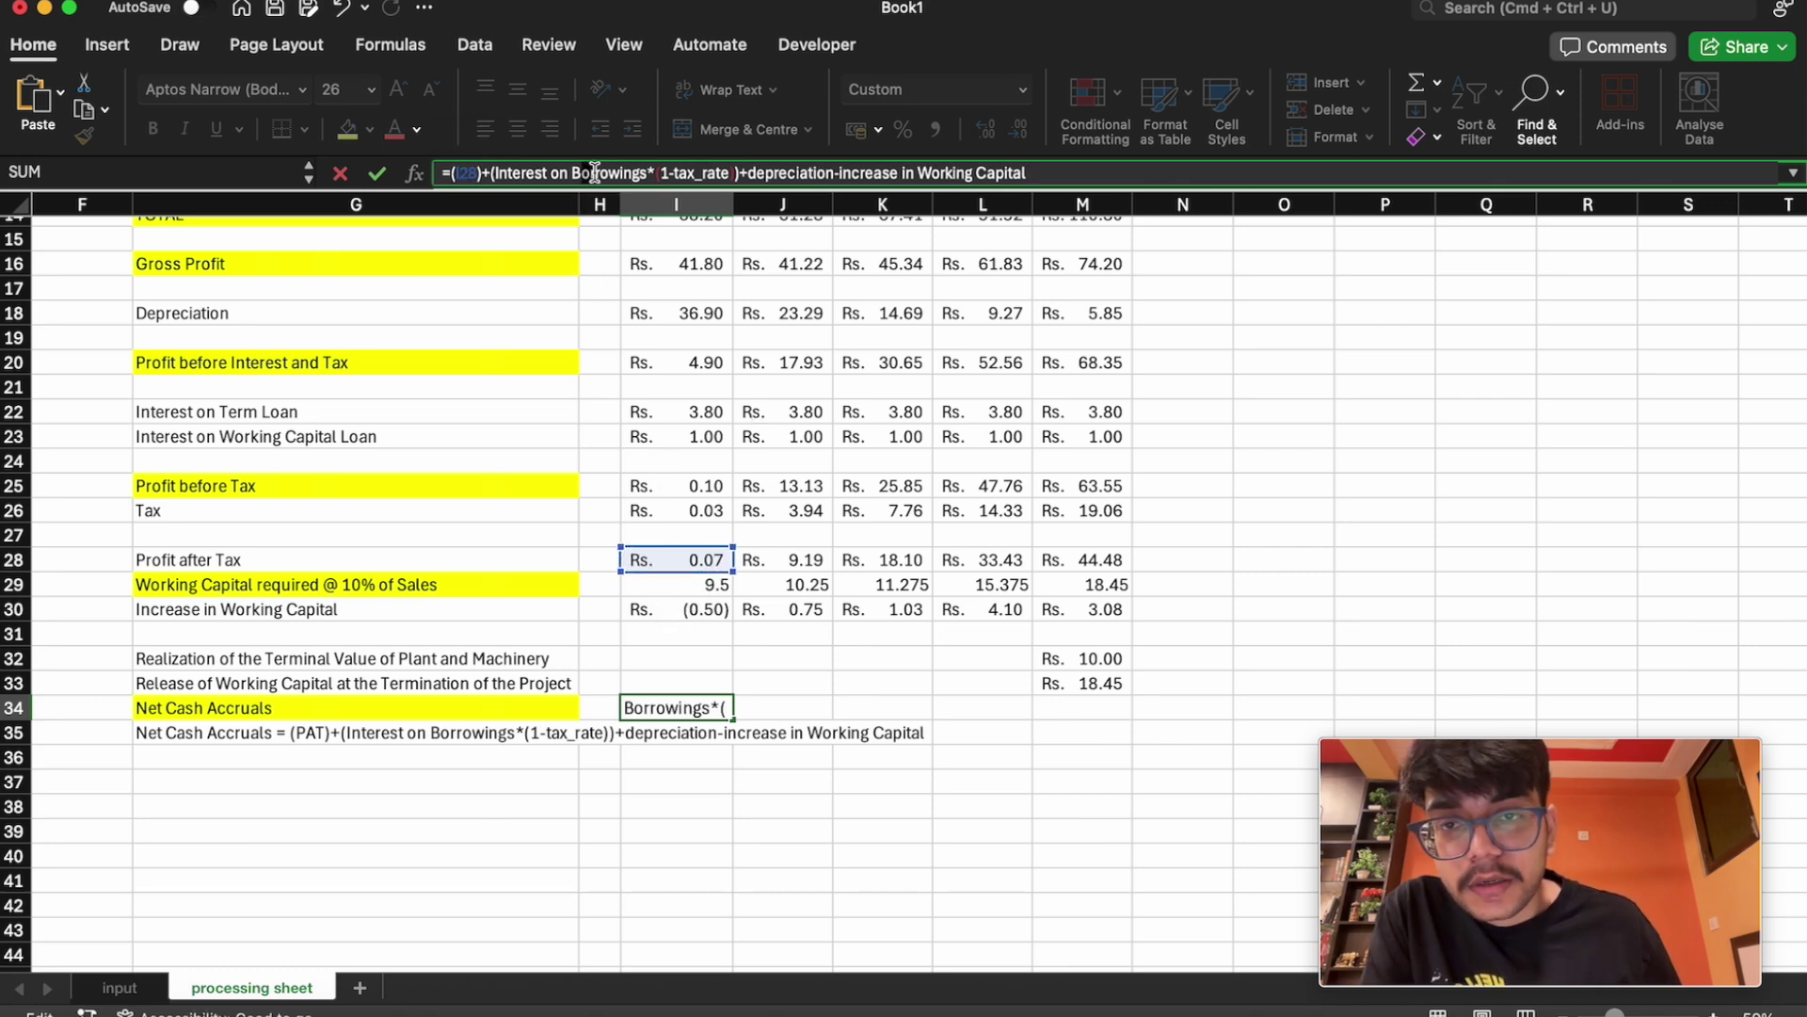
left_click(651, 176)
left_click(641, 176)
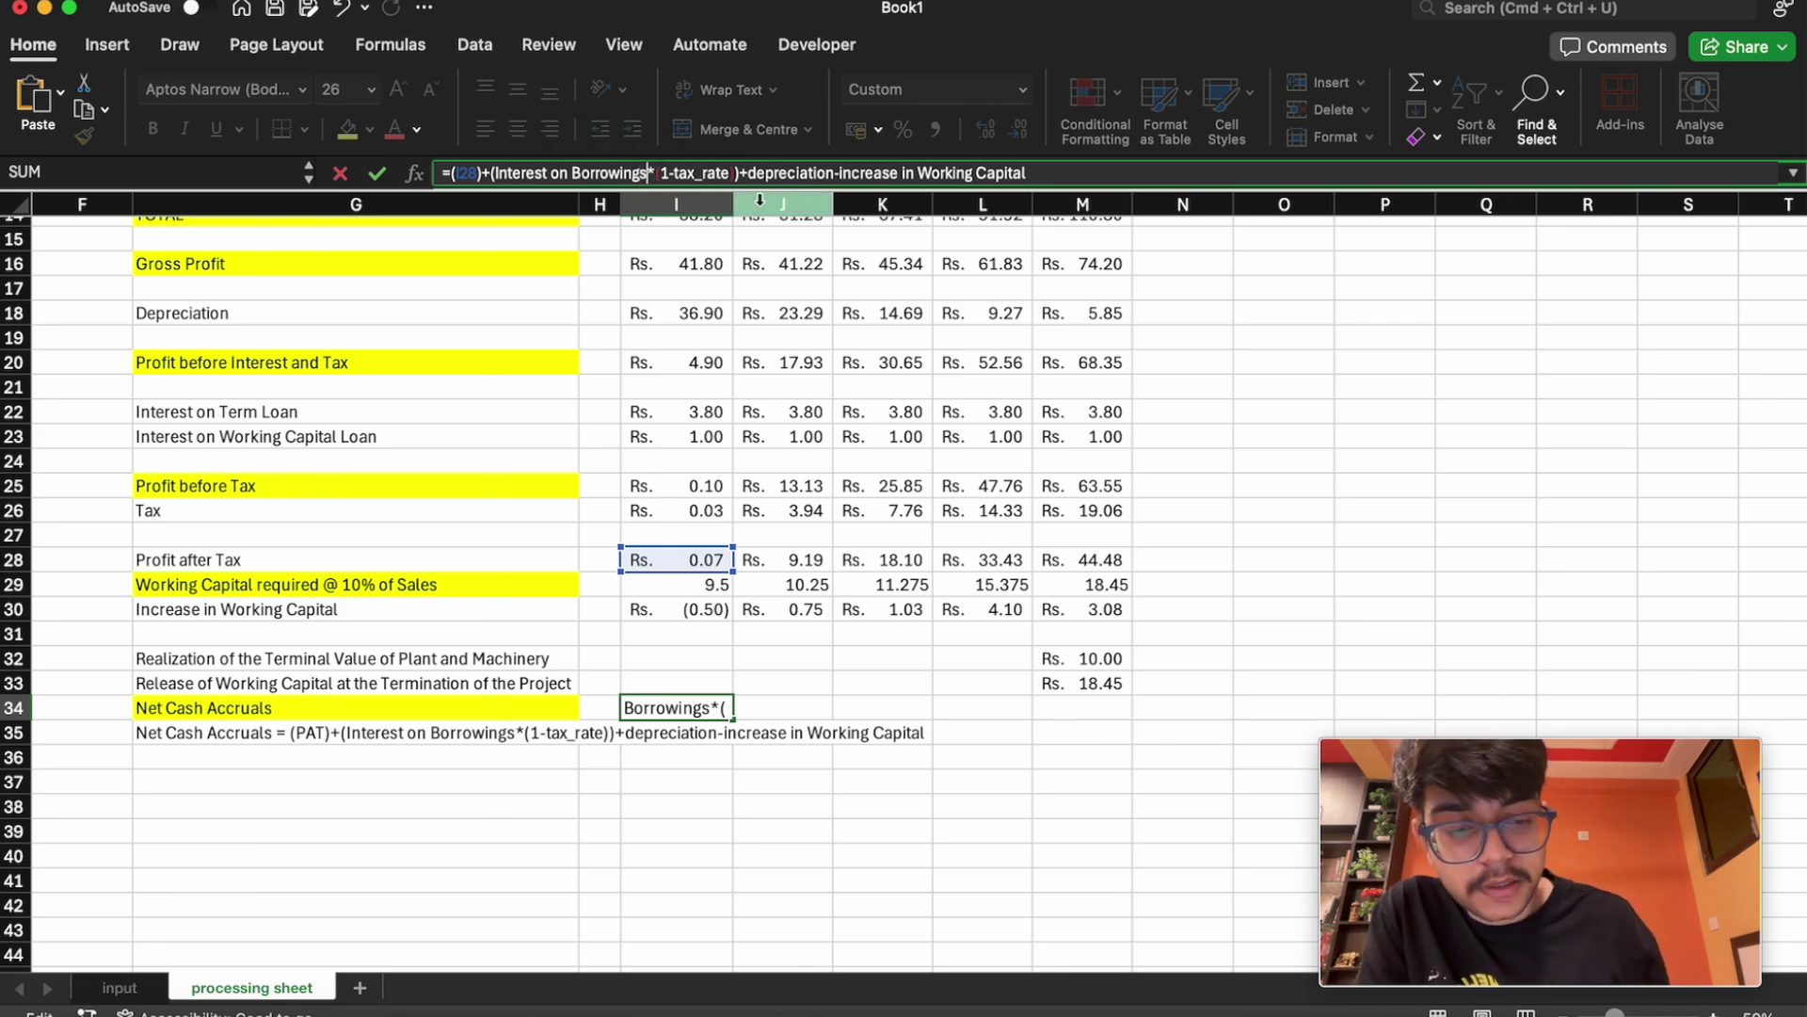
type(")")
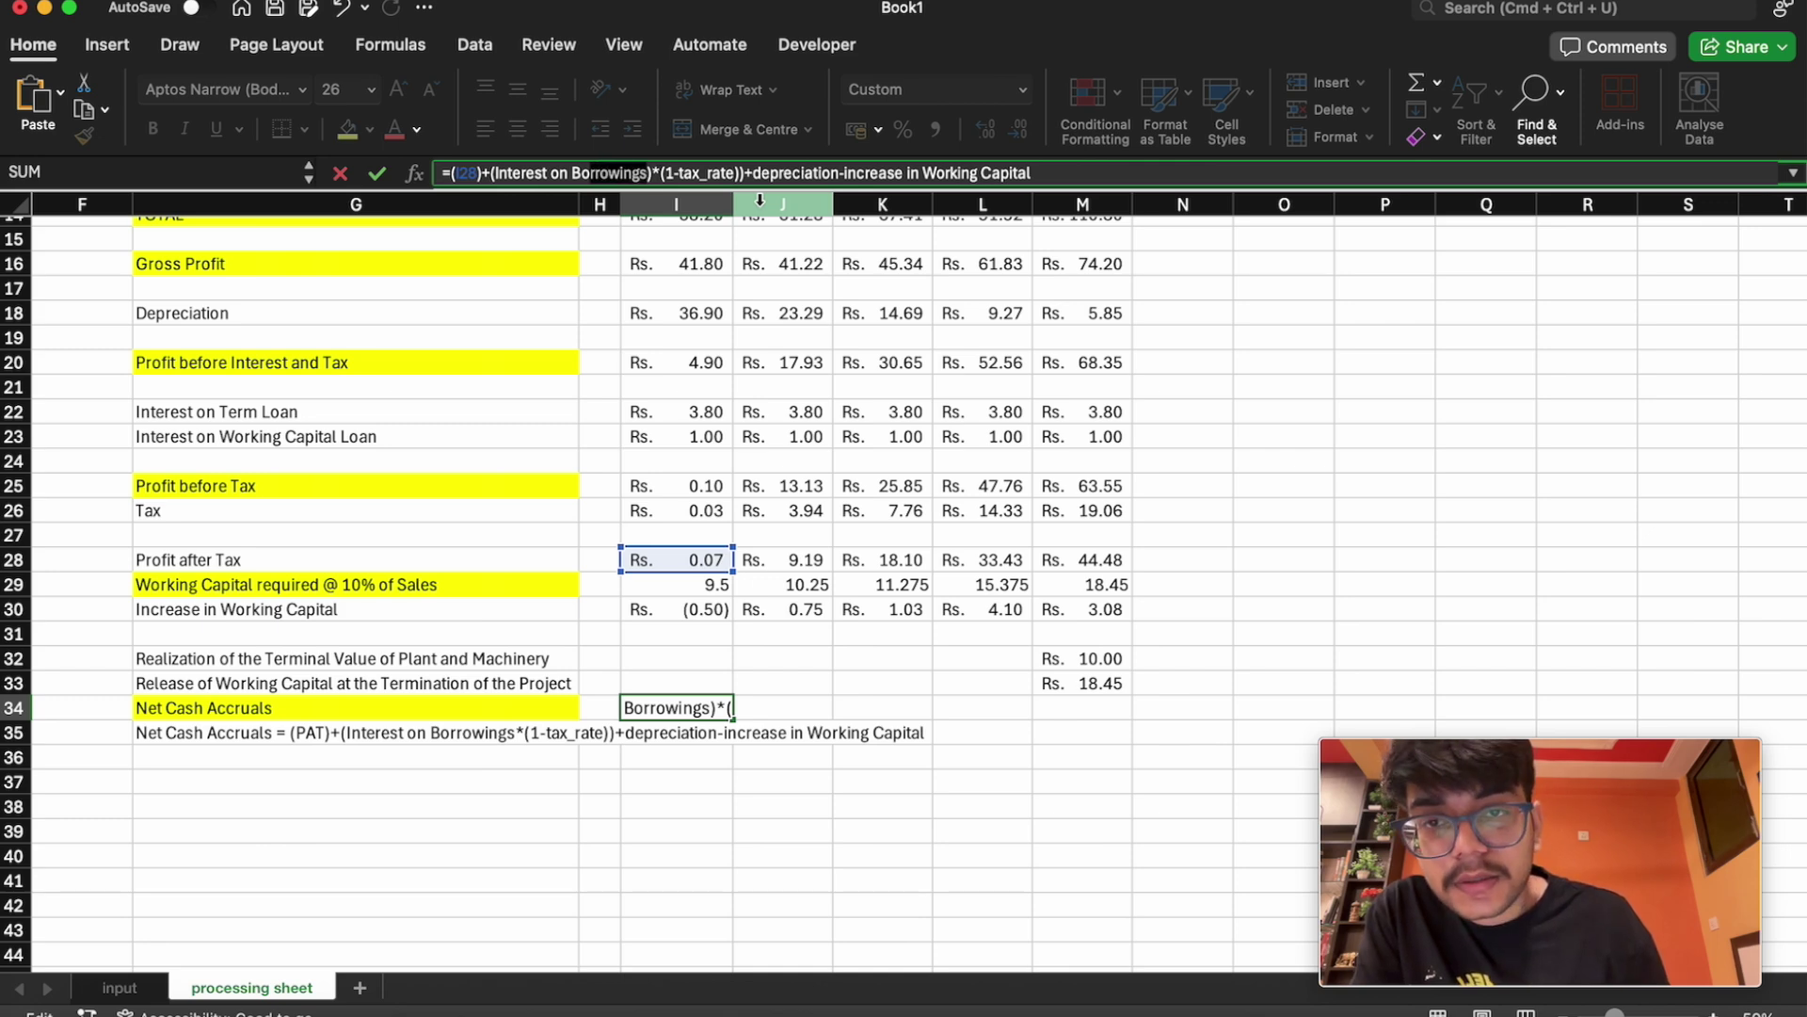
key("shift+Left")
key("shift+Left")
key("shift+Left")
key("shift+Left")
key("shift+Left")
key("shift+Left")
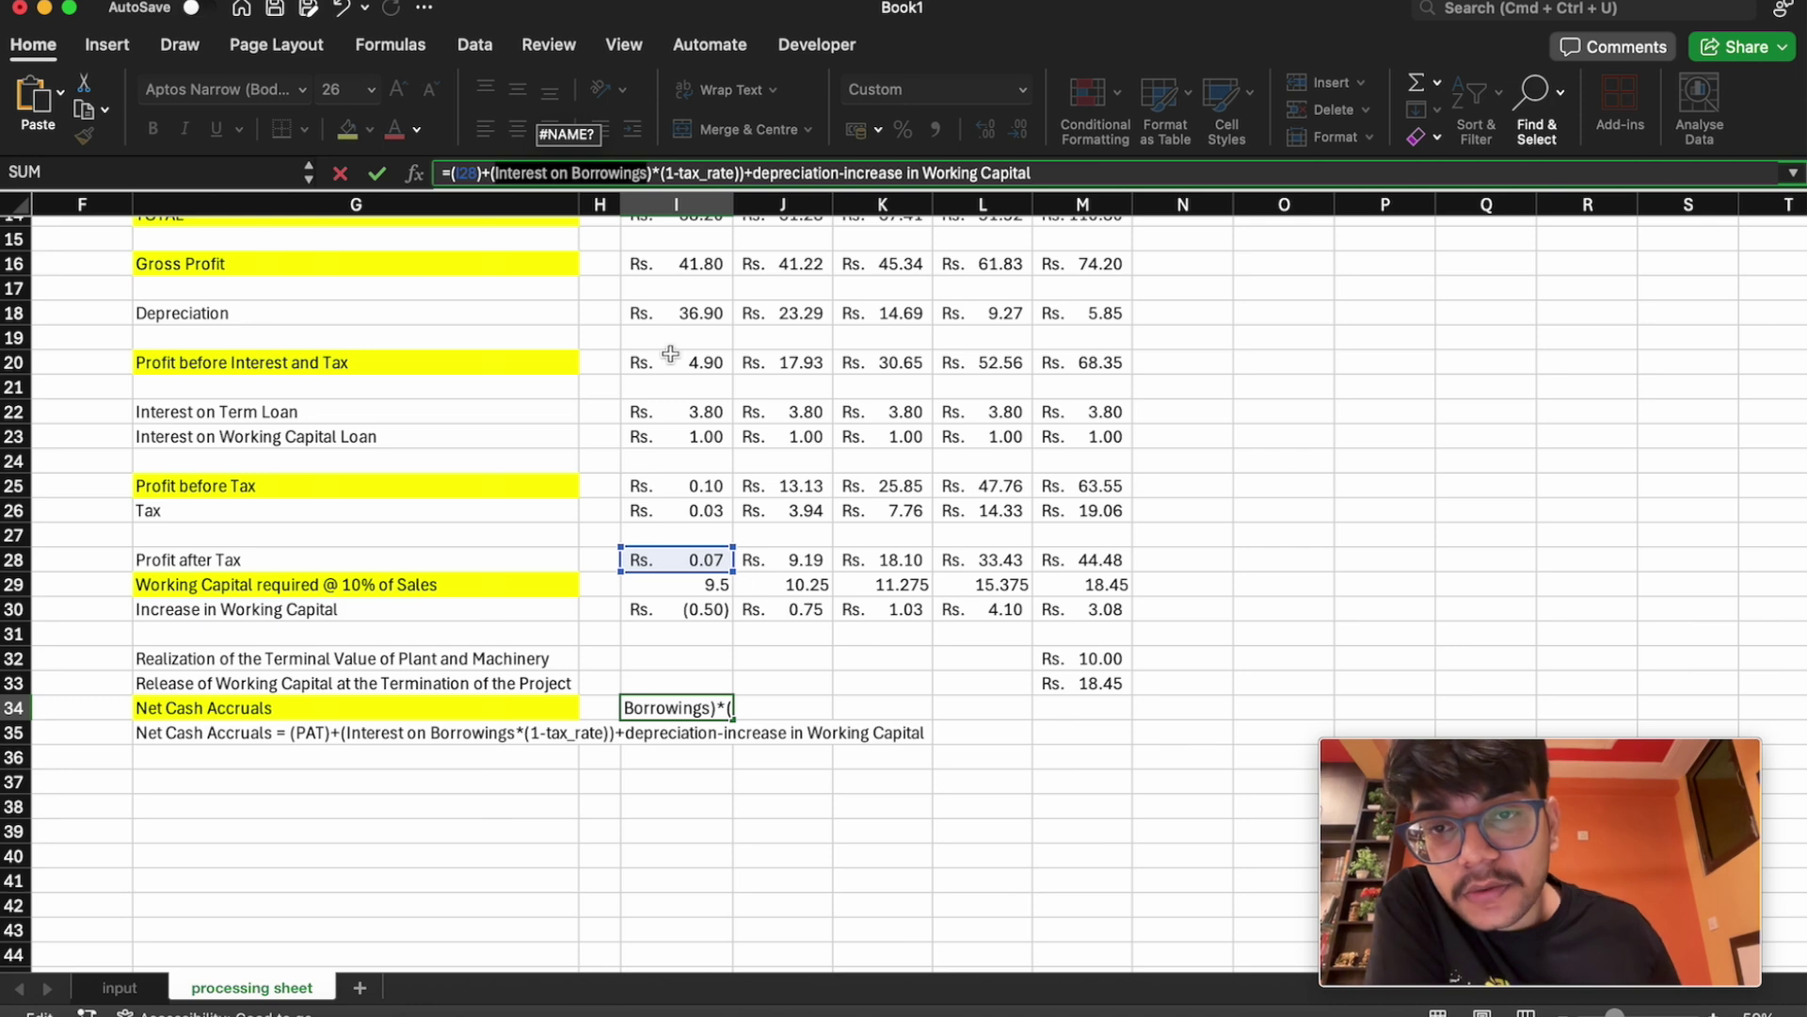
left_click(692, 412)
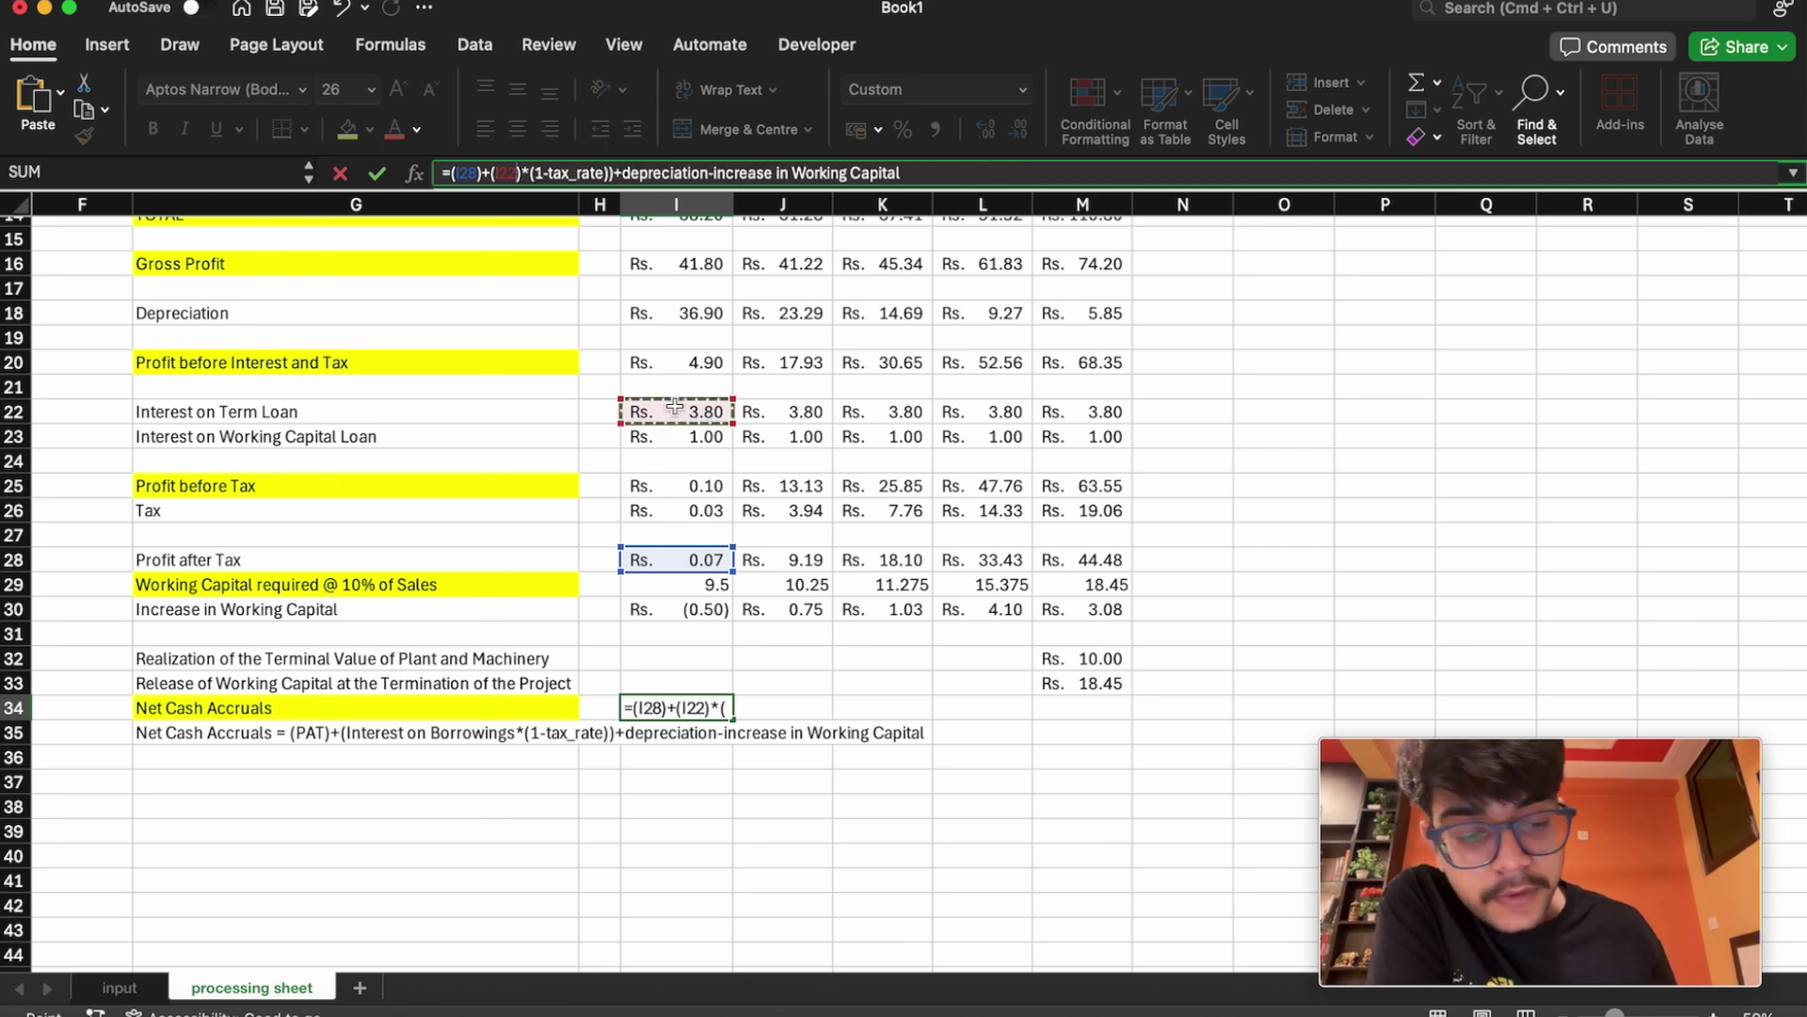
type("+")
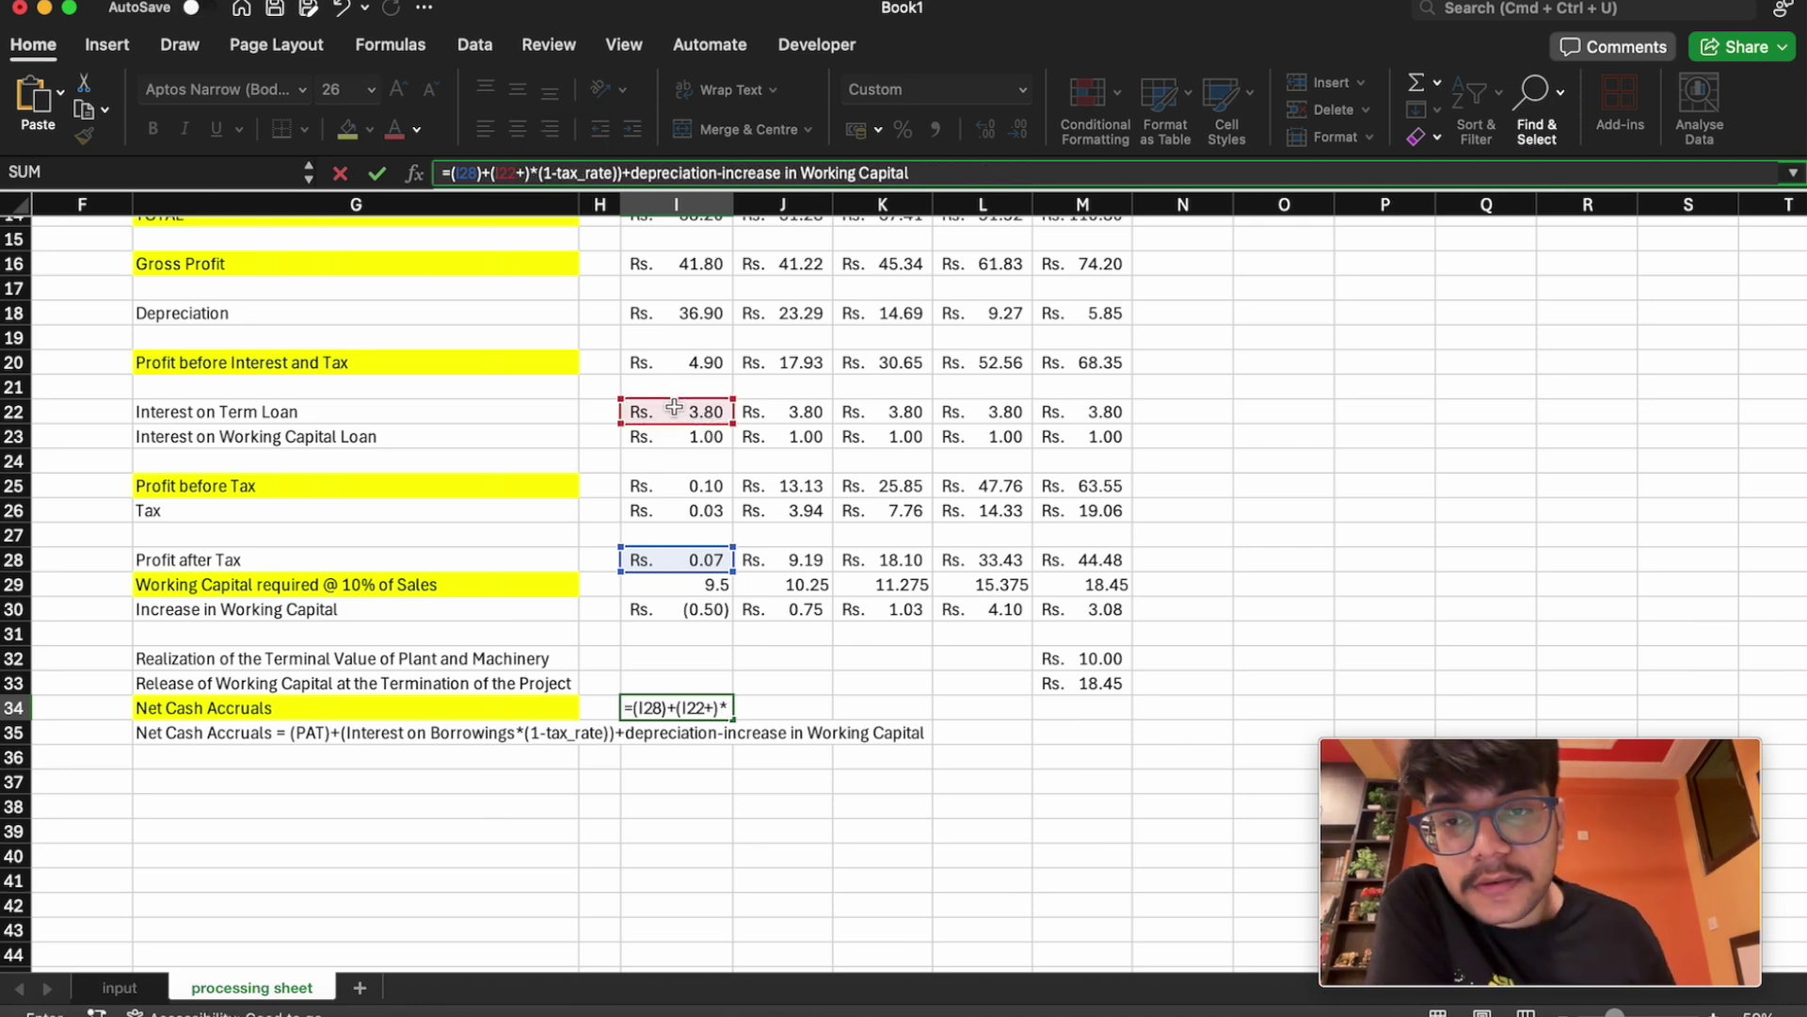
left_click(677, 436)
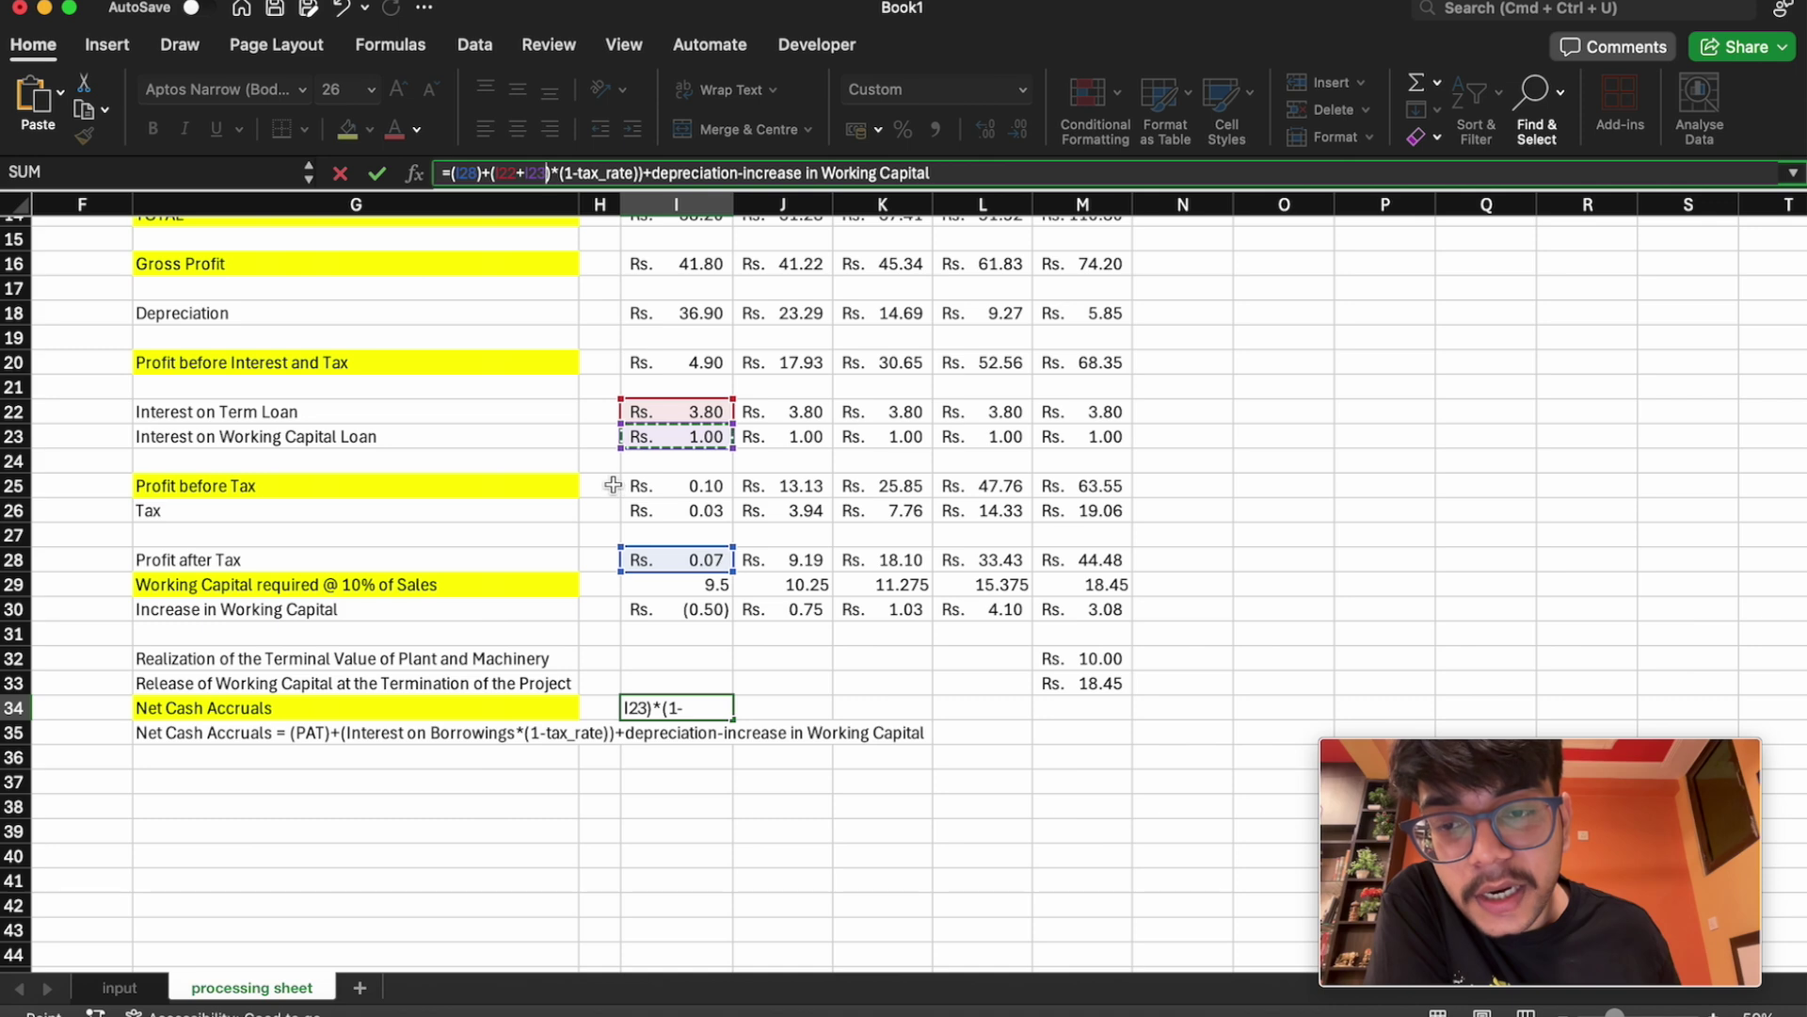
Clear and retype the (1-tax_rate) factor in the I34 formula
left_click(611, 175)
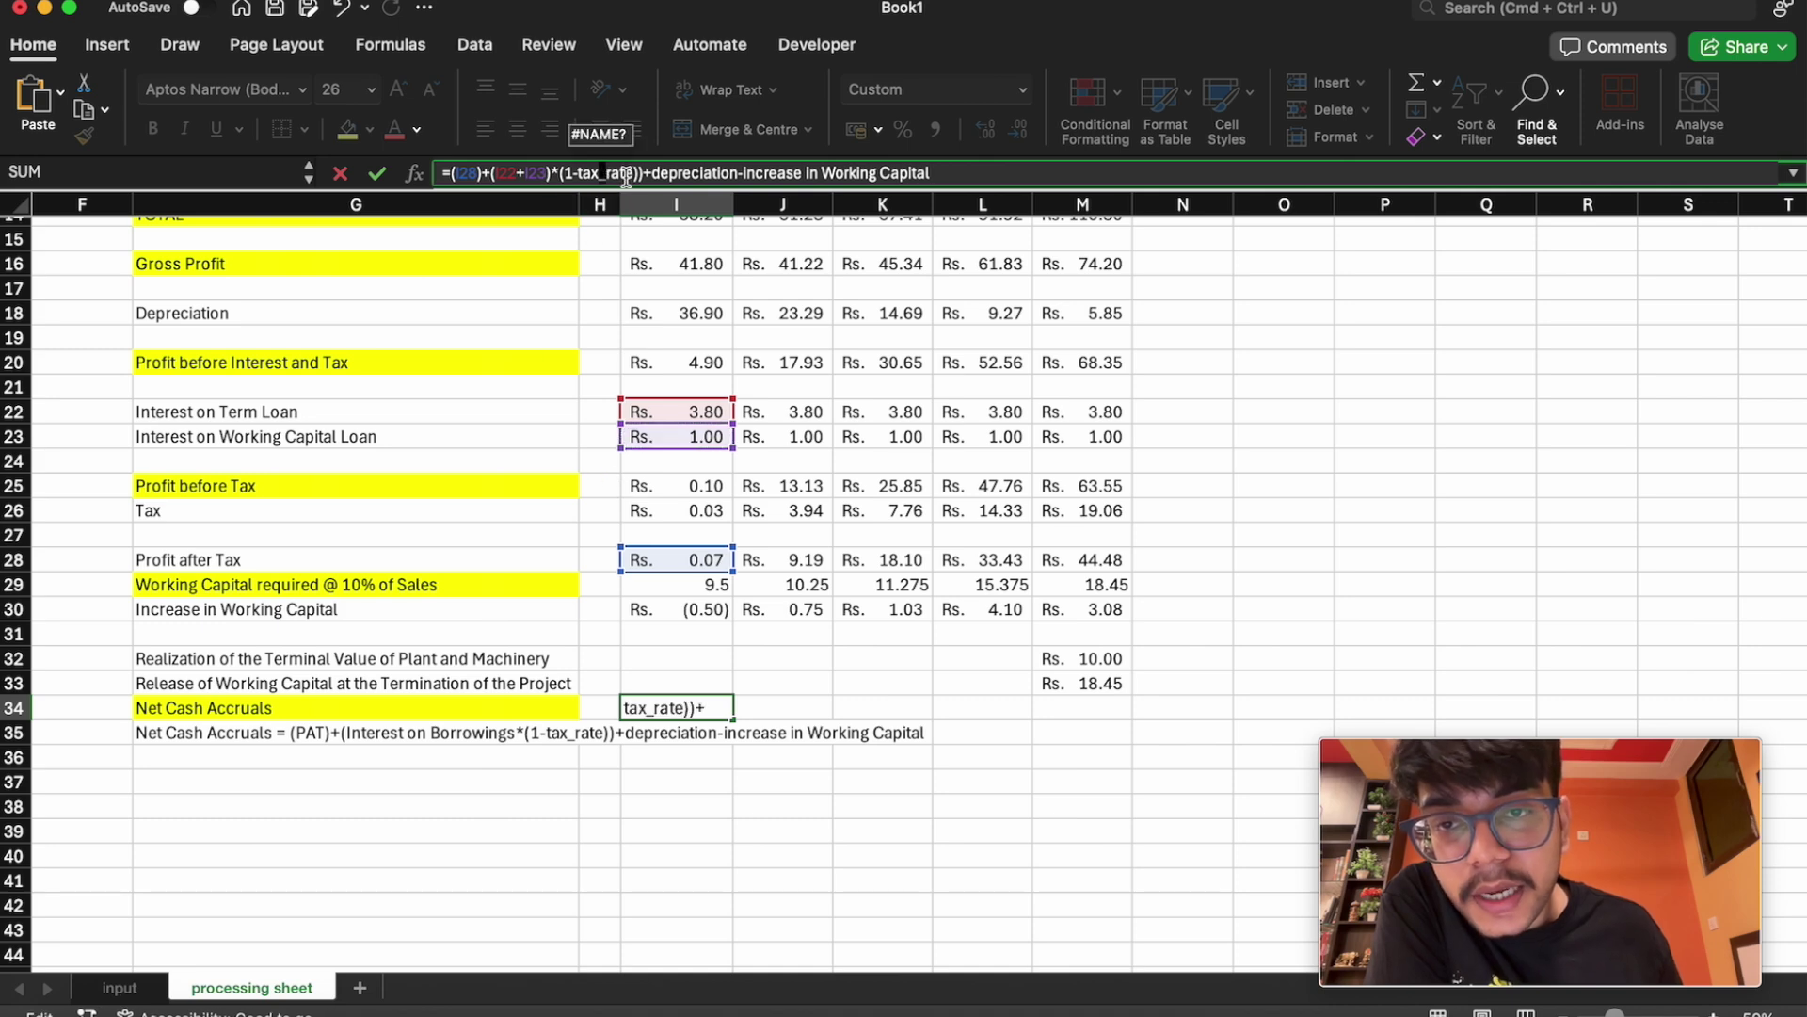
left_click_drag(612, 176, 634, 175)
key("BackSpace")
key("BackSpace")
key("BackSpace")
key("BackSpace")
key("BackSpace")
key("BackSpace")
key("BackSpace")
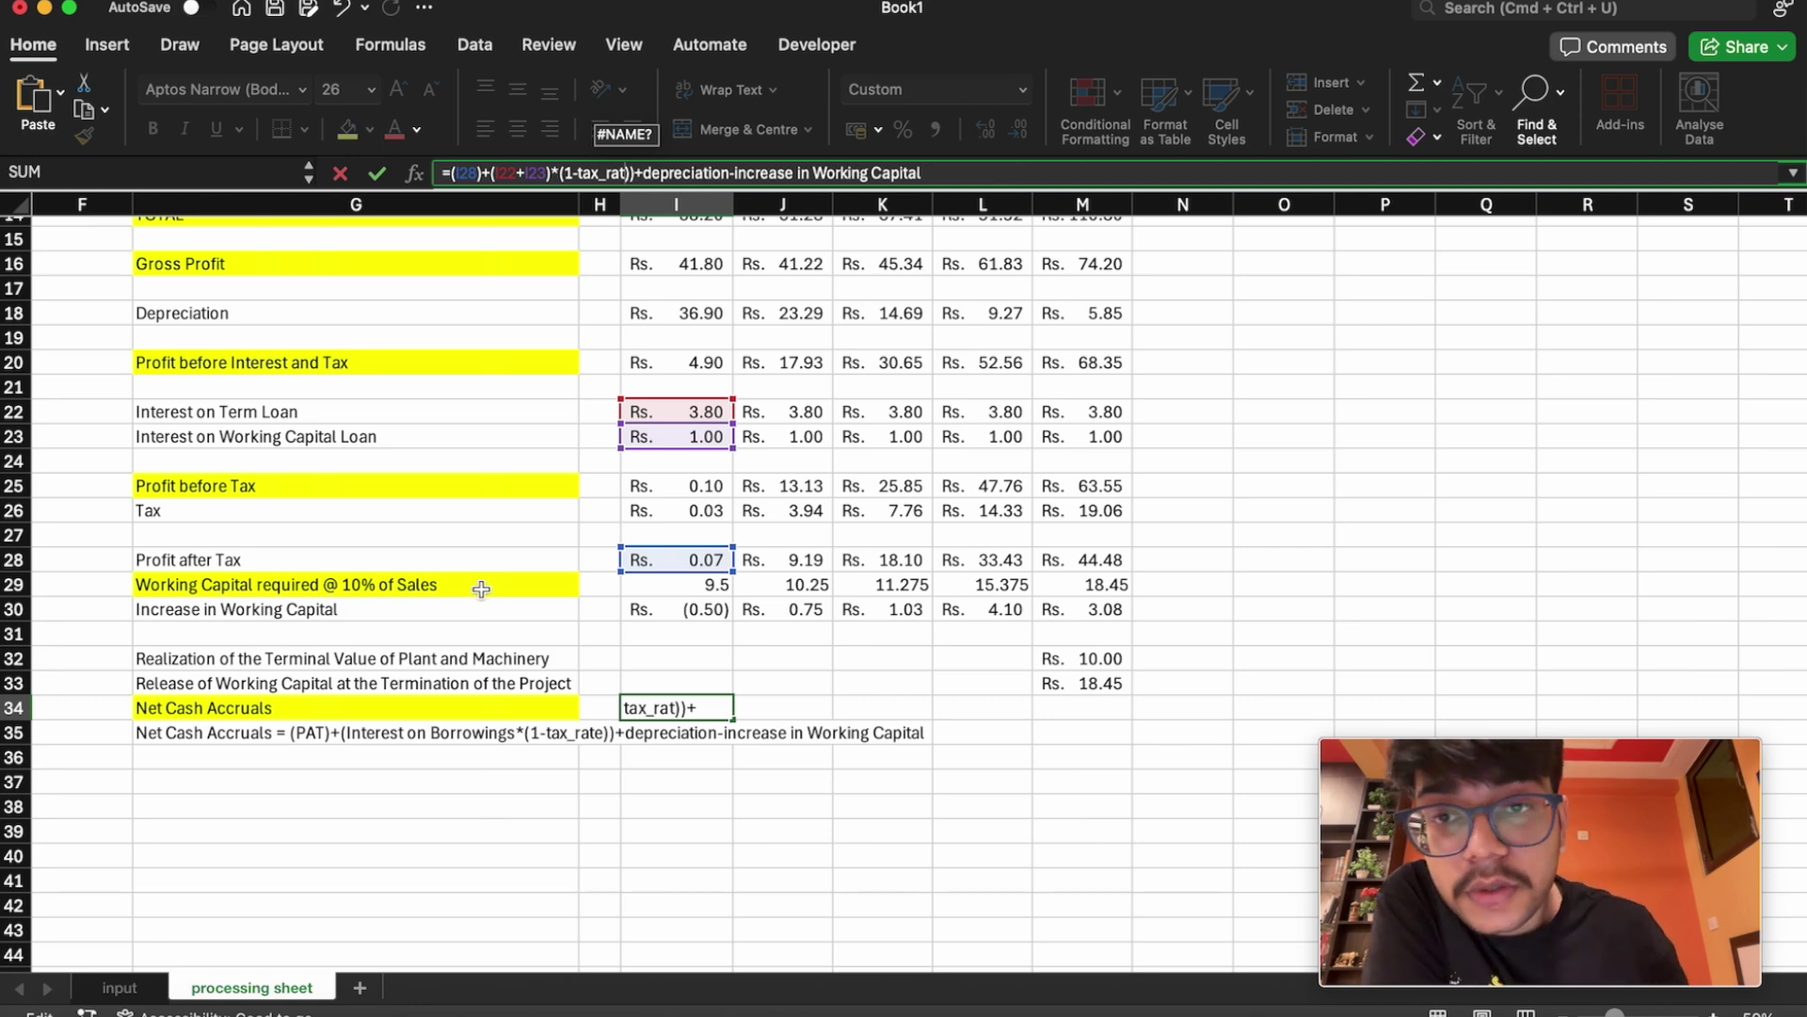
key("BackSpace")
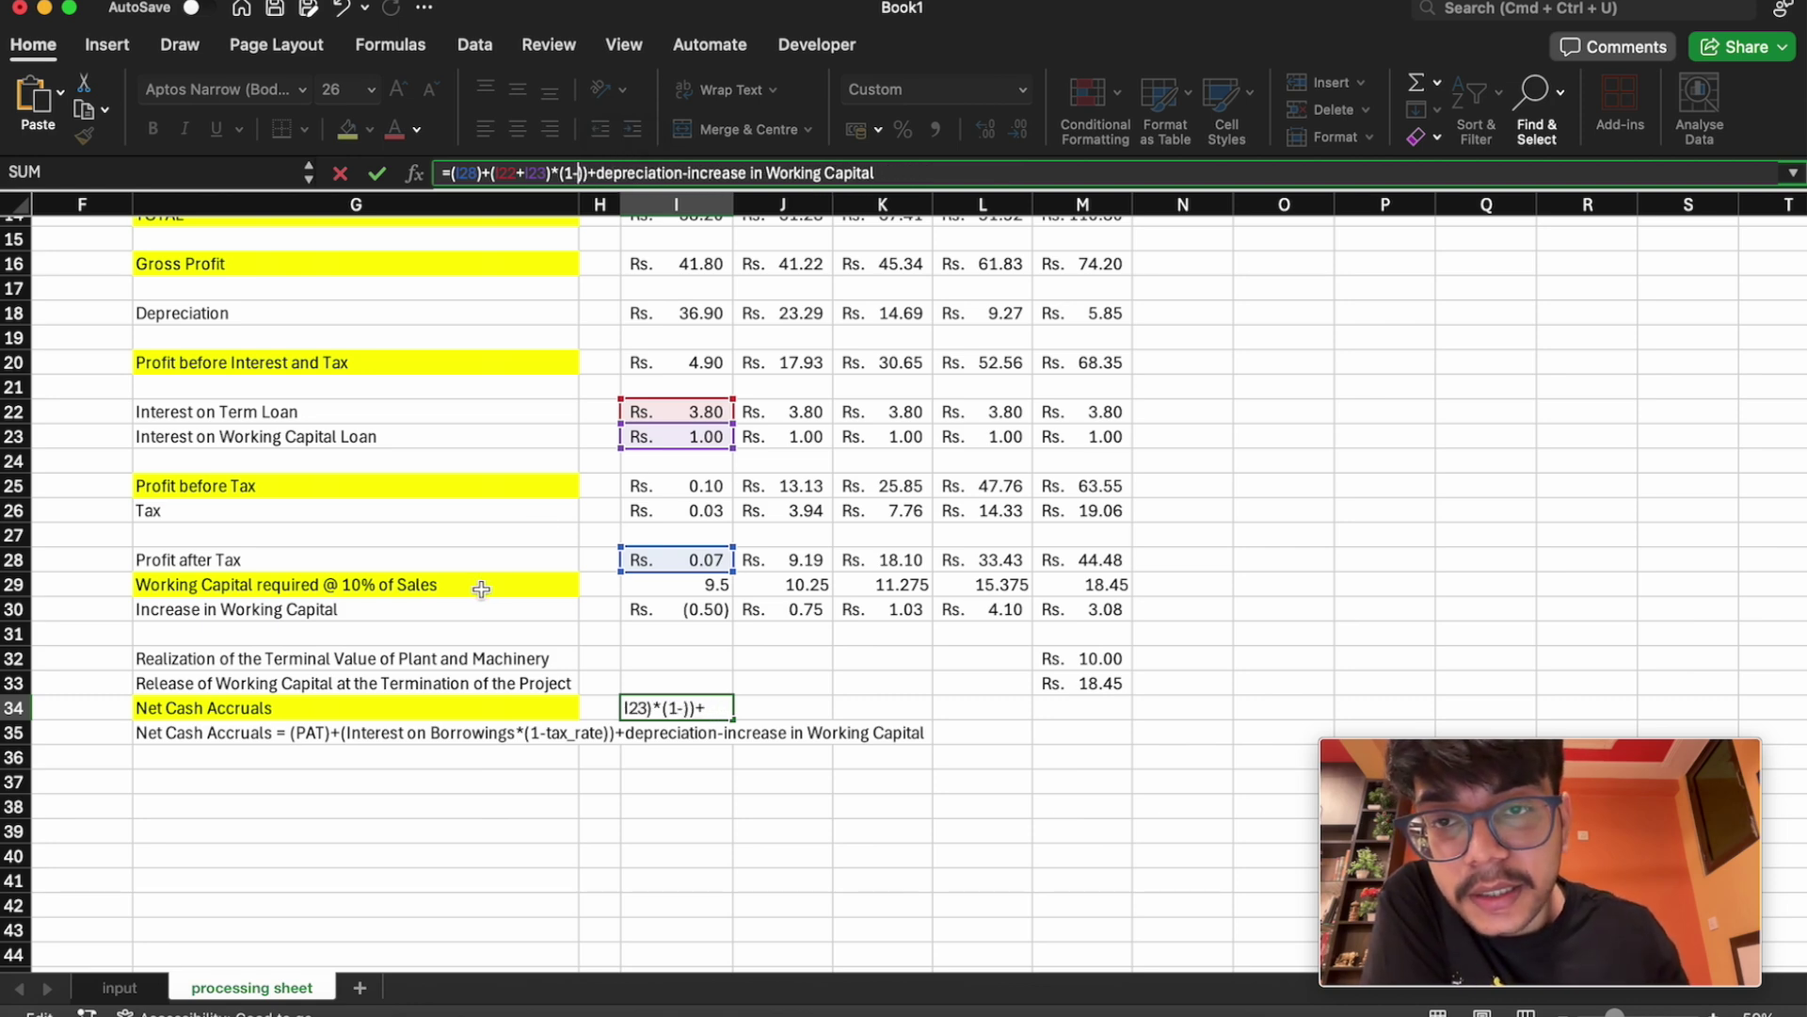
type("tt")
key("BackSpace")
key("BackSpace")
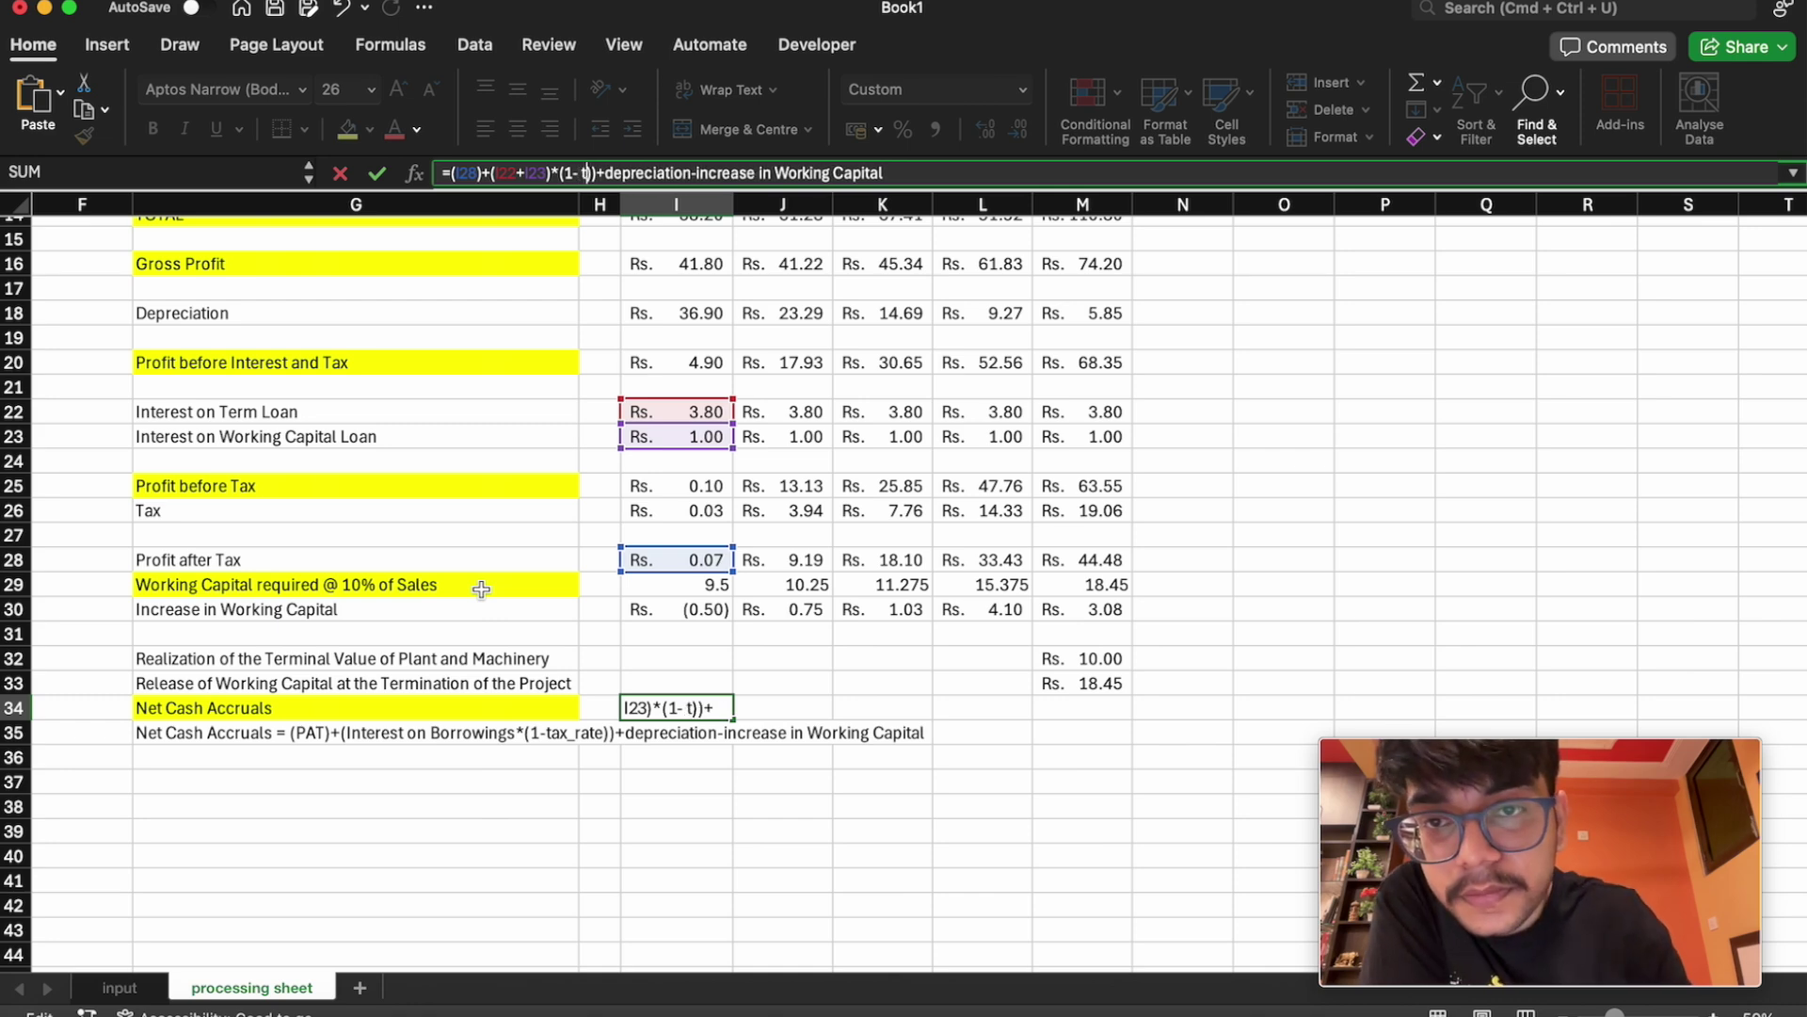
key("BackSpace")
key("BackSpace")
key("BackSpace")
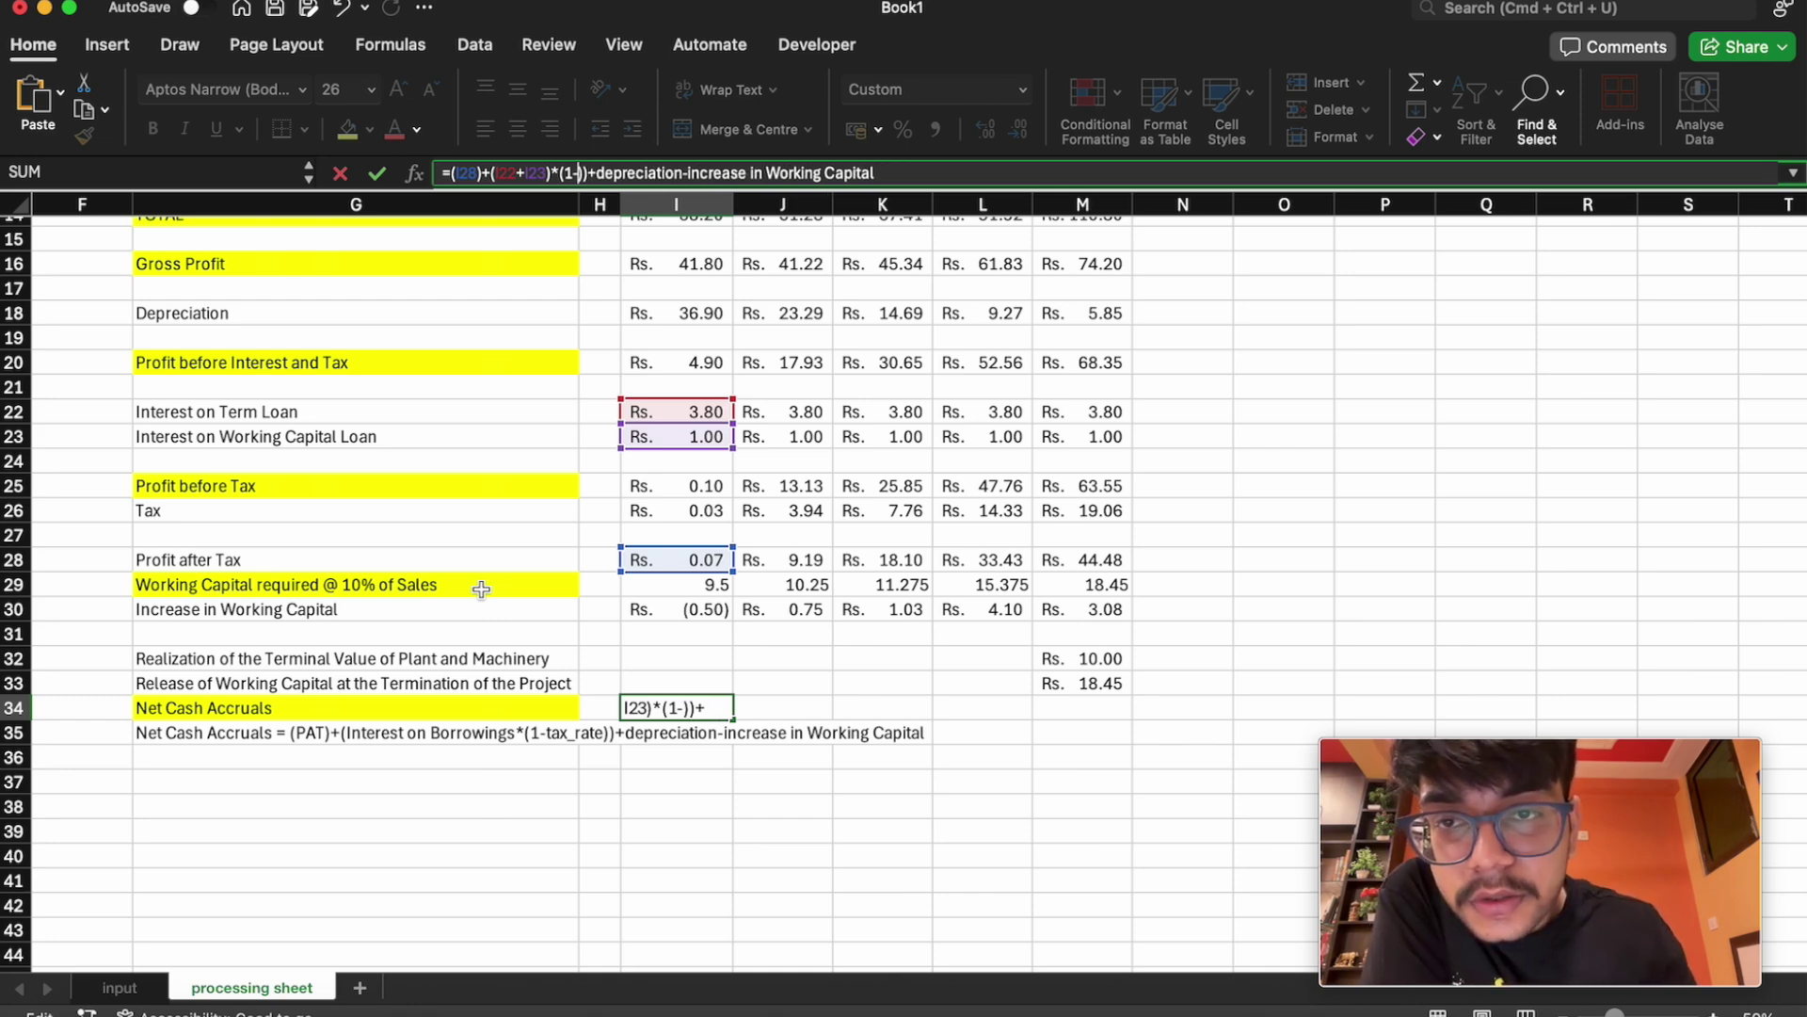
key("BackSpace")
type("*")
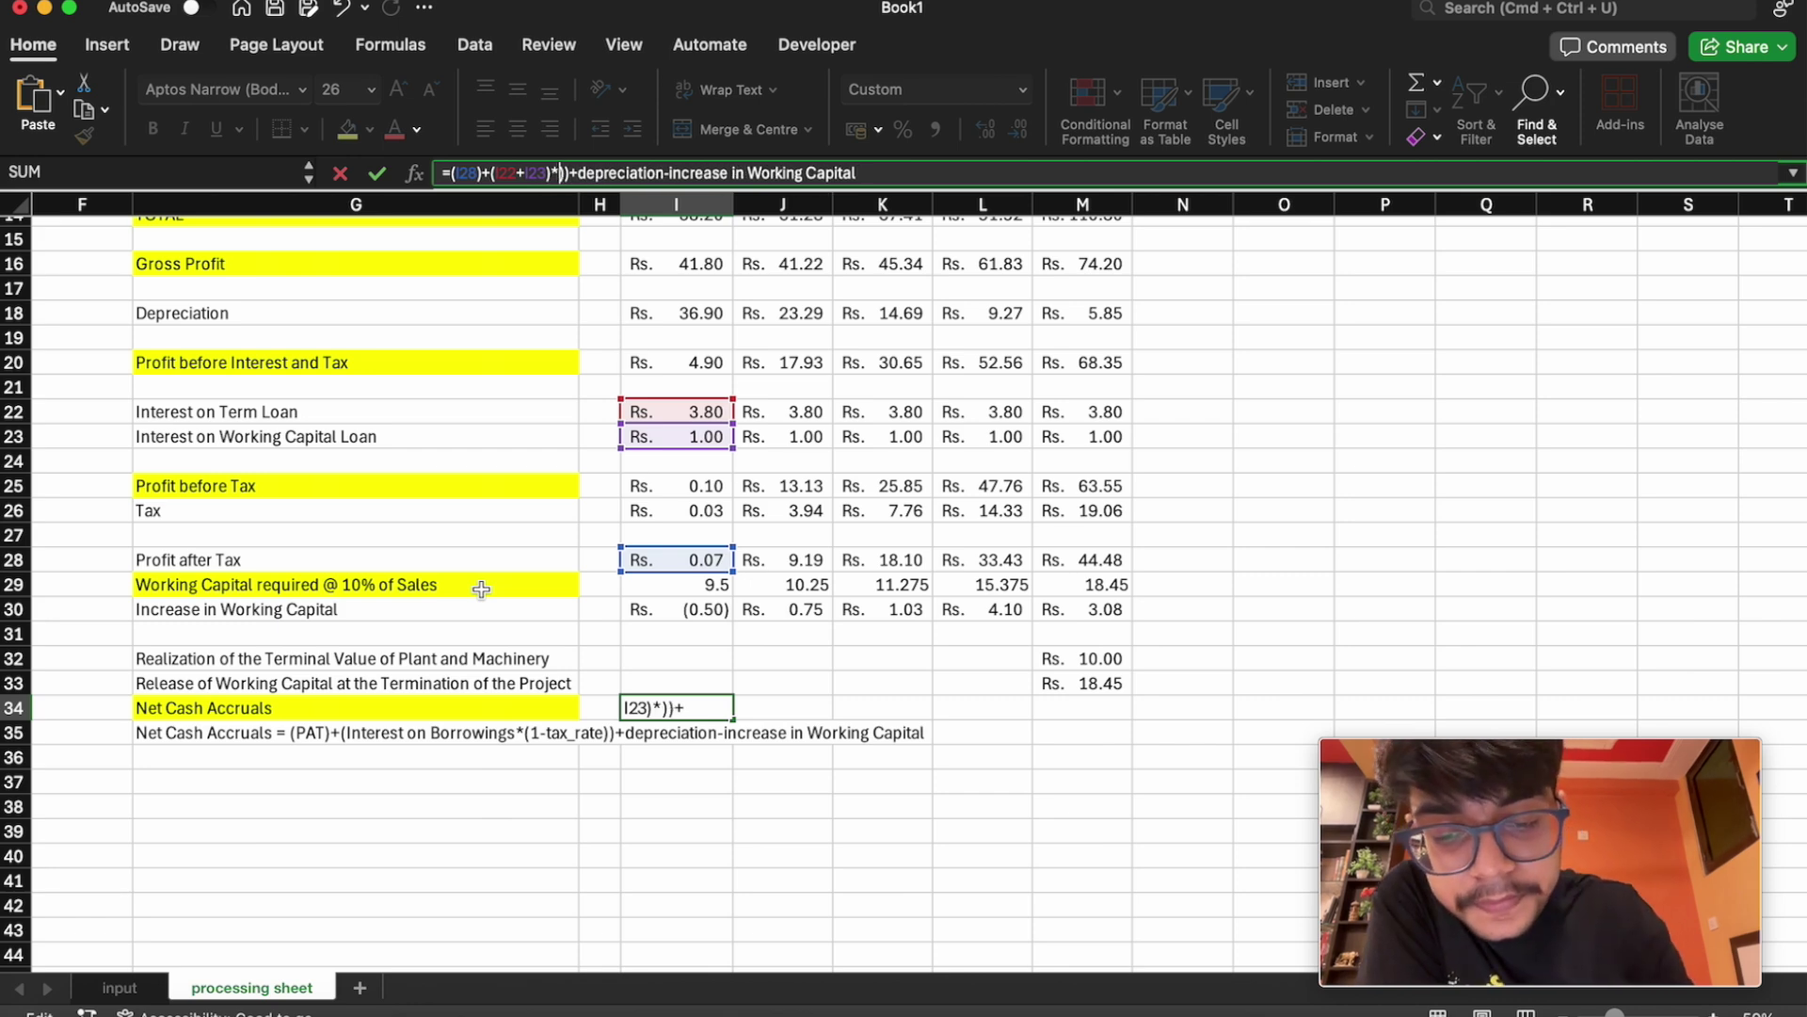
type("(")
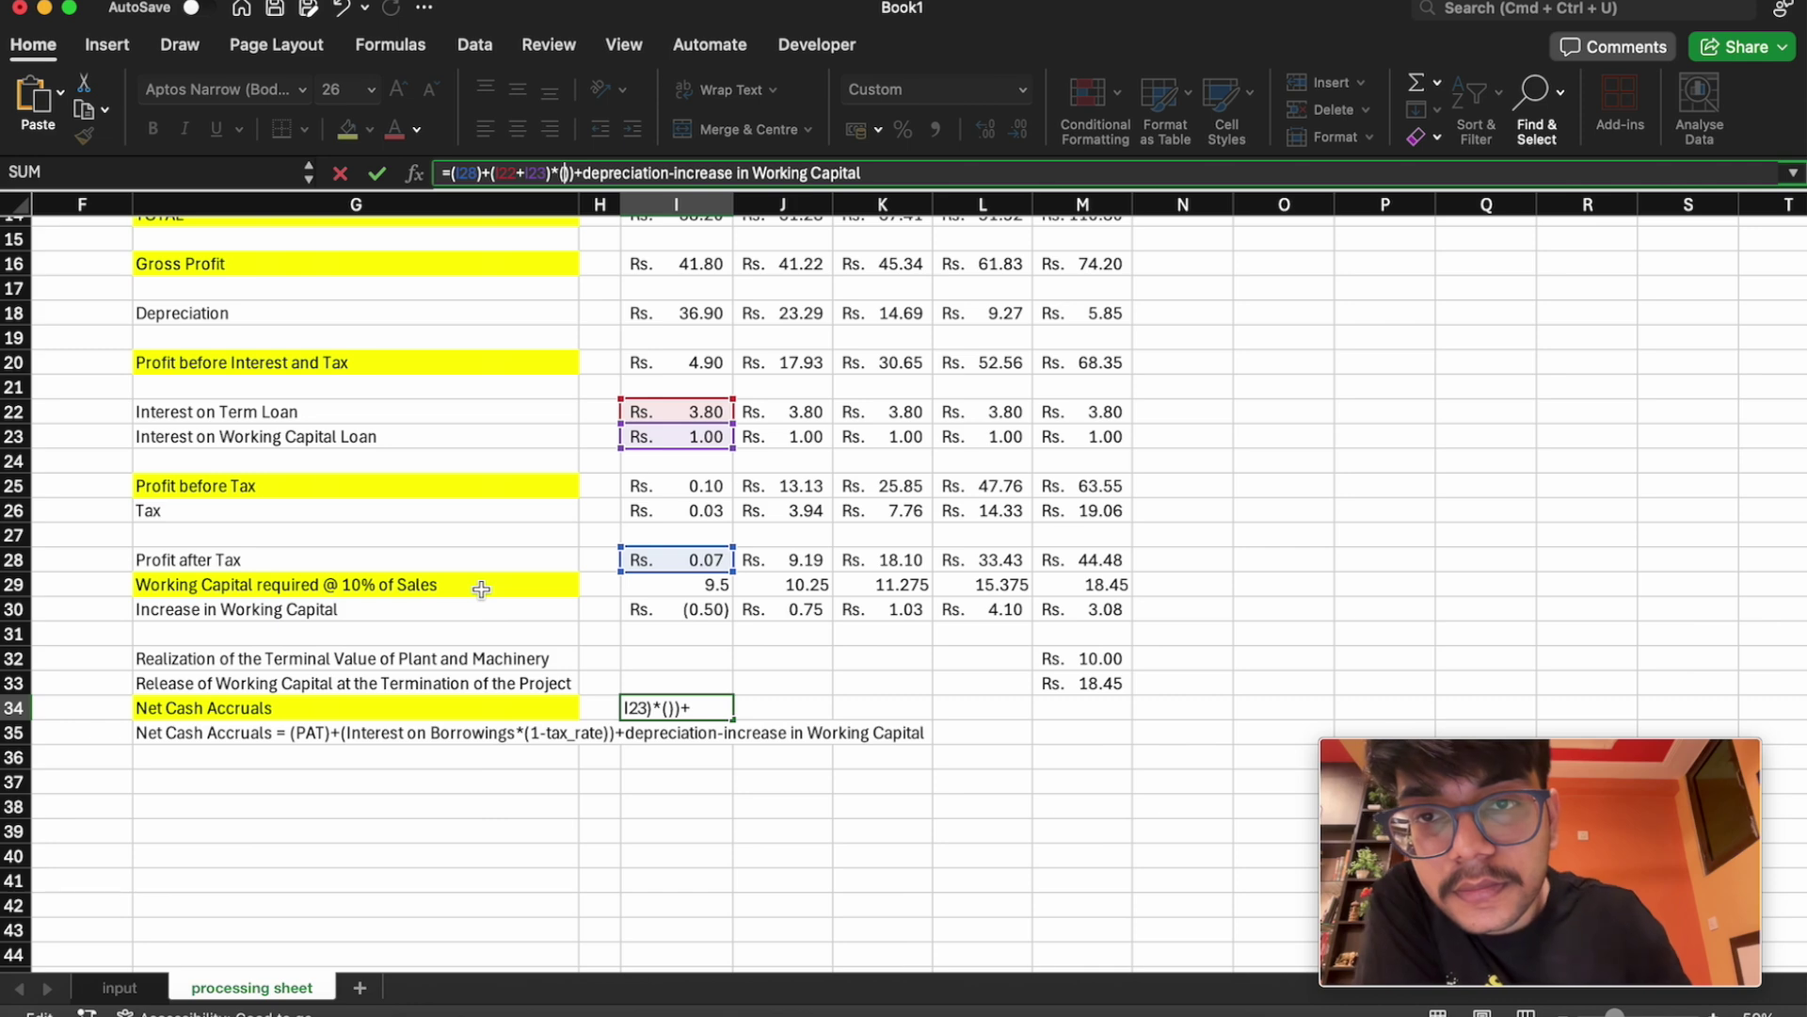
type("1-")
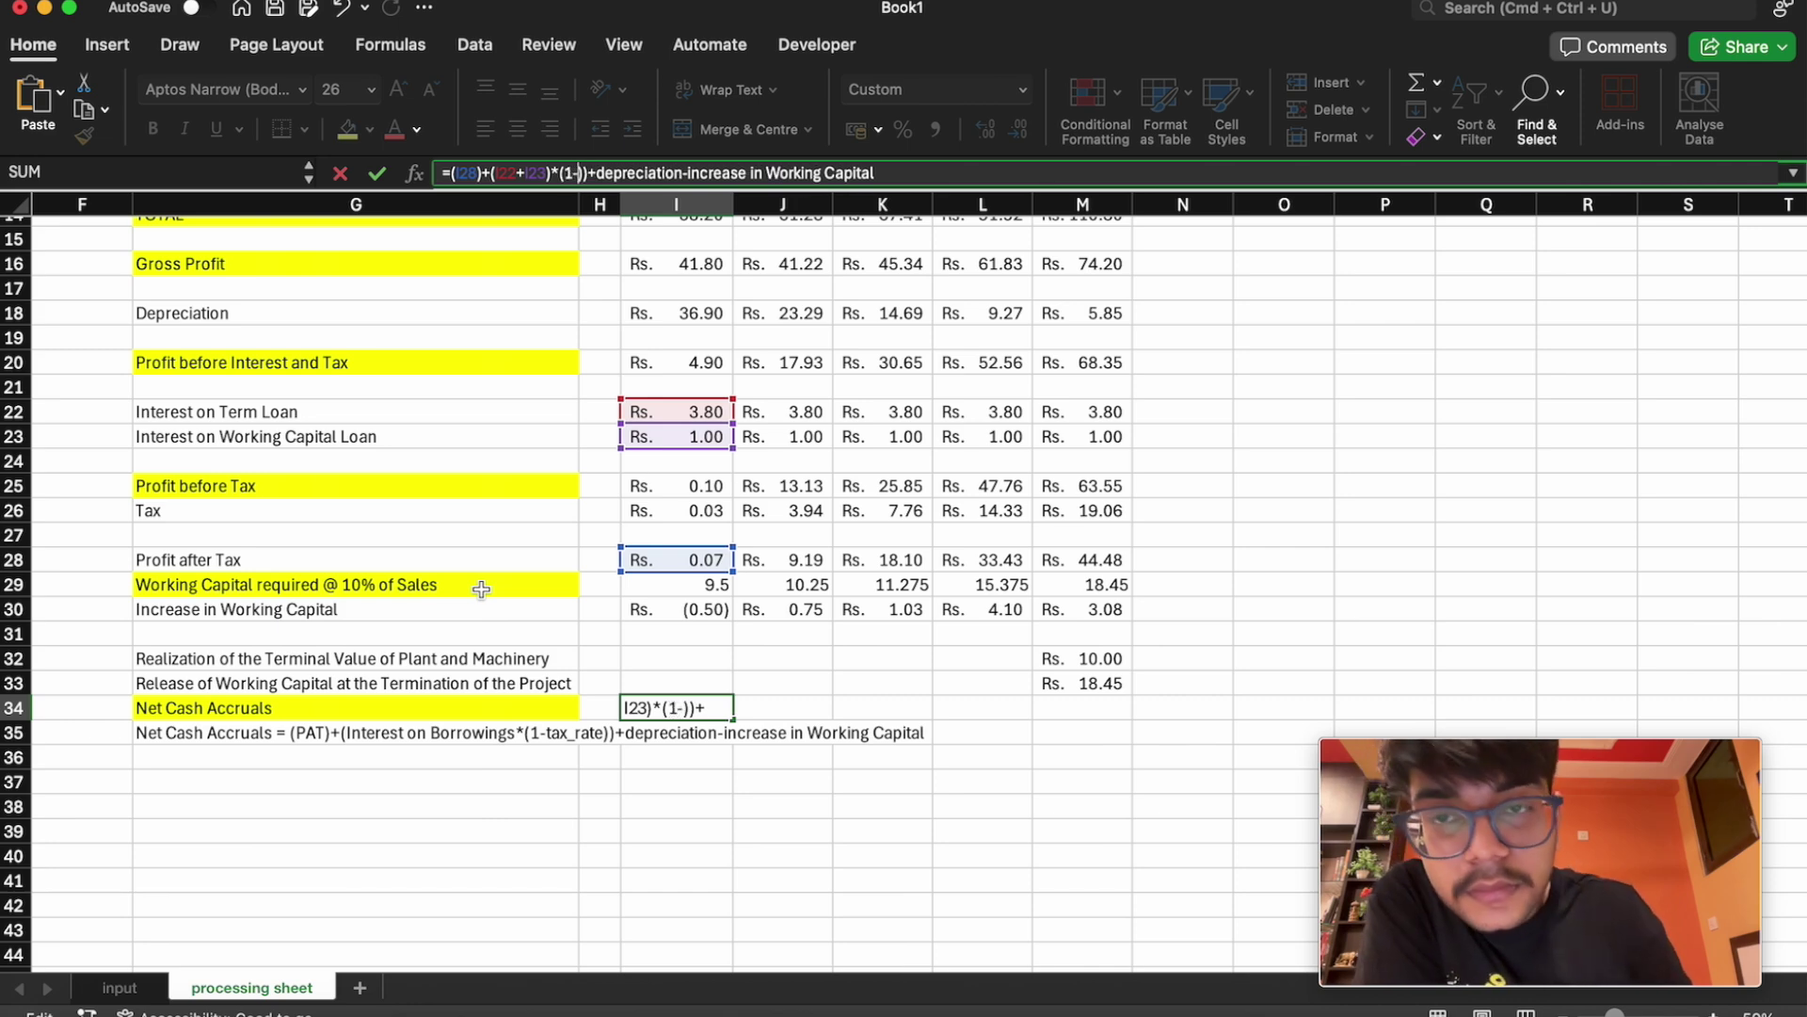
type("tax")
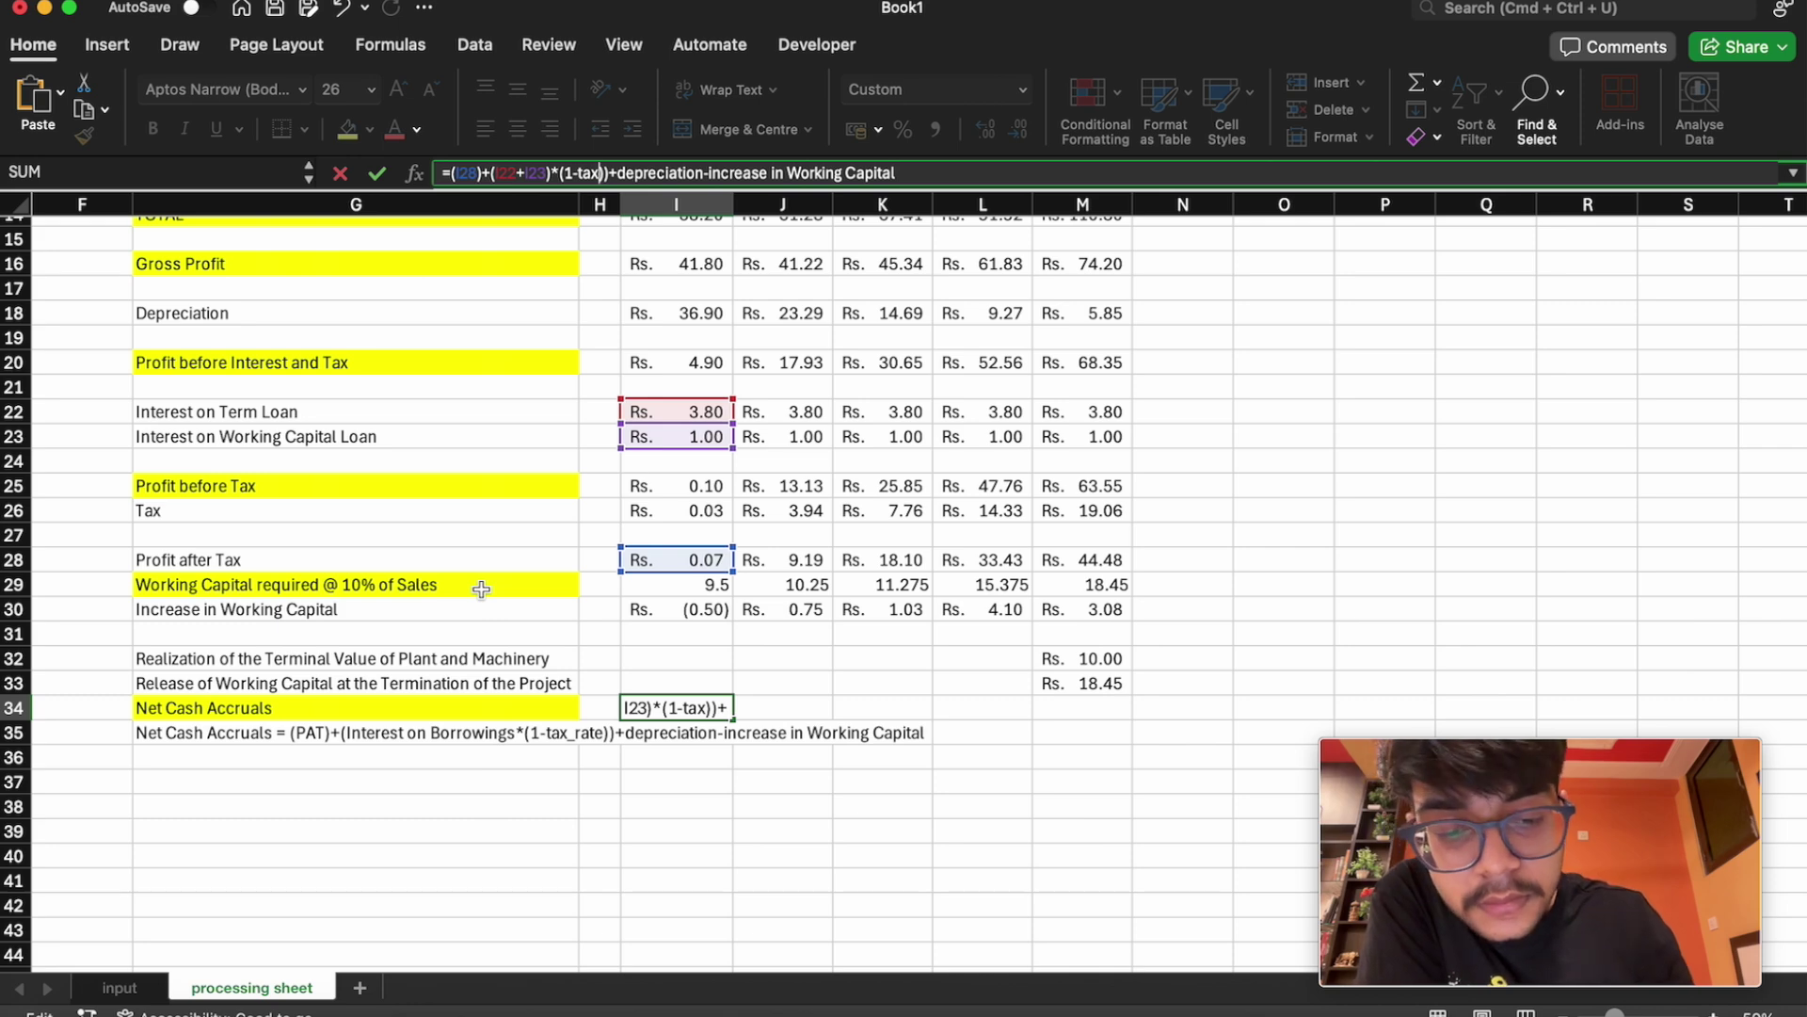
type("_")
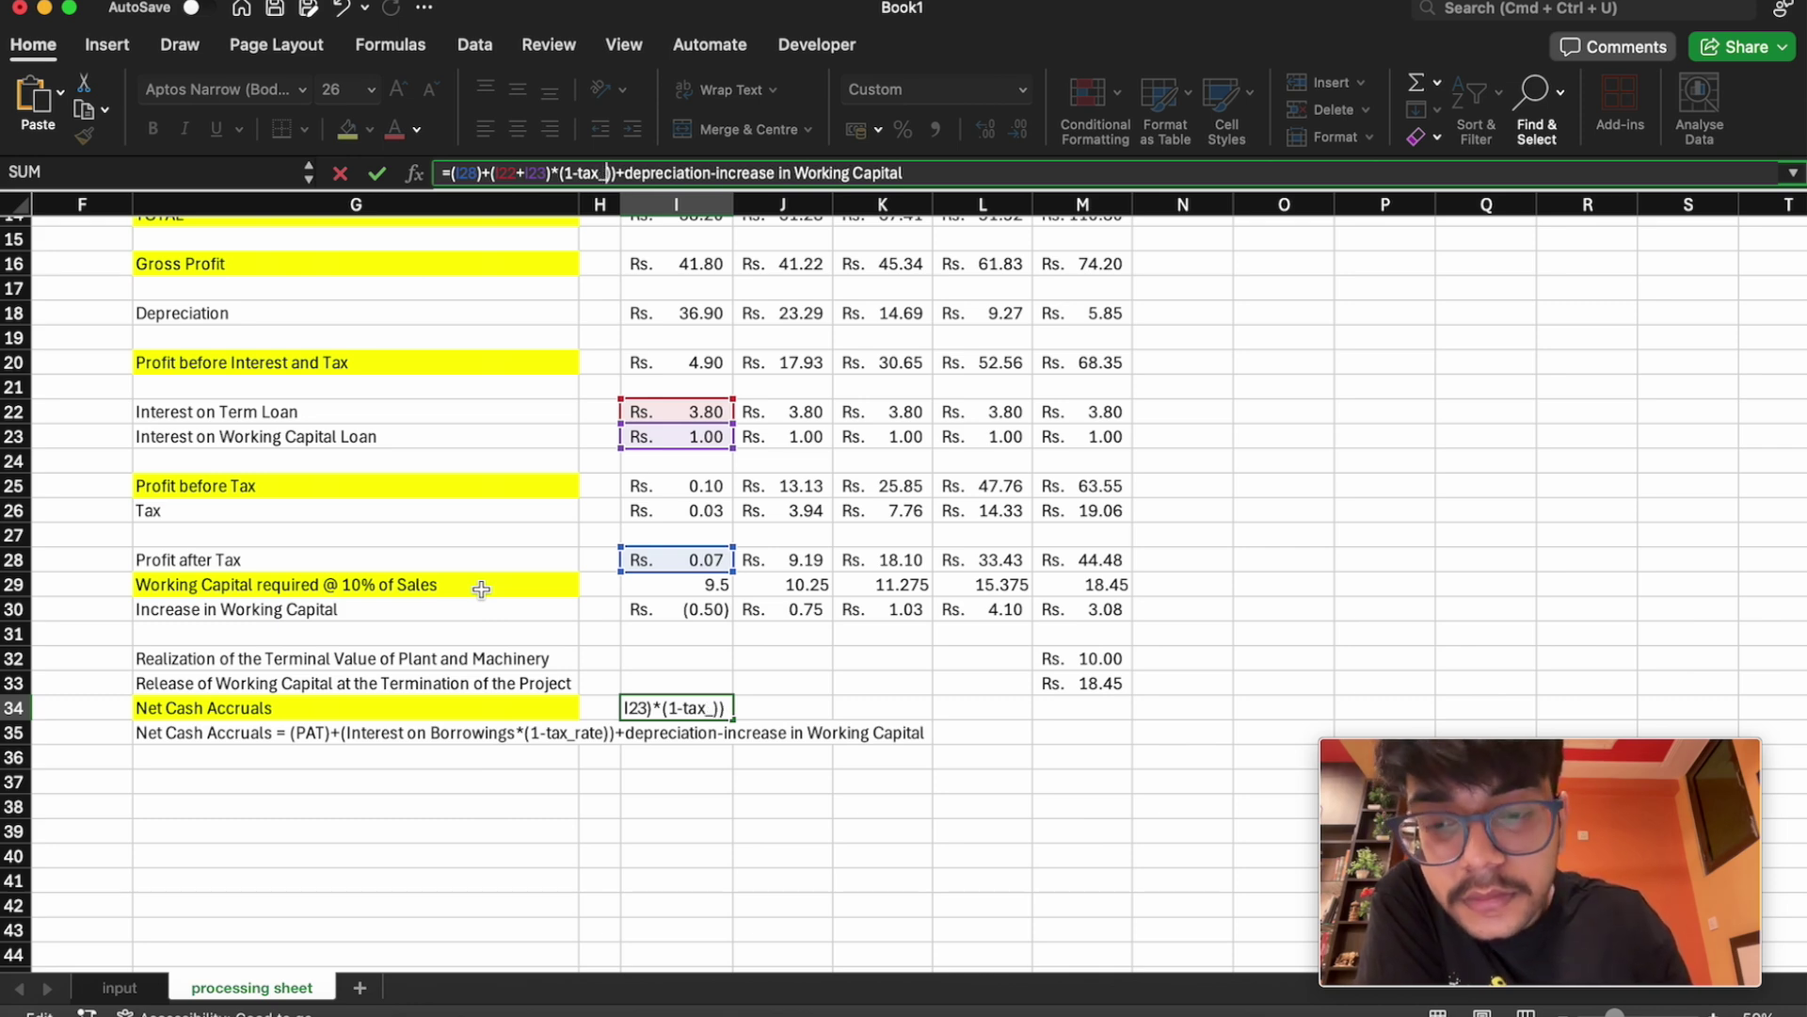
type("rate")
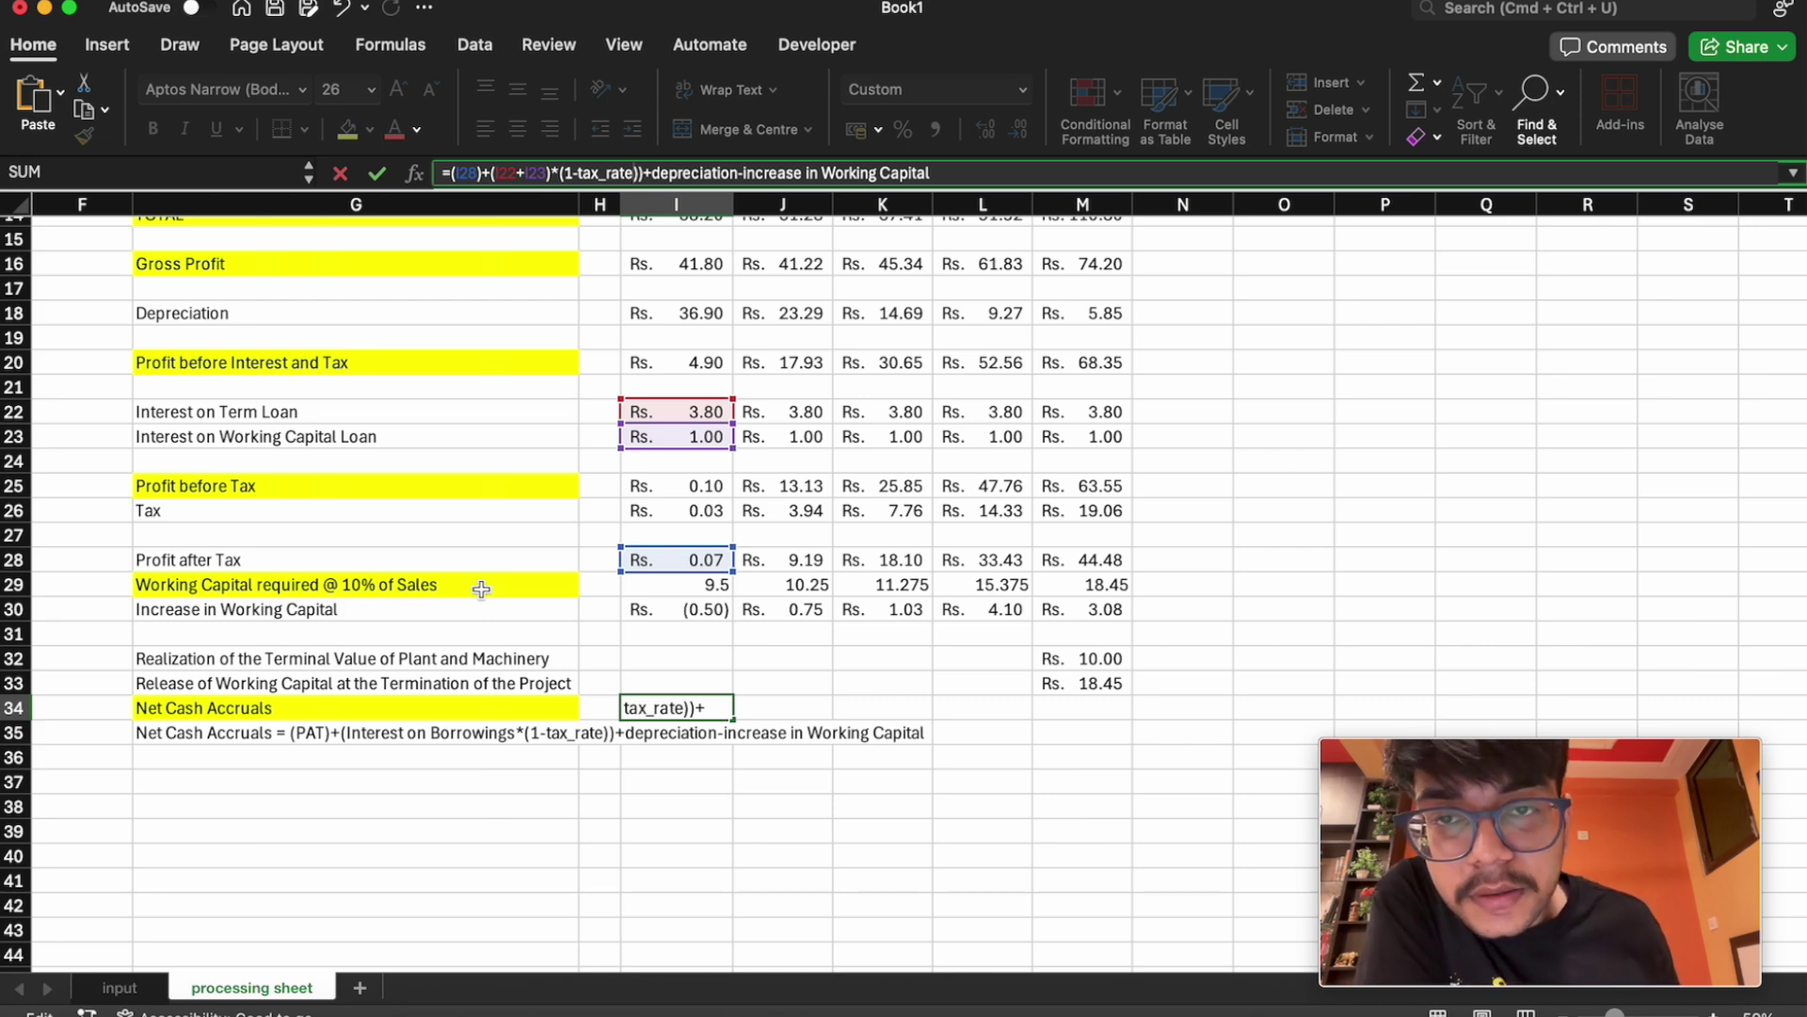
Replace depreciation with I18 and the increase in Working Capital with I30 in the I34 formula, and try to enter it
double_click(697, 175)
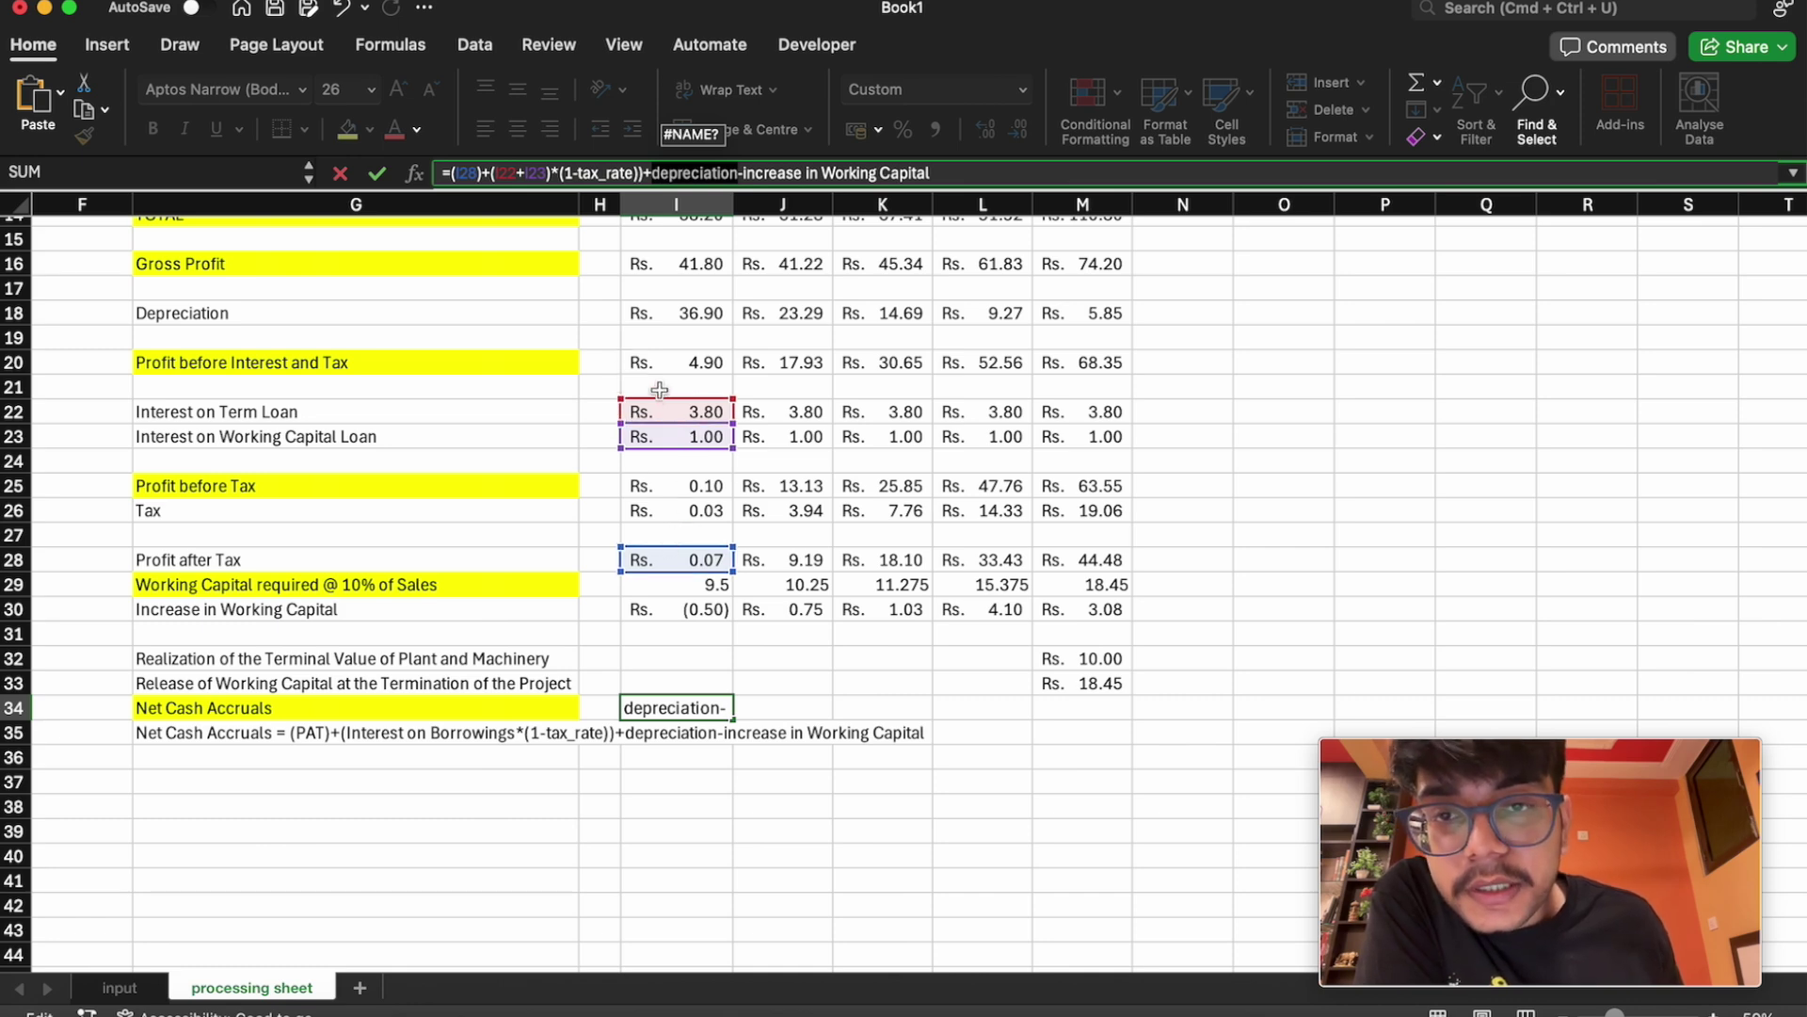
left_click(697, 314)
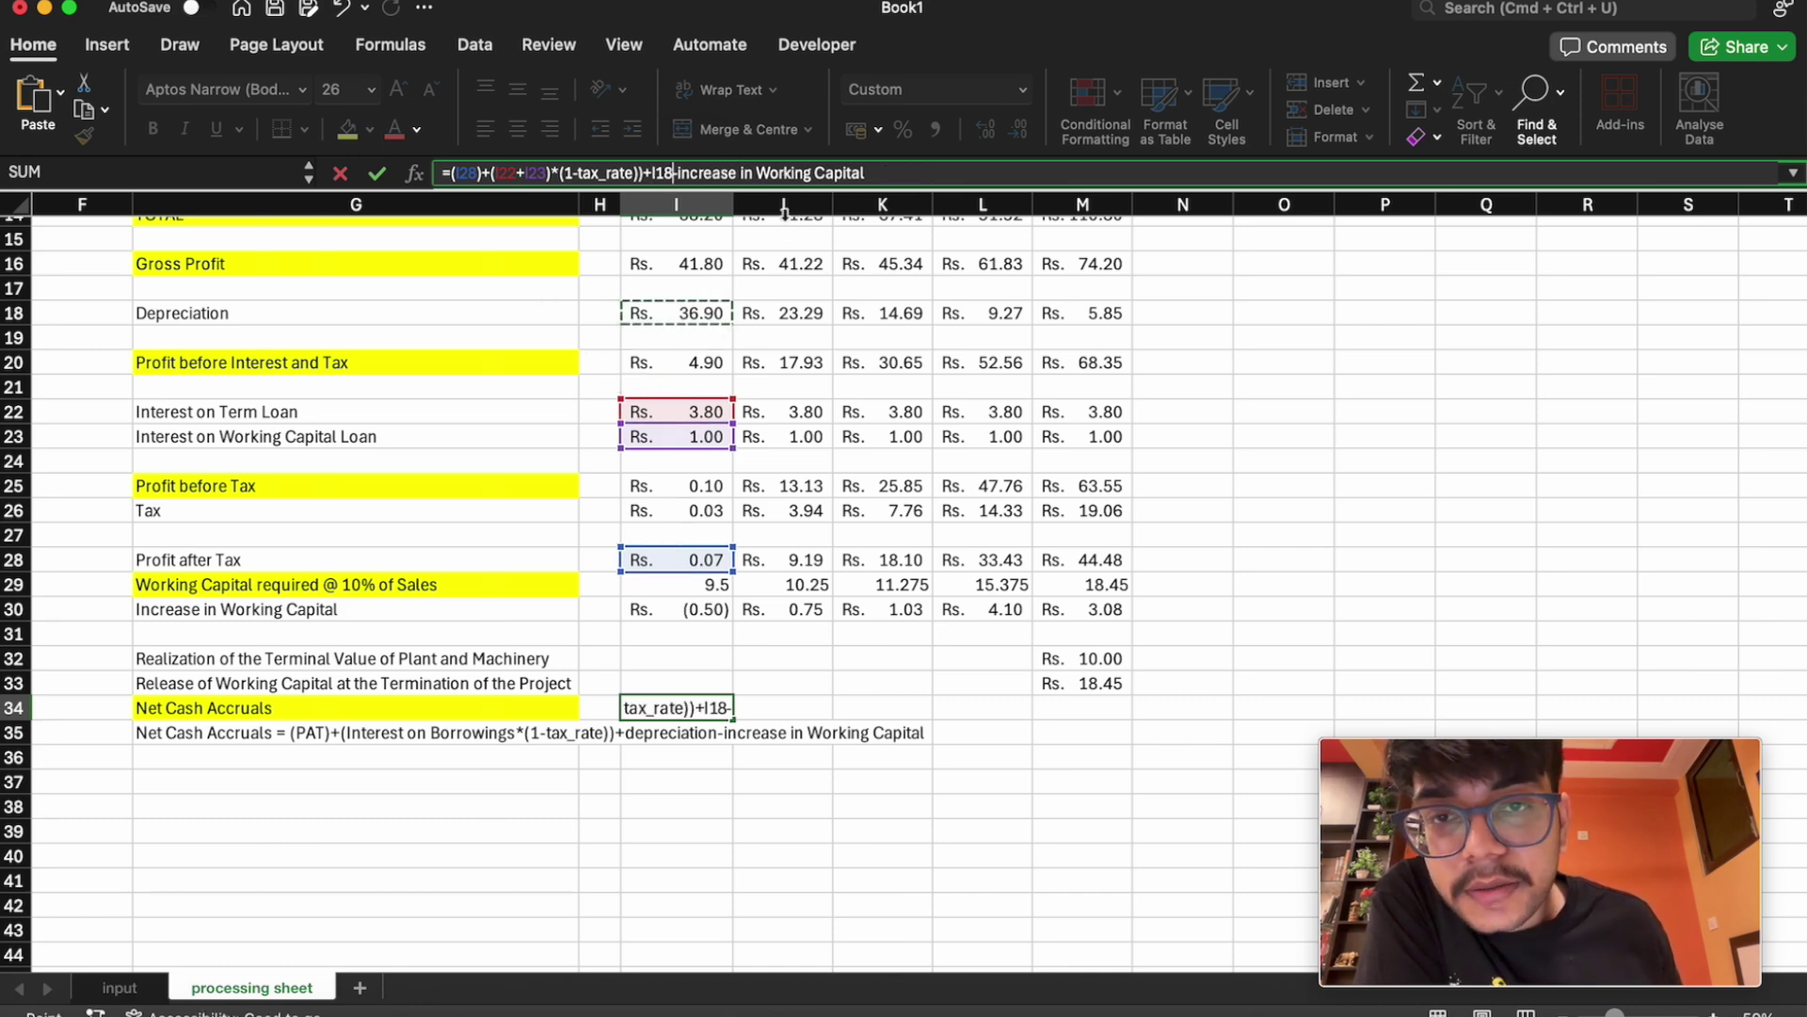
double_click(720, 173)
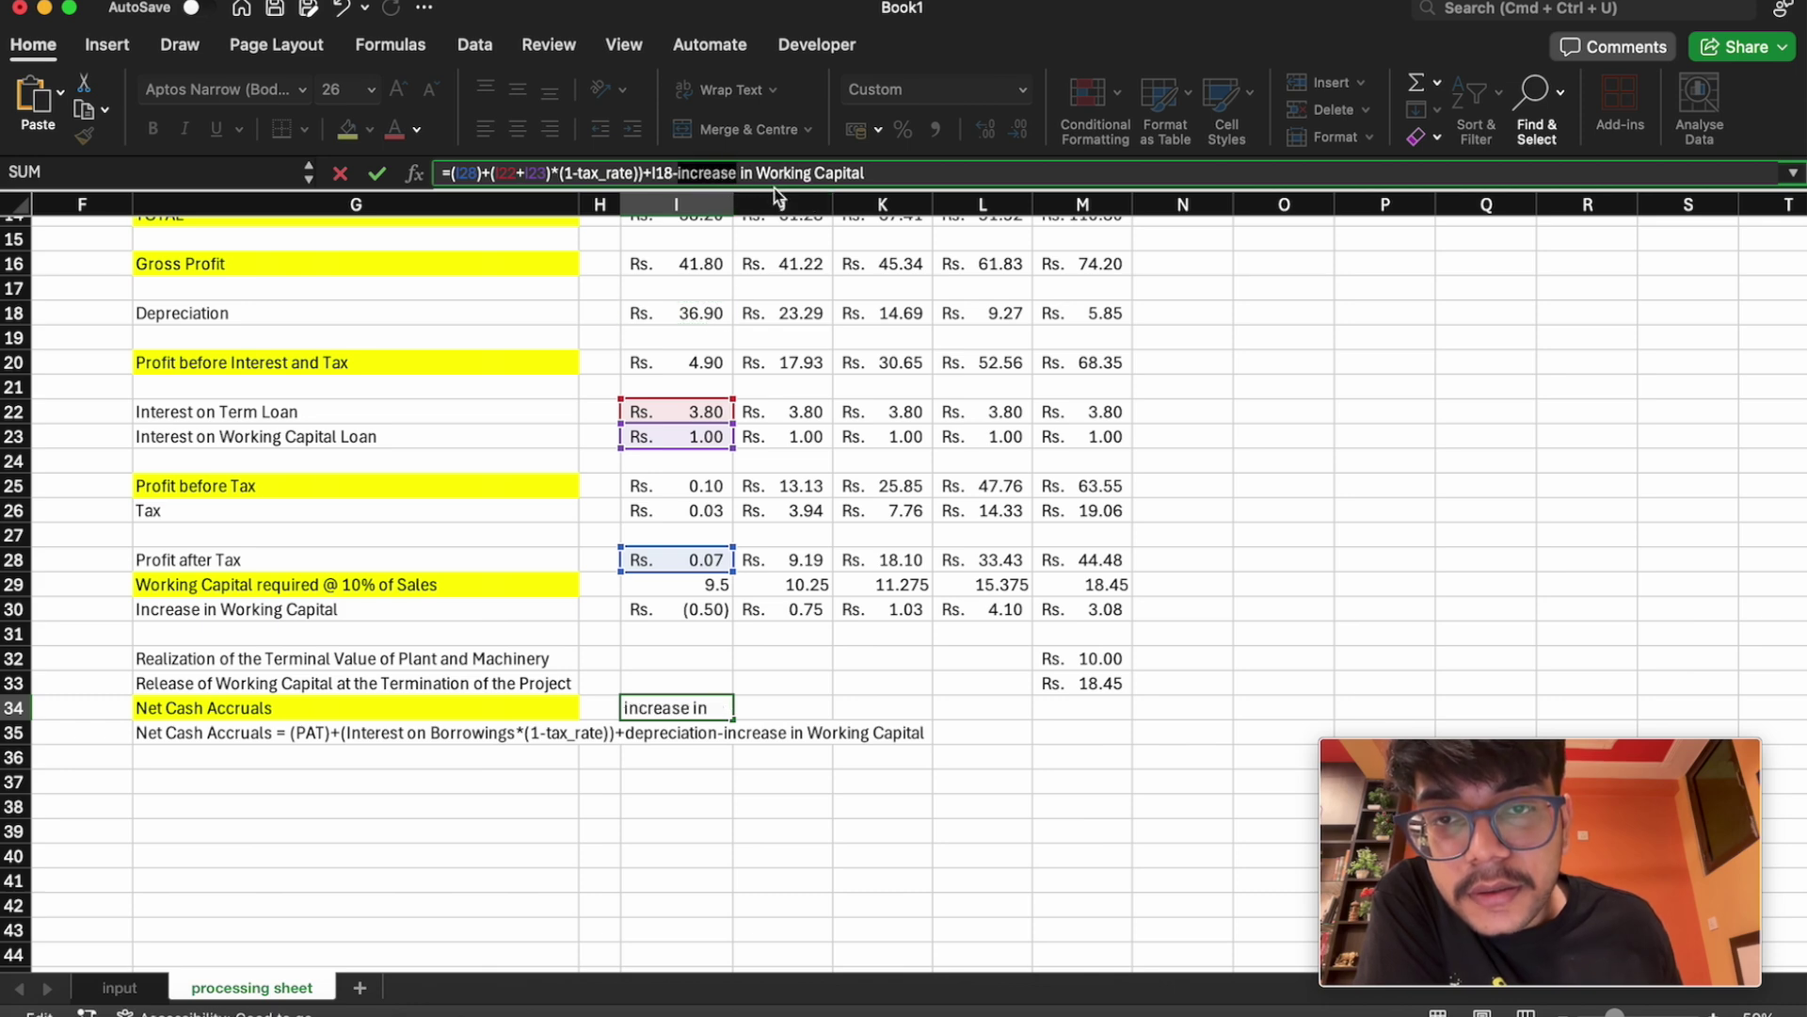
left_click_drag(892, 173, 687, 179)
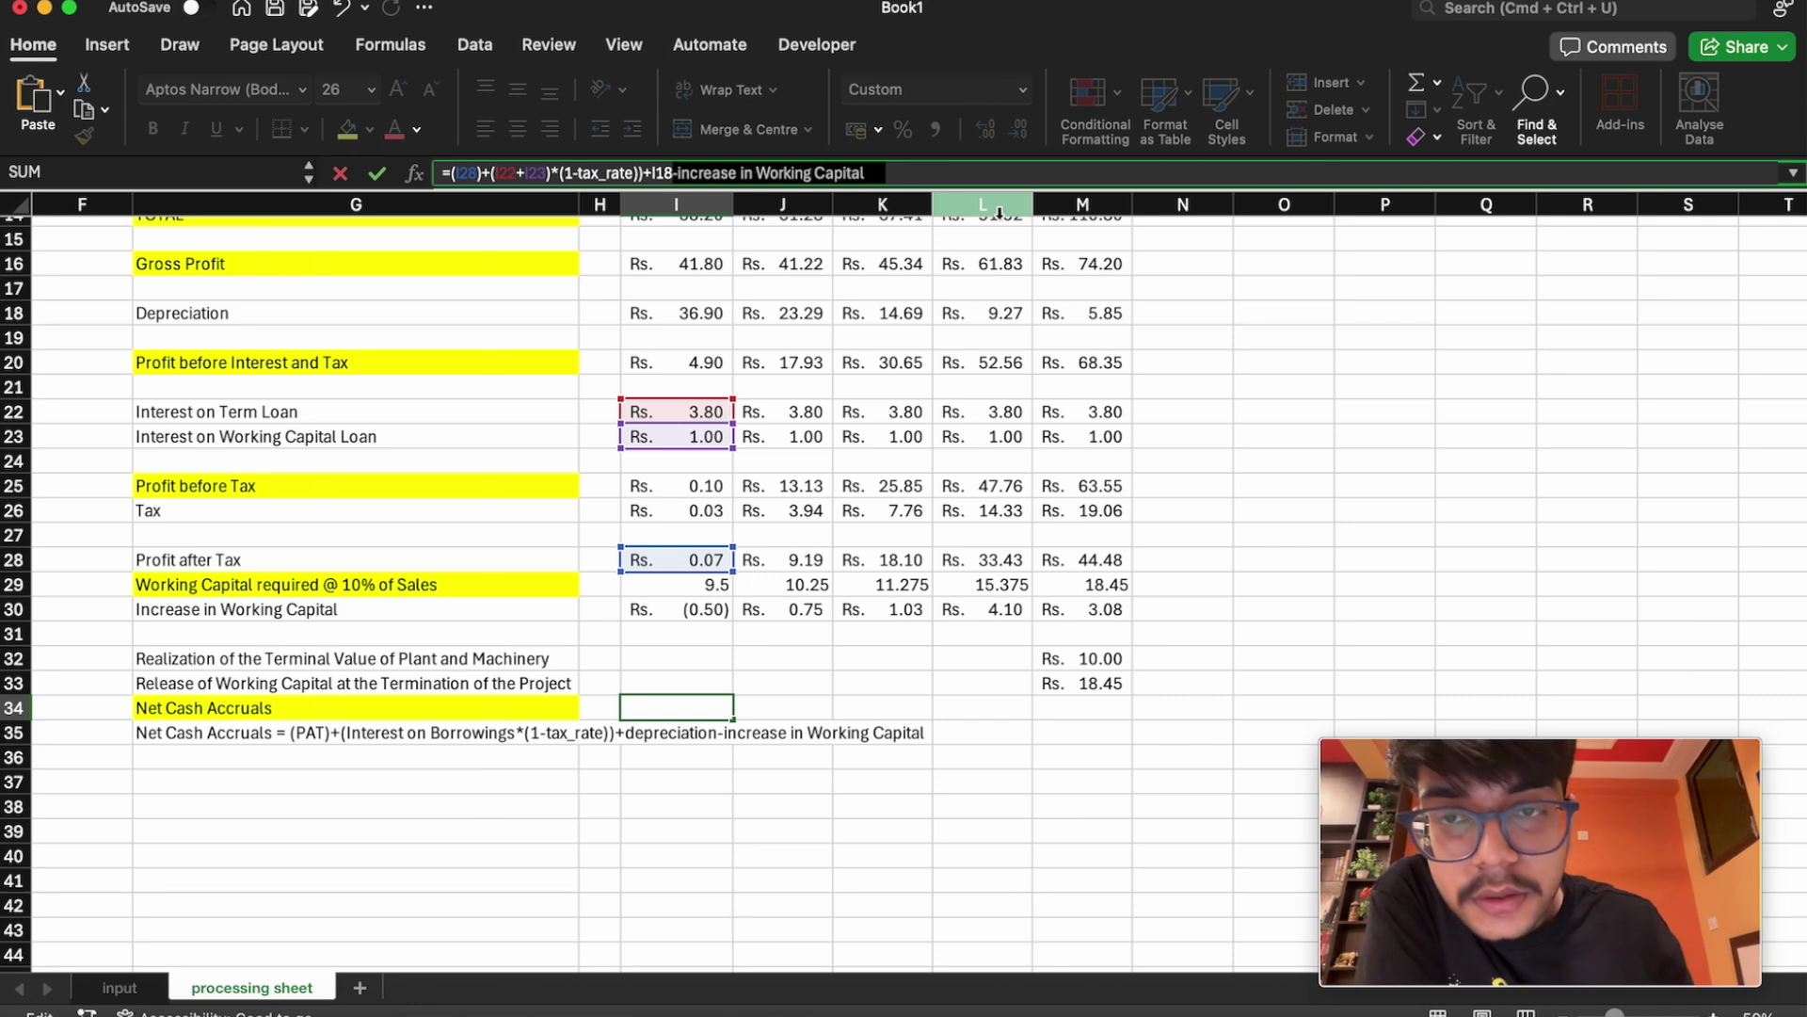
key("BackSpace")
type("-")
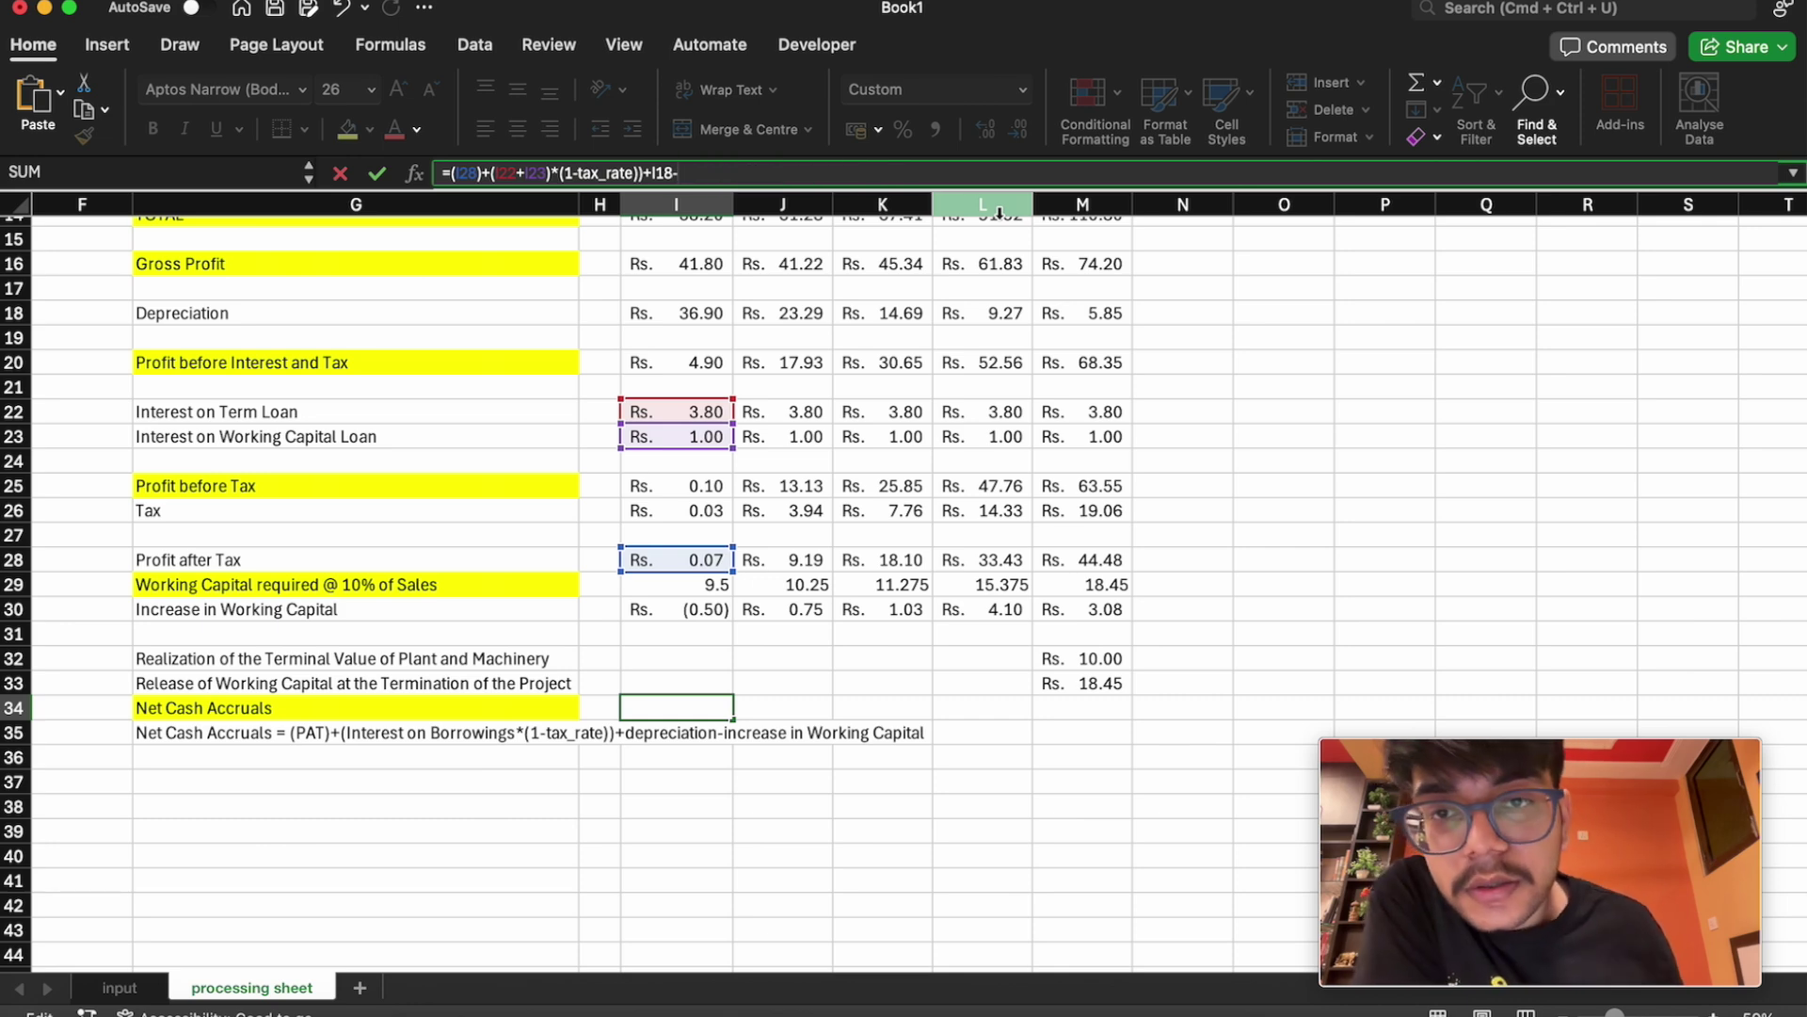
left_click(707, 609)
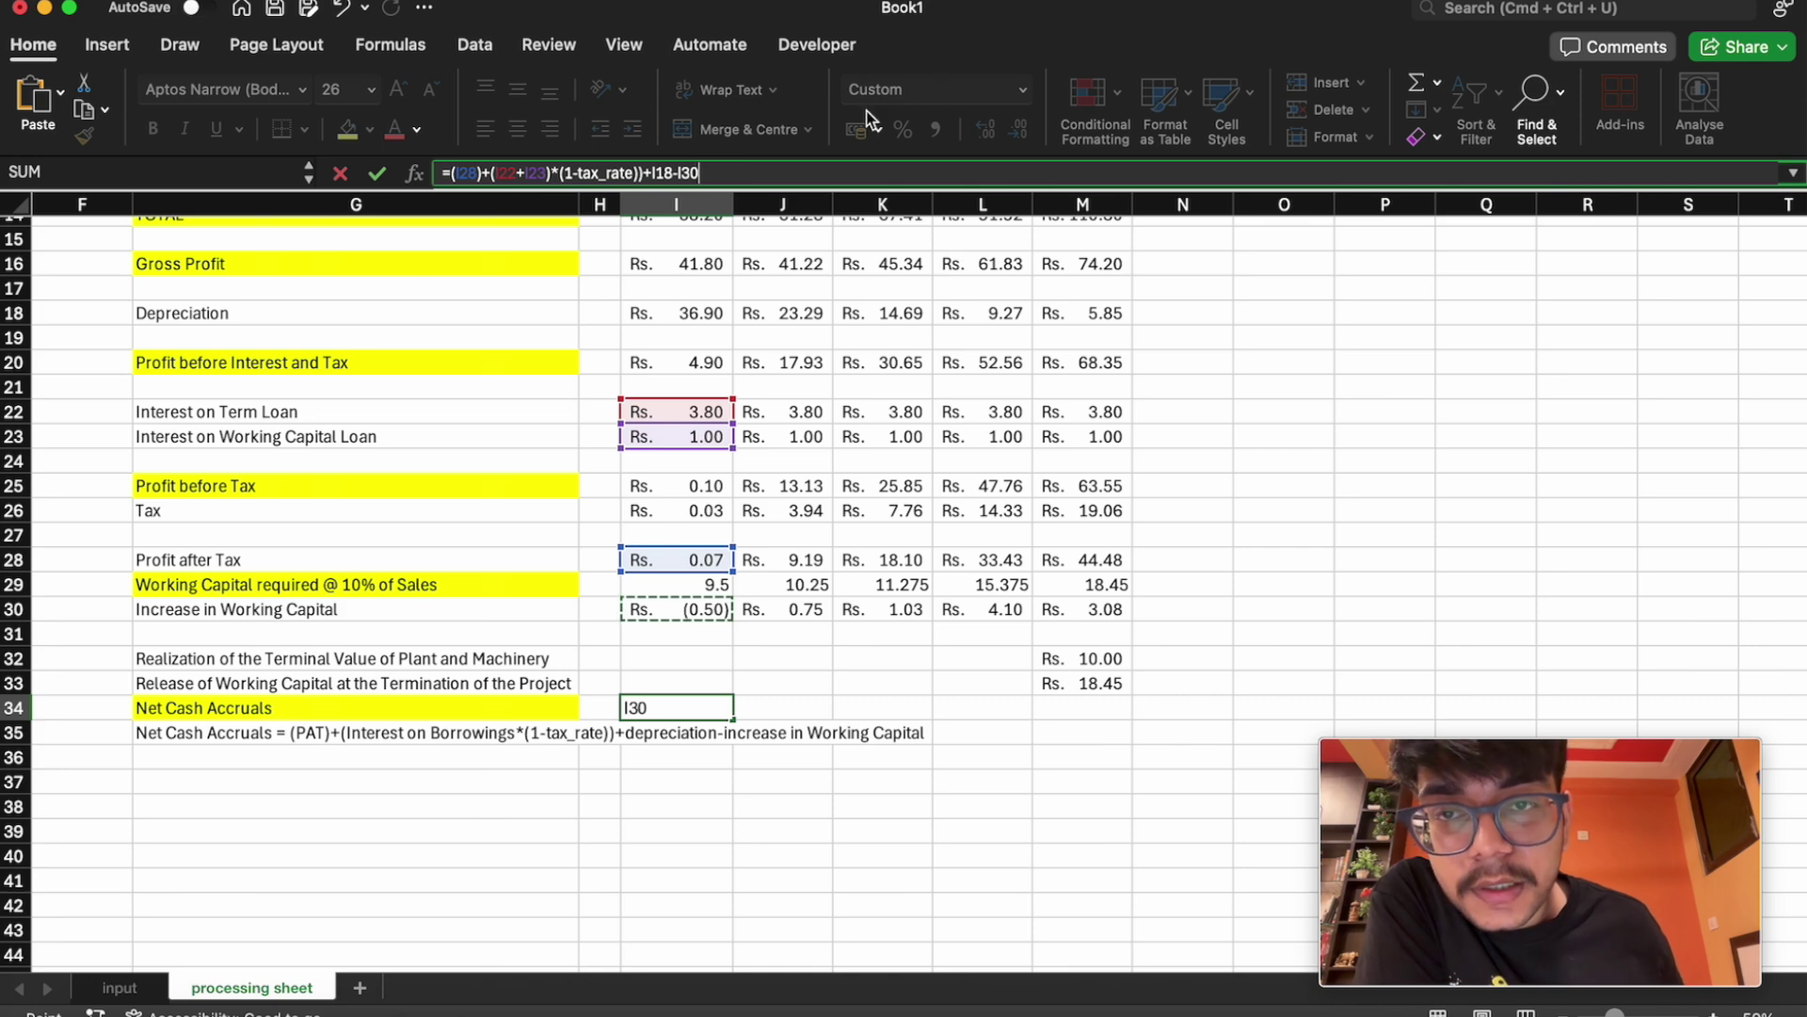
key("Return")
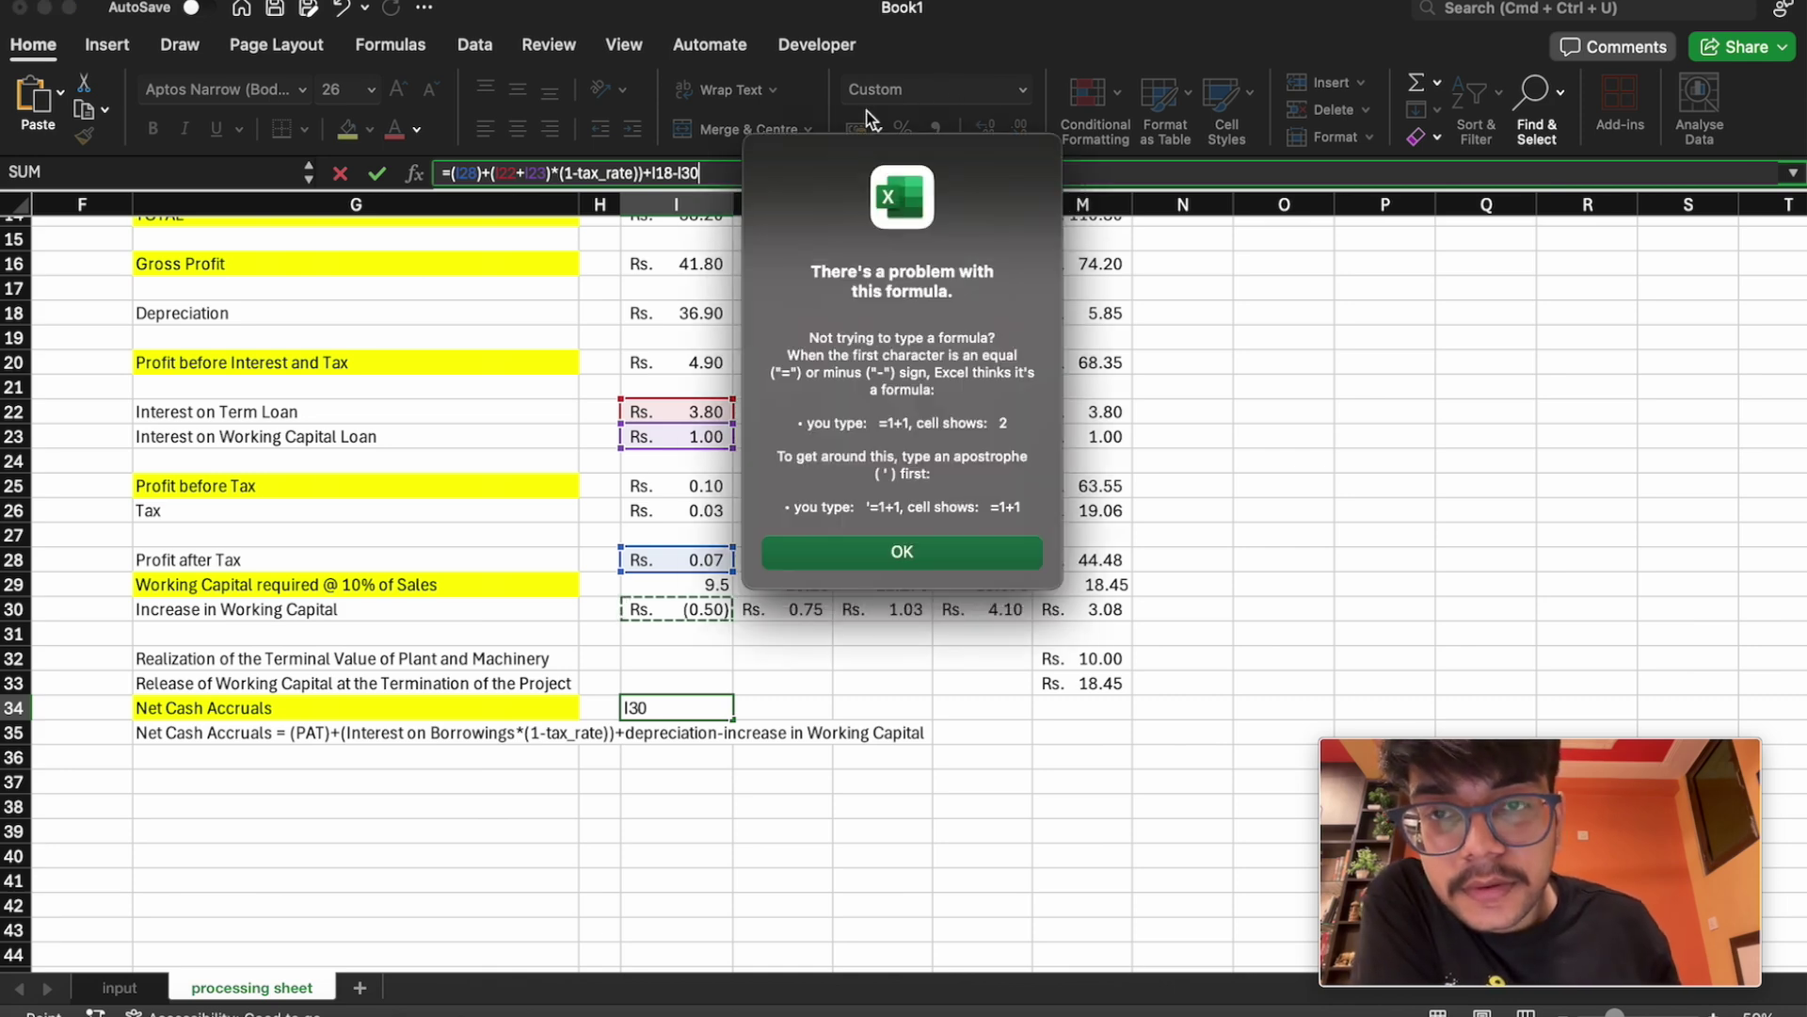
key("Return")
Replace tax_rate with the tax cell I26 in the I34 formula and try to enter it
type(")")
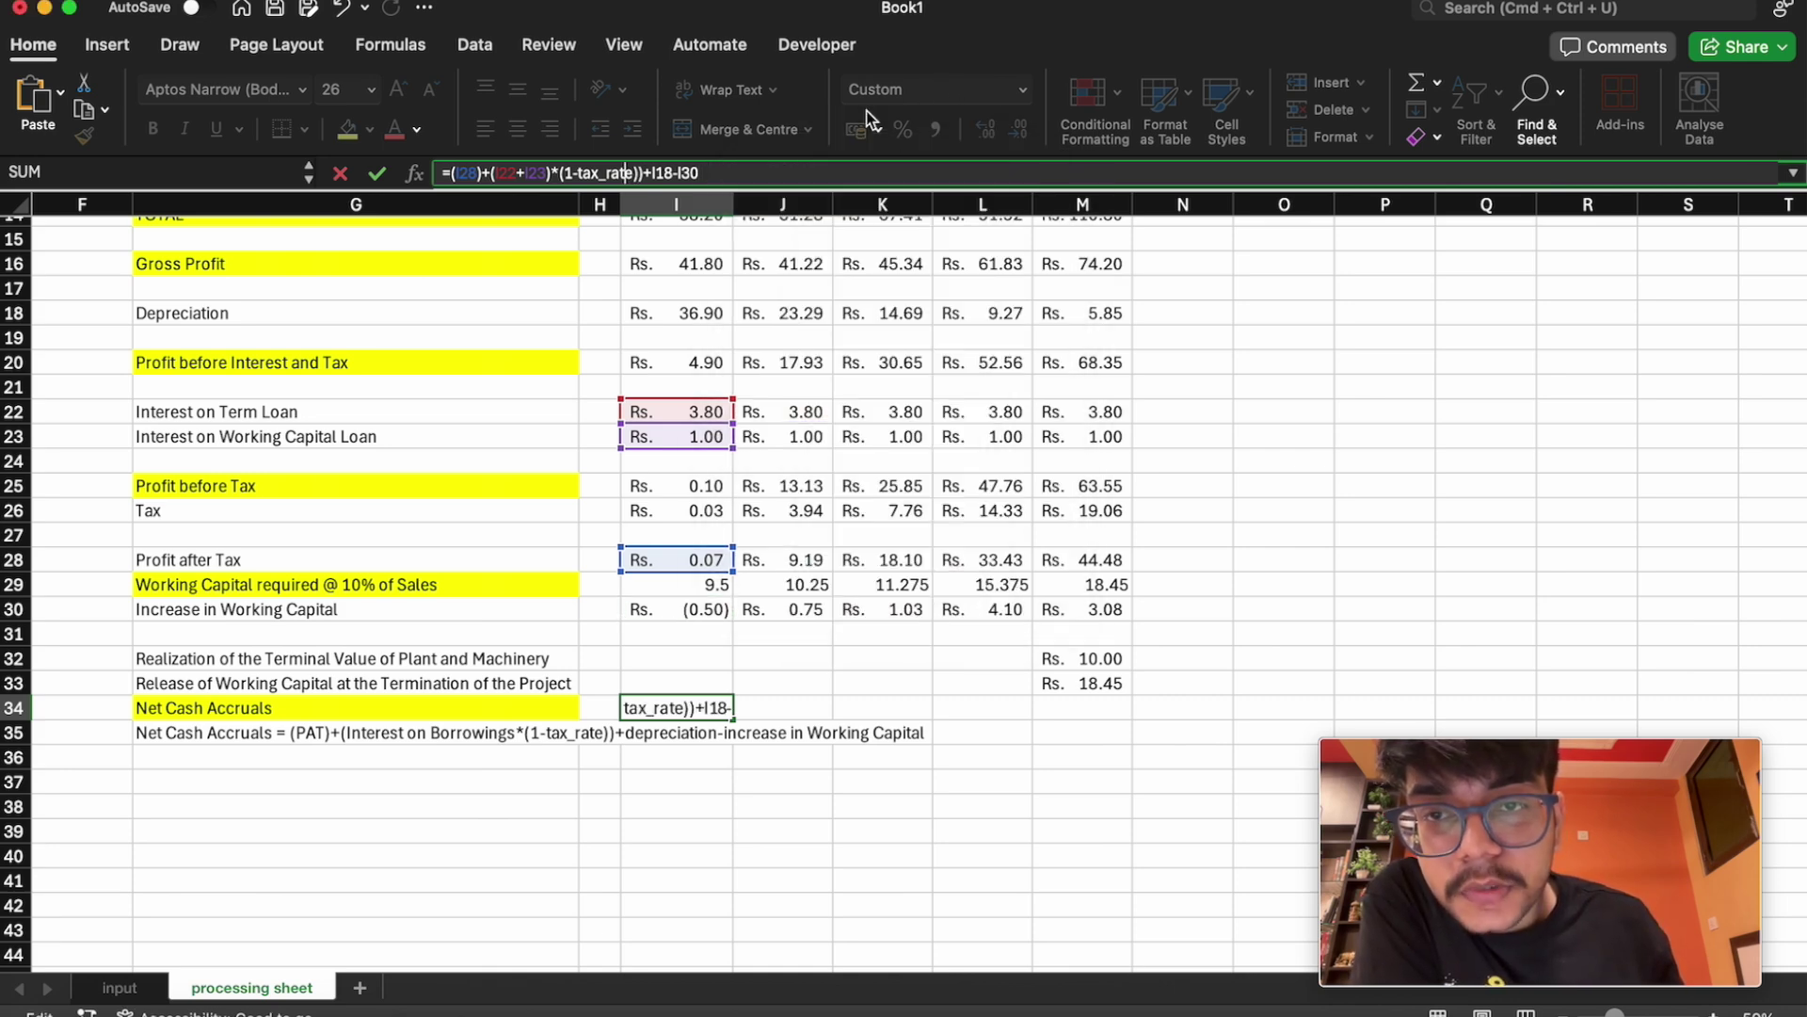
key("BackSpace")
key("BackSpace")
key("BackSpace")
key("BackSpace")
key("BackSpace")
key("BackSpace")
key("BackSpace")
key("BackSpace")
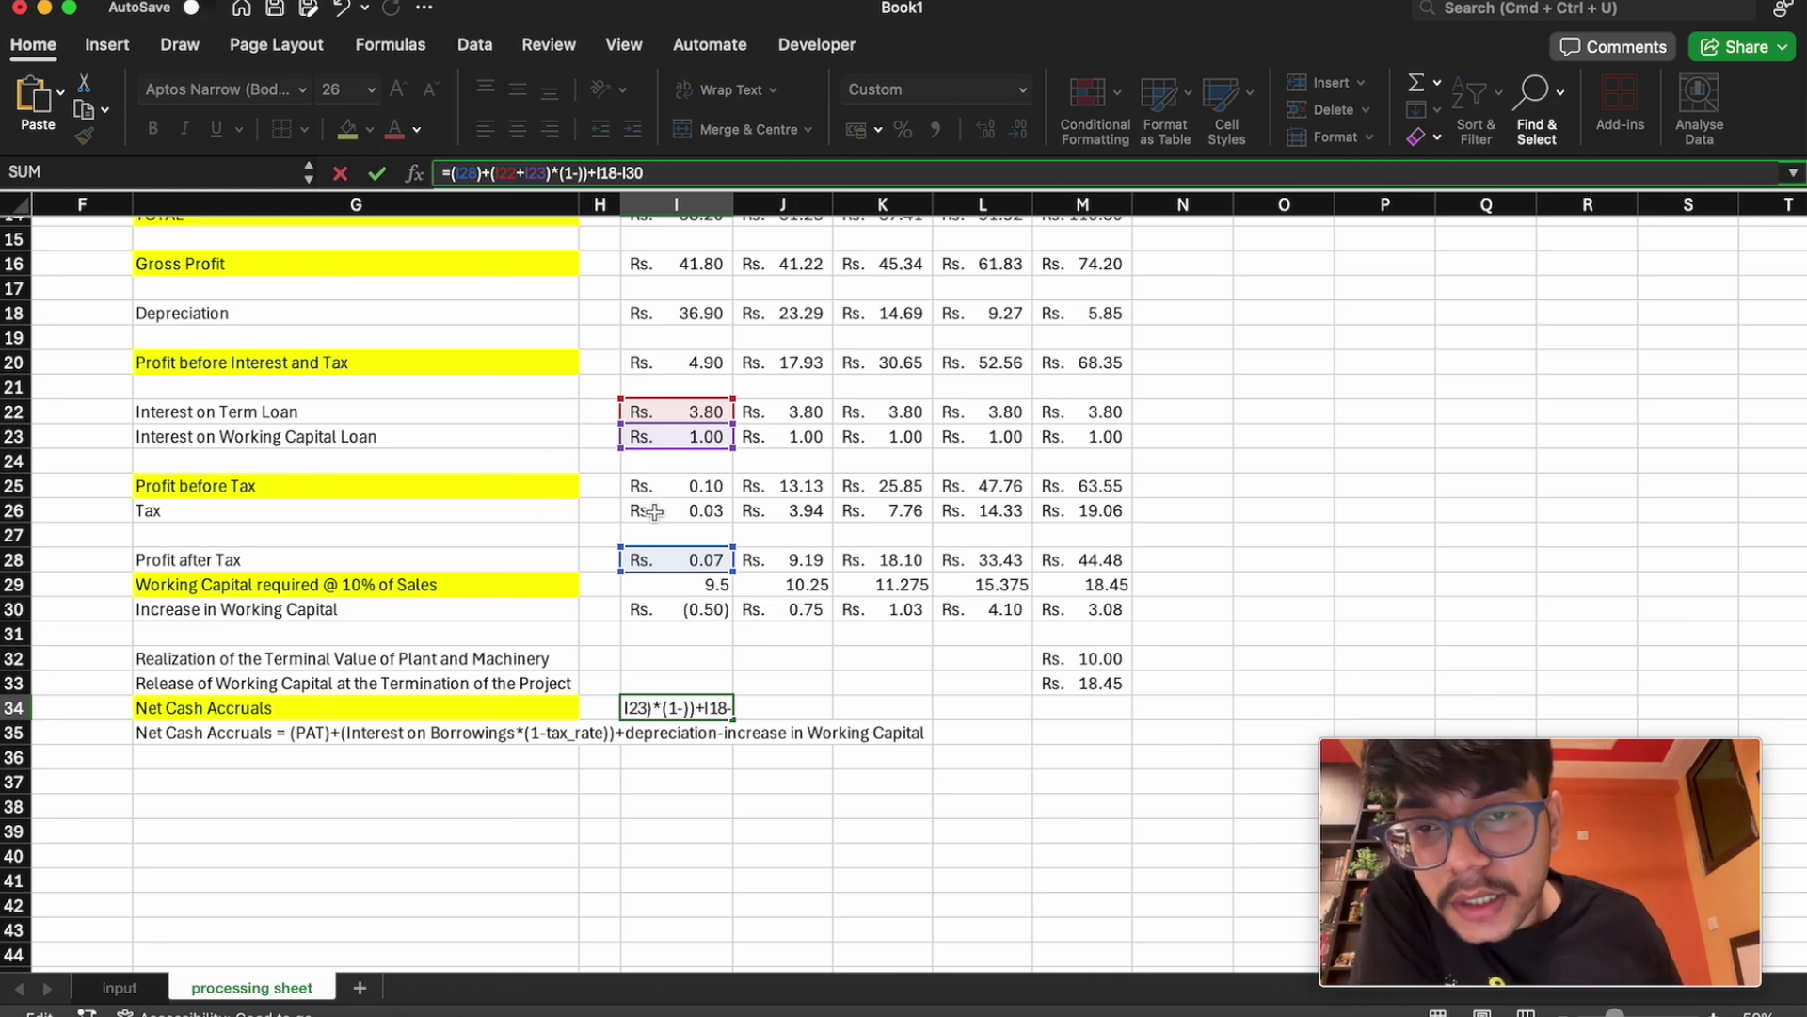
left_click(682, 513)
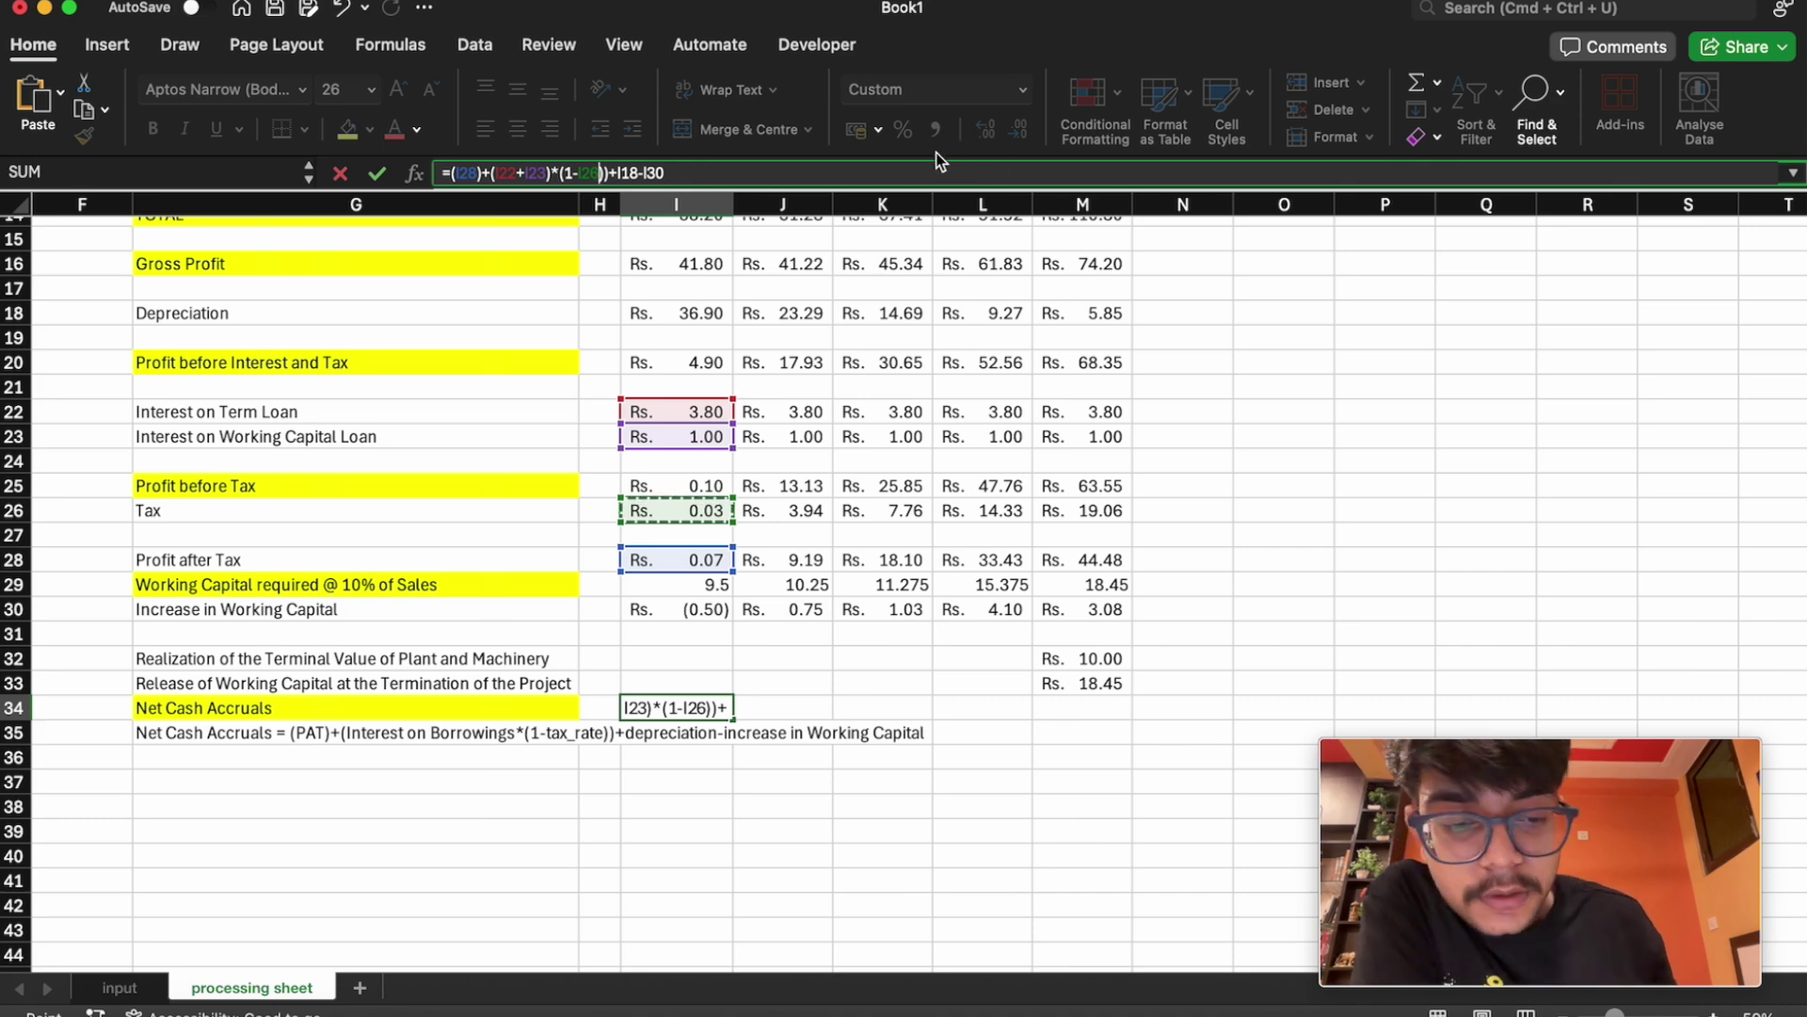
key("Return")
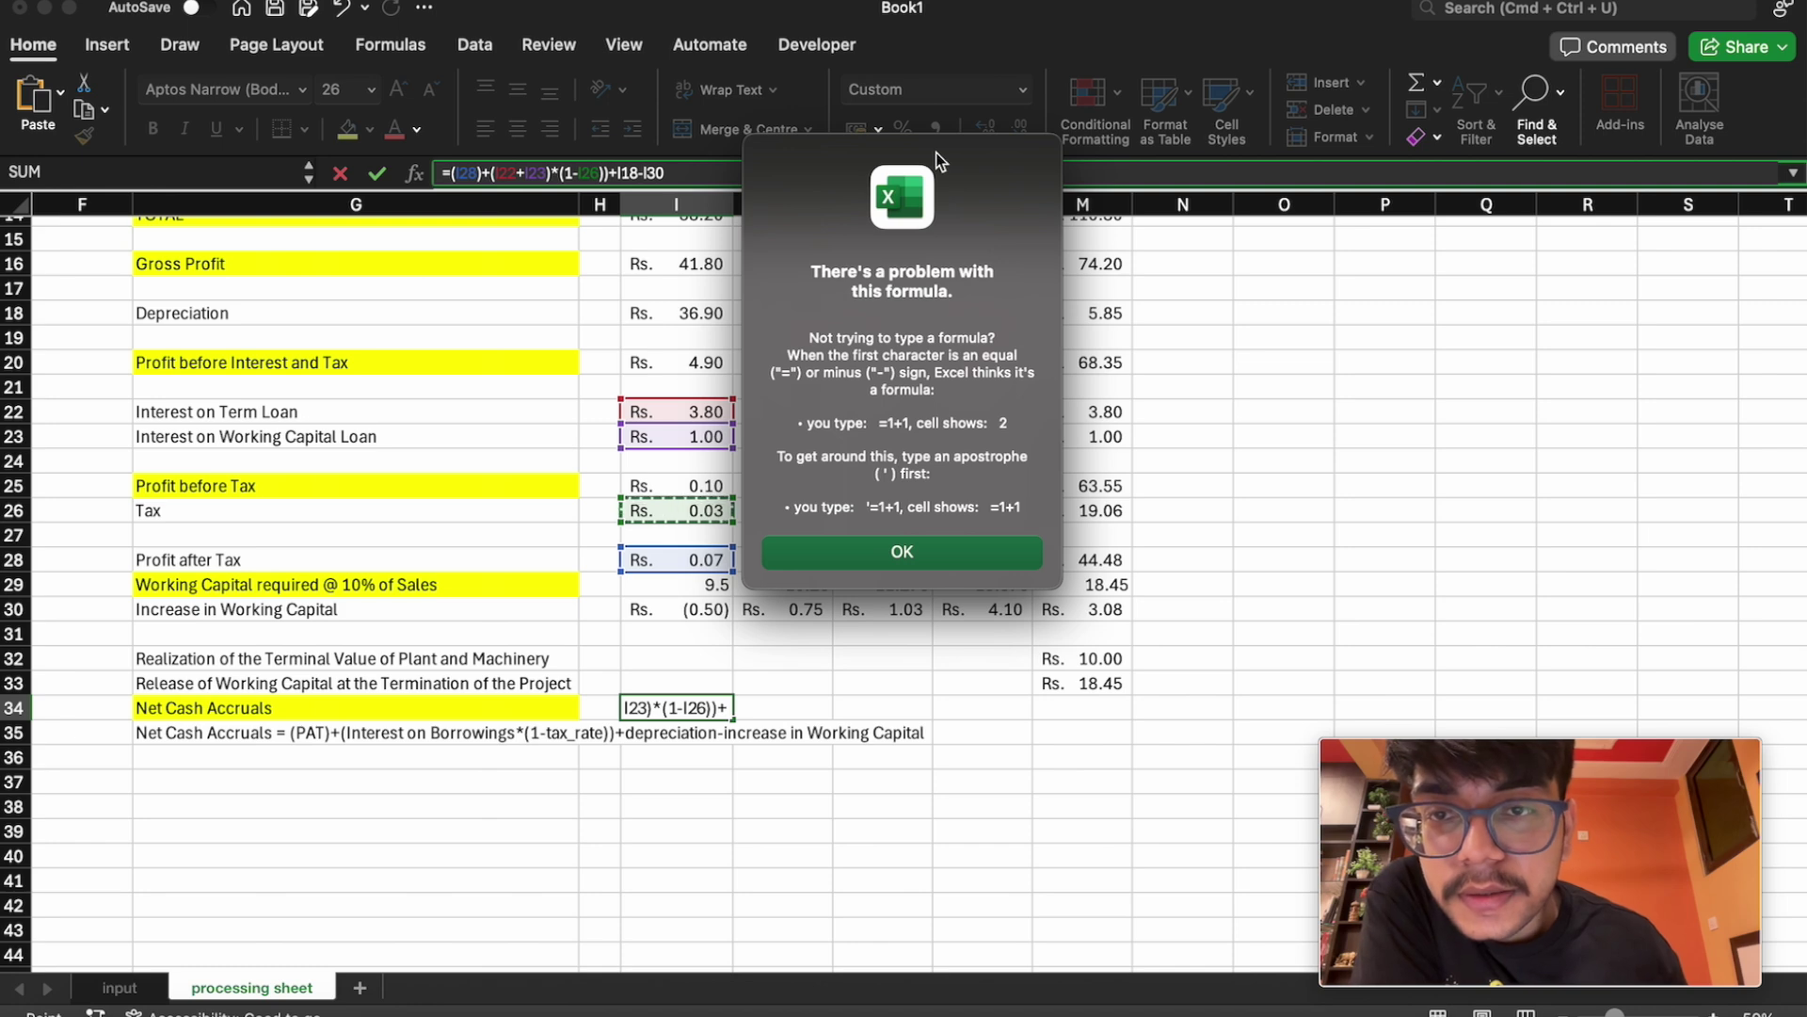
key("Return")
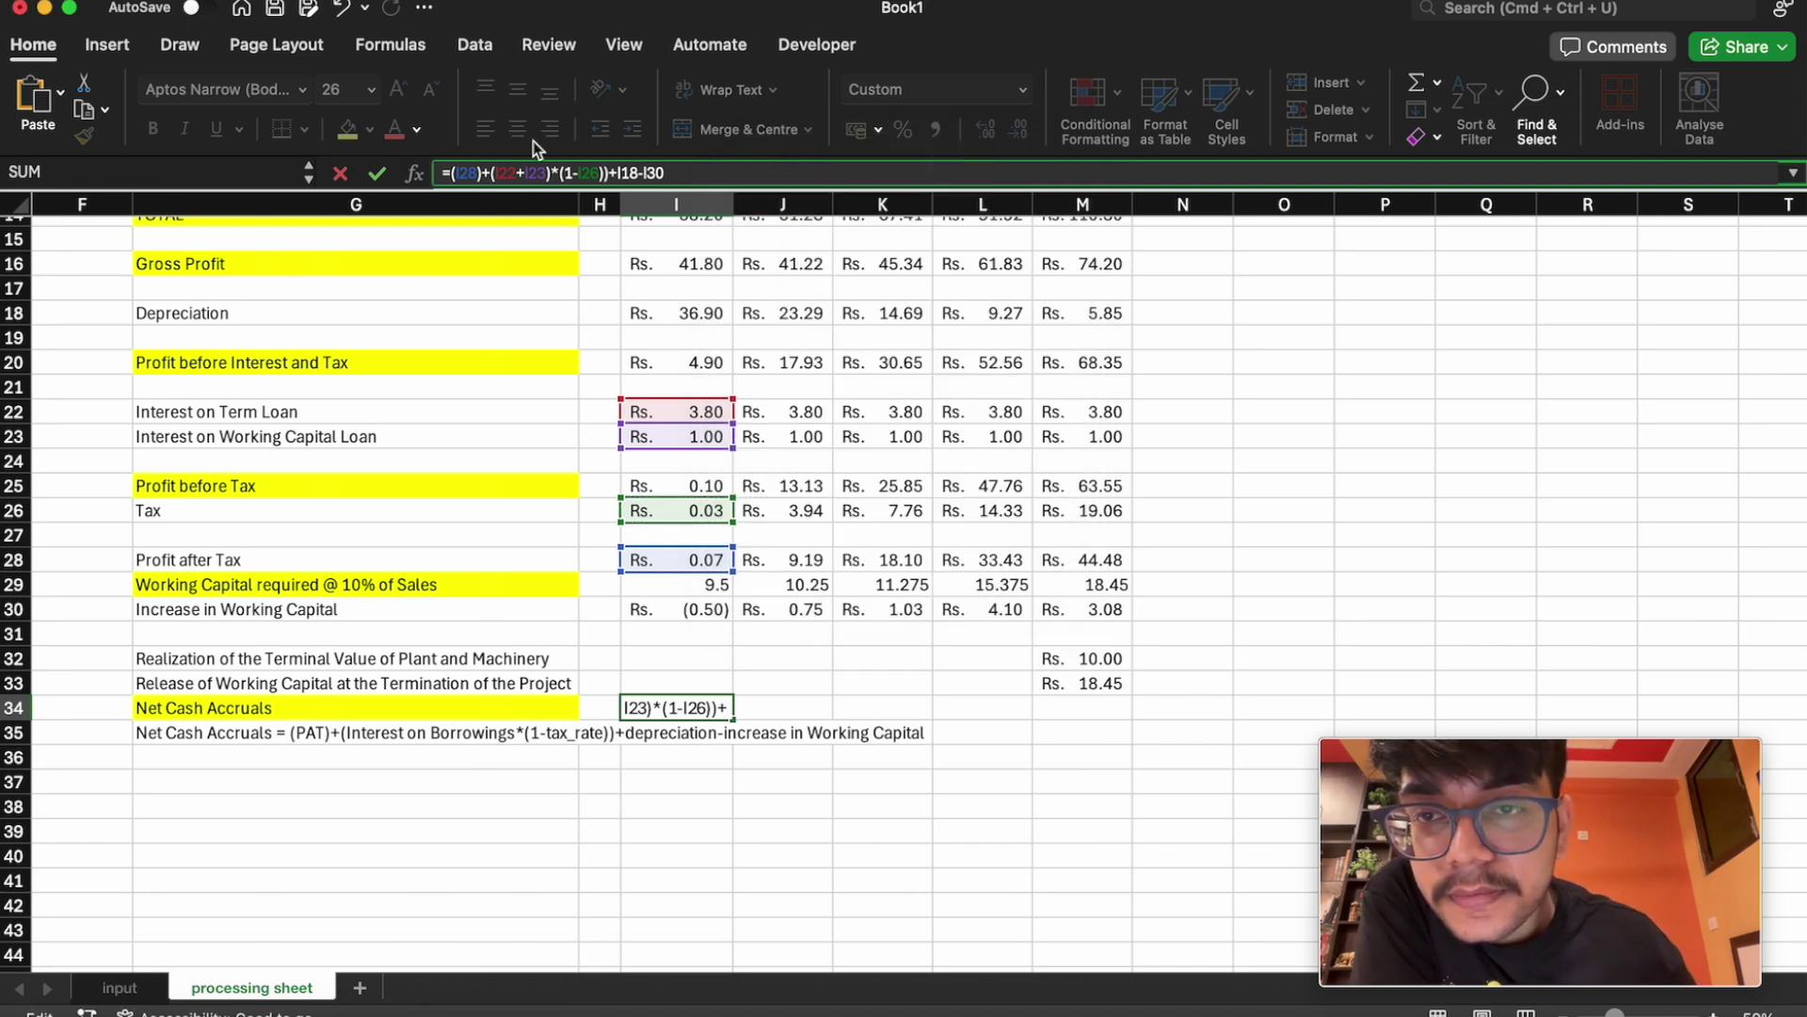
Check the I22 reference in the I34 formula and try again to enter the formula as it stands
left_click(533, 174)
double_click(517, 172)
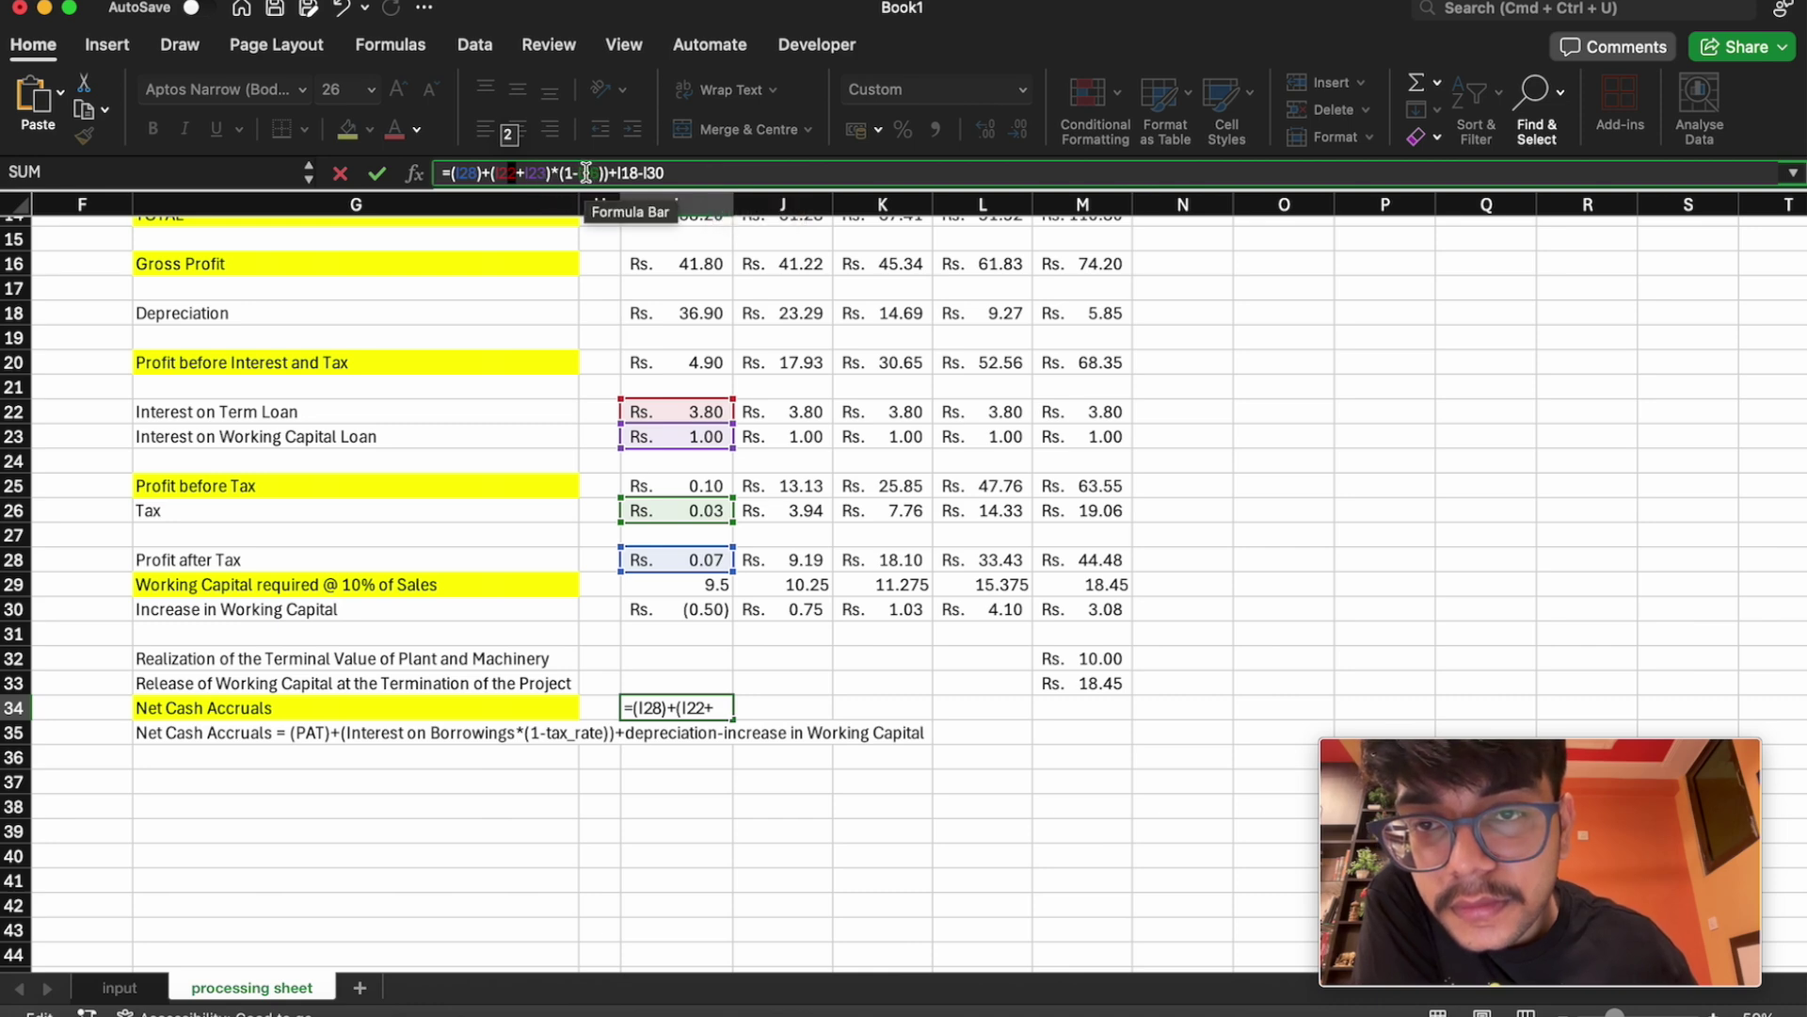
left_click(681, 175)
key("Return")
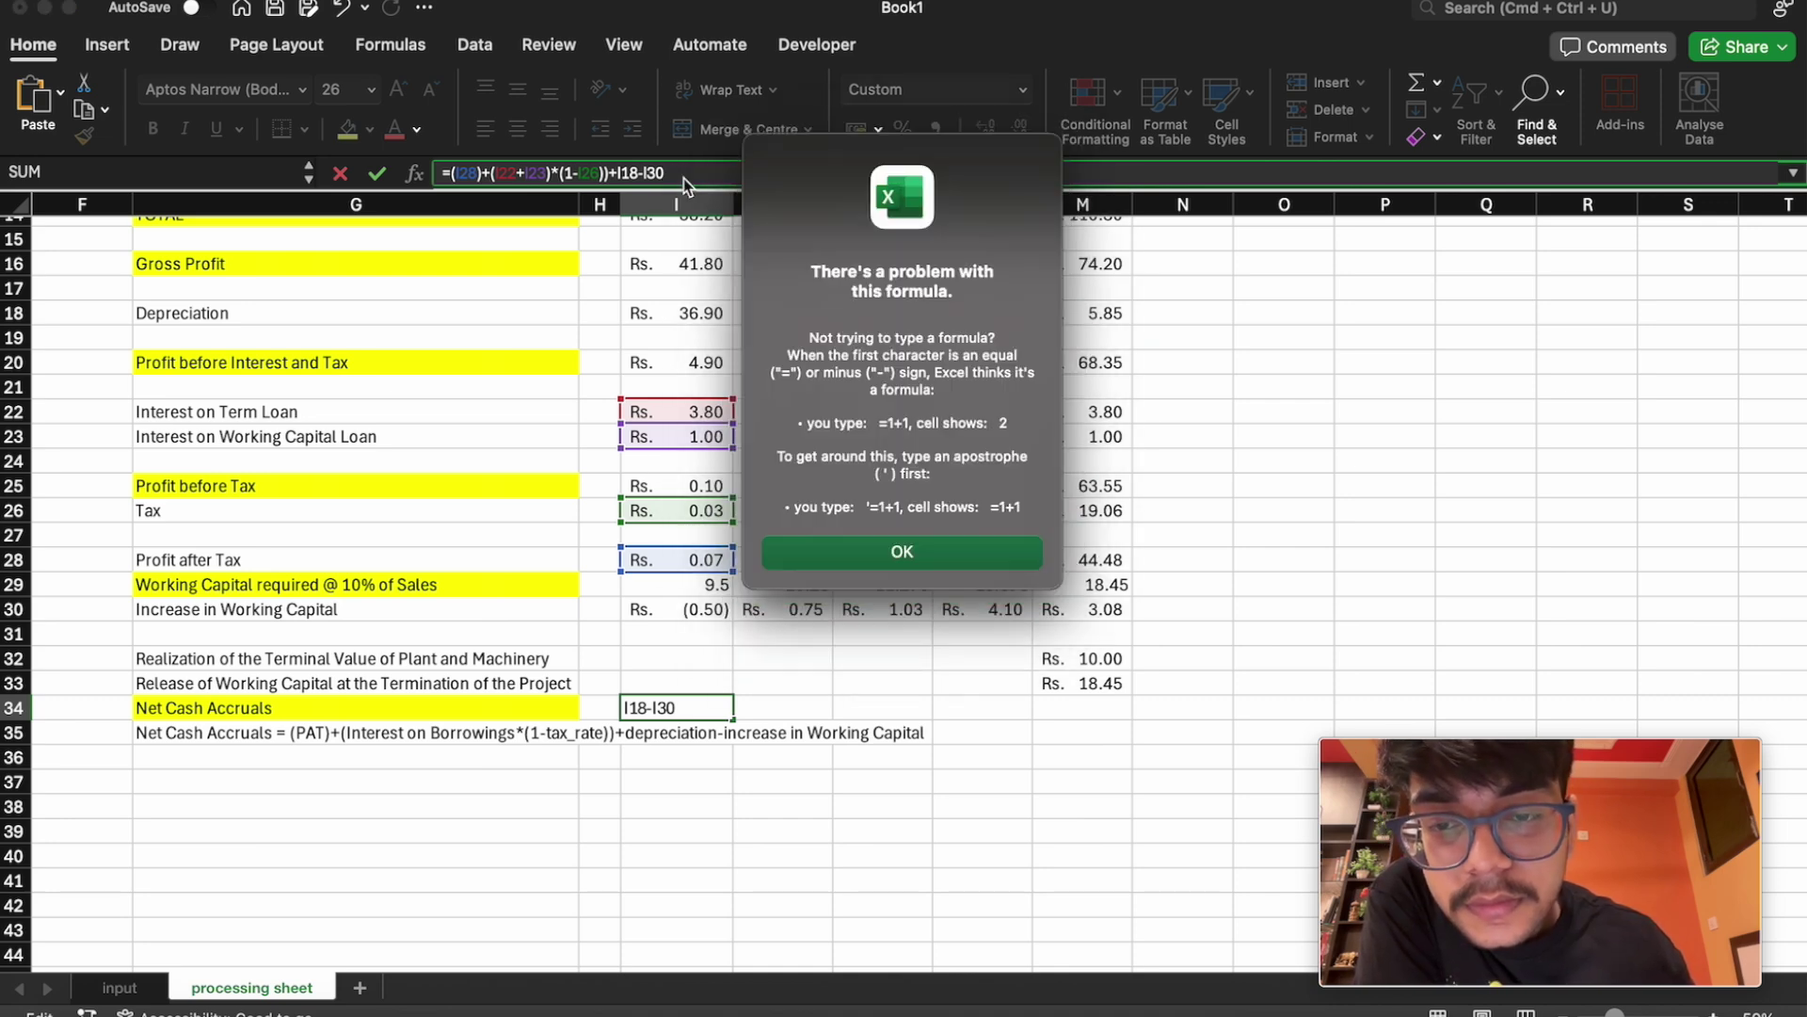
key("Return")
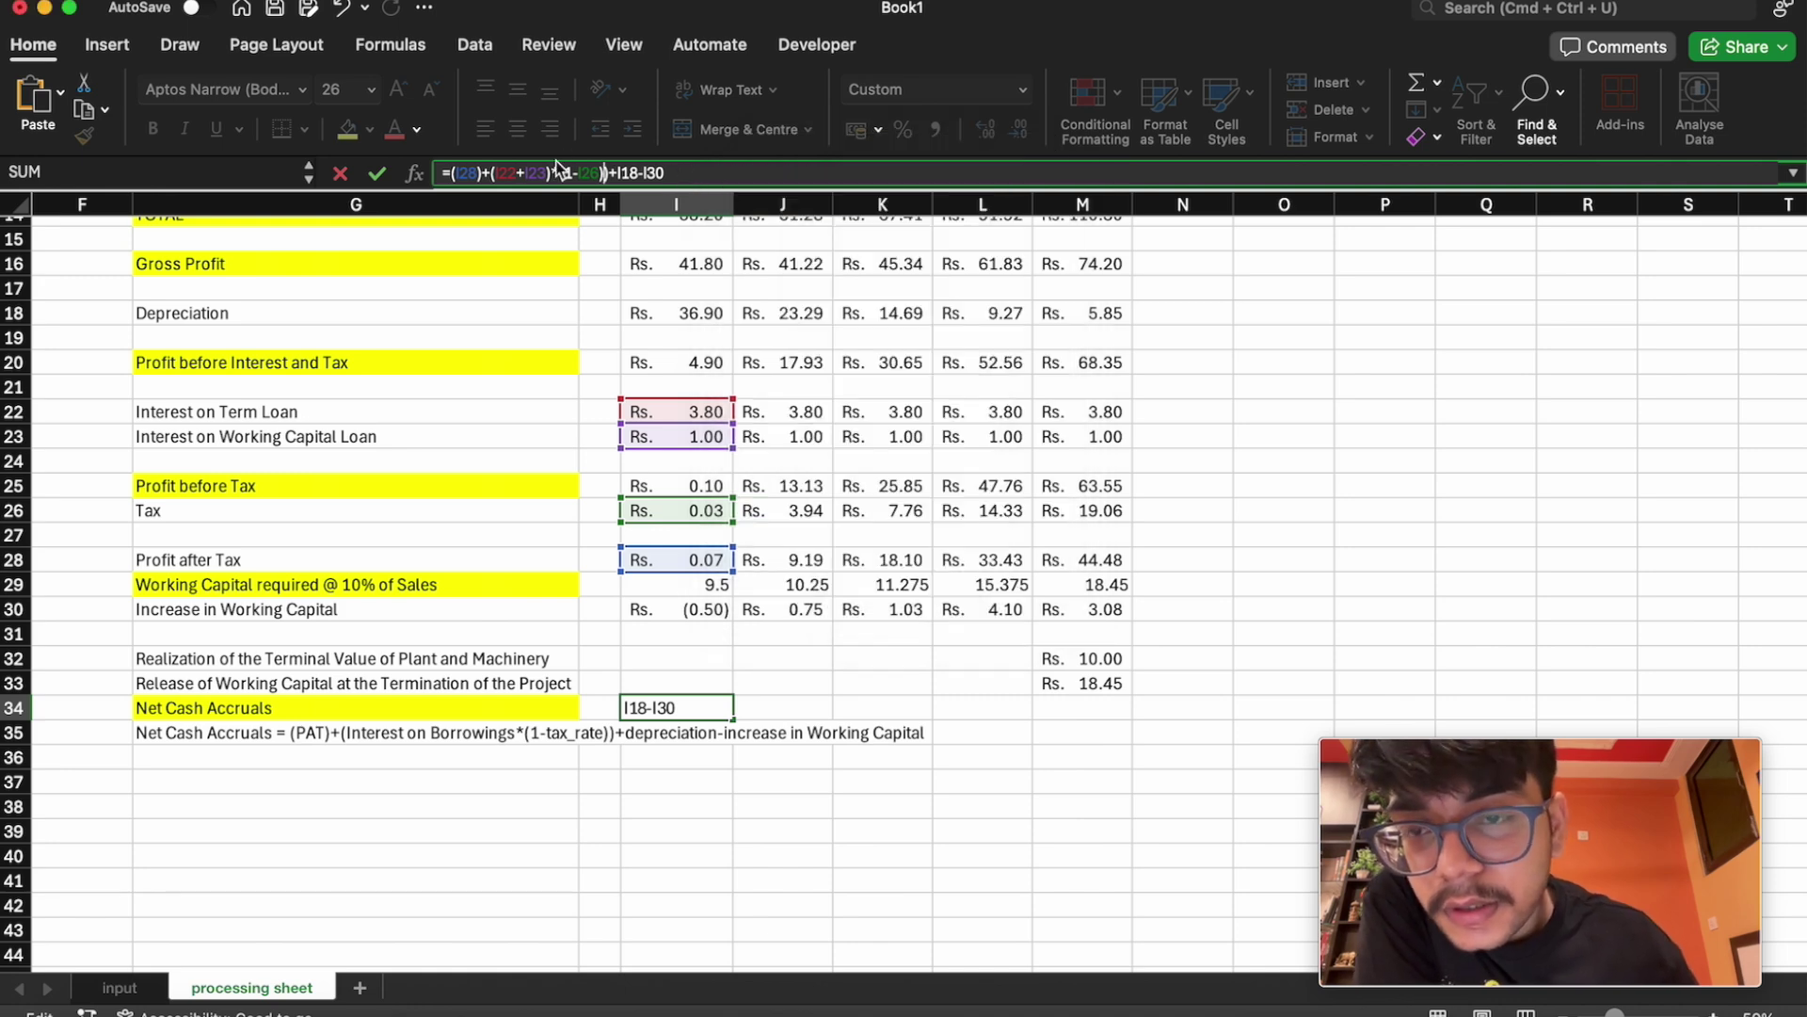
Examine each reference and operator in the I34 formula, from I28 and the interest cells to the (1-I26) factor
left_click(472, 173)
double_click(472, 172)
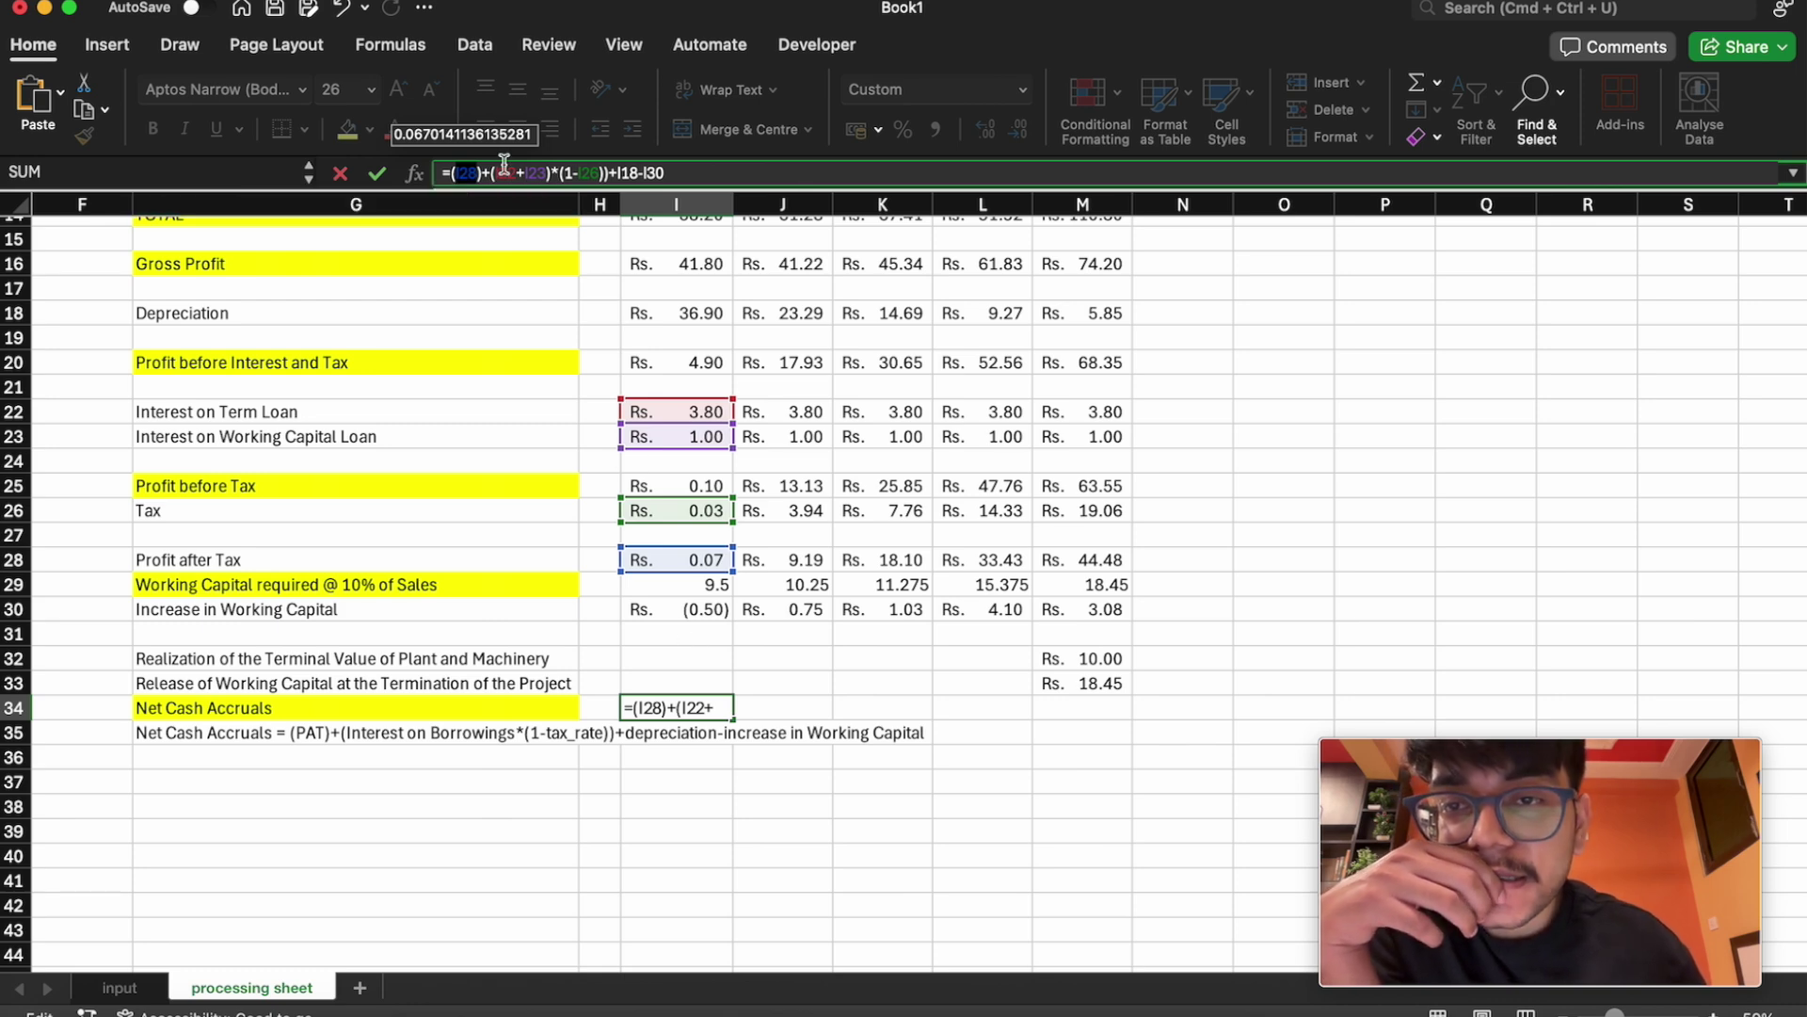
left_click(552, 175)
type("*")
left_click_drag(525, 175, 537, 176)
left_click(549, 173)
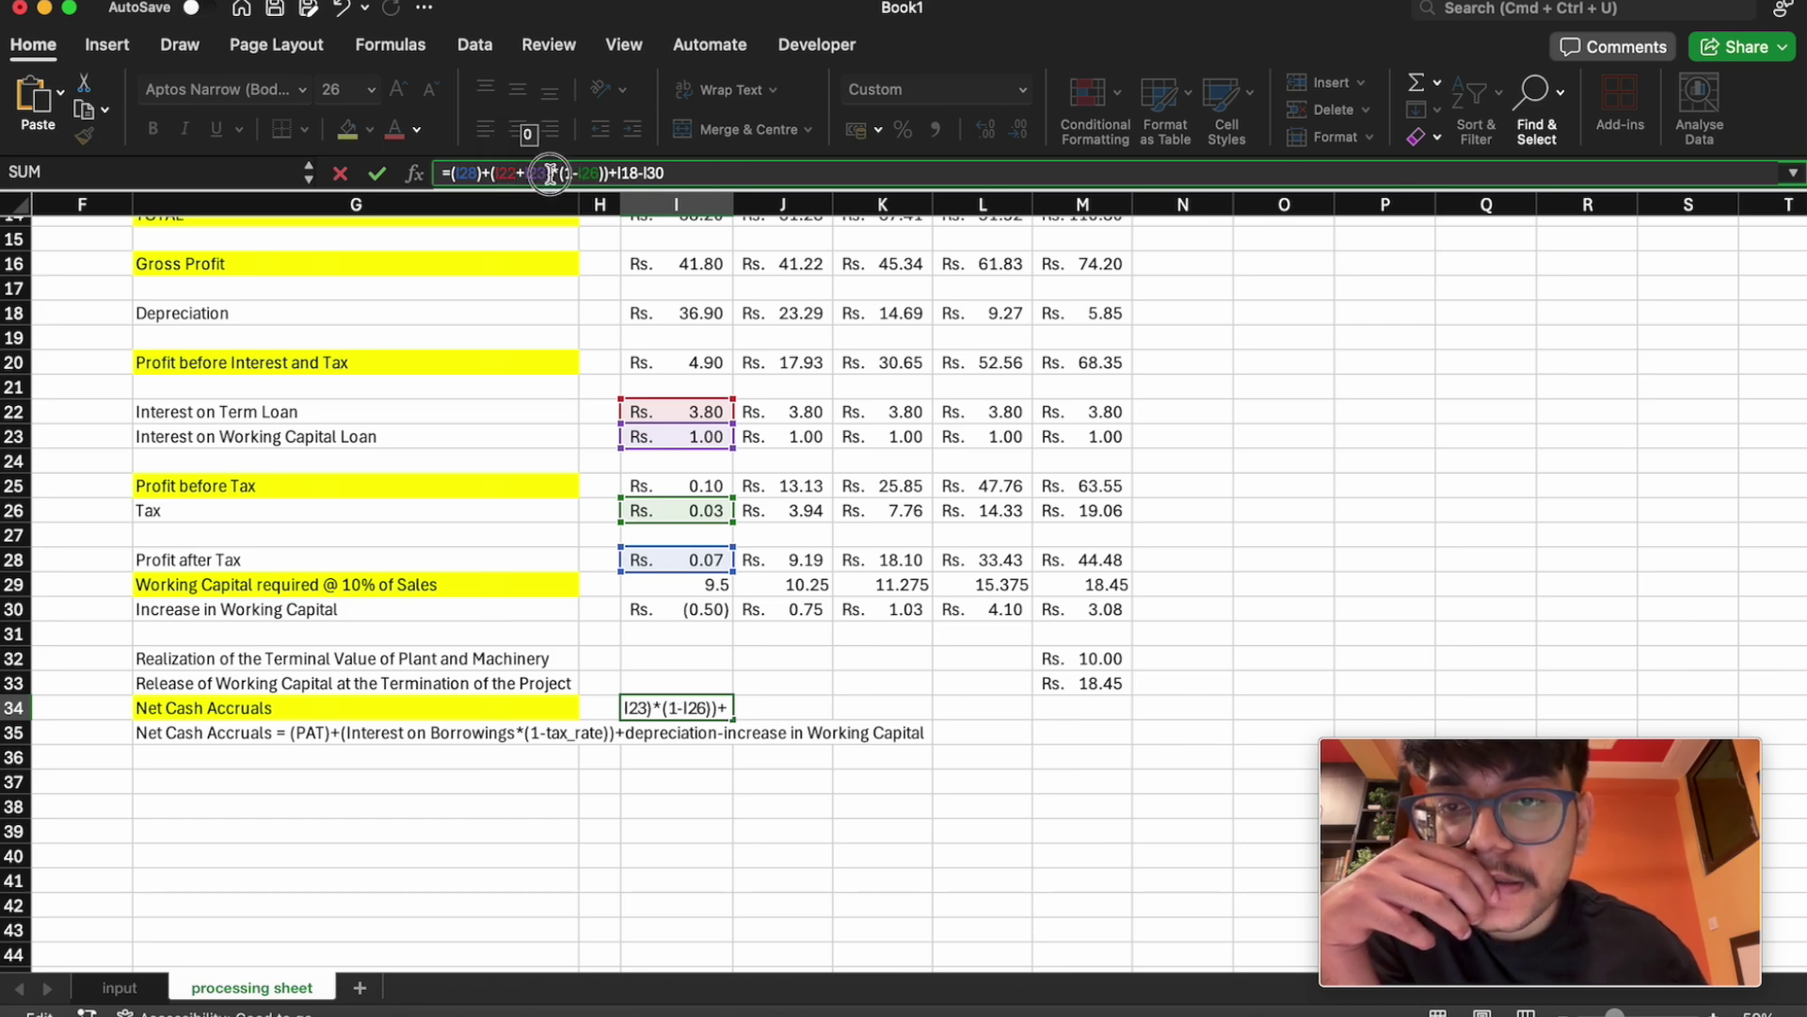
left_click(540, 174)
double_click(541, 173)
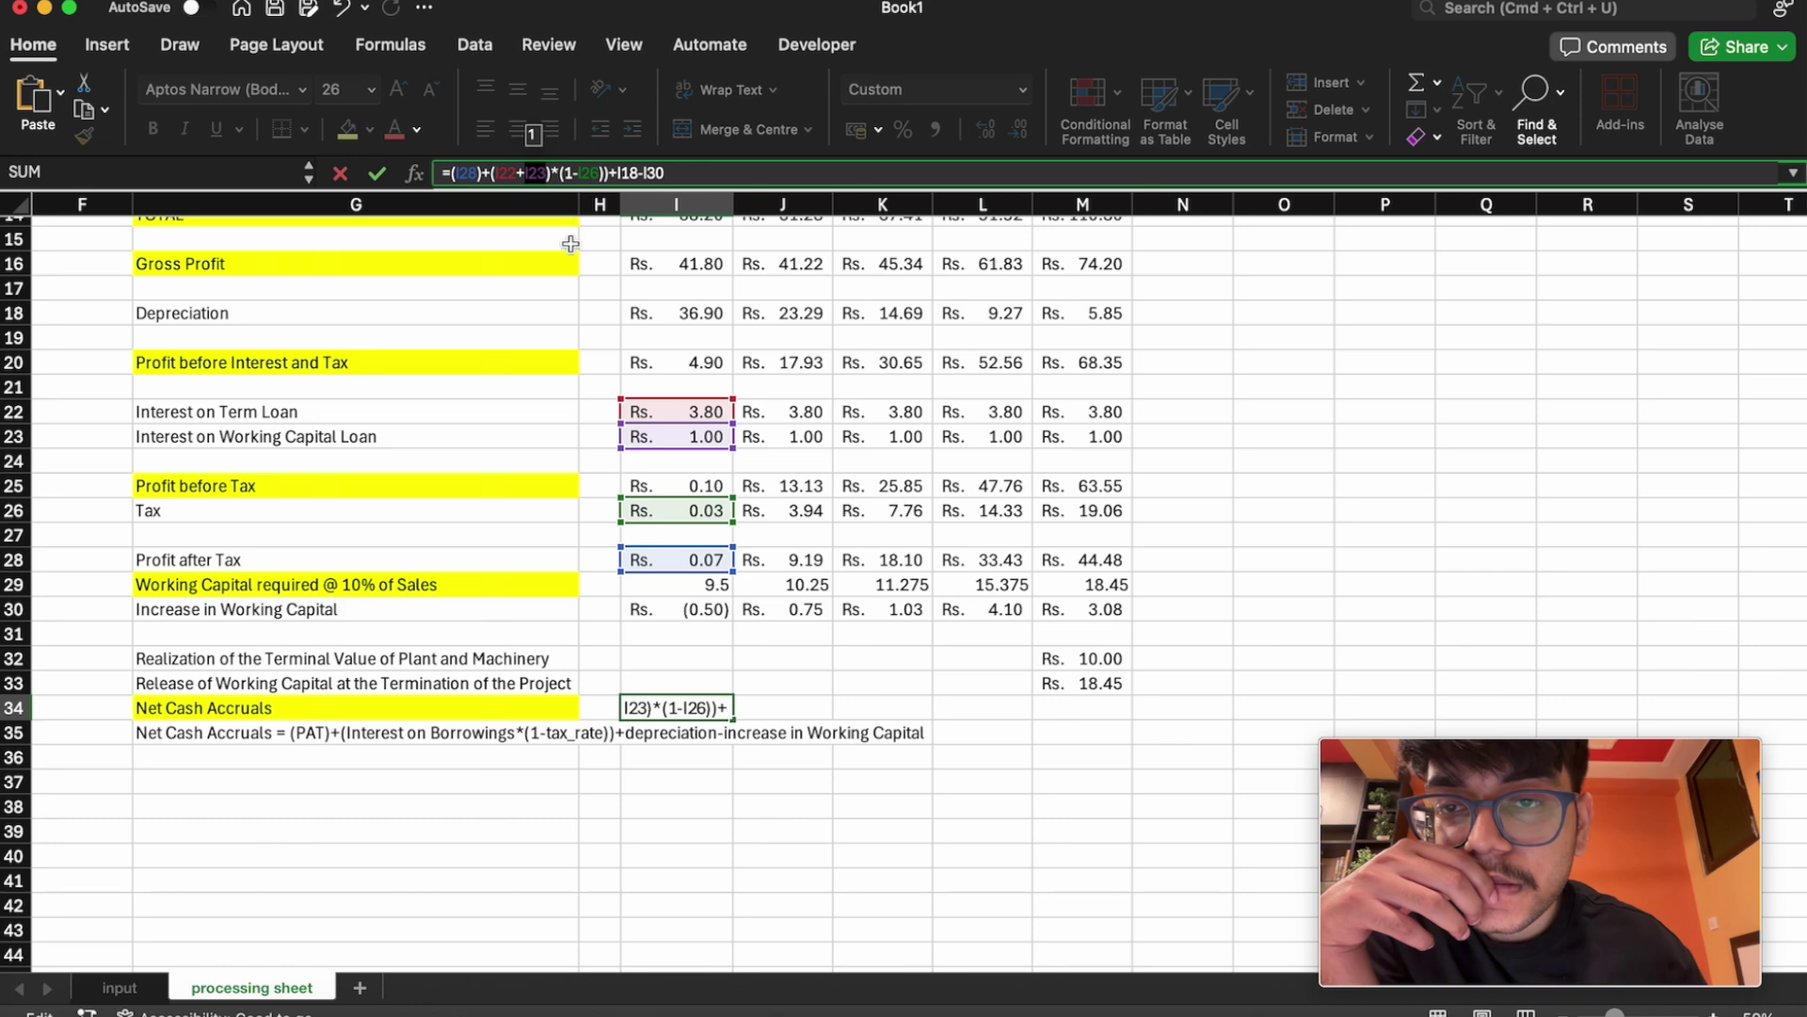
double_click(574, 175)
double_click(594, 175)
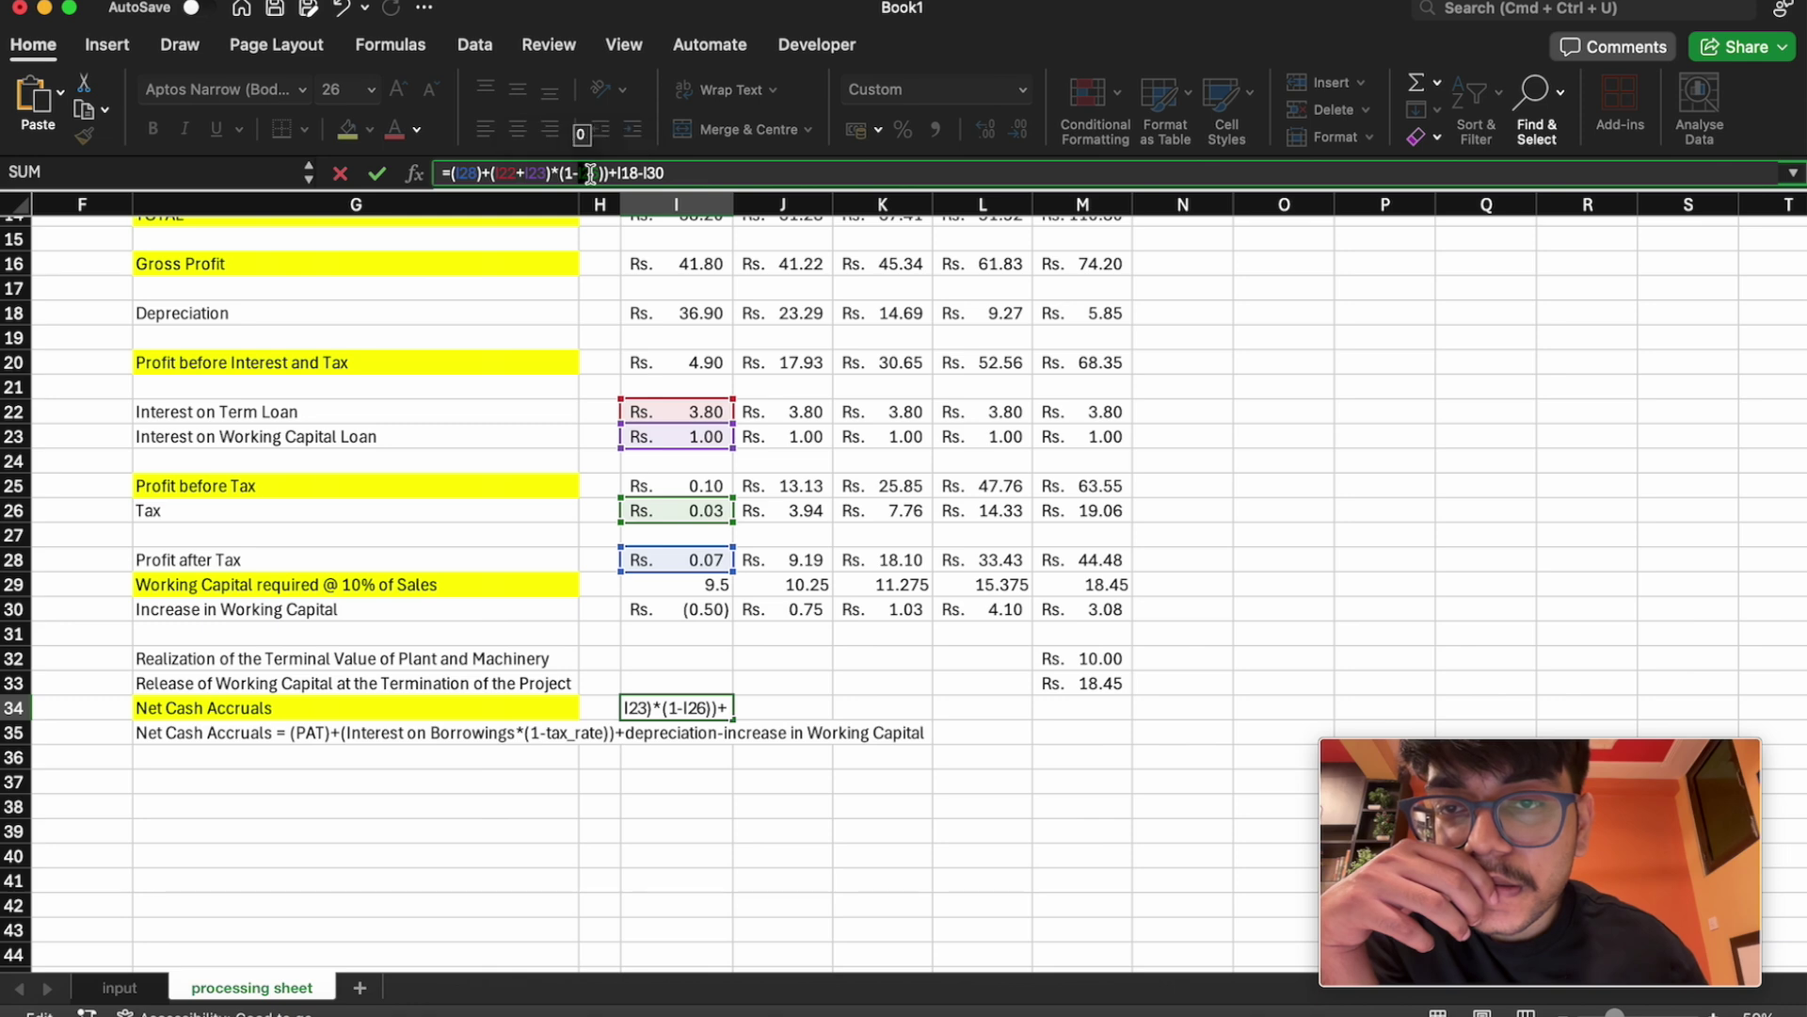
left_click(671, 175)
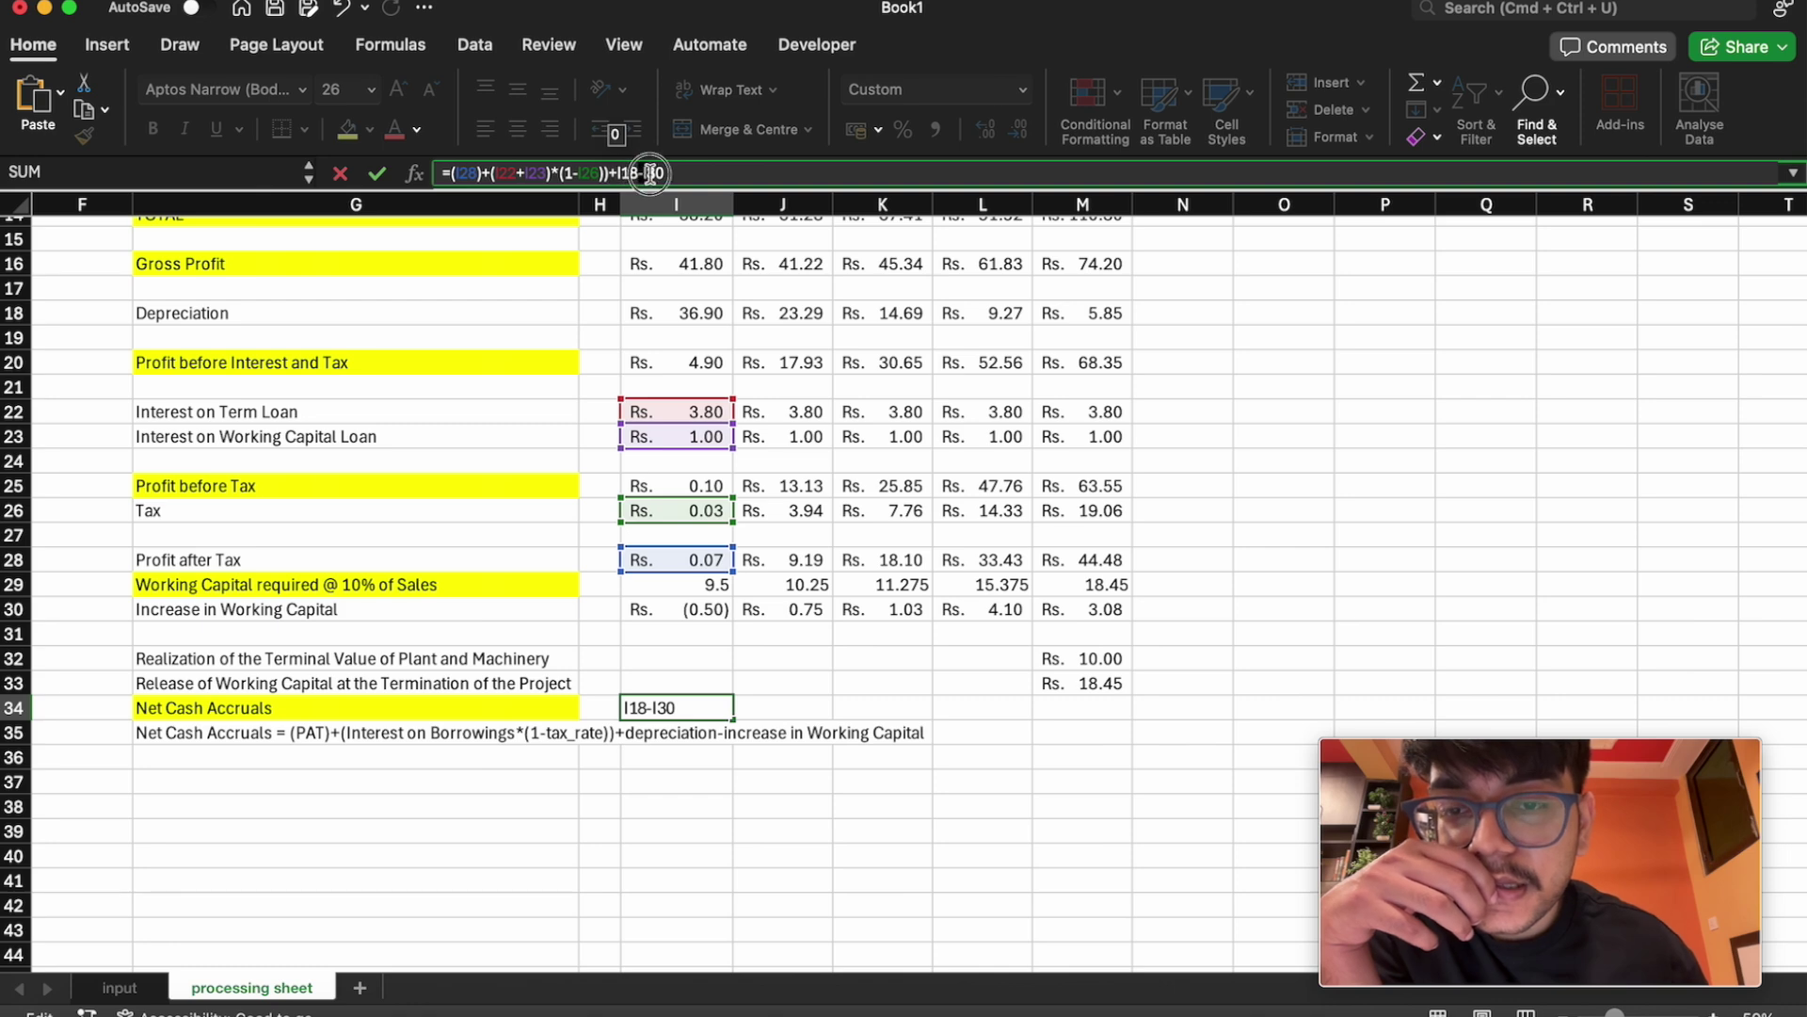
Pick the I30 reference again in the I34 formula, append a closing parenthesis and try to enter it
left_click_drag(652, 173, 670, 179)
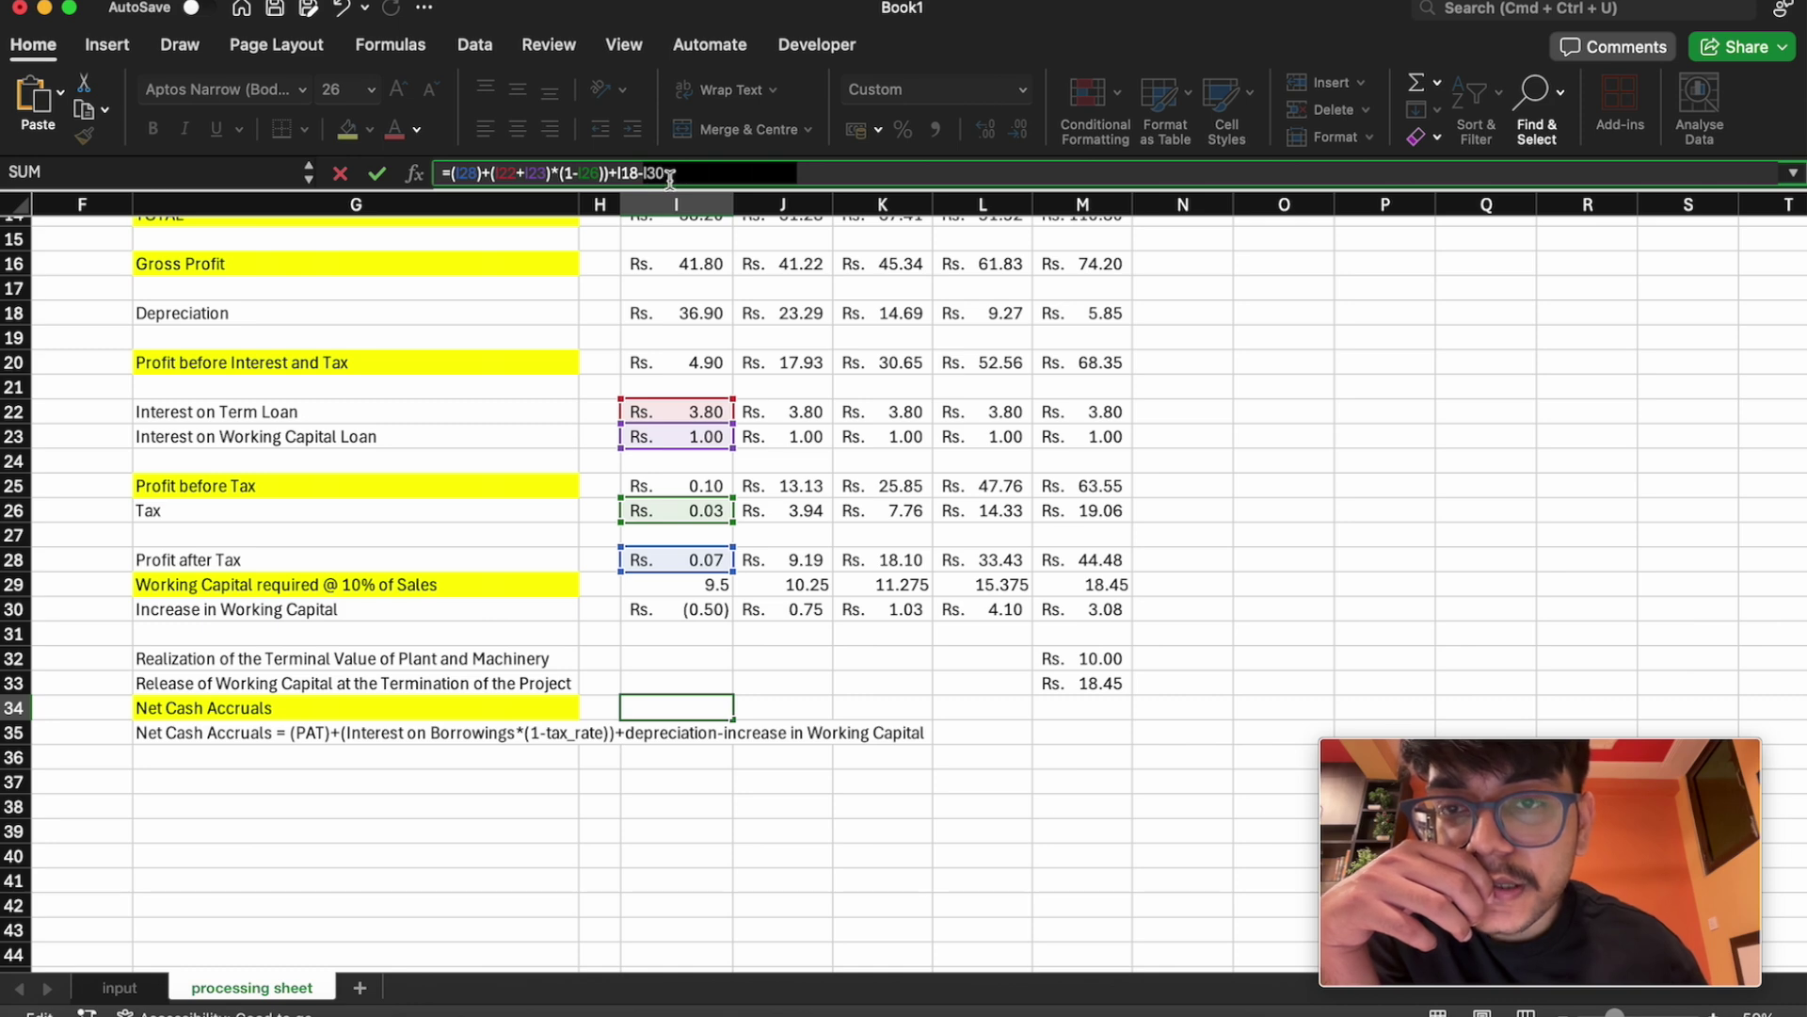
left_click(679, 174)
key("BackSpace")
key("BackSpace")
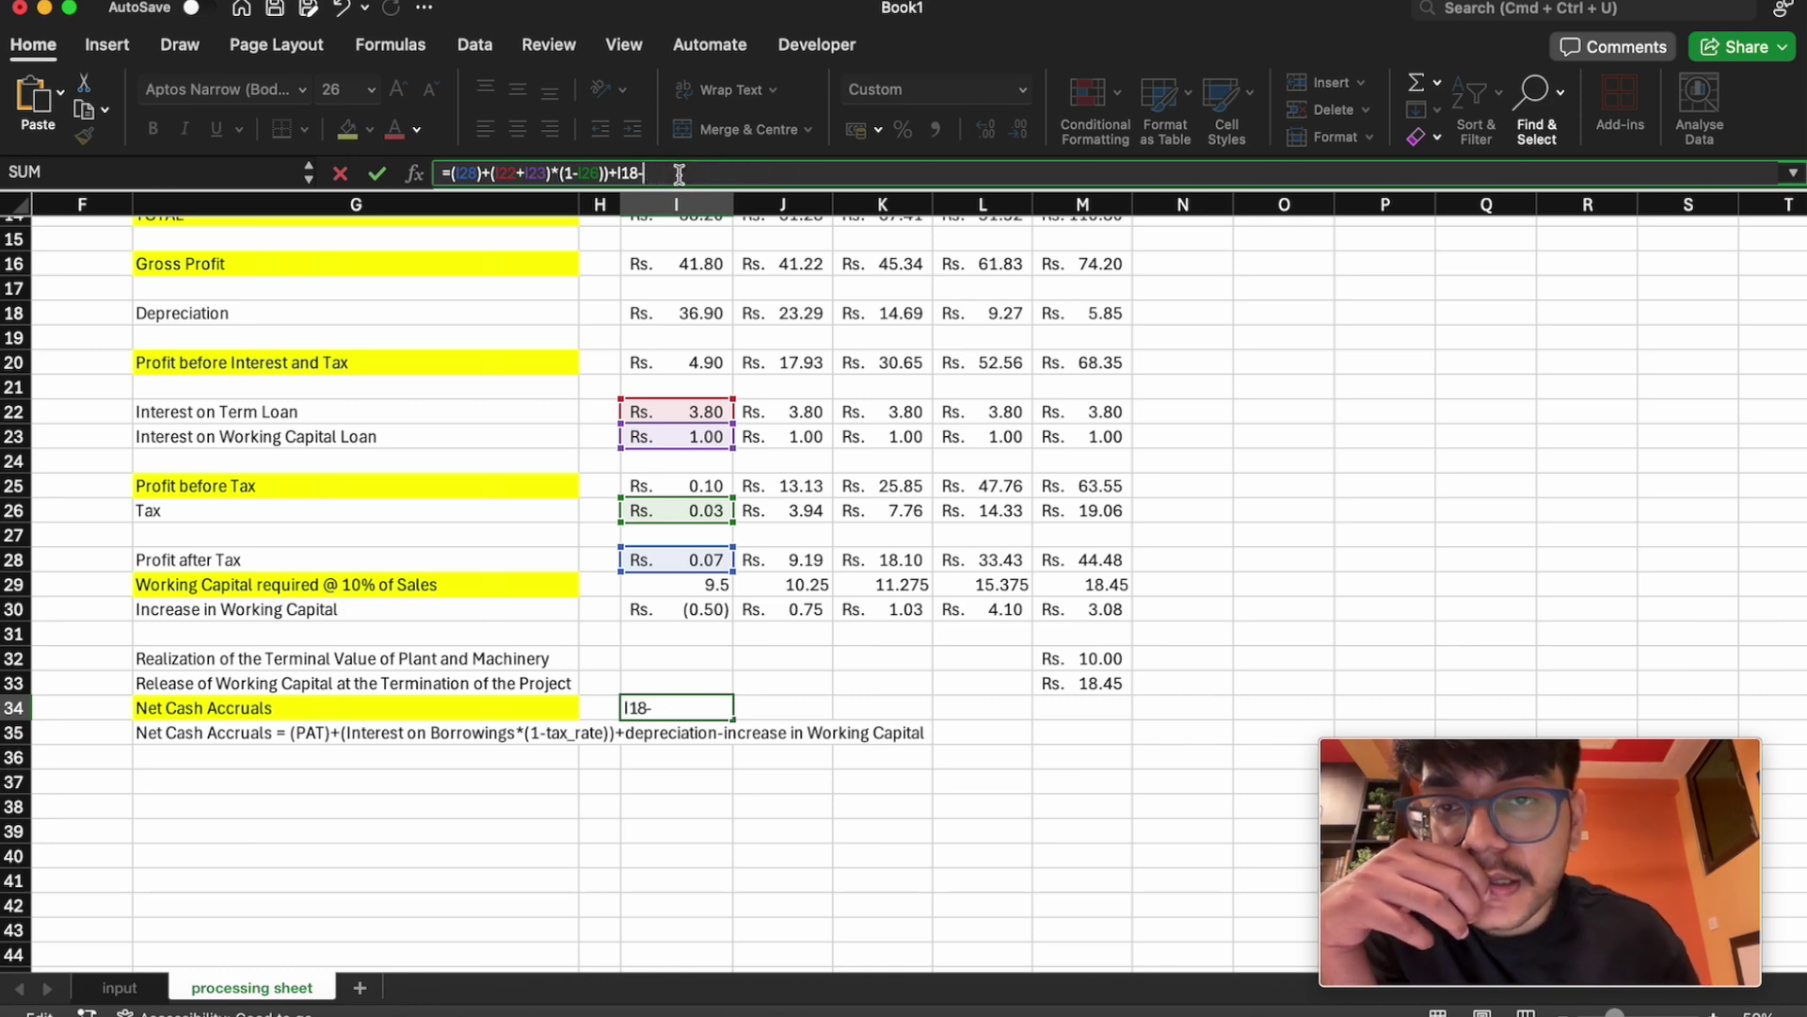
left_click(690, 611)
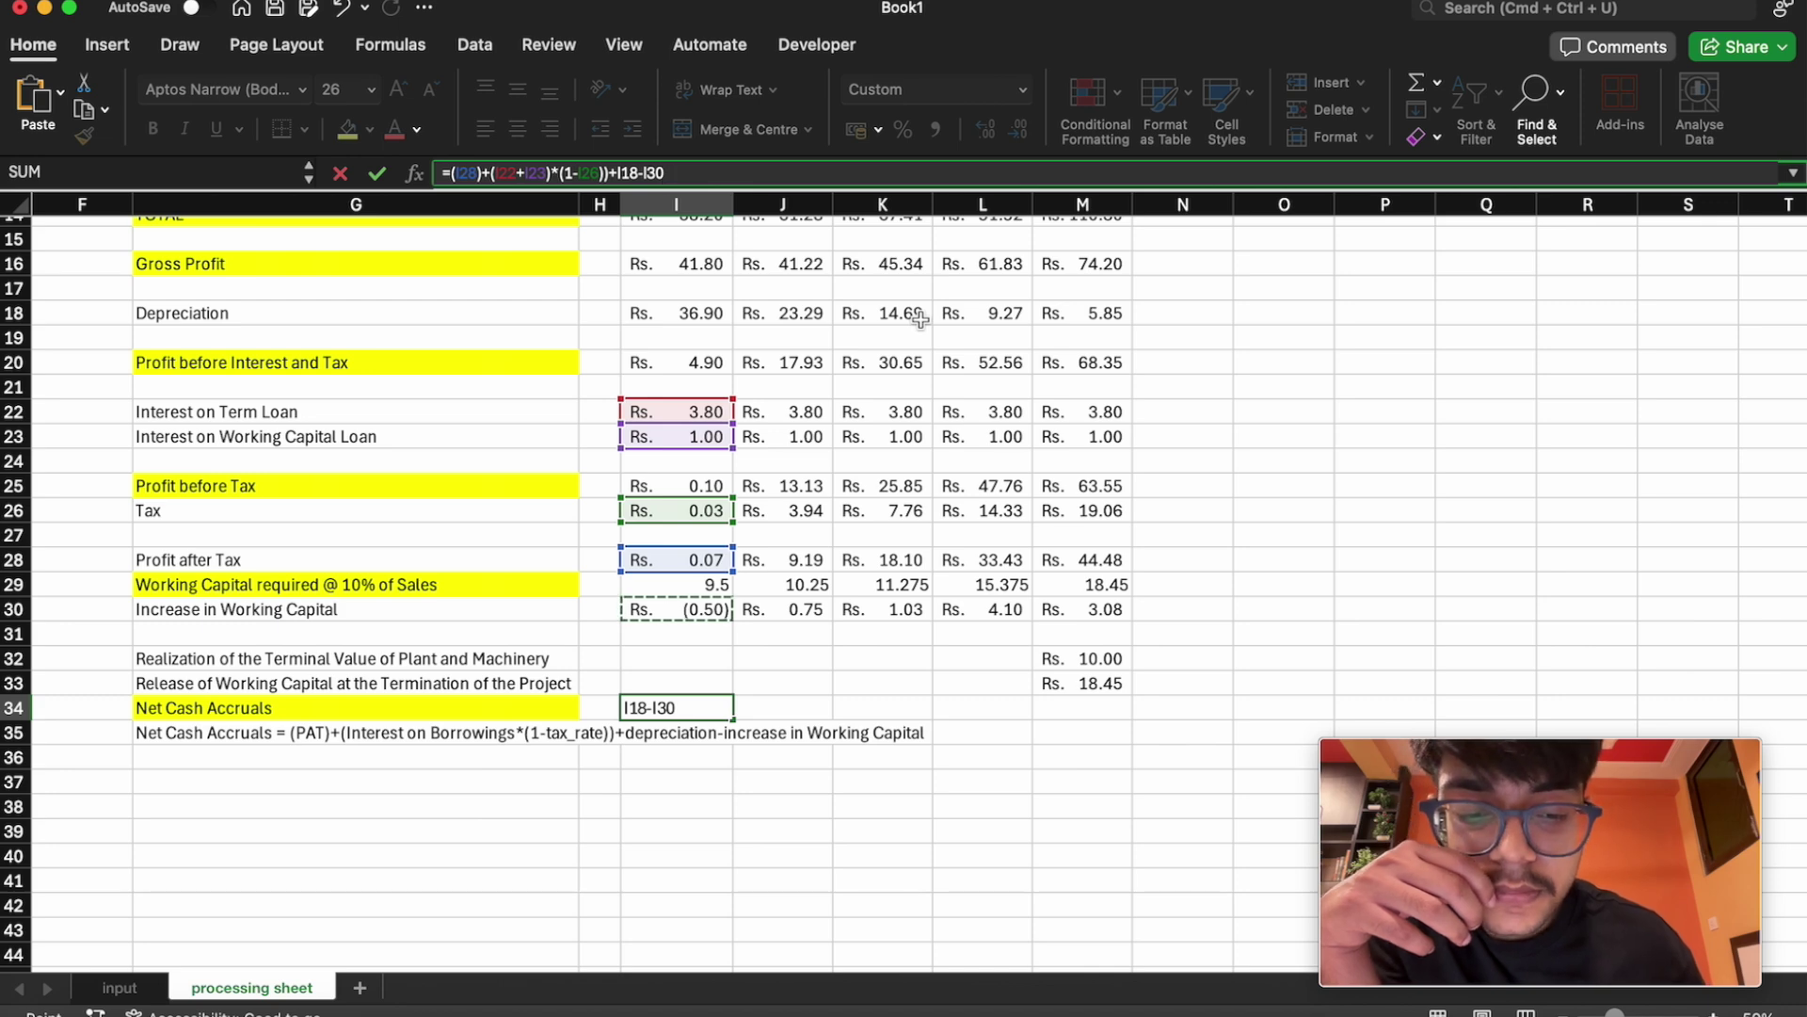
type(")")
key("Return")
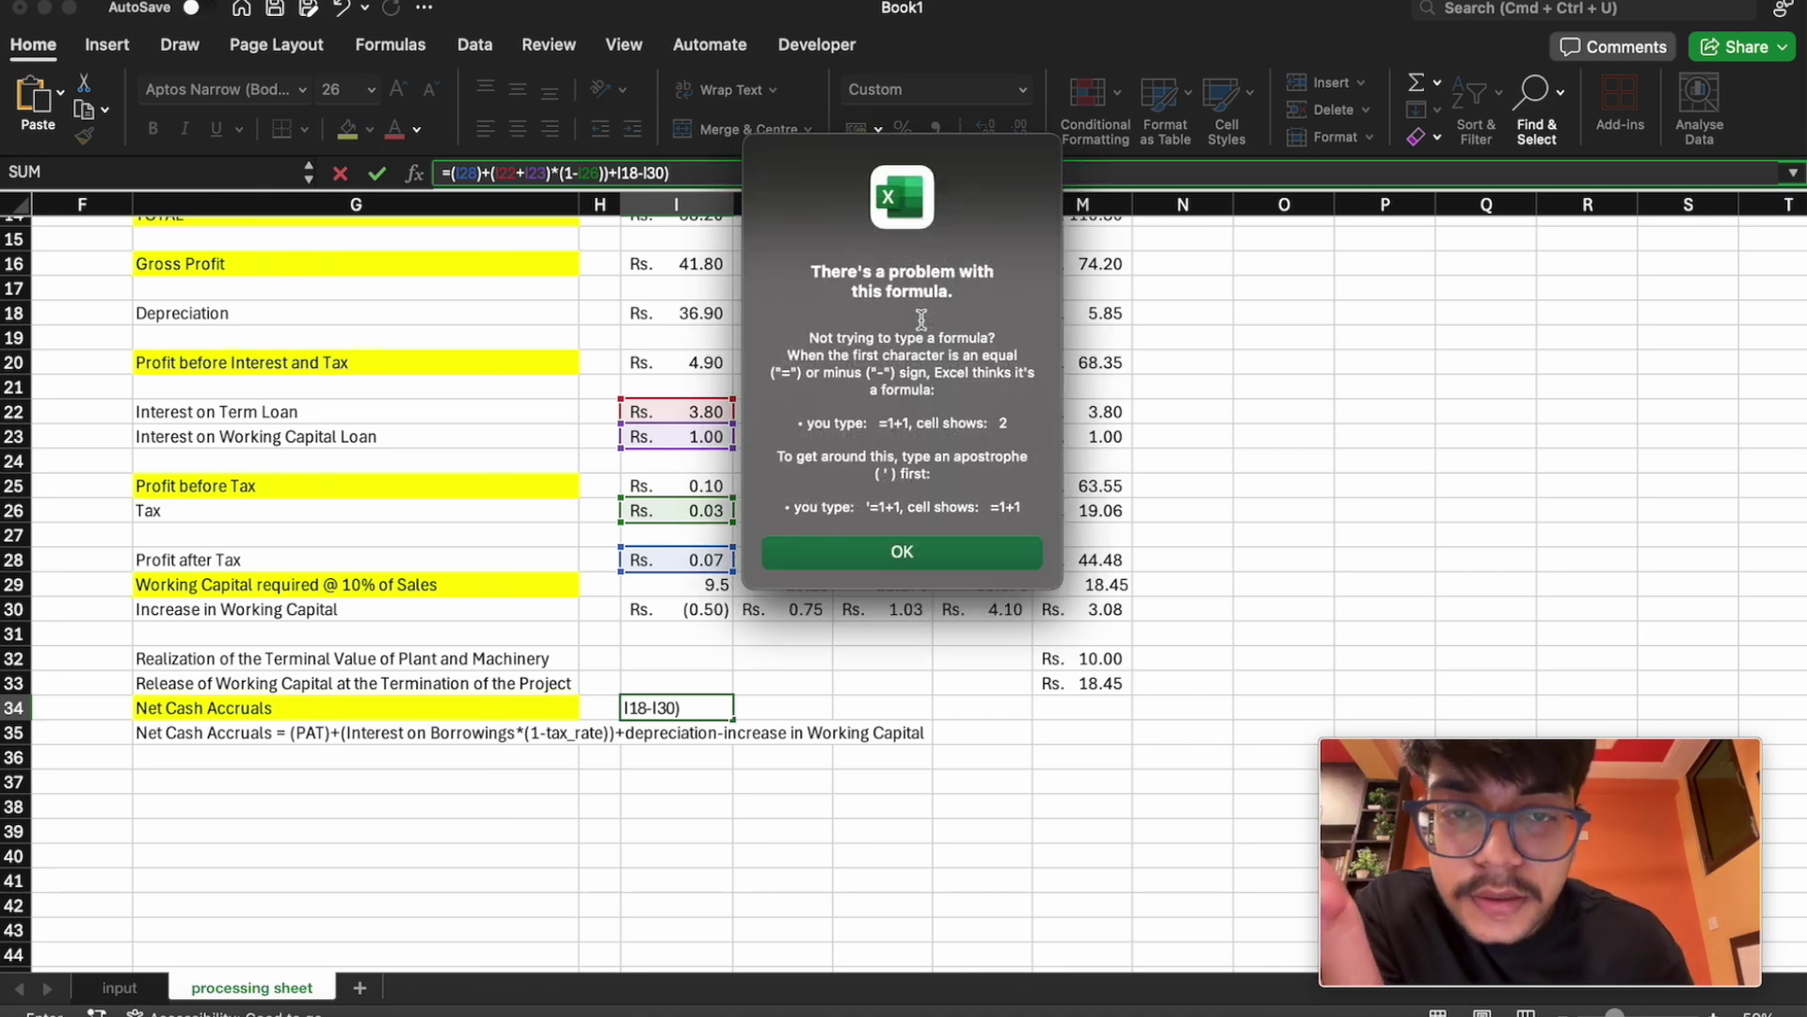
key("Return")
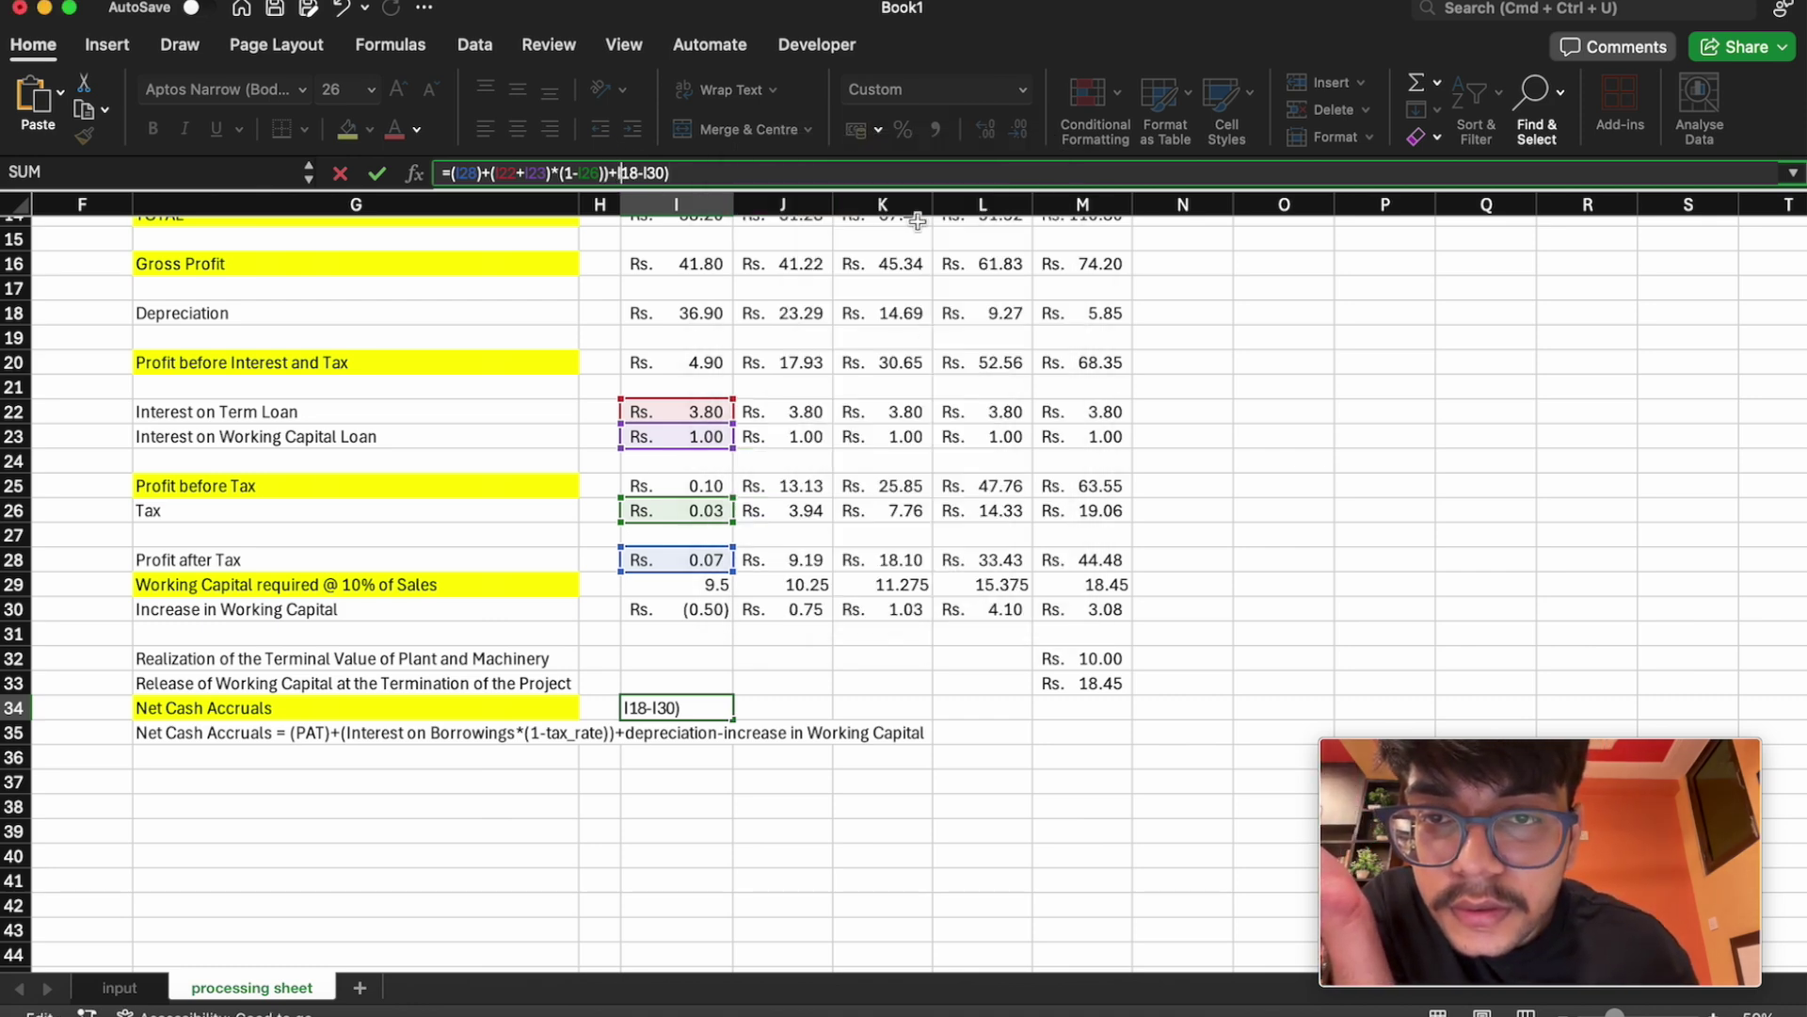
Insert an opening parenthesis before I18 so the ending reads (I18-I30), and try to enter the I34 formula
type("(")
key("Return")
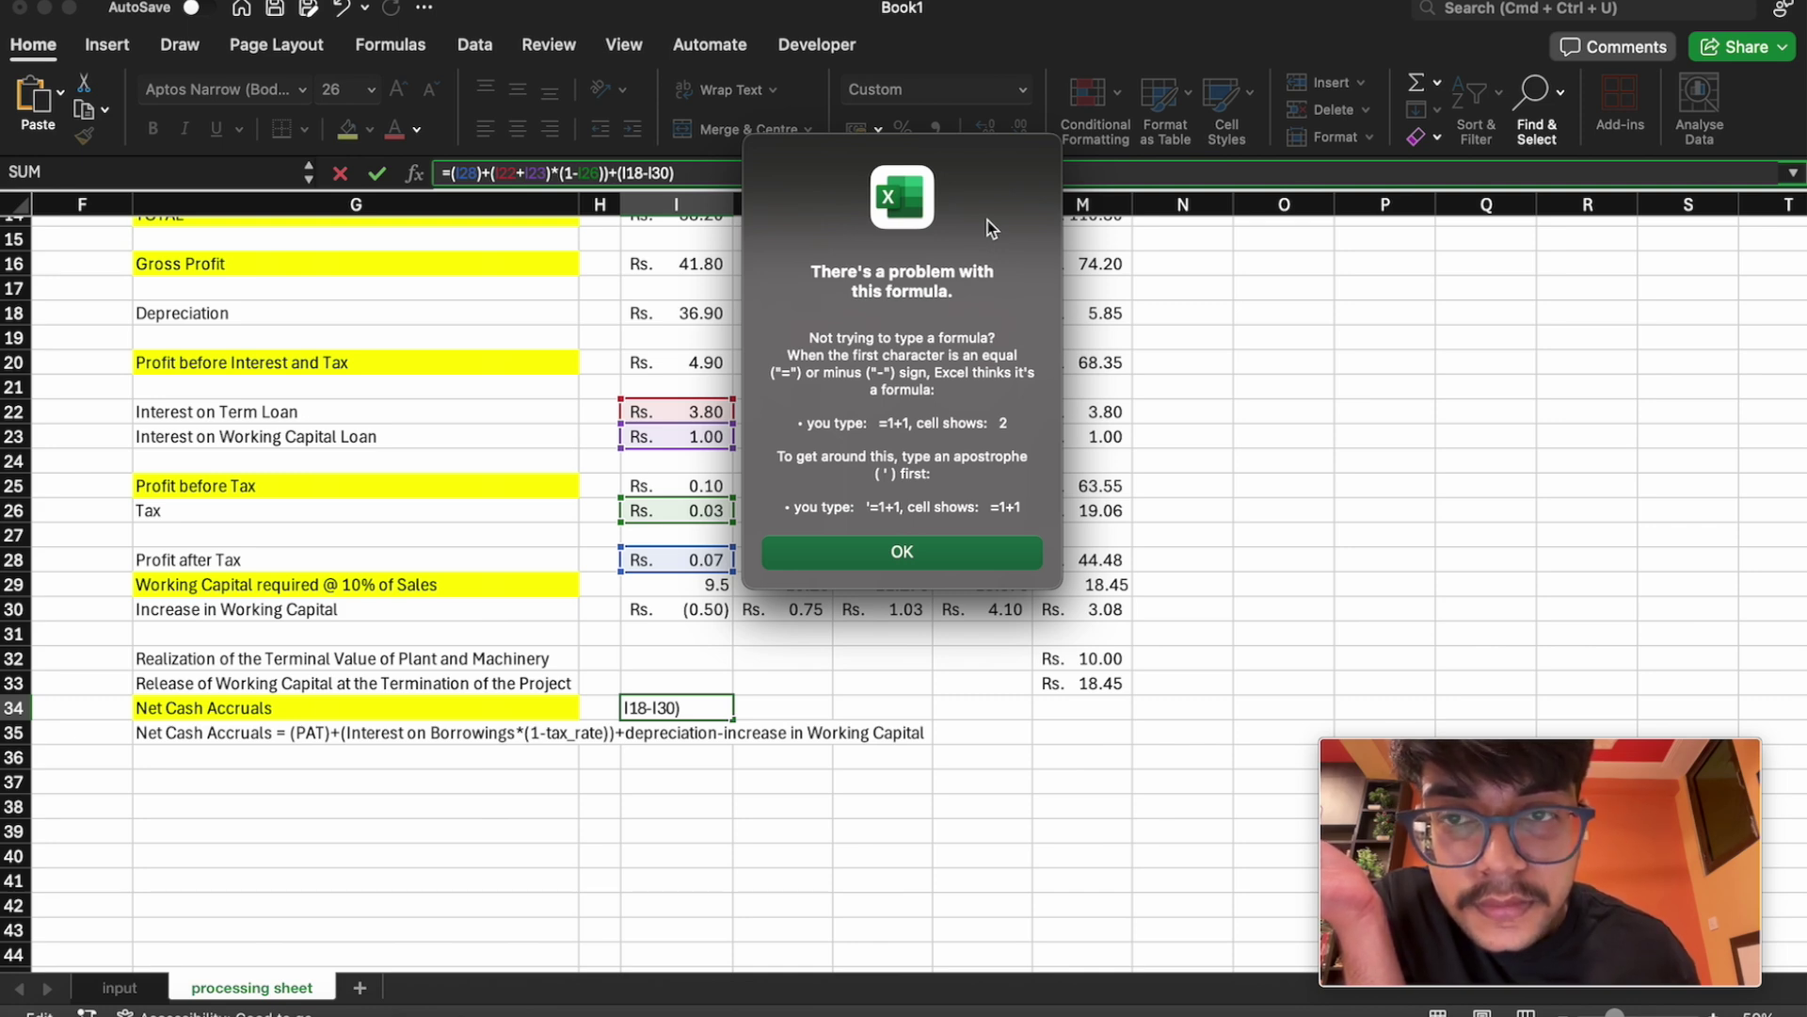
key("Return")
left_click(572, 175)
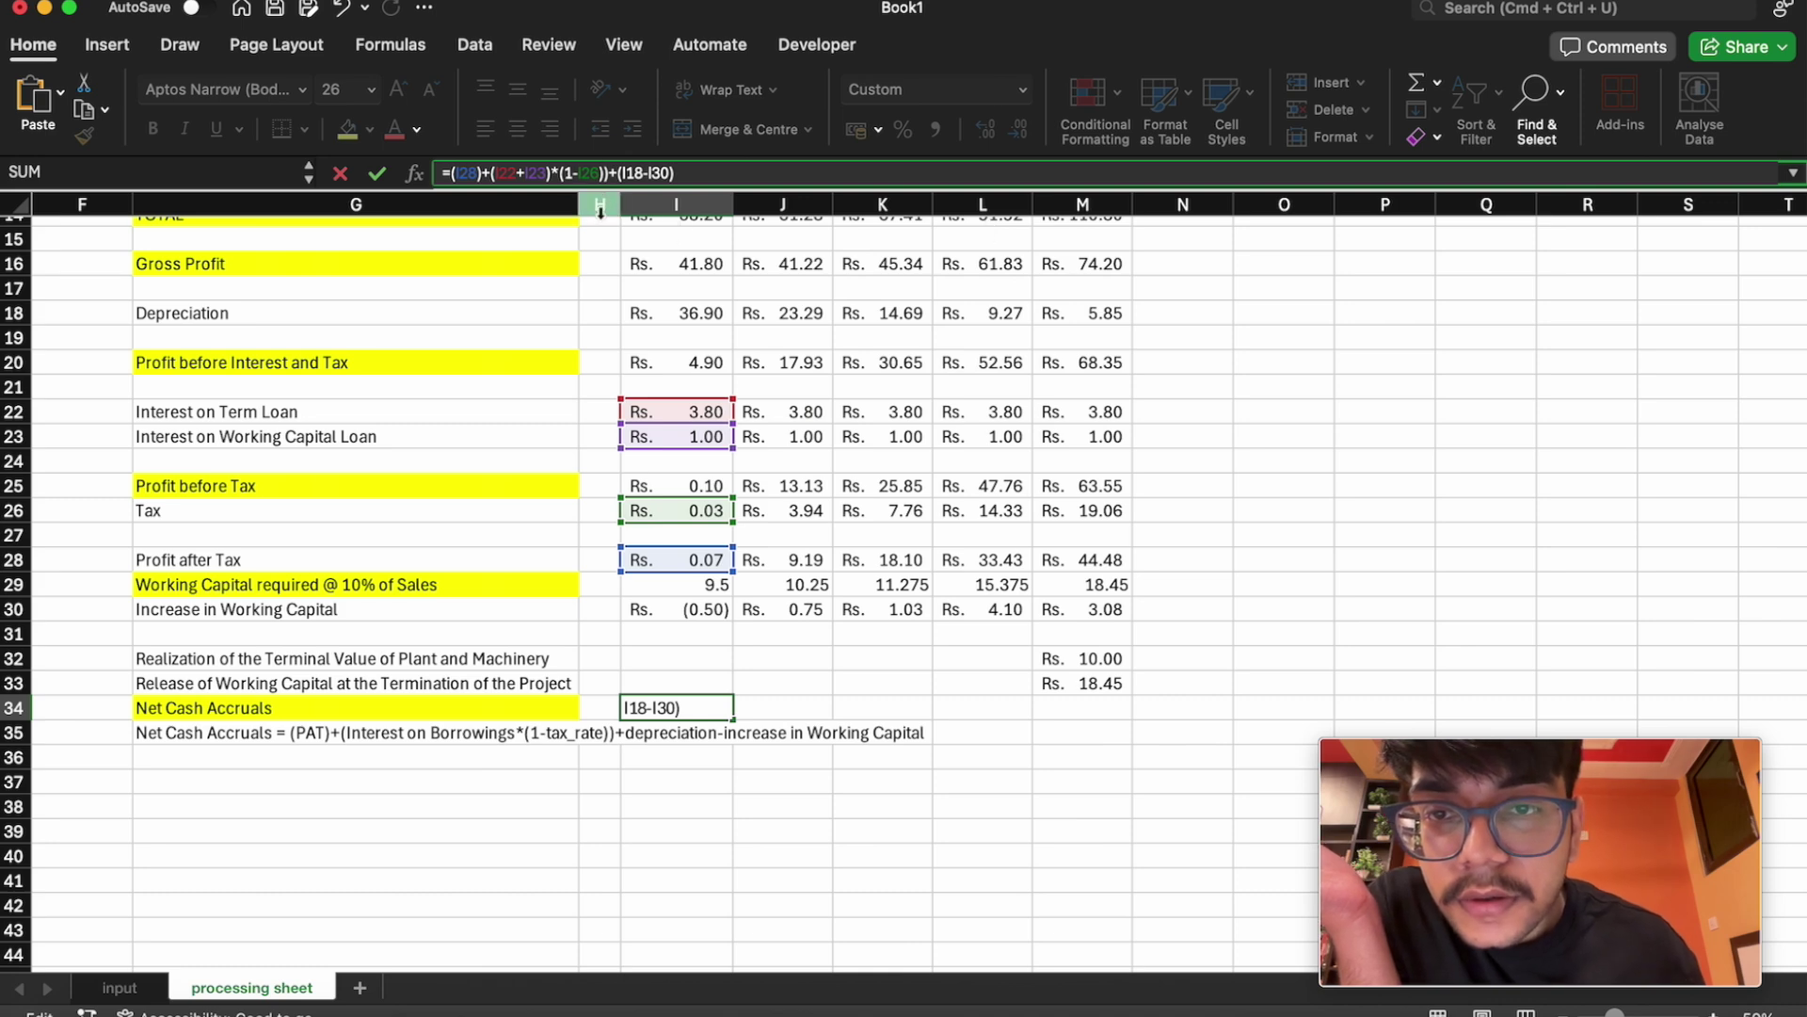
type("-")
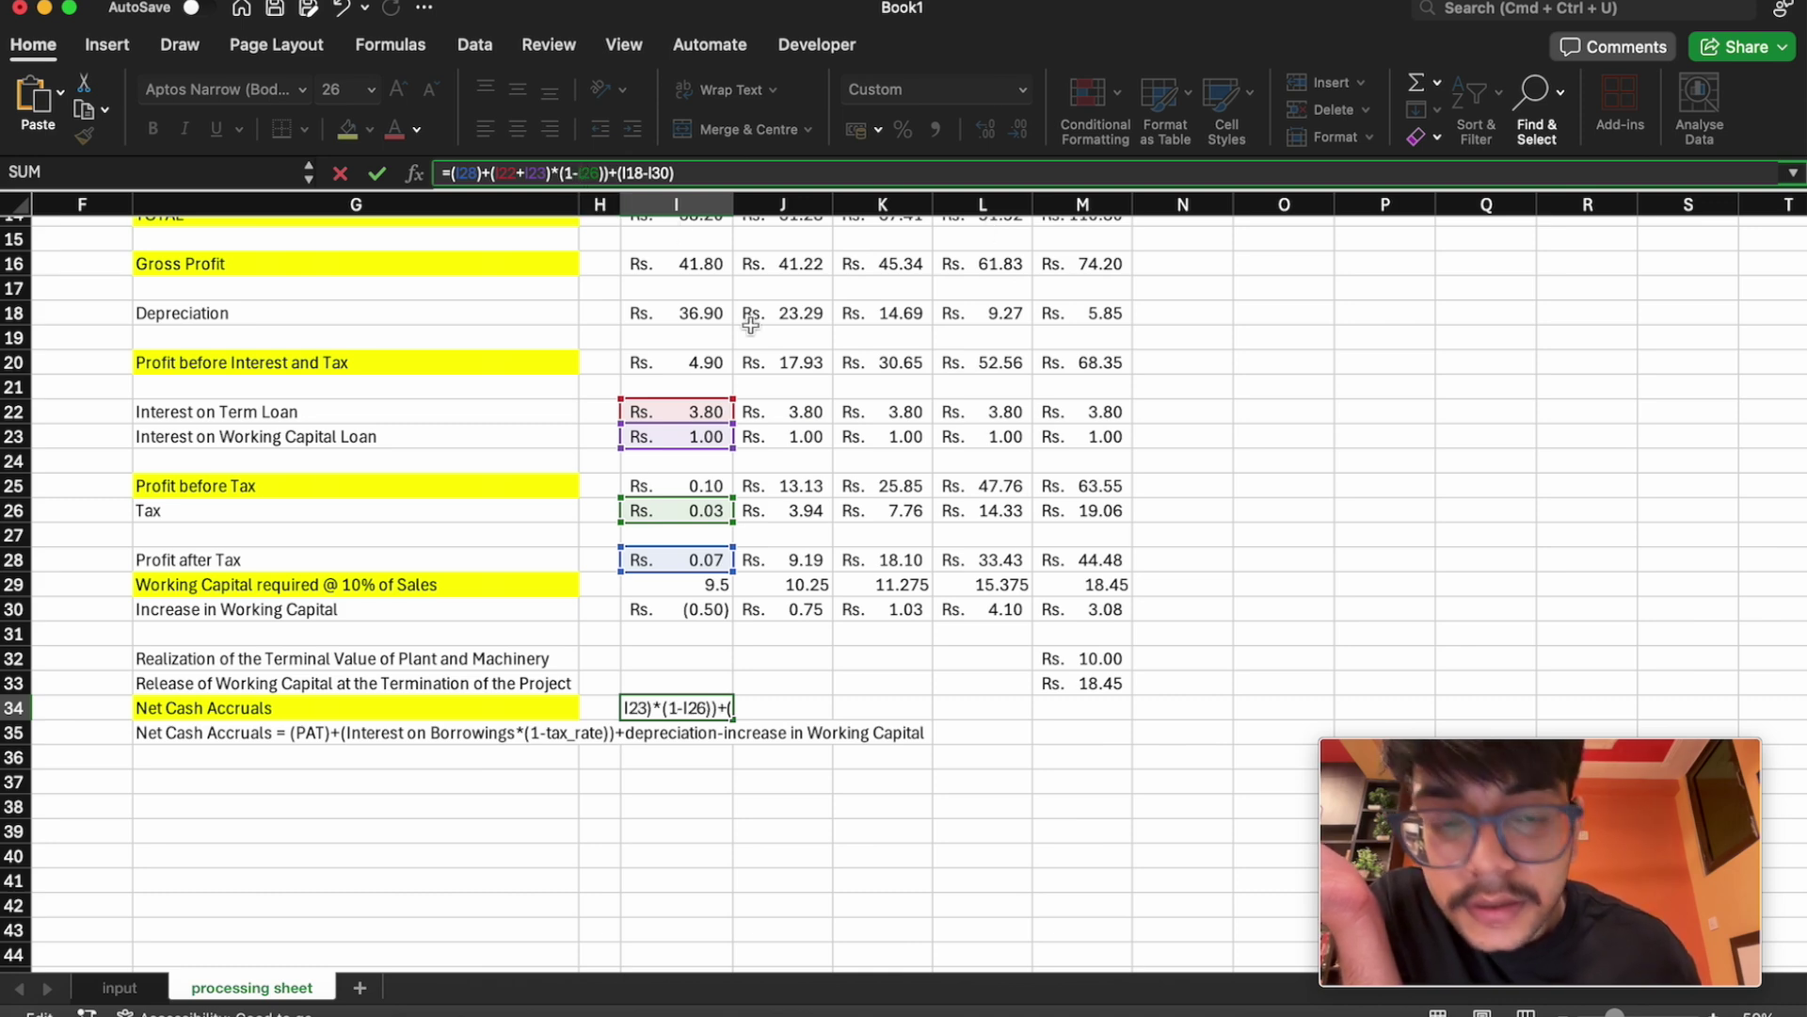
key("Return")
key("Return")
Clear the I34 formula and restart it with profit after tax plus both interest amounts as =I28+(I22+I23)
left_click_drag(707, 176, 367, 183)
key("BackSpace")
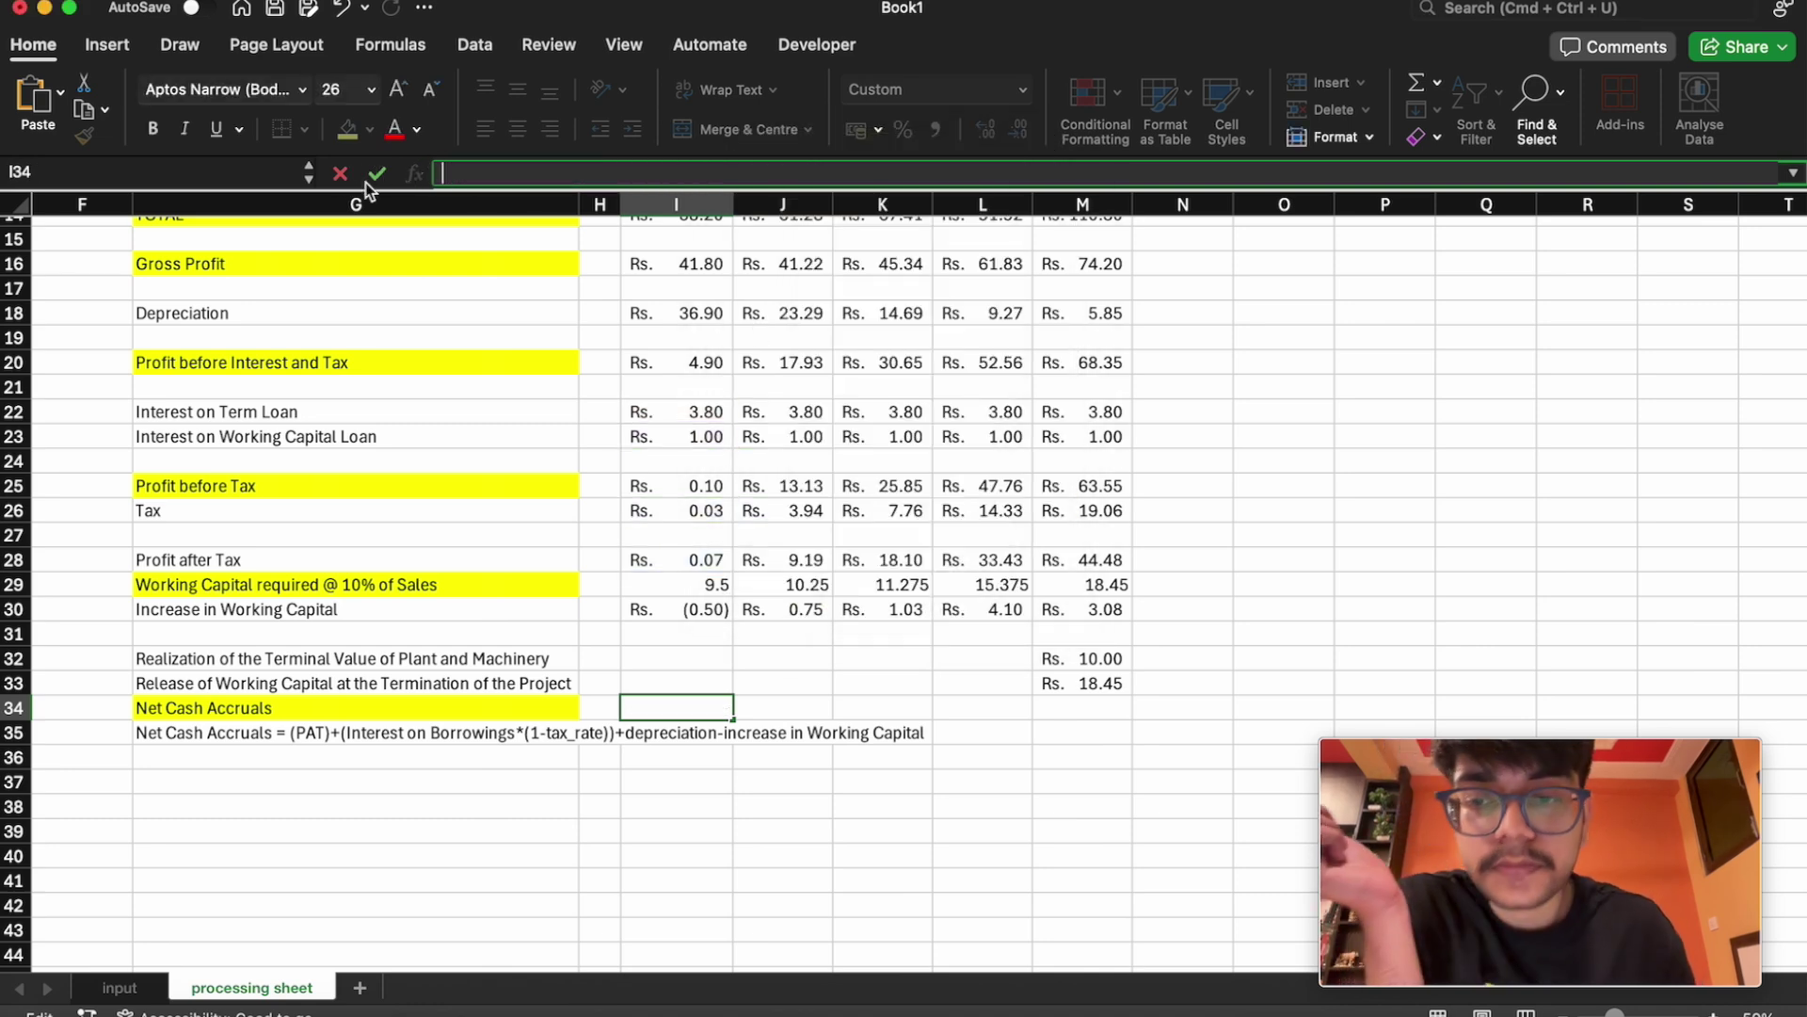
type("=")
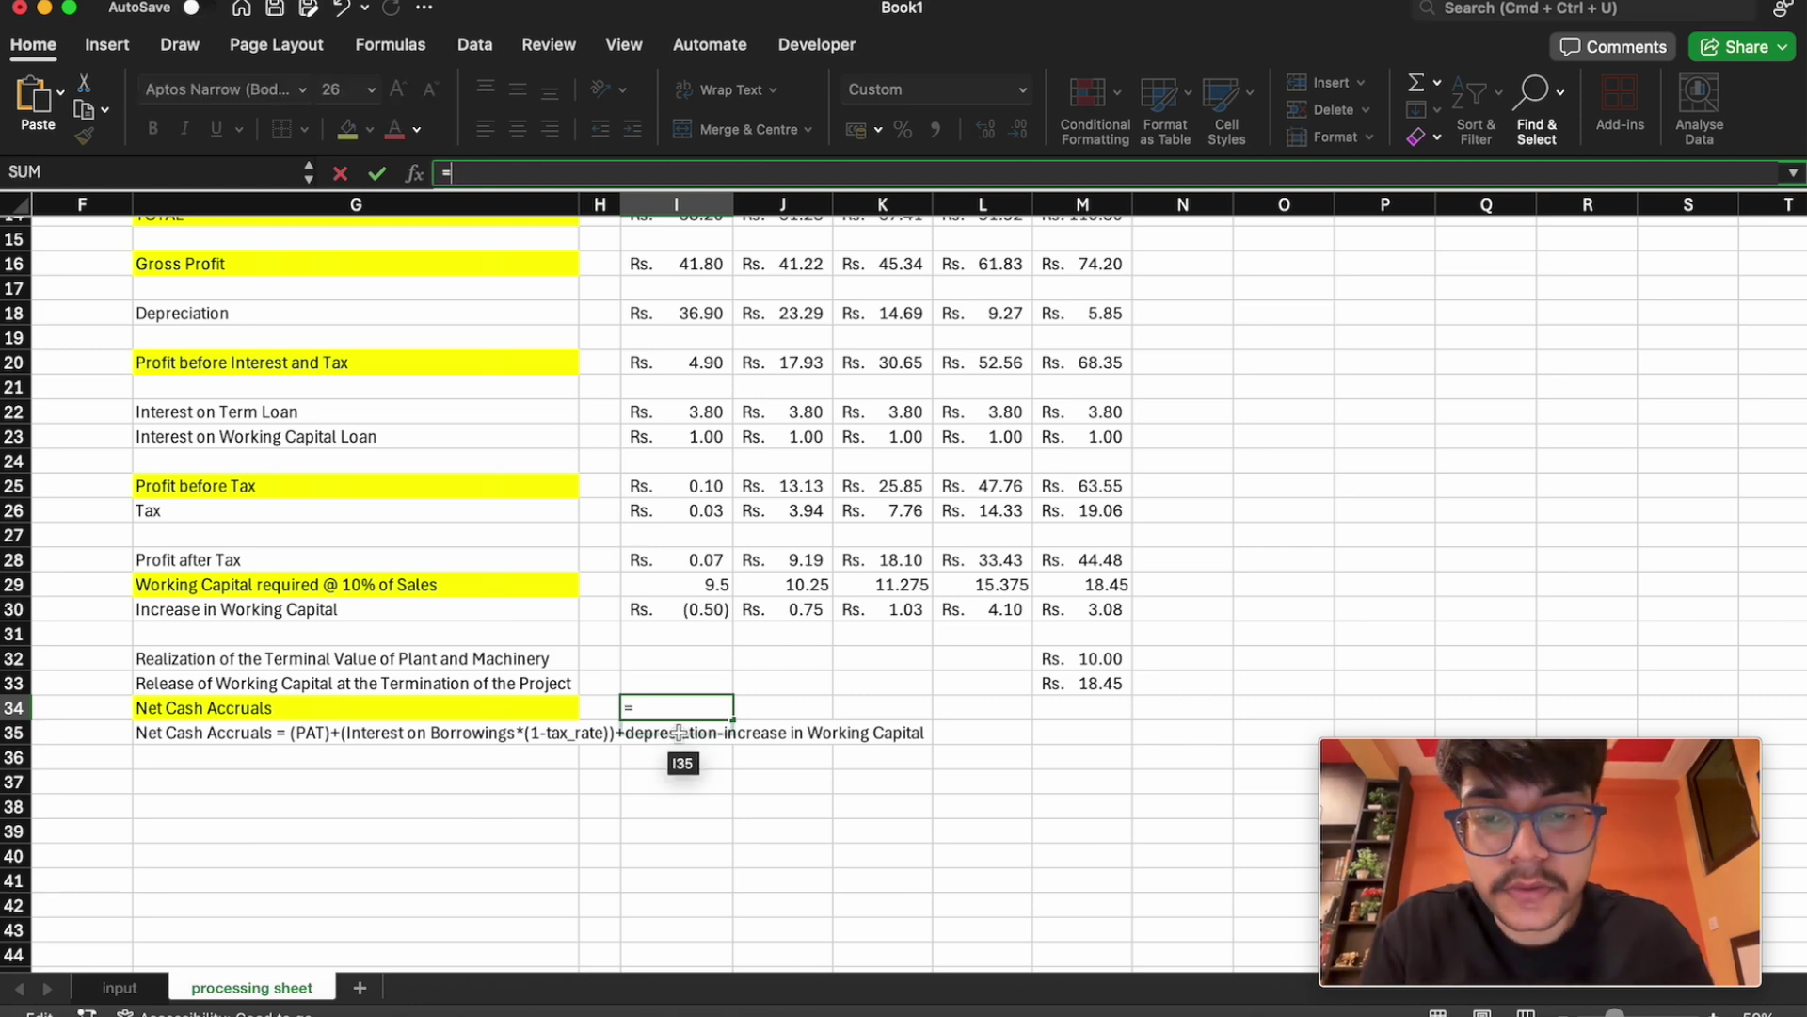
left_click(659, 557)
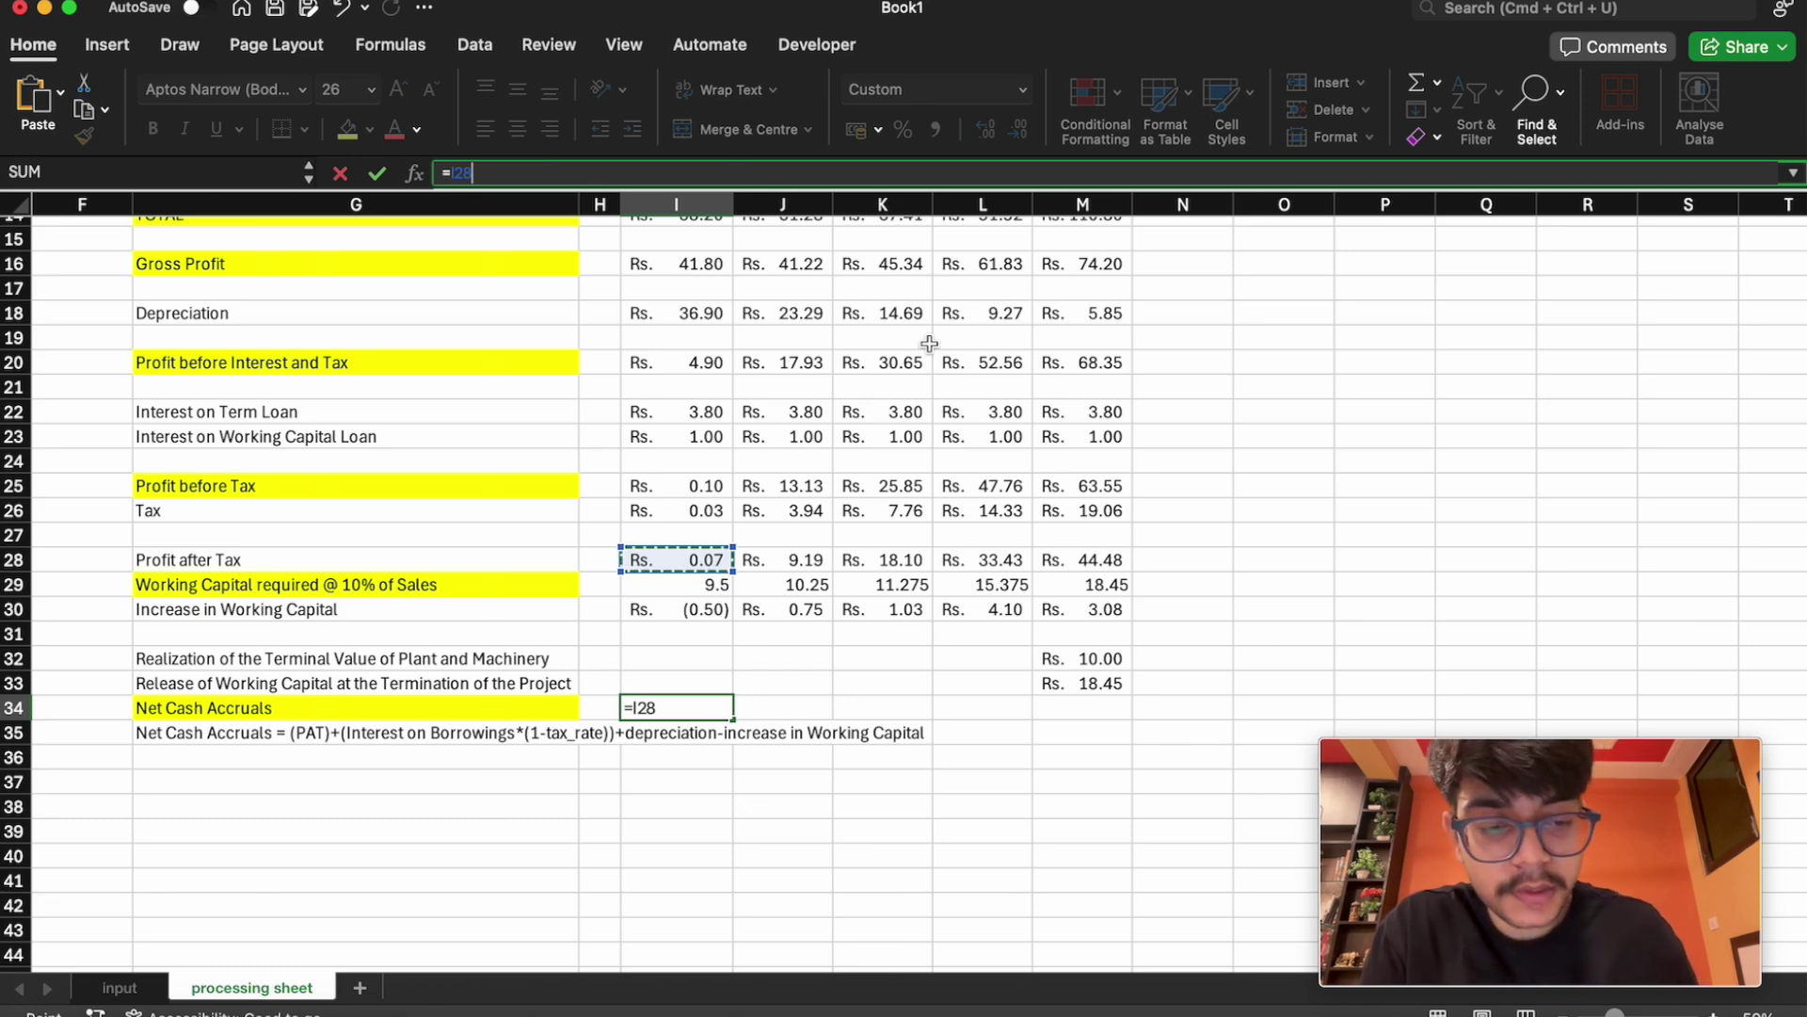
type("+(")
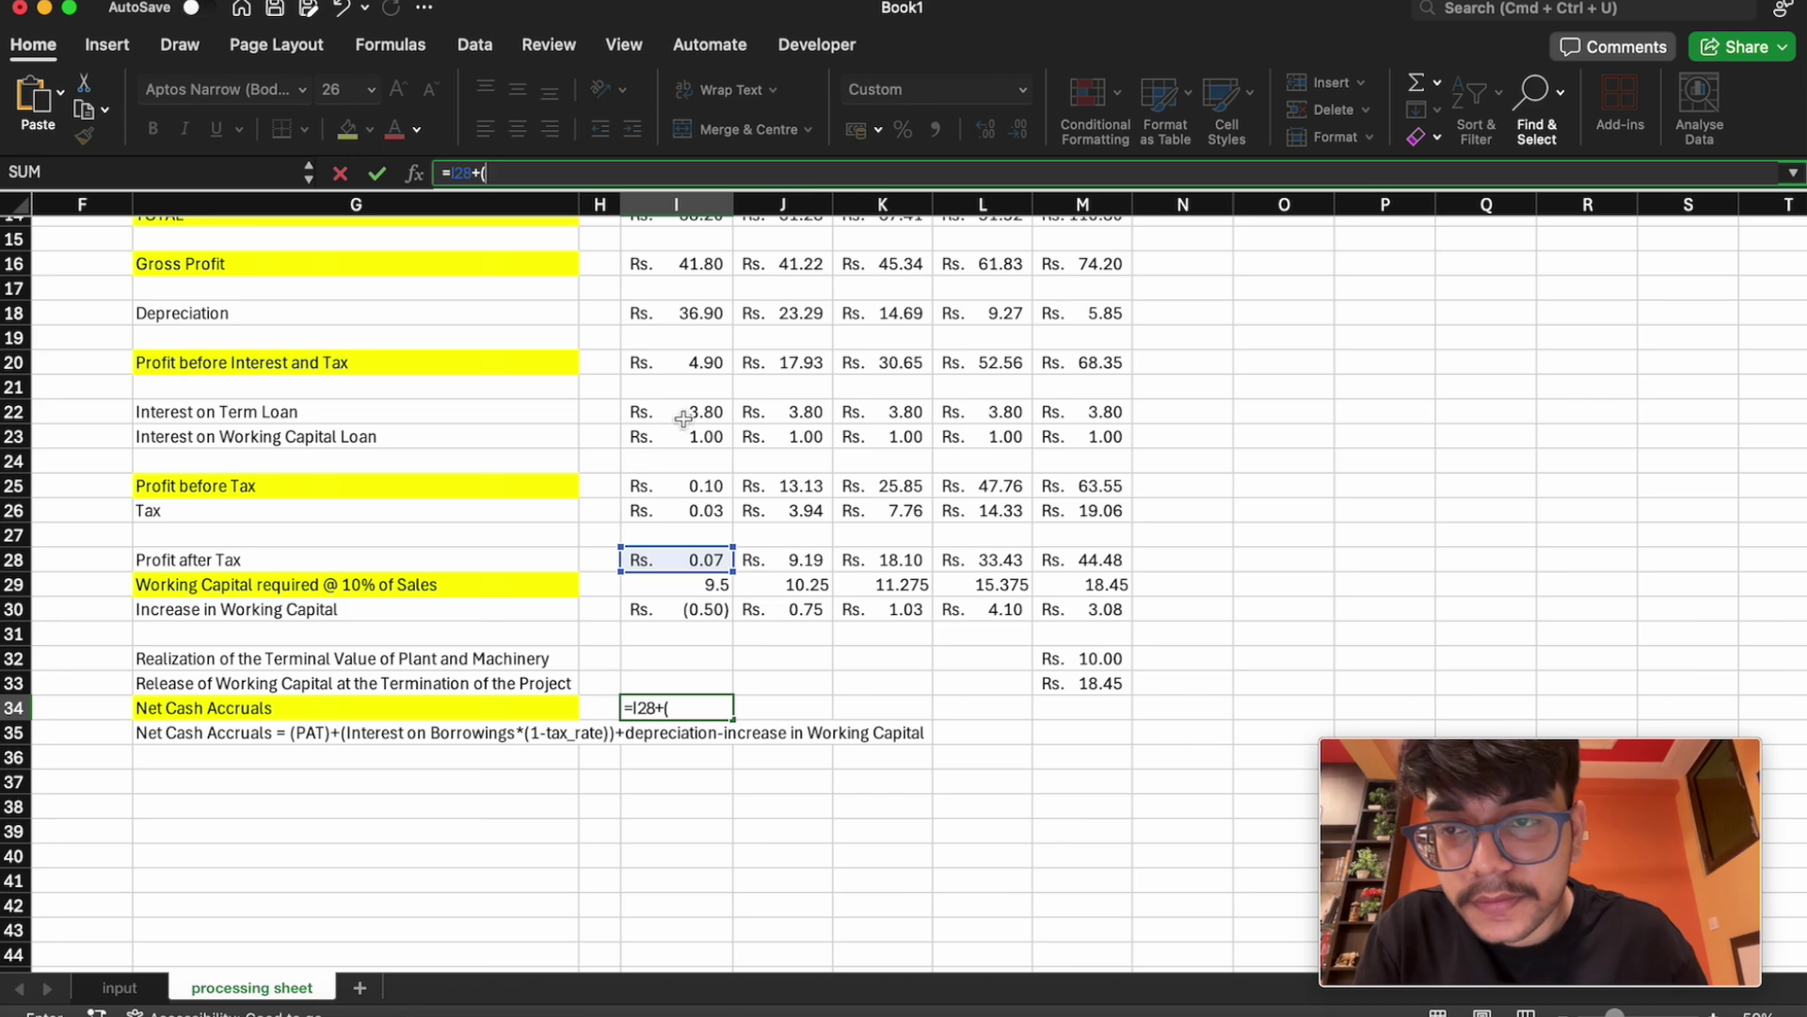
left_click(683, 416)
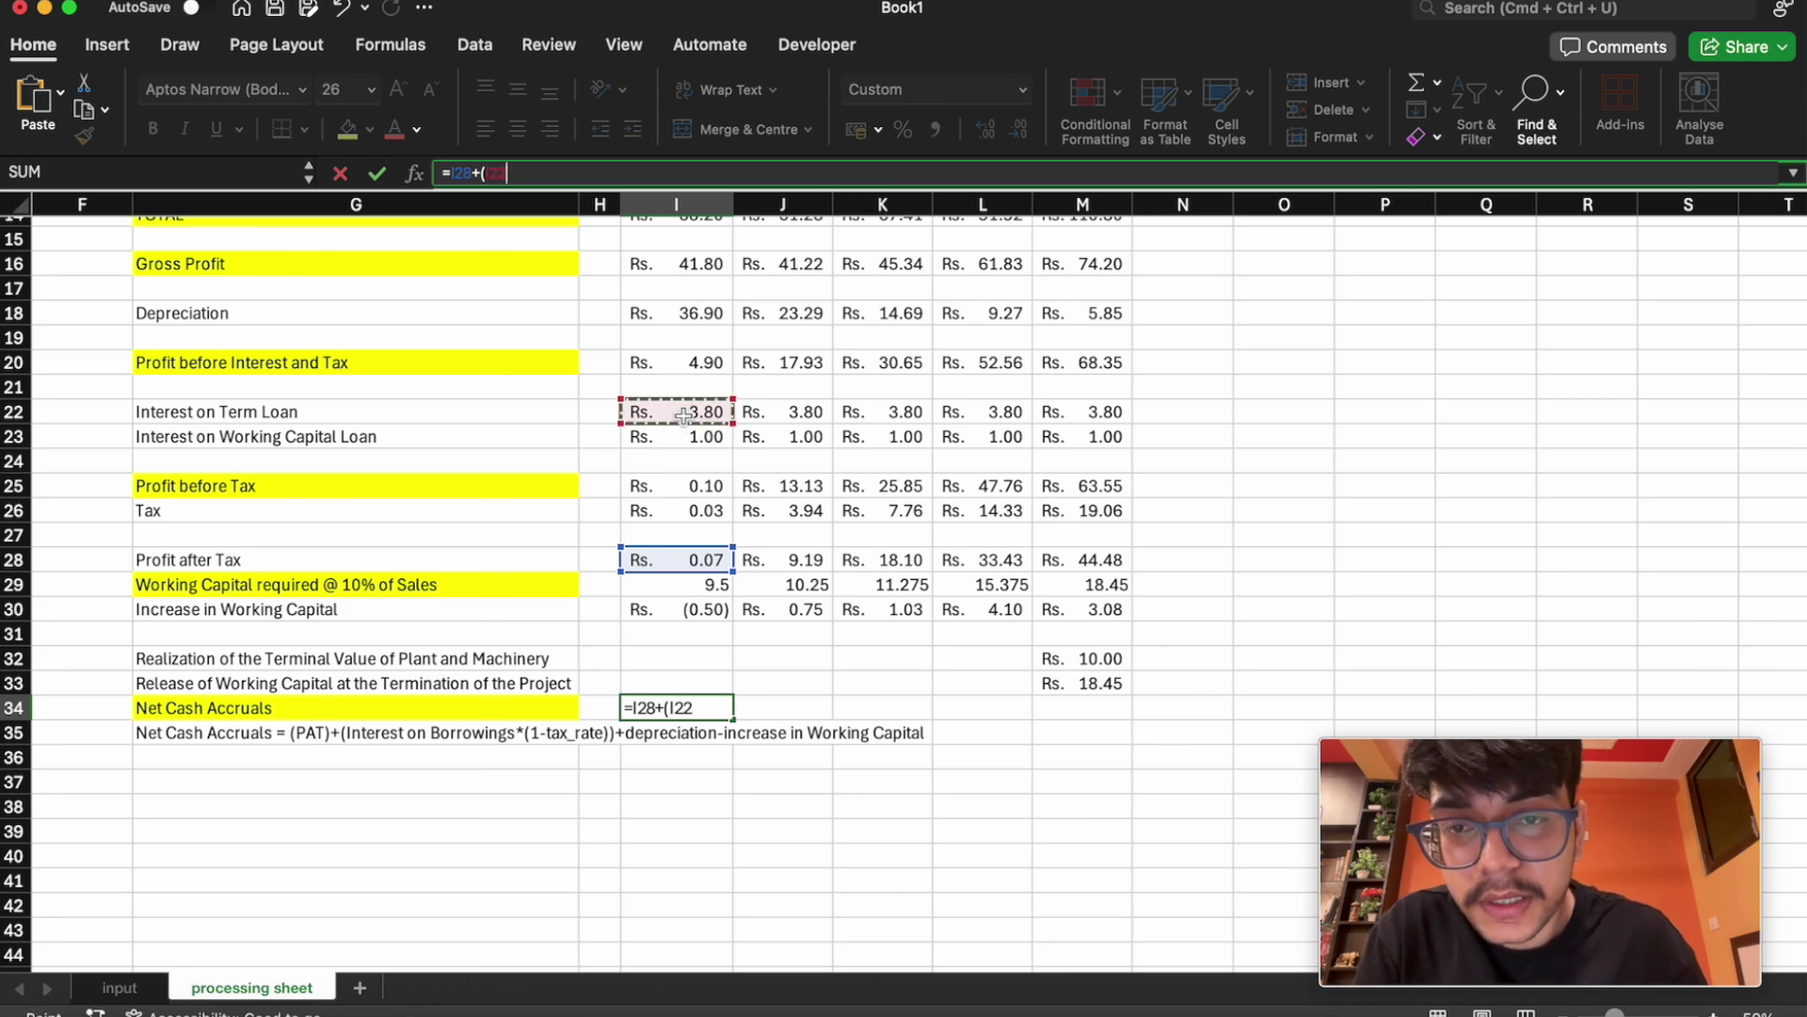
type("+")
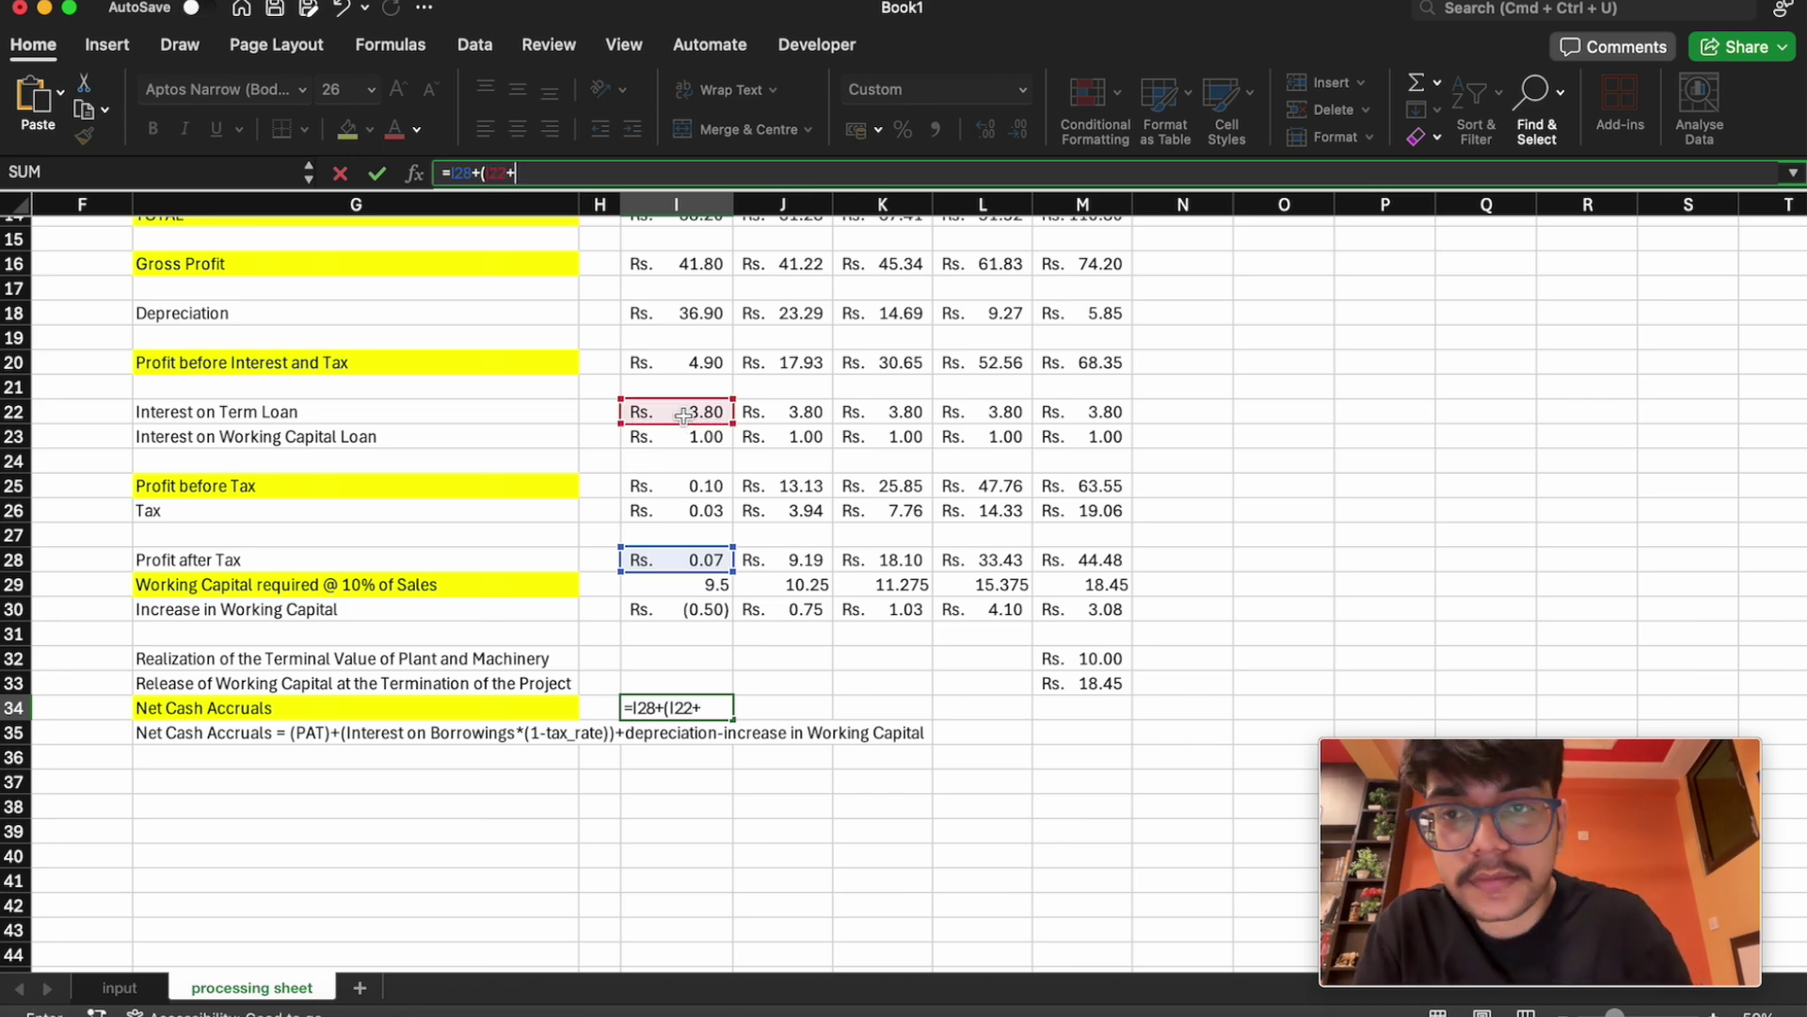
left_click(677, 440)
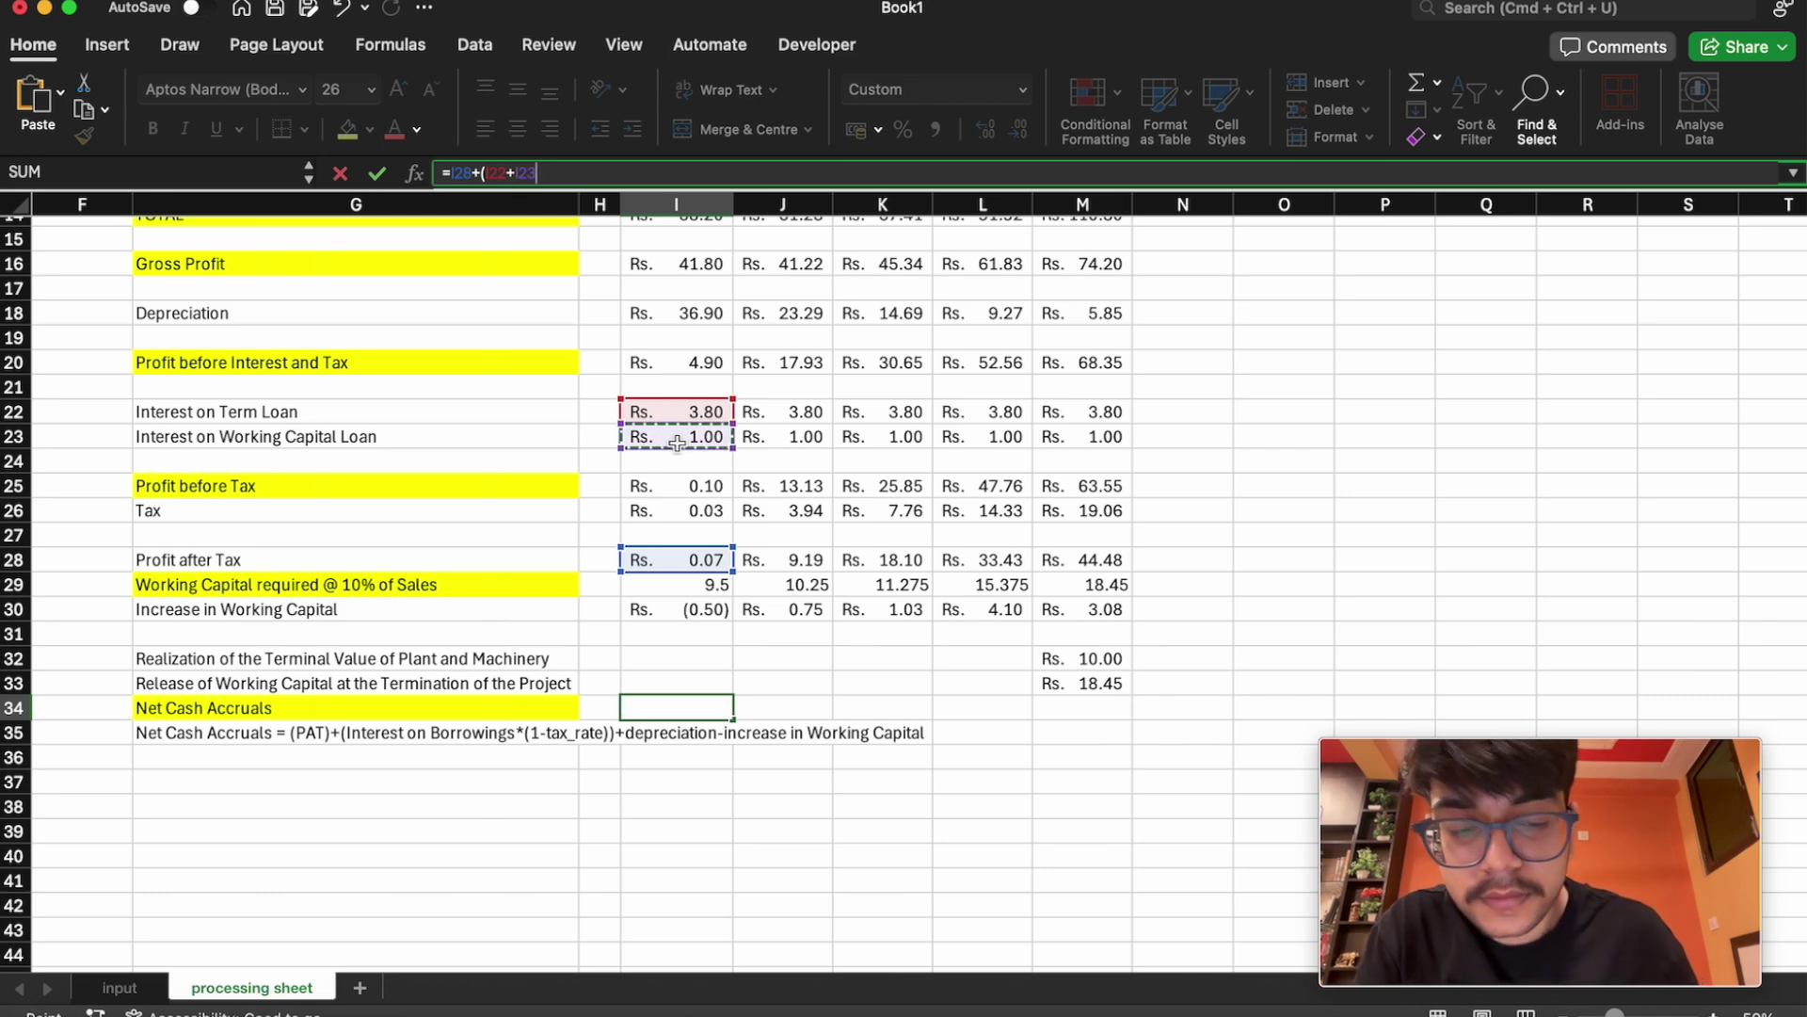
type(")")
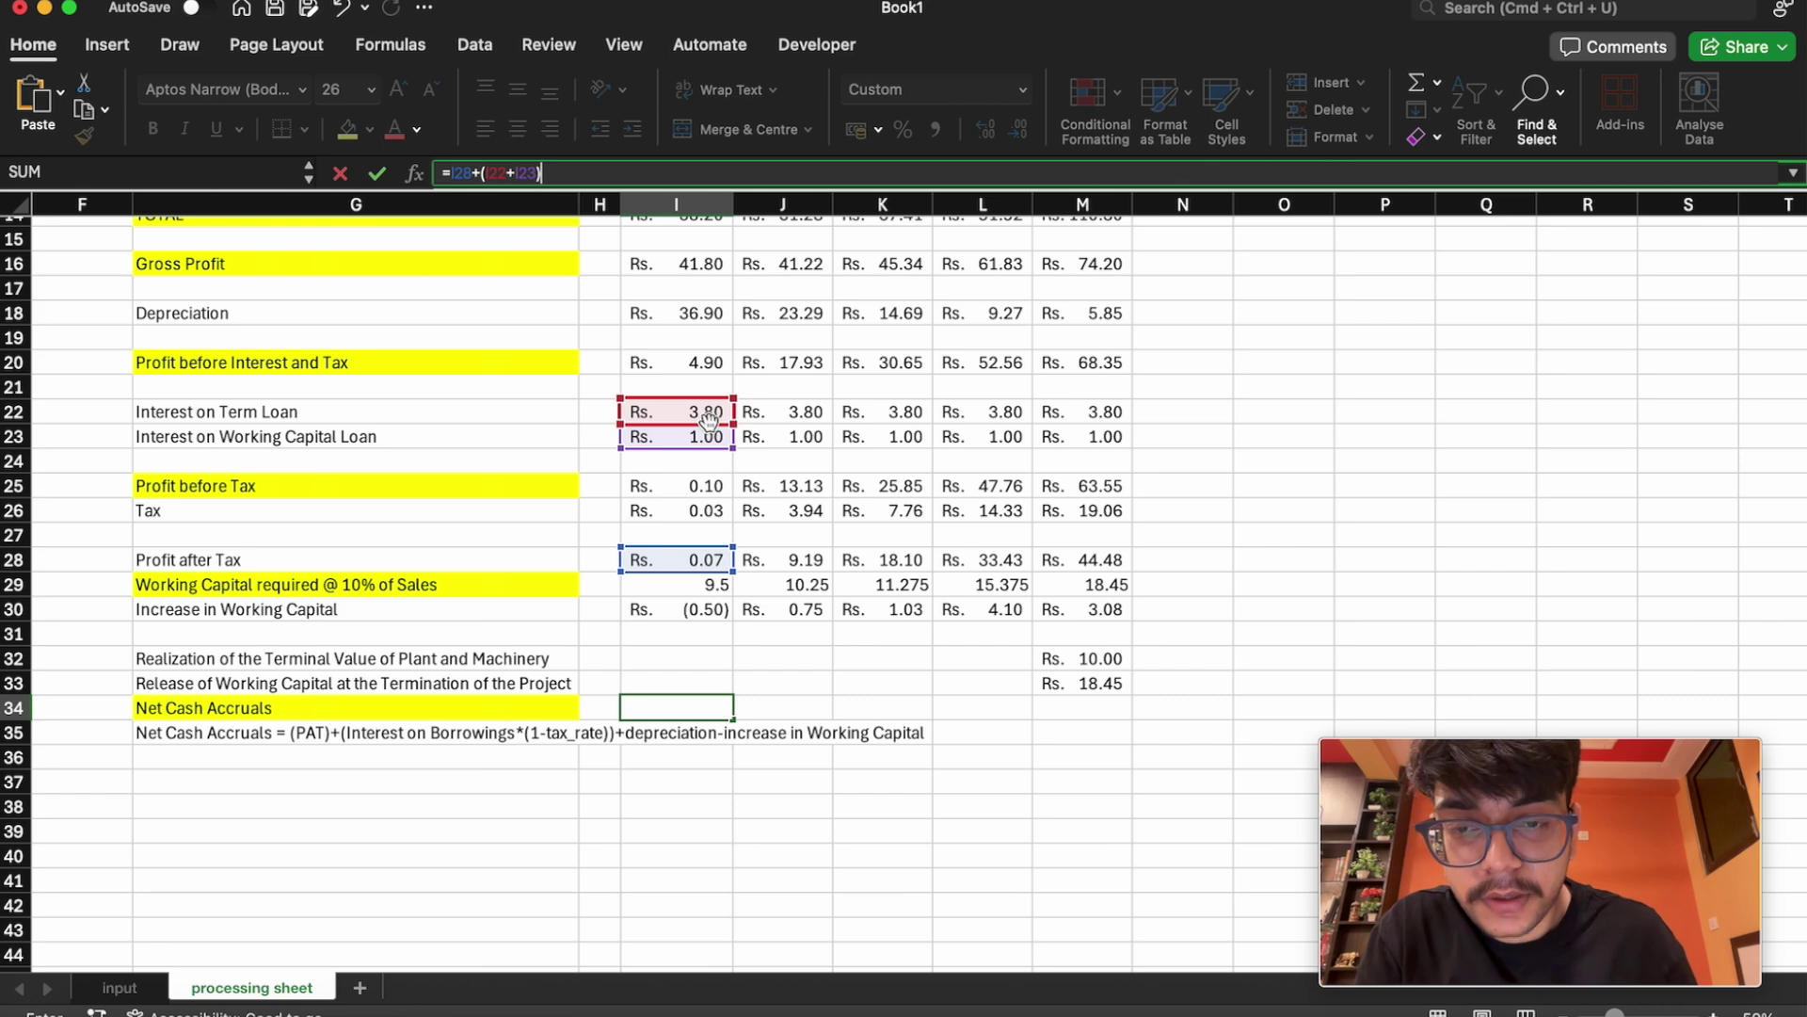
Multiply the interest sum in I34 by (1-I26) and enclose the whole product in an outer pair of parentheses
type("*(")
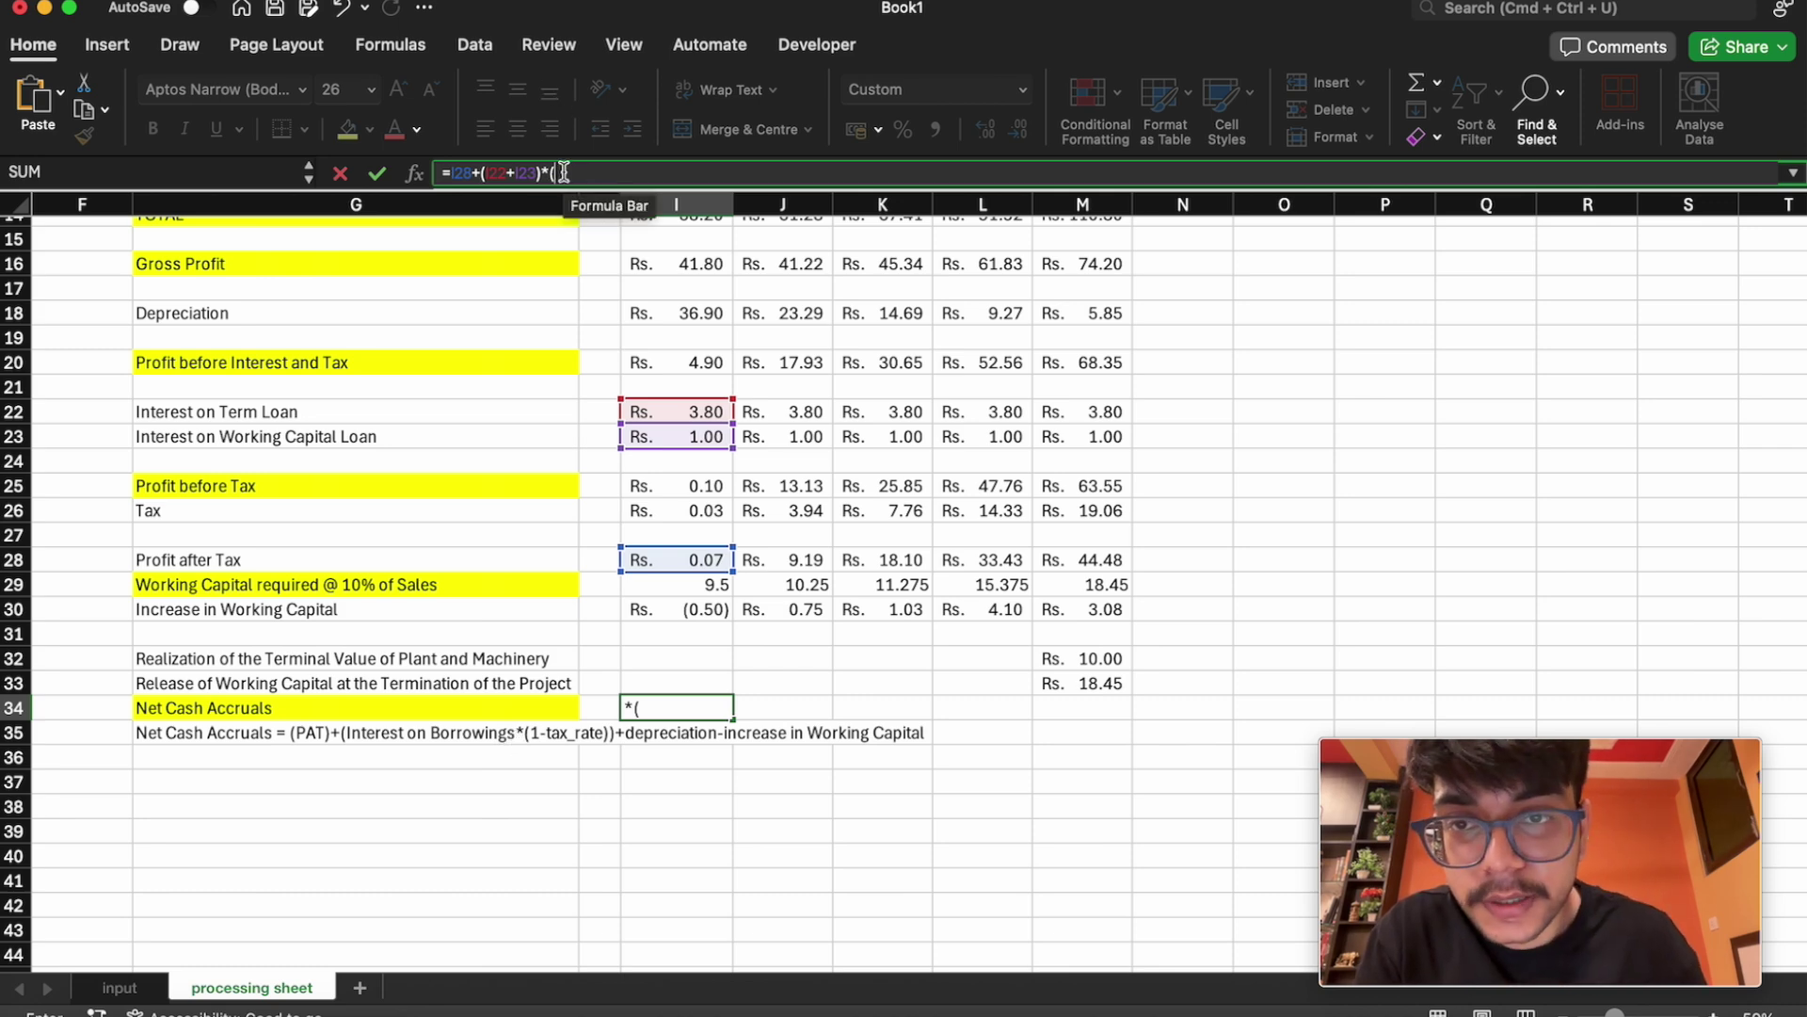
type("1-")
left_click(677, 510)
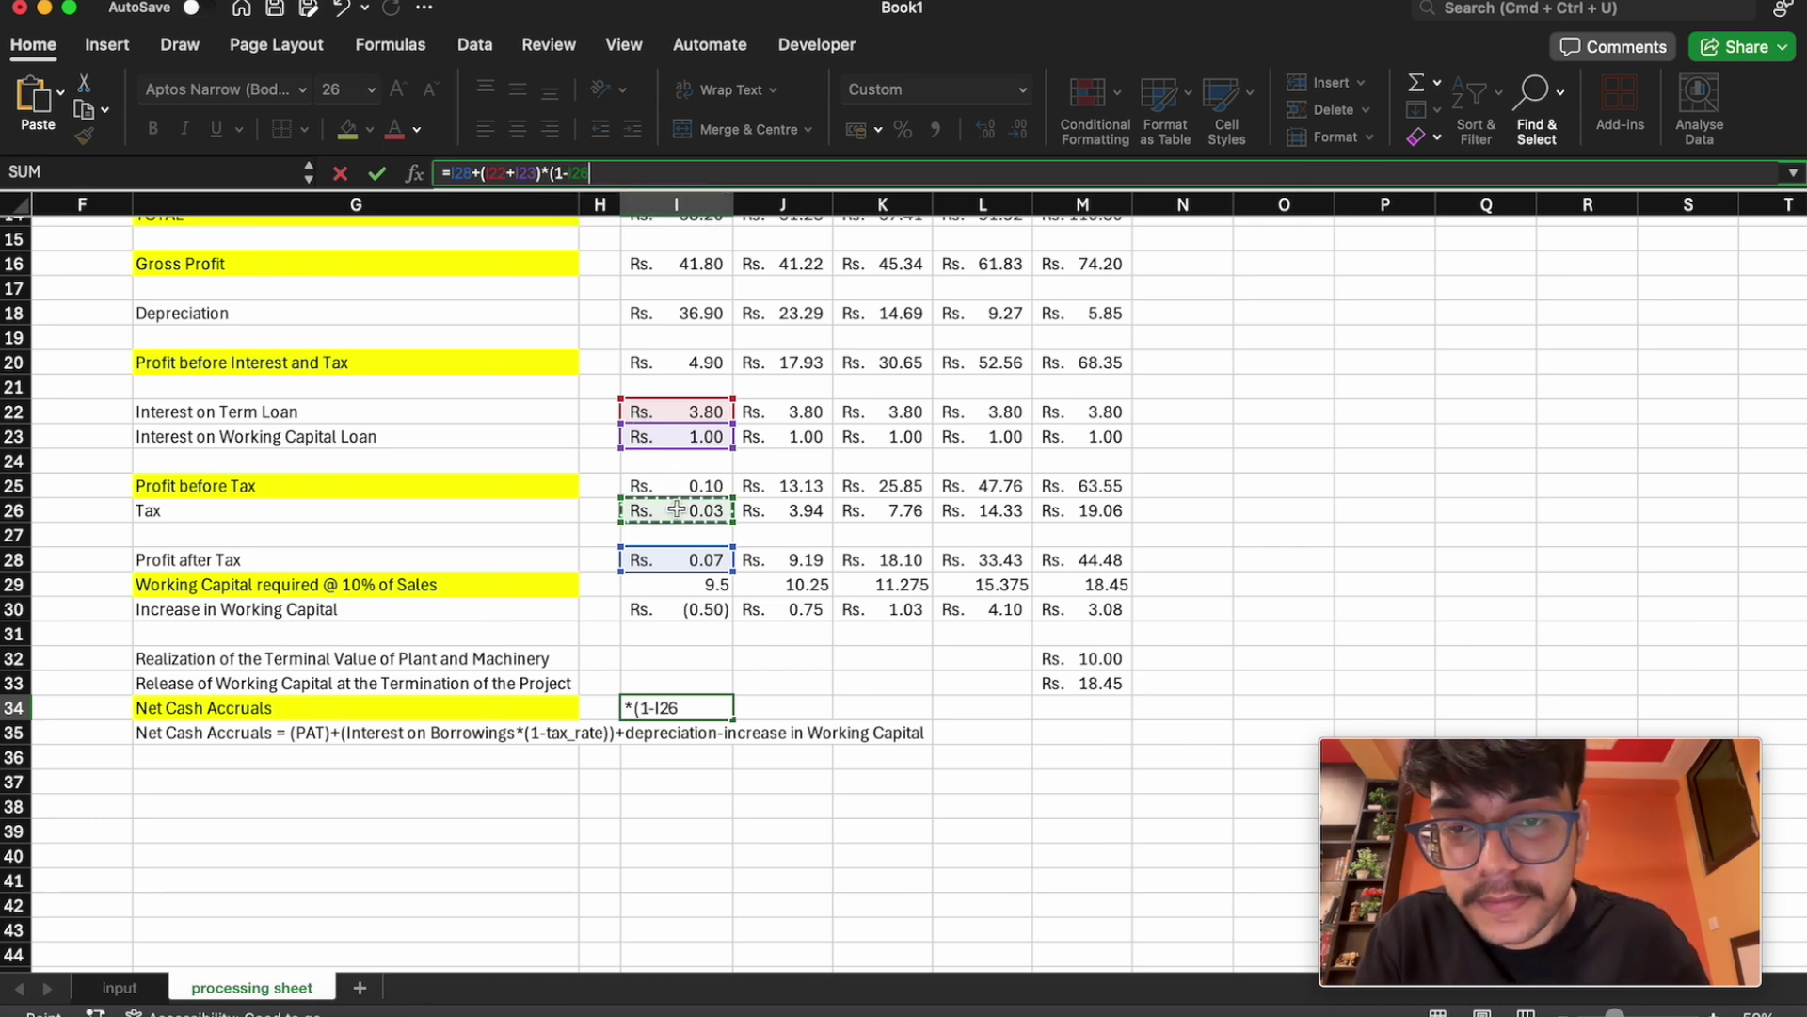
type(")")
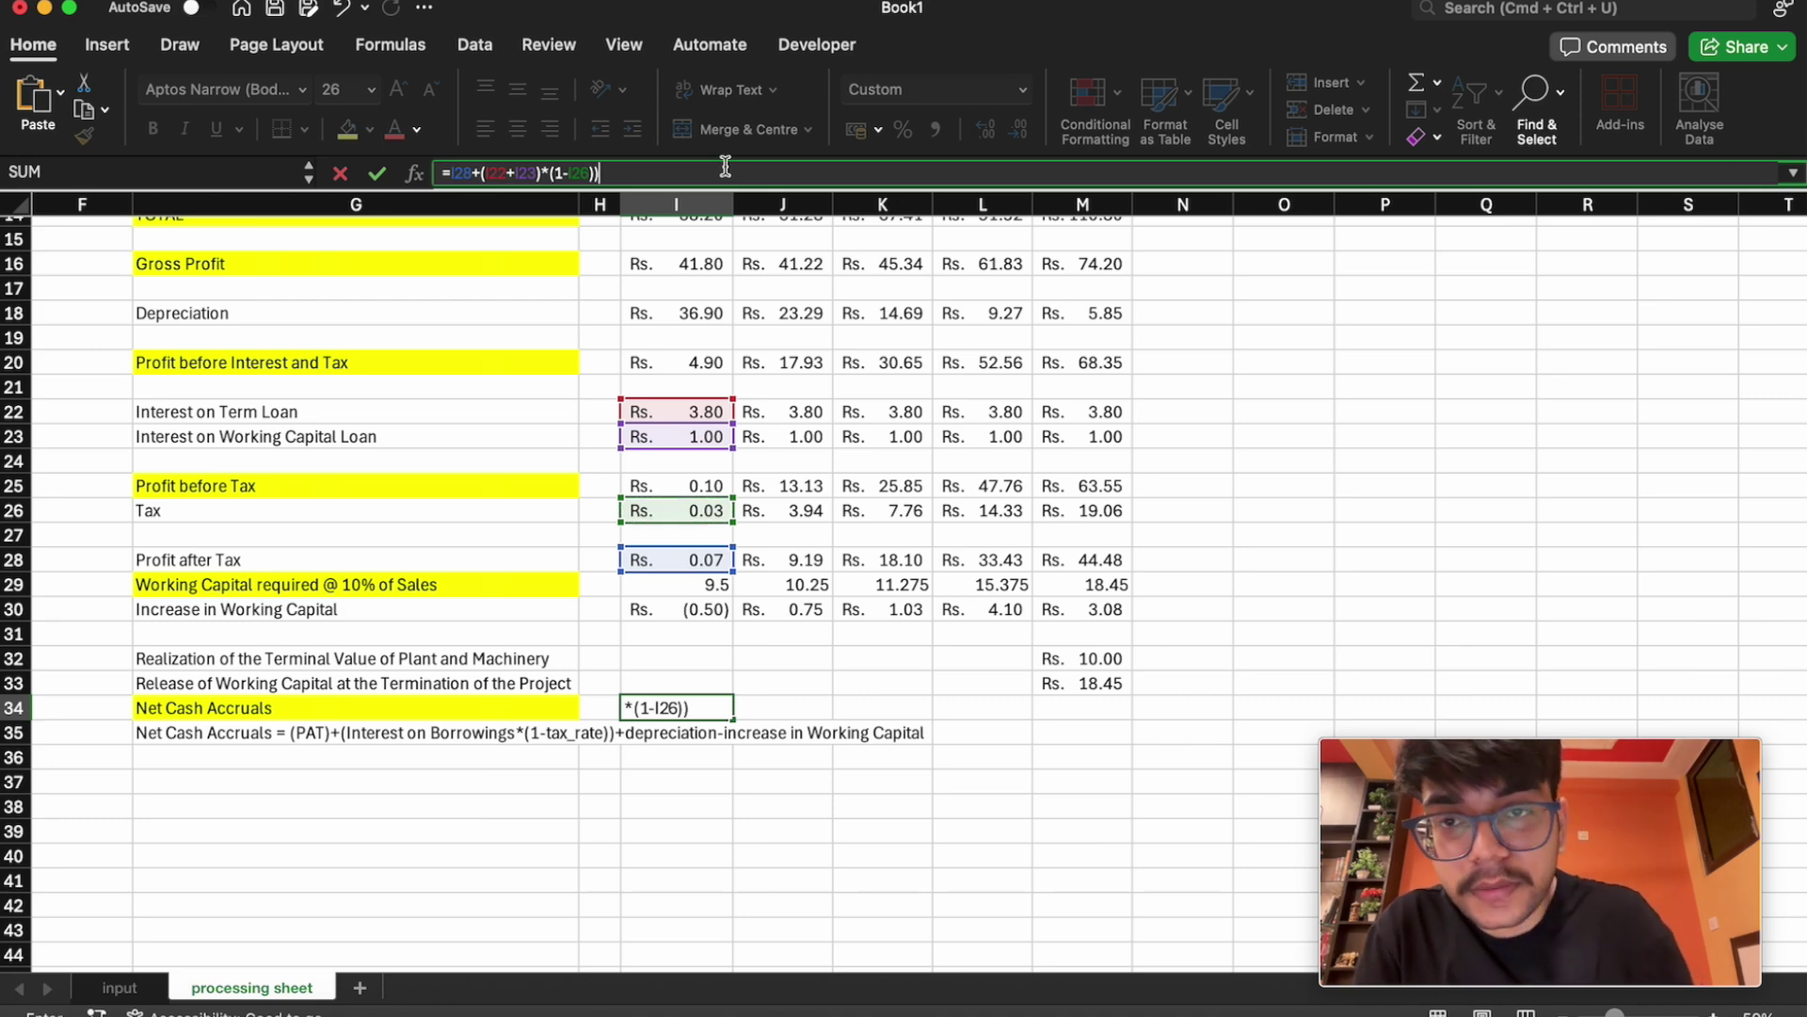
type(")")
left_click(483, 172)
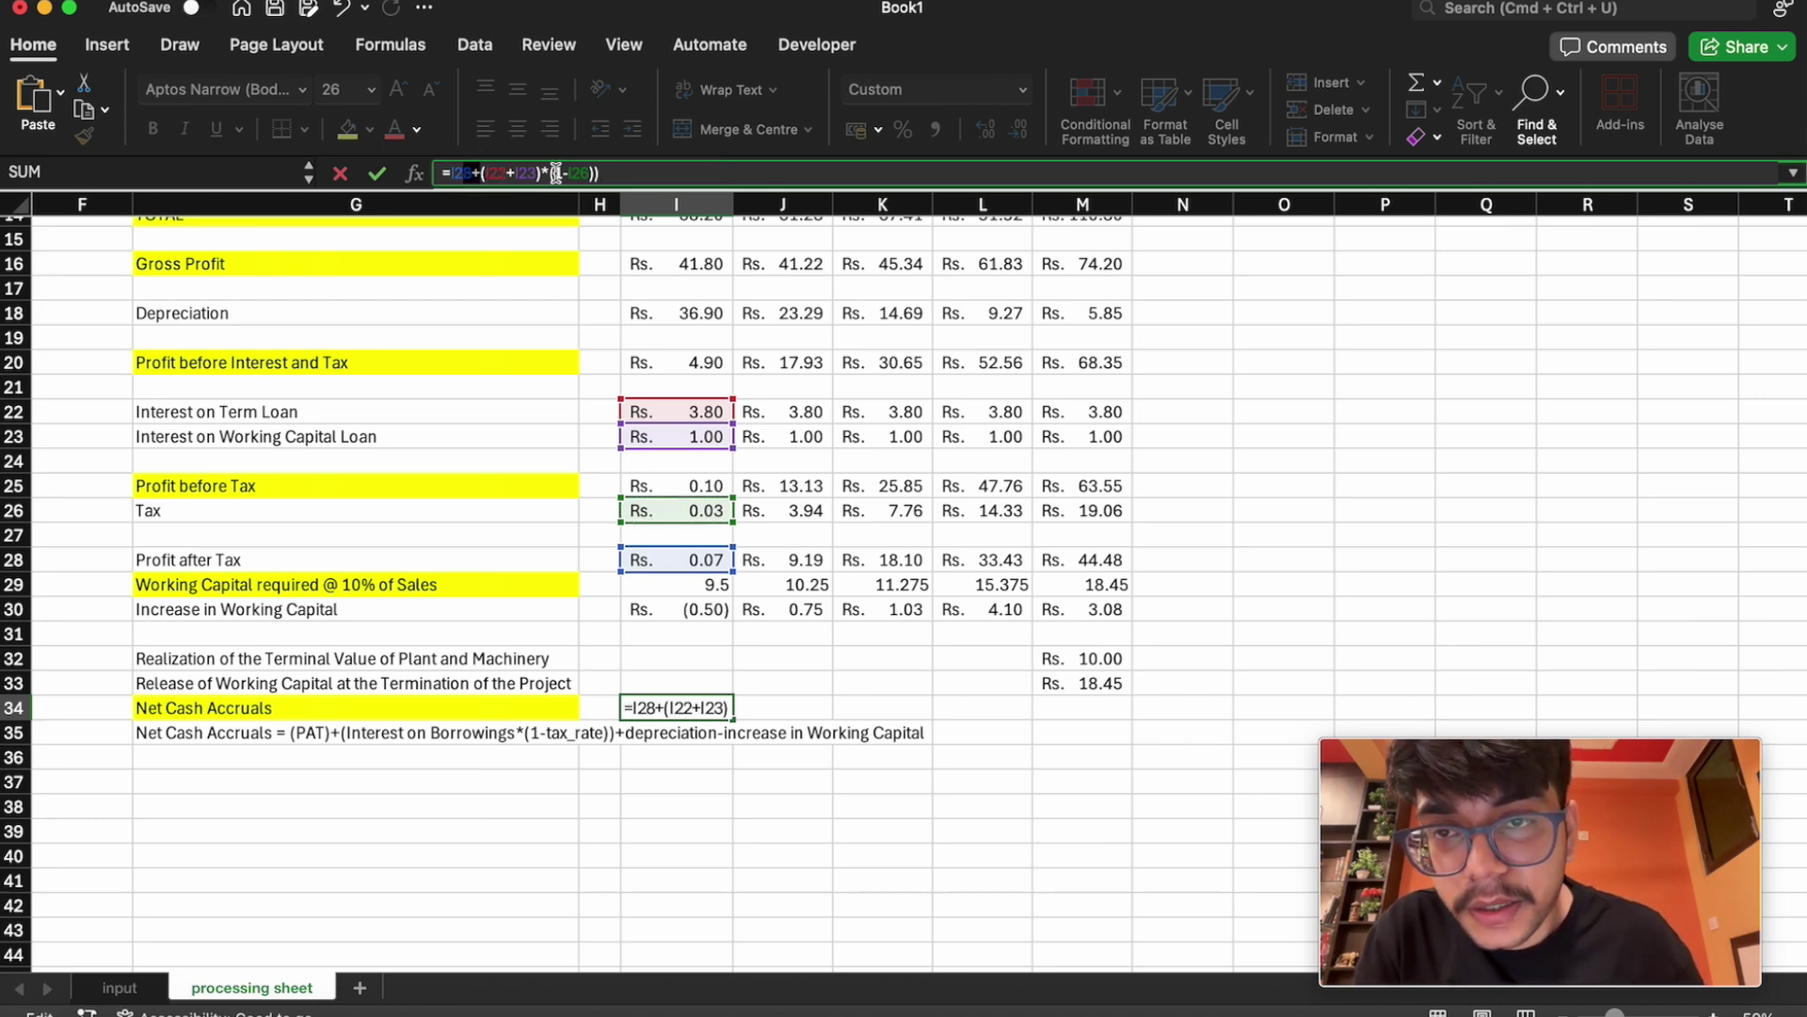
key("Right")
type("(")
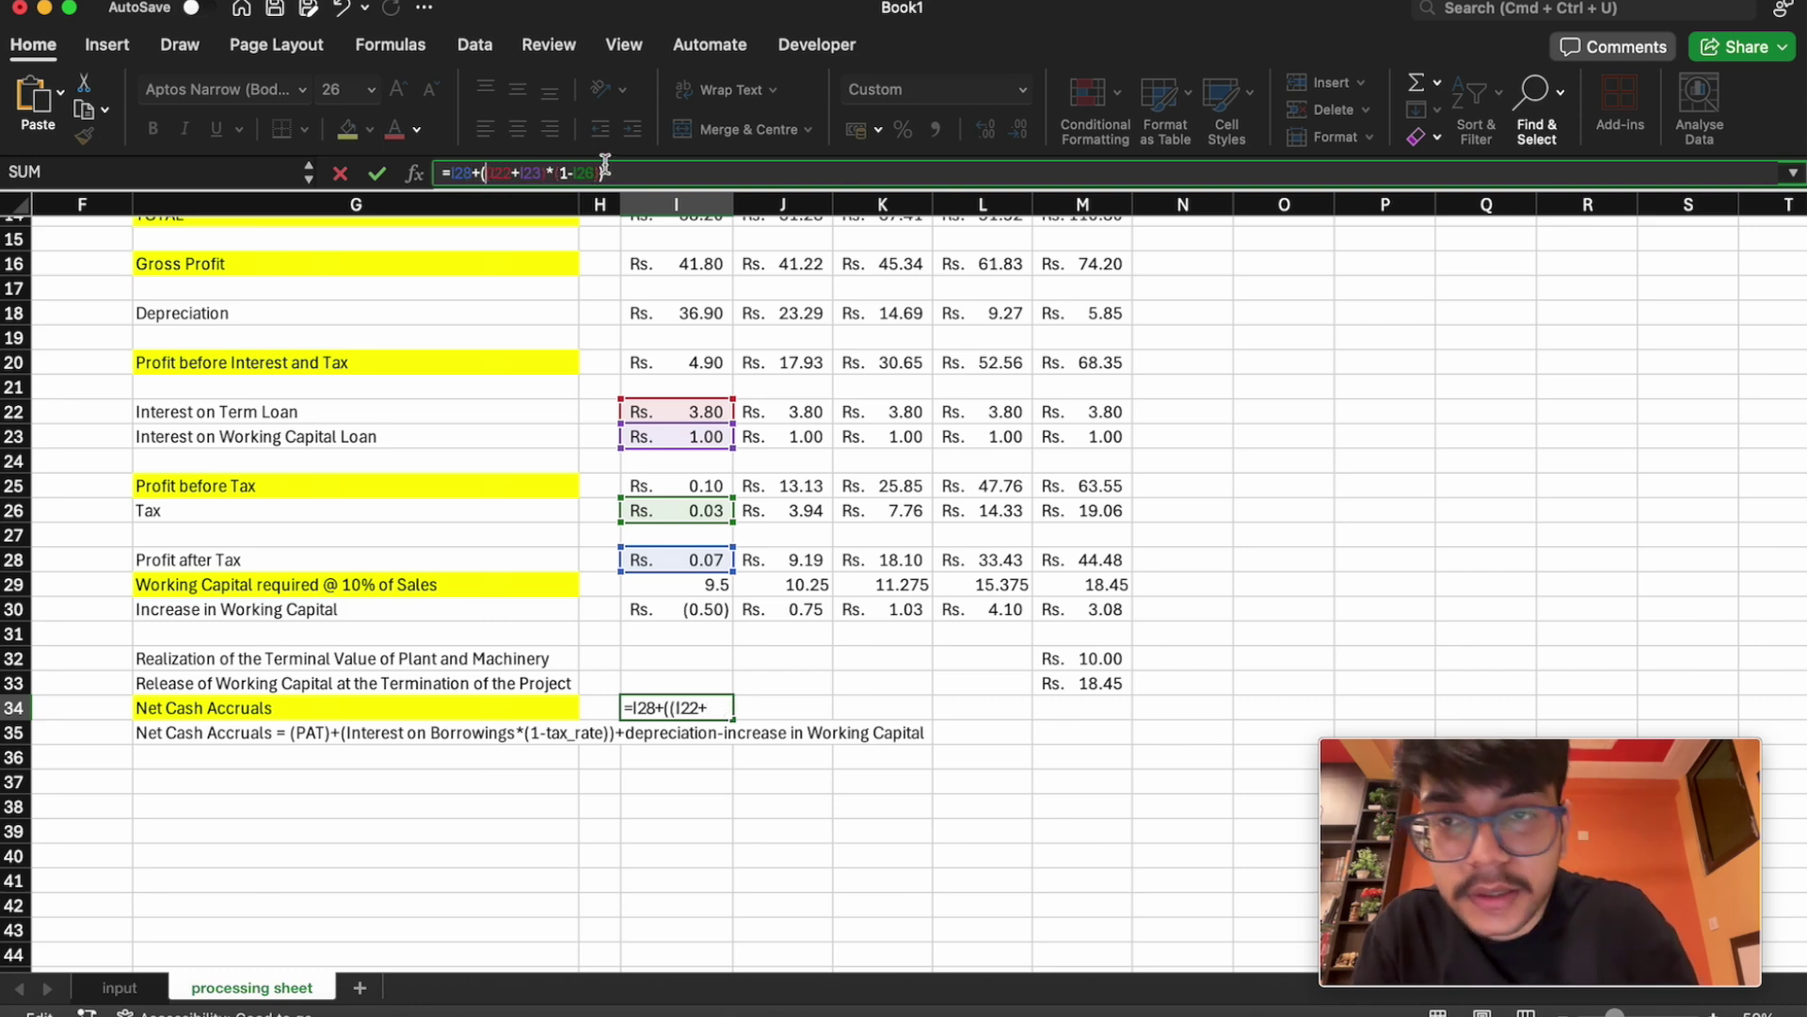
Append +I18-I30 to the I34 formula for depreciation less the increase in working capital, and try to enter it
left_click(704, 170)
left_click(640, 172)
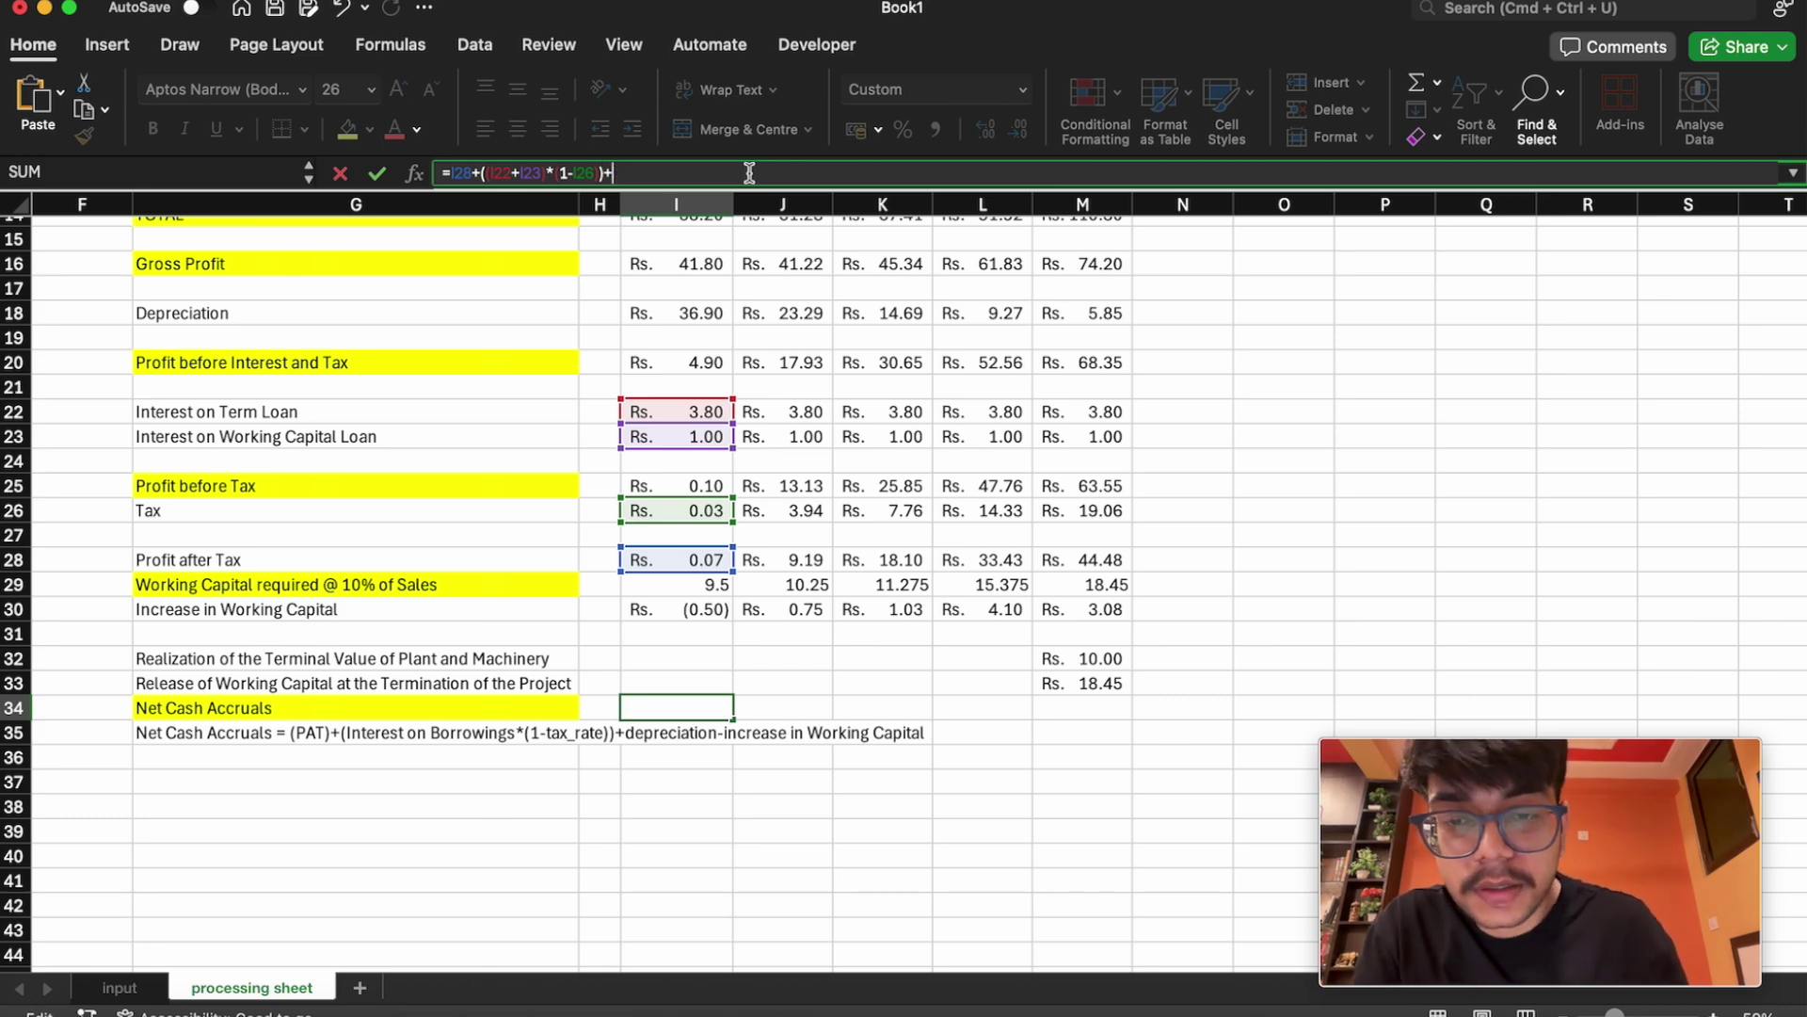
left_click(666, 314)
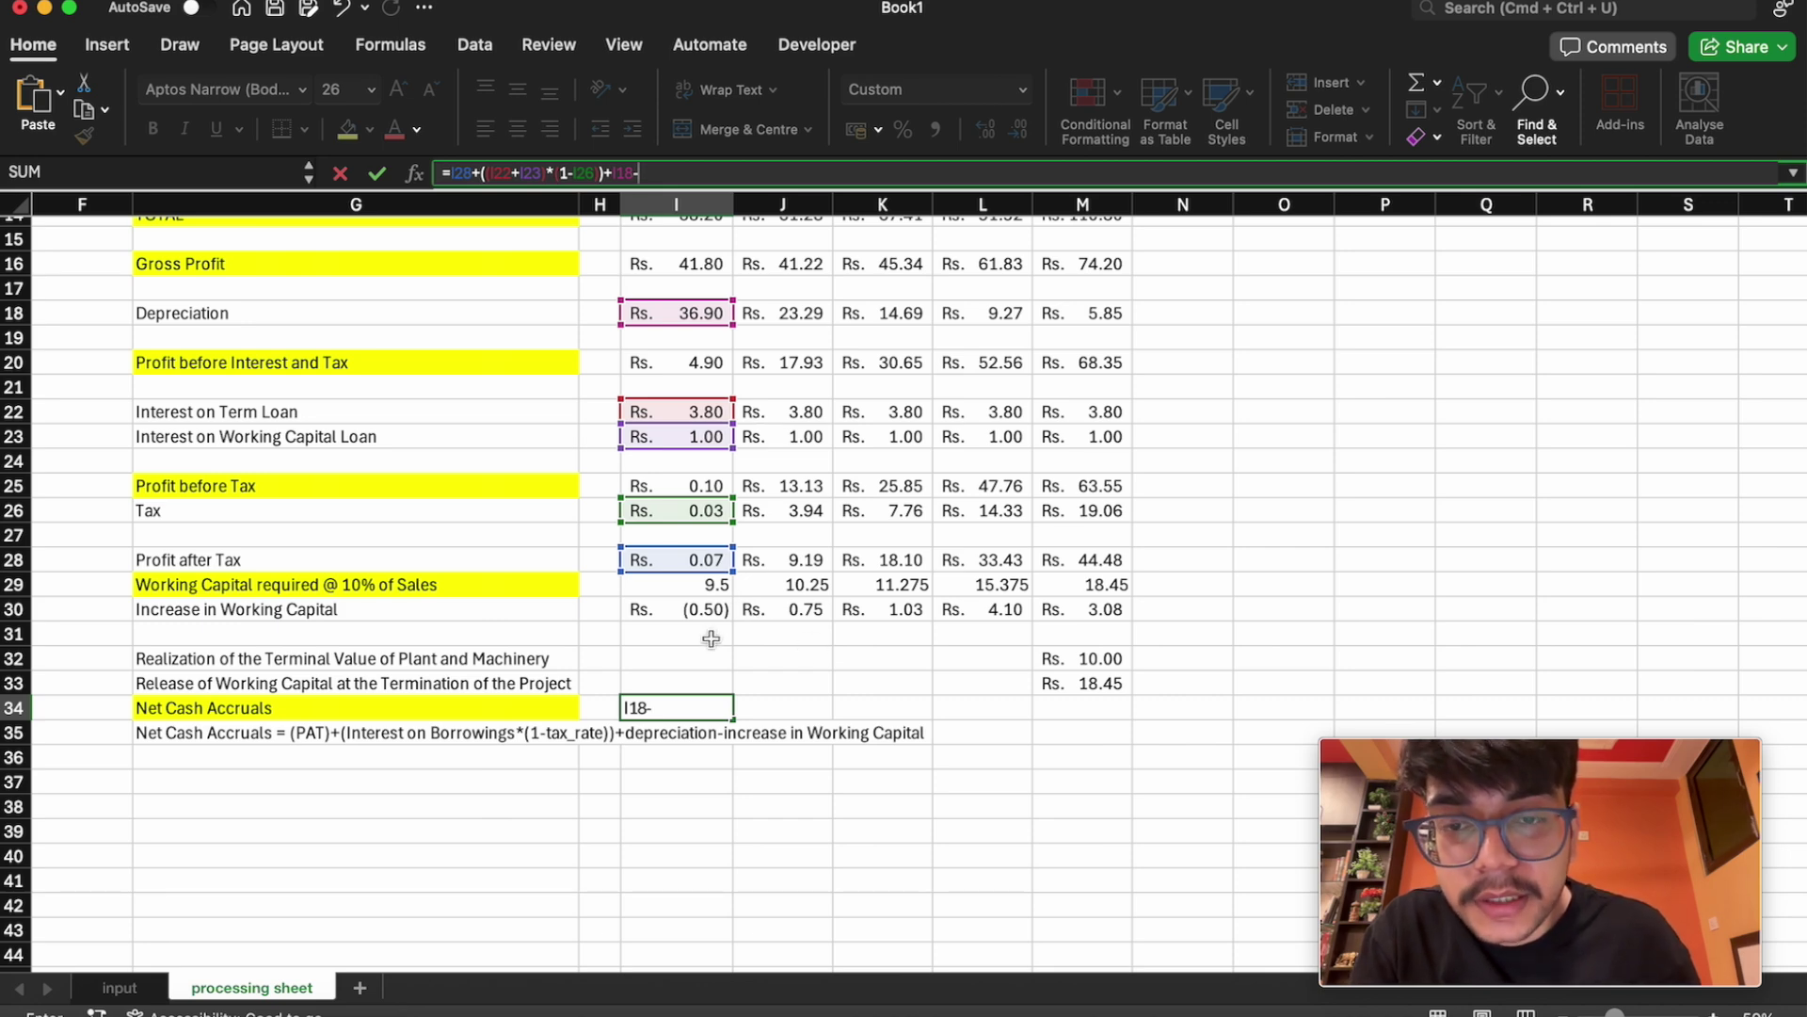
left_click(702, 613)
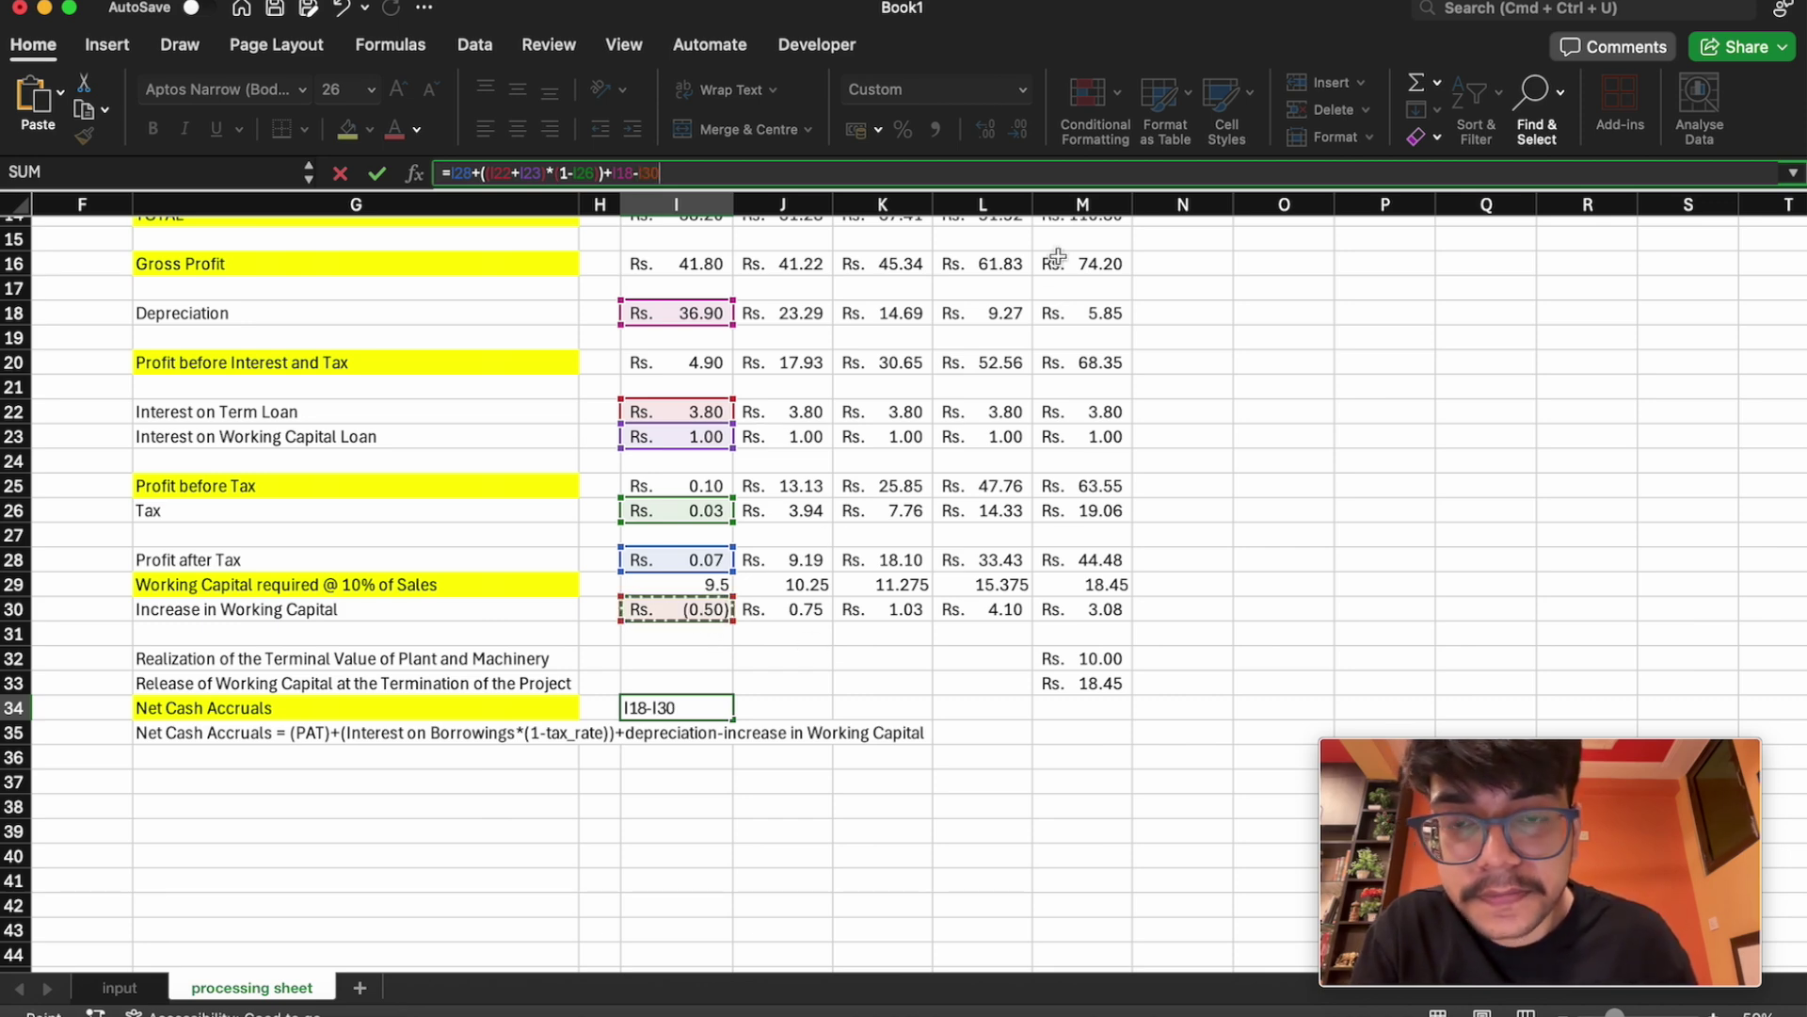
key("Return")
key("Return")
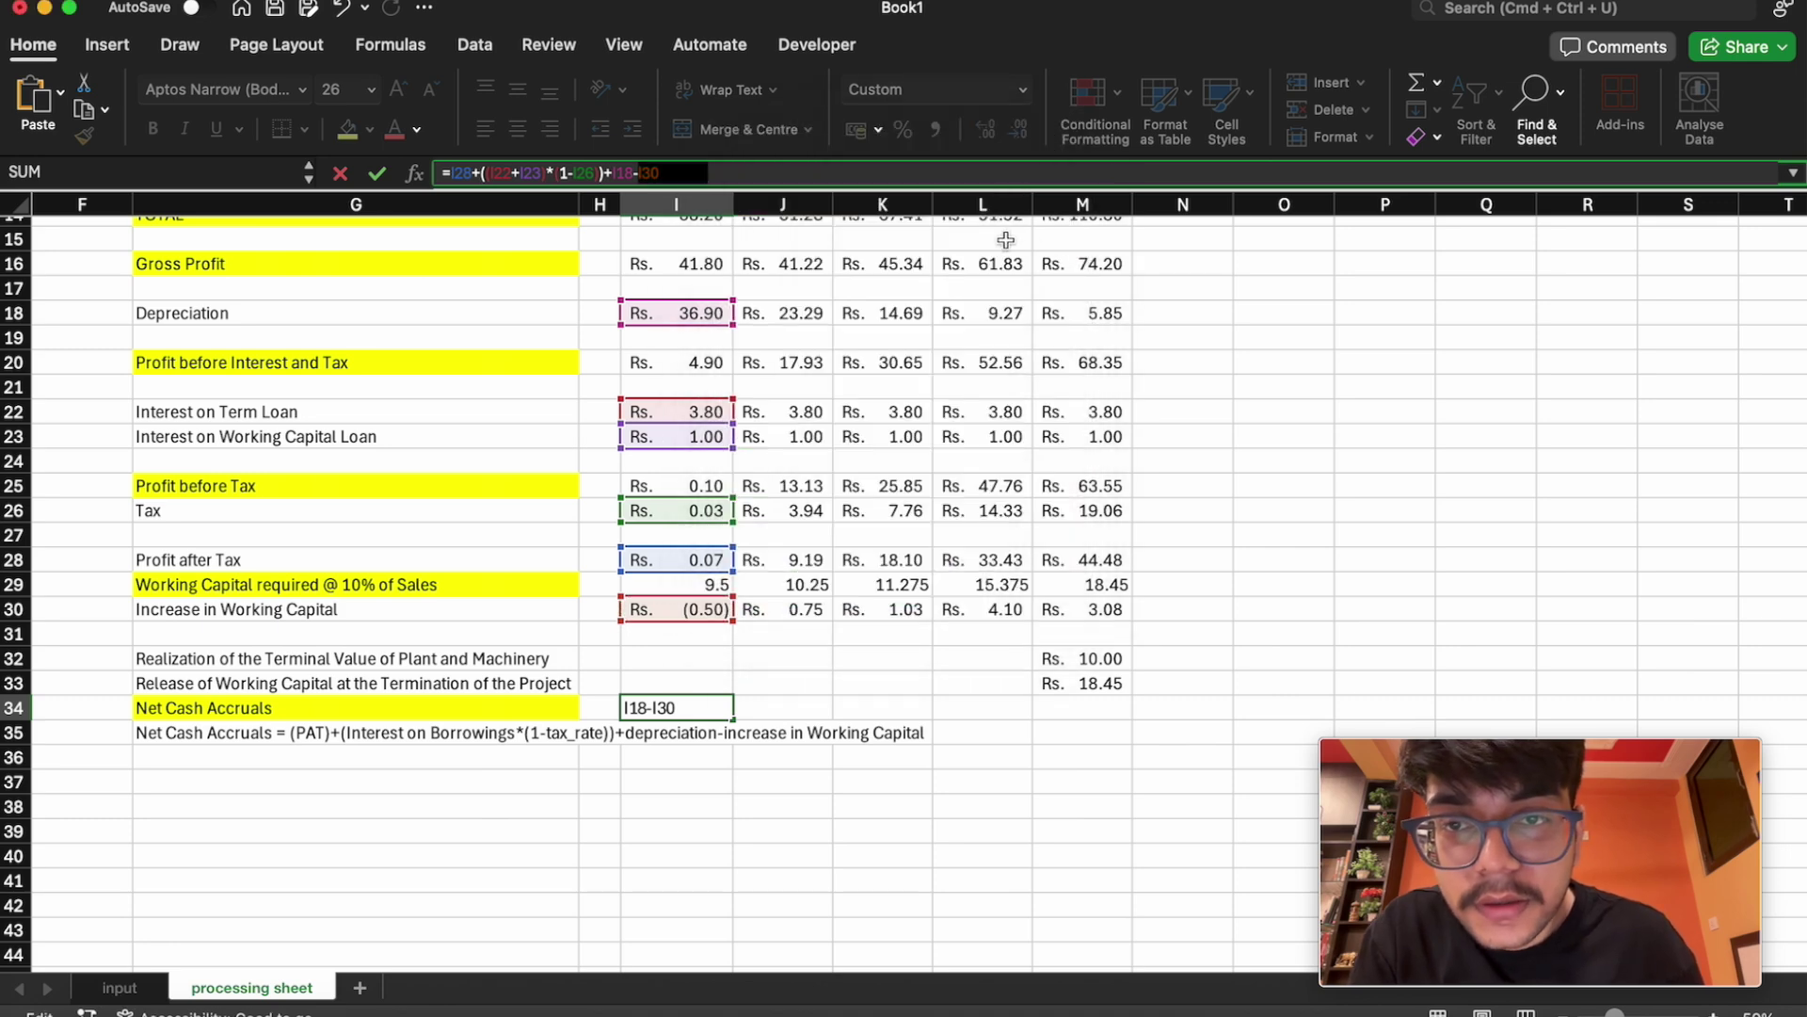
Try to enter the I34 formula with I28 enclosed in its own parentheses, and discard the edit
left_click(834, 164)
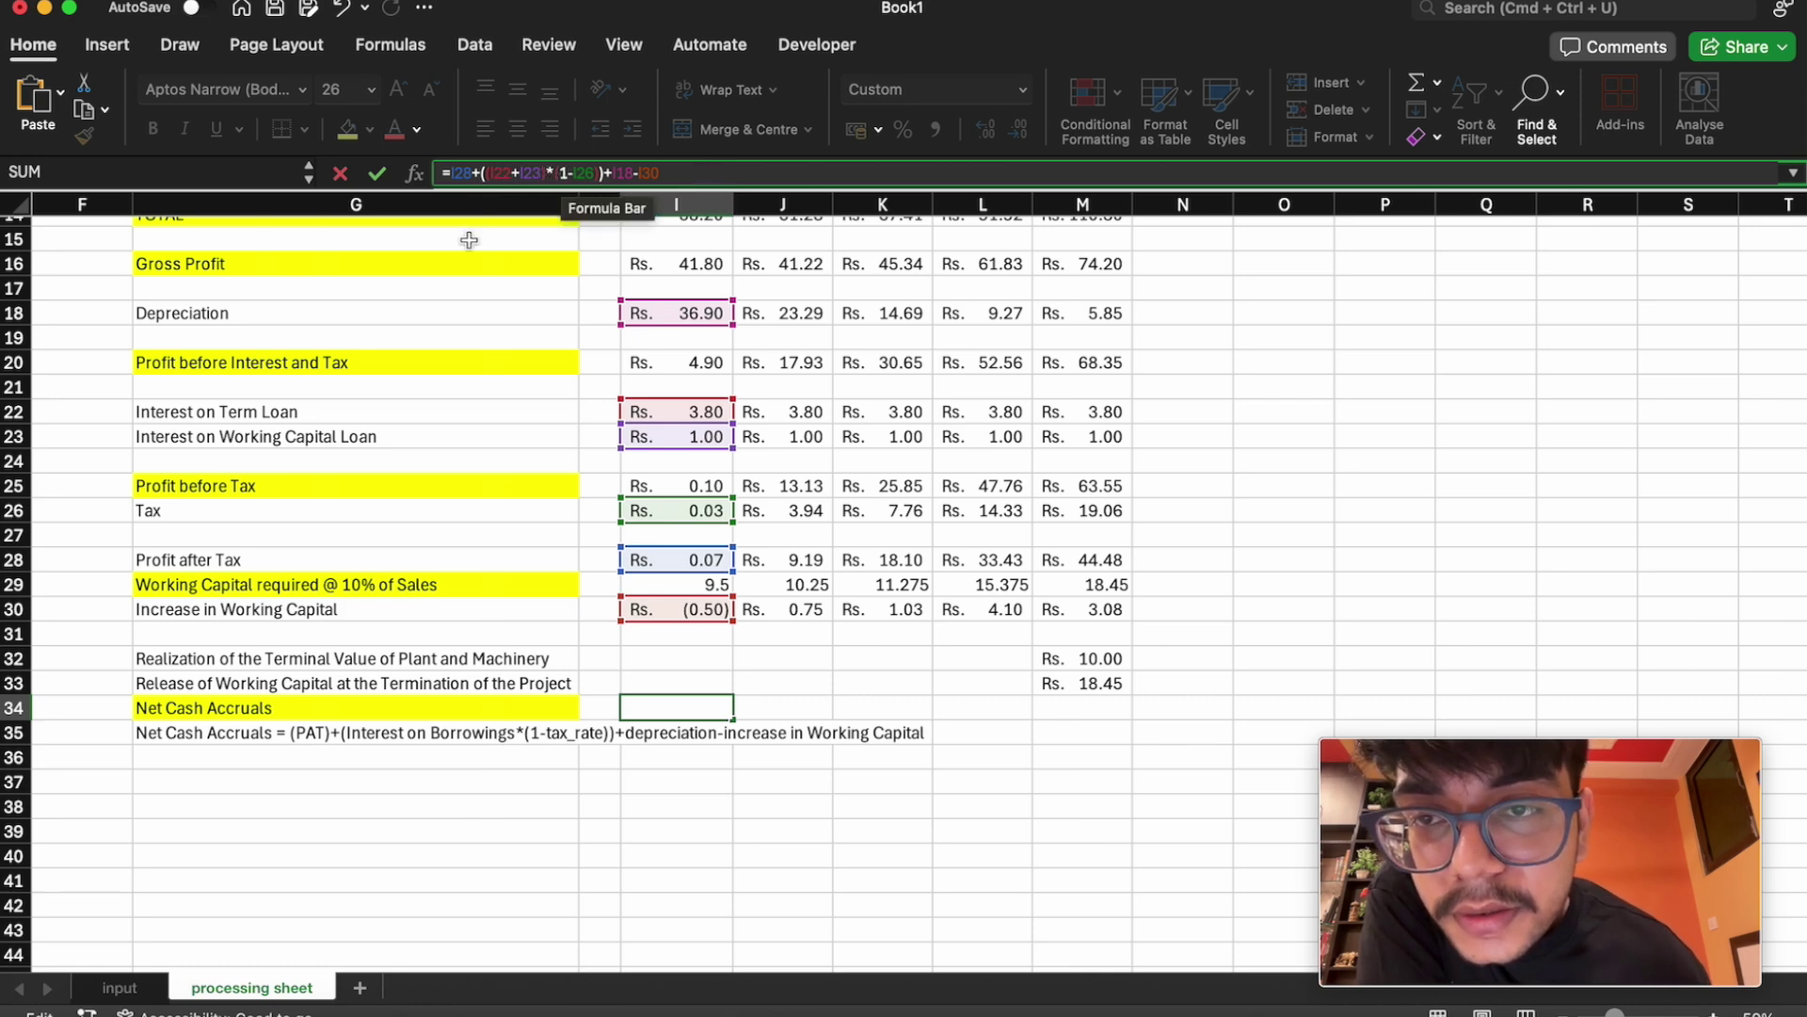
left_click(452, 174)
type("(")
double_click(472, 173)
left_click(485, 174)
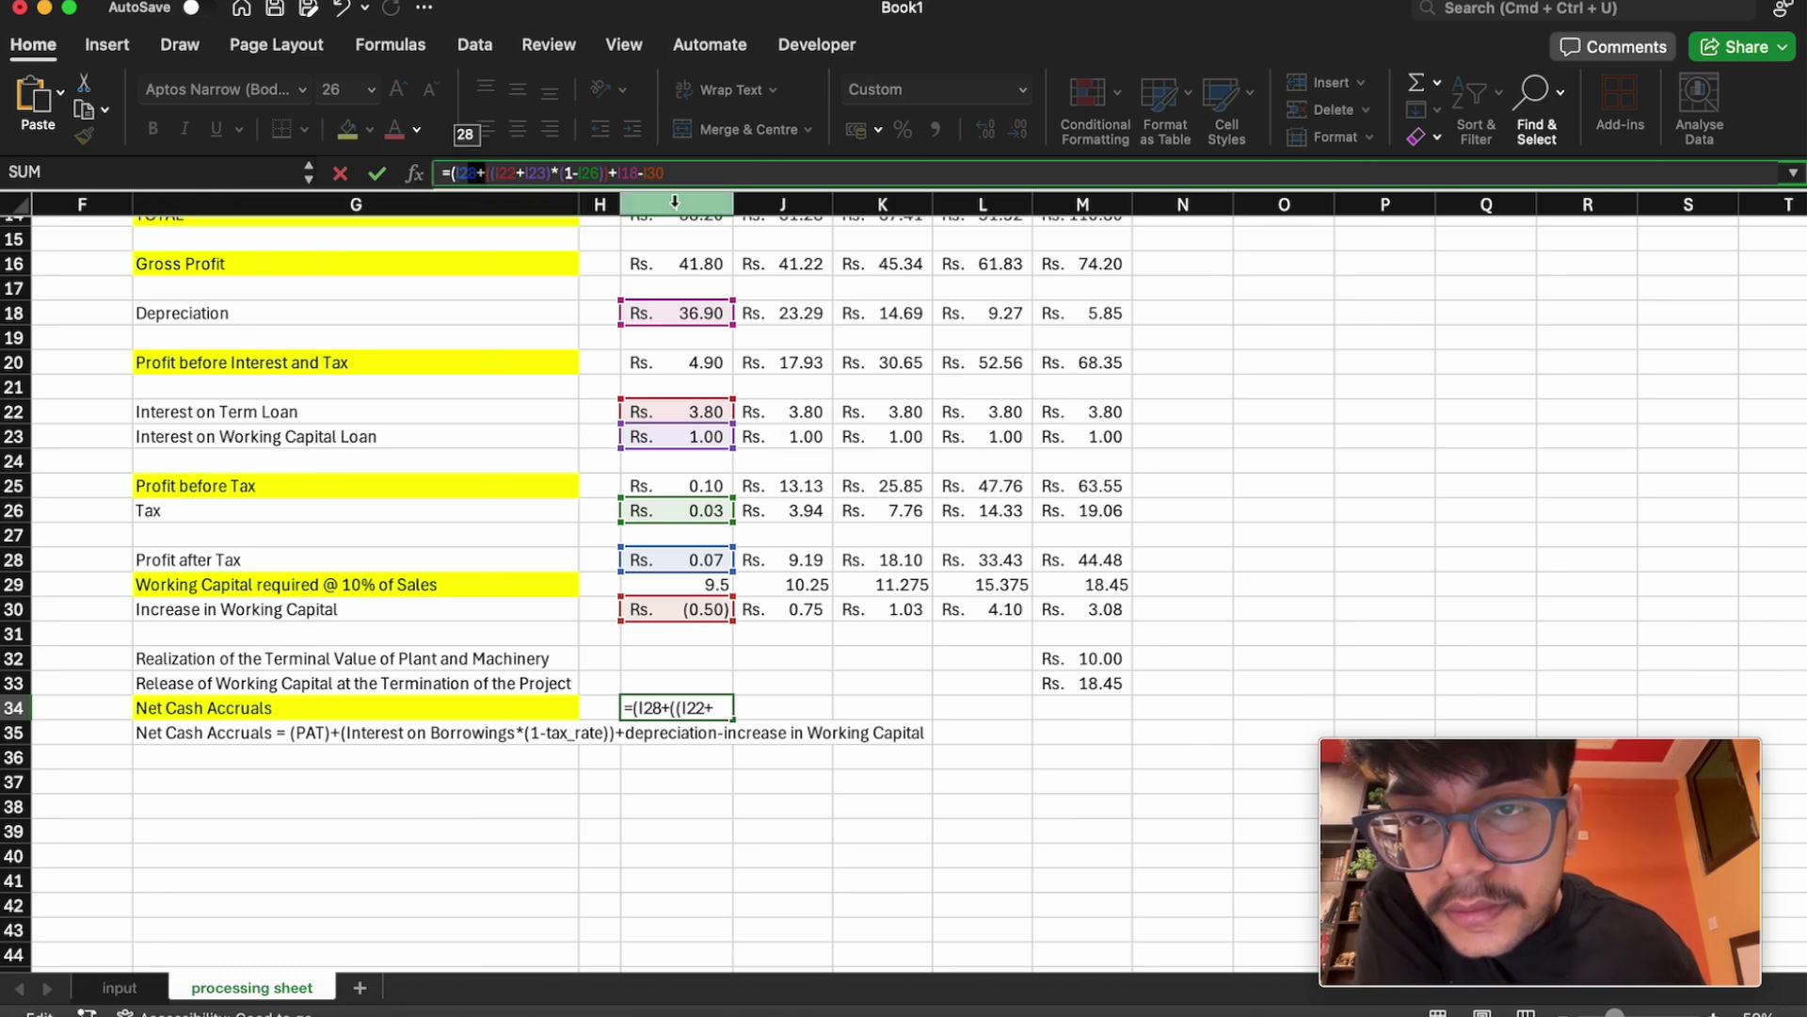
key("Left")
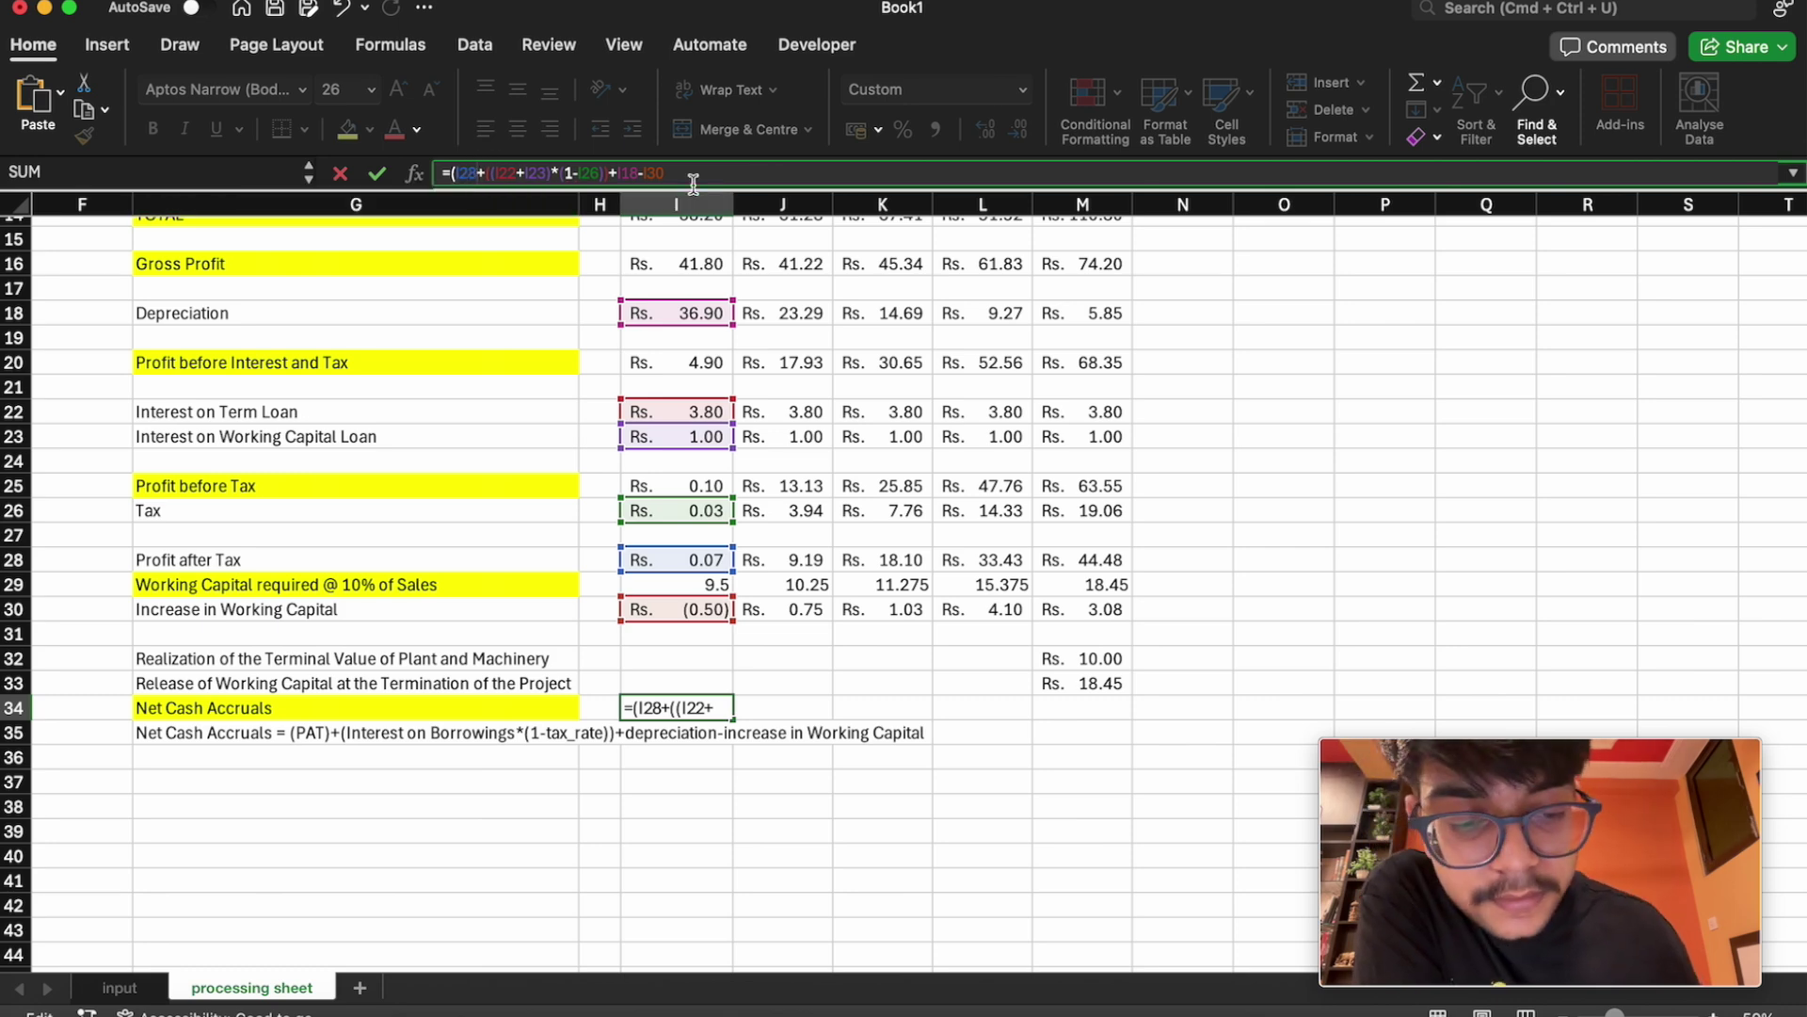
type(")")
key("Return")
key("Return")
left_click(754, 173)
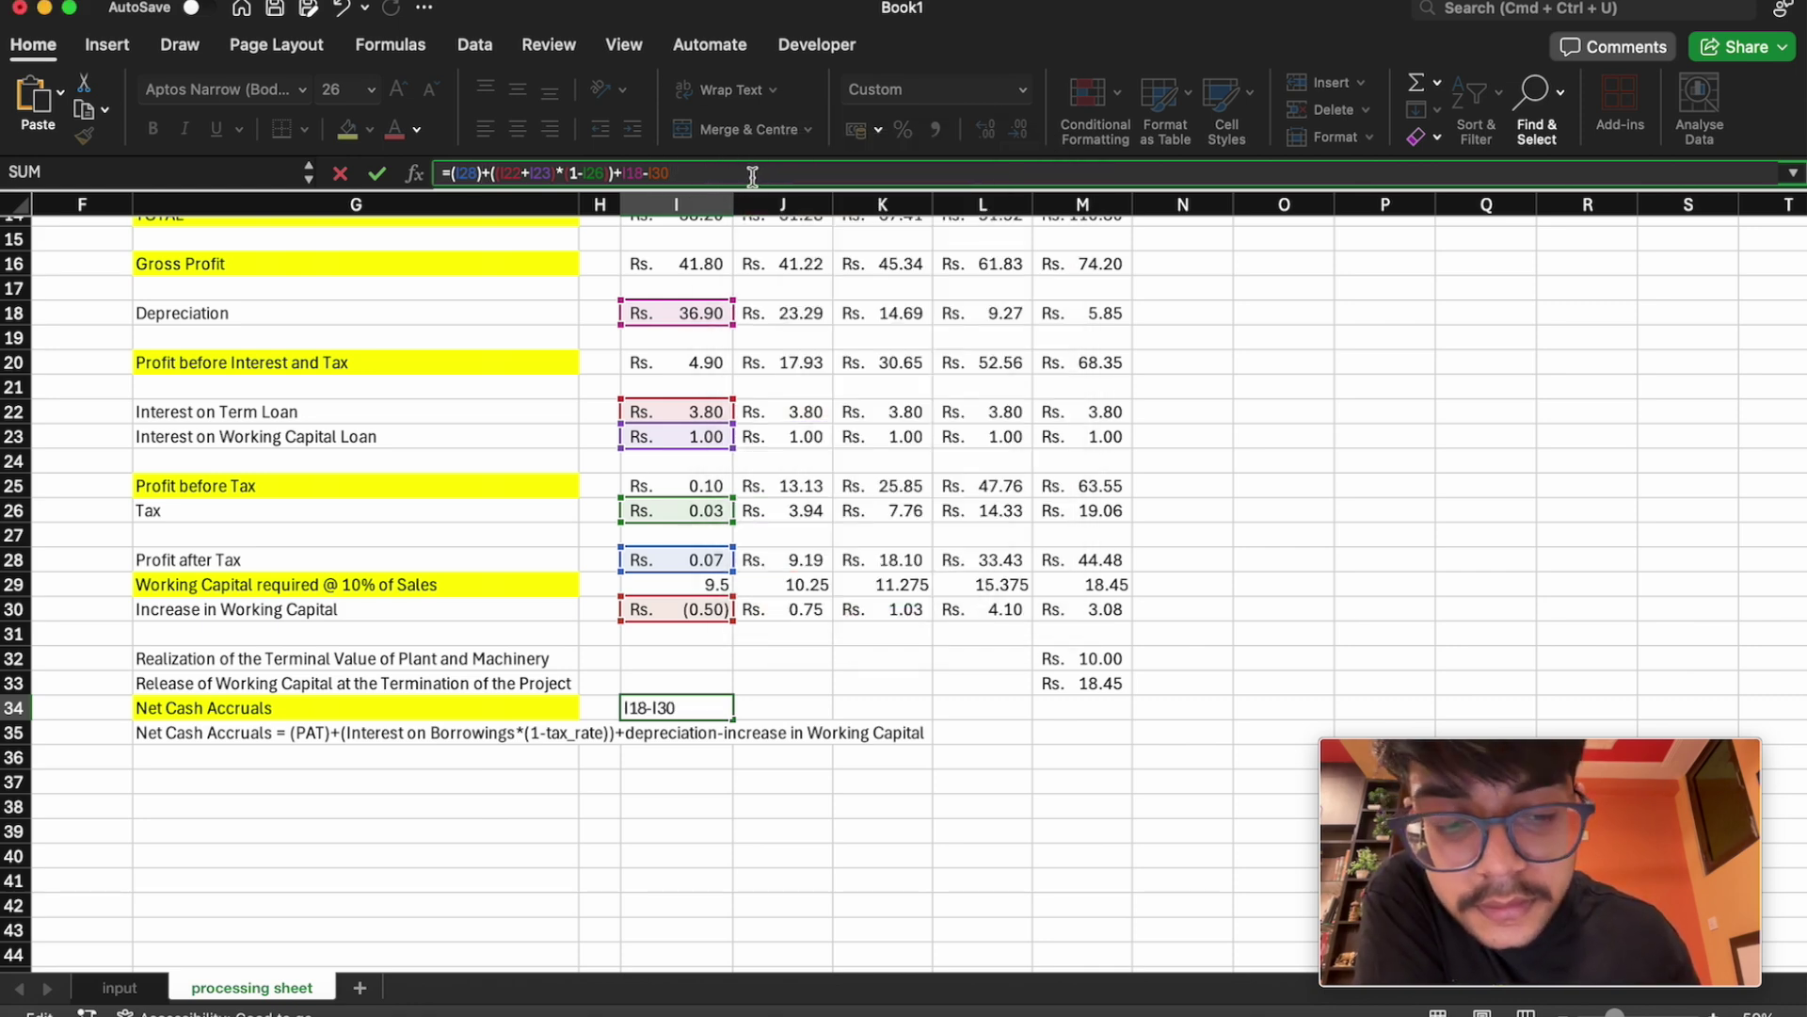
key("Return")
key("Return")
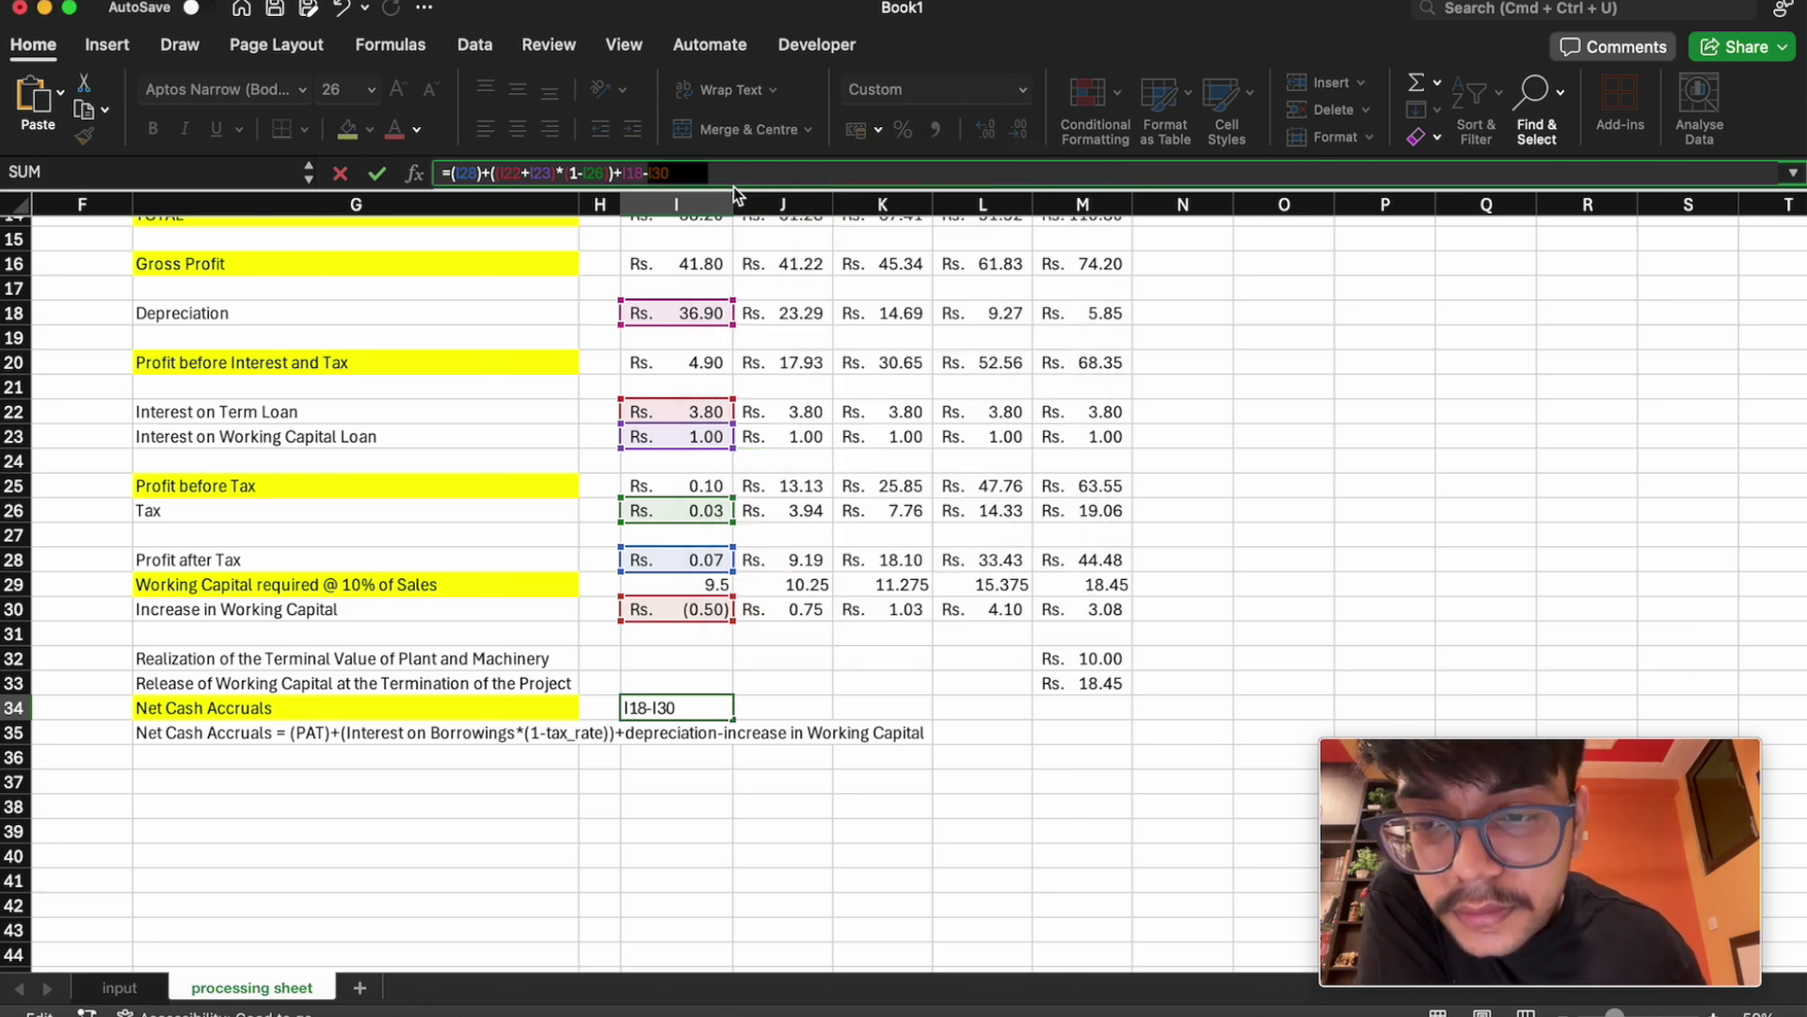
left_click(448, 174)
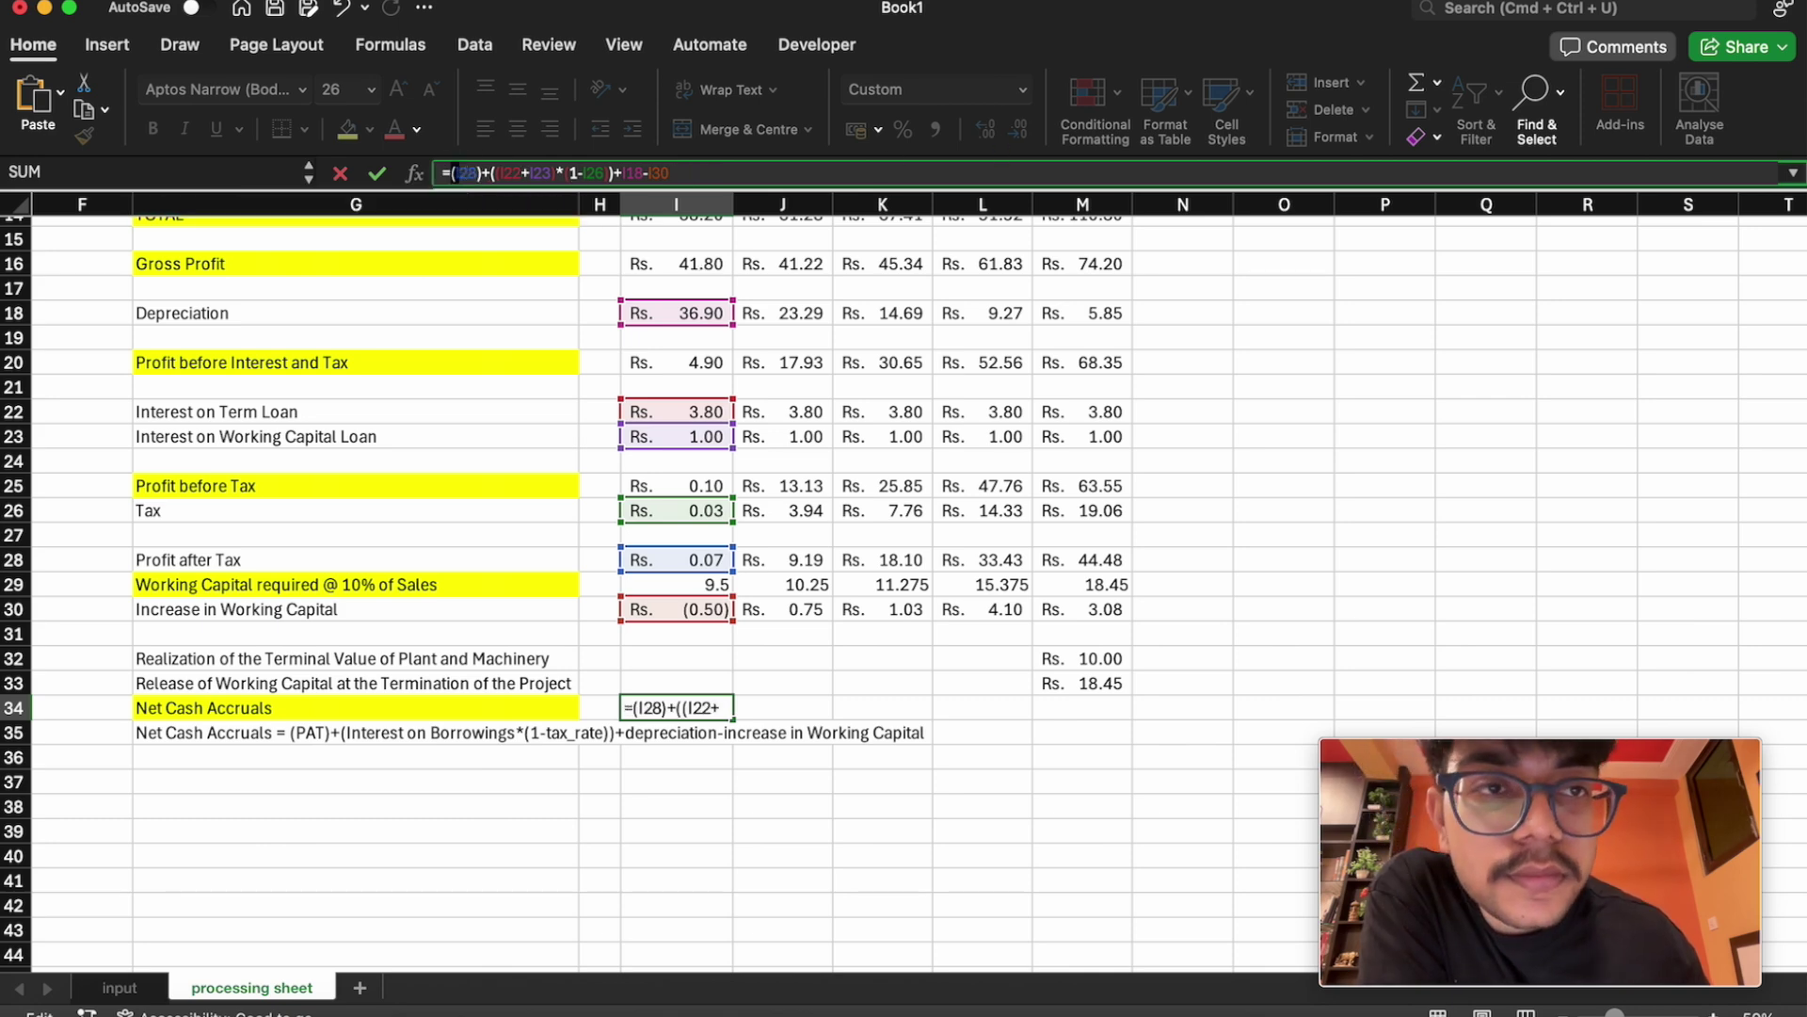
key("Escape")
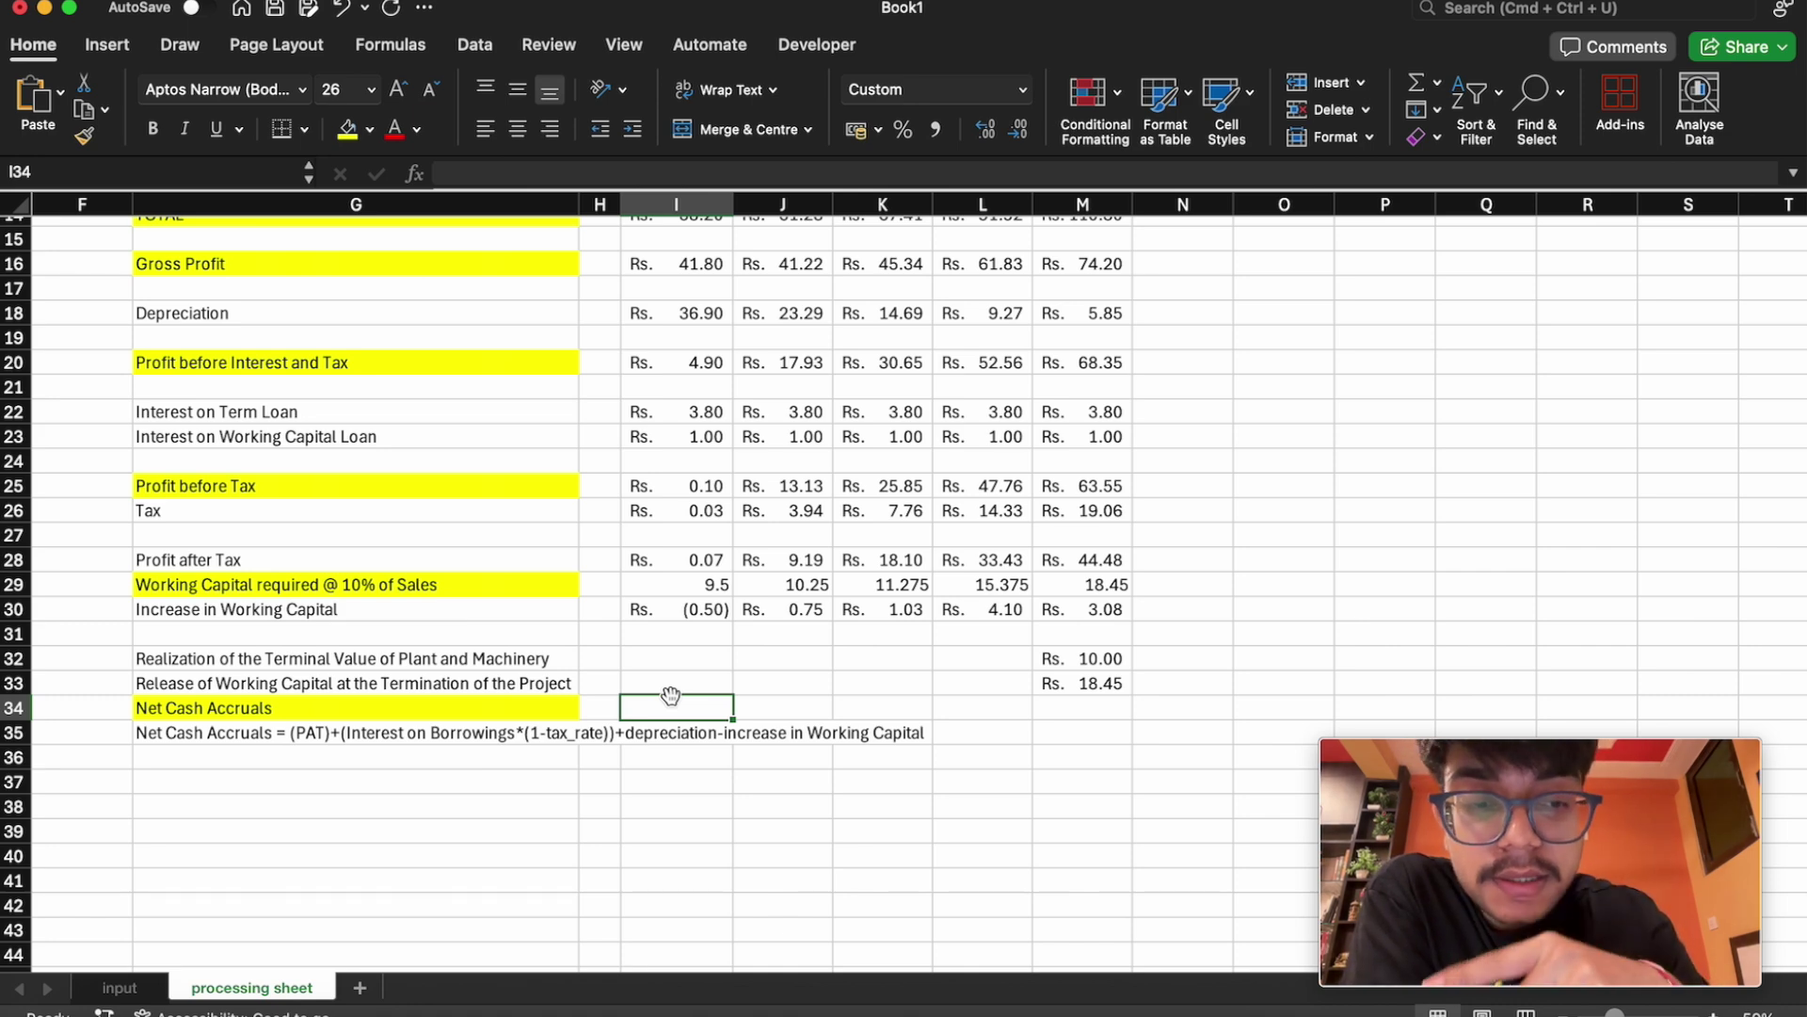
Check the tax formula in I26 and restart I34 with profit after tax plus both interest amounts as =I28+(I22+I23)
left_click(678, 510)
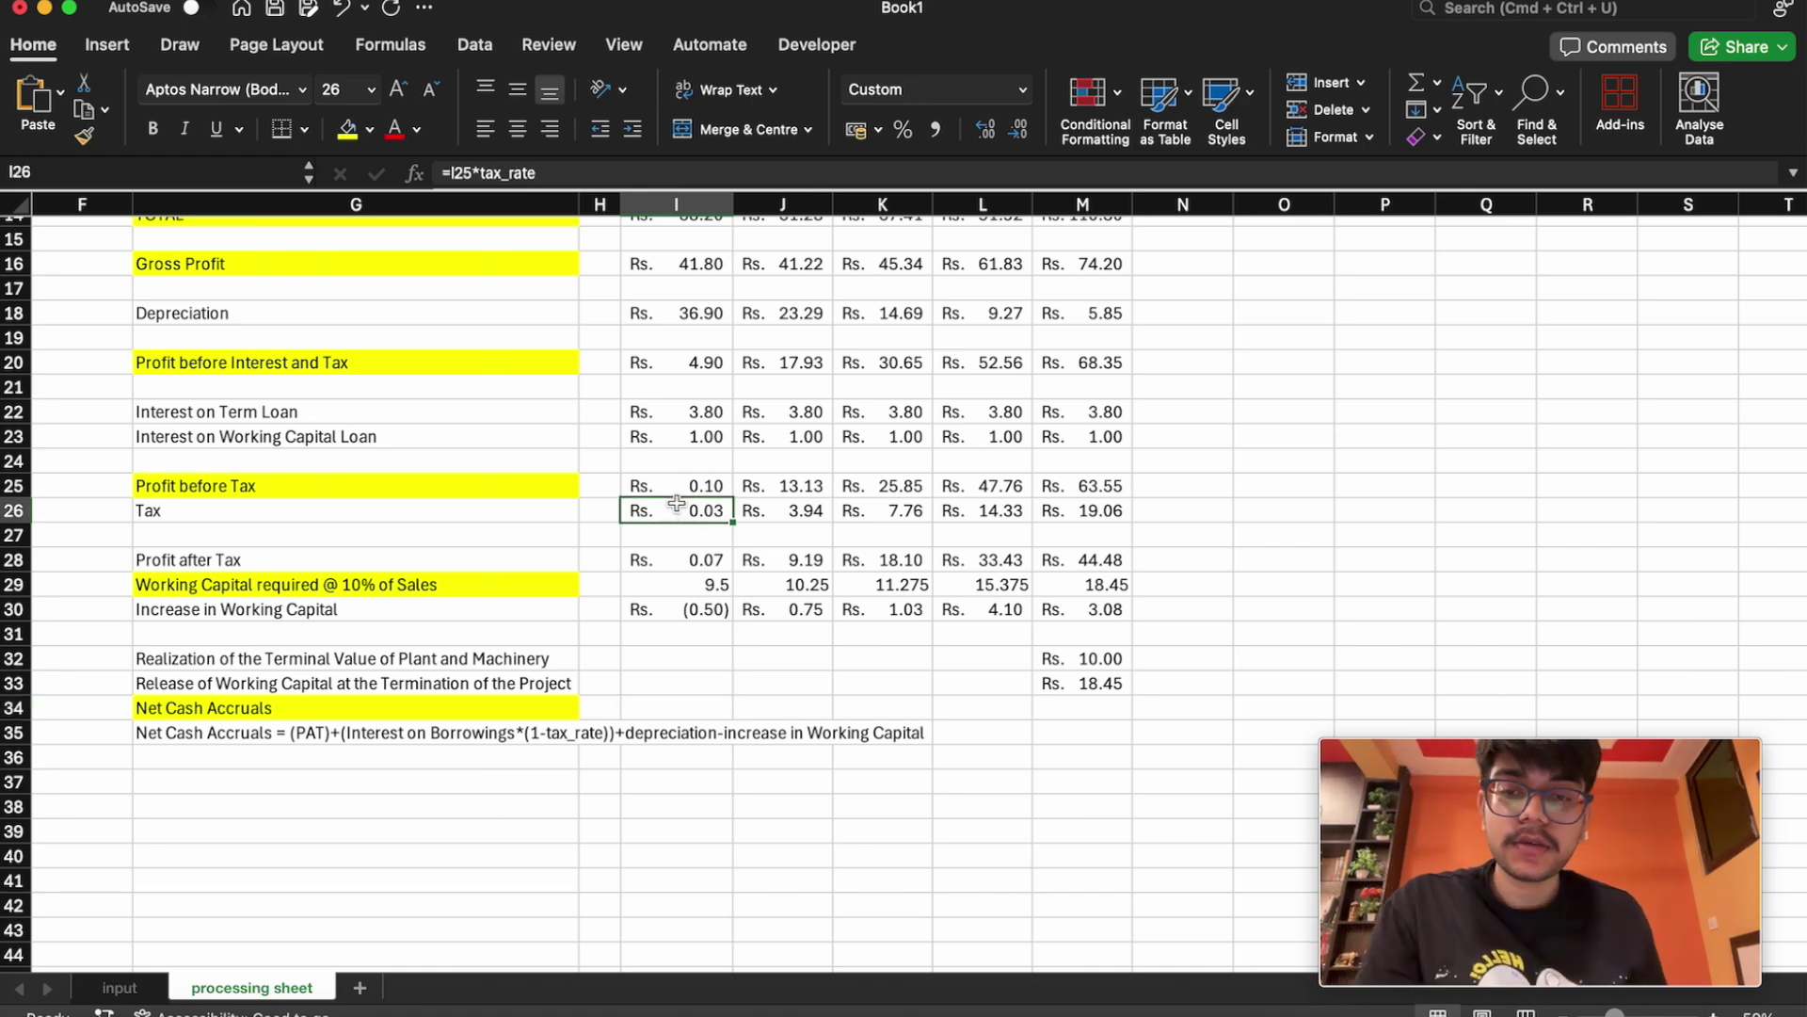
left_click(675, 710)
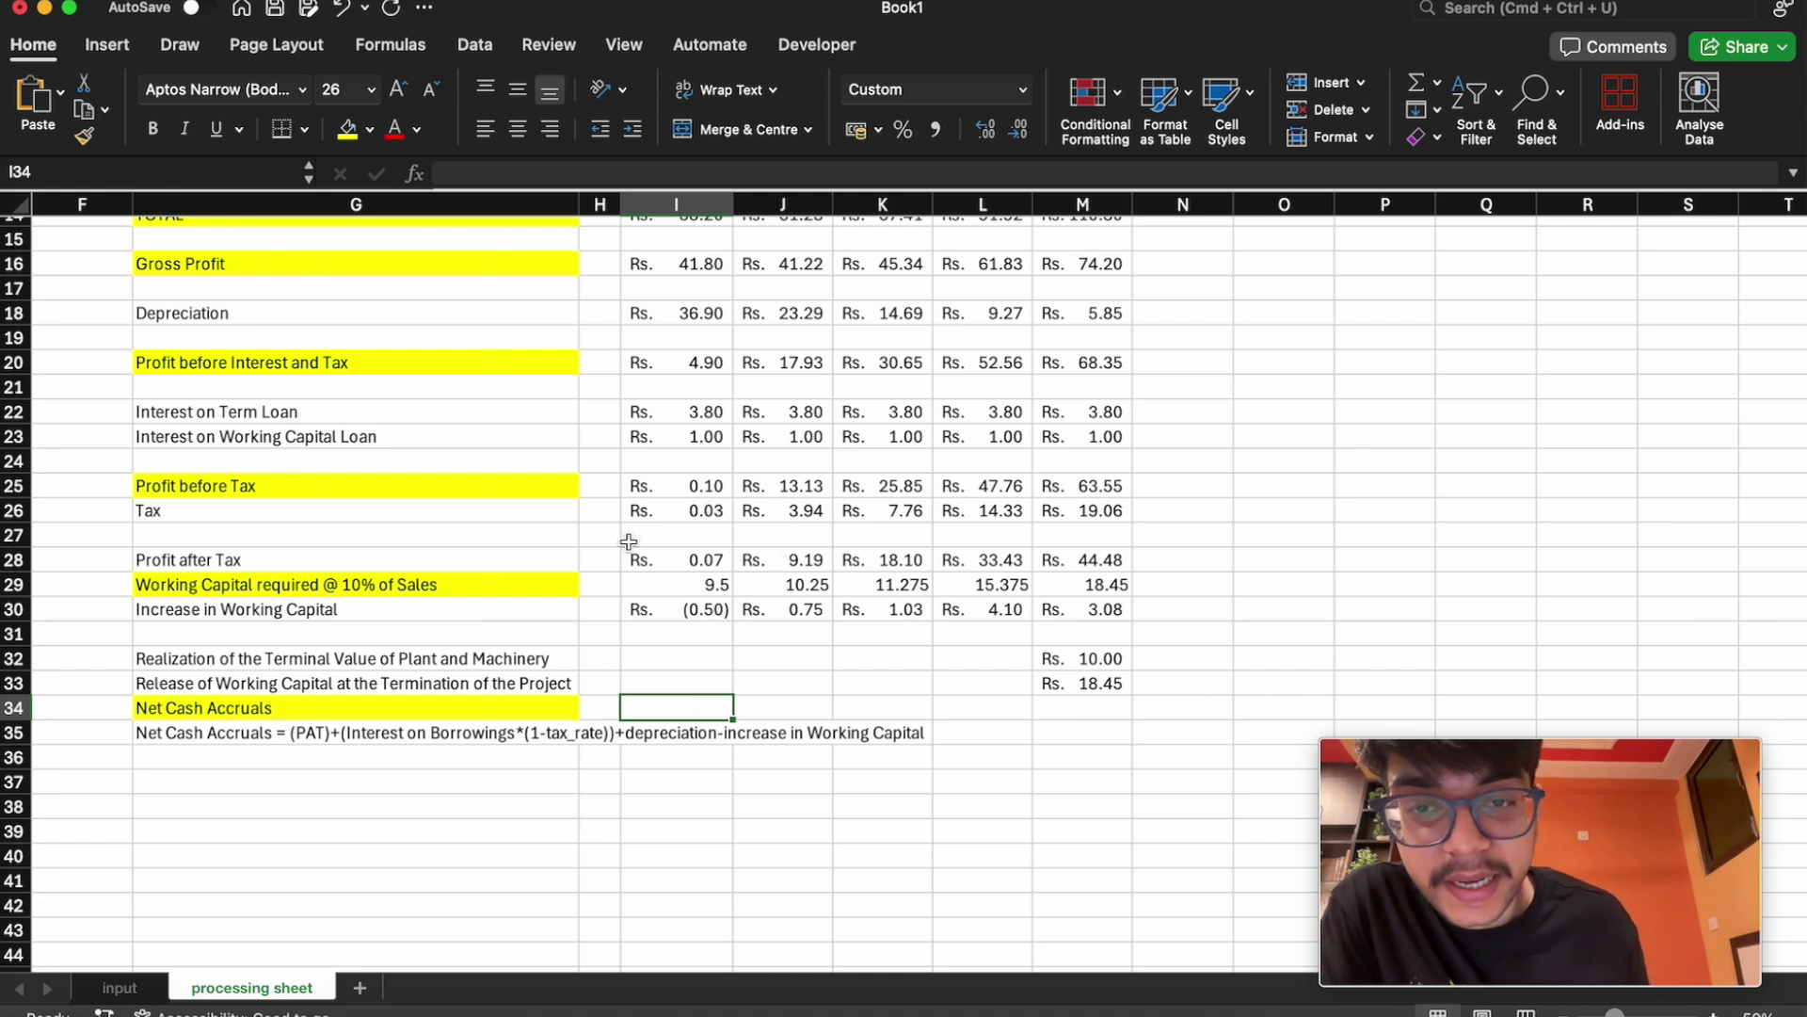
double_click(684, 703)
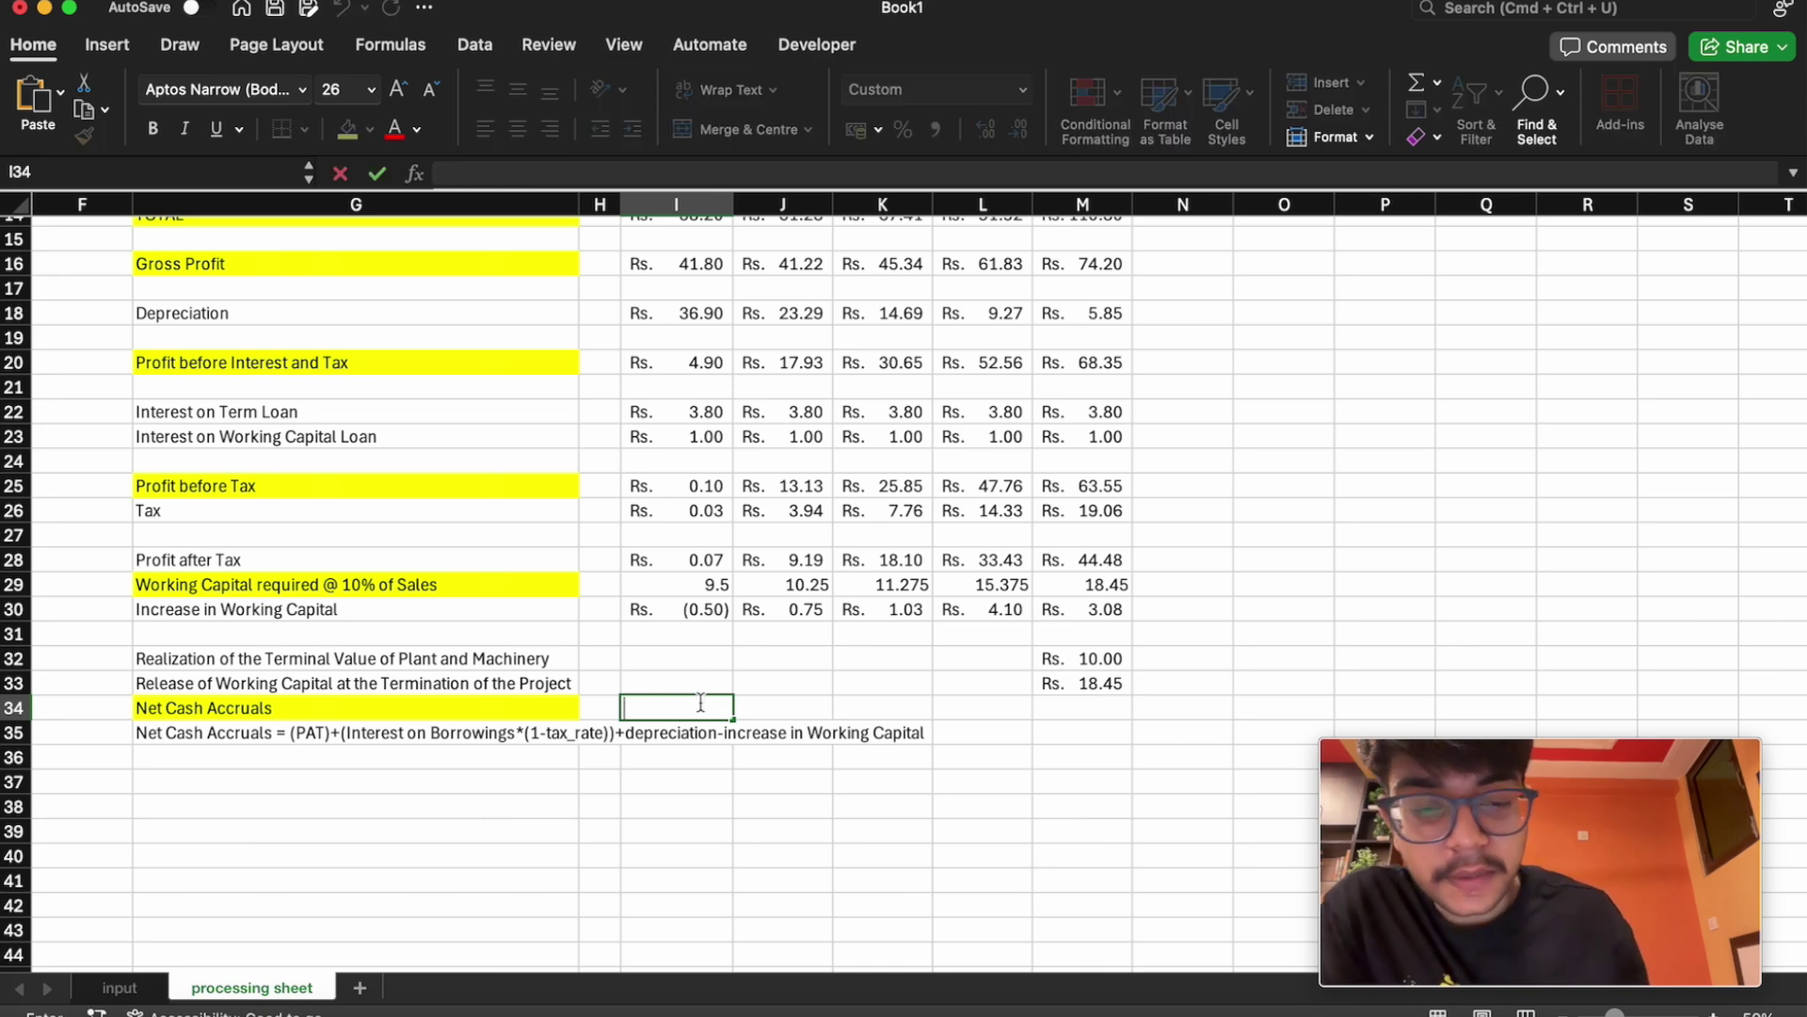
type("=")
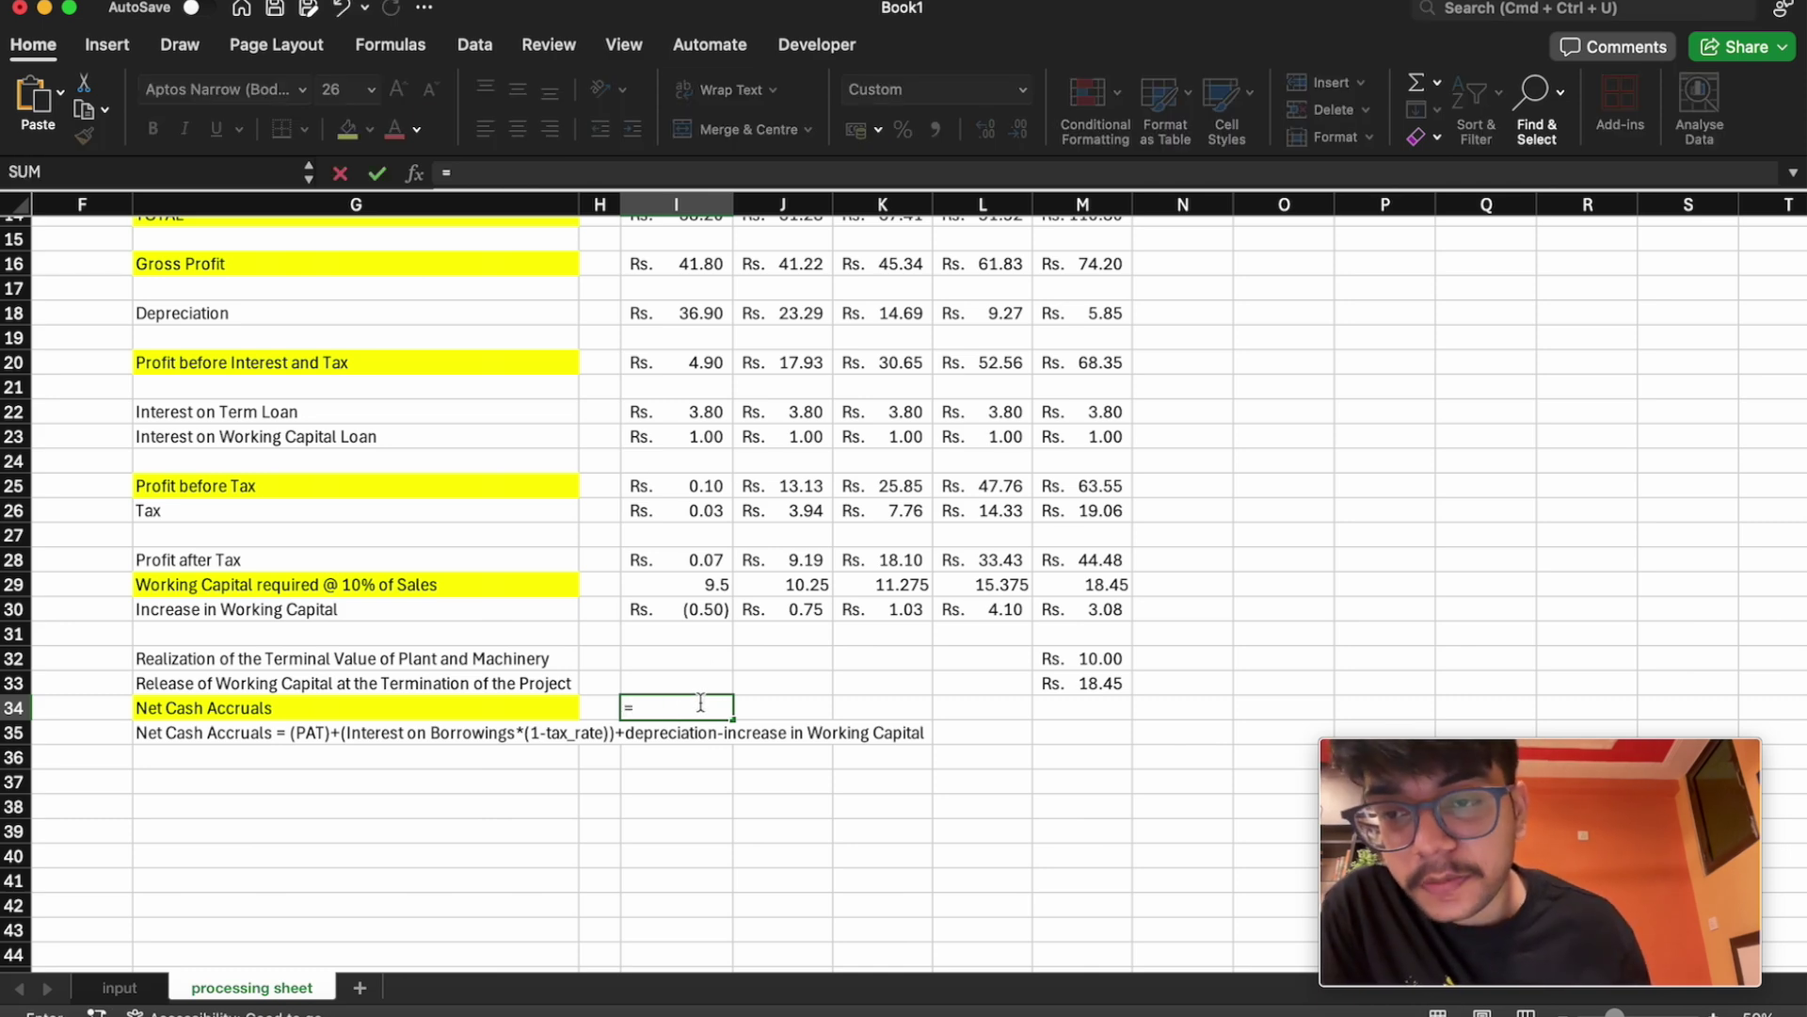
left_click(685, 561)
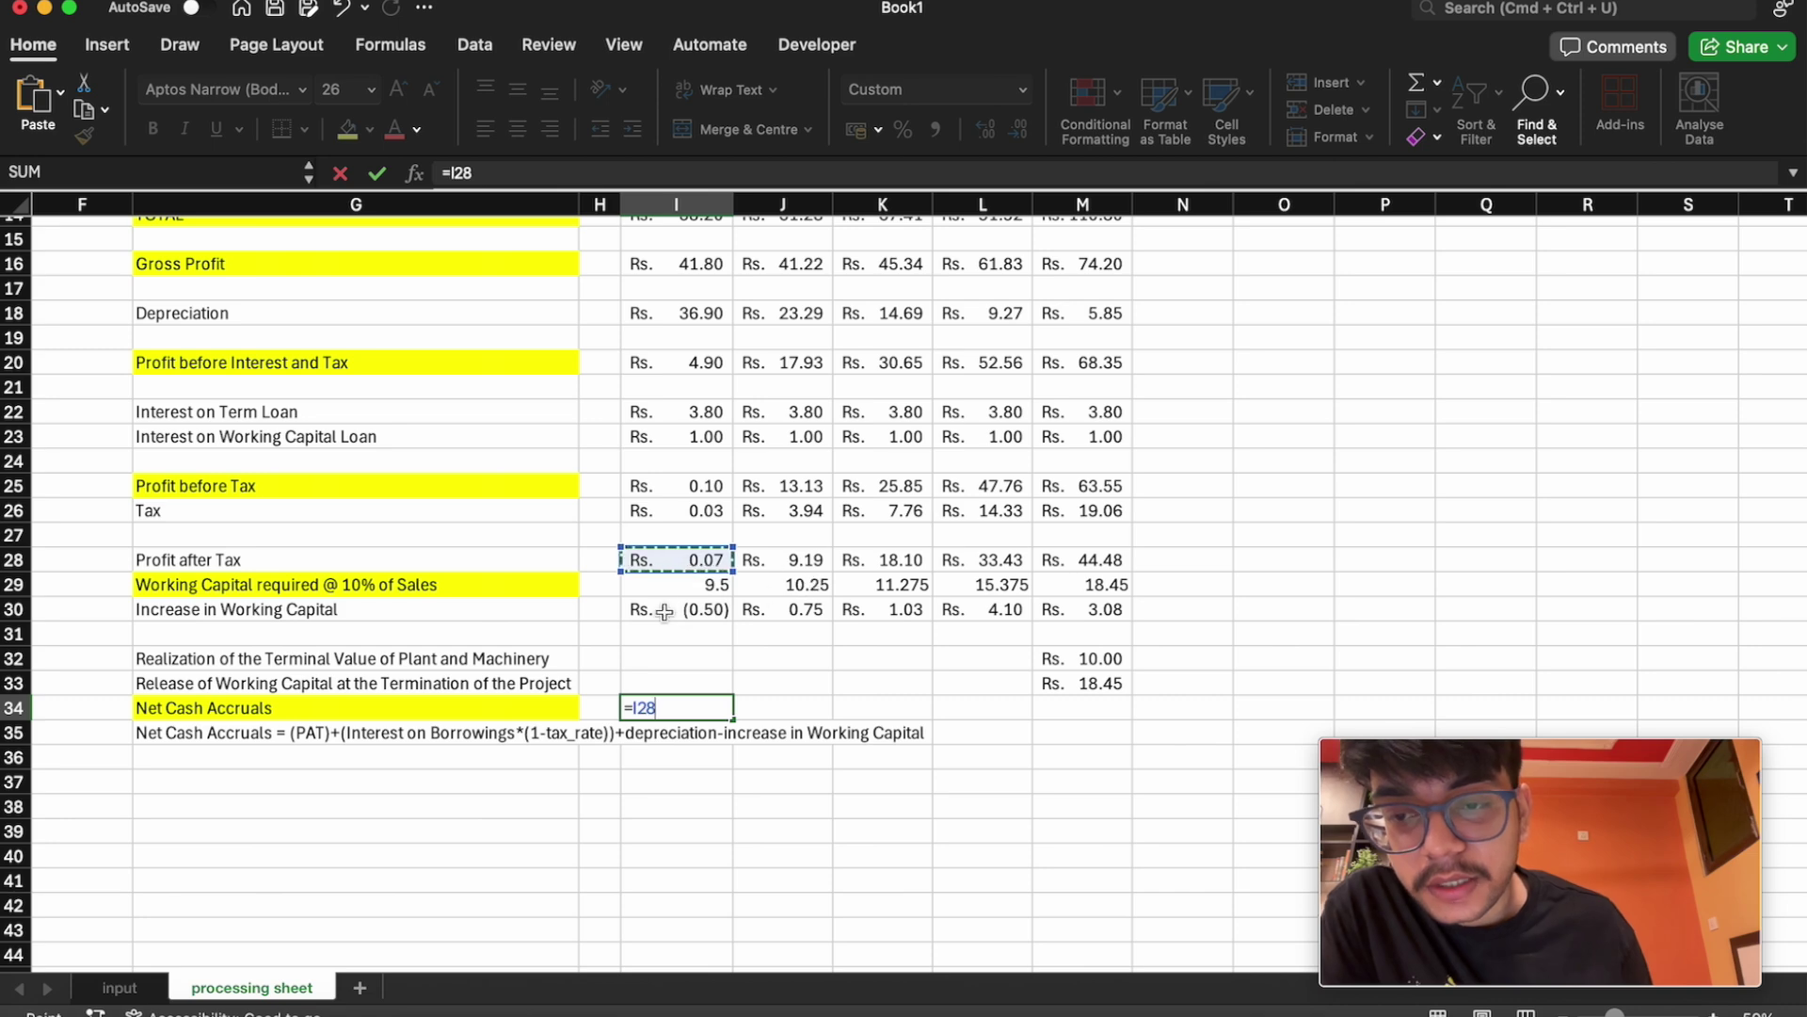
type("+")
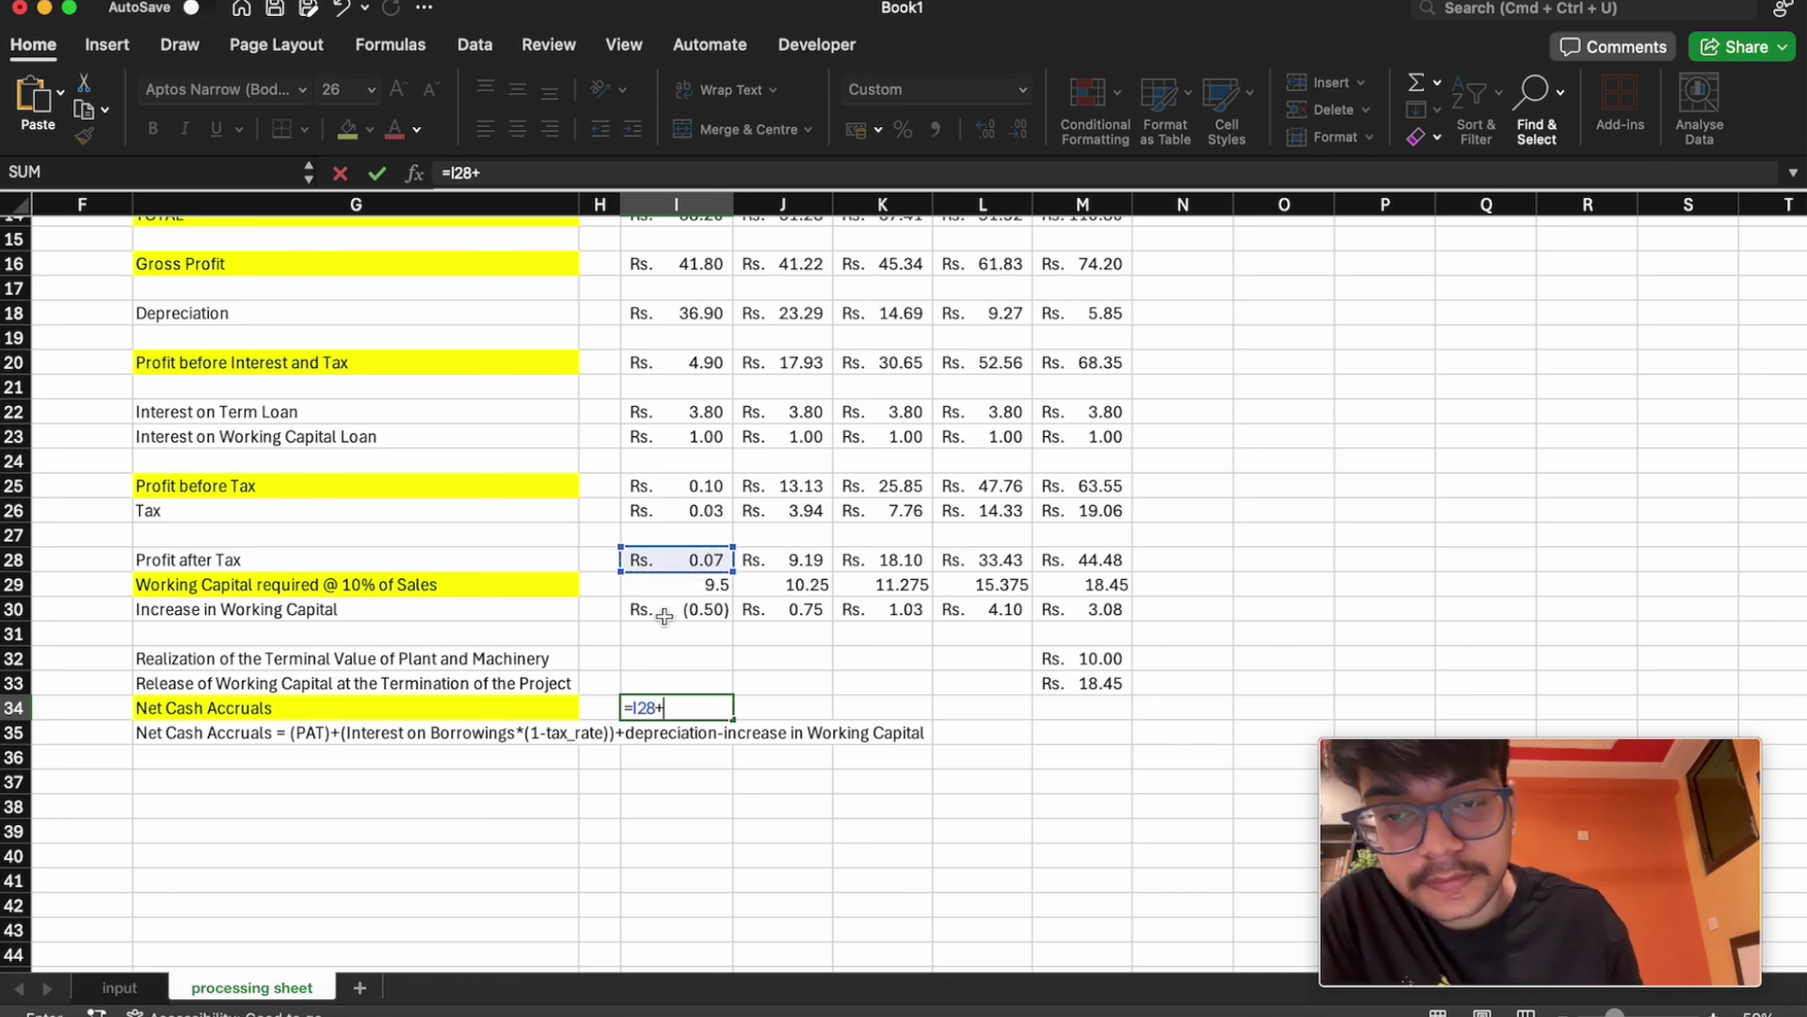
type("(")
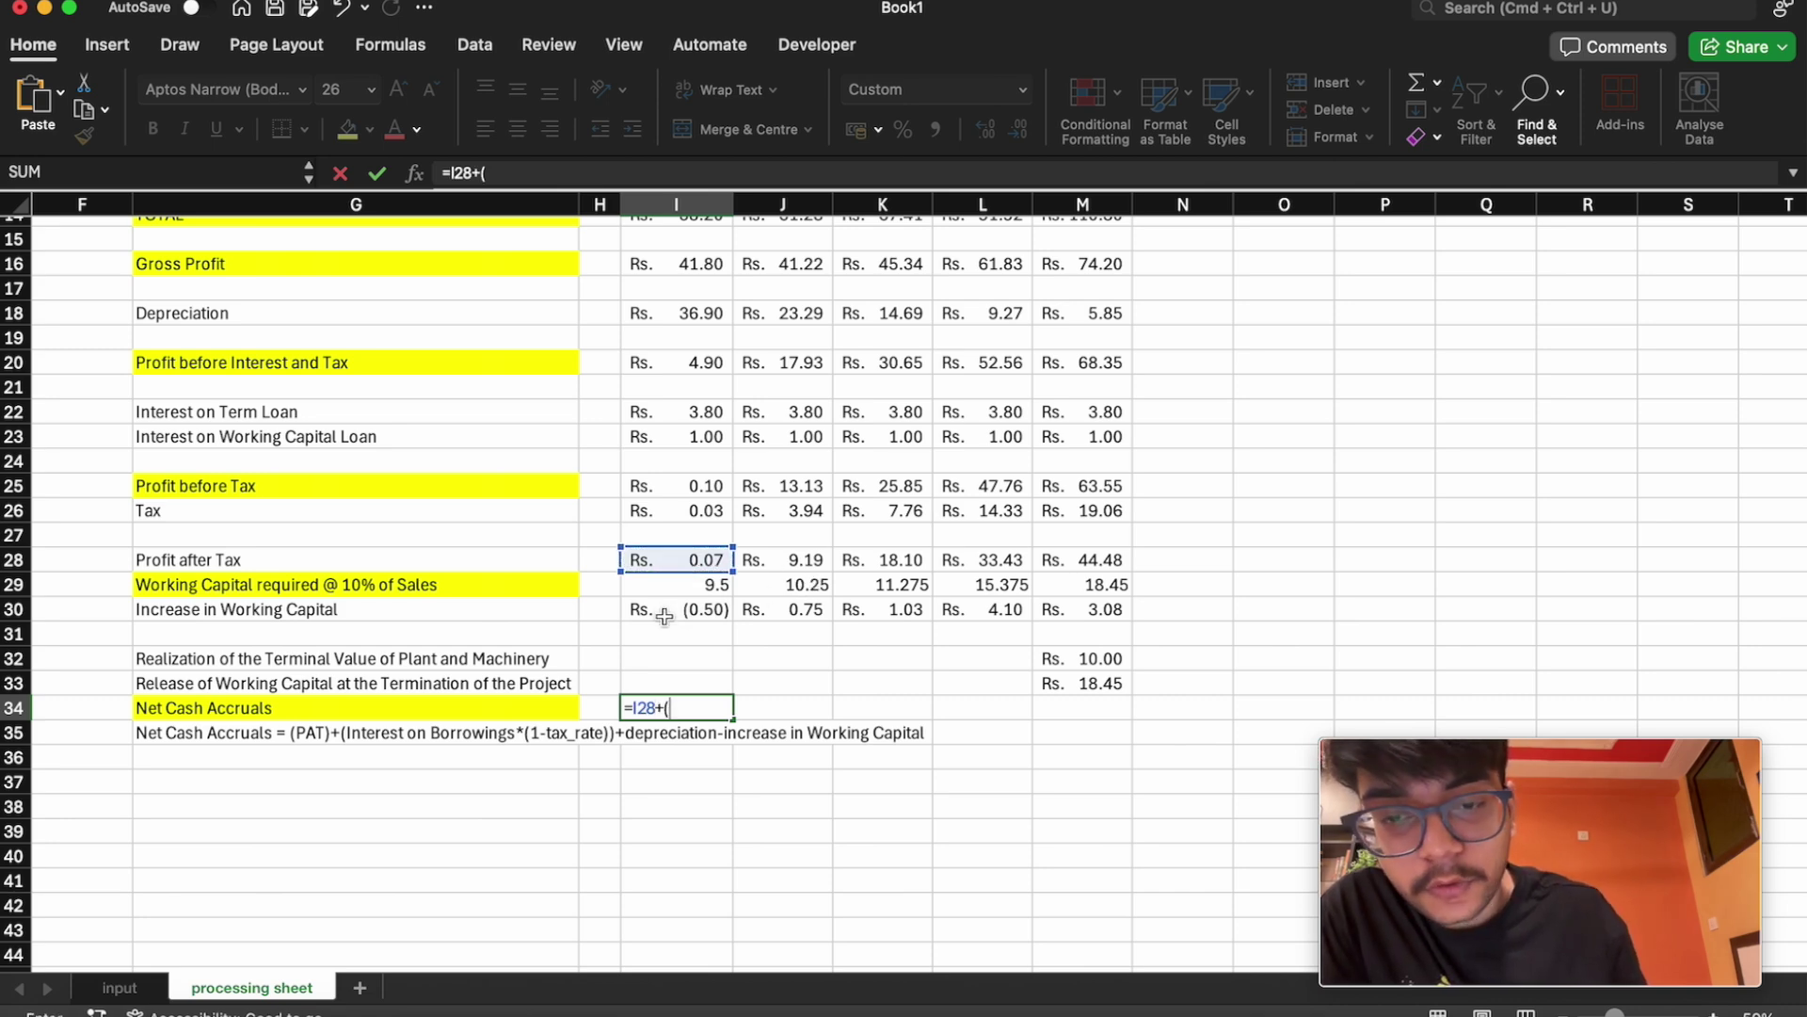
left_click(687, 408)
type("+")
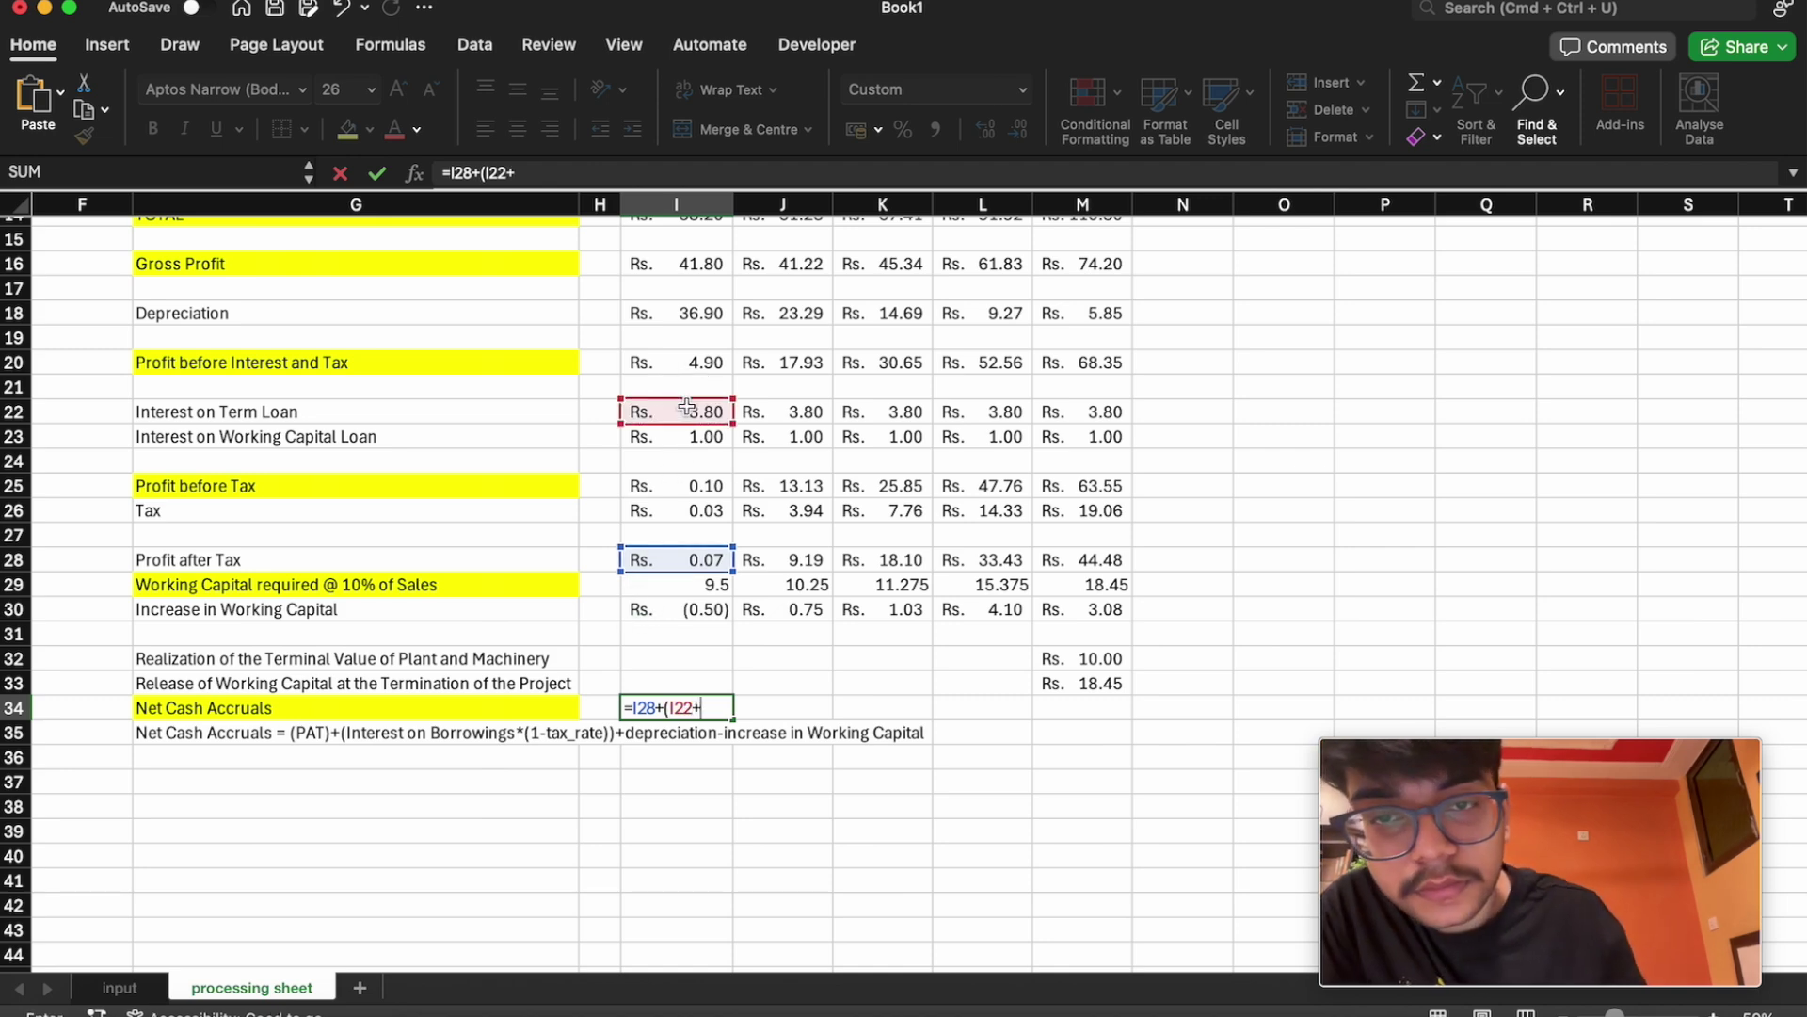
left_click(706, 436)
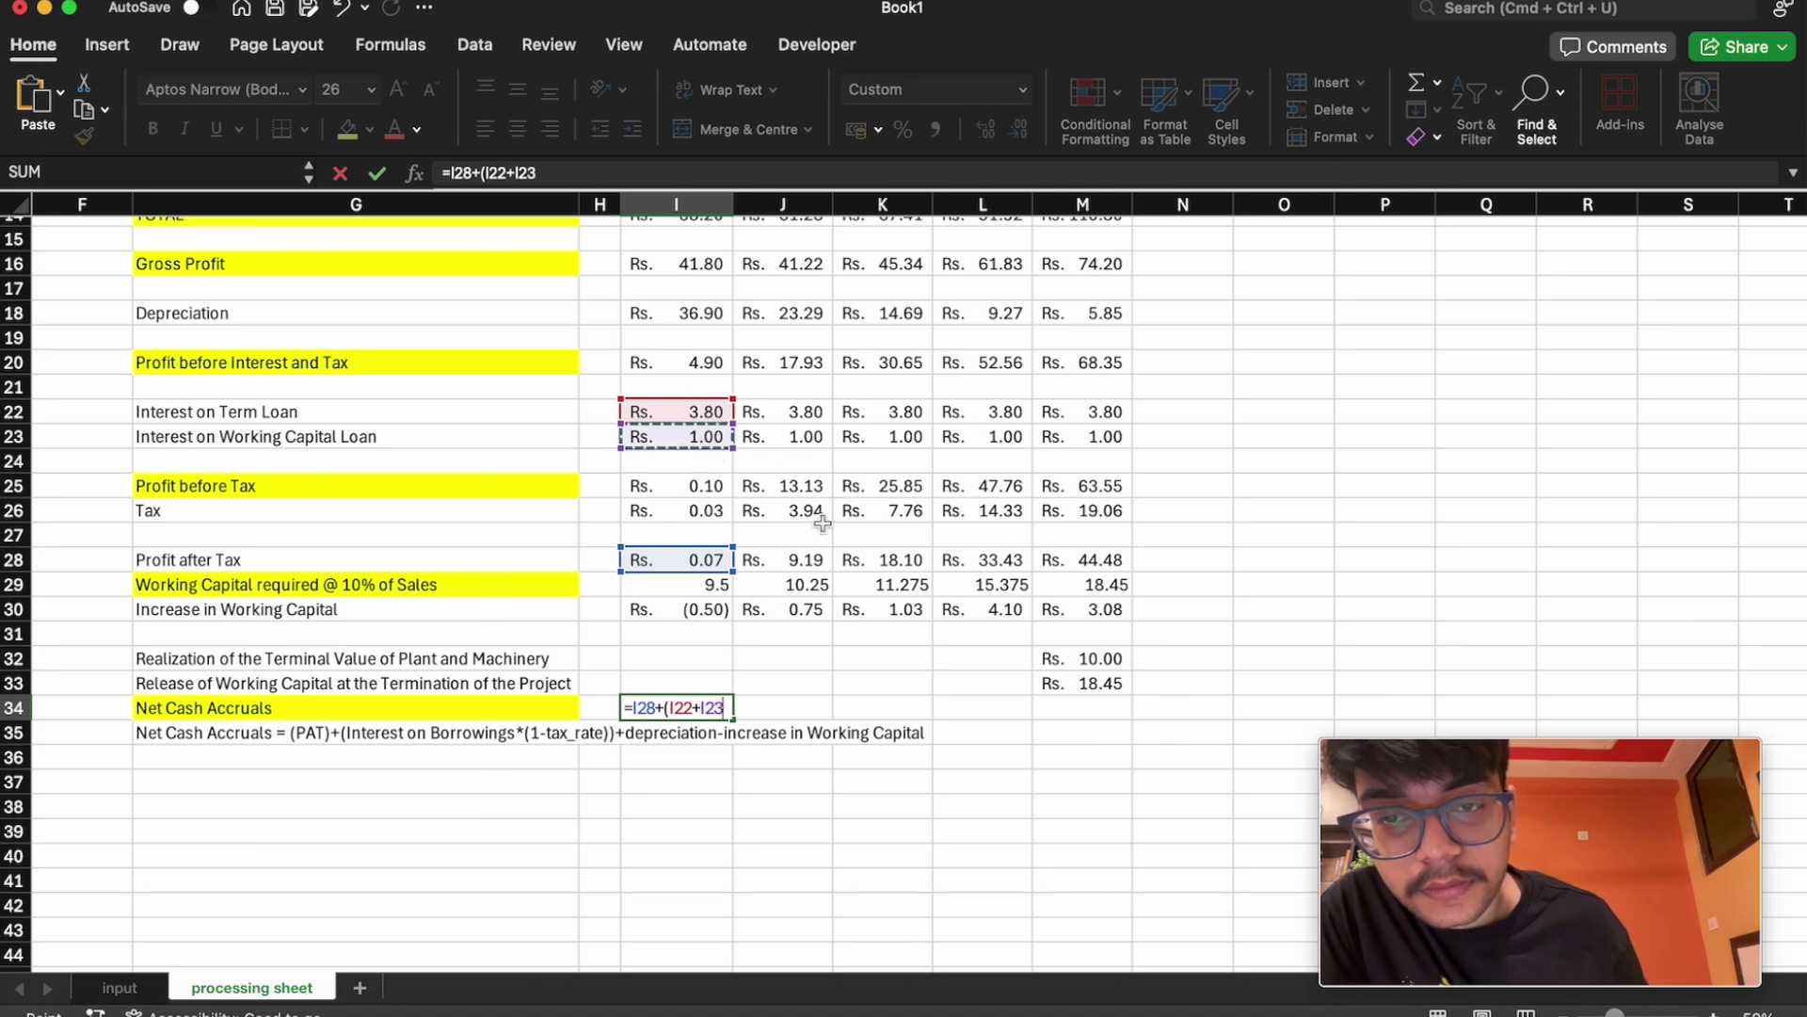
type(")")
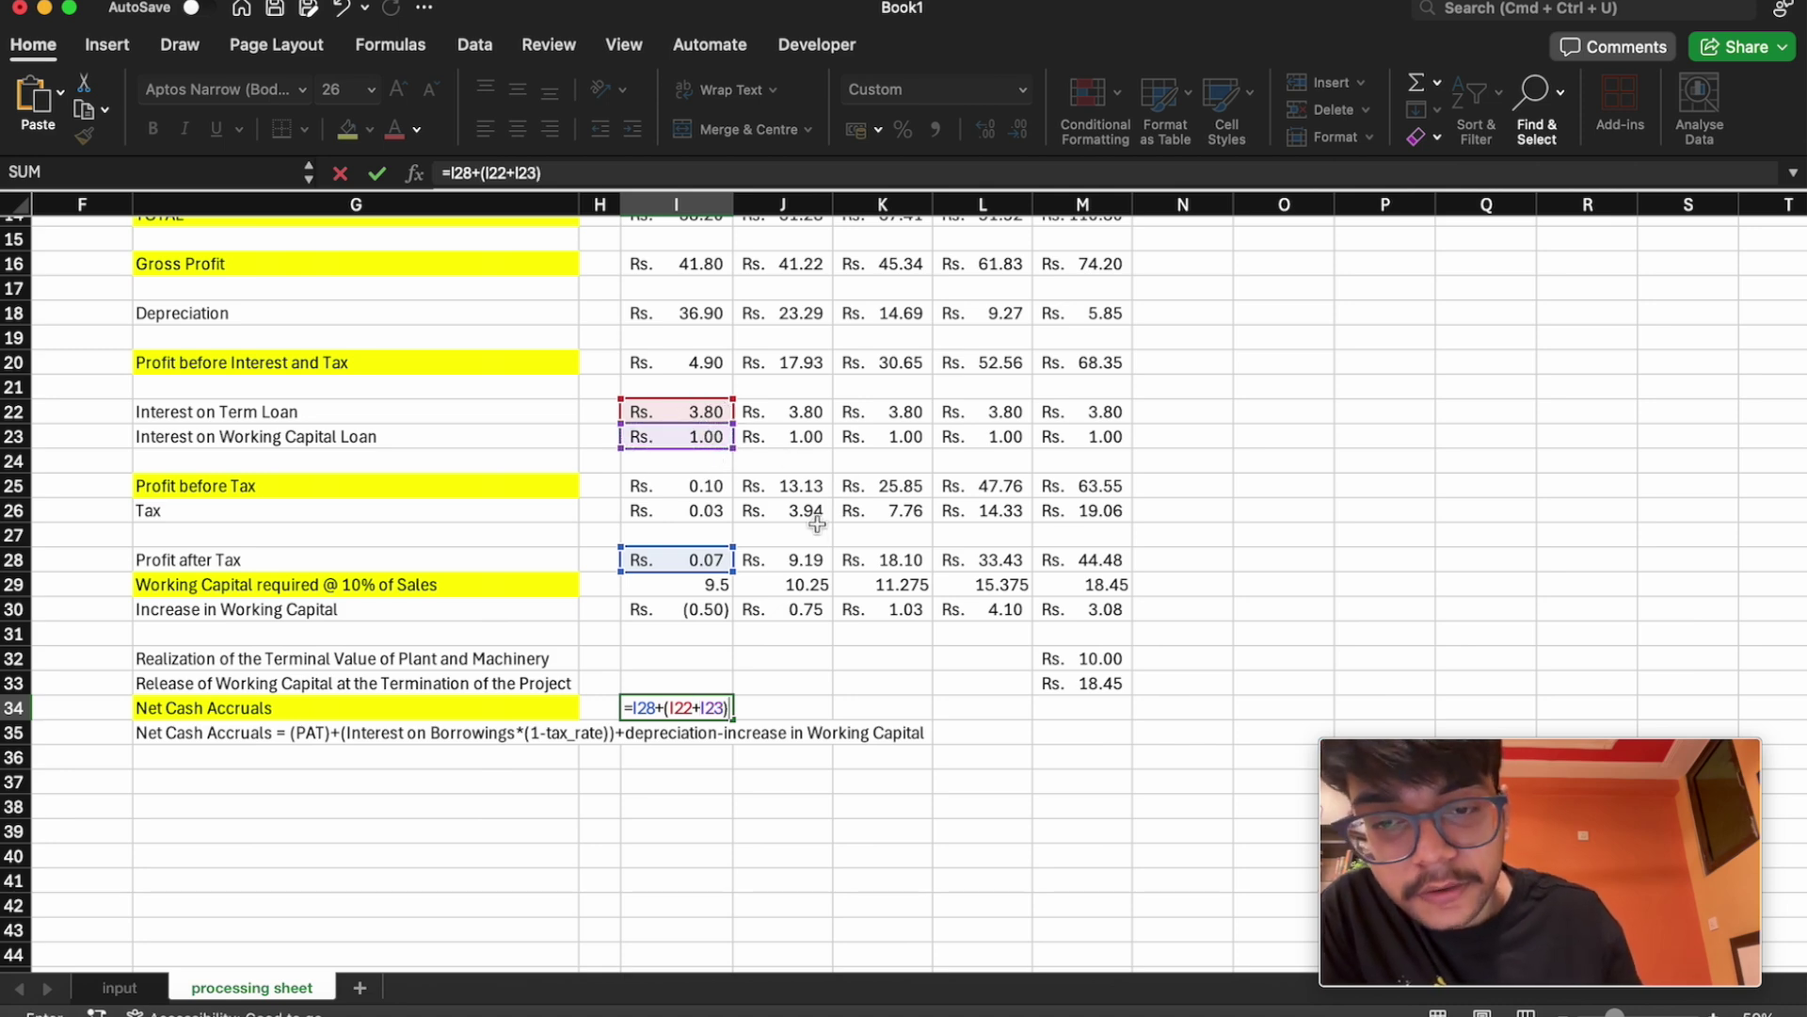
Multiply the interest sum in I34 by (1-tax_rate) and enclose the whole product in an outer pair of parentheses
type("*")
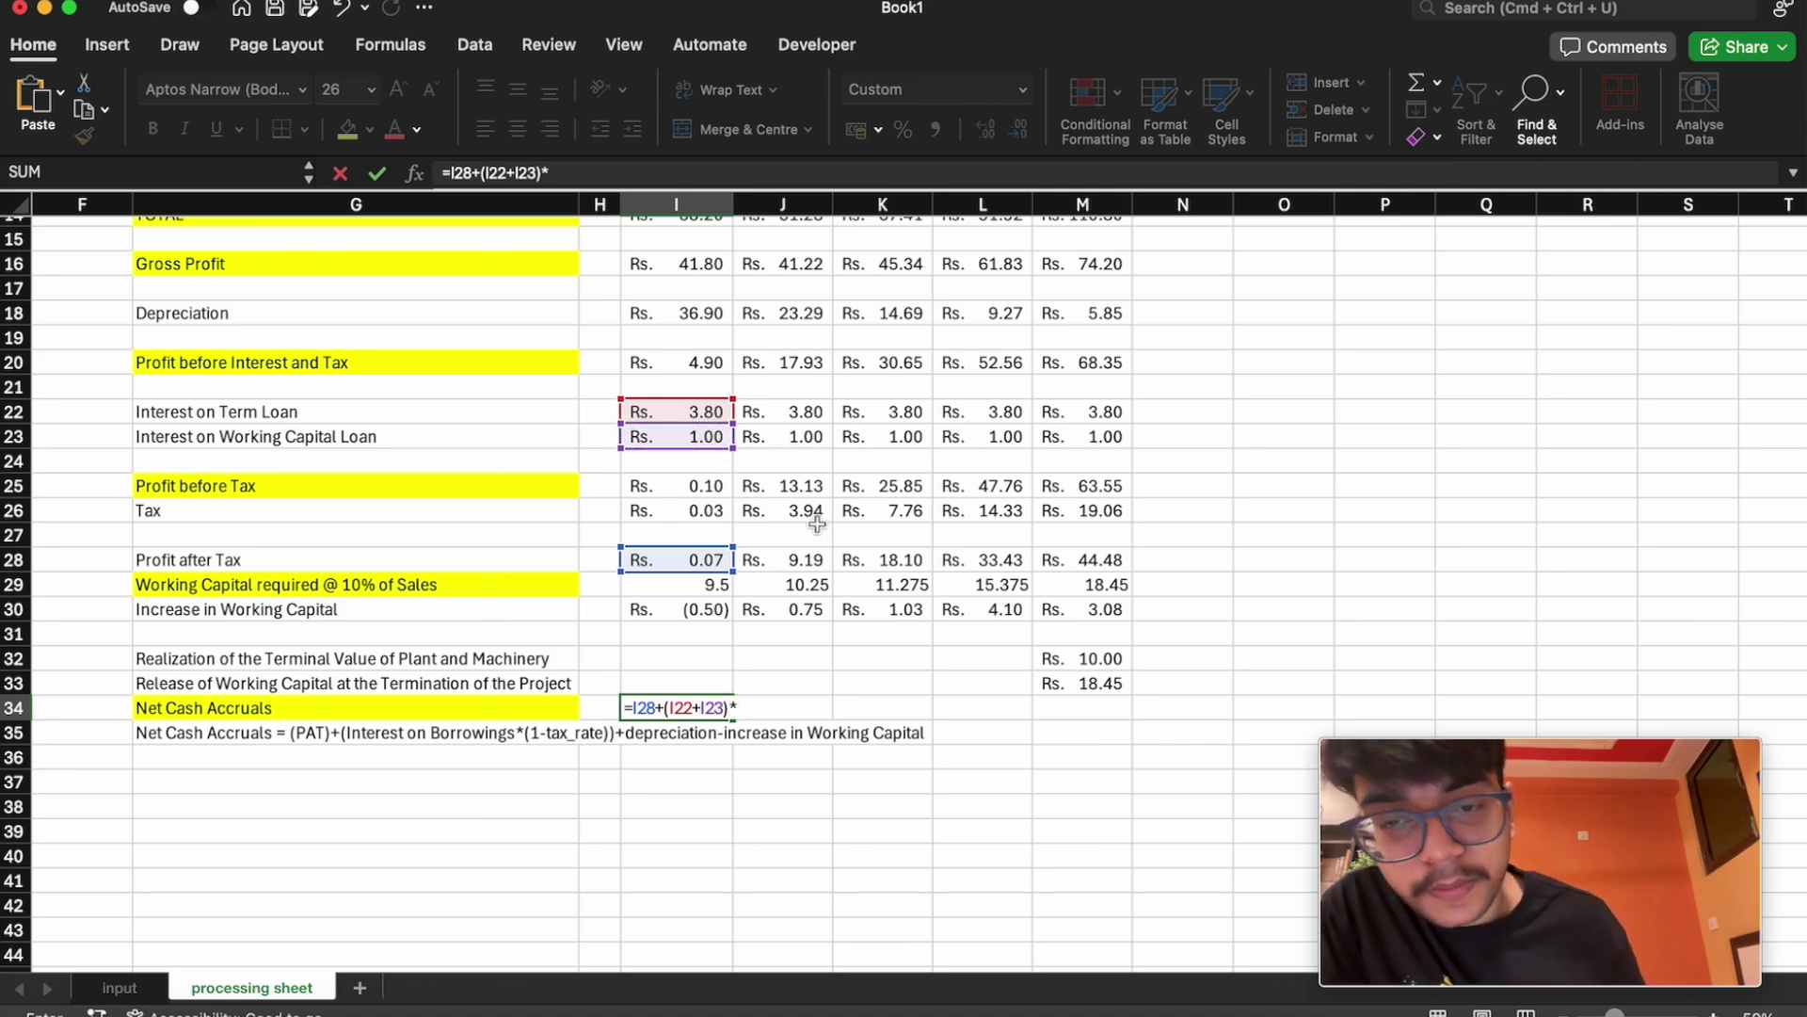
type("(")
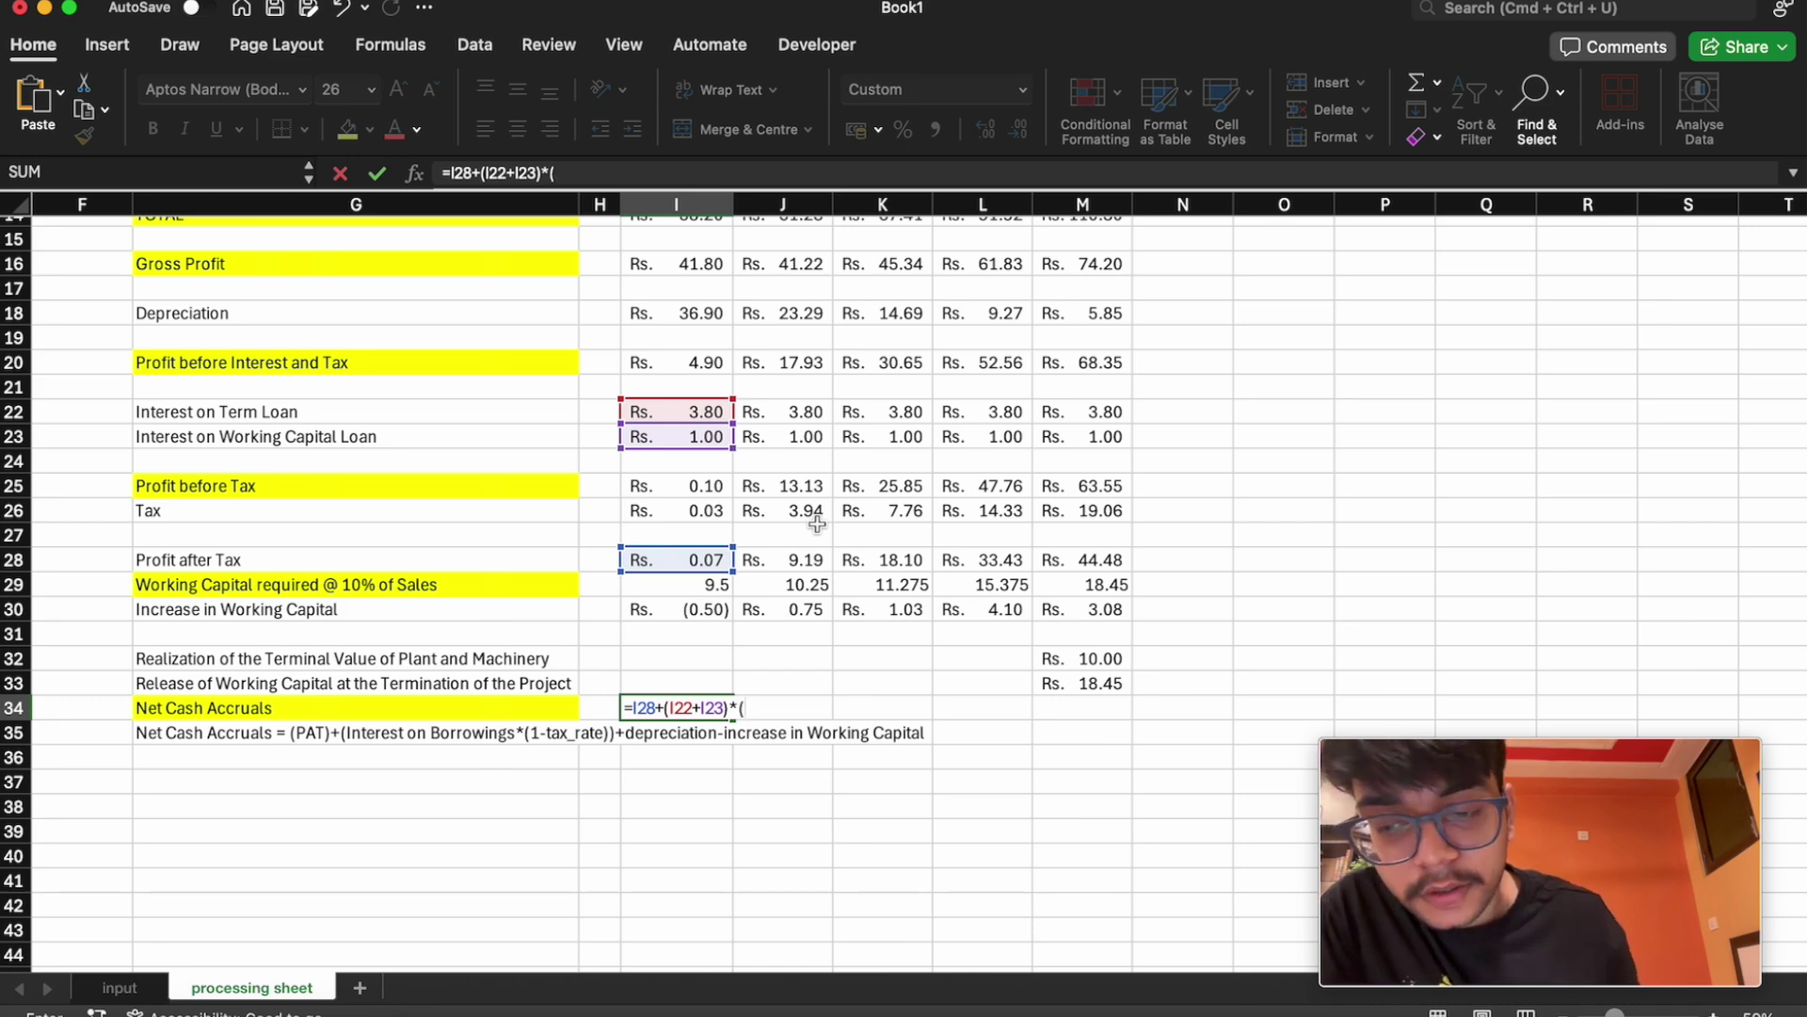
type("1-")
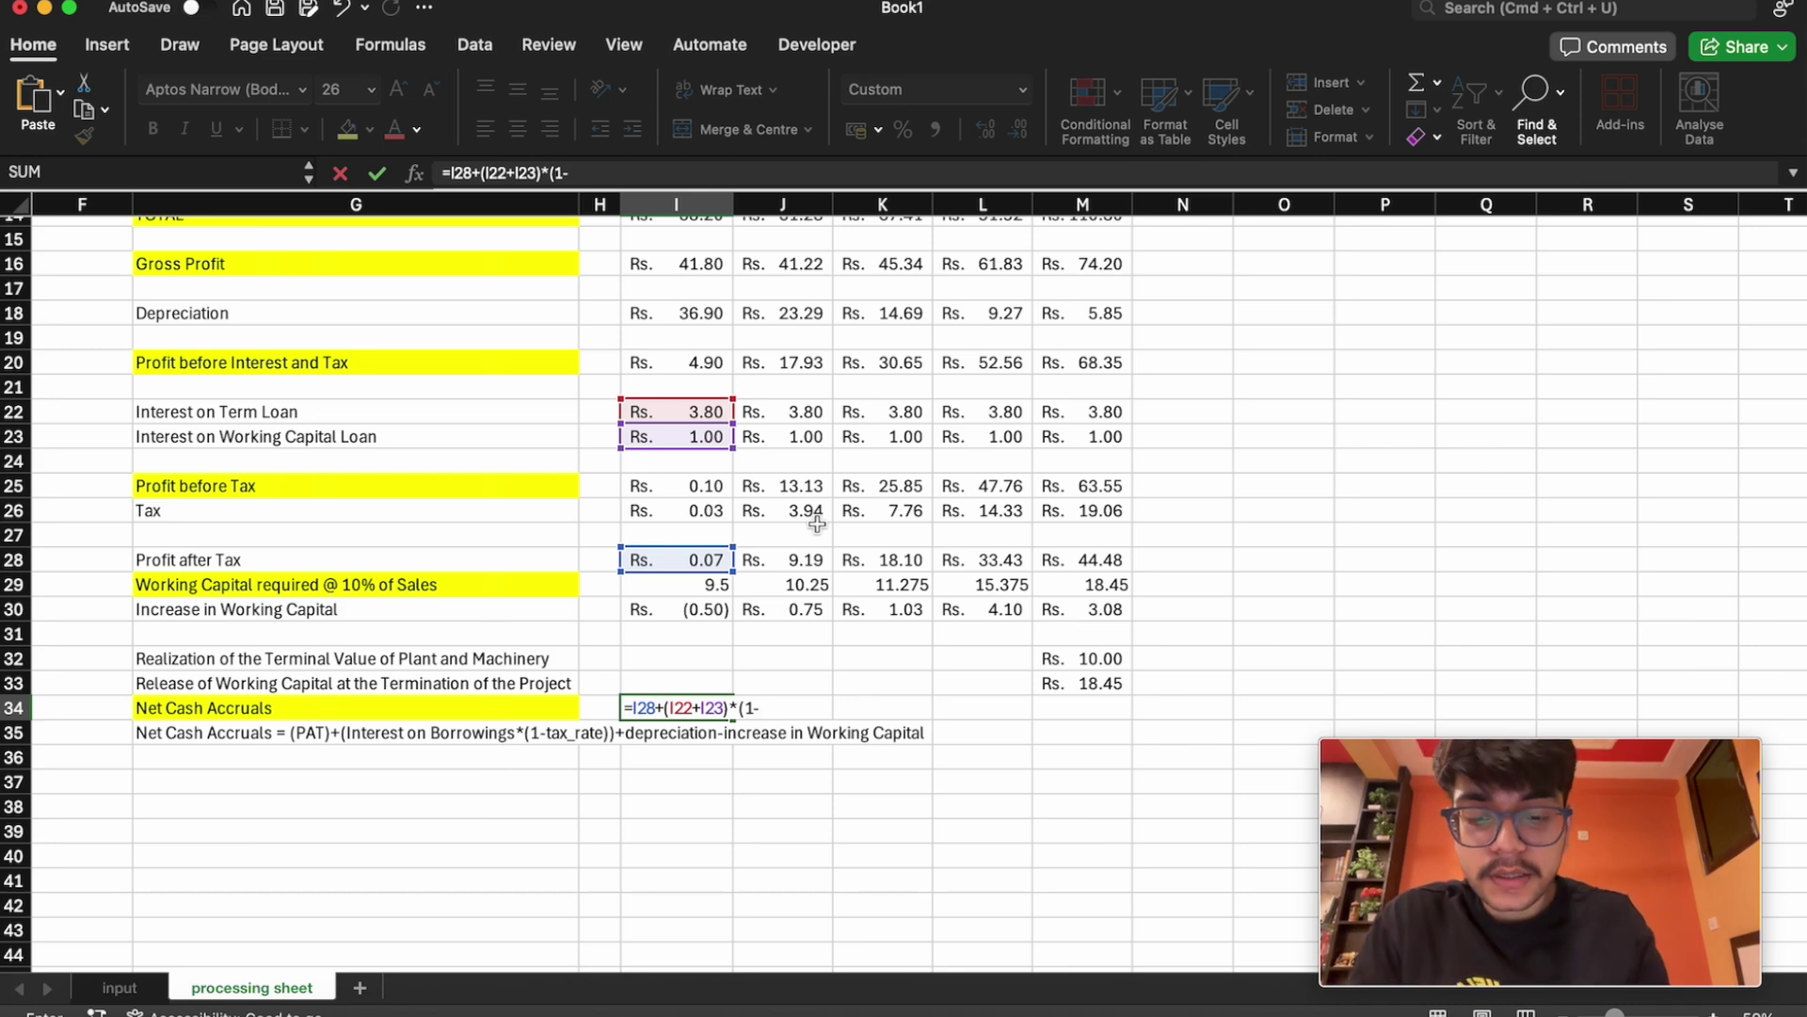
type("tax_rate")
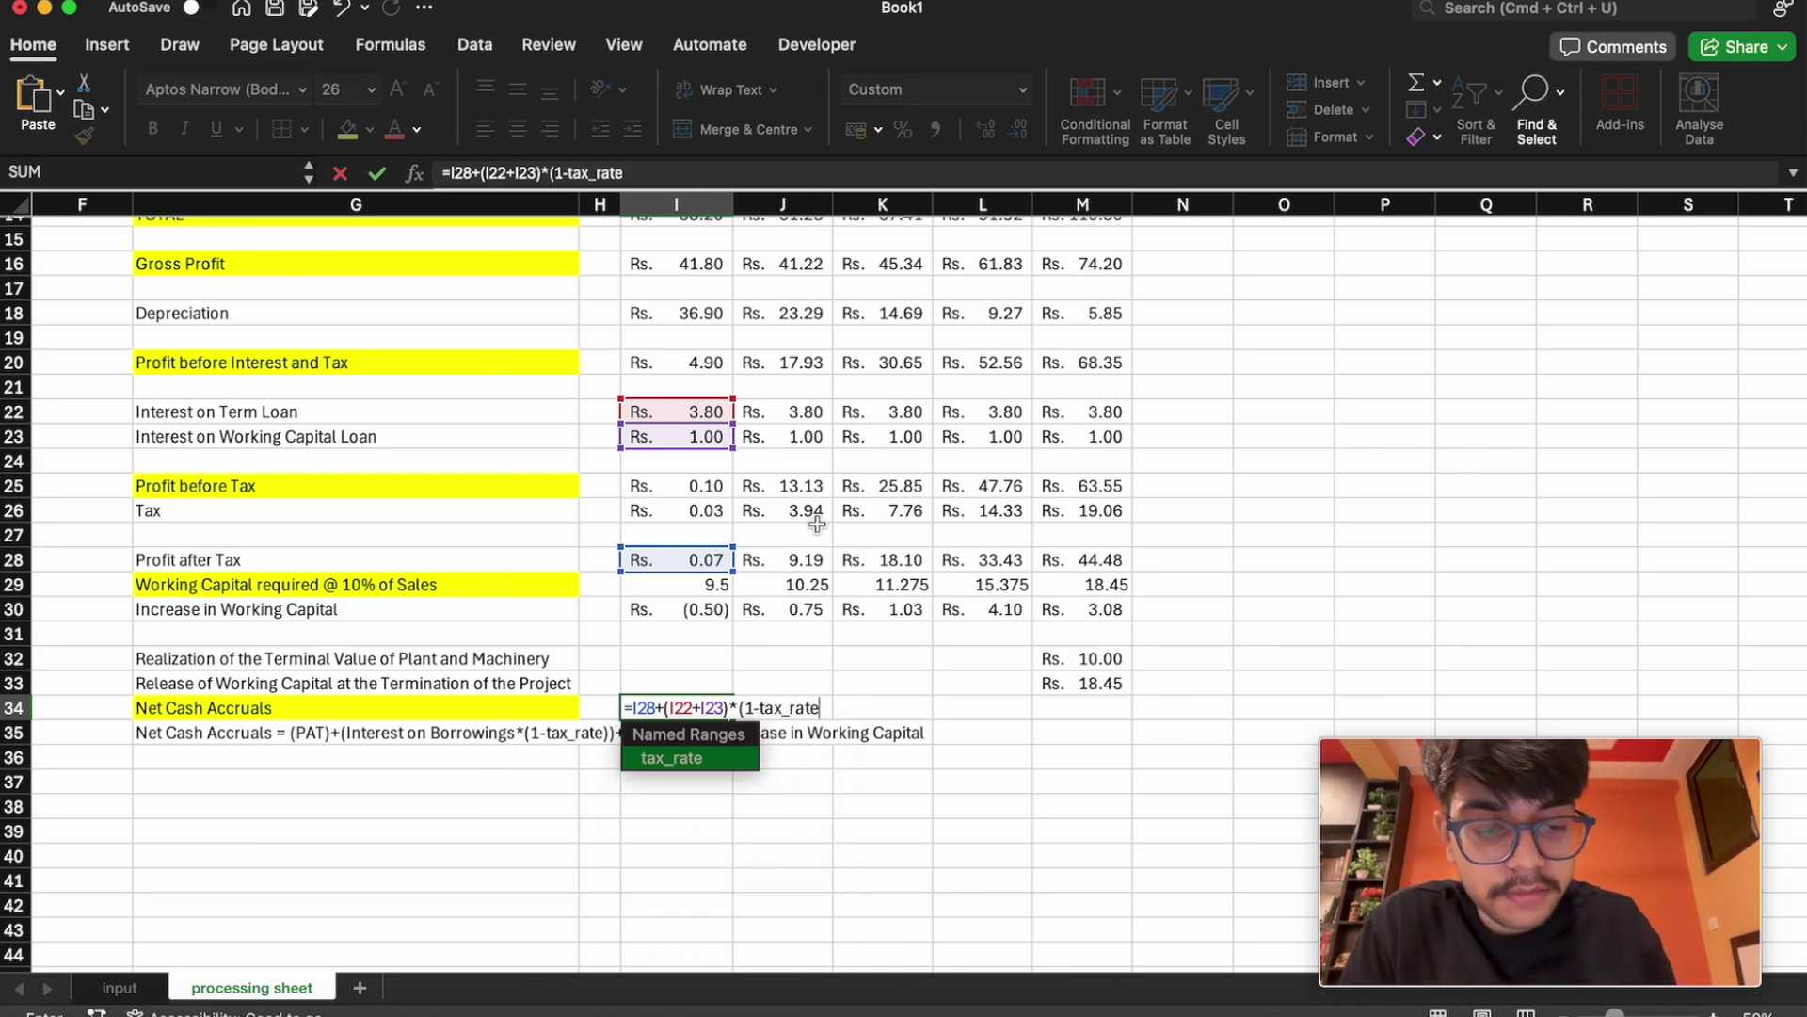
type(")")
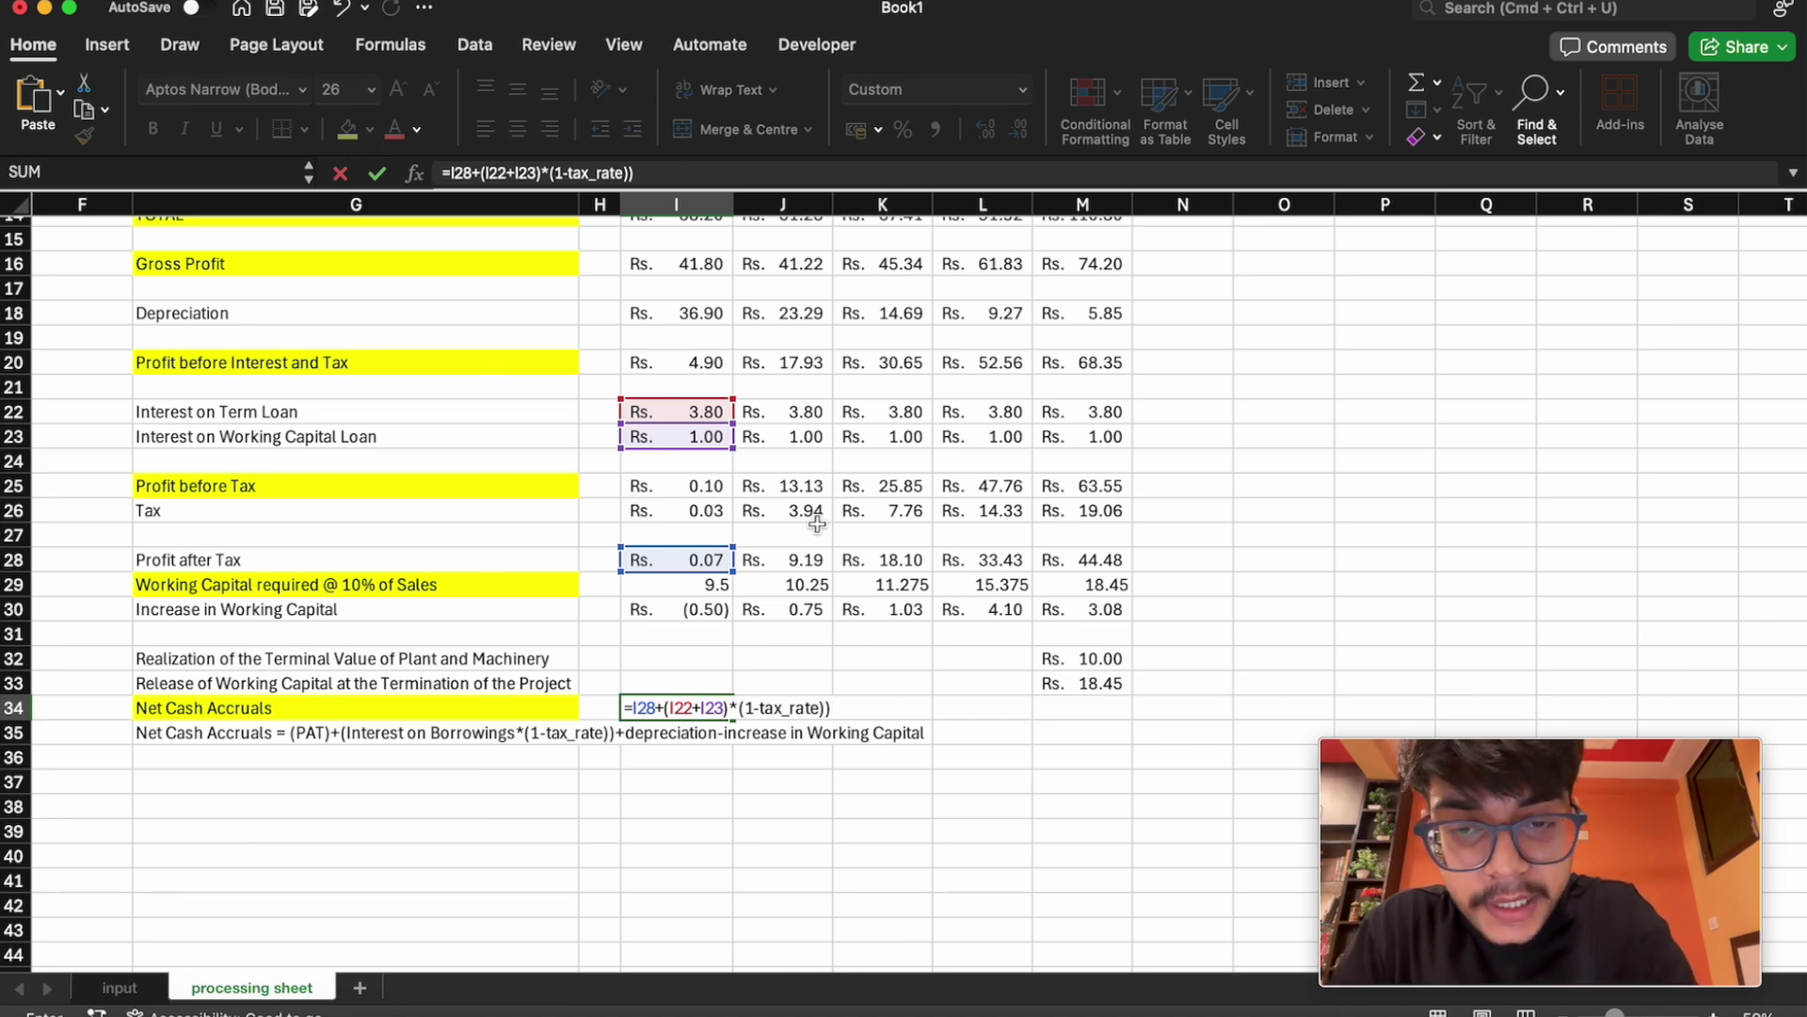
left_click(666, 708)
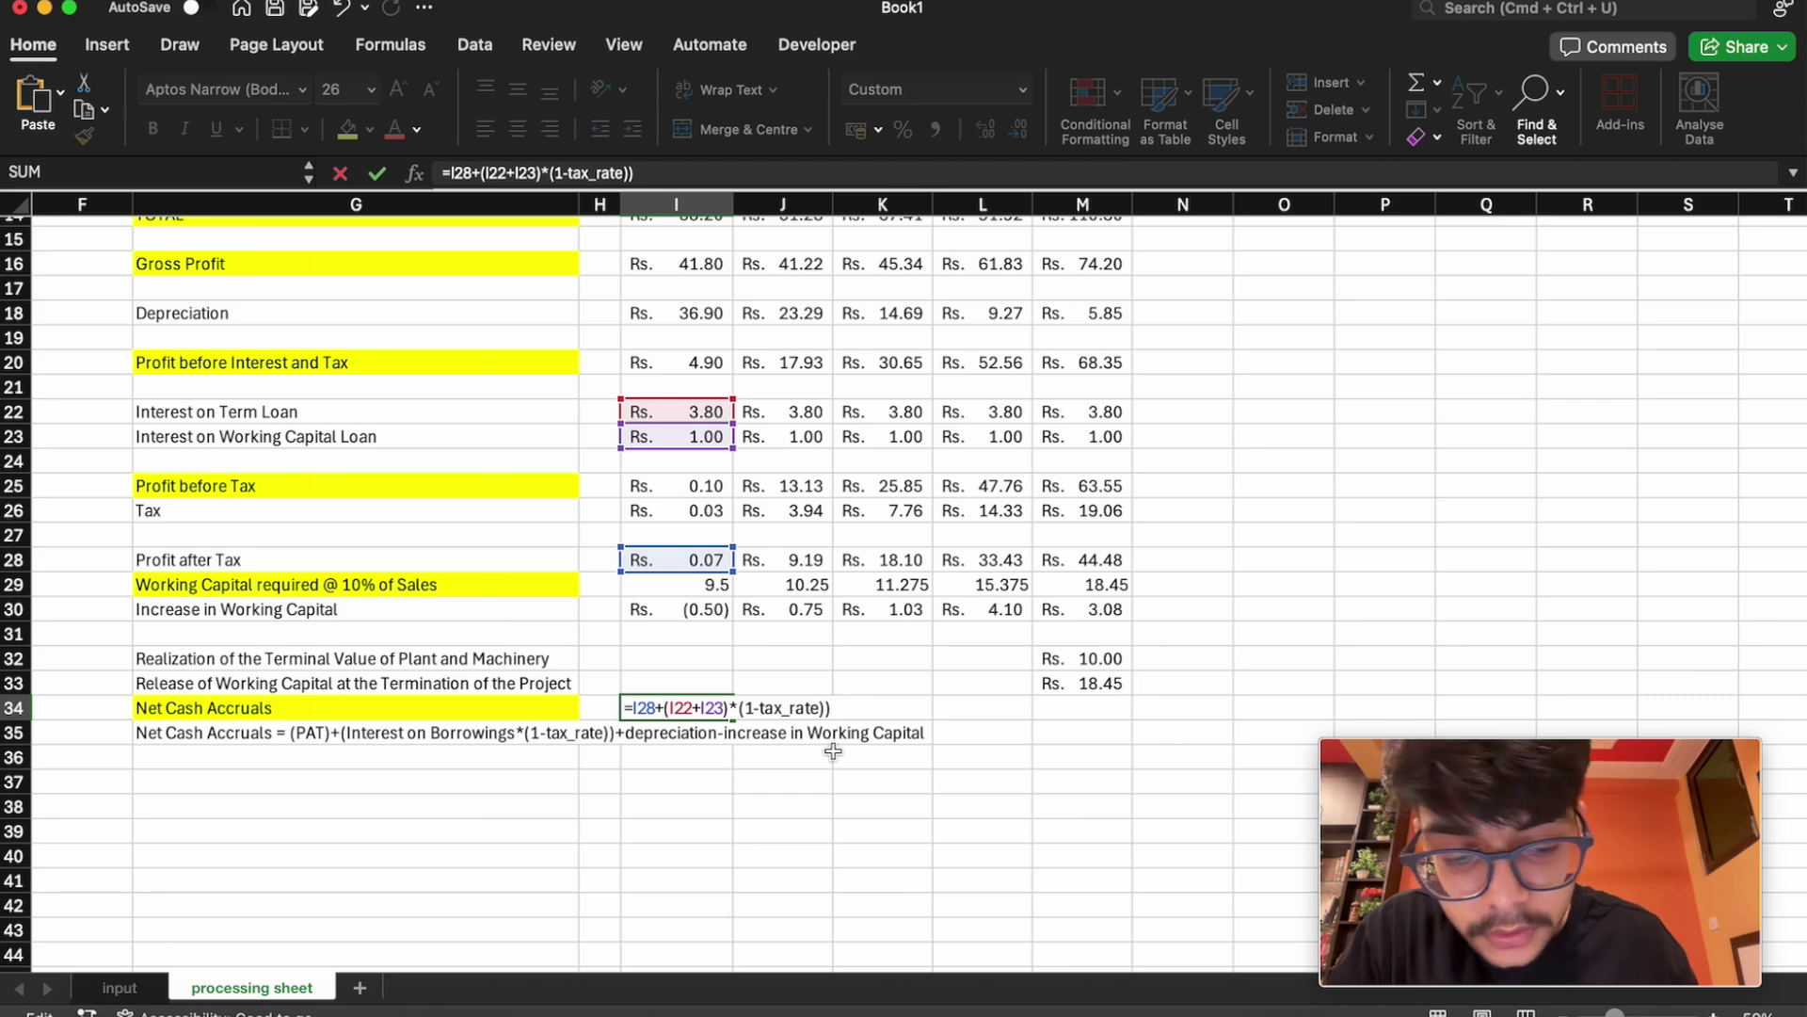
type("(")
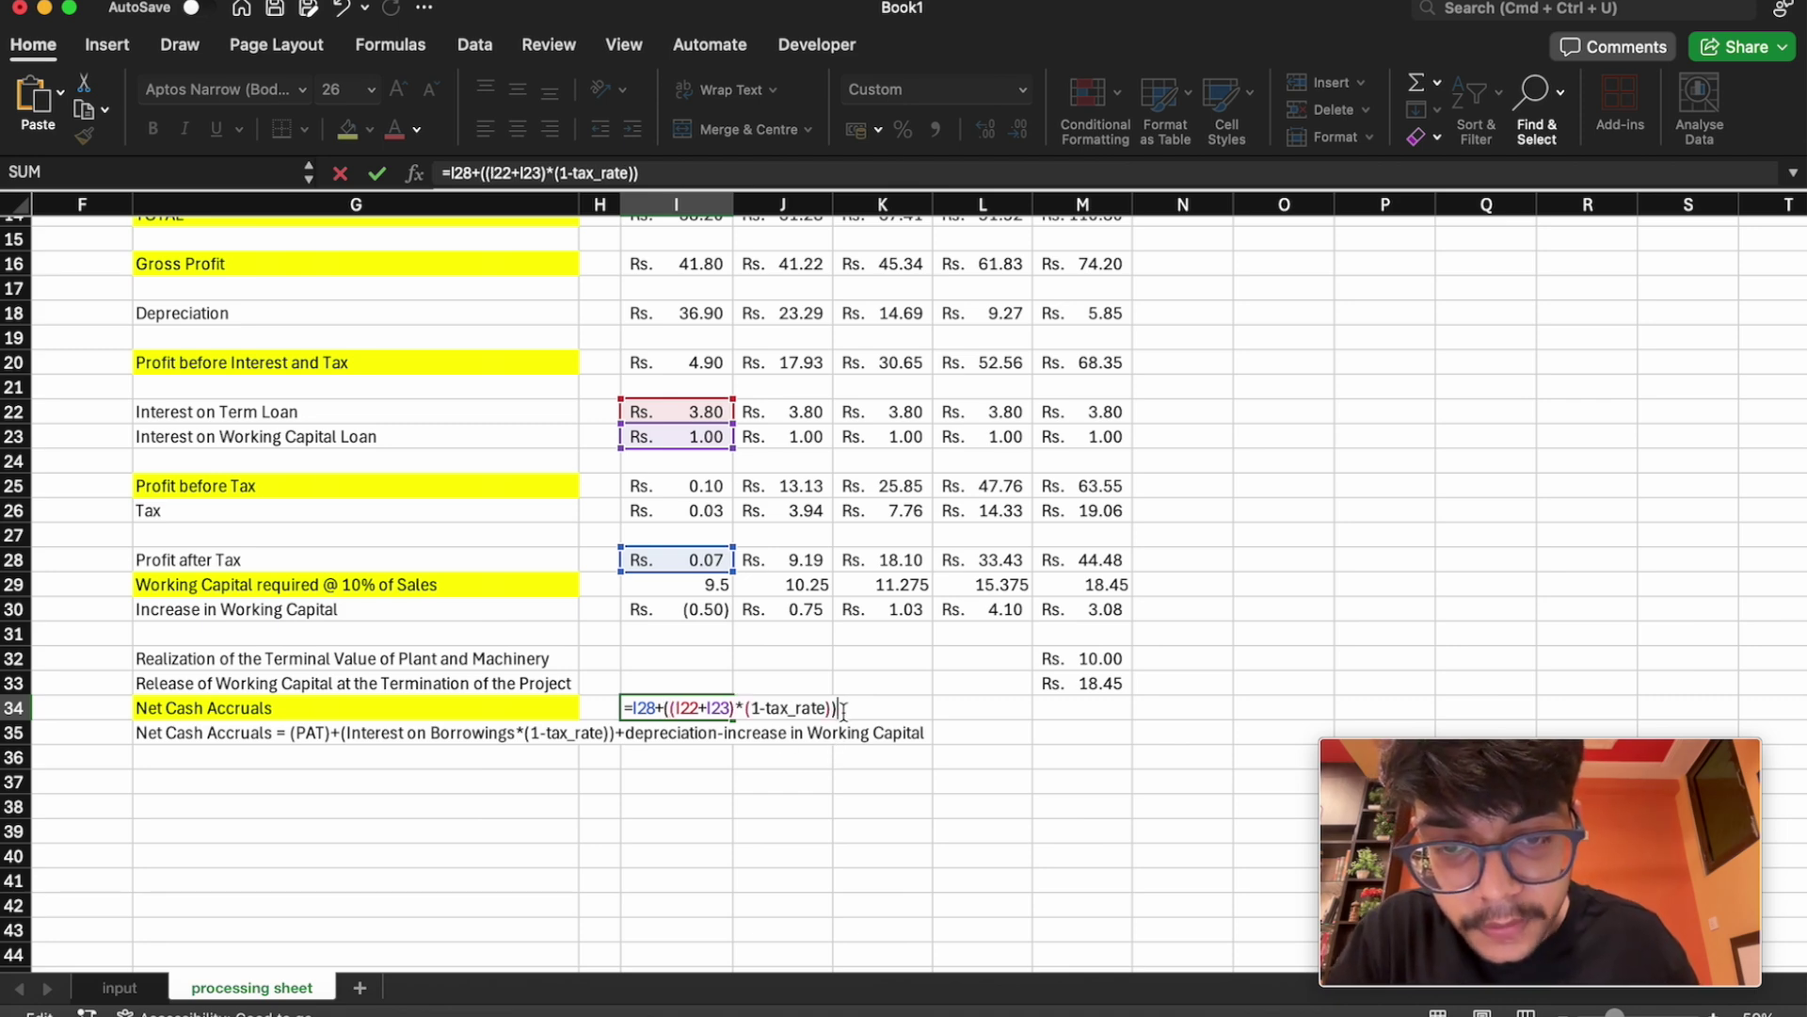
Append +I18-I30 to the I34 formula for depreciation less the increase in working capital, and enter it
left_click(843, 711)
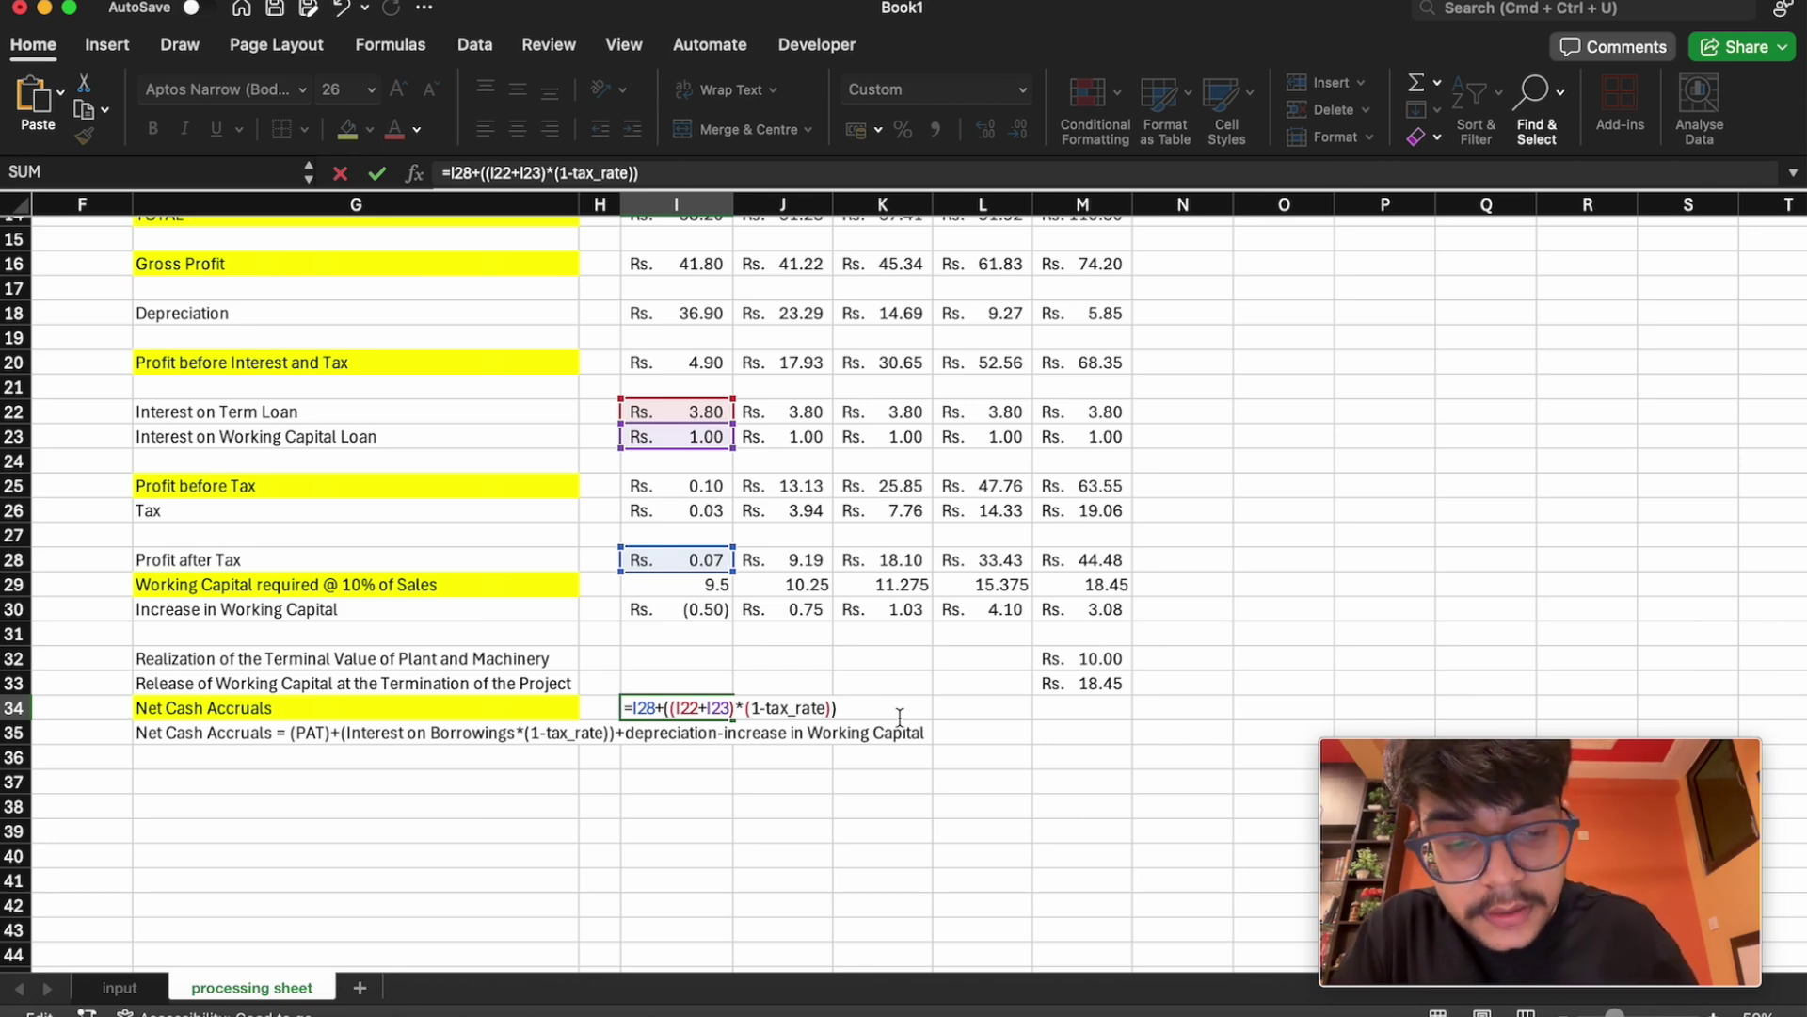
type("+")
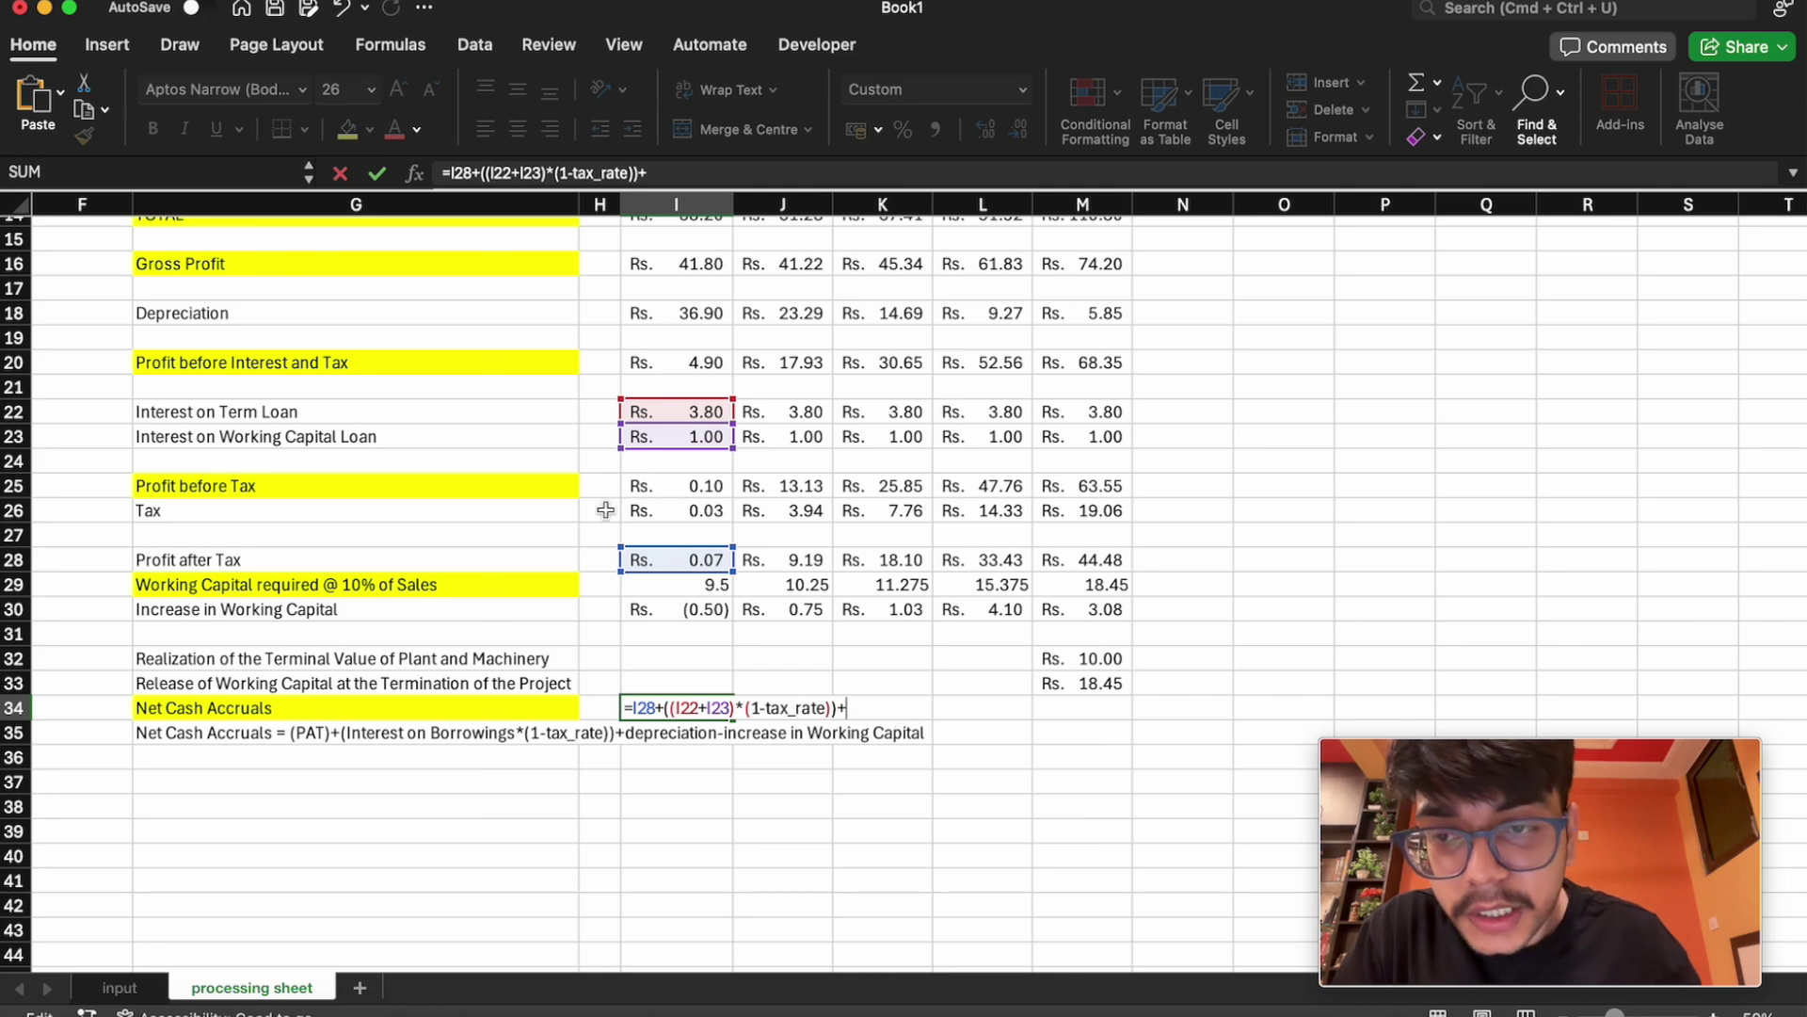
left_click(637, 320)
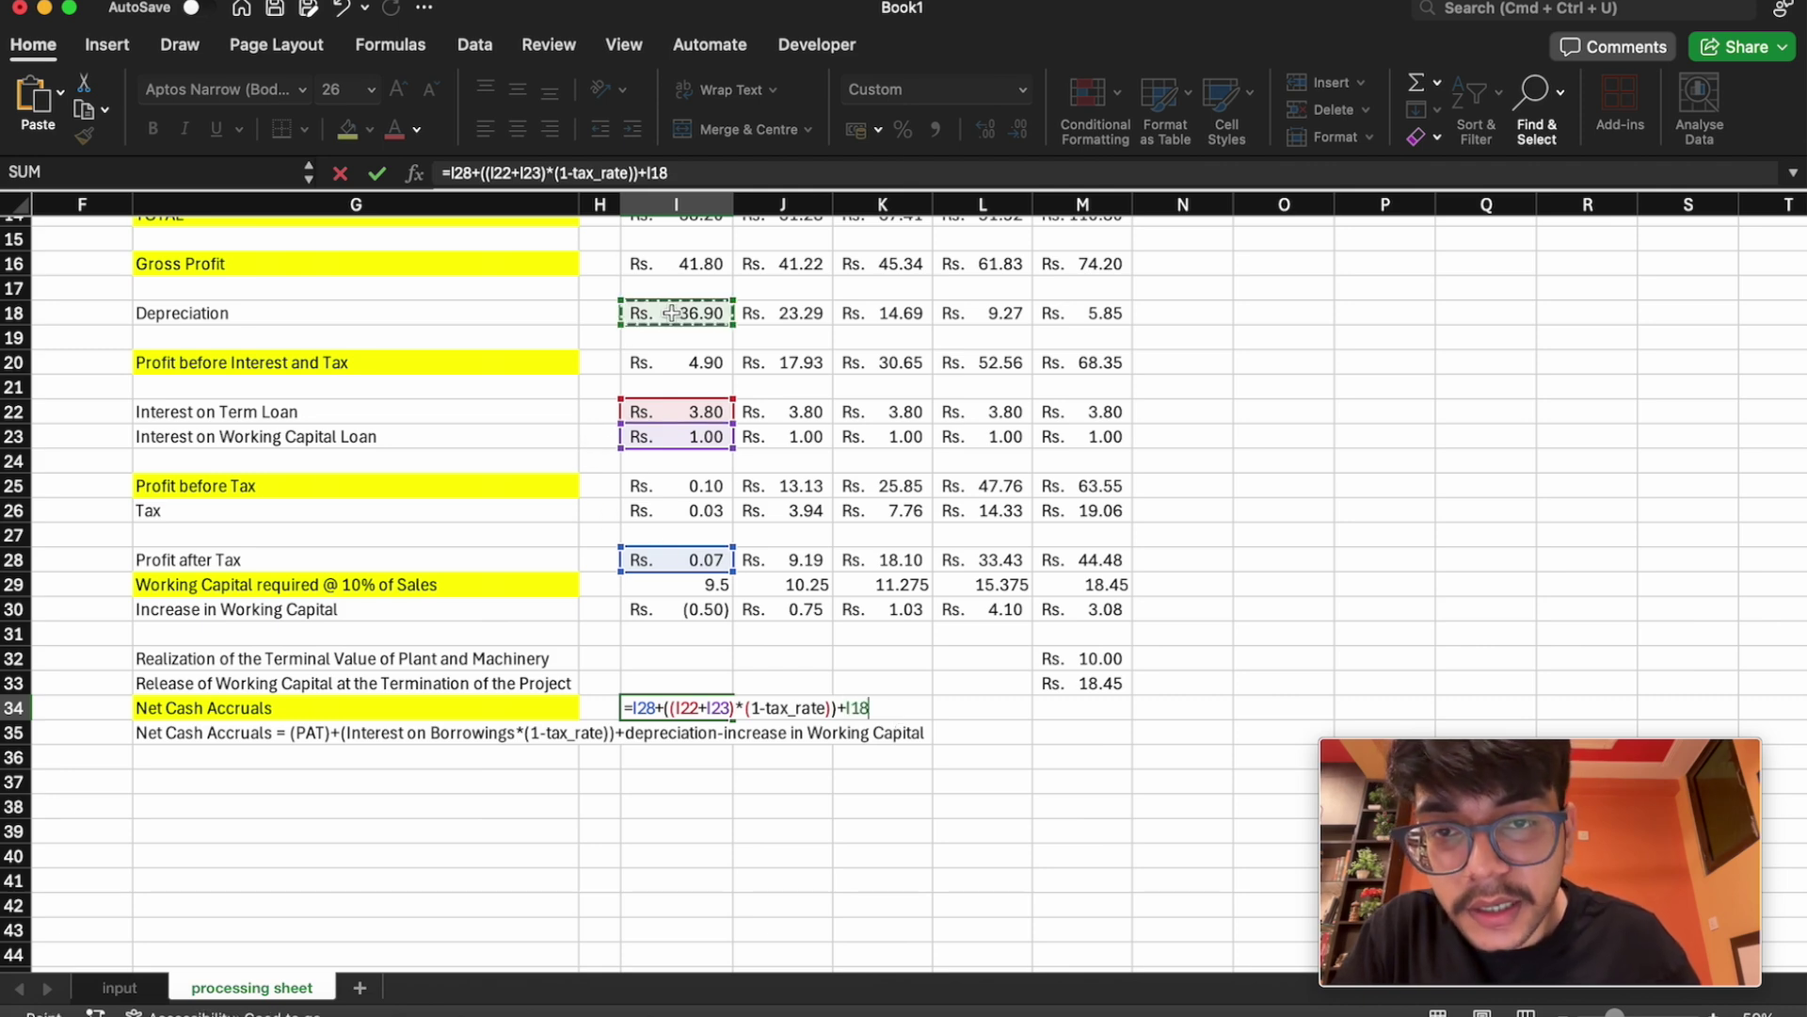
type("-in")
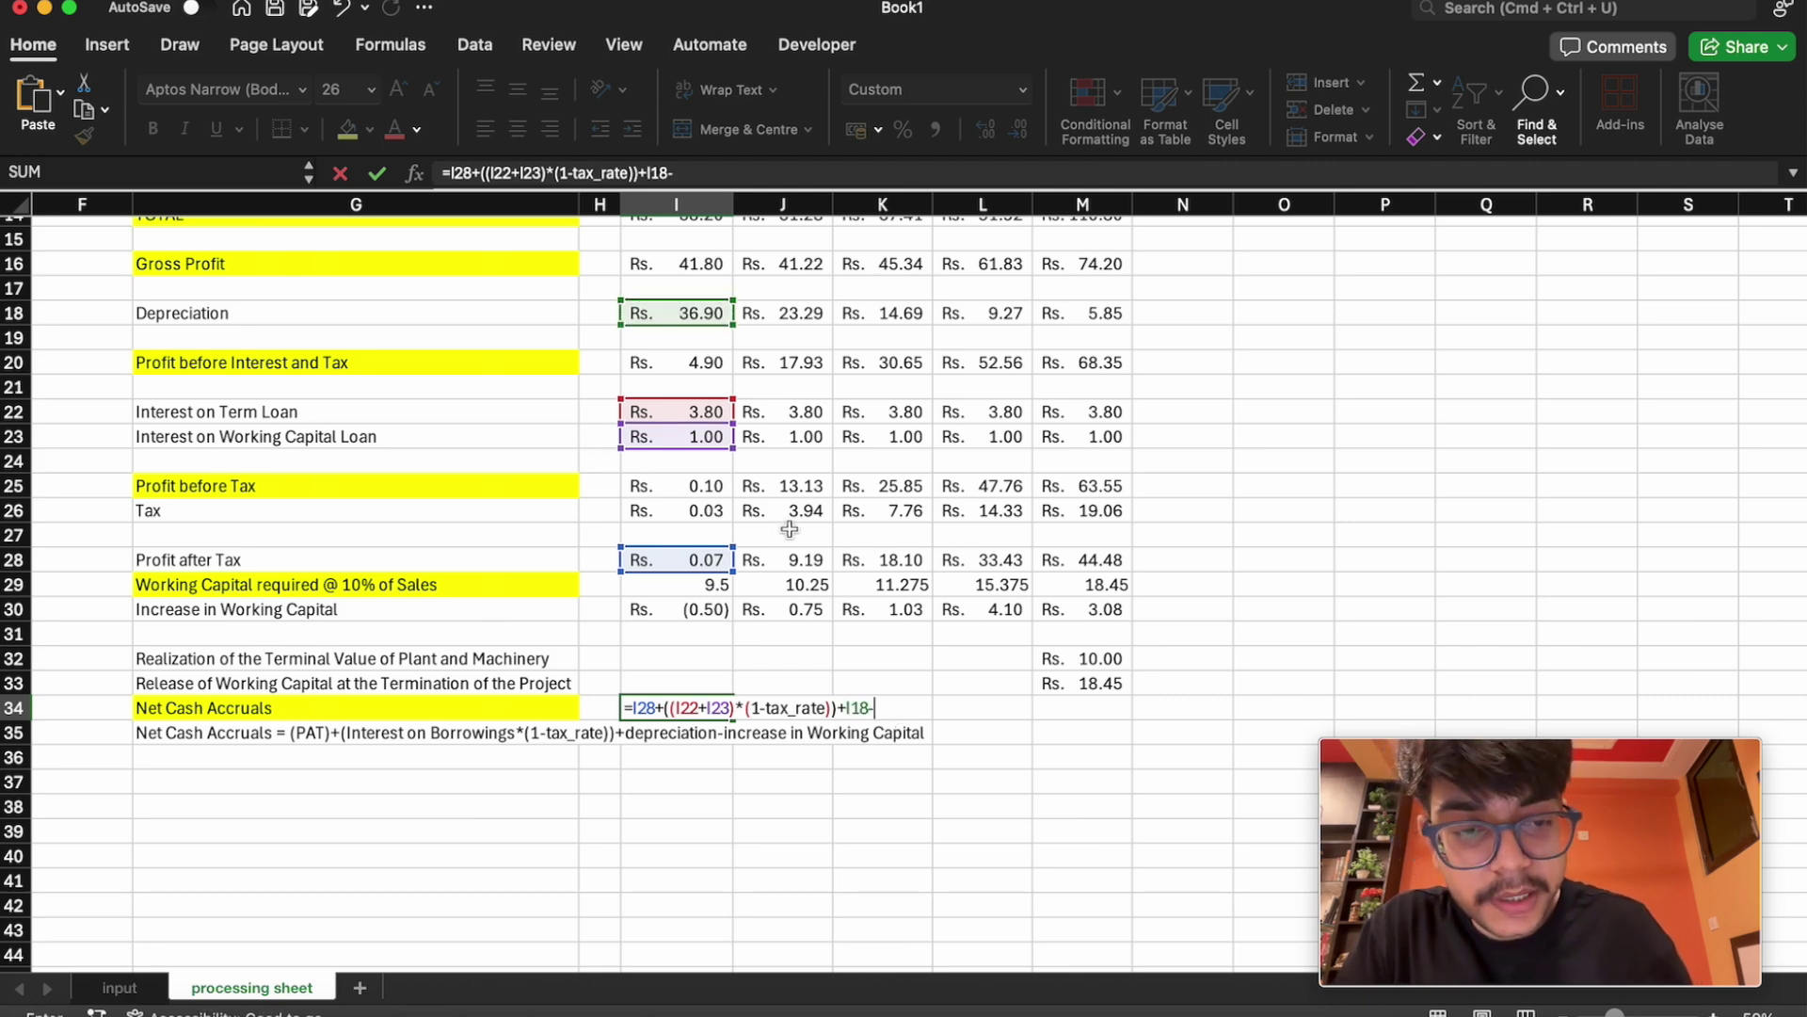
key("BackSpace")
key("BackSpace")
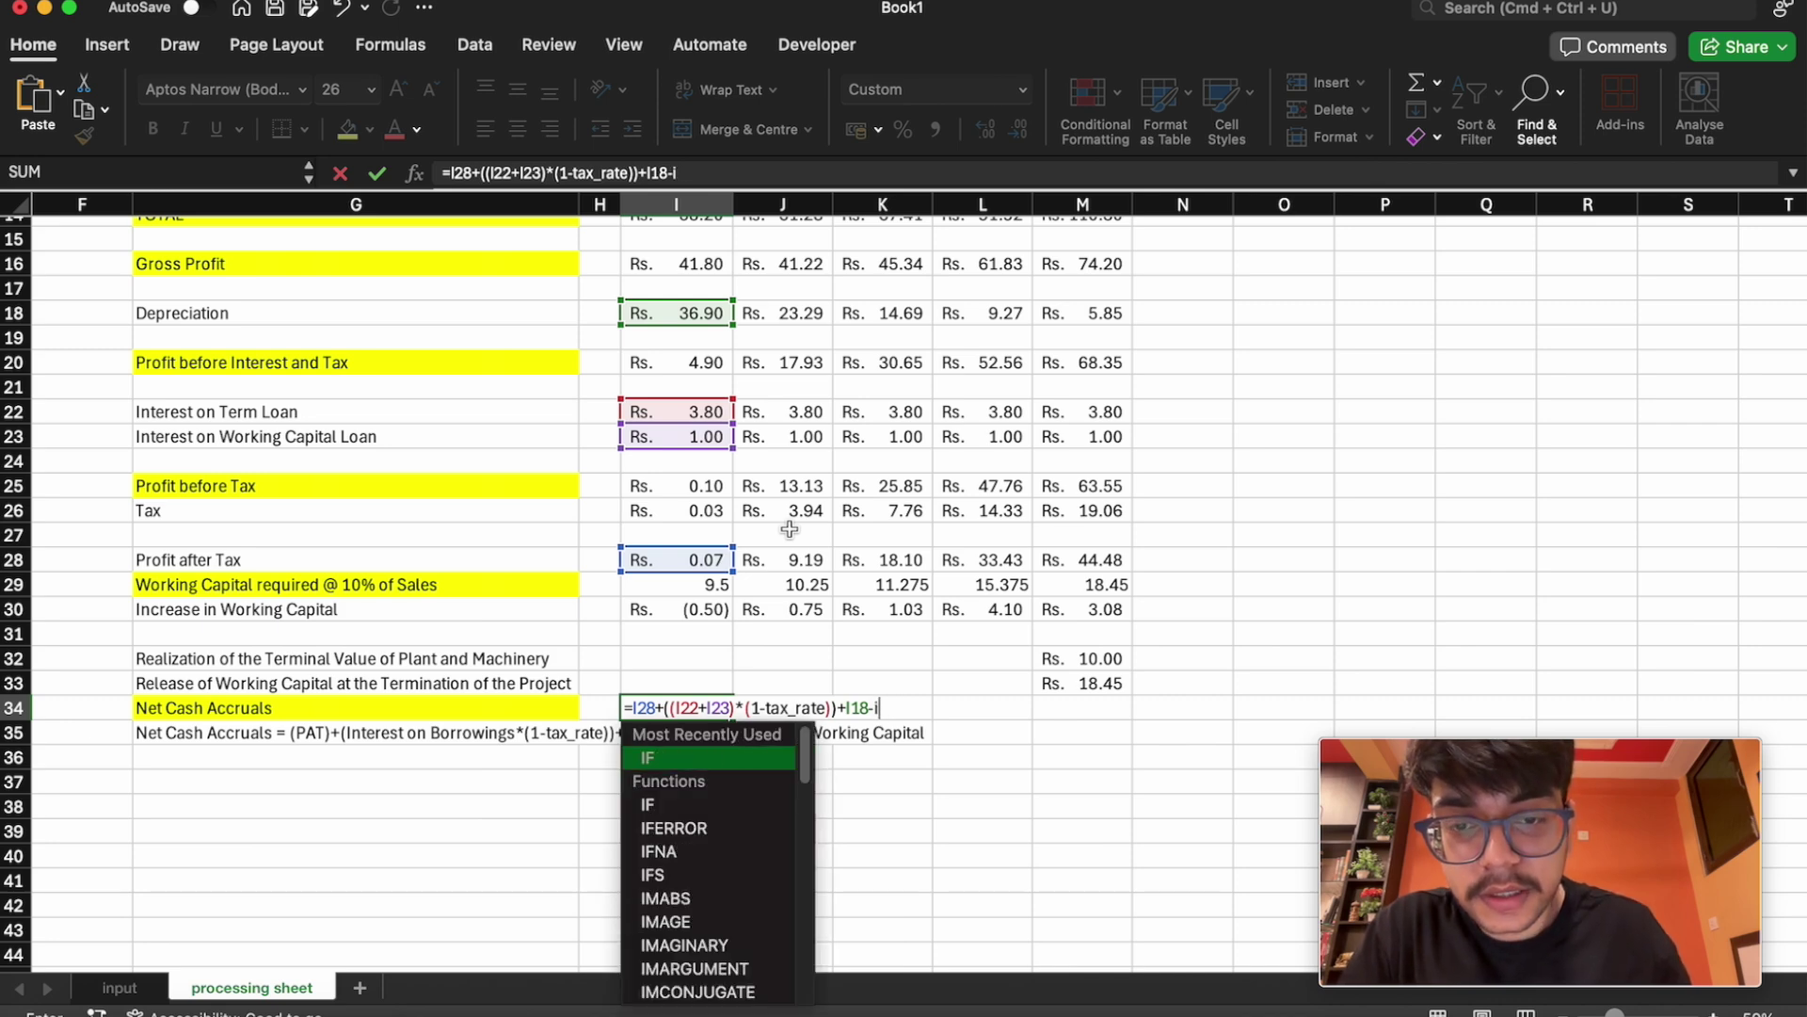
left_click(698, 612)
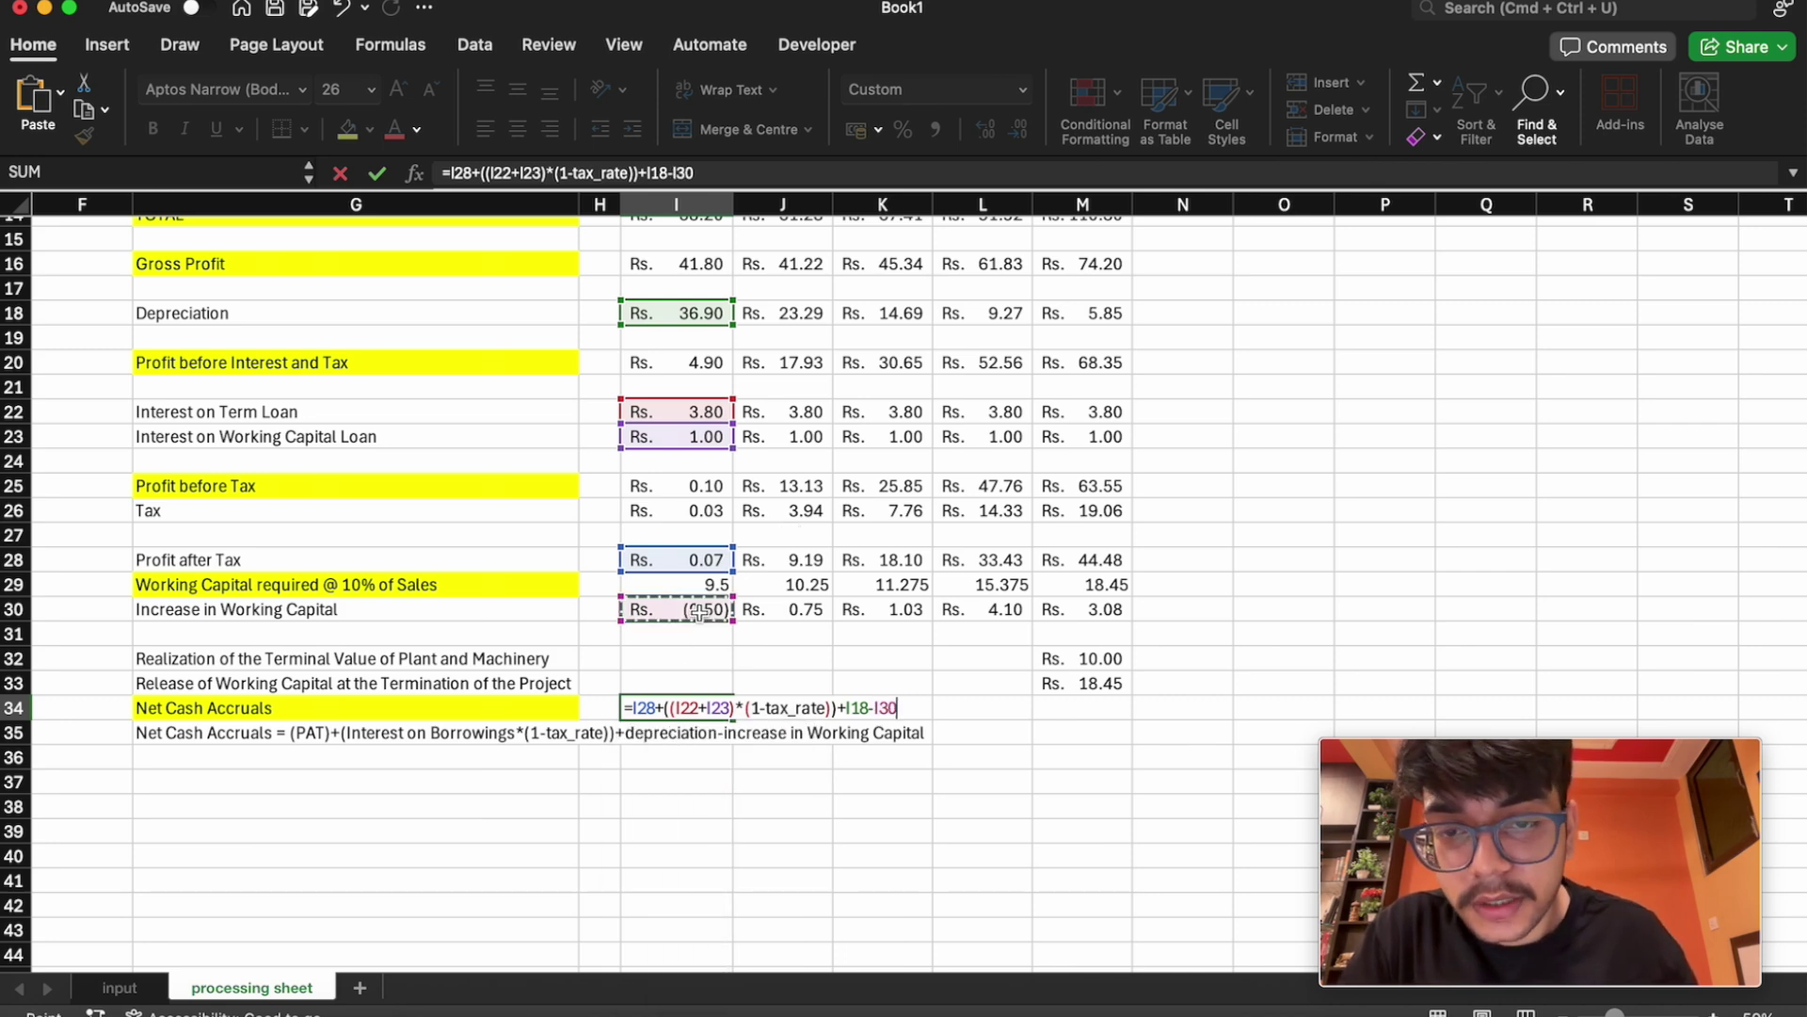
key("Return")
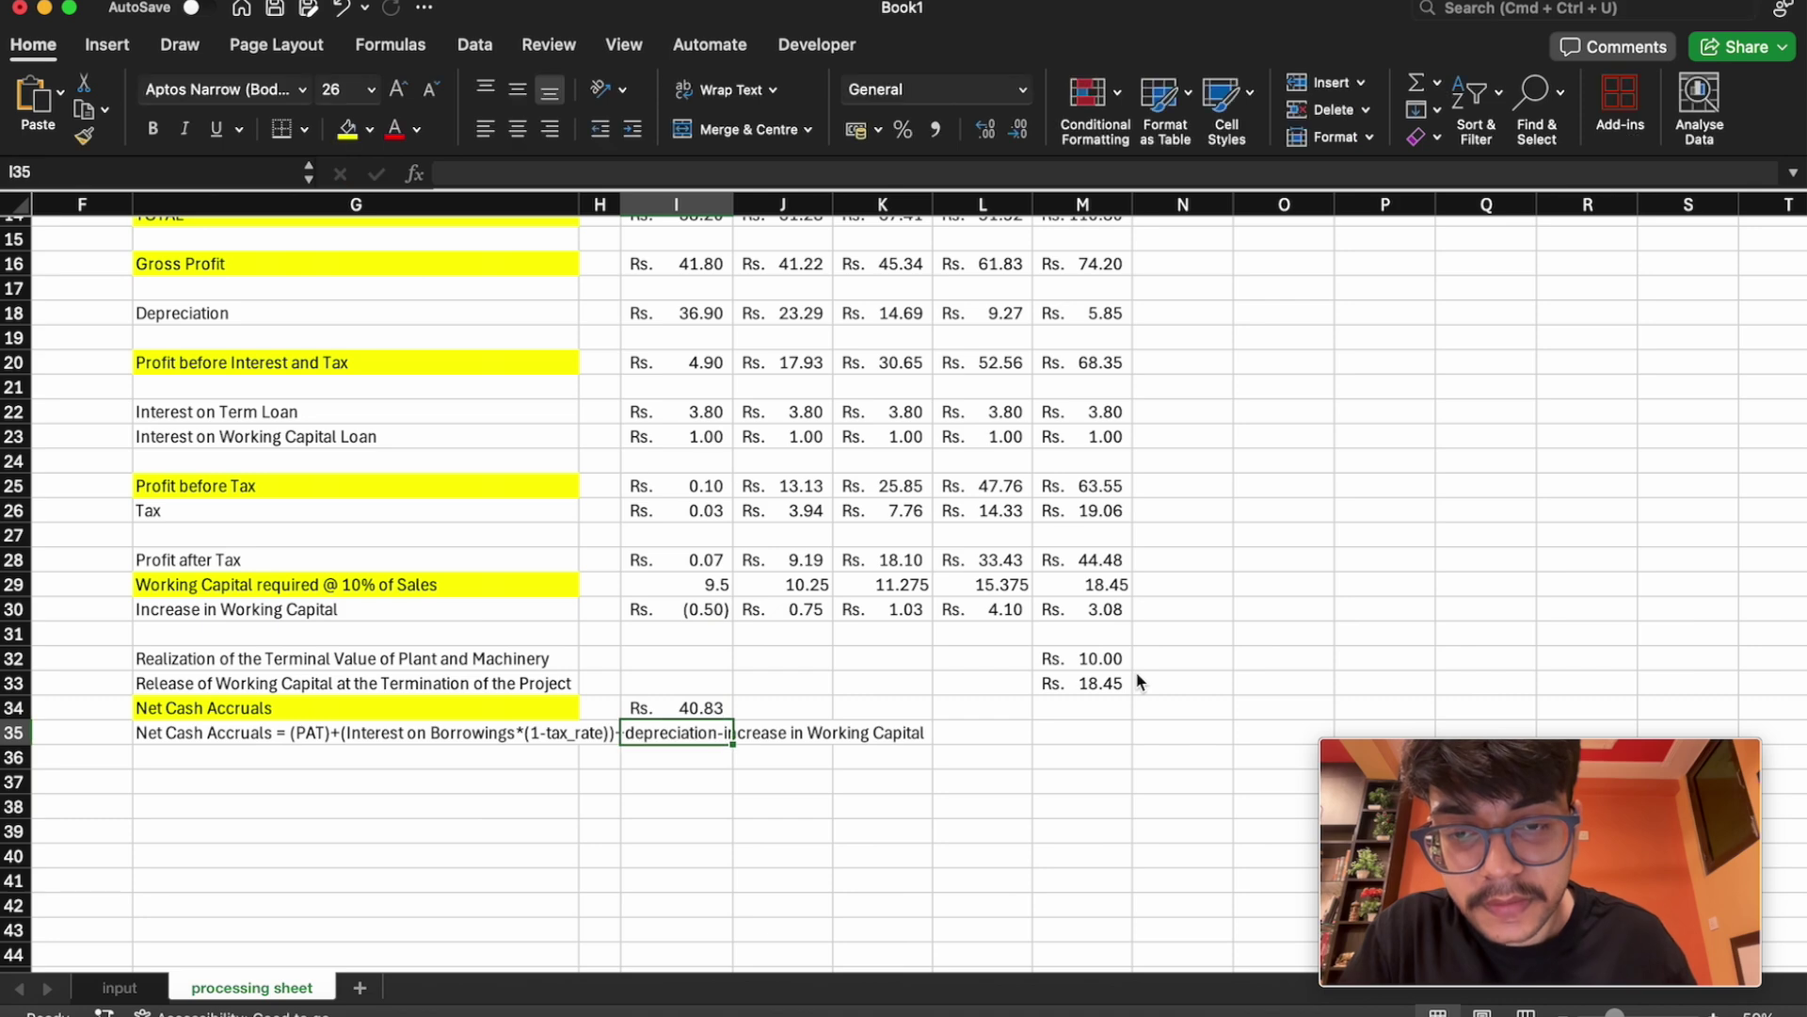
Fill the net cash accruals formula from I34 across to M34
left_click(654, 712)
left_click_drag(735, 719, 1116, 711)
left_click(1112, 801)
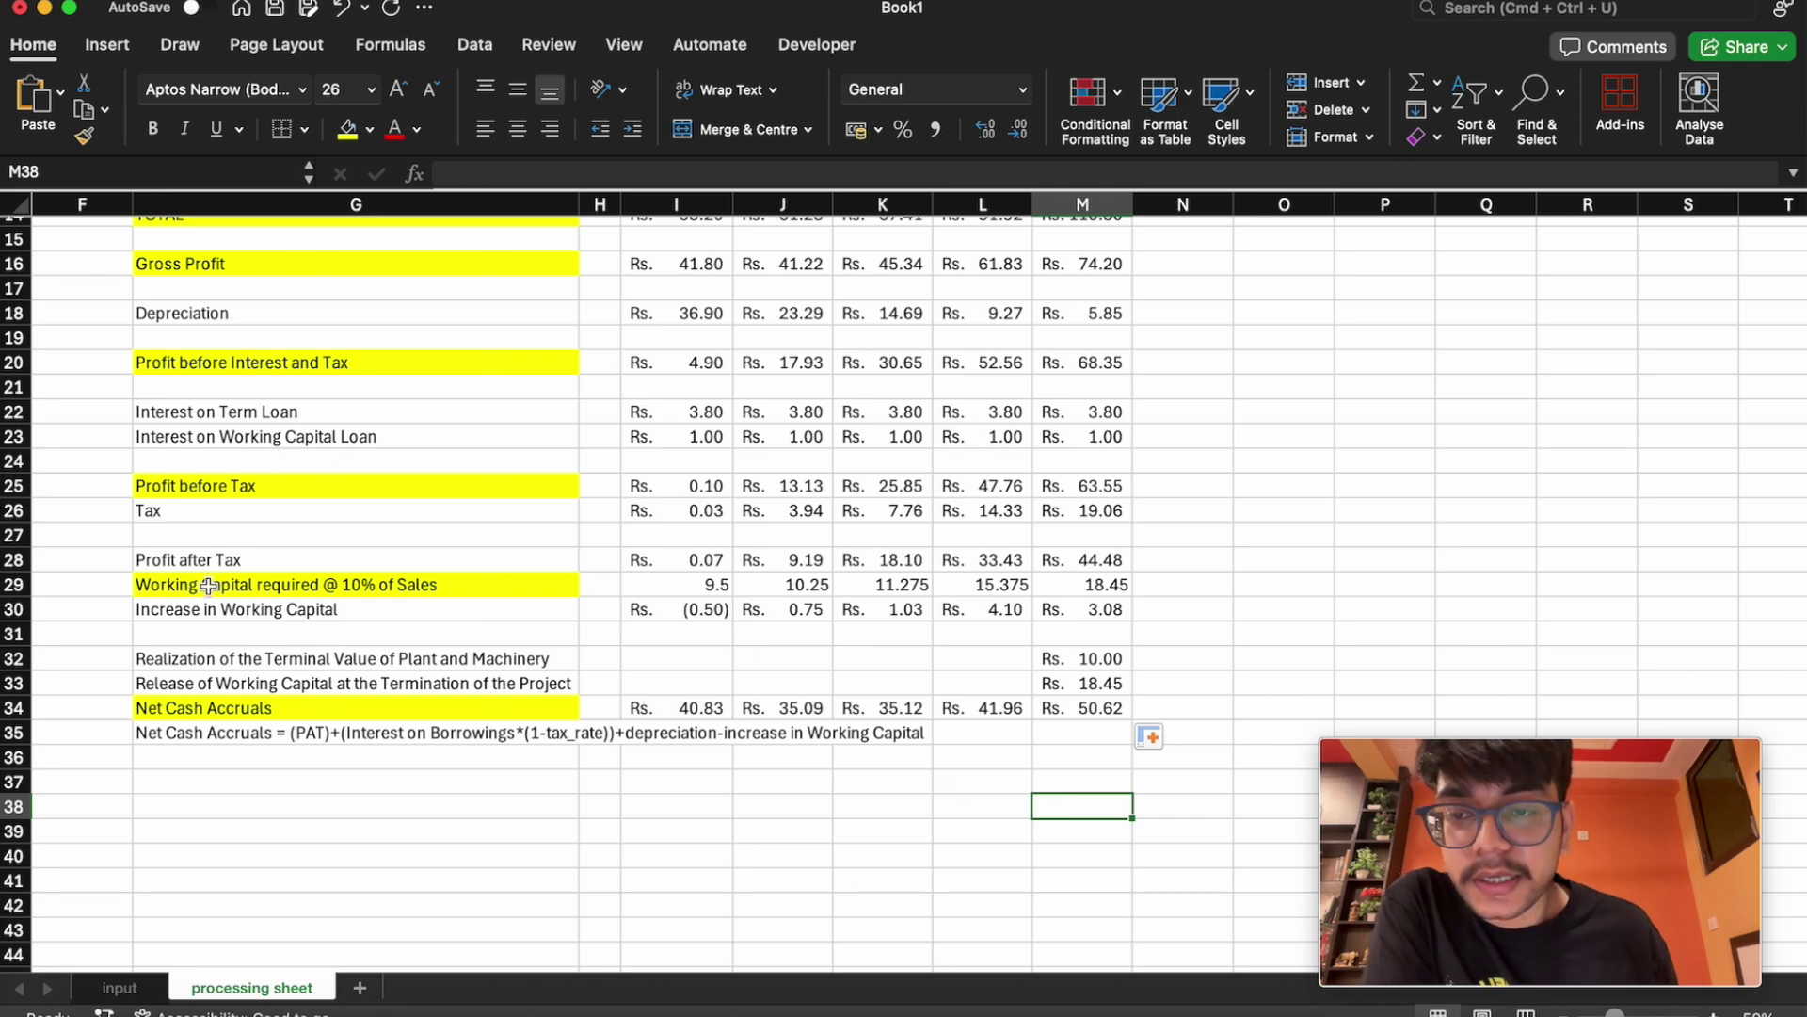